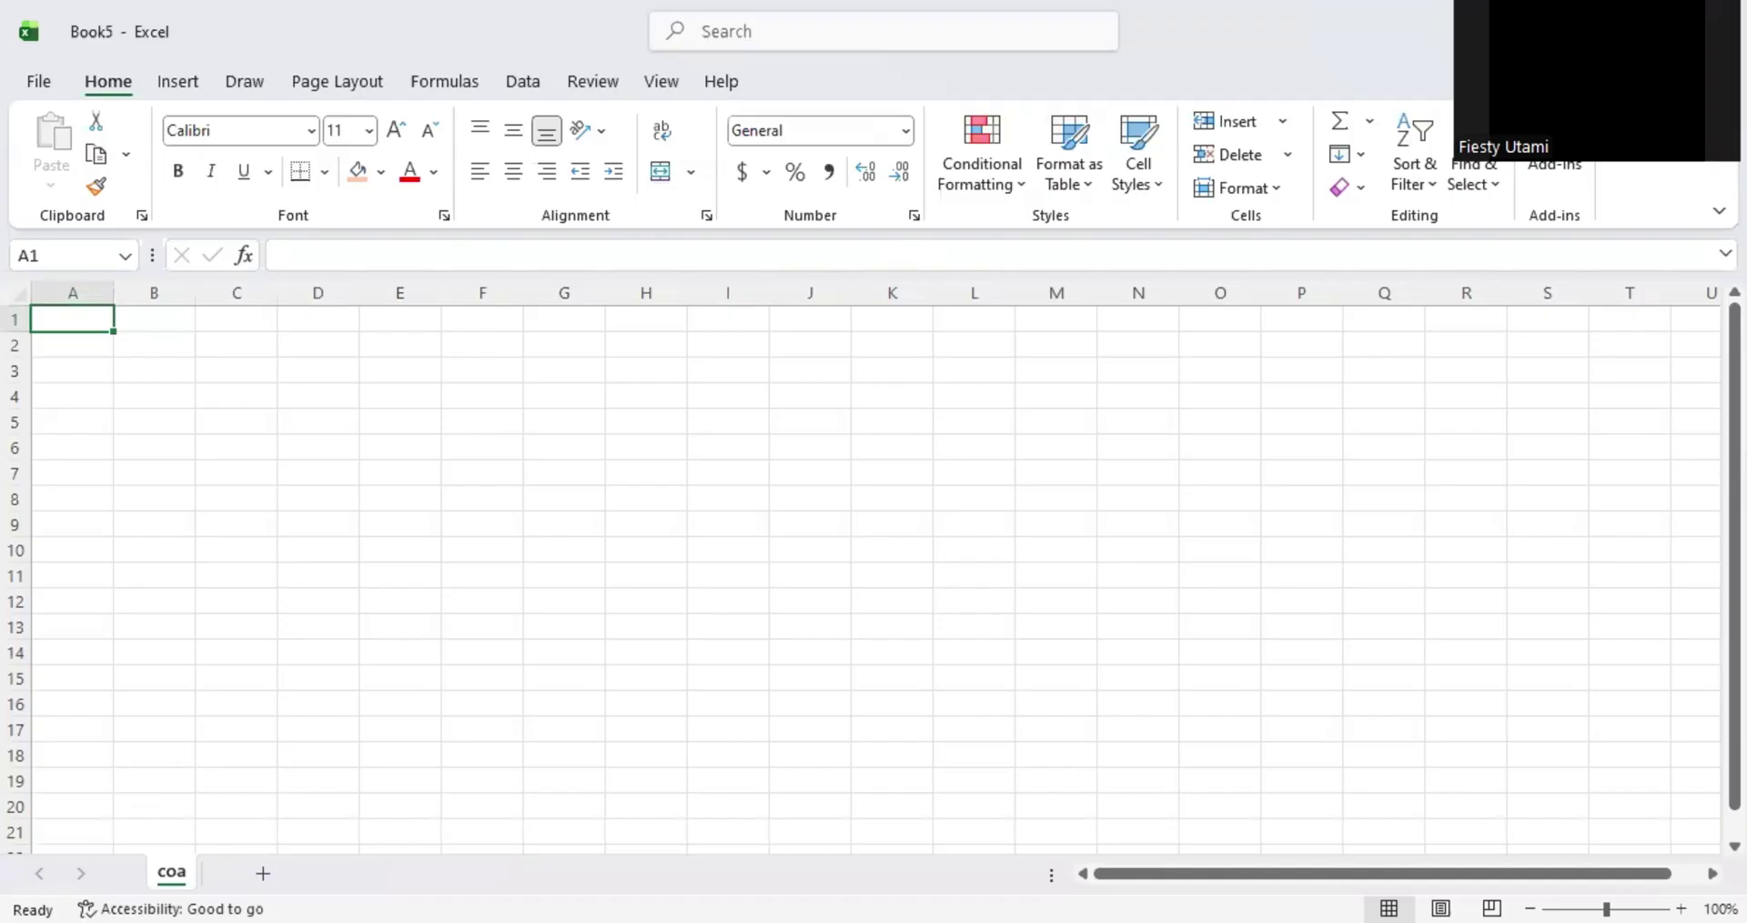
- Rename the worksheet as COA
{"action": "right_click", "coordinate": [176, 886]}
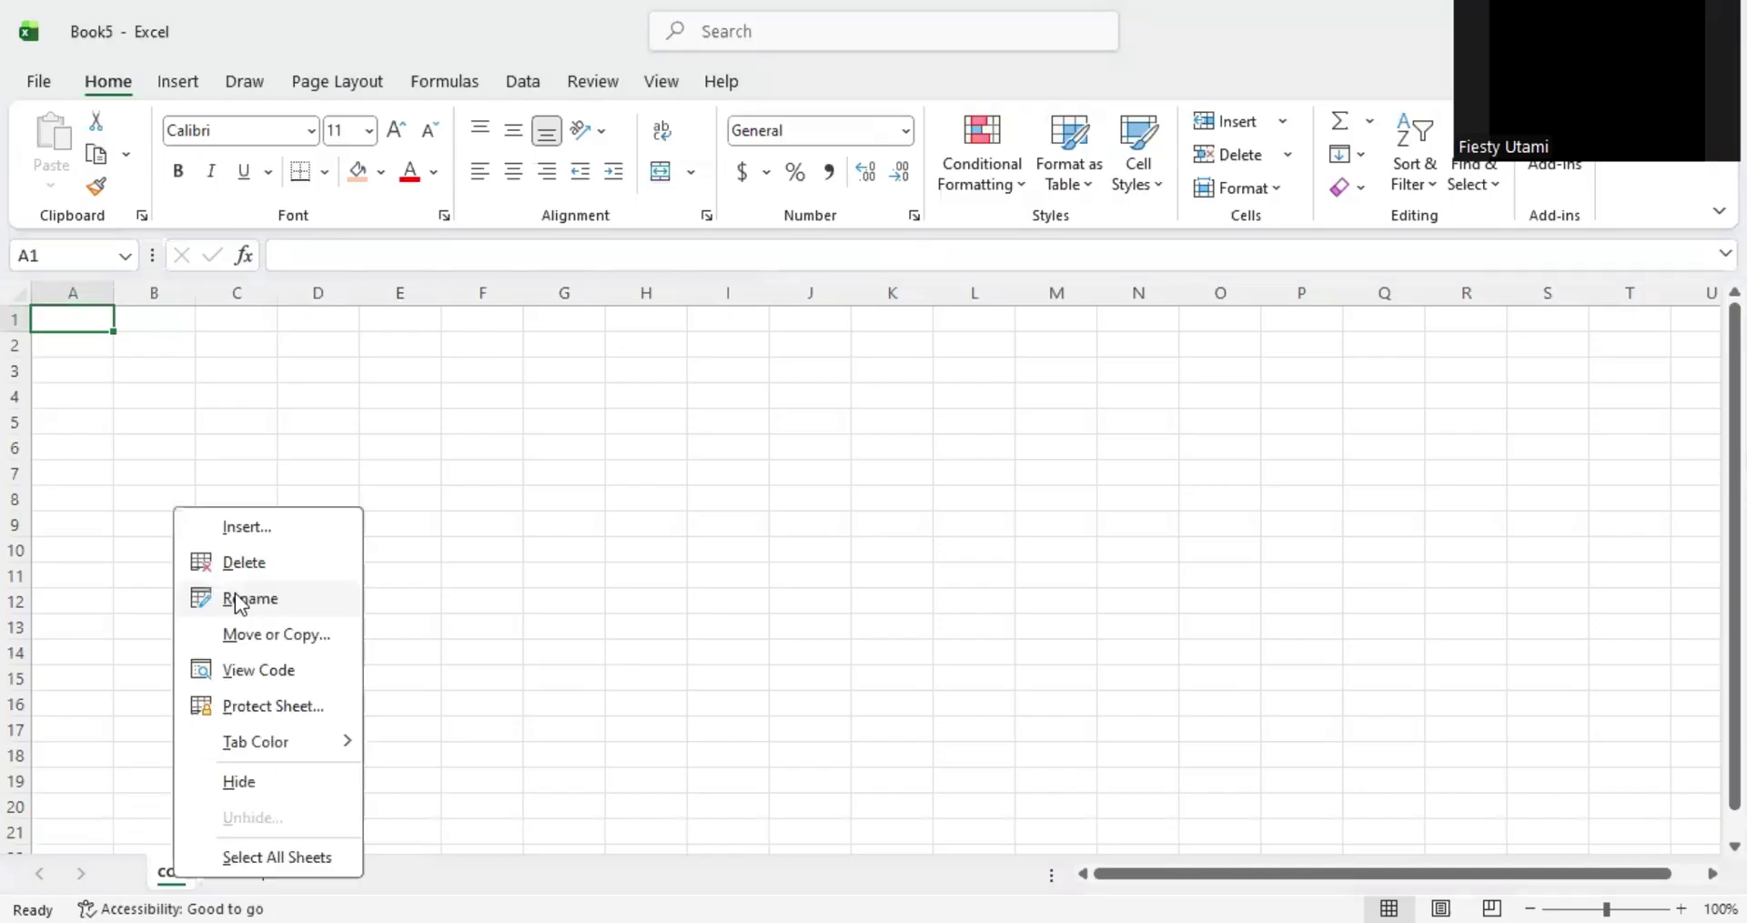
{"action": "left_click", "coordinate": [235, 597]}
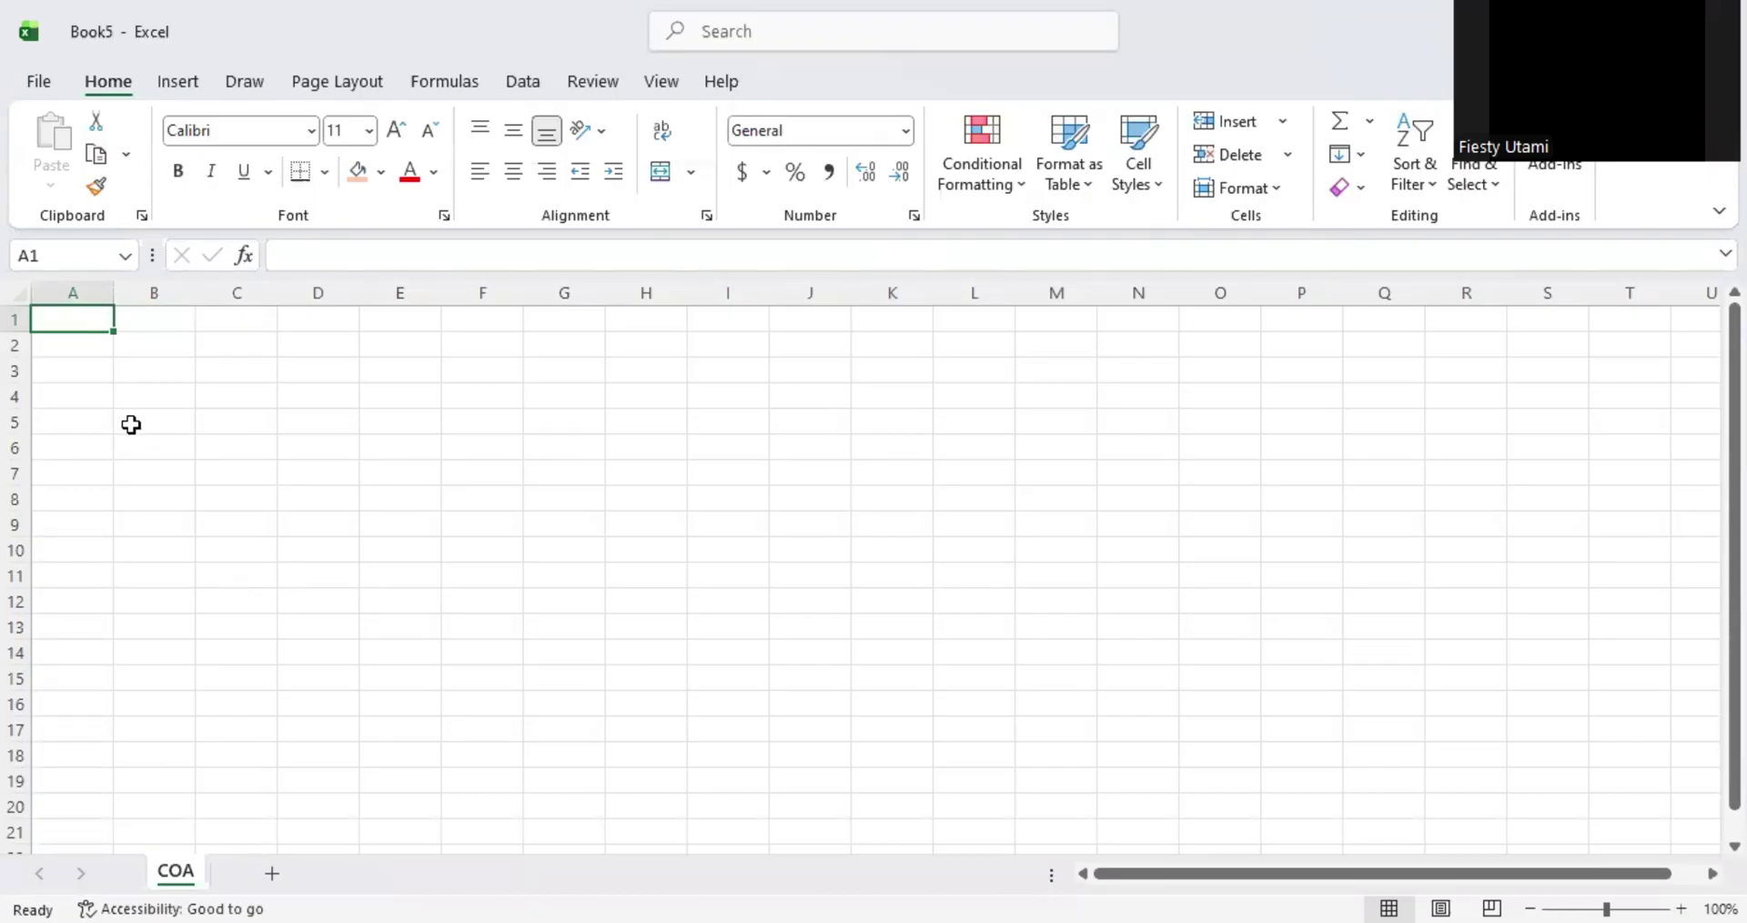
{"action": "left_click", "coordinate": [120, 369]}
{"action": "left_click", "coordinate": [73, 339]}
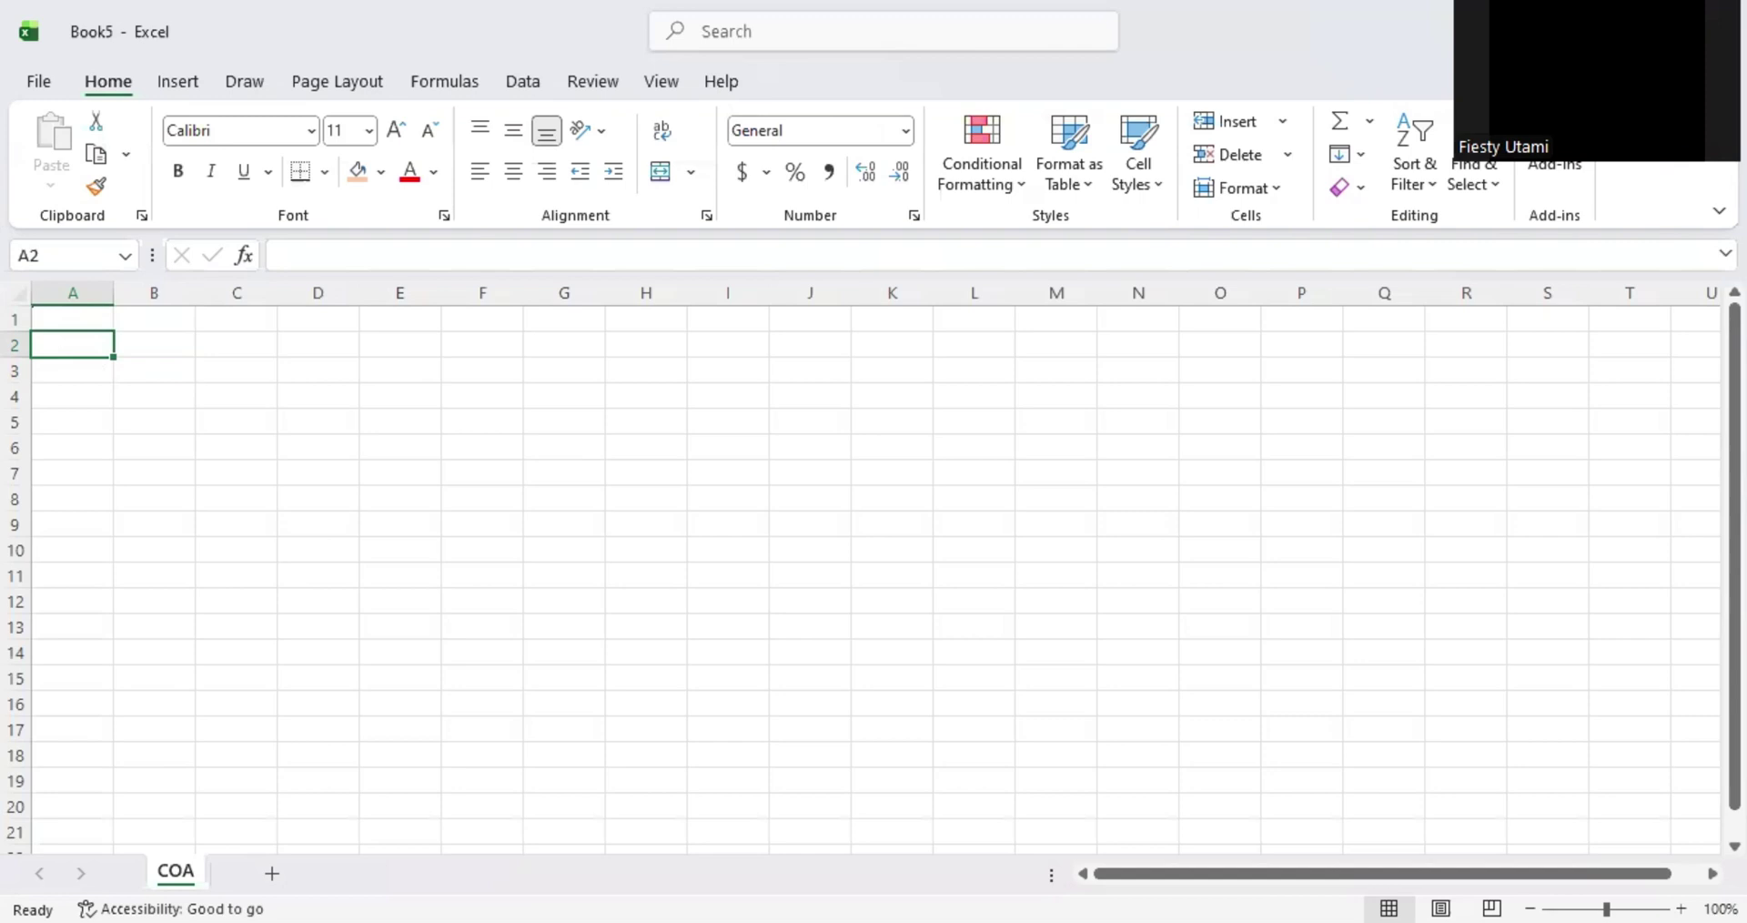
- Copy the account list with Nomor Akun and Nama Akun from the other window and paste it at cell A1 of the COA sheet
{"action": "key", "text": "alt+Tab"}
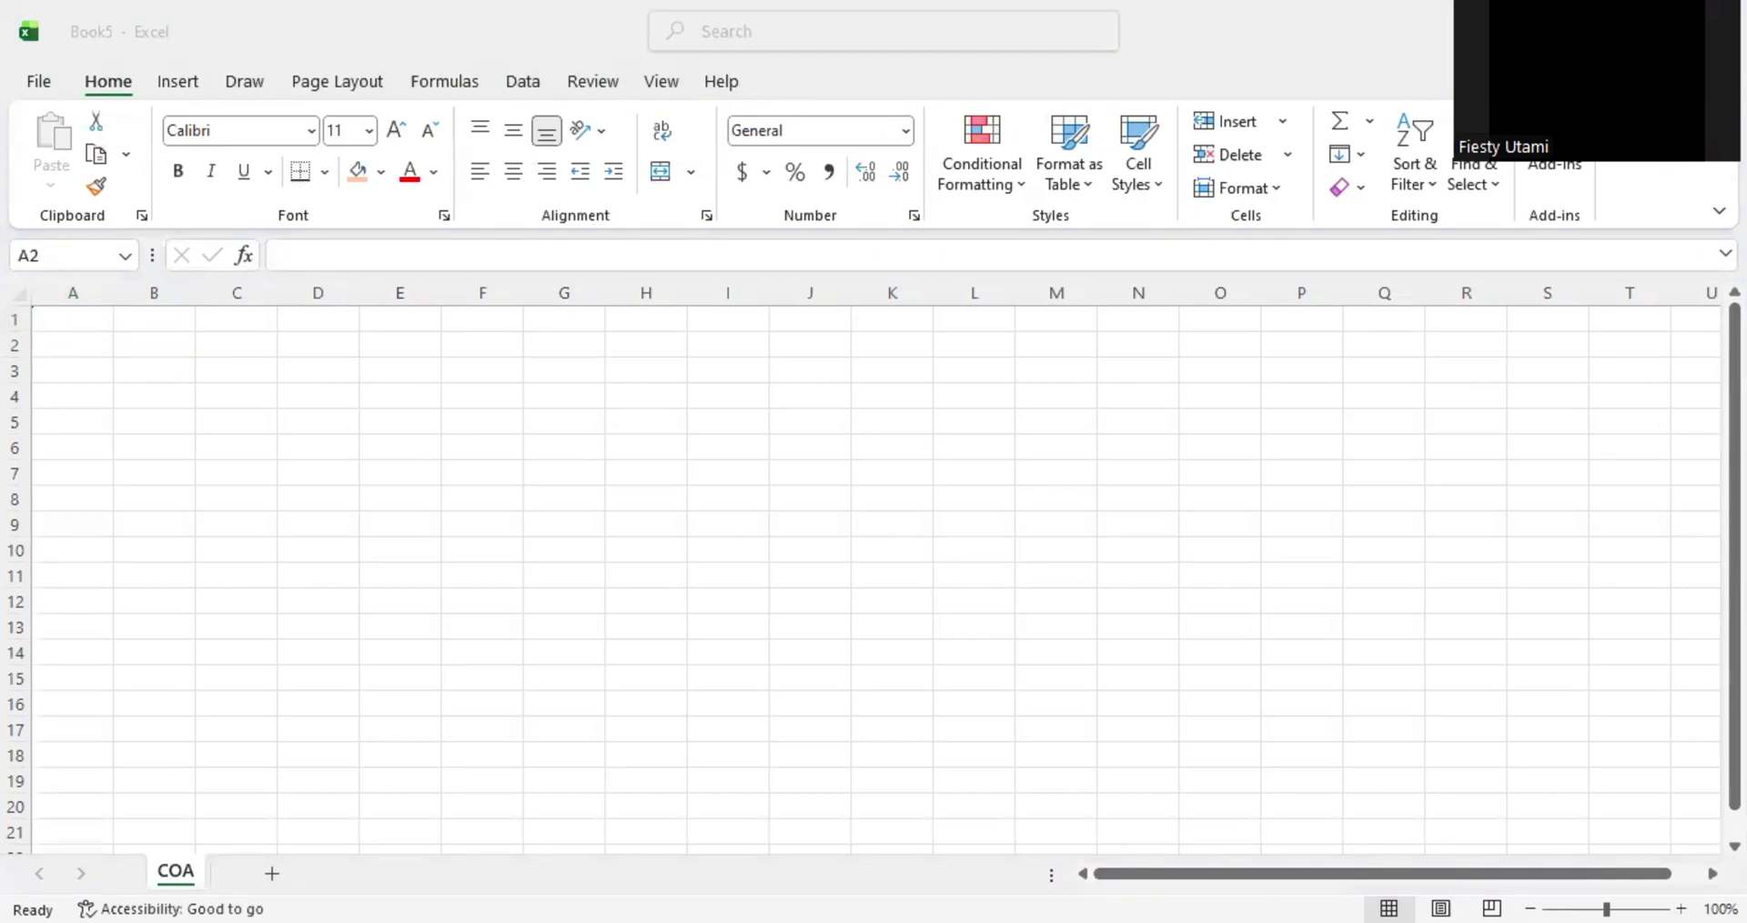
{"action": "key", "text": "ctrl+c"}
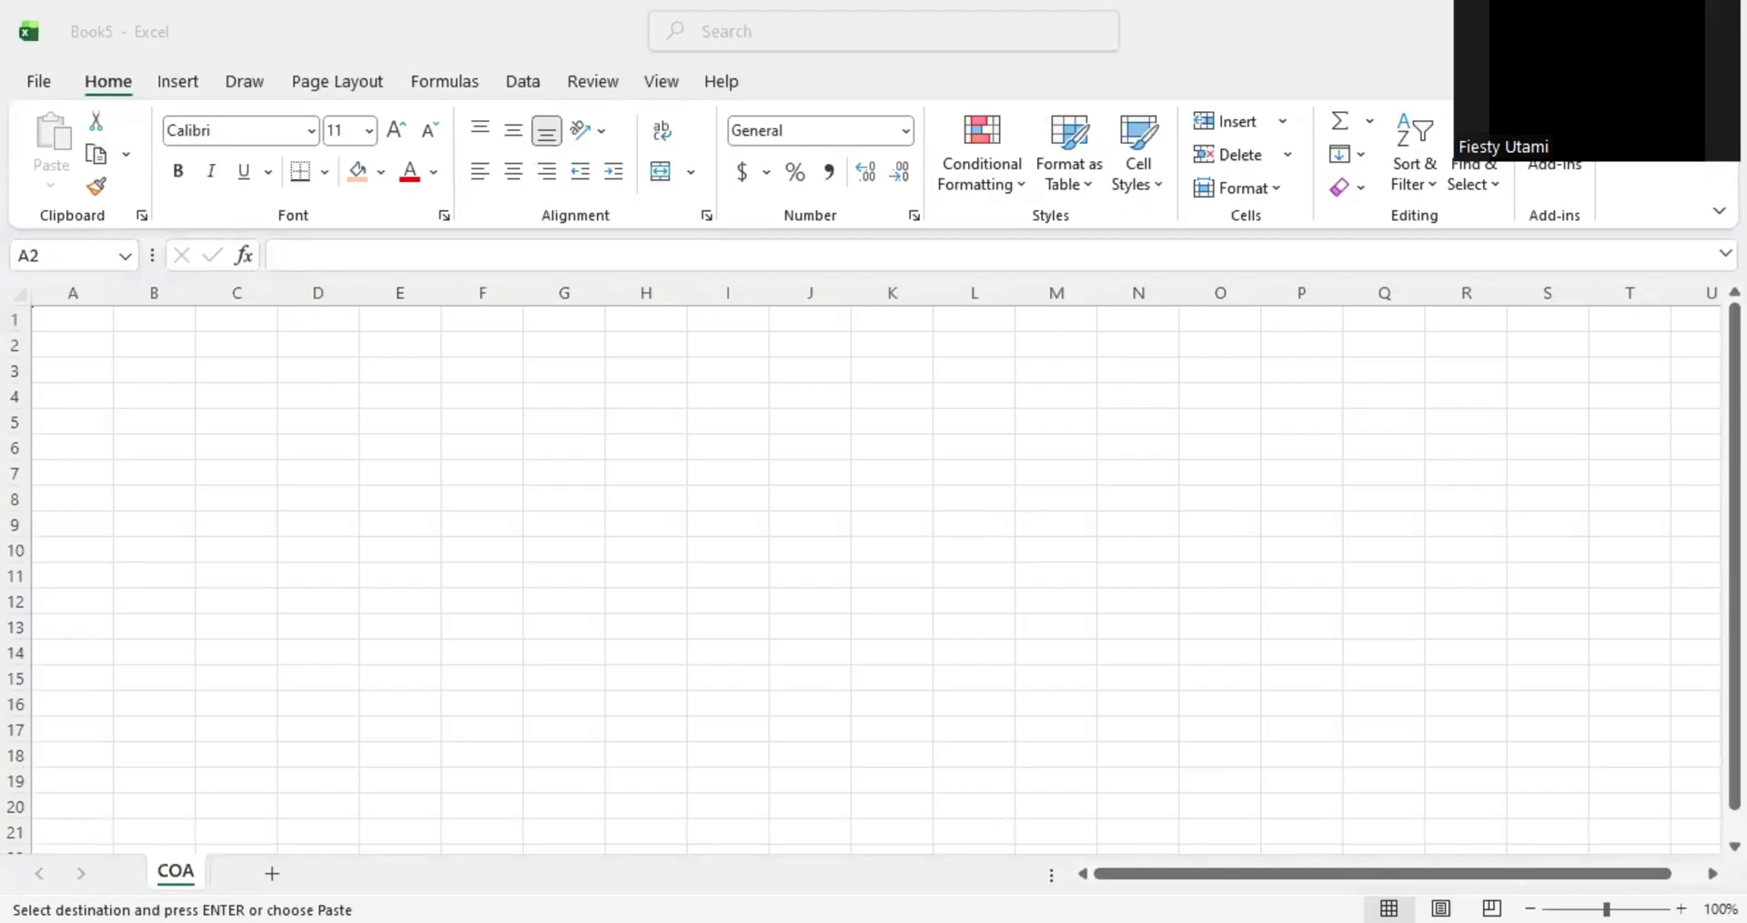
{"action": "left_click", "coordinate": [106, 320]}
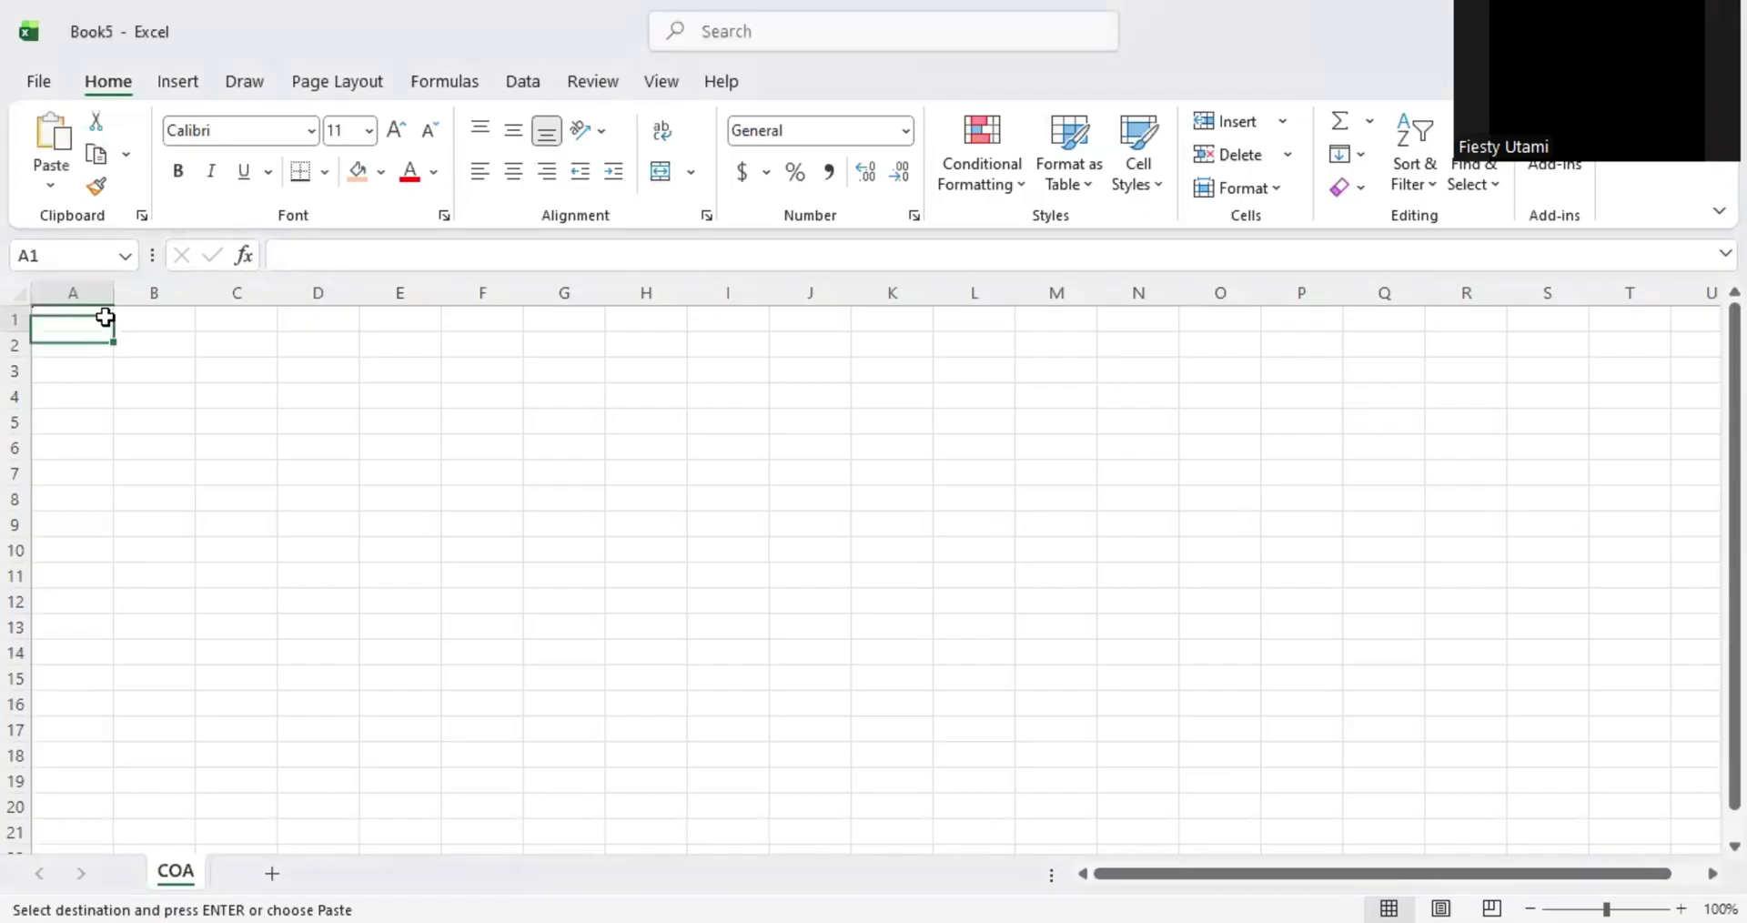
{"action": "key", "text": "ctrl+v"}
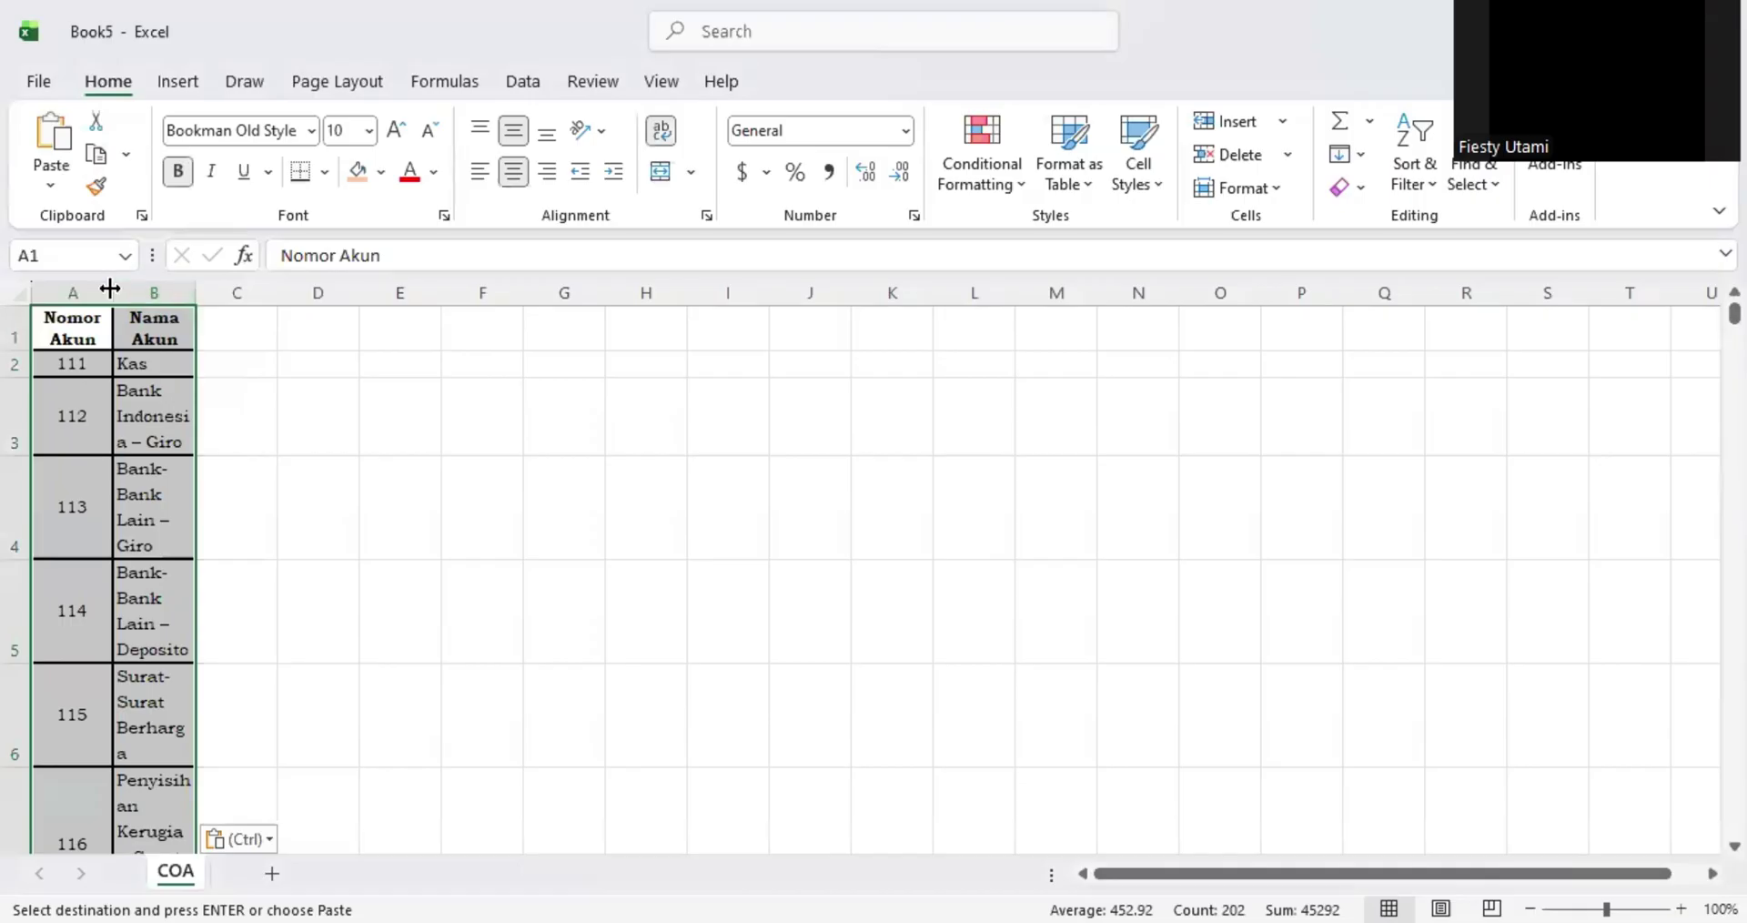
- Widen columns A and B to fit the account names and reduce the height of rows 2 to 101 to a single line
{"action": "left_click_drag", "start_coordinate": [112, 291], "coordinate": [543, 283]}
{"action": "scroll", "coordinate": [18, 637], "scroll_direction": "down", "scroll_amount": 10}
{"action": "scroll", "coordinate": [18, 637], "scroll_direction": "down", "scroll_amount": 20}
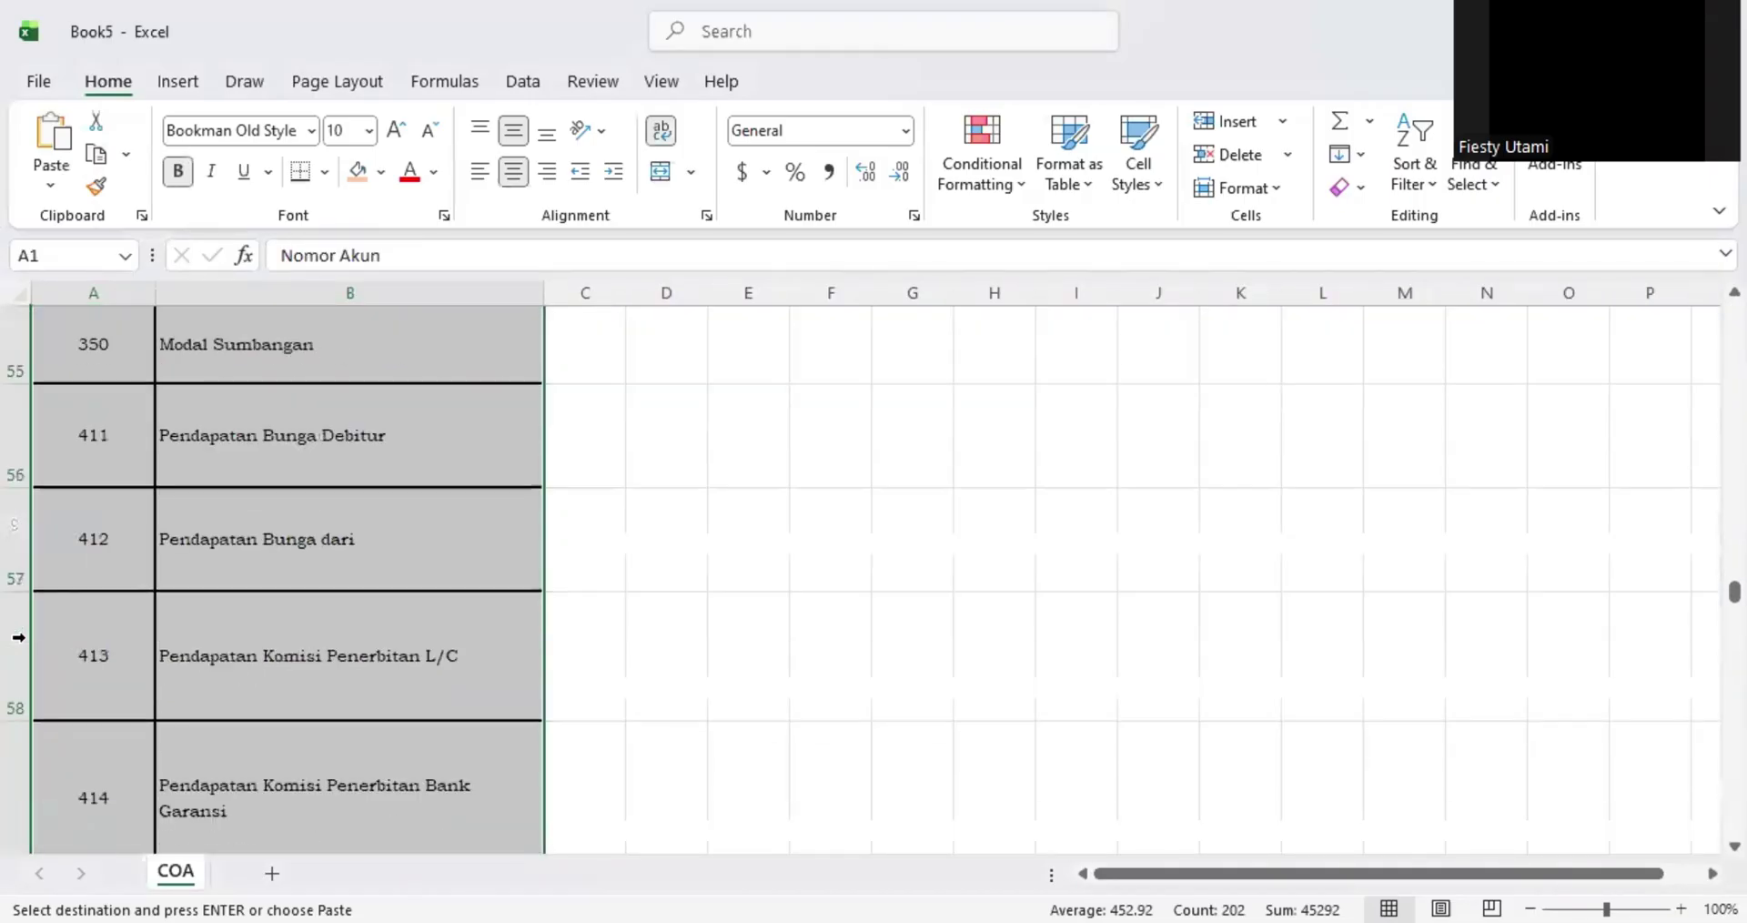
{"action": "scroll", "coordinate": [18, 637], "scroll_direction": "up", "scroll_amount": 6}
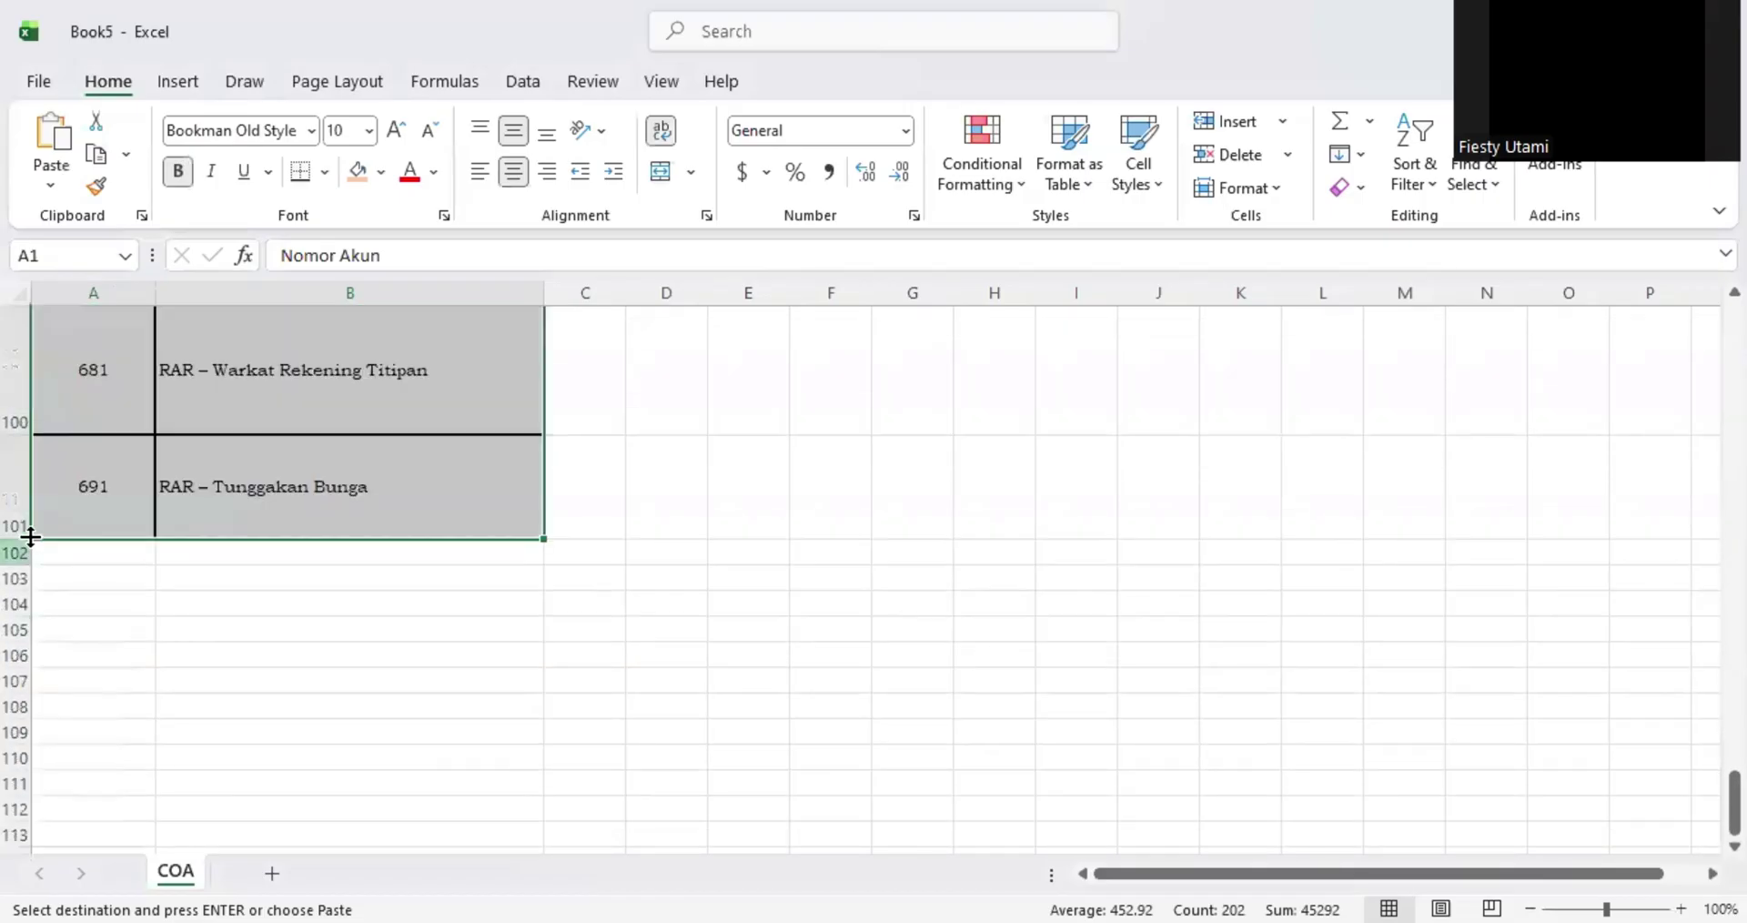
{"action": "left_click_drag", "start_coordinate": [11, 542], "coordinate": [23, 374]}
{"action": "left_click", "coordinate": [96, 476]}
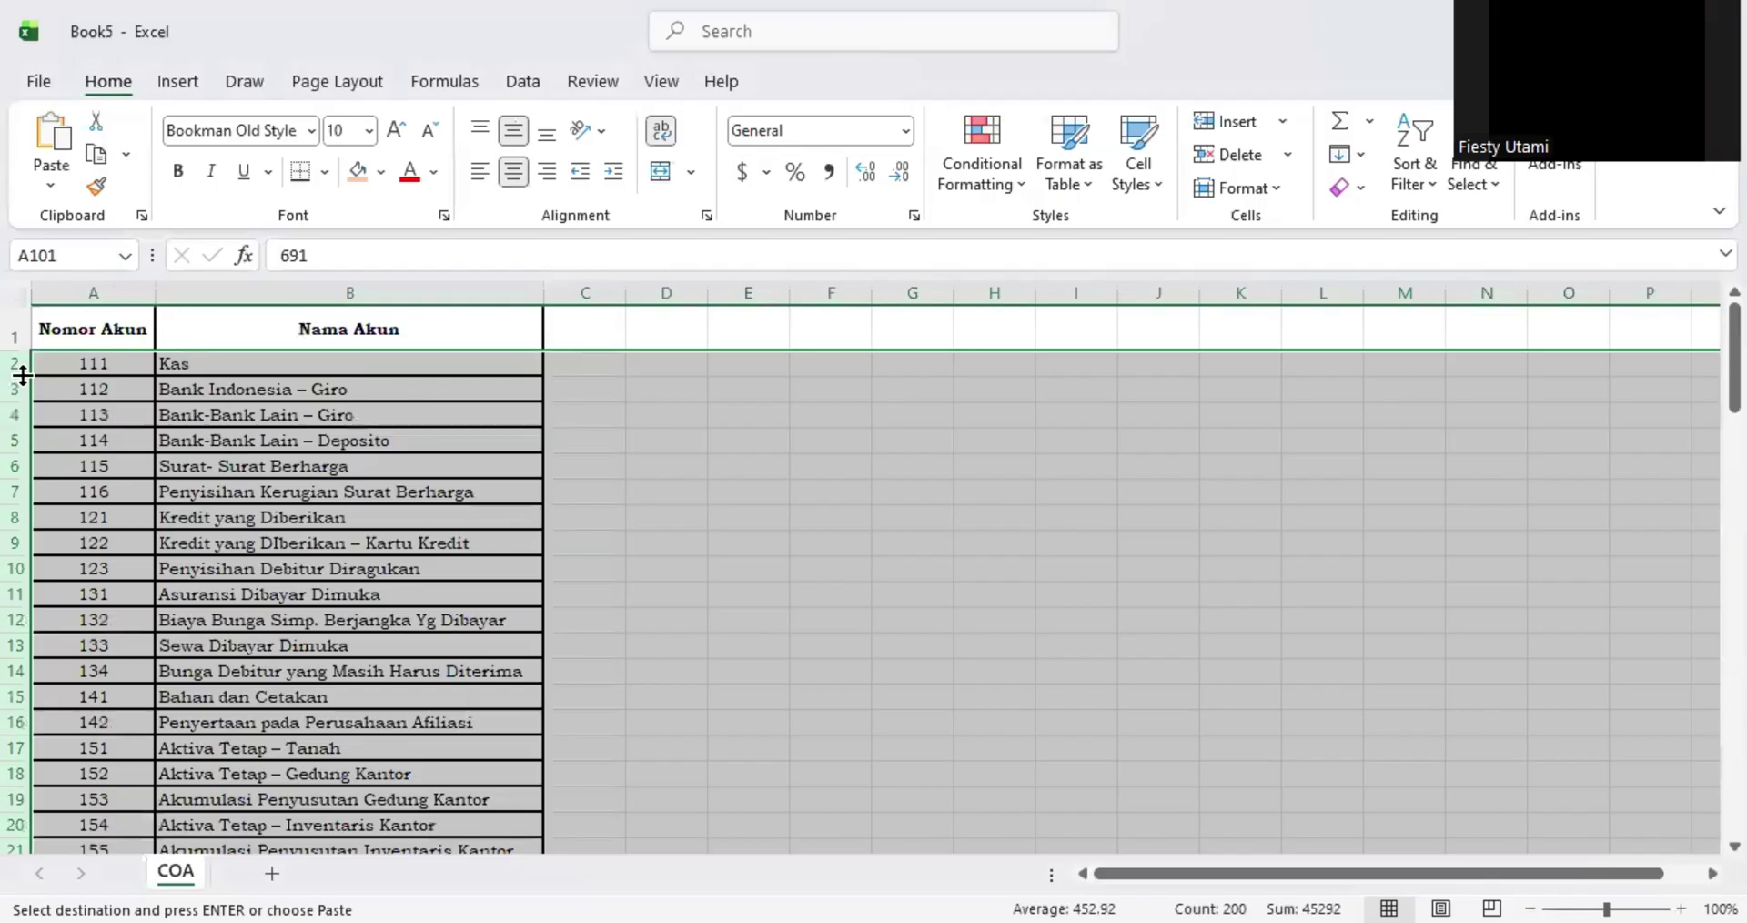
{"action": "left_click", "coordinate": [515, 405]}
{"action": "left_click", "coordinate": [579, 330]}
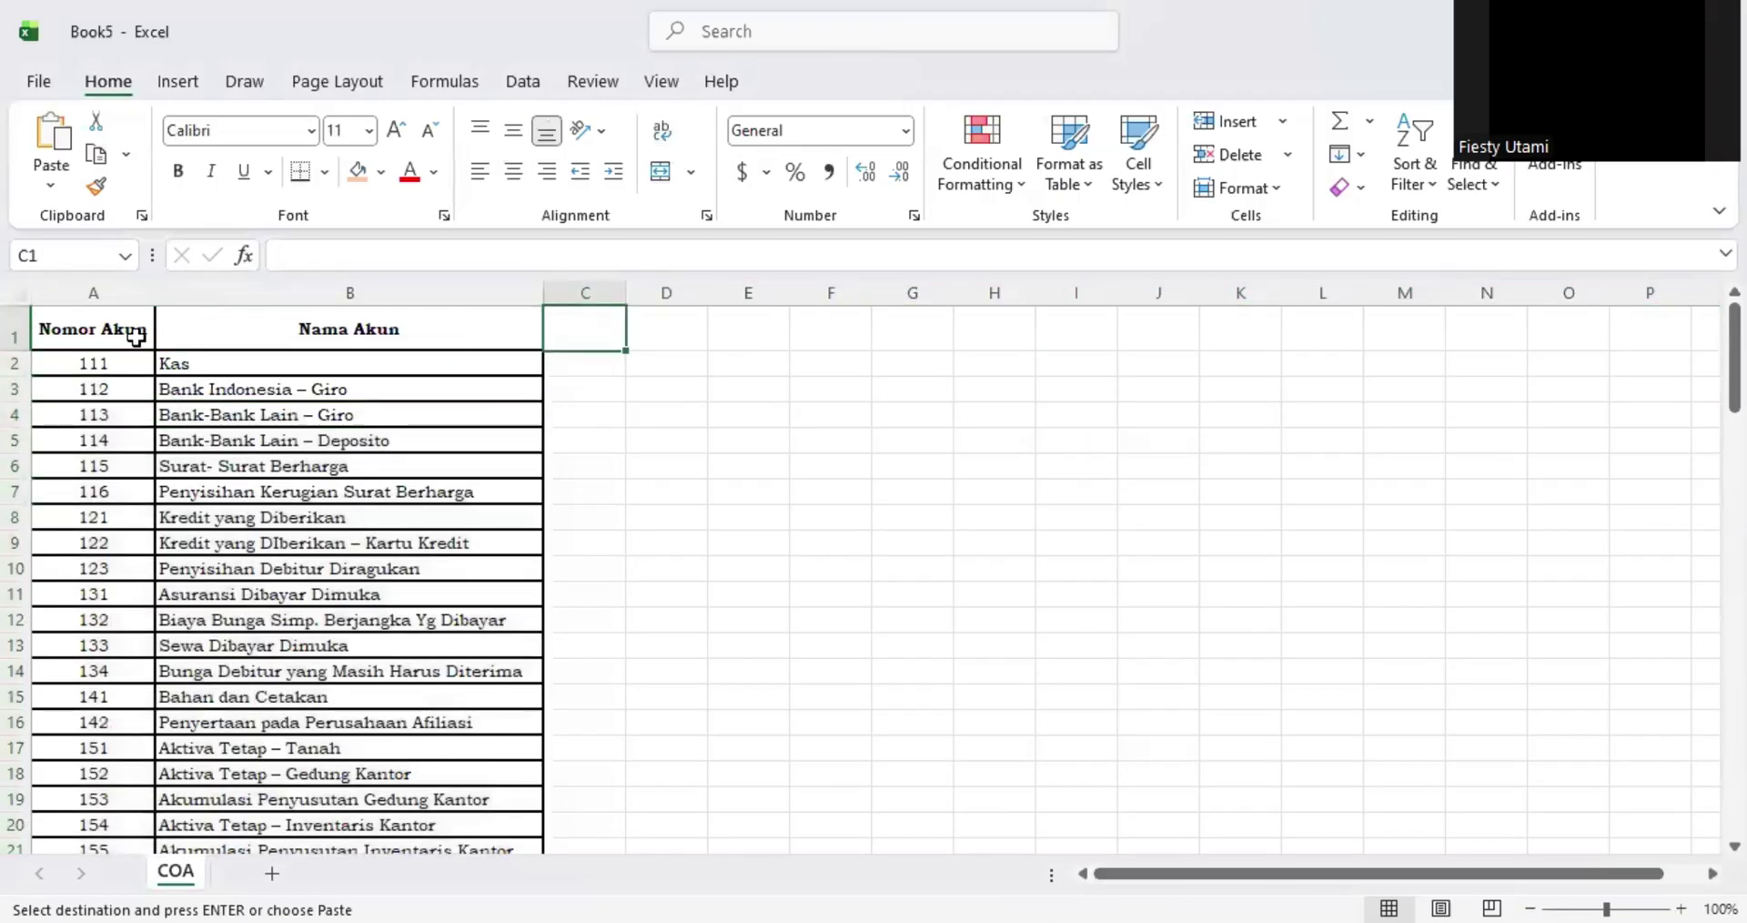
- Copy the whole Nomor Akun column into column C, beside the account names
{"action": "left_click_drag", "start_coordinate": [128, 335], "coordinate": [154, 828]}
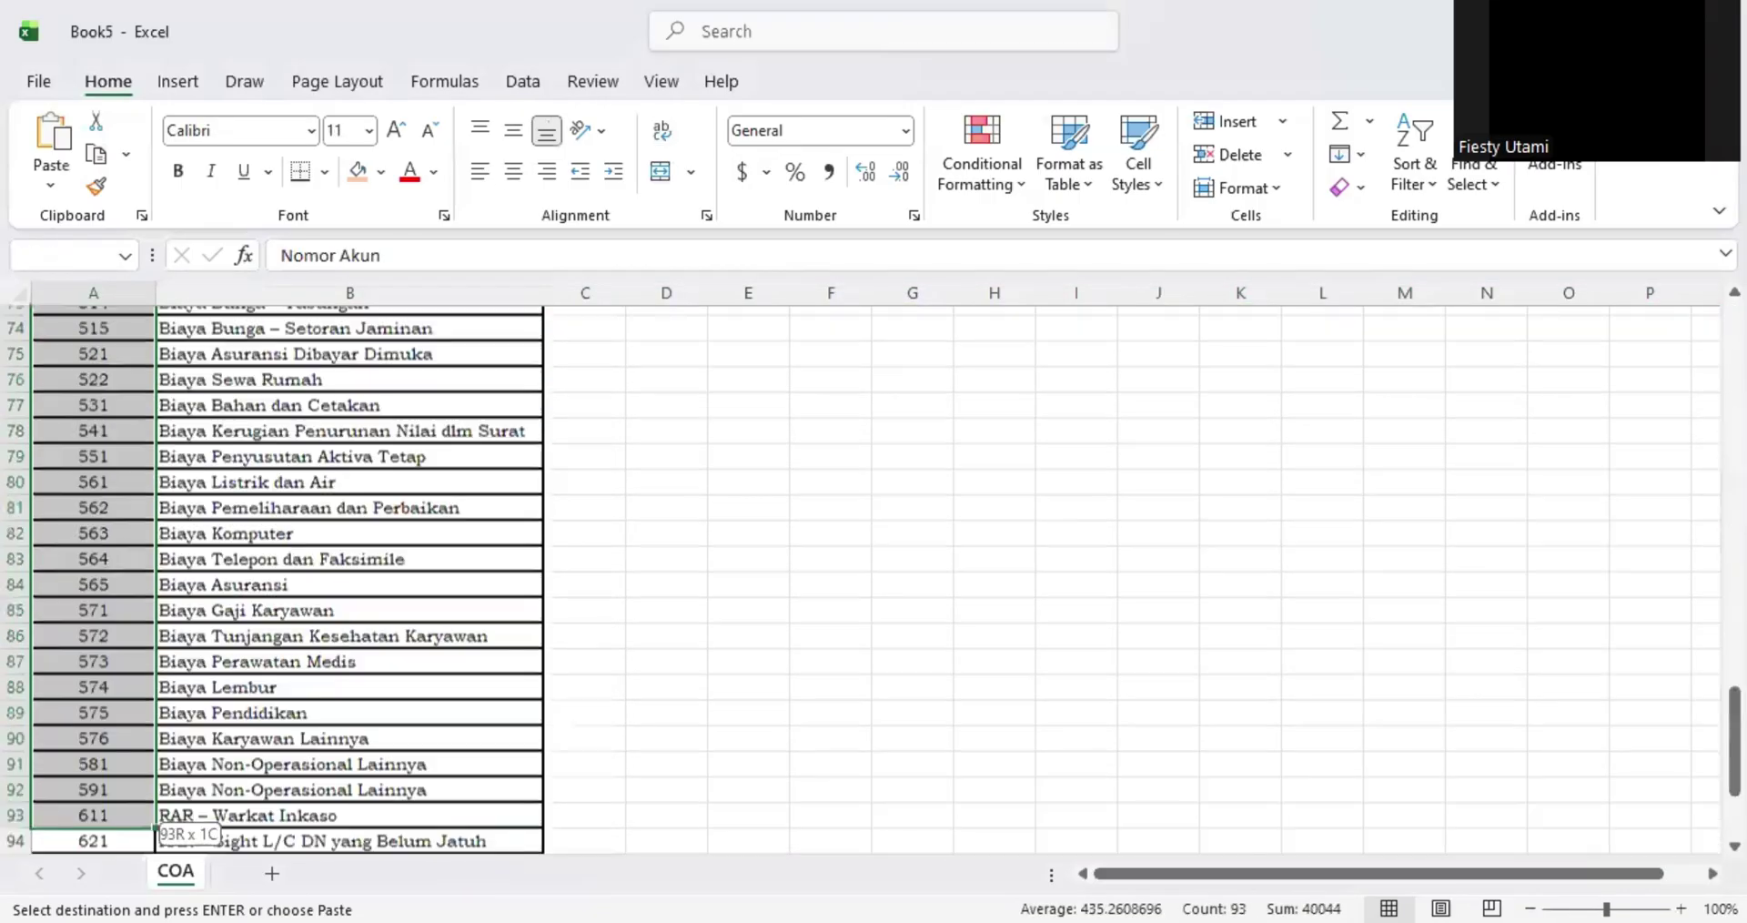
{"action": "left_click", "coordinate": [107, 292]}
{"action": "key", "text": "ctrl+c"}
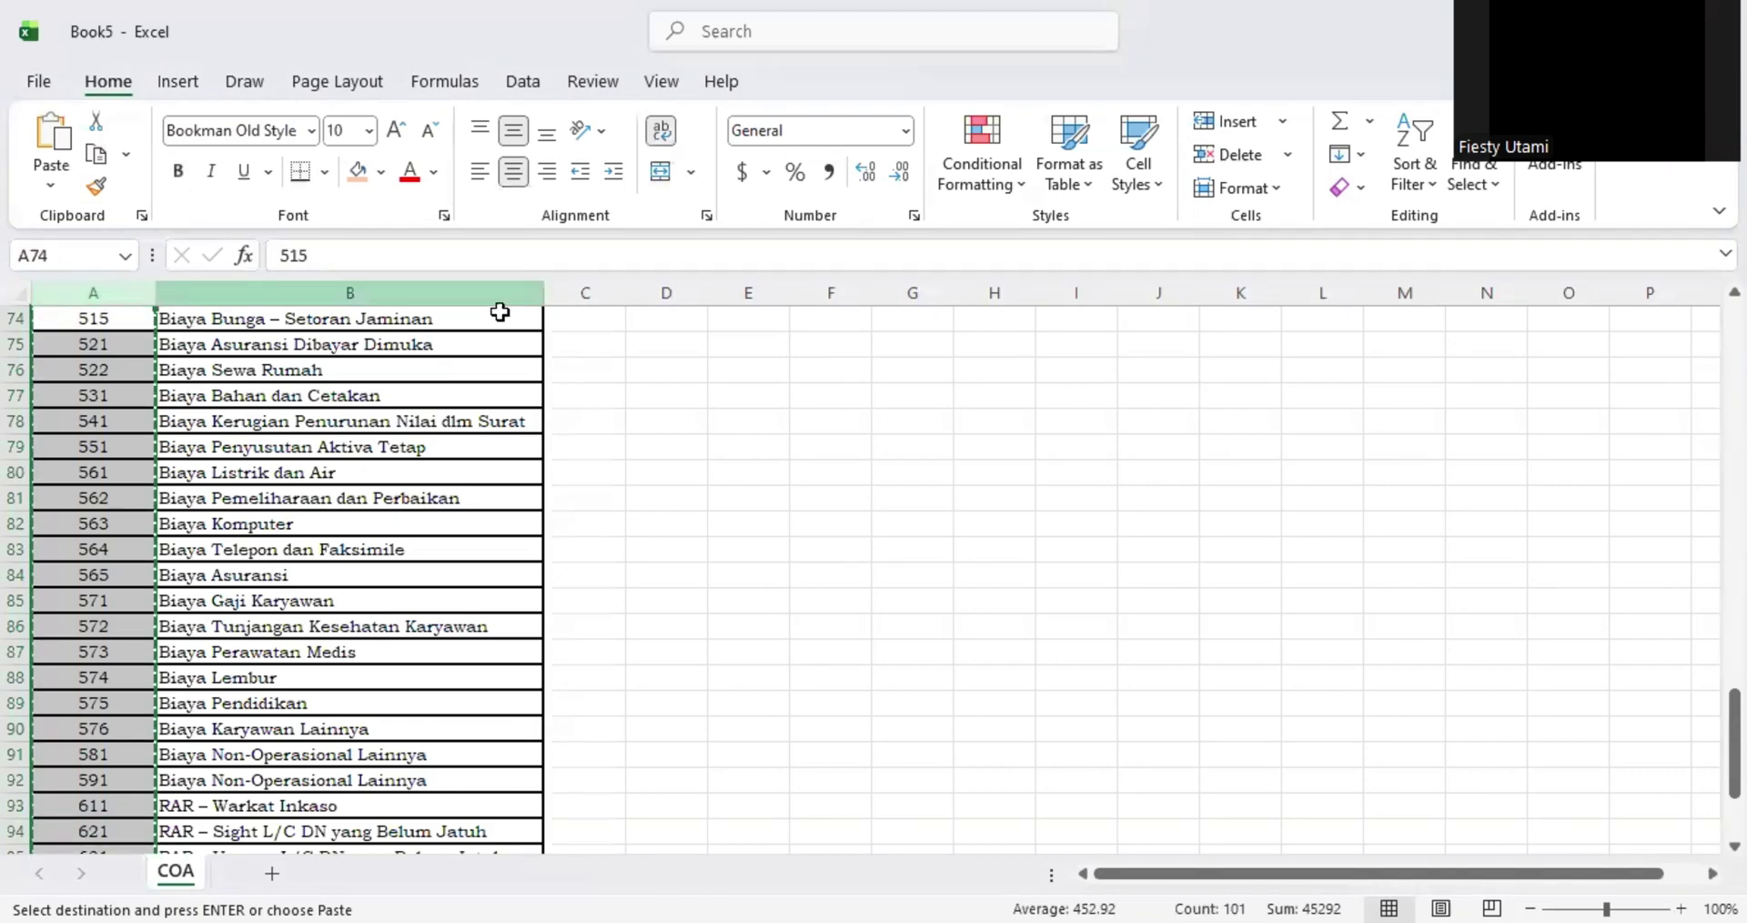
{"action": "left_click", "coordinate": [587, 292]}
{"action": "key", "text": "ctrl+v"}
{"action": "scroll", "coordinate": [577, 506], "scroll_direction": "up", "scroll_amount": 6}
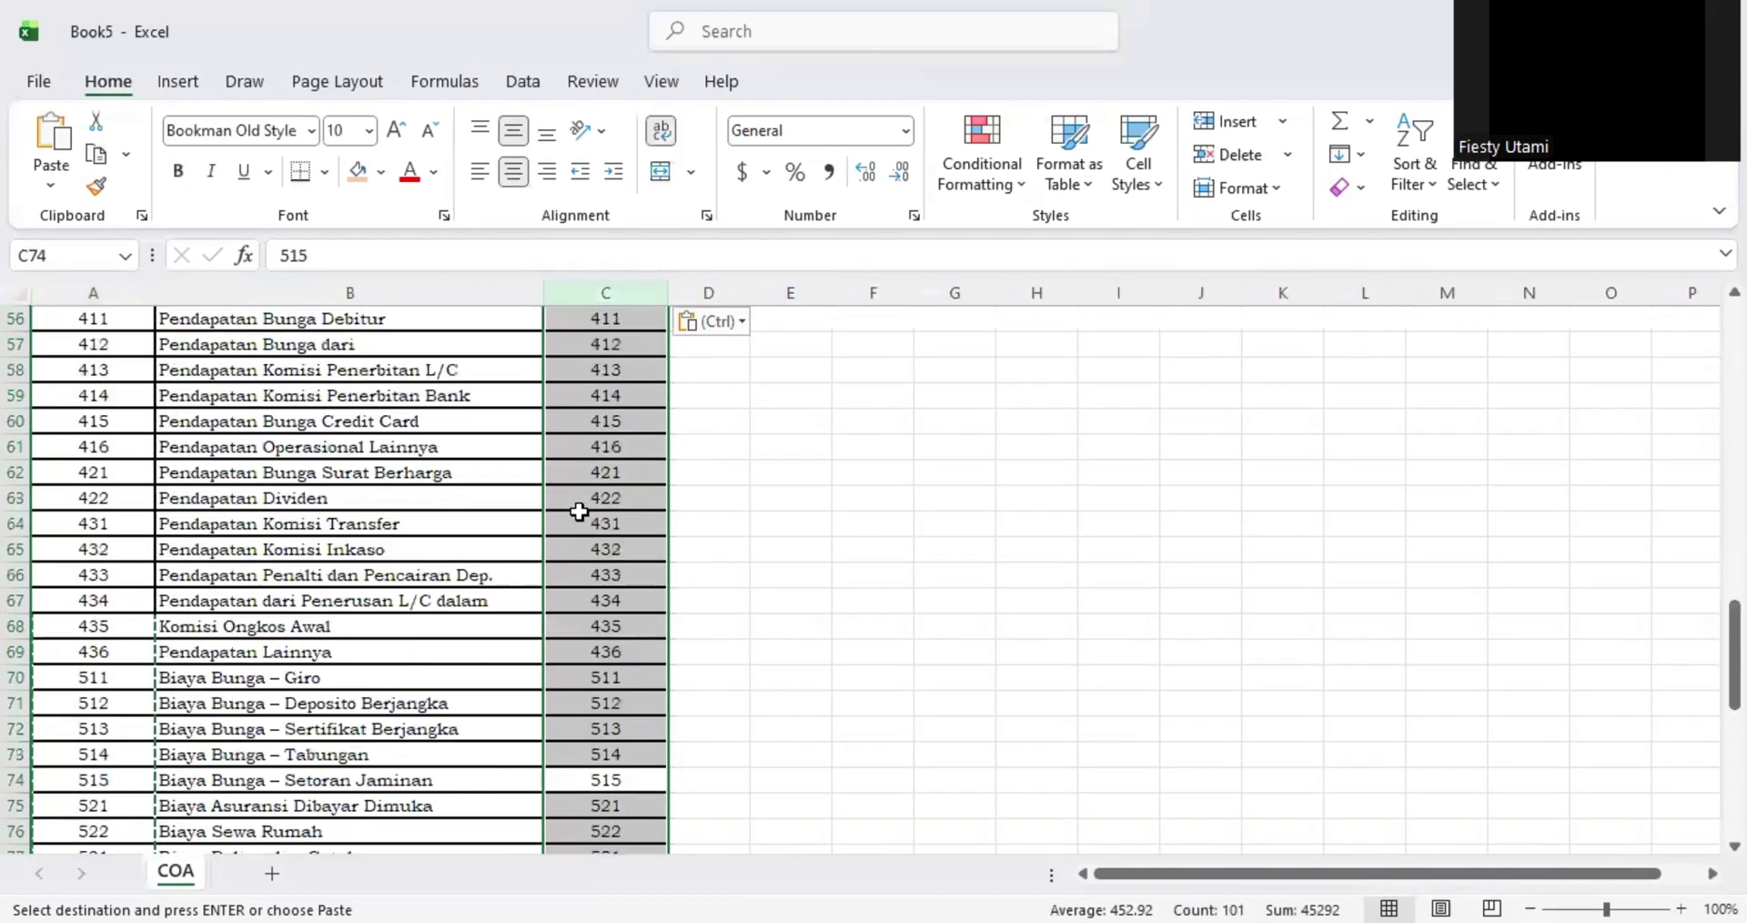
{"action": "scroll", "coordinate": [579, 510], "scroll_direction": "up", "scroll_amount": 18}
{"action": "left_click", "coordinate": [449, 404]}
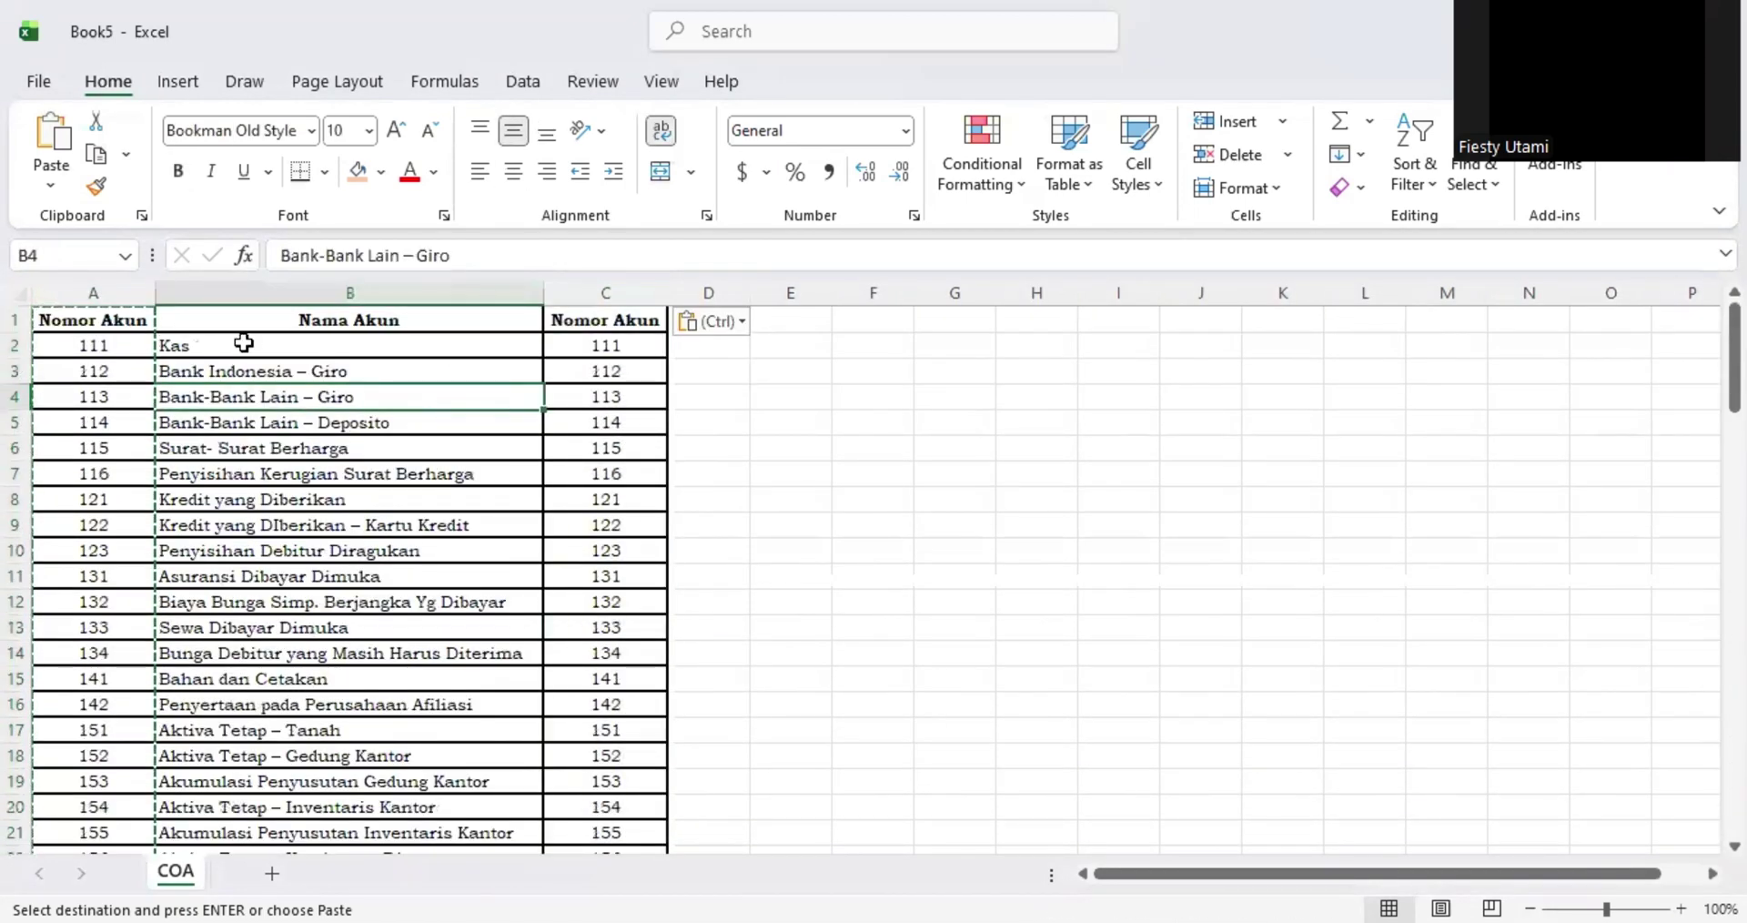
{"action": "left_click", "coordinate": [322, 349]}
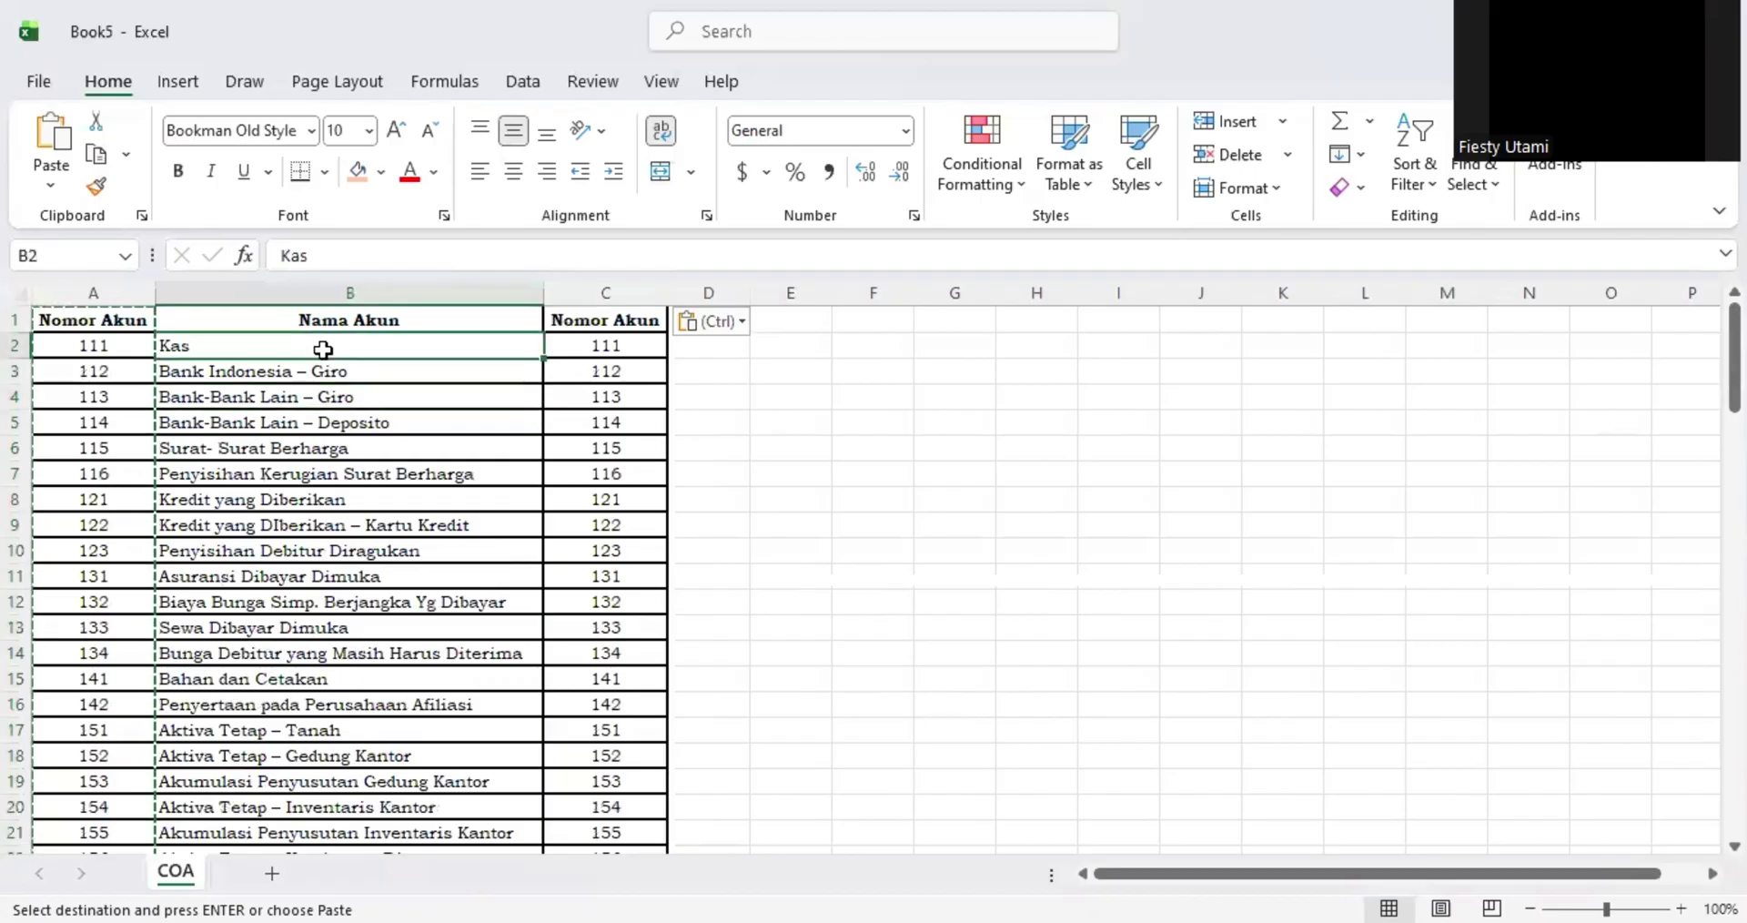
- Add a new worksheet and name it Jurnal
{"action": "left_click", "coordinate": [271, 869]}
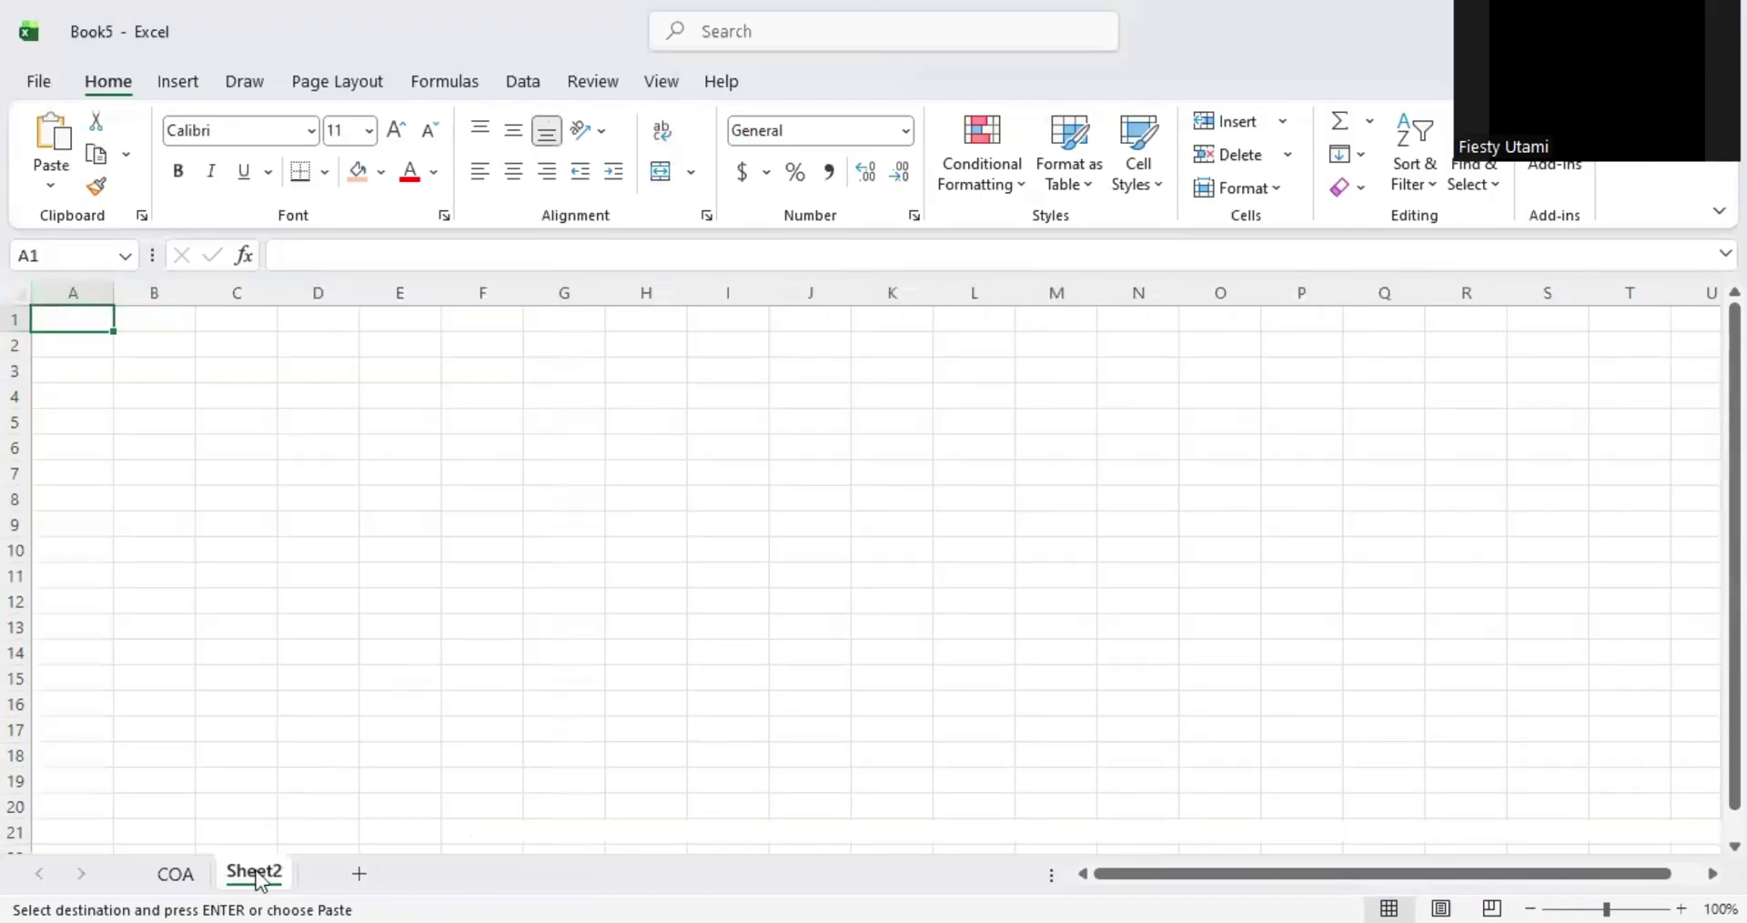
{"action": "right_click", "coordinate": [255, 870]}
{"action": "left_click", "coordinate": [382, 594]}
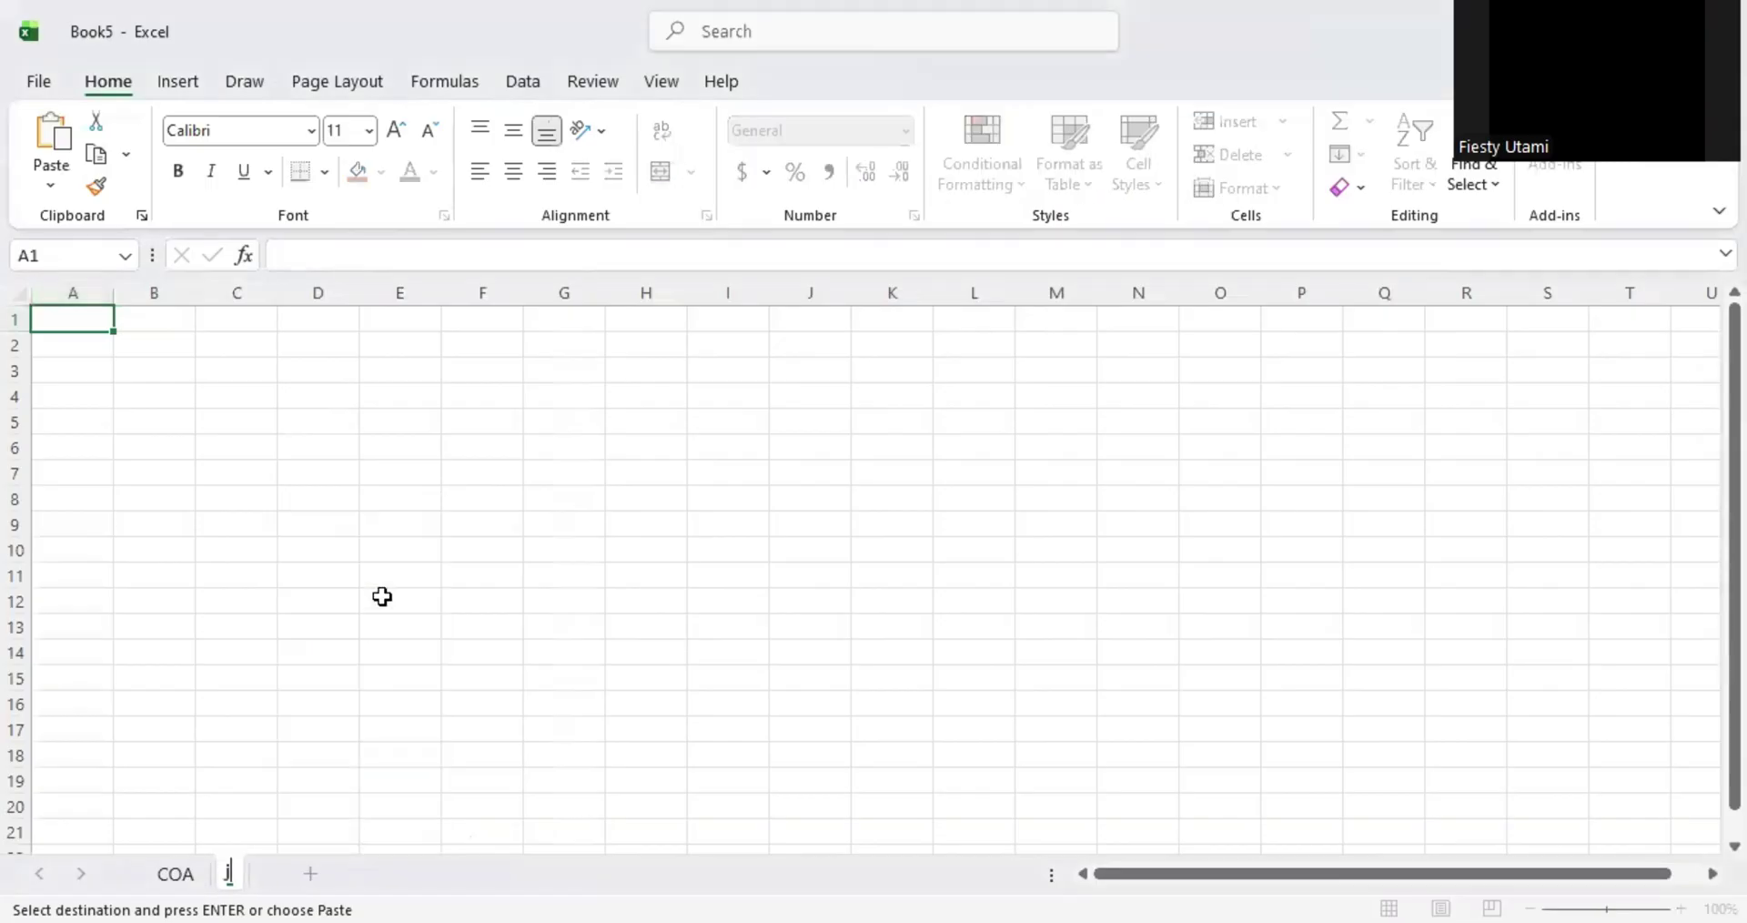
{"action": "type", "text": "jurna"}
{"action": "key", "text": "BackSpace"}
{"action": "key", "text": "BackSpace"}
{"action": "key", "text": "BackSpace"}
{"action": "key", "text": "BackSpace"}
{"action": "type", "text": "Jurnal"}
{"action": "key", "text": "Return"}
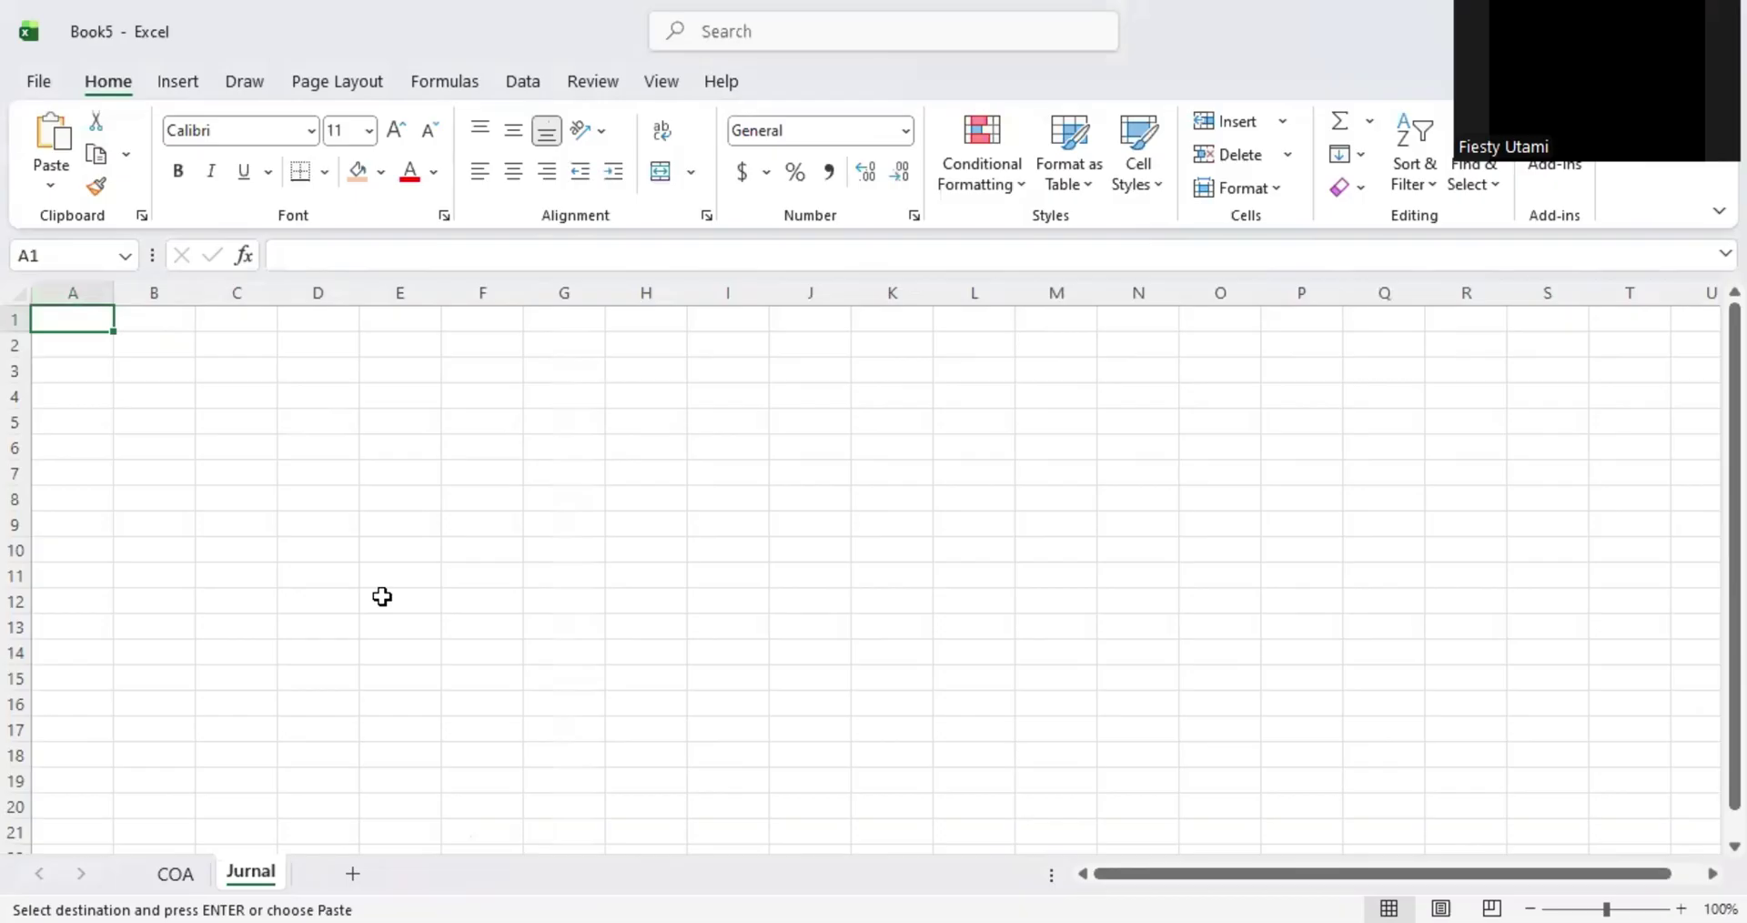
- Enter the headers Date in A1 and Name of Account in B1 of the Jurnal sheet
{"action": "type", "text": "Date"}
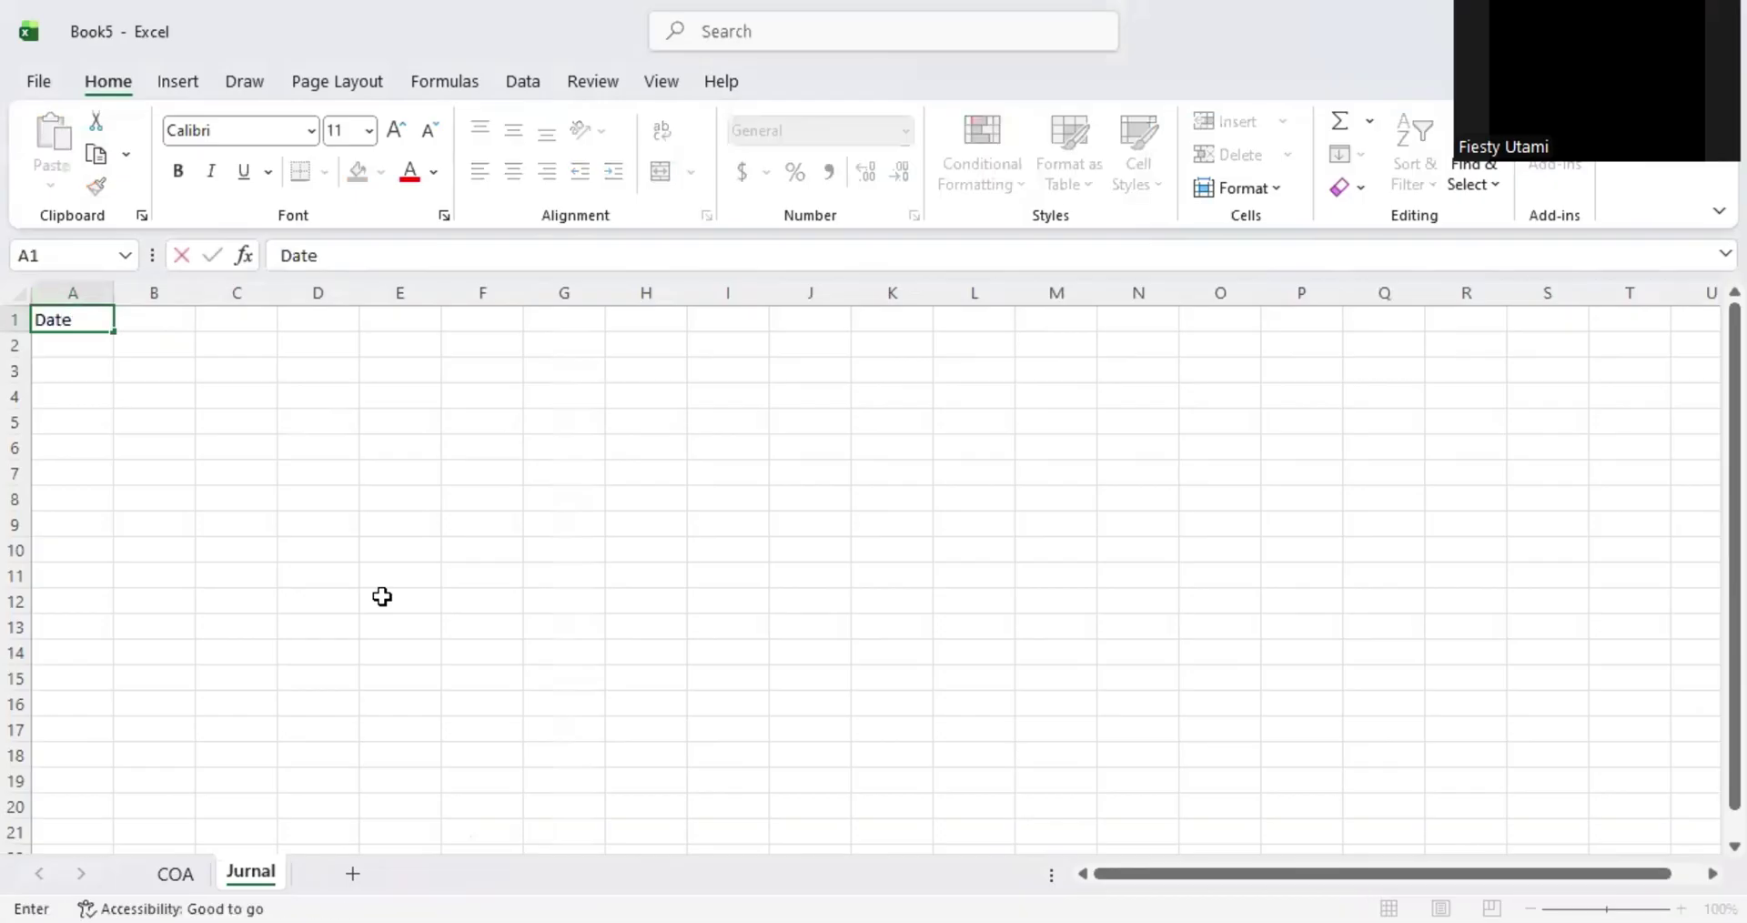
{"action": "key", "text": "Return"}
{"action": "key", "text": "Up"}
{"action": "key", "text": "Right"}
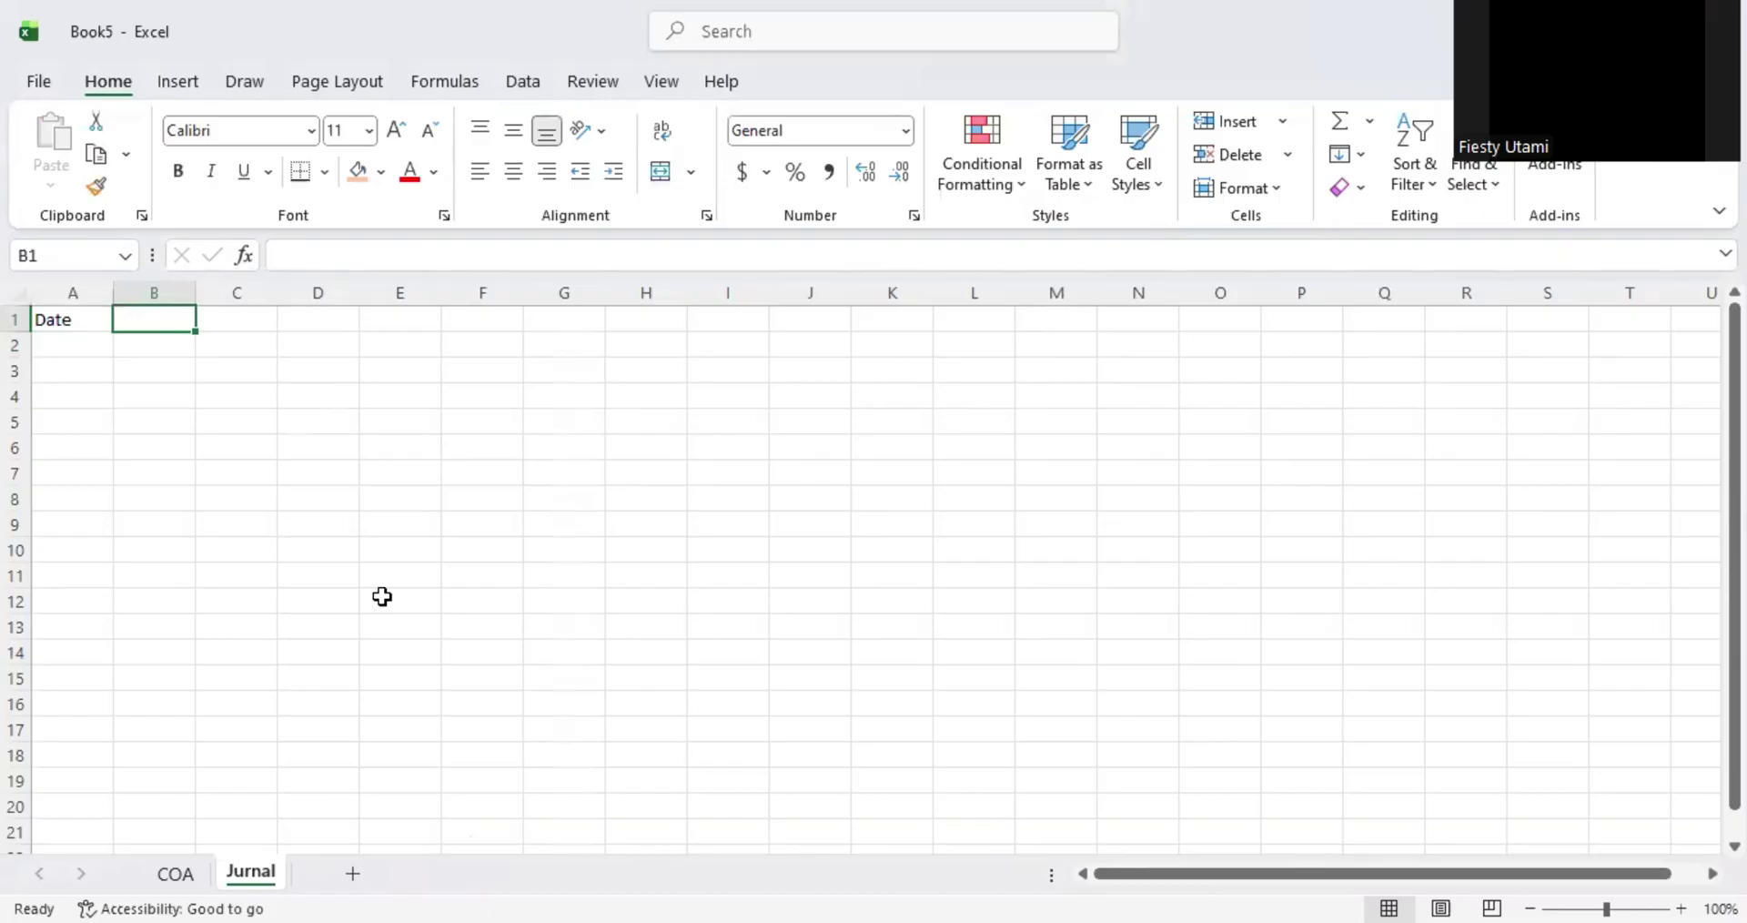
{"action": "type", "text": "A"}
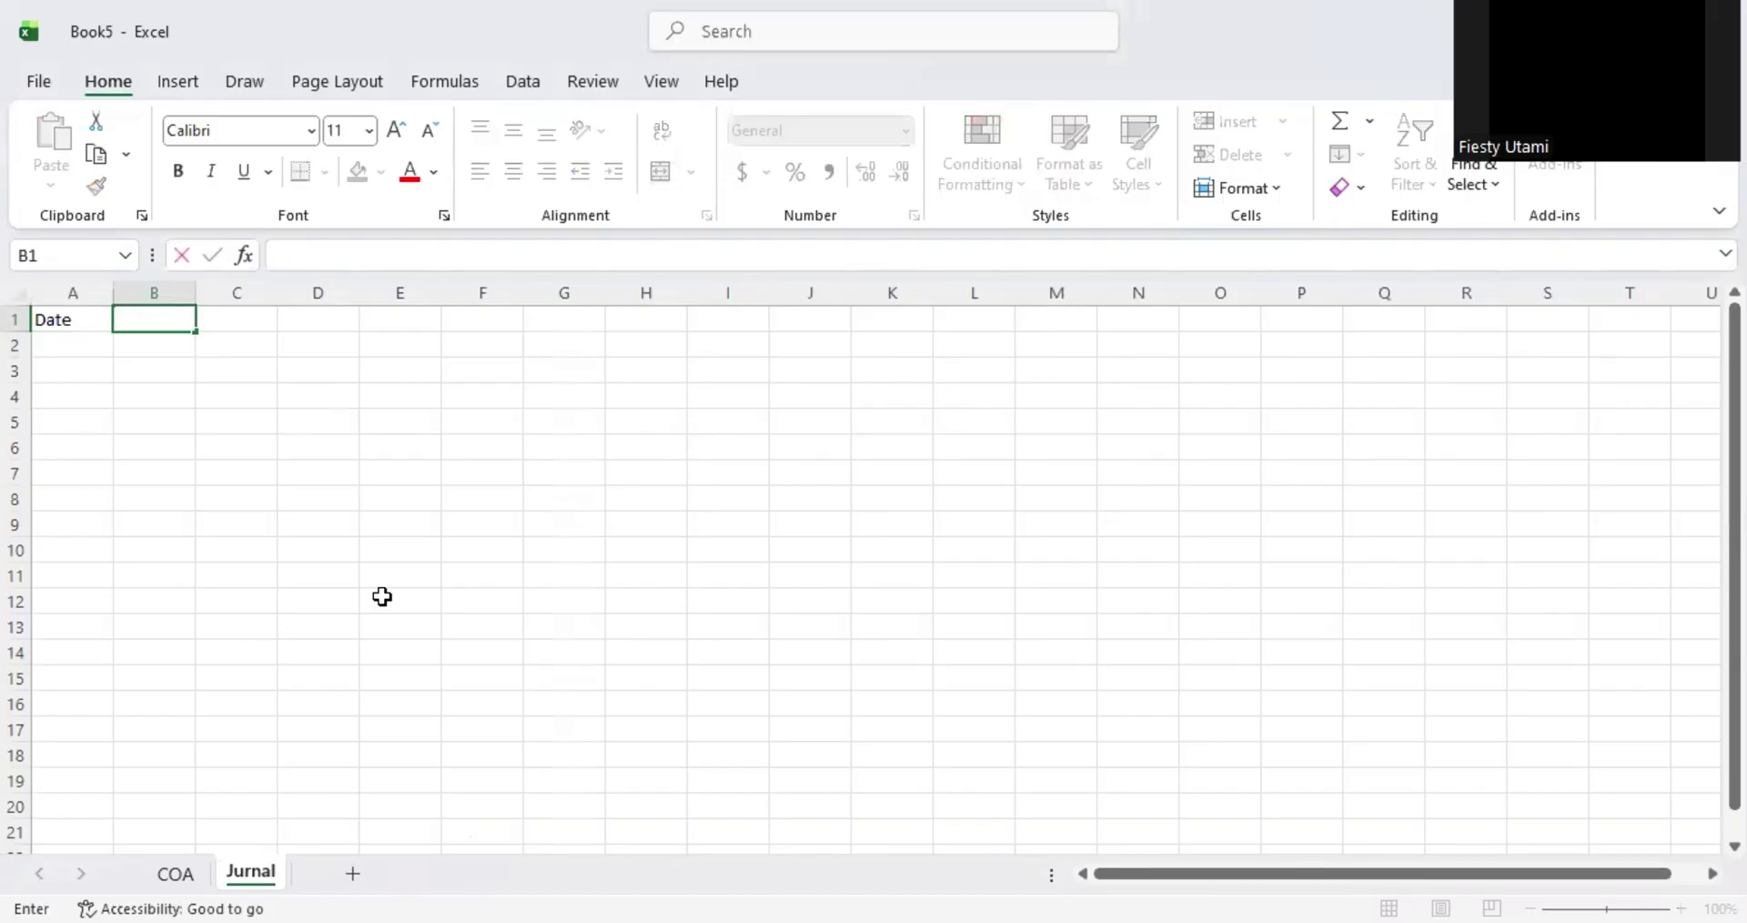
{"action": "type", "text": "Name of Acc"}
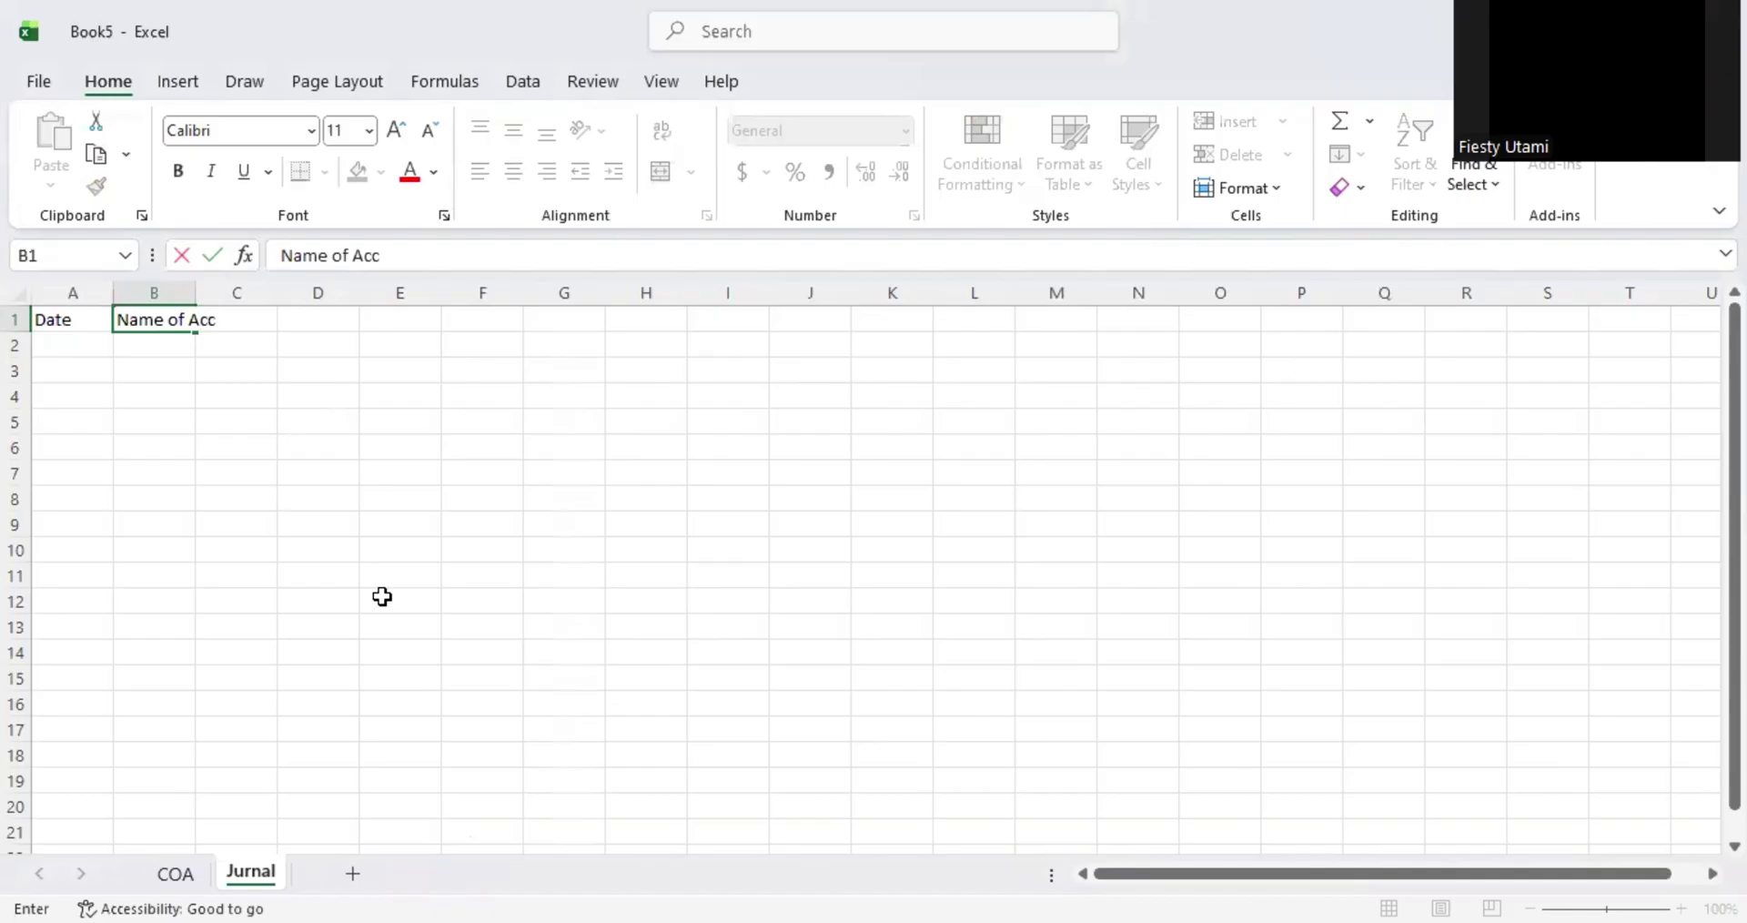
{"action": "type", "text": "ount"}
{"action": "key", "text": "Return"}
{"action": "key", "text": "Up"}
{"action": "key", "text": "Right"}
- Enter the headers Ref, Debit and Credit in cells C1, D1 and E1
{"action": "type", "text": "F"}
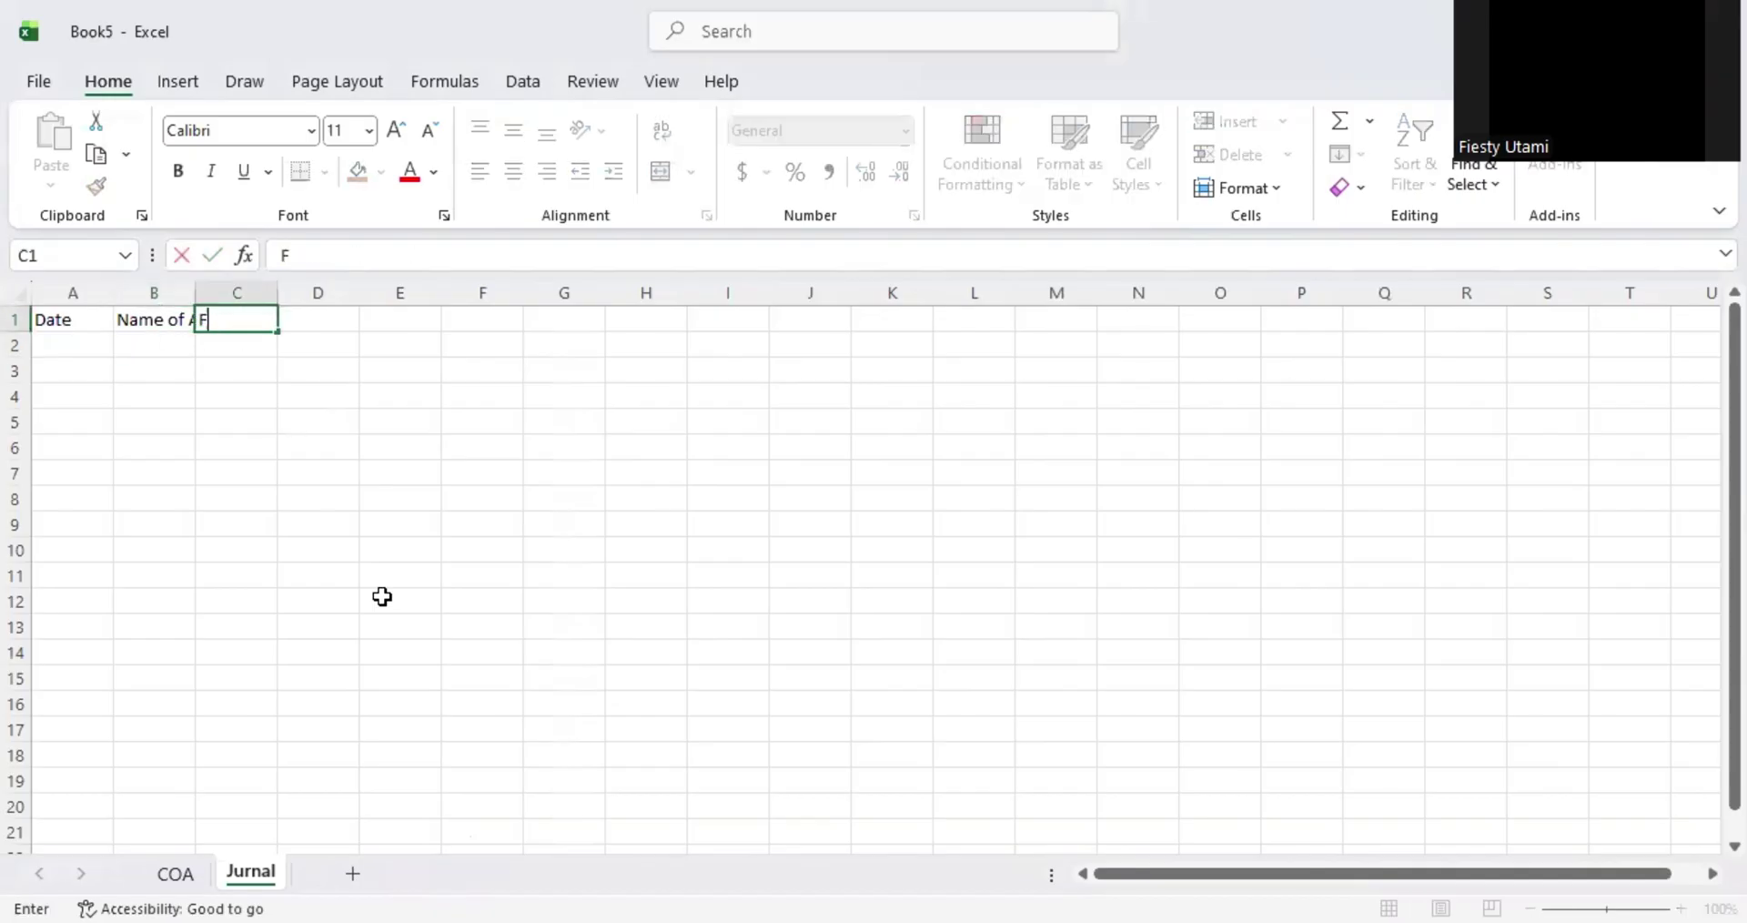
{"action": "type", "text": "e"}
{"action": "type", "text": "Ref"}
{"action": "key", "text": "Return"}
{"action": "key", "text": "Up"}
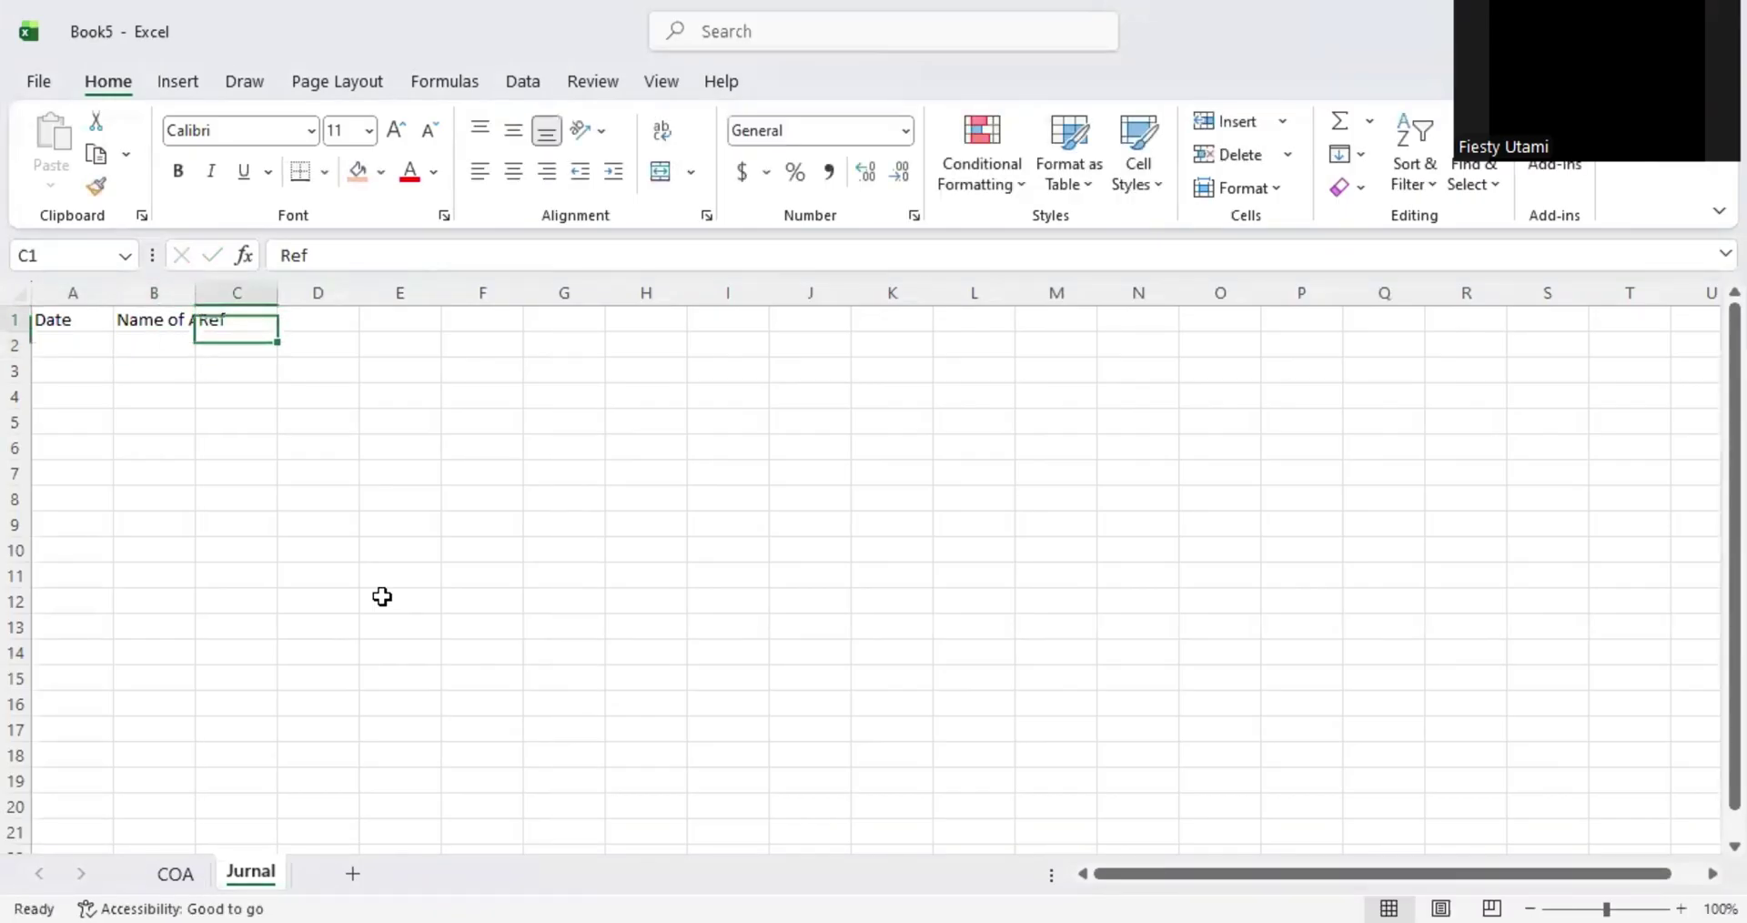
{"action": "key", "text": "Right"}
{"action": "type", "text": "Debit"}
{"action": "key", "text": "Right"}
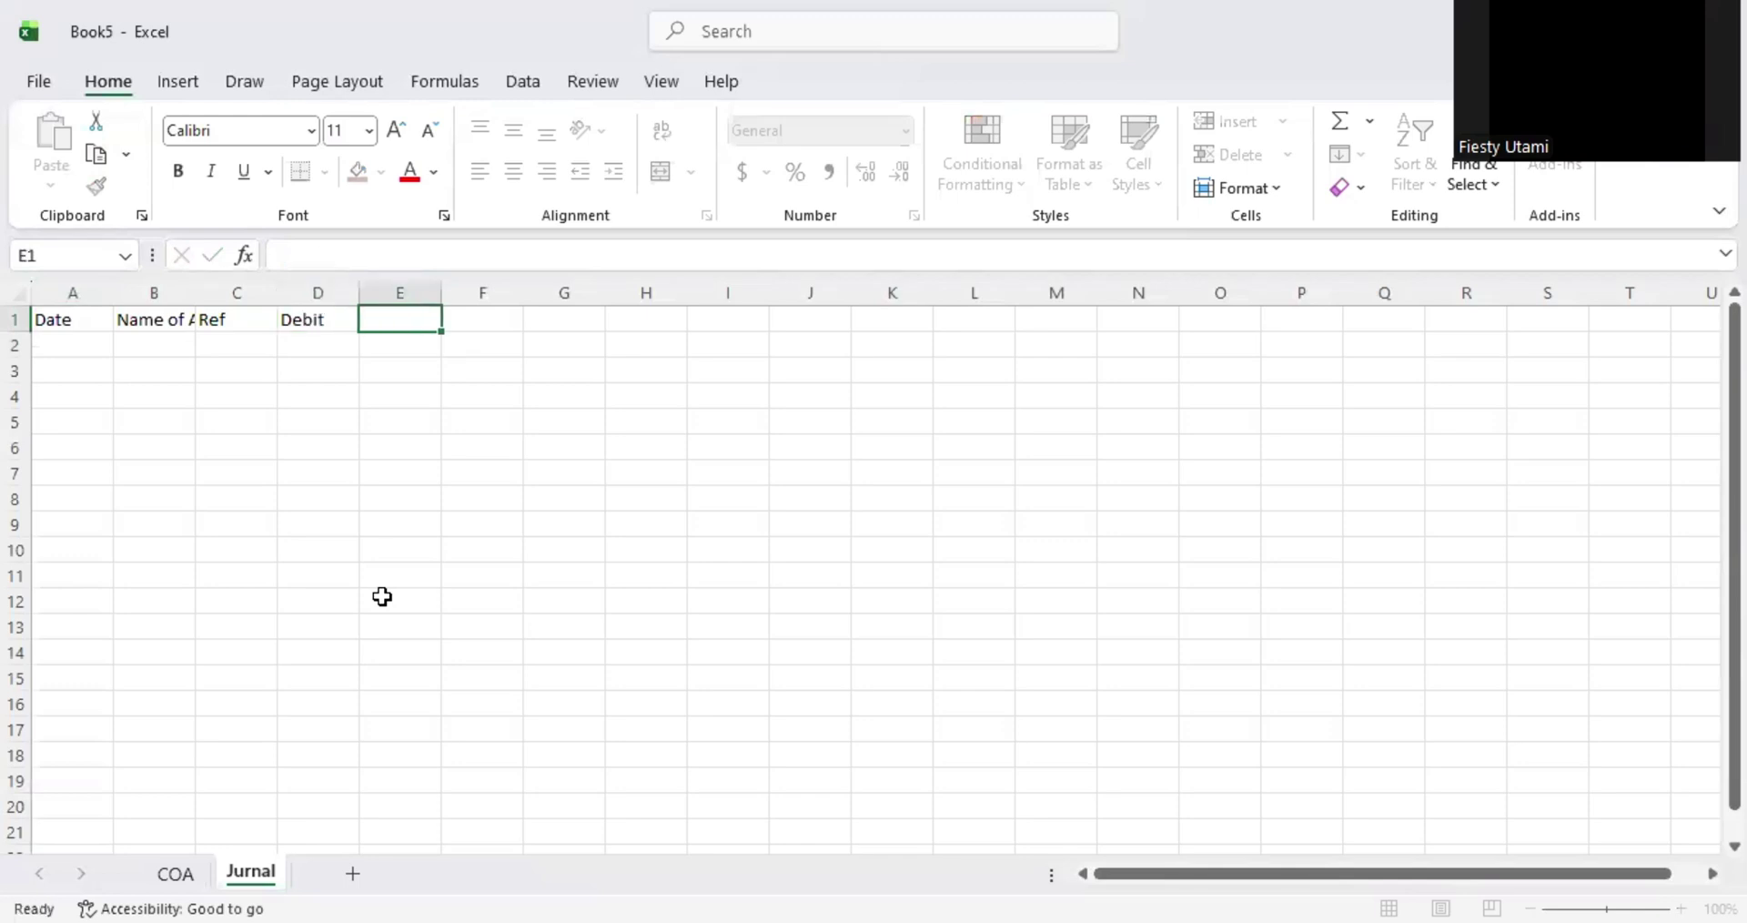
{"action": "type", "text": "Credit"}
{"action": "key", "text": "Return"}
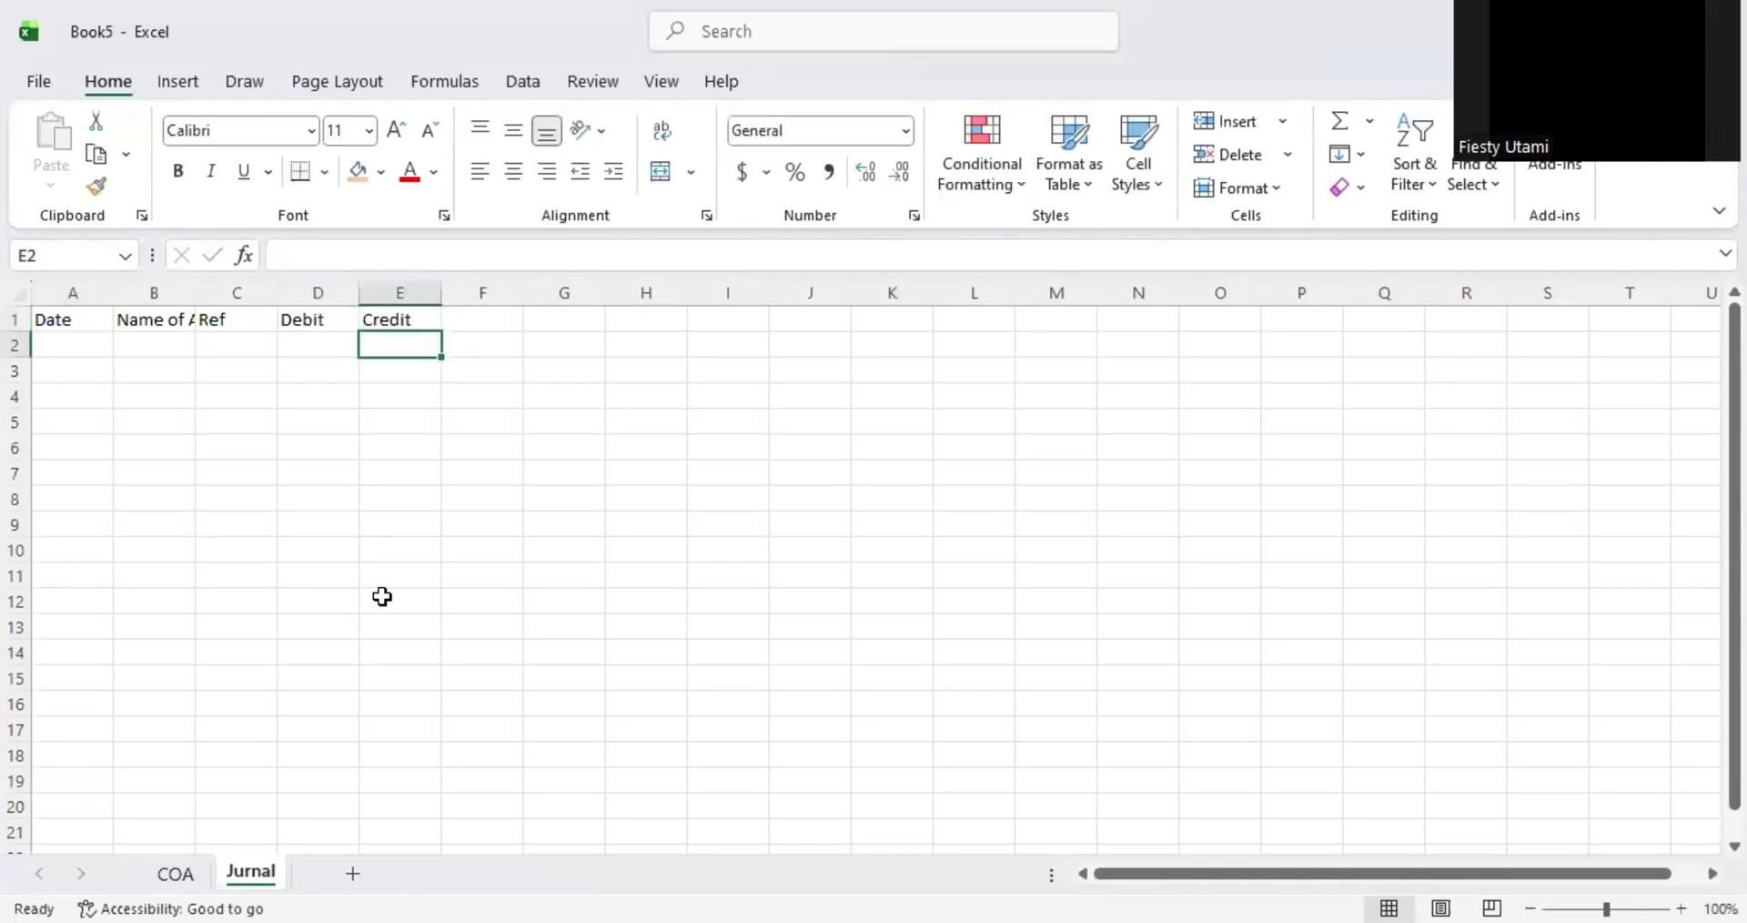
- Insert three blank rows above the header row of the Jurnal sheet
{"action": "left_click", "coordinate": [19, 318]}
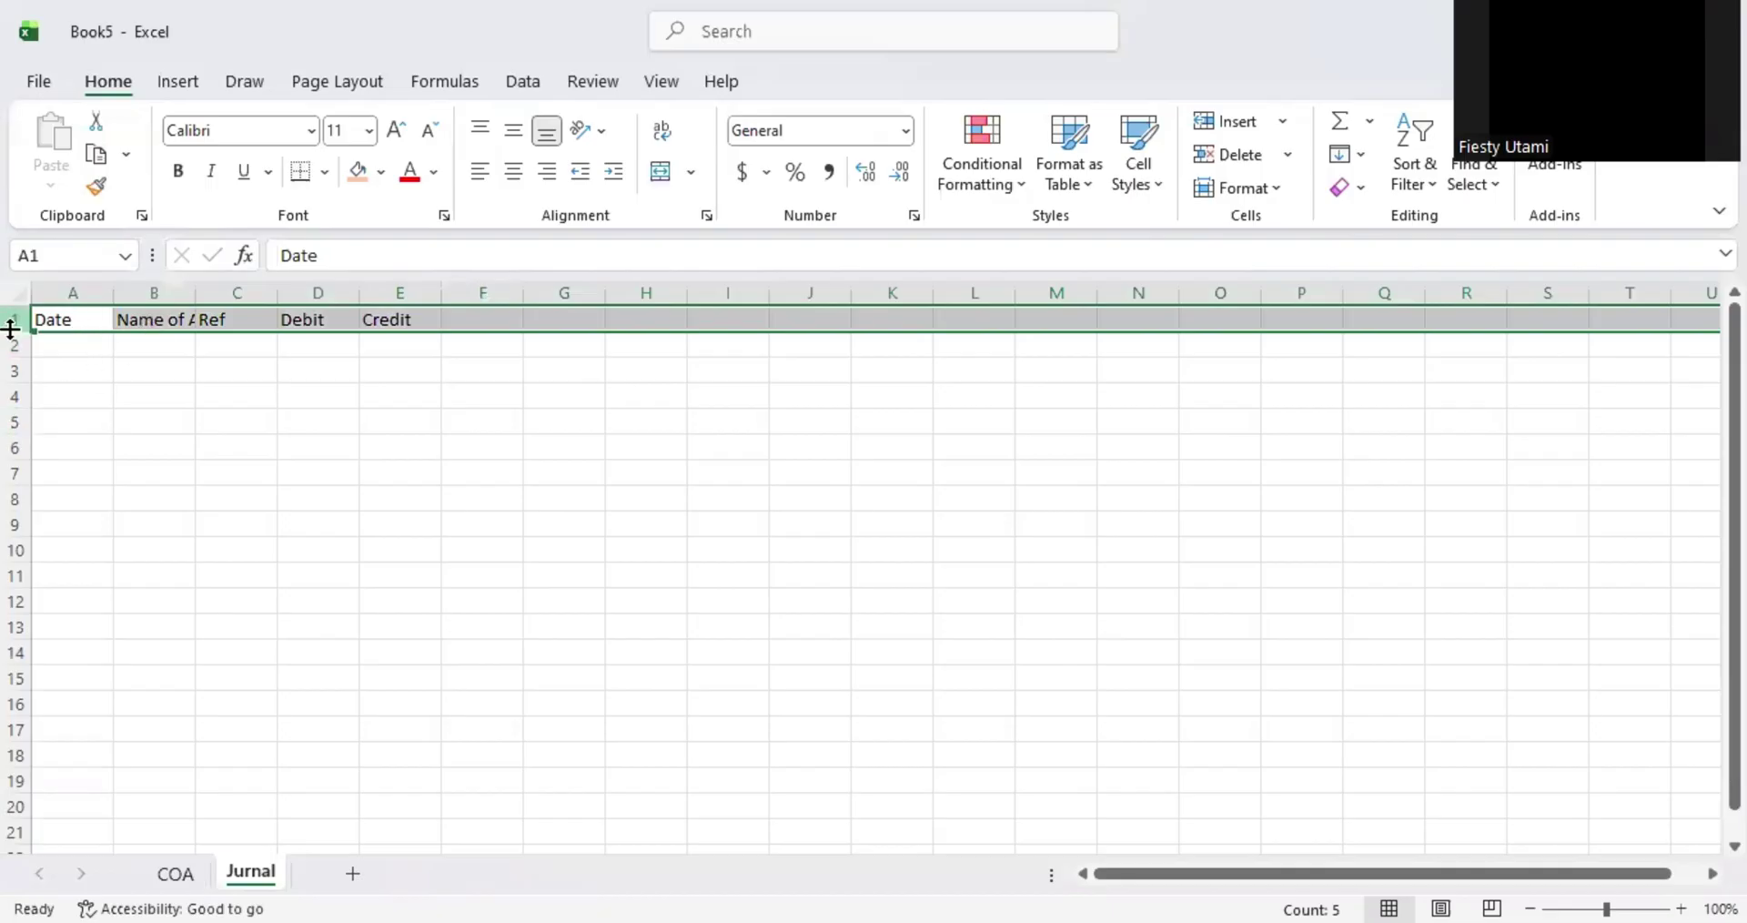
{"action": "key", "text": "shift+F10"}
{"action": "left_click", "coordinate": [129, 577]}
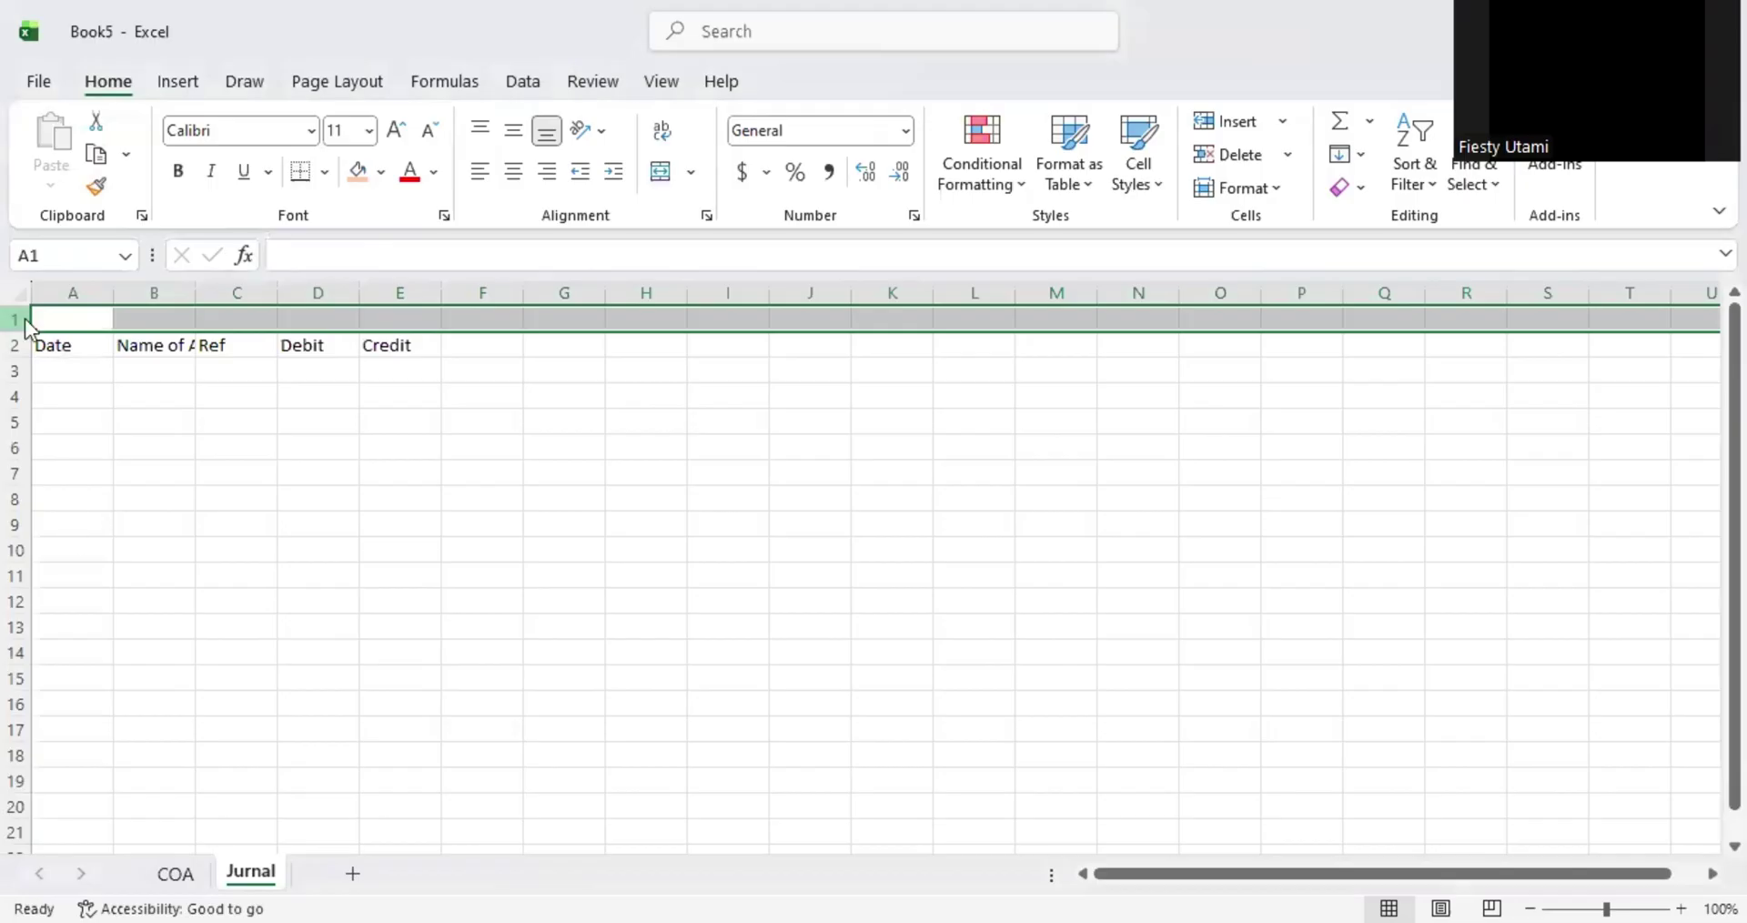
{"action": "key", "text": "F4"}
{"action": "key", "text": "F4"}
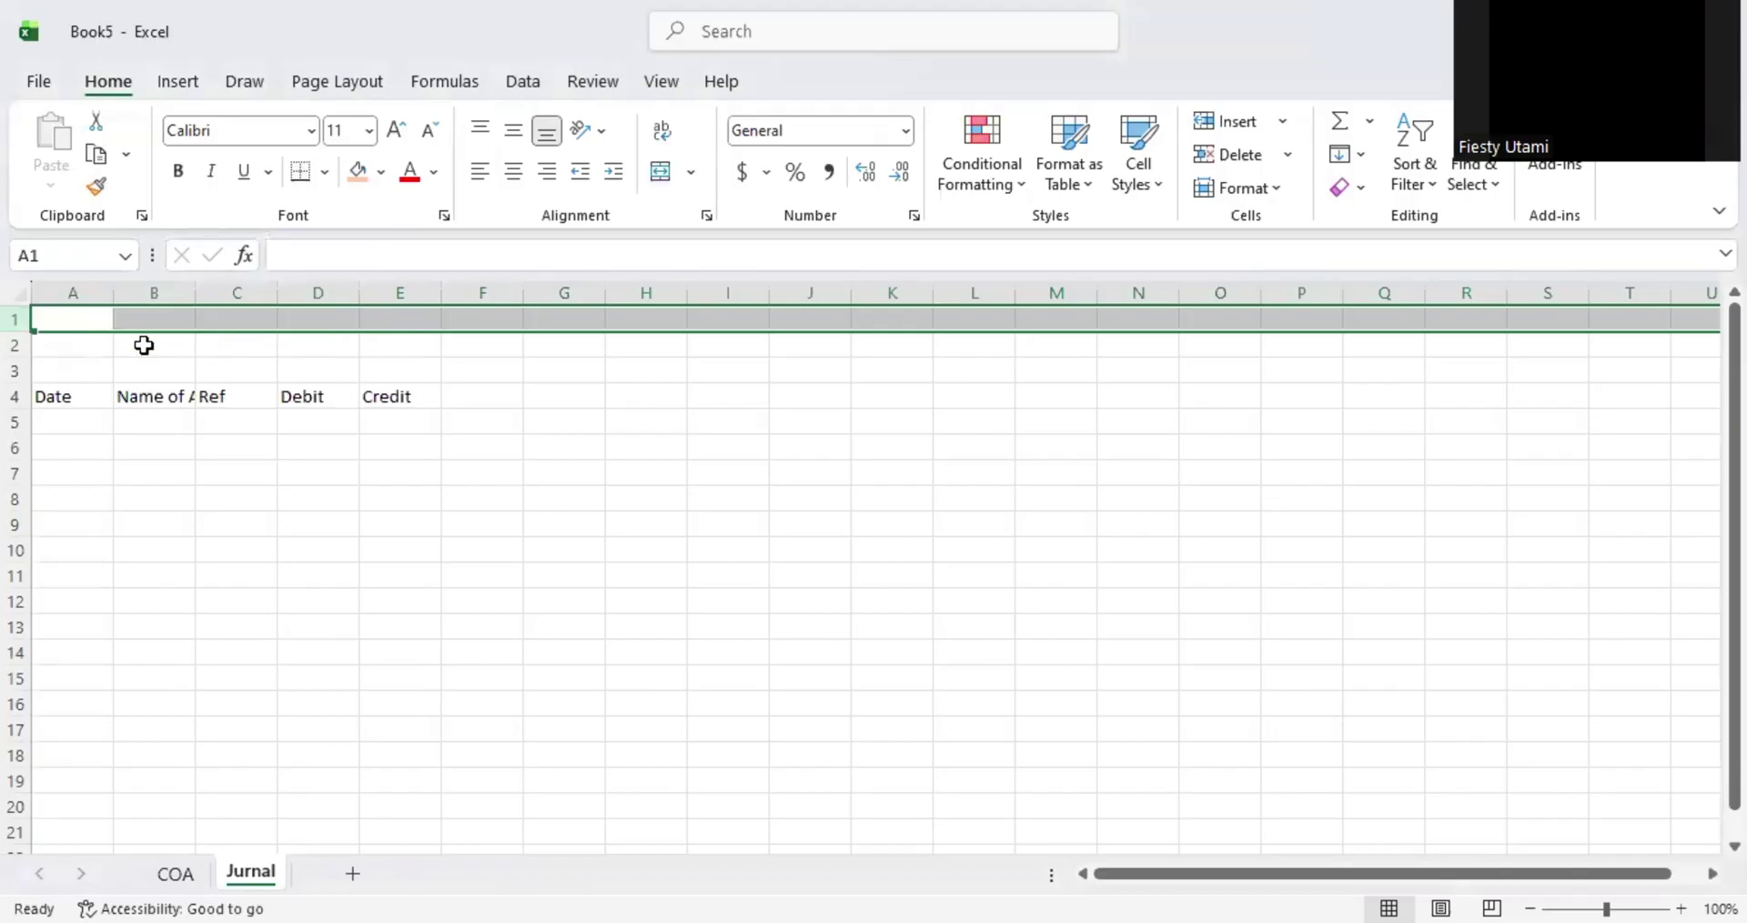
- Merge and center the cells A2:E2 and A1:E1 above the journal headers
{"action": "left_click_drag", "start_coordinate": [63, 345], "coordinate": [405, 344]}
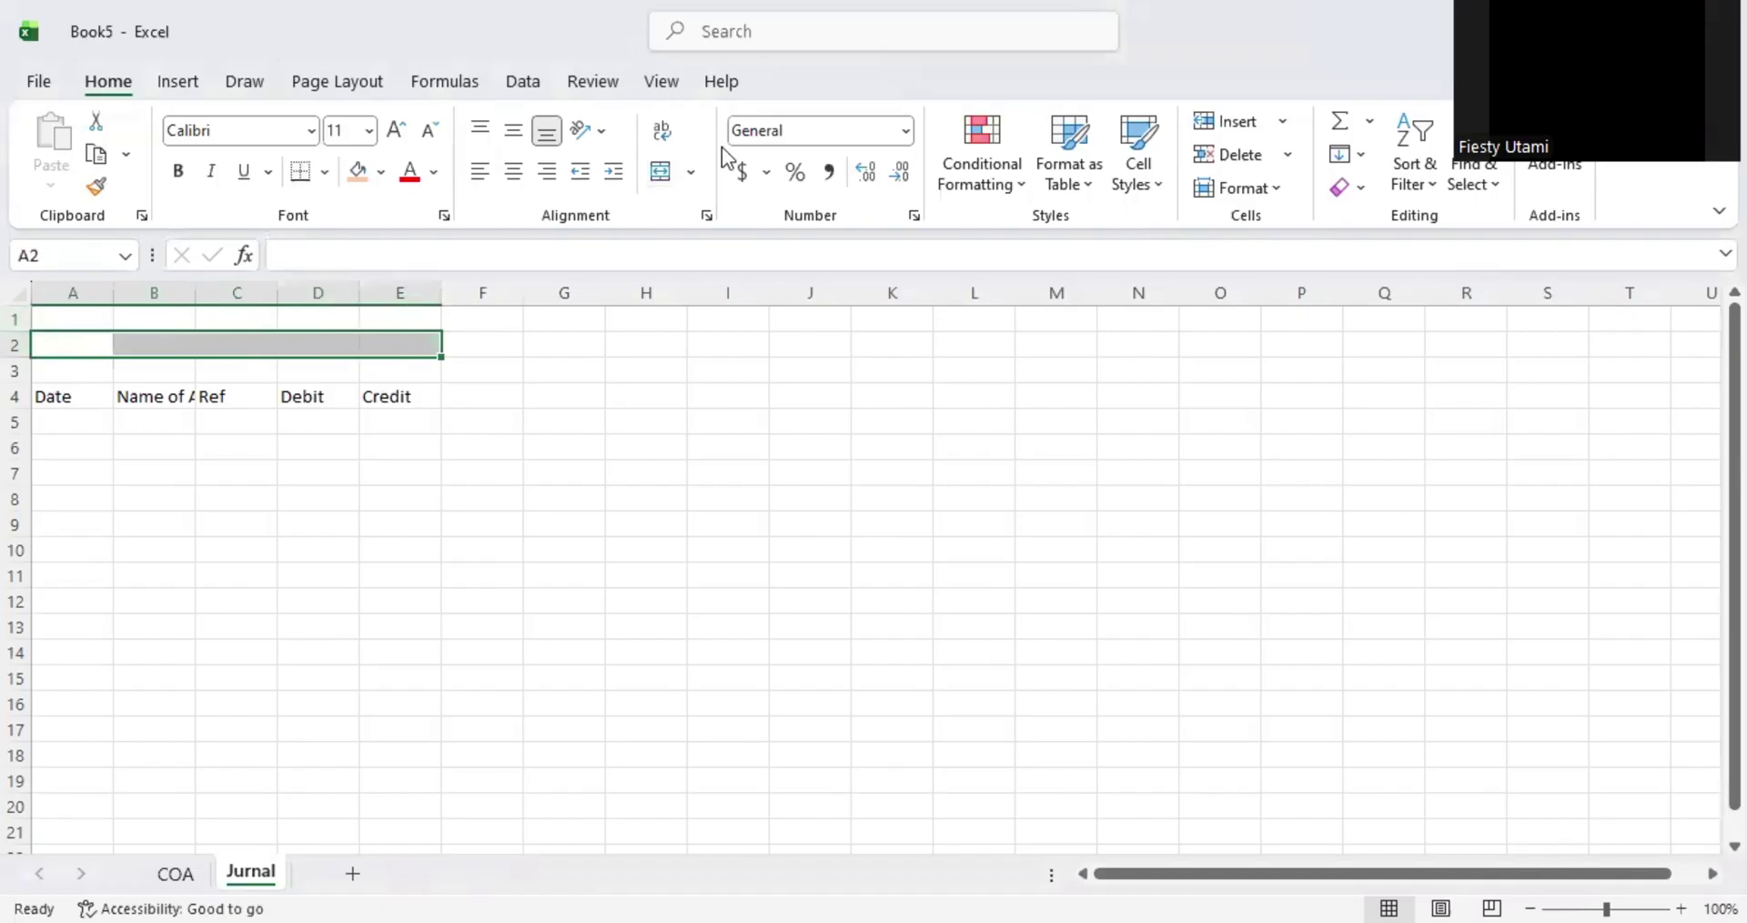
{"action": "left_click", "coordinate": [662, 171]}
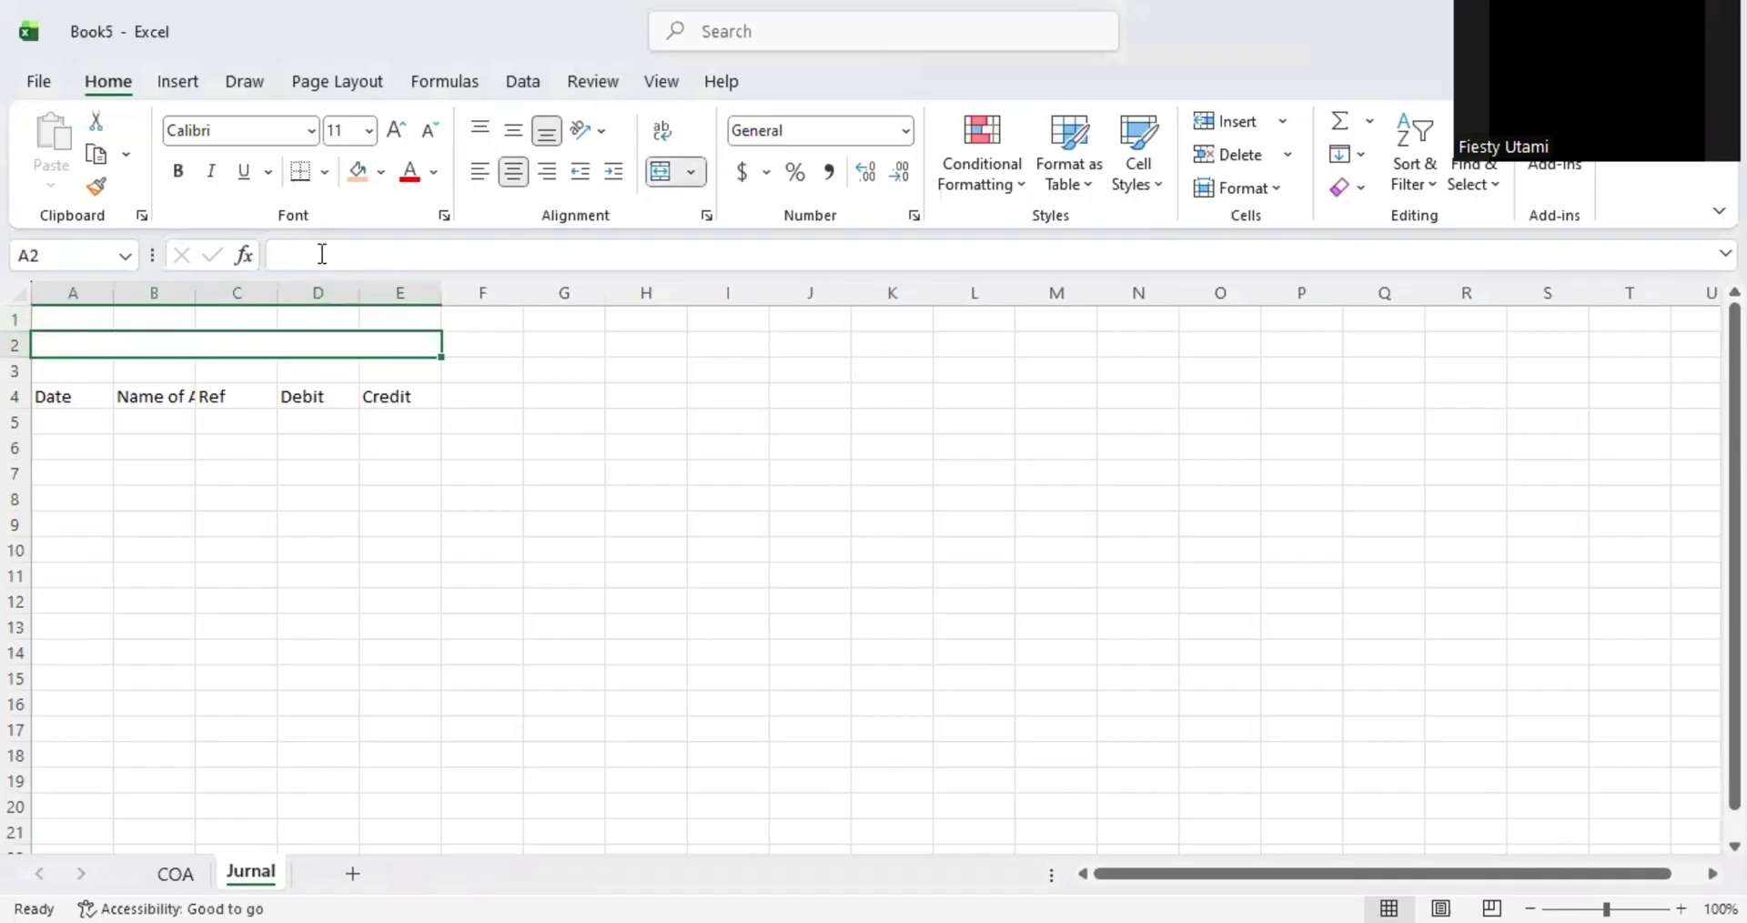
{"action": "left_click_drag", "start_coordinate": [80, 319], "coordinate": [377, 319]}
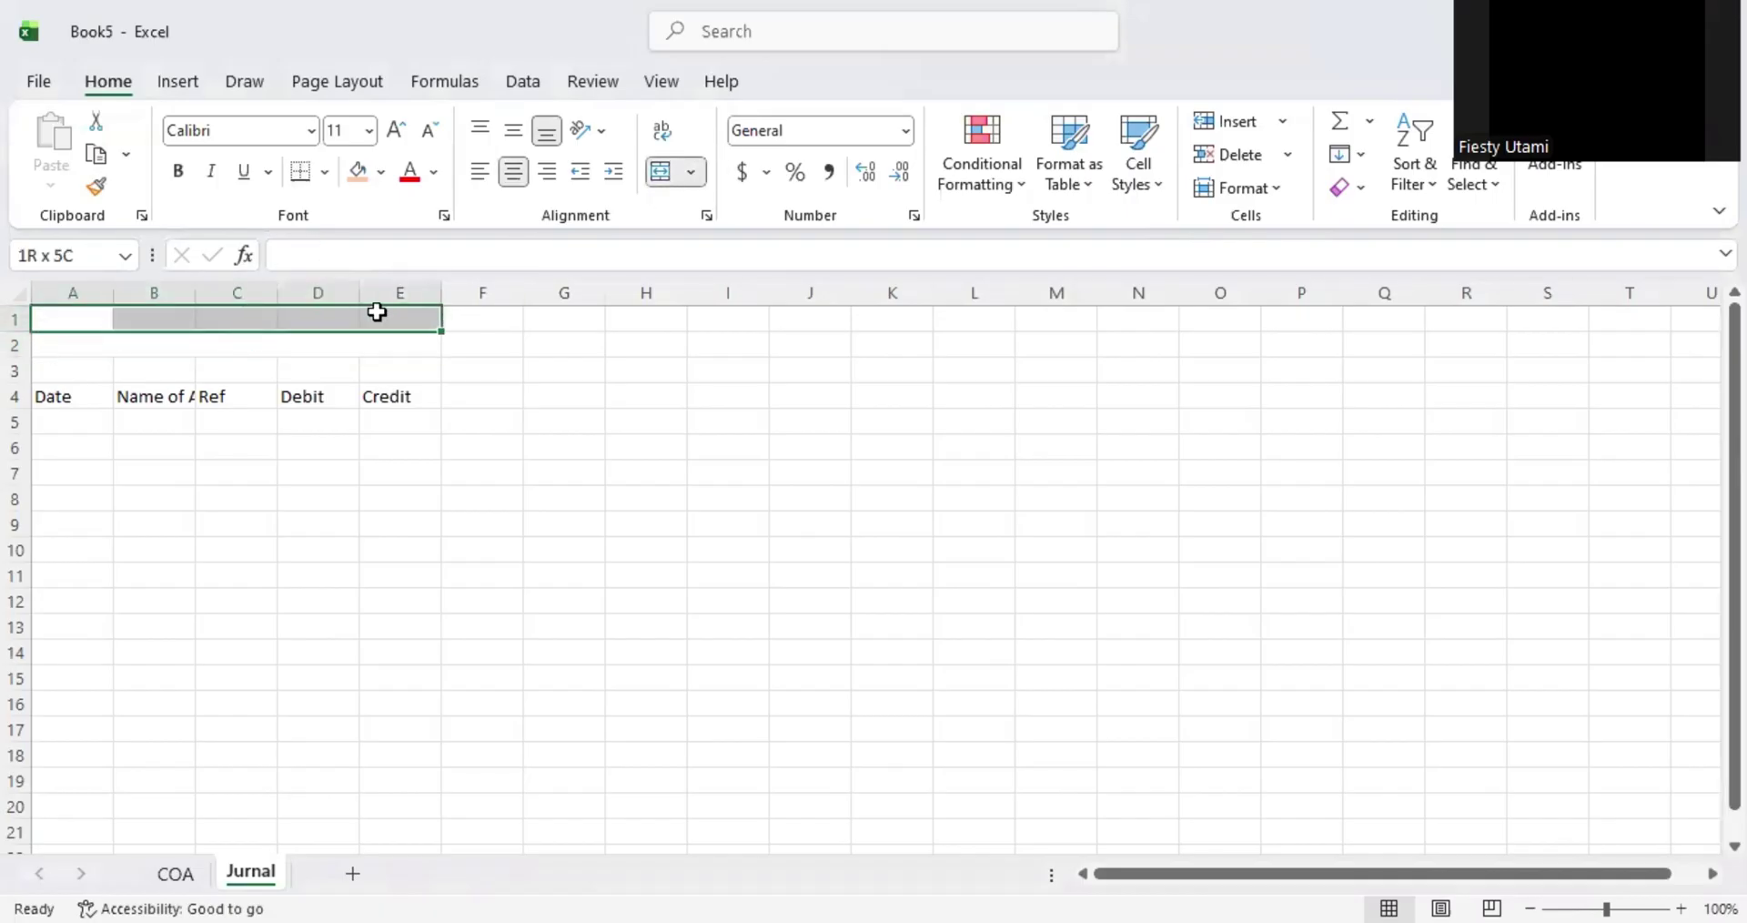
{"action": "left_click", "coordinate": [653, 182]}
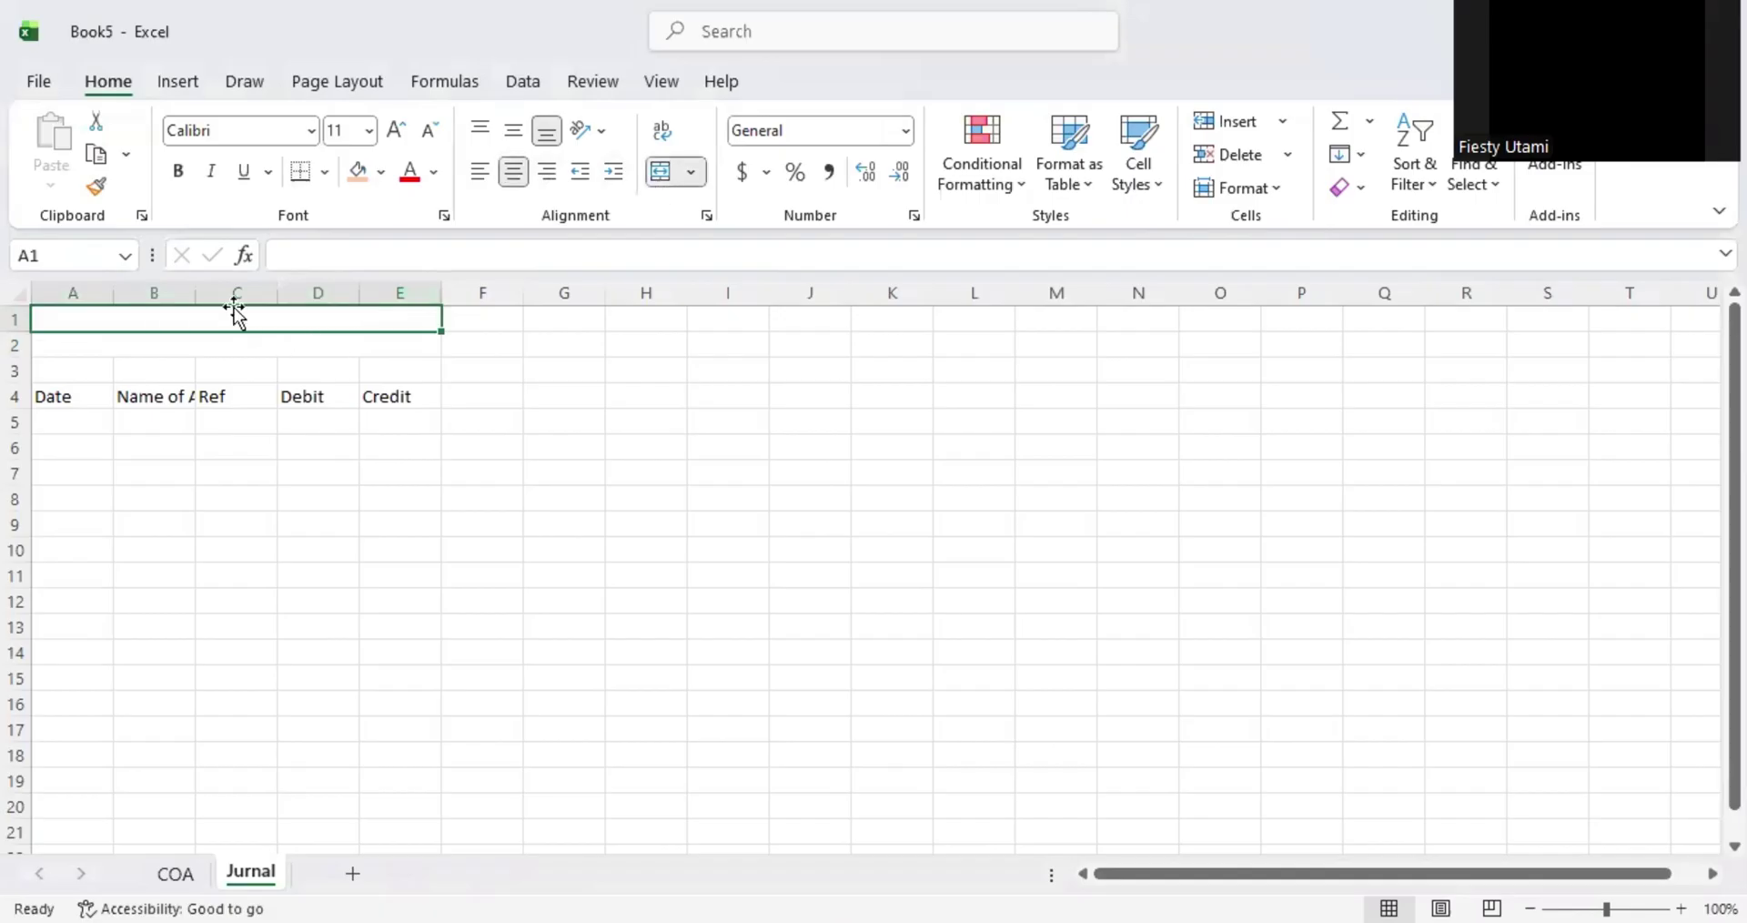
- Enter the titles BANK UNTIRTA in the merged row 1 and General Journal in the merged row 2
{"action": "left_click", "coordinate": [420, 255]}
{"action": "type", "text": "BANK UNTIRTA"}
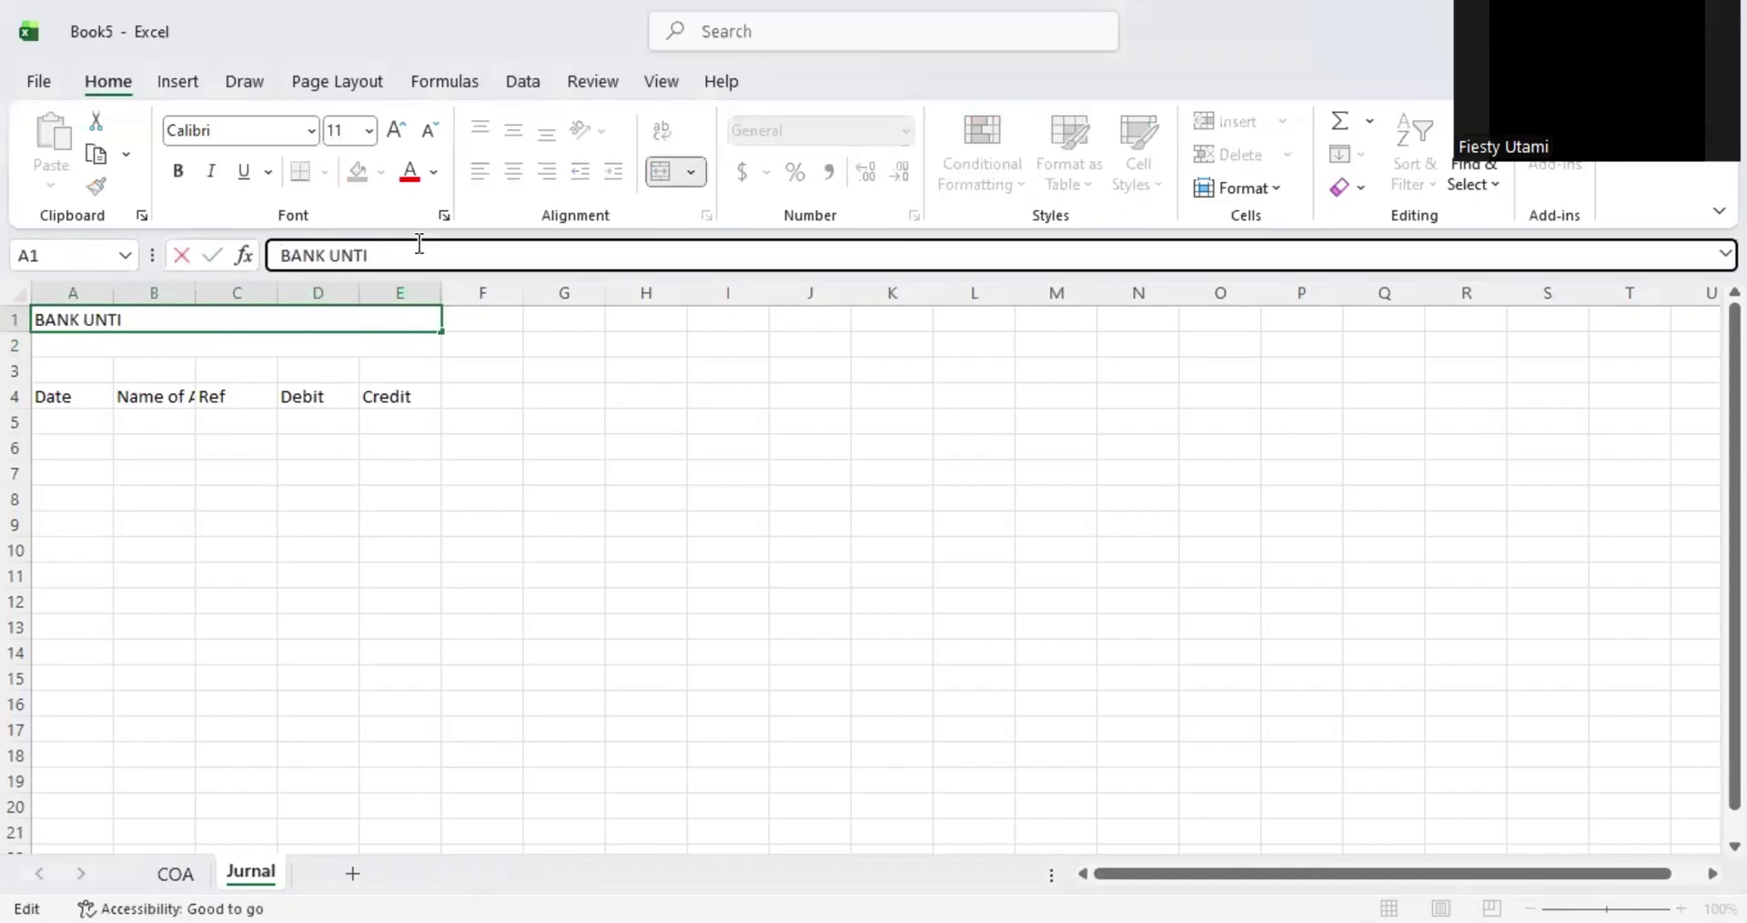
{"action": "key", "text": "Return"}
{"action": "type", "text": "g"}
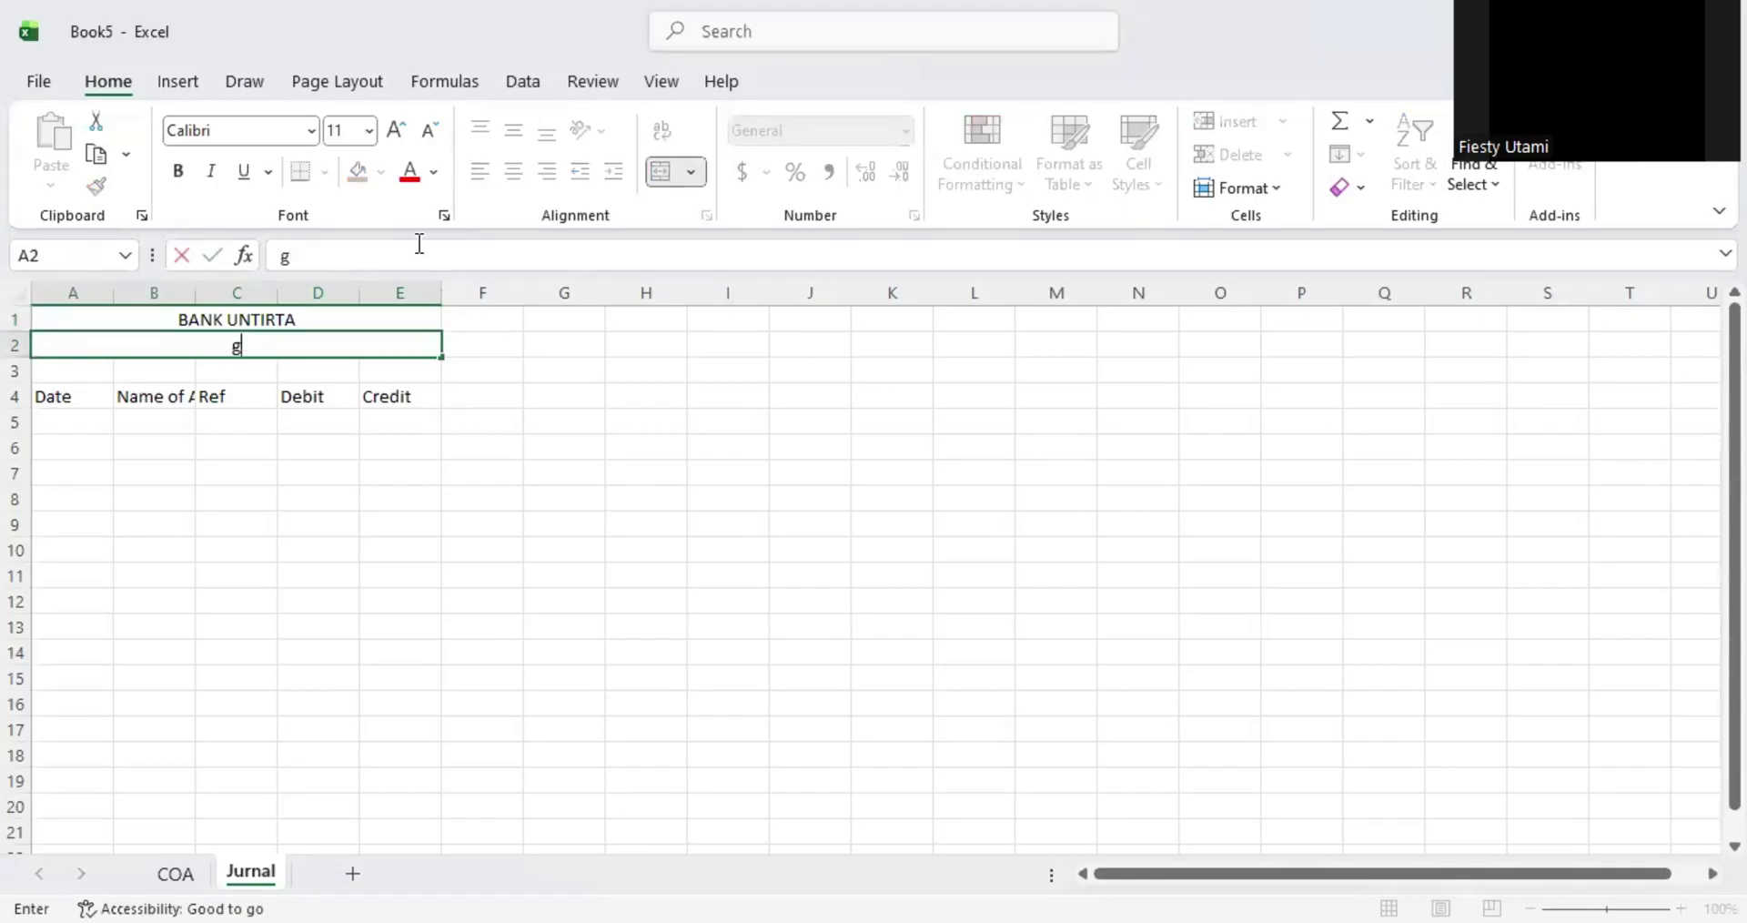
{"action": "type", "text": "General "}
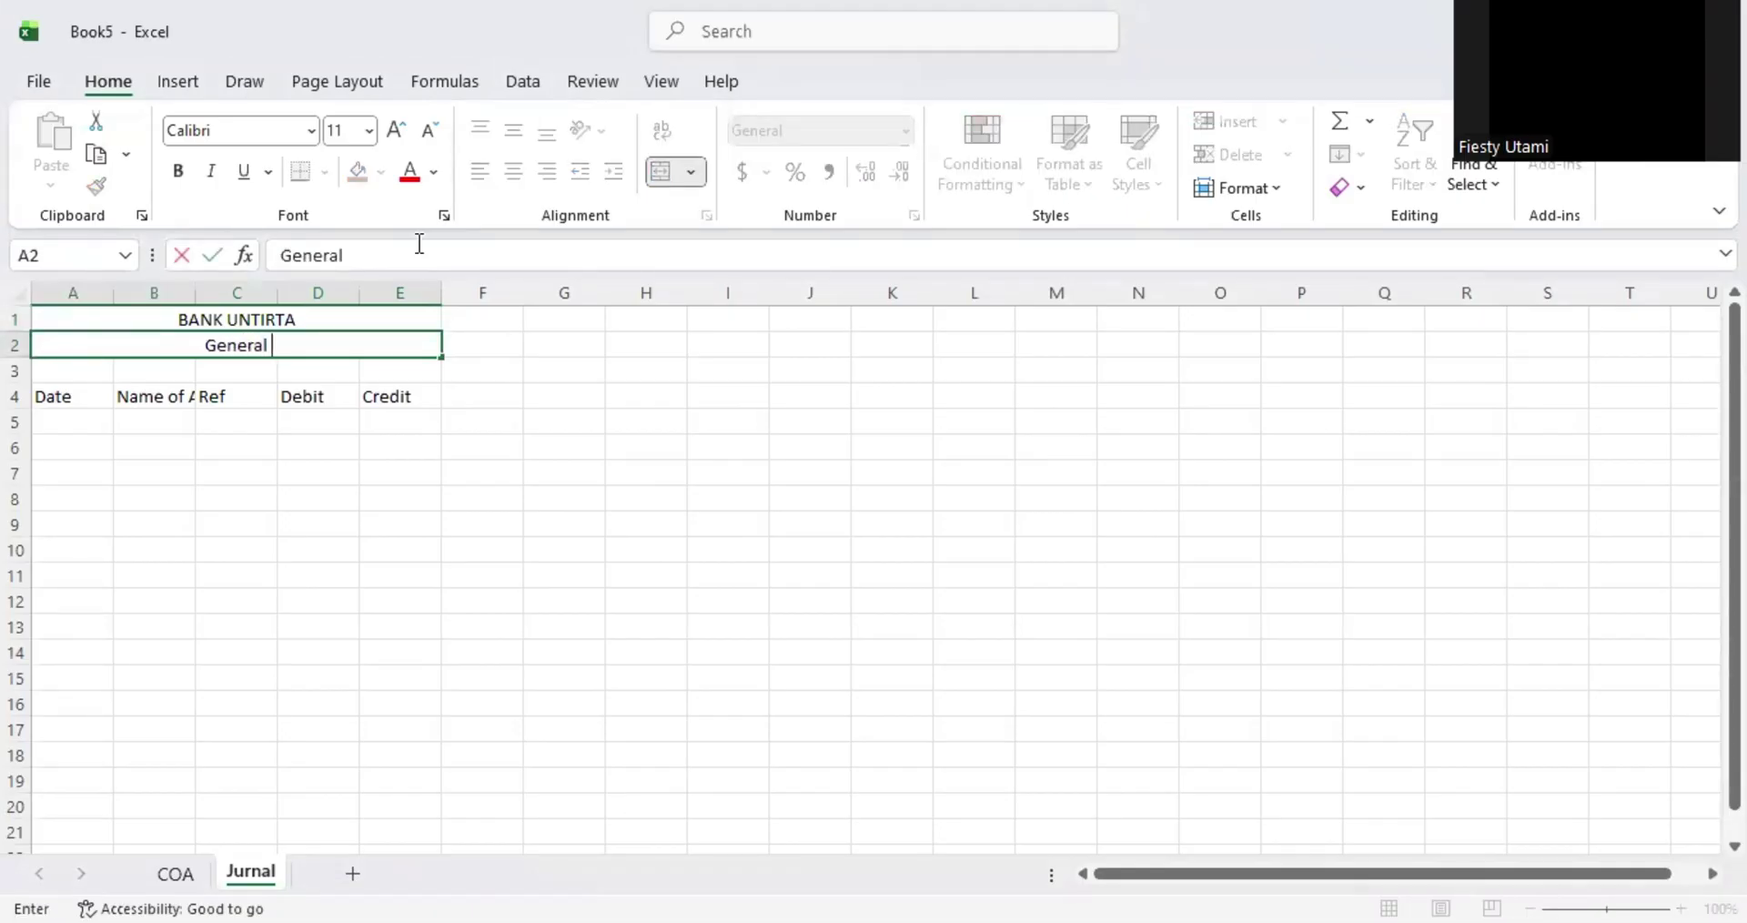
{"action": "type", "text": "Journal"}
{"action": "key", "text": "Return"}
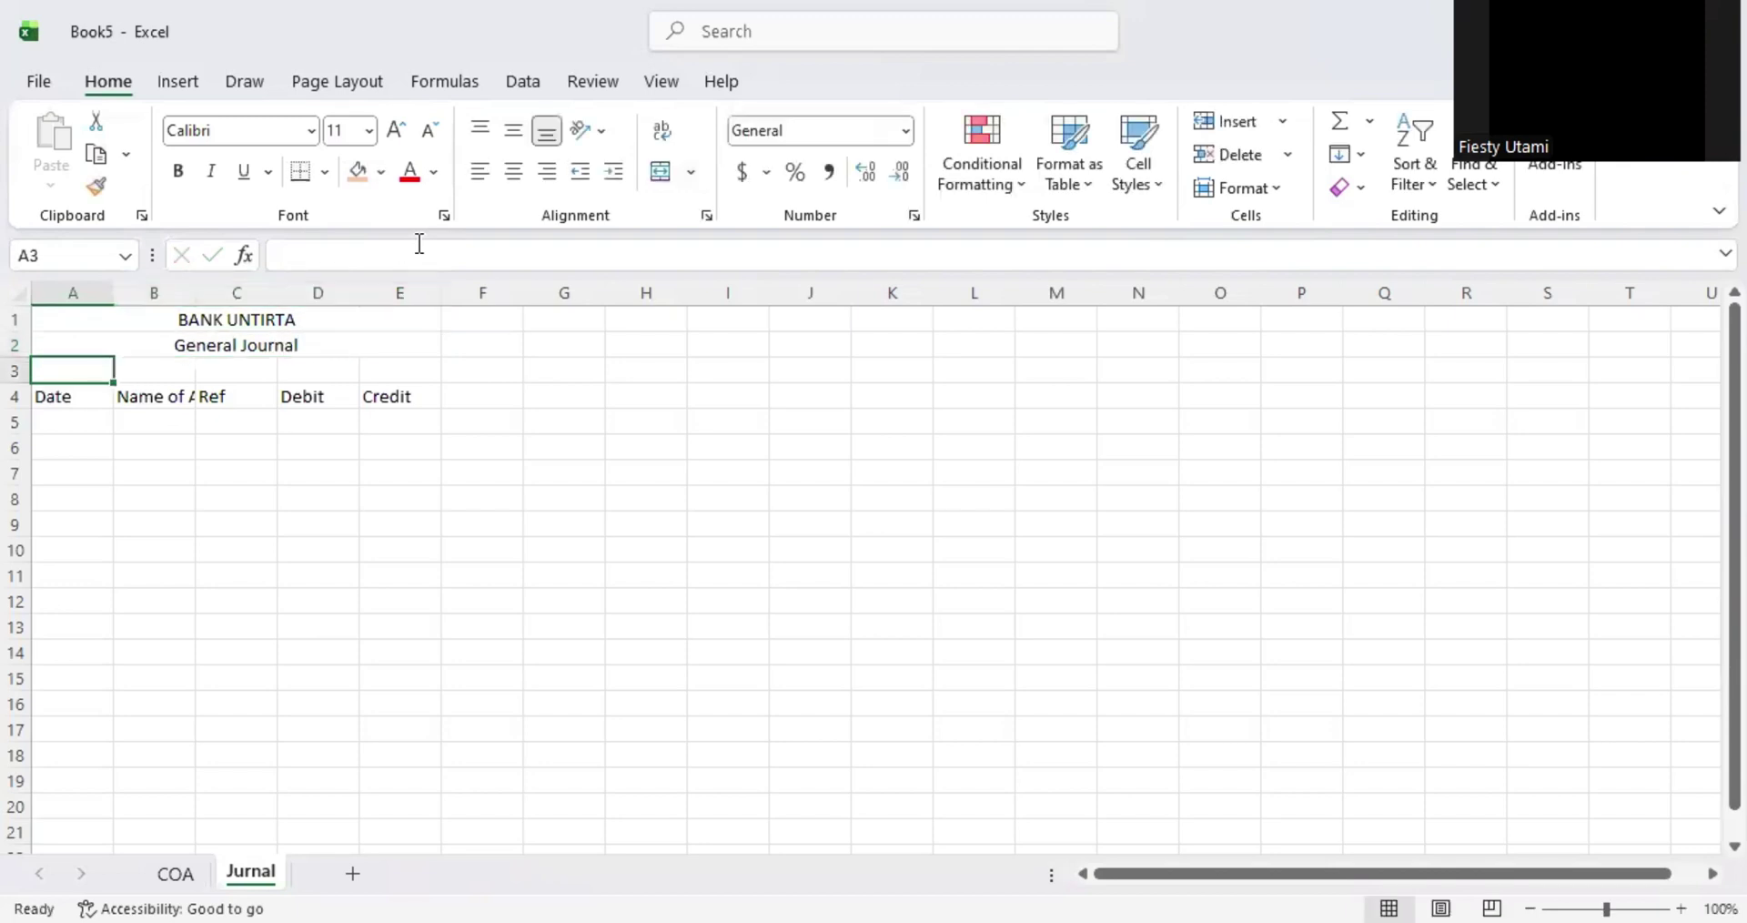
- Make the two title rows A1:E2 bold
{"action": "left_click_drag", "start_coordinate": [304, 323], "coordinate": [321, 349]}
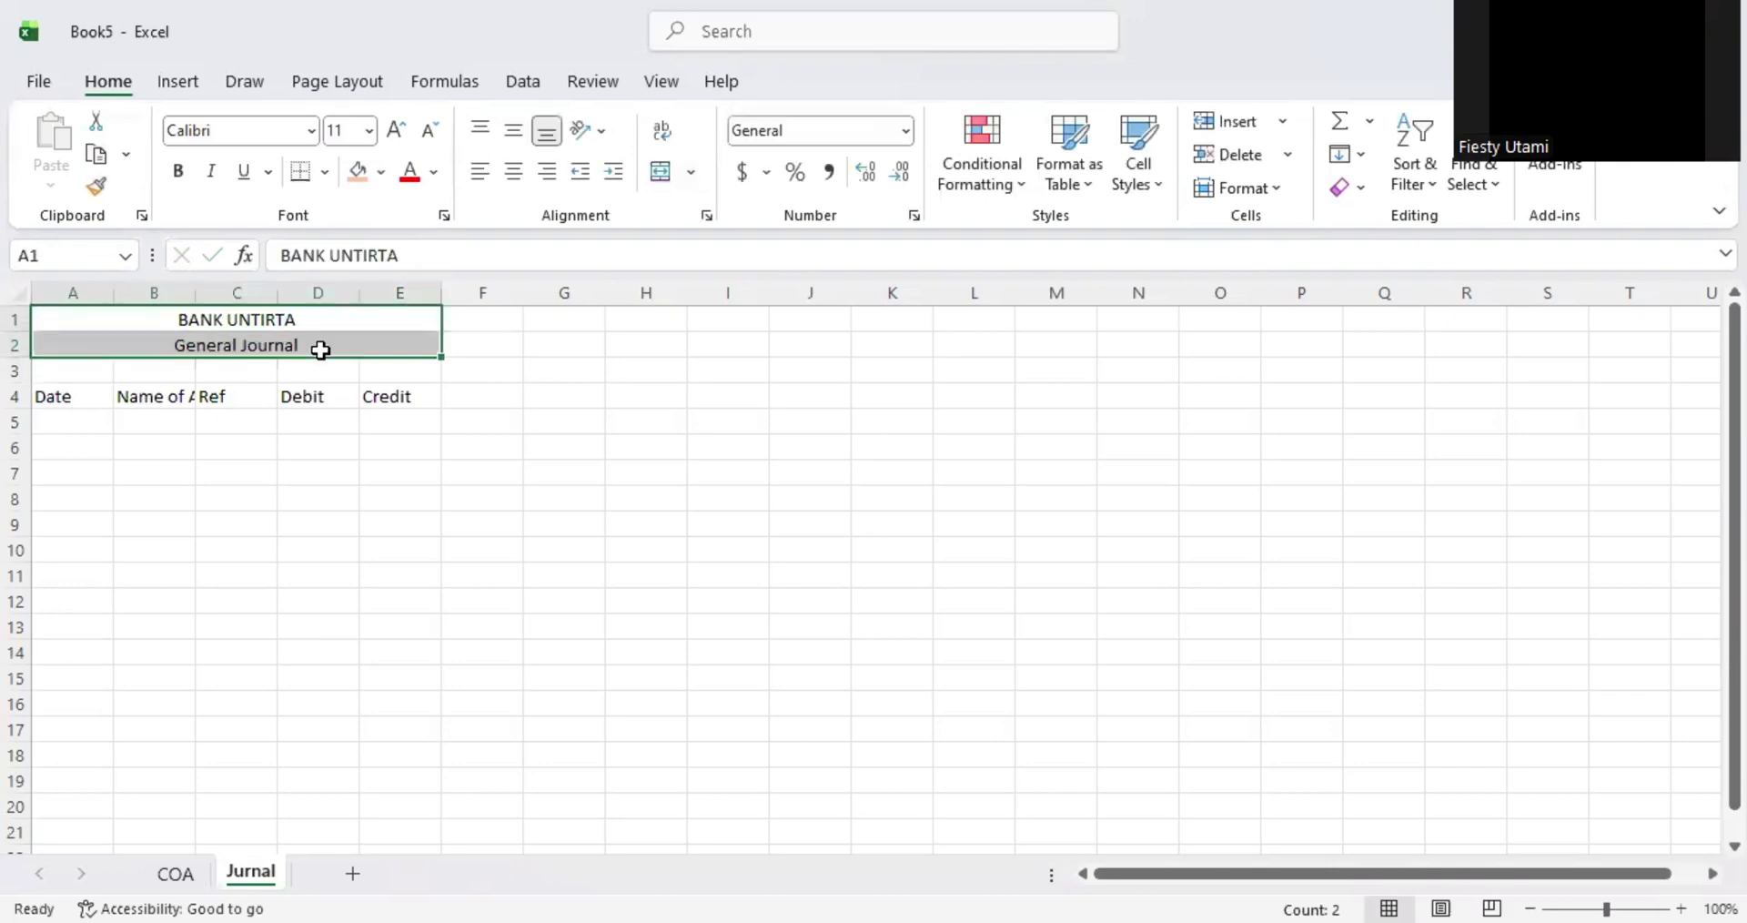
{"action": "key", "text": "ctrl+b"}
{"action": "left_click", "coordinate": [319, 474]}
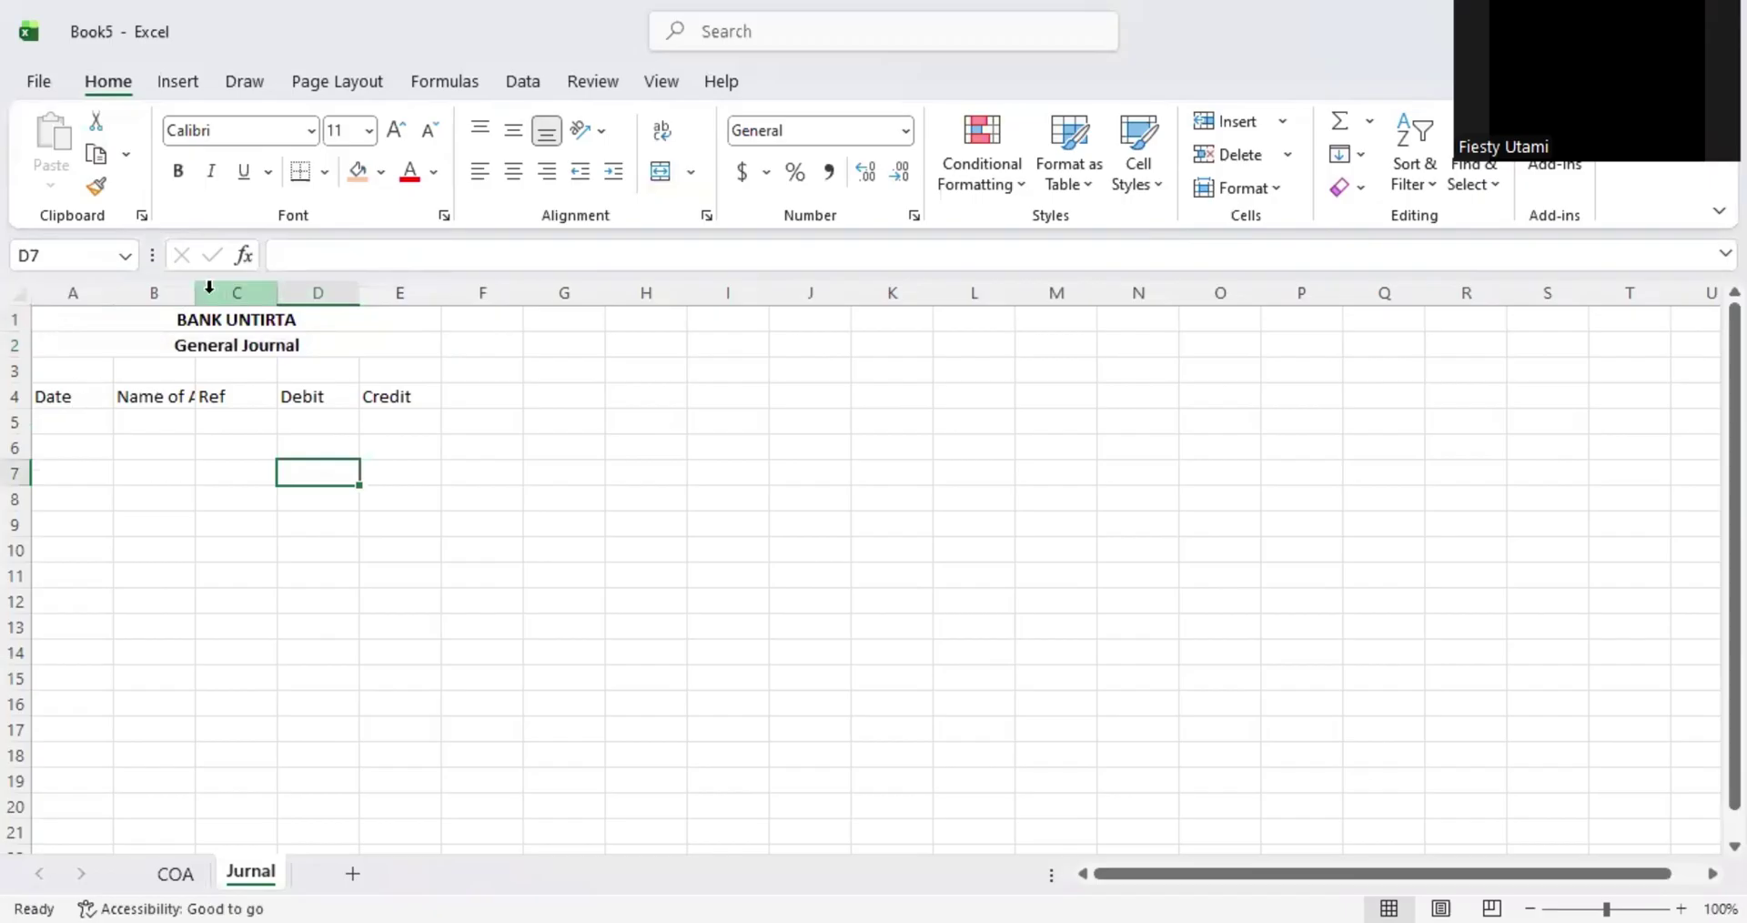
- Widen the Name of Account column to fit its header and center the Debit and Credit columns
{"action": "left_click_drag", "start_coordinate": [195, 283], "coordinate": [302, 289]}
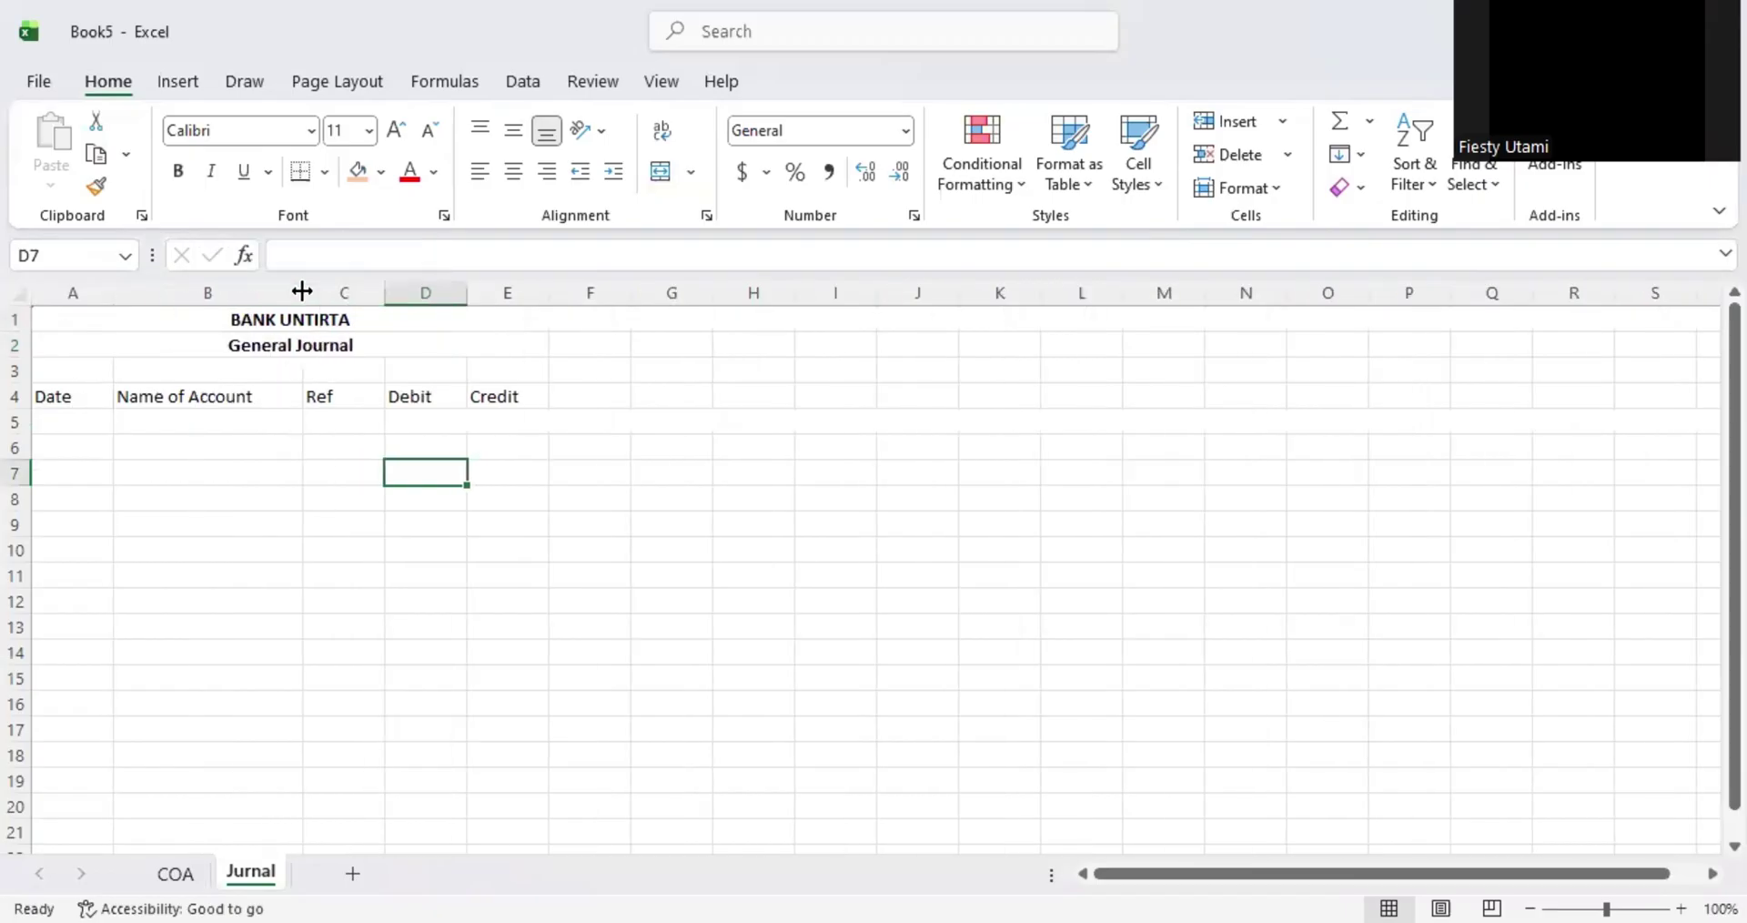
{"action": "left_click_drag", "start_coordinate": [442, 290], "coordinate": [510, 284]}
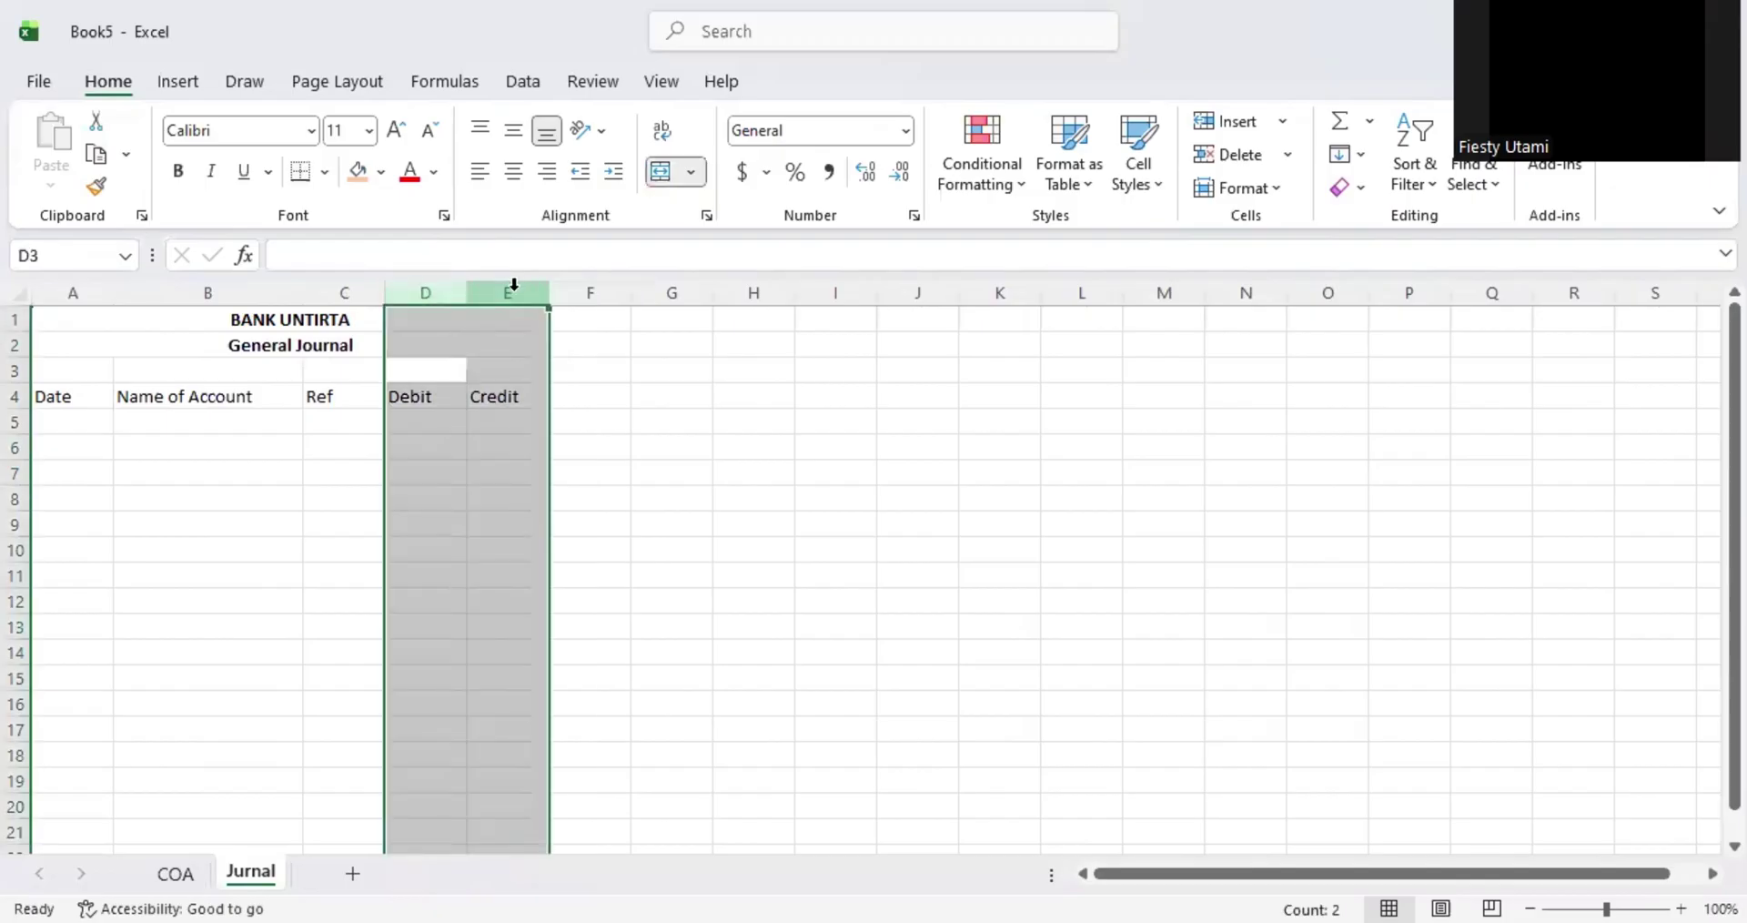
{"action": "left_click", "coordinate": [513, 171]}
{"action": "left_click", "coordinate": [448, 529]}
- Convert the header range A4:E4 into a table, using its first row as headers
{"action": "left_click_drag", "start_coordinate": [42, 396], "coordinate": [510, 392]}
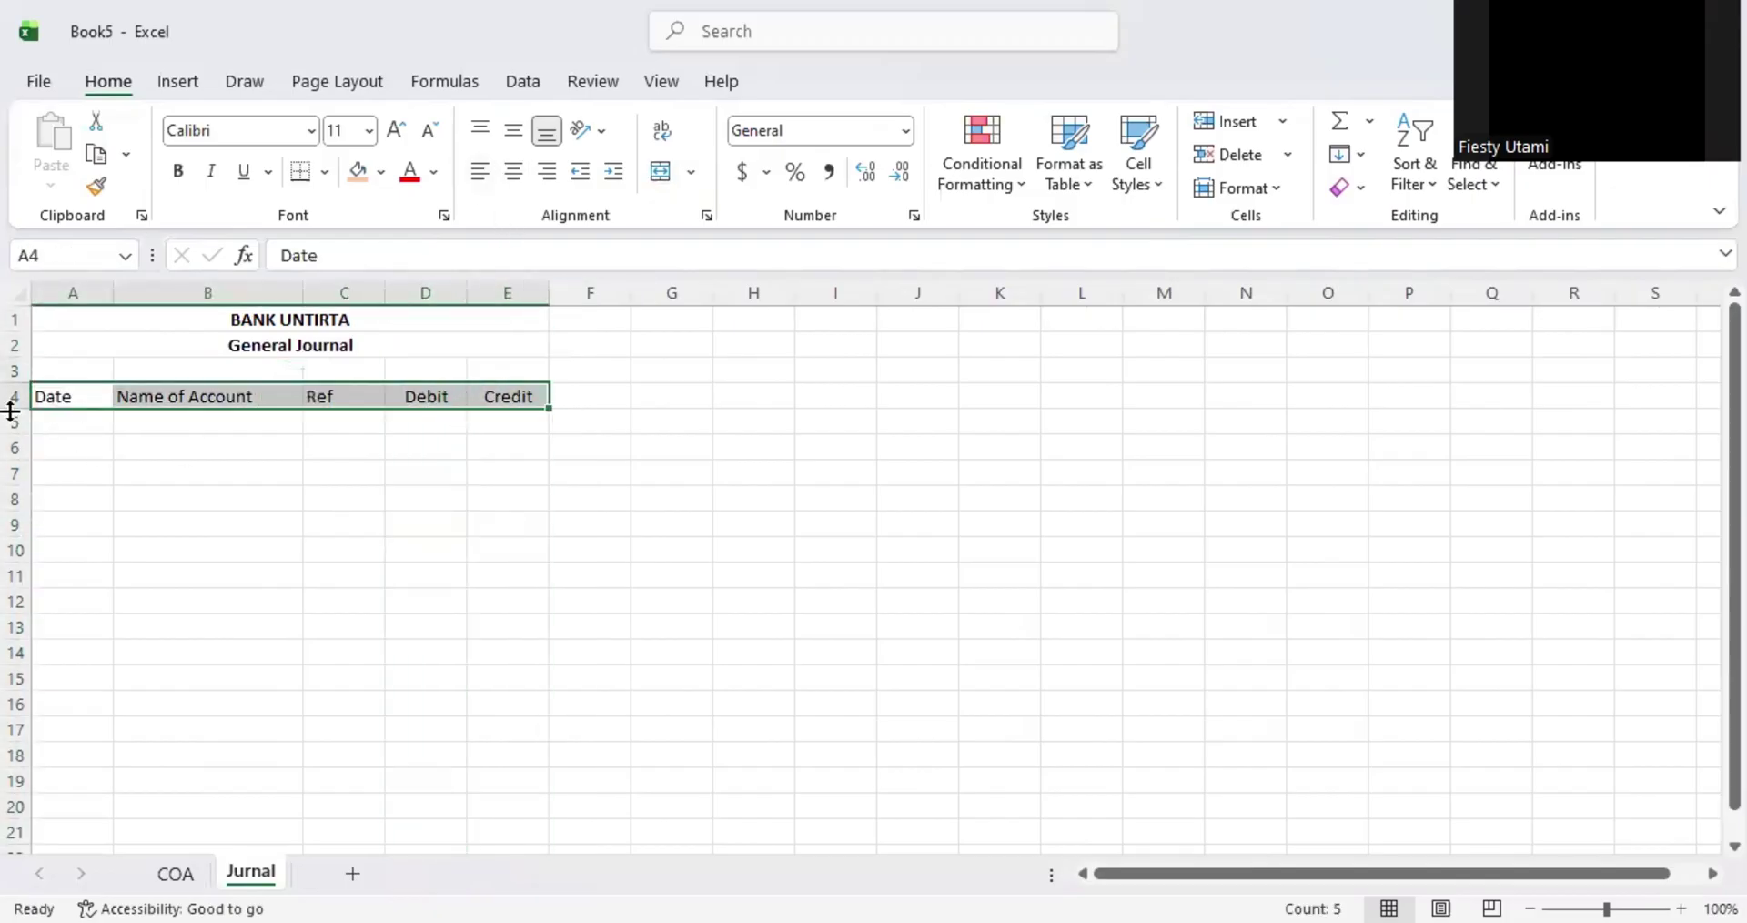
{"action": "left_click_drag", "start_coordinate": [68, 395], "coordinate": [526, 396]}
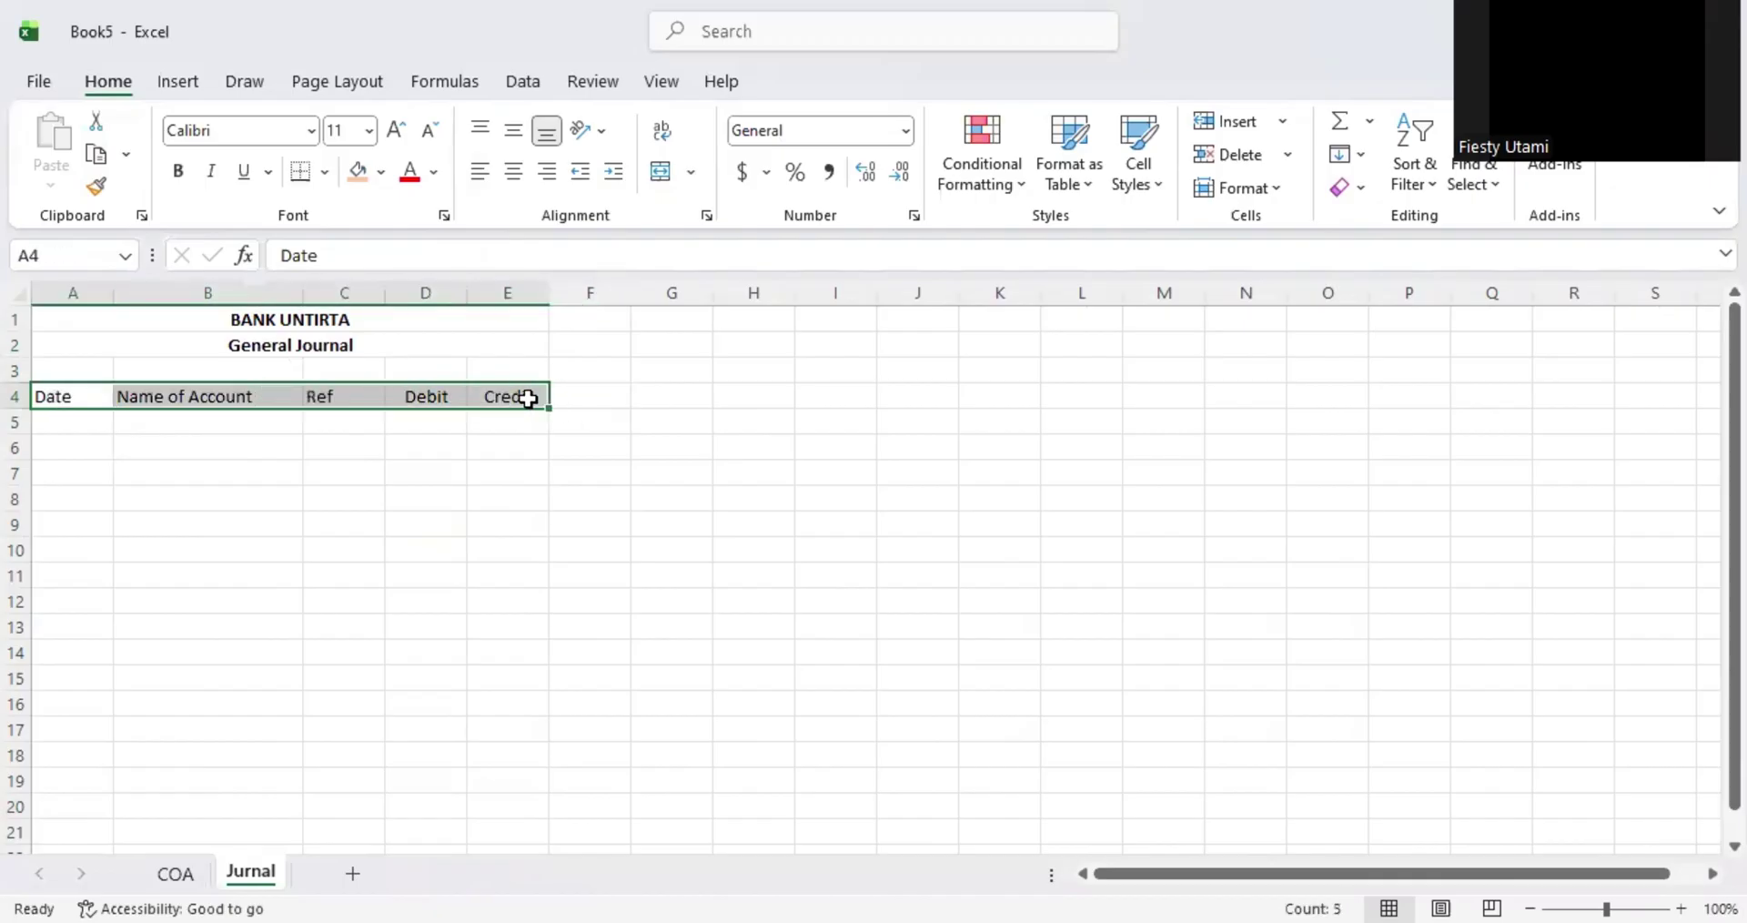
{"action": "left_click", "coordinate": [177, 81]}
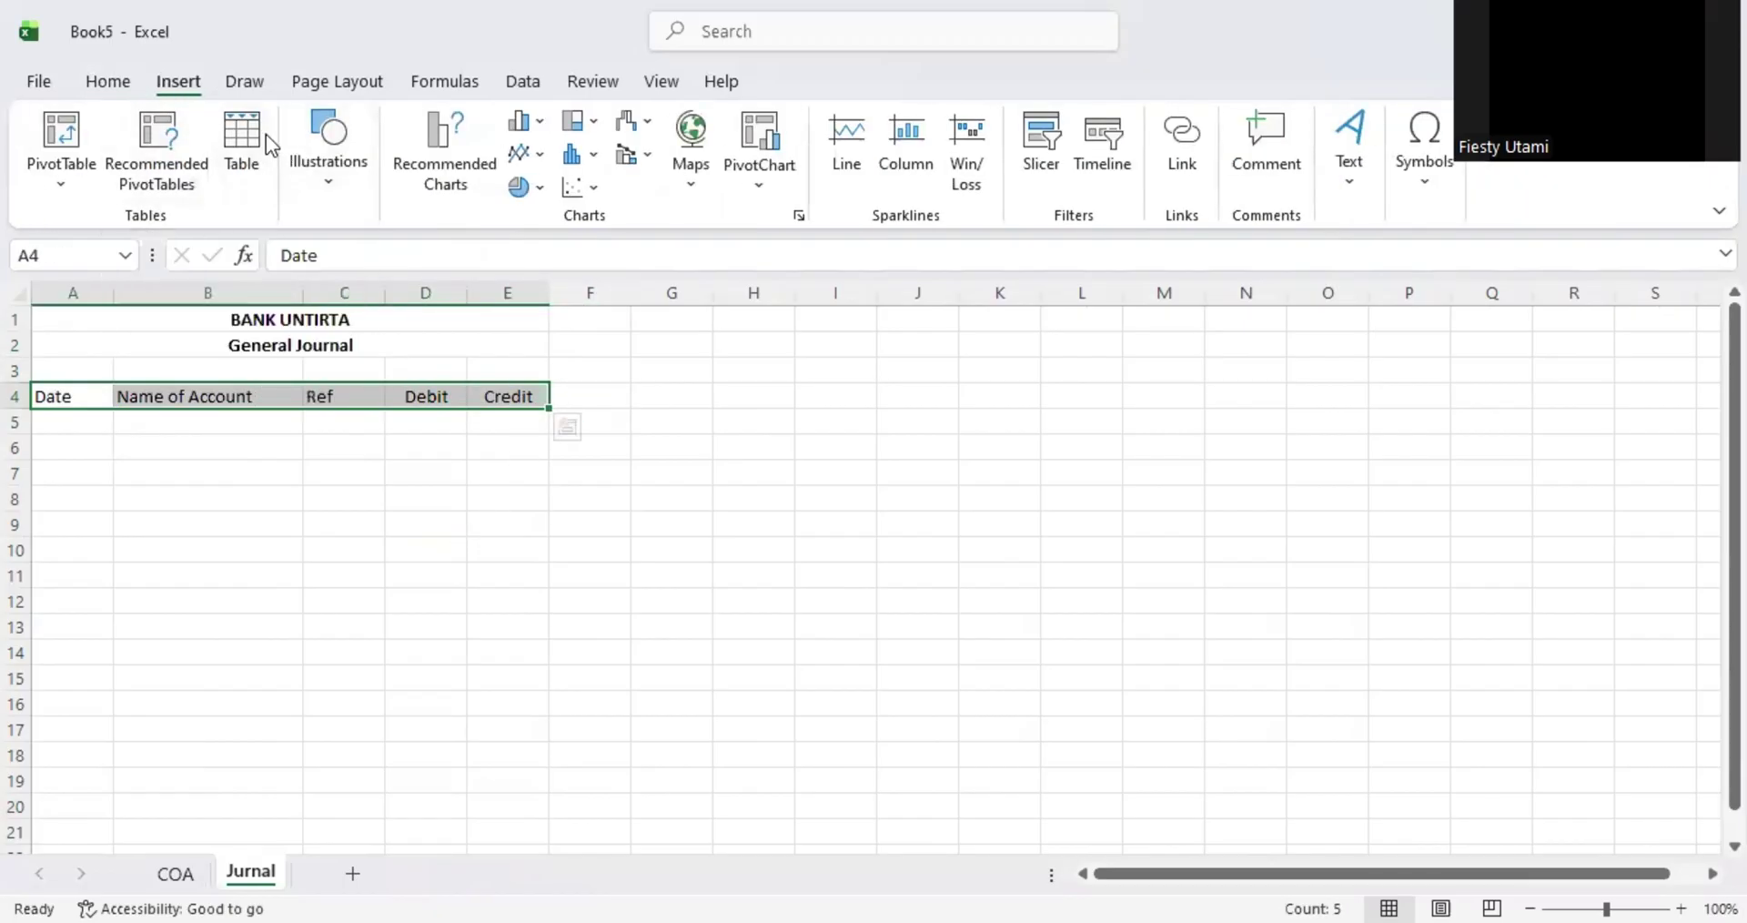
{"action": "left_click", "coordinate": [244, 162]}
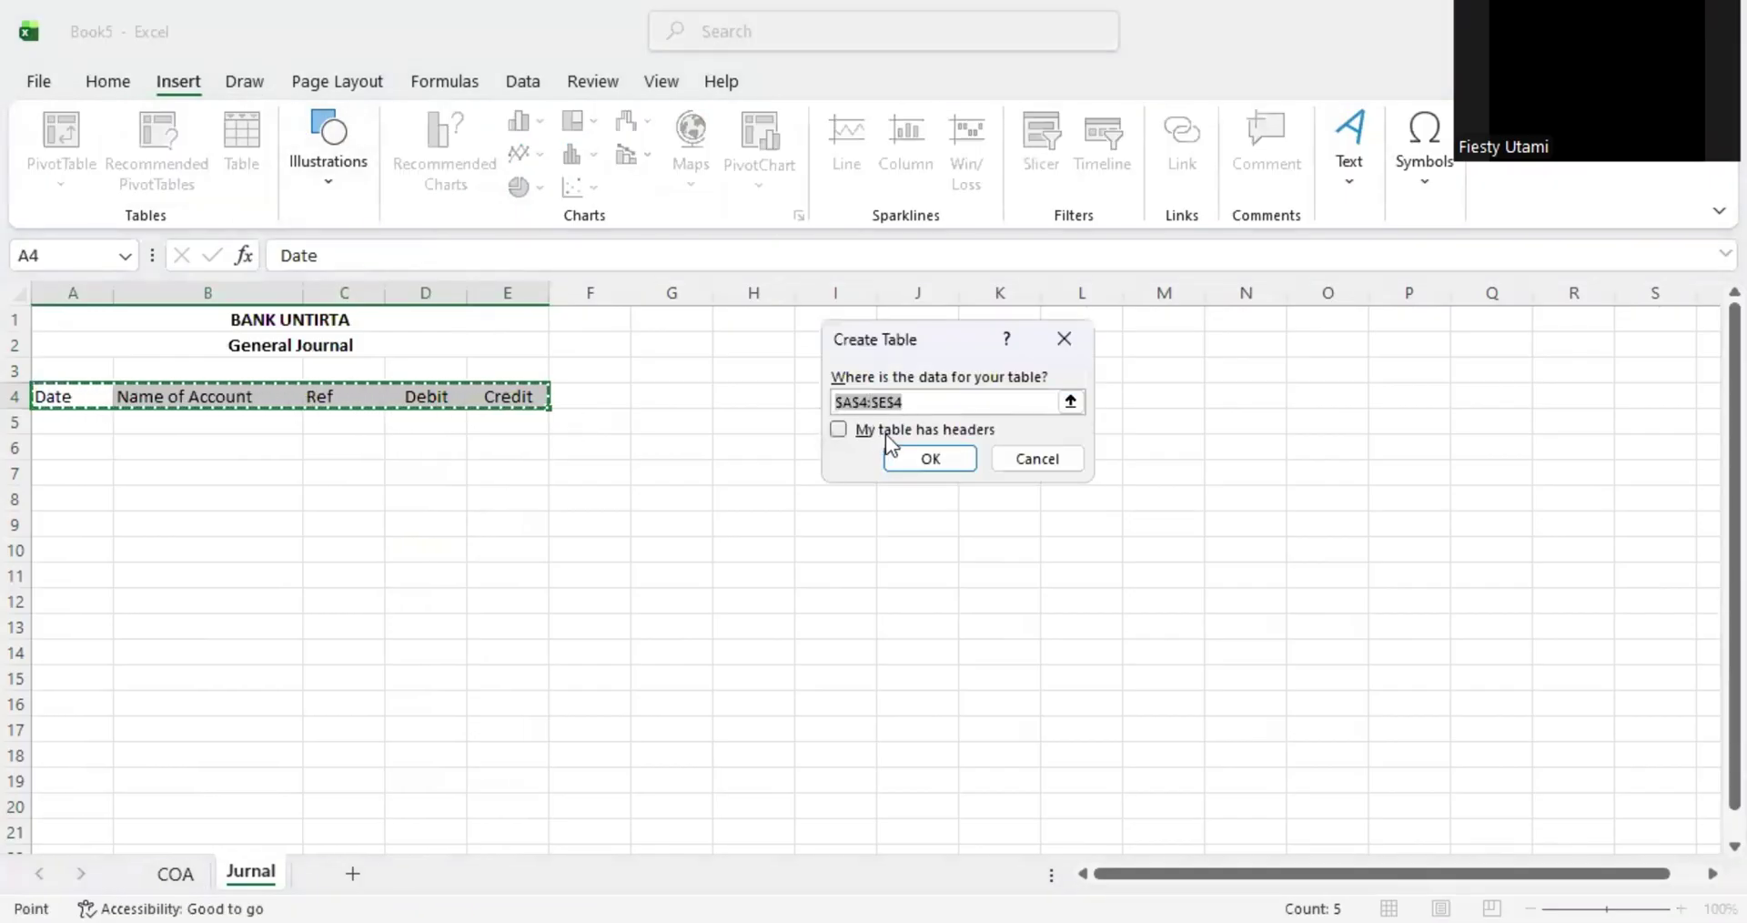
{"action": "left_click", "coordinate": [857, 429]}
{"action": "left_click", "coordinate": [942, 462]}
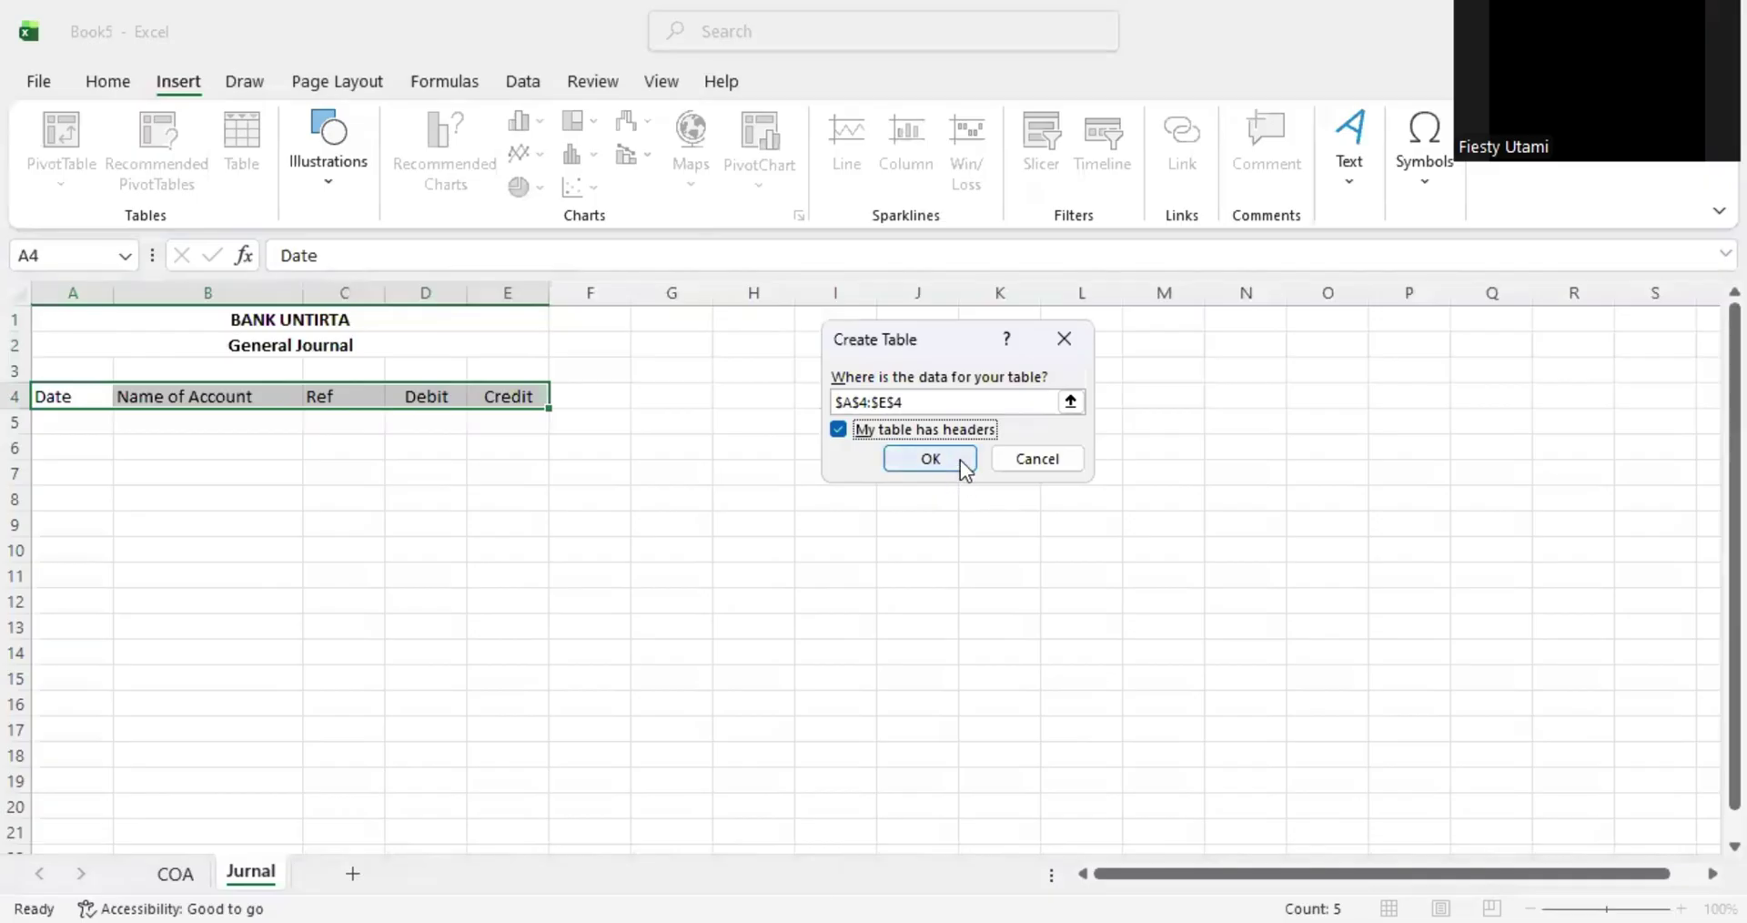
{"action": "left_click", "coordinate": [159, 545]}
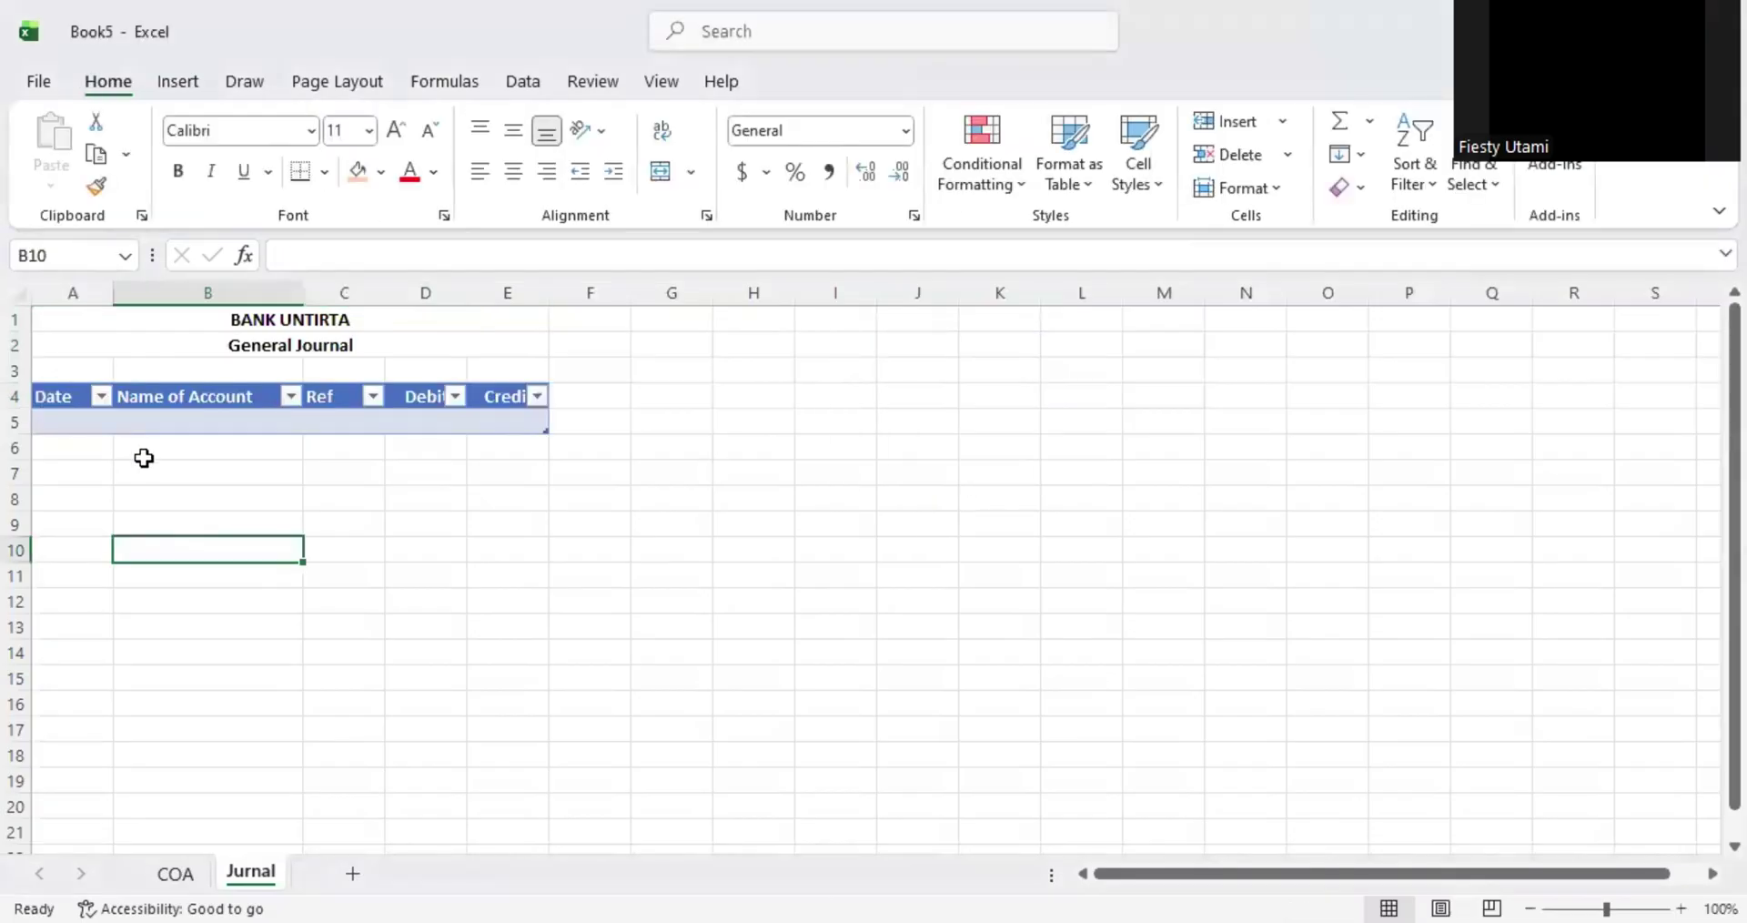
- Widen the Debit and Credit columns equally and make the Name of Account column wider
{"action": "left_click", "coordinate": [464, 293]}
{"action": "left_click_drag", "start_coordinate": [464, 292], "coordinate": [642, 292]}
{"action": "left_click_drag", "start_coordinate": [302, 286], "coordinate": [353, 285]}
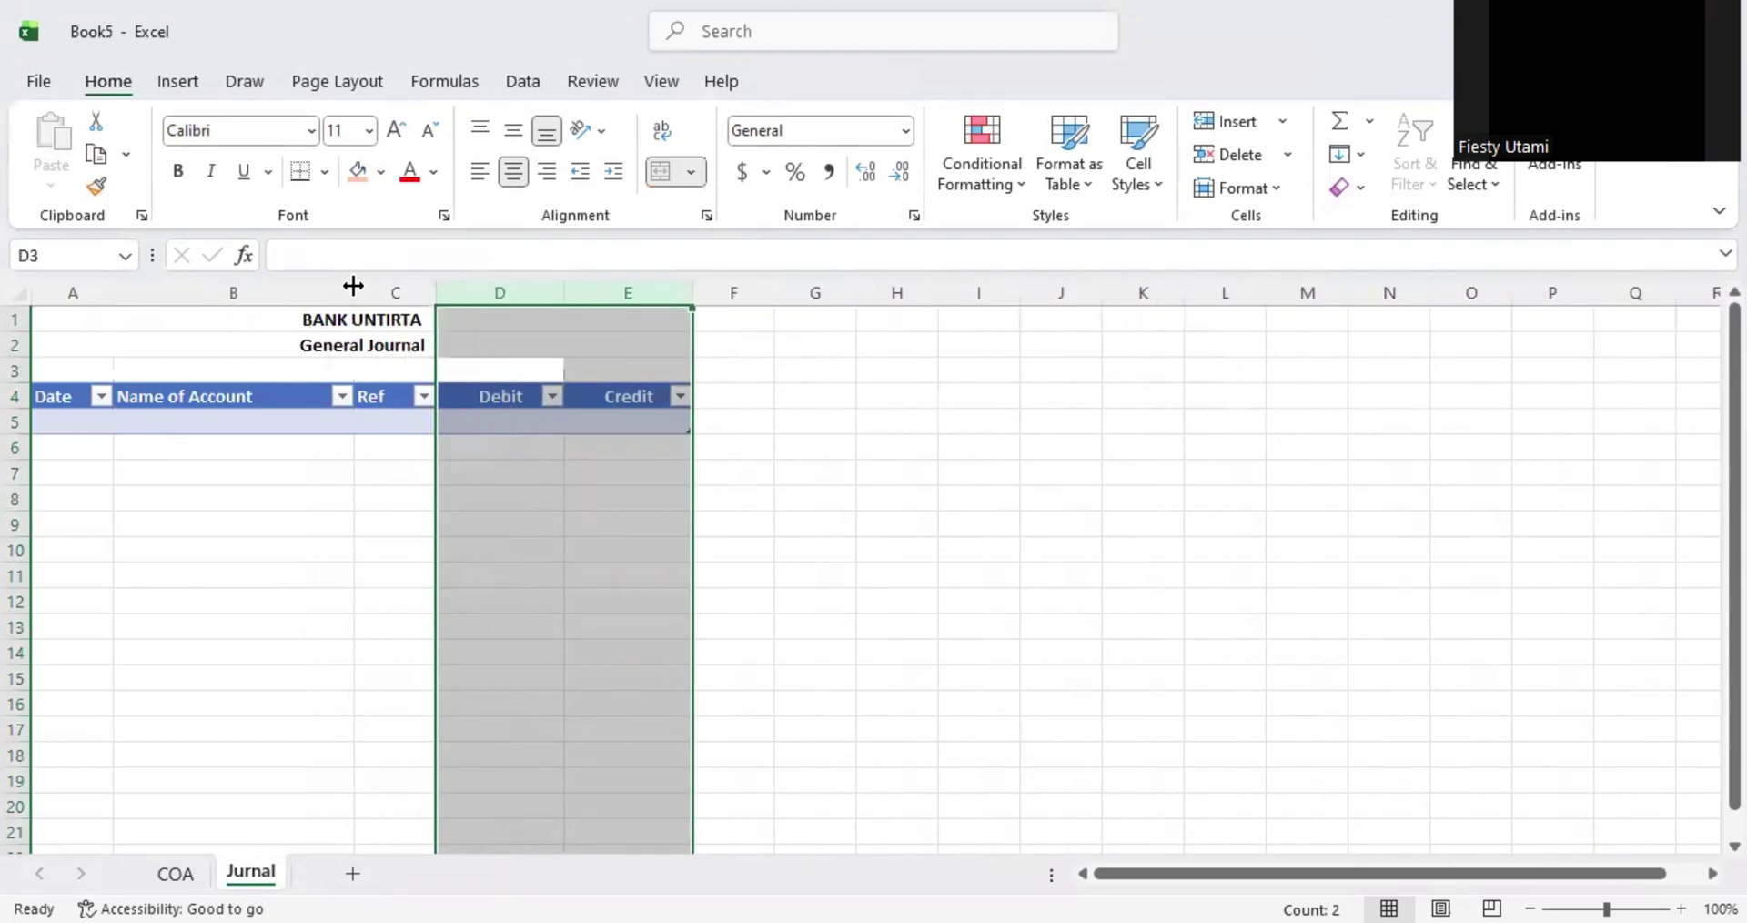
{"action": "left_click", "coordinate": [182, 499]}
{"action": "left_click", "coordinate": [86, 414]}
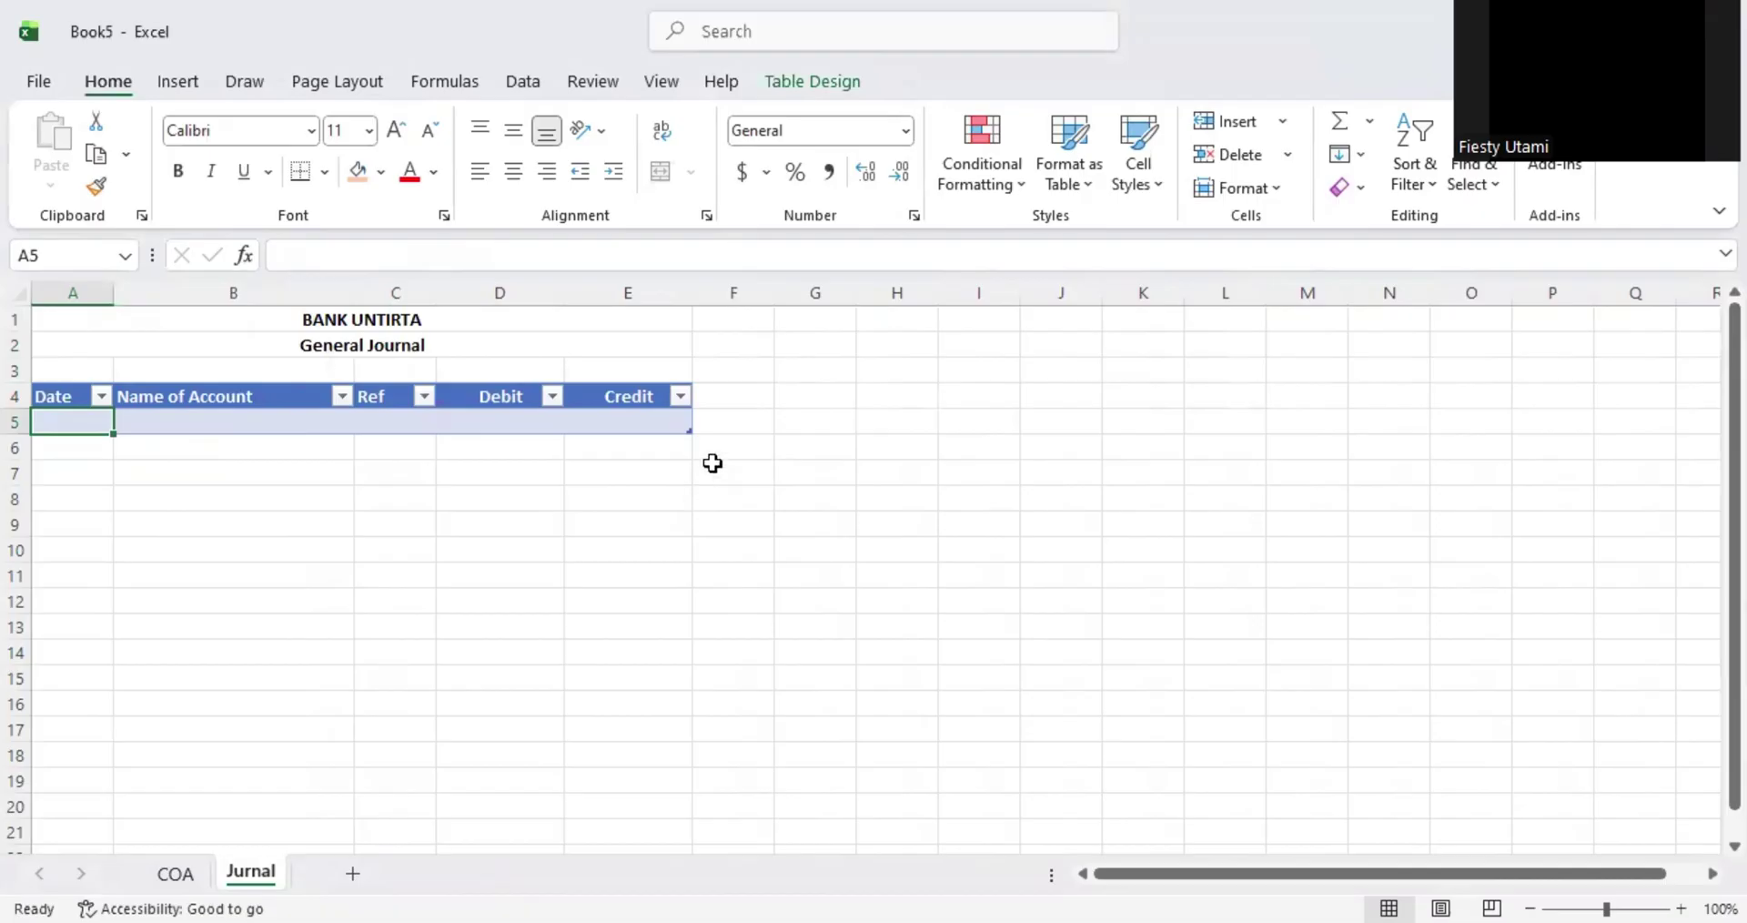
{"action": "scroll", "coordinate": [741, 514], "scroll_direction": "down", "scroll_amount": 1}
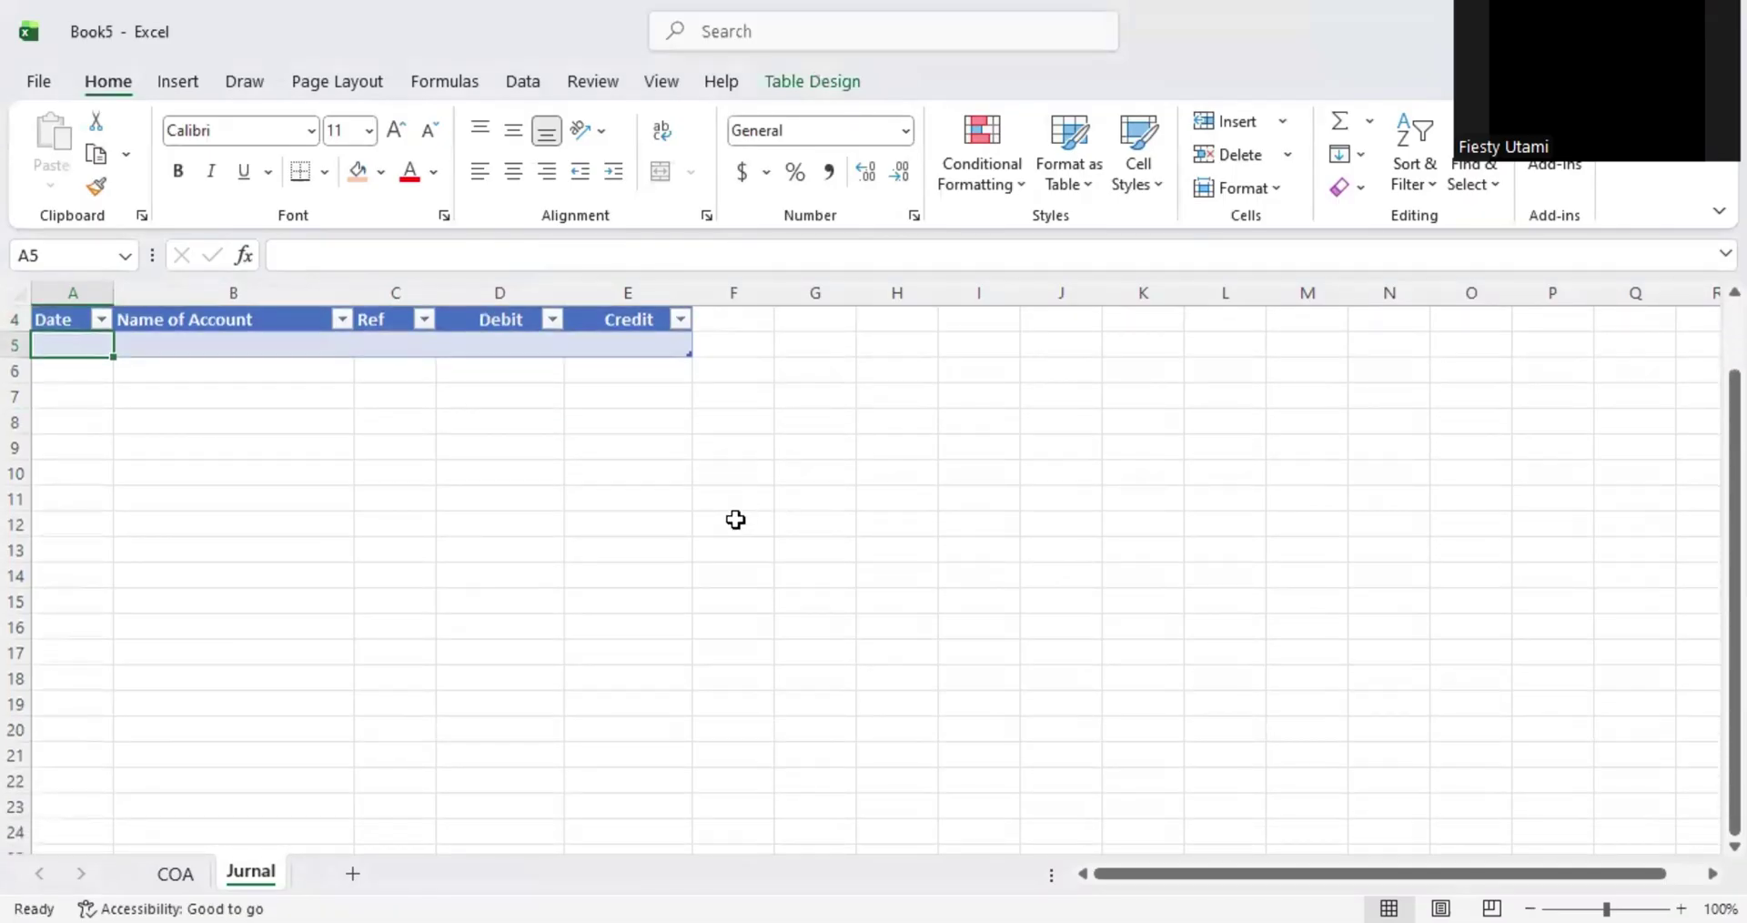
{"action": "scroll", "coordinate": [740, 473], "scroll_direction": "up", "scroll_amount": 1}
{"action": "left_click", "coordinate": [741, 418]}
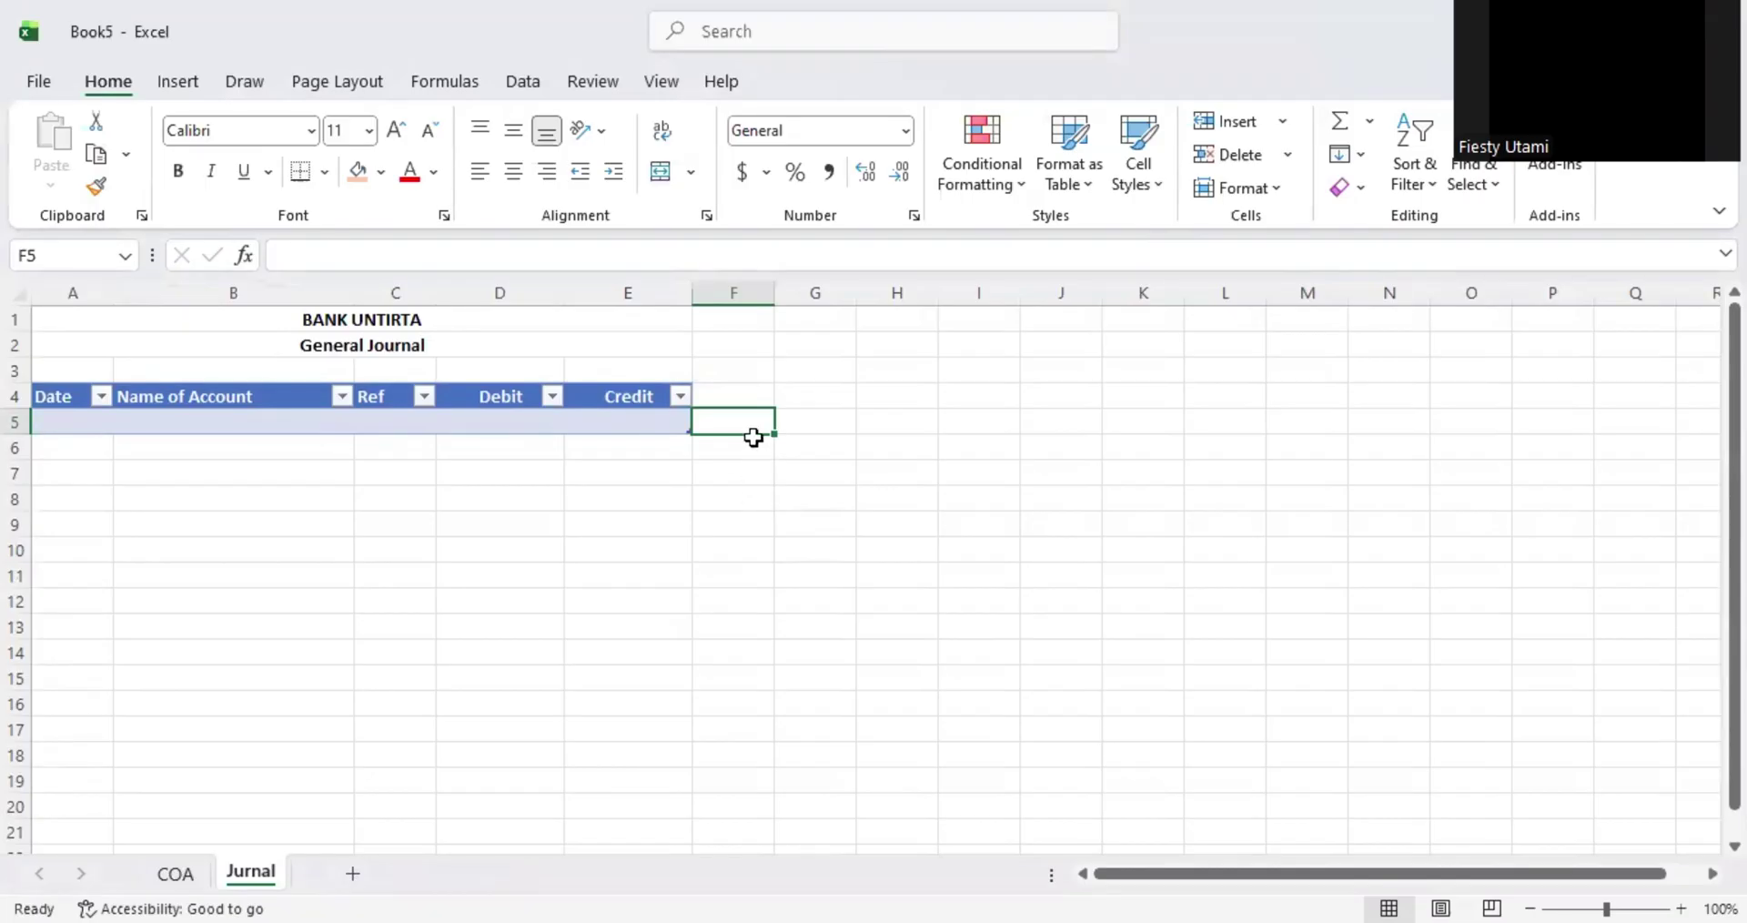
{"action": "left_click", "coordinate": [740, 473]}
{"action": "left_click_drag", "start_coordinate": [735, 430], "coordinate": [748, 893]}
{"action": "scroll", "coordinate": [783, 420], "scroll_direction": "up", "scroll_amount": 20}
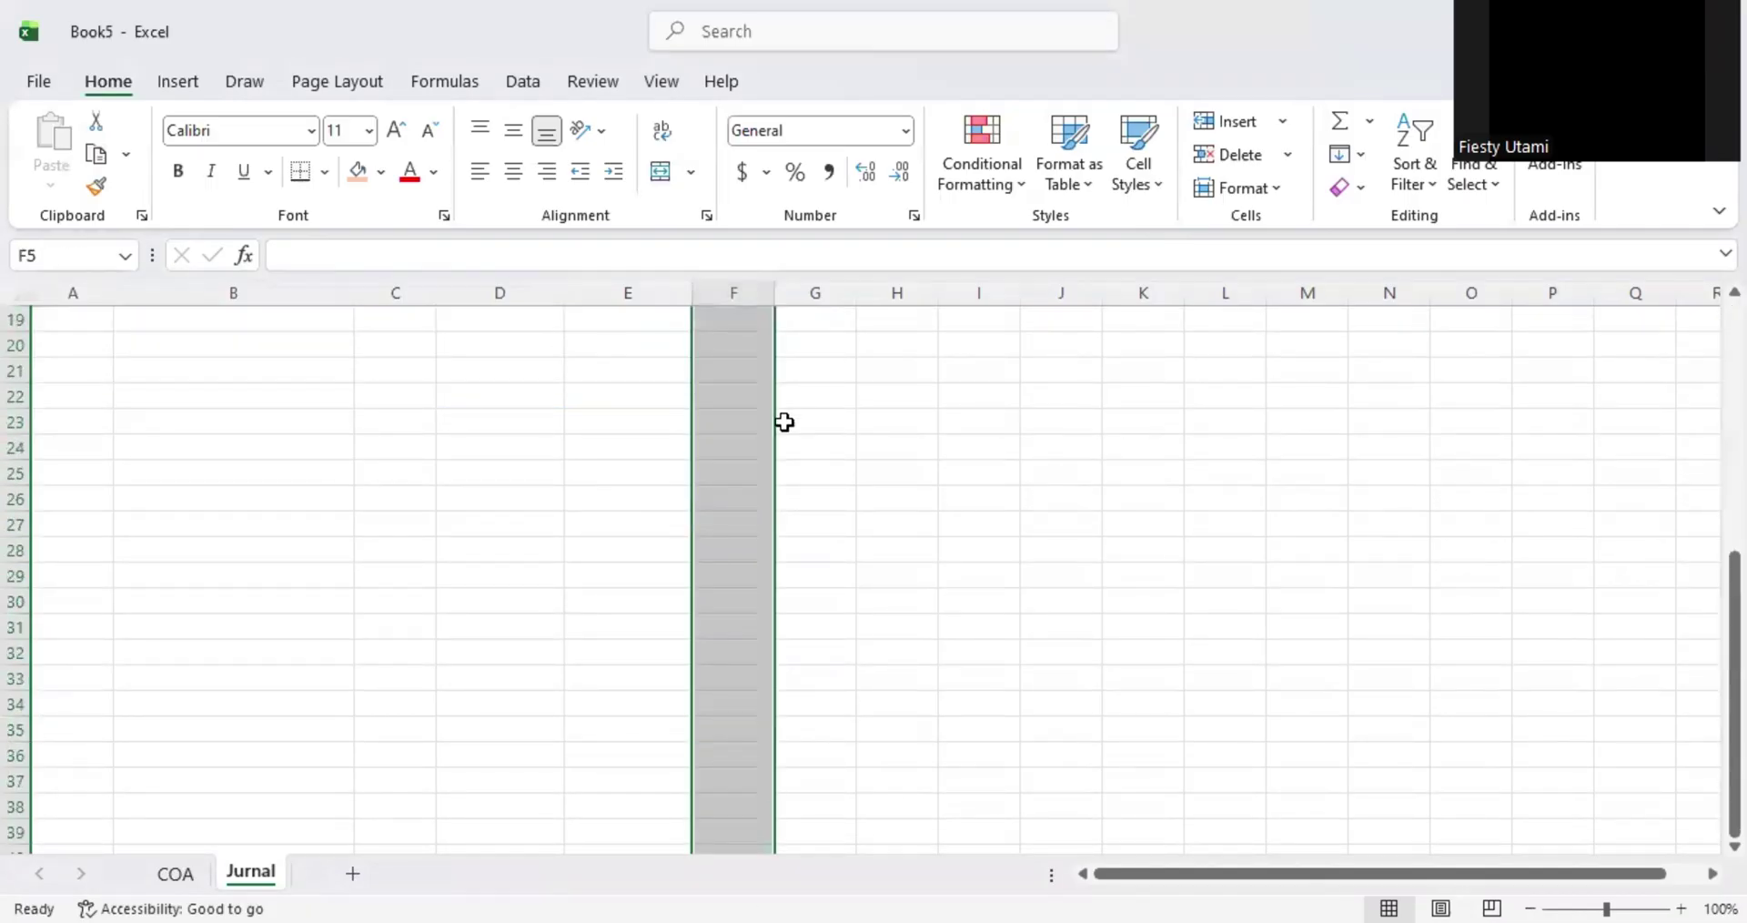
{"action": "left_click", "coordinate": [744, 411]}
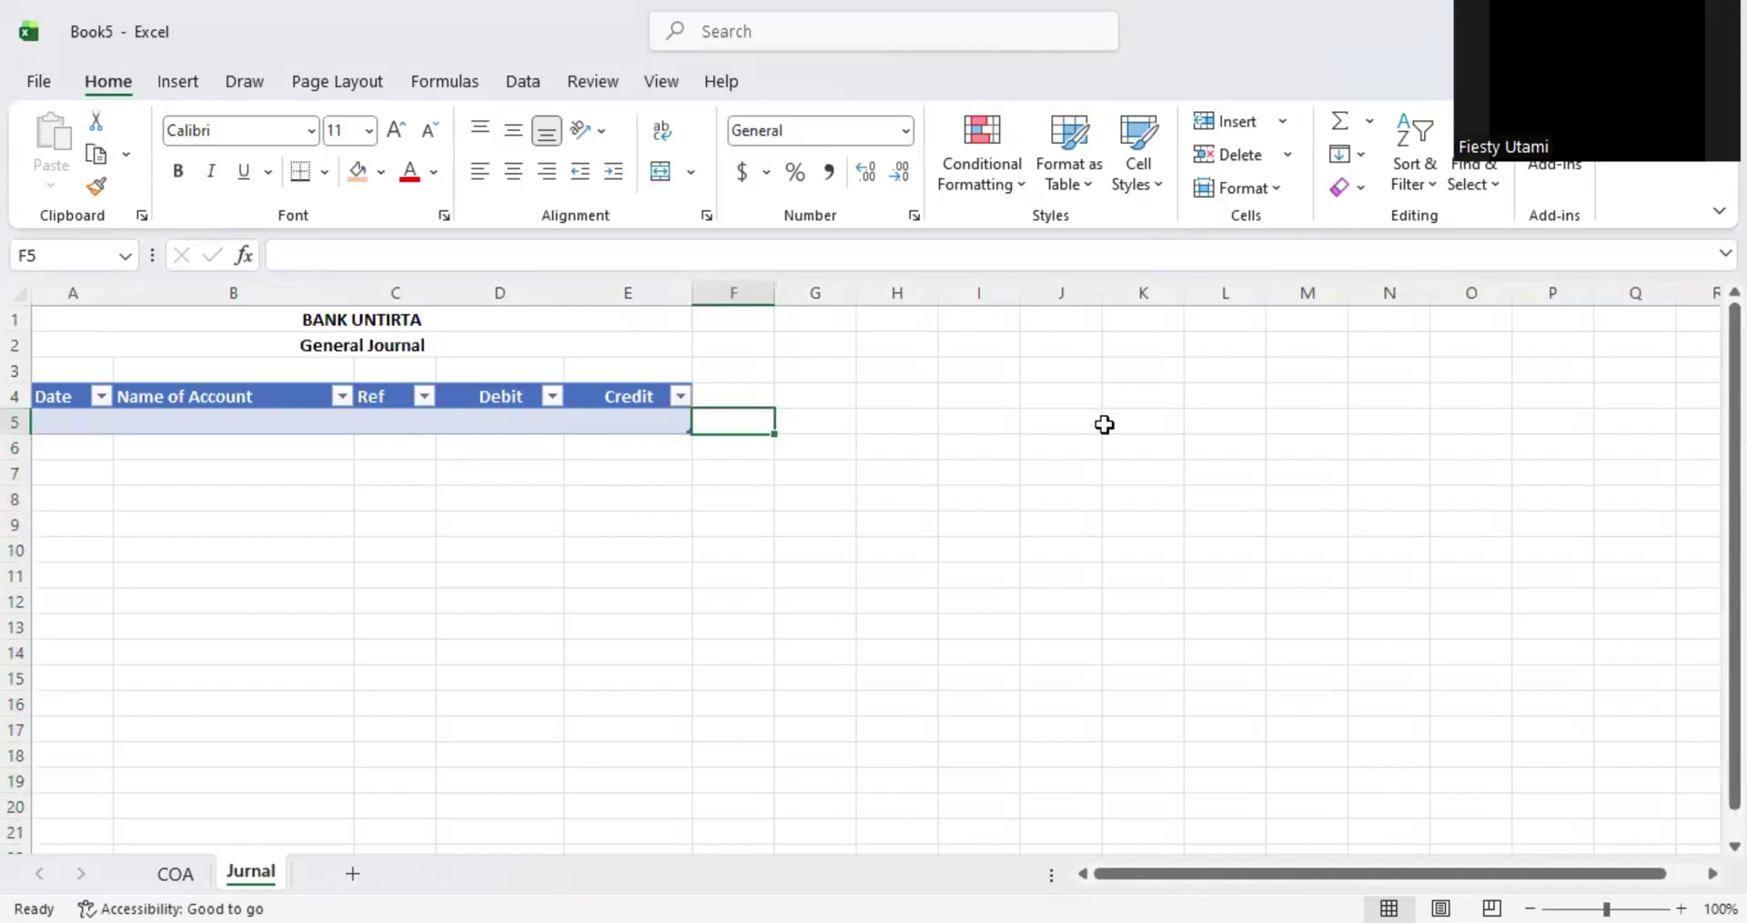
{"action": "left_click_drag", "start_coordinate": [182, 418], "coordinate": [190, 445]}
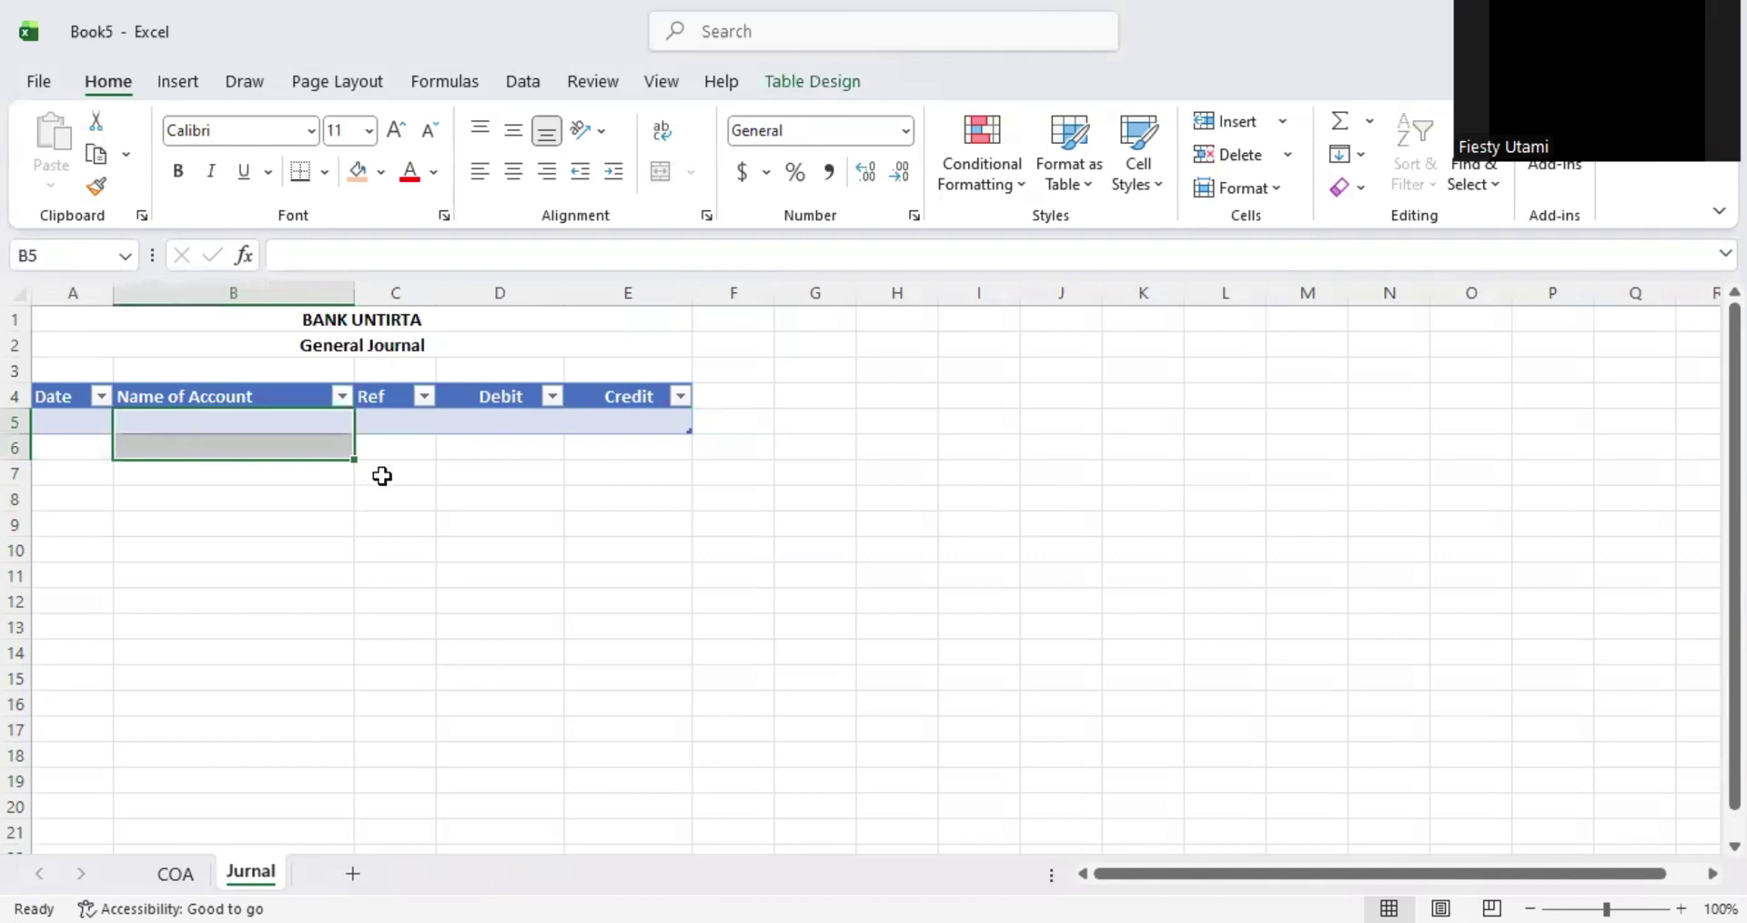
- Copy the list of bank transactions from the other window and paste it beside the journal table, starting in cell F5
{"action": "left_click", "coordinate": [750, 421]}
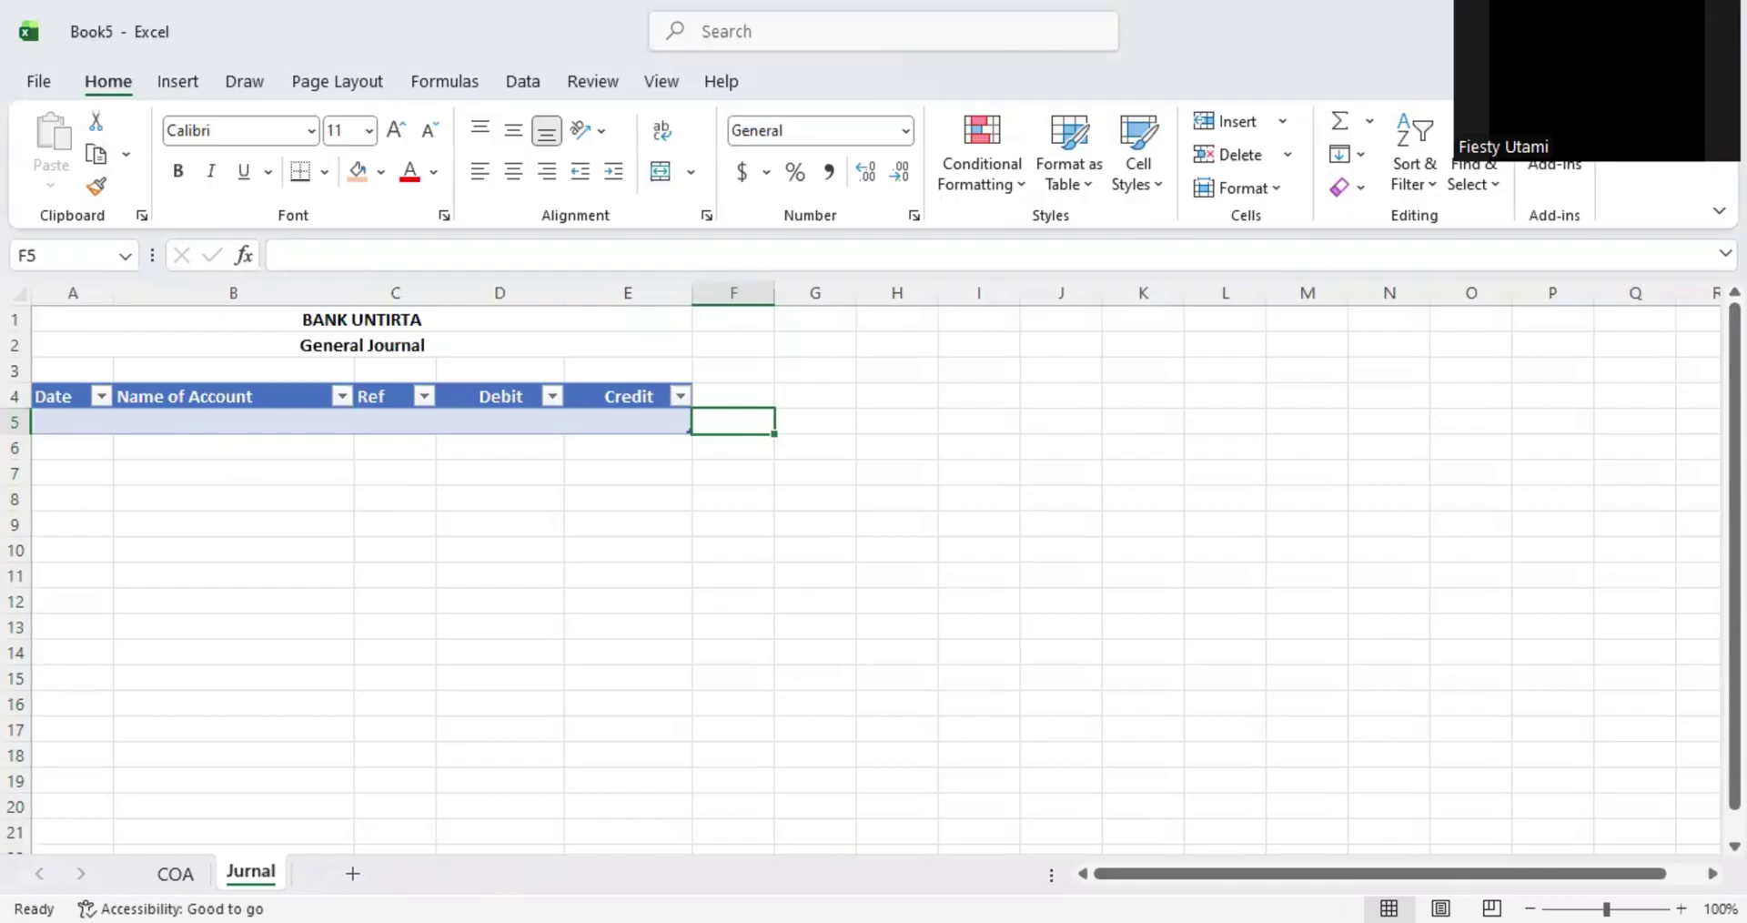
{"action": "key", "text": "alt+Tab"}
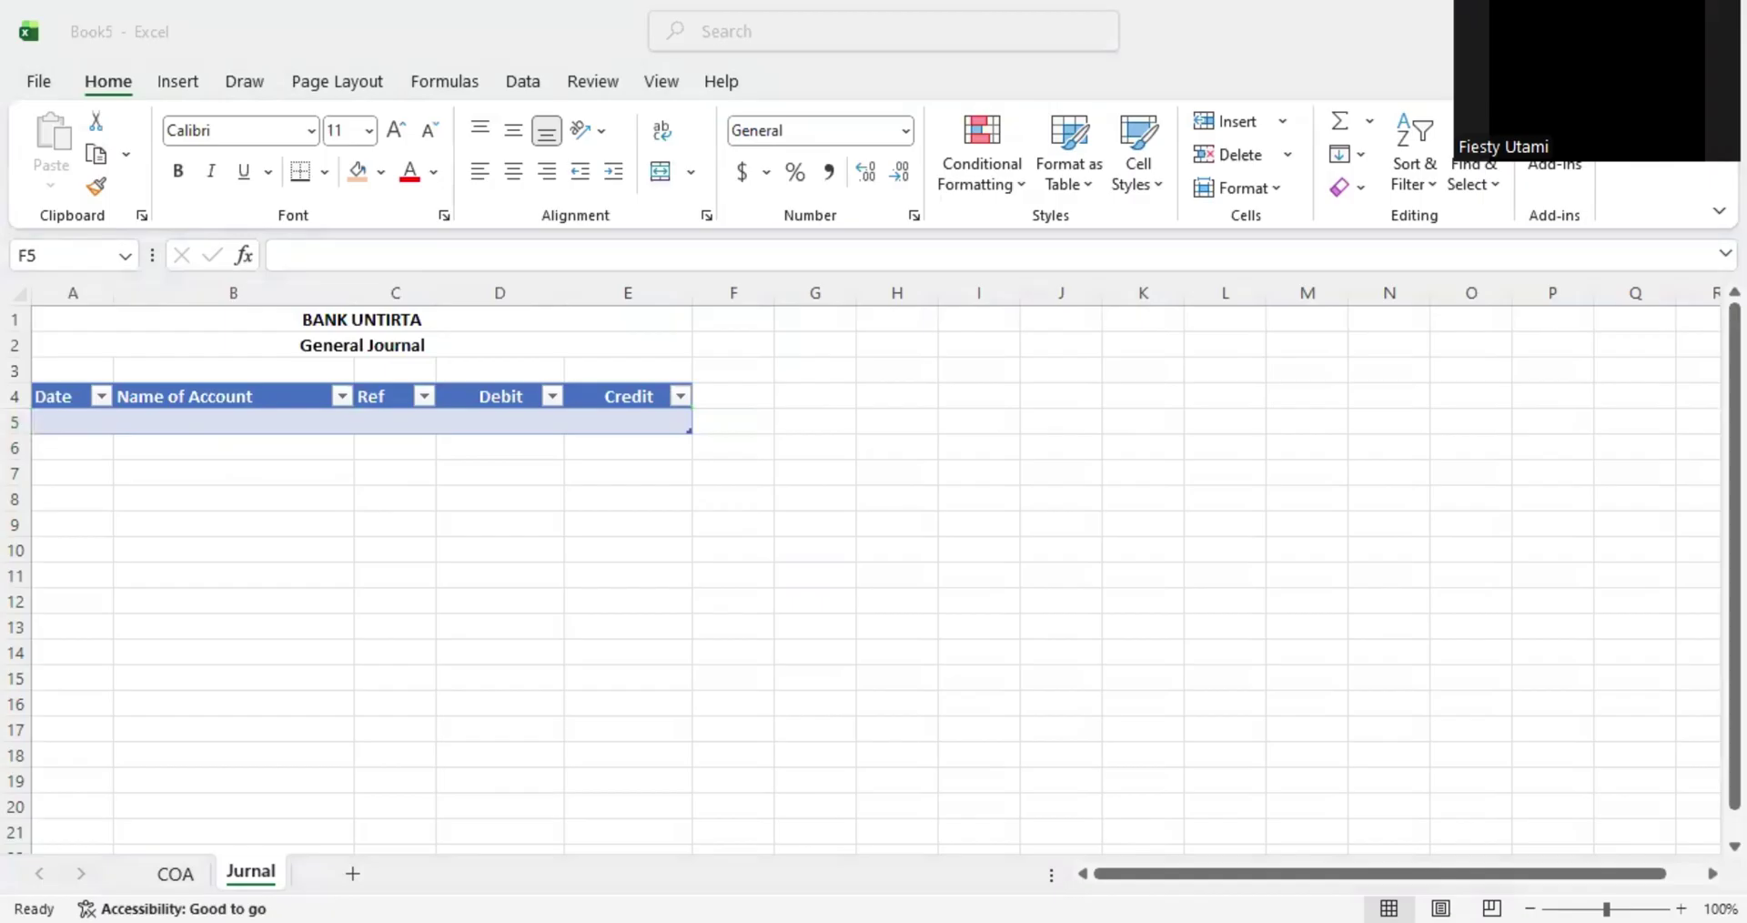
{"action": "key", "text": "ctrl+c"}
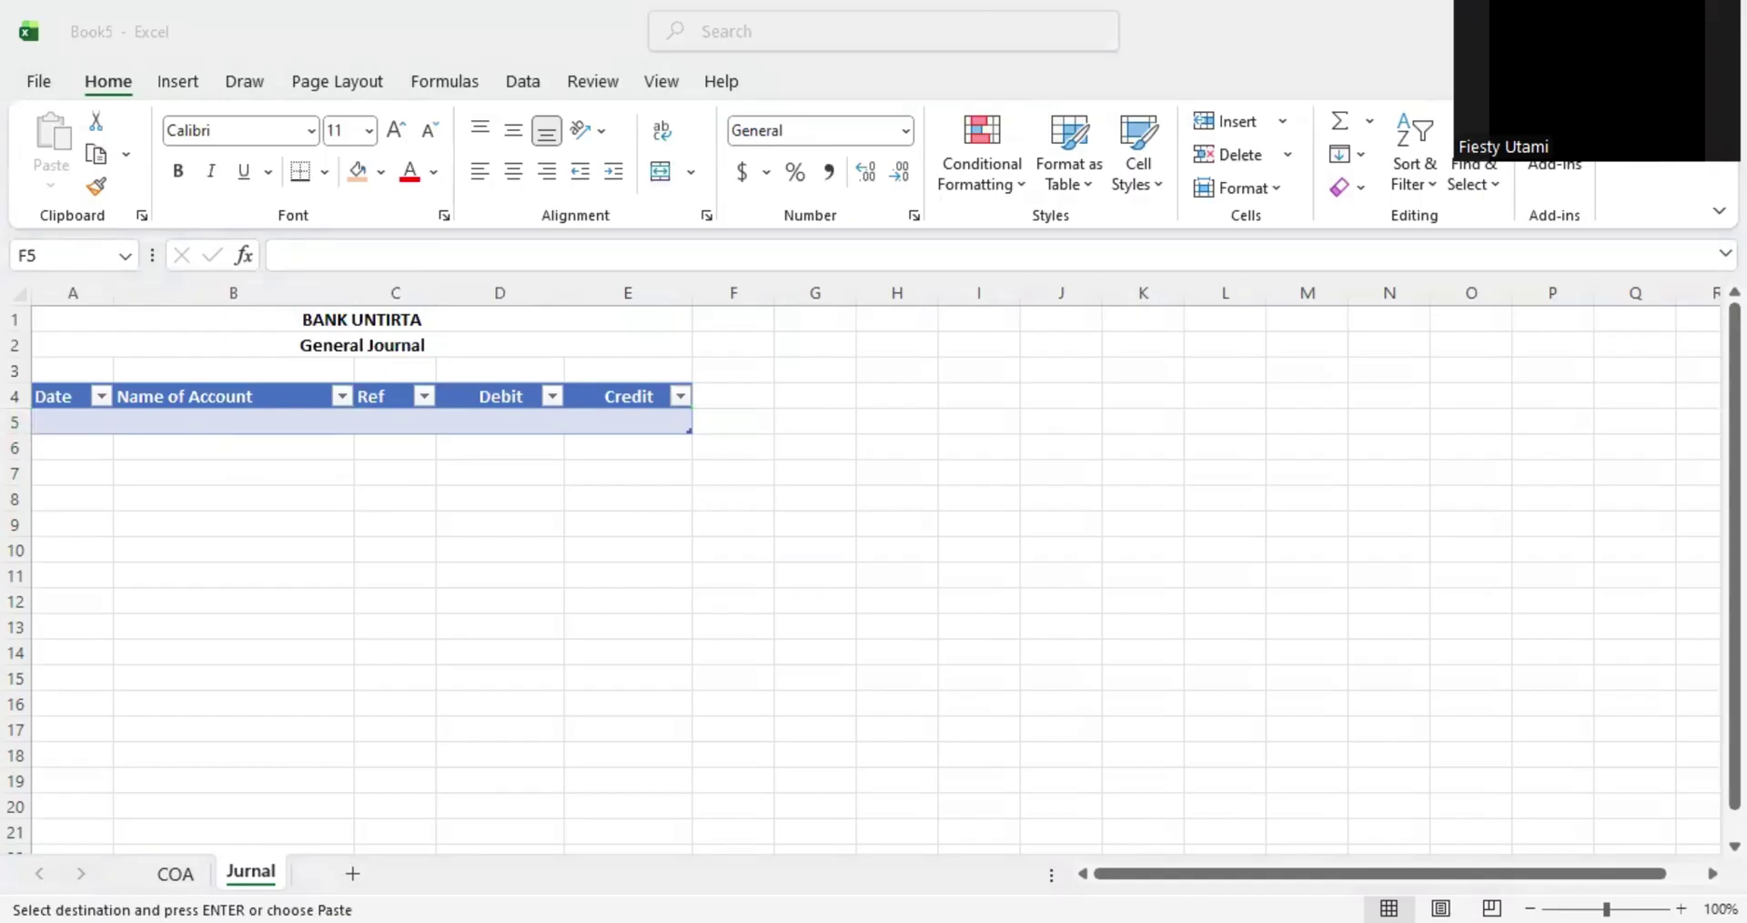
{"action": "key", "text": "alt+Tab"}
{"action": "key", "text": "ctrl+v"}
{"action": "left_click", "coordinate": [779, 488]}
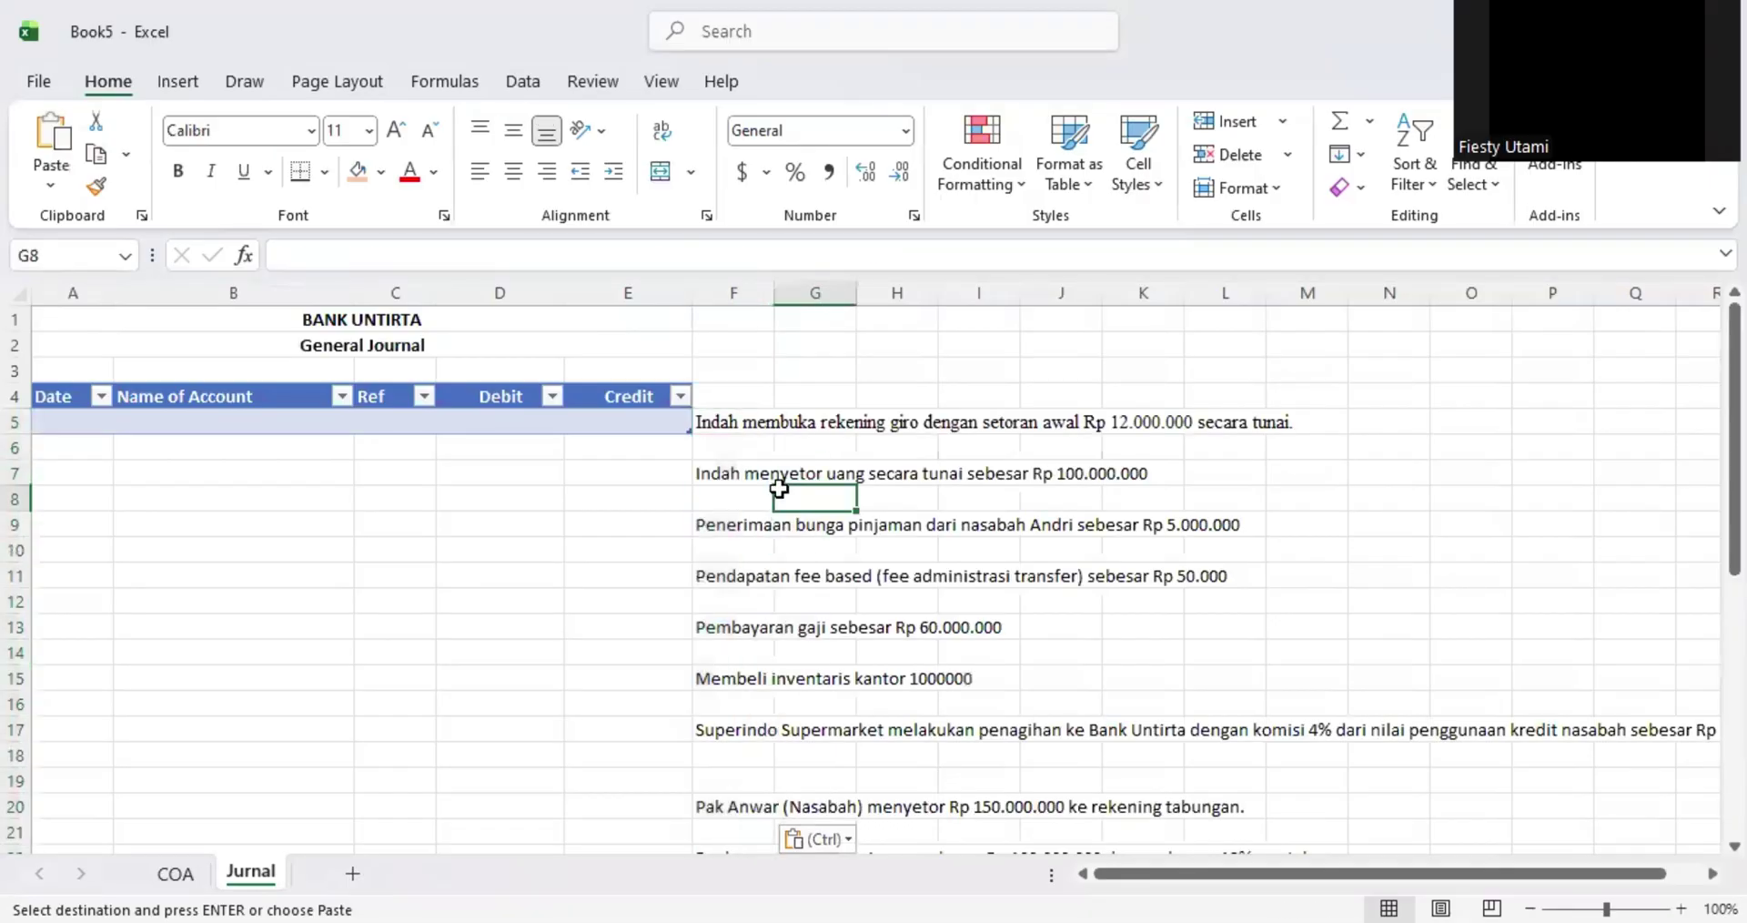
{"action": "scroll", "coordinate": [769, 555], "scroll_direction": "down", "scroll_amount": 3}
{"action": "scroll", "coordinate": [769, 555], "scroll_direction": "up", "scroll_amount": 6}
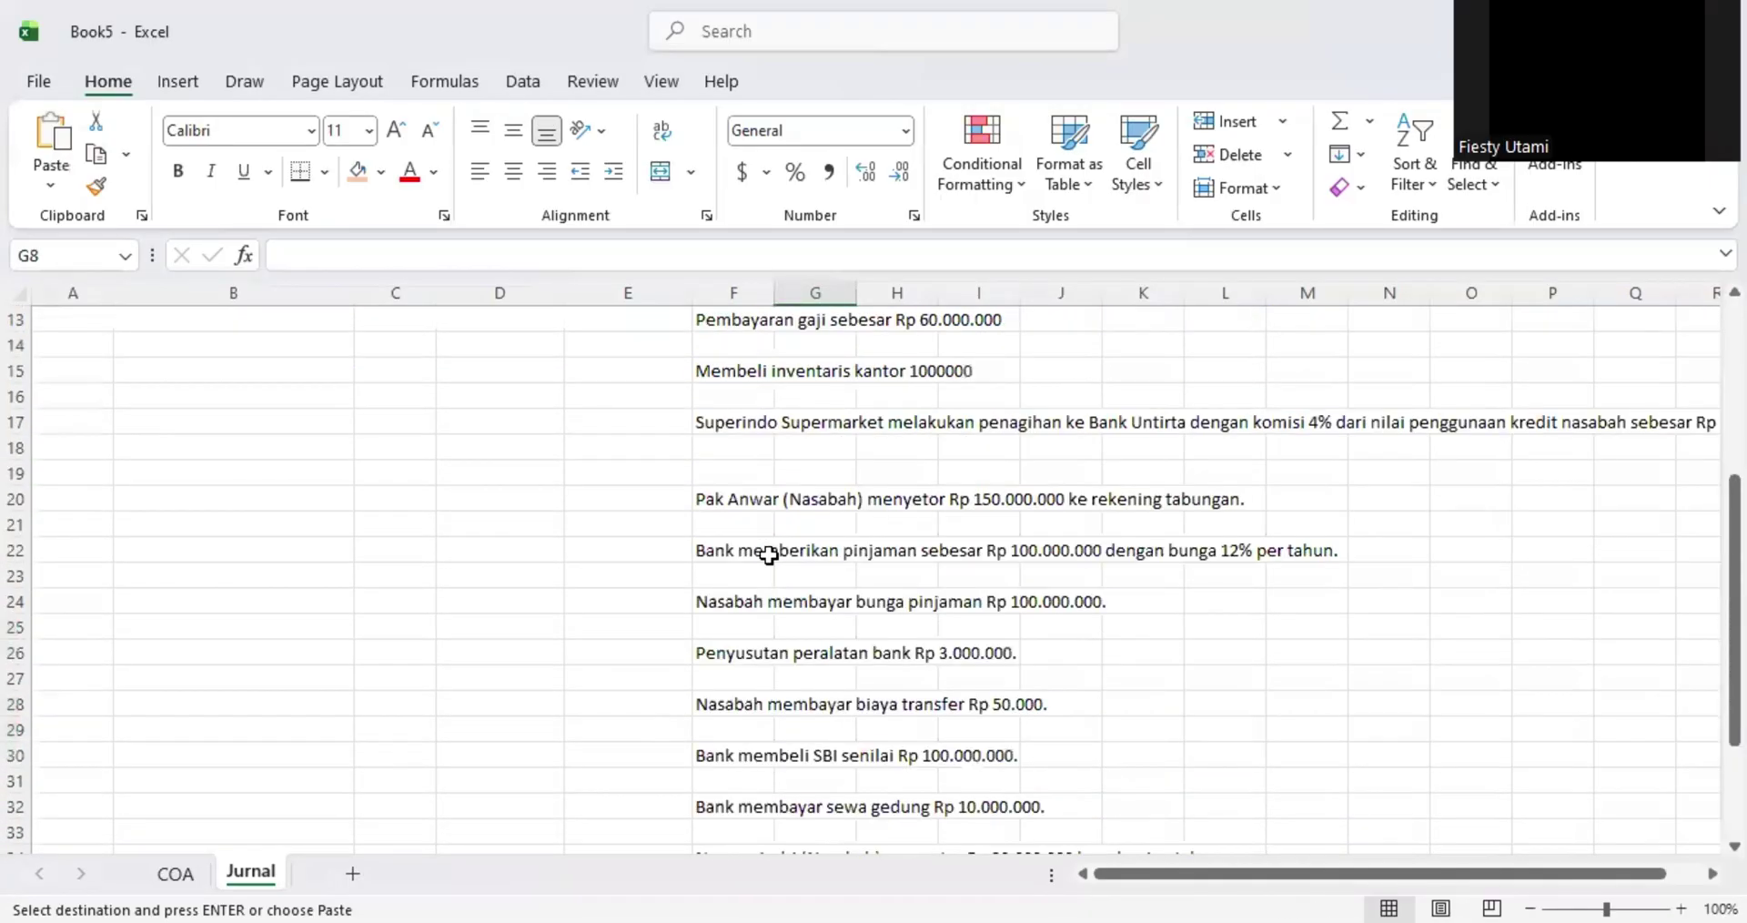
{"action": "left_click", "coordinate": [740, 400]}
{"action": "left_click", "coordinate": [725, 424]}
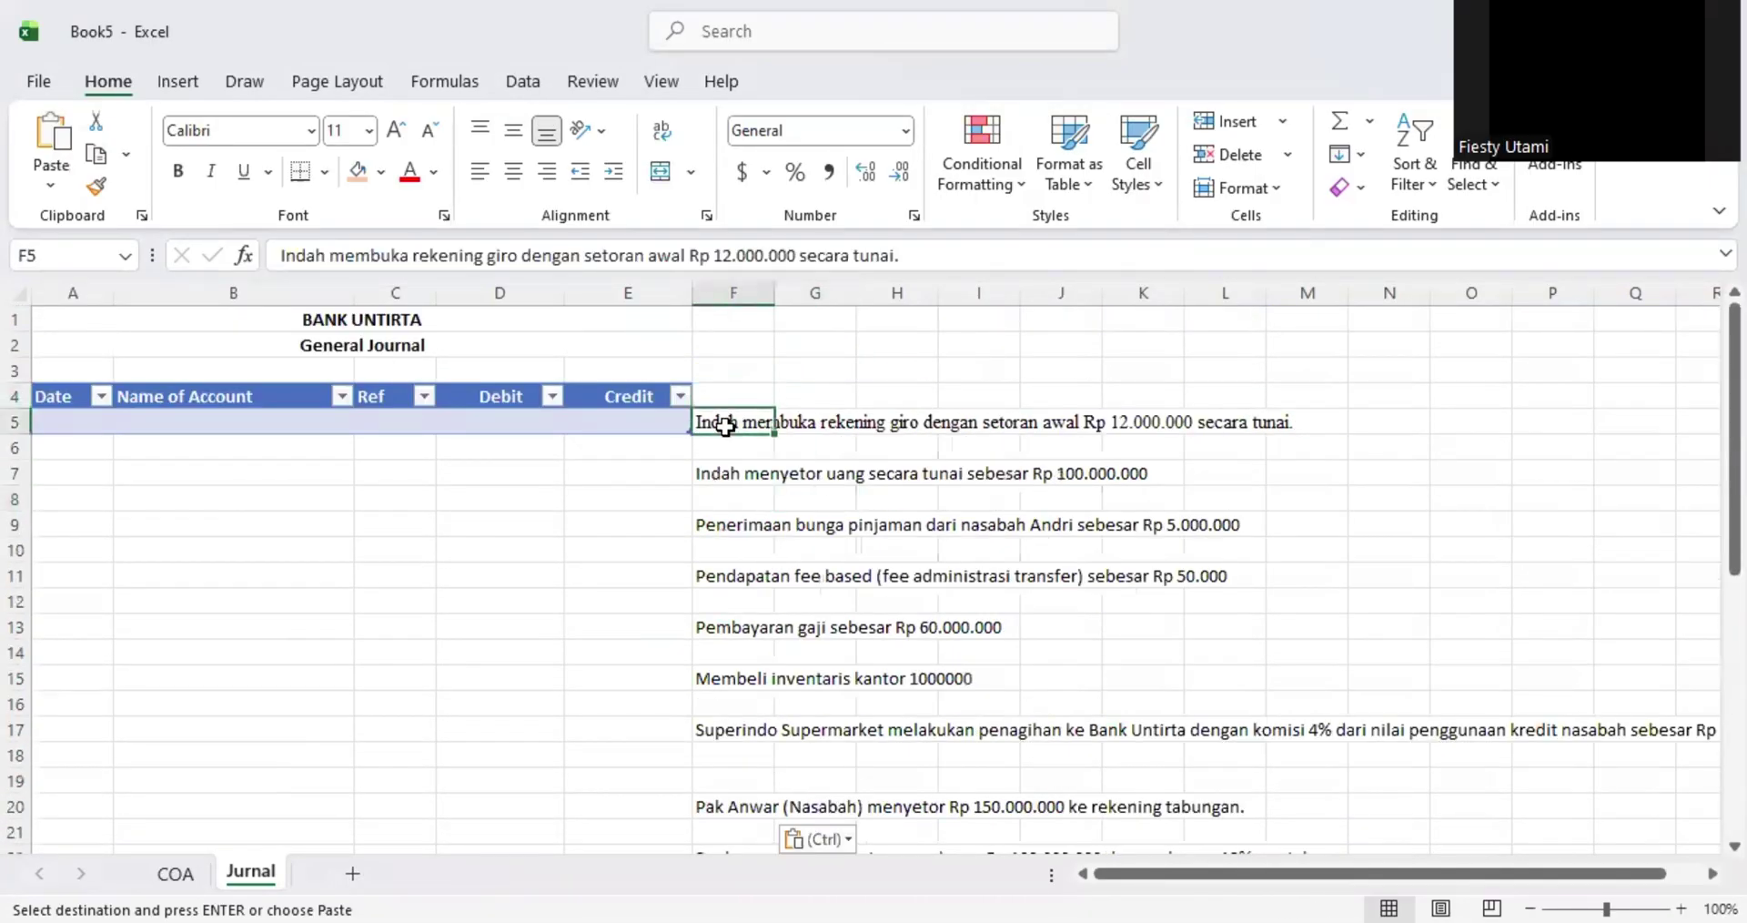
- Enter the date 28 Jan 2025 in cell A5 and autofit the Date column's width
{"action": "left_click", "coordinate": [74, 427]}
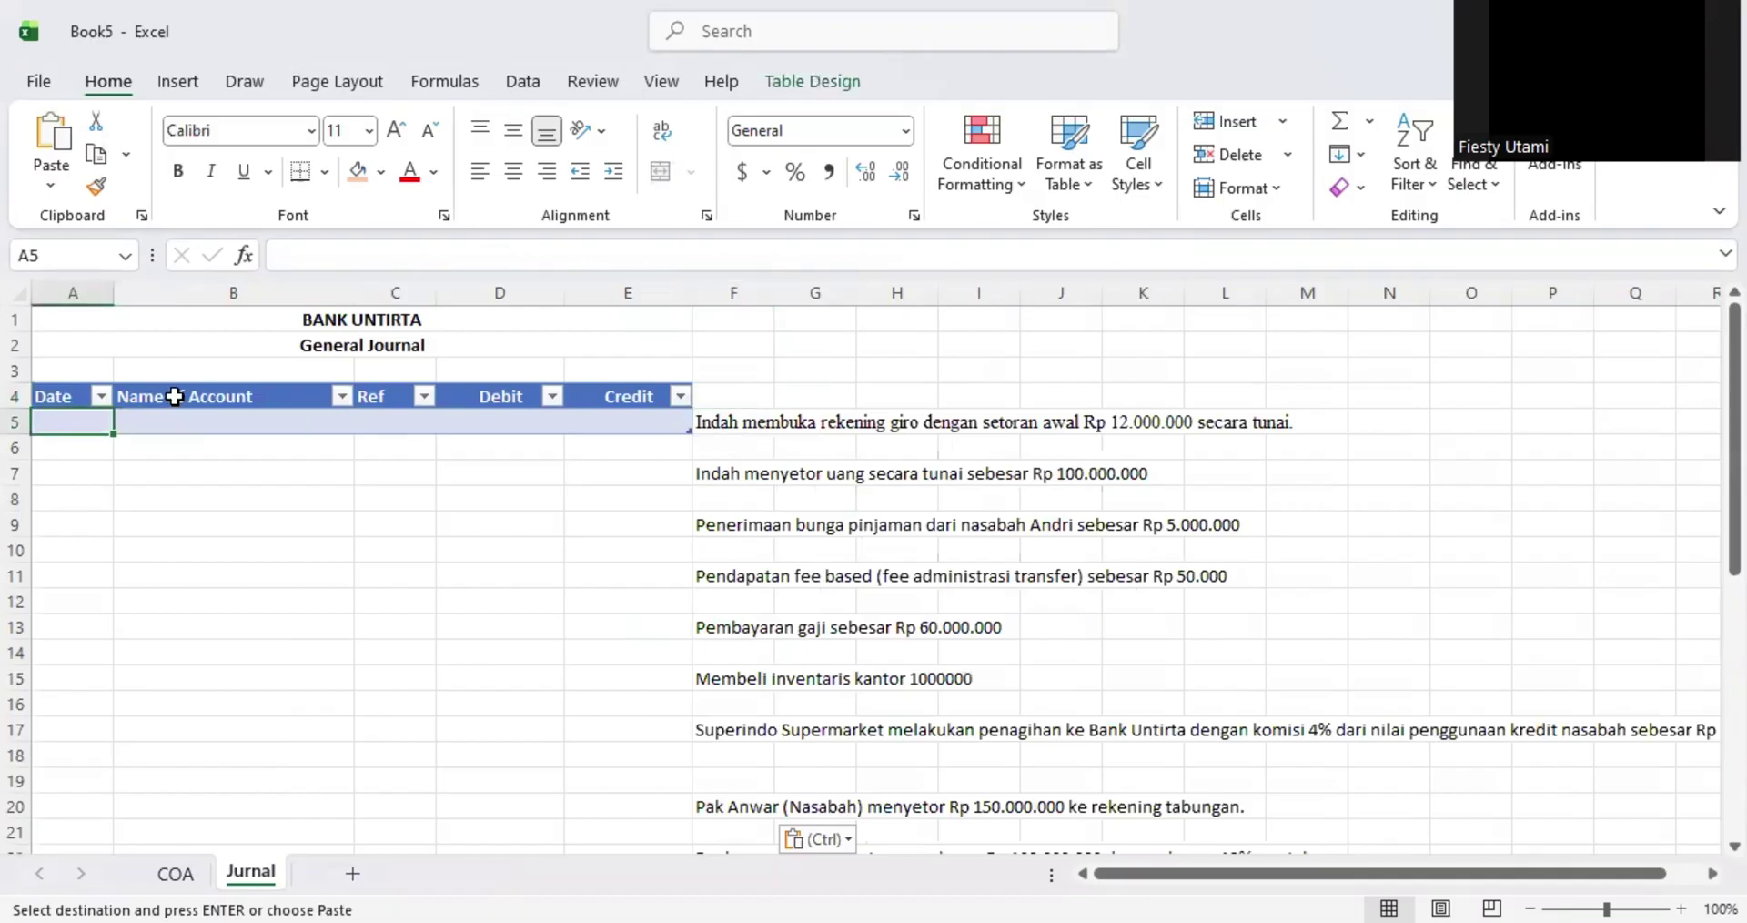
{"action": "left_click", "coordinate": [1682, 904]}
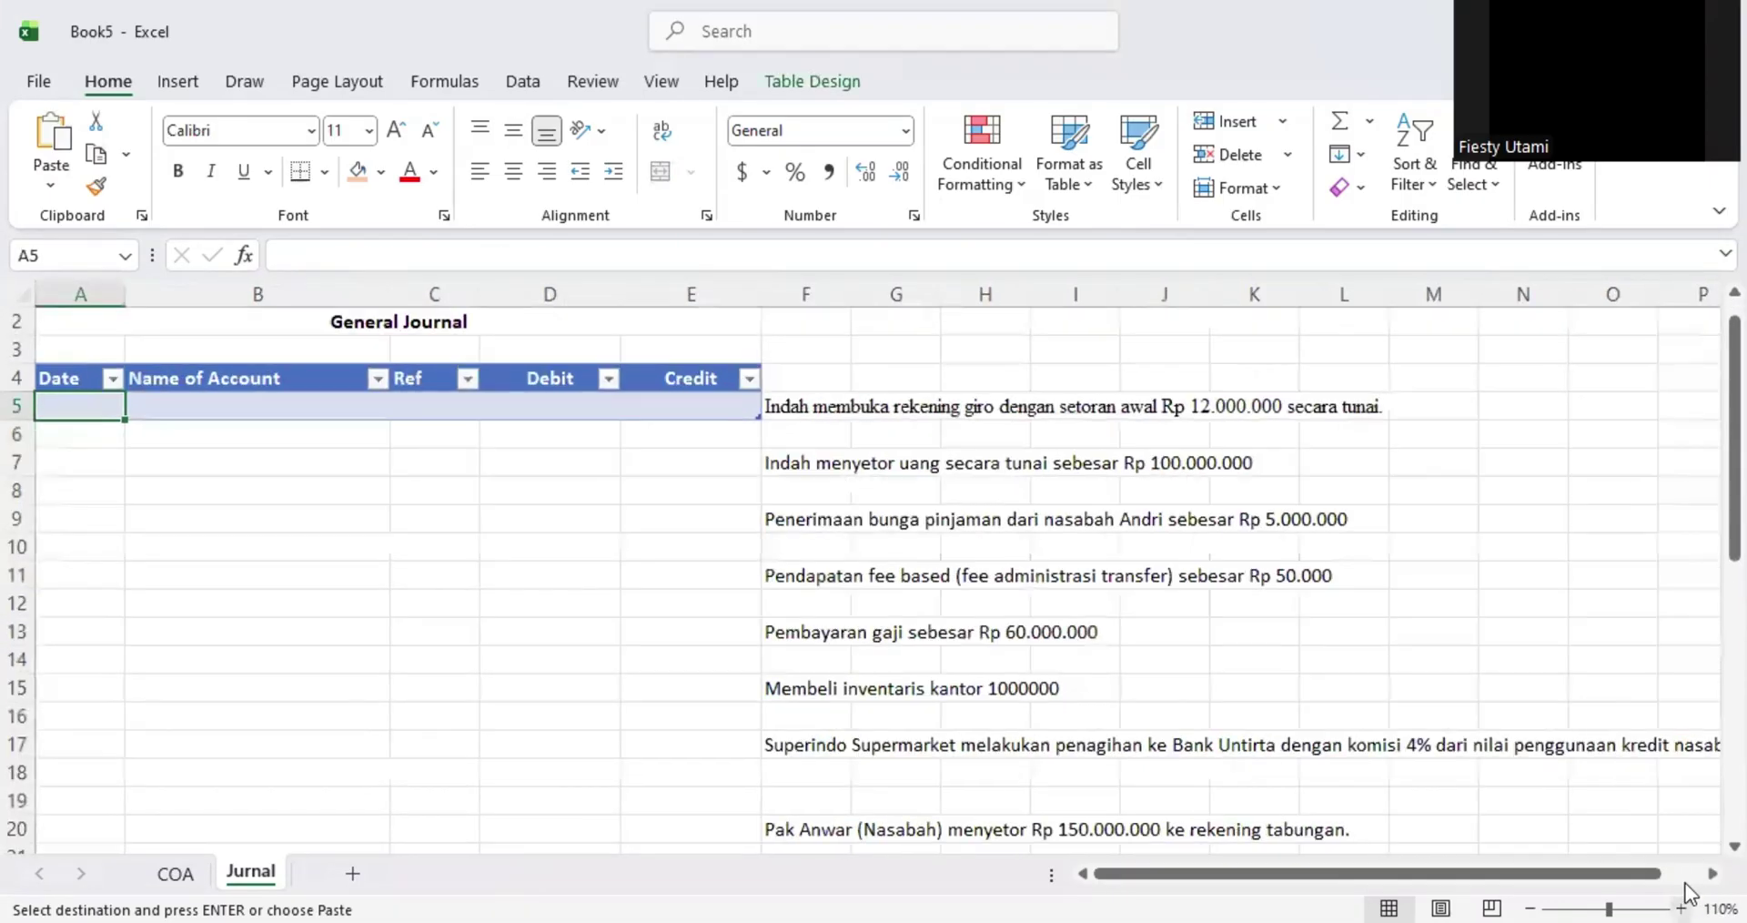
{"action": "left_click", "coordinate": [1683, 904]}
{"action": "scroll", "coordinate": [207, 537], "scroll_direction": "up", "scroll_amount": 1}
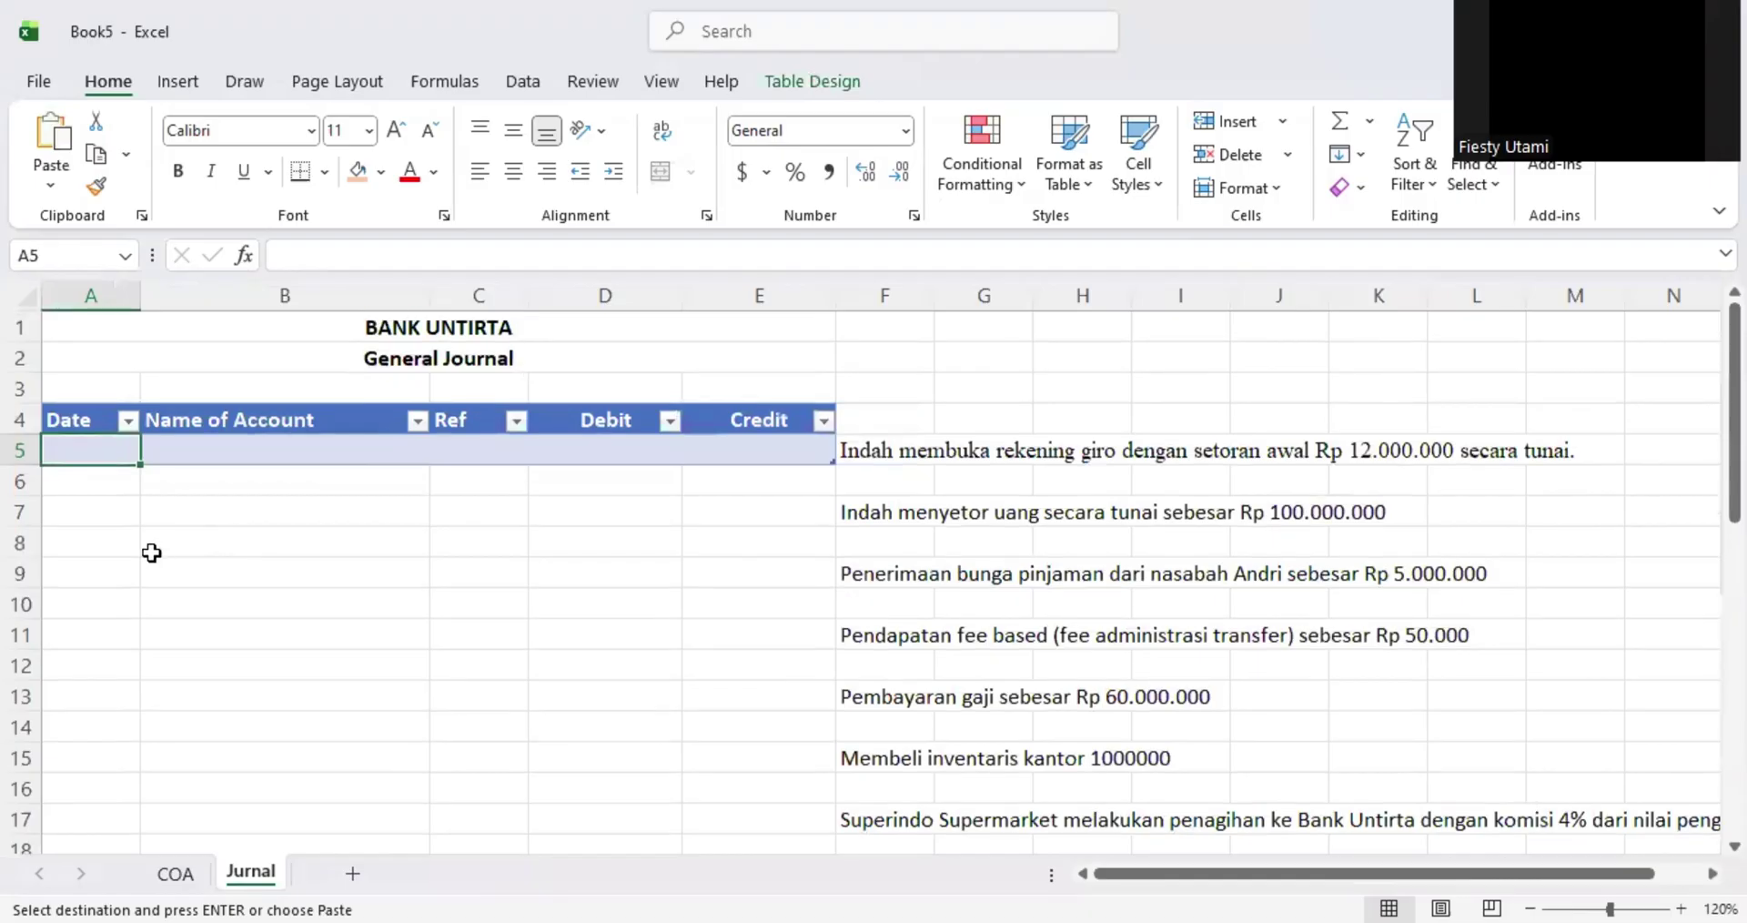
{"action": "type", "text": "28 Jan"}
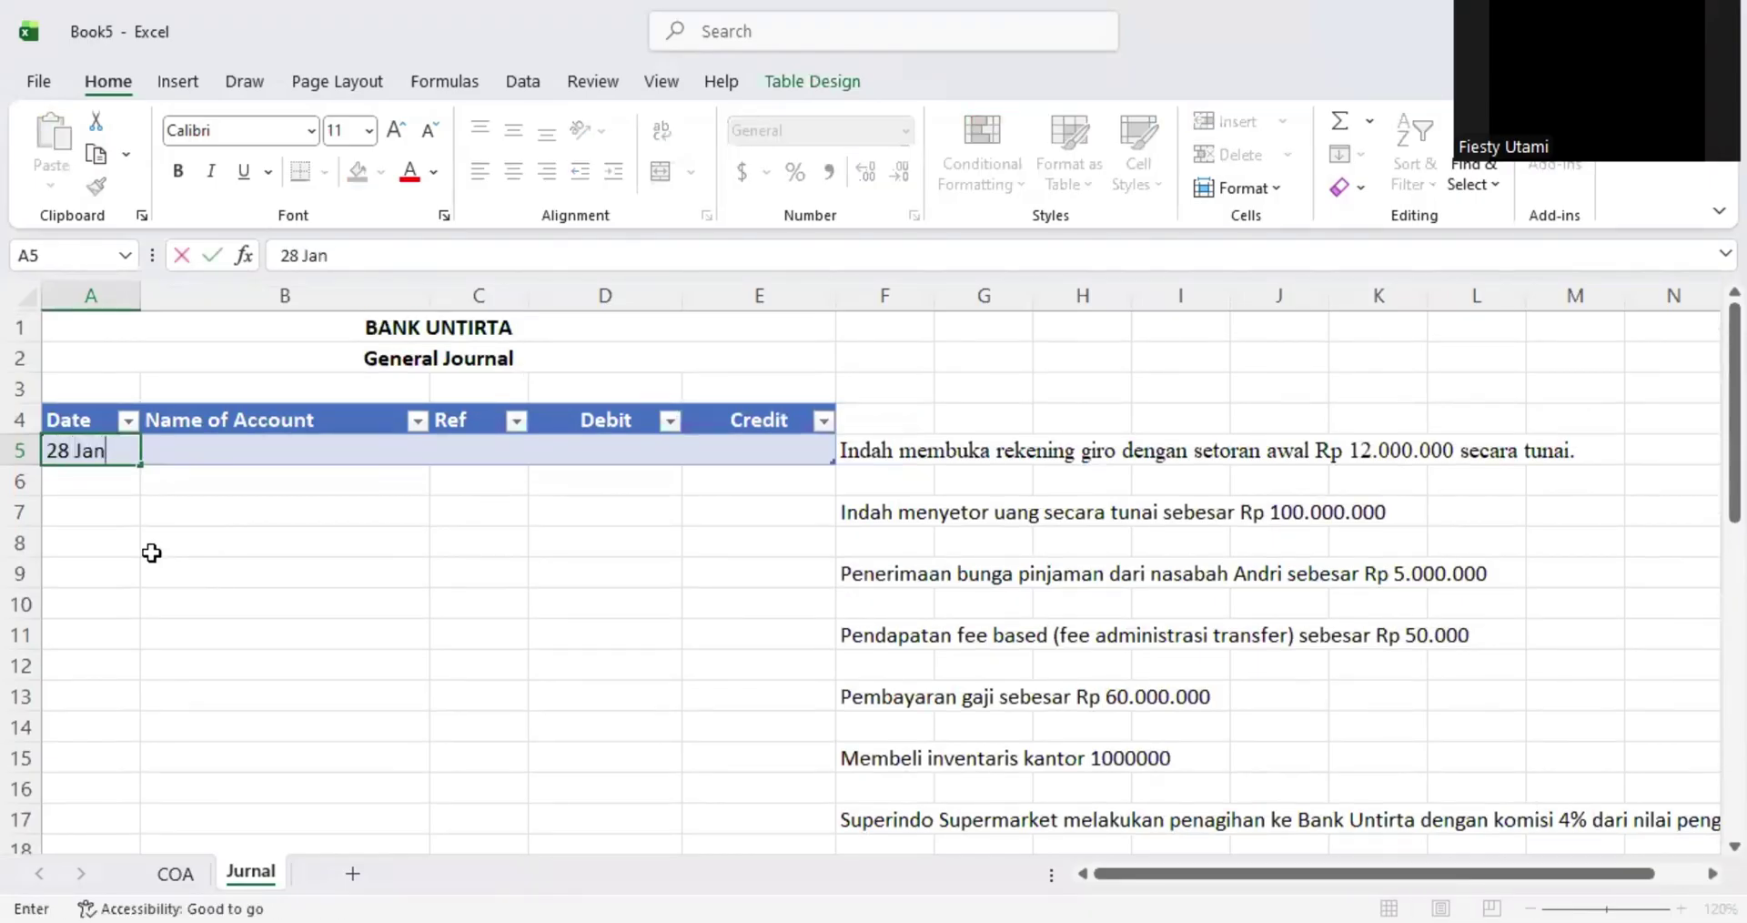
{"action": "type", "text": " 2025"}
{"action": "key", "text": "Return"}
{"action": "key", "text": "Up"}
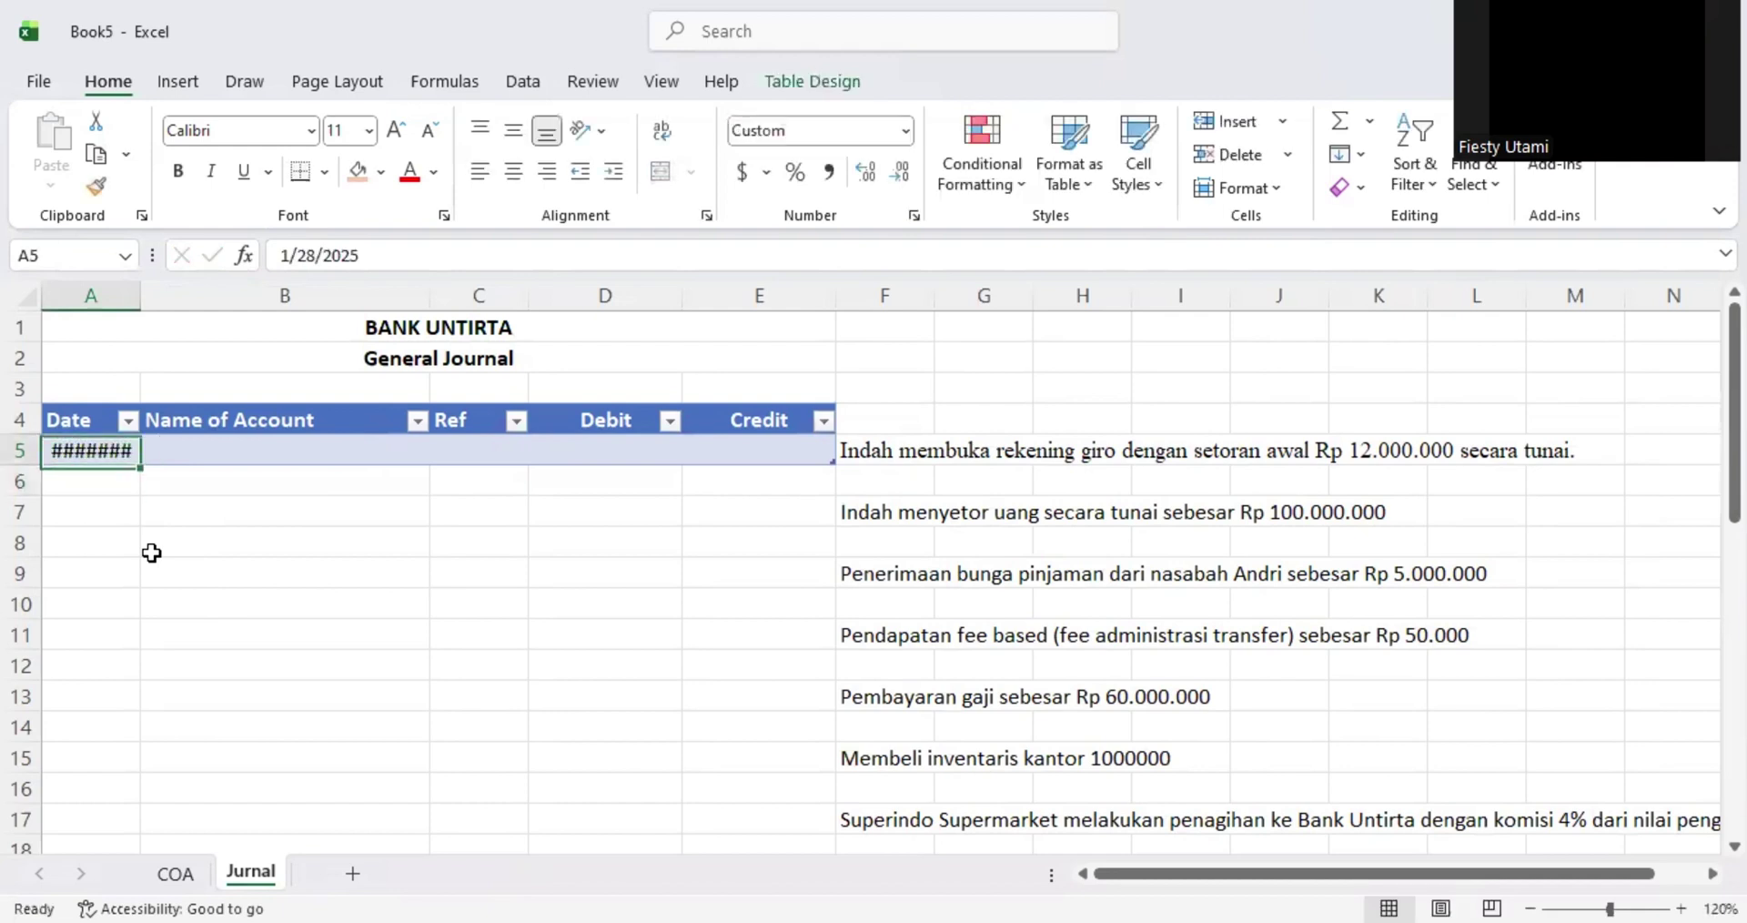
{"action": "double_click", "coordinate": [141, 295]}
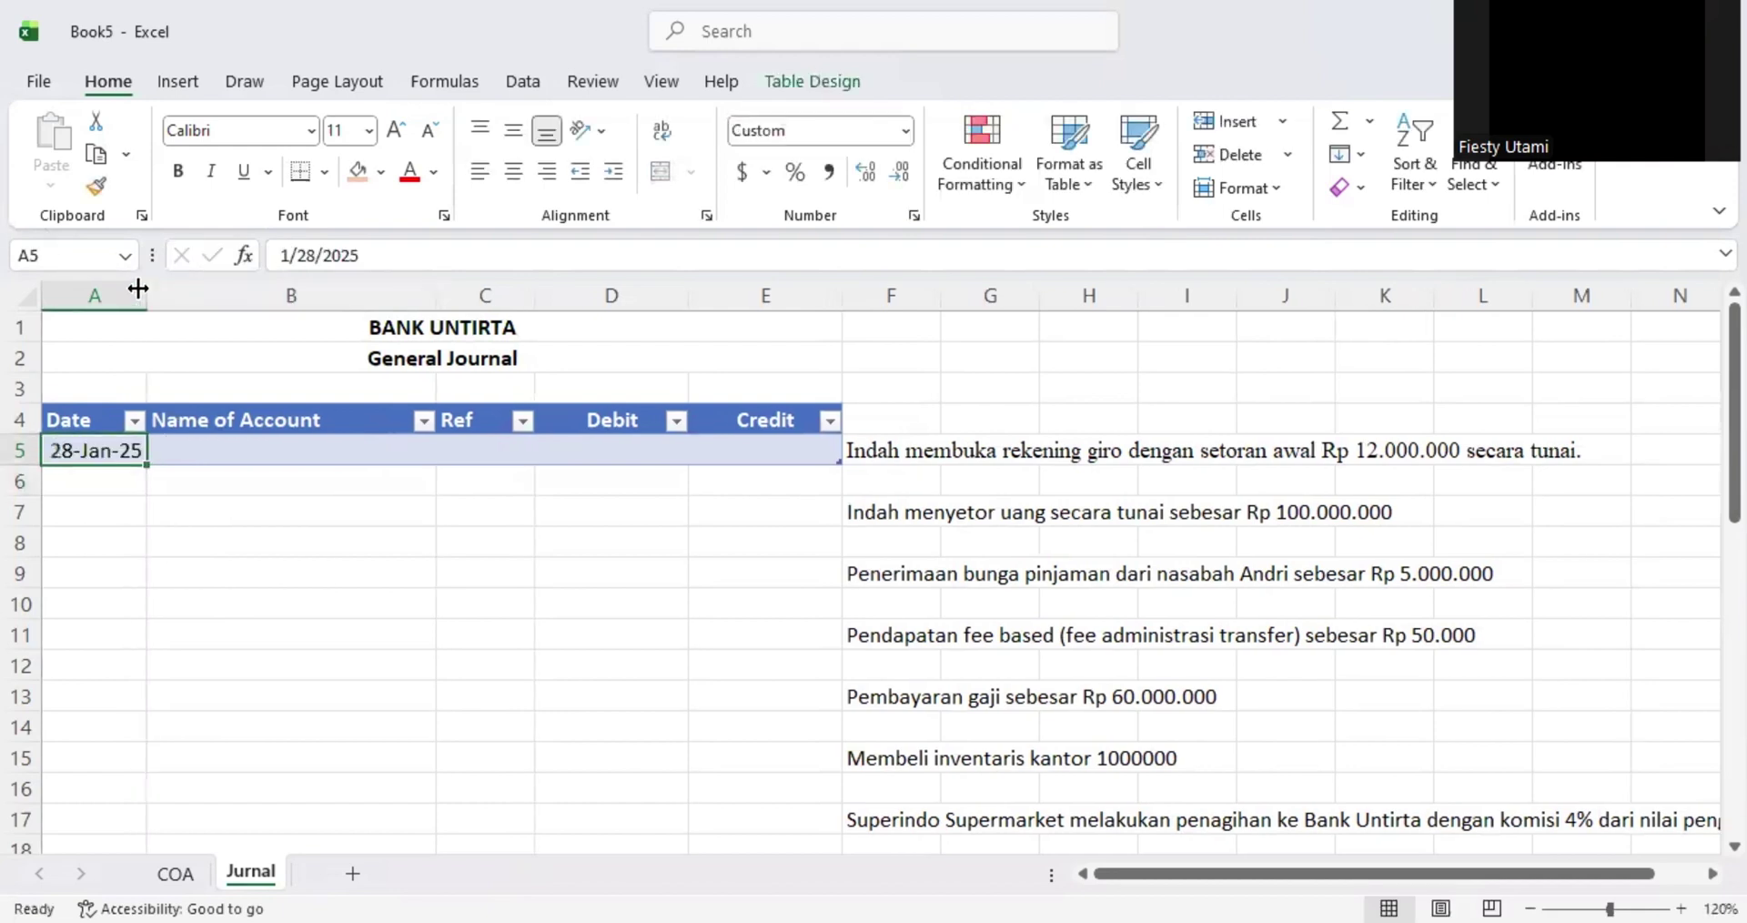
- Enter the account name Kas in cell B5 for the first journal entry
{"action": "left_click", "coordinate": [290, 446]}
{"action": "type", "text": "Kas"}
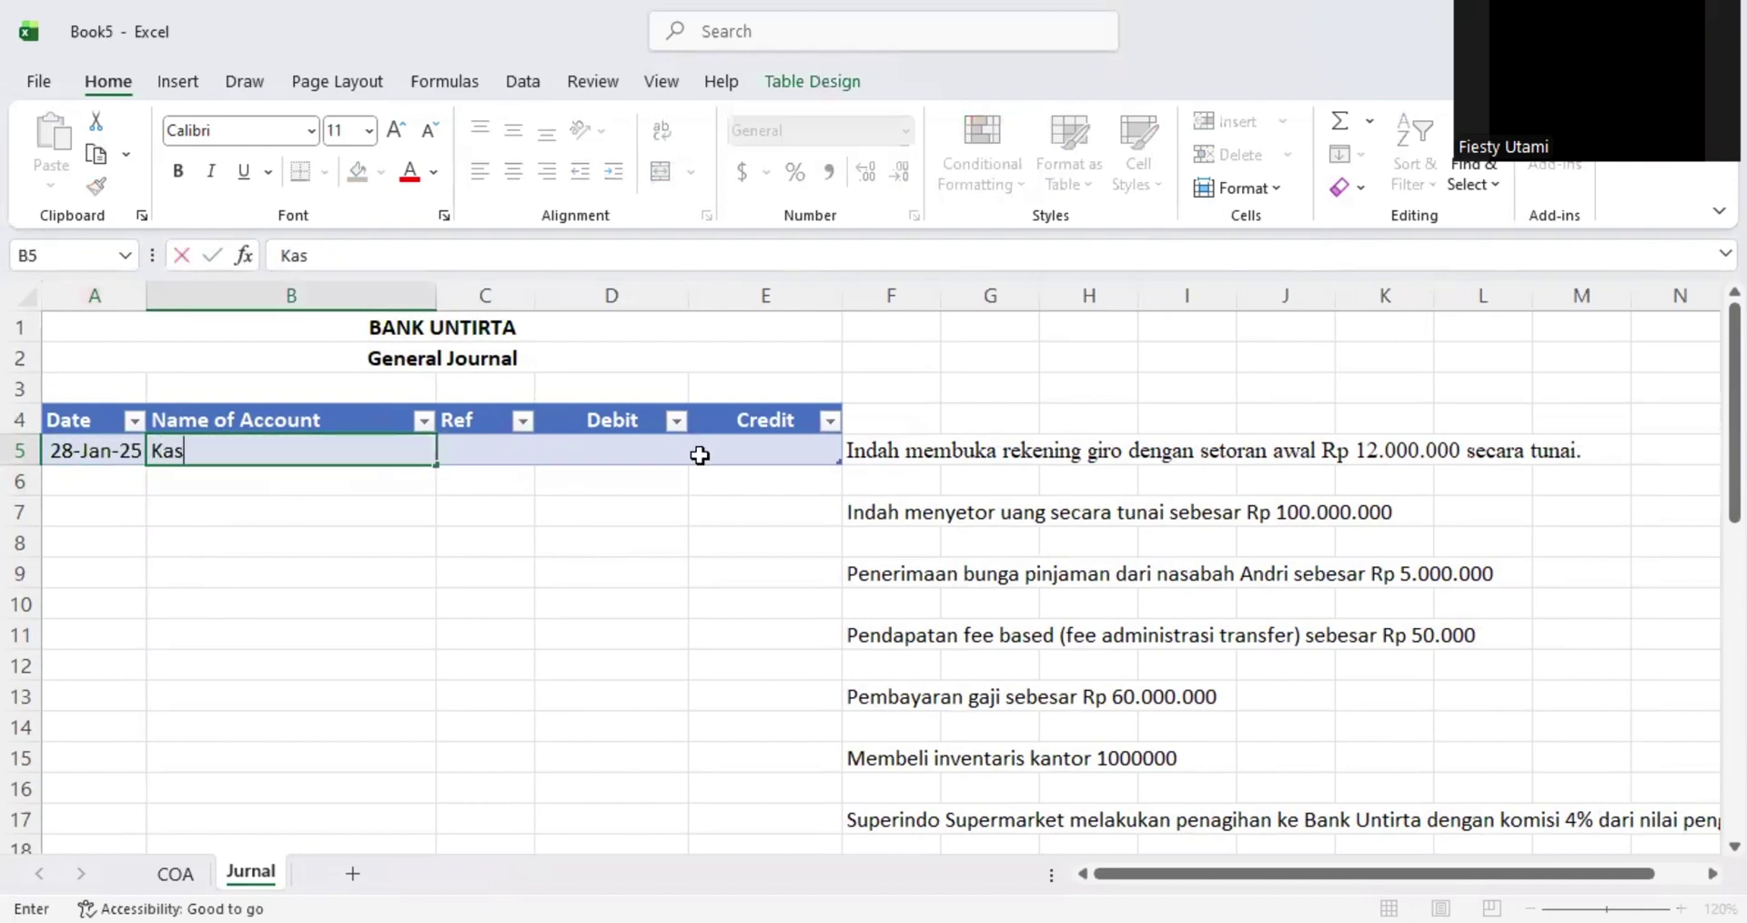
{"action": "key", "text": "Return"}
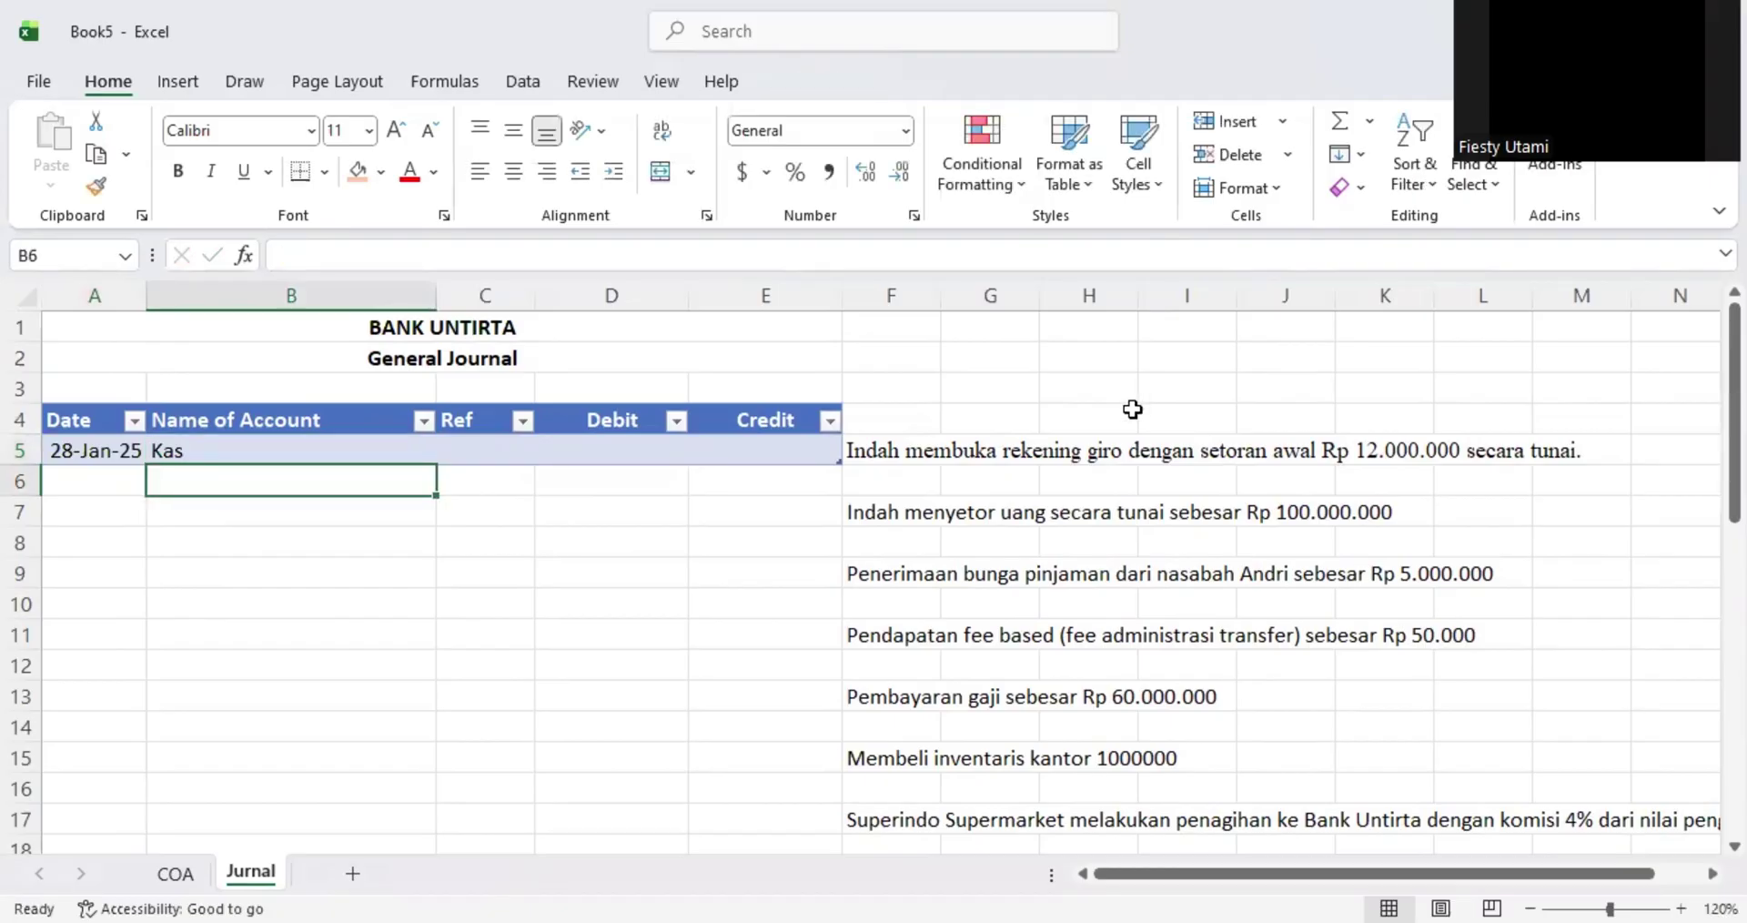
- Enter the depositing customer's giro account name in cell B6 as the second line of the first journal entry
{"action": "left_click", "coordinate": [910, 449]}
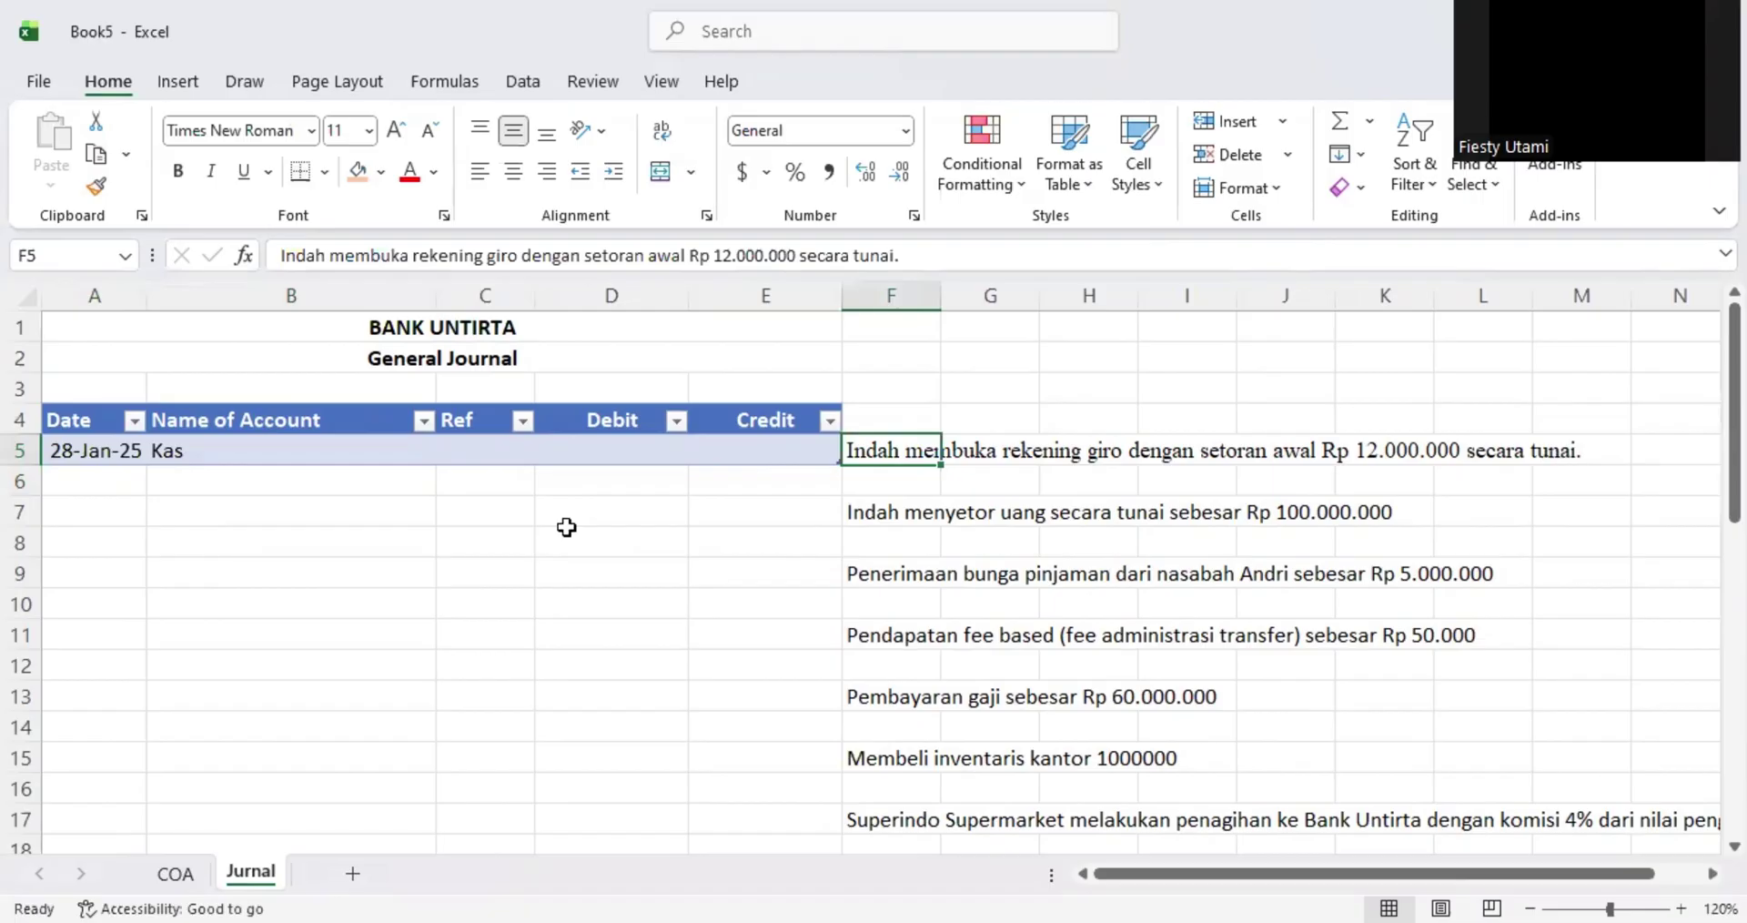
{"action": "left_click", "coordinate": [264, 481]}
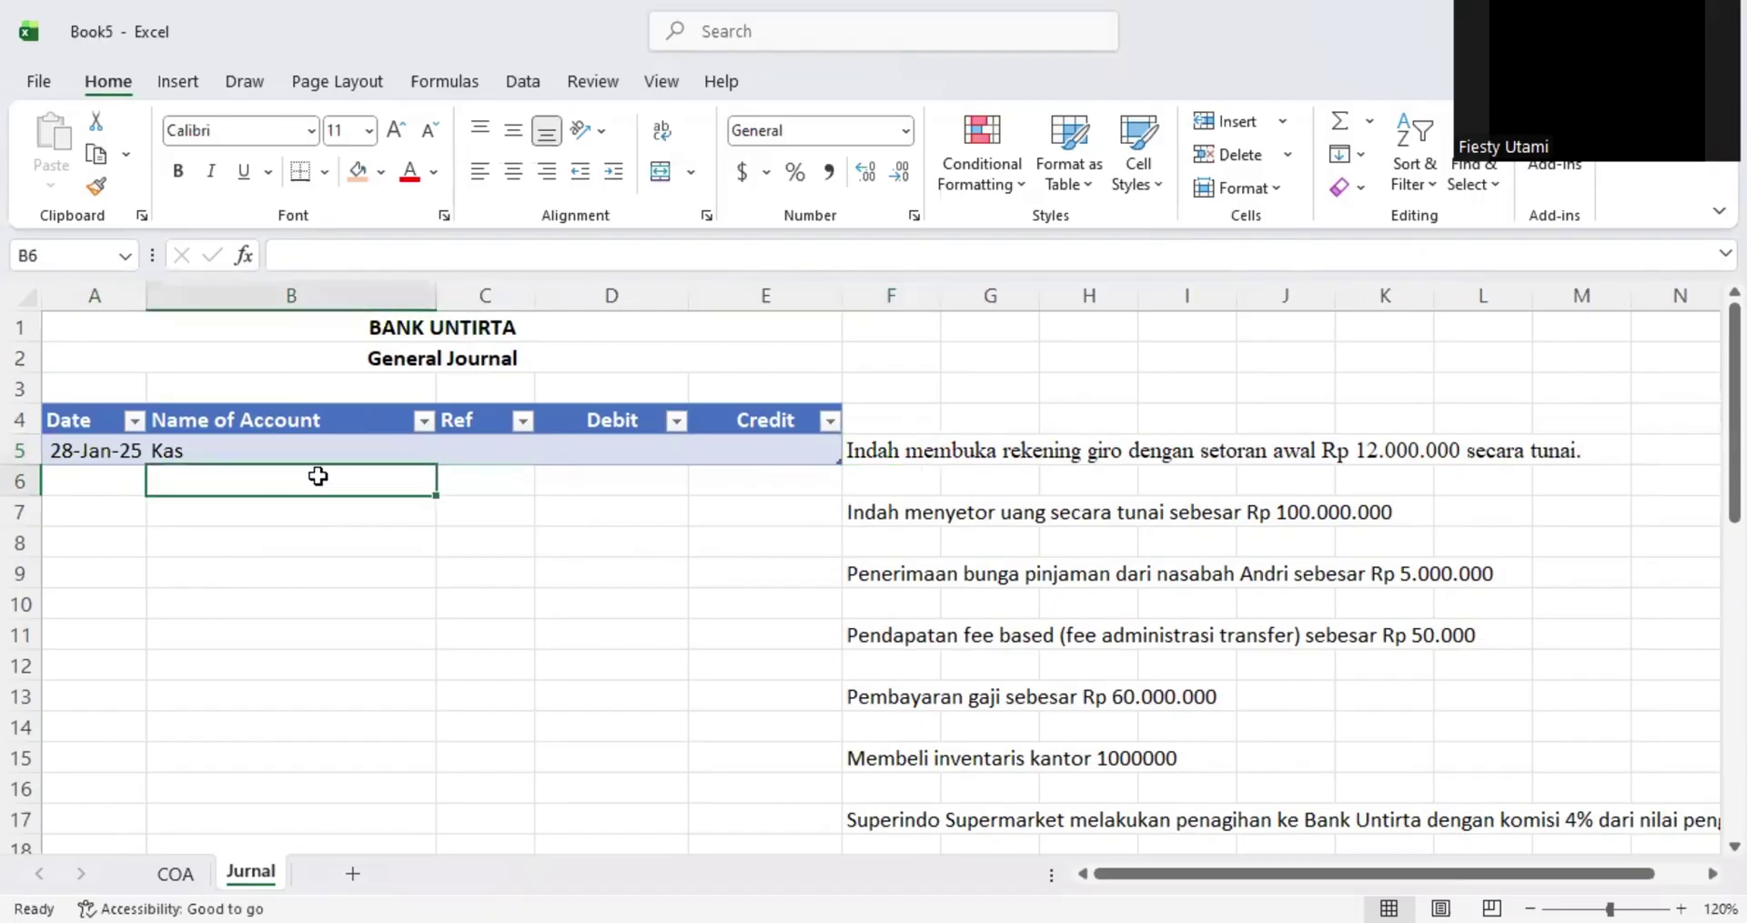
{"action": "type", "text": "Gr"}
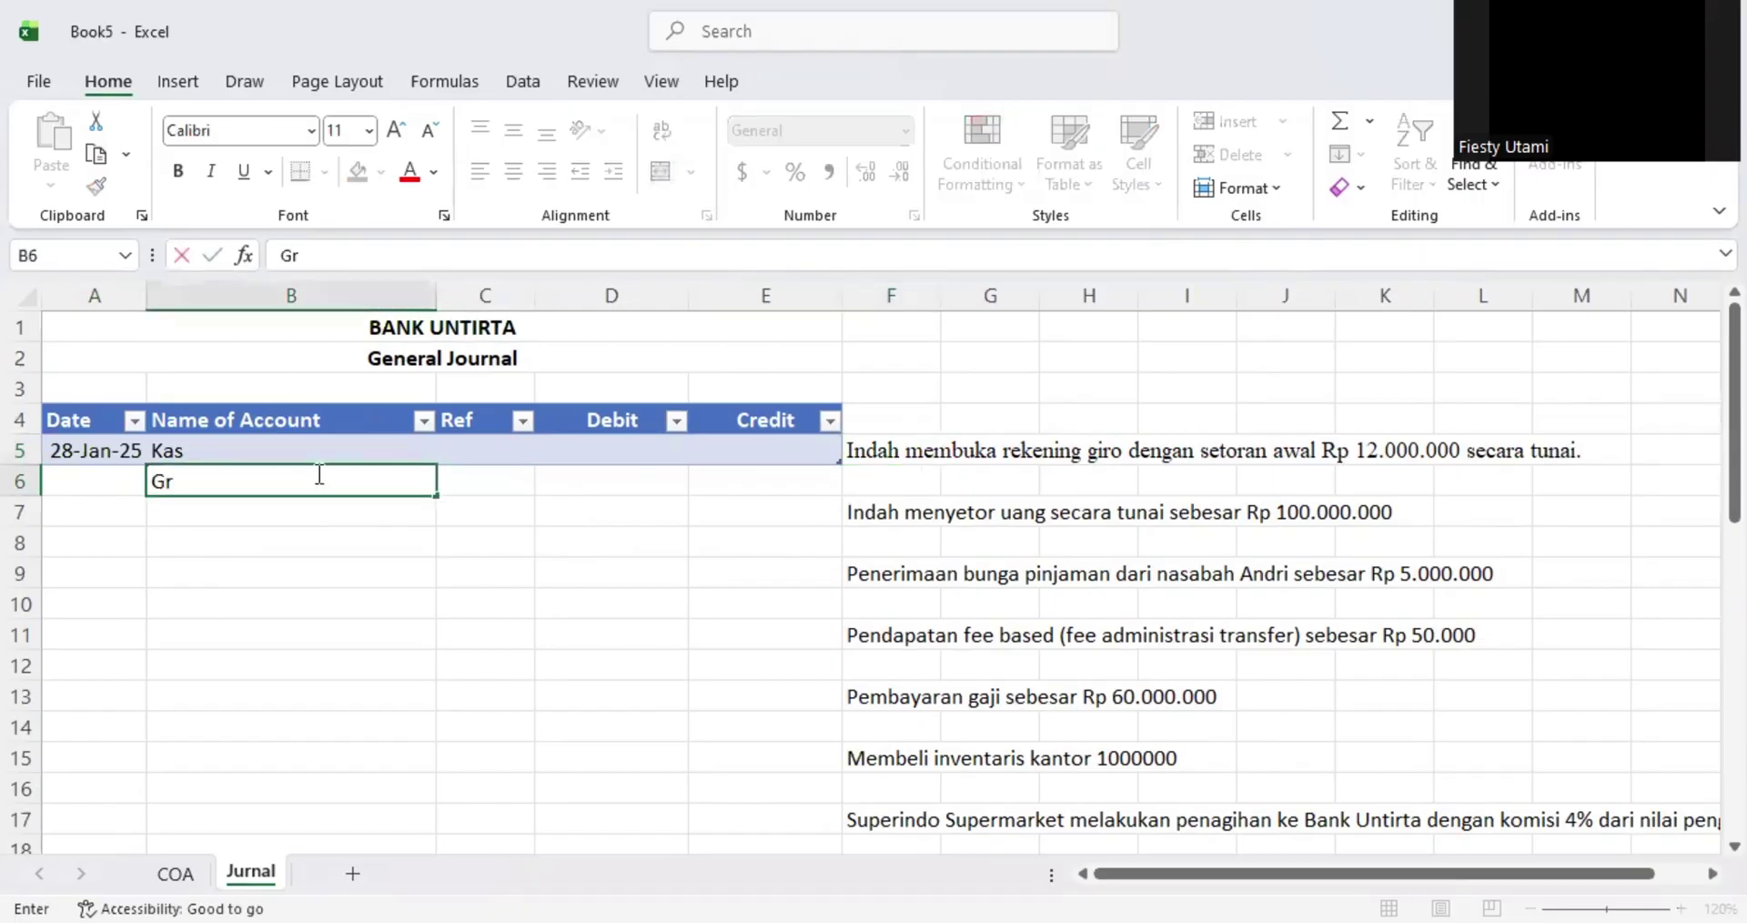
{"action": "type", "text": "ro Indah"}
{"action": "key", "text": "Return"}
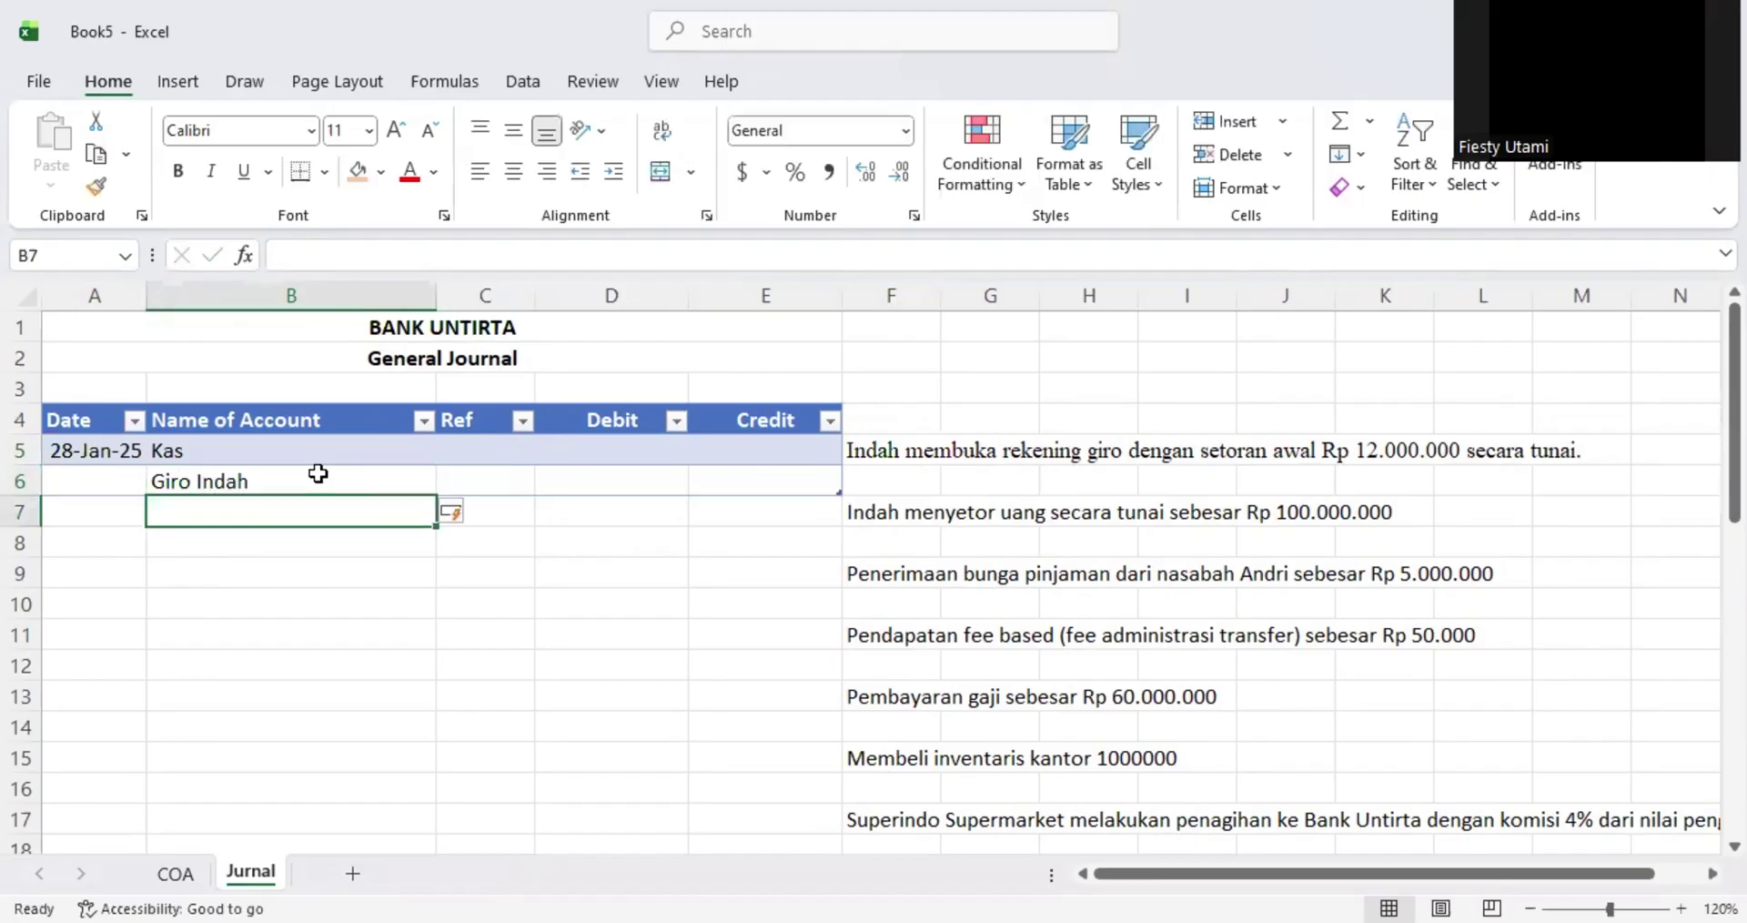
- Record 12000000 as the debit for Kas in D5 and 12000000 as the credit for the giro account in E6
{"action": "key", "text": "Up"}
{"action": "key", "text": "Up"}
{"action": "key", "text": "Right"}
{"action": "key", "text": "Right"}
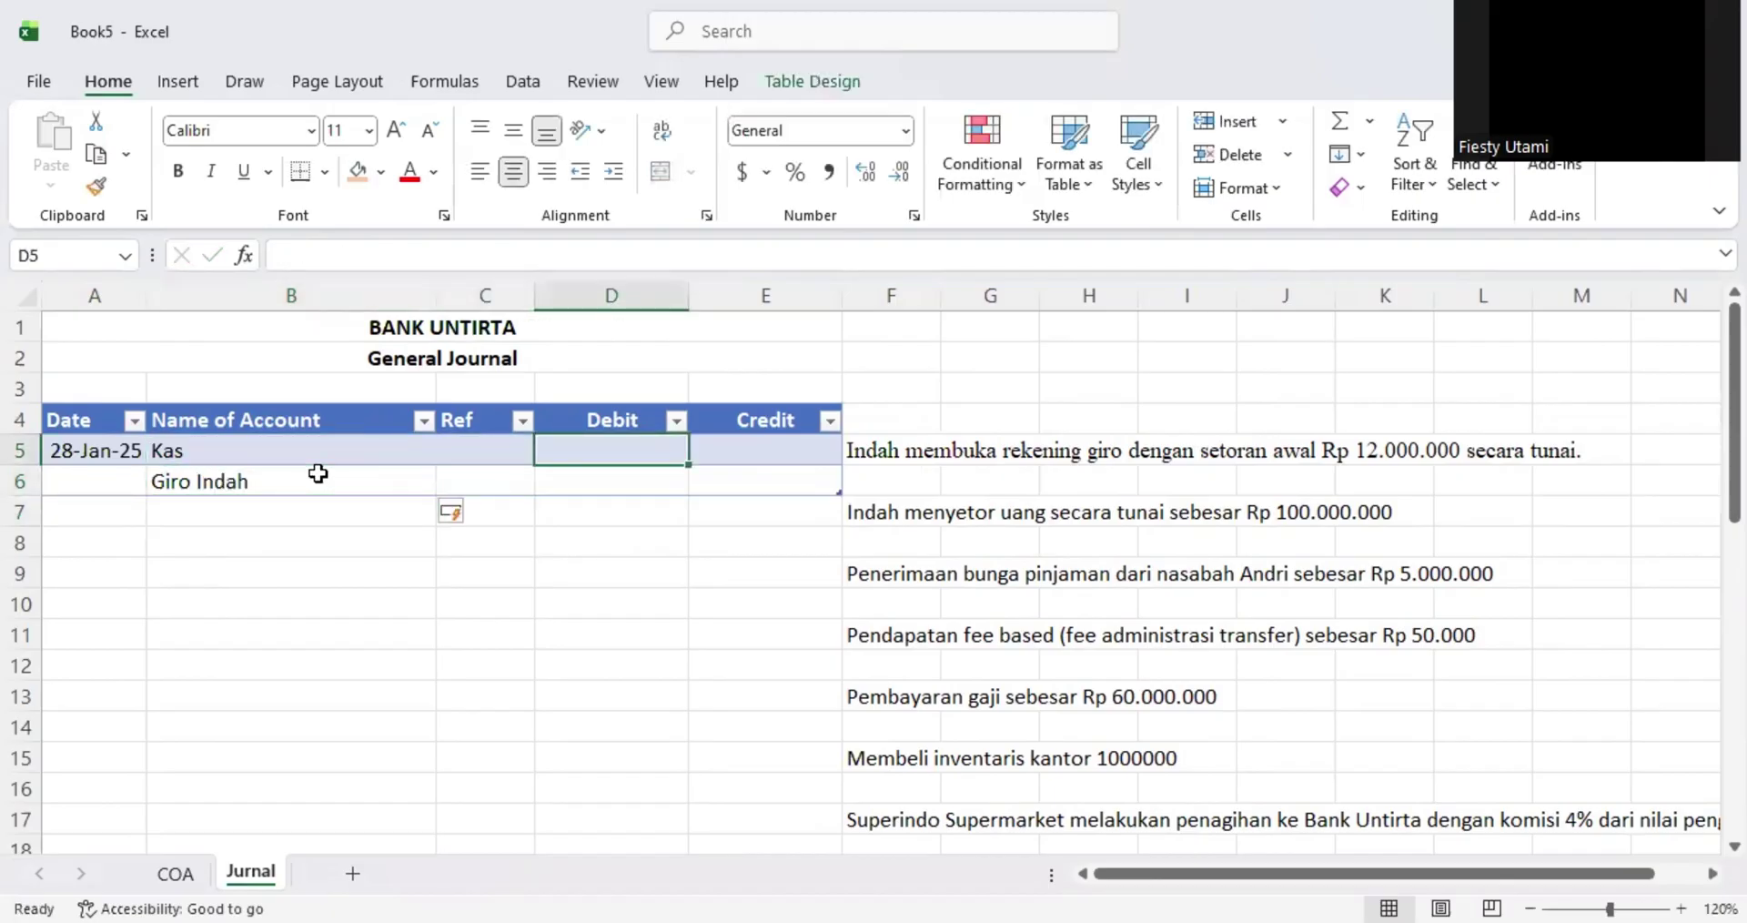
{"action": "type", "text": "12000"}
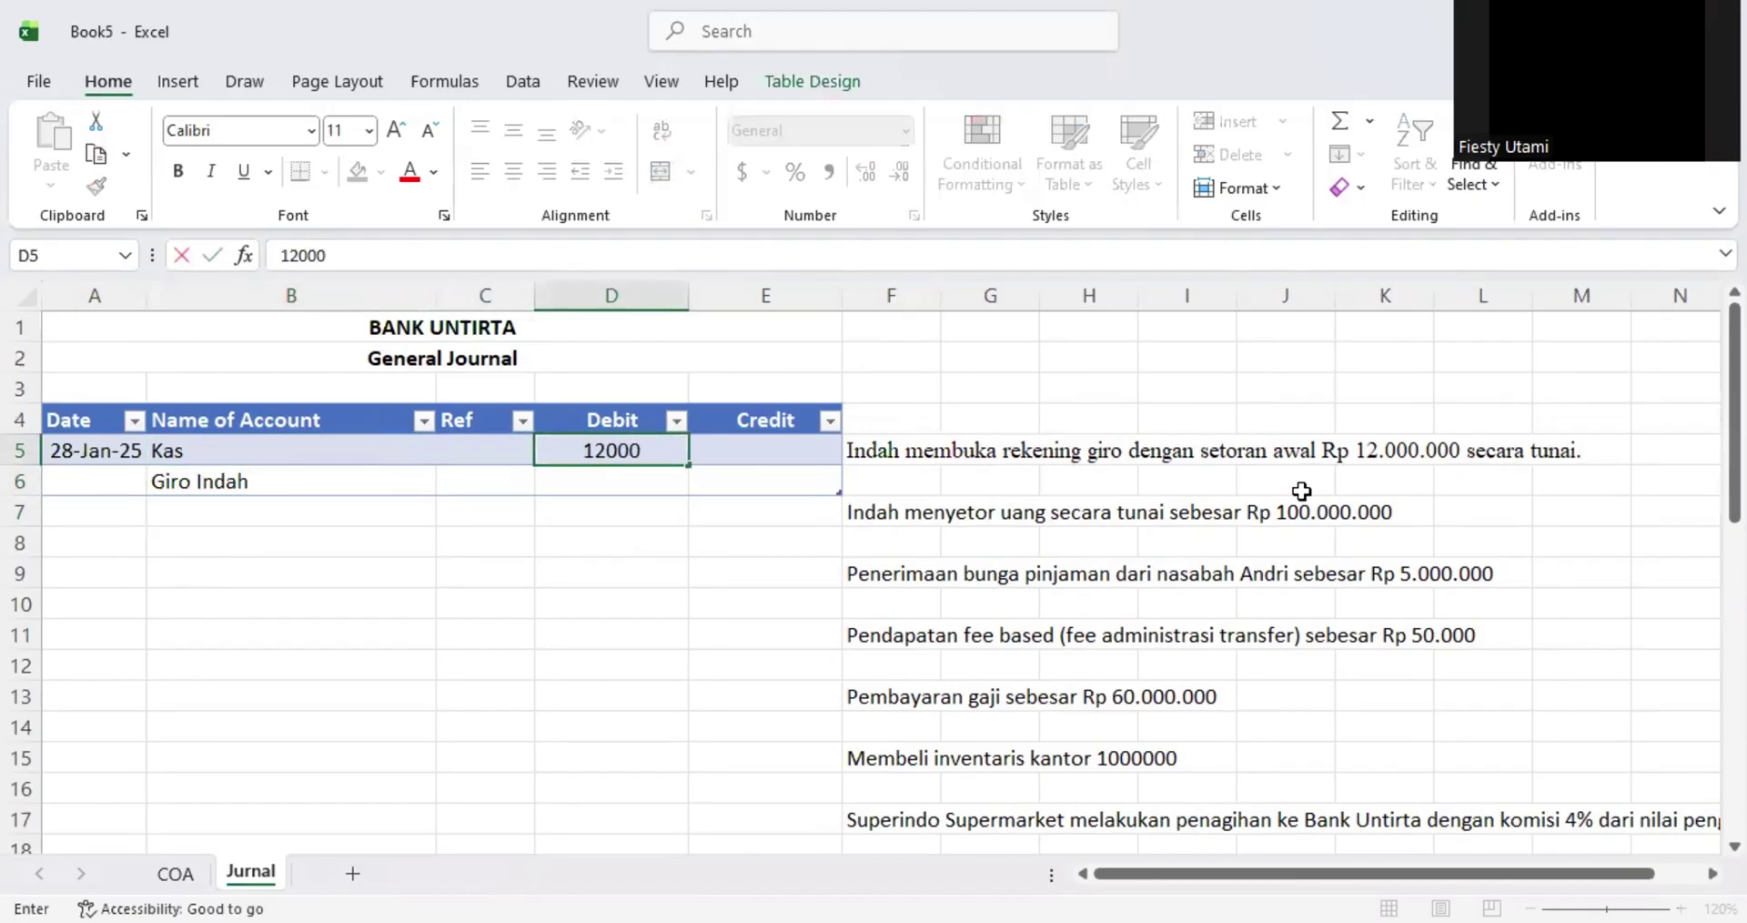
{"action": "type", "text": "0000"}
{"action": "key", "text": "Return"}
{"action": "key", "text": "Right"}
{"action": "type", "text": "12"}
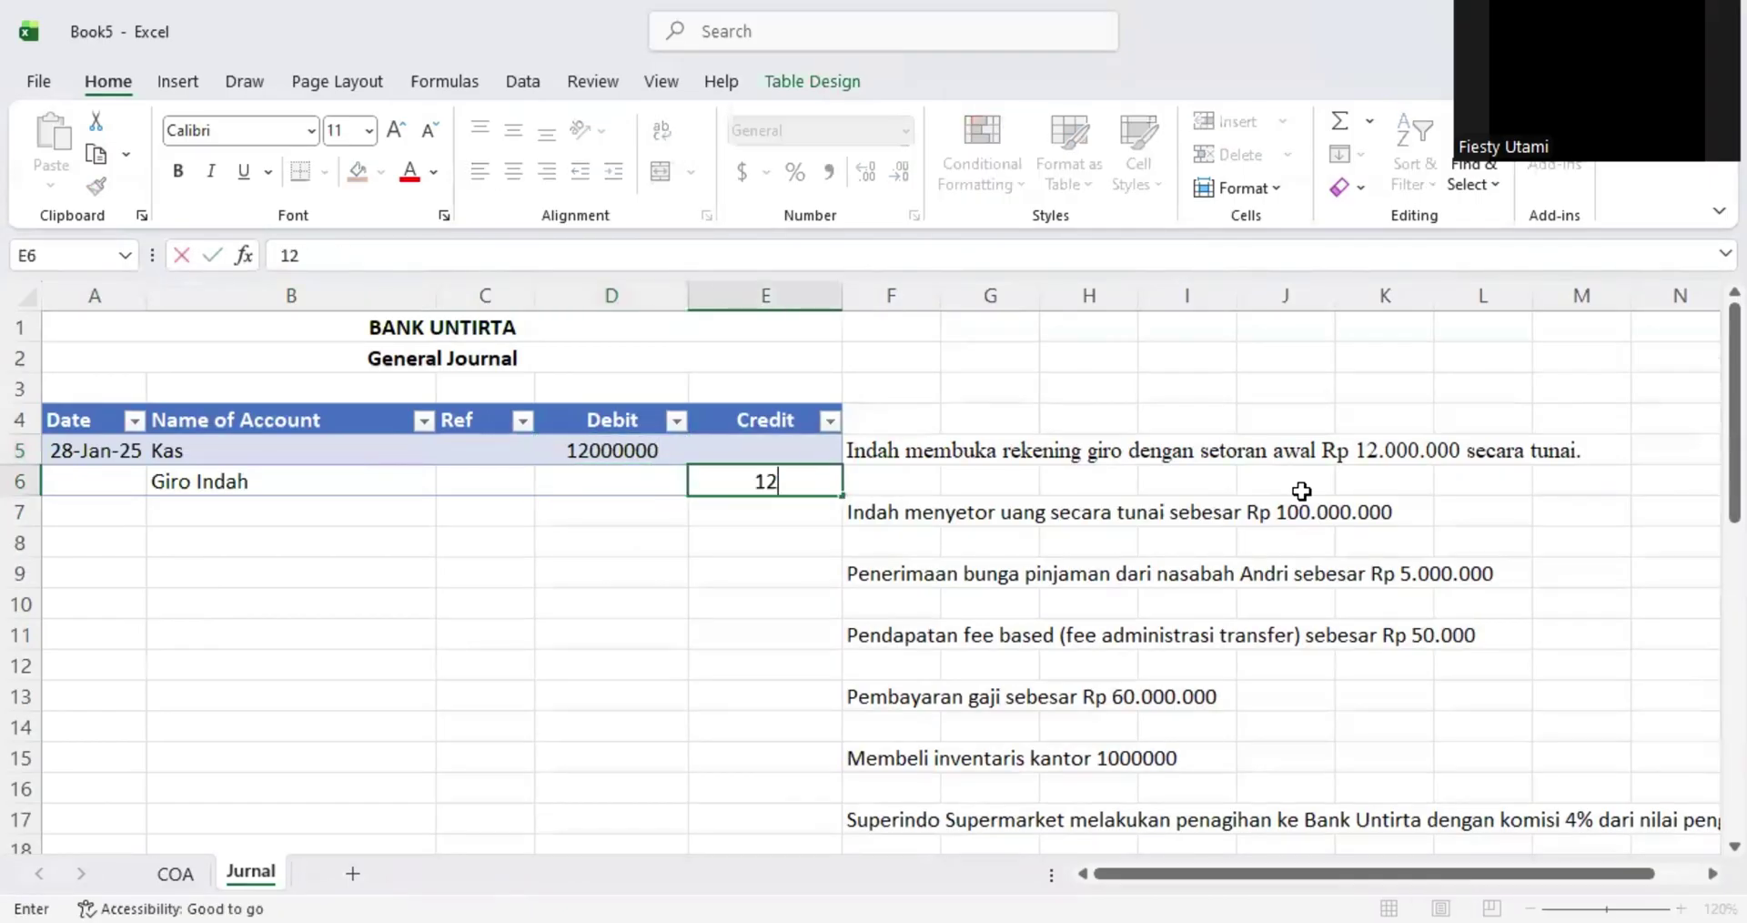
{"action": "type", "text": "000000"}
{"action": "key", "text": "Return"}
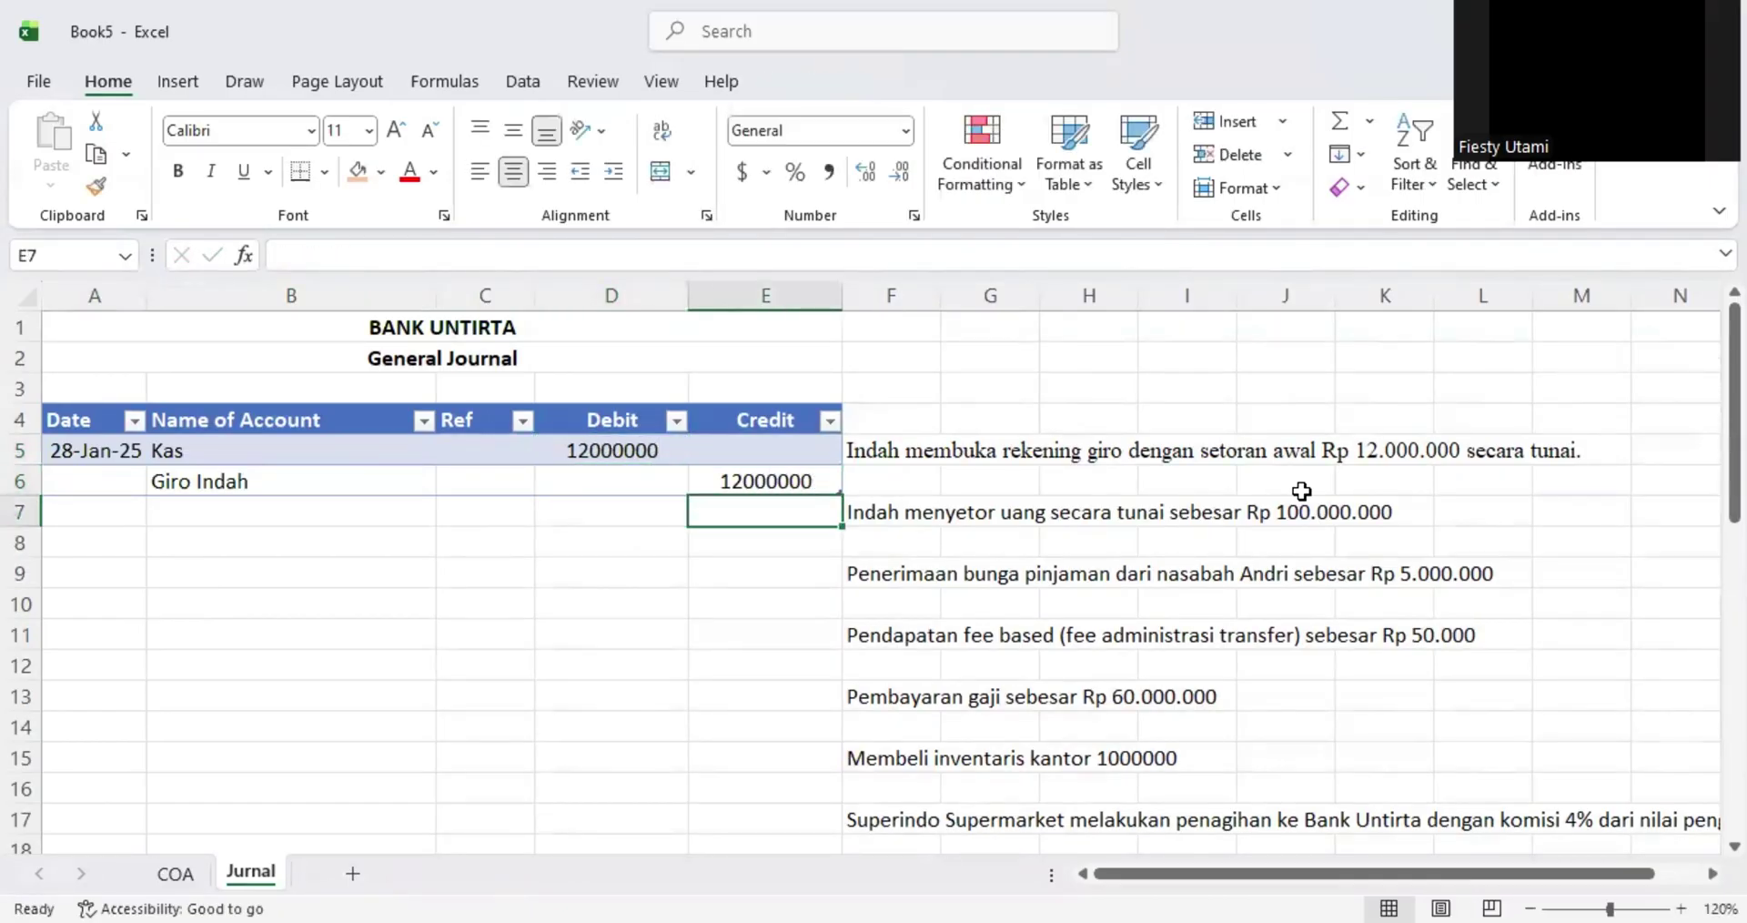
- Format the Debit and Credit columns as Number with 0 decimal places and a thousands separator
{"action": "left_click_drag", "start_coordinate": [644, 295], "coordinate": [755, 293]}
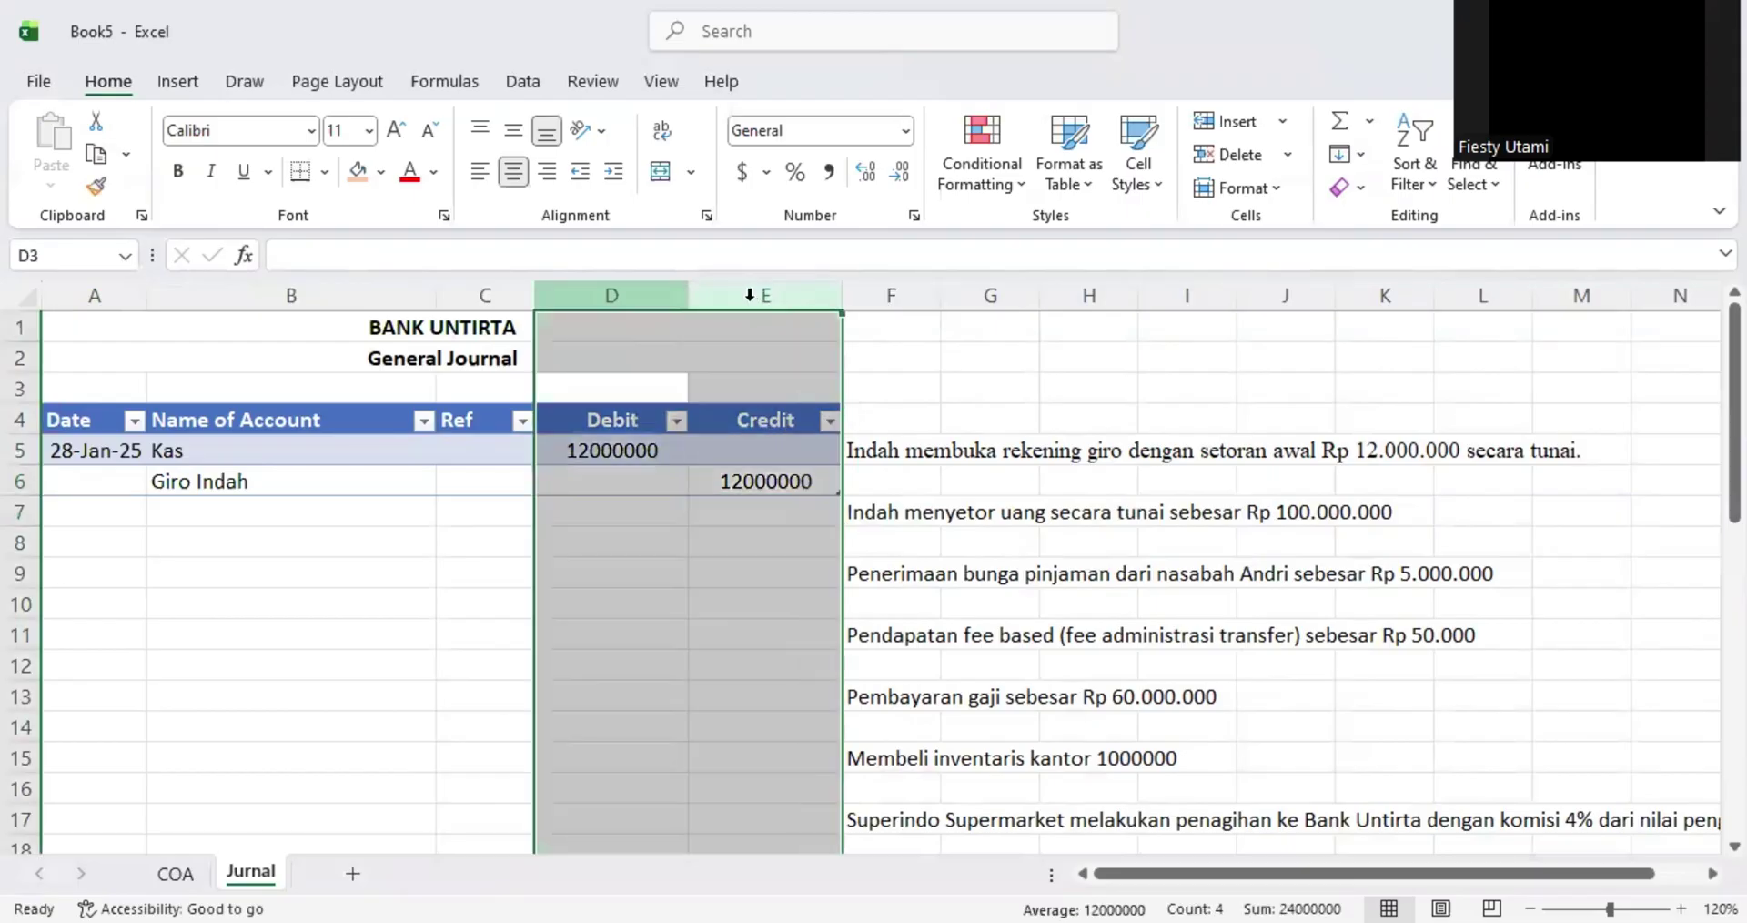
{"action": "left_click", "coordinate": [906, 130]}
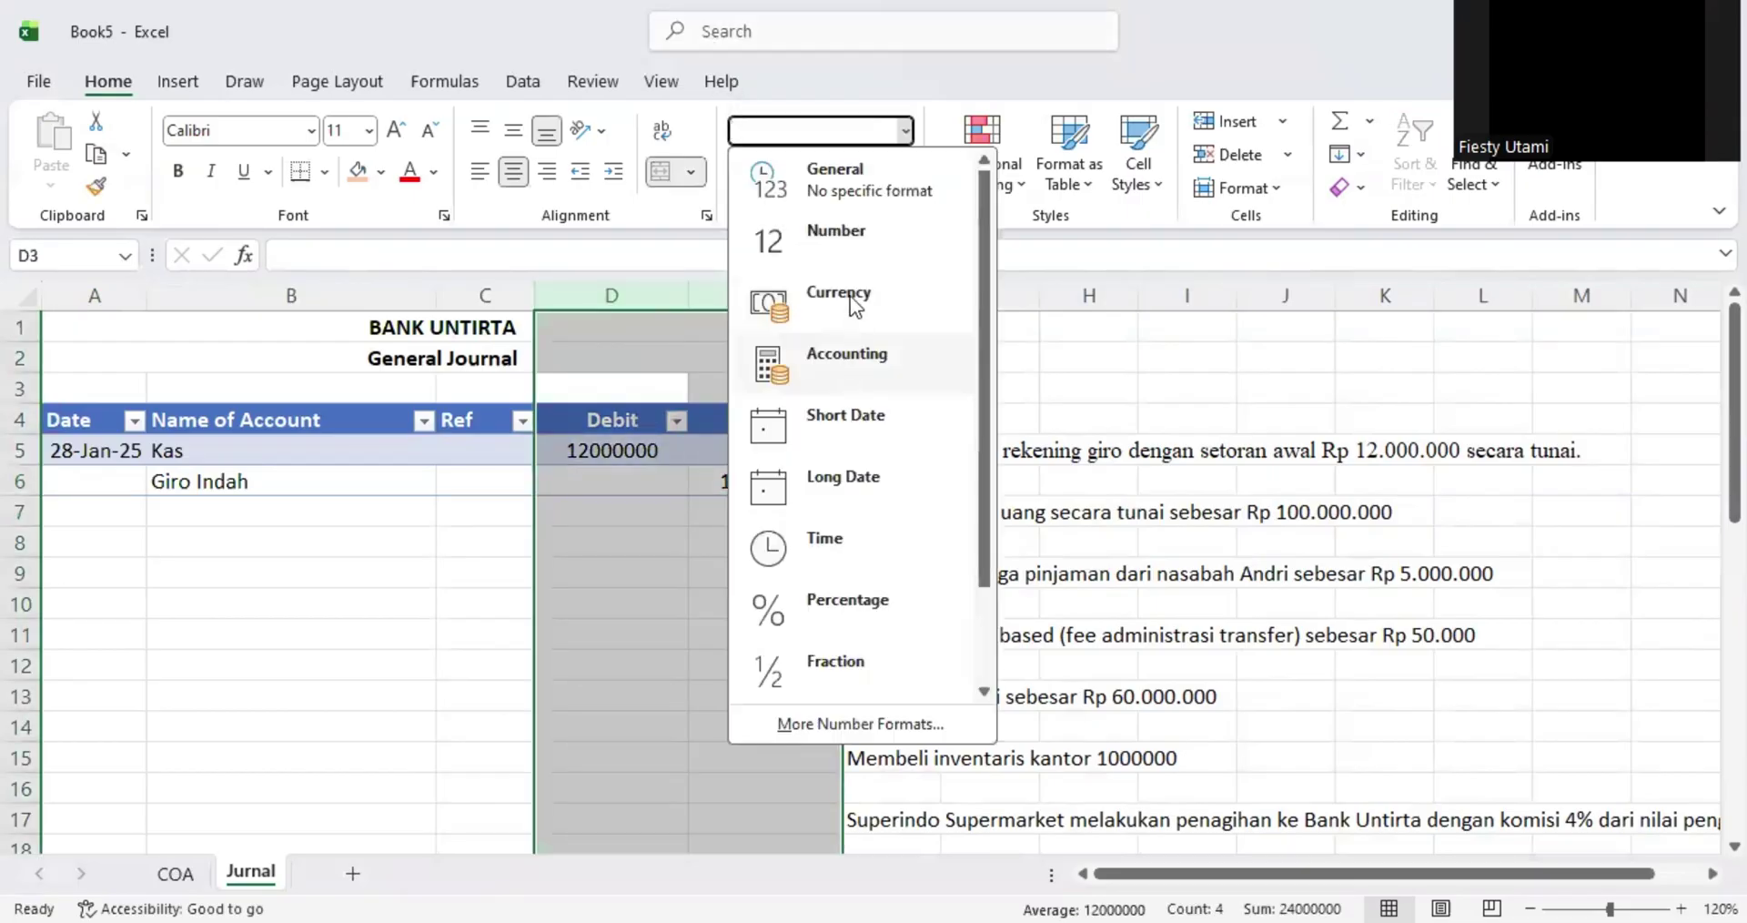
{"action": "left_click", "coordinate": [839, 232]}
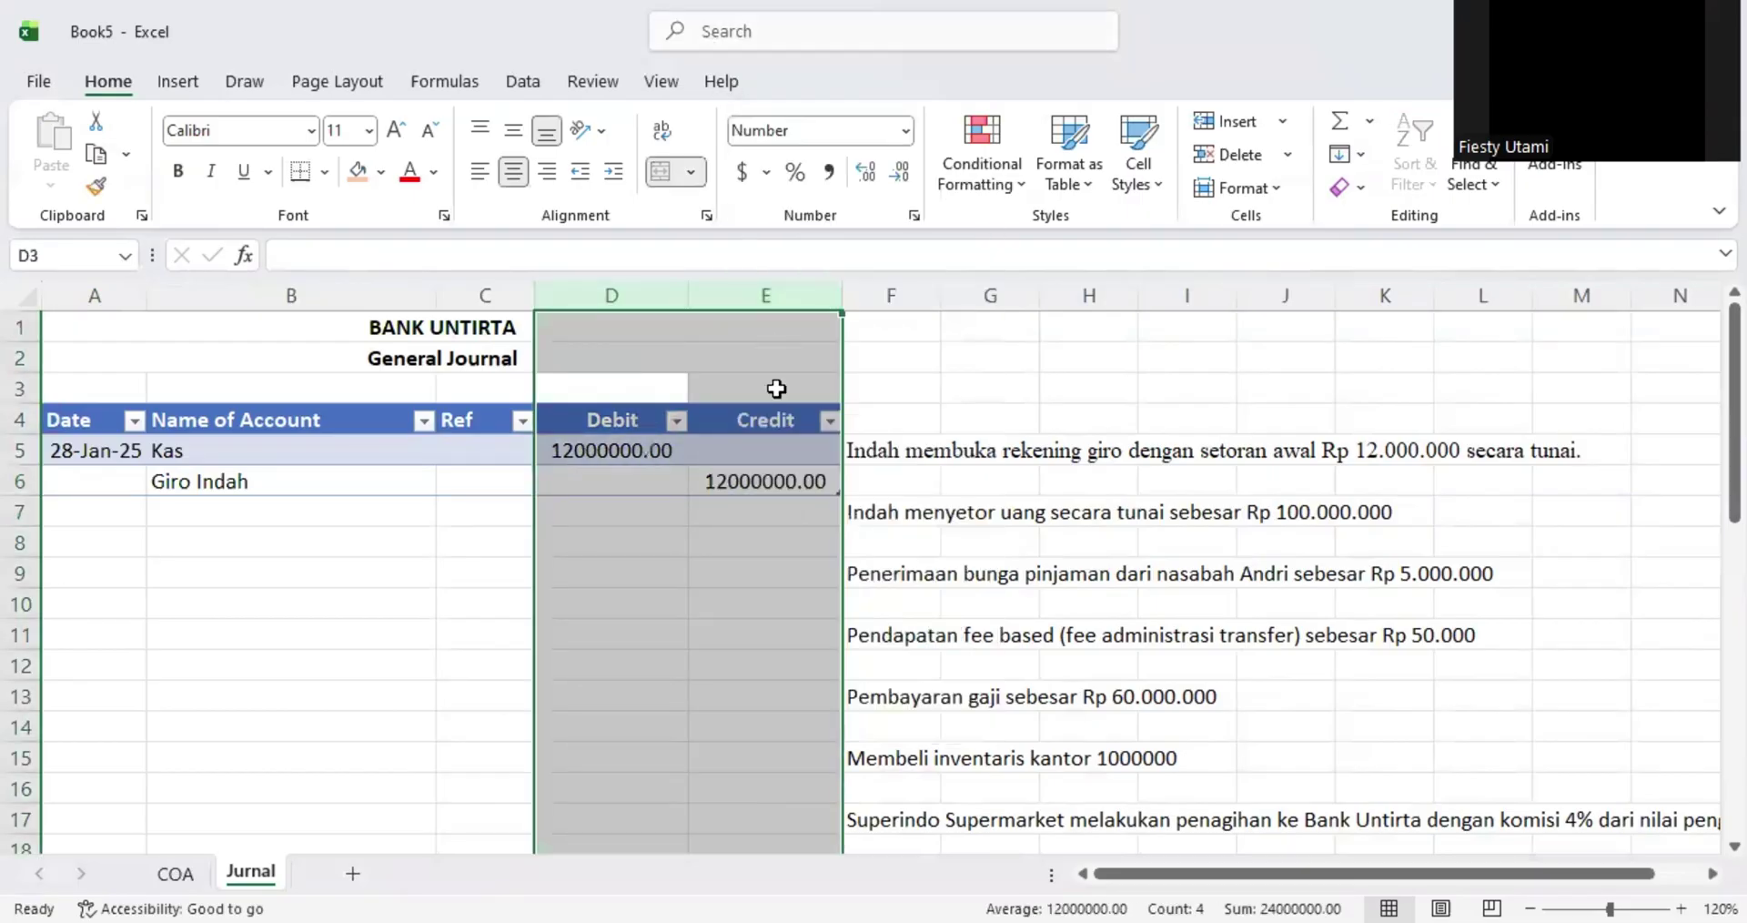
{"action": "left_click", "coordinate": [905, 130]}
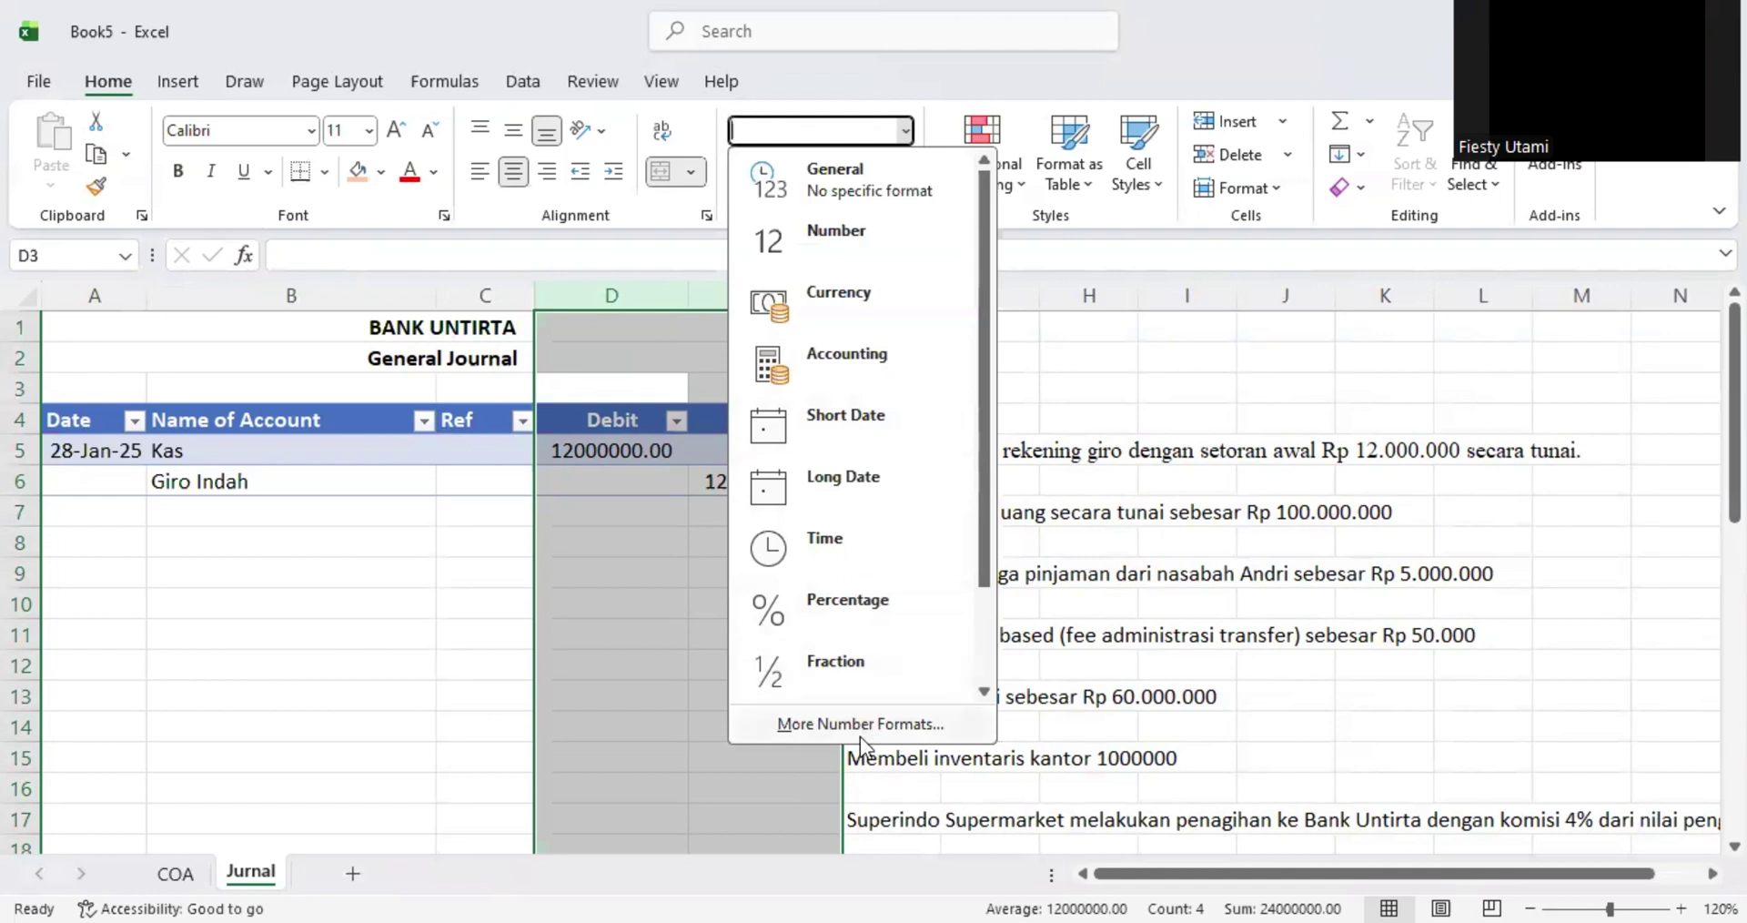
{"action": "left_click", "coordinate": [860, 728]}
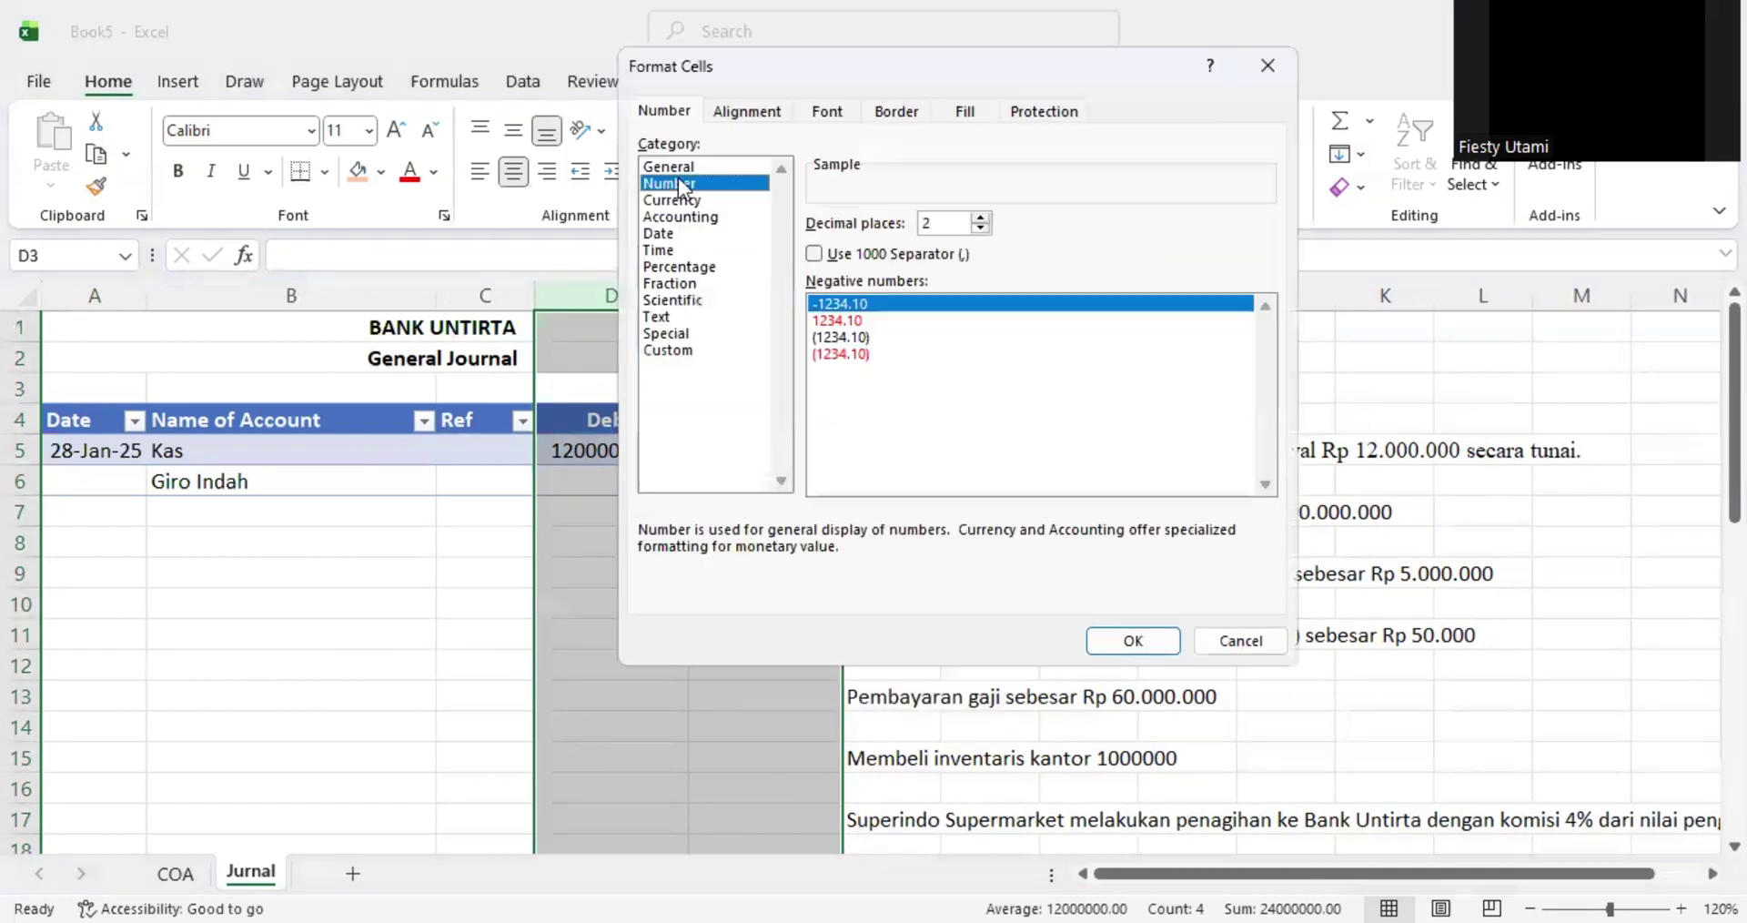
{"action": "left_click", "coordinate": [979, 230]}
{"action": "left_click", "coordinate": [979, 229]}
{"action": "left_click", "coordinate": [901, 257]}
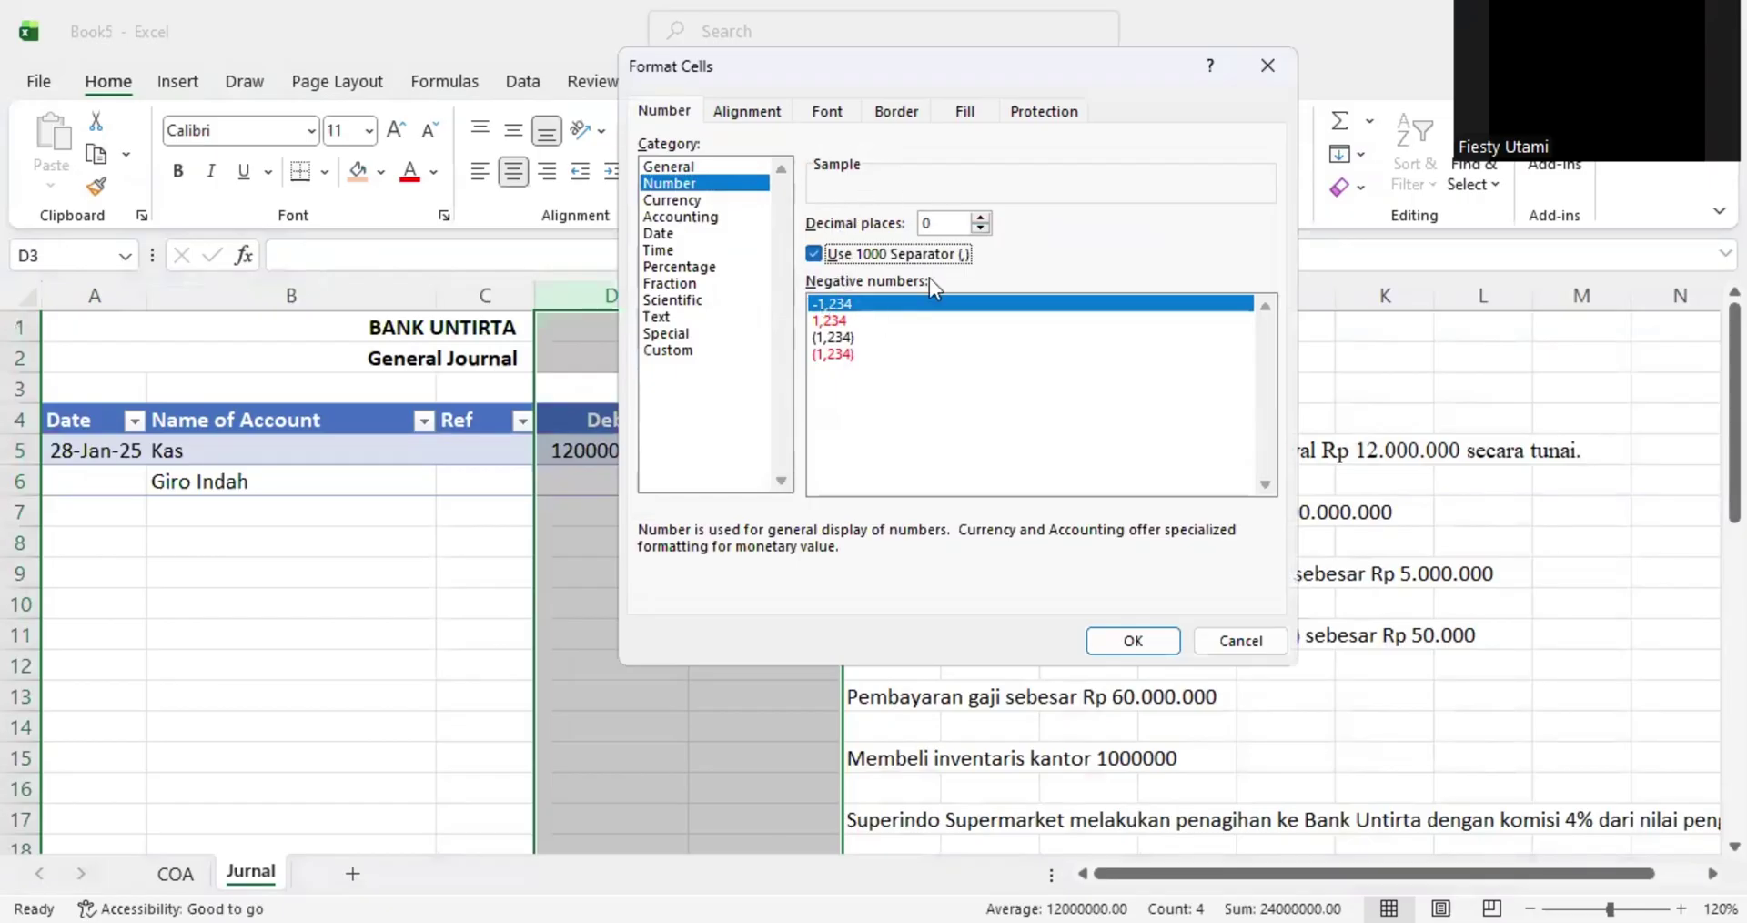
{"action": "left_click", "coordinate": [1115, 638]}
{"action": "left_click", "coordinate": [628, 538]}
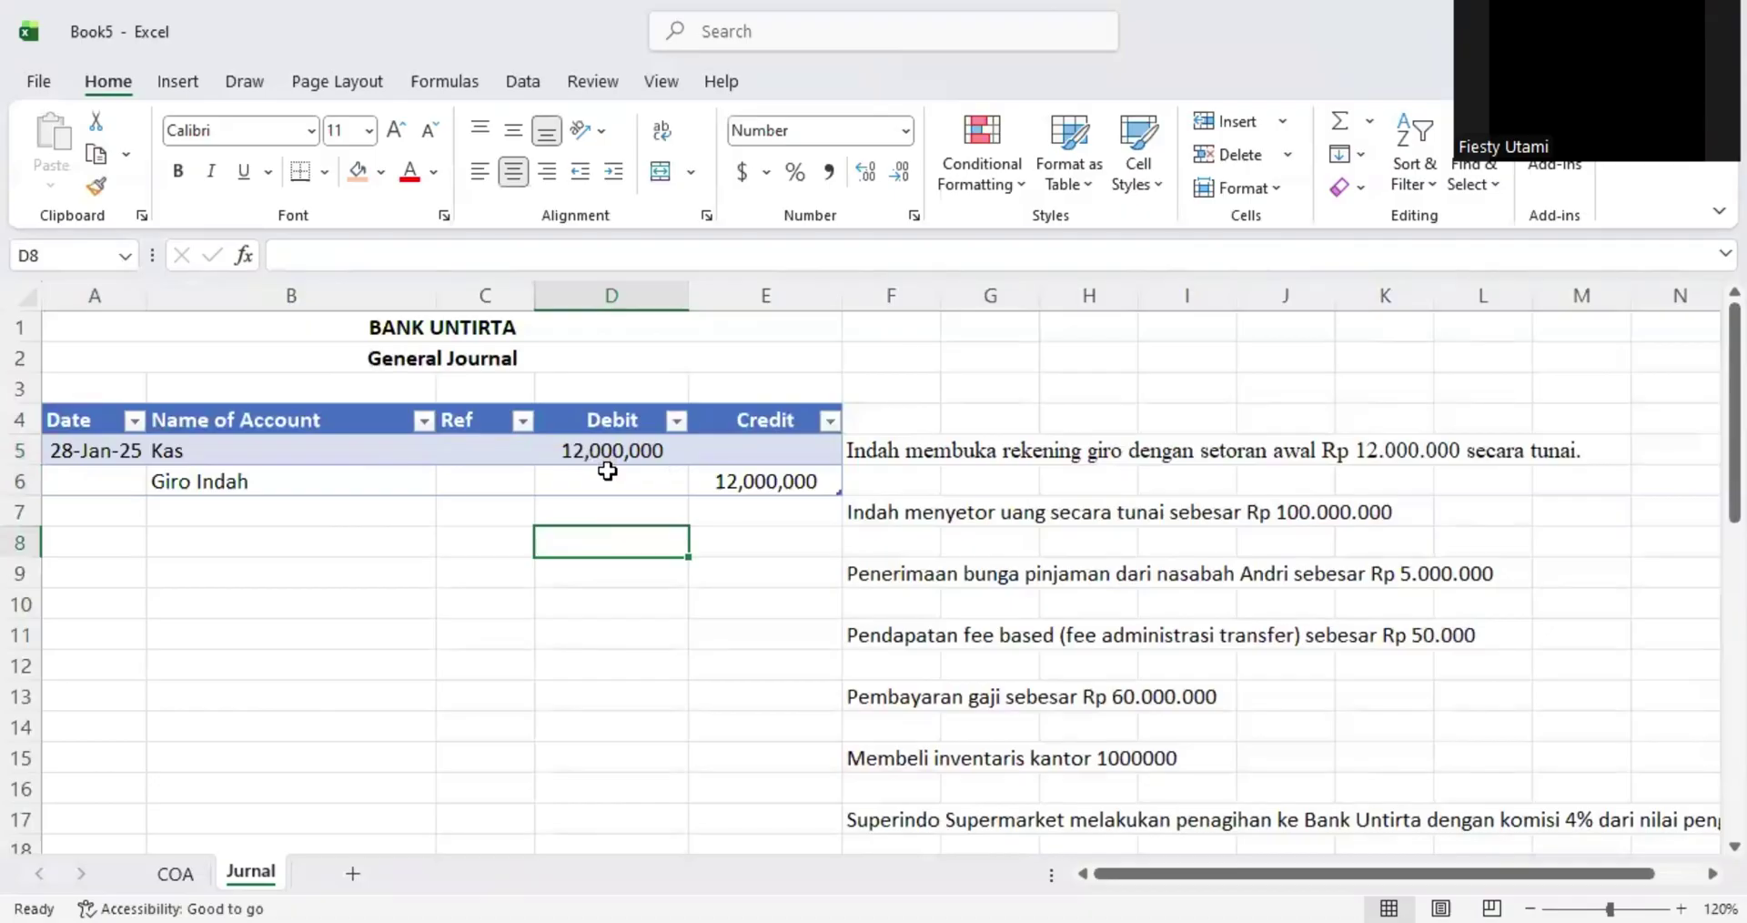
- Enter the date 28 Jan 2025 in cell A6 for the giro account line
{"action": "left_click", "coordinate": [132, 452]}
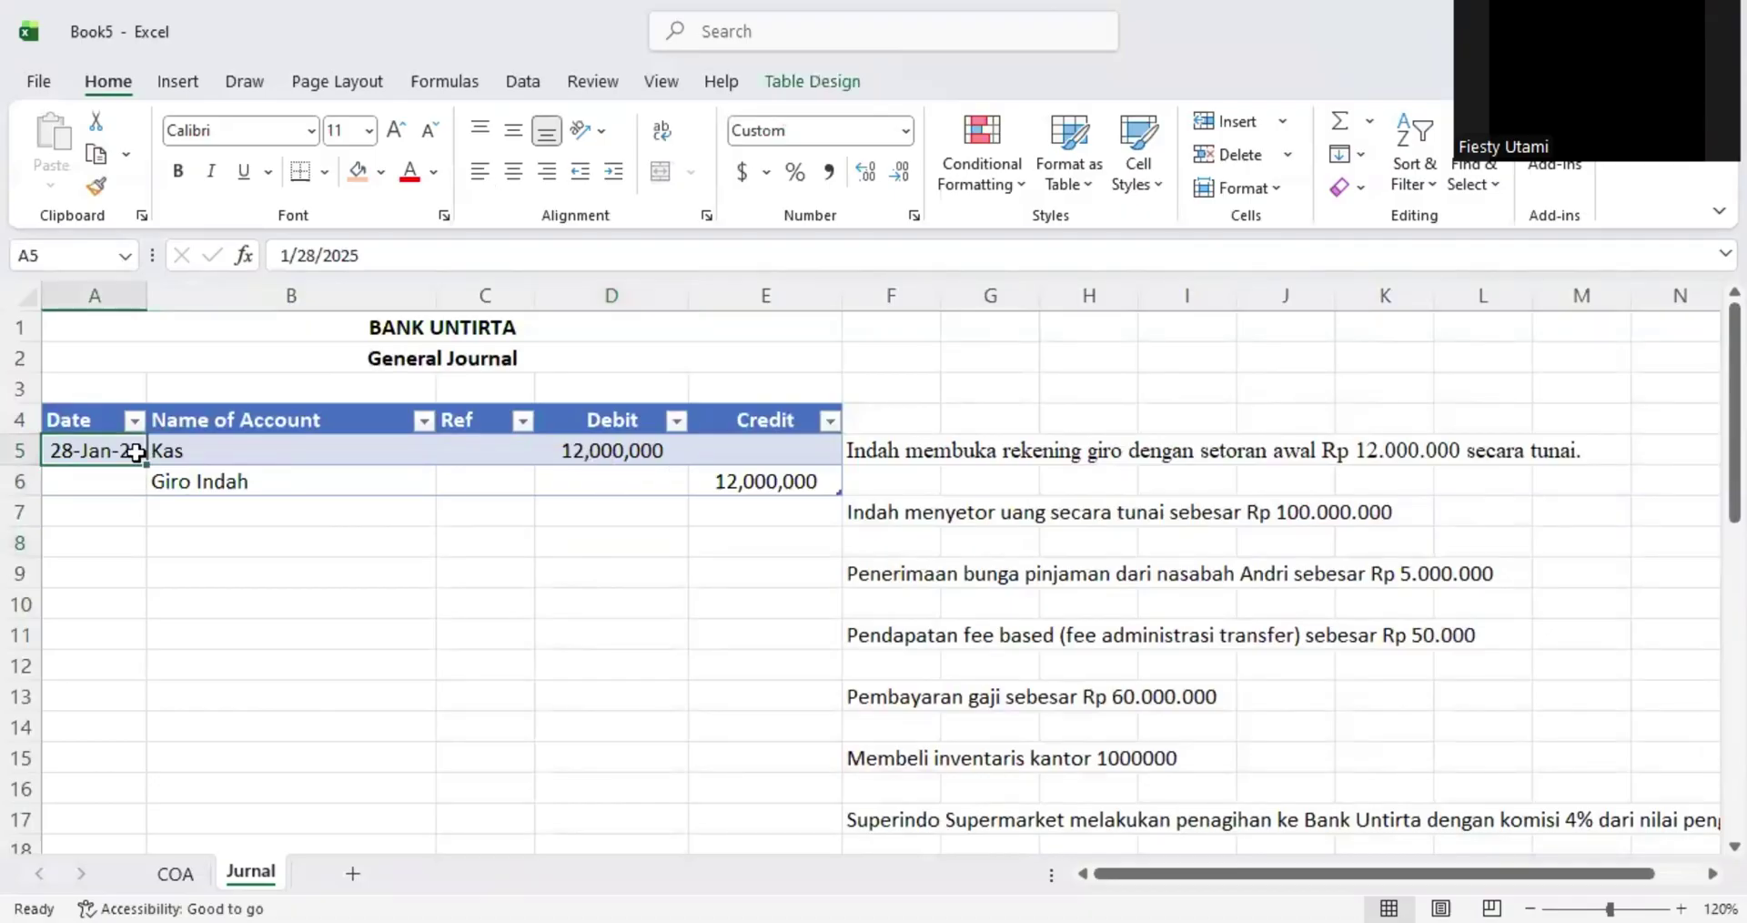
{"action": "left_click", "coordinate": [118, 481]}
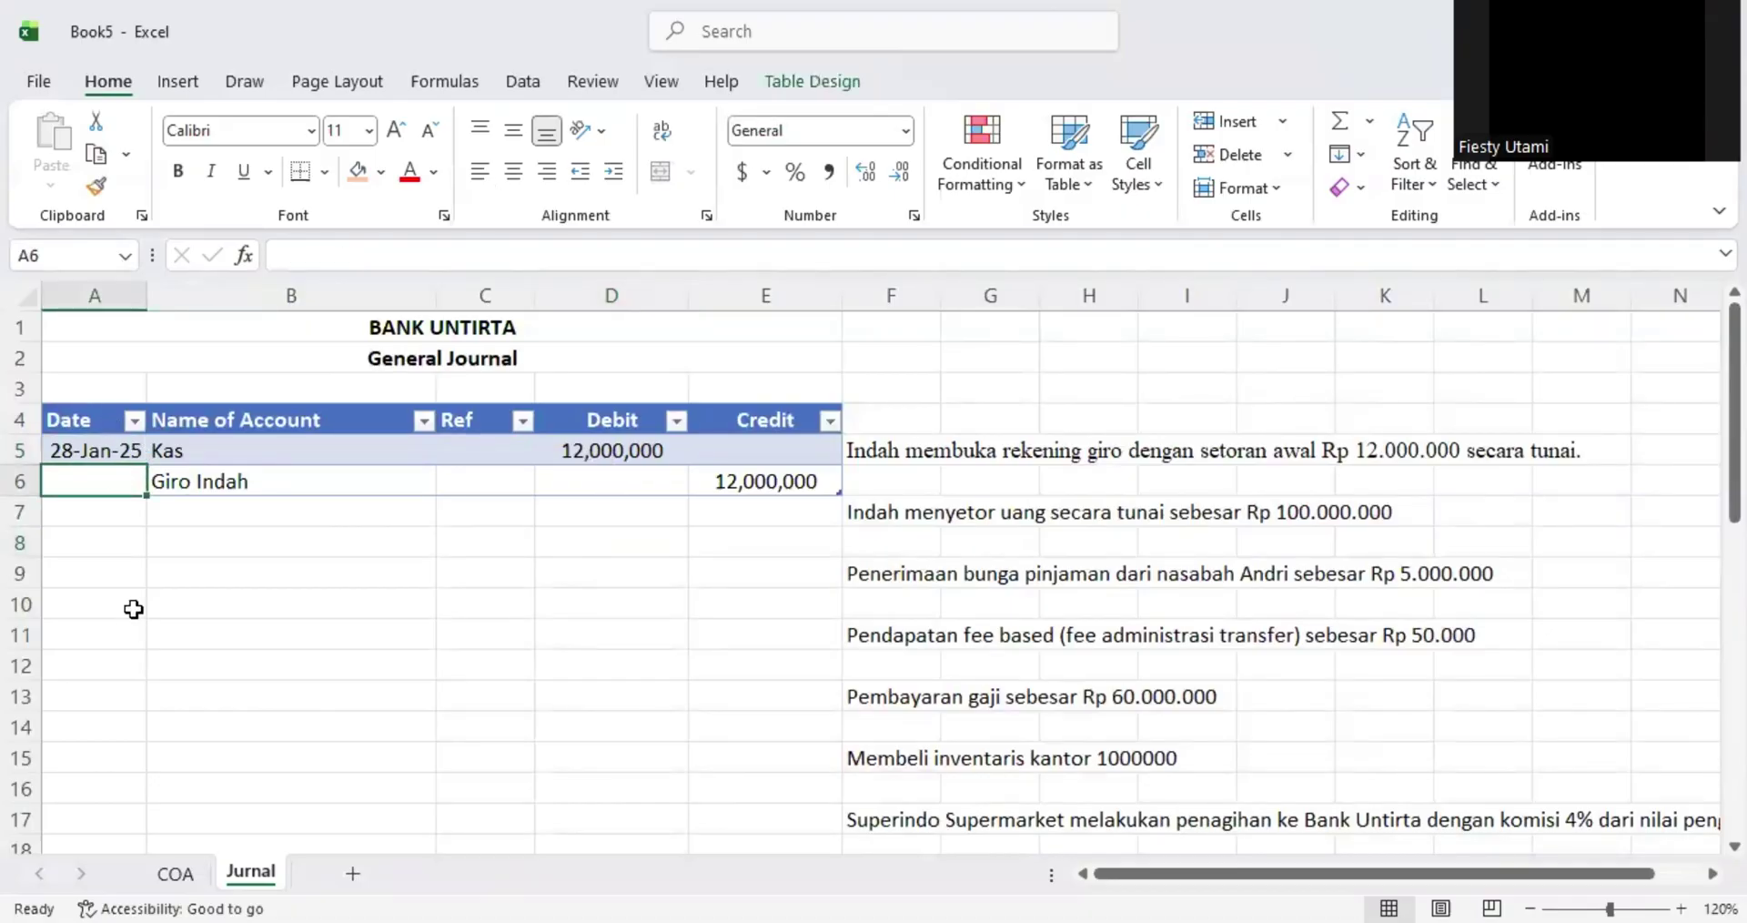
{"action": "type", "text": "28 Jan 2"}
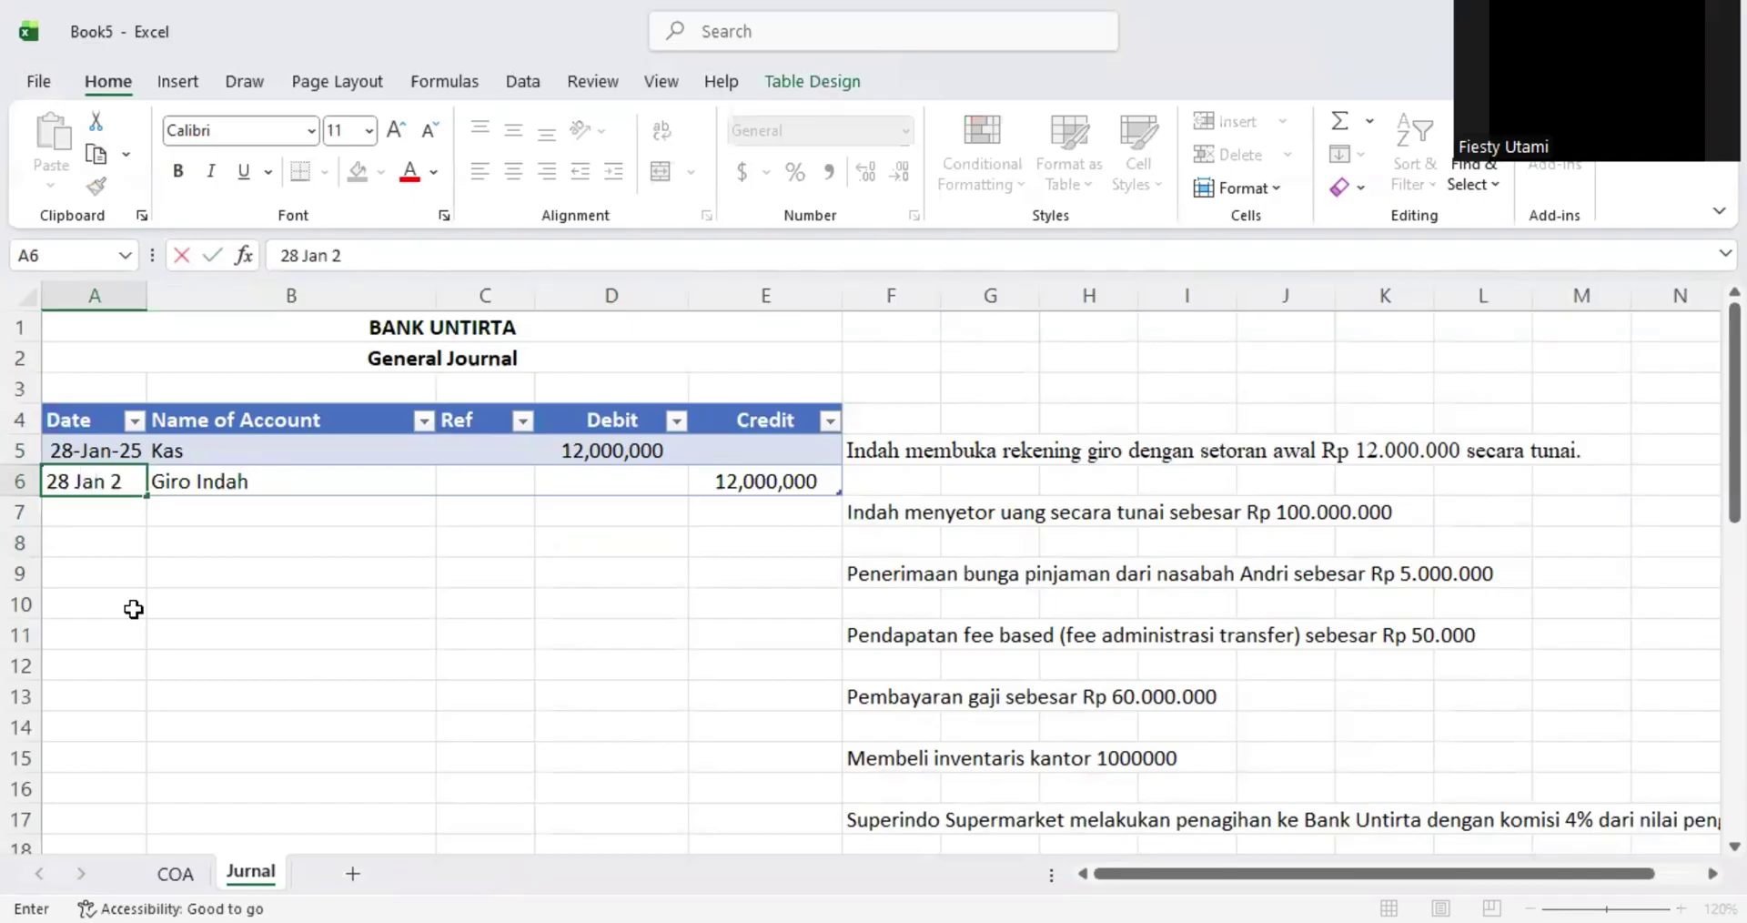
{"action": "type", "text": "025"}
{"action": "key", "text": "Return"}
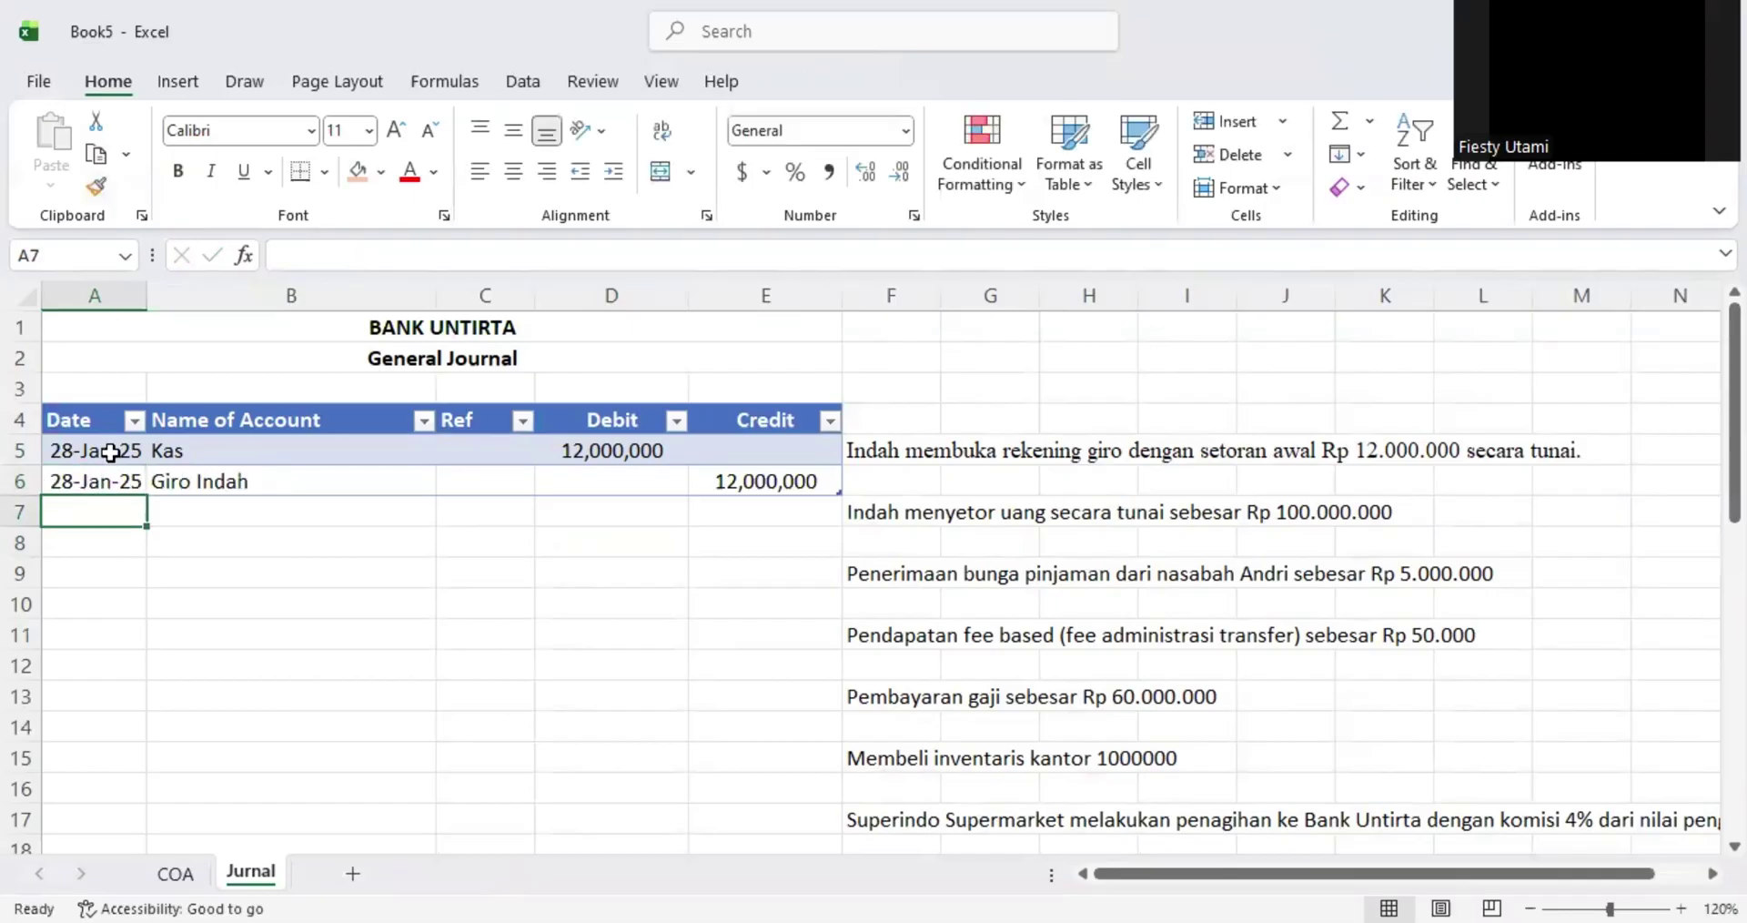
{"action": "left_click_drag", "start_coordinate": [110, 452], "coordinate": [91, 832]}
{"action": "left_click_drag", "start_coordinate": [89, 890], "coordinate": [101, 763]}
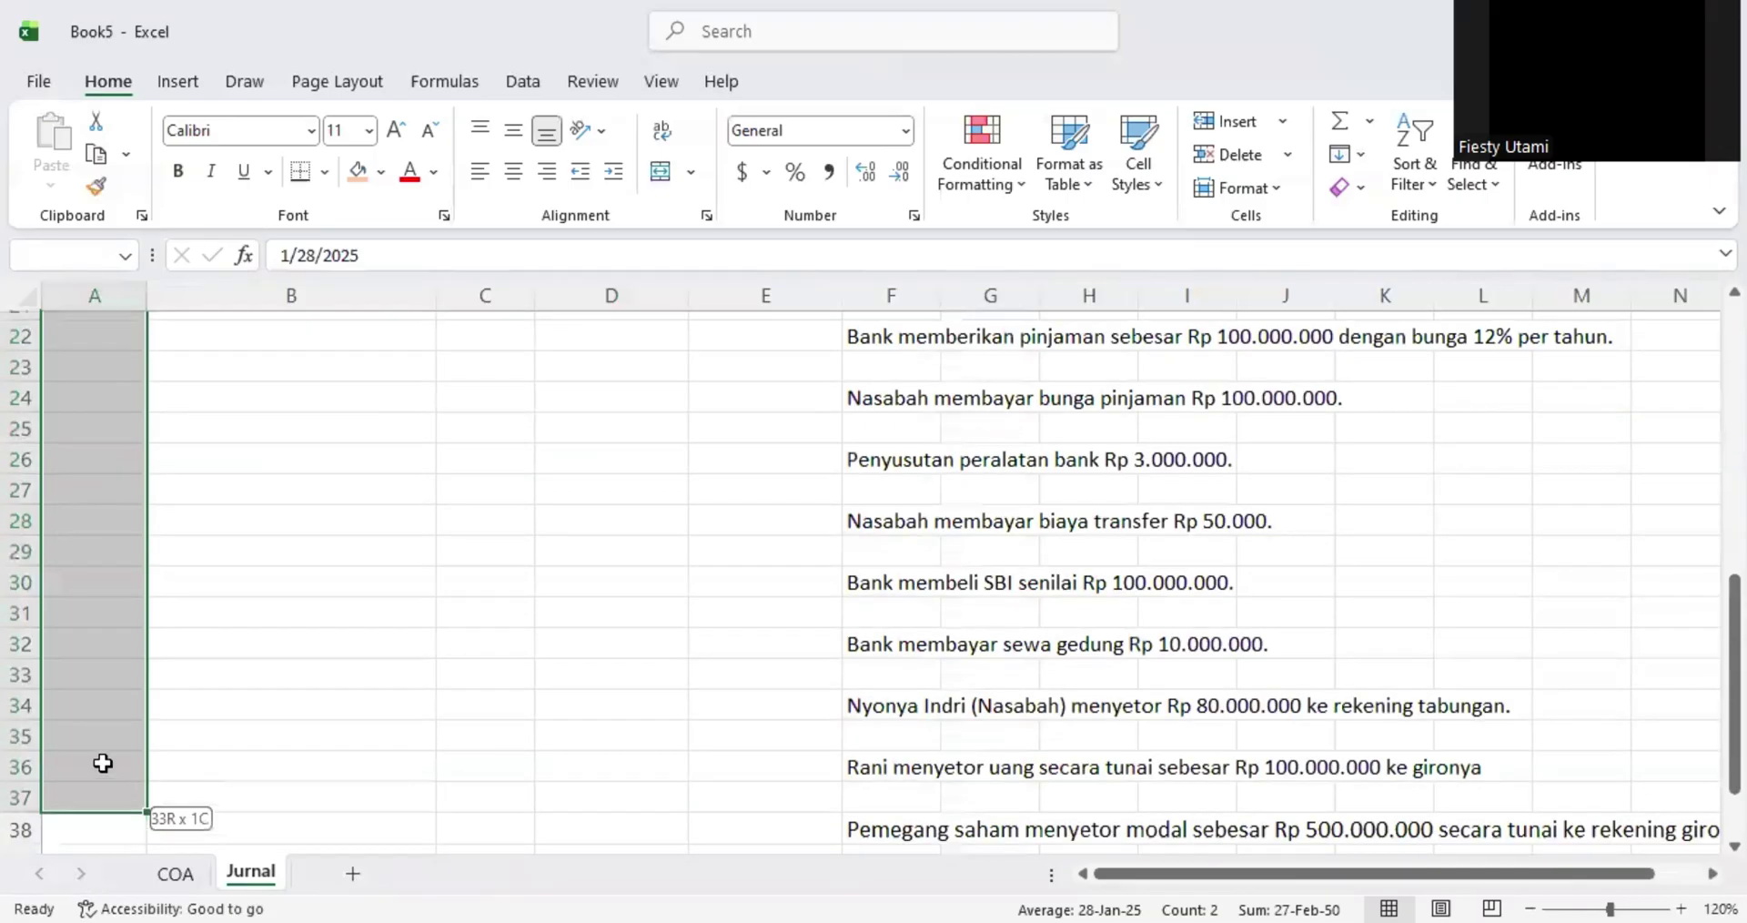
{"action": "scroll", "coordinate": [160, 700], "scroll_direction": "down", "scroll_amount": 2}
{"action": "scroll", "coordinate": [223, 555], "scroll_direction": "up", "scroll_amount": 6}
{"action": "scroll", "coordinate": [223, 555], "scroll_direction": "up", "scroll_amount": 3}
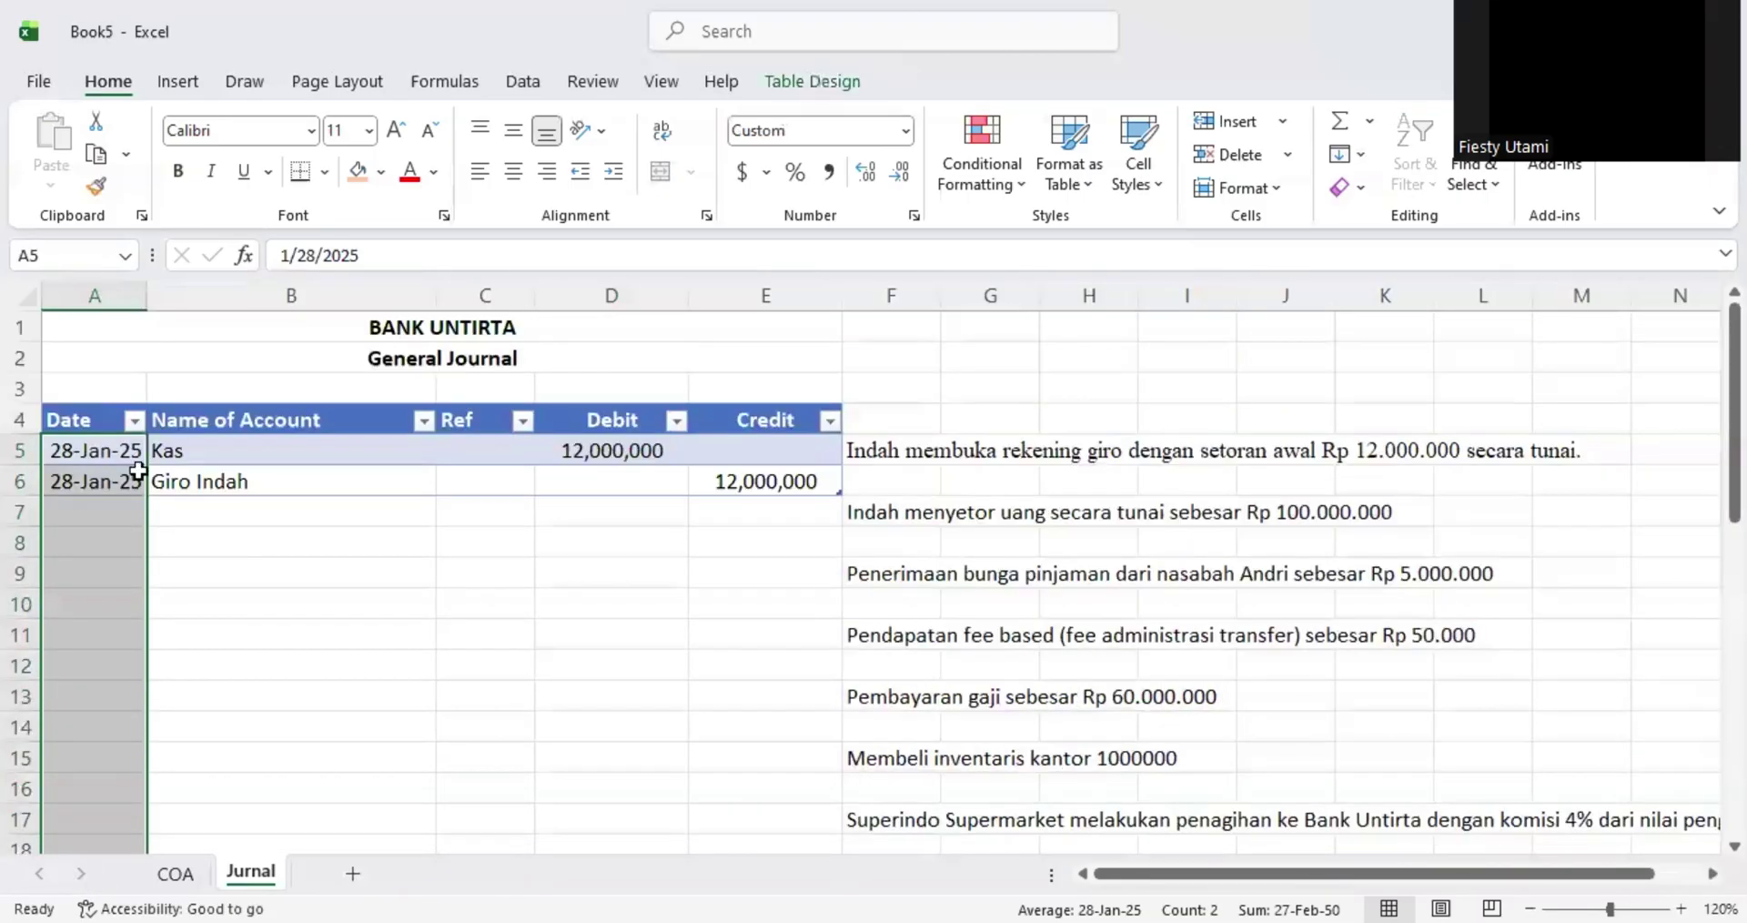
{"action": "left_click", "coordinate": [129, 537]}
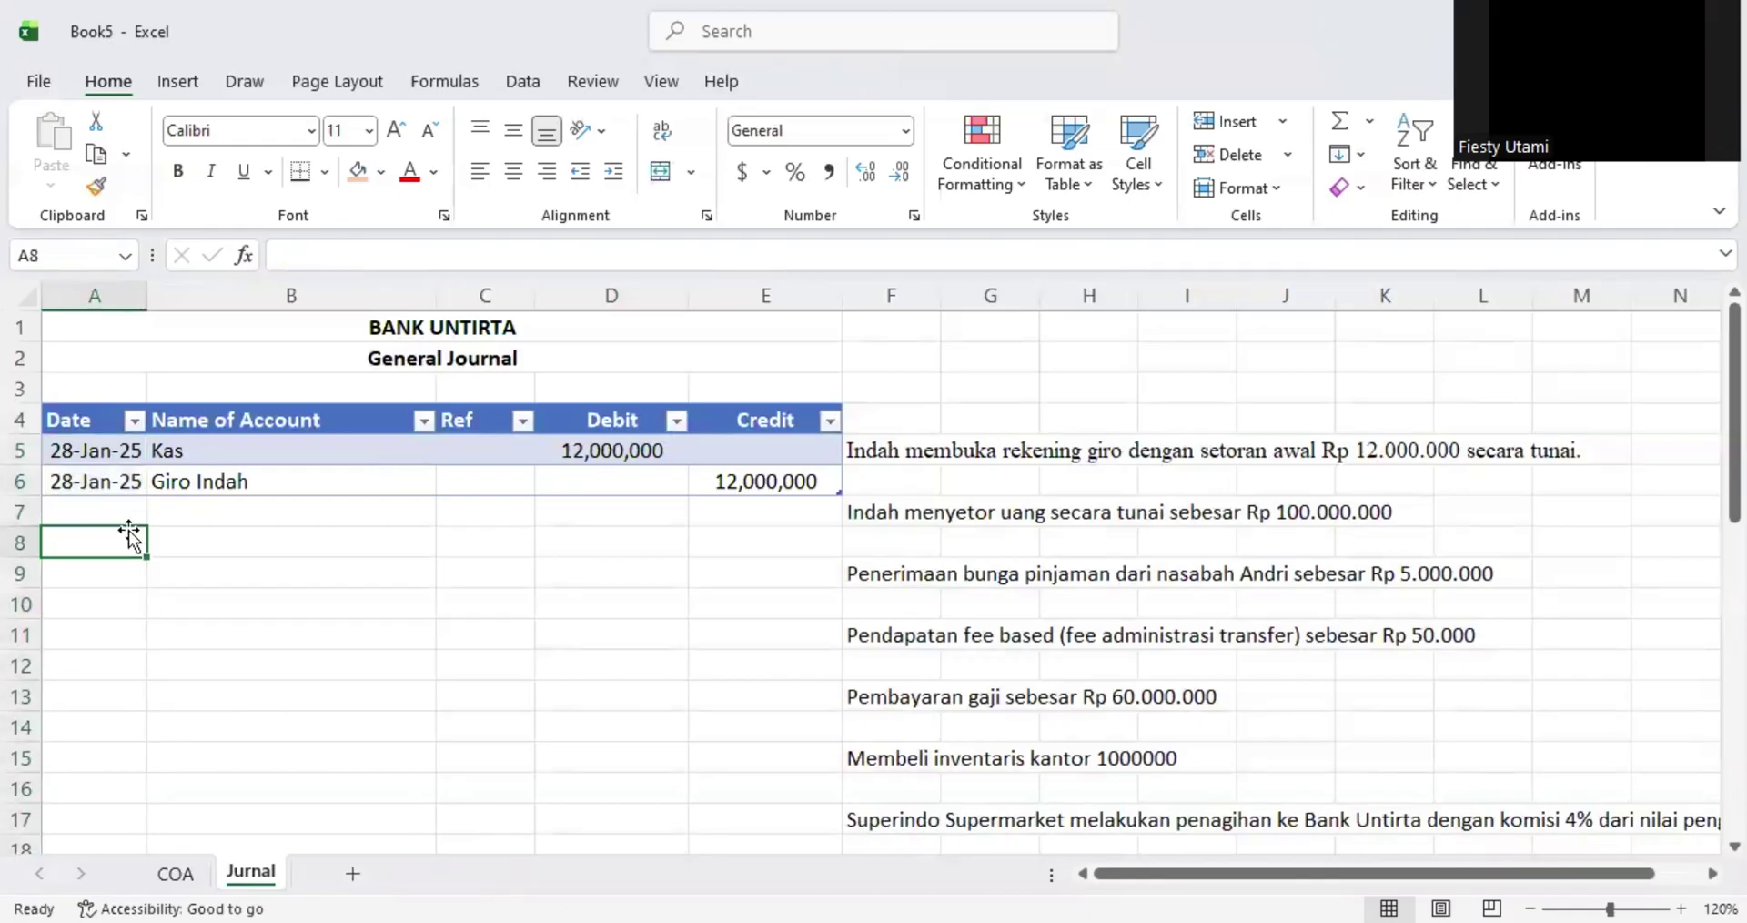
{"action": "left_click_drag", "start_coordinate": [68, 460], "coordinate": [91, 829]}
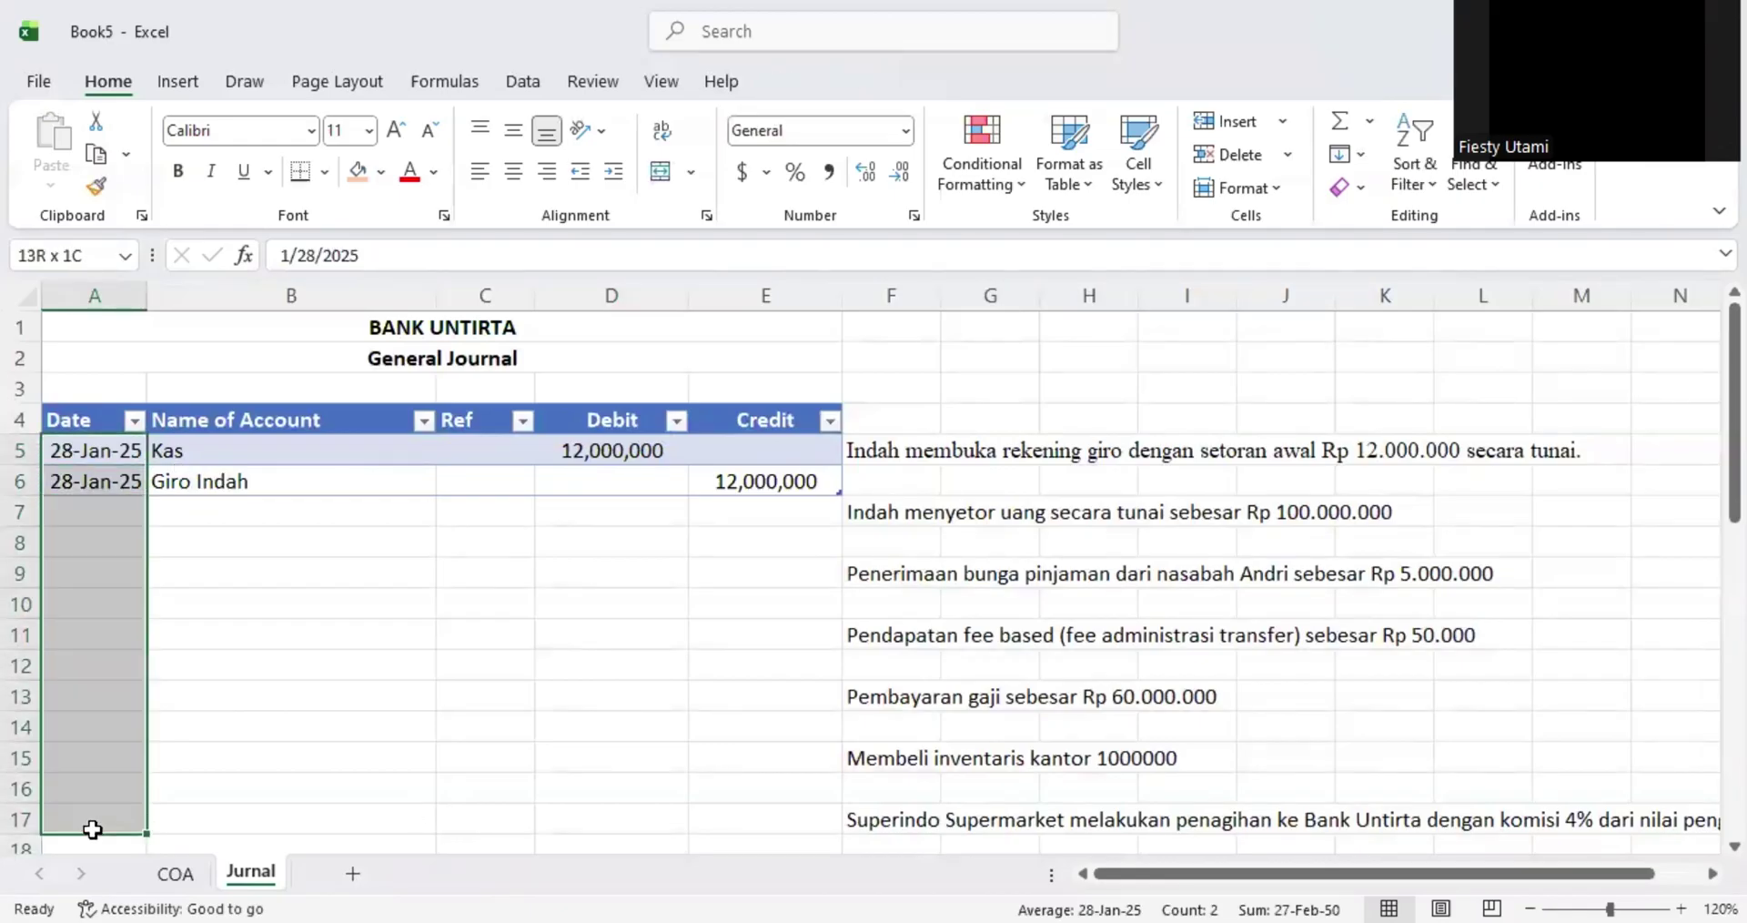
{"action": "left_click", "coordinate": [97, 574]}
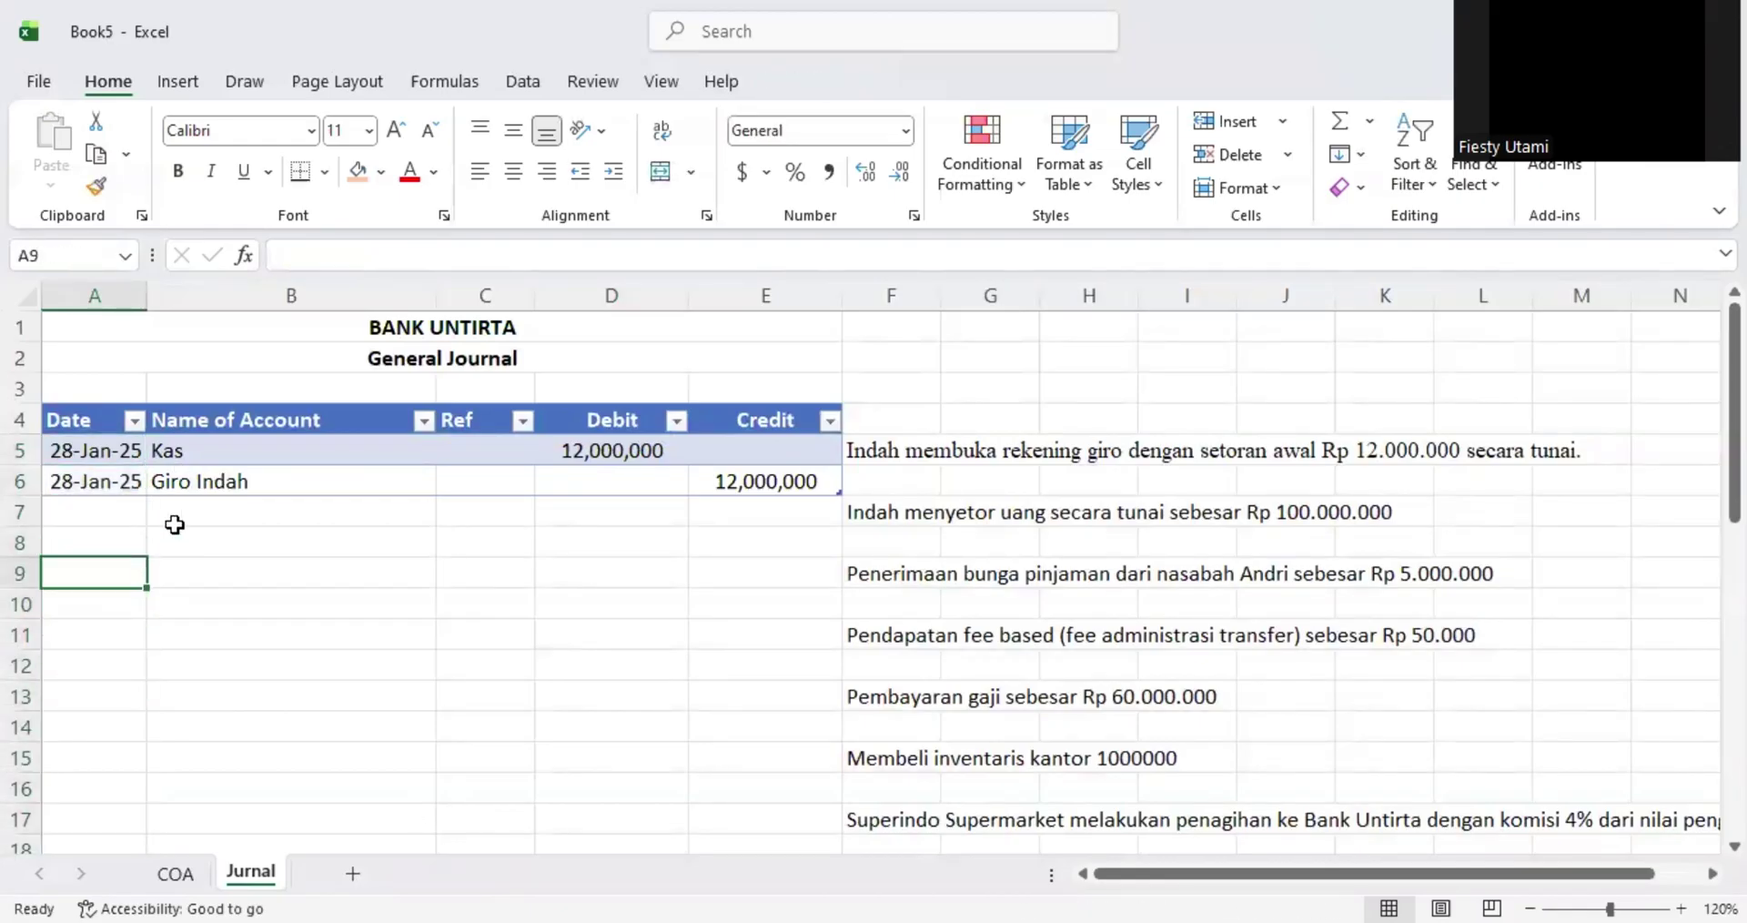
- Look up the Kas code in the COA sheet and enter 111 as its Ref in cell C5 of the journal
{"action": "left_click", "coordinate": [455, 457]}
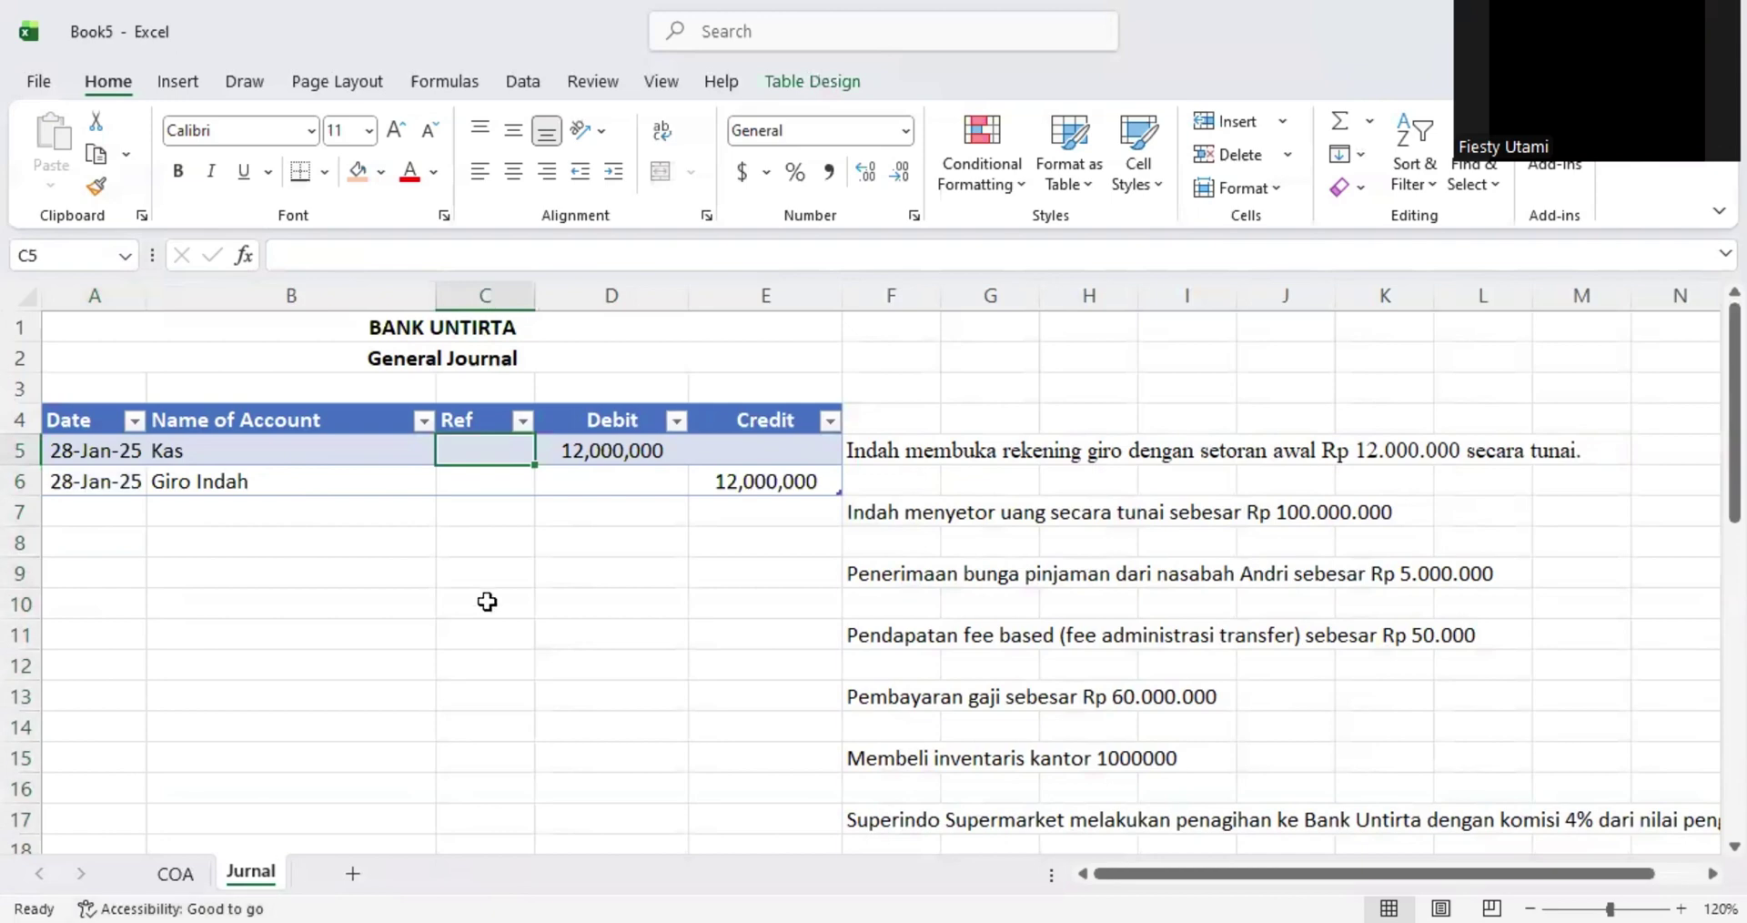
{"action": "left_click", "coordinate": [176, 873]}
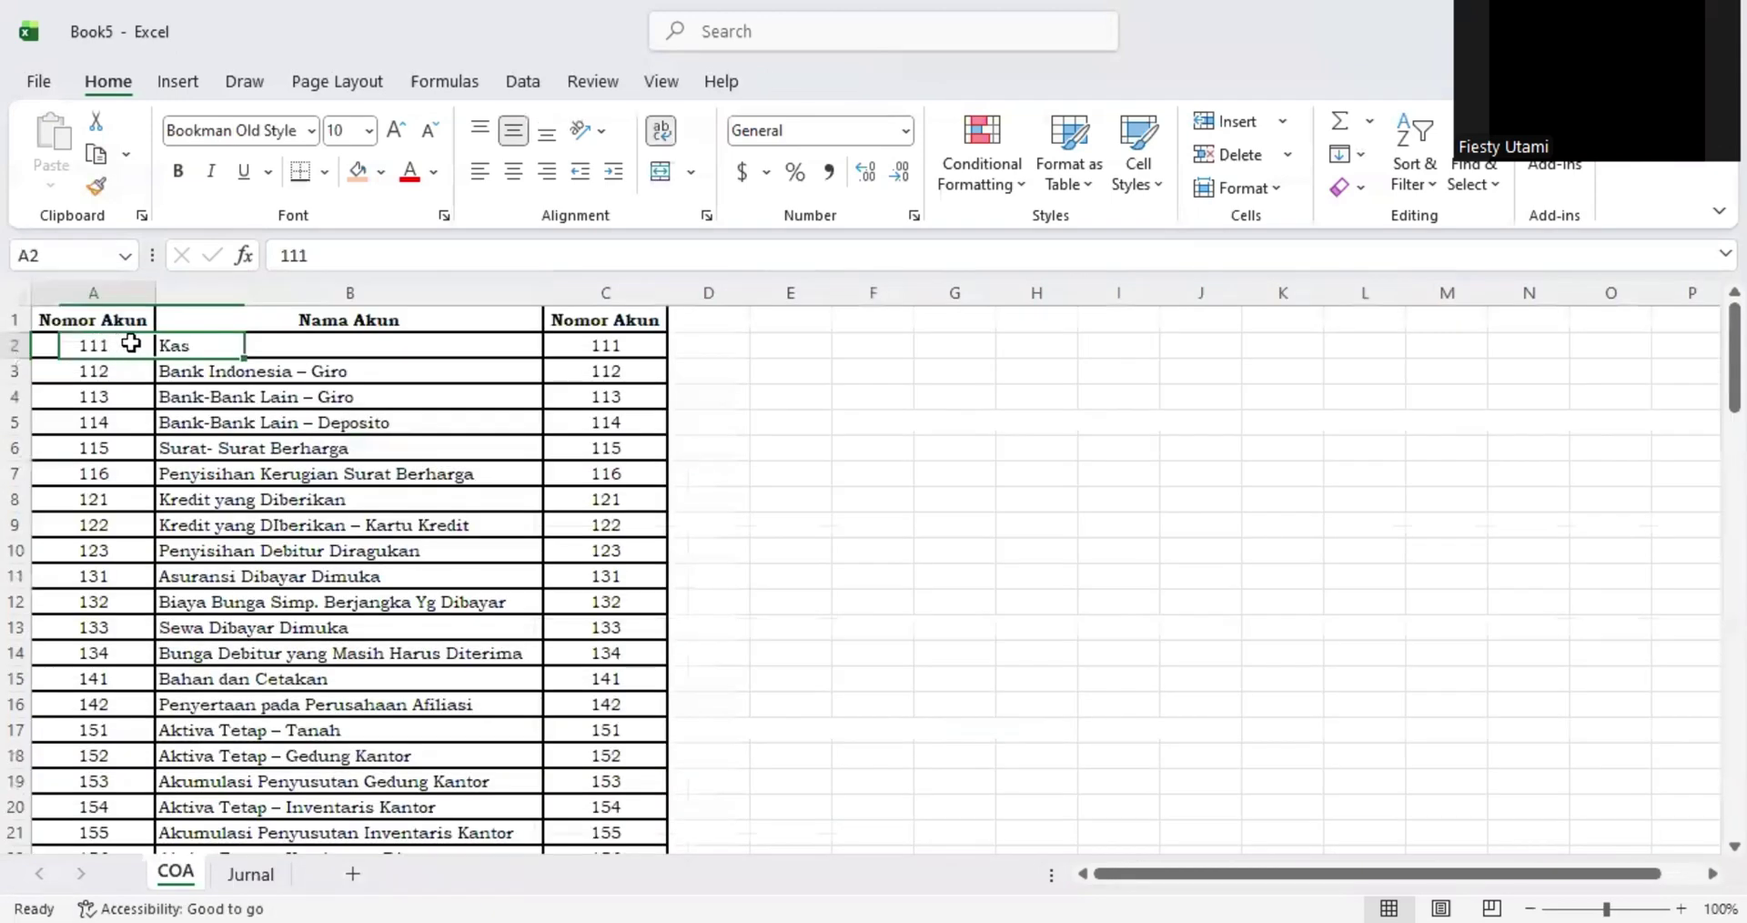
{"action": "left_click", "coordinate": [238, 875]}
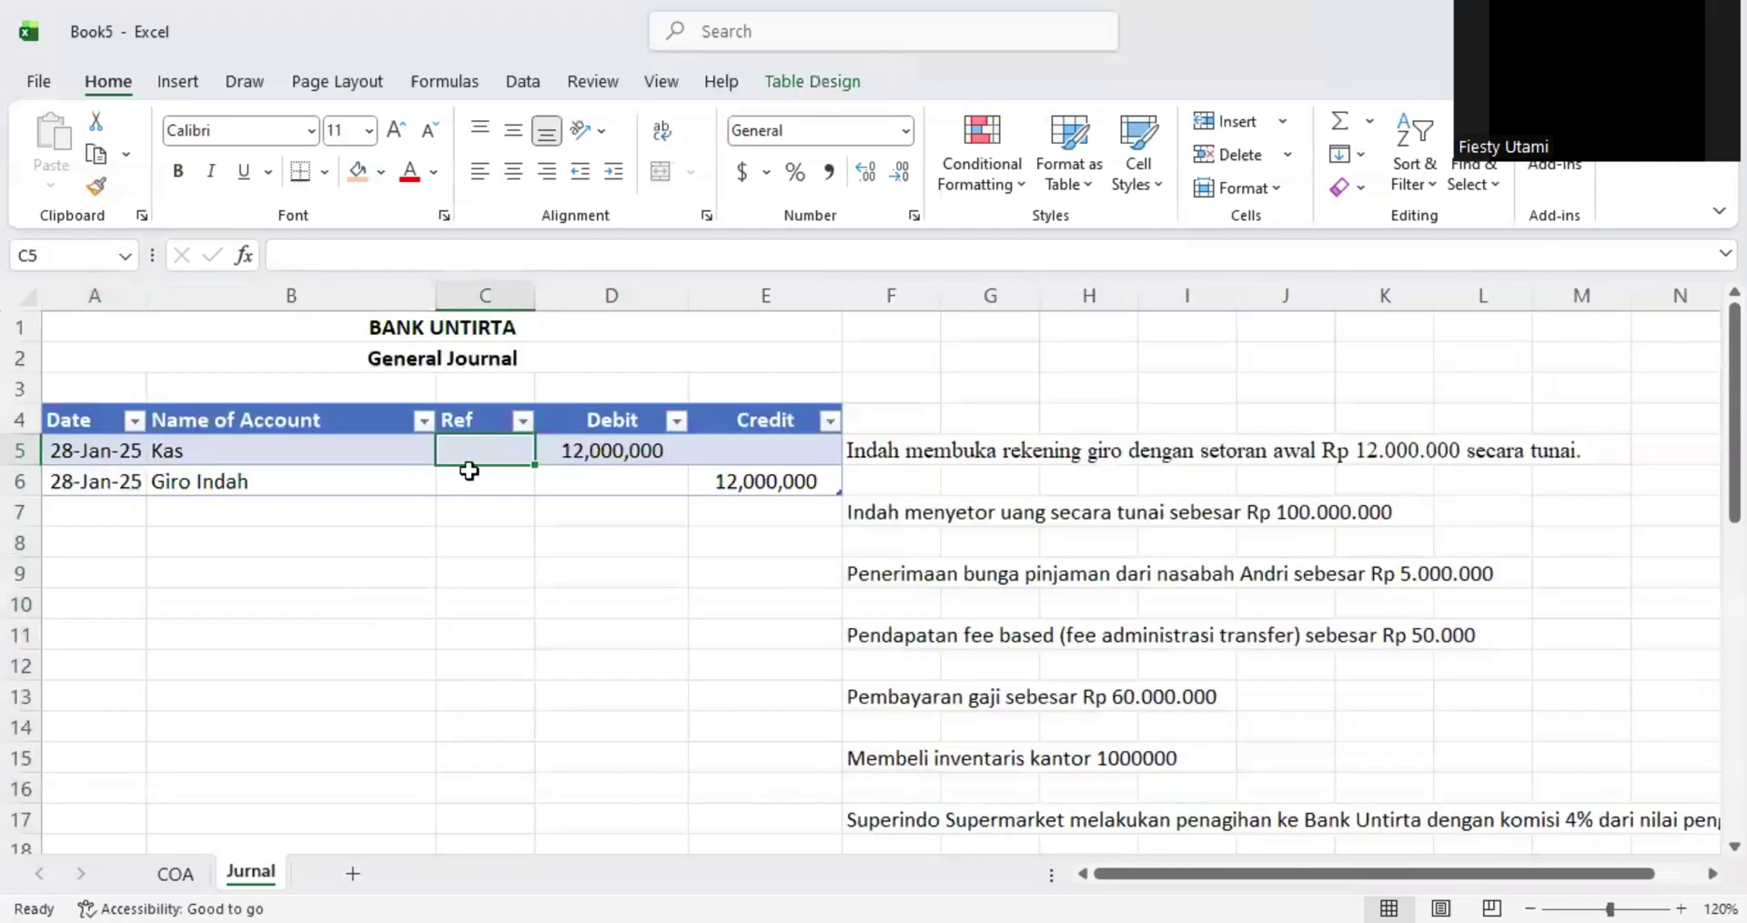
{"action": "type", "text": "111"}
{"action": "key", "text": "Return"}
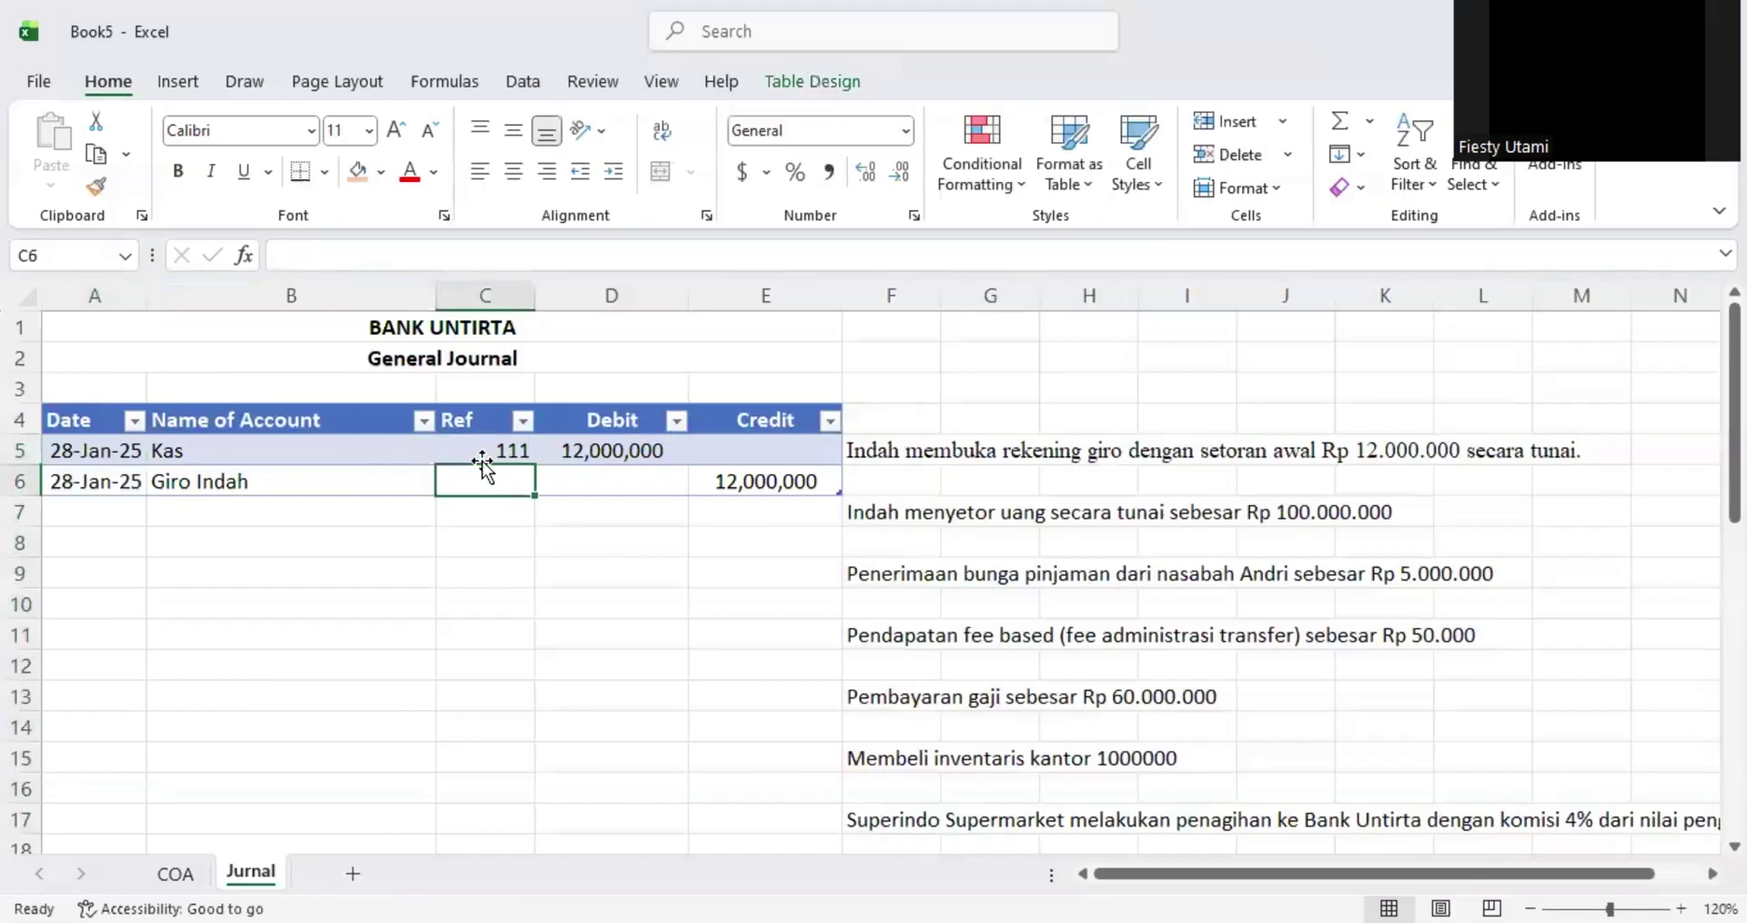
- Find the customer's giro account in the COA sheet and enter its code 2211 as the Ref in journal cell C6
{"action": "left_click", "coordinate": [176, 873]}
{"action": "left_click", "coordinate": [482, 441]}
{"action": "scroll", "coordinate": [246, 526], "scroll_direction": "down", "scroll_amount": 1}
{"action": "scroll", "coordinate": [246, 526], "scroll_direction": "down", "scroll_amount": 6}
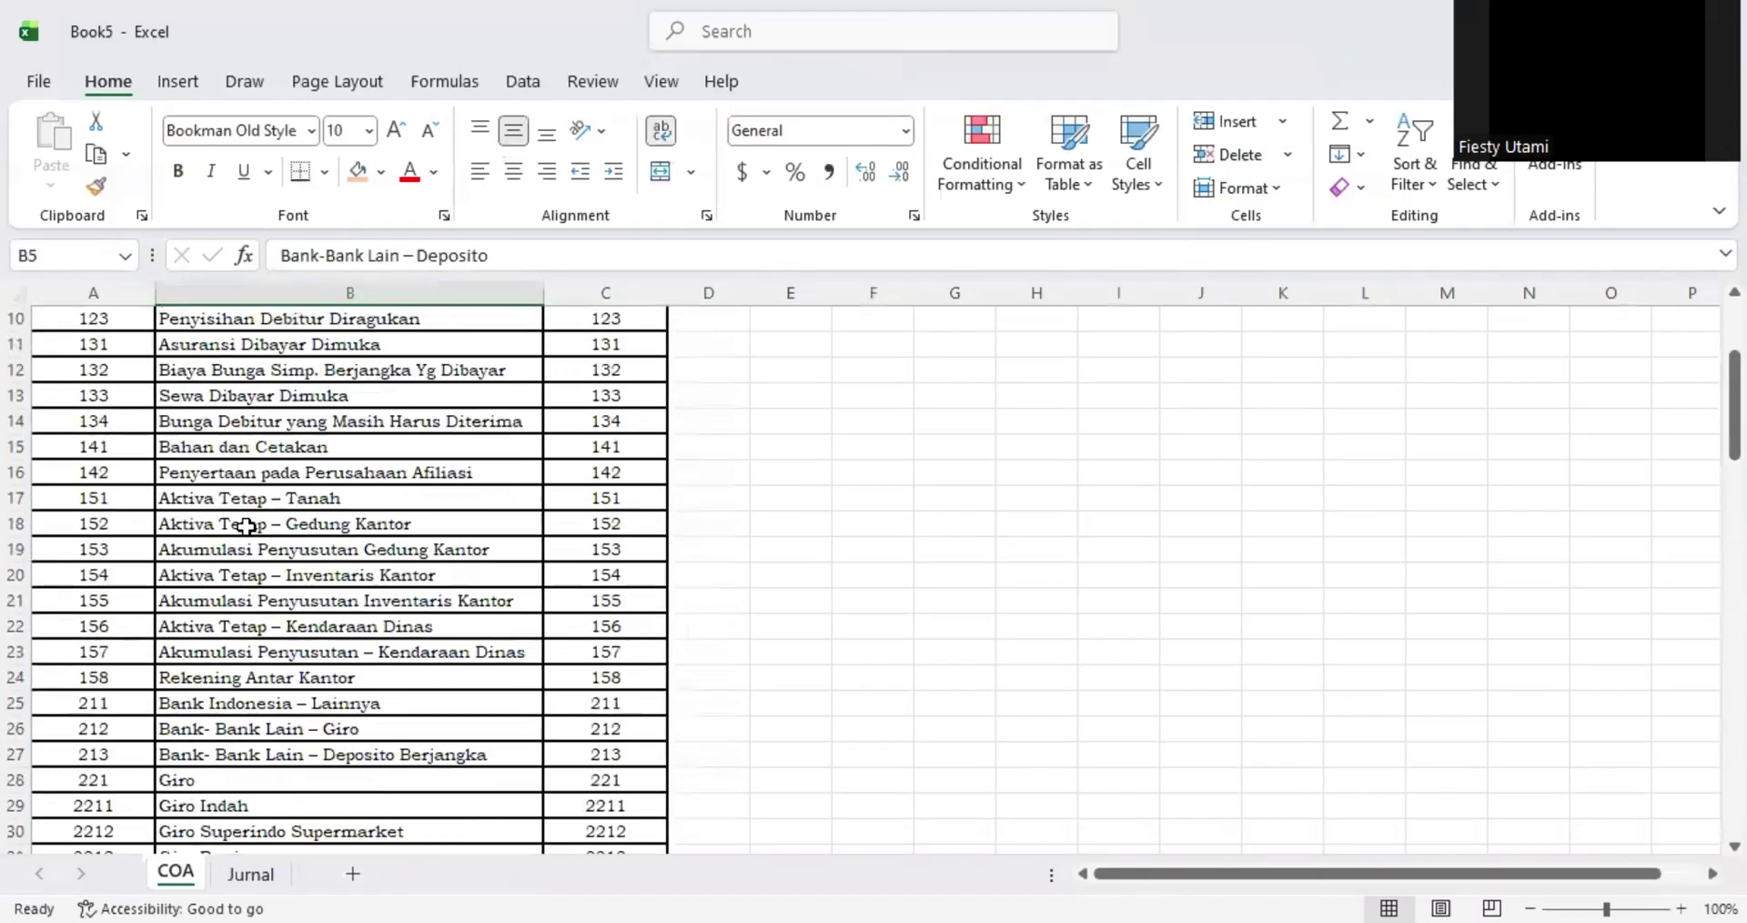
{"action": "left_click", "coordinate": [221, 577]}
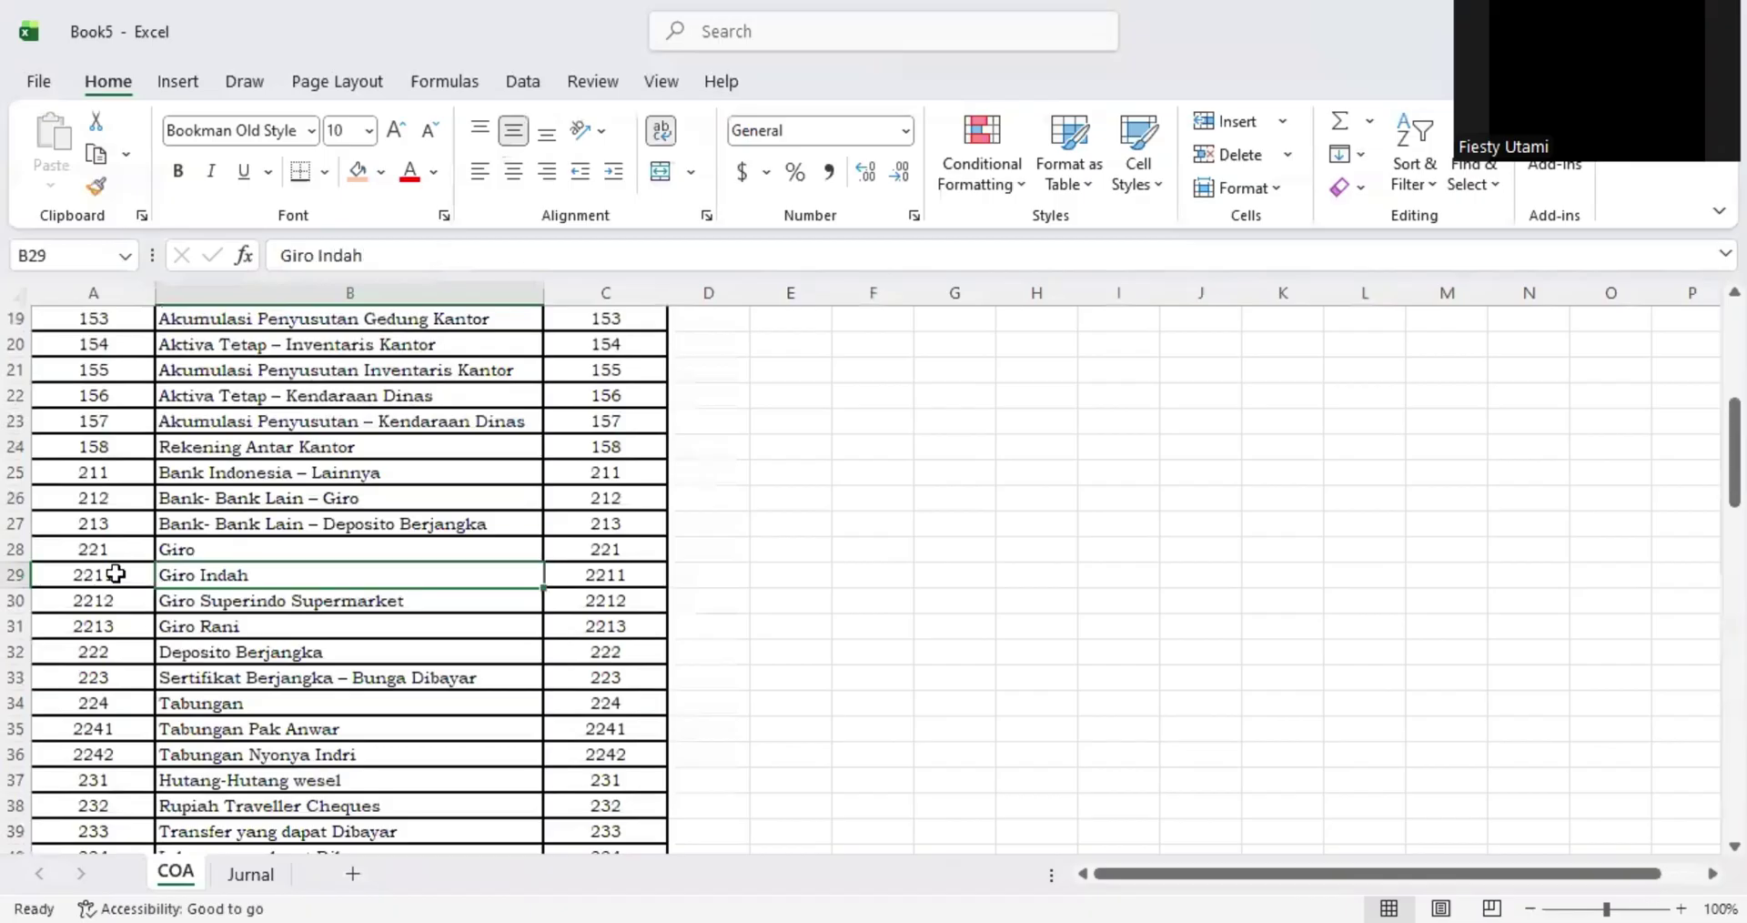
{"action": "left_click", "coordinate": [117, 575]}
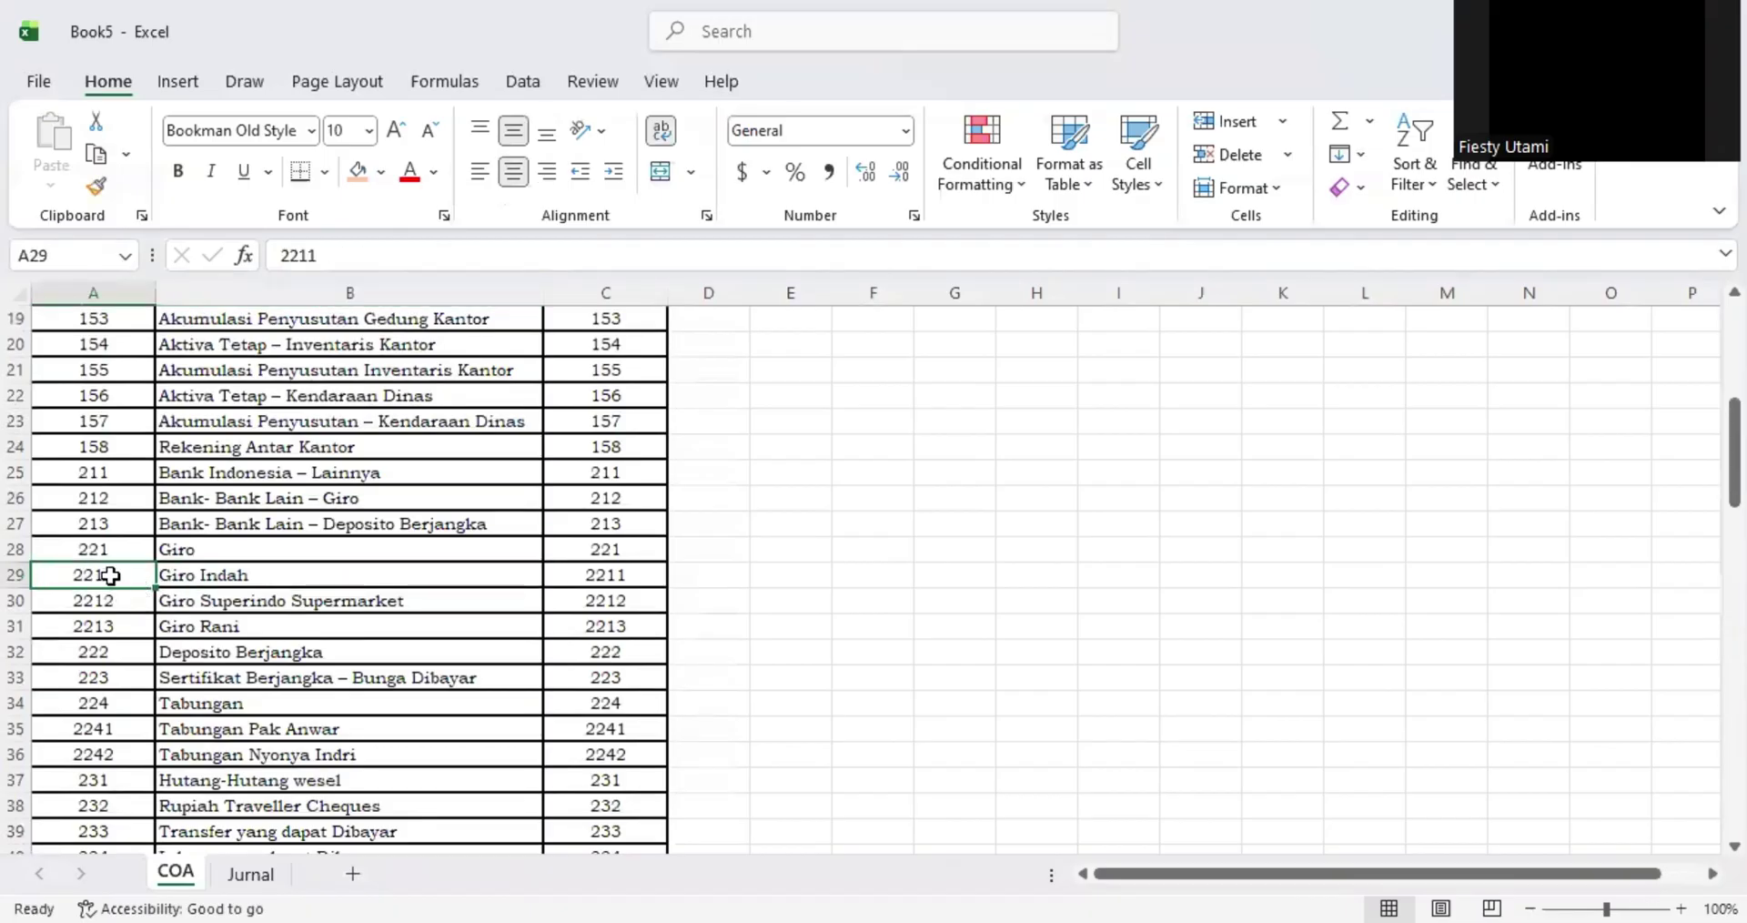
{"action": "left_click", "coordinate": [247, 874]}
{"action": "type", "text": "2211"}
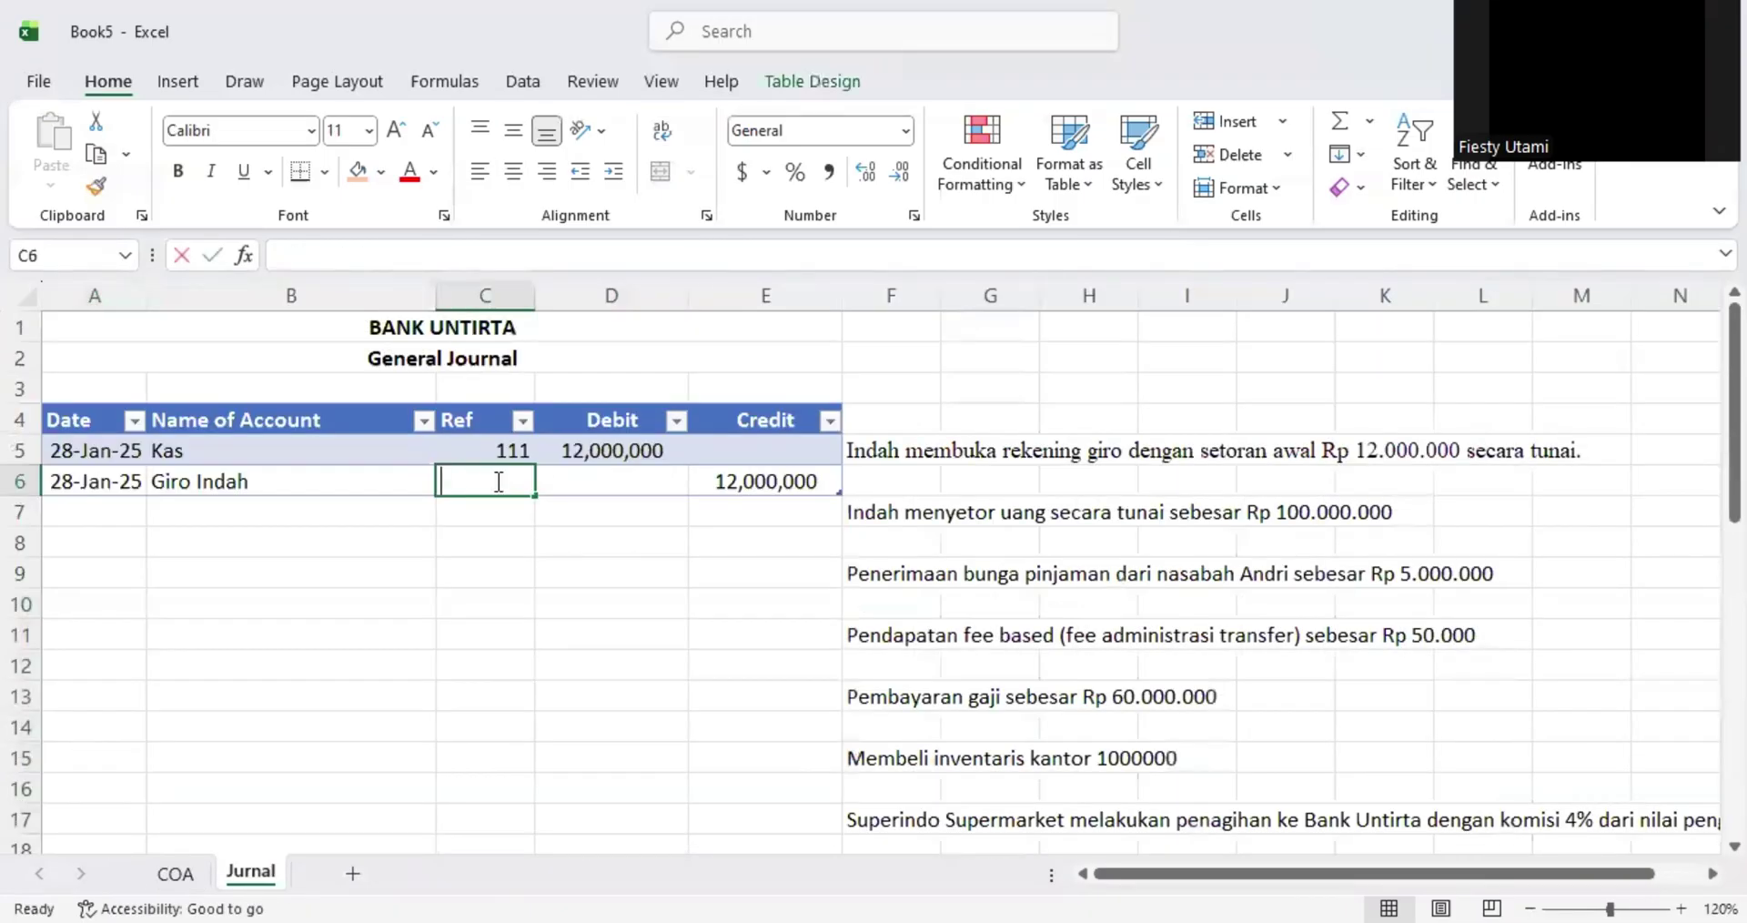
{"action": "key", "text": "Return"}
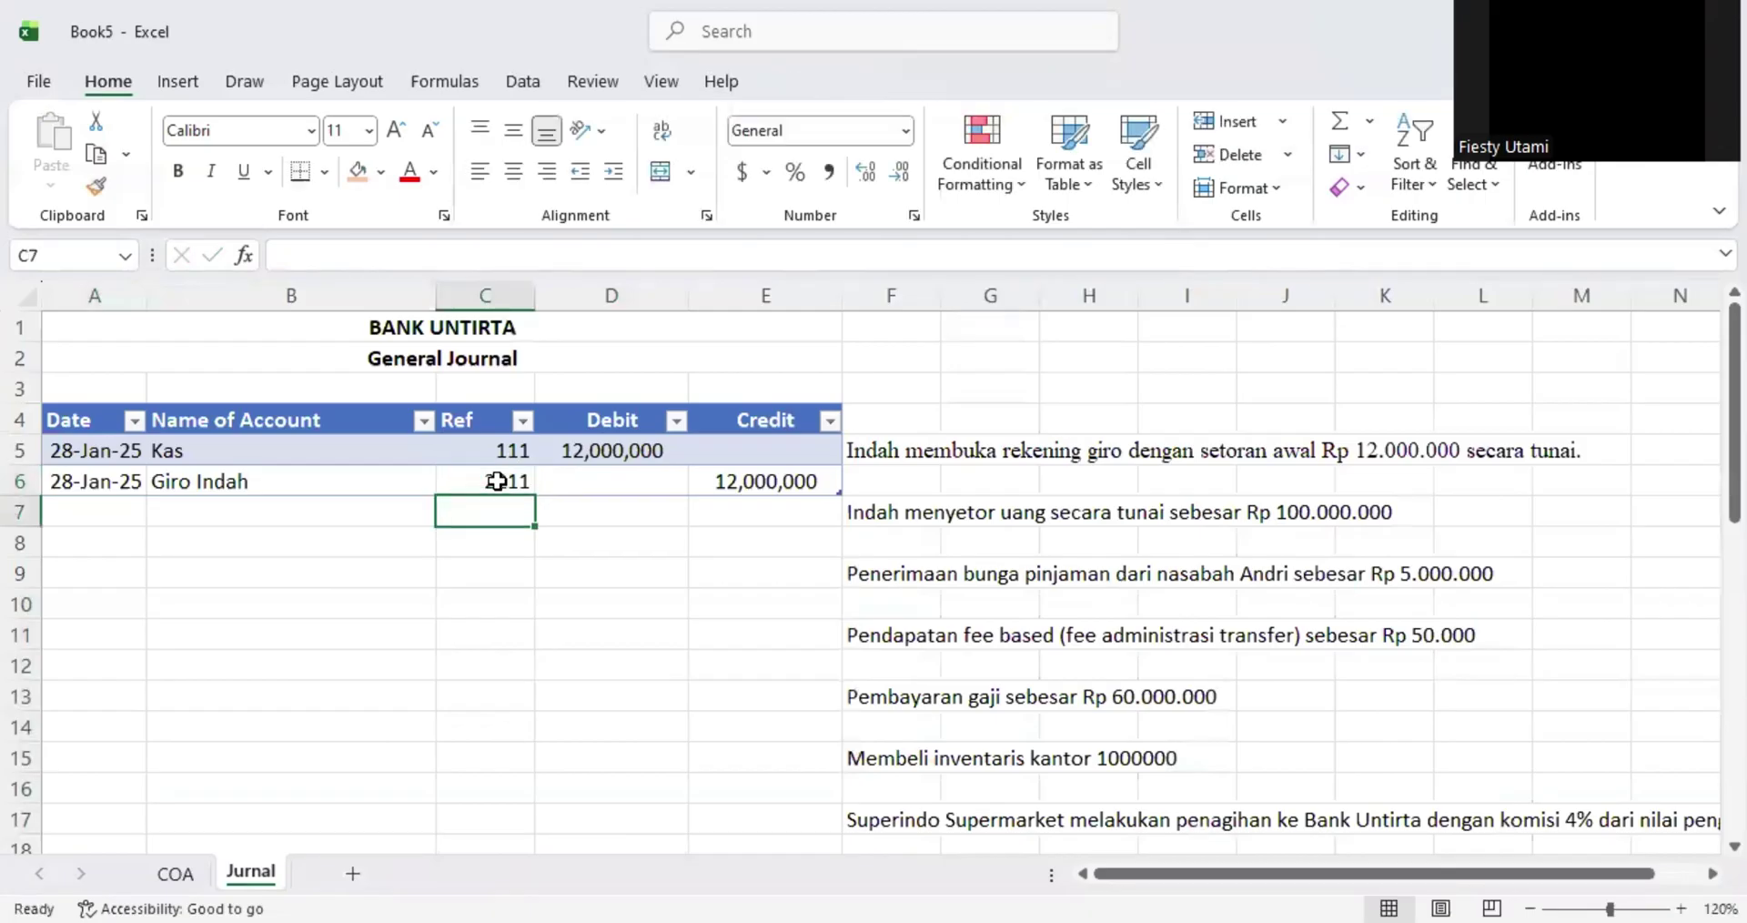
- Examine how the Giro and Tabungan accounts and their customer sub-accounts are coded in the COA sheet, along with the liability and equity accounts below
{"action": "left_click", "coordinate": [173, 878]}
{"action": "left_click", "coordinate": [239, 553]}
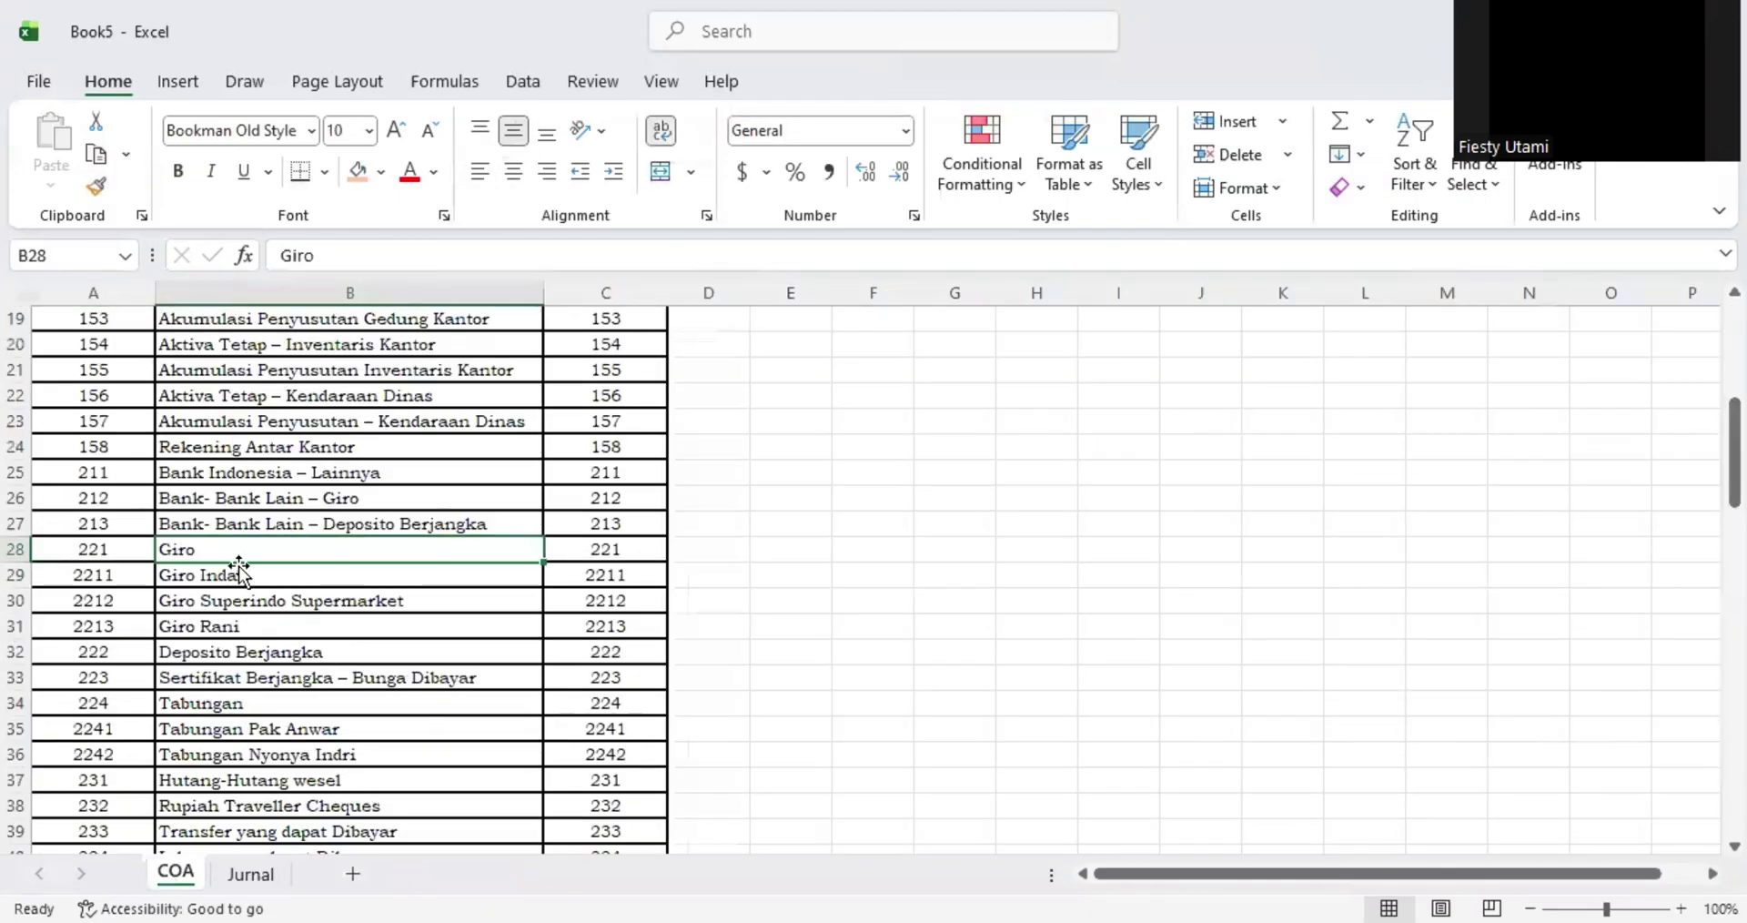
{"action": "scroll", "coordinate": [61, 574], "scroll_direction": "up", "scroll_amount": 2, "text": "ctrl"}
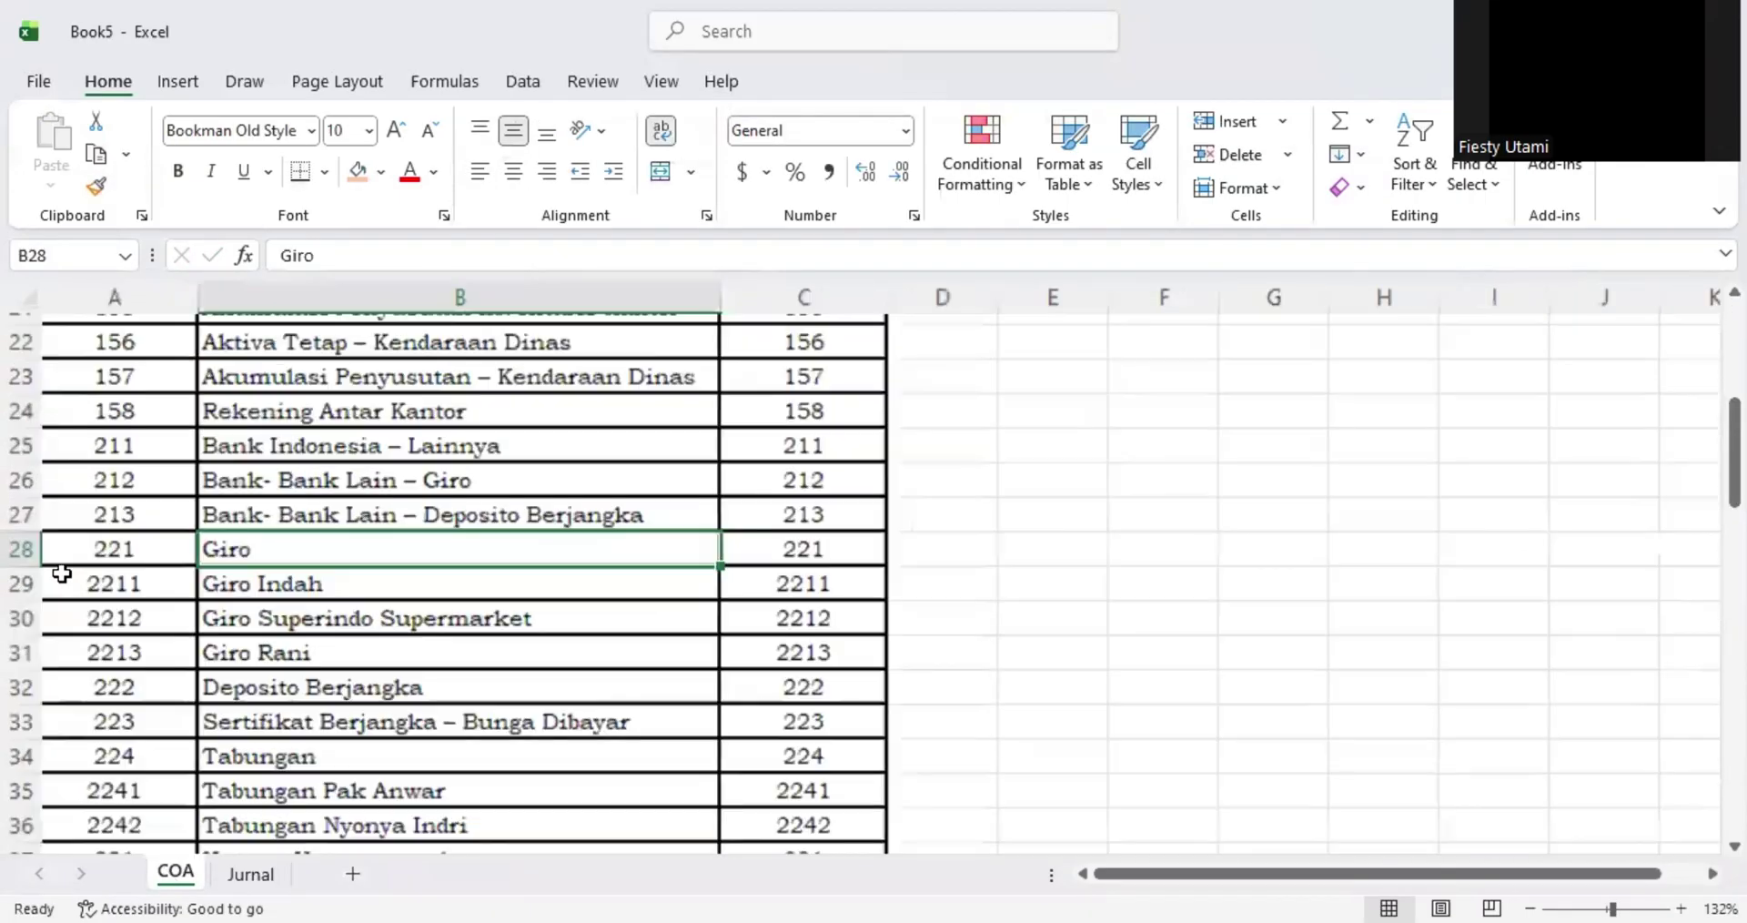
{"action": "scroll", "coordinate": [128, 601], "scroll_direction": "down", "scroll_amount": 1}
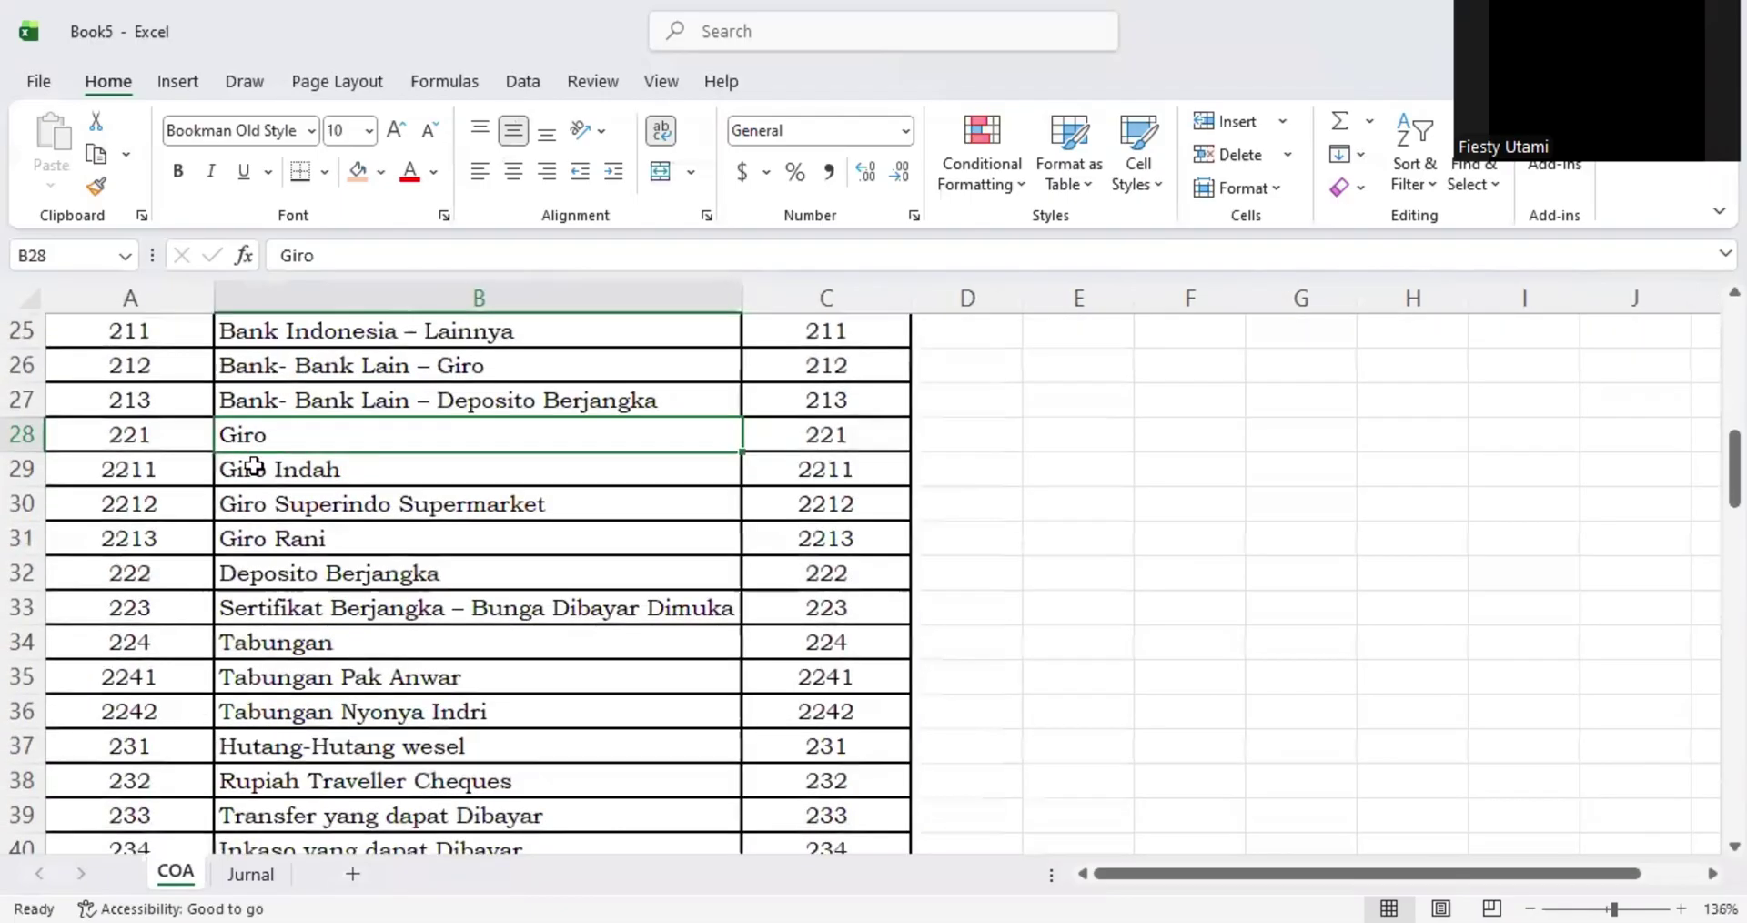
{"action": "left_click_drag", "start_coordinate": [128, 434], "coordinate": [831, 434]}
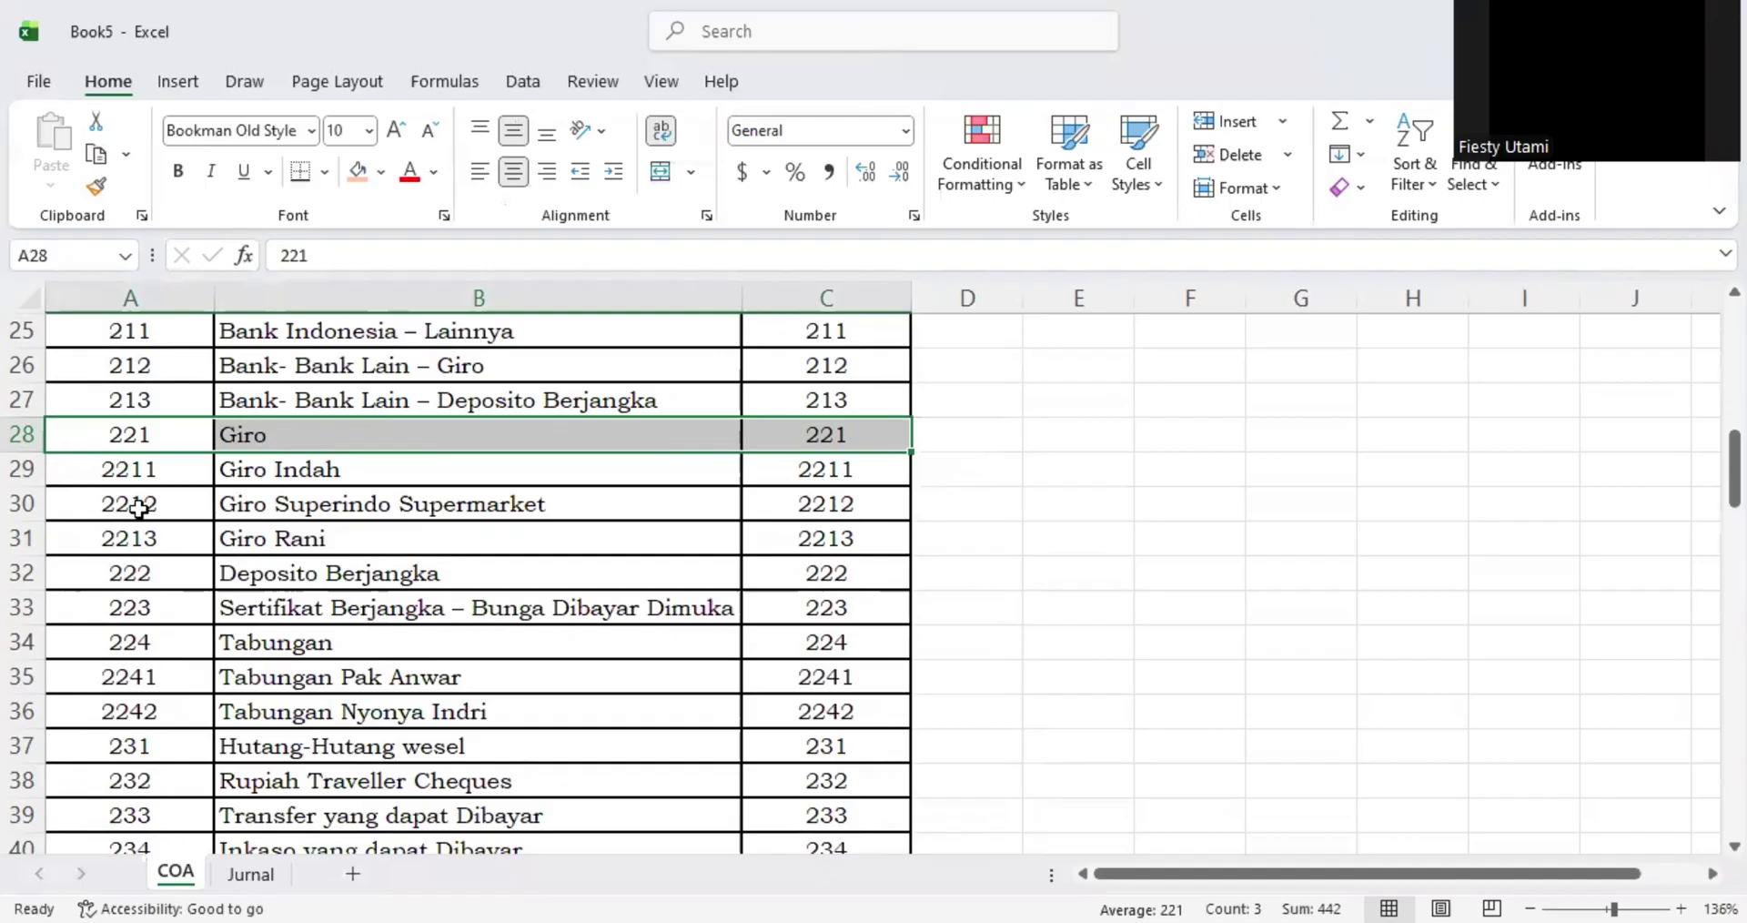
{"action": "left_click", "coordinate": [256, 641]}
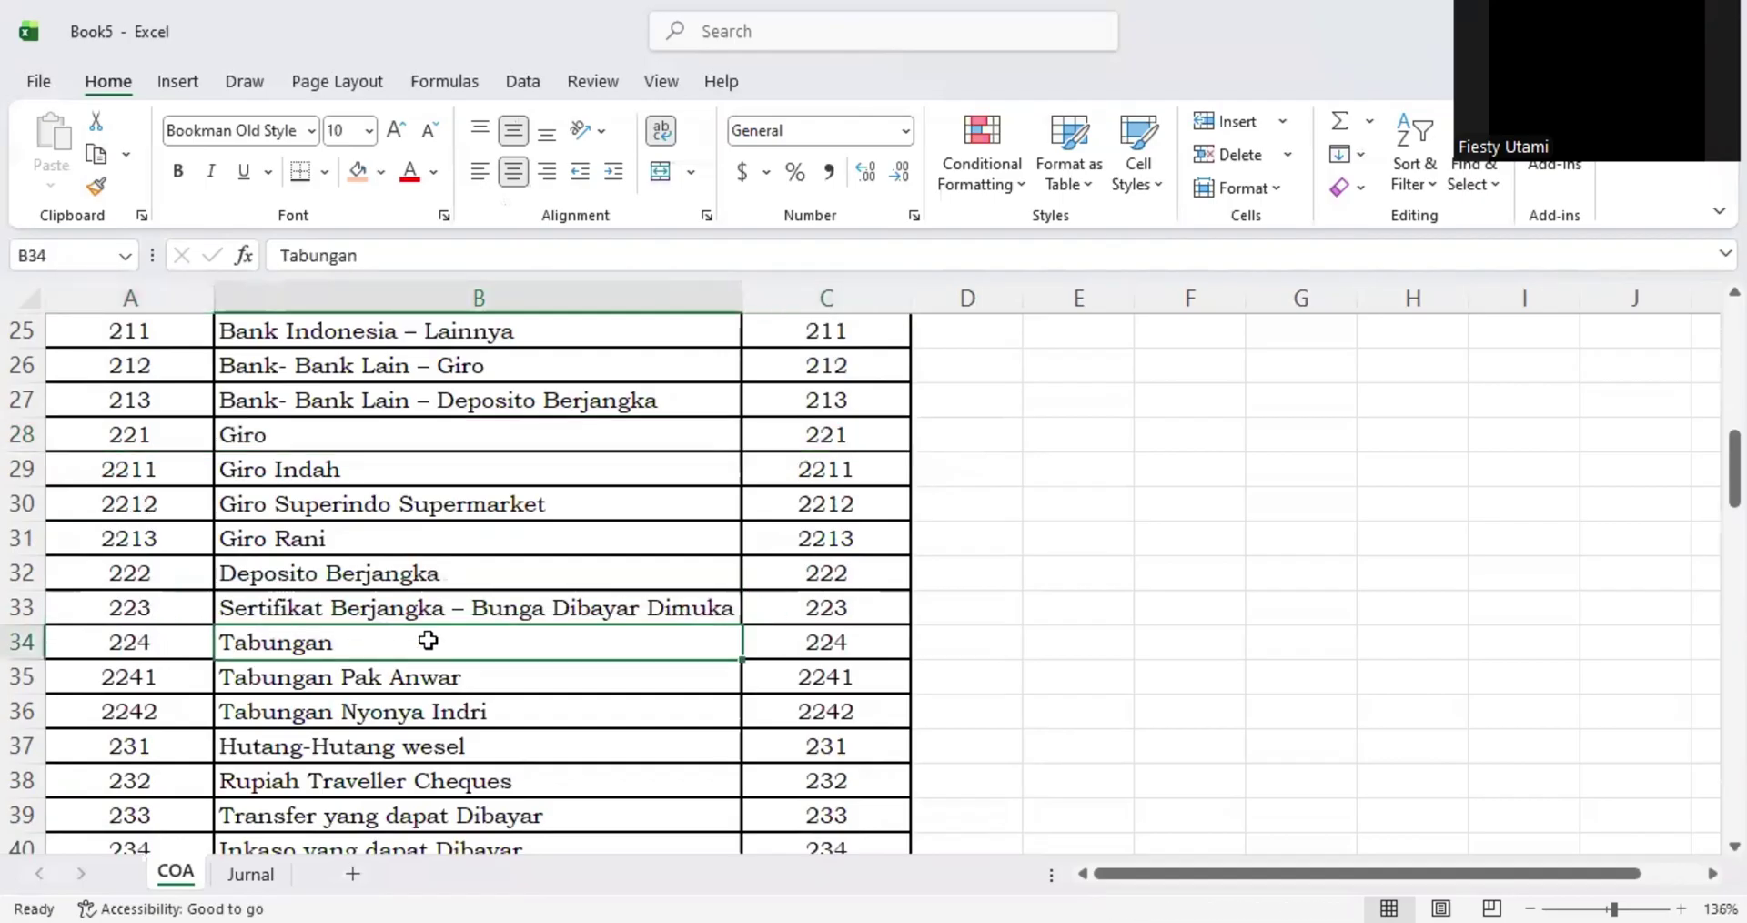
{"action": "left_click", "coordinate": [282, 433]}
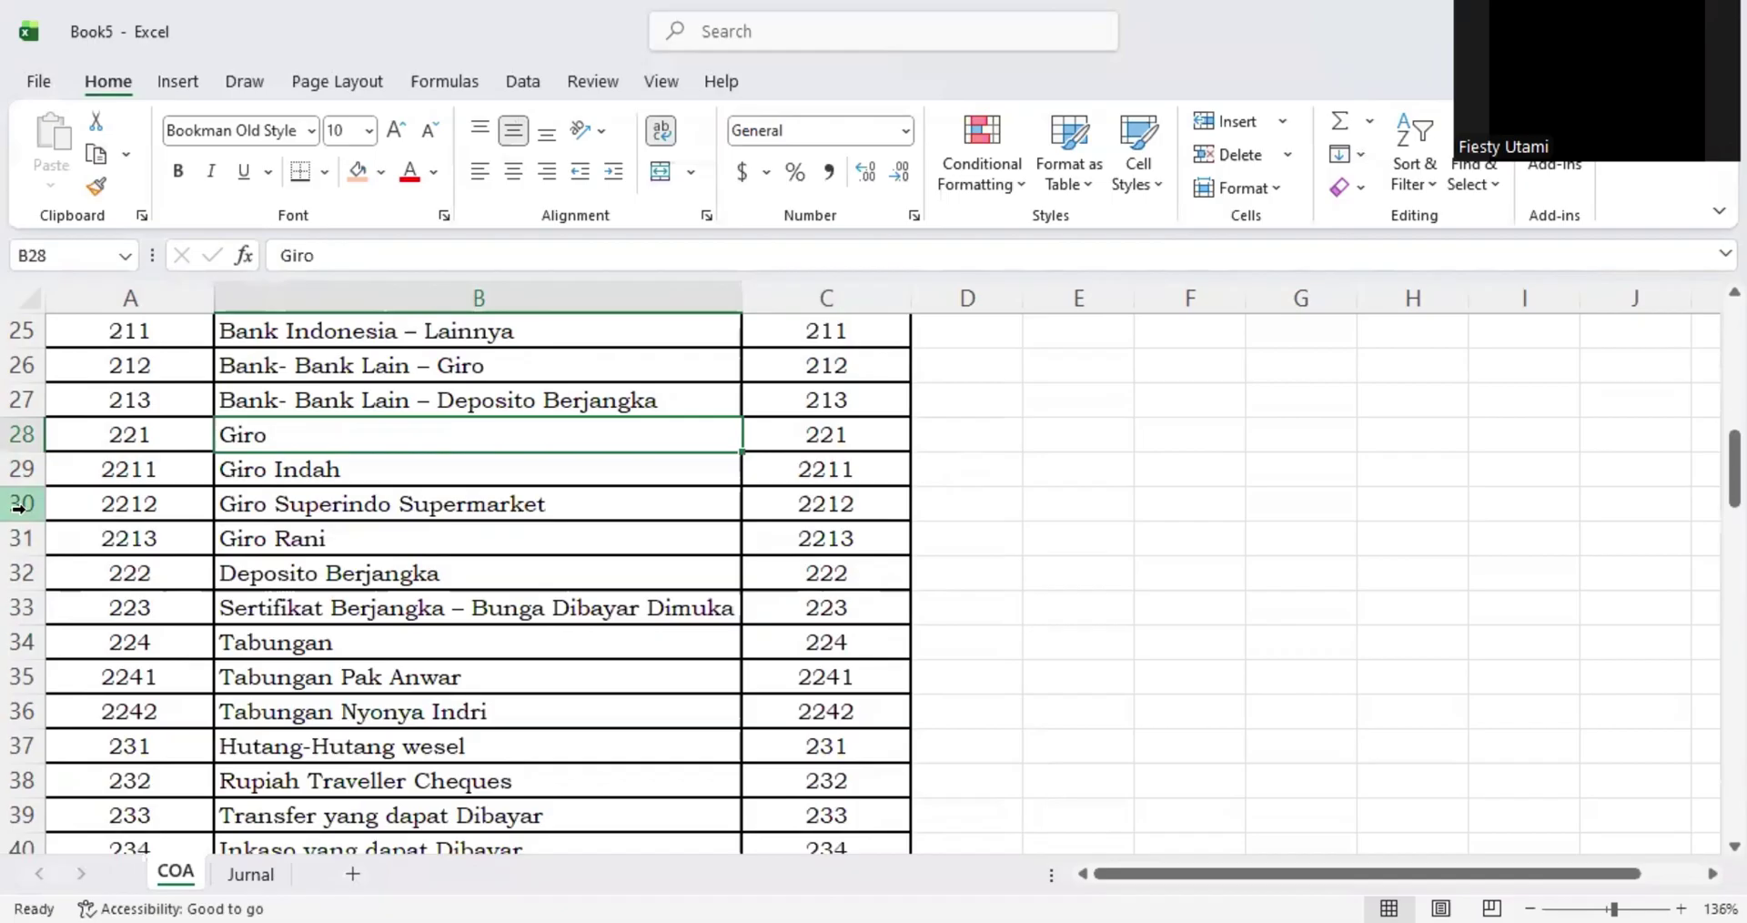
{"action": "left_click", "coordinate": [164, 441]}
{"action": "left_click", "coordinate": [55, 461]}
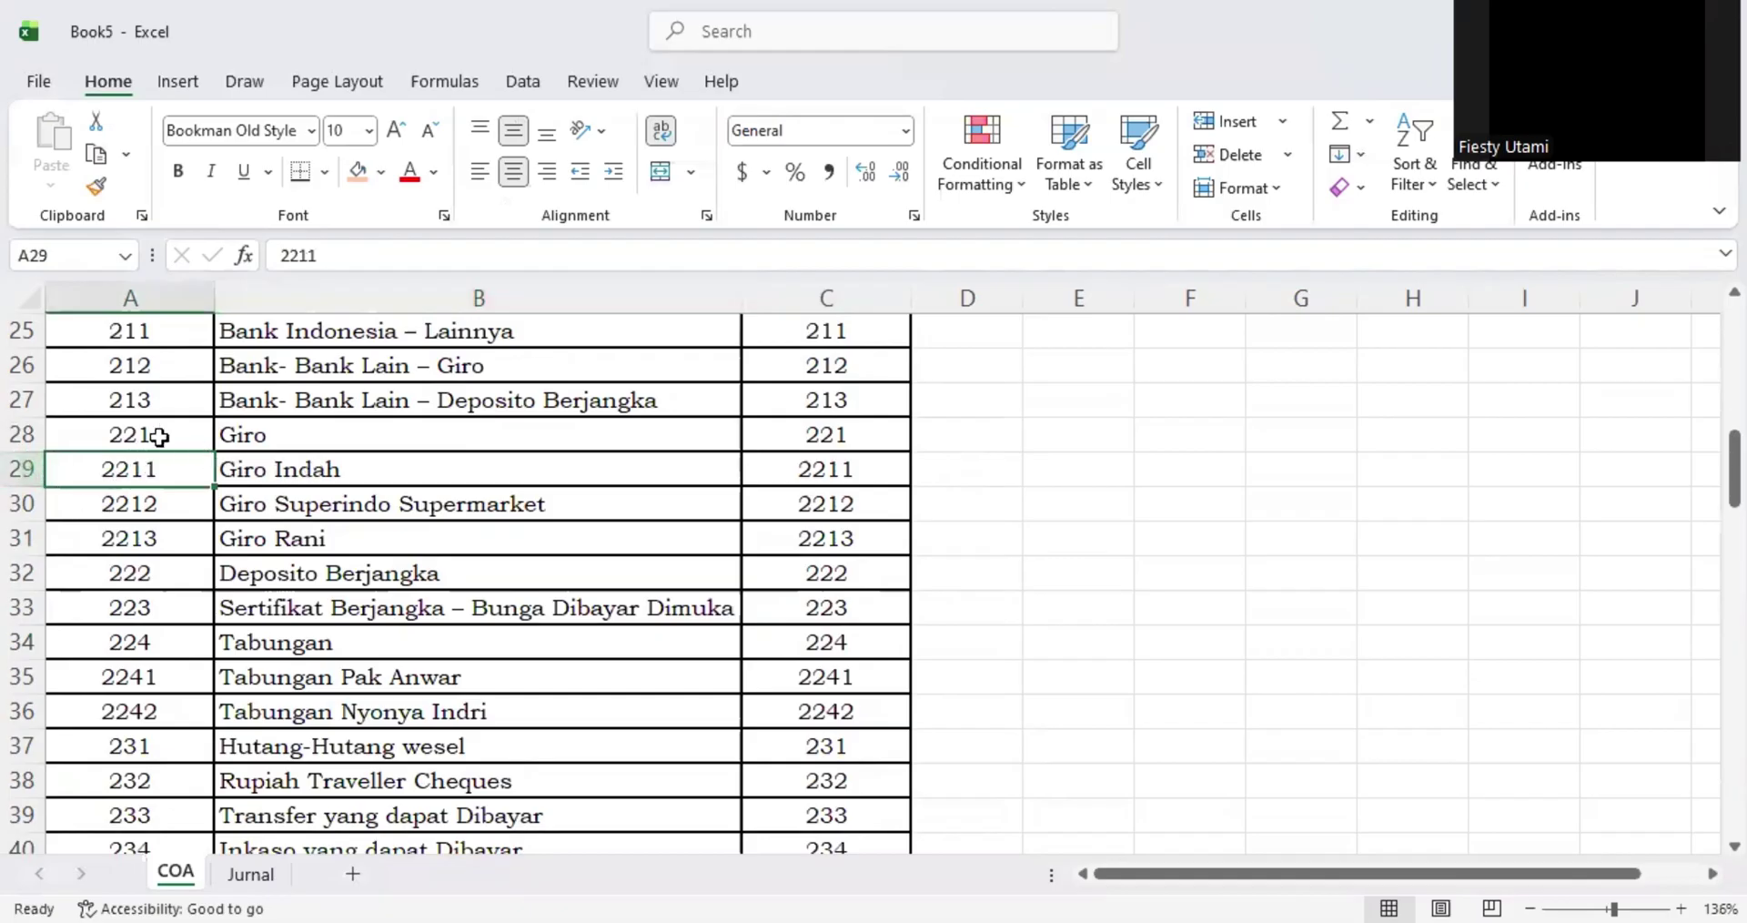
{"action": "left_click", "coordinate": [267, 436]}
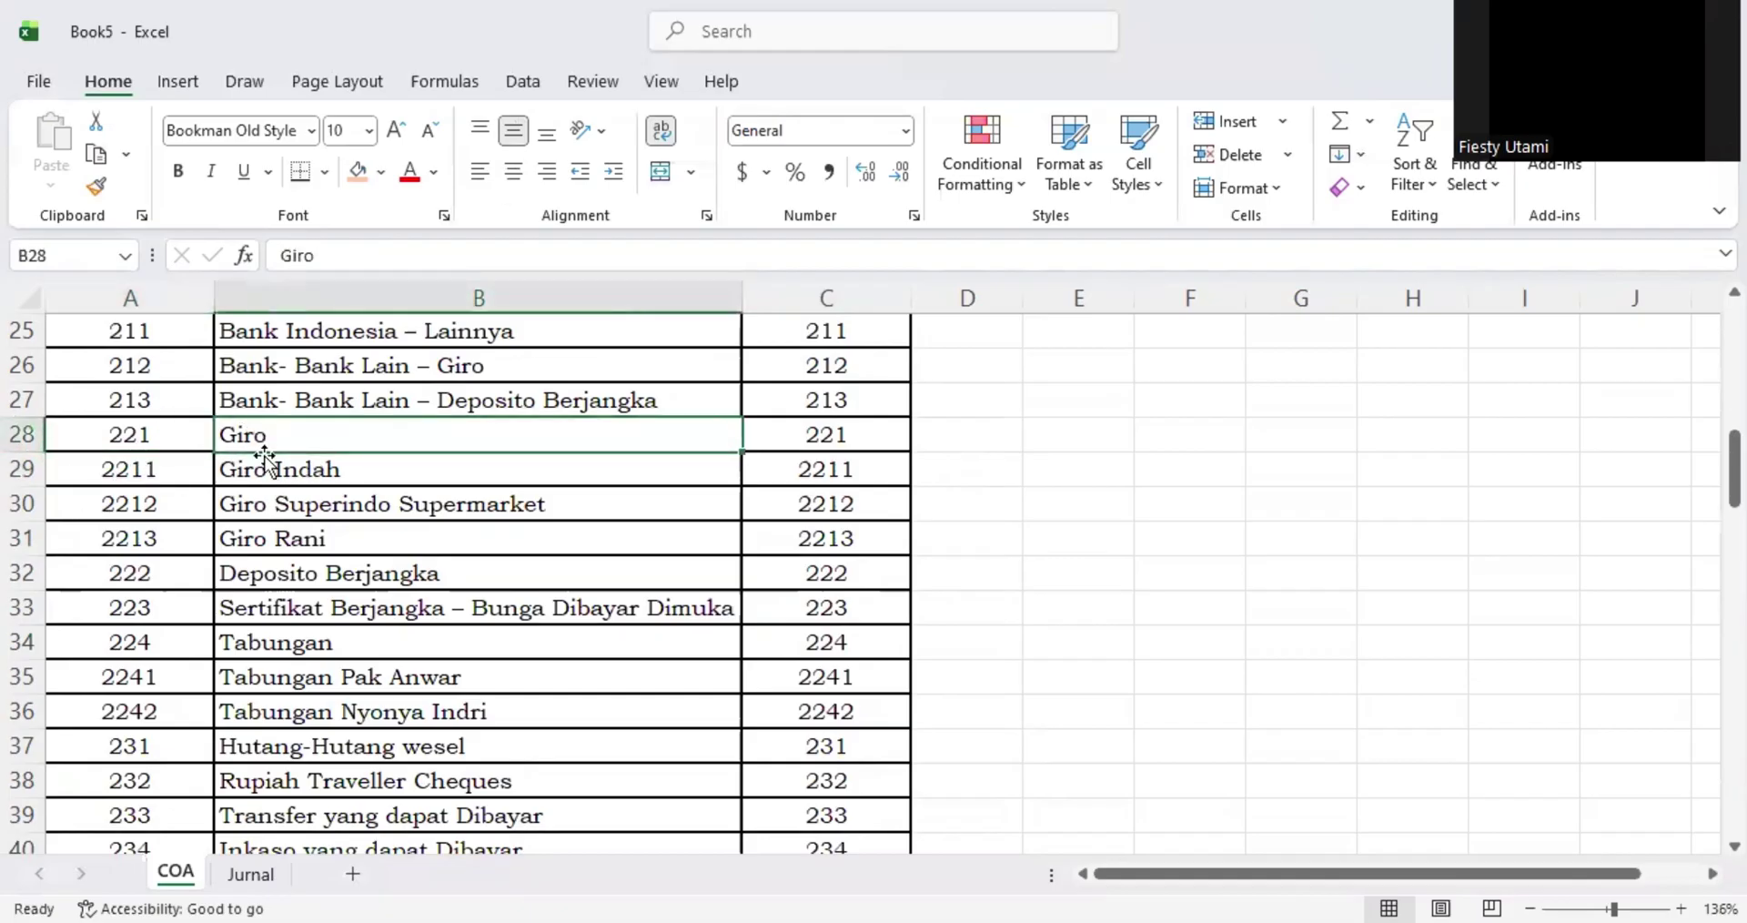
{"action": "left_click", "coordinate": [149, 428]}
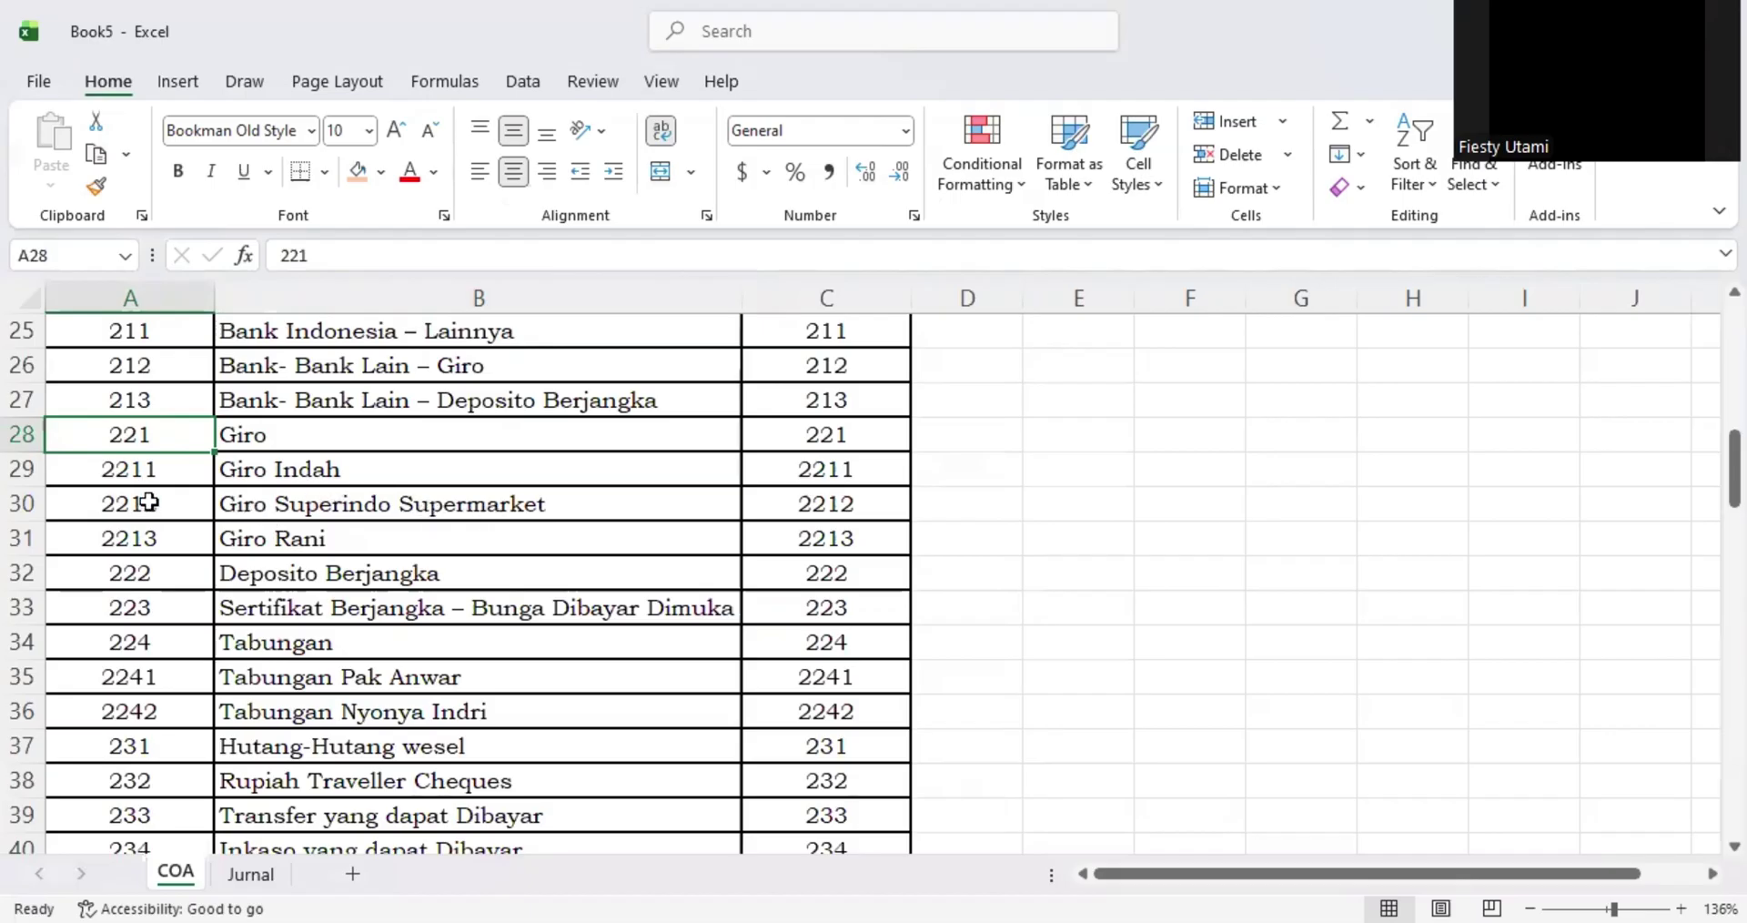
{"action": "left_click", "coordinate": [227, 546]}
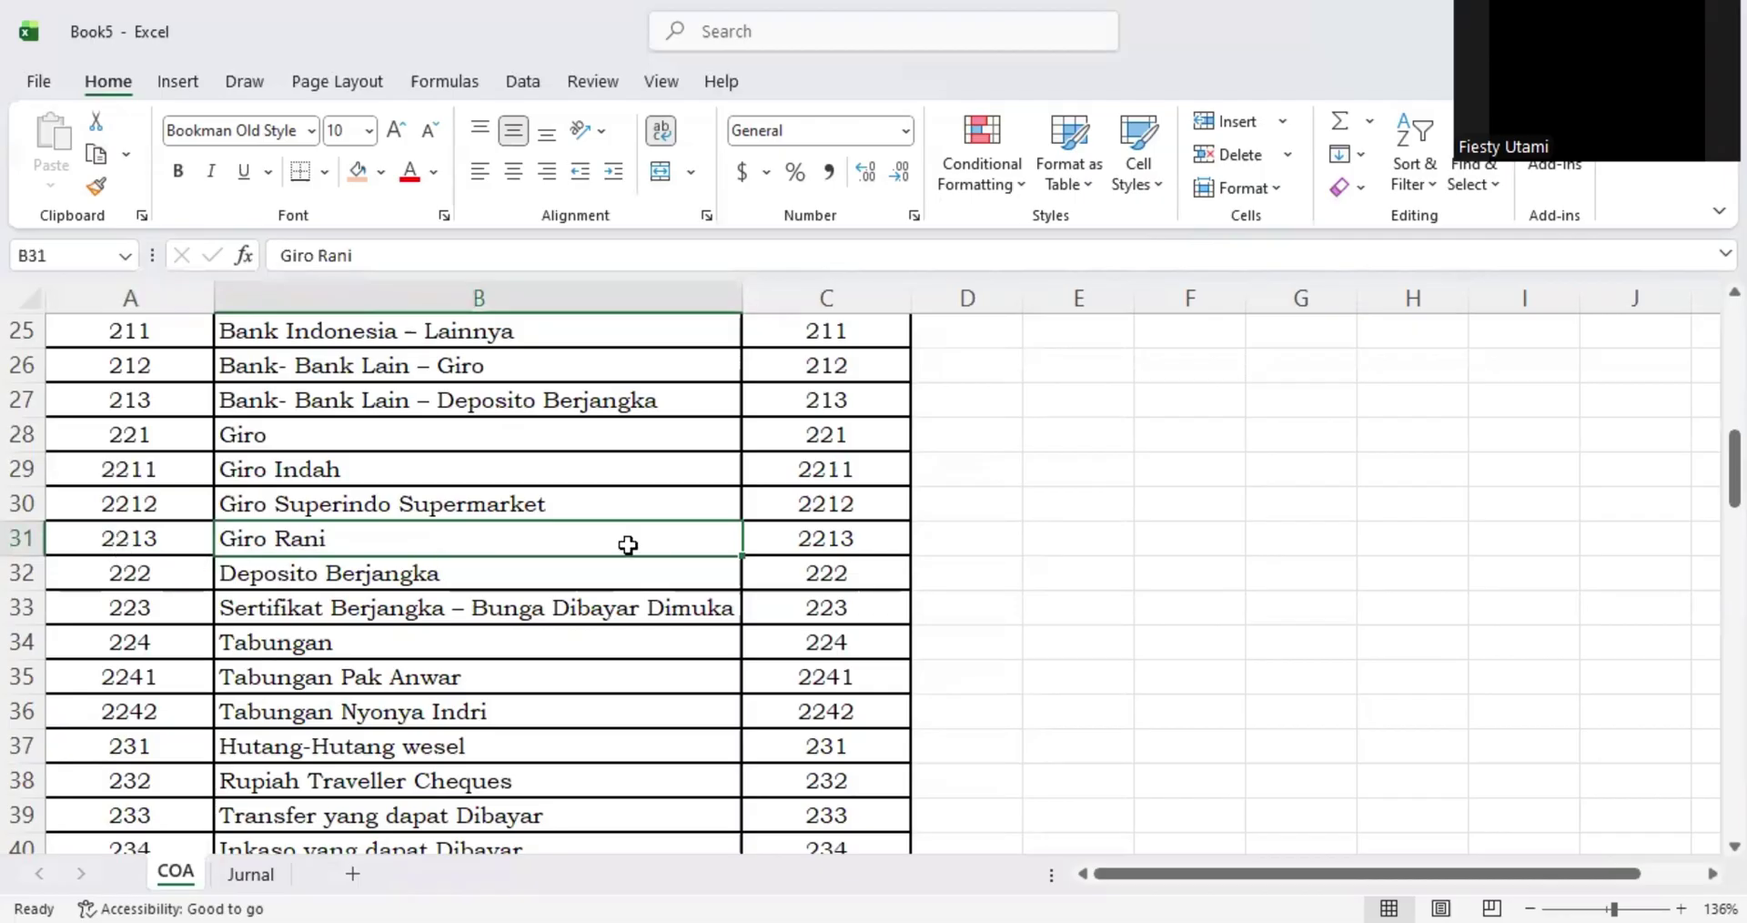
{"action": "scroll", "coordinate": [210, 573], "scroll_direction": "down", "scroll_amount": 4}
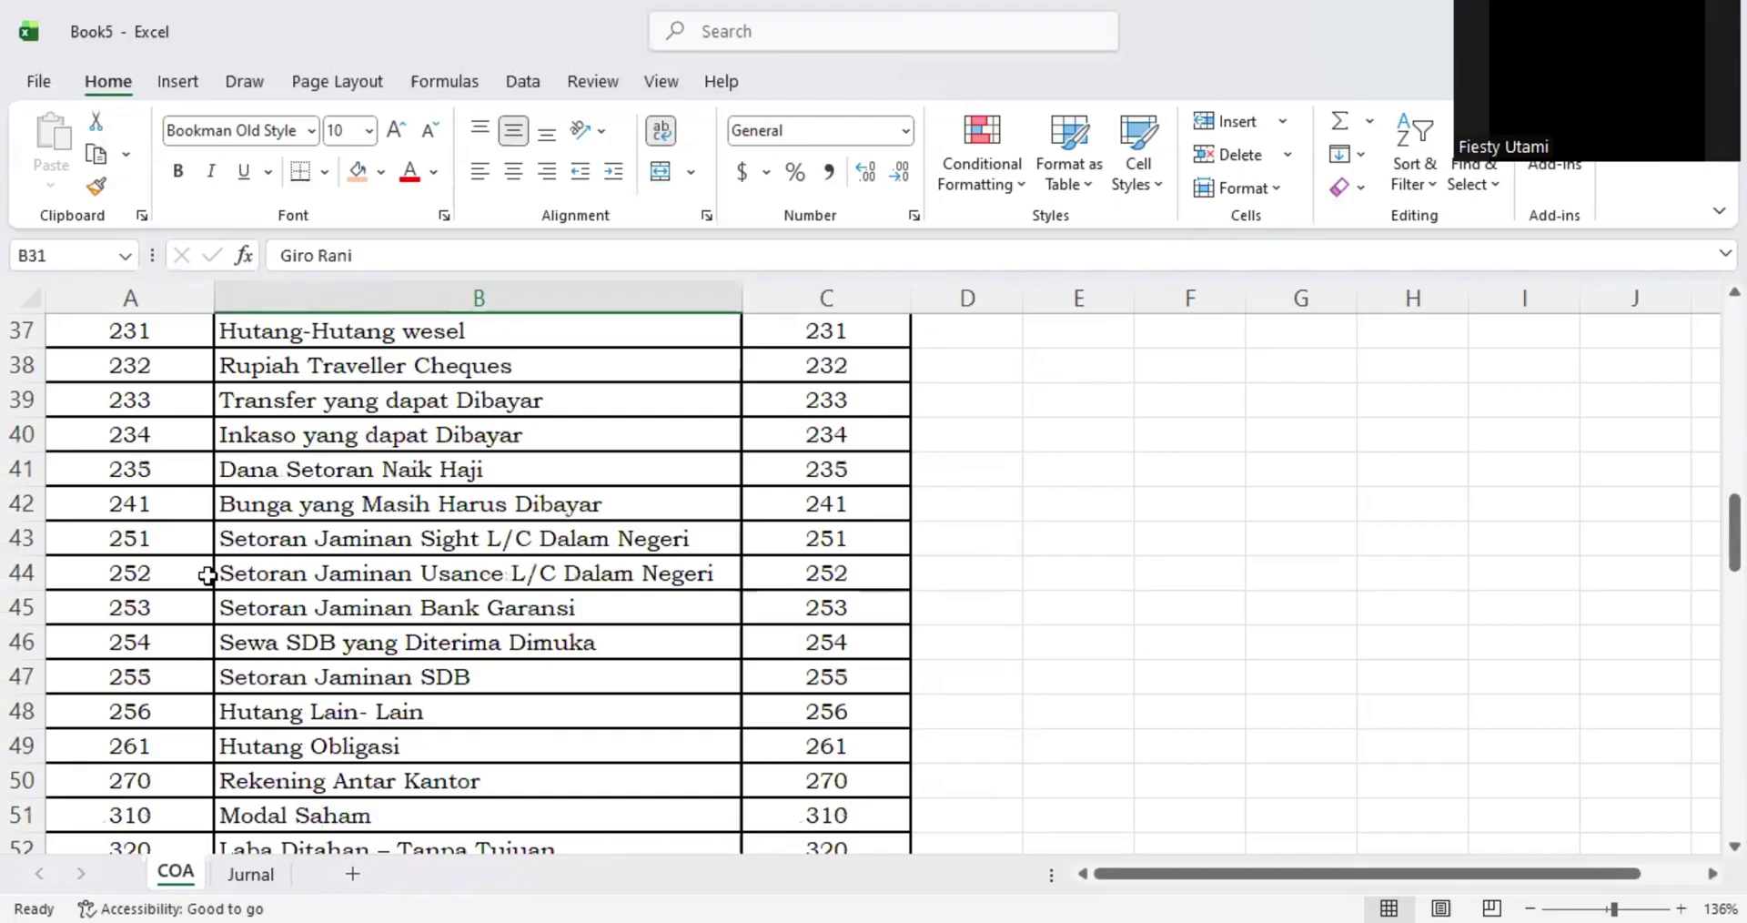
{"action": "scroll", "coordinate": [207, 576], "scroll_direction": "down", "scroll_amount": 2}
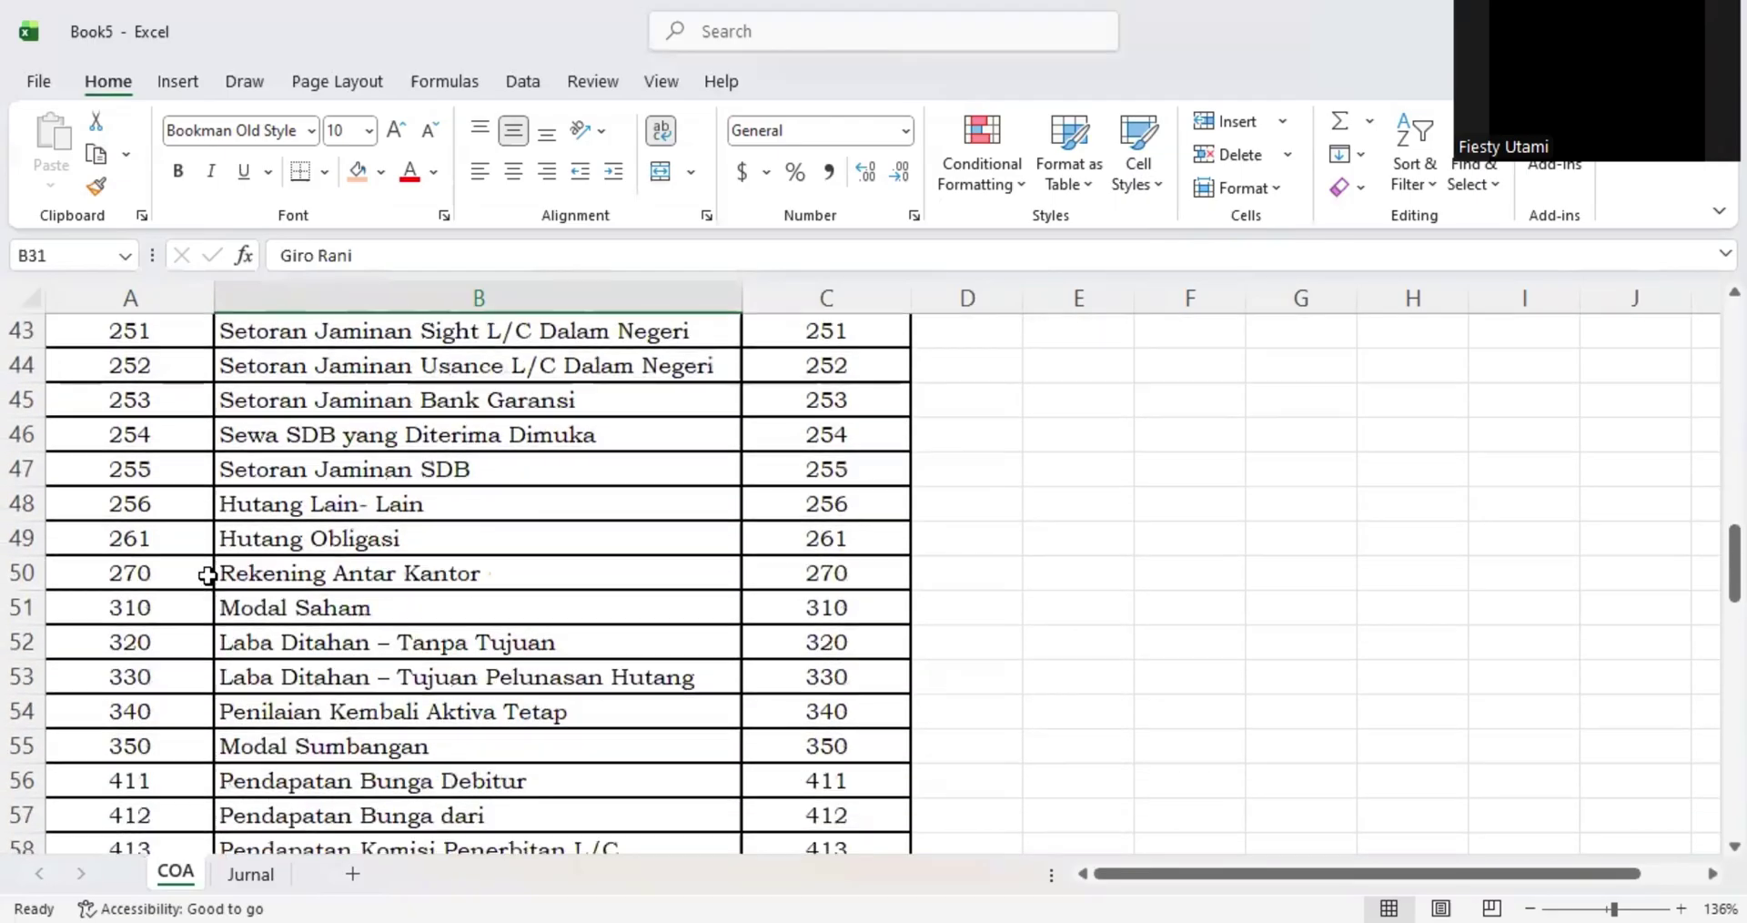
- In row 7 of the Jurnal sheet, enter the date 2 Feb 2025 and the account name Kas
{"action": "left_click", "coordinate": [239, 875]}
{"action": "left_click", "coordinate": [291, 575]}
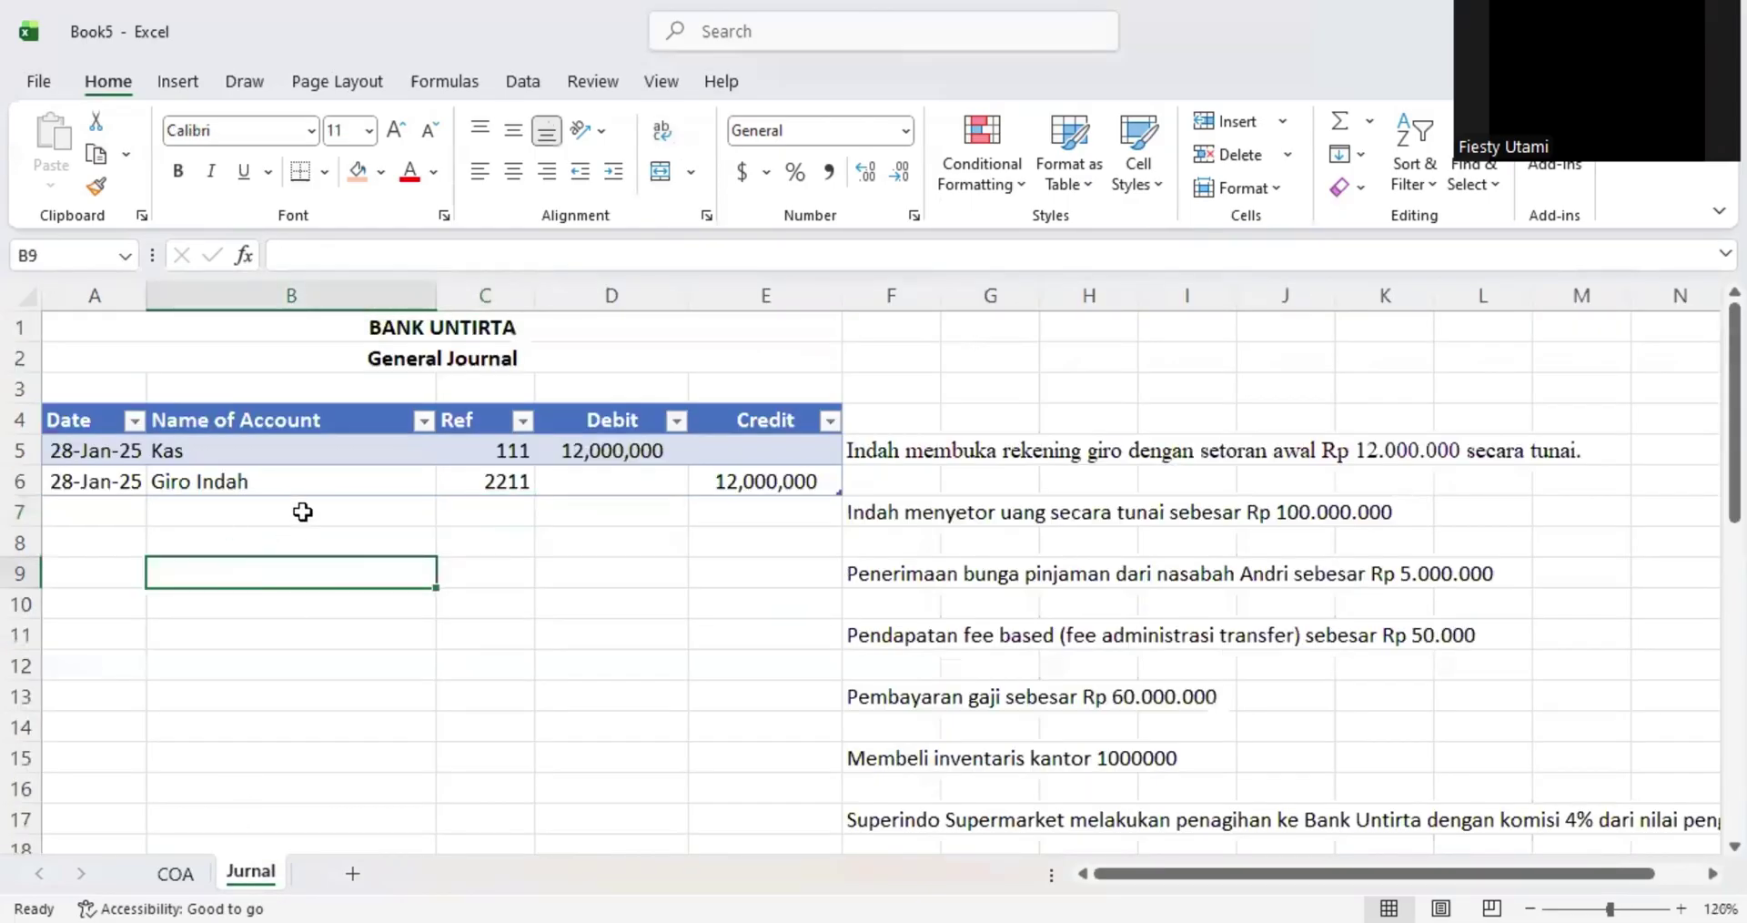
{"action": "left_click", "coordinate": [55, 513]}
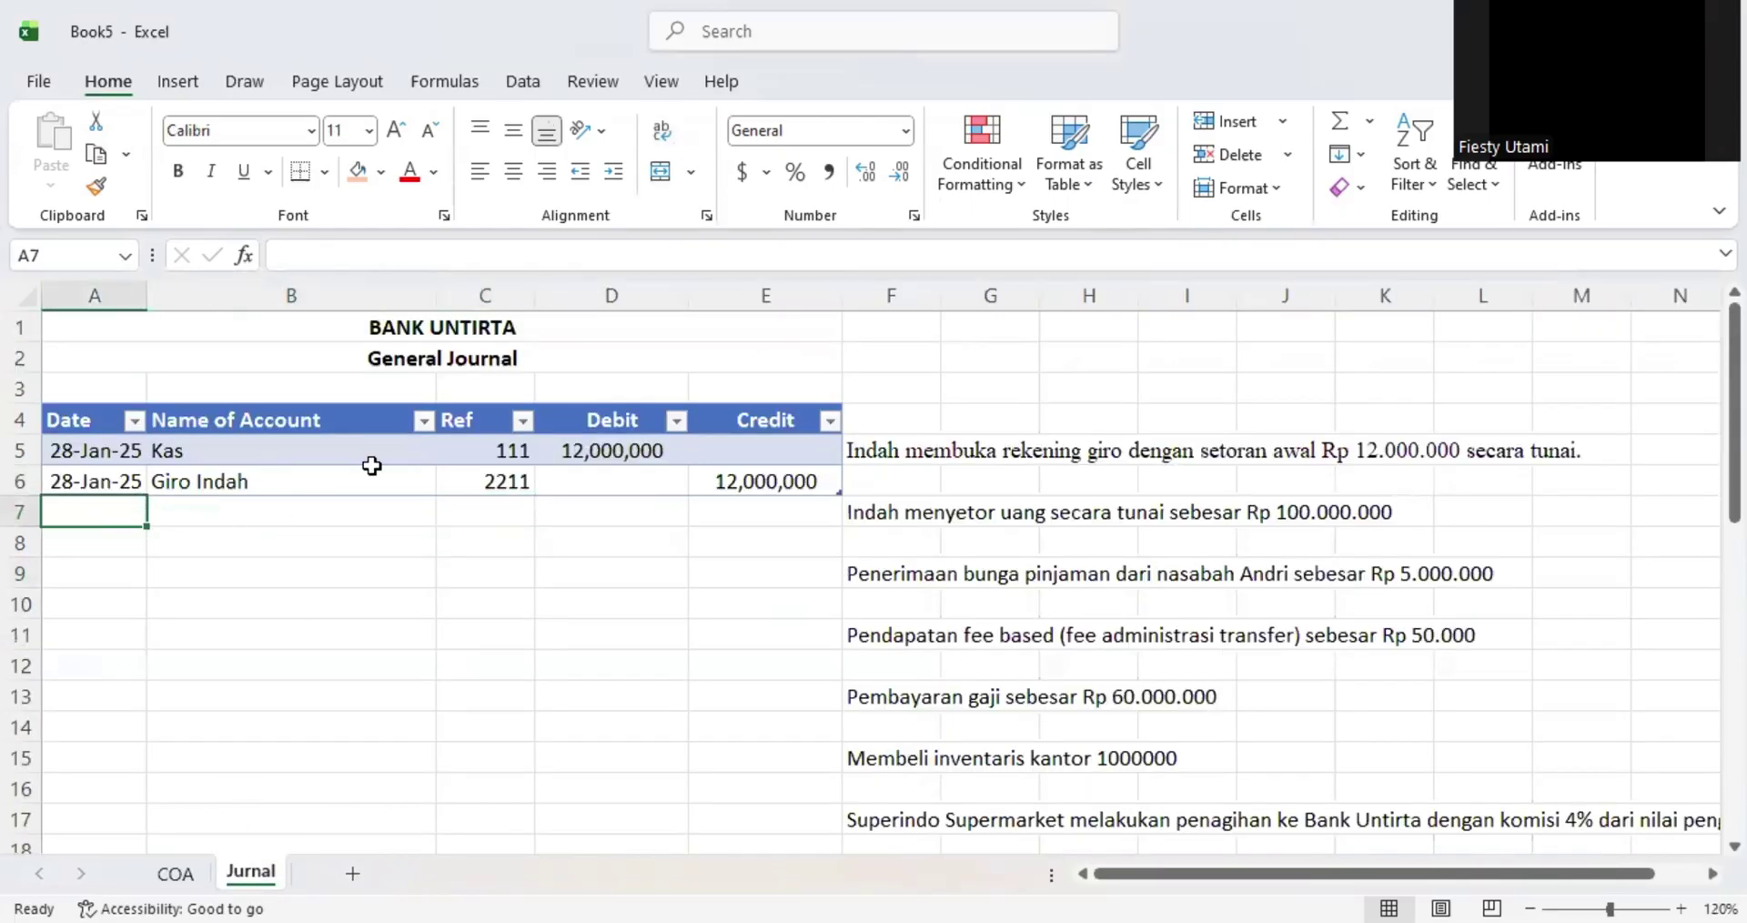
{"action": "scroll", "coordinate": [789, 527], "scroll_direction": "down", "scroll_amount": 13}
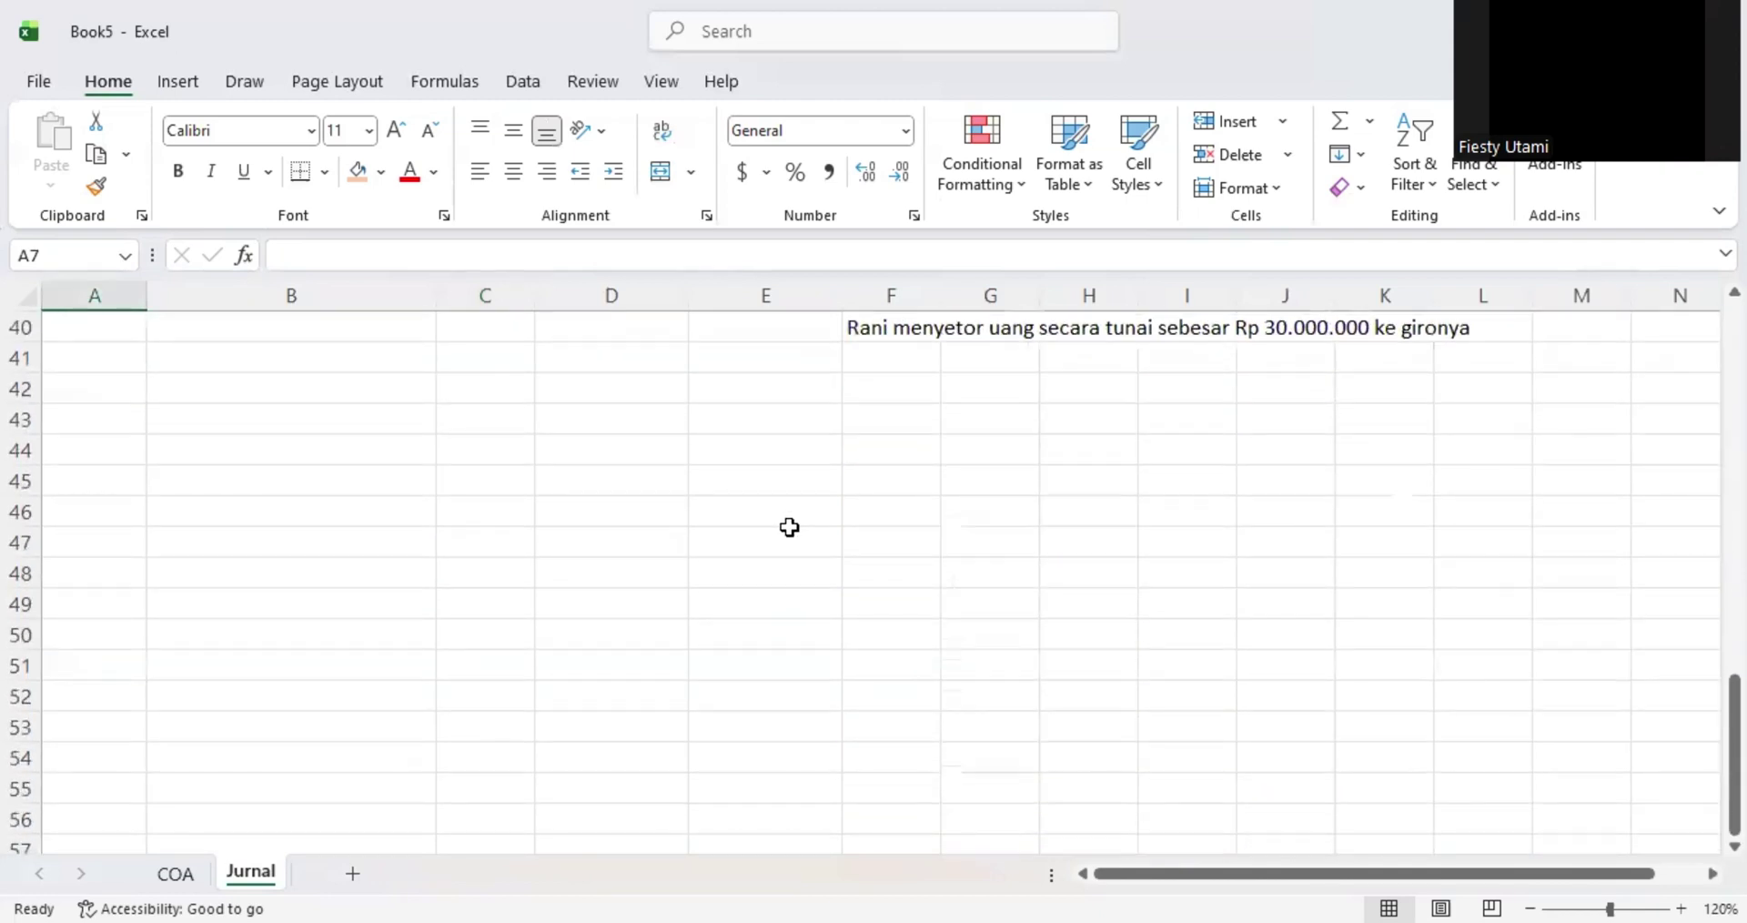
{"action": "scroll", "coordinate": [789, 528], "scroll_direction": "up", "scroll_amount": 13}
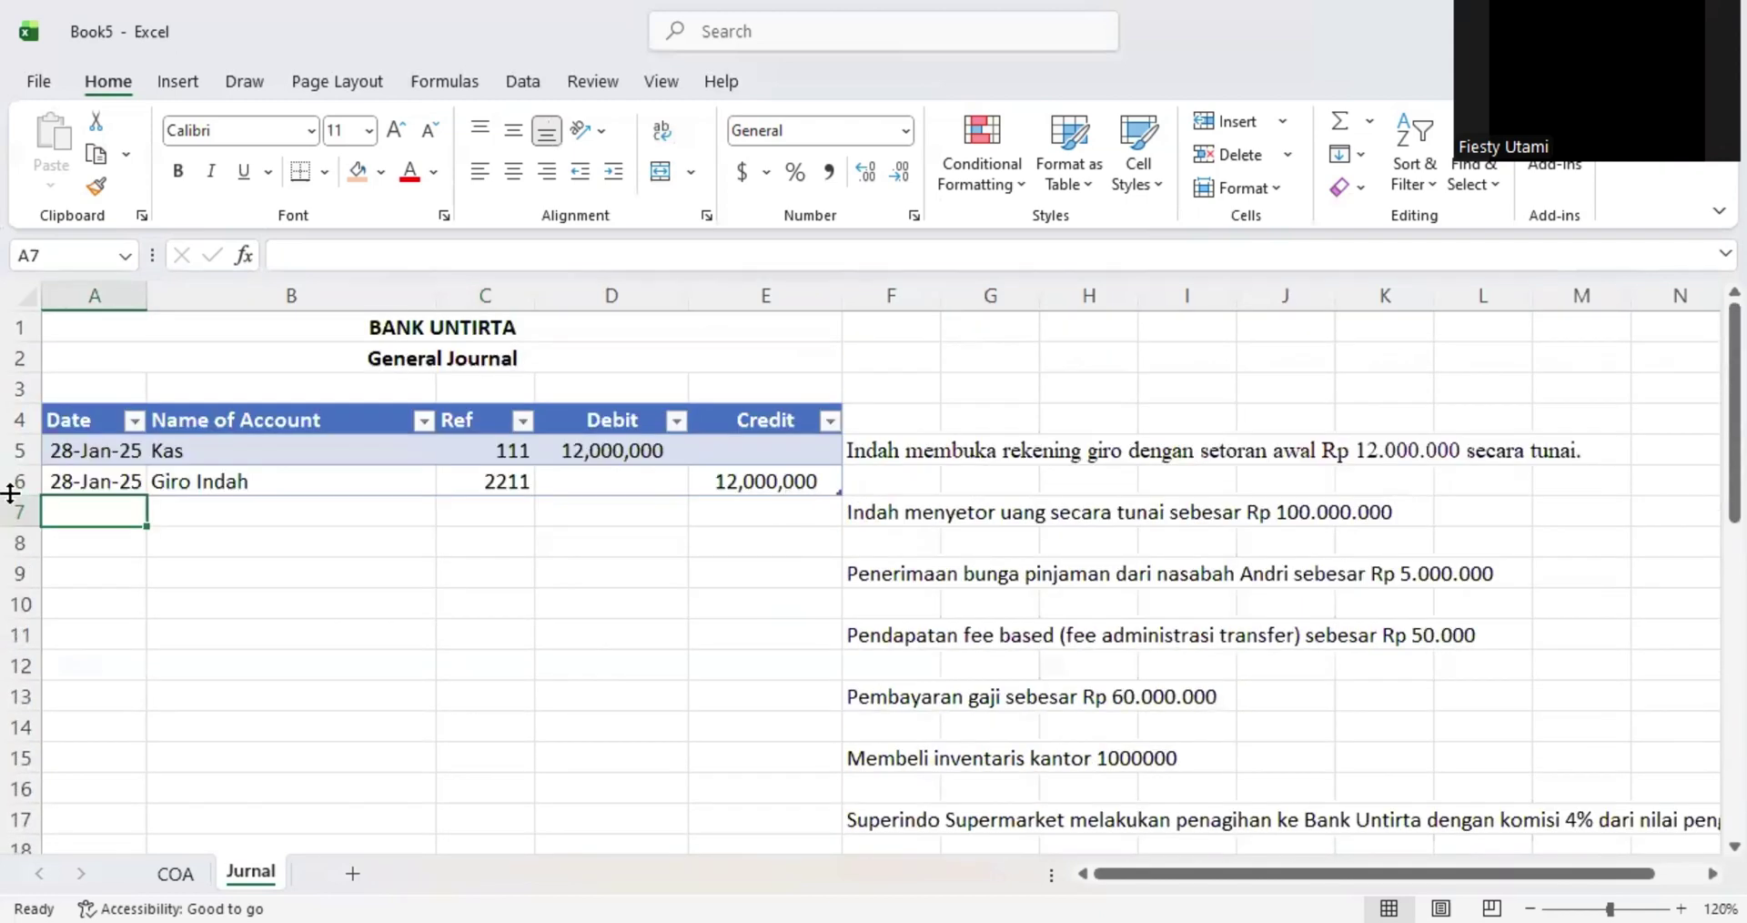
{"action": "type", "text": "2"}
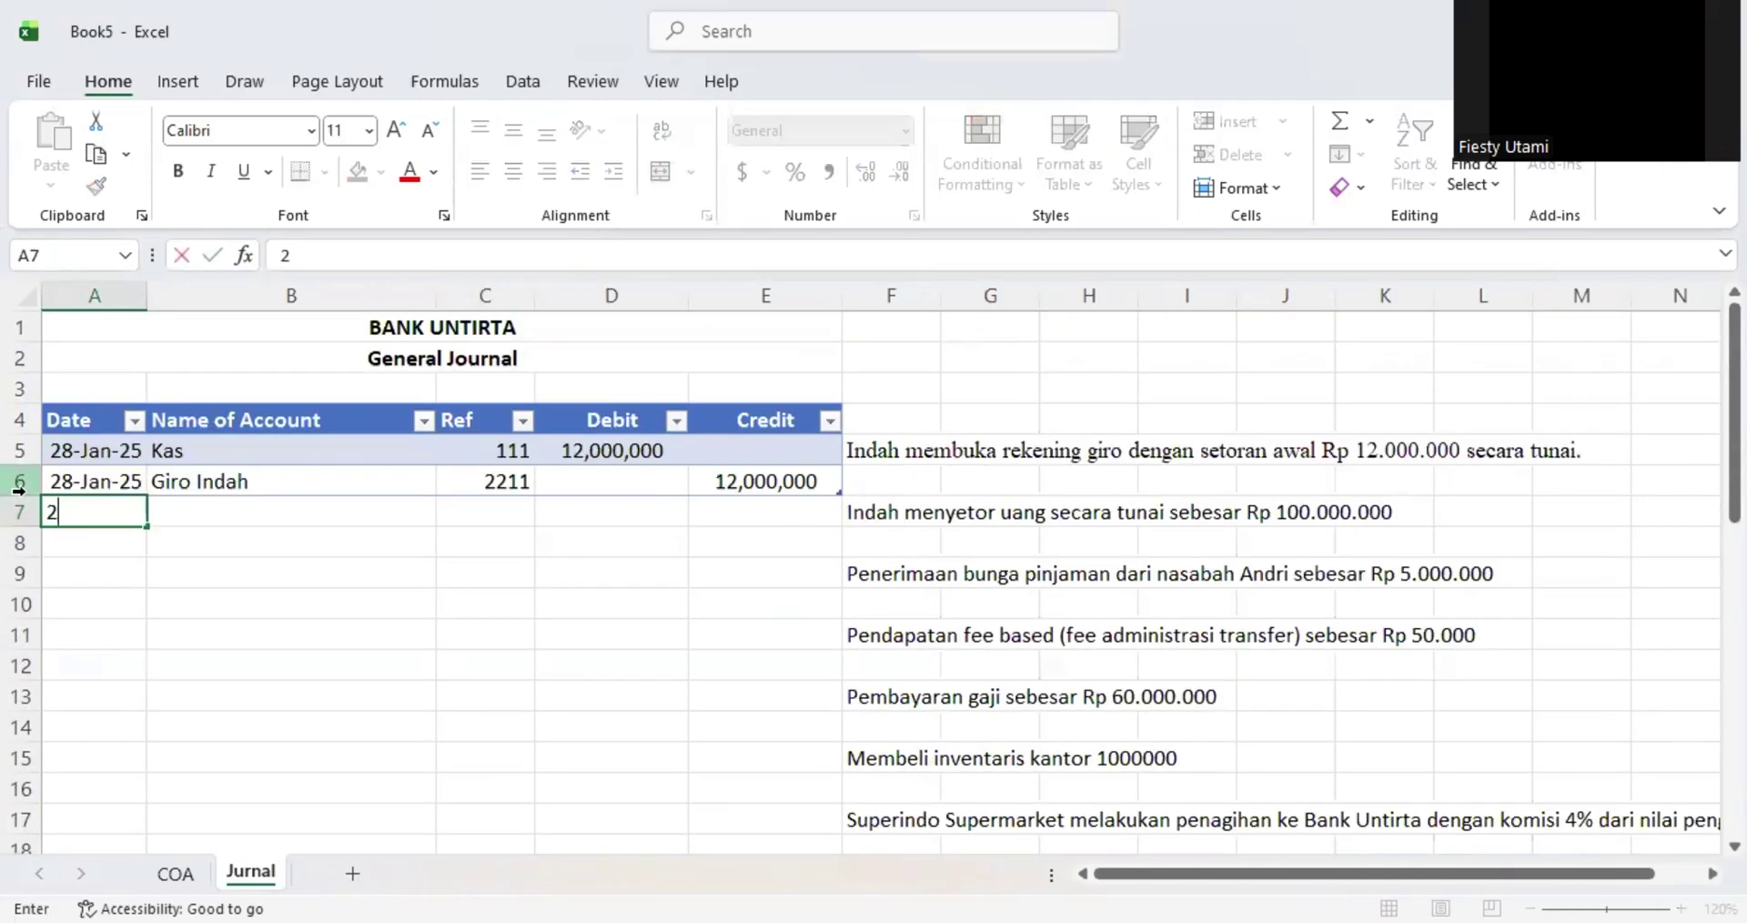
{"action": "type", "text": " Feb 2025"}
{"action": "key", "text": "Tab"}
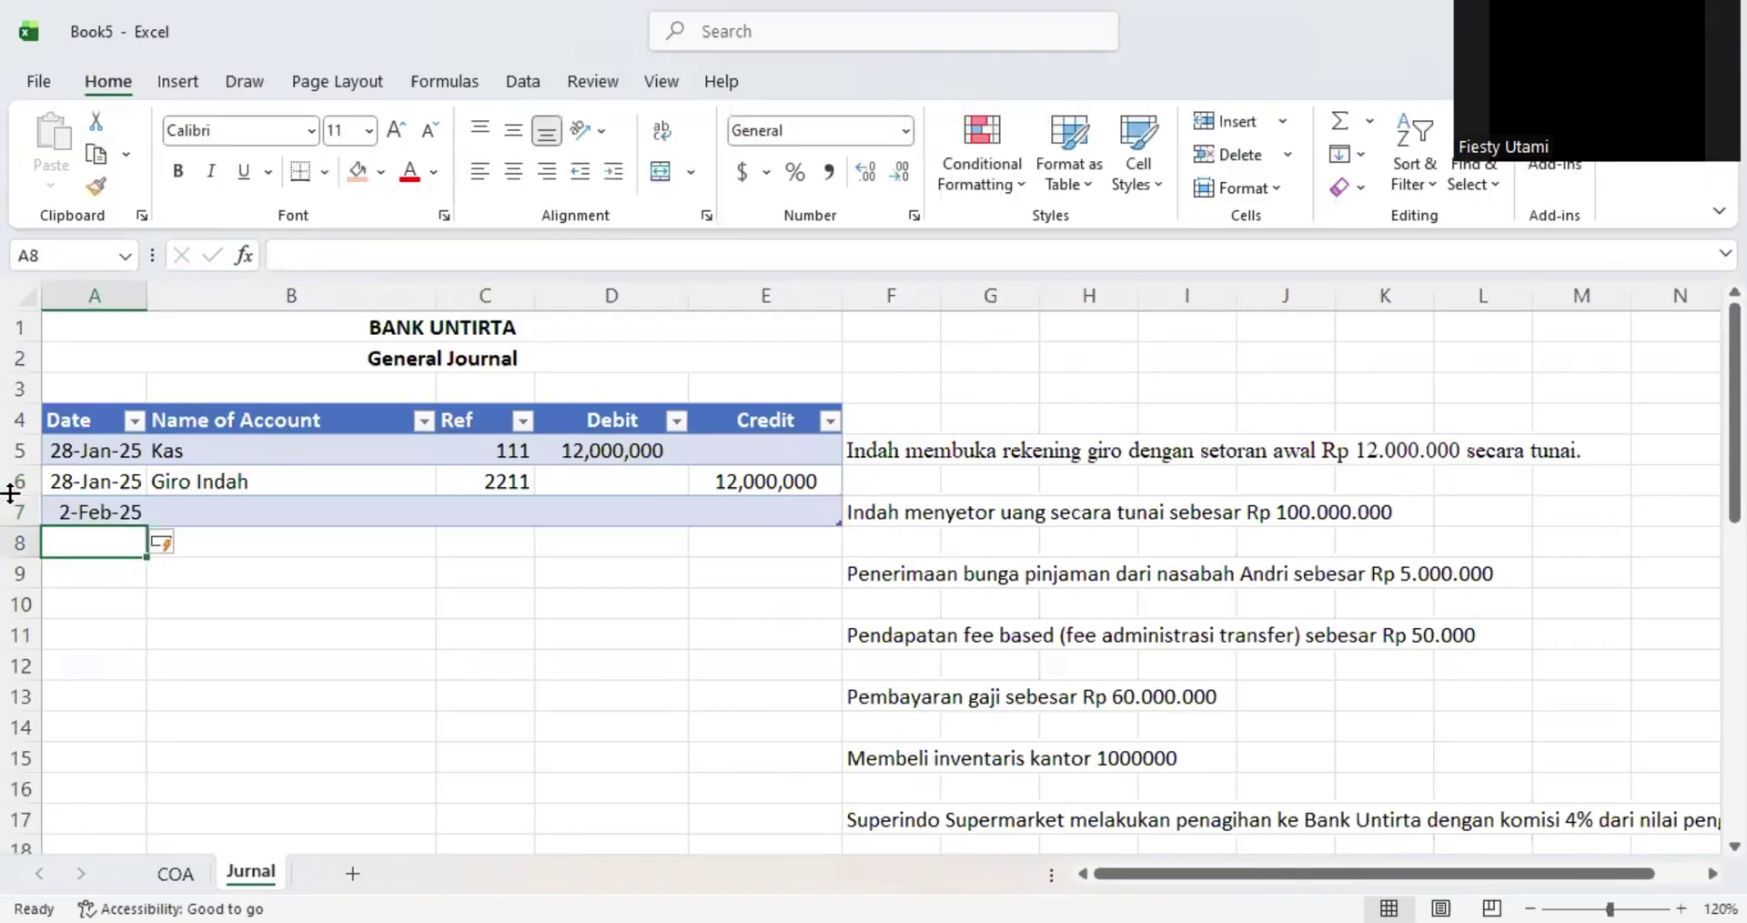
{"action": "type", "text": "Kas"}
{"action": "key", "text": "Return"}
{"action": "key", "text": "Up"}
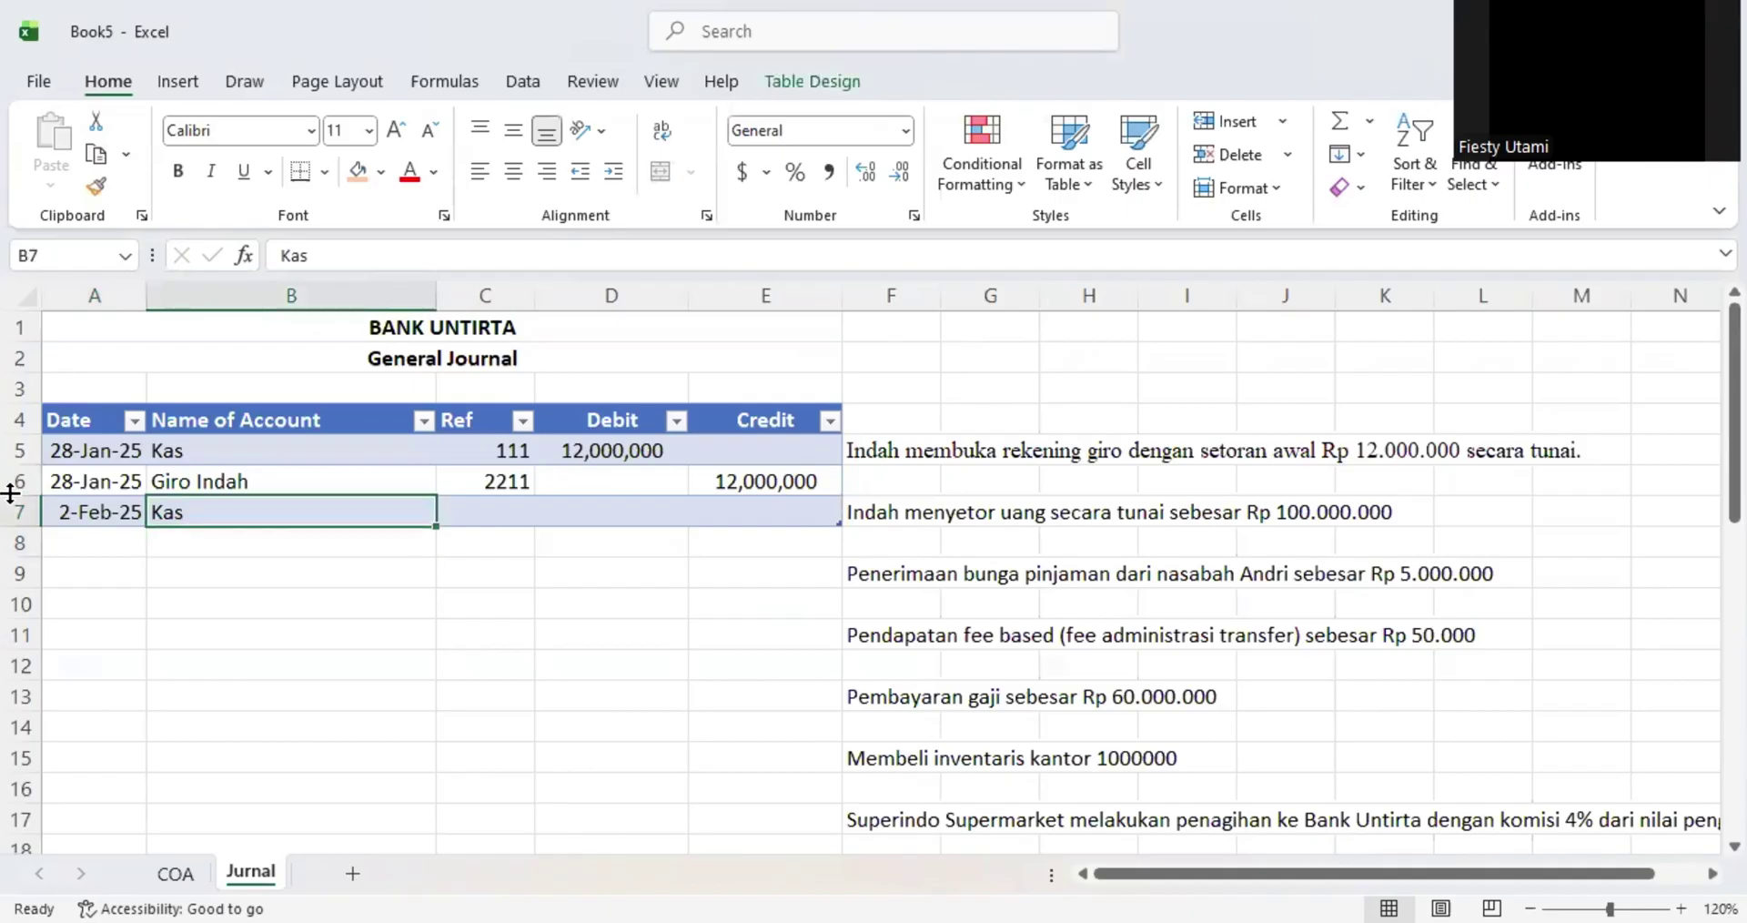
- Enter a debit of 100,000,000 for Kas in cell D7 and copy the amount to the credit cell E8
{"action": "key", "text": "Tab"}
{"action": "key", "text": "Tab"}
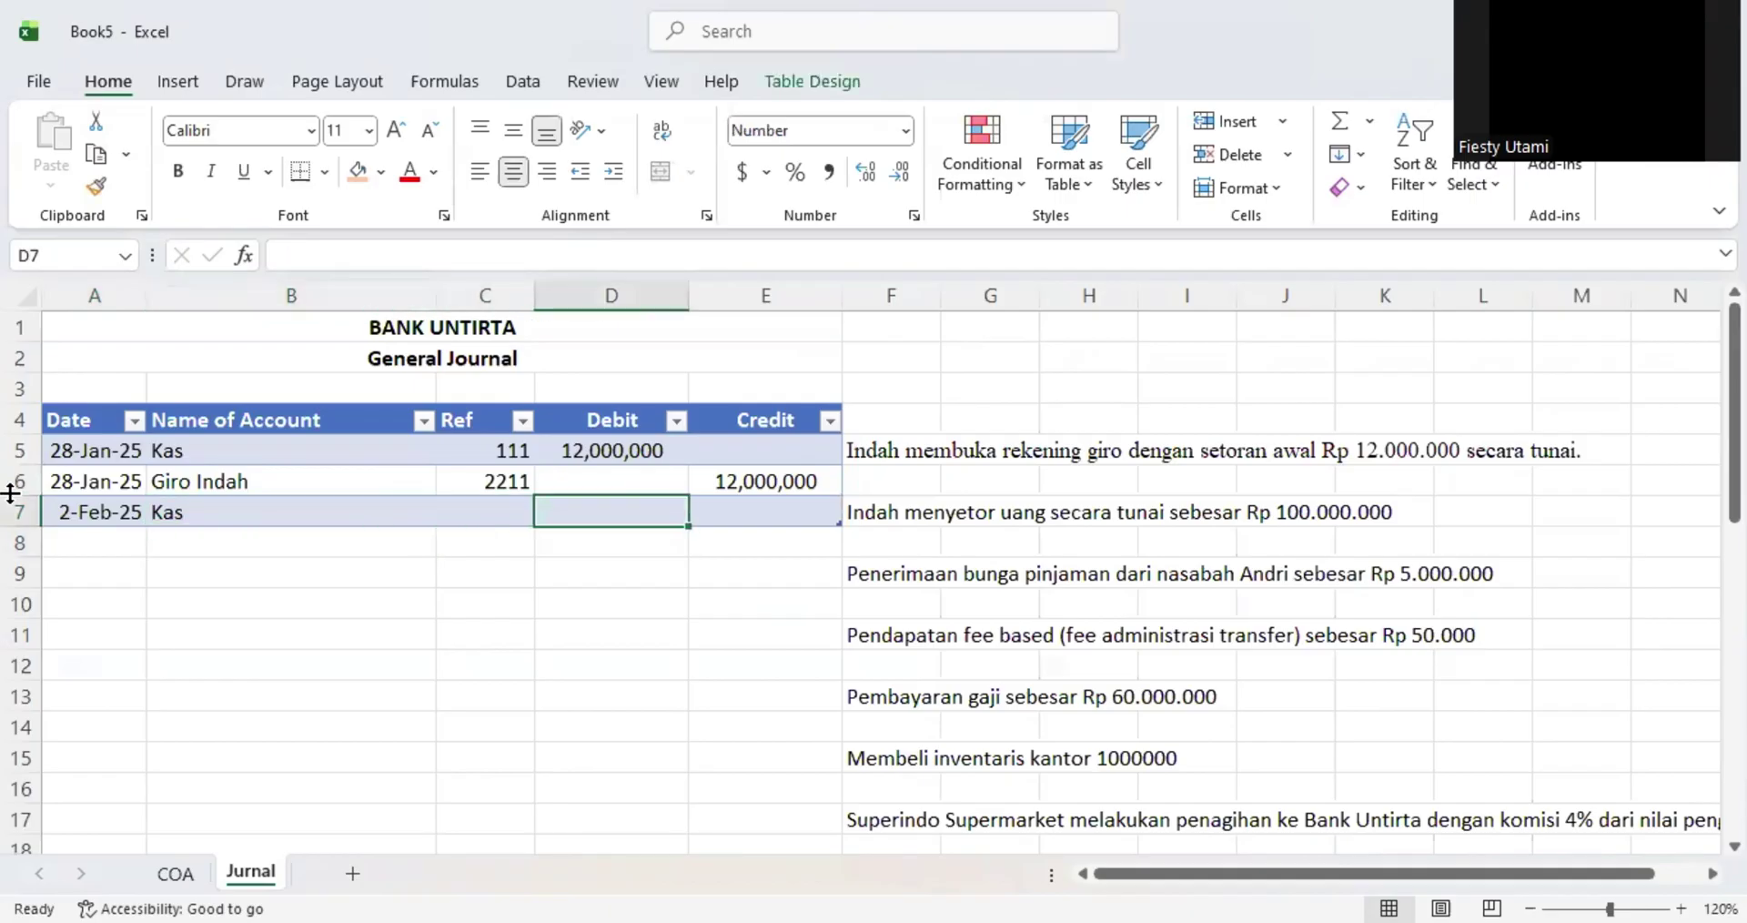
{"action": "type", "text": "100,000,00"}
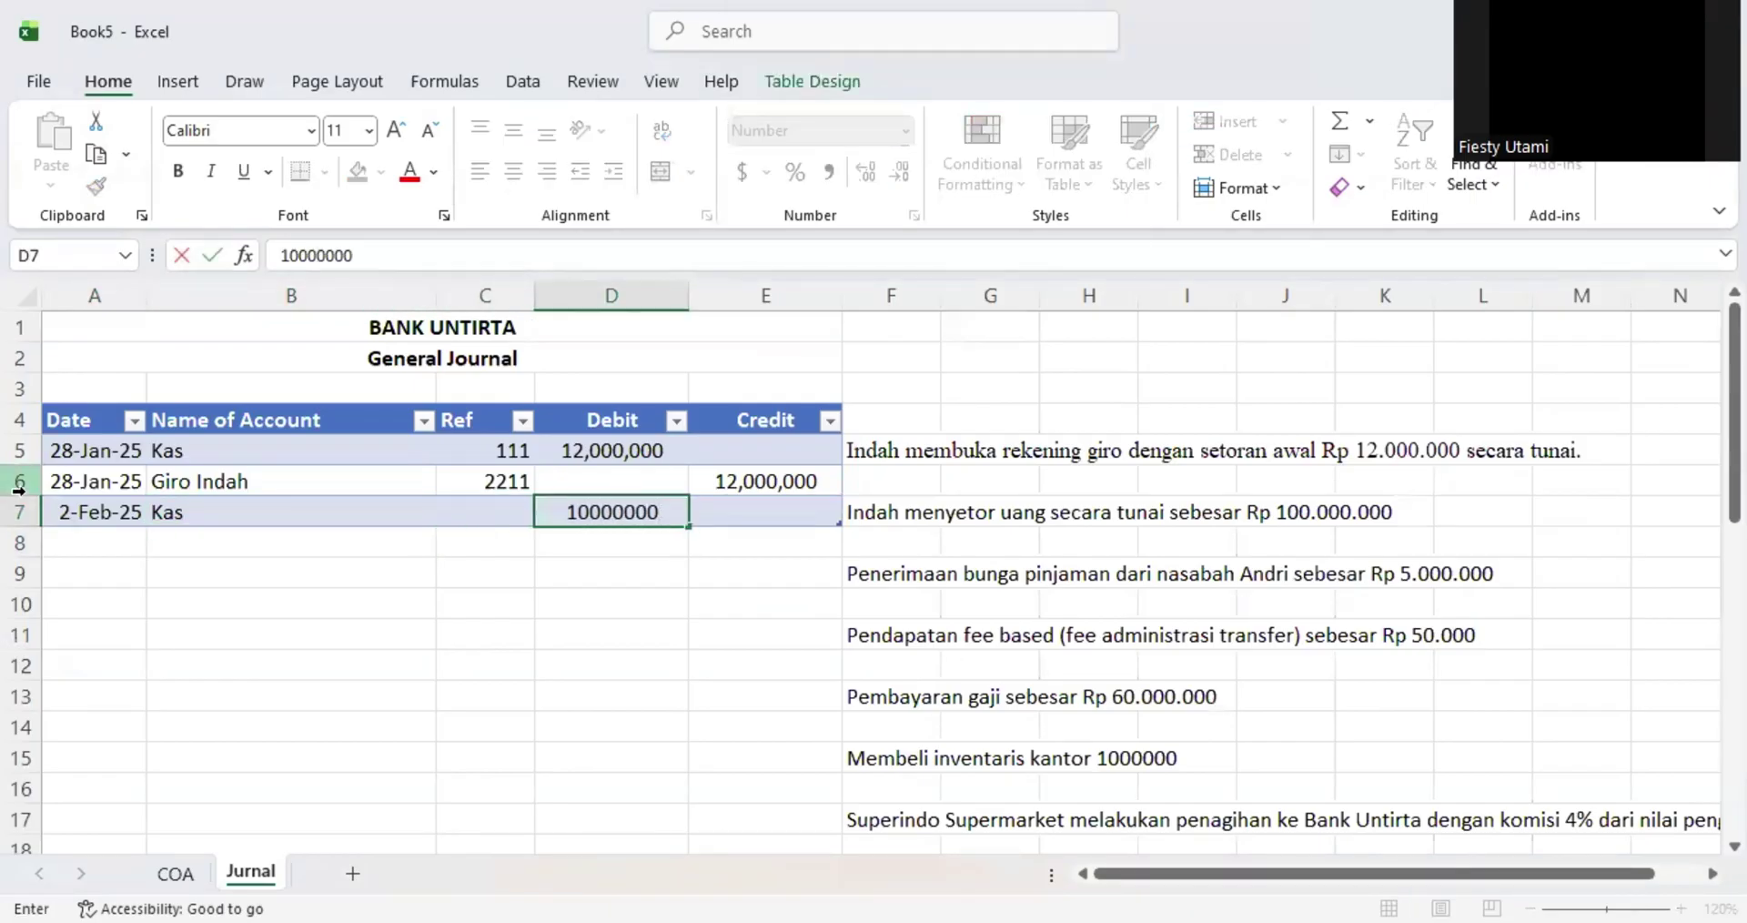
{"action": "type", "text": "0"}
{"action": "key", "text": "Return"}
{"action": "key", "text": "Up"}
{"action": "key", "text": "ctrl+c"}
{"action": "key", "text": "Right"}
{"action": "key", "text": "Down"}
{"action": "key", "text": "ctrl+v"}
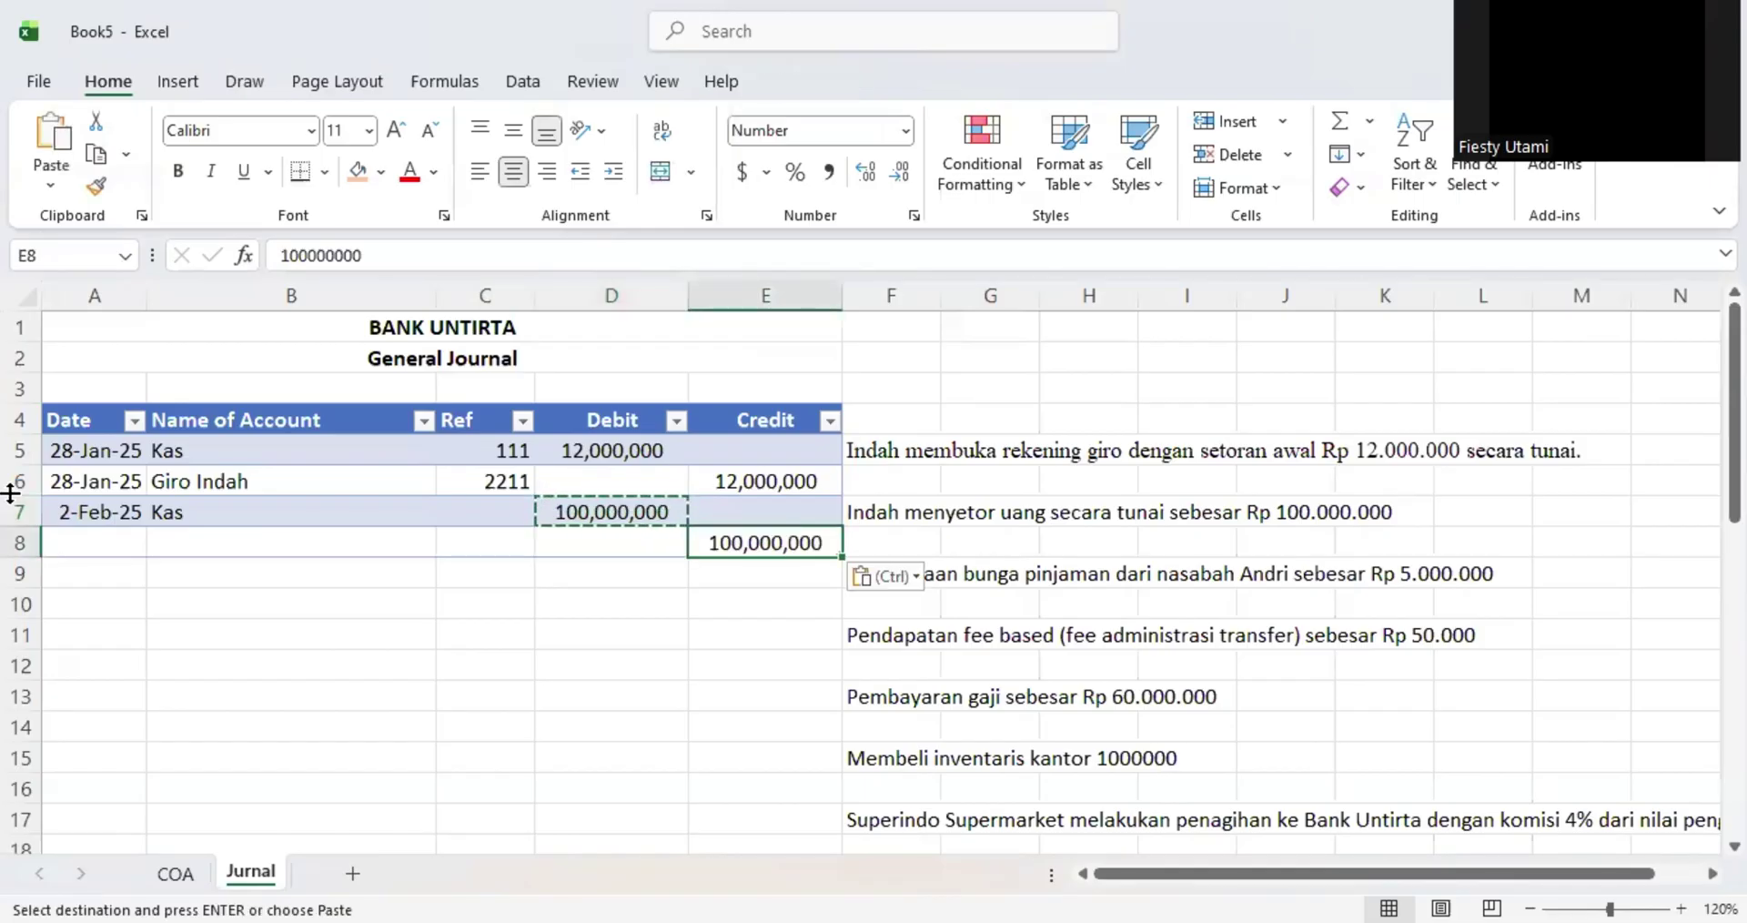
- Enter 111 as the Ref for the second Kas line in journal cell C7
{"action": "key", "text": "Left"}
{"action": "key", "text": "Left"}
{"action": "key", "text": "Up"}
{"action": "type", "text": "1"}
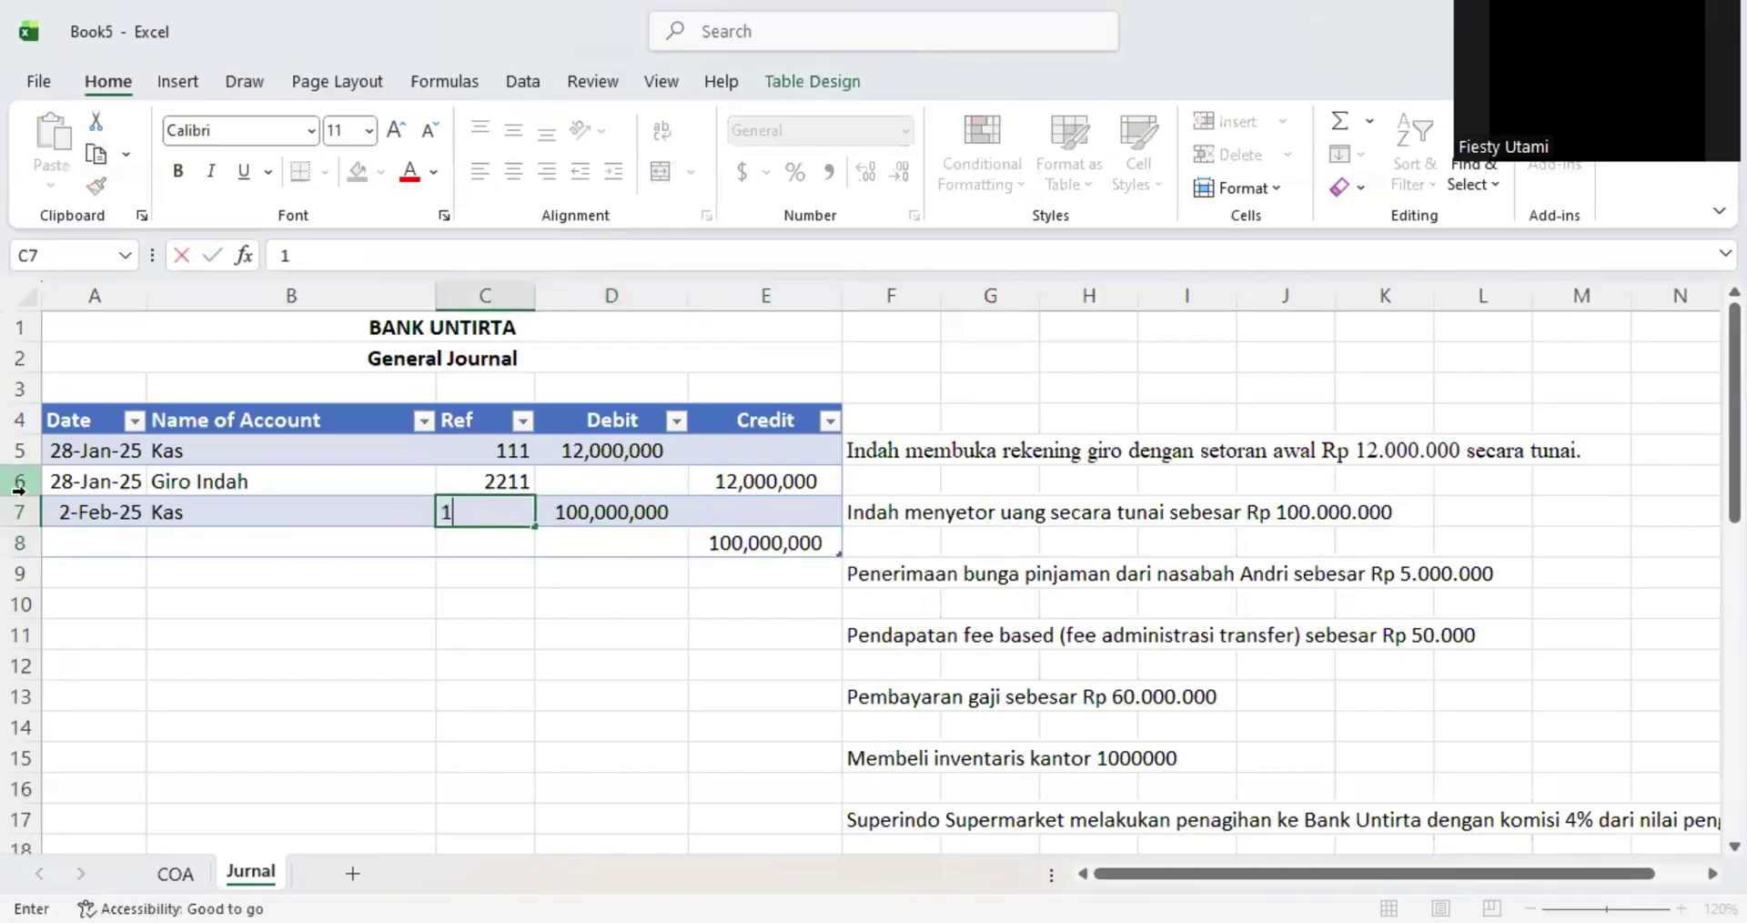
{"action": "key", "text": "Return"}
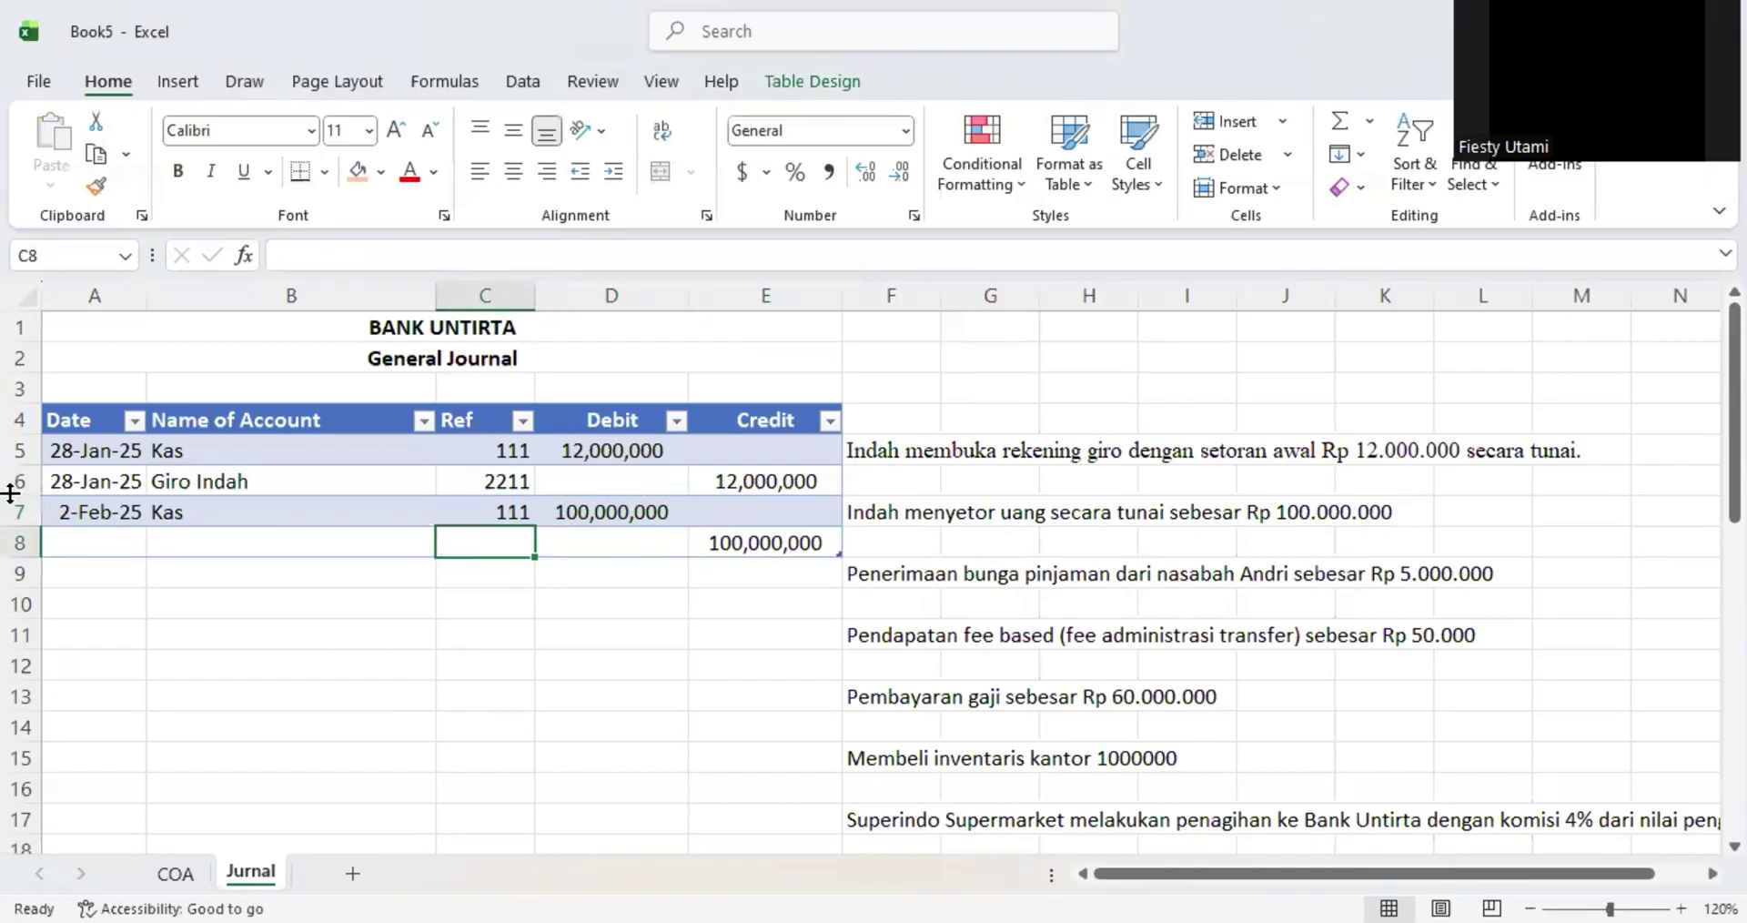
- Complete journal row 8 with the customer's giro account name, Ref 2211 and the date 2 Feb 2025
{"action": "key", "text": "Left"}
{"action": "type", "text": "Giro"}
{"action": "key", "text": "Return"}
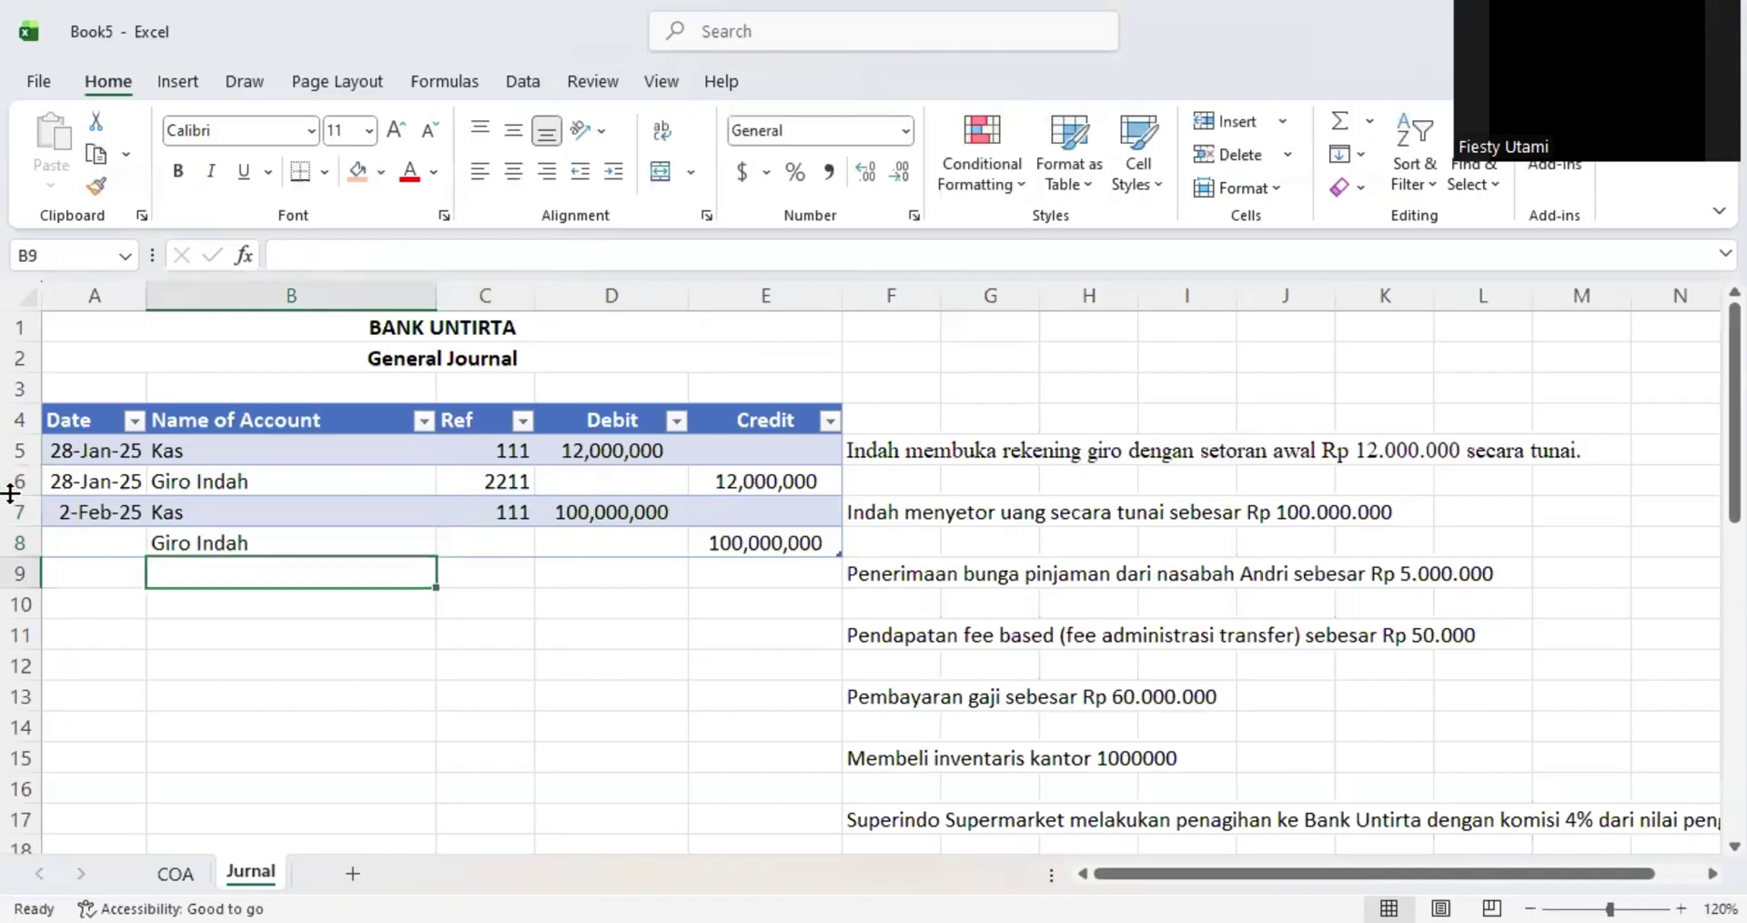
{"action": "key", "text": "Up"}
{"action": "key", "text": "Right"}
{"action": "type", "text": "22111"}
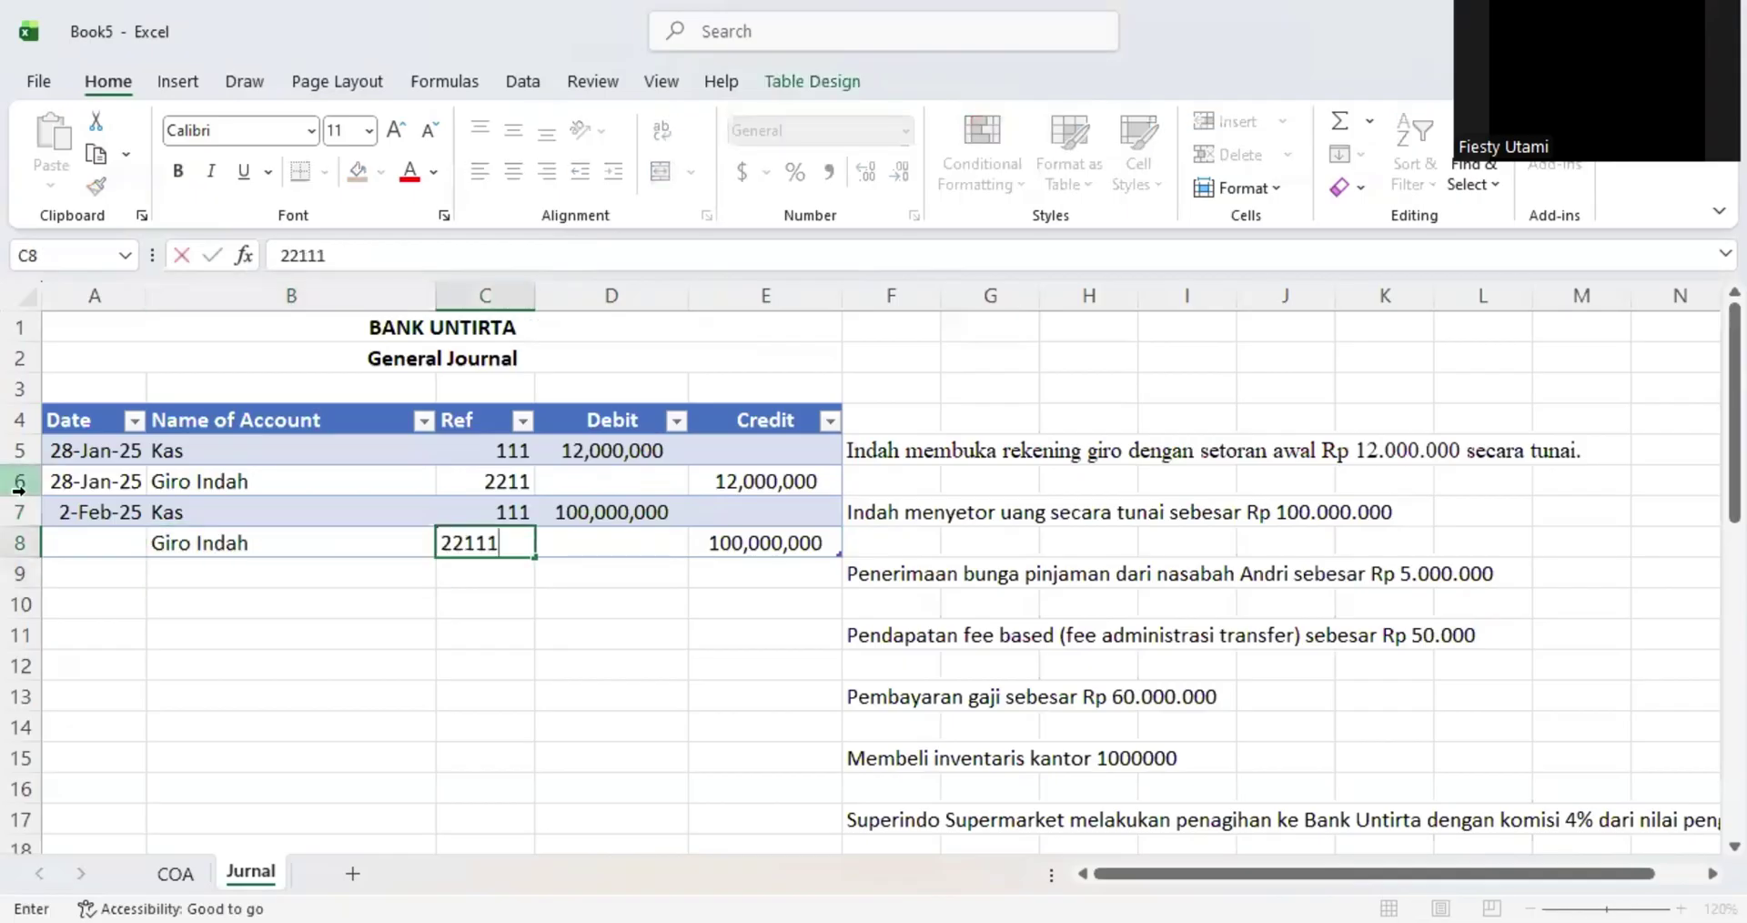
{"action": "key", "text": "Return"}
{"action": "key", "text": "Left"}
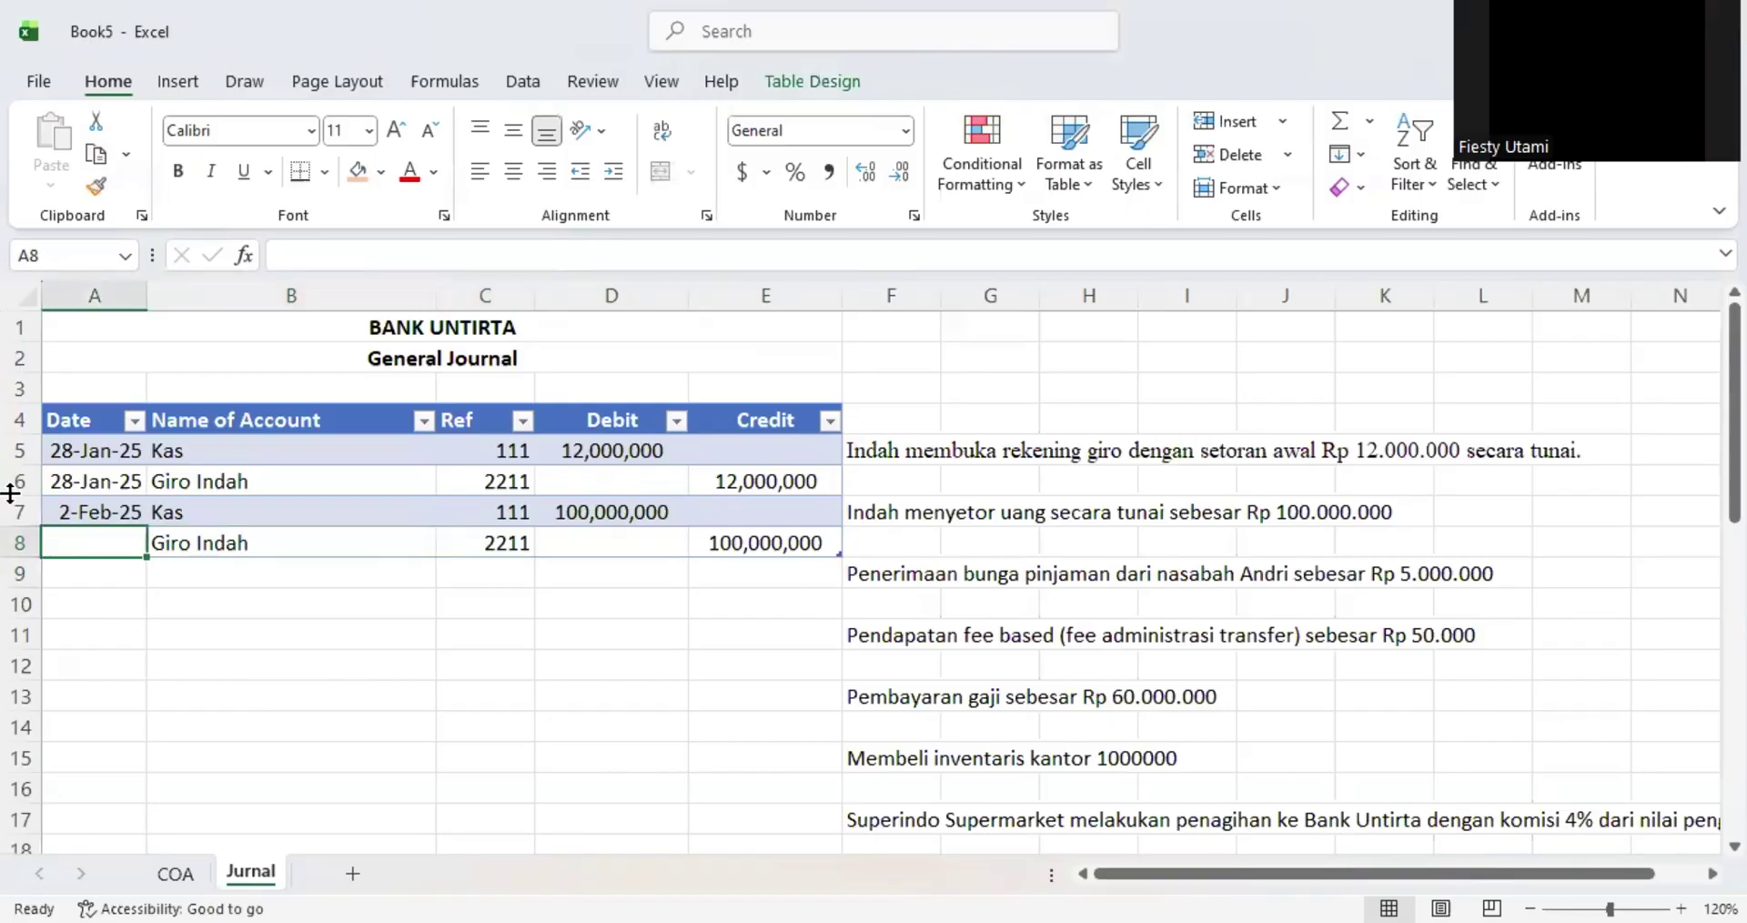
{"action": "type", "text": "2 Feb 2025"}
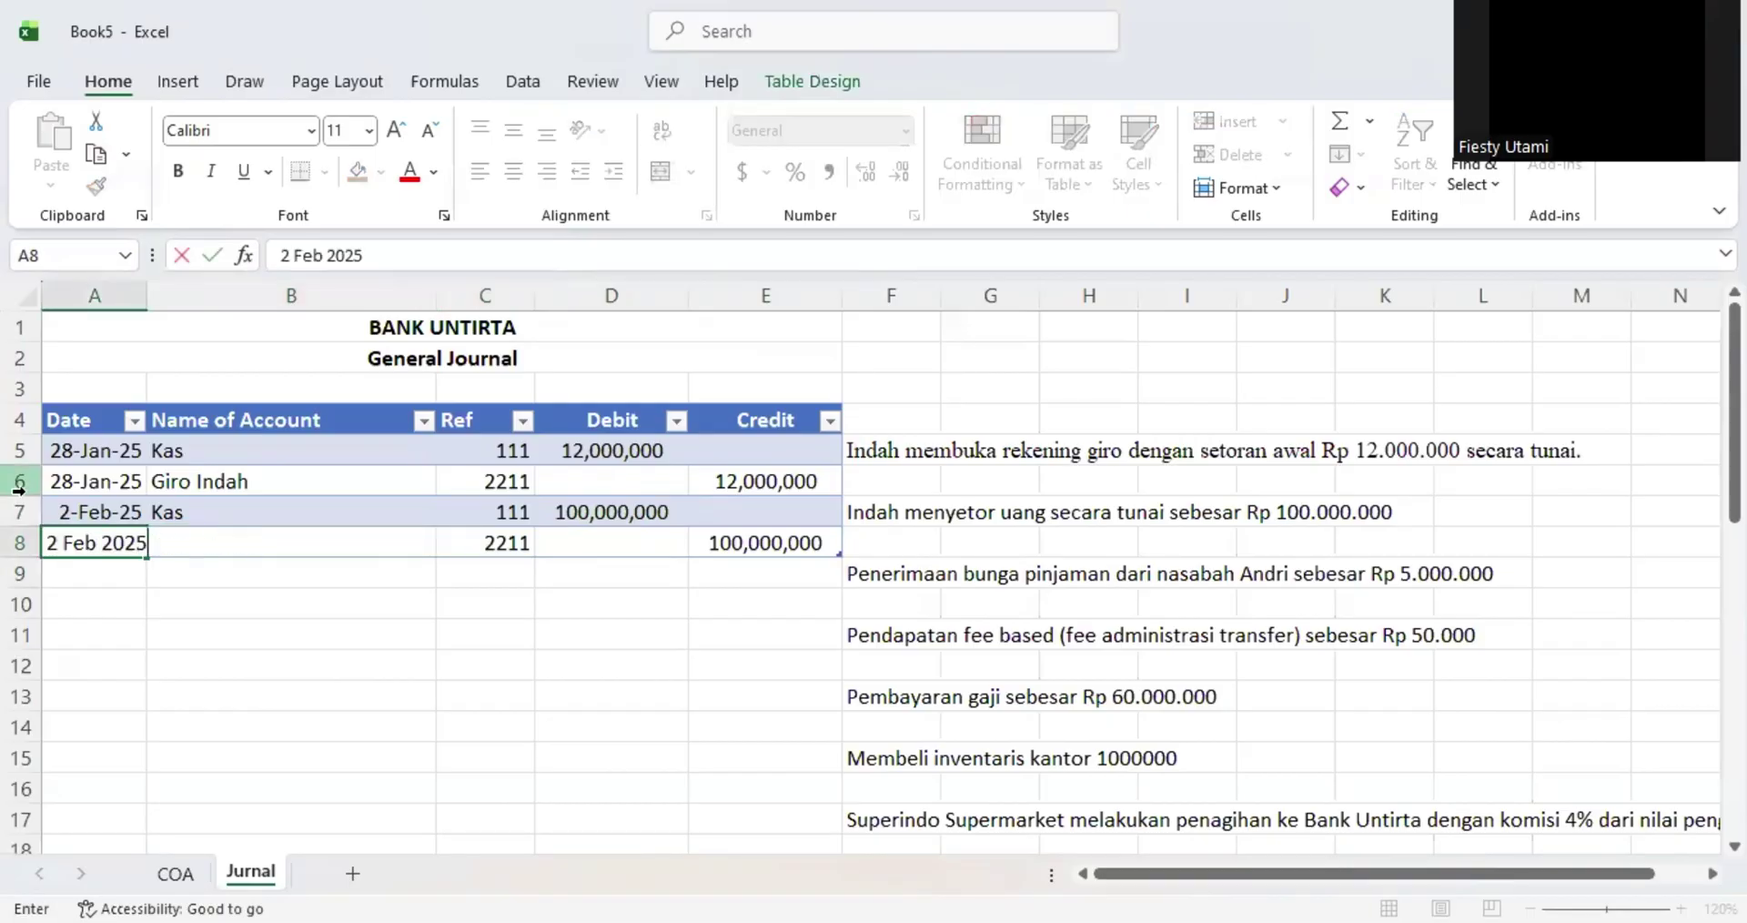
{"action": "key", "text": "Return"}
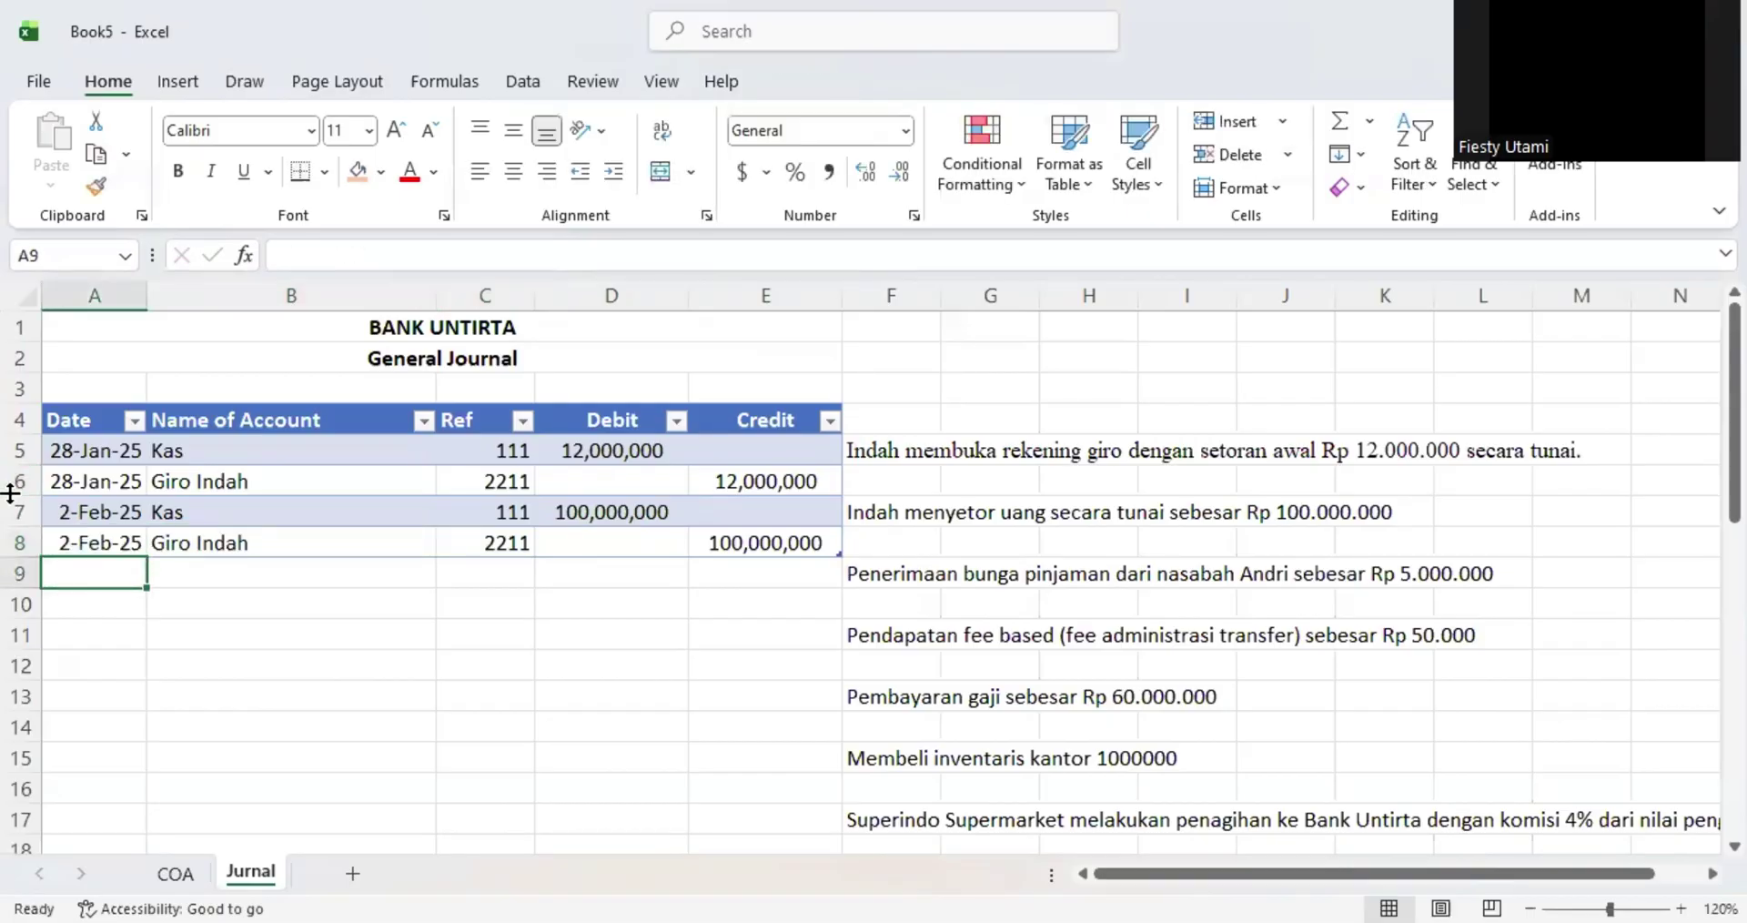
- Copy the prepared journal entries and paste them over the General Journal table starting at cell A5
{"action": "scroll", "coordinate": [894, 558], "scroll_direction": "down", "scroll_amount": 5}
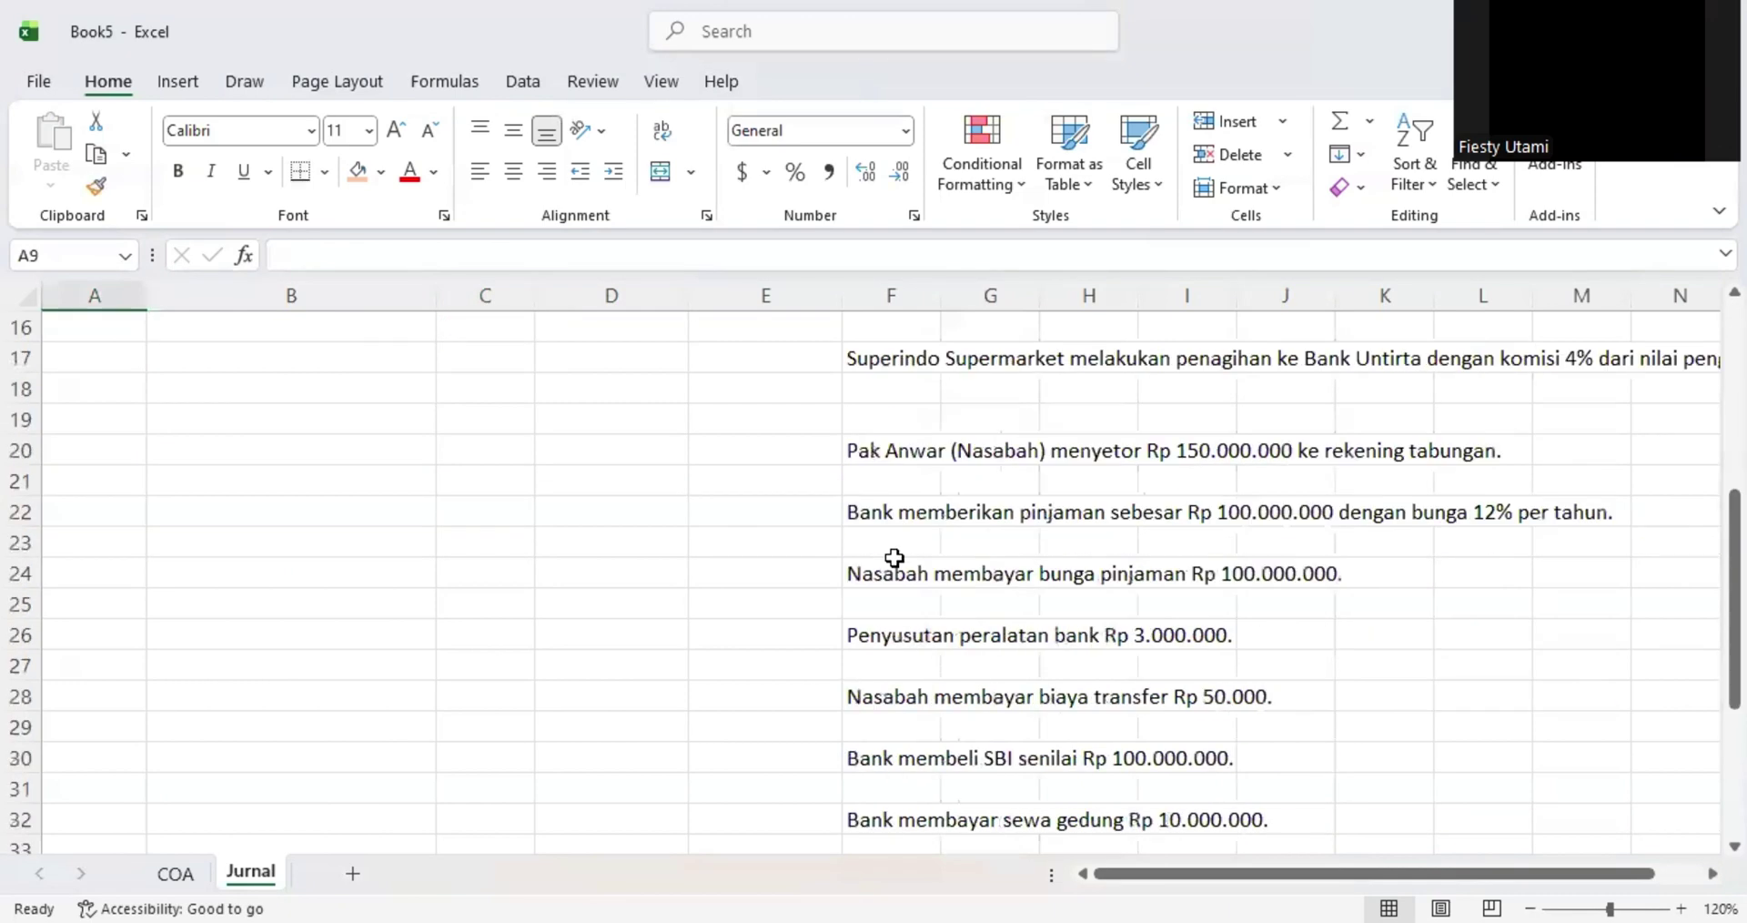
{"action": "scroll", "coordinate": [895, 558], "scroll_direction": "down", "scroll_amount": 7}
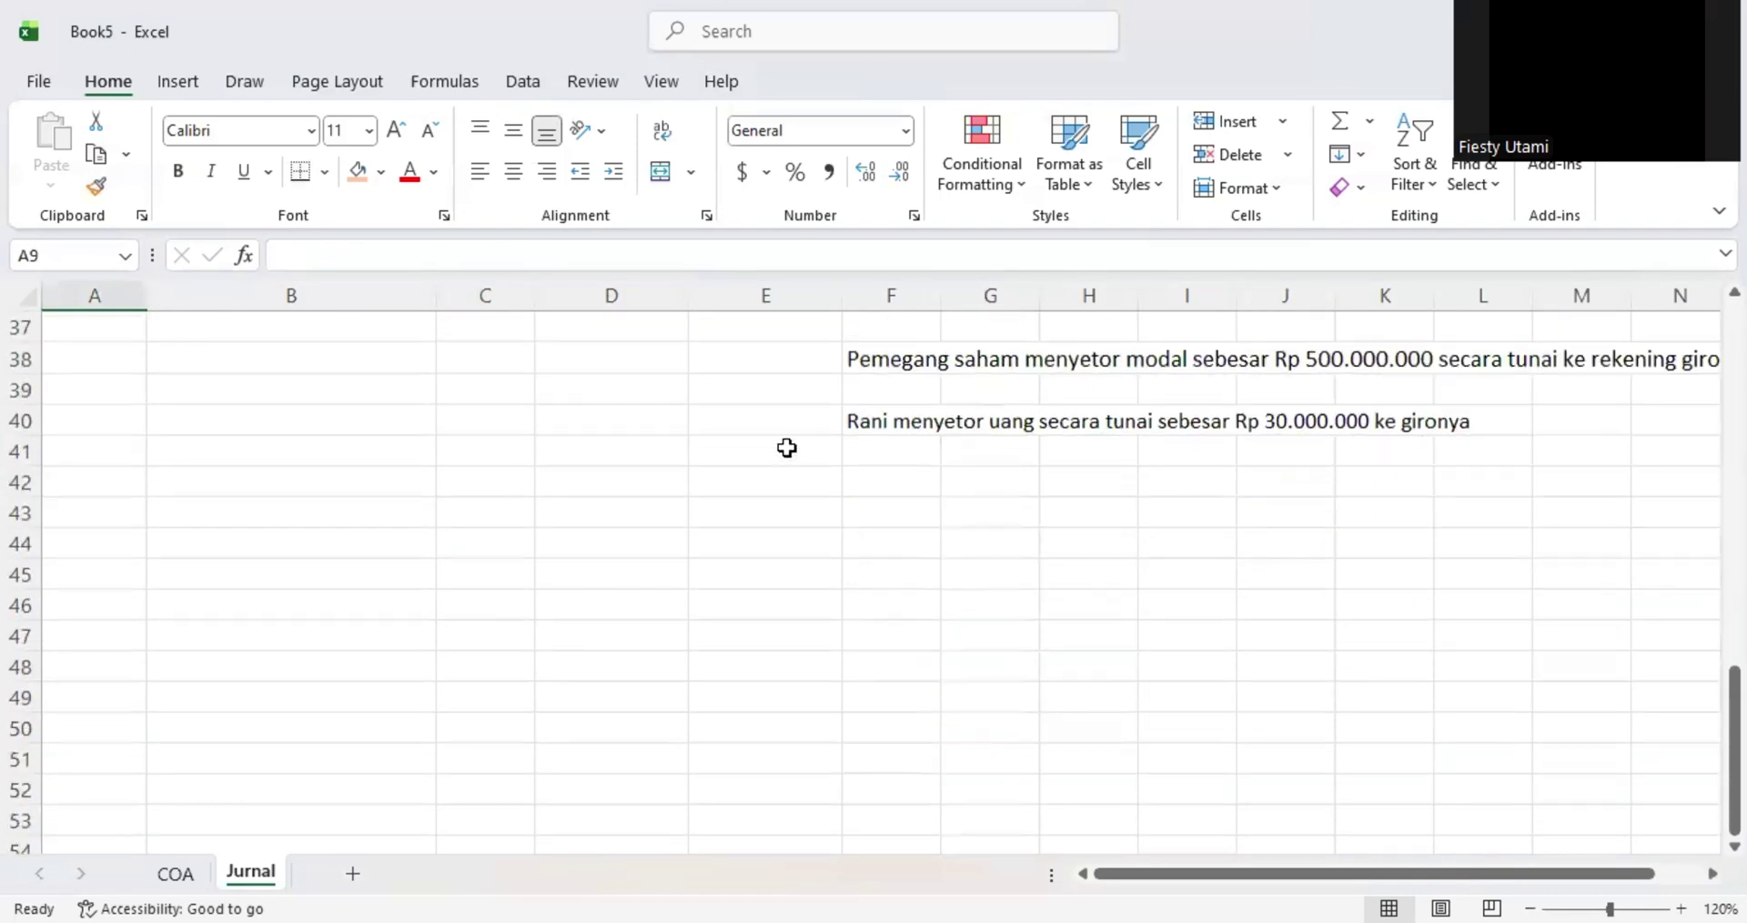
{"action": "left_click", "coordinate": [786, 448]}
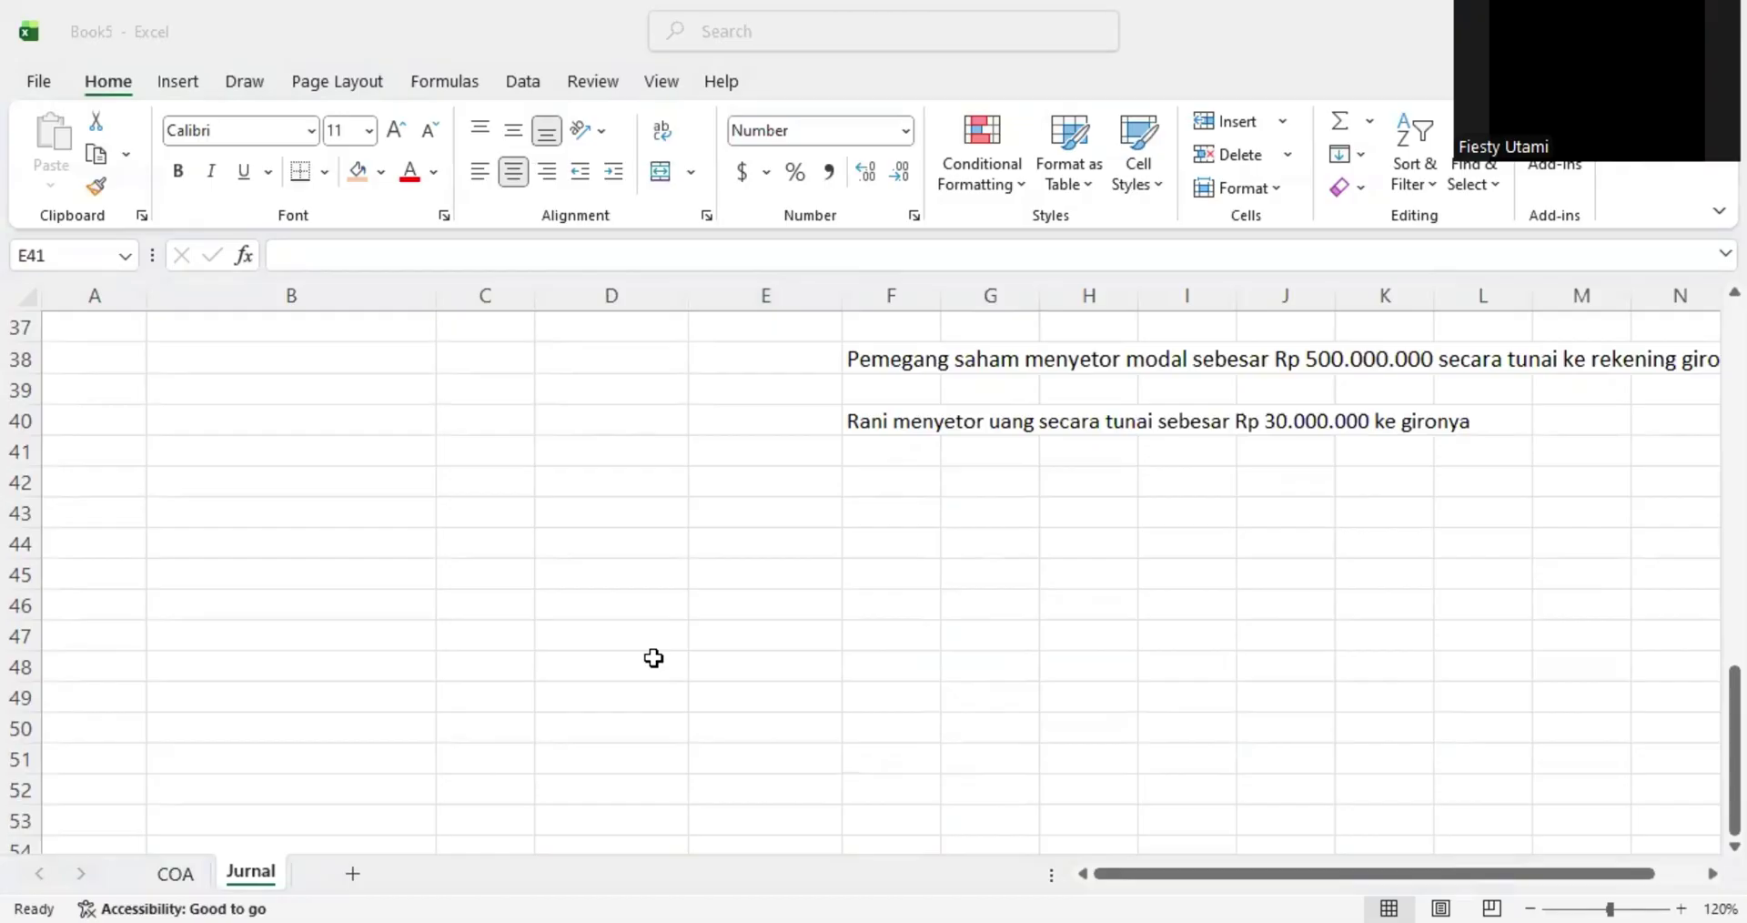
{"action": "key", "text": "ctrl+c"}
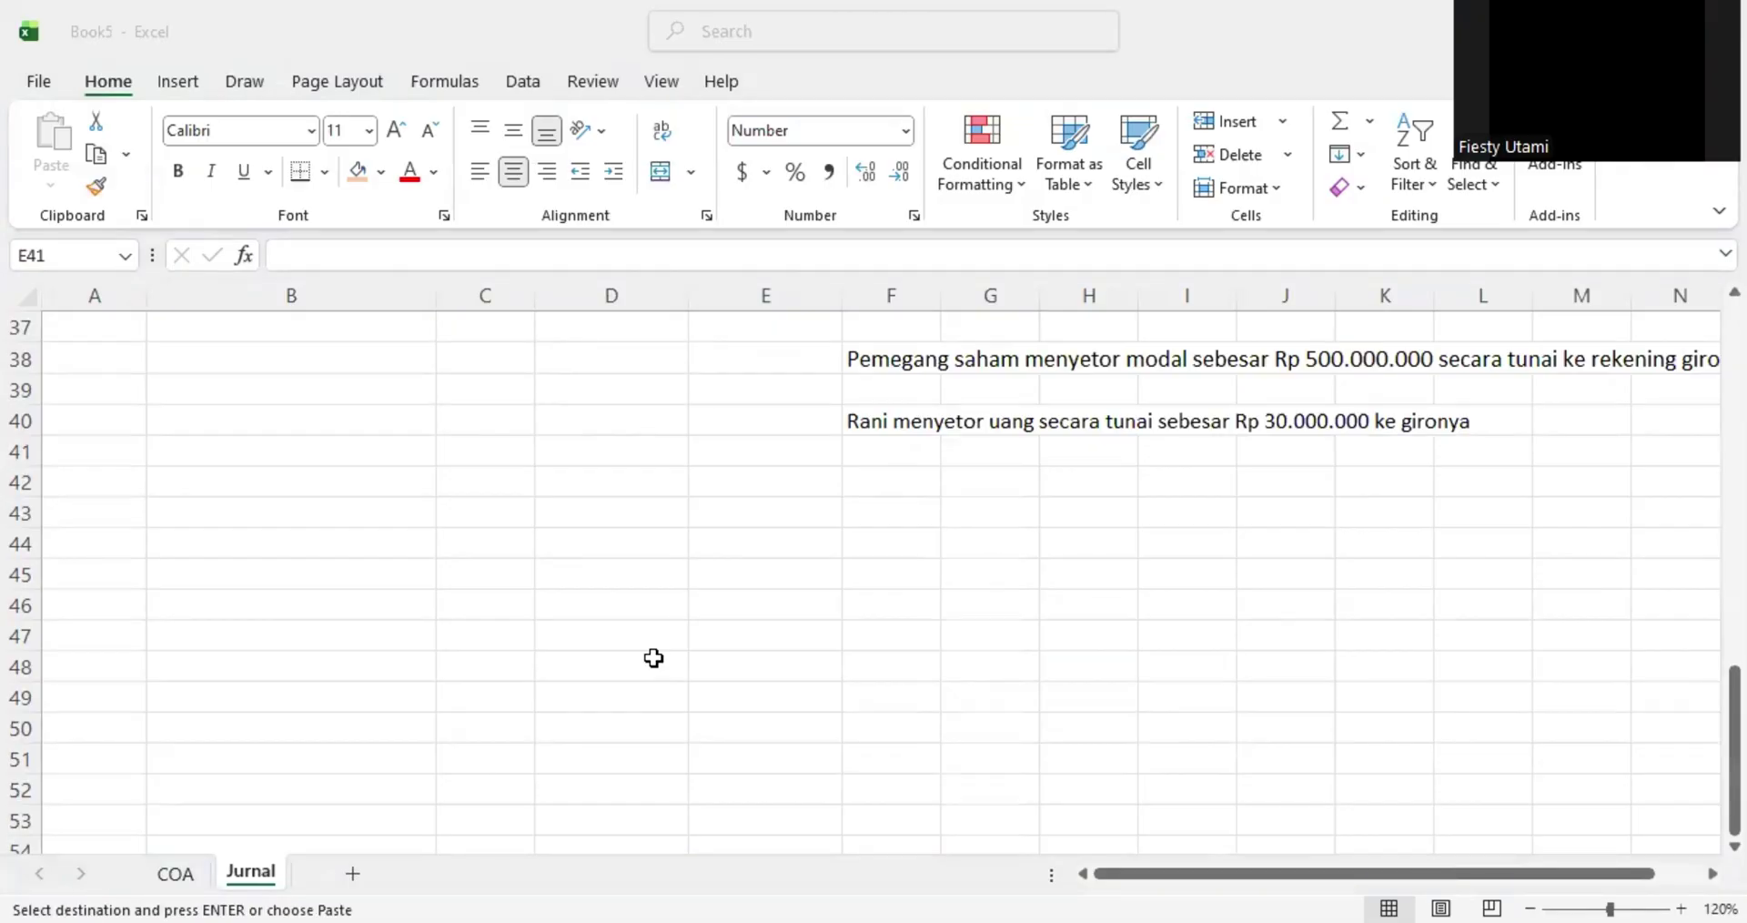
{"action": "scroll", "coordinate": [254, 499], "scroll_direction": "up", "scroll_amount": 12}
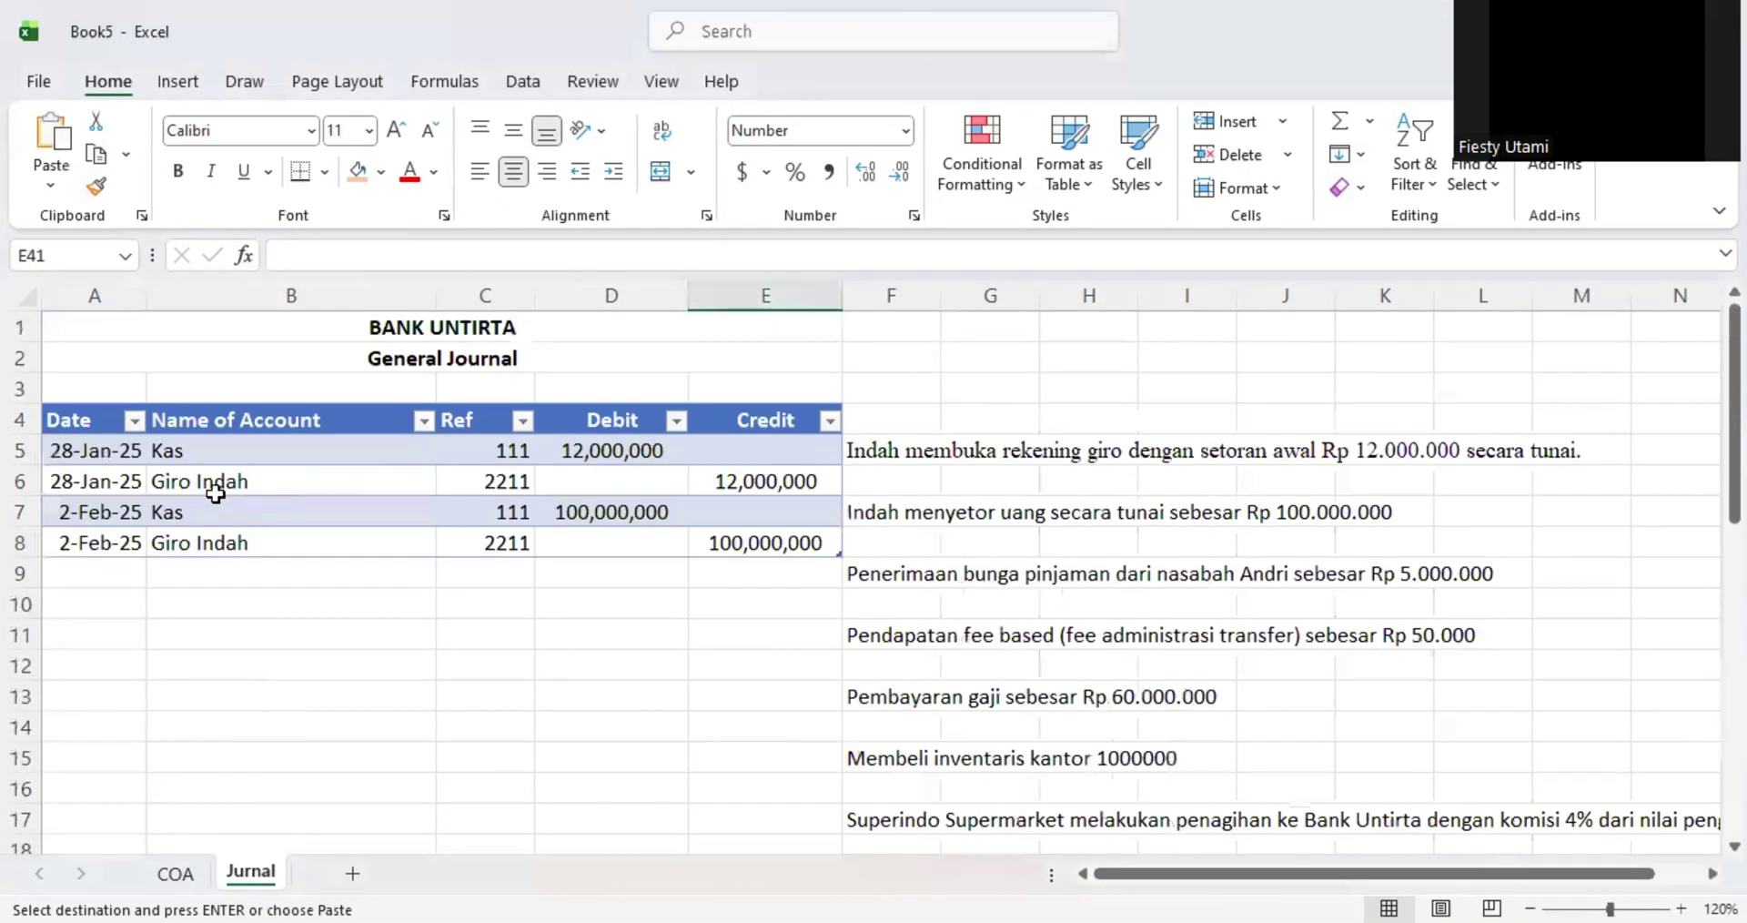
{"action": "left_click", "coordinate": [136, 450]}
{"action": "key", "text": "ctrl+v"}
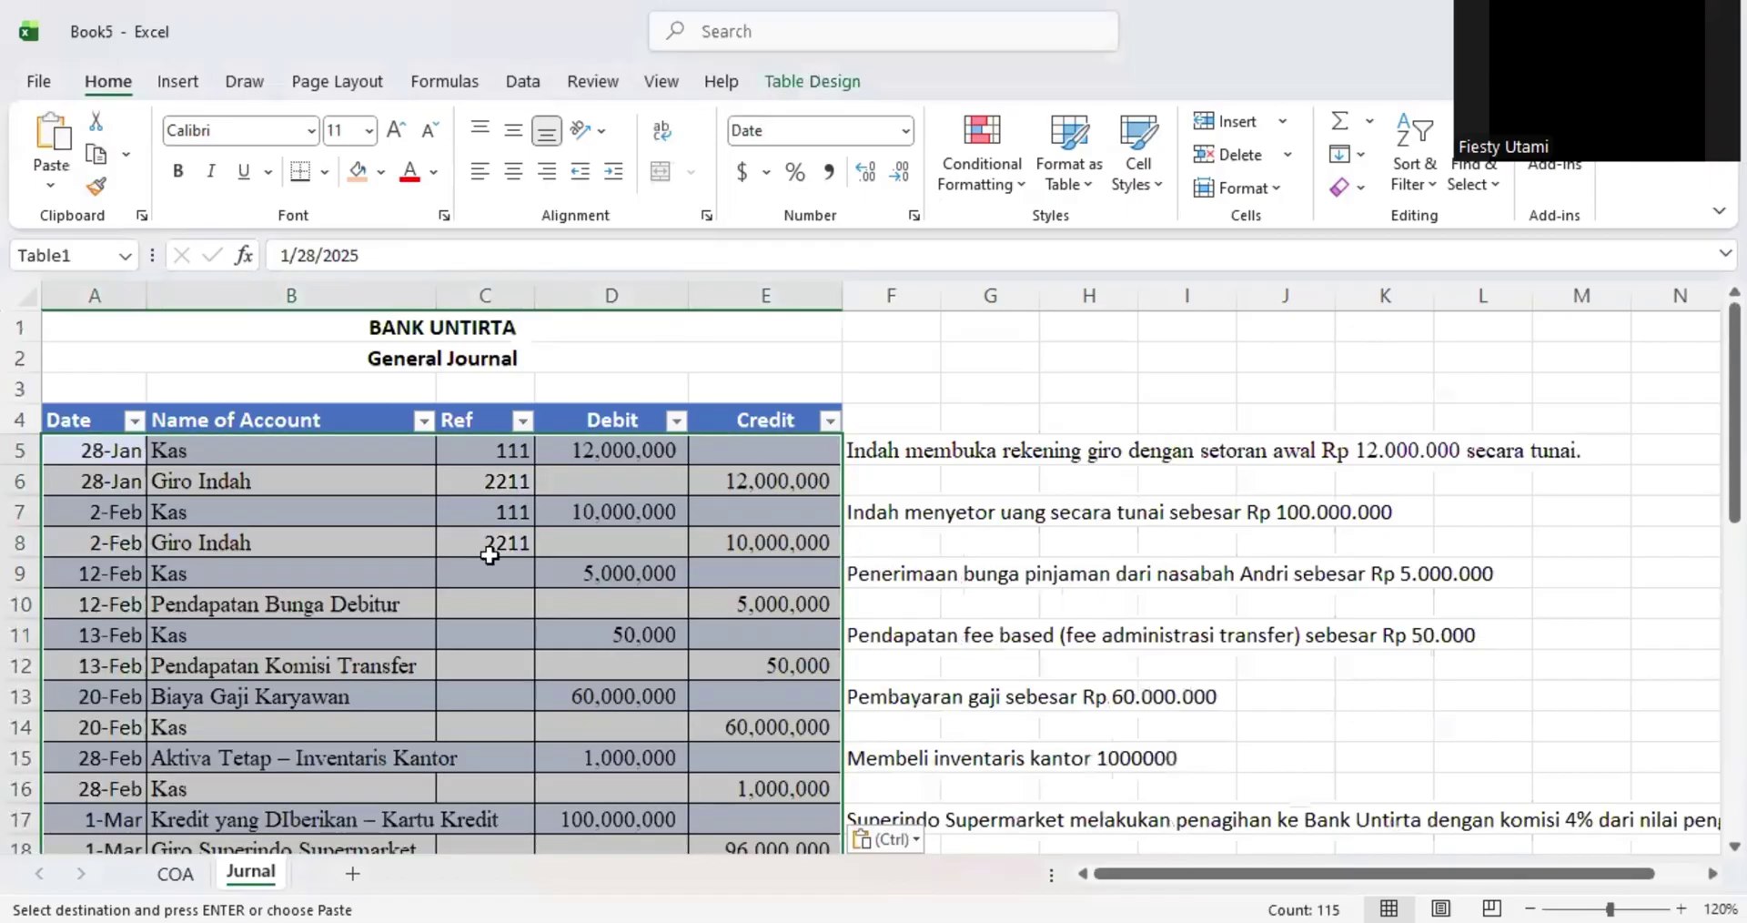
- Set the font of the titles and the whole General Journal table to Times New Roman
{"action": "left_click", "coordinate": [590, 564]}
{"action": "left_click_drag", "start_coordinate": [91, 389], "coordinate": [766, 295]}
{"action": "left_click", "coordinate": [226, 129]}
{"action": "type", "text": "Times New Roman"}
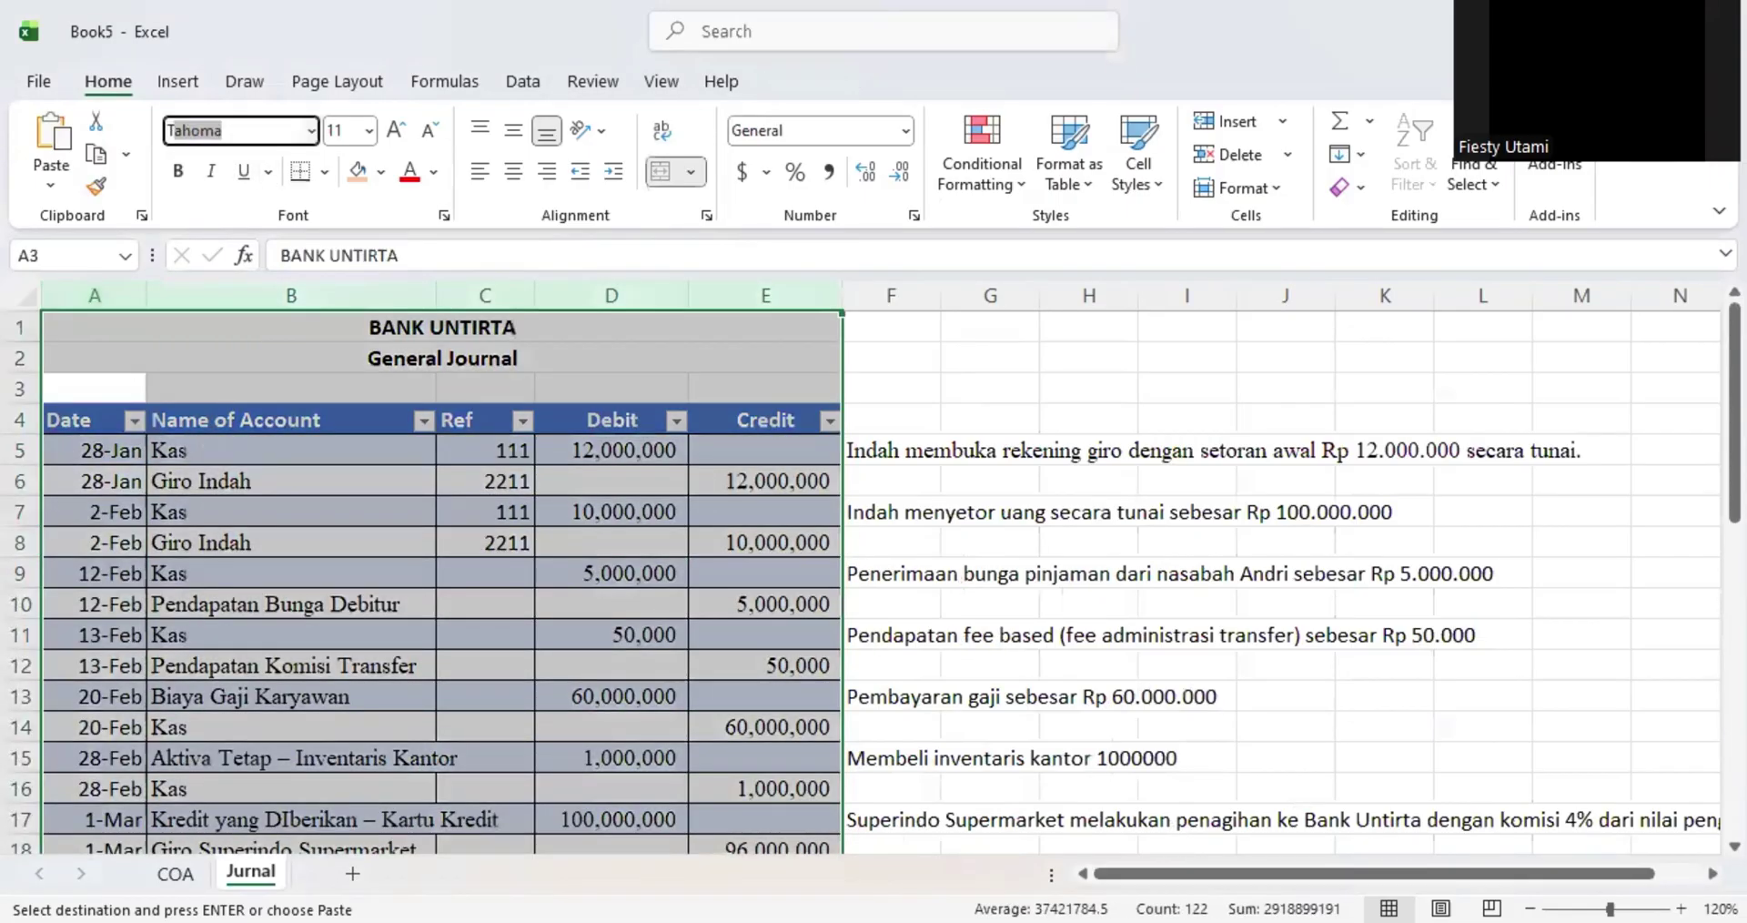
{"action": "key", "text": "Return"}
{"action": "left_click", "coordinate": [442, 490]}
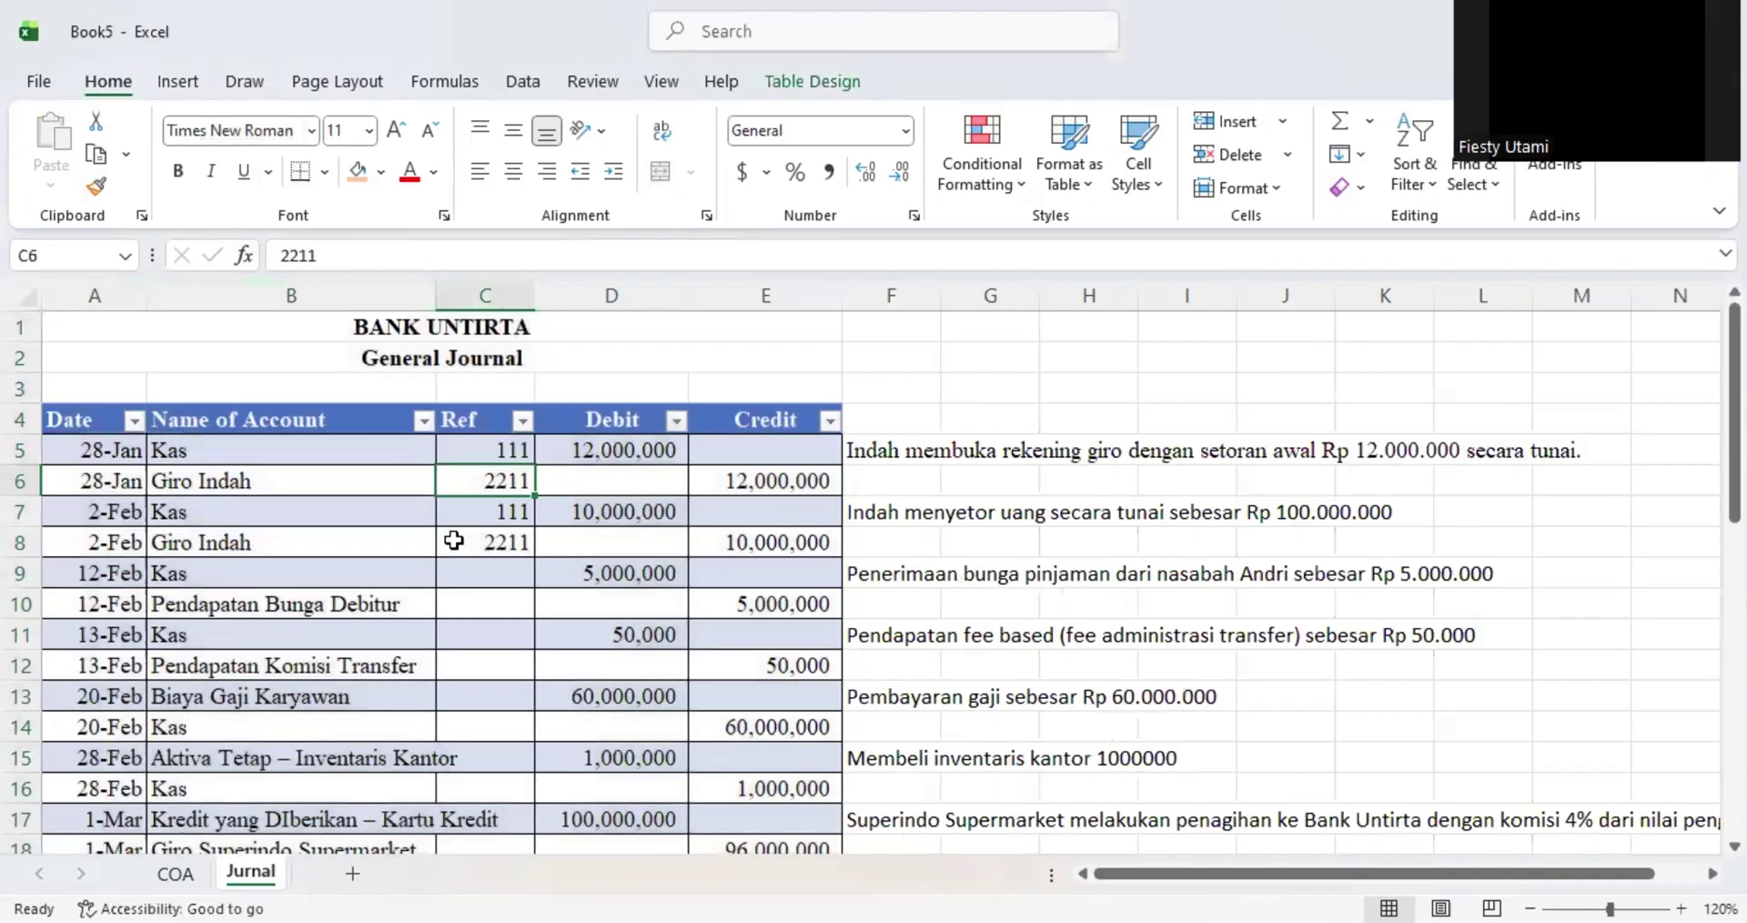
- Autofit the Name of Account column to its longest account name
{"action": "scroll", "coordinate": [423, 308], "scroll_direction": "down", "scroll_amount": 5}
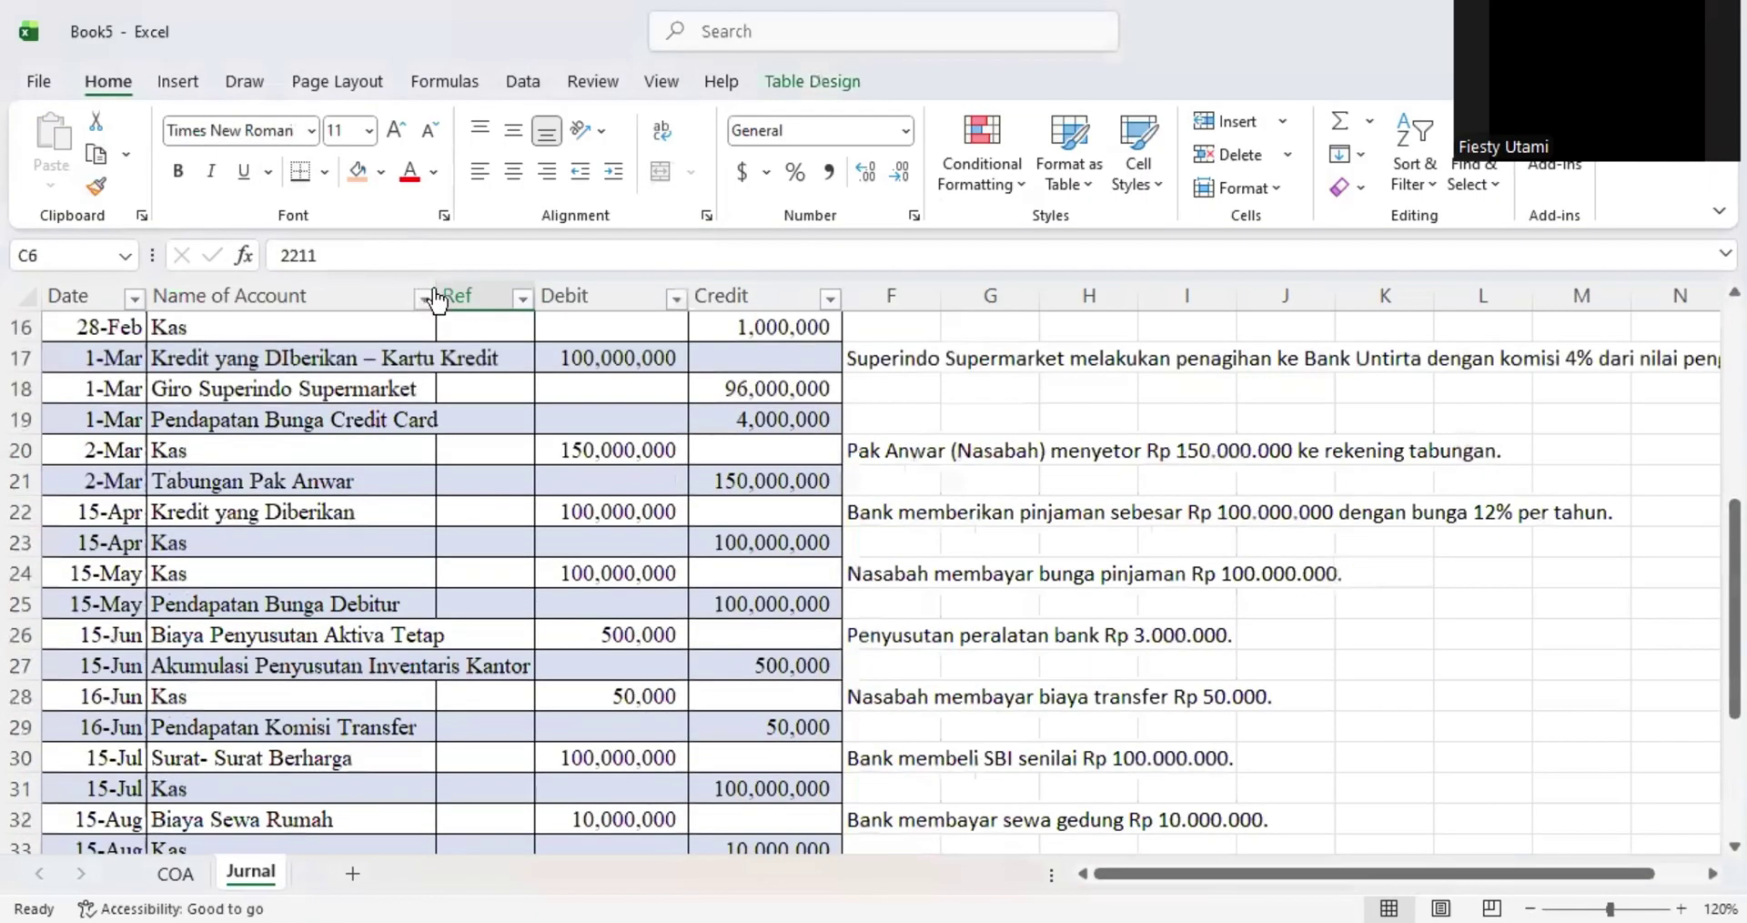
{"action": "double_click", "coordinate": [435, 283]}
{"action": "scroll", "coordinate": [546, 421], "scroll_direction": "up", "scroll_amount": 5}
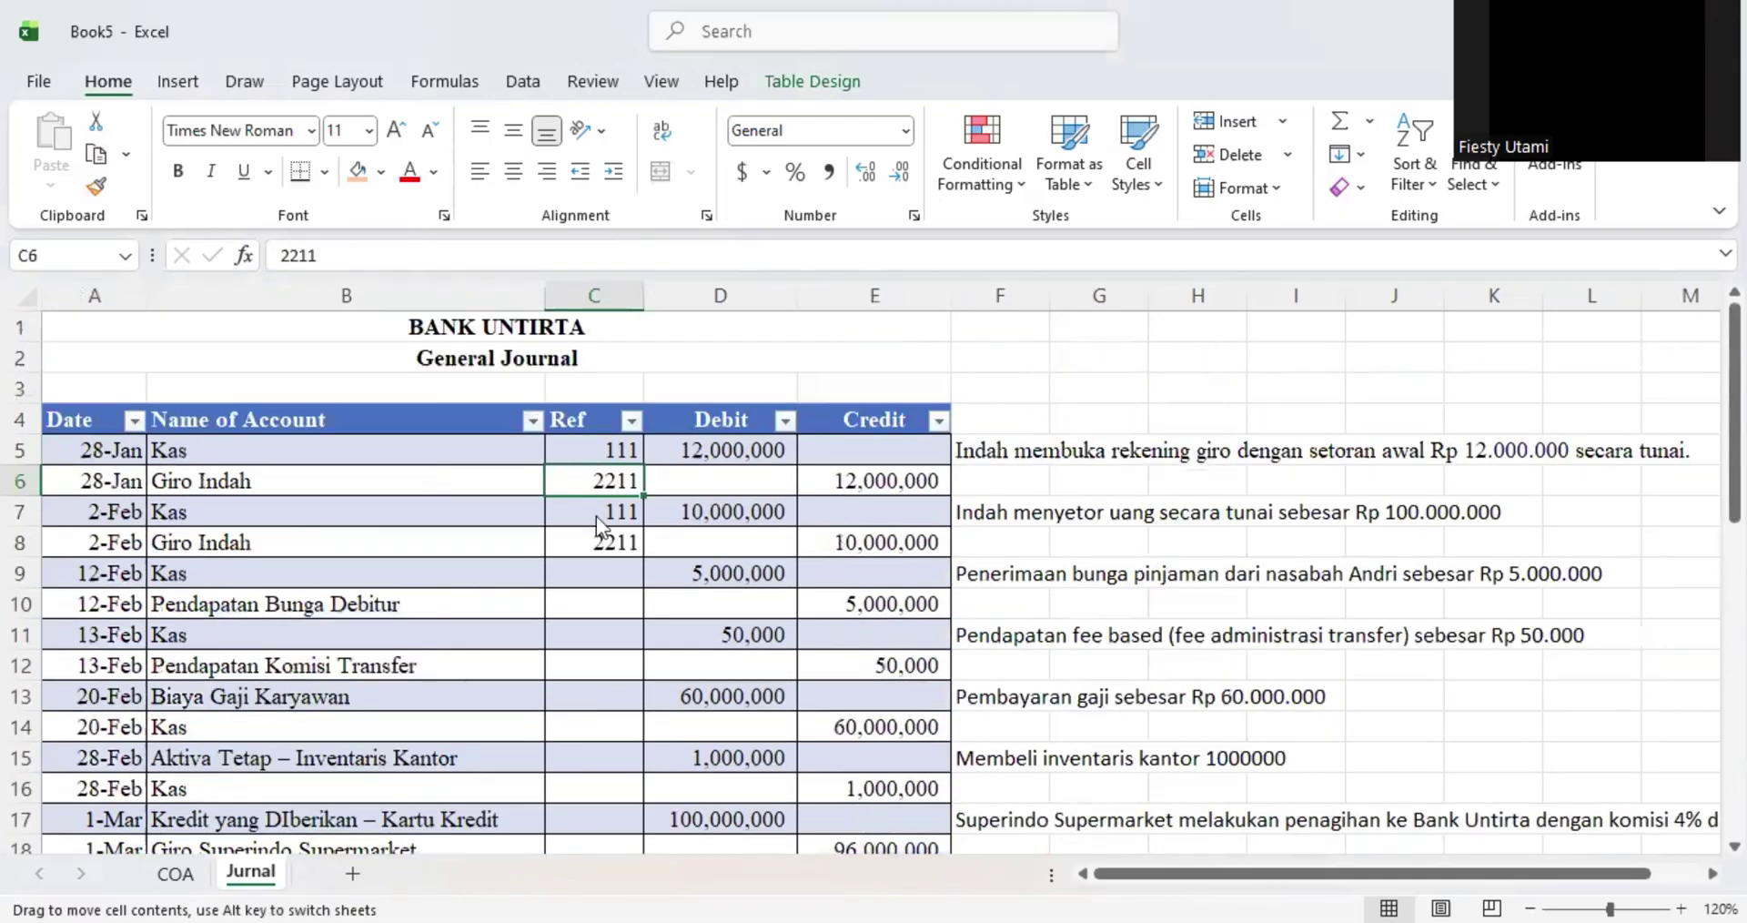
- Look through the General Journal entries down to the last transaction in row 41
{"action": "left_click", "coordinate": [602, 542]}
{"action": "scroll", "coordinate": [610, 569], "scroll_direction": "down", "scroll_amount": 12}
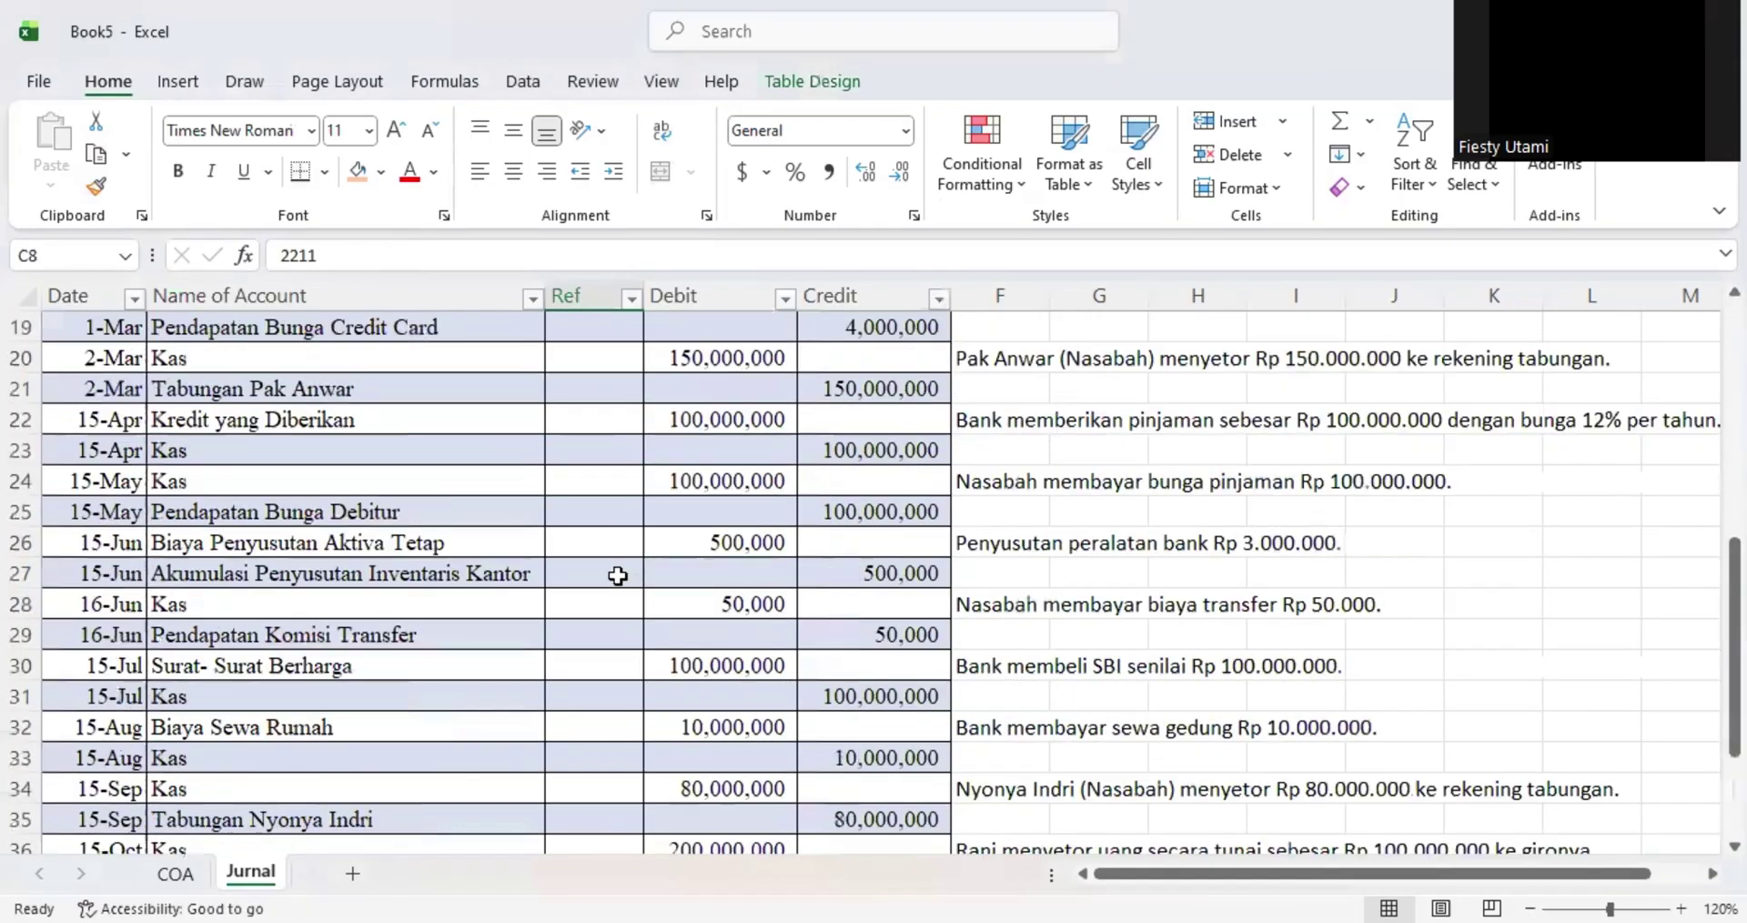
{"action": "left_click", "coordinate": [575, 448]}
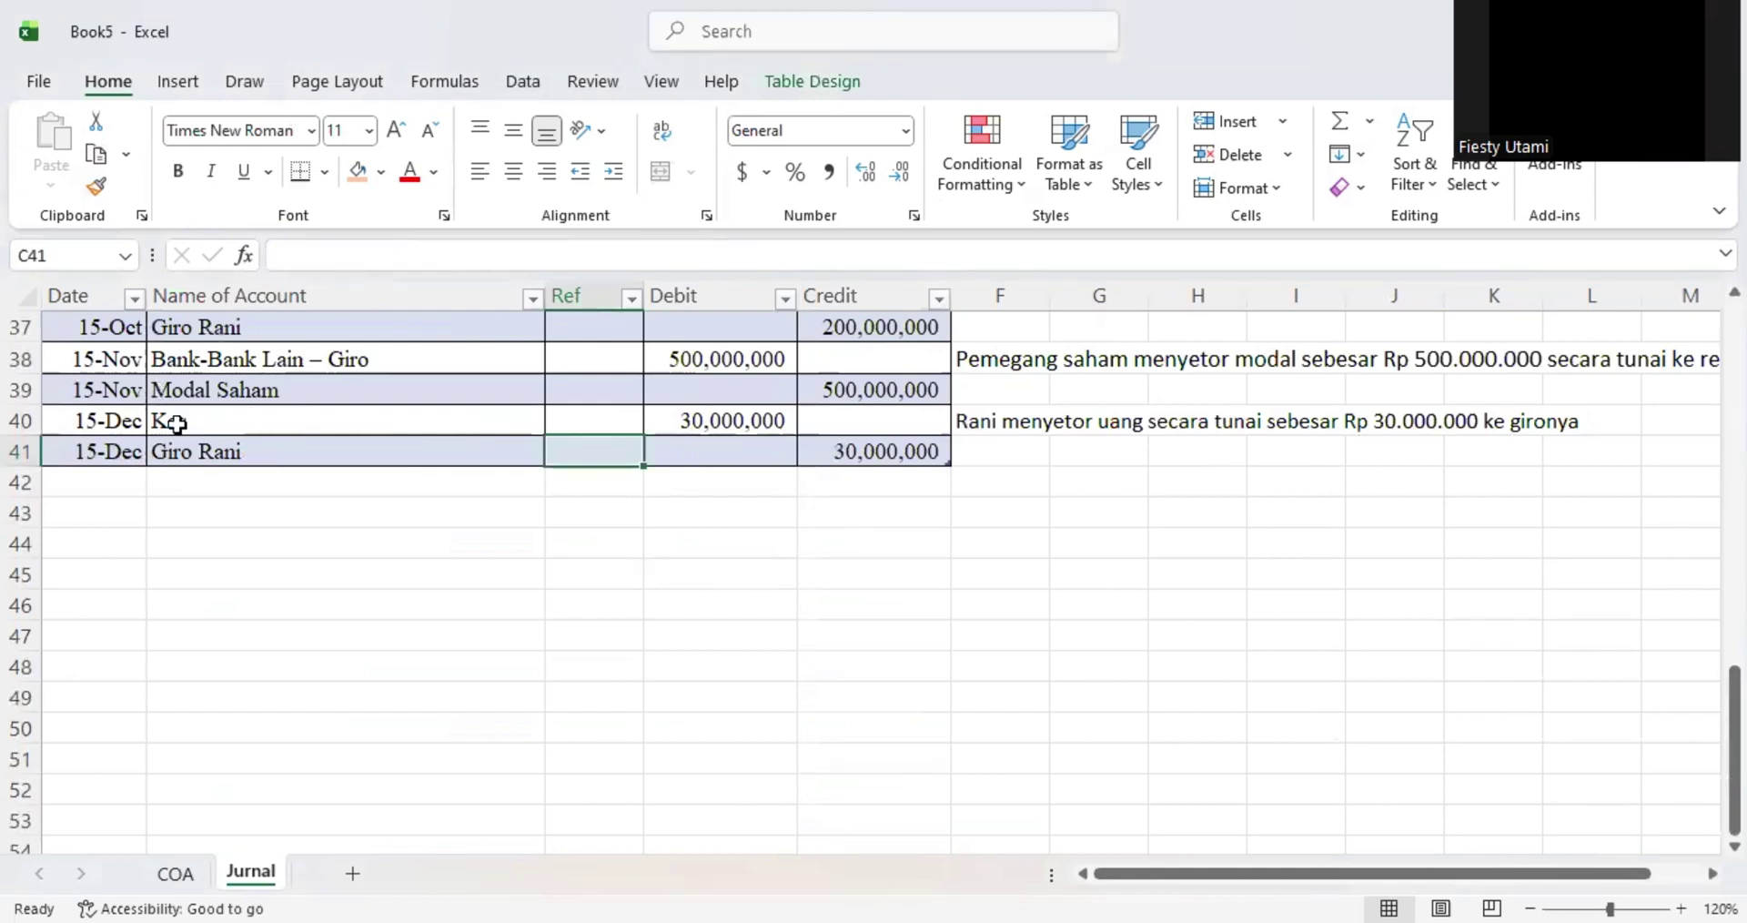
{"action": "left_click", "coordinate": [249, 452]}
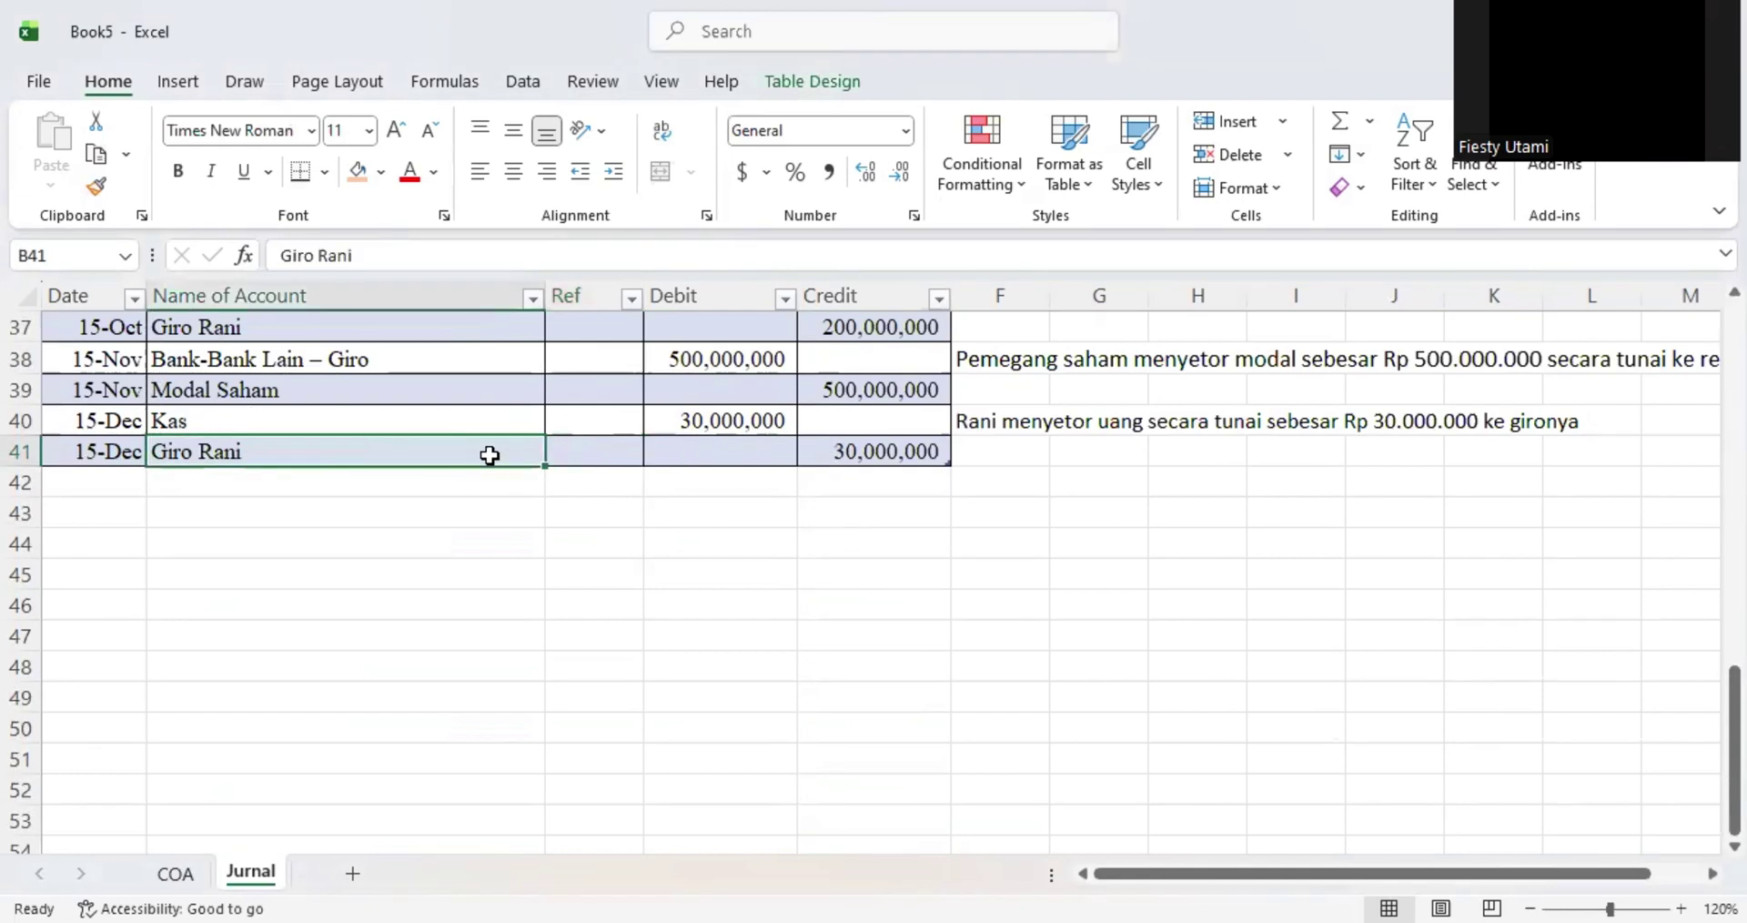
{"action": "scroll", "coordinate": [635, 434], "scroll_direction": "up", "scroll_amount": 8}
{"action": "scroll", "coordinate": [634, 437], "scroll_direction": "down", "scroll_amount": 10}
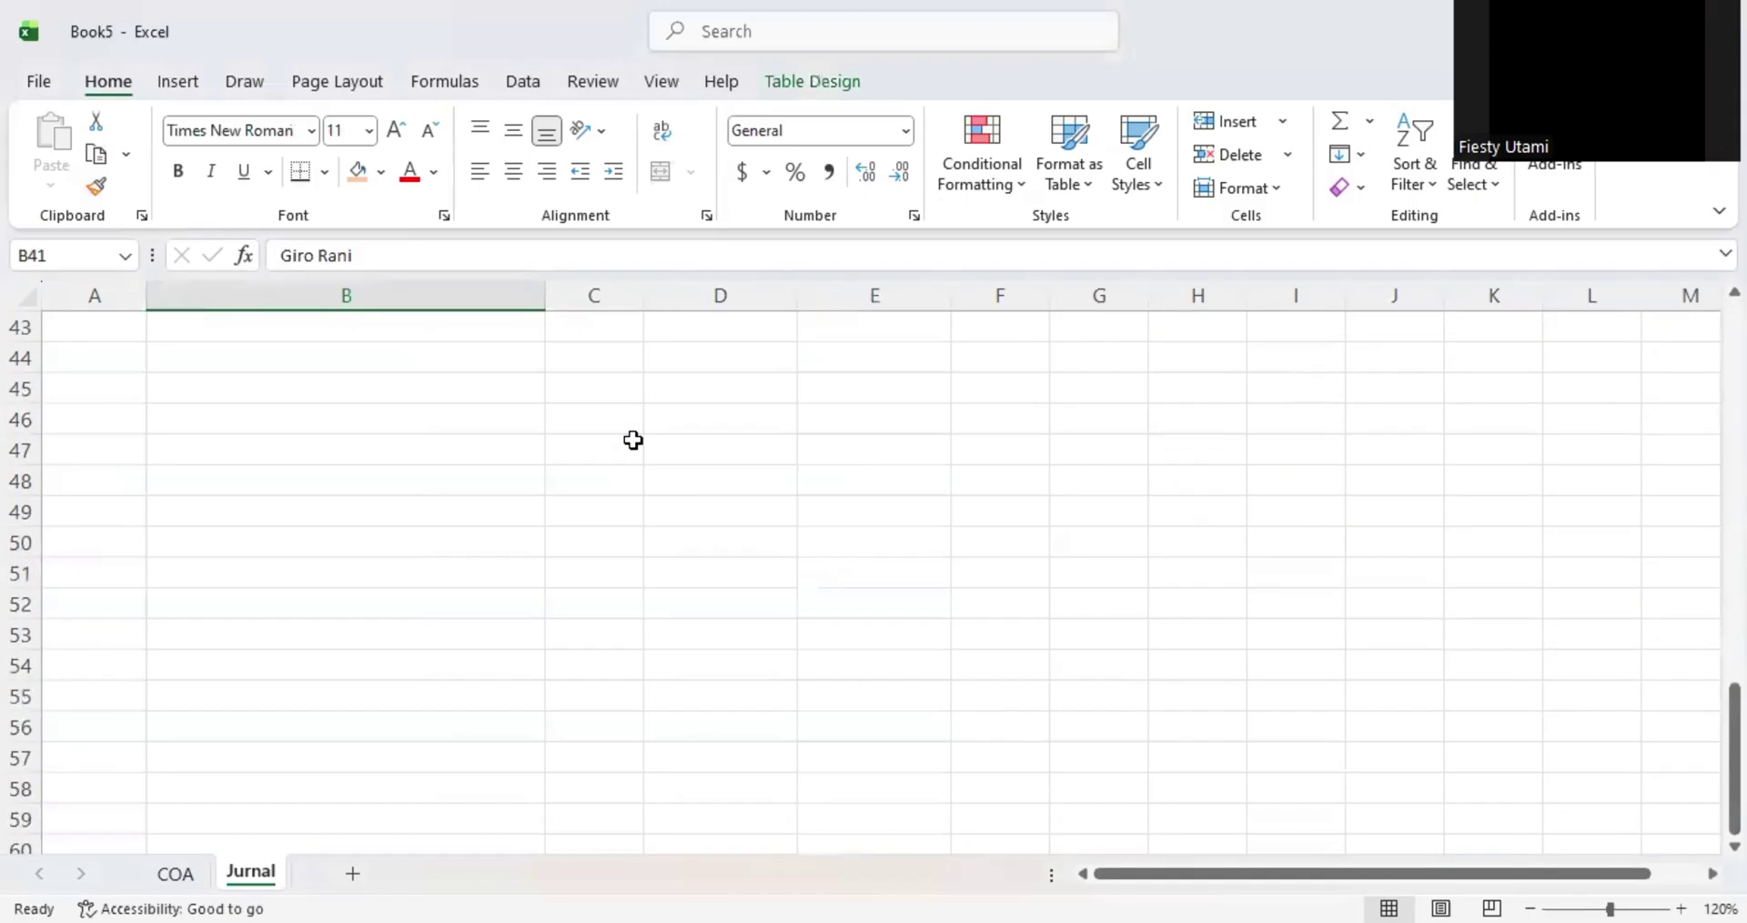
{"action": "scroll", "coordinate": [620, 440], "scroll_direction": "up", "scroll_amount": 4}
{"action": "left_click", "coordinate": [609, 631]}
{"action": "key", "text": "ctrl+a"}
{"action": "key", "text": "ctrl+a"}
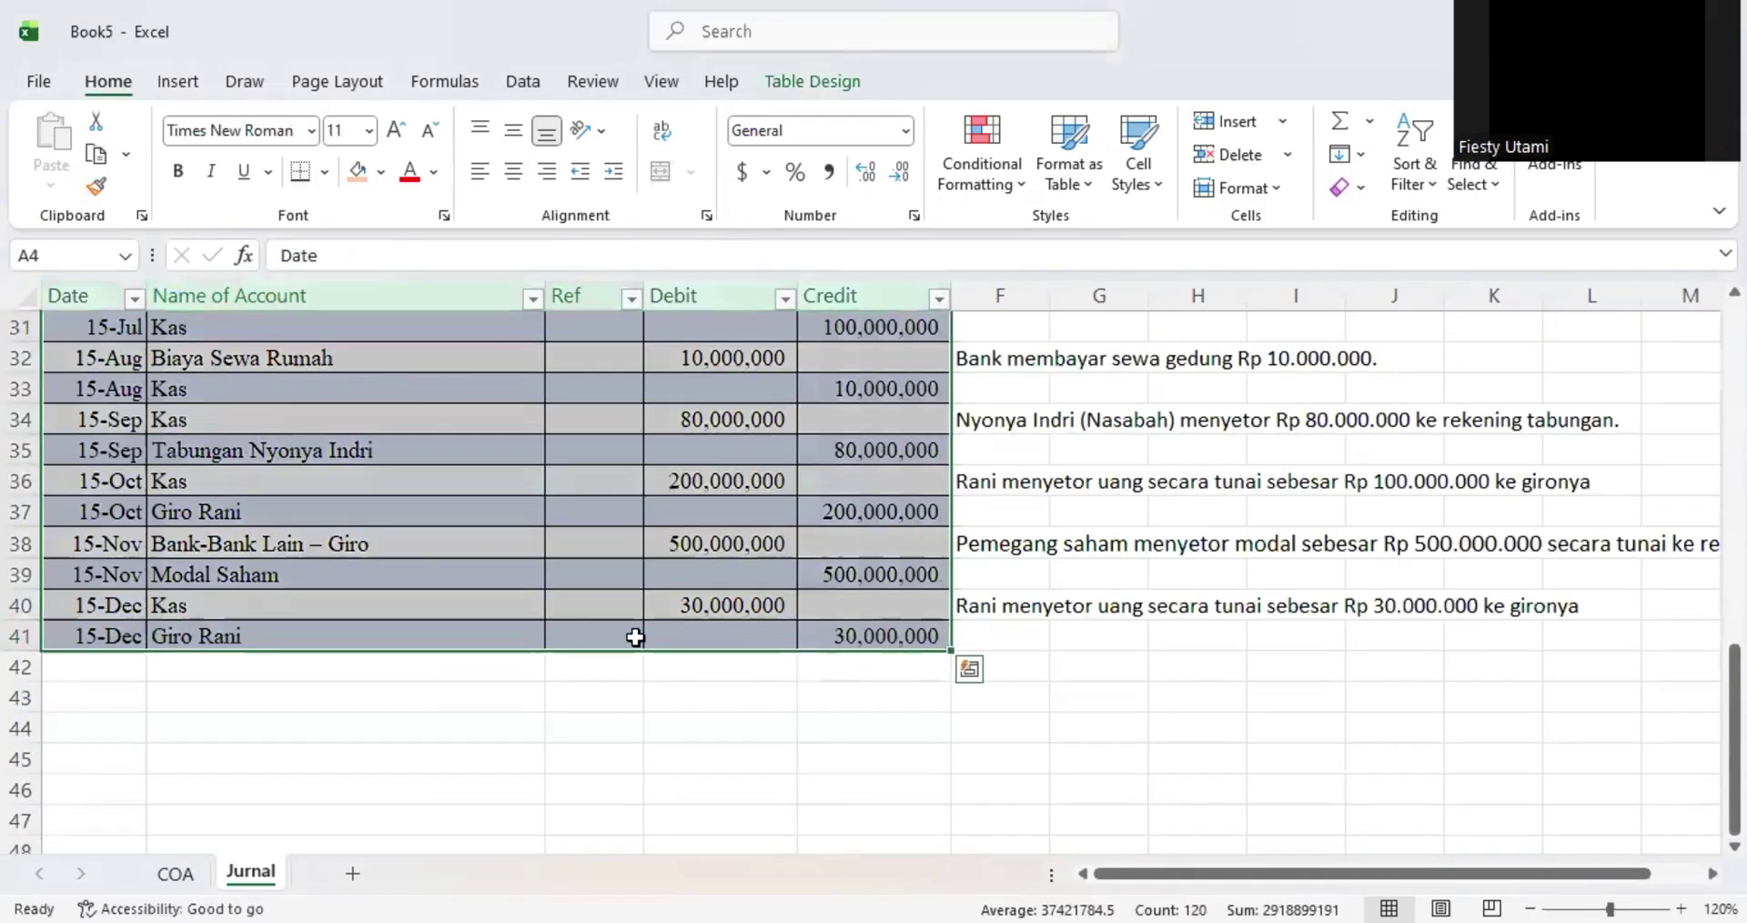
{"action": "left_click", "coordinate": [835, 604]}
{"action": "scroll", "coordinate": [625, 604], "scroll_direction": "up", "scroll_amount": 2}
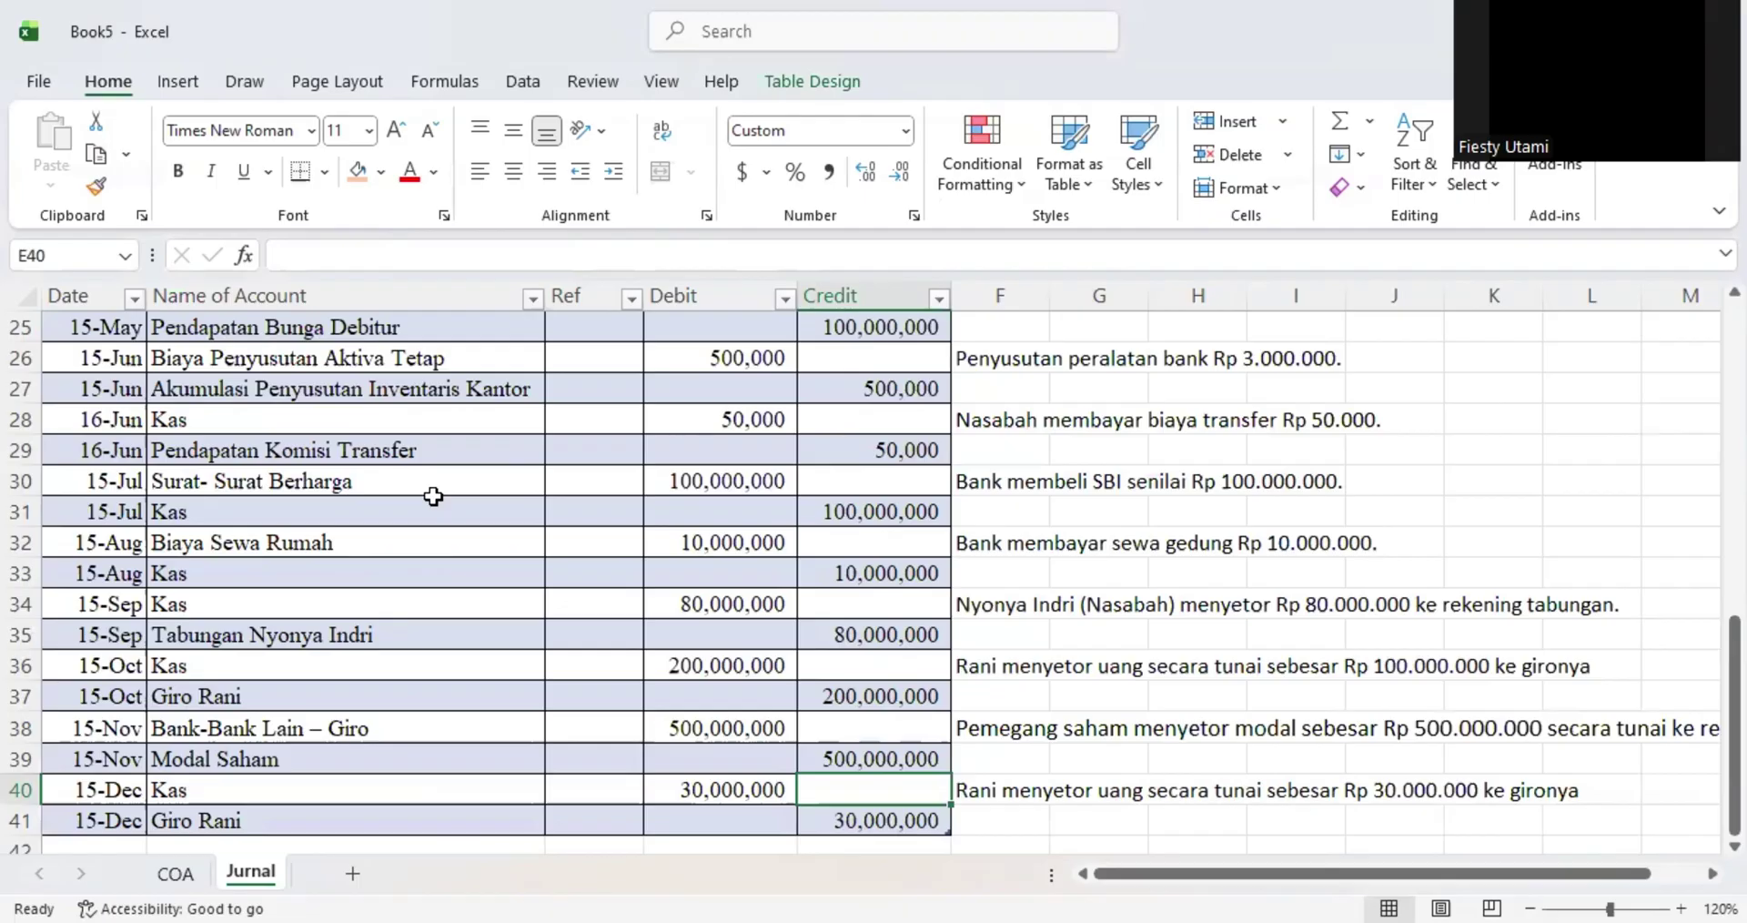
- Insert a PivotTable based on the journal table Table1 in a new worksheet
{"action": "left_click", "coordinate": [723, 445]}
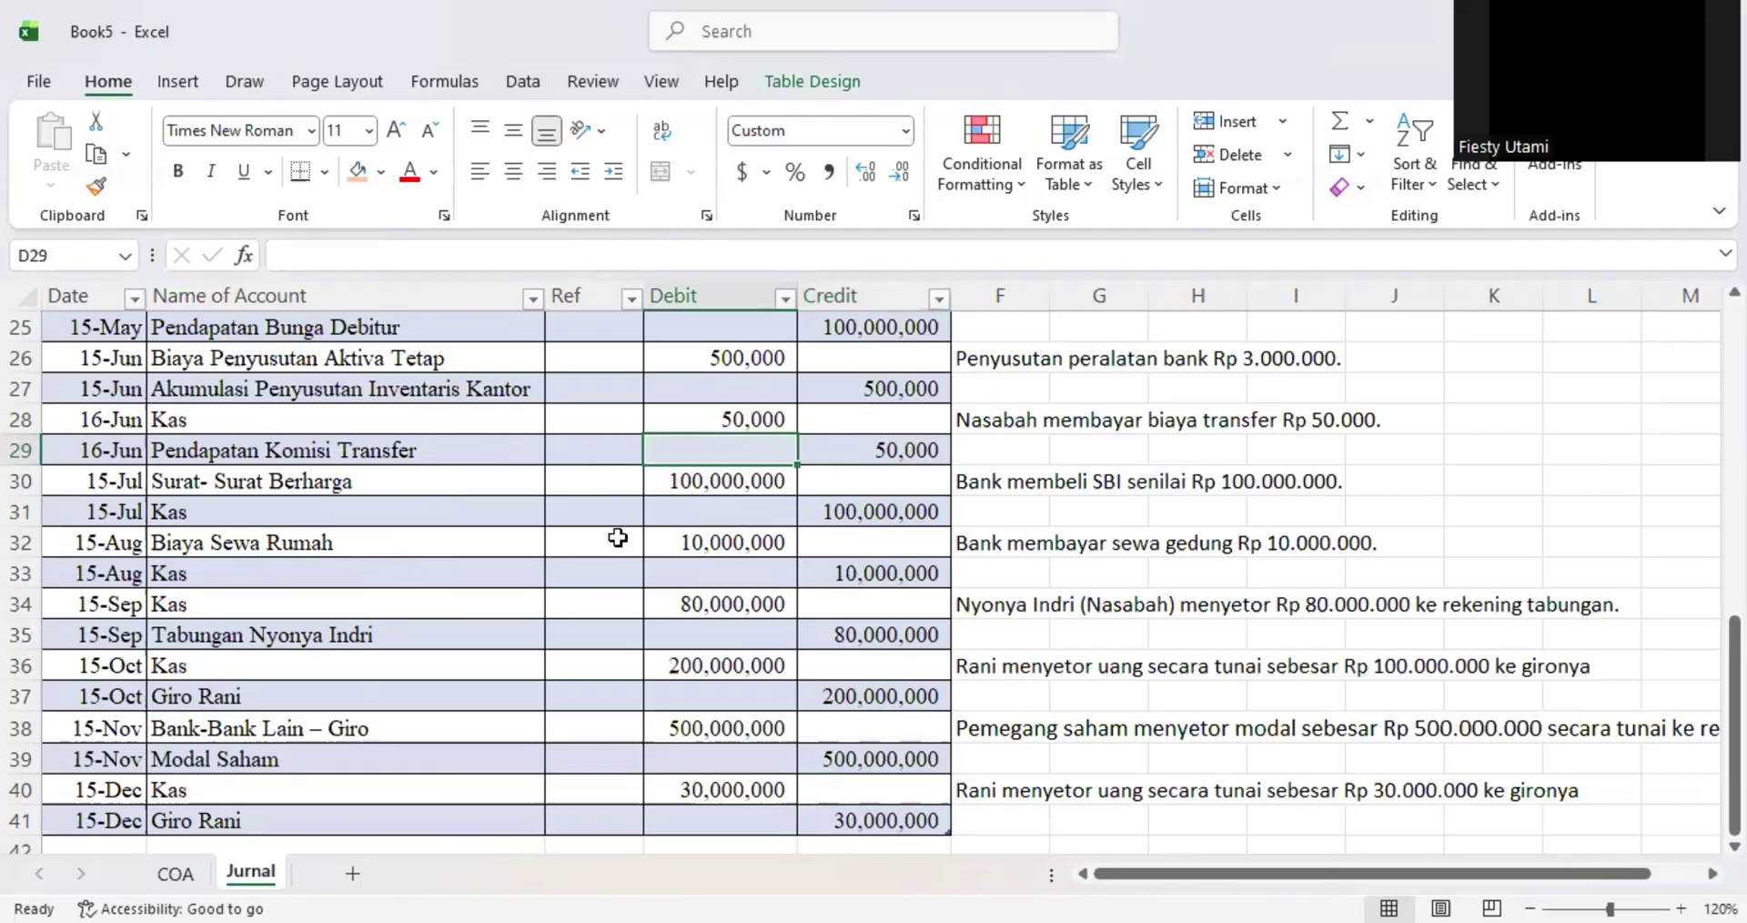
{"action": "left_click", "coordinate": [195, 82]}
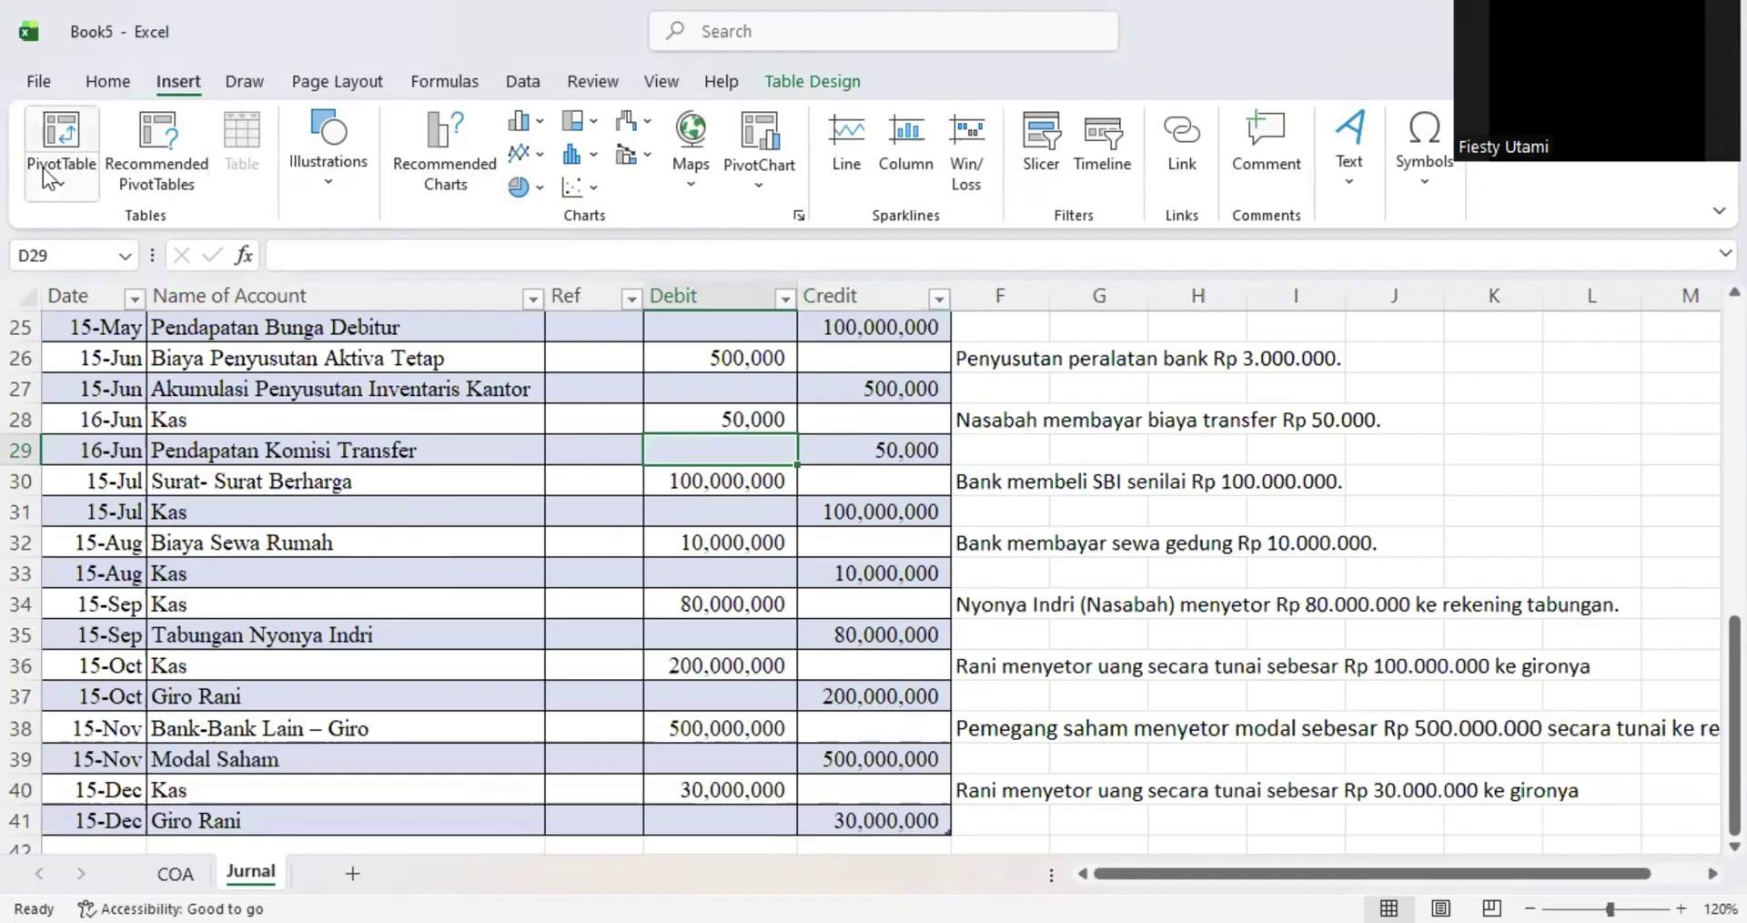
{"action": "left_click", "coordinate": [66, 143]}
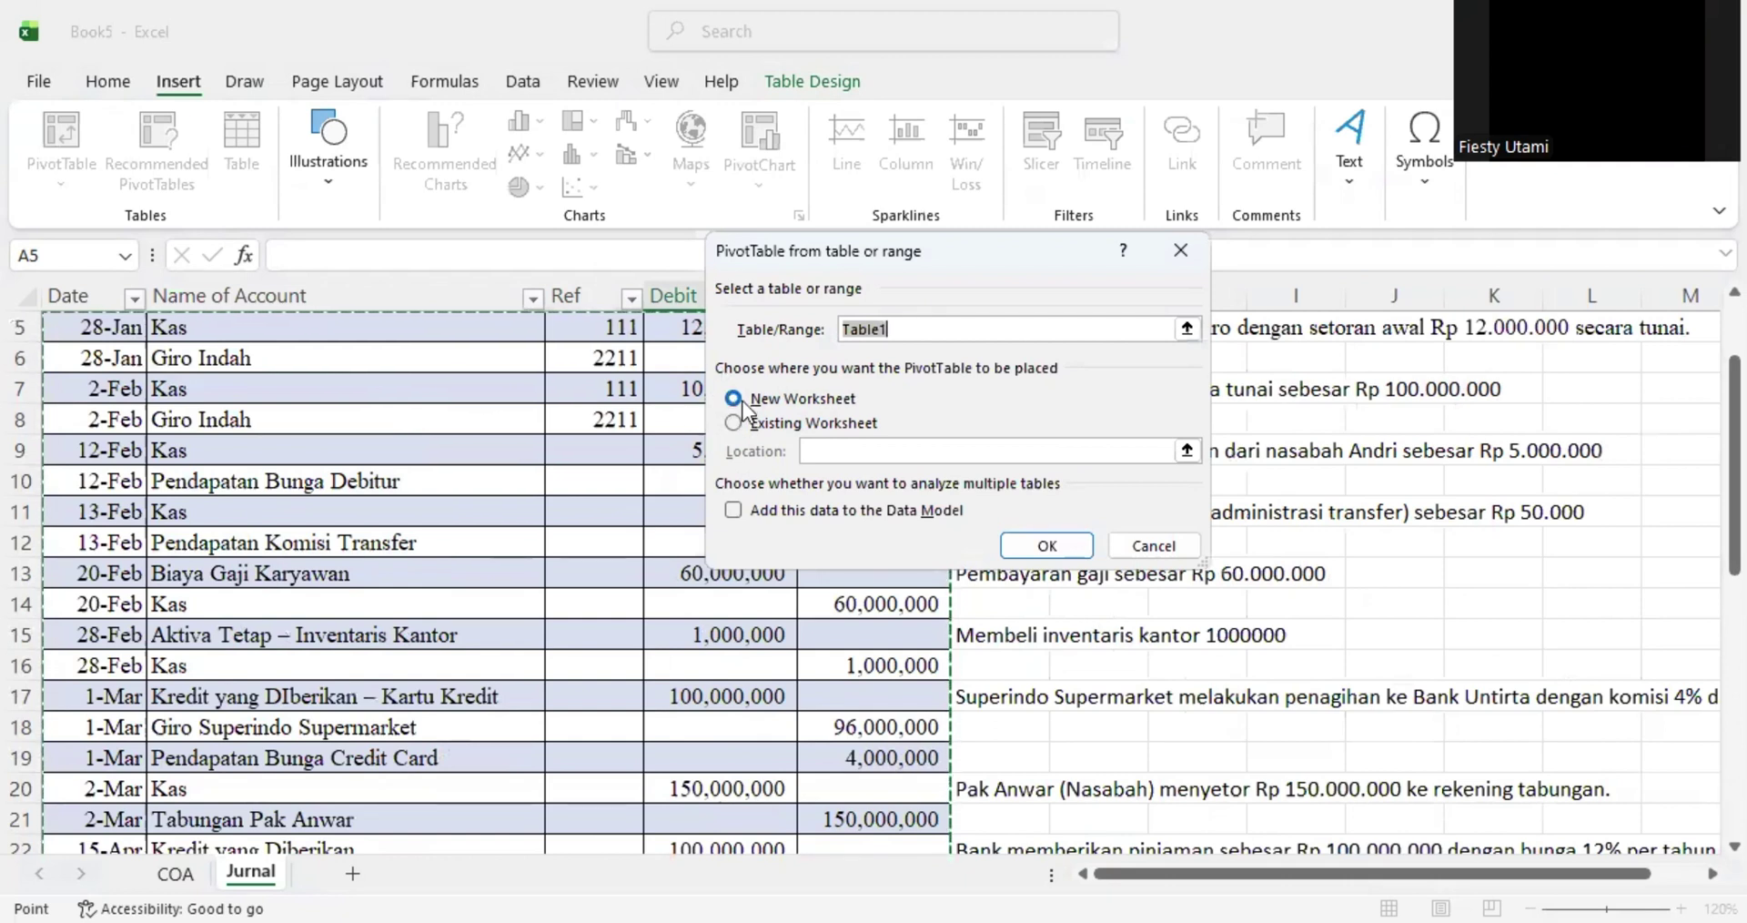
{"action": "left_click", "coordinate": [1078, 546]}
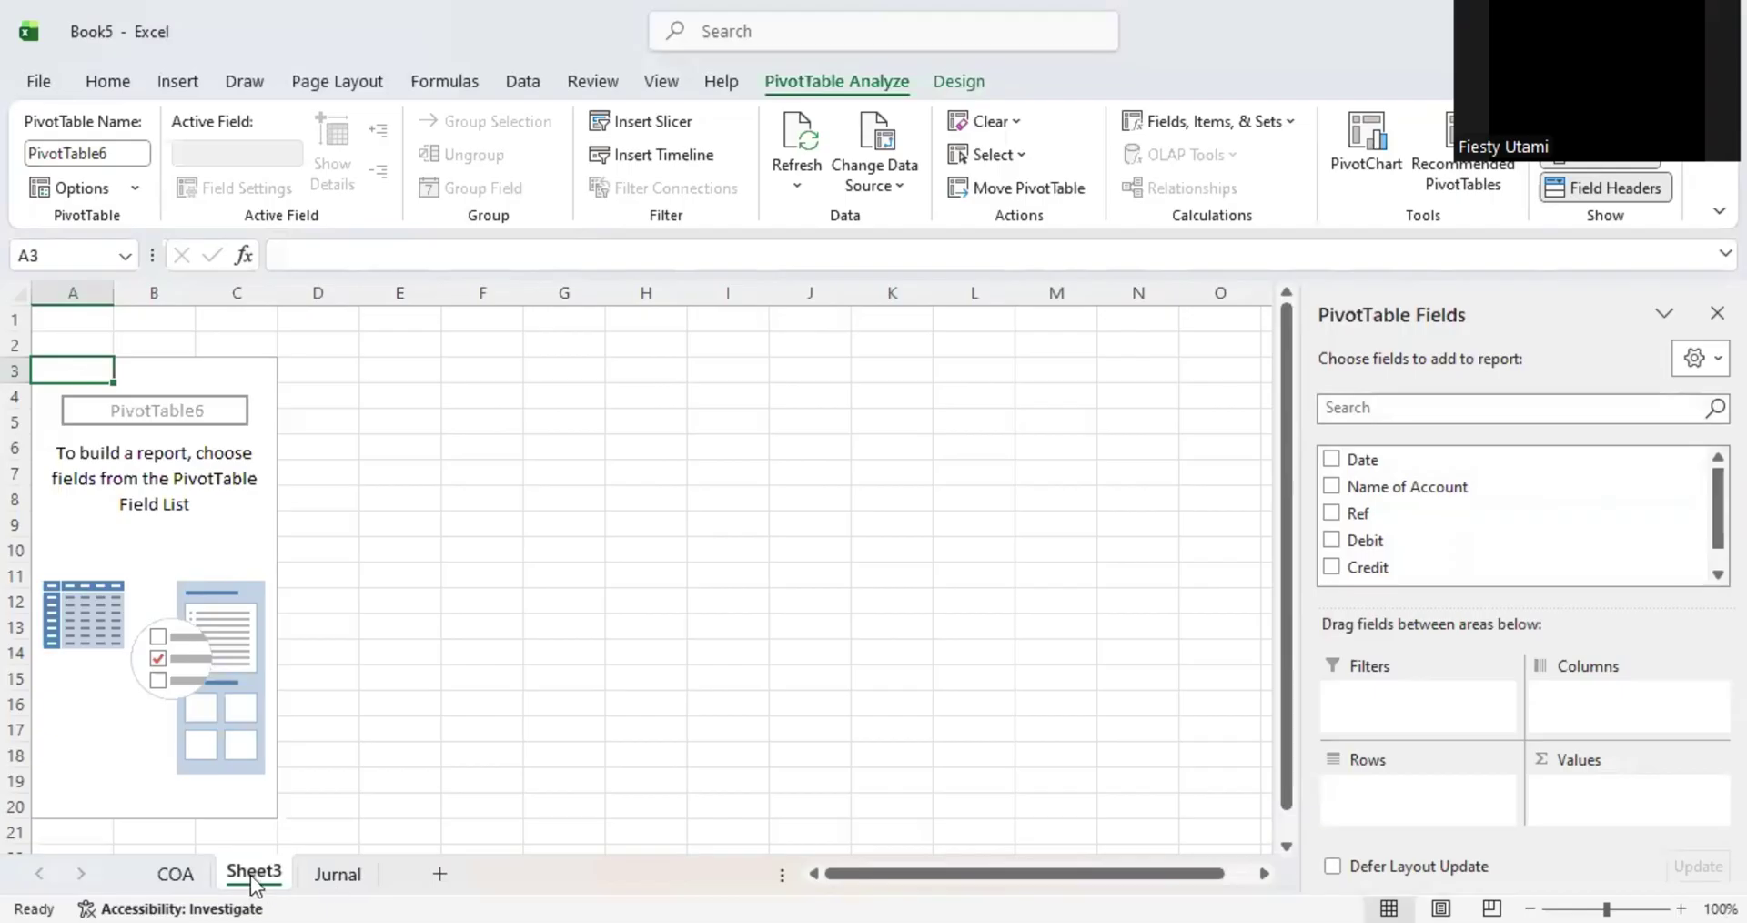
- Move the new PivotTable sheet after the Jurnal sheet and rename it Buku Besar
{"action": "left_click_drag", "start_coordinate": [249, 875], "coordinate": [394, 875]}
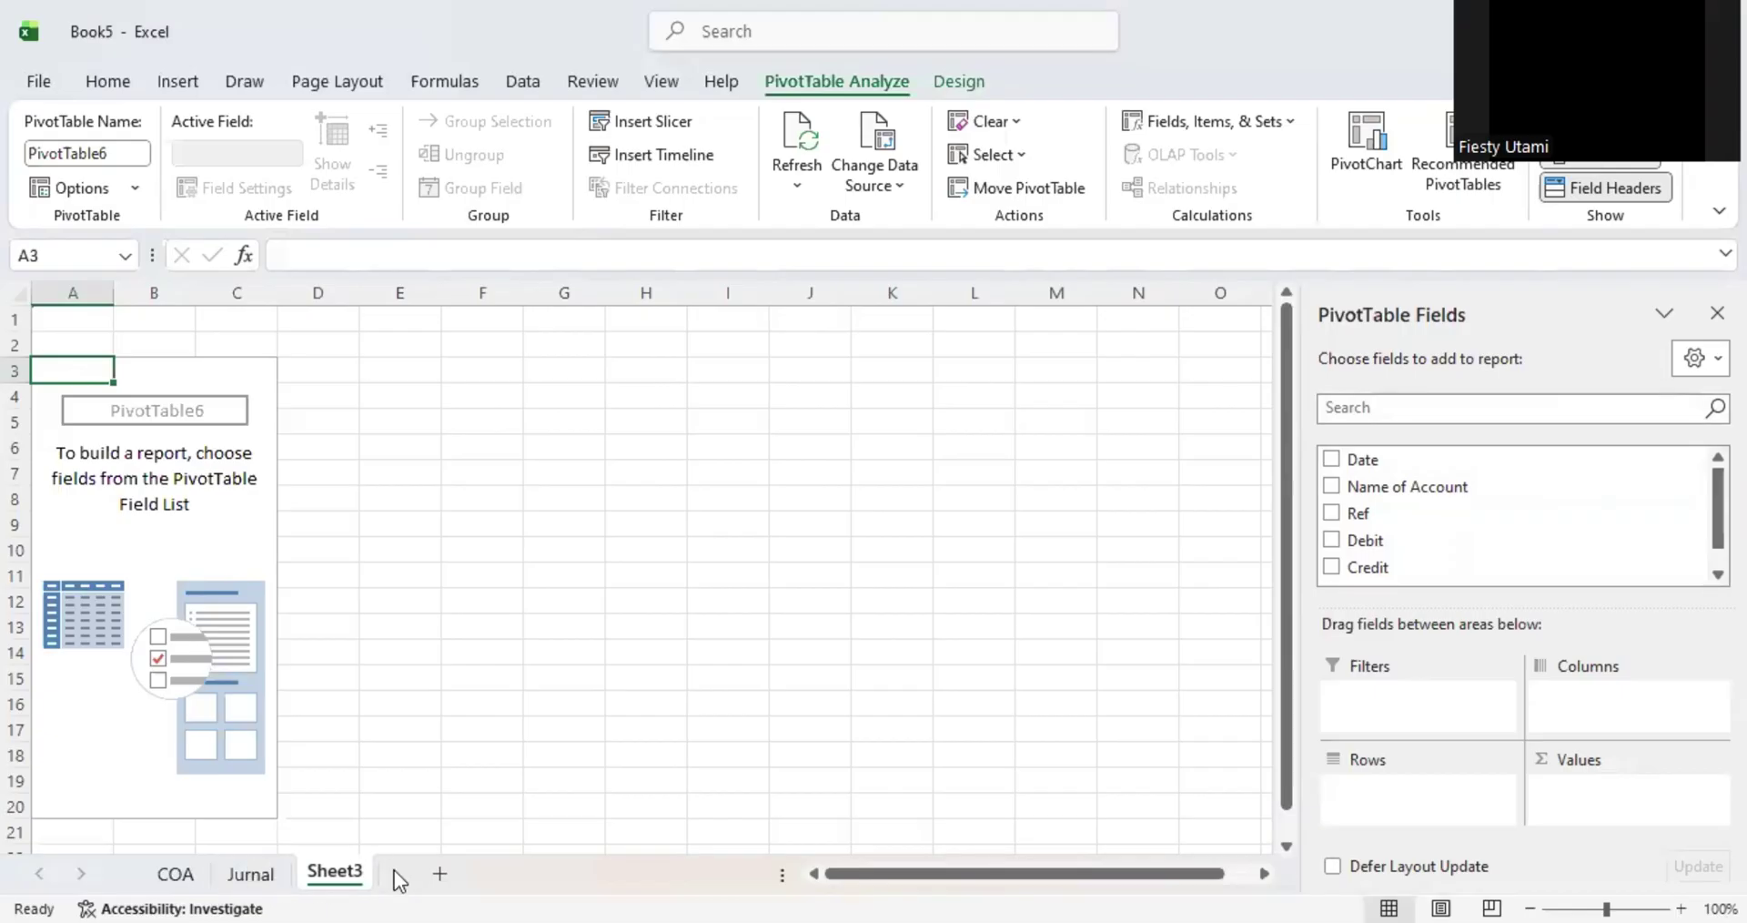
{"action": "right_click", "coordinate": [319, 875]}
{"action": "left_click", "coordinate": [442, 602]}
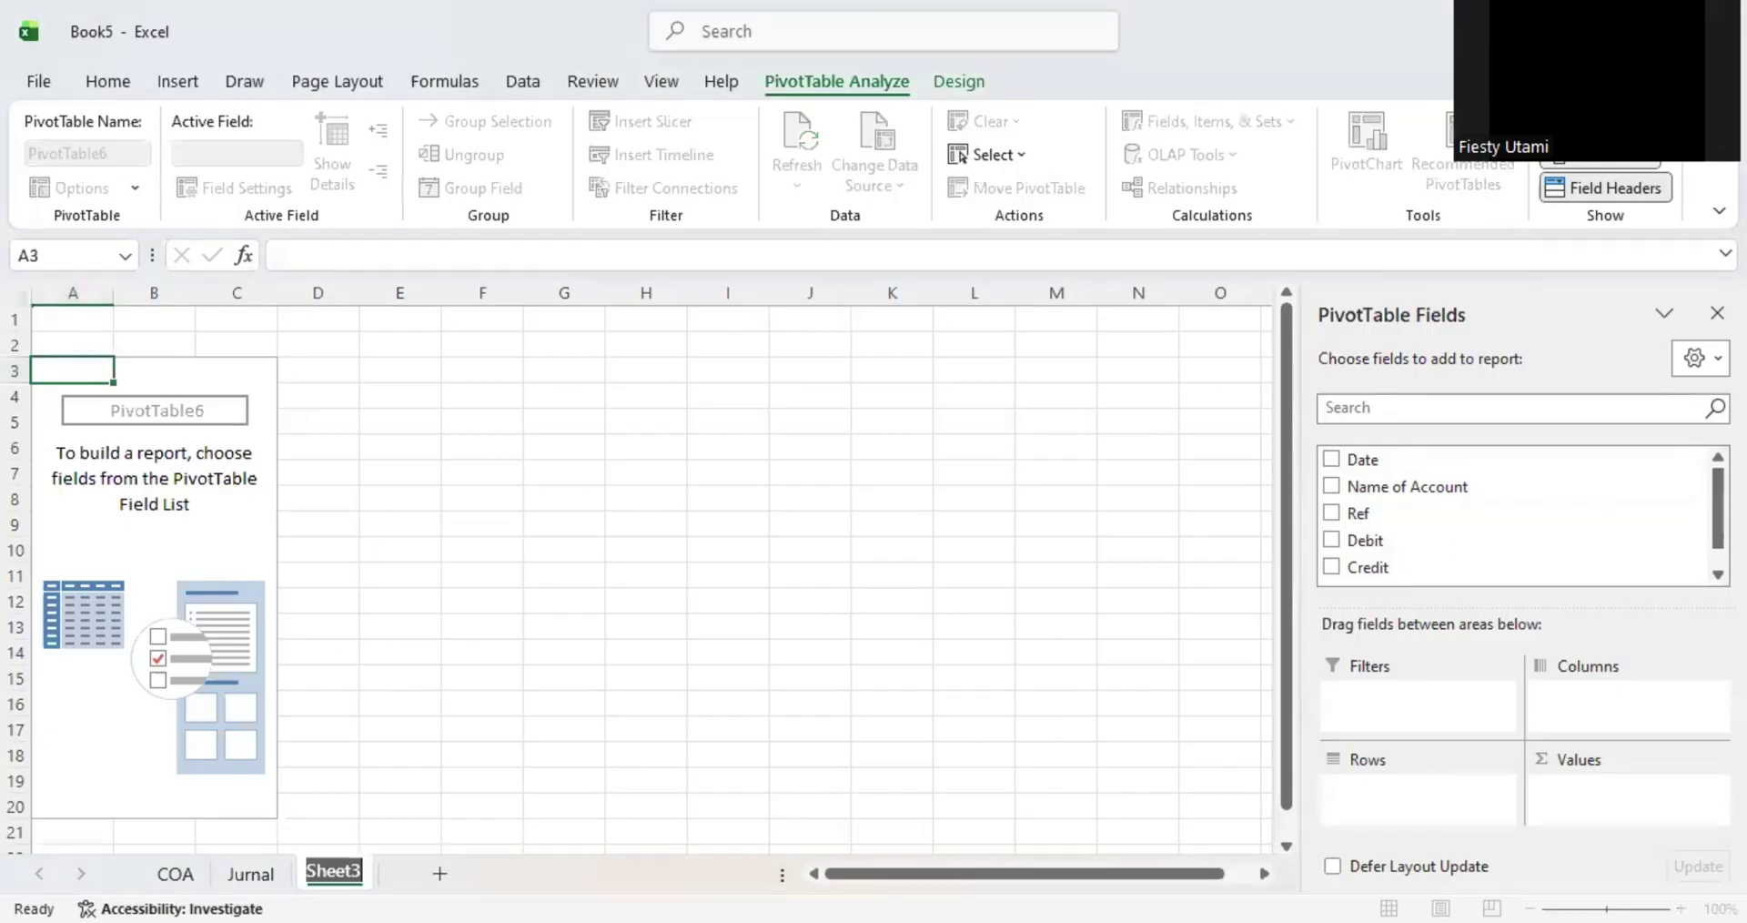
{"action": "type", "text": "BUku Be"}
{"action": "key", "text": "BackSpace"}
{"action": "key", "text": "BackSpace"}
{"action": "key", "text": "BackSpace"}
{"action": "key", "text": "BackSpace"}
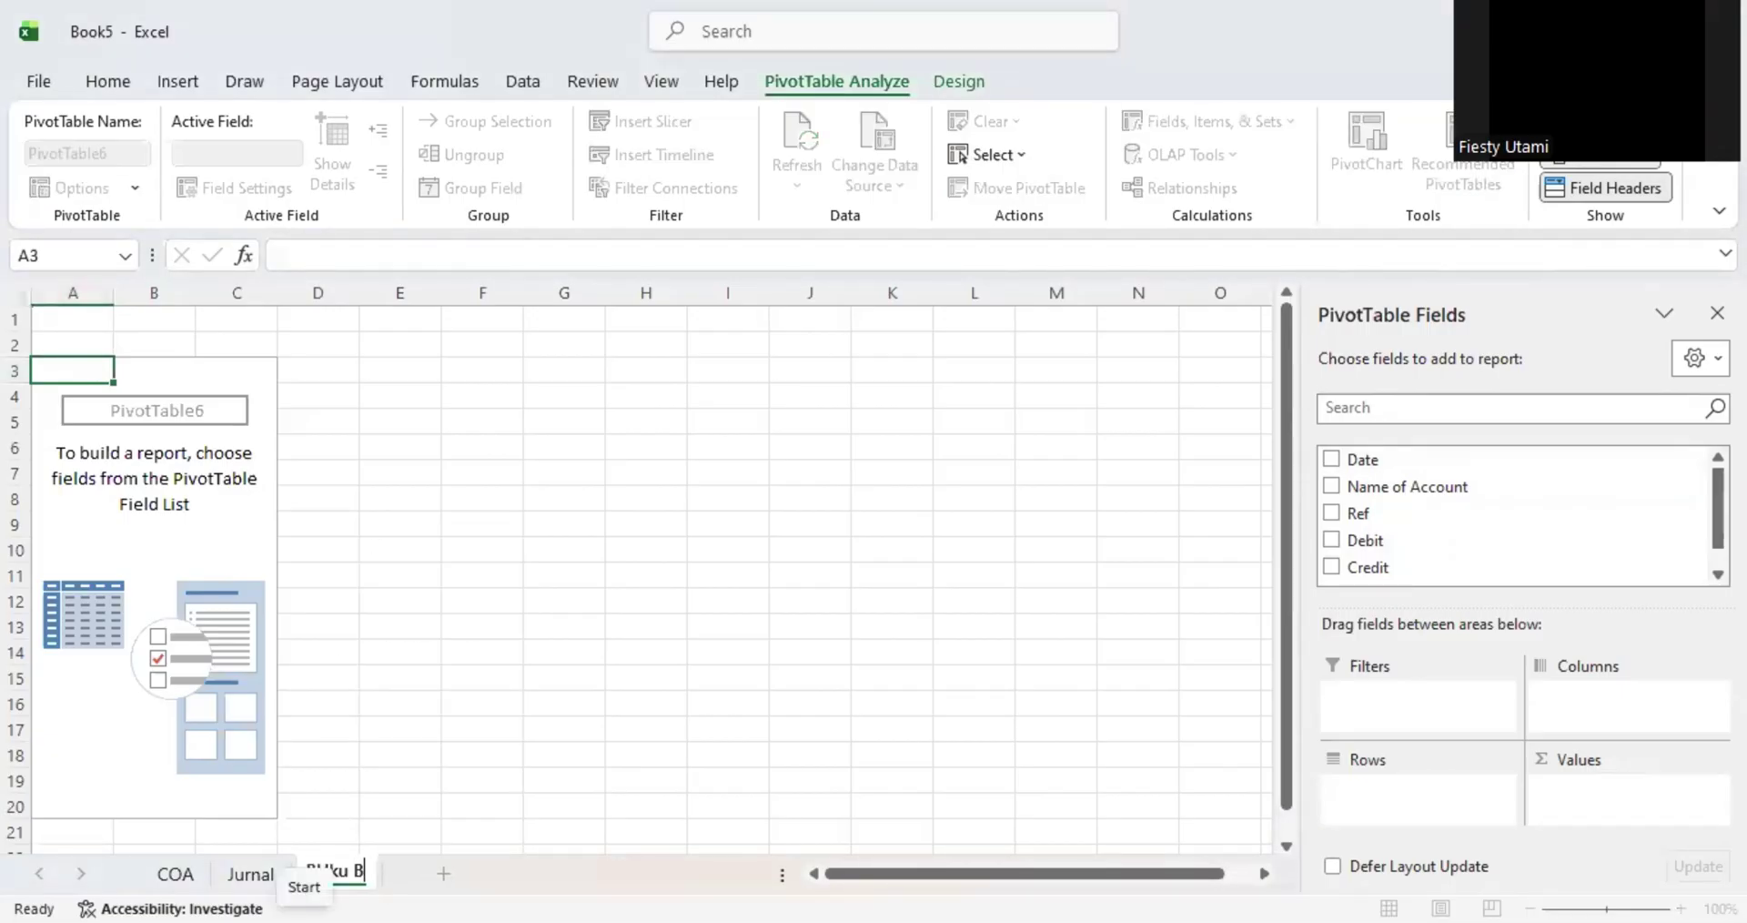
{"action": "key", "text": "BackSpace"}
{"action": "key", "text": "BackSpace"}
{"action": "type", "text": "uku Besar"}
{"action": "key", "text": "Return"}
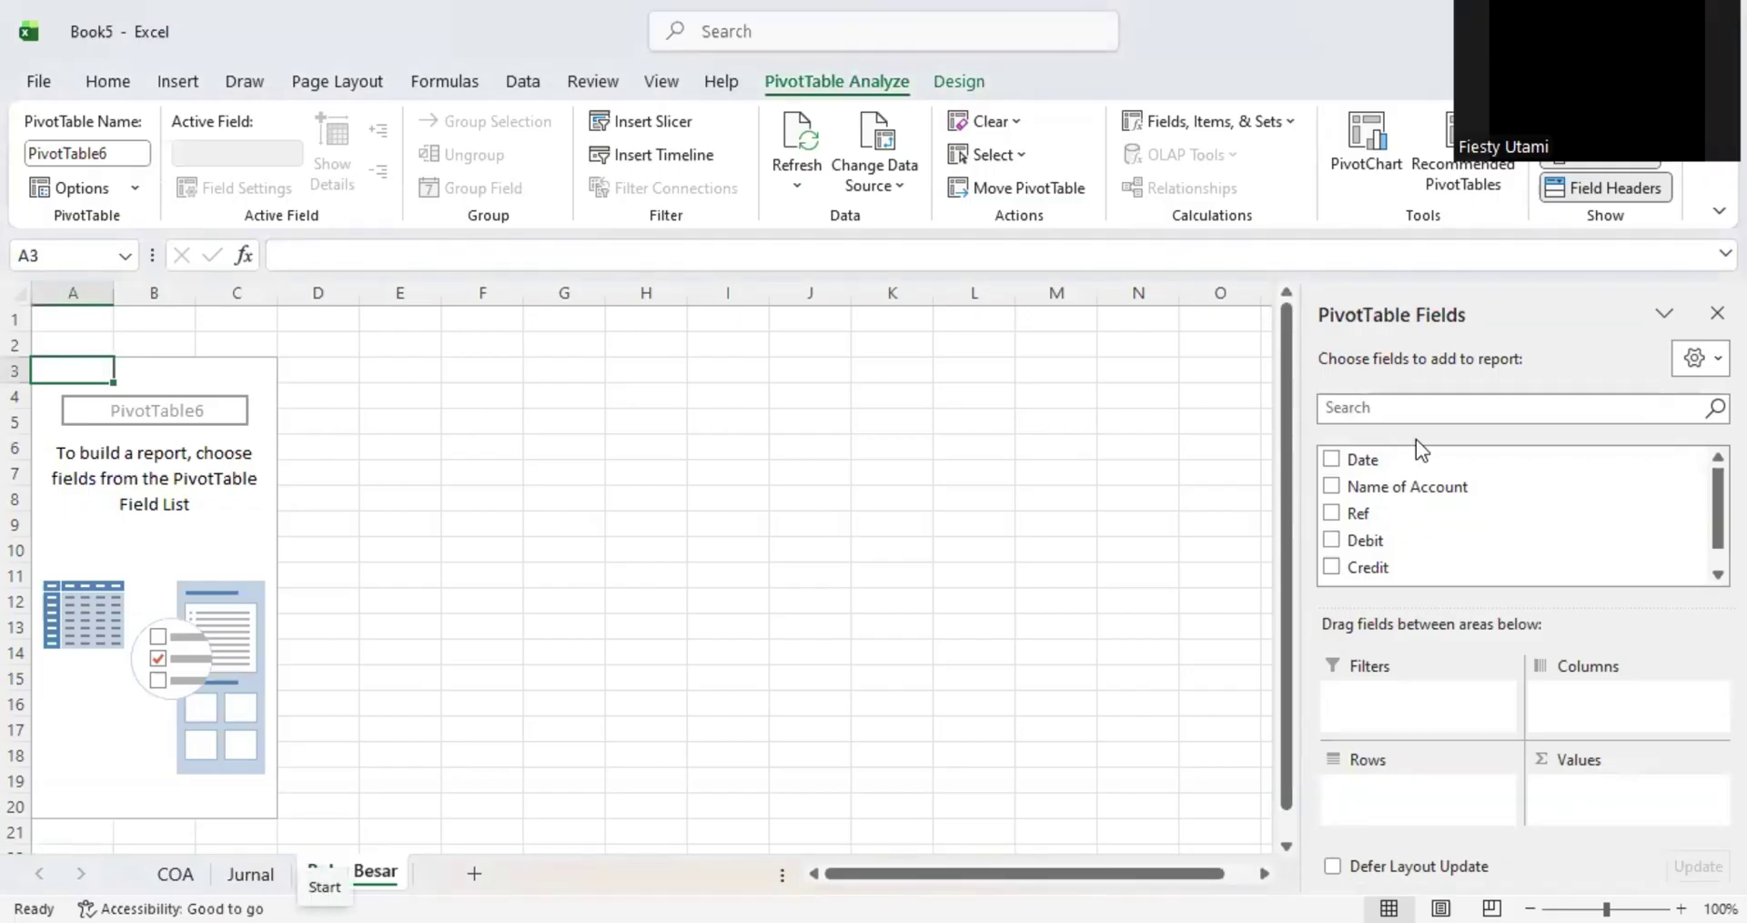
- Add Date and Name of Account as PivotTable rows, with the dates ungrouped into individual days
{"action": "left_click", "coordinate": [1331, 460]}
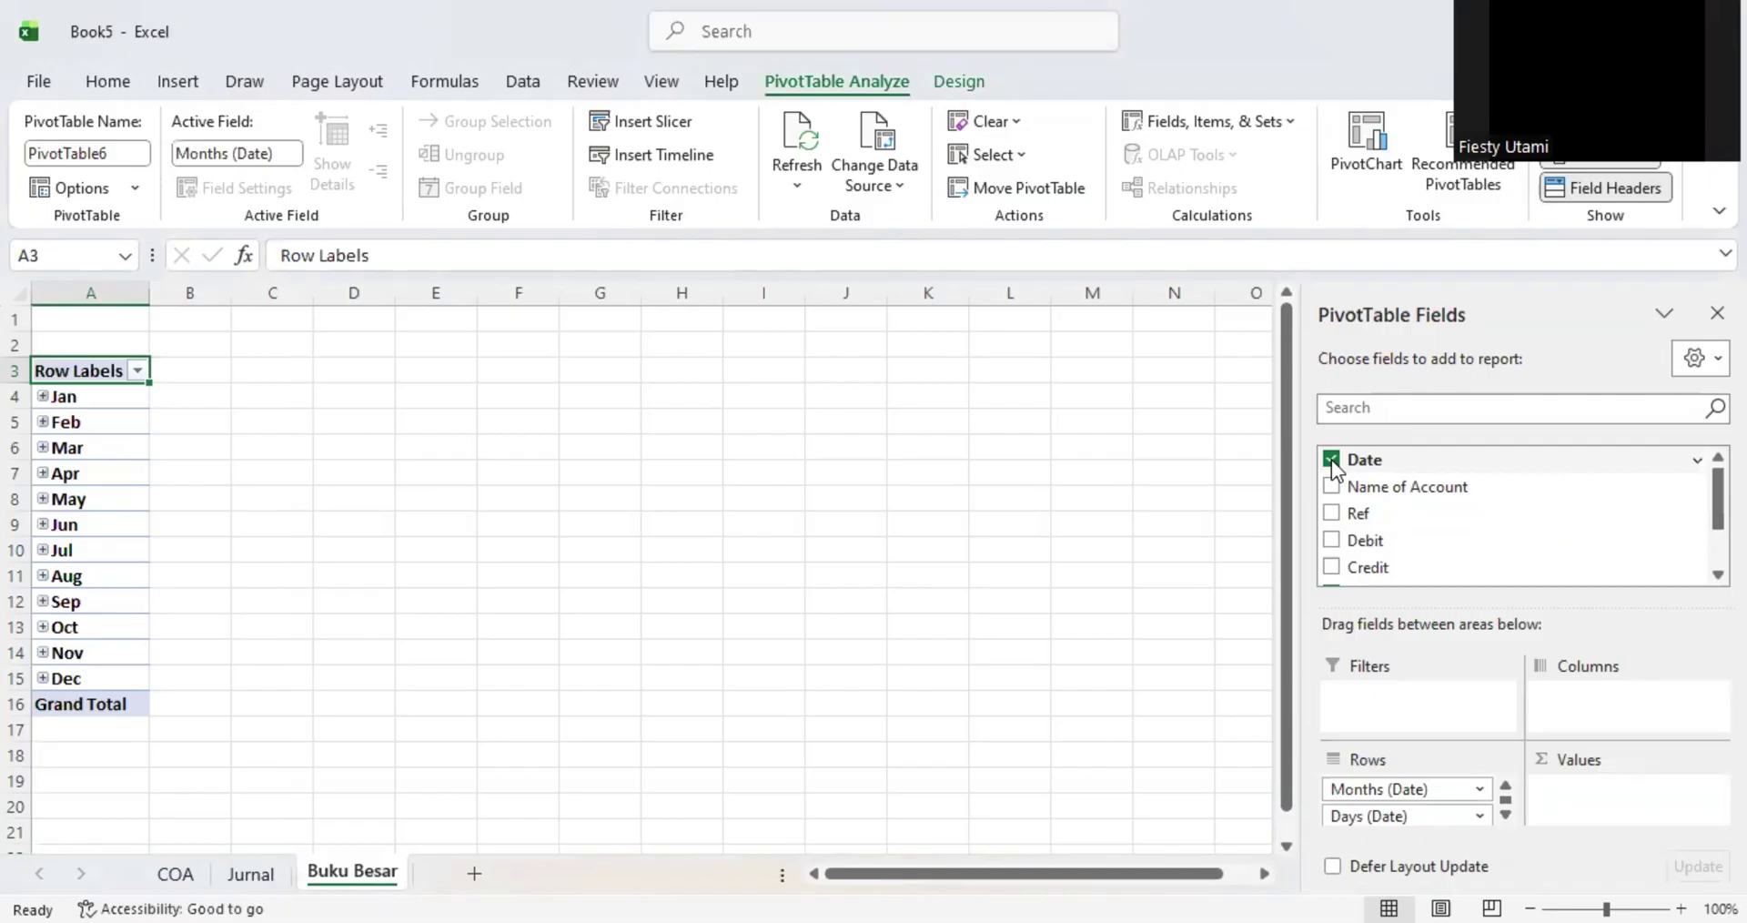
{"action": "right_click", "coordinate": [63, 500]}
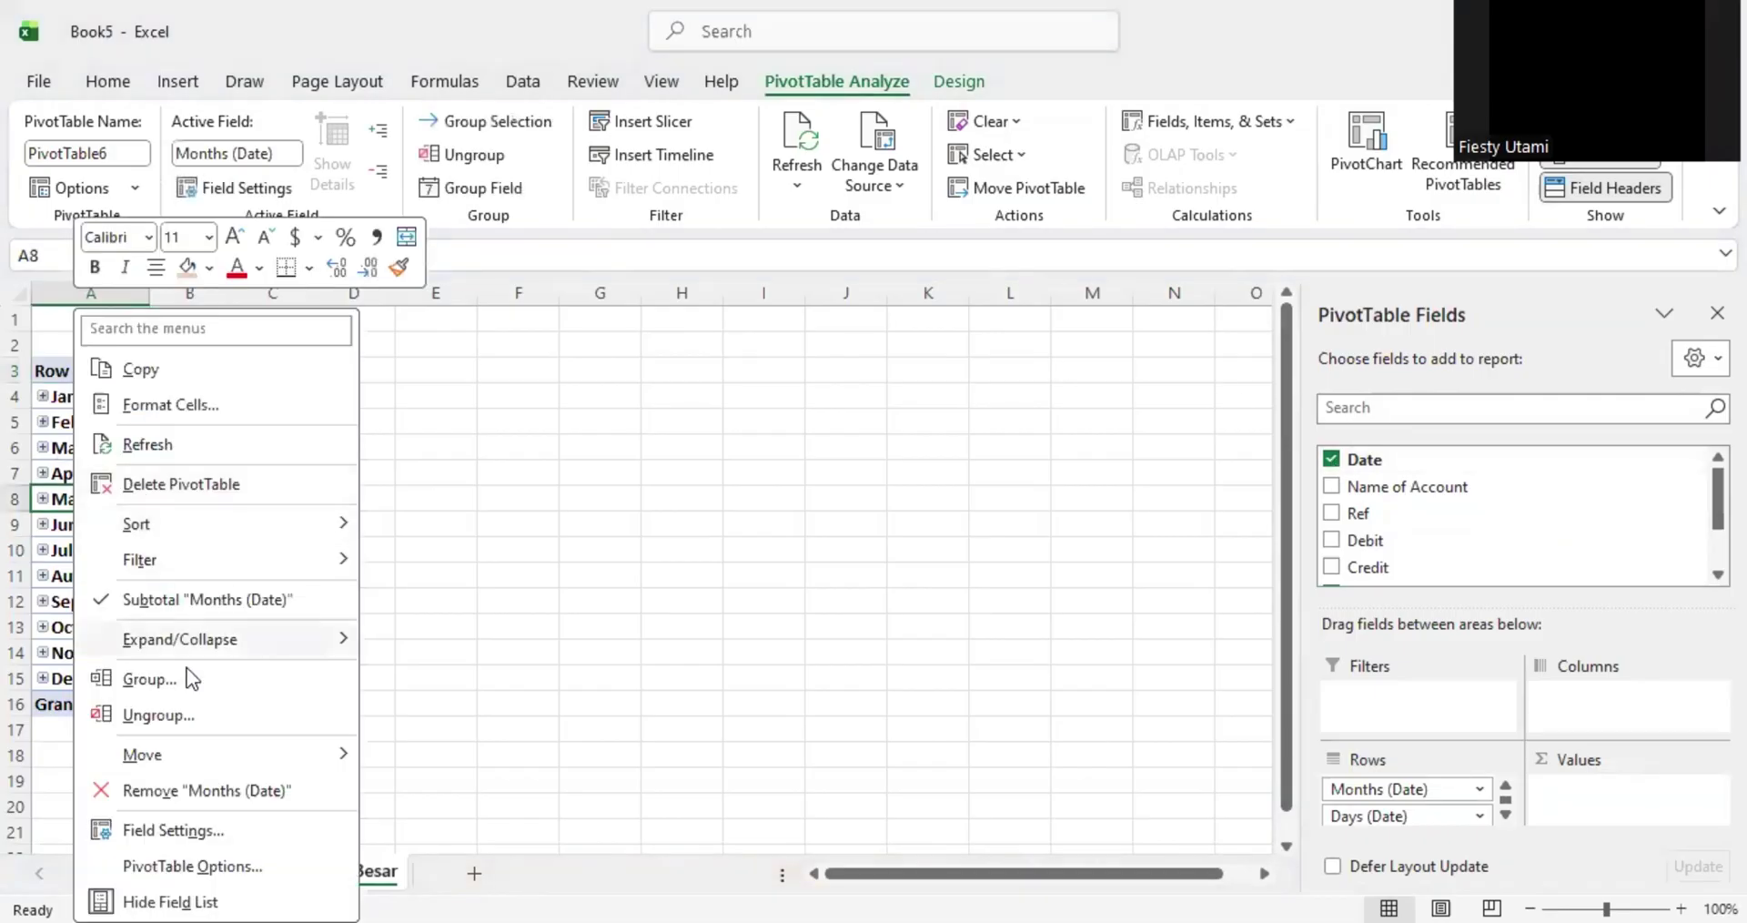
{"action": "left_click", "coordinate": [172, 713]}
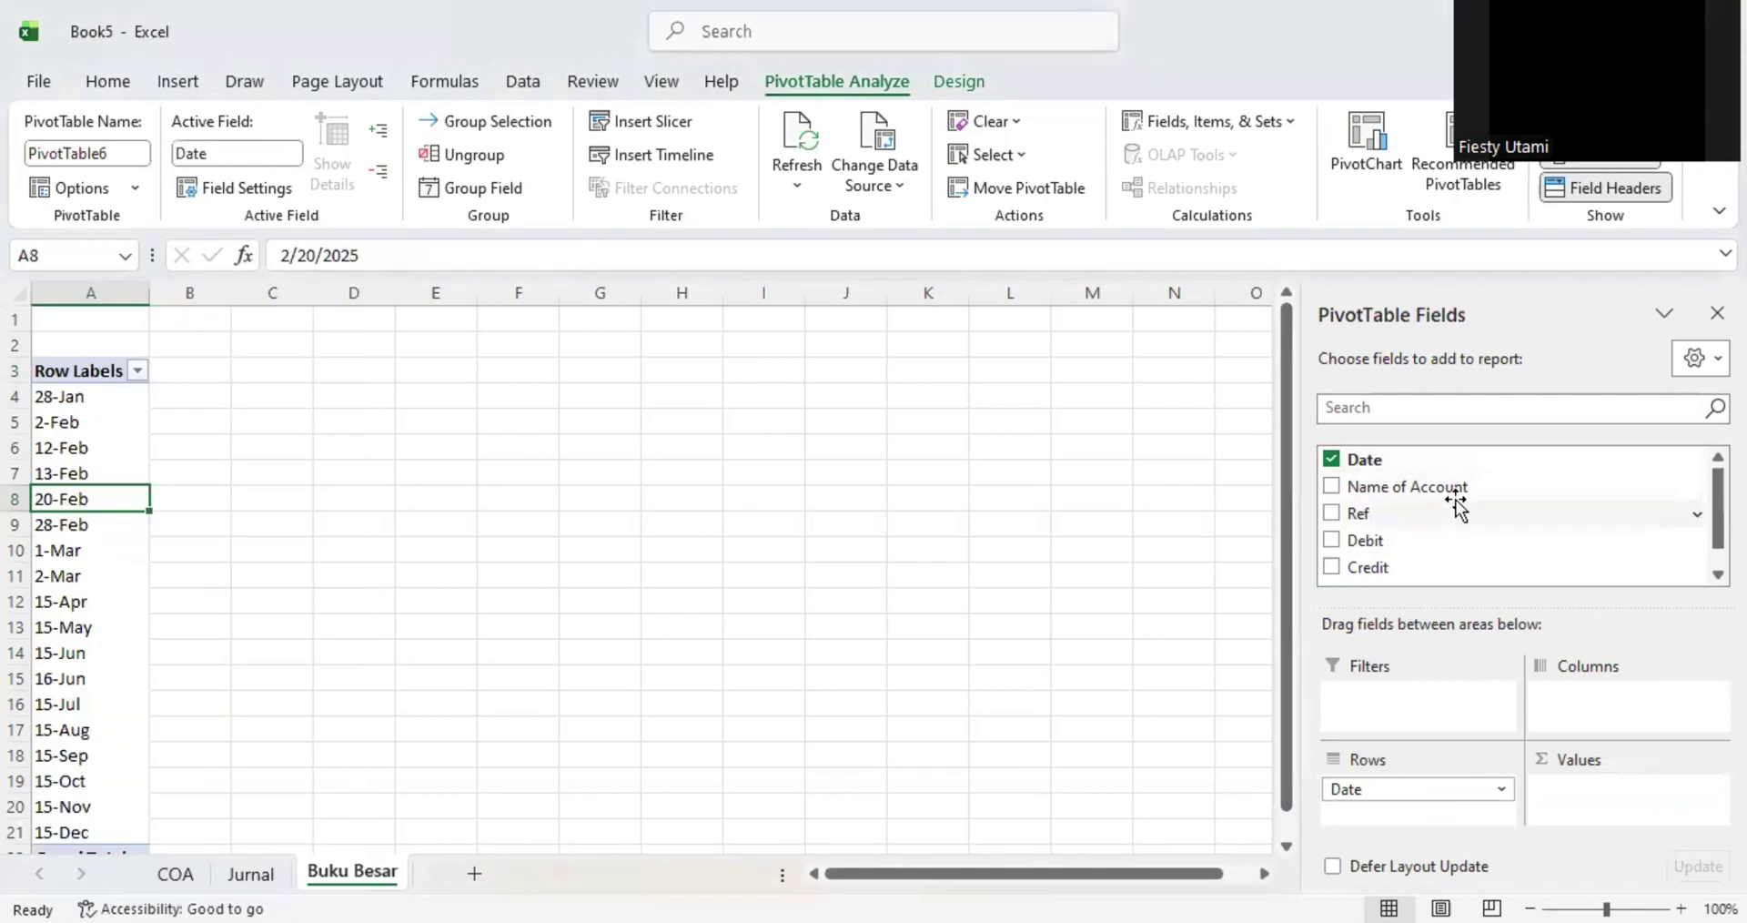
{"action": "left_click", "coordinate": [1332, 487]}
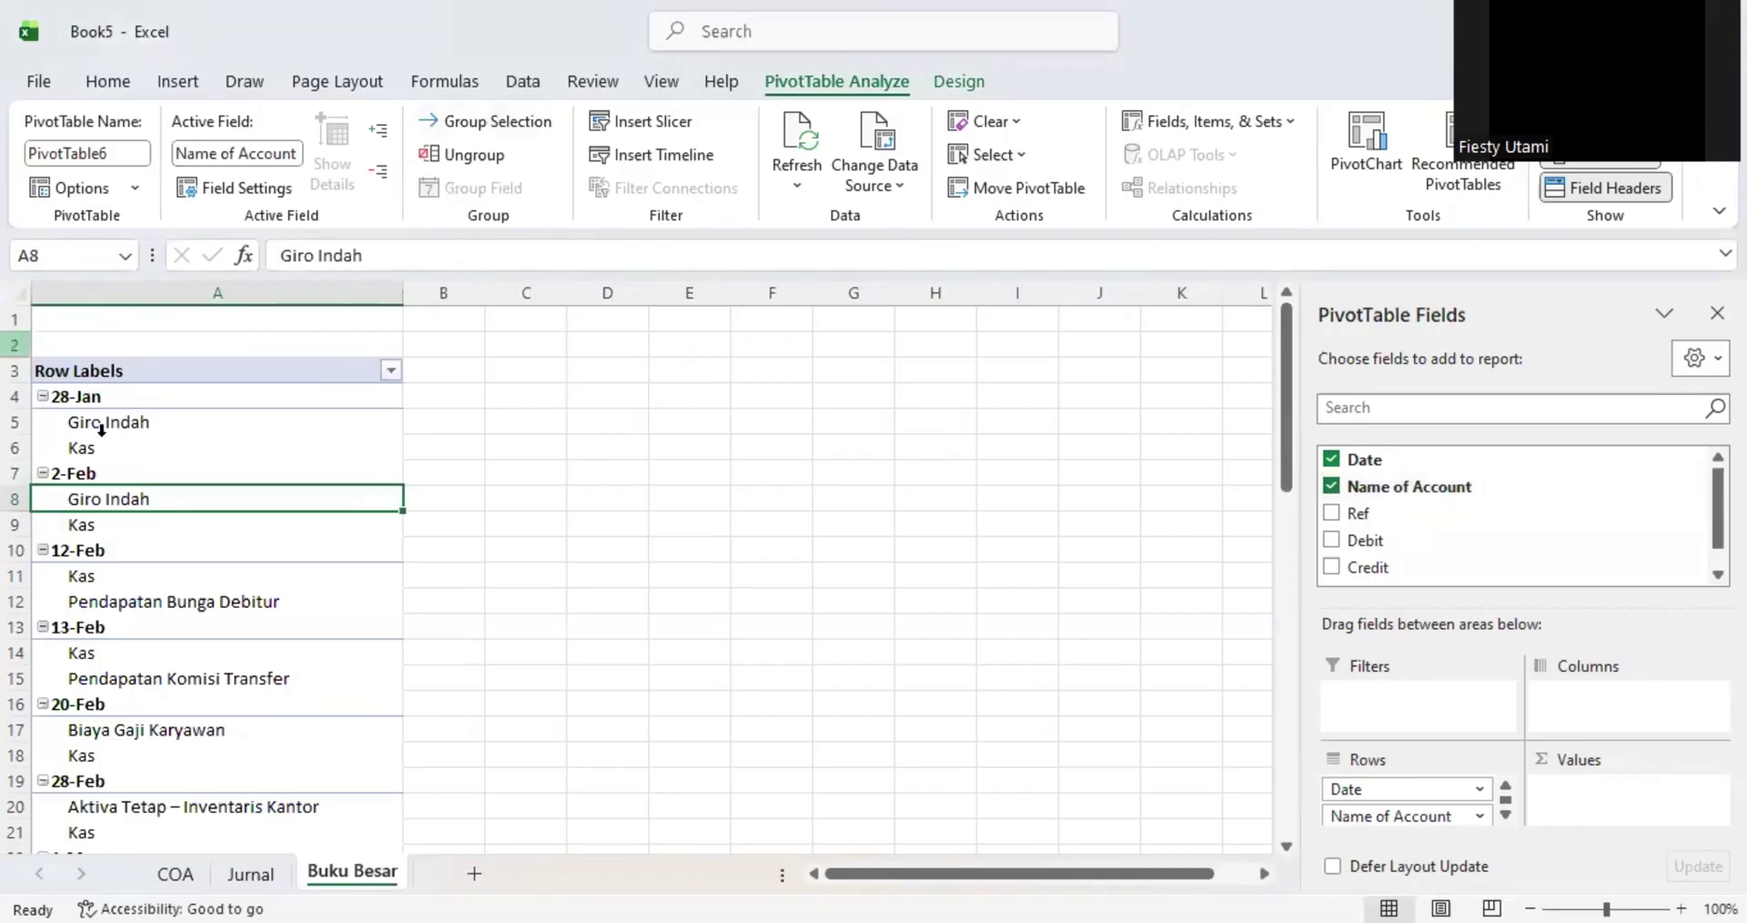
- Change the PivotTable's report layout to tabular form
{"action": "left_click", "coordinate": [168, 457]}
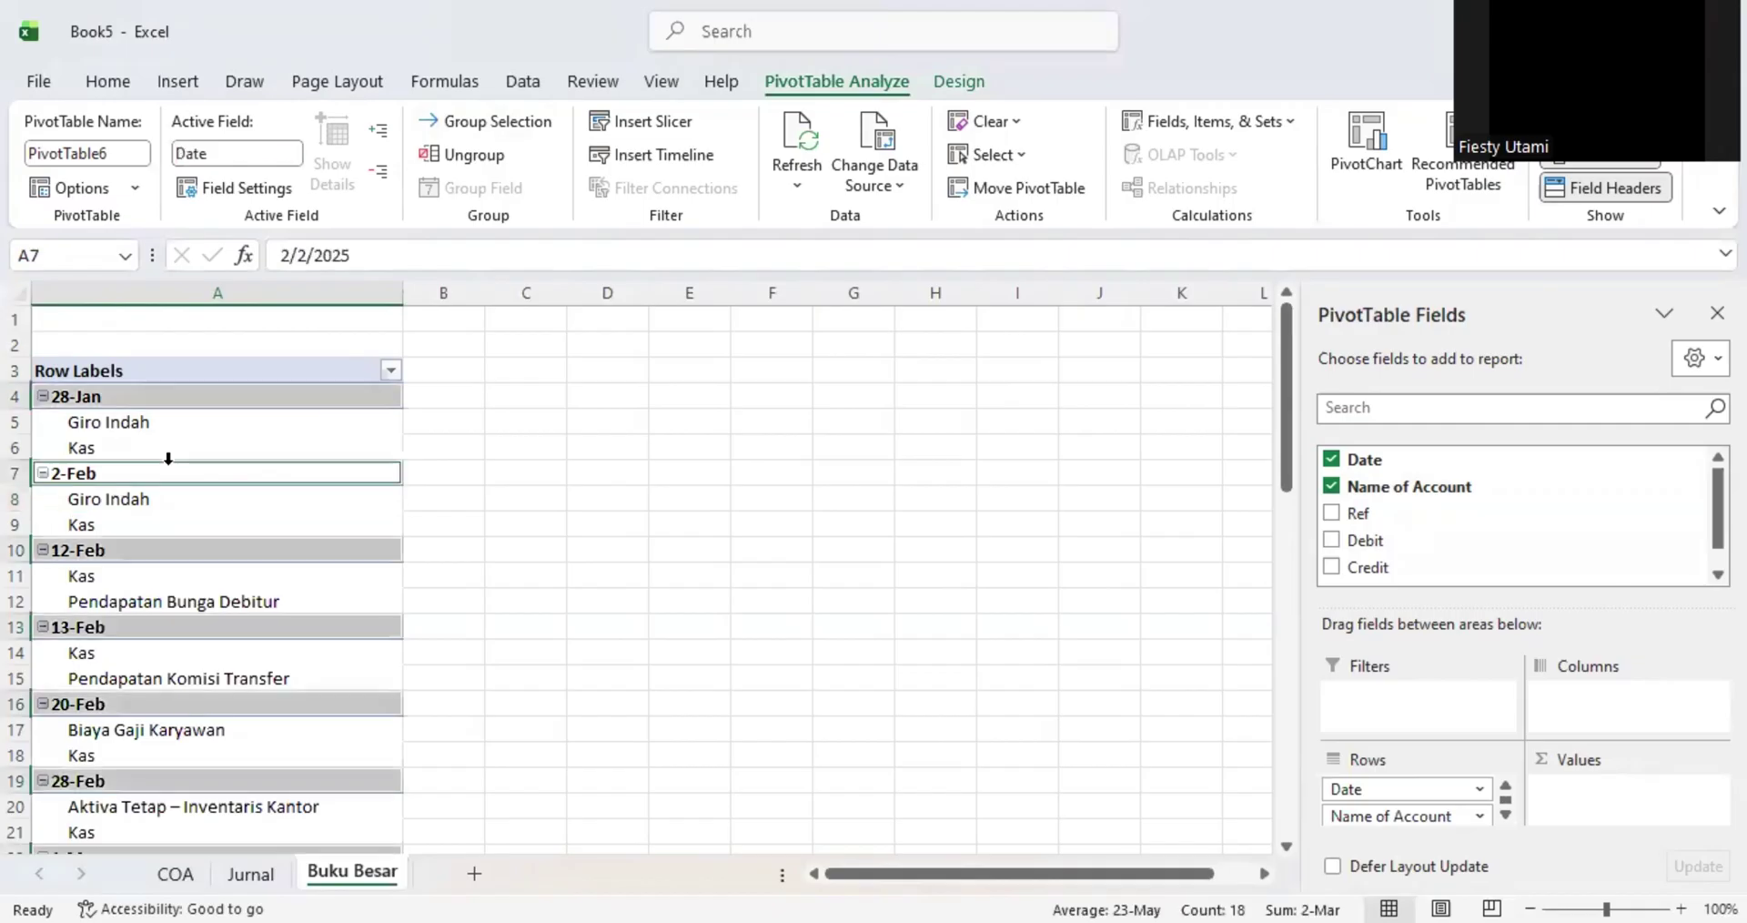
{"action": "left_click", "coordinate": [963, 83]}
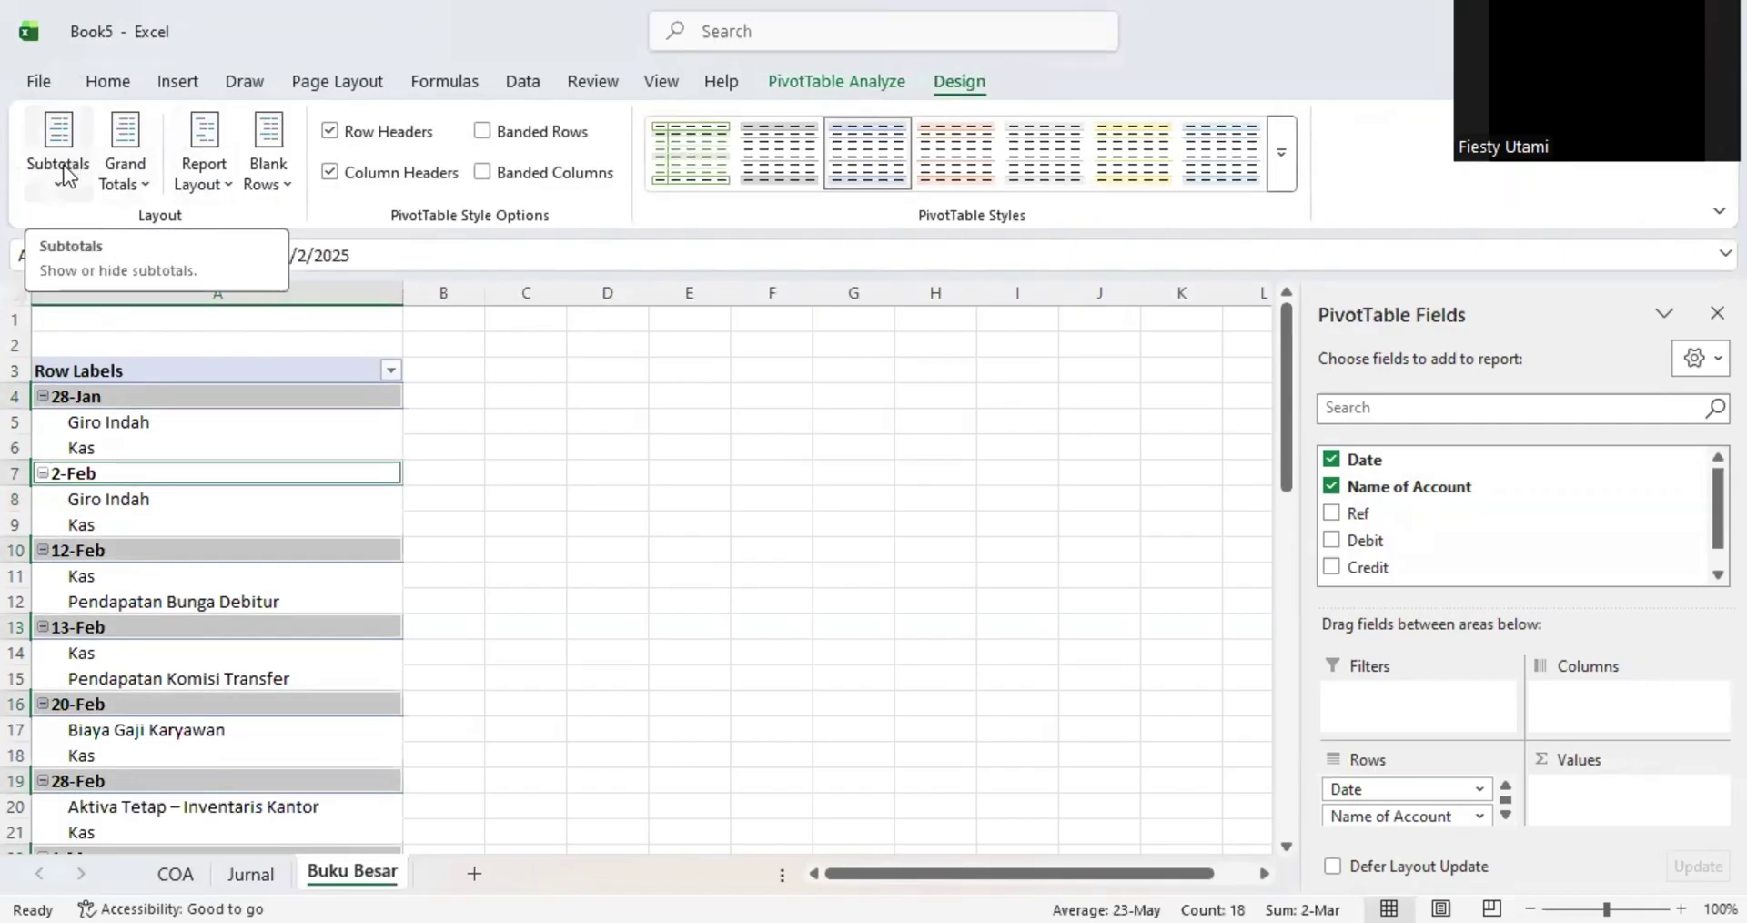
{"action": "left_click", "coordinate": [220, 191]}
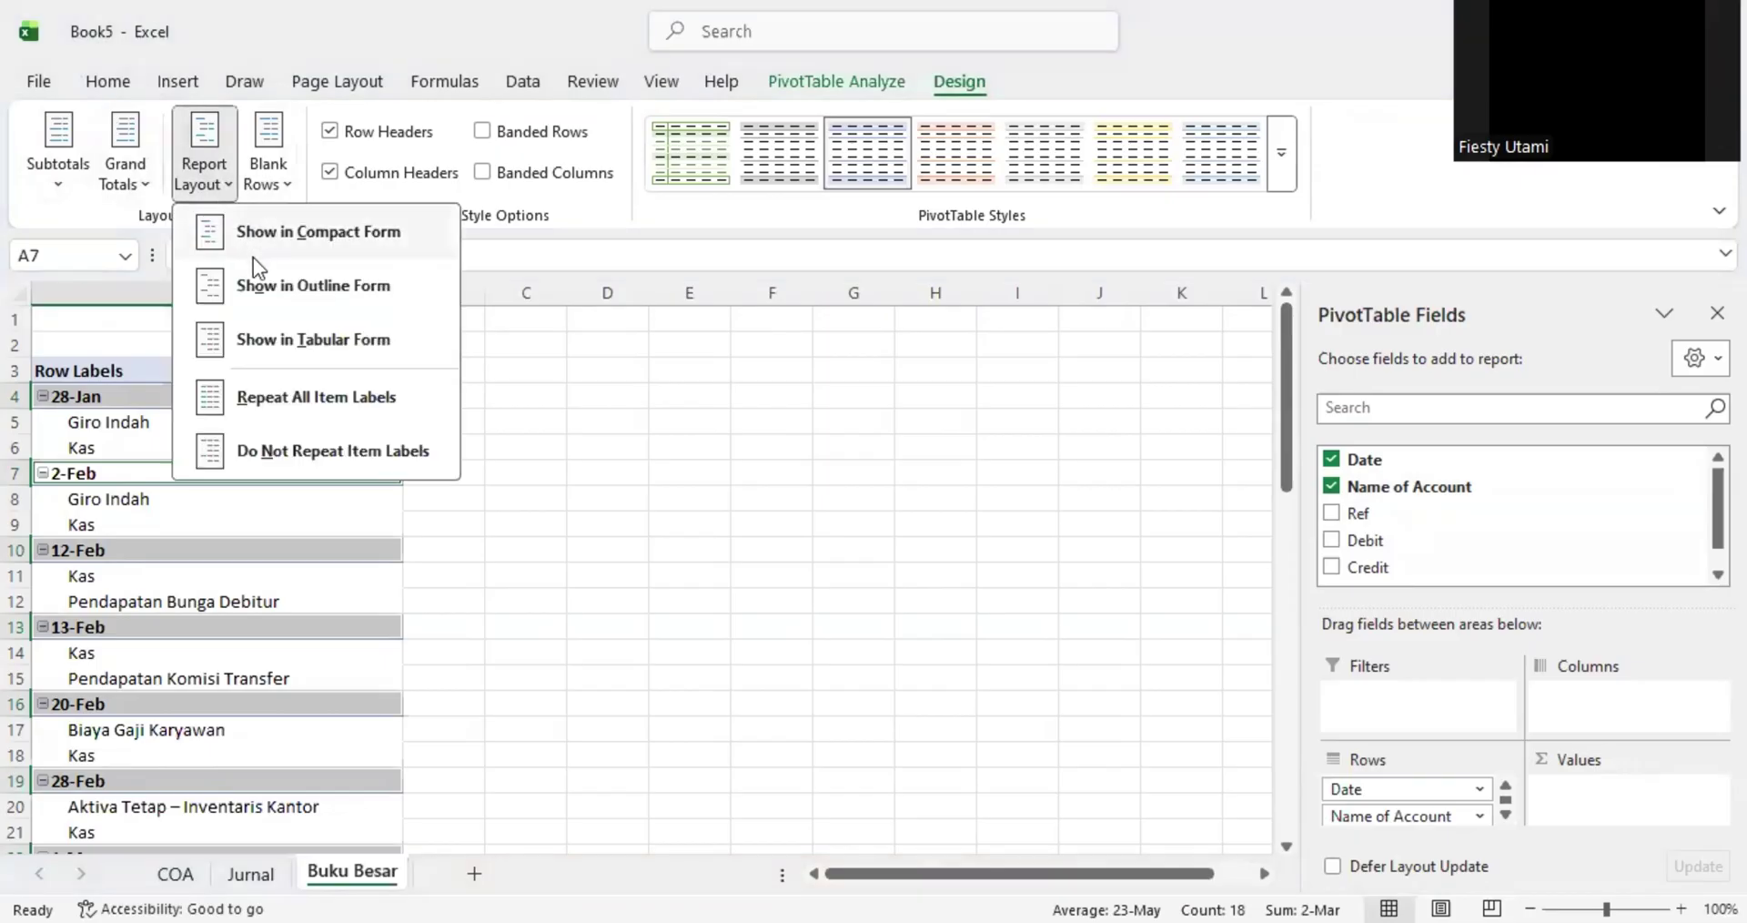
{"action": "left_click", "coordinate": [271, 343]}
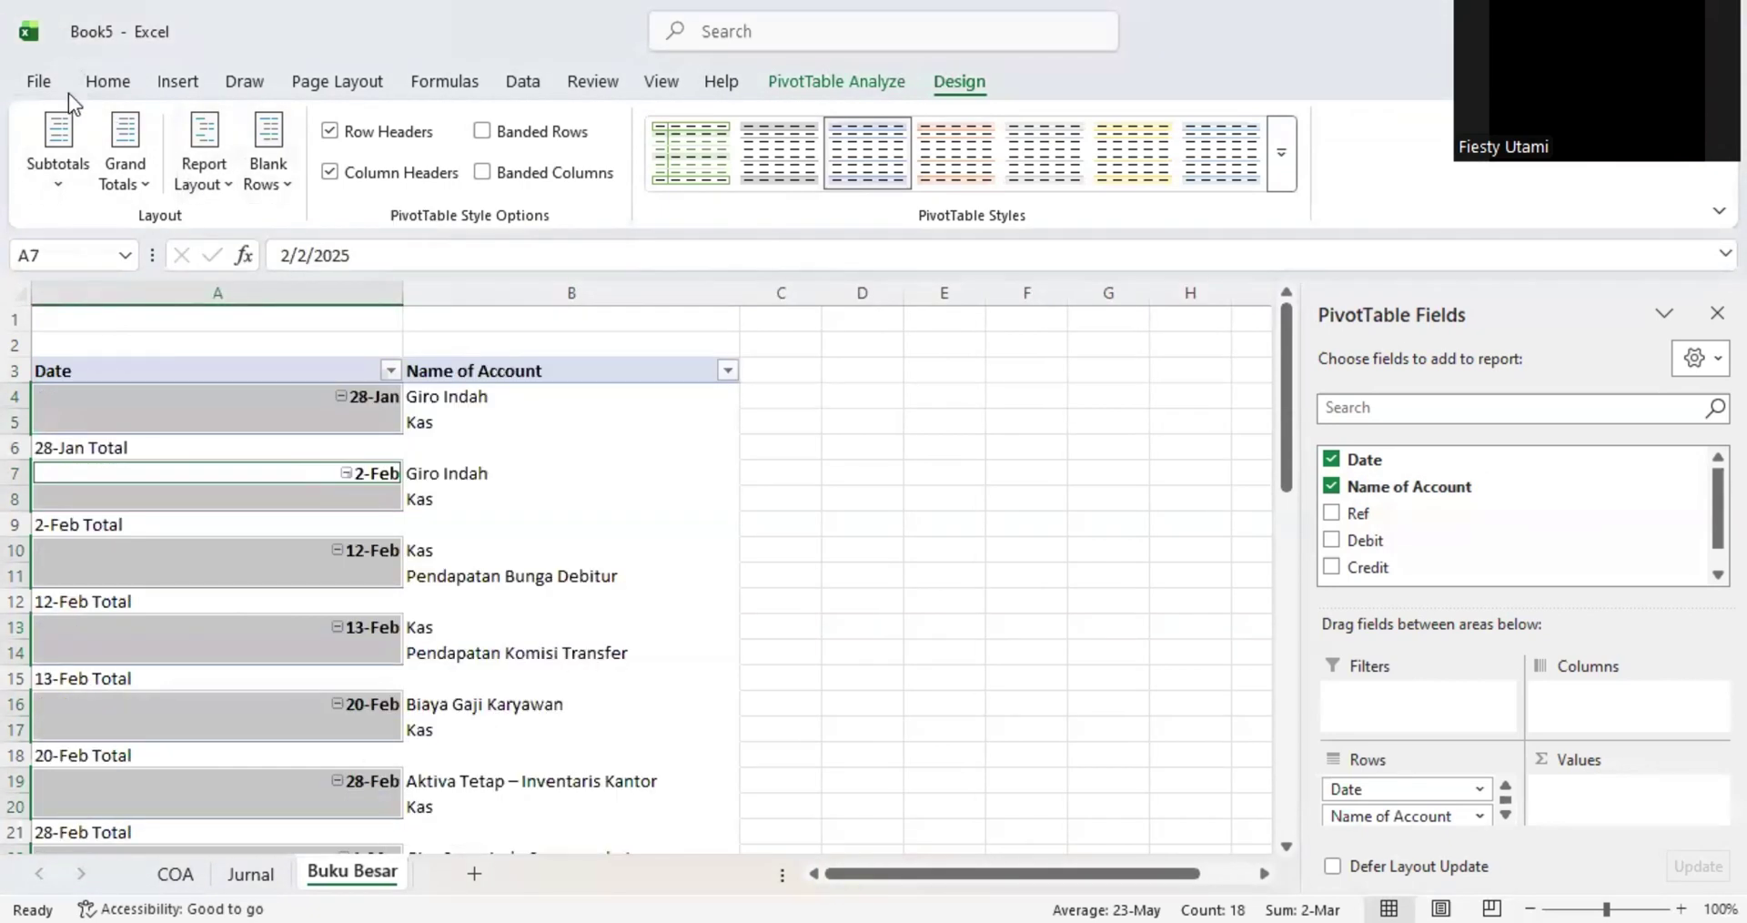
- Hide all PivotTable subtotals and repeat all item labels
{"action": "left_click", "coordinate": [46, 174]}
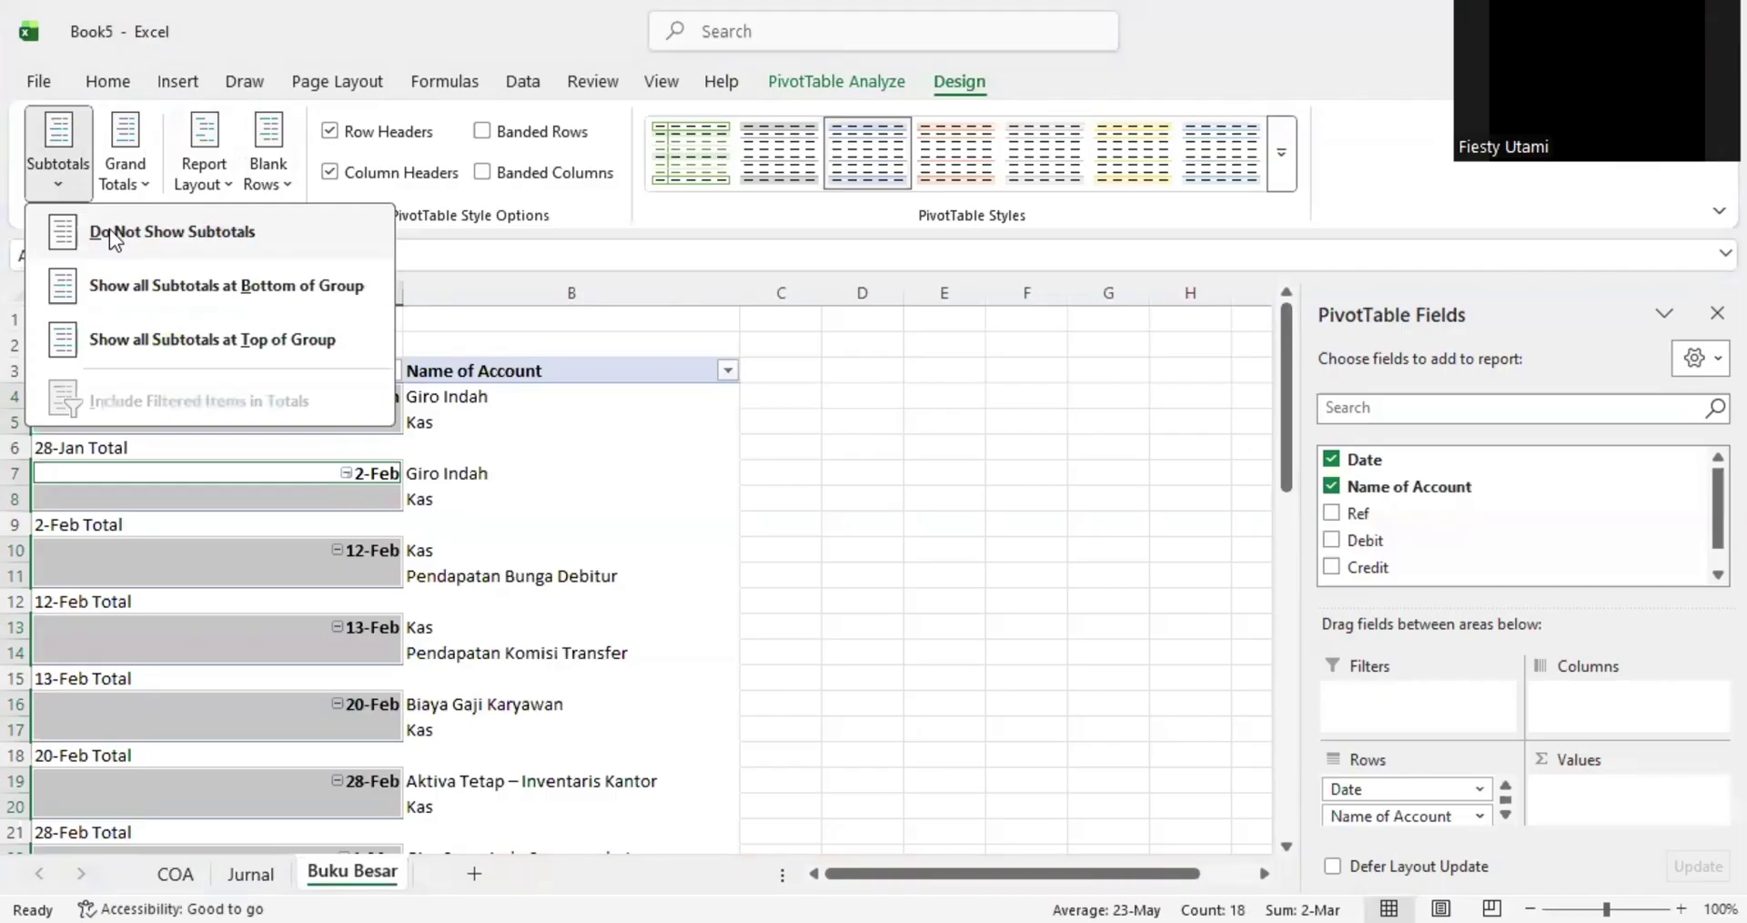
{"action": "left_click", "coordinate": [110, 231]}
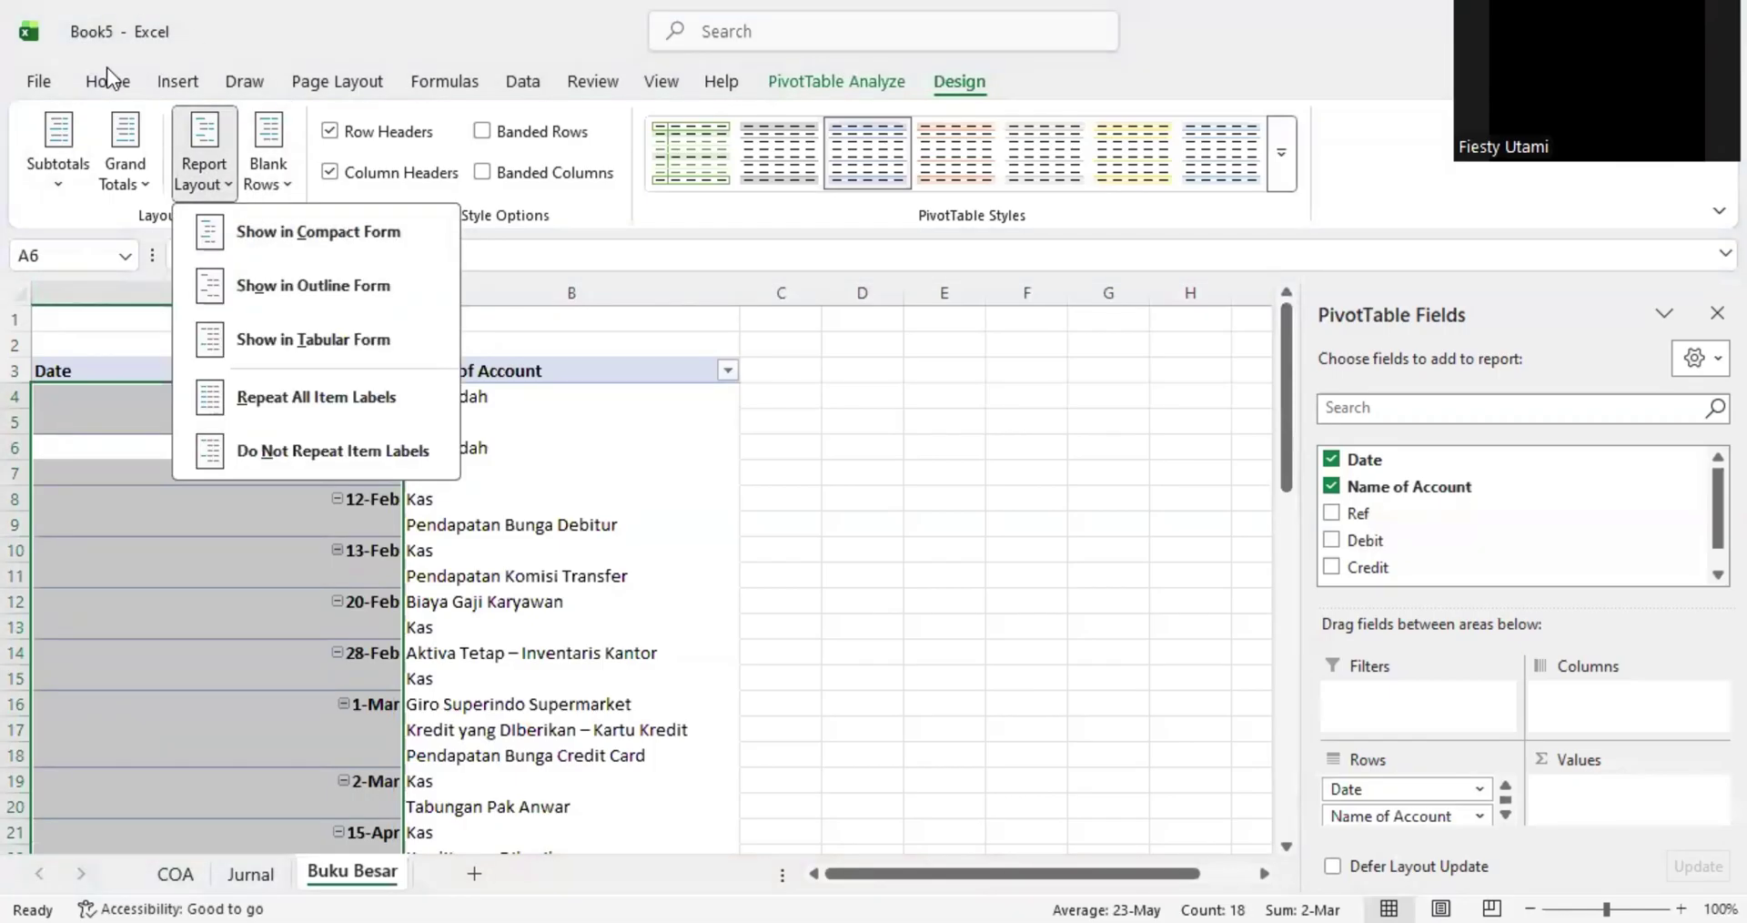
{"action": "left_click", "coordinate": [319, 401]}
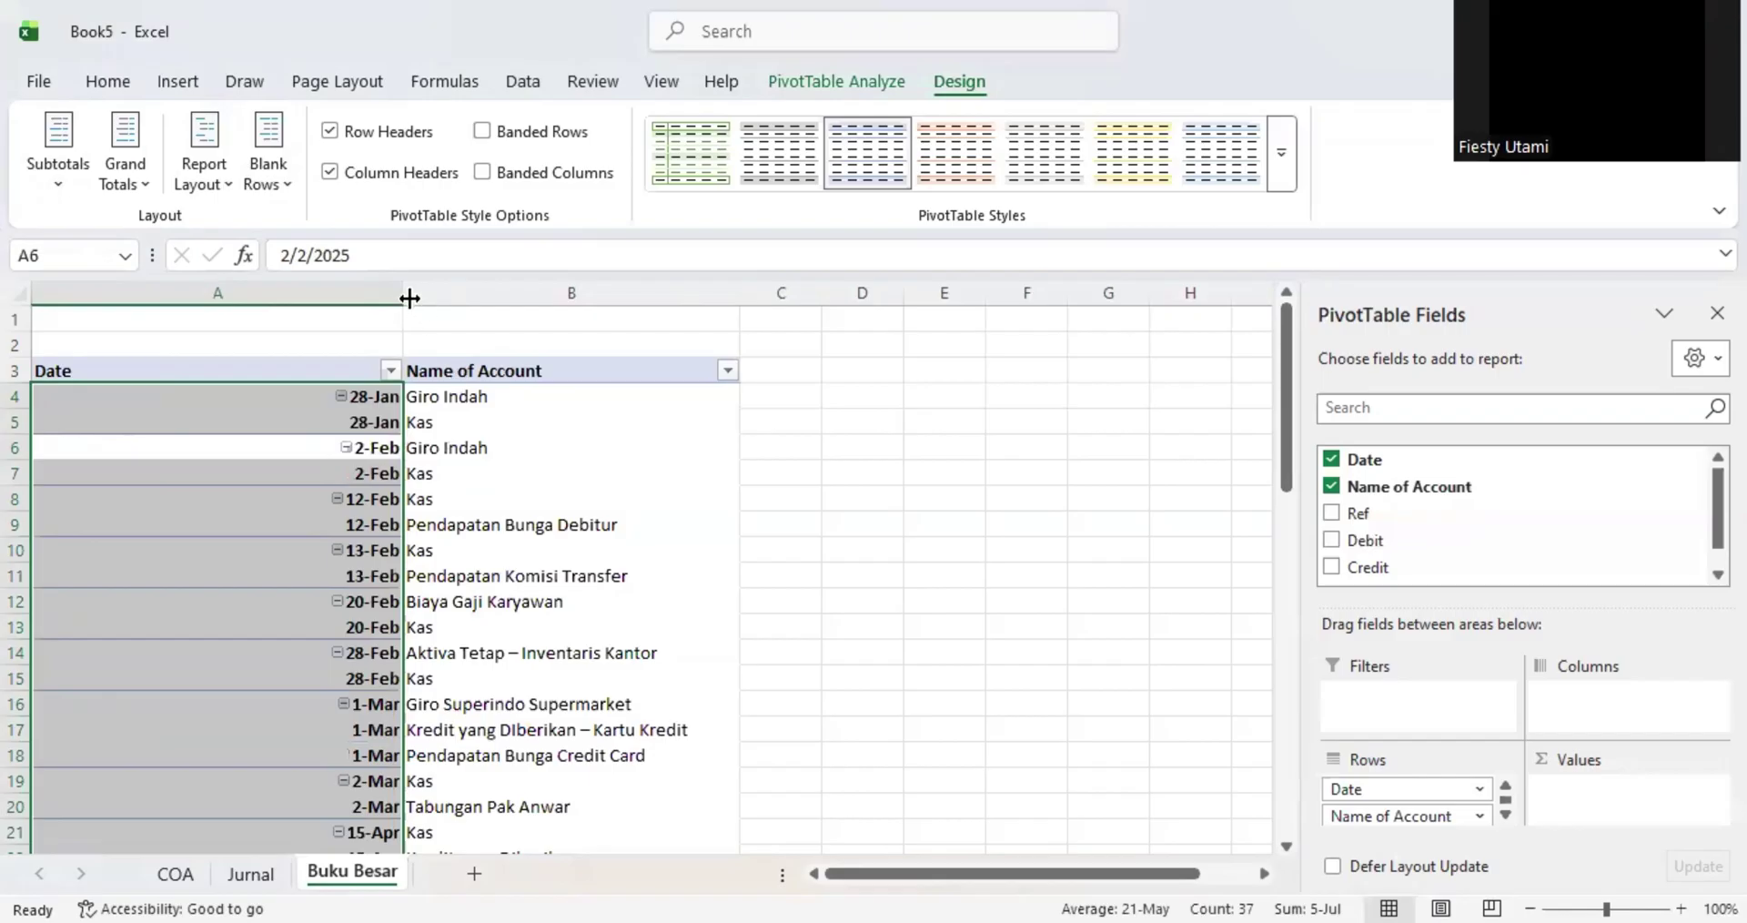
- Narrow the PivotTable's Date column and add the Debit field as a summed value
{"action": "left_click_drag", "start_coordinate": [409, 298], "coordinate": [128, 300]}
{"action": "left_click", "coordinate": [278, 402]}
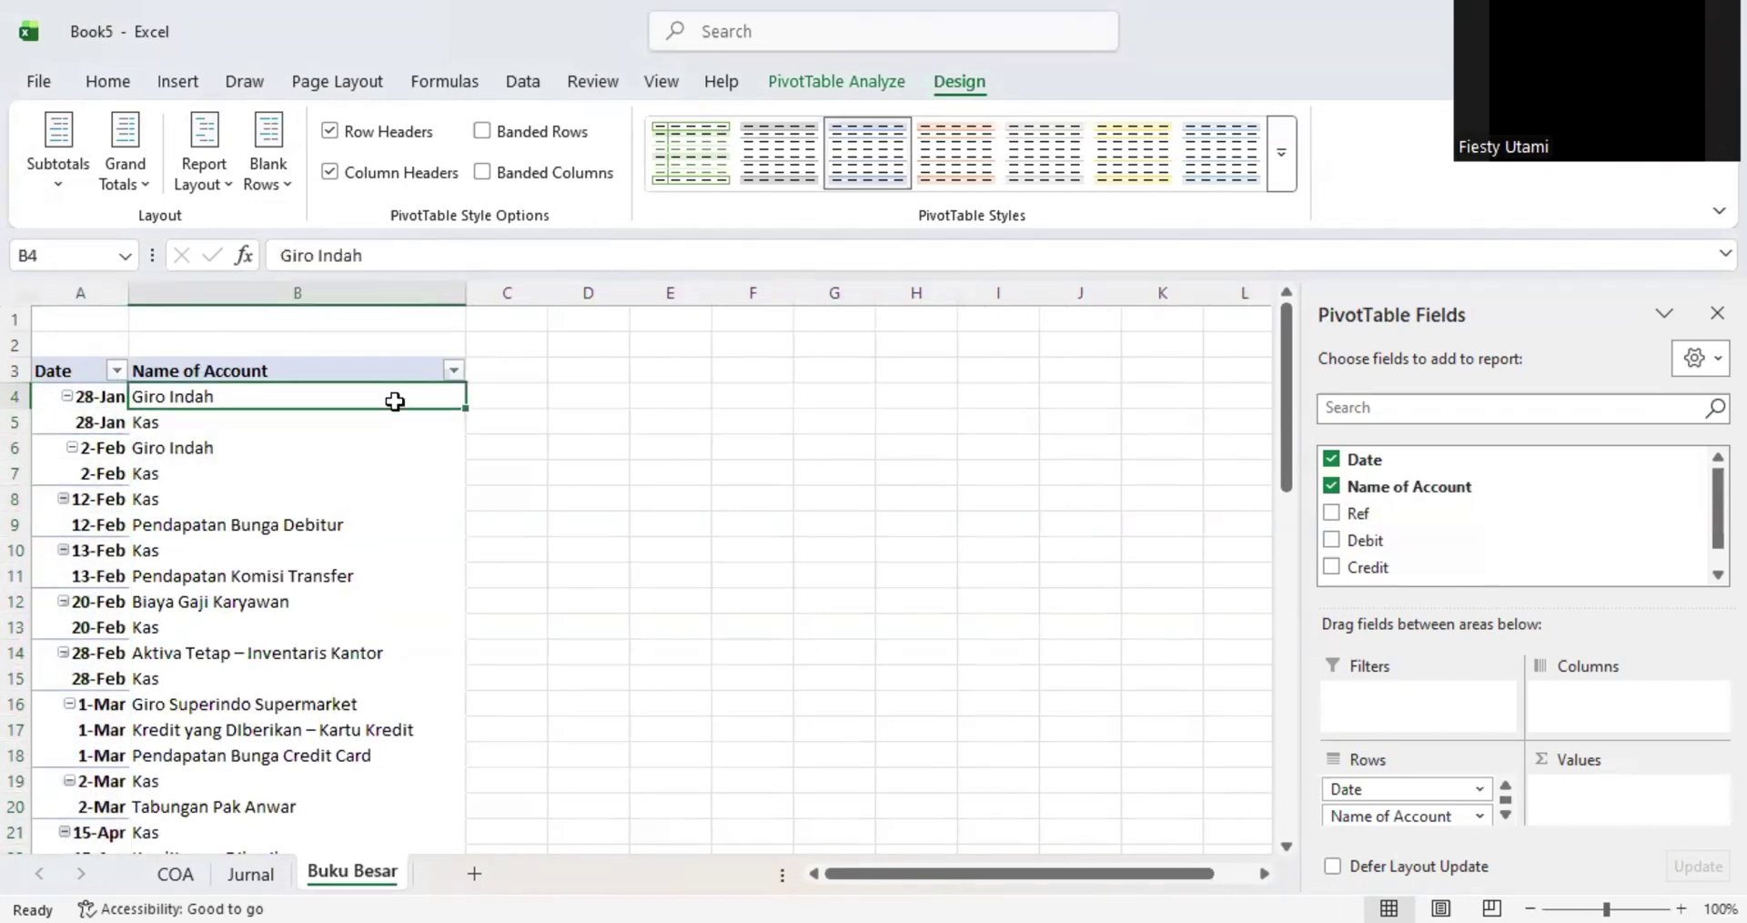
{"action": "left_click", "coordinate": [1332, 540]}
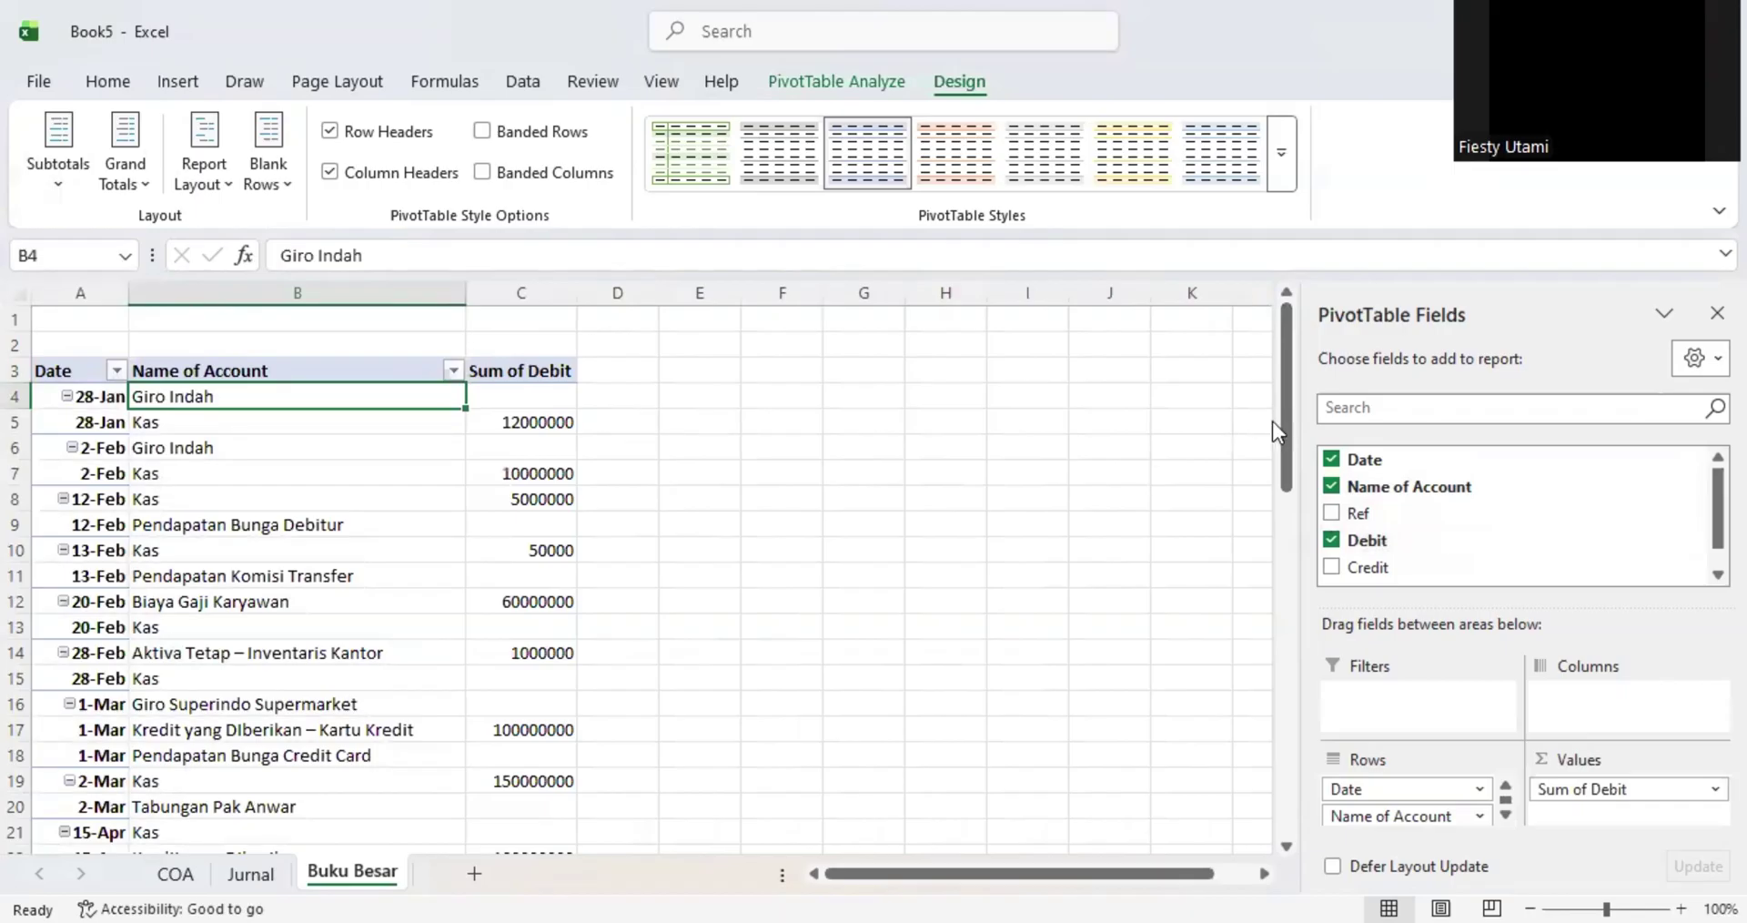
- Format the Sum of Debit values as Number with 0 decimal places and the 1000 separator
{"action": "left_click", "coordinate": [581, 519]}
{"action": "left_click", "coordinate": [518, 422]}
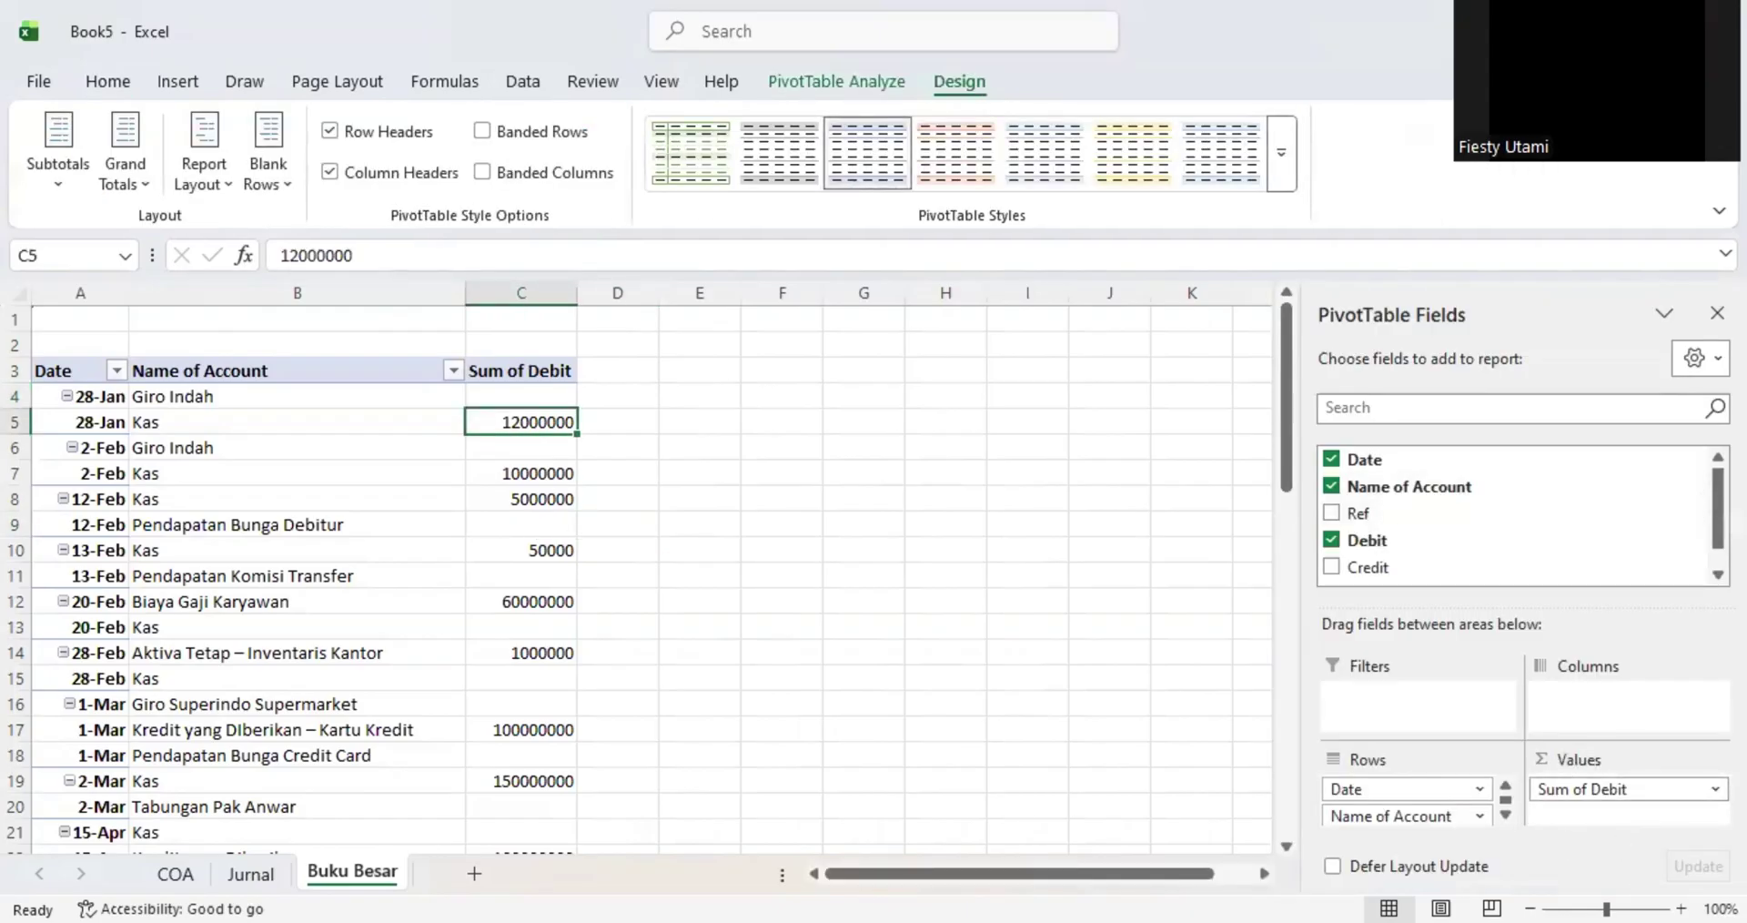
{"action": "left_click", "coordinate": [1671, 788]}
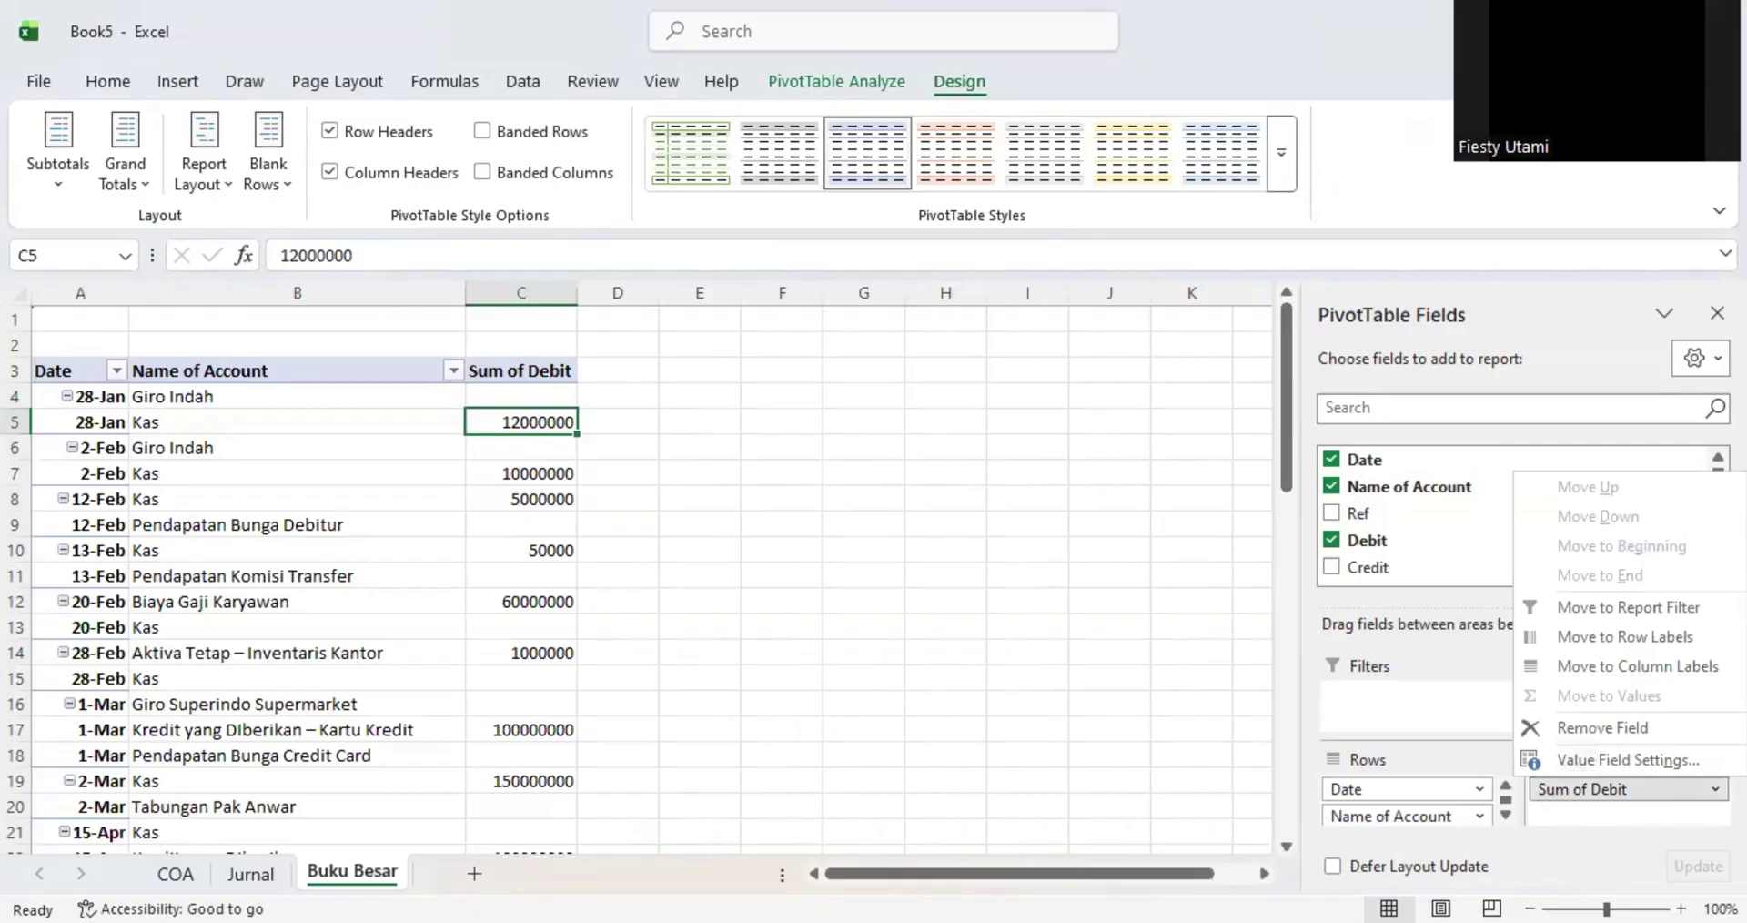
{"action": "left_click", "coordinate": [1675, 762]}
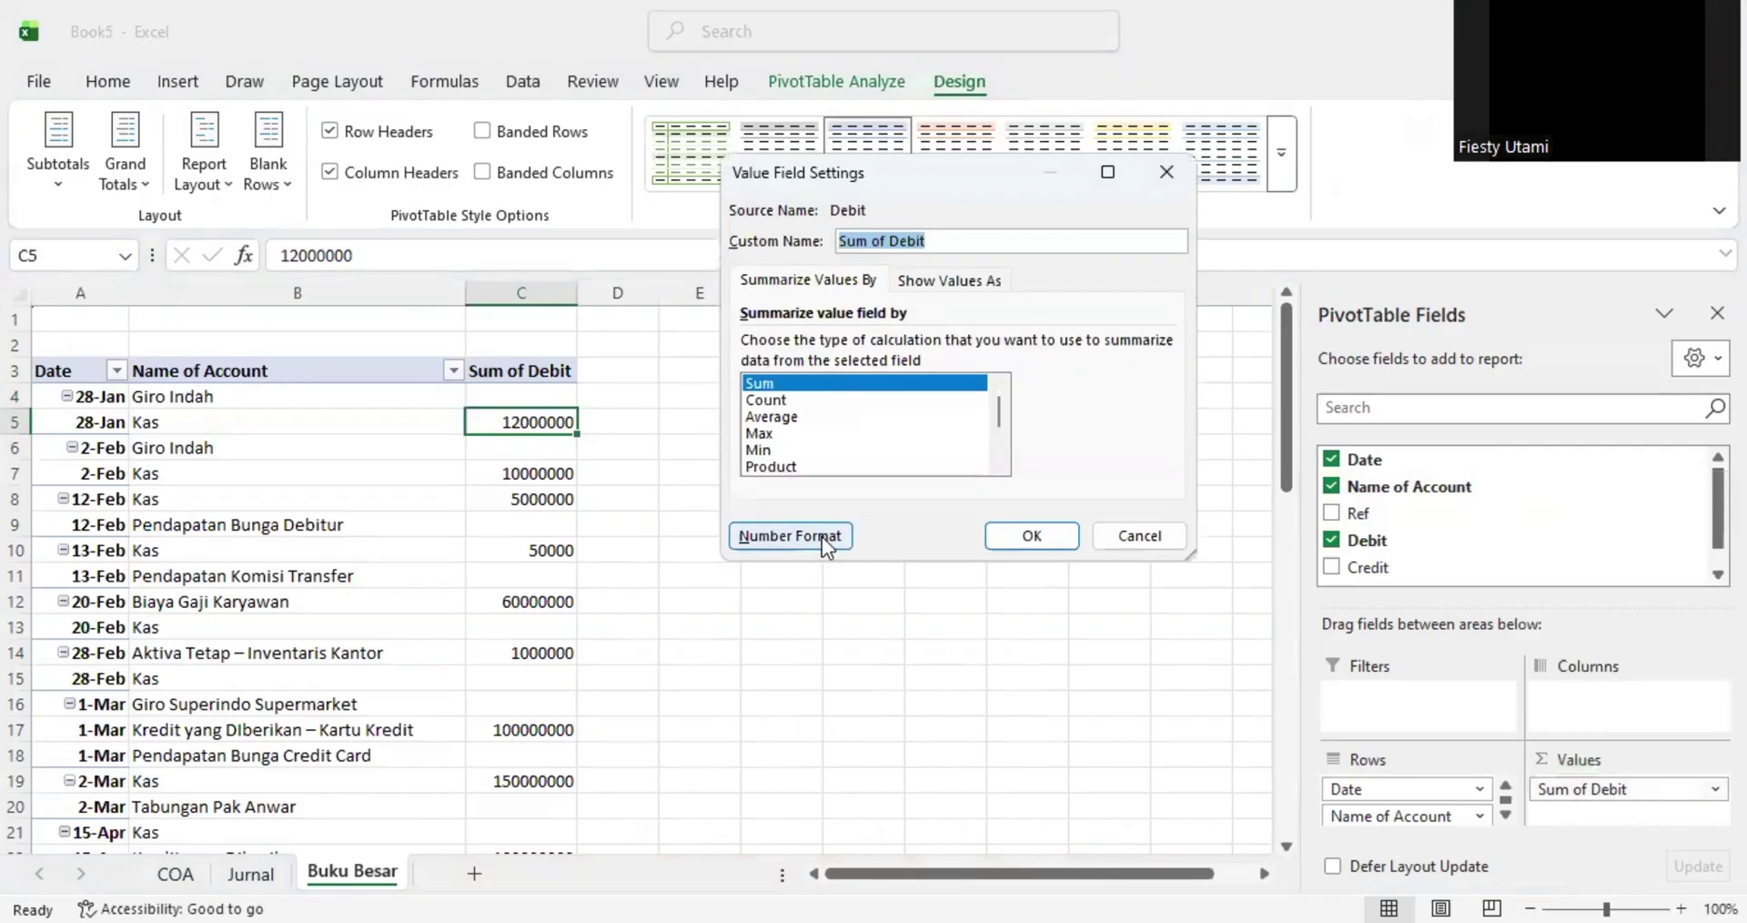
{"action": "left_click", "coordinate": [821, 537]}
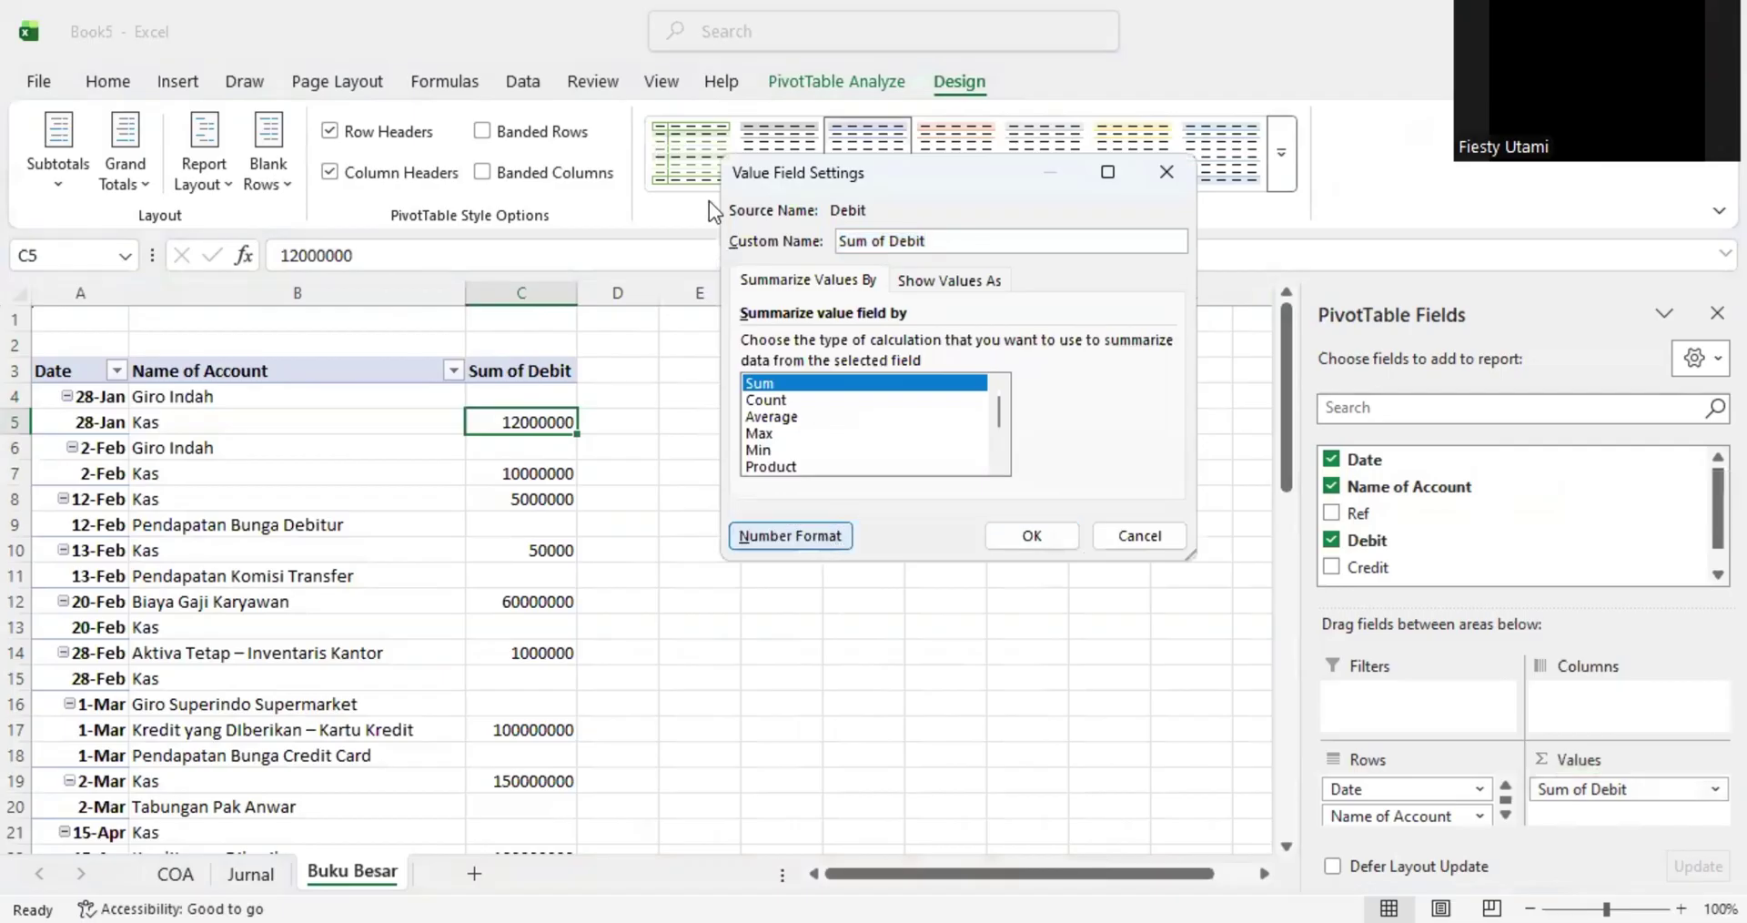
{"action": "left_click", "coordinate": [981, 229]}
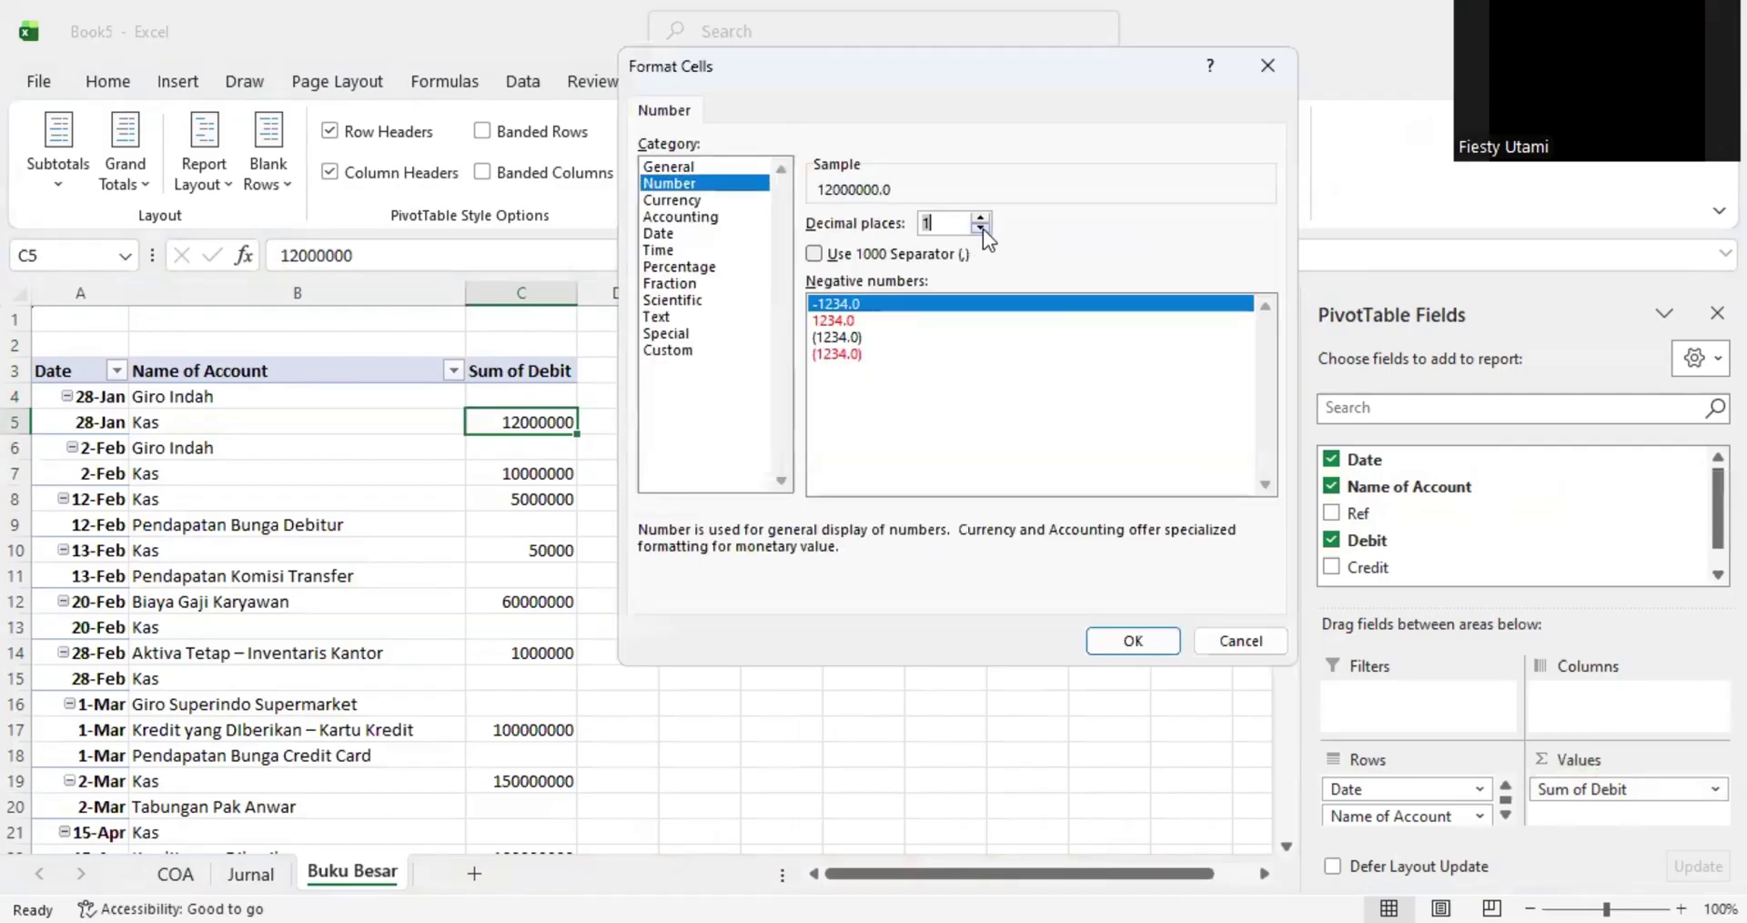
{"action": "left_click", "coordinate": [981, 229]}
{"action": "left_click", "coordinate": [814, 253]}
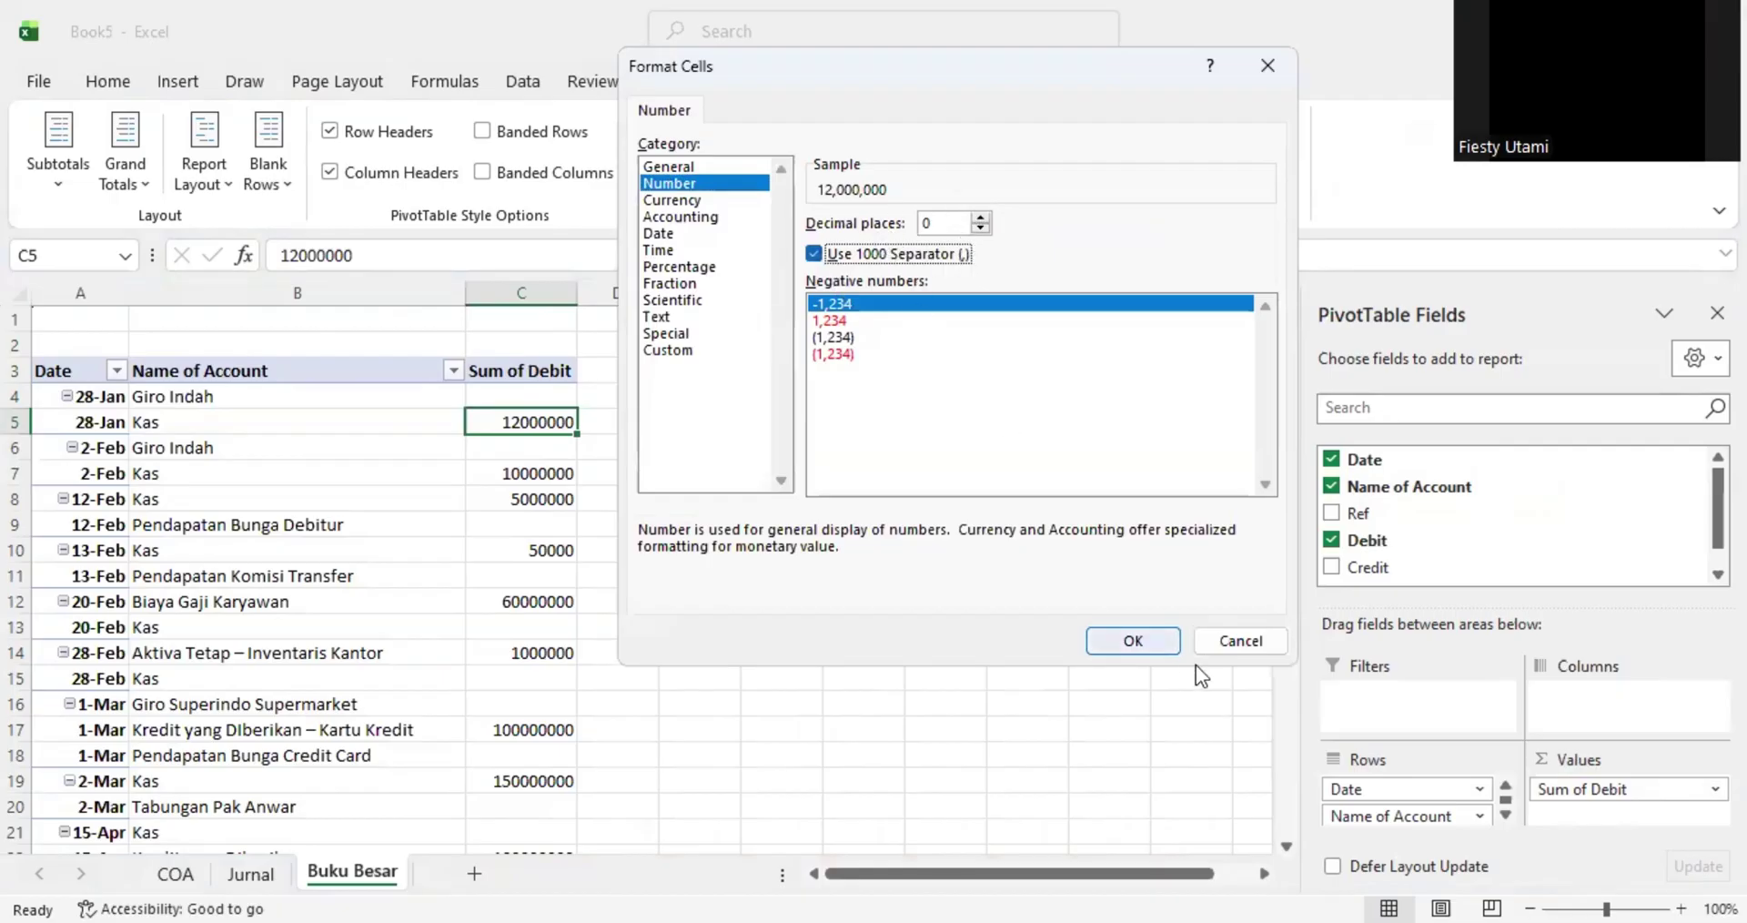
{"action": "left_click", "coordinate": [1132, 640]}
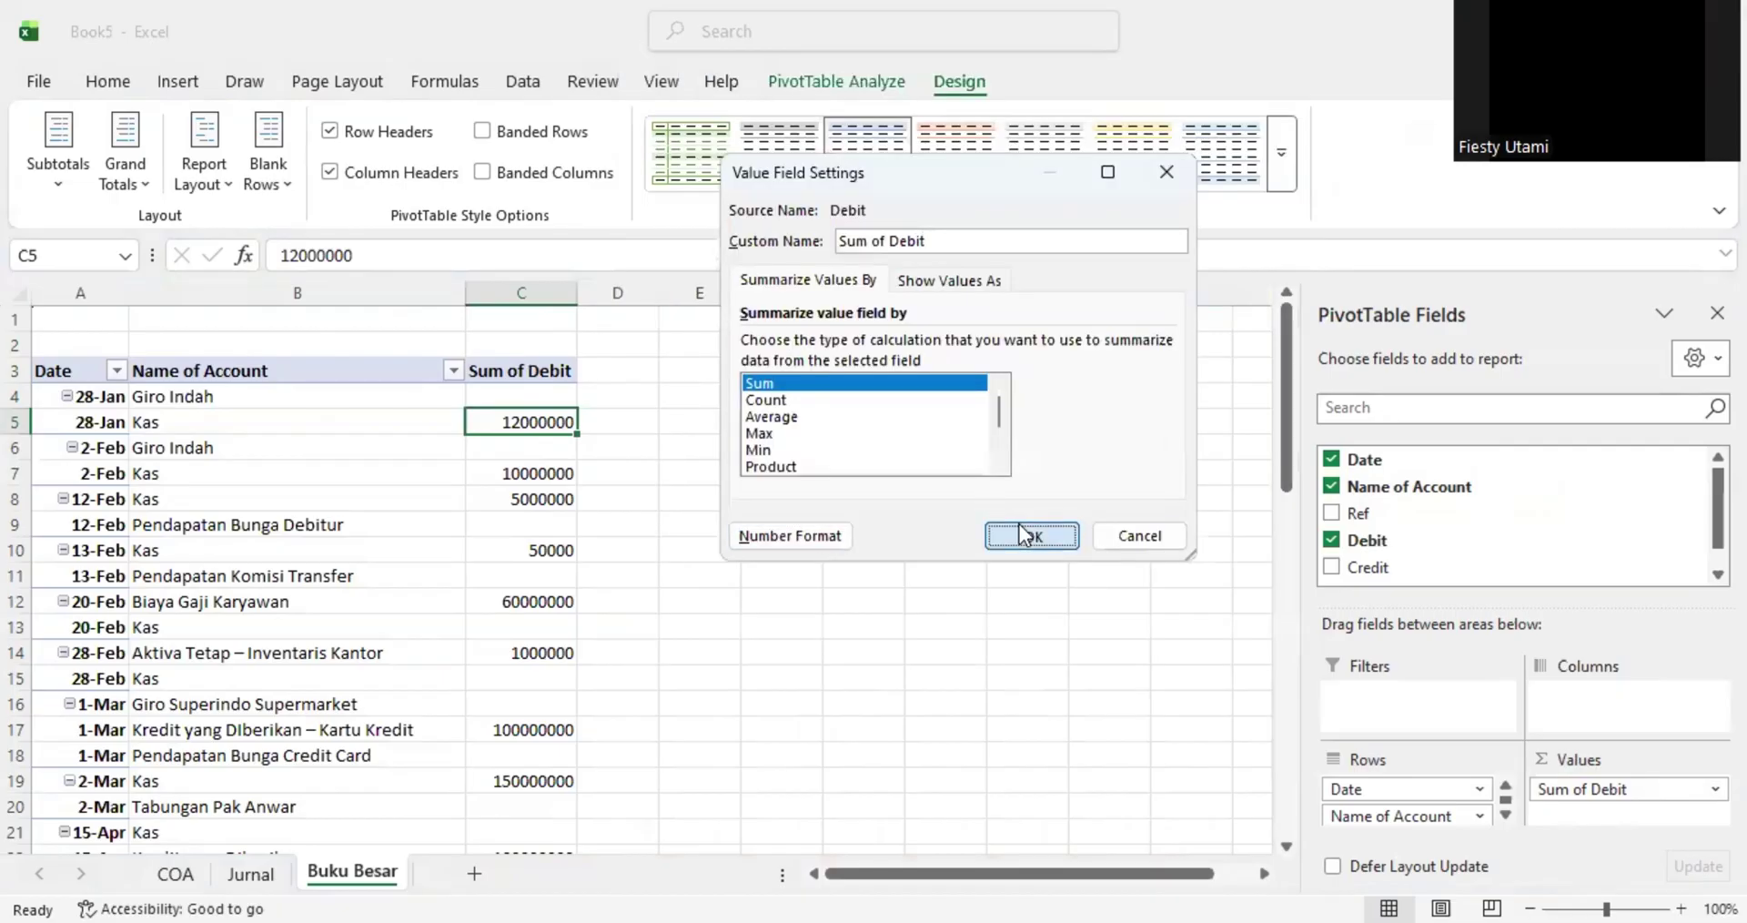
{"action": "left_click", "coordinate": [1019, 526]}
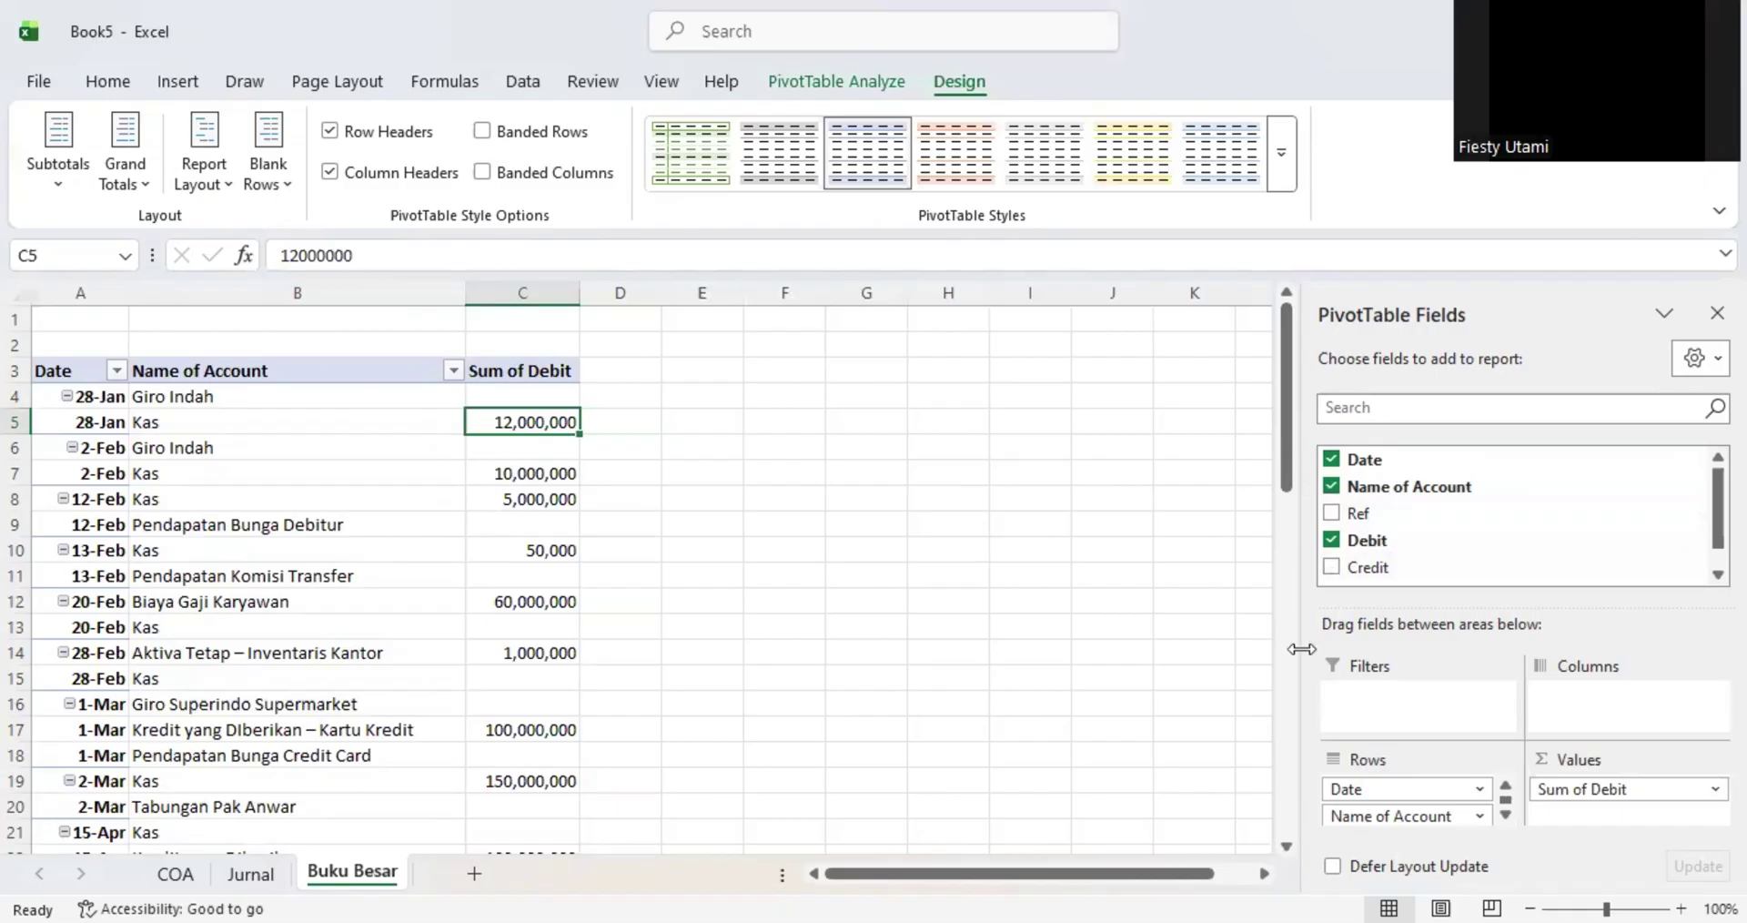
- Add the Credit field to the PivotTable as a summed value
{"action": "left_click", "coordinate": [1332, 568]}
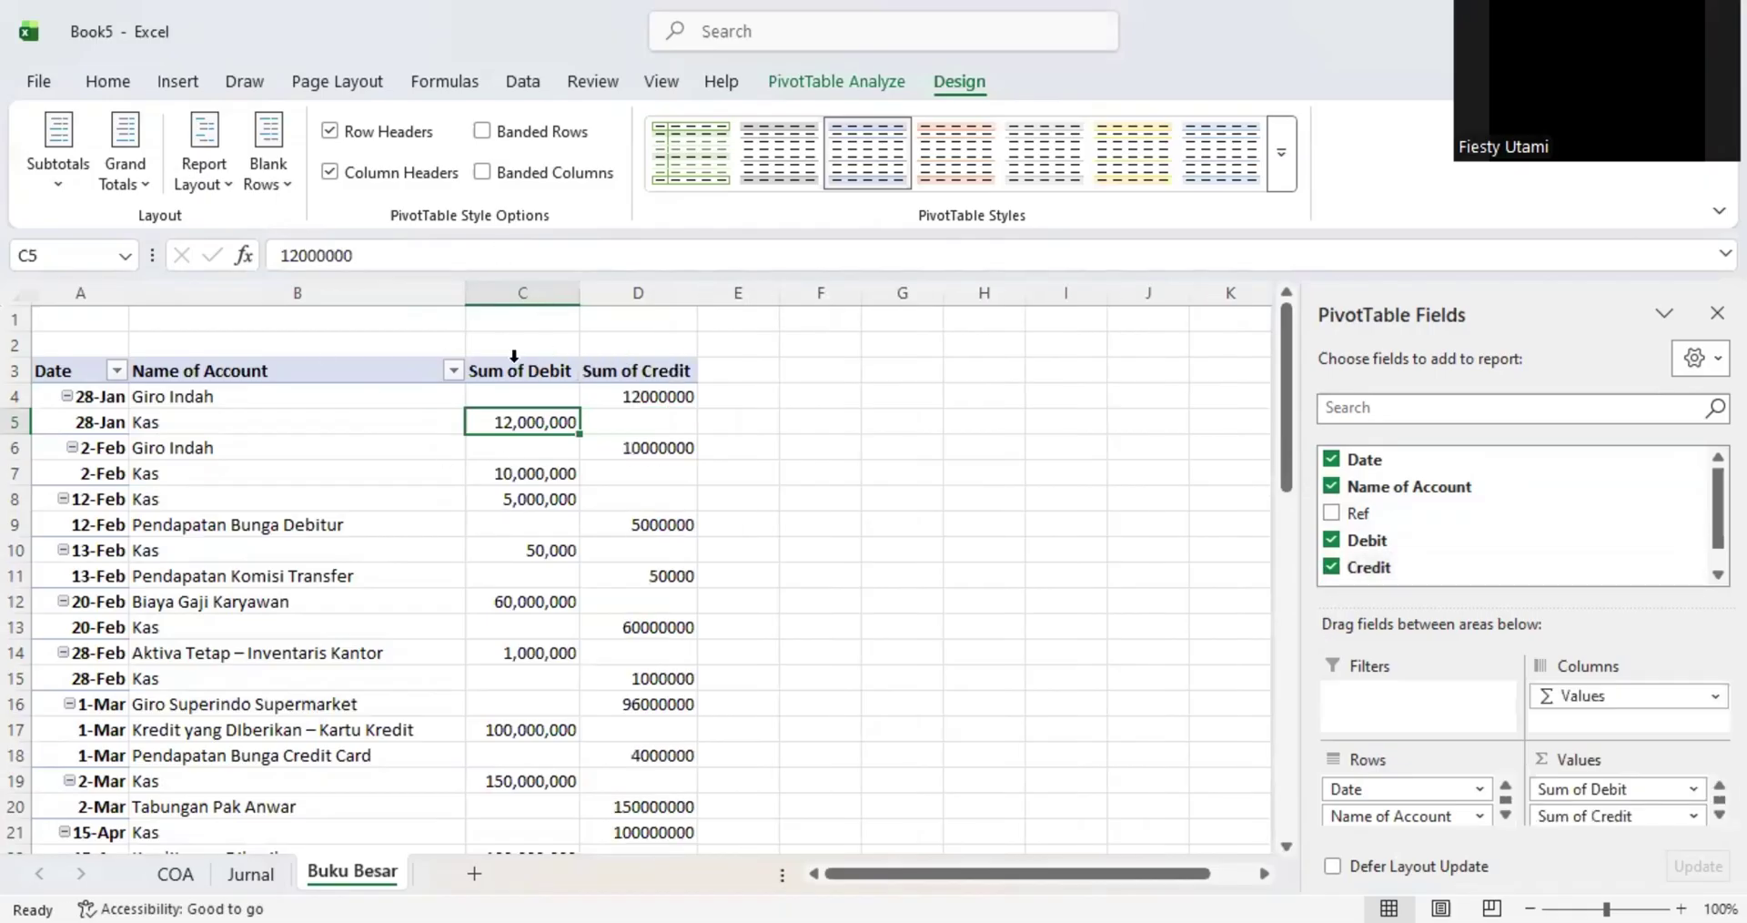
{"action": "left_click", "coordinate": [674, 451]}
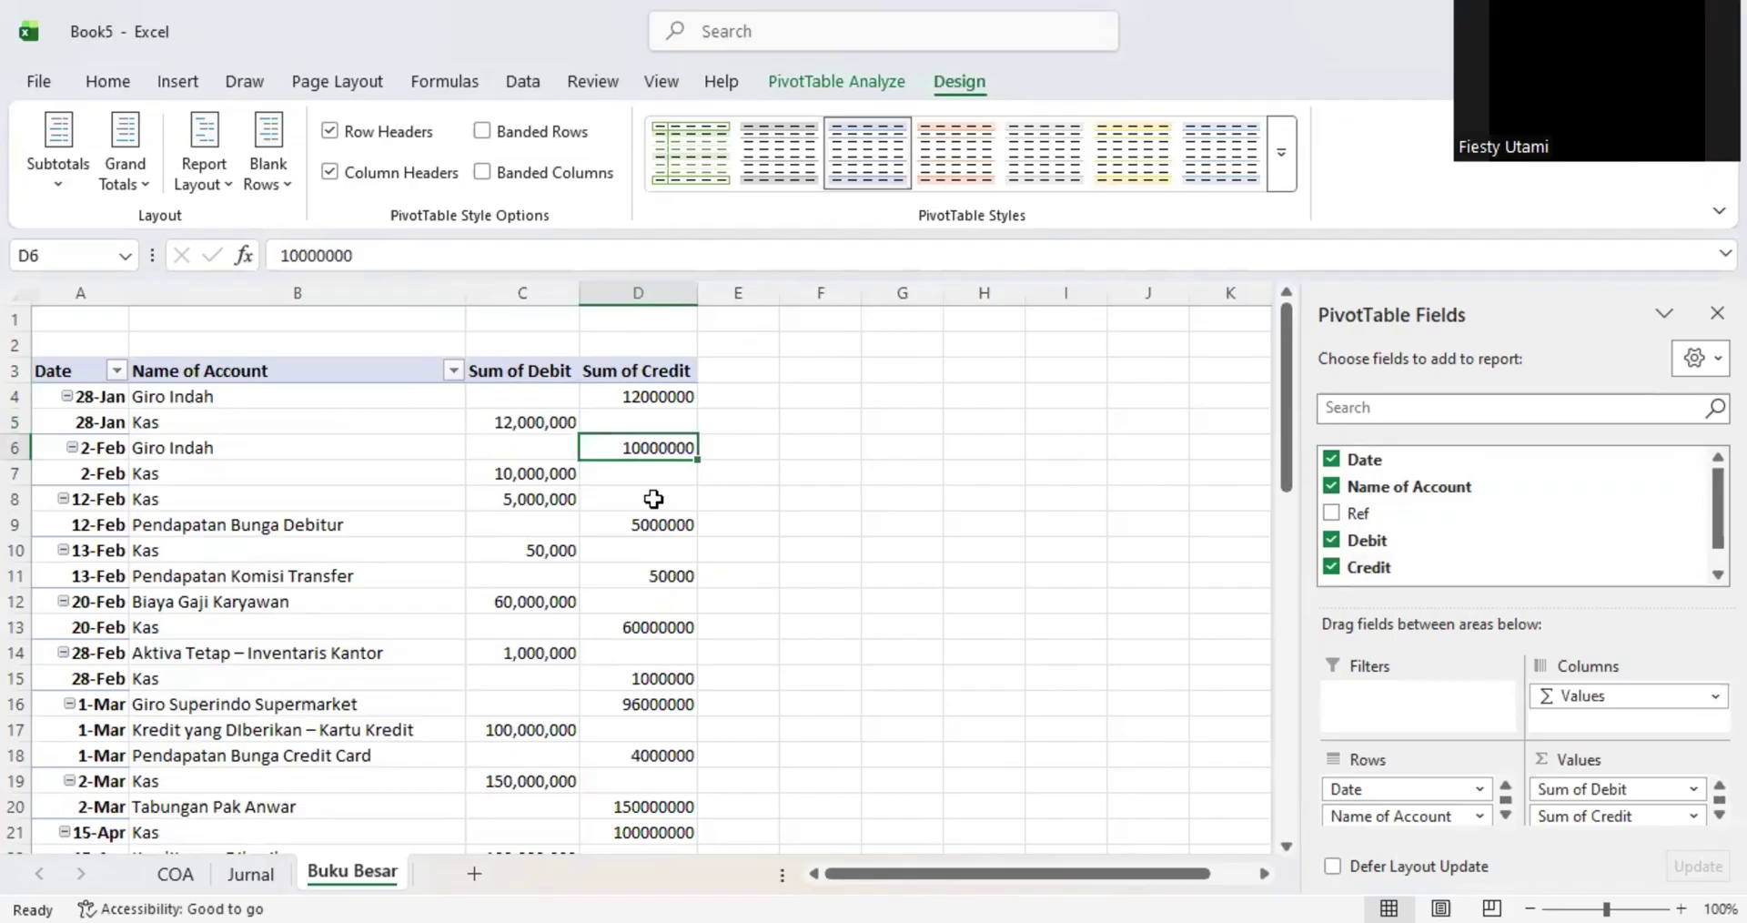
{"action": "left_click", "coordinate": [653, 625]}
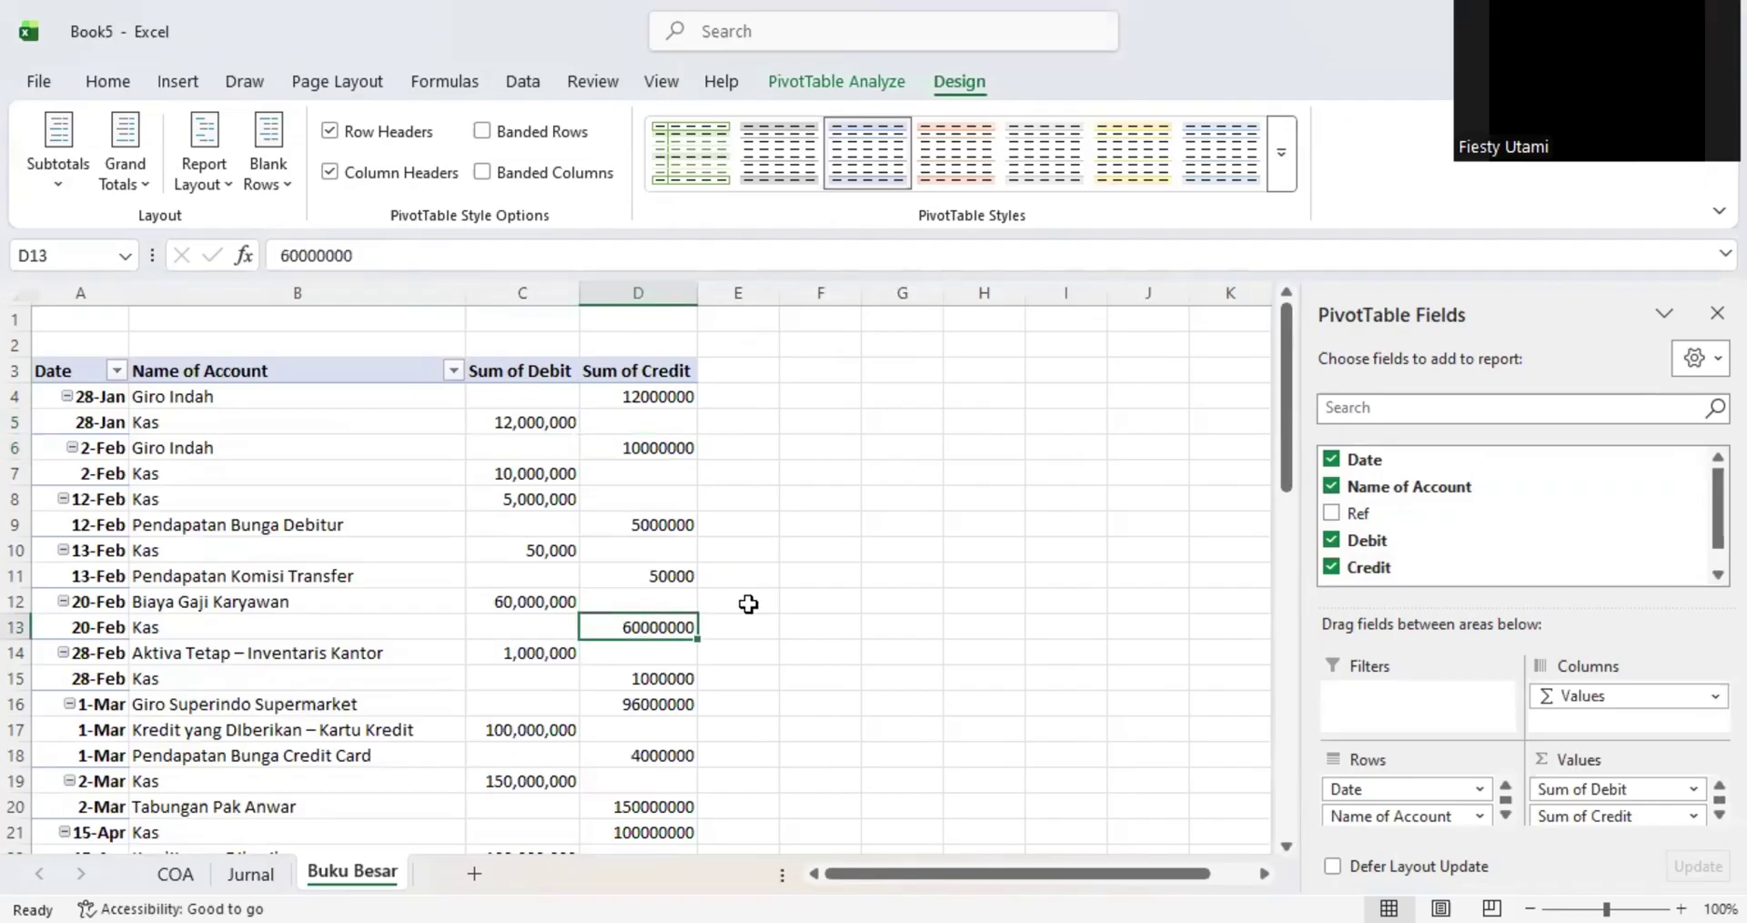
- Format the Sum of Credit values as Number with 0 decimal places and the 1000 separator
{"action": "left_click", "coordinate": [1658, 817]}
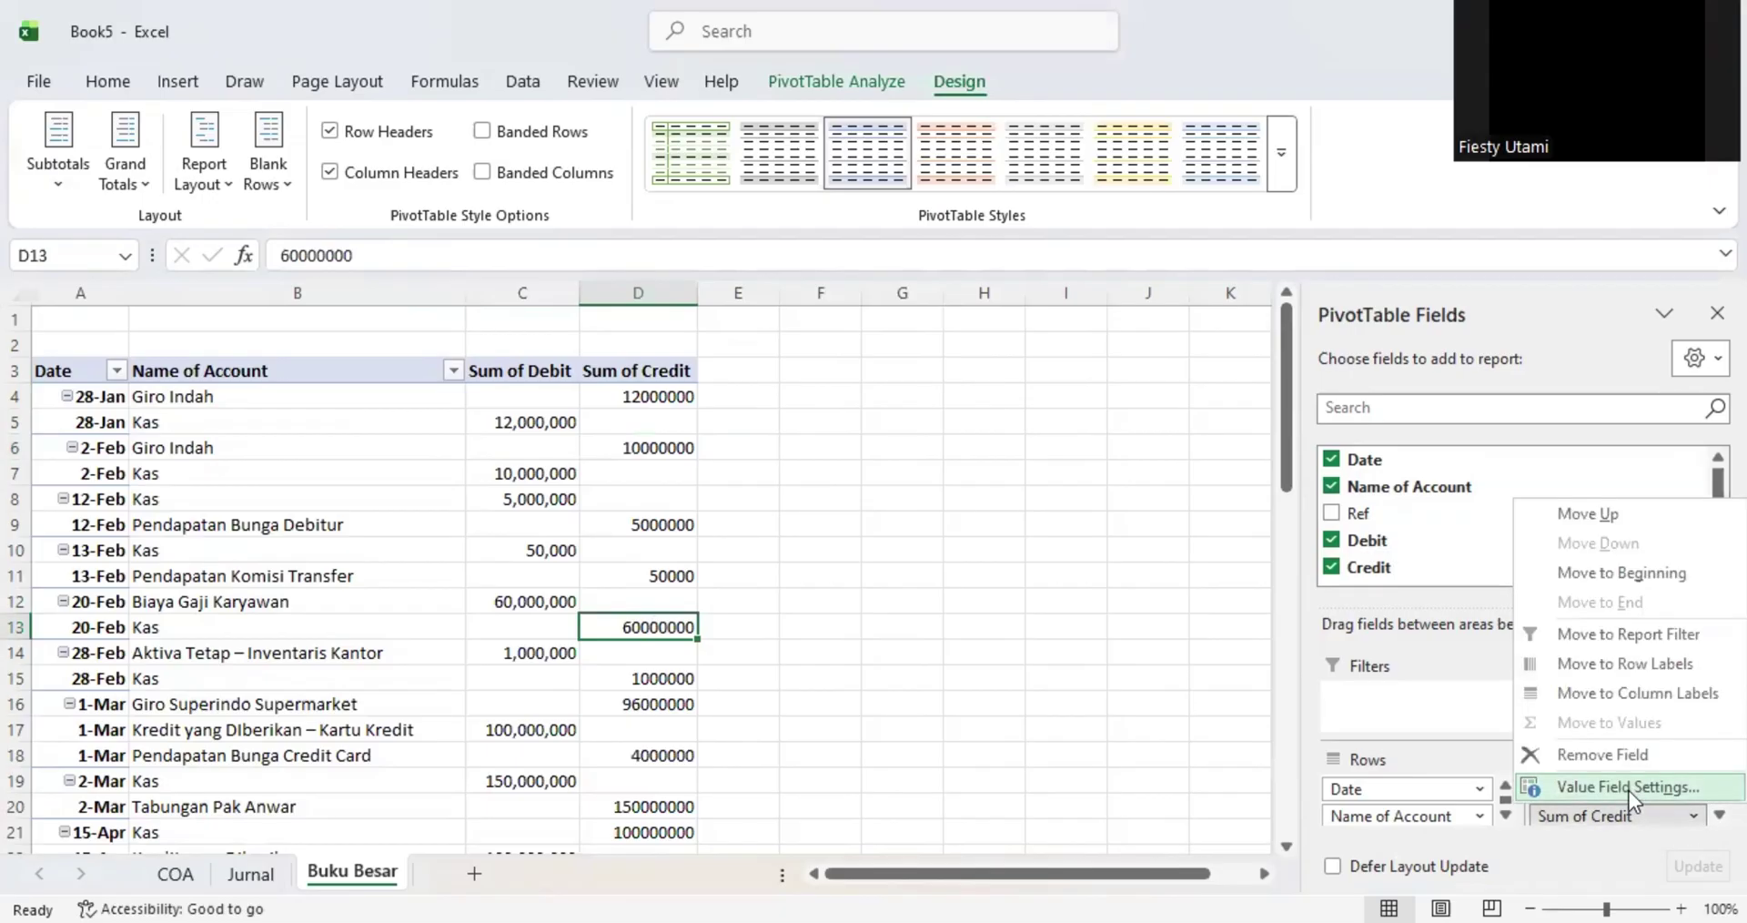
{"action": "left_click", "coordinate": [1629, 788]}
{"action": "left_click", "coordinate": [821, 535]}
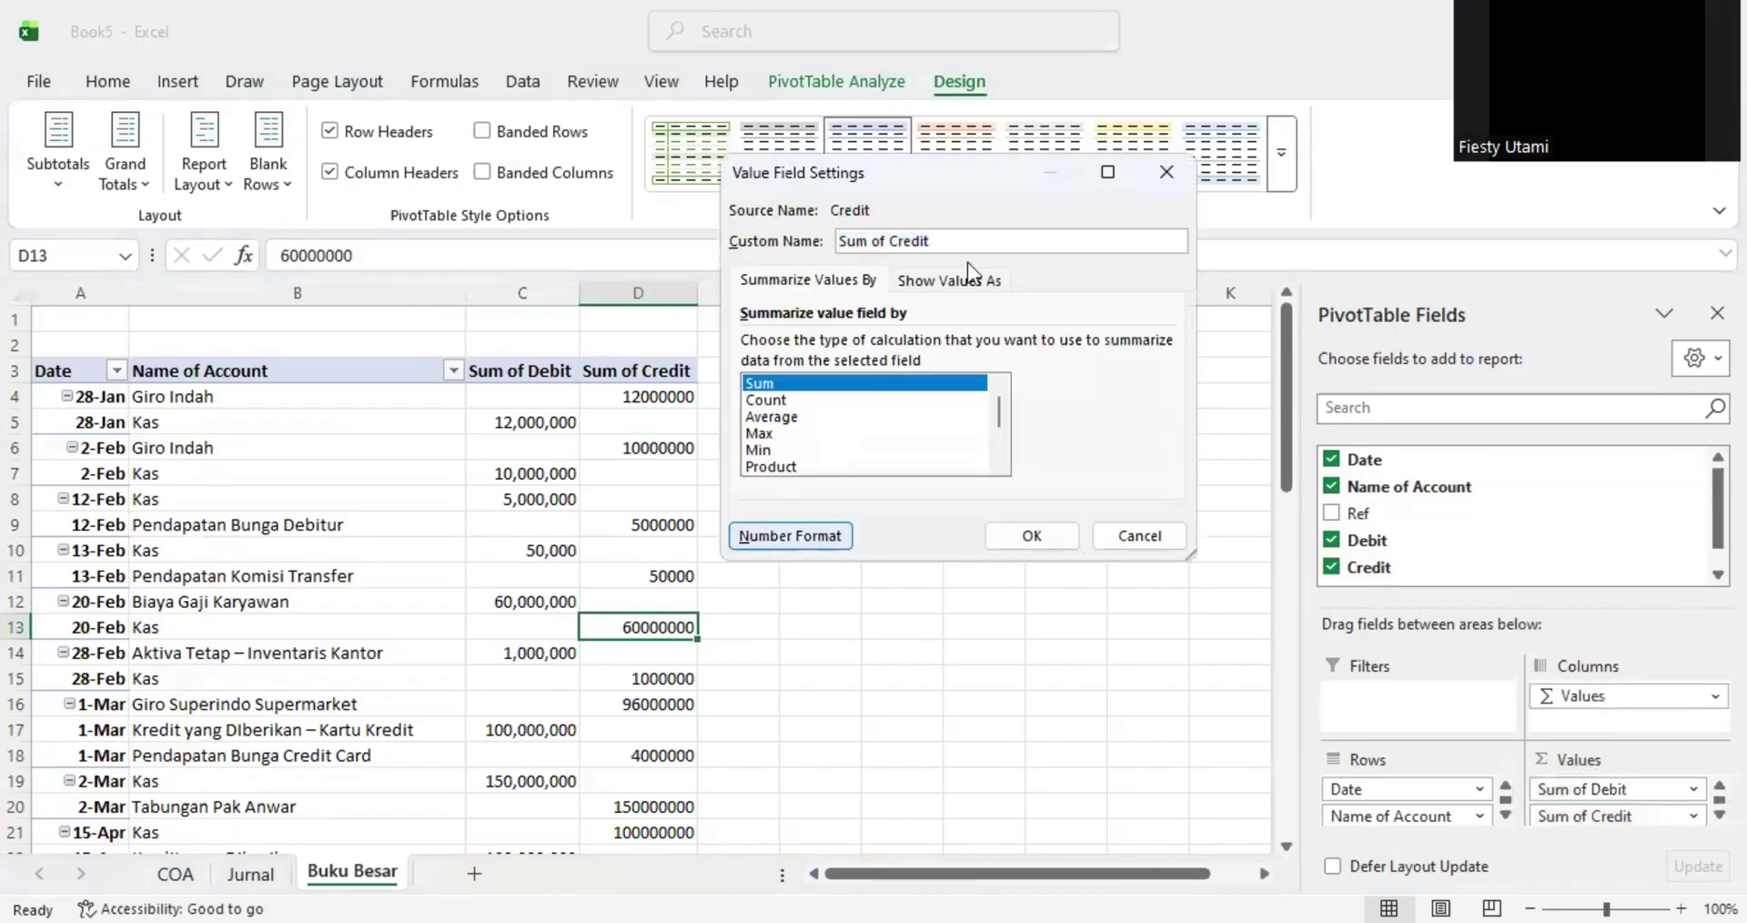
{"action": "left_click", "coordinate": [706, 184]}
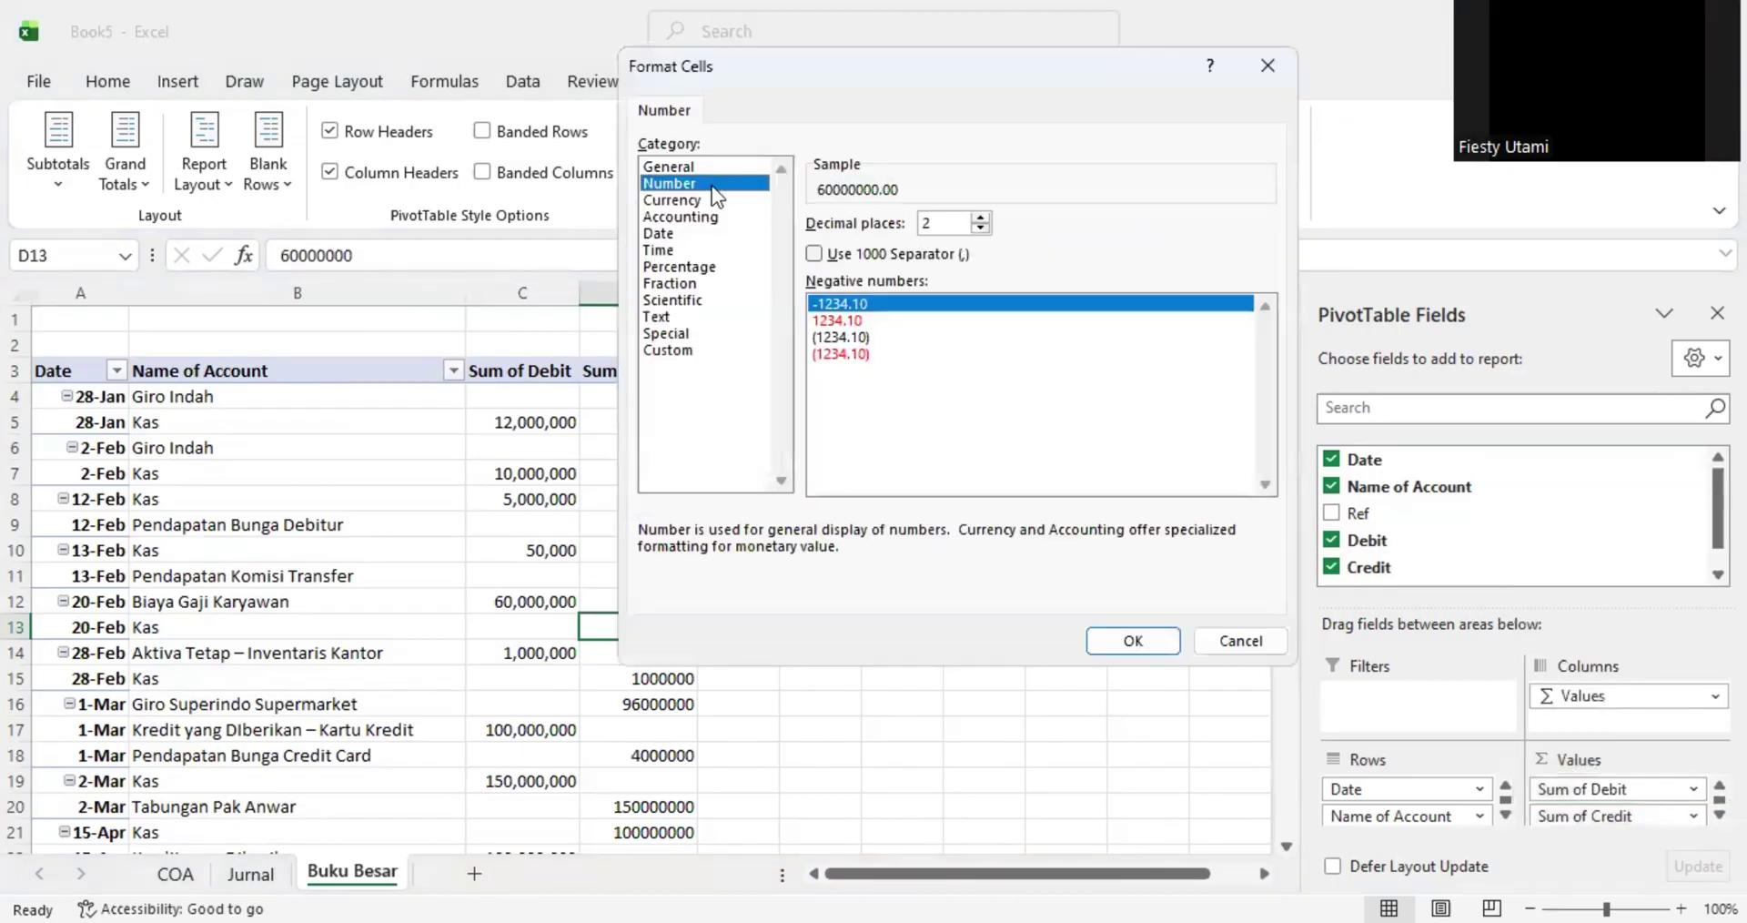
{"action": "left_click", "coordinate": [981, 228]}
{"action": "left_click", "coordinate": [981, 229]}
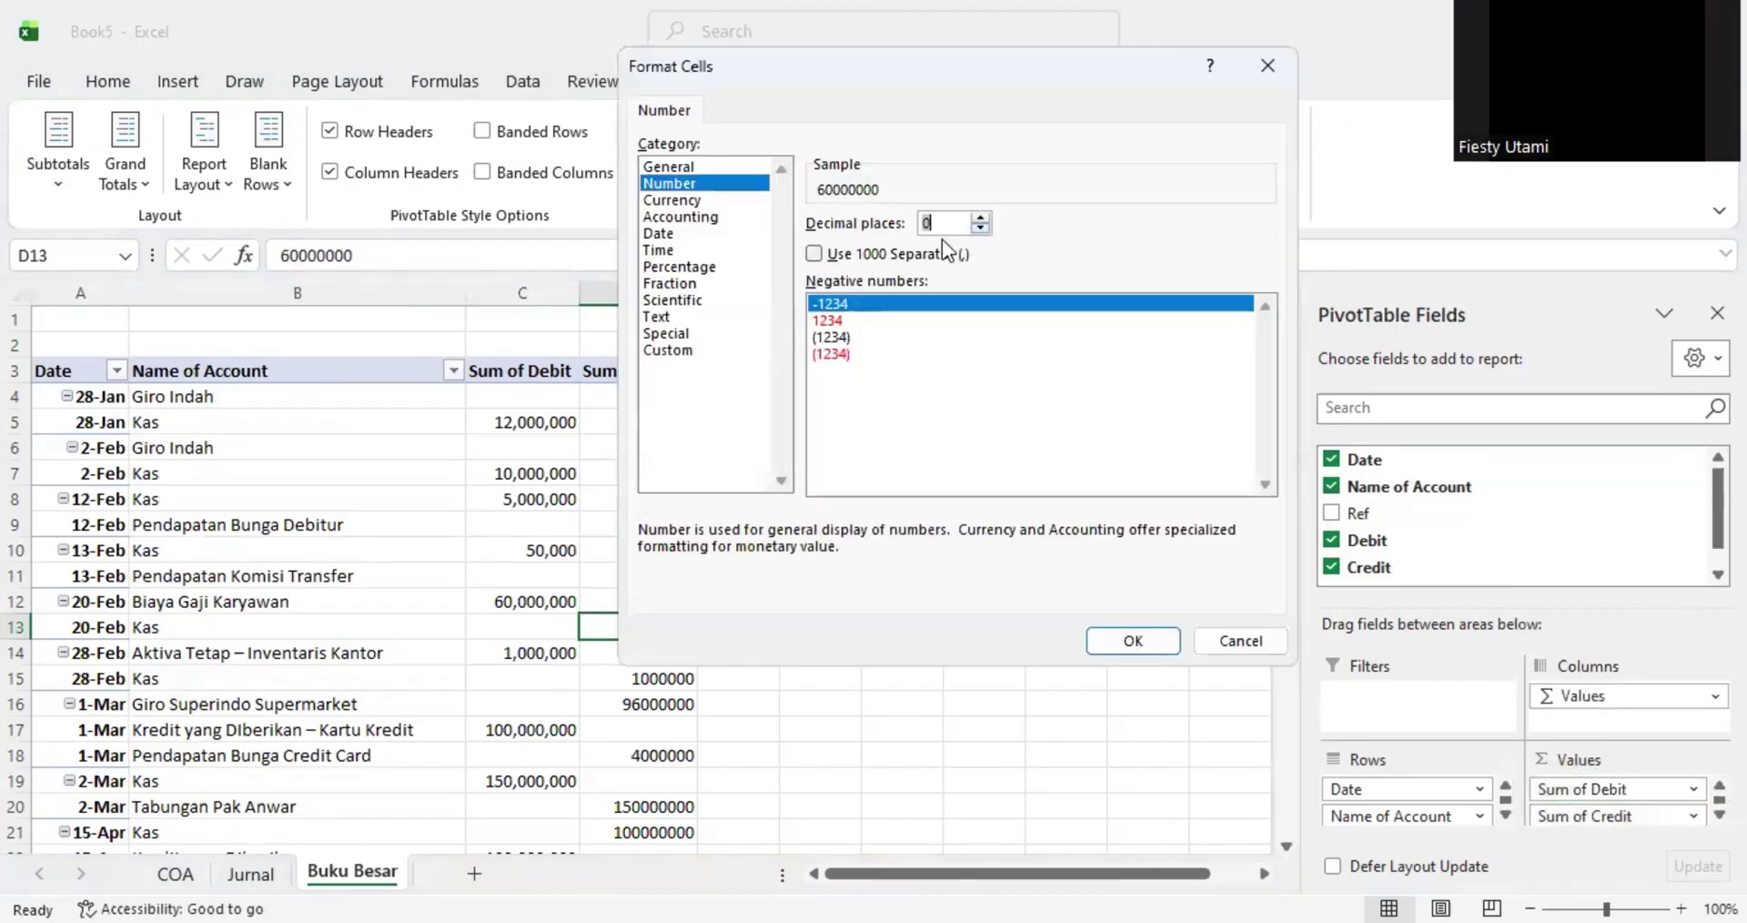
{"action": "left_click", "coordinate": [862, 259]}
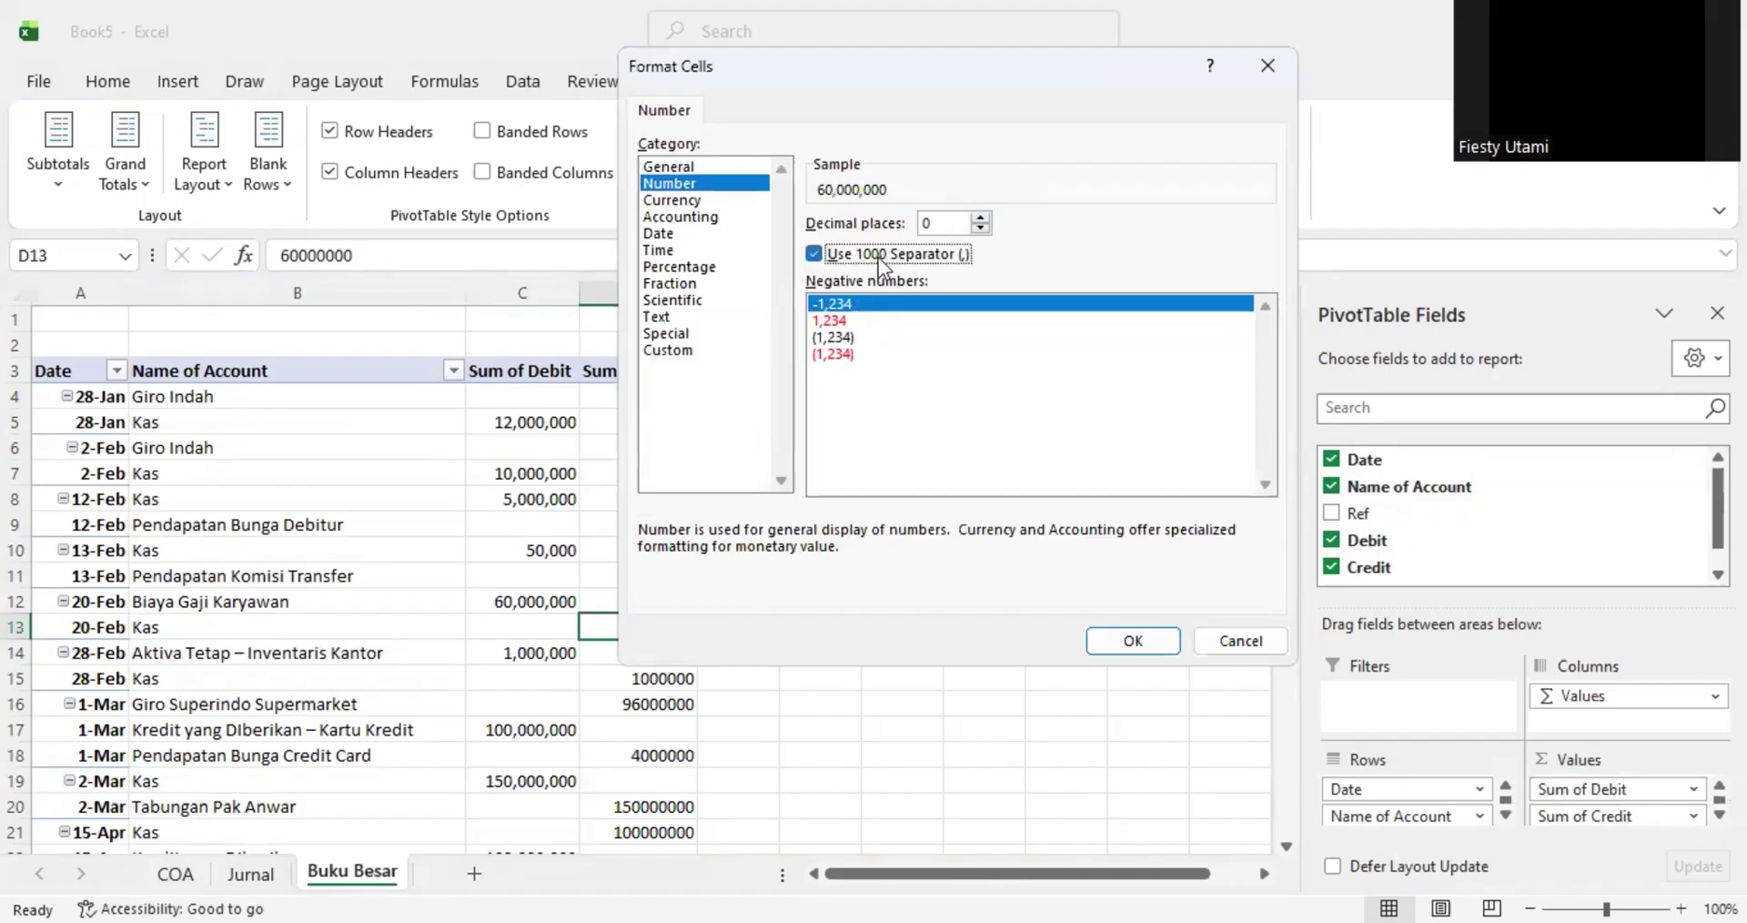
{"action": "left_click", "coordinate": [1137, 637]}
{"action": "left_click", "coordinate": [1042, 540]}
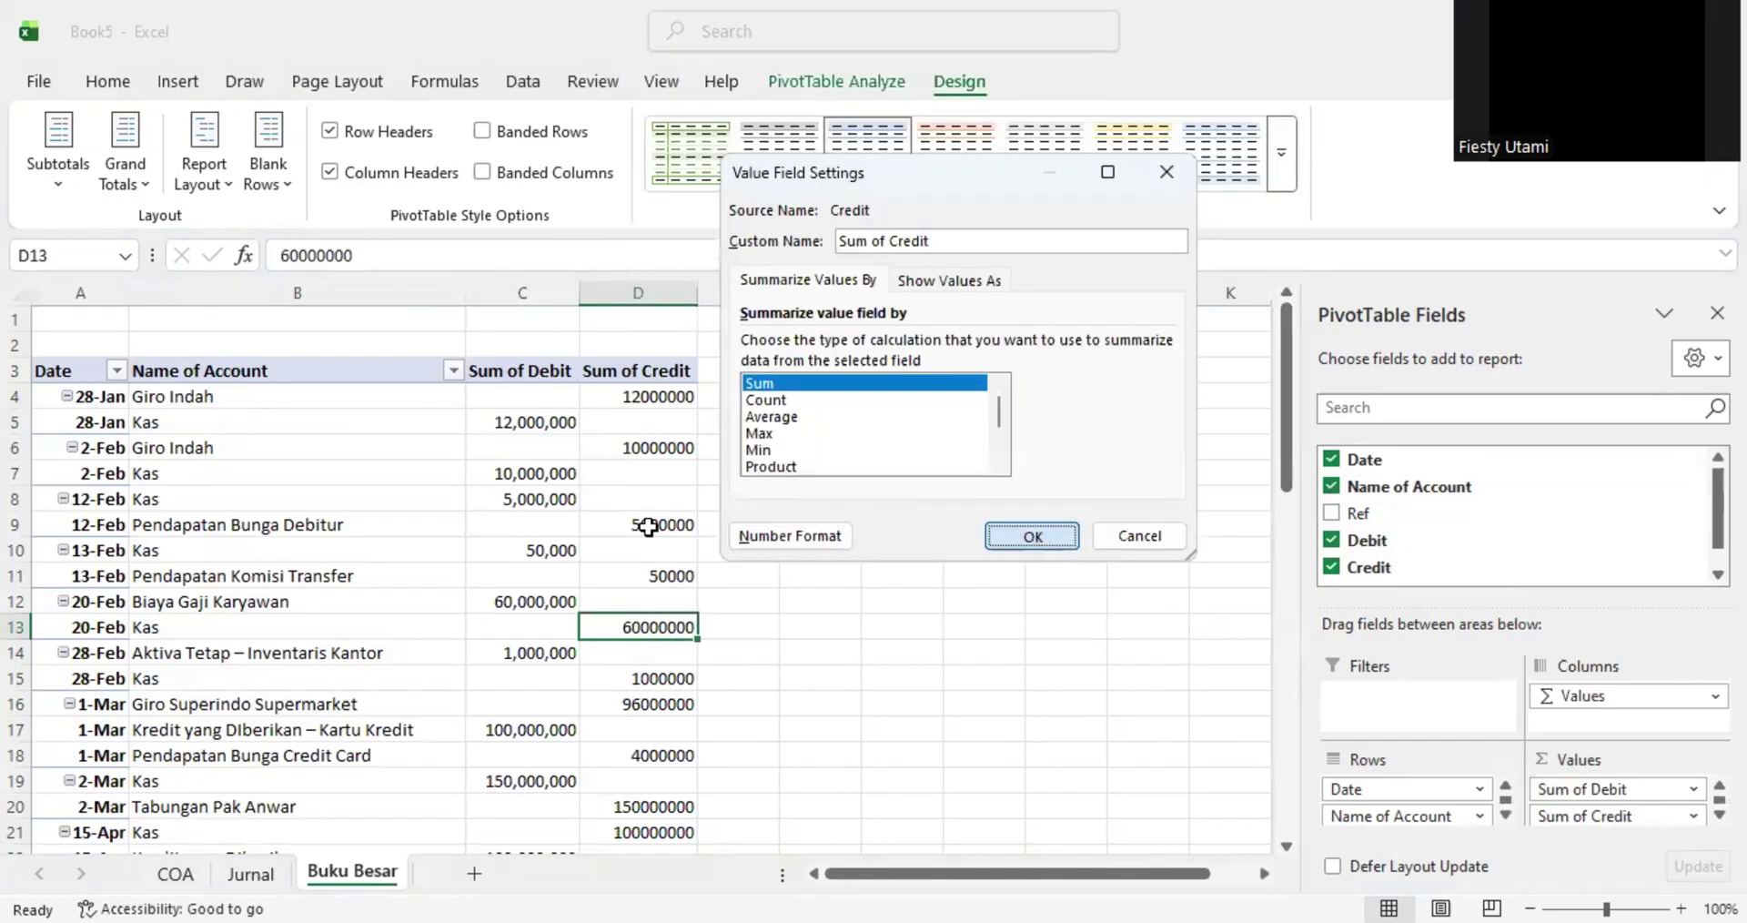
{"action": "left_click", "coordinate": [693, 444]}
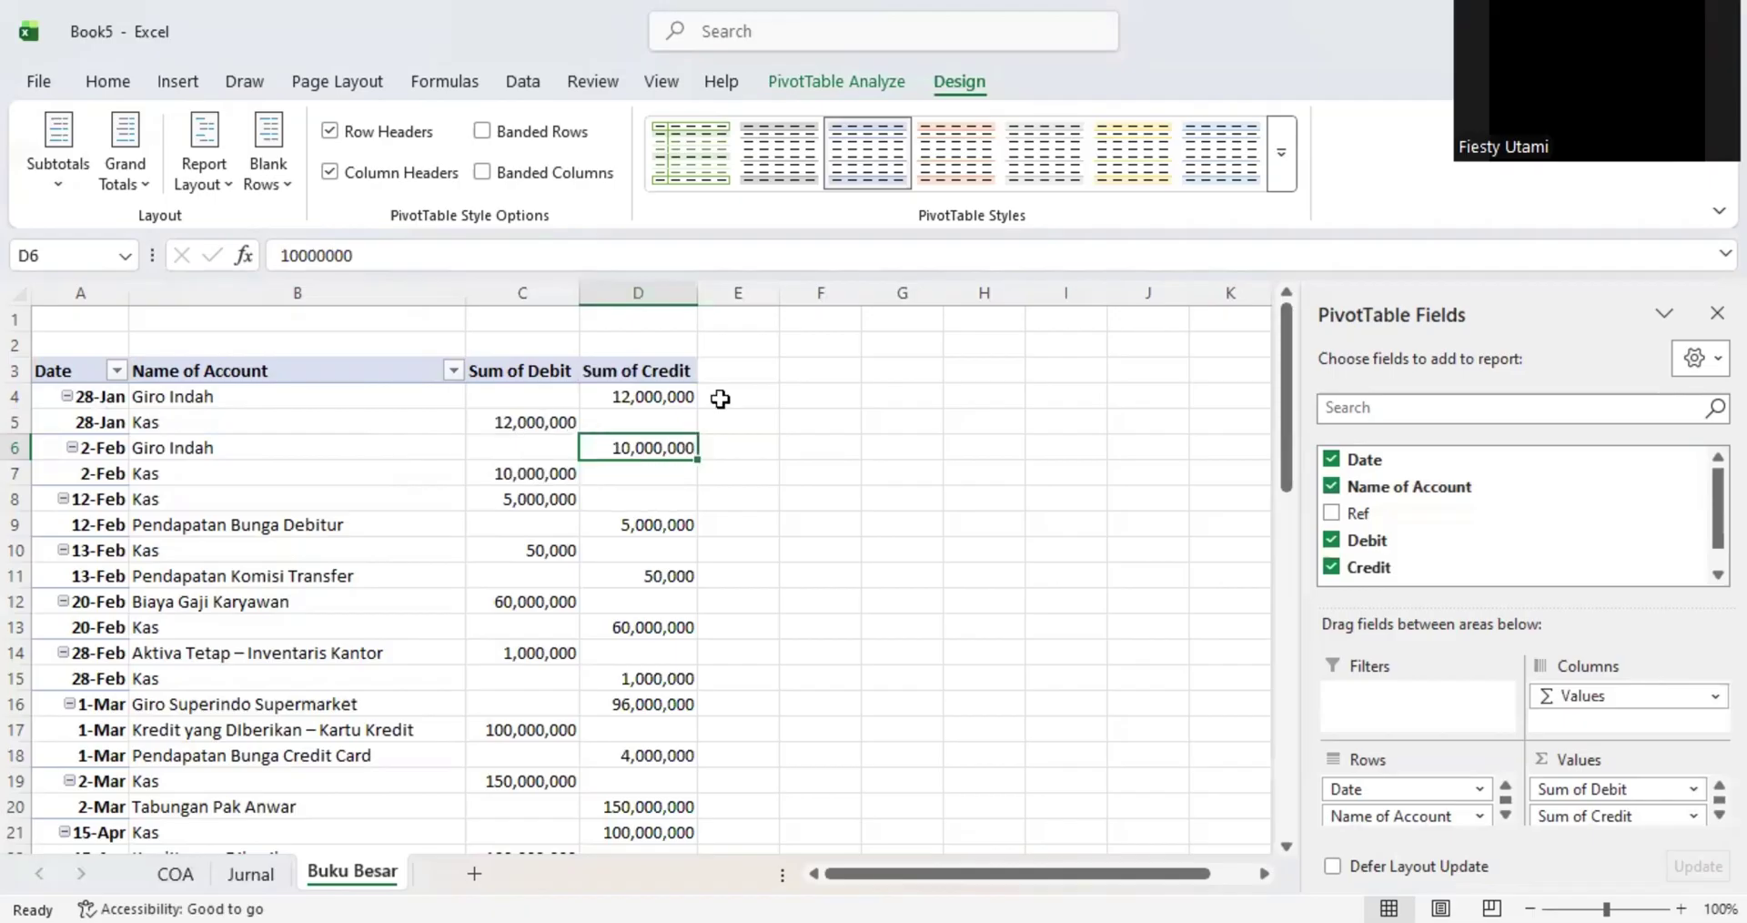
- Start a new PivotTable calculated field and name it Balance
{"action": "left_click", "coordinate": [720, 398]}
{"action": "key", "text": "Left"}
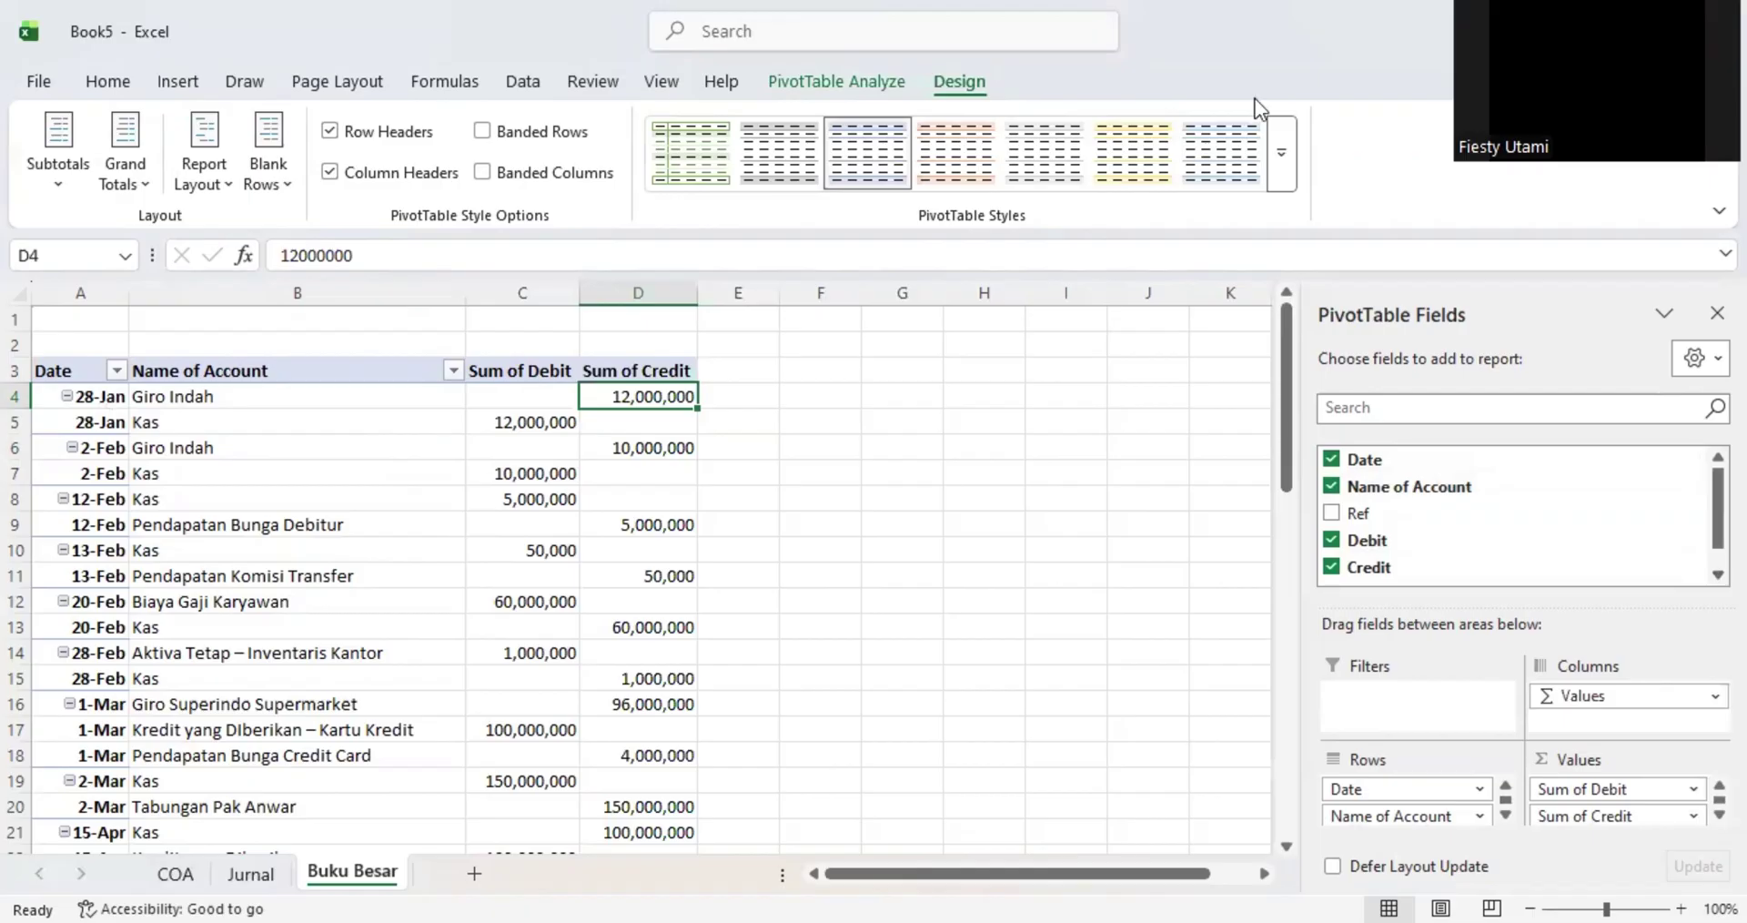
{"action": "left_click", "coordinate": [852, 82]}
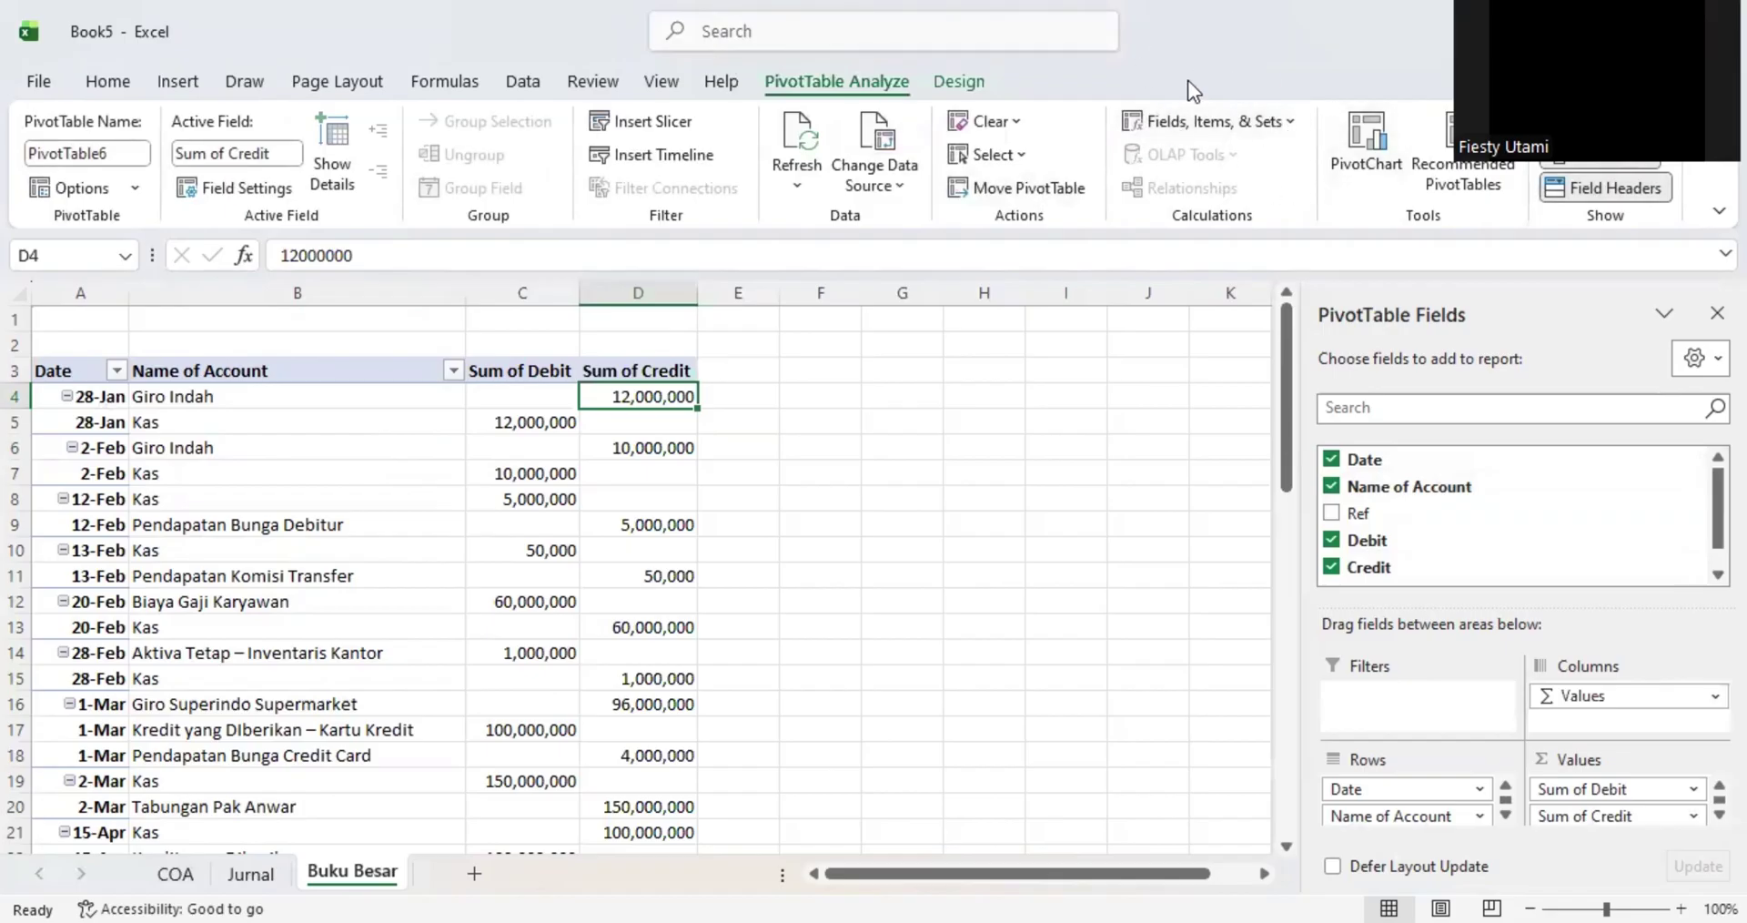
{"action": "left_click", "coordinate": [1249, 124]}
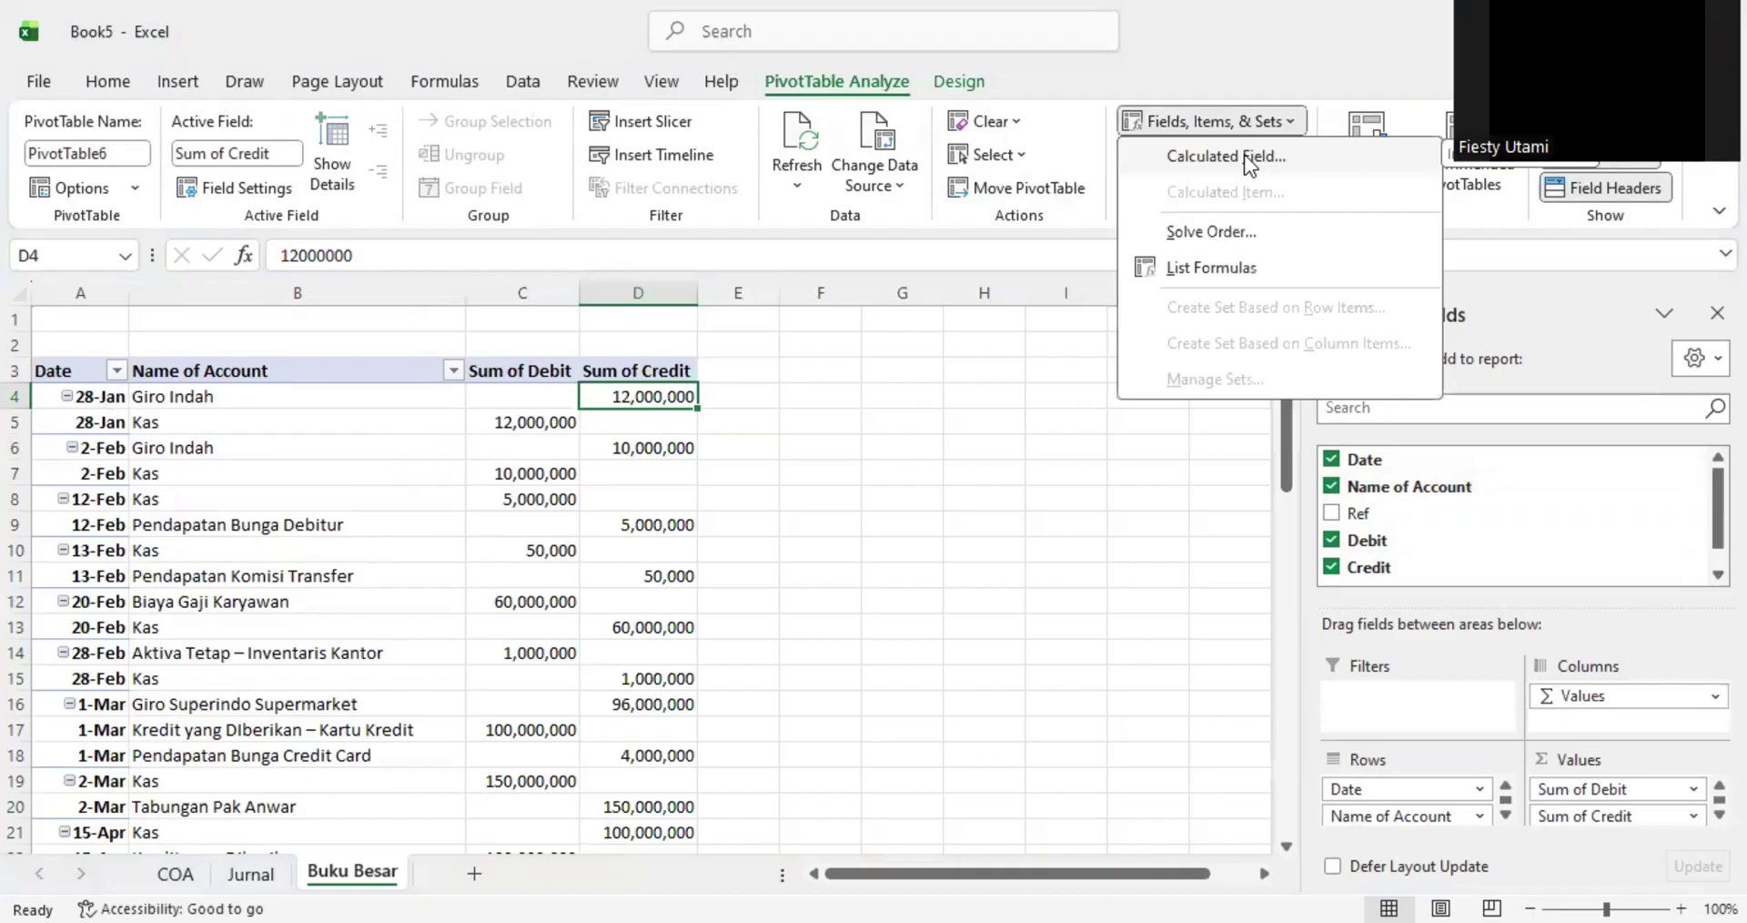
{"action": "left_click", "coordinate": [1244, 155]}
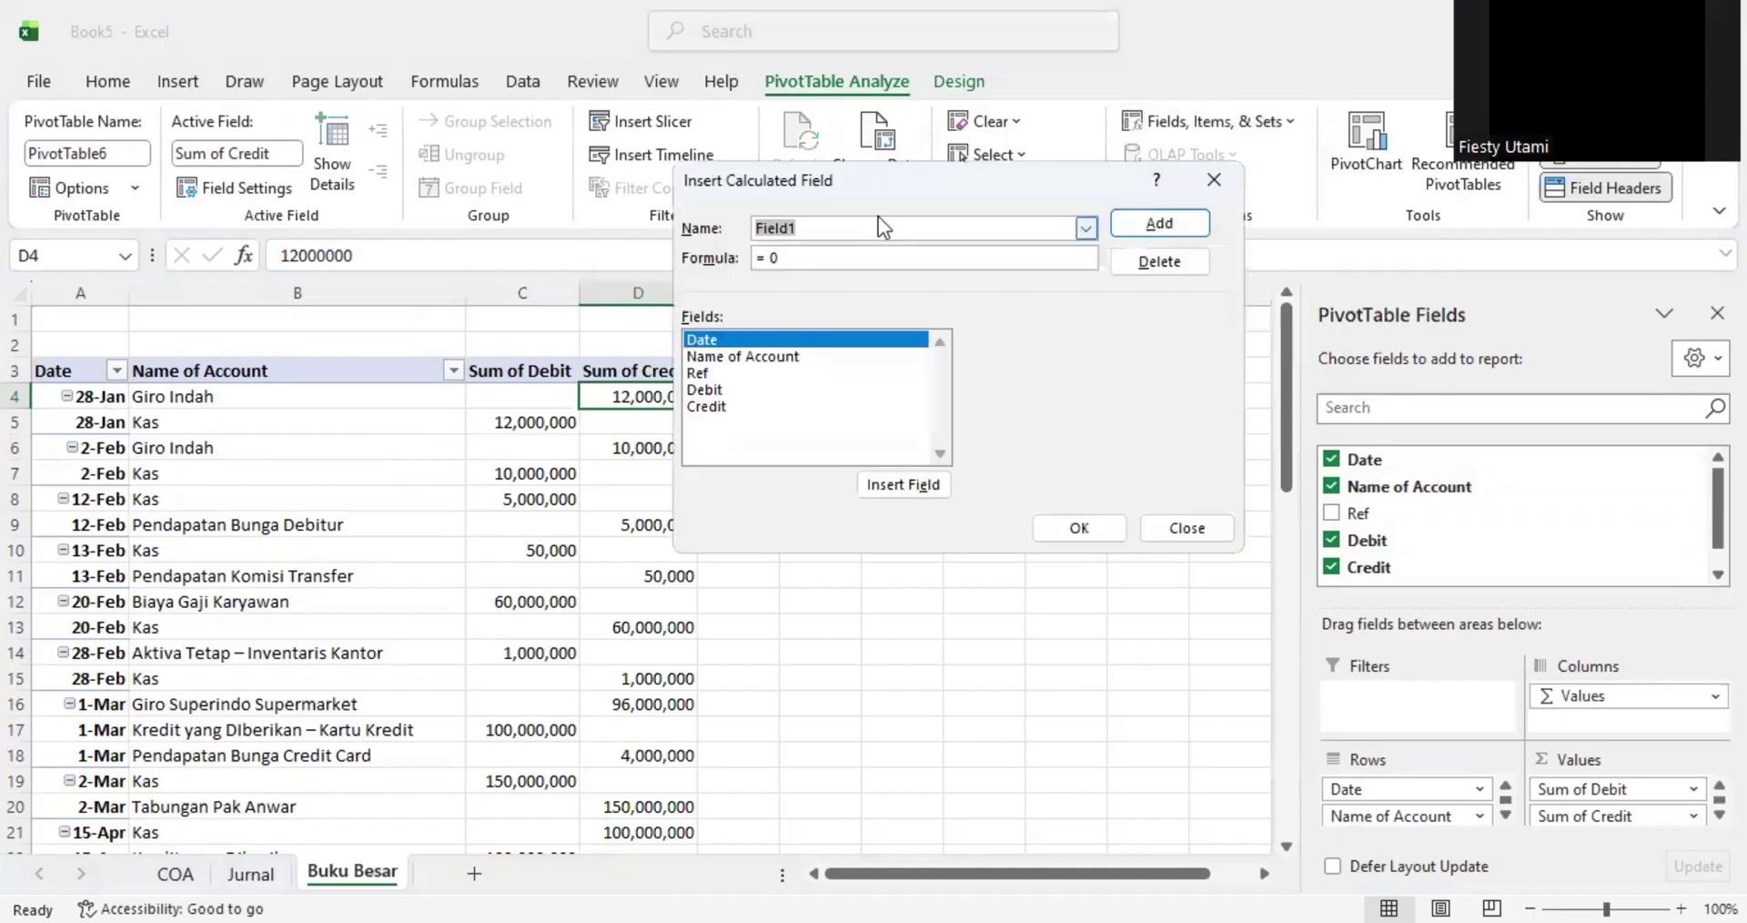
{"action": "left_click", "coordinate": [877, 223]}
{"action": "key", "text": "BackSpace"}
{"action": "key", "text": "BackSpace"}
{"action": "key", "text": "BackSpace"}
{"action": "key", "text": "BackSpace"}
{"action": "key", "text": "BackSpace"}
{"action": "key", "text": "BackSpace"}
{"action": "type", "text": "Balance"}
- Set the Balance field's formula to = Debit - Credit and insert the field into the PivotTable
{"action": "left_click", "coordinate": [854, 257]}
{"action": "key", "text": "BackSpace"}
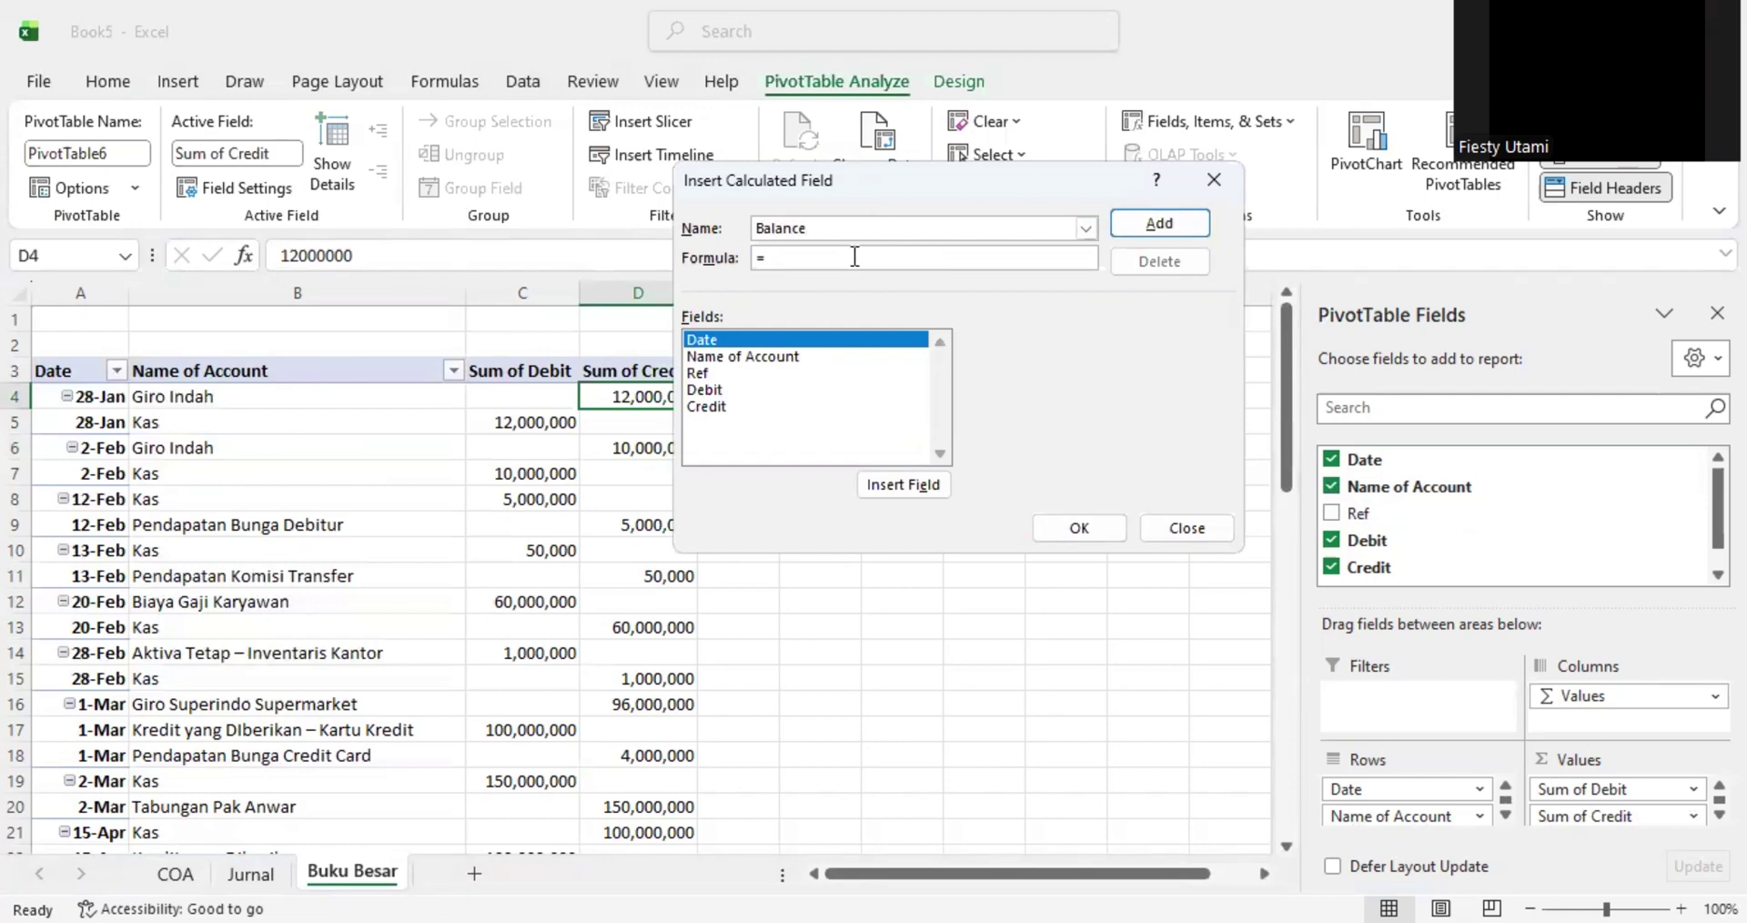
{"action": "type", "text": "Debit - Credit"}
{"action": "key", "text": "BackSpace"}
{"action": "key", "text": "BackSpace"}
{"action": "key", "text": "BackSpace"}
{"action": "key", "text": "BackSpace"}
{"action": "type", "text": "edit"}
{"action": "left_click", "coordinate": [1123, 225]}
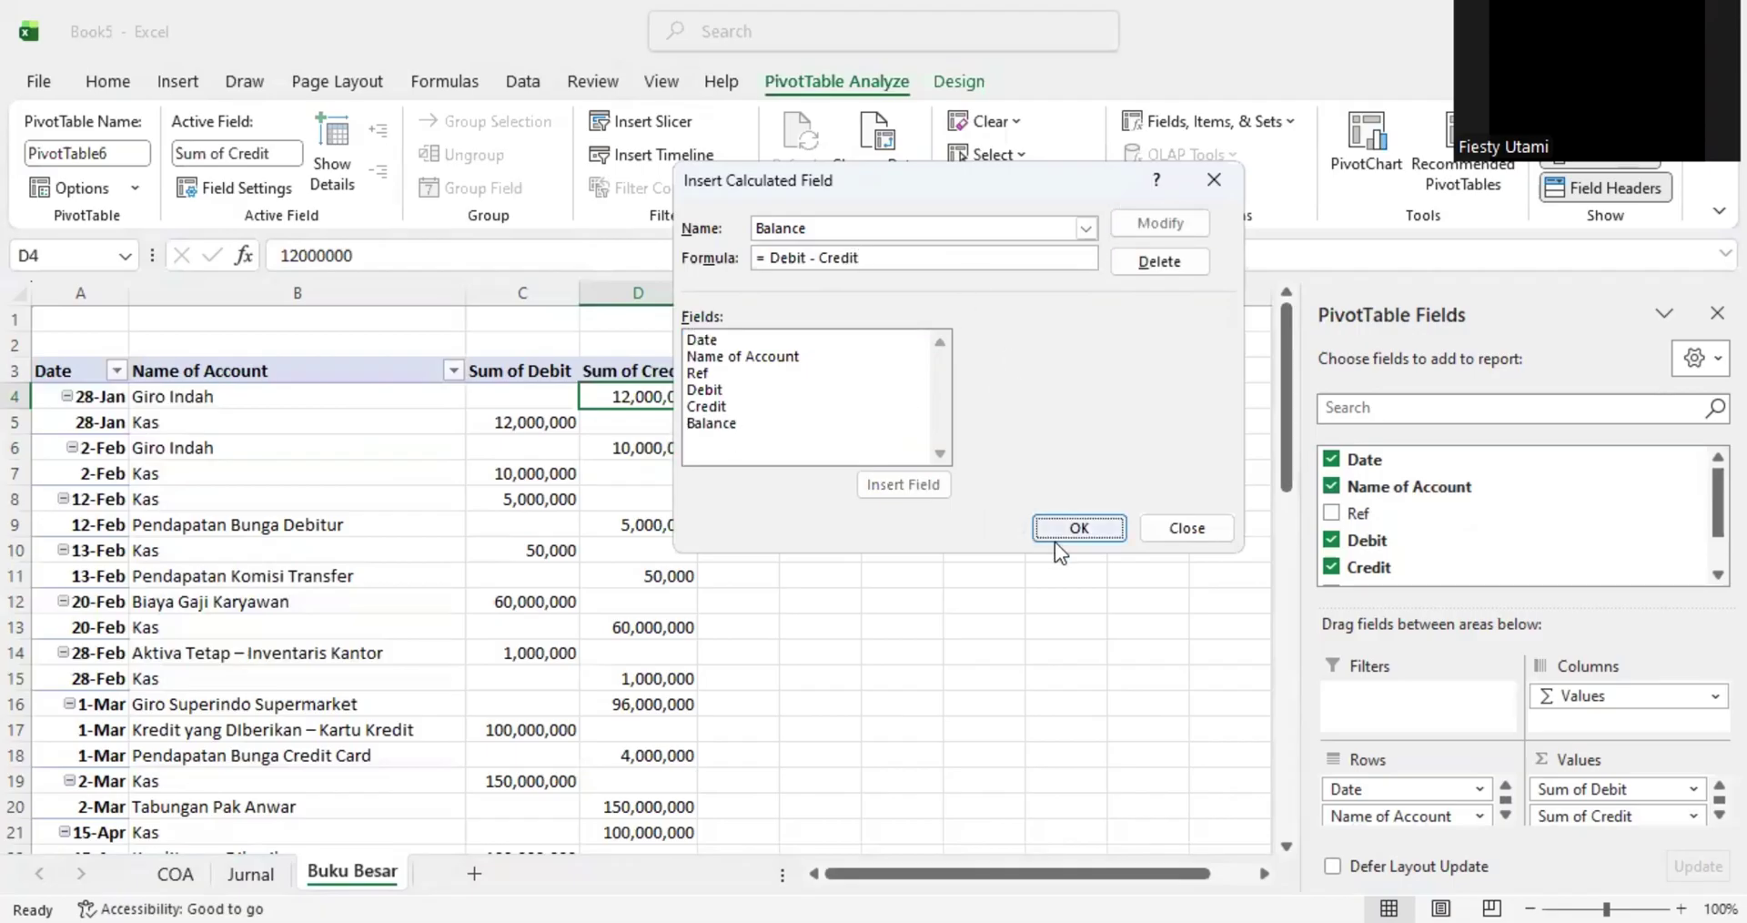
{"action": "left_click", "coordinate": [1076, 528]}
{"action": "left_click", "coordinate": [814, 397]}
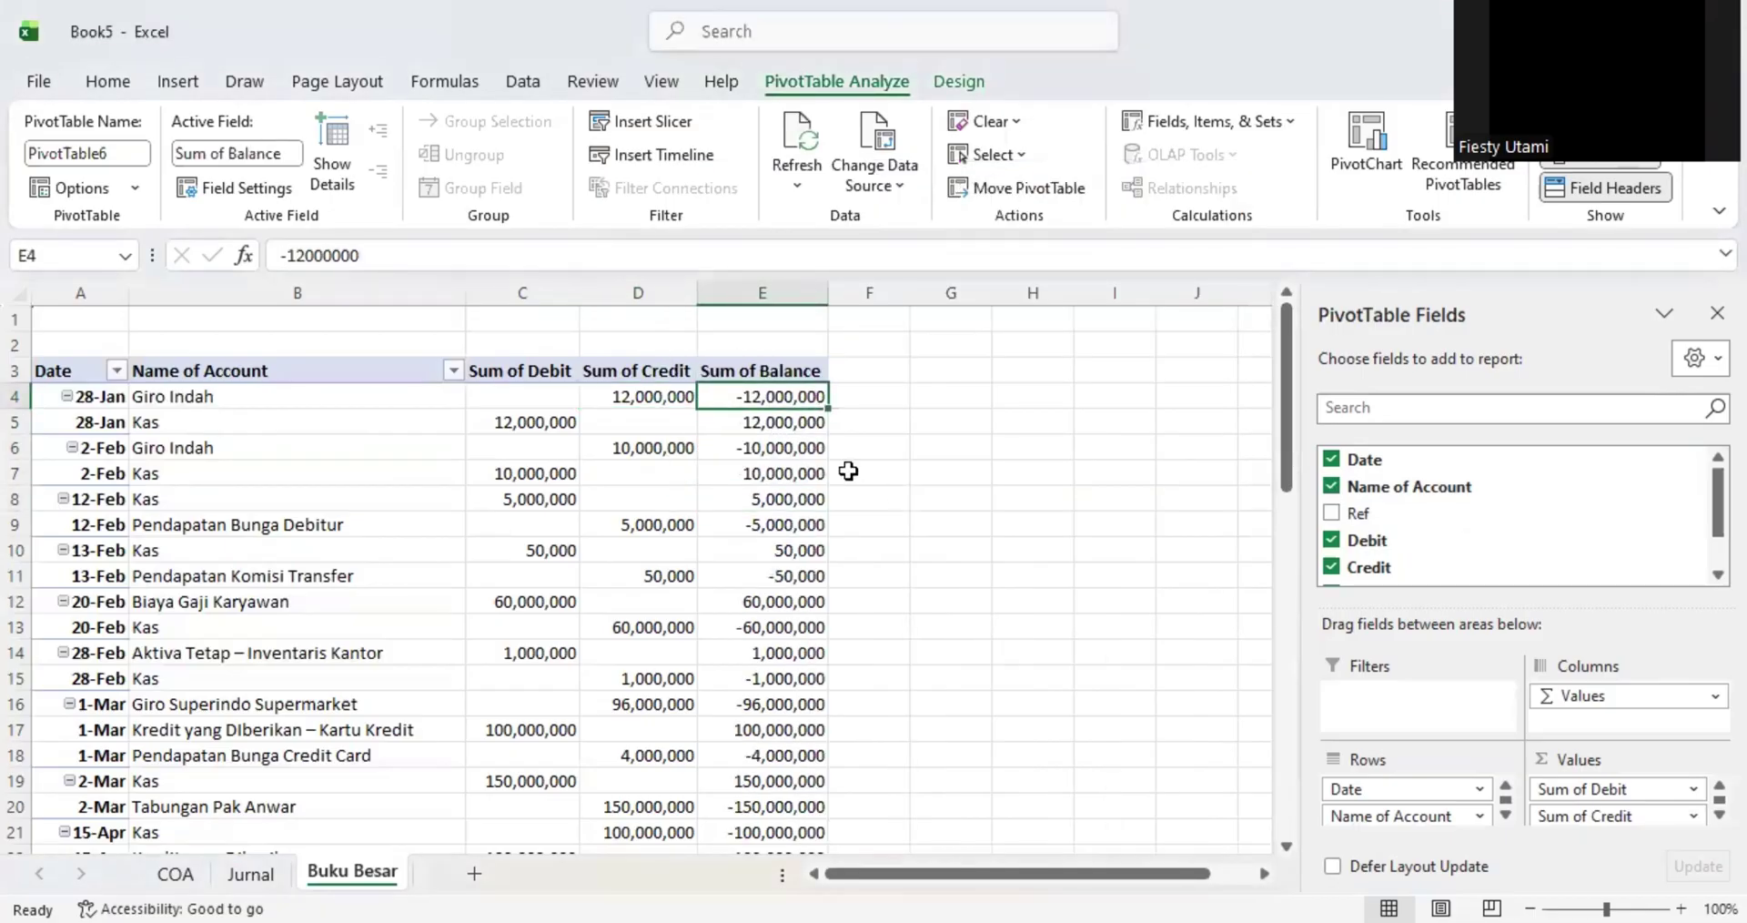
- Check the number format of the Sum of Balance values in the field's settings
{"action": "mouse_move", "coordinate": [728, 448]}
{"action": "left_click", "coordinate": [1719, 816]}
{"action": "left_click", "coordinate": [1692, 813]}
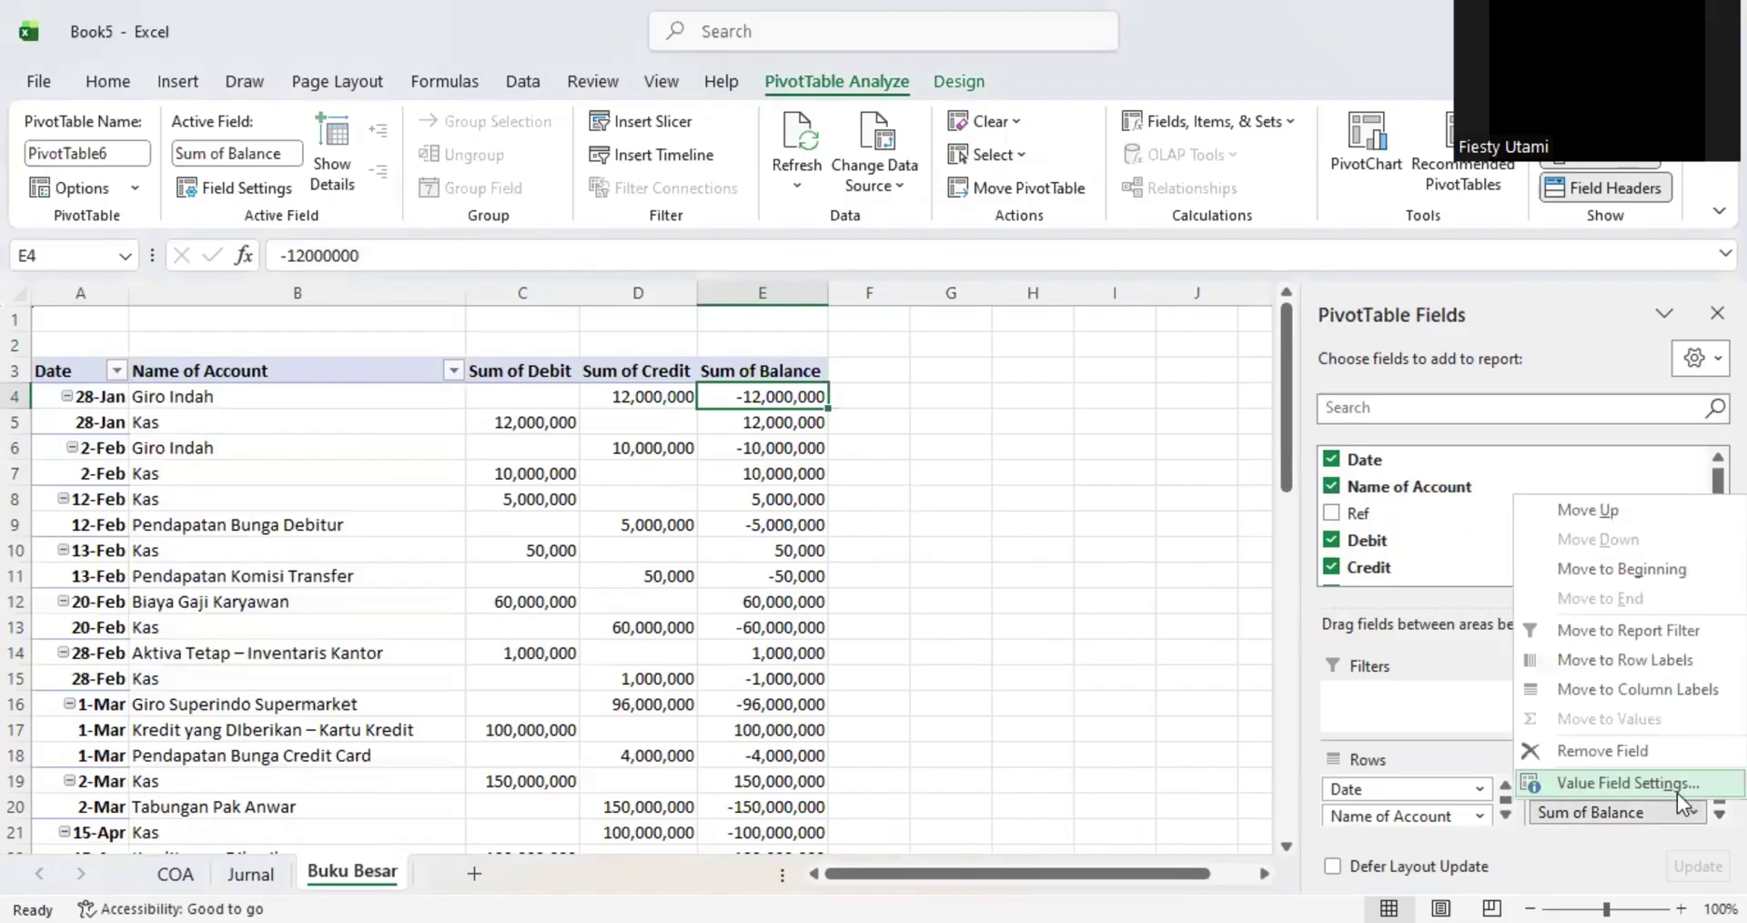
{"action": "left_click", "coordinate": [1678, 788]}
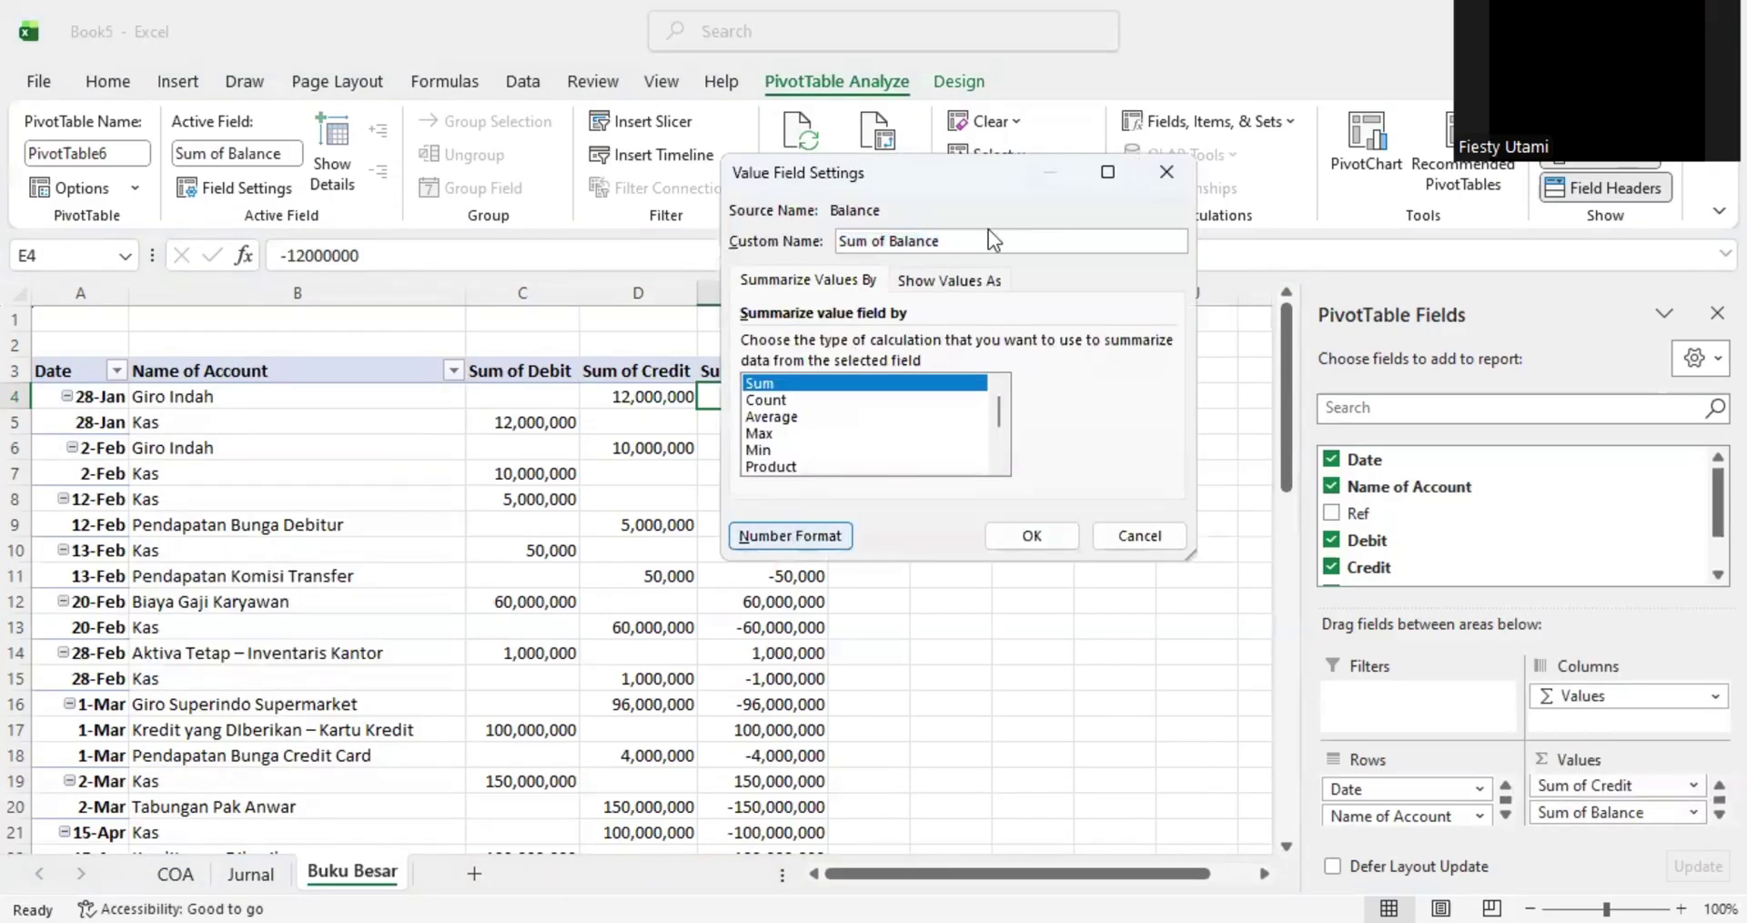
{"action": "key", "text": "Return"}
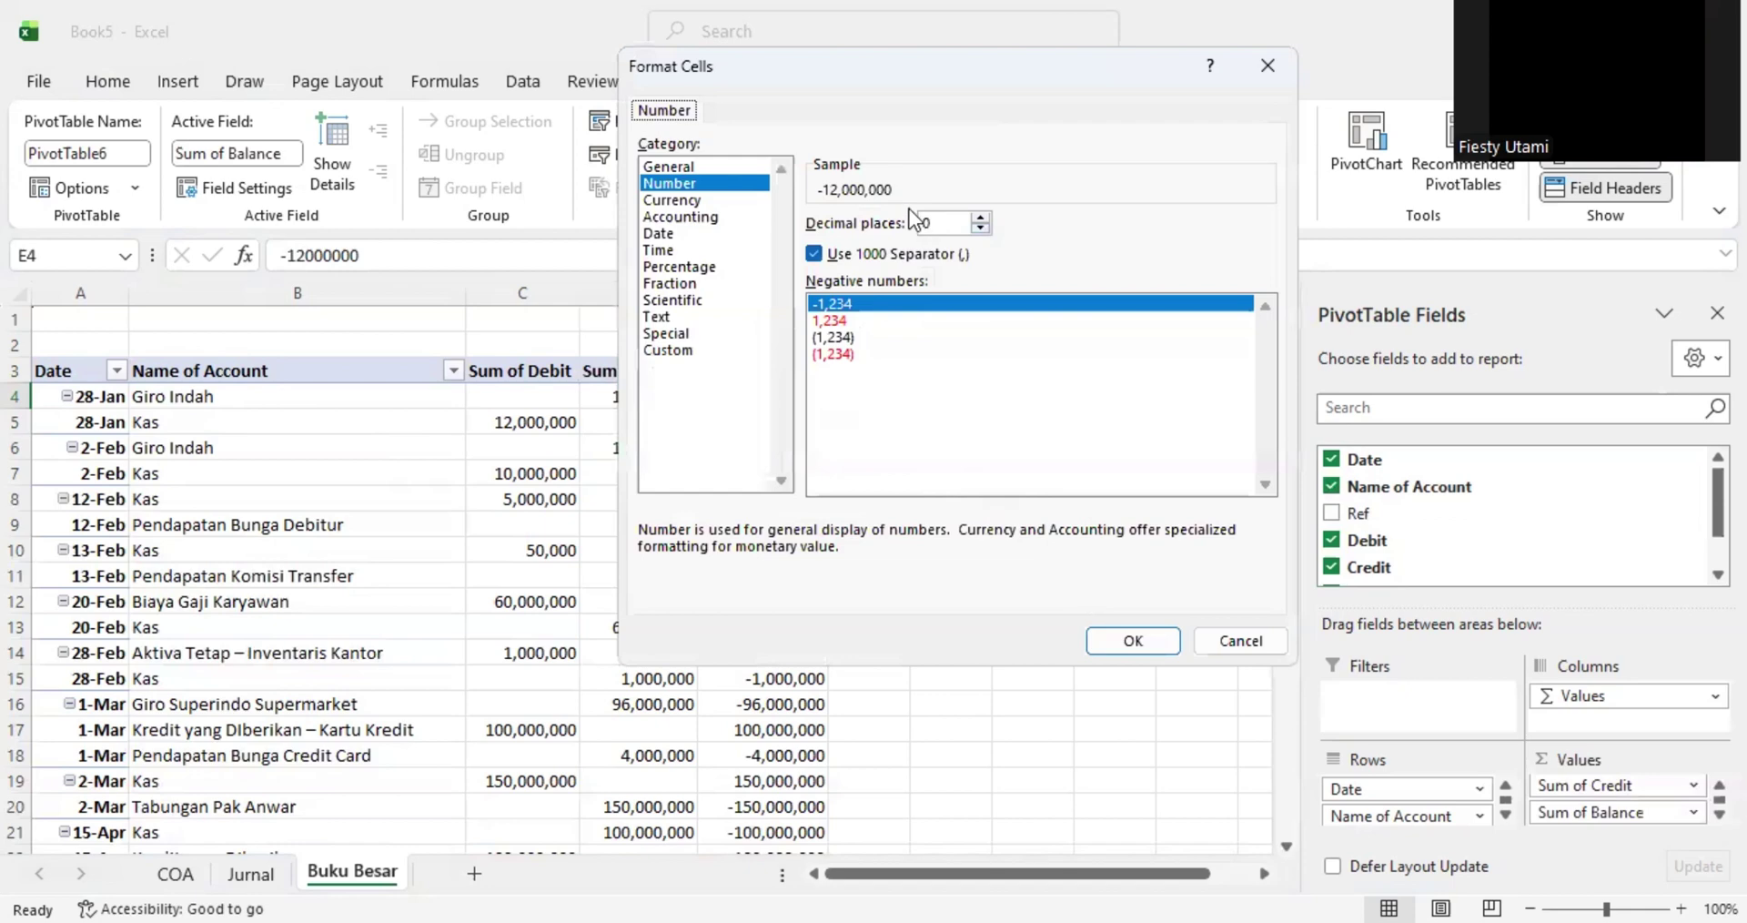
{"action": "left_click", "coordinate": [1132, 641]}
{"action": "left_click", "coordinate": [1170, 168]}
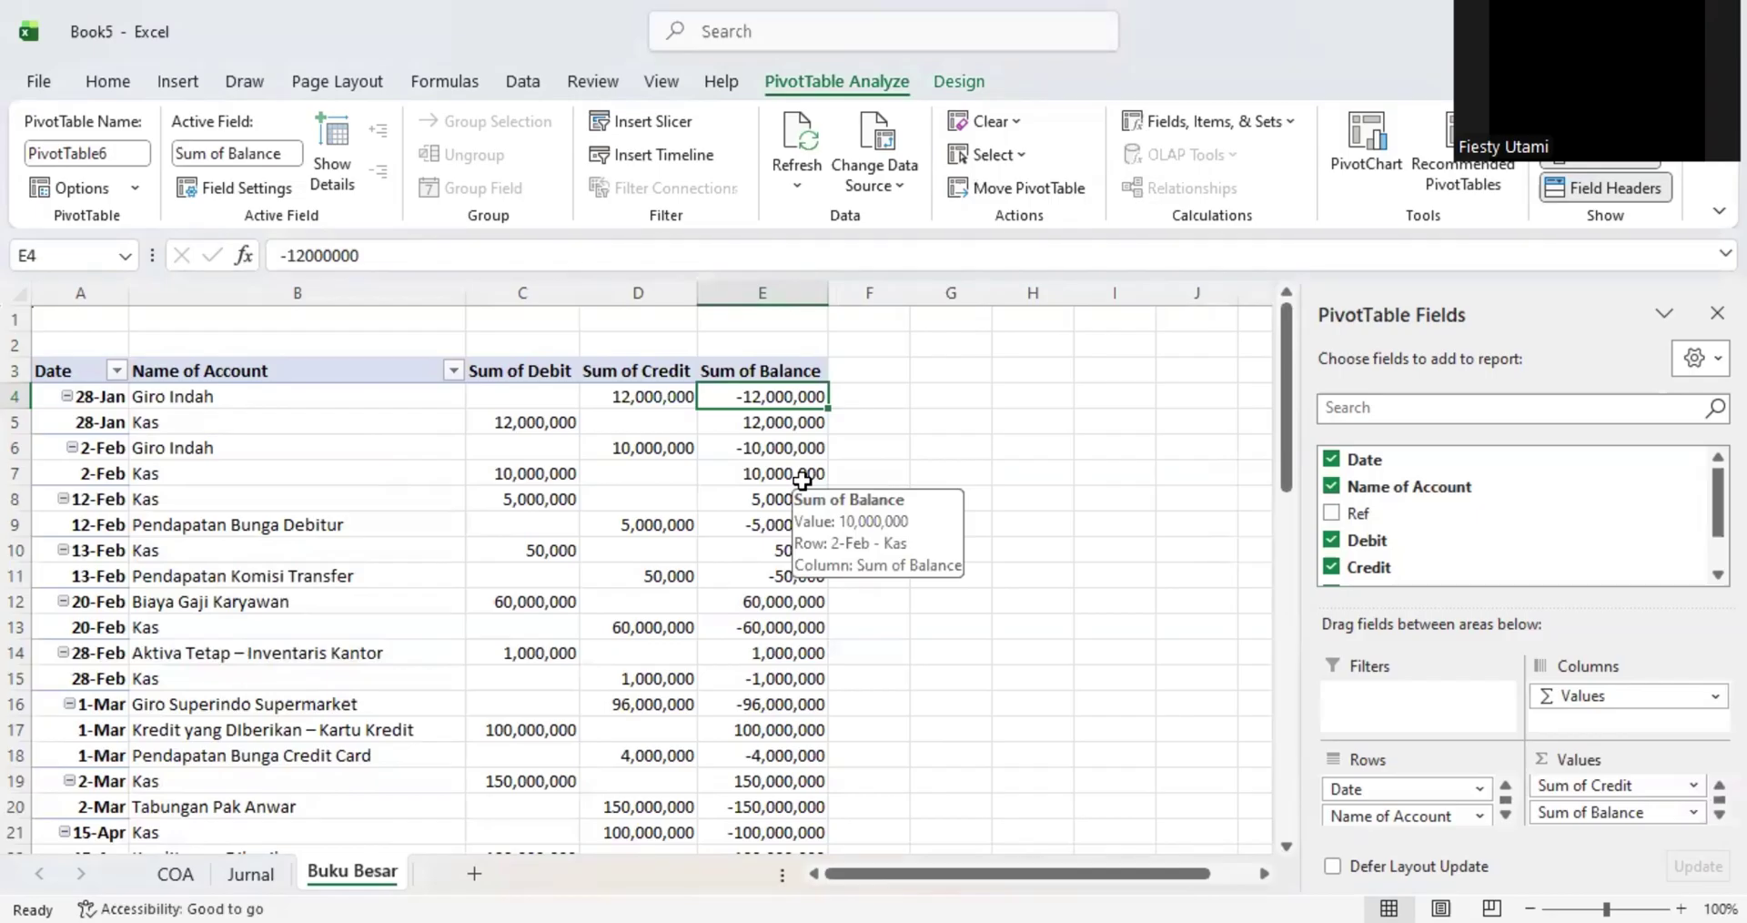
- Turn off autofitting of column widths on update in the PivotTable options
{"action": "left_click", "coordinate": [592, 542]}
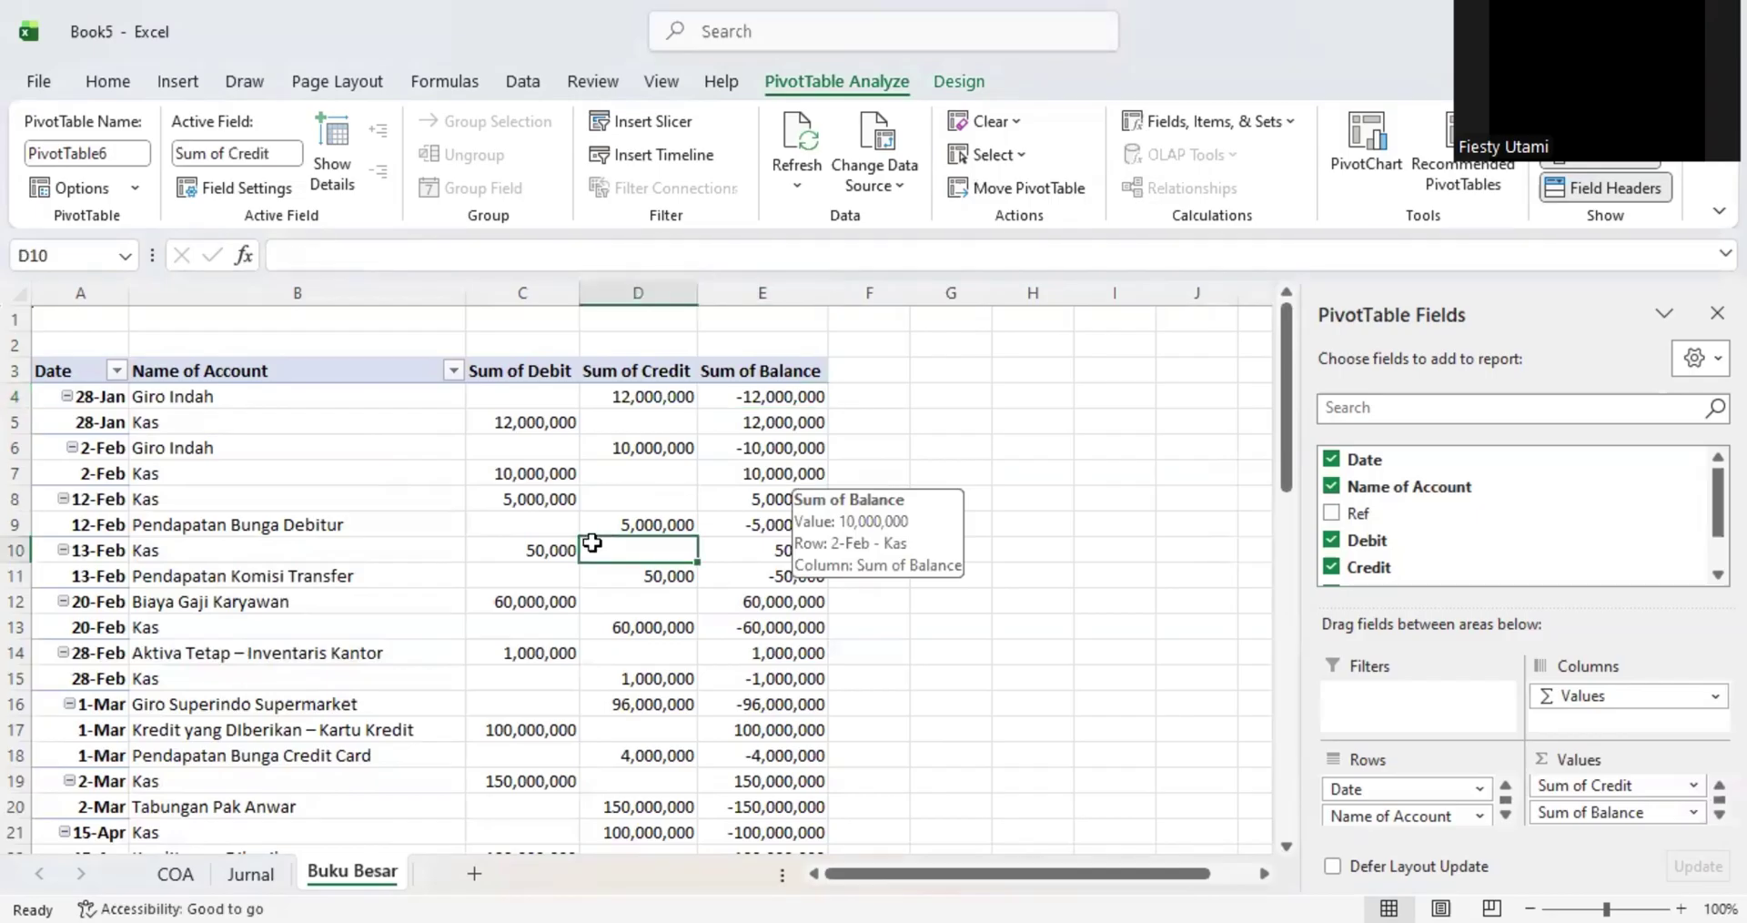
{"action": "right_click", "coordinate": [539, 491]}
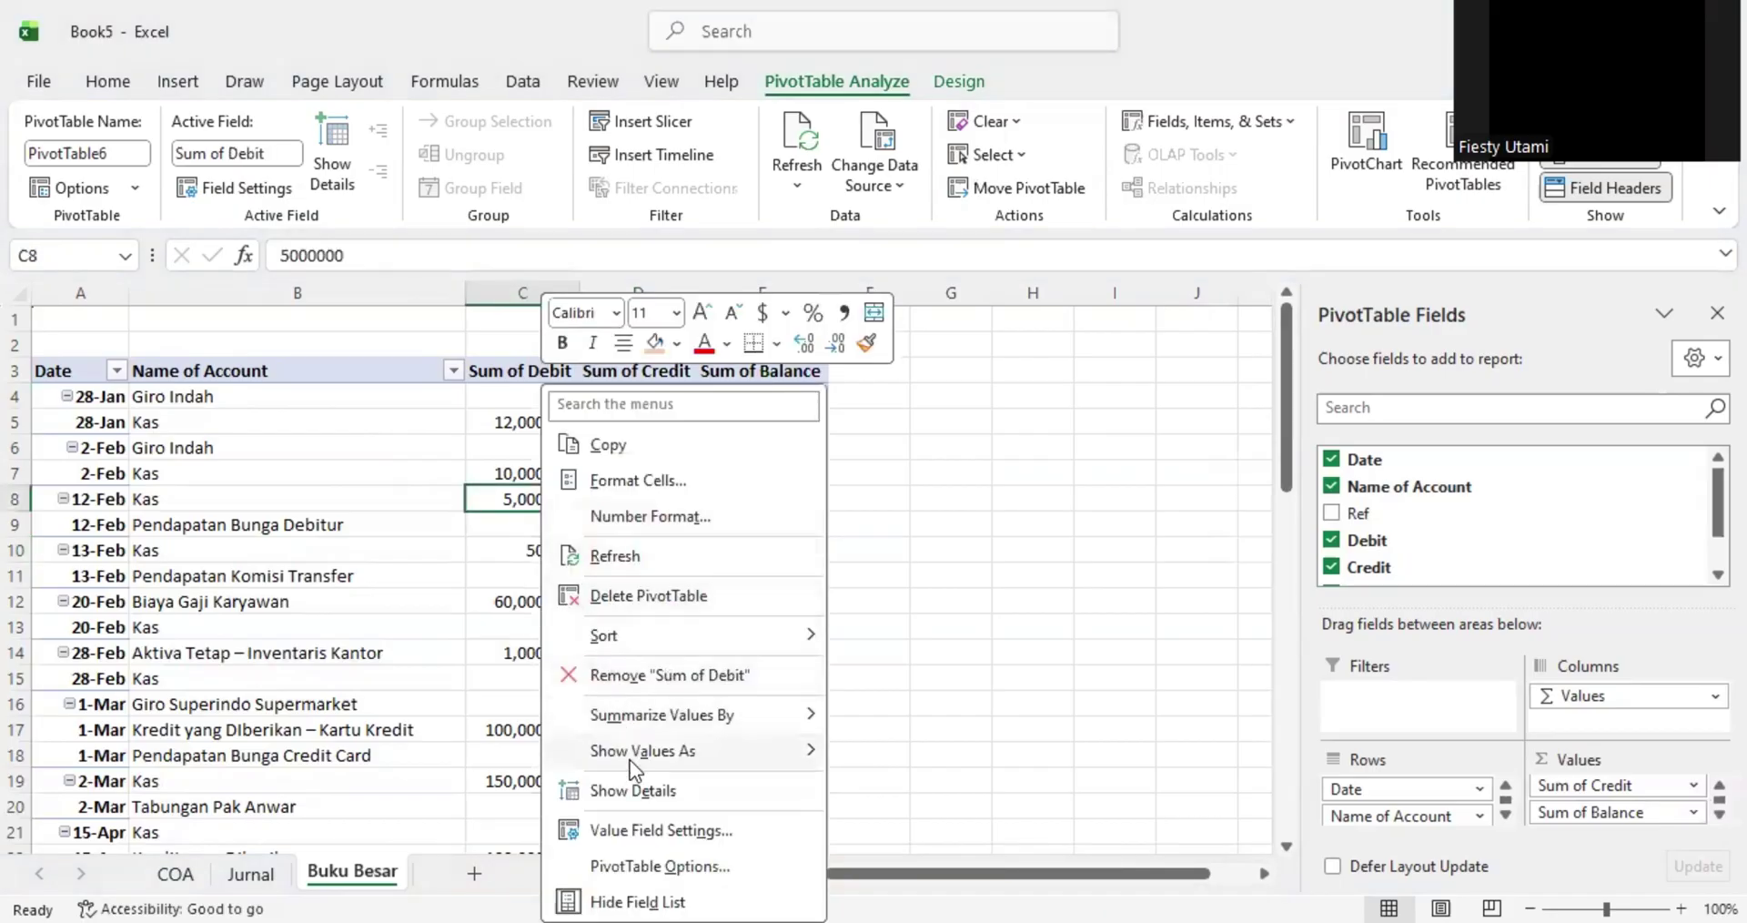
{"action": "left_click", "coordinate": [663, 866]}
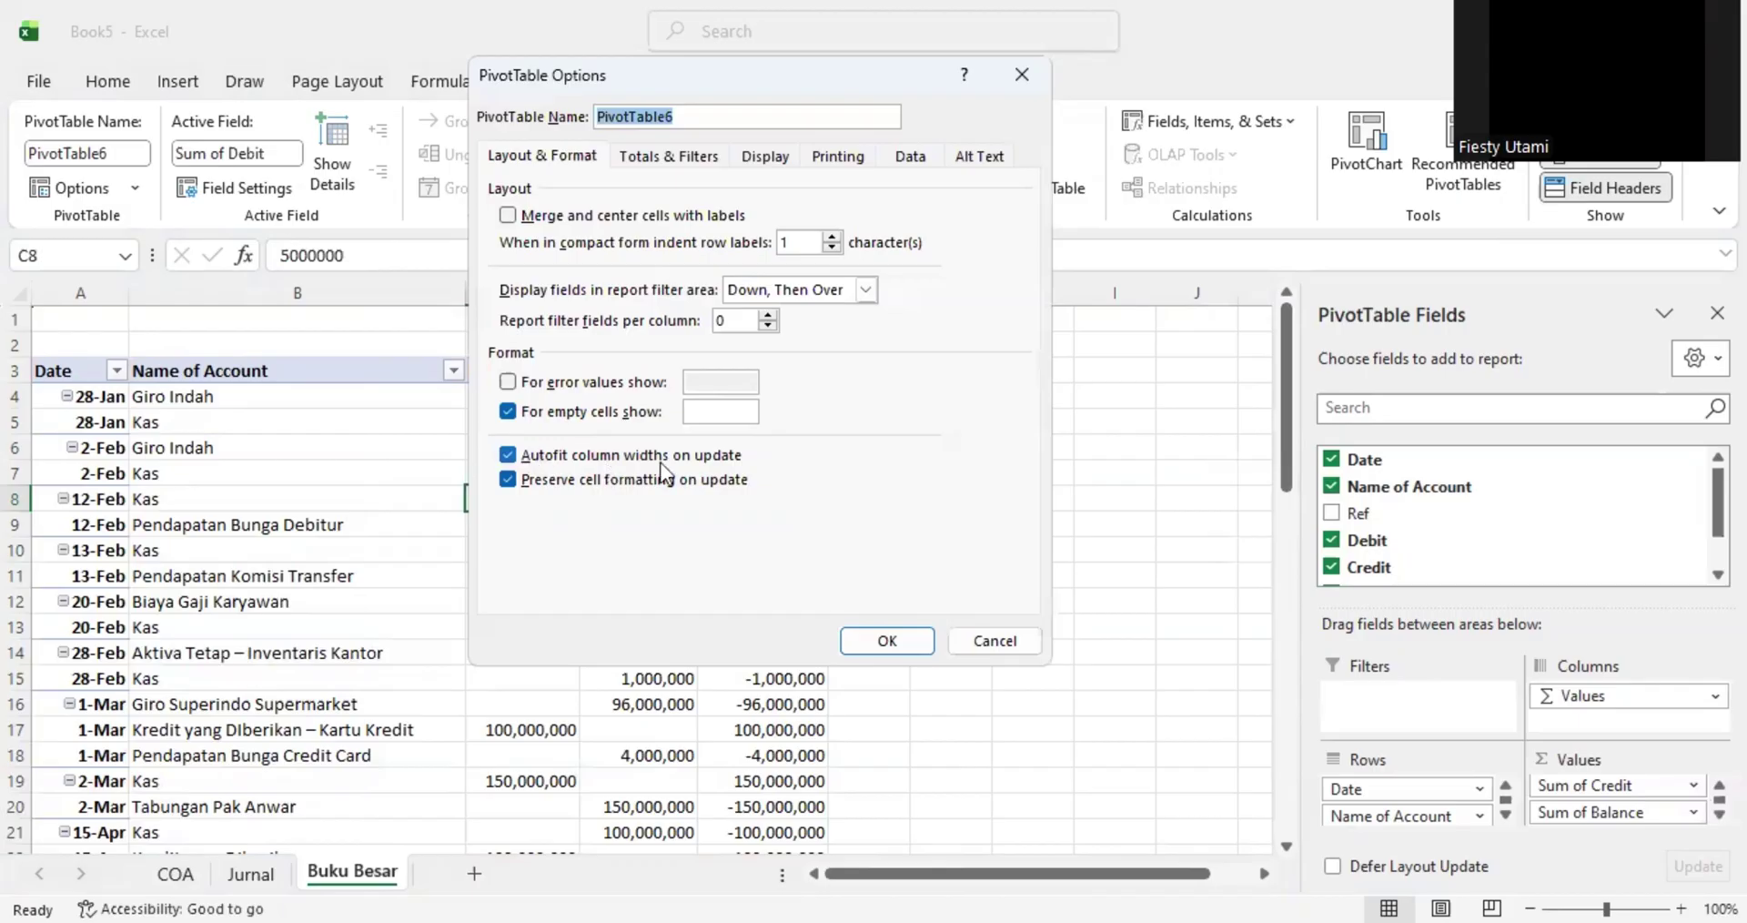
{"action": "left_click", "coordinate": [508, 455]}
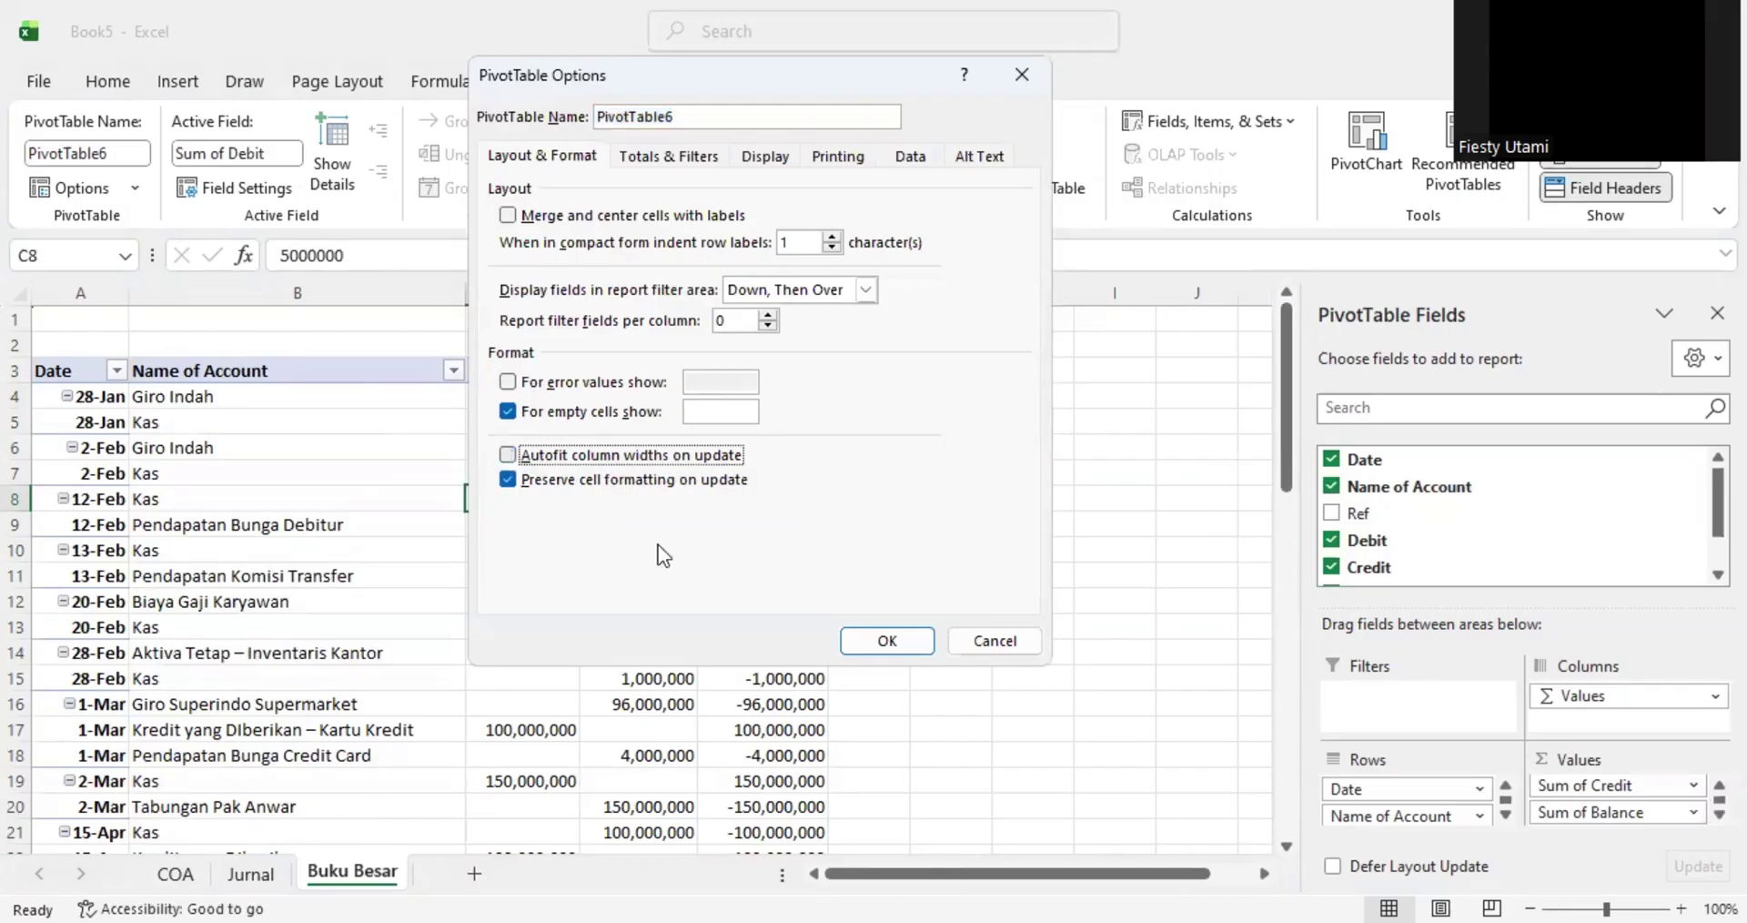
{"action": "left_click", "coordinate": [865, 639]}
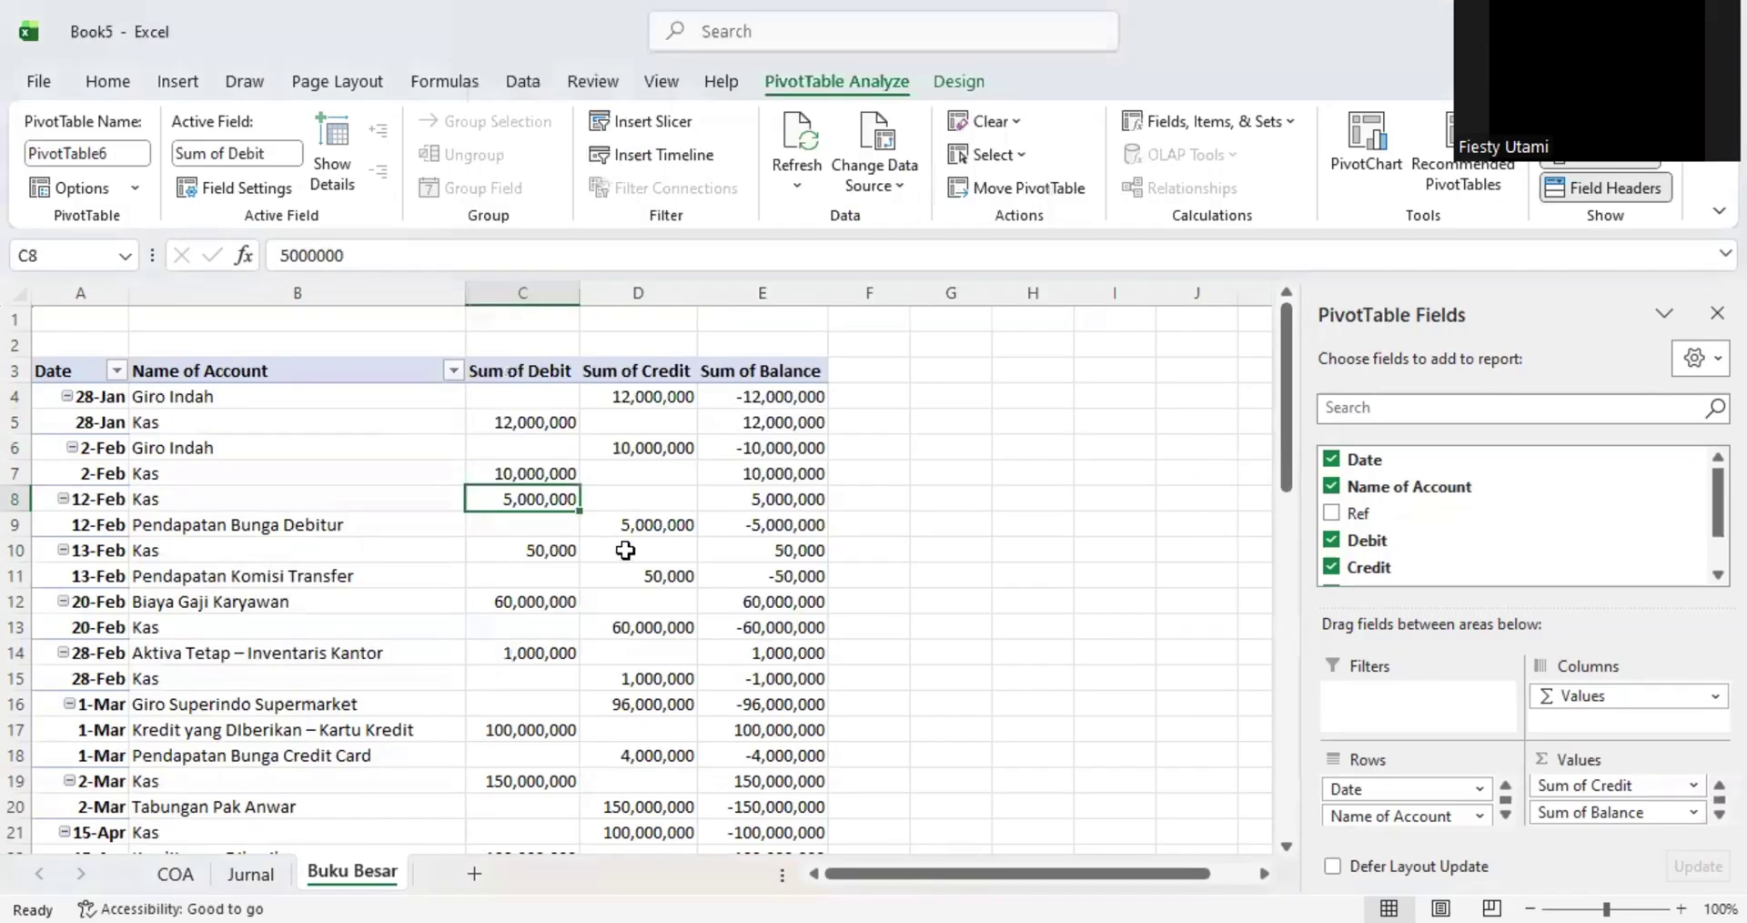
{"action": "left_click", "coordinate": [625, 573]}
{"action": "left_click", "coordinate": [75, 348]}
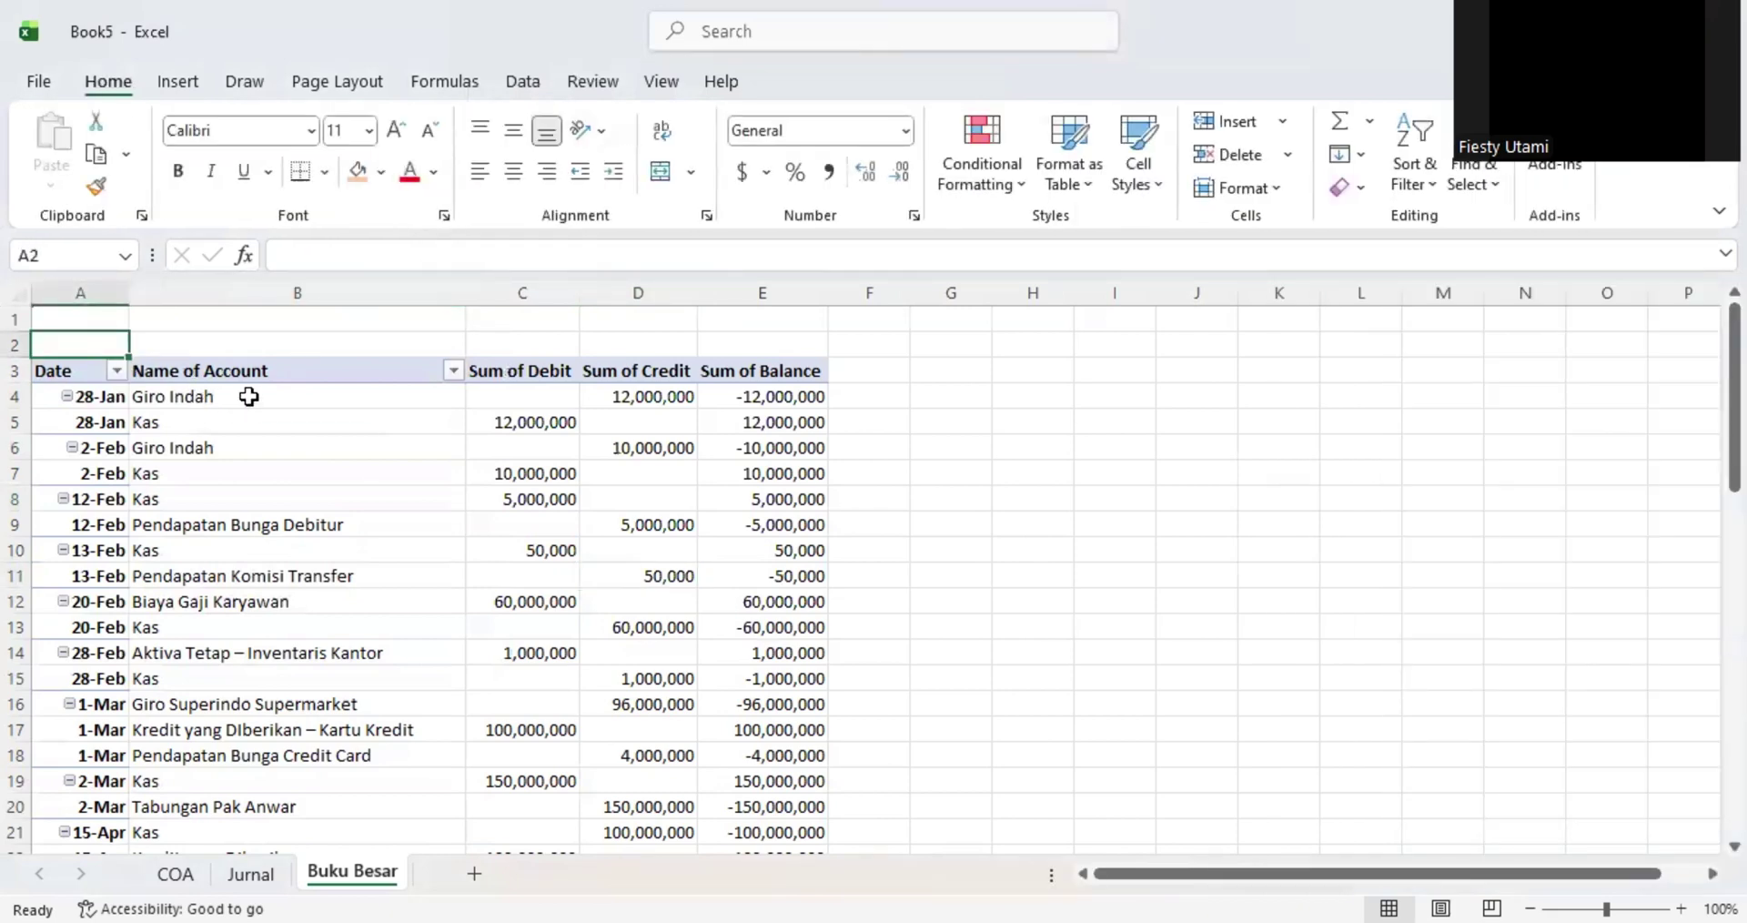
- Enter the formula =B4 in cell A2 to show the ledger's account name above the PivotTable
{"action": "left_click", "coordinate": [247, 403]}
{"action": "left_click", "coordinate": [91, 345]}
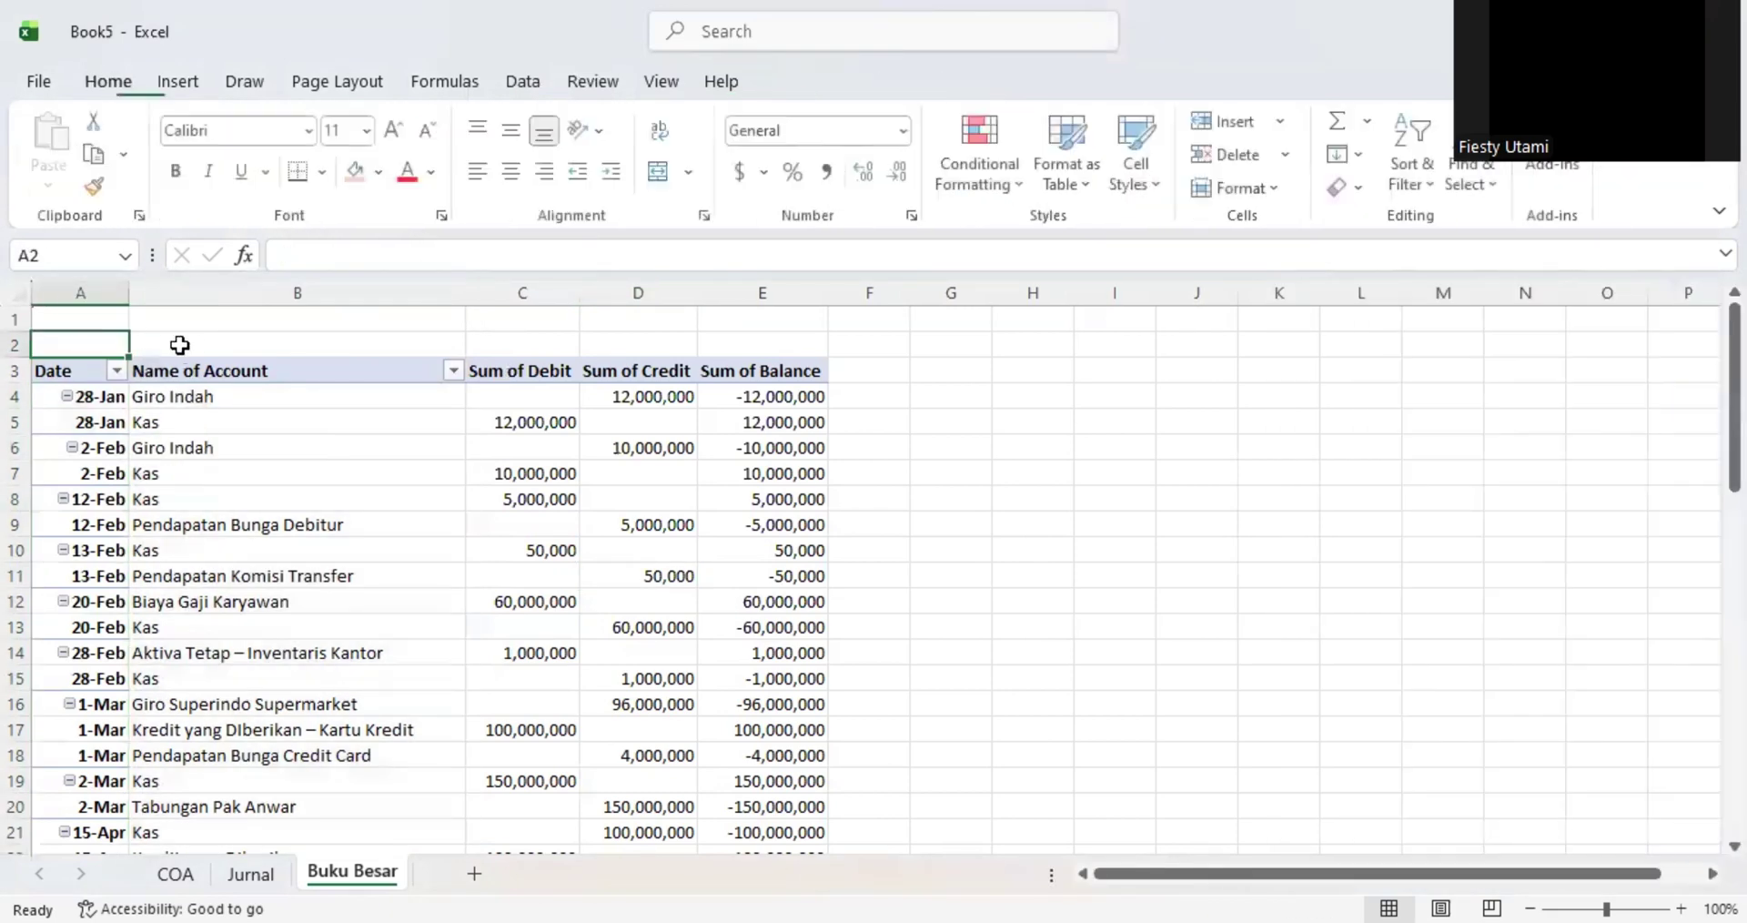
{"action": "type", "text": "="}
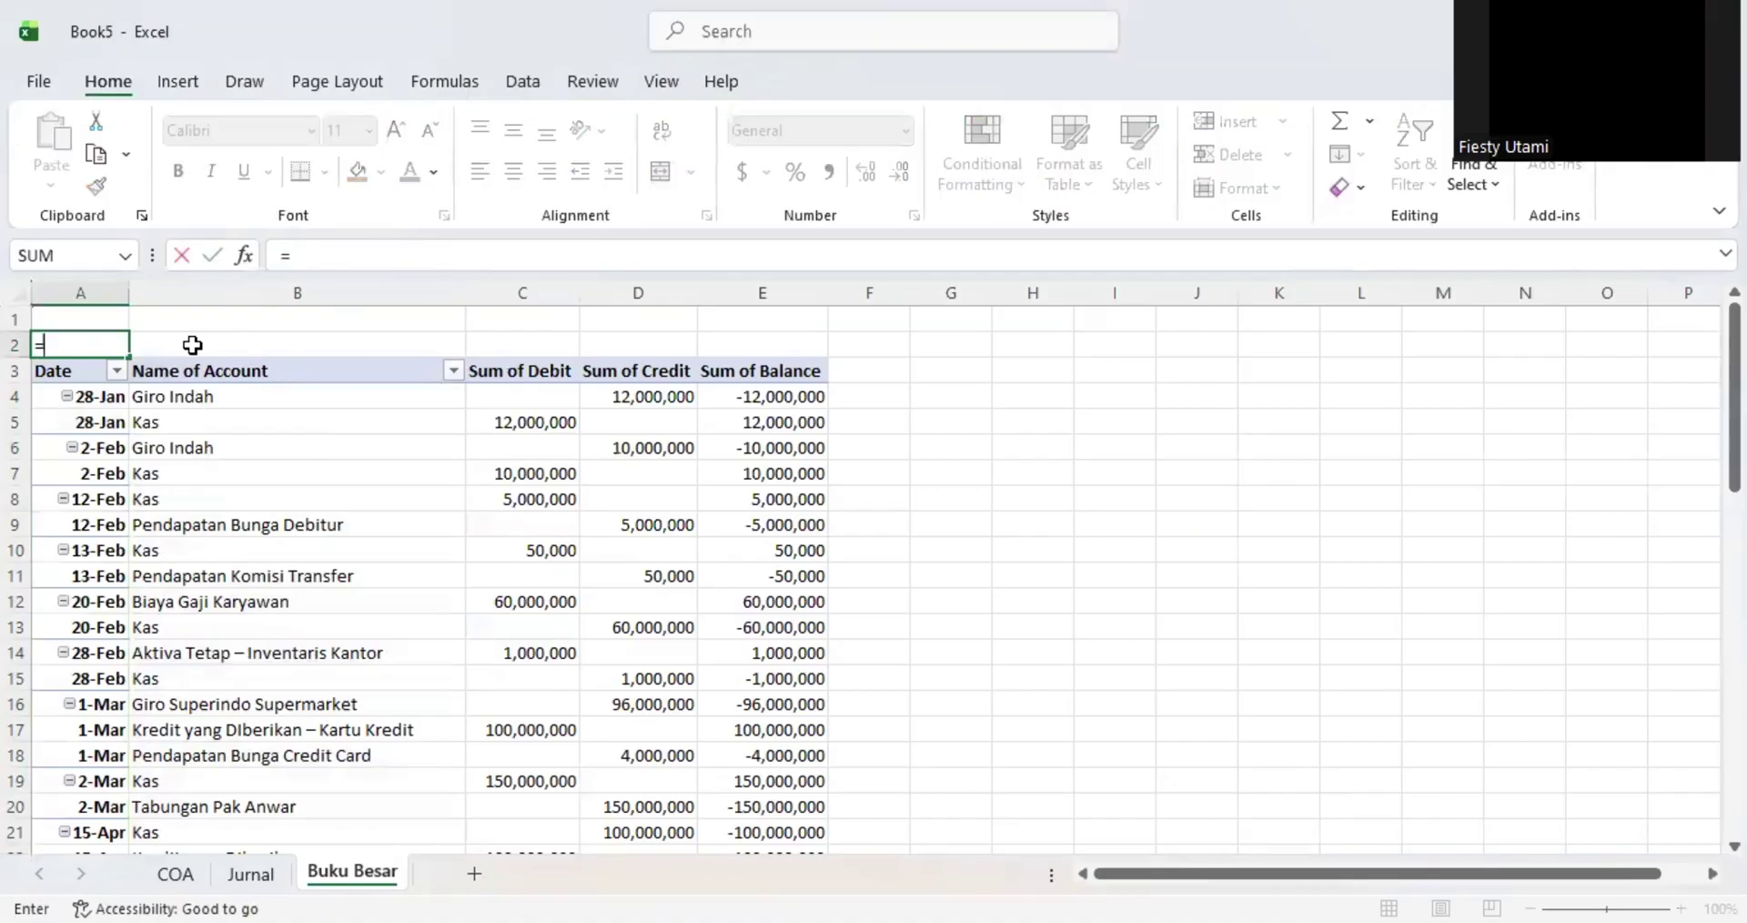
{"action": "left_click", "coordinate": [208, 398]}
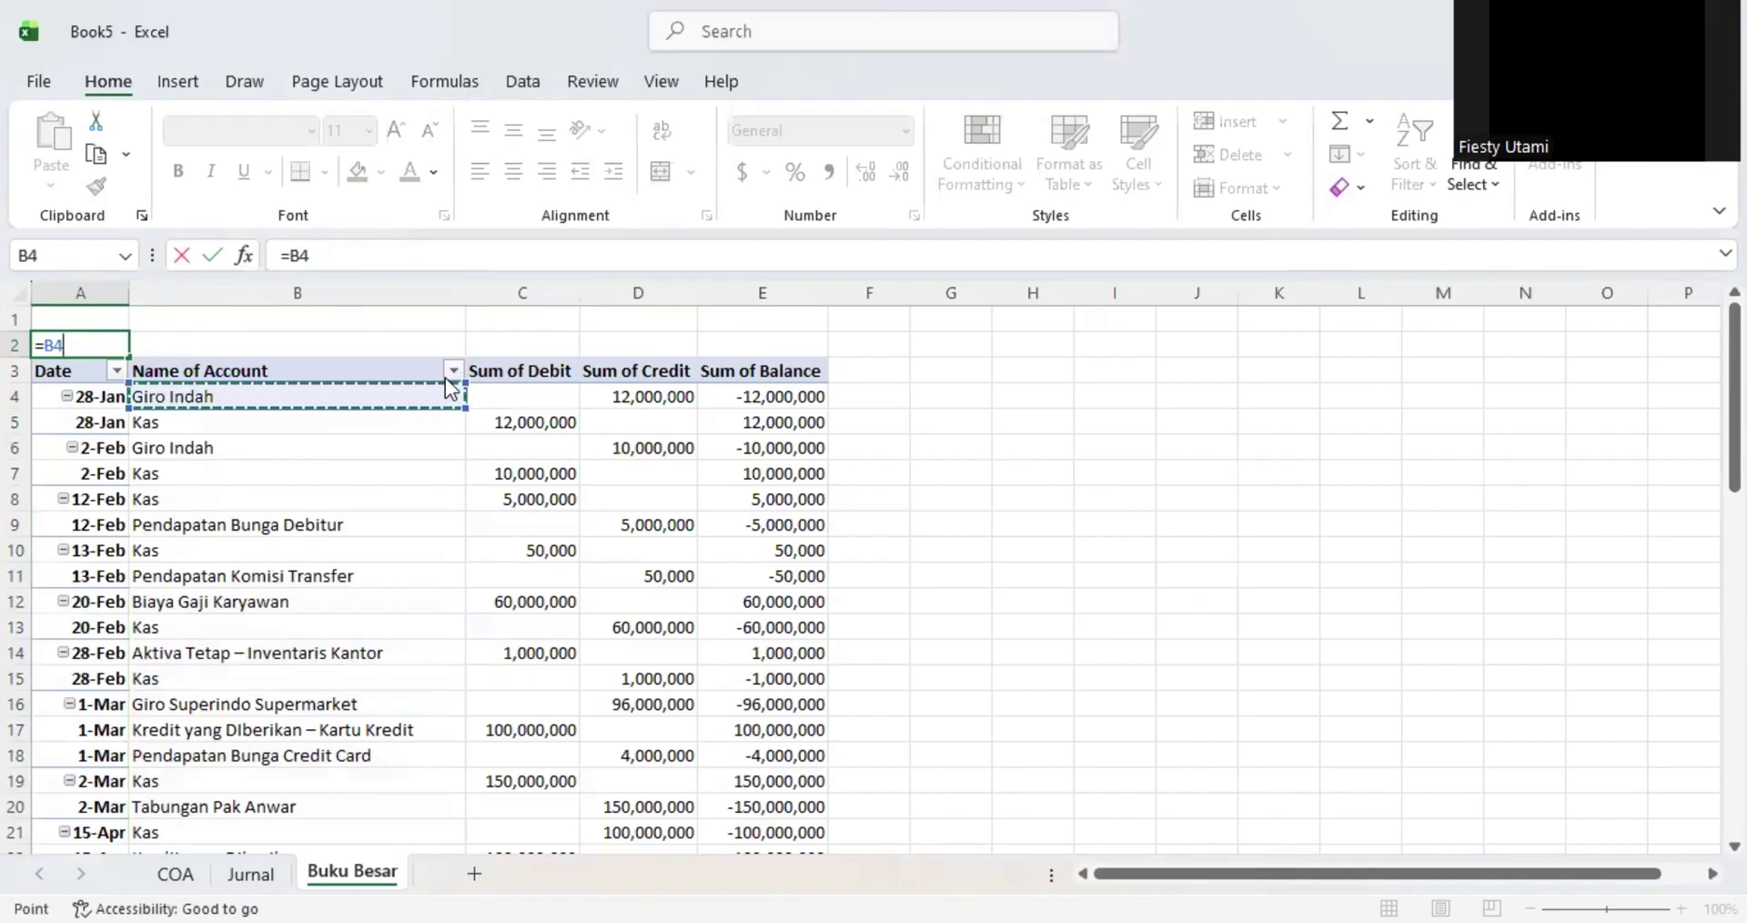
{"action": "key", "text": "Return"}
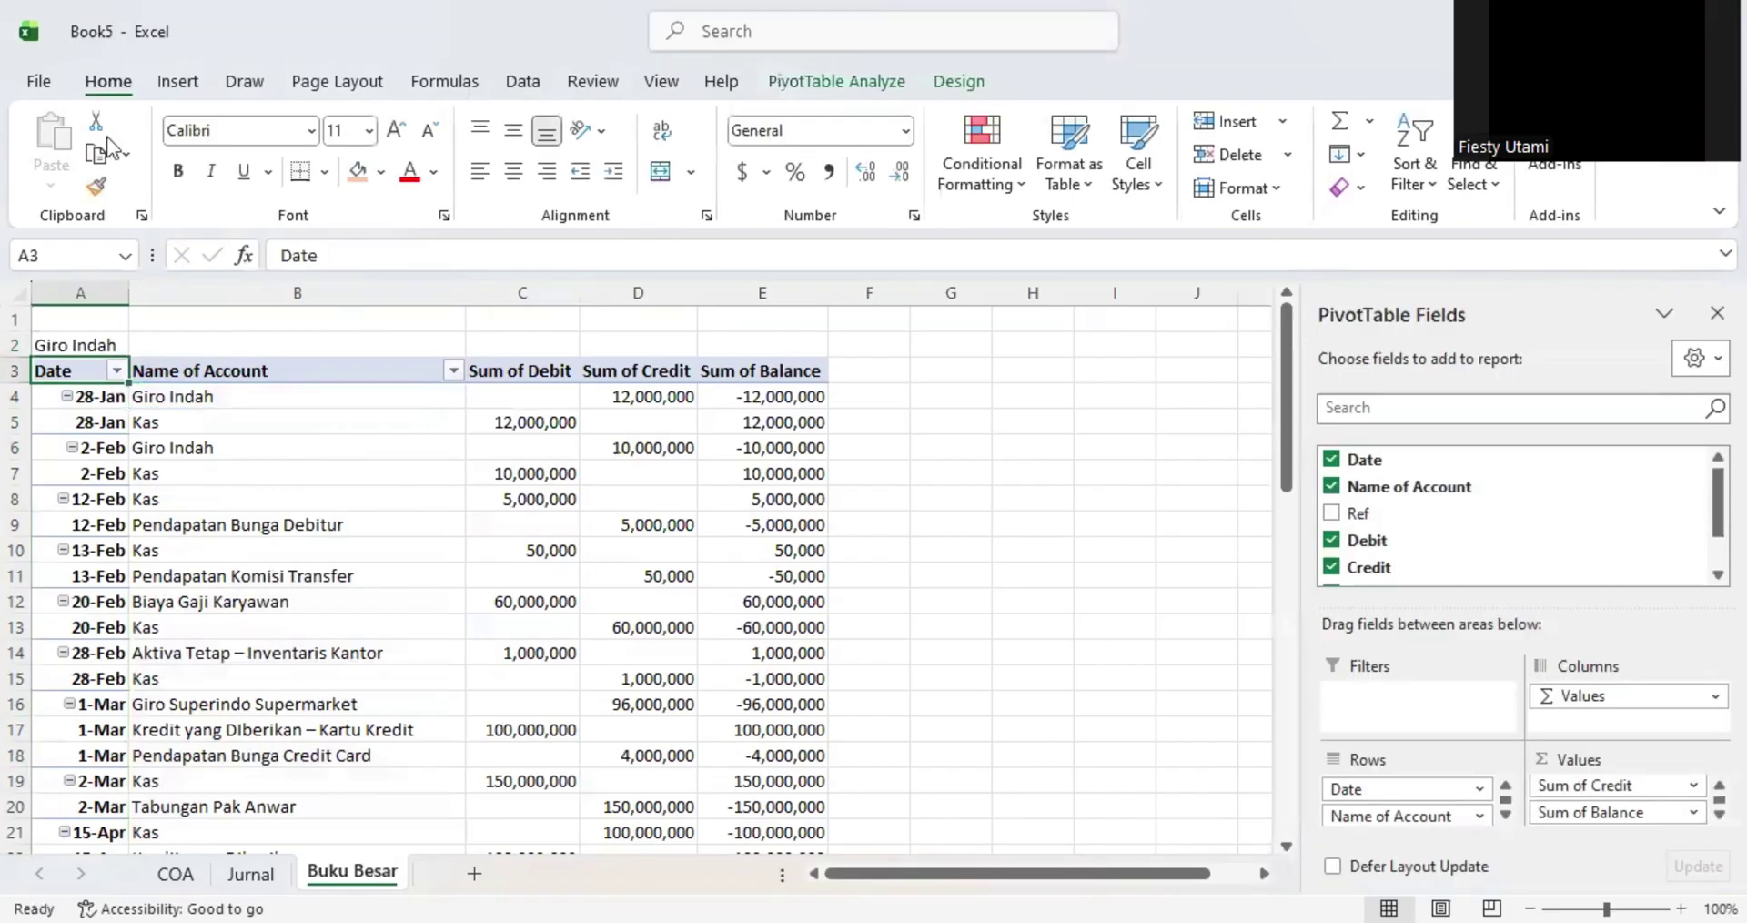
- Make the account name title in A2 bold and set its font size to 14
{"action": "left_click", "coordinate": [70, 342]}
{"action": "key", "text": "ctrl+b"}
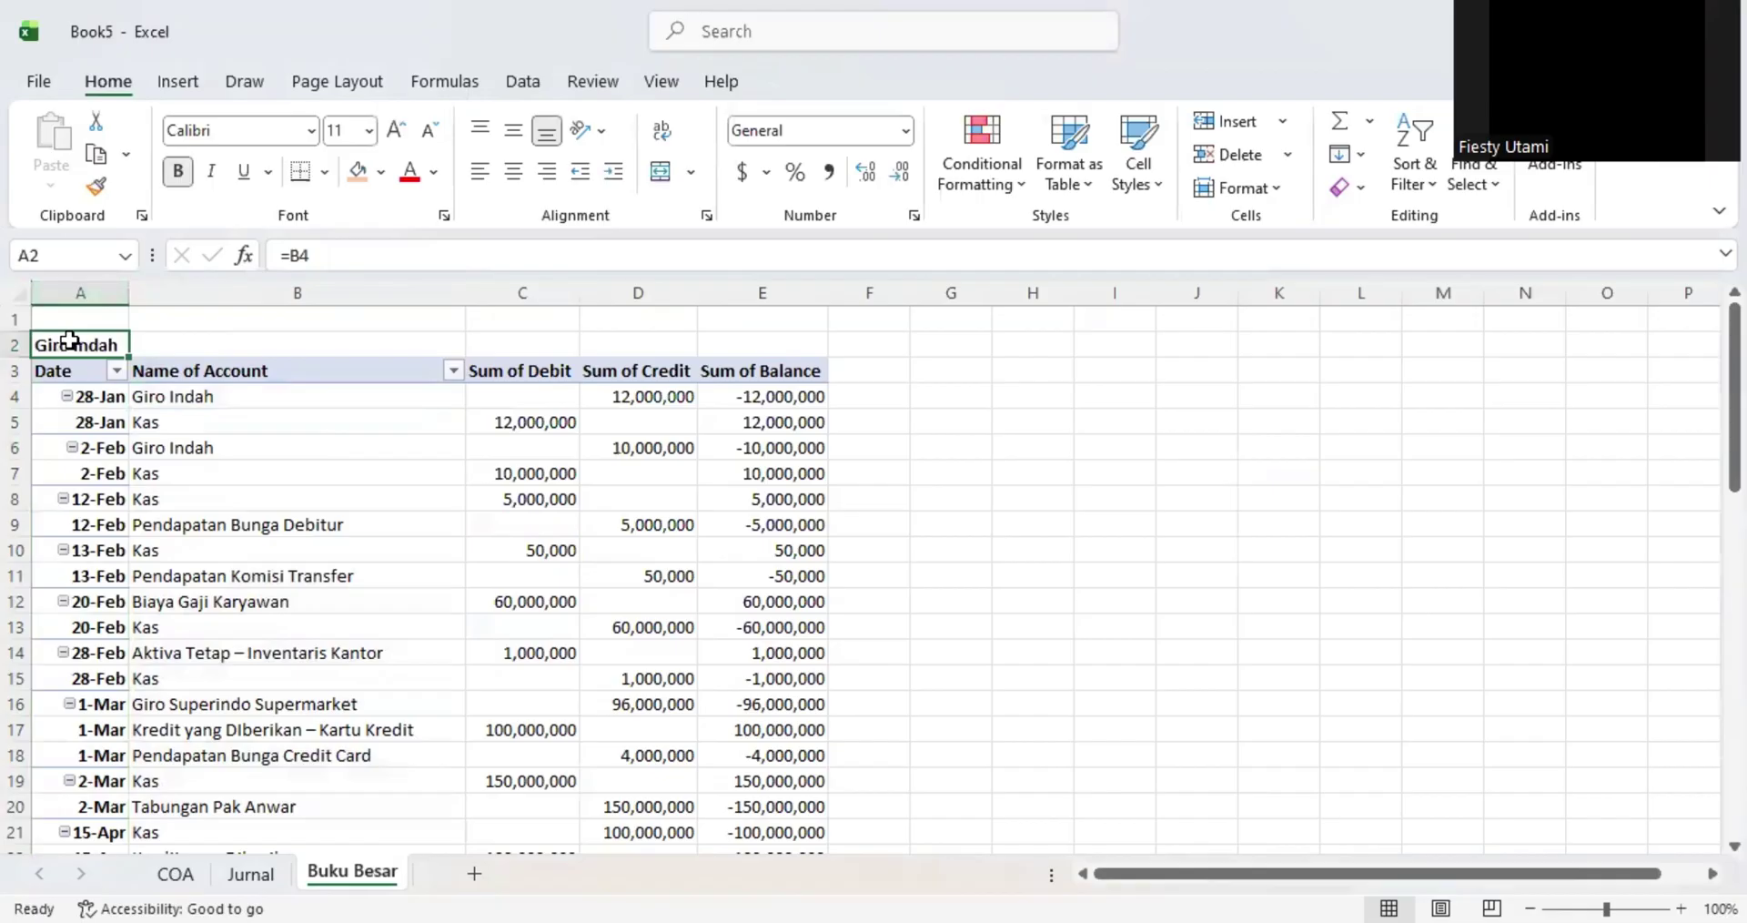
{"action": "left_click", "coordinate": [365, 133]}
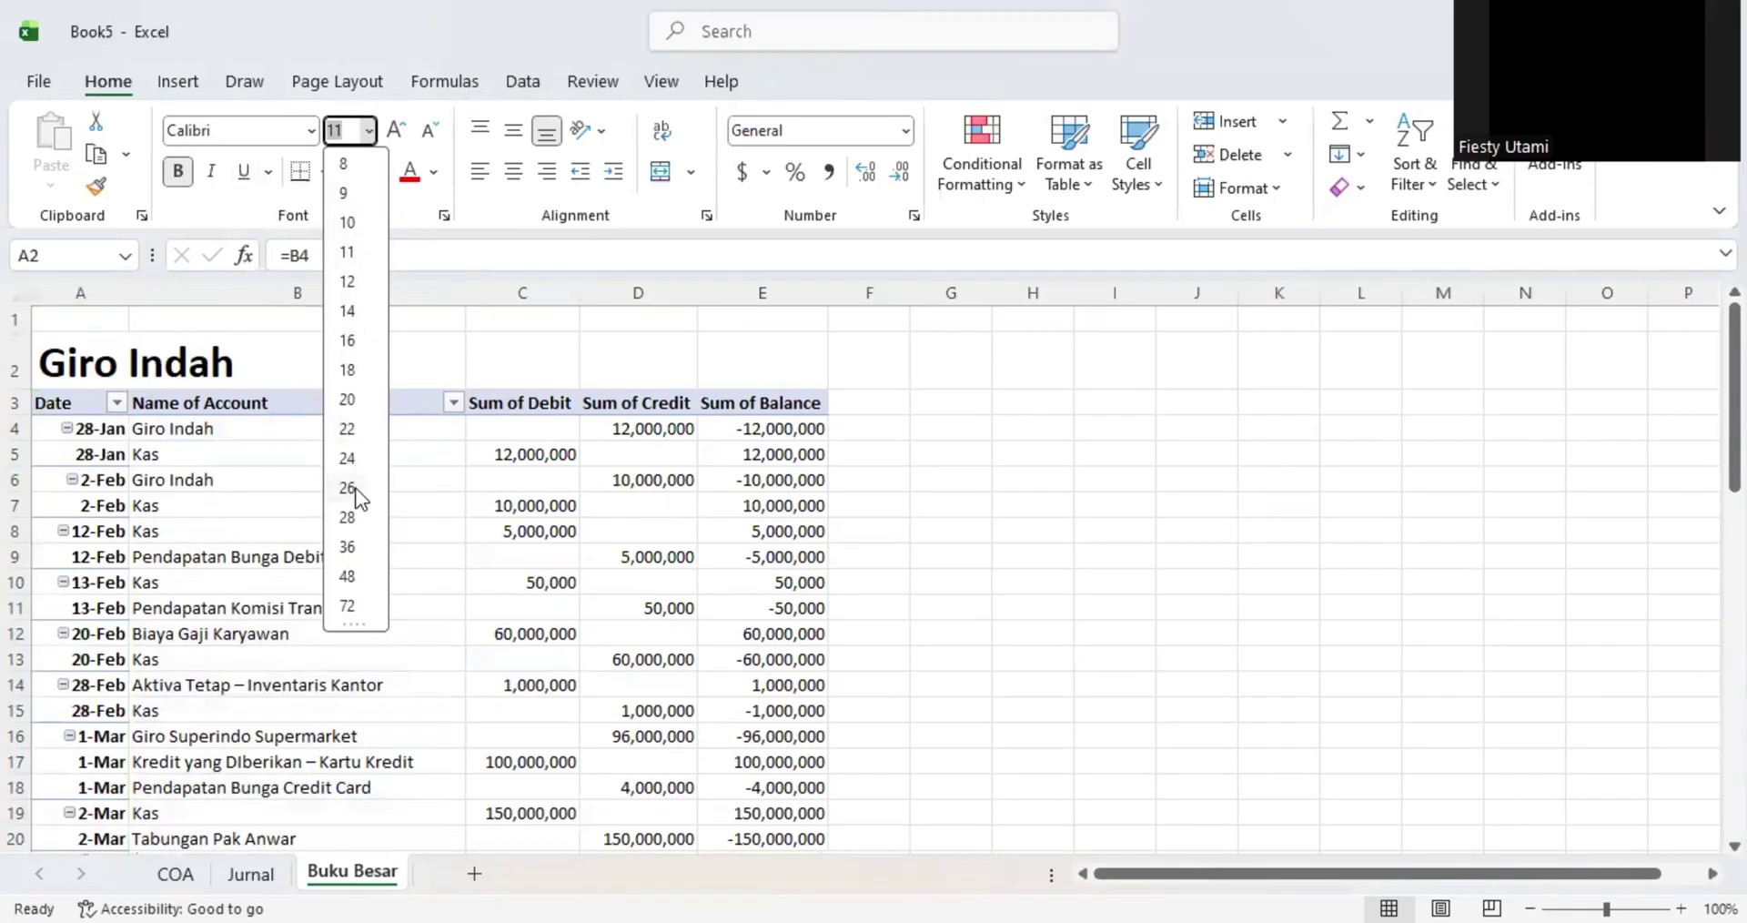
{"action": "left_click", "coordinate": [361, 466]}
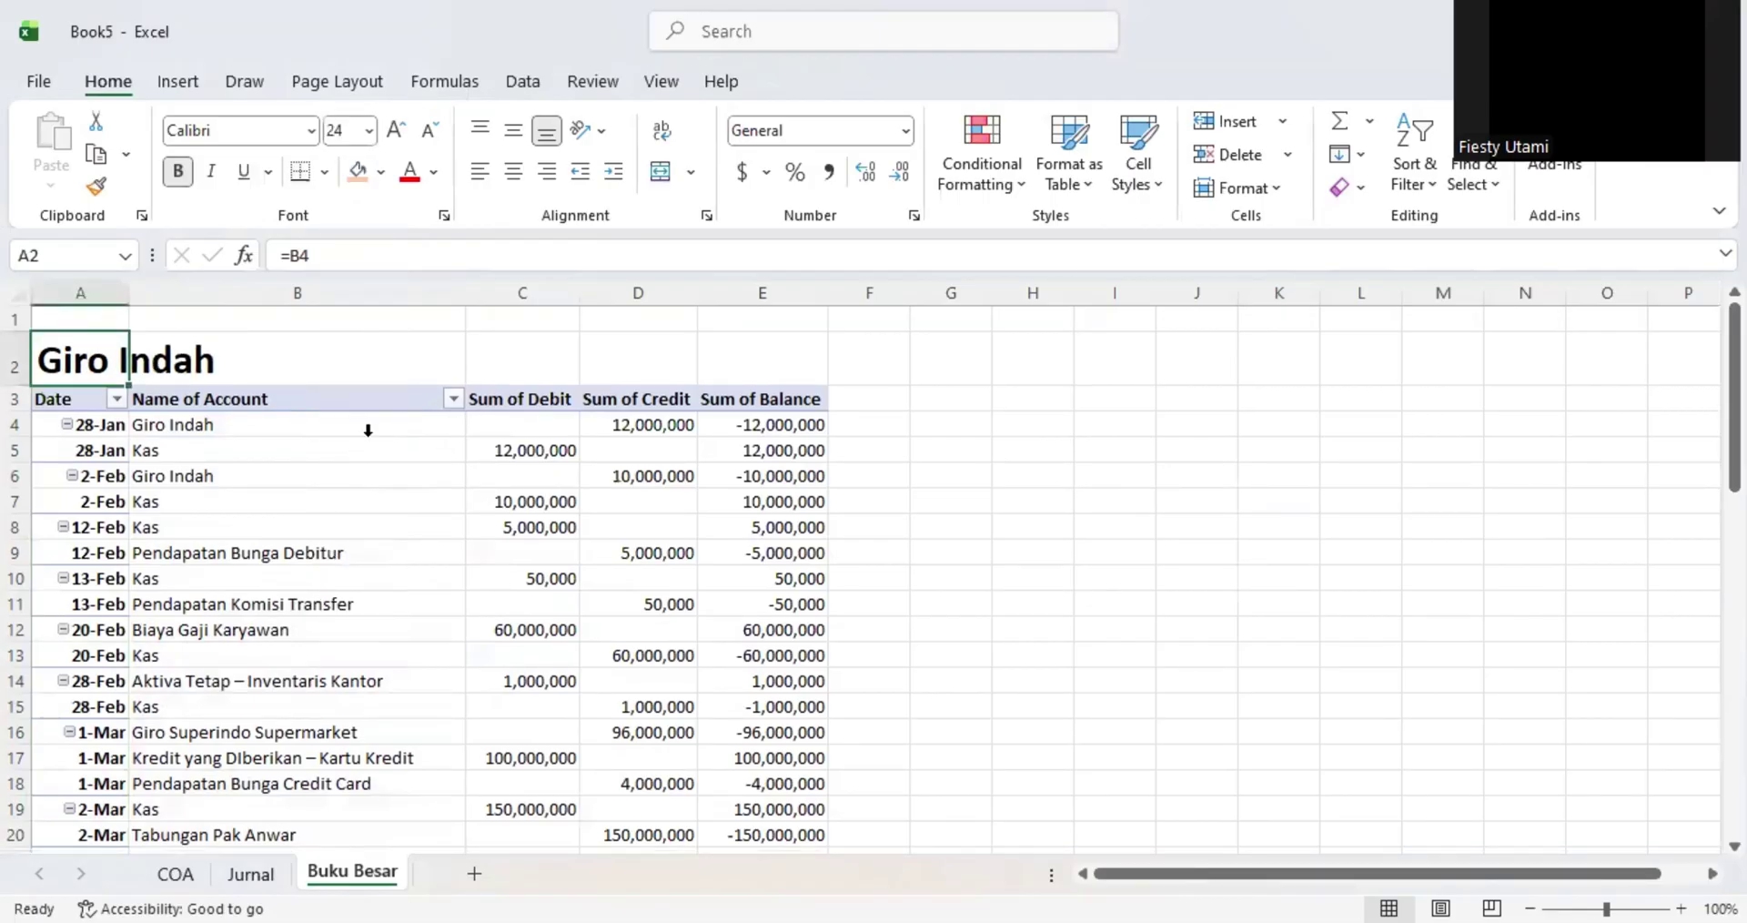
{"action": "left_click", "coordinate": [368, 131]}
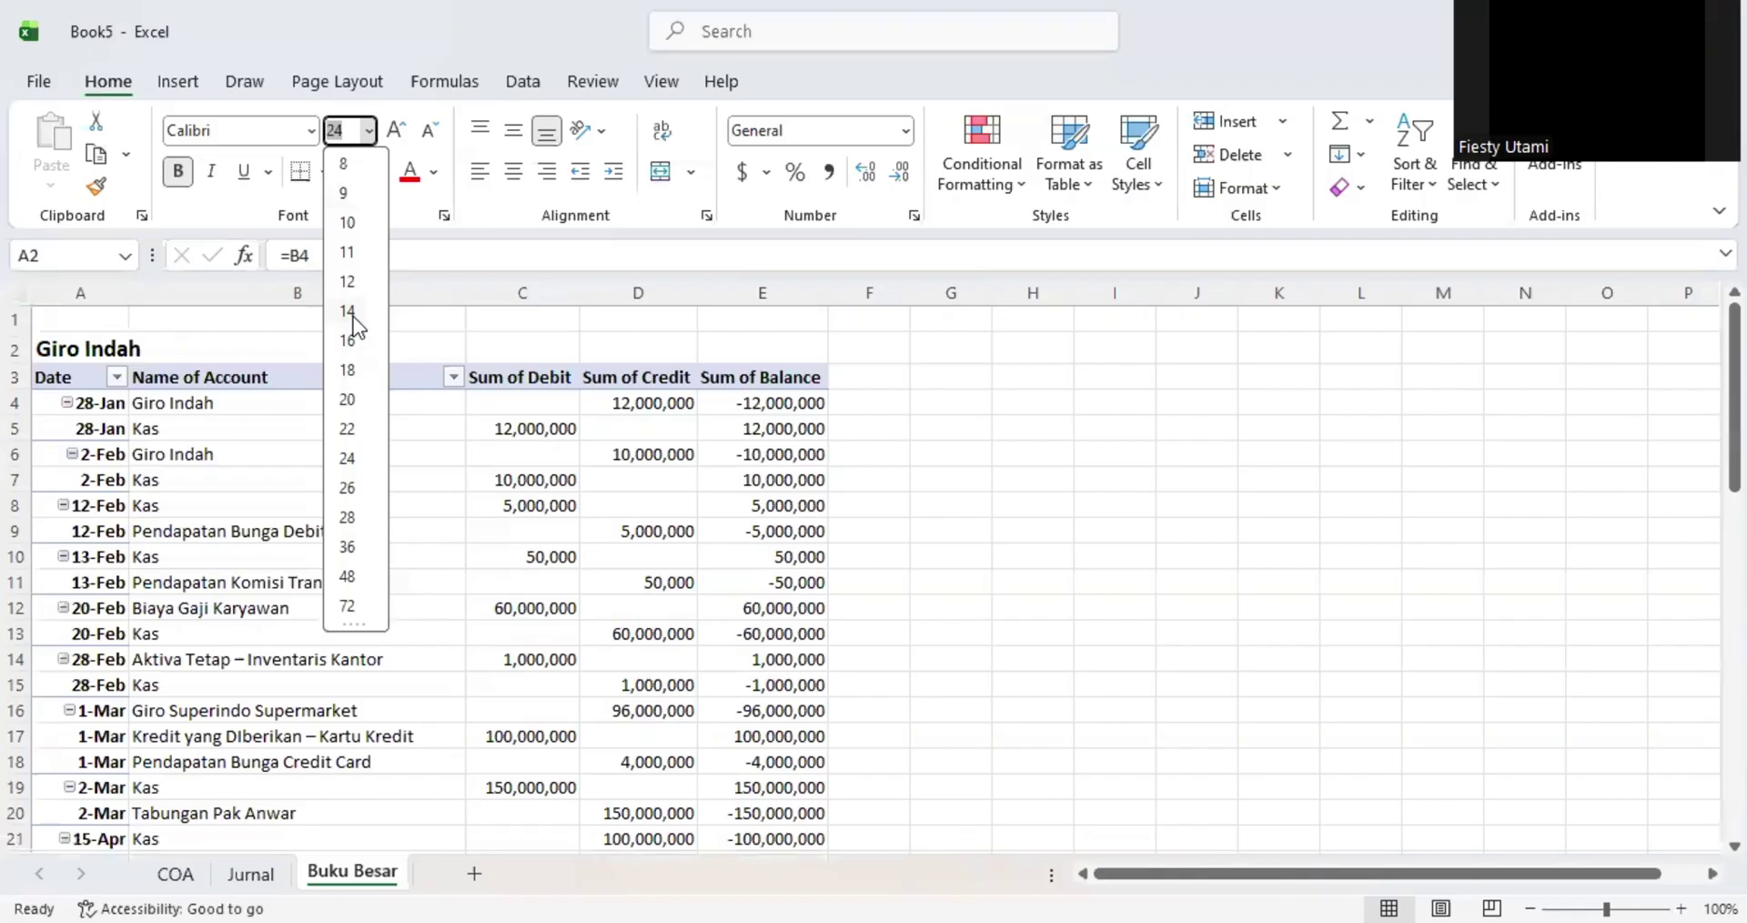
{"action": "left_click", "coordinate": [348, 311]}
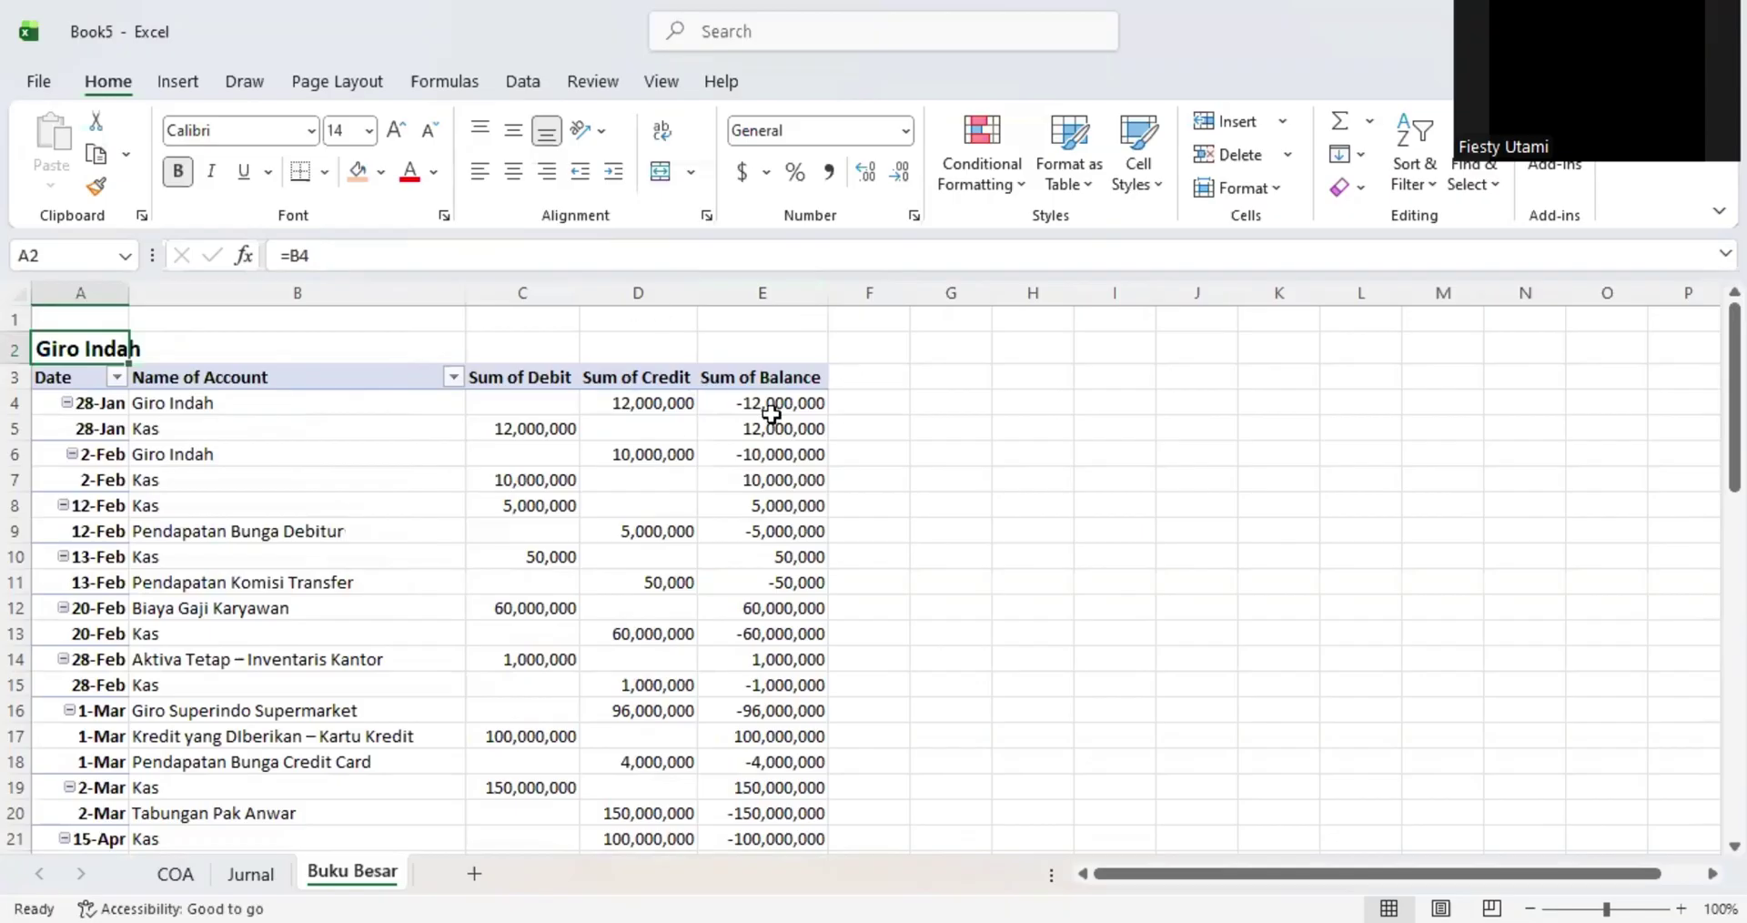
- Start a VLOOKUP formula in cell E2 of Buku Besar with A2 as the lookup value
{"action": "left_click", "coordinate": [774, 354]}
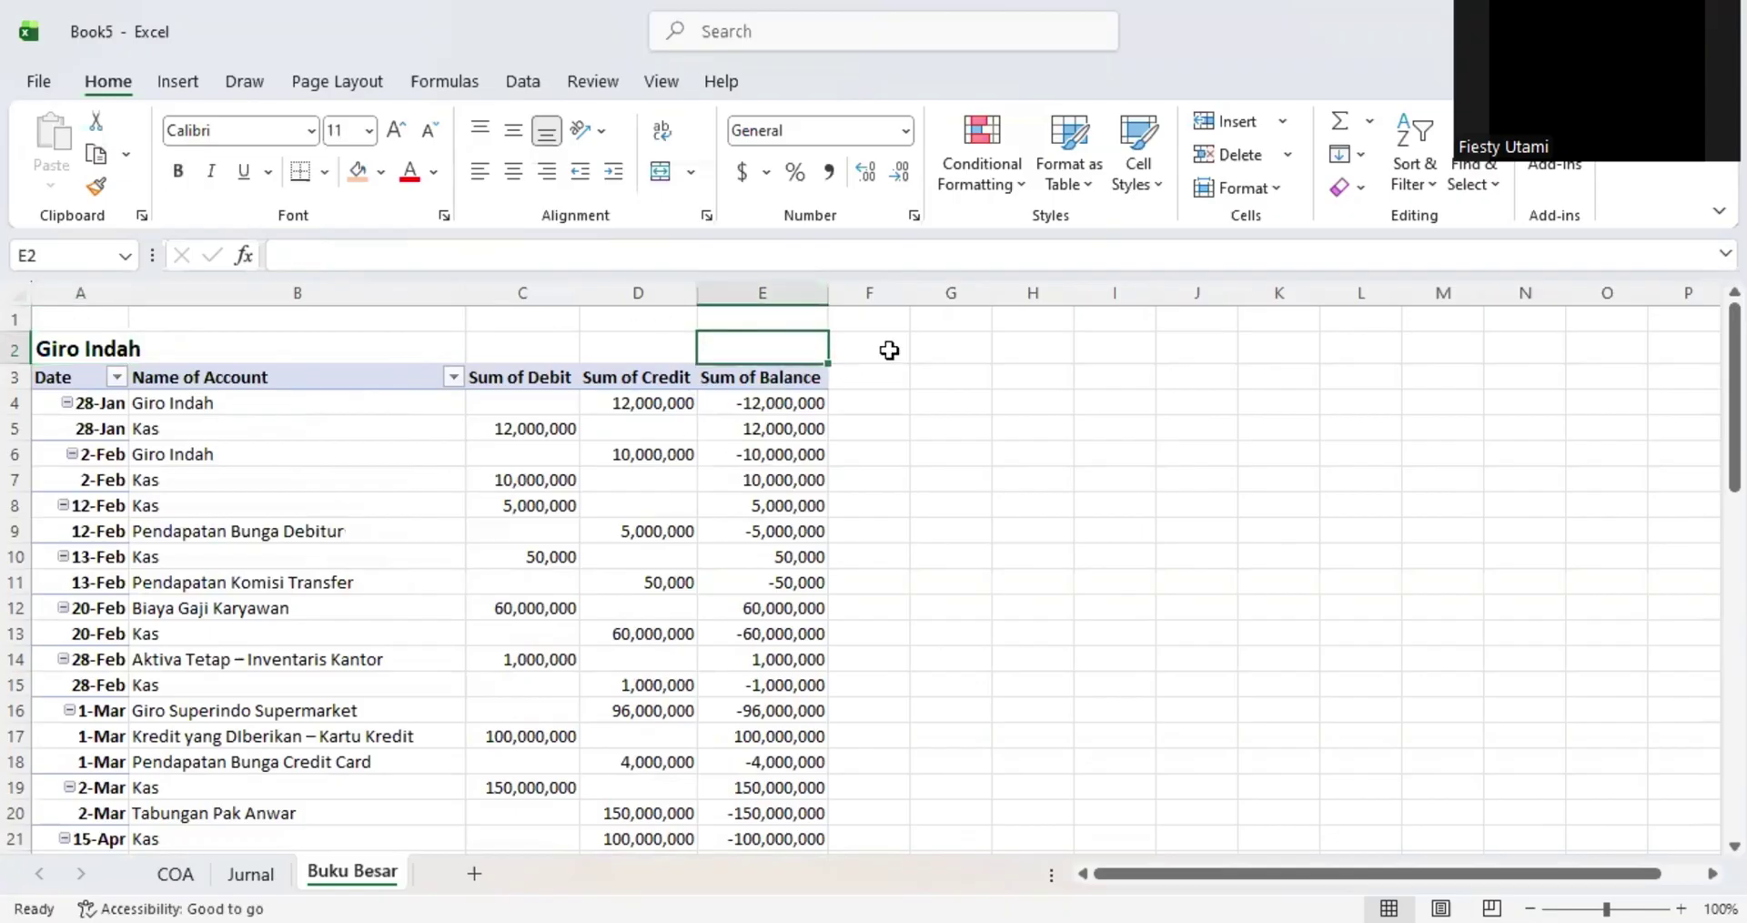
{"action": "type", "text": "="}
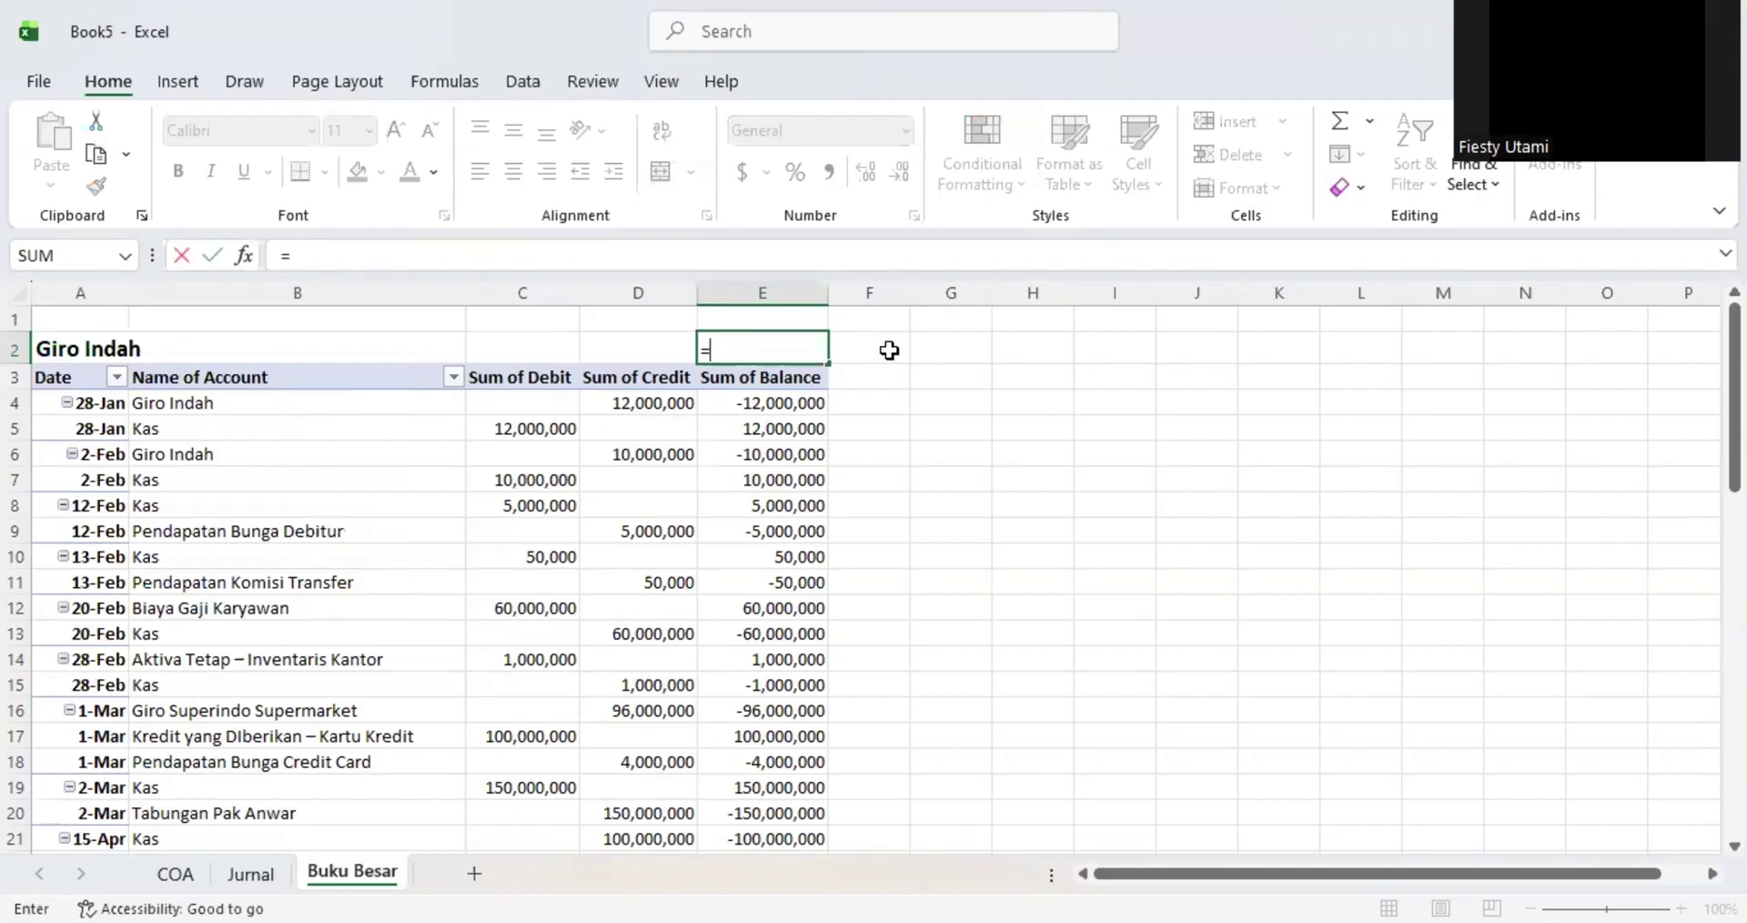
{"action": "type", "text": "VLOOKU"}
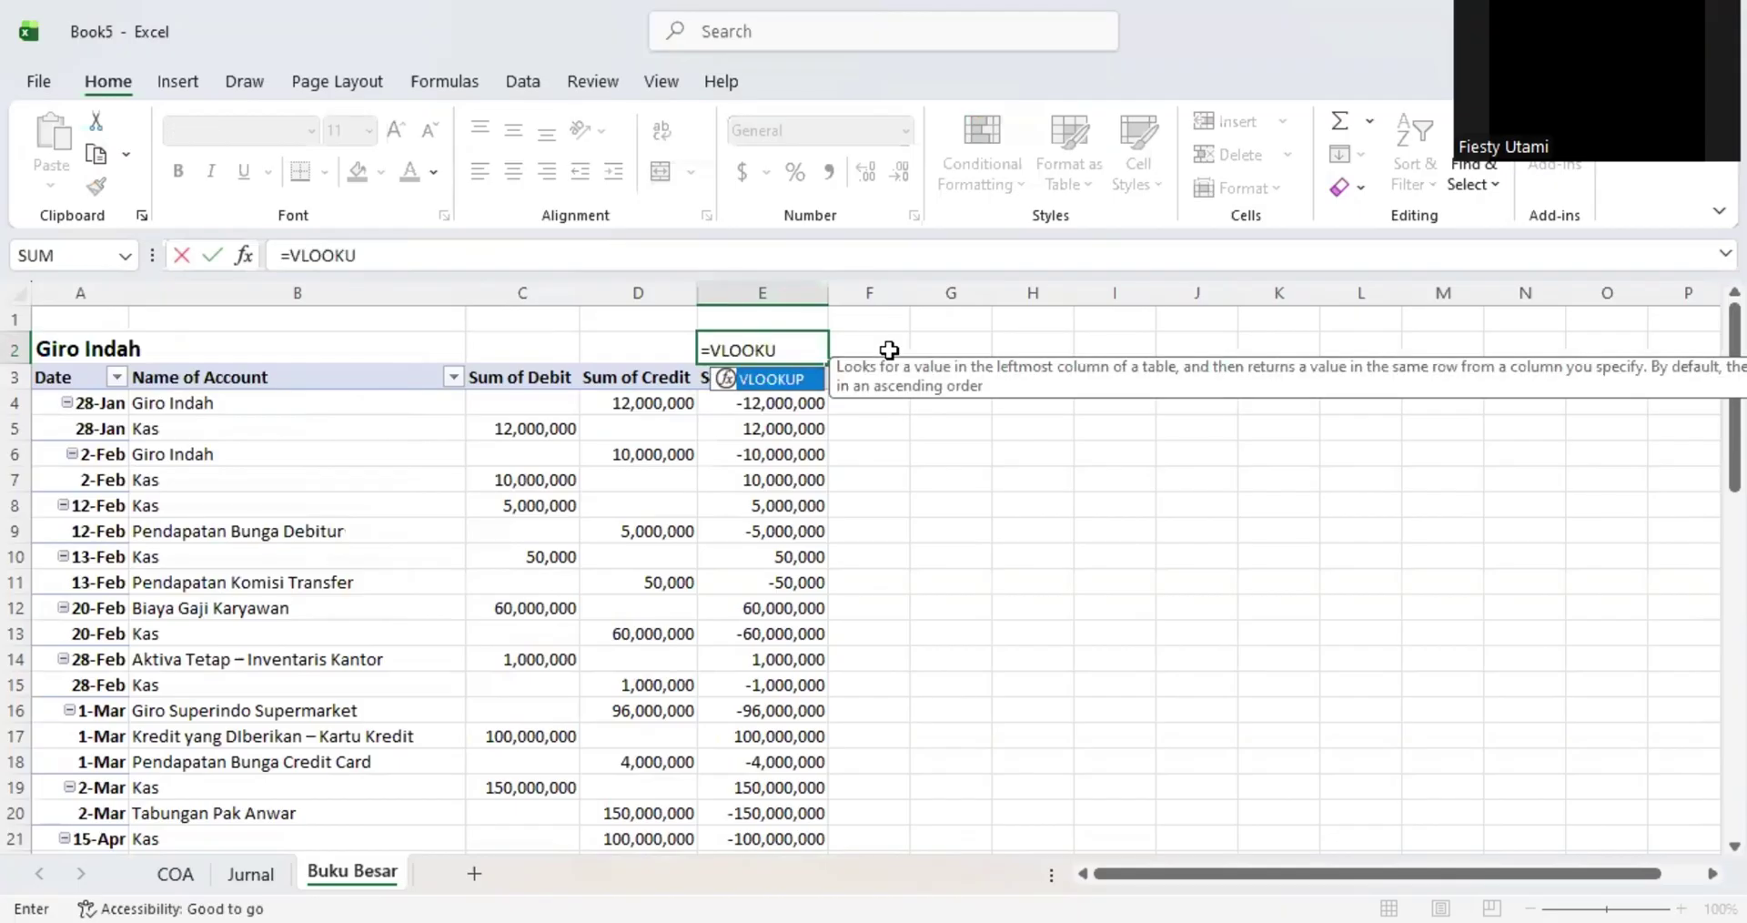
{"action": "type", "text": "P("}
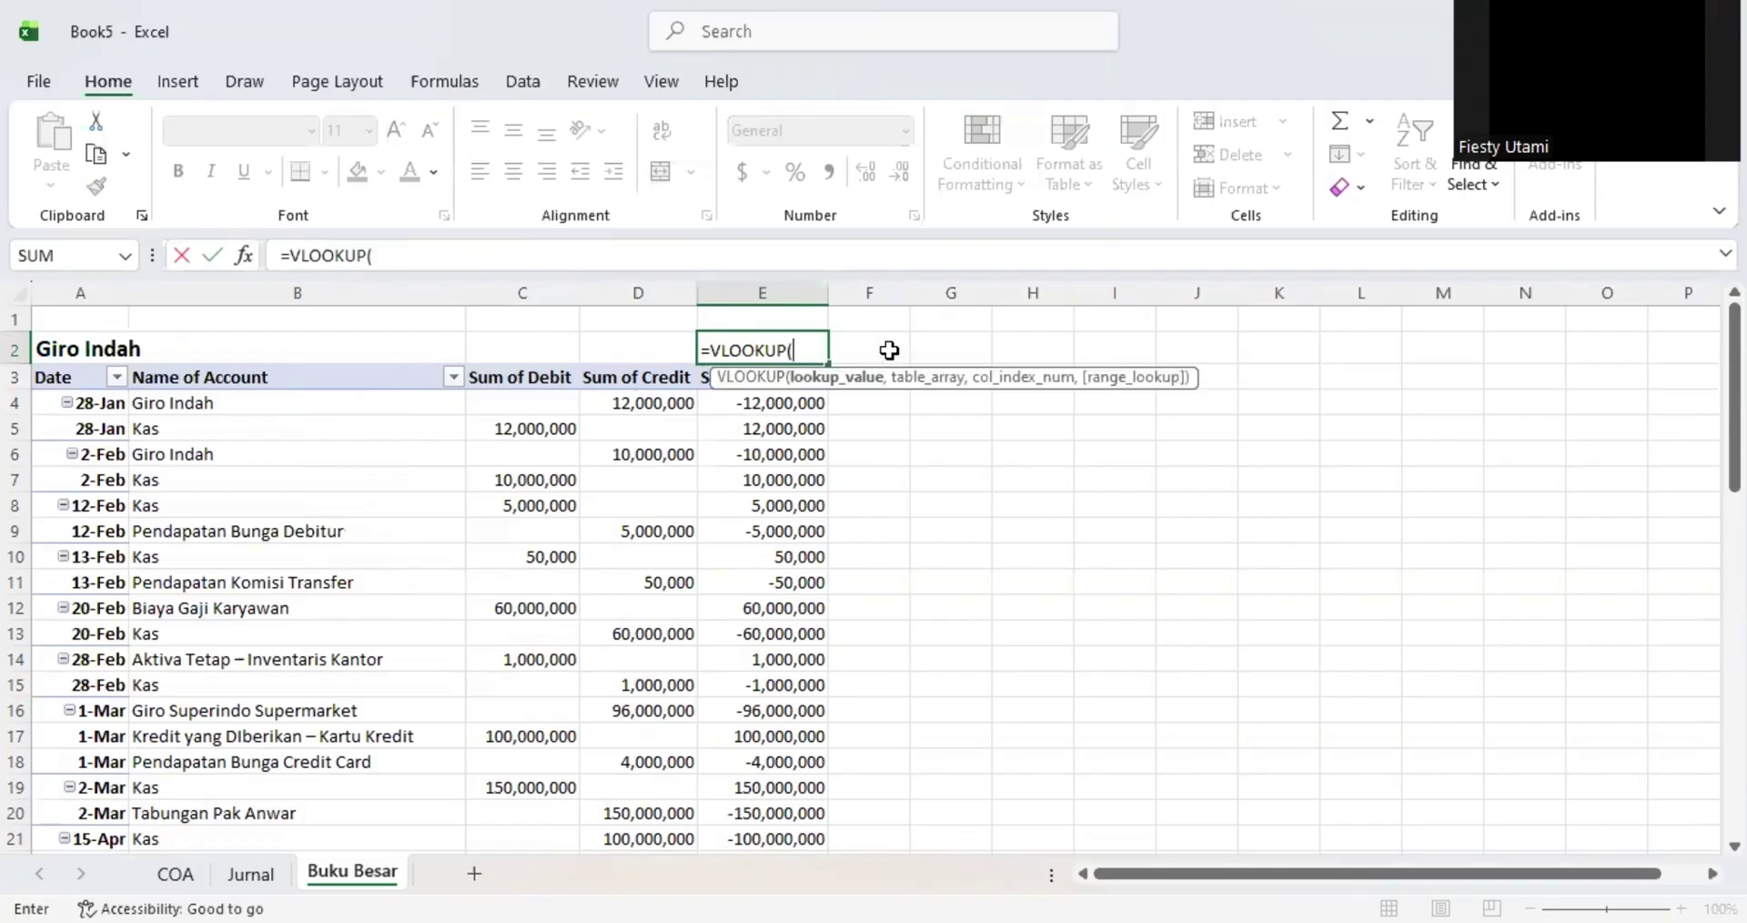
{"action": "left_click", "coordinate": [60, 346]}
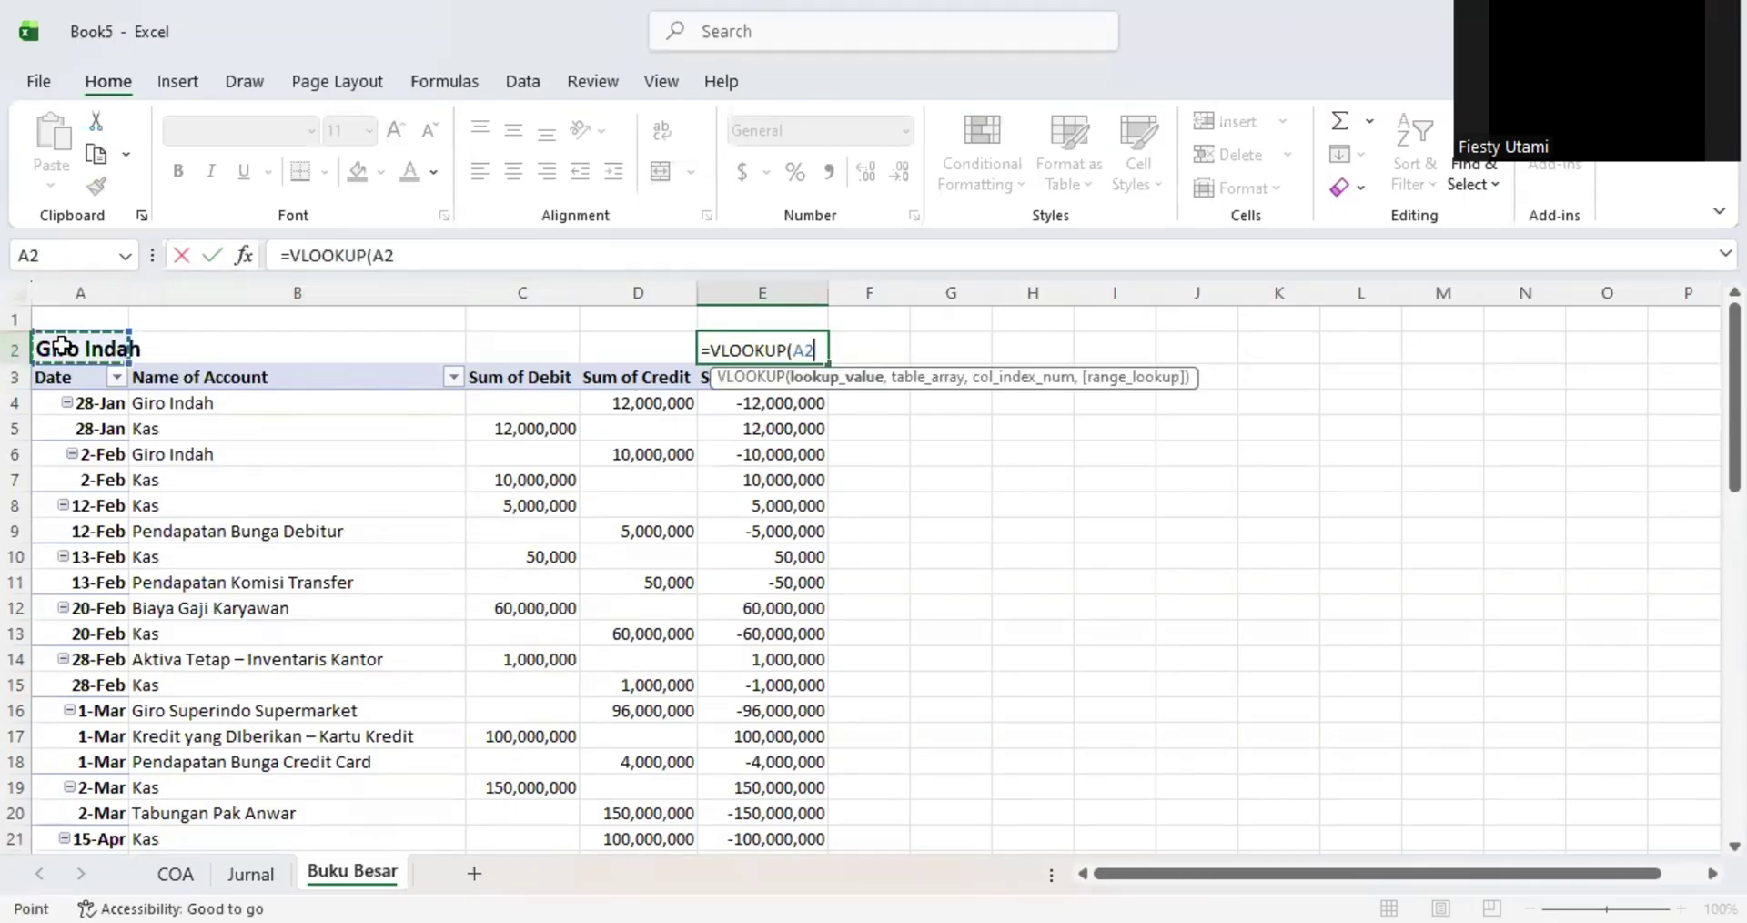
{"action": "left_click", "coordinate": [414, 256]}
{"action": "type", "text": ","}
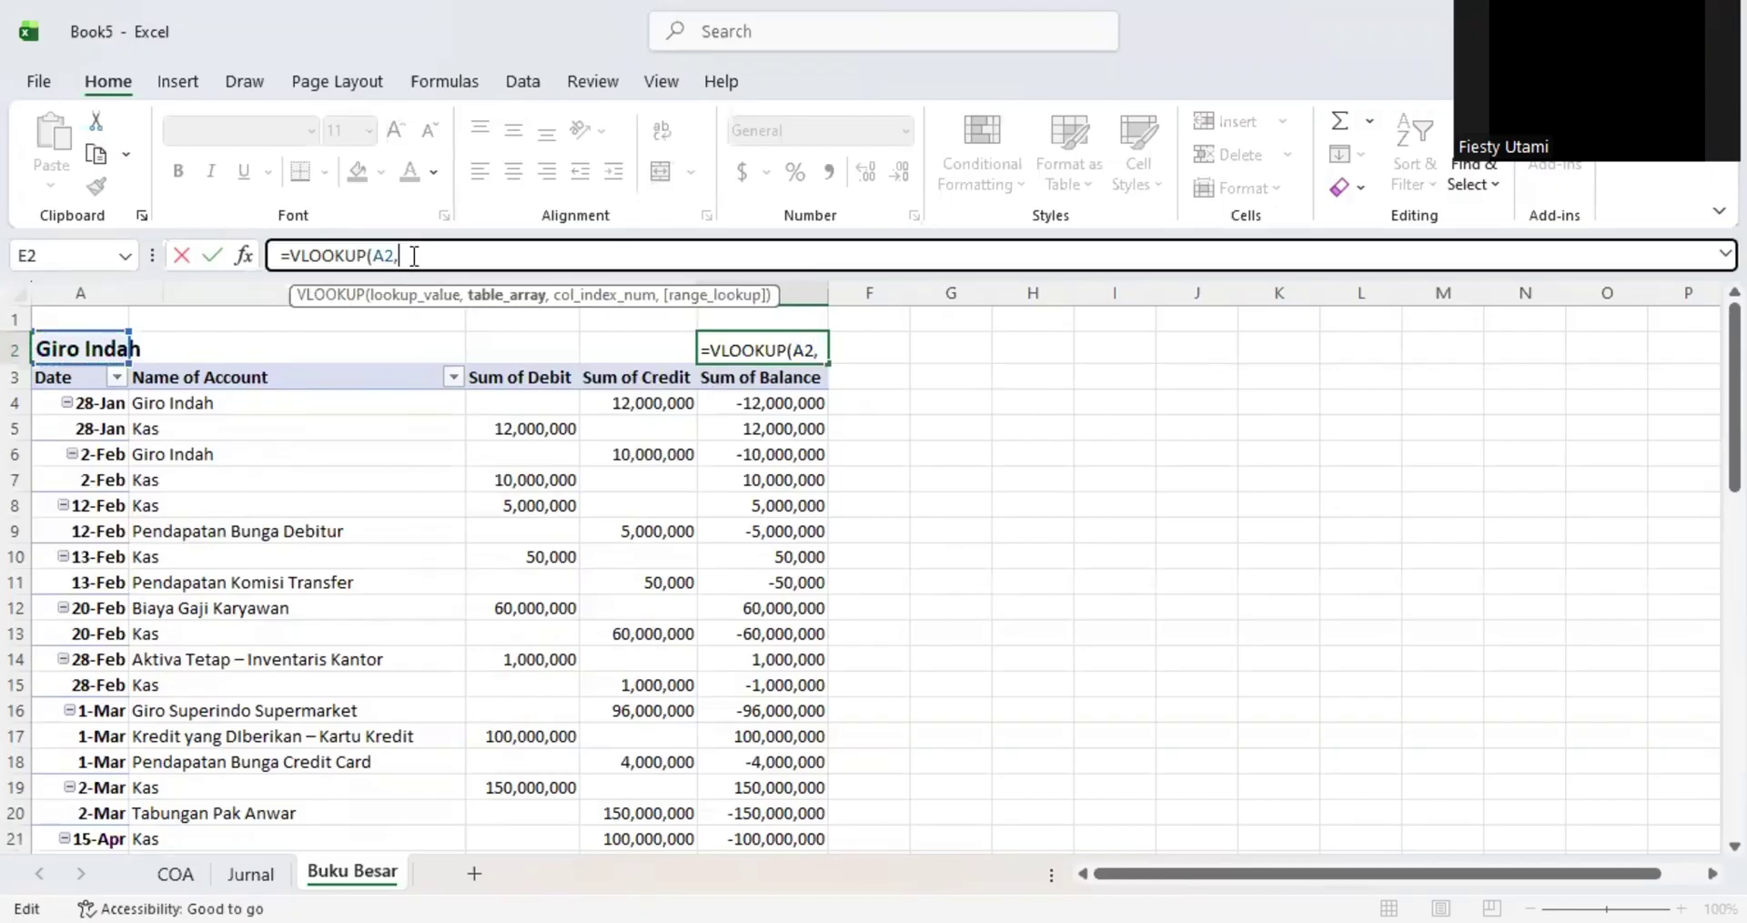
- Complete the VLOOKUP with table array COA!B:C, column index 2 and range lookup 0, and enter it
{"action": "left_click", "coordinate": [176, 872]}
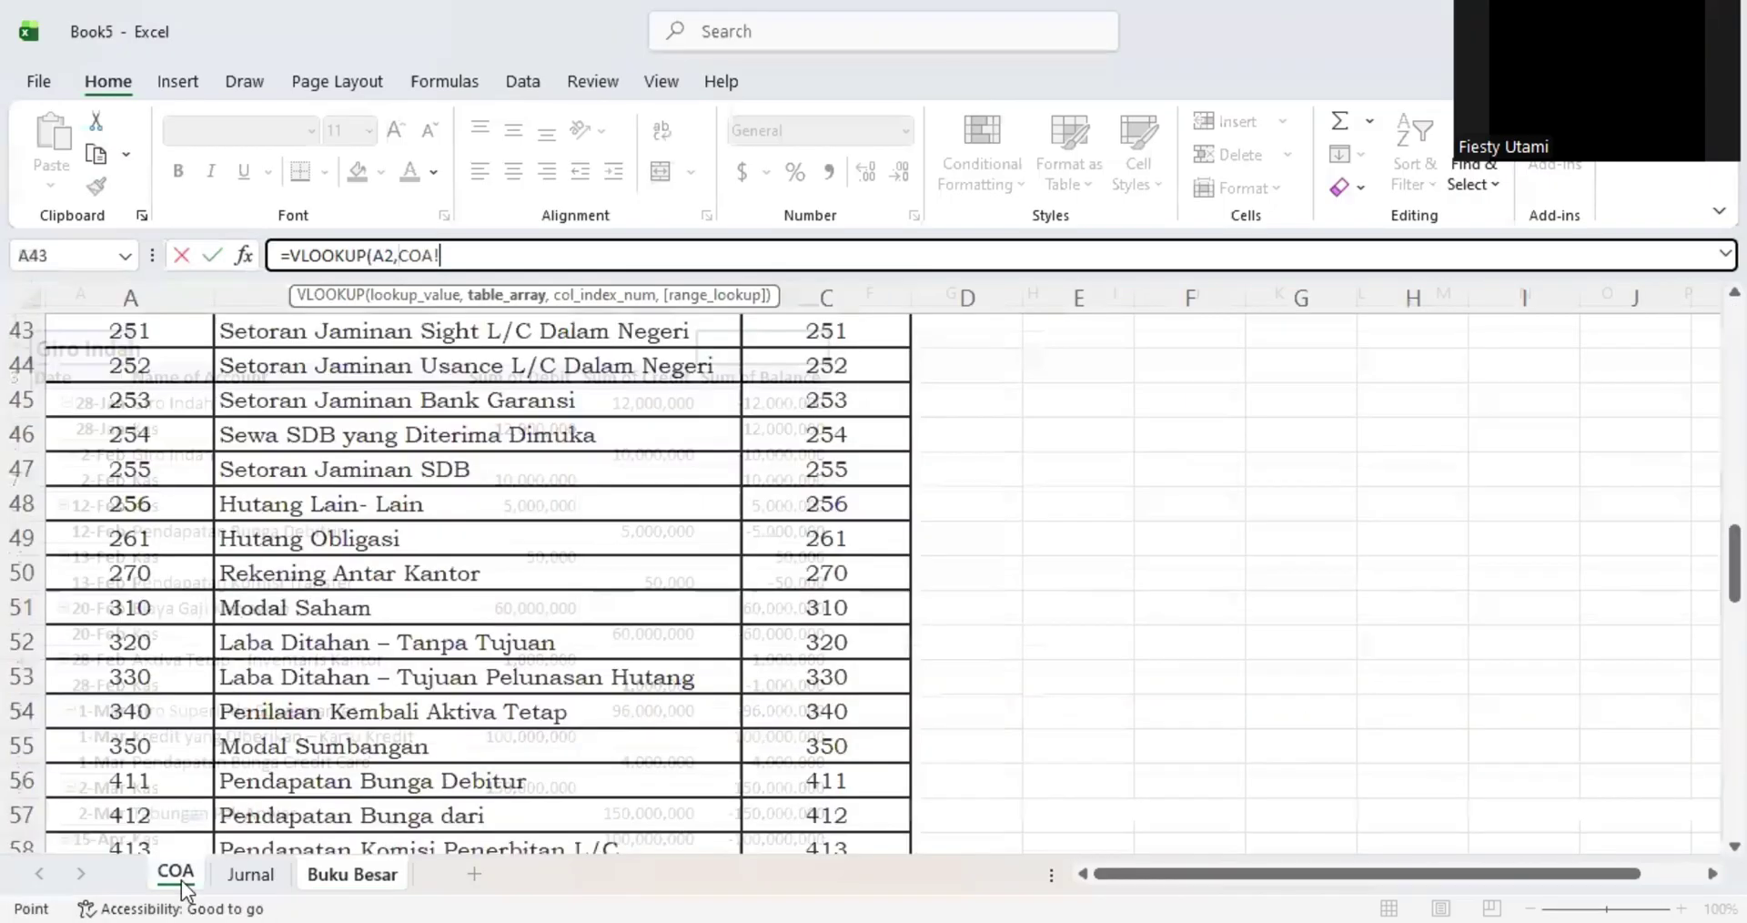
{"action": "scroll", "coordinate": [490, 510], "scroll_direction": "up", "scroll_amount": 14}
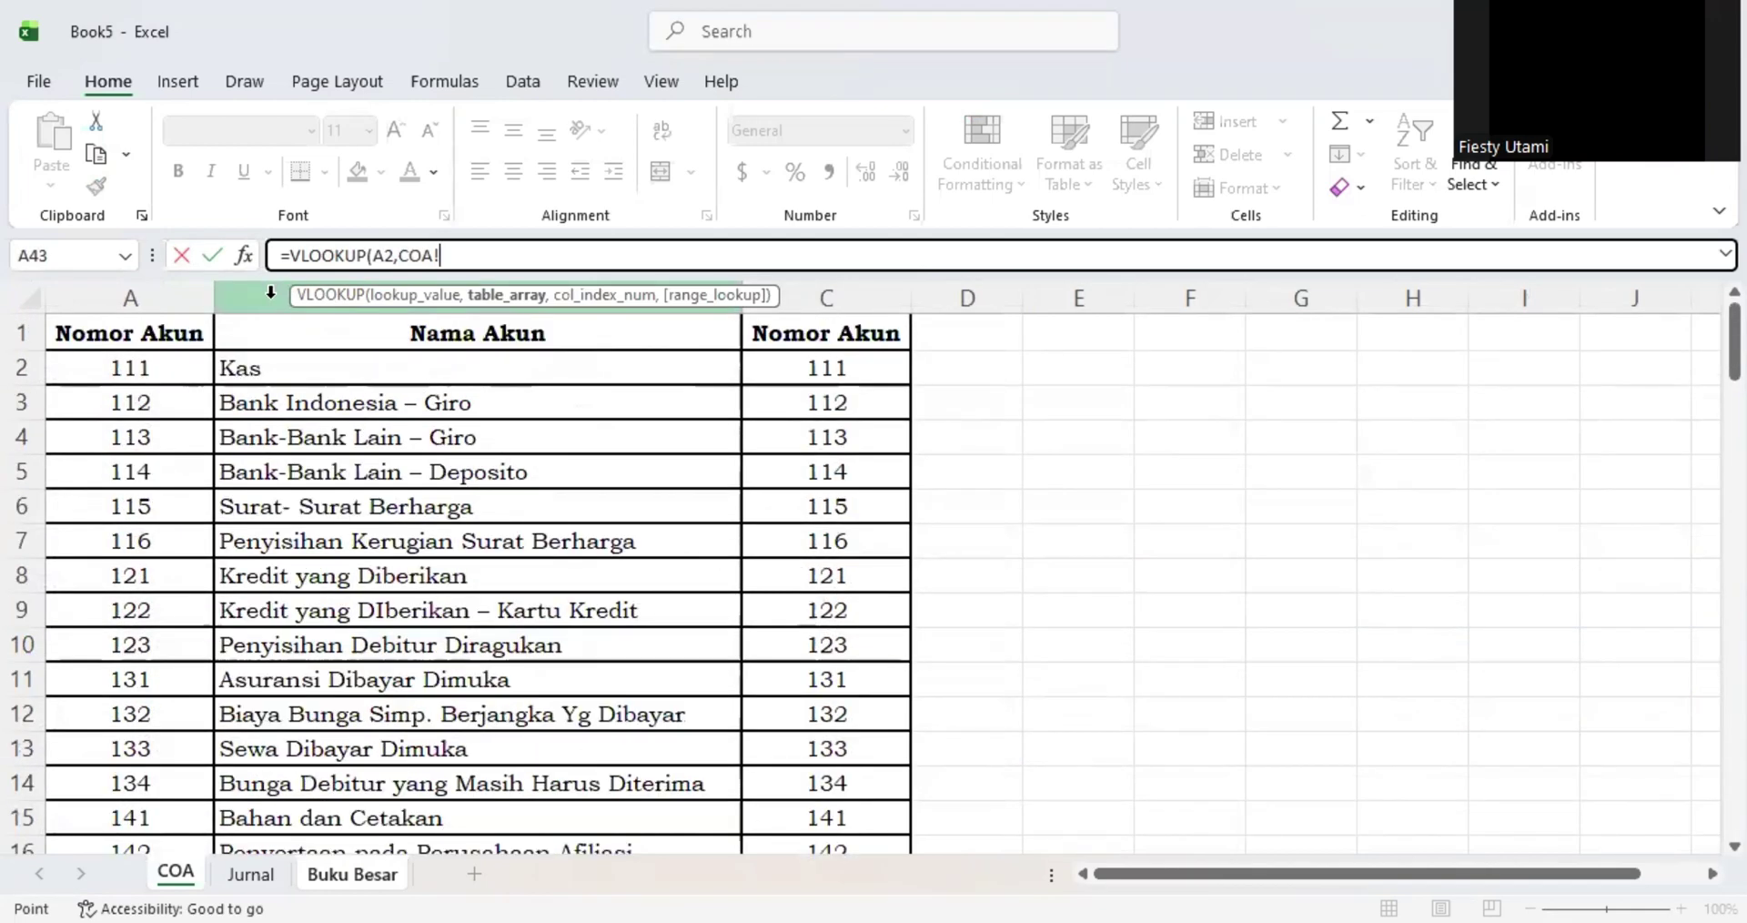
{"action": "left_click_drag", "start_coordinate": [270, 291], "coordinate": [824, 304]}
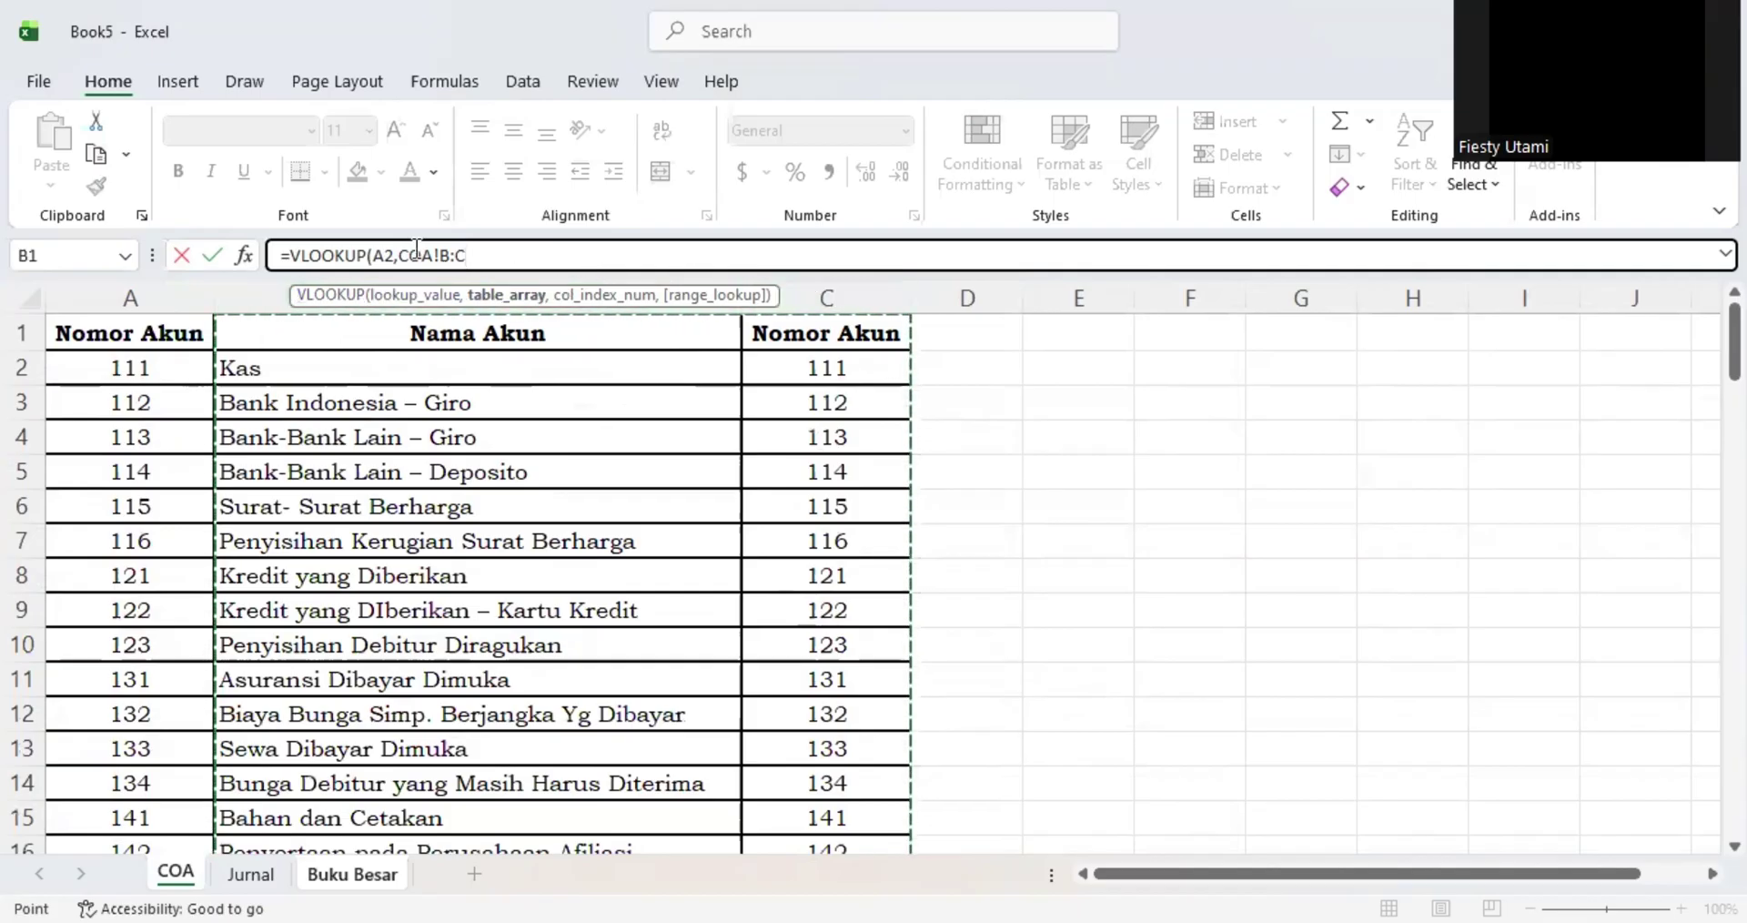
{"action": "left_click_drag", "start_coordinate": [227, 297], "coordinate": [830, 296]}
{"action": "type", "text": ",2,0"}
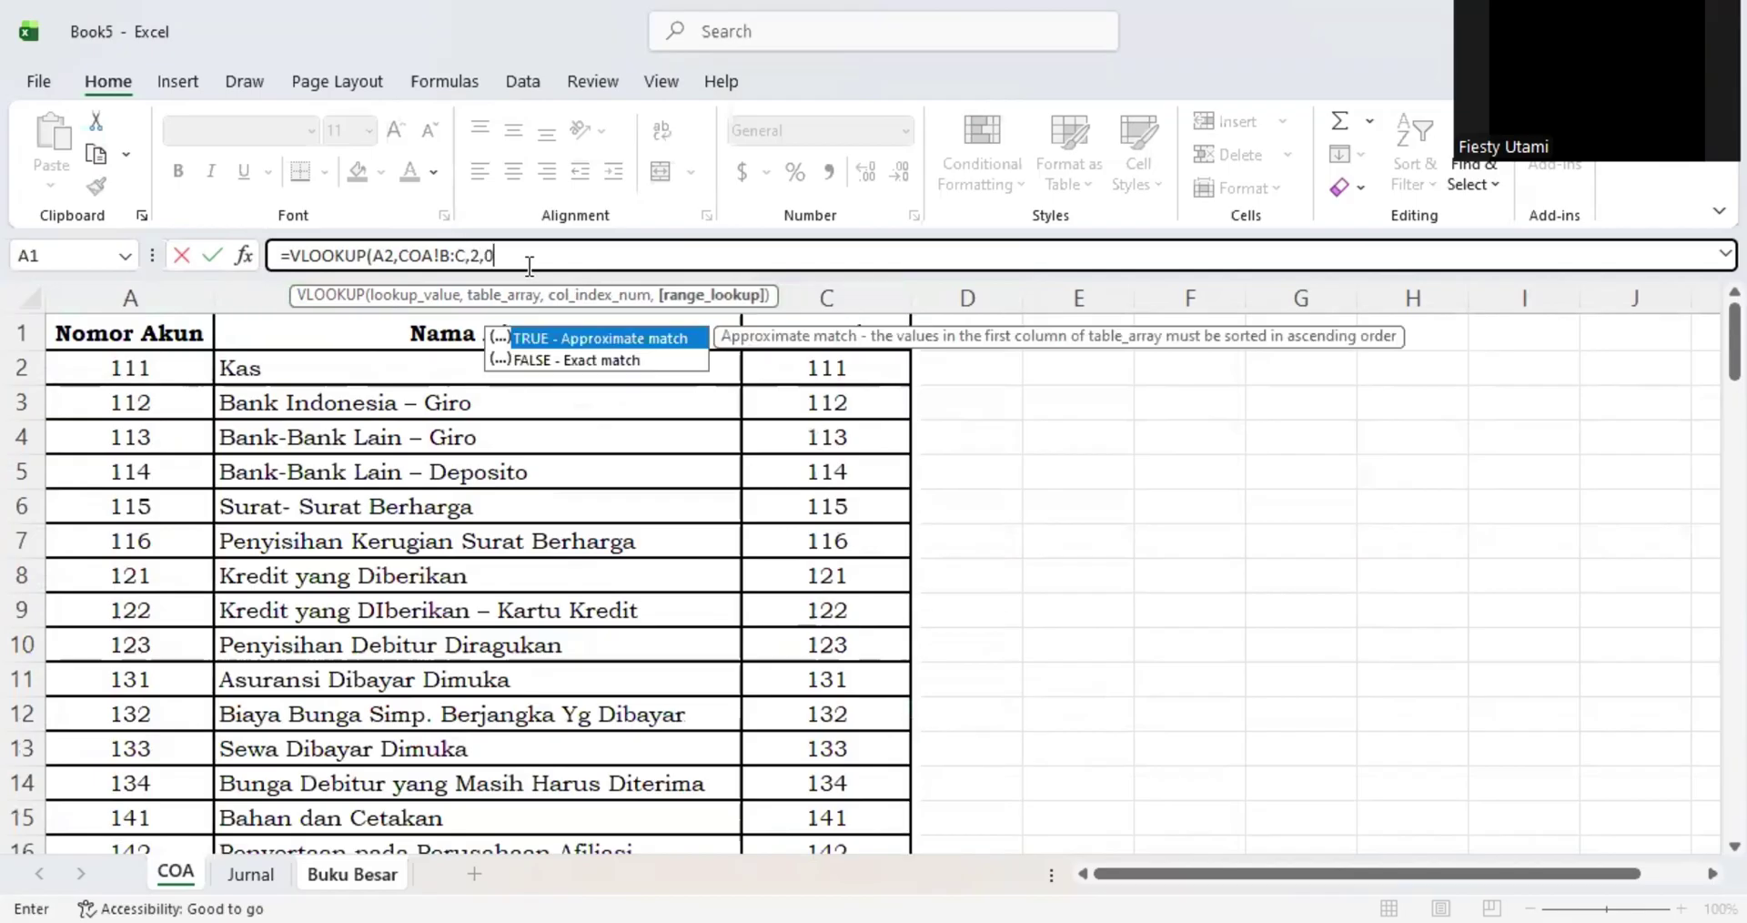
{"action": "type", "text": ")"}
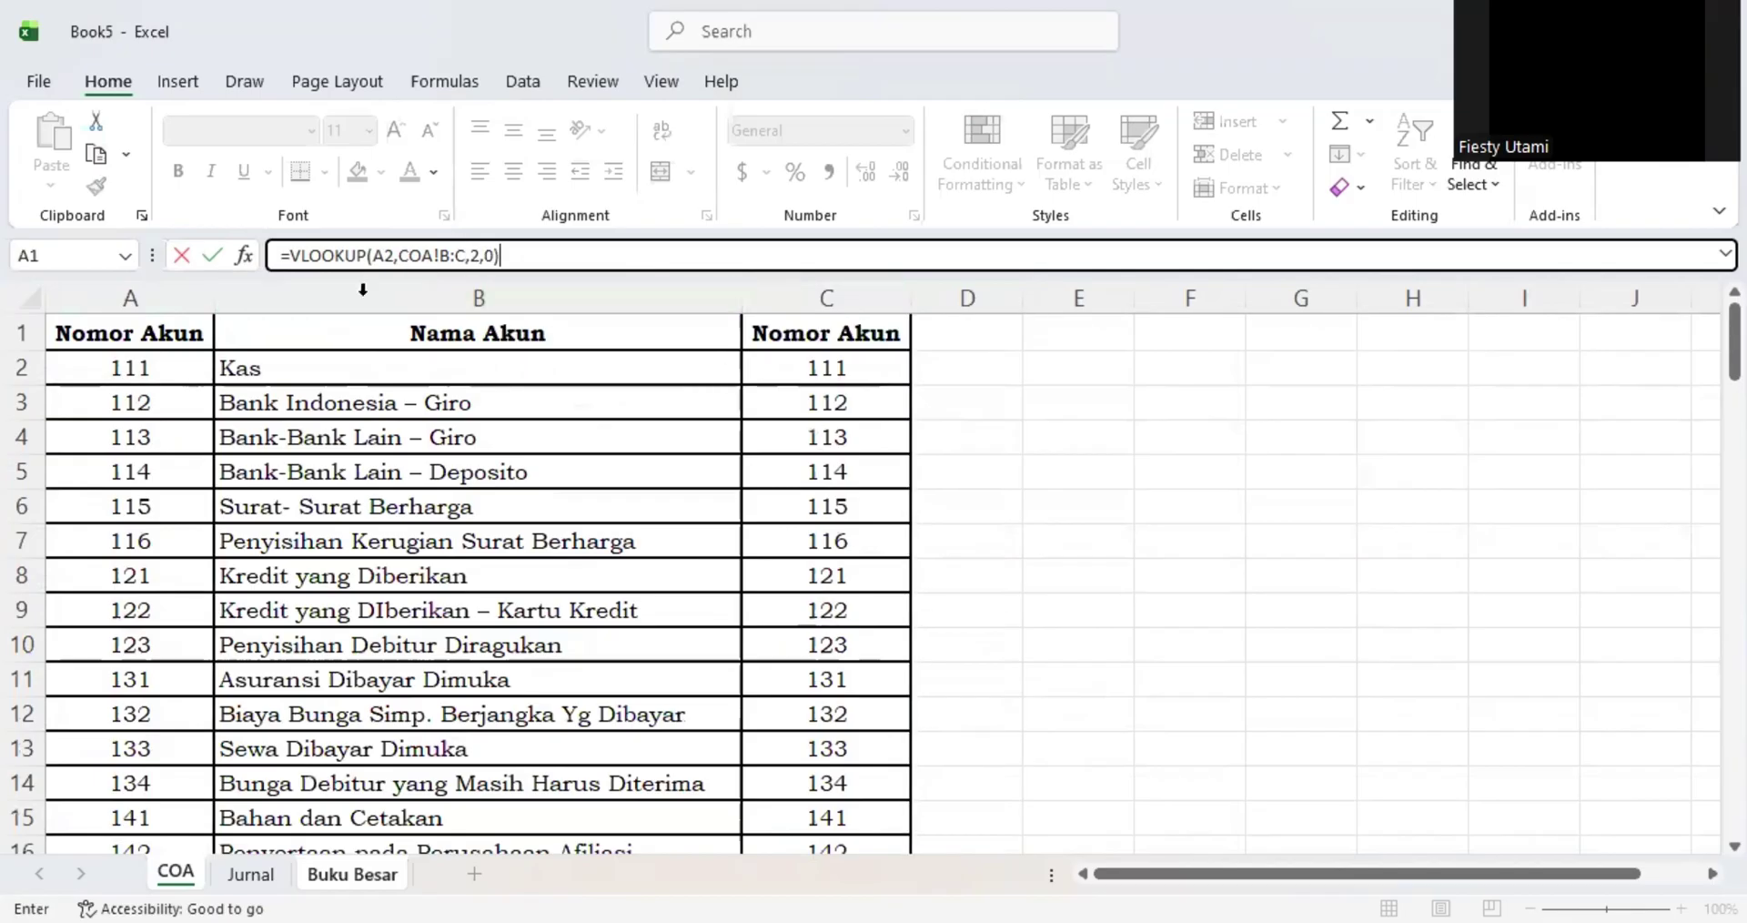
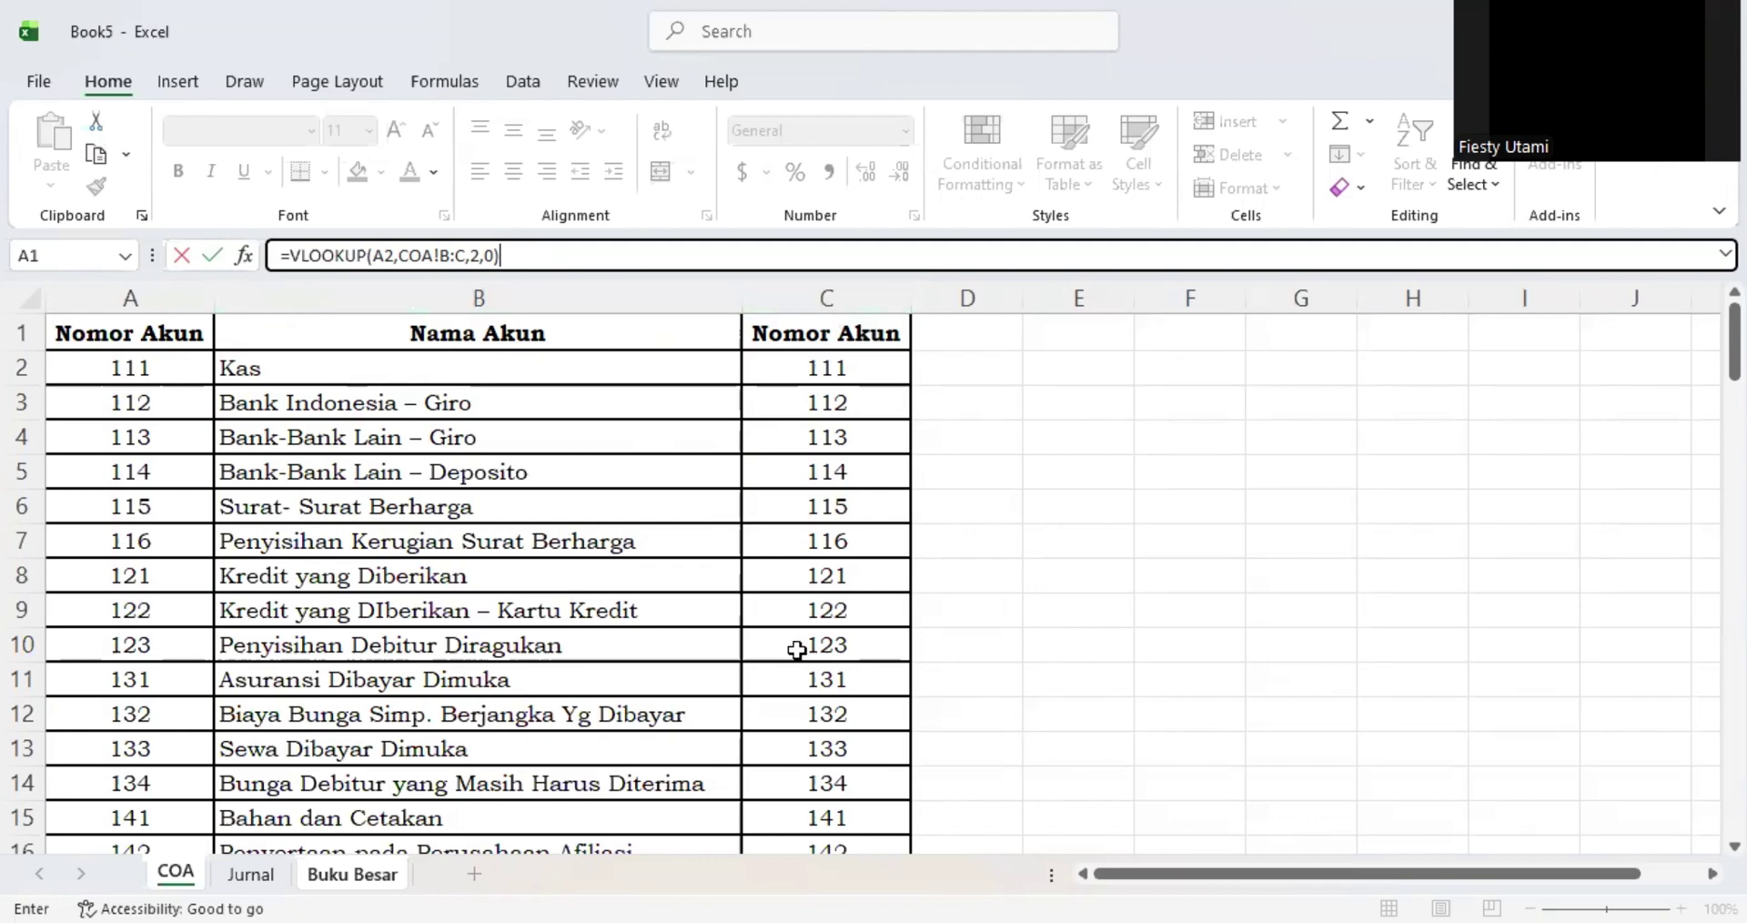
{"action": "key", "text": "Return"}
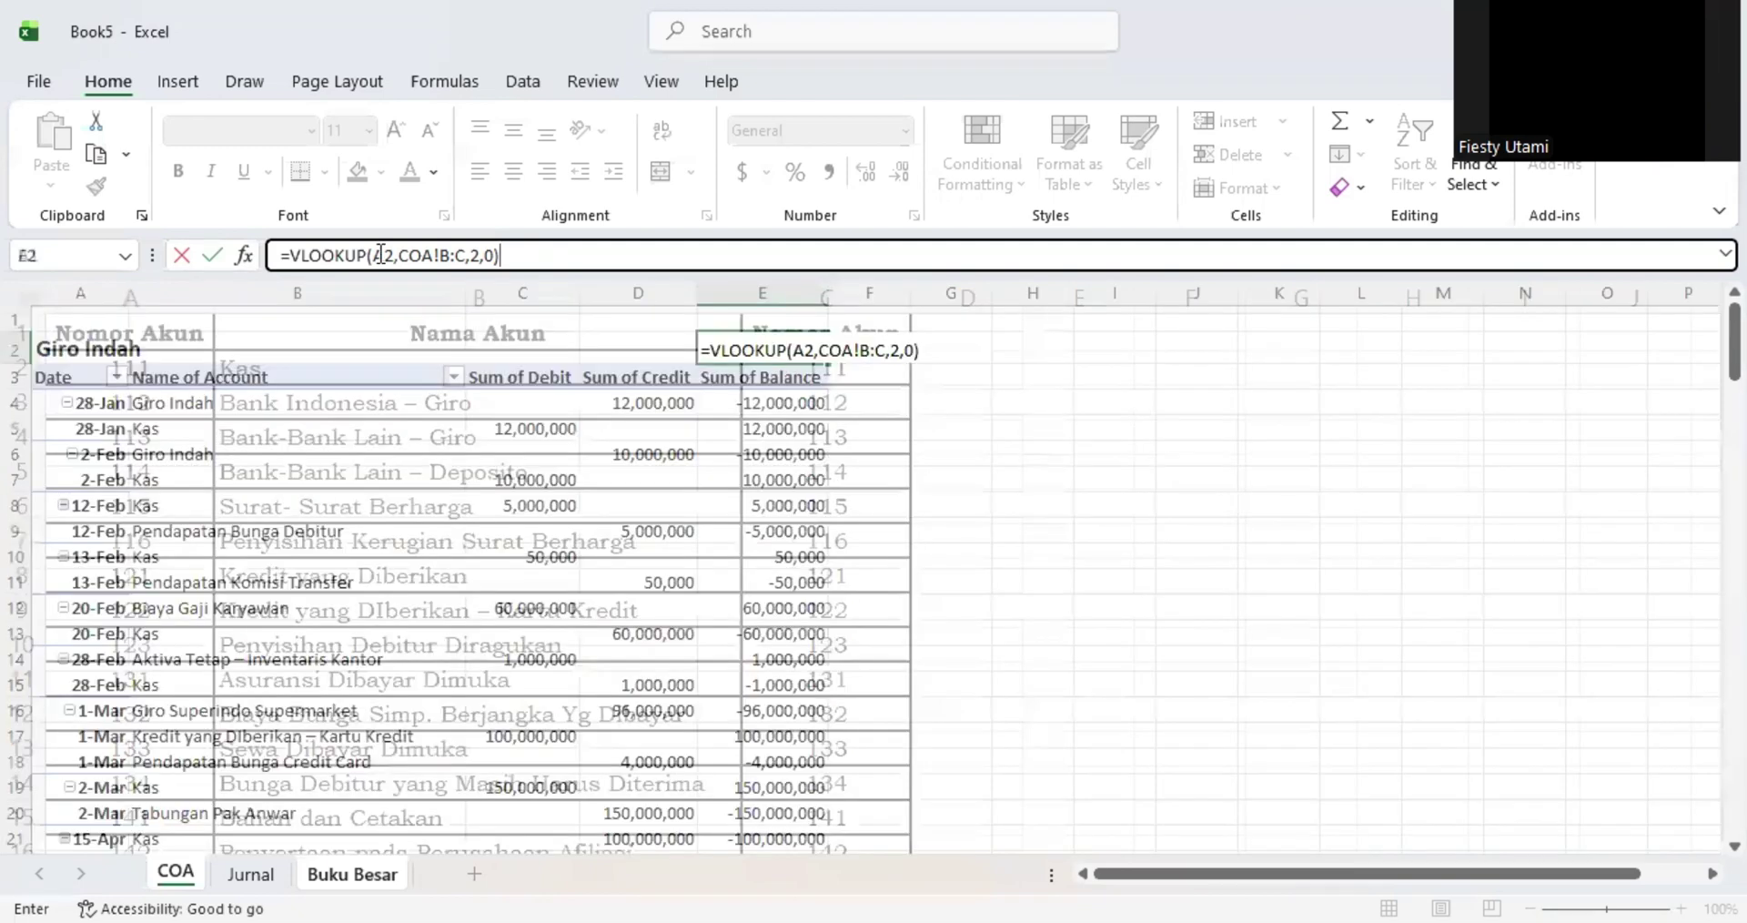
- Check the formulas in A2 and E2, the COA account list and the ledger's PivotTable rows
{"action": "left_click", "coordinate": [40, 353]}
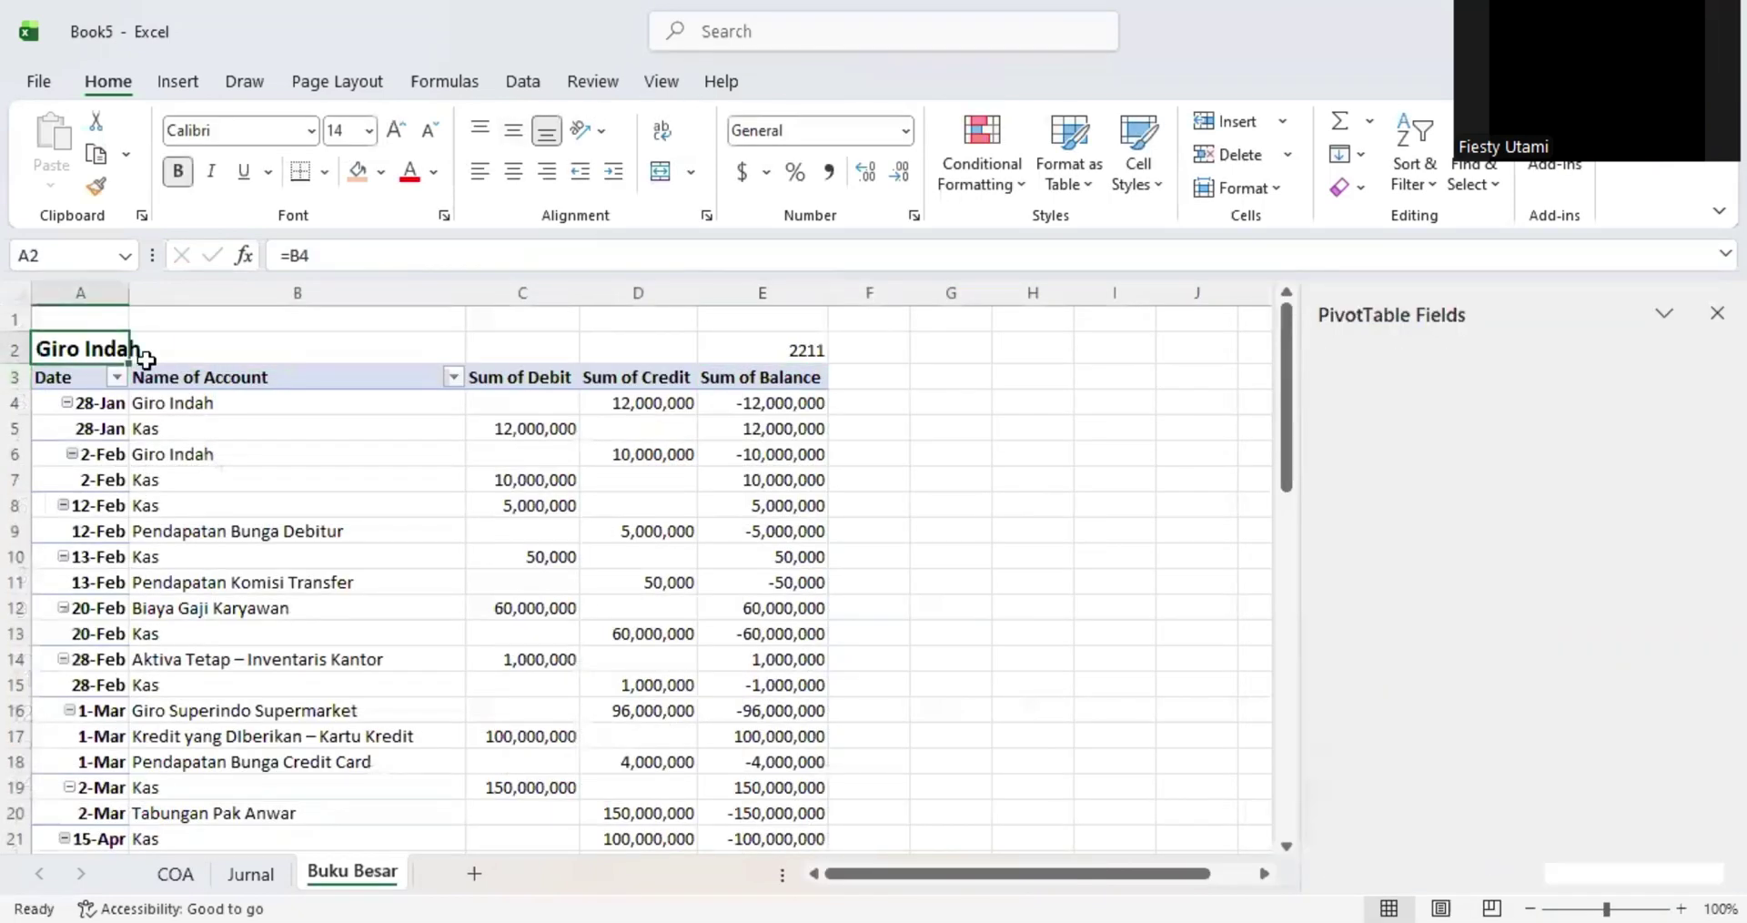
{"action": "left_click", "coordinate": [773, 353]}
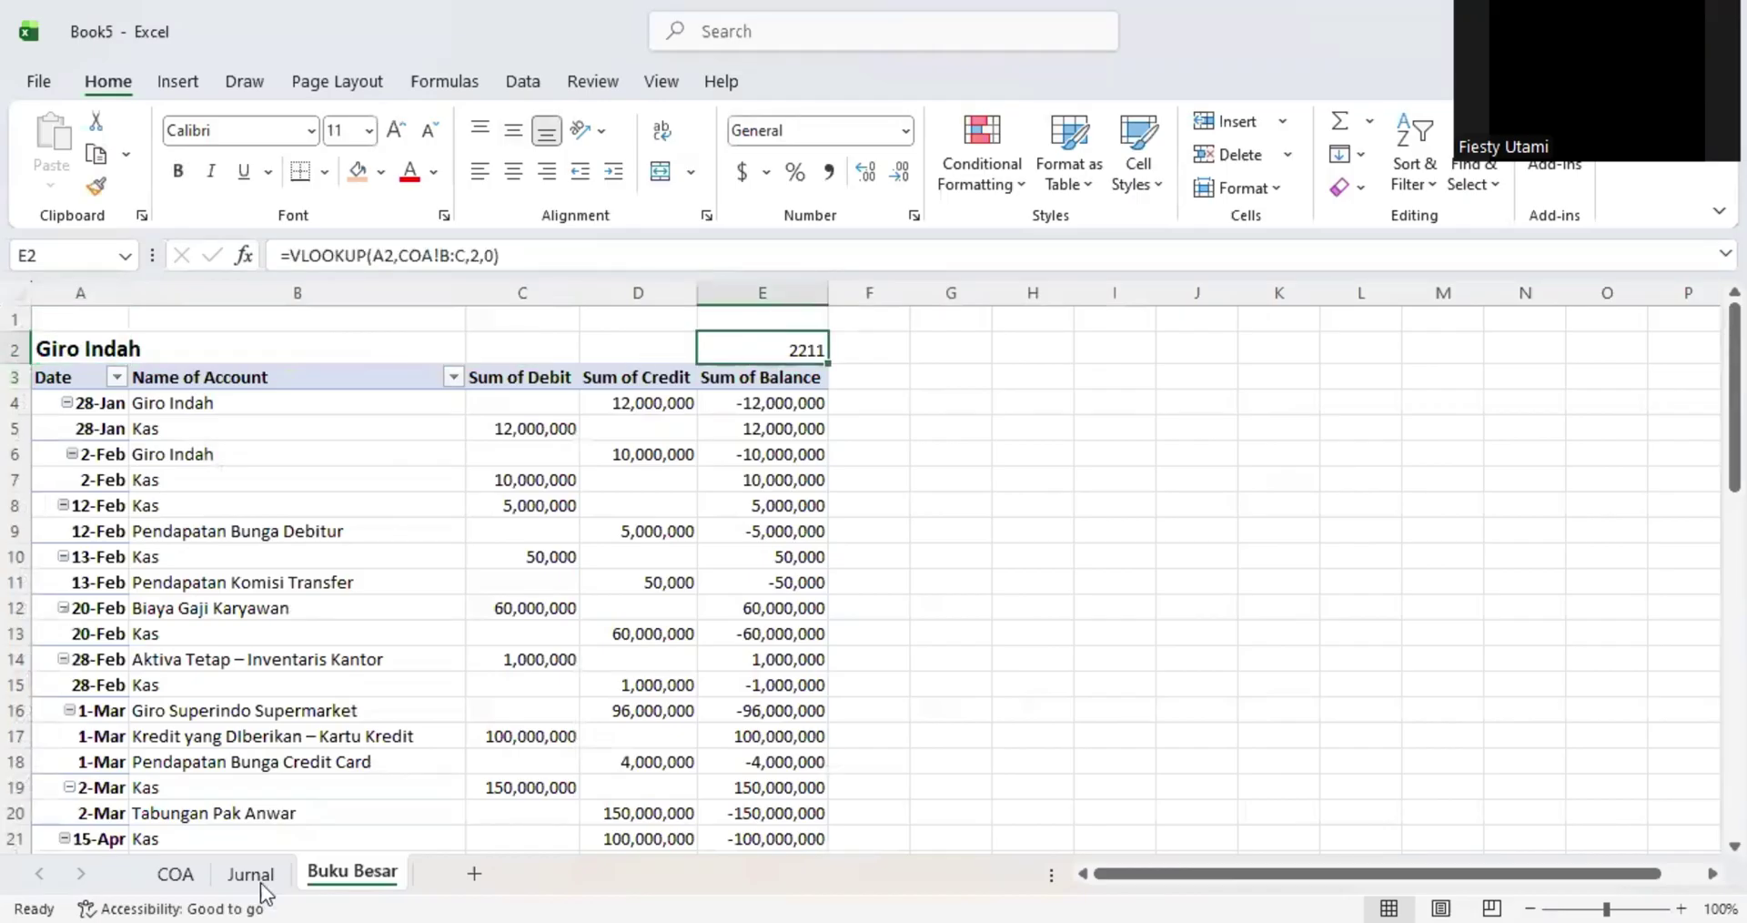
{"action": "left_click", "coordinate": [176, 875]}
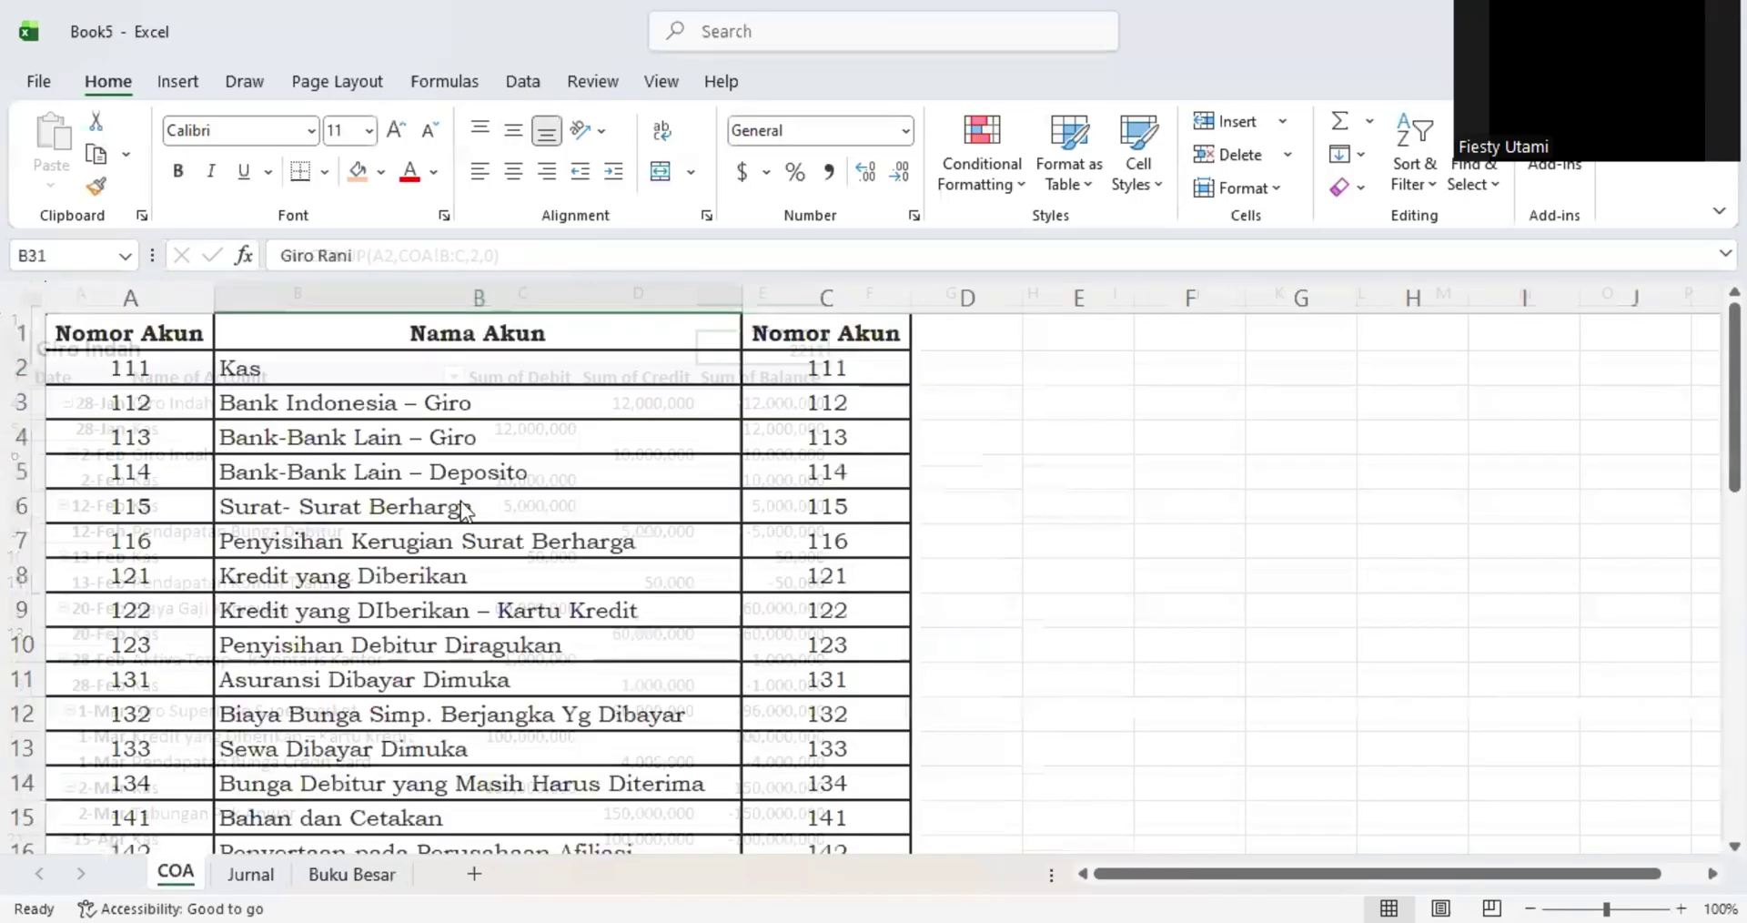
{"action": "left_click", "coordinate": [316, 881]}
{"action": "left_click", "coordinate": [693, 451]}
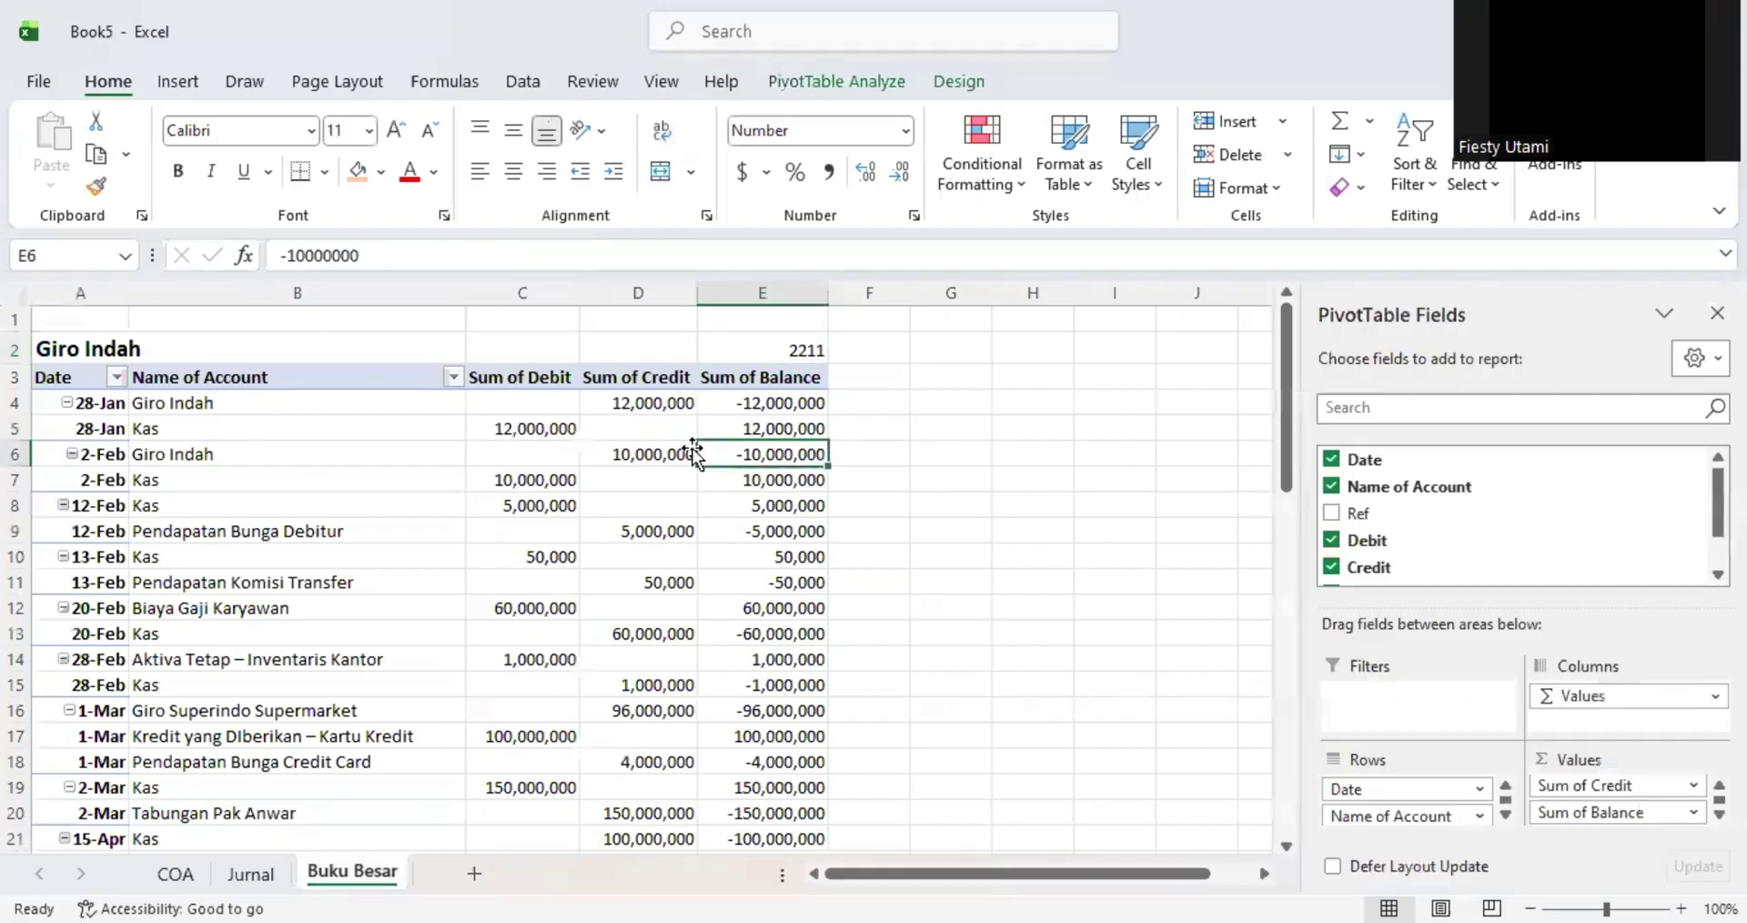
{"action": "scroll", "coordinate": [285, 528], "scroll_direction": "down", "scroll_amount": 9}
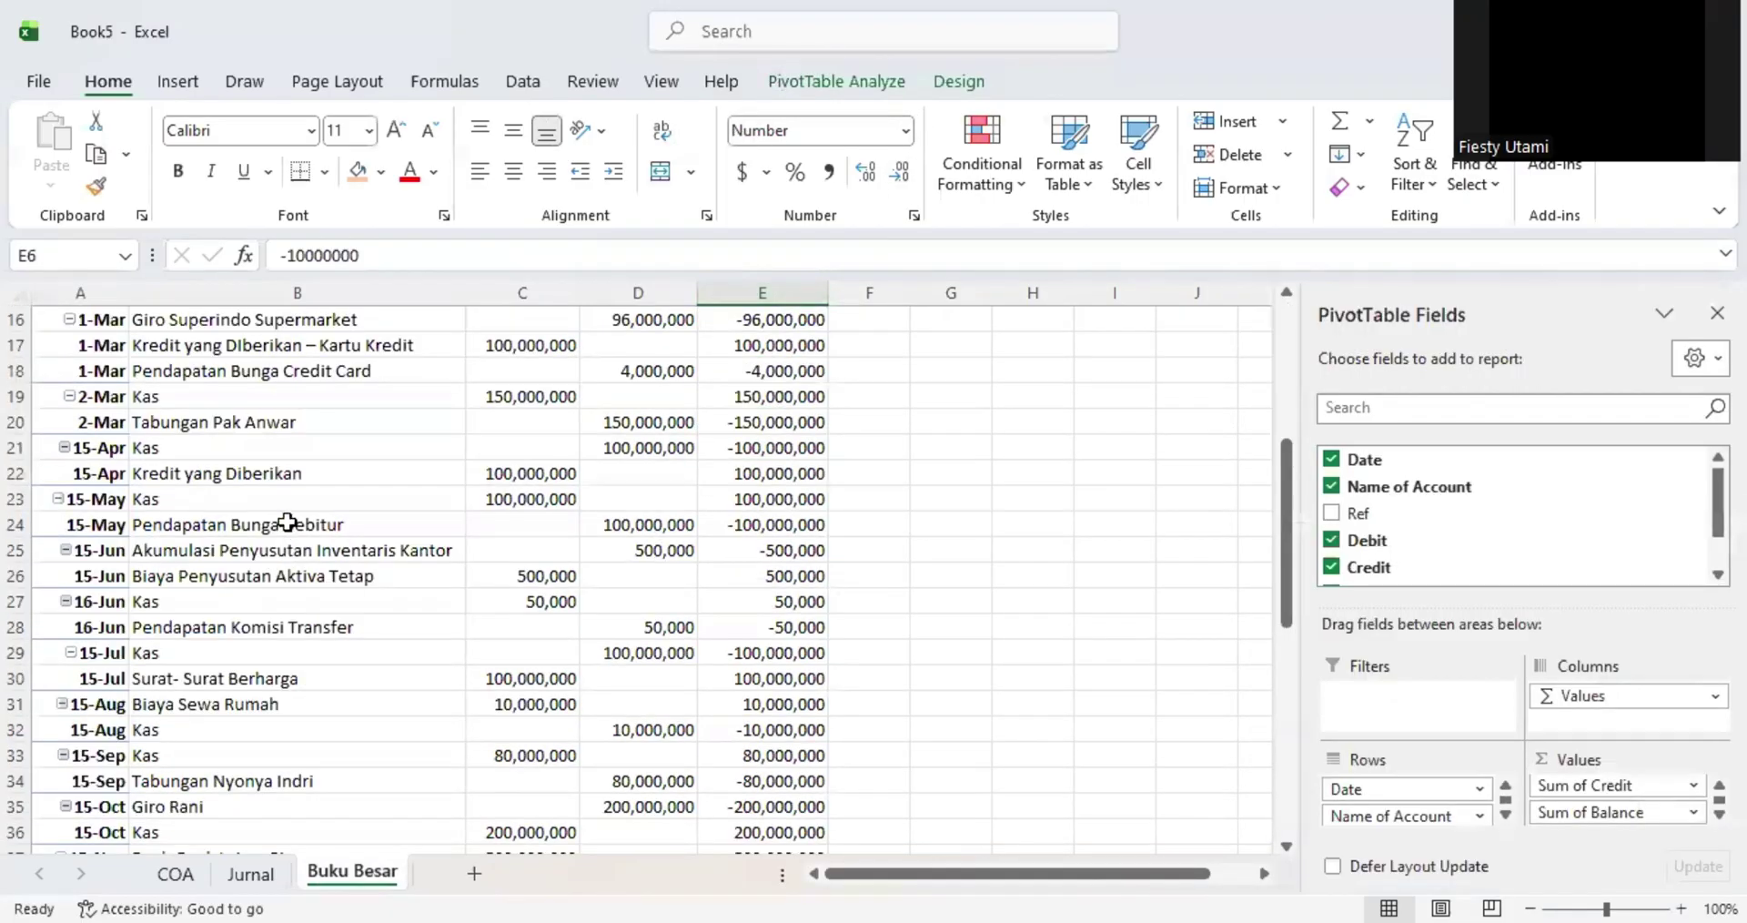
{"action": "scroll", "coordinate": [287, 522], "scroll_direction": "up", "scroll_amount": 9}
- Insert a Name of Account slicer for the Buku Besar PivotTable
{"action": "left_click", "coordinate": [286, 506]}
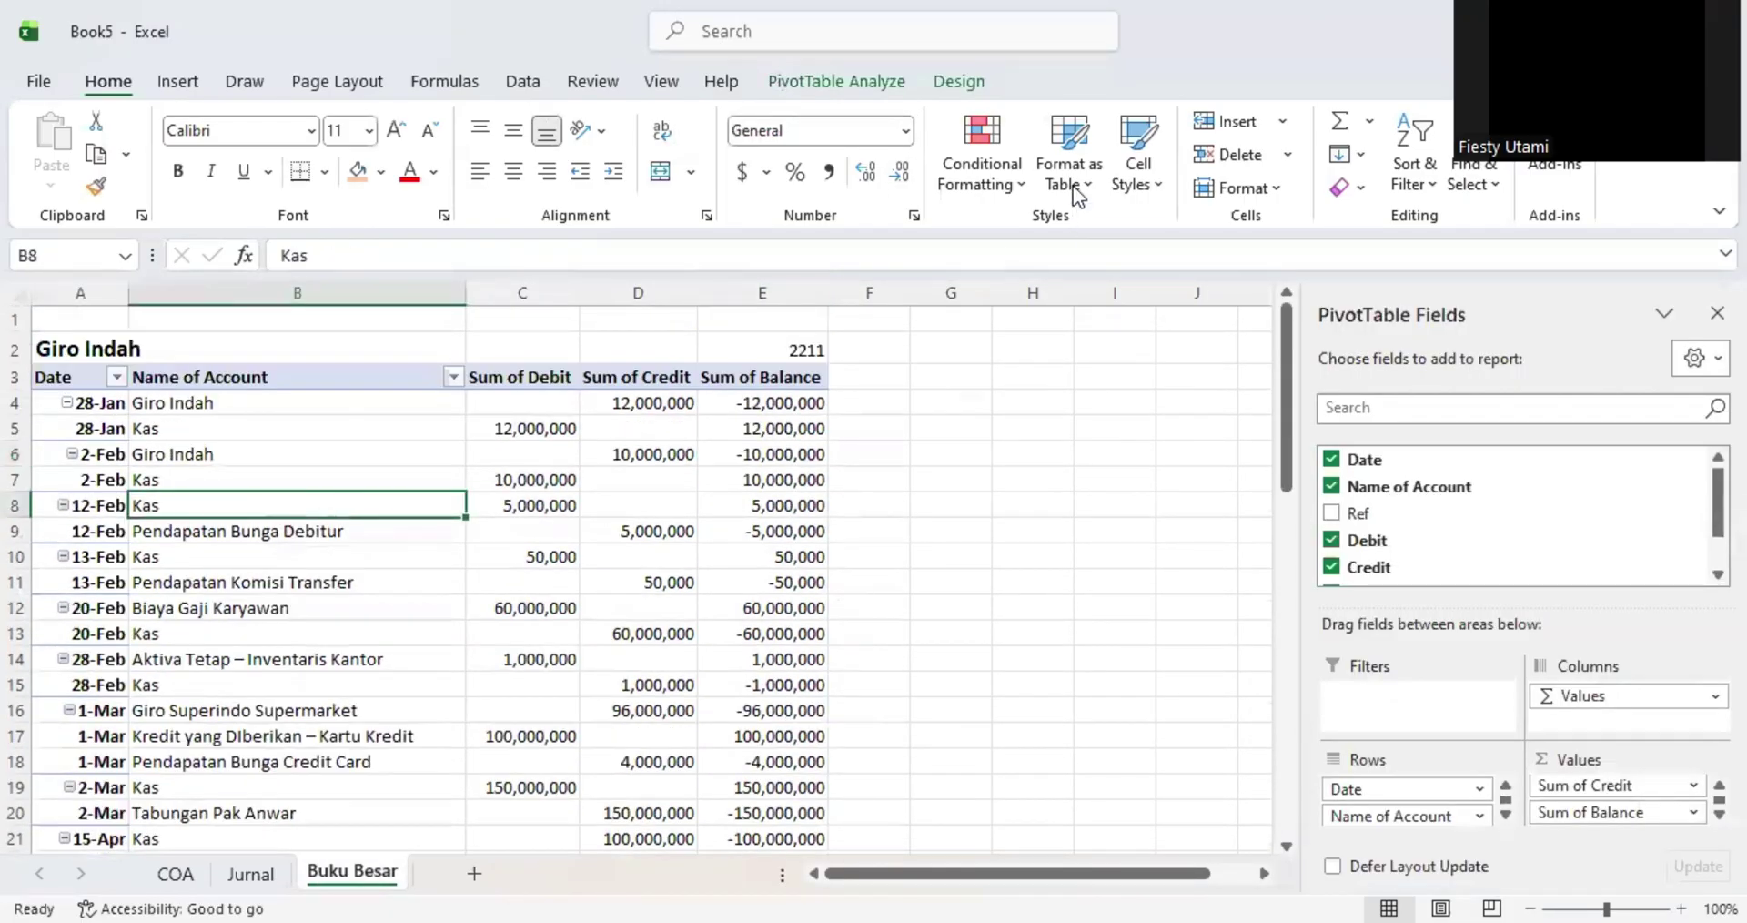
{"action": "left_click", "coordinate": [869, 86]}
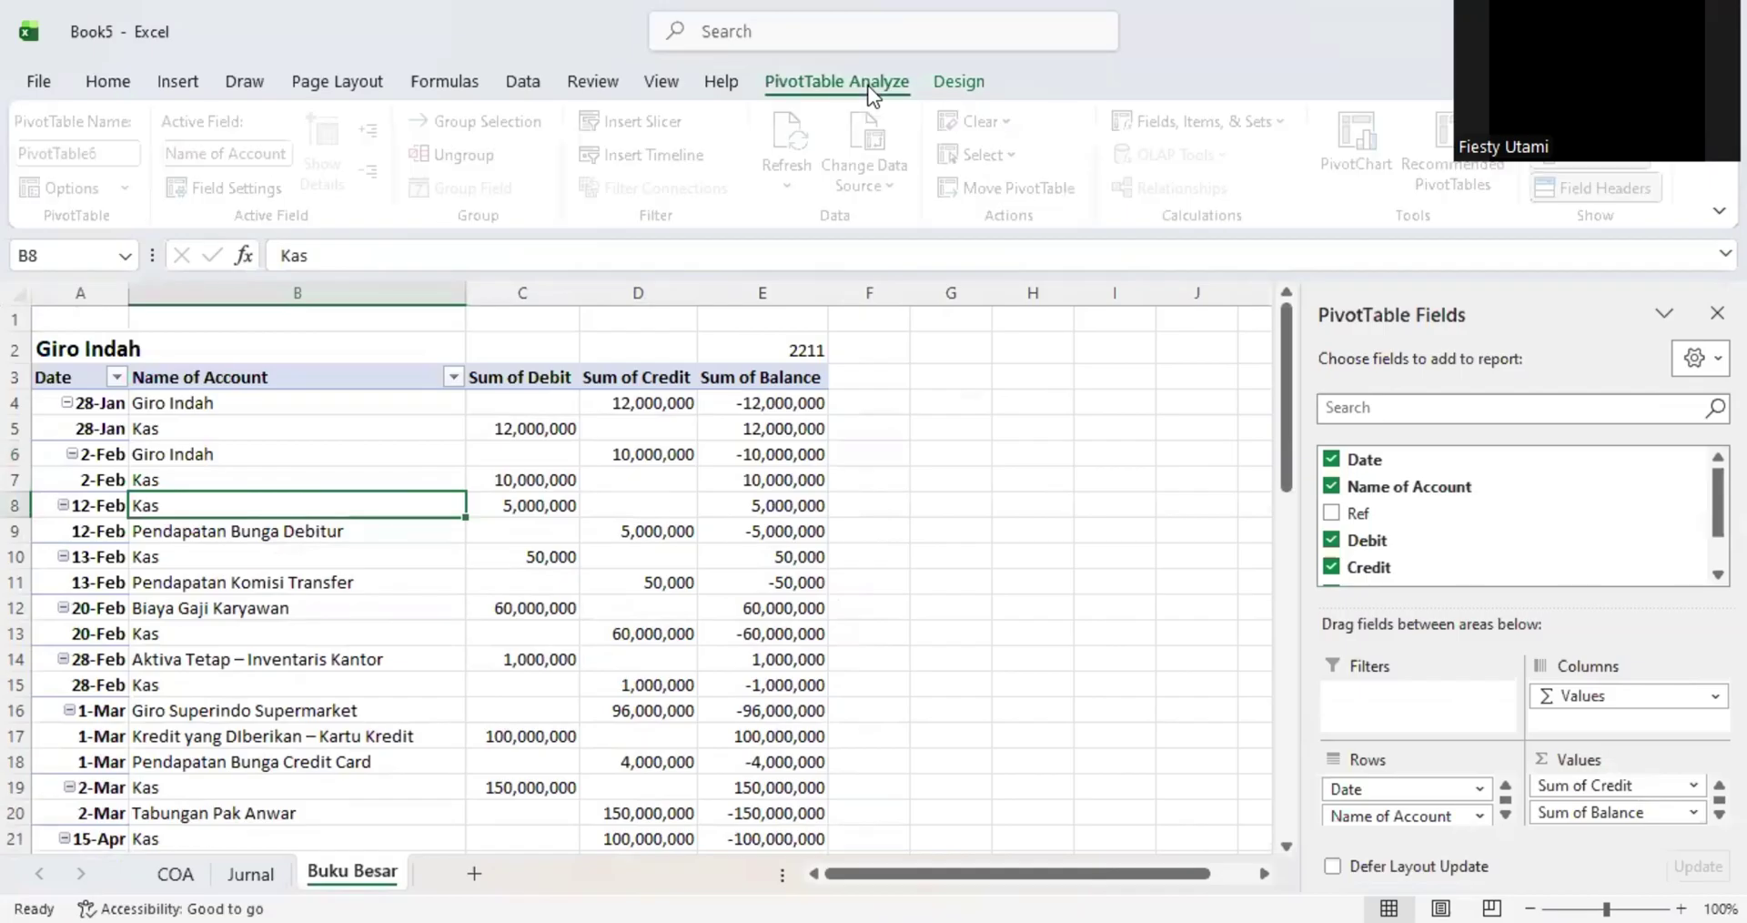
{"action": "left_click", "coordinate": [959, 83]}
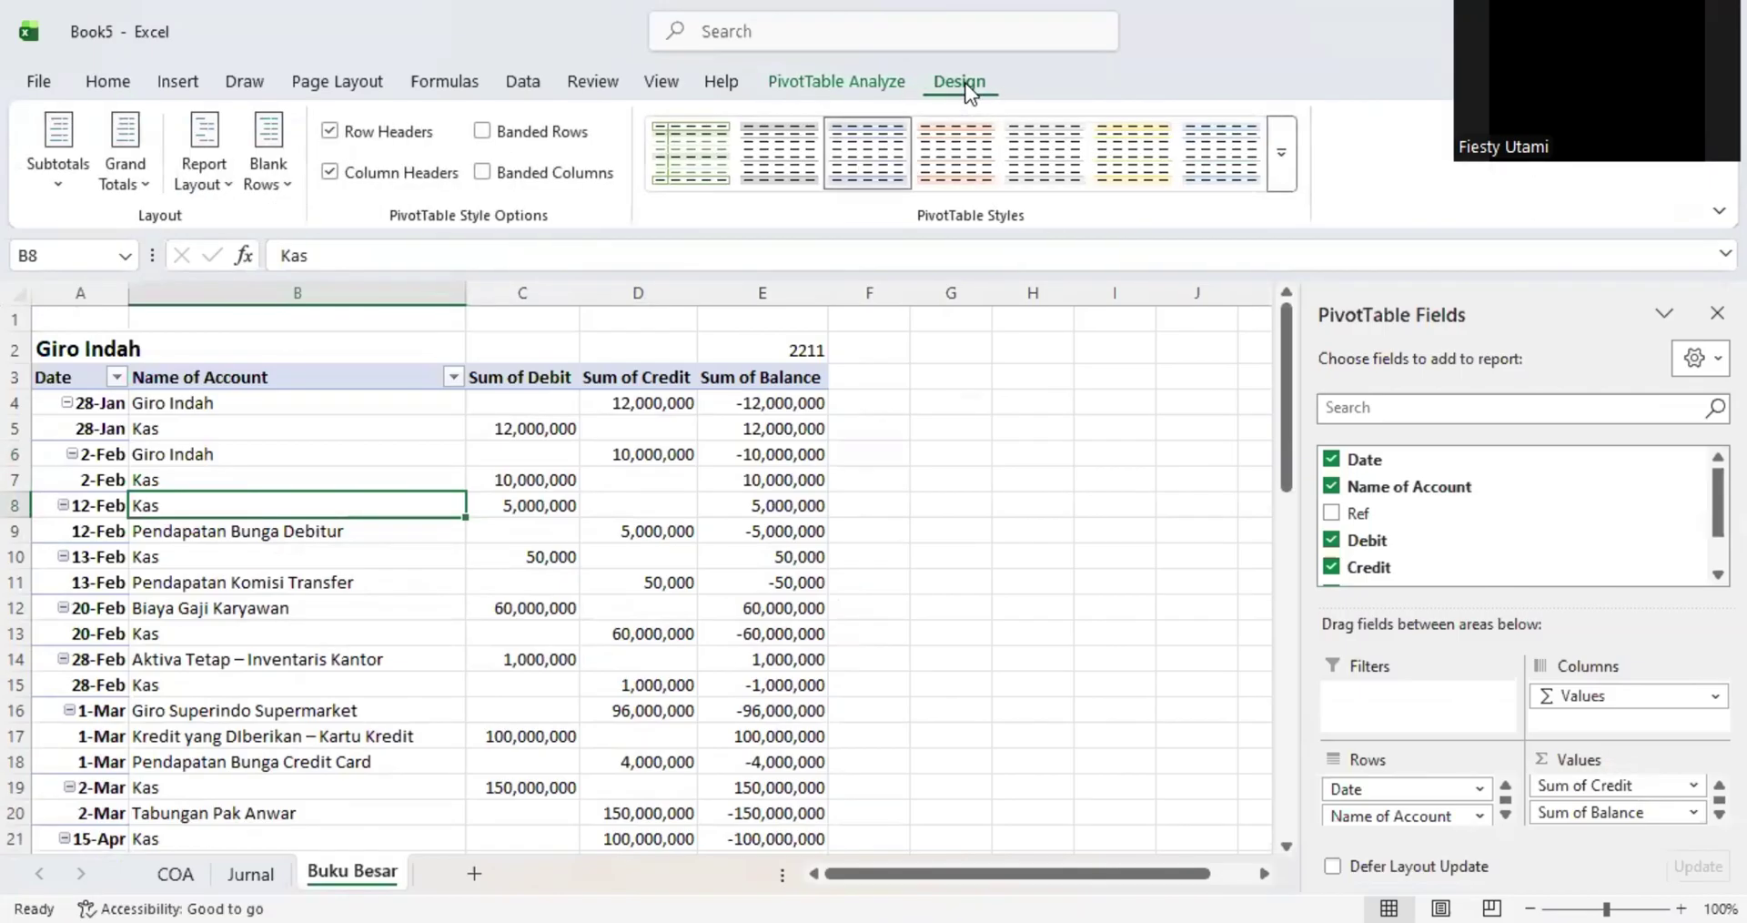
{"action": "left_click", "coordinate": [833, 82]}
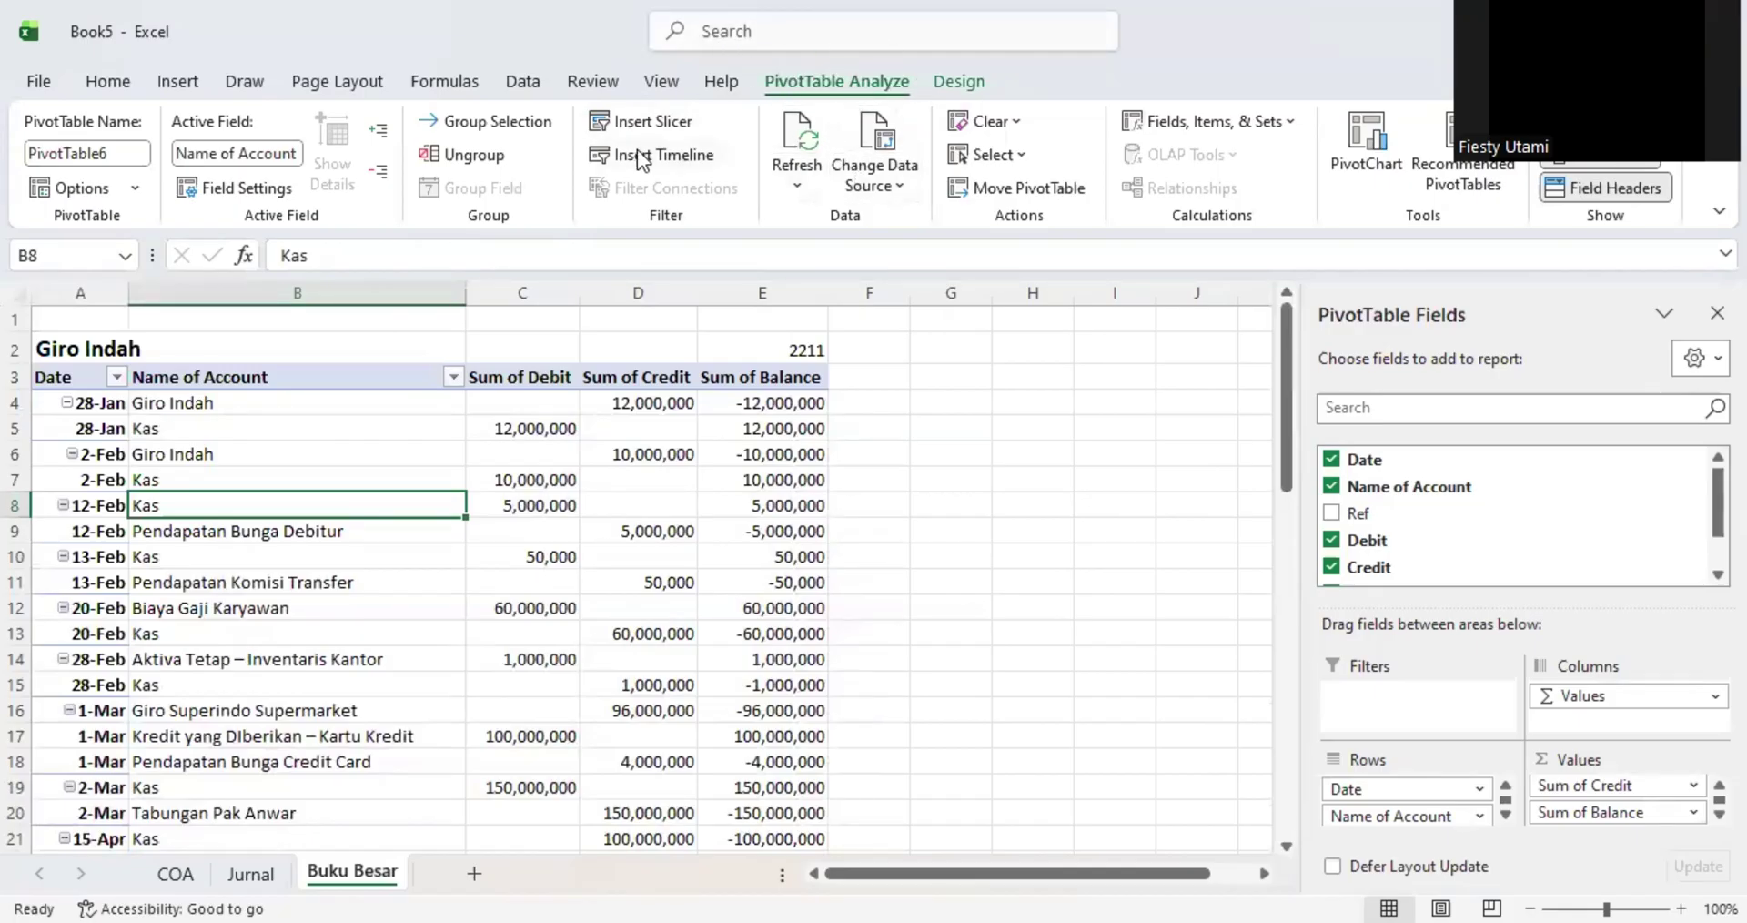
{"action": "left_click", "coordinate": [643, 118]}
{"action": "left_click", "coordinate": [856, 215]}
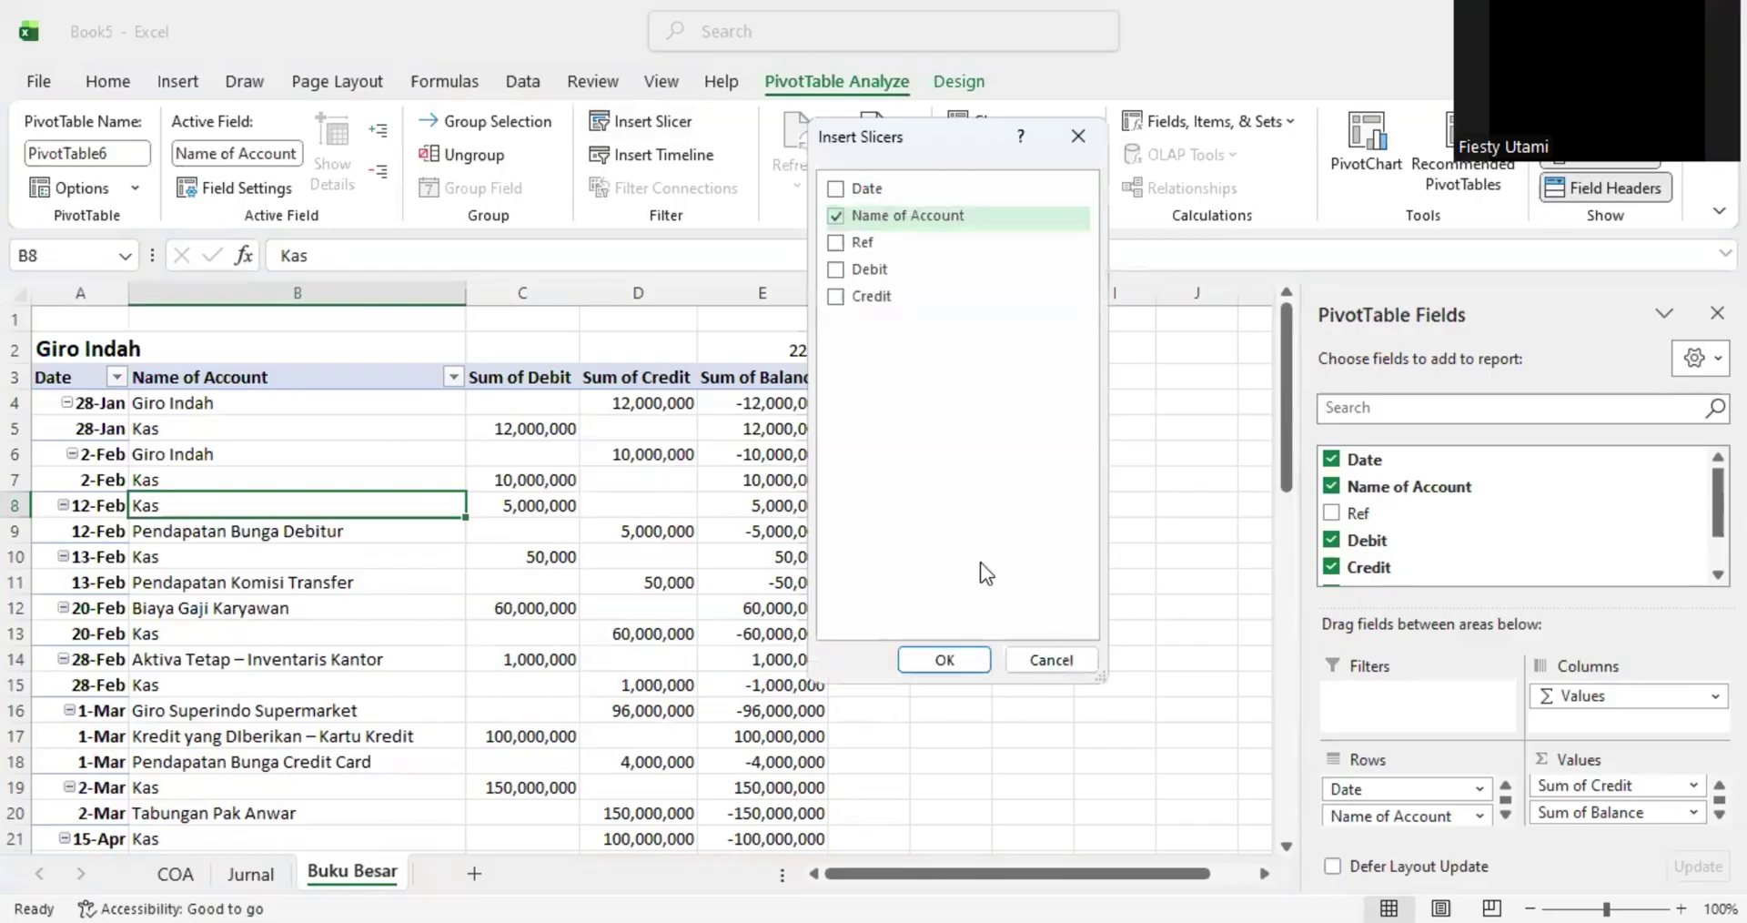
{"action": "left_click", "coordinate": [944, 660]}
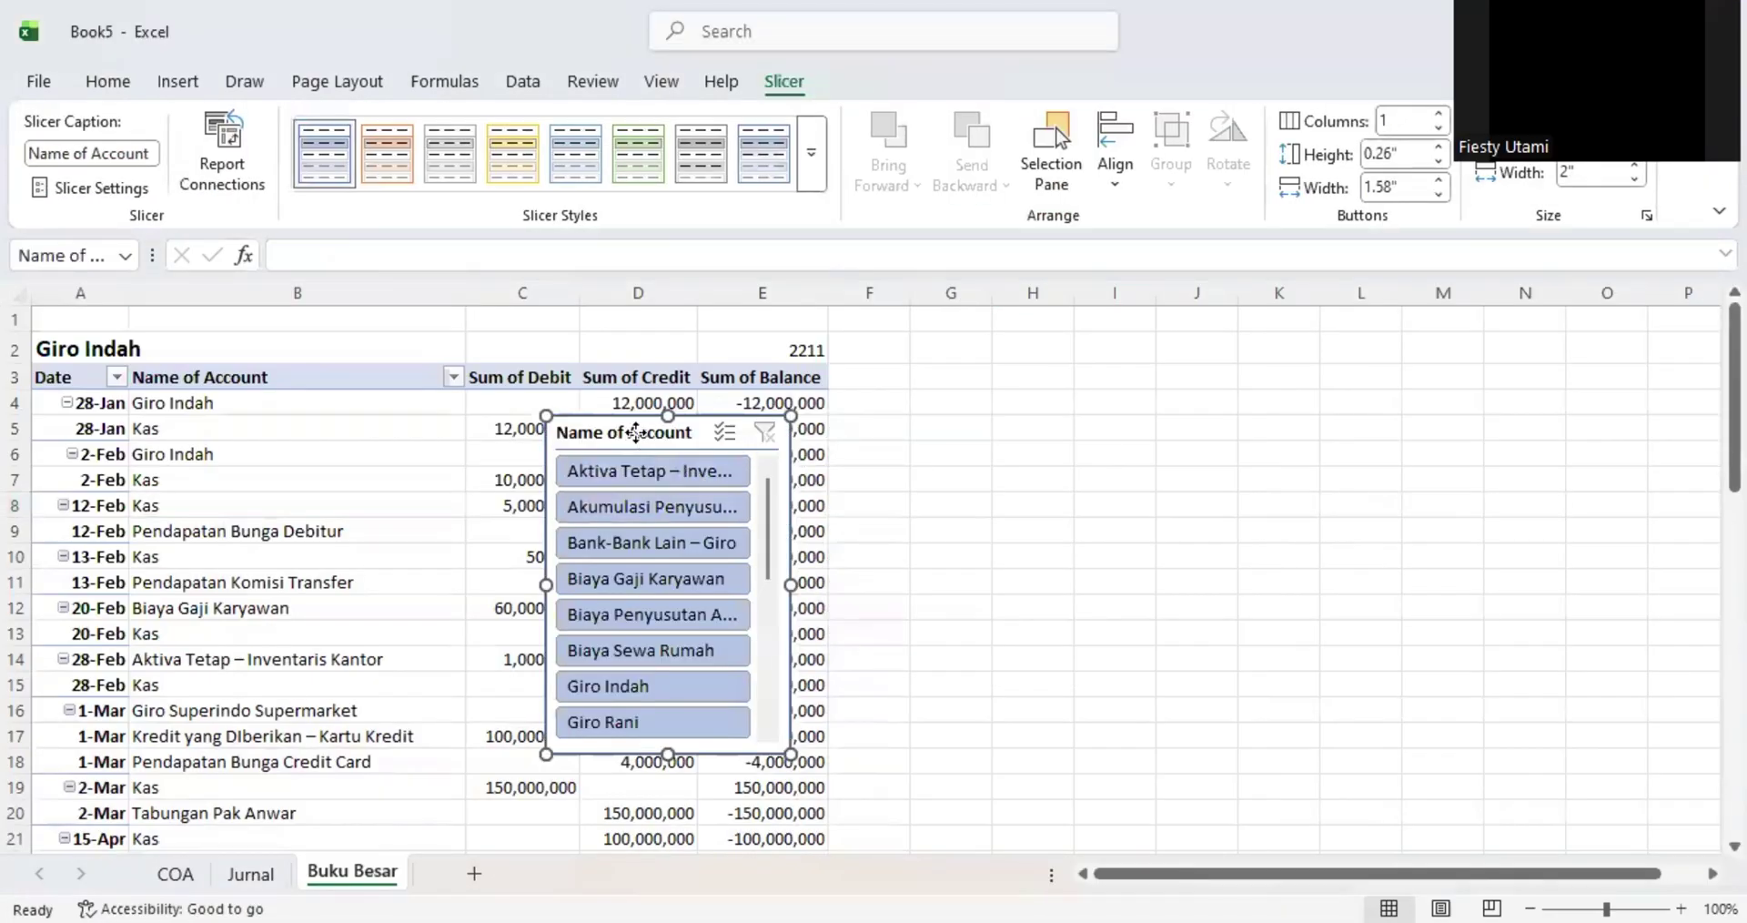
- Move the slicer beside the PivotTable over columns H to K and filter by Aktiva Tetap – Inventaris Kantor, then by Akumulasi Penyusutan Inventaris Kantor
{"action": "left_click_drag", "start_coordinate": [637, 428], "coordinate": [1104, 353]}
{"action": "left_click", "coordinate": [1064, 391]}
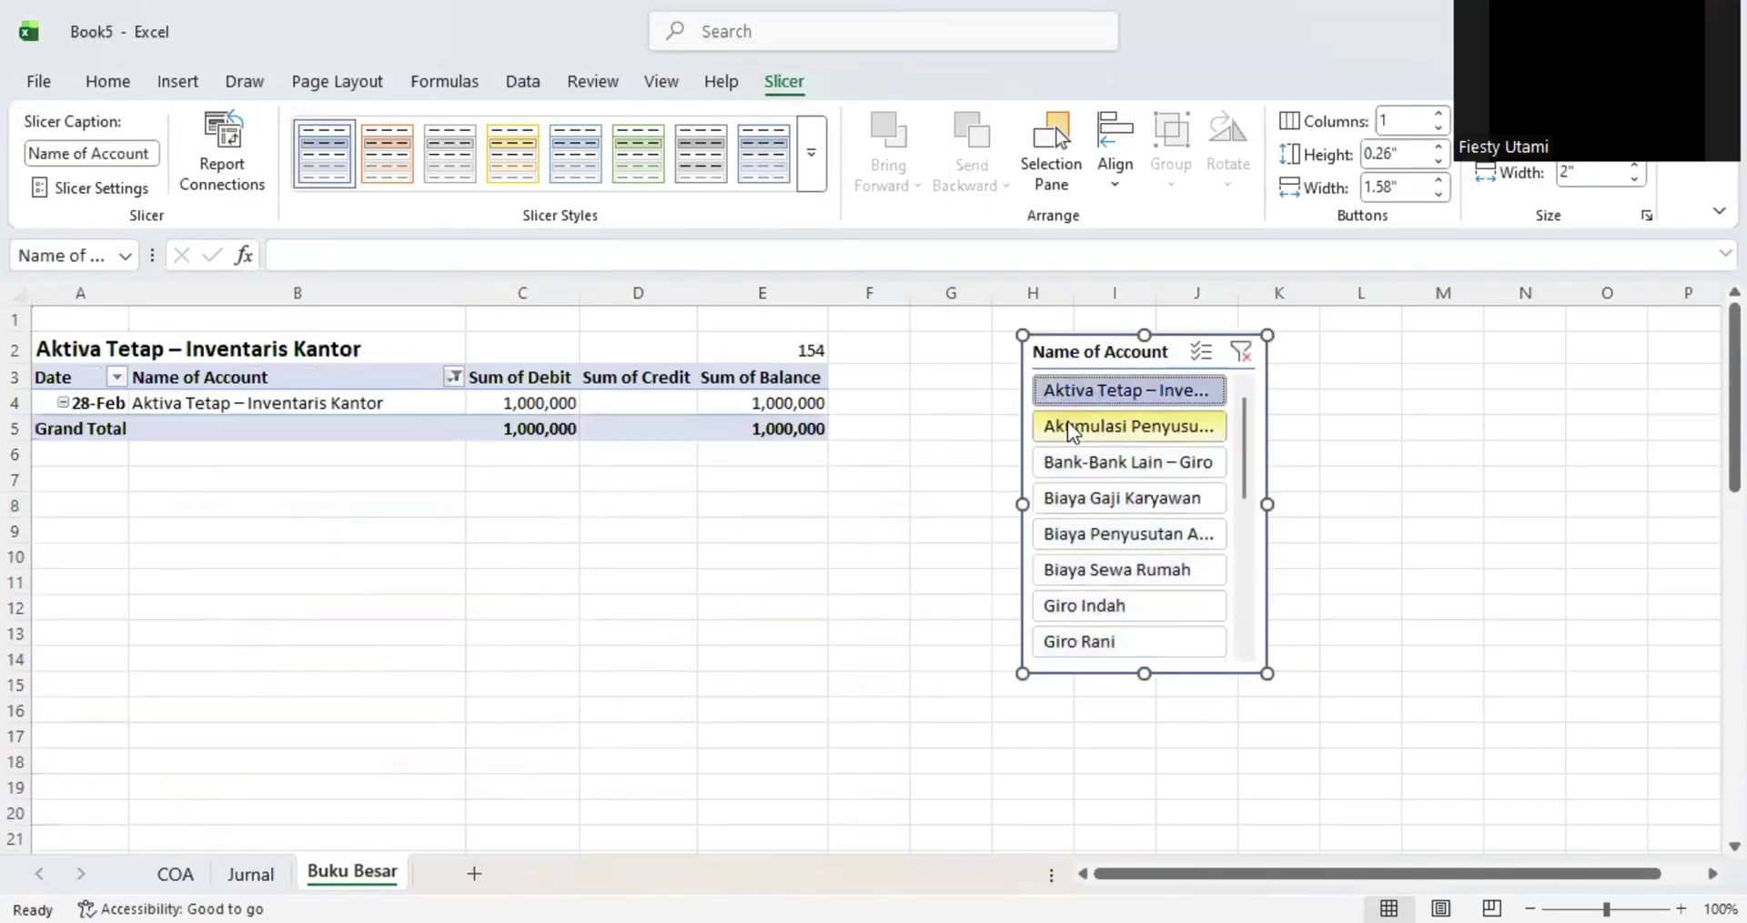
{"action": "left_click", "coordinate": [1070, 429]}
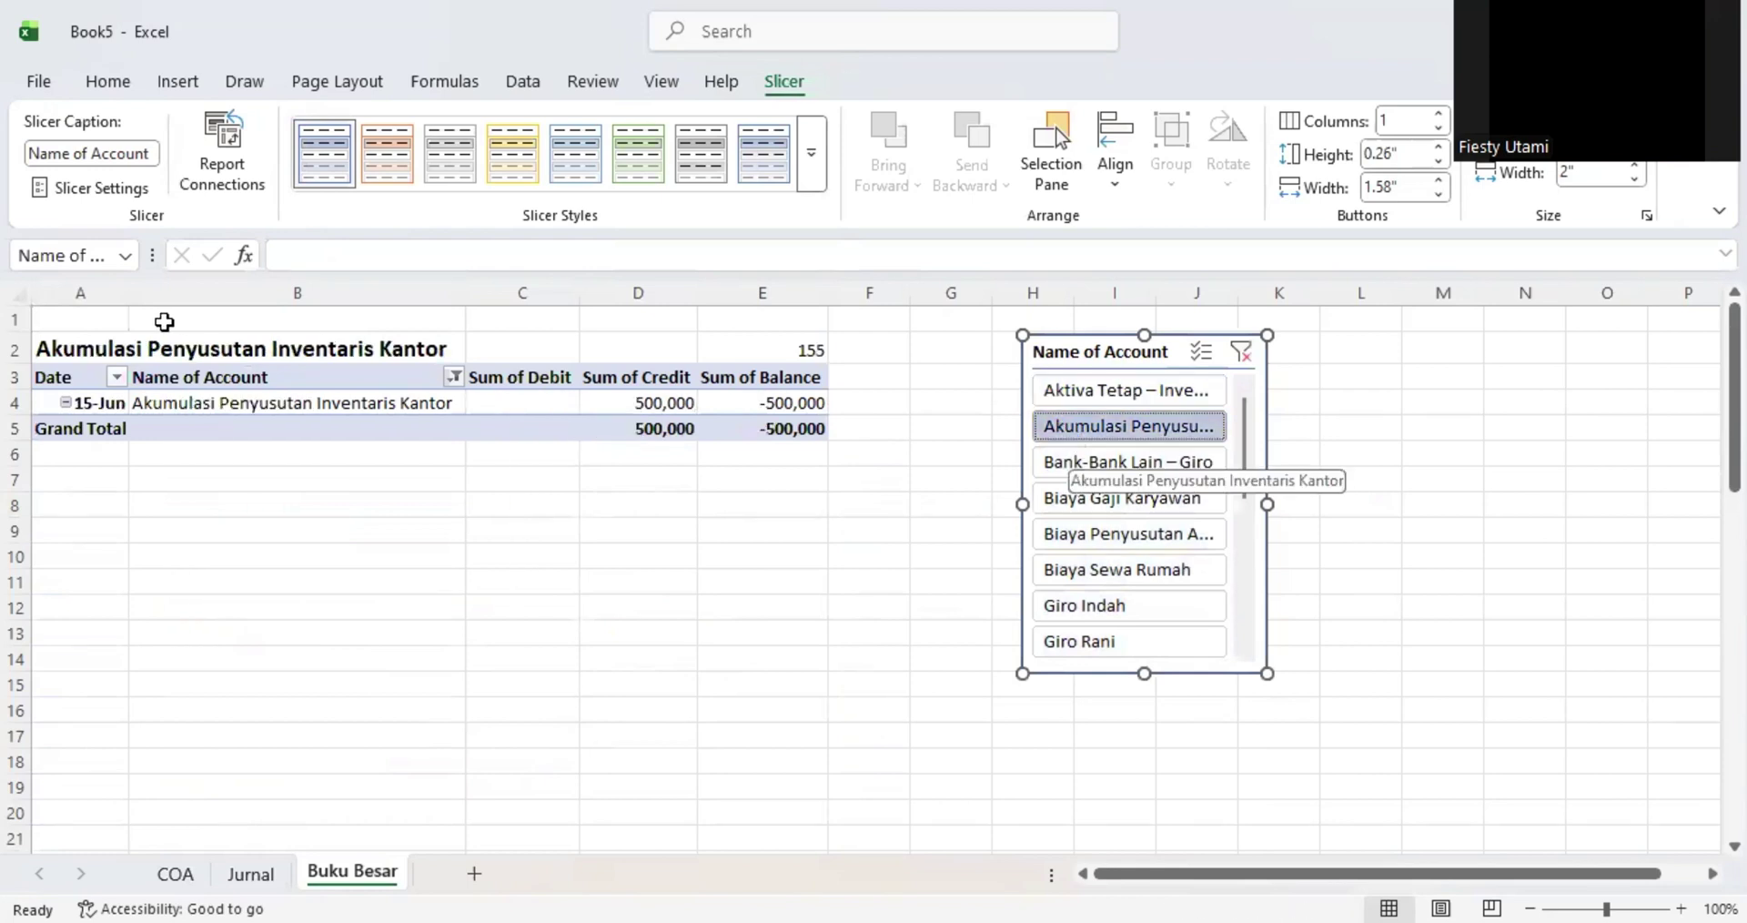
- Widen column A slightly, filter by Aktiva Tetap – Inventaris Kantor and Akumulasi Penyusutan Inventaris Kantor, and check the account number lookup in E2
{"action": "left_click_drag", "start_coordinate": [130, 292], "coordinate": [159, 288]}
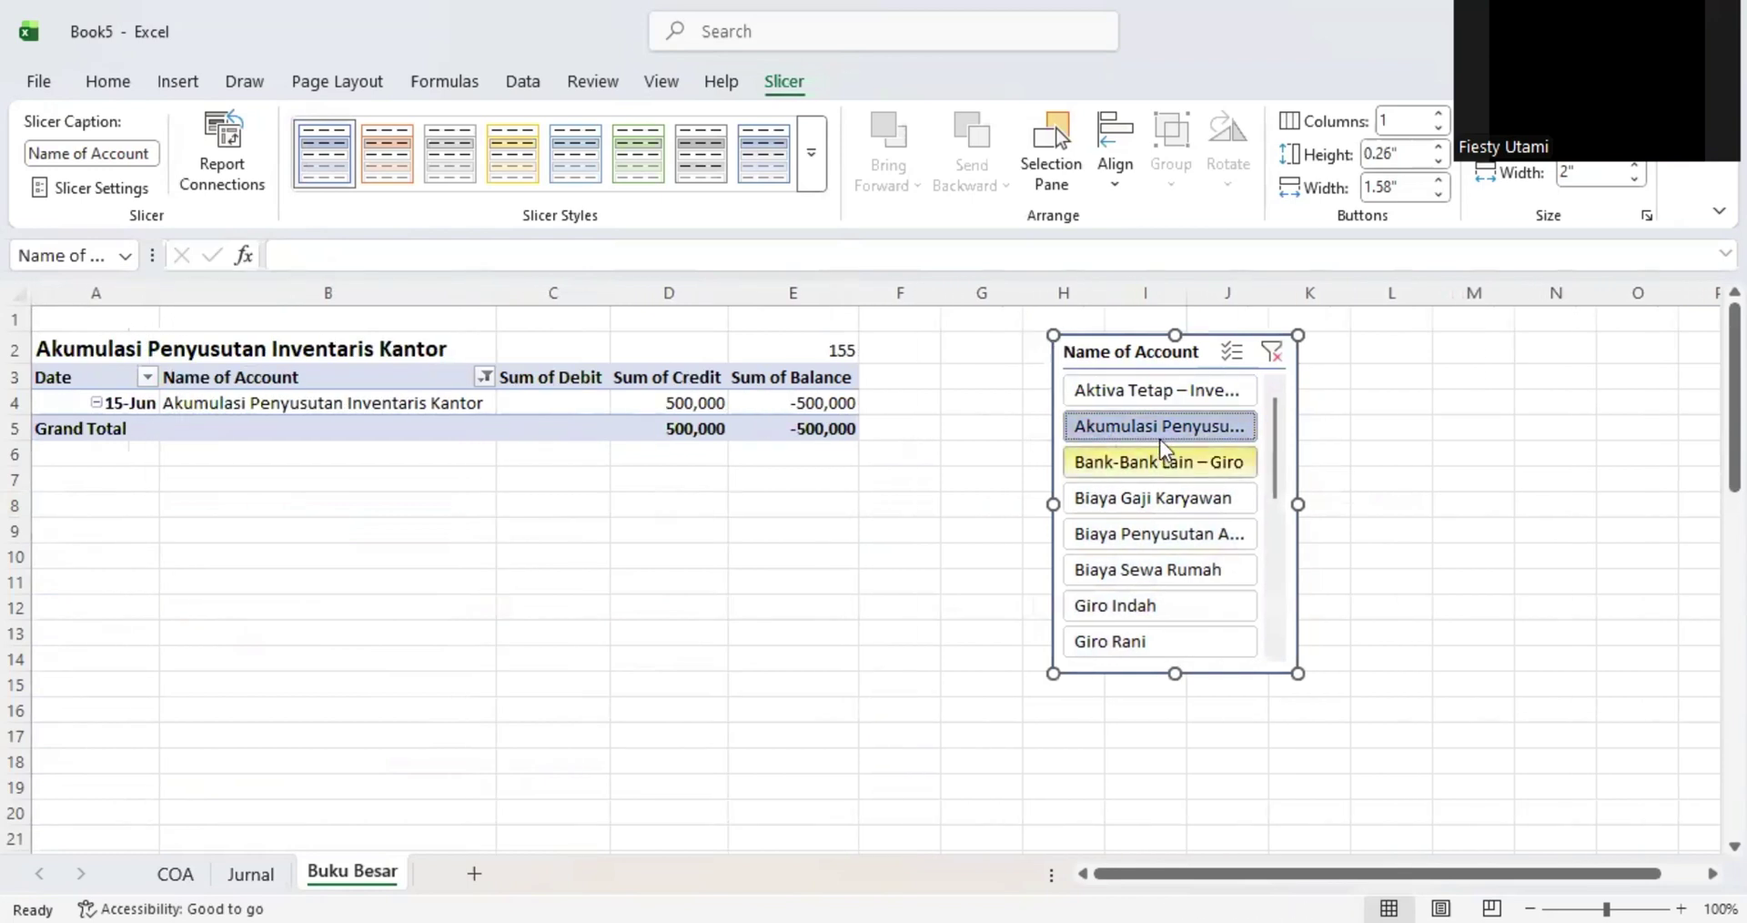
{"action": "left_click", "coordinate": [1157, 391]}
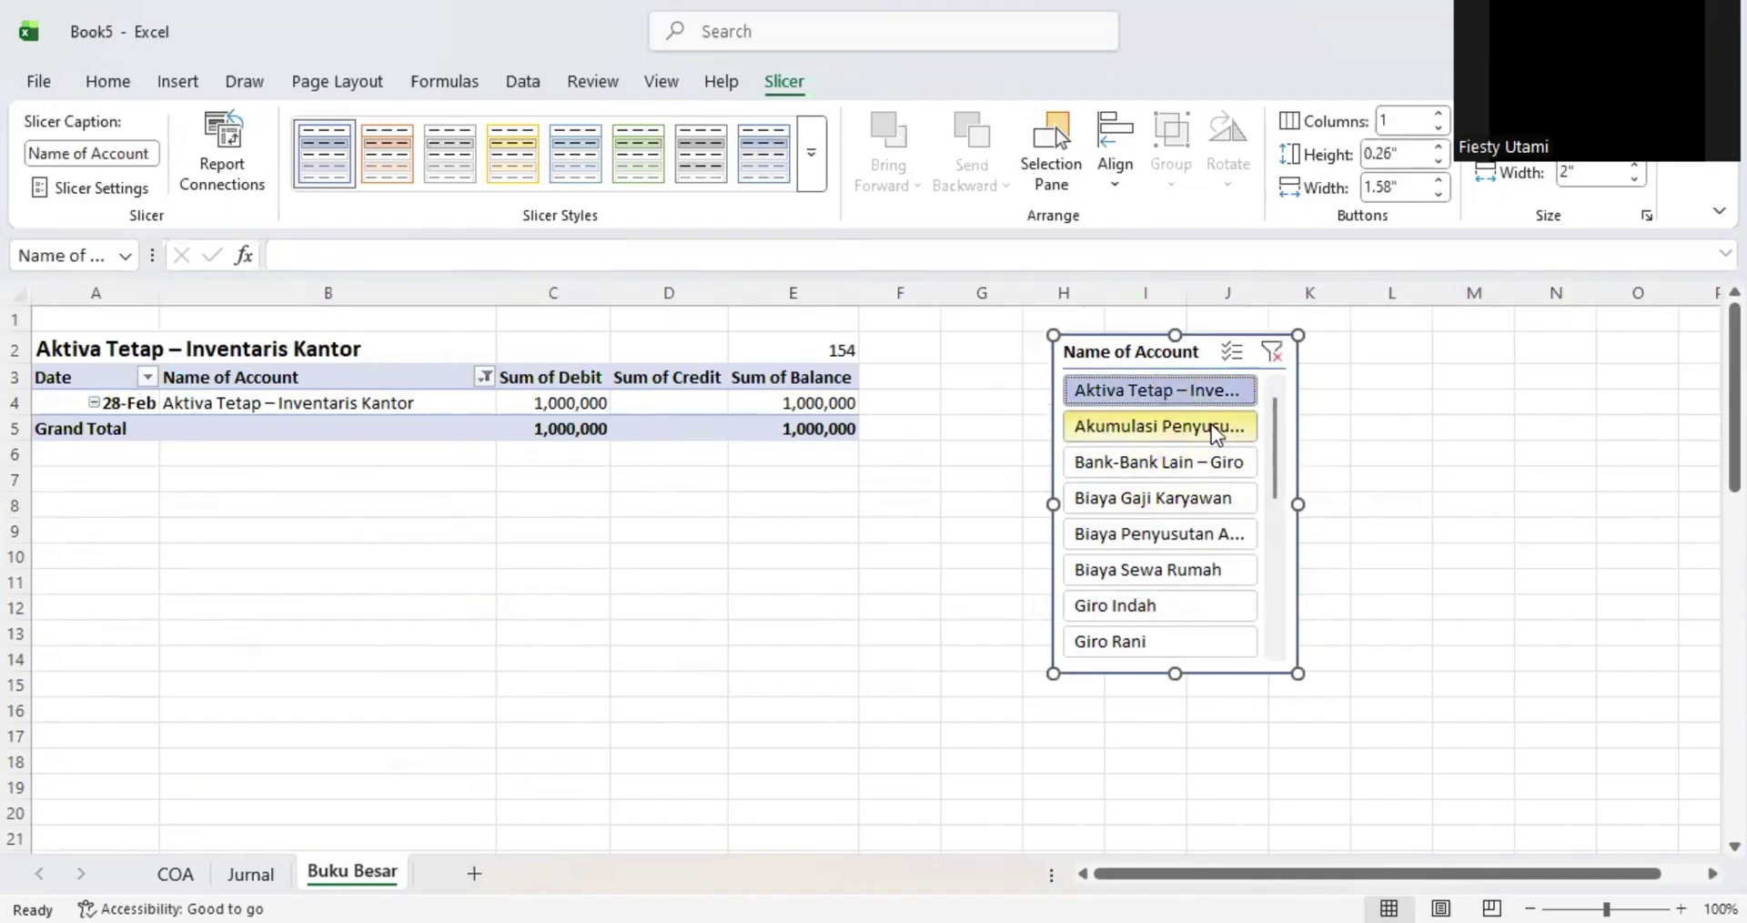
{"action": "left_click", "coordinate": [1172, 435]}
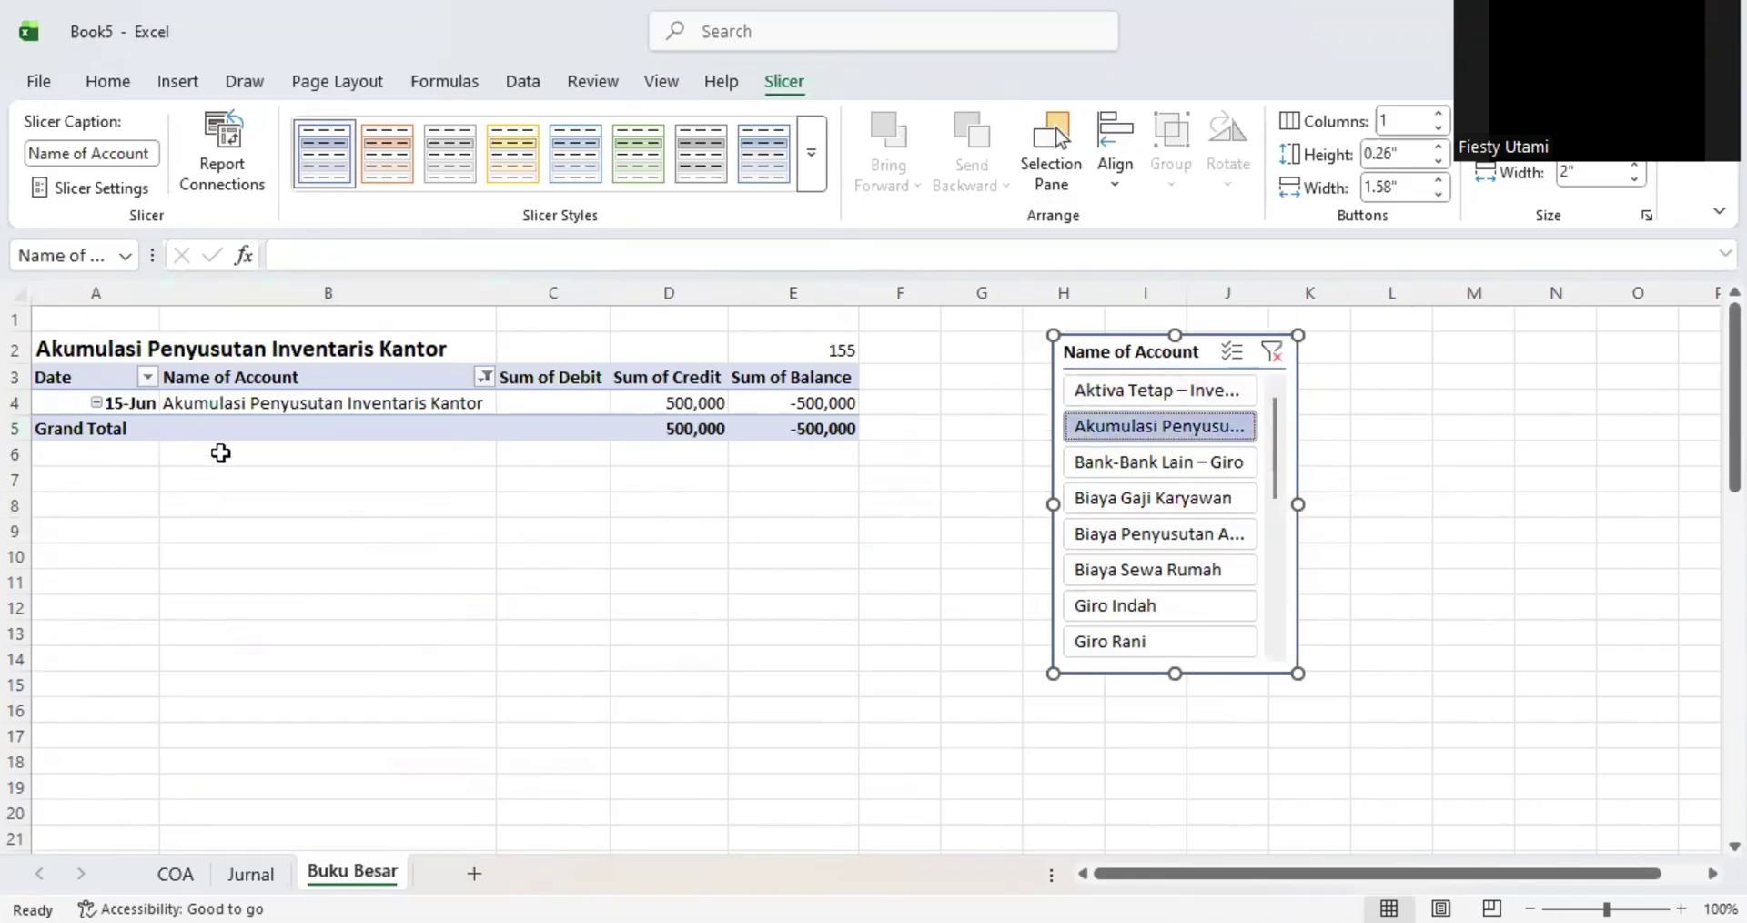
{"action": "left_click", "coordinate": [817, 349]}
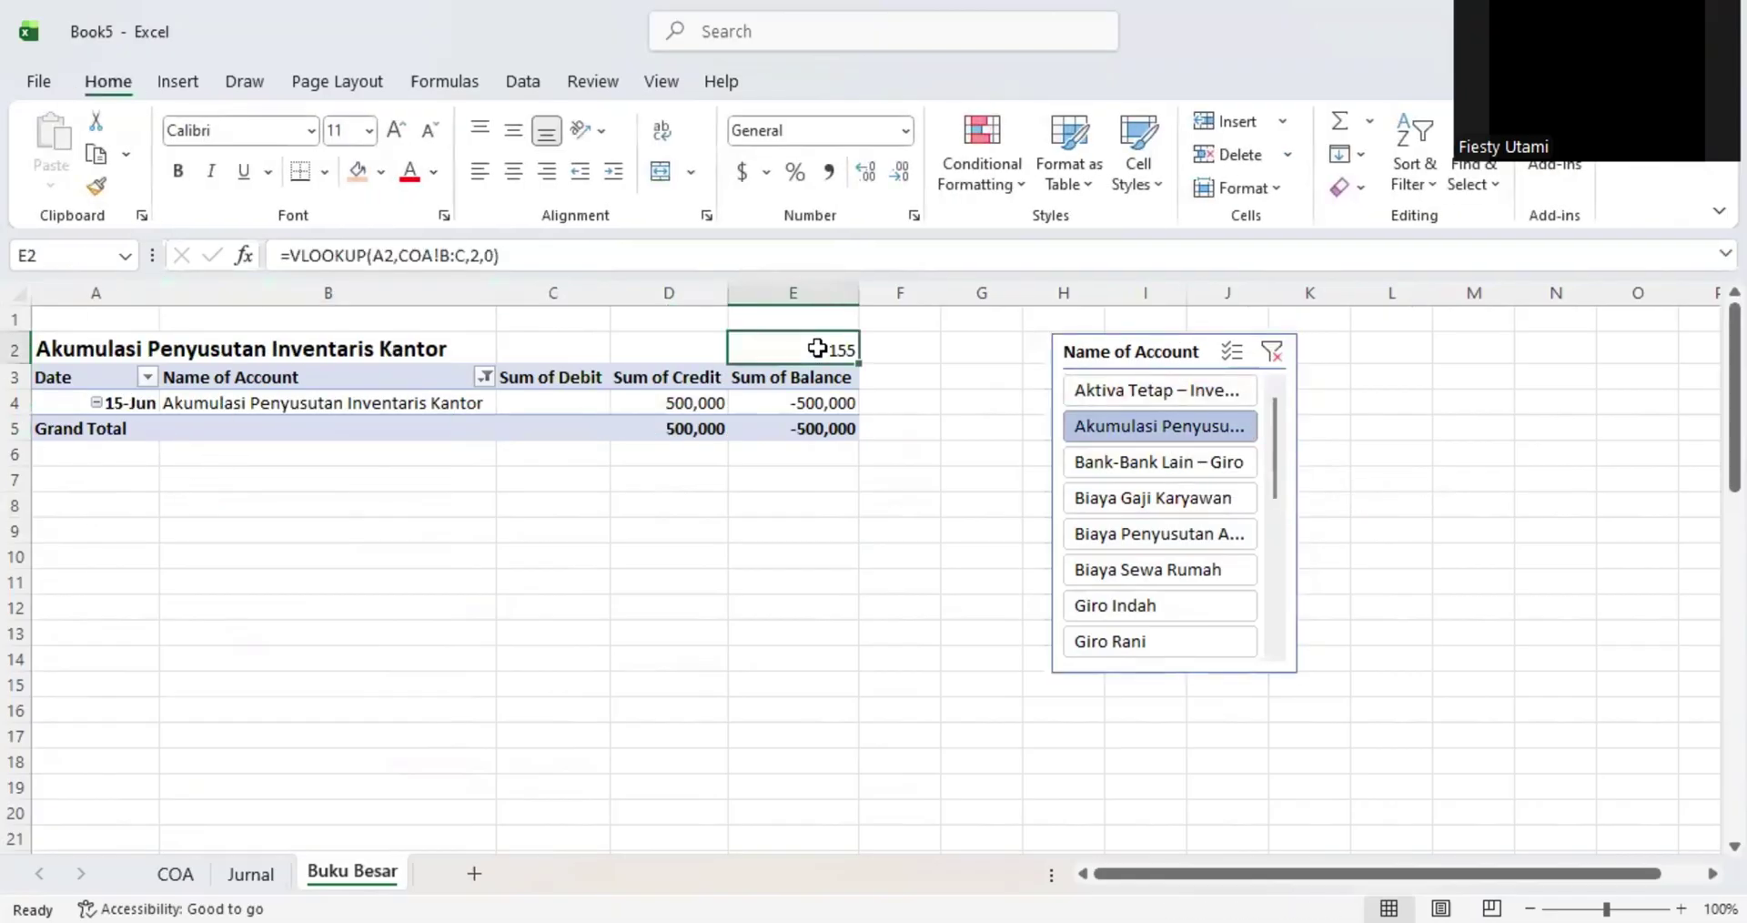
{"action": "key", "text": "Down"}
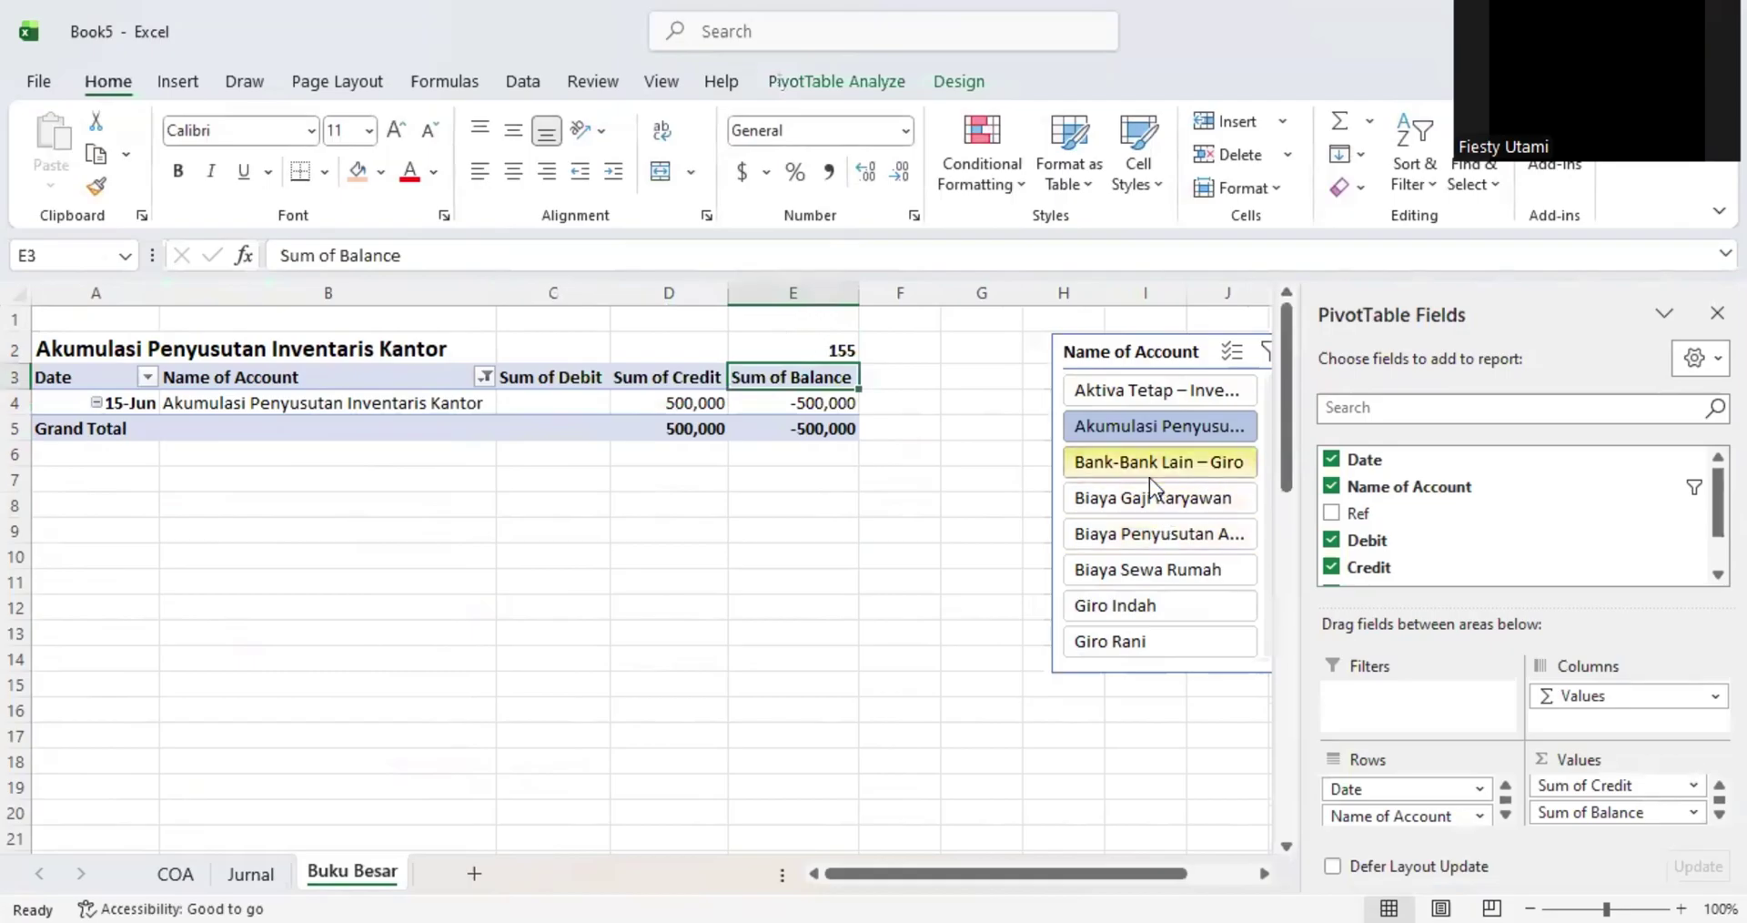
- Check the ledger for Bank-Bank Lain – Giro, Biaya Gaji Karyawan and the two customer Giro accounts using the slicer
{"action": "left_click", "coordinate": [1137, 472]}
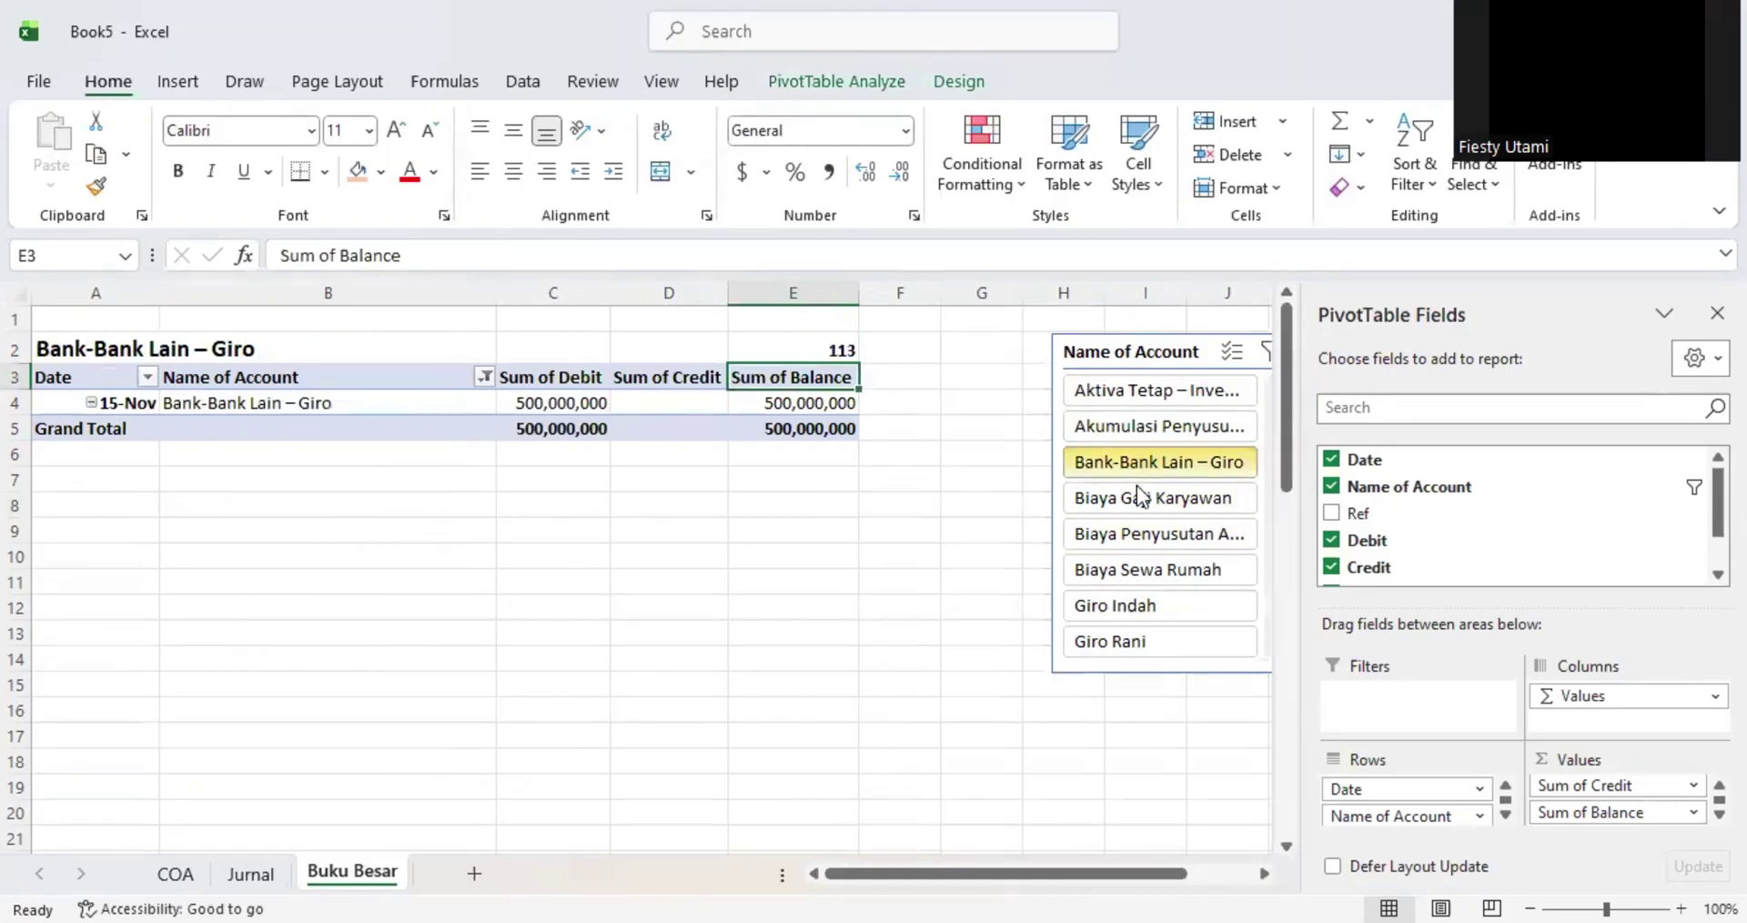
{"action": "left_click", "coordinate": [1138, 495]}
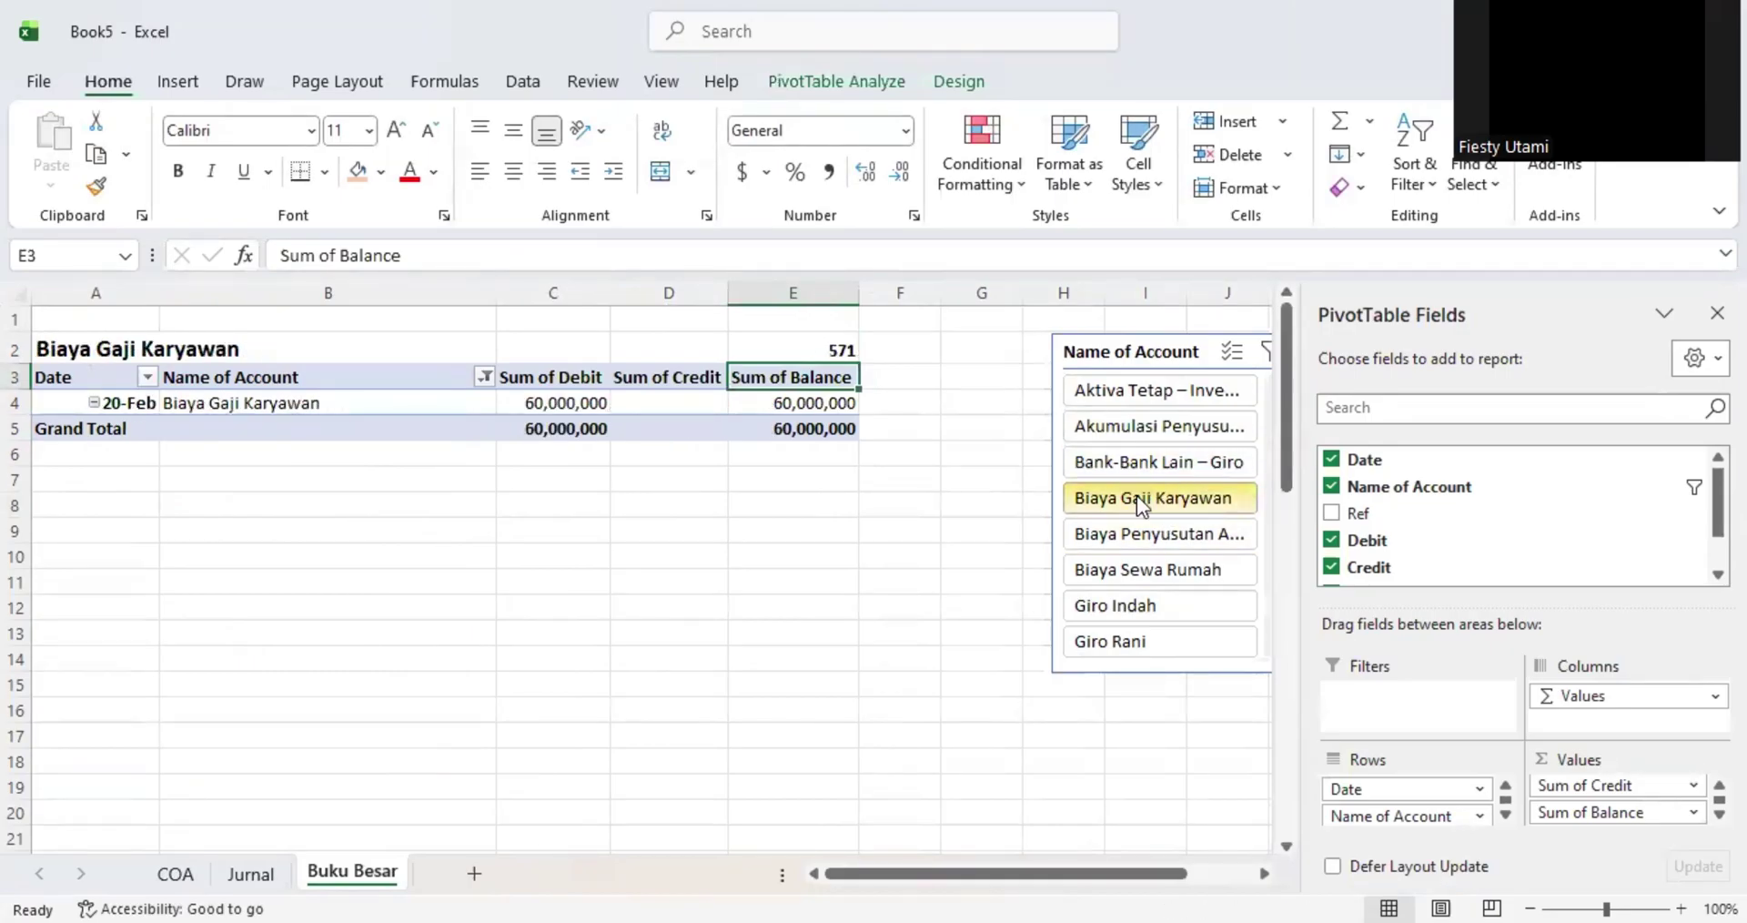
{"action": "left_click", "coordinate": [1115, 605]}
{"action": "left_click_drag", "start_coordinate": [129, 401], "coordinate": [128, 425]}
{"action": "scroll", "coordinate": [1206, 569], "scroll_direction": "down", "scroll_amount": 2}
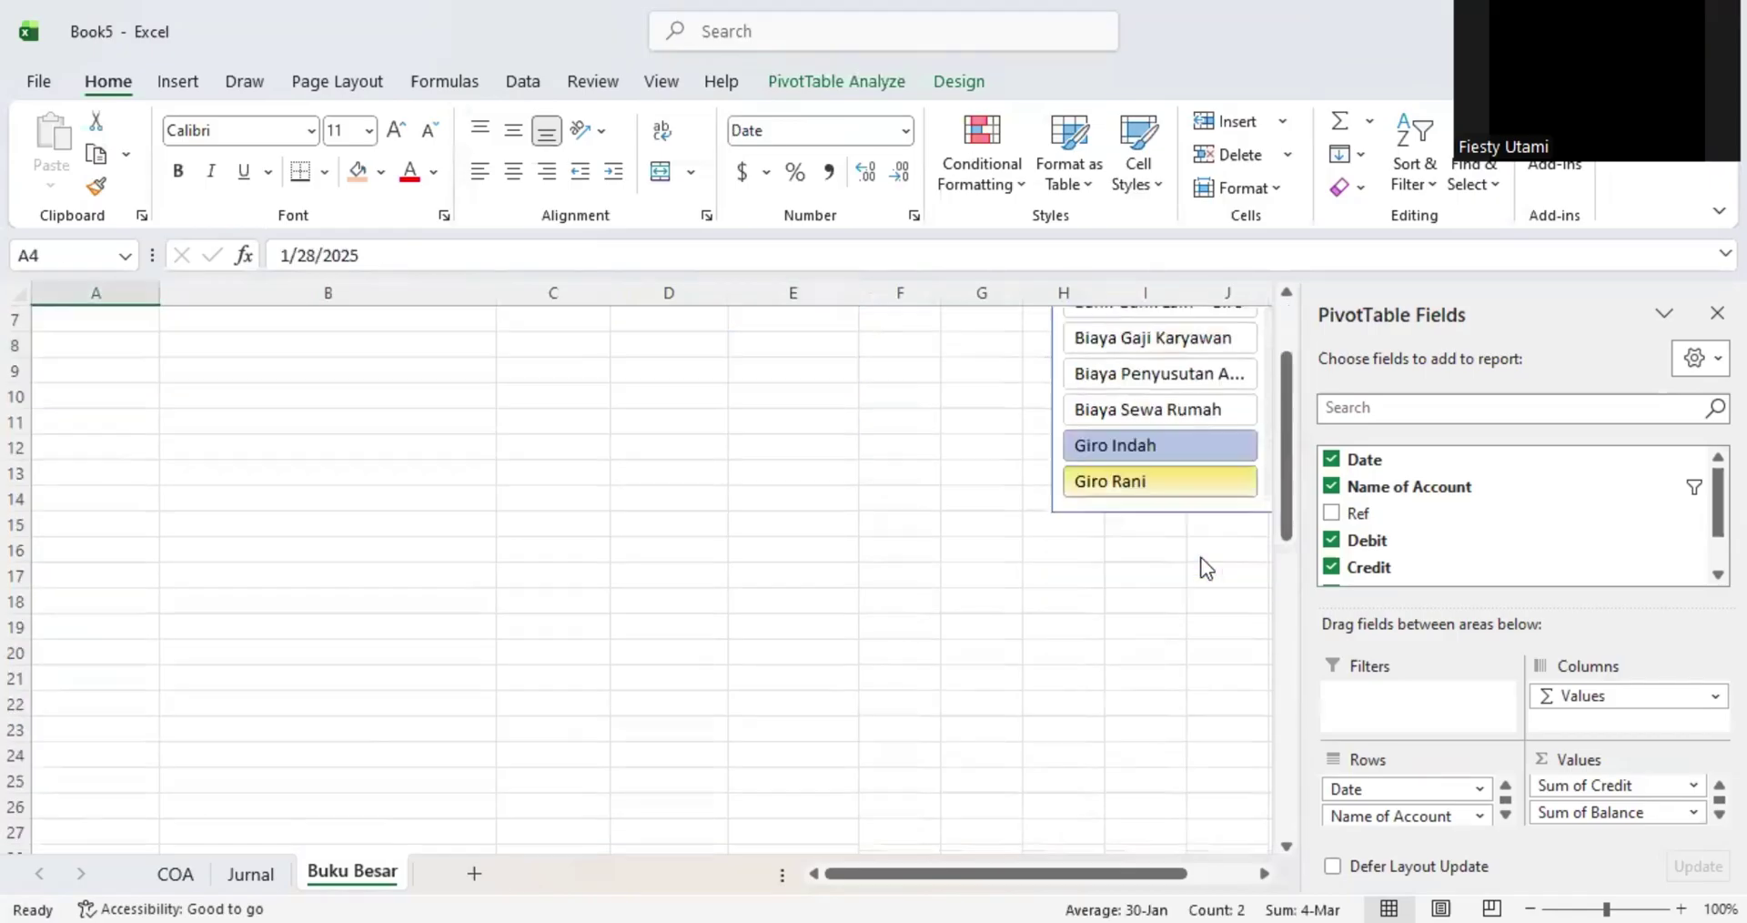
{"action": "left_click", "coordinate": [1125, 487]}
{"action": "scroll", "coordinate": [668, 523], "scroll_direction": "up", "scroll_amount": 2}
{"action": "left_click", "coordinate": [433, 501]}
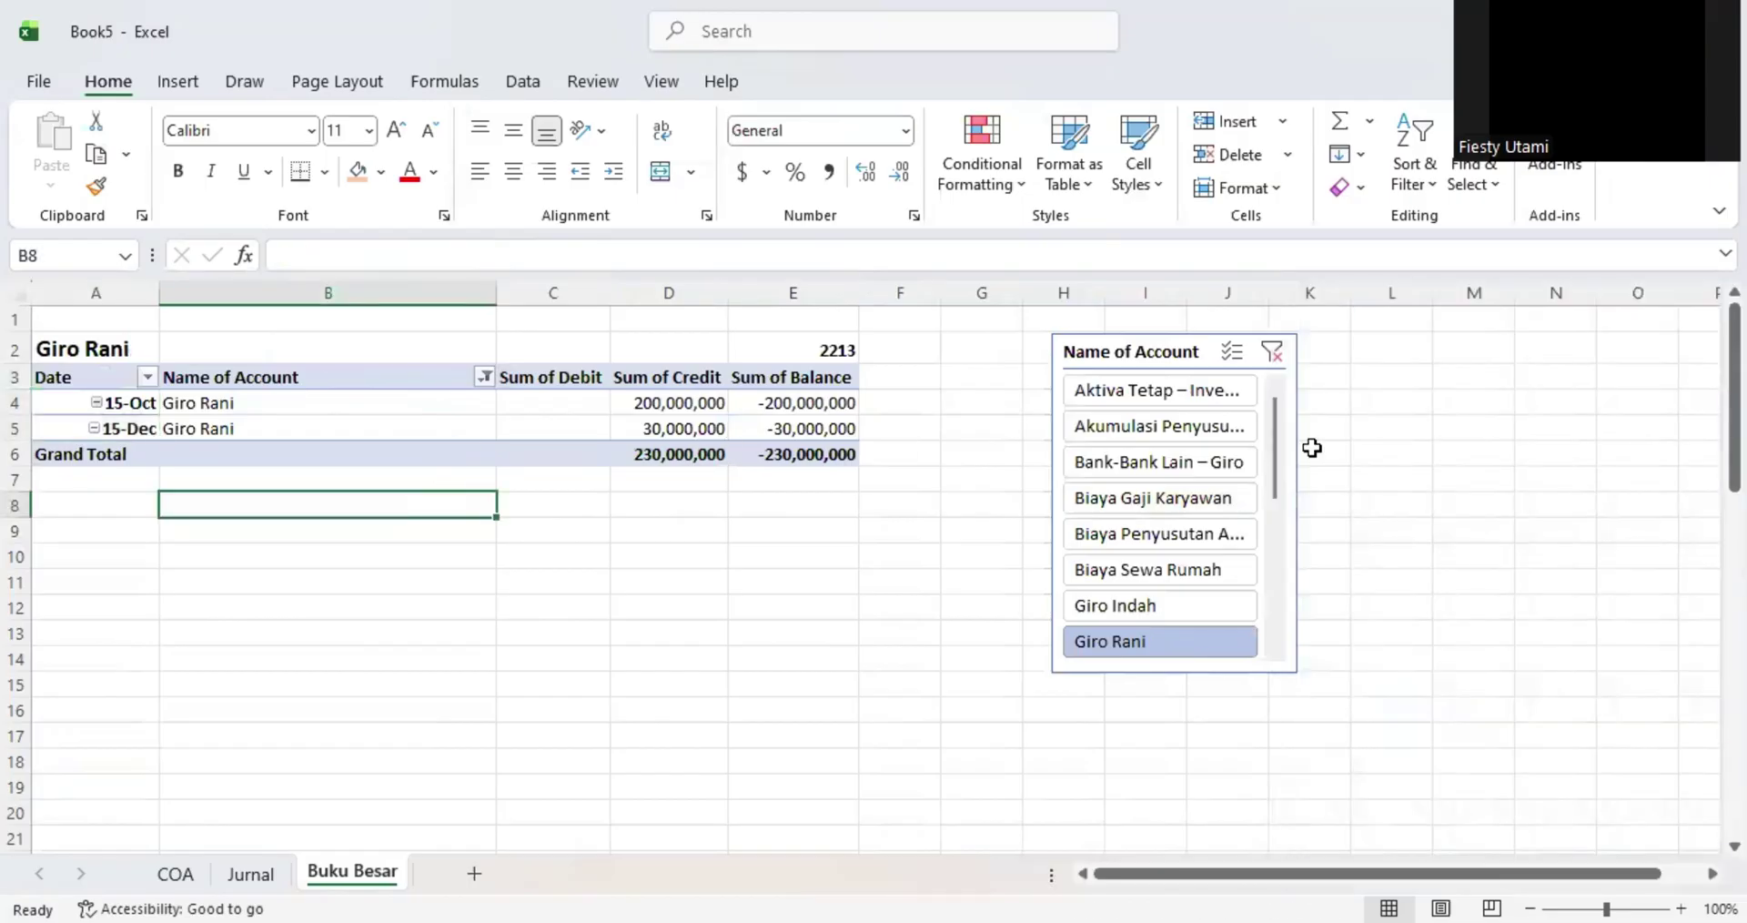
- Check the ledger for Pendapatan Bunga Credit Card, Pendapatan Bunga Debitur, Surat- Surat Berharga, the two Tabungan accounts and Pendapatan Komisi Transfer
{"action": "left_click_drag", "start_coordinate": [1278, 444], "coordinate": [1275, 566]}
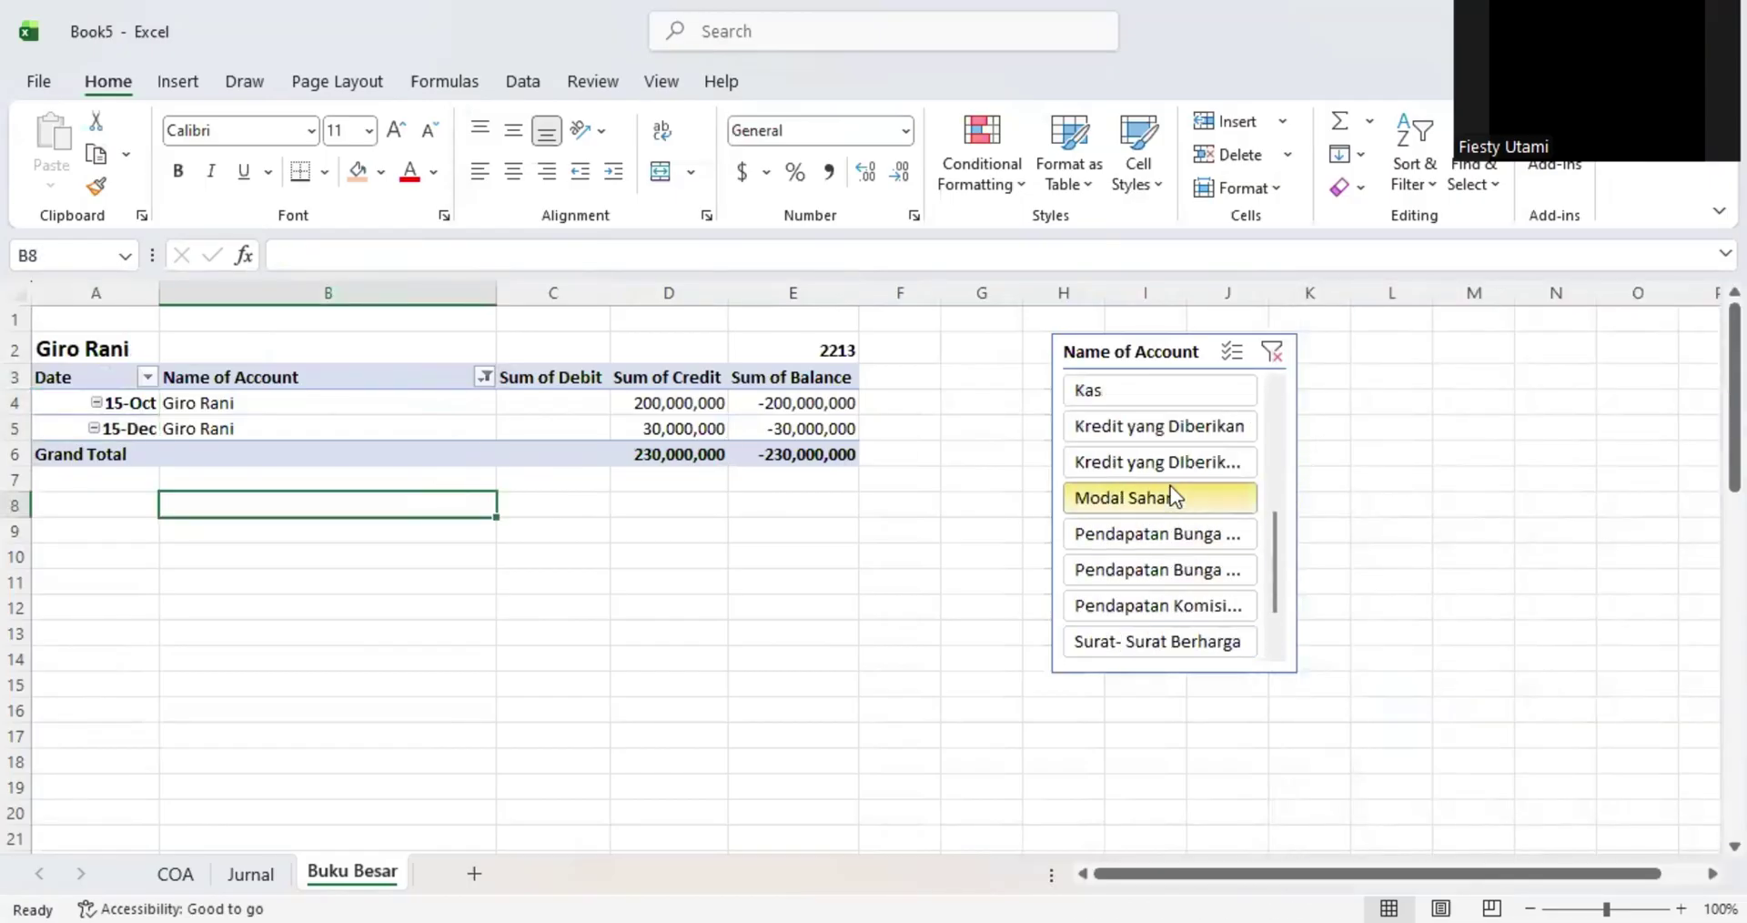
{"action": "left_click", "coordinate": [1171, 535]}
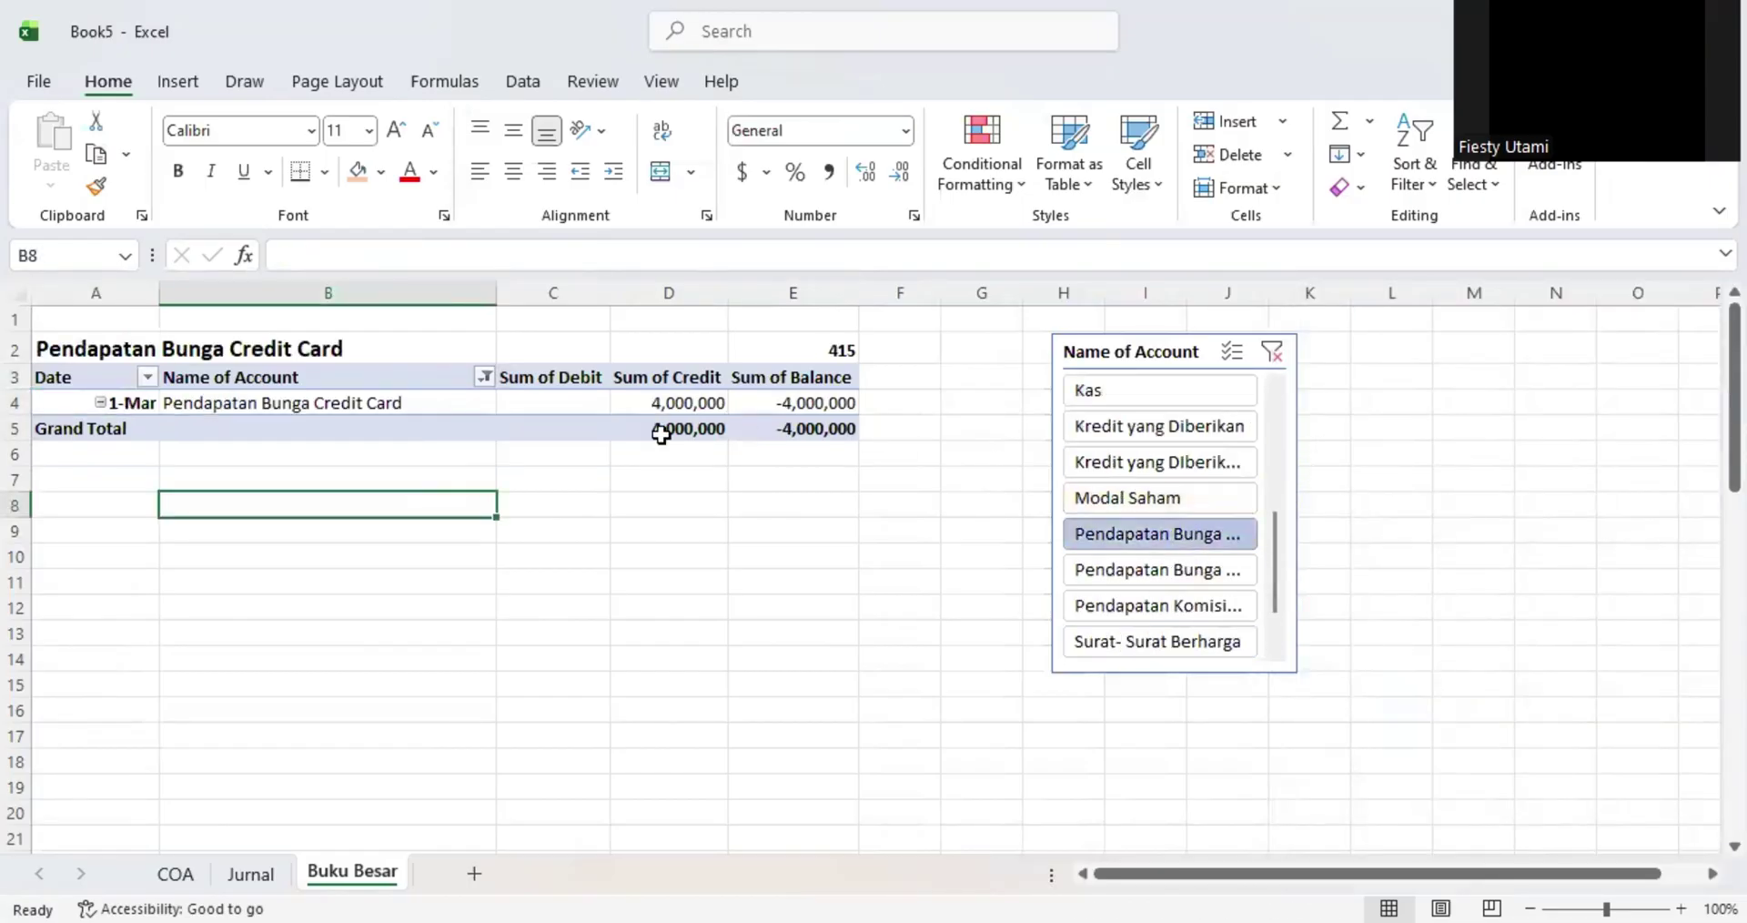
{"action": "left_click", "coordinate": [1185, 571]}
{"action": "left_click_drag", "start_coordinate": [1268, 550], "coordinate": [1272, 626]}
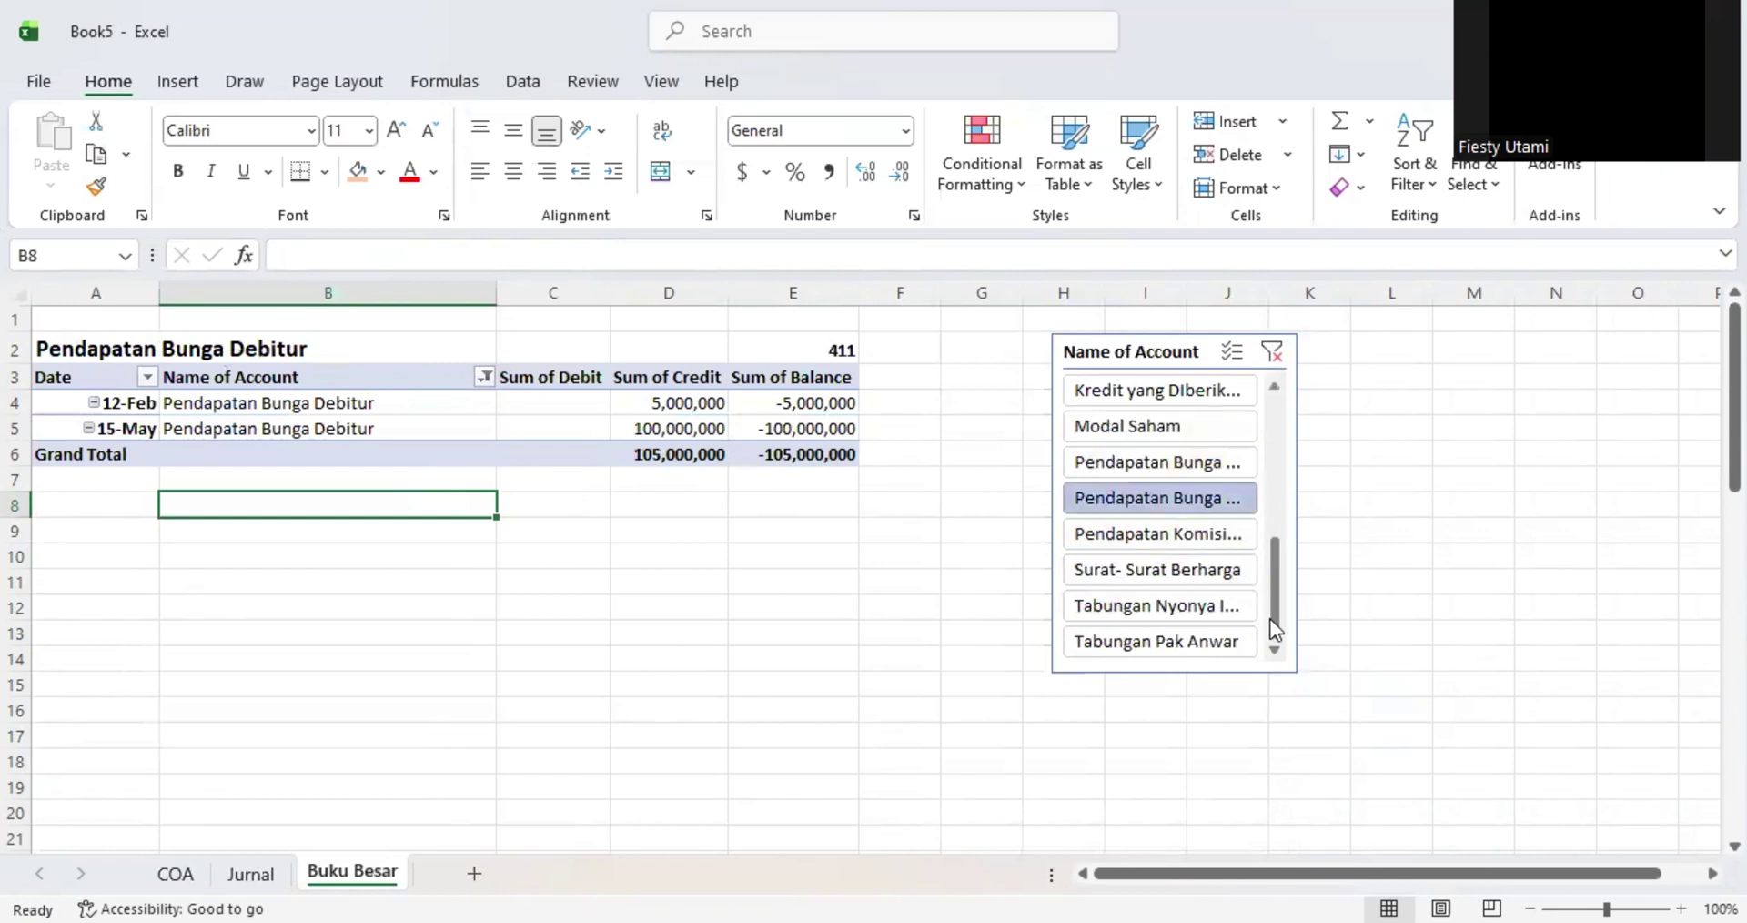
{"action": "left_click", "coordinate": [1214, 569]}
{"action": "left_click", "coordinate": [1247, 606]}
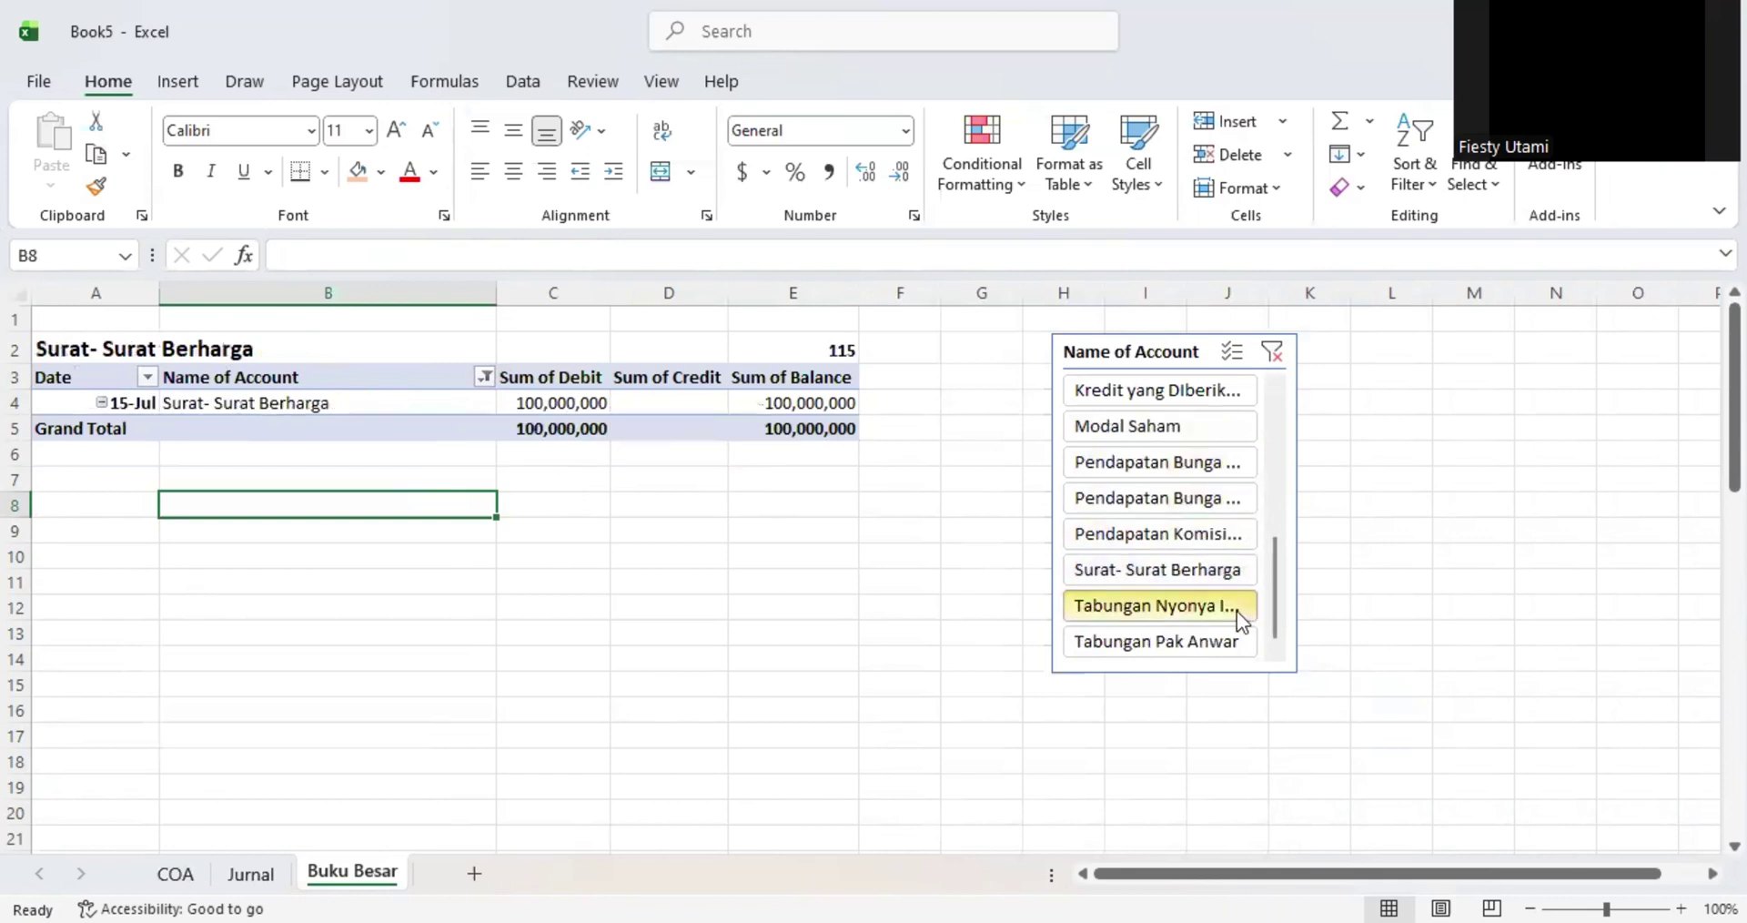
{"action": "left_click", "coordinate": [1204, 640]}
{"action": "left_click", "coordinate": [1201, 533]}
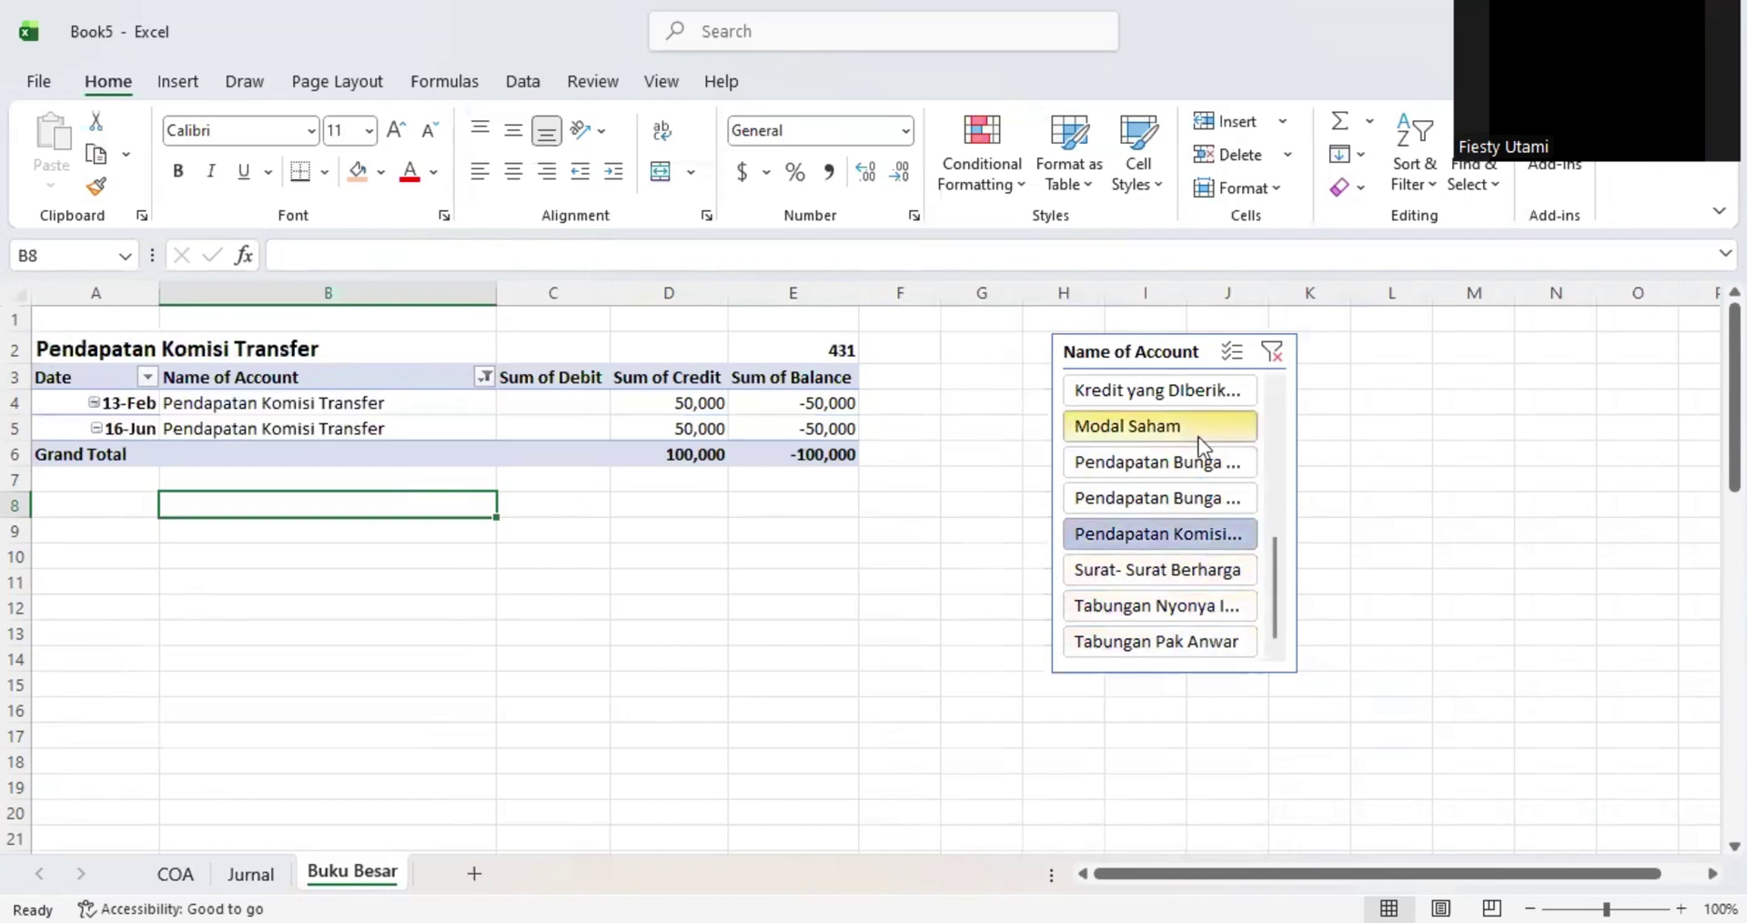
- Filter the Buku Besar PivotTable by Modal Saham and review its rows from the header to the grand total
{"action": "left_click", "coordinate": [1198, 427]}
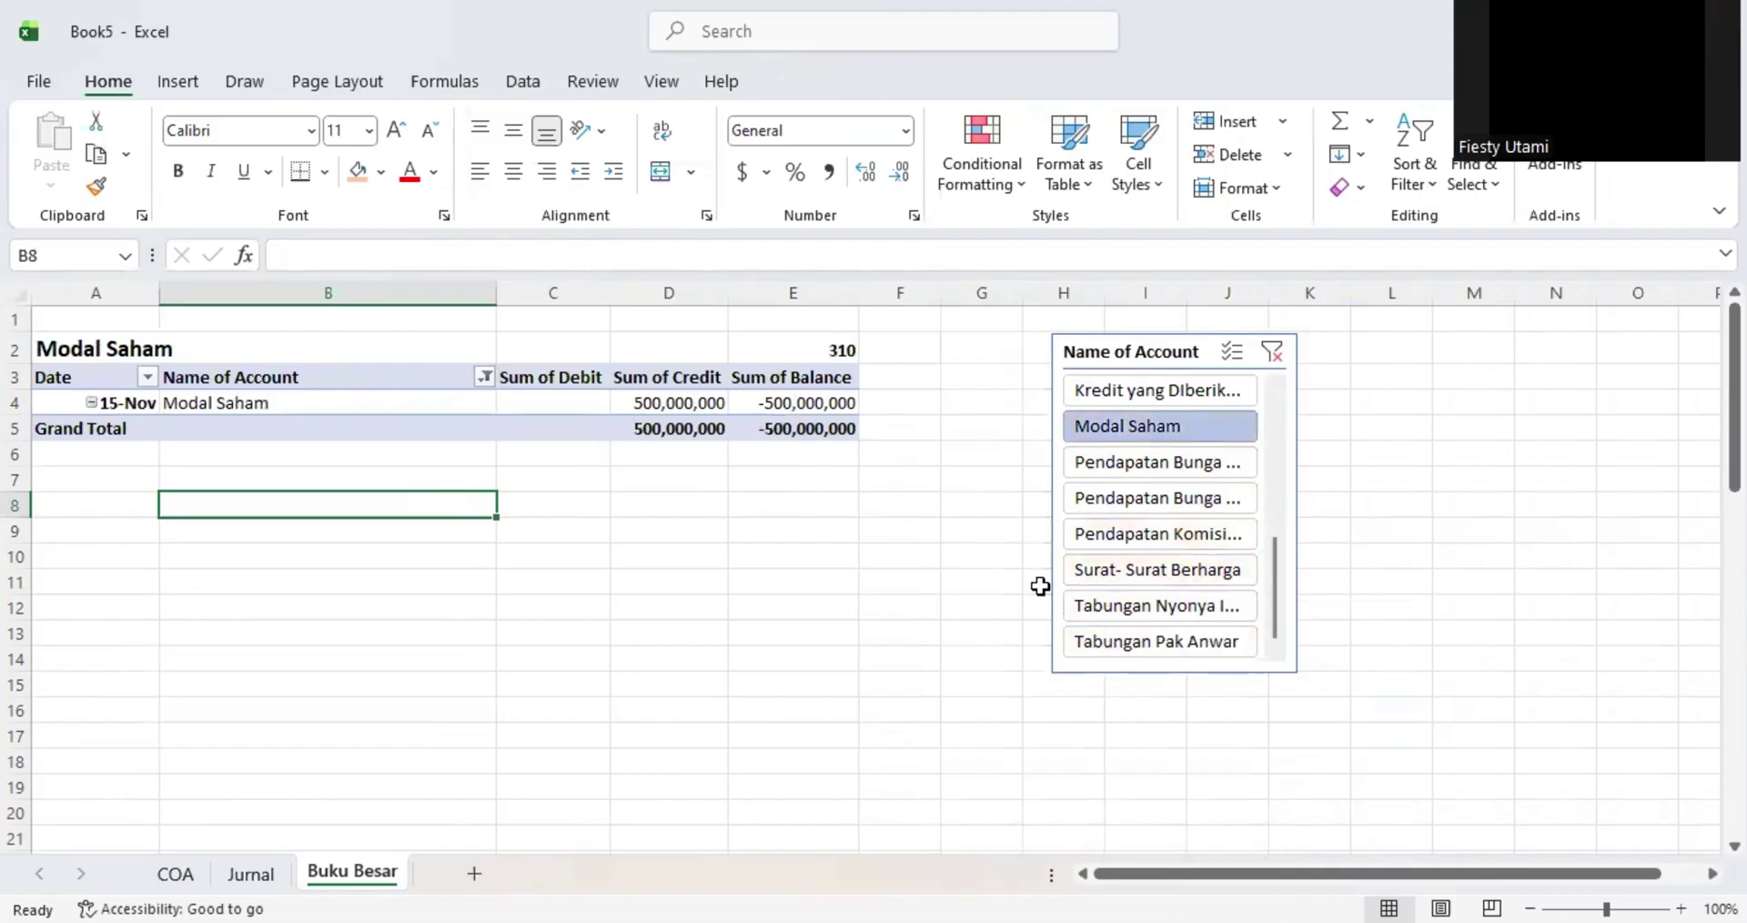
{"action": "left_click", "coordinate": [680, 509]}
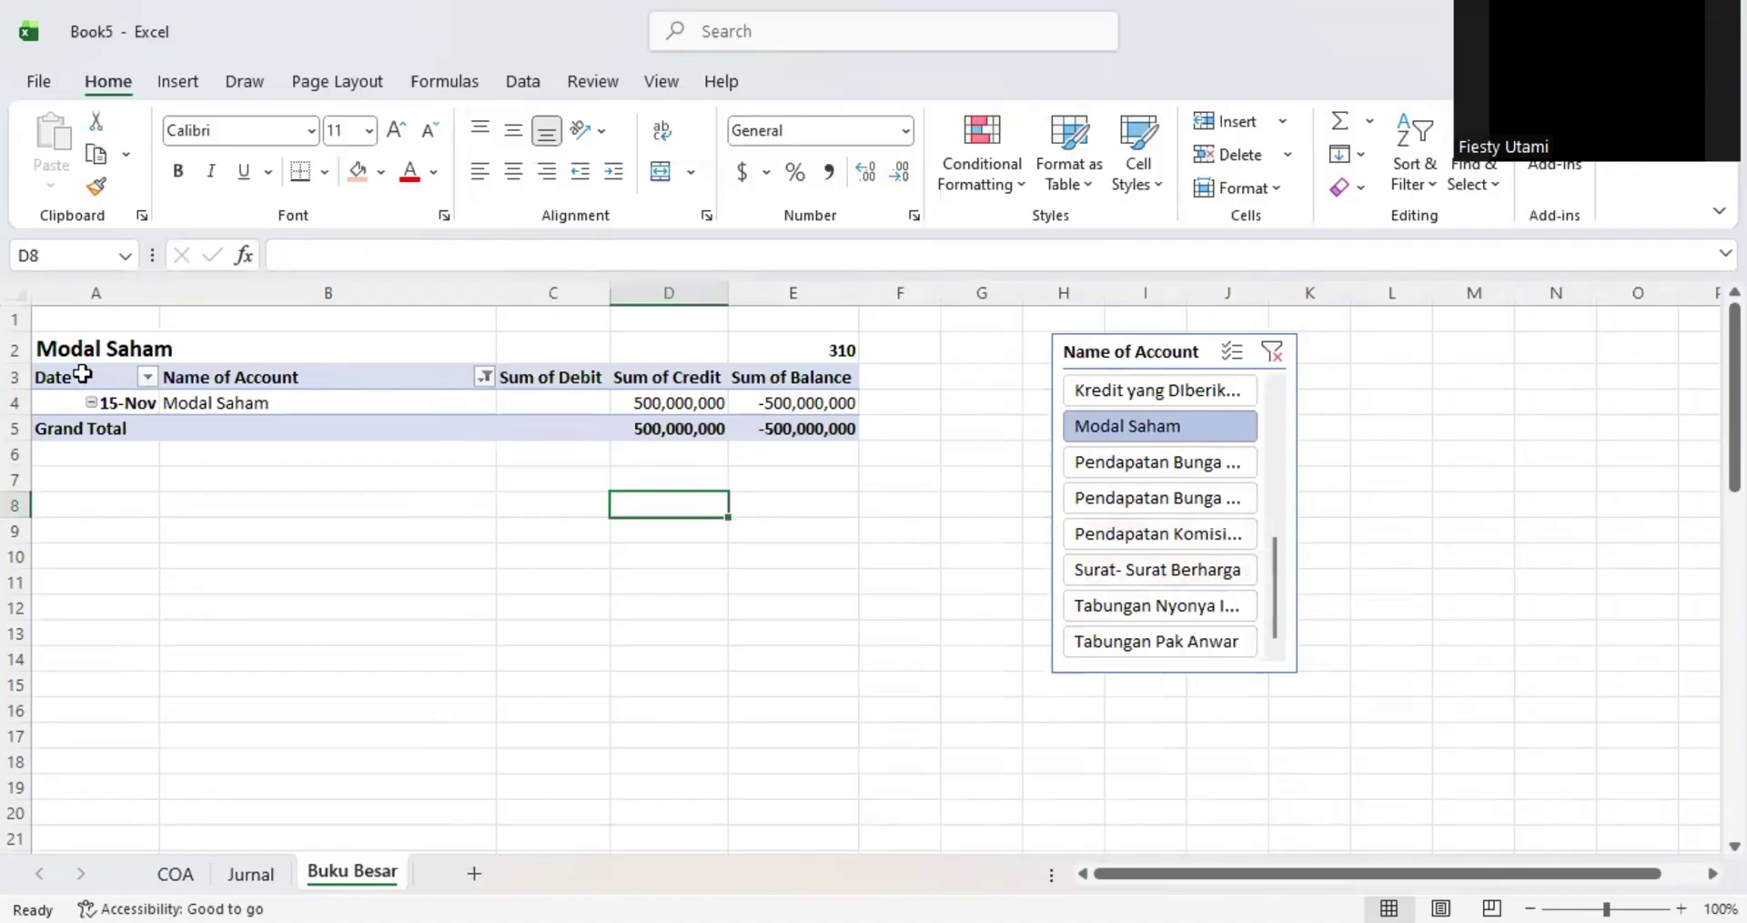
{"action": "left_click_drag", "start_coordinate": [82, 374], "coordinate": [820, 440]}
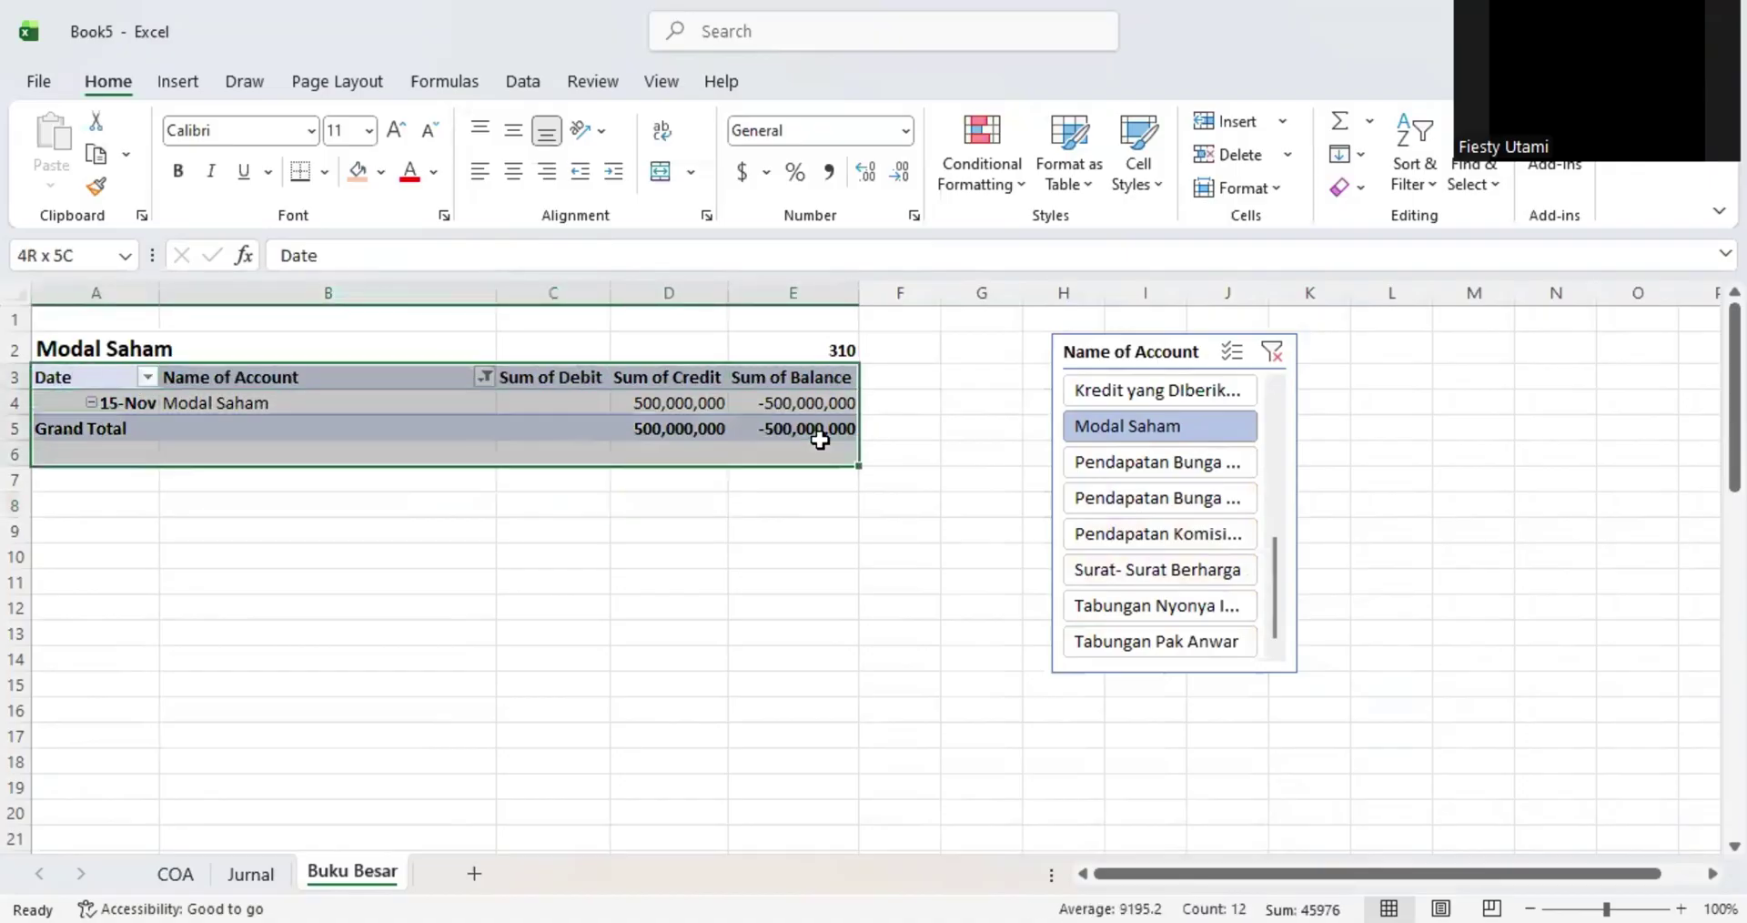
{"action": "left_click", "coordinate": [564, 504]}
- Hide the gridlines on the Jurnal sheet
{"action": "left_click", "coordinate": [250, 874]}
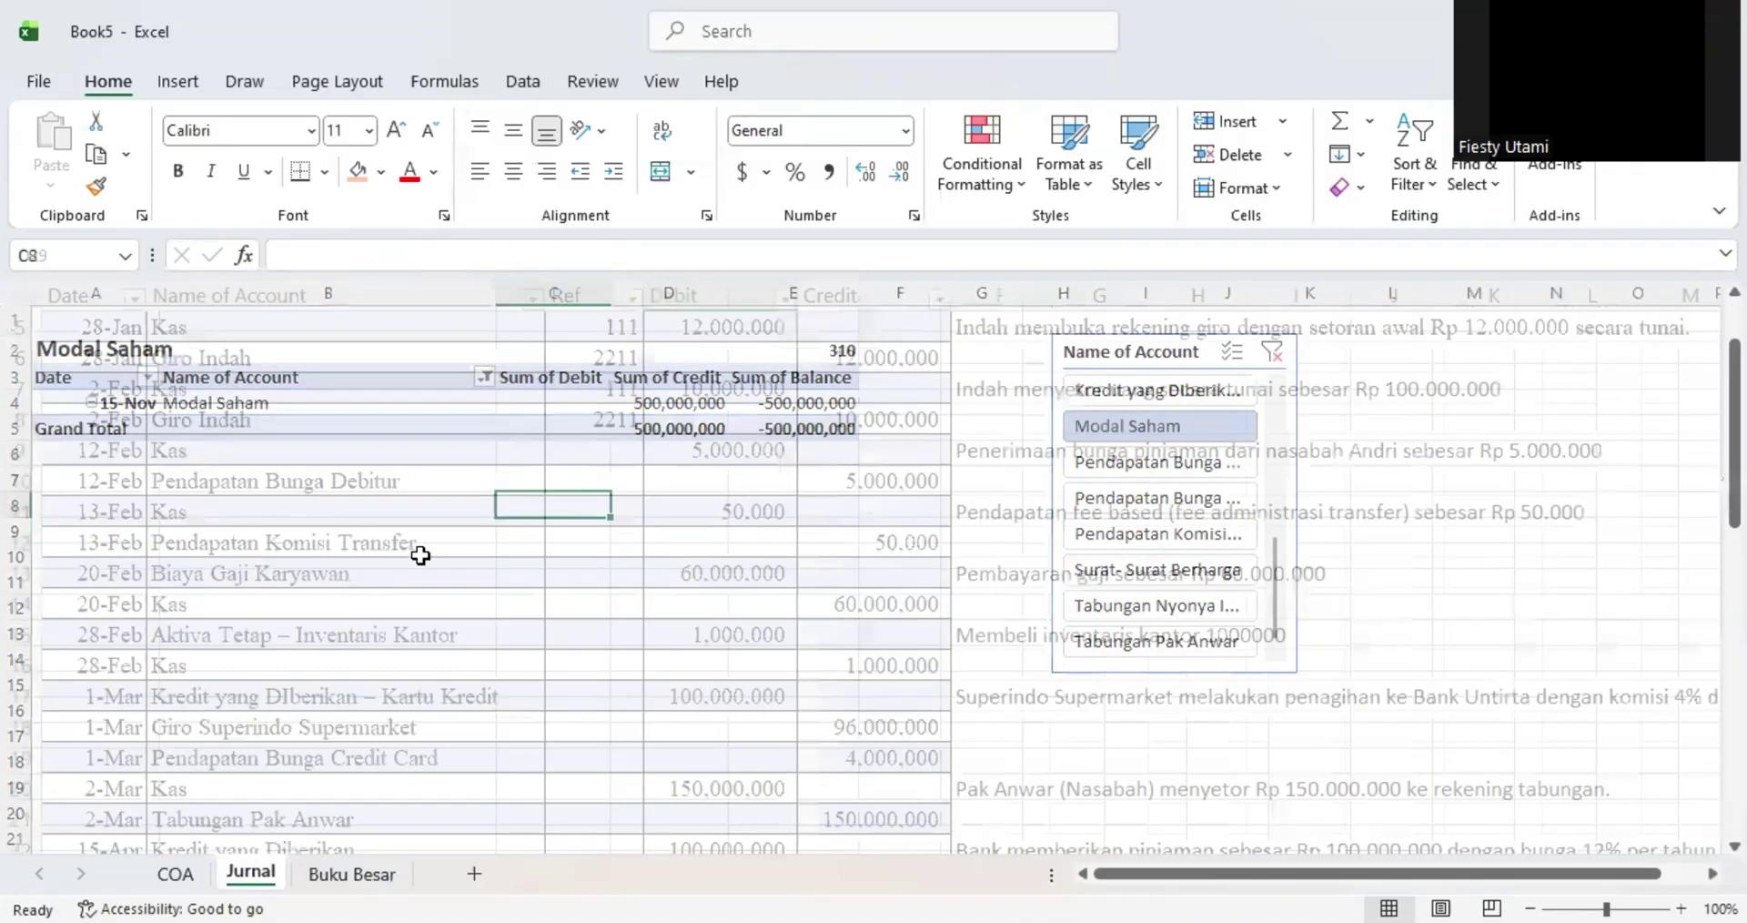
{"action": "left_click", "coordinate": [25, 296]}
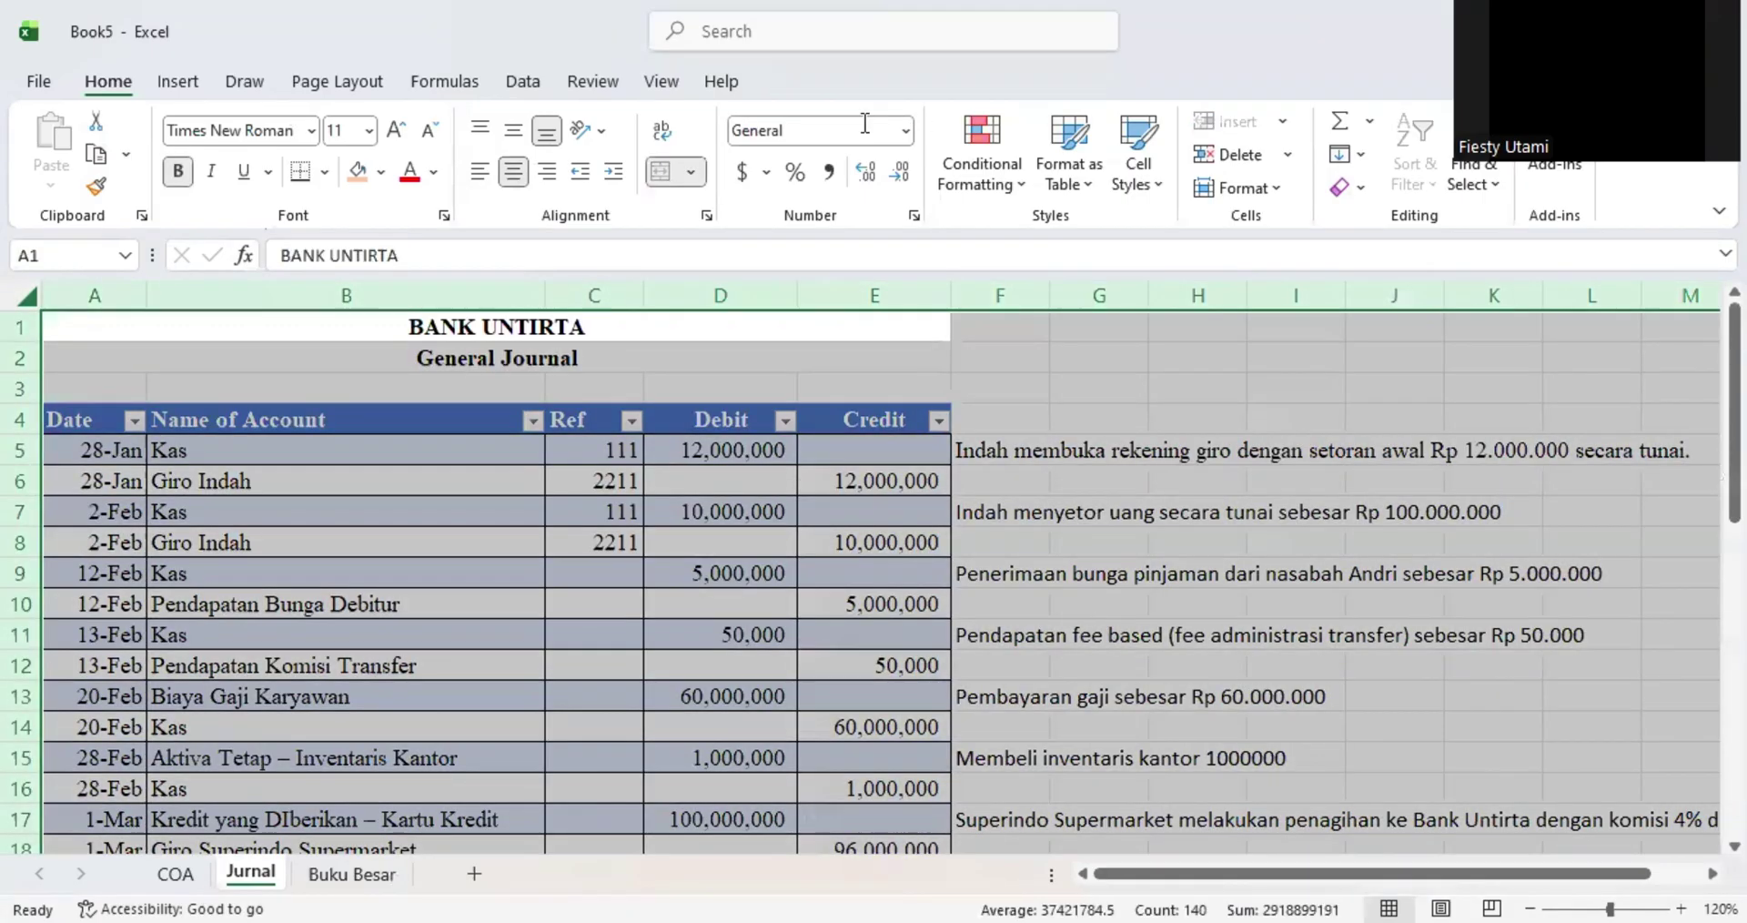
{"action": "left_click", "coordinate": [655, 83]}
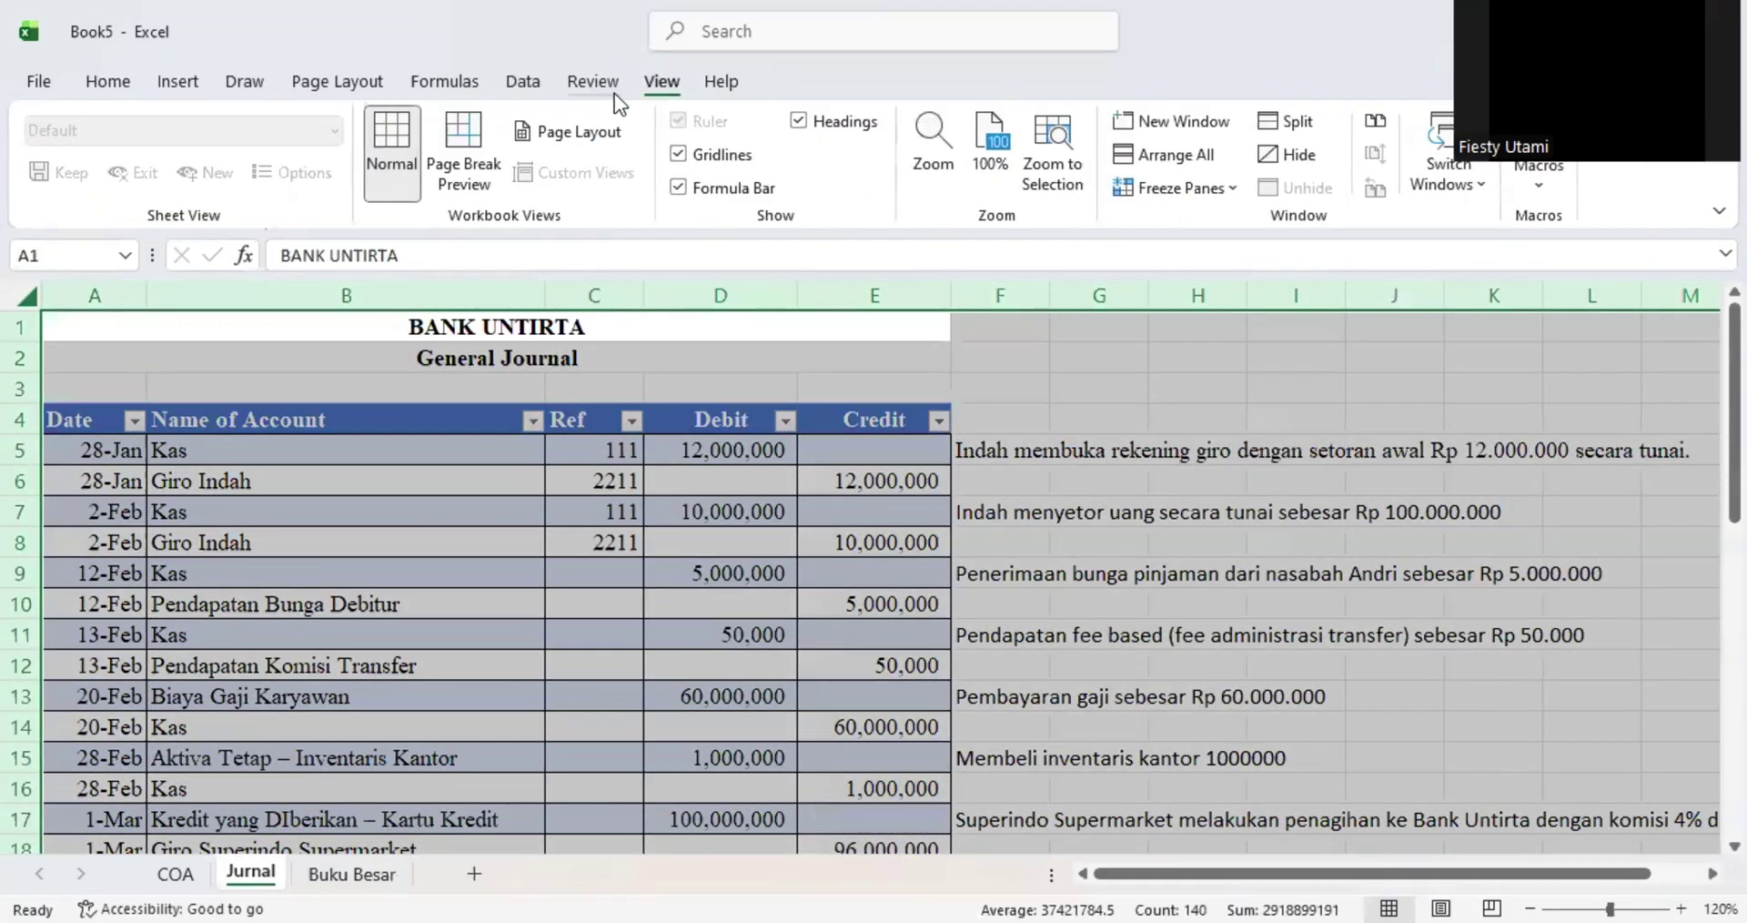
{"action": "left_click", "coordinate": [678, 154]}
{"action": "left_click", "coordinate": [571, 458]}
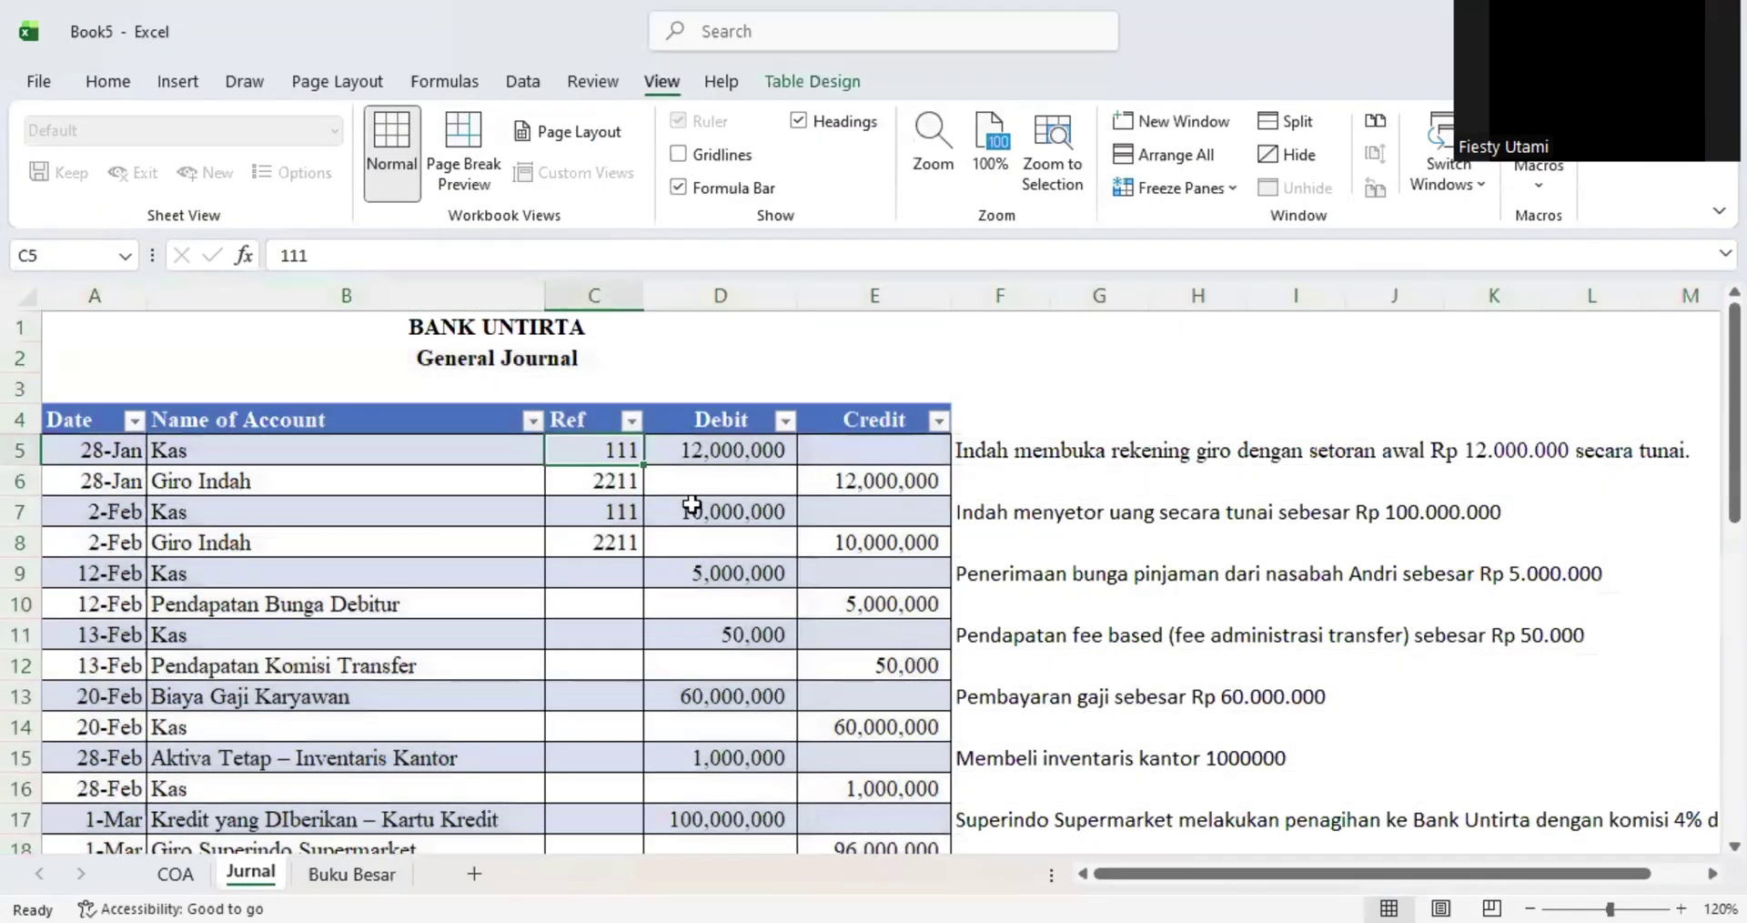
{"action": "left_click", "coordinate": [116, 289]}
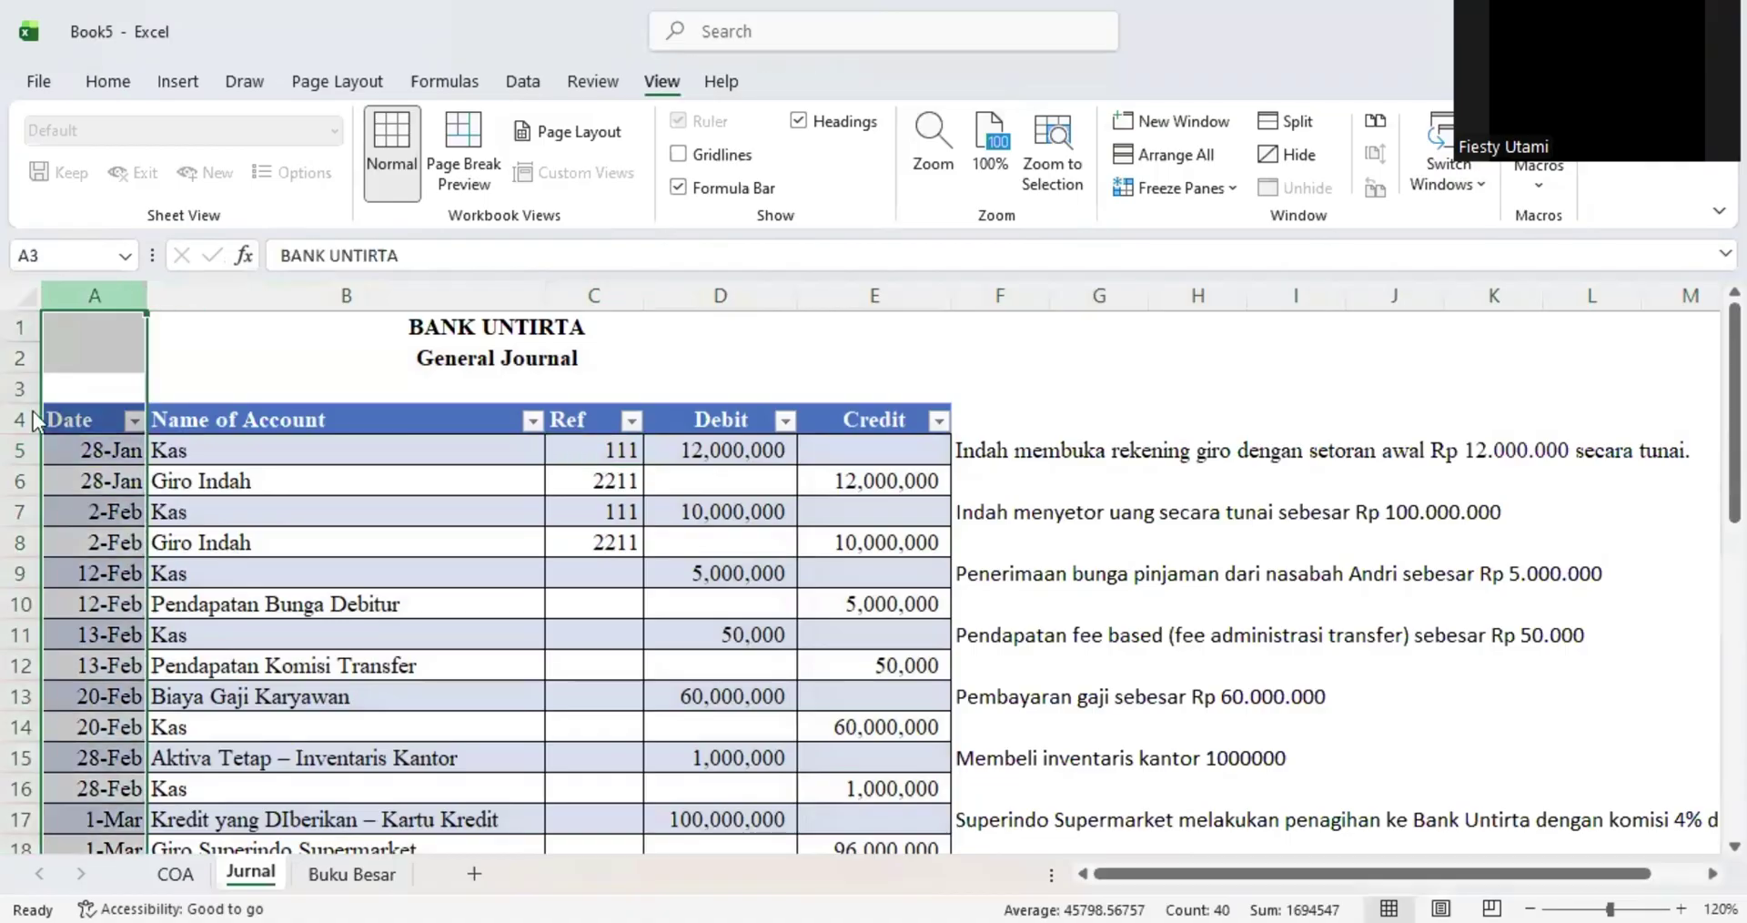
{"action": "right_click", "coordinate": [152, 574]}
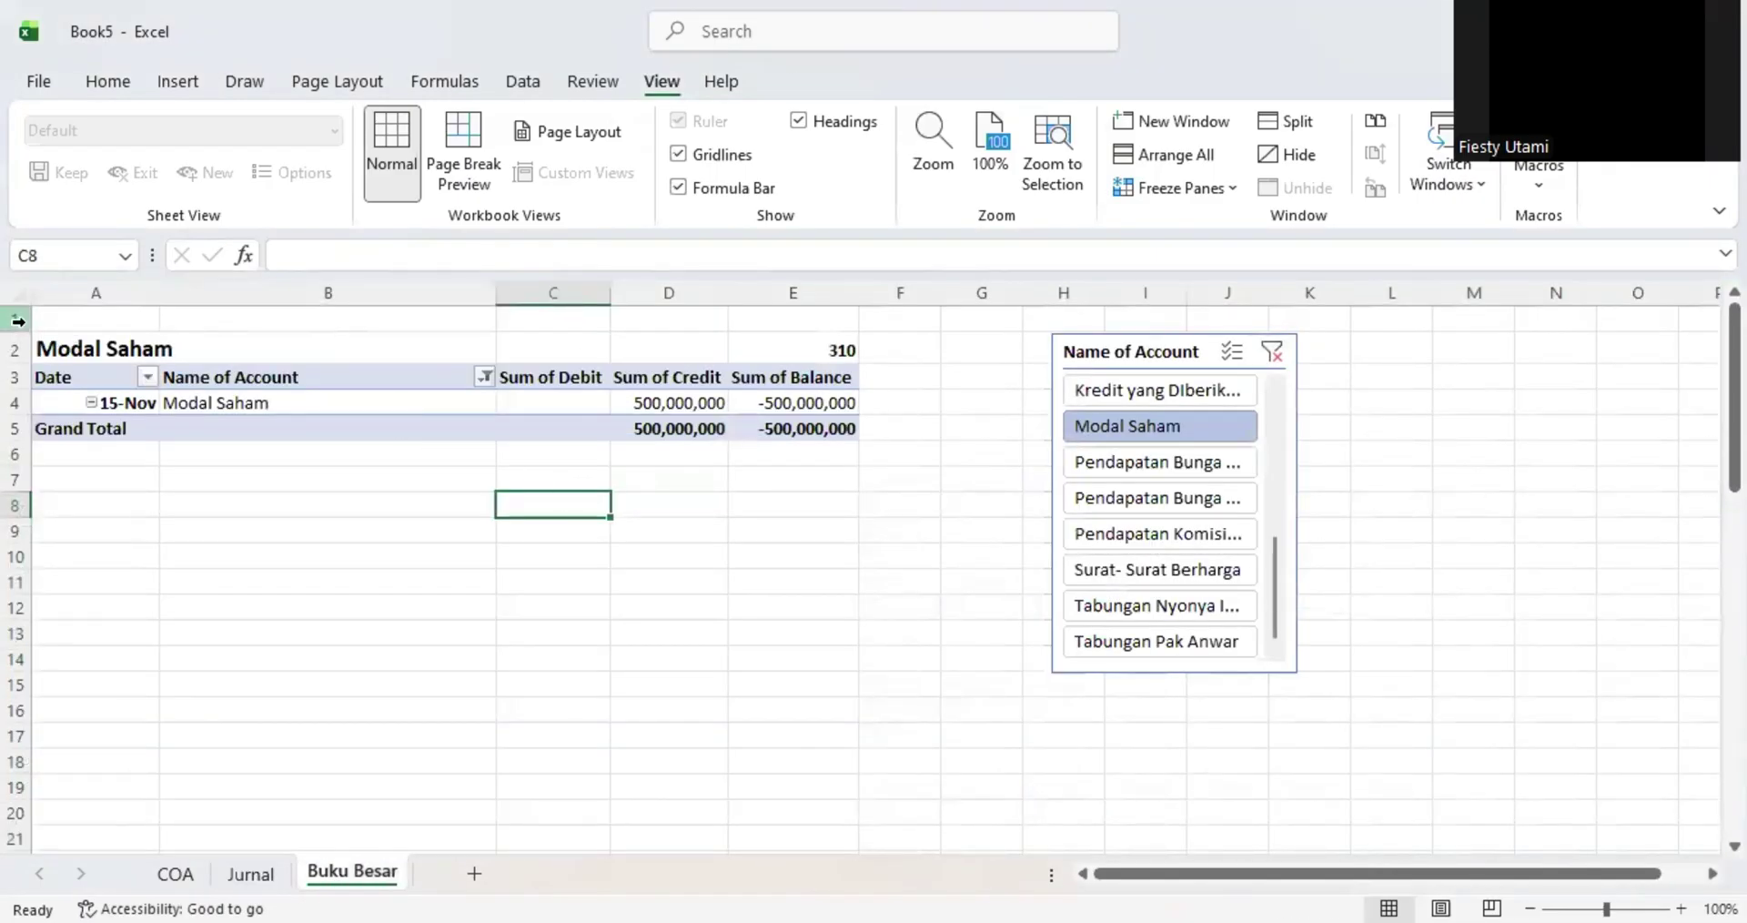
{"action": "left_click", "coordinate": [524, 474]}
{"action": "left_click", "coordinate": [411, 550]}
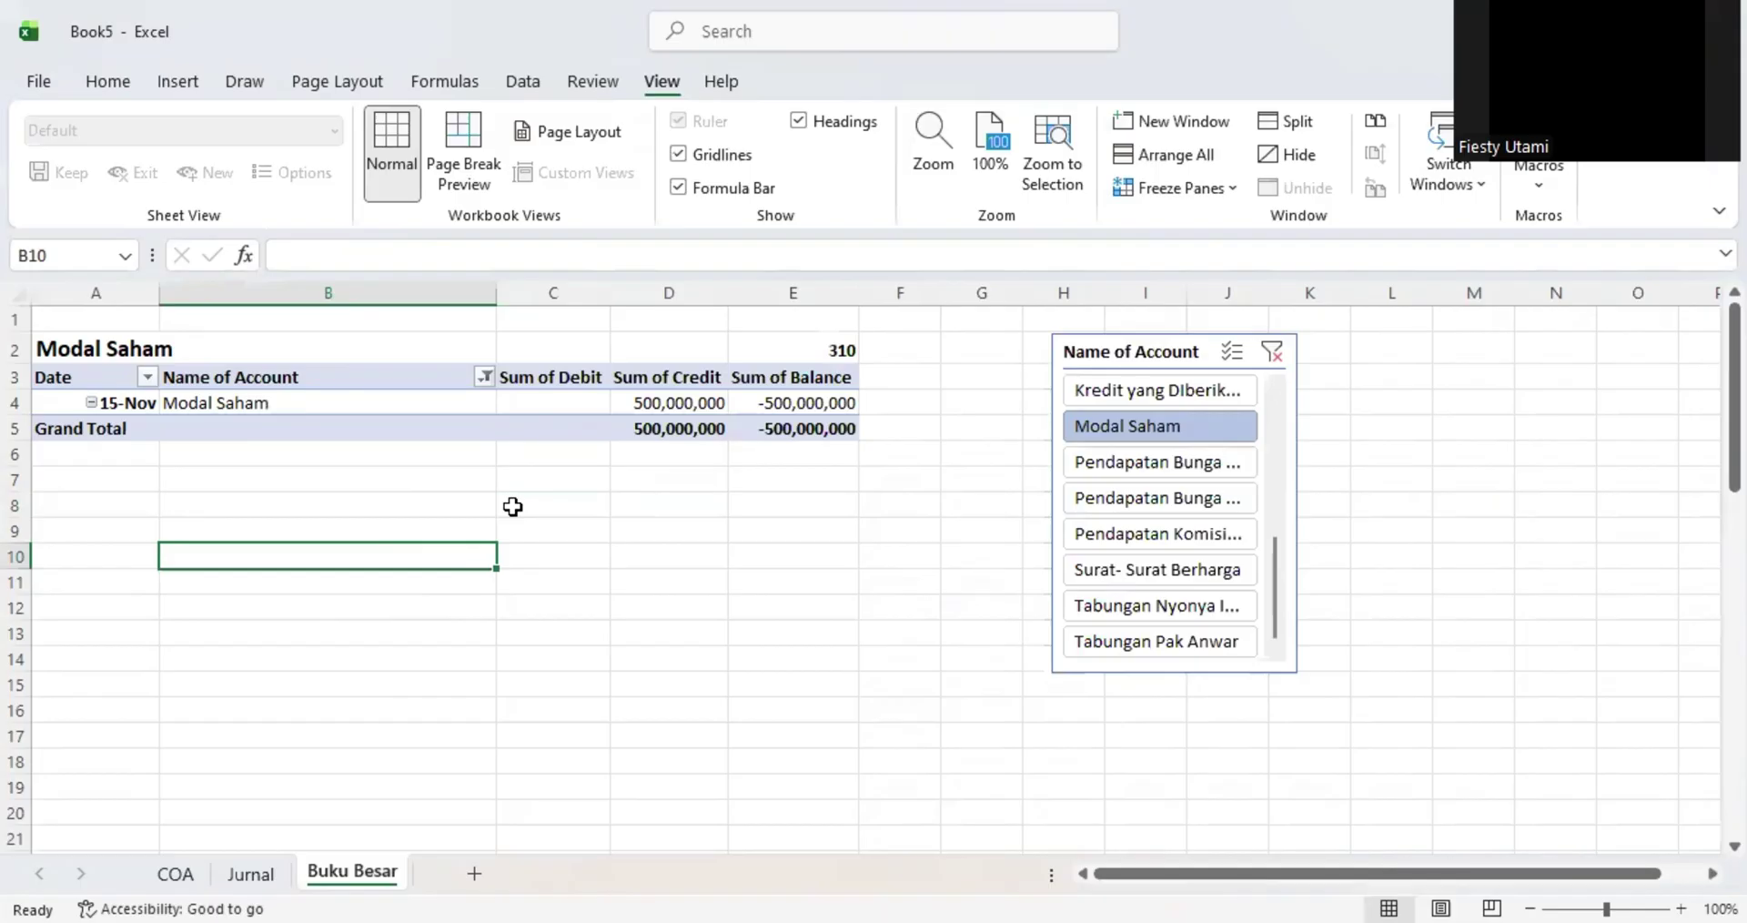
- Create a copy of the Buku Besar sheet at the end of the same workbook
{"action": "right_click", "coordinate": [331, 866]}
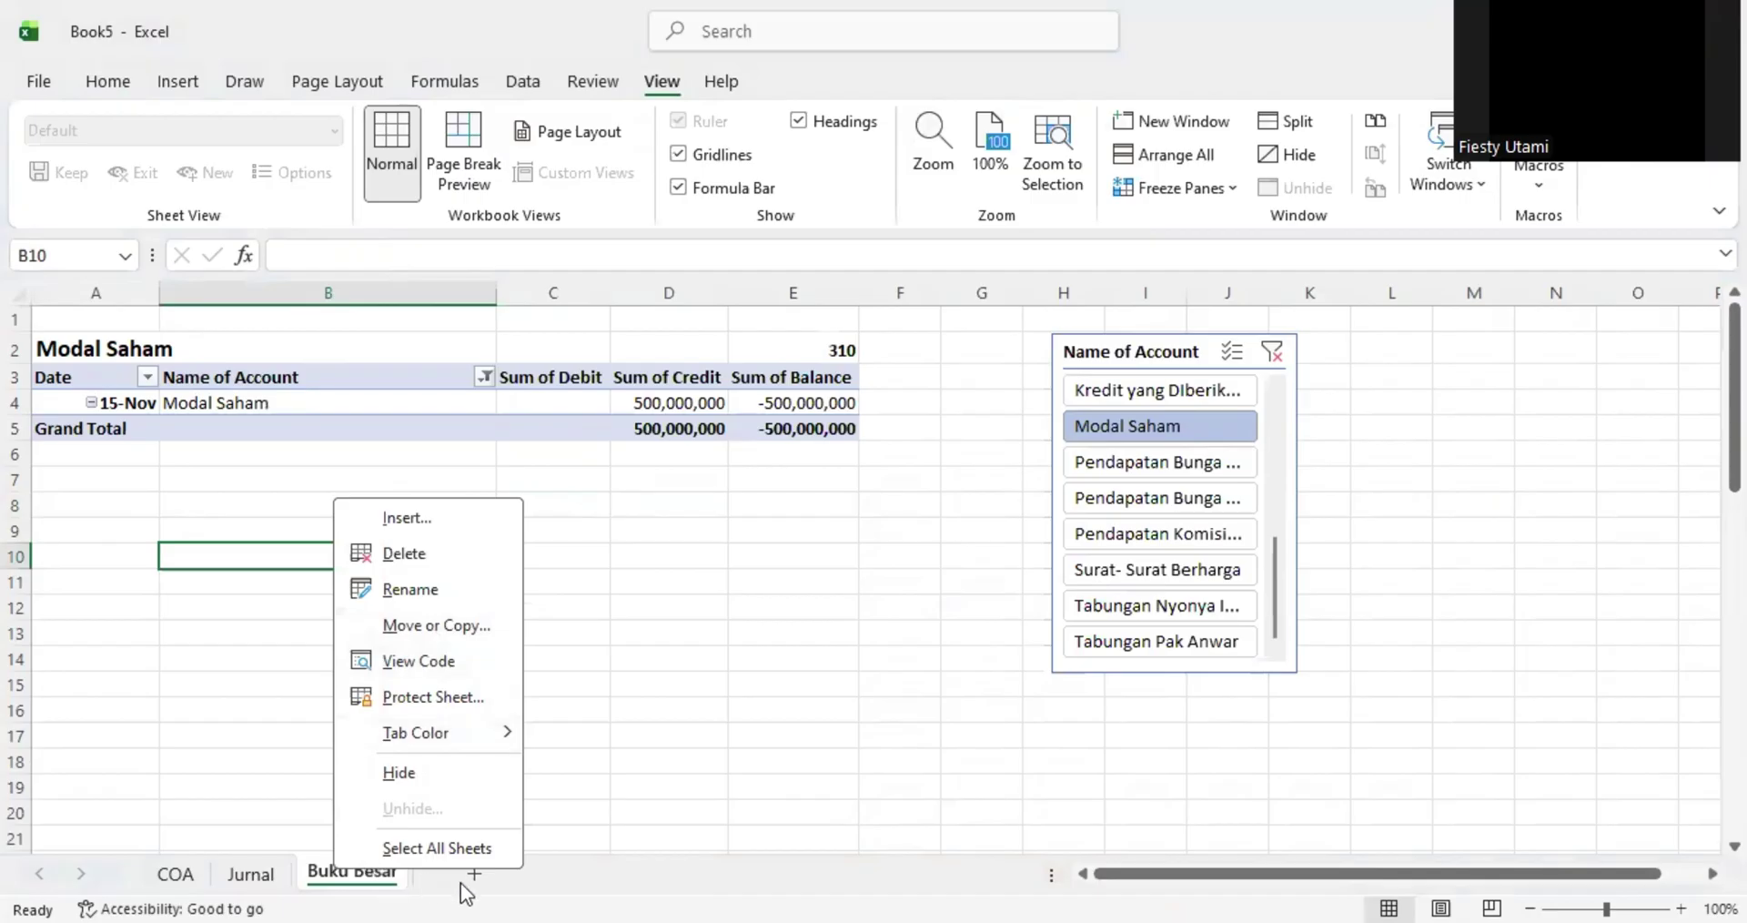
{"action": "left_click", "coordinate": [396, 627]}
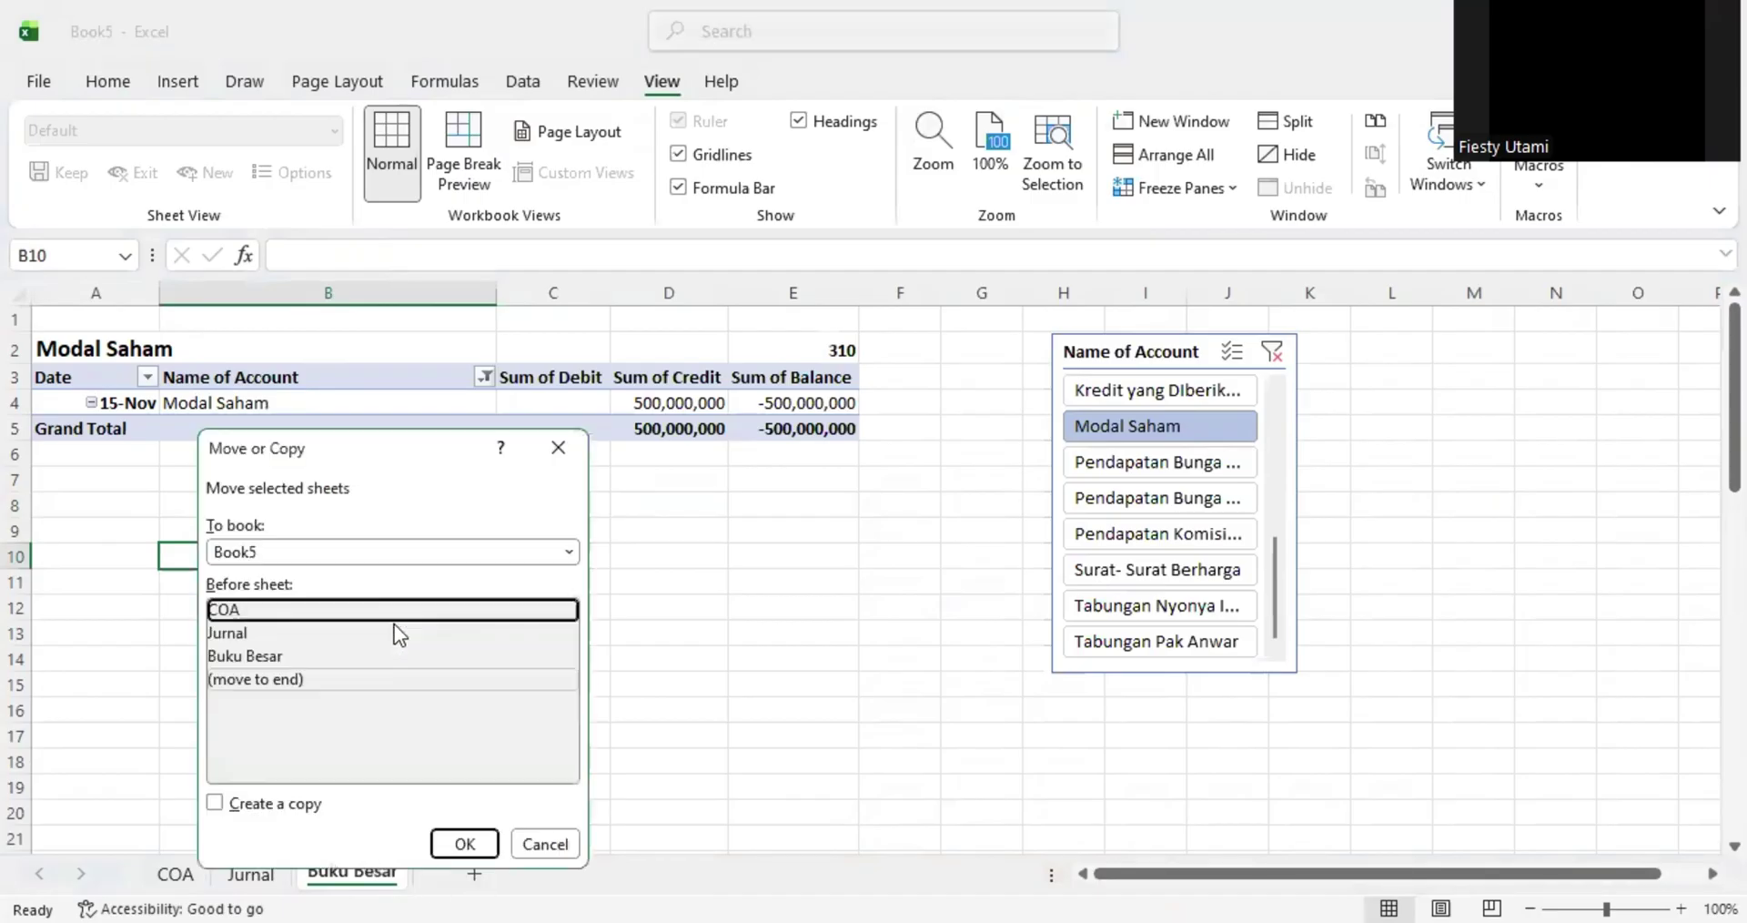
{"action": "left_click", "coordinate": [360, 678]}
{"action": "left_click", "coordinate": [276, 801]}
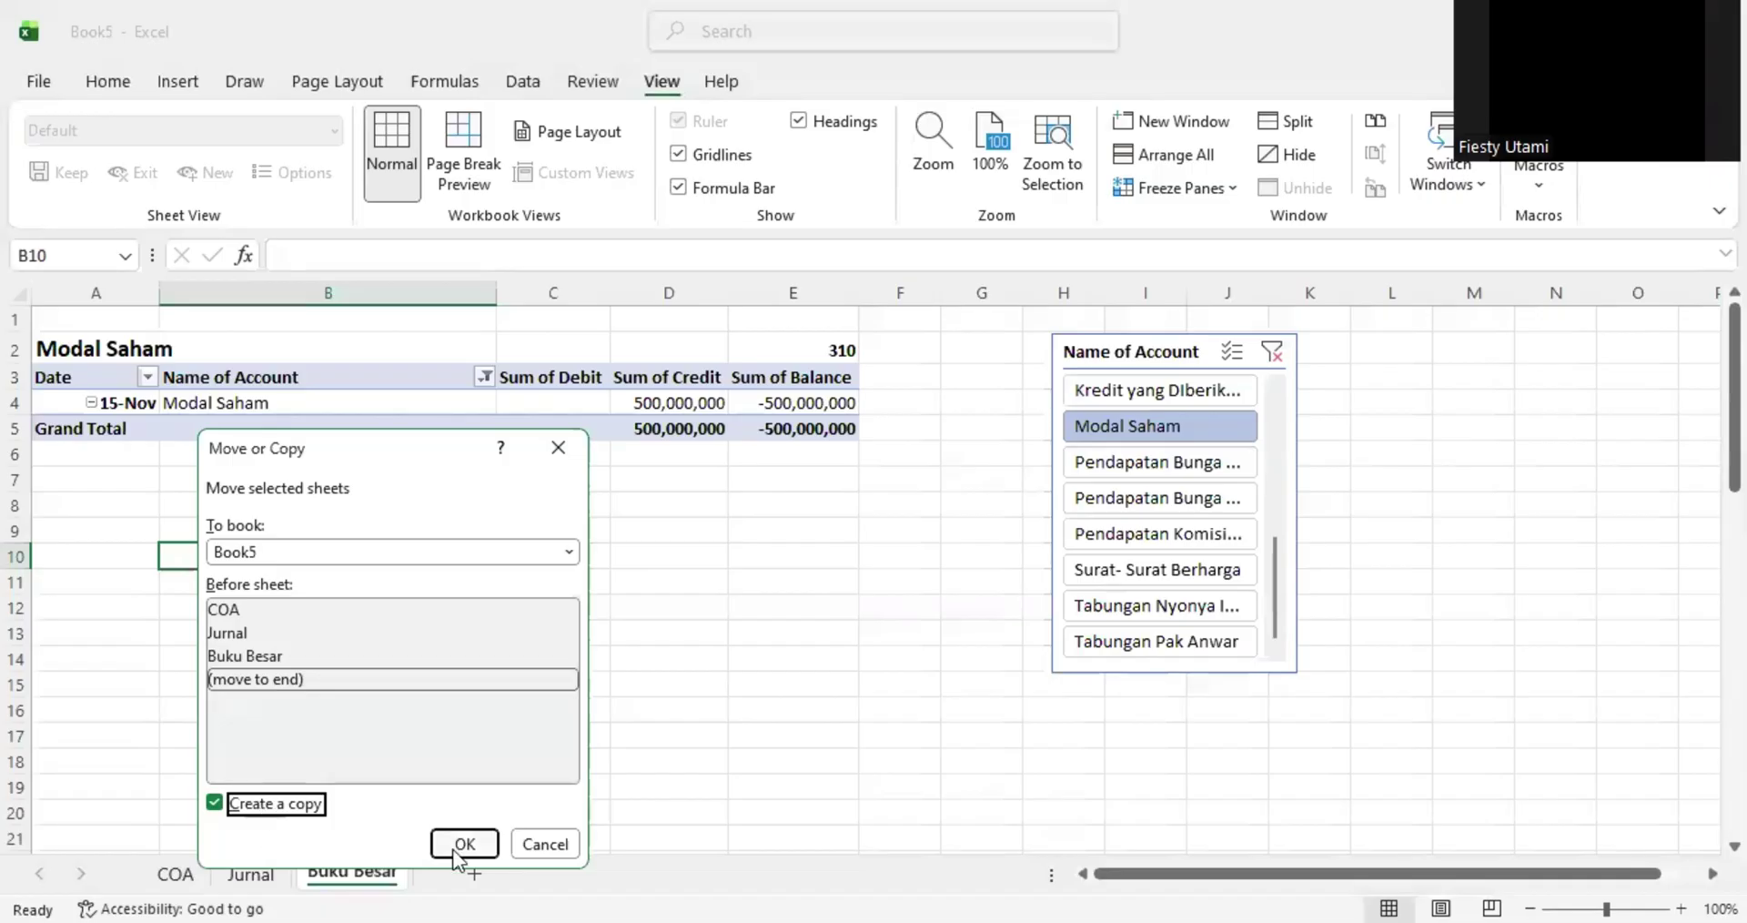
{"action": "left_click", "coordinate": [458, 847]}
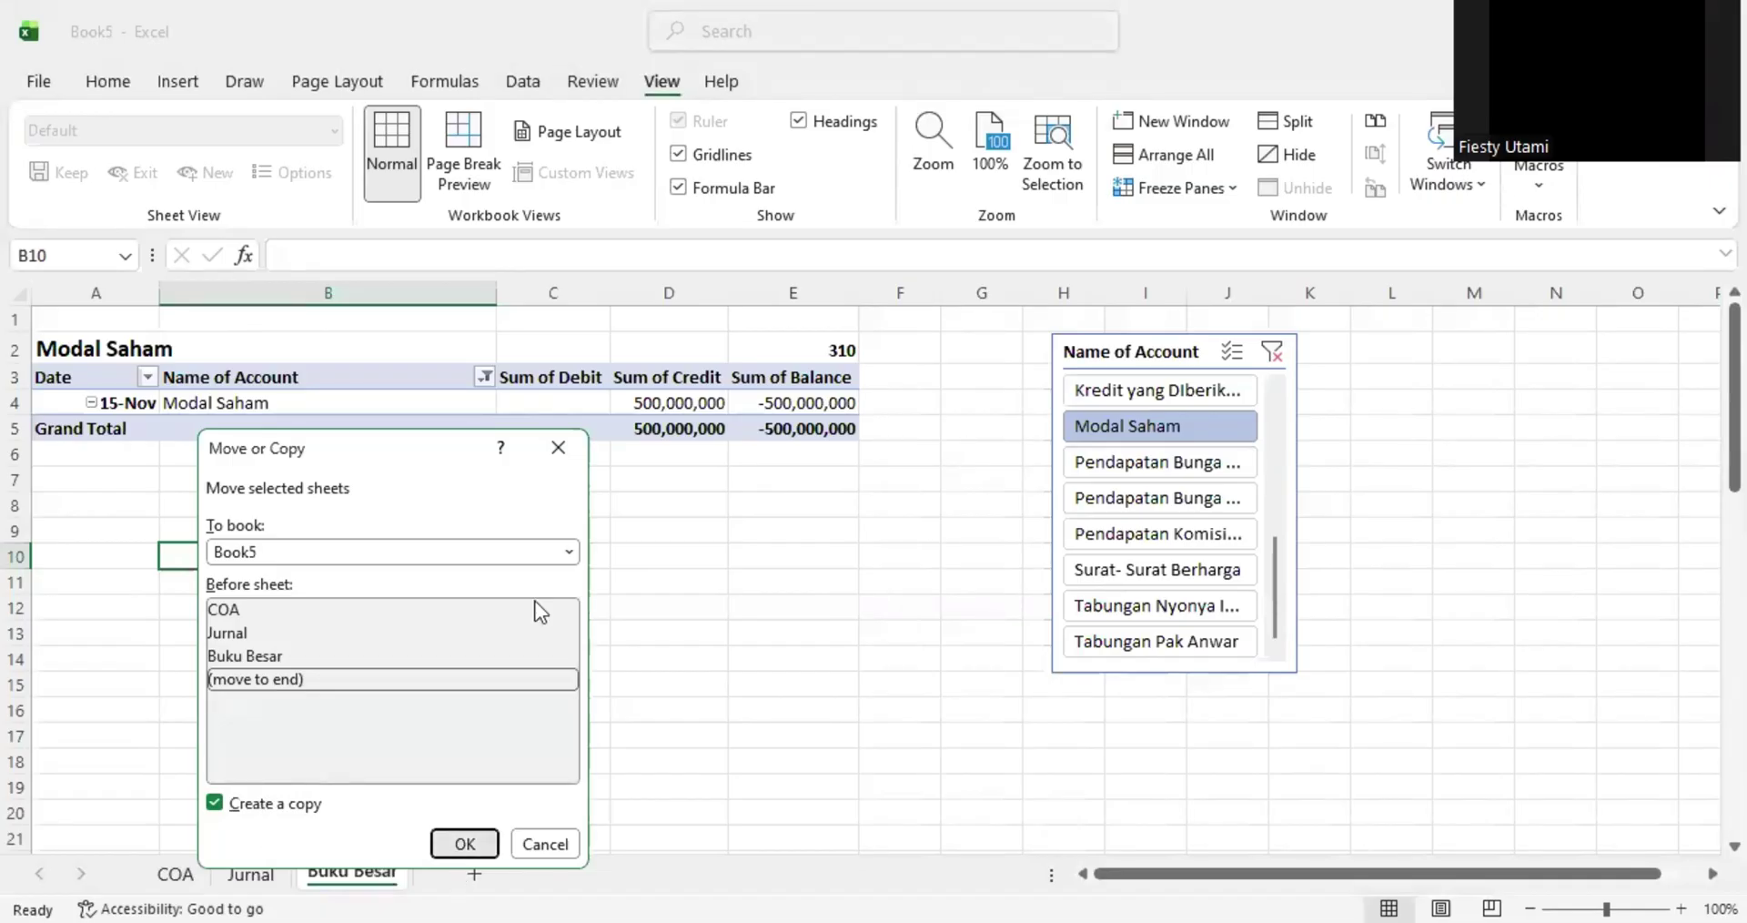
- Rename the copied Buku Besar sheet as Neraca Saldo
{"action": "right_click", "coordinate": [462, 871]}
{"action": "left_click", "coordinate": [536, 593]}
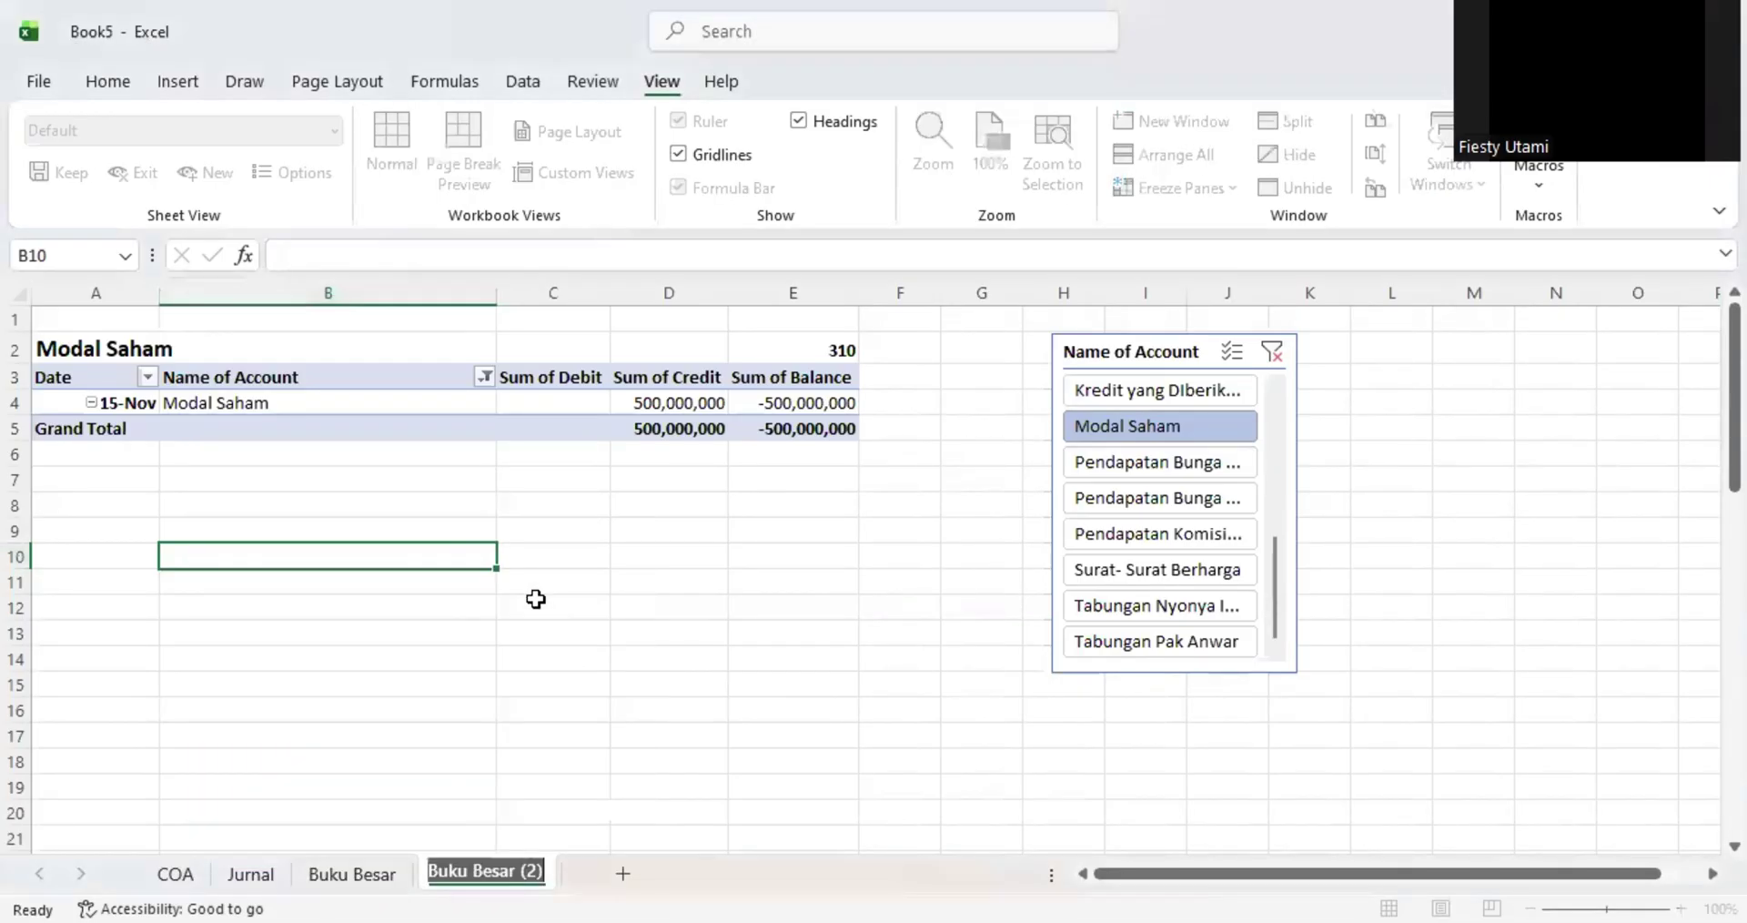
{"action": "type", "text": "Nera"}
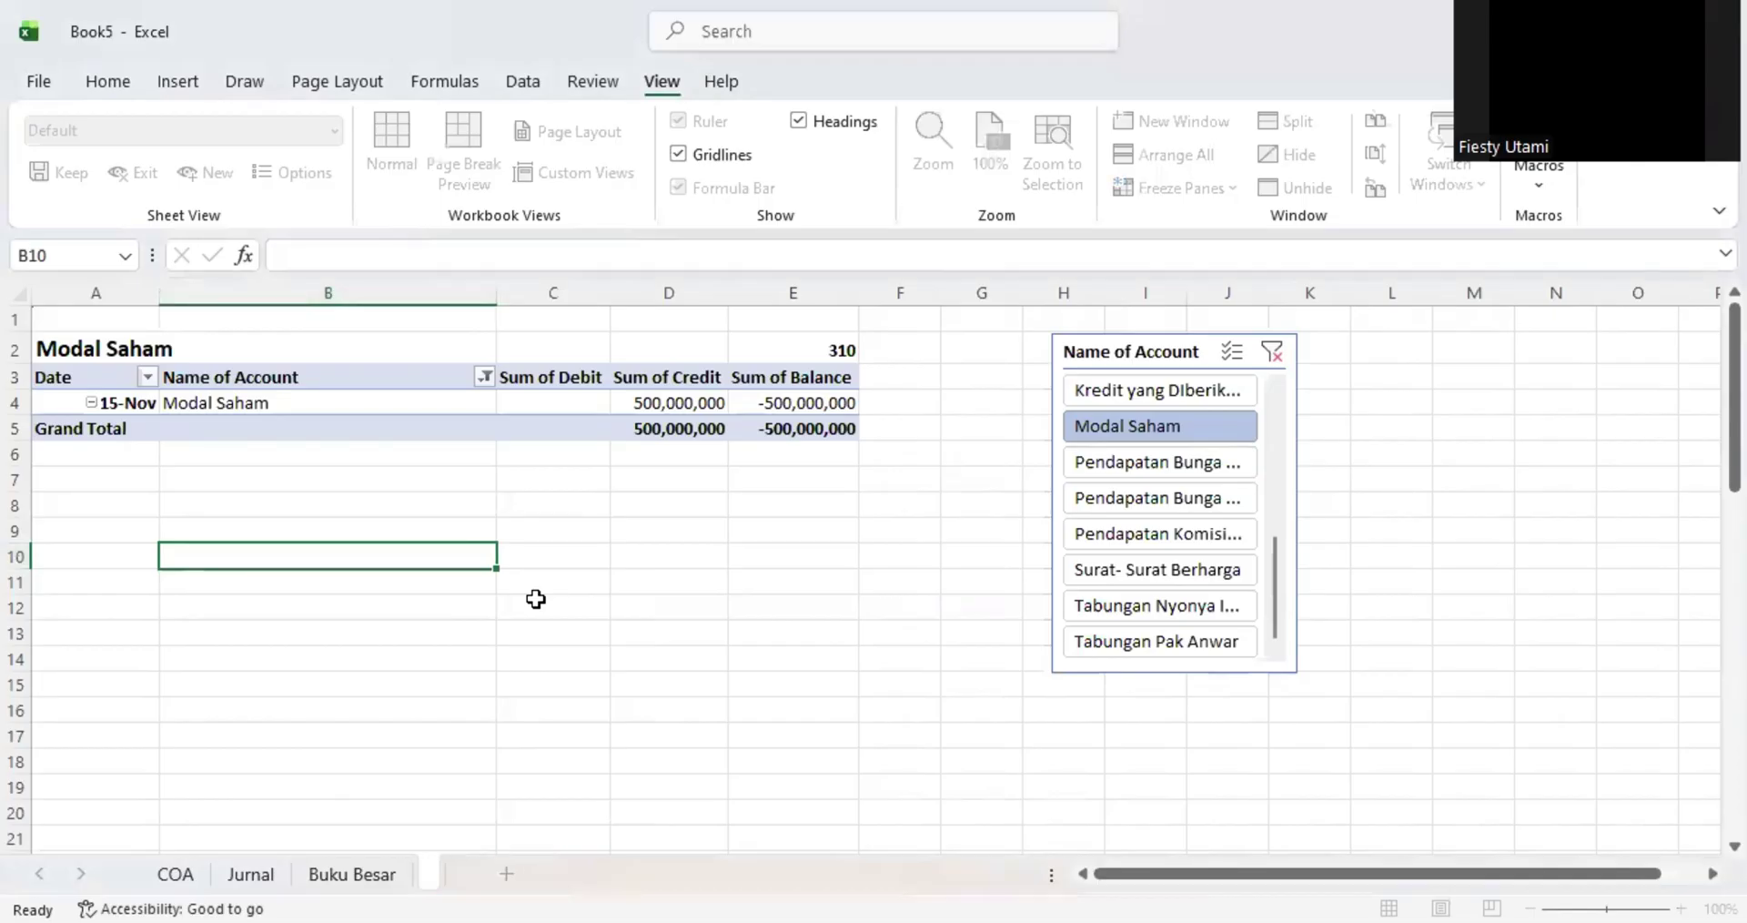
{"action": "type", "text": "ca Sa"}
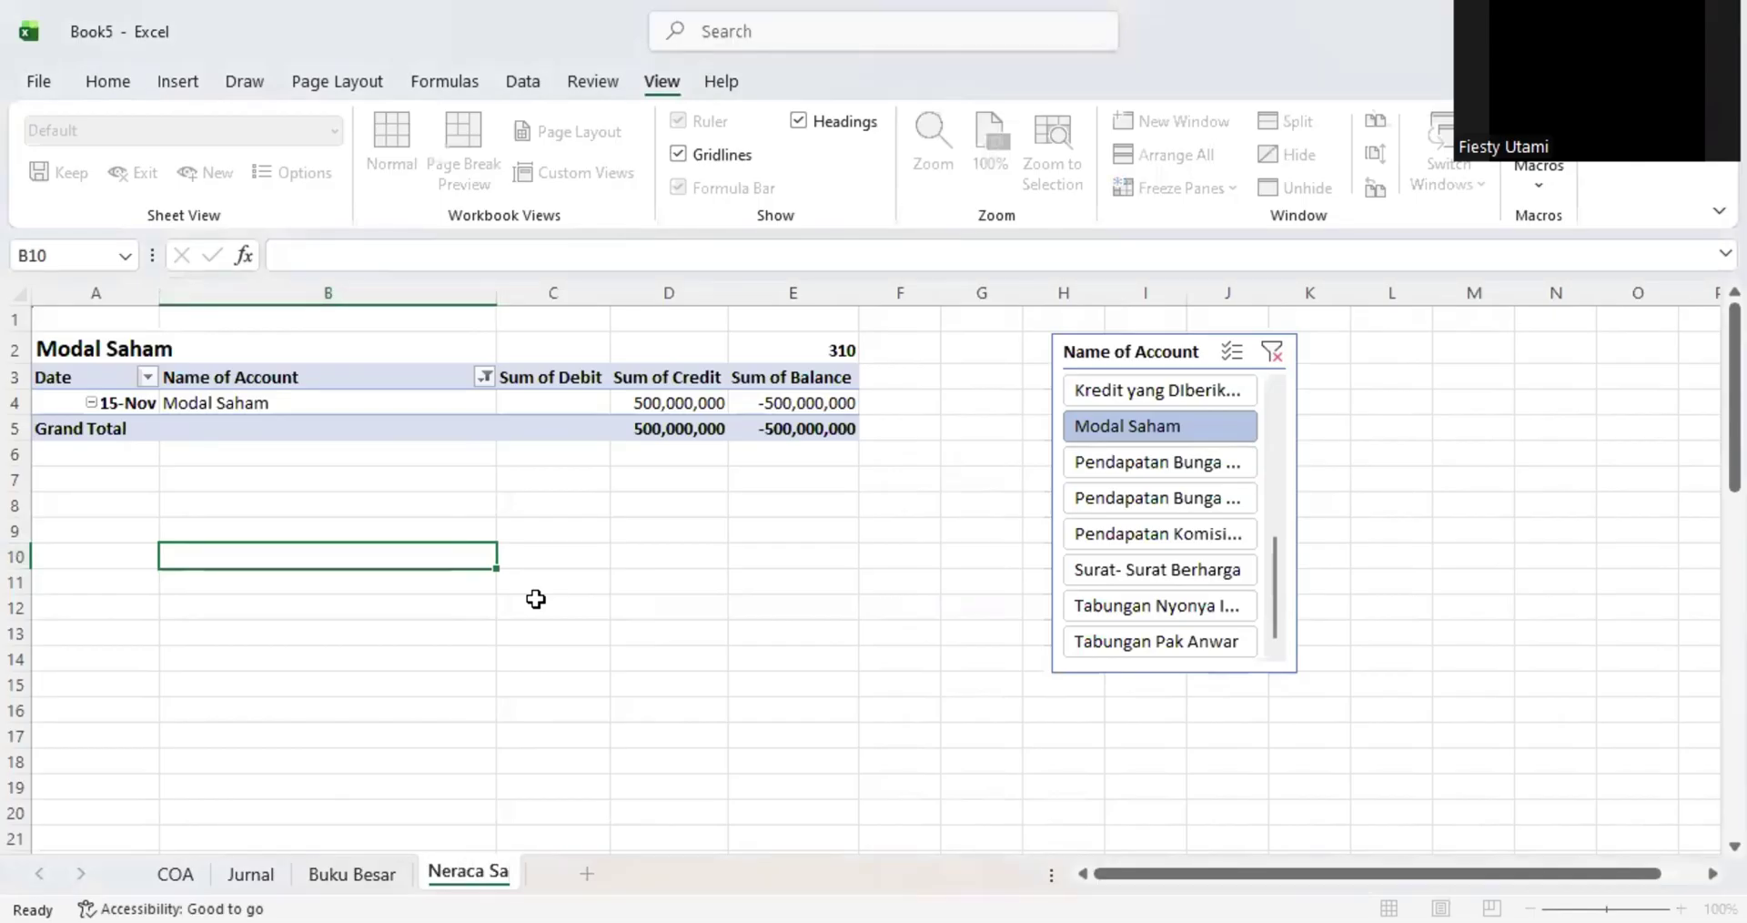
{"action": "type", "text": "ldo"}
{"action": "key", "text": "Return"}
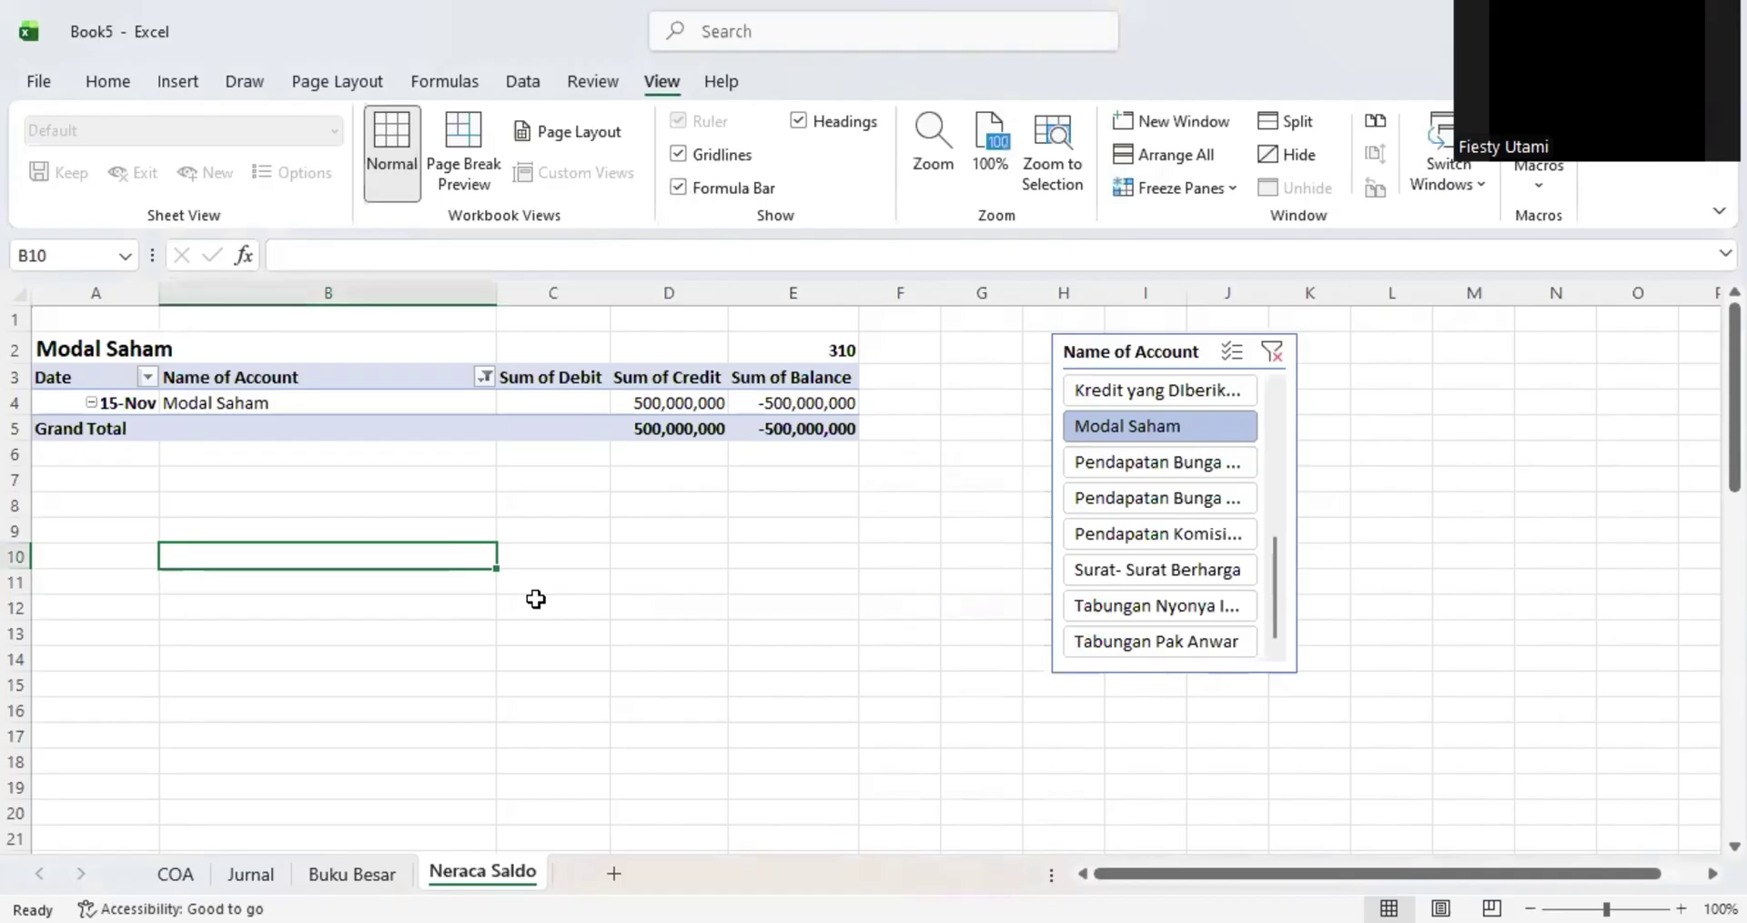
- Select all accounts in the Name of Account filter of the Neraca Saldo PivotTable
{"action": "left_click", "coordinate": [563, 559]}
{"action": "left_click", "coordinate": [735, 526]}
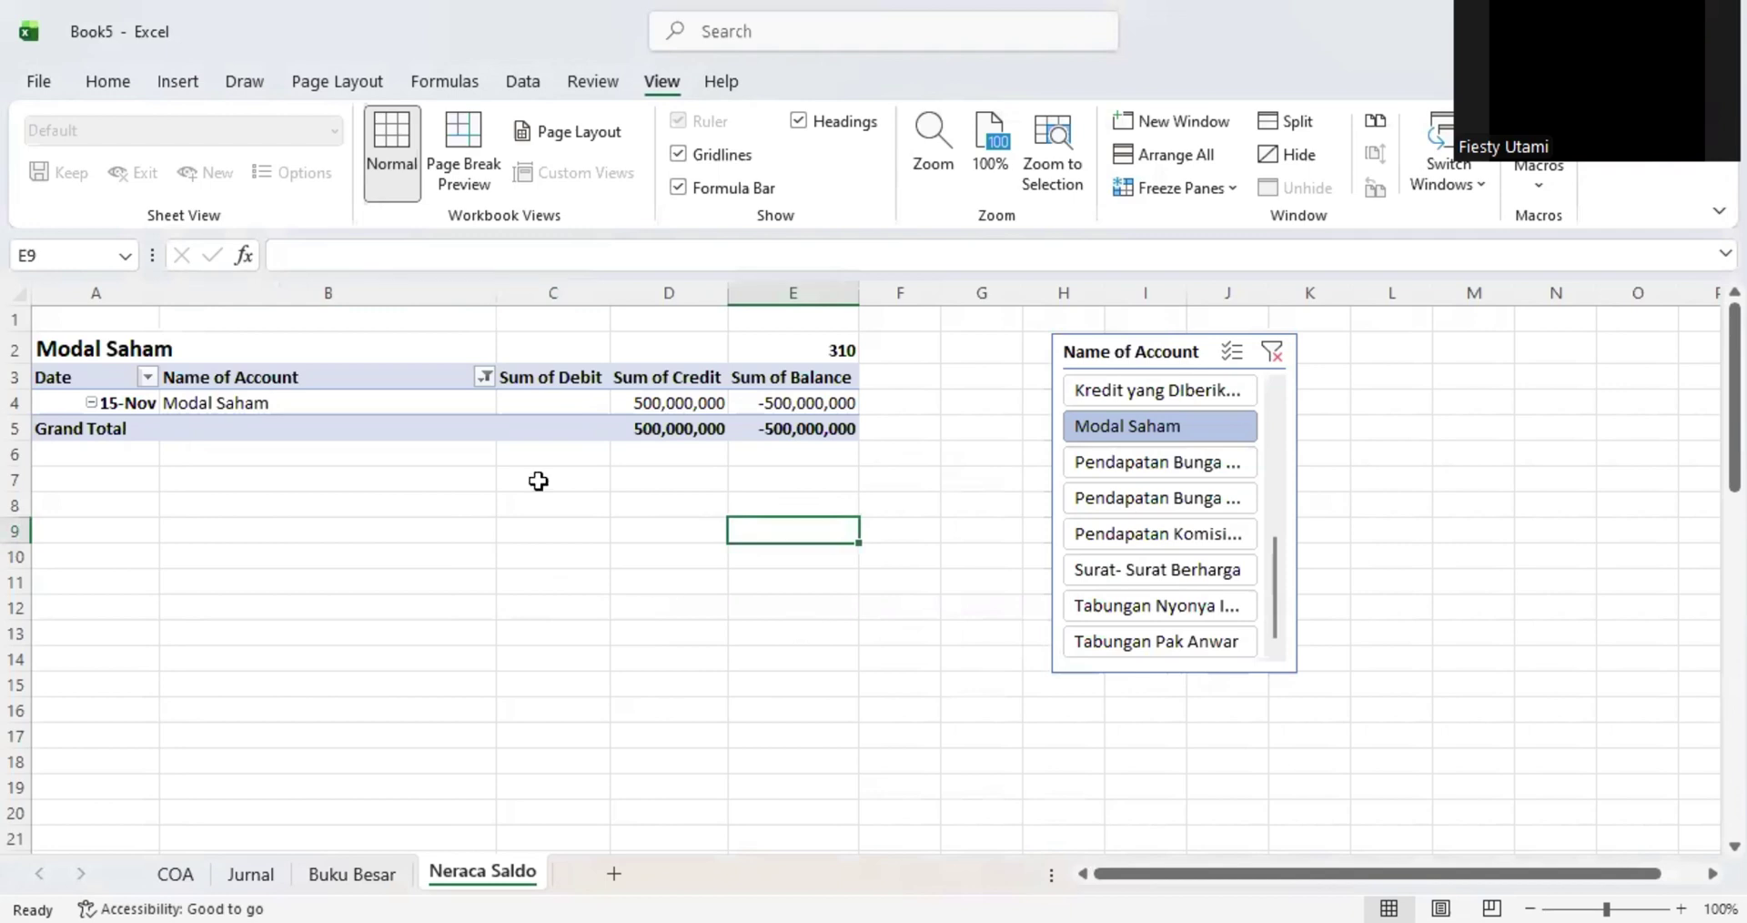
{"action": "left_click", "coordinate": [536, 550]}
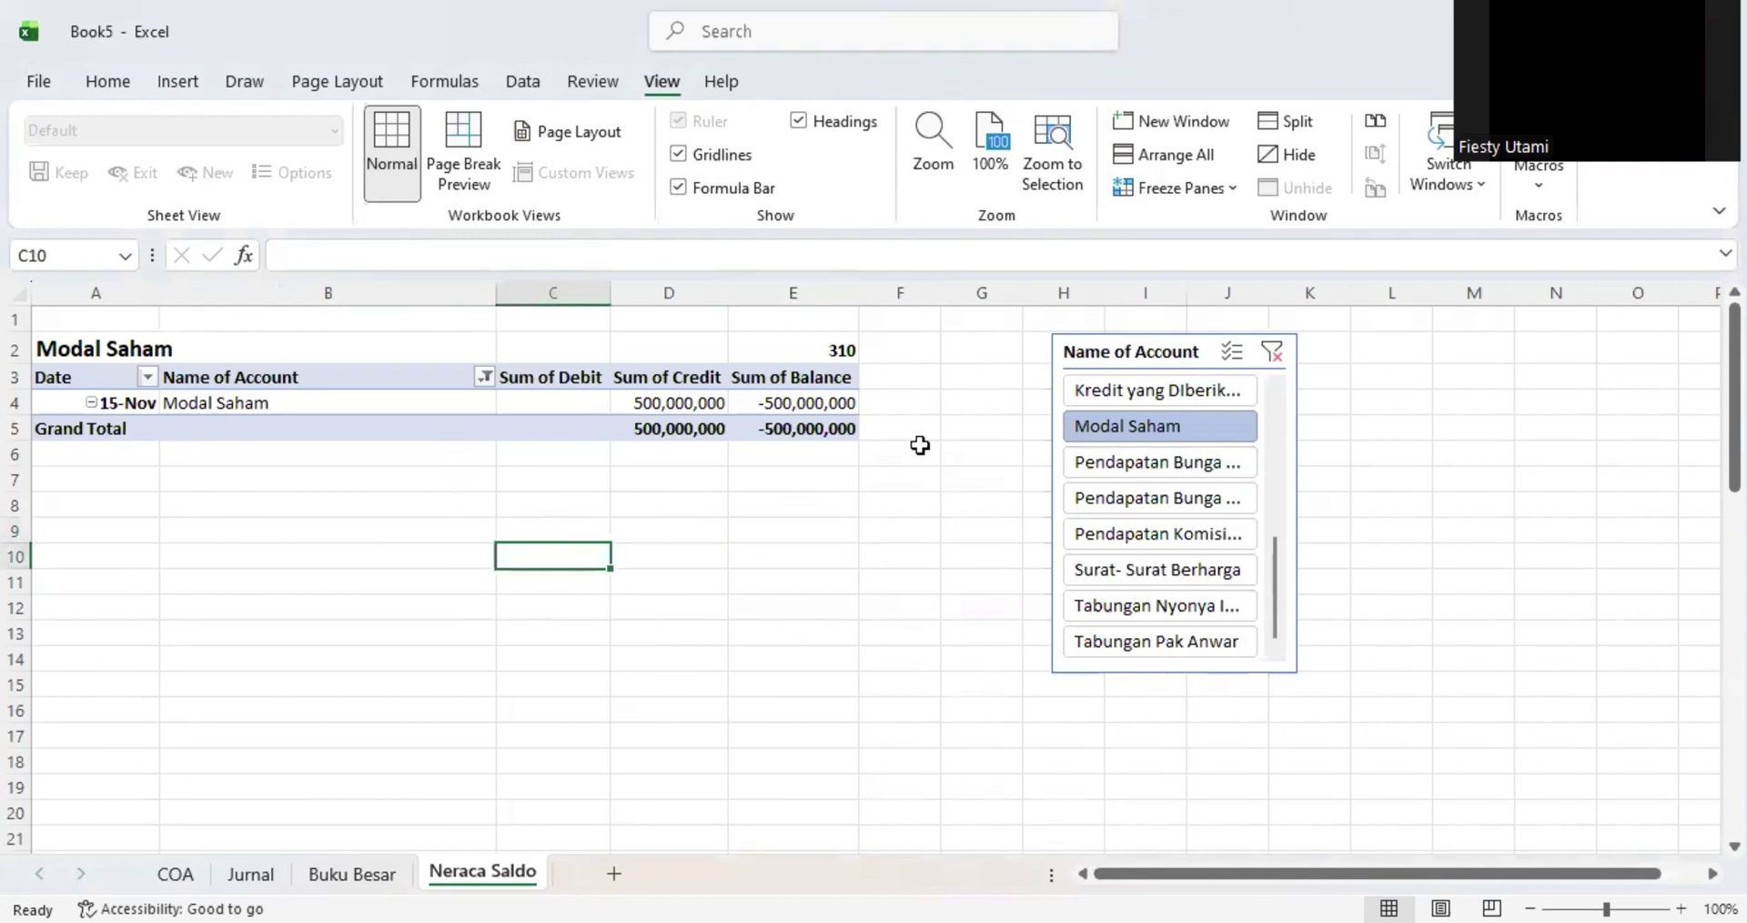
{"action": "left_click", "coordinate": [497, 400]}
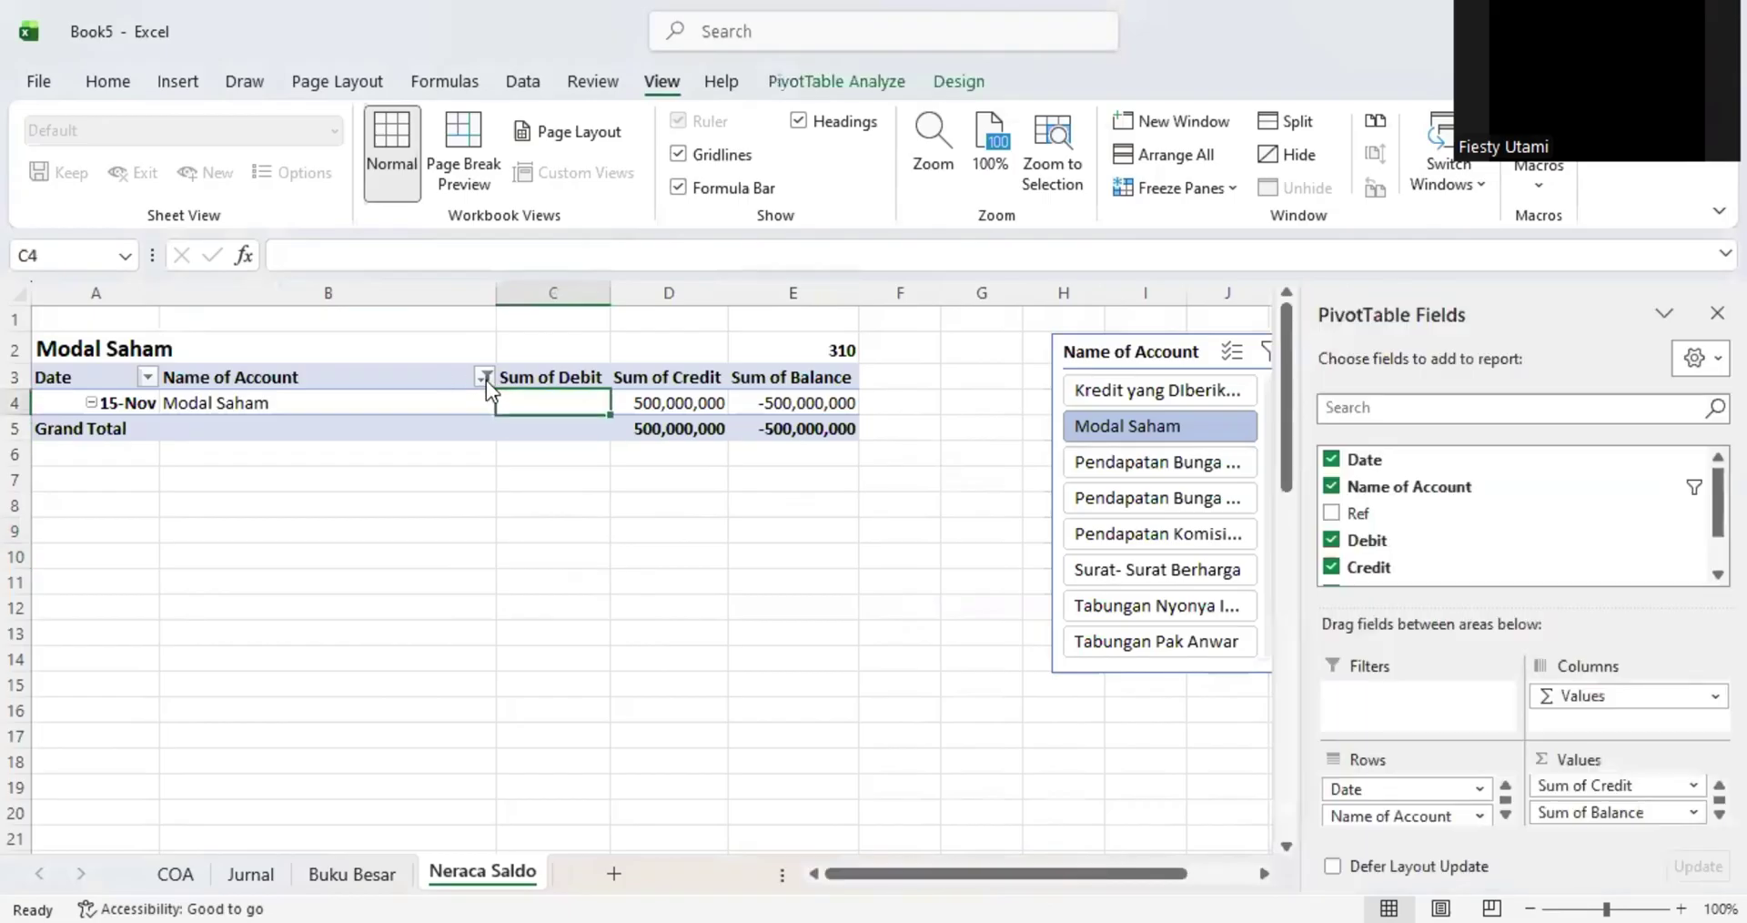
{"action": "left_click", "coordinate": [486, 380]}
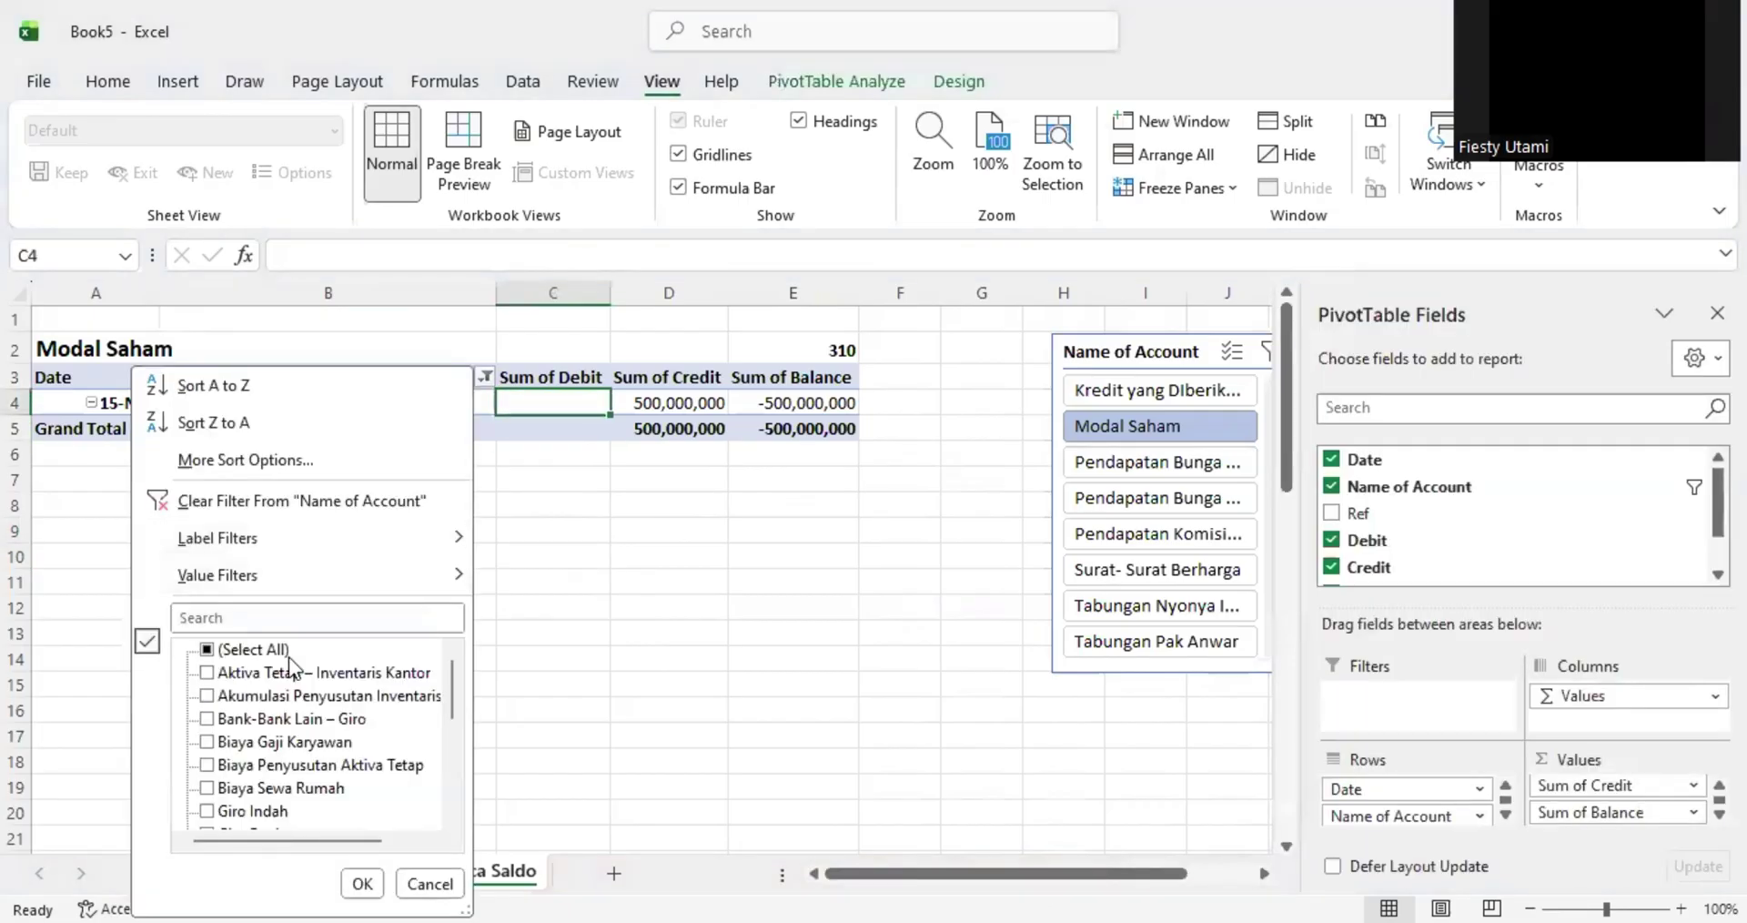
{"action": "left_click", "coordinate": [208, 650]}
{"action": "left_click", "coordinate": [362, 885]}
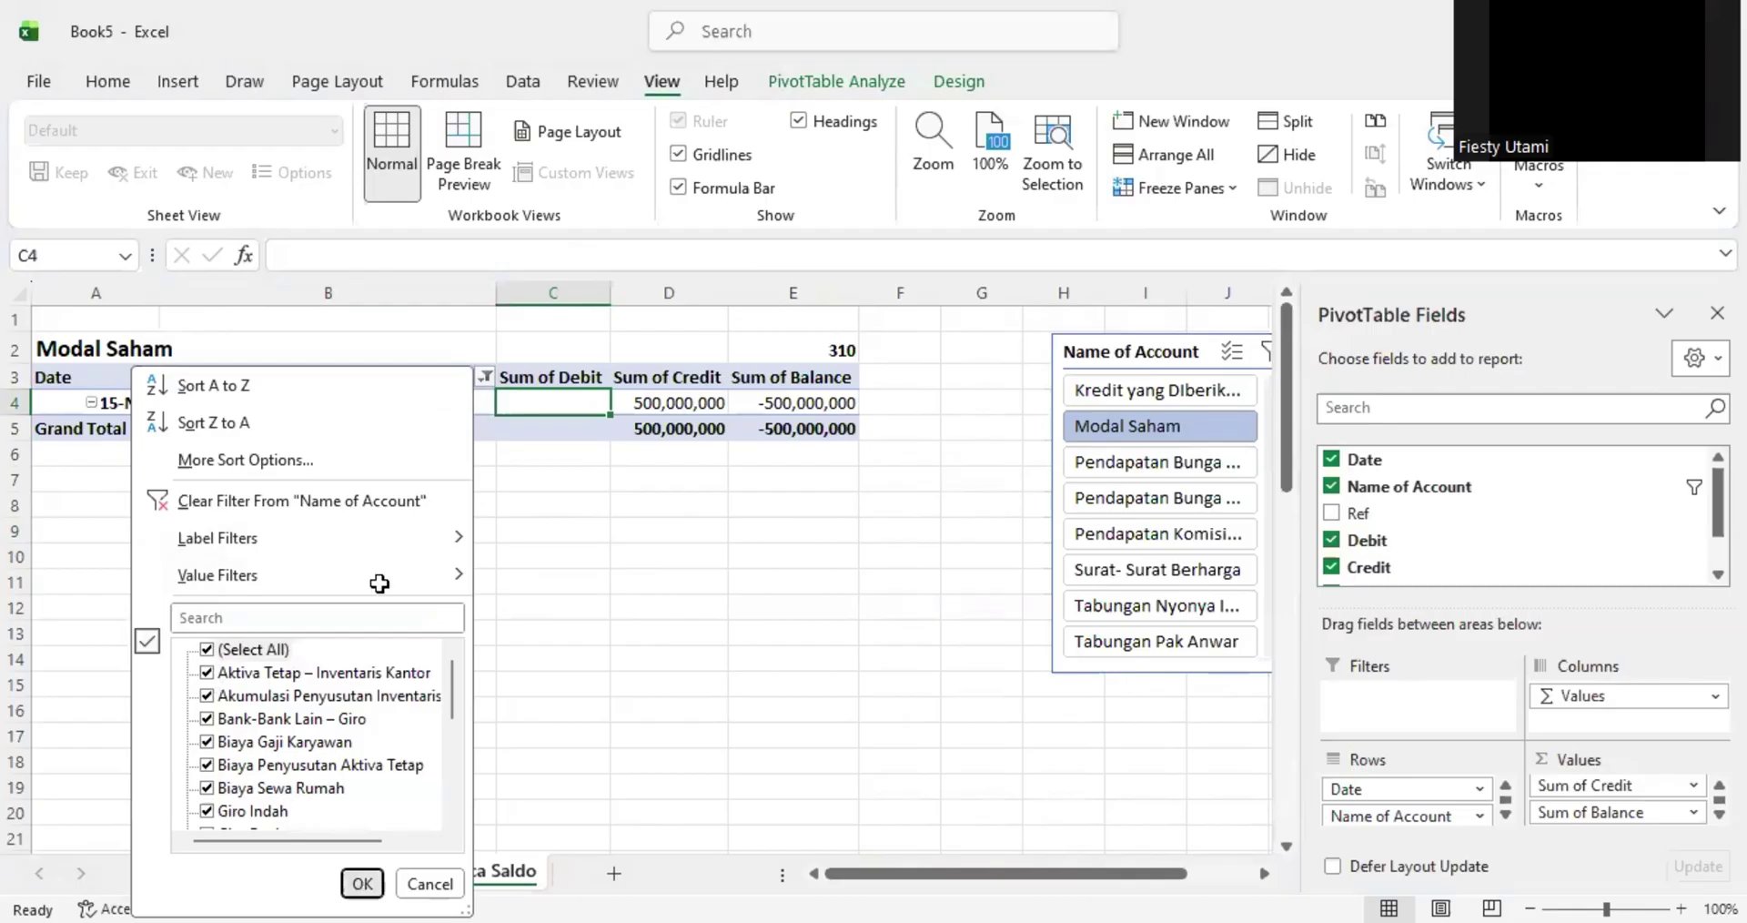
{"action": "left_click", "coordinate": [367, 512]}
{"action": "left_click", "coordinate": [342, 489]}
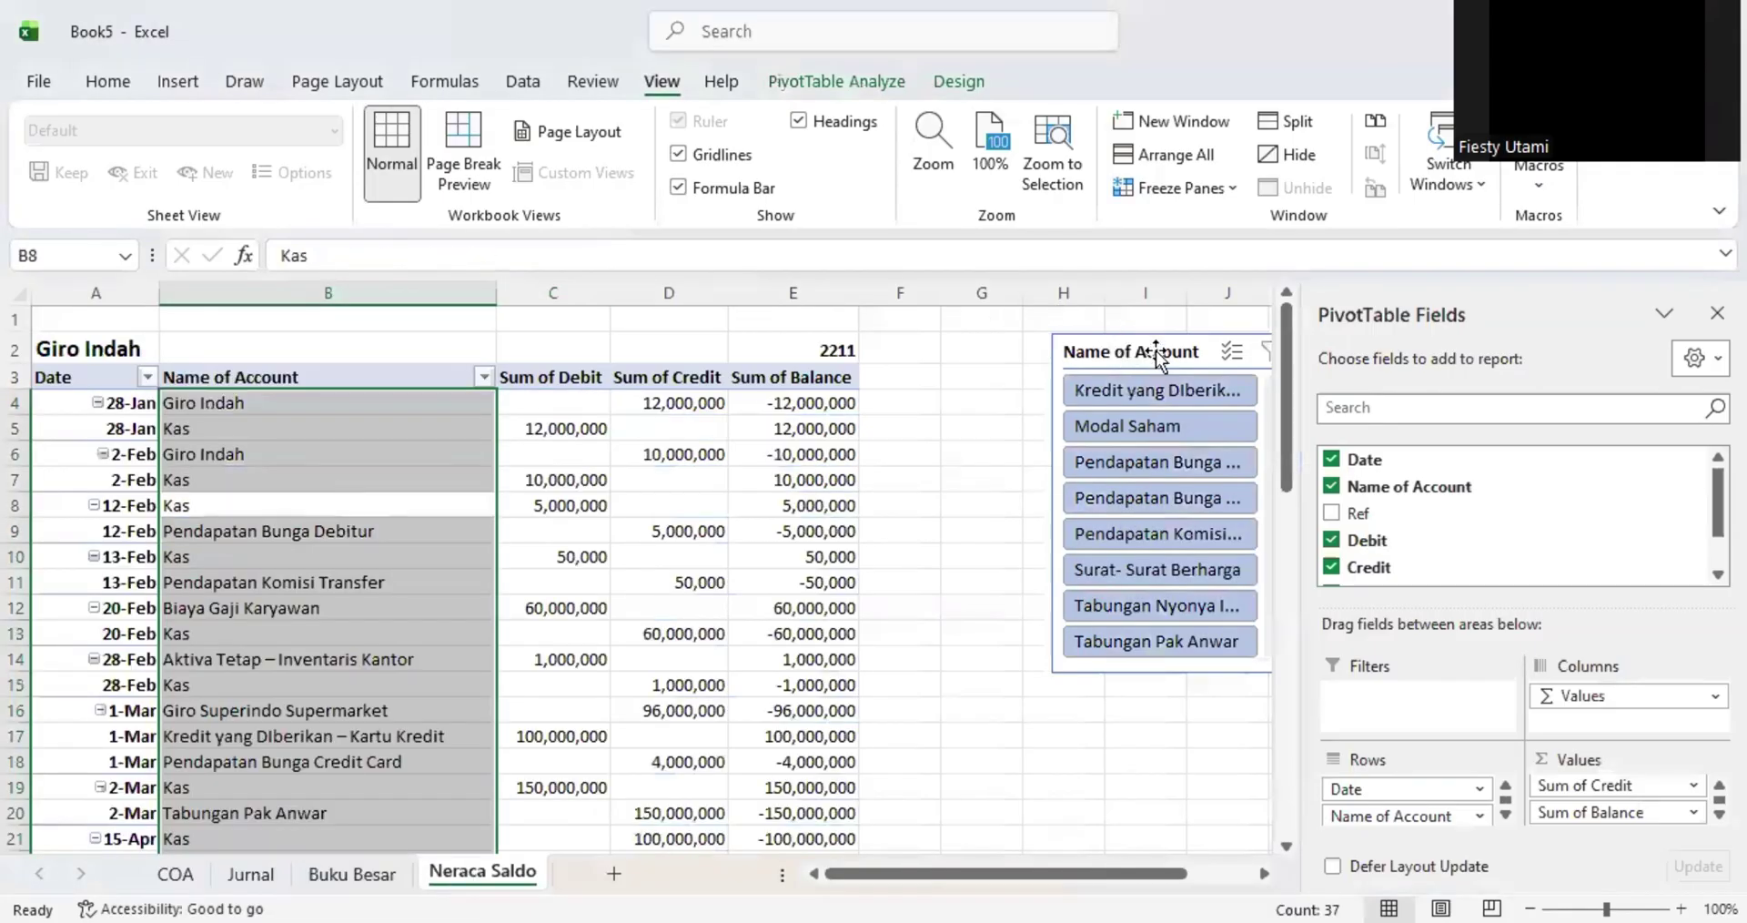
- Remove the Name of Account slicer from the Neraca Saldo sheet
{"action": "left_click_drag", "start_coordinate": [1155, 352], "coordinate": [976, 351]}
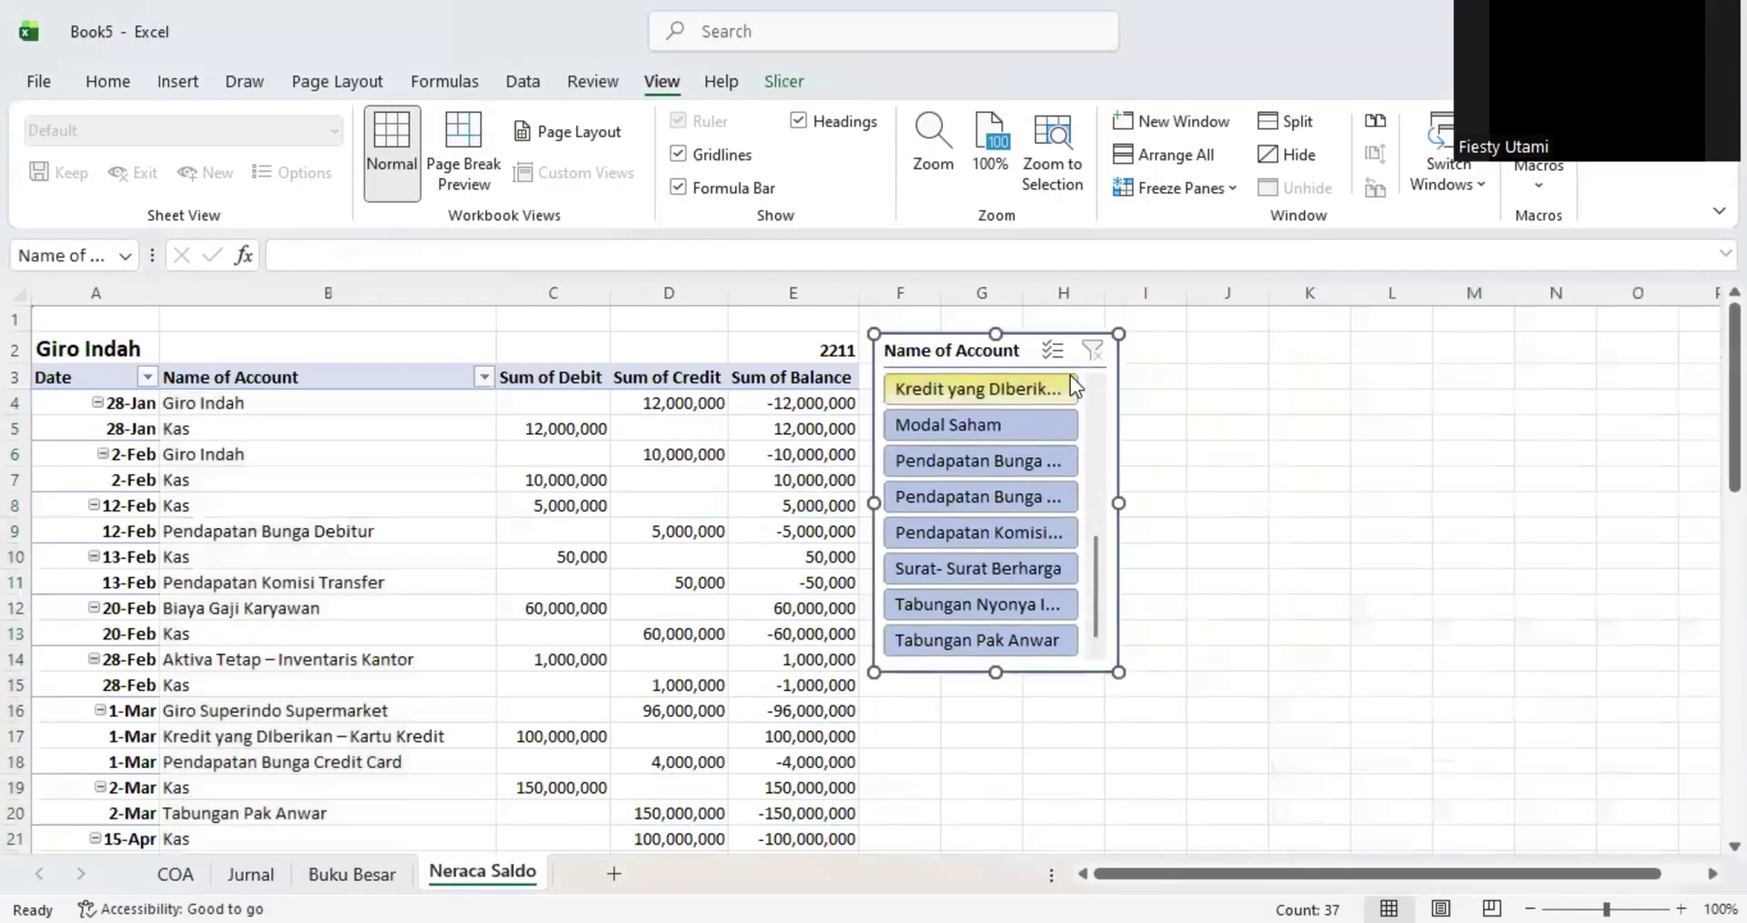
{"action": "right_click", "coordinate": [1002, 350]}
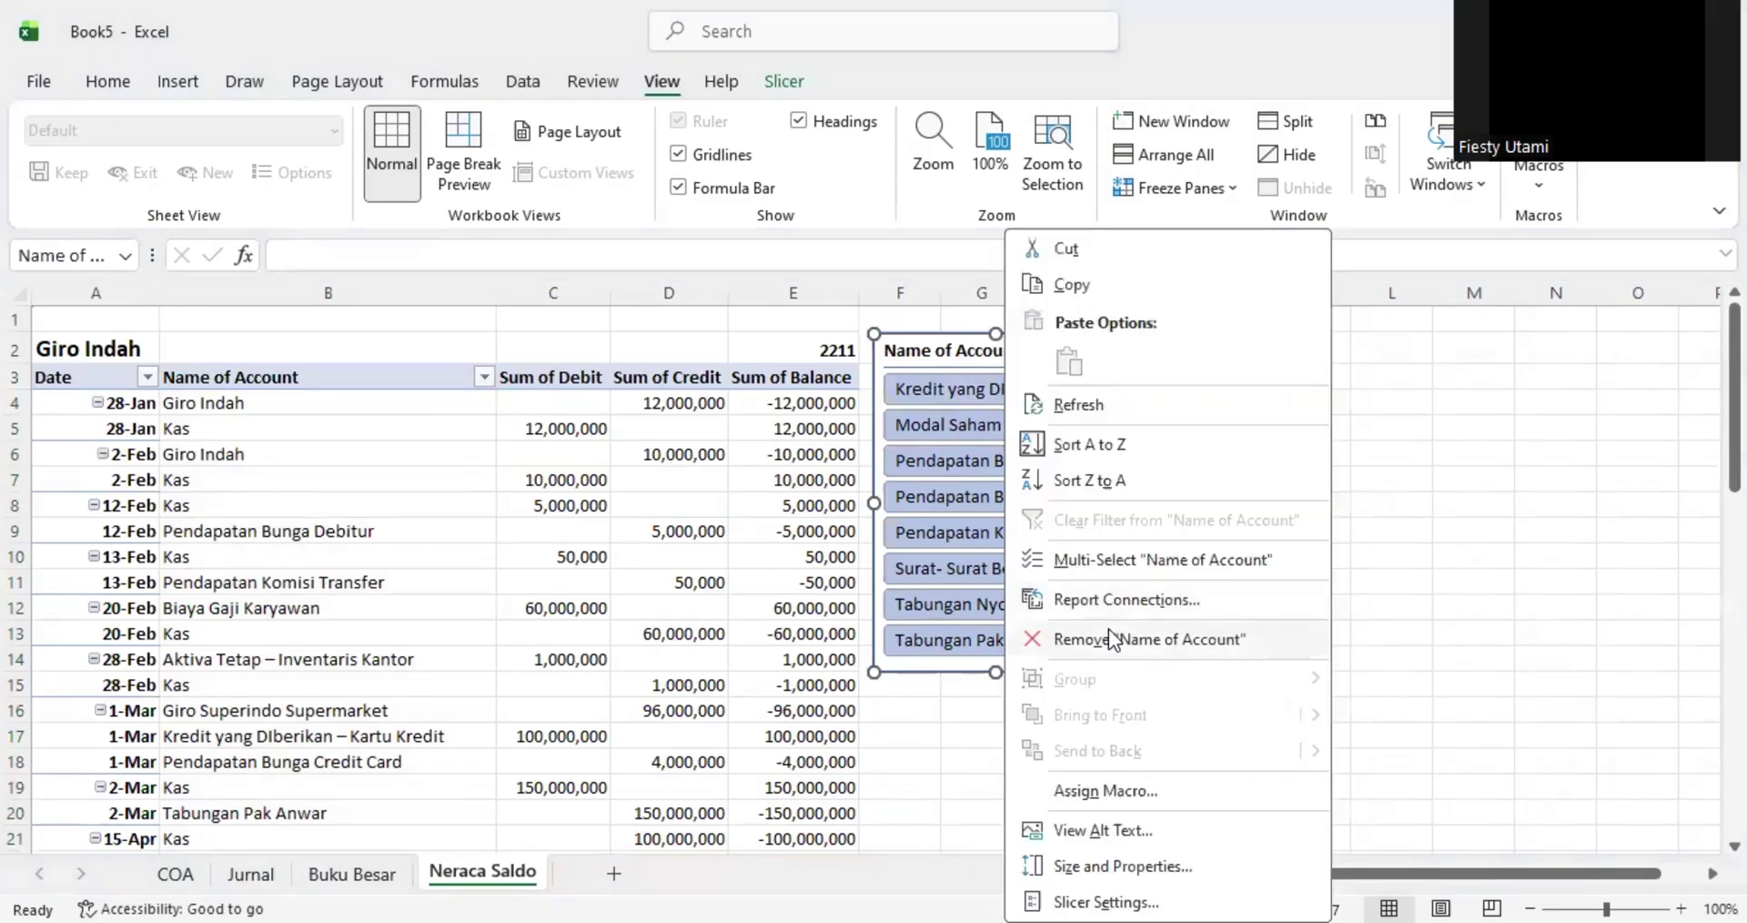
{"action": "left_click", "coordinate": [1109, 638]}
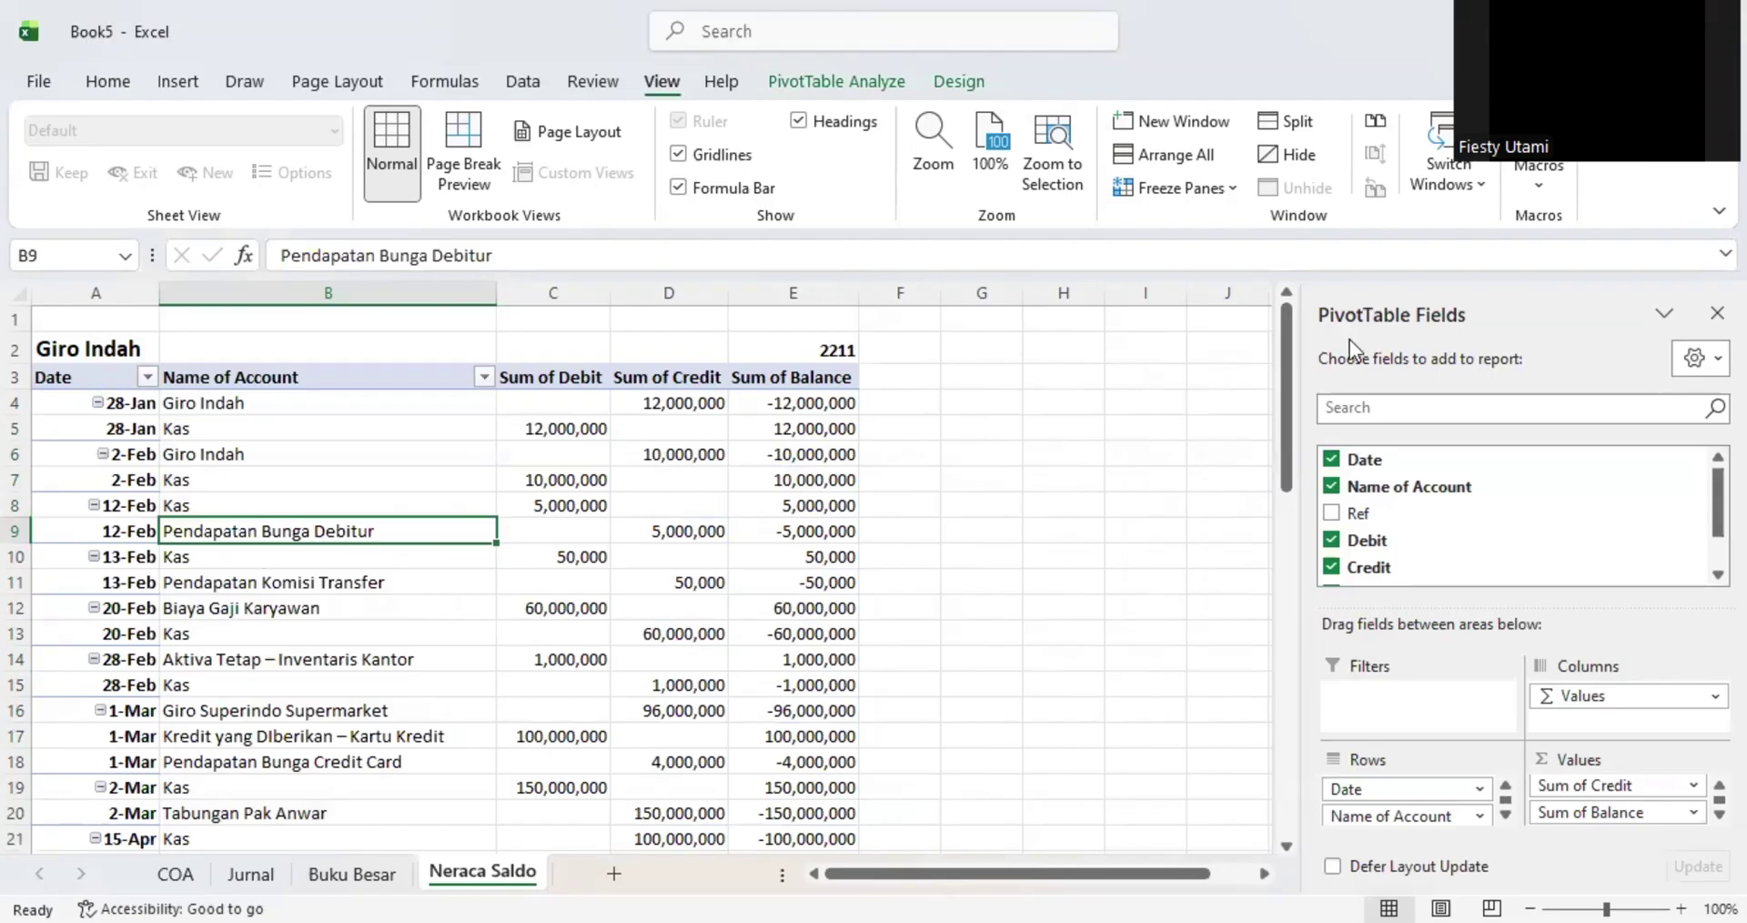
{"action": "left_click", "coordinate": [1332, 487]}
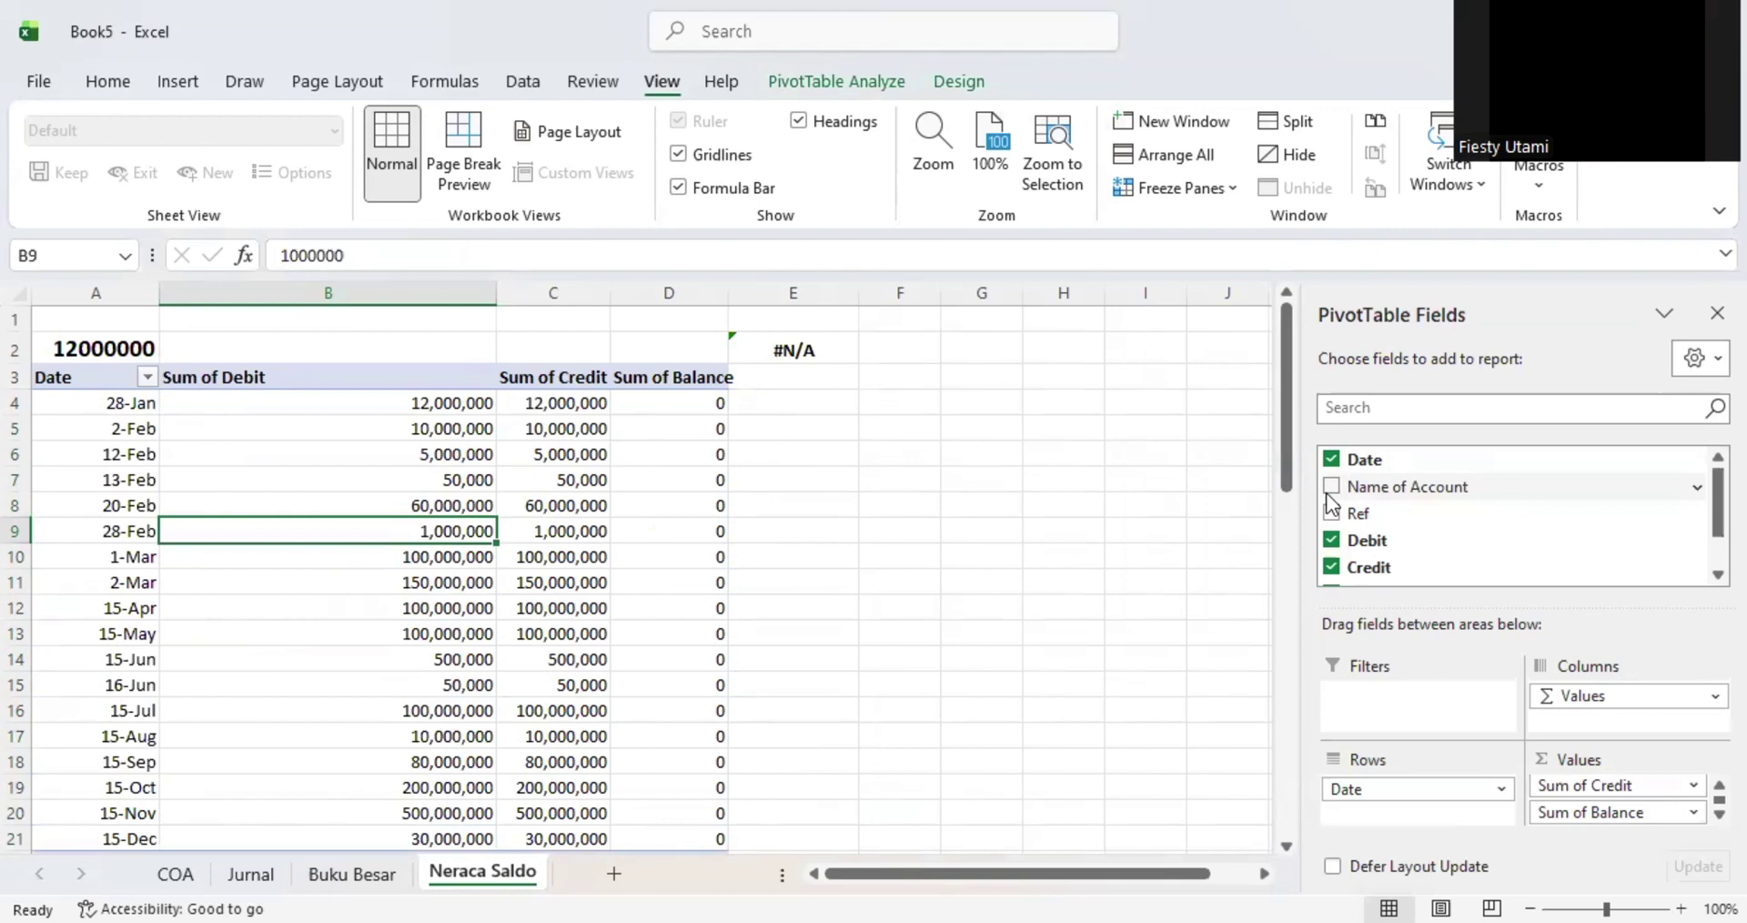
{"action": "scroll", "coordinate": [1452, 566], "scroll_direction": "down", "scroll_amount": 1}
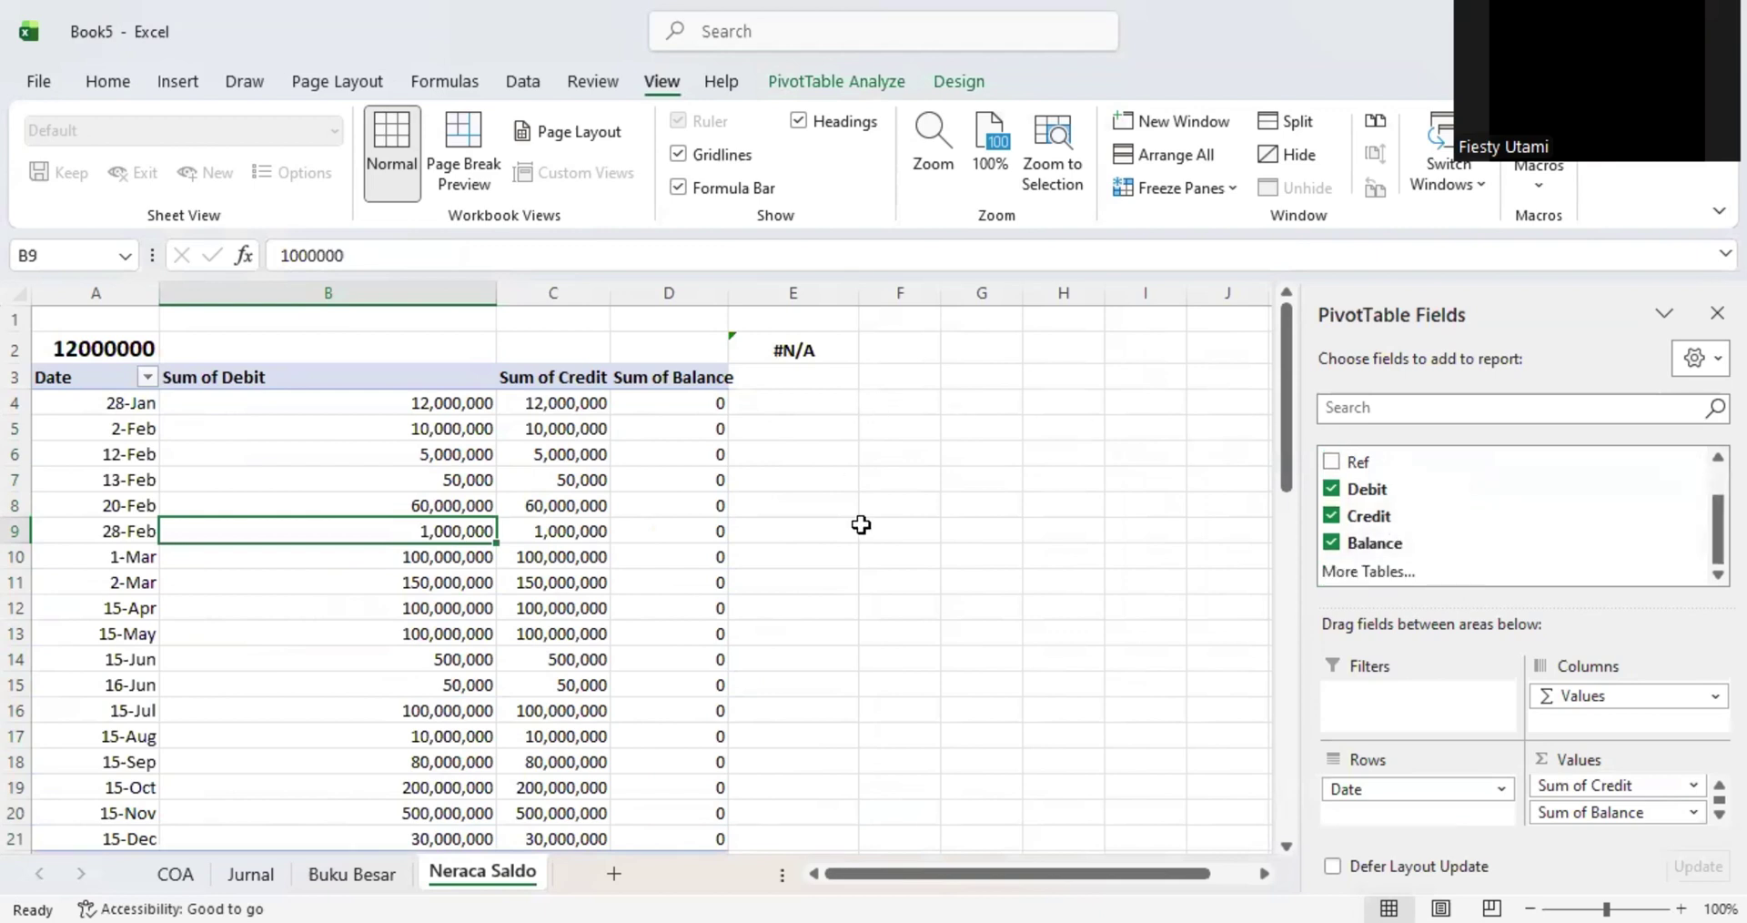
{"action": "left_click", "coordinate": [341, 546]}
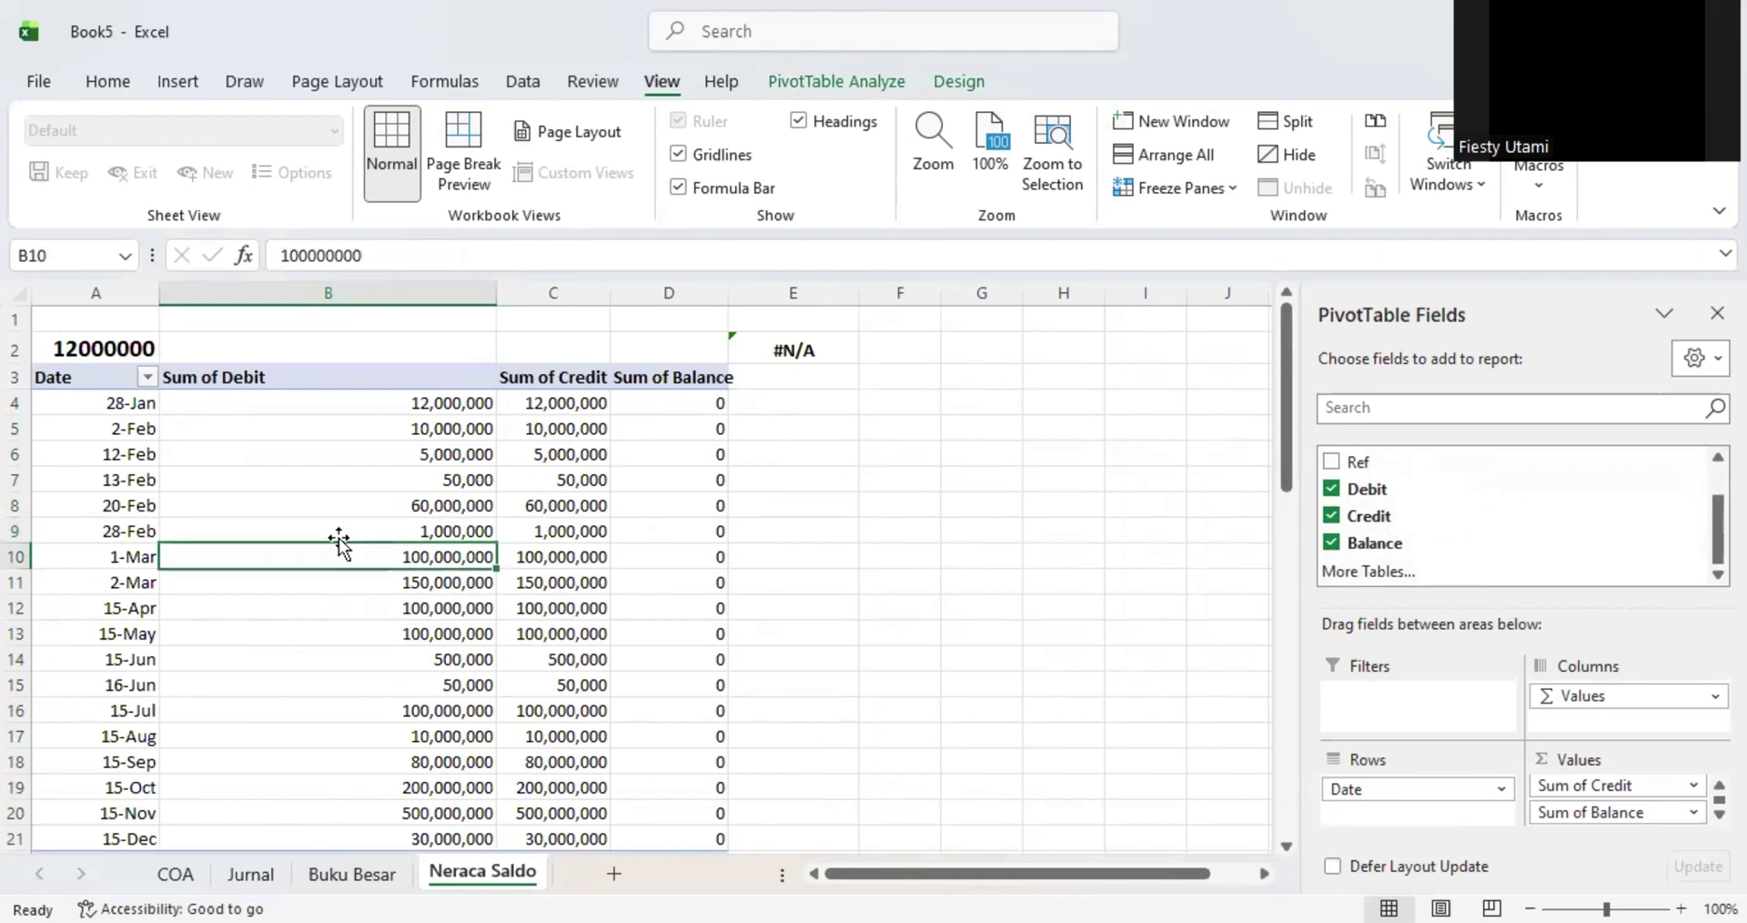
{"action": "left_click", "coordinate": [112, 343]}
{"action": "left_click", "coordinate": [544, 531]}
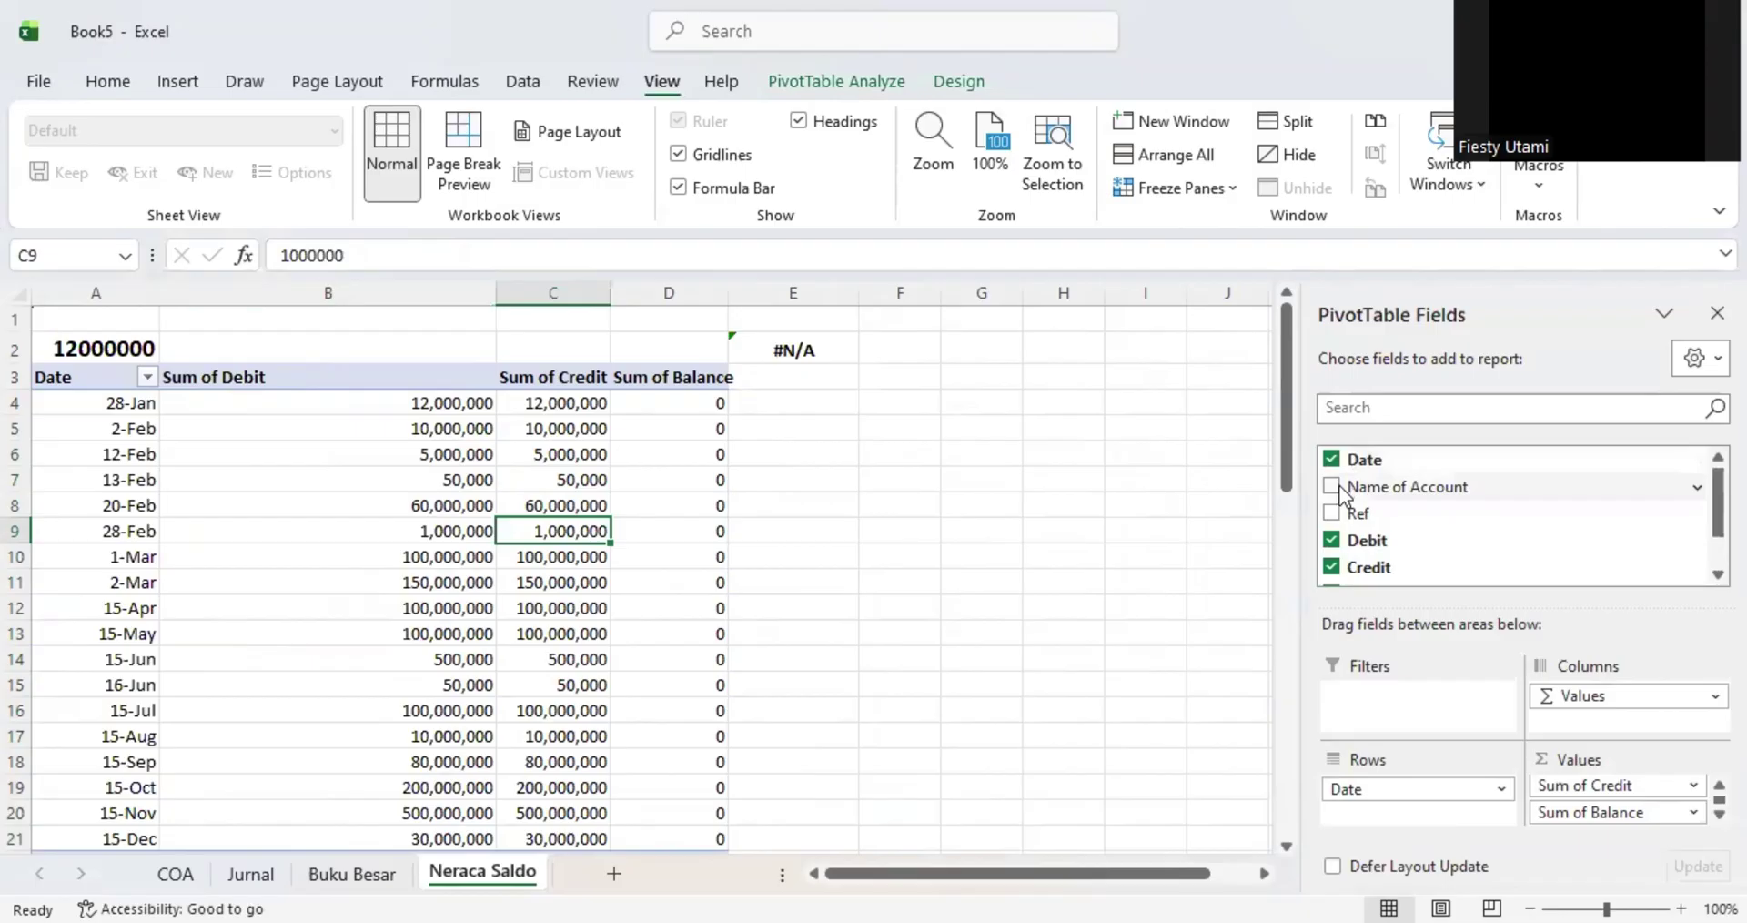
{"action": "left_click", "coordinate": [1332, 486]}
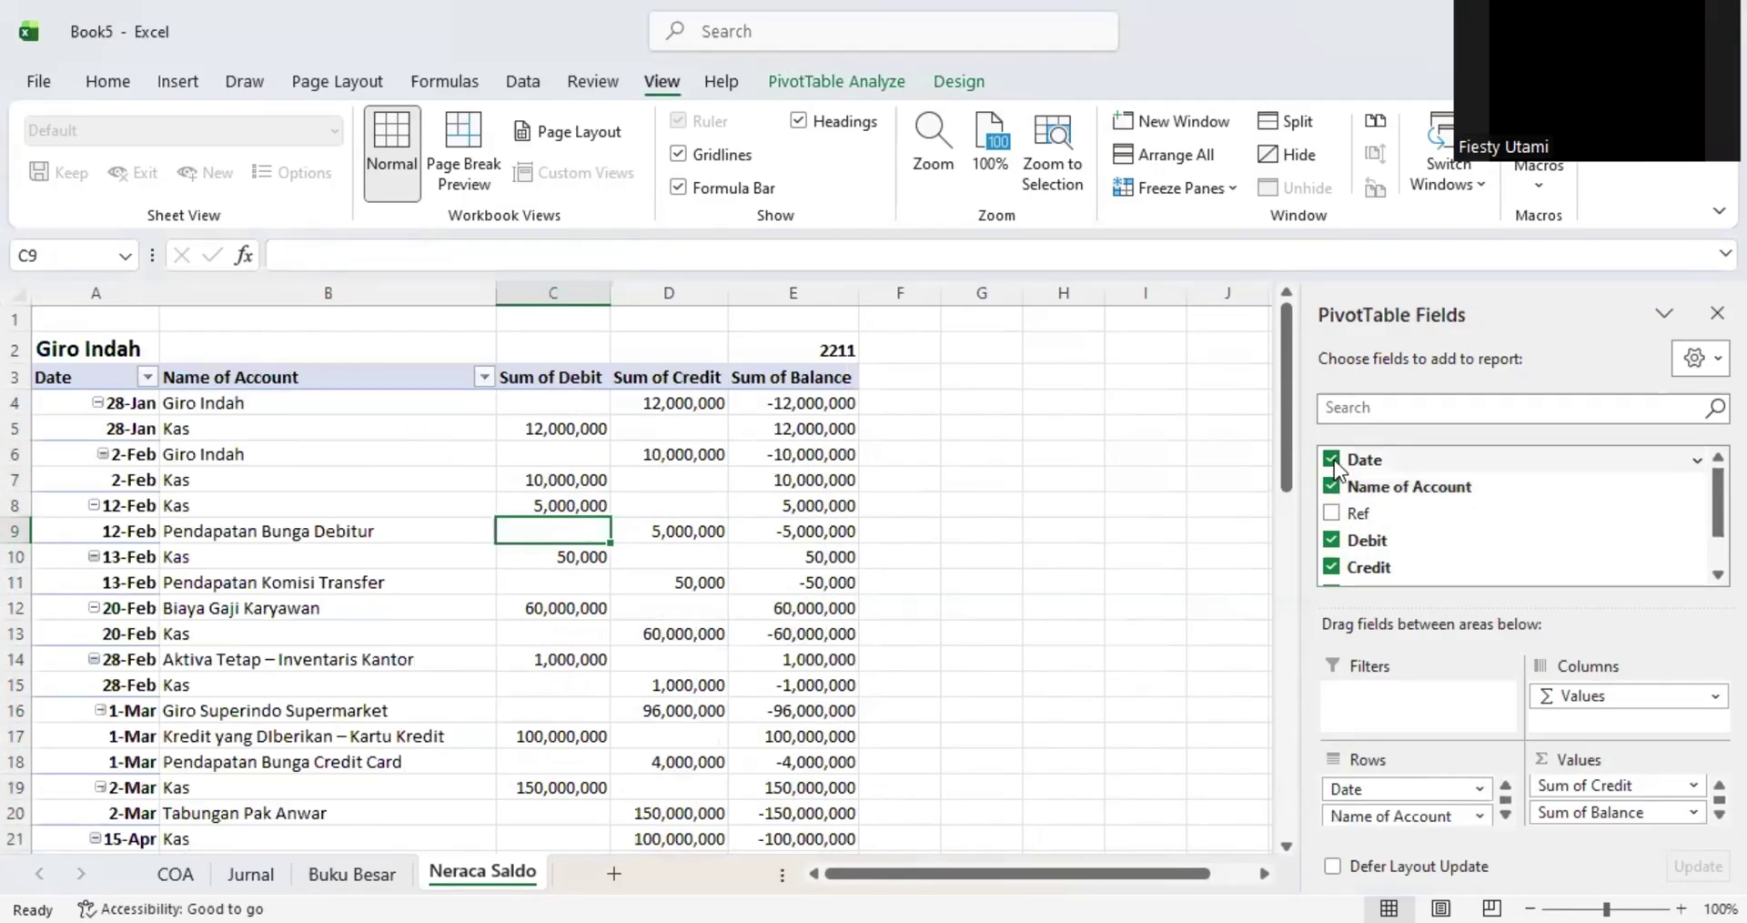
- Remove the Date field from the Neraca Saldo PivotTable and widen the Name of Account column
{"action": "left_click", "coordinate": [1332, 460]}
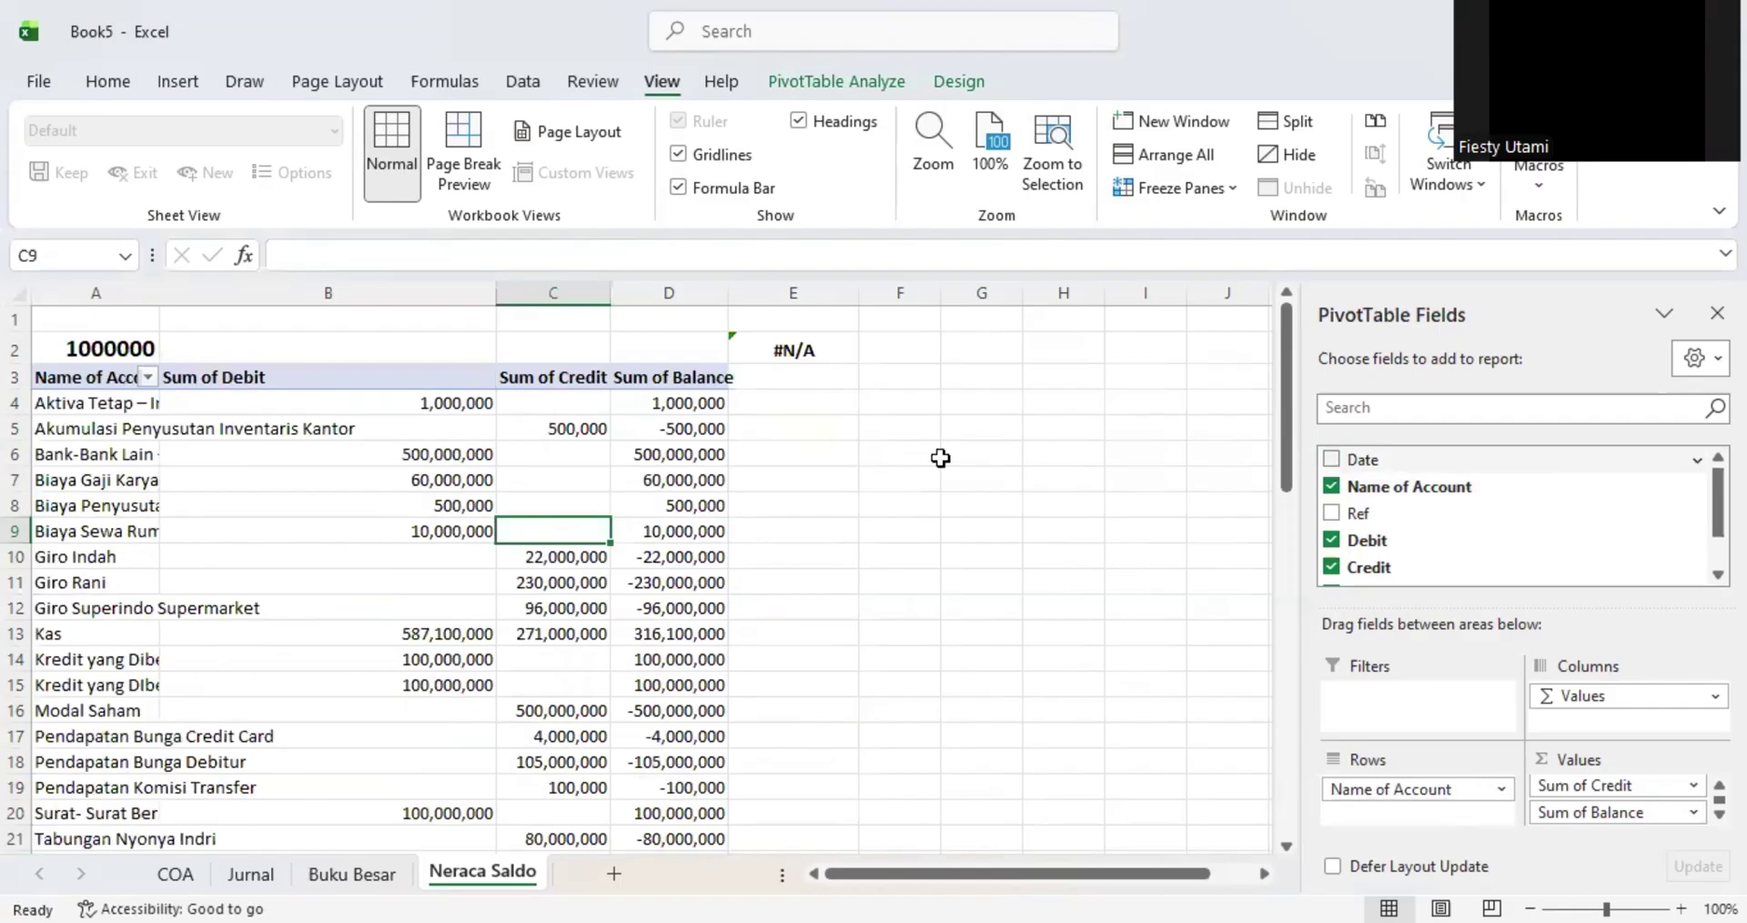
{"action": "left_click", "coordinate": [173, 453]}
{"action": "left_click_drag", "start_coordinate": [153, 292], "coordinate": [327, 295]}
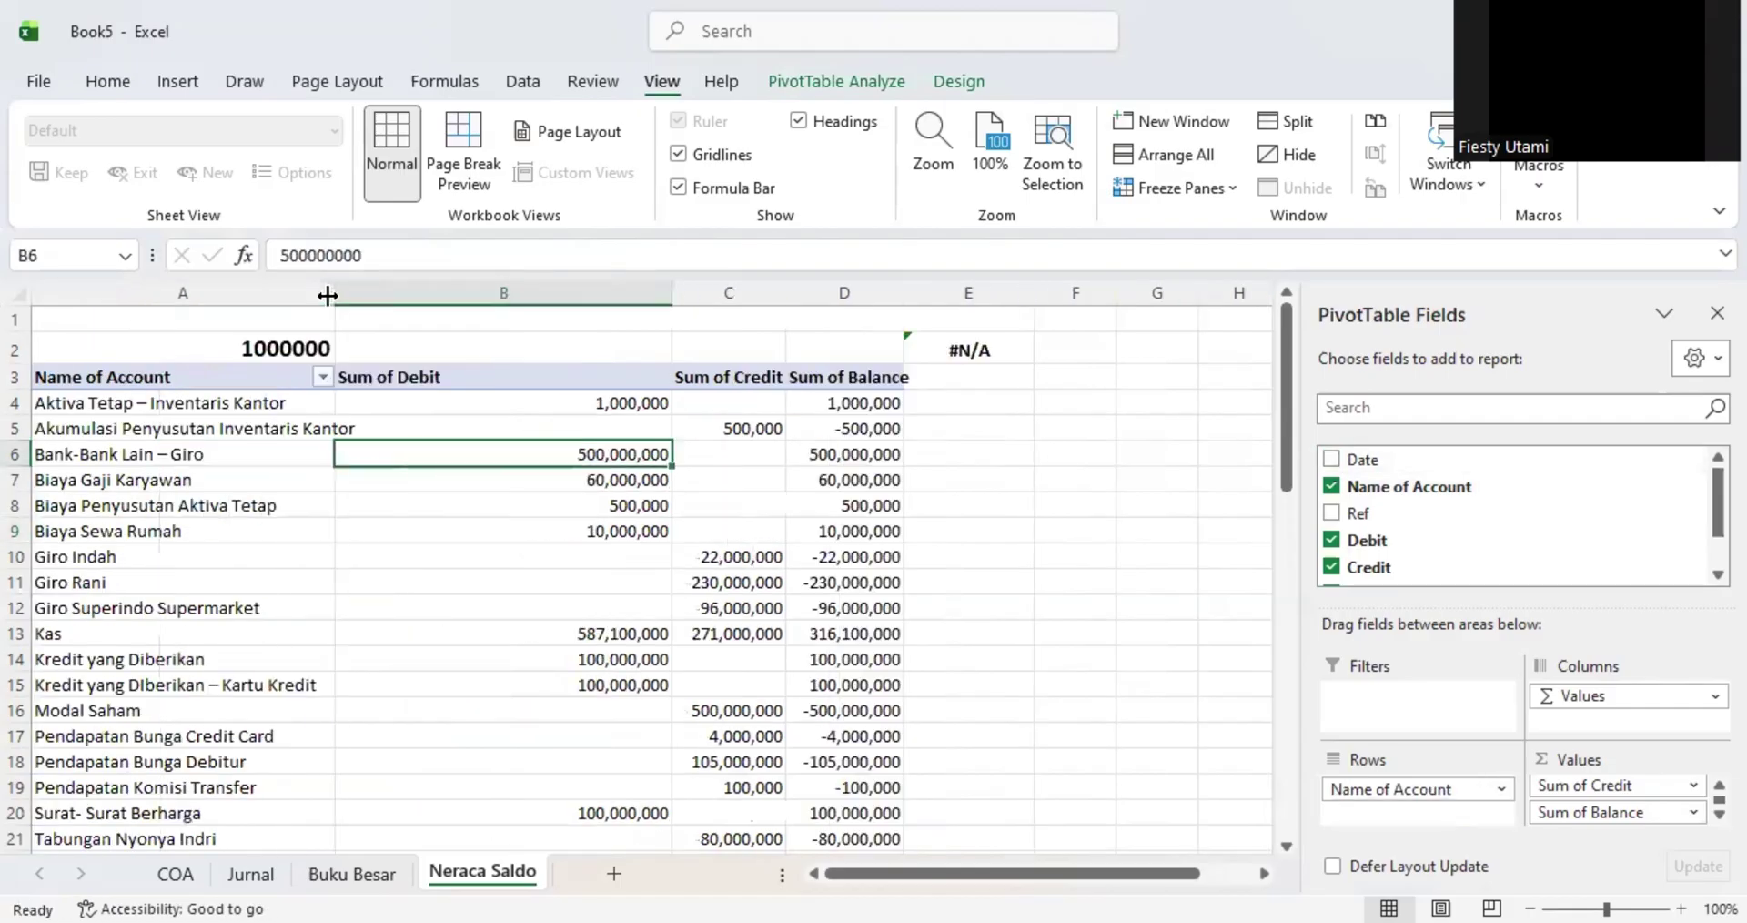
- Clear the leftover formulas in cells A2 and E2 above the PivotTable
{"action": "left_click", "coordinate": [227, 428]}
{"action": "left_click", "coordinate": [231, 341]}
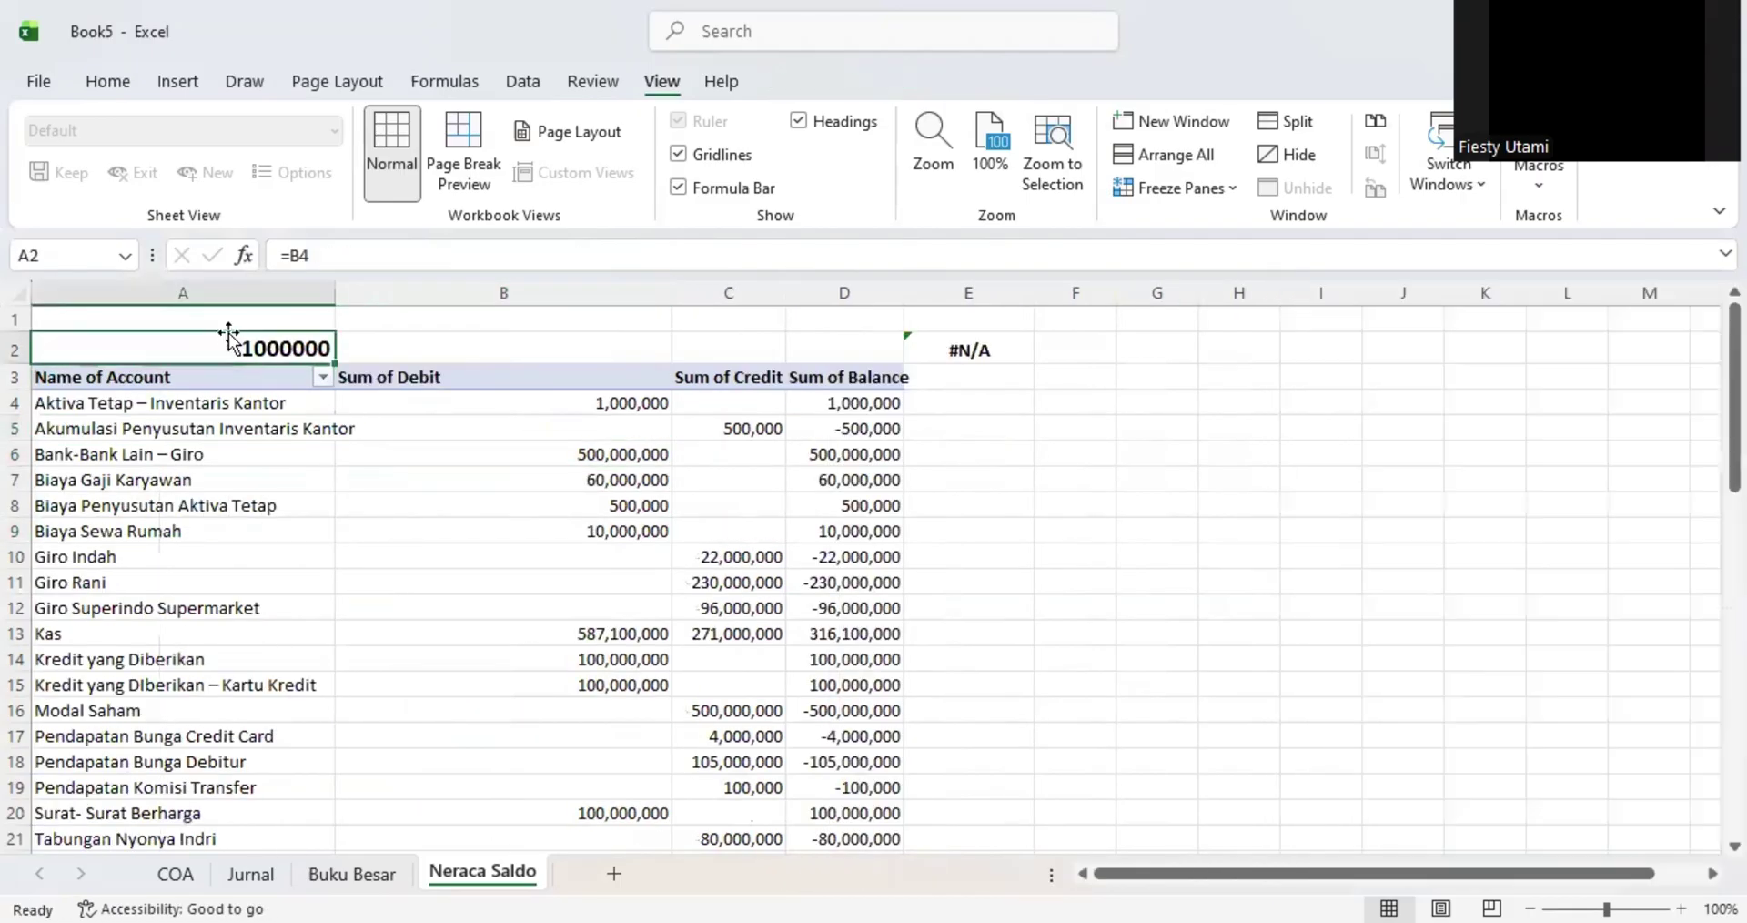
{"action": "key", "text": "Delete"}
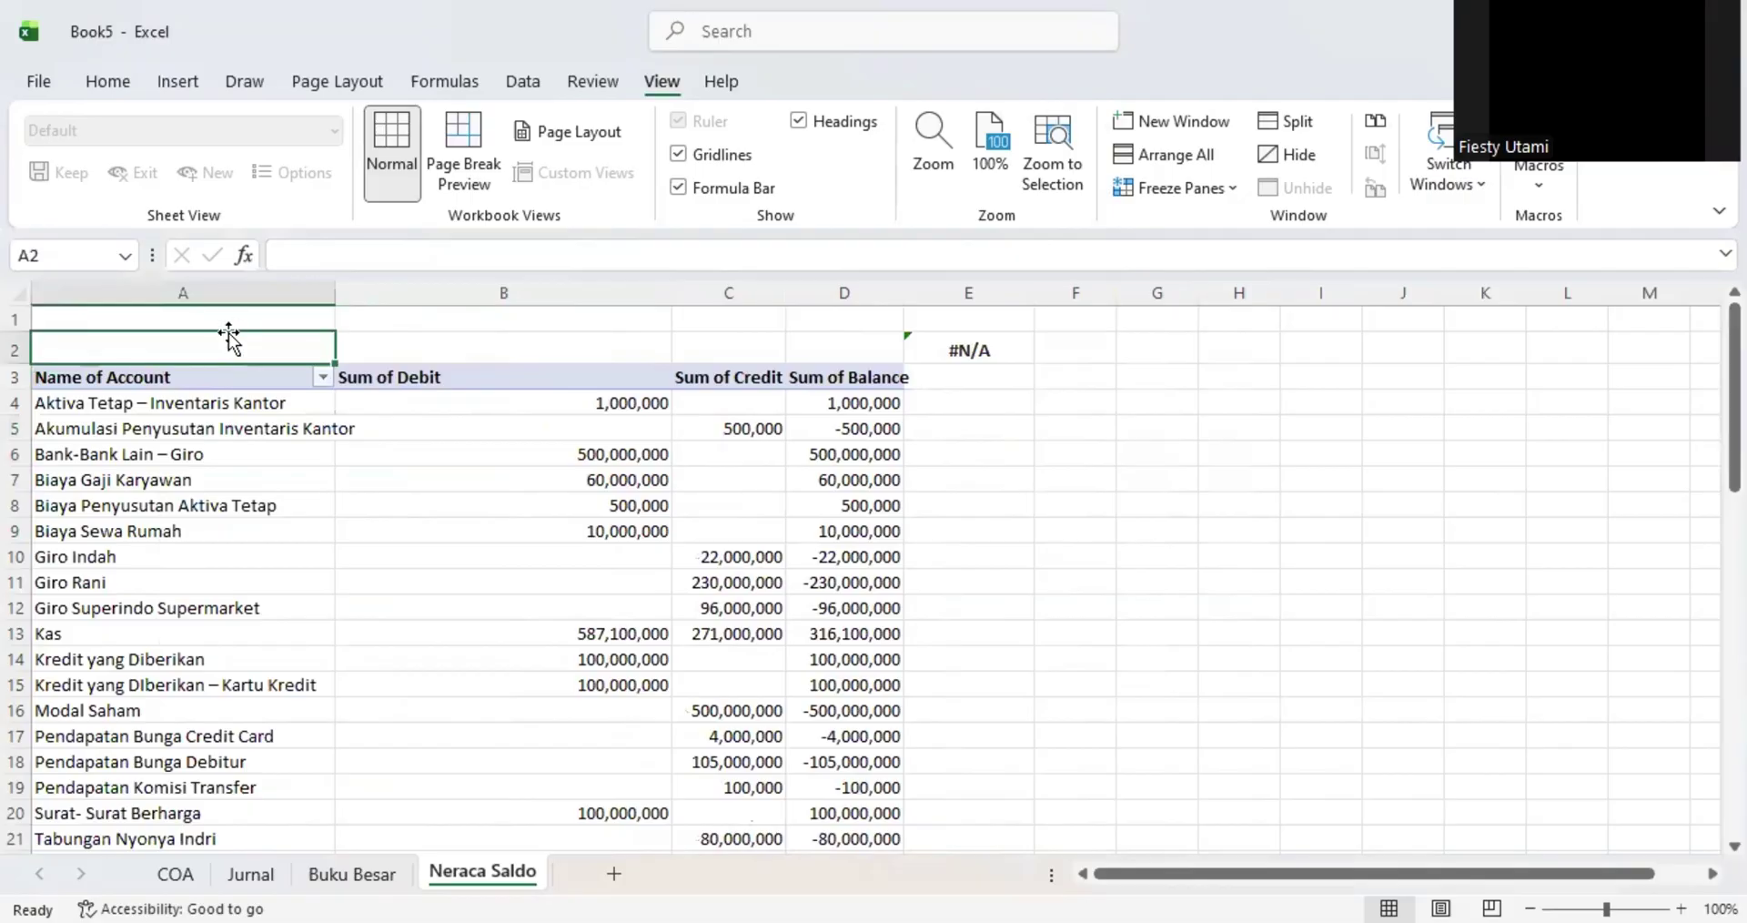
{"action": "left_click", "coordinate": [937, 347]}
{"action": "key", "text": "Delete"}
{"action": "left_click", "coordinate": [824, 562]}
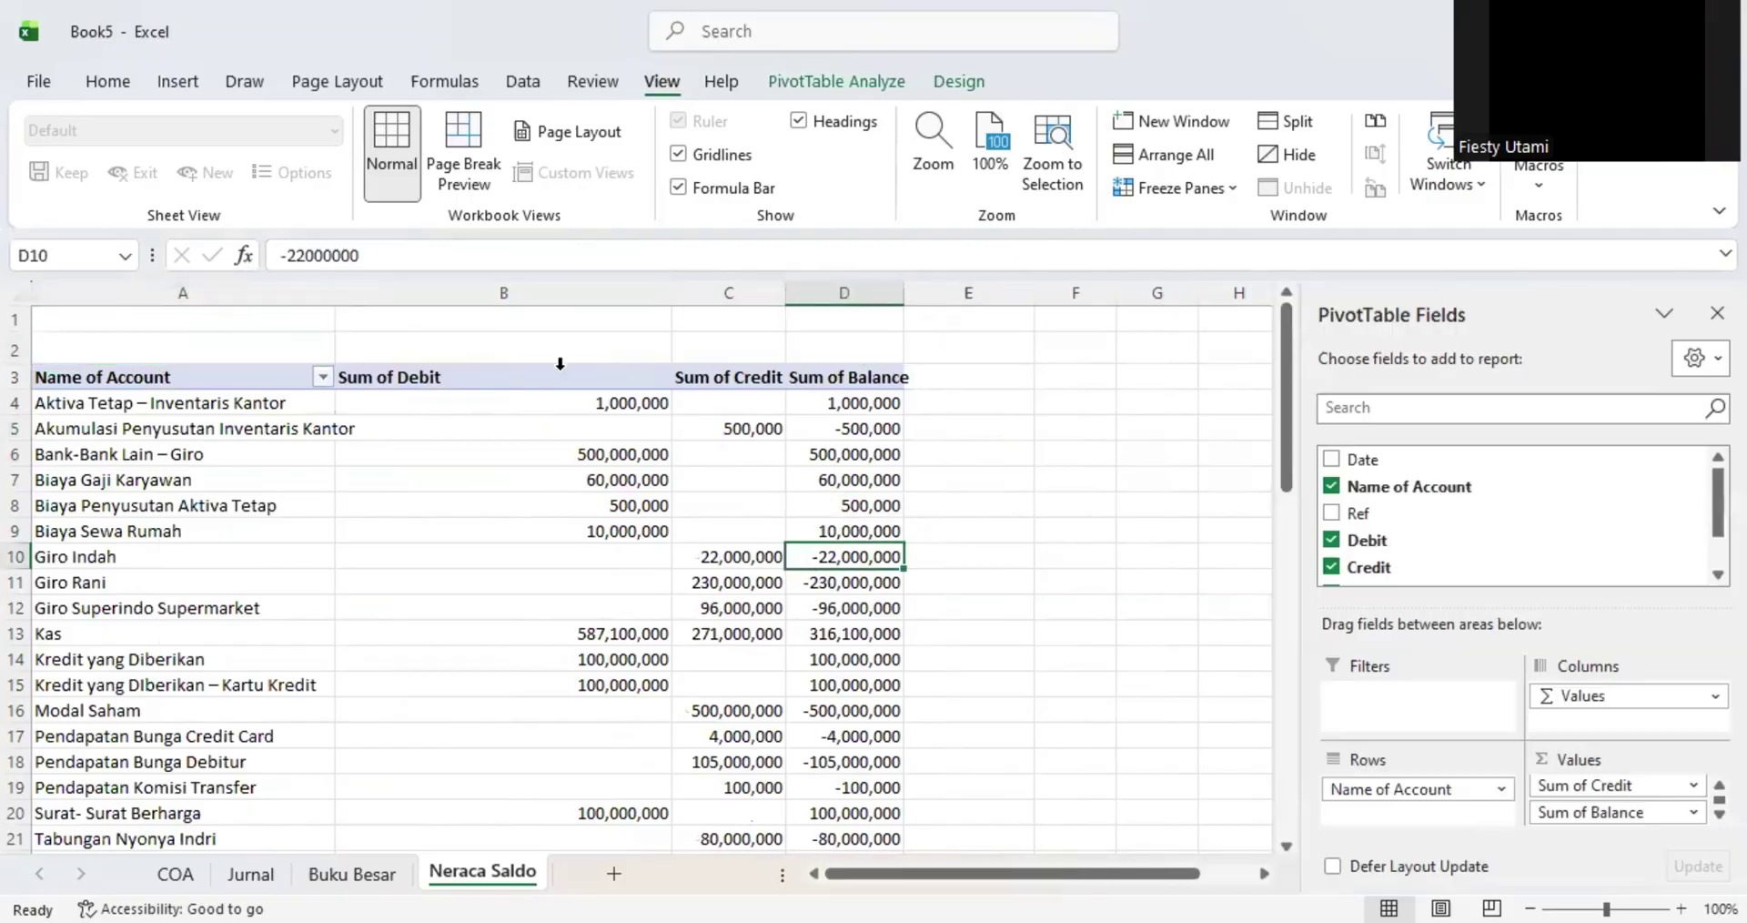
- Resize the PivotTable columns so account names fit, Sum of Debit and Sum of Credit have similar widths, and Sum of Balance is wider
{"action": "left_click_drag", "start_coordinate": [335, 293], "coordinate": [366, 300]}
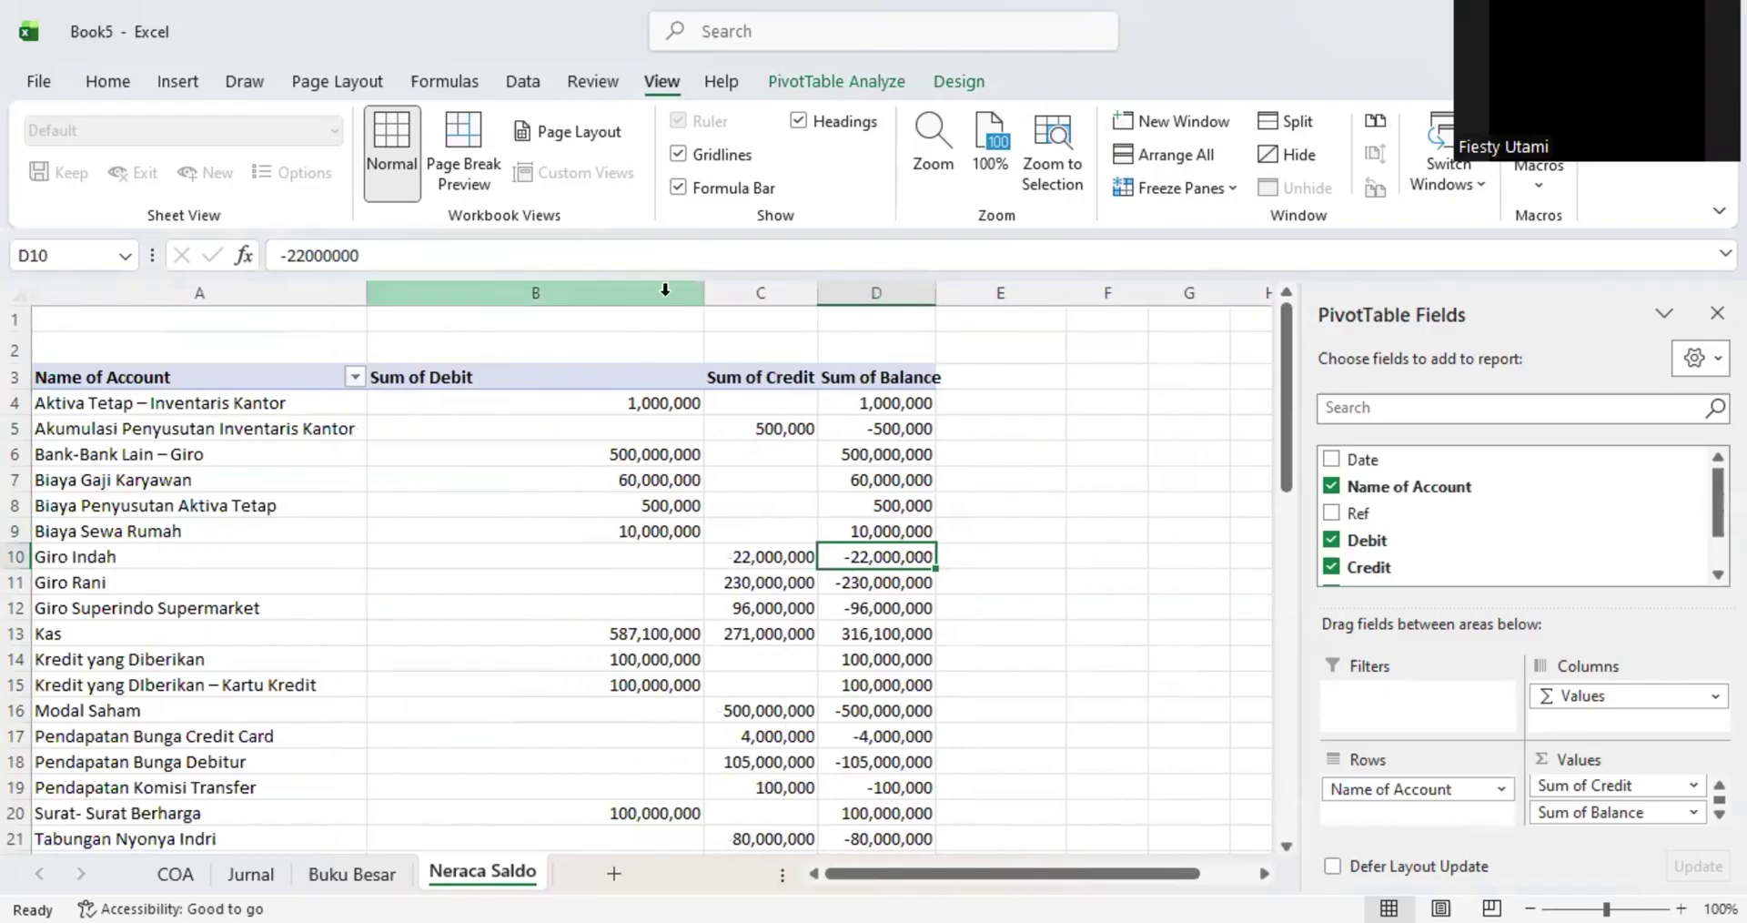
{"action": "left_click_drag", "start_coordinate": [705, 293], "coordinate": [629, 289]}
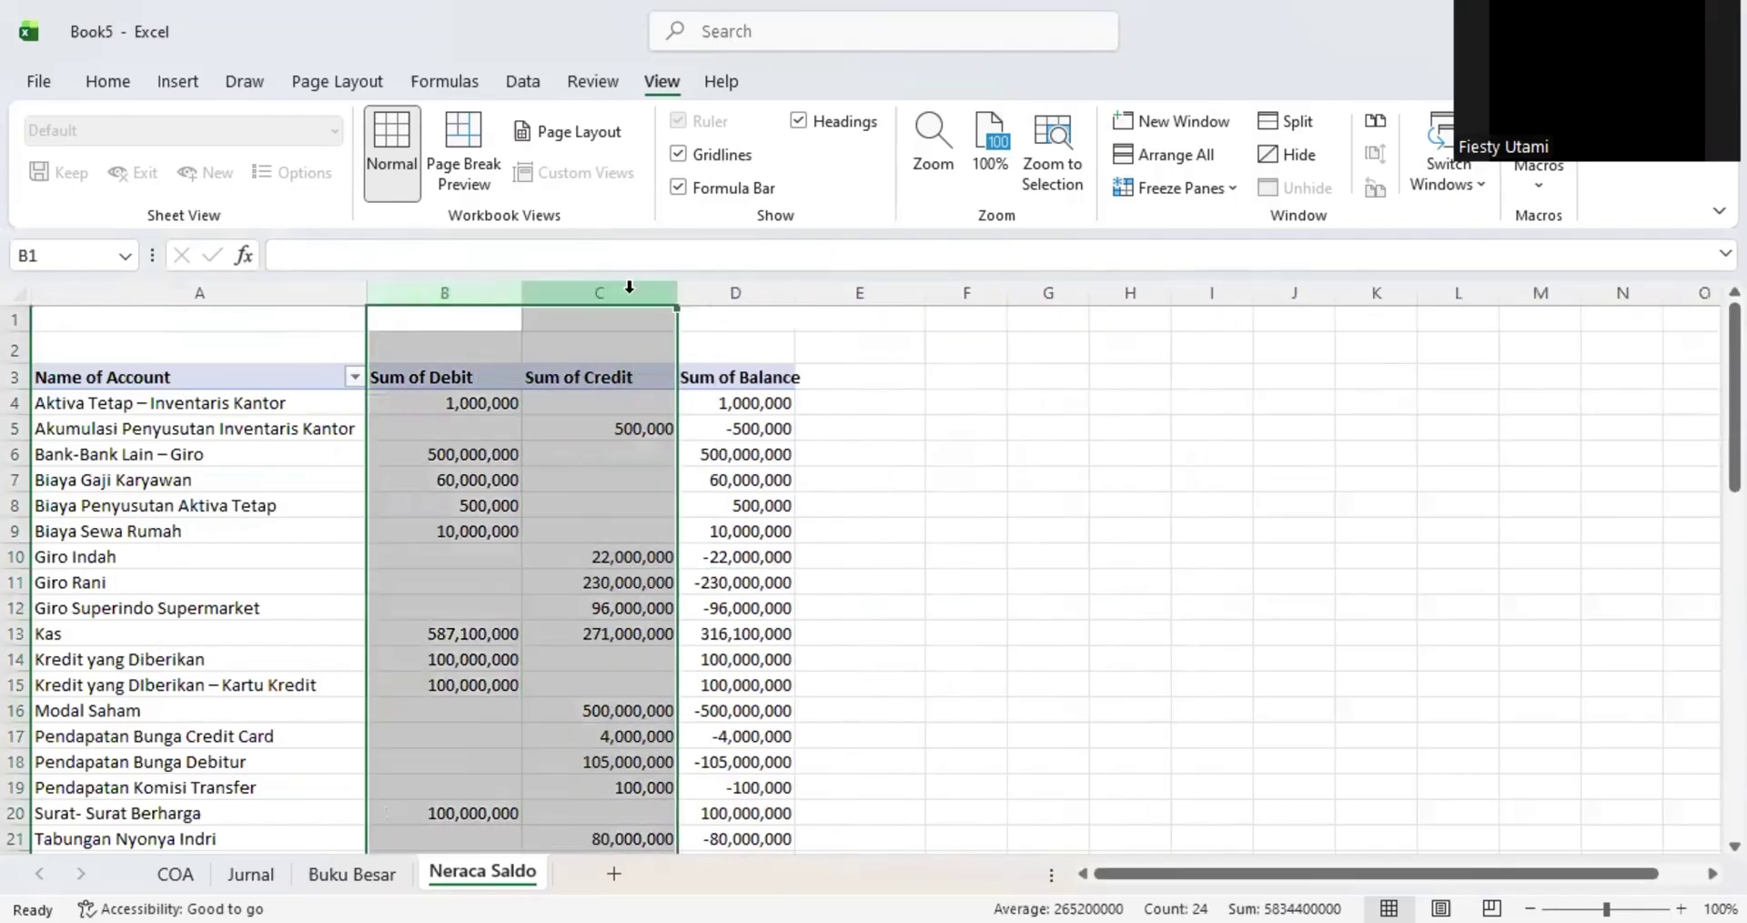
{"action": "left_click", "coordinate": [735, 428]}
{"action": "left_click_drag", "start_coordinate": [791, 291], "coordinate": [838, 291]}
{"action": "left_click", "coordinate": [764, 530]}
- Hide column D, which holds Sum of Balance, on the Neraca Saldo sheet
{"action": "left_click", "coordinate": [778, 290]}
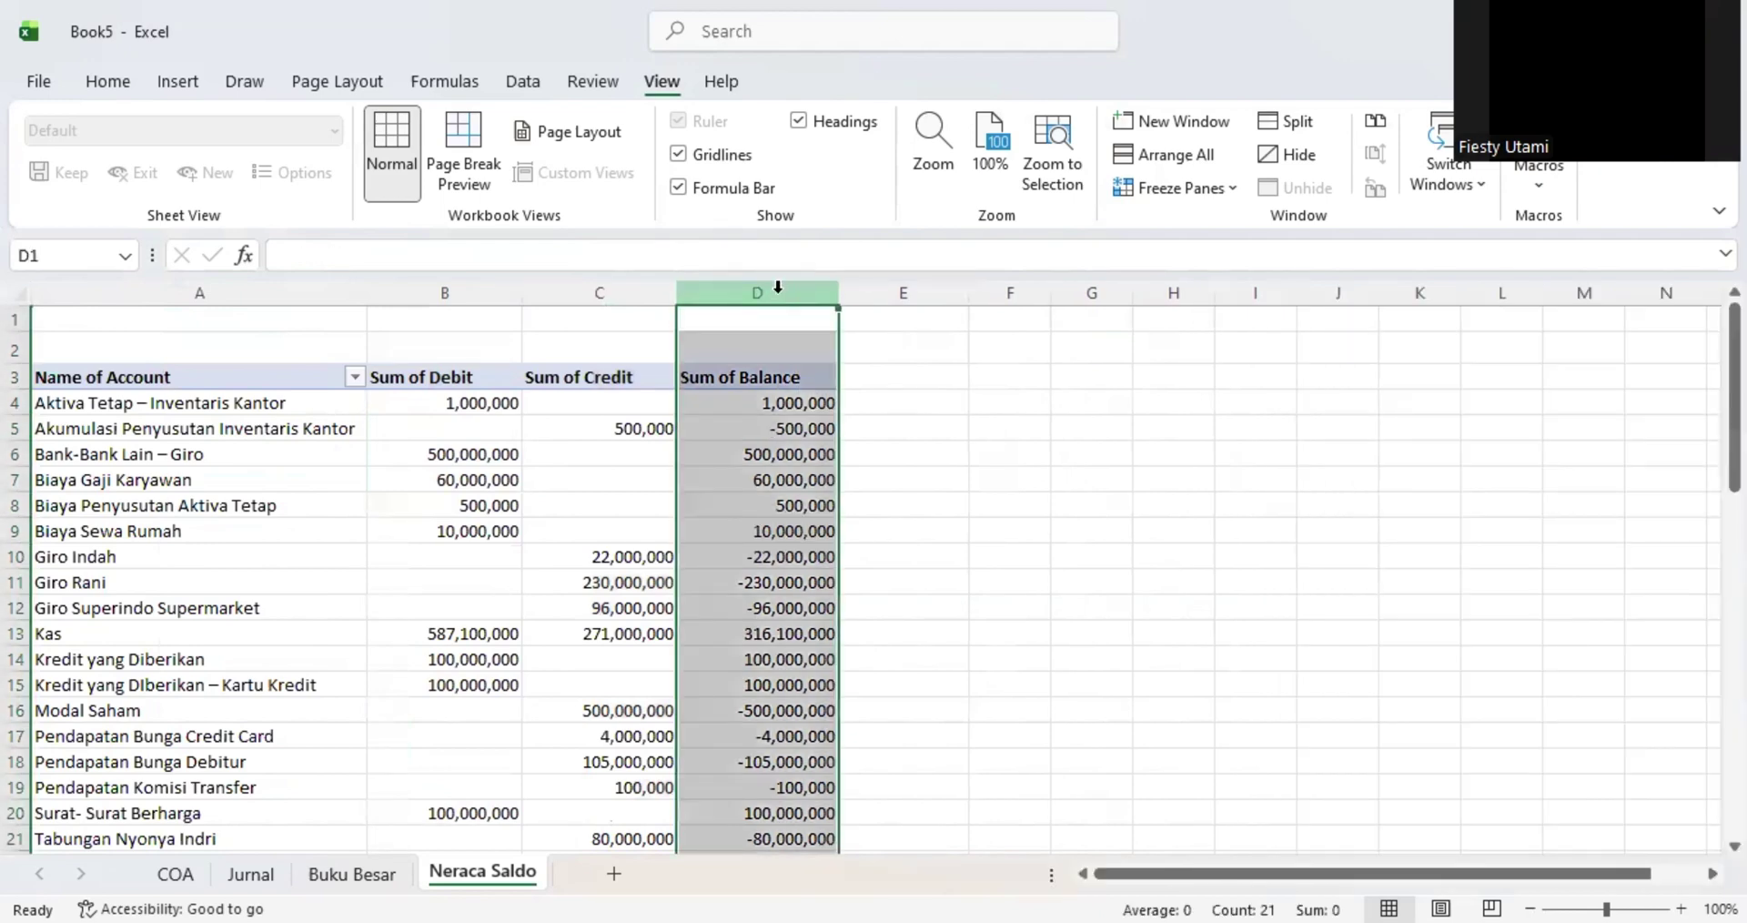
{"action": "right_click", "coordinate": [779, 303]}
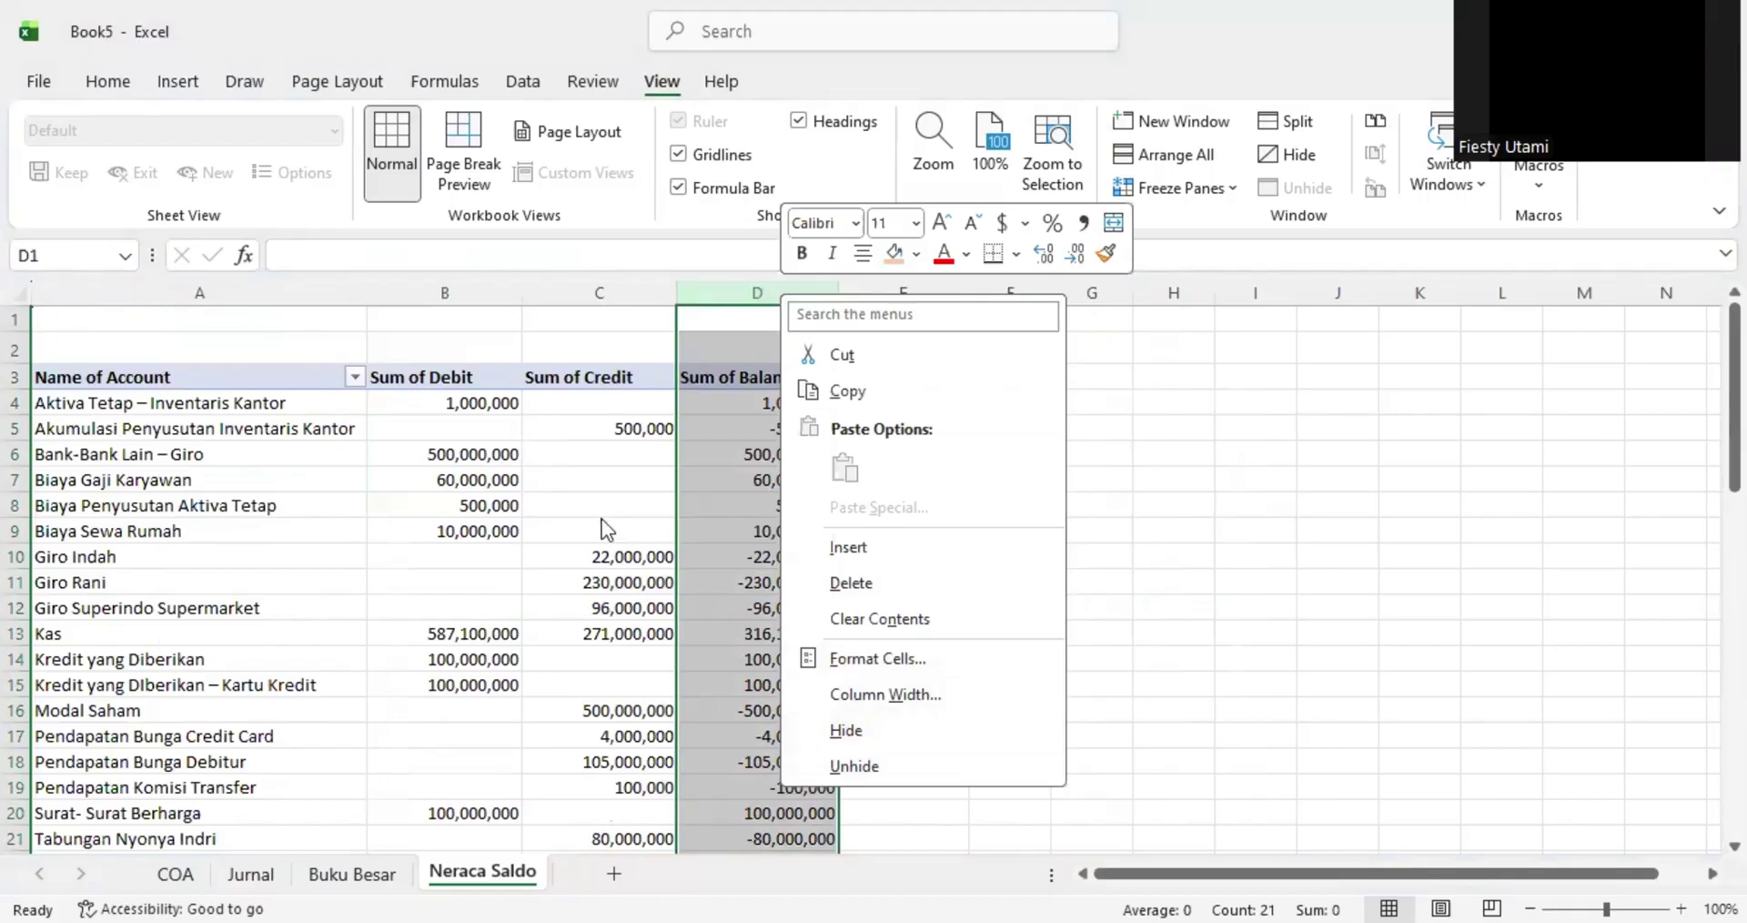
{"action": "left_click", "coordinate": [728, 376]}
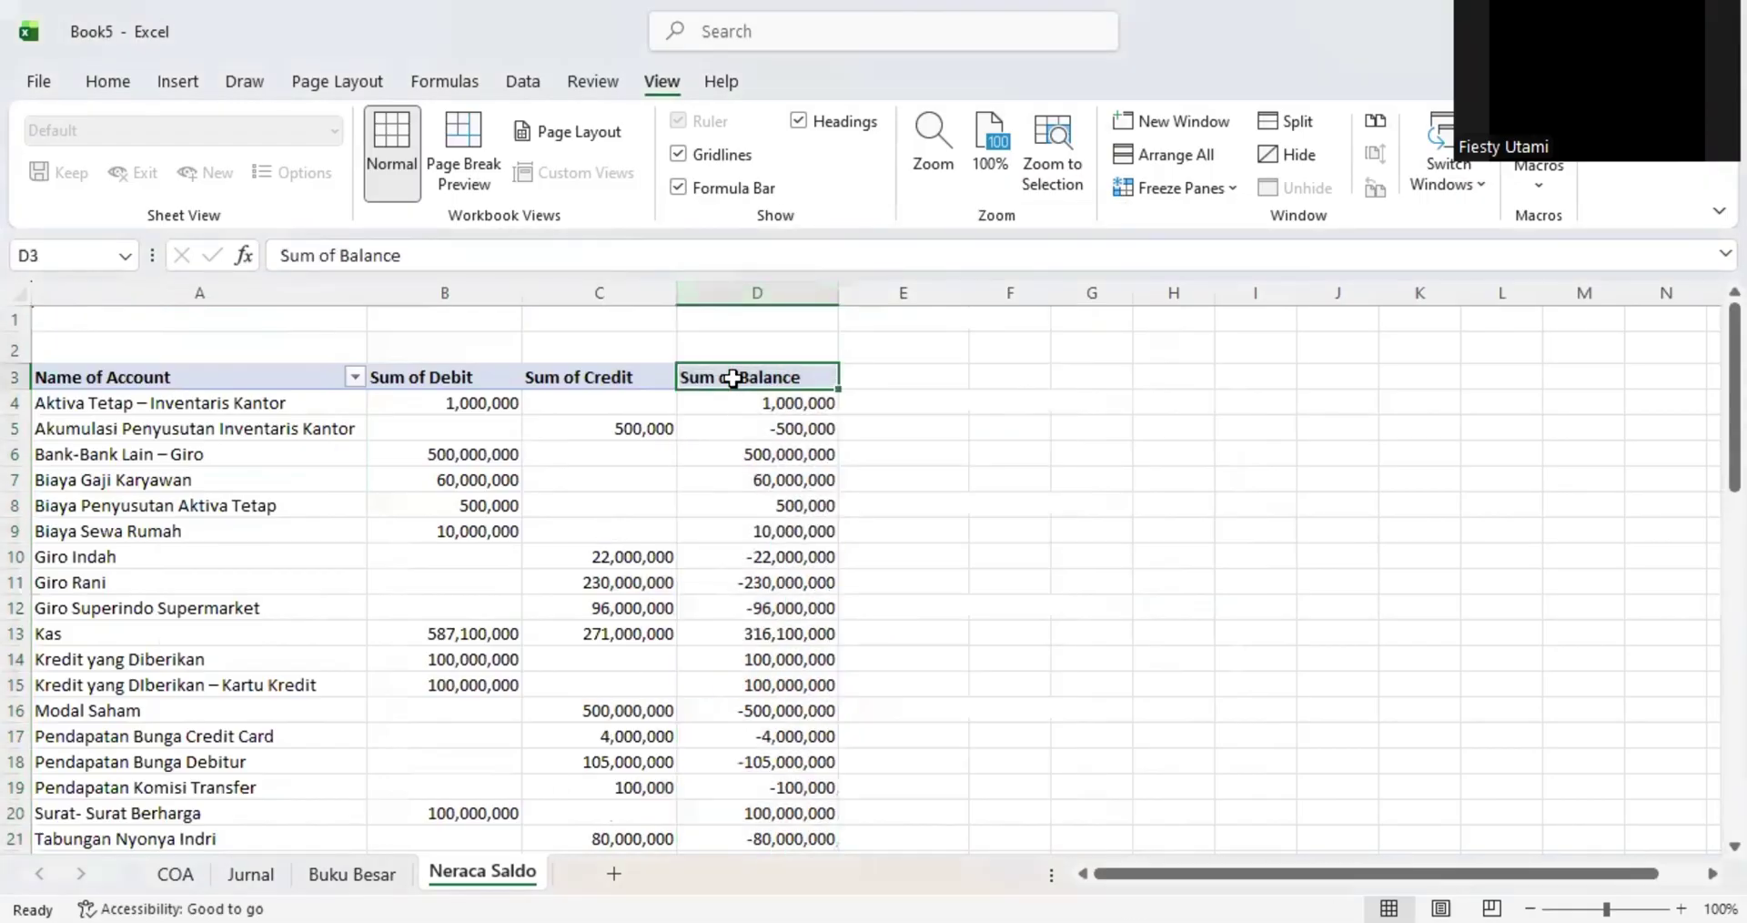
{"action": "left_click", "coordinate": [772, 292]}
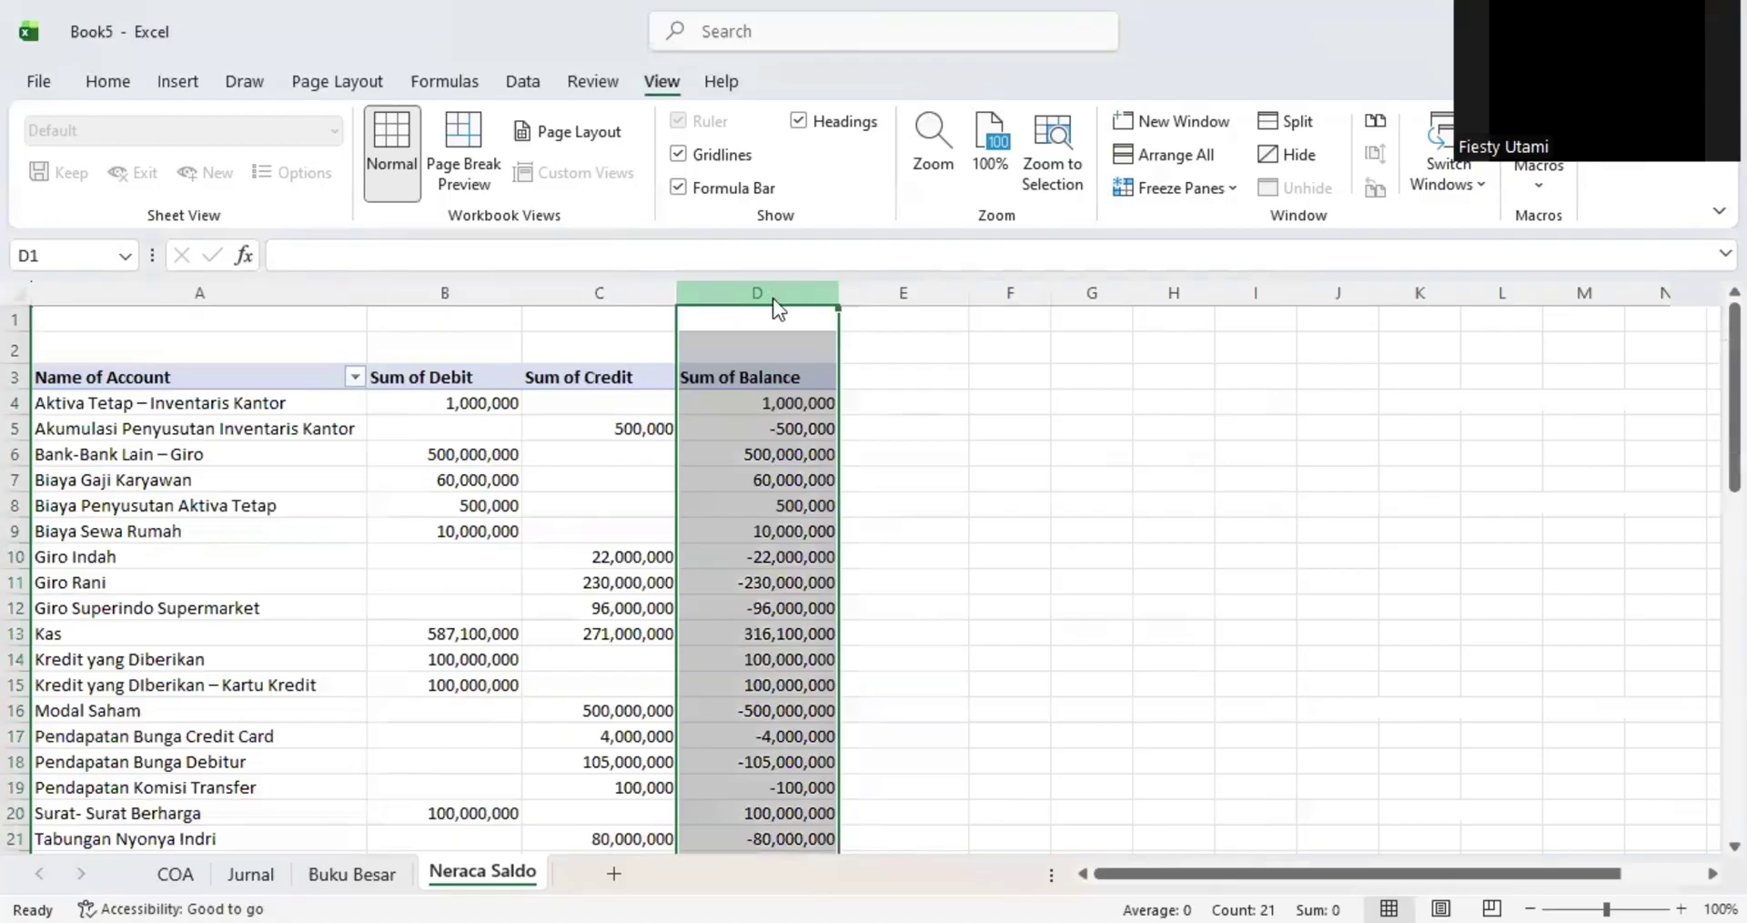
{"action": "right_click", "coordinate": [773, 293]}
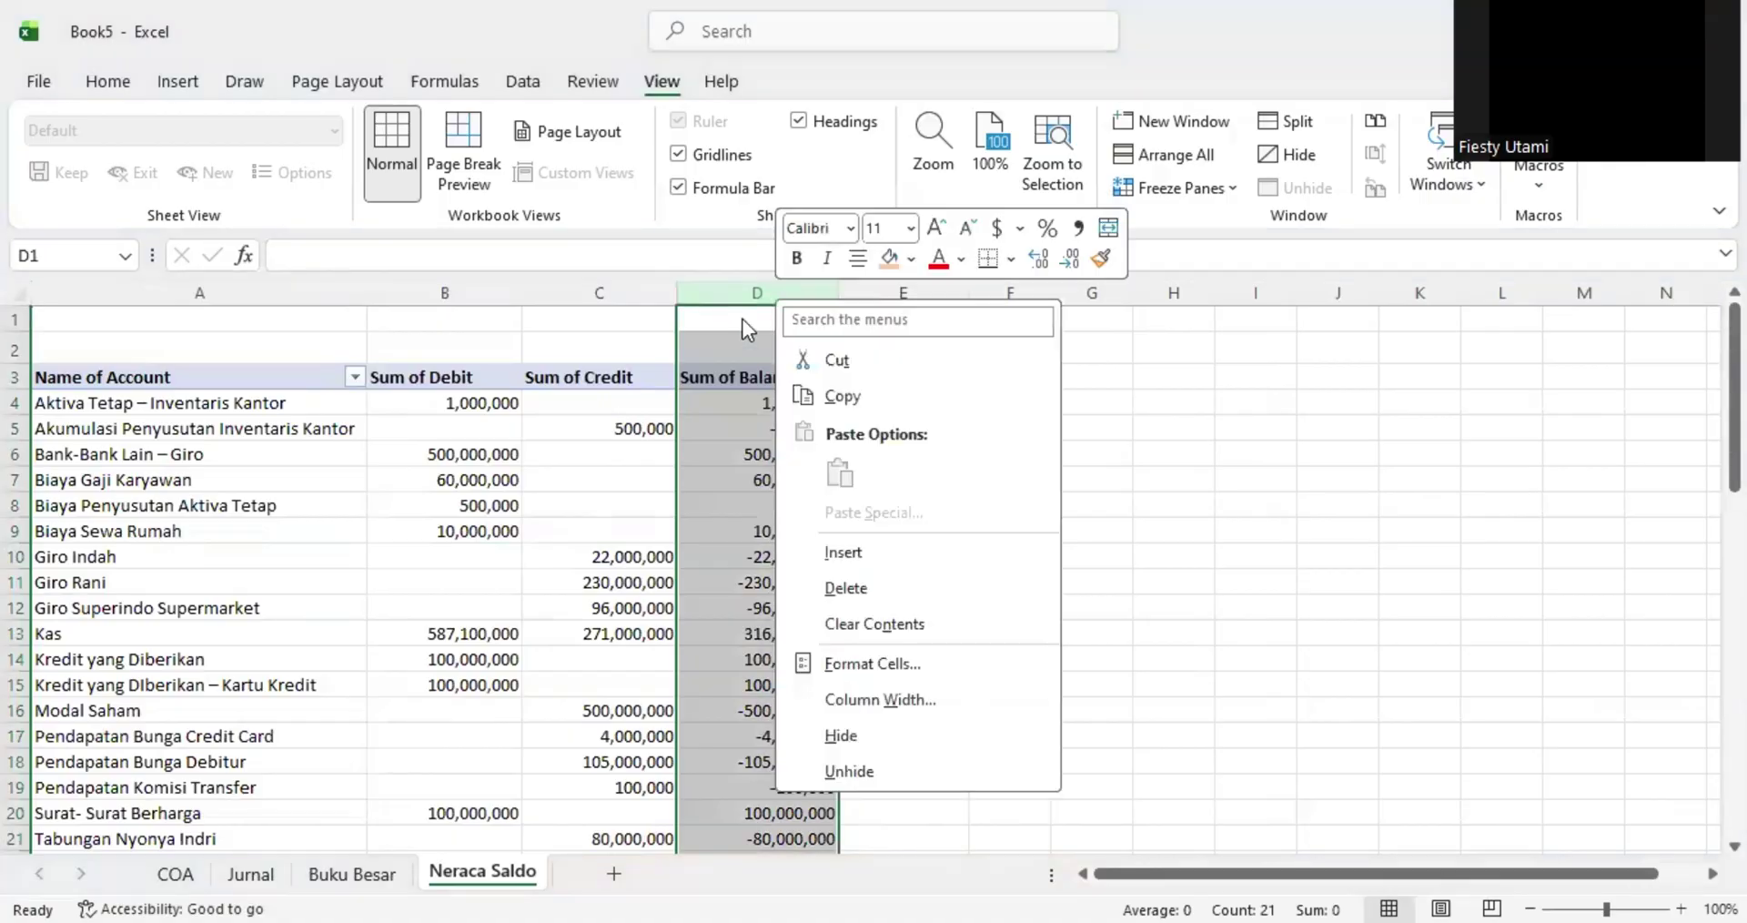
{"action": "left_click", "coordinate": [870, 733]}
- Insert three blank columns before the PivotTable and delete two of them, leaving one empty column A
{"action": "left_click", "coordinate": [445, 581]}
{"action": "left_click_drag", "start_coordinate": [200, 292], "coordinate": [592, 292]}
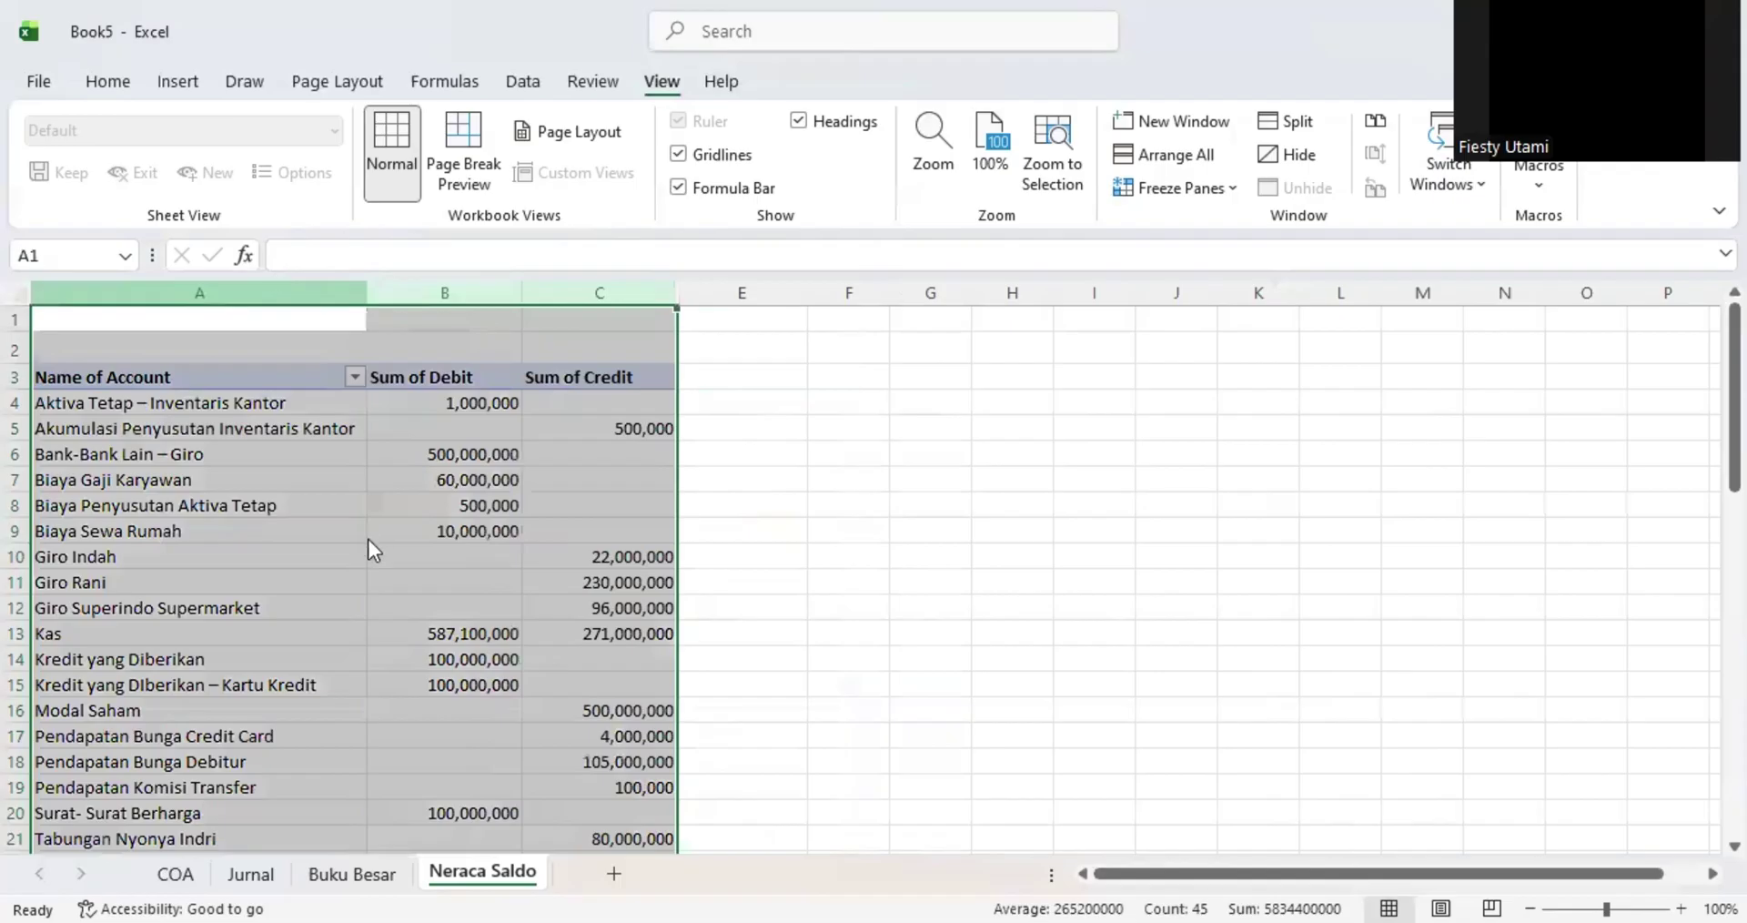
{"action": "key", "text": "ctrl+shift+plus"}
{"action": "left_click", "coordinate": [178, 473]}
{"action": "left_click_drag", "start_coordinate": [136, 291], "coordinate": [73, 292]}
{"action": "right_click", "coordinate": [137, 293]}
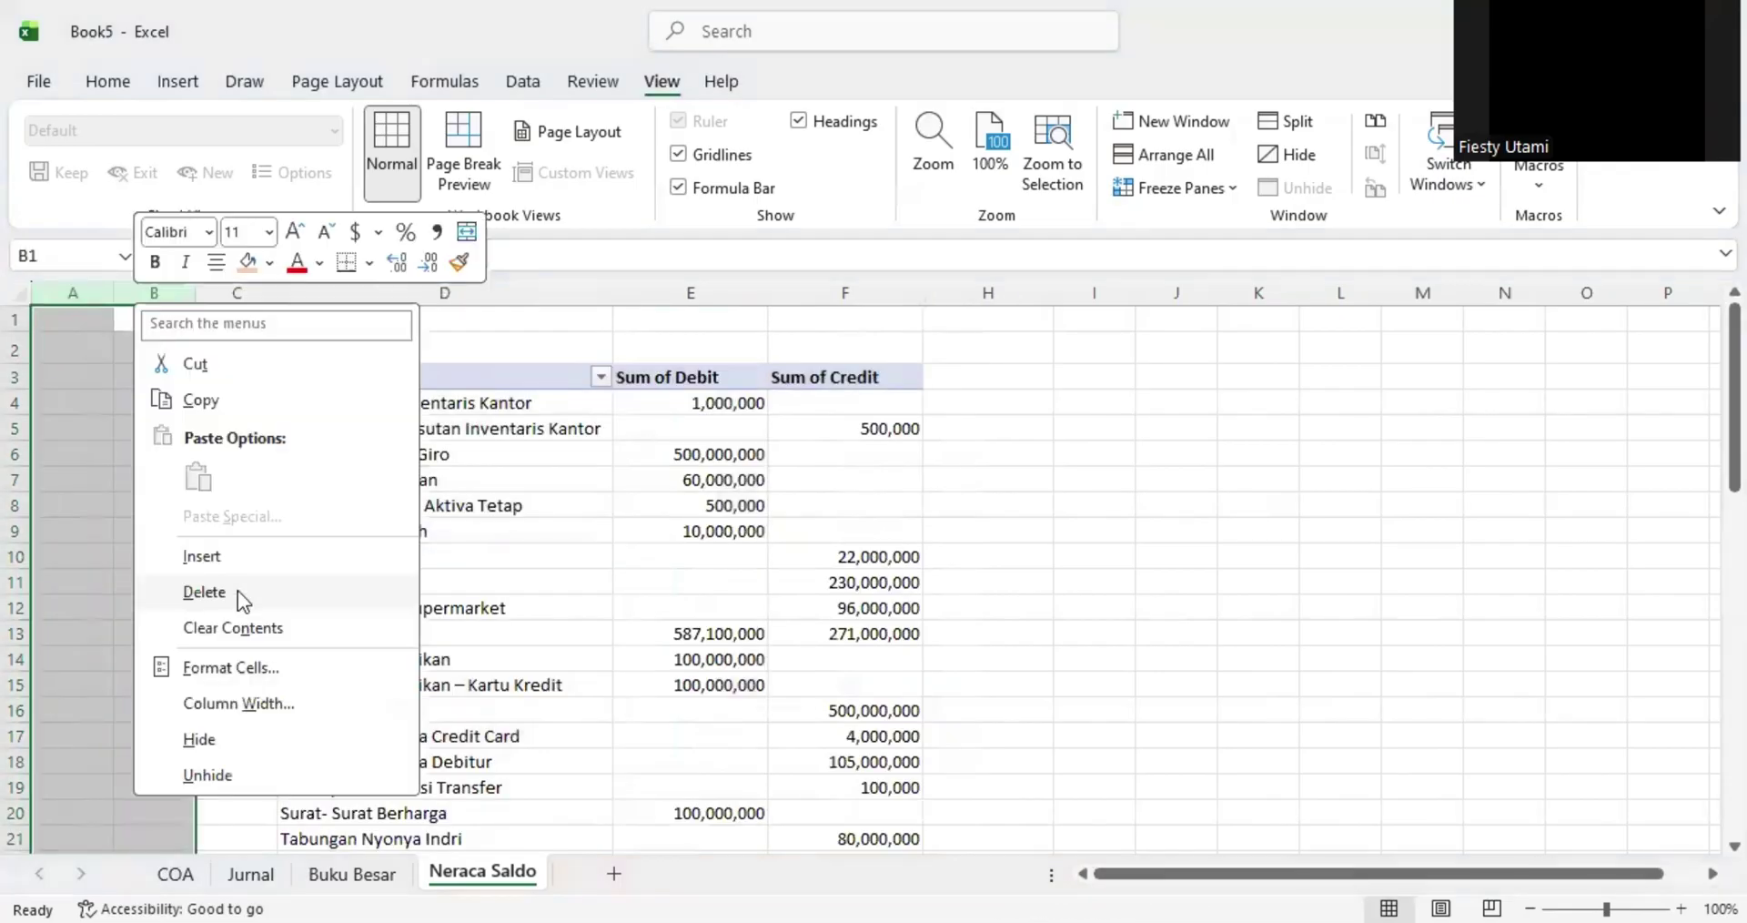
{"action": "left_click", "coordinate": [243, 596]}
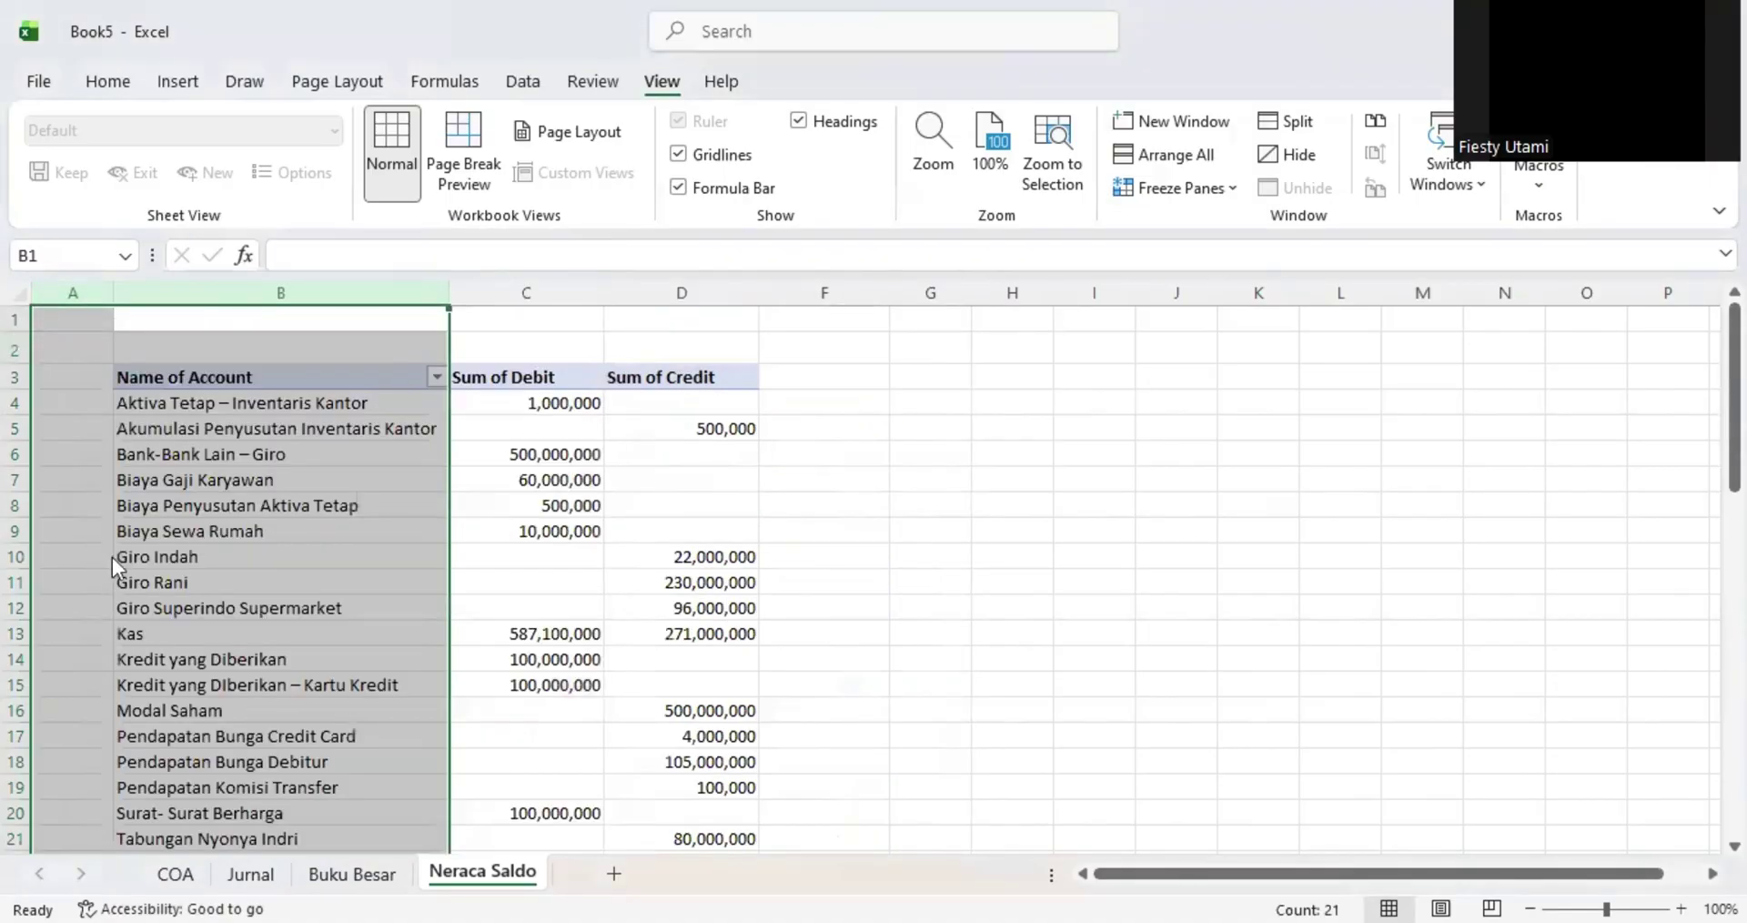
- Insert two blank rows above the PivotTable at the top of the Neraca Saldo sheet
{"action": "right_click", "coordinate": [20, 338]}
{"action": "left_click", "coordinate": [109, 593]}
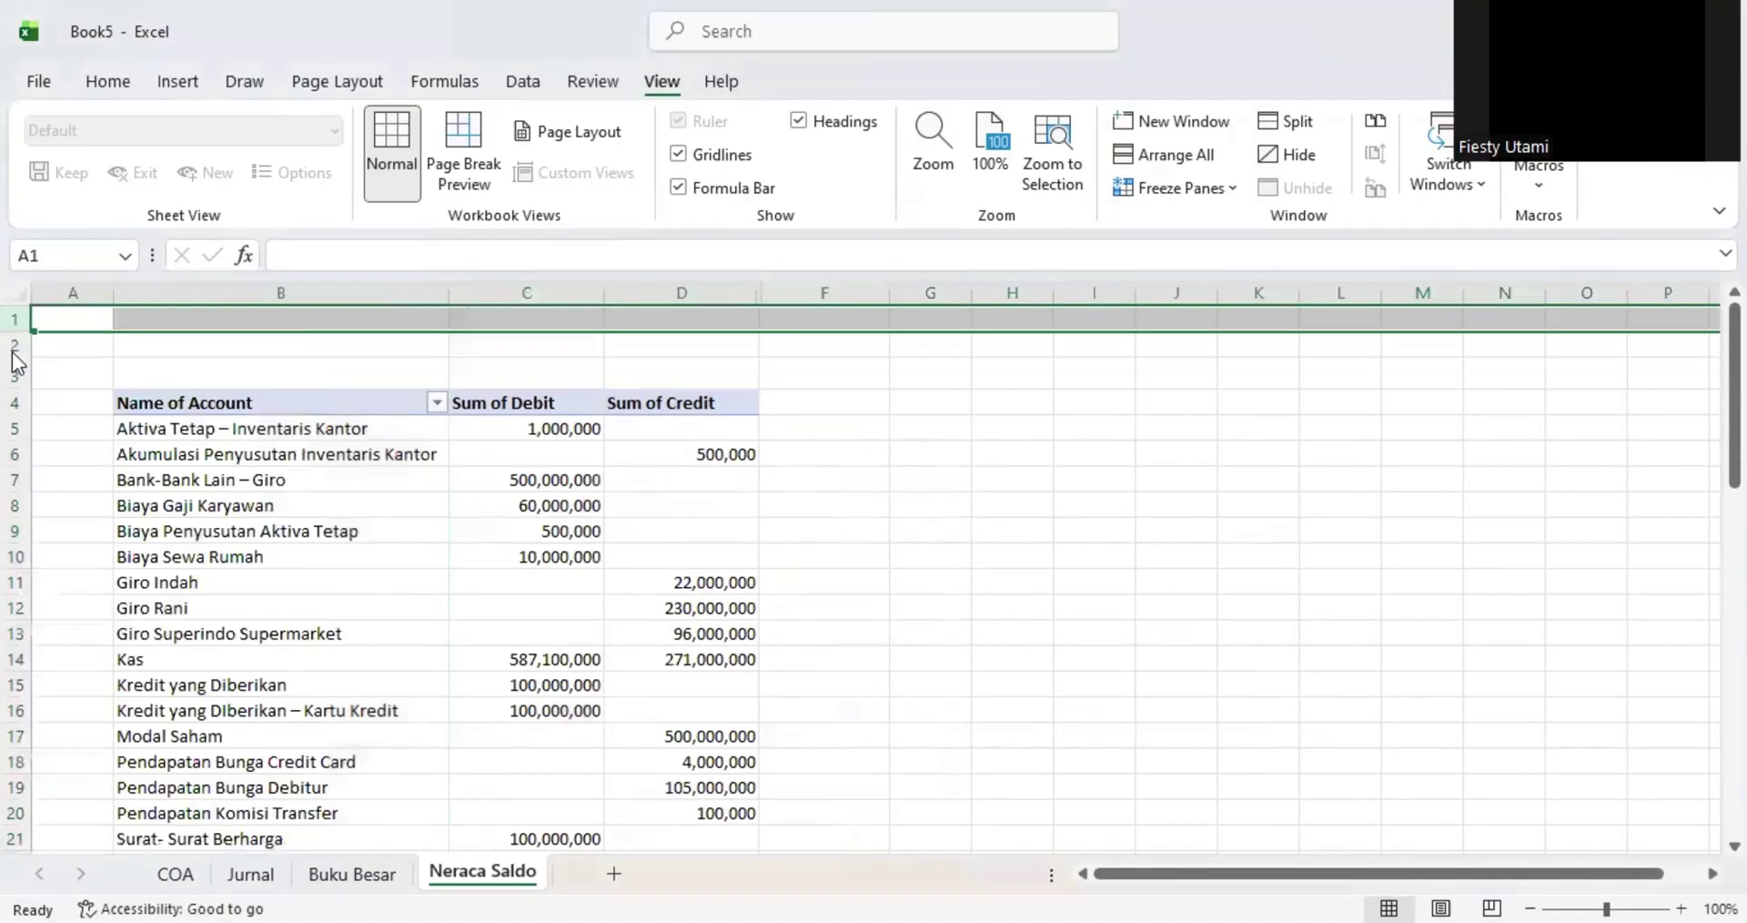
{"action": "right_click", "coordinate": [18, 341]}
{"action": "left_click", "coordinate": [156, 602]}
{"action": "left_click", "coordinate": [370, 369]}
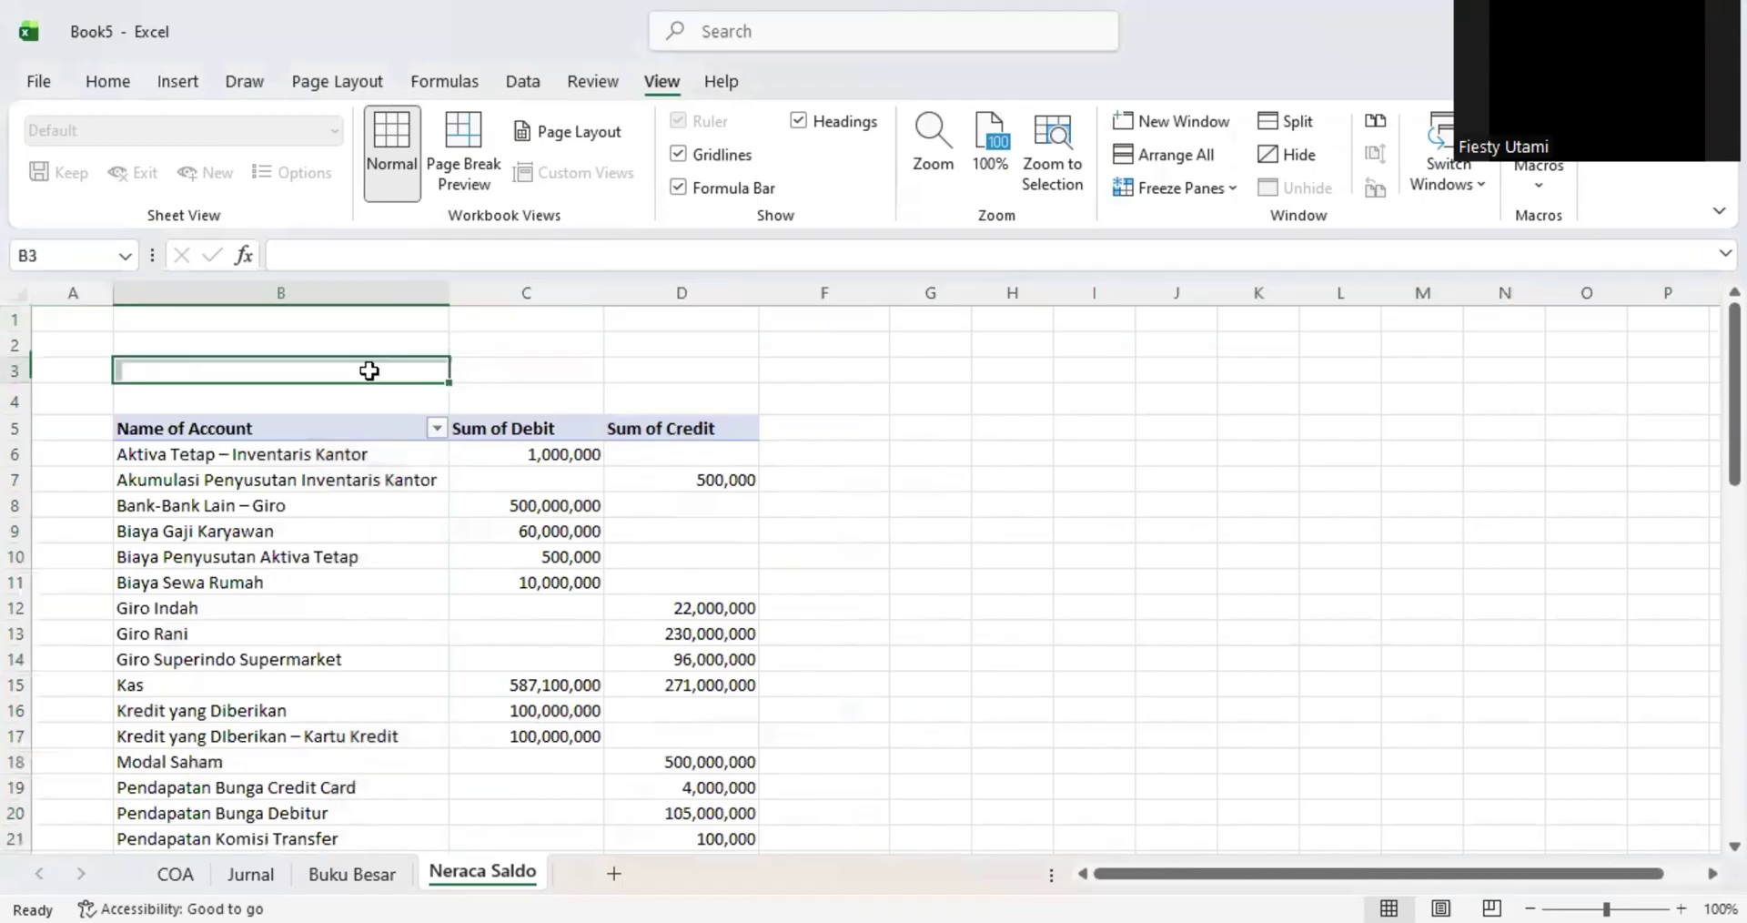
- Merge and center cells B2:D2 and B3:D3 above the PivotTable as separate title rows
{"action": "left_click_drag", "start_coordinate": [258, 343], "coordinate": [698, 338]}
{"action": "left_click", "coordinate": [109, 82]}
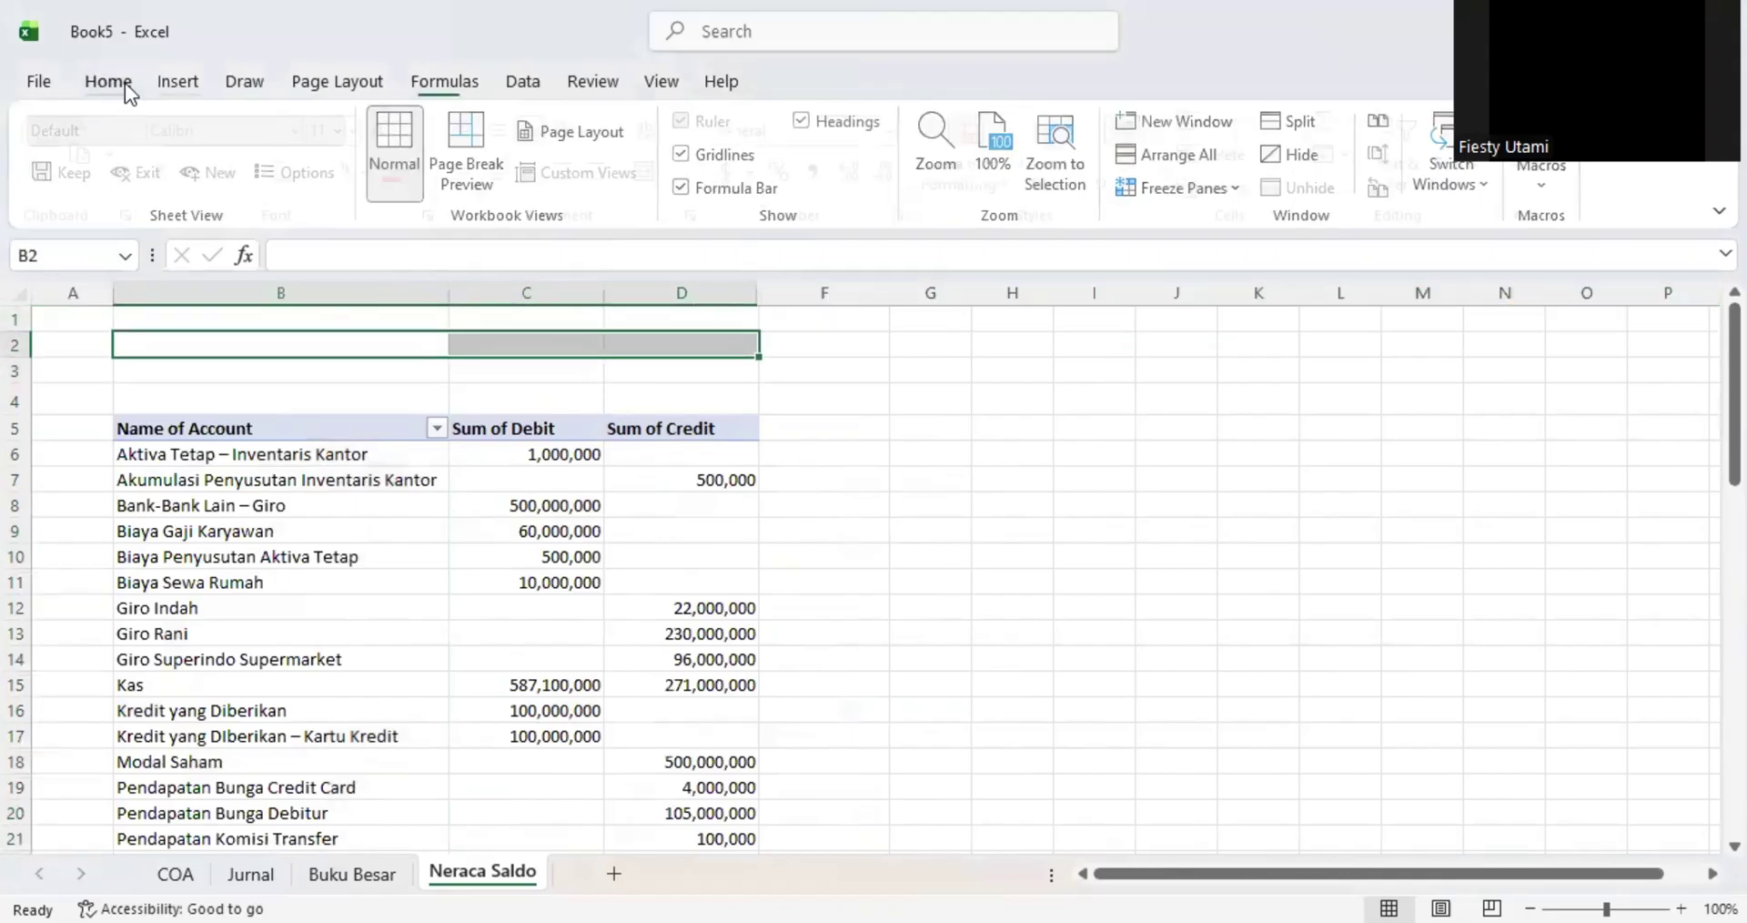
{"action": "left_click", "coordinate": [660, 171]}
{"action": "left_click_drag", "start_coordinate": [441, 374], "coordinate": [702, 368]}
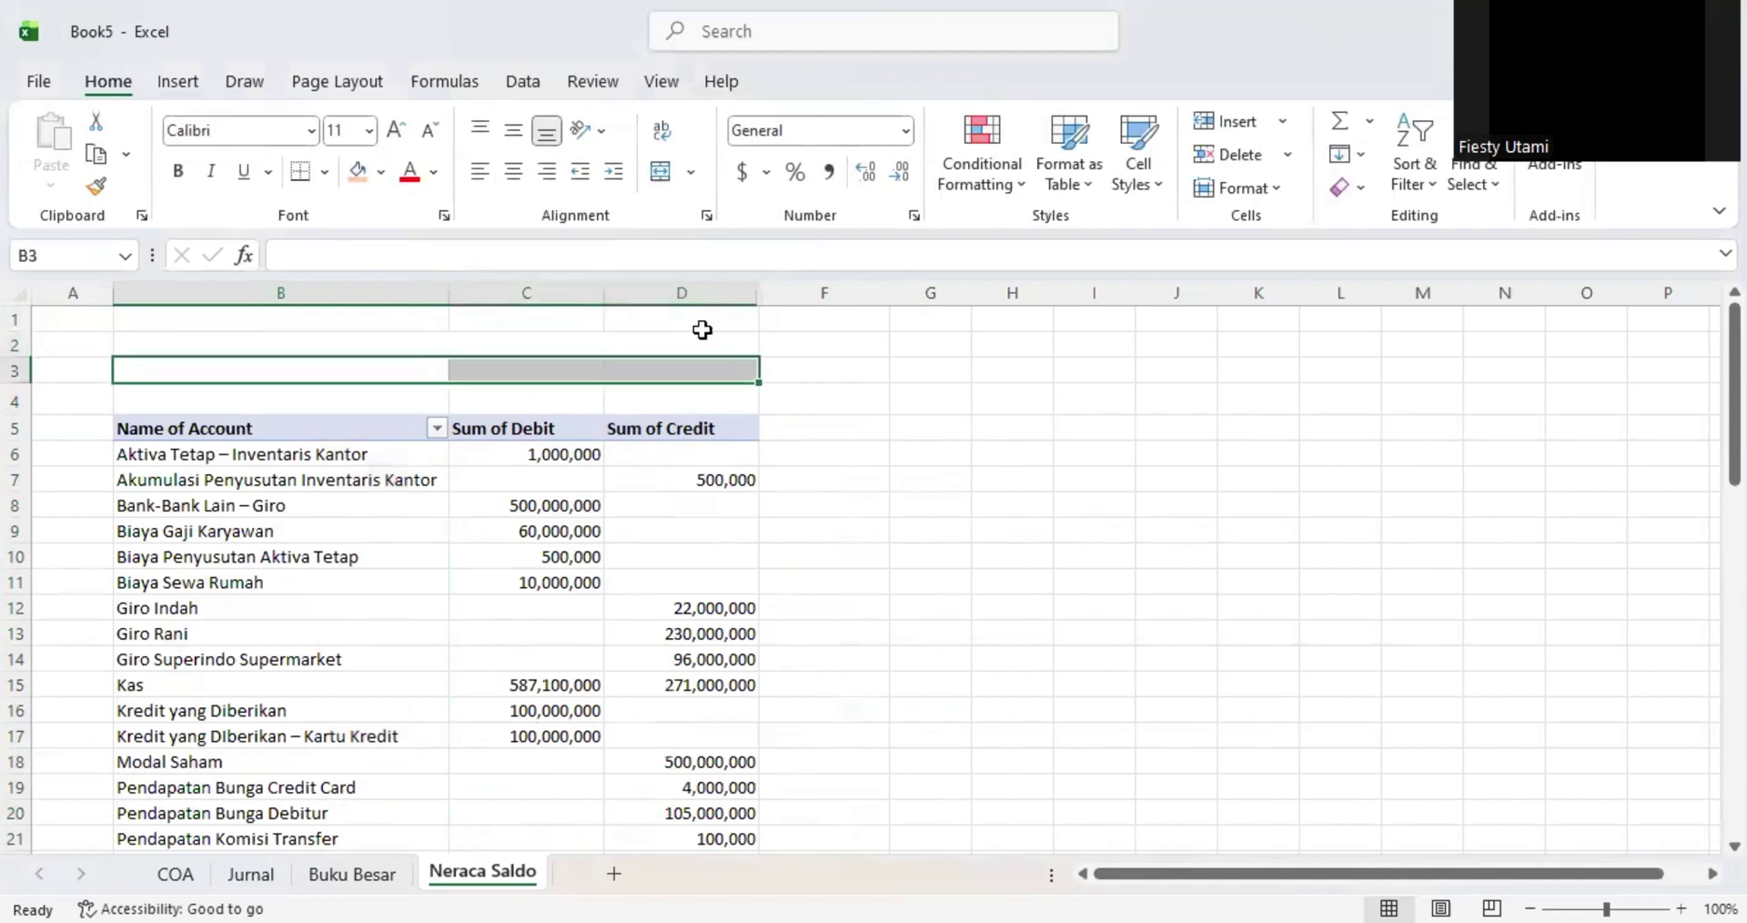
{"action": "left_click", "coordinate": [660, 171]}
- Insert another blank row at row 2, above the merged title rows
{"action": "left_click", "coordinate": [425, 340]}
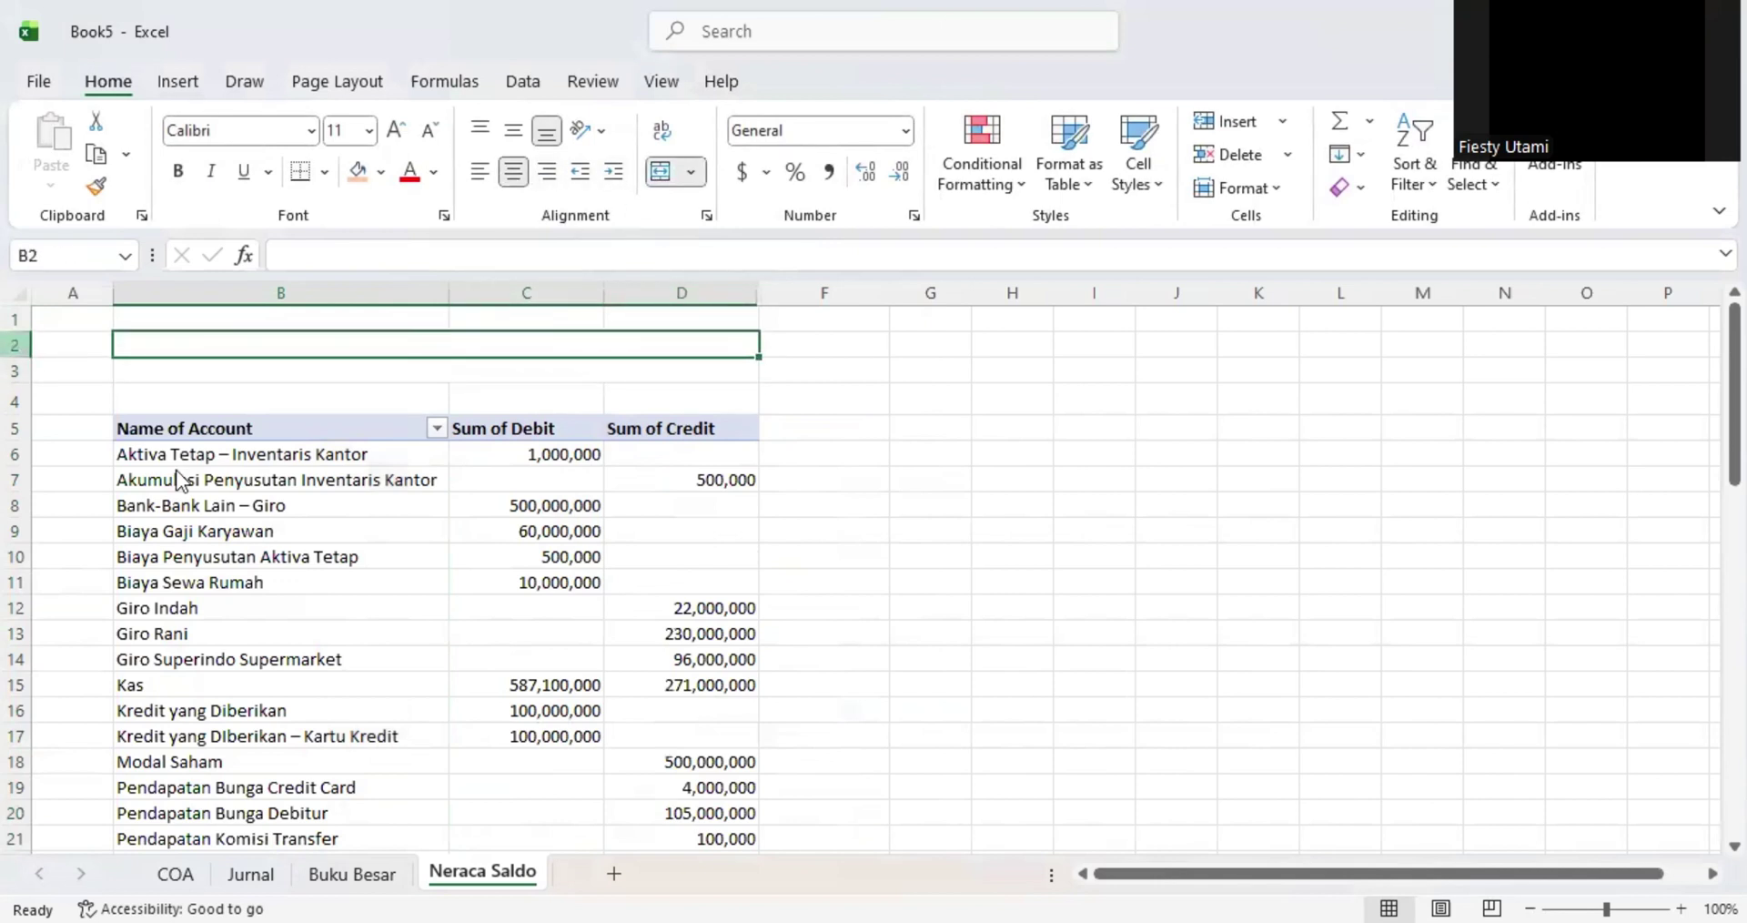
{"action": "right_click", "coordinate": [15, 344]}
{"action": "left_click", "coordinate": [127, 595]}
{"action": "left_click", "coordinate": [286, 341]}
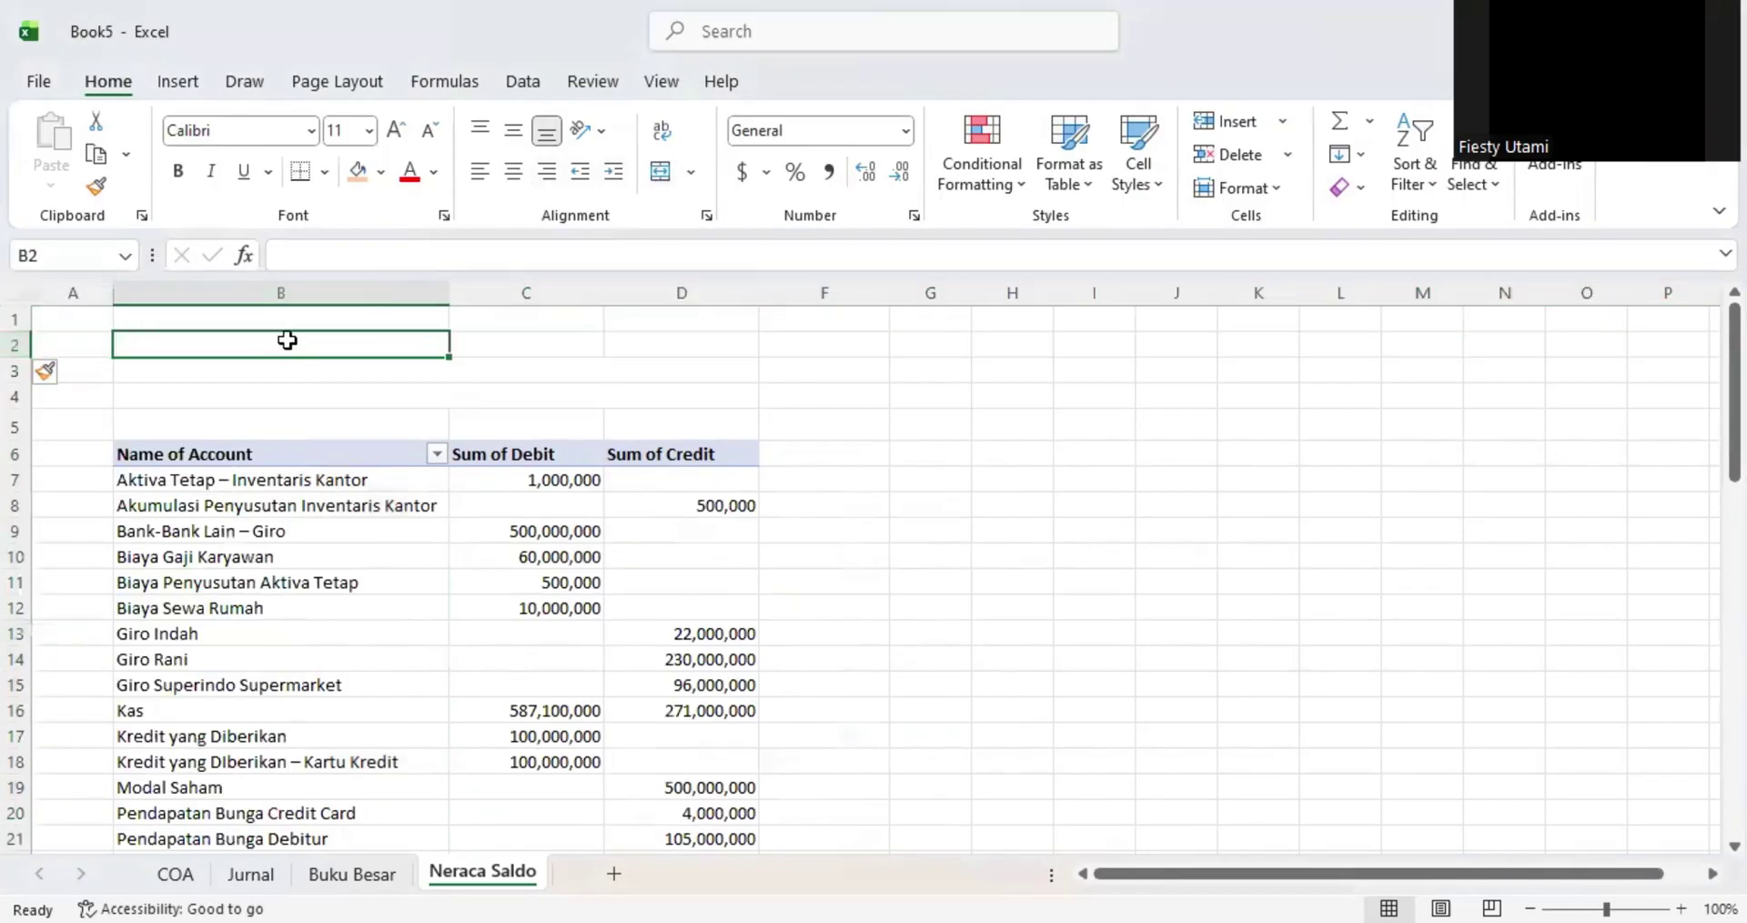
- Merge and center B2:D2, and enter the titles BANK UNTIRTA in row 2 and TRIAL BALANCE in row 3
{"action": "left_click_drag", "start_coordinate": [288, 339], "coordinate": [679, 339]}
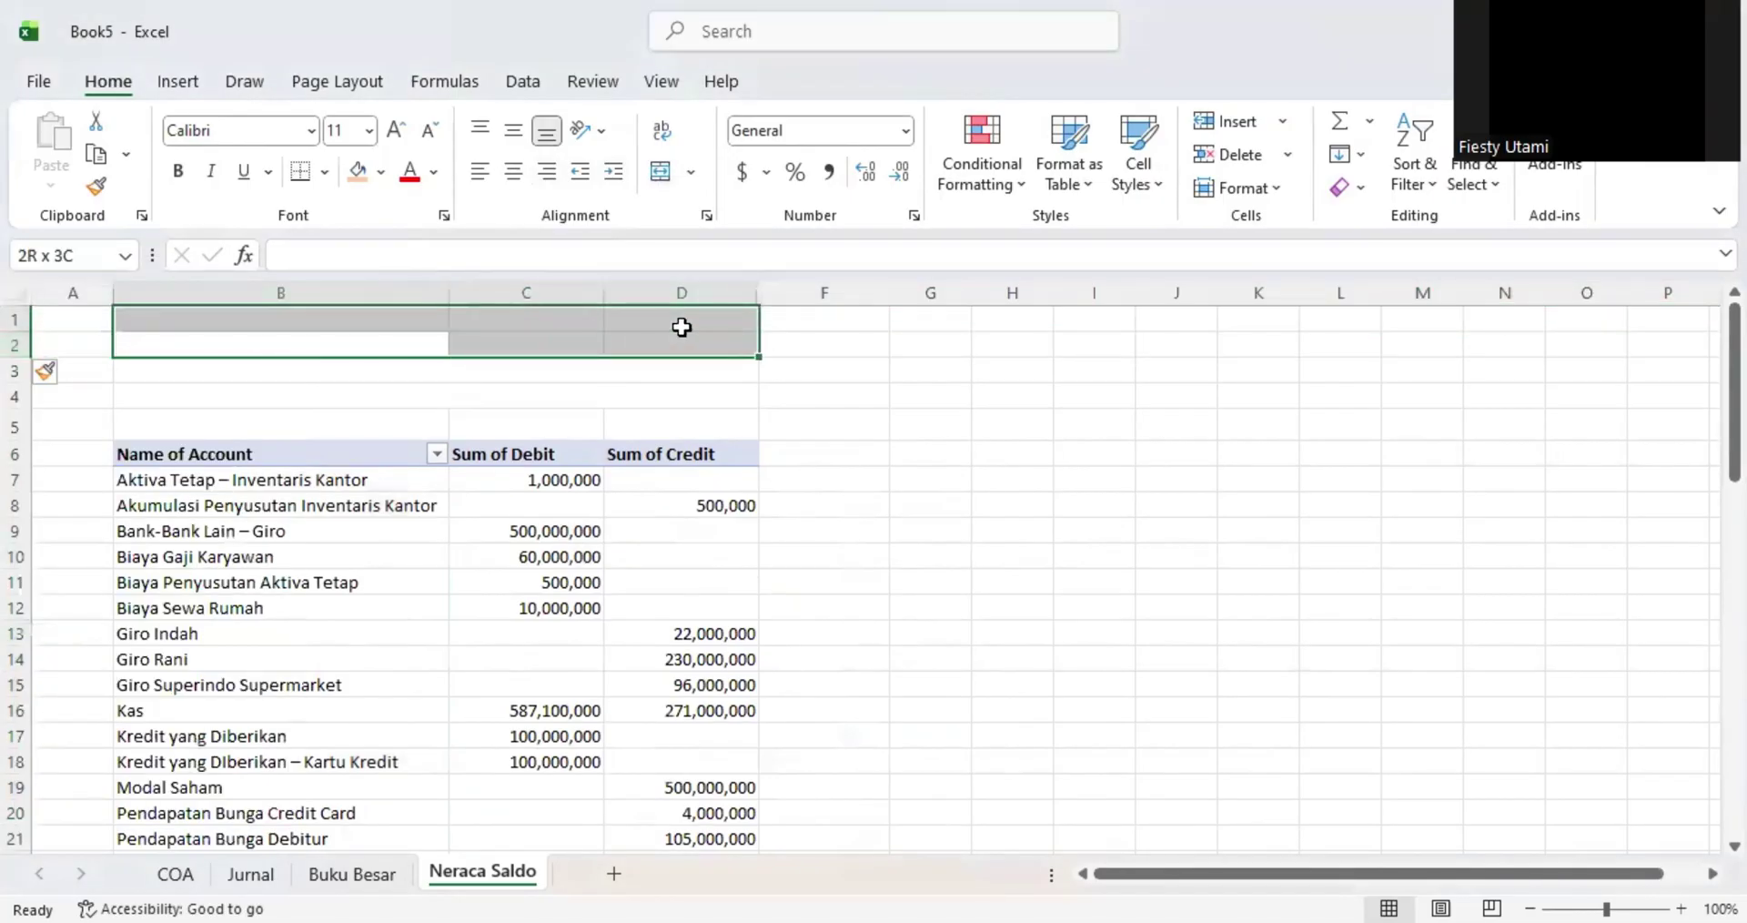
{"action": "left_click", "coordinate": [660, 172]}
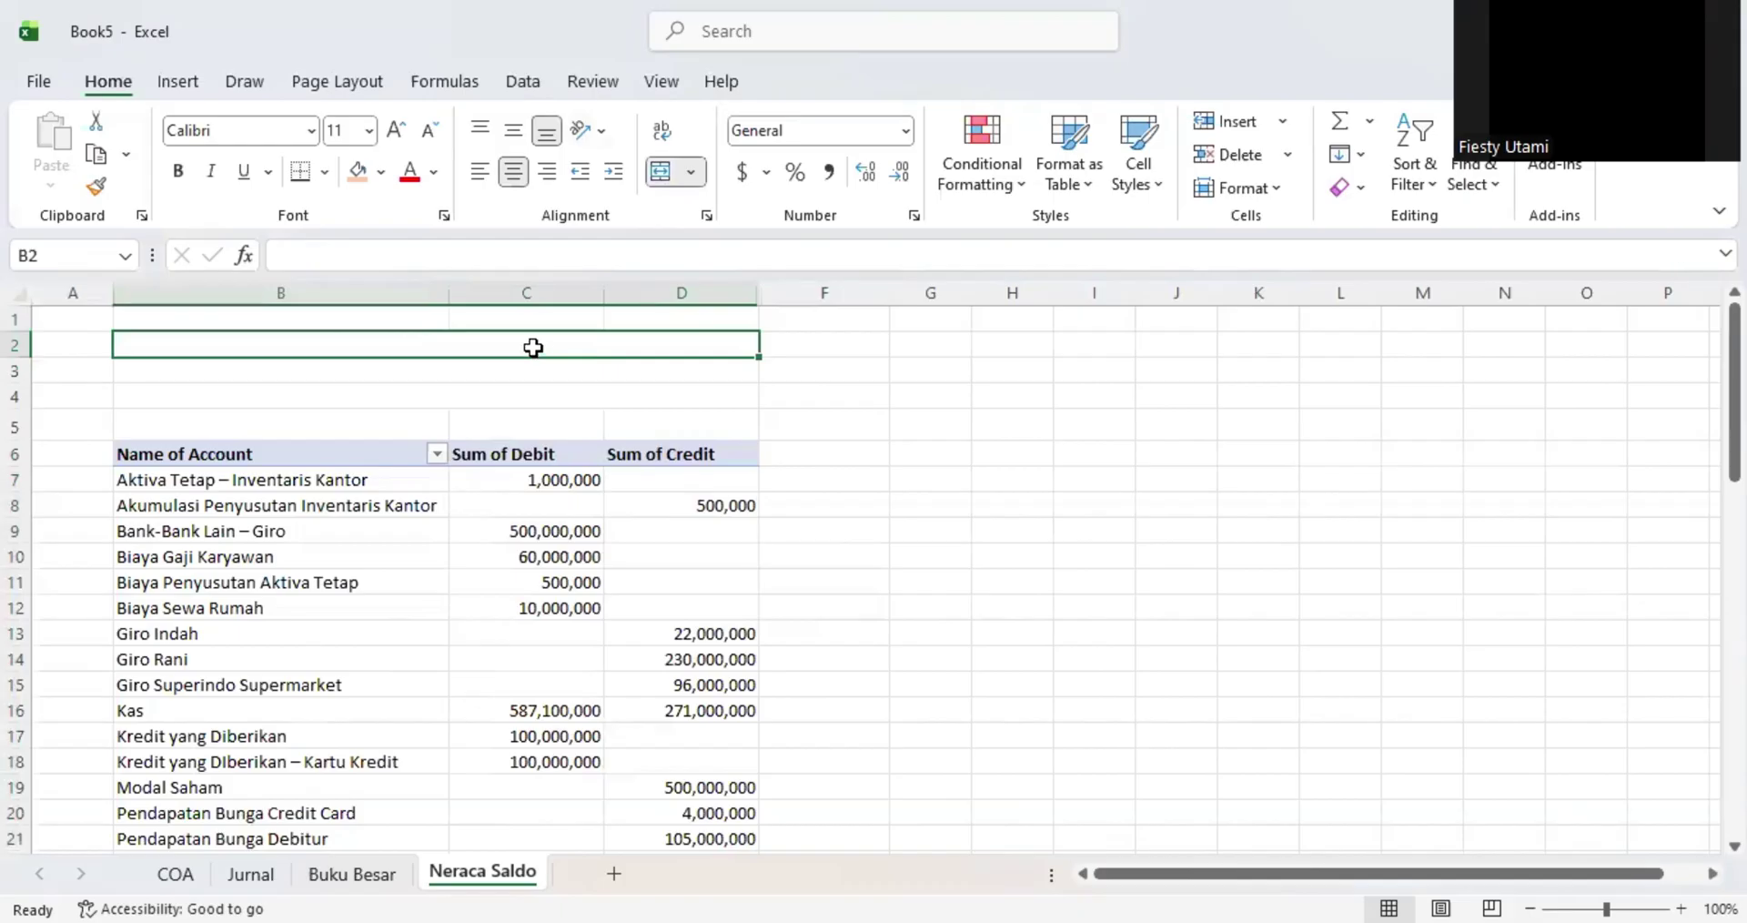
{"action": "left_click", "coordinate": [367, 254]}
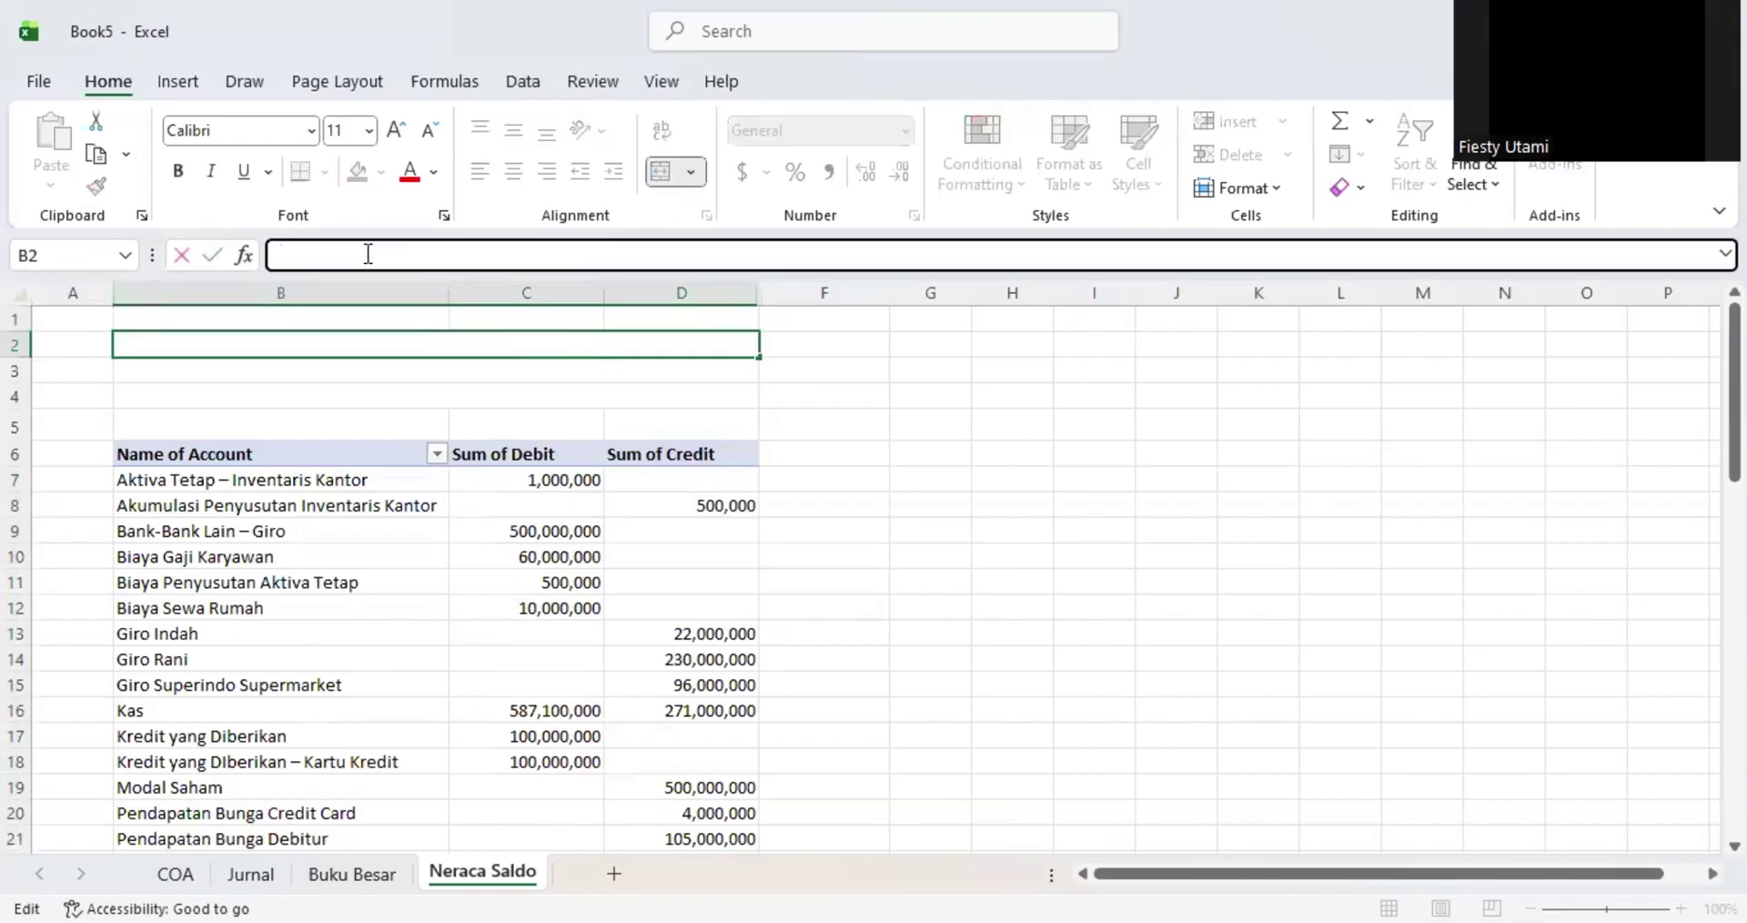
{"action": "type", "text": "BANK UNTIRTA"}
{"action": "key", "text": "Return"}
{"action": "type", "text": "T"}
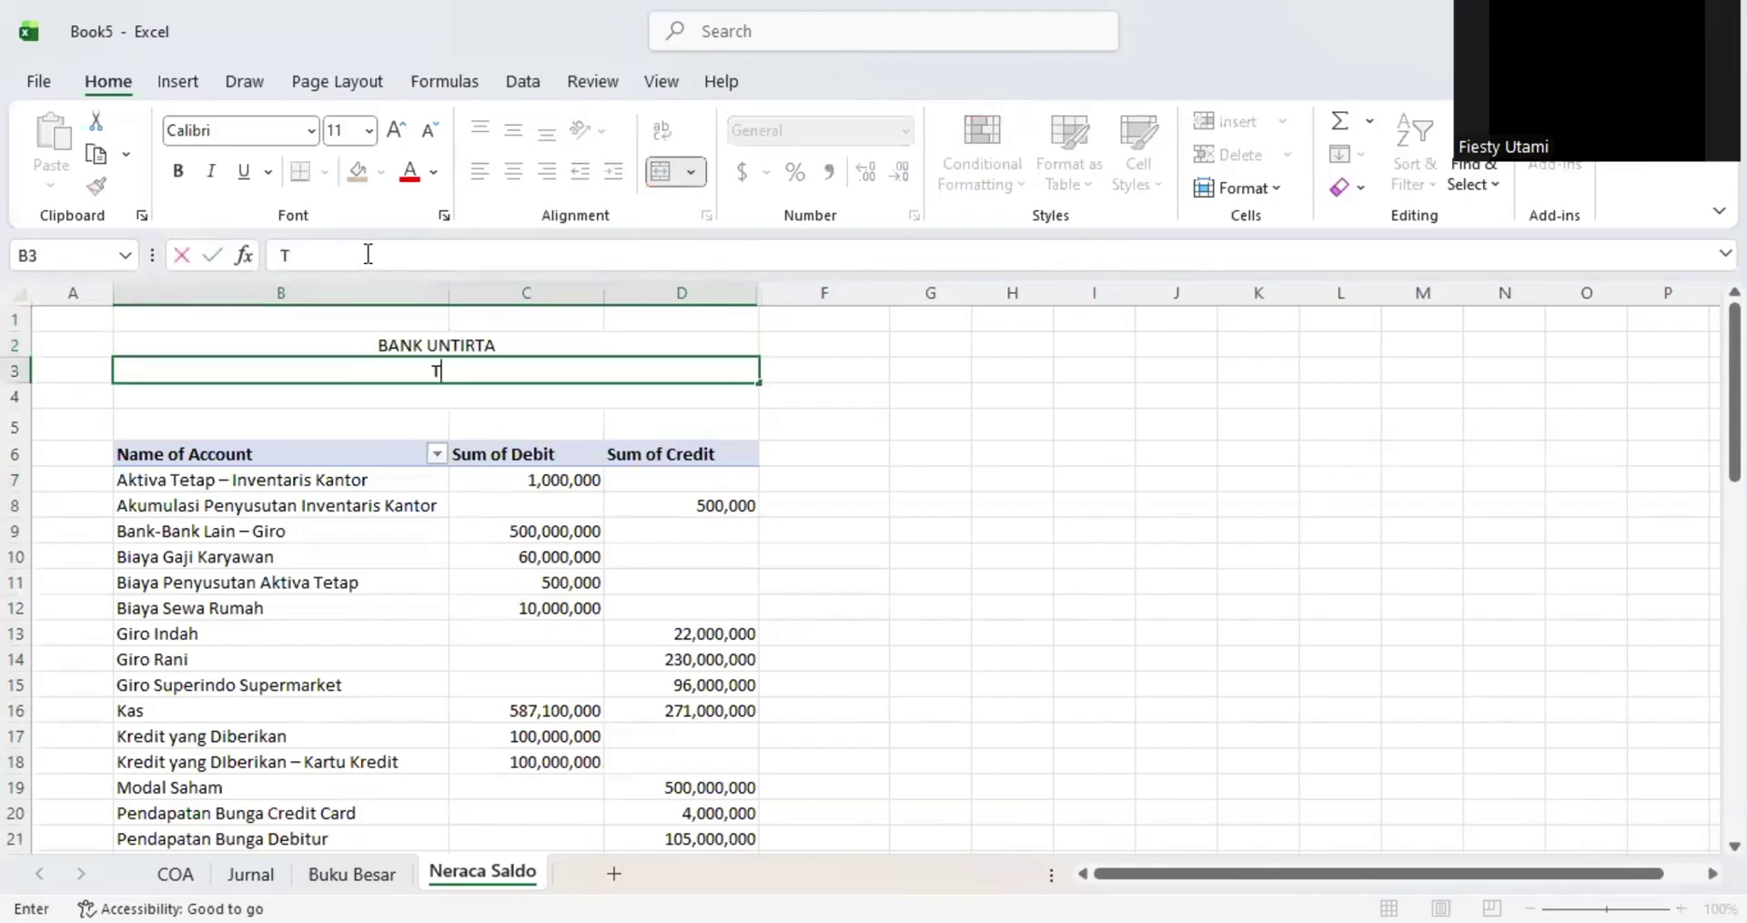
{"action": "type", "text": "RIAL BALANCE"}
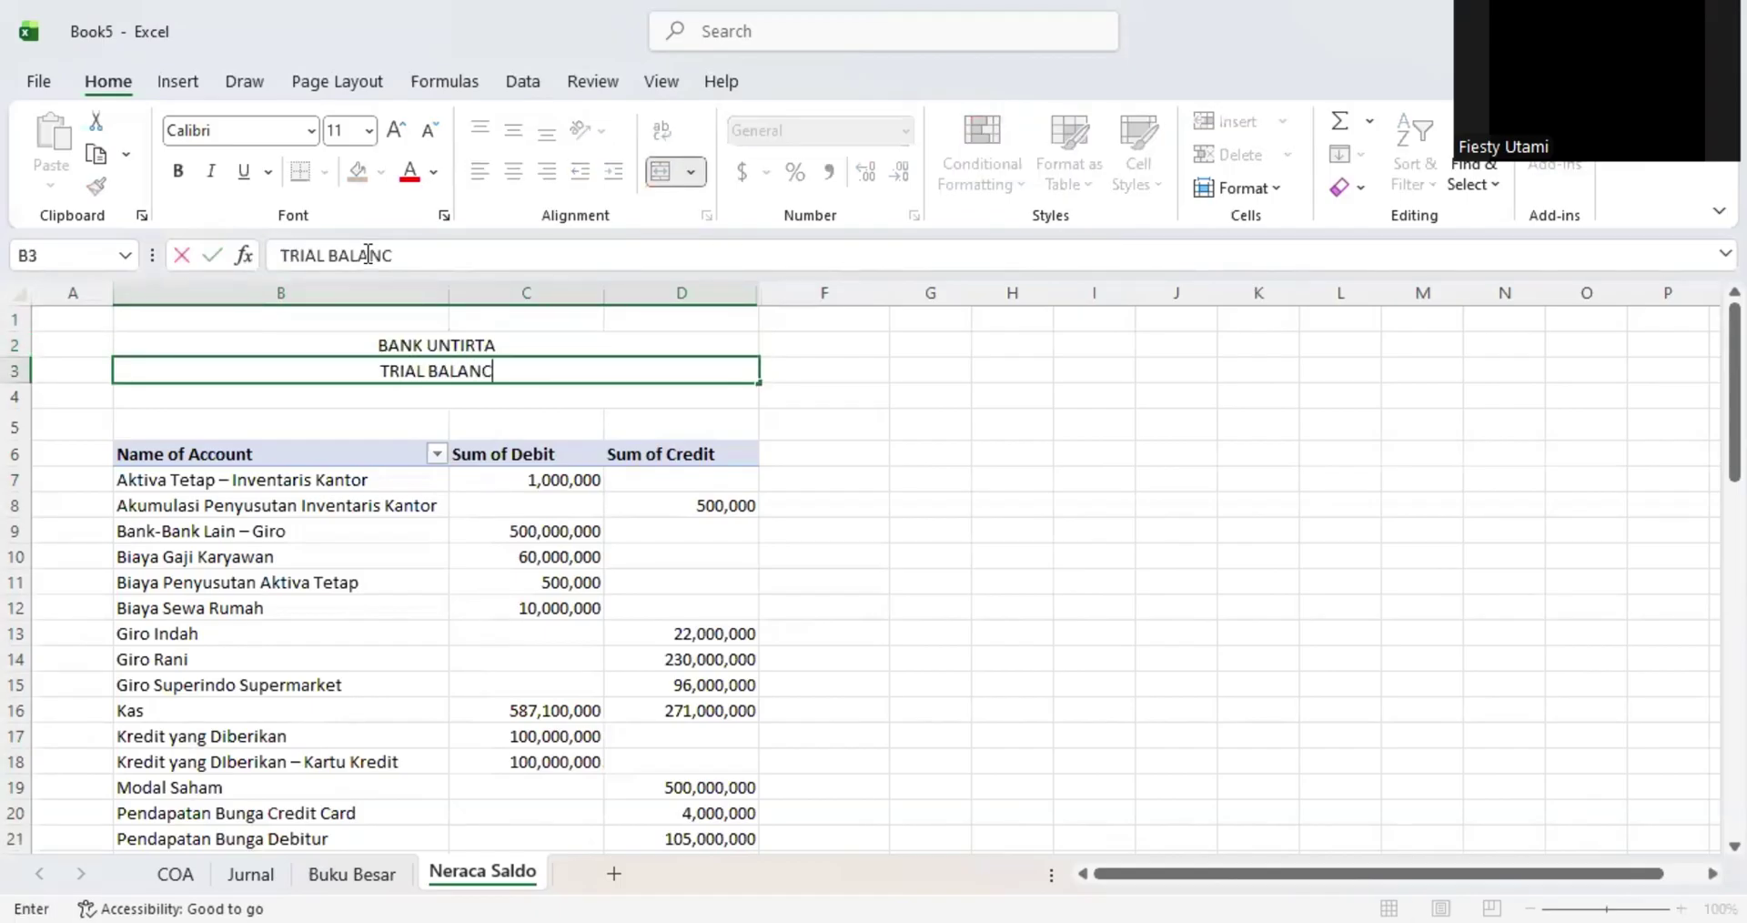
{"action": "key", "text": "Return"}
{"action": "left_click", "coordinate": [367, 254]}
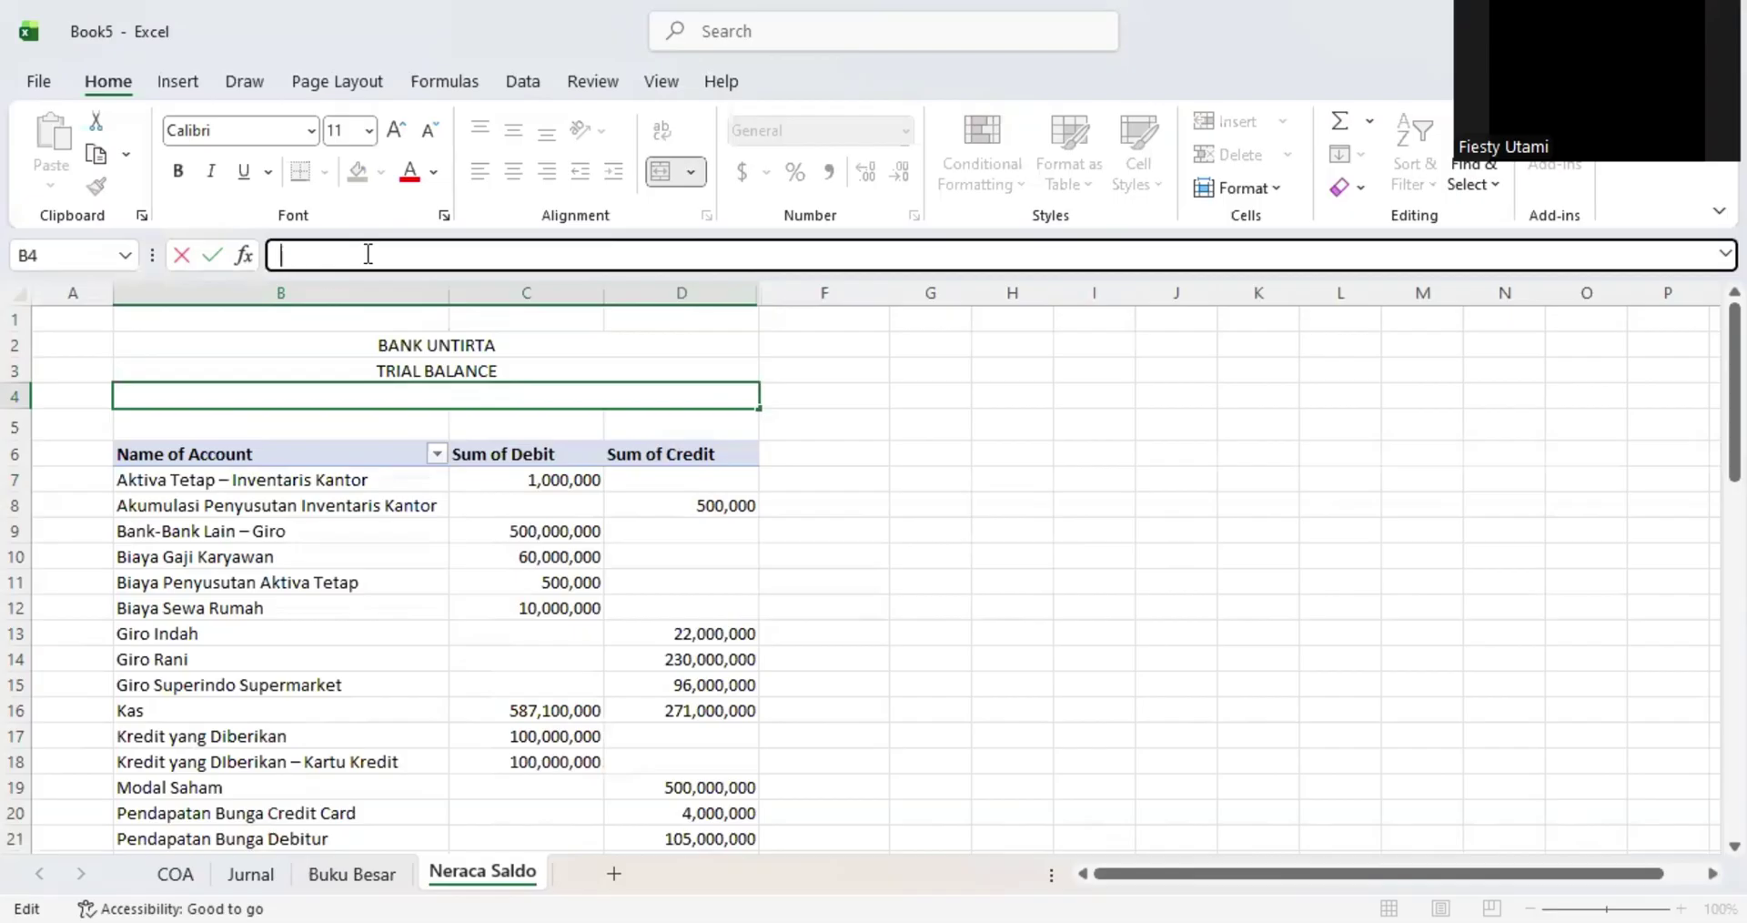
{"action": "scroll", "coordinate": [373, 691], "scroll_direction": "down", "scroll_amount": 1}
{"action": "scroll", "coordinate": [371, 697], "scroll_direction": "down", "scroll_amount": 4}
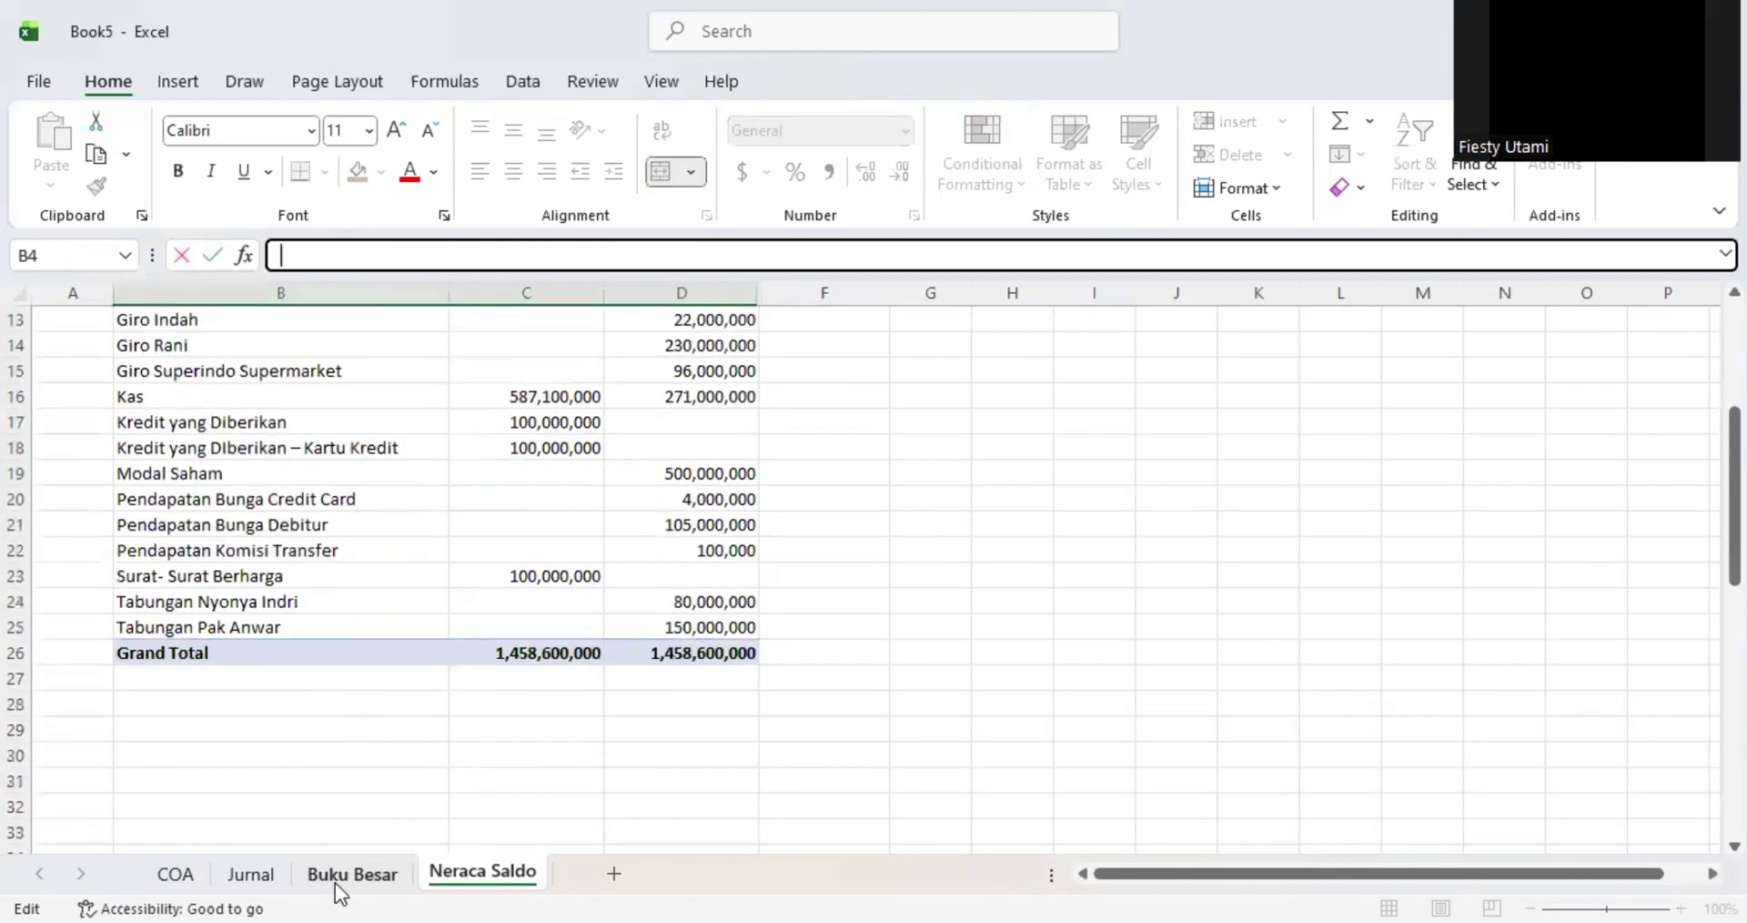
{"action": "left_click", "coordinate": [155, 879]}
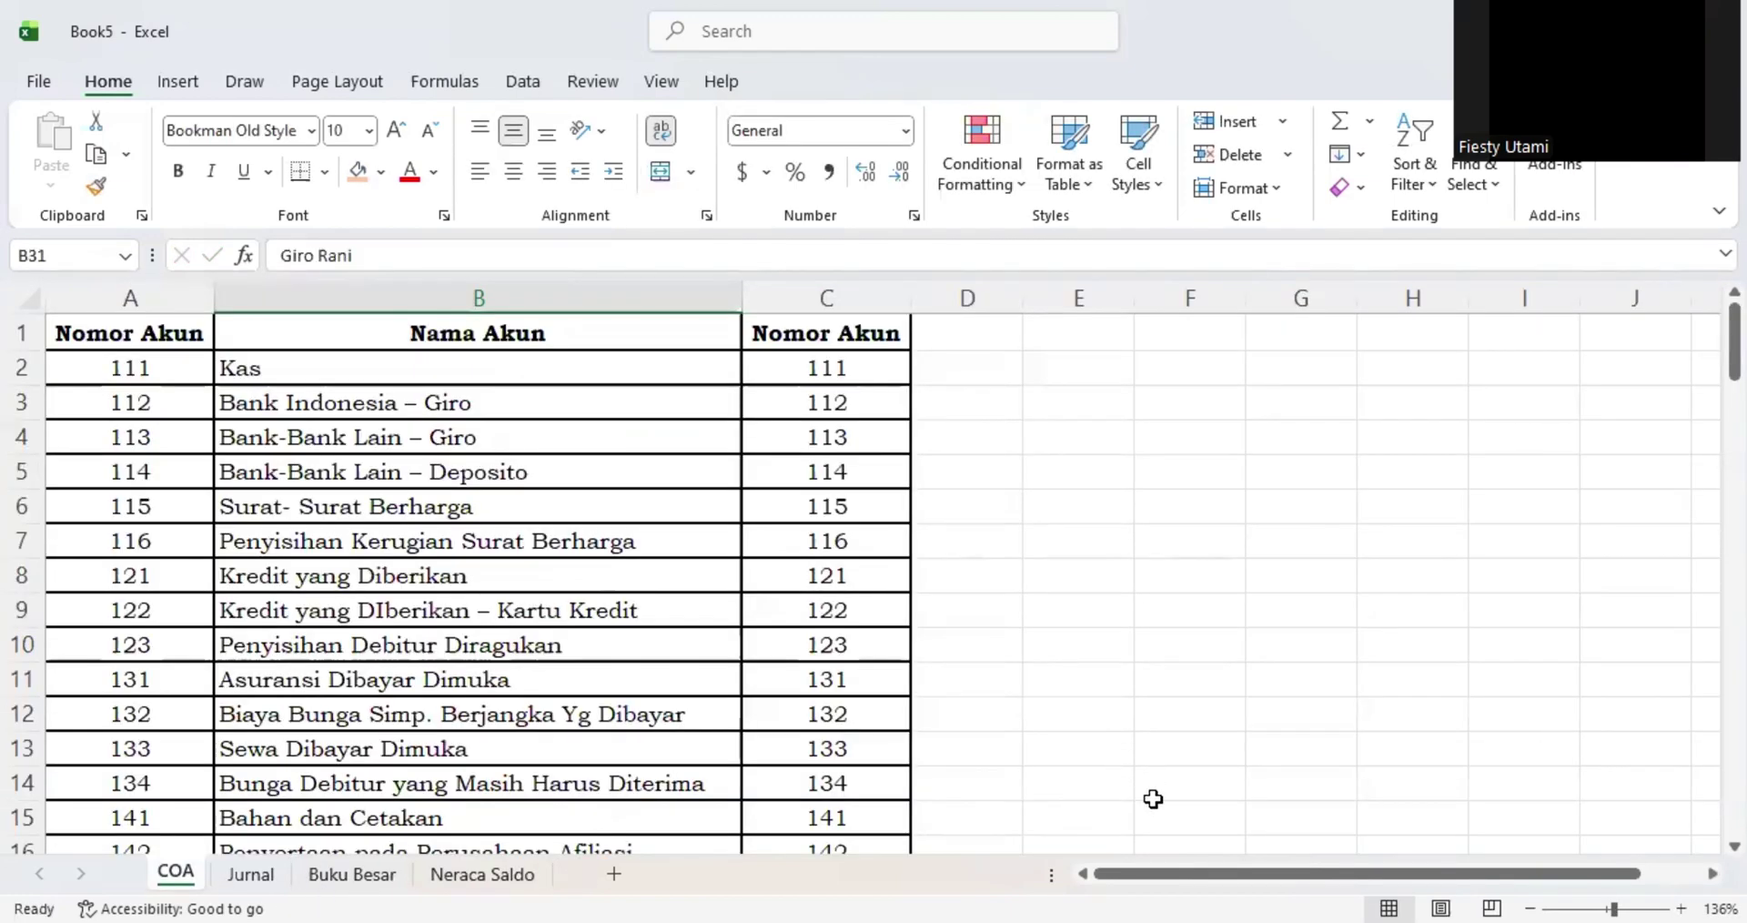
{"action": "key", "text": "alt+Tab"}
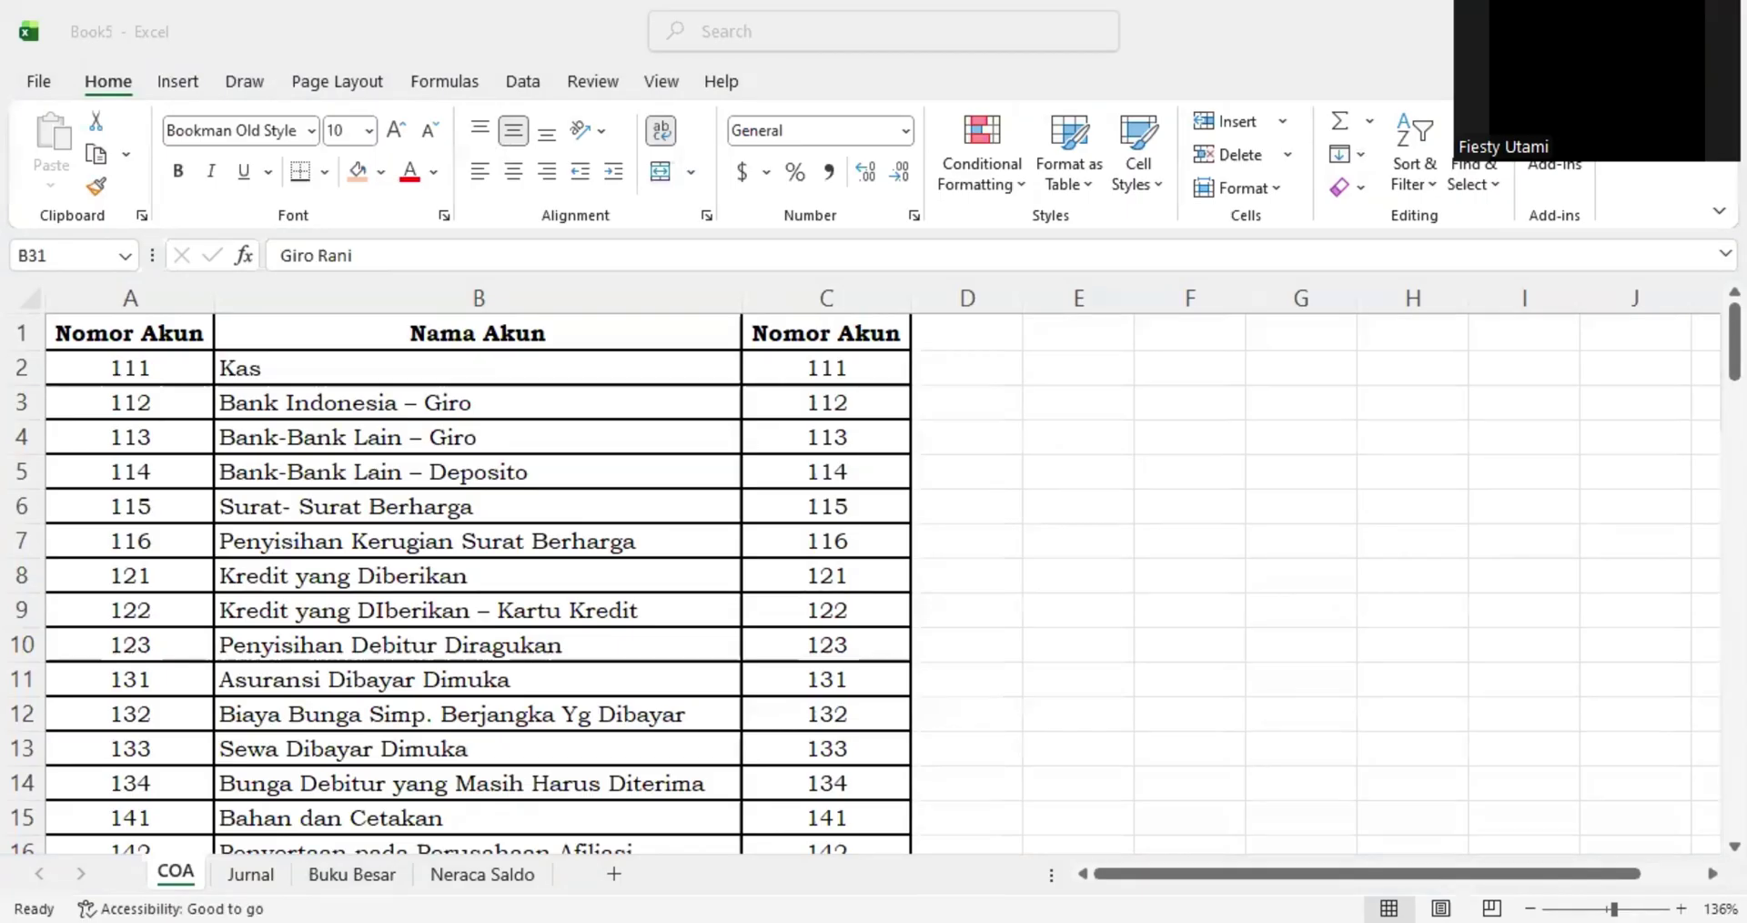
- Enter the date 31 December 2025 in merged cell B4 of the Neraca Saldo sheet
{"action": "left_click", "coordinate": [482, 873]}
{"action": "left_click", "coordinate": [393, 414]}
{"action": "left_click", "coordinate": [397, 397]}
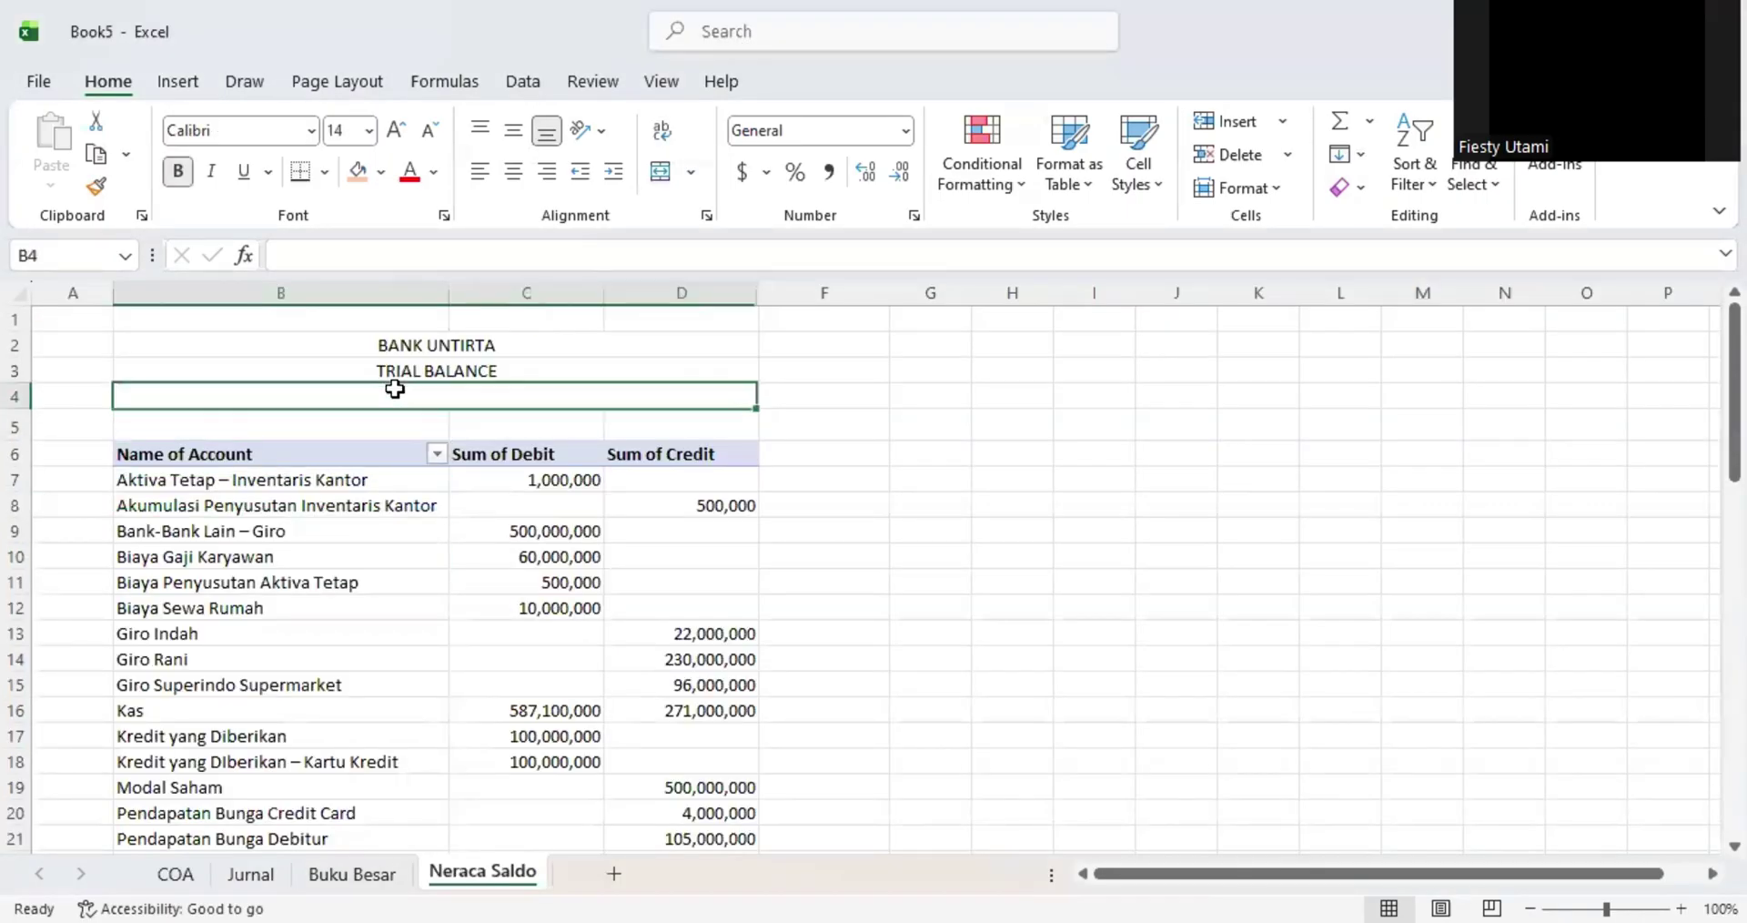
{"action": "left_click", "coordinate": [339, 252]}
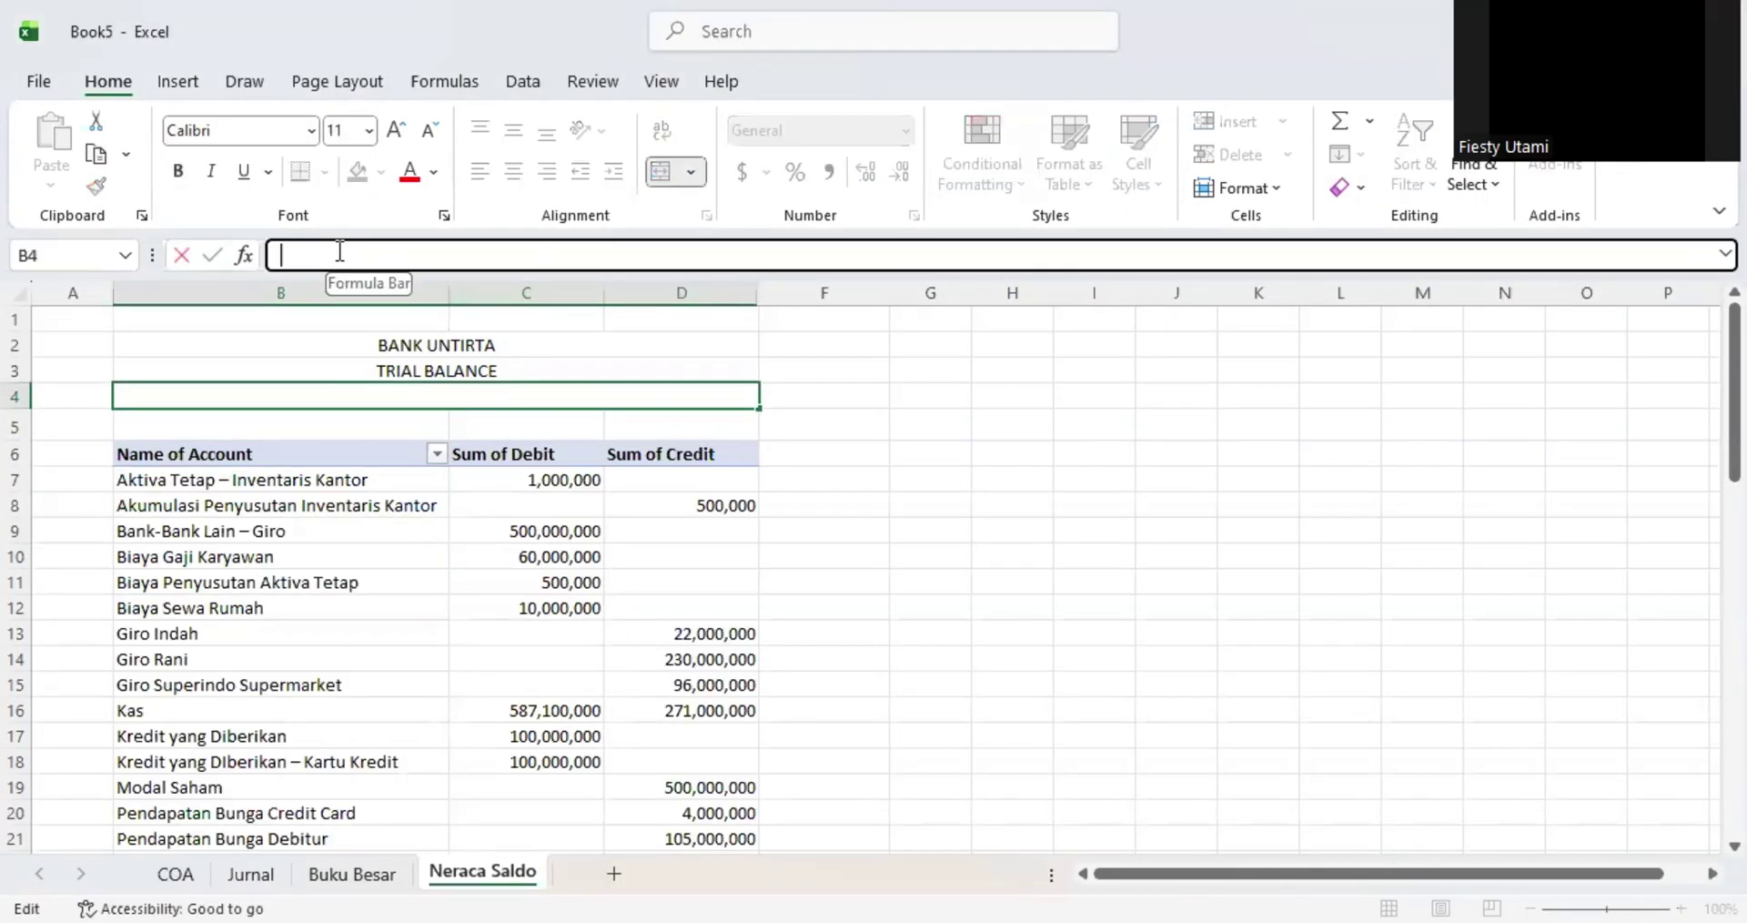
{"action": "type", "text": "31"}
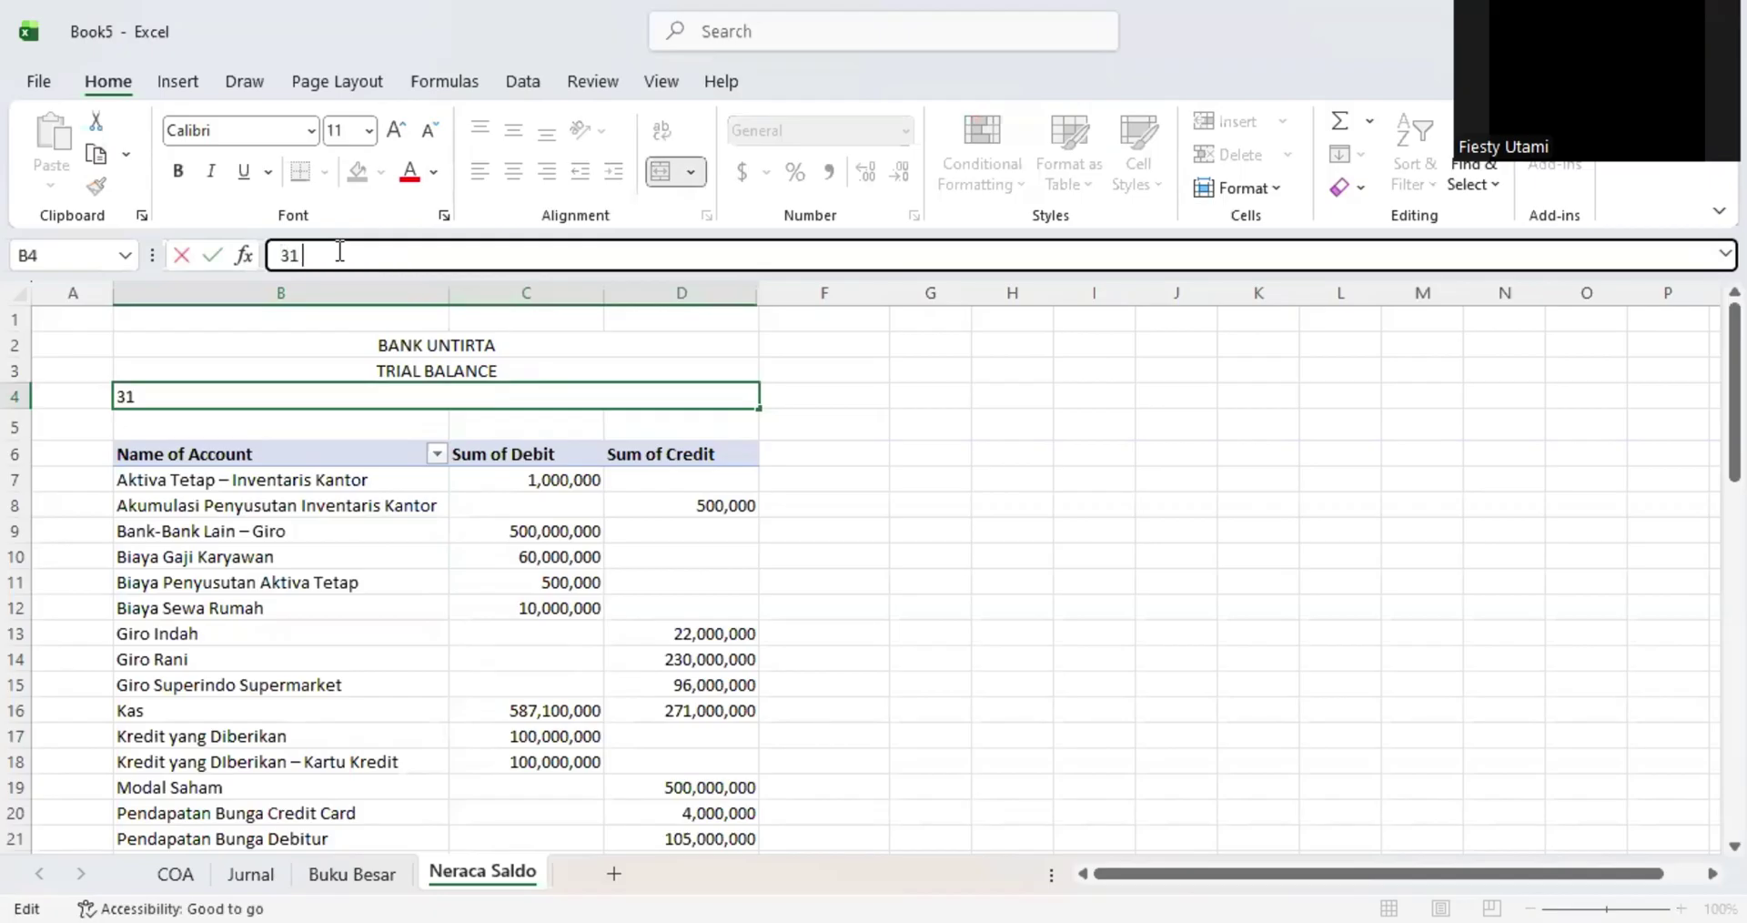
{"action": "type", "text": " December 2025"}
{"action": "key", "text": "Return"}
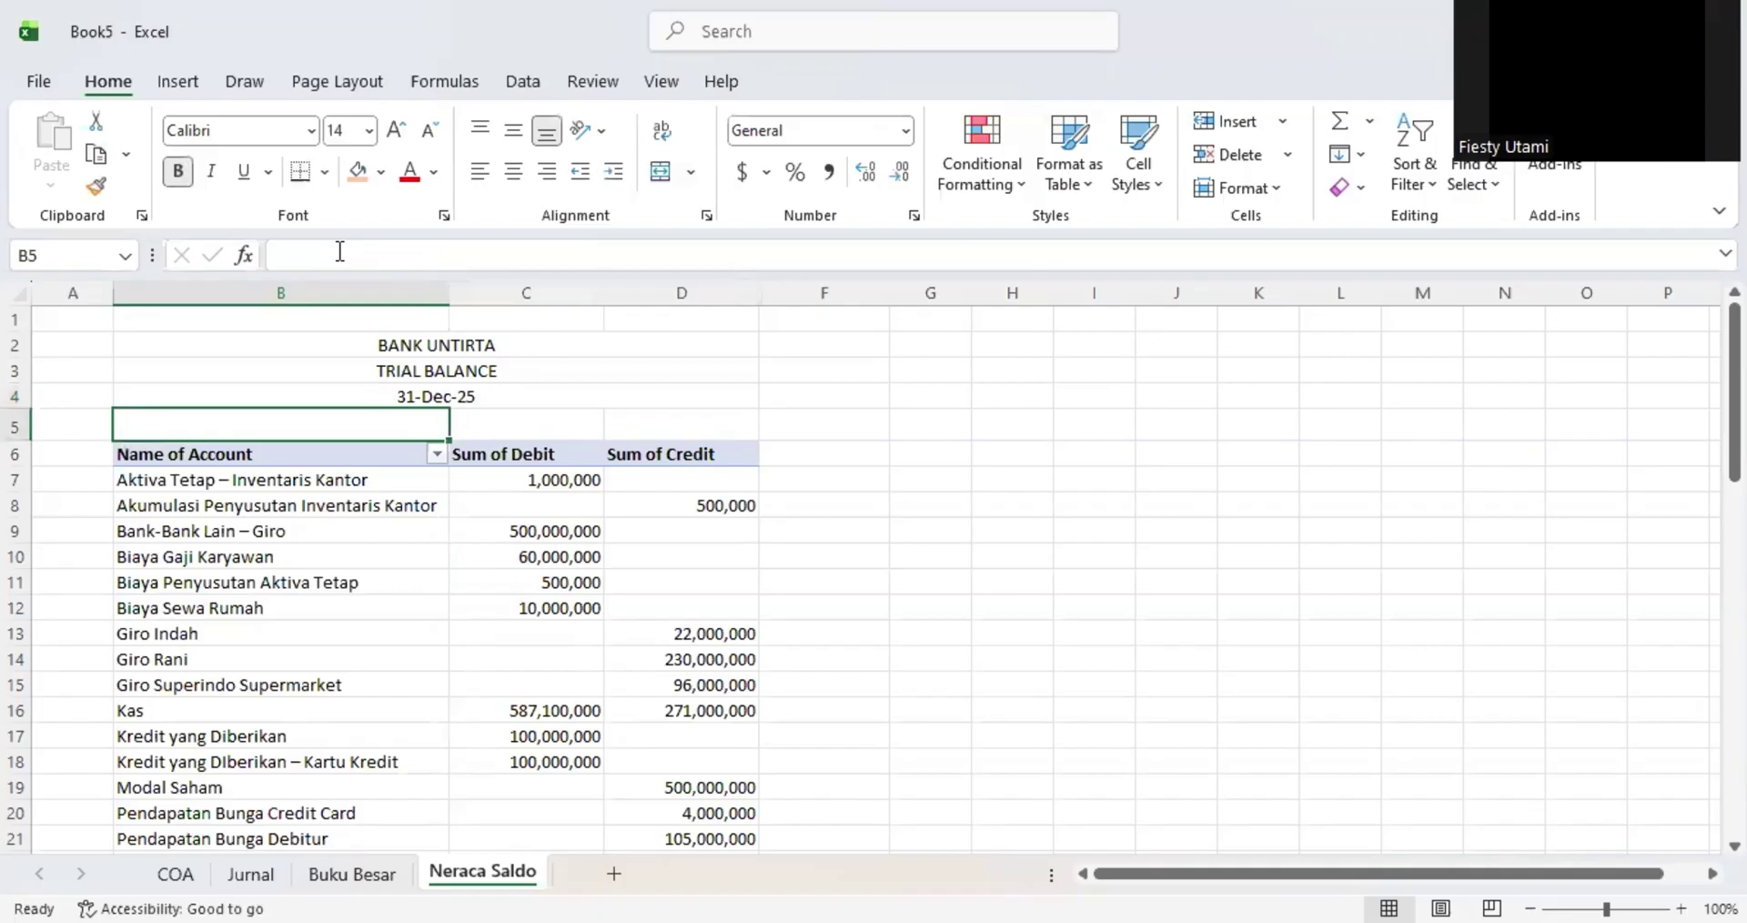
- Format the date in cell B4 with the 14-Mar-2012 date type
{"action": "key", "text": "Down"}
{"action": "key", "text": "Up"}
{"action": "key", "text": "Up"}
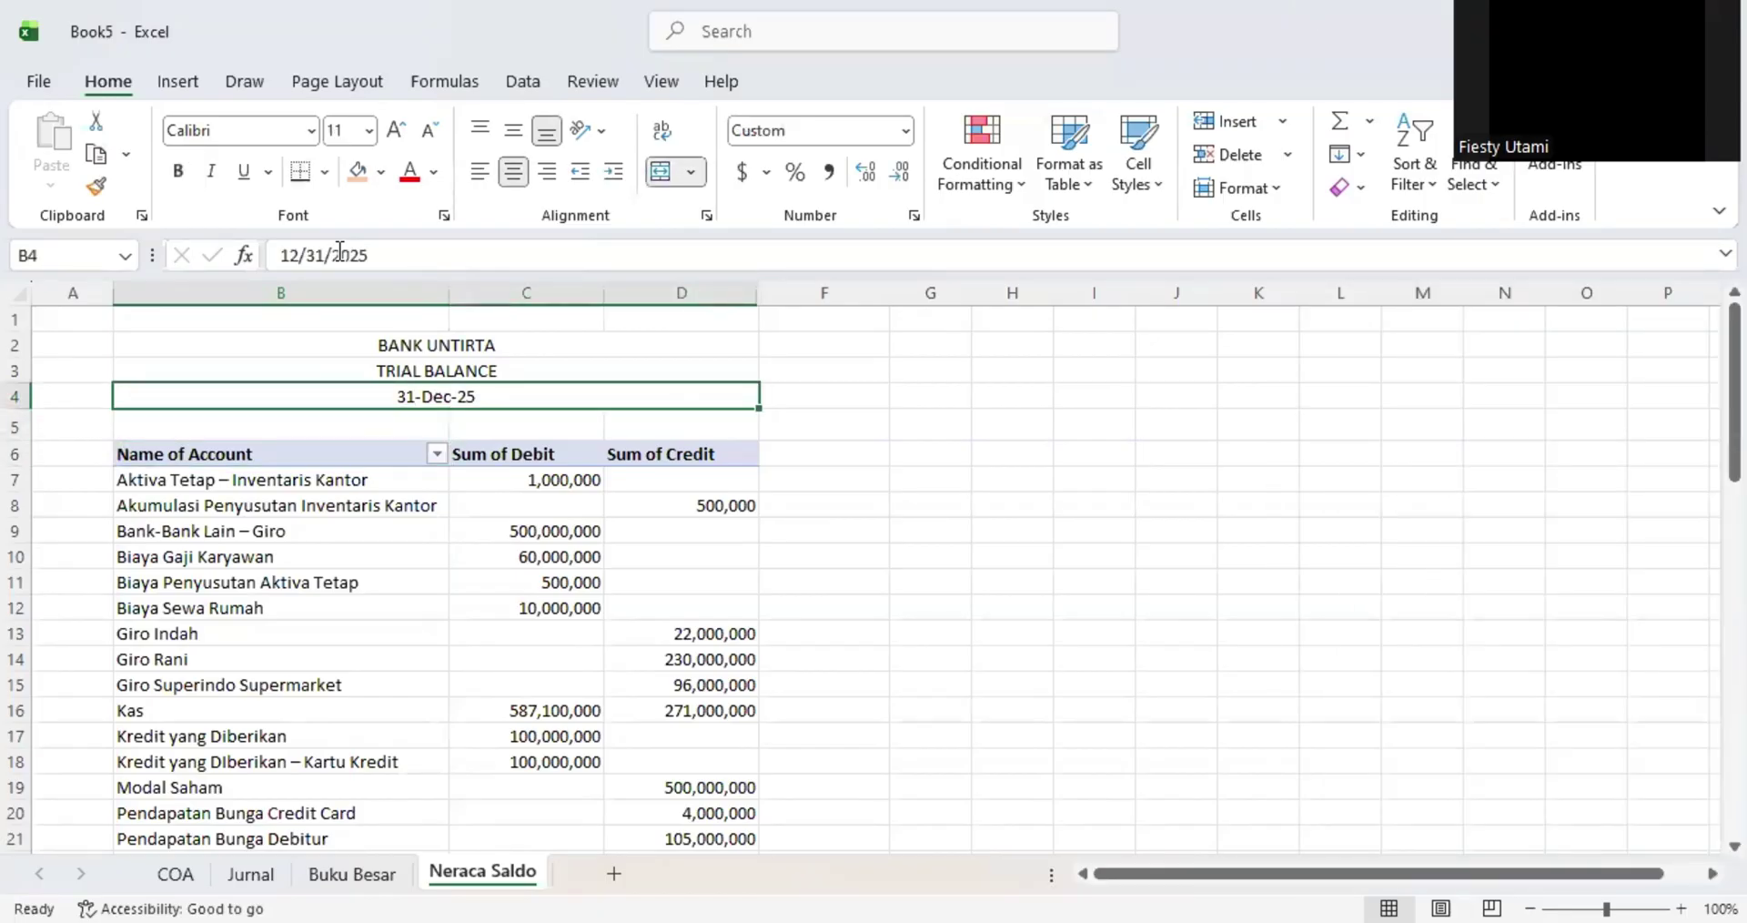
{"action": "left_click", "coordinate": [901, 131]}
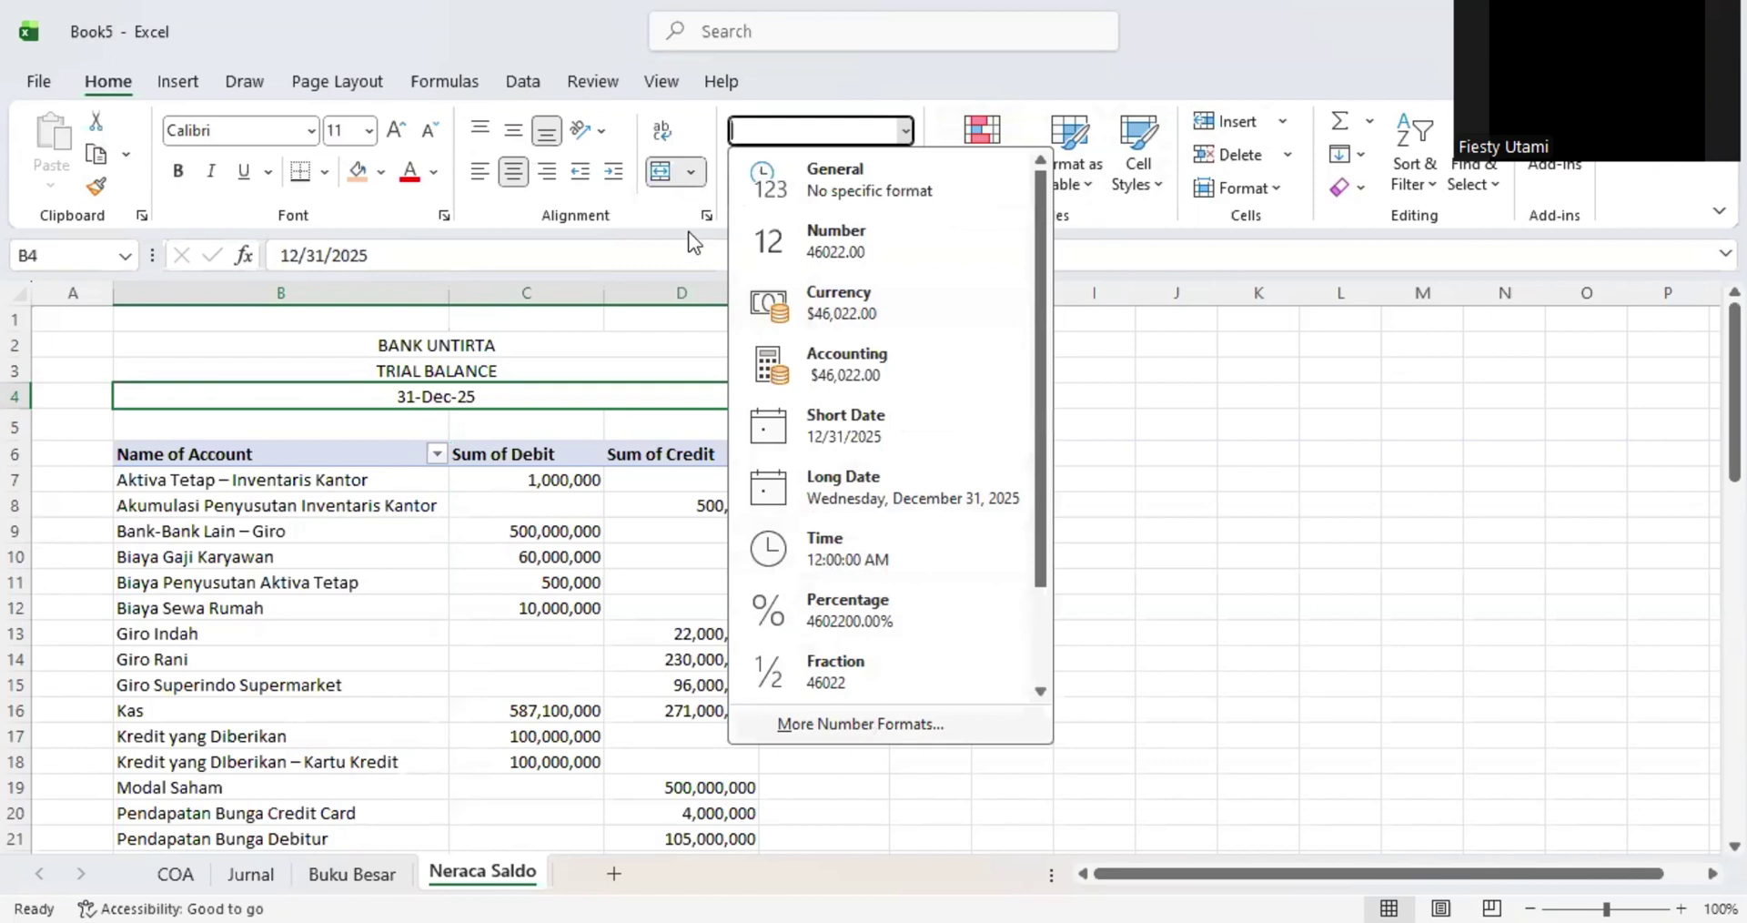
{"action": "key", "text": "ctrl+1"}
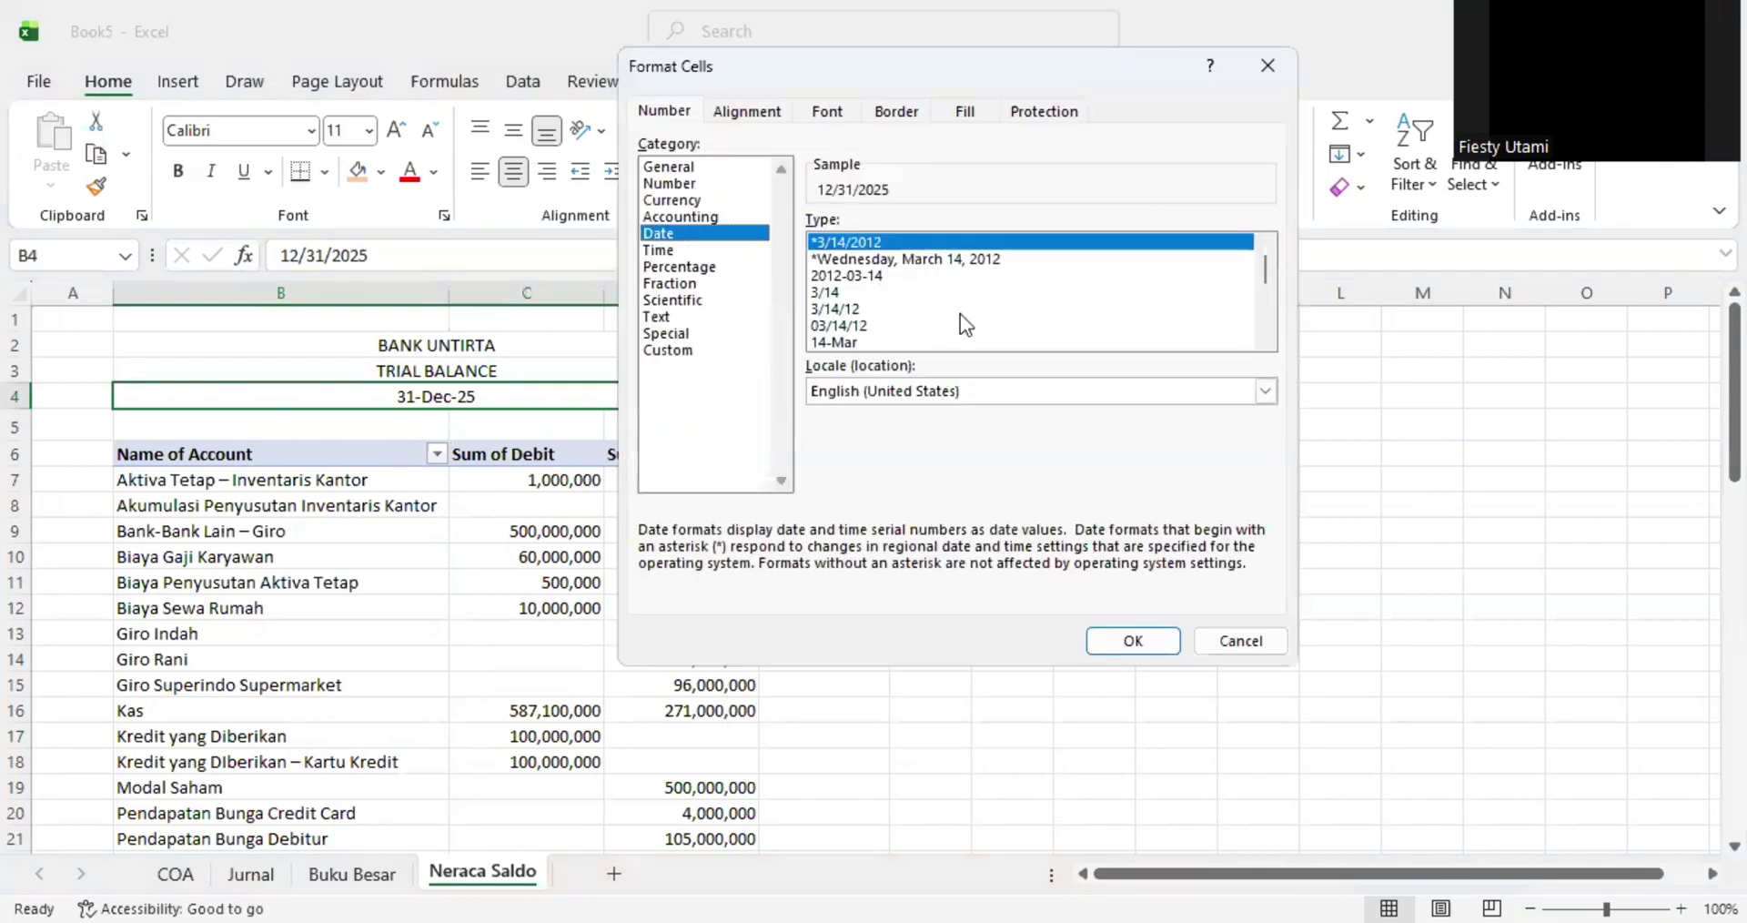
{"action": "left_click", "coordinate": [1265, 341]}
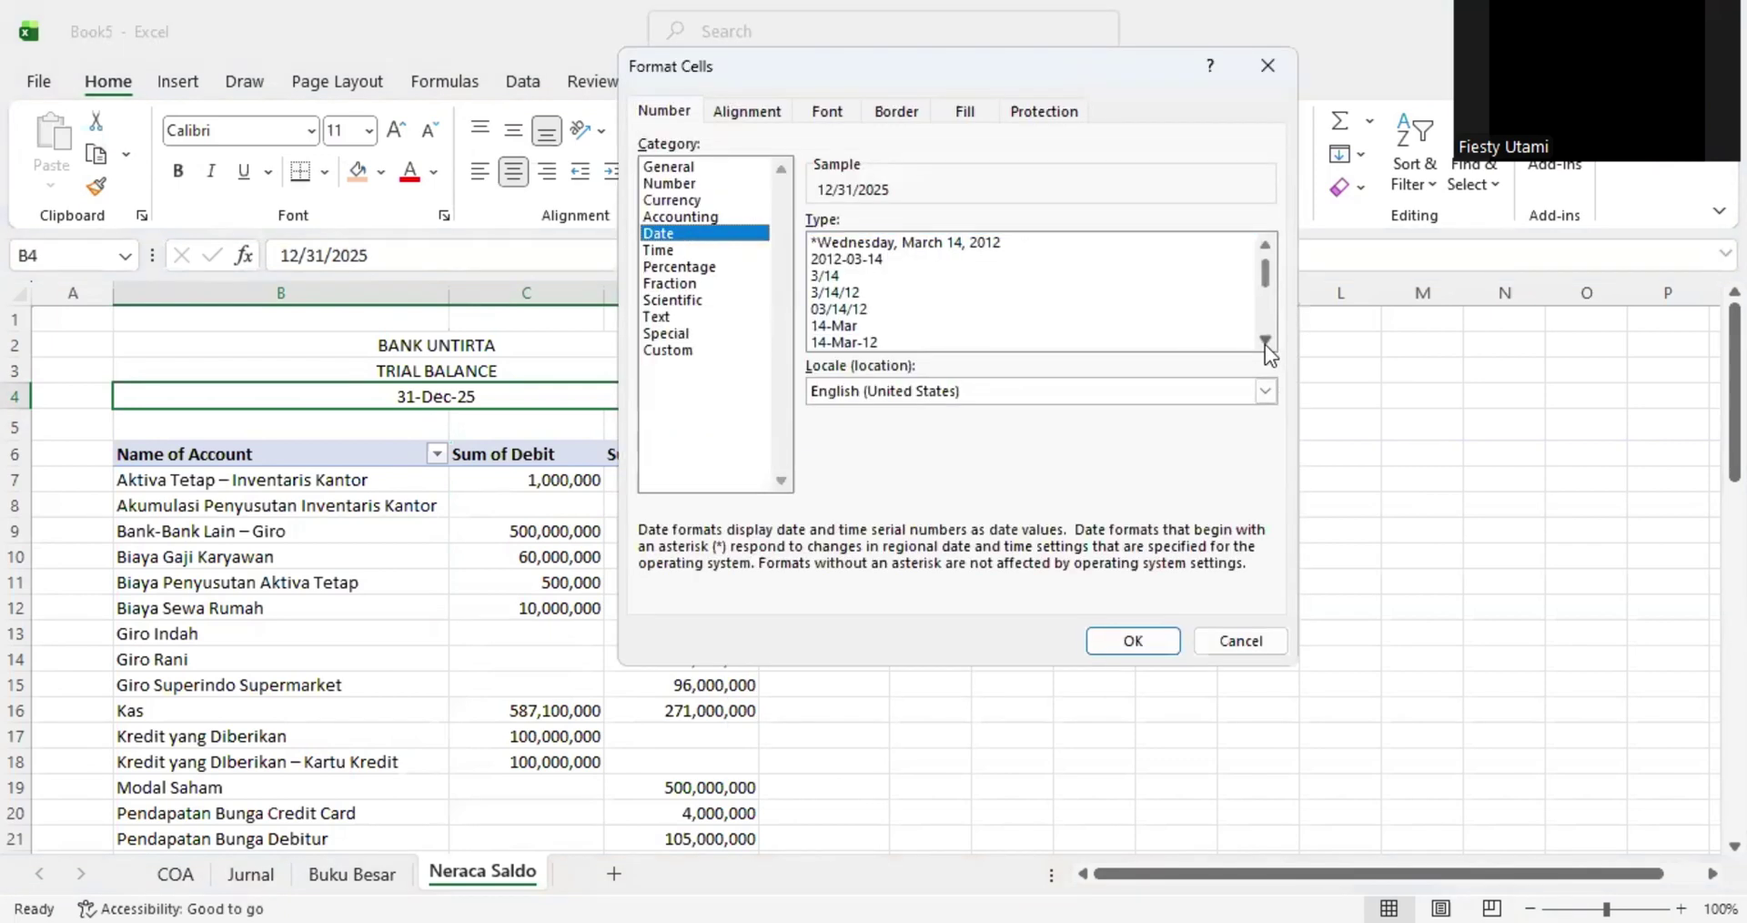
{"action": "left_click", "coordinate": [1265, 341]}
{"action": "left_click", "coordinate": [1265, 341]}
{"action": "left_click", "coordinate": [1265, 341]}
{"action": "left_click", "coordinate": [1264, 341]}
{"action": "left_click", "coordinate": [1265, 341]}
{"action": "left_click", "coordinate": [1265, 341]}
{"action": "left_click", "coordinate": [1264, 341]}
{"action": "left_click", "coordinate": [1265, 341]}
{"action": "left_click", "coordinate": [1265, 341]}
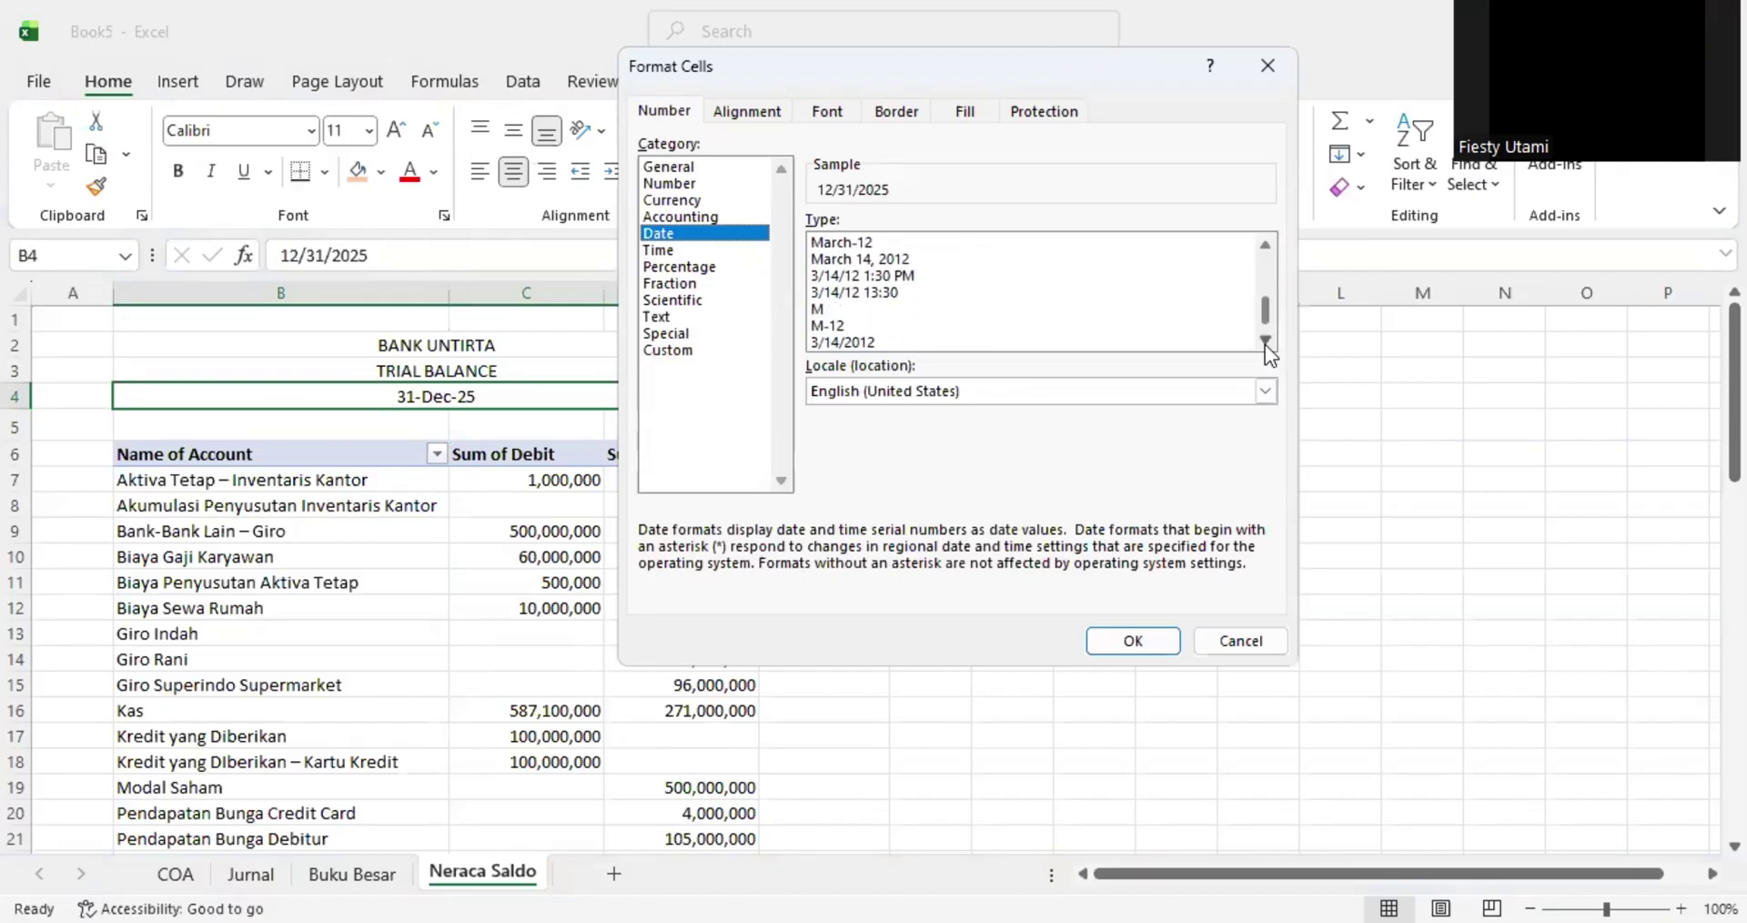
{"action": "left_click", "coordinate": [1265, 341]}
{"action": "left_click", "coordinate": [1192, 342]}
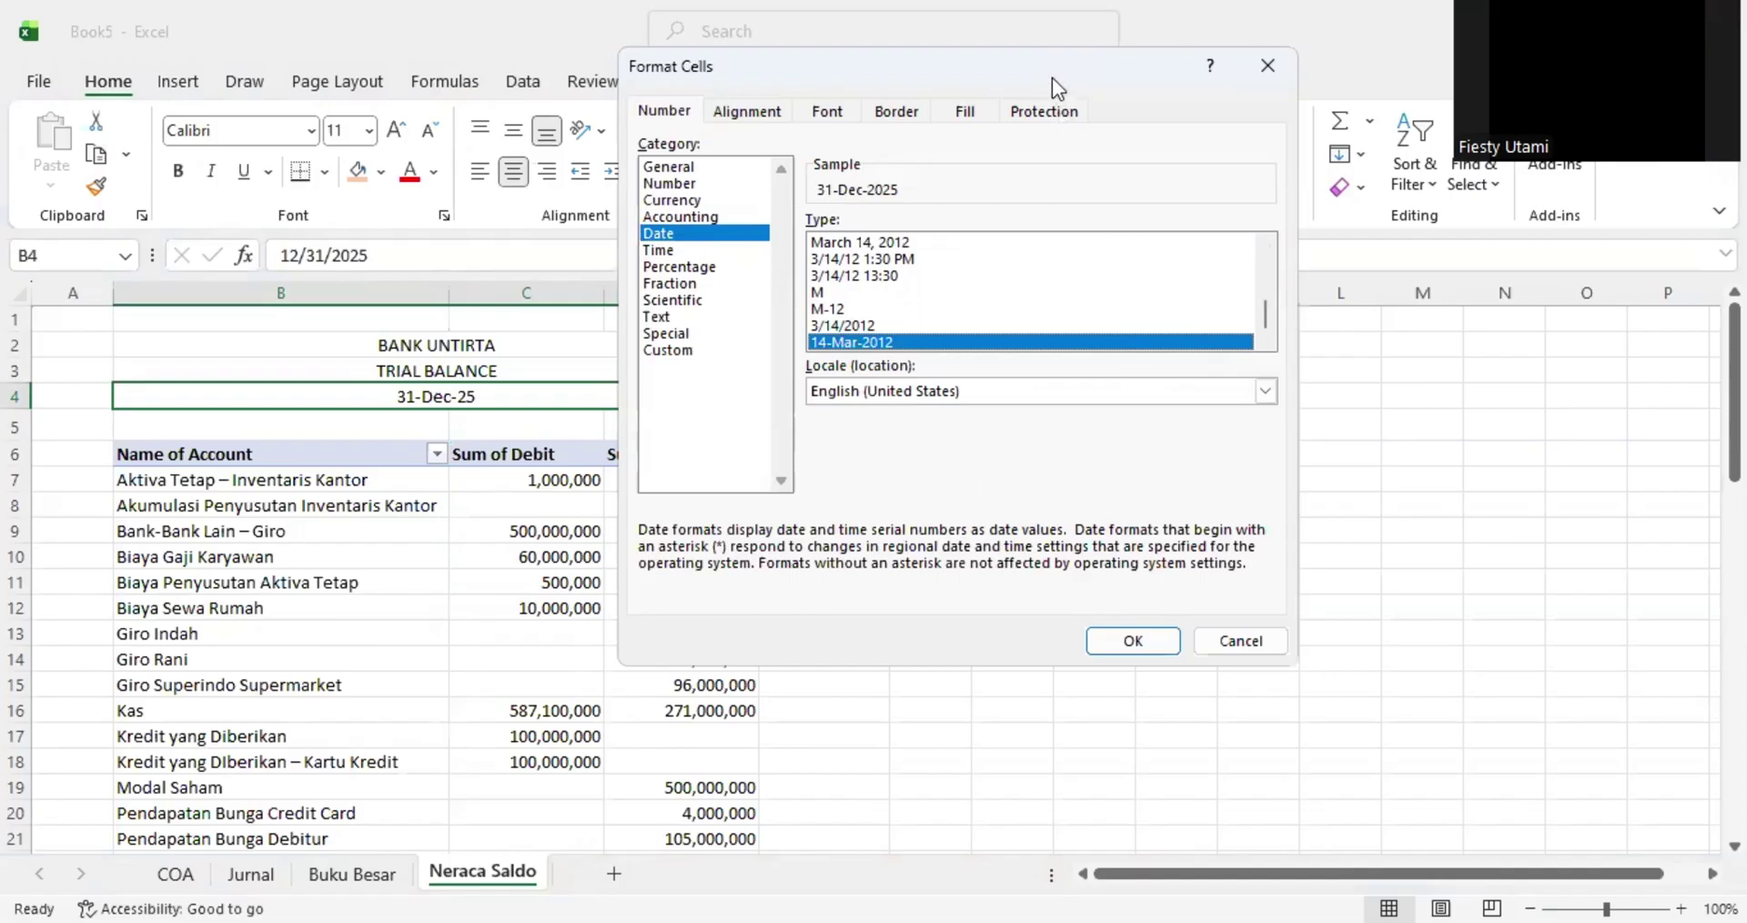
{"action": "left_click_drag", "start_coordinate": [910, 75], "coordinate": [486, 37]}
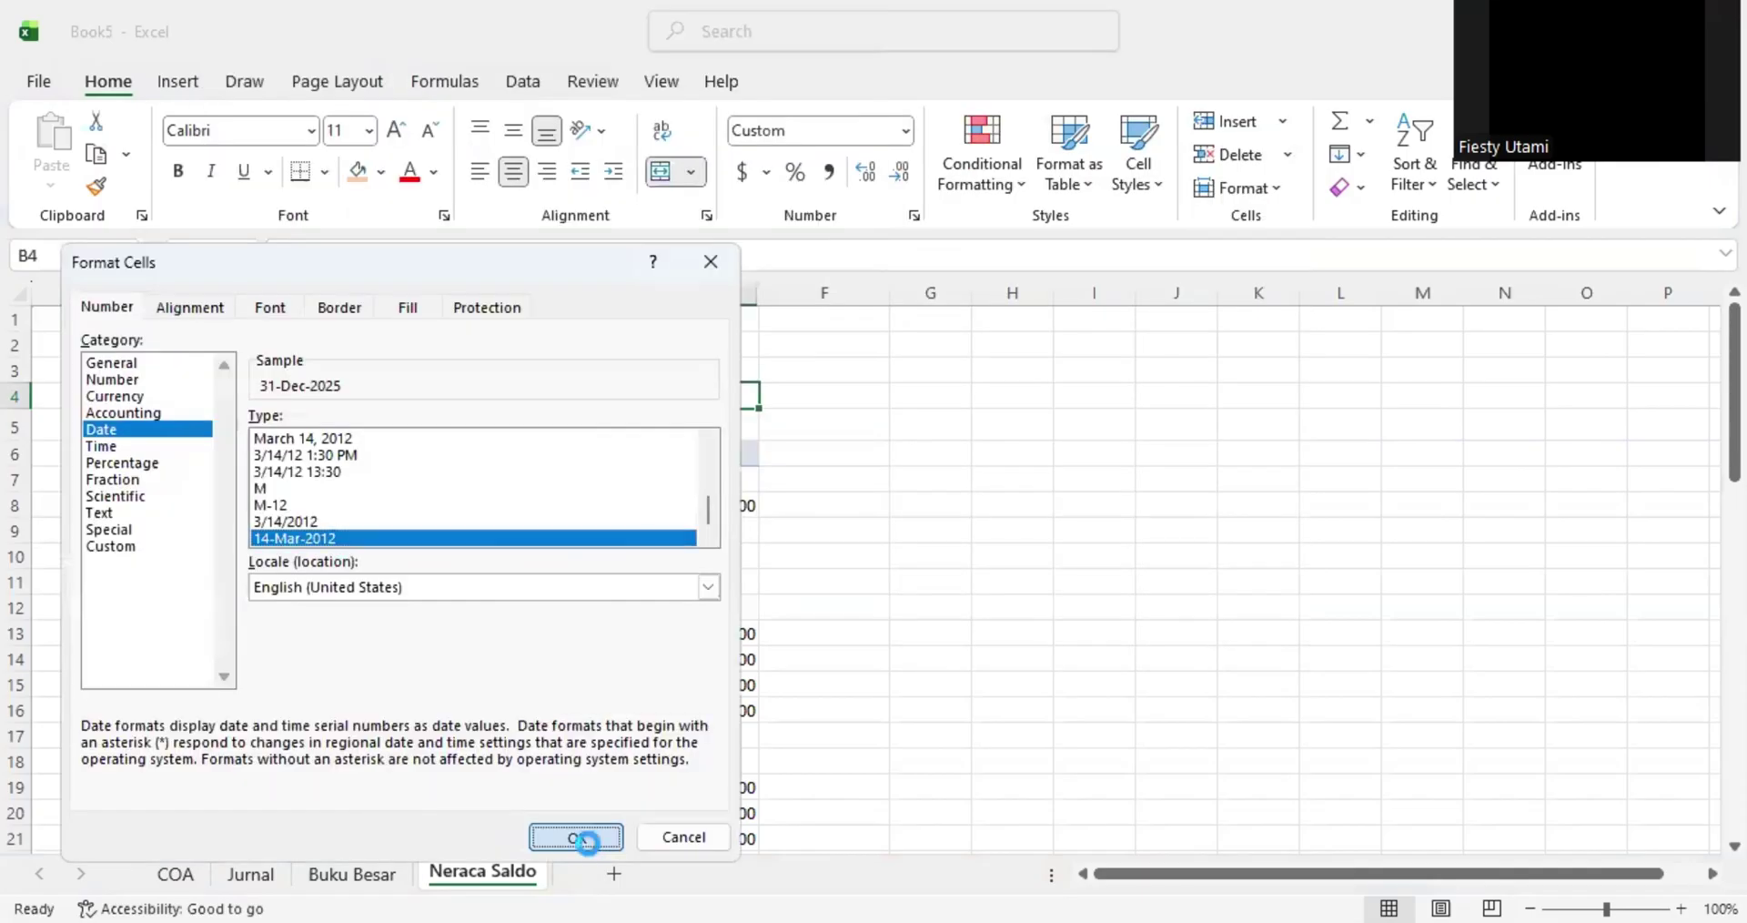
{"action": "left_click", "coordinate": [577, 835]}
- Make the three title rows B2:D4 bold
{"action": "left_click_drag", "start_coordinate": [292, 343], "coordinate": [287, 386]}
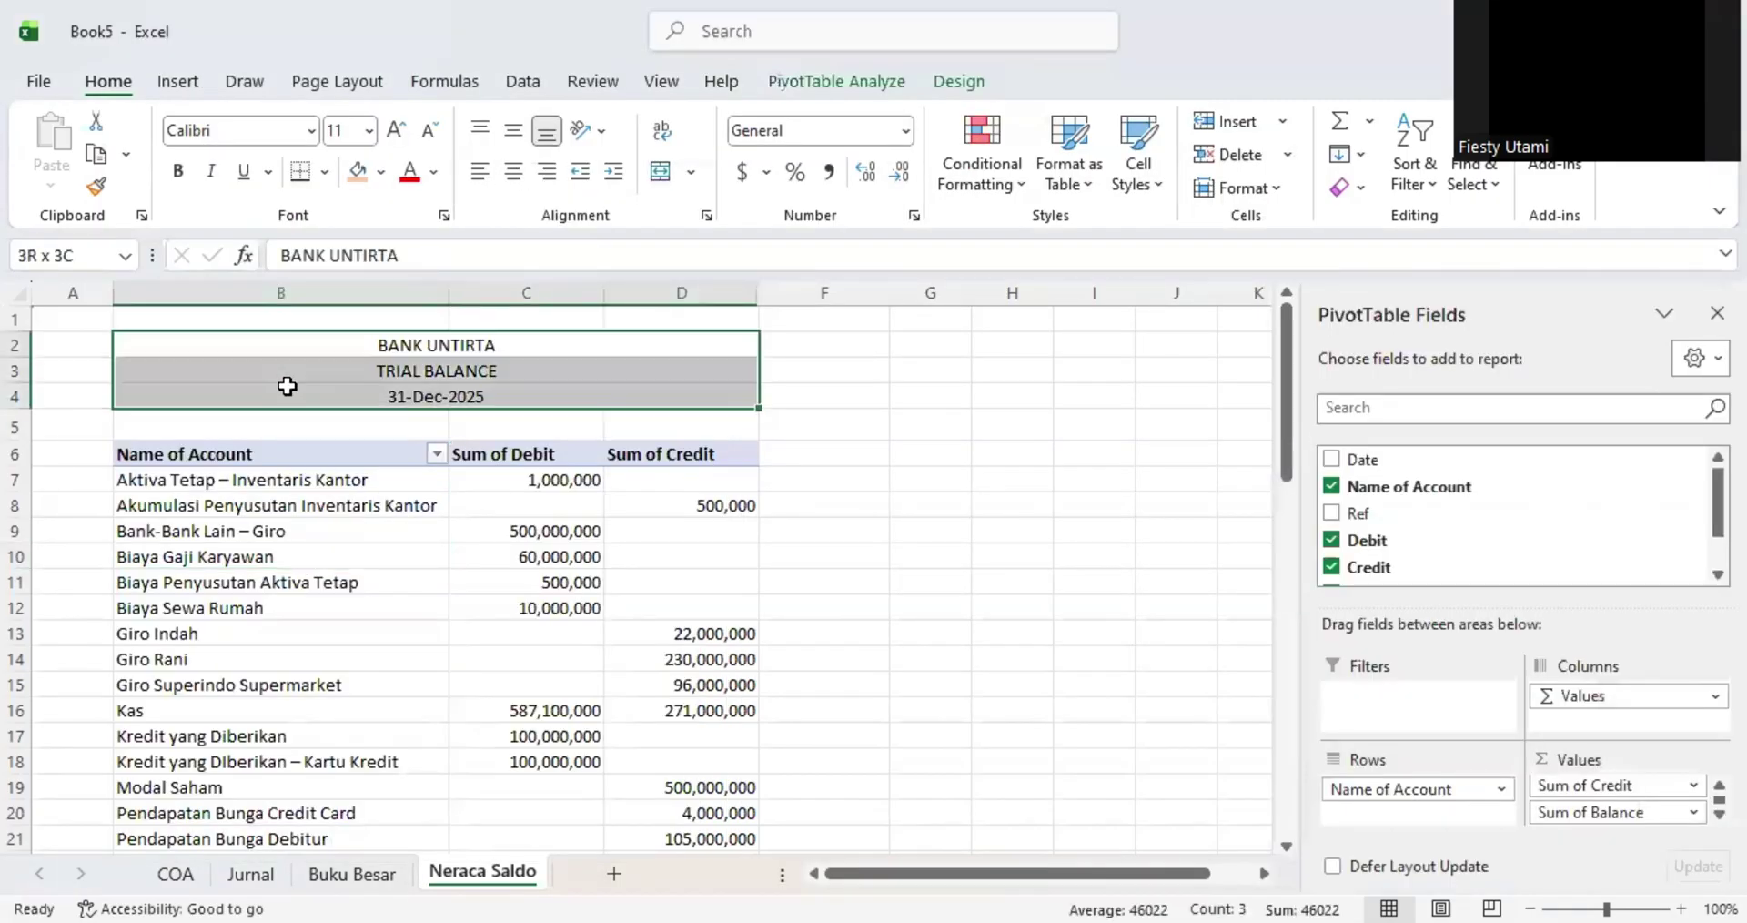
{"action": "key", "text": "ctrl+b"}
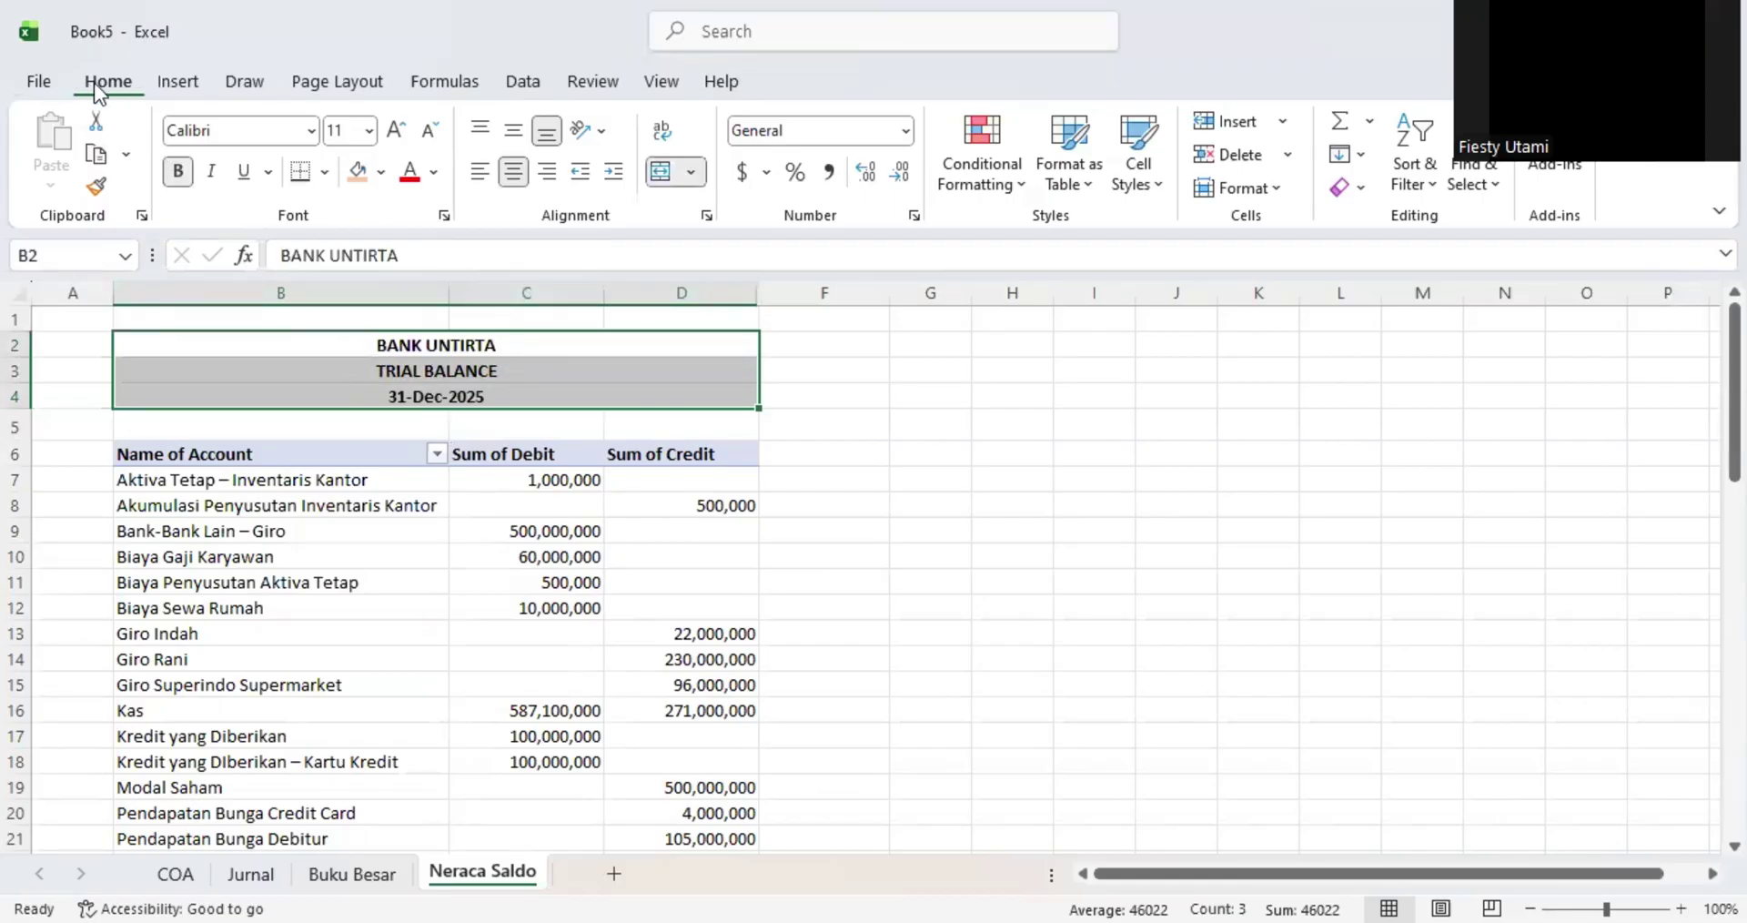
{"action": "left_click", "coordinate": [211, 492]}
- Apply an outside border around the titles and PivotTable in range B2:D26
{"action": "left_click_drag", "start_coordinate": [167, 343], "coordinate": [273, 814]}
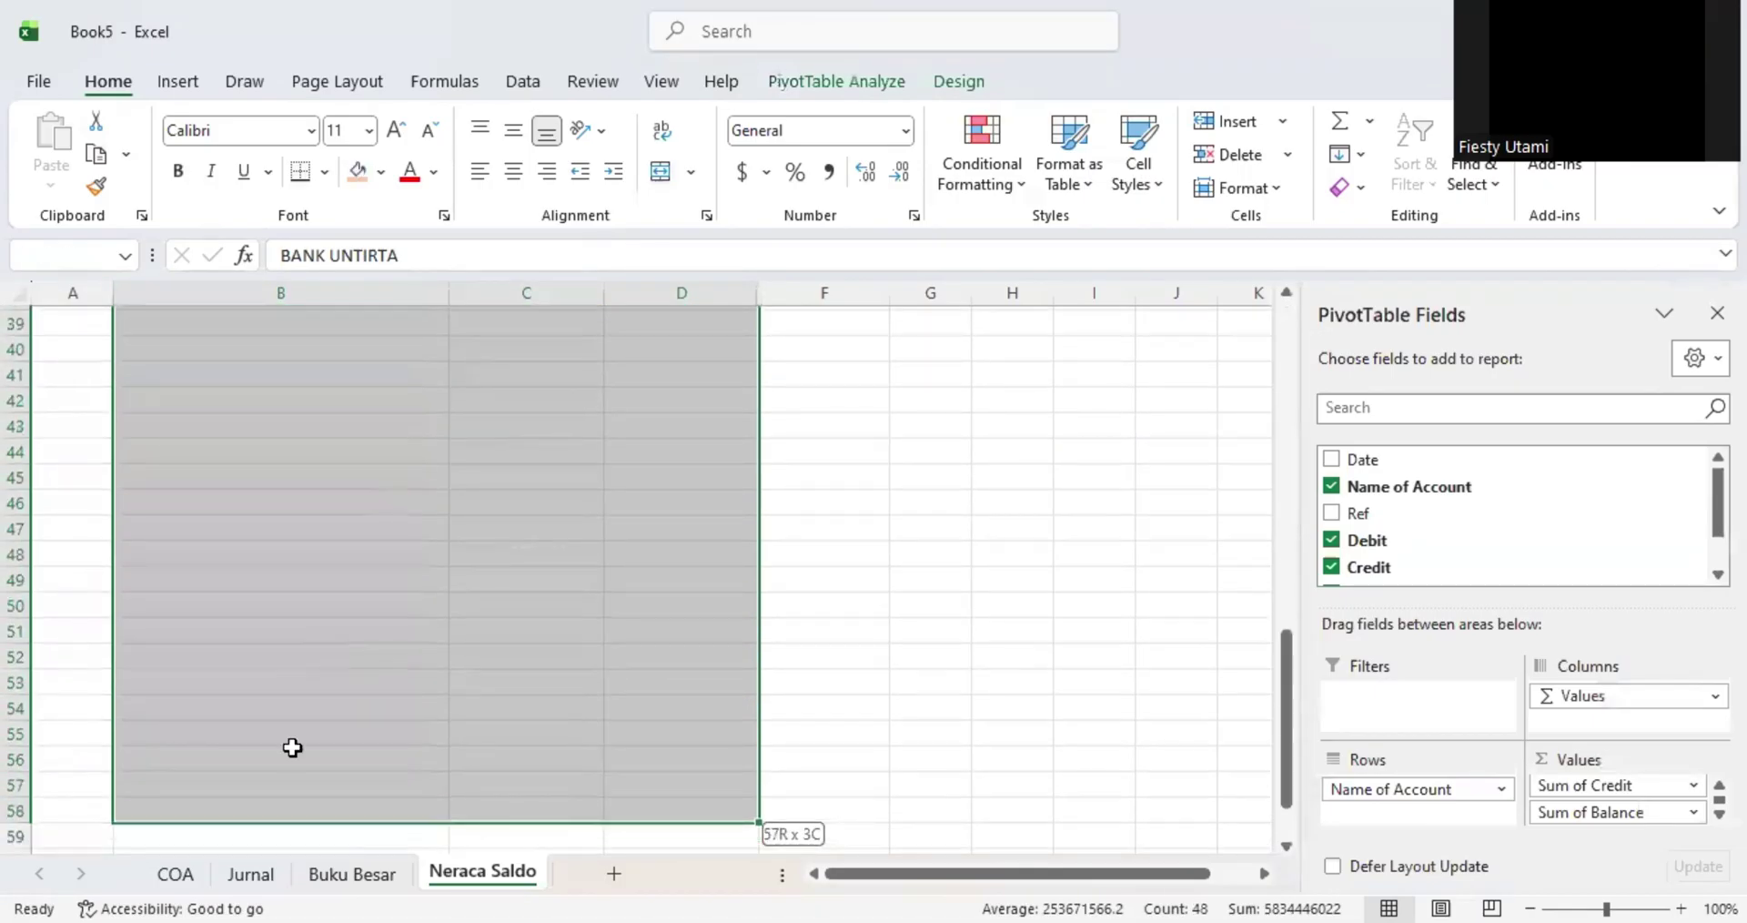
{"action": "scroll", "coordinate": [292, 747], "scroll_direction": "up", "scroll_amount": 10}
{"action": "left_click_drag", "start_coordinate": [292, 748], "coordinate": [292, 751]}
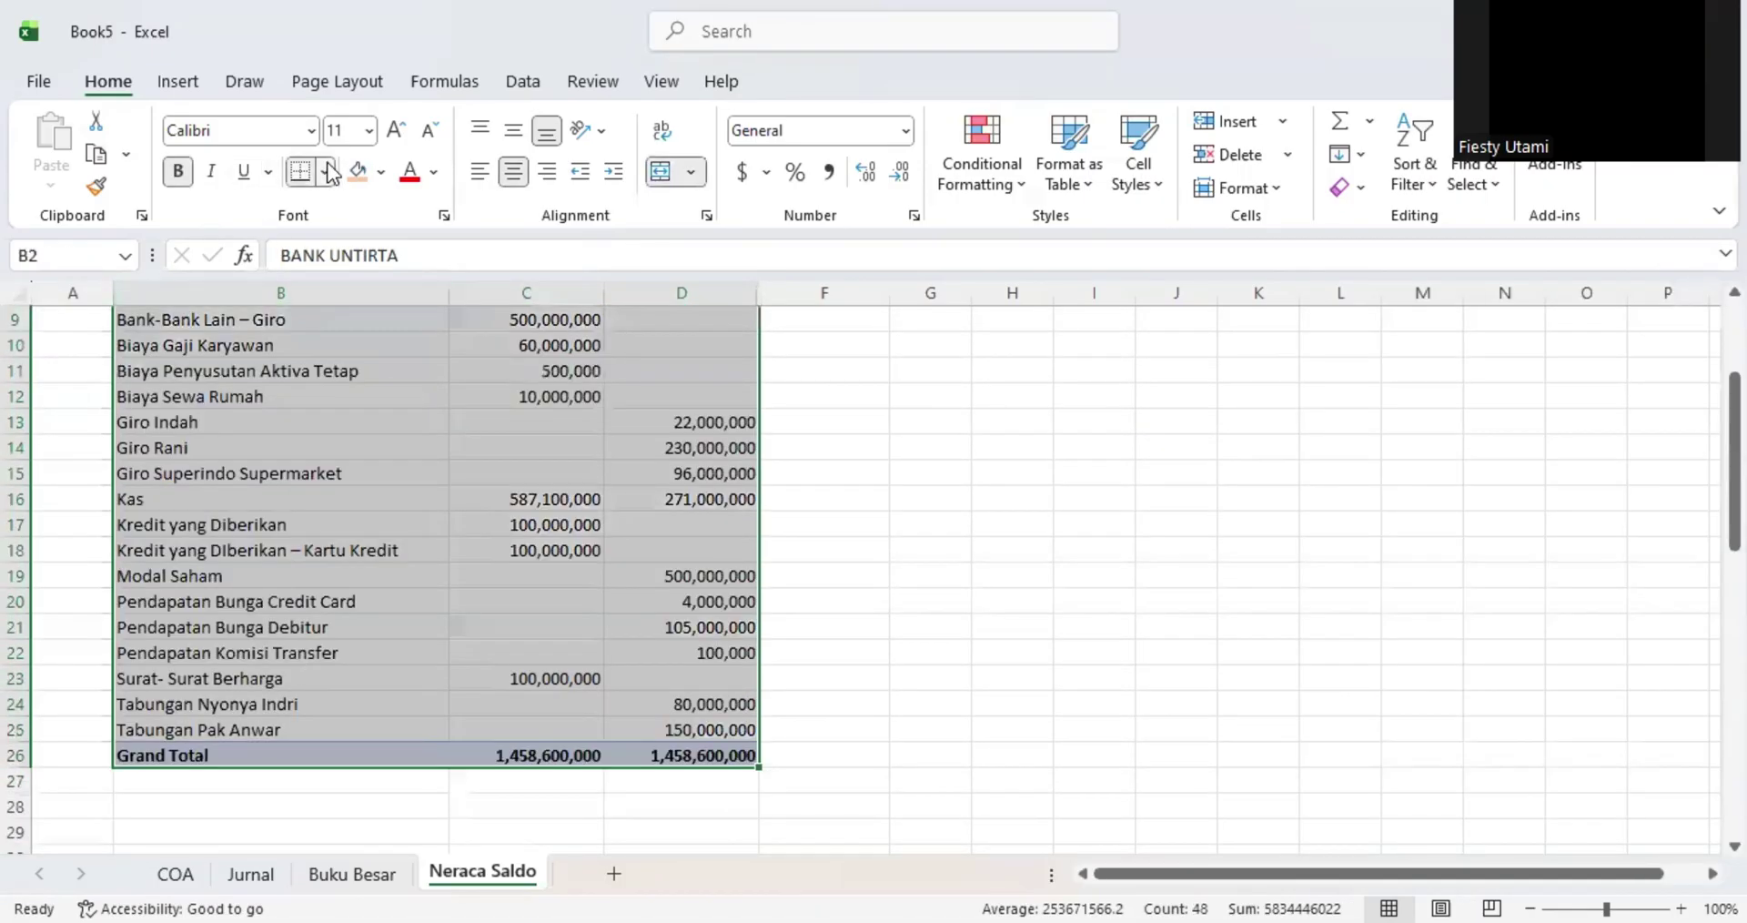
{"action": "scroll", "coordinate": [486, 443], "scroll_direction": "up", "scroll_amount": 3}
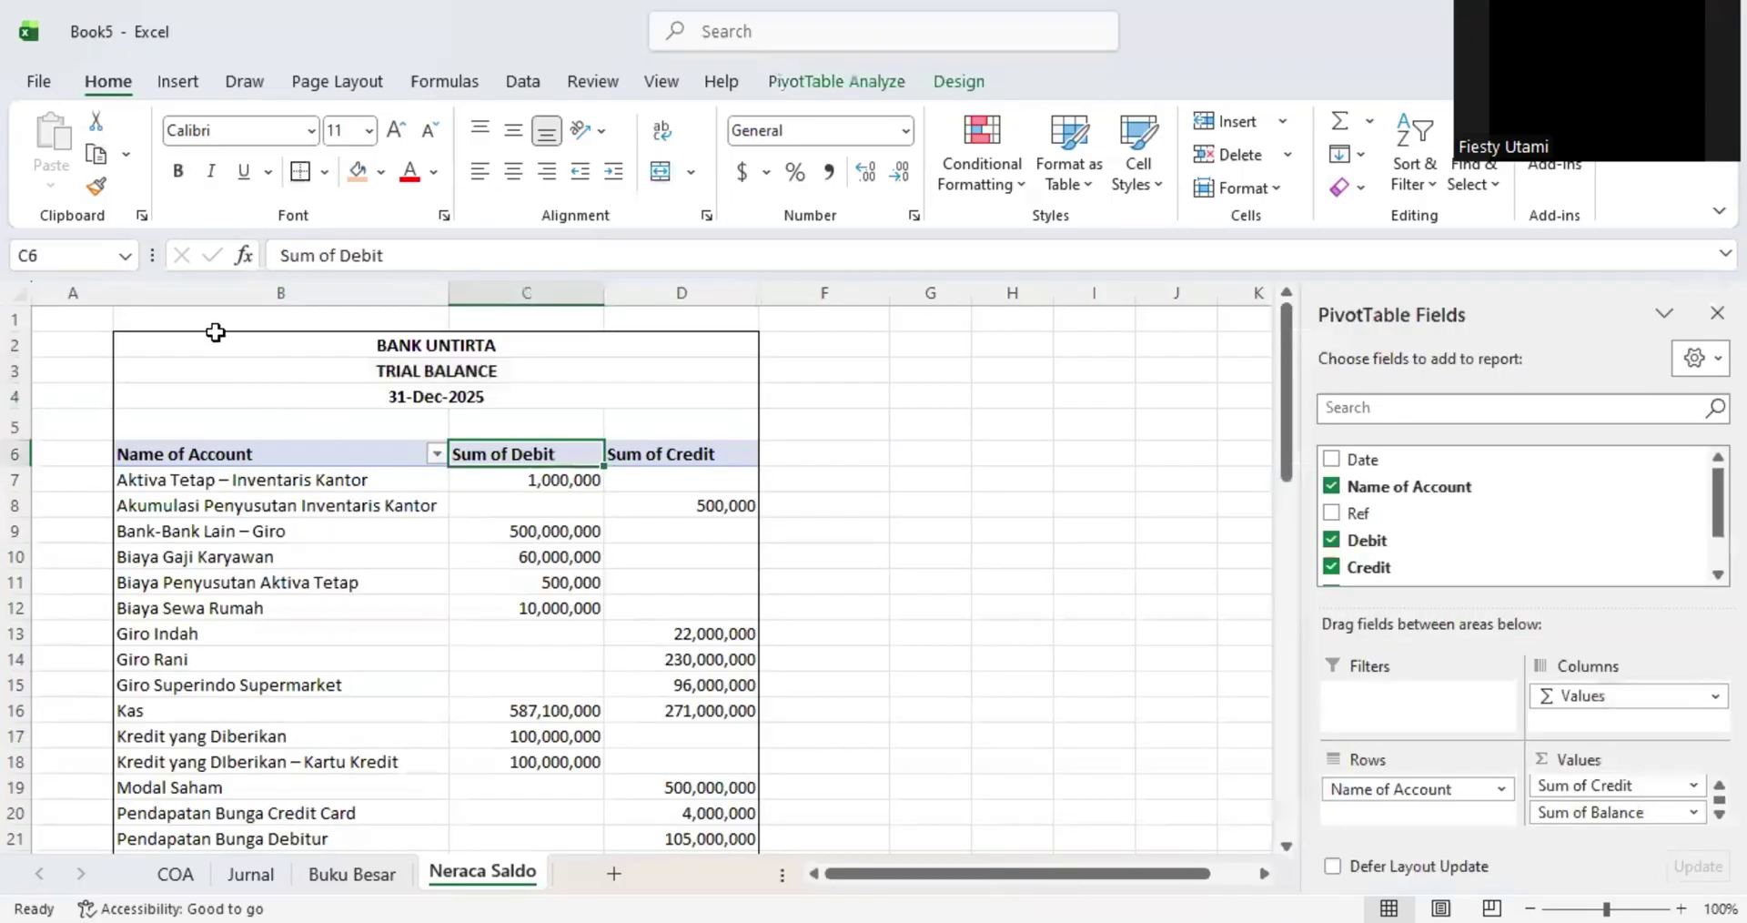
- Outline the title block B2:D4 with a border and fill it with a light blue theme color
{"action": "left_click_drag", "start_coordinate": [215, 340], "coordinate": [243, 386]}
{"action": "left_click", "coordinate": [301, 426]}
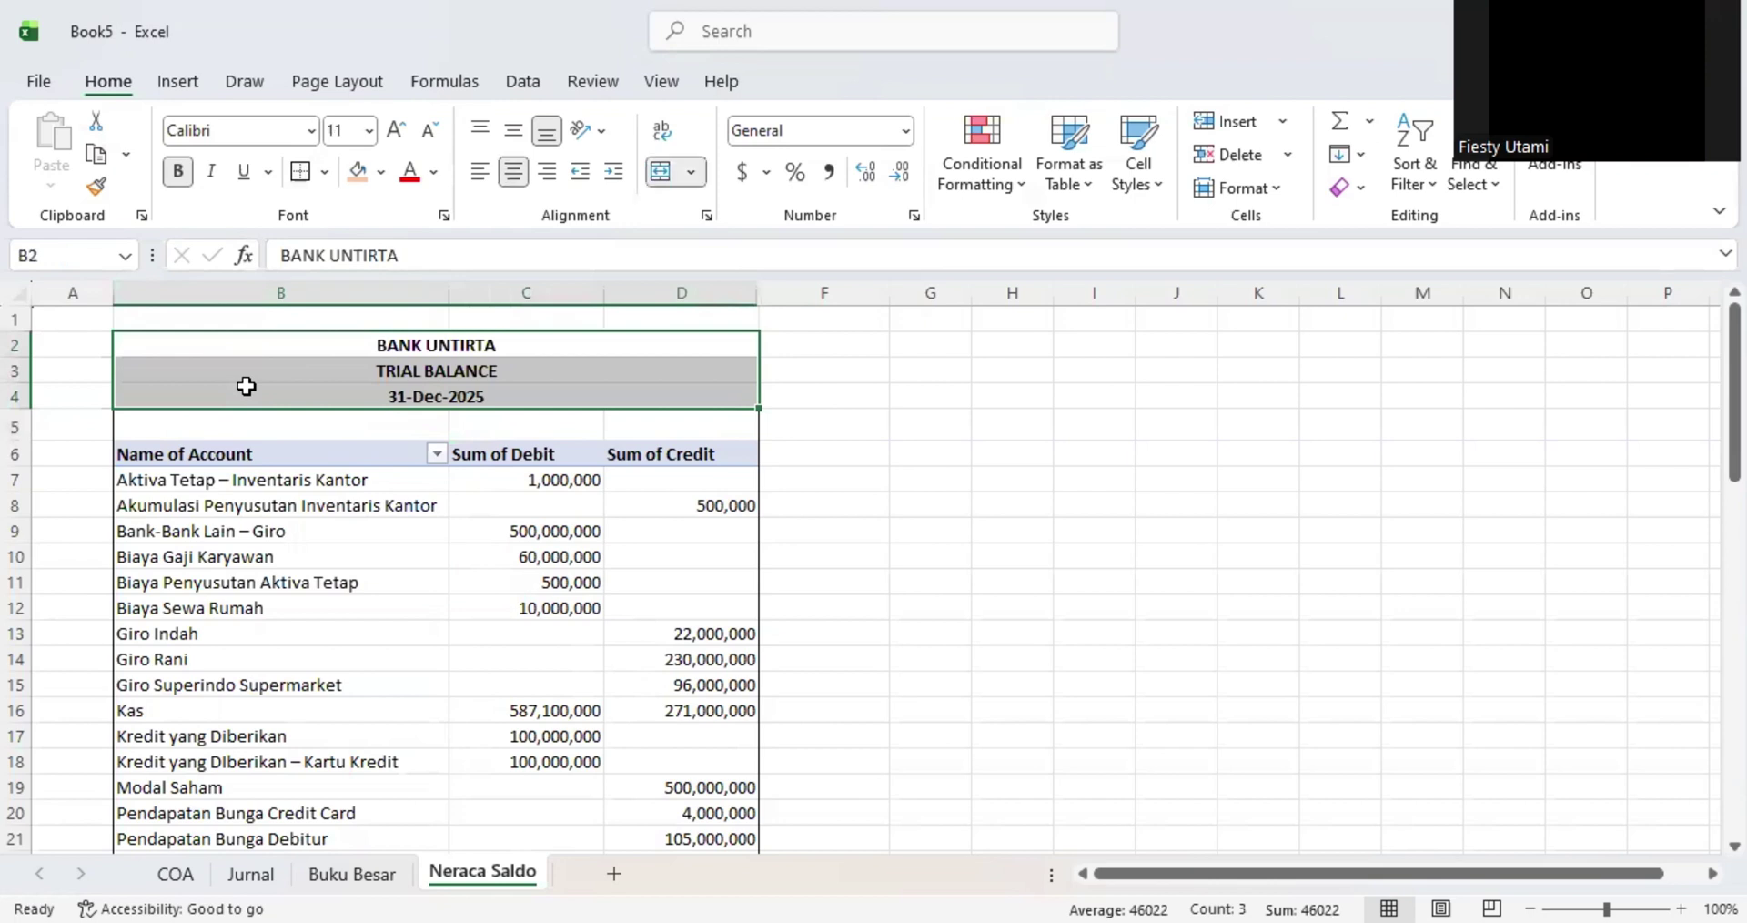
{"action": "left_click", "coordinate": [381, 172]}
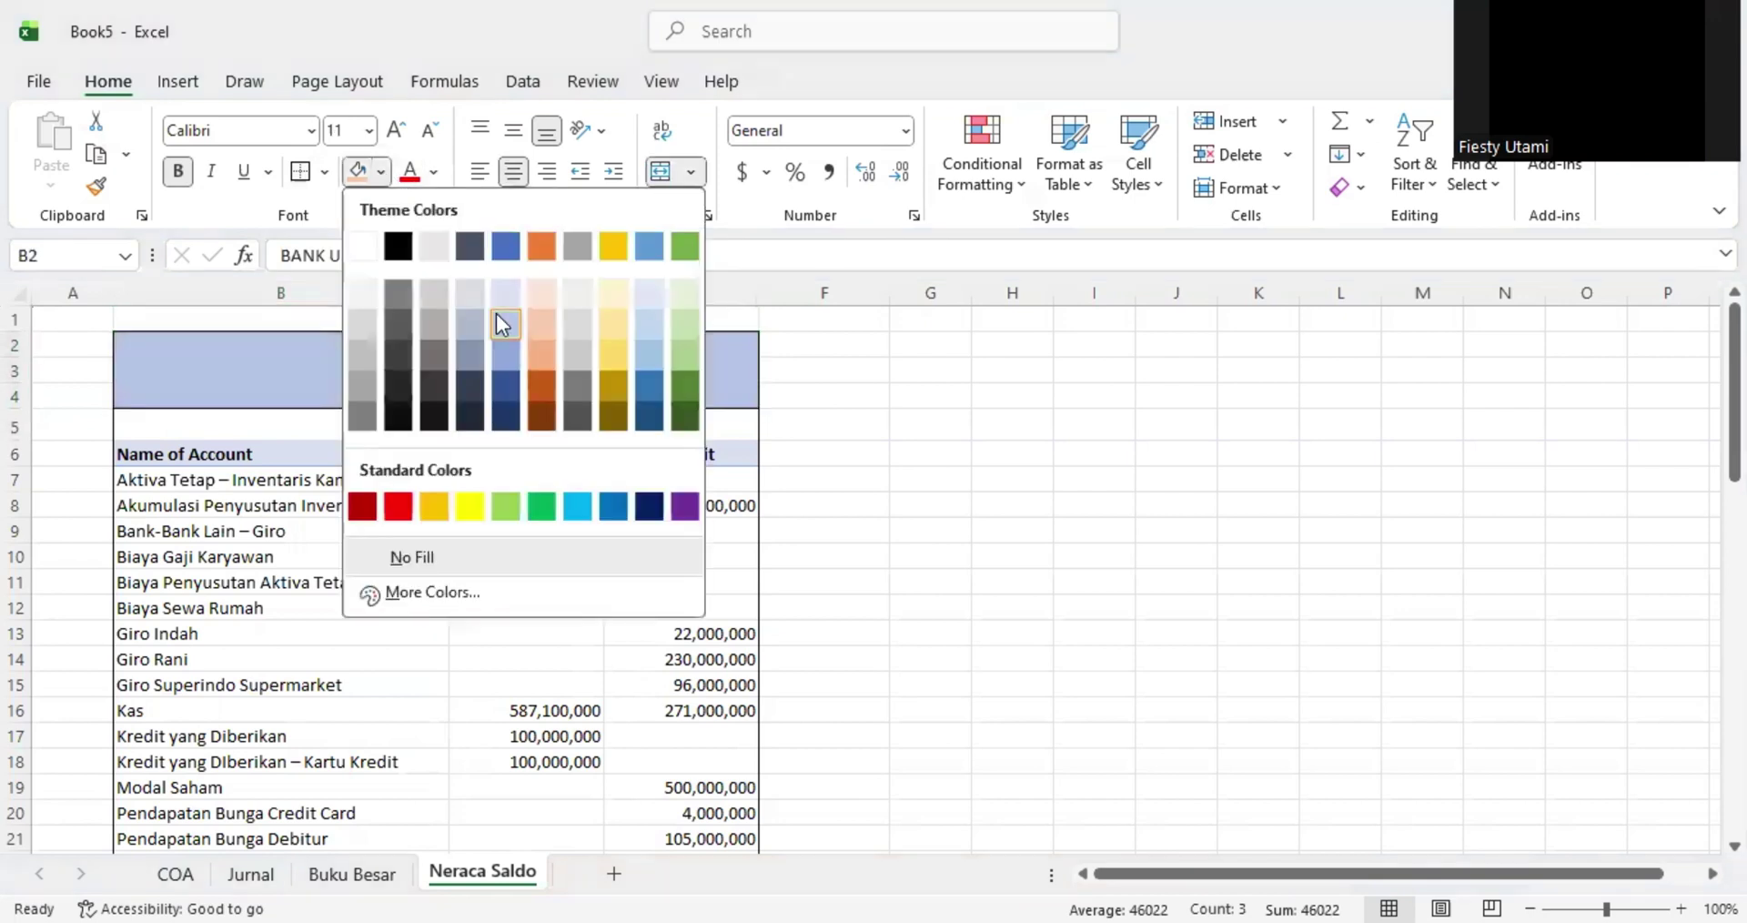
{"action": "left_click", "coordinate": [696, 427]}
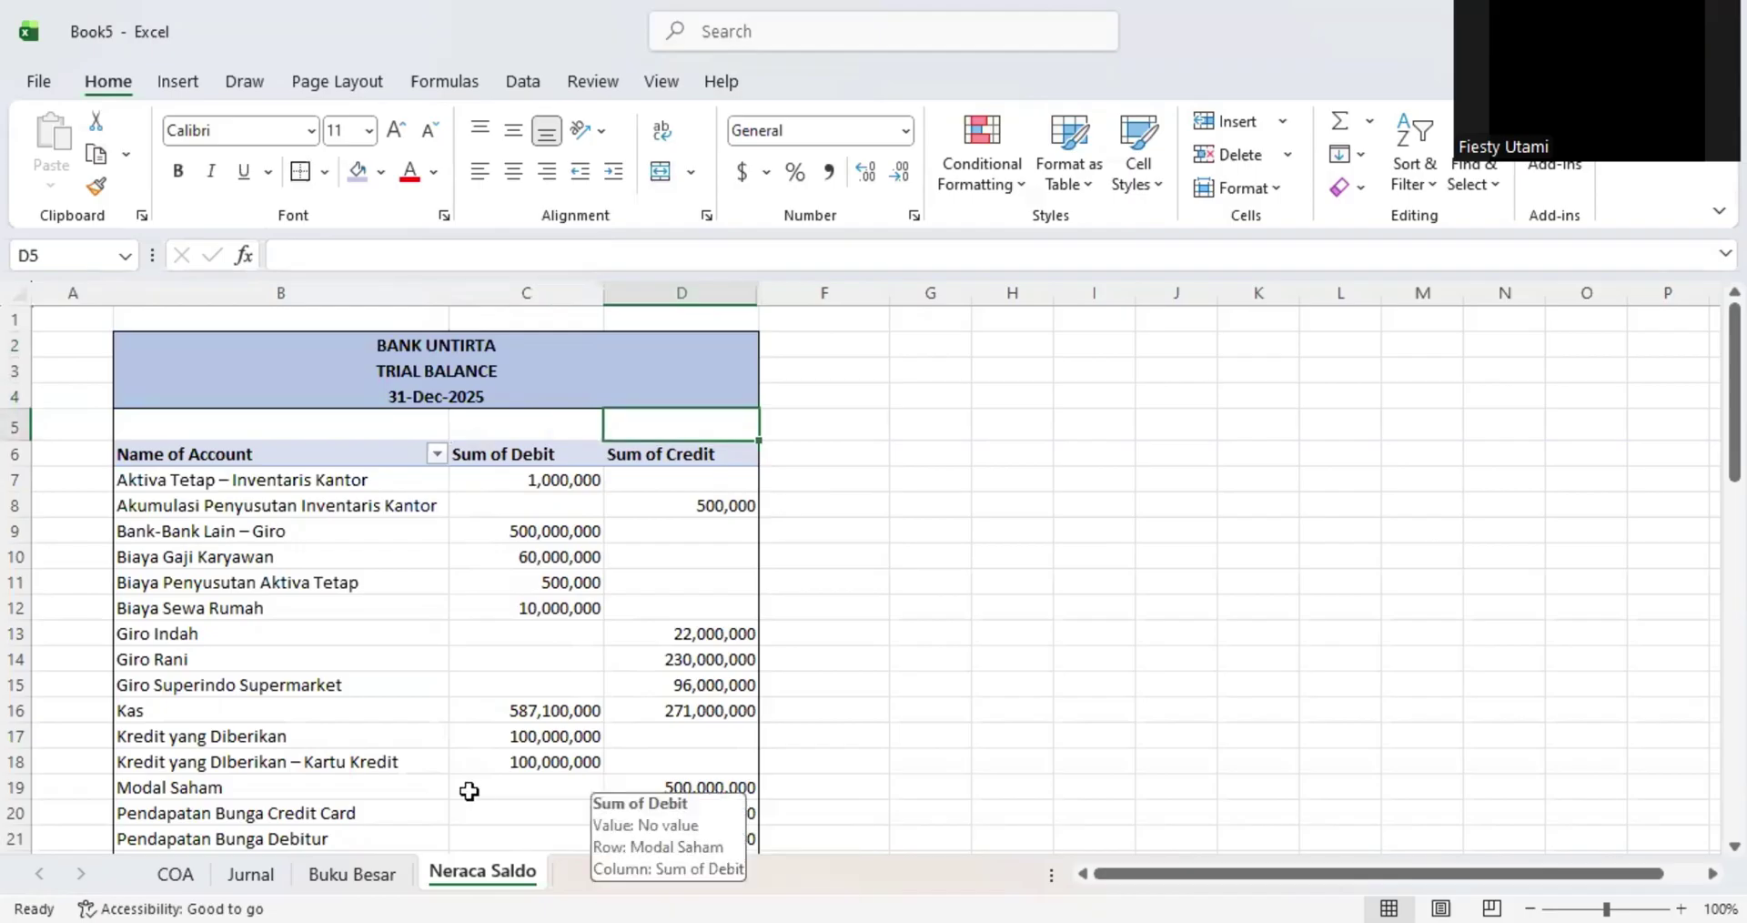
- Add a new blank worksheet after the Neraca Saldo sheet
{"action": "left_click", "coordinate": [379, 742]}
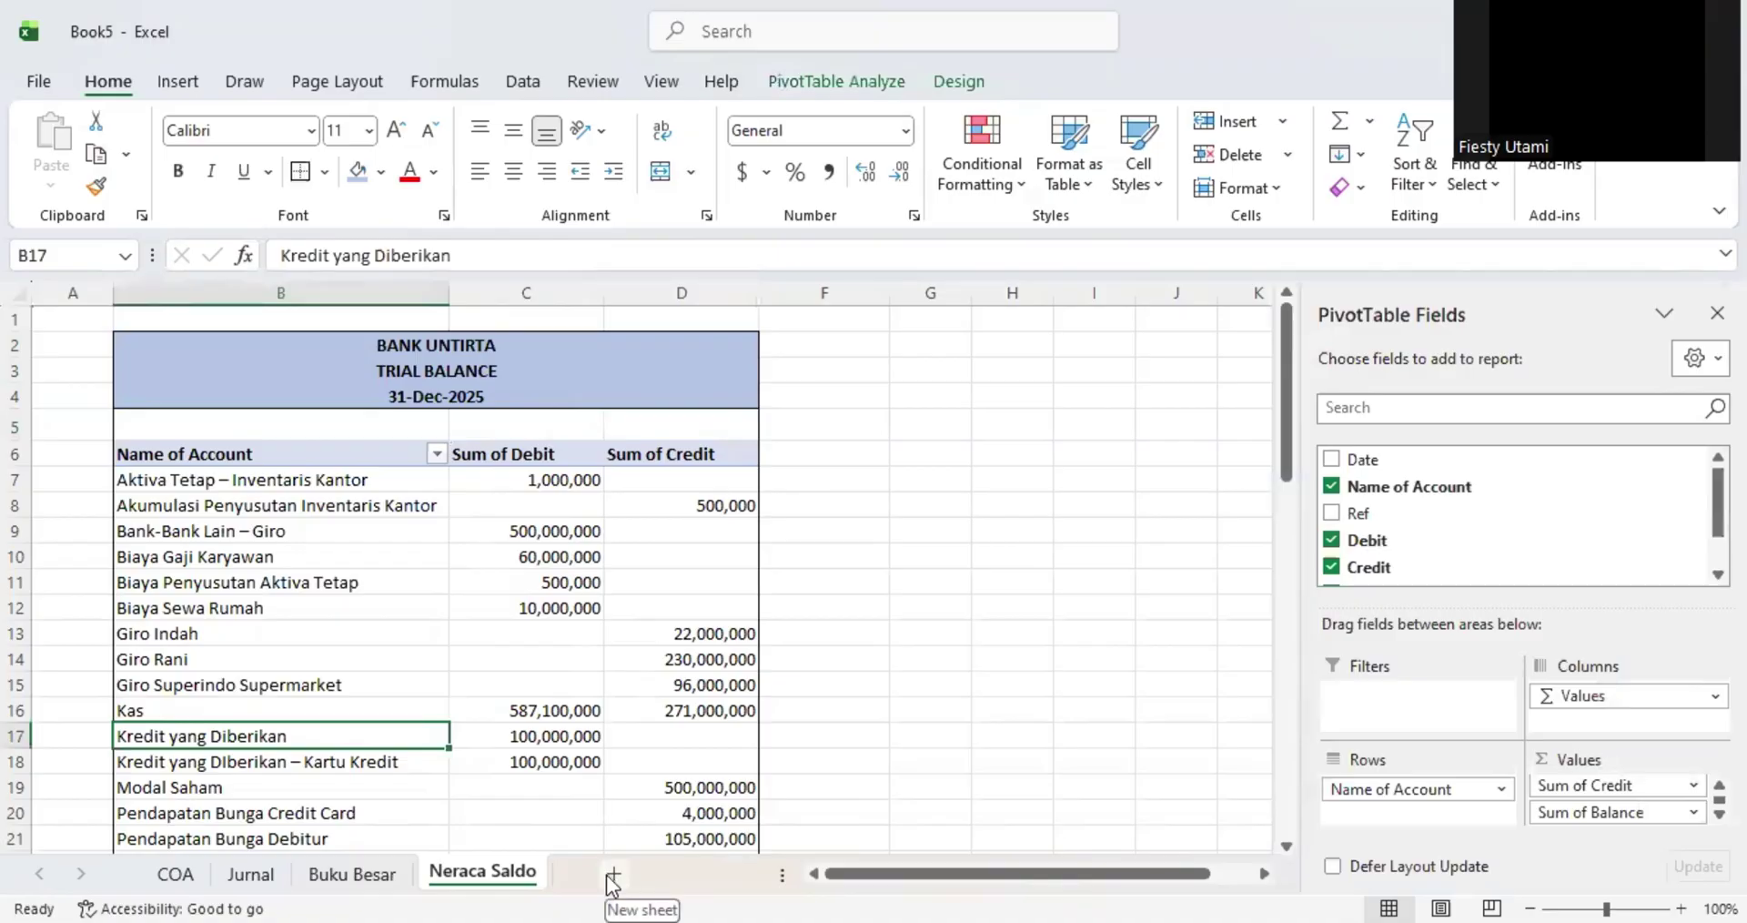
{"action": "left_click", "coordinate": [613, 876]}
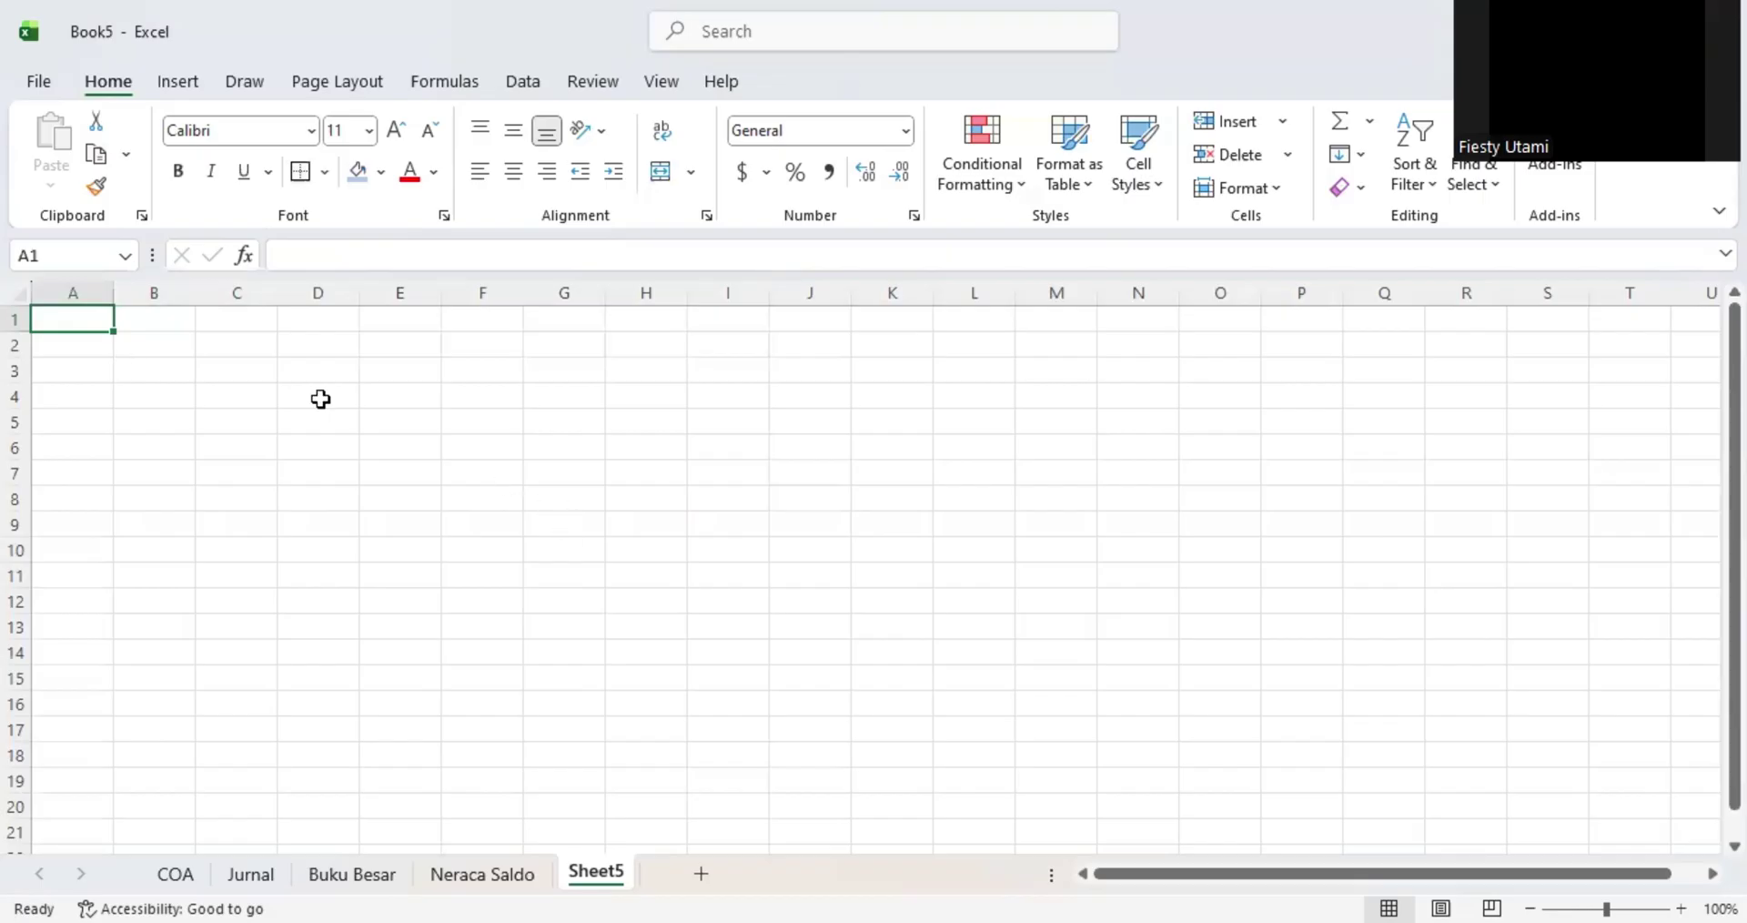
{"action": "left_click", "coordinate": [138, 345]}
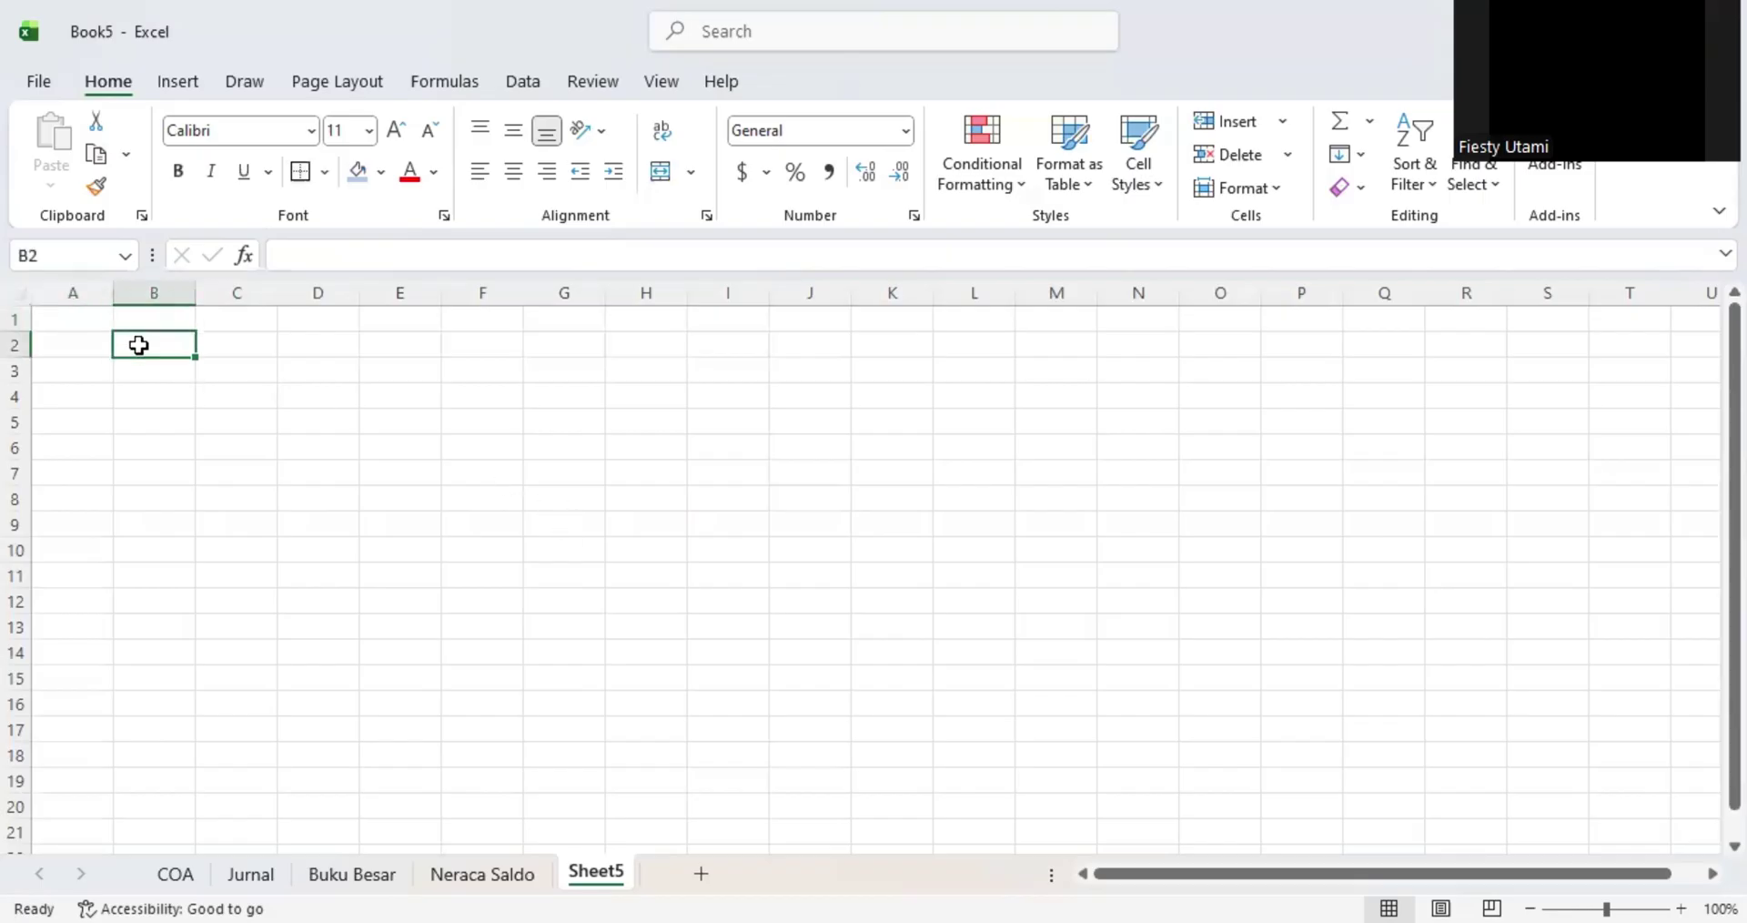
{"action": "left_click", "coordinate": [85, 316]}
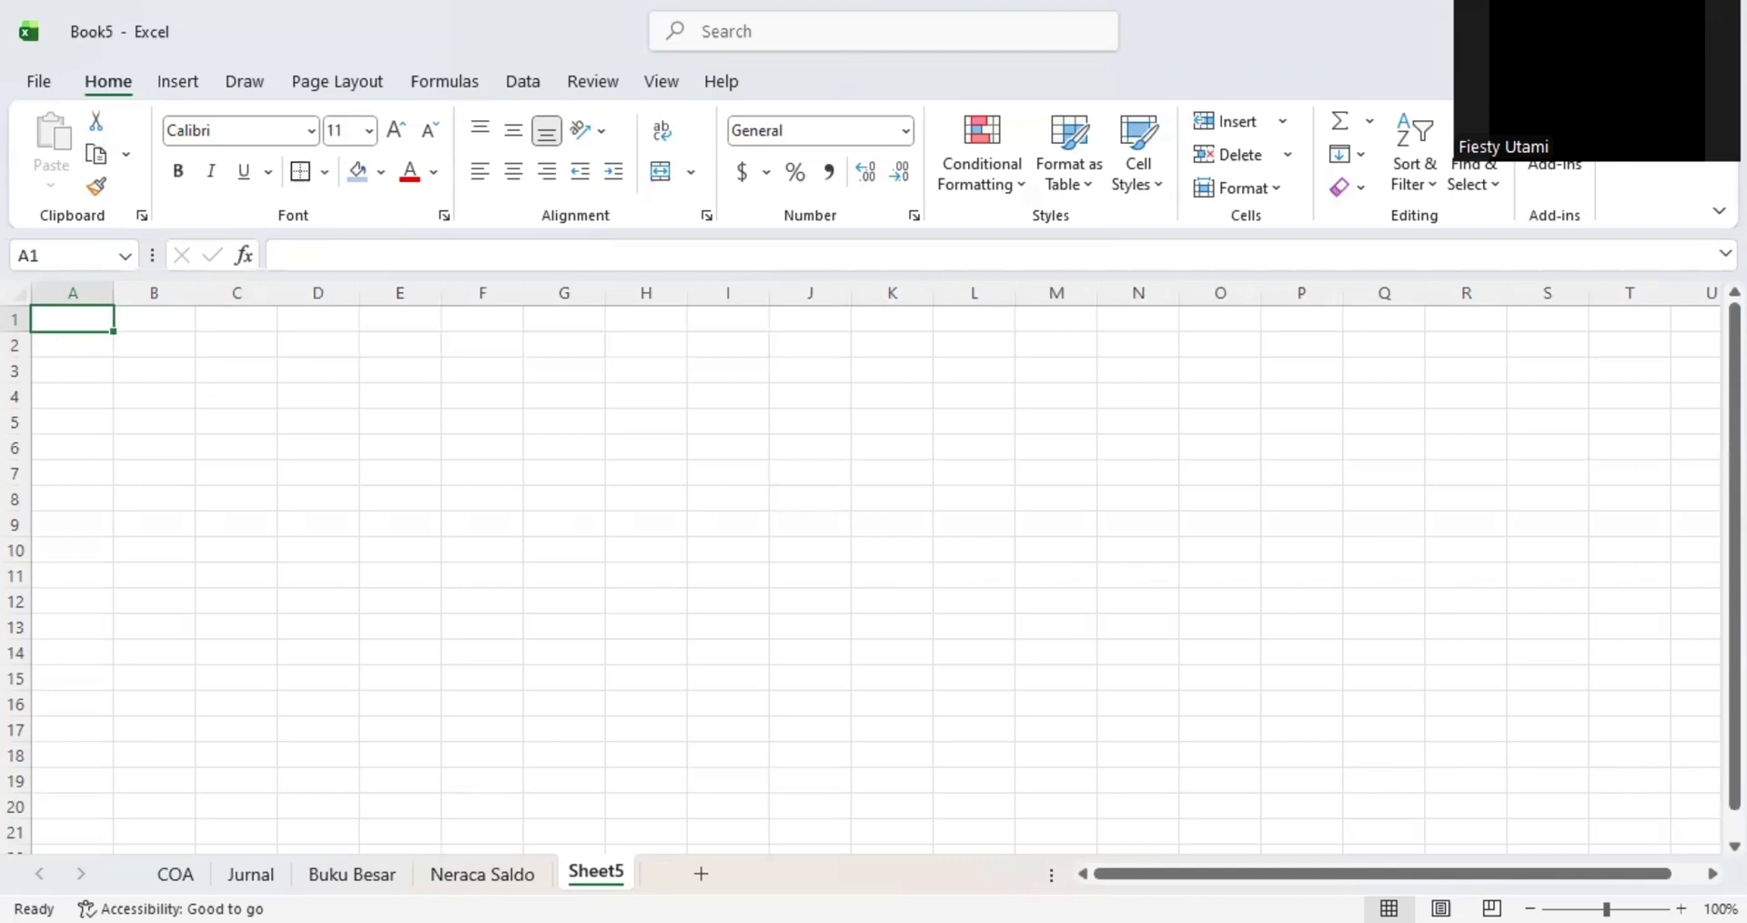
- Copy the three-row Laporan Laba Rugi heading from the other window and paste it at cell A1 of the new sheet
{"action": "key", "text": "alt+Tab"}
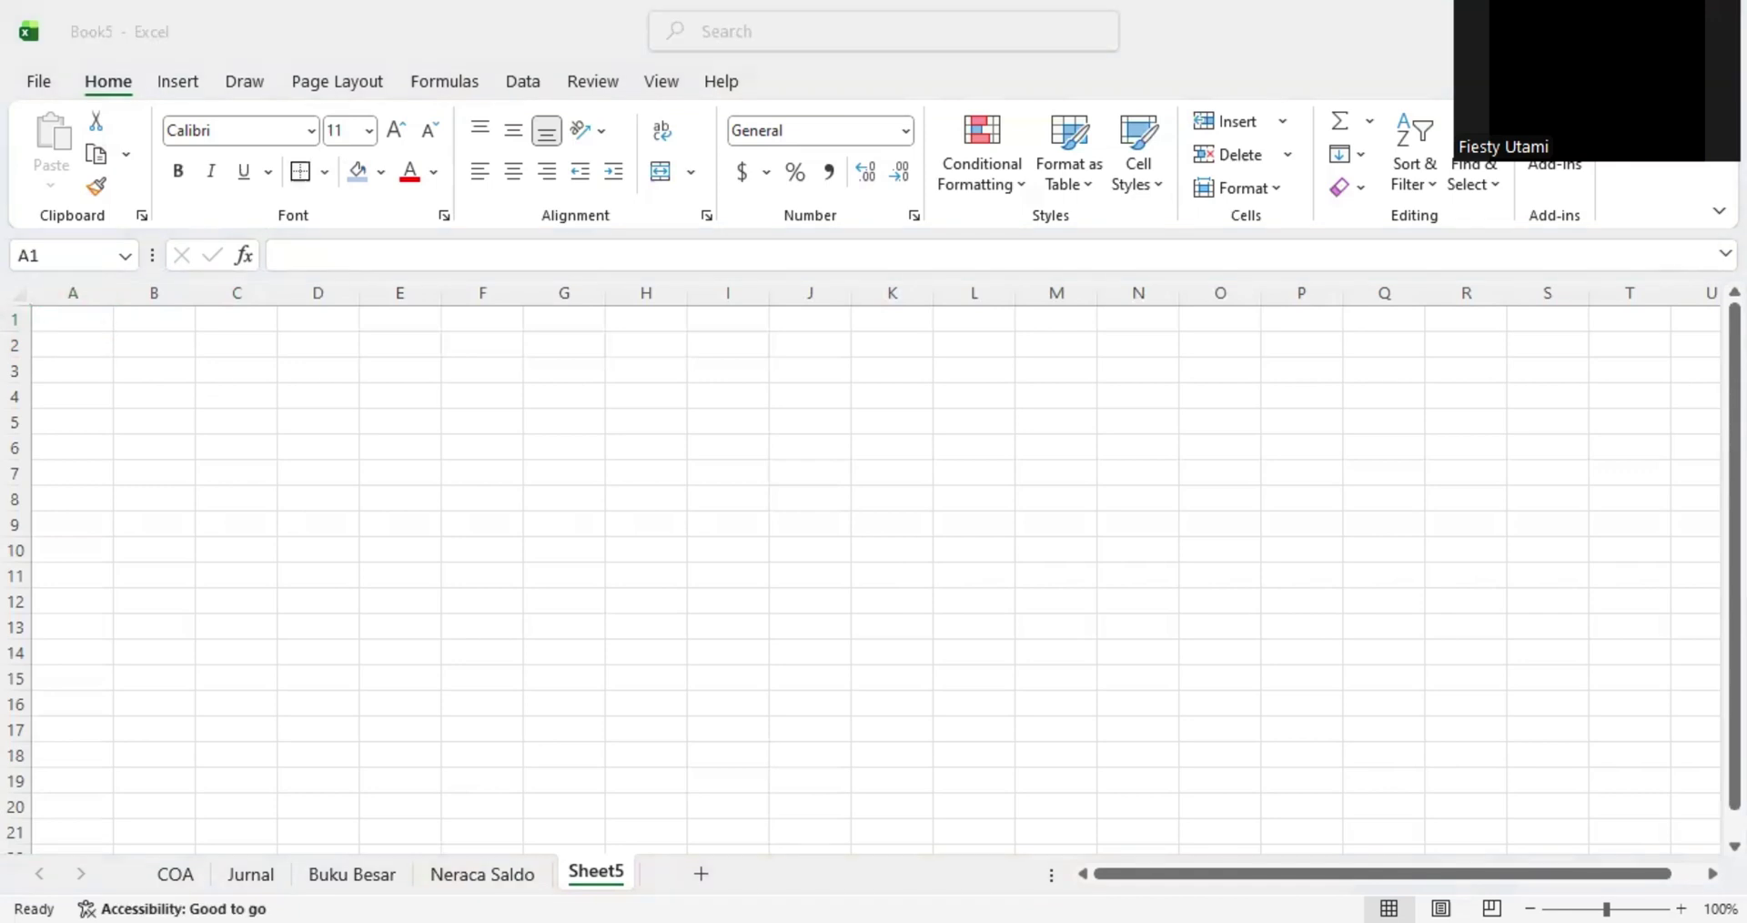
{"action": "key", "text": "ctrl+c"}
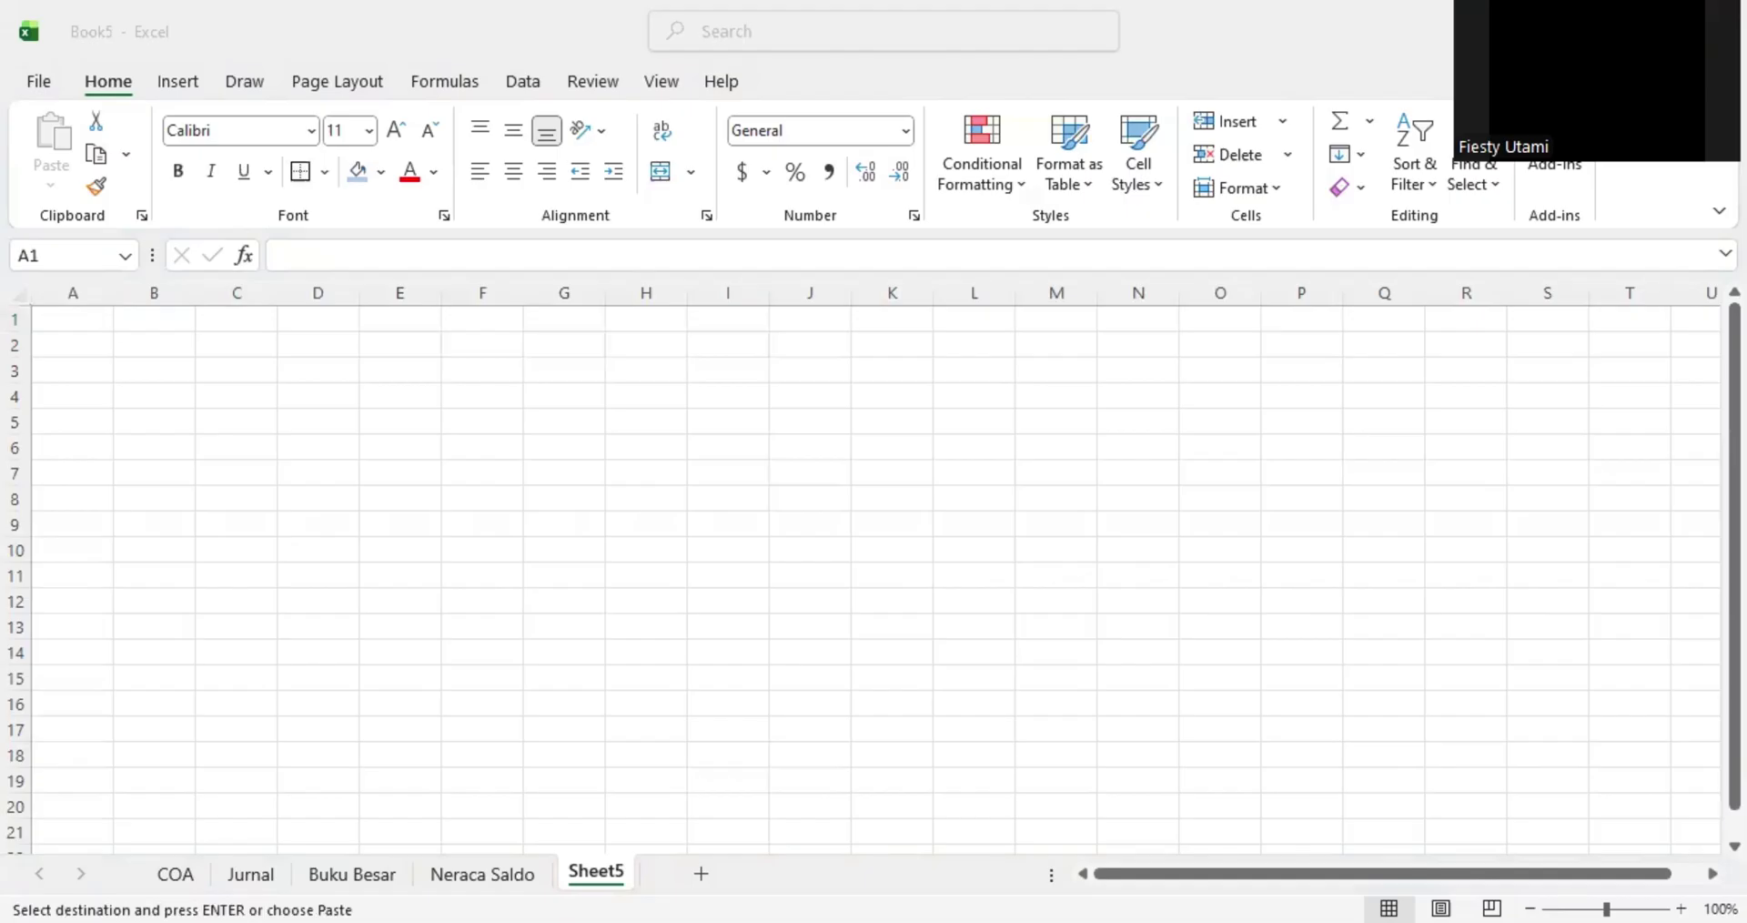
{"action": "left_click", "coordinate": [46, 319]}
{"action": "key", "text": "ctrl+v"}
{"action": "left_click", "coordinate": [180, 442]}
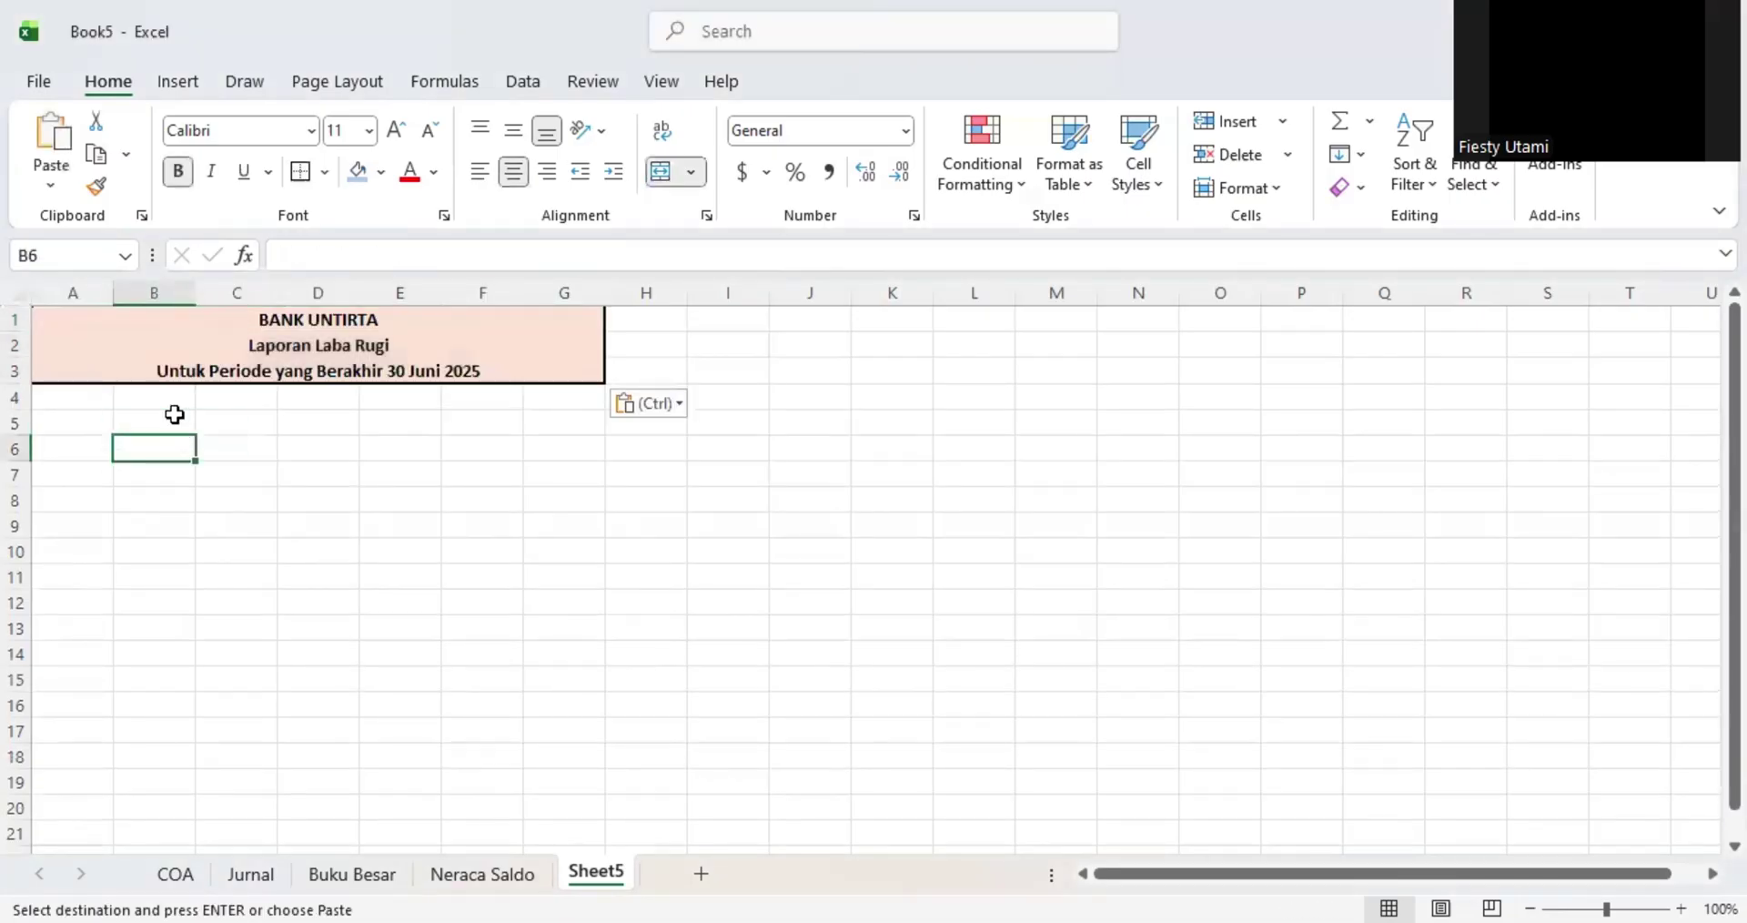
- Change the period line in cell A3 to "Untuk Periode yang Berakhir 31 Desember 2025"
{"action": "left_click", "coordinate": [254, 375]}
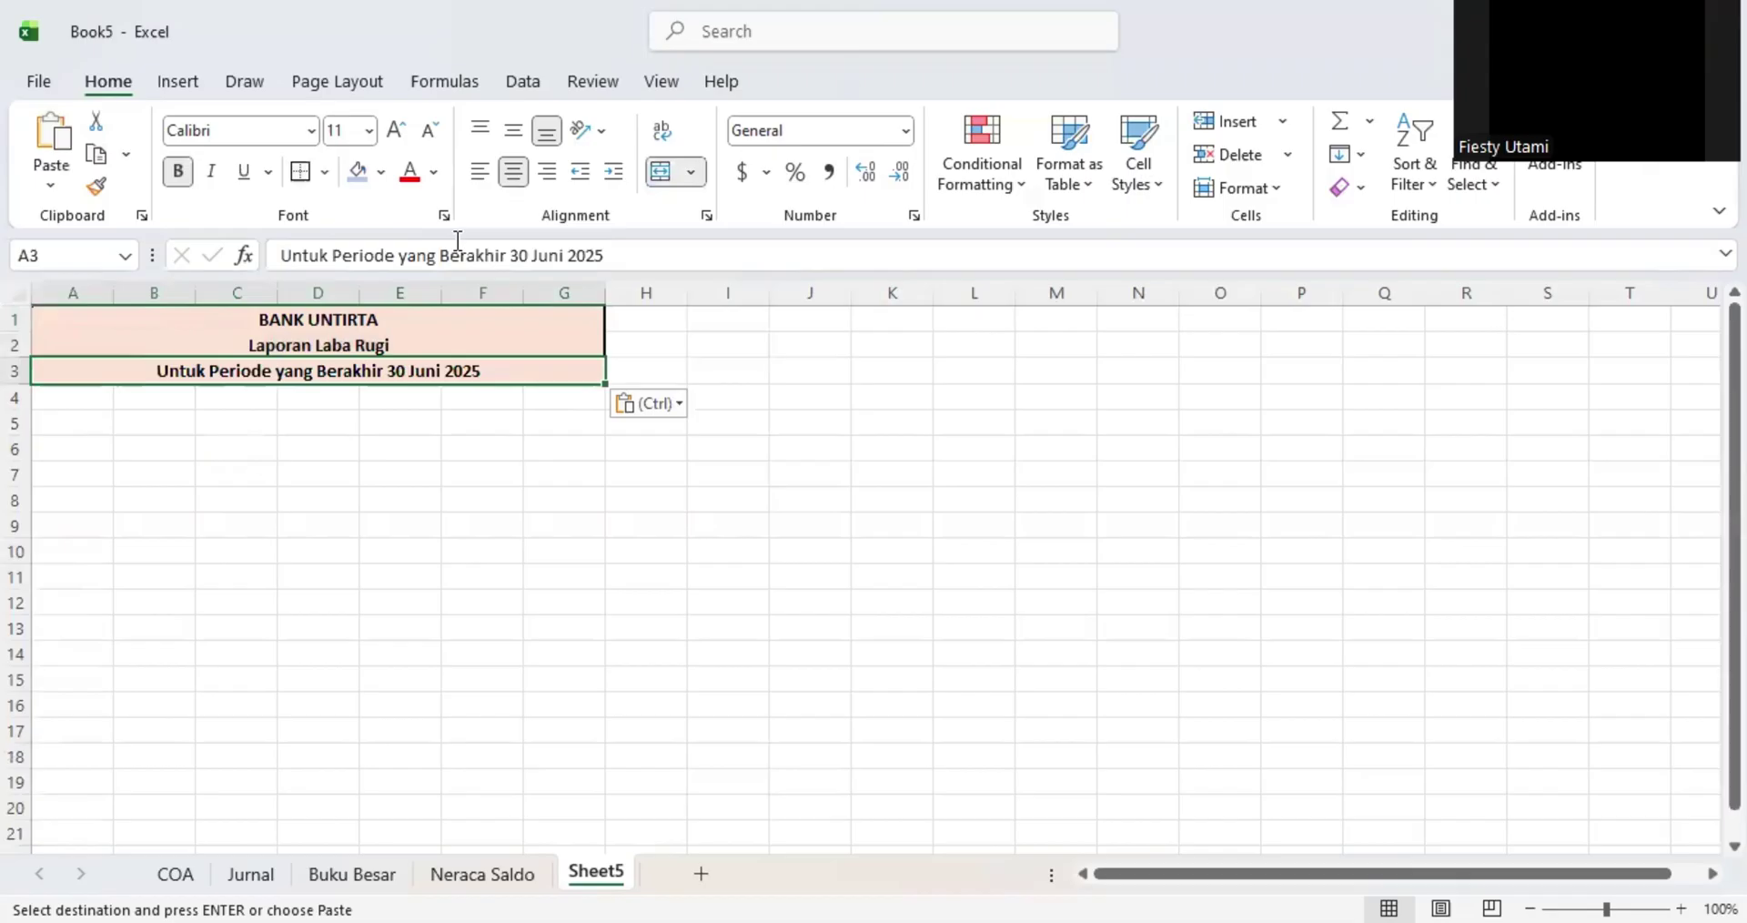
{"action": "left_click", "coordinate": [534, 254]}
{"action": "key", "text": "BackSpace"}
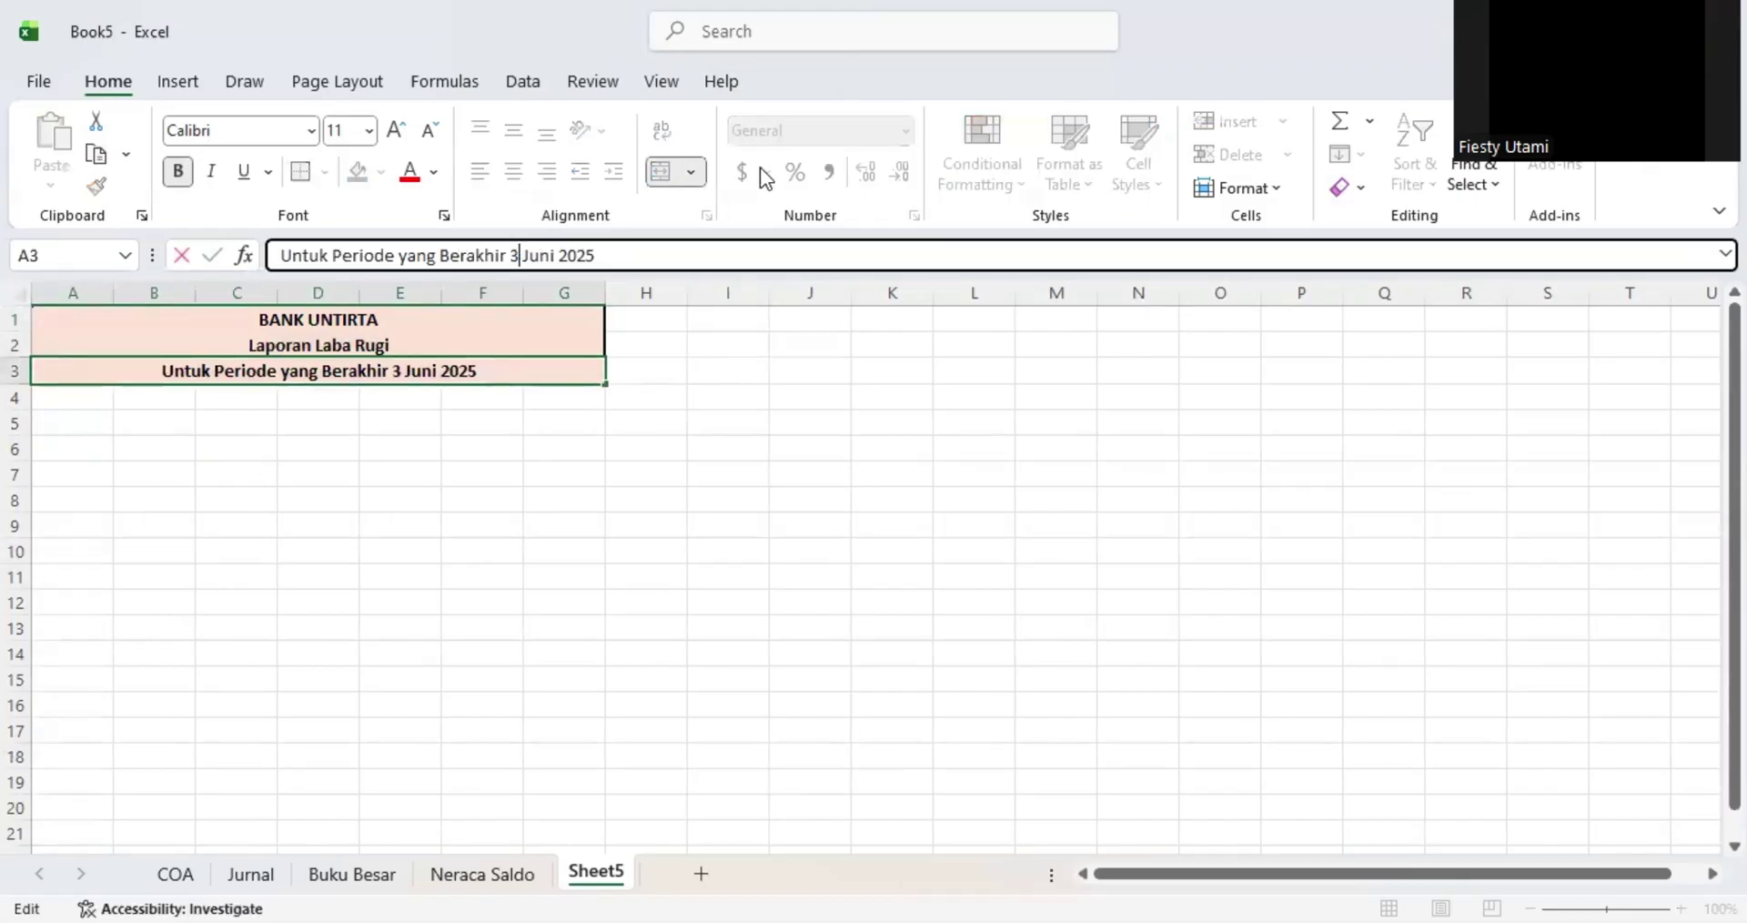
{"action": "type", "text": "1"}
{"action": "key", "text": "BackSpace"}
{"action": "key", "text": "BackSpace"}
{"action": "key", "text": "BackSpace"}
{"action": "key", "text": "BackSpace"}
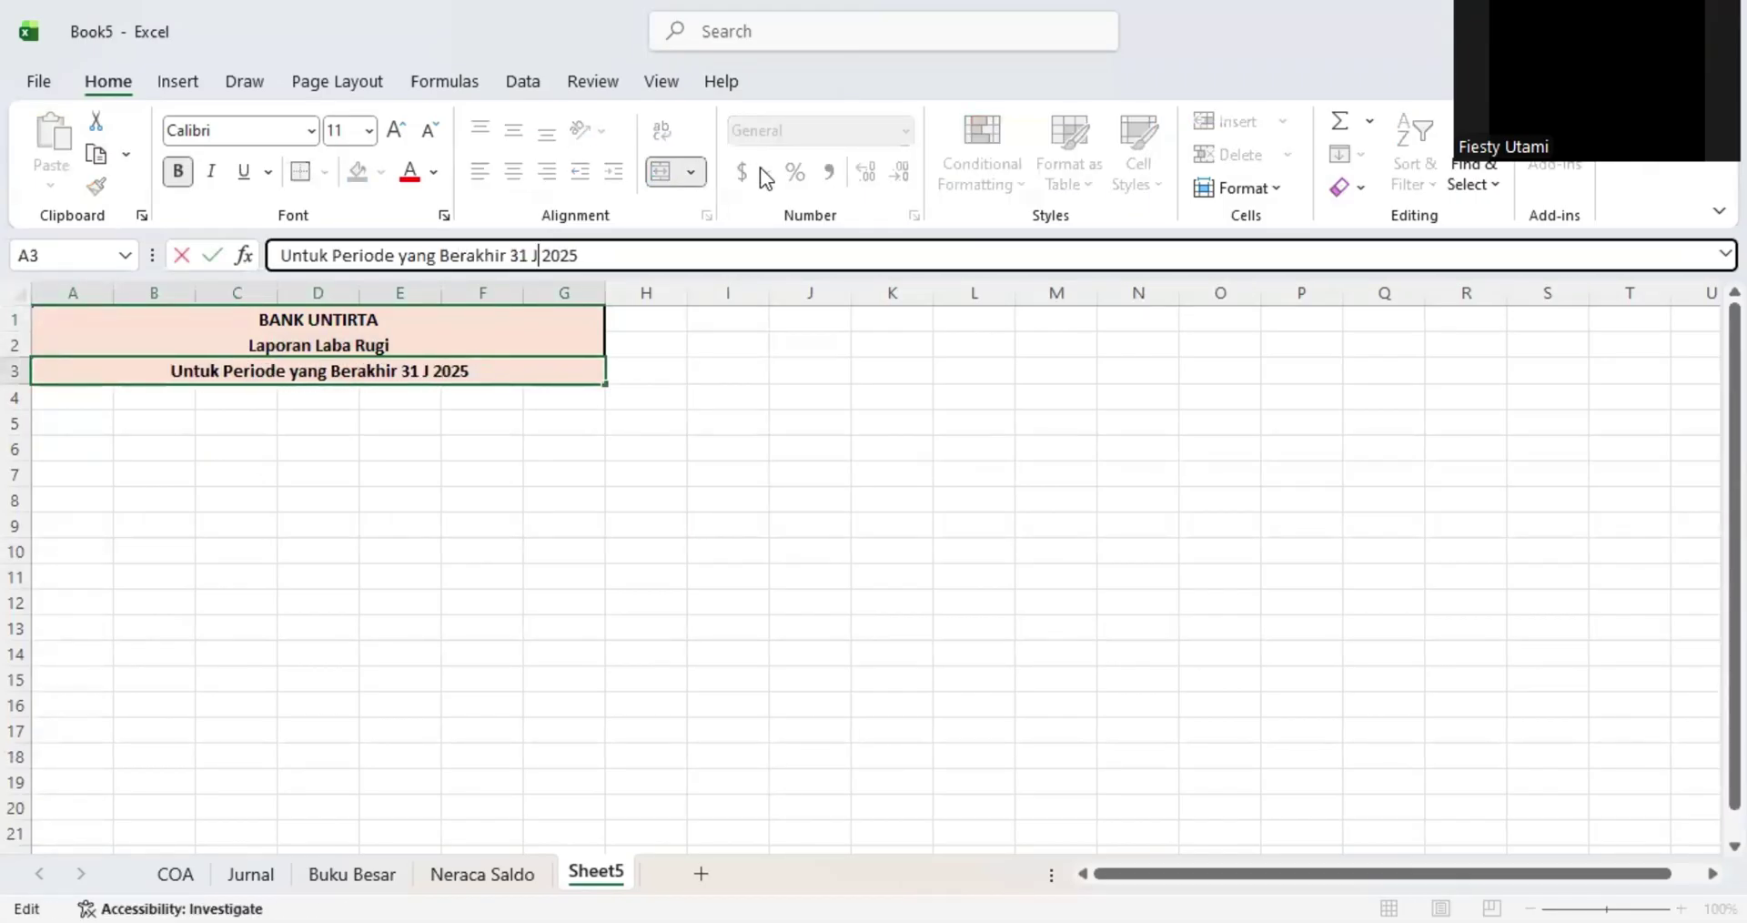
{"action": "type", "text": "Desemb"}
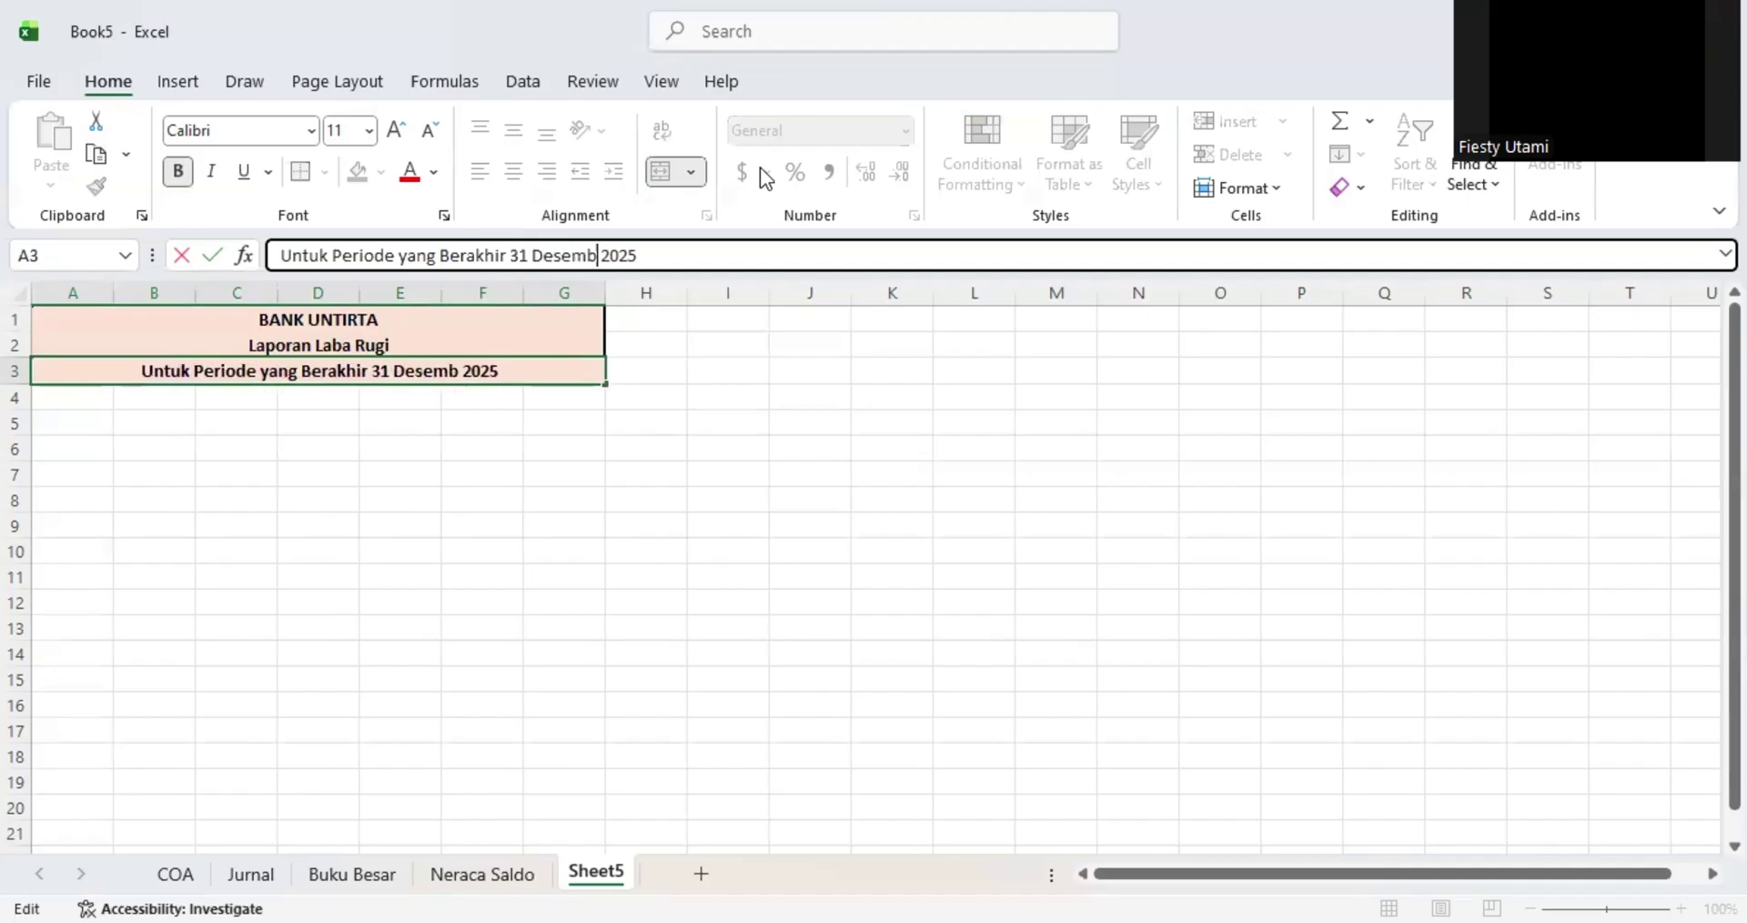
{"action": "key", "text": "BackSpace"}
{"action": "key", "text": "BackSpace"}
{"action": "type", "text": "mber"}
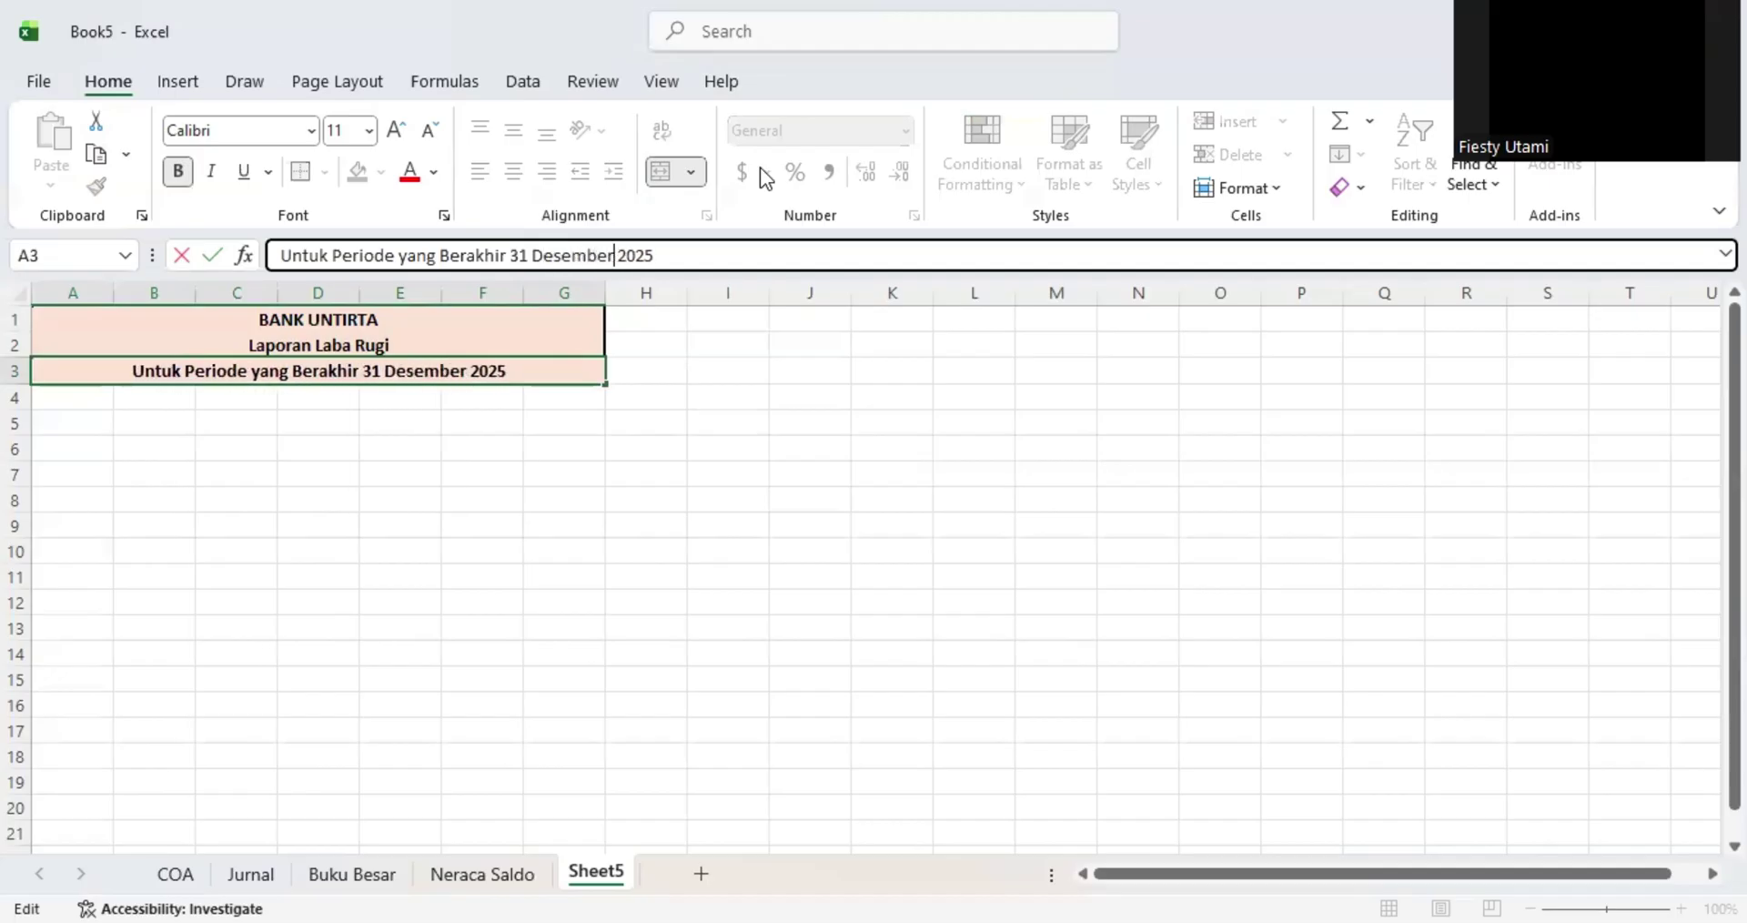
{"action": "key", "text": "Return"}
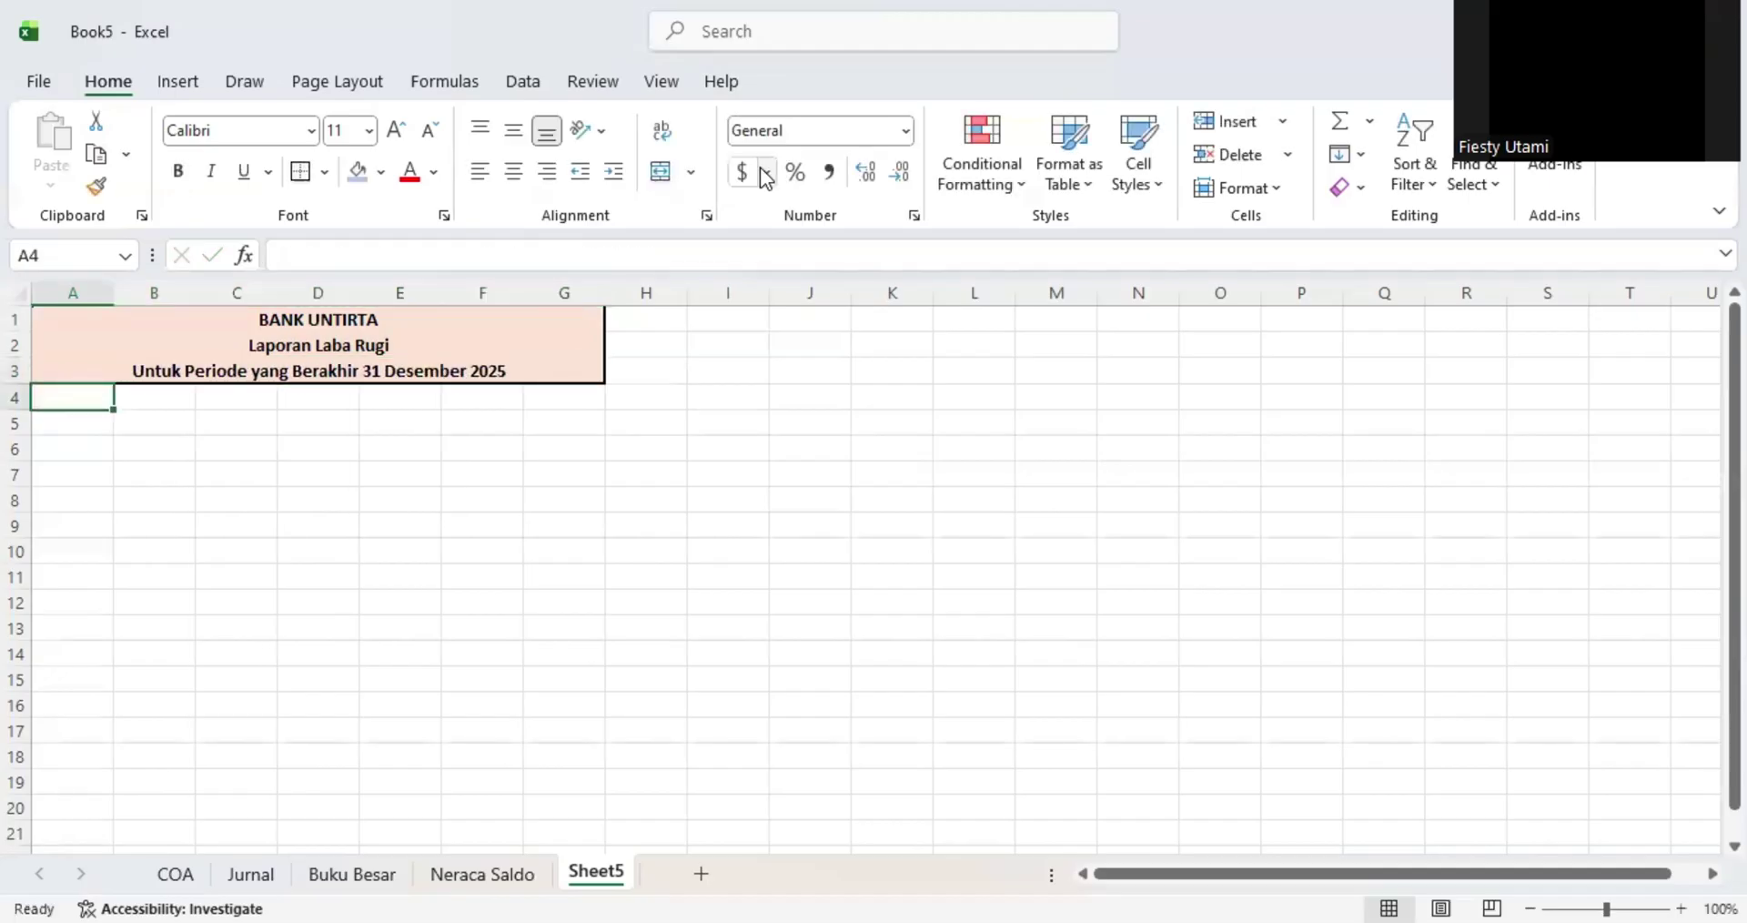
- Enter the label Pendapatan in cell A5 of the income statement sheet and narrow column A
{"action": "left_click", "coordinate": [84, 424]}
{"action": "type", "text": "Pendpaa"}
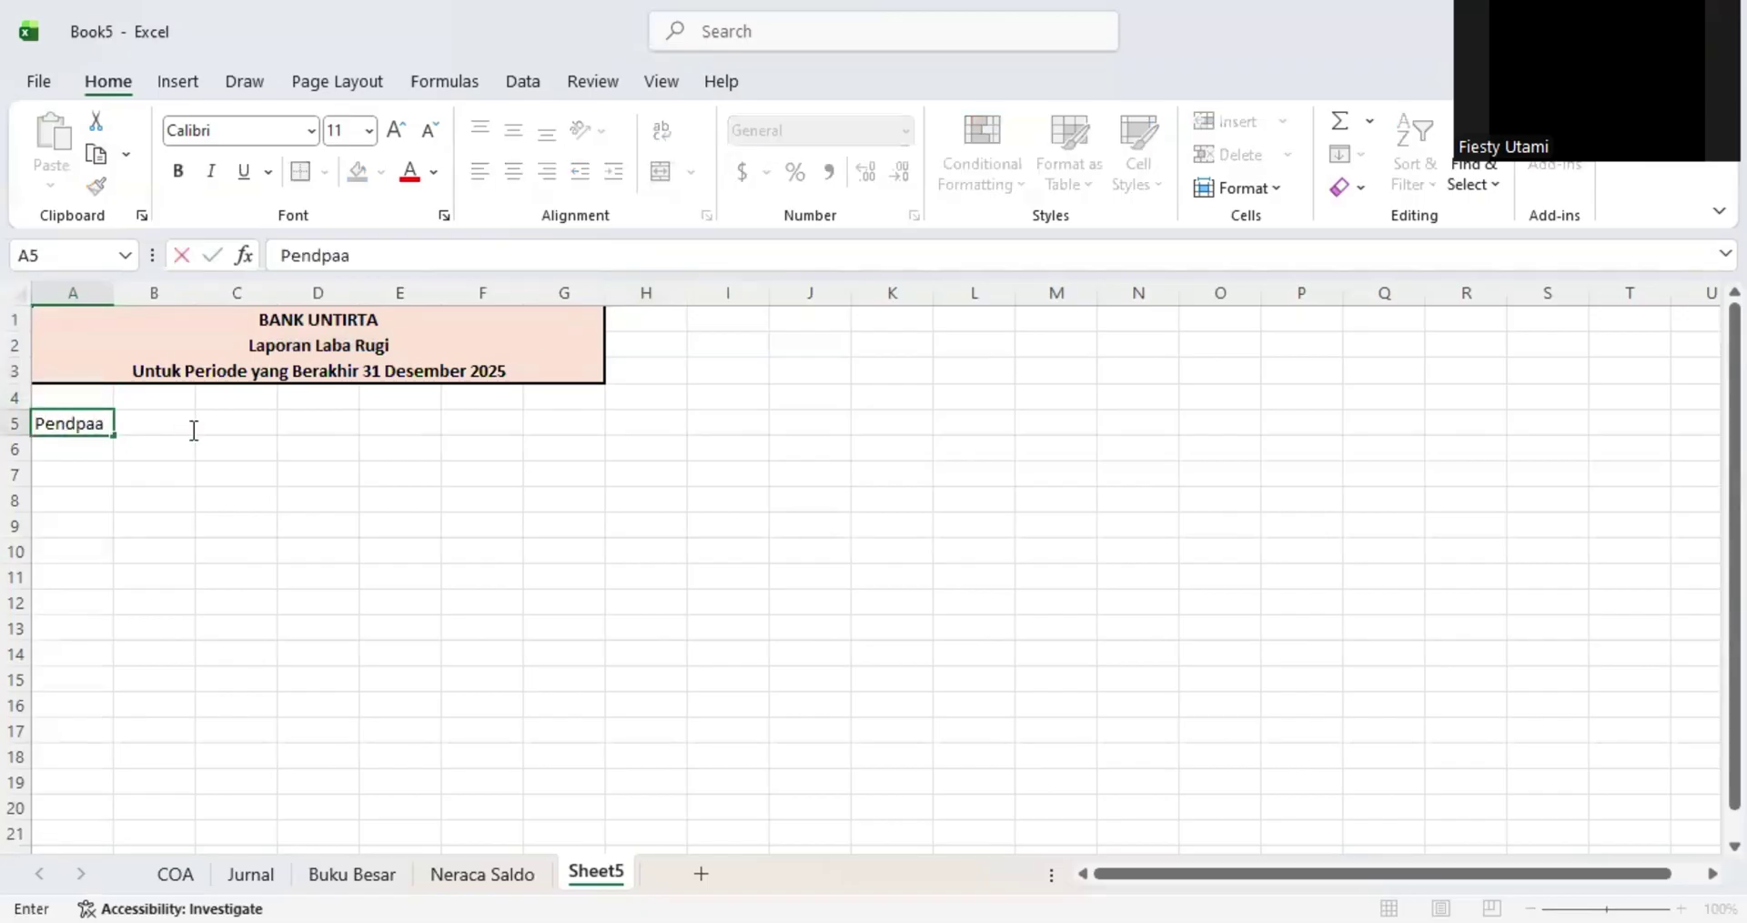
{"action": "type", "text": "tapatan"}
{"action": "key", "text": "Return"}
{"action": "key", "text": "Tab"}
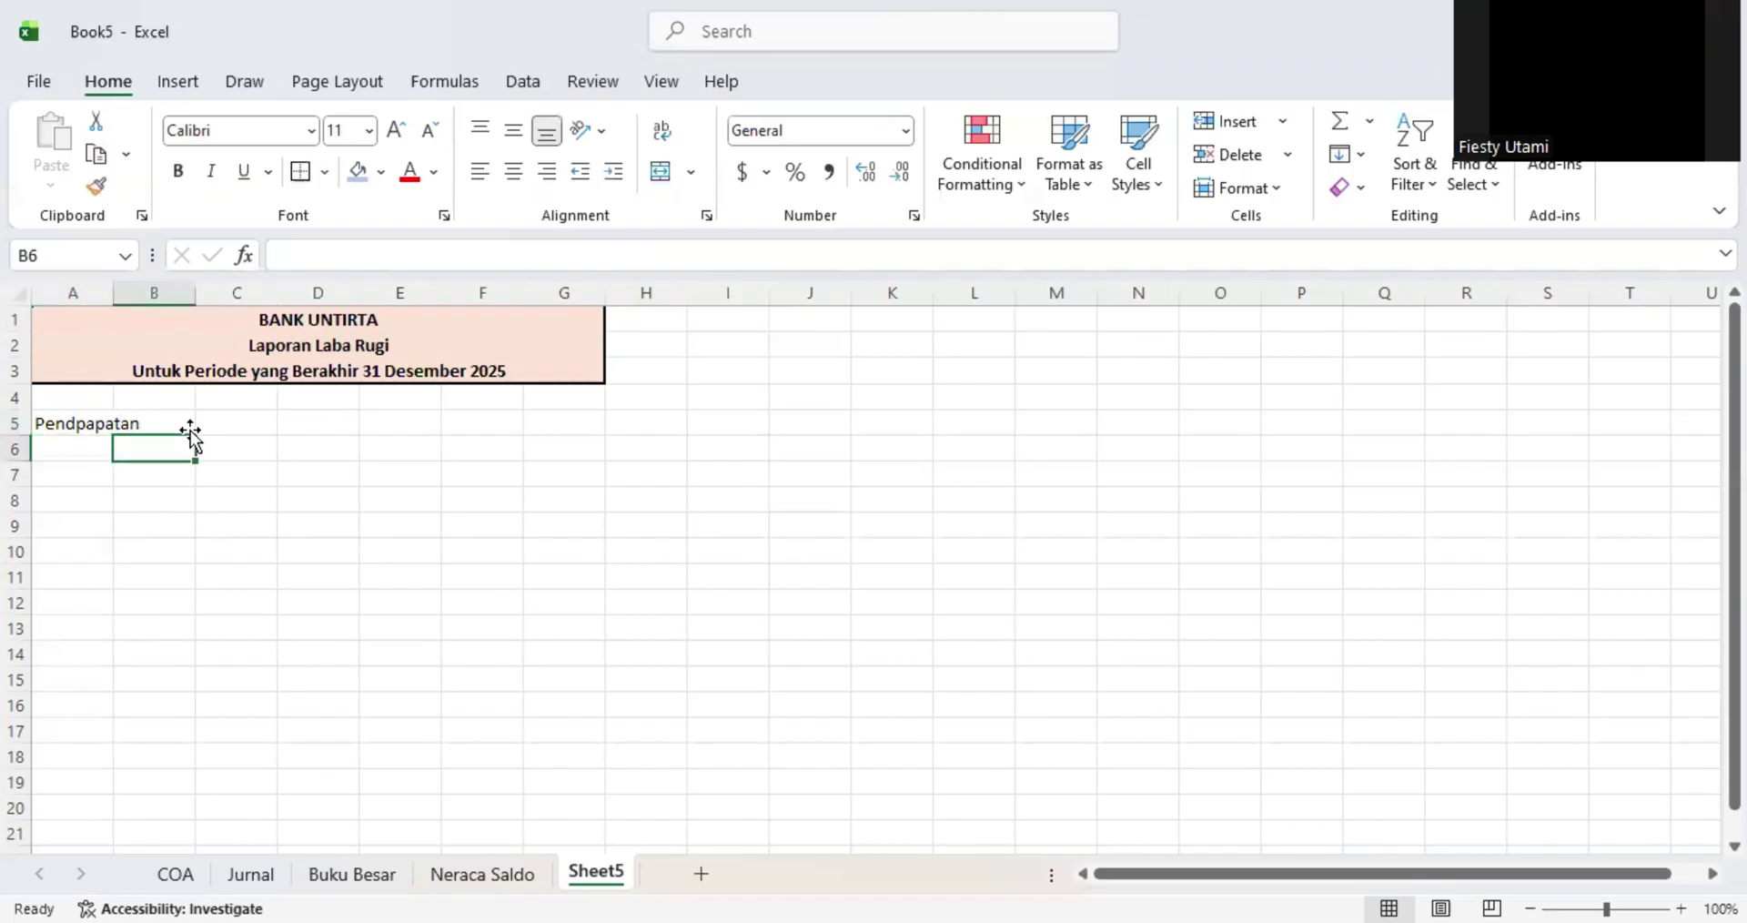
{"action": "left_click_drag", "start_coordinate": [113, 293], "coordinate": [88, 291]}
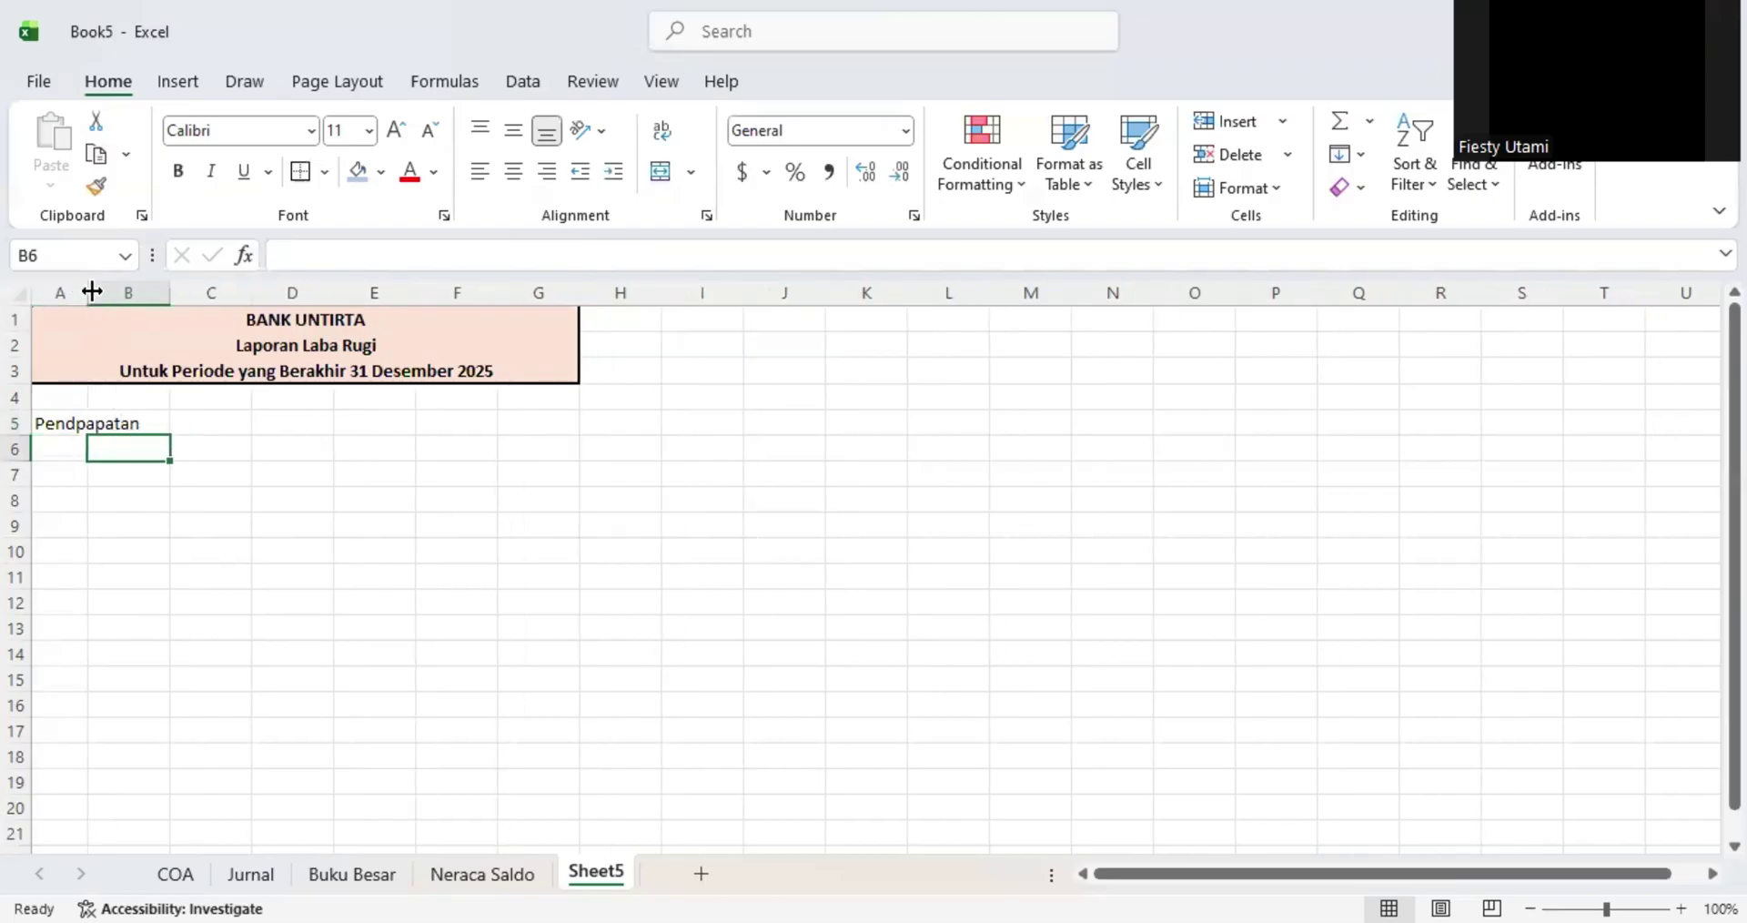
{"action": "left_click", "coordinate": [73, 424]}
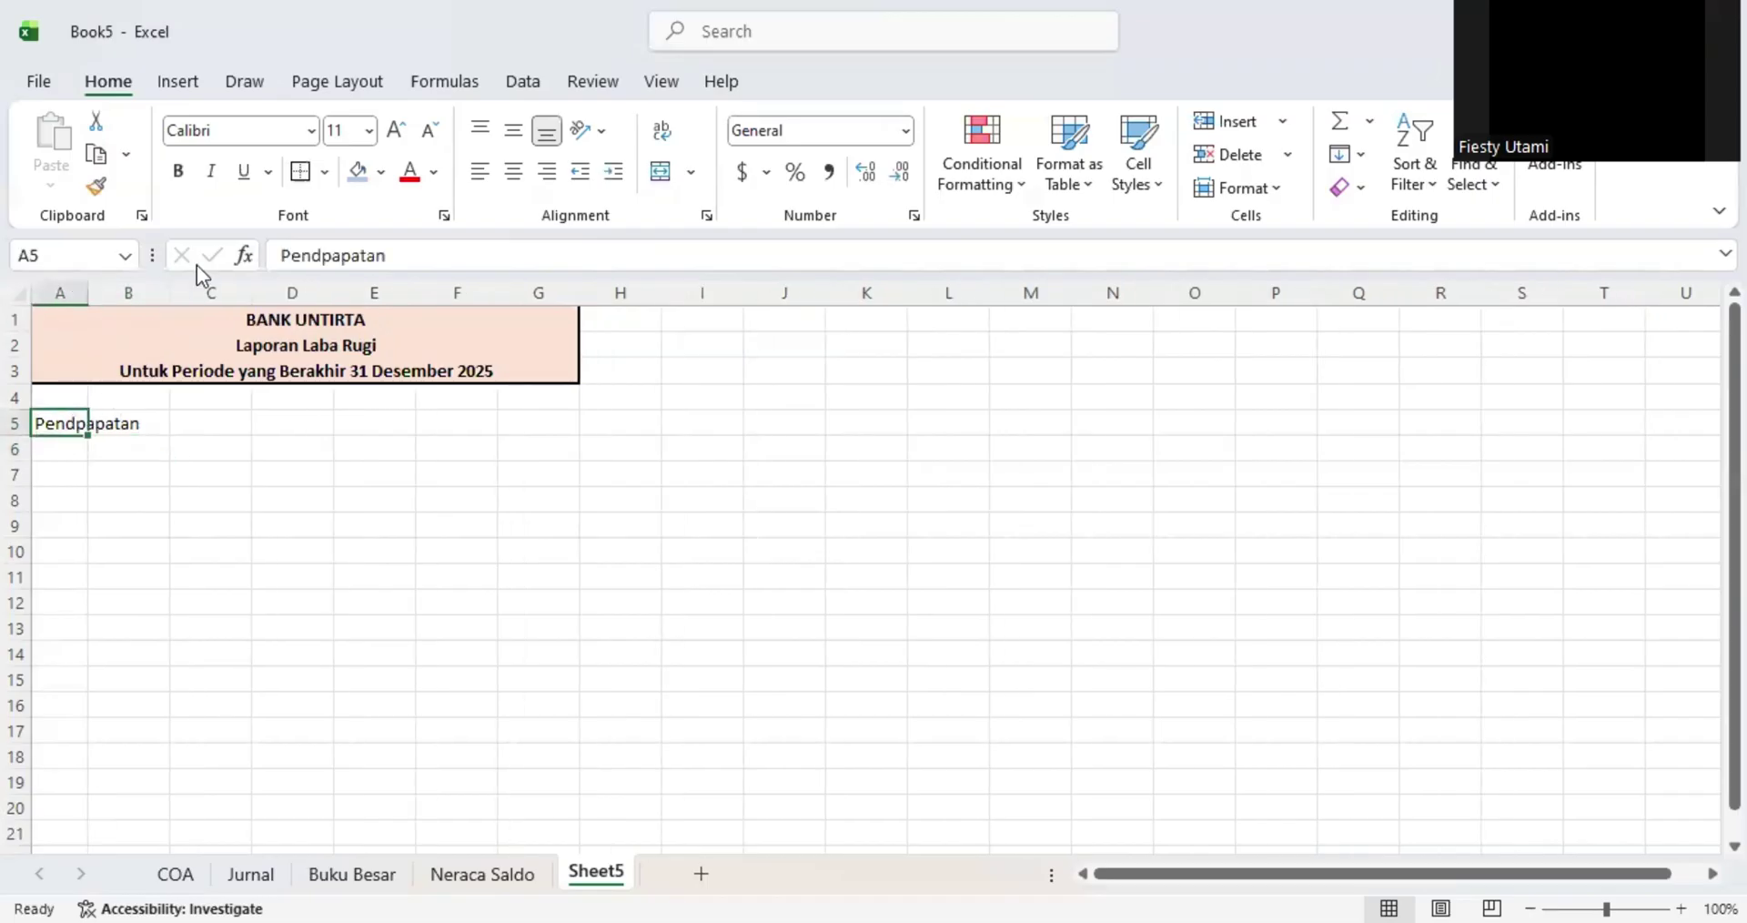
{"action": "left_click", "coordinate": [312, 255]}
{"action": "key", "text": "Right"}
{"action": "key", "text": "Right"}
{"action": "key", "text": "Right"}
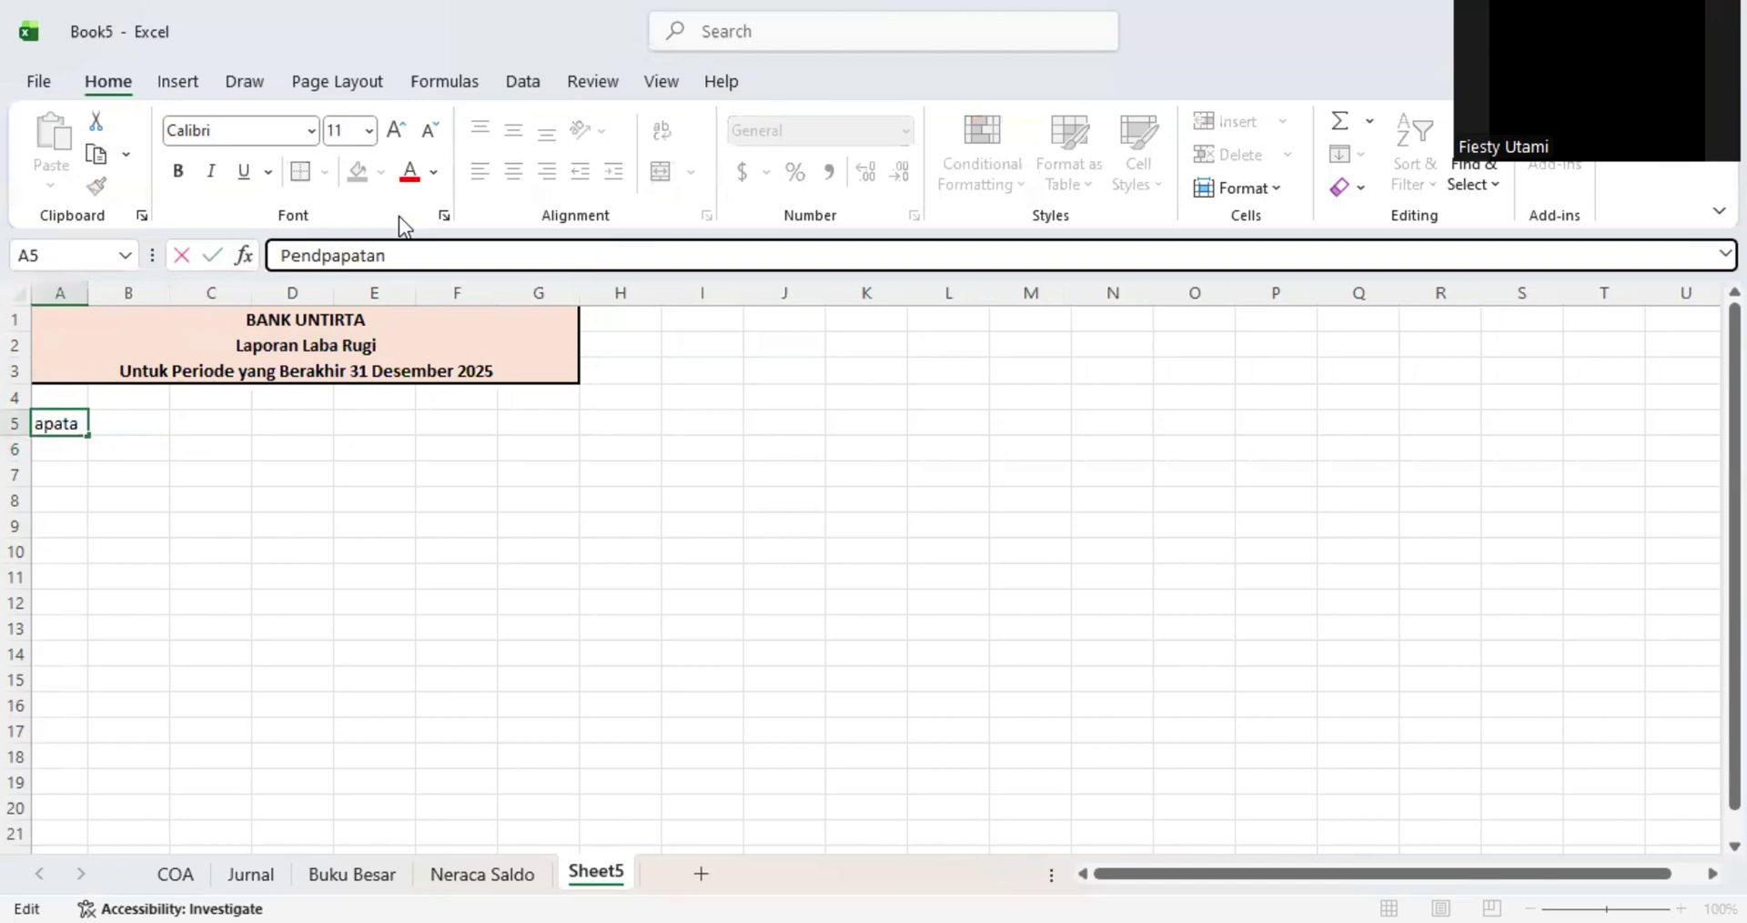
{"action": "key", "text": "Left"}
{"action": "key", "text": "BackSpace"}
{"action": "key", "text": "Return"}
{"action": "left_click", "coordinate": [176, 455]}
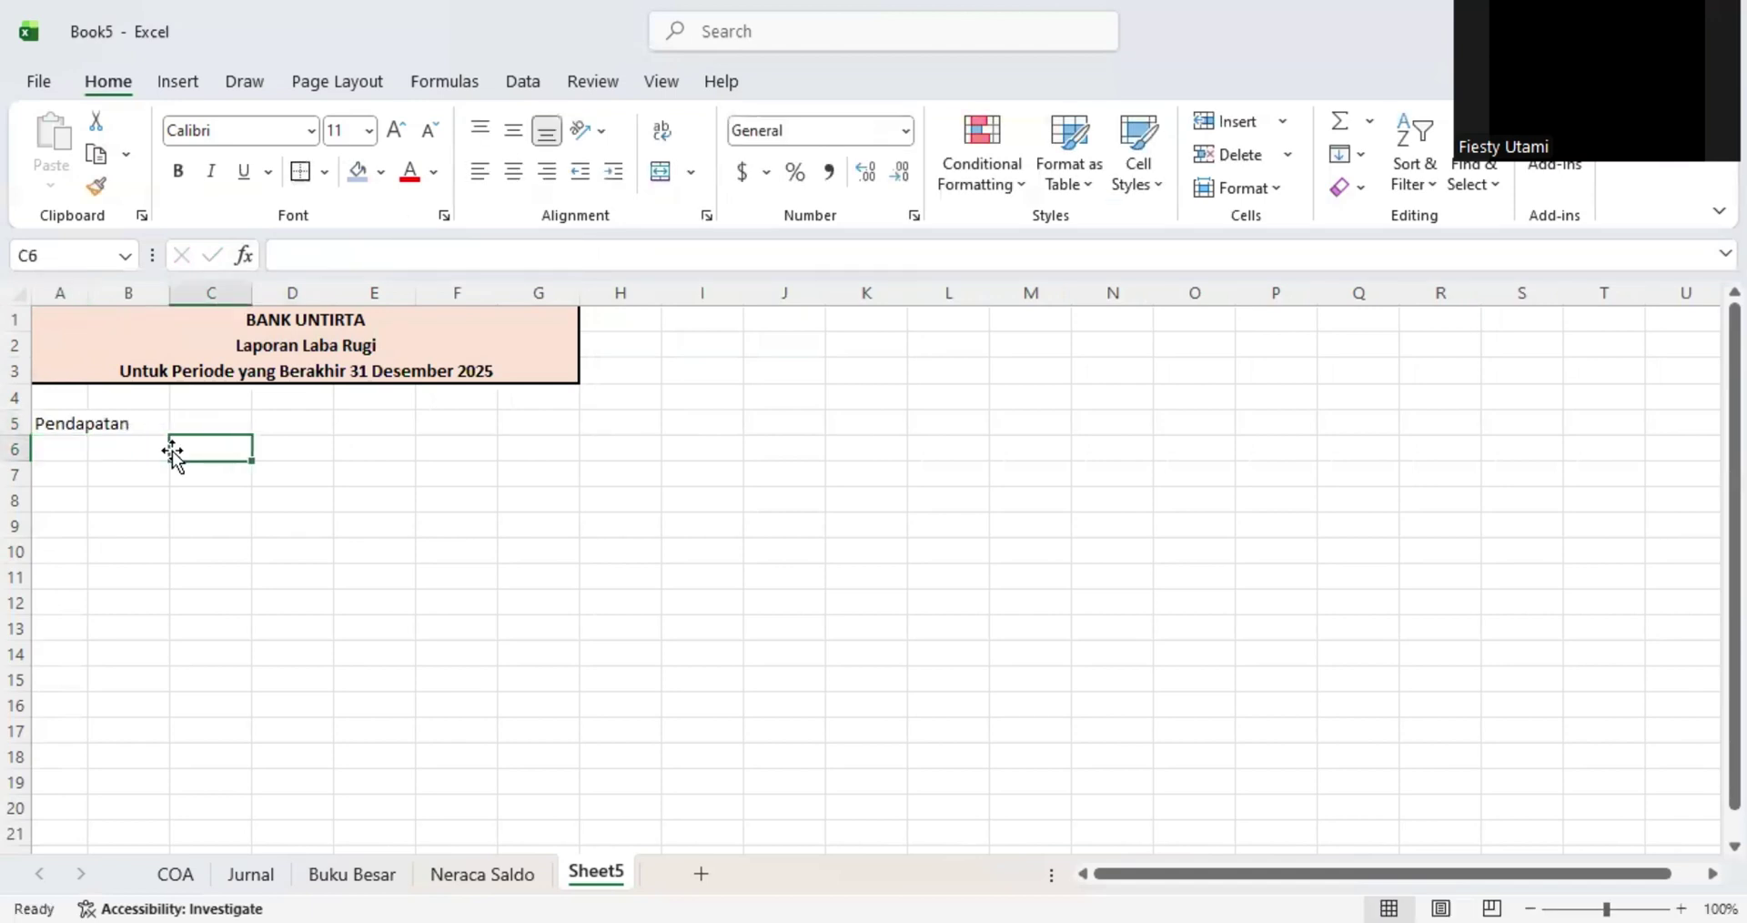
{"action": "left_click", "coordinate": [136, 452]}
- Examine the Pendapatan accounts and the full account list in the Neraca Saldo trial balance
{"action": "left_click", "coordinate": [352, 872]}
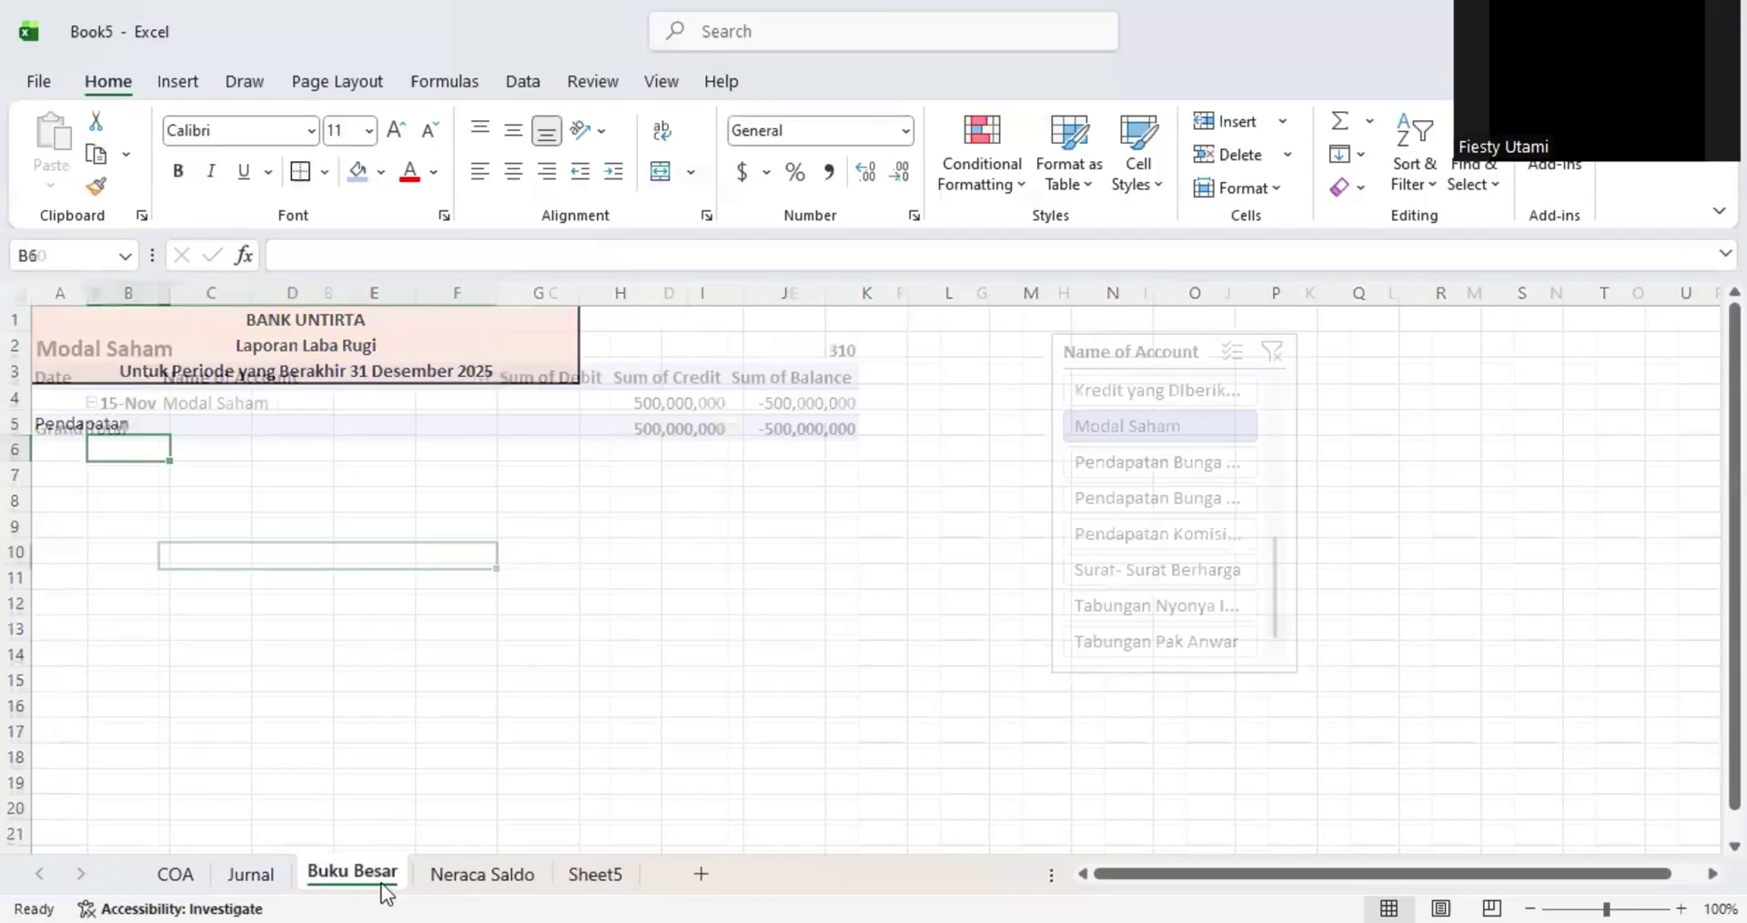
{"action": "left_click", "coordinate": [449, 875]}
{"action": "left_click", "coordinate": [232, 532]}
{"action": "scroll", "coordinate": [227, 601], "scroll_direction": "down", "scroll_amount": 2}
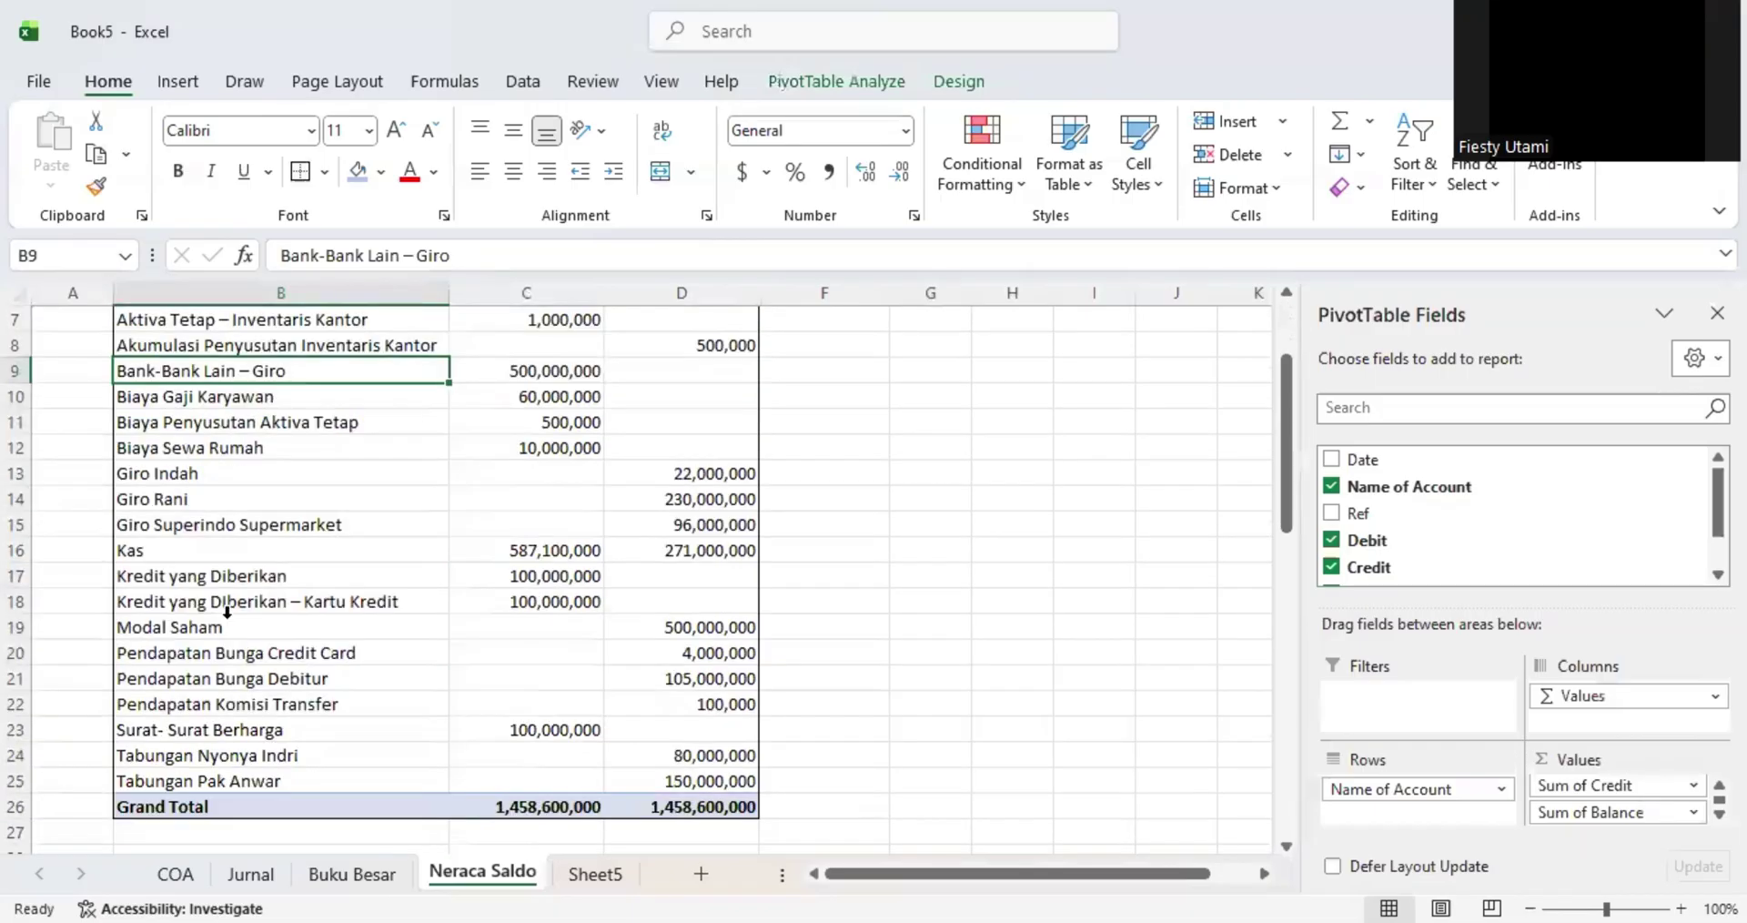
{"action": "left_click_drag", "start_coordinate": [203, 656], "coordinate": [224, 706]}
{"action": "scroll", "coordinate": [244, 549], "scroll_direction": "up", "scroll_amount": 2}
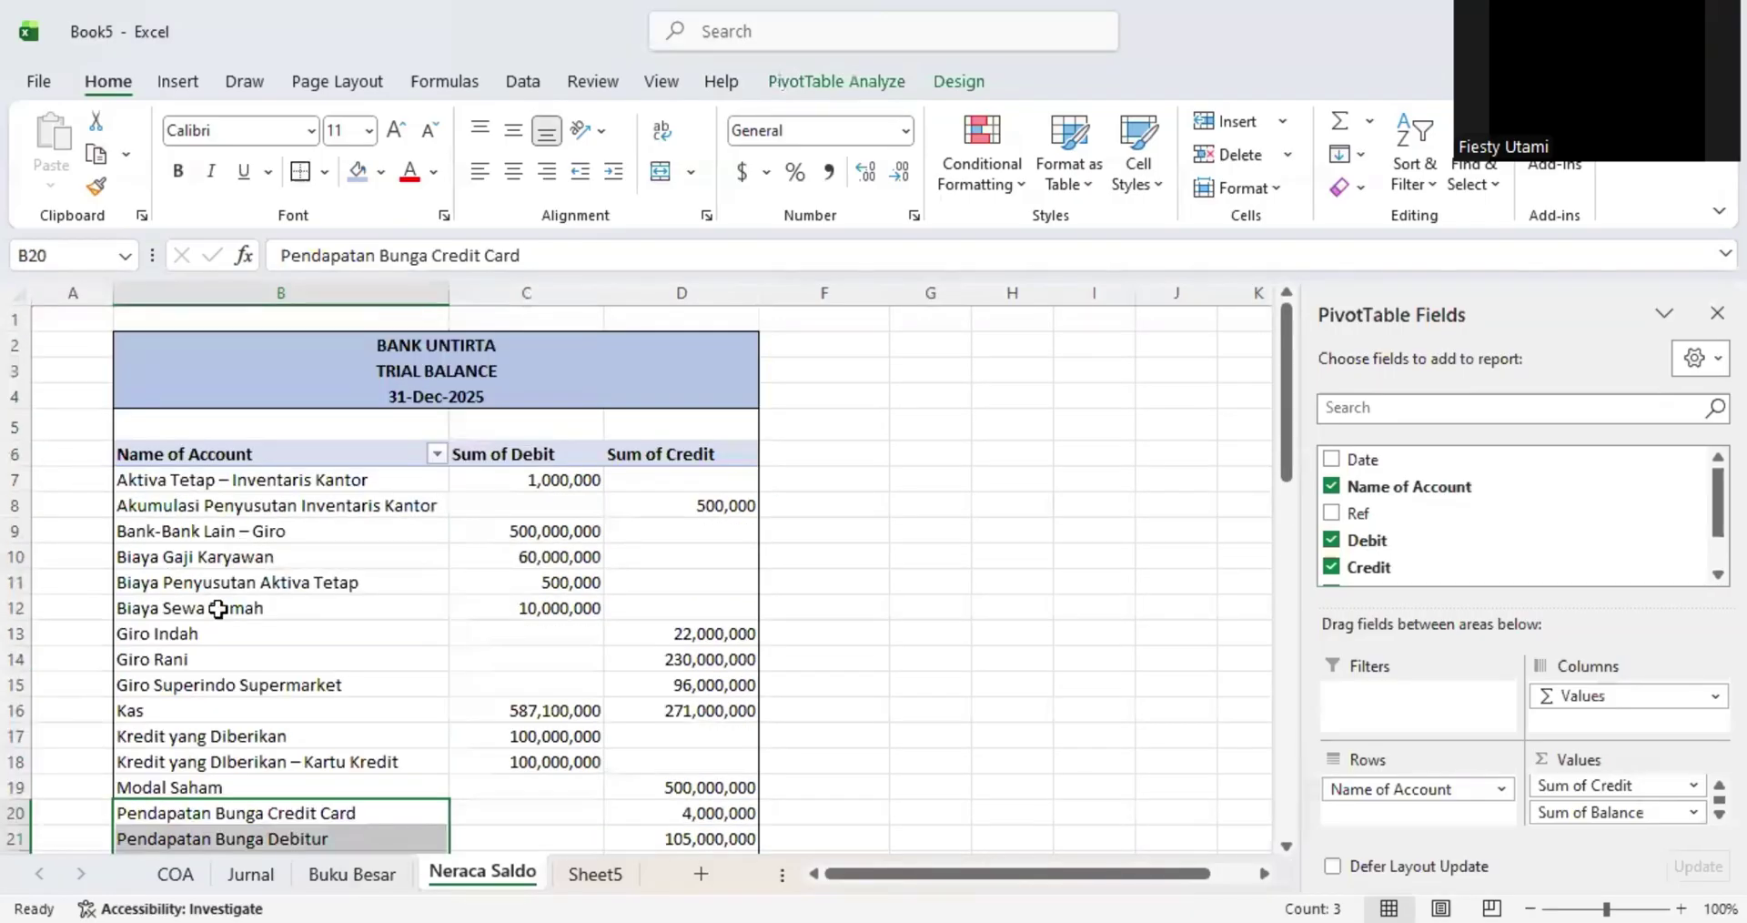
{"action": "scroll", "coordinate": [219, 609], "scroll_direction": "down", "scroll_amount": 1}
{"action": "left_click_drag", "start_coordinate": [210, 406], "coordinate": [241, 779]}
{"action": "scroll", "coordinate": [245, 661], "scroll_direction": "up", "scroll_amount": 2}
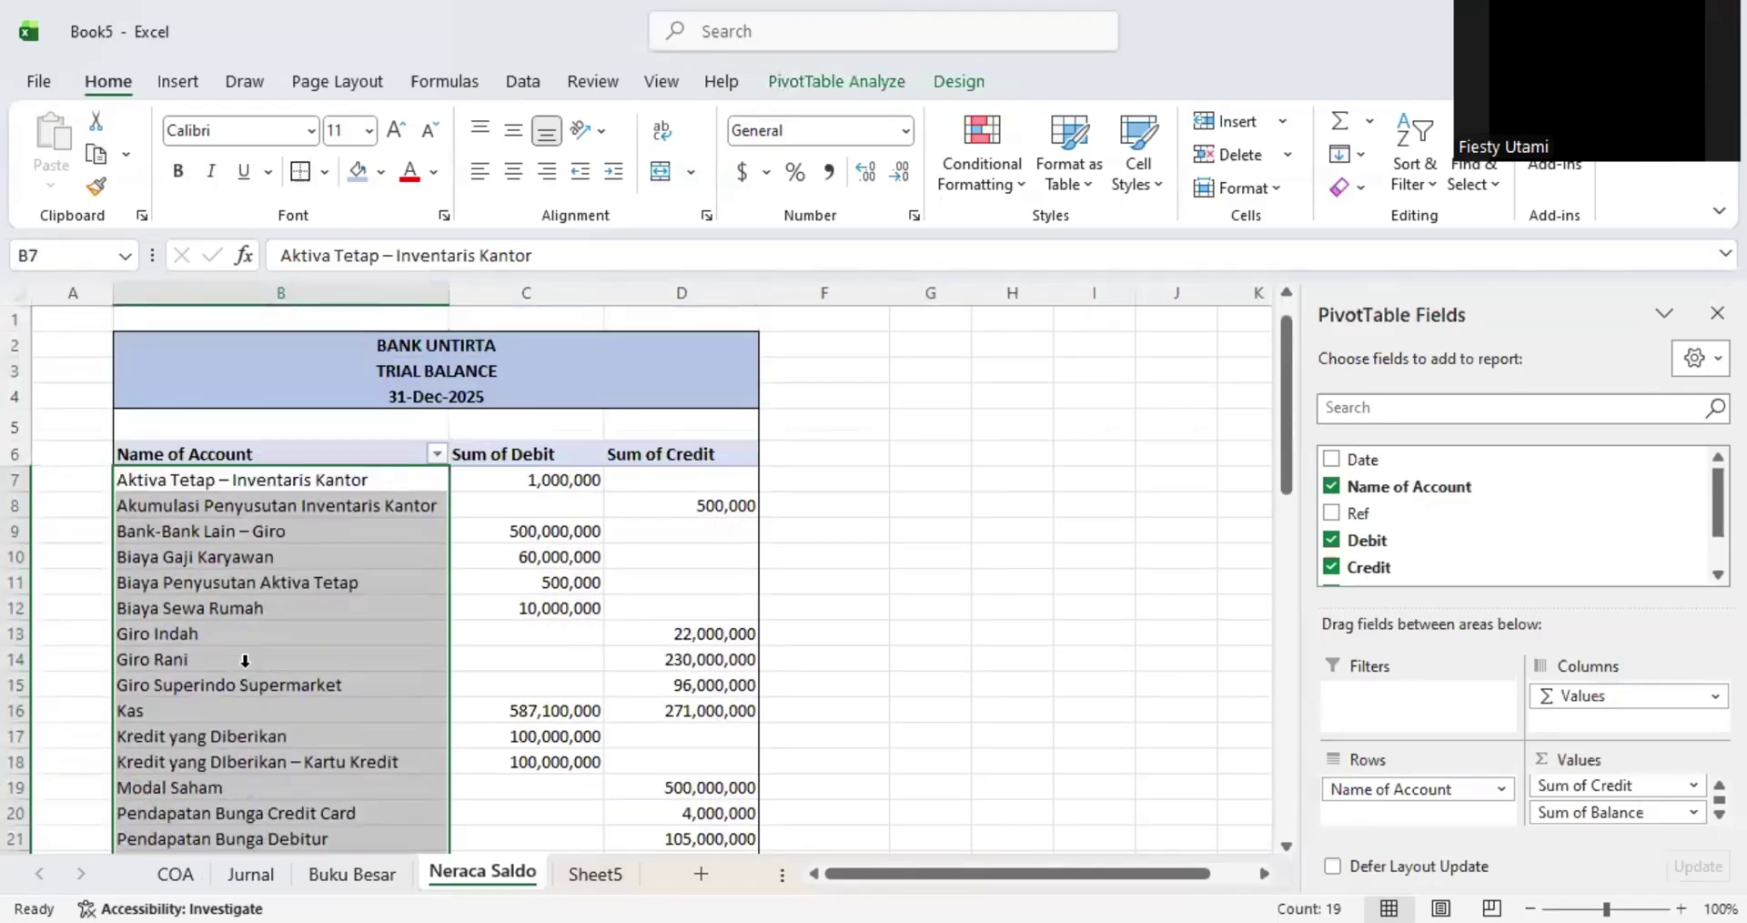
{"action": "left_click", "coordinate": [82, 482]}
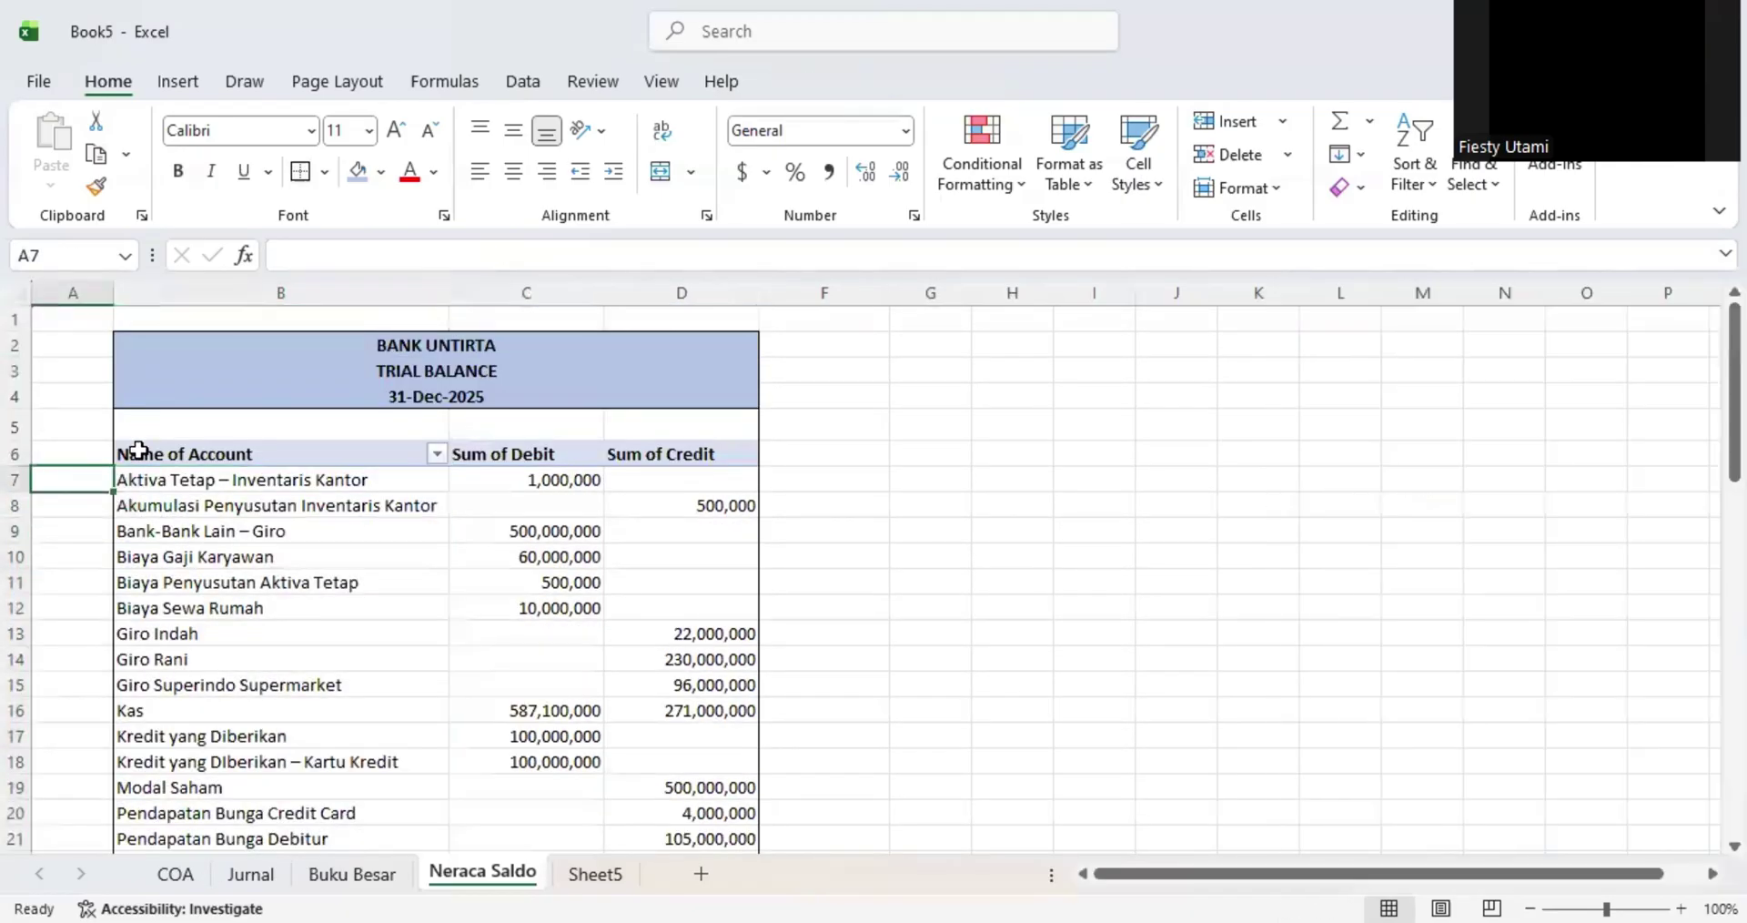
{"action": "type", "text": "="}
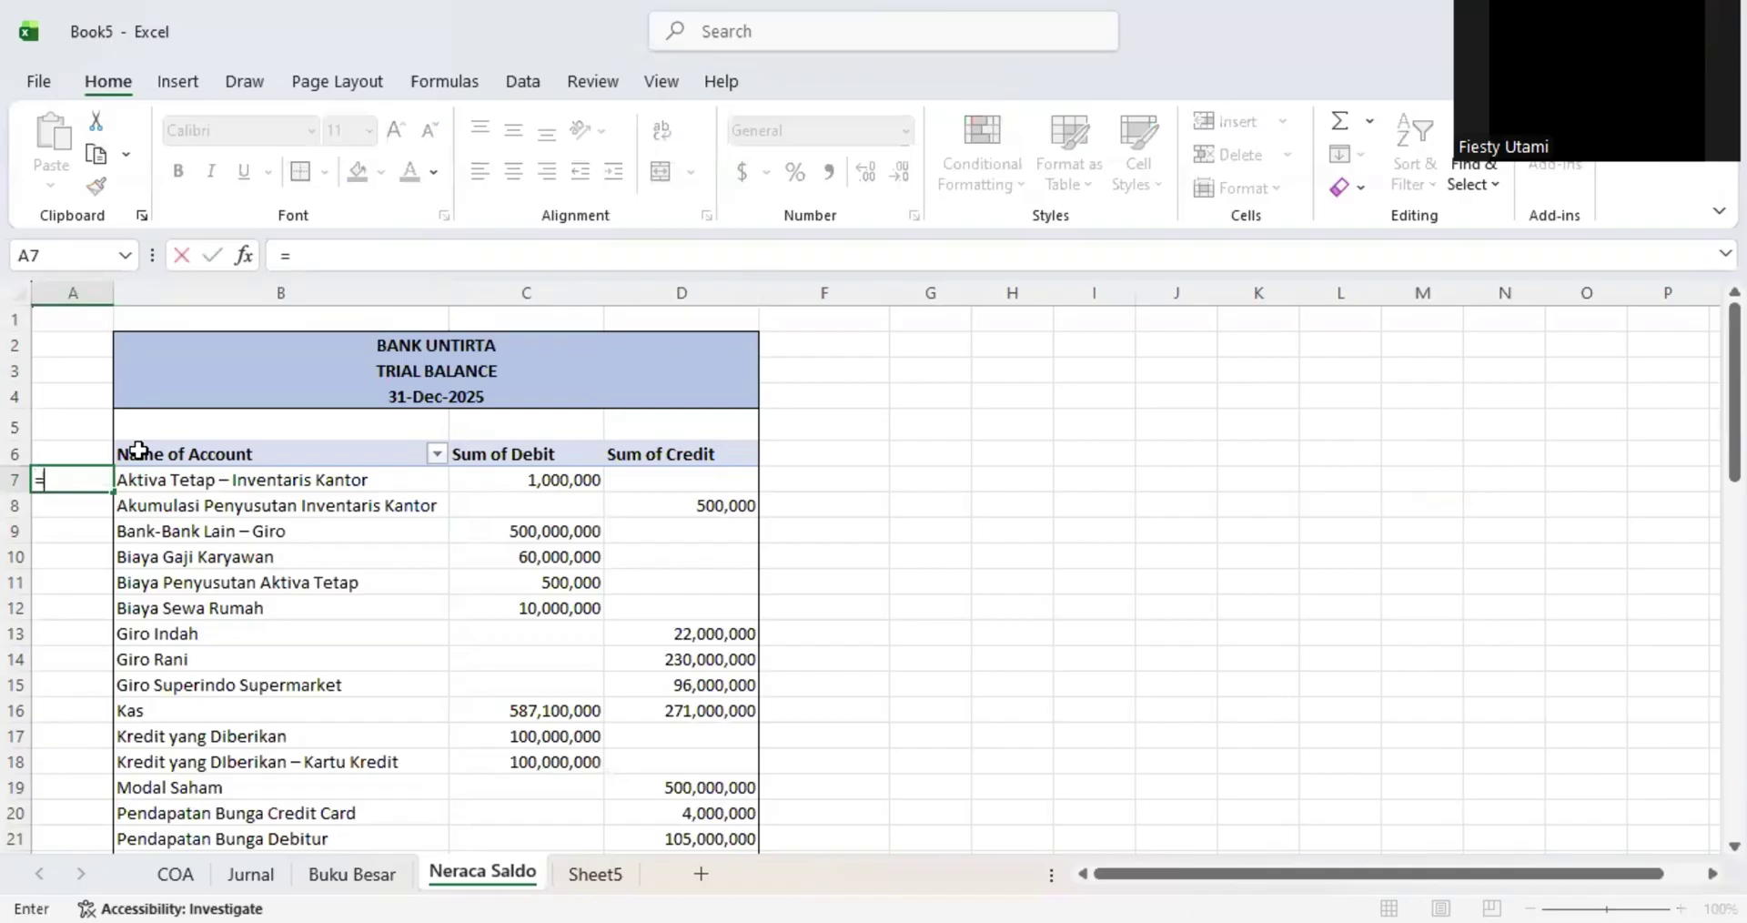
{"action": "type", "text": "vlookup"}
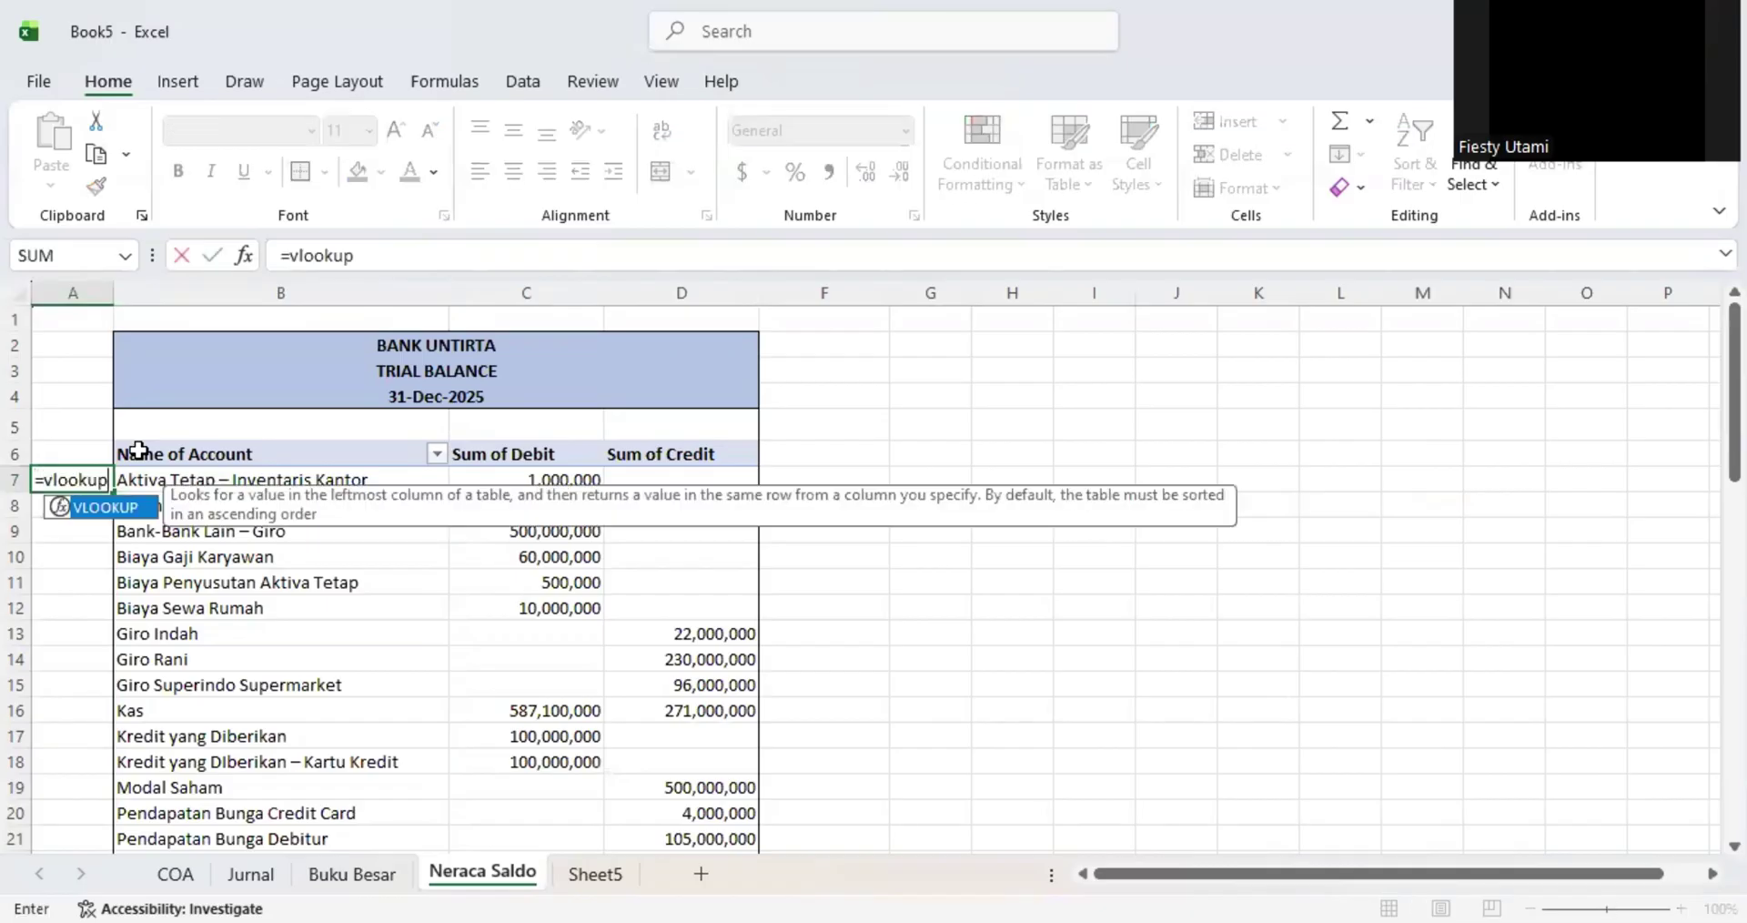
{"action": "type", "text": "("}
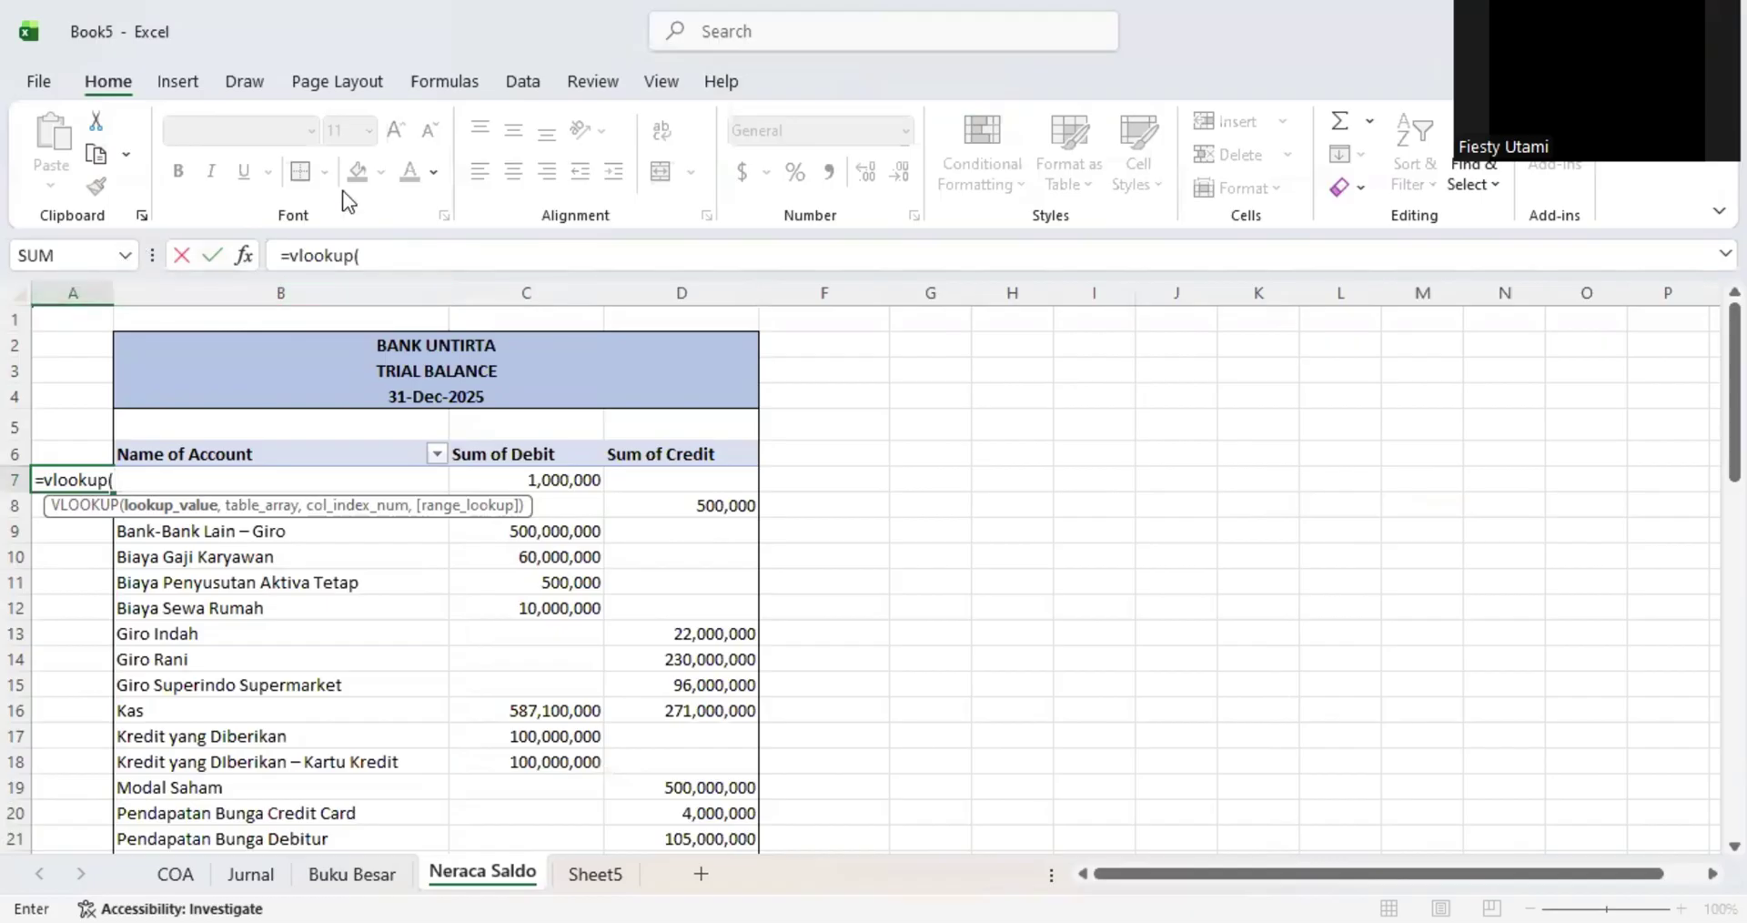
{"action": "key", "text": "BackSpace"}
{"action": "key", "text": "BackSpace"}
{"action": "key", "text": "BackSpace"}
{"action": "key", "text": "BackSpace"}
{"action": "key", "text": "BackSpace"}
{"action": "key", "text": "BackSpace"}
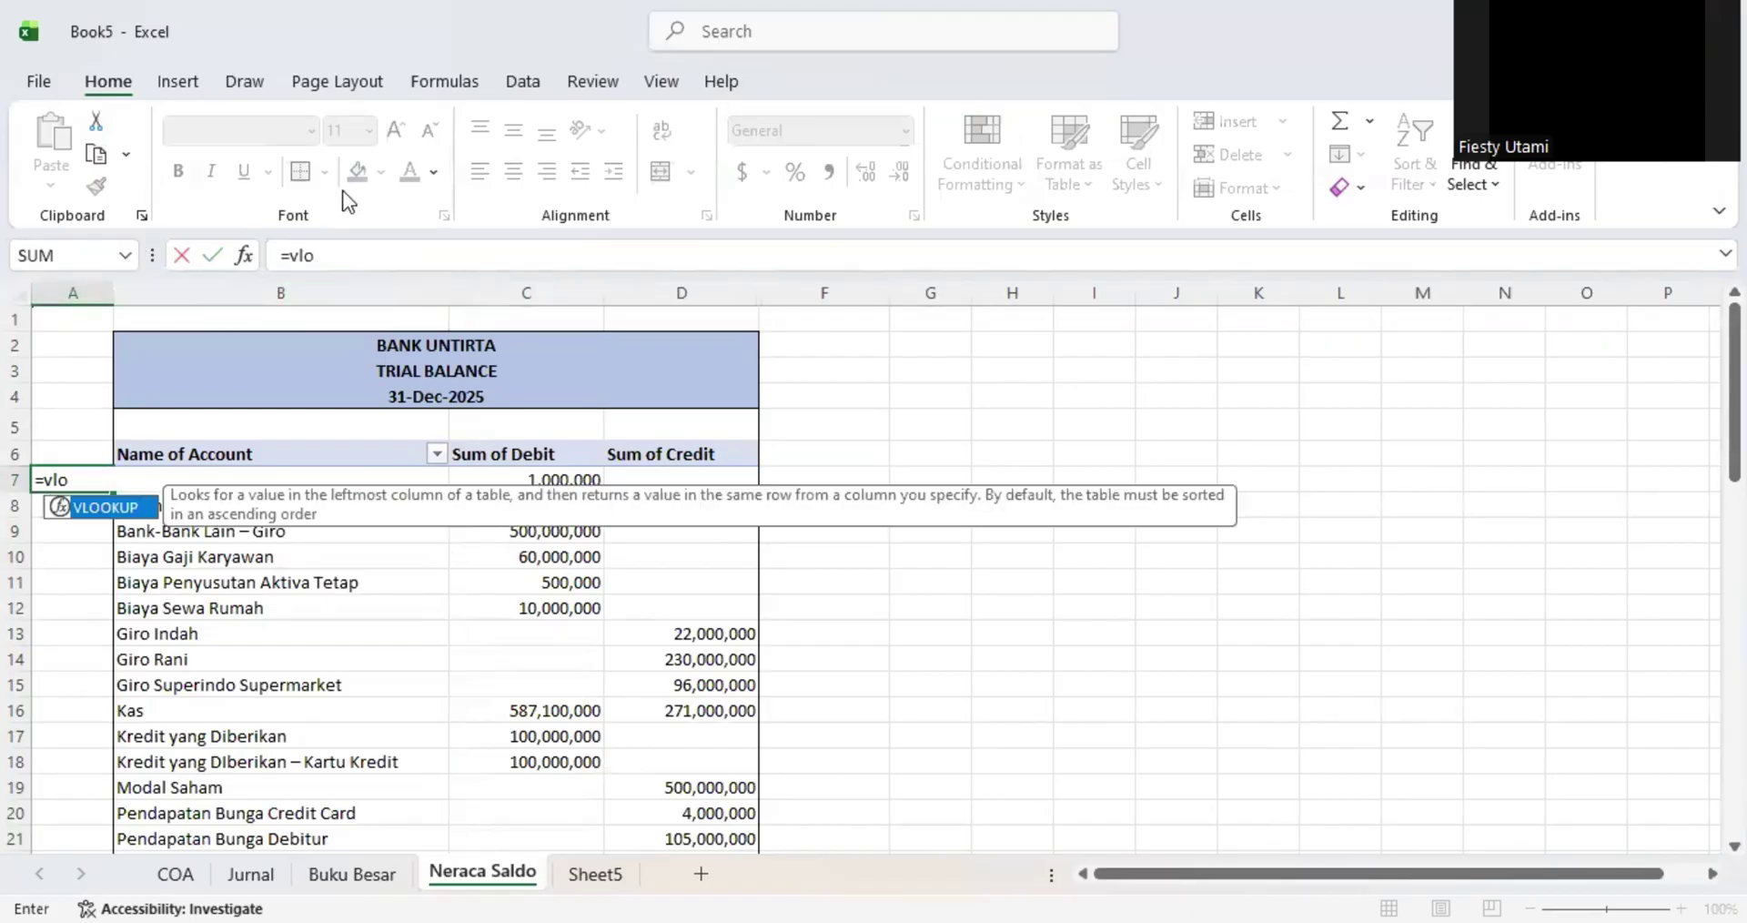
{"action": "key", "text": "BackSpace"}
{"action": "key", "text": "BackSpace"}
{"action": "key", "text": "BackSpace"}
{"action": "key", "text": "Return"}
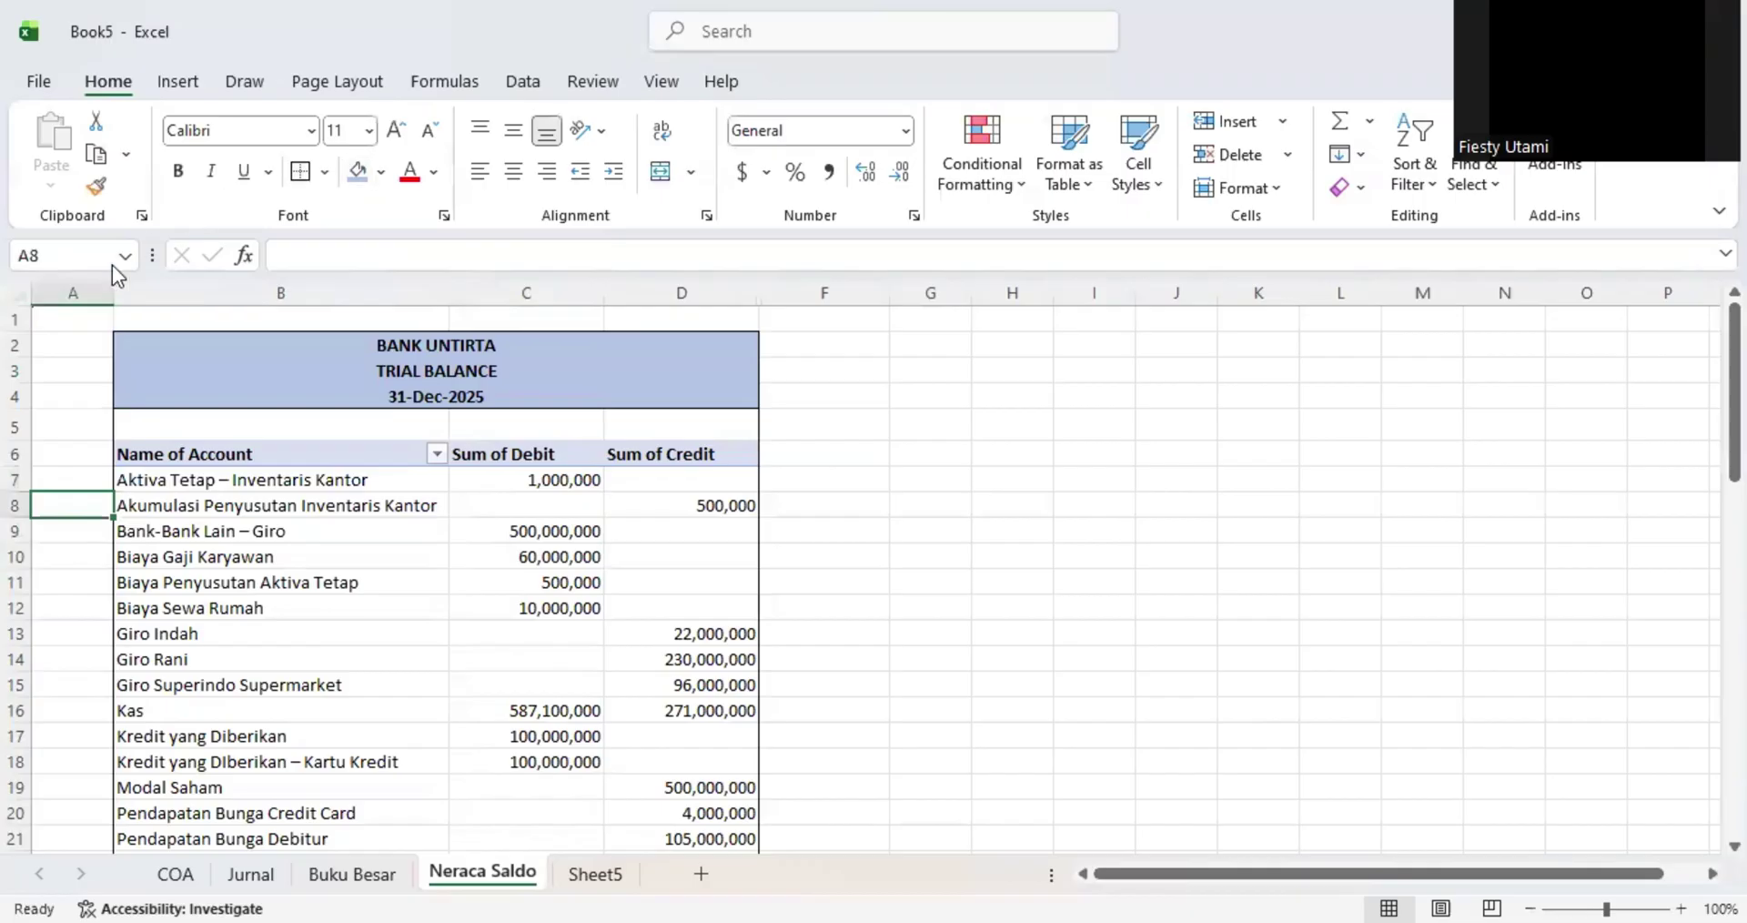
- Widen column A of Neraca Saldo and enter the account number lookup =VLOOKUP(B7,COA!B:C,2,0) in cell A7
{"action": "left_click_drag", "start_coordinate": [112, 295], "coordinate": [182, 301]}
{"action": "left_click", "coordinate": [152, 483]}
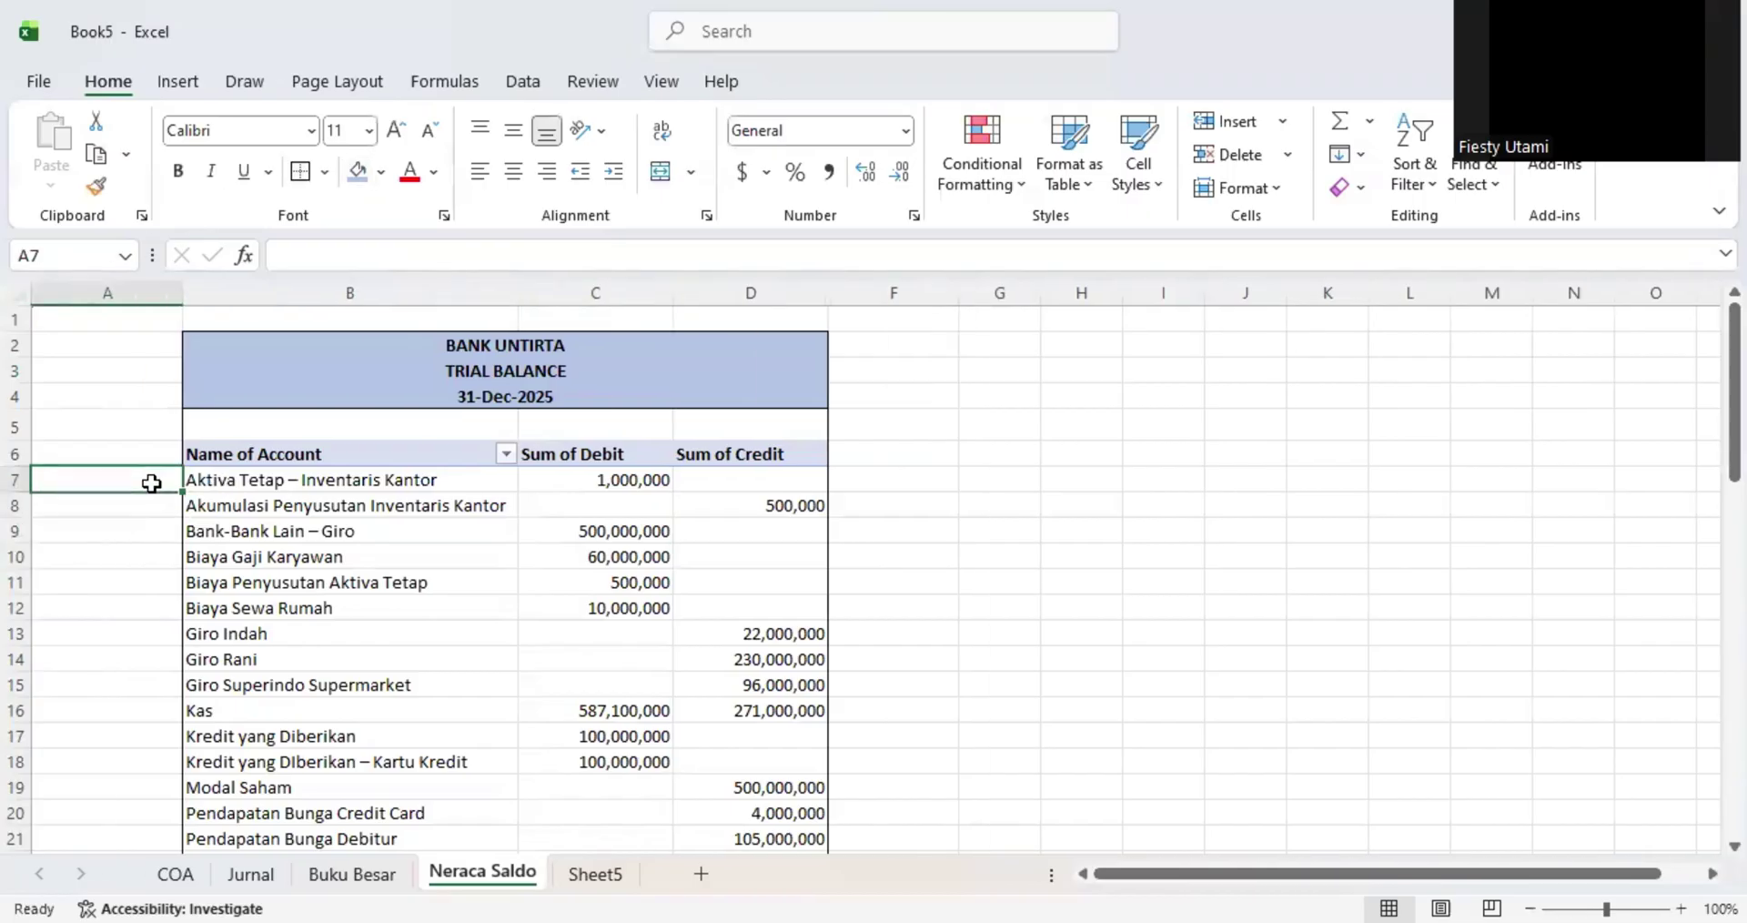
{"action": "double_click", "coordinate": [155, 483]}
{"action": "type", "text": "=vlookup("}
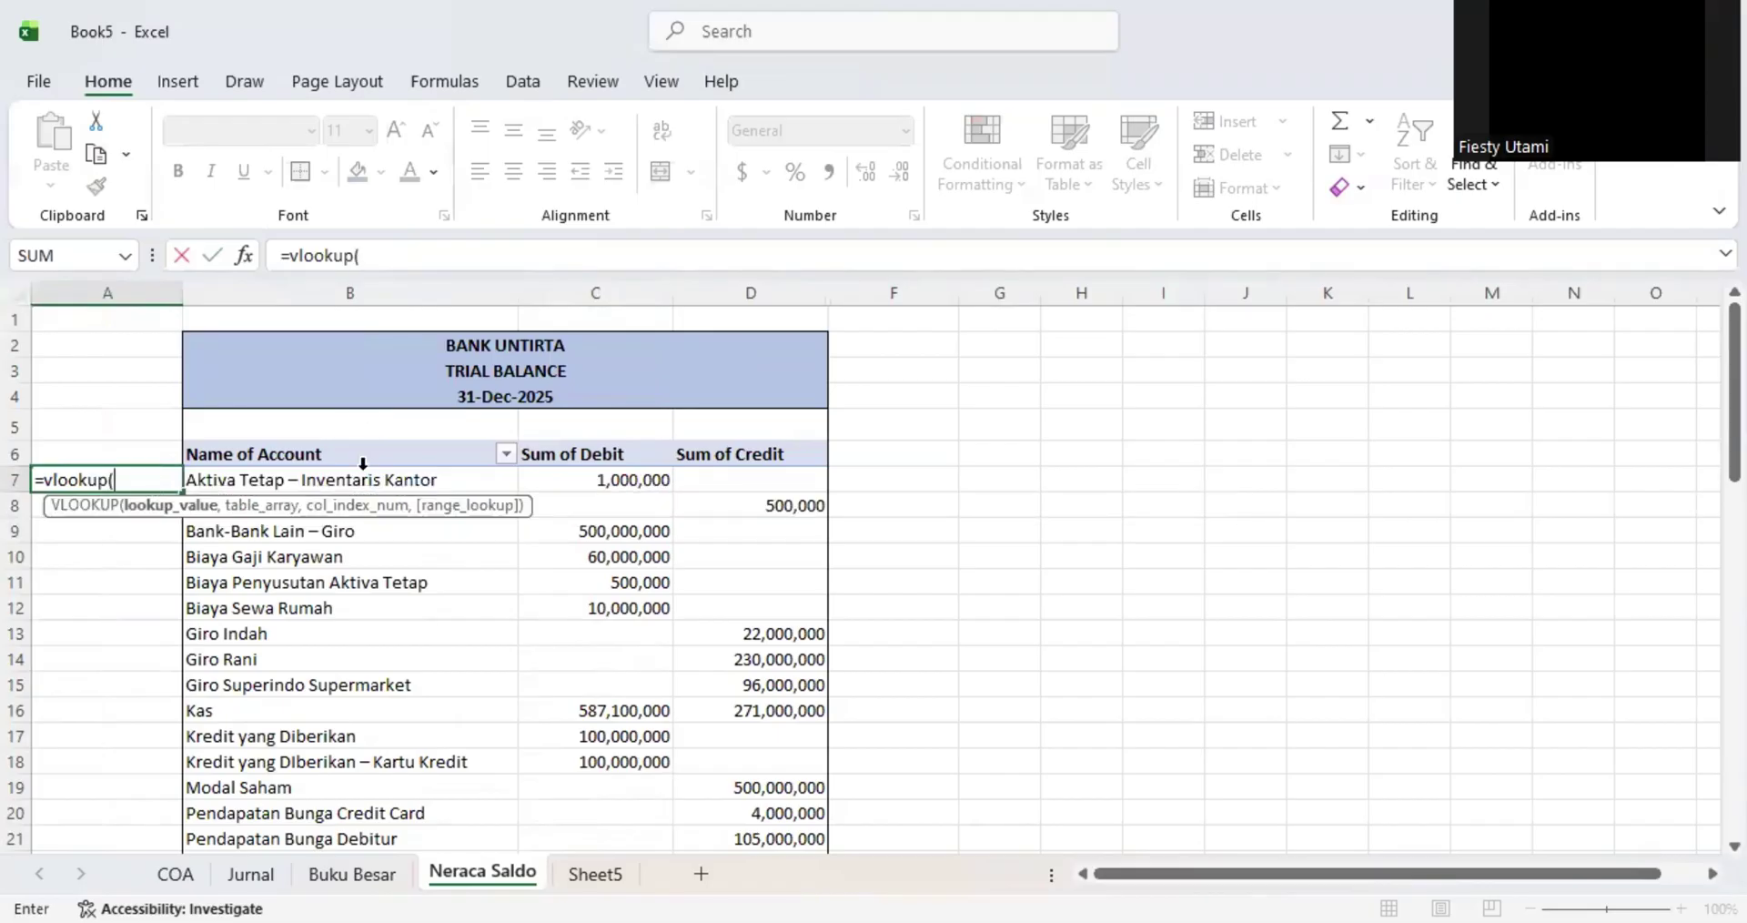
{"action": "left_click", "coordinate": [364, 478]}
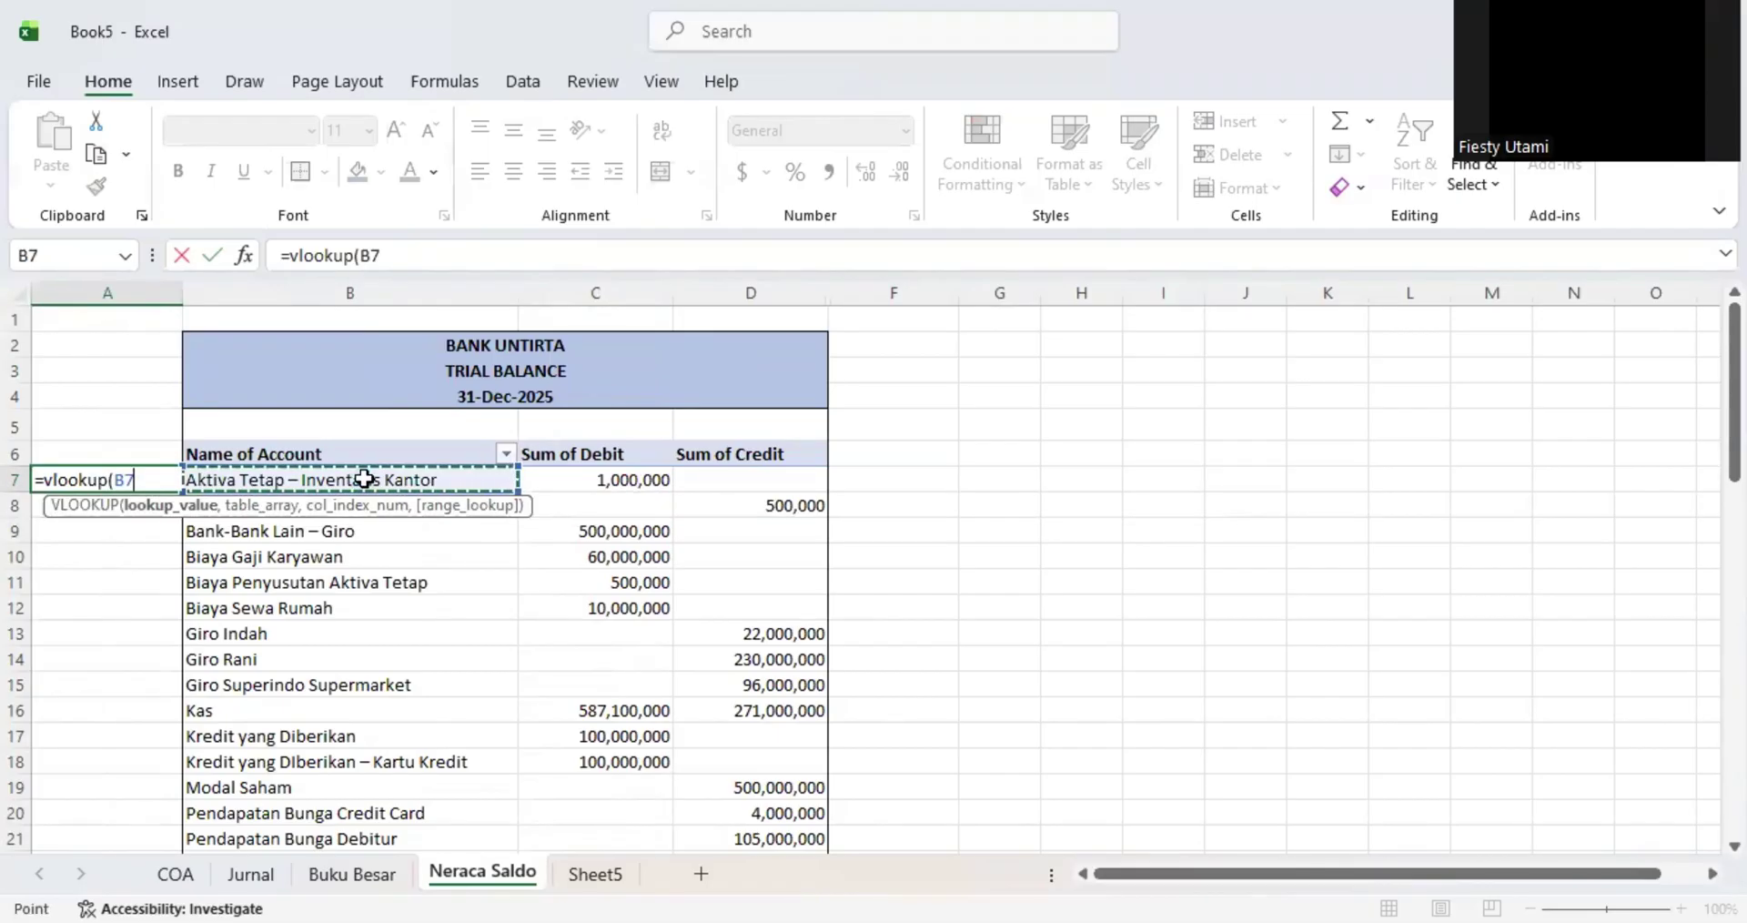
{"action": "key", "text": "F2"}
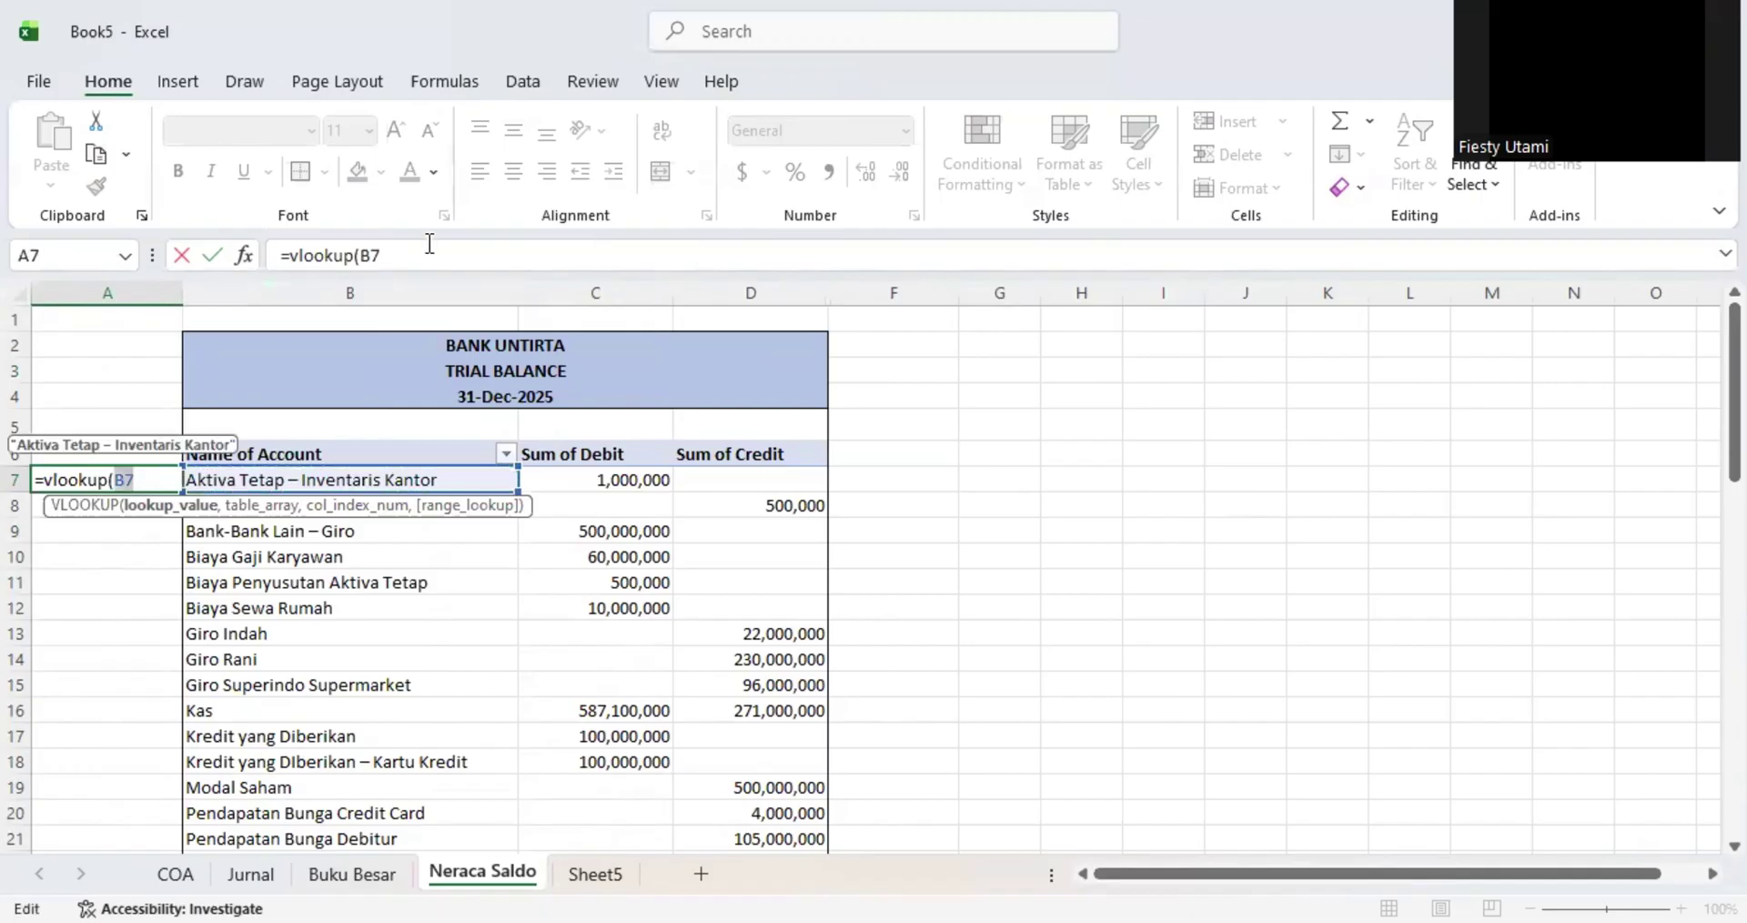
{"action": "type", "text": ","}
{"action": "left_click", "coordinate": [176, 873]}
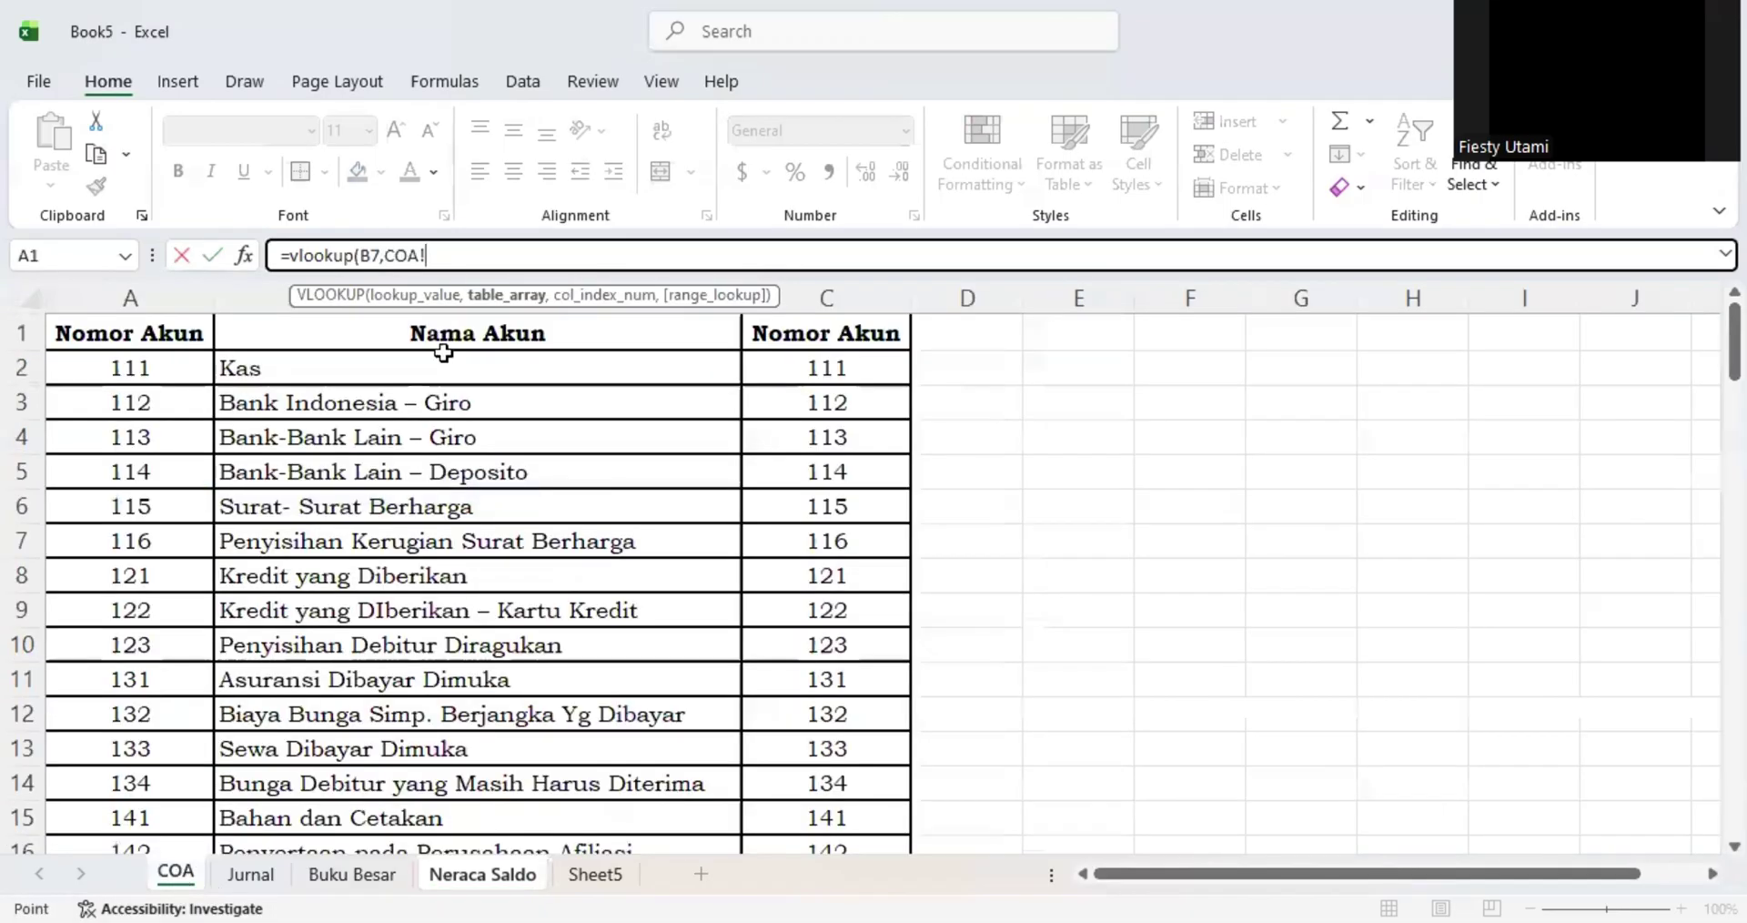
{"action": "left_click_drag", "start_coordinate": [266, 283], "coordinate": [851, 286]}
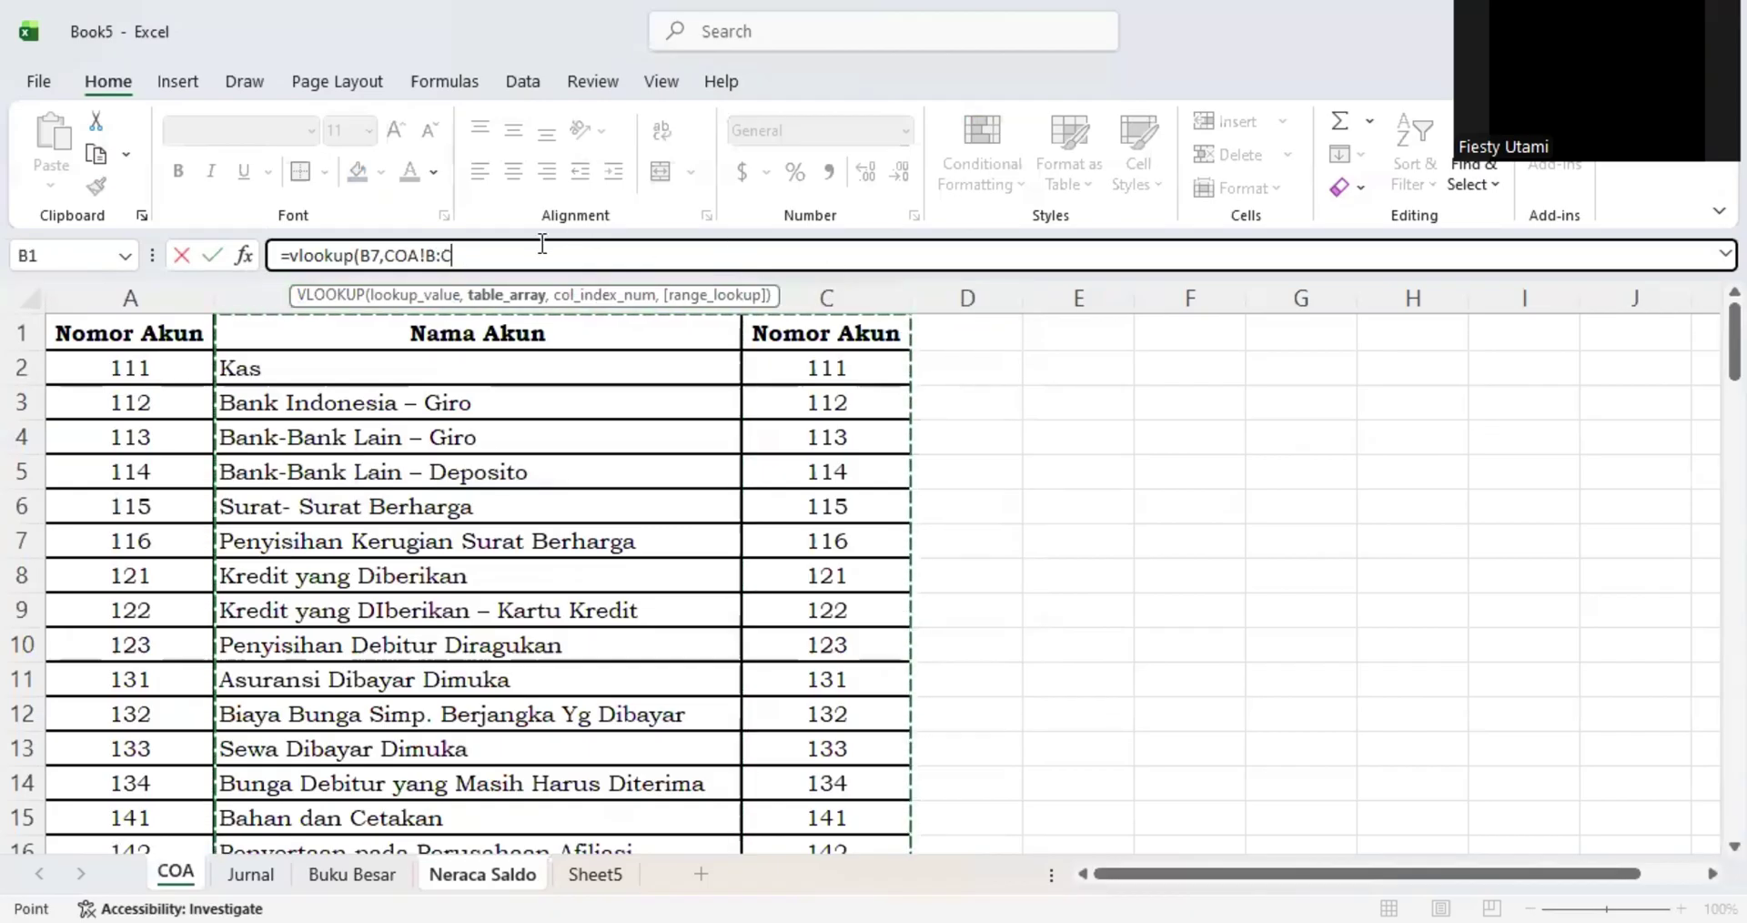
{"action": "type", "text": ",2,0"}
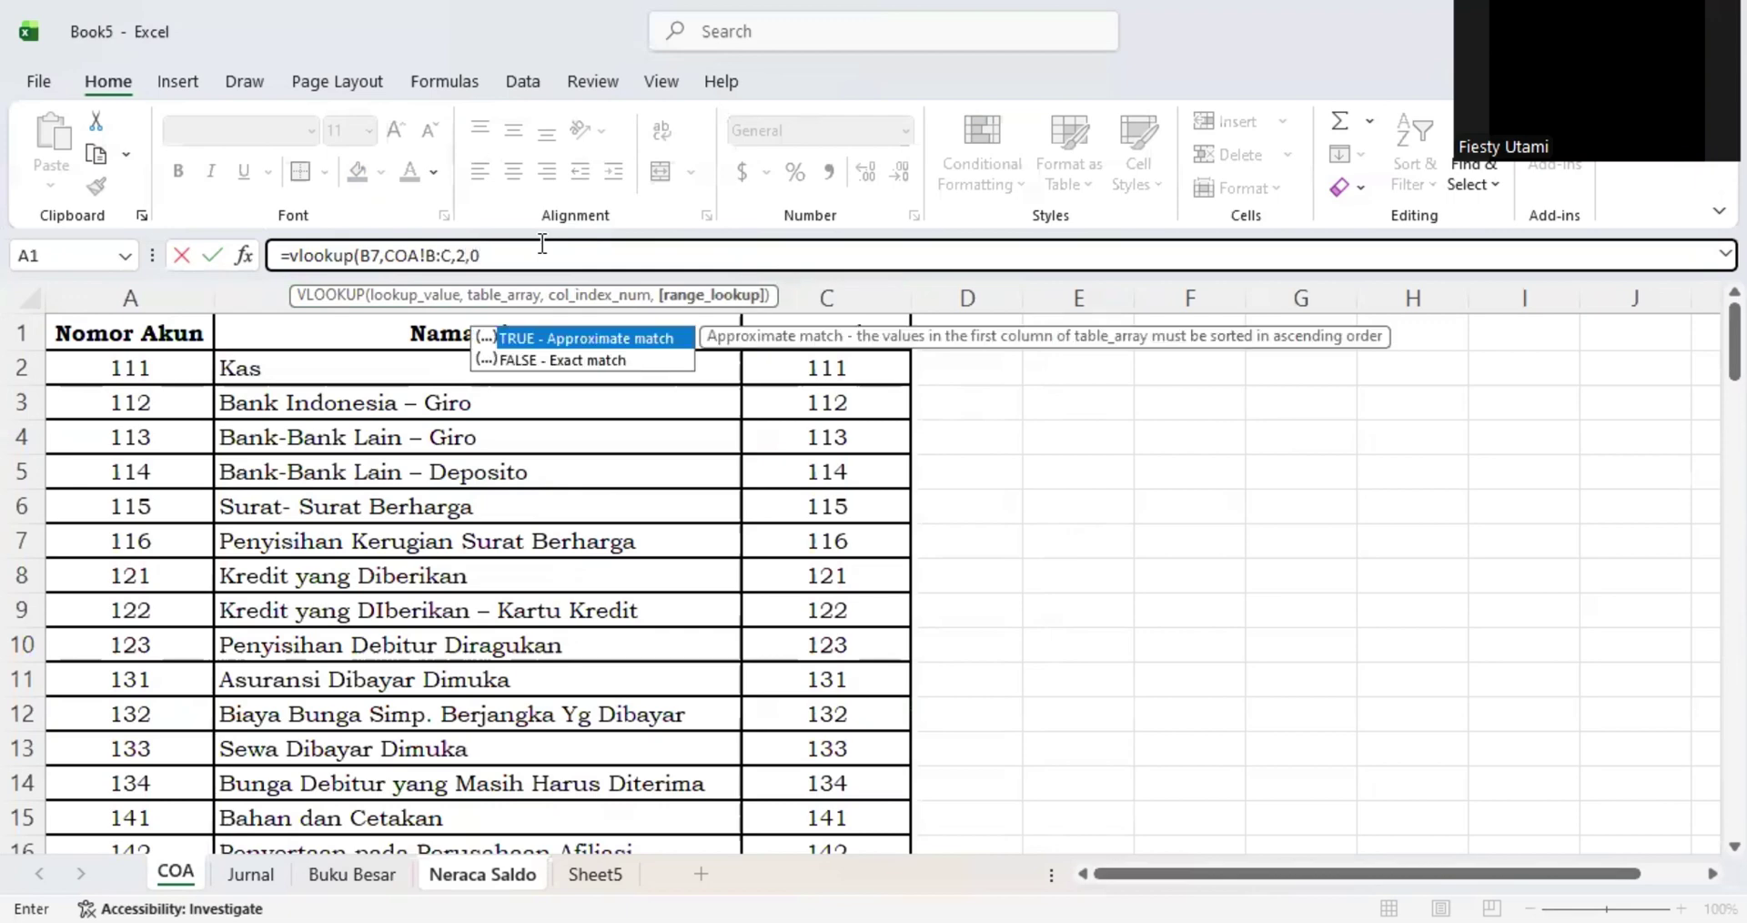
{"action": "key", "text": "Return"}
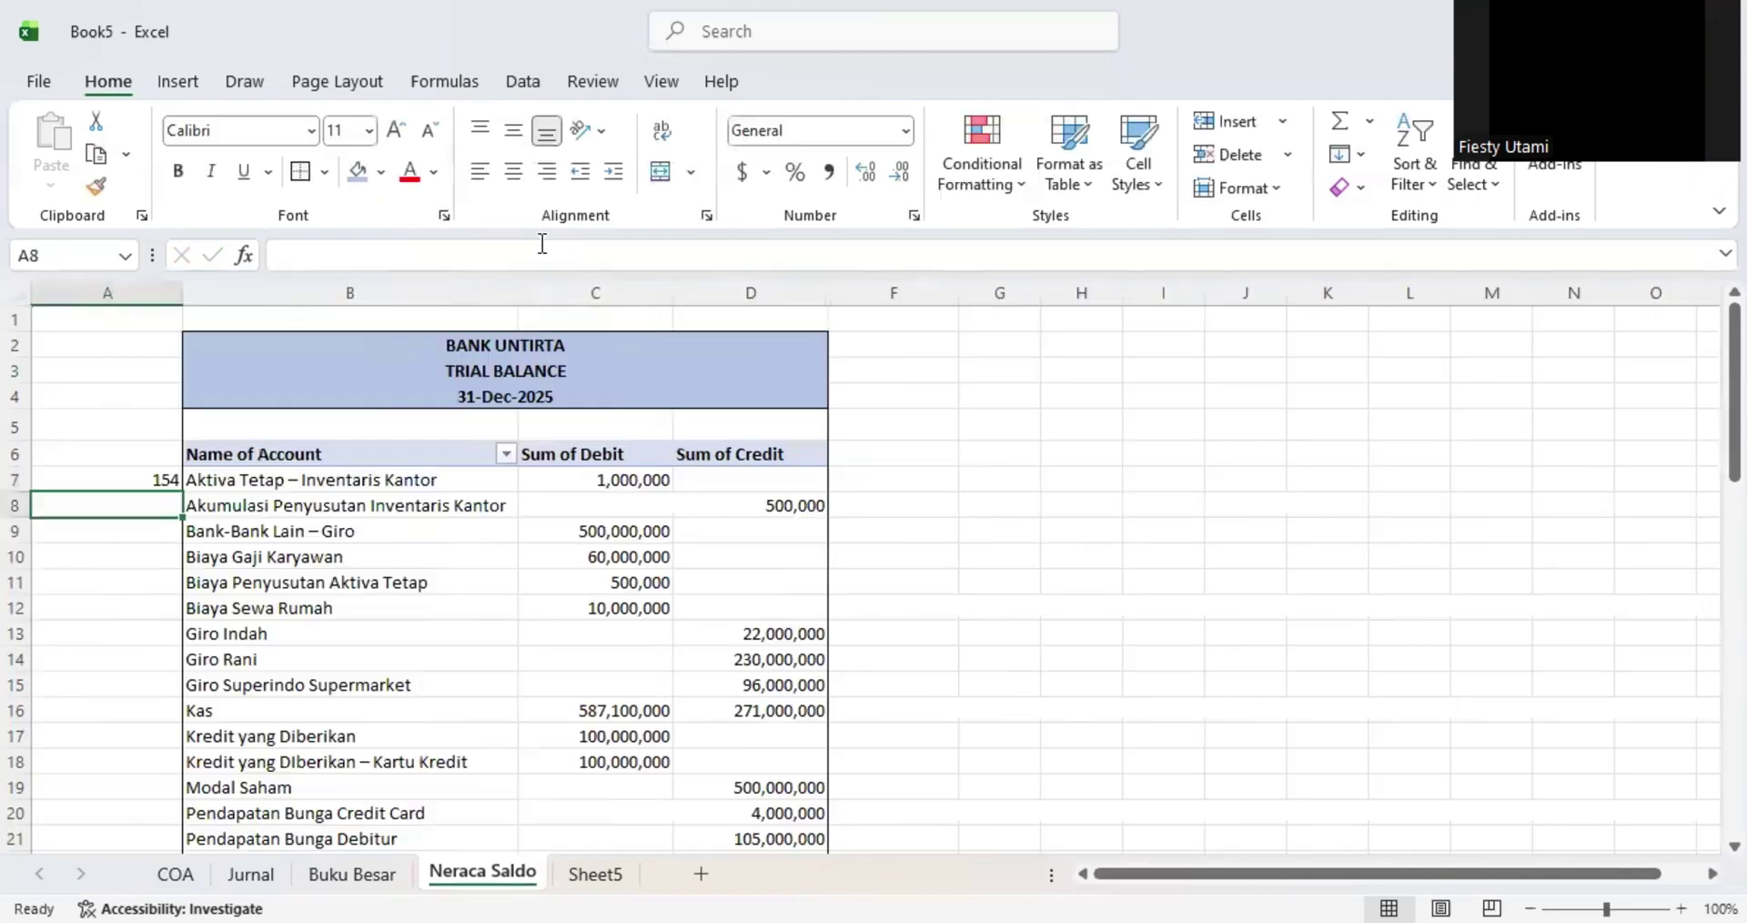
- Fill the VLOOKUP formula from A7 down to A25, beside every account in the trial balance
{"action": "left_click", "coordinate": [153, 480]}
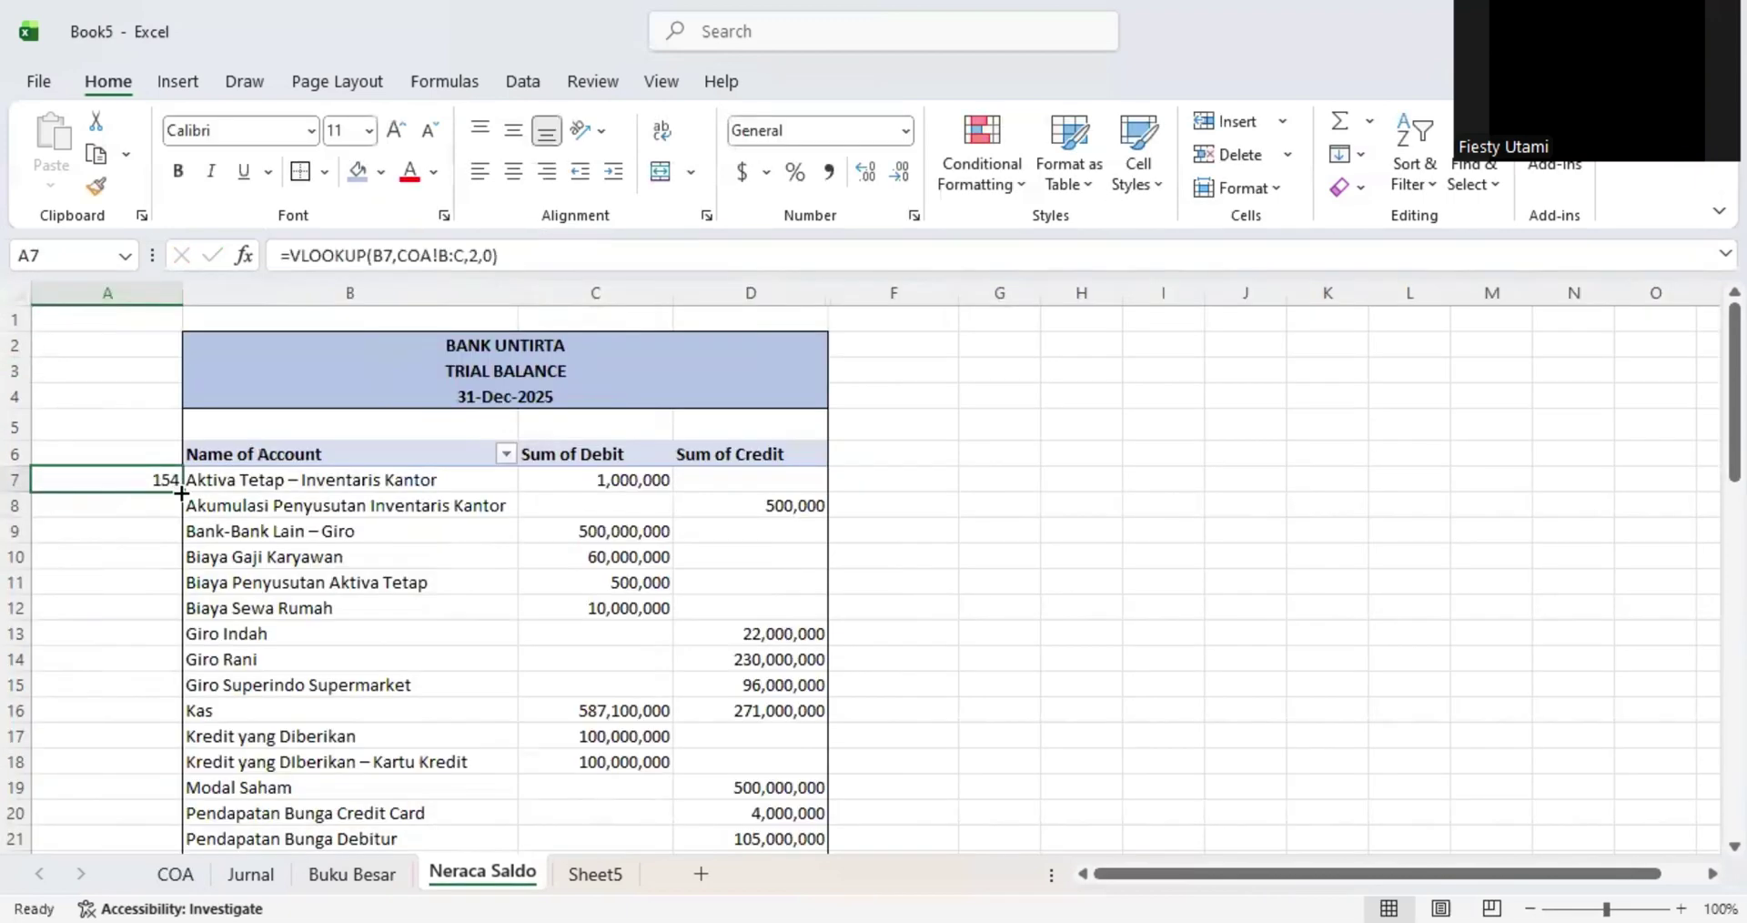
{"action": "left_click_drag", "start_coordinate": [181, 492], "coordinate": [181, 788]}
{"action": "left_click", "coordinate": [261, 714]}
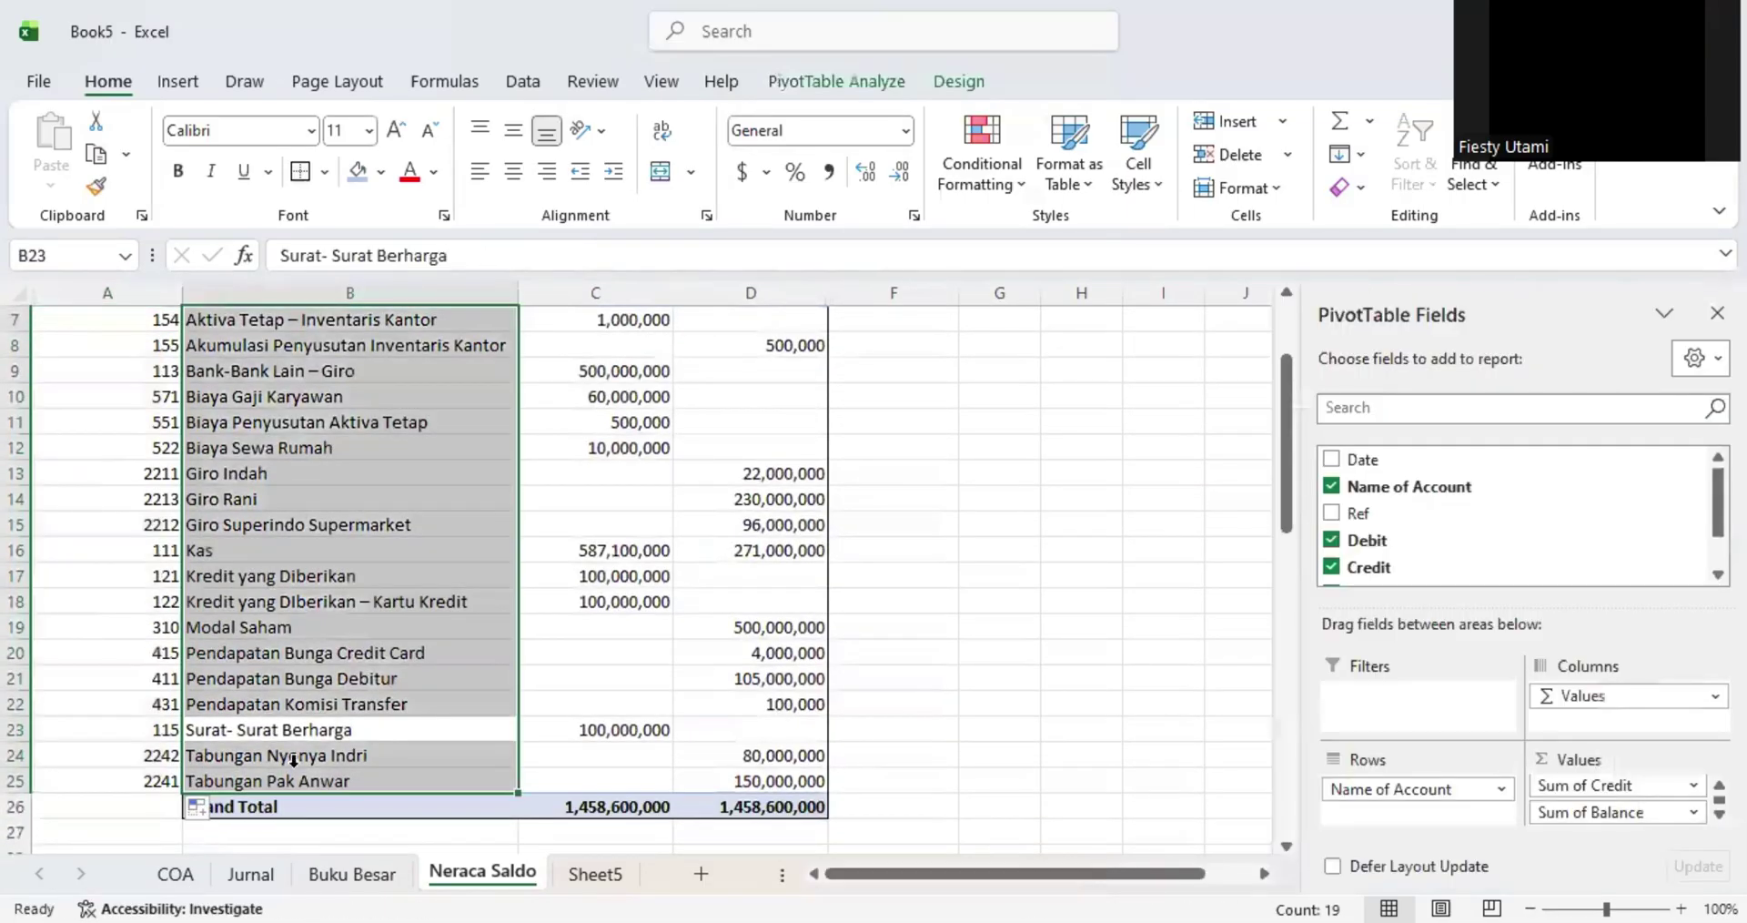
{"action": "left_click", "coordinate": [285, 784]}
{"action": "left_click", "coordinate": [295, 708]}
{"action": "scroll", "coordinate": [194, 616], "scroll_direction": "up", "scroll_amount": 2}
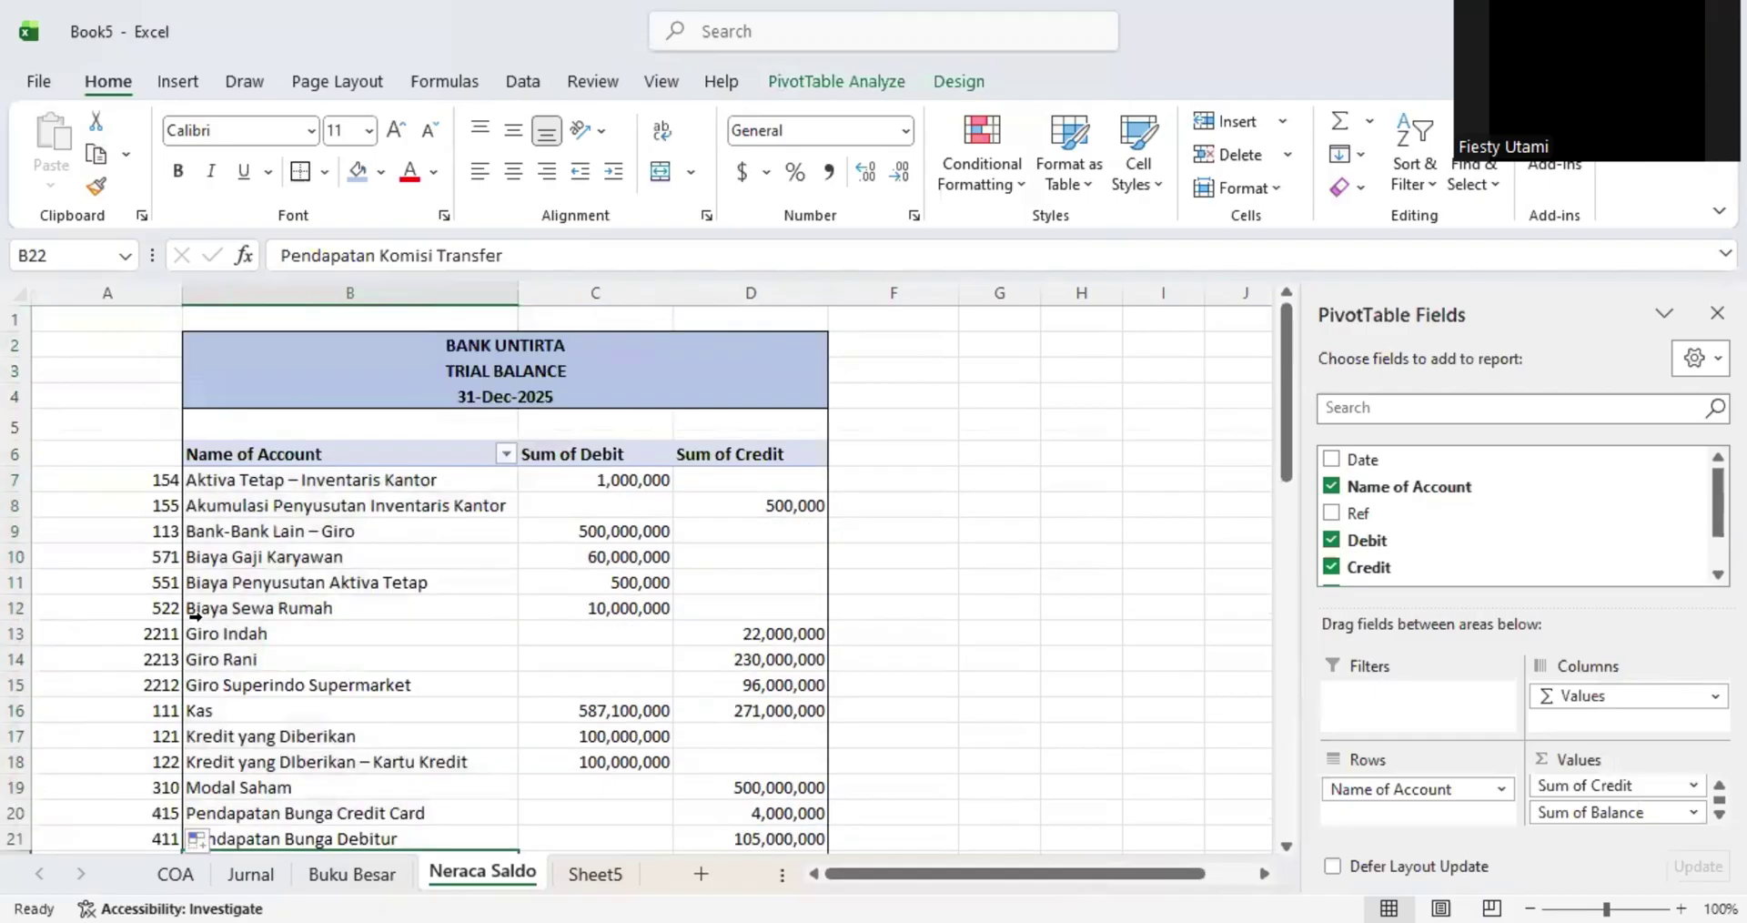
- Examine the looked-up account numbers in column A of Neraca Saldo by account group, including the asset, giro, capital, Pendapatan and Tabungan accounts
{"action": "left_click", "coordinate": [144, 477]}
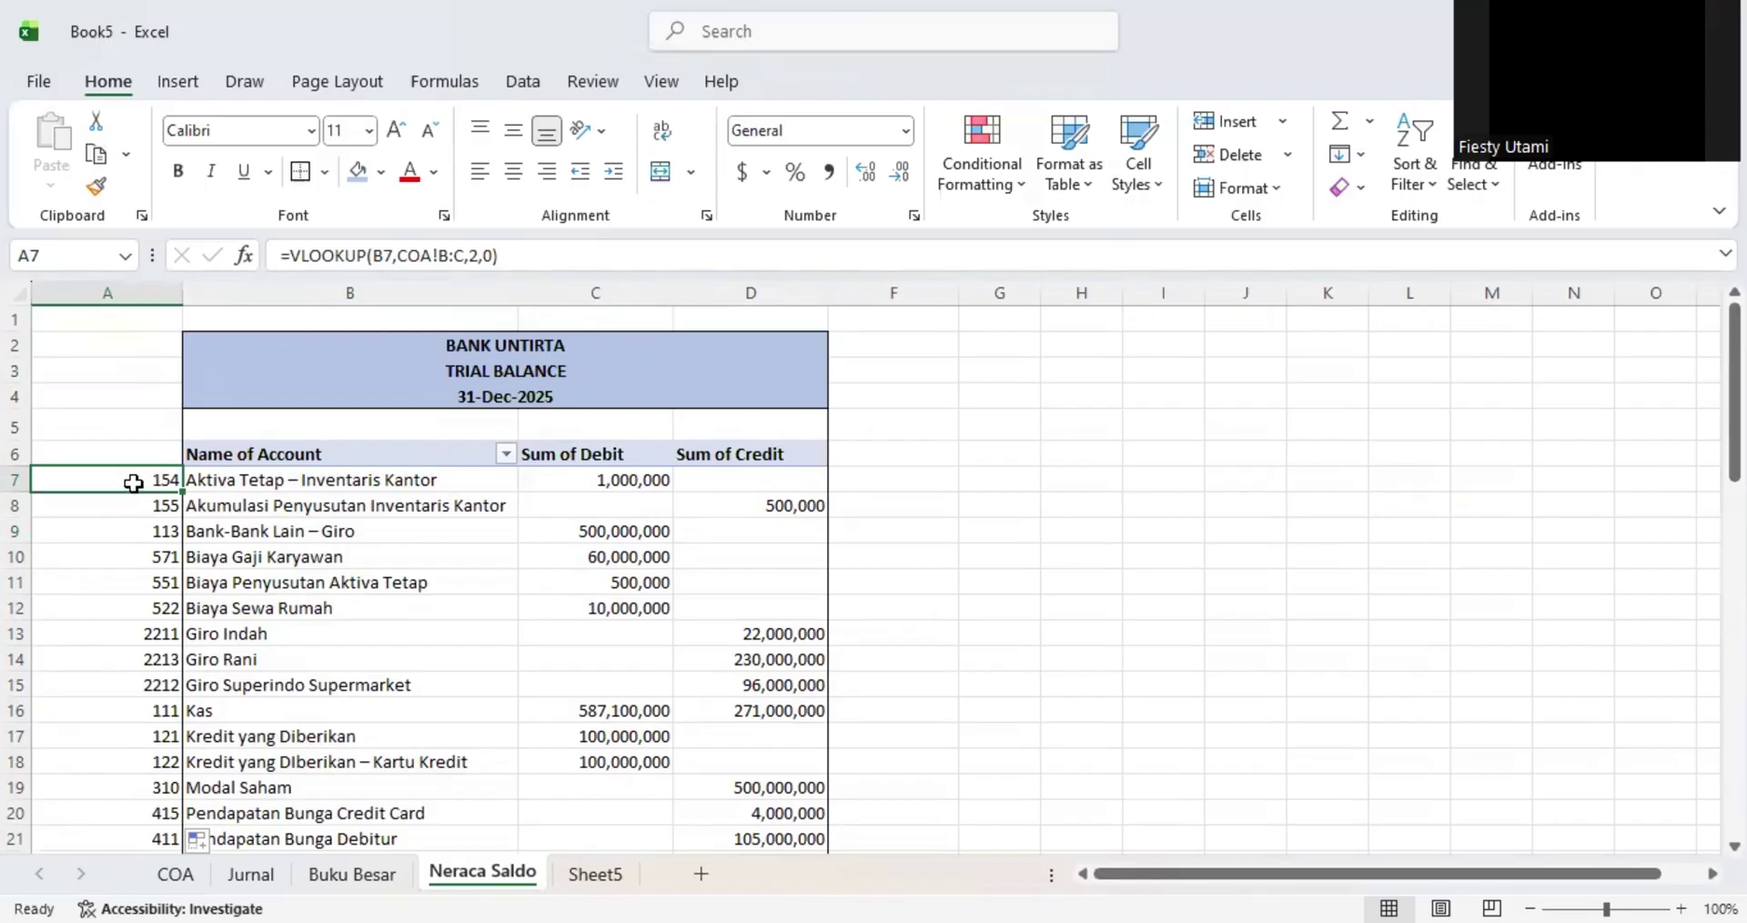
{"action": "left_click_drag", "start_coordinate": [133, 482], "coordinate": [138, 532]}
{"action": "scroll", "coordinate": [145, 573], "scroll_direction": "down", "scroll_amount": 2}
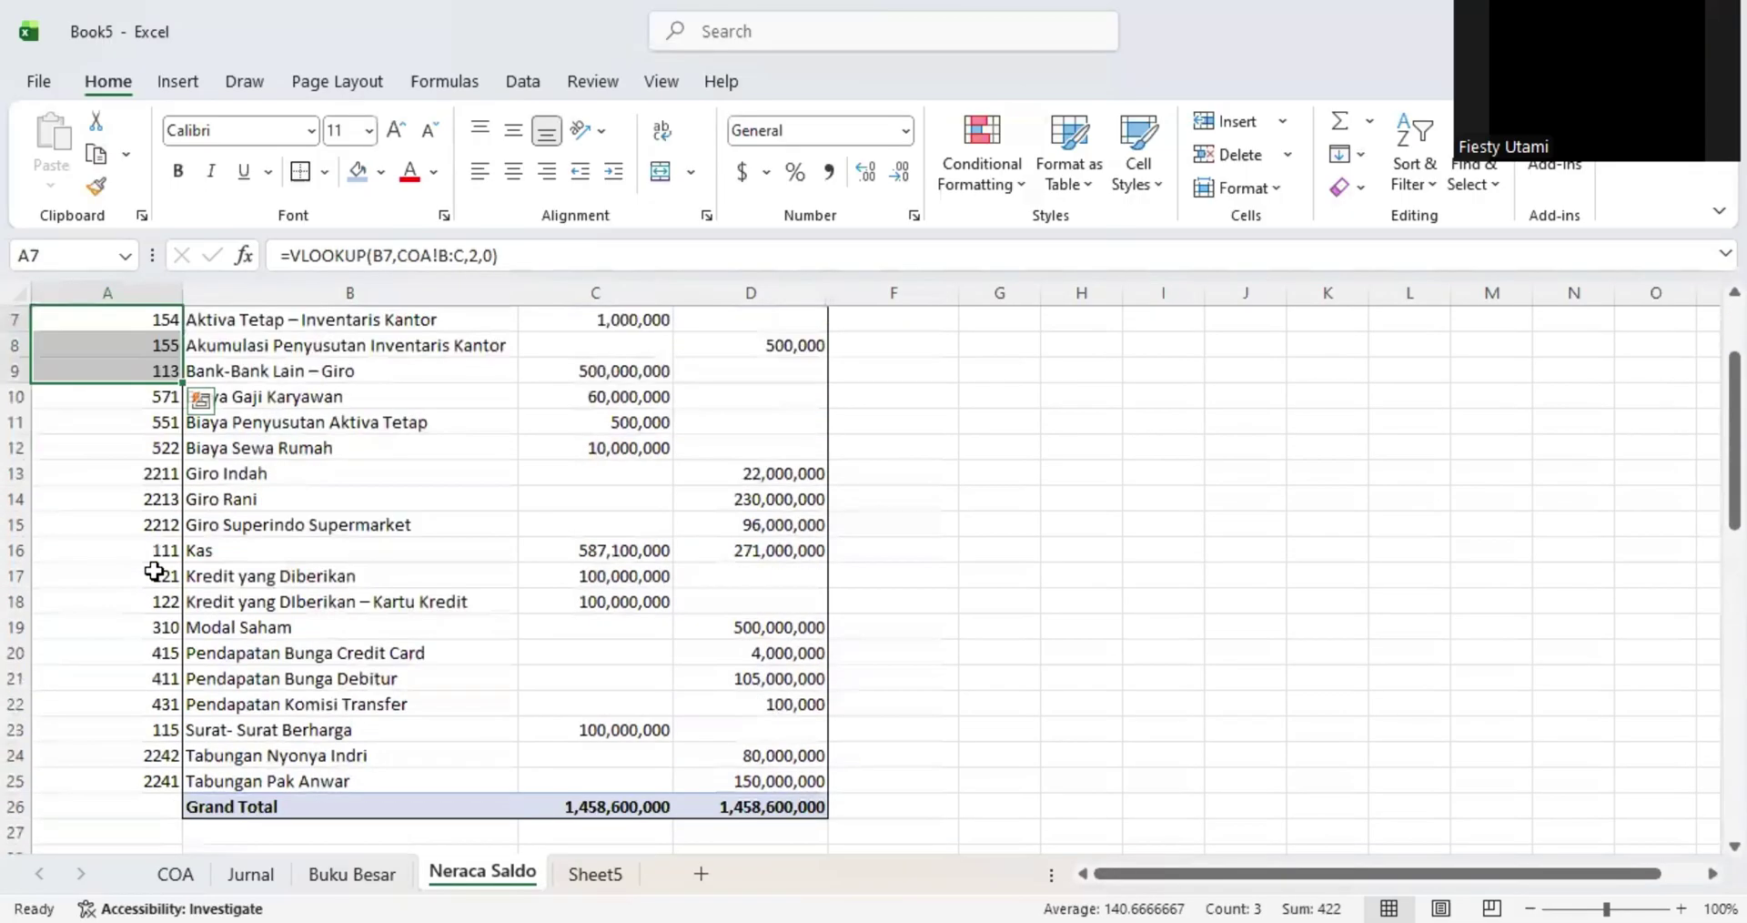
{"action": "left_click_drag", "start_coordinate": [121, 475], "coordinate": [127, 604]}
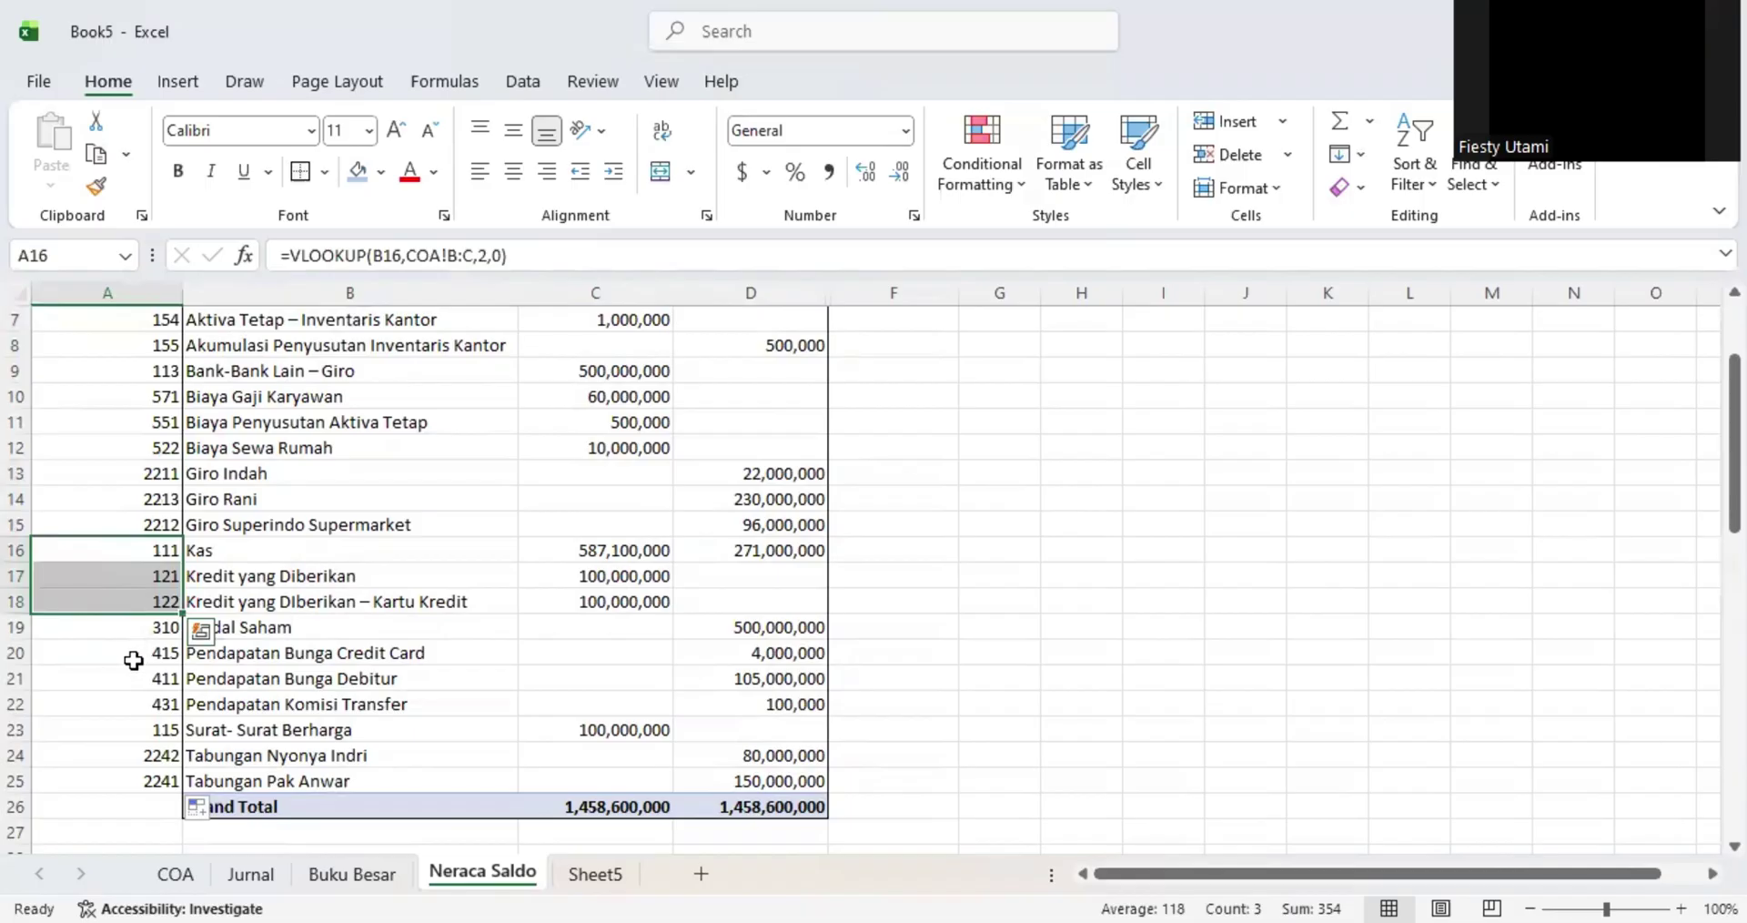
{"action": "left_click", "coordinate": [86, 628]}
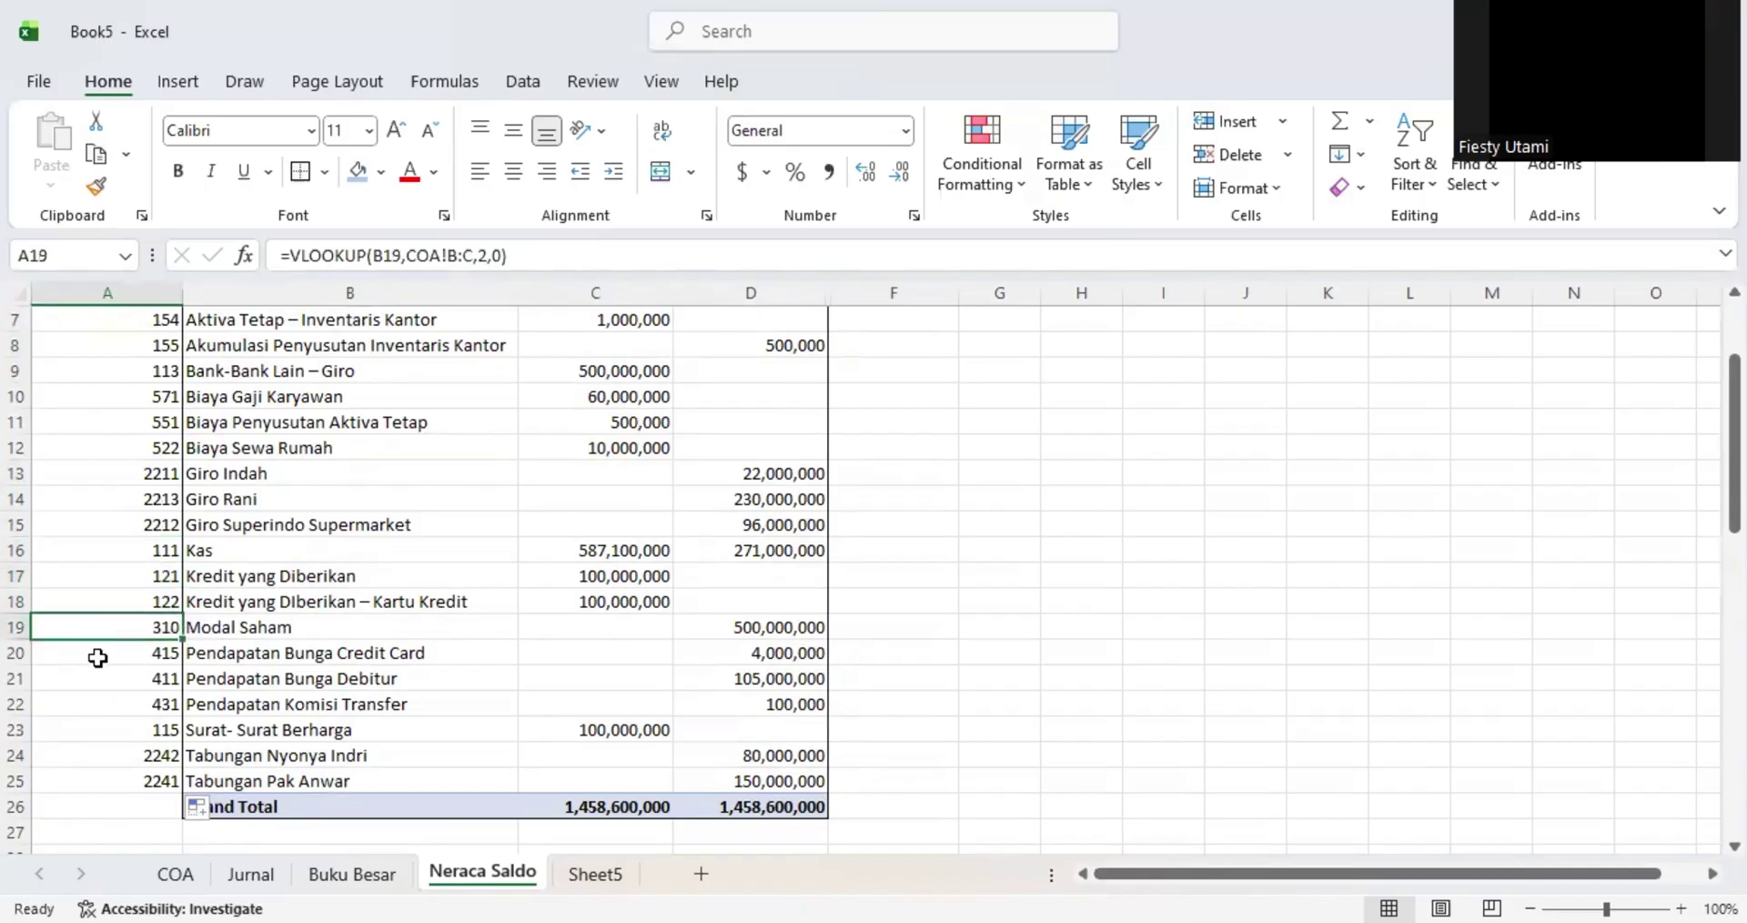
{"action": "scroll", "coordinate": [95, 674], "scroll_direction": "down", "scroll_amount": 1}
{"action": "left_click_drag", "start_coordinate": [94, 669], "coordinate": [98, 696]}
{"action": "scroll", "coordinate": [118, 627], "scroll_direction": "up", "scroll_amount": 2}
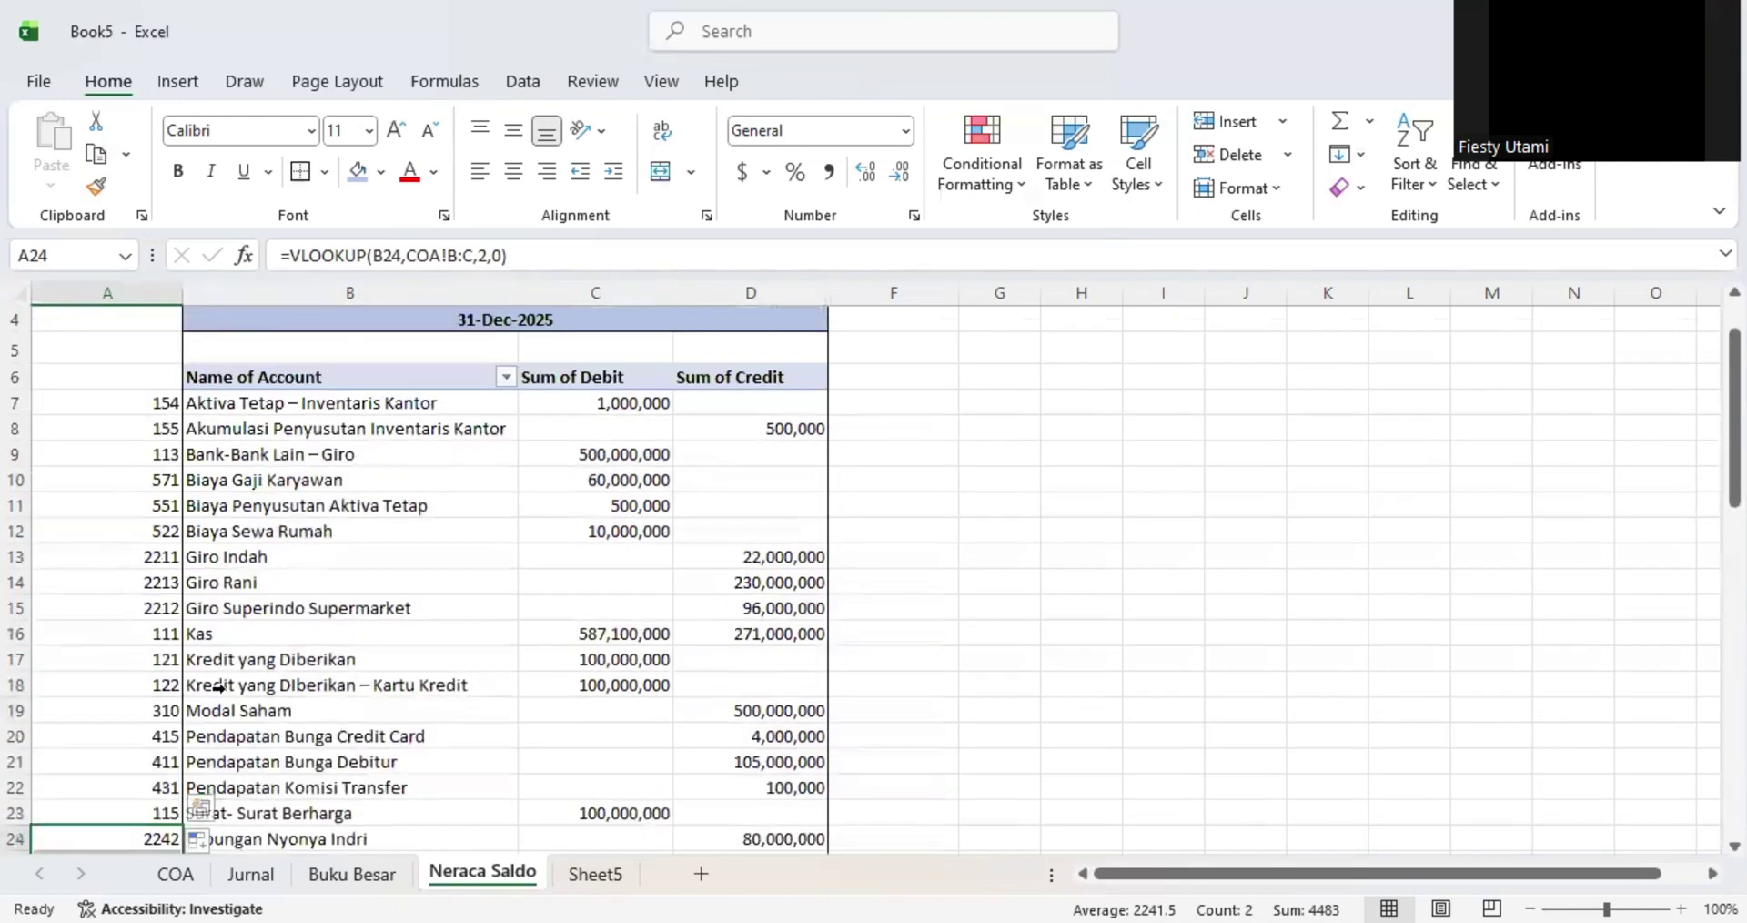
{"action": "scroll", "coordinate": [250, 607], "scroll_direction": "down", "scroll_amount": 1}
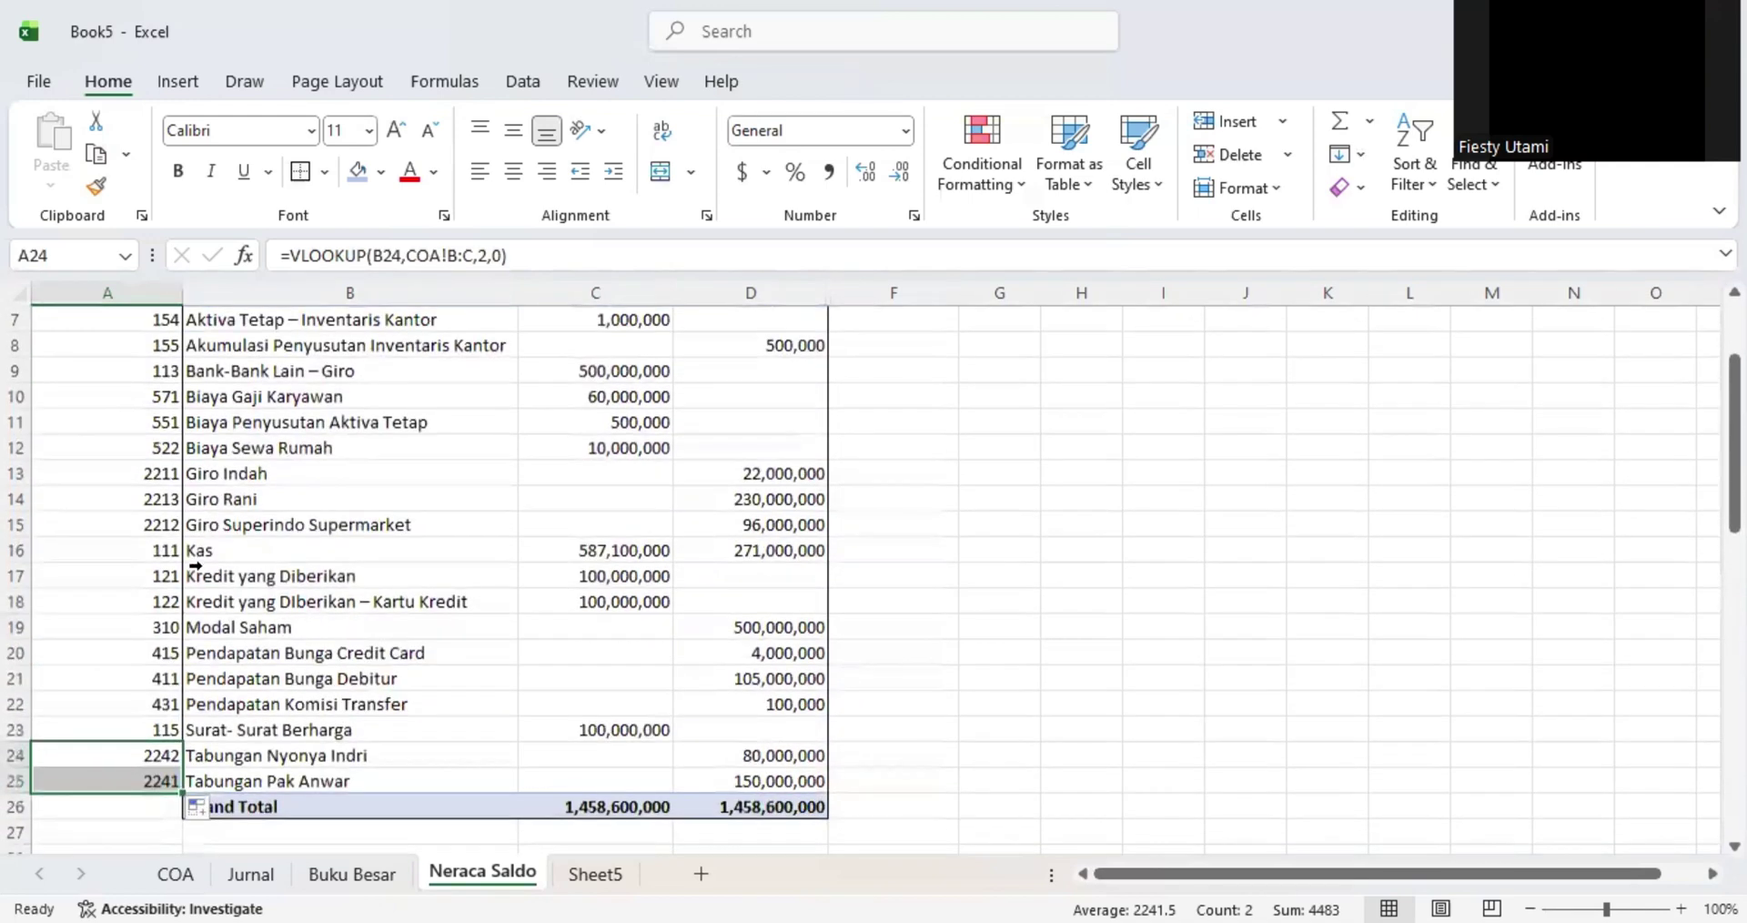
{"action": "left_click_drag", "start_coordinate": [92, 653], "coordinate": [94, 706]}
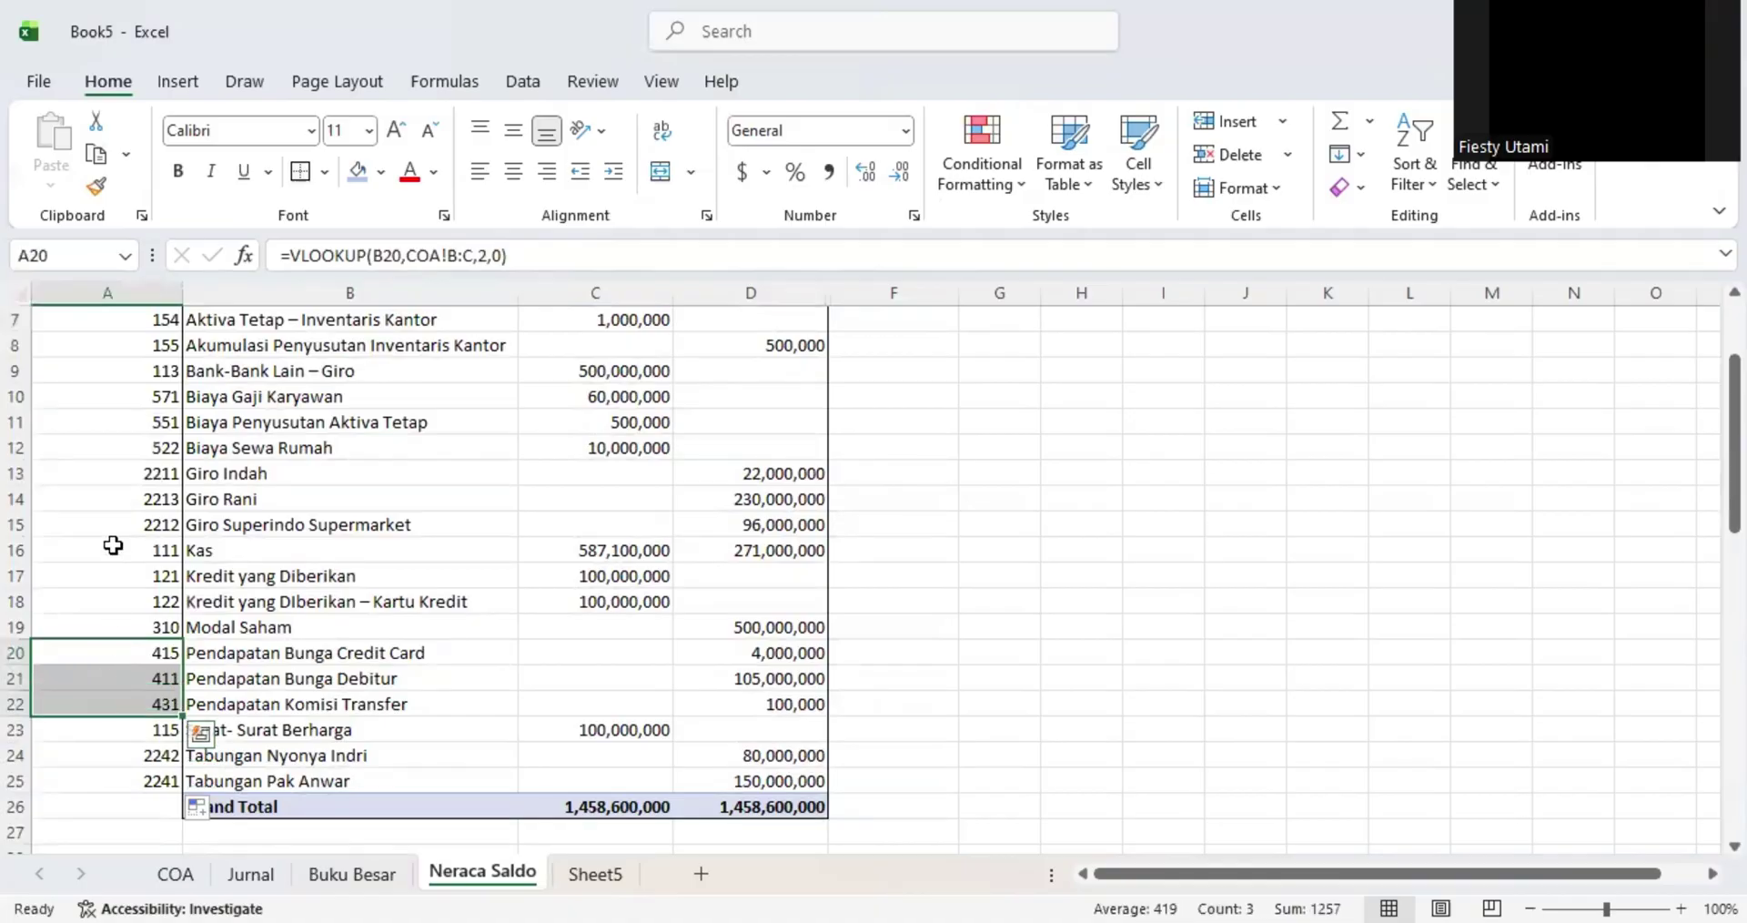
{"action": "scroll", "coordinate": [113, 546], "scroll_direction": "up", "scroll_amount": 1}
{"action": "left_click_drag", "start_coordinate": [98, 483], "coordinate": [103, 525]}
{"action": "left_click", "coordinate": [353, 610]}
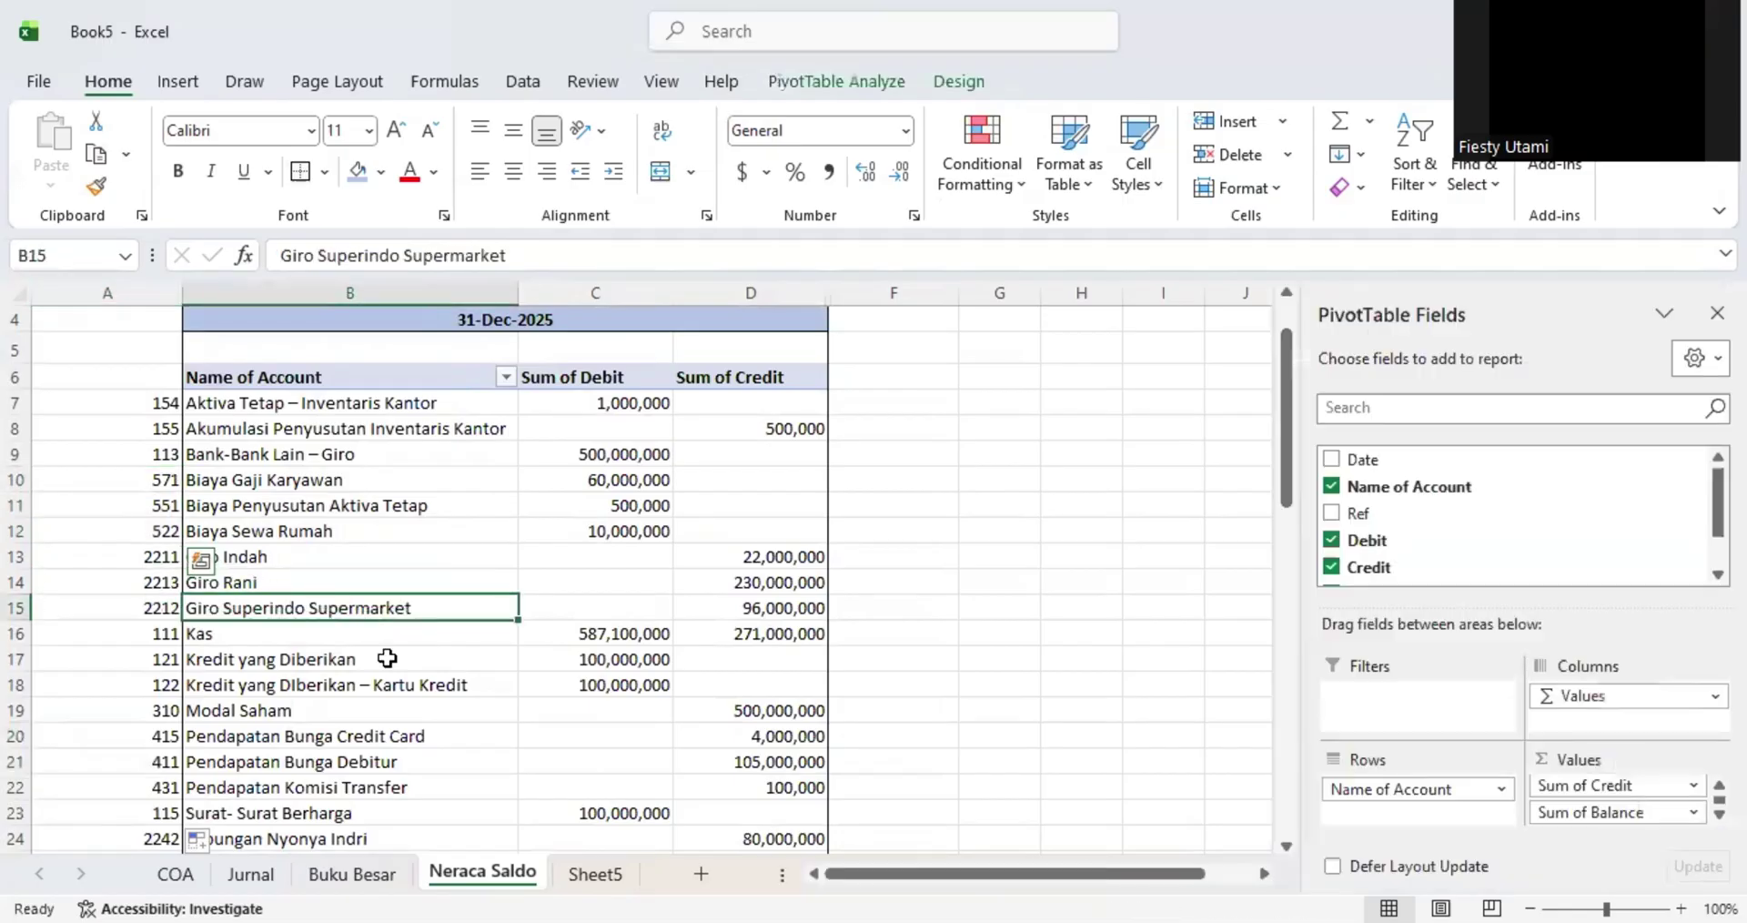
- Rename the income statement sheet Sheet5 as lap laba rugi
{"action": "left_click", "coordinate": [583, 873]}
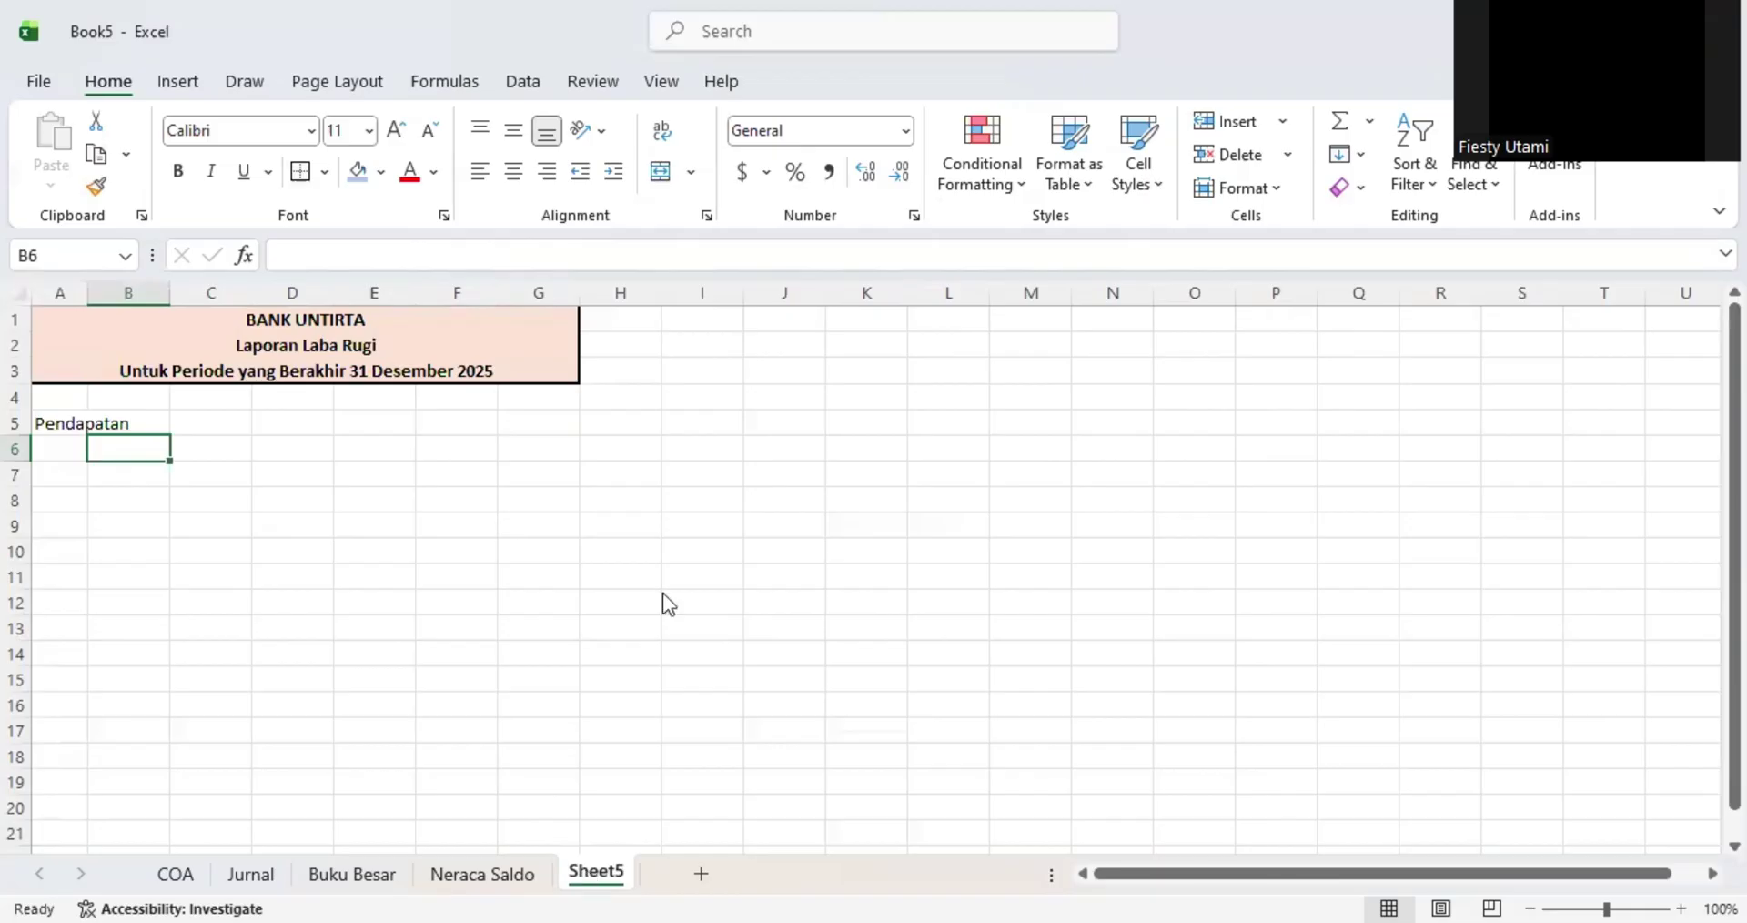
{"action": "key", "text": "alt+h"}
{"action": "type", "text": "orlap laba ru"}
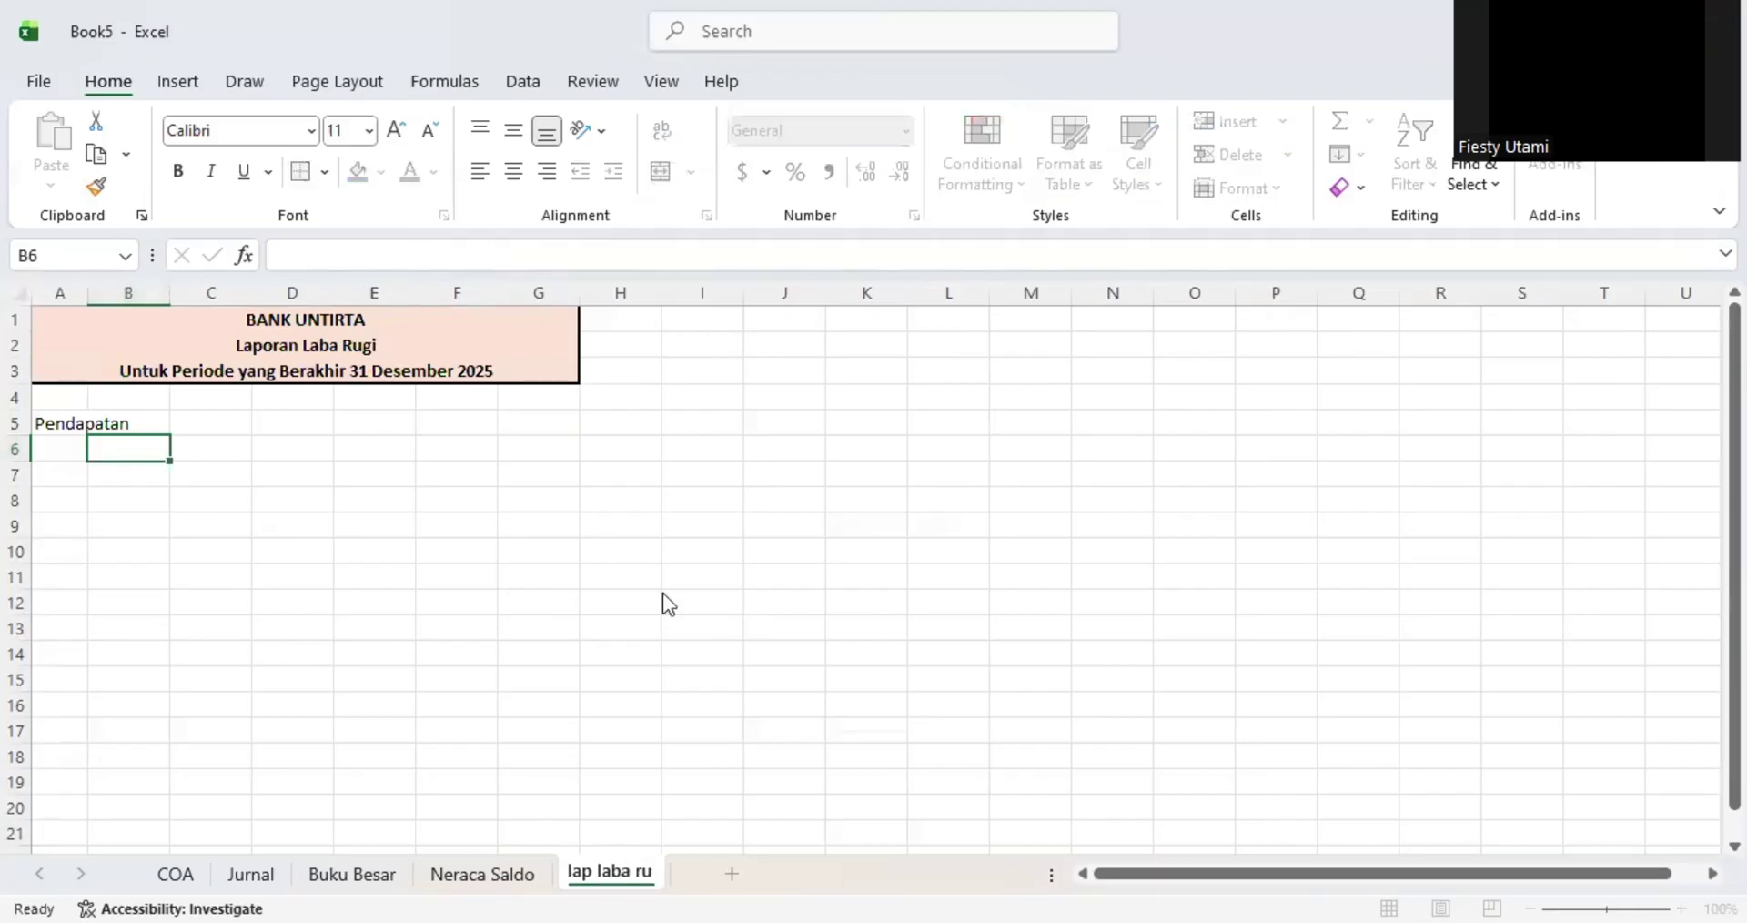
{"action": "type", "text": "gi"}
{"action": "key", "text": "Return"}
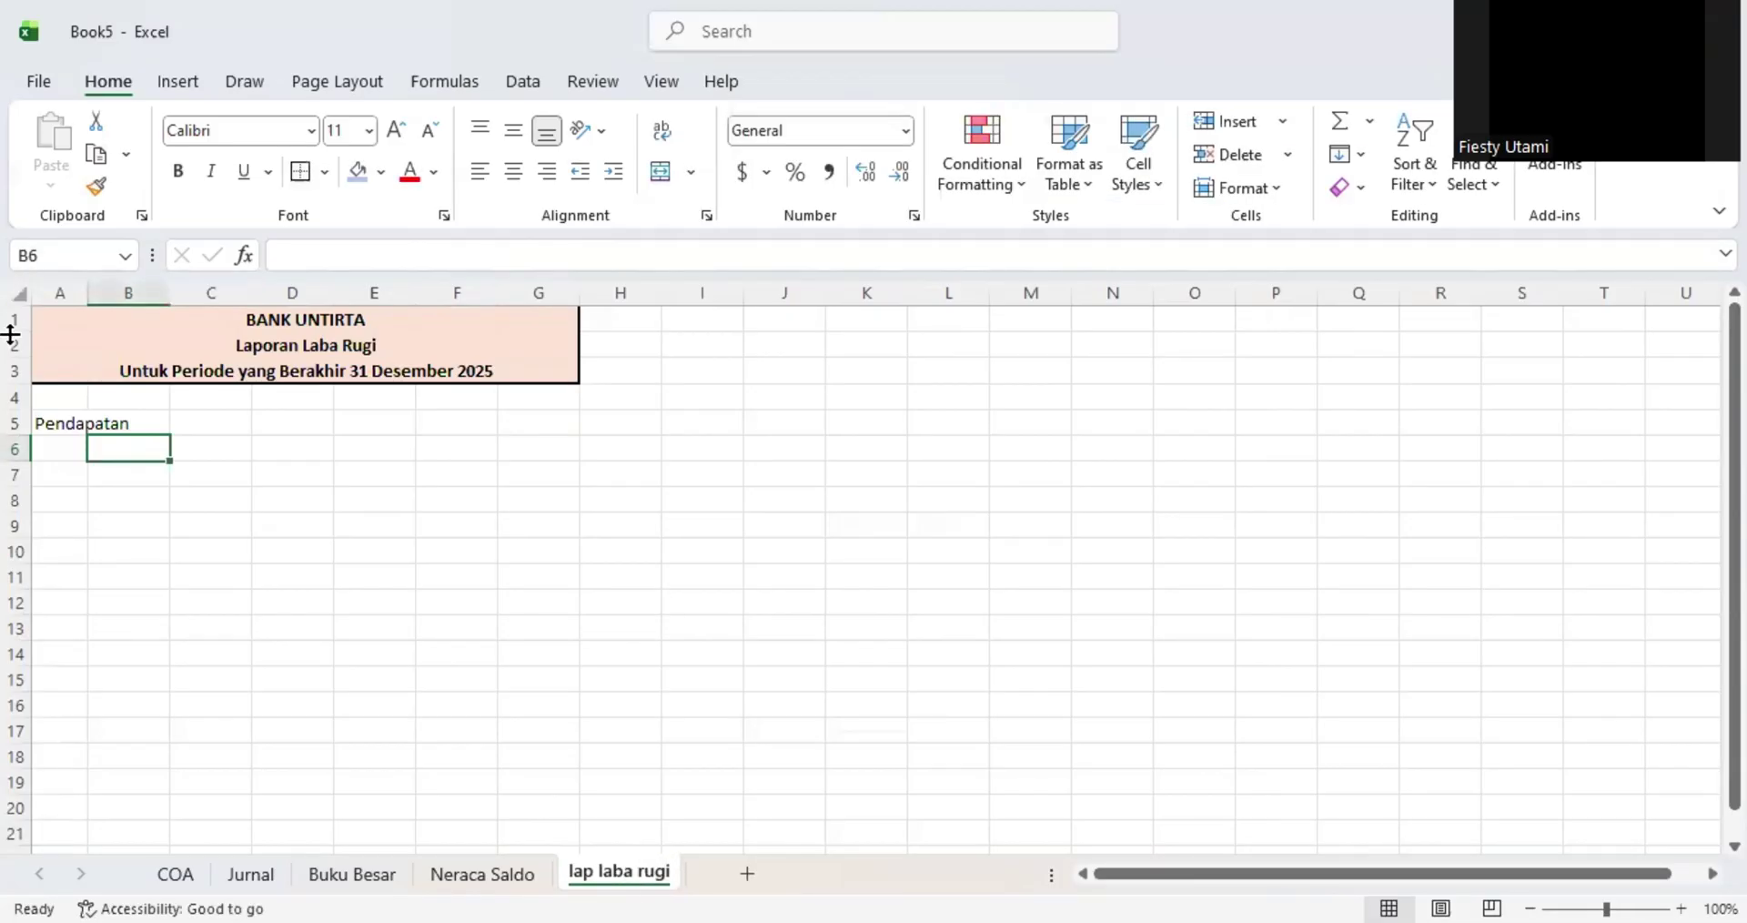
- Make the Pendapatan label in cell A5 of the income statement bold
{"action": "left_click", "coordinate": [55, 423]}
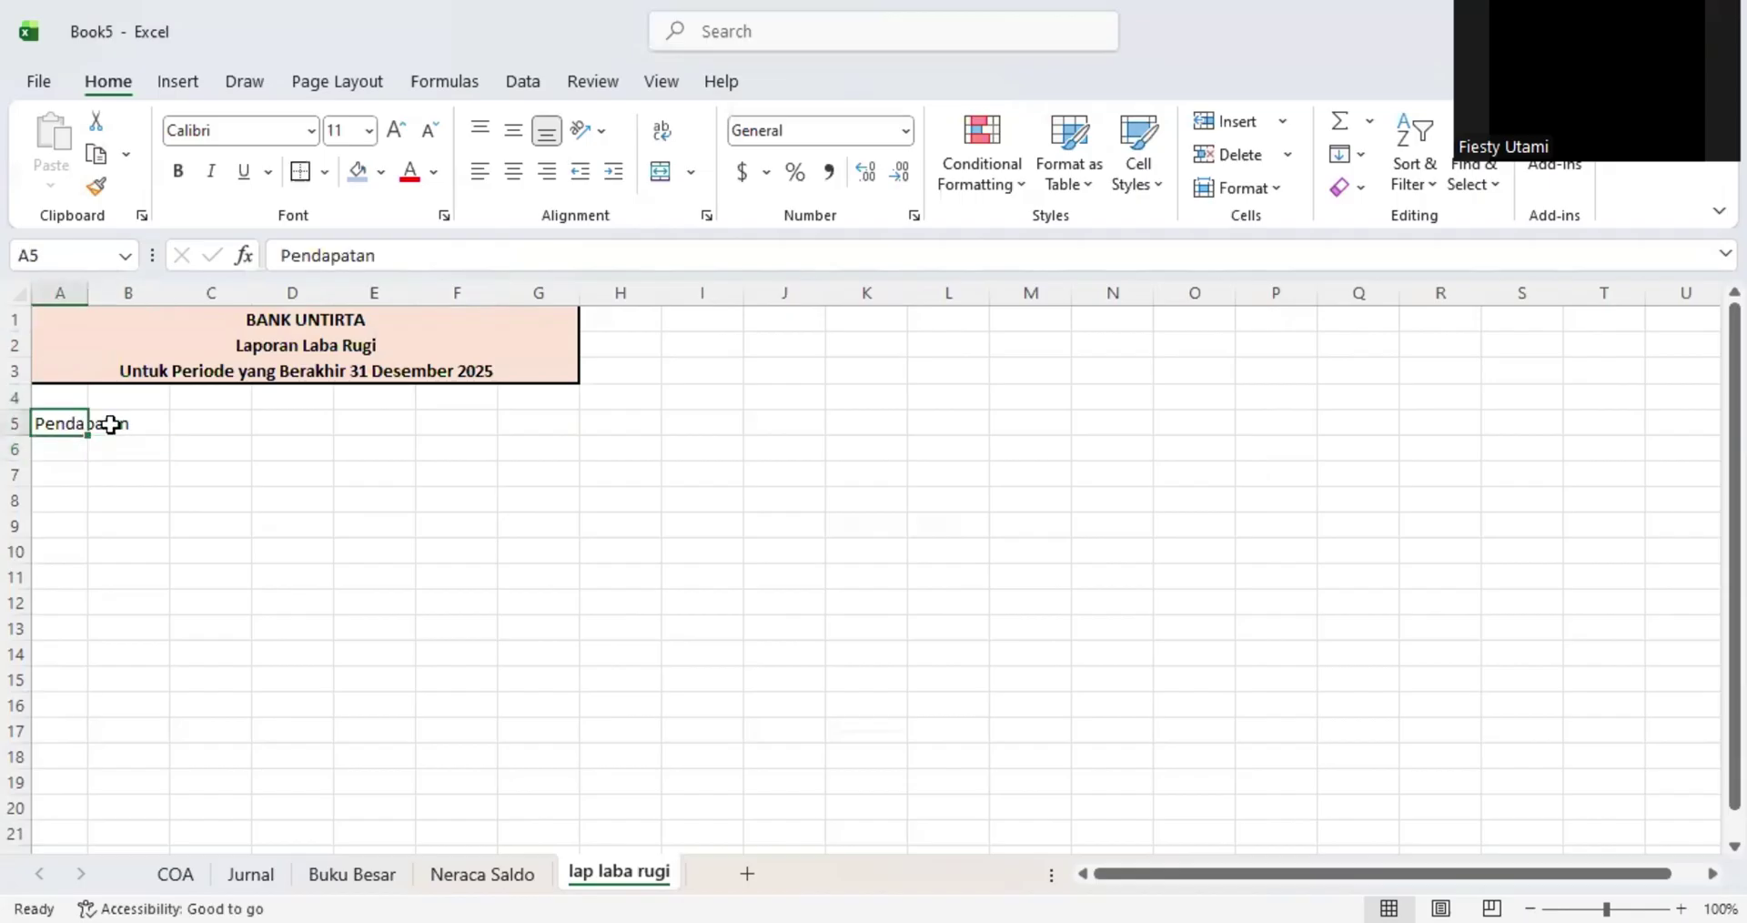
{"action": "key", "text": "ctrl+b"}
{"action": "left_click", "coordinate": [136, 546]}
- Copy the account name Pendapatan Bunga Debitur from cell B21 of the Neraca Saldo trial balance
{"action": "left_click", "coordinate": [140, 451]}
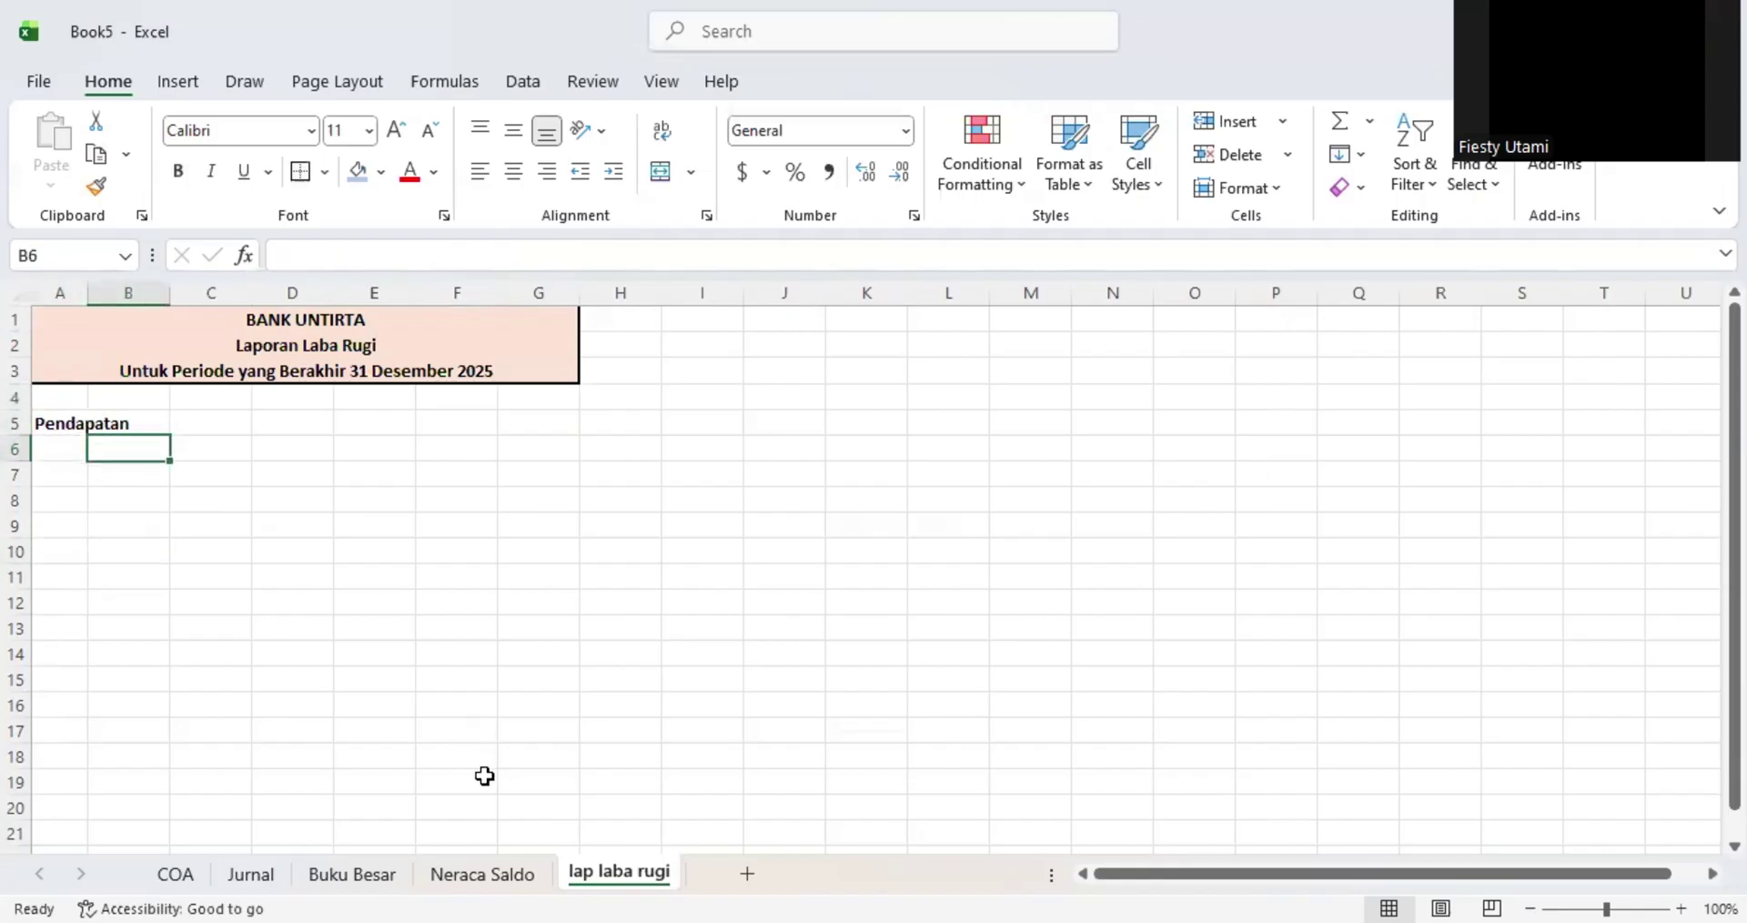
{"action": "left_click", "coordinate": [483, 871]}
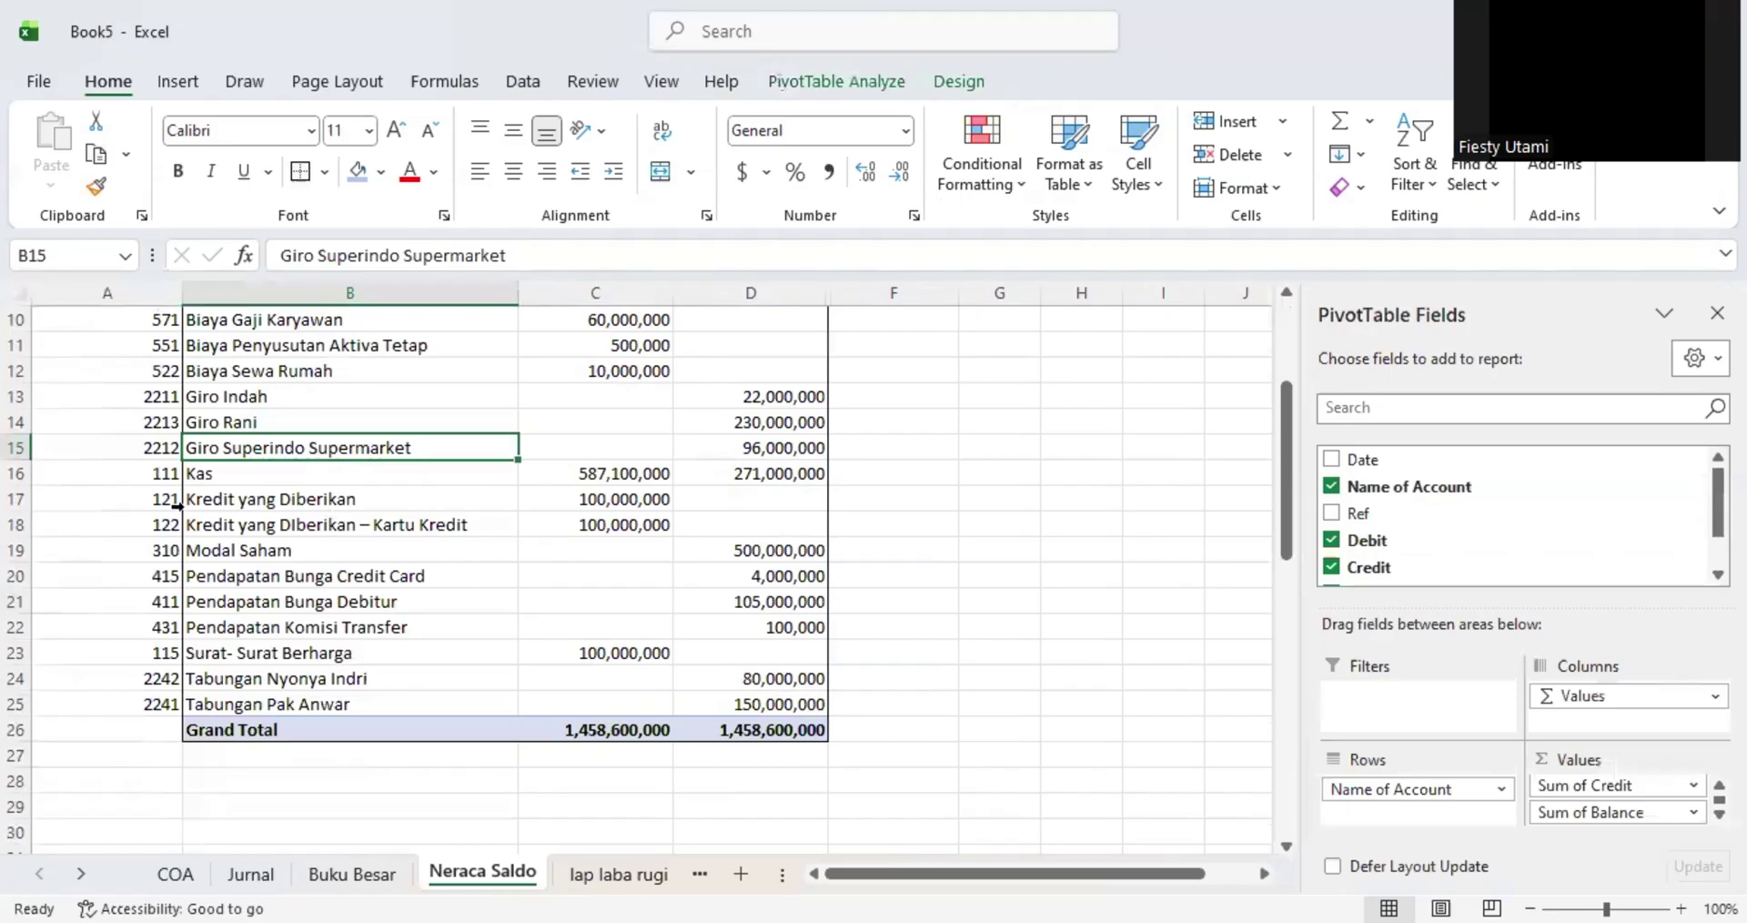
{"action": "scroll", "coordinate": [177, 506], "scroll_direction": "up", "scroll_amount": 2}
{"action": "scroll", "coordinate": [179, 598], "scroll_direction": "down", "scroll_amount": 2}
{"action": "left_click_drag", "start_coordinate": [218, 576], "coordinate": [232, 630]}
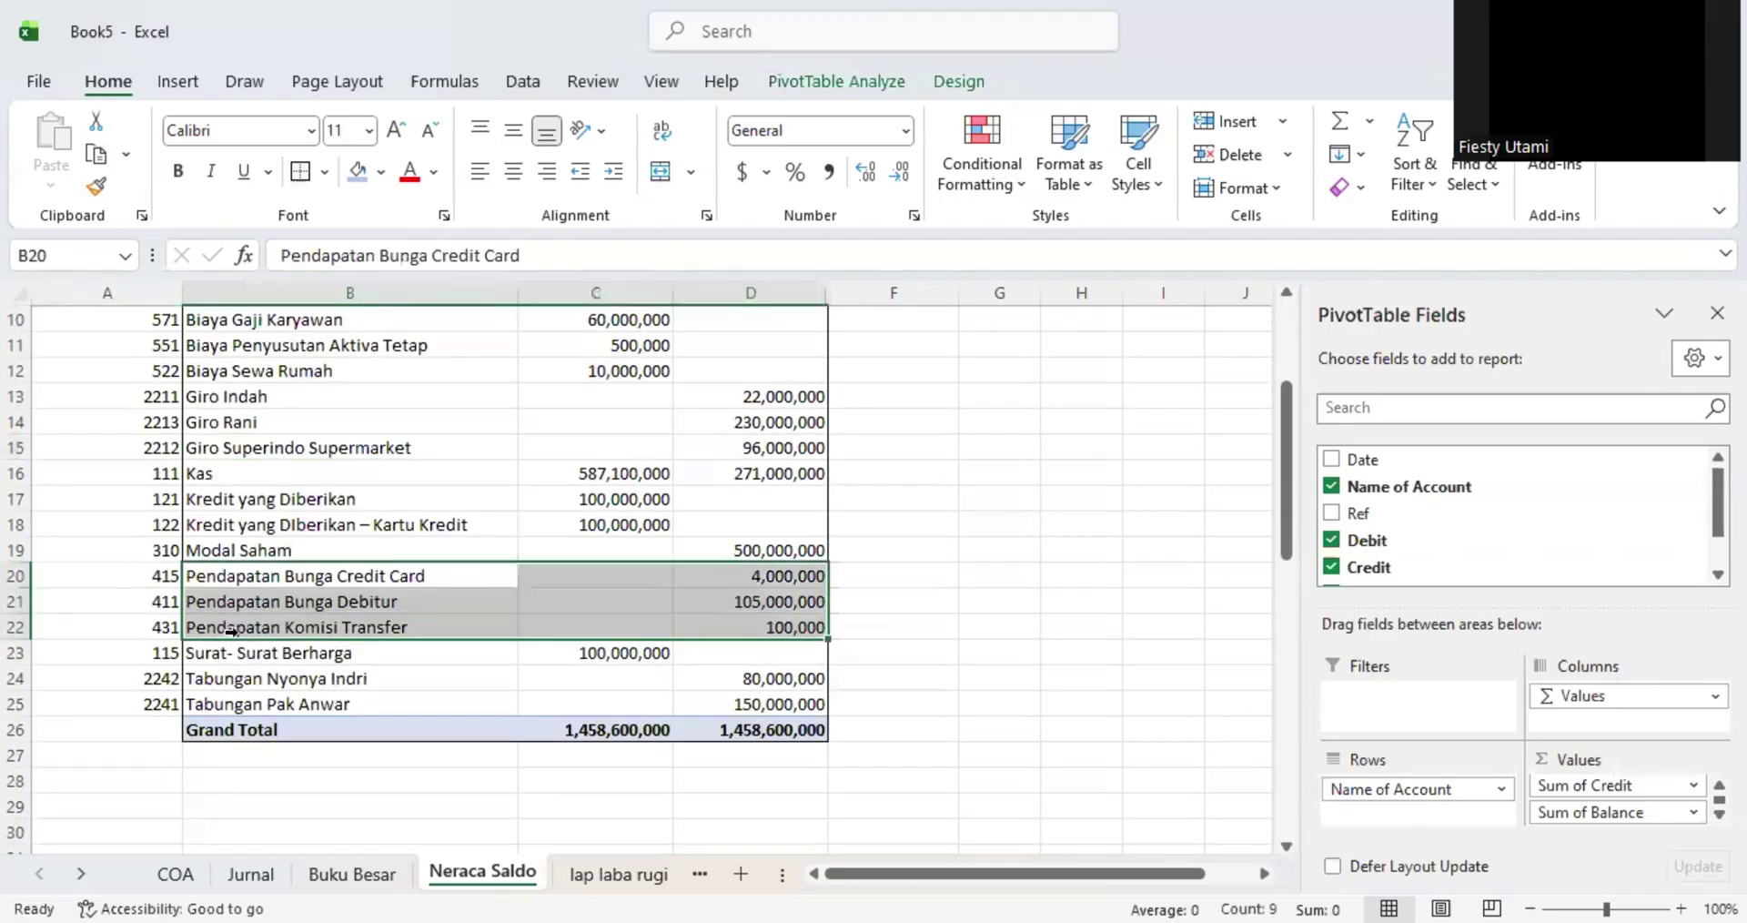
{"action": "key", "text": "ctrl+c"}
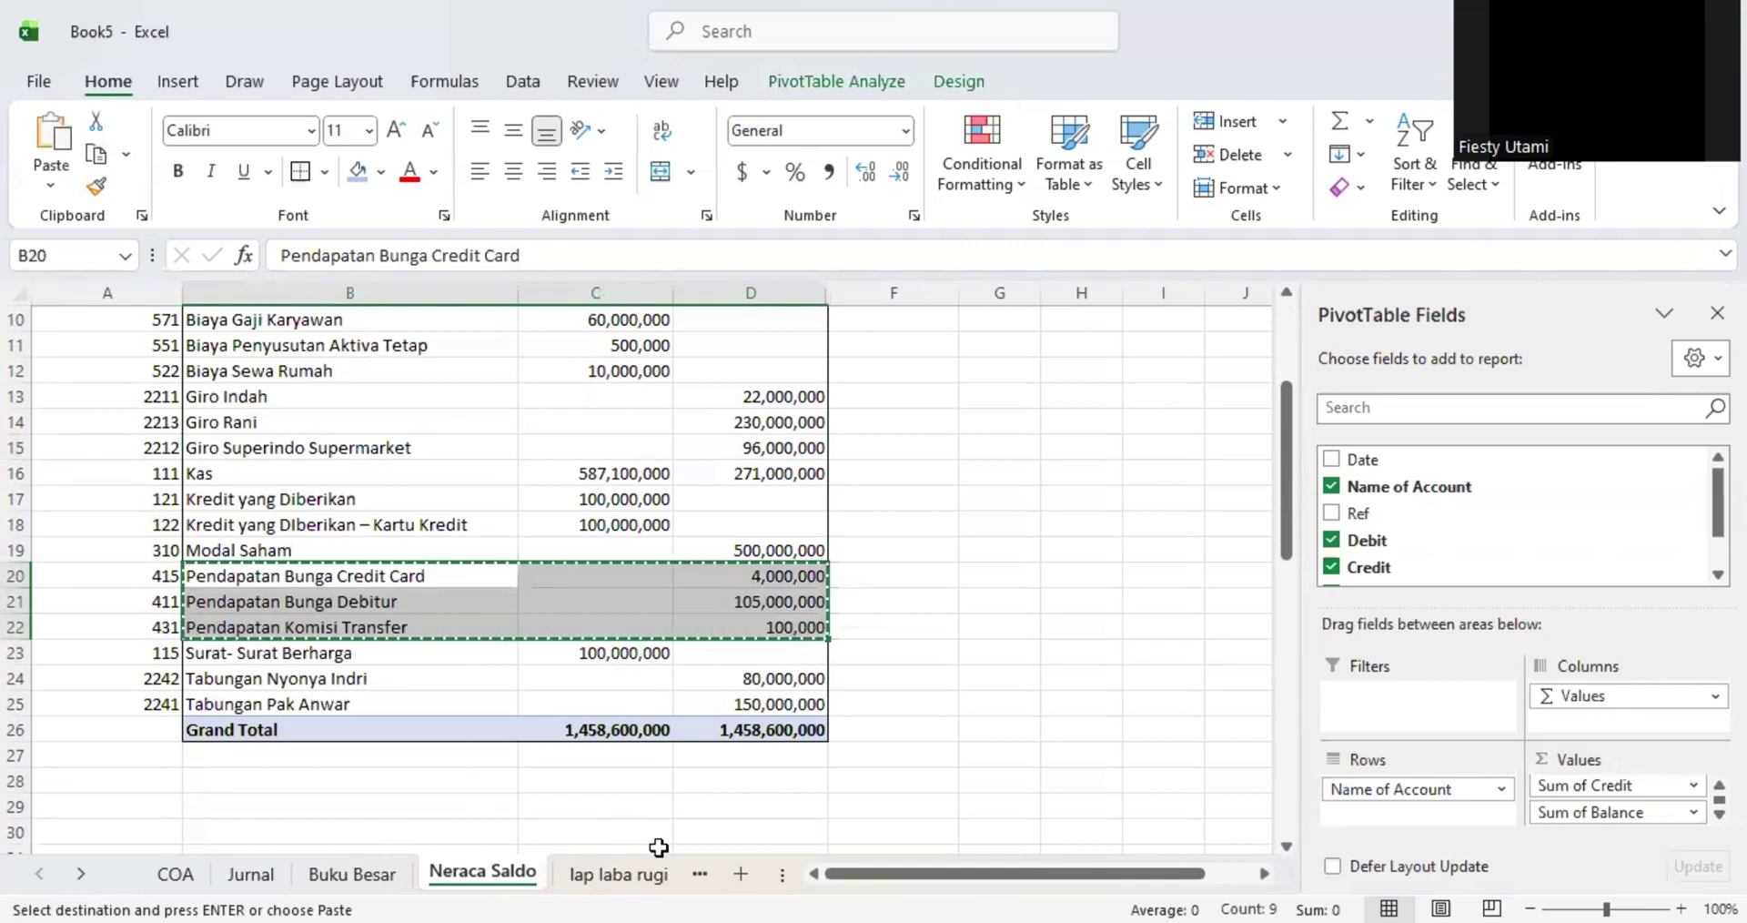
{"action": "left_click", "coordinate": [250, 612]}
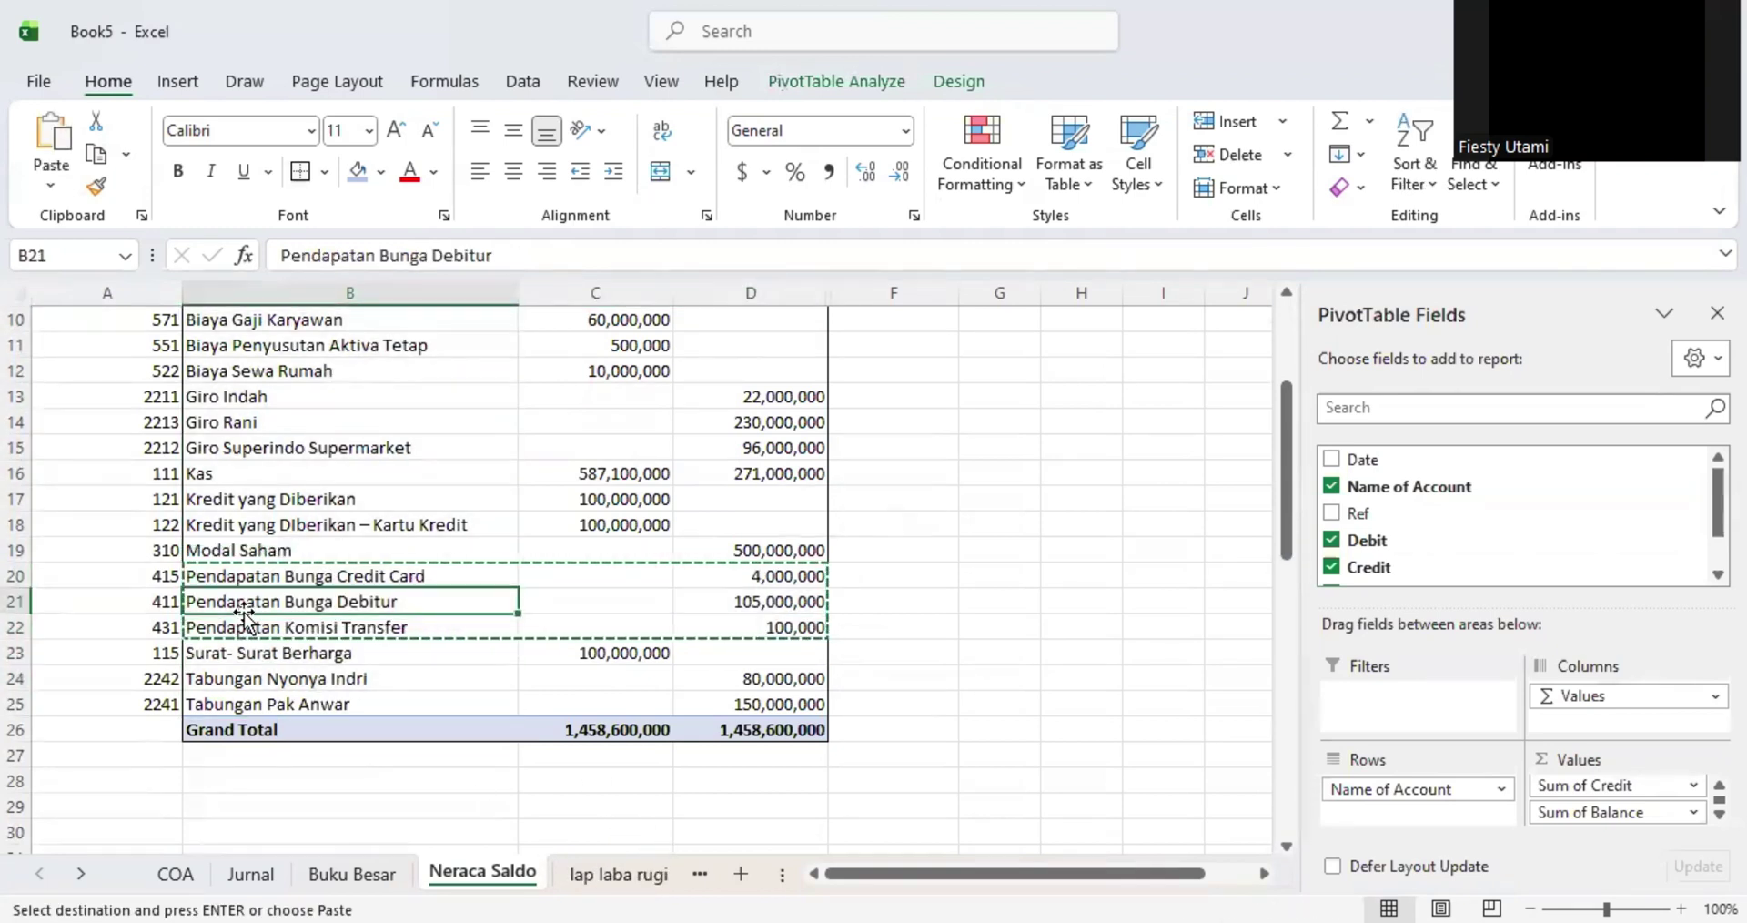
{"action": "key", "text": "ctrl+c"}
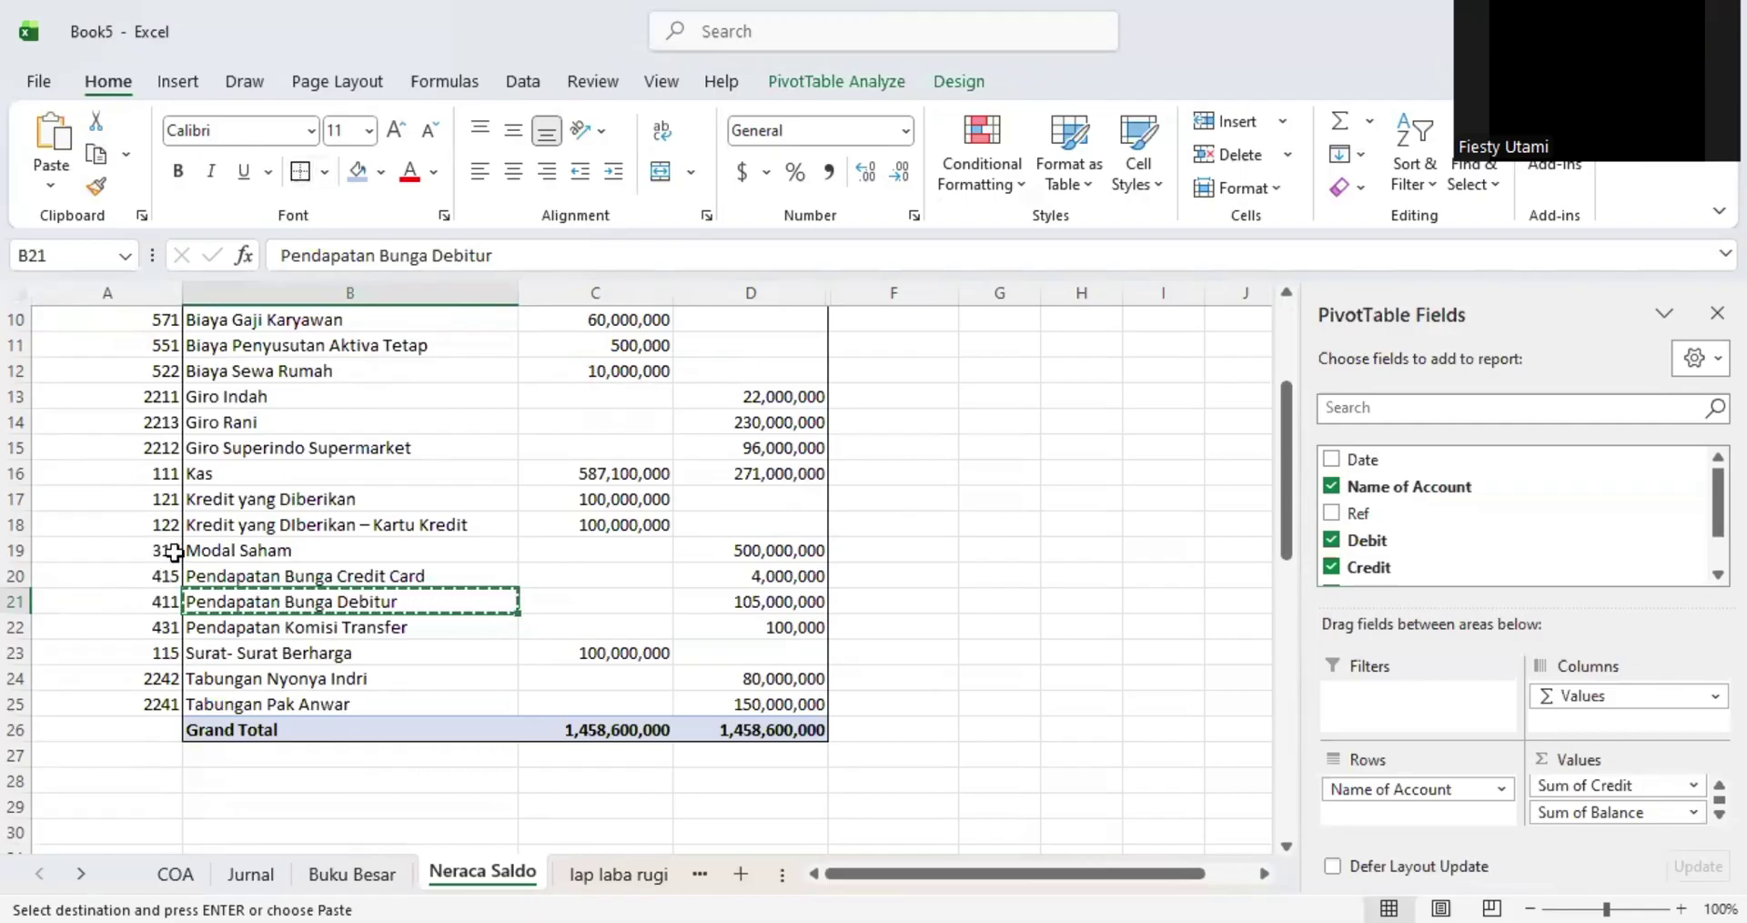
- Highlight the account code cell A21 for Pendapatan Bunga Debitur with the light blue fill color
{"action": "left_click", "coordinate": [154, 603]}
{"action": "left_click", "coordinate": [358, 171]}
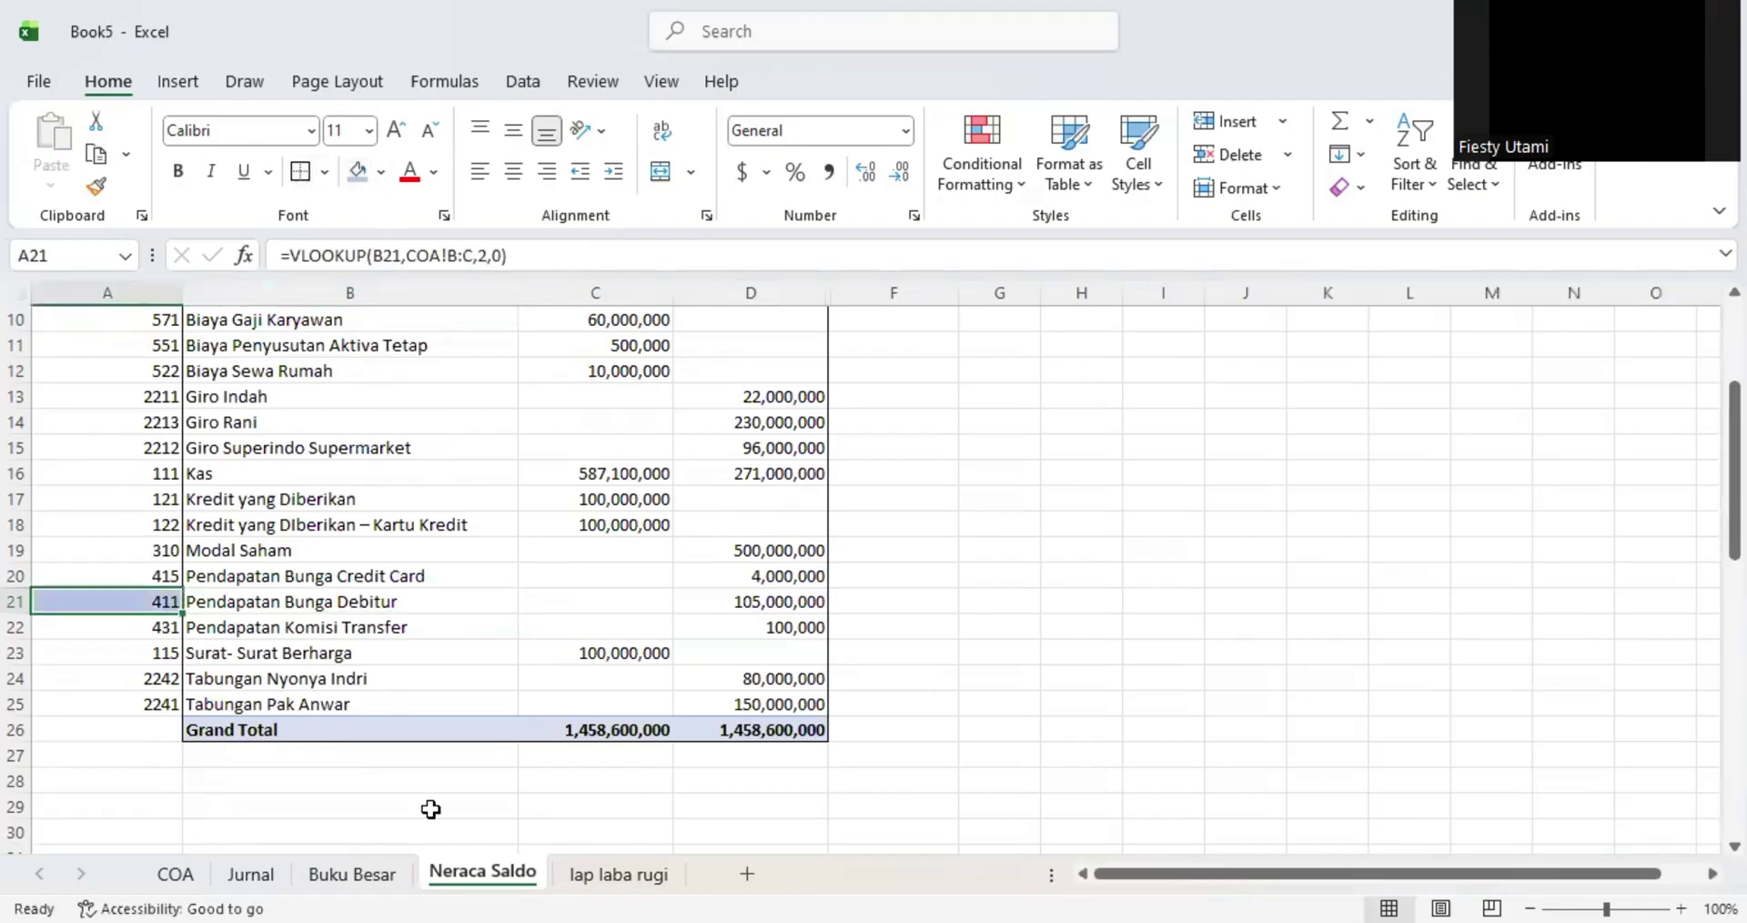
- Copy the account name Pendapatan Bunga Debitur from Neraca Saldo into cell B6 of the lap laba rugi sheet
{"action": "left_click", "coordinate": [592, 876]}
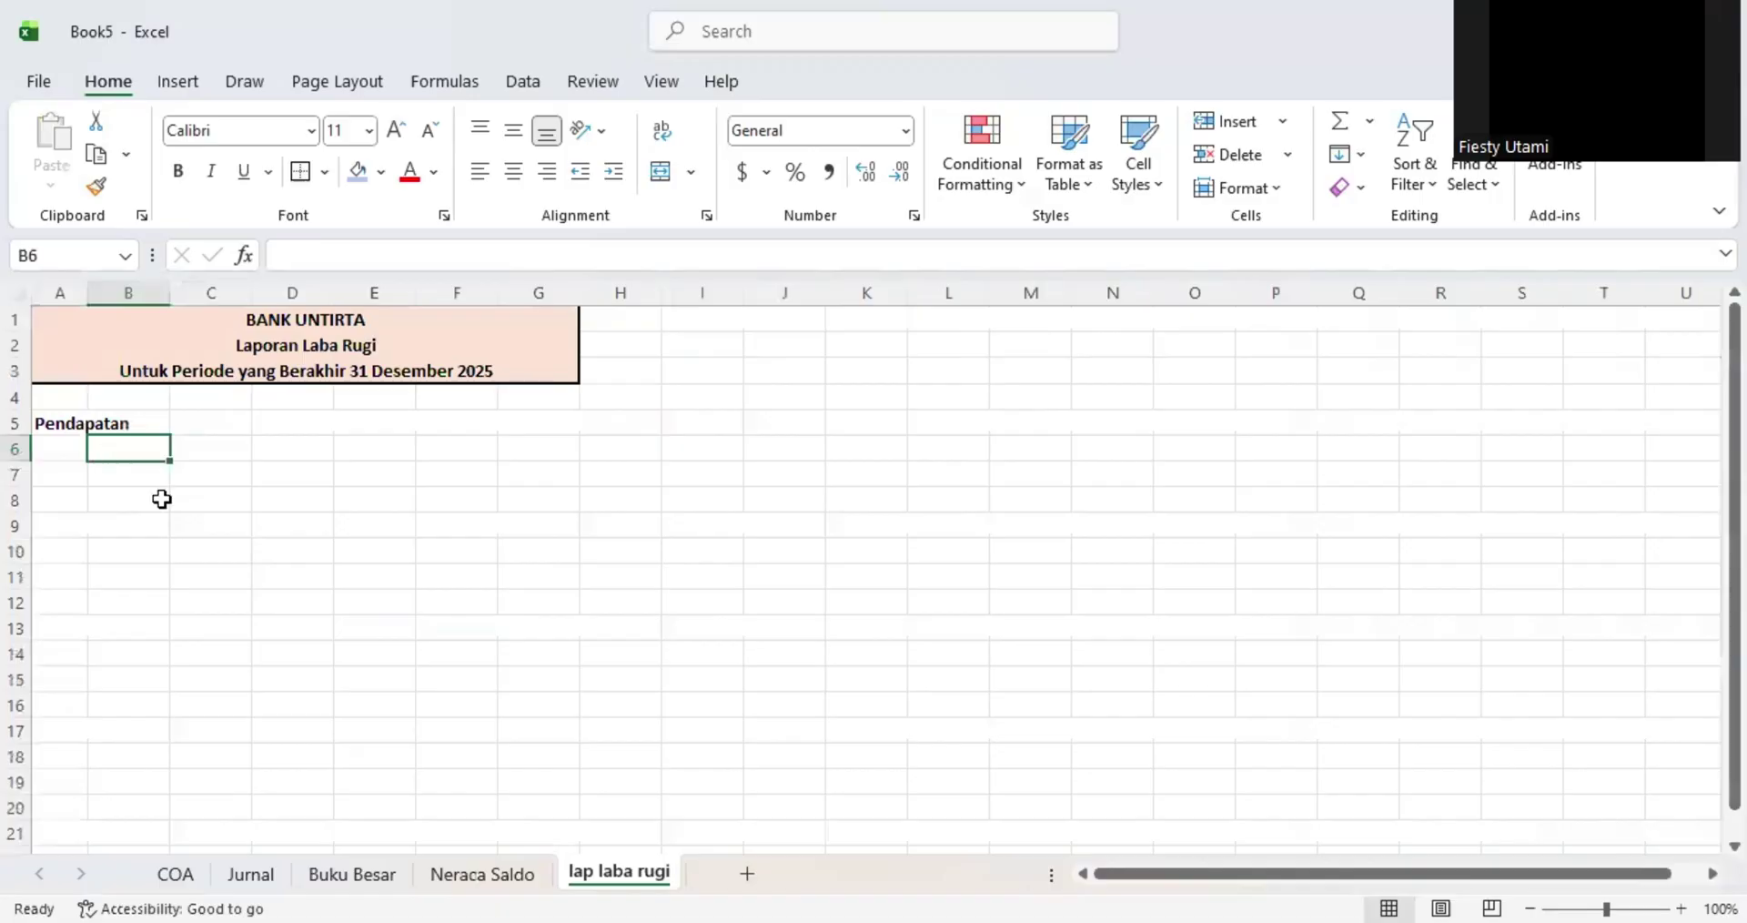
{"action": "left_click", "coordinate": [322, 258]}
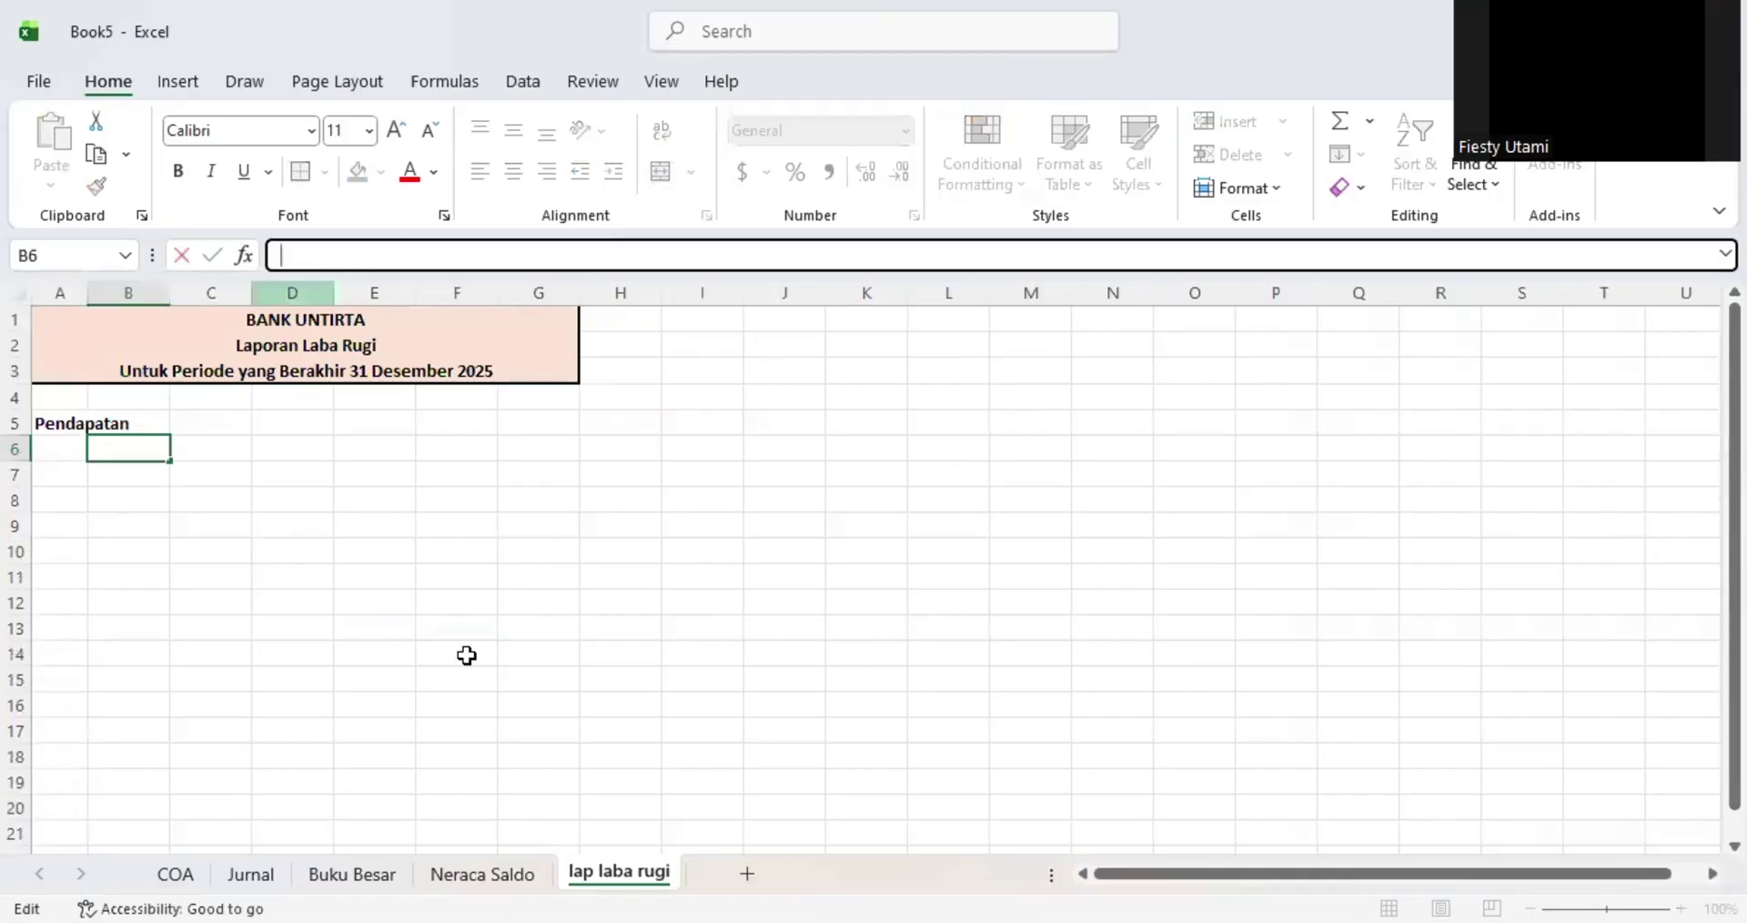
{"action": "left_click", "coordinate": [484, 876]}
{"action": "left_click", "coordinate": [216, 597]}
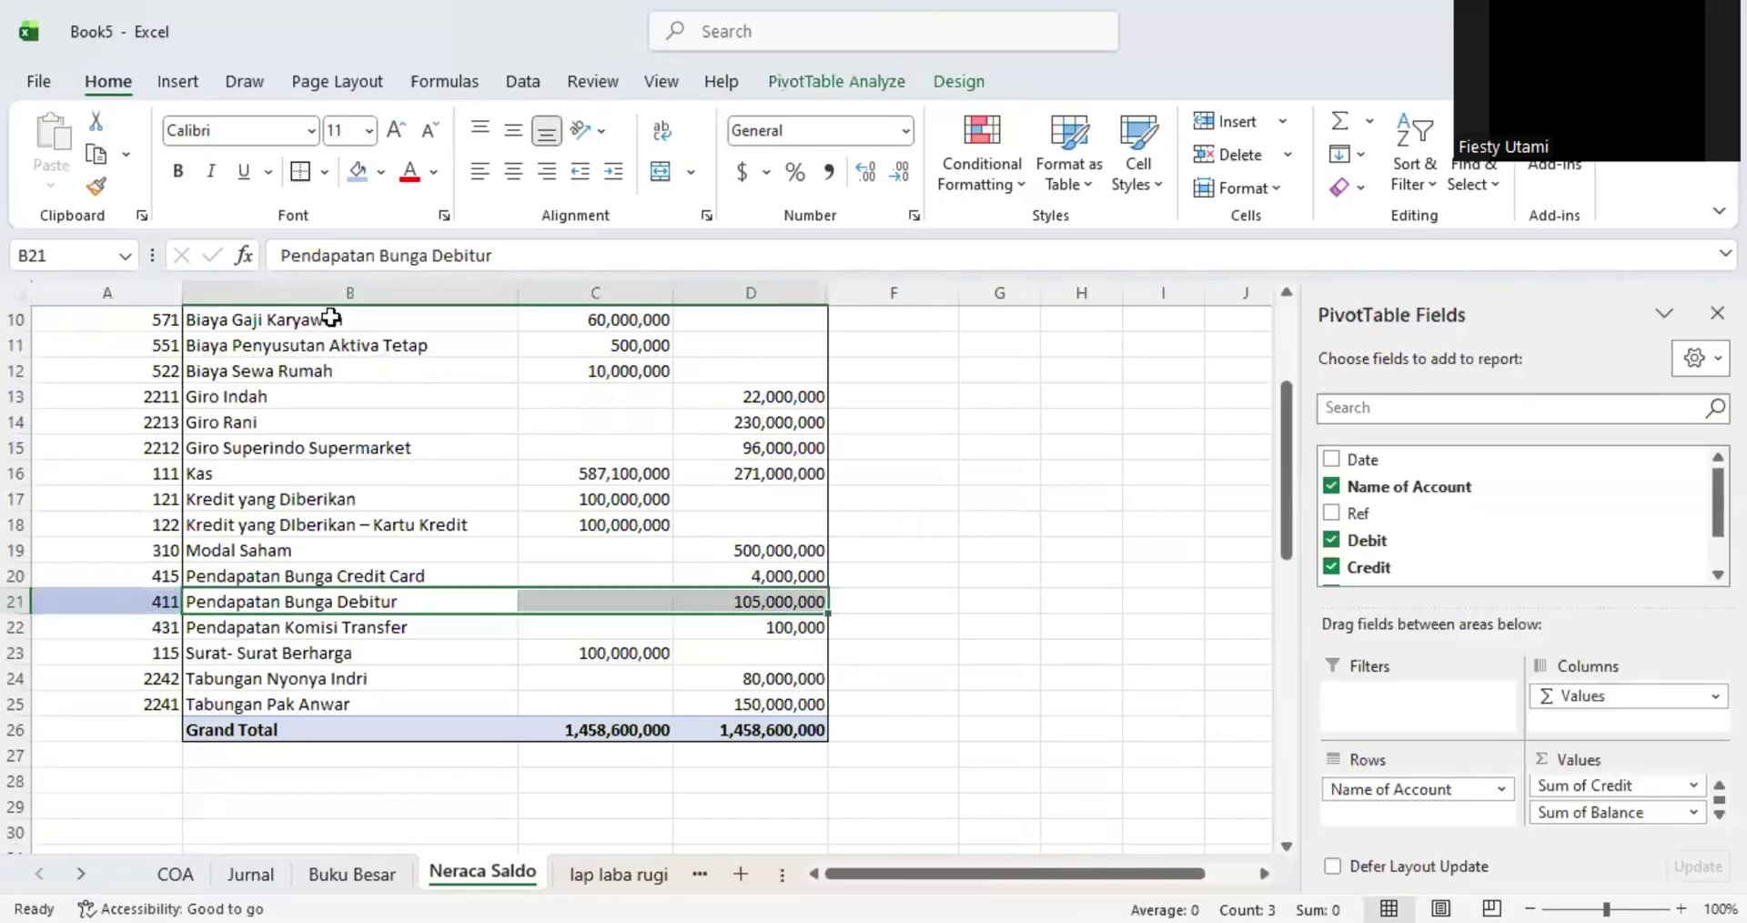
{"action": "left_click_drag", "start_coordinate": [526, 255], "coordinate": [277, 254]}
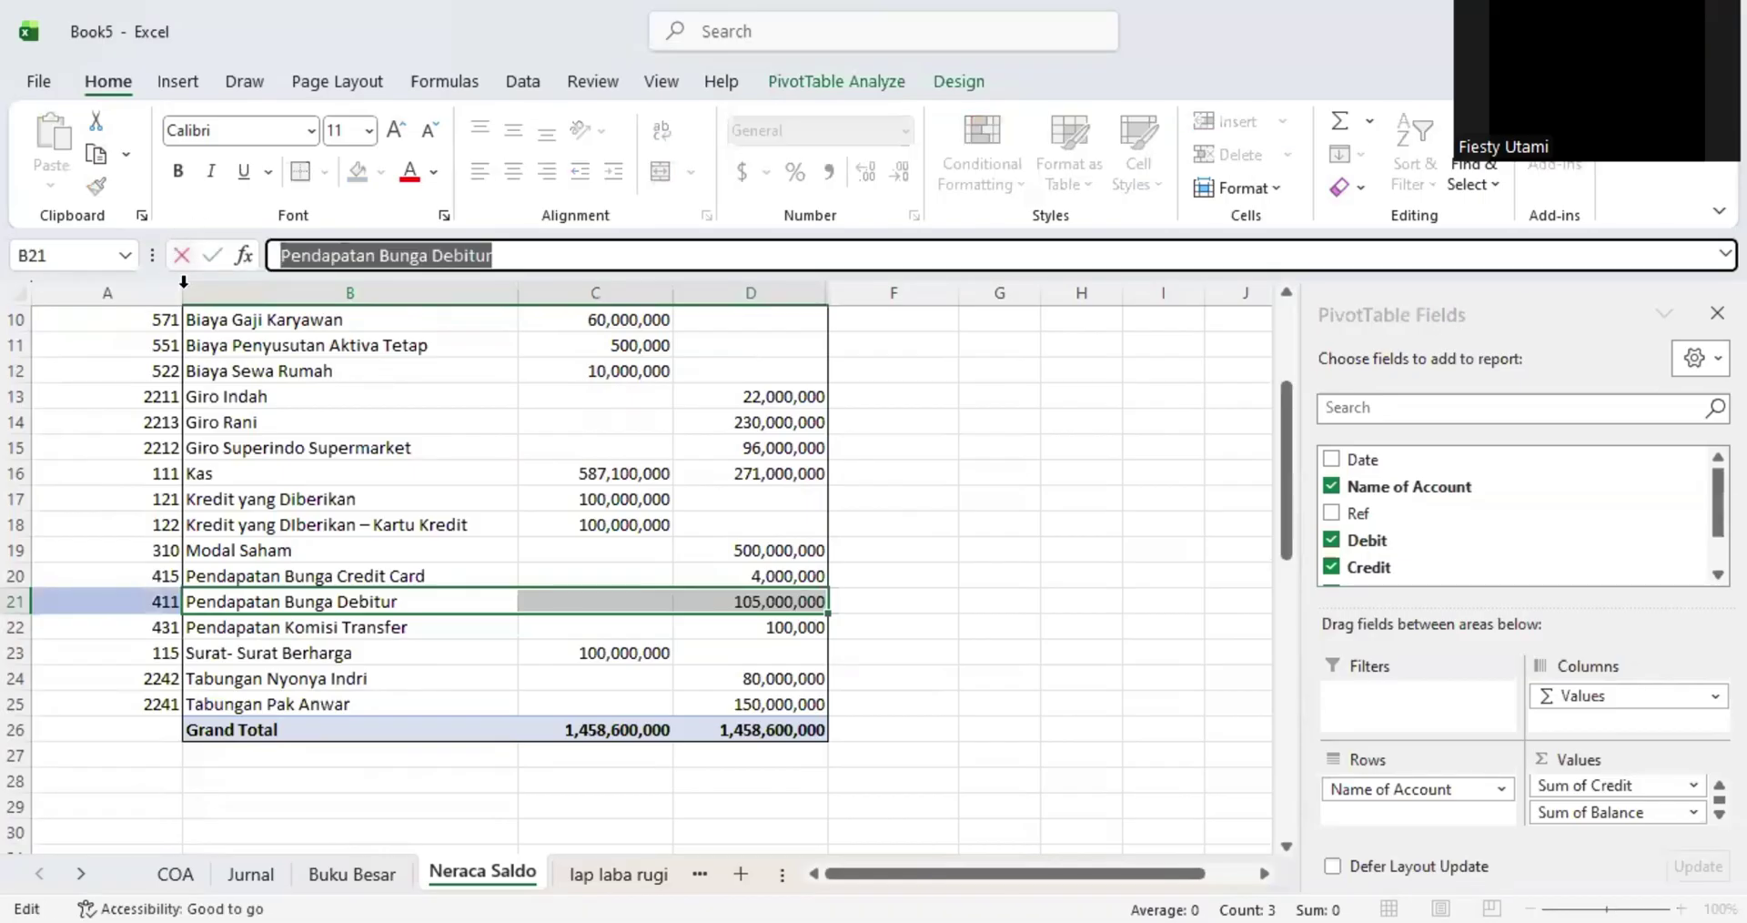
{"action": "left_click", "coordinate": [615, 875]}
{"action": "key", "text": "ctrl+v"}
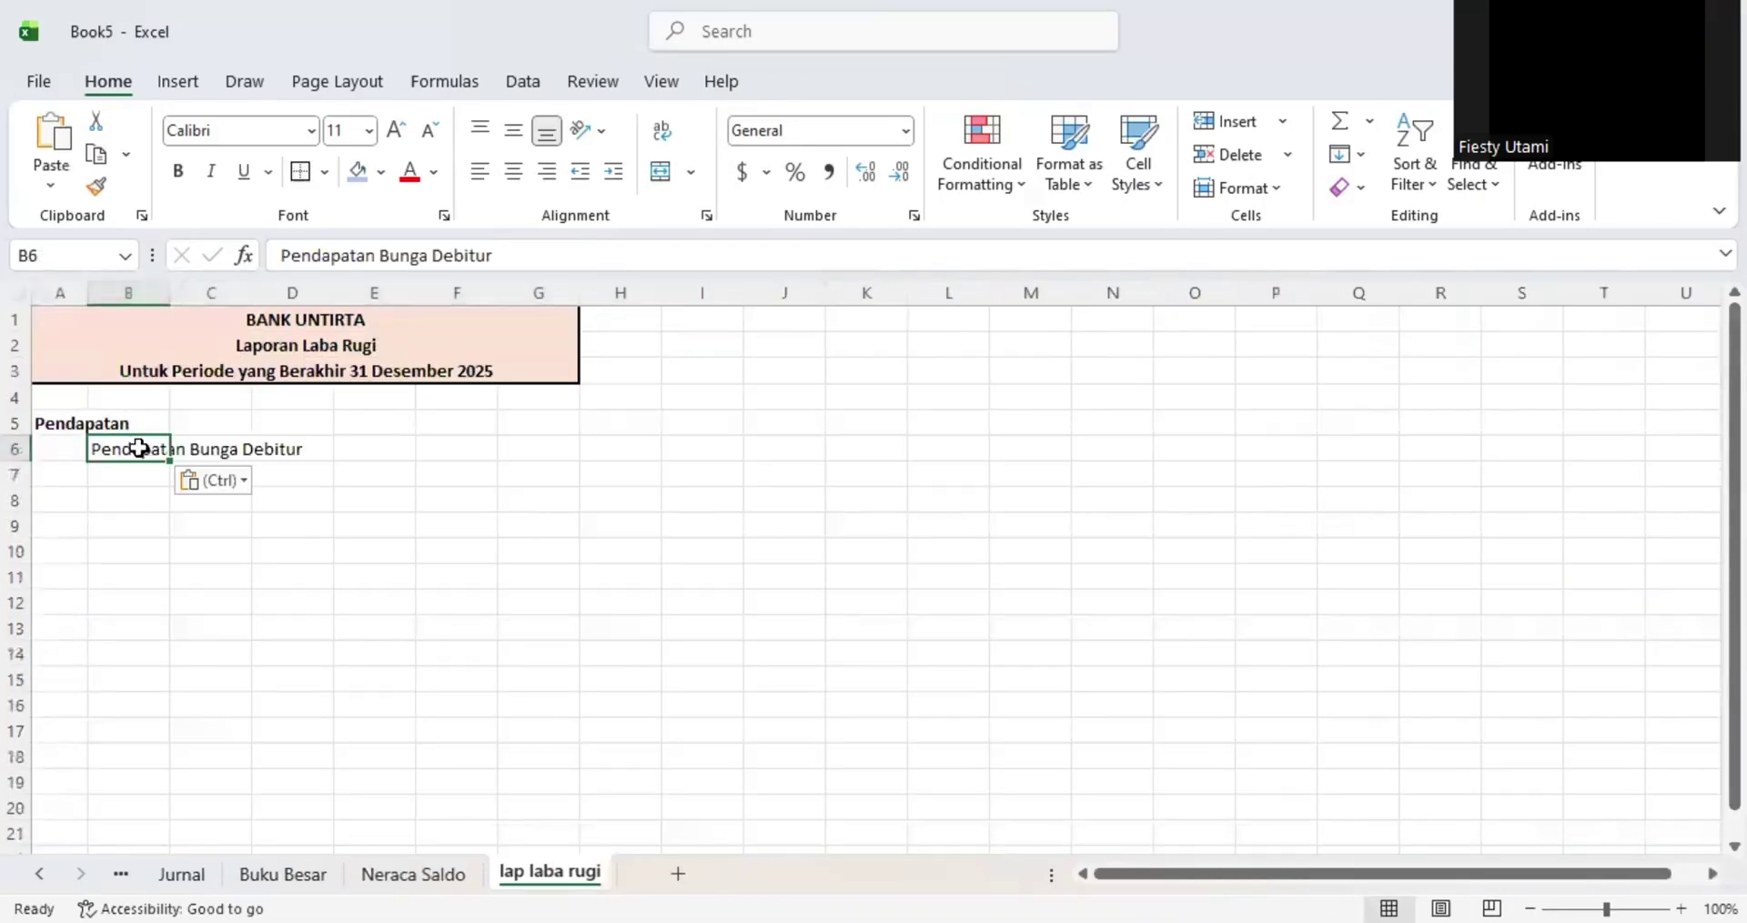
- Copy the account name Pendapatan Bunga Credit Card from Neraca Saldo into cell B7 of lap laba rugi
{"action": "left_click", "coordinate": [369, 876]}
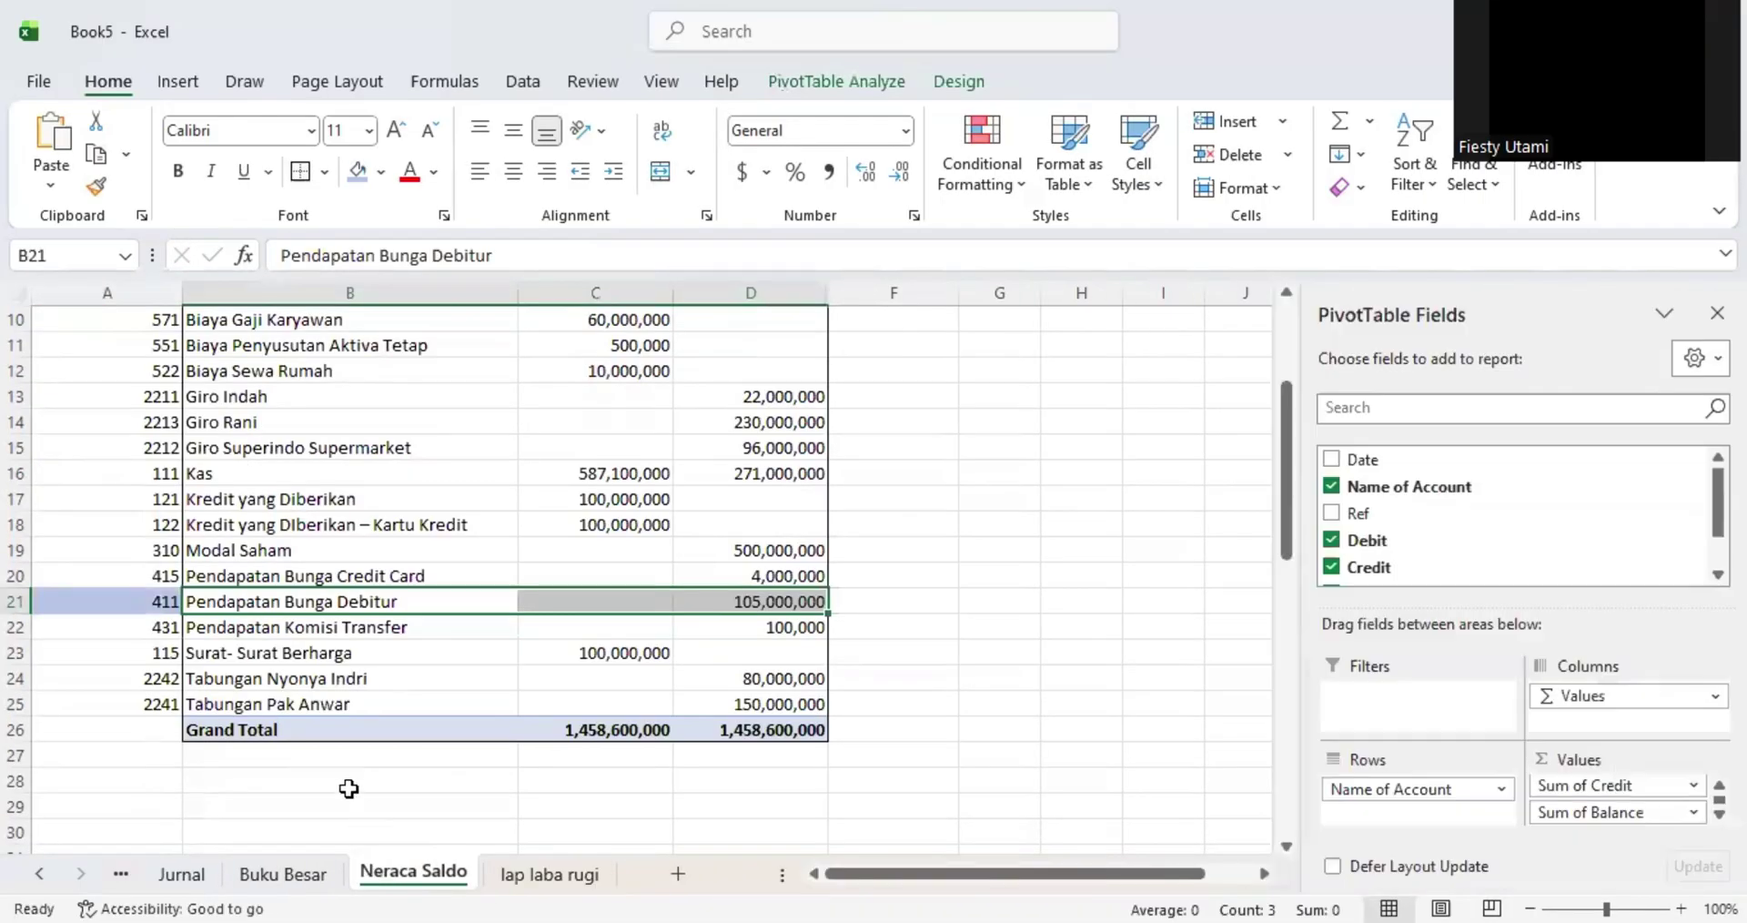
{"action": "left_click", "coordinate": [266, 575]}
{"action": "left_click_drag", "start_coordinate": [540, 266], "coordinate": [278, 258]}
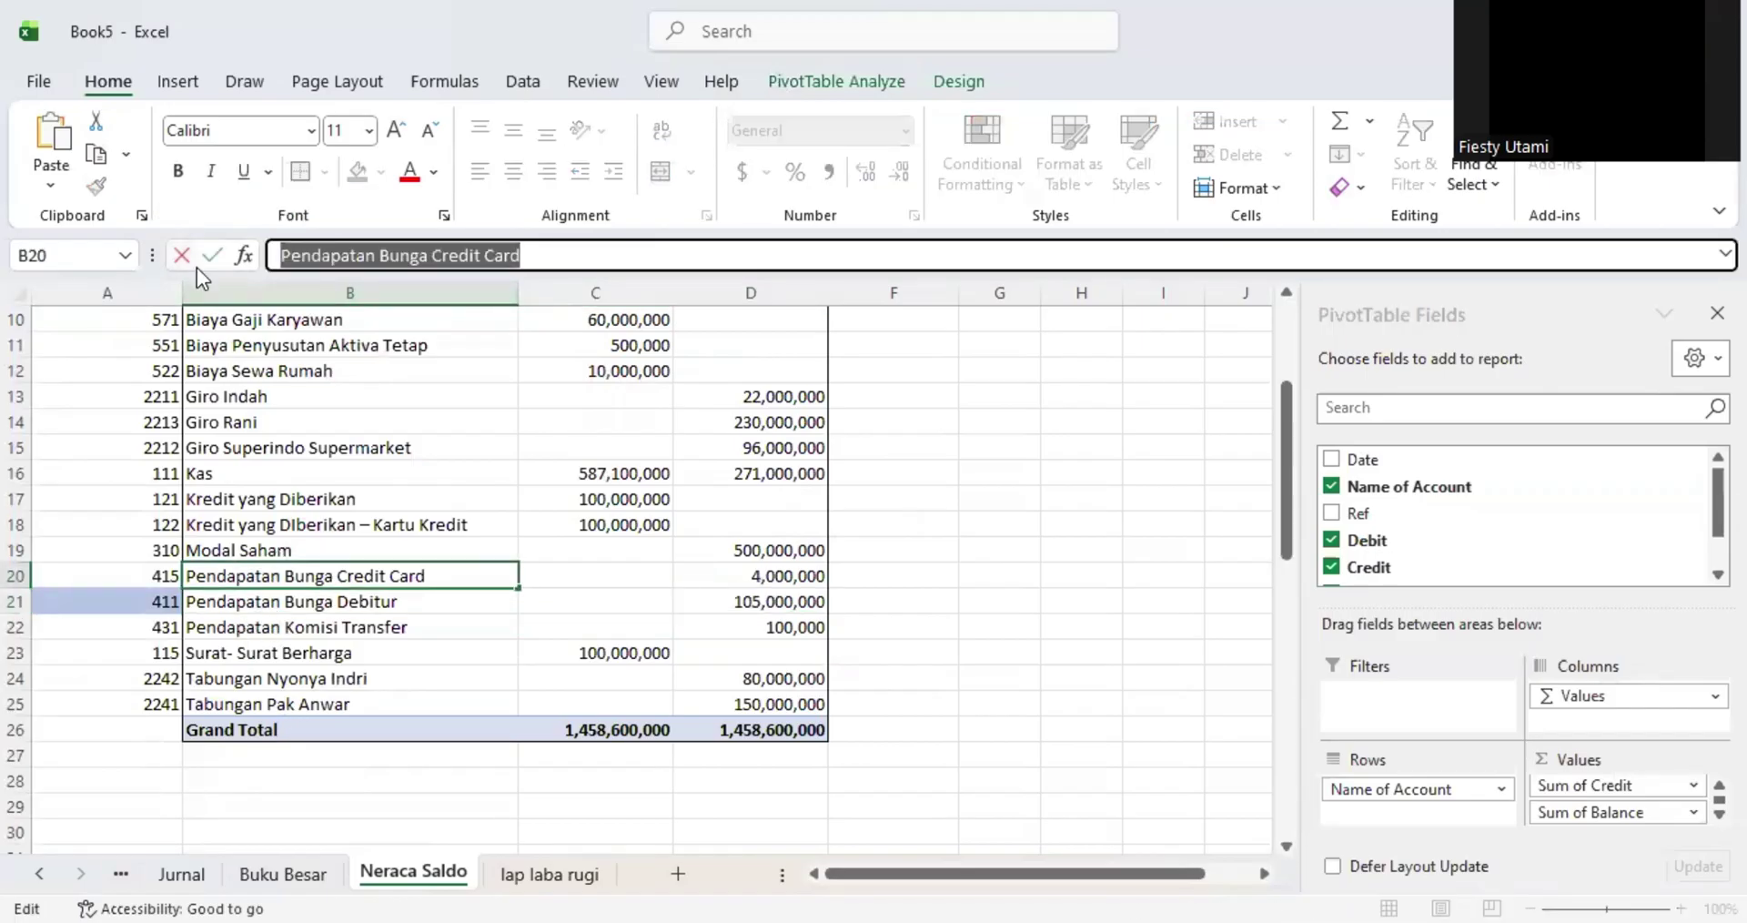
{"action": "left_click", "coordinate": [546, 874]}
{"action": "left_click", "coordinate": [97, 472]}
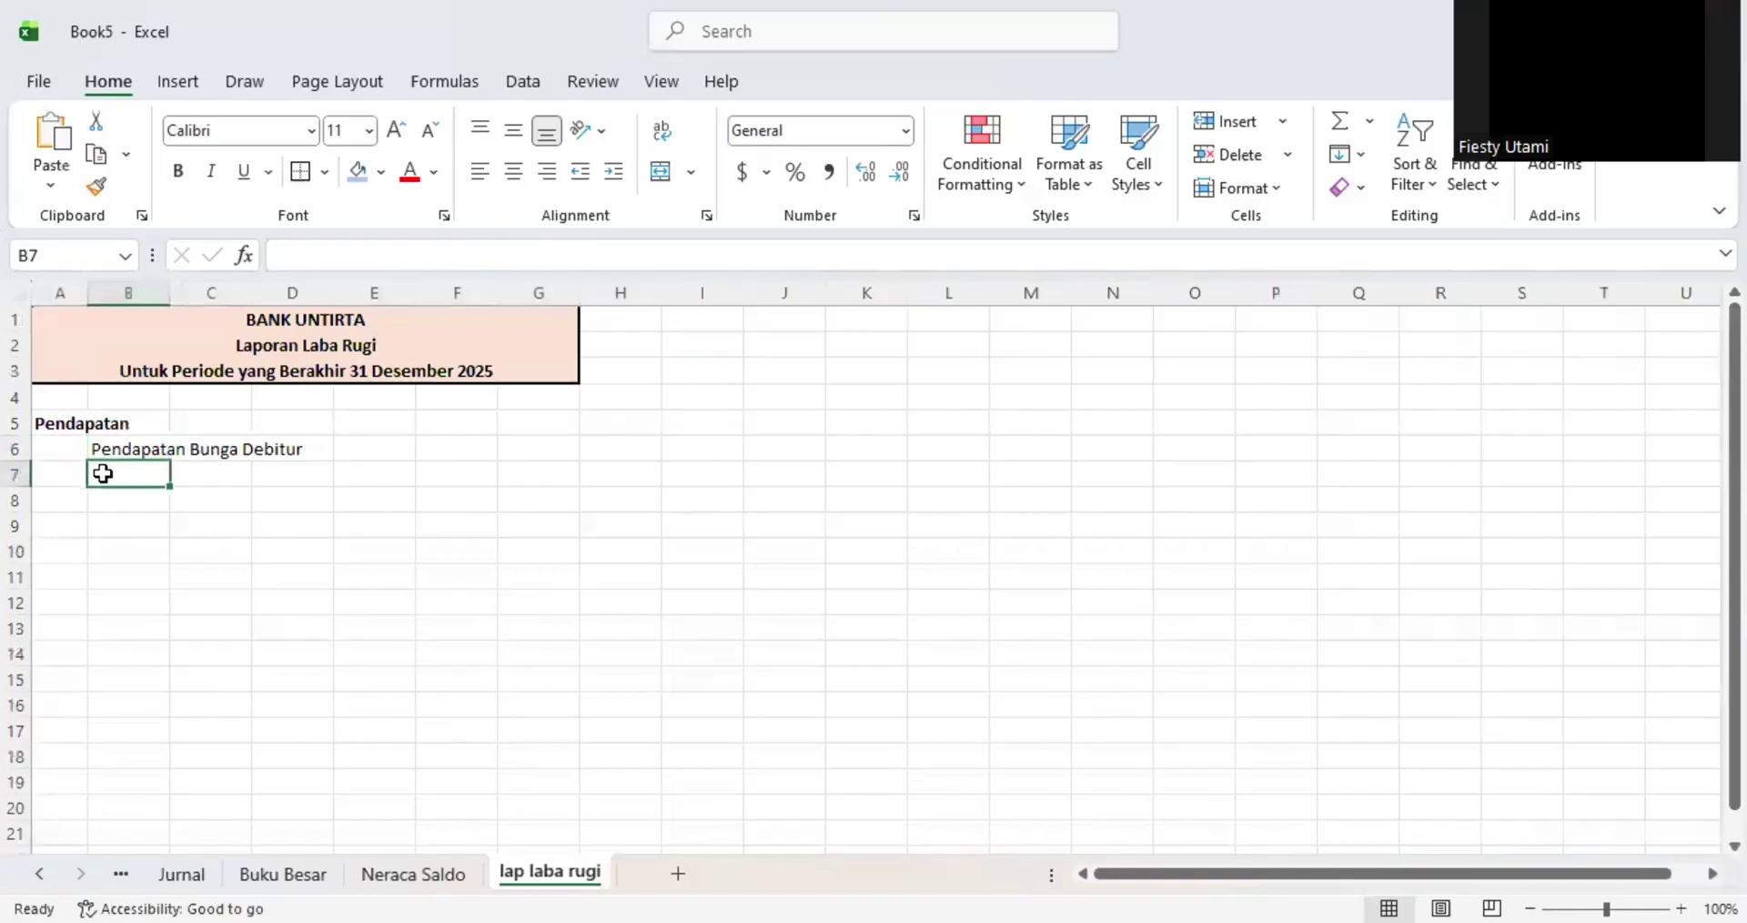
{"action": "key", "text": "ctrl+v"}
- Copy the account name Pendapatan Komisi Transfer from Neraca Saldo into cell B8 of lap laba rugi
{"action": "left_click", "coordinate": [432, 876]}
{"action": "left_click", "coordinate": [273, 627]}
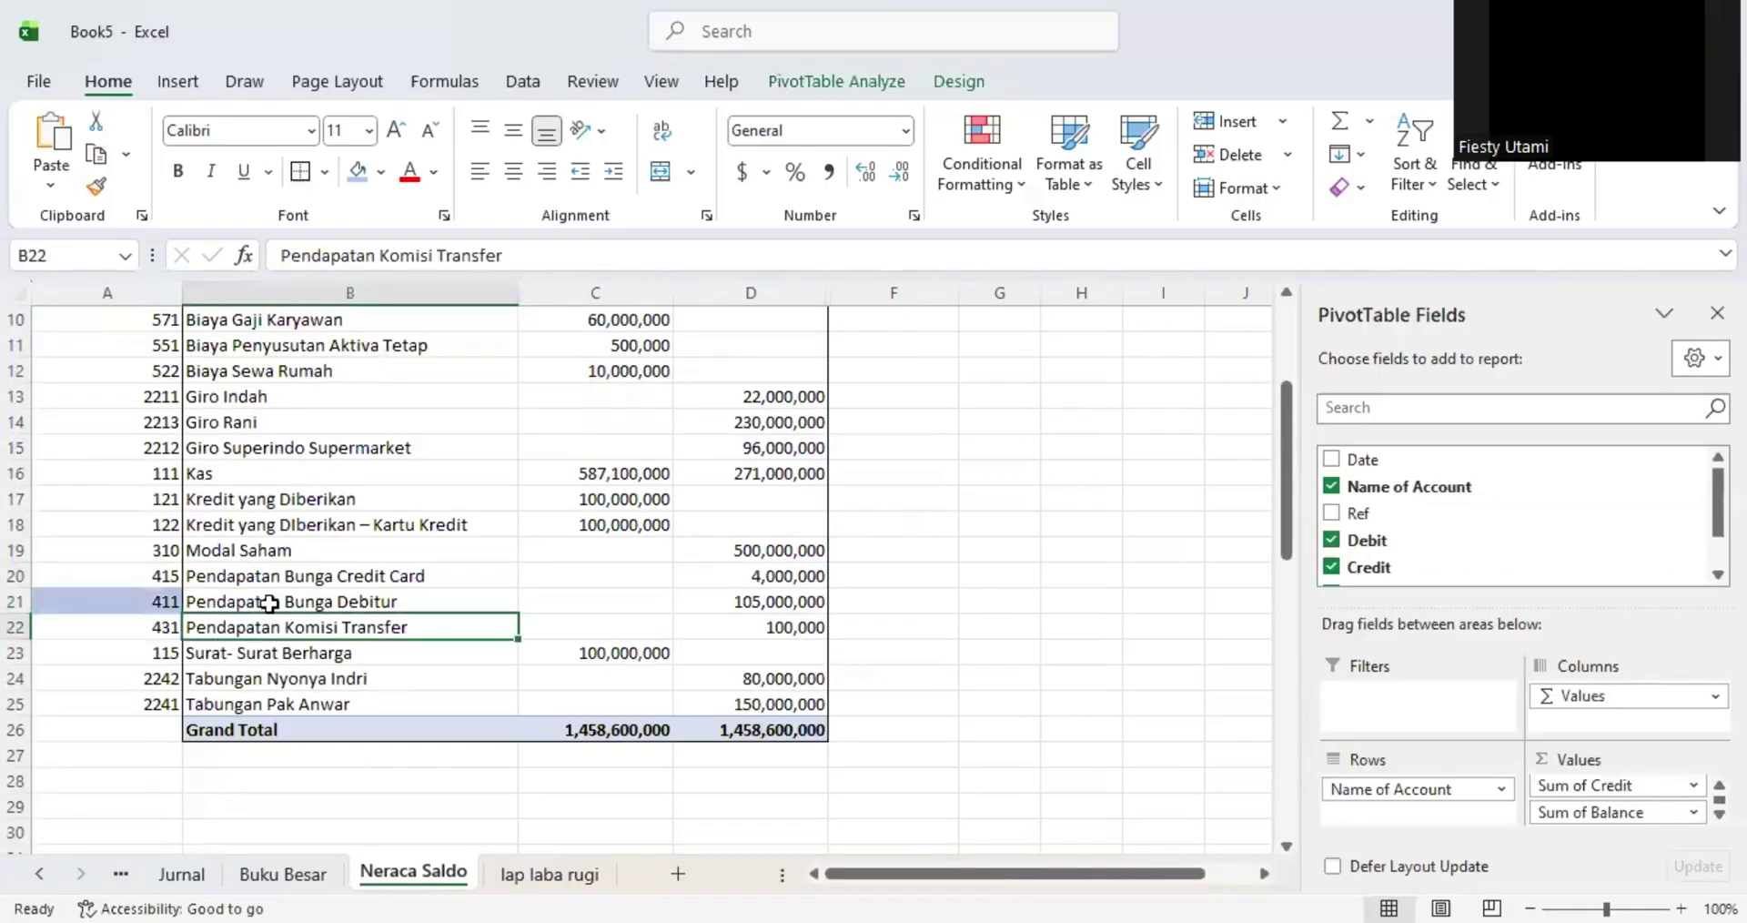
{"action": "left_click_drag", "start_coordinate": [509, 256], "coordinate": [188, 269]}
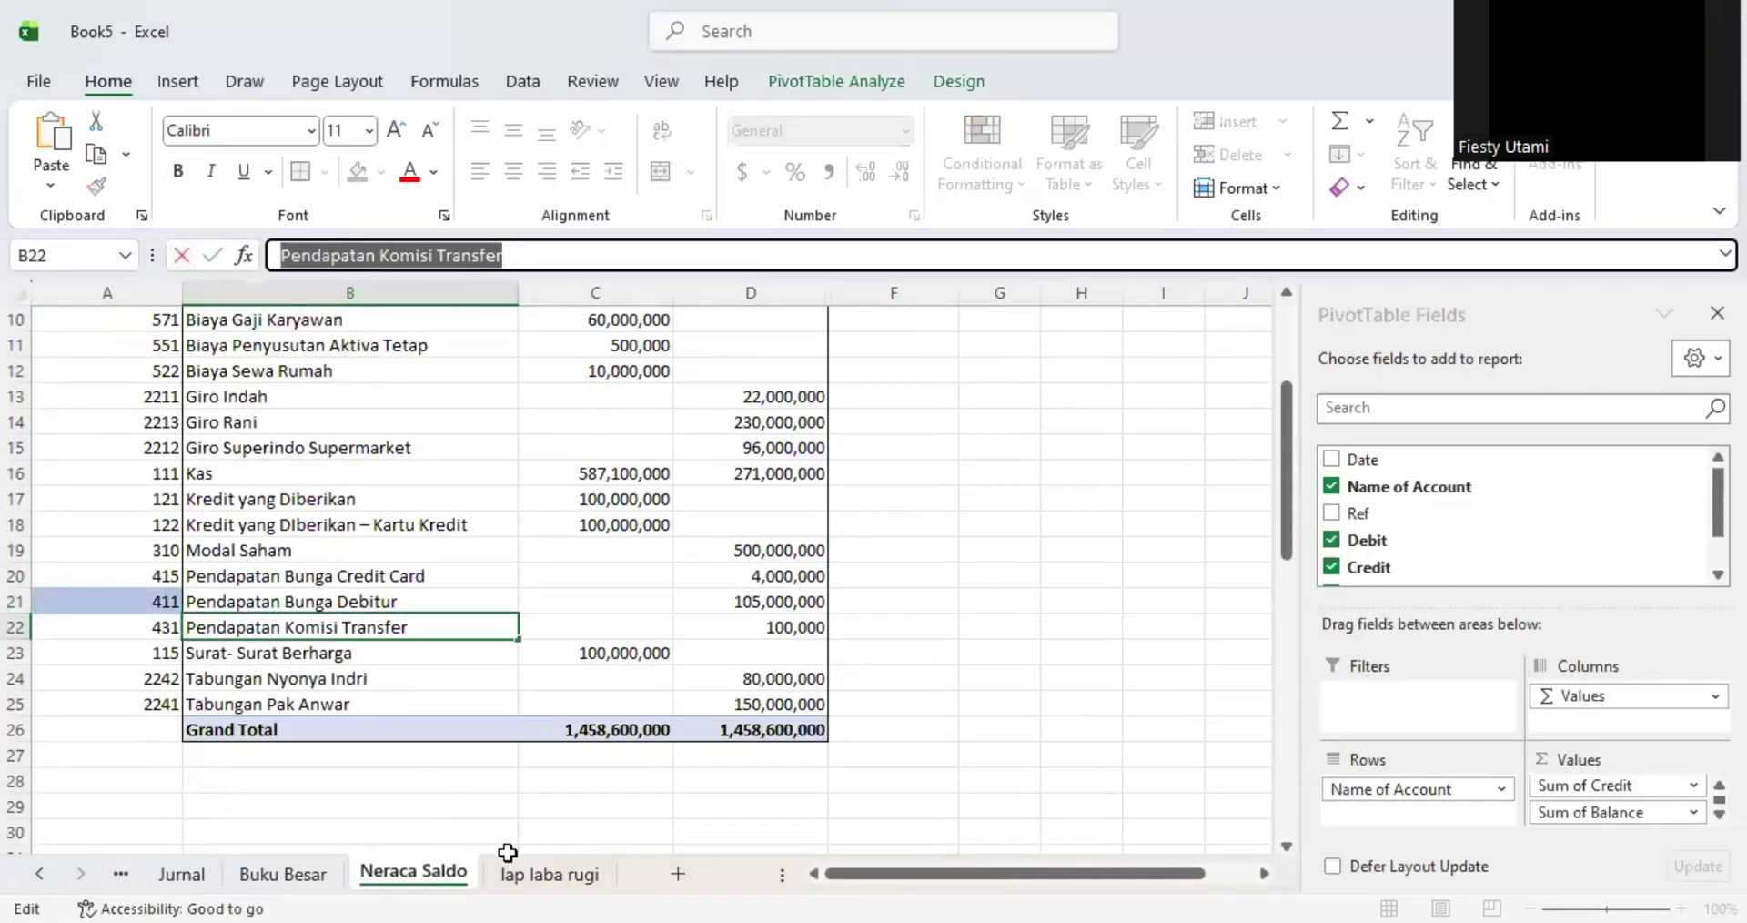
{"action": "key", "text": "ctrl+c"}
{"action": "key", "text": "Escape"}
{"action": "key", "text": "ctrl+Page_Down"}
{"action": "left_click", "coordinate": [140, 500]}
{"action": "key", "text": "ctrl+v"}
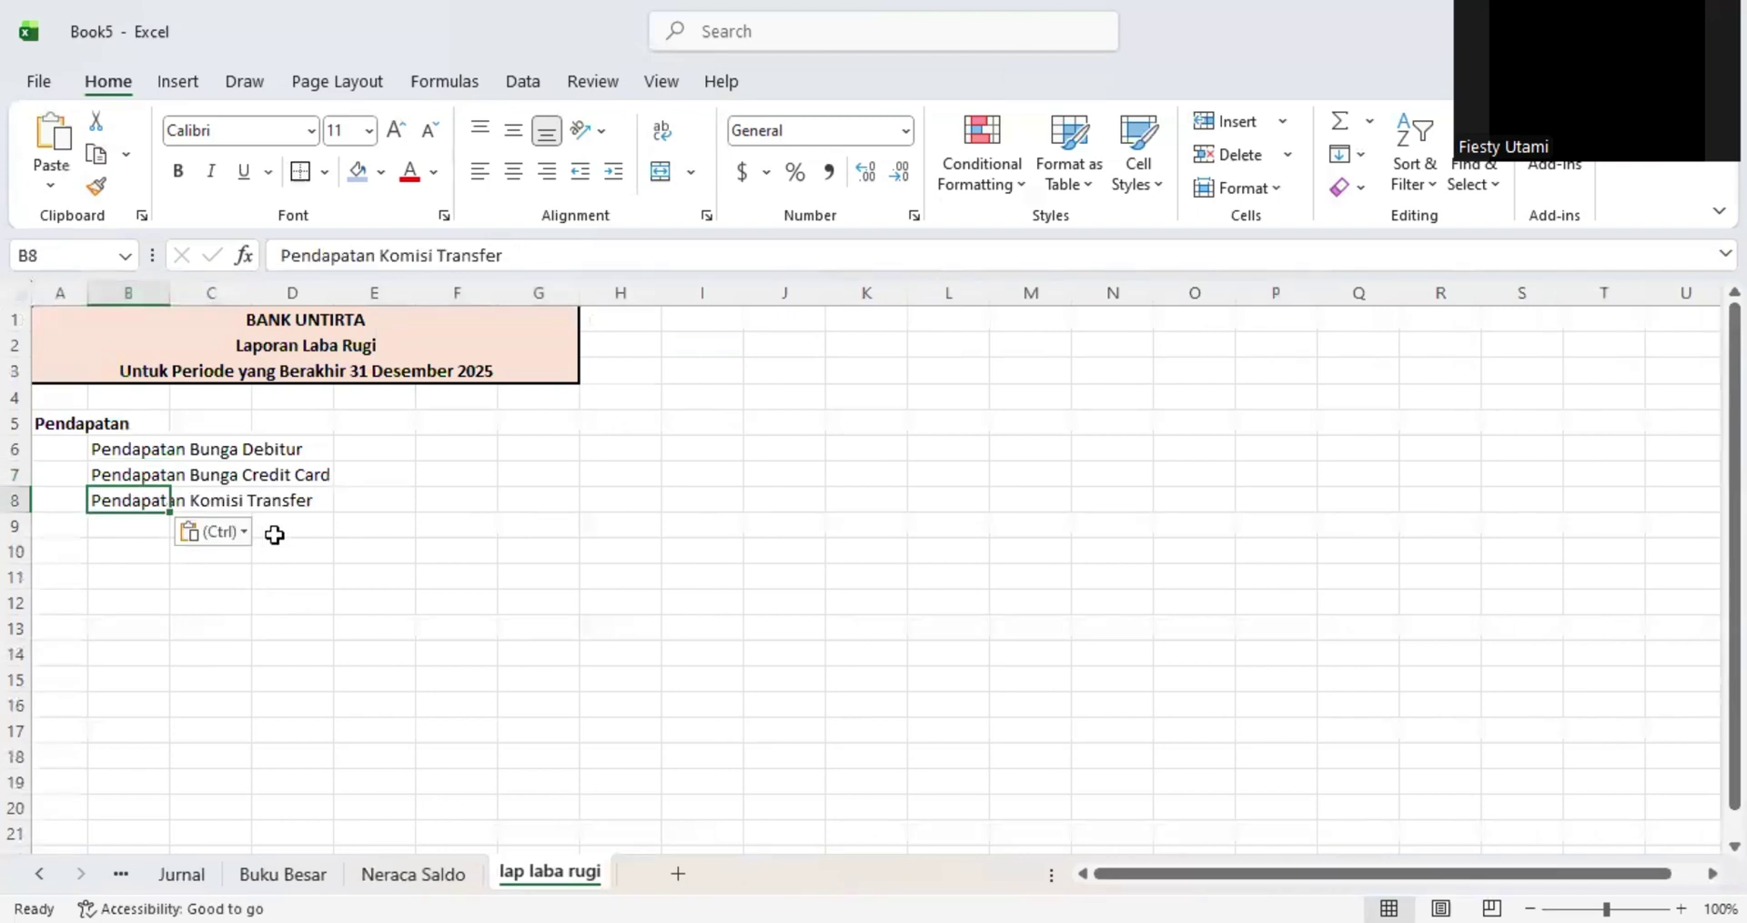
- Start a VLOOKUP formula in cell F6 of lap laba rugi with B6 as the lookup value
{"action": "left_click", "coordinate": [300, 603]}
{"action": "left_click", "coordinate": [461, 458]}
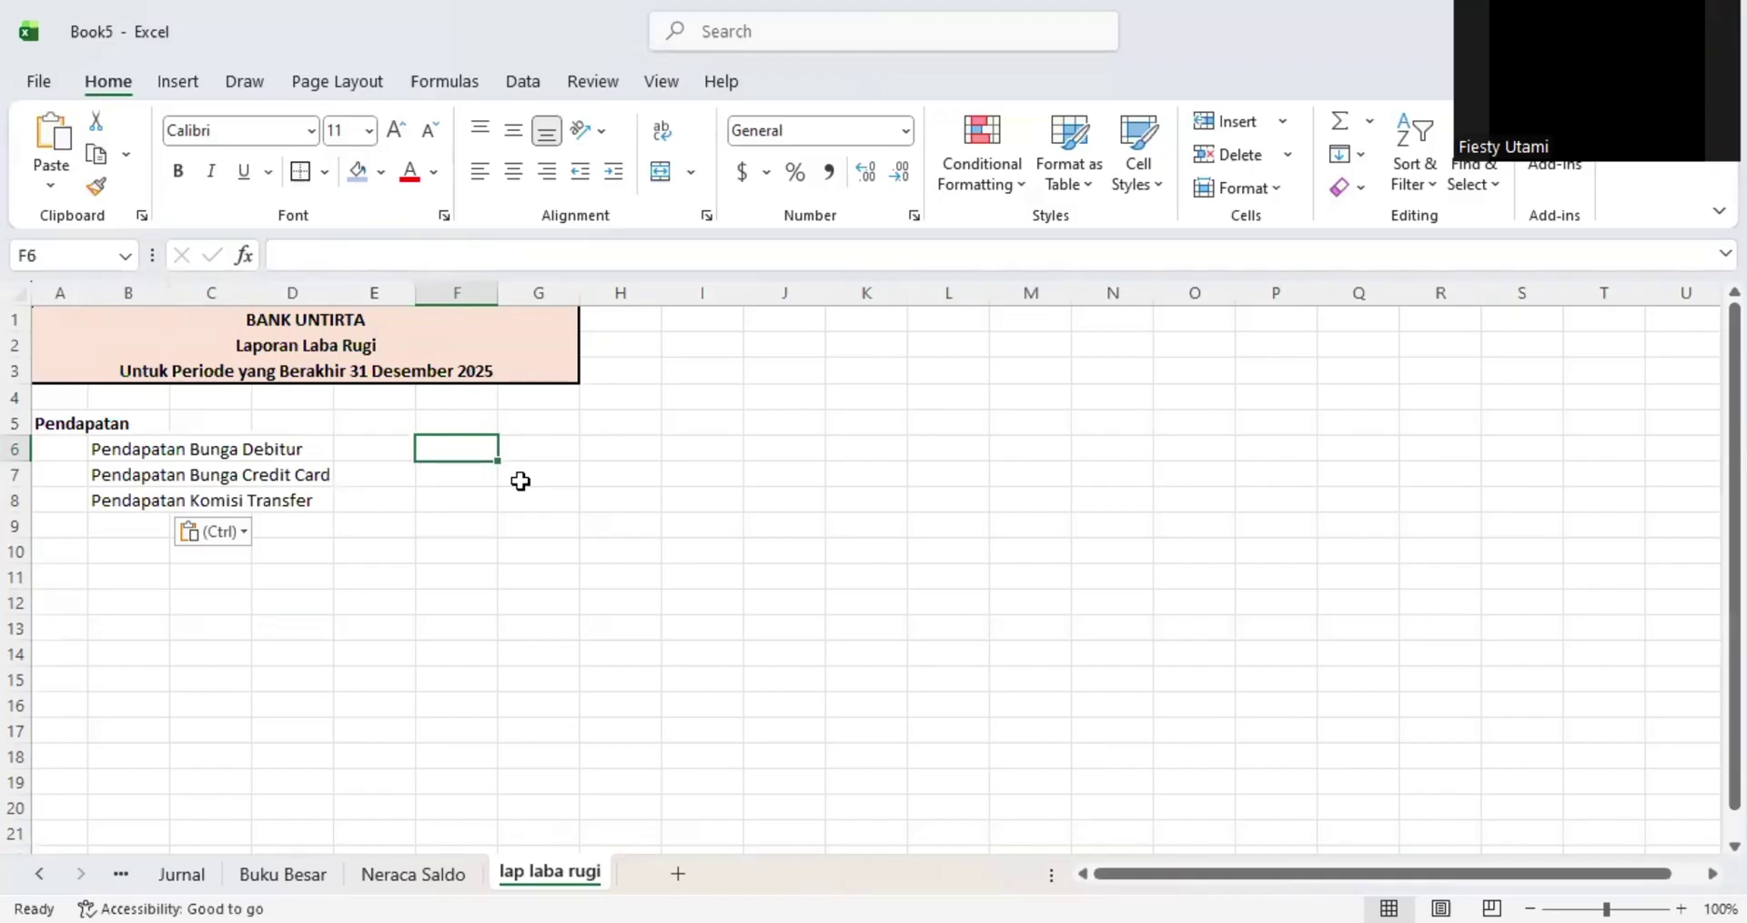
{"action": "type", "text": "="}
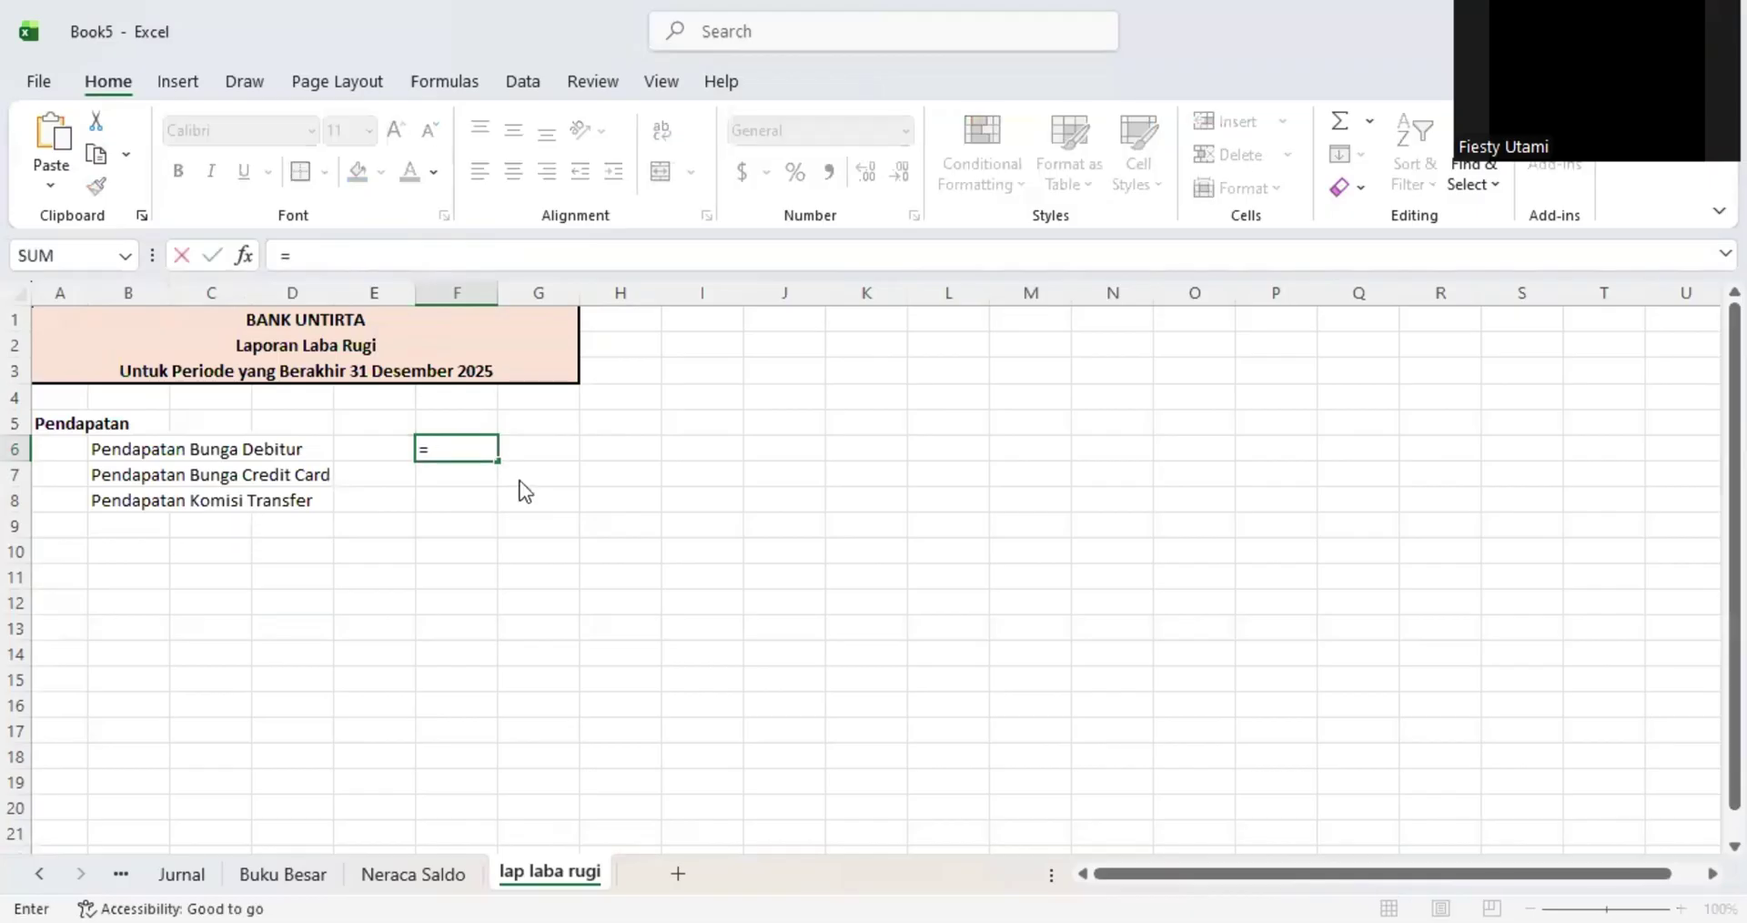
{"action": "type", "text": "vlookup"}
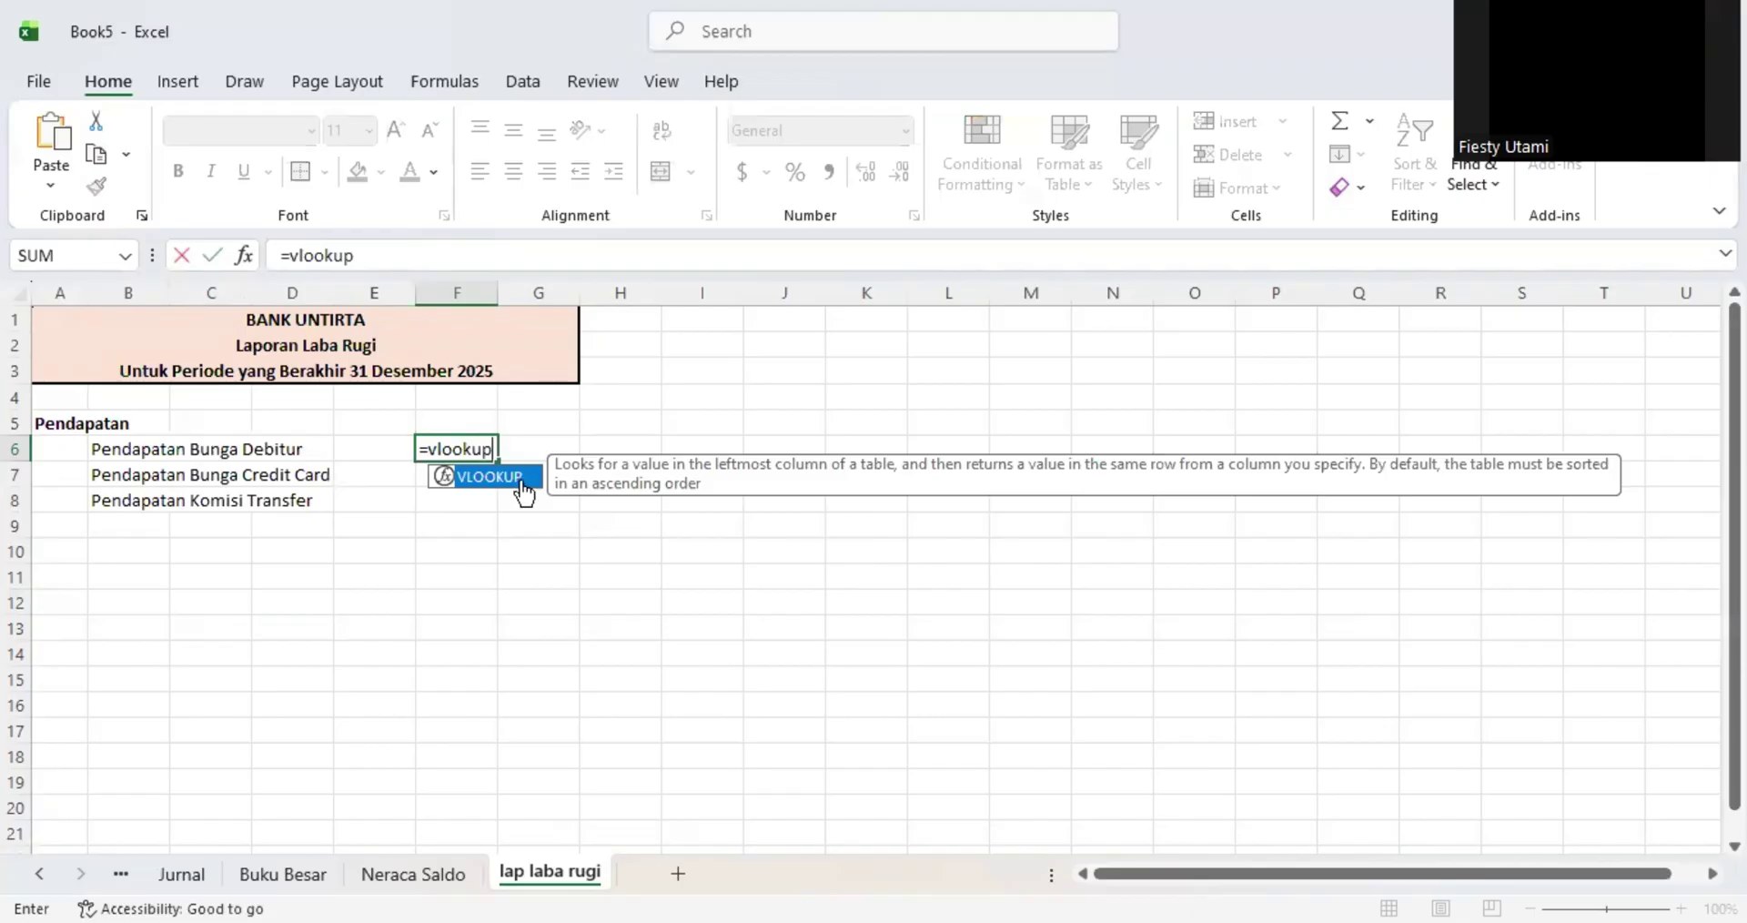
{"action": "type", "text": "("}
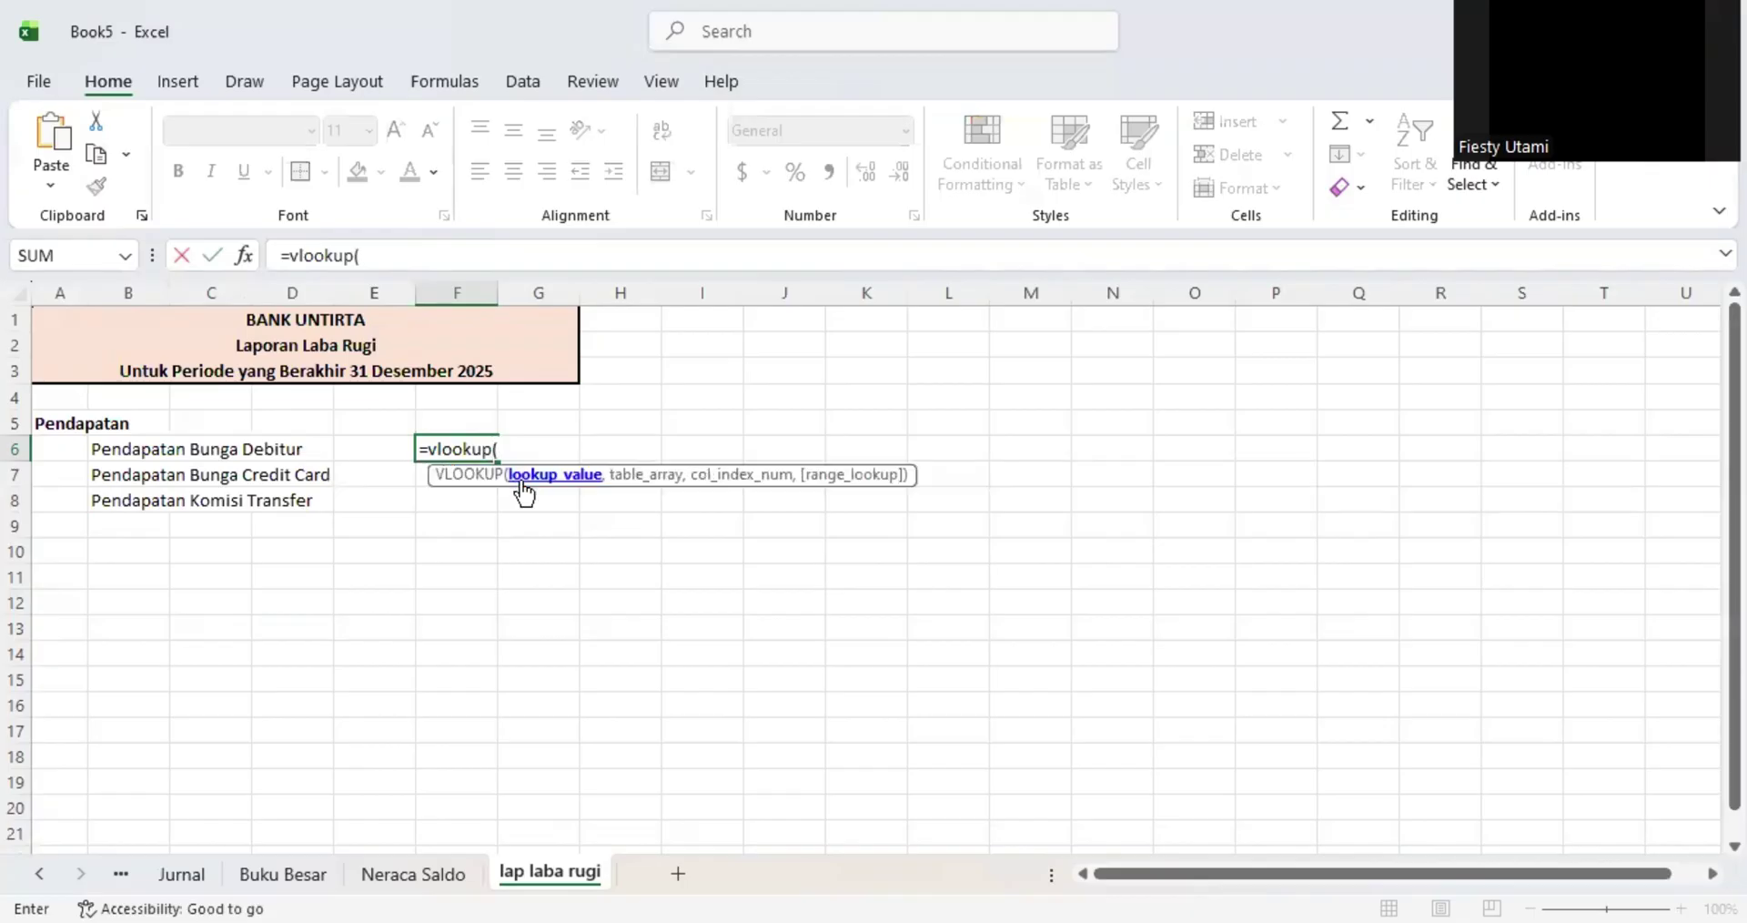
{"action": "left_click", "coordinate": [115, 448]}
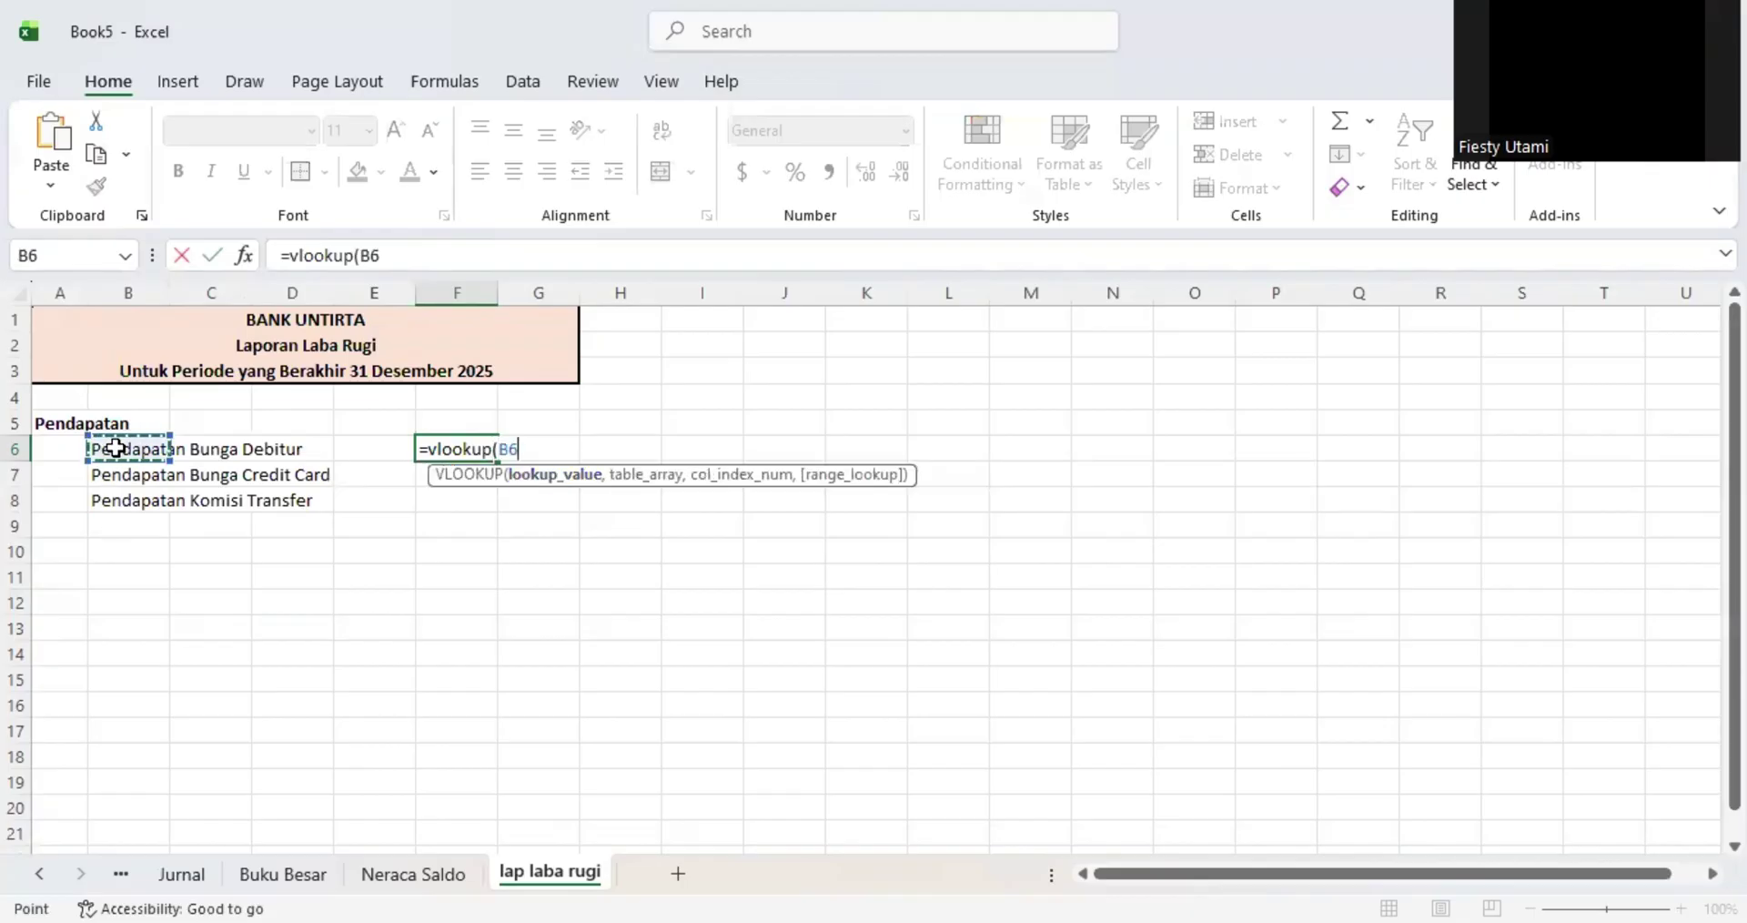
{"action": "left_click", "coordinate": [393, 254]}
{"action": "type", "text": ","}
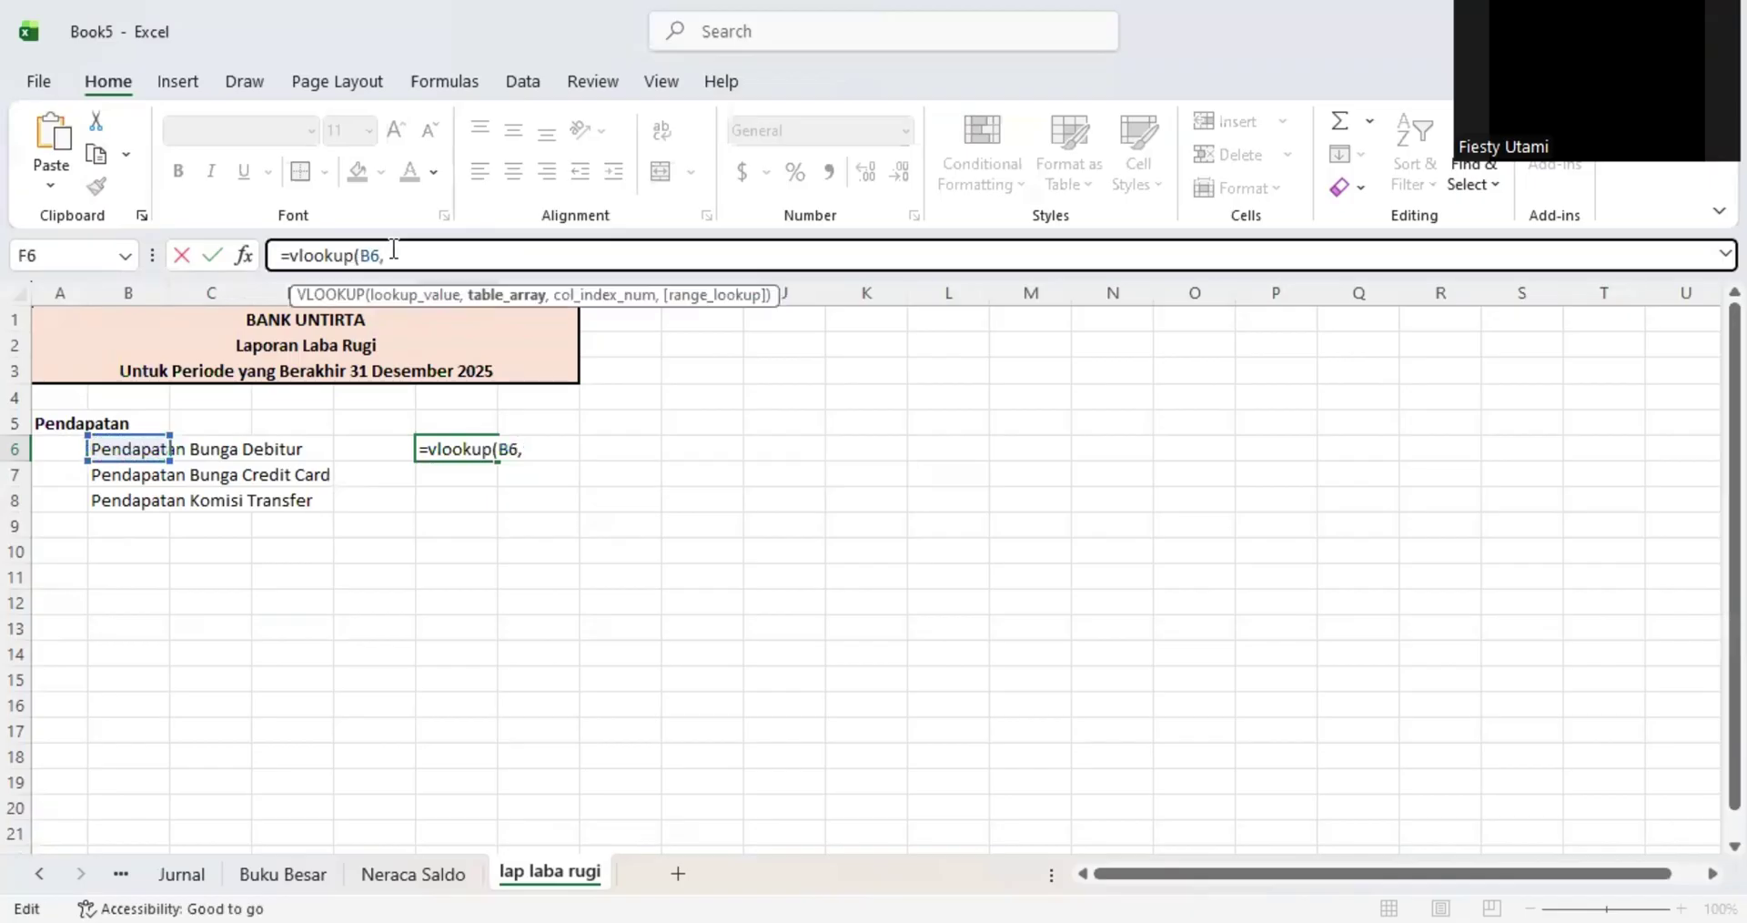
- Complete the VLOOKUP with the Neraca Saldo range B7:D25, column index 4 and exact match 0
{"action": "left_click", "coordinate": [386, 875]}
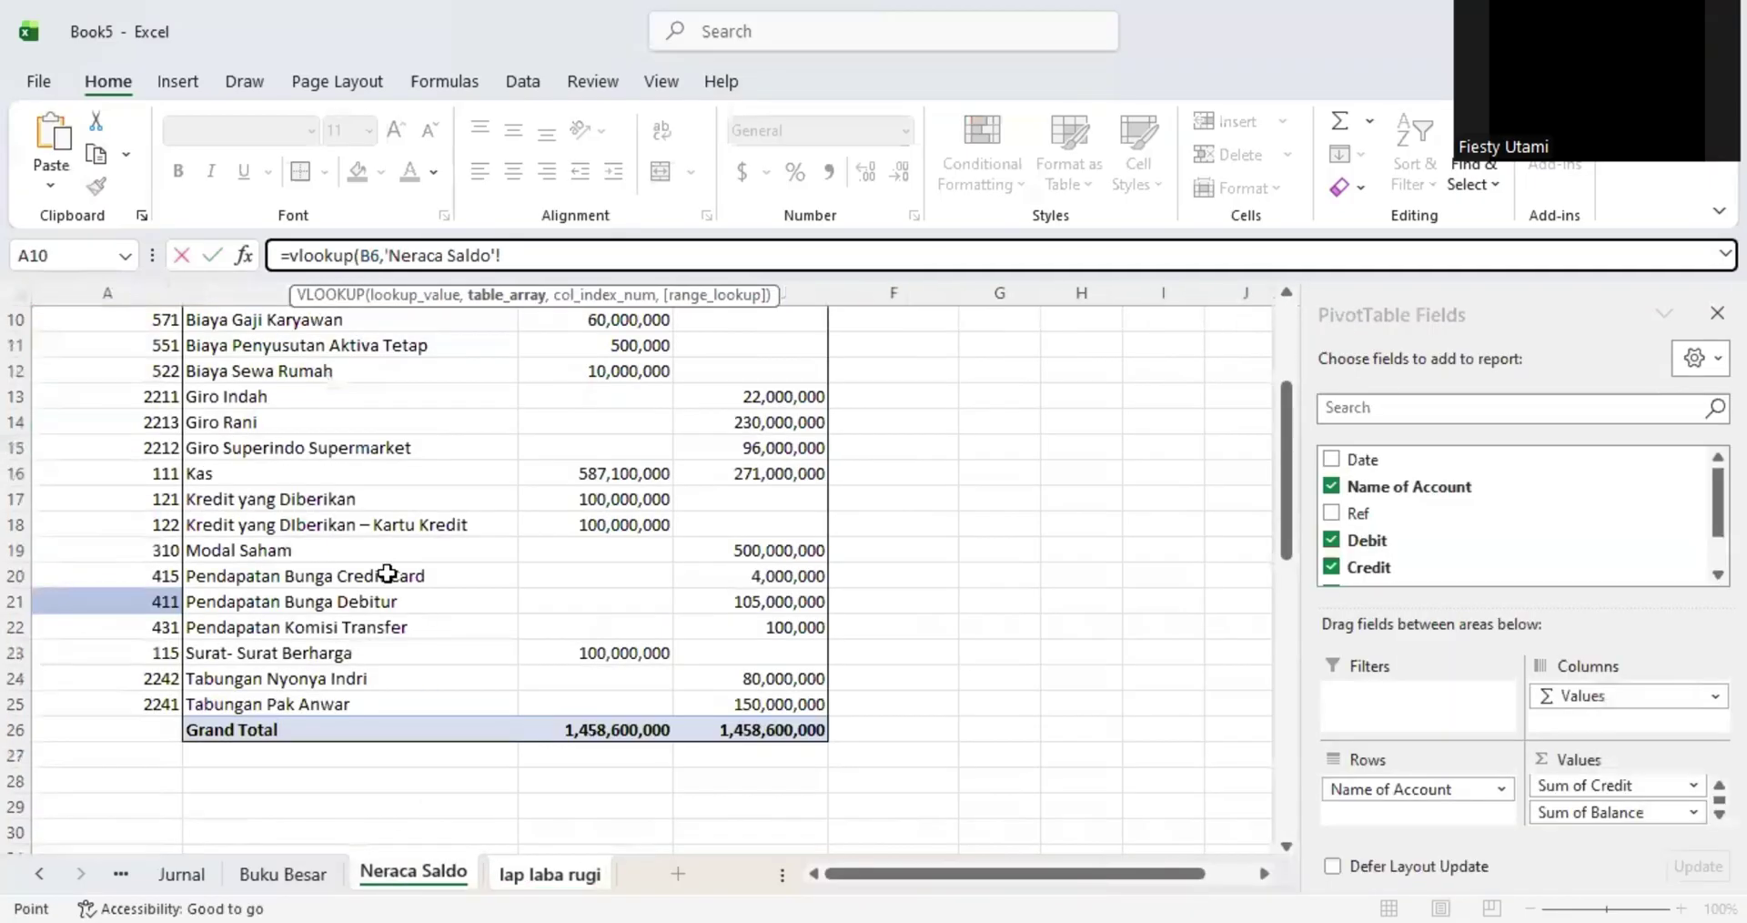
{"action": "scroll", "coordinate": [268, 610], "scroll_direction": "up", "scroll_amount": 3}
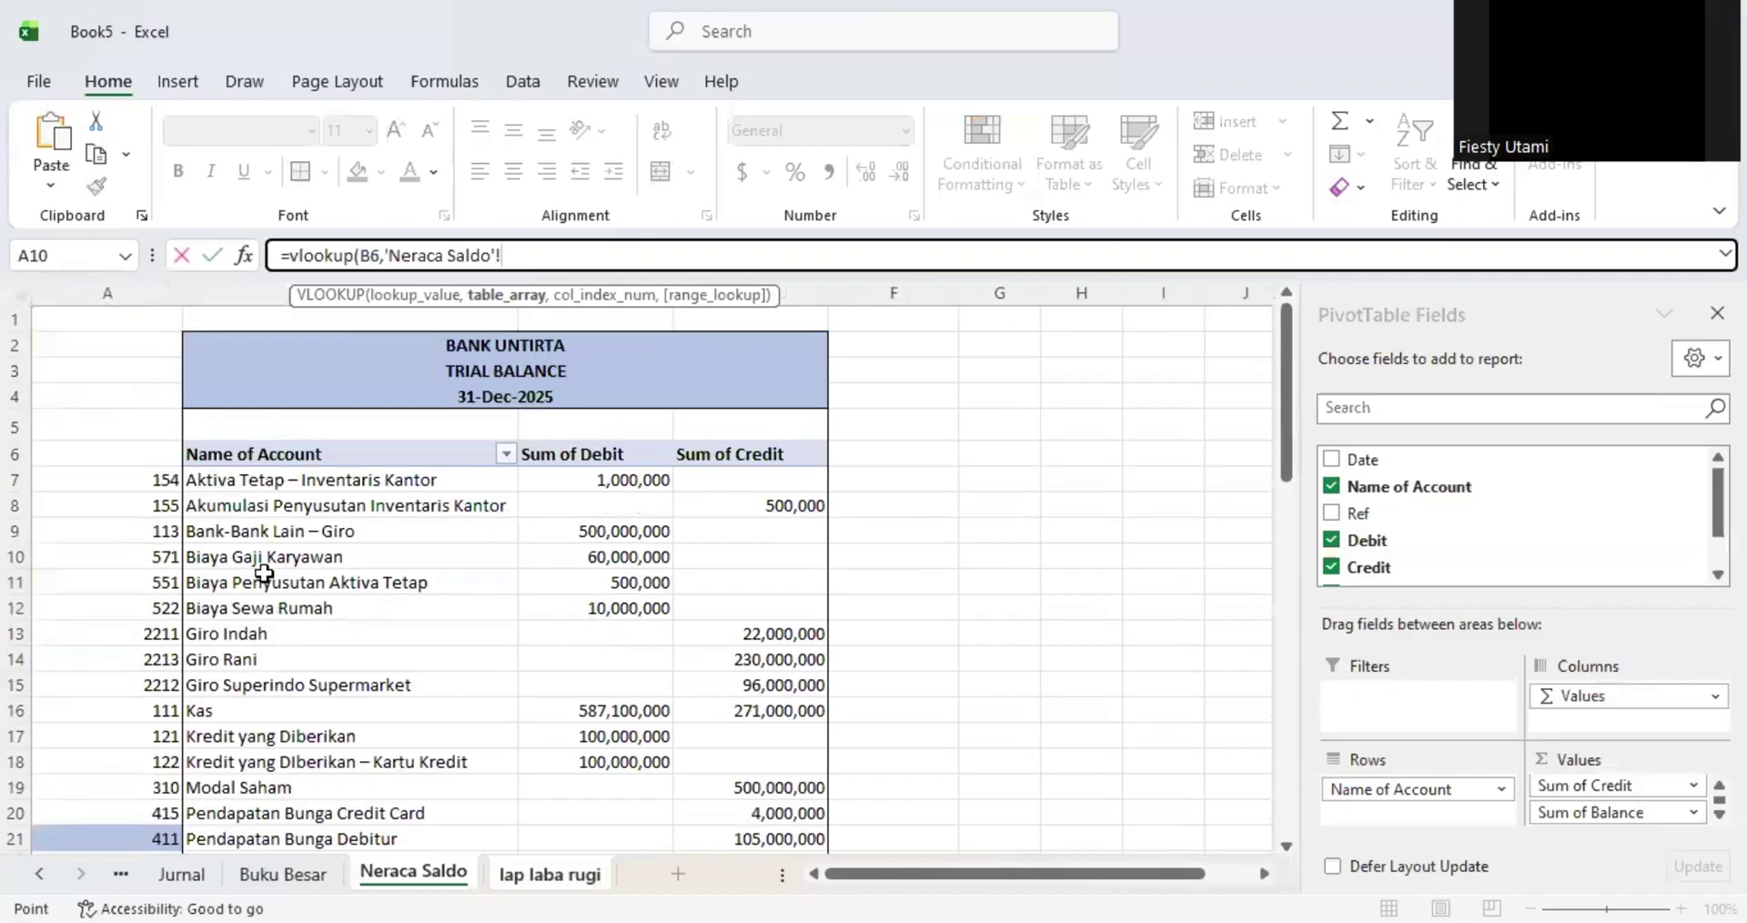
{"action": "left_click", "coordinate": [236, 478]}
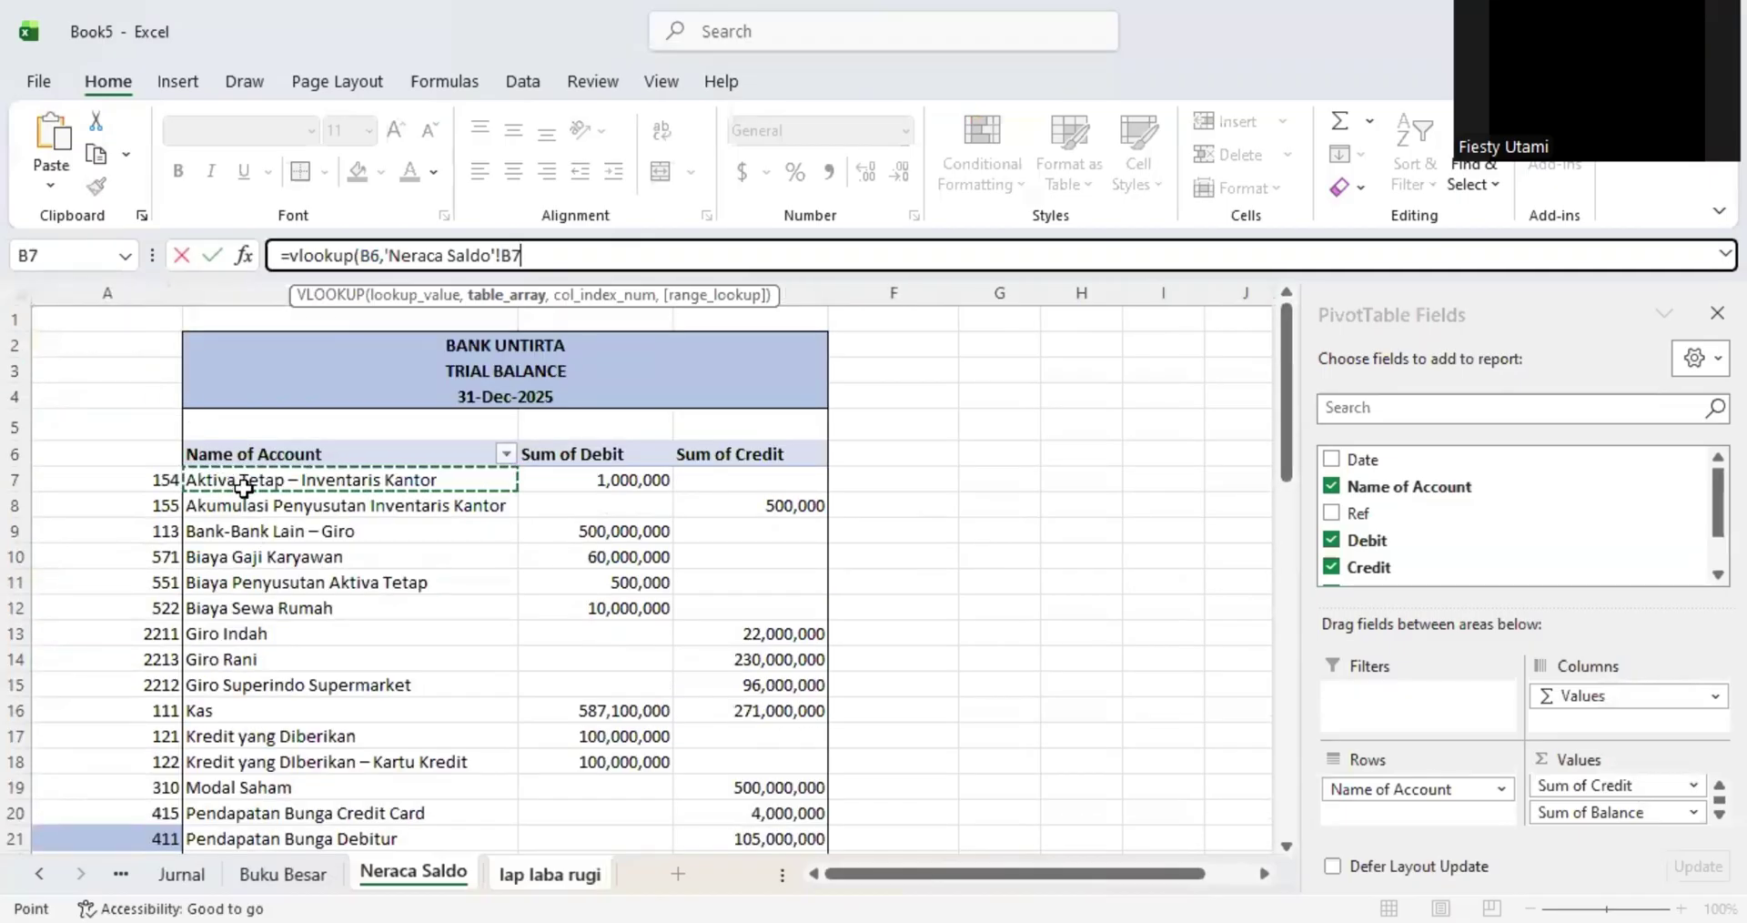
{"action": "left_click_drag", "start_coordinate": [242, 488], "coordinate": [246, 507]}
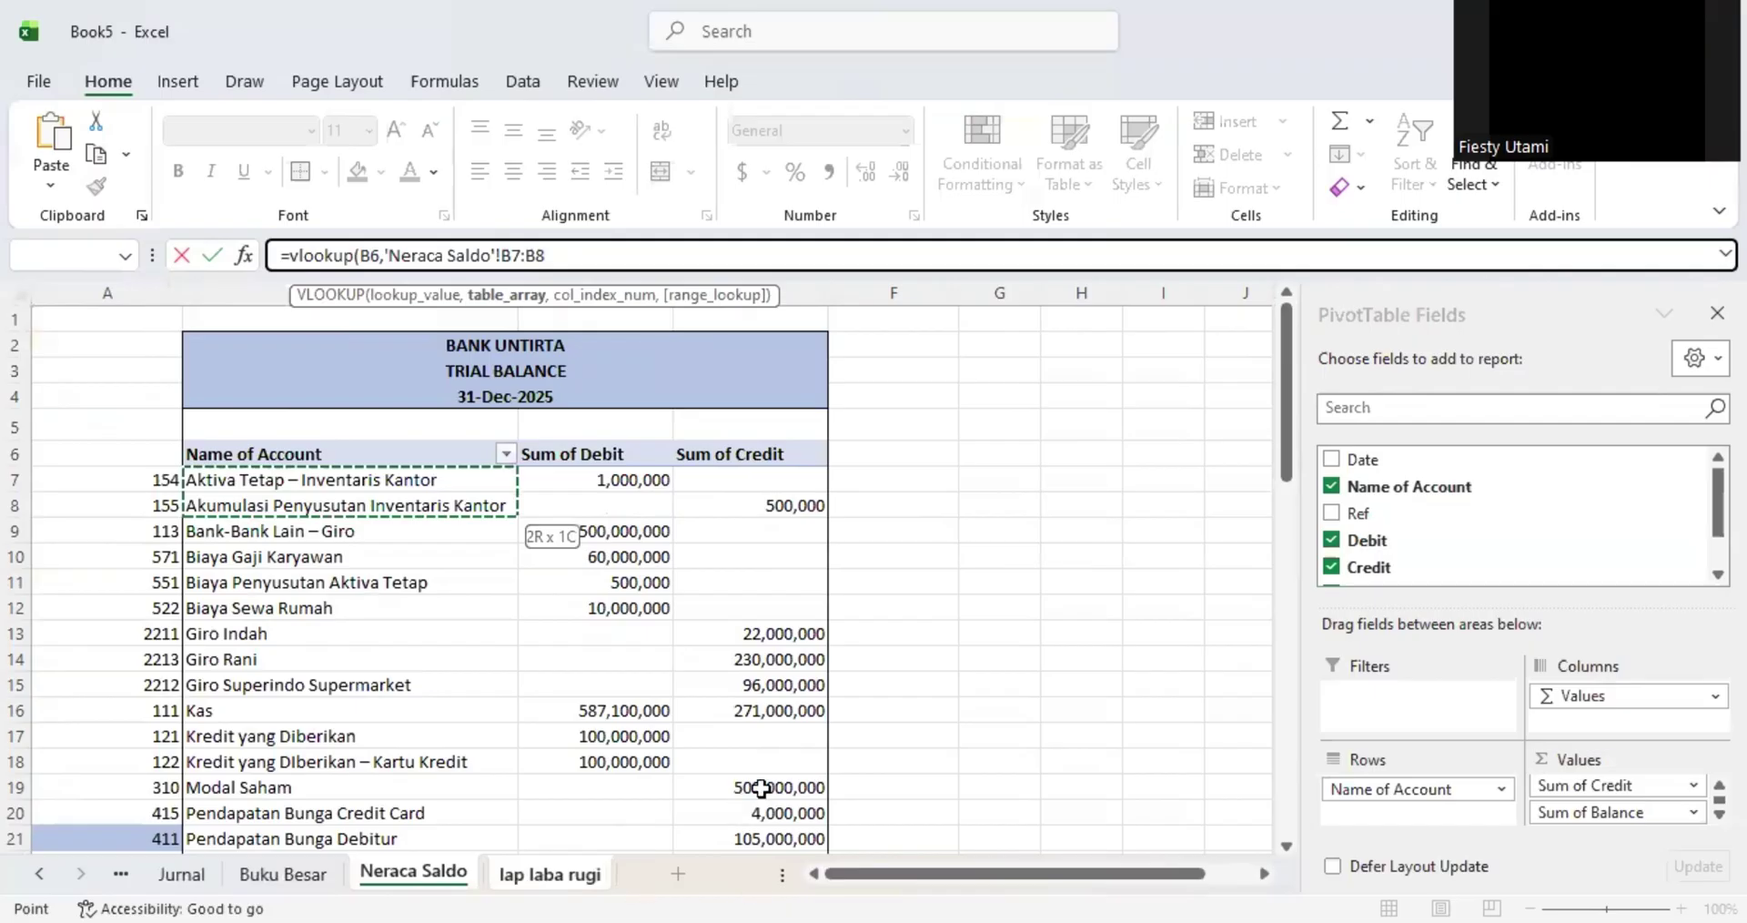
{"action": "left_click_drag", "start_coordinate": [761, 788], "coordinate": [824, 784]}
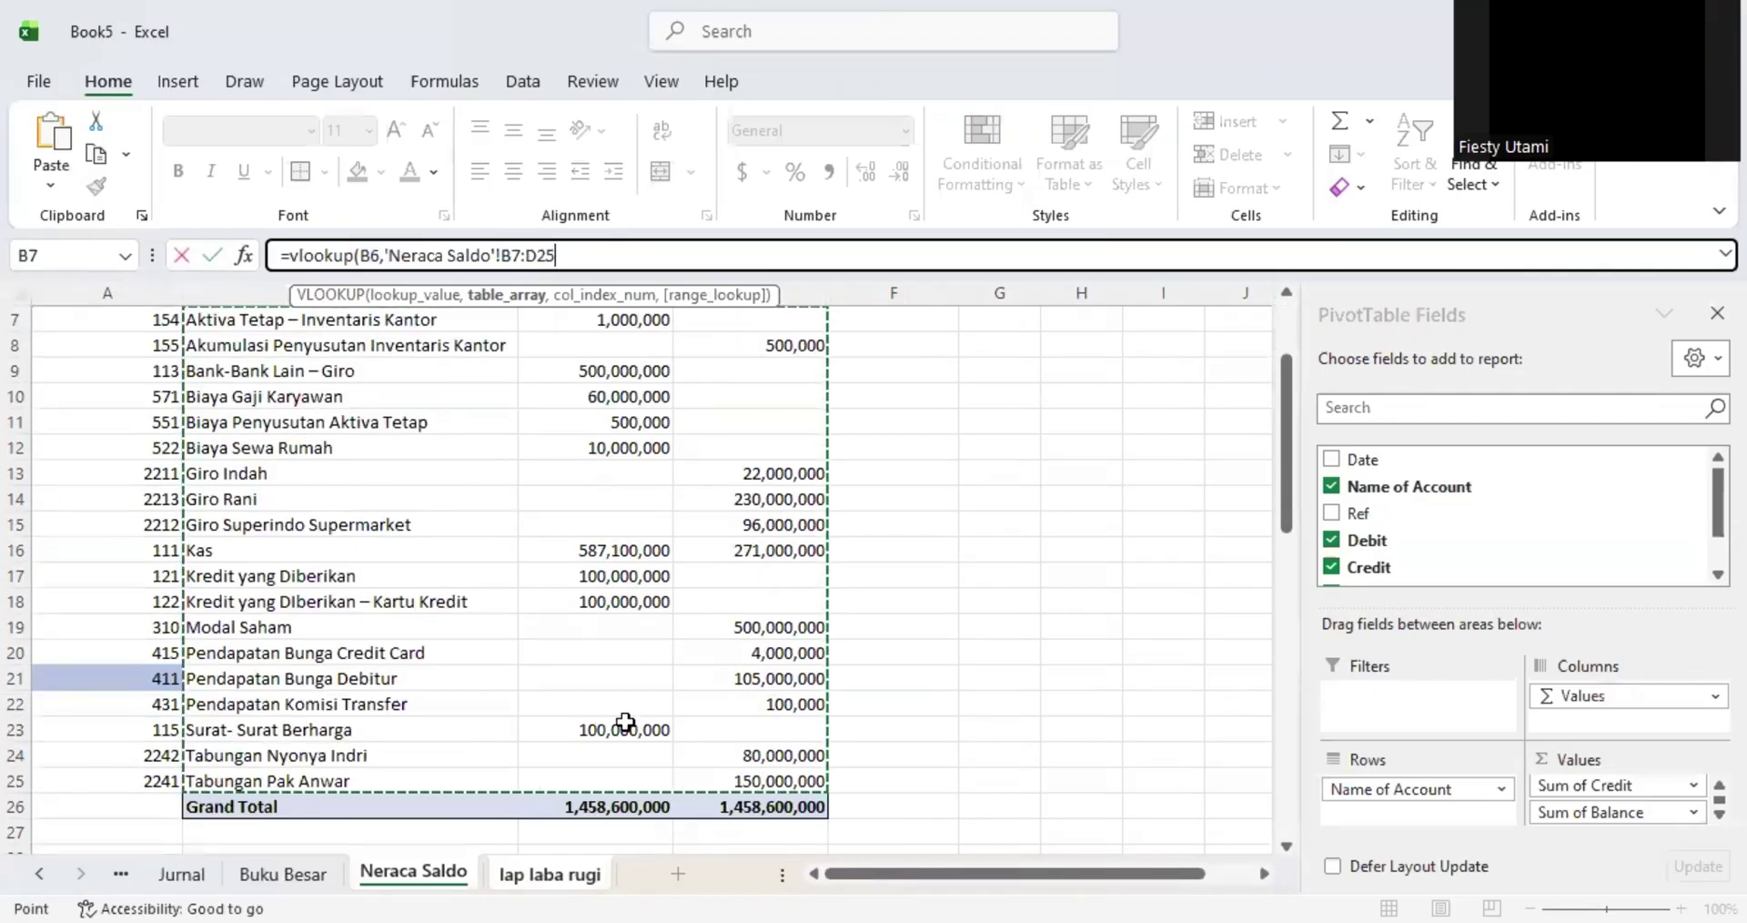
{"action": "type", "text": ",4"}
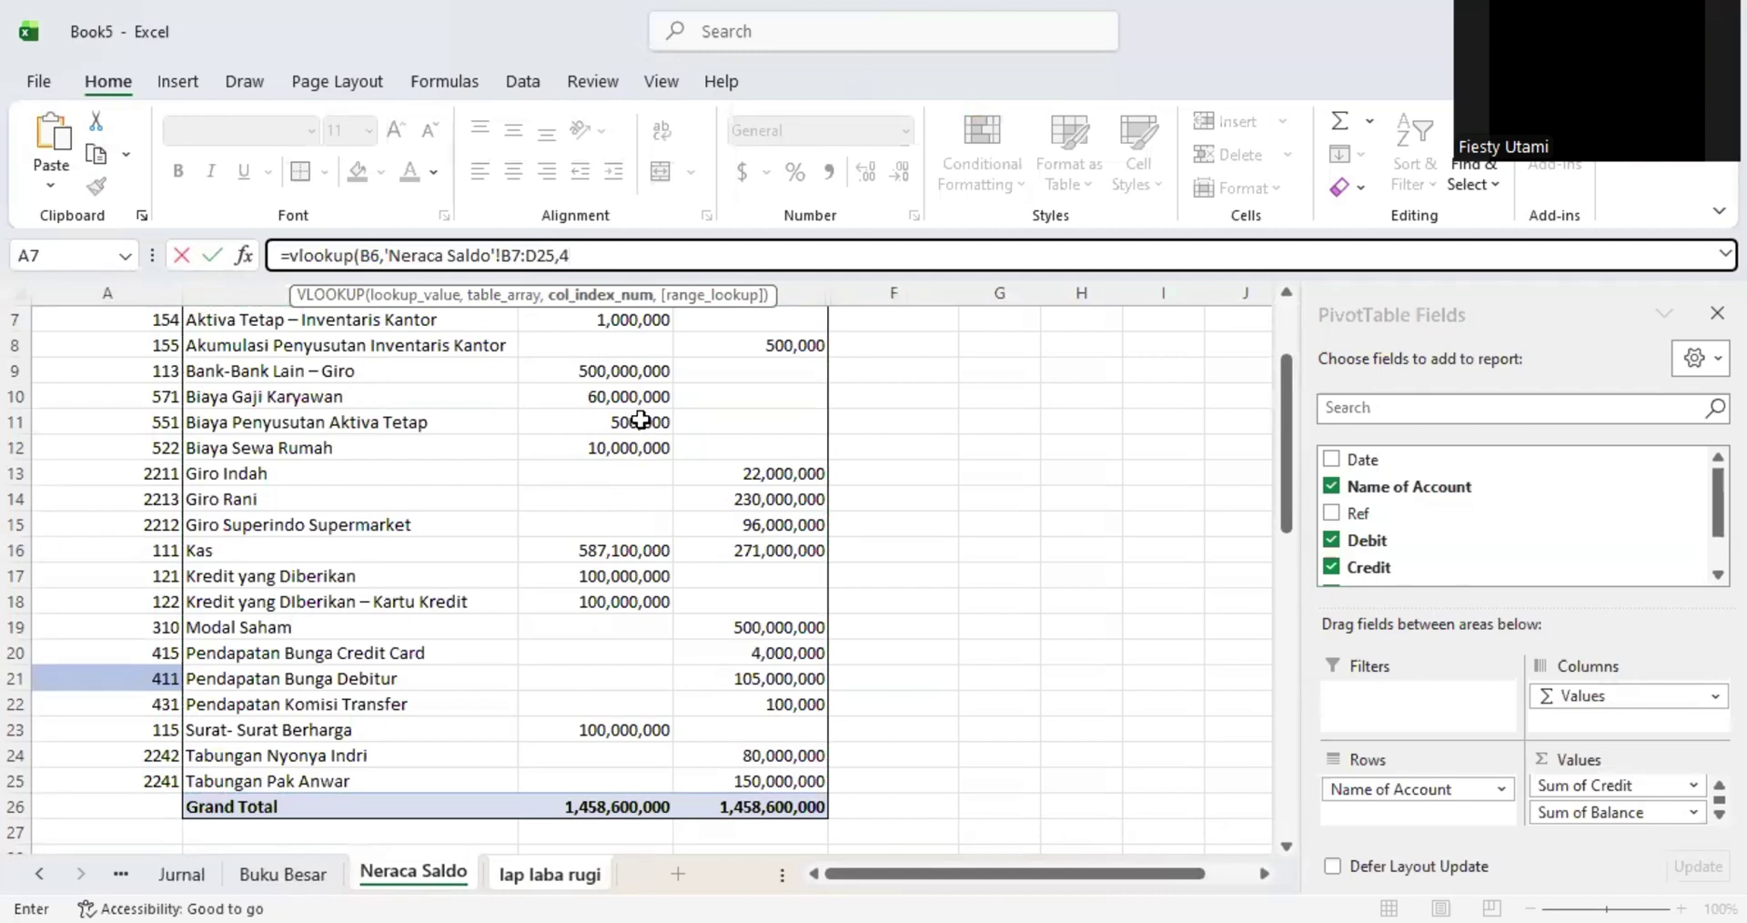
{"action": "type", "text": ",0"}
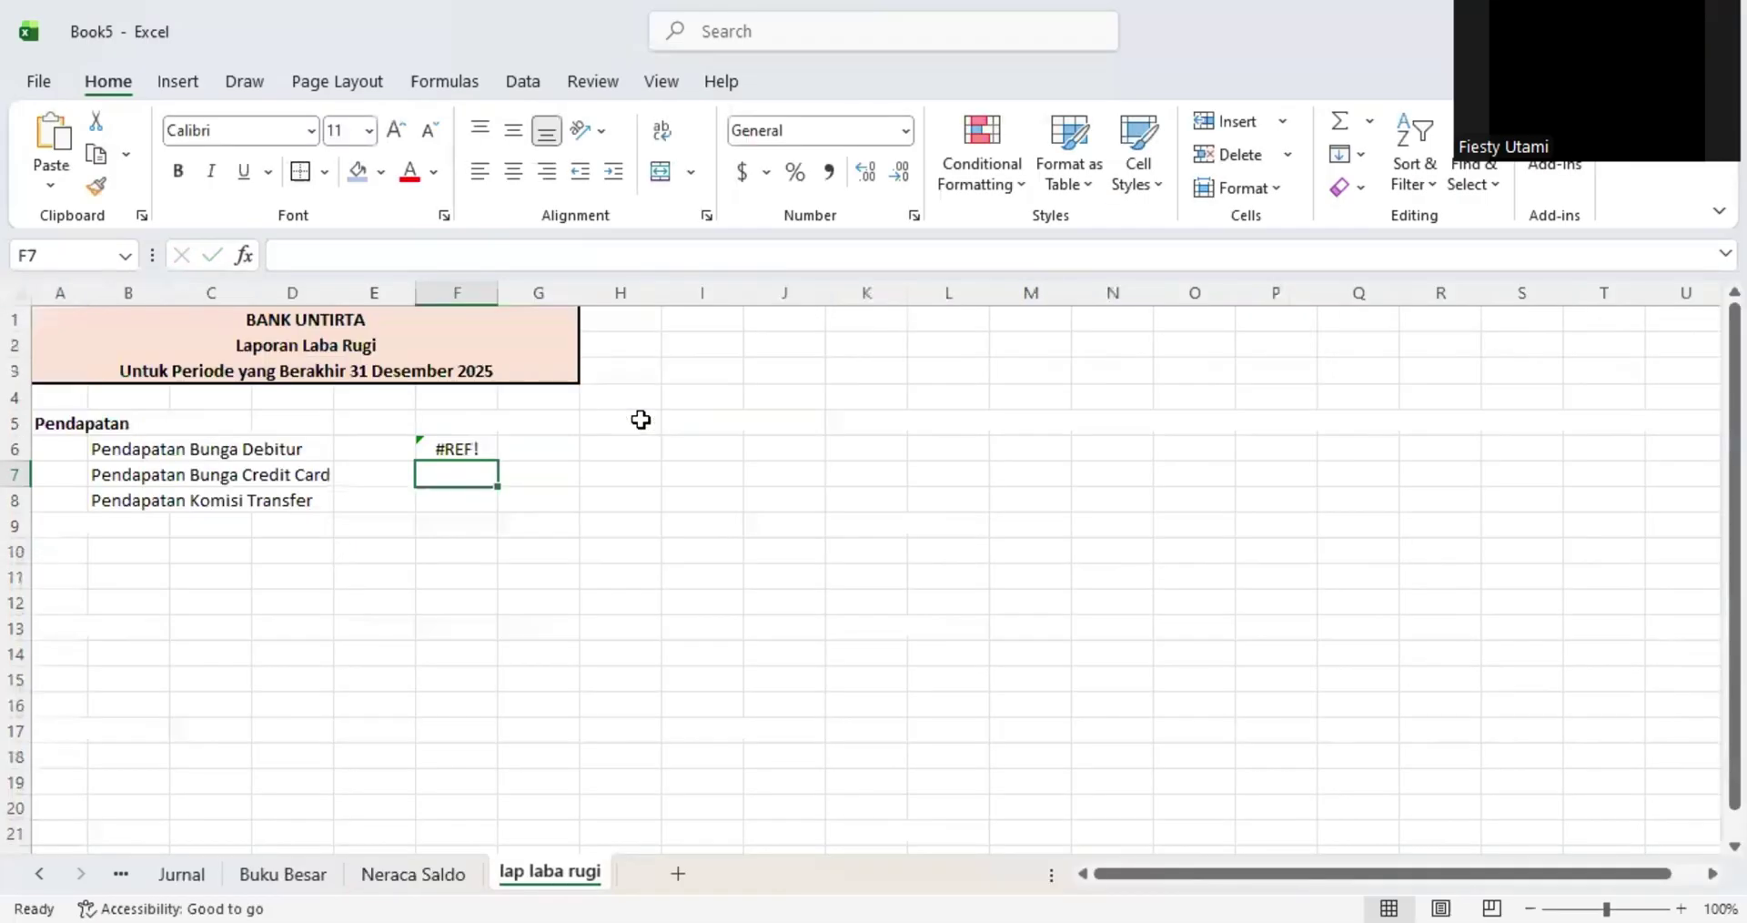
- Unhide column E between columns D and F on the Neraca Saldo sheet
{"action": "key", "text": "Up"}
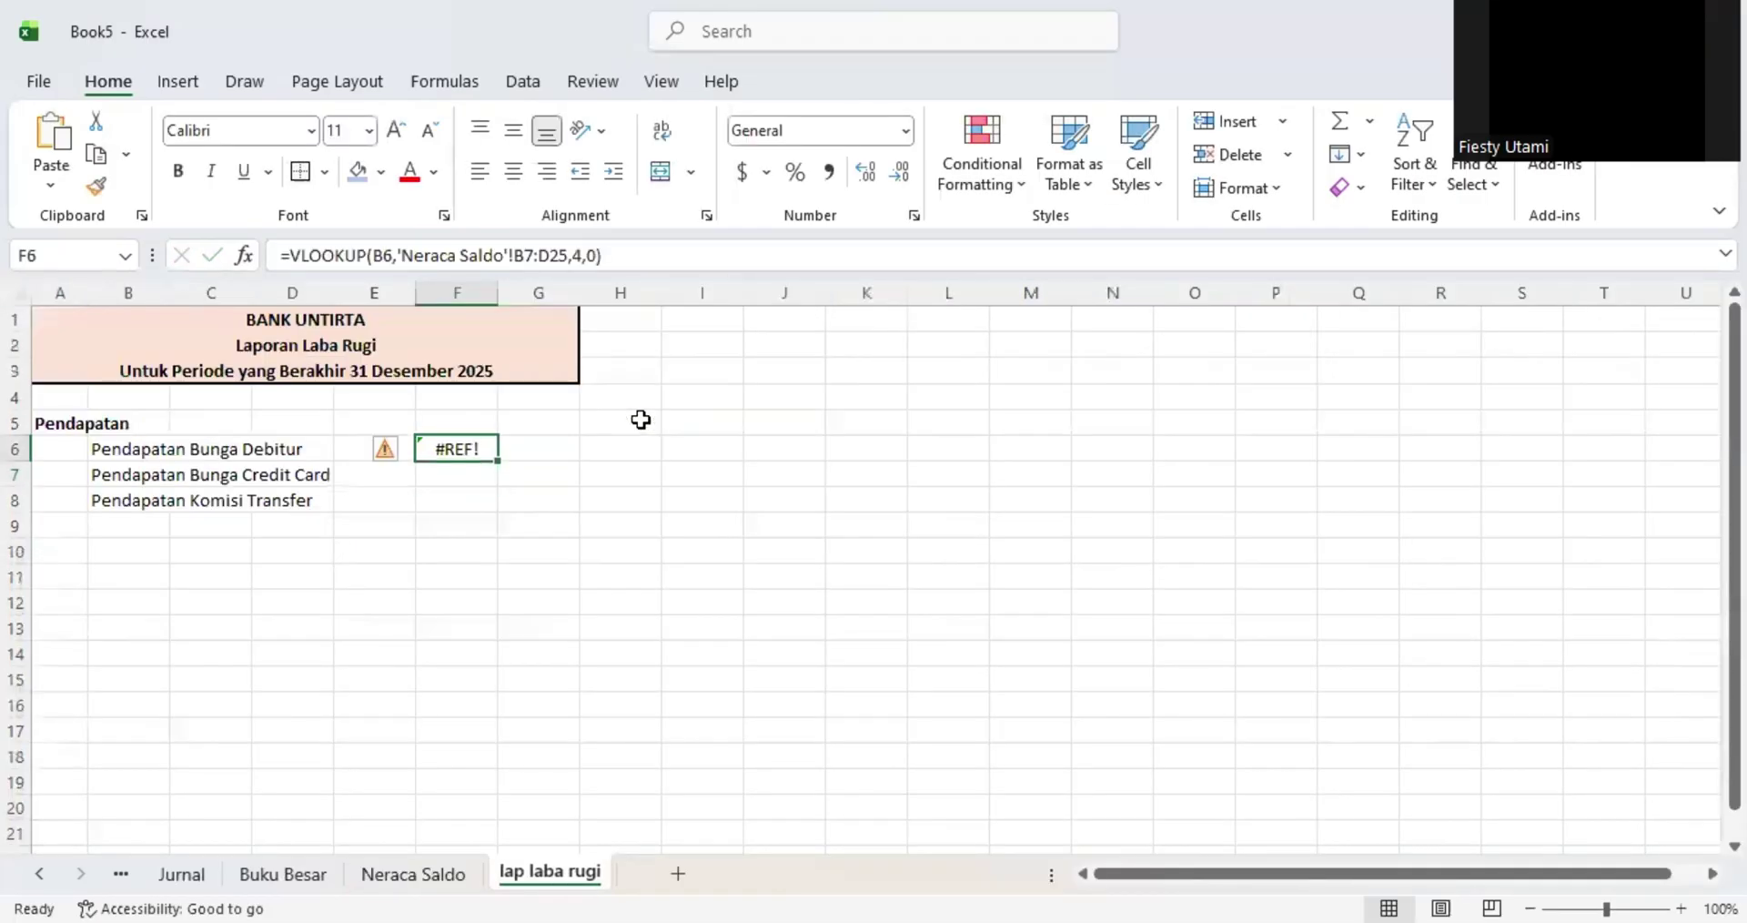
{"action": "left_click", "coordinate": [413, 874]}
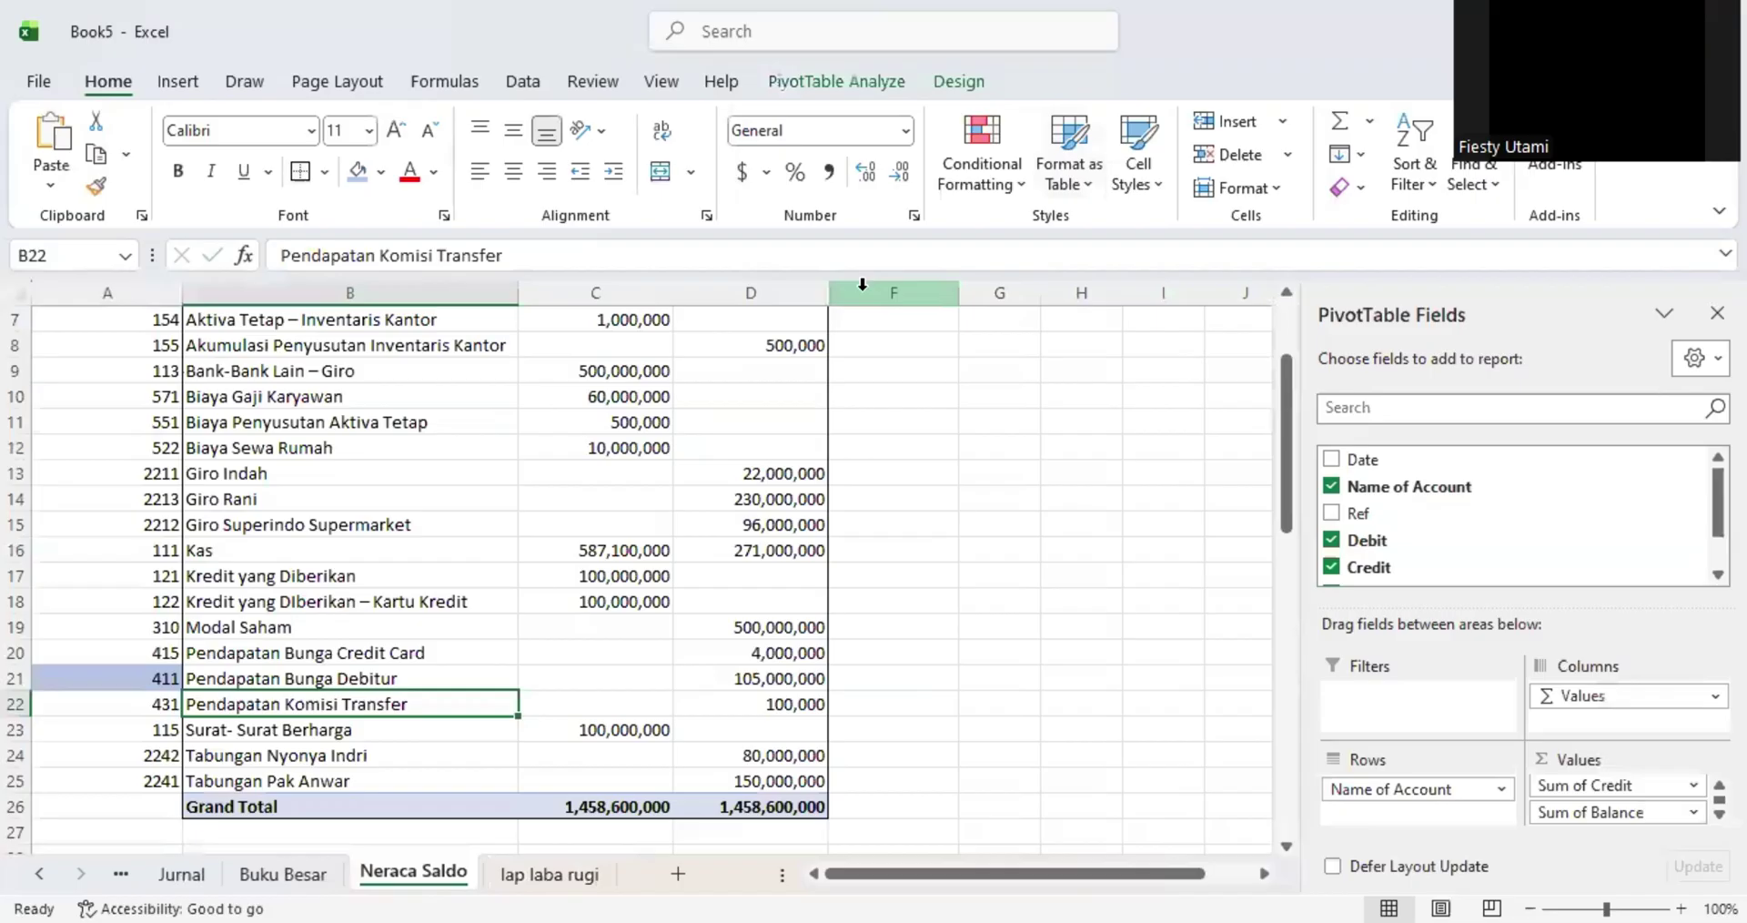
{"action": "left_click", "coordinate": [863, 285]}
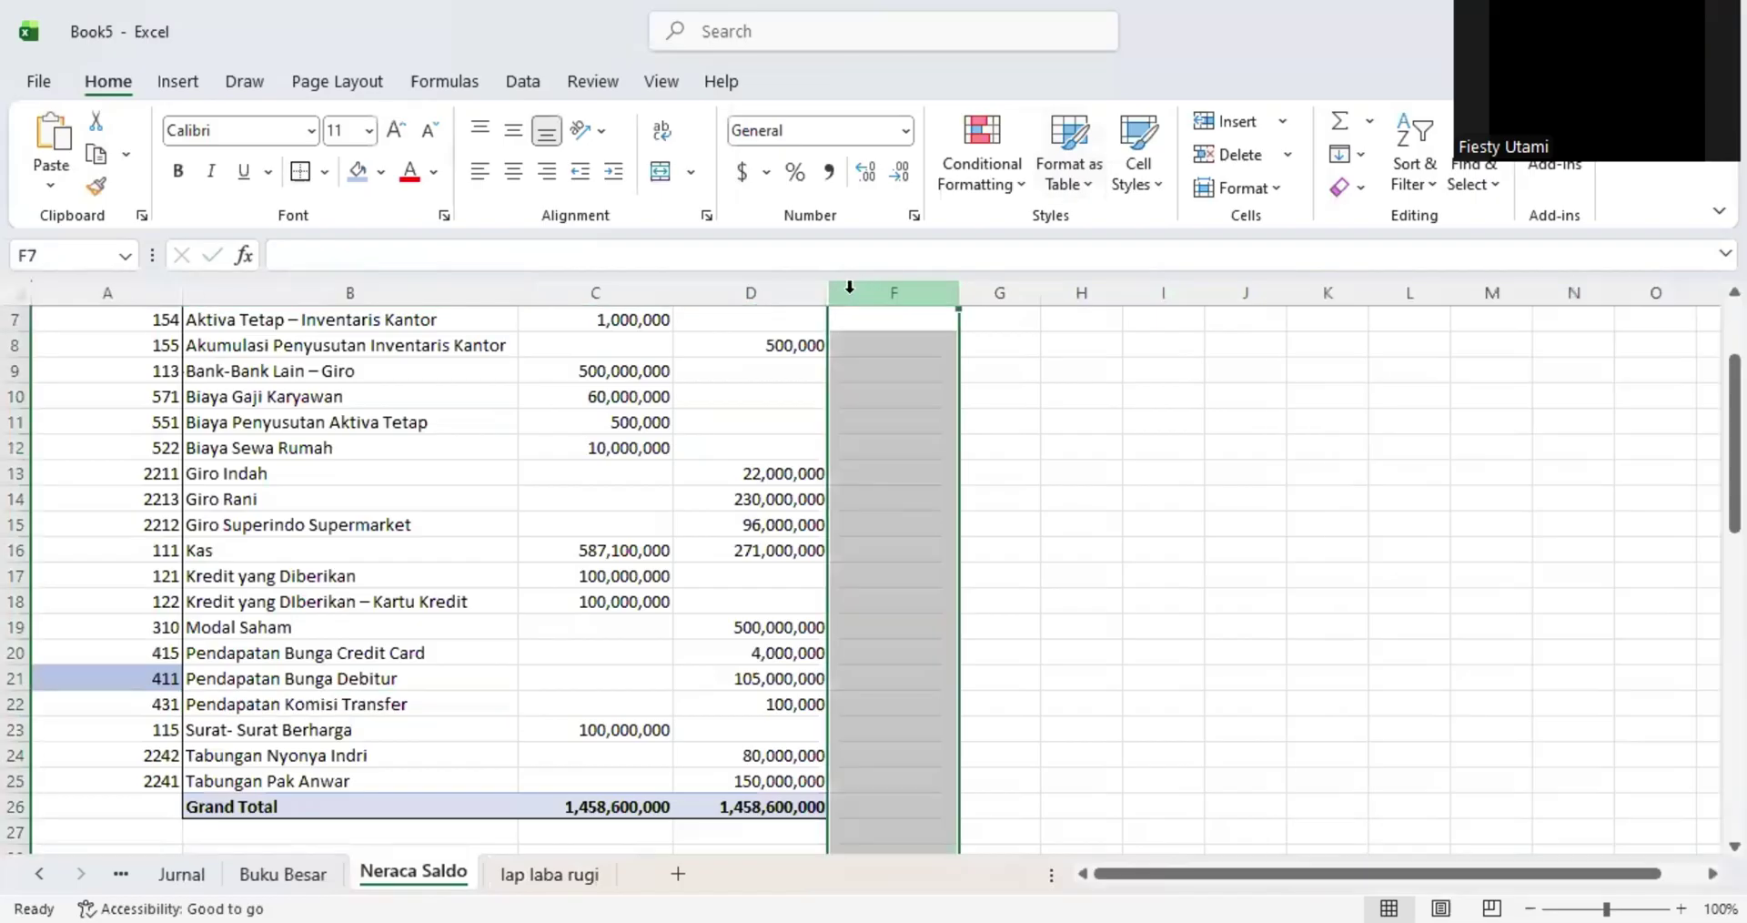
{"action": "left_click_drag", "start_coordinate": [792, 282], "coordinate": [875, 276]}
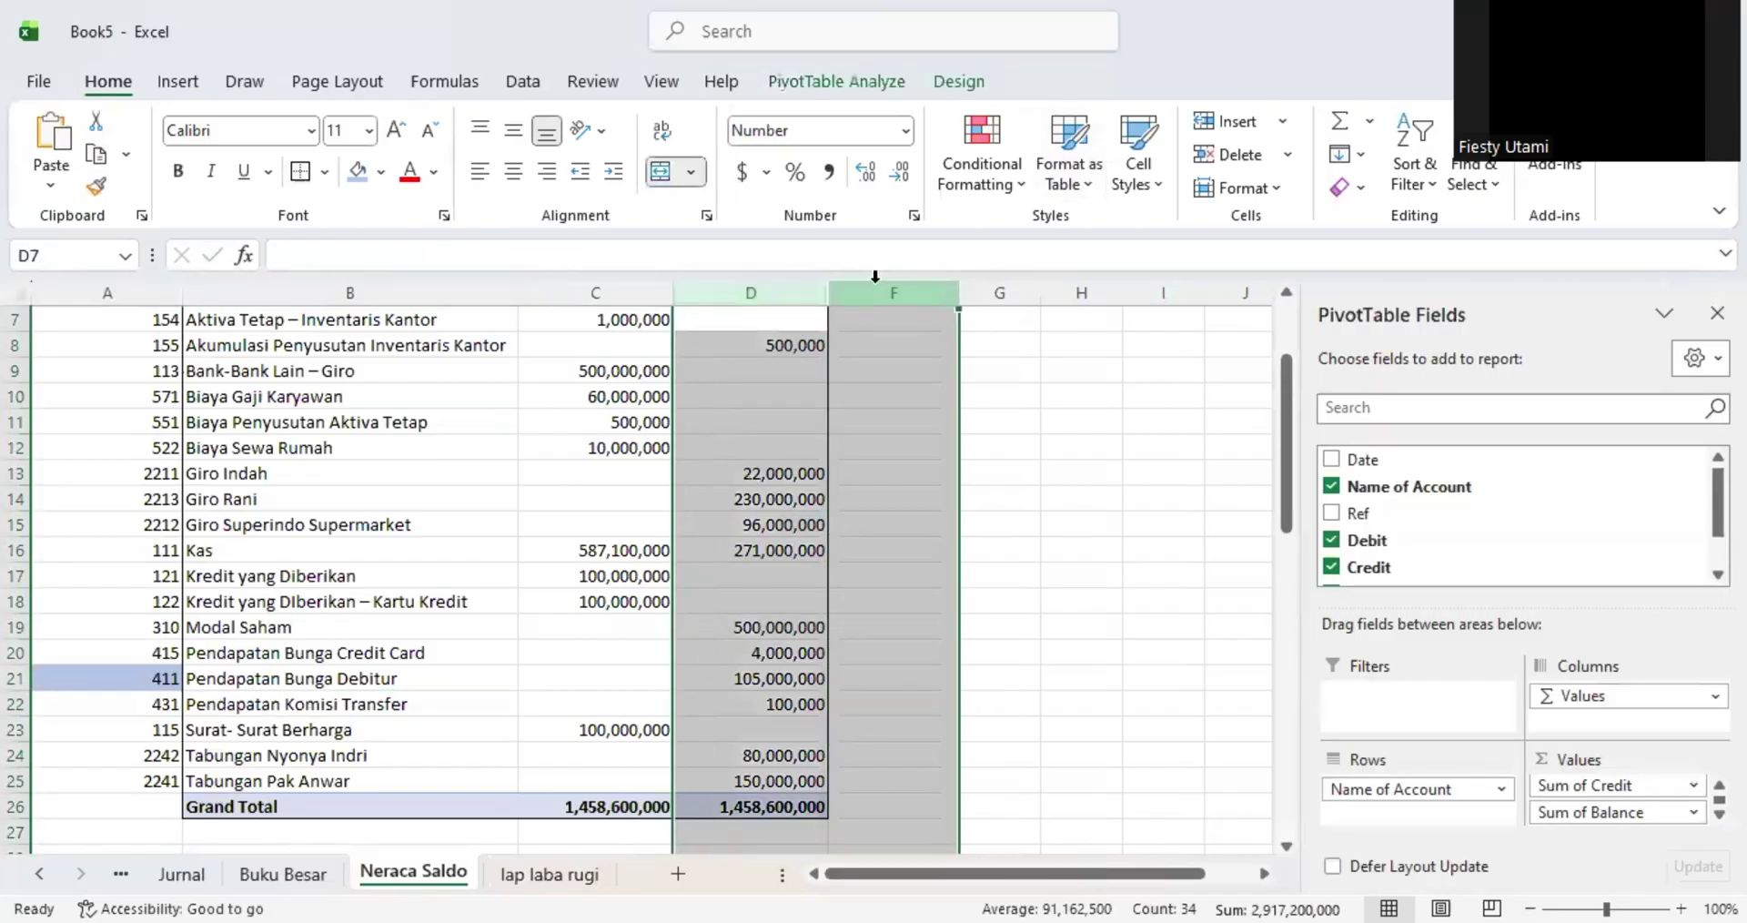
{"action": "right_click", "coordinate": [876, 275]}
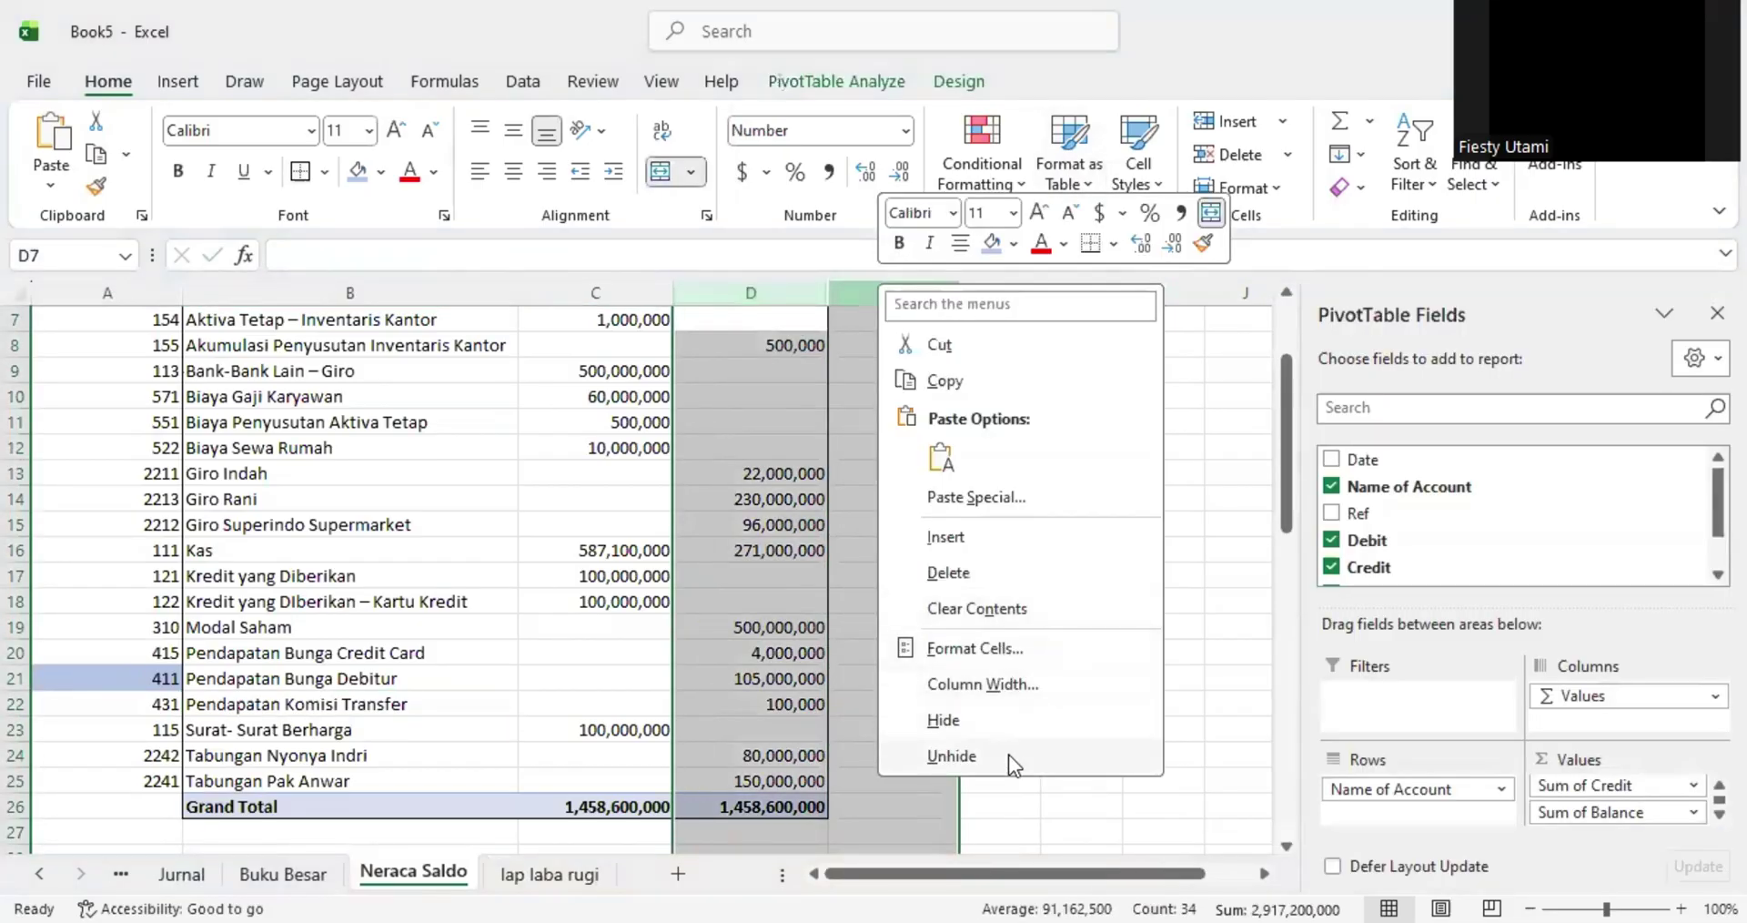
{"action": "left_click", "coordinate": [950, 755]}
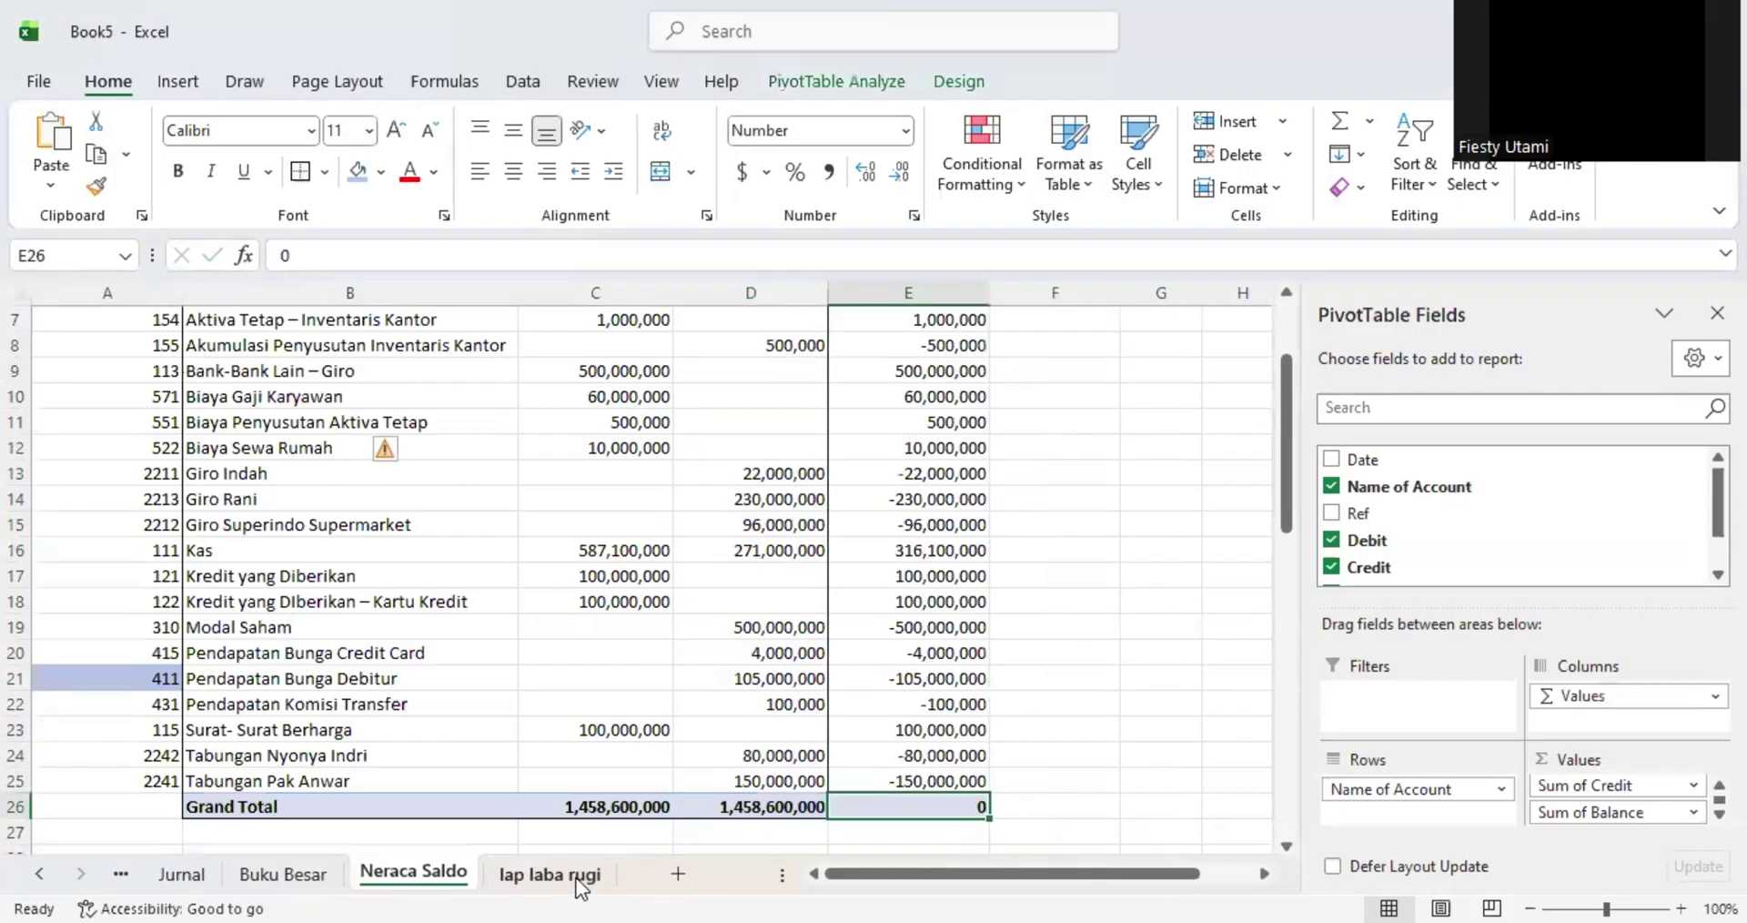
- Extend the table range of the VLOOKUP in cell F6 of lap laba rugi to include column E
{"action": "left_click", "coordinate": [549, 873]}
{"action": "left_click", "coordinate": [610, 255]}
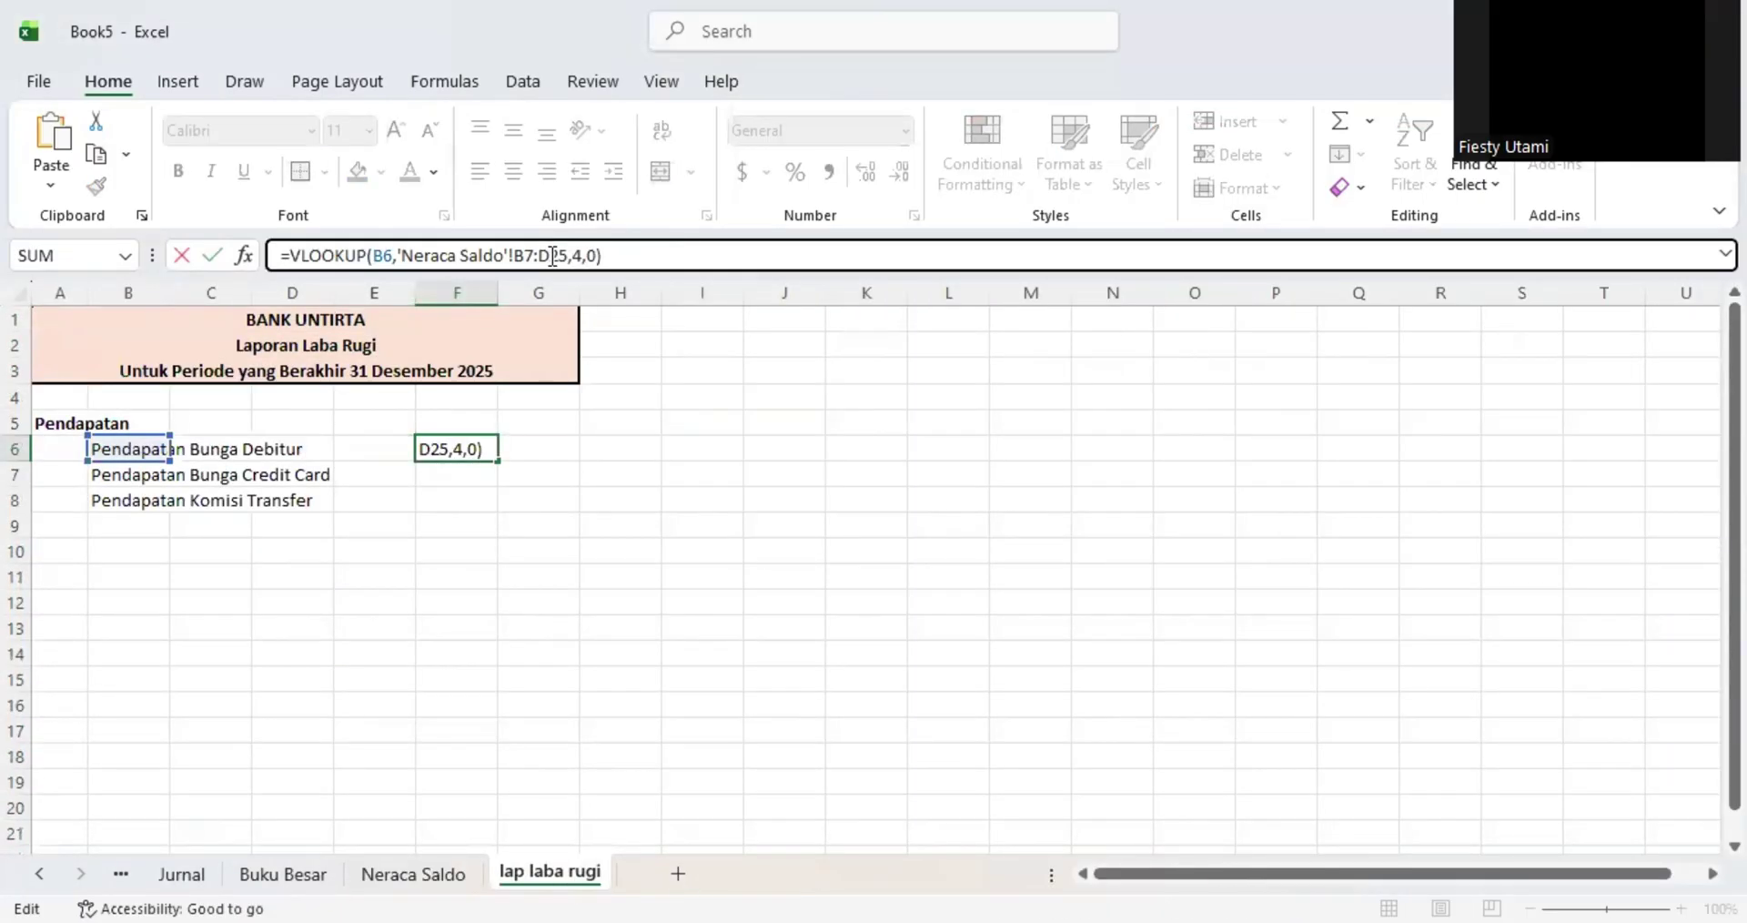
{"action": "left_click", "coordinate": [552, 255]}
{"action": "key", "text": "BackSpace"}
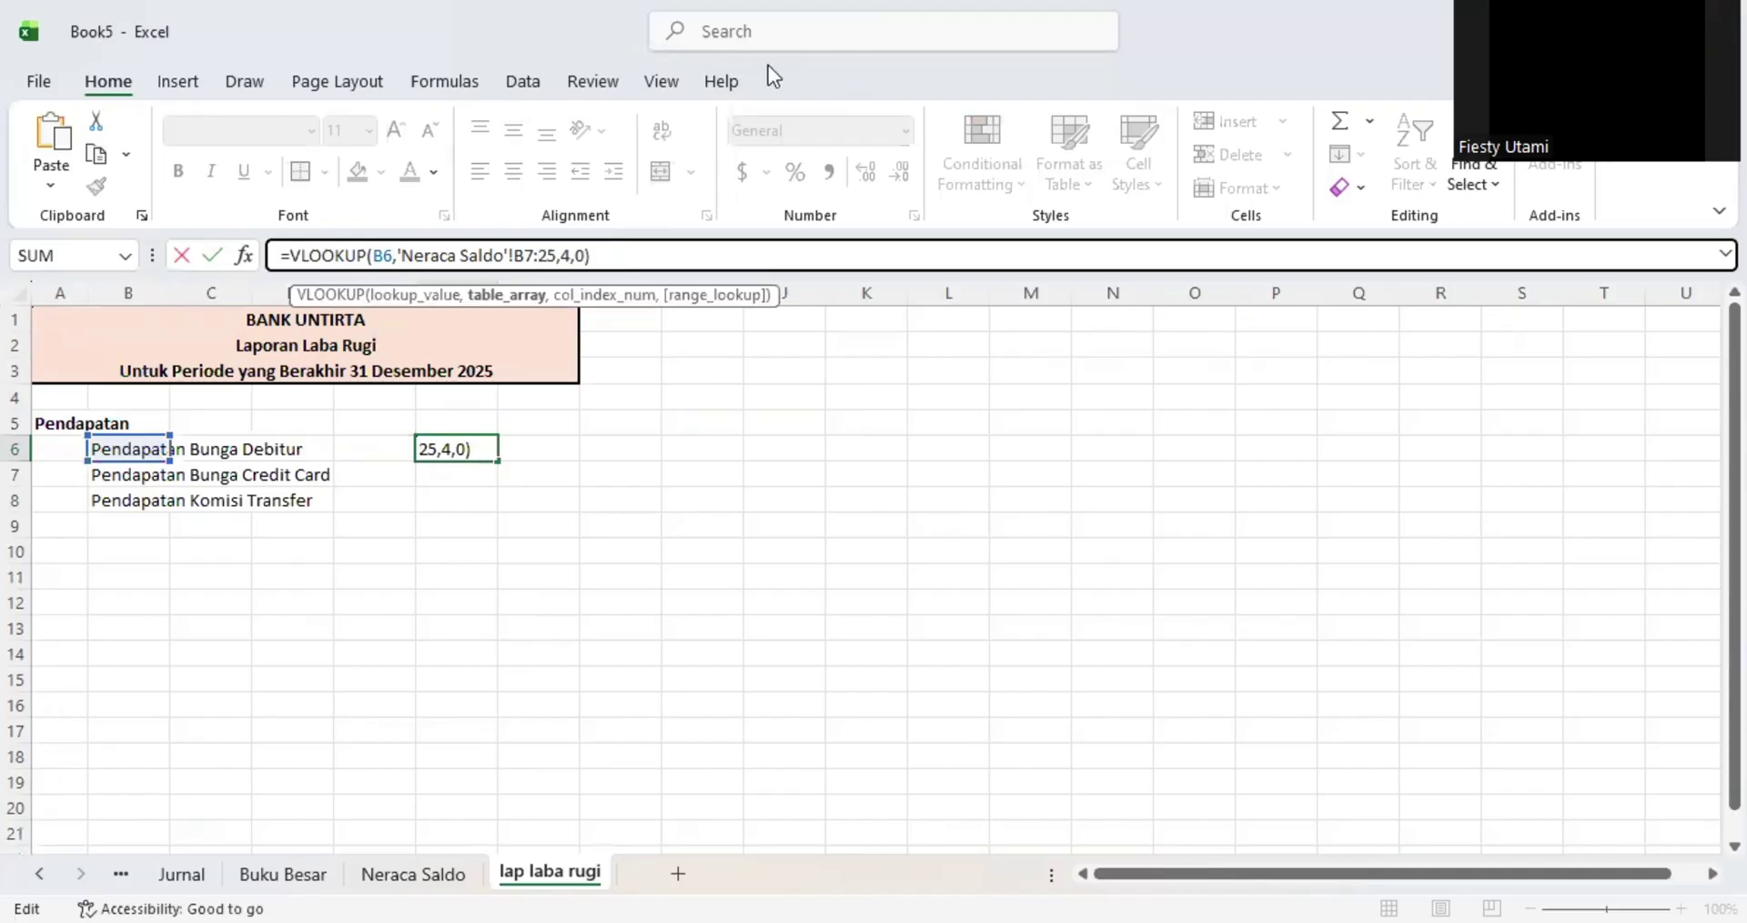
{"action": "key", "text": "Return"}
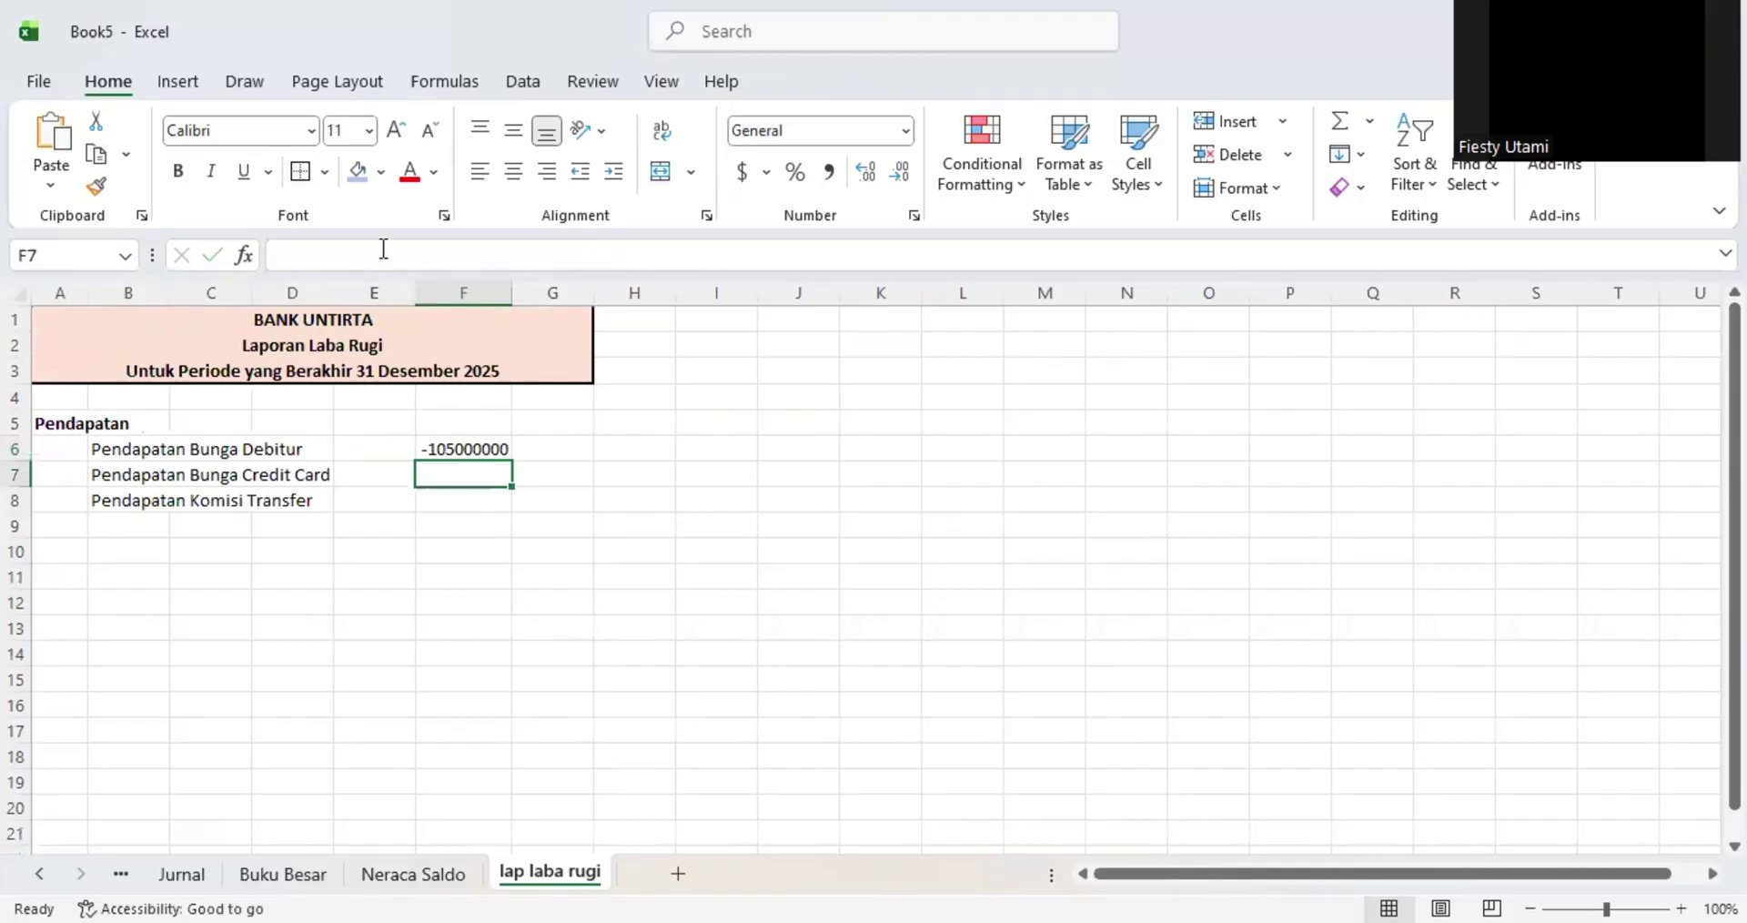
- Start a VLOOKUP formula in cell F7 of lap laba rugi with B7 as the lookup value
{"action": "left_click", "coordinate": [383, 249]}
{"action": "type", "text": "="}
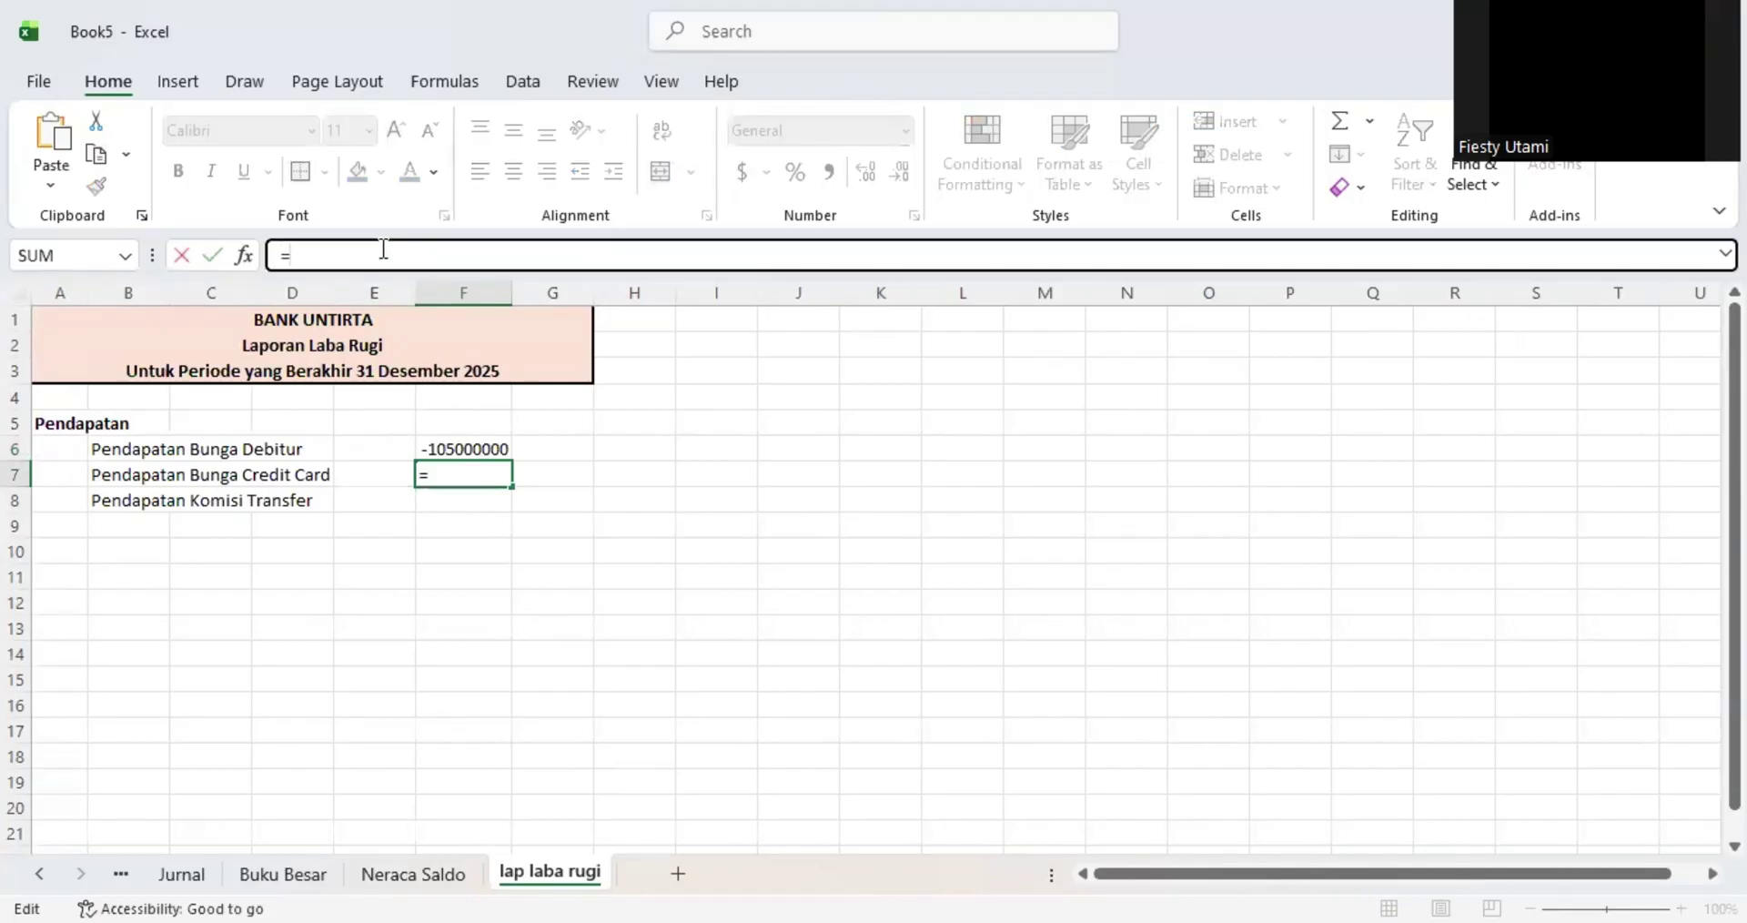
{"action": "type", "text": "vlookup"}
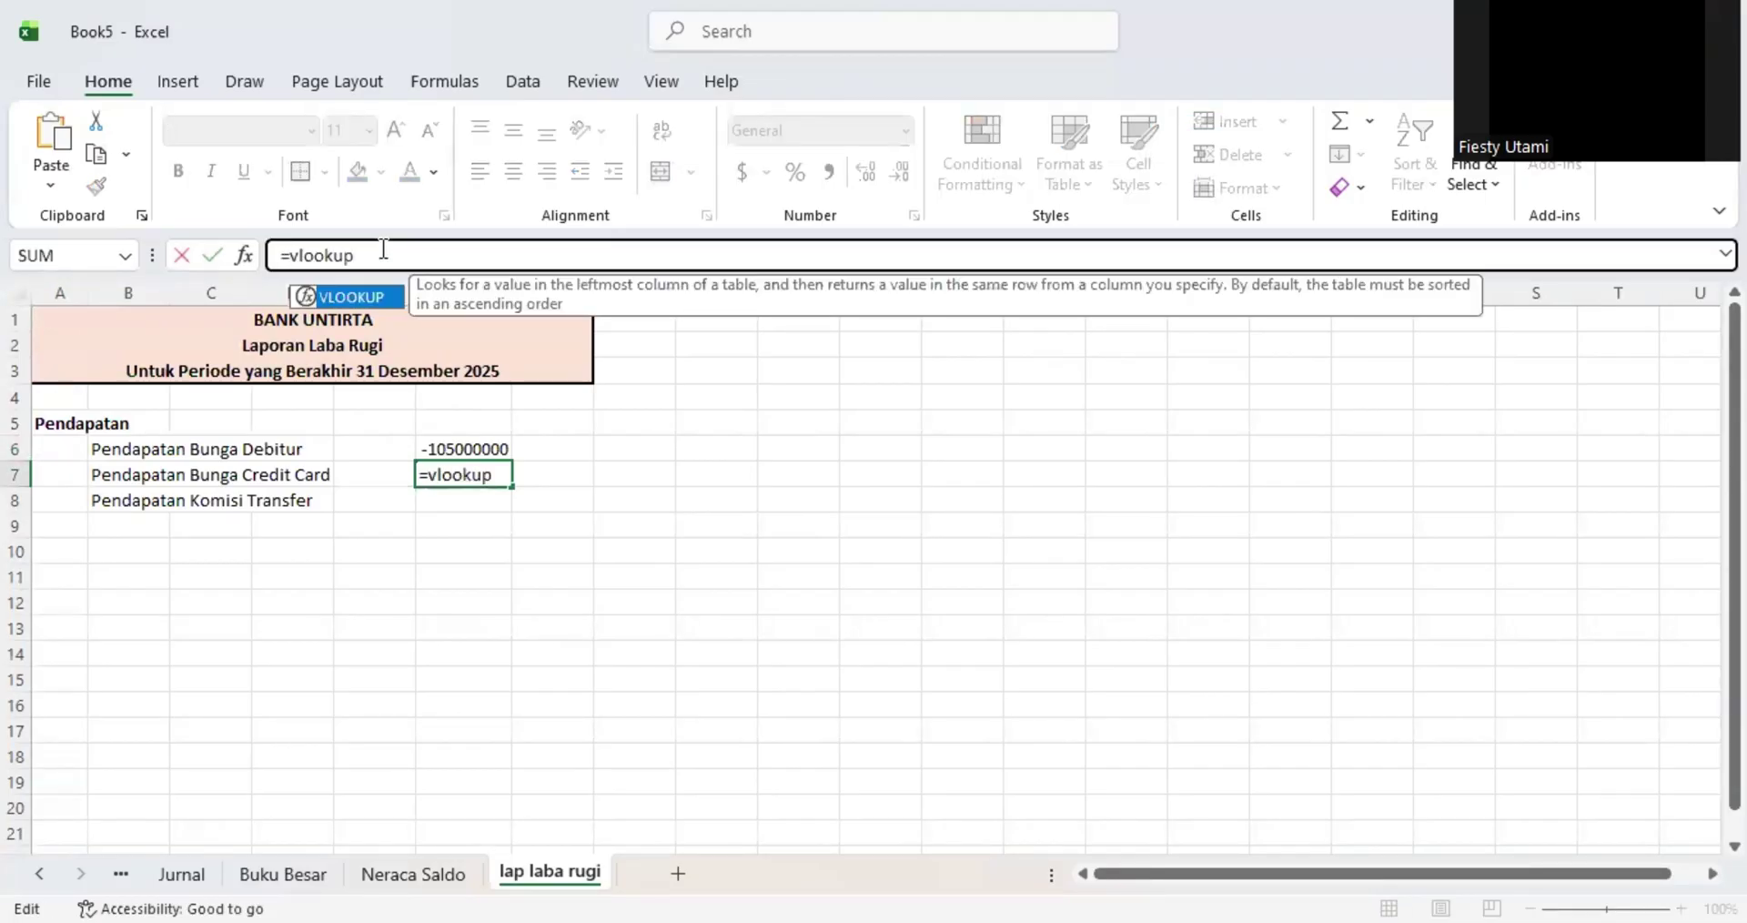
{"action": "type", "text": "("}
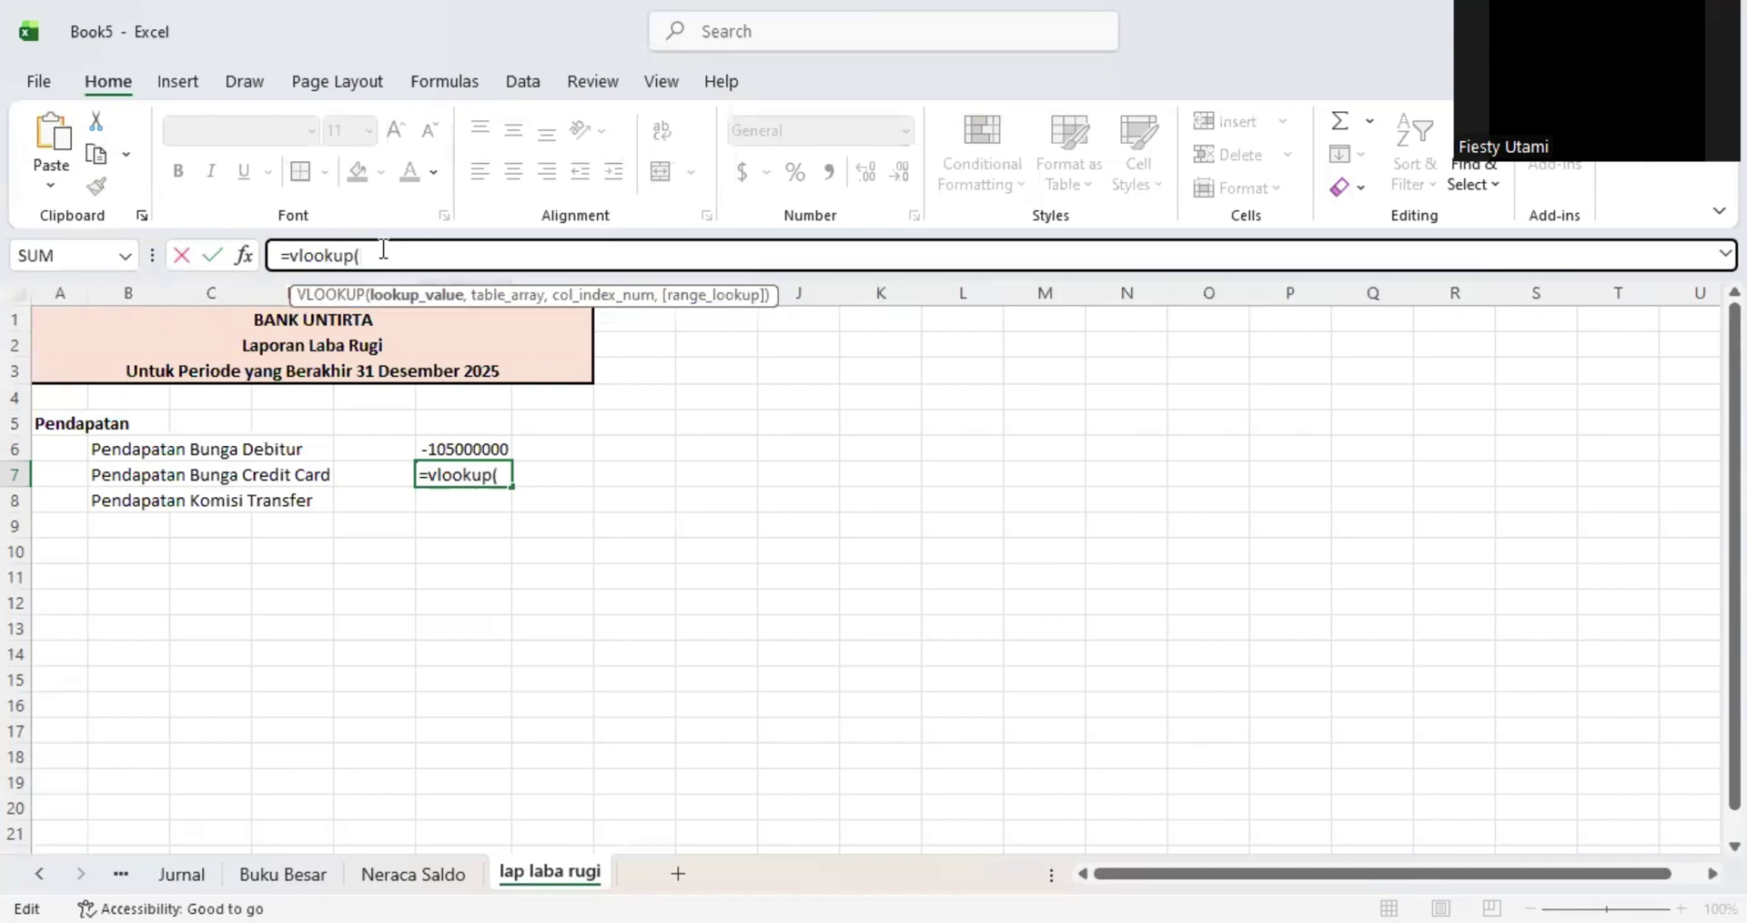
{"action": "left_click", "coordinate": [129, 473]}
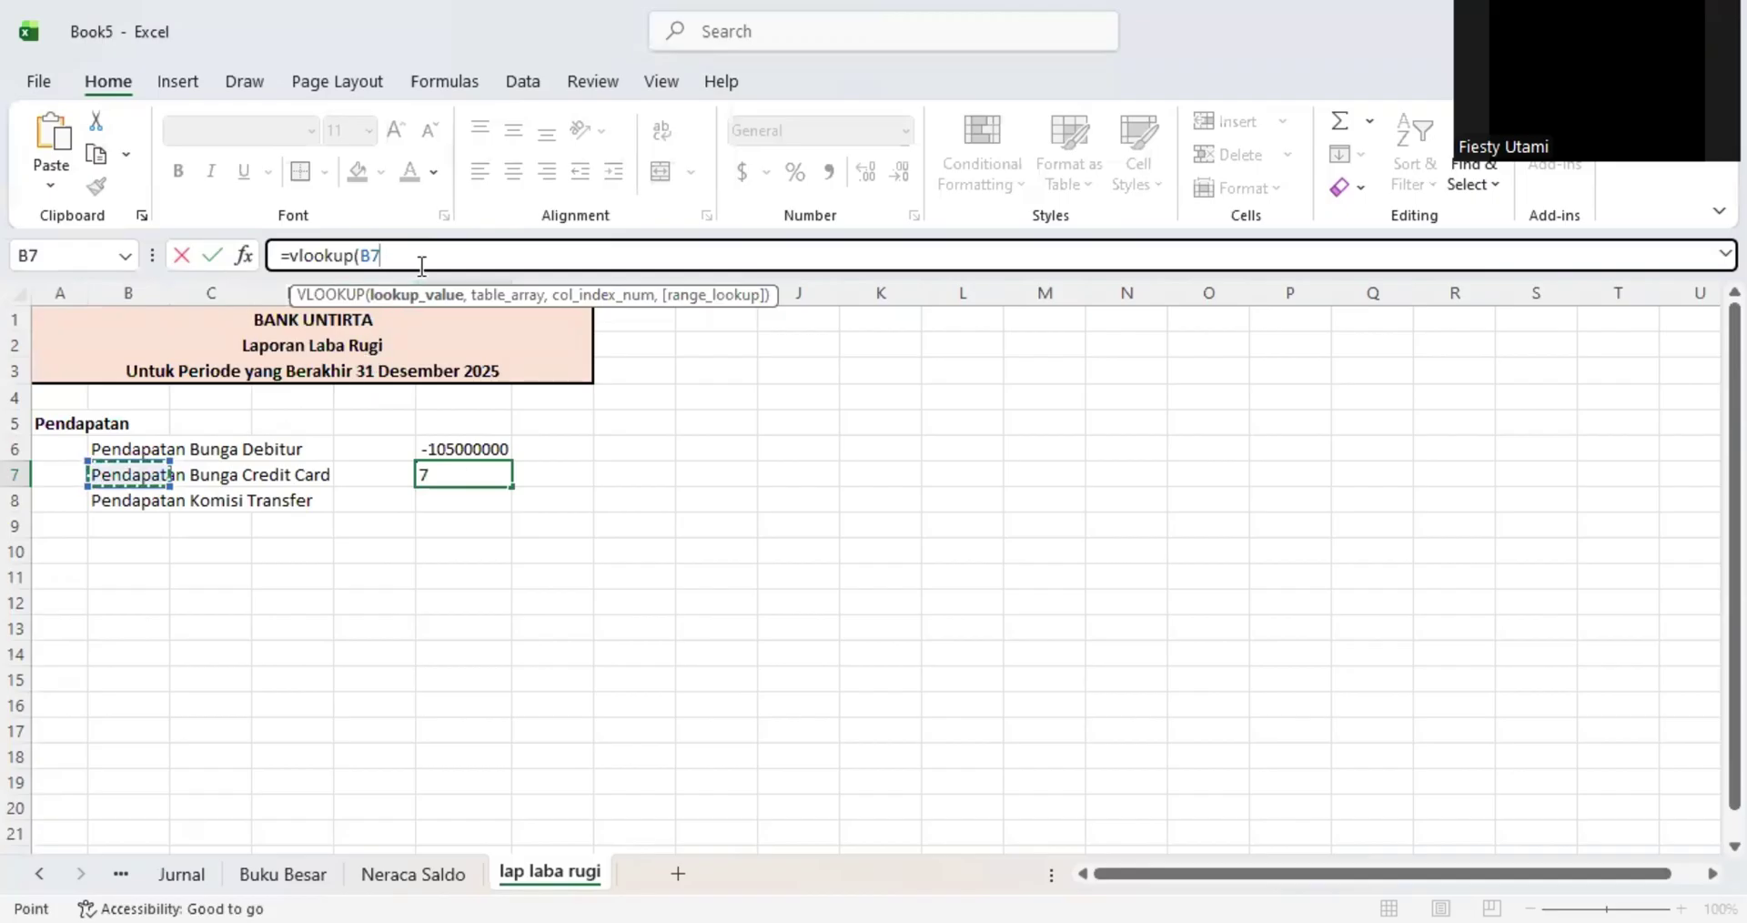
{"action": "type", "text": ","}
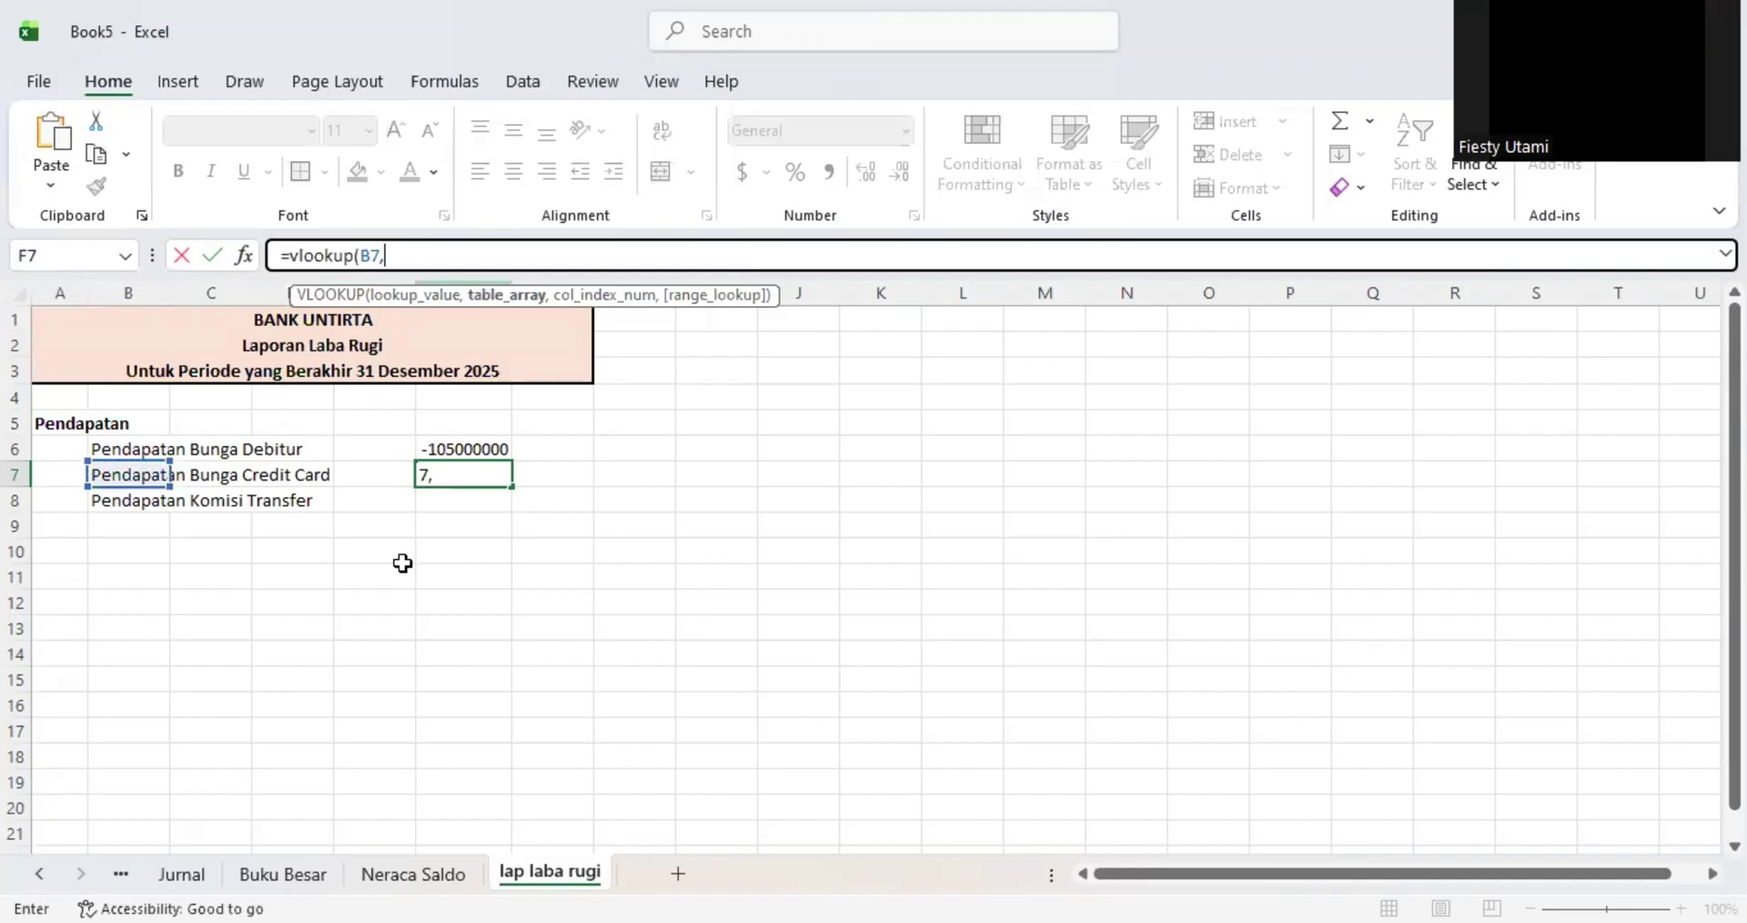
- Complete the F7 VLOOKUP with the Neraca Saldo range B7:E25, column index 4 and exact match 0
{"action": "left_click", "coordinate": [415, 872]}
{"action": "scroll", "coordinate": [409, 507], "scroll_direction": "up", "scroll_amount": 2}
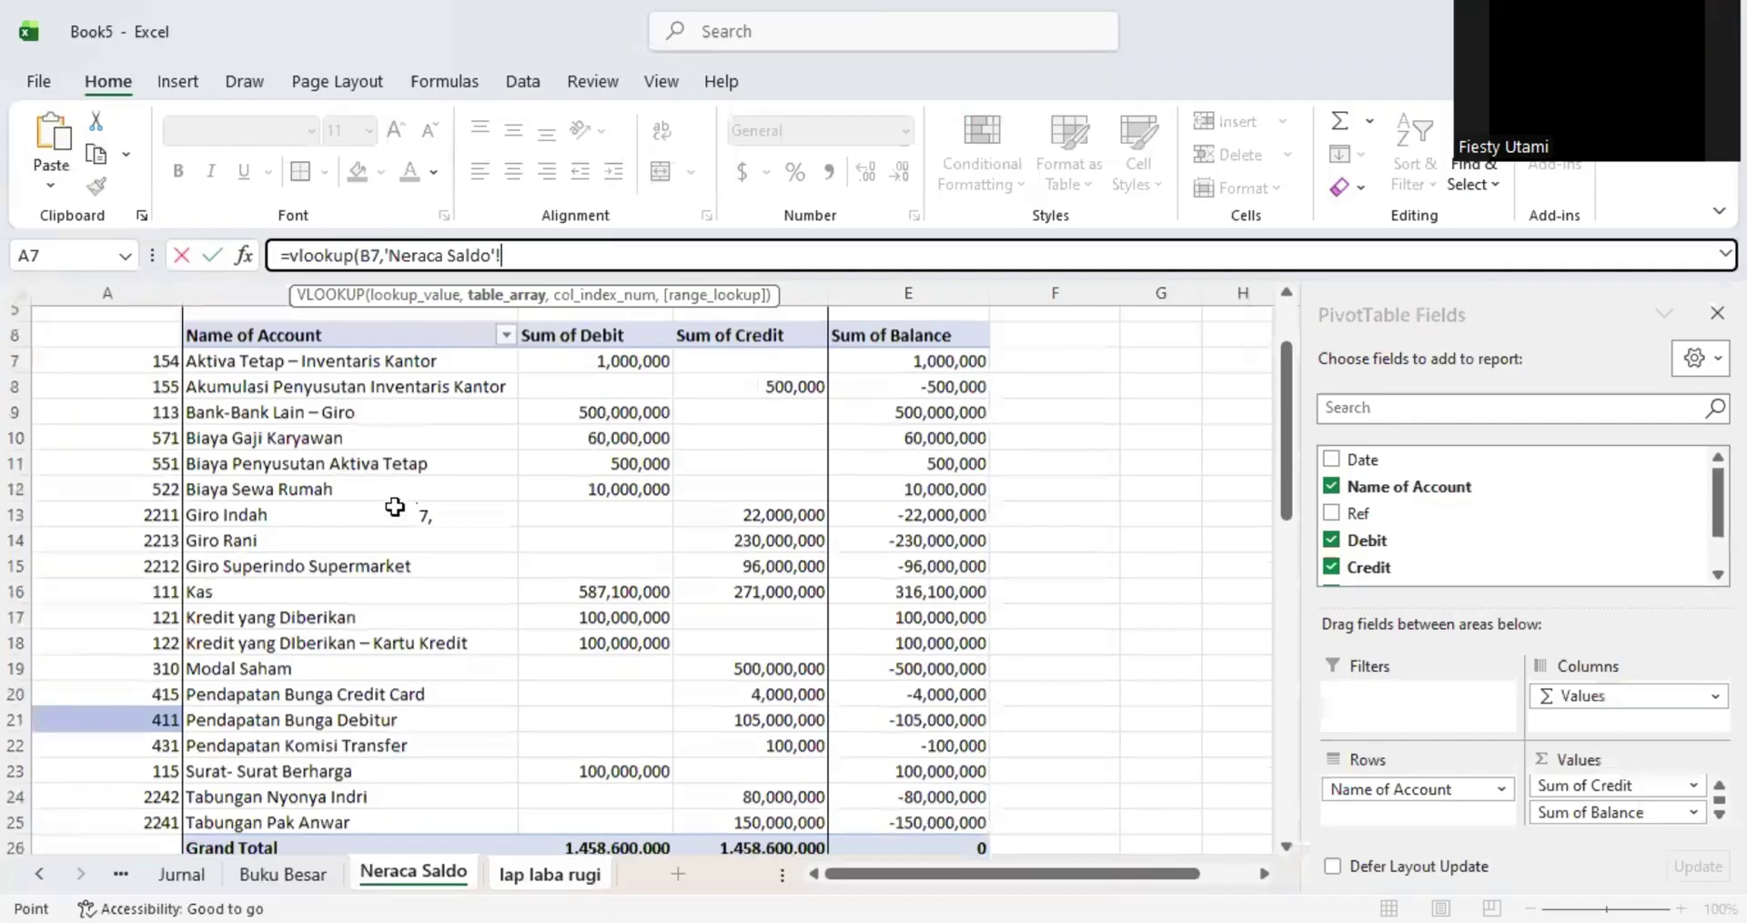
{"action": "left_click", "coordinate": [261, 483]}
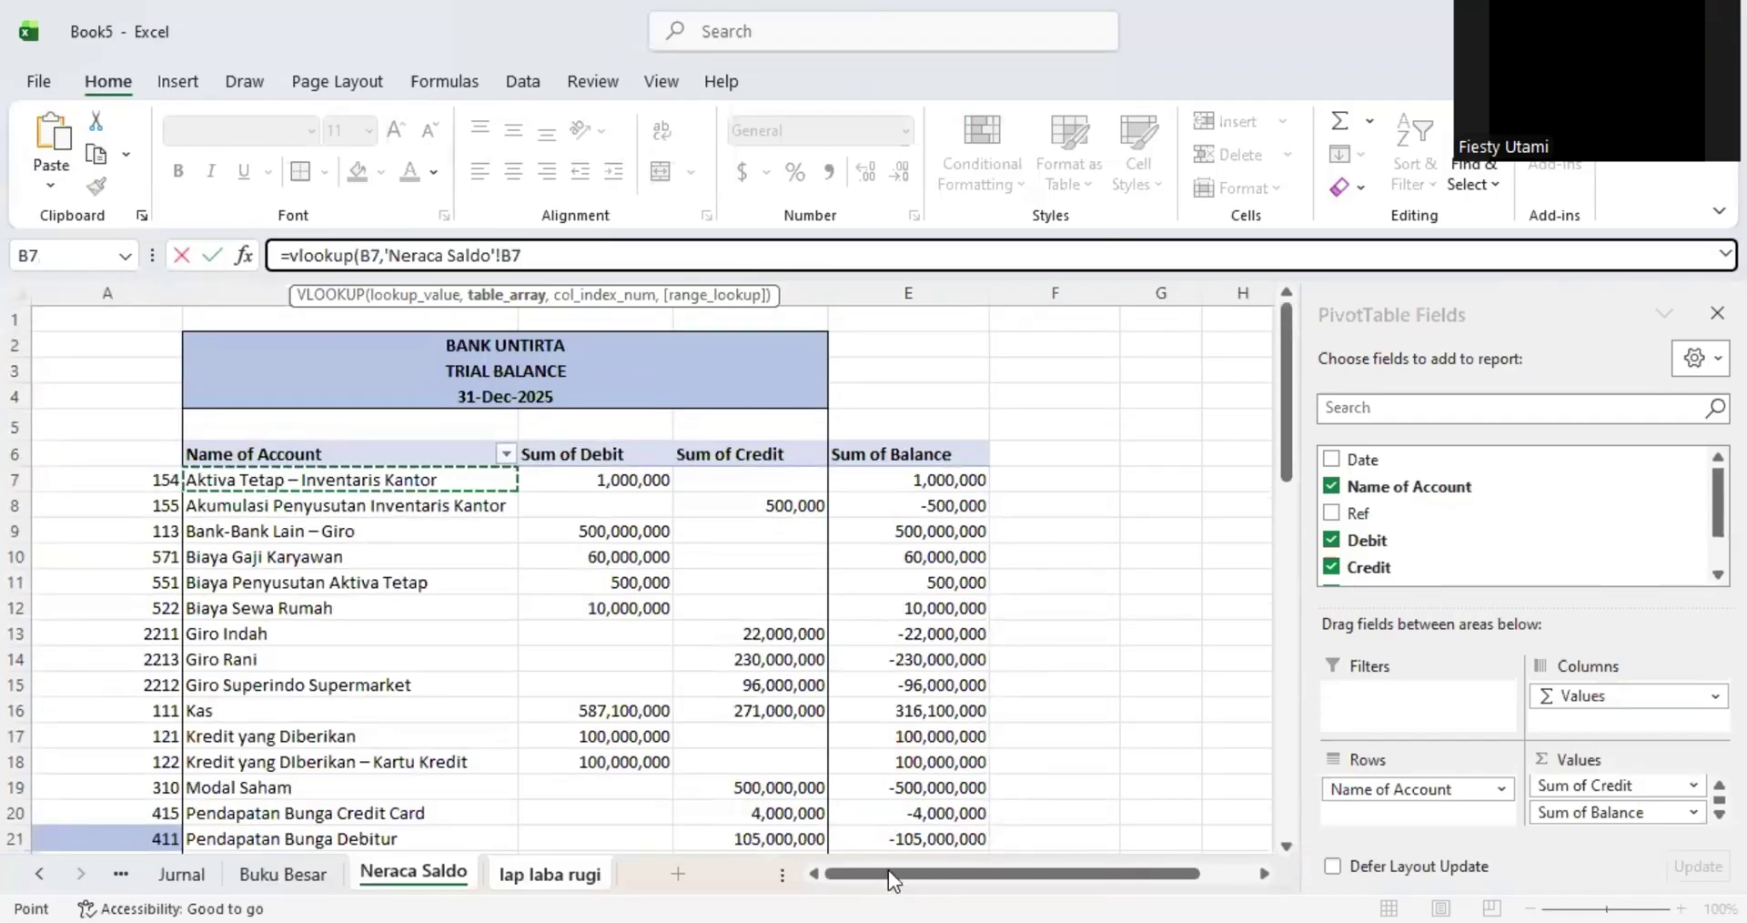
{"action": "scroll", "coordinate": [916, 797], "scroll_direction": "down", "scroll_amount": 2}
{"action": "left_click", "coordinate": [921, 784], "text": "shift"}
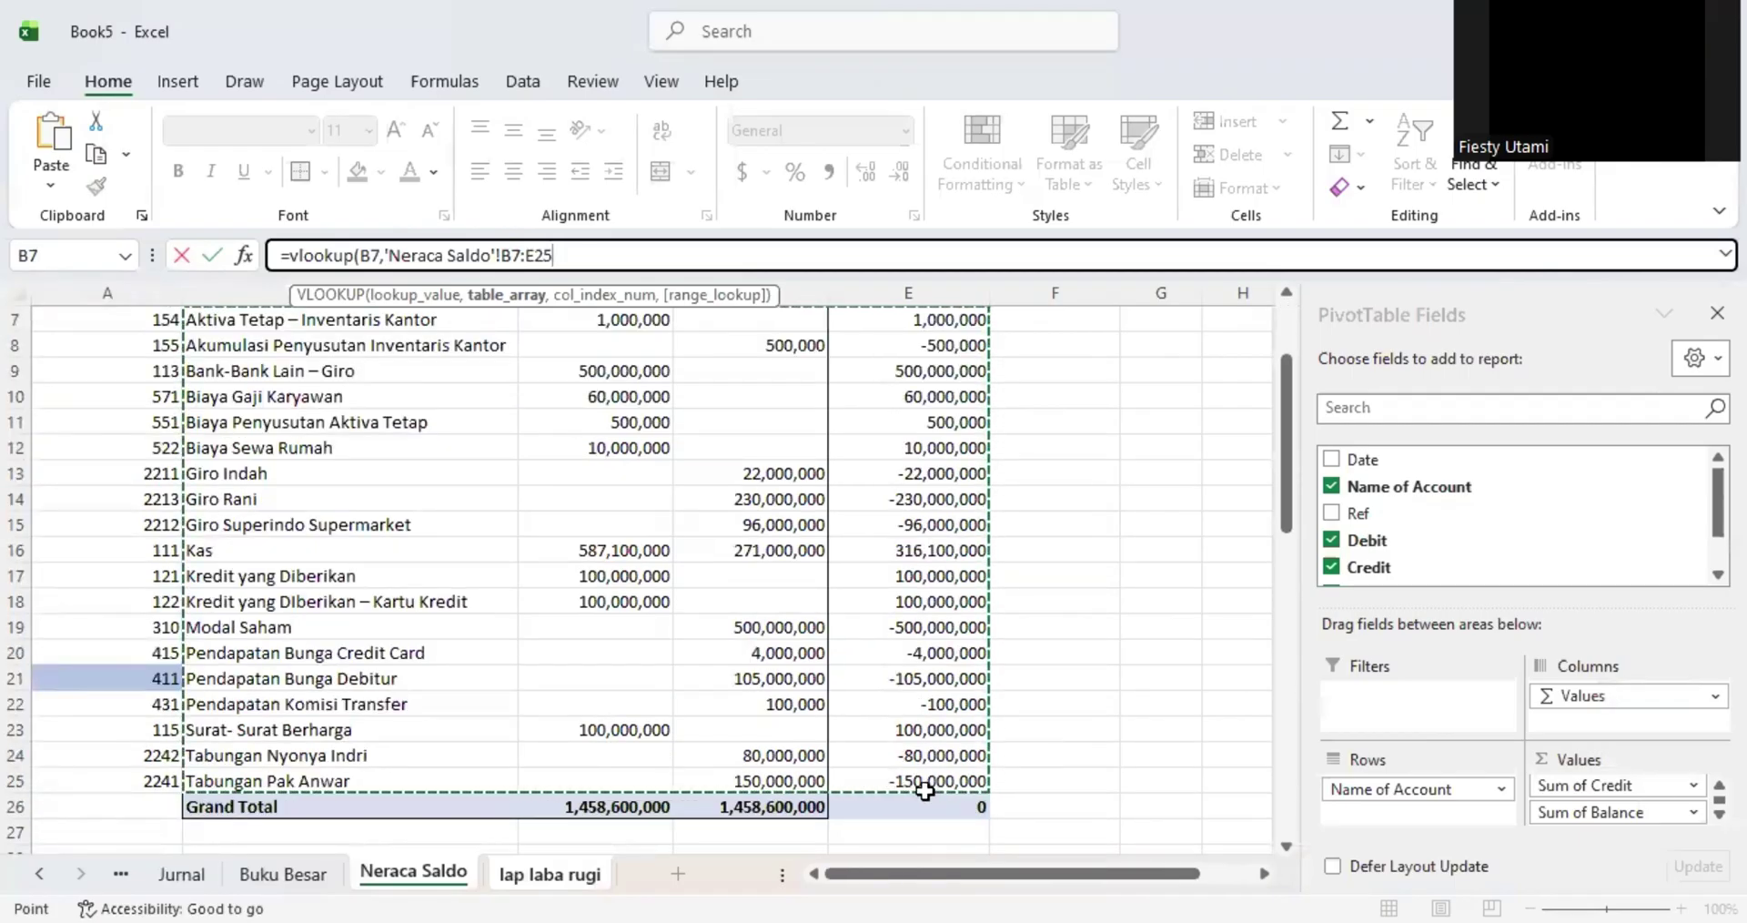
{"action": "type", "text": ","}
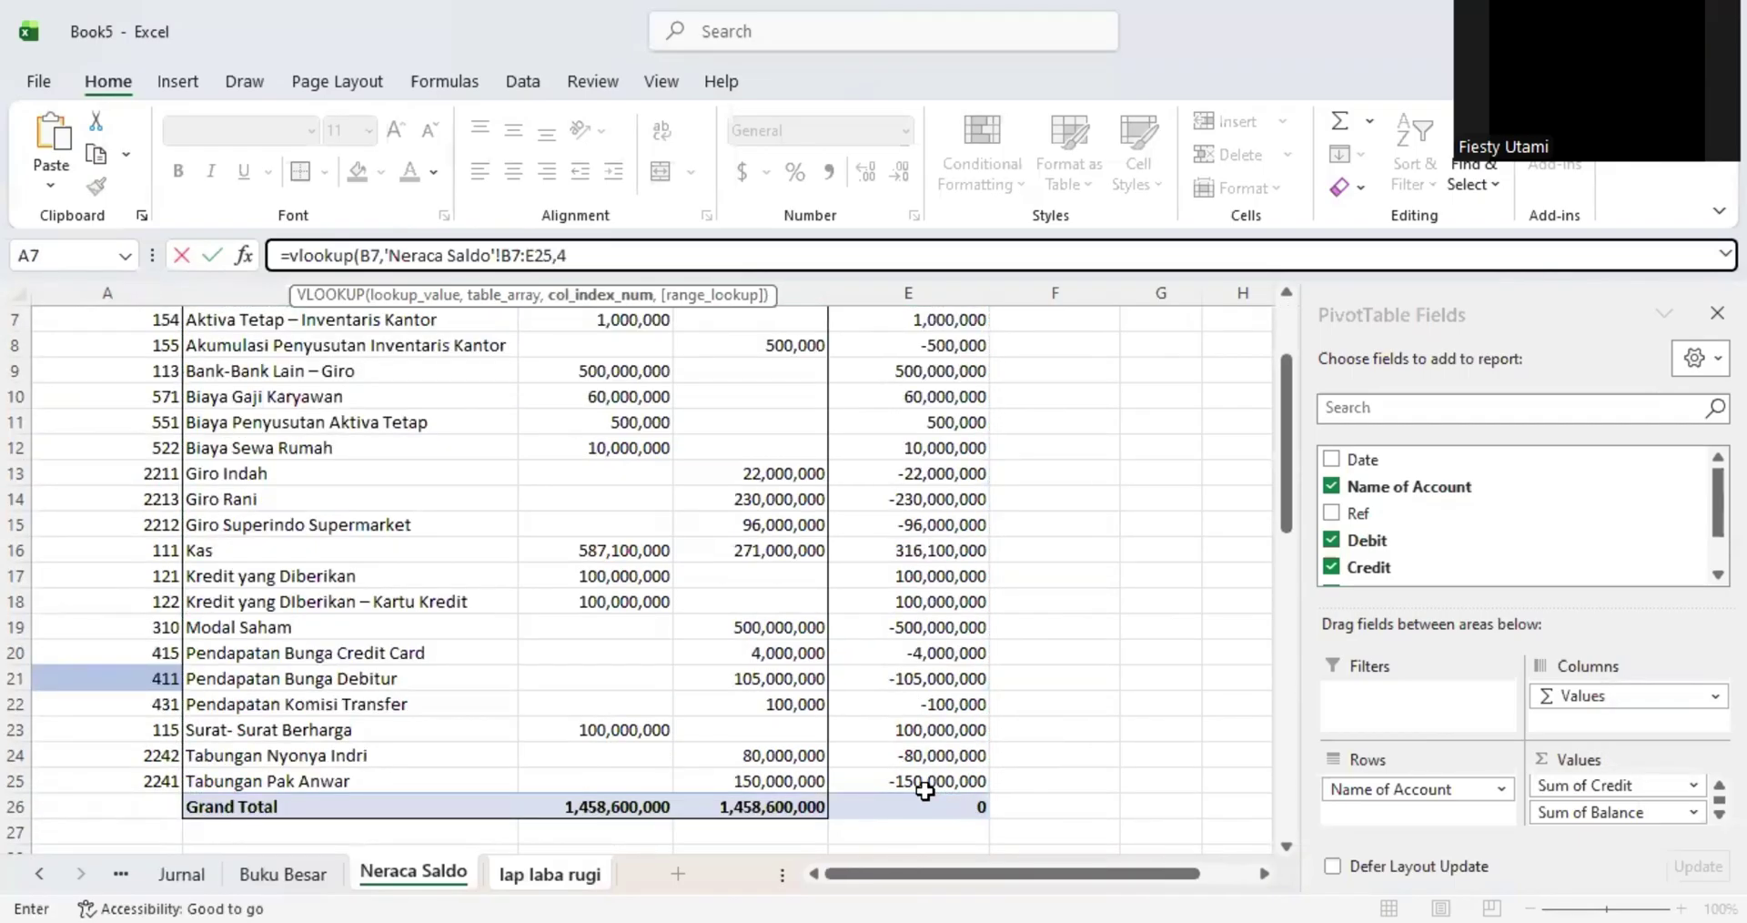
{"action": "type", "text": "4,0"}
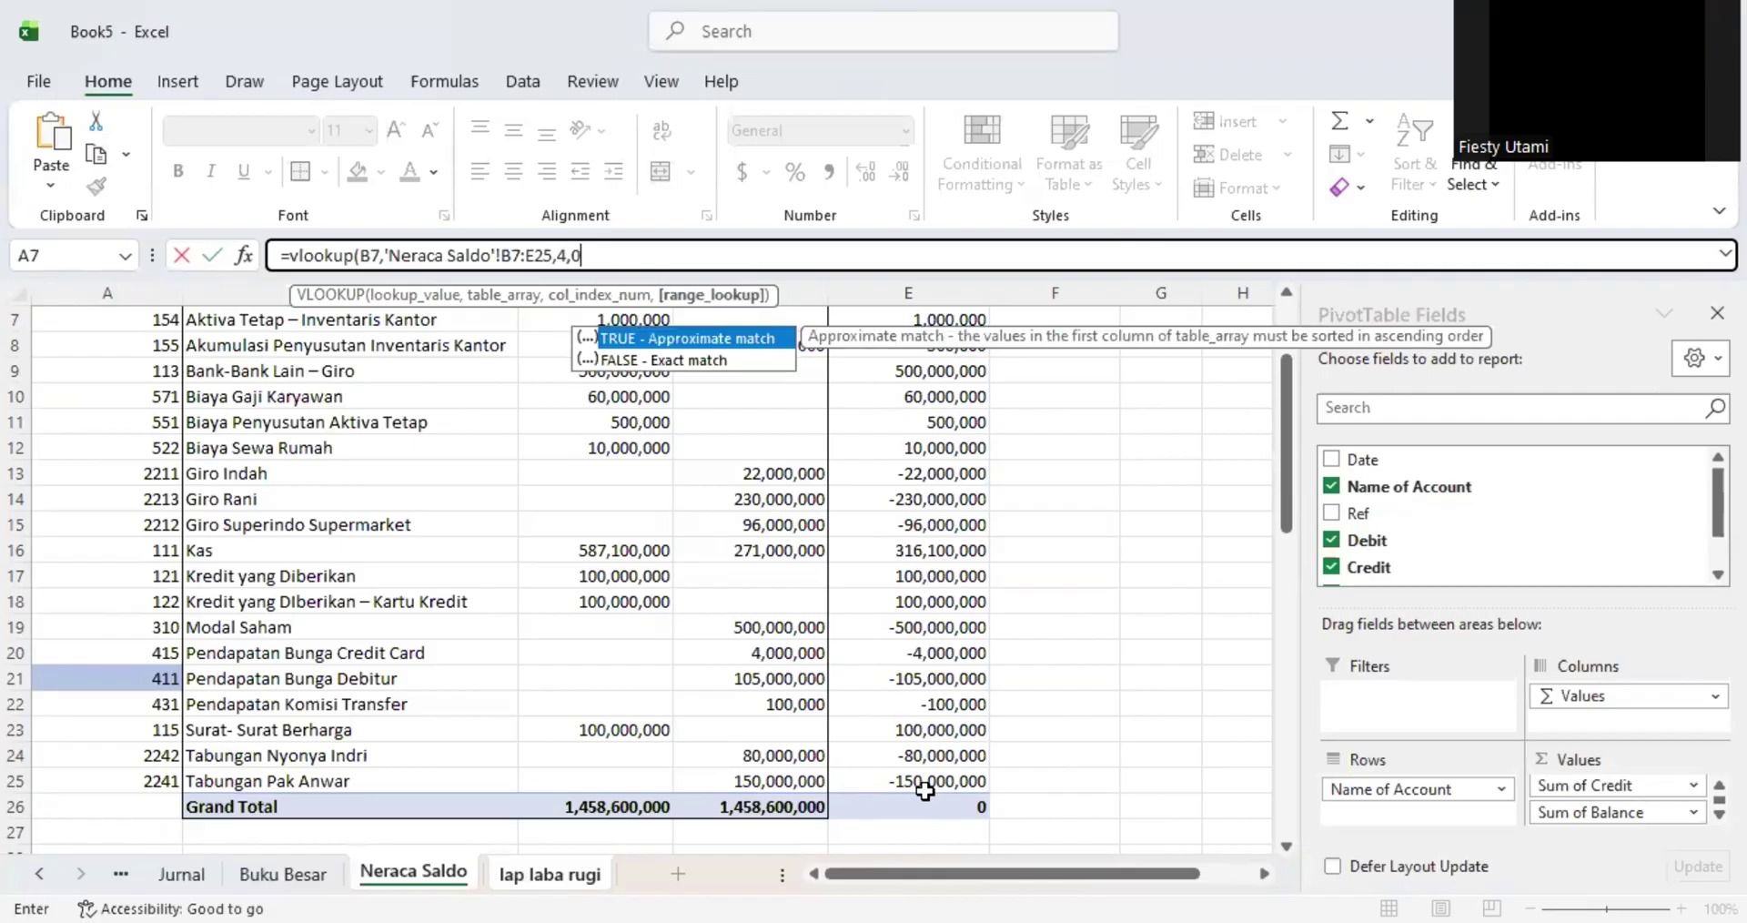
{"action": "type", "text": ")"}
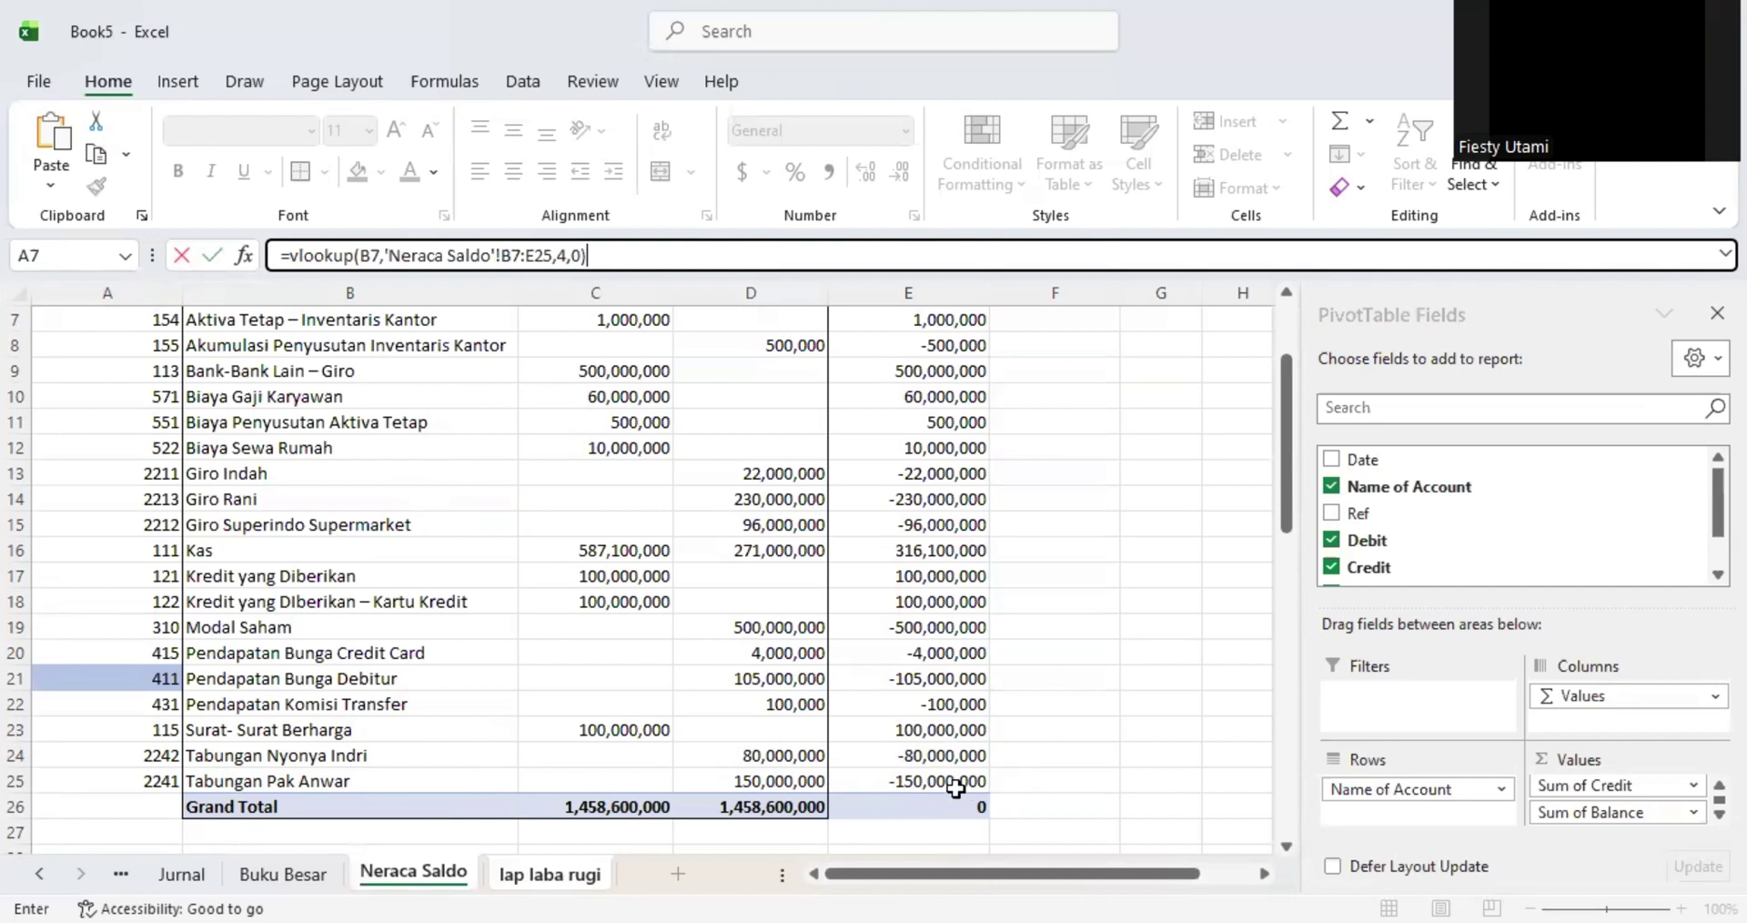
{"action": "key", "text": "Escape"}
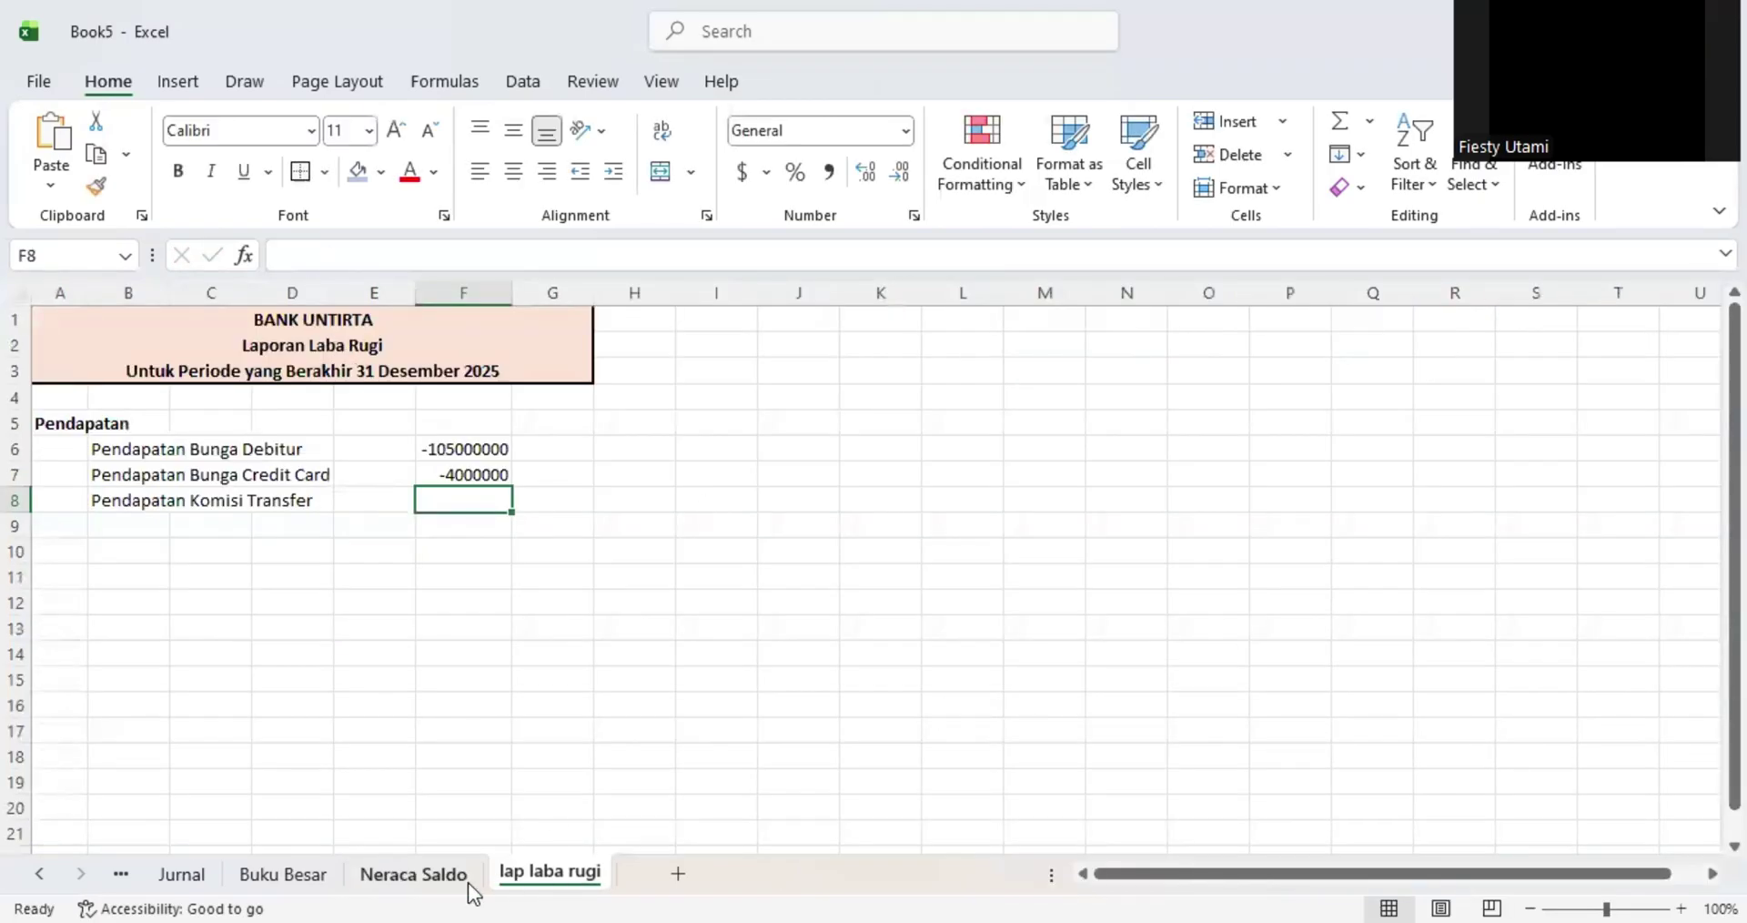
- Compare the Pendapatan Bunga Credit Card balance on the Neraca Saldo sheet with the VLOOKUP result in F7 of lap laba rugi
{"action": "left_click", "coordinate": [407, 876]}
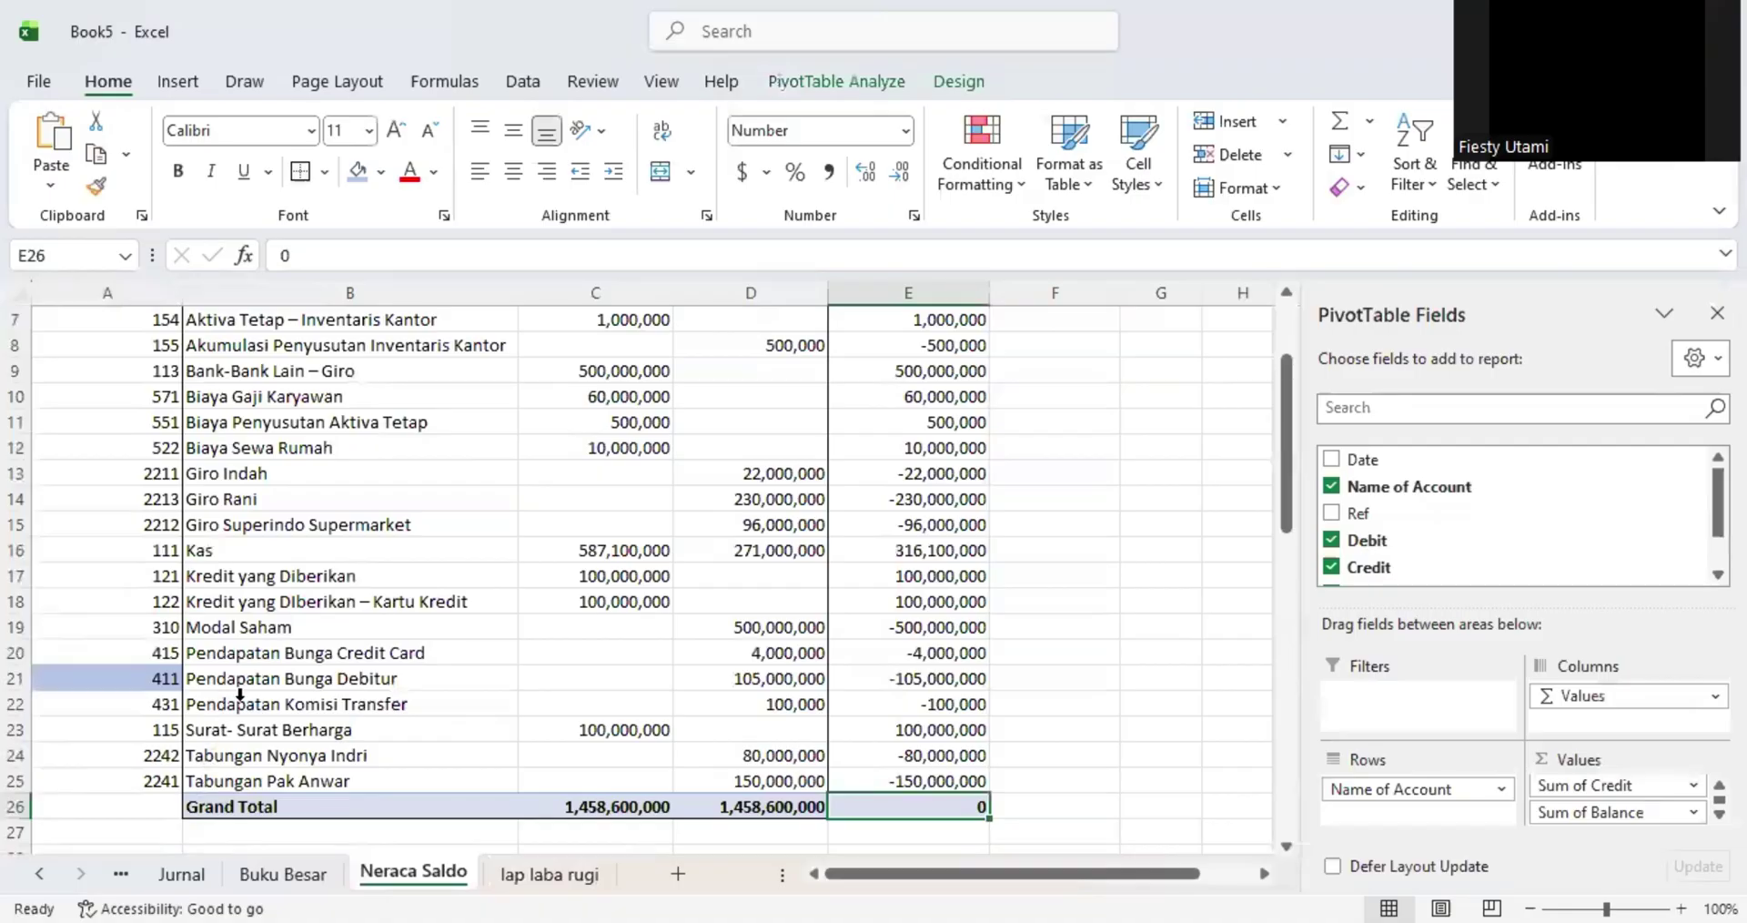
{"action": "scroll", "coordinate": [655, 741], "scroll_direction": "up", "scroll_amount": 1}
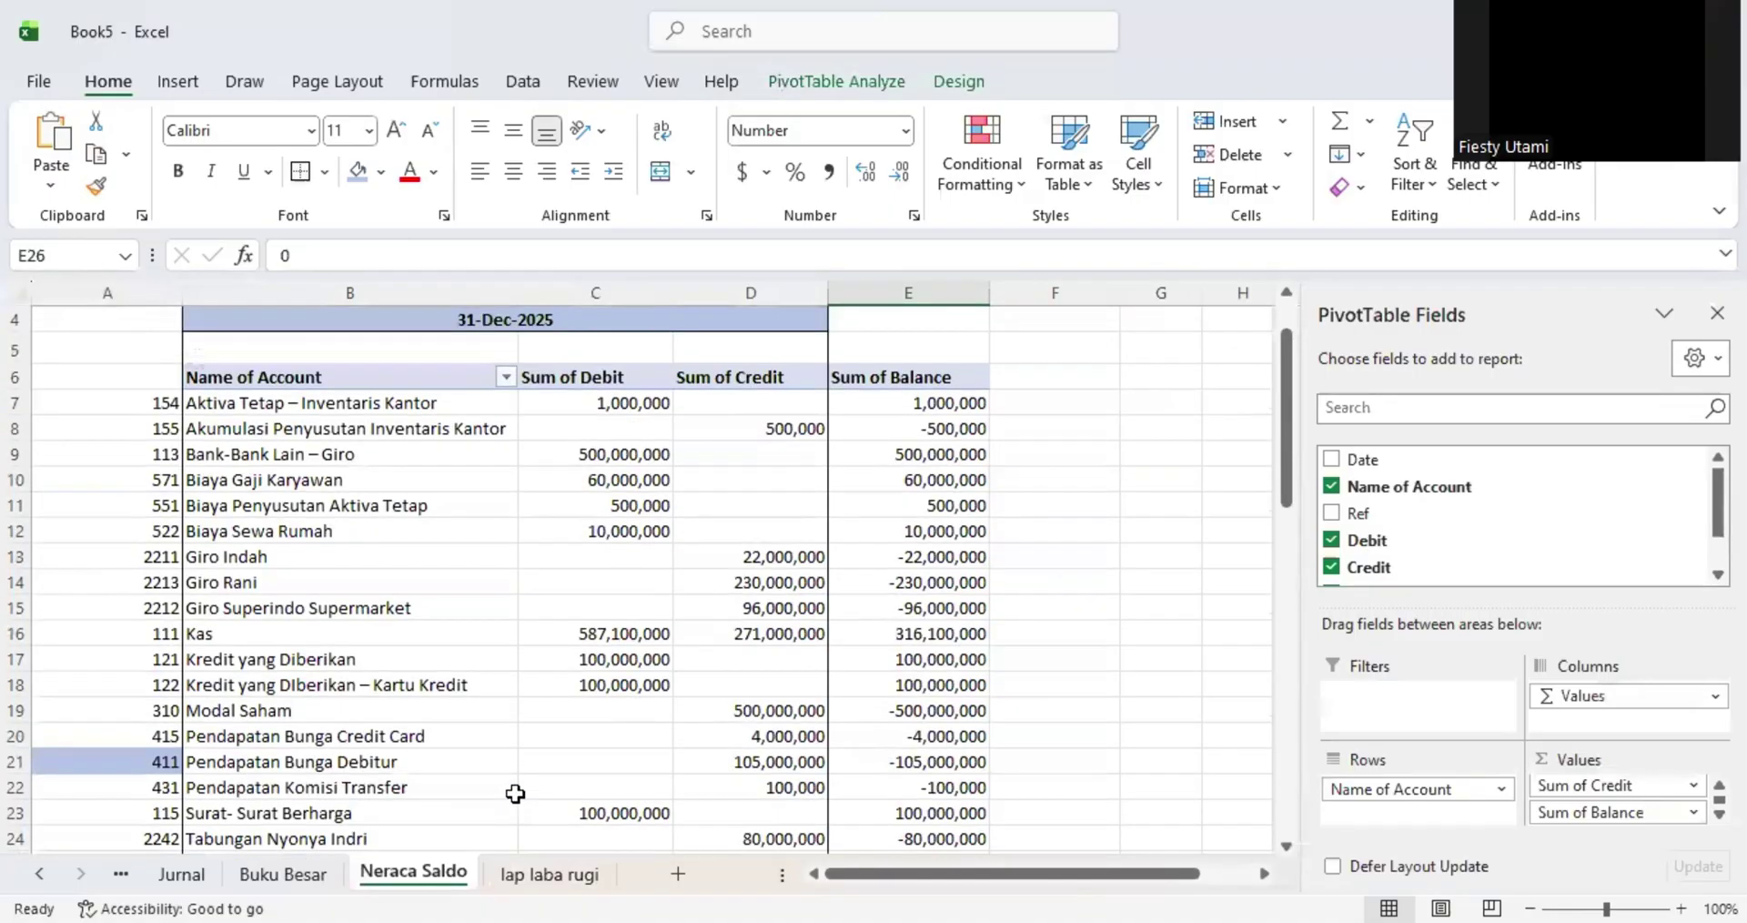
{"action": "left_click", "coordinate": [339, 725]}
{"action": "left_click", "coordinate": [402, 736]}
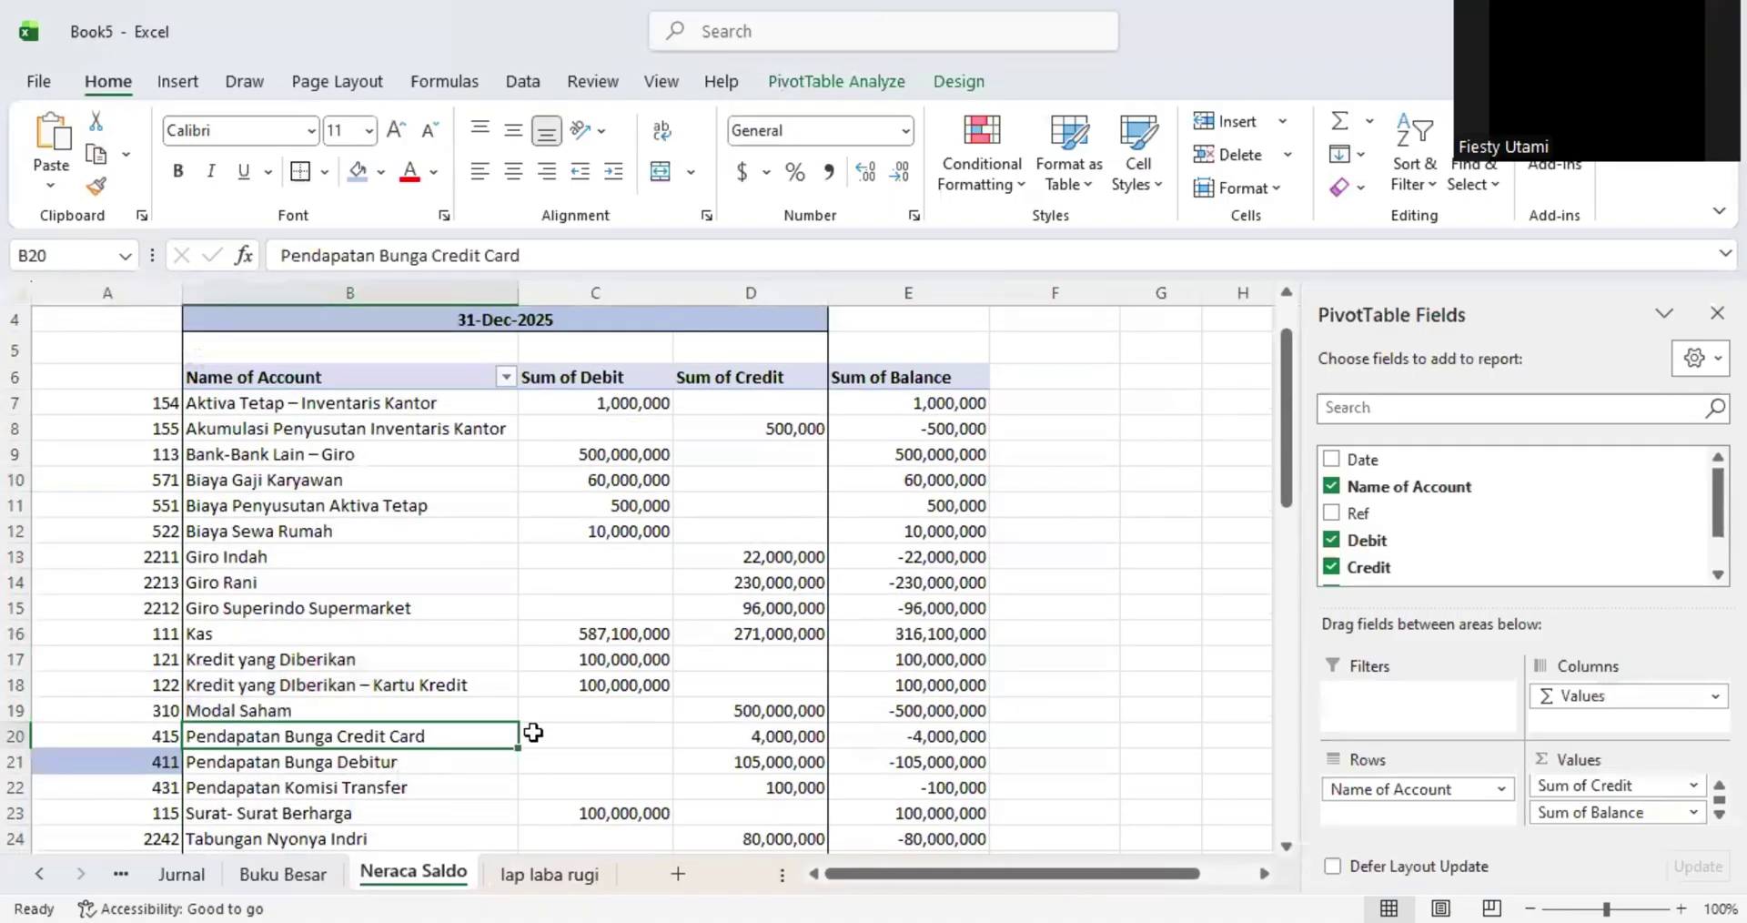
{"action": "left_click_drag", "start_coordinate": [530, 735], "coordinate": [972, 755]}
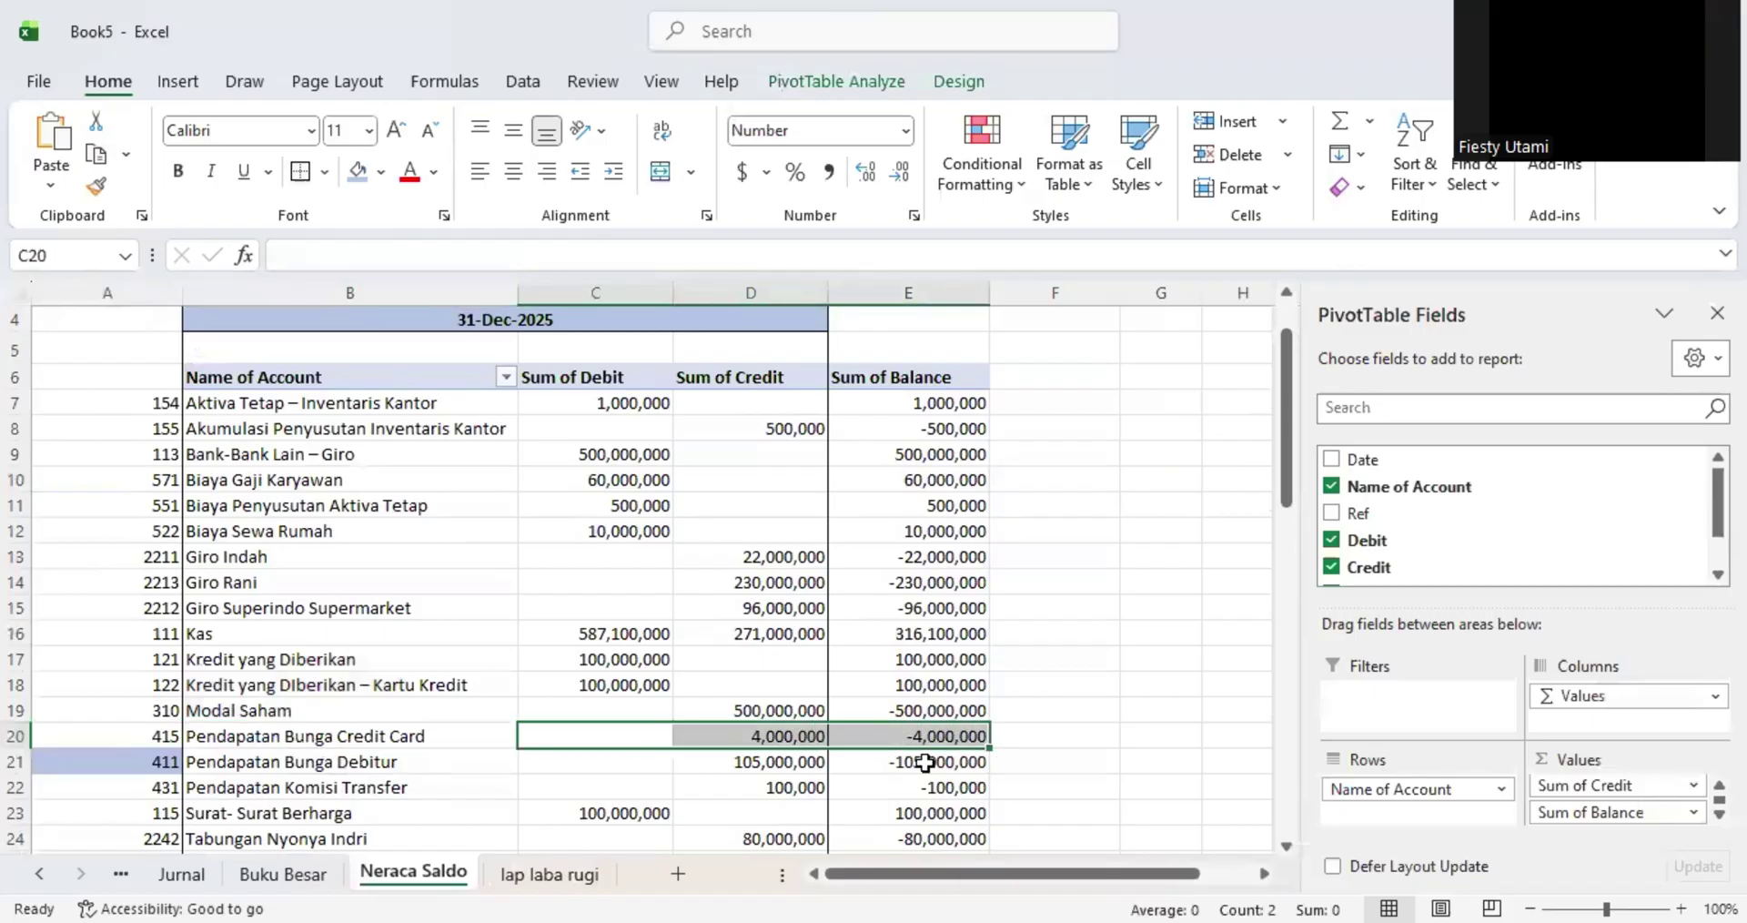
{"action": "left_click", "coordinate": [544, 875]}
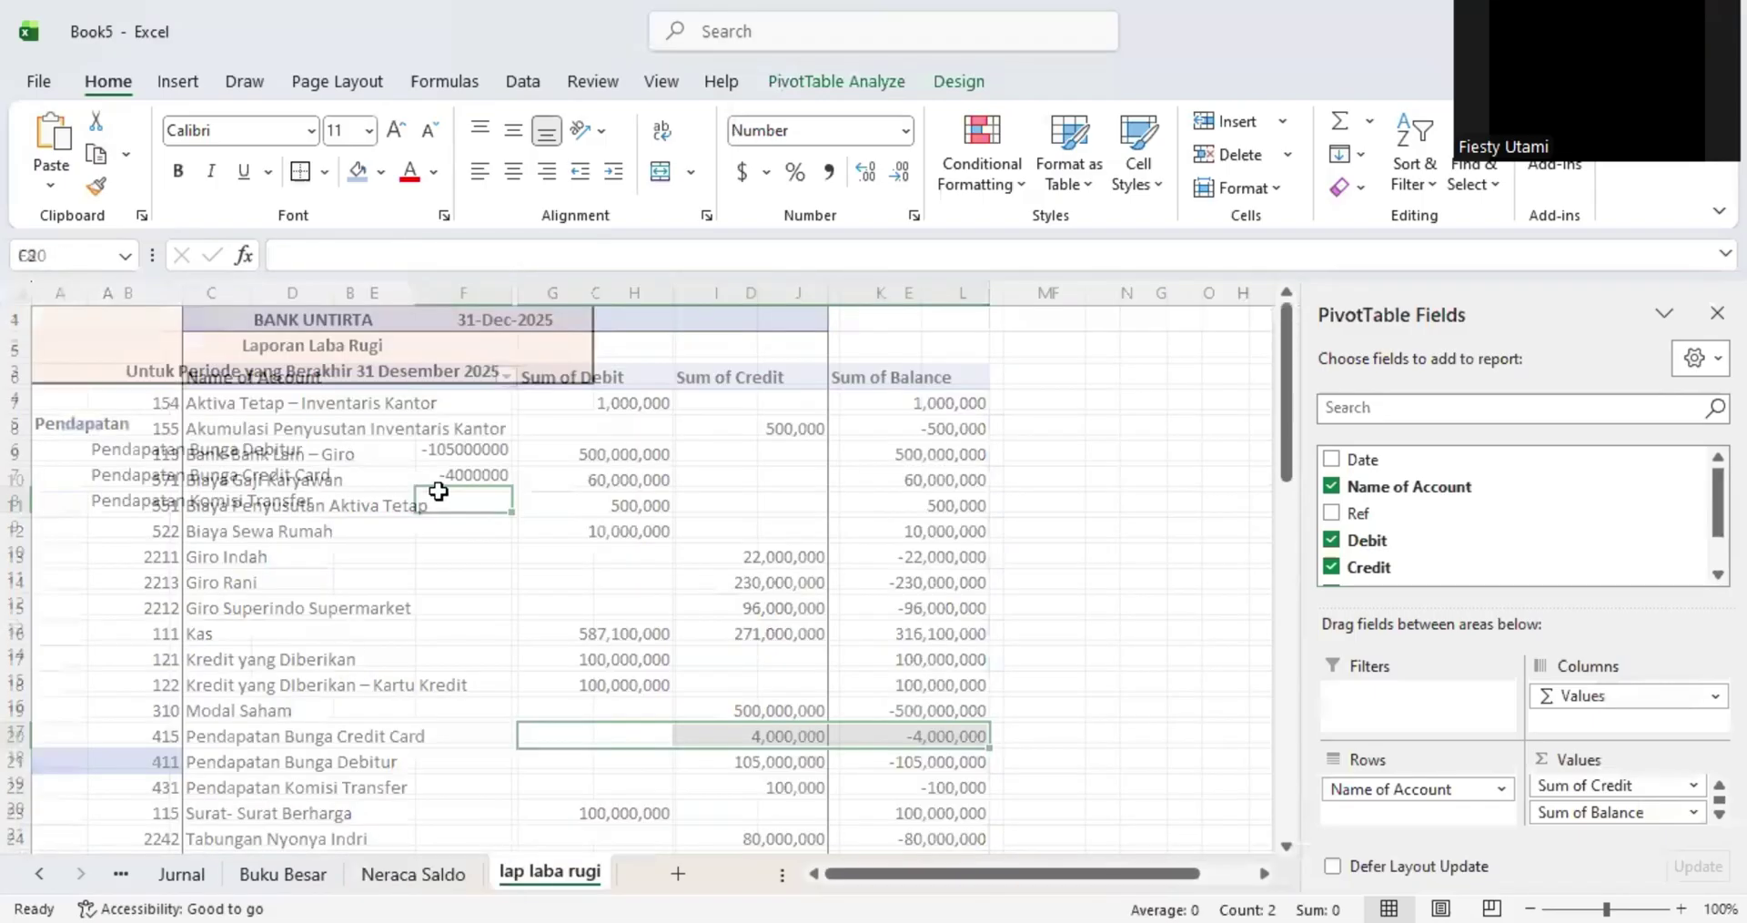
{"action": "left_click", "coordinate": [415, 875]}
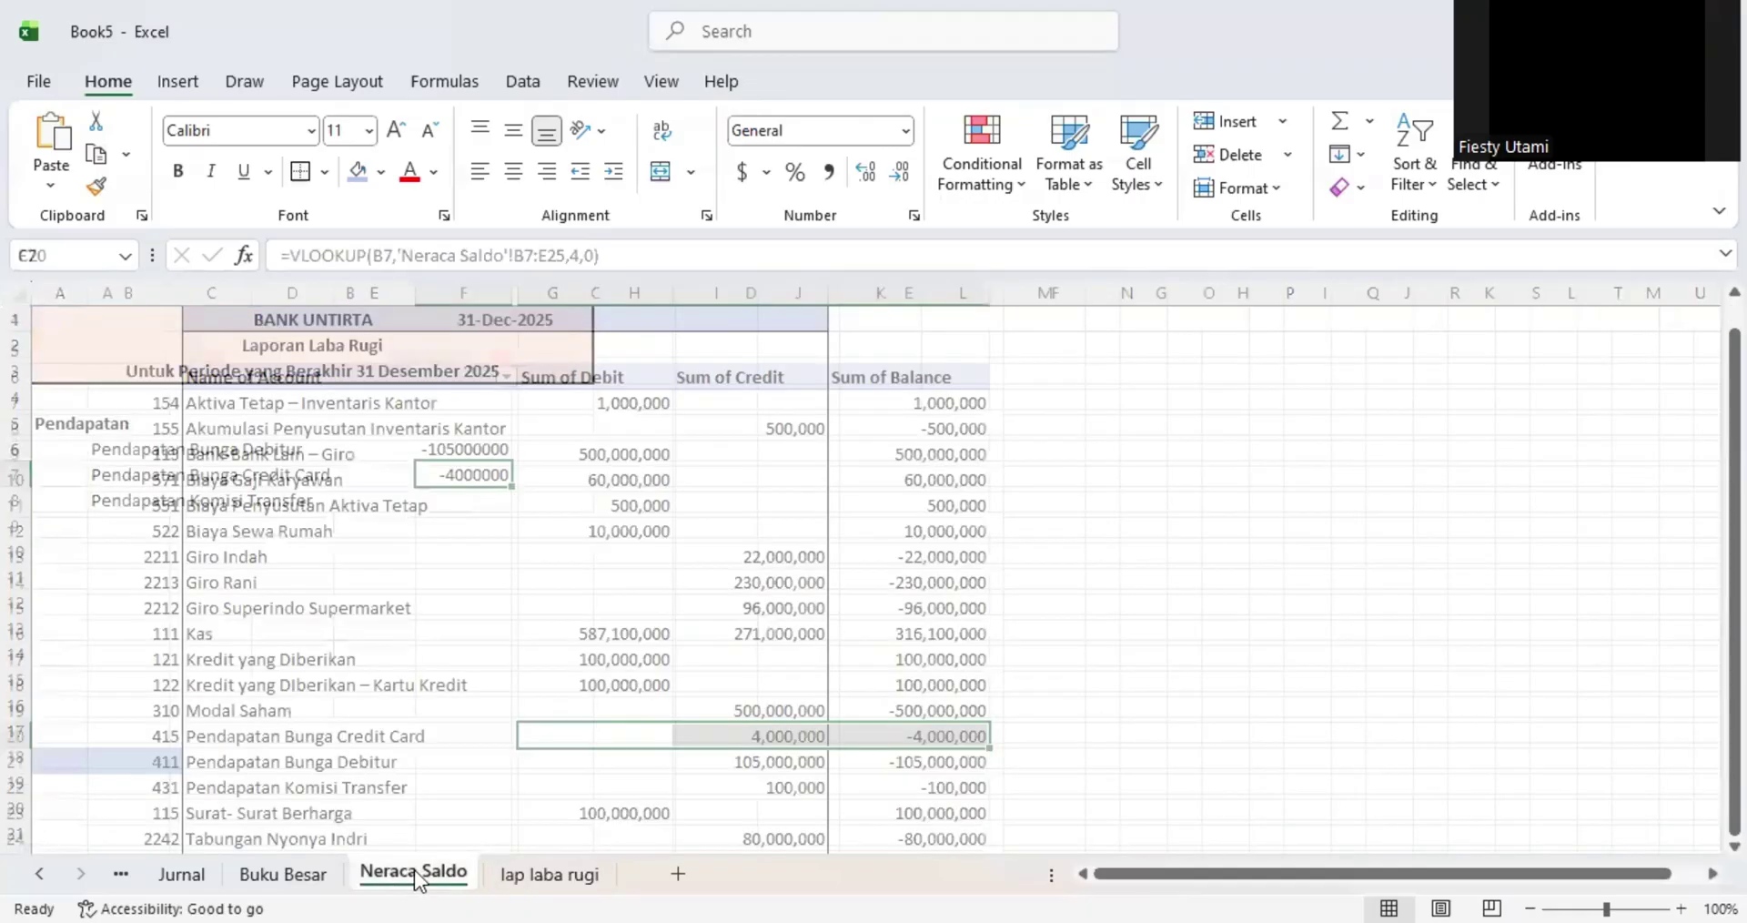
{"action": "left_click", "coordinate": [544, 875]}
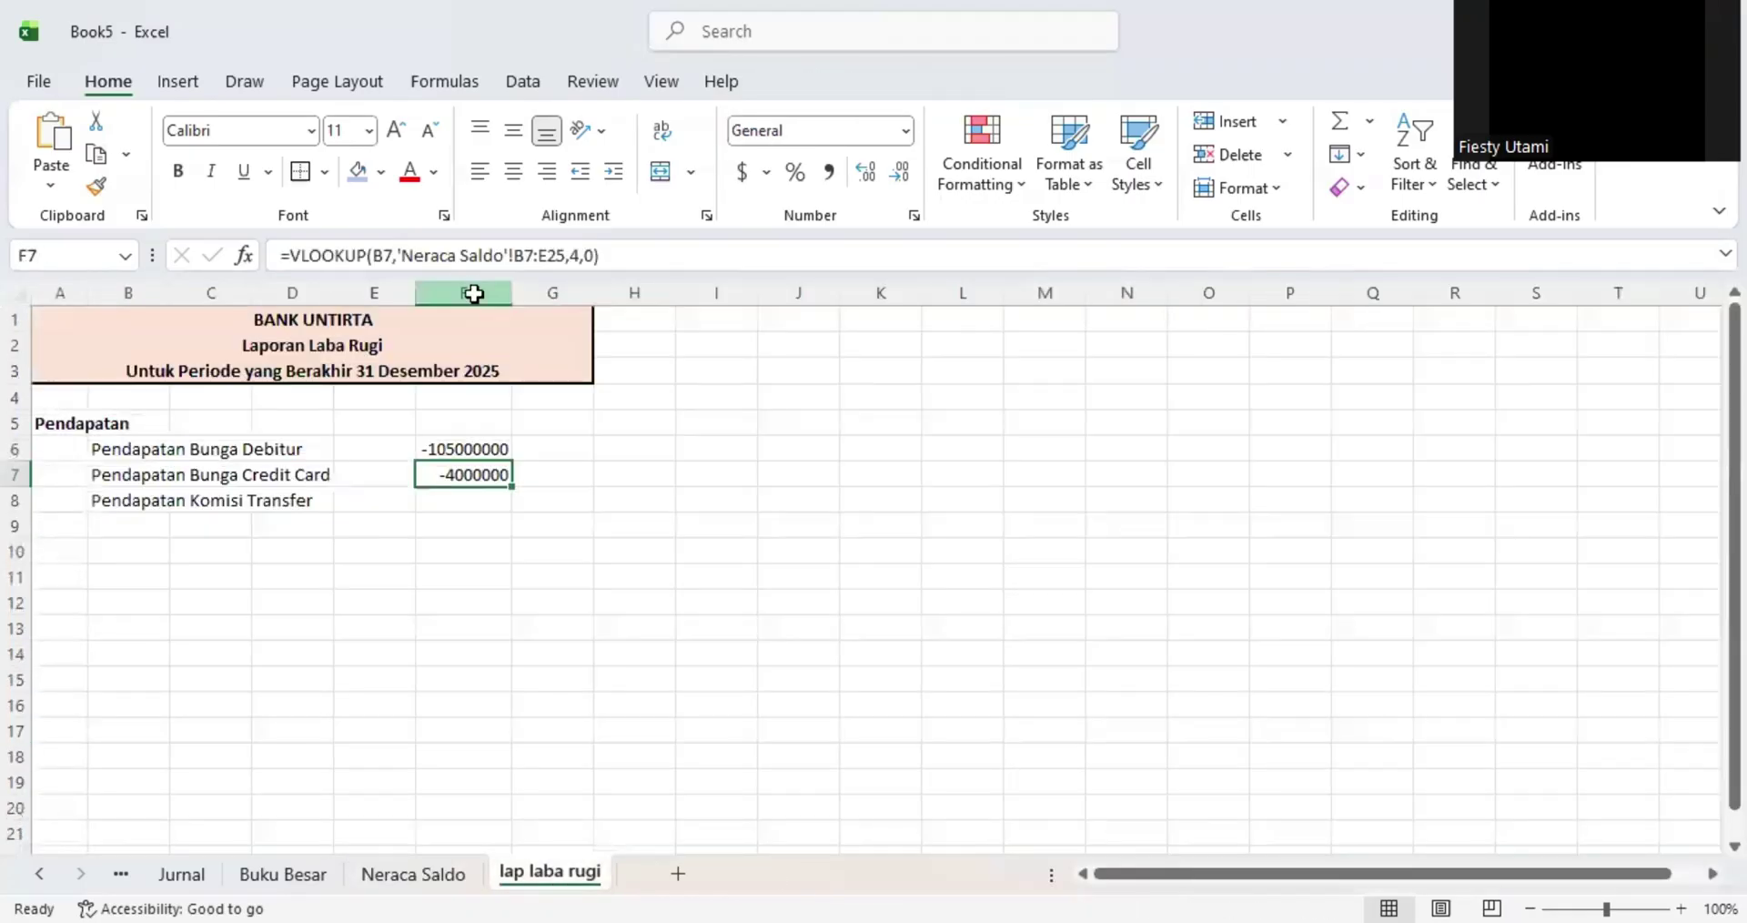
- Format columns F and G of lap laba rugi as Number with 0 decimal places and the 1000 separator
{"action": "left_click_drag", "start_coordinate": [471, 292], "coordinate": [552, 292]}
{"action": "left_click", "coordinate": [906, 130]}
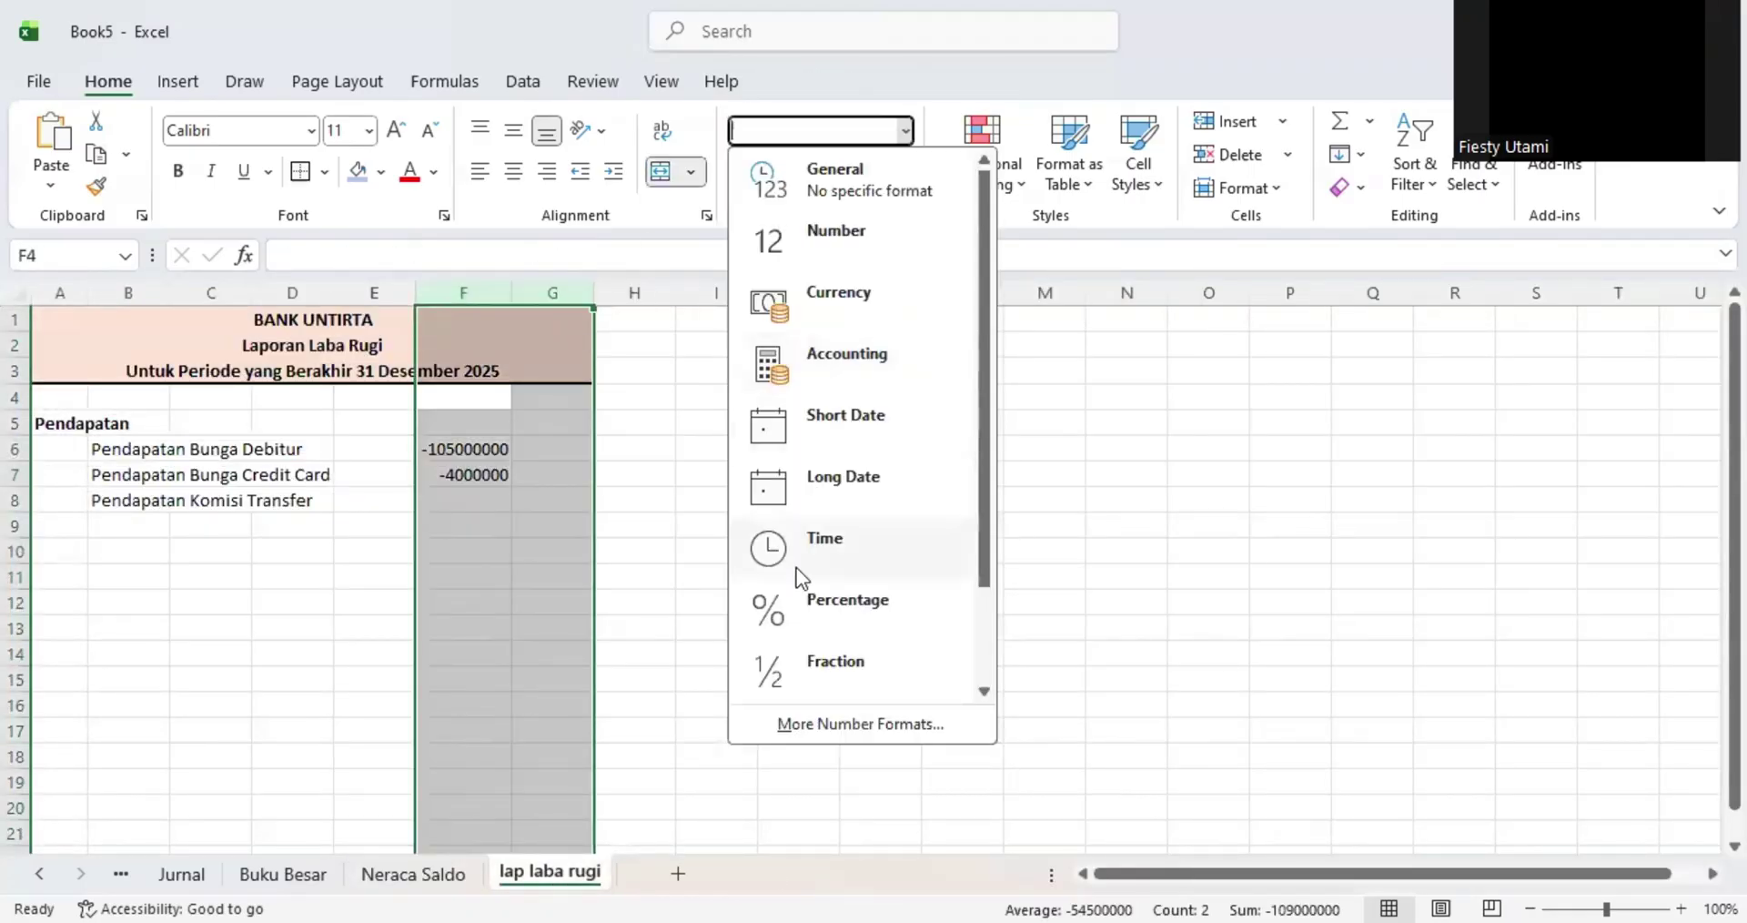
{"action": "left_click", "coordinate": [823, 723]}
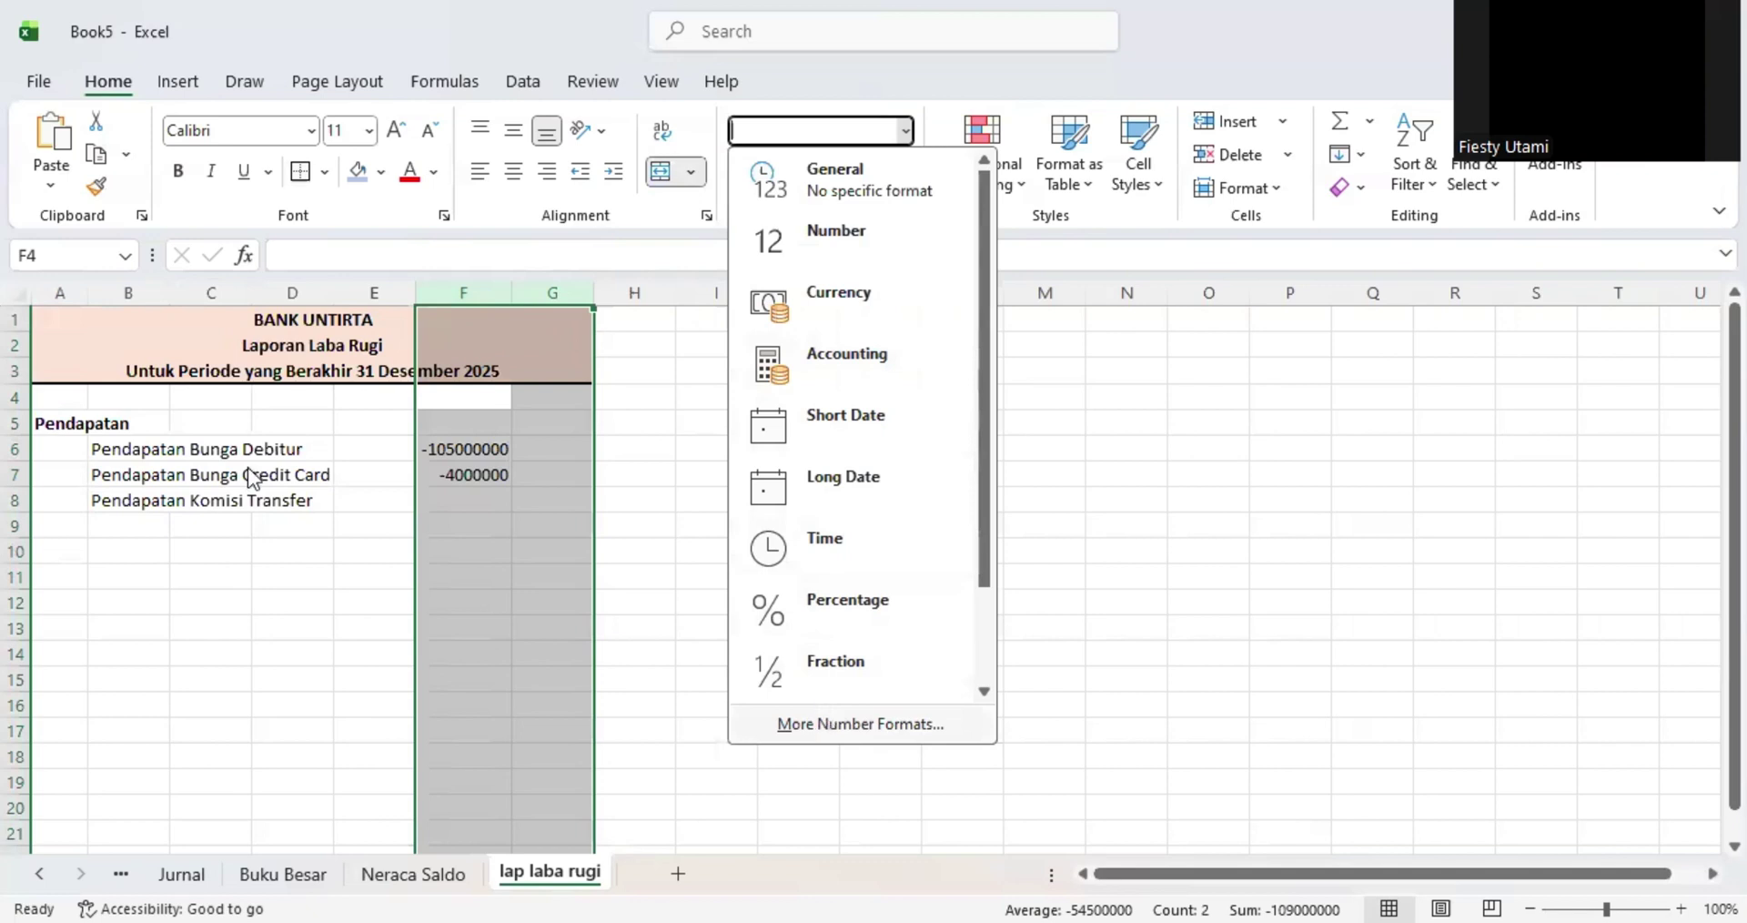
{"action": "left_click", "coordinate": [423, 425]}
{"action": "left_click", "coordinate": [423, 424]}
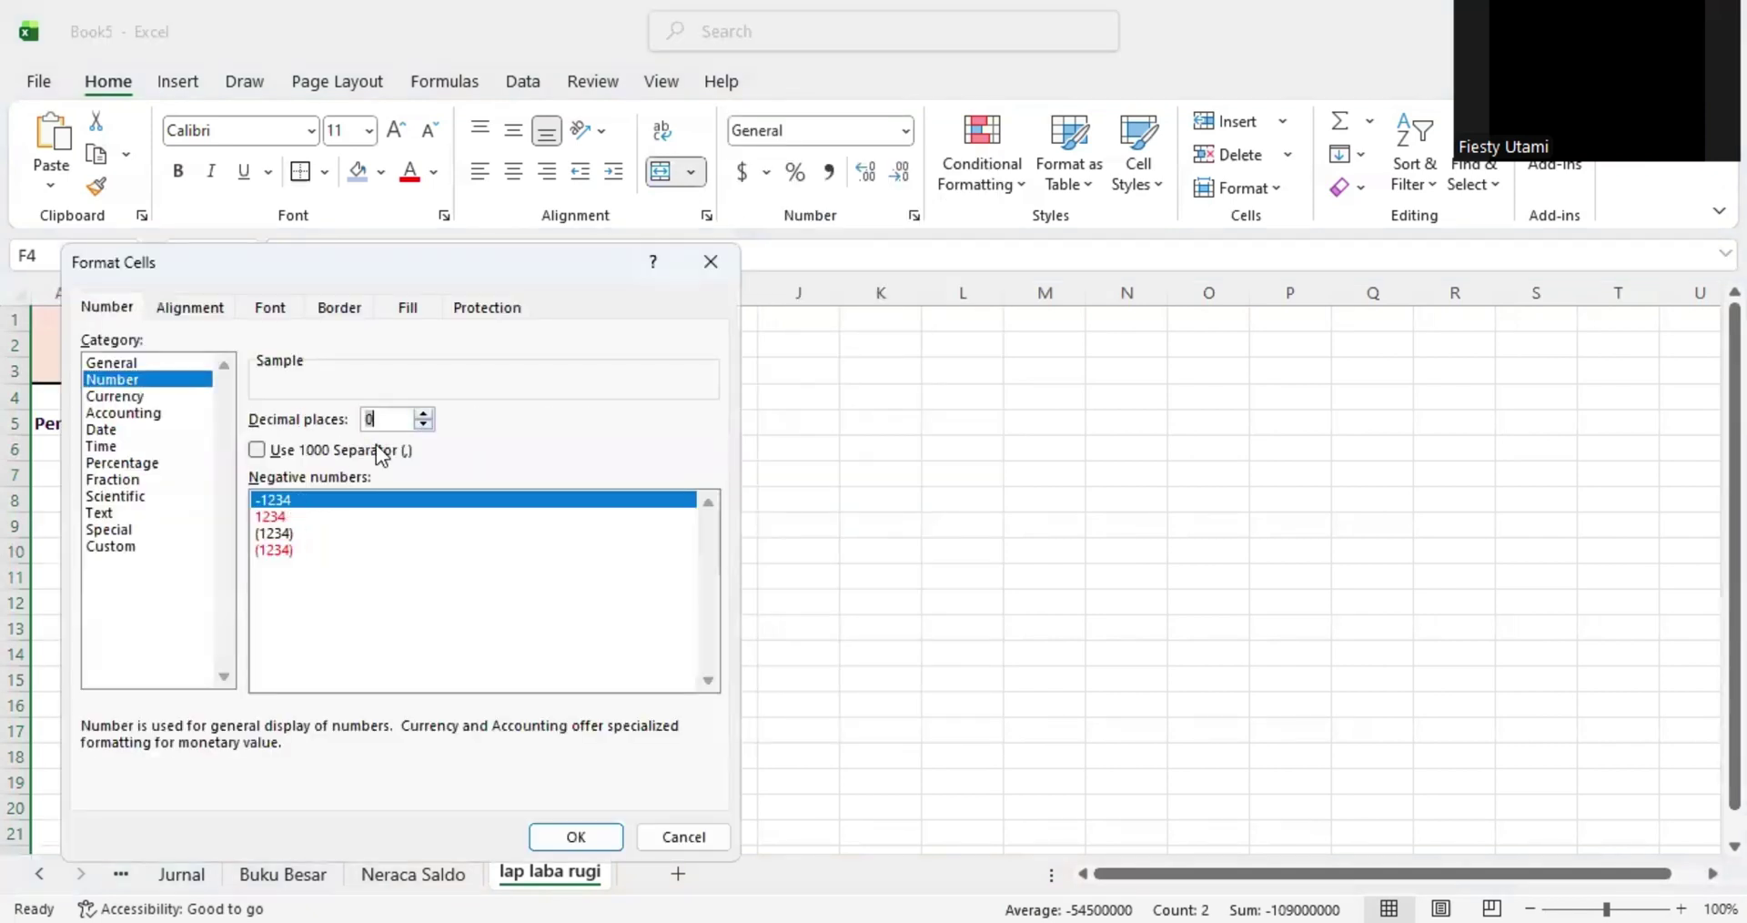
{"action": "left_click", "coordinate": [382, 451]}
{"action": "left_click", "coordinate": [576, 836]}
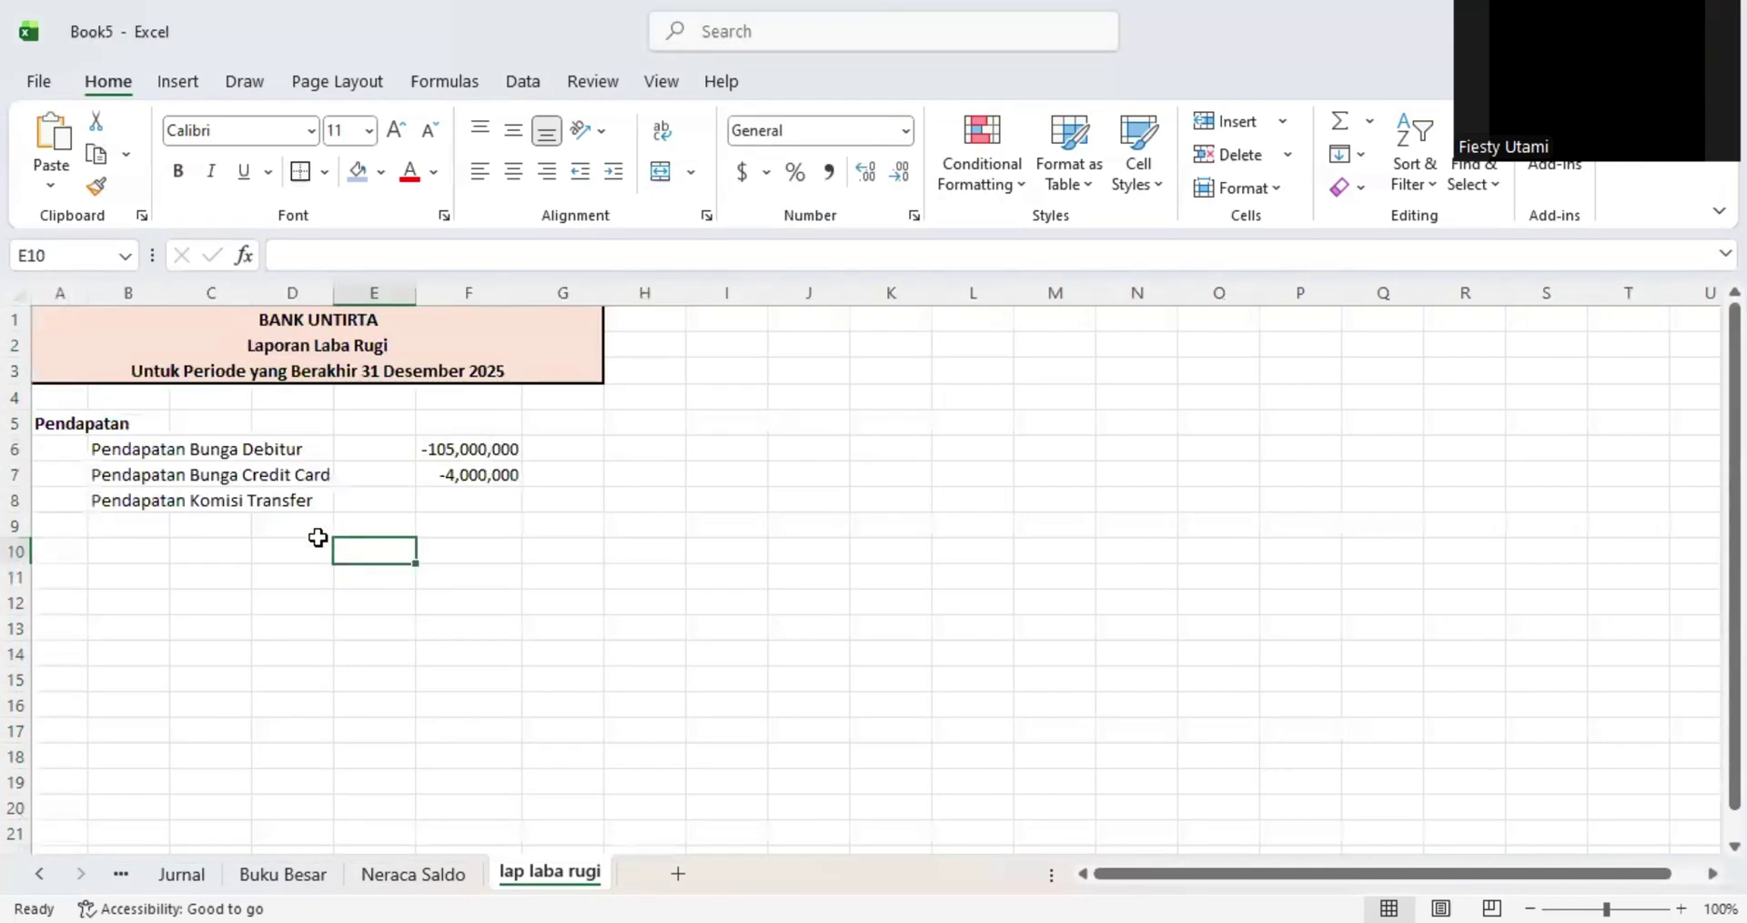
- Copy the VLOOKUP formula from F7 to F8 for Pendapatan Komisi Transfer
{"action": "left_click", "coordinate": [458, 471]}
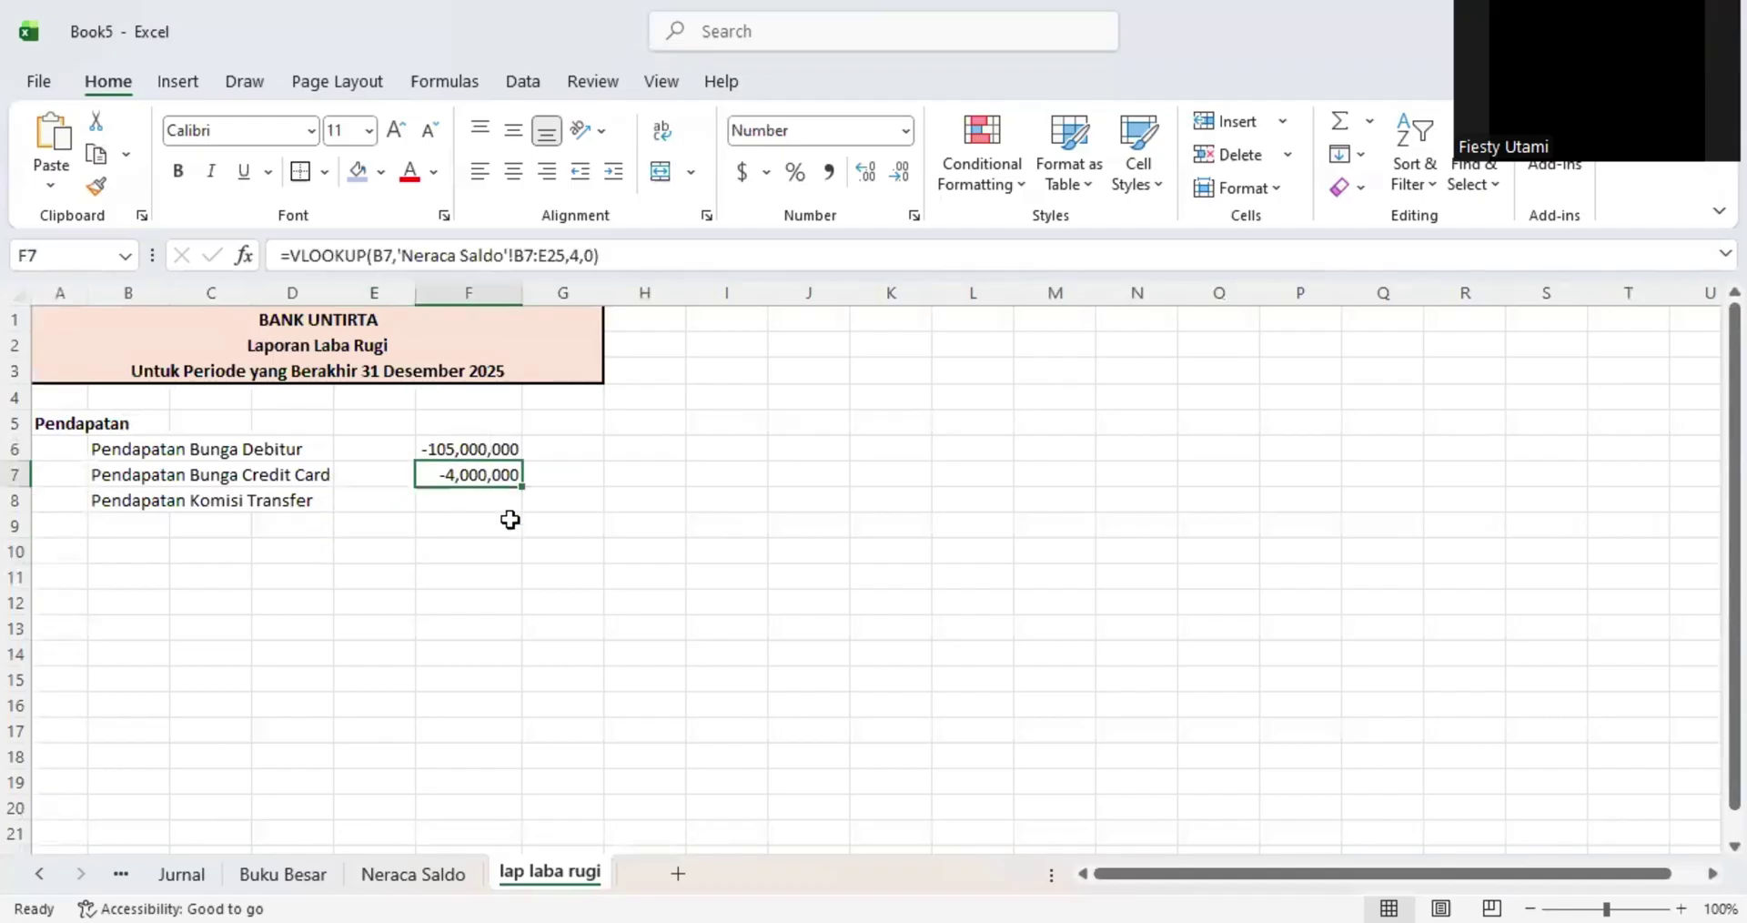
{"action": "key", "text": "ctrl+c"}
{"action": "left_click", "coordinate": [479, 503]}
{"action": "key", "text": "ctrl+v"}
{"action": "left_click", "coordinate": [348, 525]}
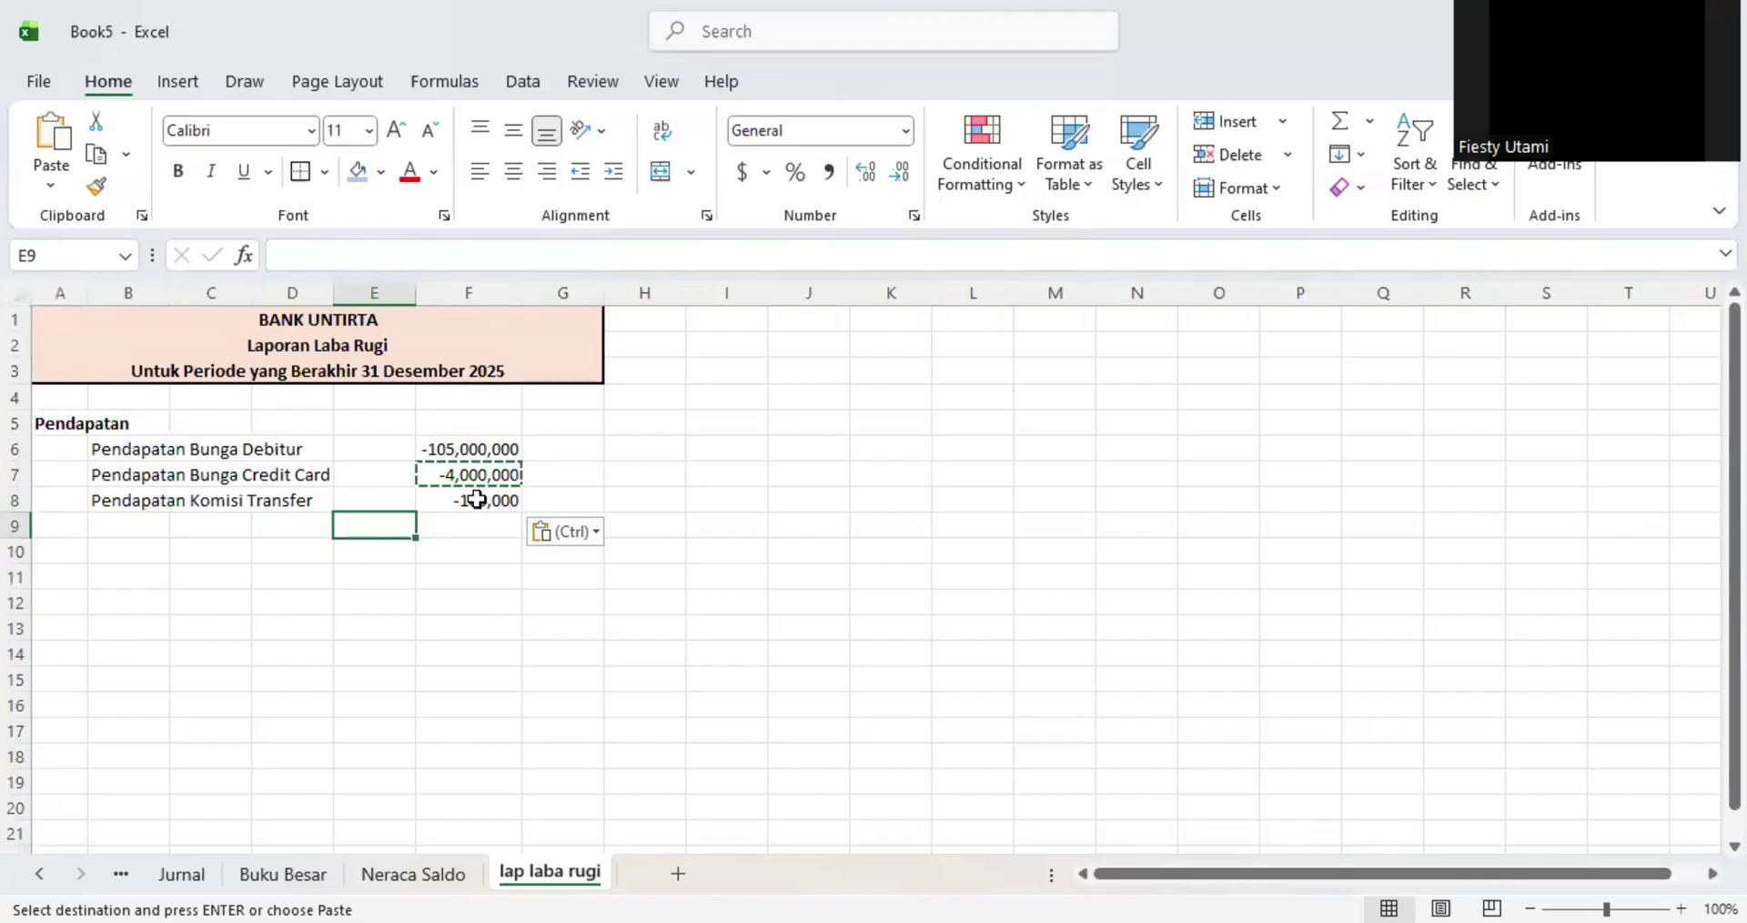
- Make the account codes of Pendapatan Bunga Credit Card and Pendapatan Komisi Transfer bold on the Neraca Saldo sheet
{"action": "left_click", "coordinate": [414, 874]}
{"action": "left_click", "coordinate": [164, 739]}
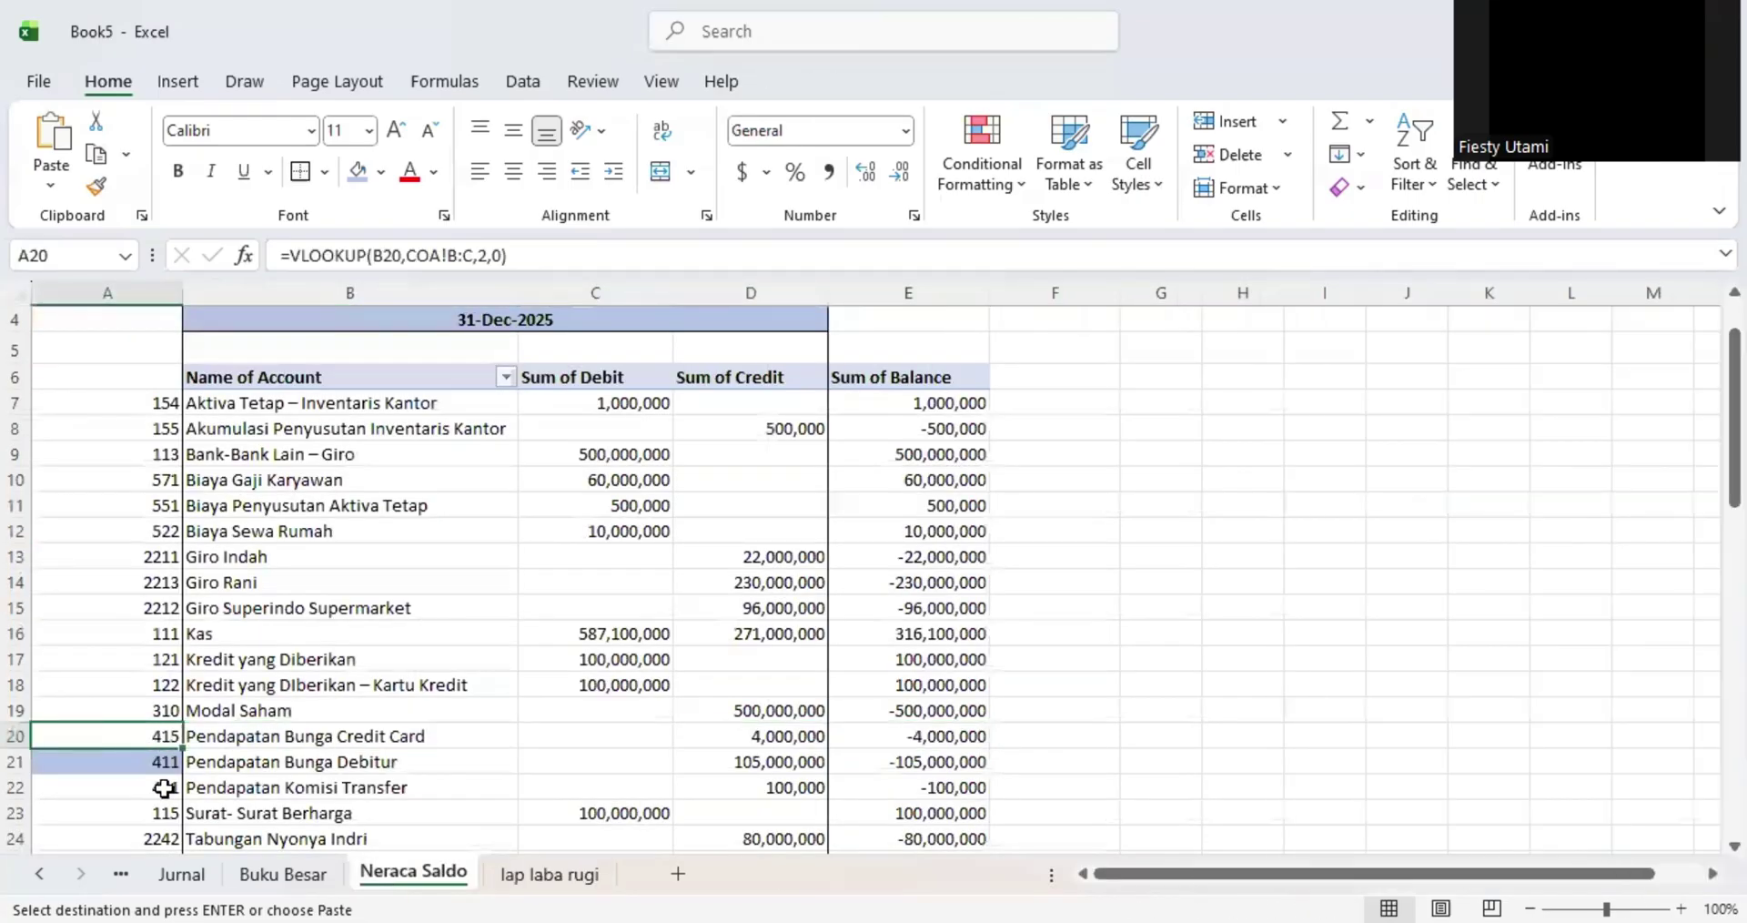
{"action": "left_click", "coordinate": [157, 790], "text": "ctrl"}
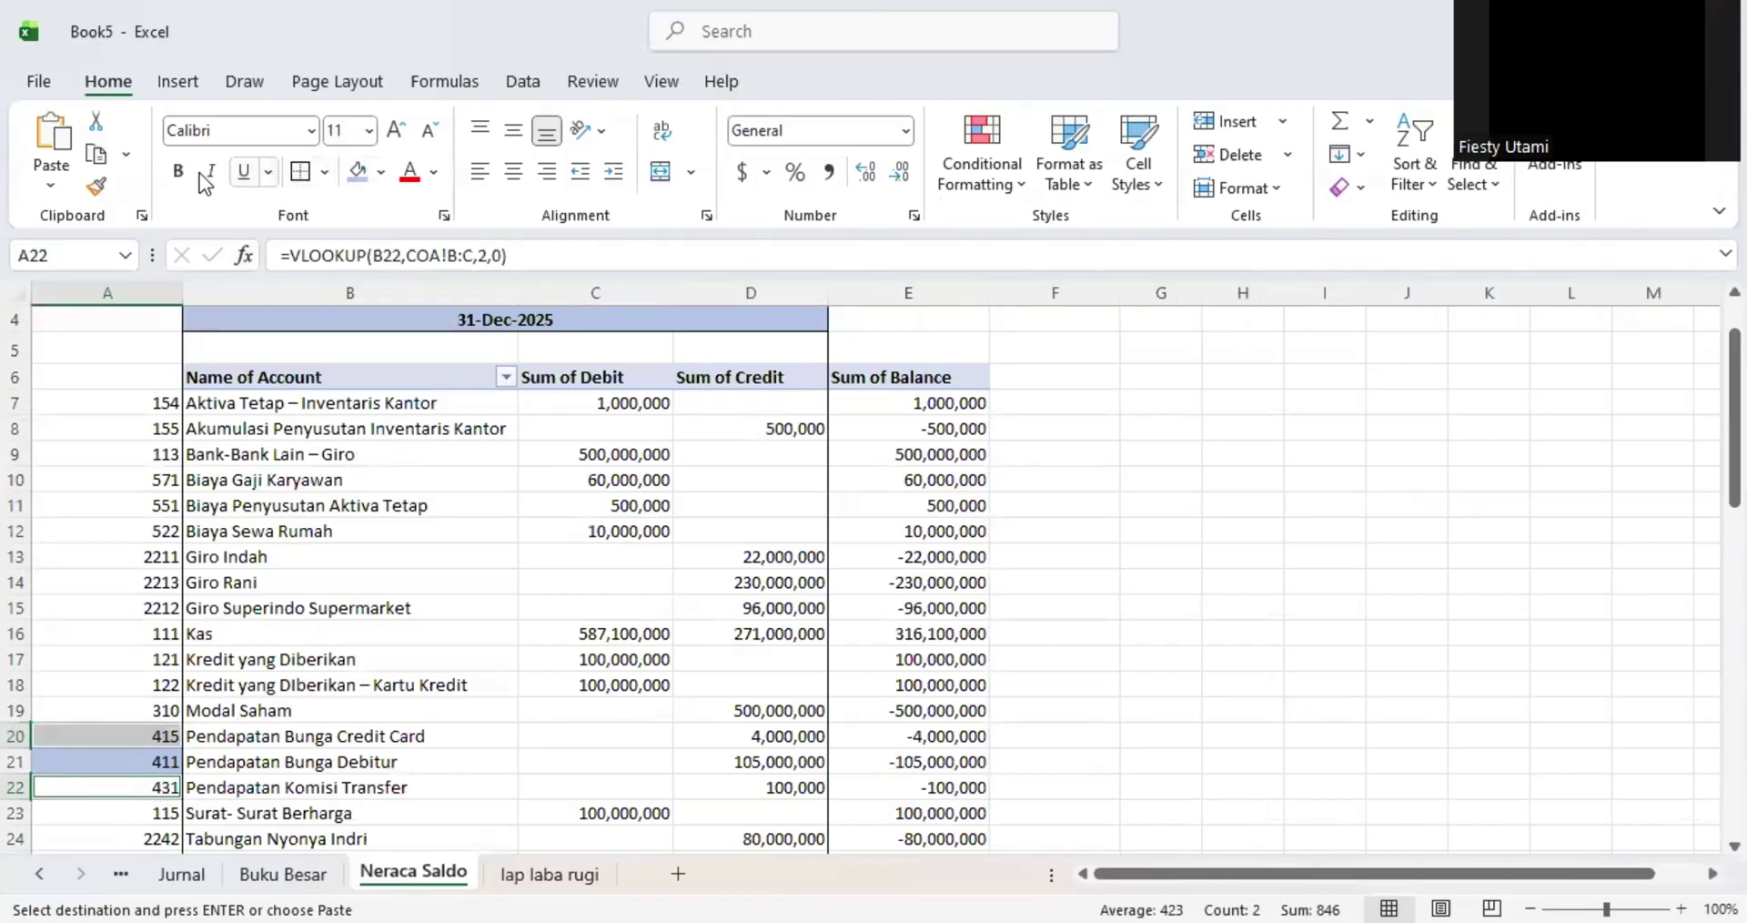
{"action": "left_click", "coordinate": [265, 624]}
{"action": "scroll", "coordinate": [237, 652], "scroll_direction": "down", "scroll_amount": 2}
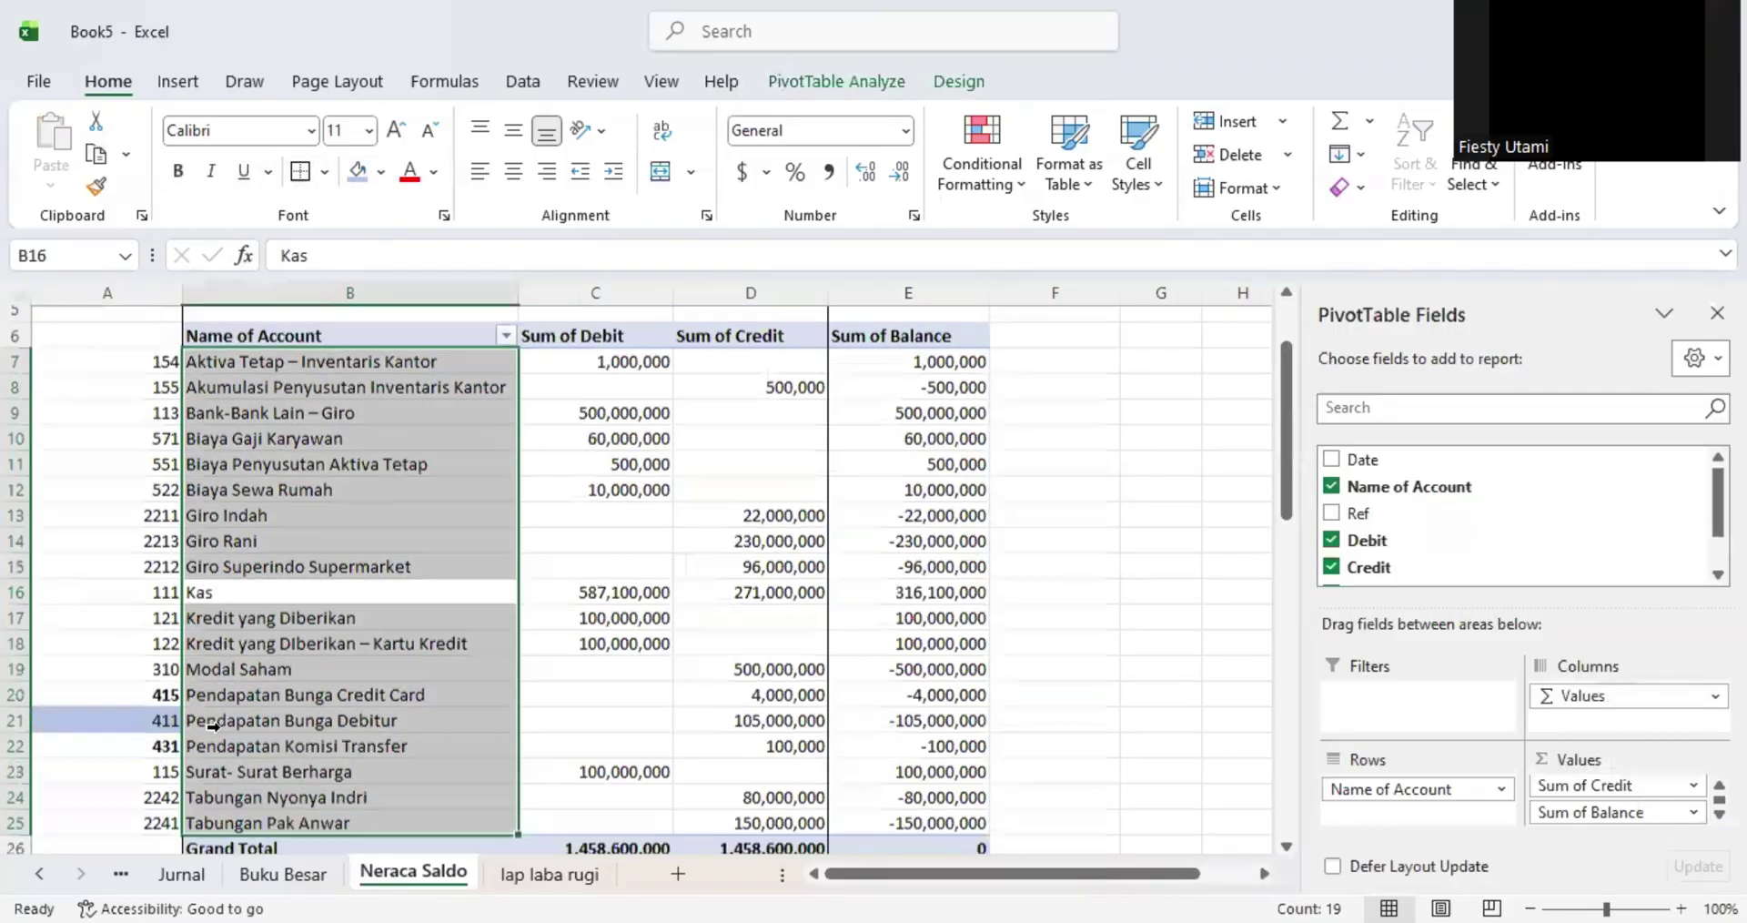
{"action": "left_click", "coordinate": [185, 652]}
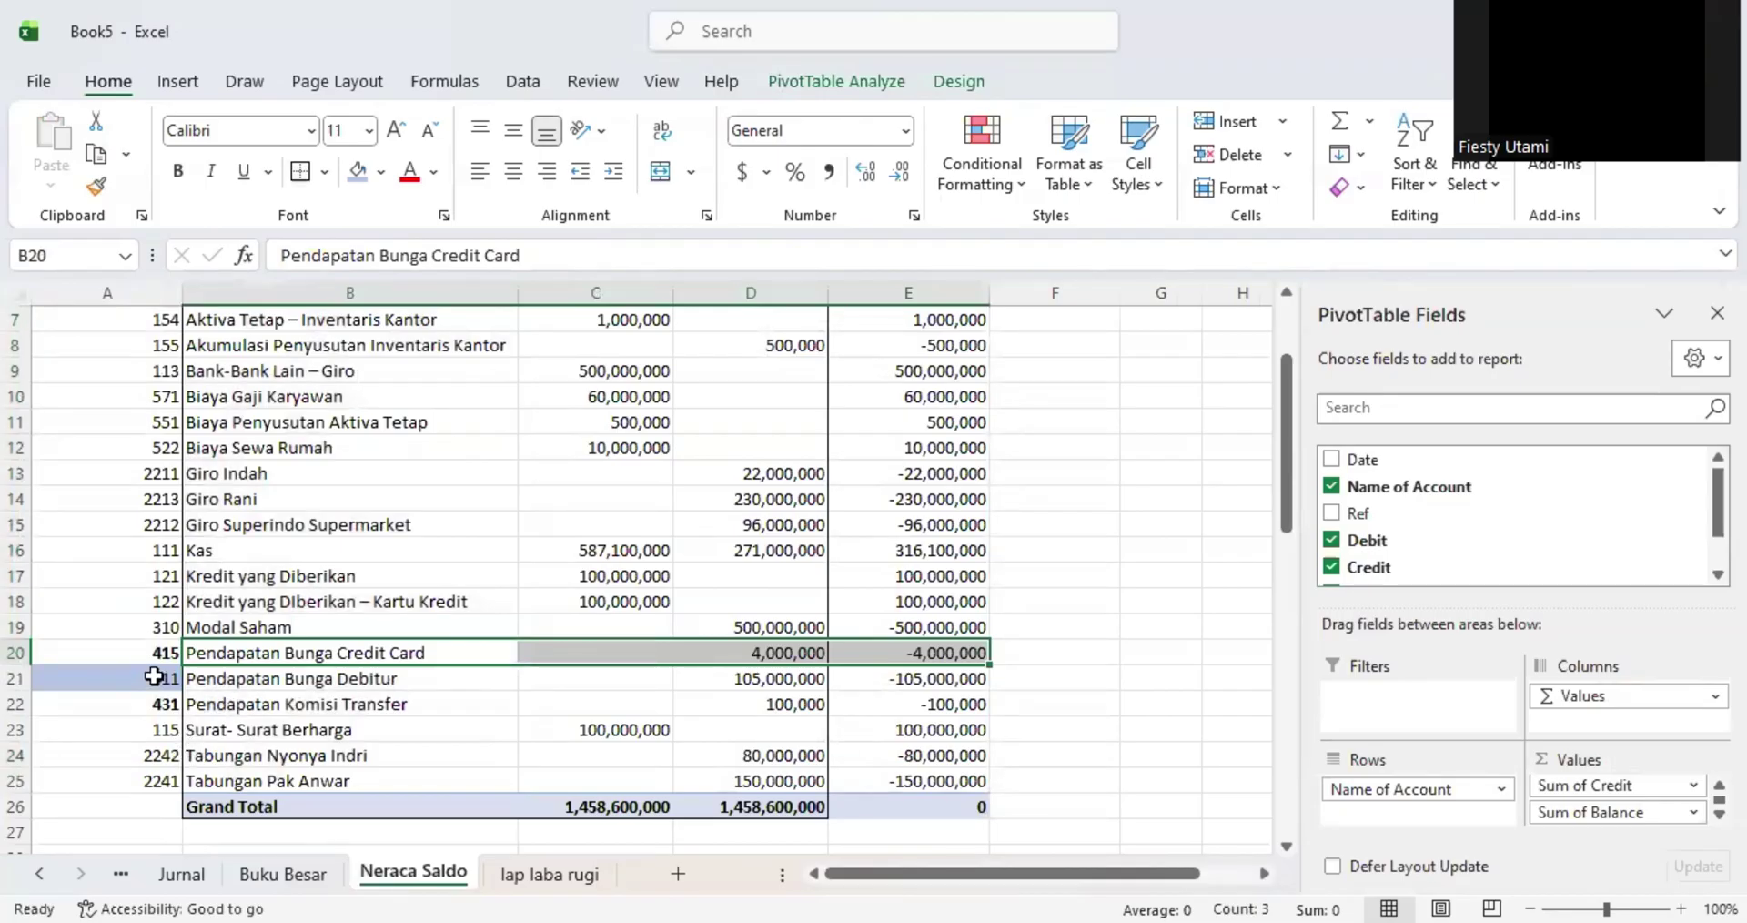
{"action": "scroll", "coordinate": [153, 674], "scroll_direction": "up", "scroll_amount": 1}
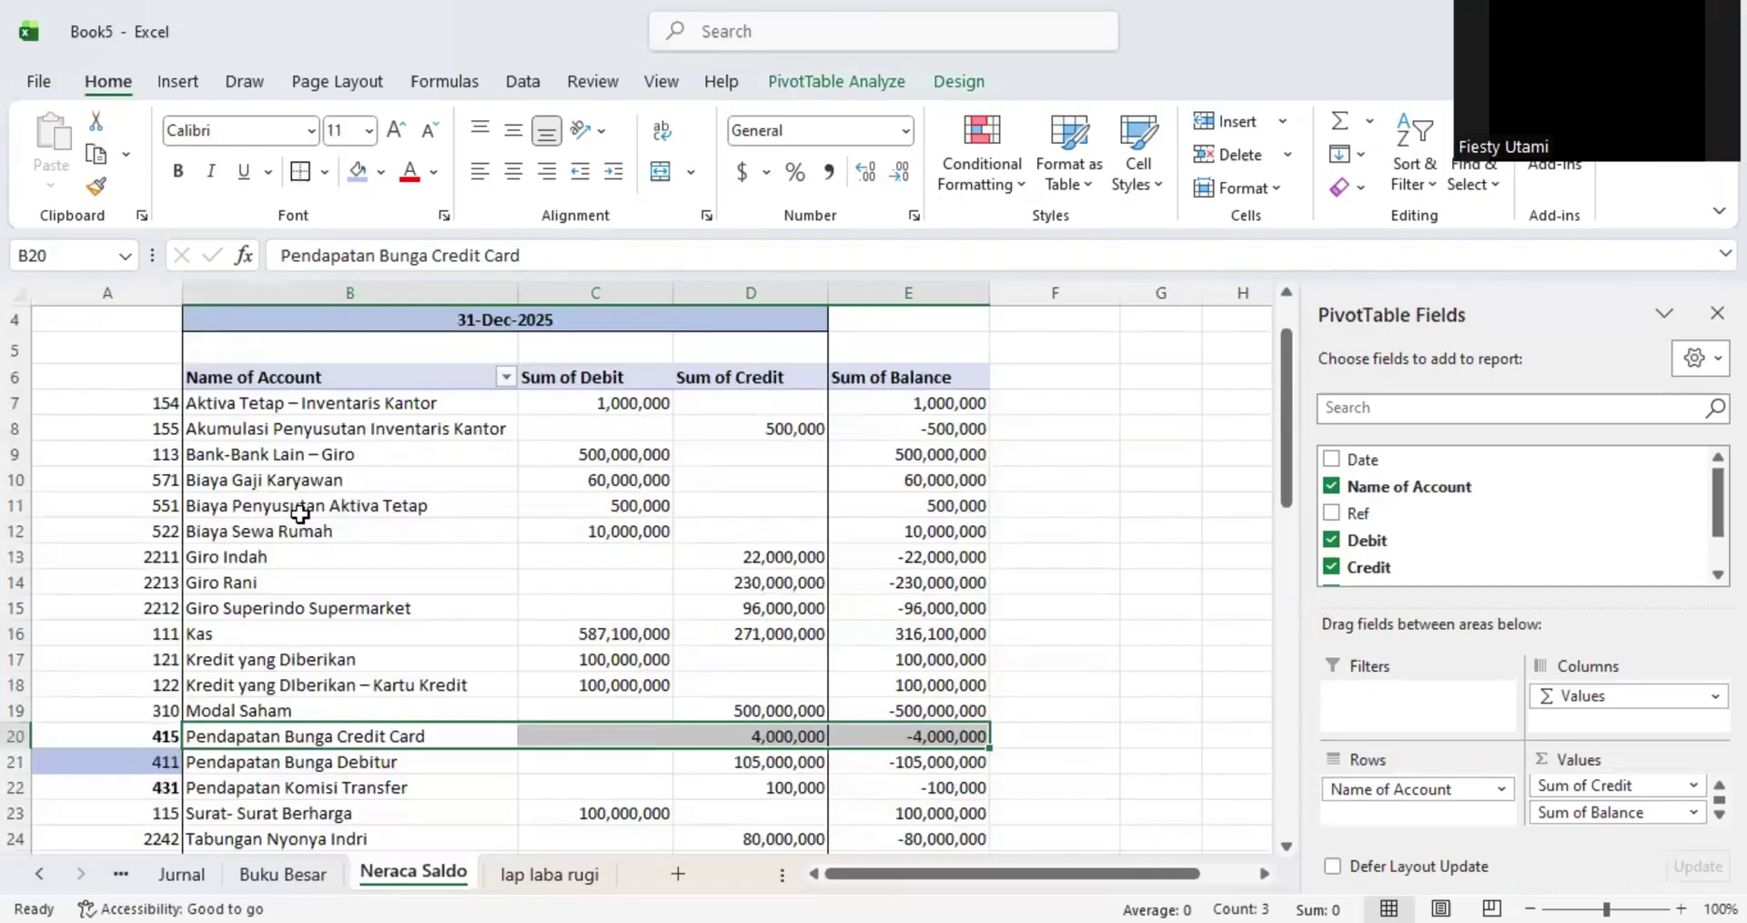
{"action": "left_click", "coordinate": [276, 539]}
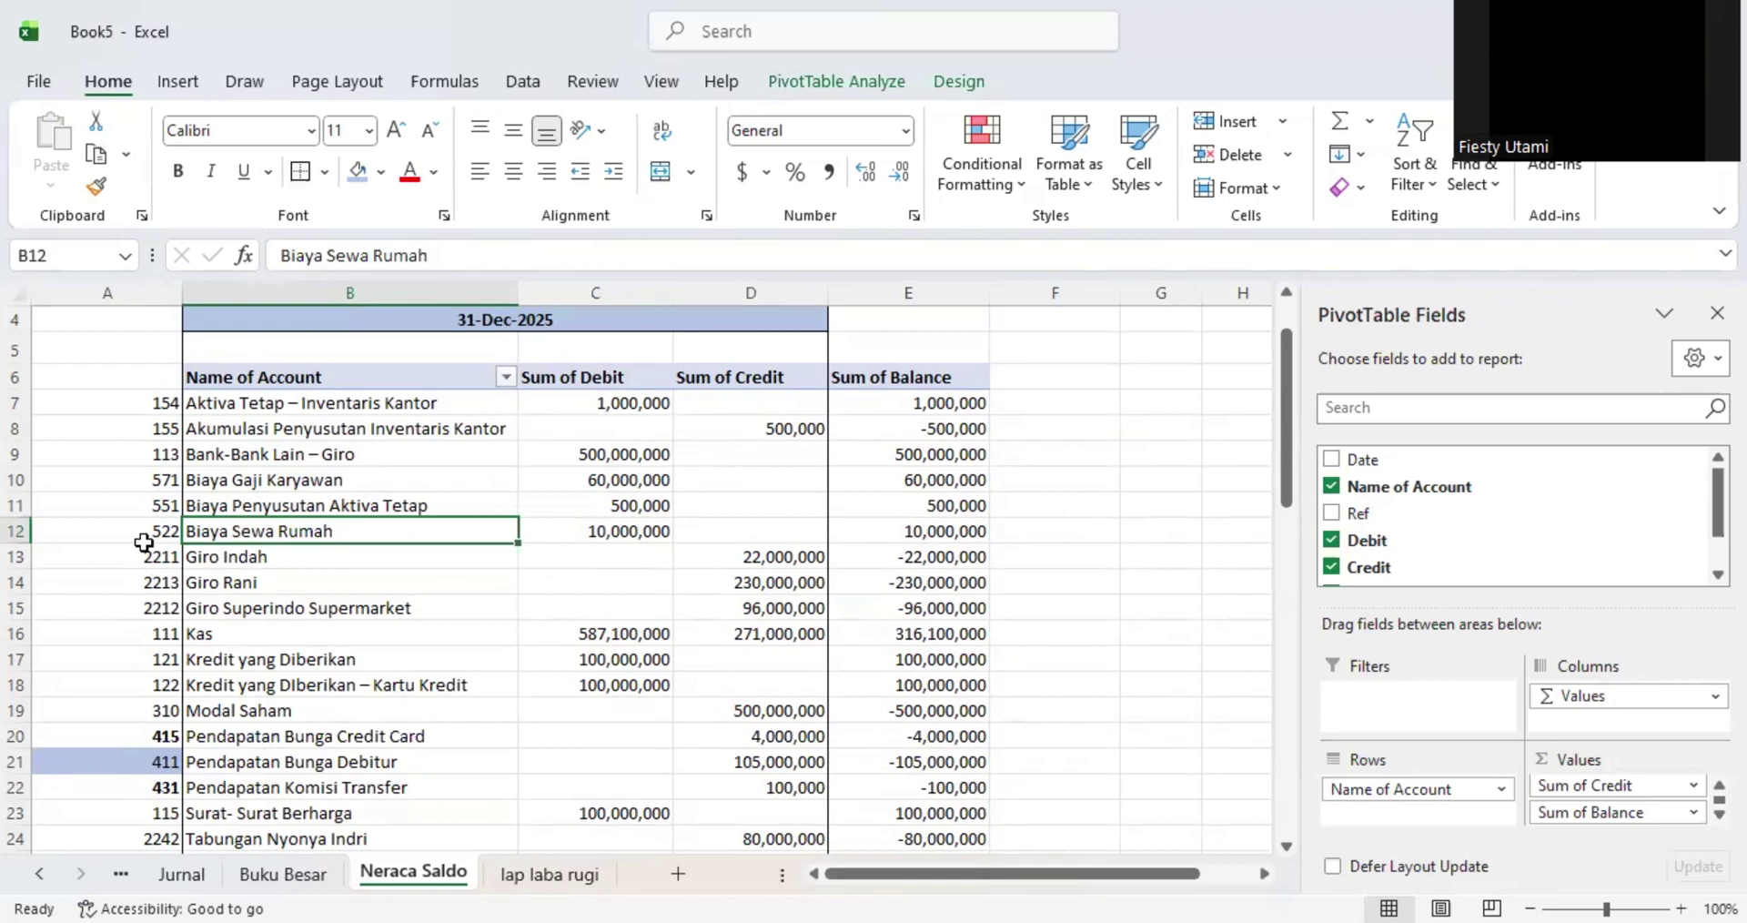
{"action": "key", "text": "ctrl+c"}
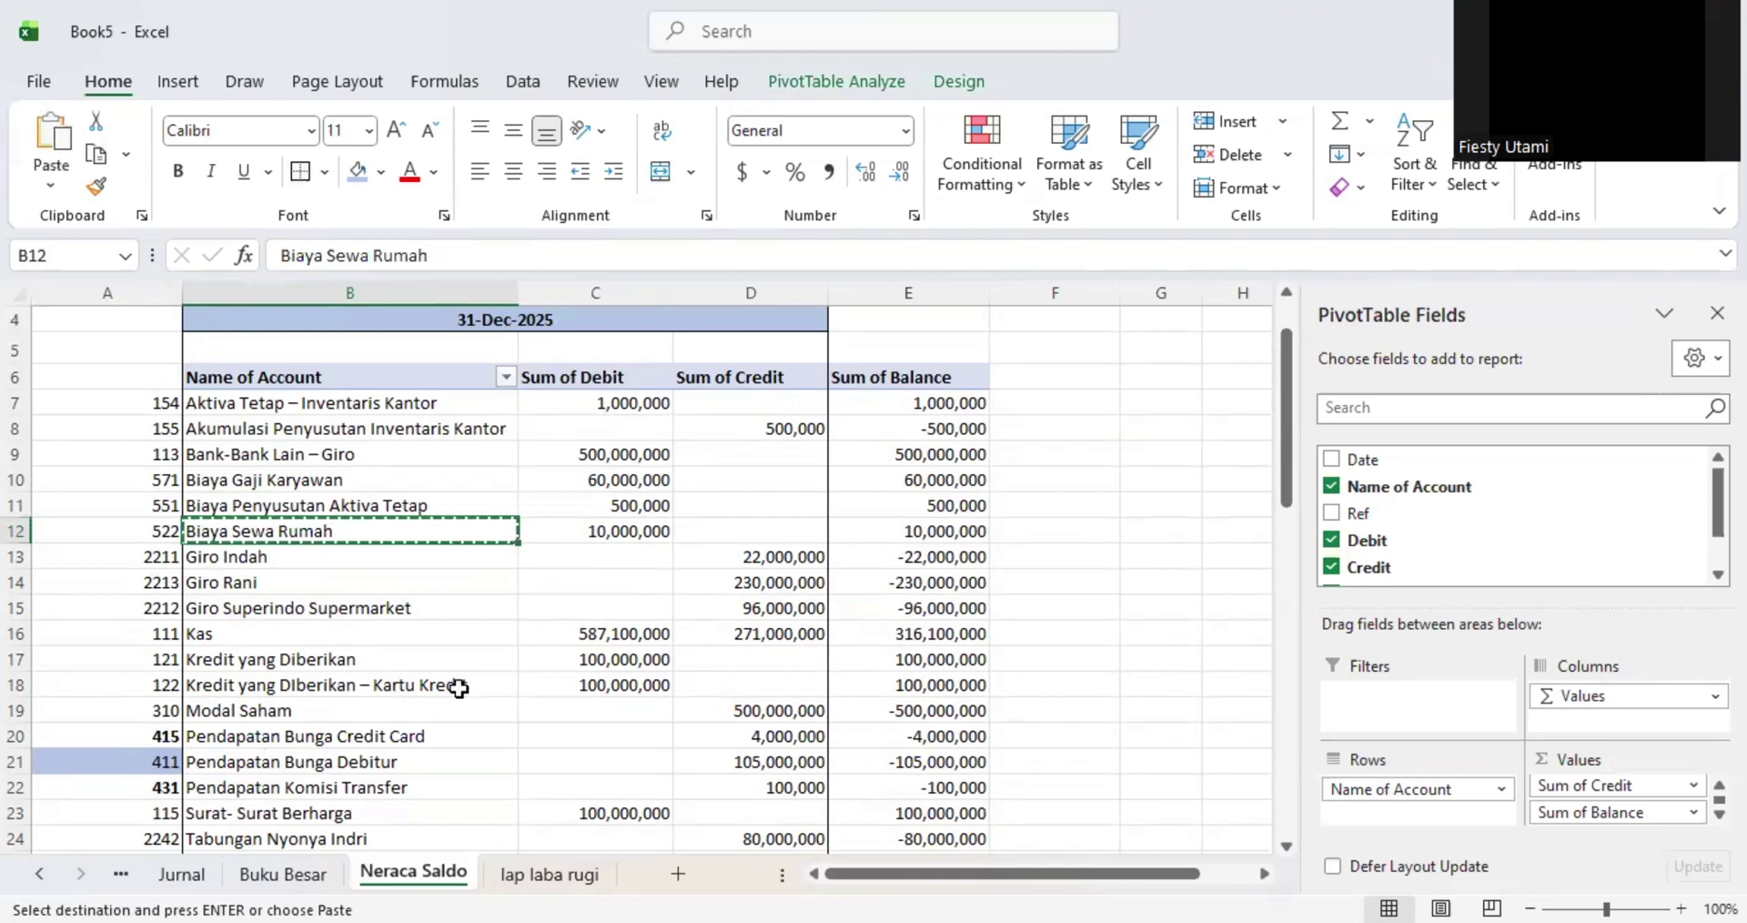
{"action": "left_click", "coordinate": [548, 874]}
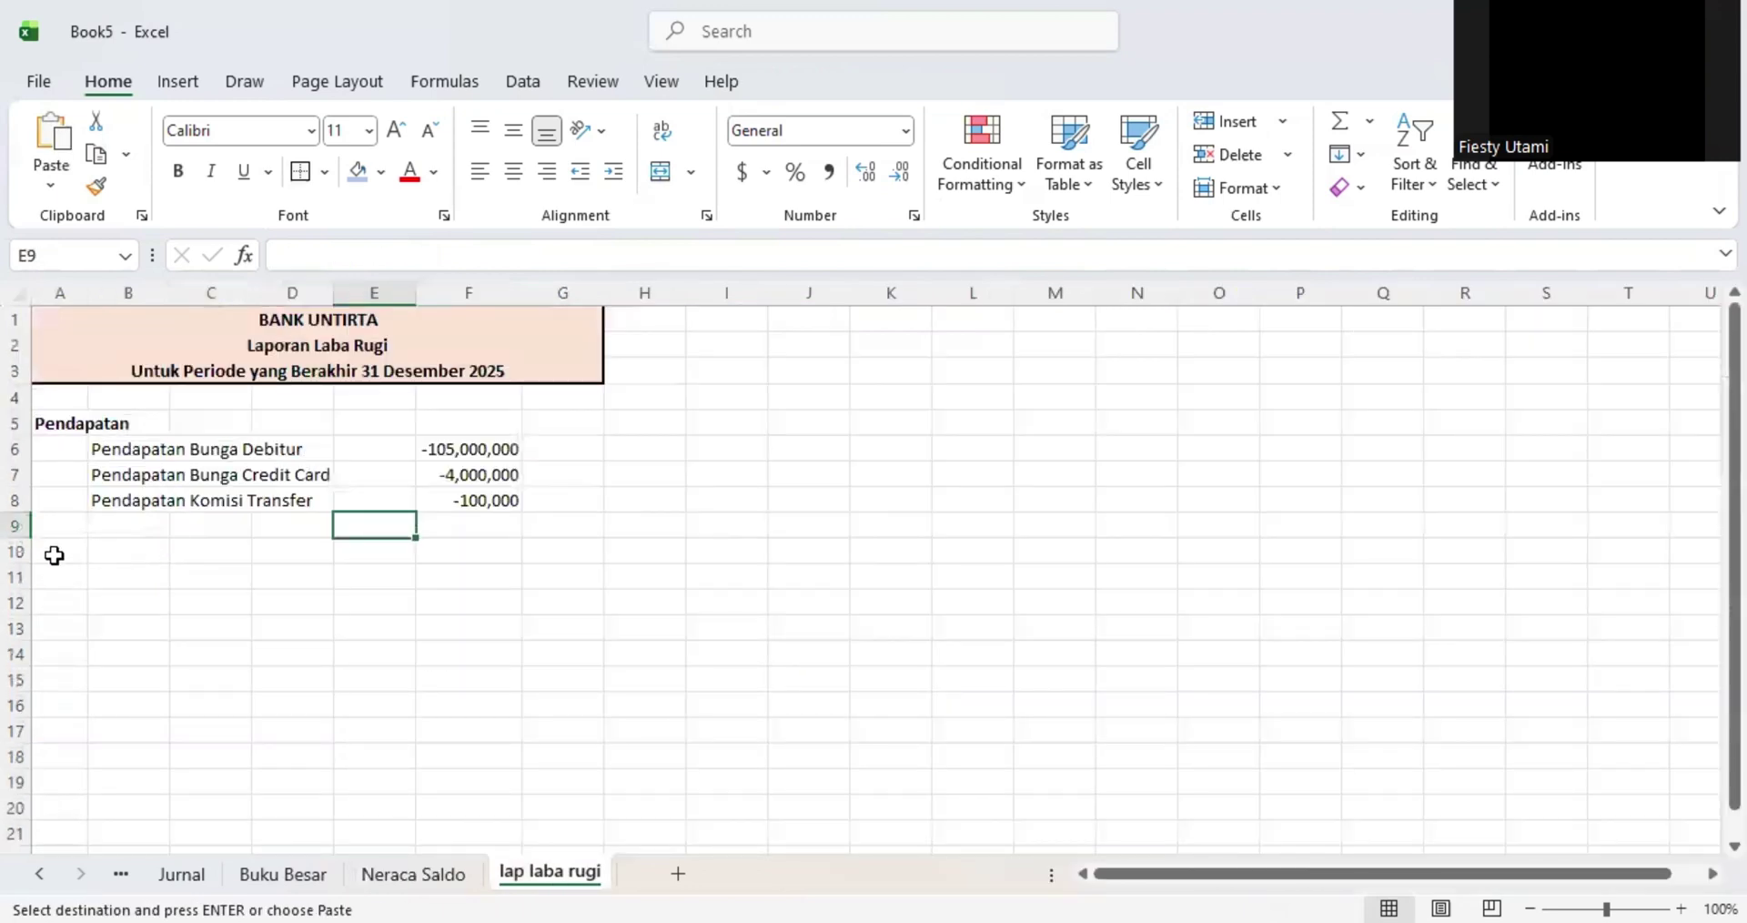
{"action": "left_click", "coordinate": [54, 552]}
{"action": "type", "text": "i"}
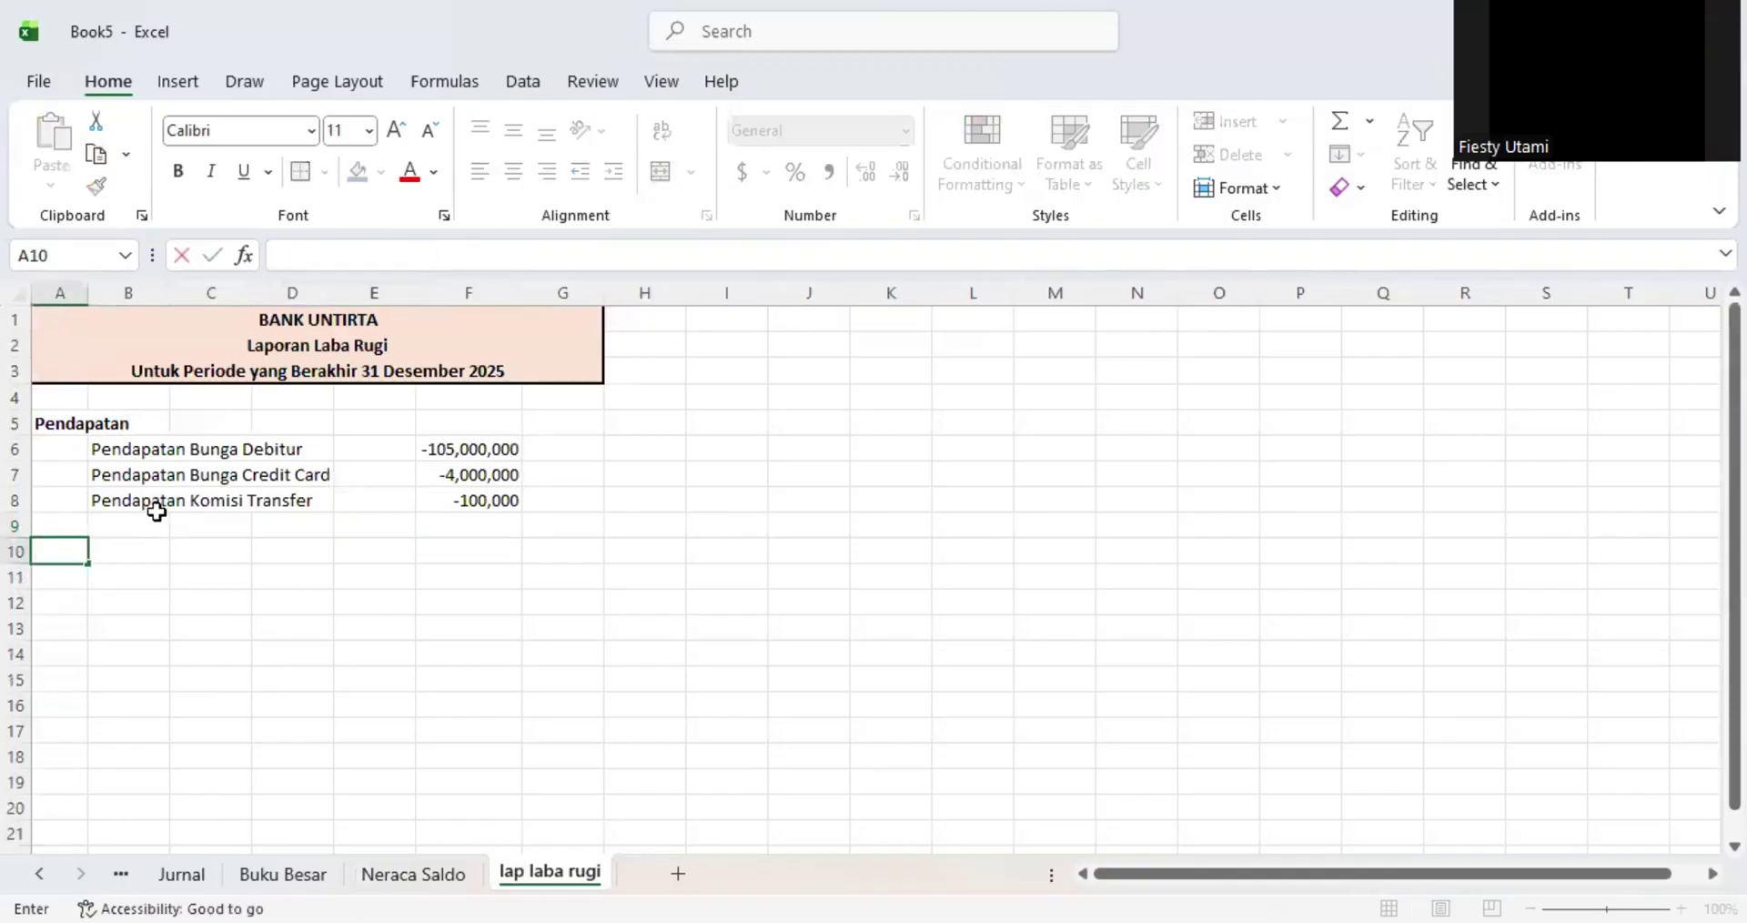
{"action": "key", "text": "Up"}
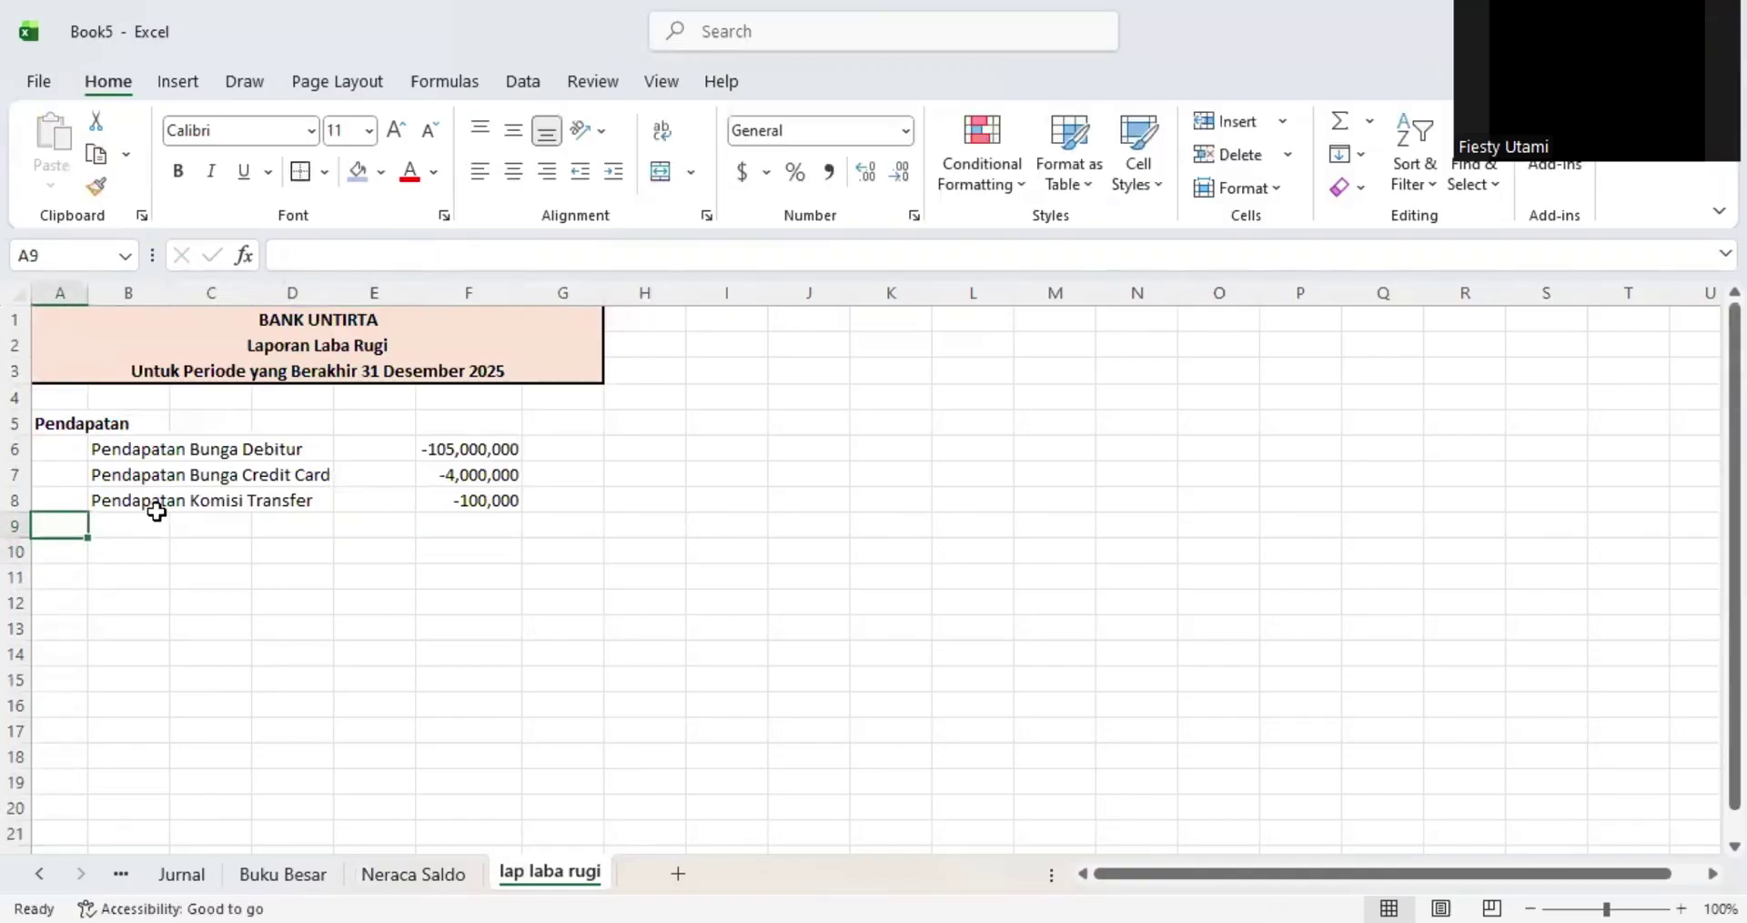
- Enter the labels Total Pendapatan in A9 and Biaya in A11 of the lap laba rugi sheet
{"action": "type", "text": "Total Pe"}
{"action": "type", "text": "ndapatan"}
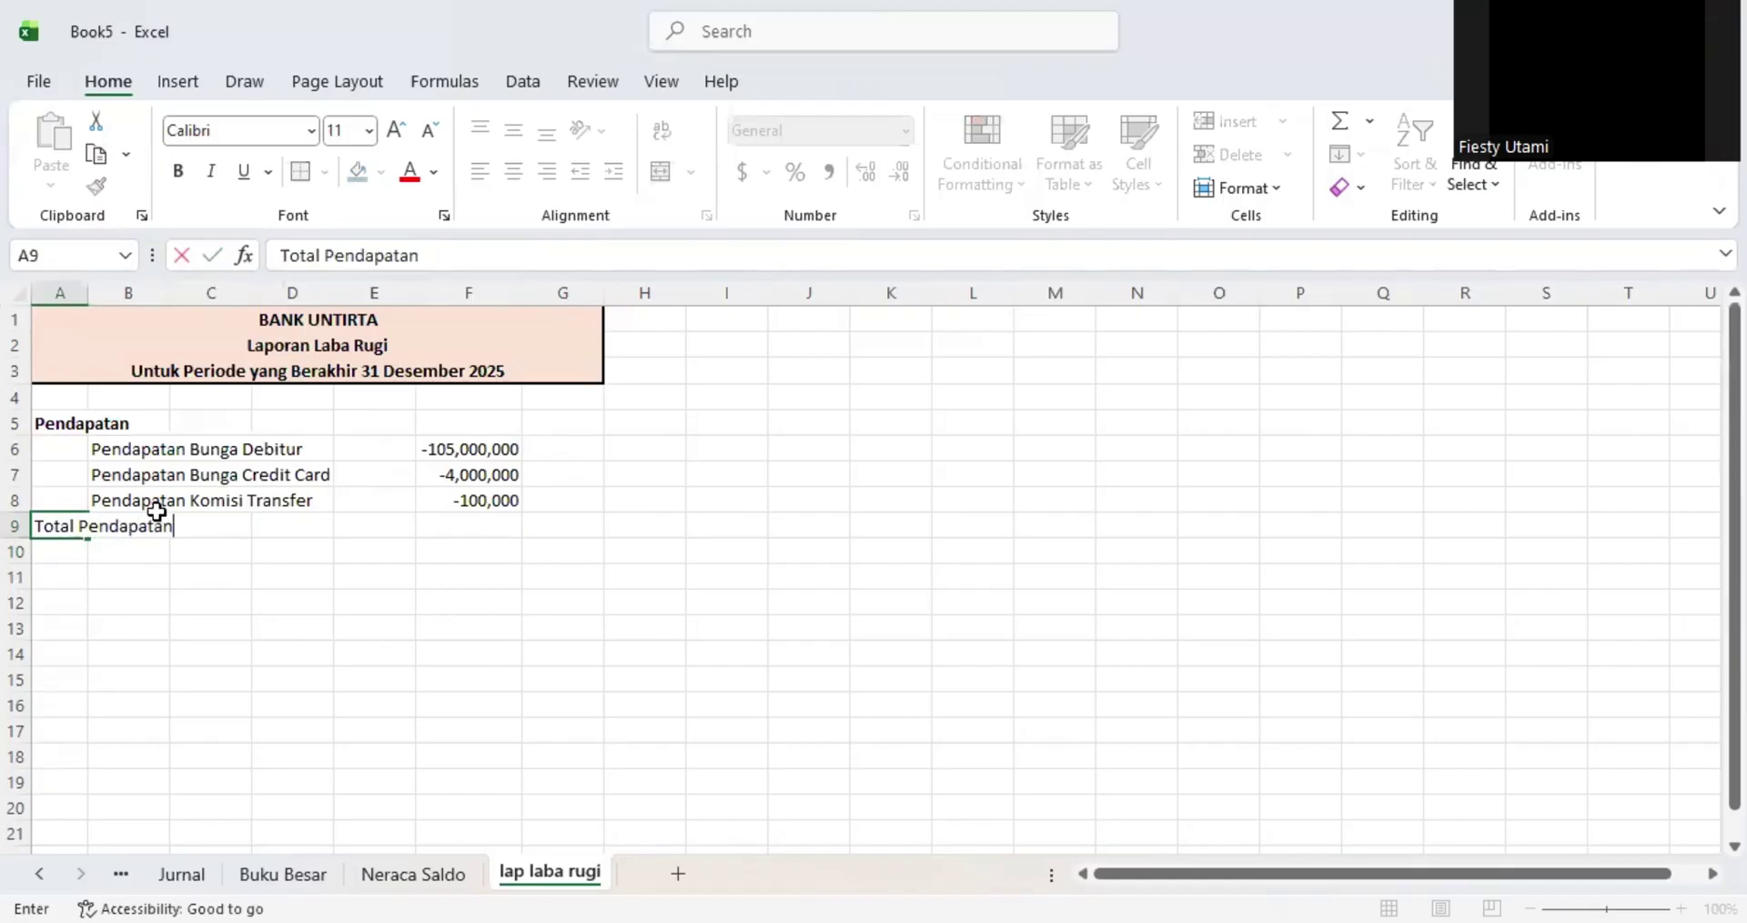
{"action": "key", "text": "Return"}
{"action": "key", "text": "Return"}
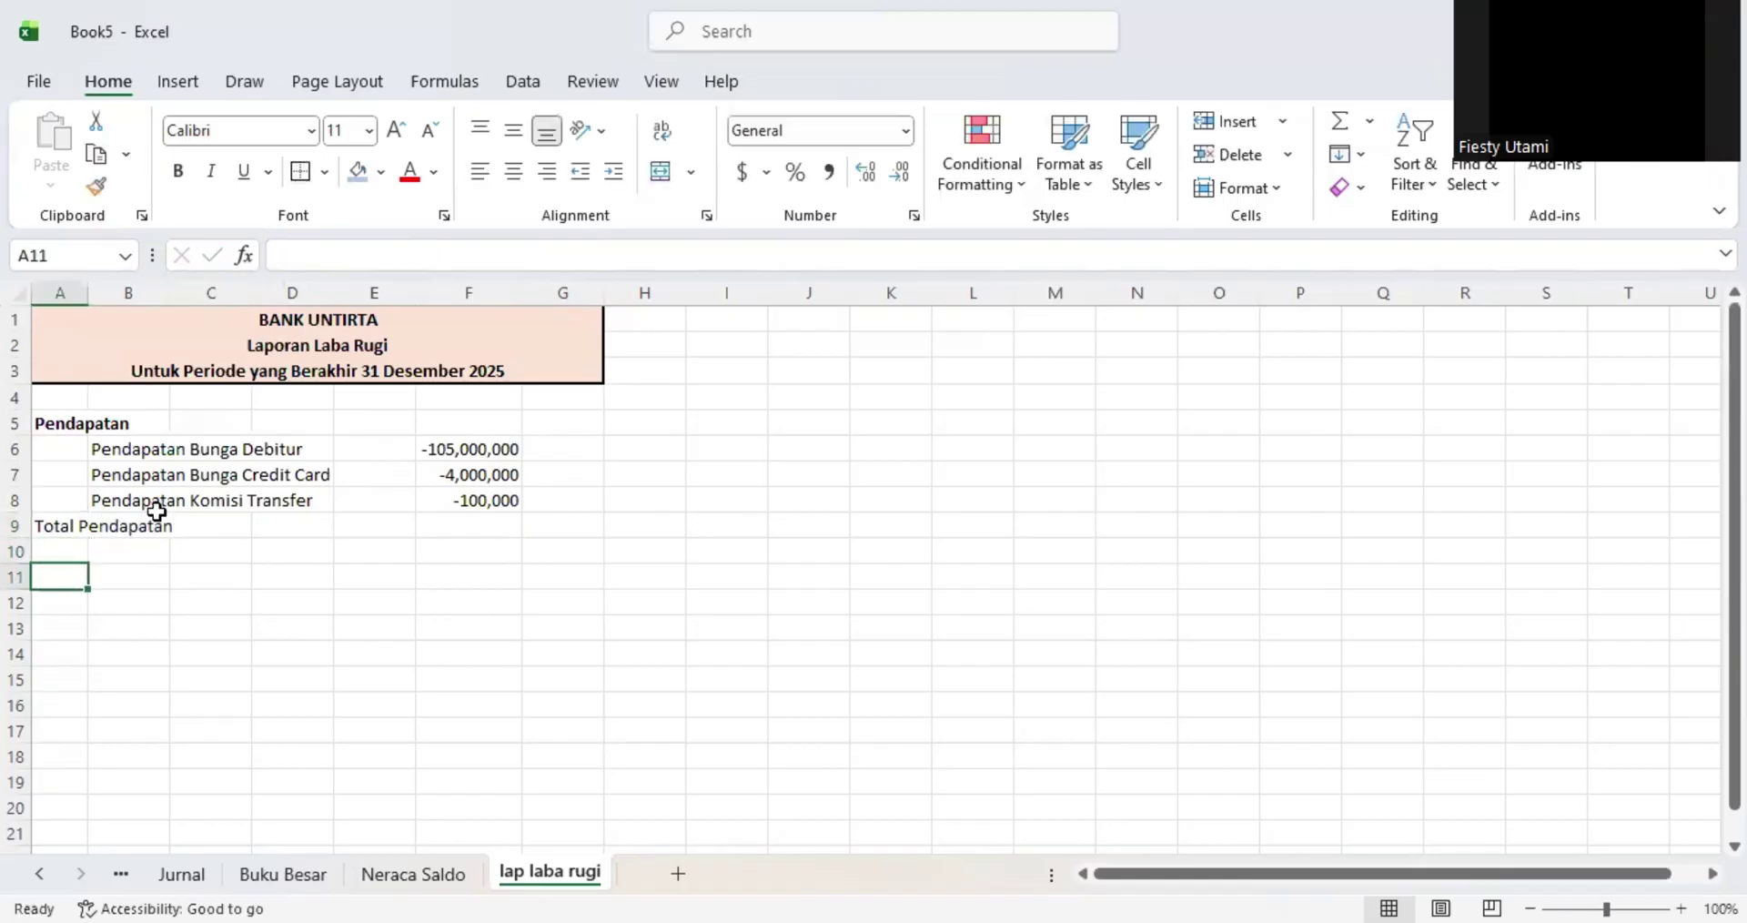
{"action": "type", "text": "Biiaya"}
{"action": "key", "text": "BackSpace"}
{"action": "key", "text": "BackSpace"}
{"action": "key", "text": "BackSpace"}
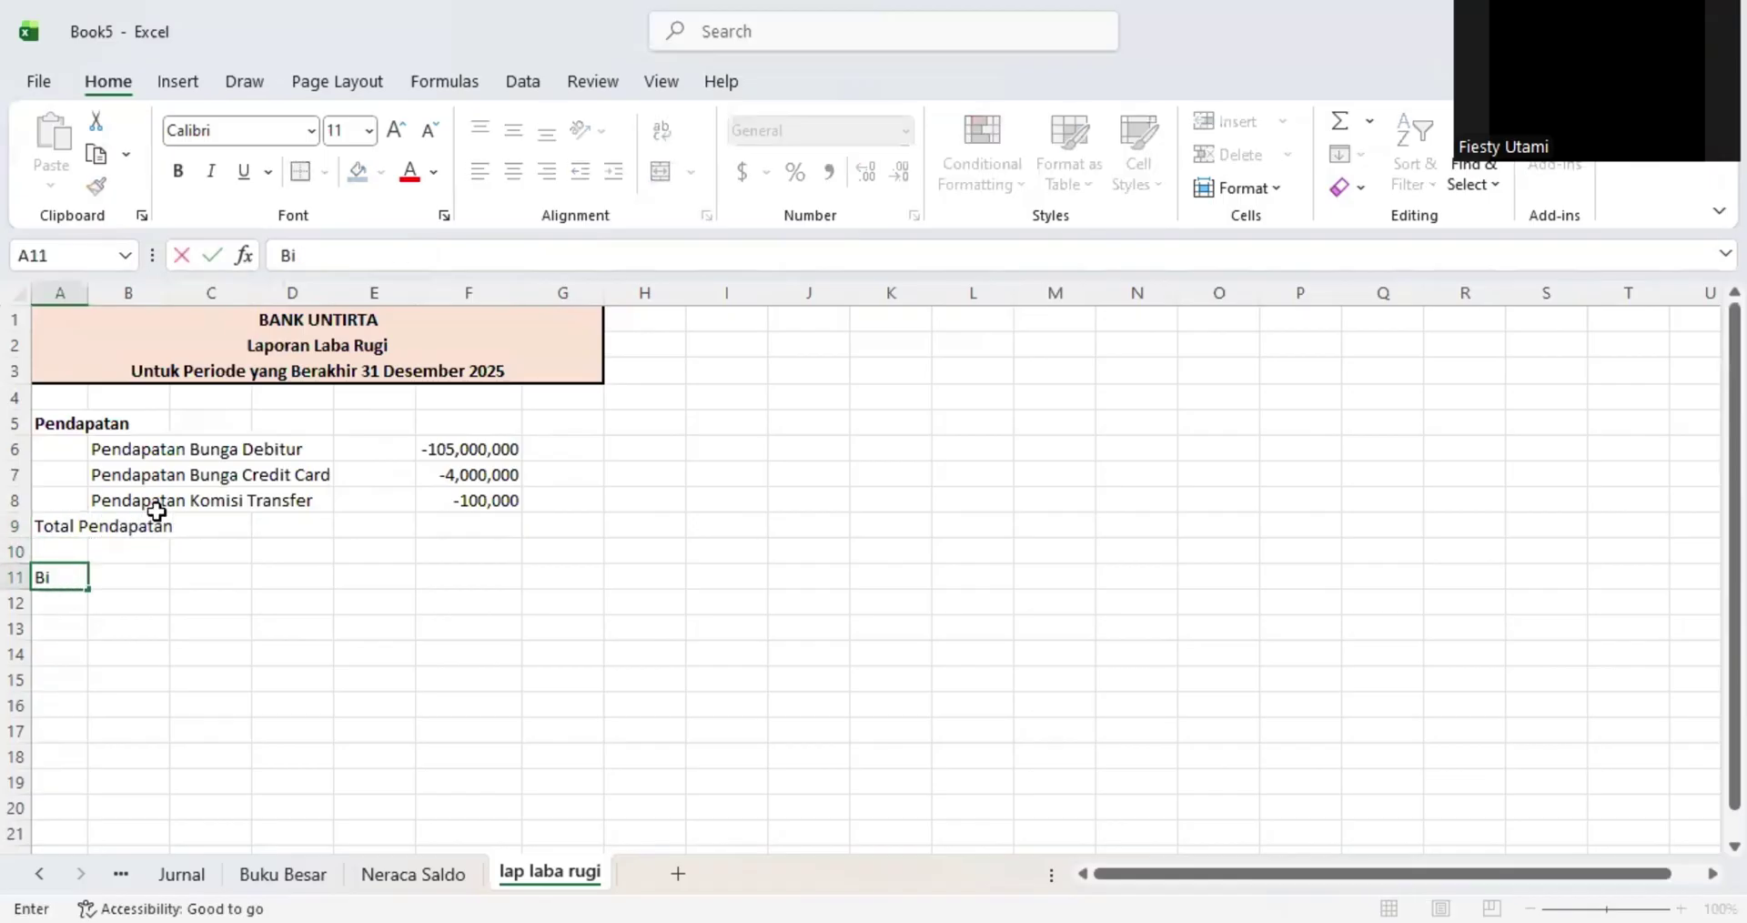
{"action": "type", "text": "aya"}
{"action": "key", "text": "Return"}
- Copy the account name Biaya Sewa Rumah from the Neraca Saldo sheet into B12 of lap laba rugi
{"action": "key", "text": "Right"}
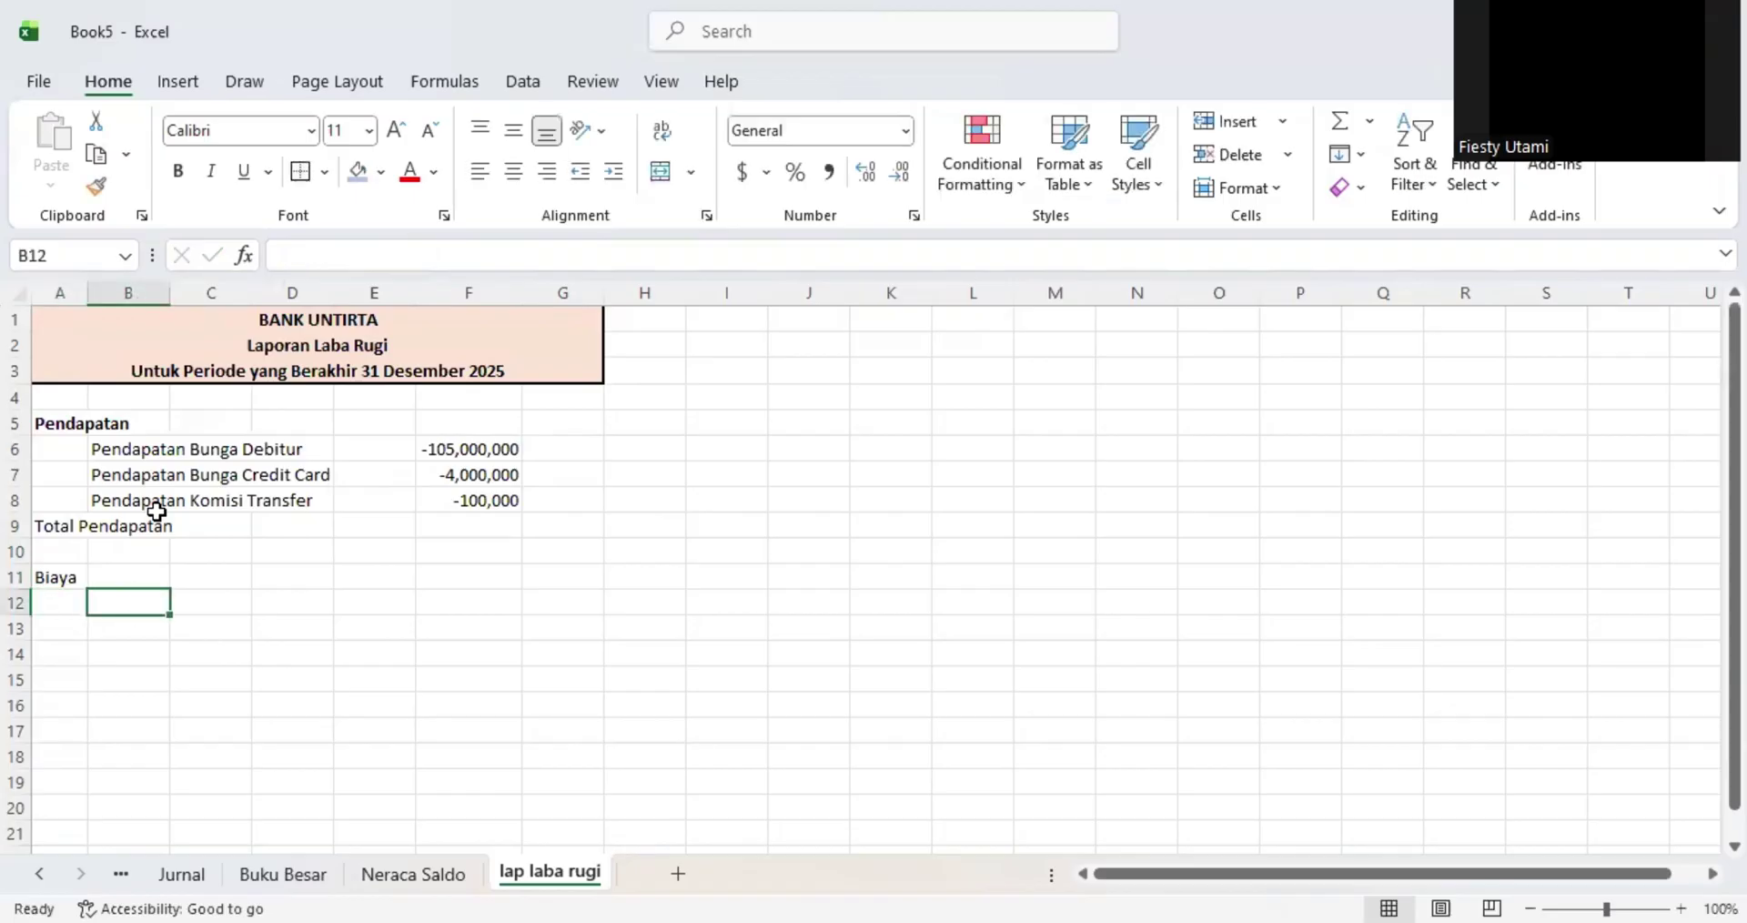
{"action": "left_click", "coordinate": [428, 876]}
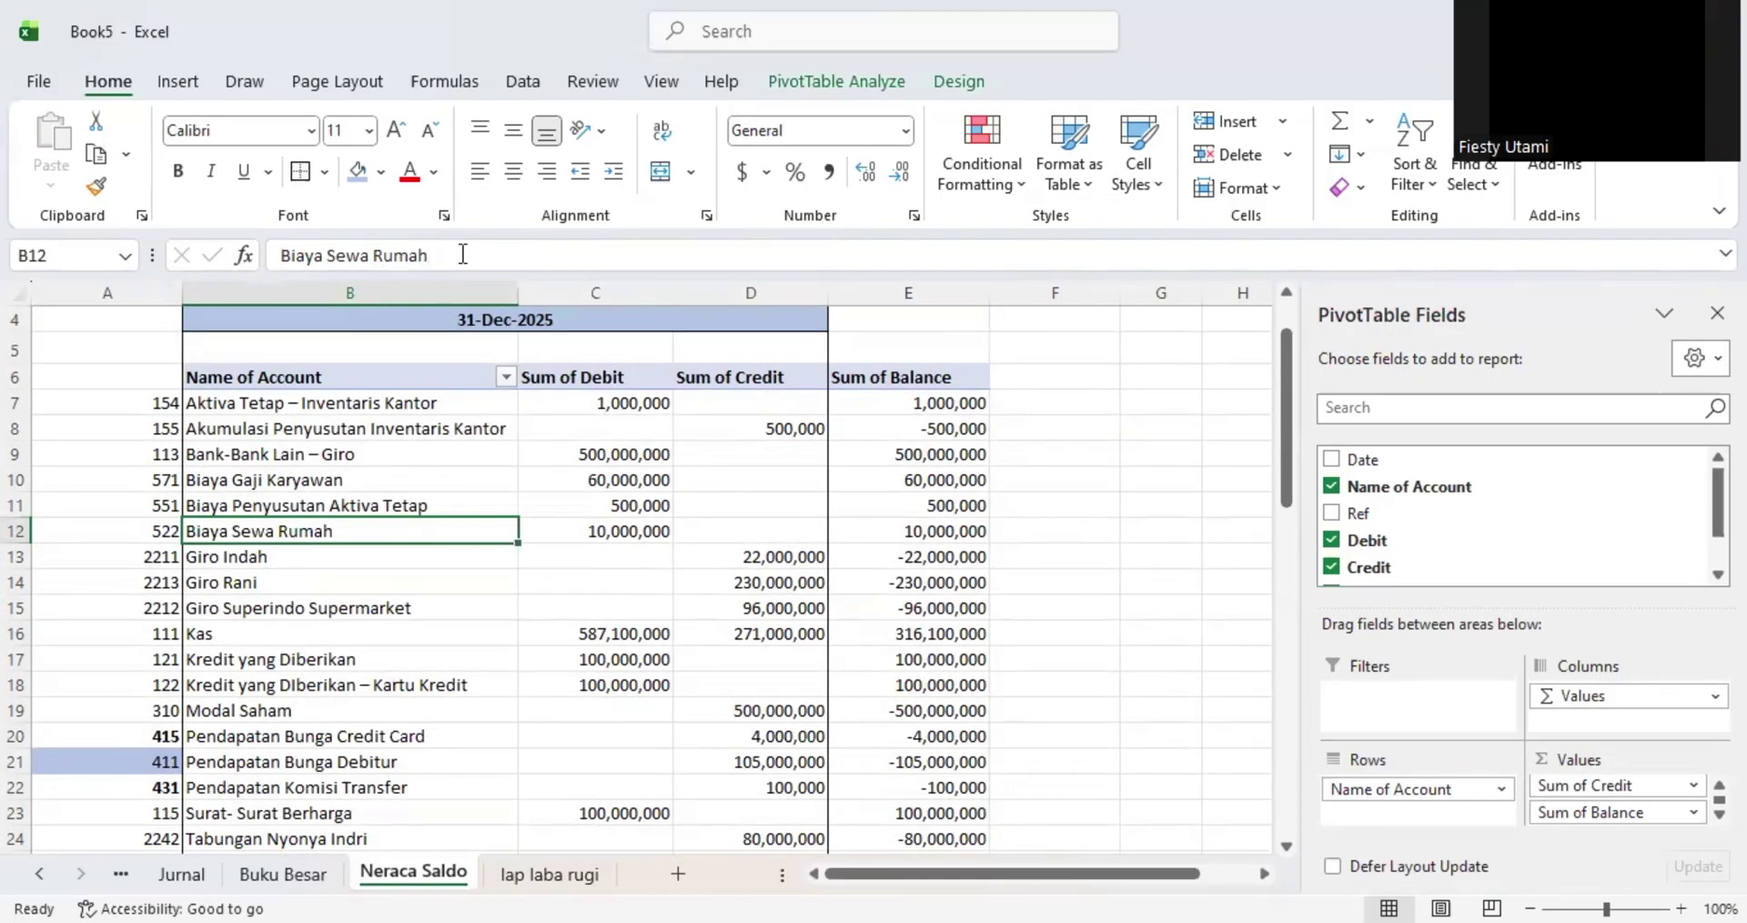
{"action": "left_click_drag", "start_coordinate": [463, 254], "coordinate": [279, 255]}
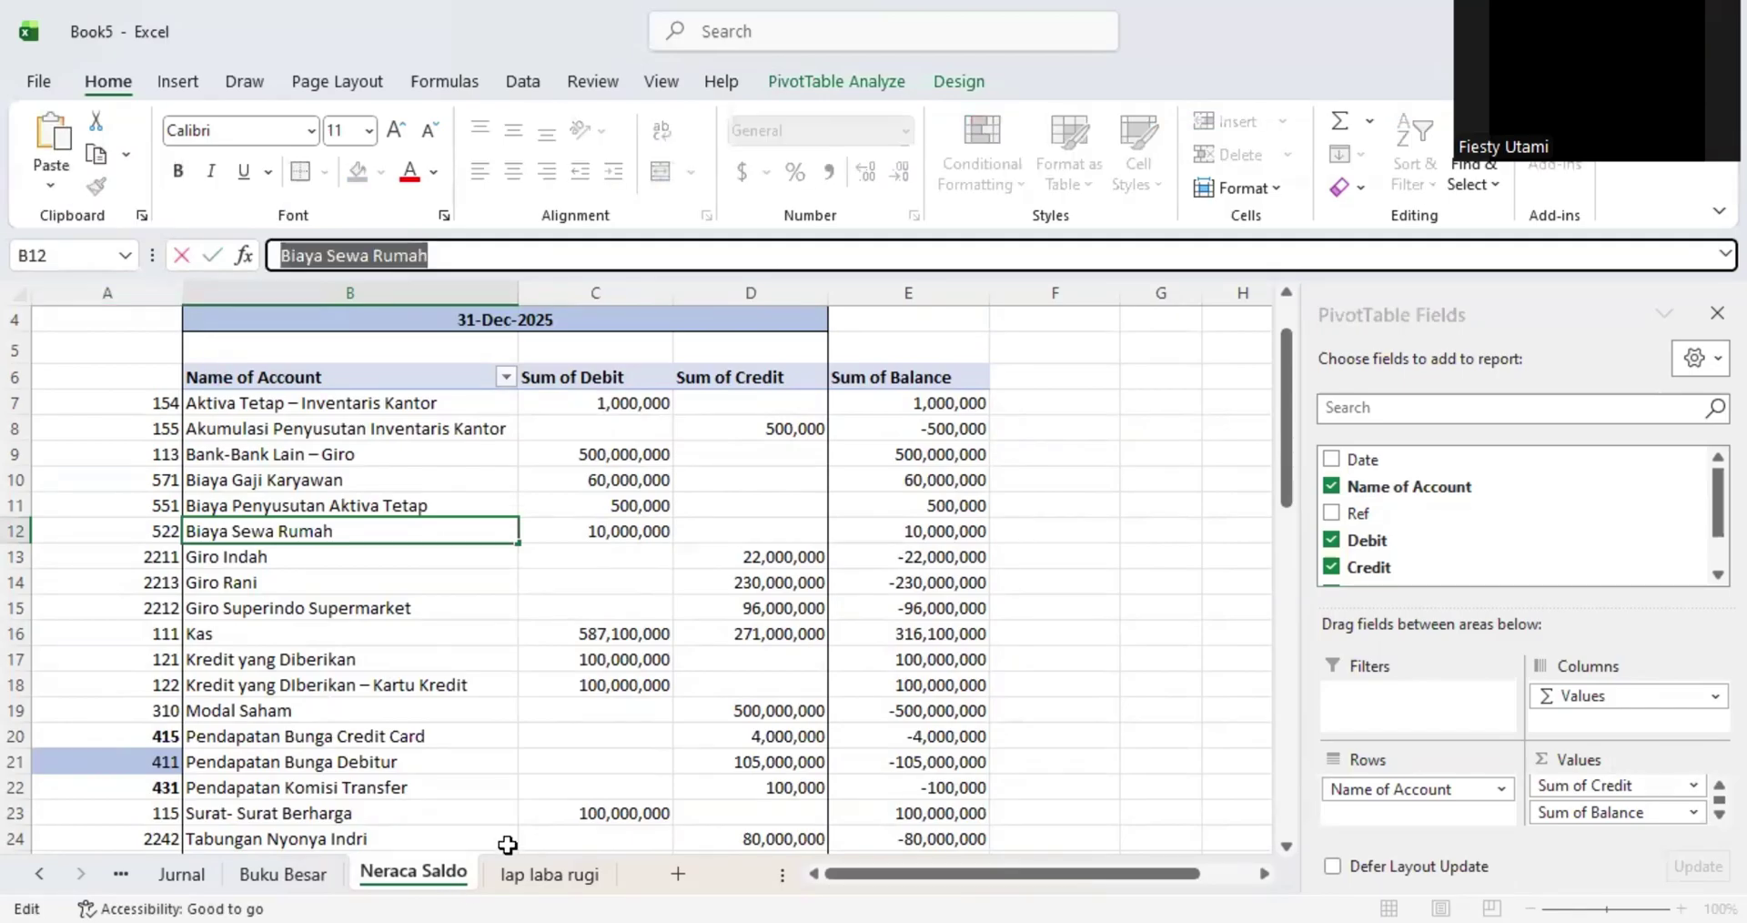
{"action": "key", "text": "ctrl+c"}
{"action": "key", "text": "Escape"}
{"action": "left_click", "coordinate": [549, 874]}
{"action": "key", "text": "ctrl+v"}
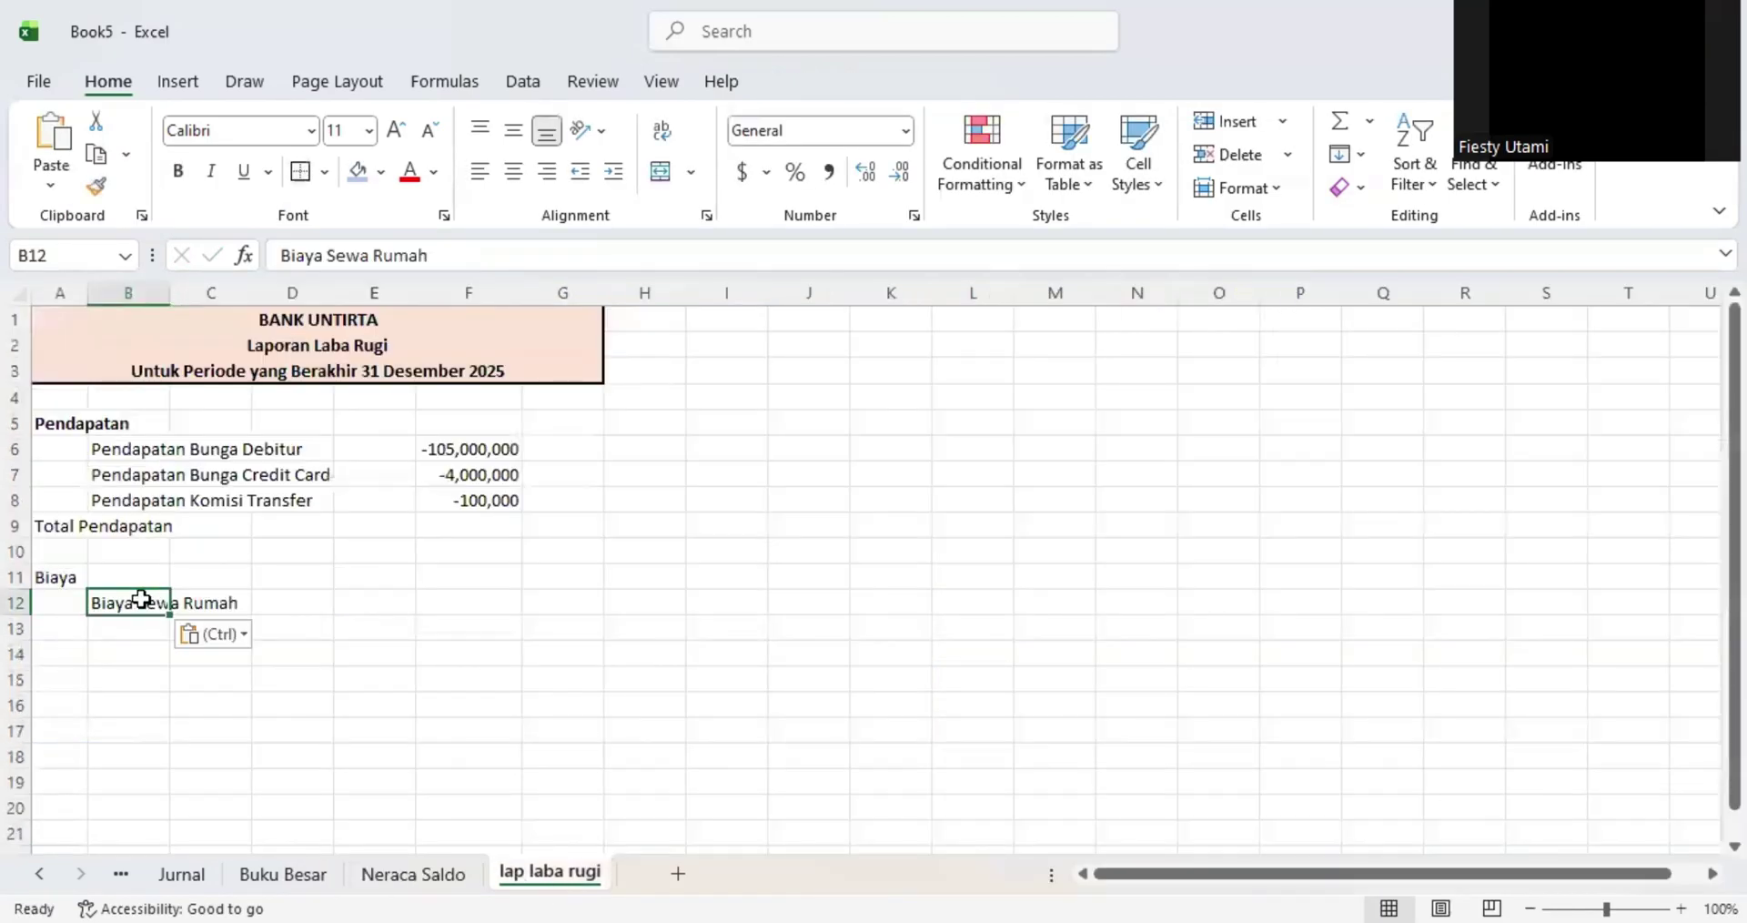
- Copy the account name Biaya Penyusutan Aktiva Tetap from the Neraca Saldo sheet into B13 of lap laba rugi
{"action": "left_click", "coordinate": [401, 878]}
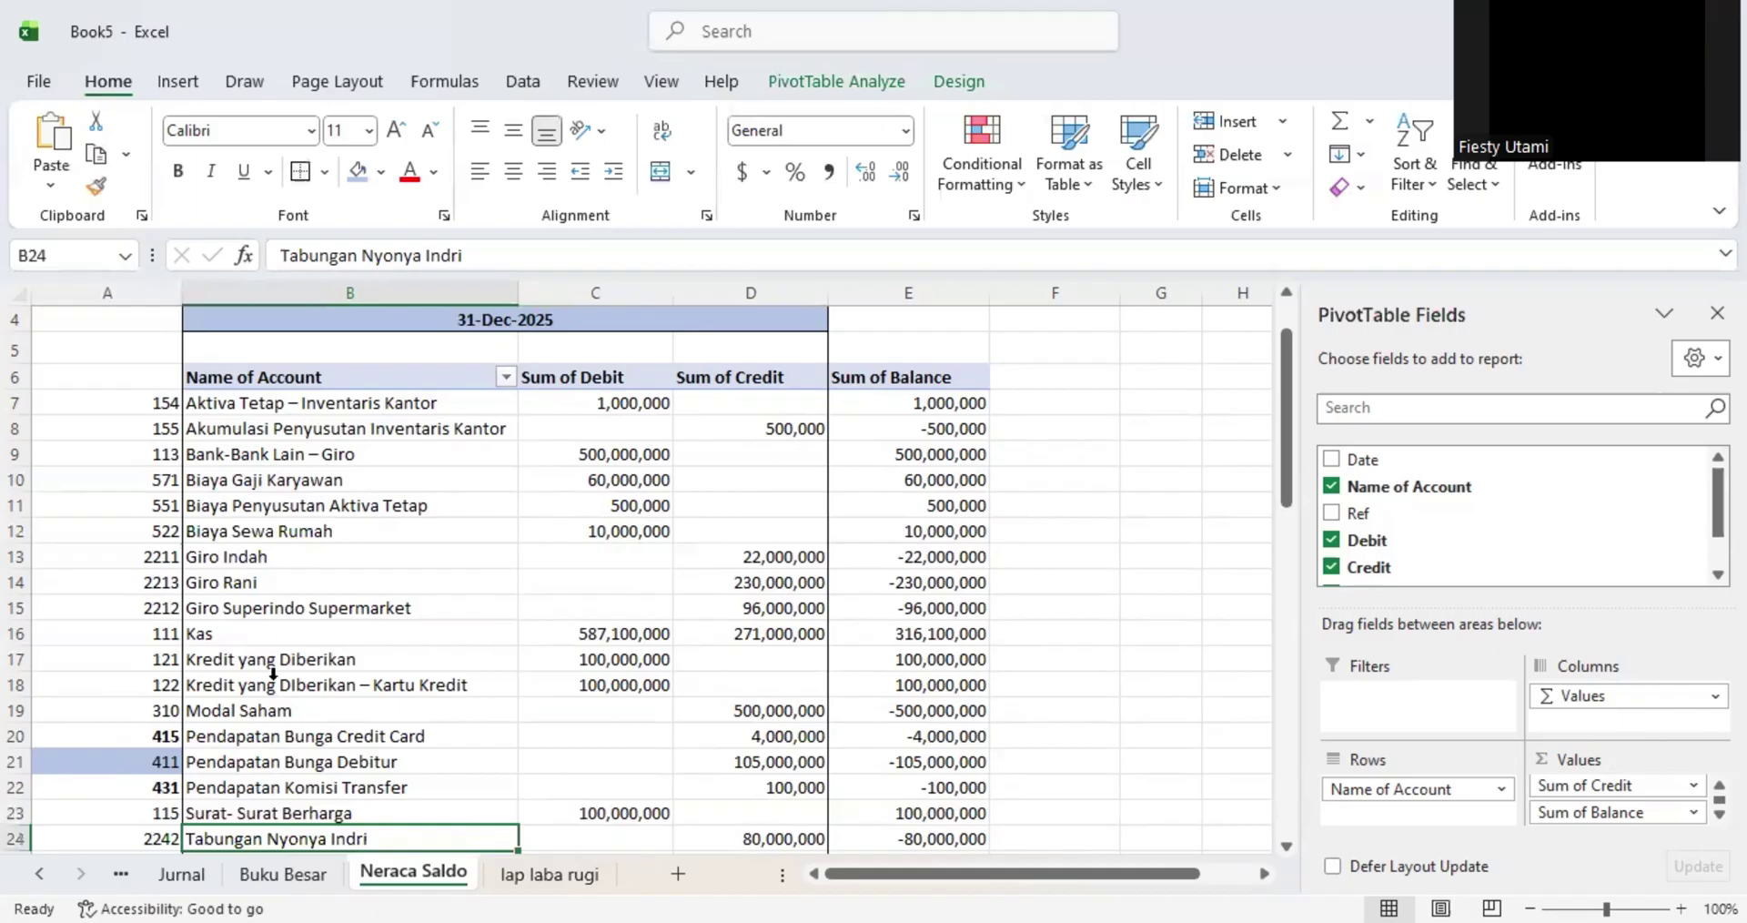
{"action": "left_click", "coordinate": [257, 571]}
{"action": "left_click", "coordinate": [265, 520]}
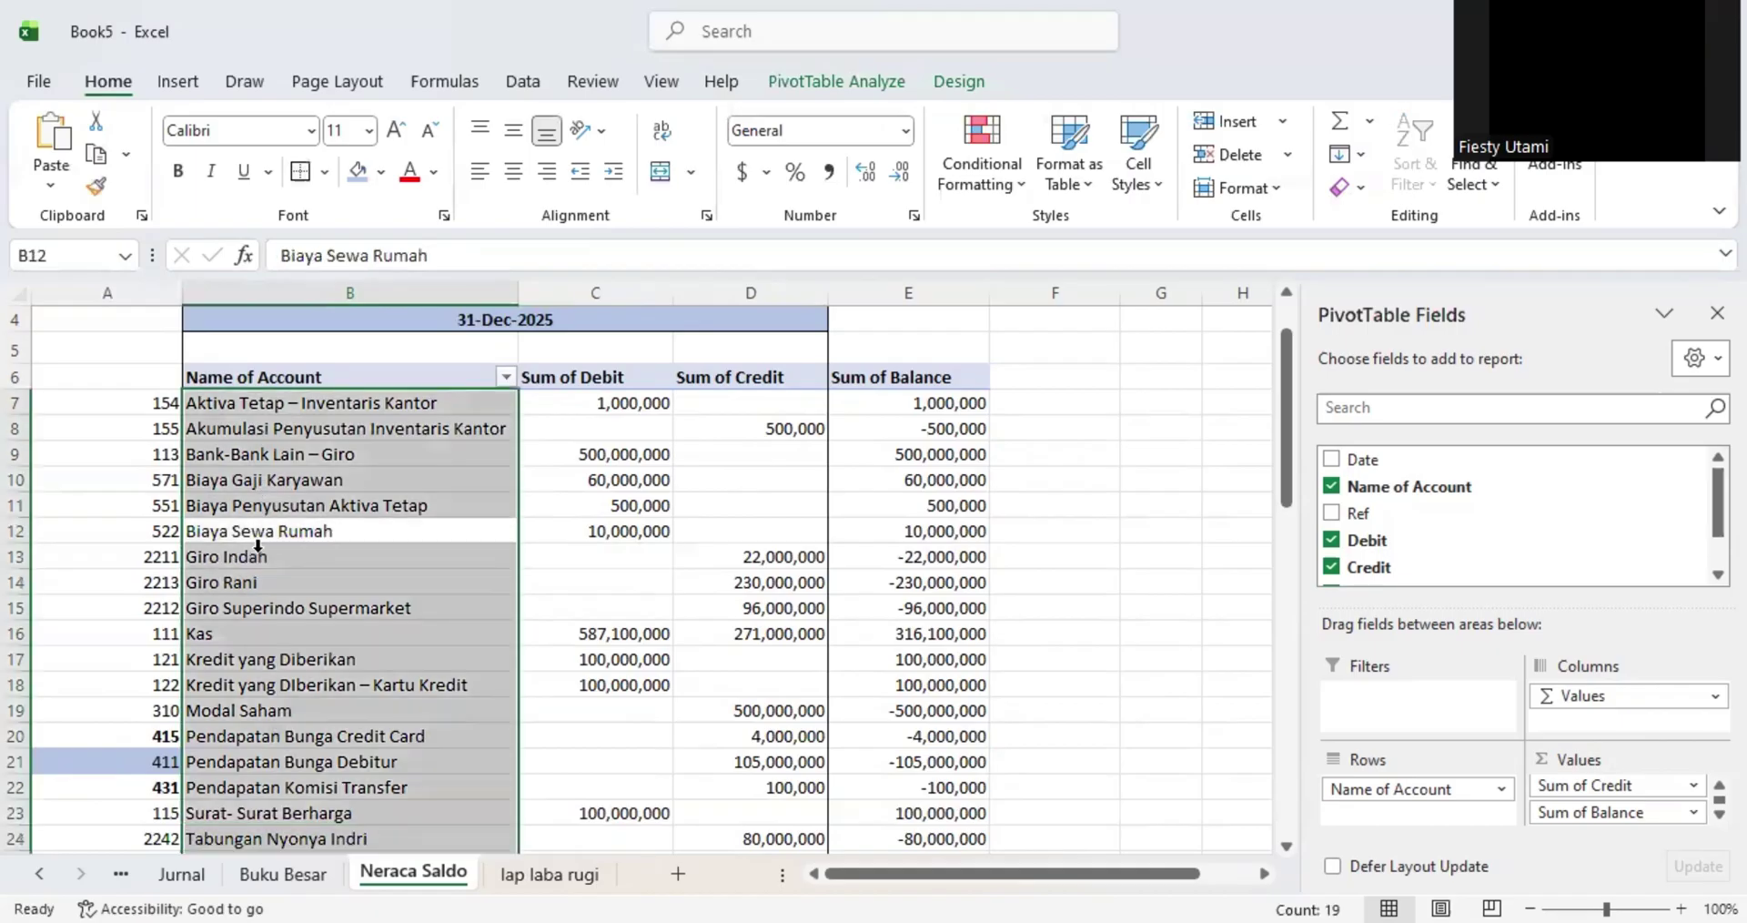
{"action": "key", "text": "Return"}
{"action": "left_click", "coordinate": [281, 660]}
{"action": "left_click", "coordinate": [269, 531]}
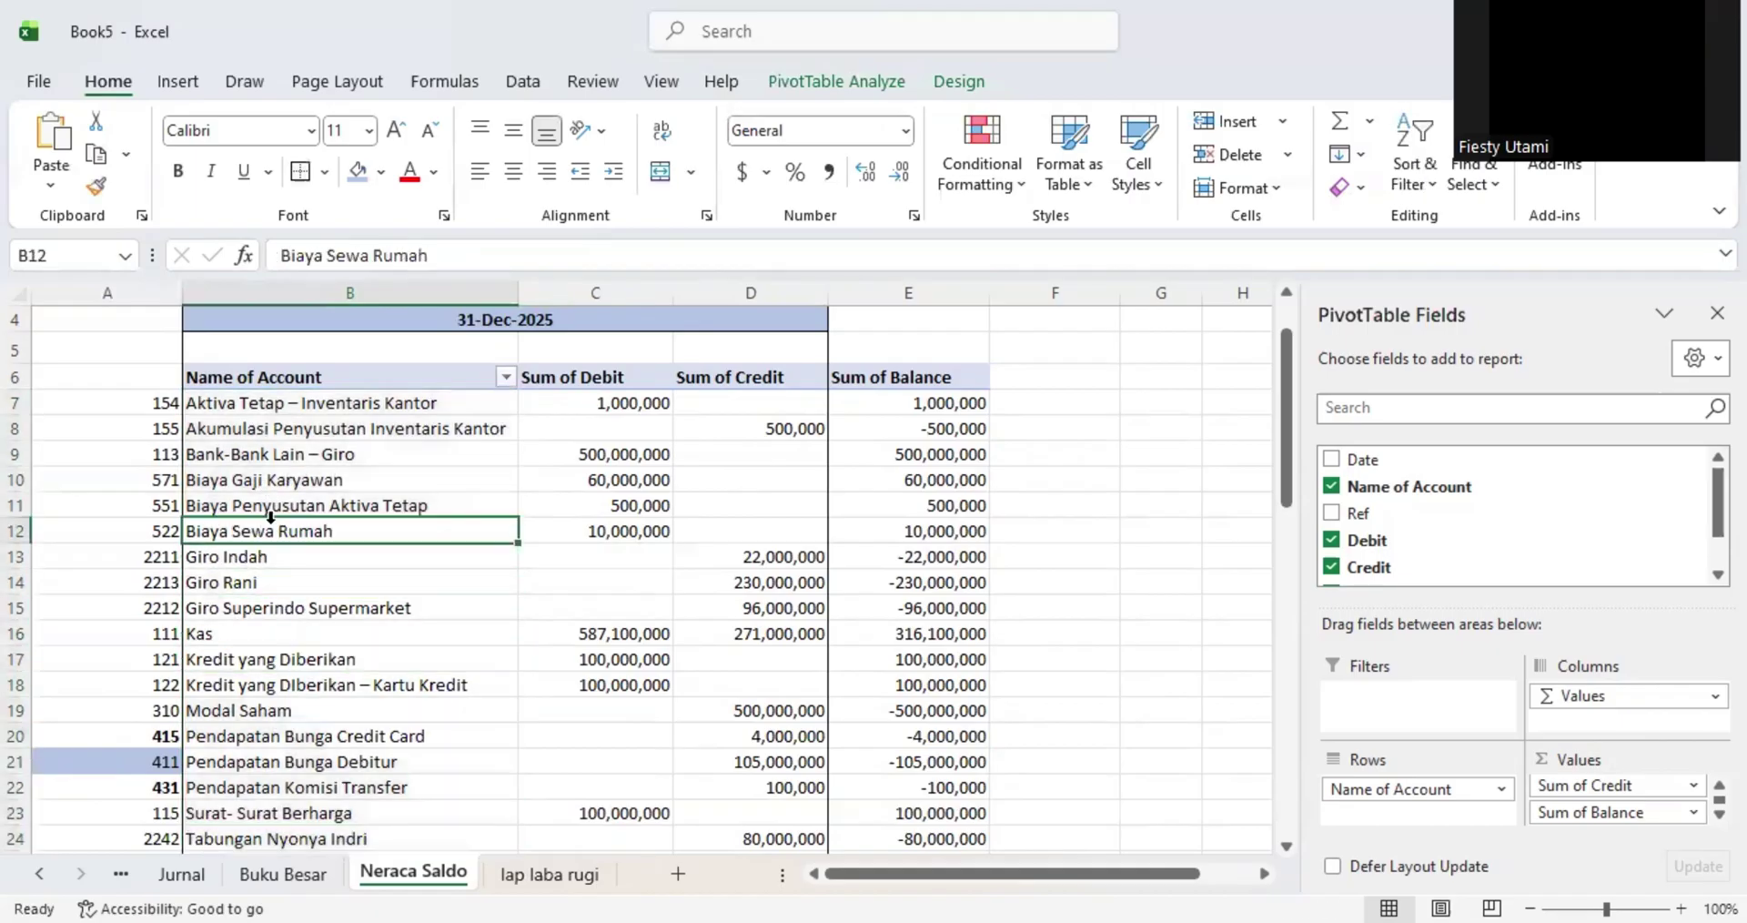
{"action": "left_click", "coordinate": [276, 505]}
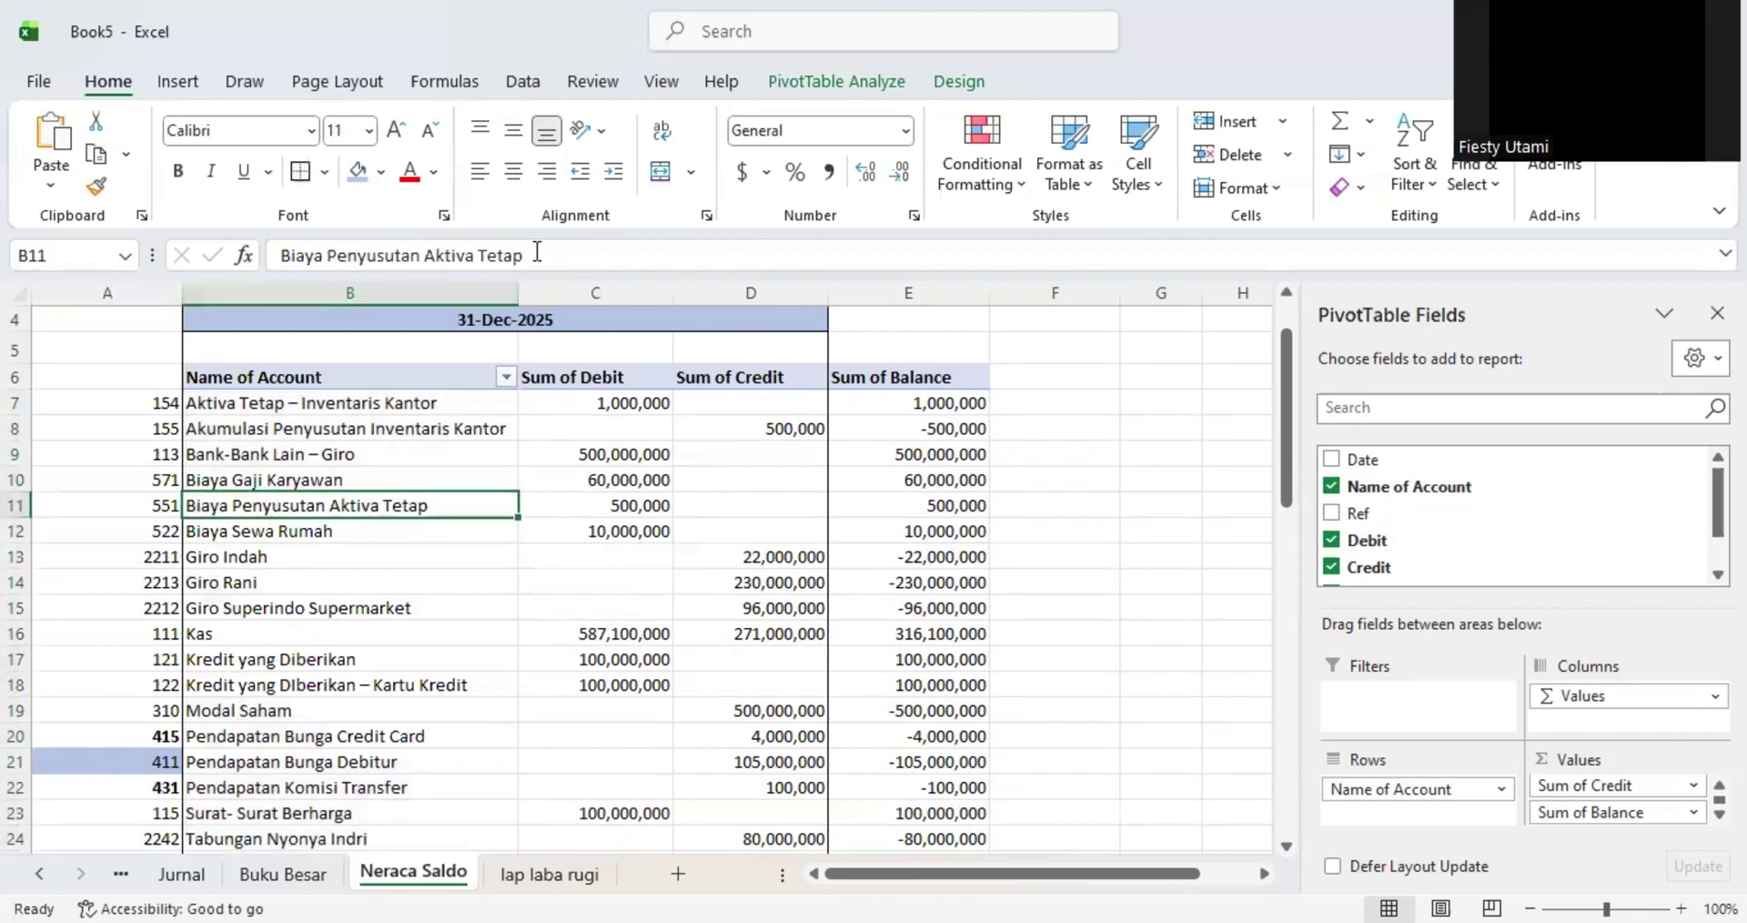
{"action": "left_click_drag", "start_coordinate": [537, 252], "coordinate": [253, 247]}
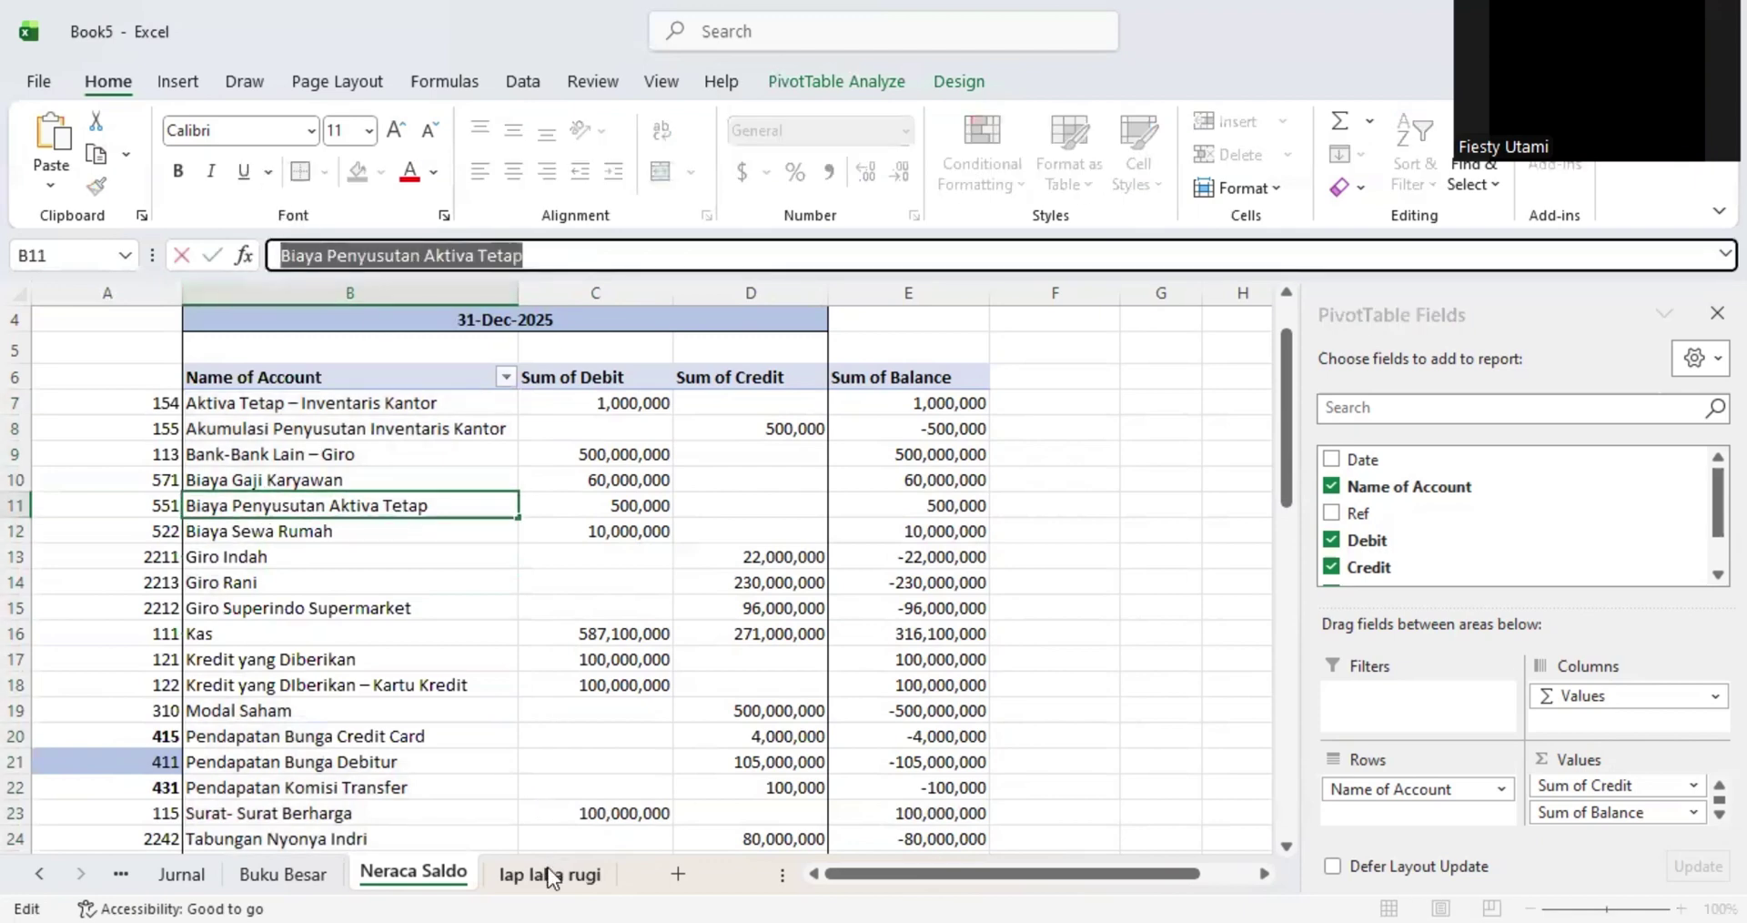
{"action": "left_click", "coordinate": [549, 874]}
{"action": "left_click", "coordinate": [143, 623]}
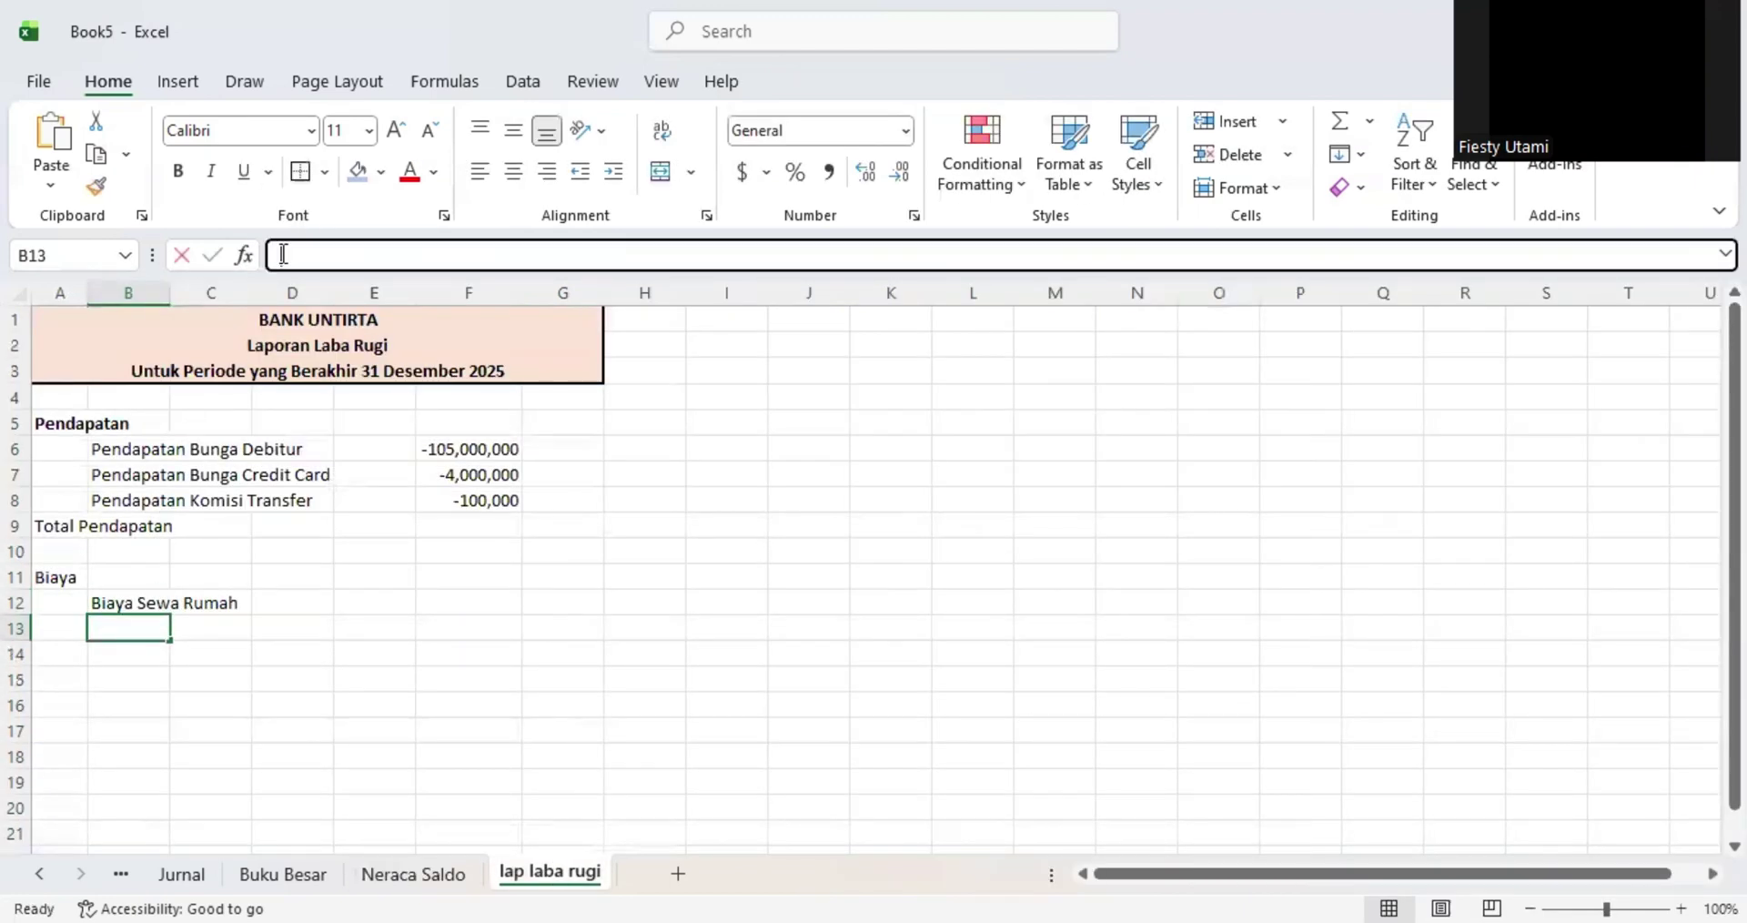
{"action": "key", "text": "ctrl+v"}
- Copy the account name Biaya Gaji Karyawan from the Neraca Saldo sheet into B14 of lap laba rugi
{"action": "left_click", "coordinate": [413, 874]}
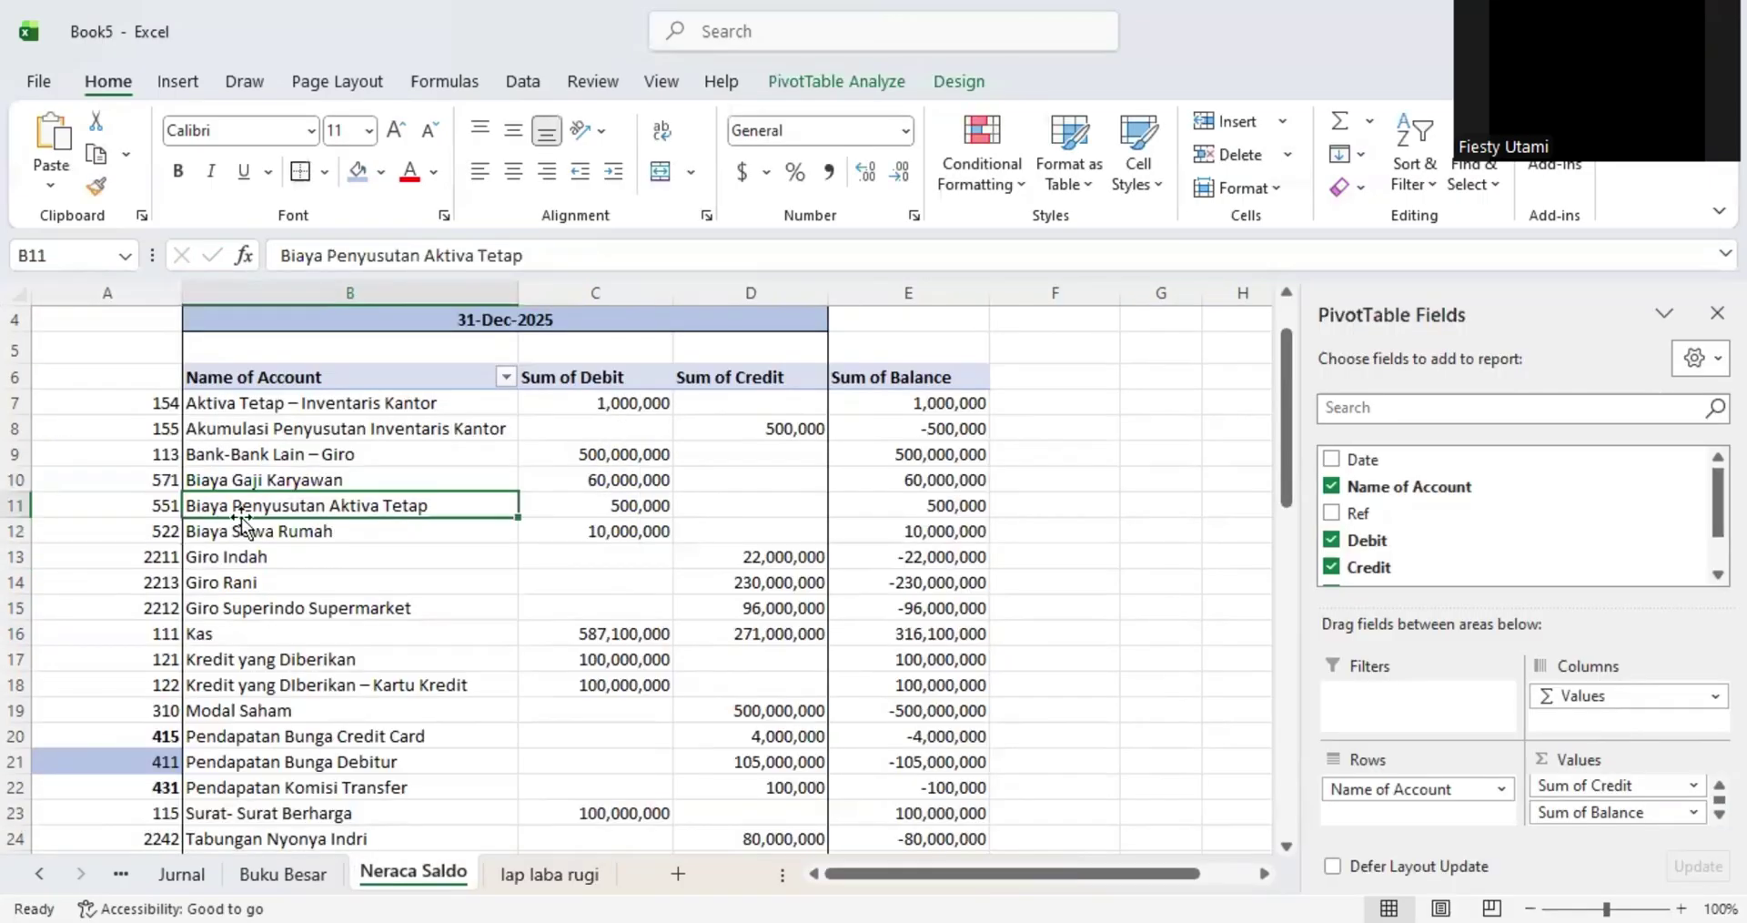
{"action": "left_click", "coordinate": [239, 469]}
{"action": "left_click", "coordinate": [306, 492]}
{"action": "left_click", "coordinate": [279, 479]}
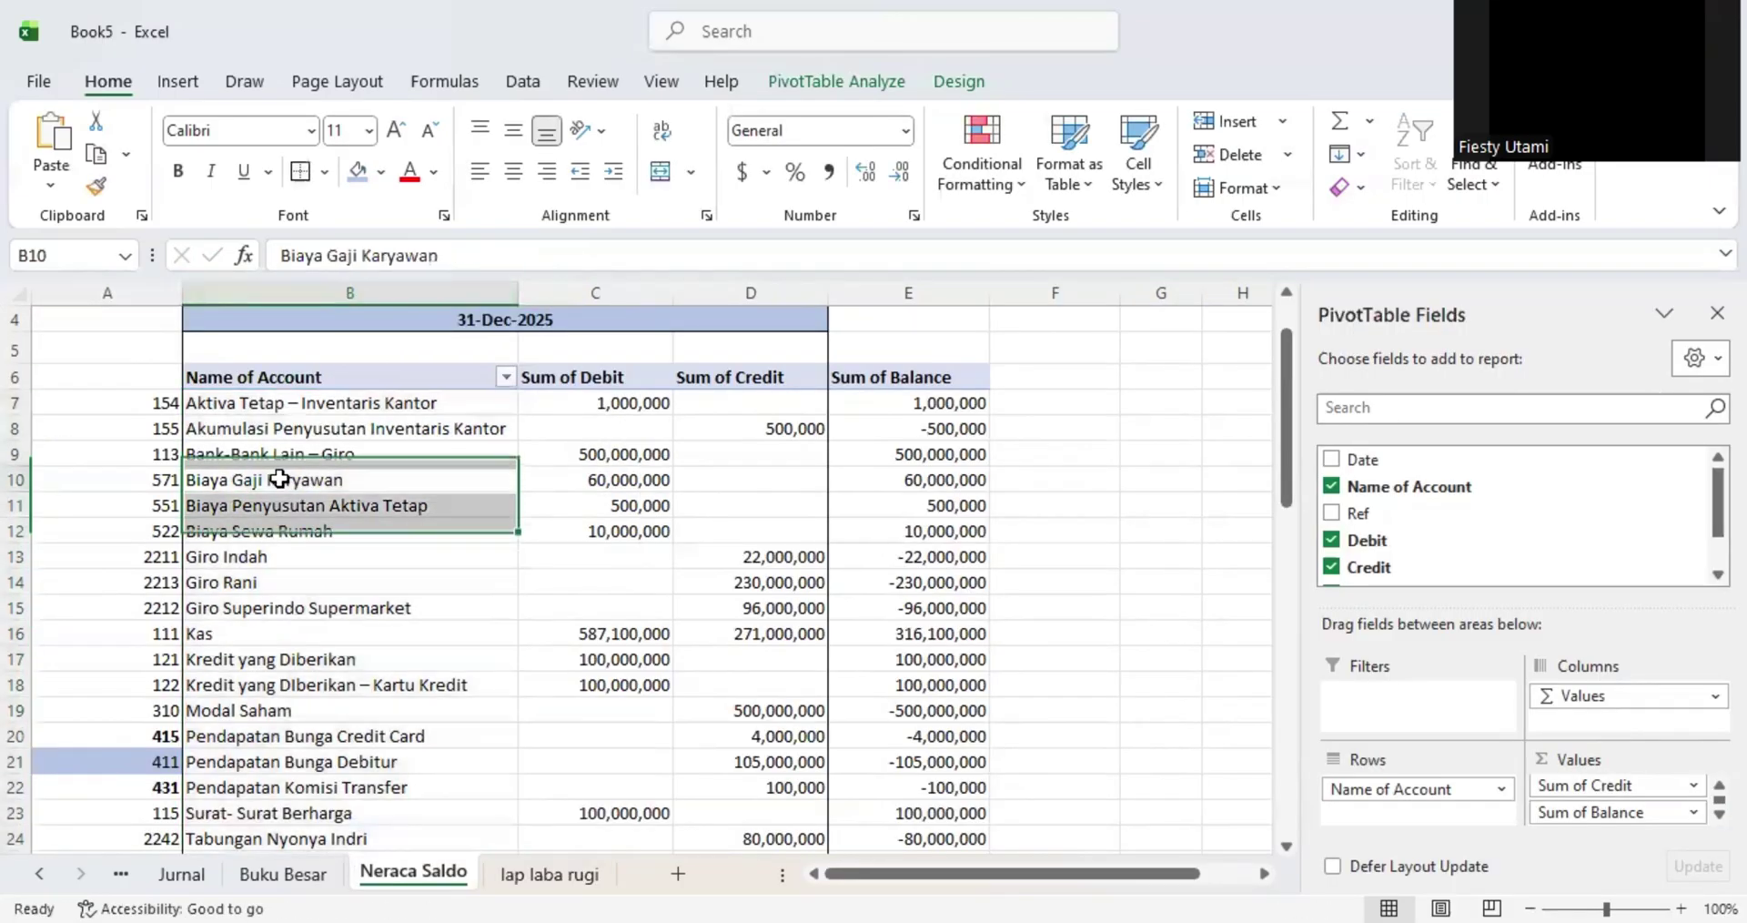
{"action": "triple_click", "coordinate": [459, 258]}
{"action": "key", "text": "ctrl+c"}
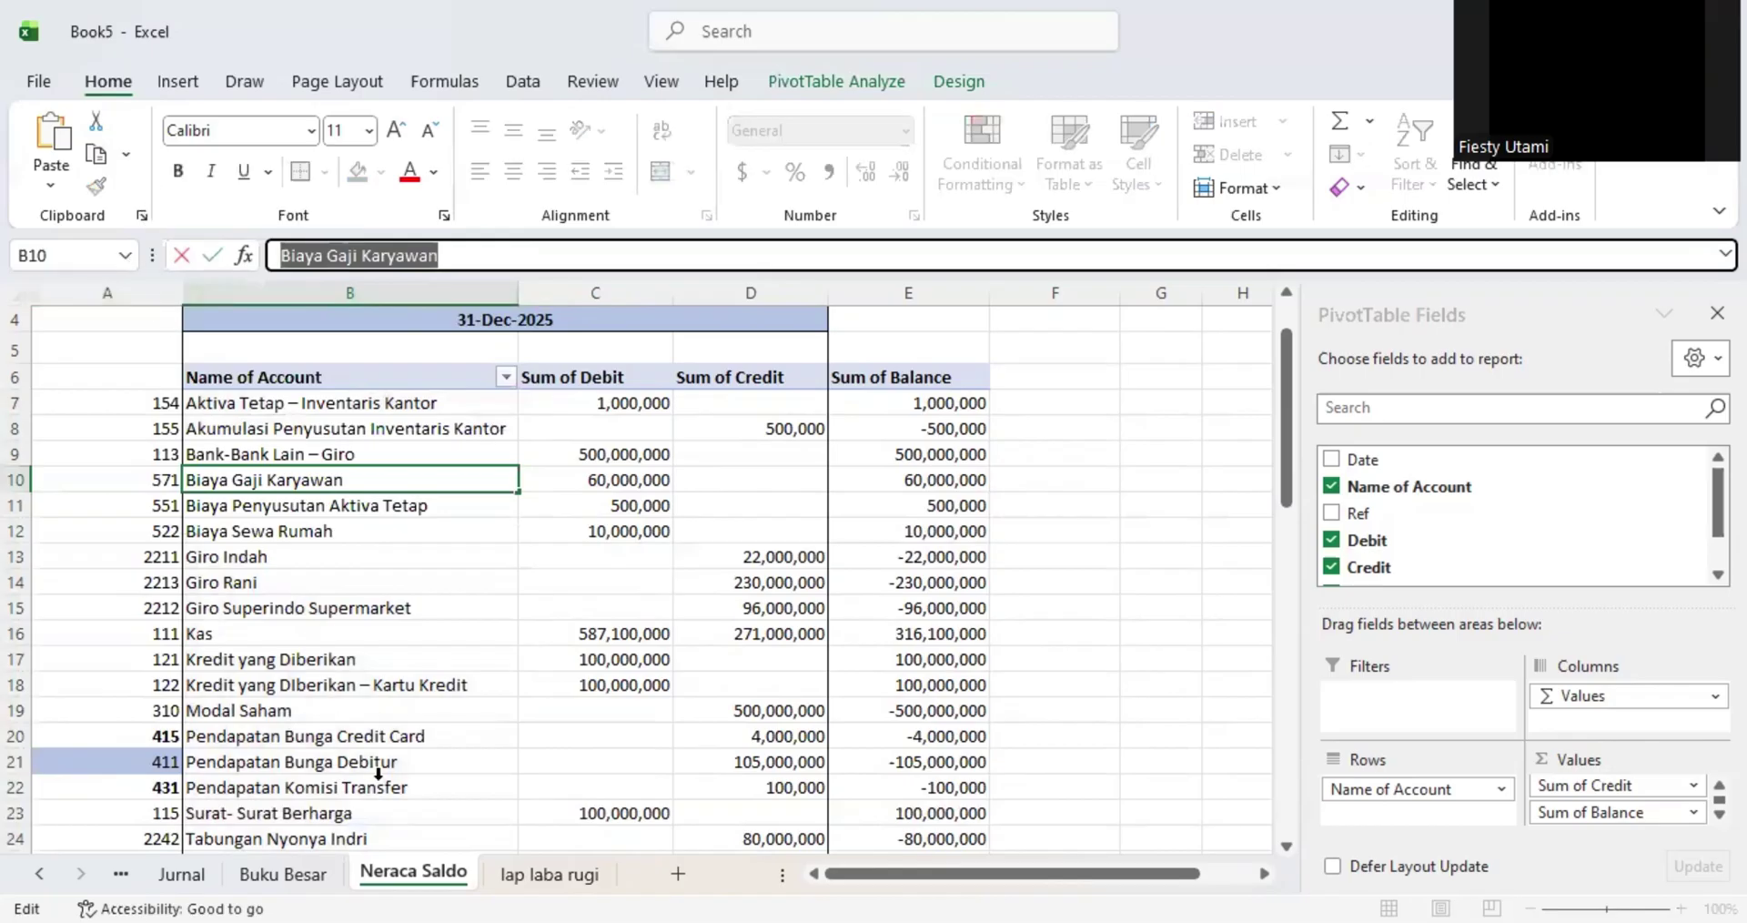
{"action": "left_click", "coordinate": [381, 784]}
{"action": "left_click", "coordinate": [549, 874]}
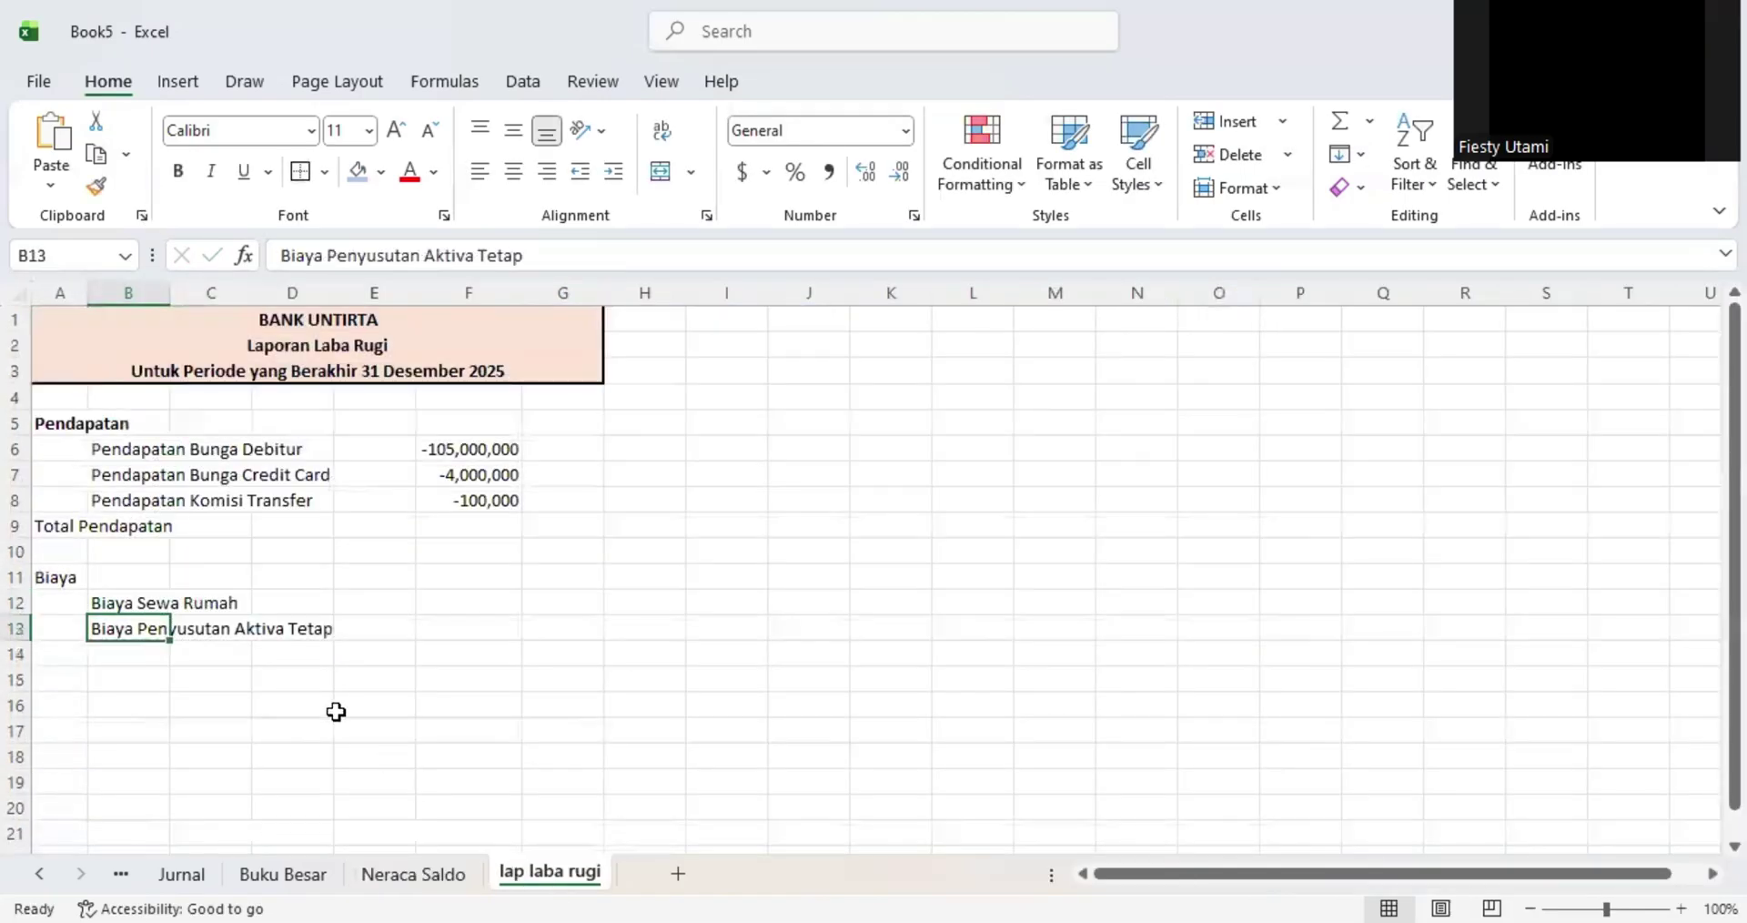
{"action": "left_click", "coordinate": [139, 654]}
{"action": "key", "text": "ctrl+v"}
- Fill the codes of the three Biaya accounts and the three Pendapatan accounts on Neraca Saldo with light blue
{"action": "left_click", "coordinate": [413, 873]}
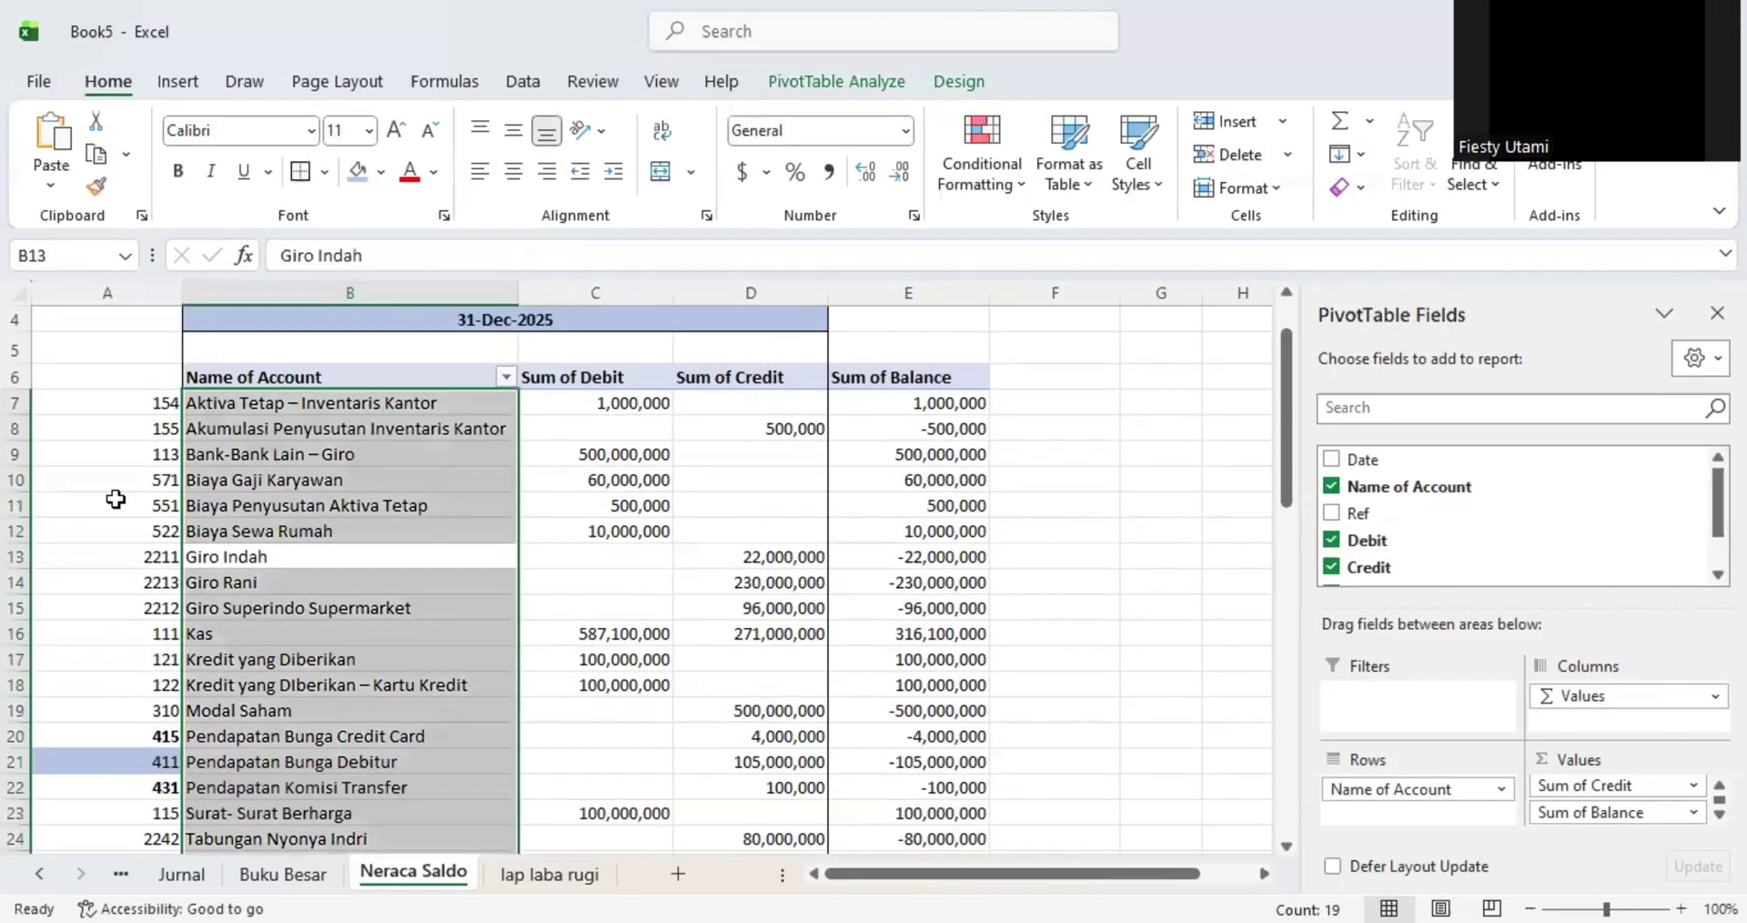
{"action": "left_click", "coordinate": [128, 491]}
{"action": "left_click_drag", "start_coordinate": [133, 491], "coordinate": [136, 530]}
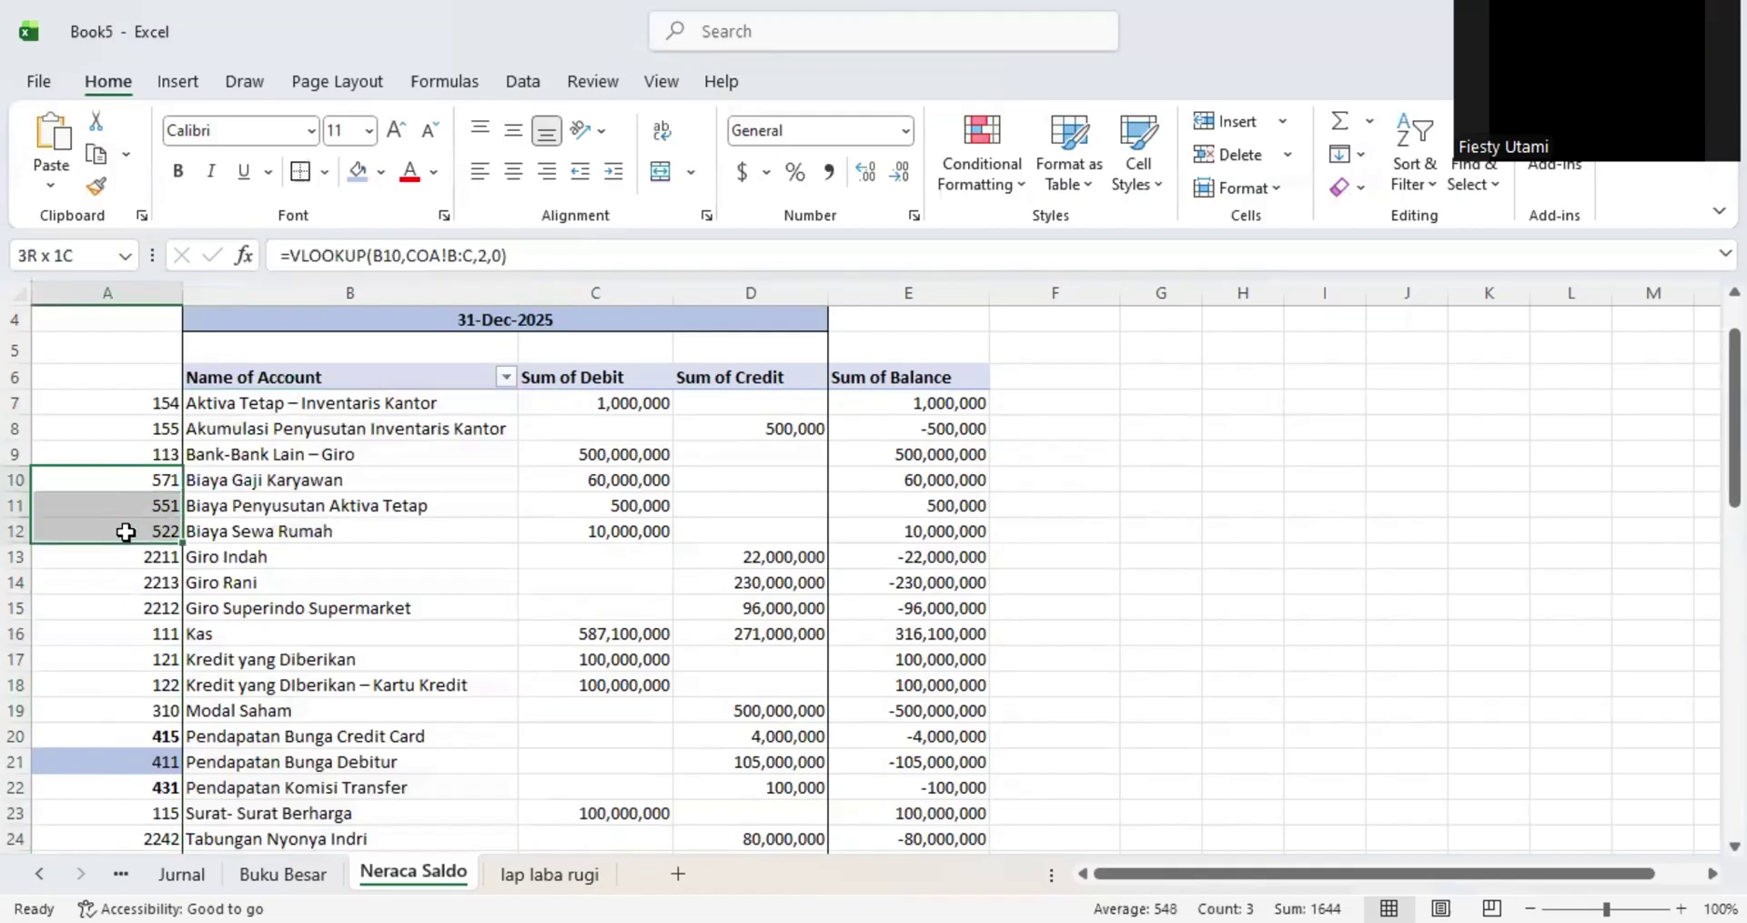
{"action": "left_click", "coordinate": [368, 177]}
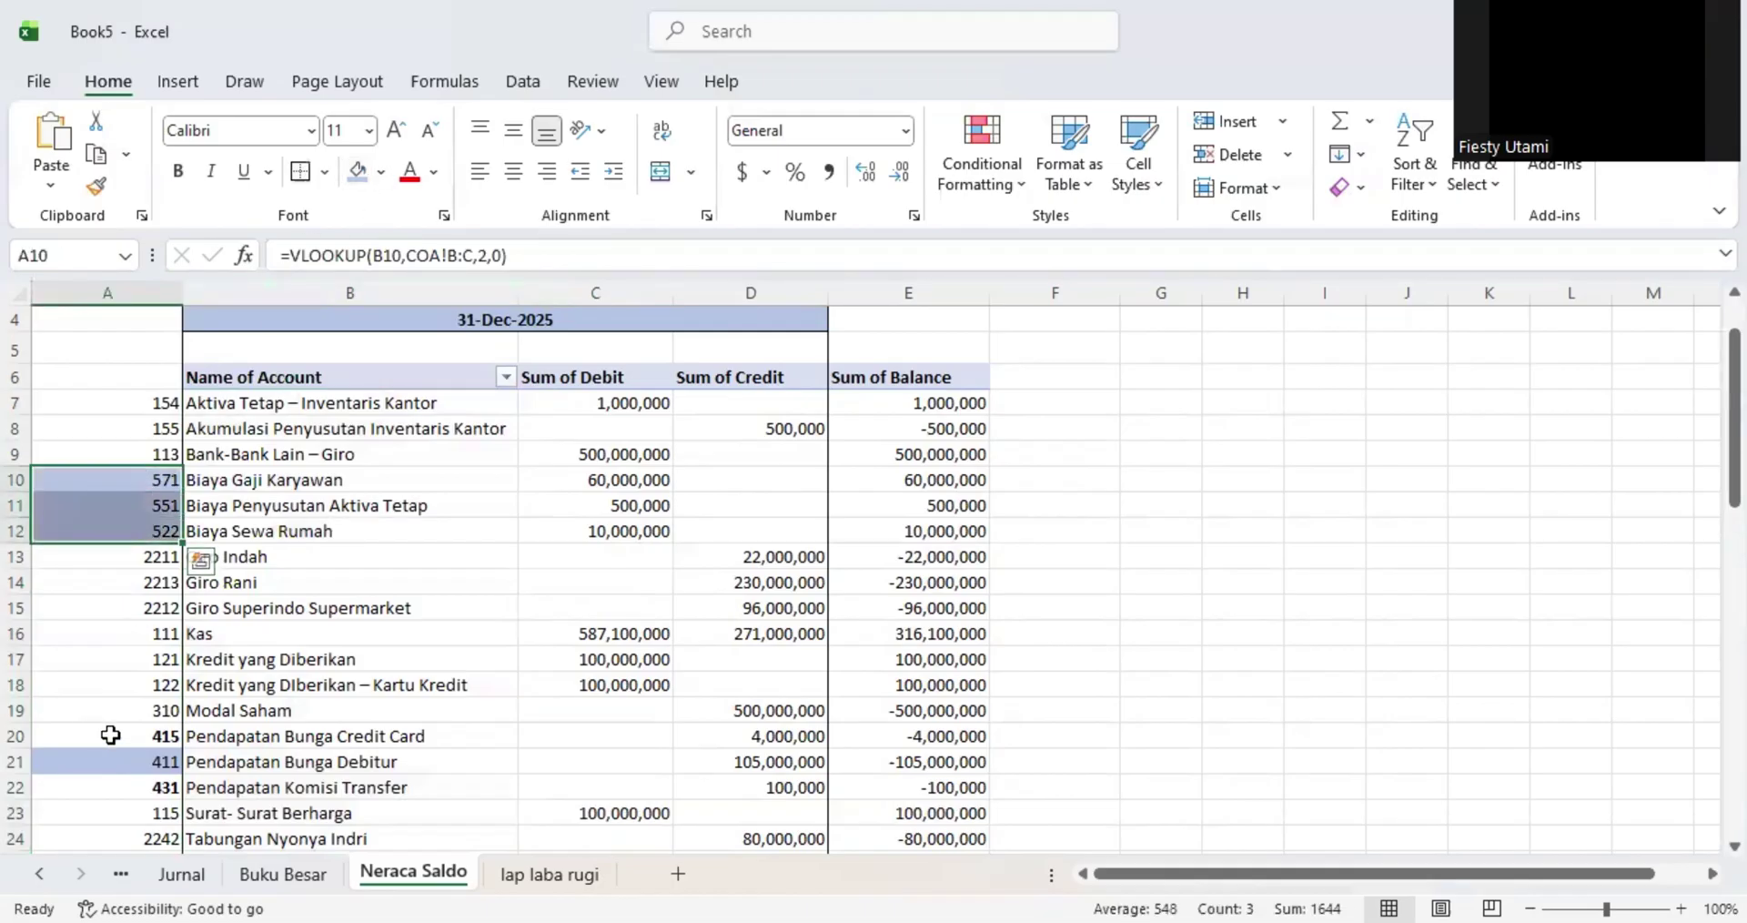
{"action": "left_click_drag", "start_coordinate": [112, 734], "coordinate": [109, 788]}
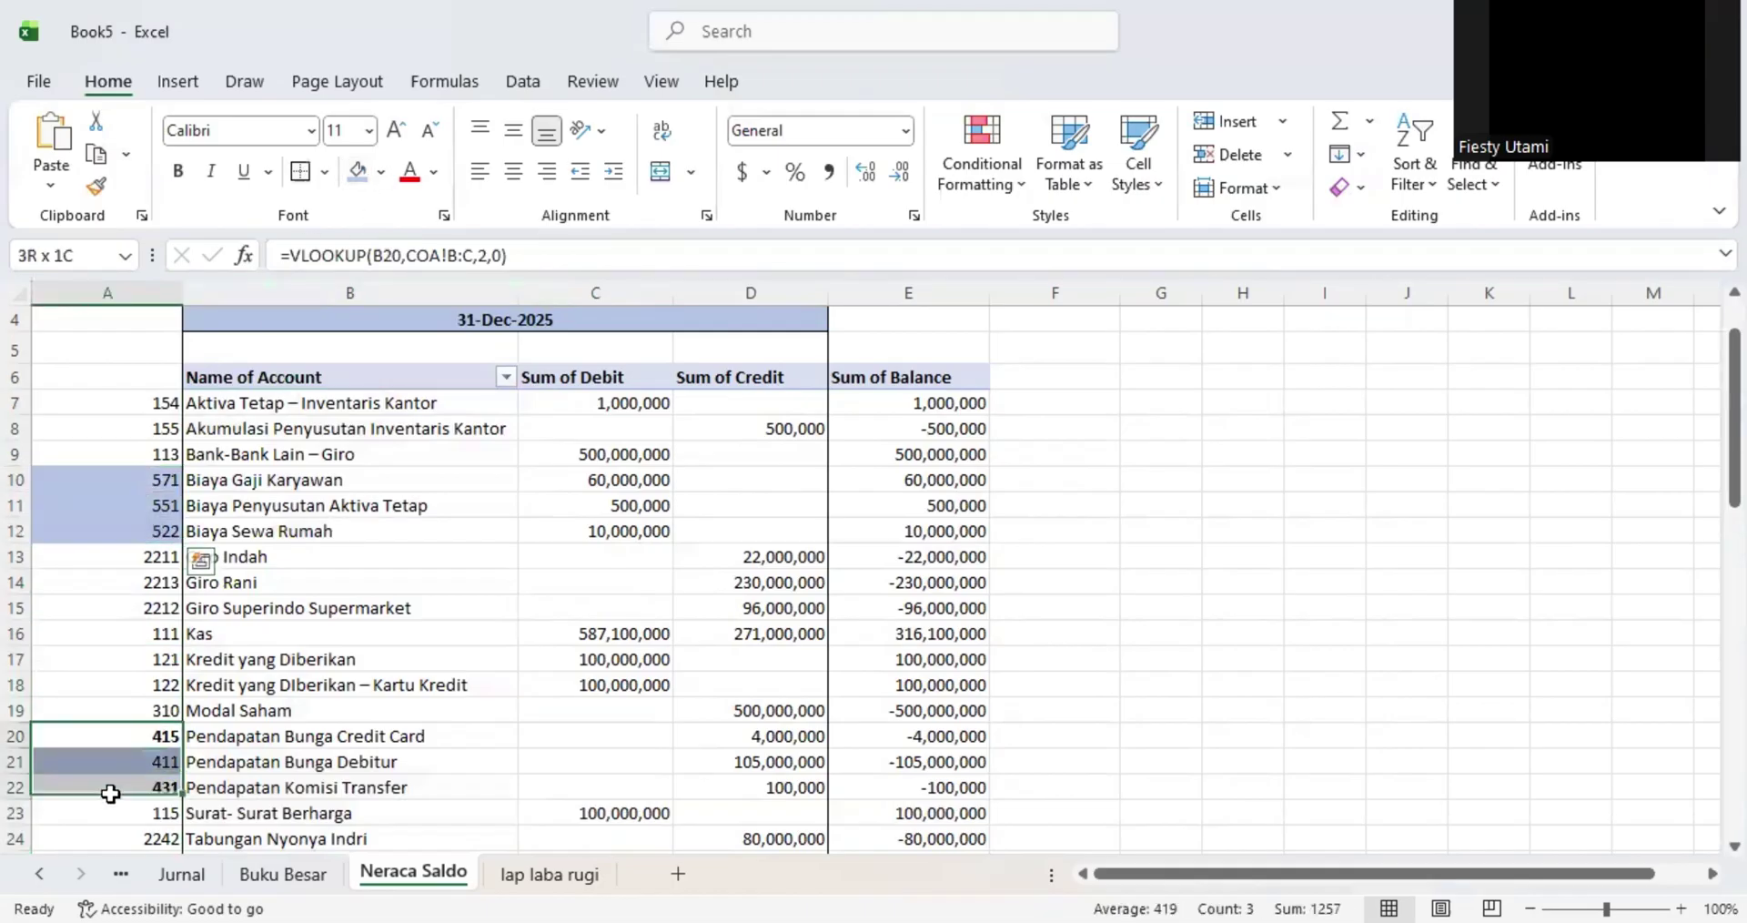
{"action": "left_click", "coordinate": [348, 178]}
{"action": "left_click", "coordinate": [254, 584]}
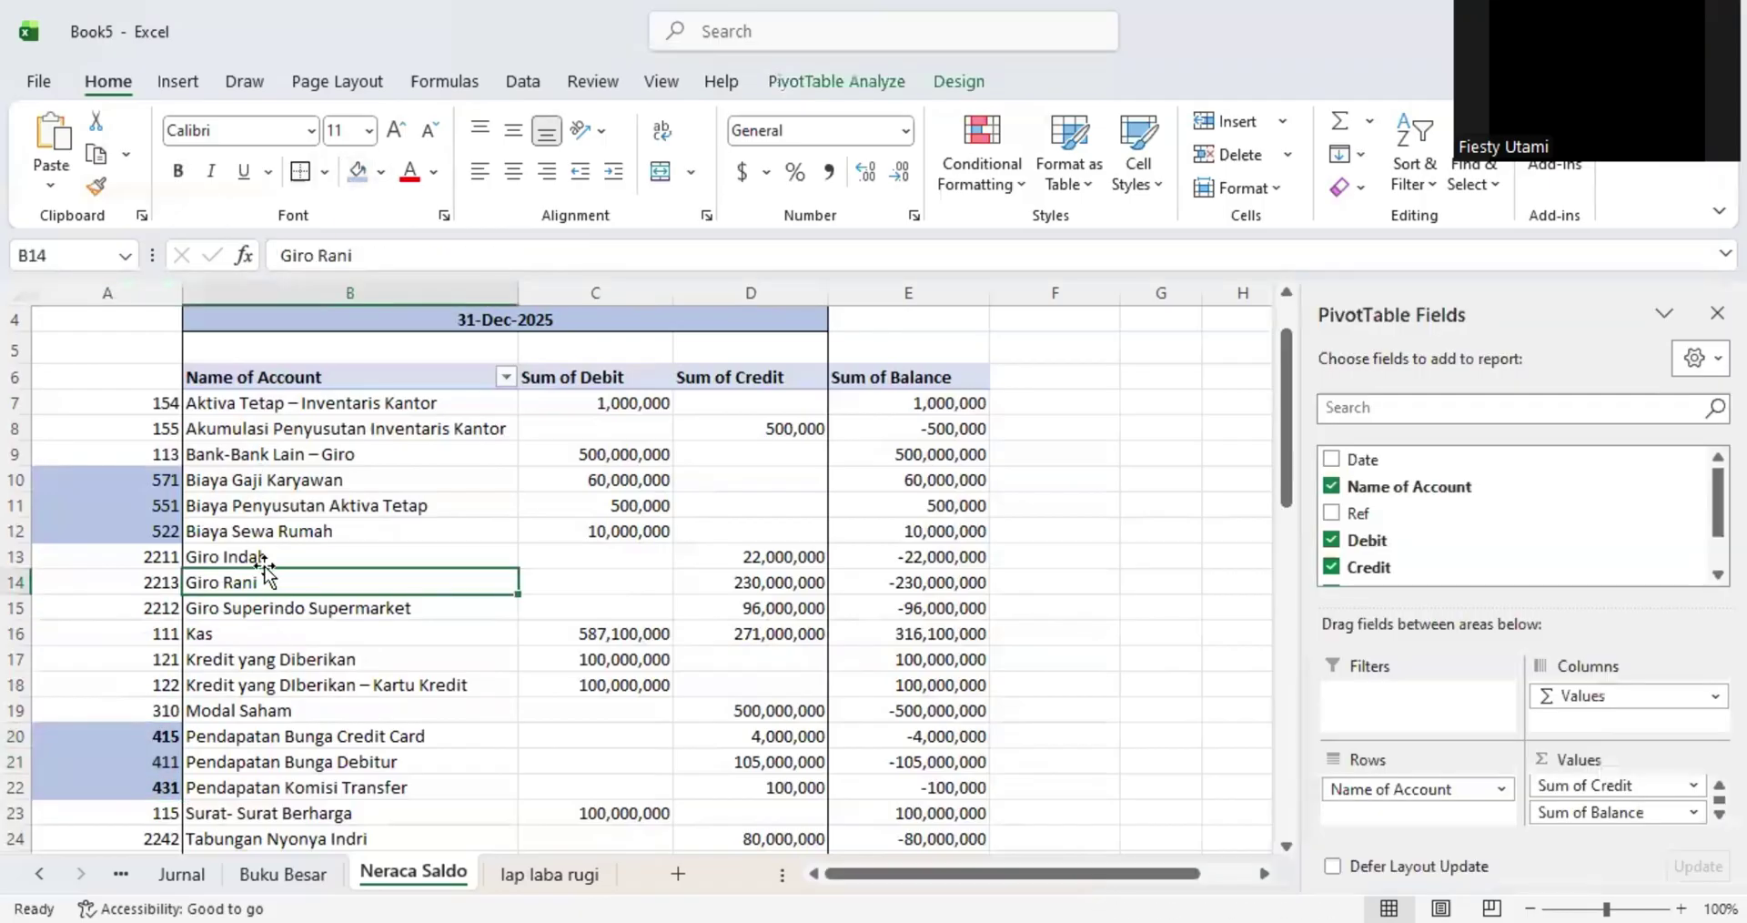
- Compare the highlighted revenue and expense accounts on Neraca Saldo with the accounts listed on lap laba rugi
{"action": "scroll", "coordinate": [205, 703], "scroll_direction": "down", "scroll_amount": 2}
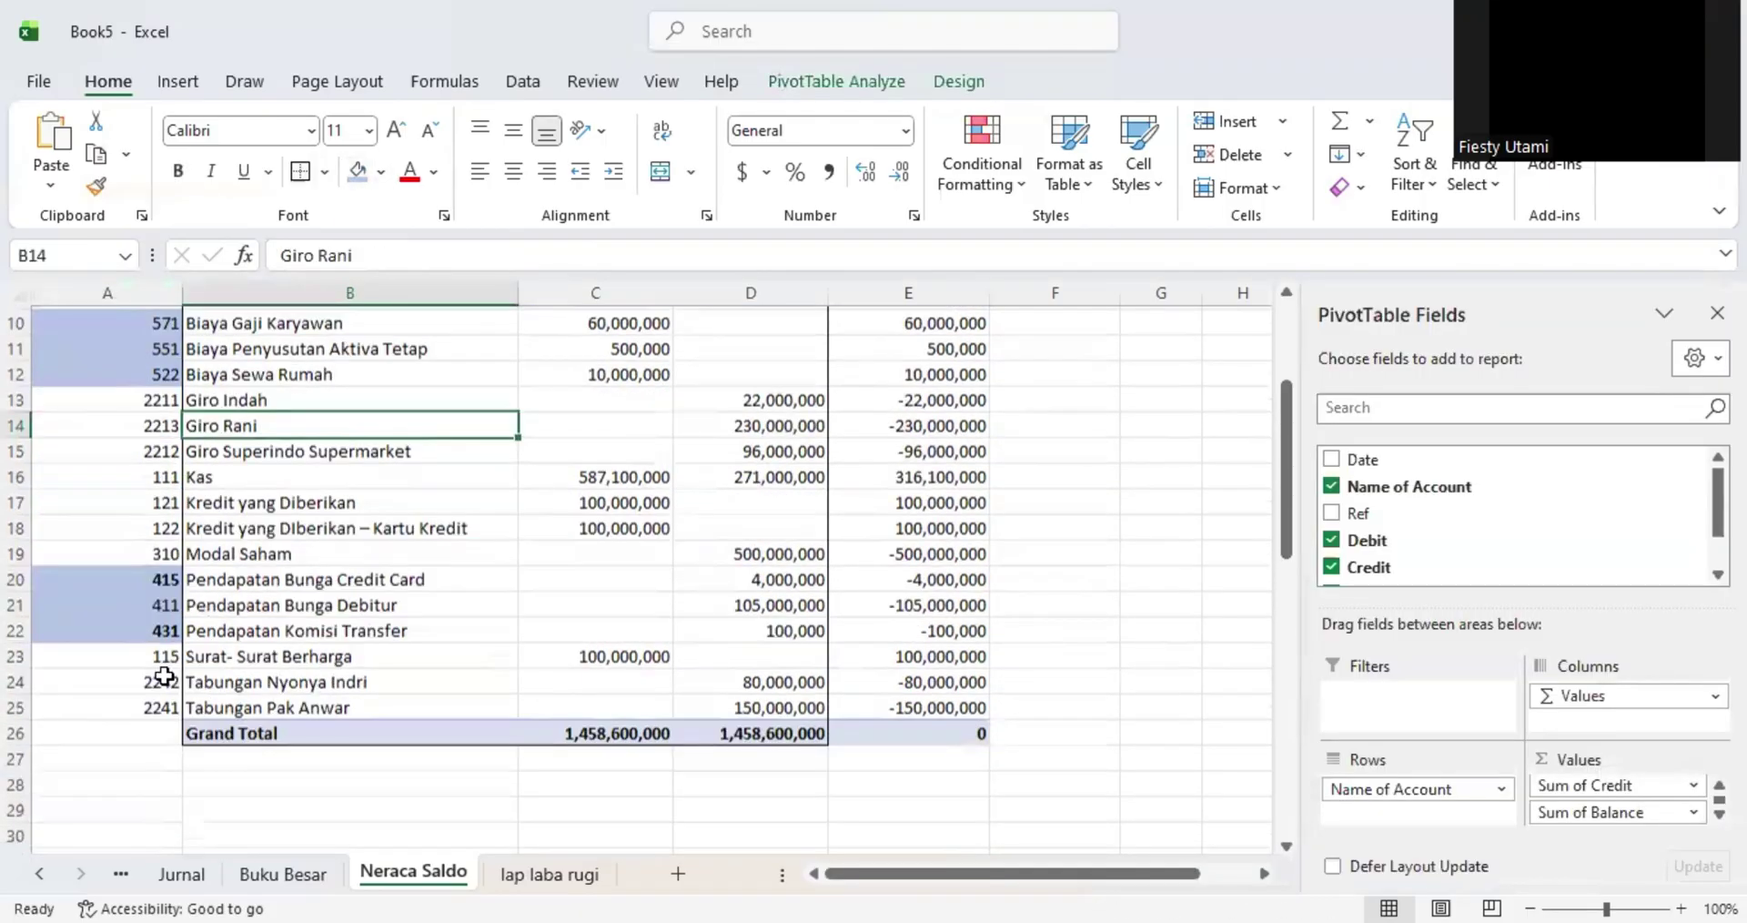
{"action": "scroll", "coordinate": [160, 664], "scroll_direction": "up", "scroll_amount": 3}
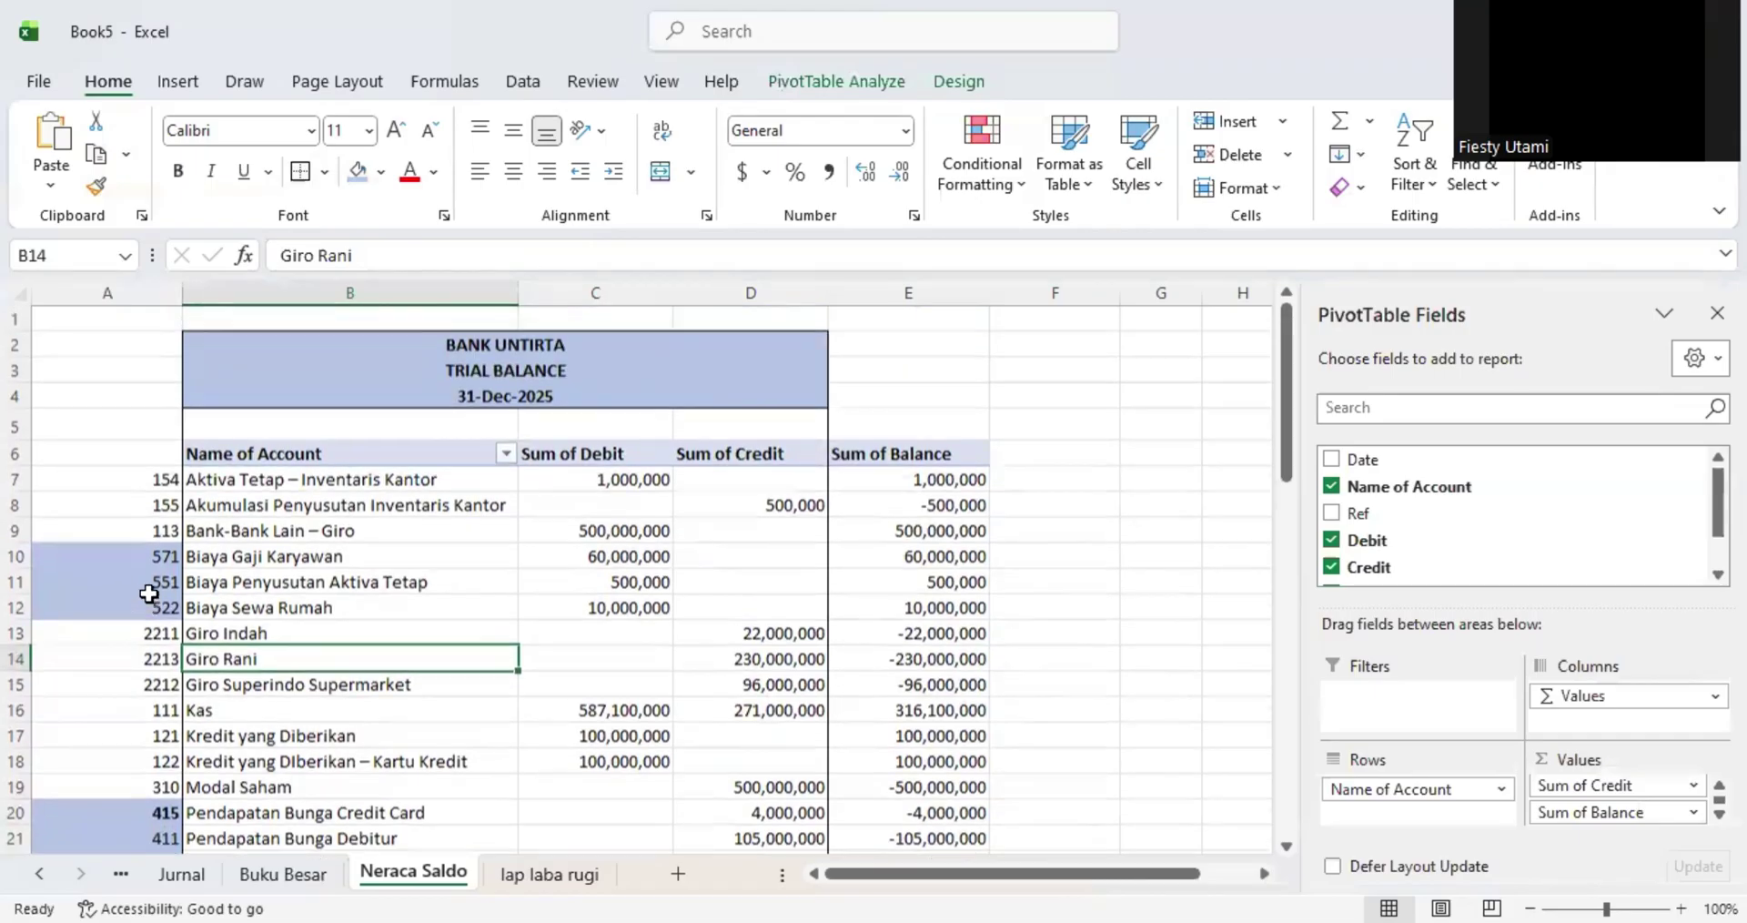
{"action": "left_click", "coordinate": [506, 876]}
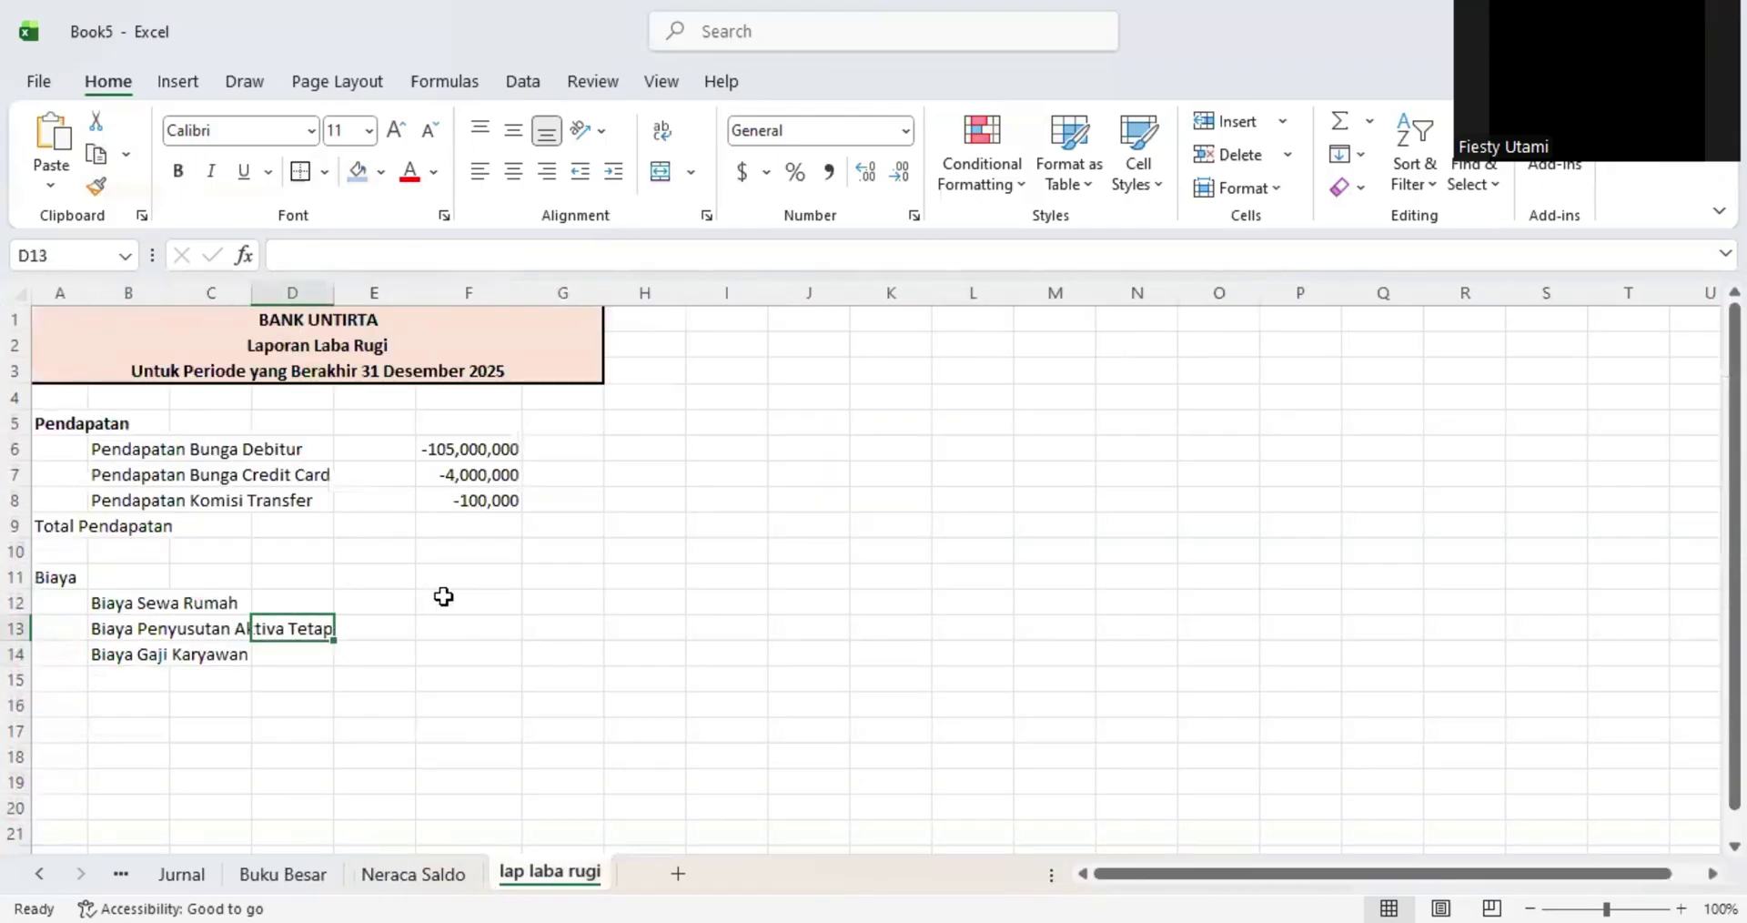
{"action": "left_click", "coordinate": [444, 596]}
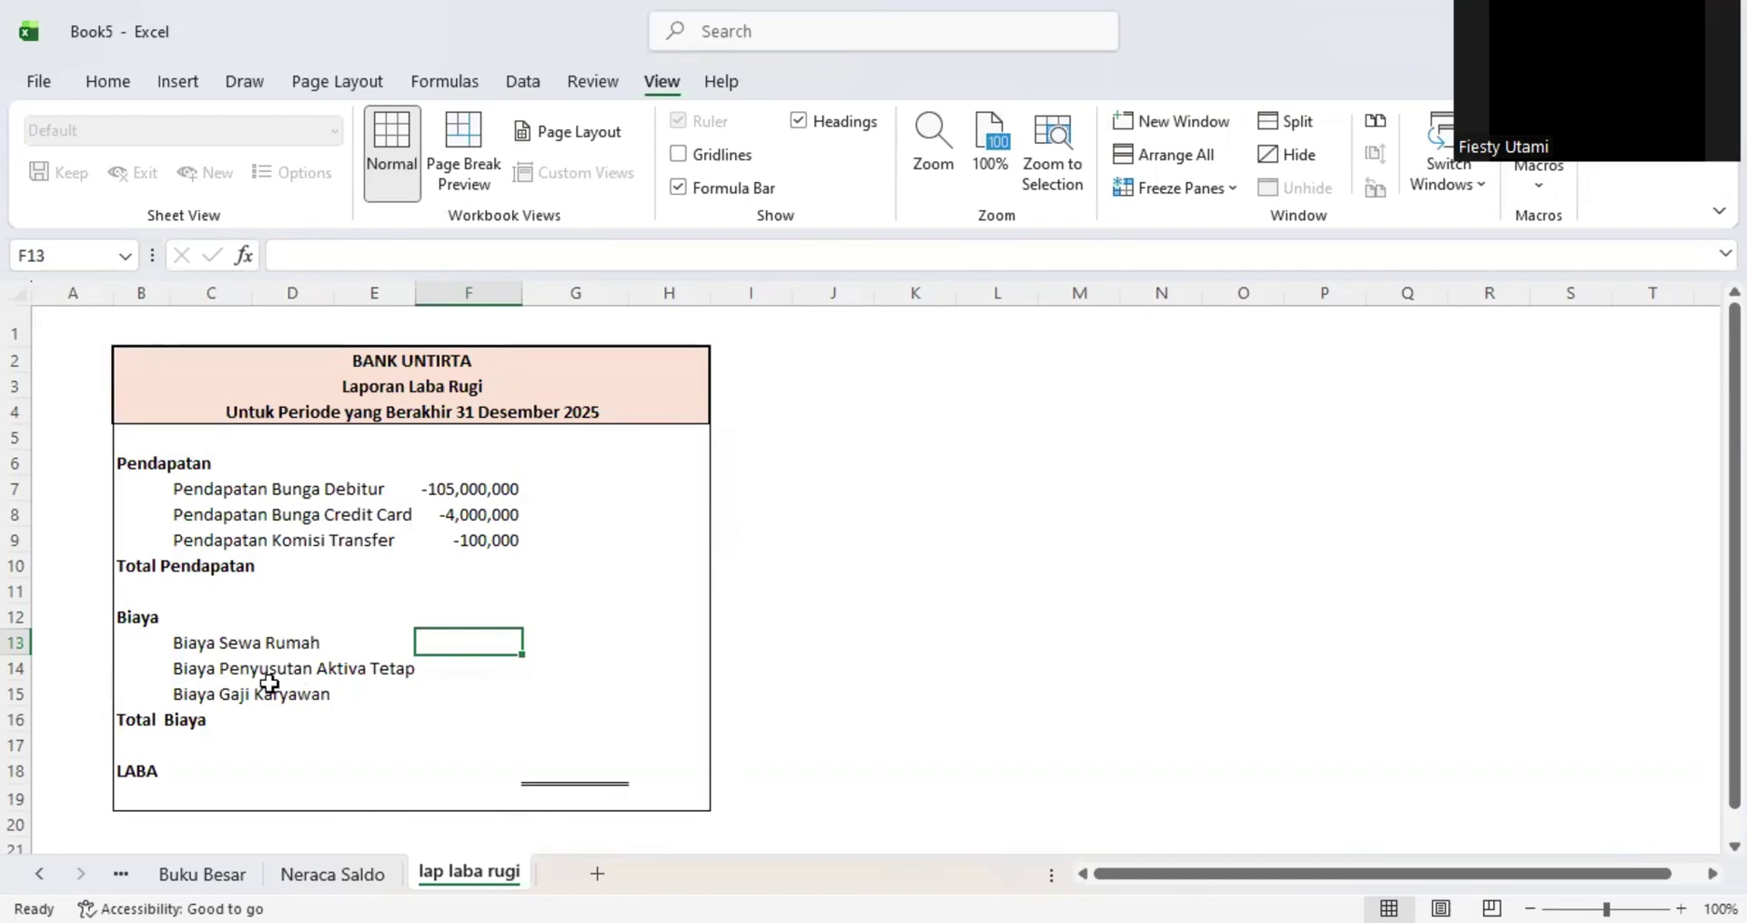
{"action": "left_click", "coordinate": [206, 650]}
{"action": "left_click", "coordinate": [192, 672]}
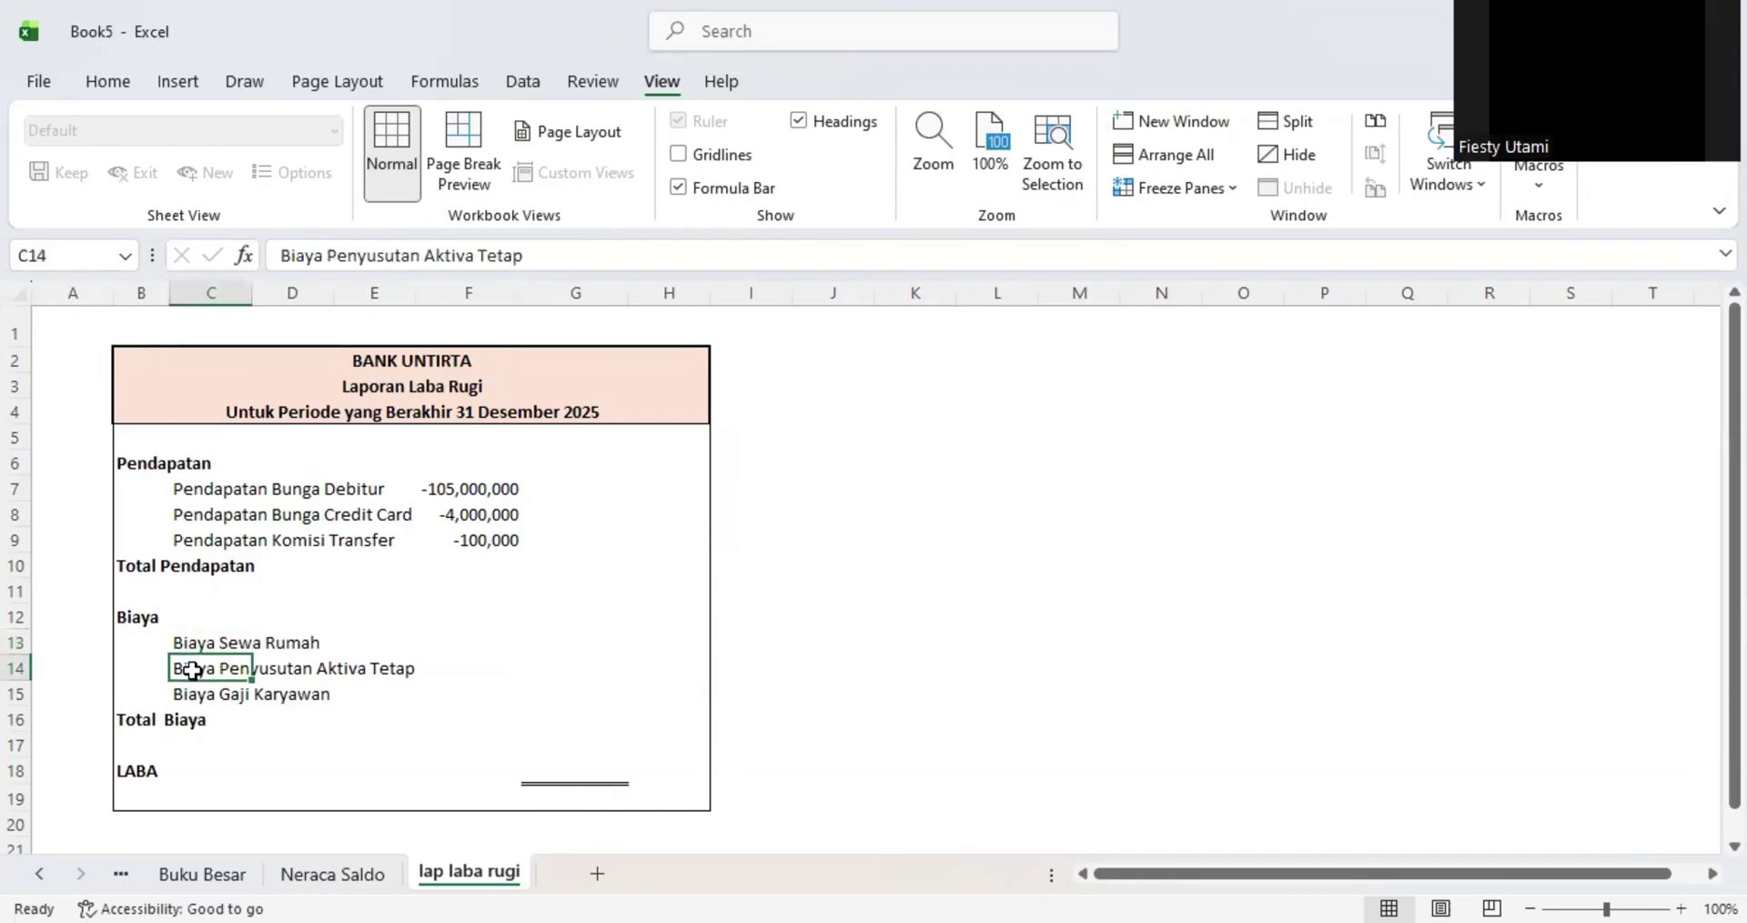
{"action": "left_click", "coordinate": [193, 699]}
{"action": "left_click", "coordinate": [346, 873]}
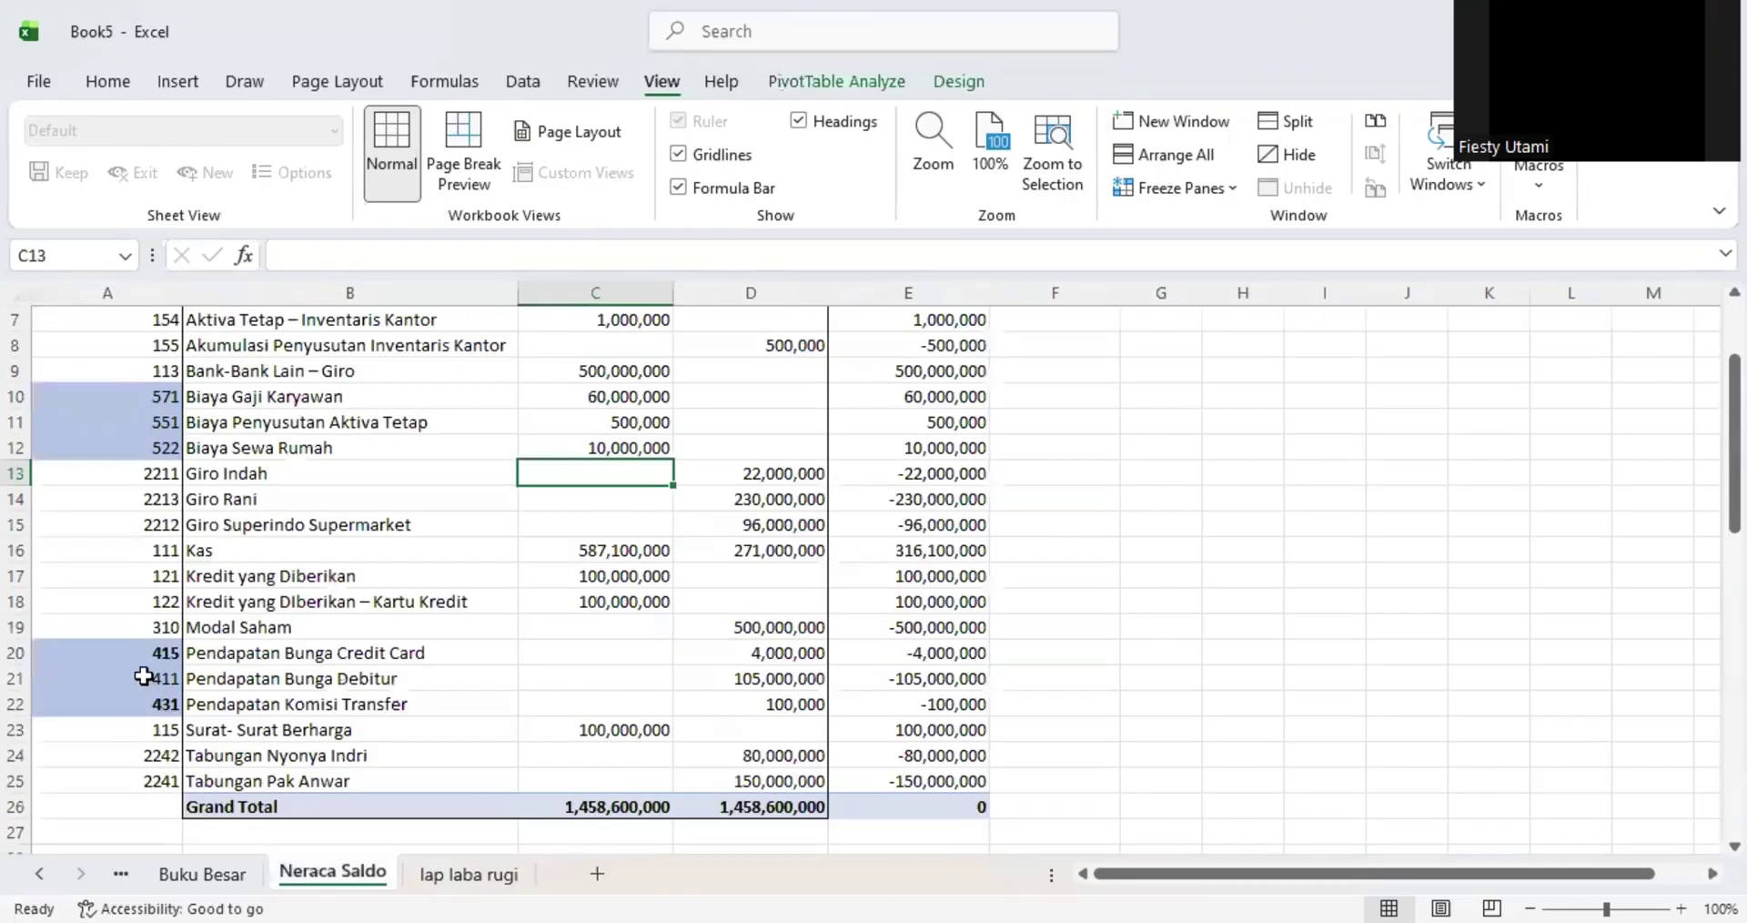
{"action": "left_click_drag", "start_coordinate": [146, 653], "coordinate": [146, 730]}
{"action": "left_click_drag", "start_coordinate": [157, 396], "coordinate": [159, 421]}
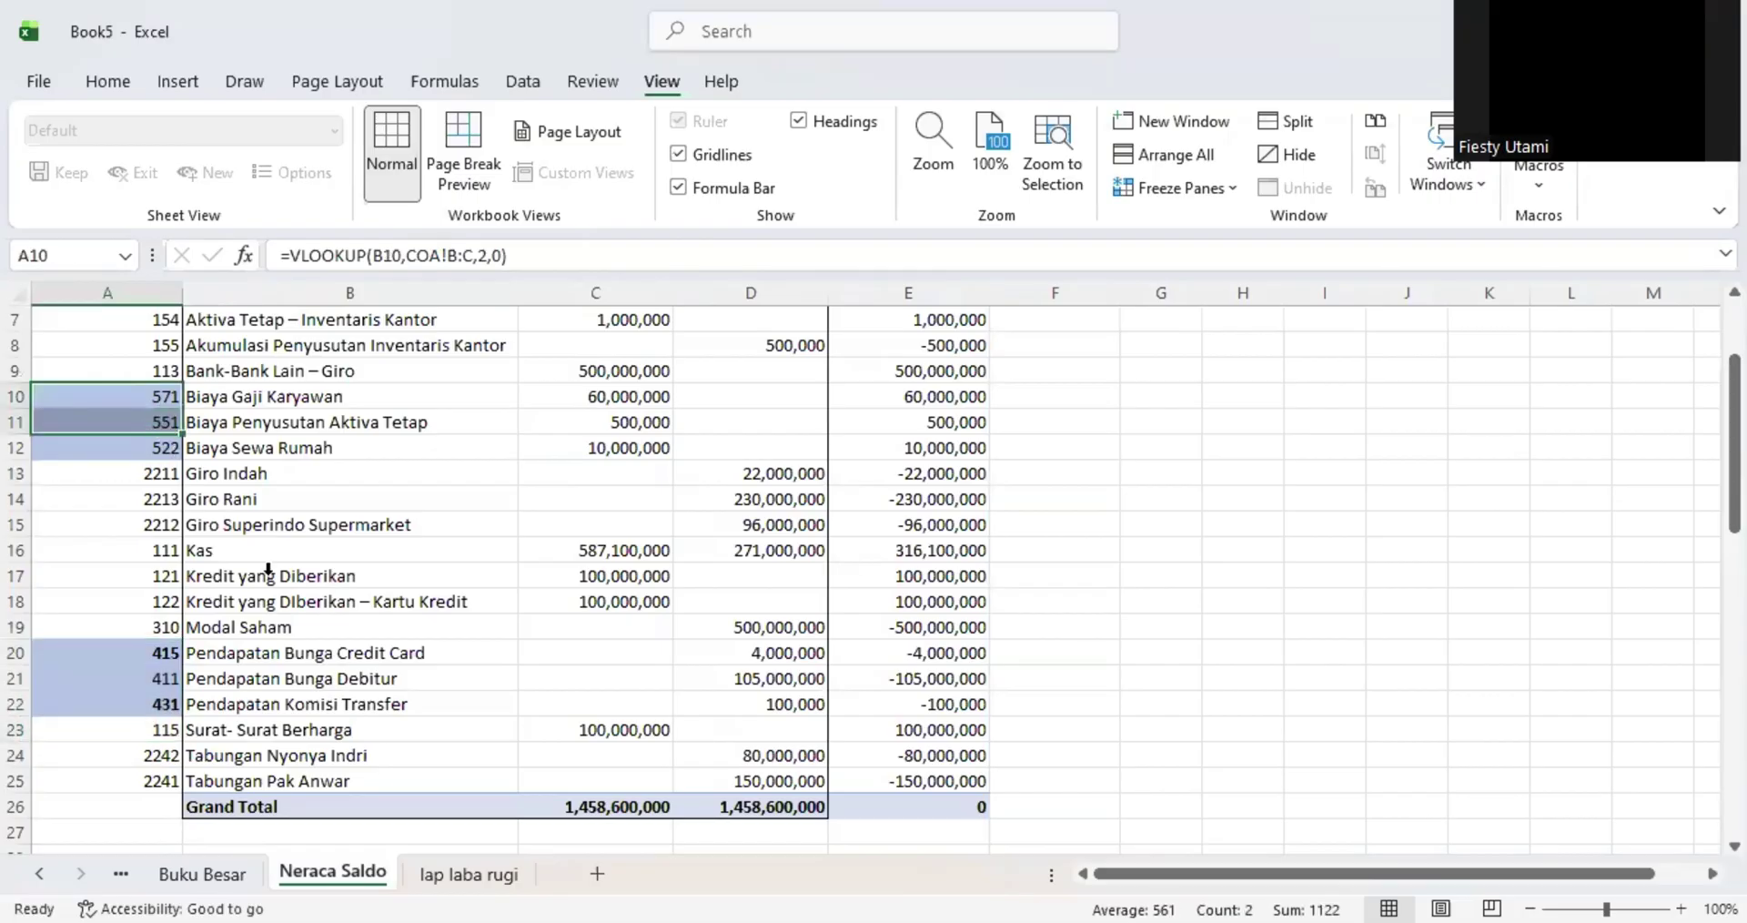
{"action": "left_click", "coordinate": [463, 873]}
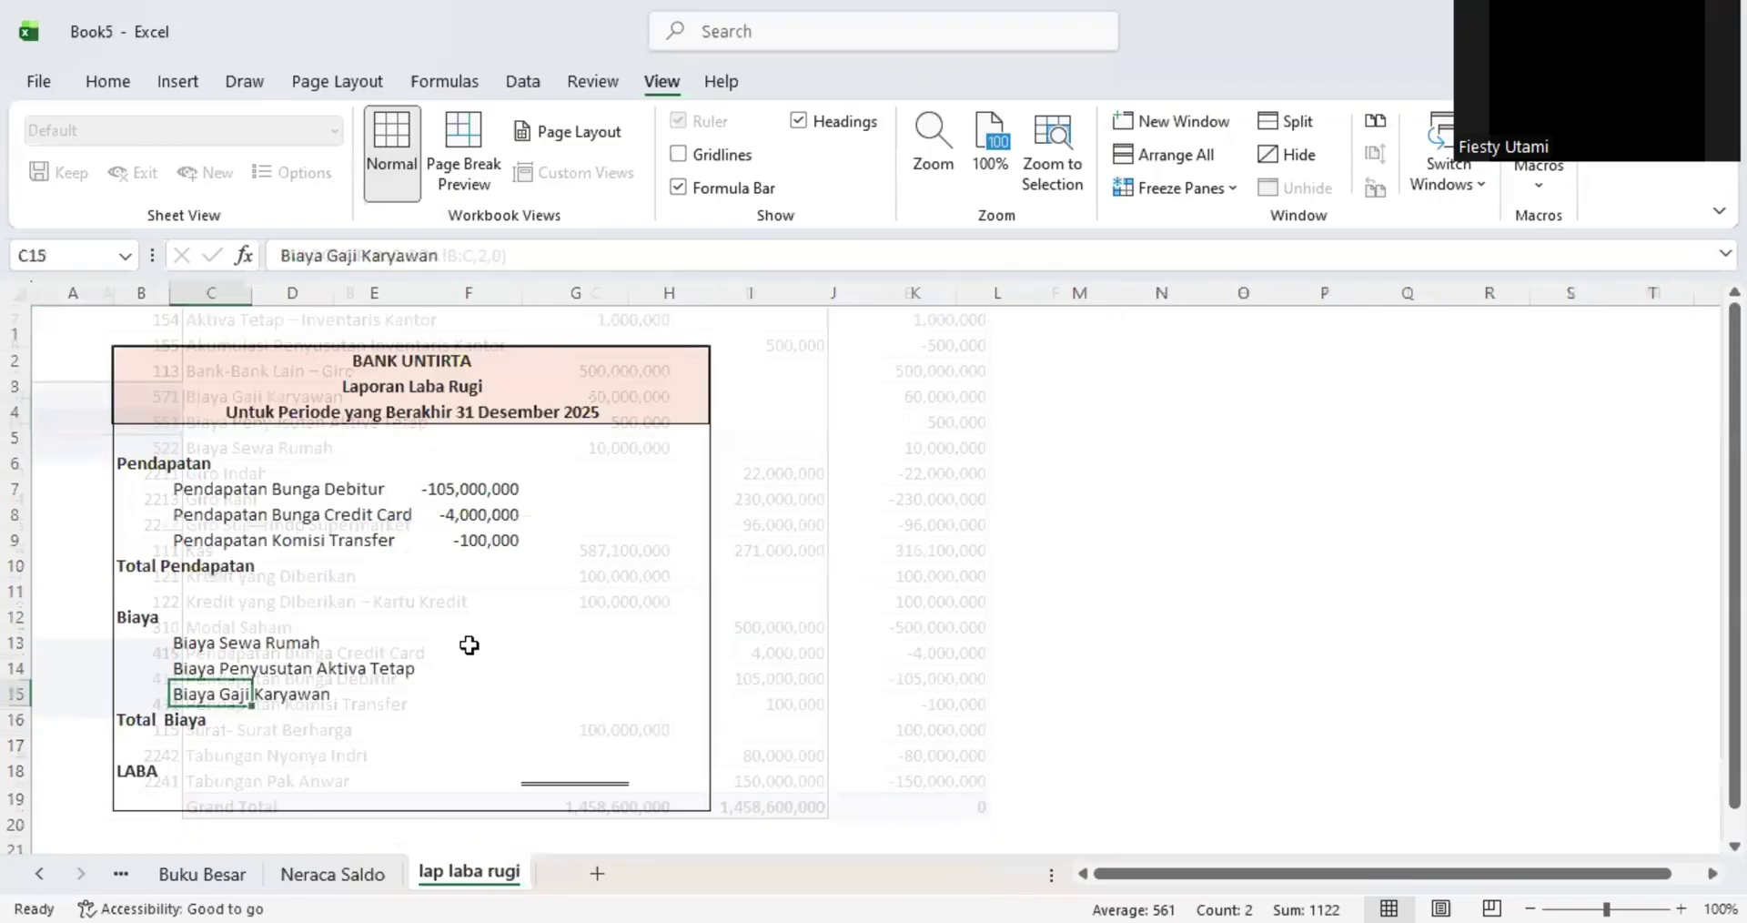
- Try to copy the VLOOKUP formula from F7 to F13 for Biaya Sewa Rumah, and clear F13
{"action": "left_click", "coordinate": [469, 644]}
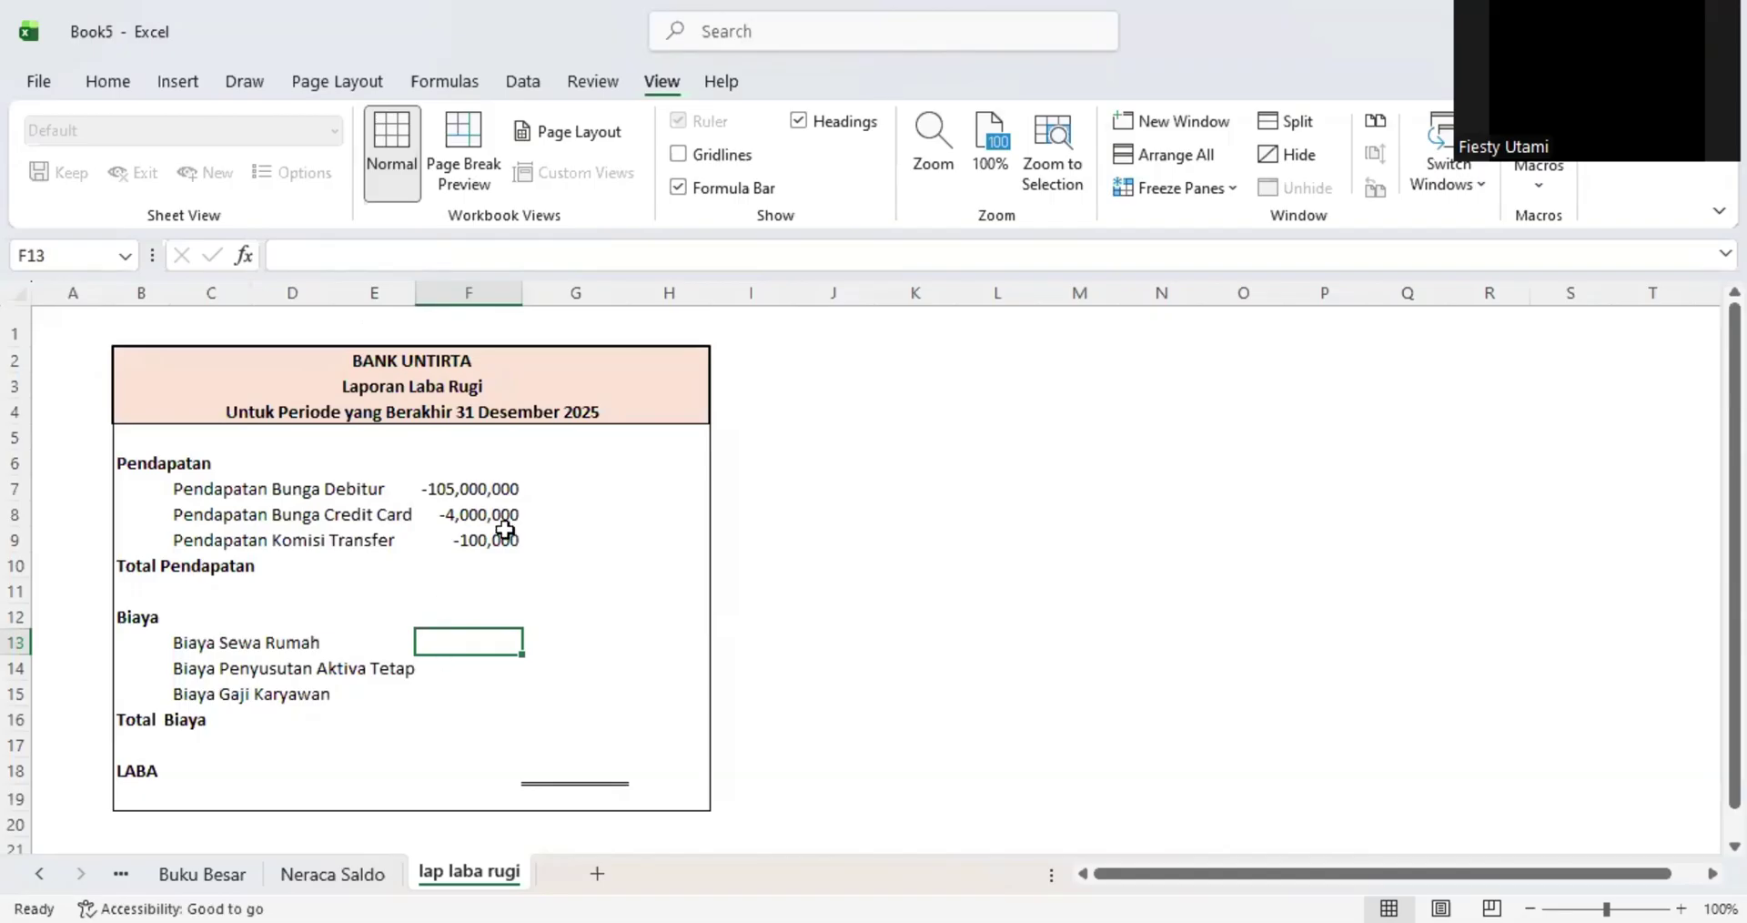
{"action": "left_click", "coordinate": [477, 489]}
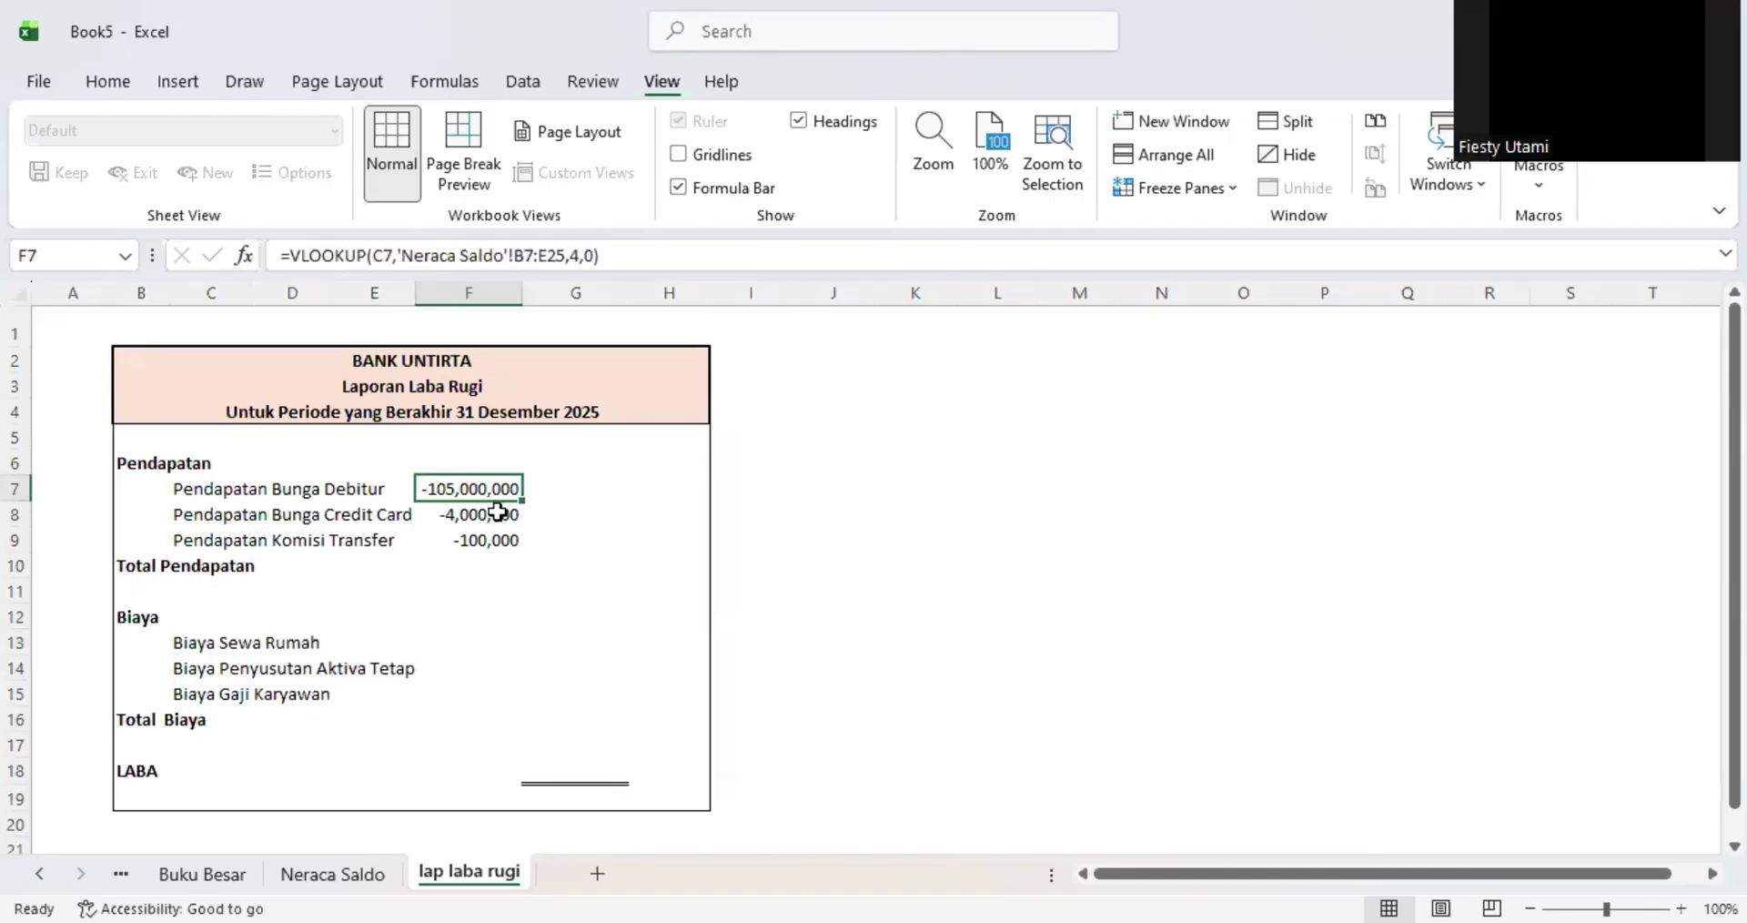
{"action": "key", "text": "ctrl+c"}
{"action": "left_click", "coordinate": [501, 634]}
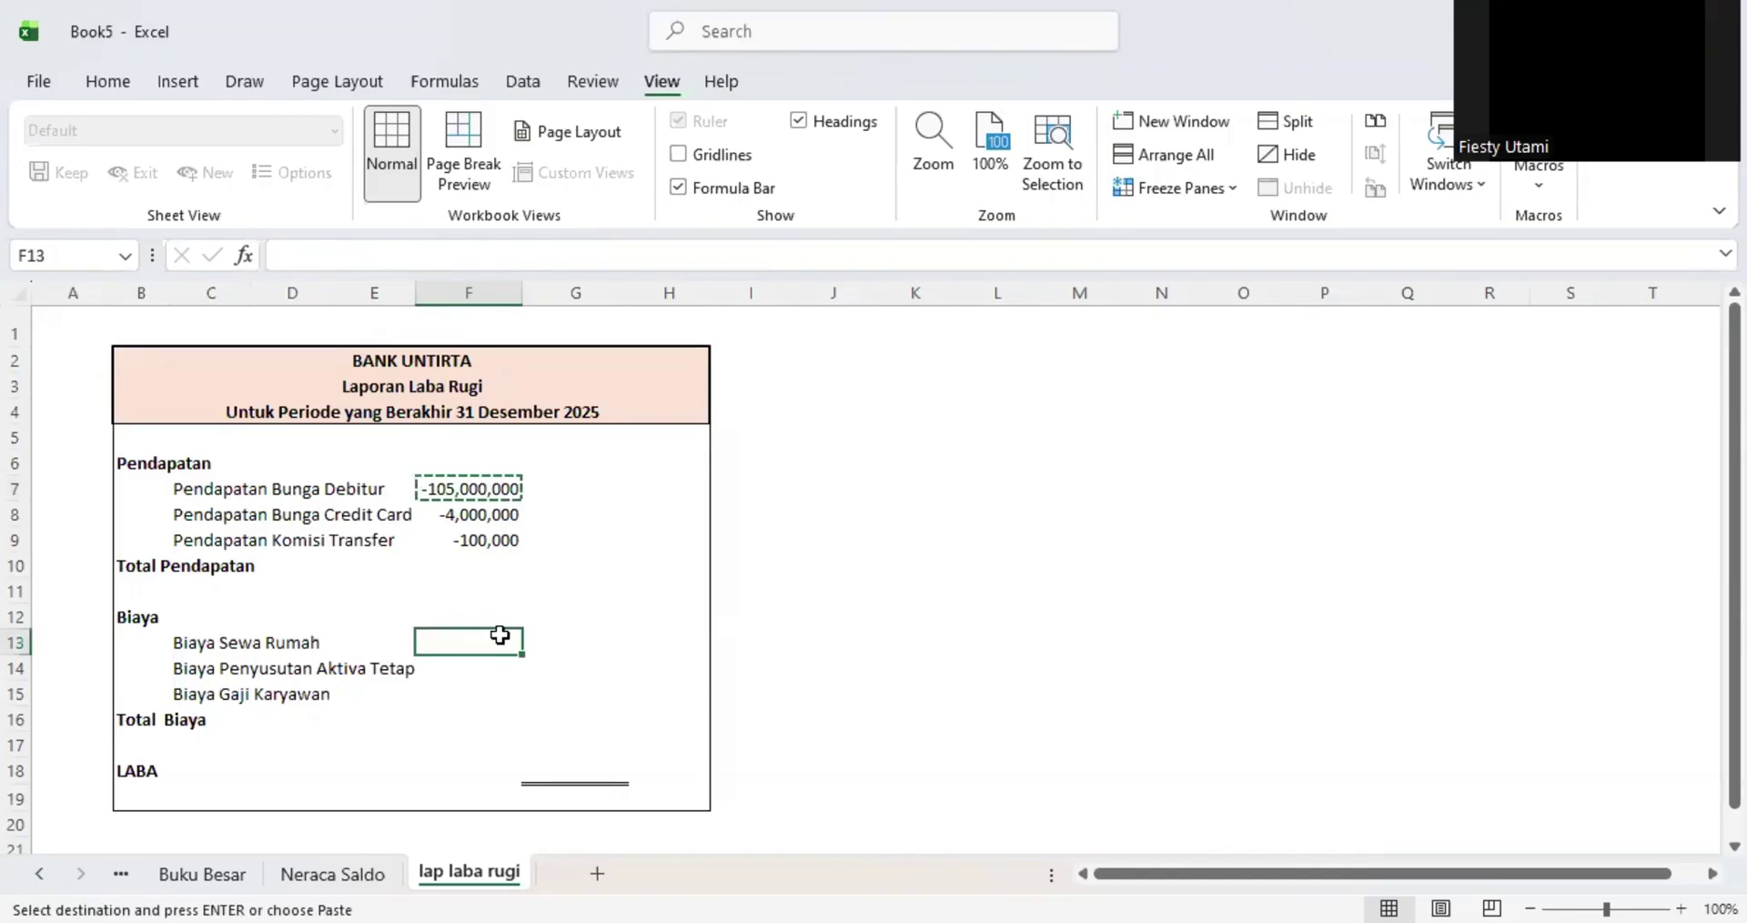
{"action": "key", "text": "ctrl+v"}
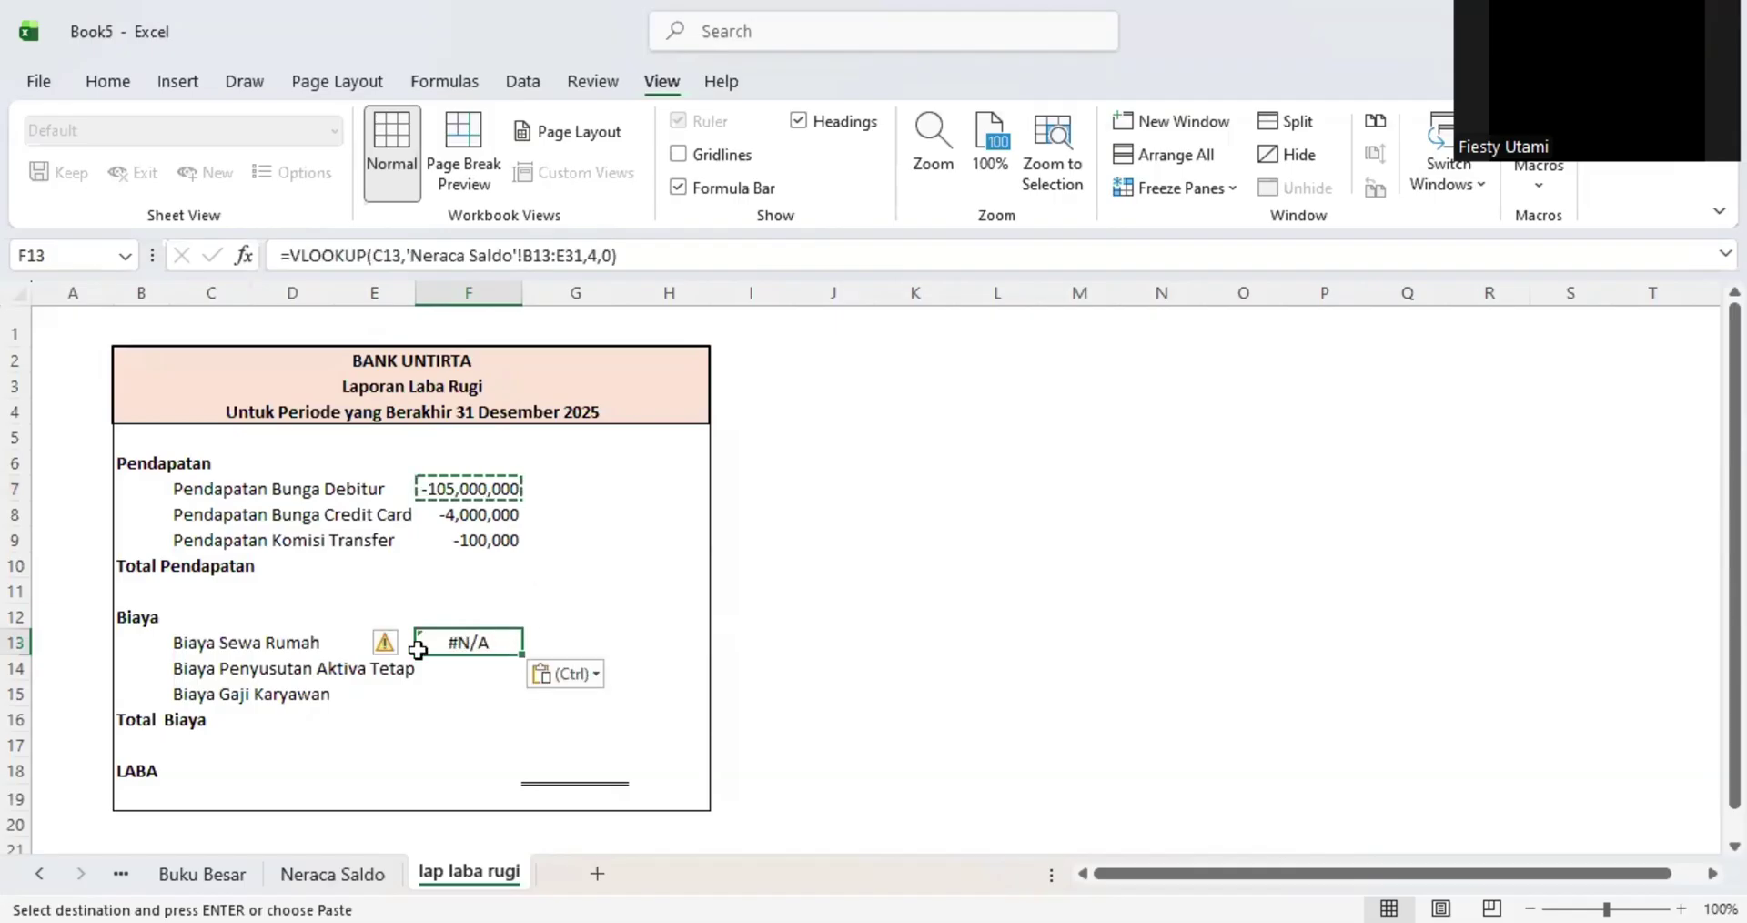
{"action": "left_click", "coordinate": [436, 694]}
{"action": "left_click", "coordinate": [443, 637]}
{"action": "key", "text": "Delete"}
- Make the Neraca Saldo lookup range in the F7 VLOOKUP formula absolute as $B$7:$E$25
{"action": "left_click", "coordinate": [488, 489]}
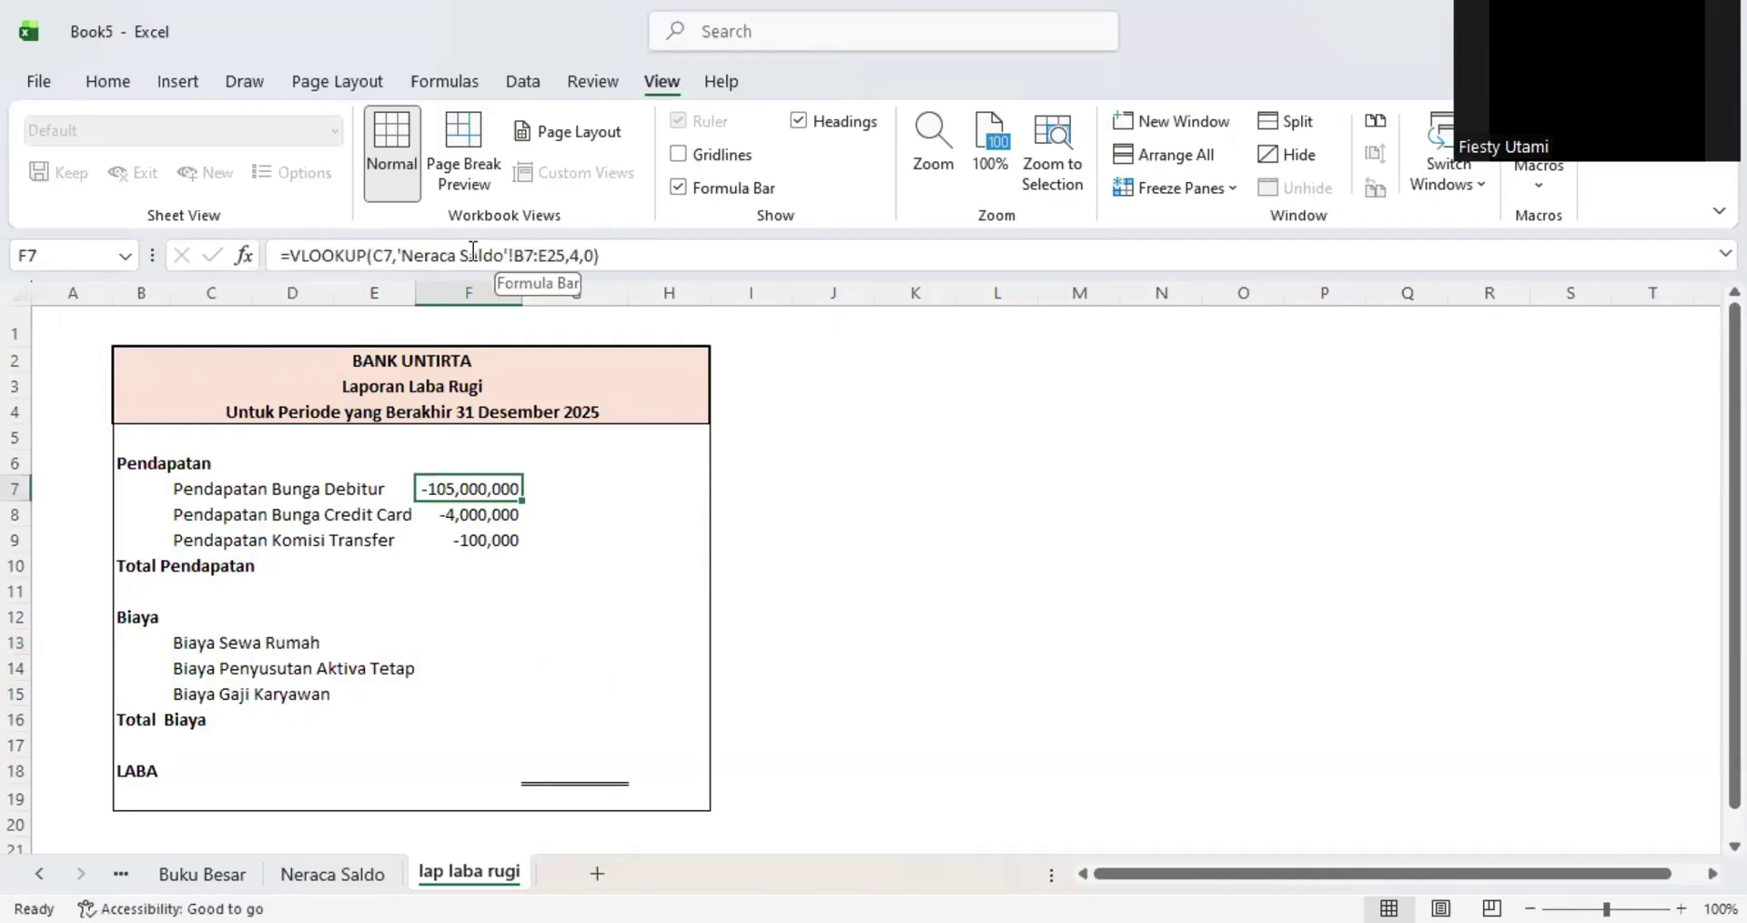
{"action": "left_click", "coordinate": [518, 256]}
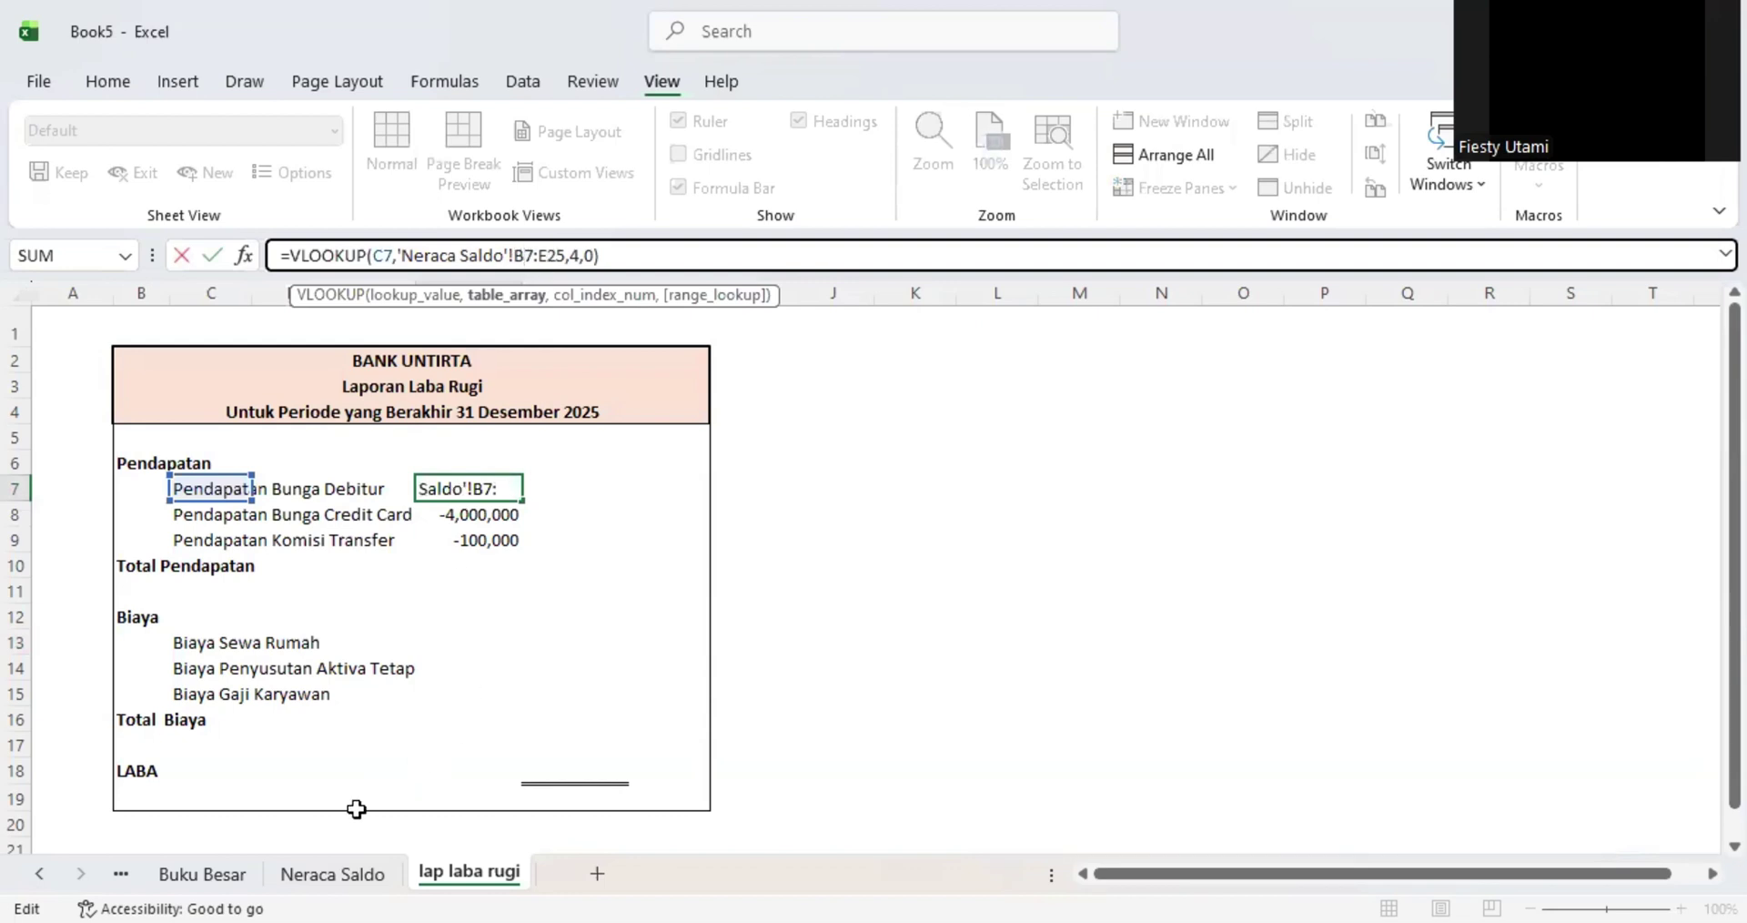
{"action": "scroll", "coordinate": [312, 453], "scroll_direction": "up", "scroll_amount": 2}
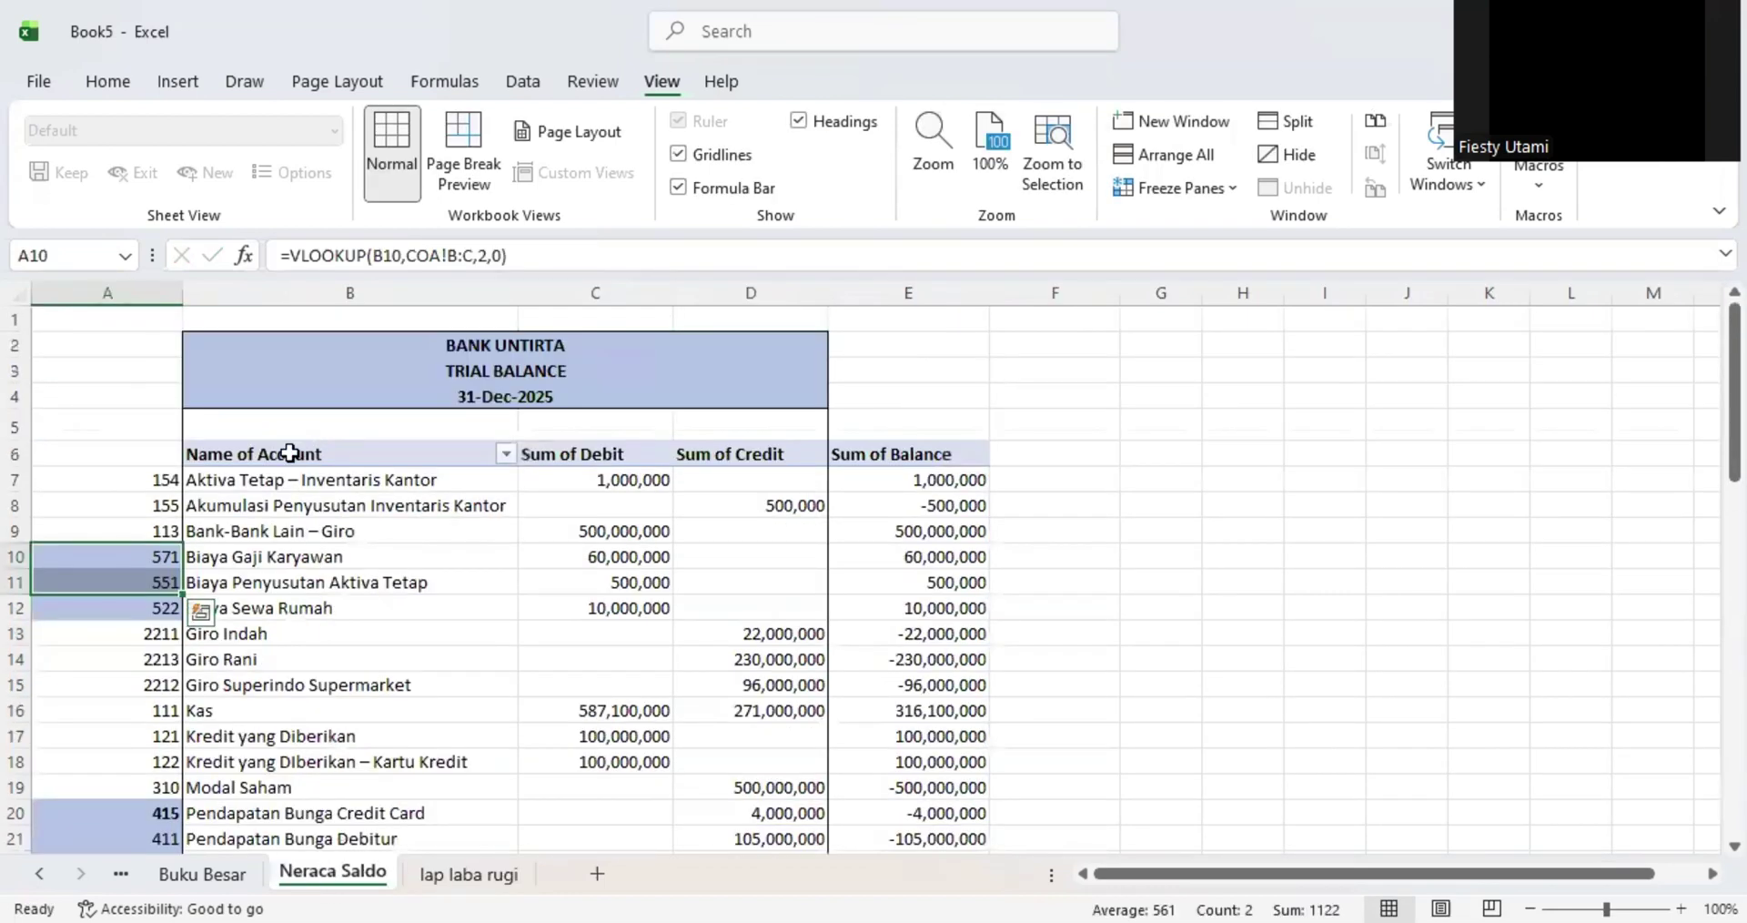
{"action": "scroll", "coordinate": [423, 581], "scroll_direction": "down", "scroll_amount": 4}
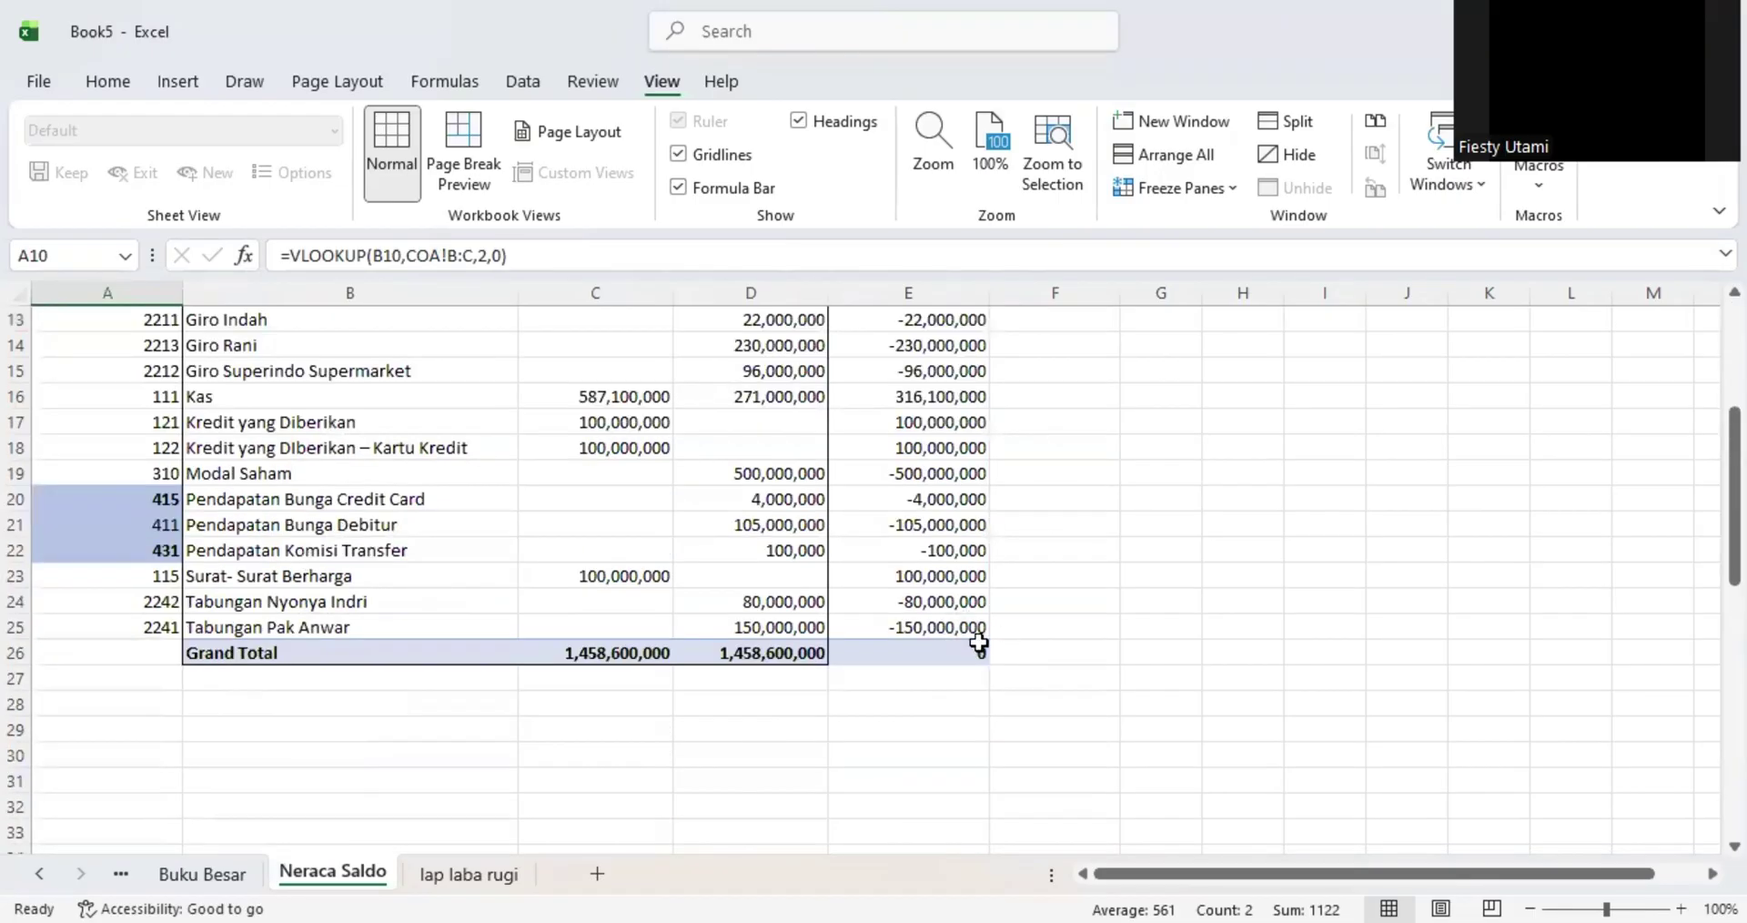
{"action": "left_click", "coordinate": [448, 875]}
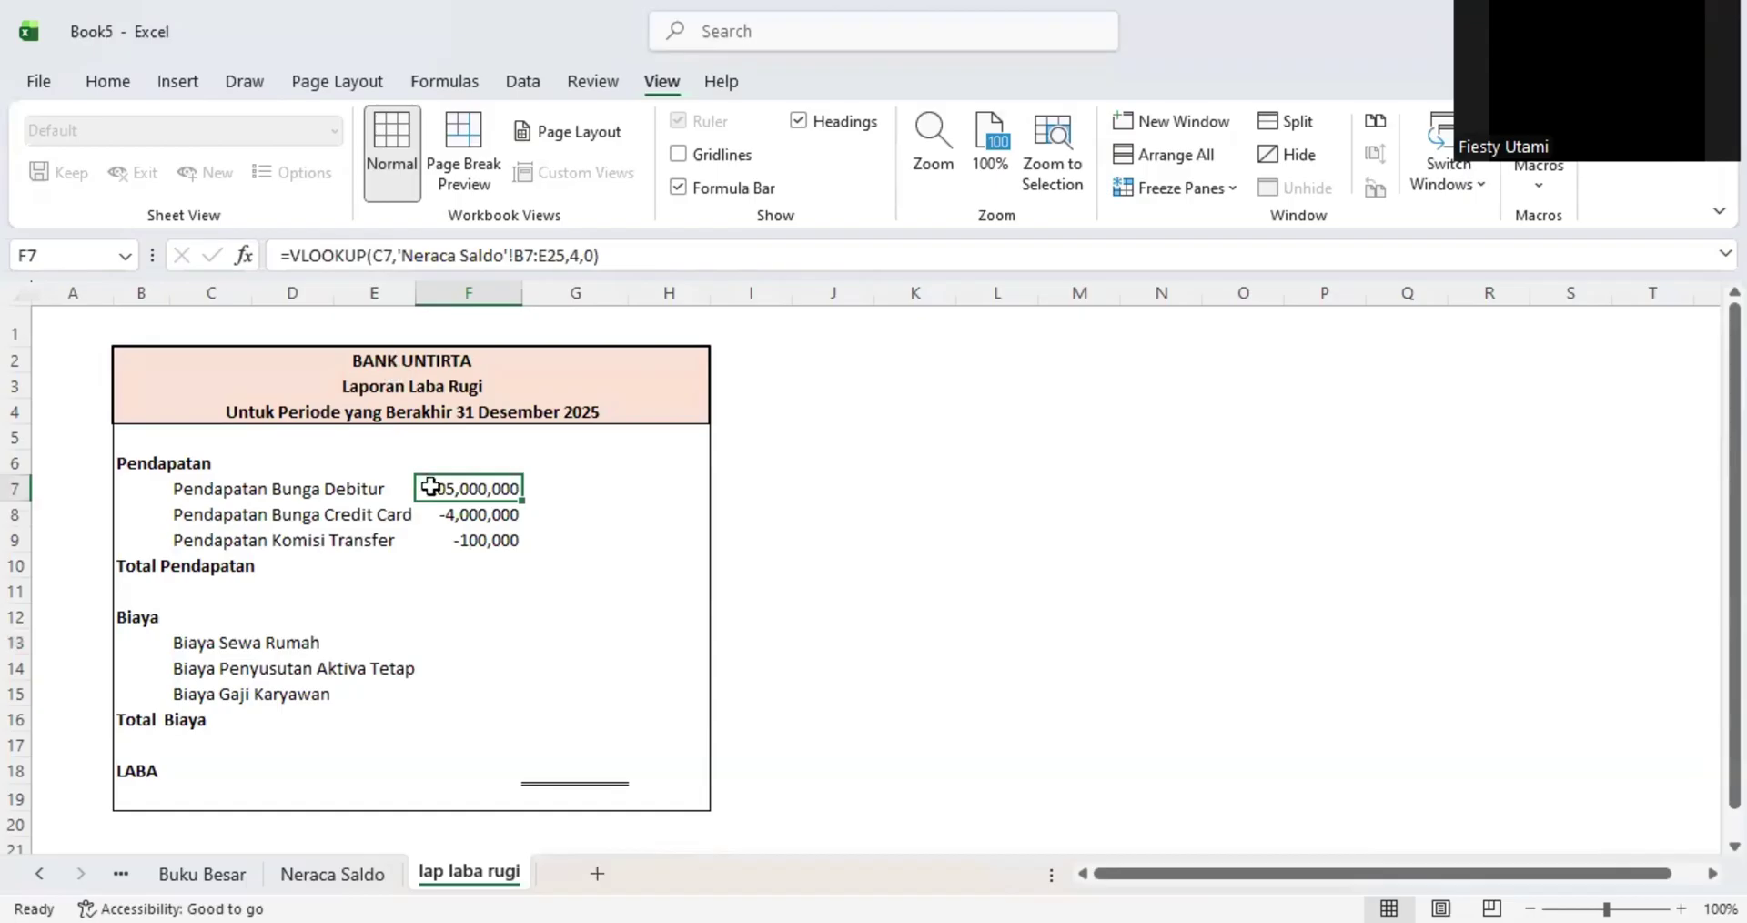
{"action": "left_click", "coordinate": [519, 256]}
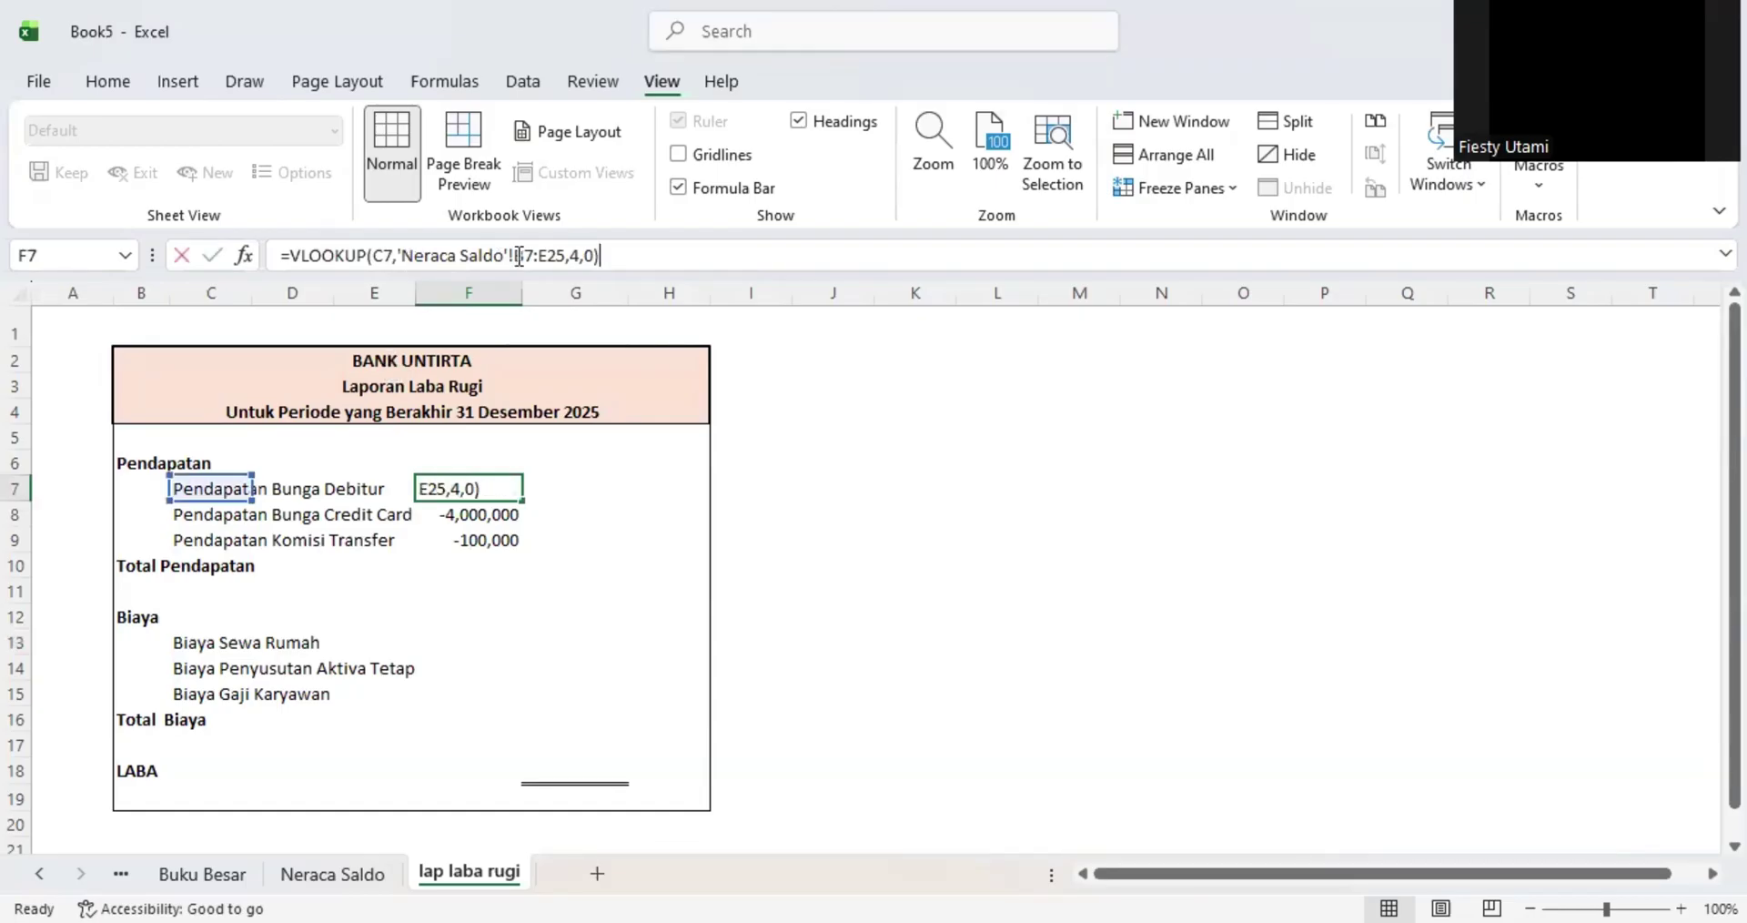
{"action": "left_click", "coordinate": [519, 255]}
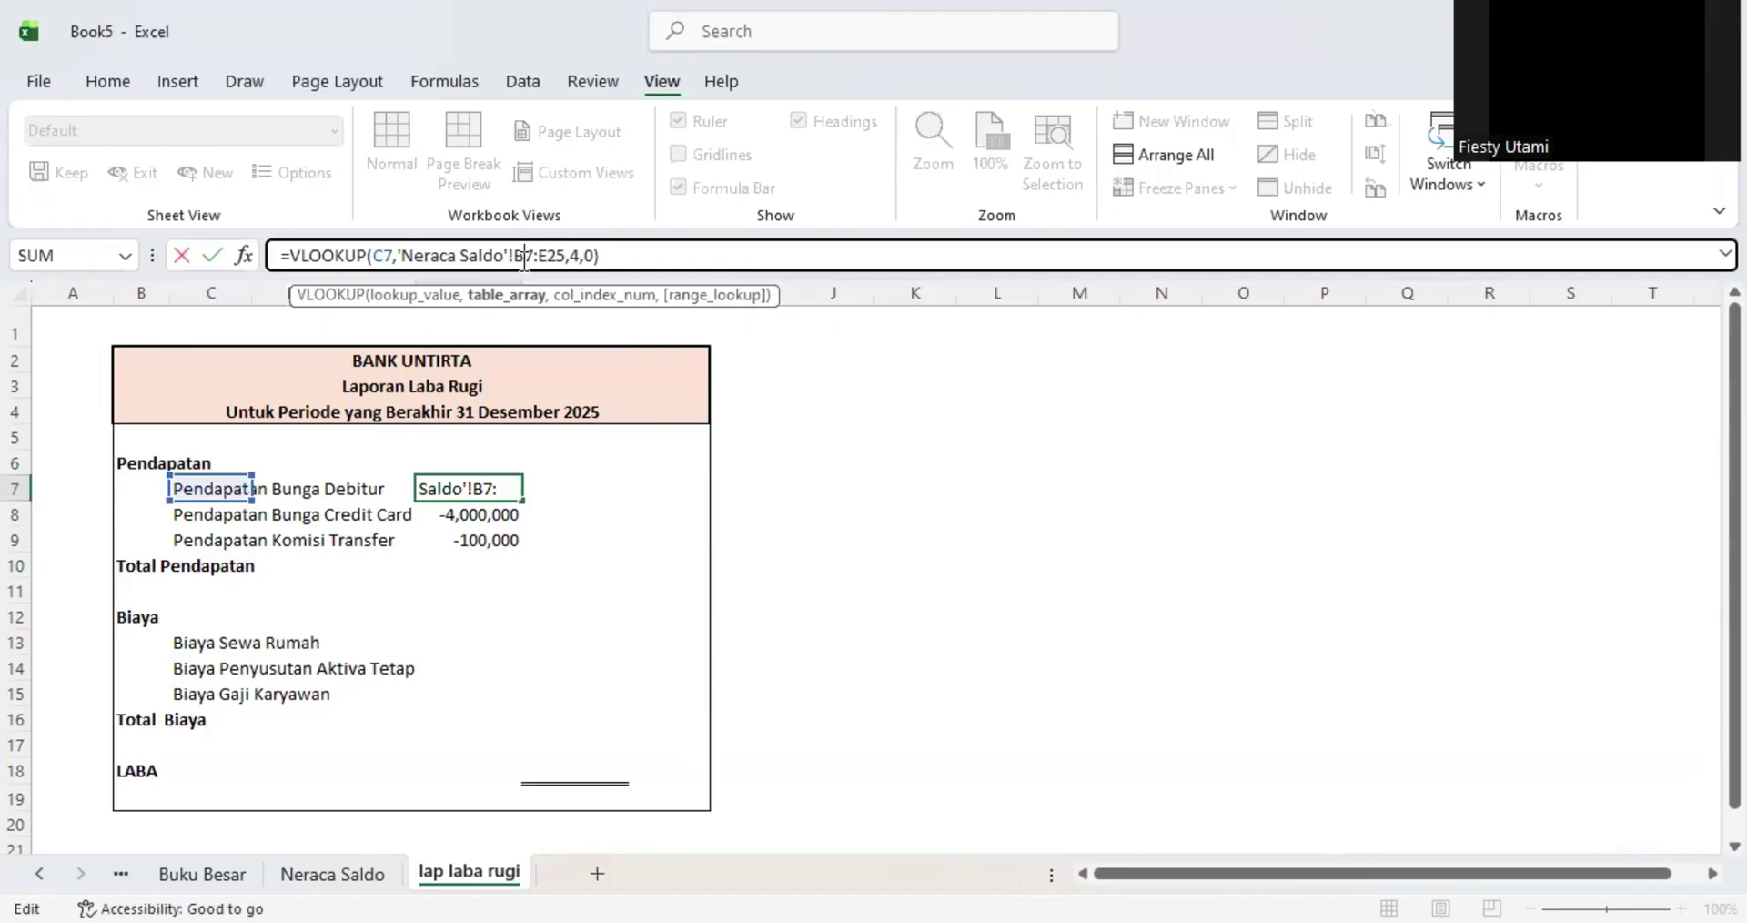
{"action": "key", "text": "F4"}
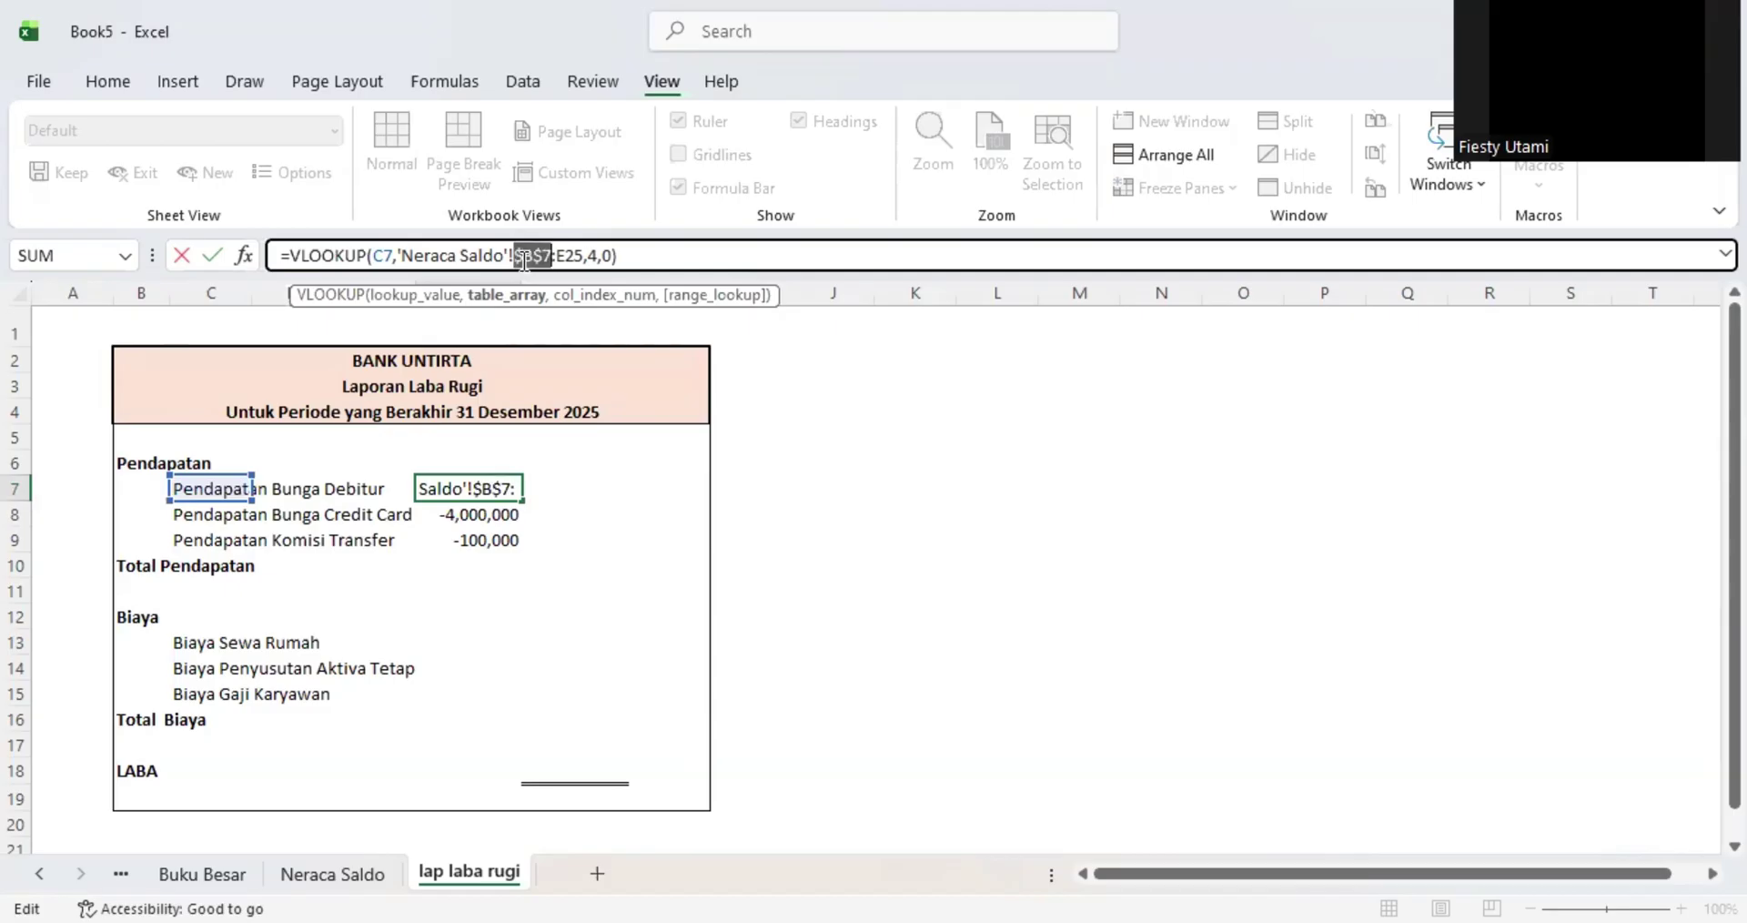
{"action": "left_click", "coordinate": [562, 256]}
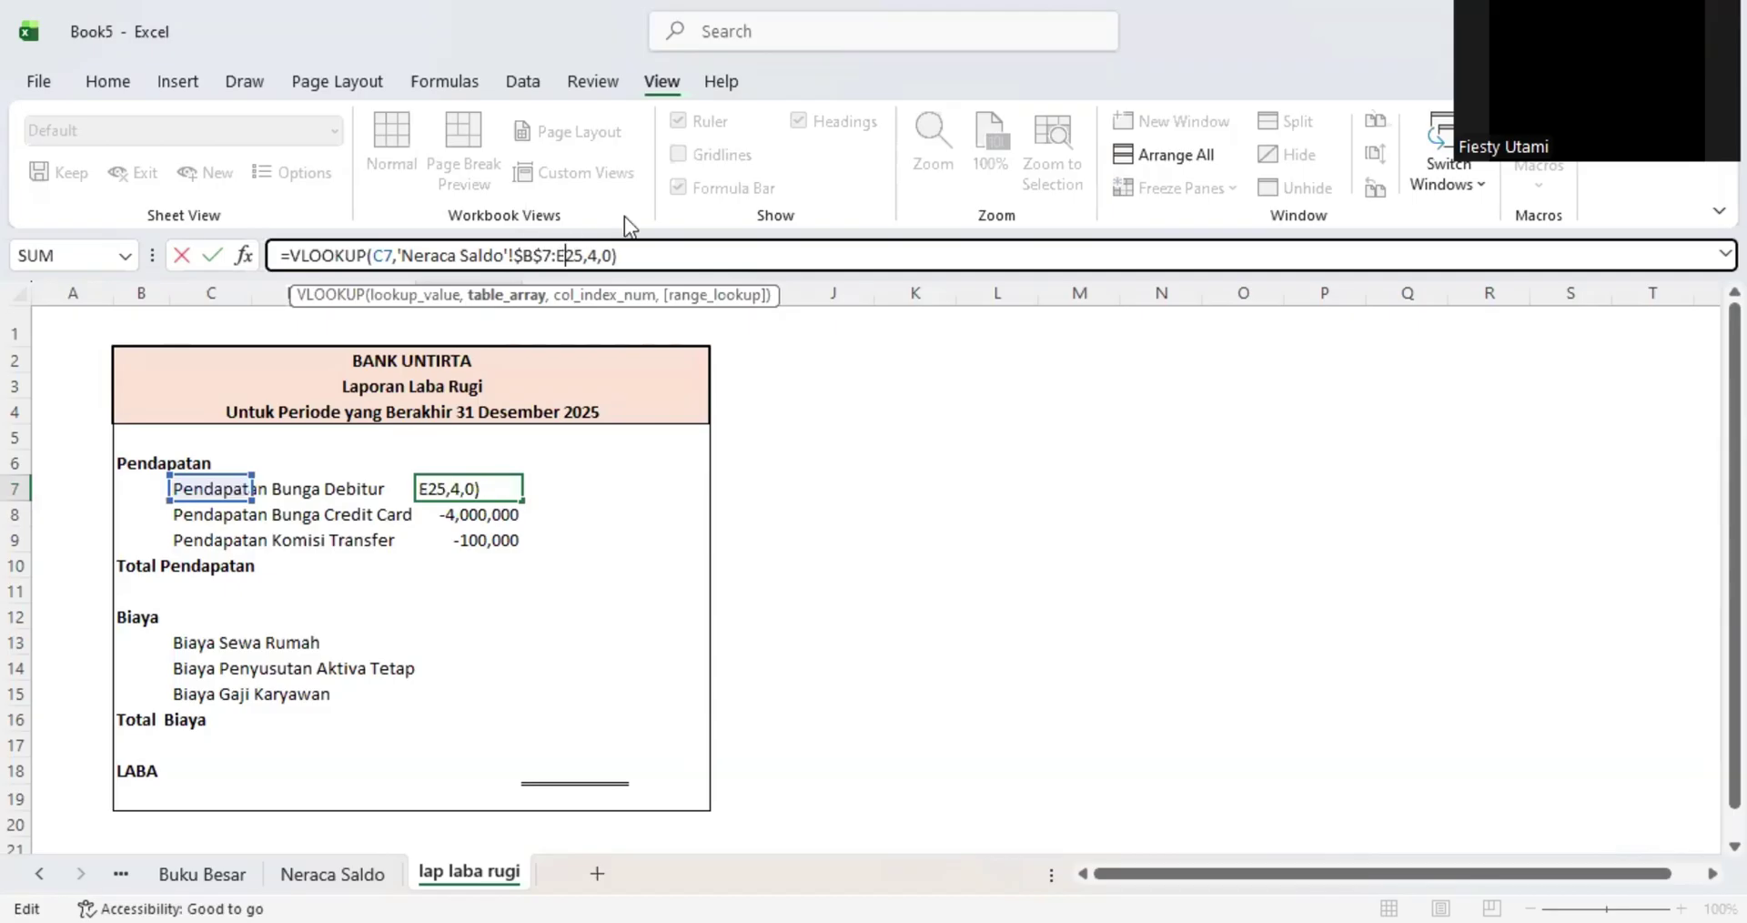
{"action": "key", "text": "F4"}
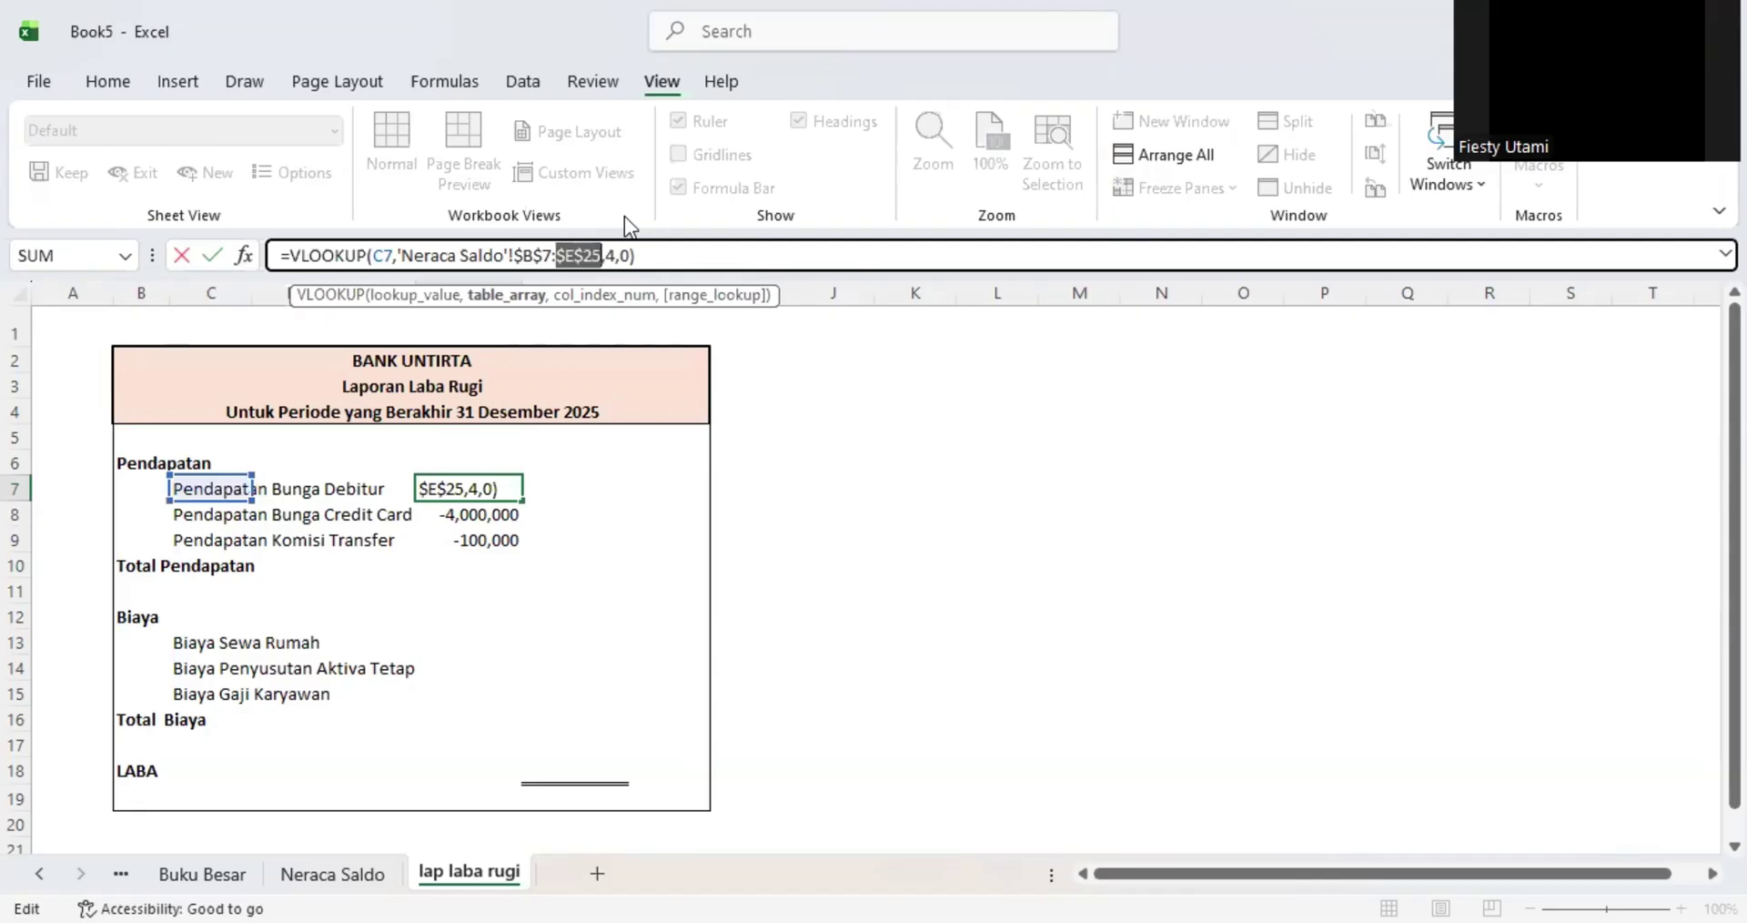
{"action": "key", "text": "Return"}
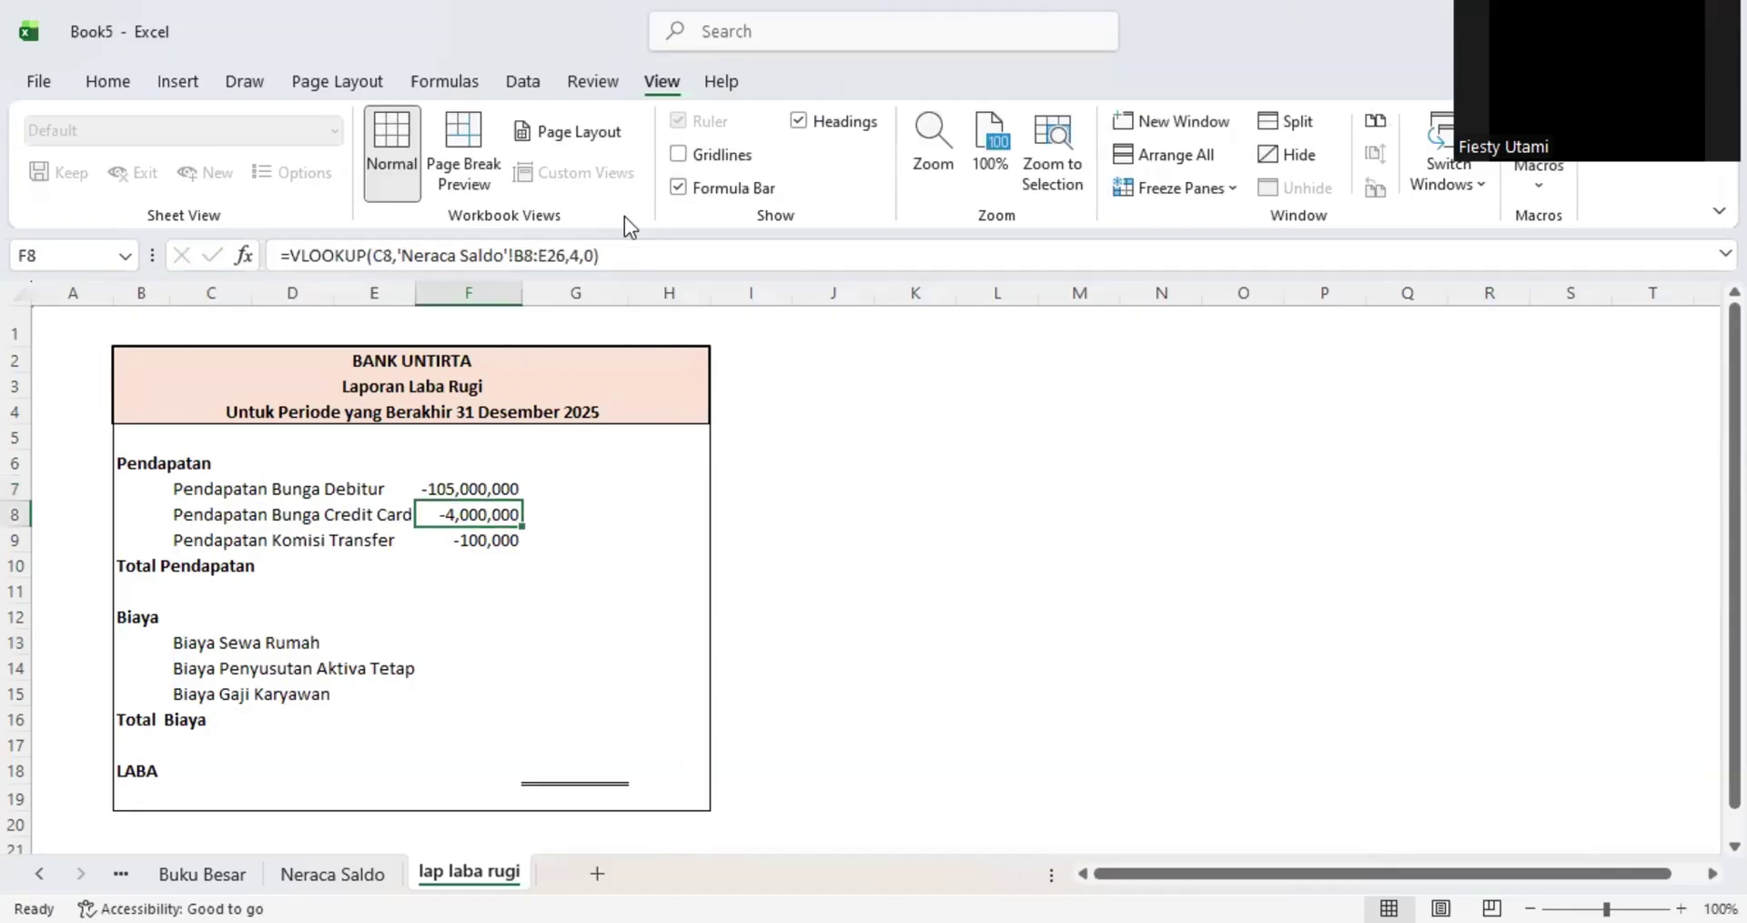
{"action": "left_click", "coordinate": [516, 489]}
{"action": "key", "text": "ctrl+c"}
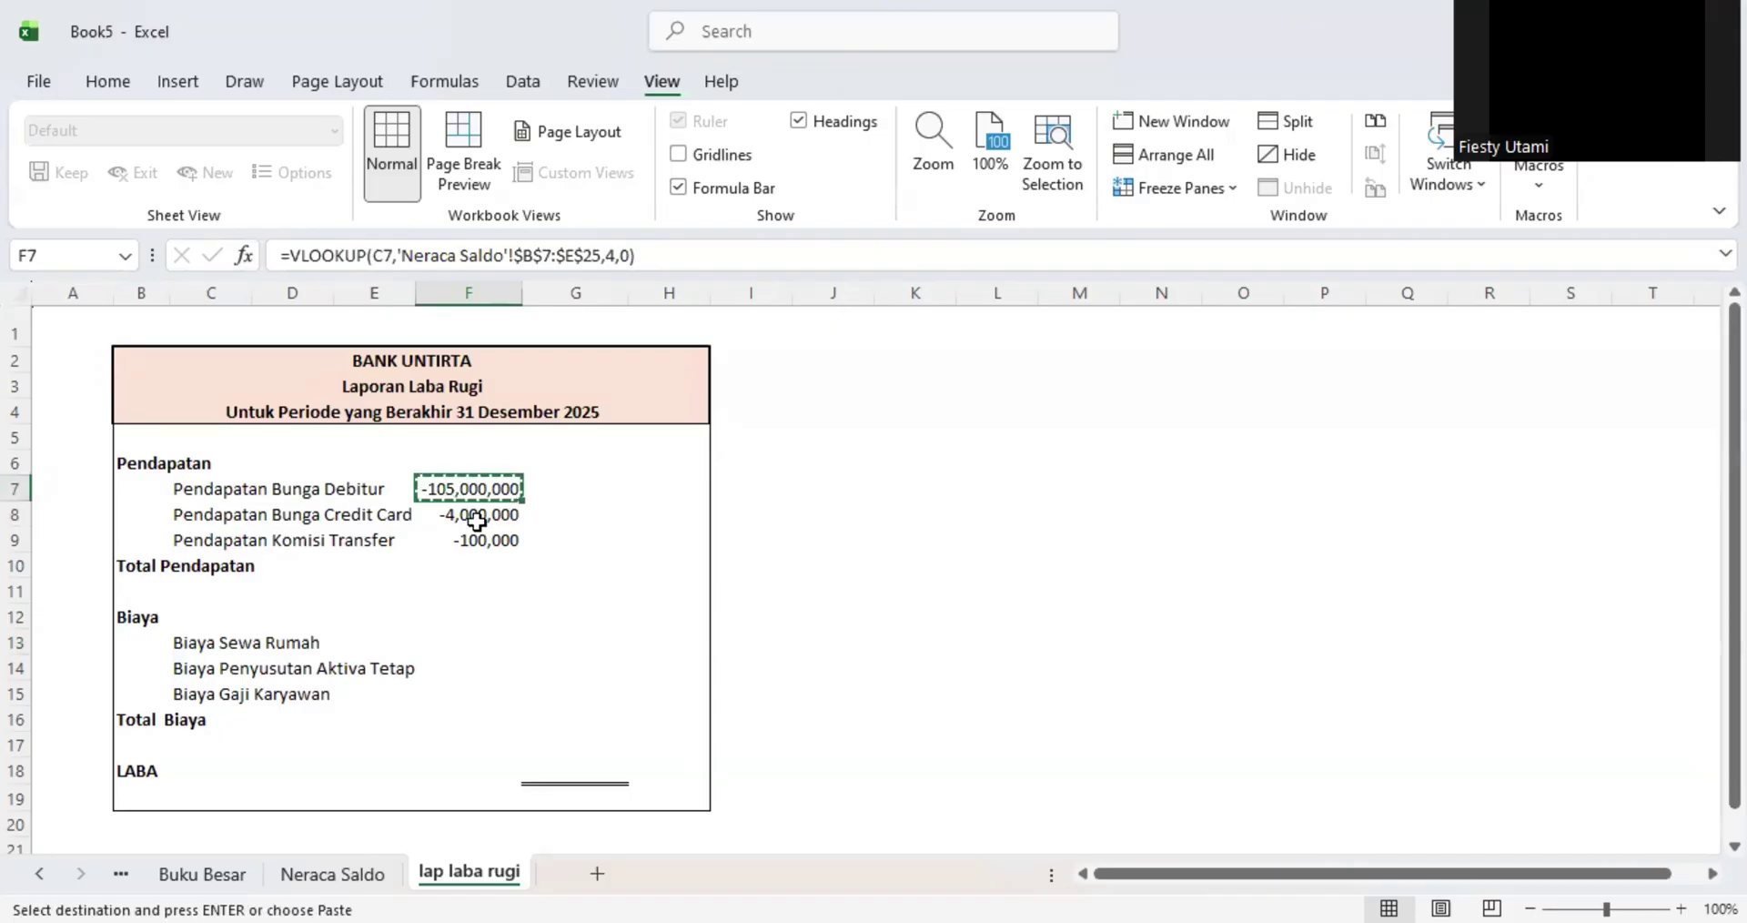
{"action": "left_click", "coordinate": [482, 515]}
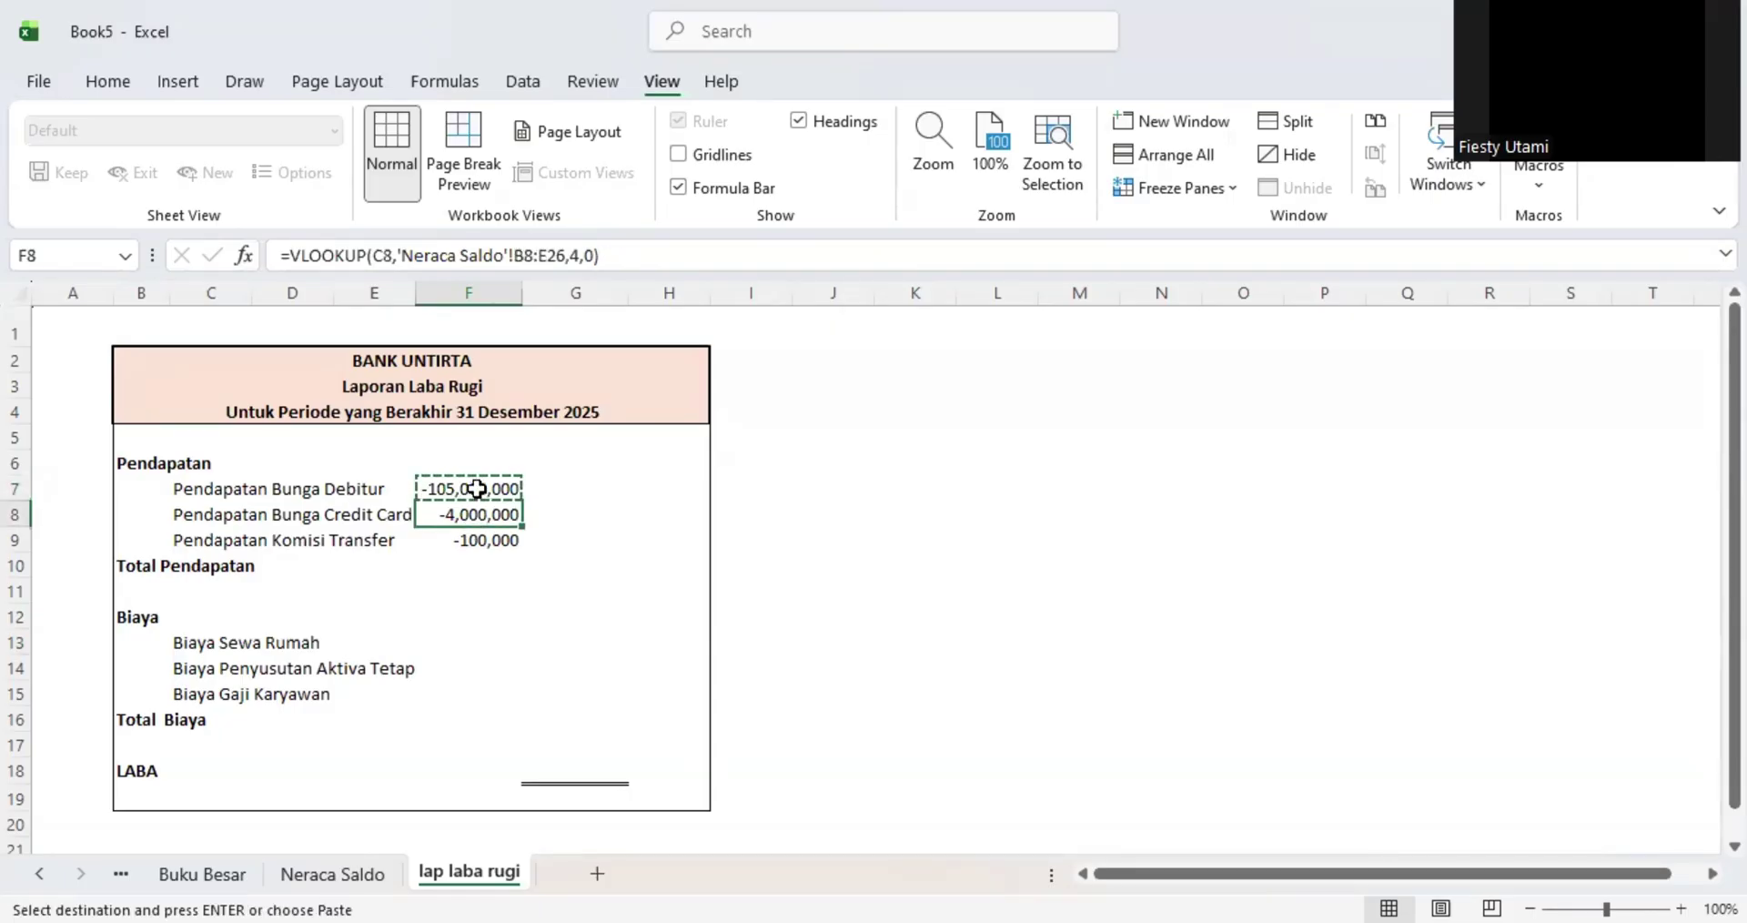
{"action": "left_click", "coordinate": [477, 488]}
{"action": "left_click", "coordinate": [658, 261]}
{"action": "left_click", "coordinate": [452, 516]}
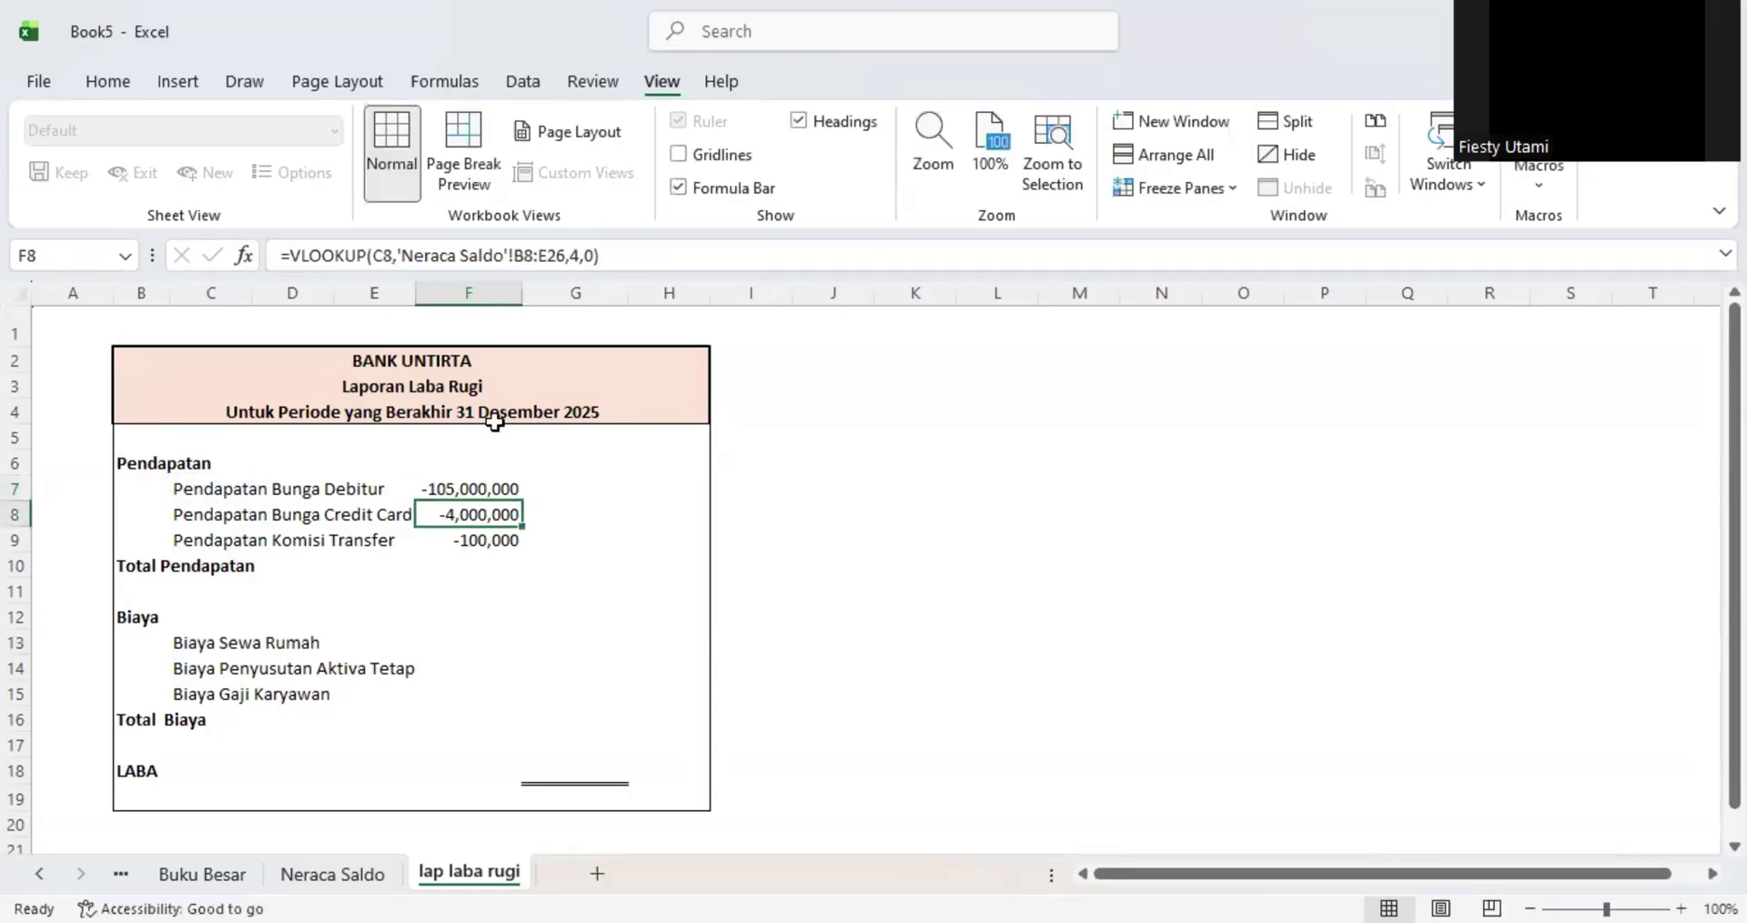
- Append *-1 to the VLOOKUP formula in F7 to reverse the sign of Pendapatan Bunga Debitur
{"action": "left_click", "coordinate": [451, 488]}
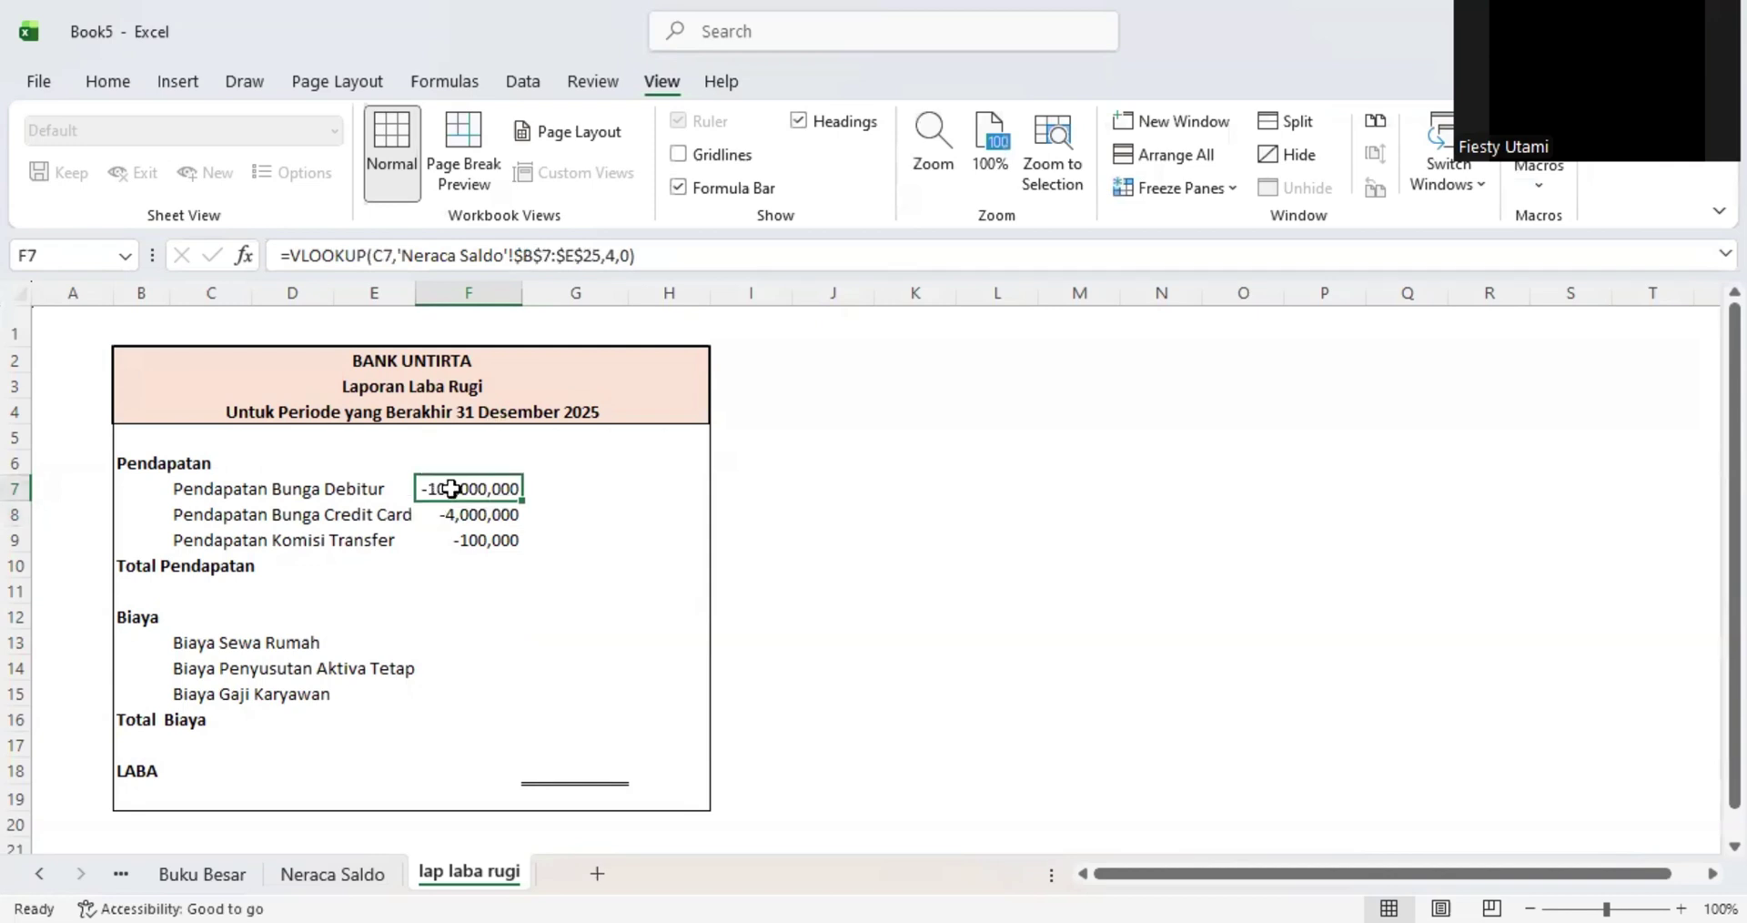
{"action": "left_click", "coordinate": [672, 262]}
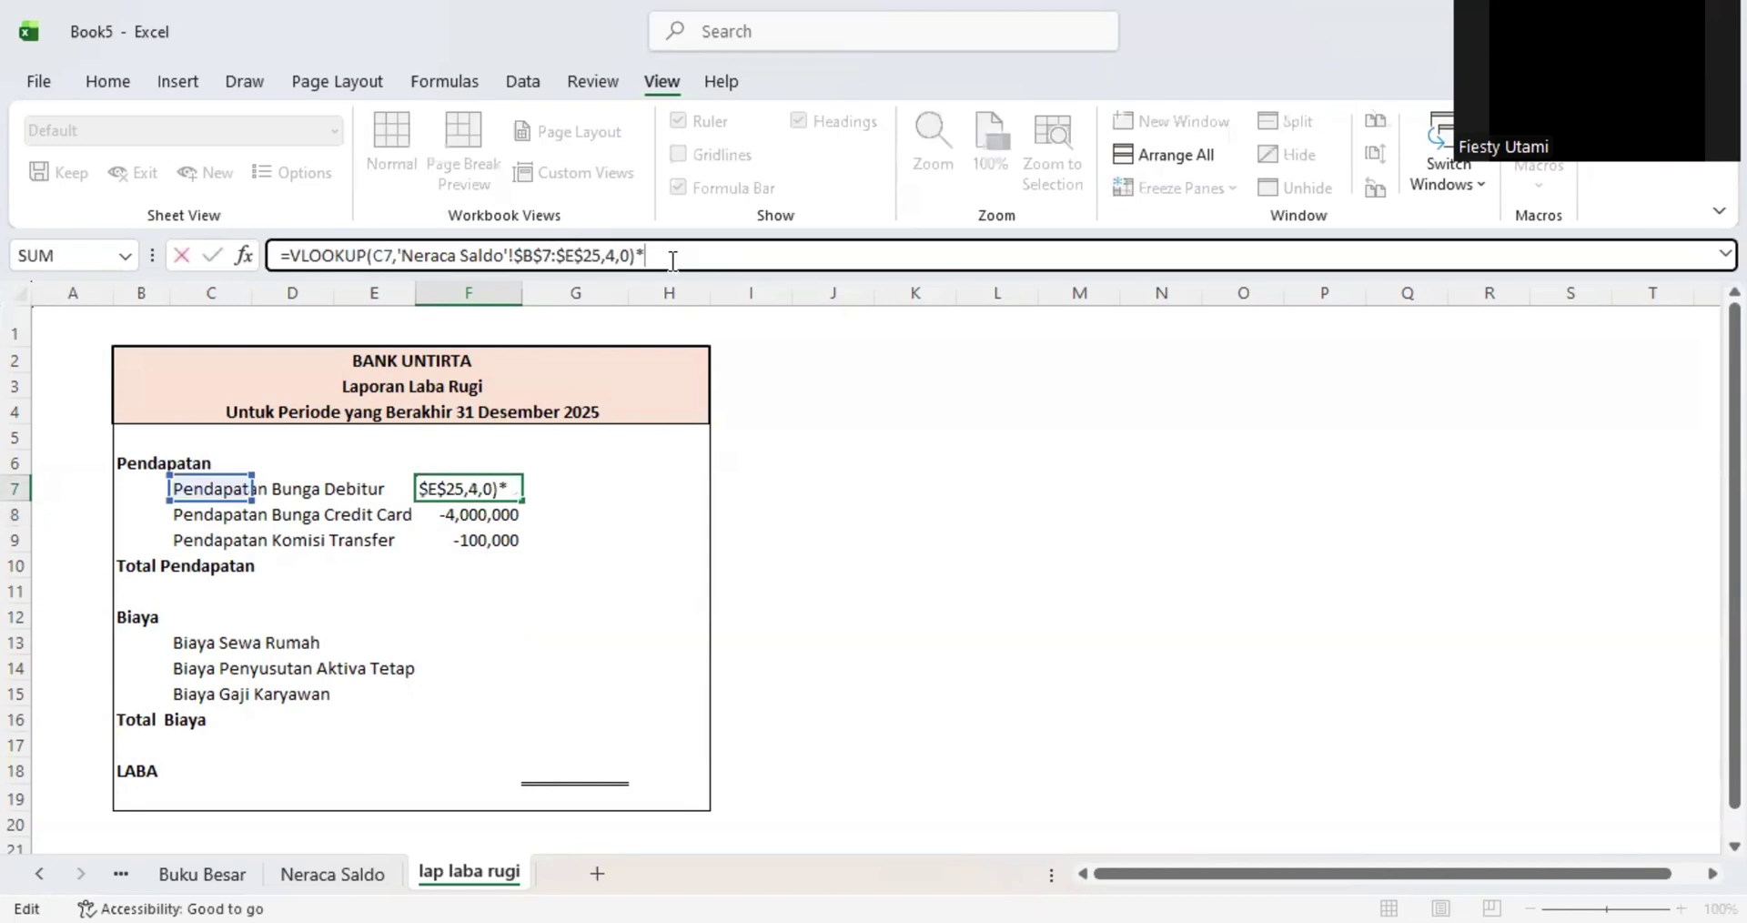
{"action": "type", "text": "*-1"}
{"action": "key", "text": "Return"}
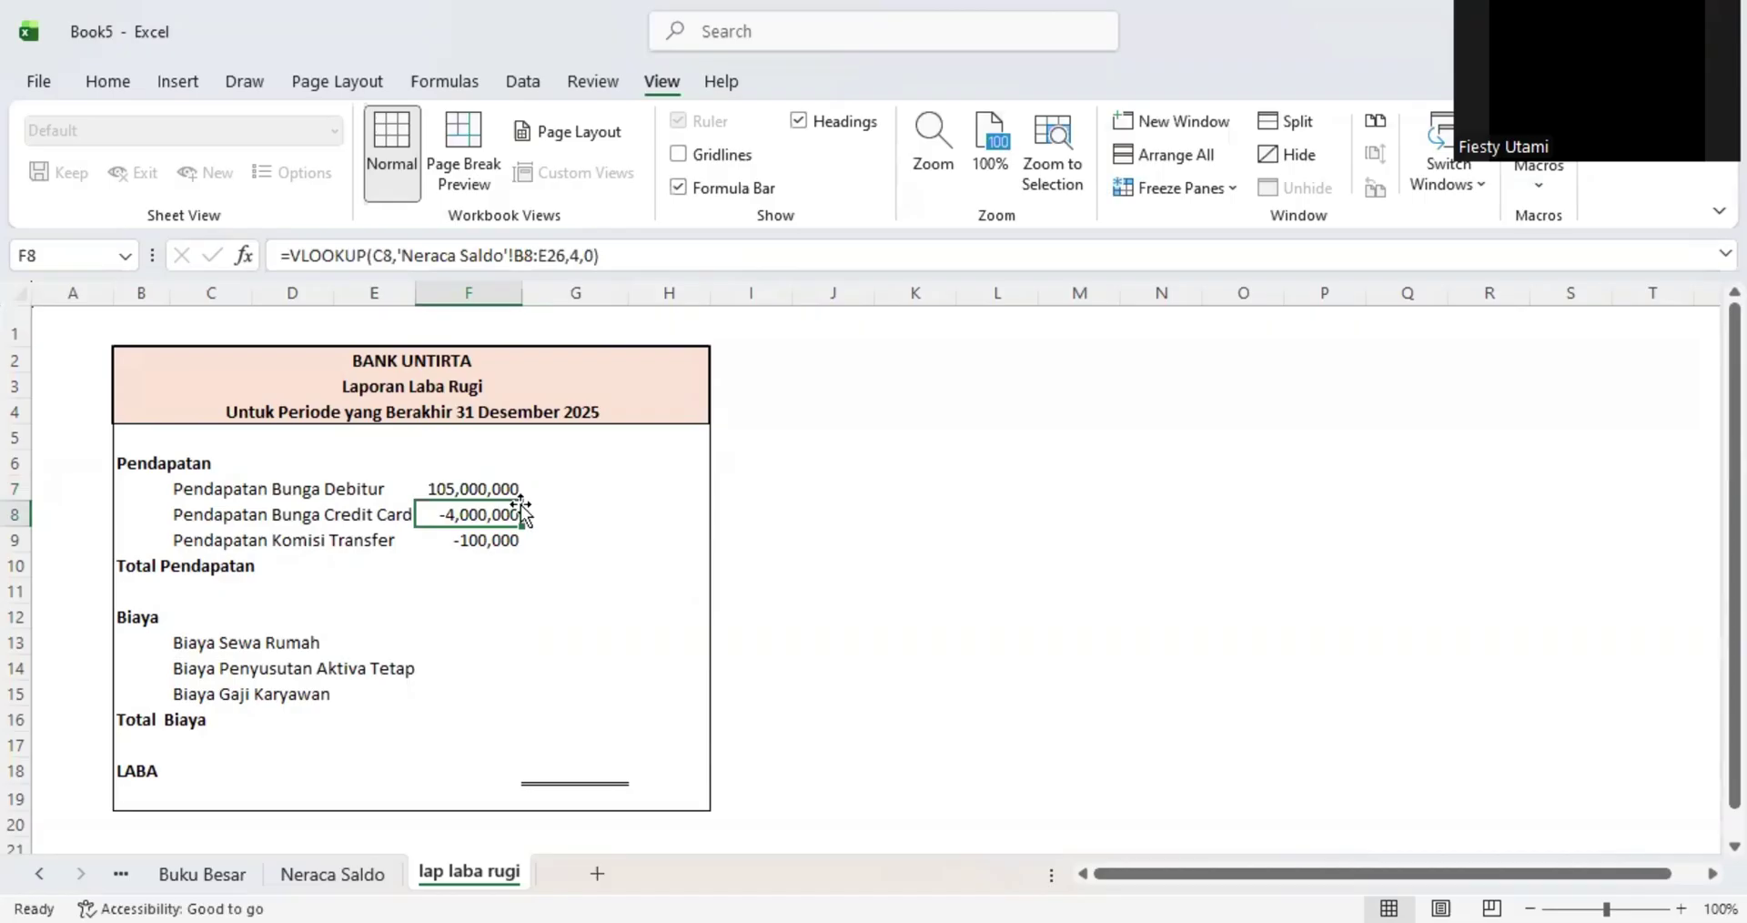
- Copy the formula from F7 to F8 and F9 for Pendapatan Bunga Credit Card and Pendapatan Komisi Transfer
{"action": "left_click", "coordinate": [623, 257]}
{"action": "left_click", "coordinate": [477, 488]}
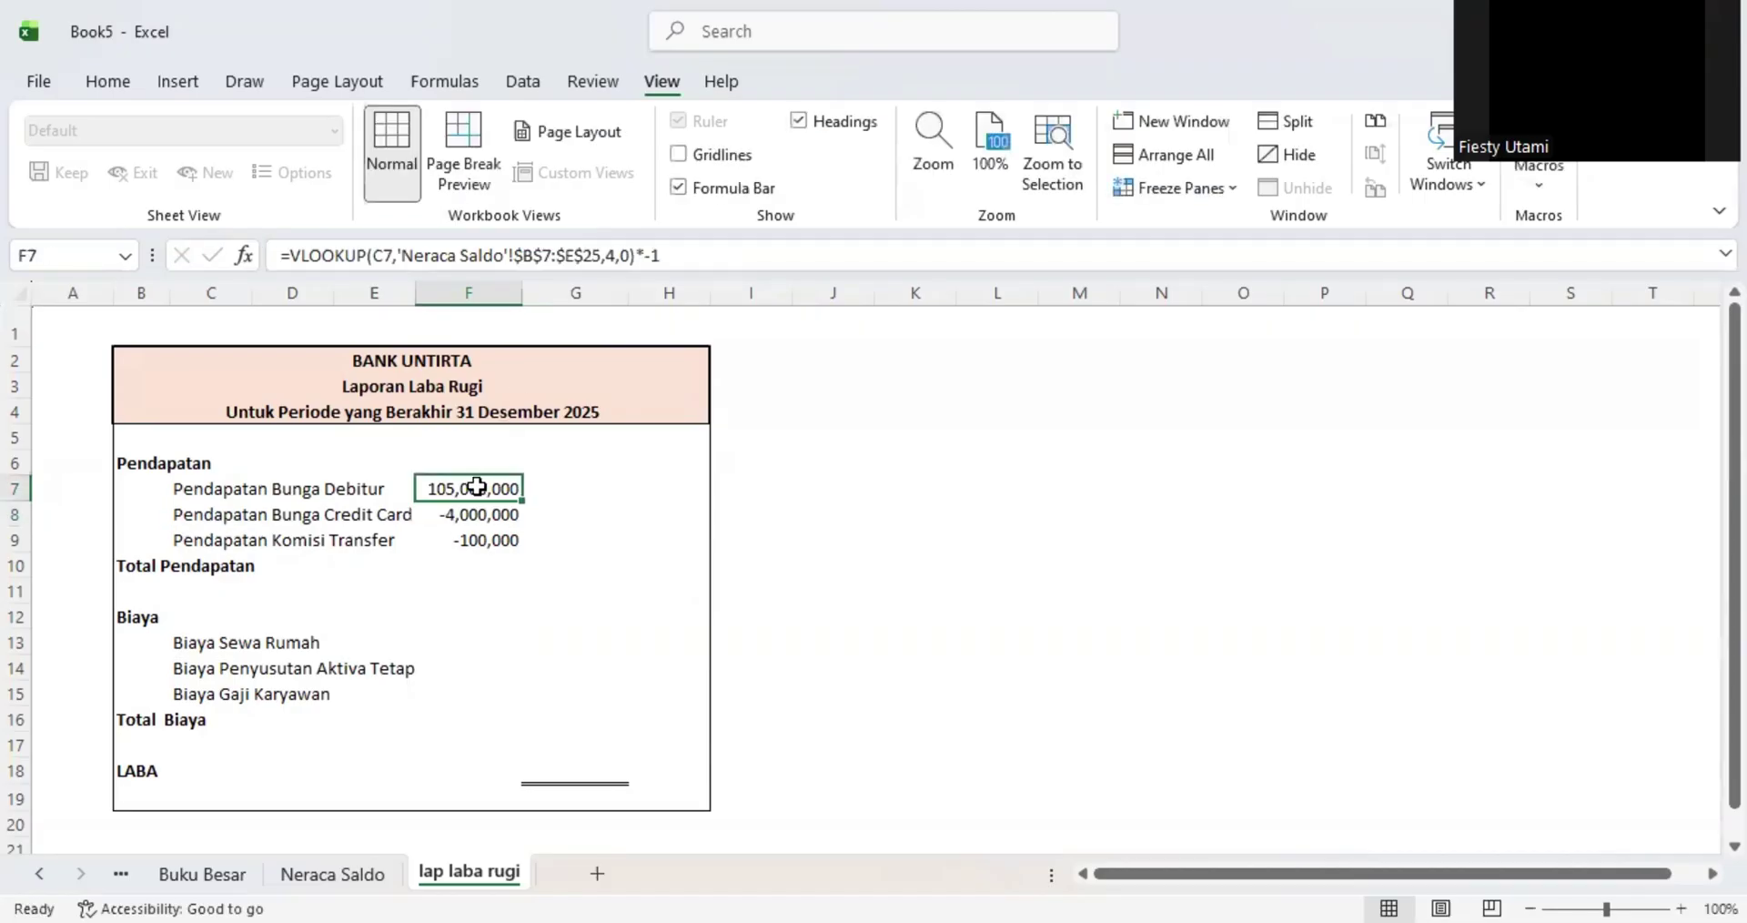
{"action": "key", "text": "ctrl+c"}
{"action": "left_click", "coordinate": [466, 511]}
{"action": "key", "text": "ctrl+v"}
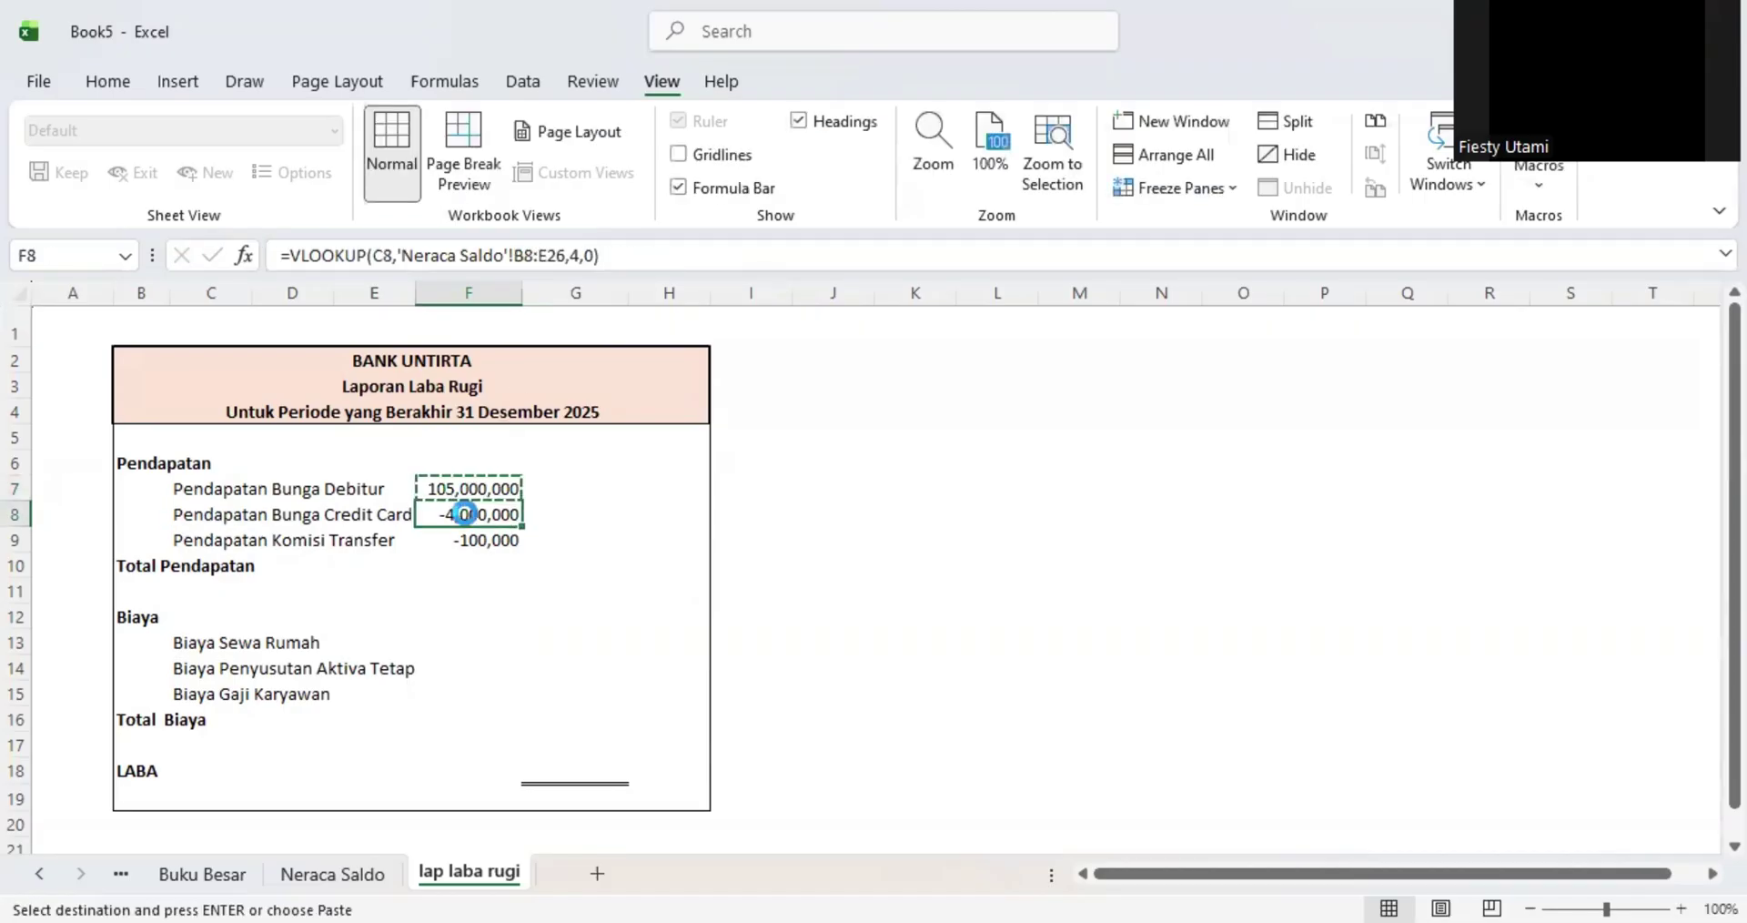
{"action": "left_click", "coordinate": [451, 540]}
{"action": "key", "text": "ctrl+v"}
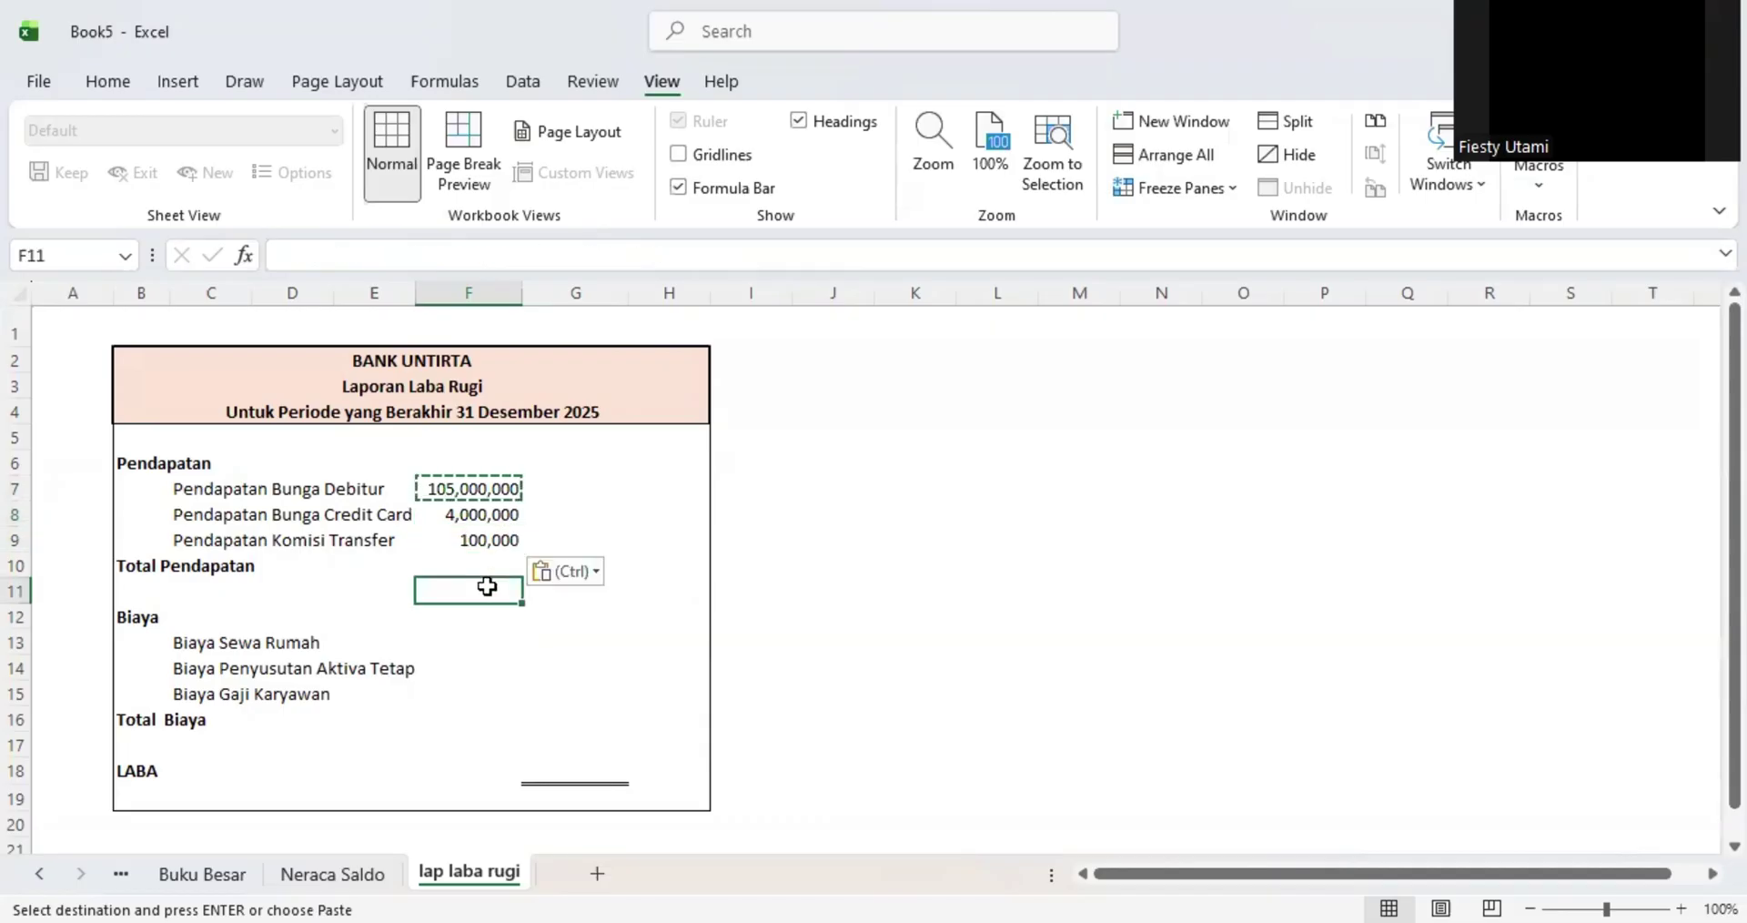
- Copy the F7 formula to F13 for Biaya Sewa Rumah and remove the *-1 from it
{"action": "left_click", "coordinate": [483, 587]}
{"action": "left_click", "coordinate": [451, 643]}
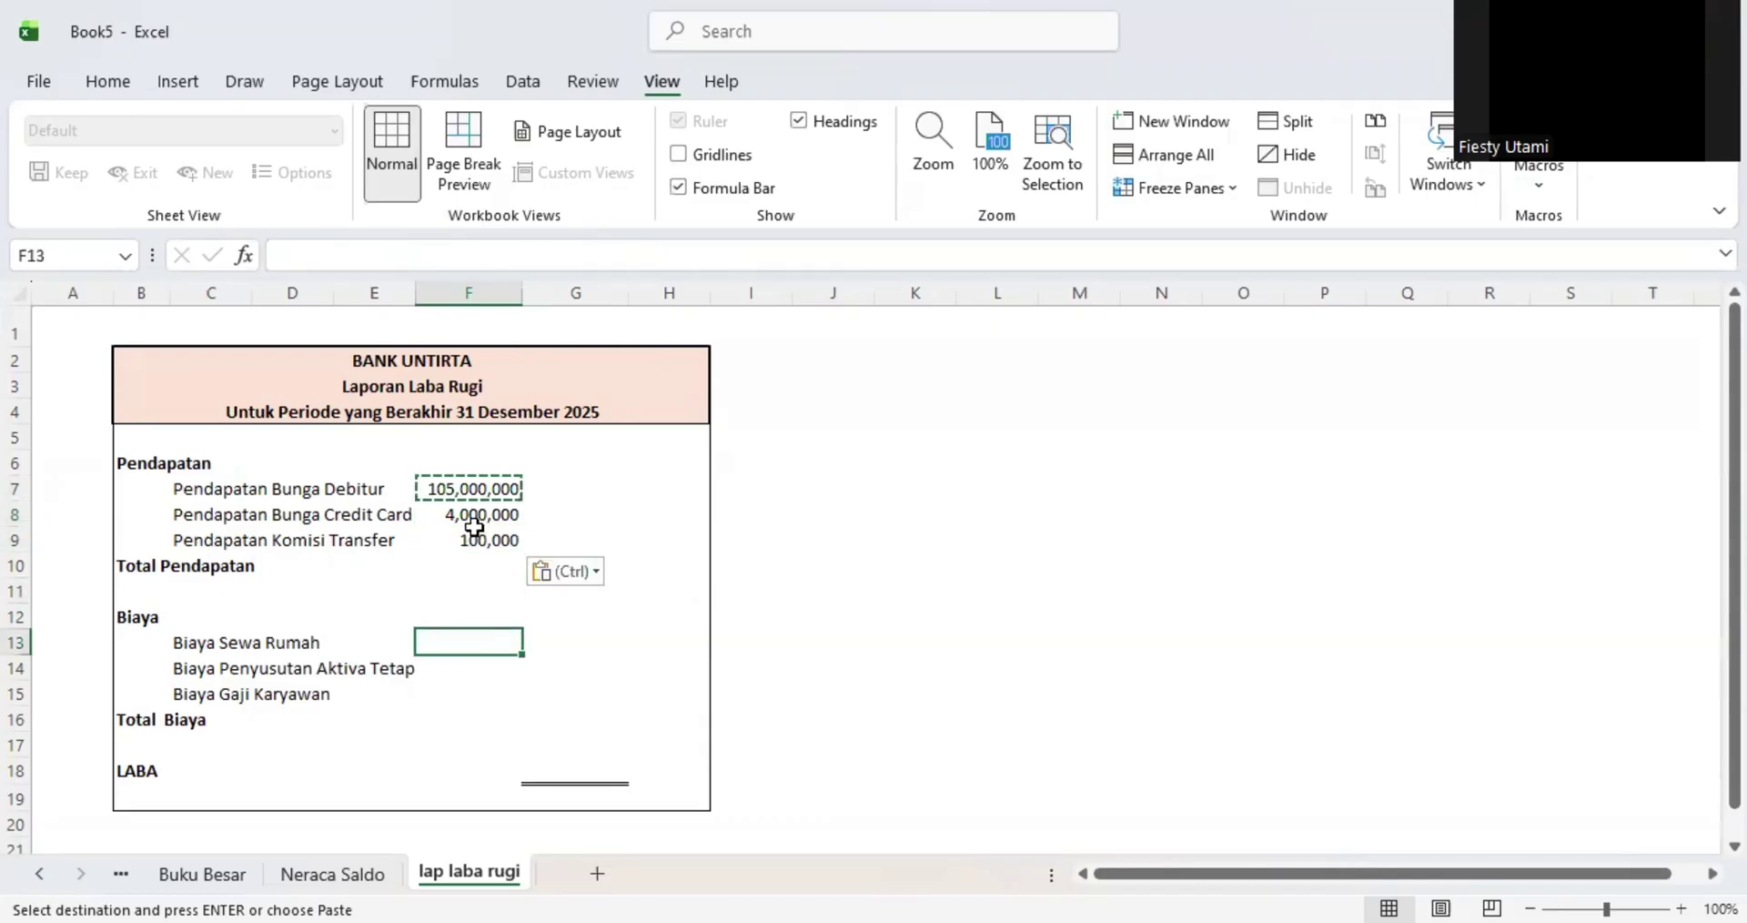
{"action": "left_click", "coordinate": [473, 490]}
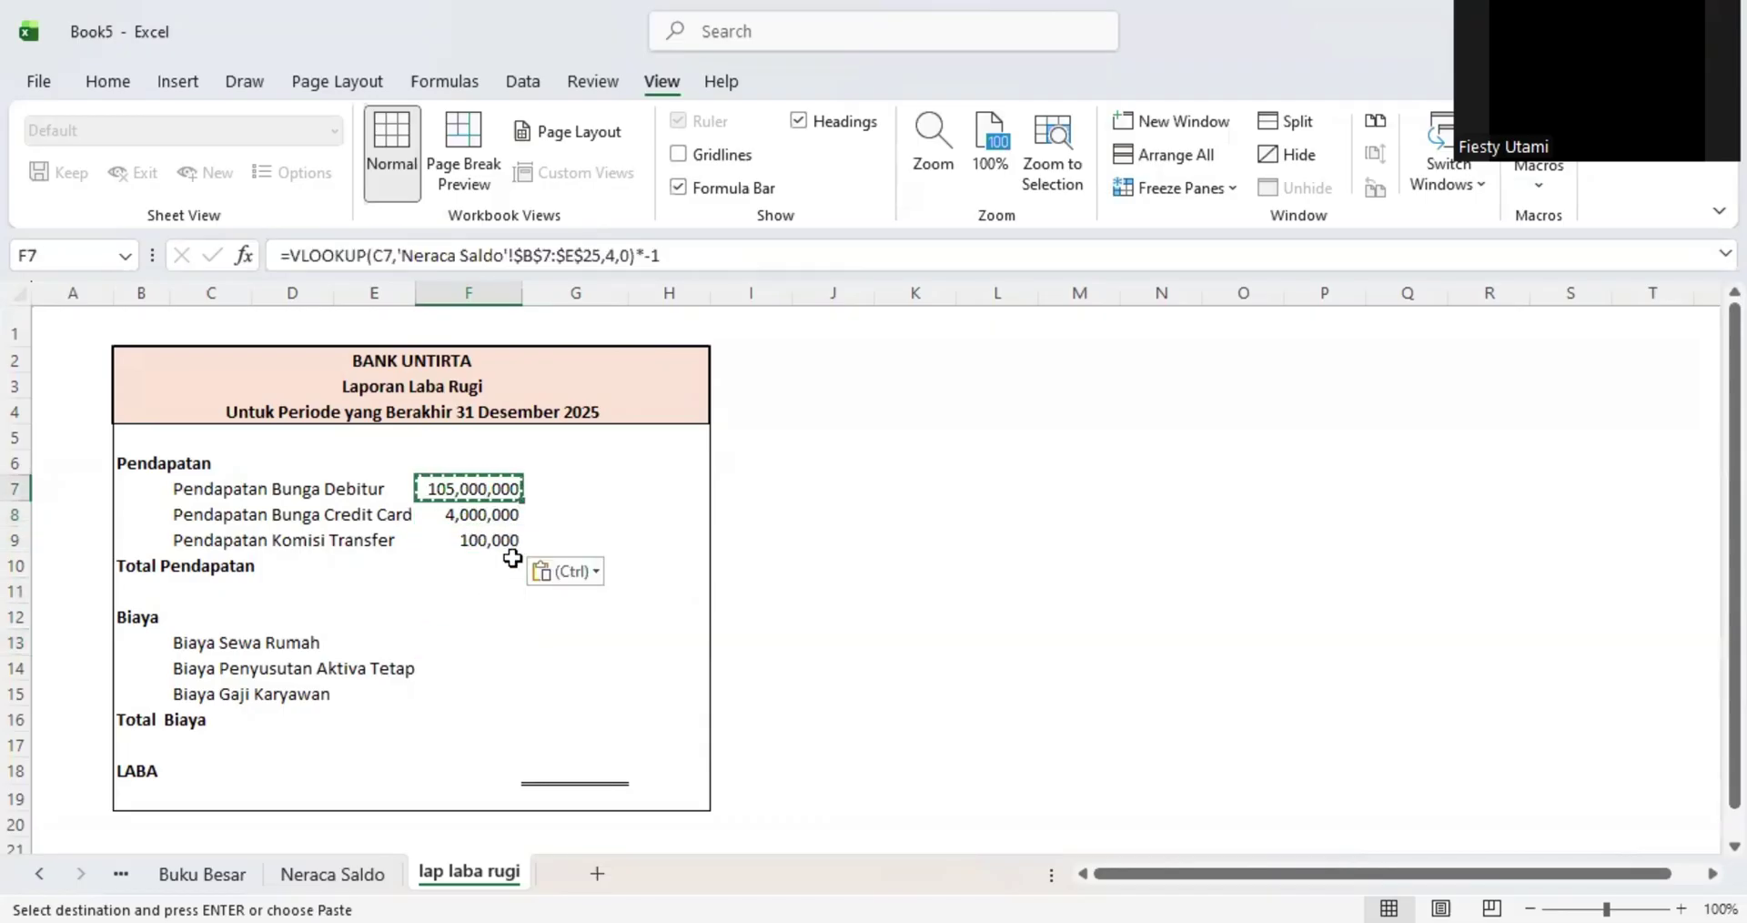
{"action": "left_click", "coordinate": [463, 645]}
{"action": "key", "text": "ctrl+v"}
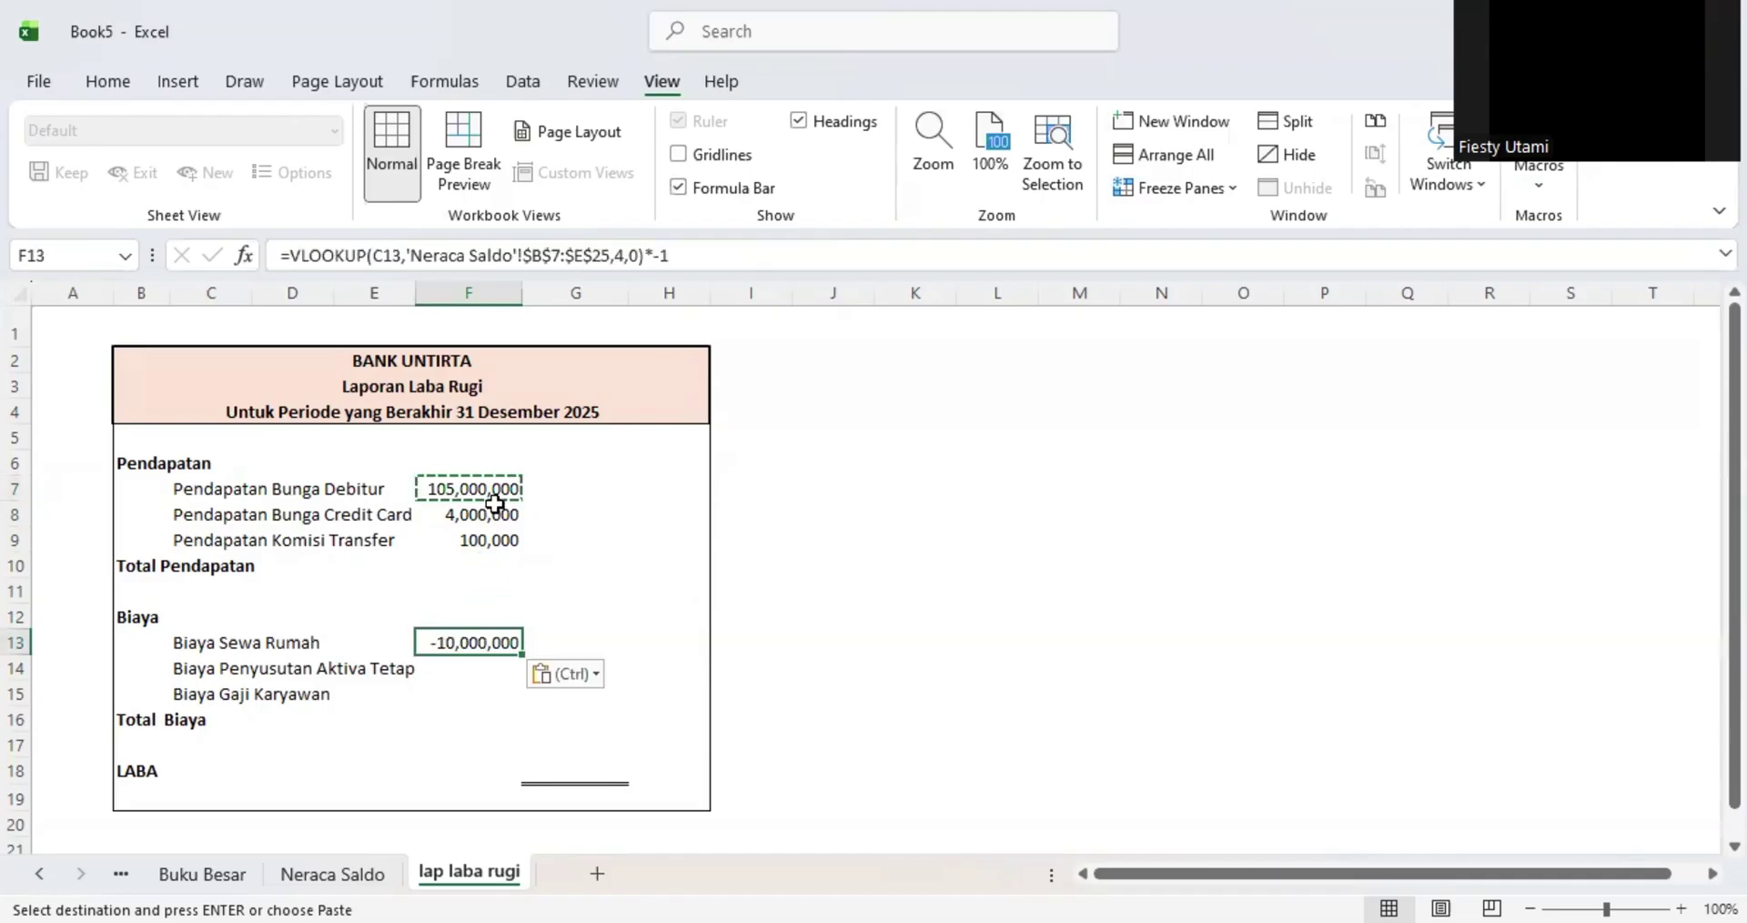
{"action": "left_click", "coordinate": [715, 257]}
{"action": "key", "text": "BackSpace"}
{"action": "key", "text": "BackSpace"}
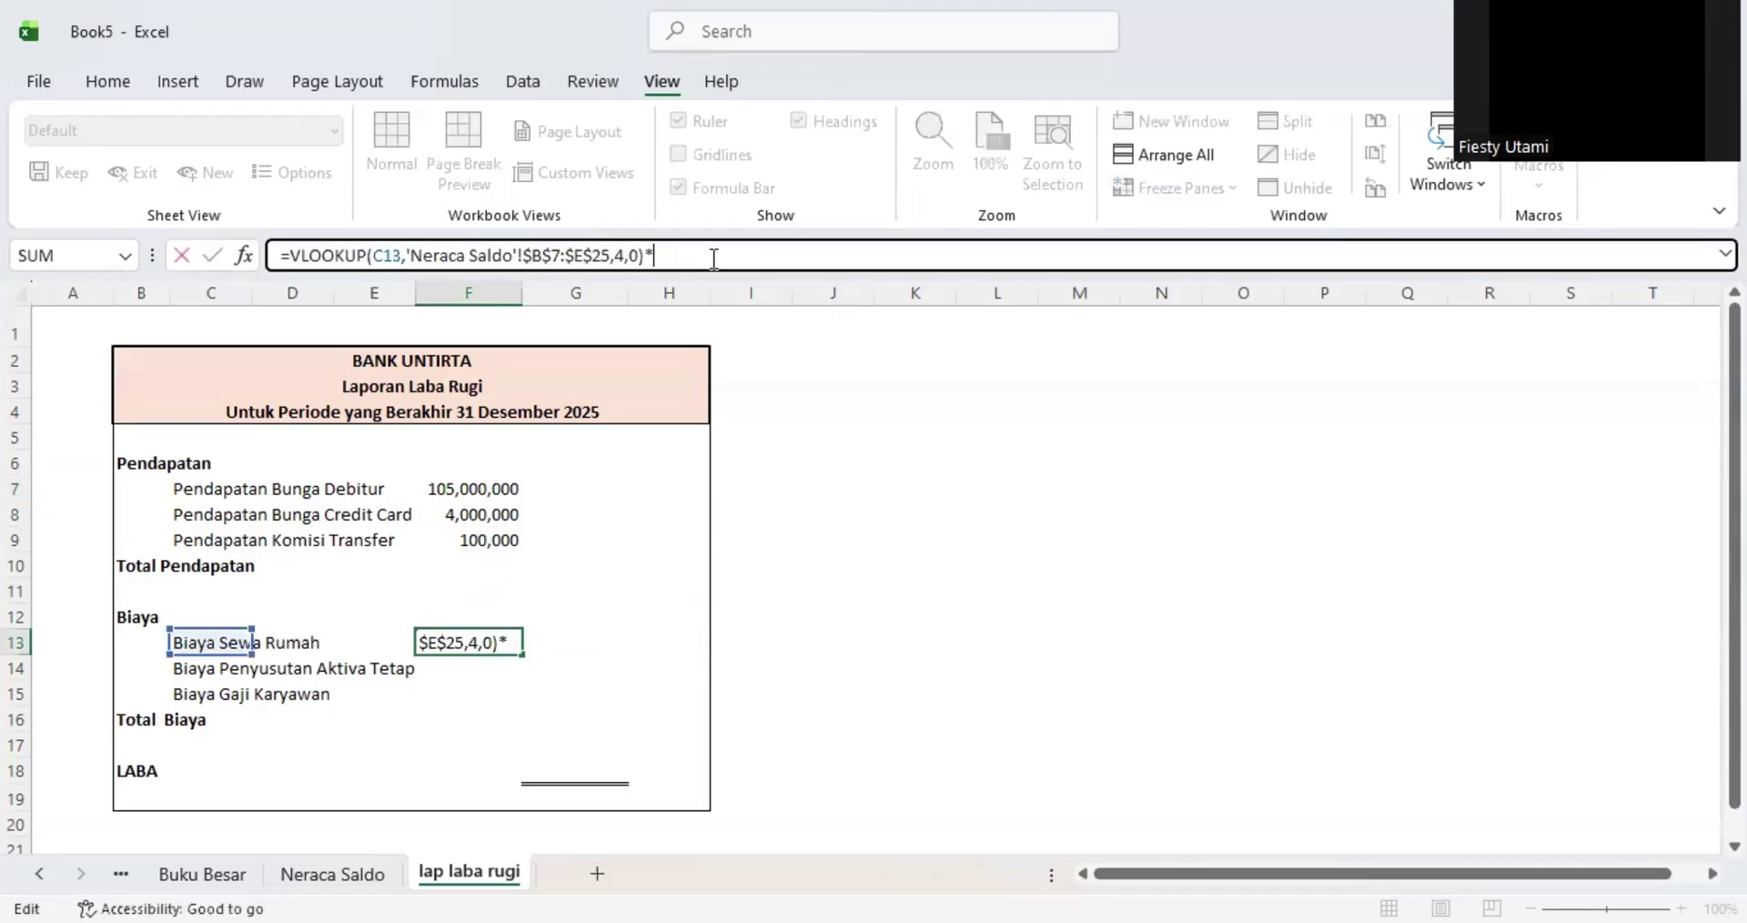
{"action": "key", "text": "Return"}
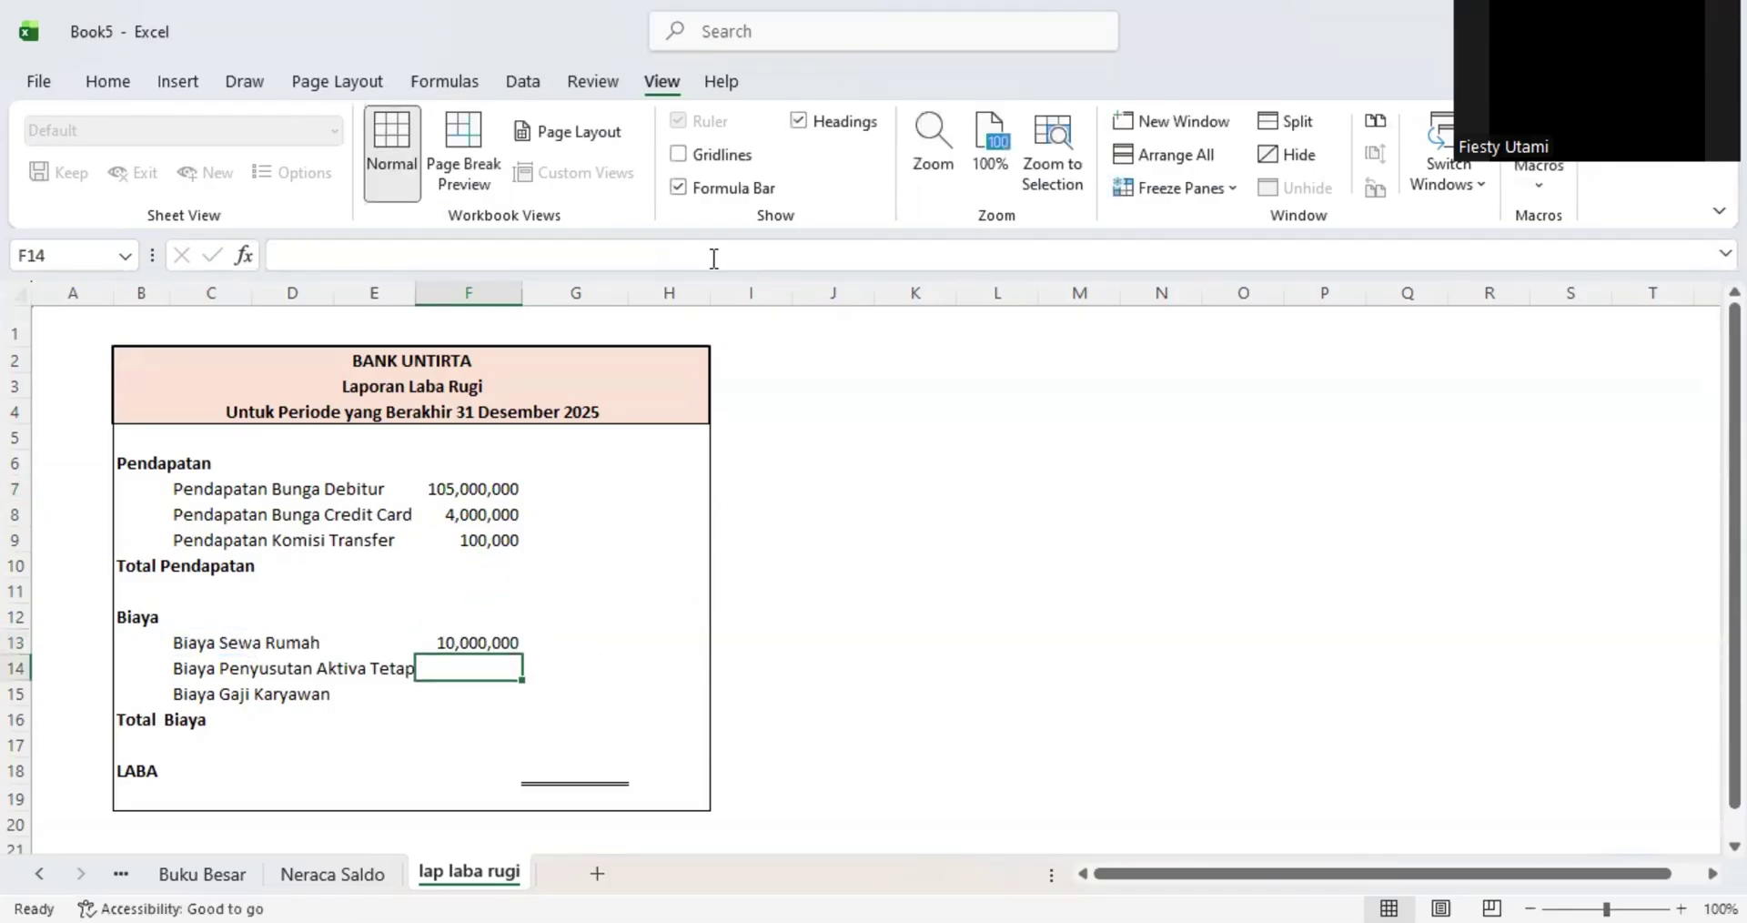
- Copy the formula from F13 to F14 and F15 for Biaya Penyusutan Aktiva Tetap and Biaya Gaji Karyawan
{"action": "left_click", "coordinate": [487, 643]}
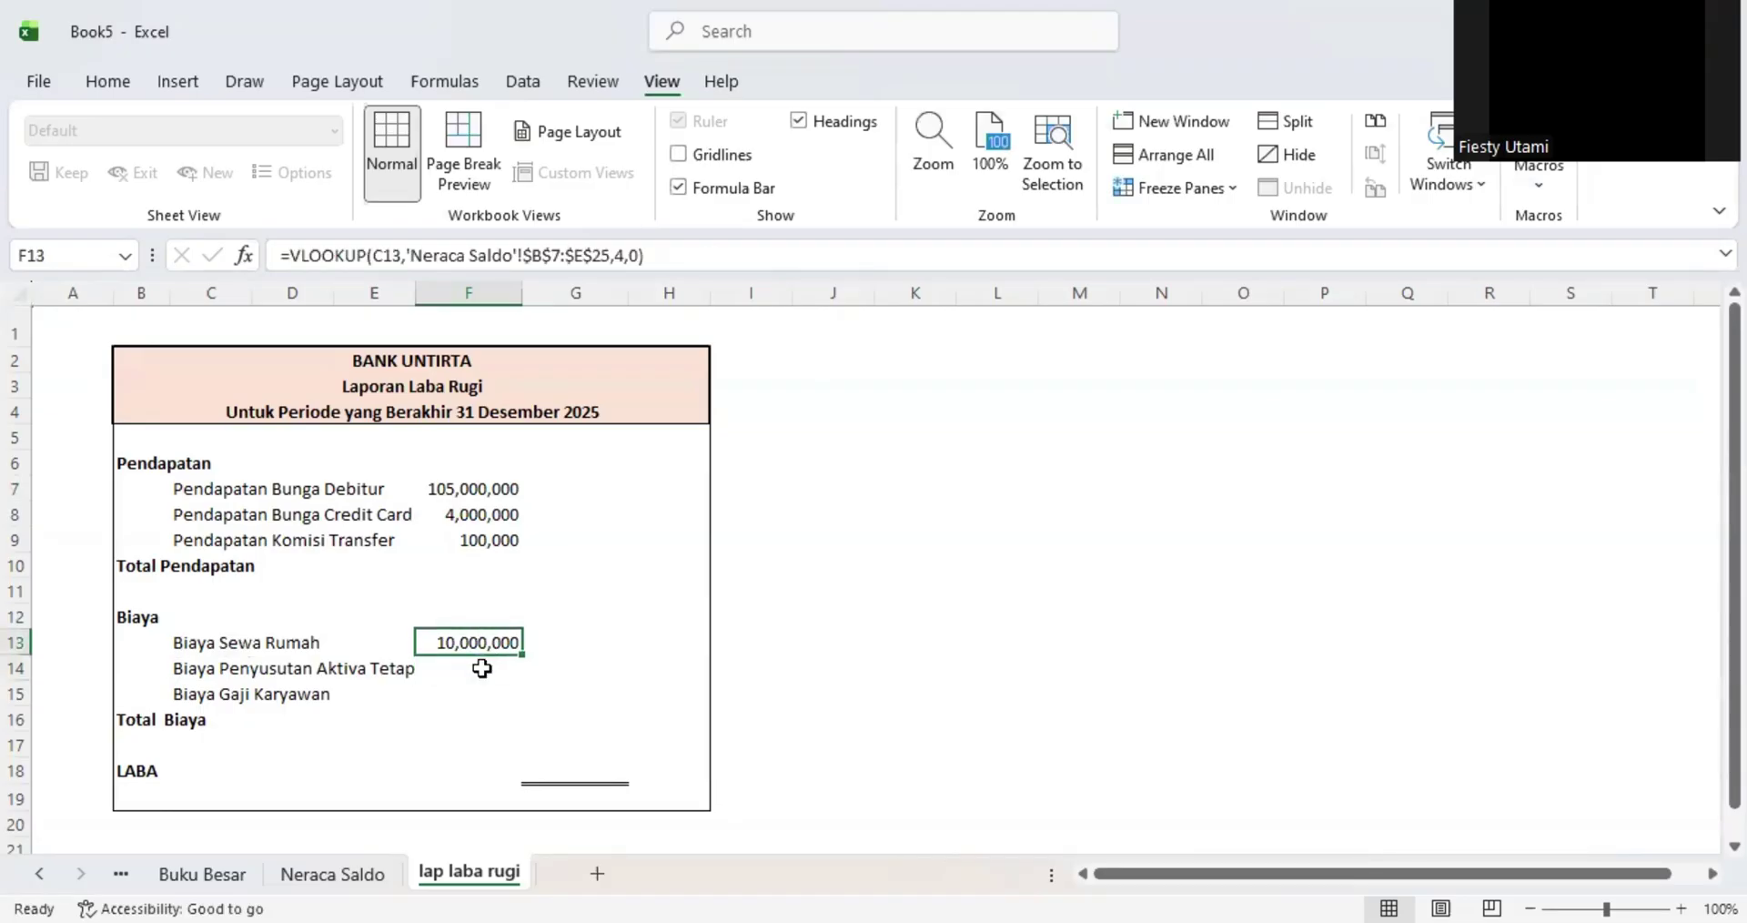
{"action": "key", "text": "ctrl+c"}
{"action": "left_click", "coordinate": [482, 669]}
{"action": "key", "text": "ctrl+v"}
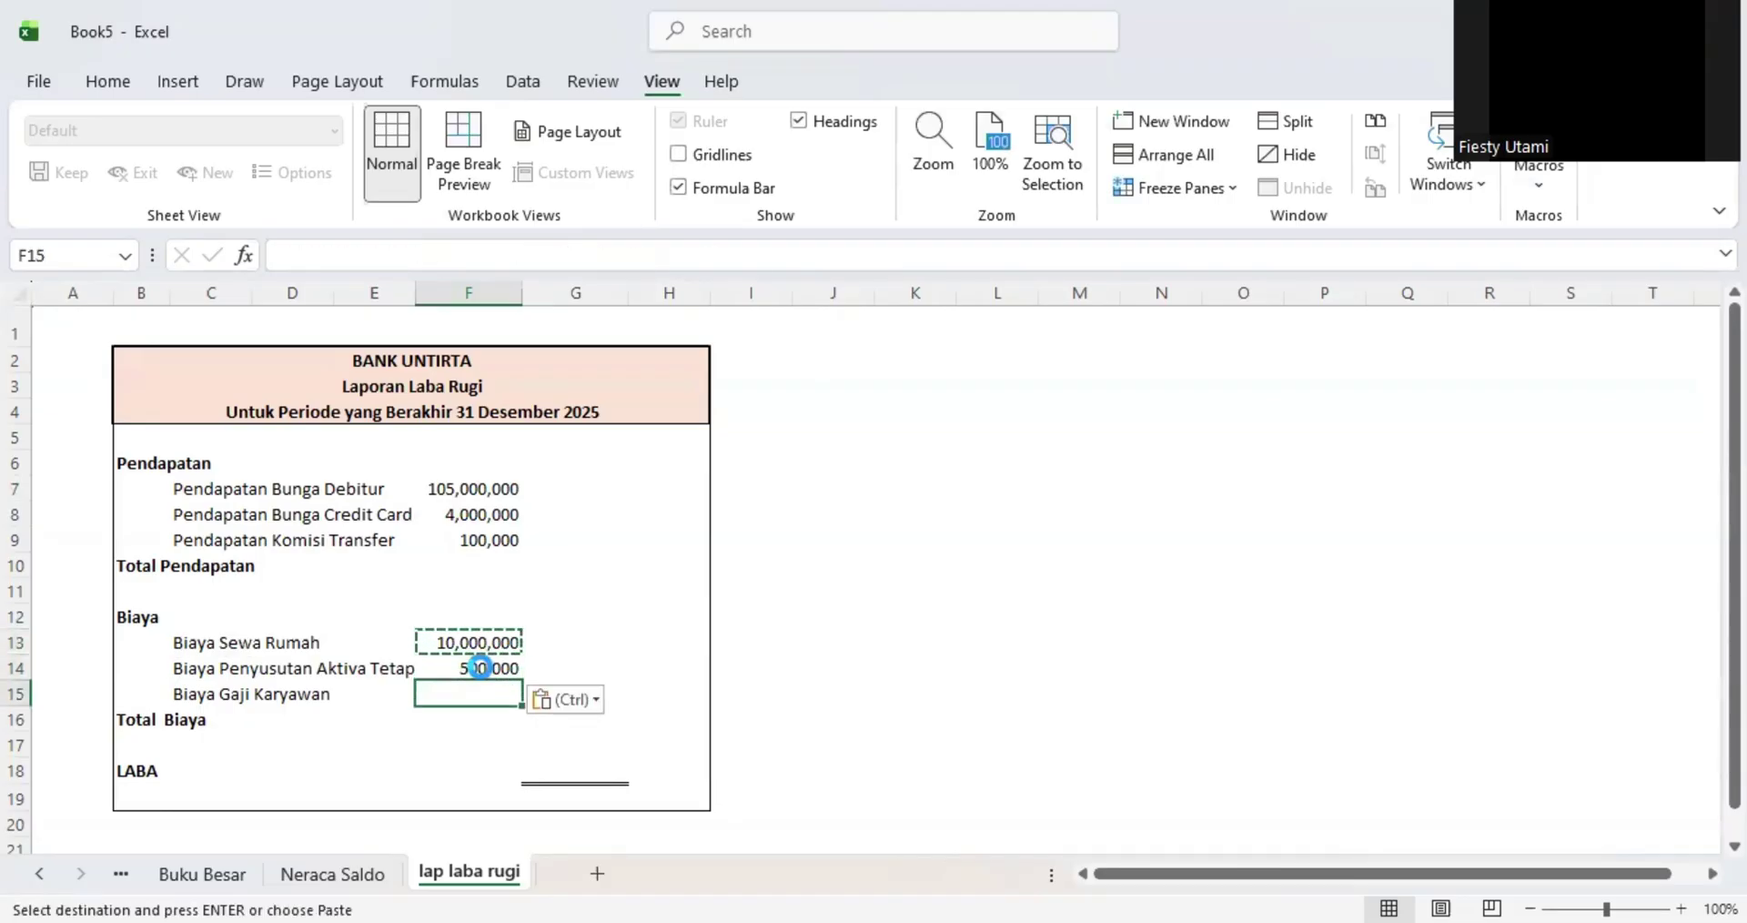
{"action": "key", "text": "Down"}
{"action": "key", "text": "ctrl+v"}
- Total the three expense amounts F13:F15 with a SUM formula in G16 for Total Biaya
{"action": "key", "text": "Down"}
{"action": "key", "text": "Down"}
{"action": "key", "text": "Up"}
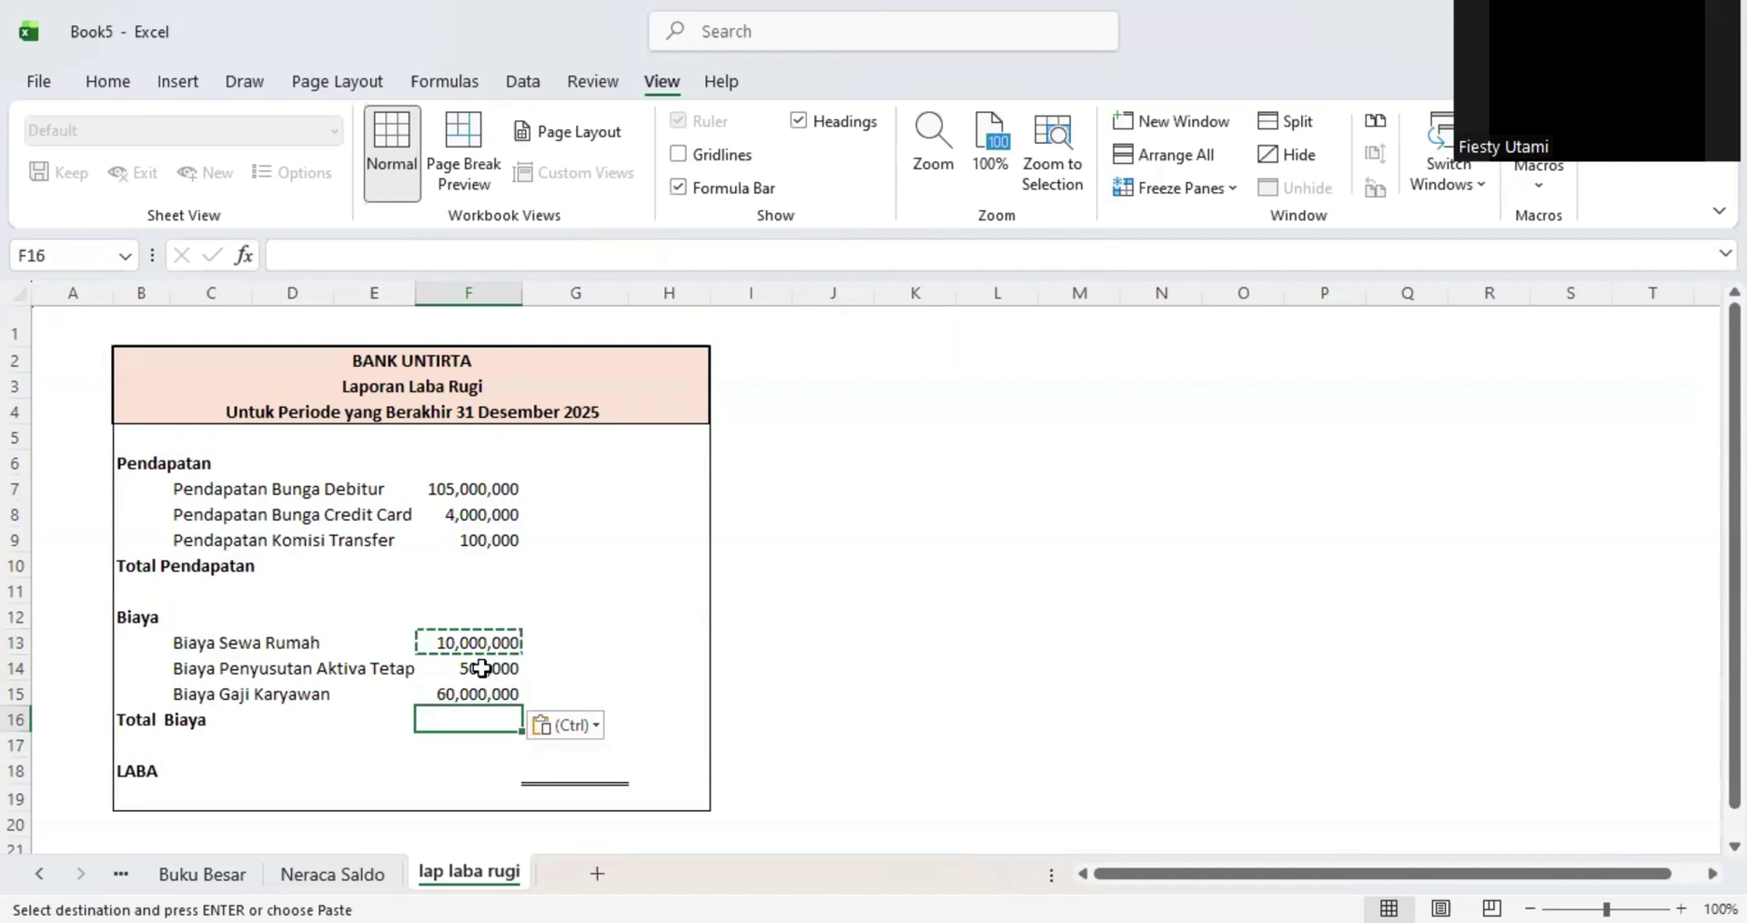
{"action": "key", "text": "Right"}
{"action": "key", "text": "F2"}
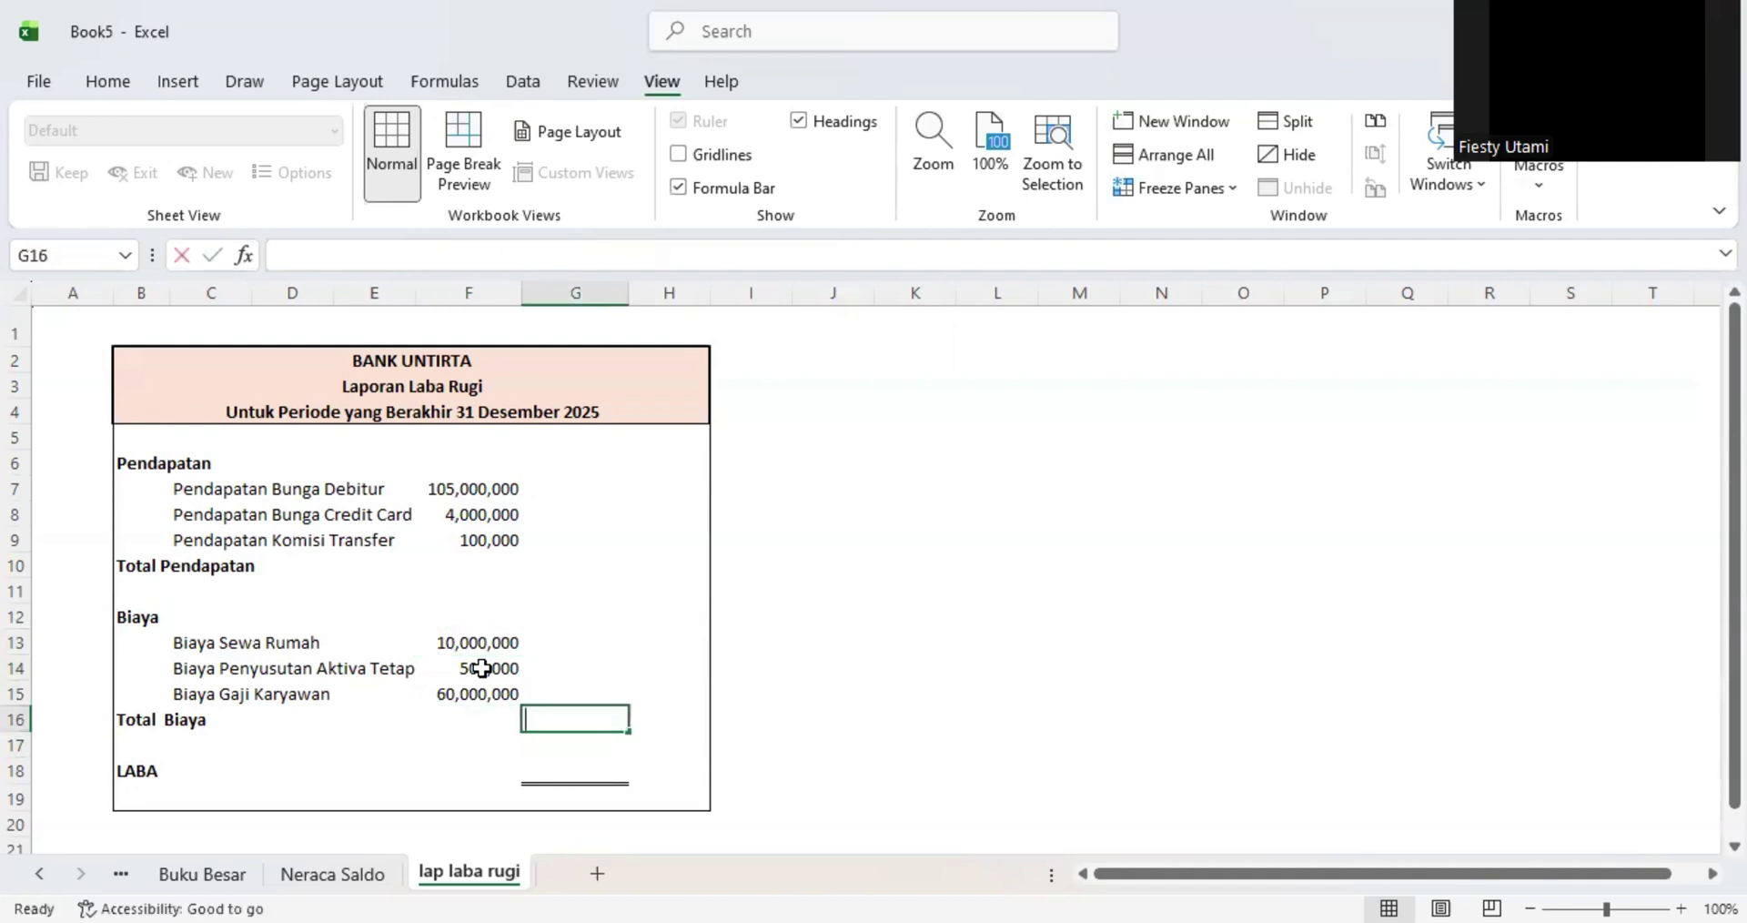
{"action": "type", "text": "=sum("}
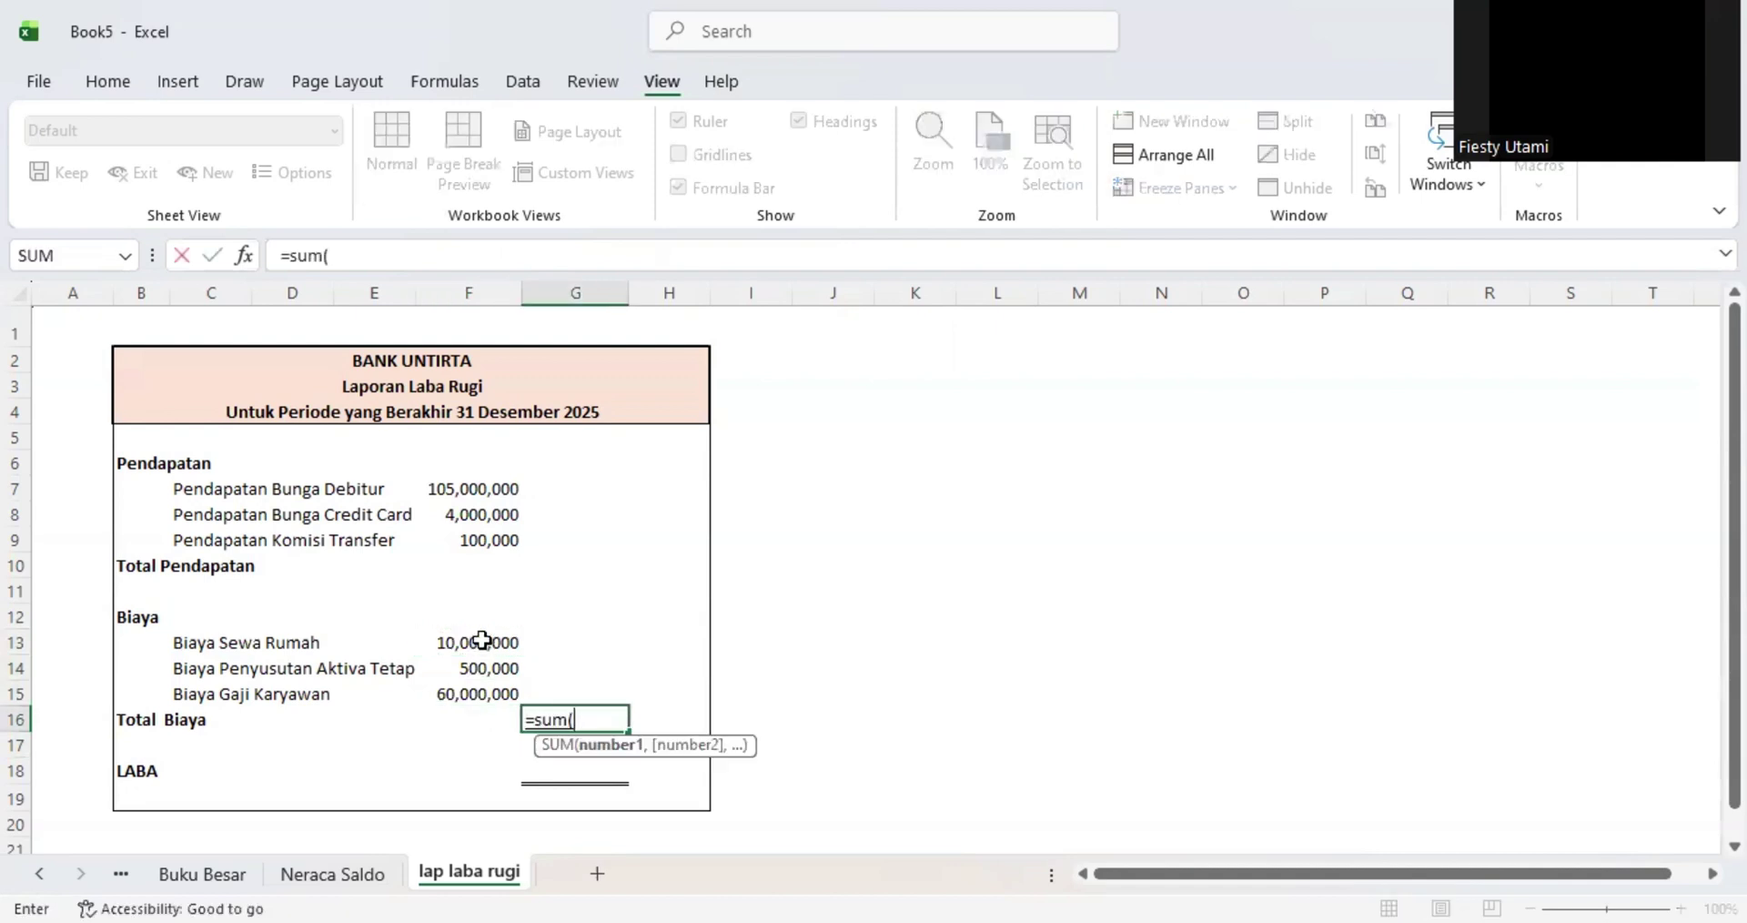
{"action": "left_click", "coordinate": [477, 642]}
{"action": "left_click", "coordinate": [472, 692], "text": "shift"}
{"action": "key", "text": "Return"}
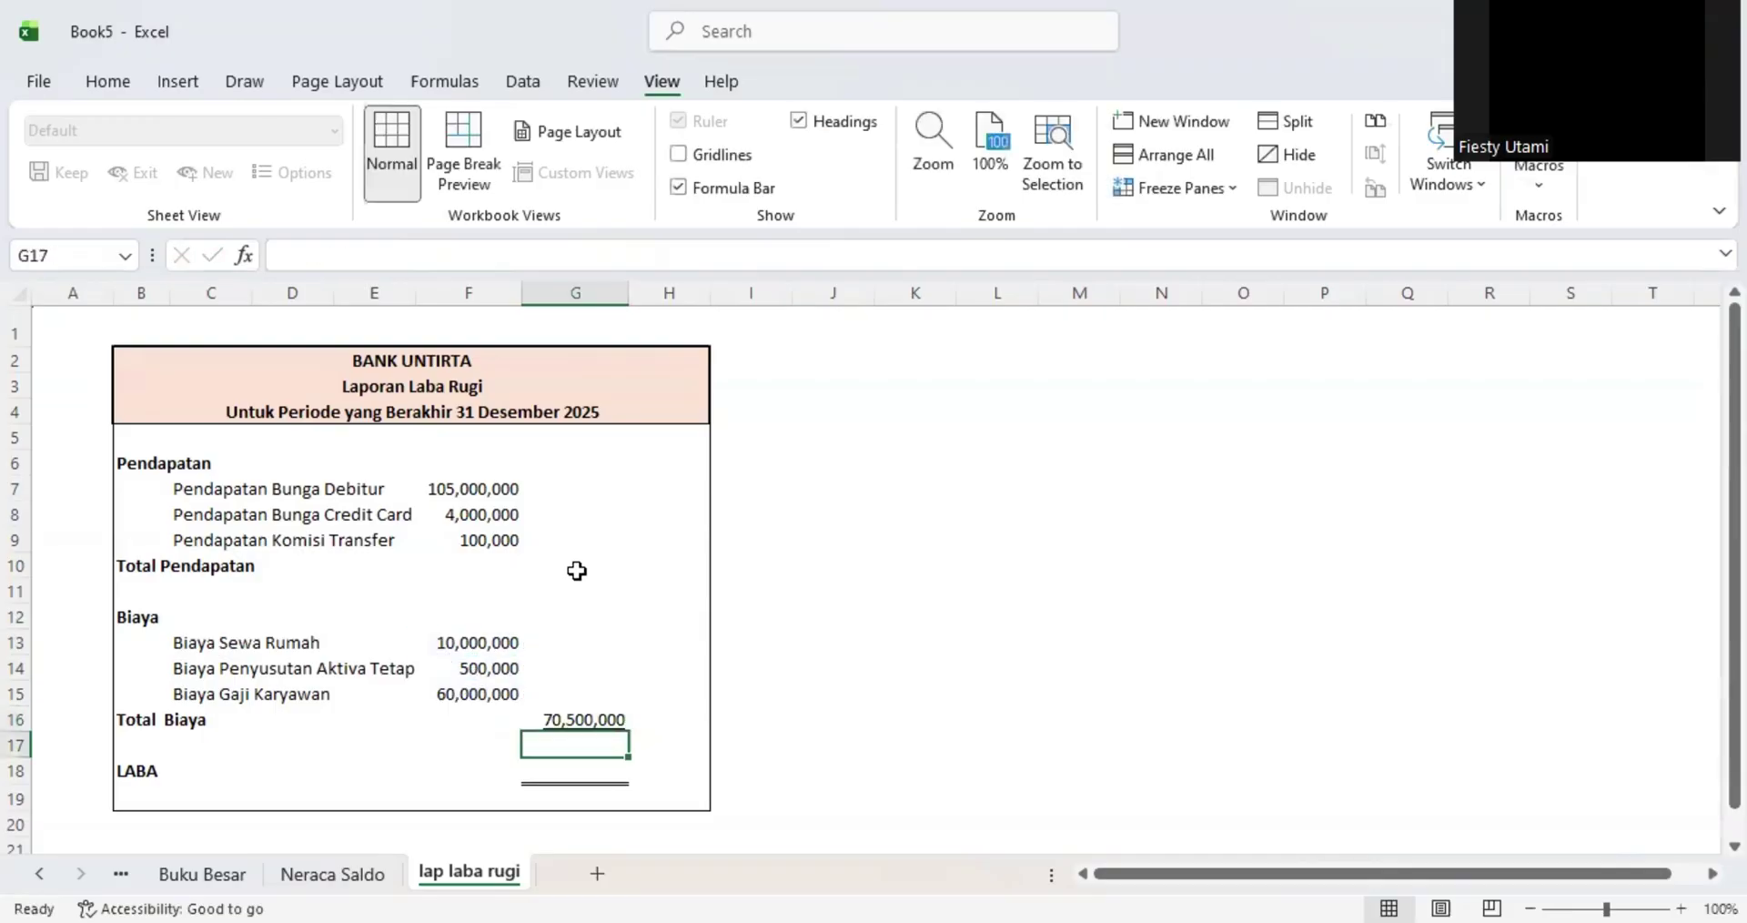
- Total the three revenue amounts F7:F9 with a SUM formula in G10 for Total Pendapatan
{"action": "left_click", "coordinate": [581, 566]}
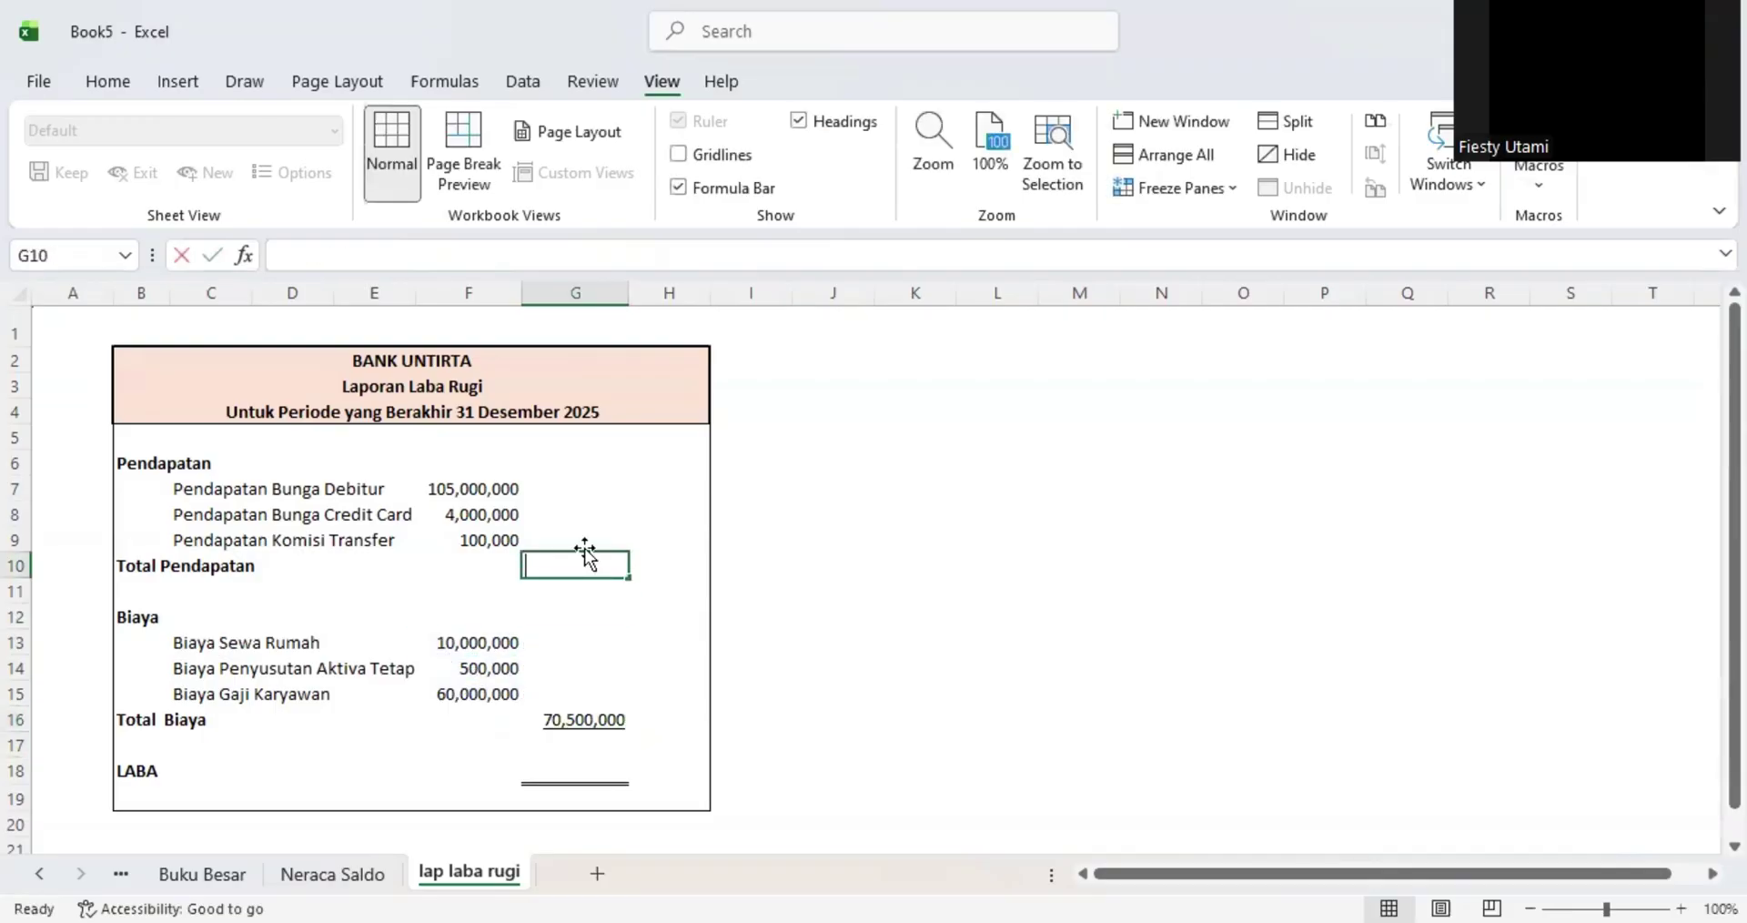
{"action": "type", "text": "=sum("}
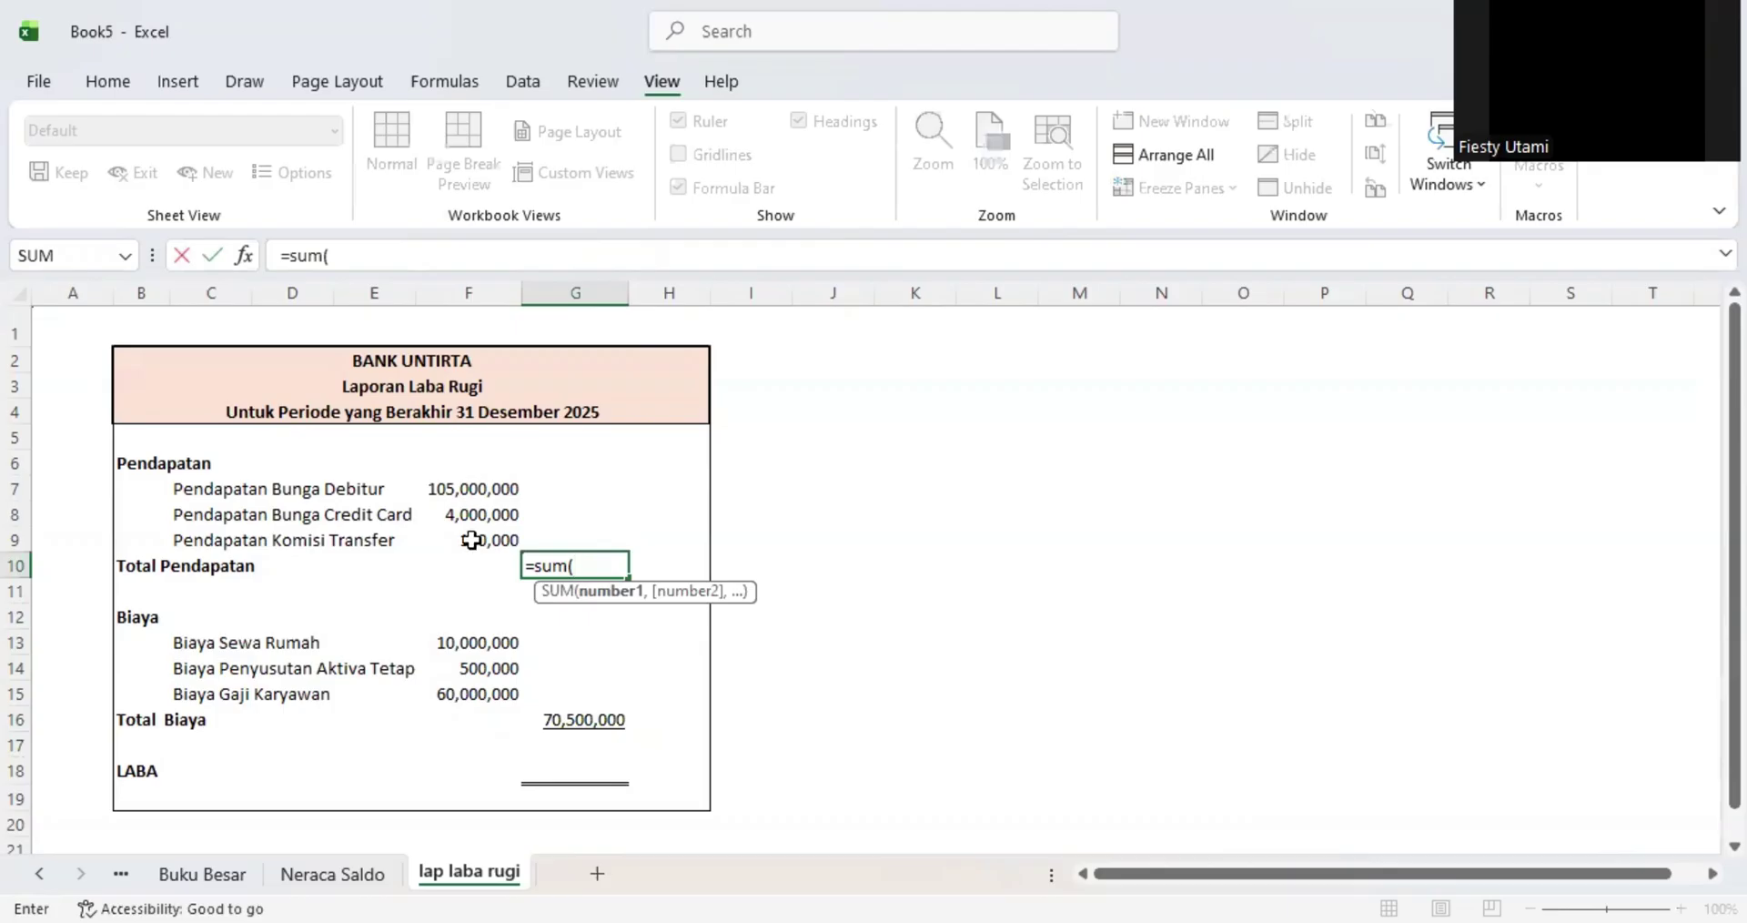
{"action": "left_click_drag", "start_coordinate": [469, 489], "coordinate": [475, 546]}
{"action": "key", "text": "Return"}
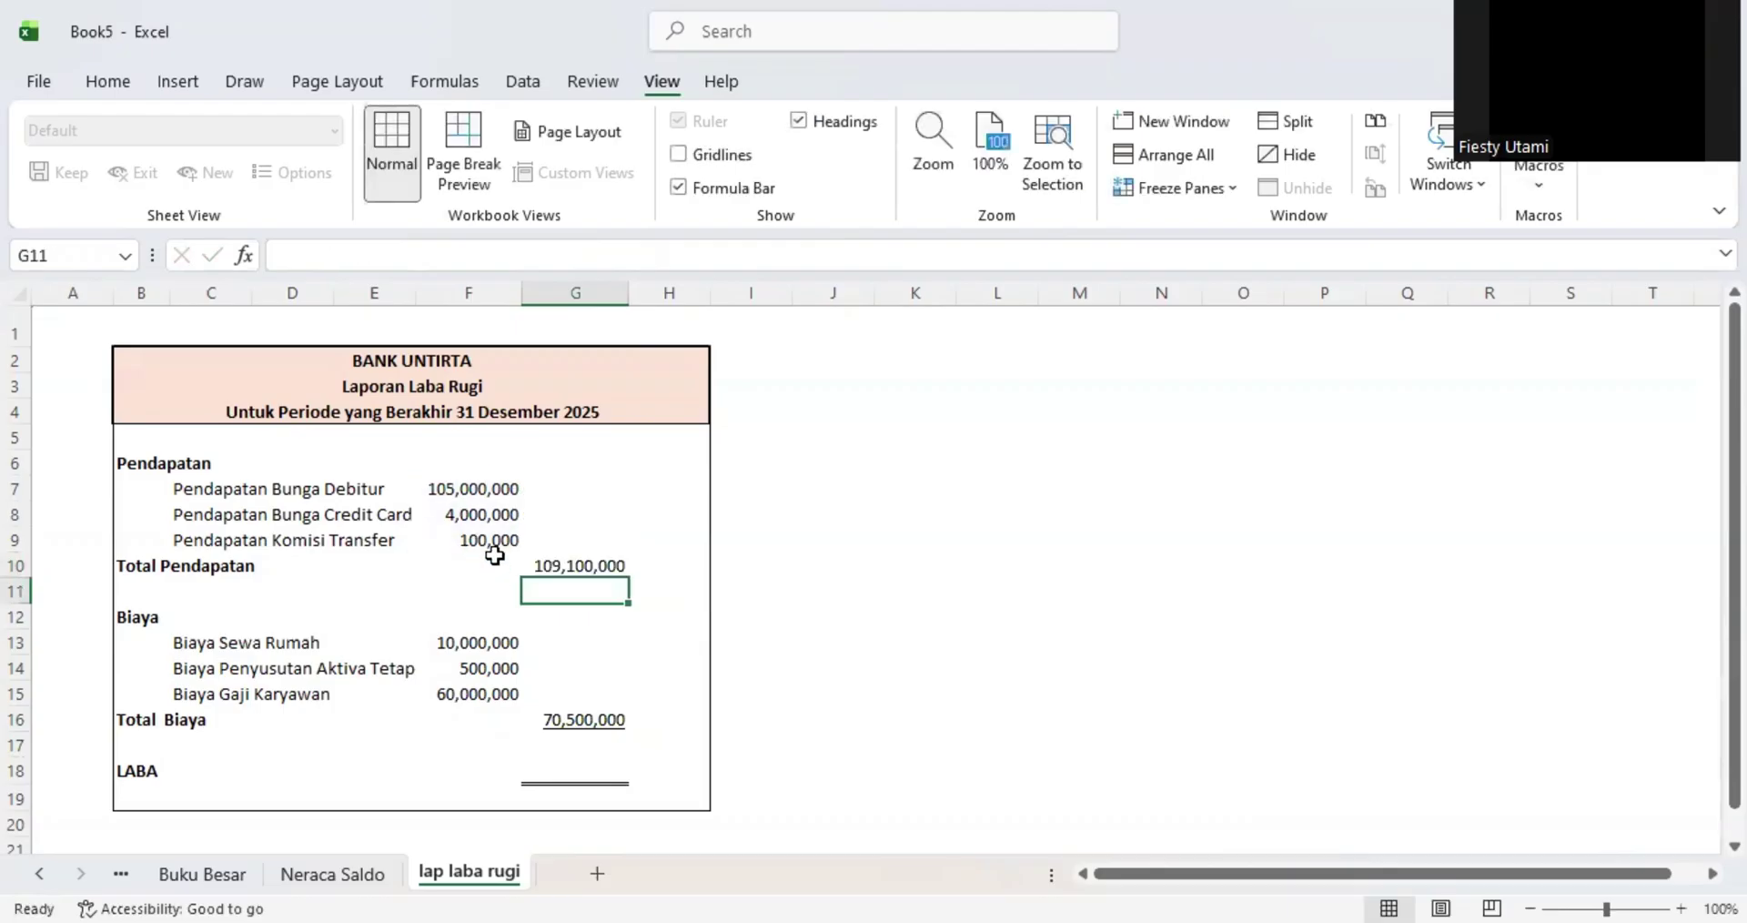
- Add a bottom border under the last revenue amount in F9 and the last expense amount in F15
{"action": "left_click", "coordinate": [490, 543]}
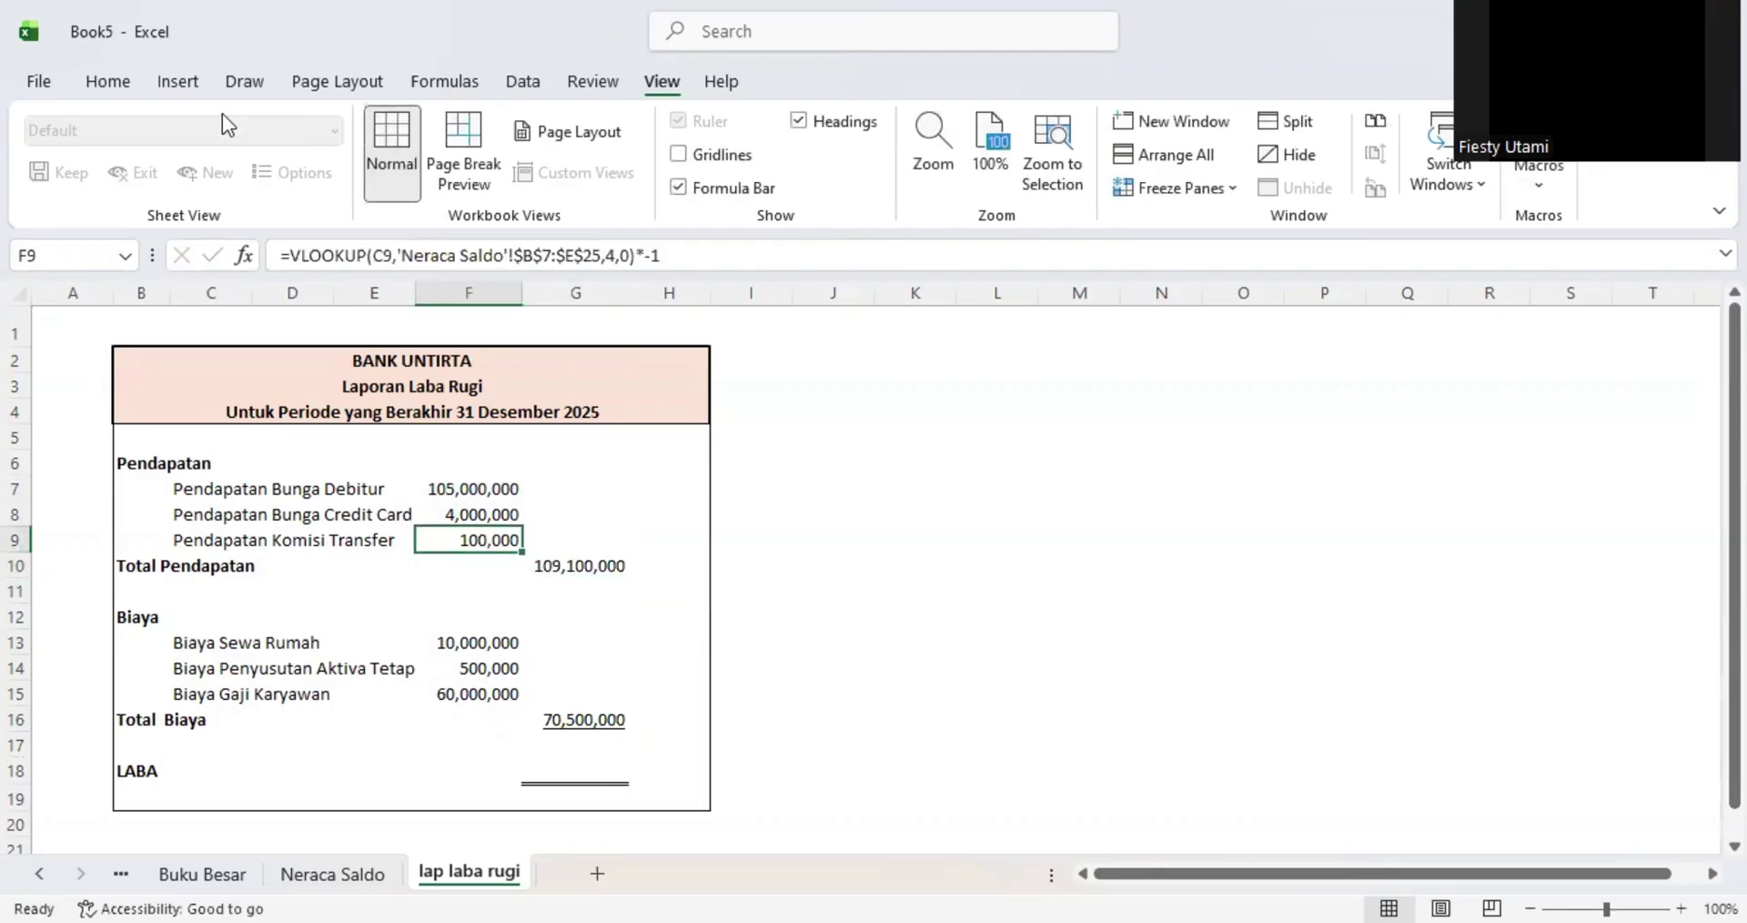
{"action": "left_click", "coordinate": [127, 80]}
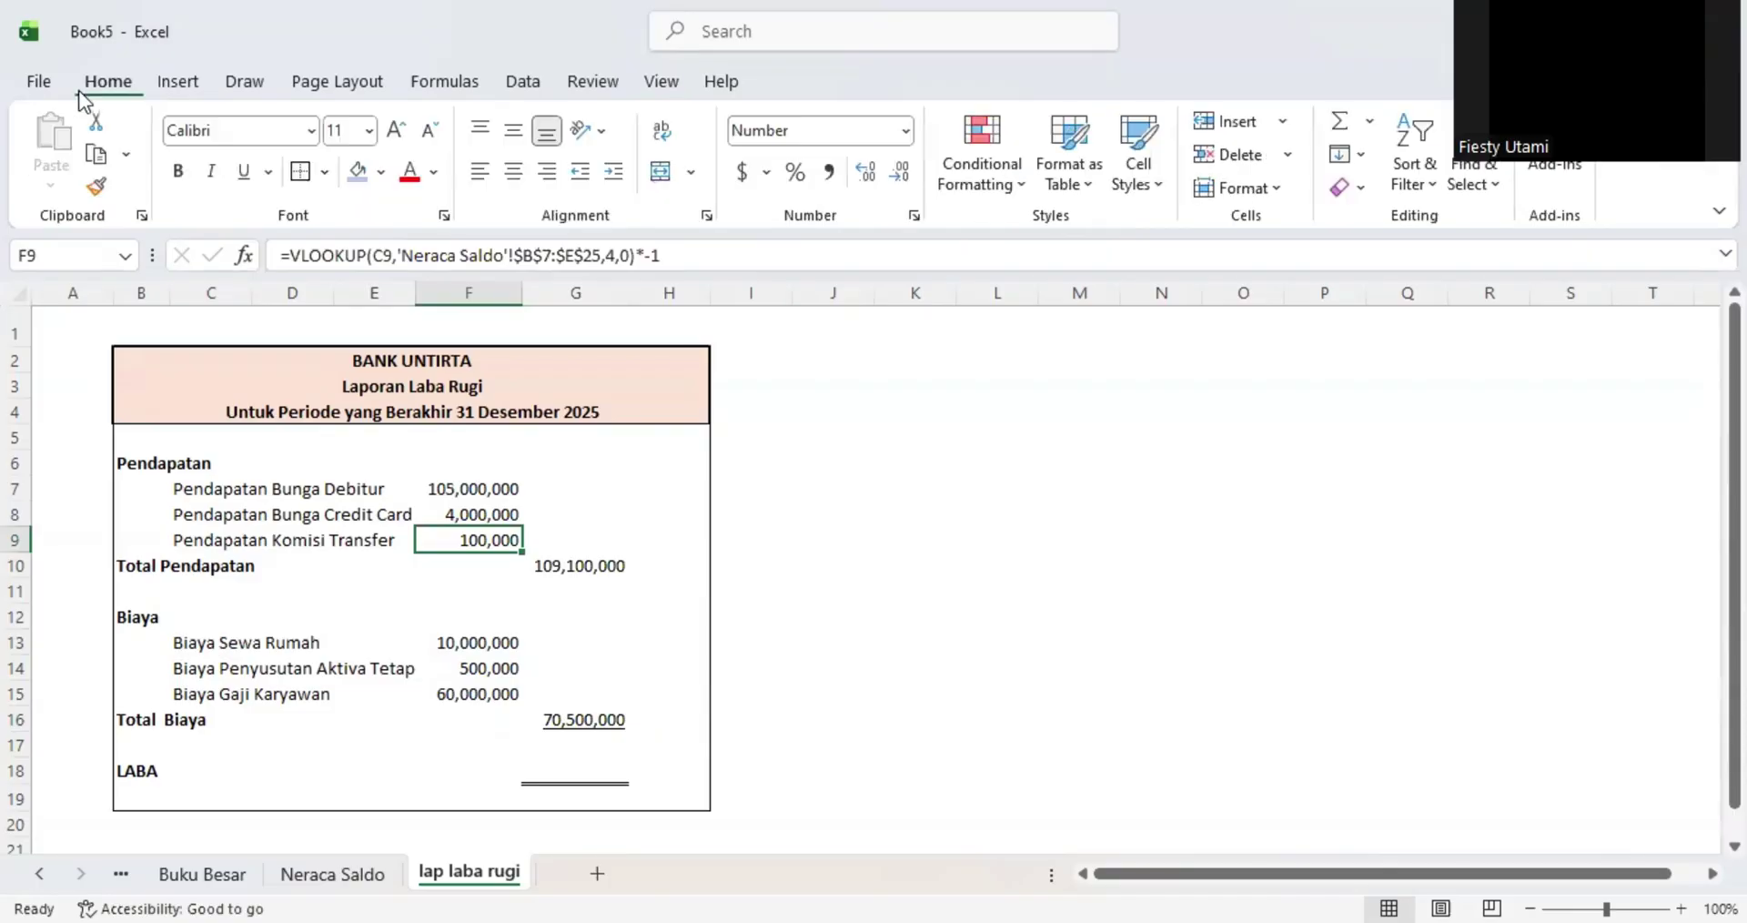
{"action": "left_click", "coordinate": [324, 171]}
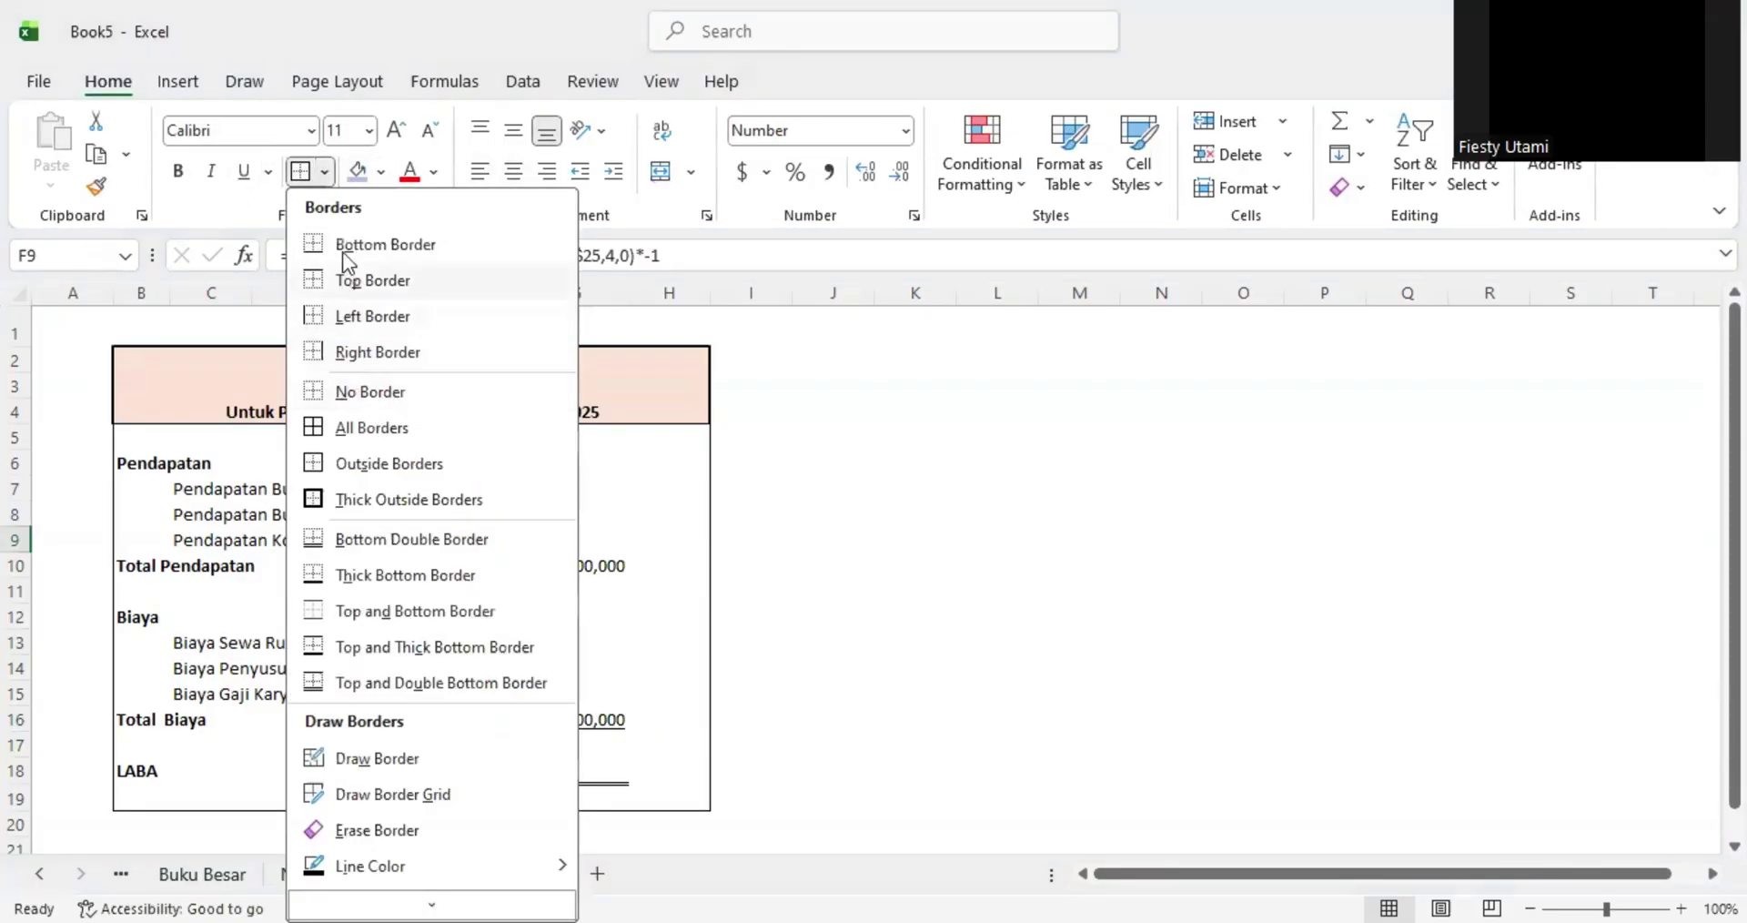
{"action": "left_click", "coordinate": [445, 647]}
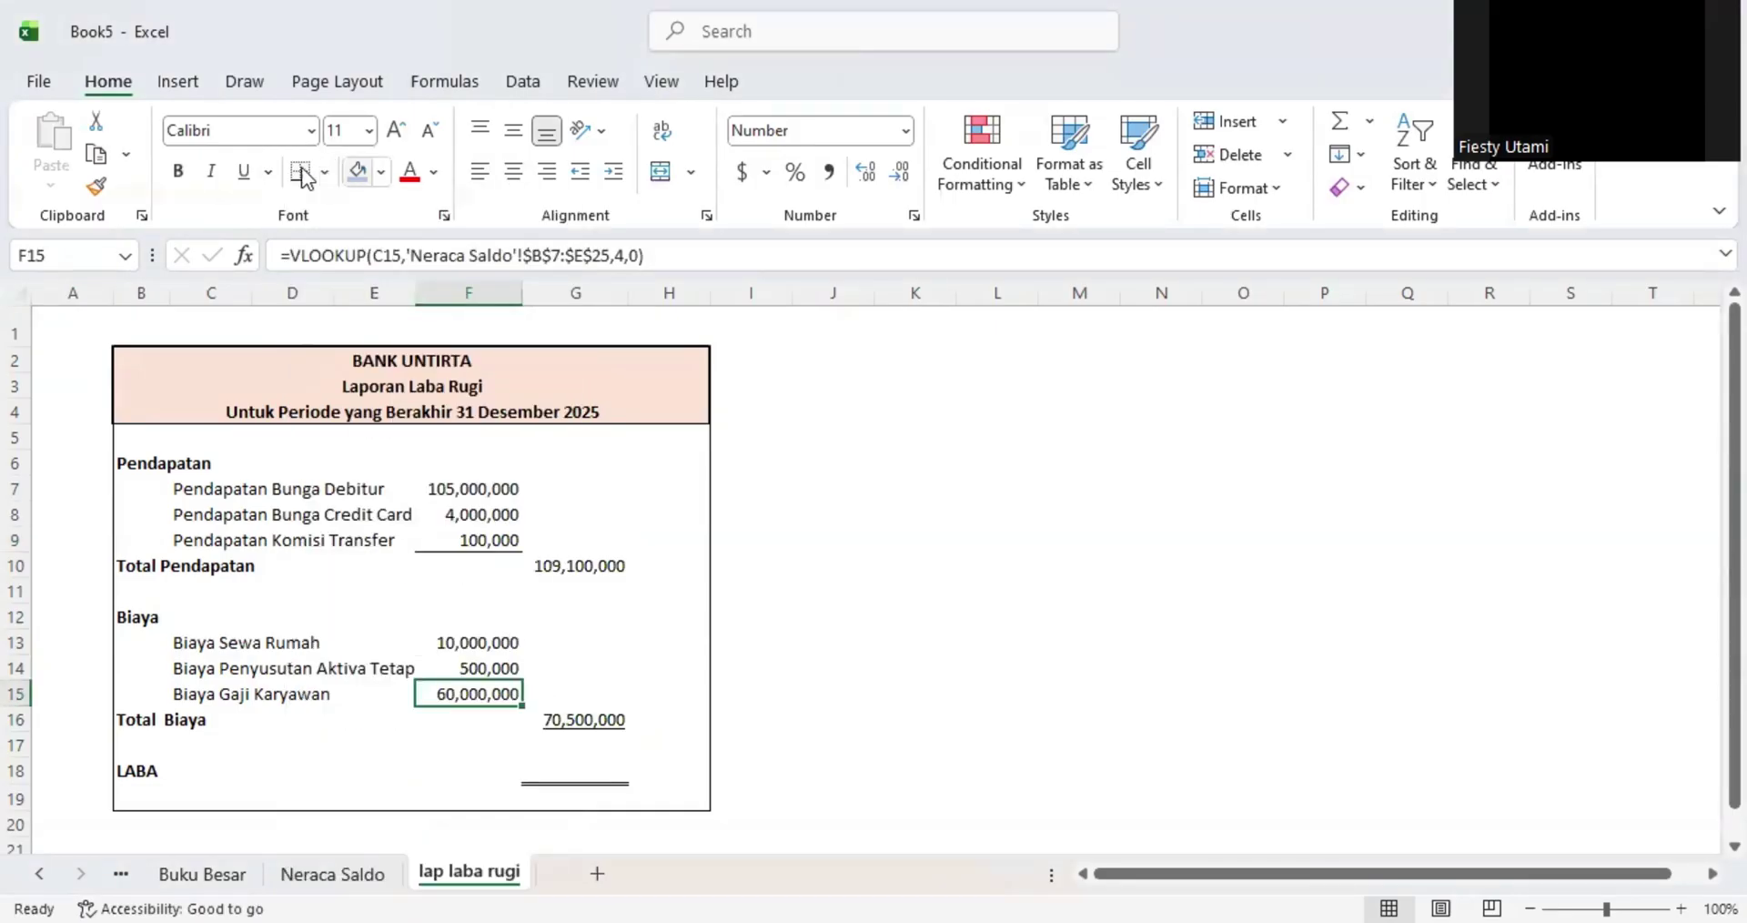
{"action": "left_click", "coordinate": [546, 569]}
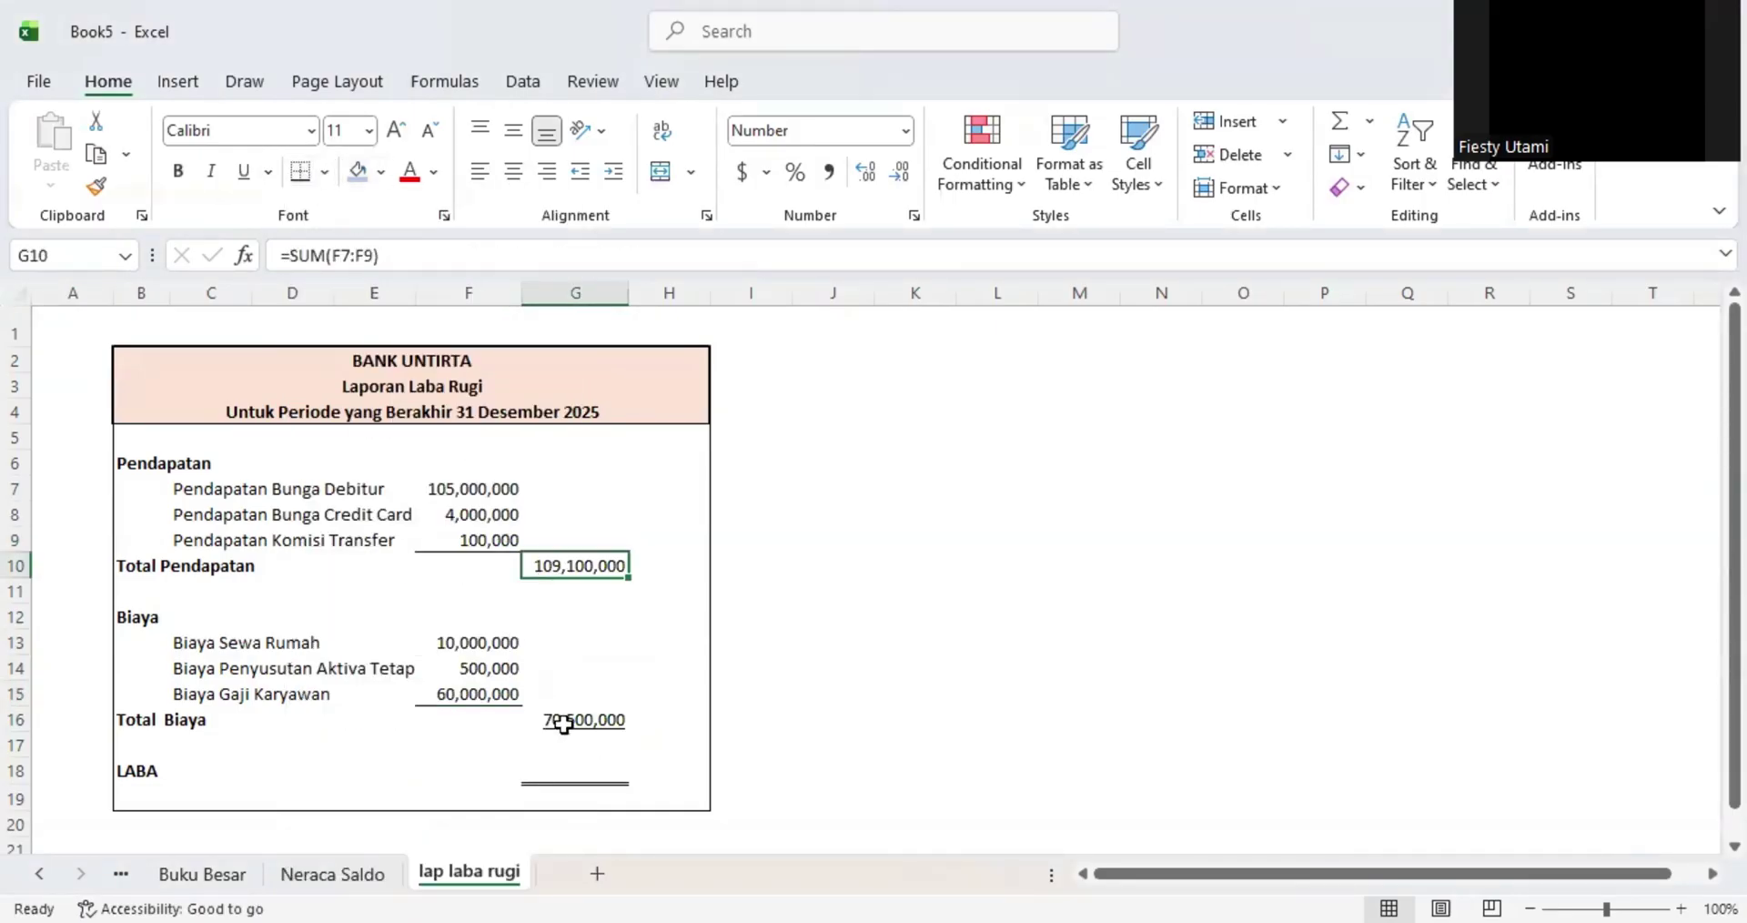
{"action": "left_click", "coordinate": [611, 644]}
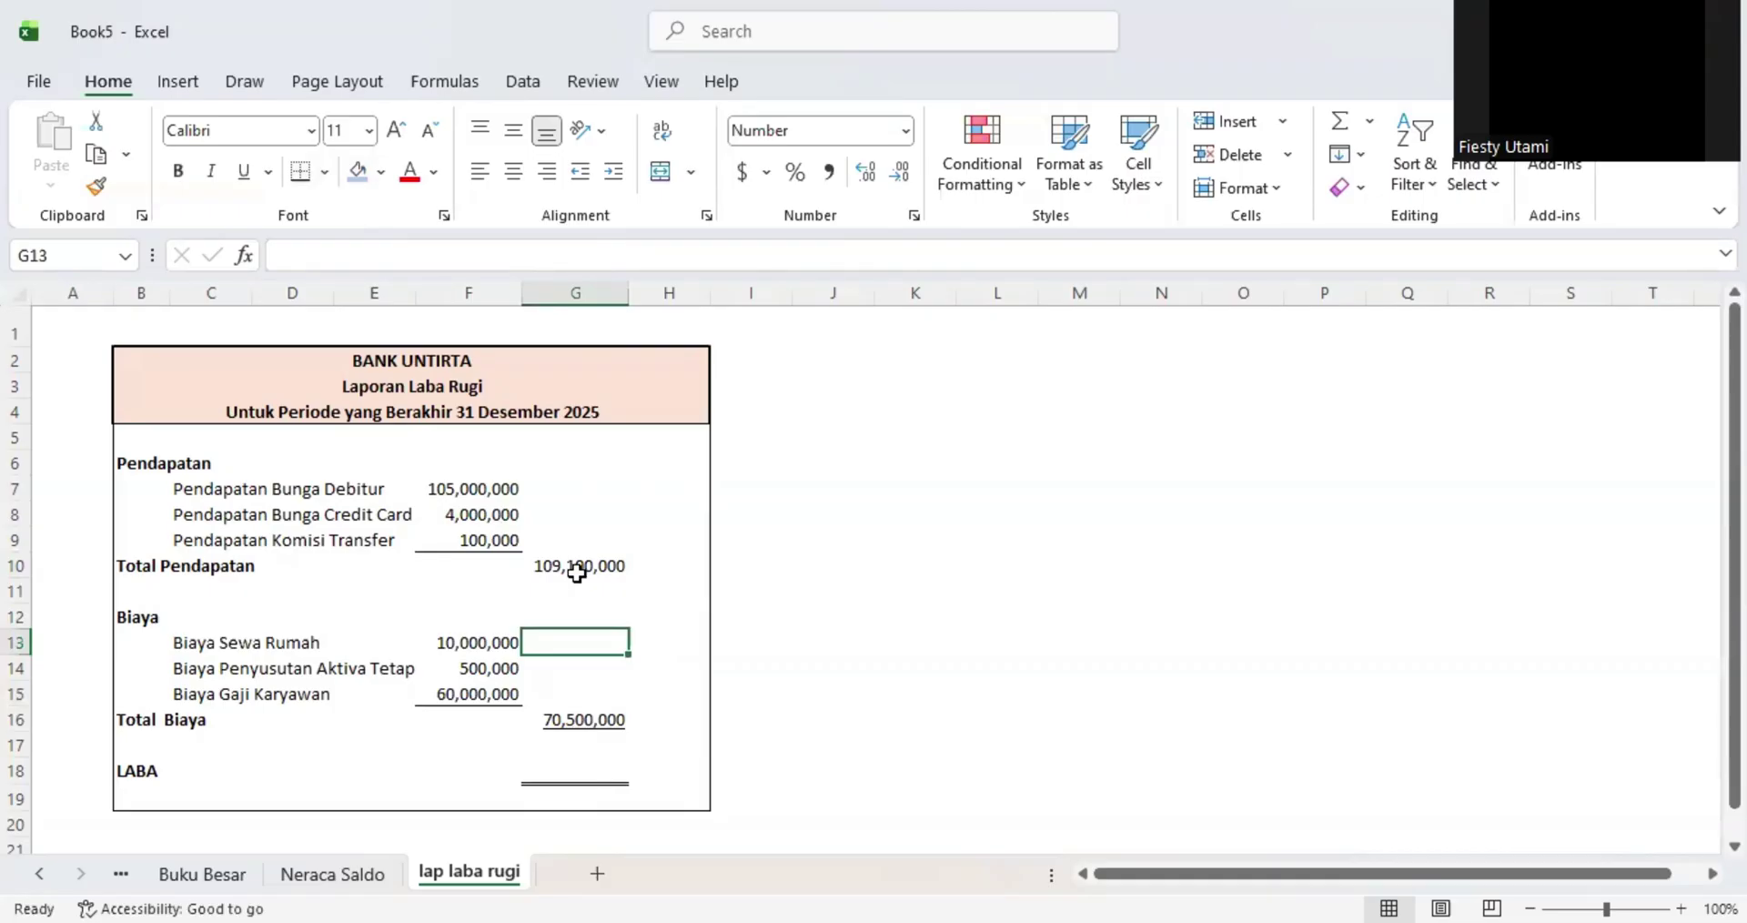
- Calculate LABA in G18 by subtracting Total Biaya in G16 from Total Pendapatan in G10
{"action": "left_click", "coordinate": [577, 769]}
{"action": "type", "text": "="}
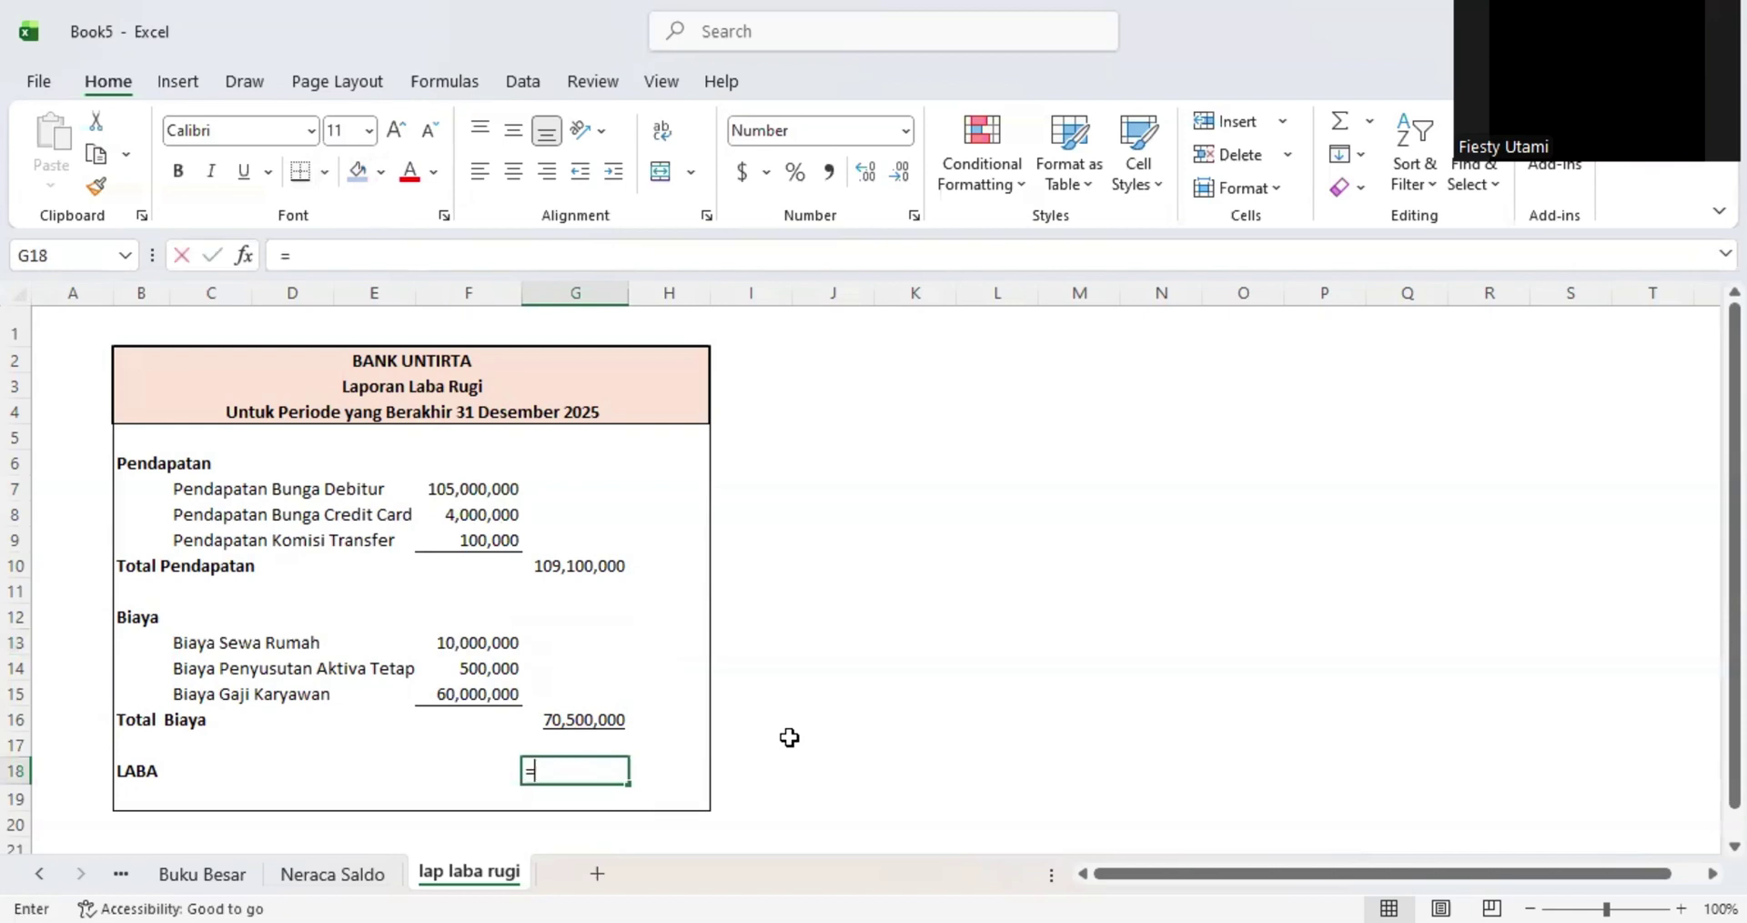
{"action": "left_click", "coordinate": [572, 570]}
{"action": "type", "text": "-"}
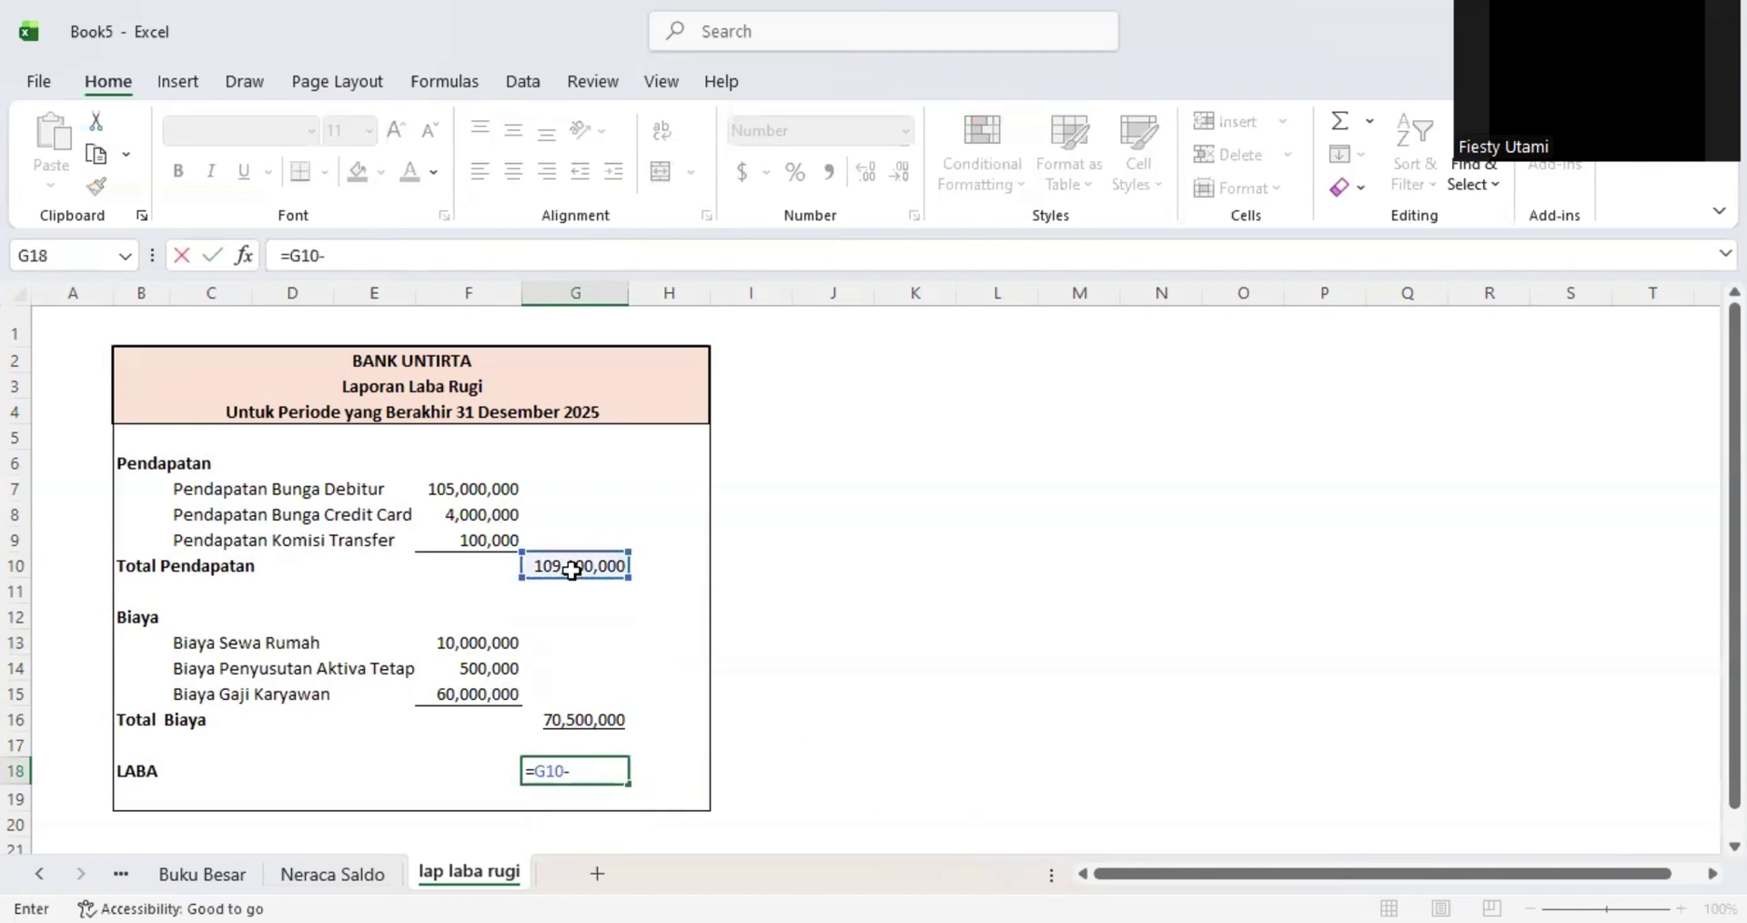
{"action": "left_click", "coordinate": [576, 719]}
{"action": "key", "text": "Return"}
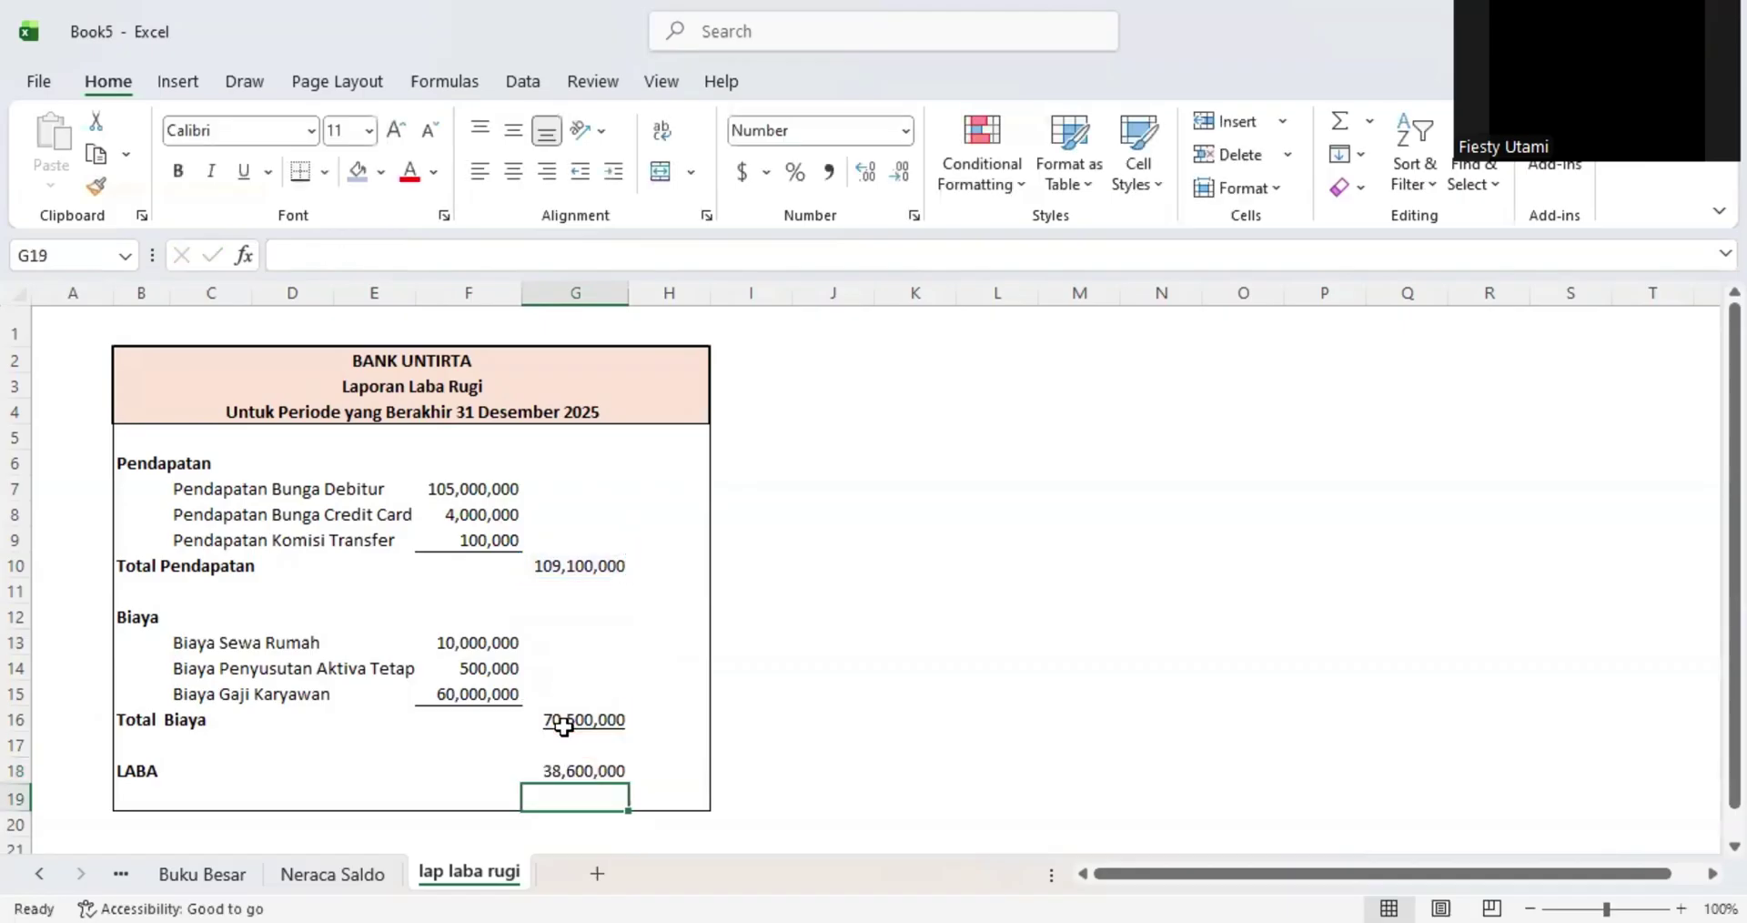
{"action": "left_click", "coordinate": [574, 674]}
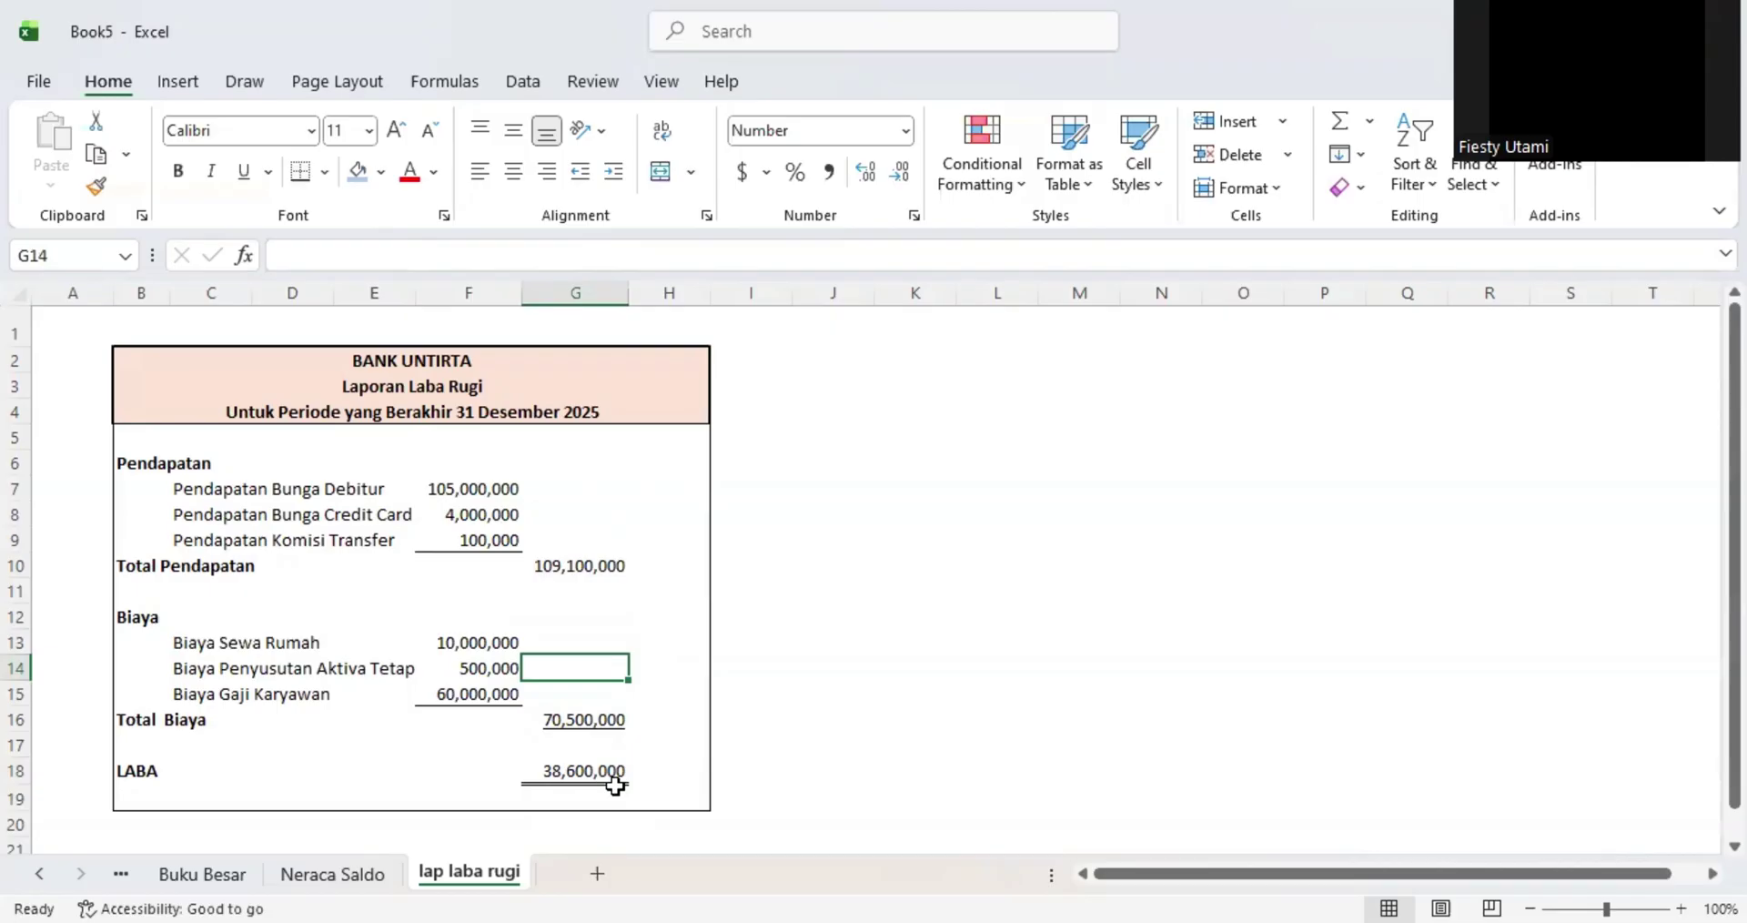
- Add a new worksheet after lap laba rugi and name it neraca
{"action": "left_click", "coordinate": [599, 873]}
{"action": "right_click", "coordinate": [560, 875]}
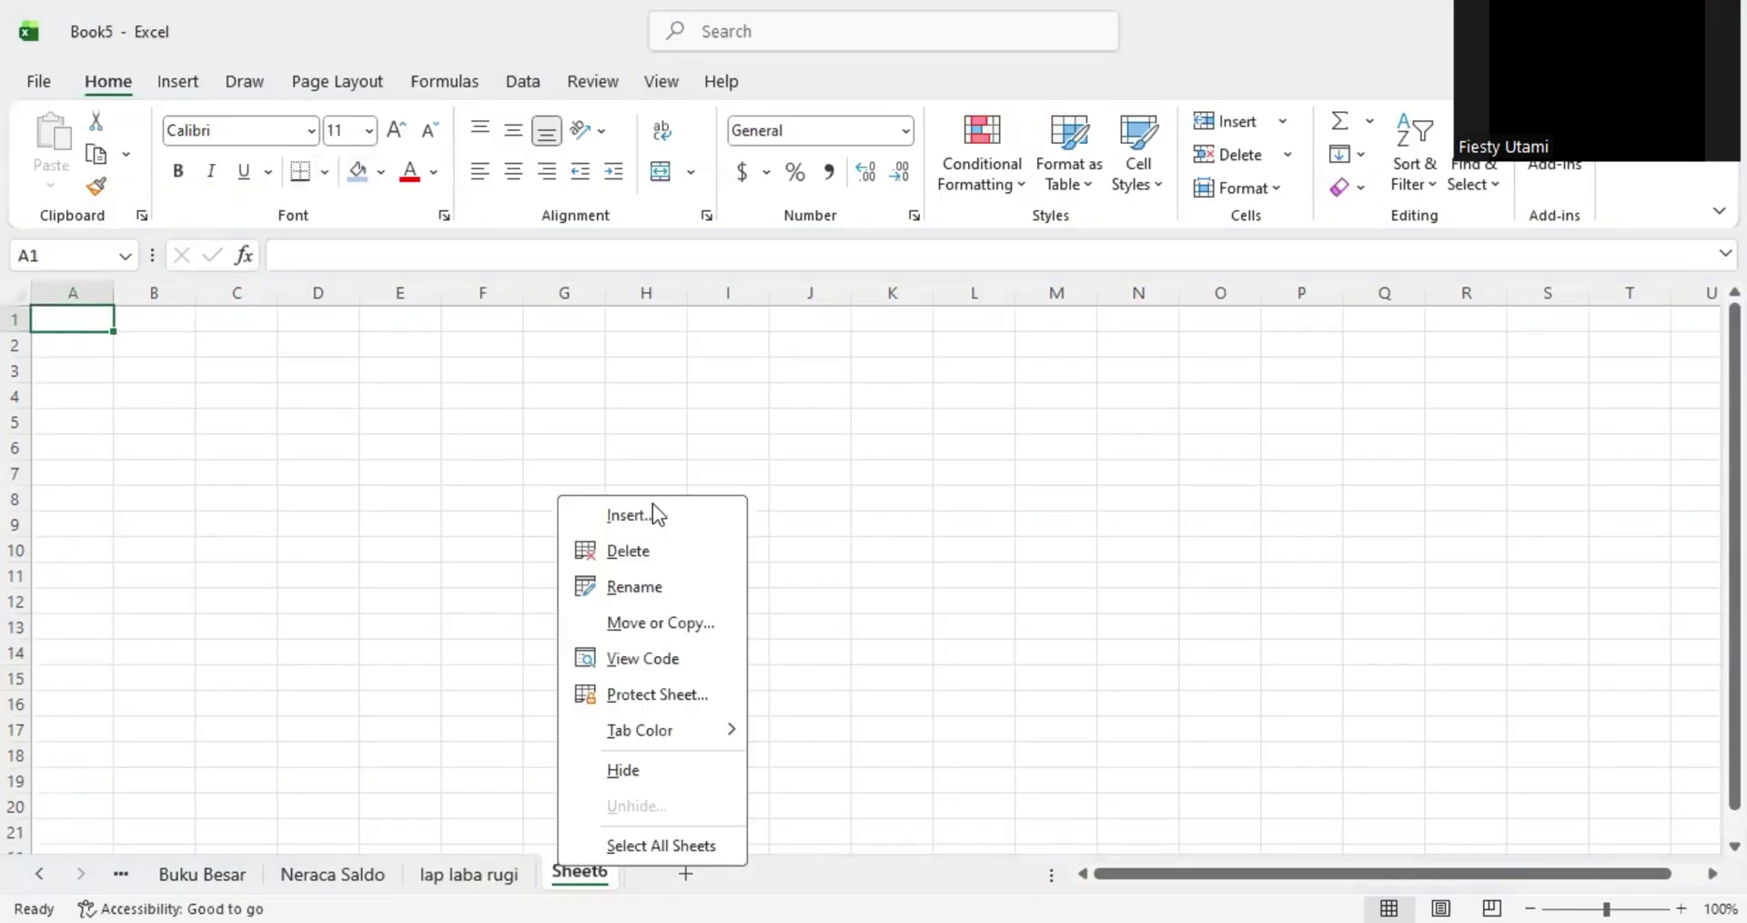
{"action": "left_click", "coordinate": [635, 587]}
{"action": "type", "text": "neraca"}
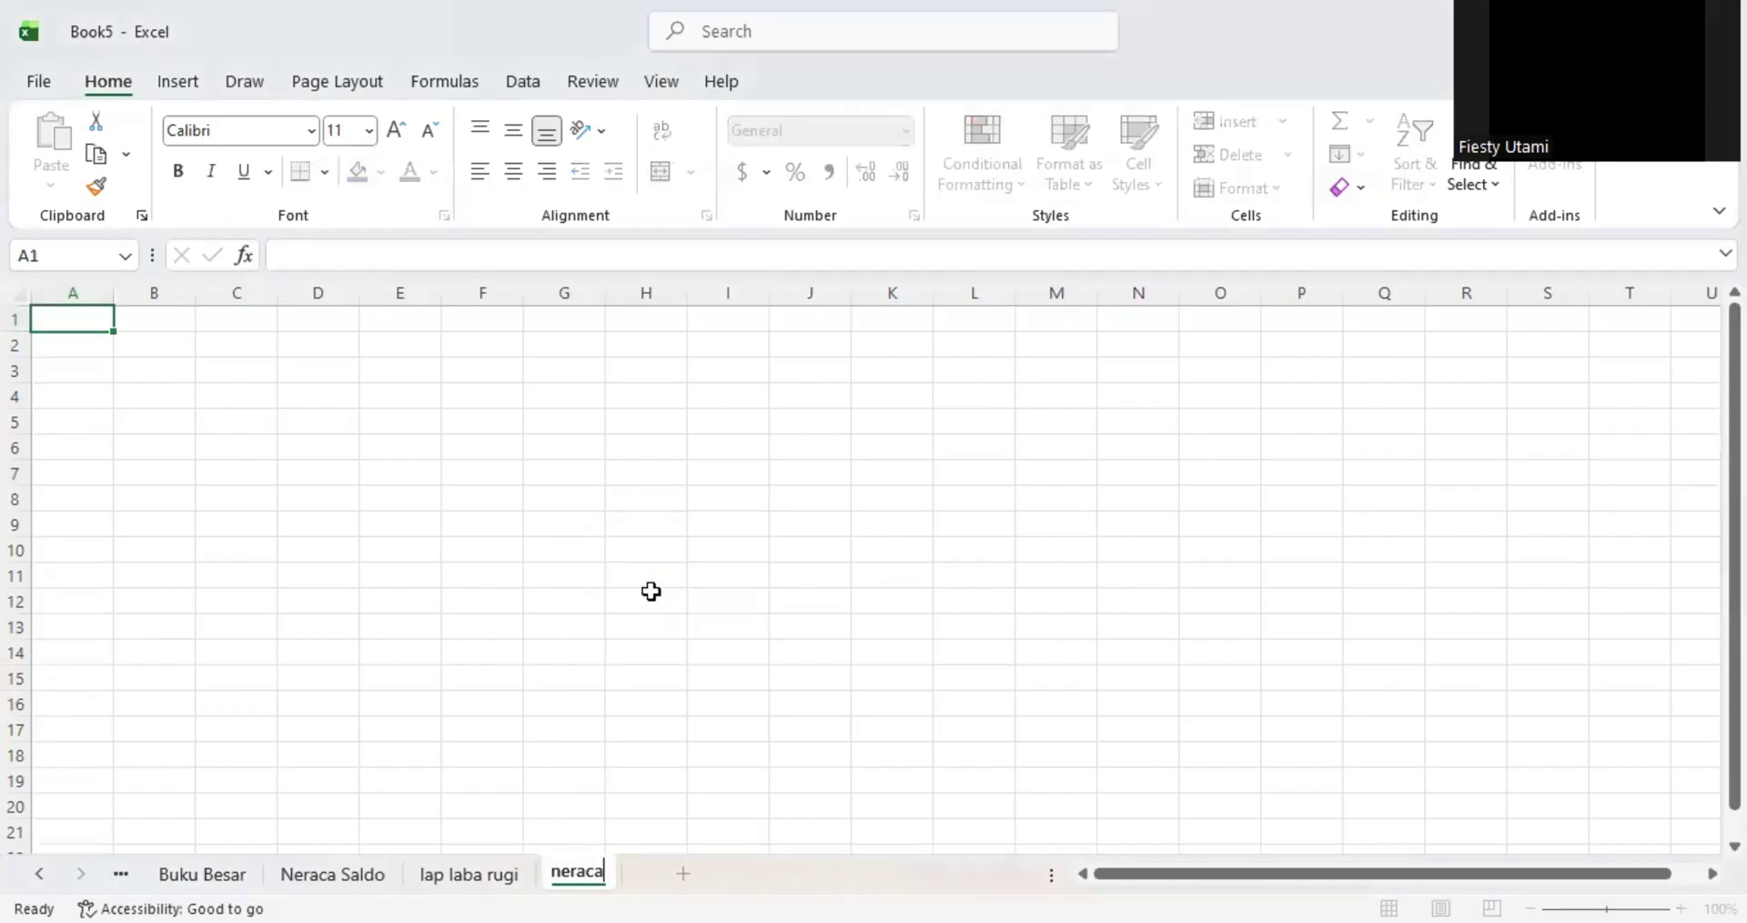
{"action": "key", "text": "Return"}
{"action": "left_click", "coordinate": [367, 455]}
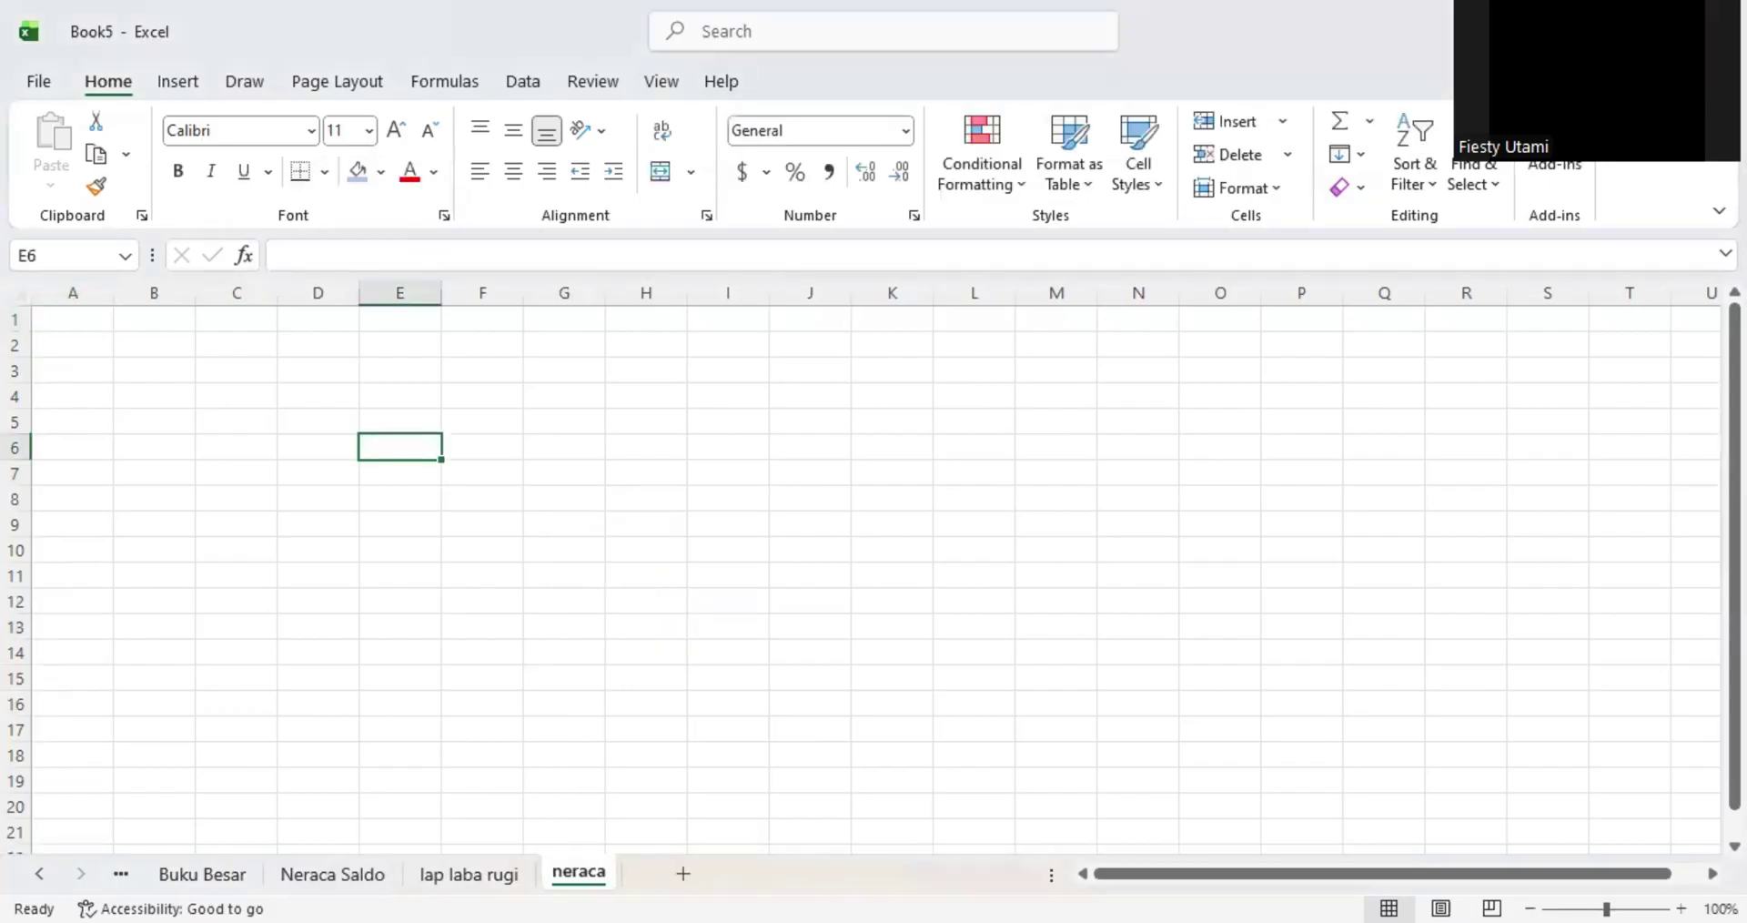
- Copy the Bank Untirta balance sheet header block from the other window and paste it at B2 of the neraca sheet
{"action": "left_click", "coordinate": [63, 334]}
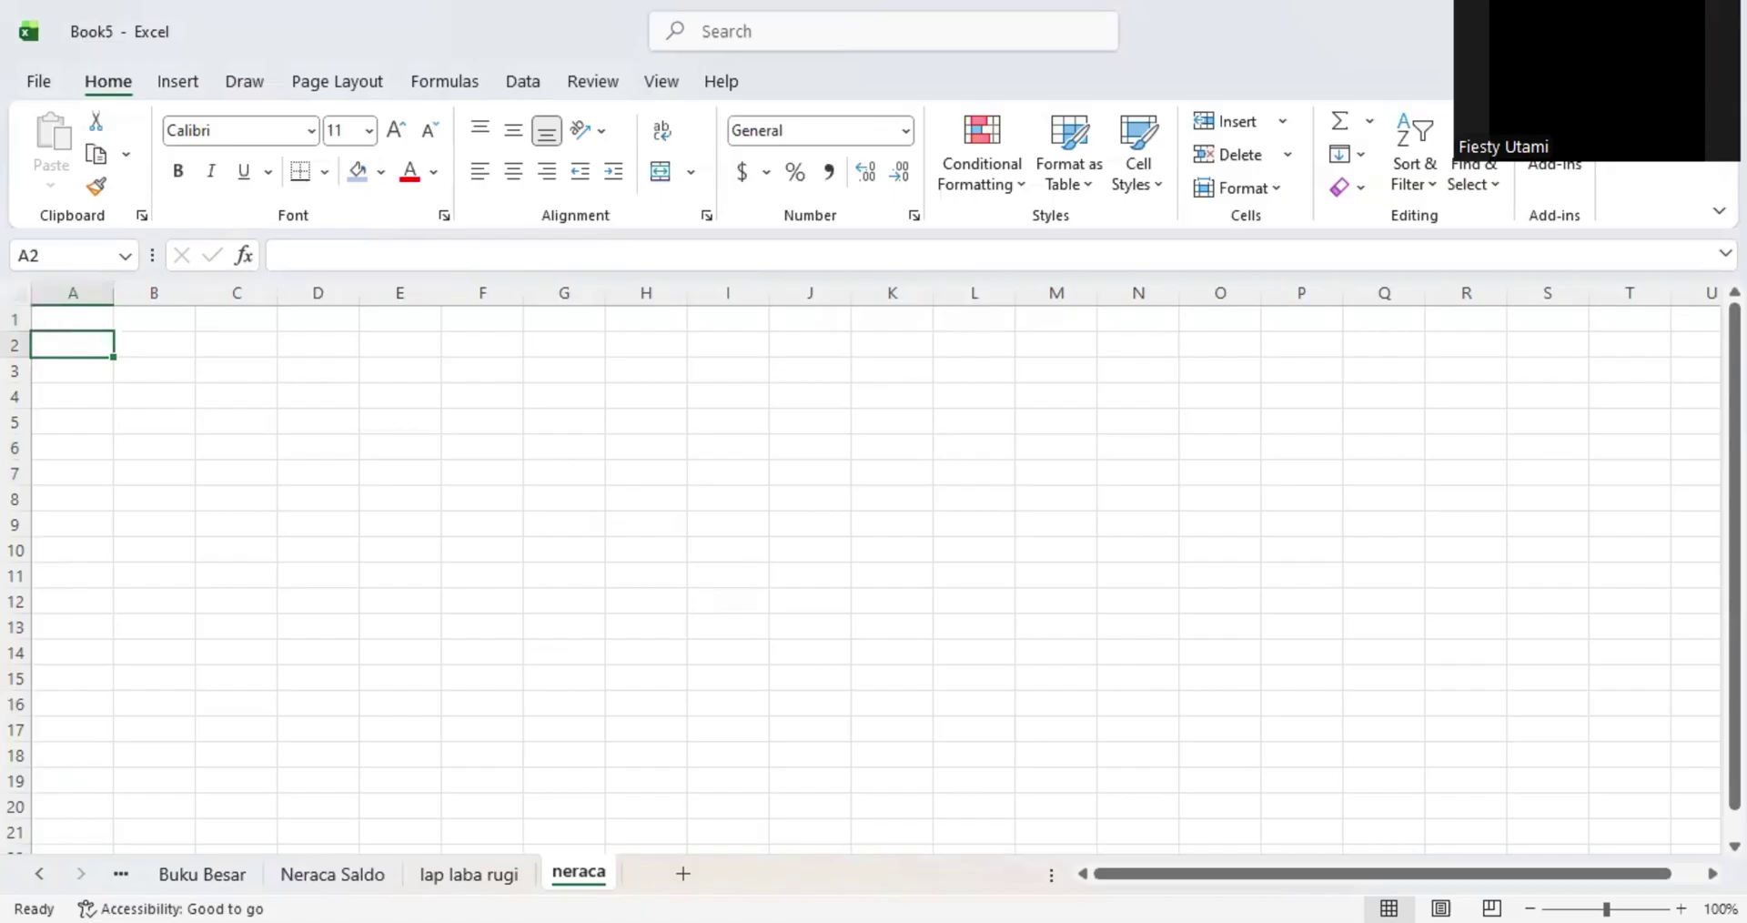
{"action": "key", "text": "alt+Tab"}
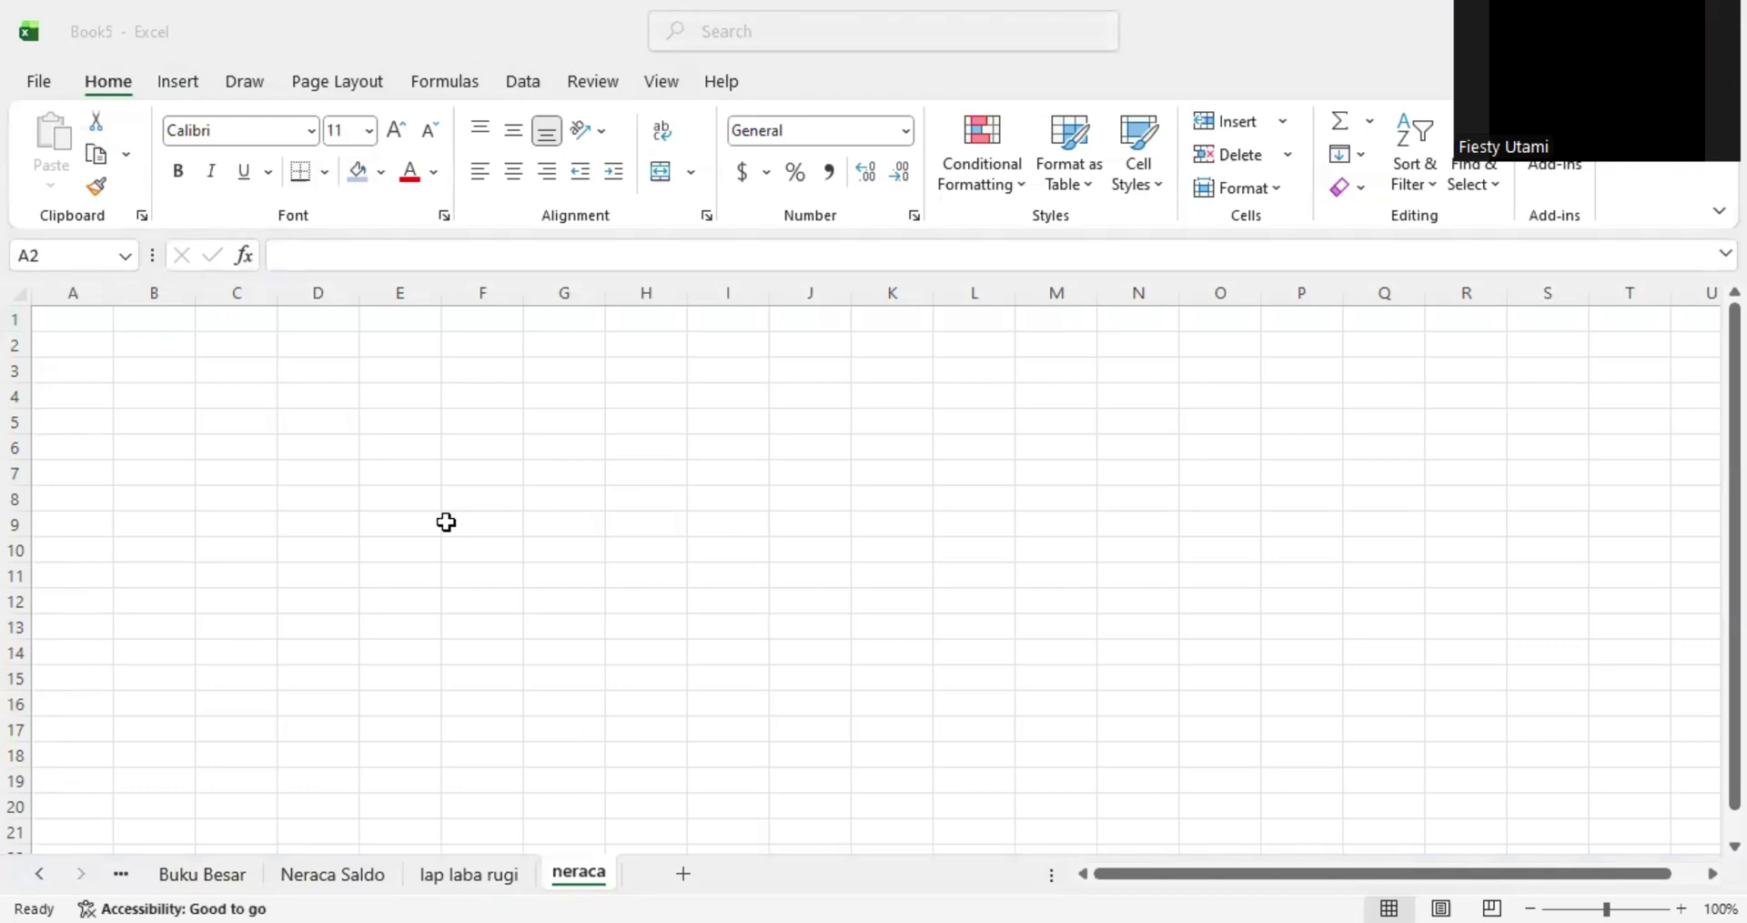
{"action": "key", "text": "ctrl+c"}
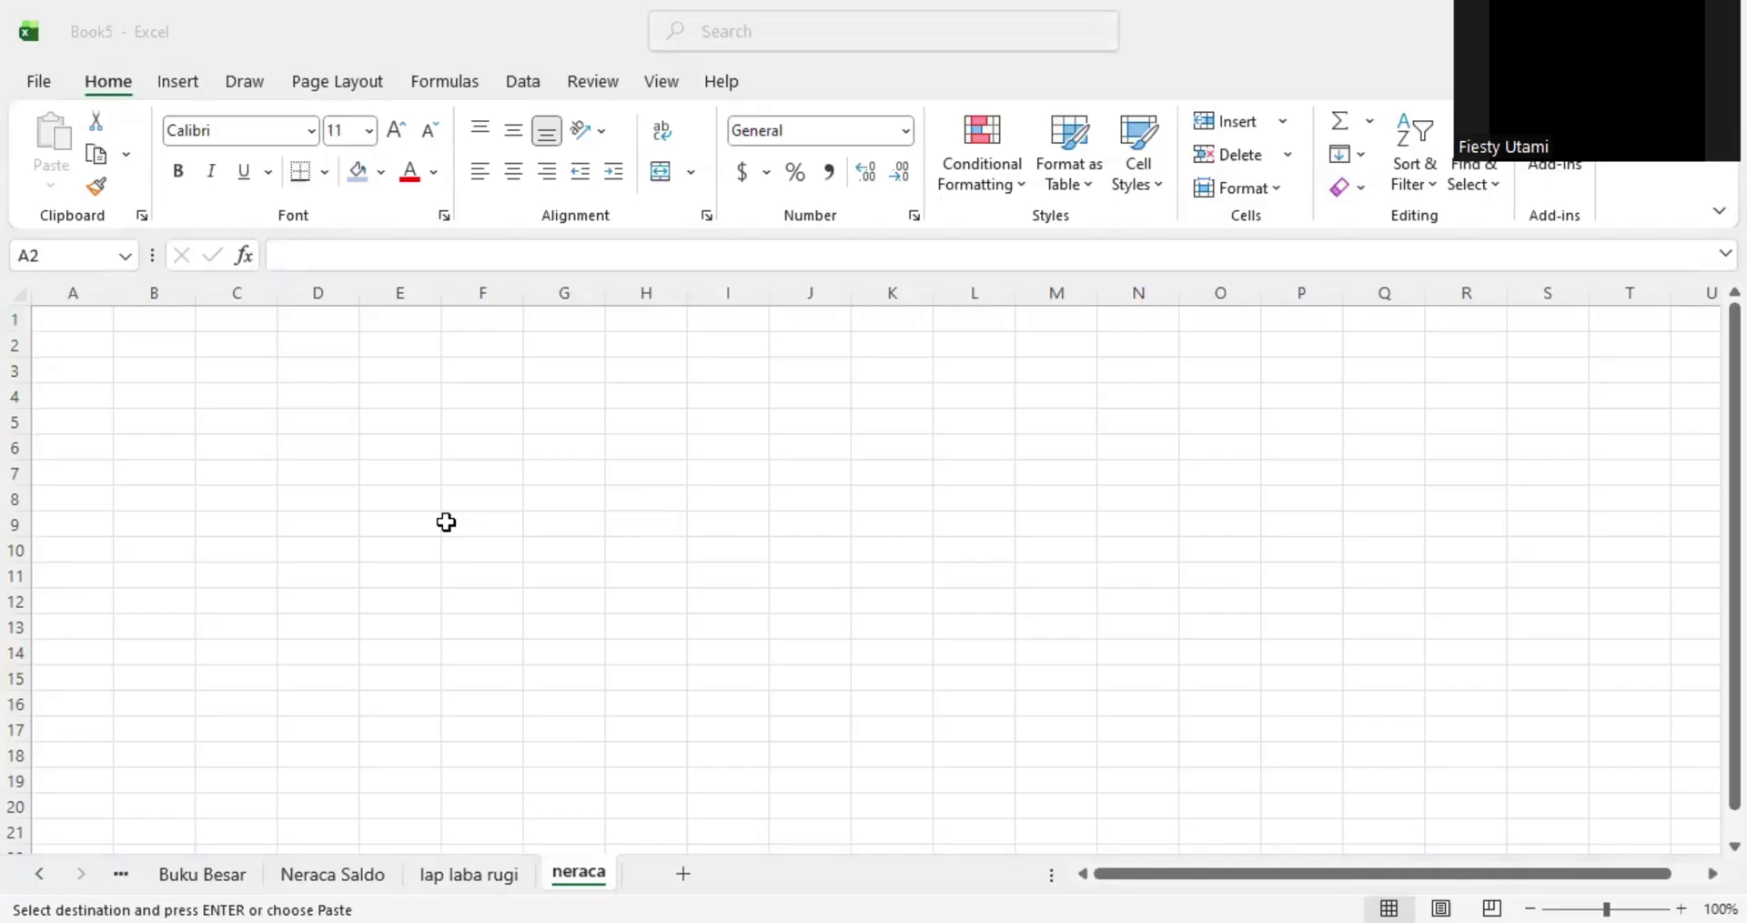
{"action": "left_click", "coordinate": [160, 350]}
{"action": "key", "text": "ctrl+v"}
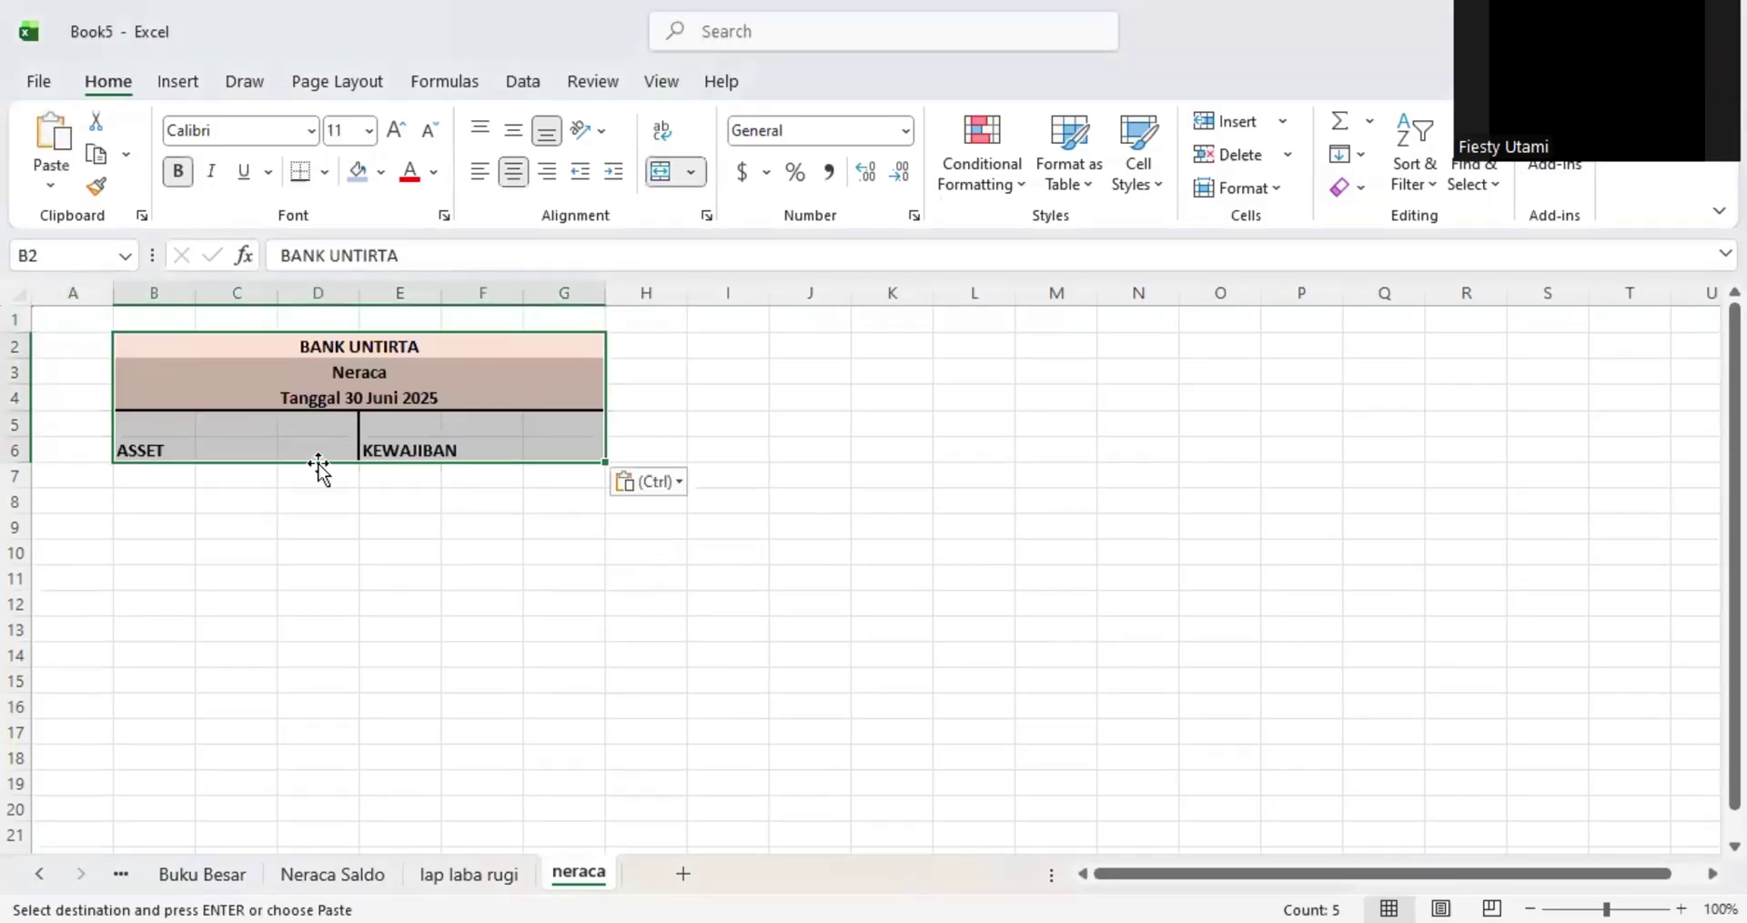
- Widen columns B through G equally on the neraca sheet
{"action": "left_click", "coordinate": [189, 292]}
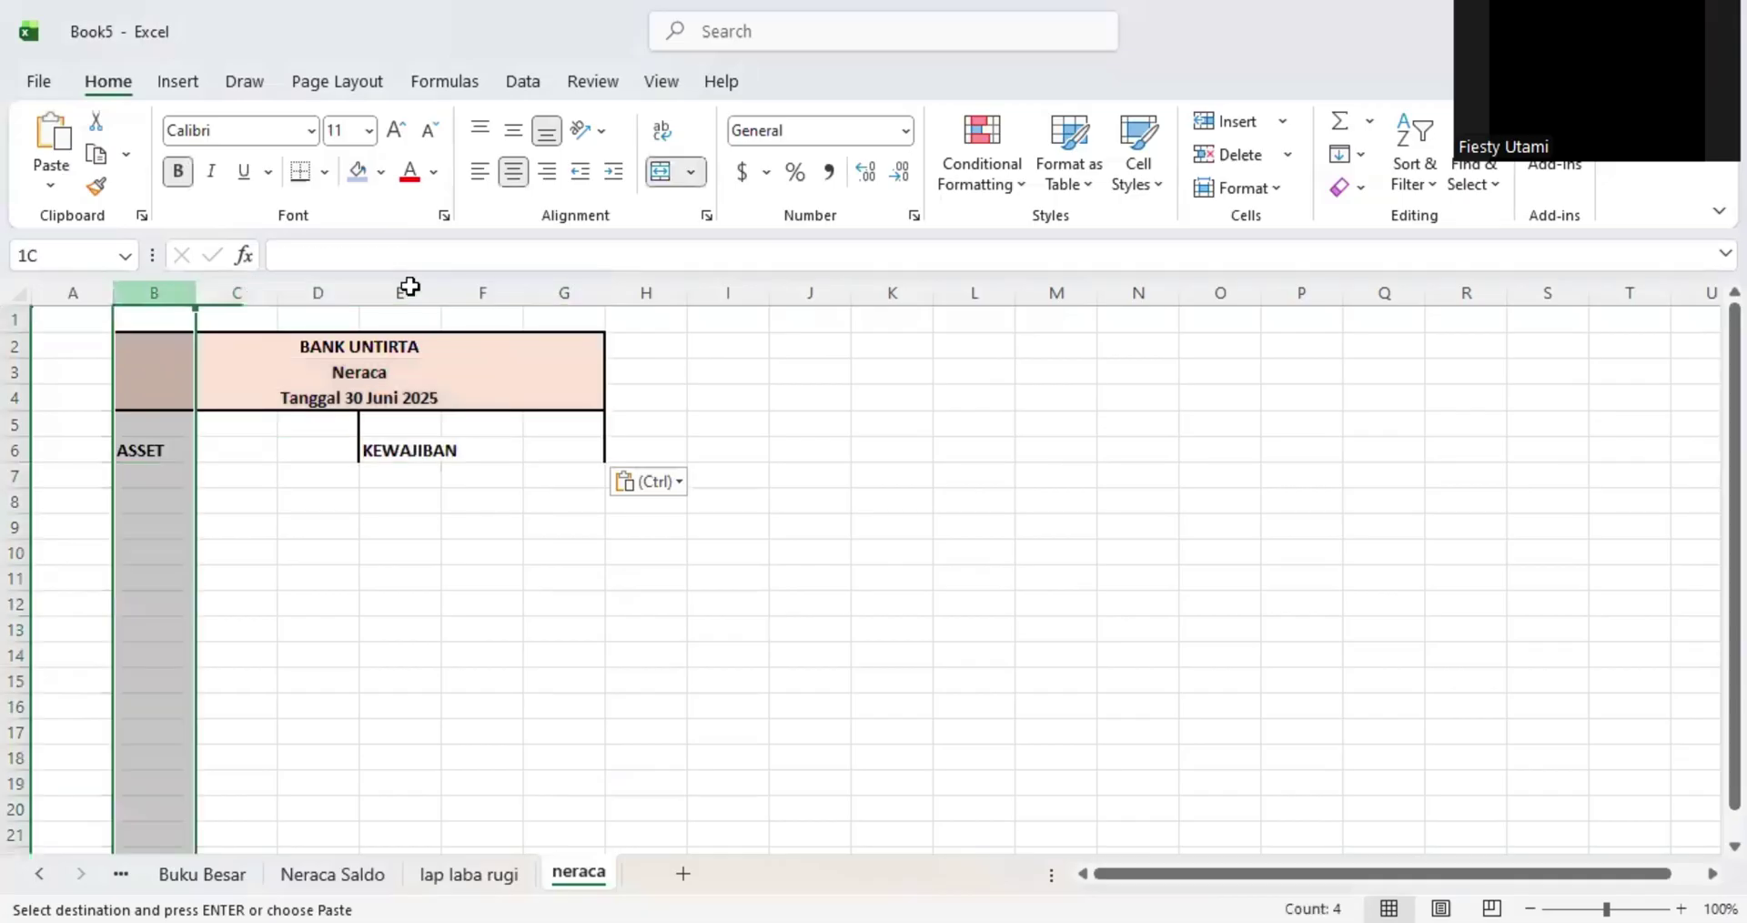
{"action": "left_click_drag", "start_coordinate": [409, 287], "coordinate": [564, 292]}
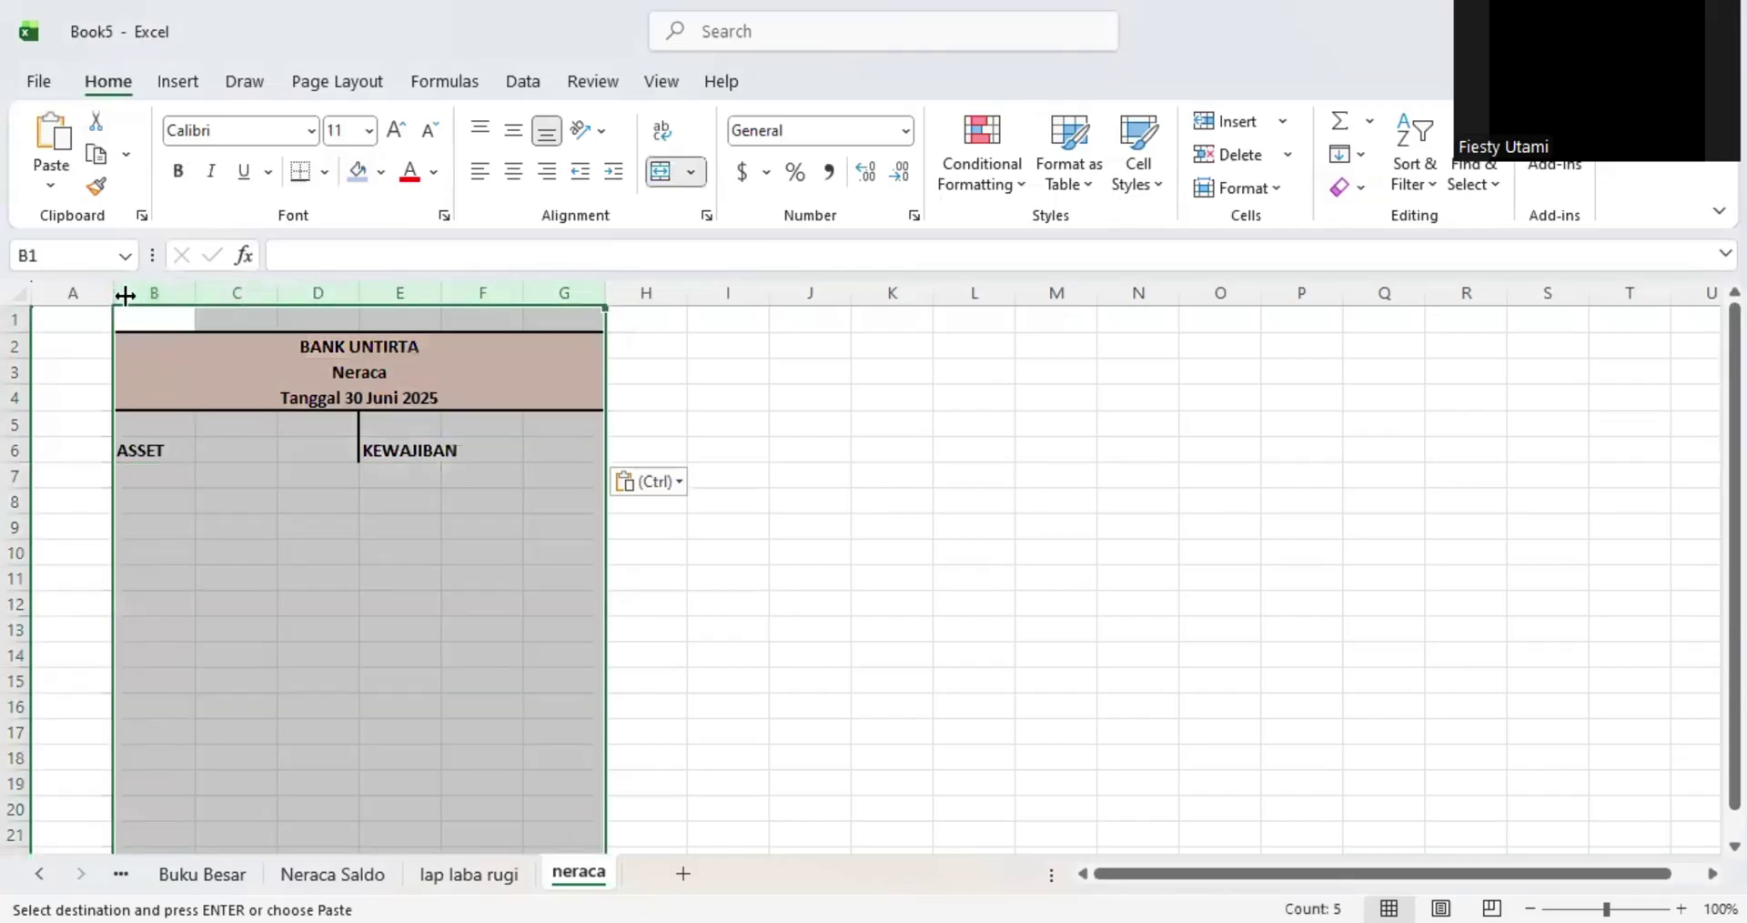
{"action": "left_click_drag", "start_coordinate": [612, 294], "coordinate": [723, 289]}
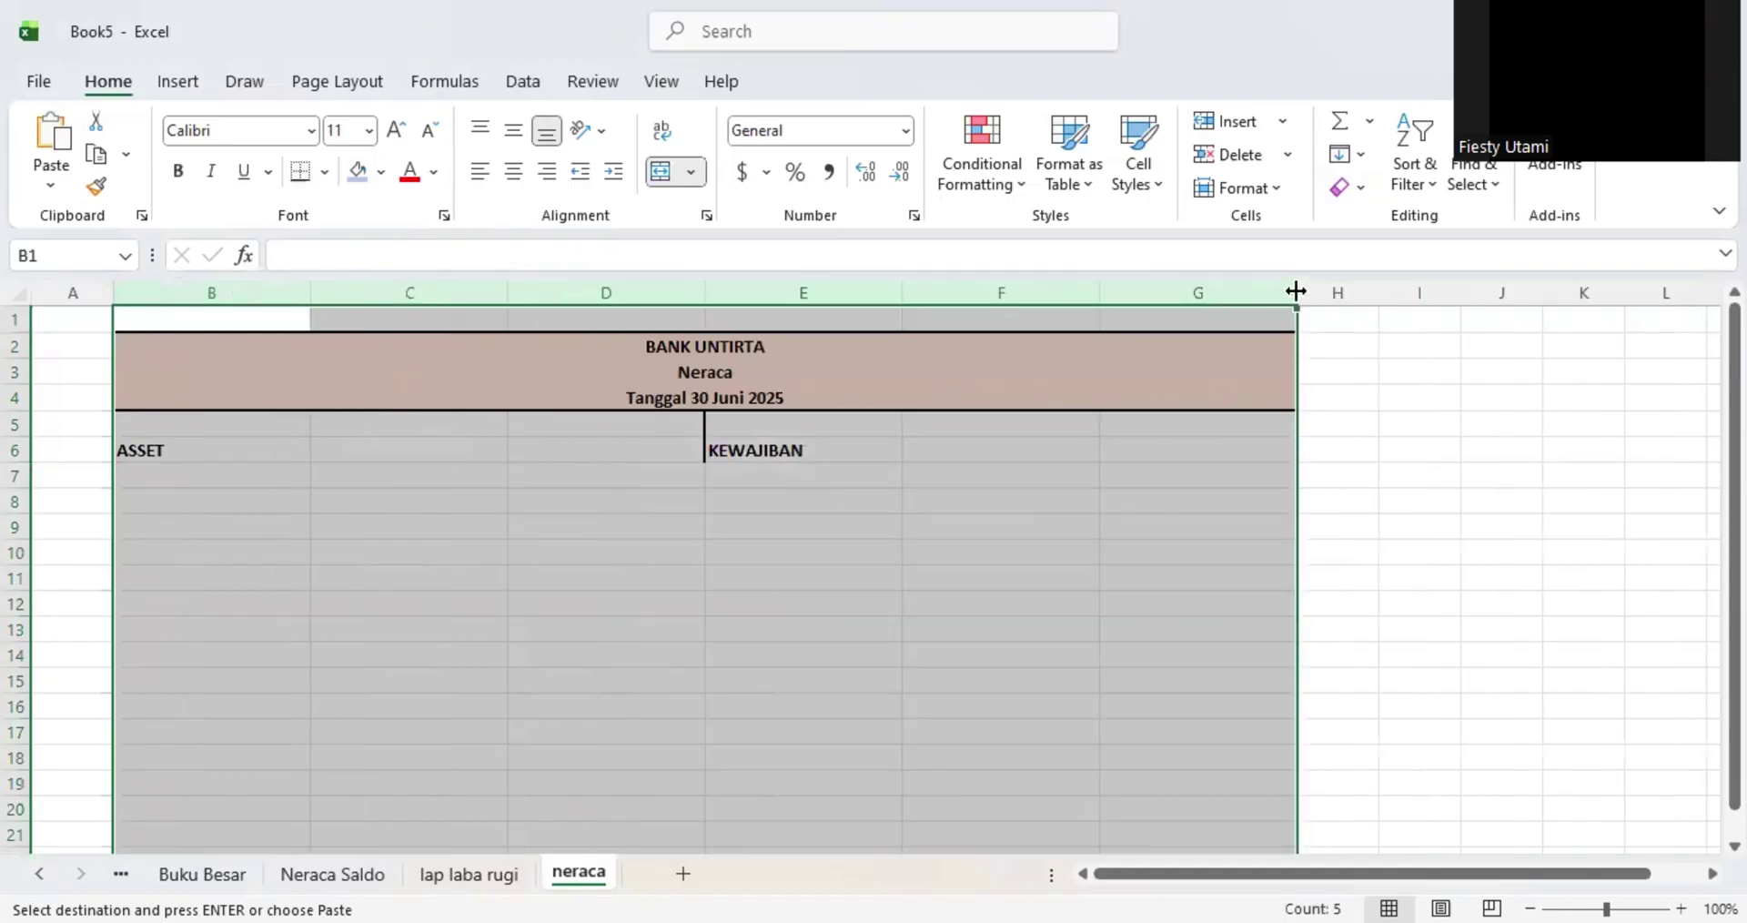
{"action": "left_click_drag", "start_coordinate": [1295, 292], "coordinate": [1194, 291]}
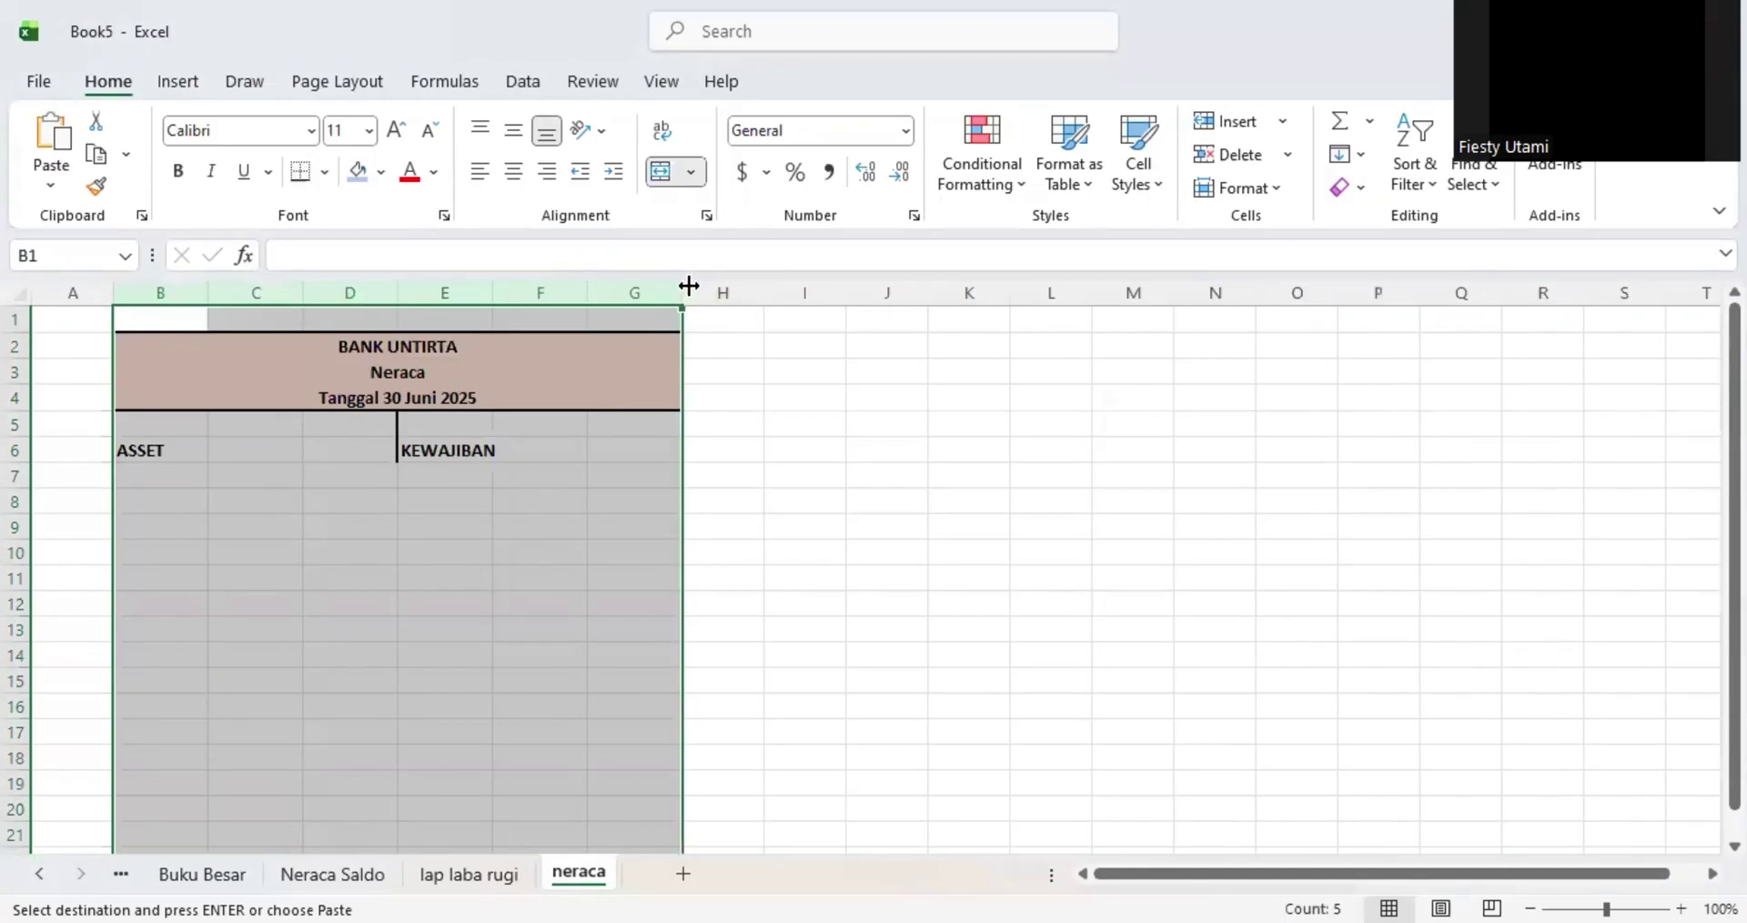
{"action": "left_click", "coordinate": [469, 875]}
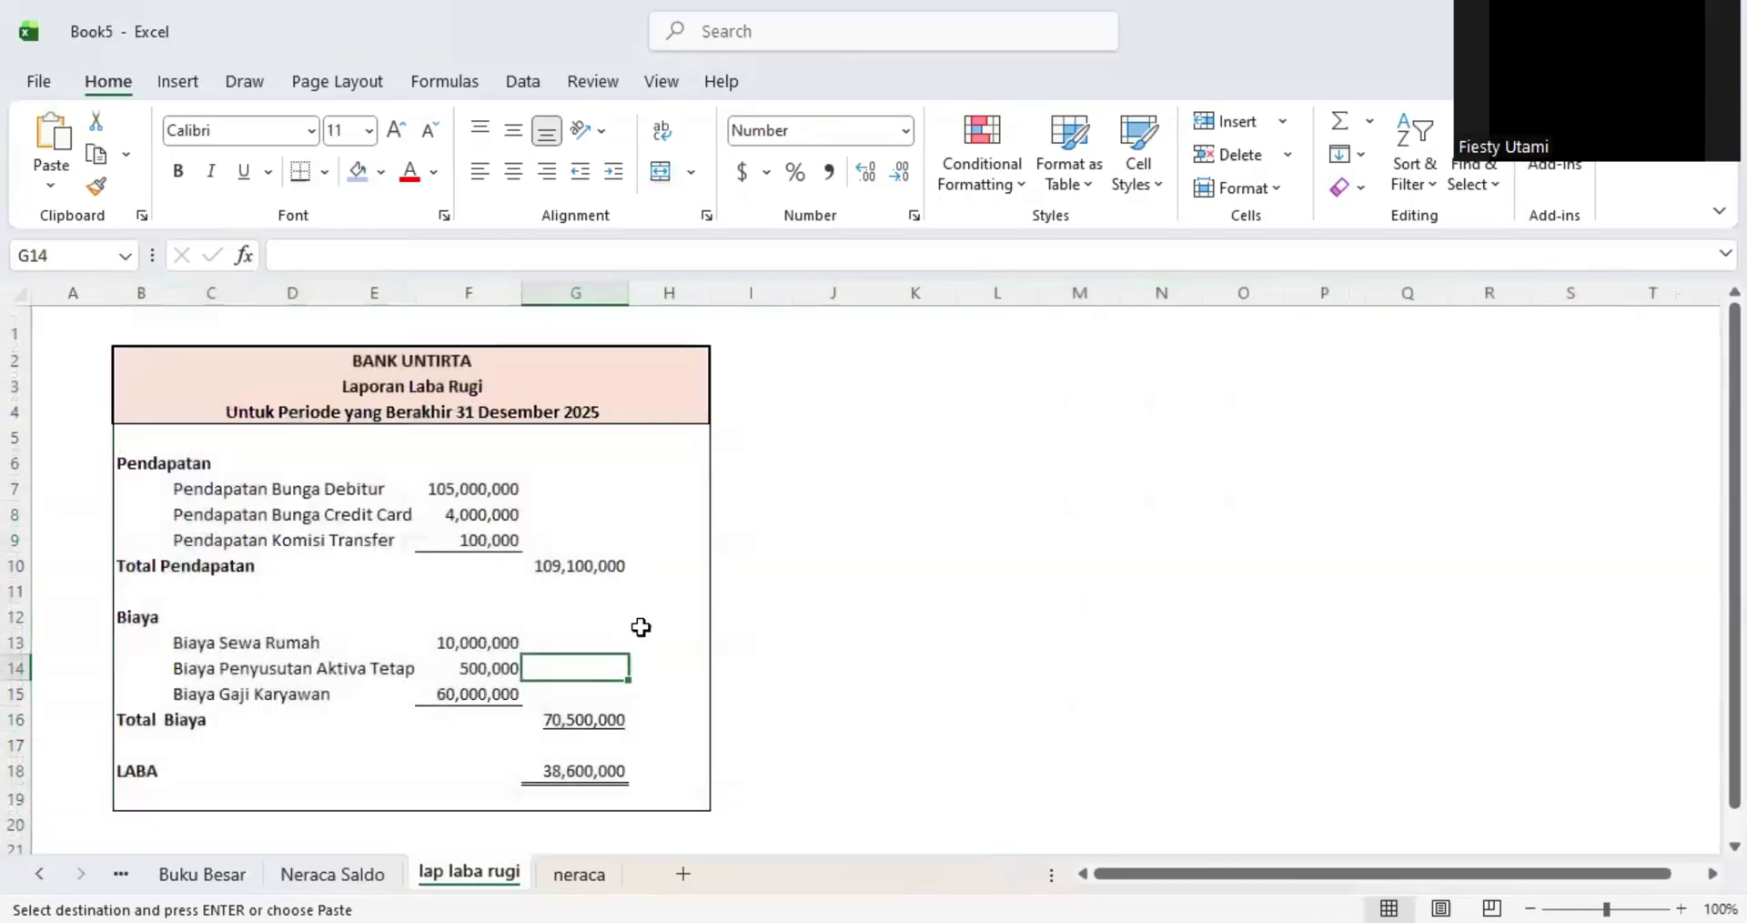
{"action": "left_click", "coordinate": [528, 592]}
{"action": "left_click", "coordinate": [579, 873]}
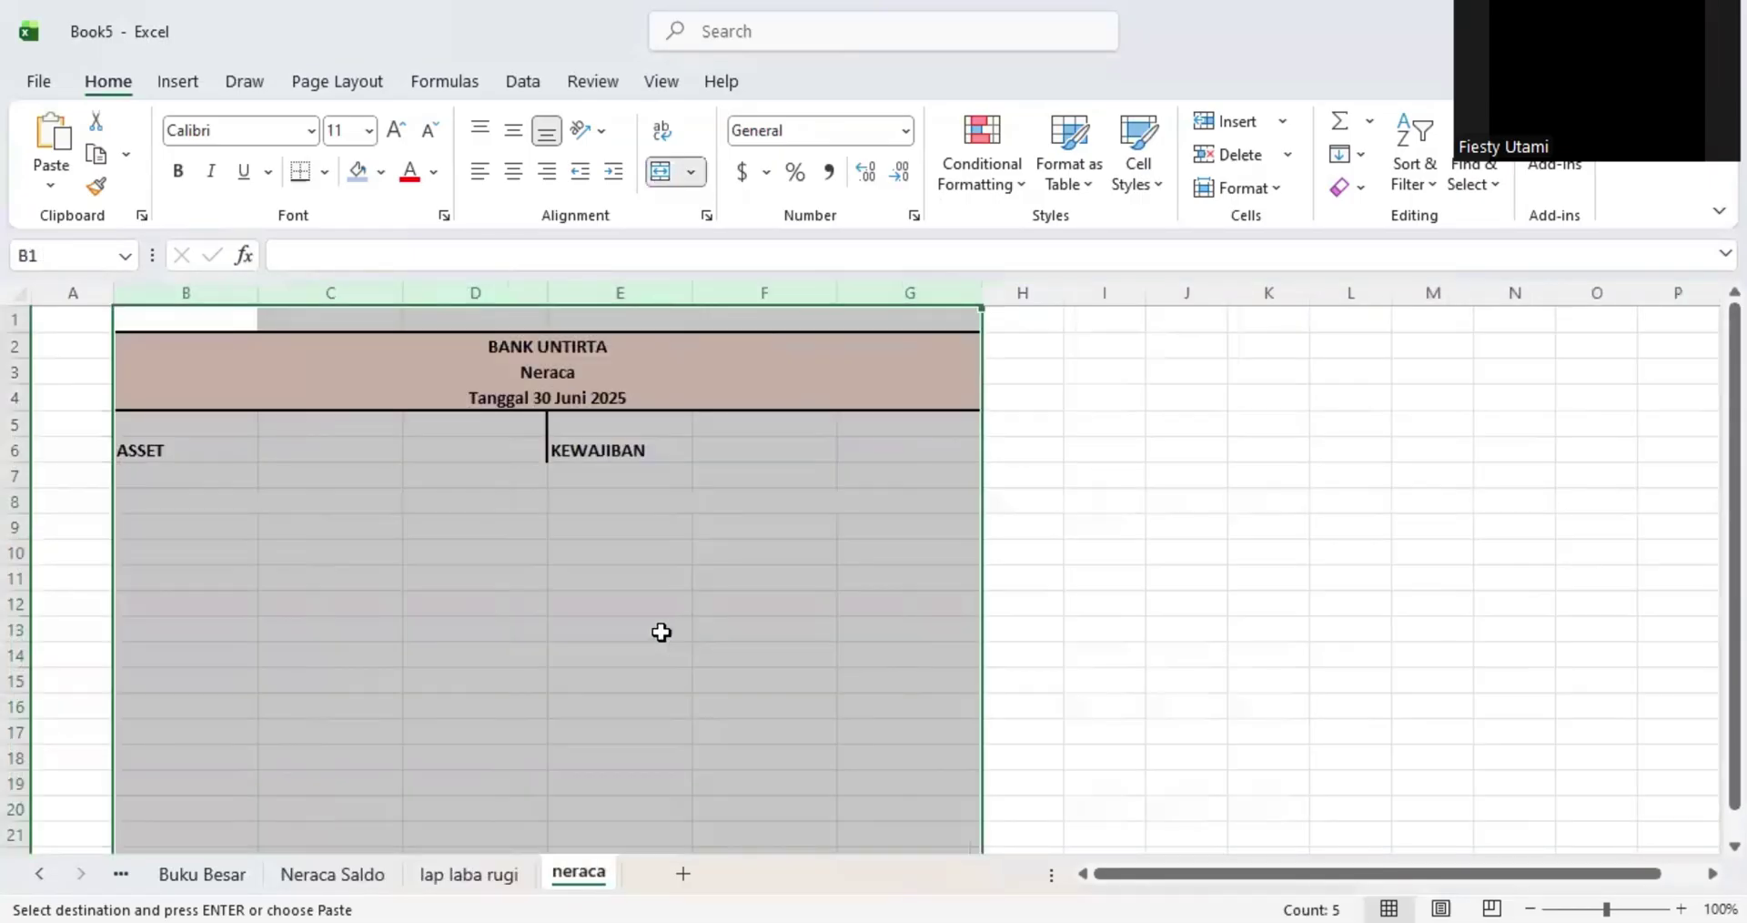
{"action": "left_click_drag", "start_coordinate": [605, 655], "coordinate": [605, 632]}
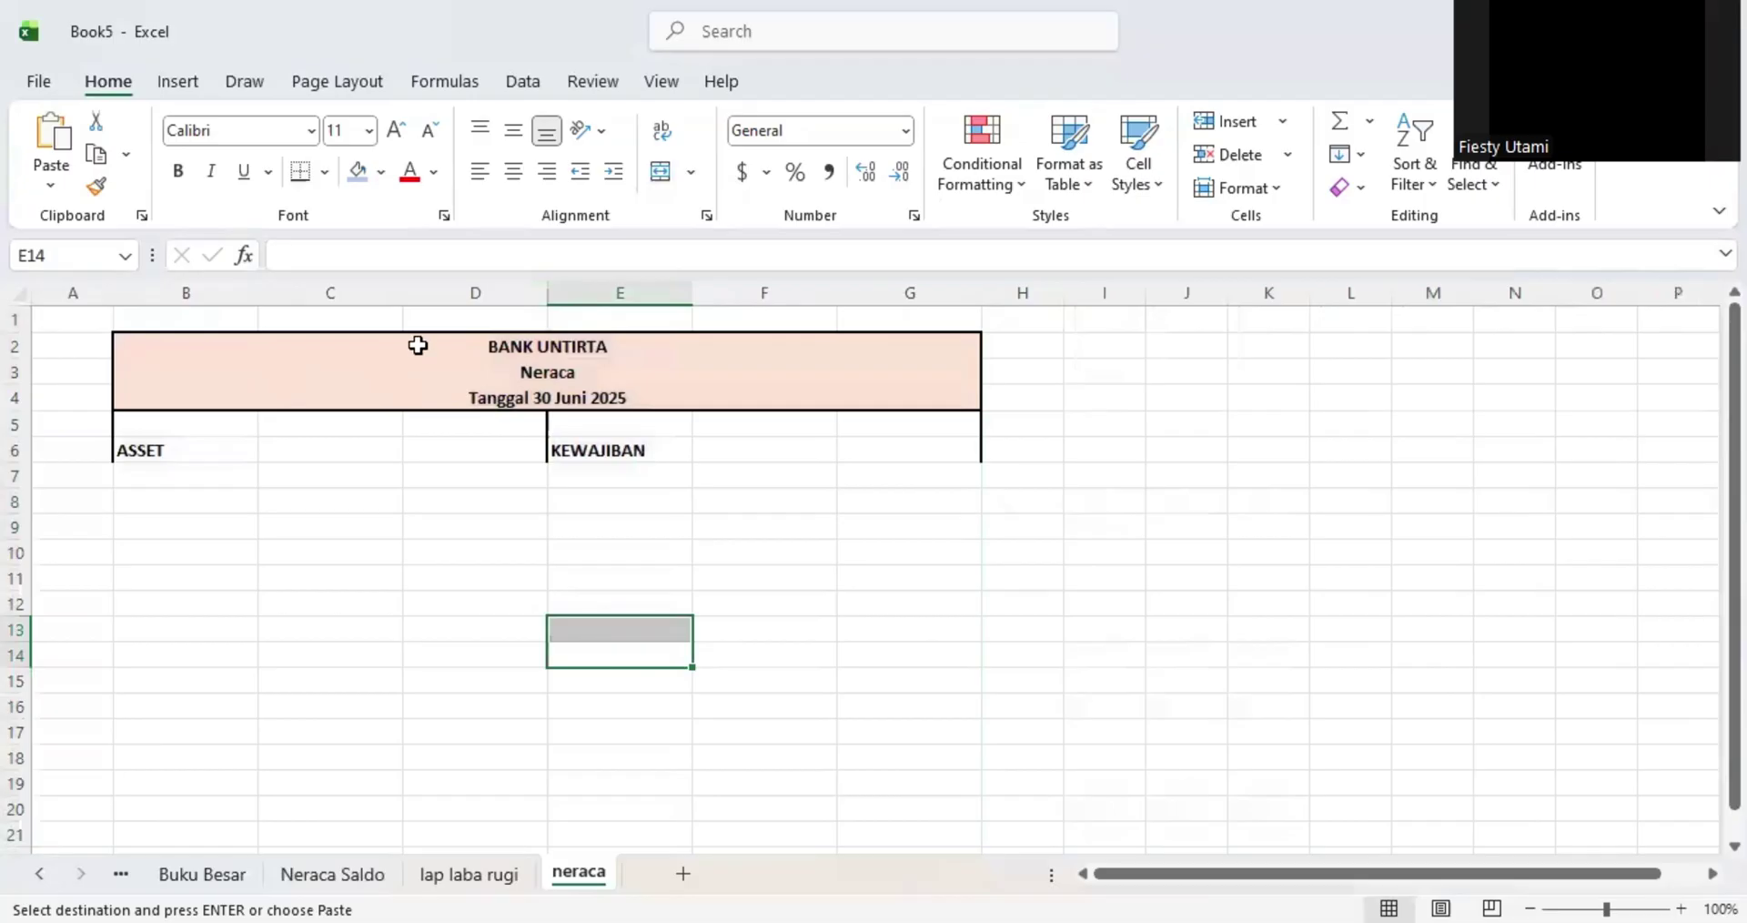
- Replace the date line in B4 with "as per December 31, 2025"
{"action": "left_click", "coordinate": [487, 401]}
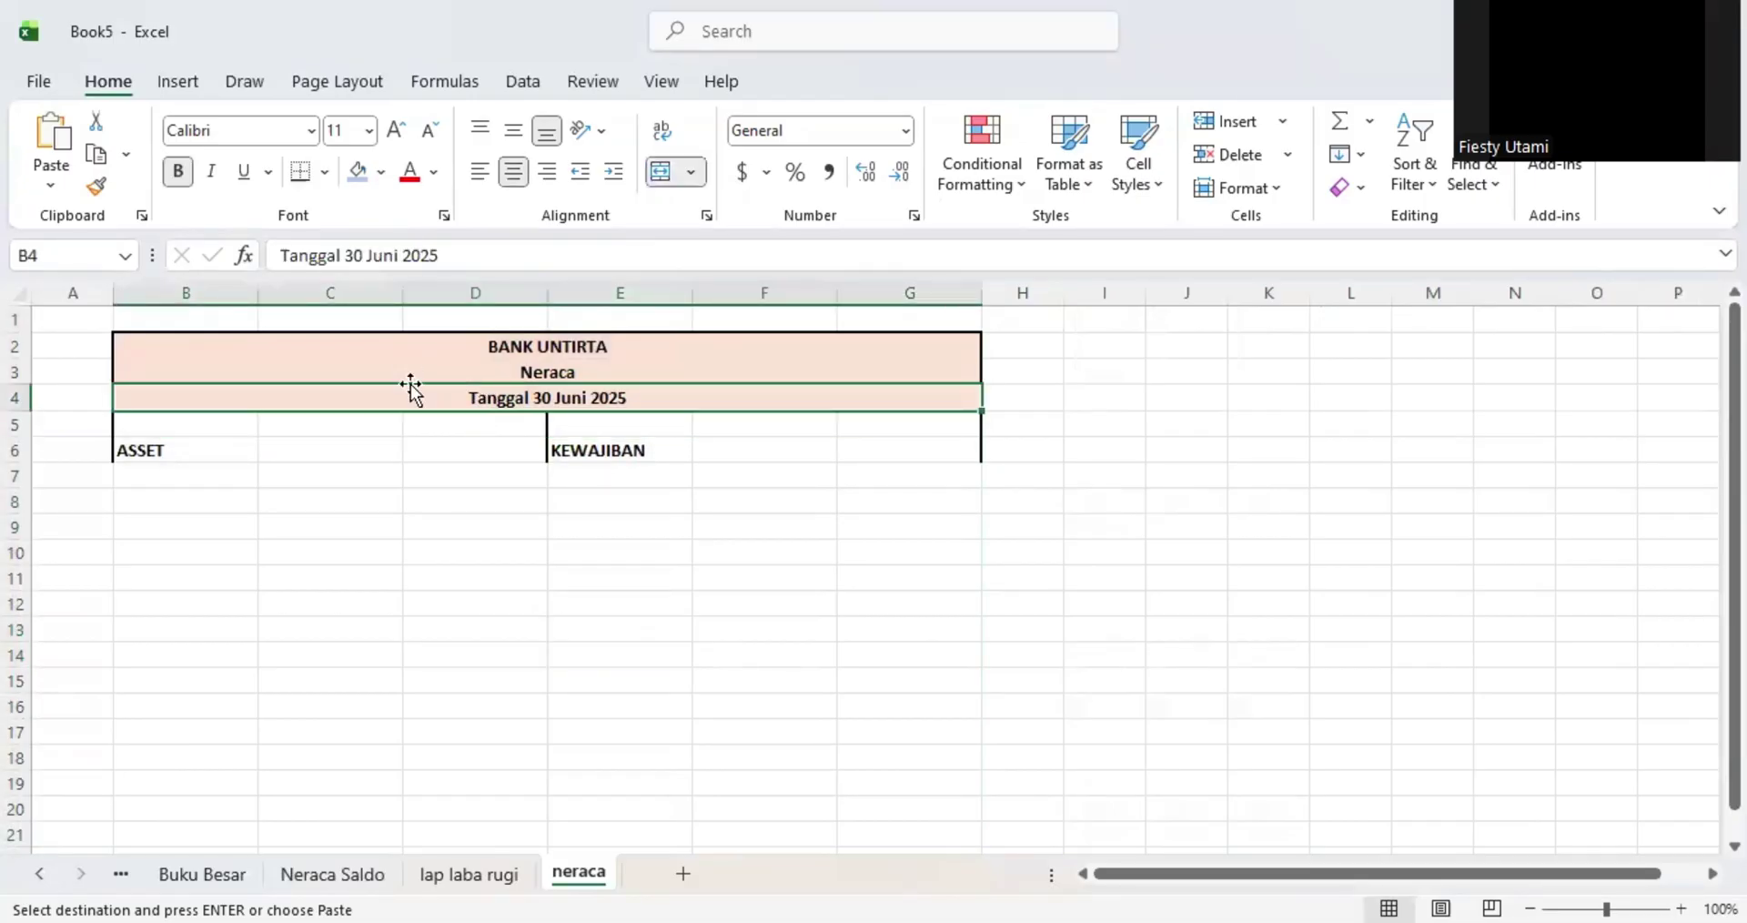
{"action": "triple_click", "coordinate": [416, 256]}
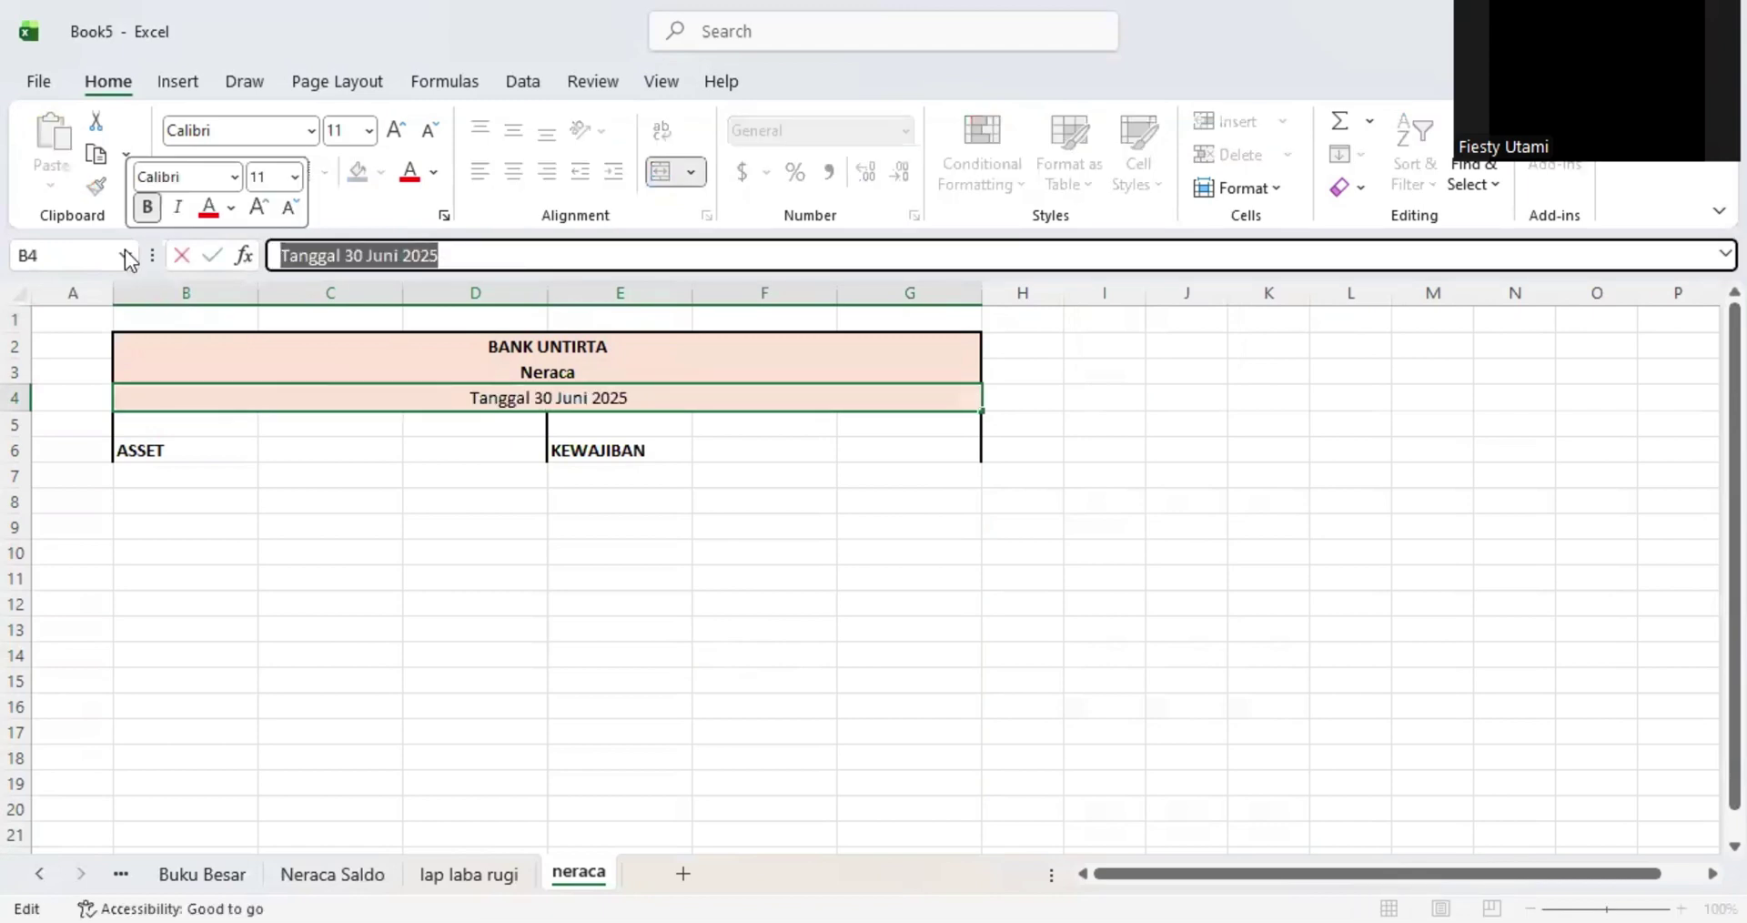
{"action": "type", "text": "as per "}
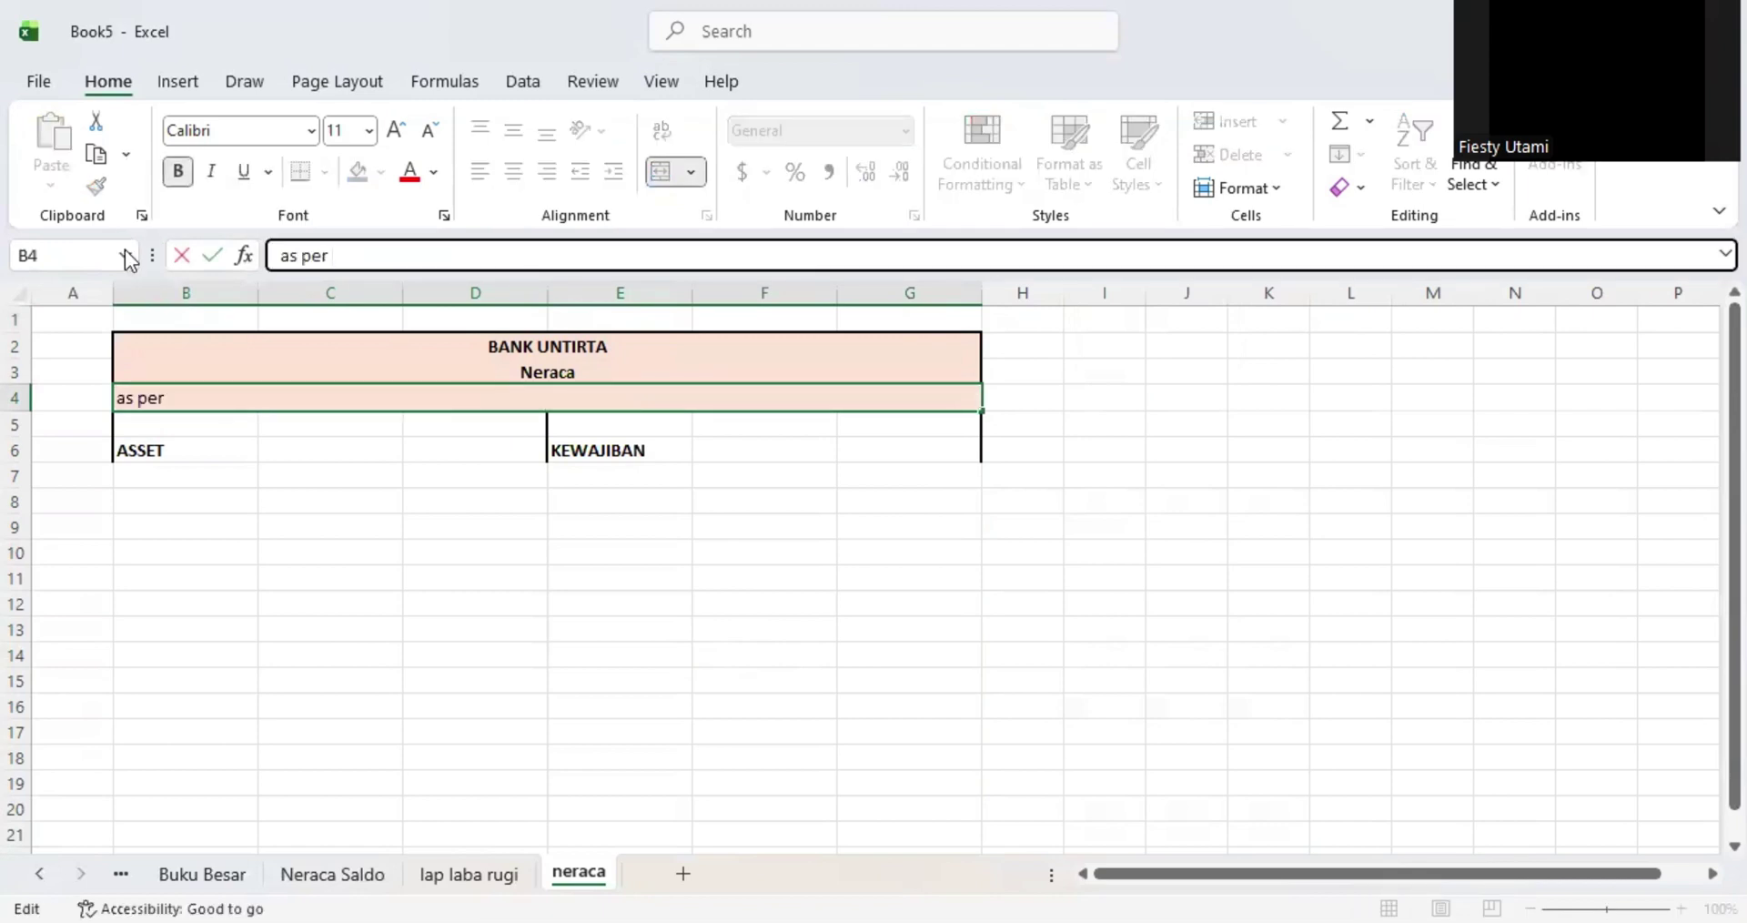
{"action": "type", "text": "December 2"}
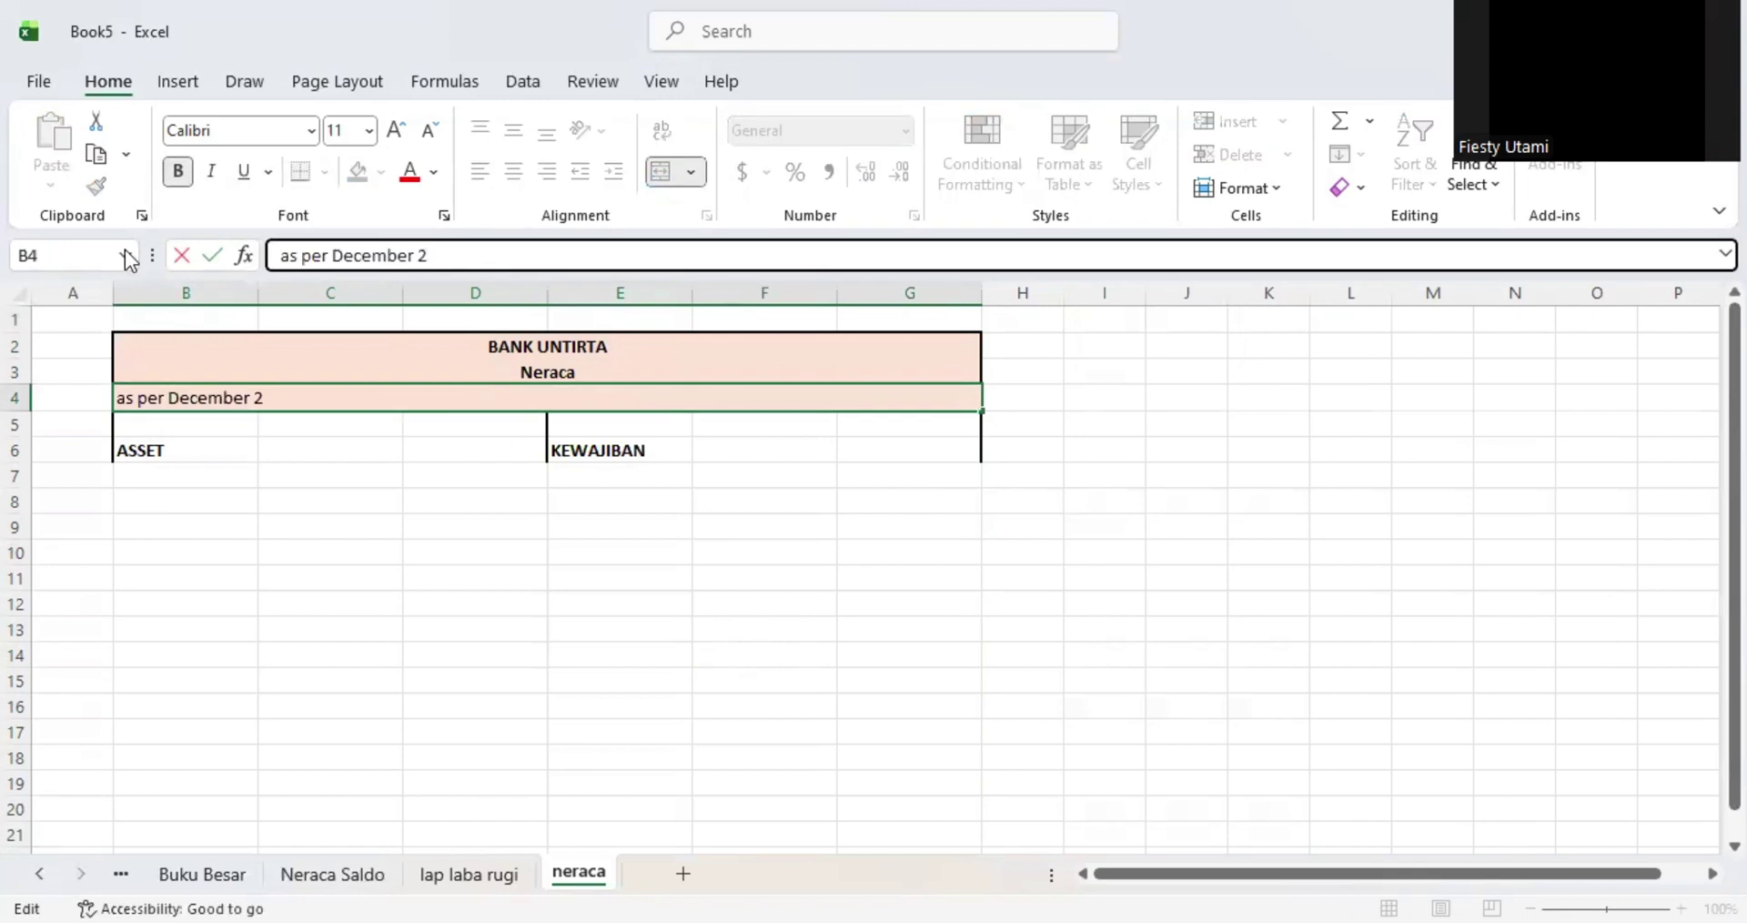
{"action": "type", "text": "1, 2025"}
{"action": "key", "text": "Return"}
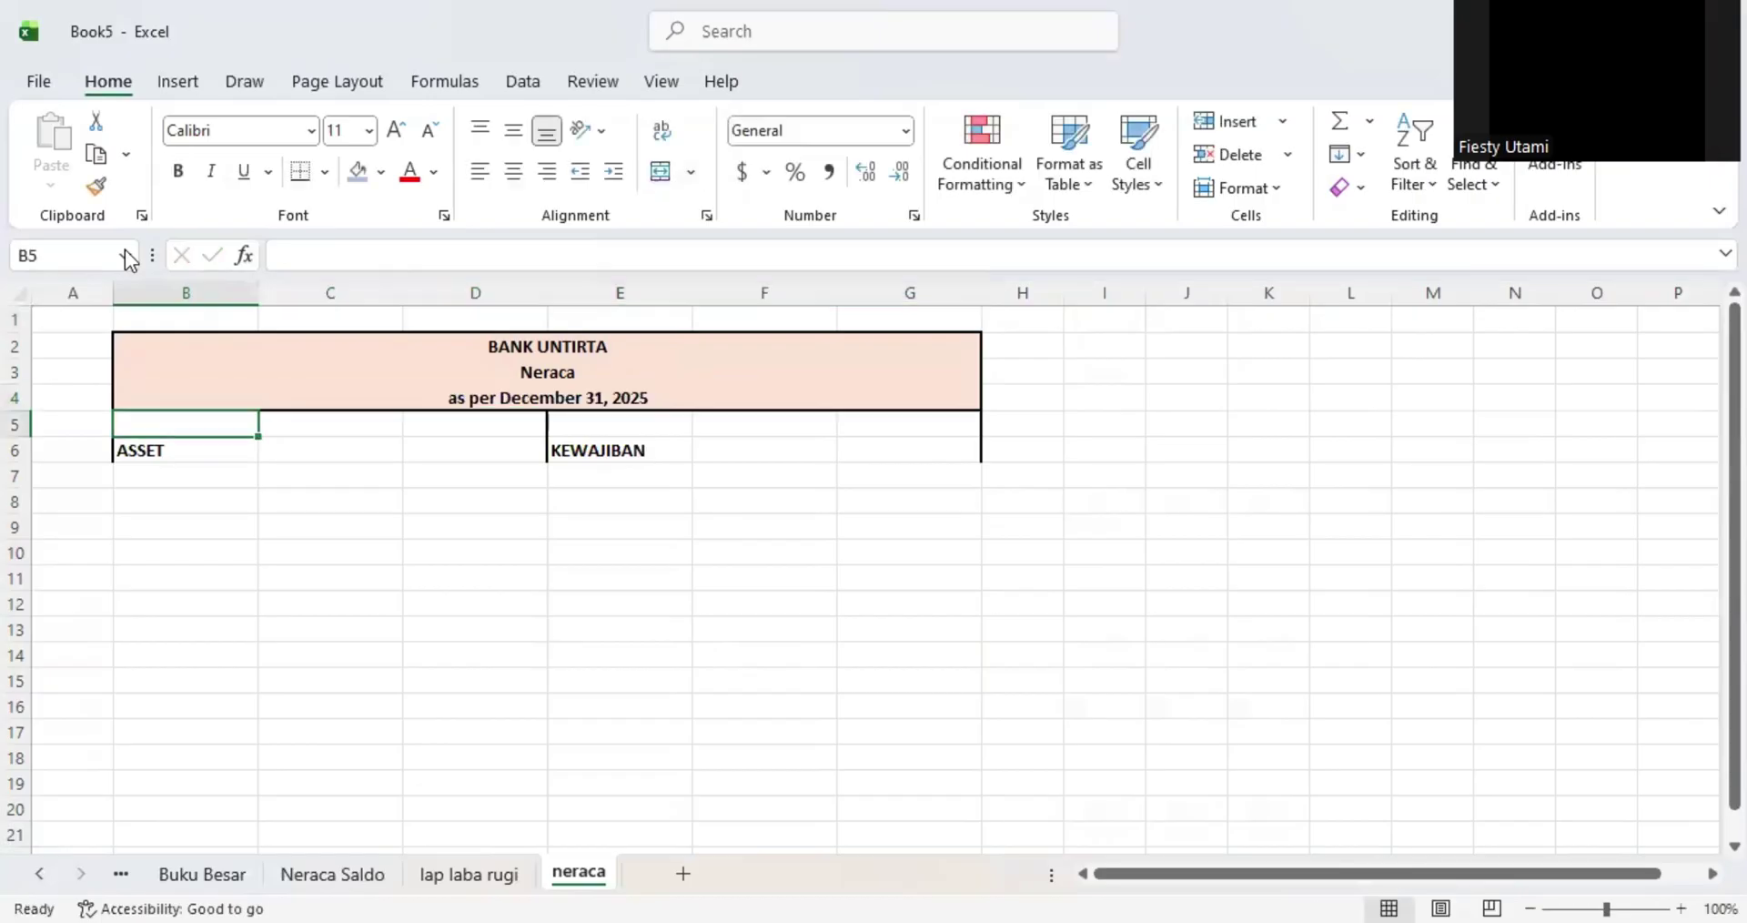
- Change the heading in B6 to ASSETS and the heading in E6 to LIABILITIES
{"action": "key", "text": "Down"}
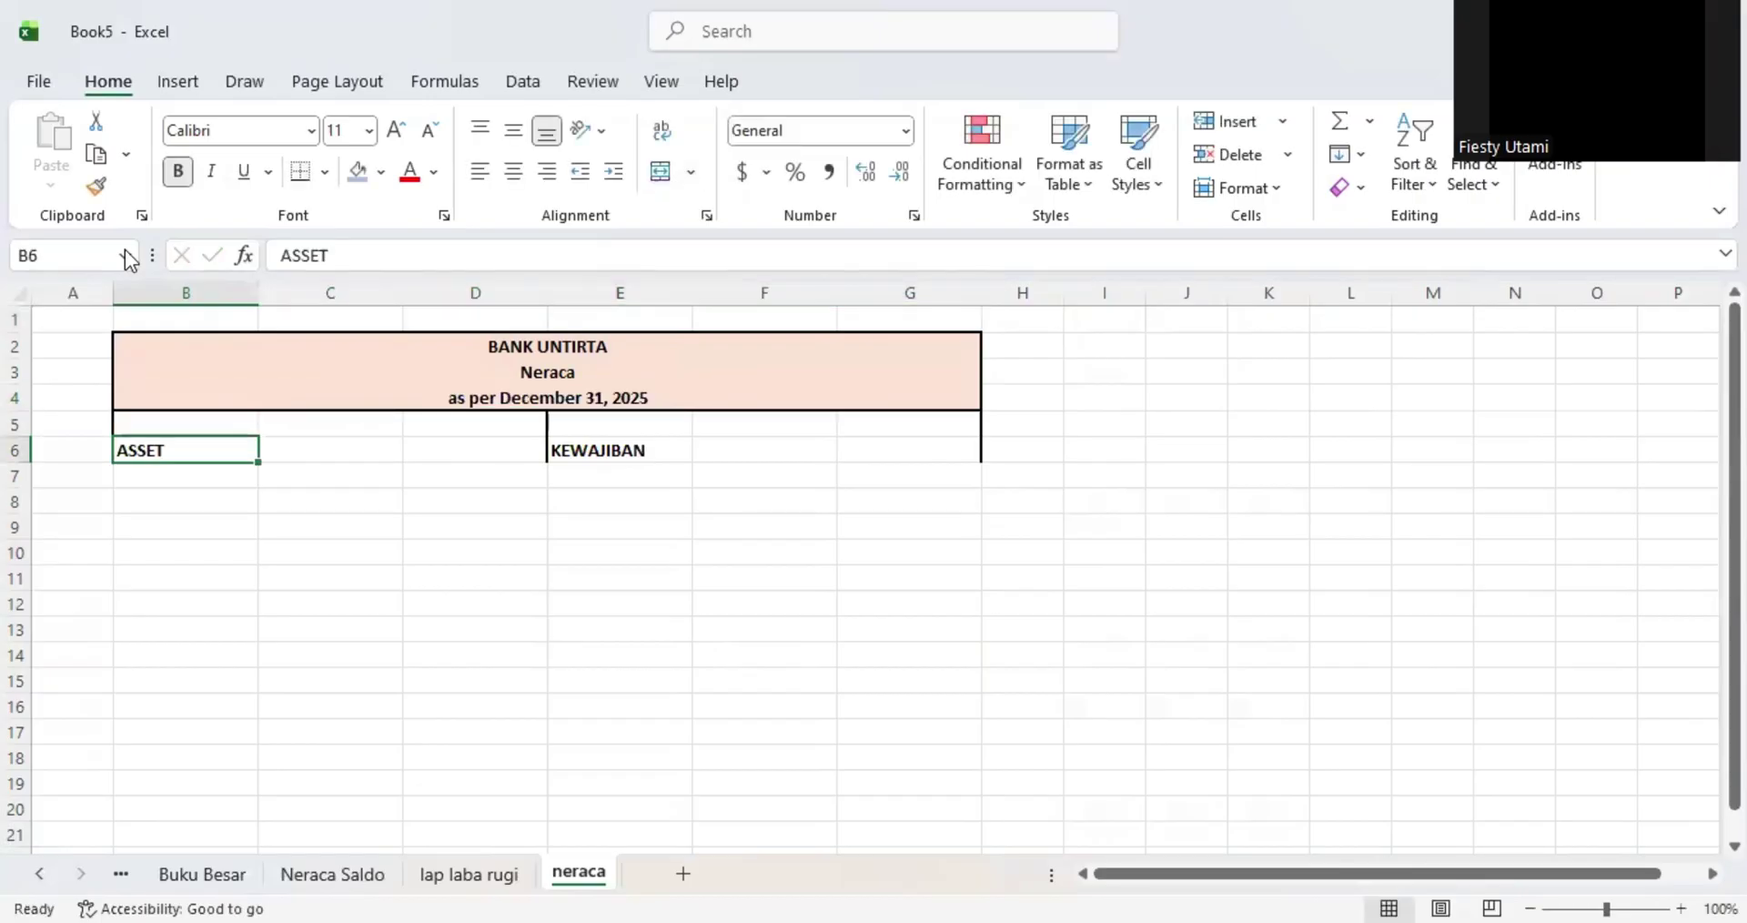
{"action": "type", "text": "ASSETS"}
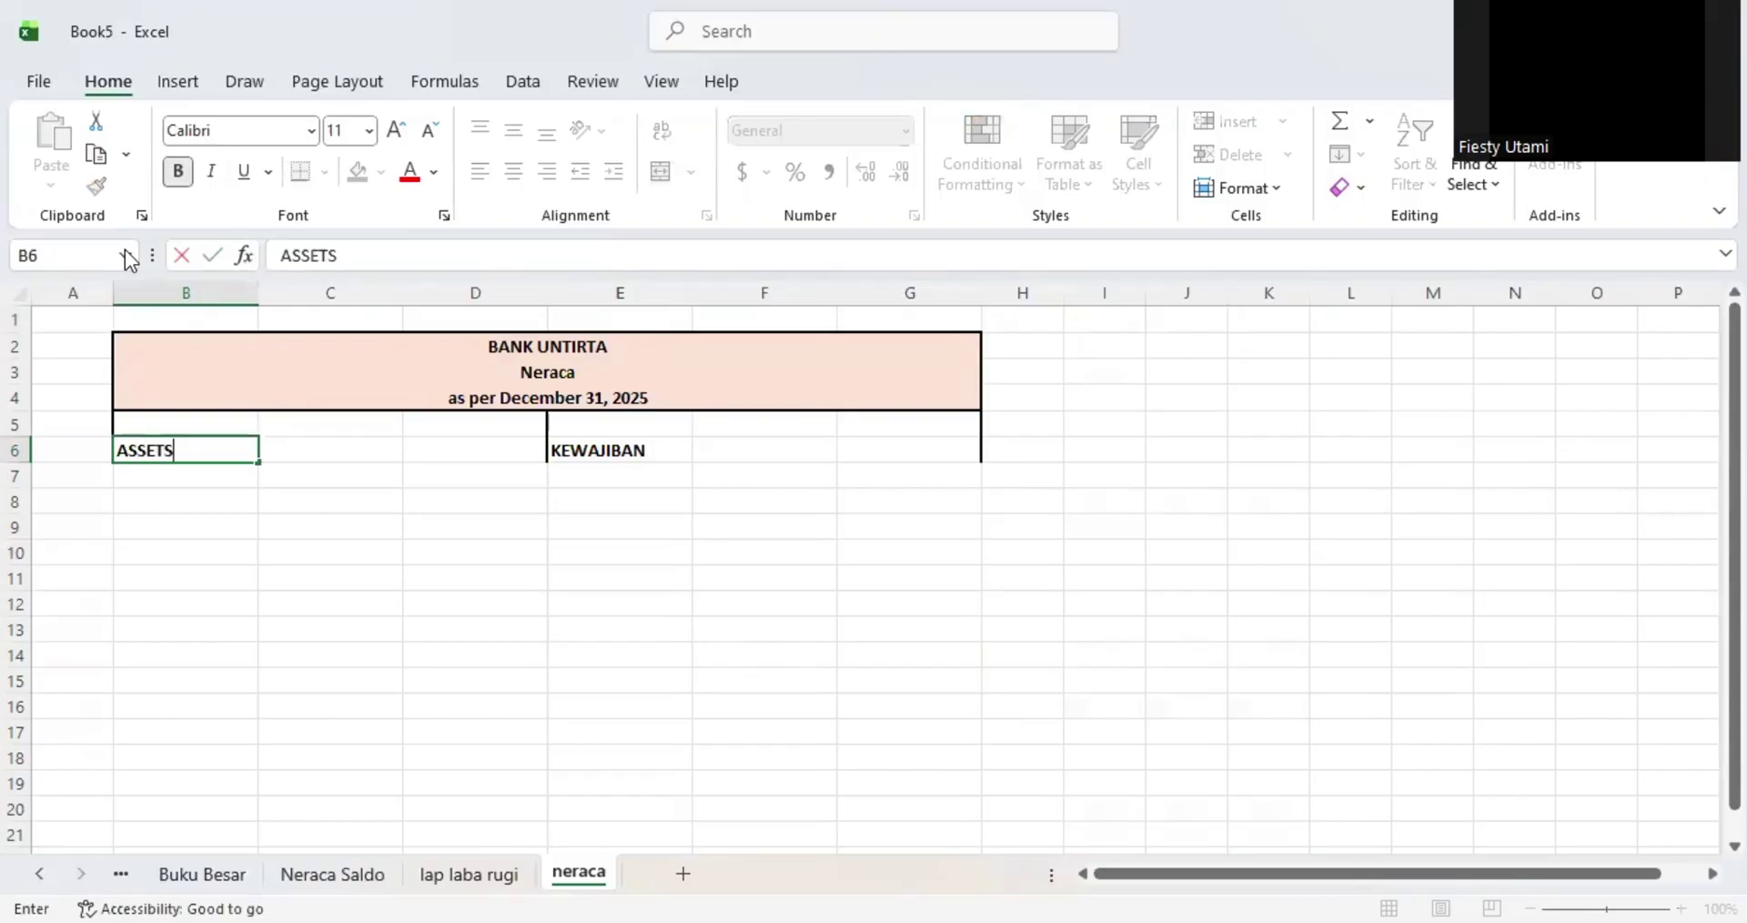
{"action": "key", "text": "Return"}
{"action": "key", "text": "Up"}
{"action": "key", "text": "Right"}
{"action": "key", "text": "Right"}
{"action": "key", "text": "Right"}
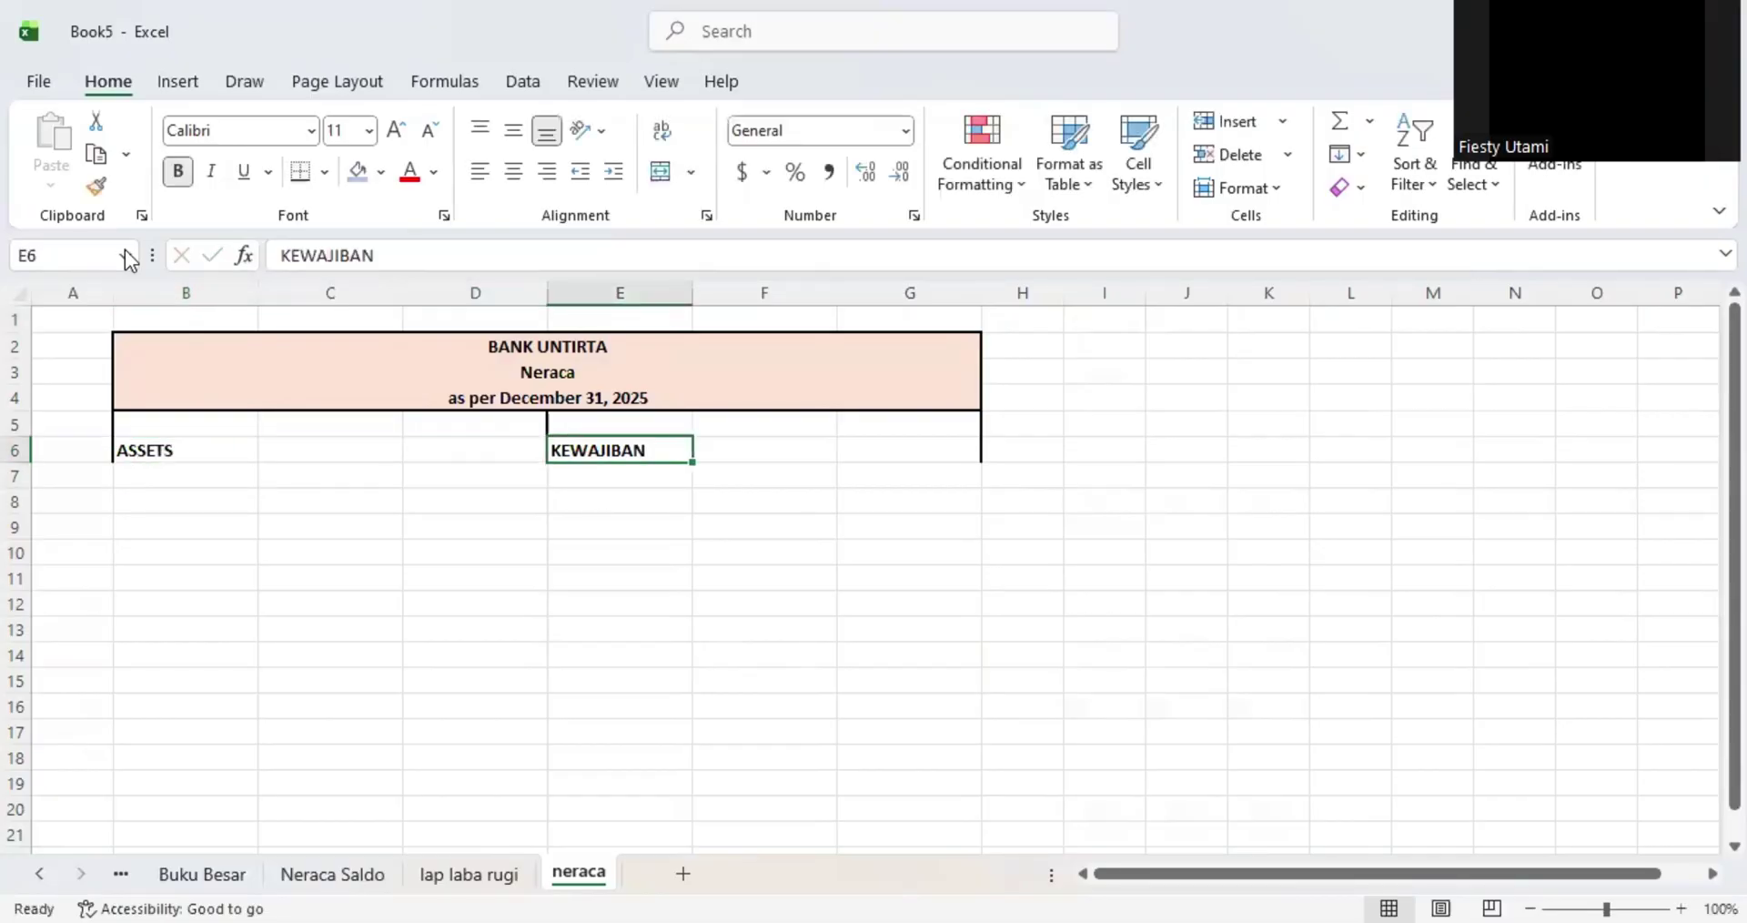
{"action": "type", "text": "LIABIL"}
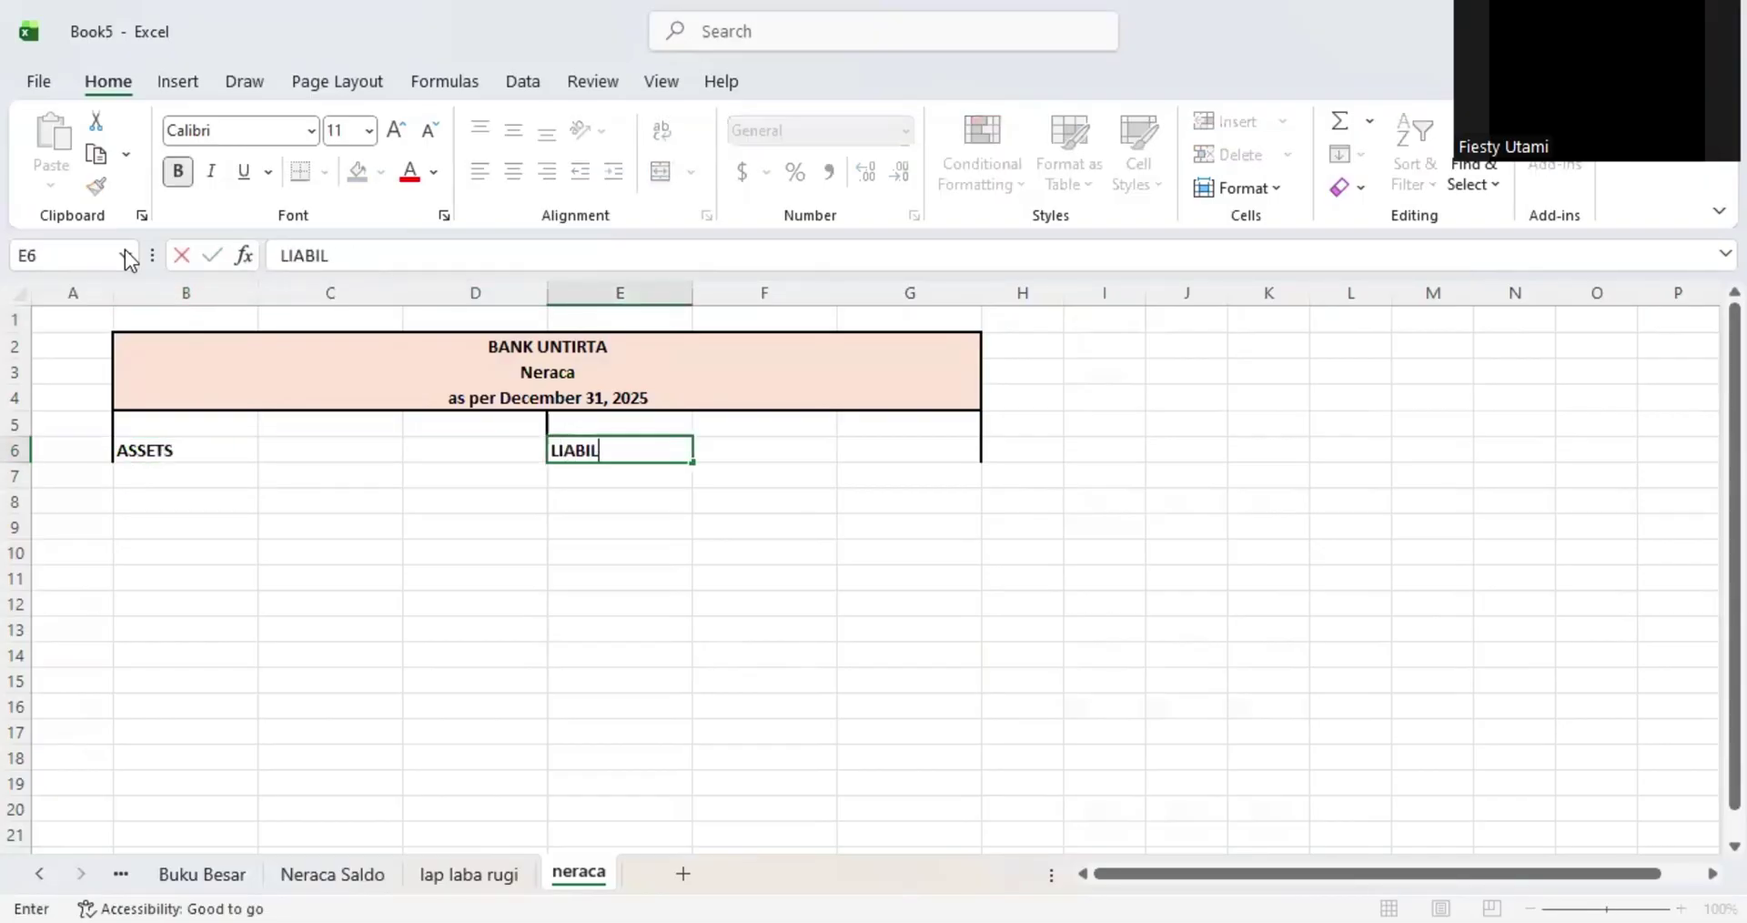
{"action": "type", "text": "ITIES"}
{"action": "key", "text": "Return"}
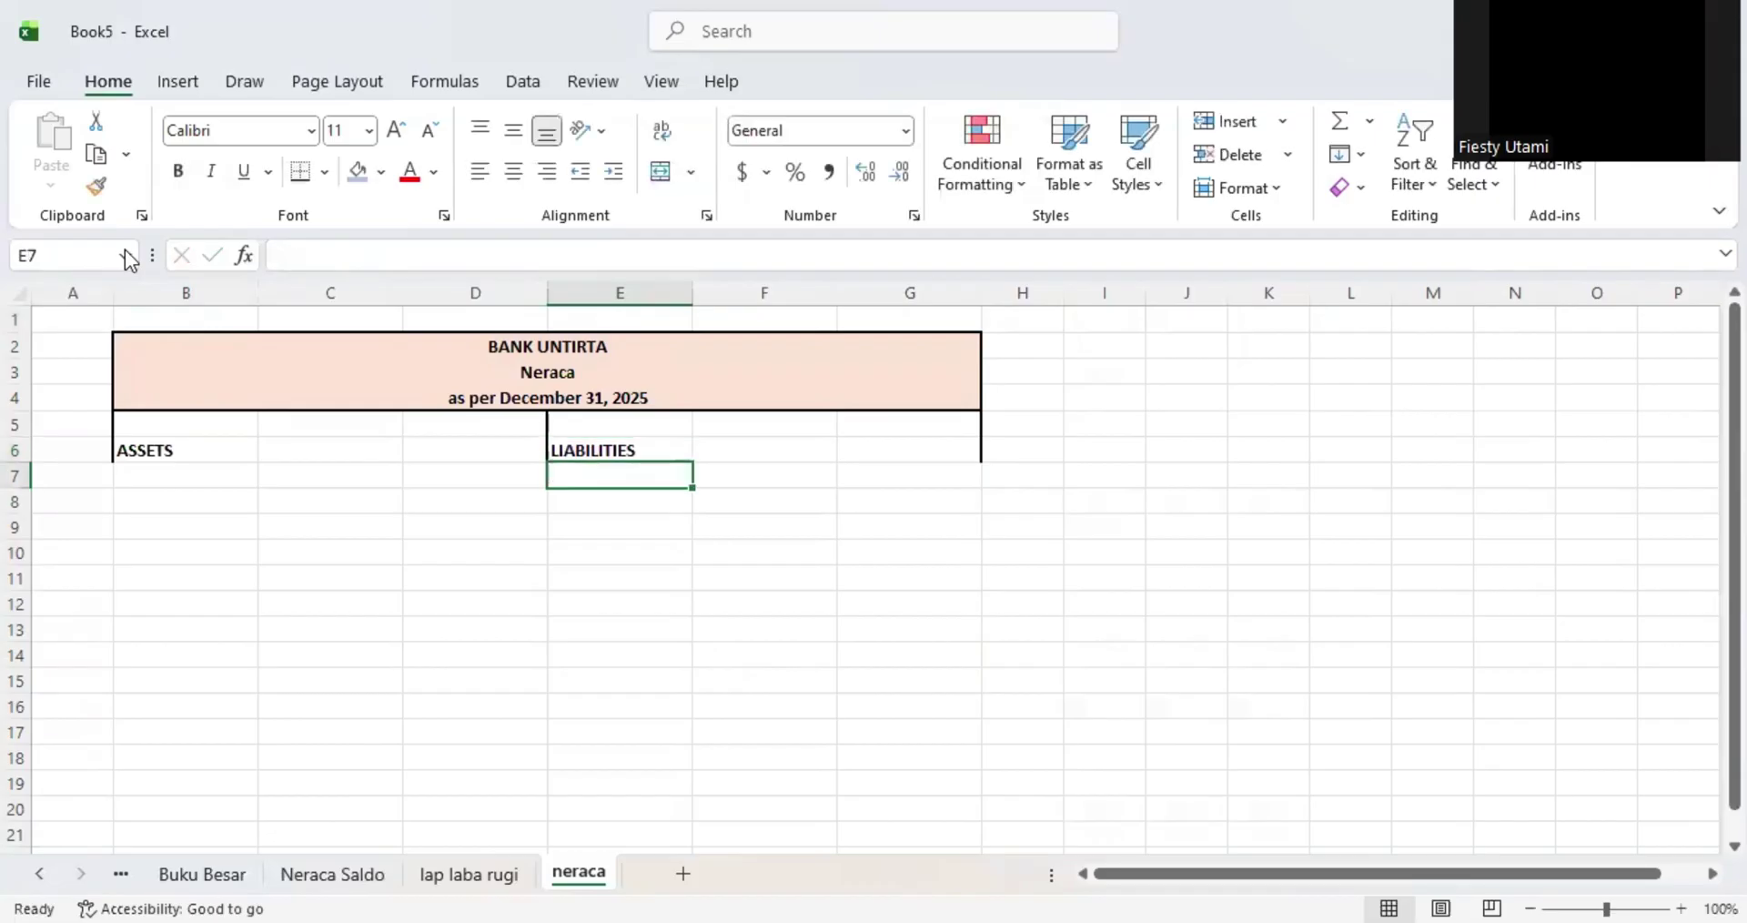
- Enter the heading EQUITIES in cell E12 of the neraca sheet
{"action": "key", "text": "Down"}
{"action": "key", "text": "Down"}
{"action": "key", "text": "Down"}
{"action": "key", "text": "Down"}
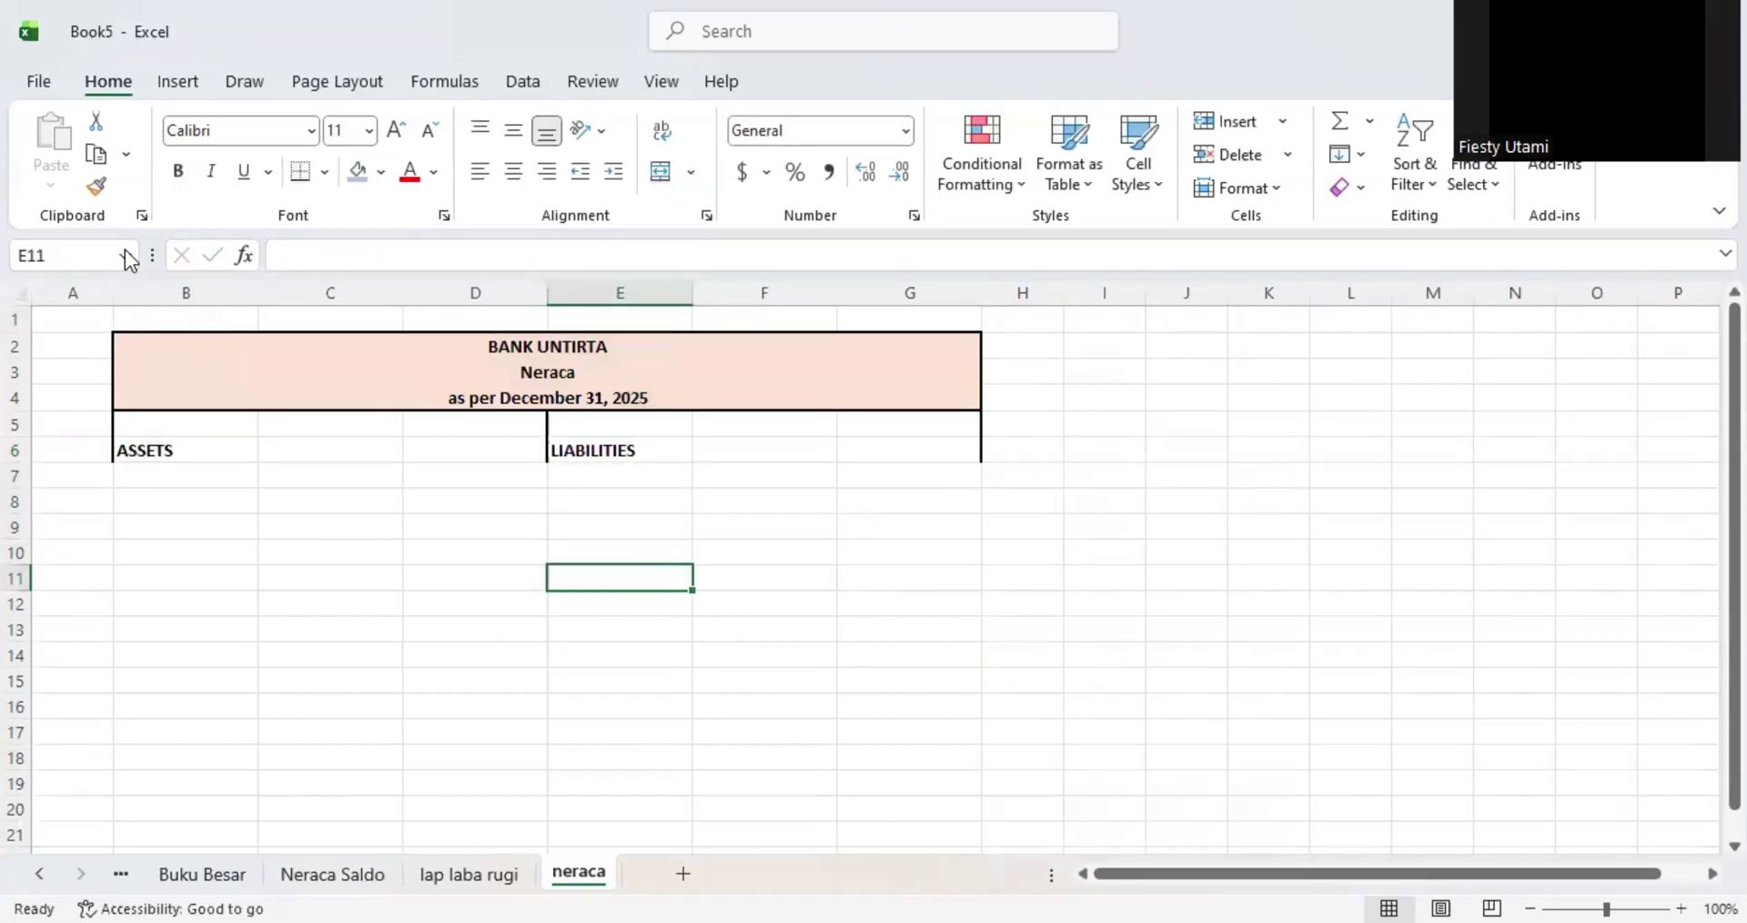
{"action": "key", "text": "Down"}
{"action": "type", "text": "E"}
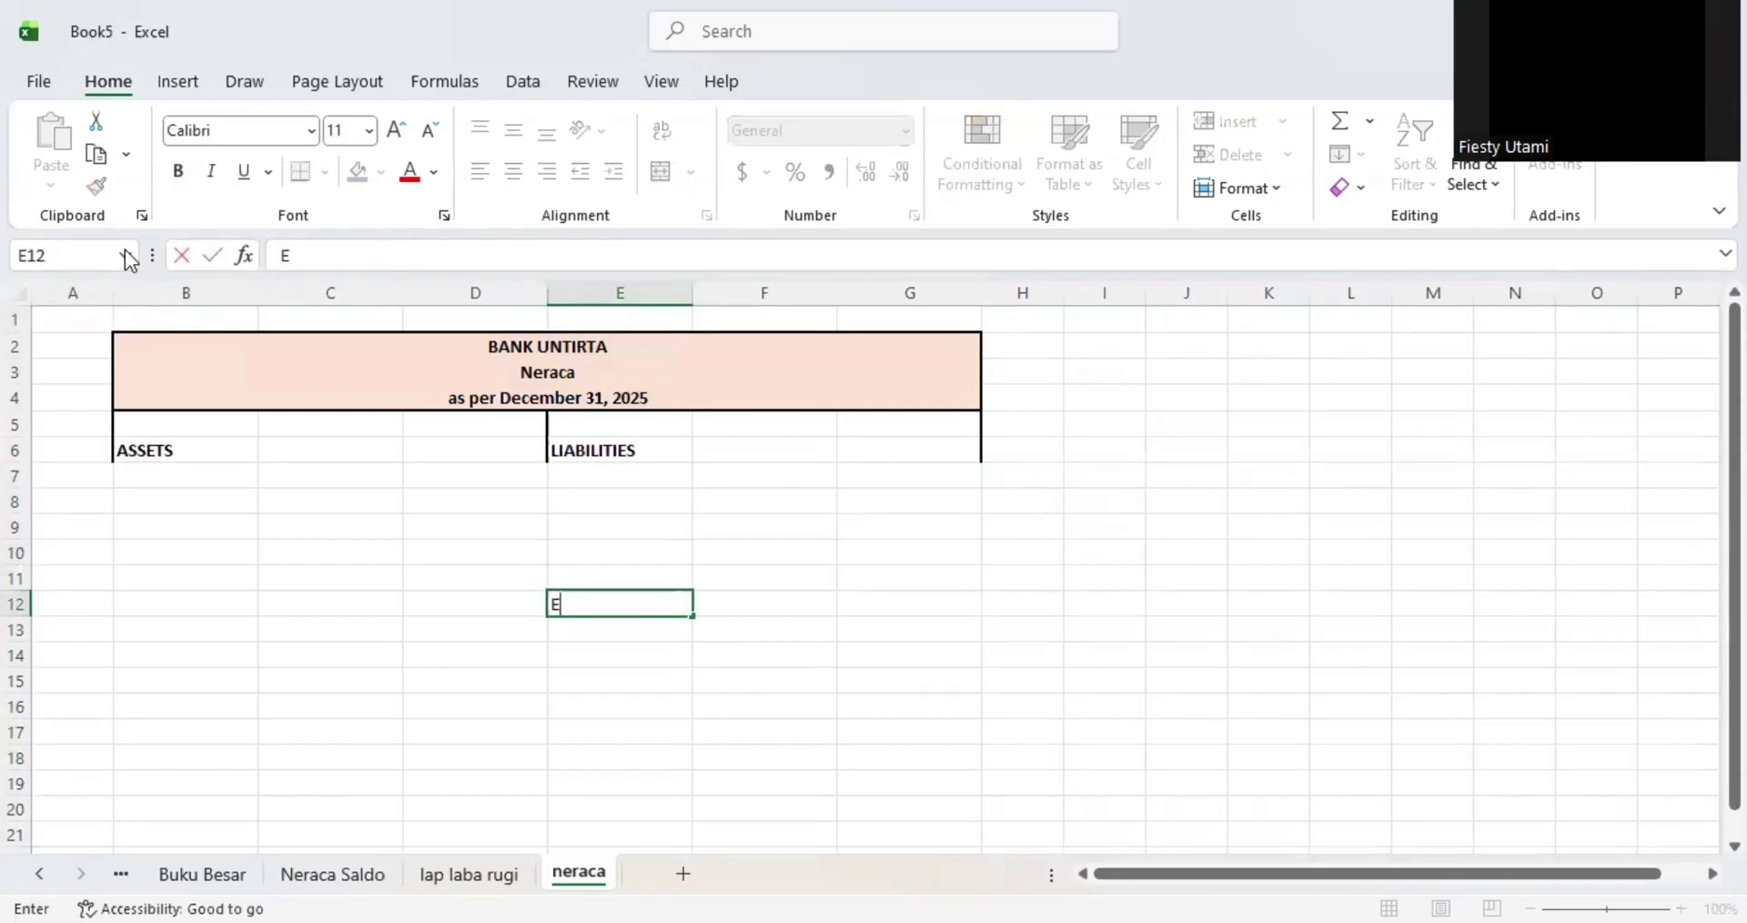
{"action": "type", "text": "QUITIES"}
{"action": "key", "text": "Return"}
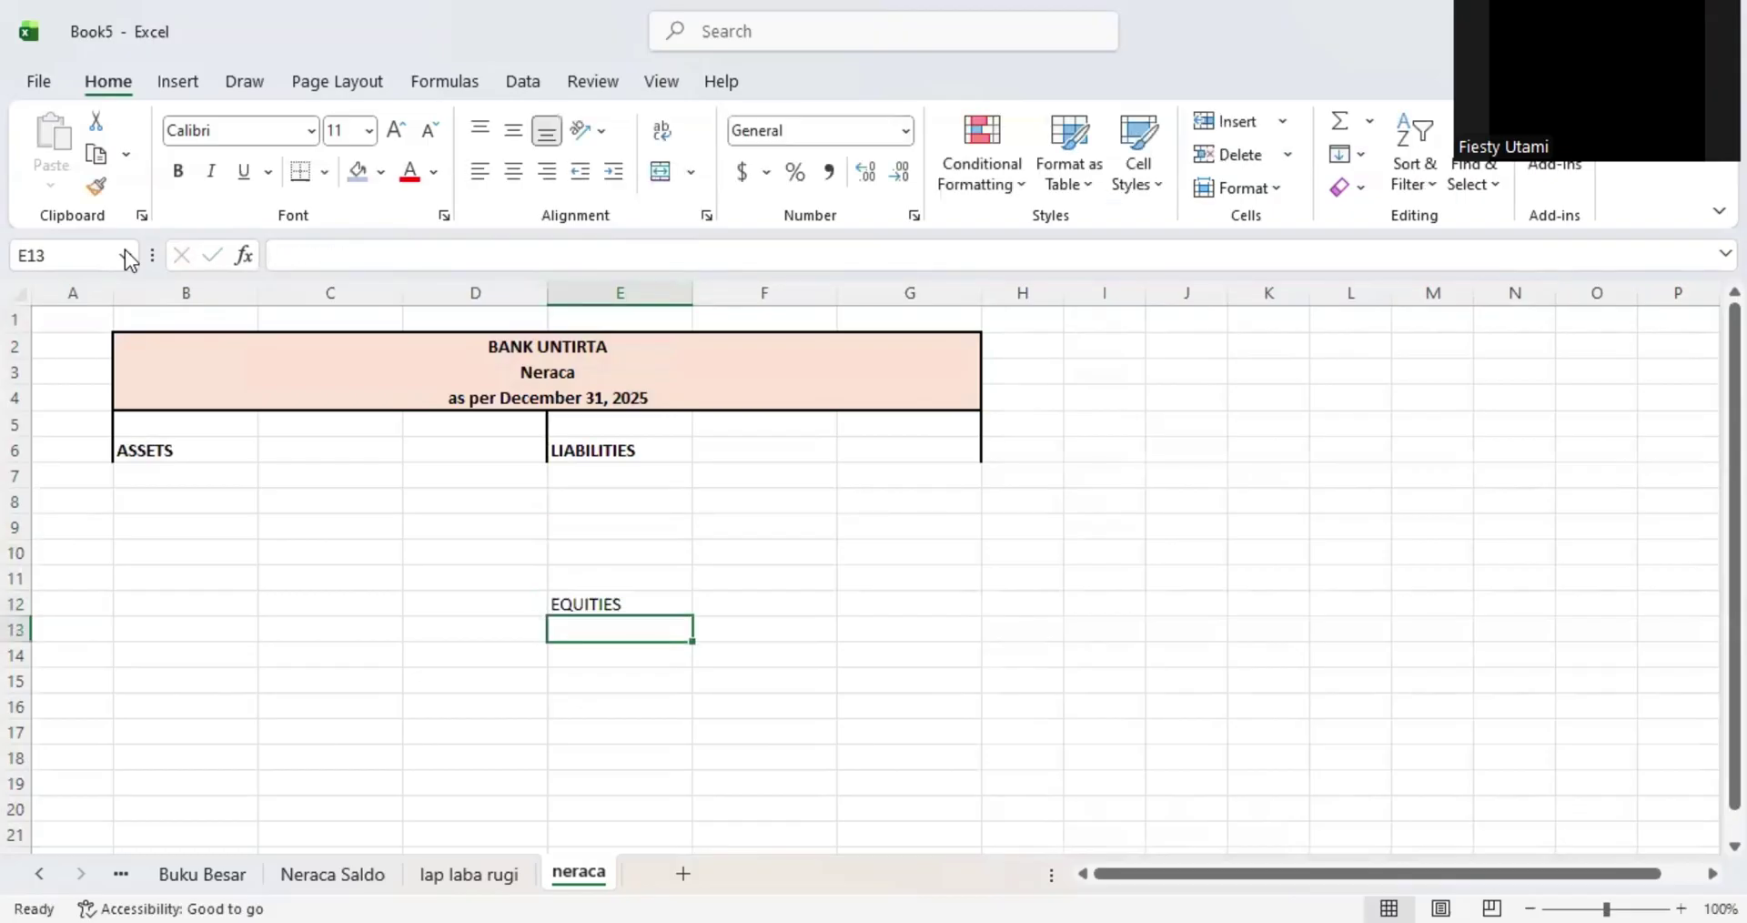
- Narrow column B of the neraca sheet to roughly the width of the ASSETS heading
{"action": "key", "text": "Up"}
{"action": "key", "text": "Up"}
{"action": "key", "text": "Up"}
{"action": "key", "text": "Up"}
{"action": "key", "text": "Up"}
{"action": "key", "text": "Up"}
{"action": "key", "text": "Left"}
{"action": "key", "text": "Left"}
{"action": "key", "text": "Left"}
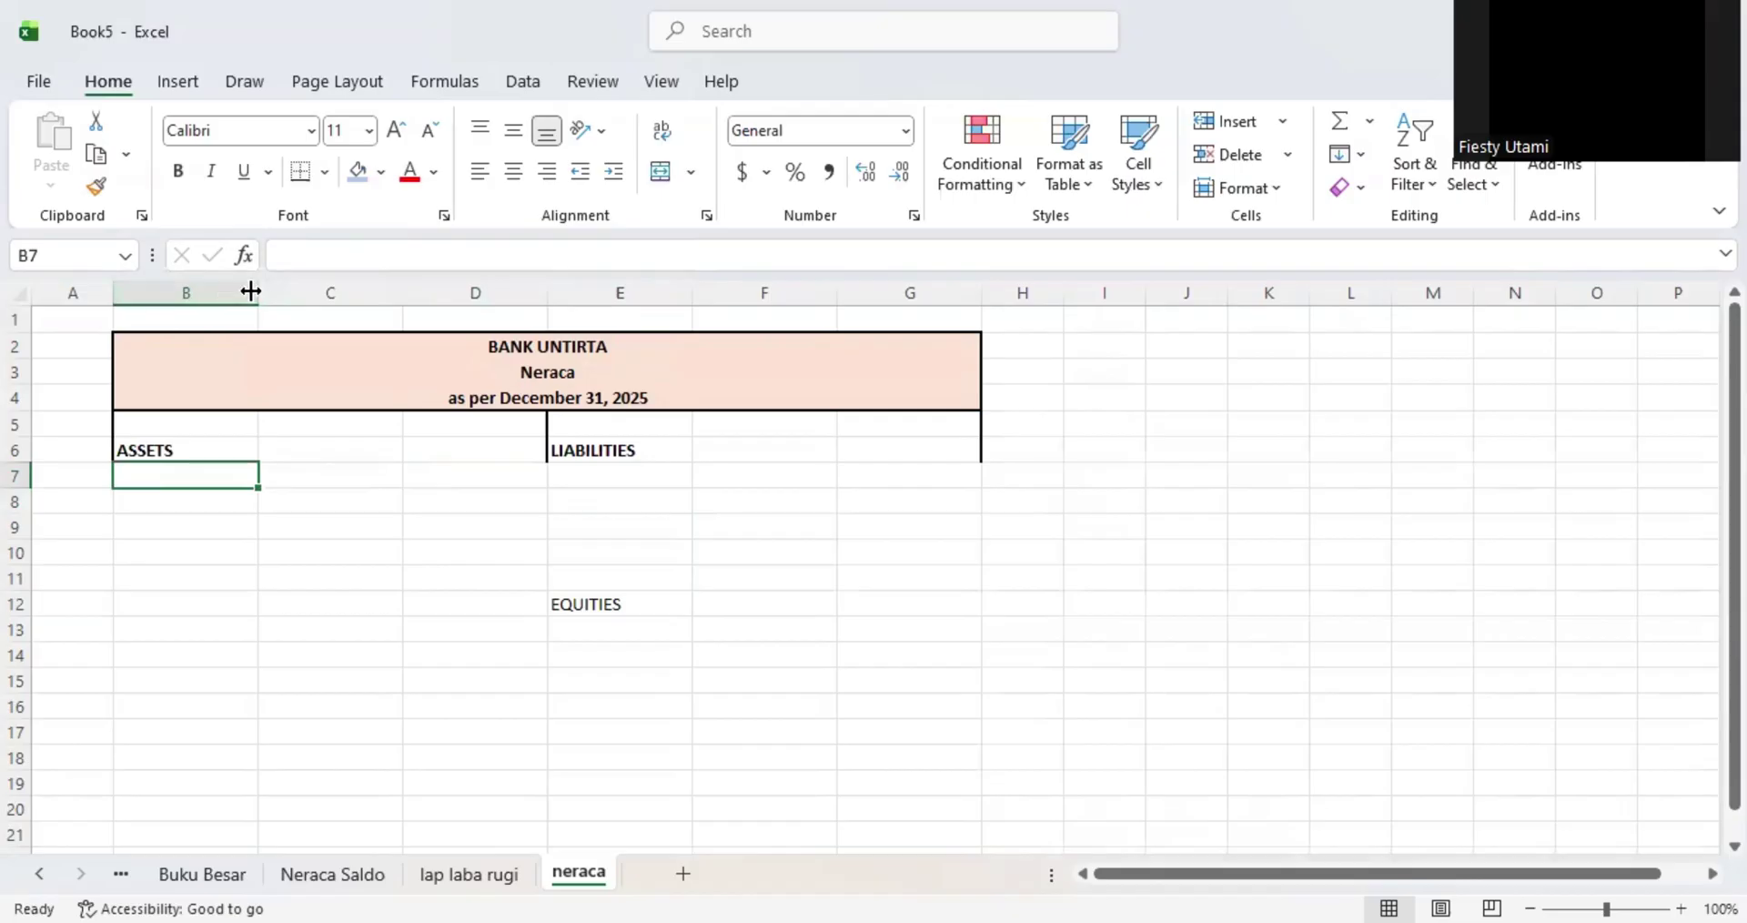
{"action": "left_click_drag", "start_coordinate": [257, 292], "coordinate": [175, 292]}
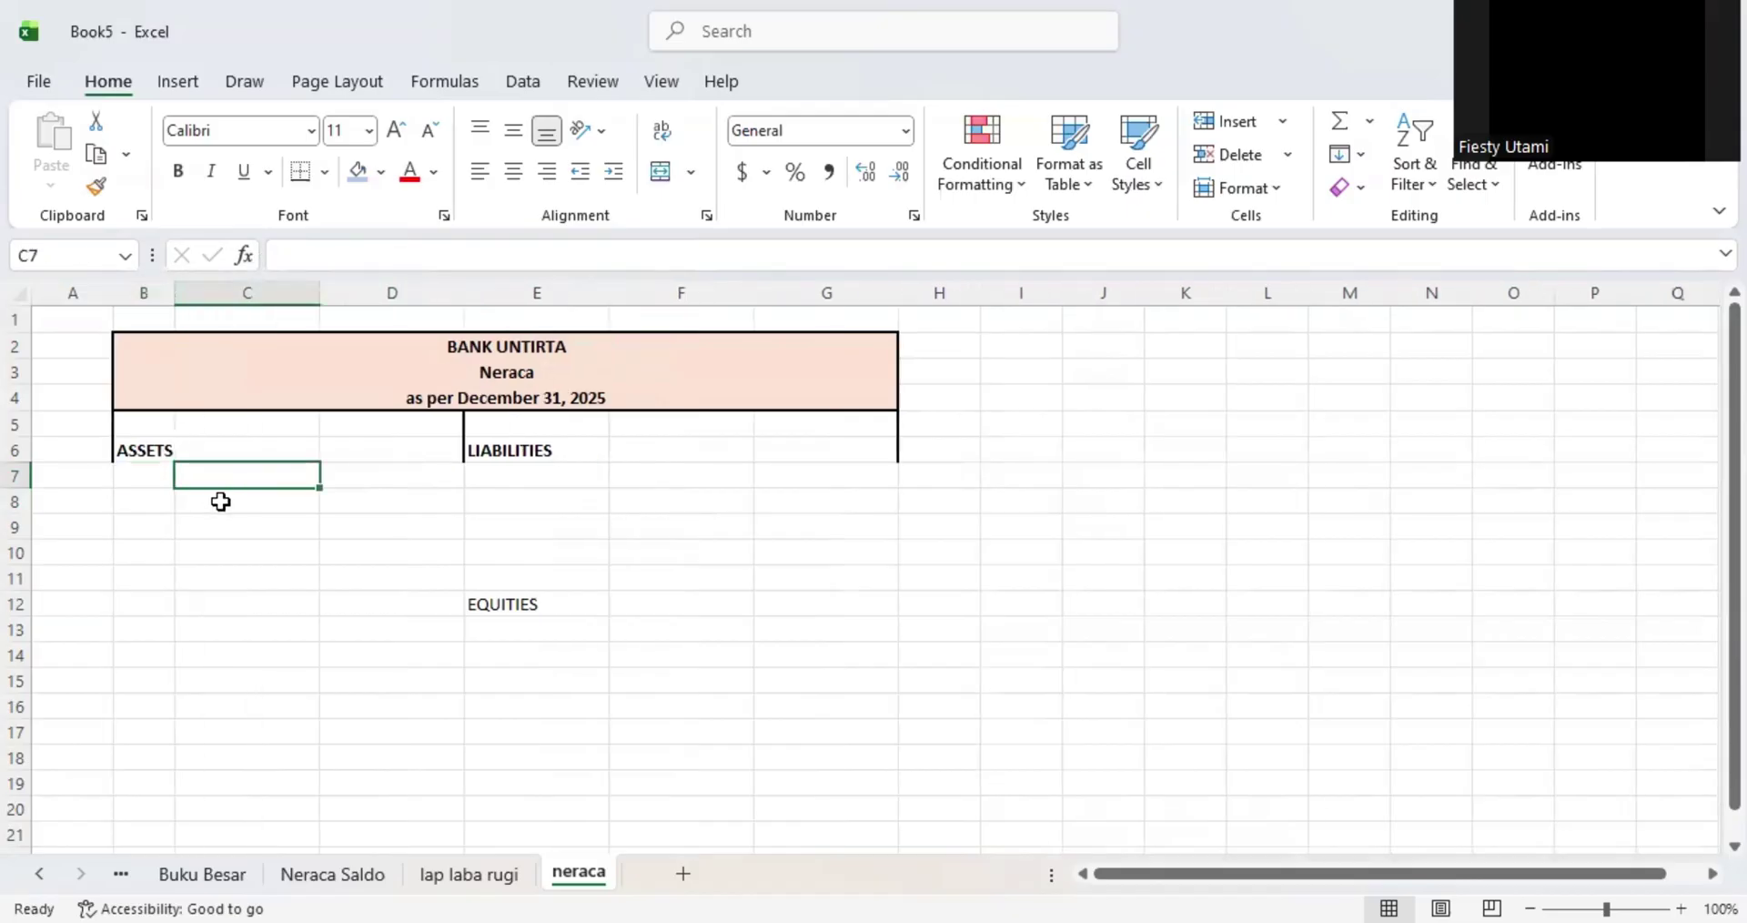
- Examine the income statement and the Neraca Saldo account list to find the cash account and its code
{"action": "left_click", "coordinate": [463, 880]}
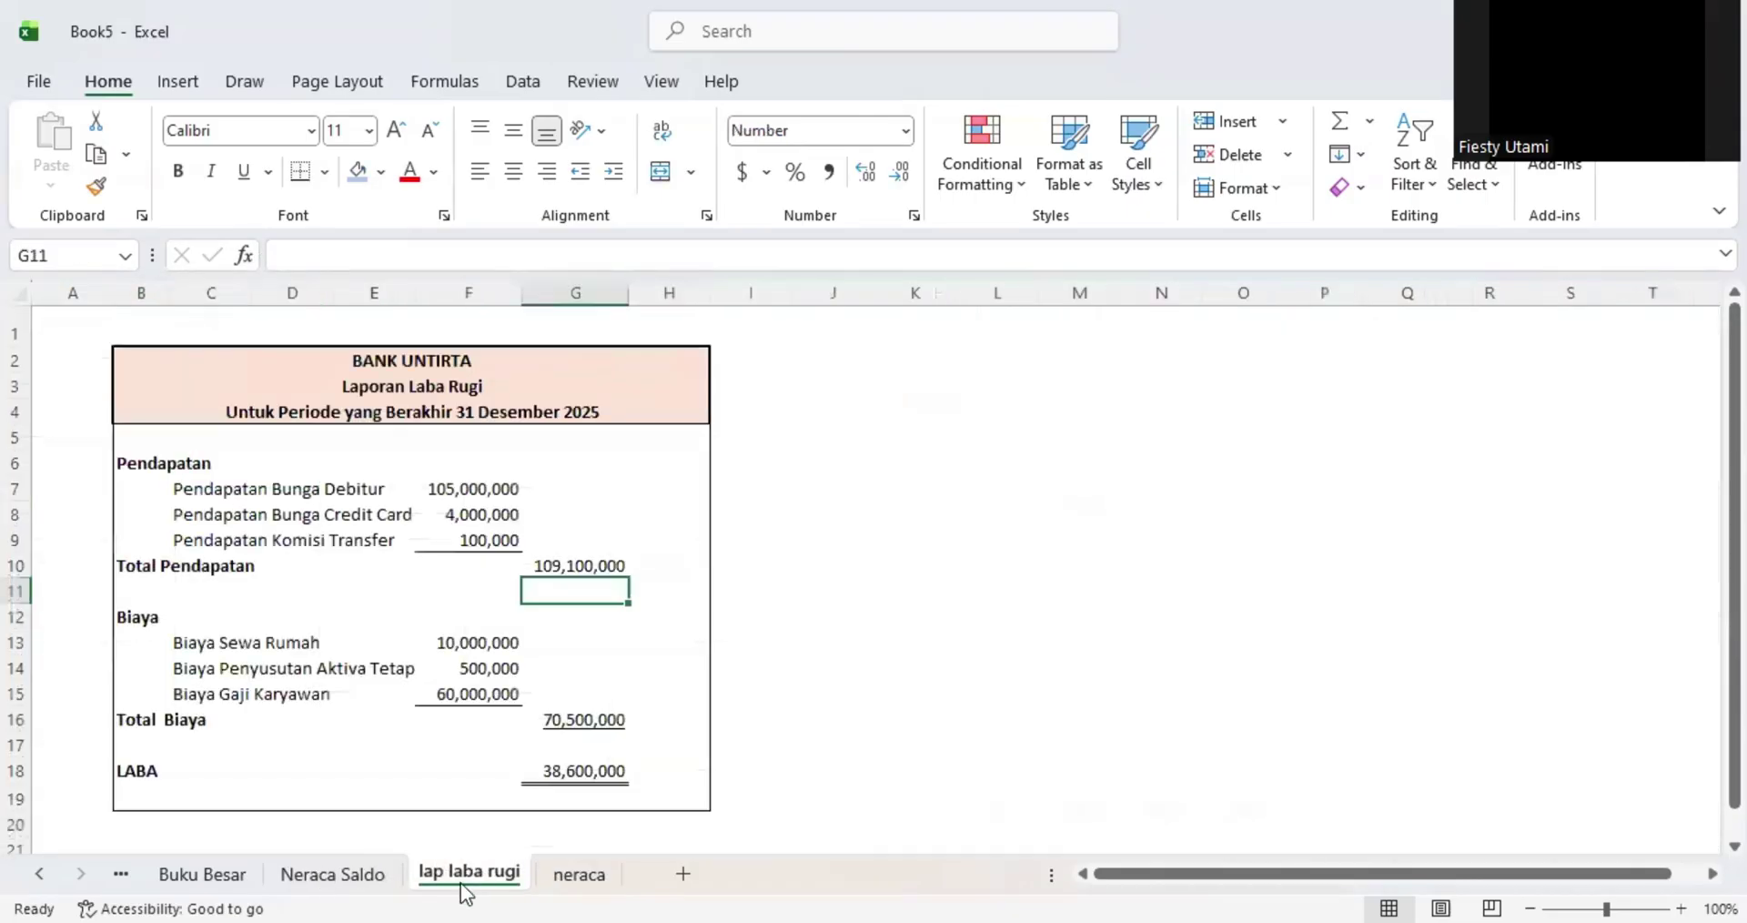
{"action": "left_click", "coordinate": [417, 567]}
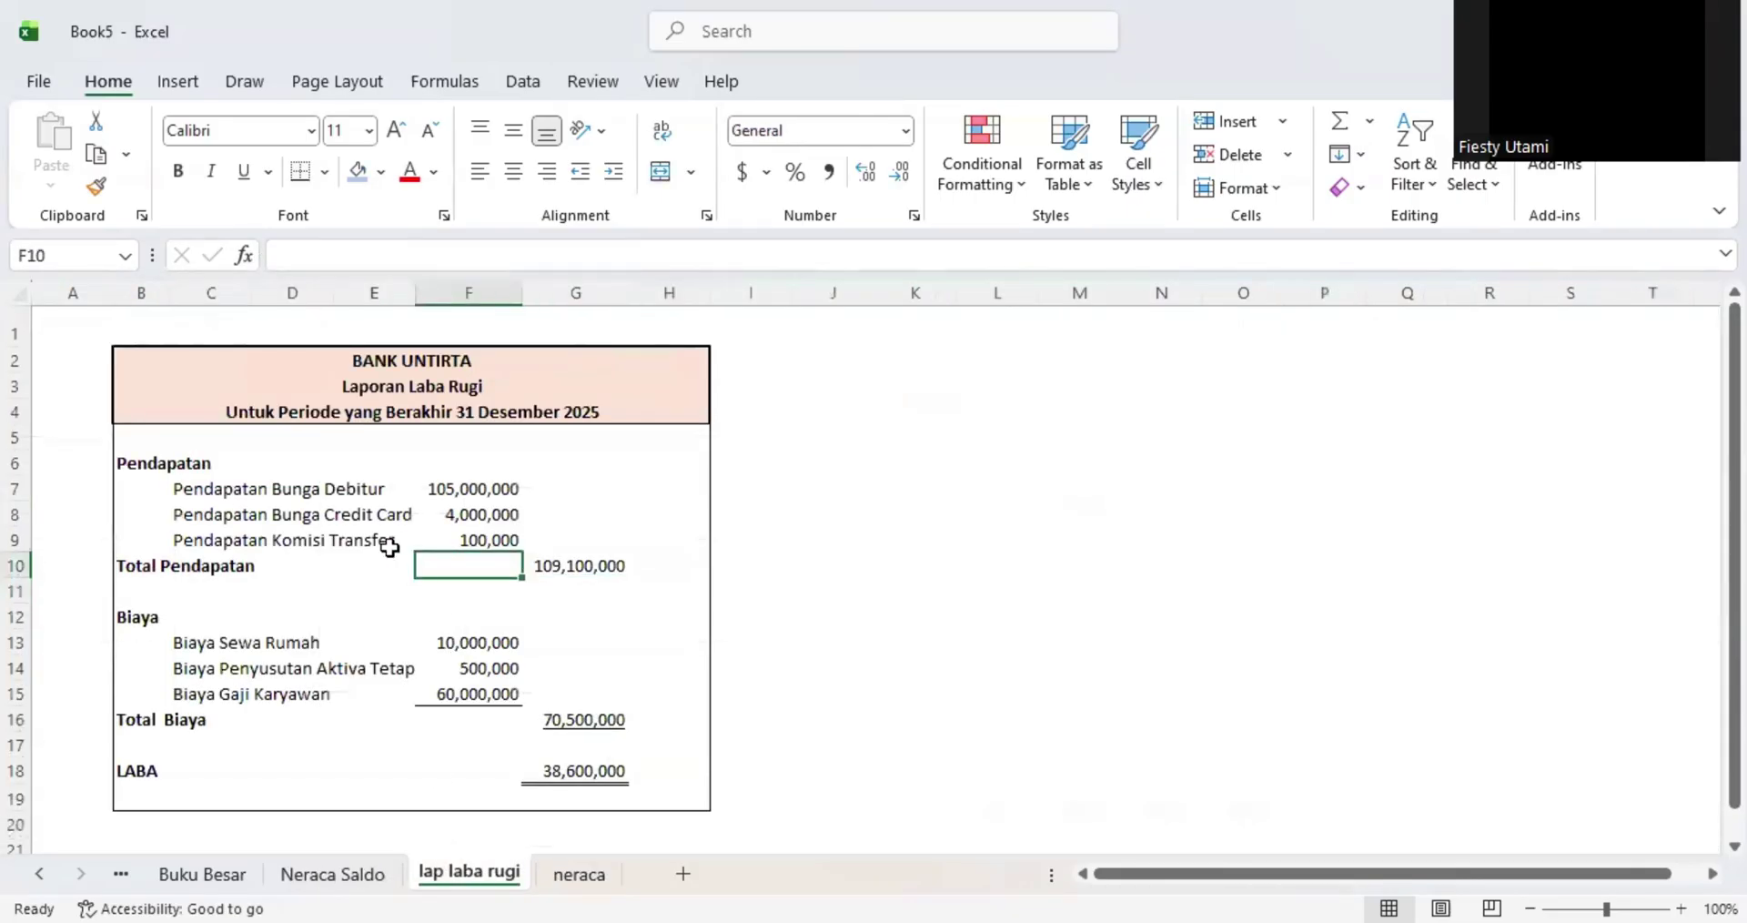
{"action": "left_click", "coordinate": [319, 883]}
{"action": "left_click", "coordinate": [435, 592]}
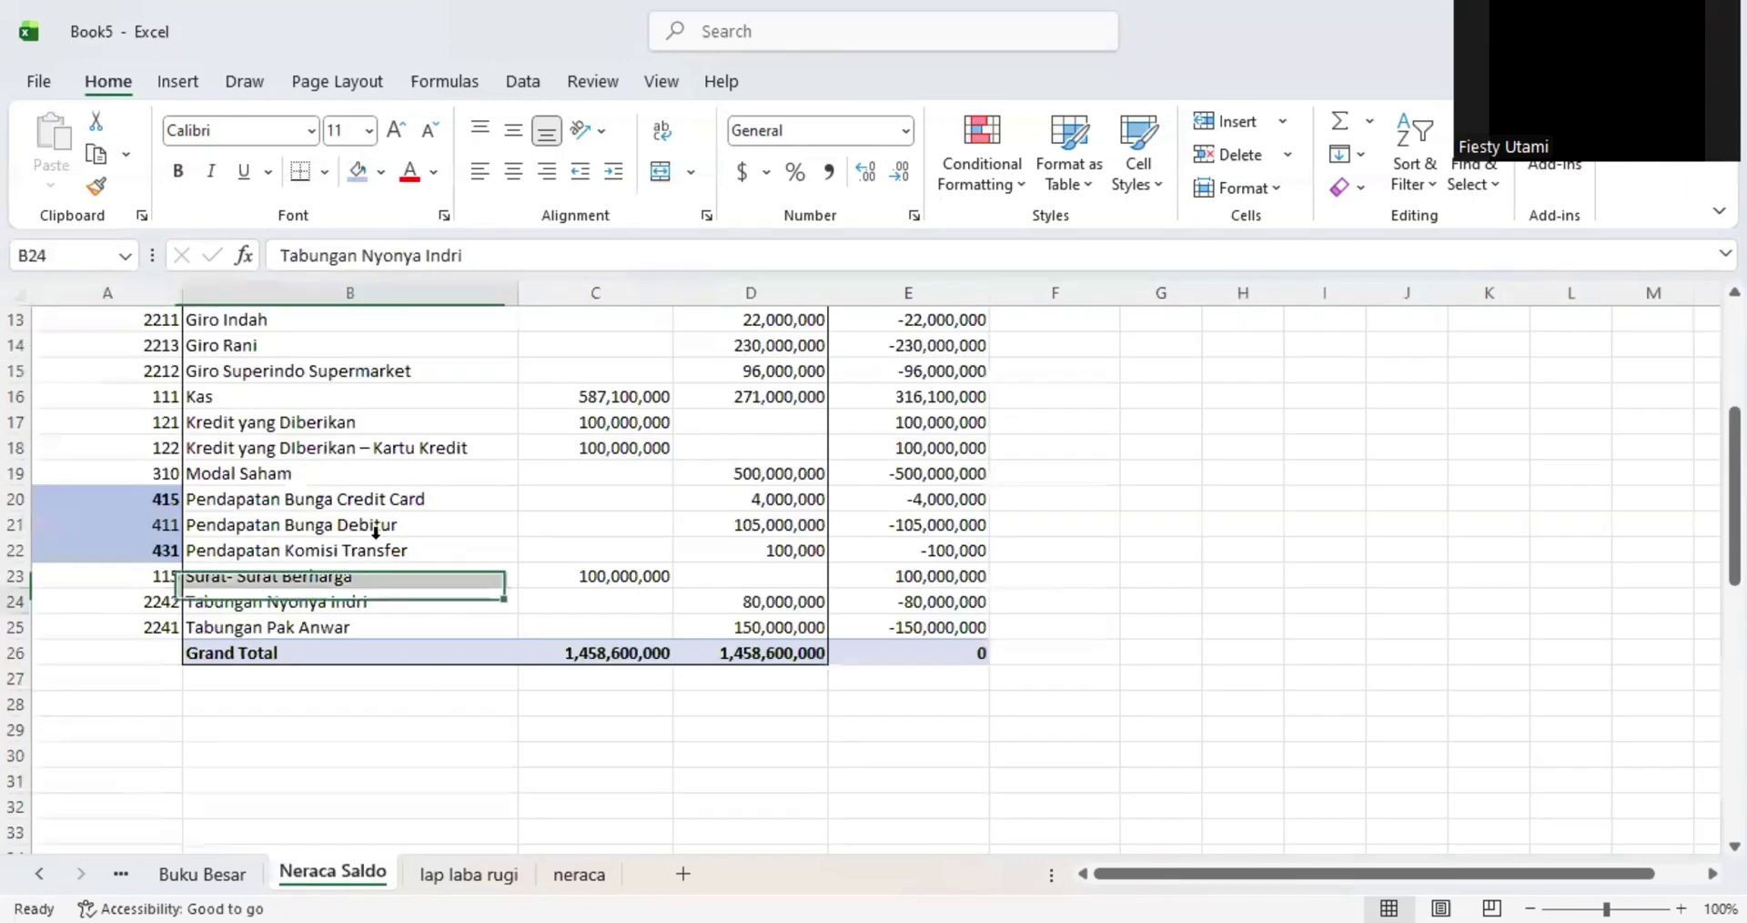
{"action": "scroll", "coordinate": [159, 491], "scroll_direction": "up", "scroll_amount": 2}
{"action": "scroll", "coordinate": [169, 460], "scroll_direction": "up", "scroll_amount": 2}
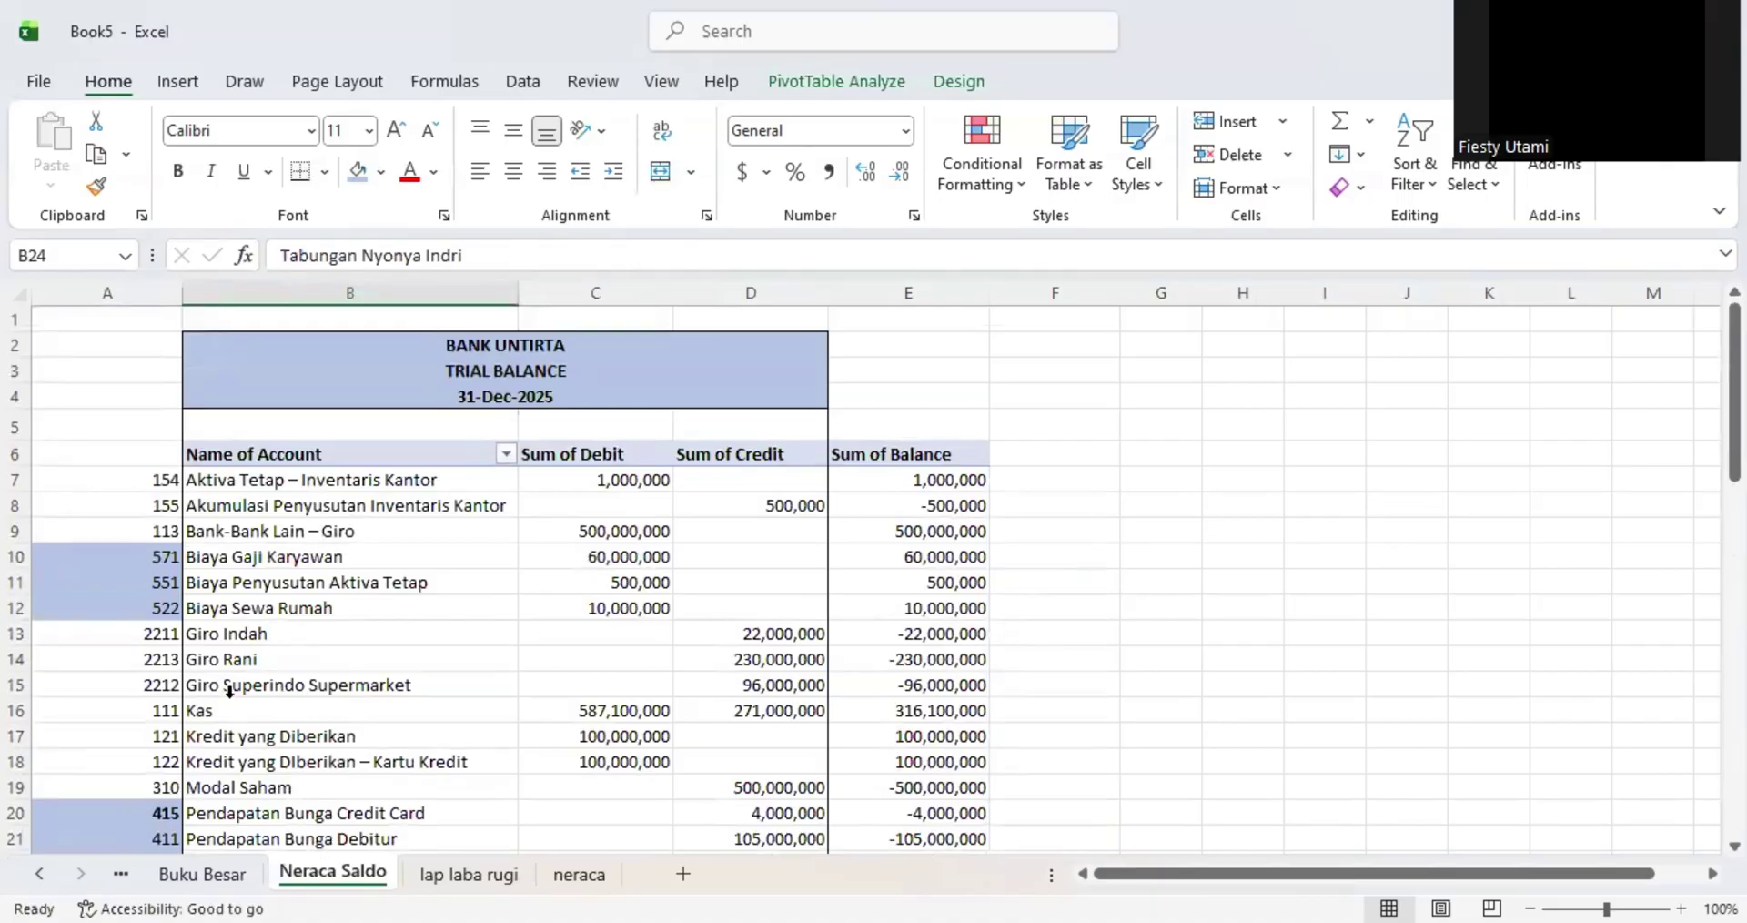
{"action": "scroll", "coordinate": [229, 691], "scroll_direction": "down", "scroll_amount": 1}
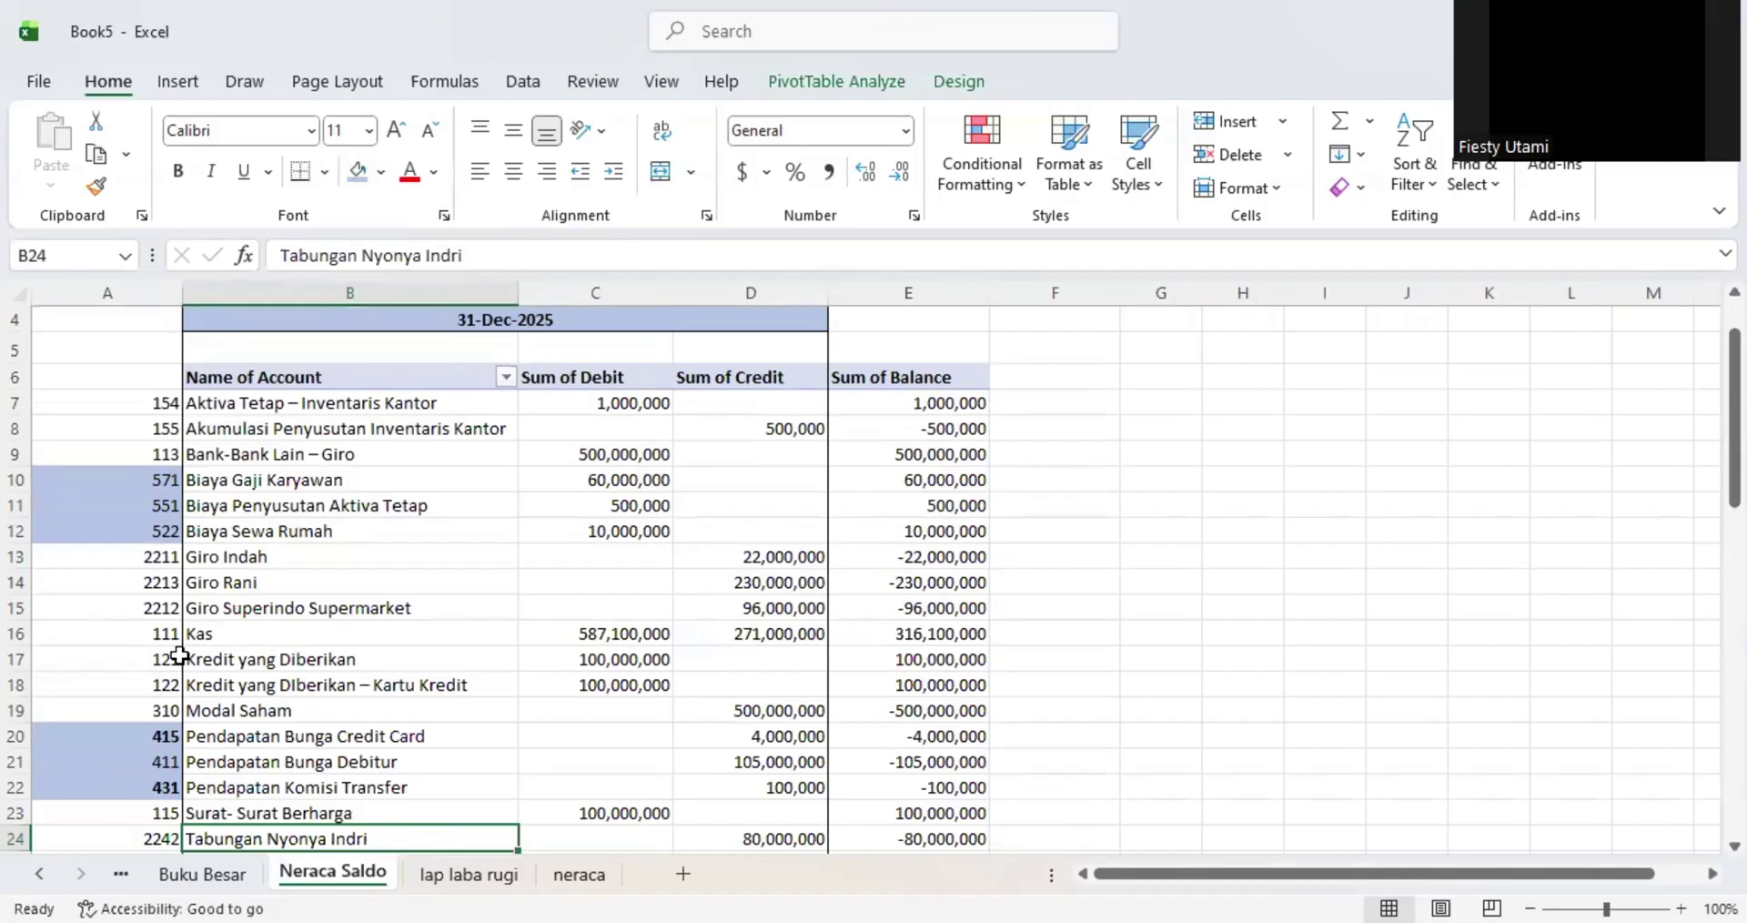
{"action": "left_click", "coordinate": [179, 639]}
- Enter Kas as the first asset in C7 of the neraca sheet
{"action": "left_click", "coordinate": [579, 873]}
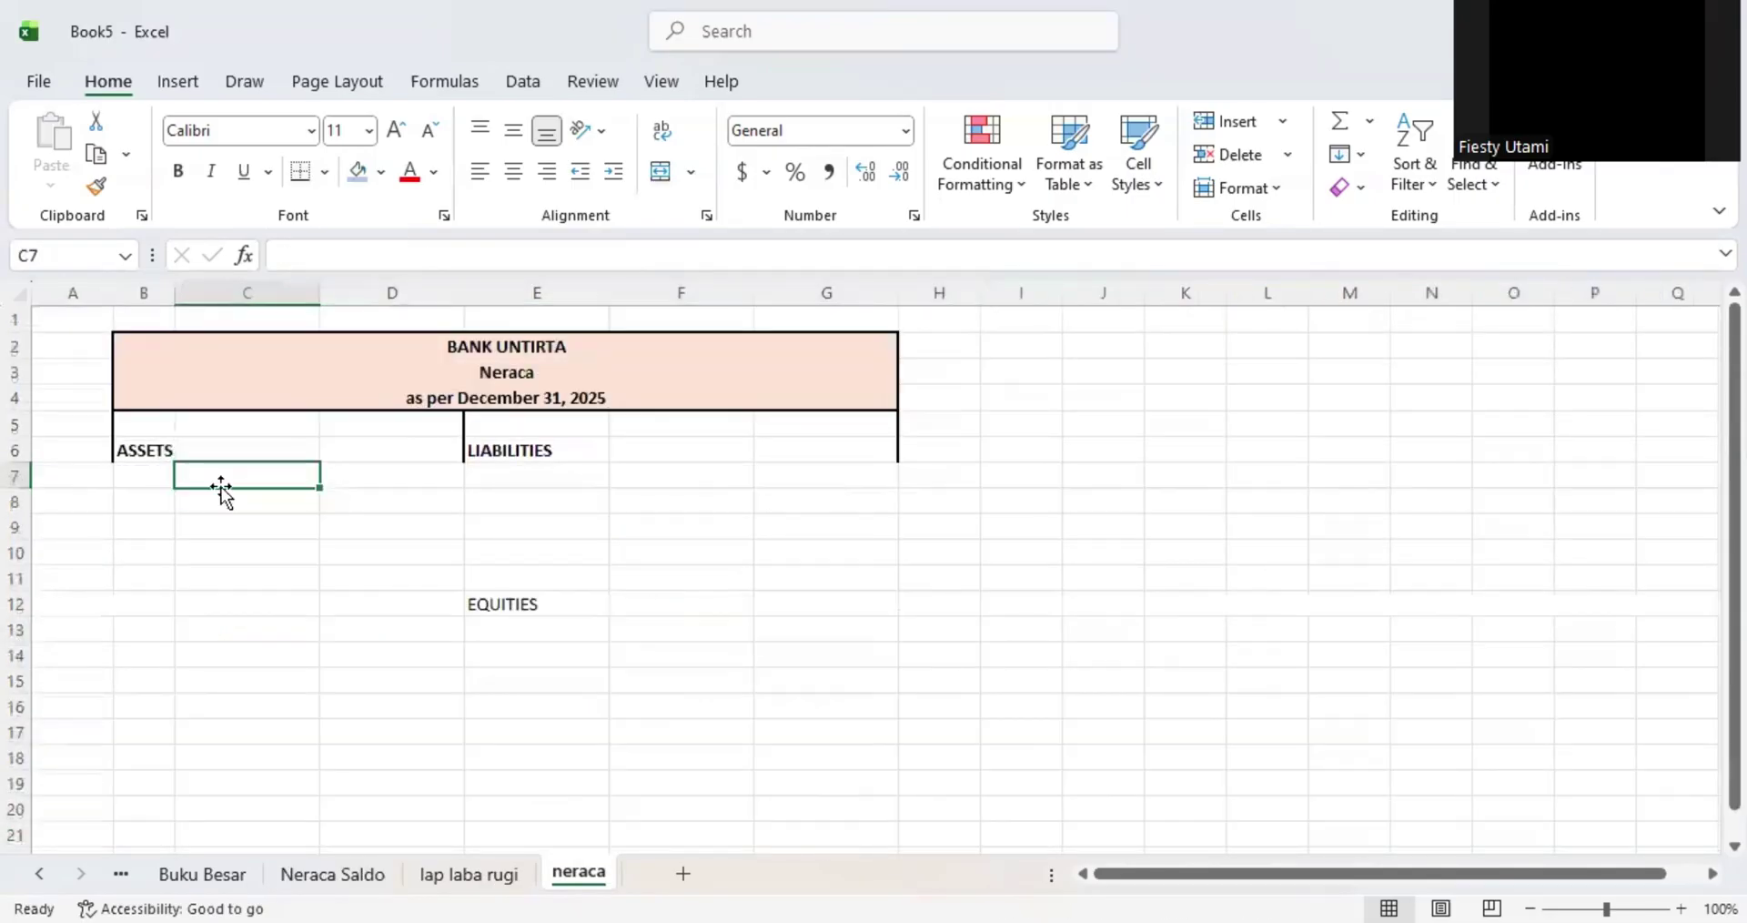
{"action": "left_click", "coordinate": [222, 496]}
{"action": "left_click", "coordinate": [222, 482]}
{"action": "type", "text": "kAS"}
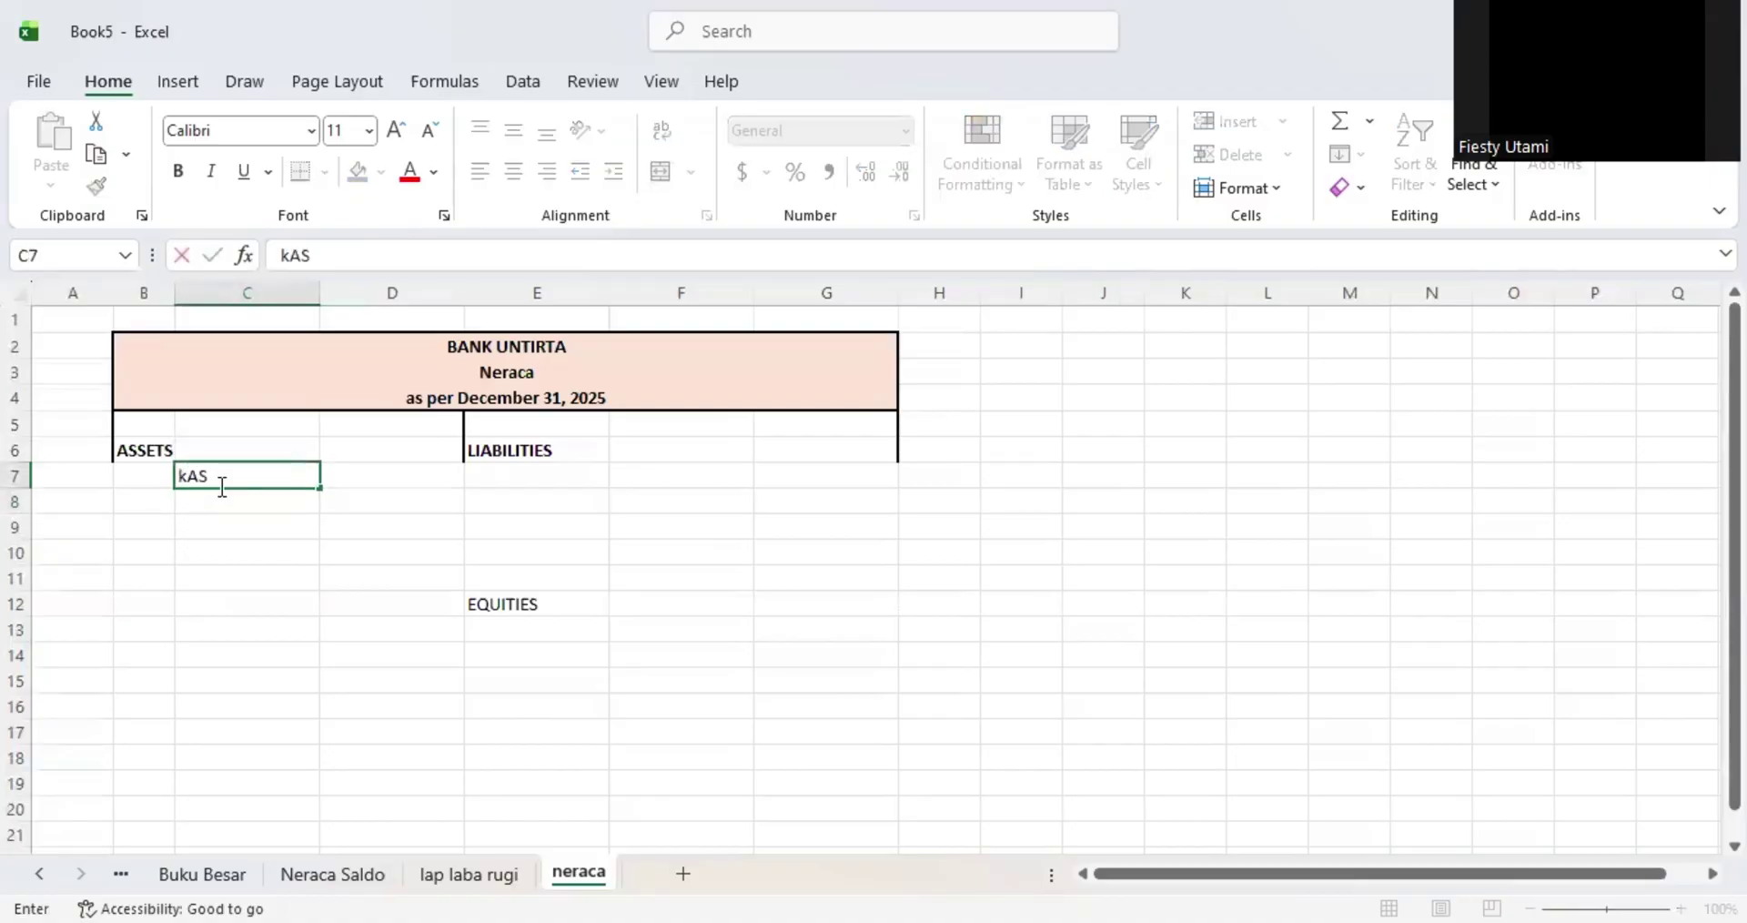
{"action": "key", "text": "Return"}
{"action": "key", "text": "Up"}
{"action": "key", "text": "Right"}
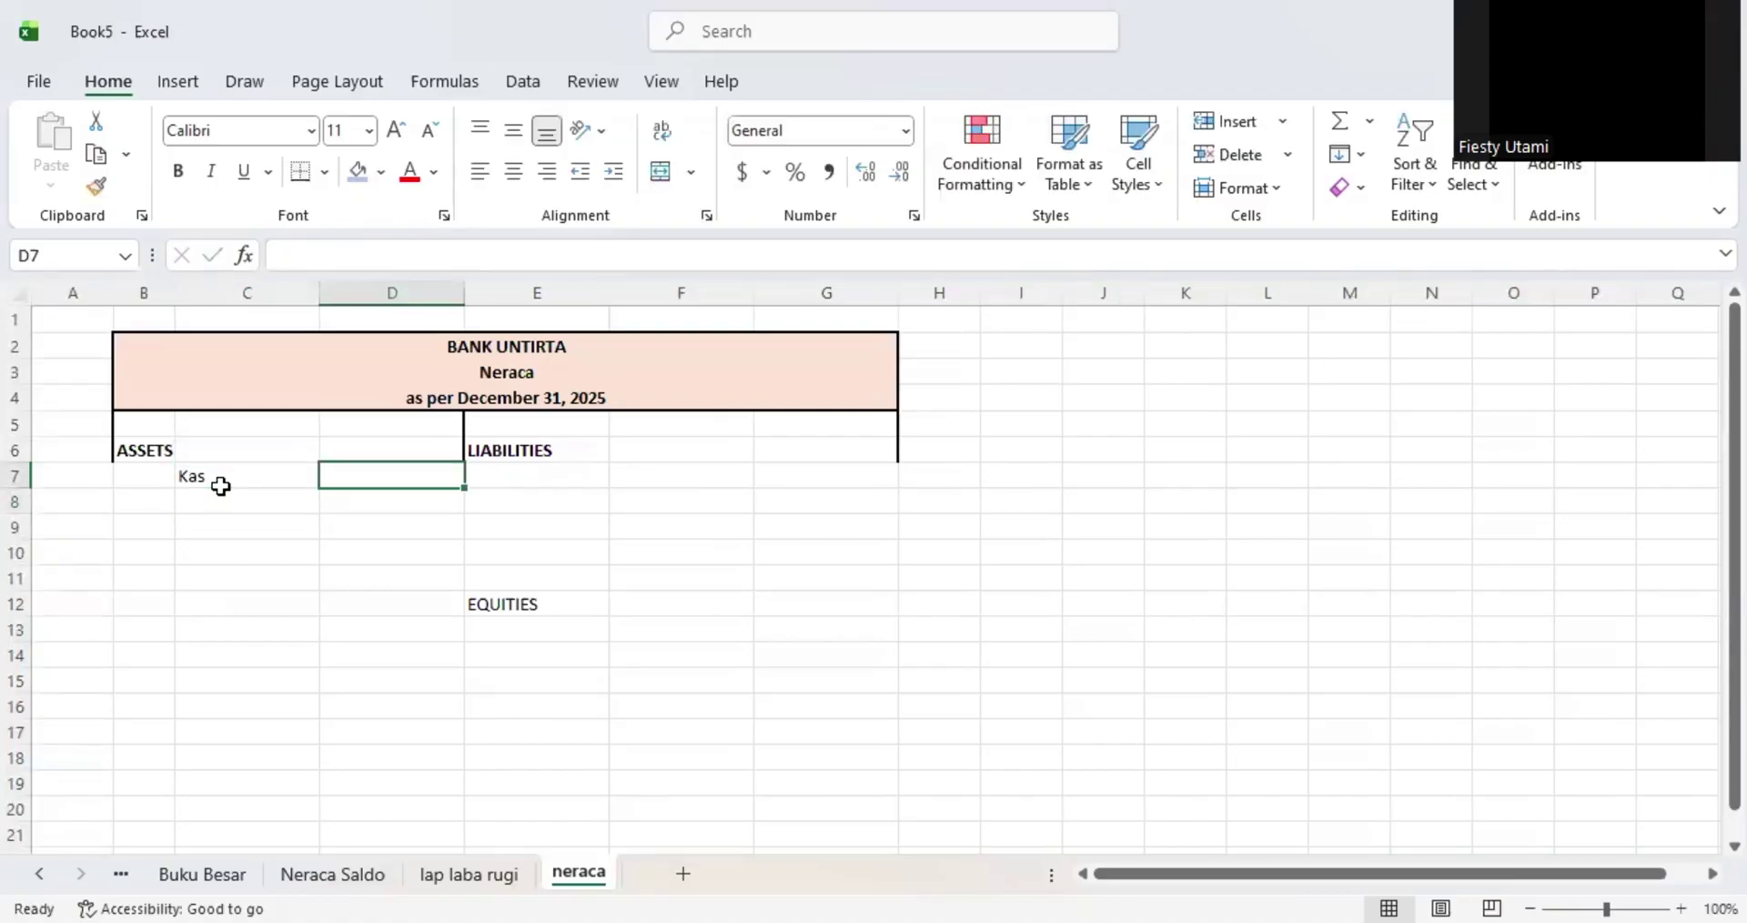
{"action": "left_click", "coordinate": [441, 874]}
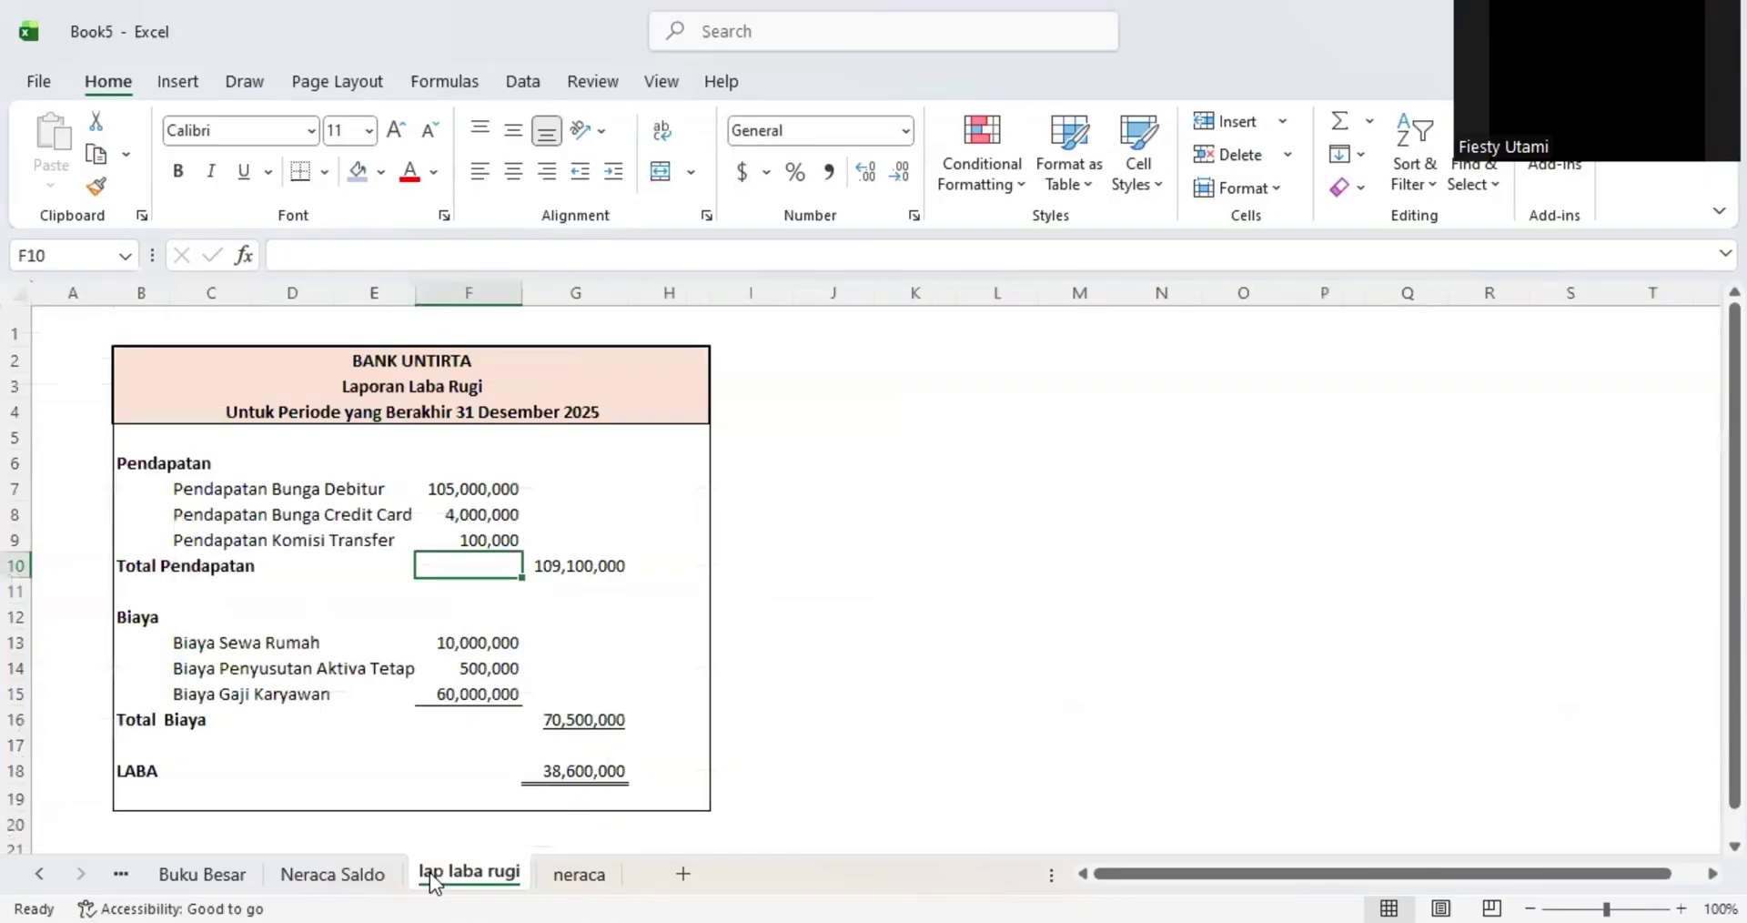
{"action": "left_click", "coordinate": [468, 492]}
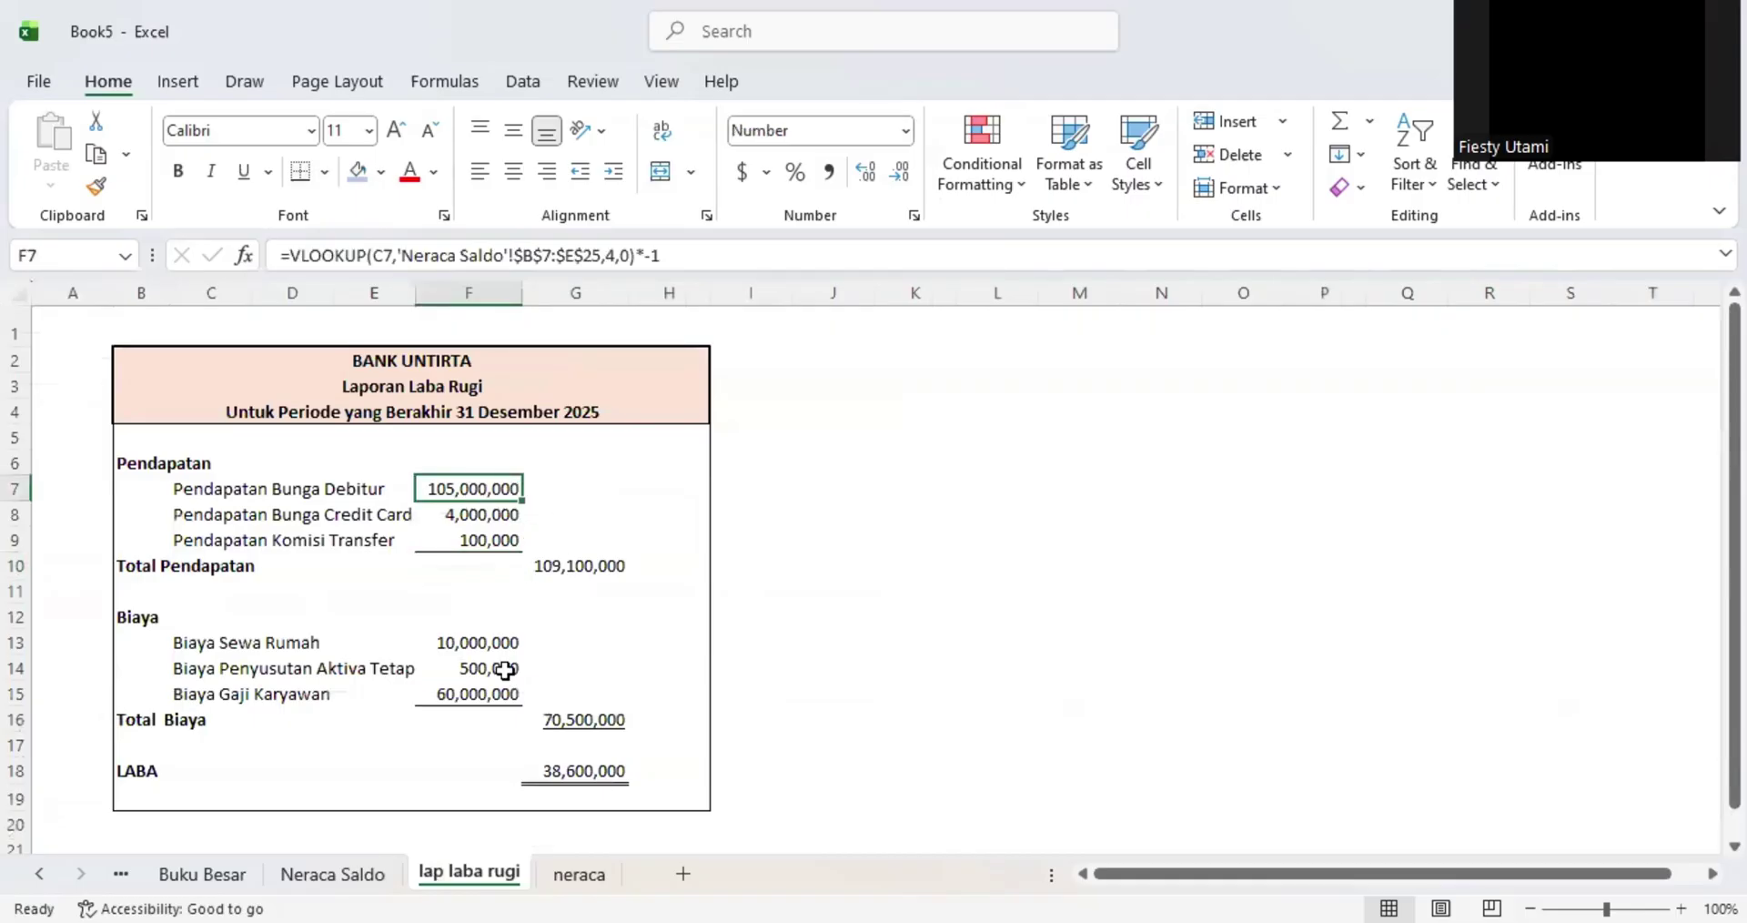
{"action": "left_click", "coordinate": [487, 648]}
{"action": "key", "text": "ctrl+c"}
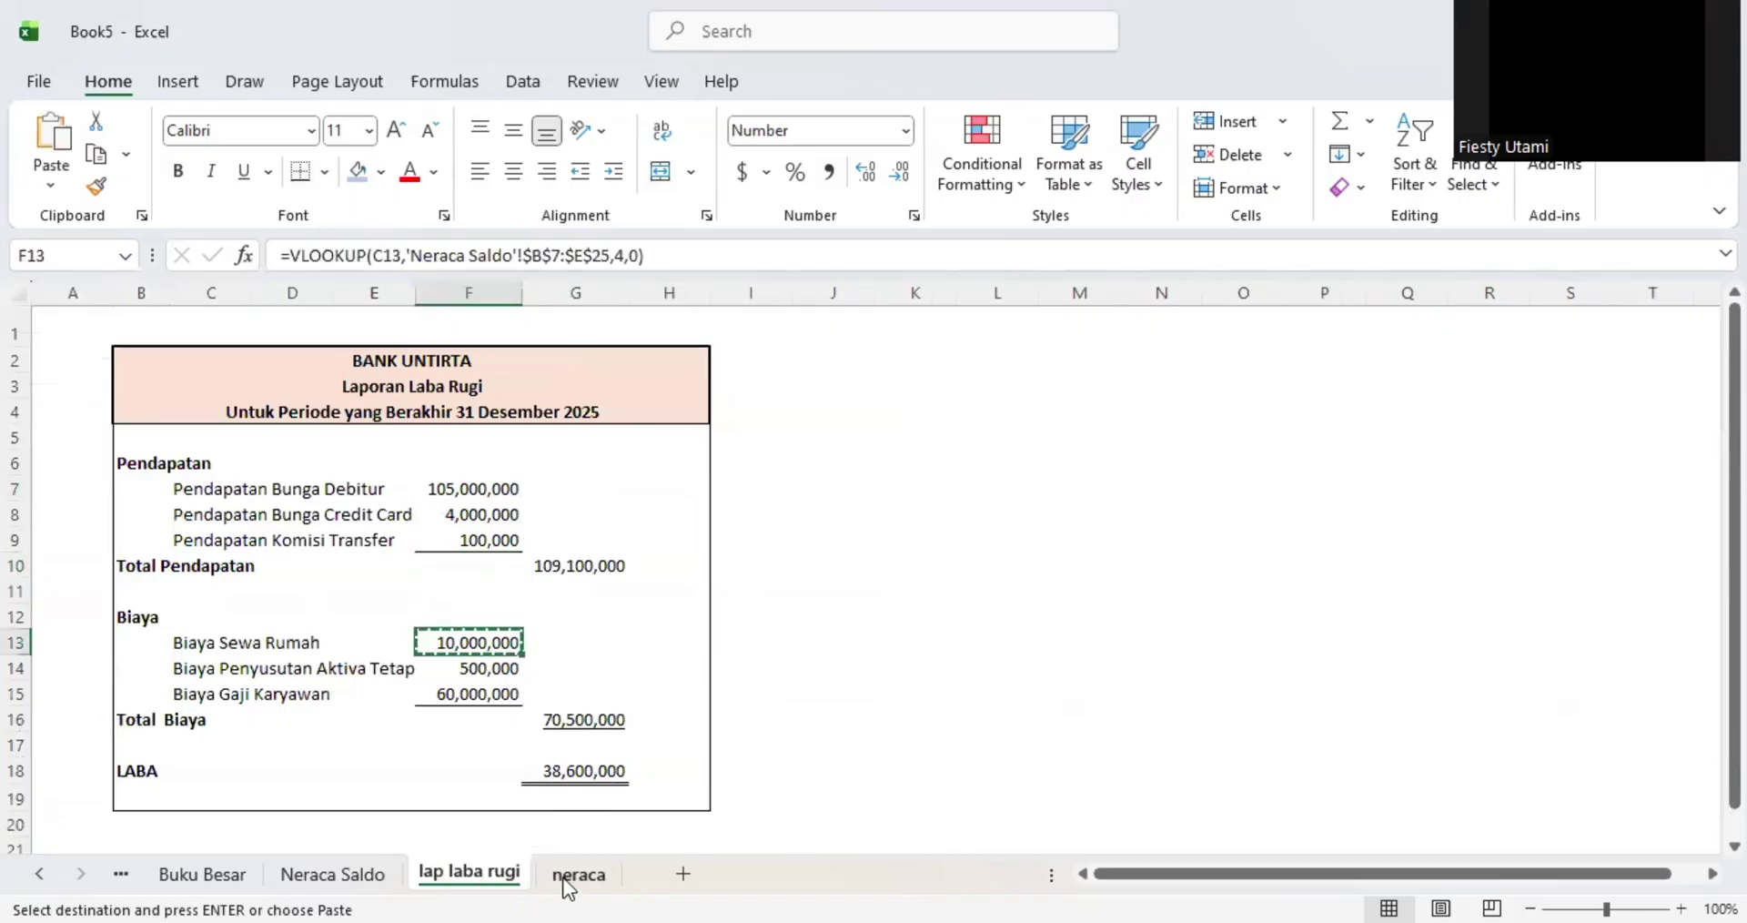
{"action": "left_click", "coordinate": [575, 875]}
{"action": "left_click", "coordinate": [360, 257]}
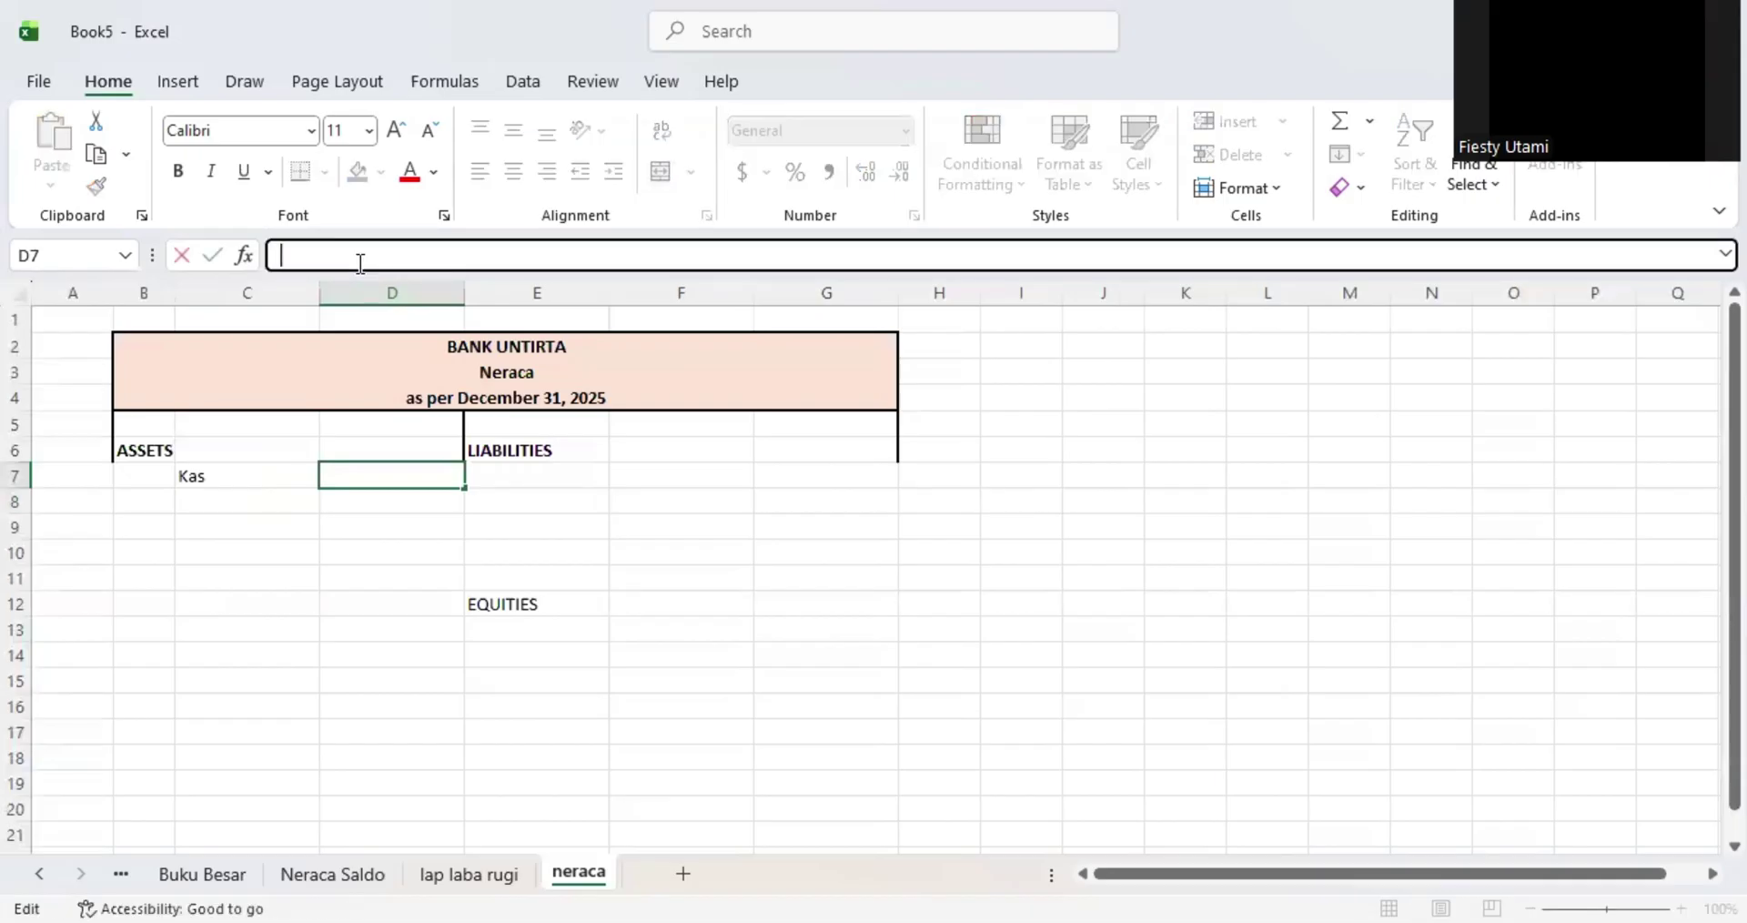
- Copy the VLOOKUP formula for Biaya Sewa Rumah in F13 of lap laba rugi into D7 of the neraca sheet
{"action": "left_click", "coordinate": [466, 873]}
{"action": "left_click", "coordinate": [492, 719]}
{"action": "left_click", "coordinate": [459, 648]}
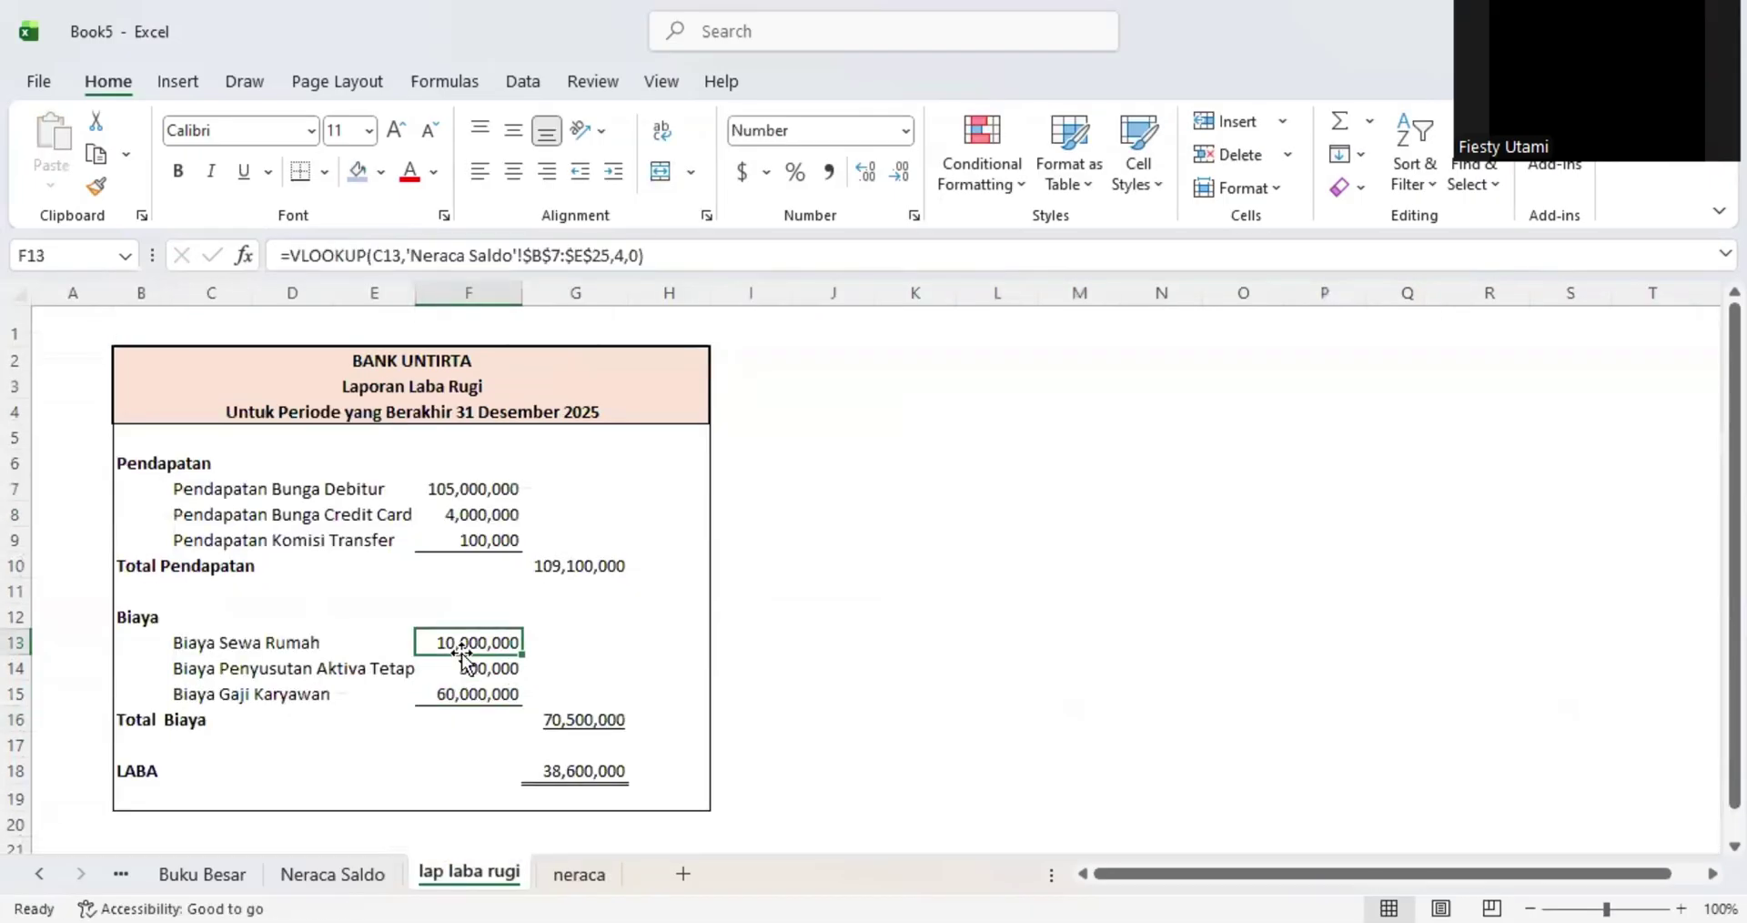
{"action": "key", "text": "ctrl+c"}
{"action": "left_click", "coordinate": [576, 875]}
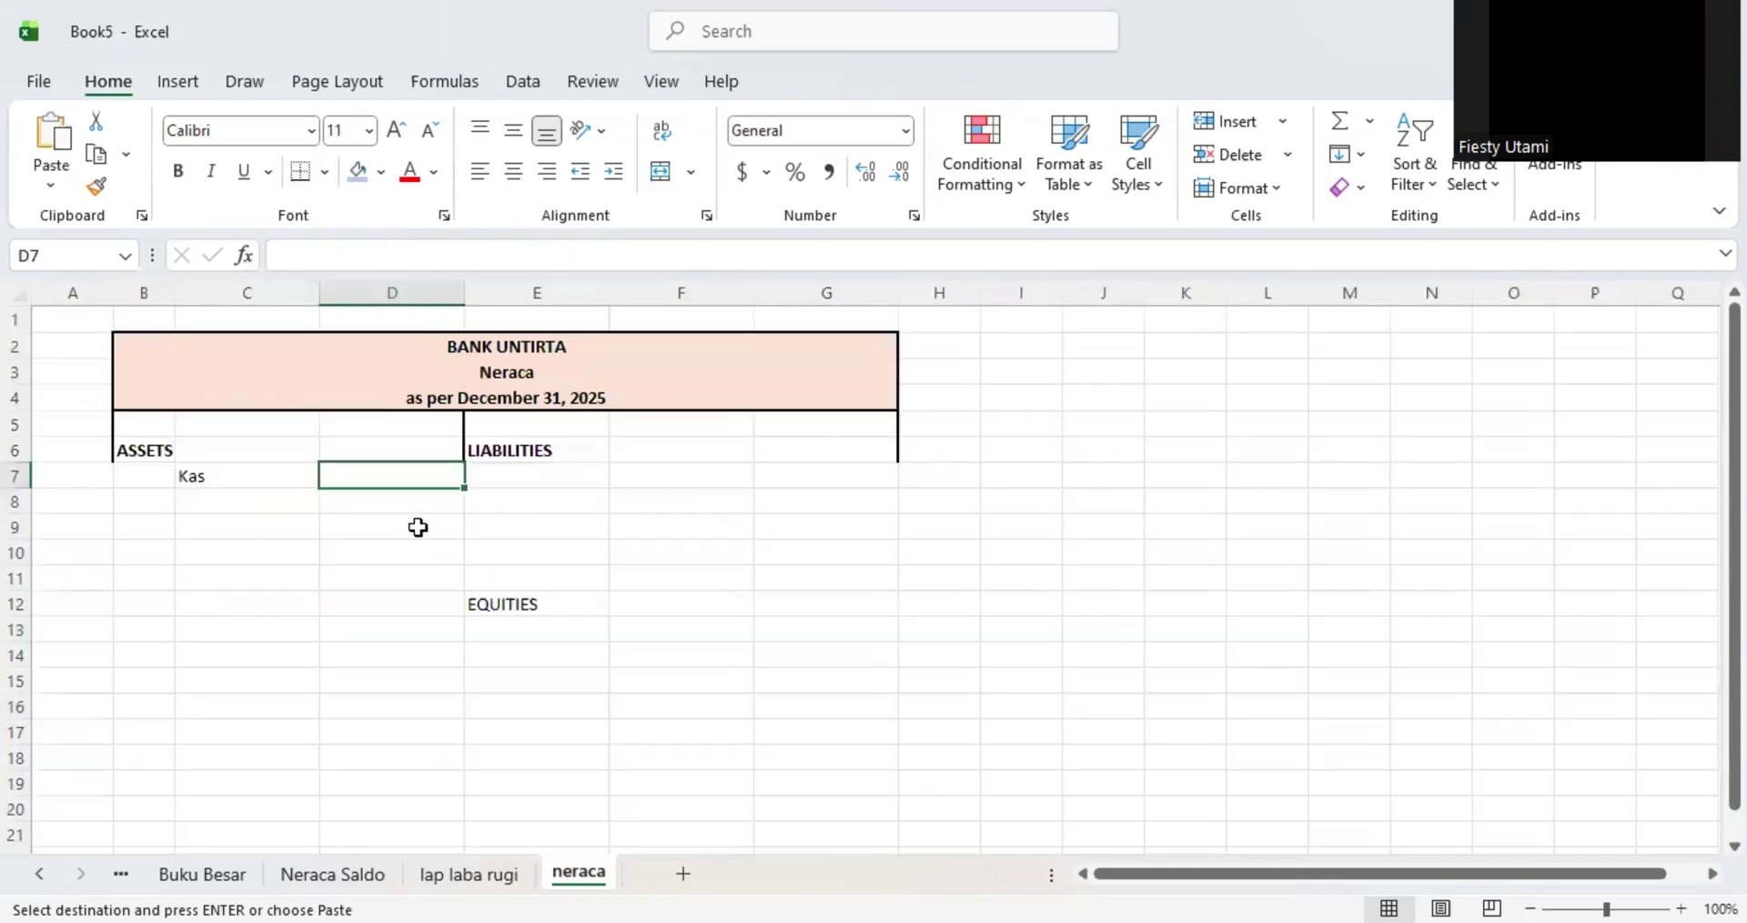
{"action": "key", "text": "ctrl+v"}
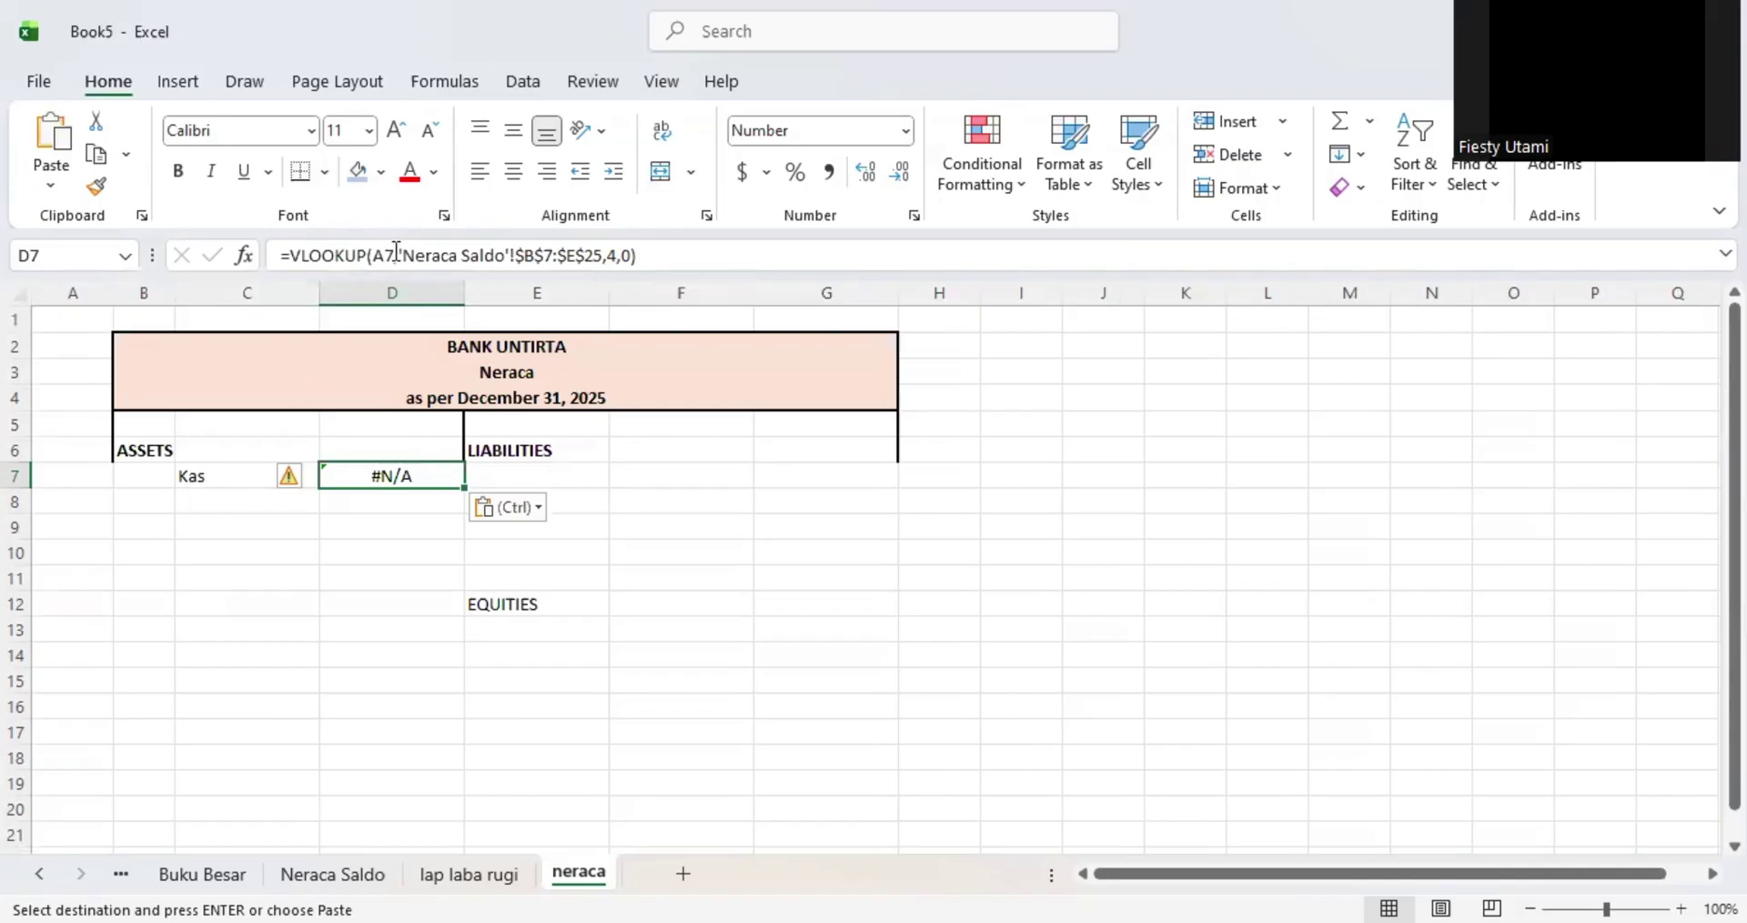
- Change the lookup value in the D7 VLOOKUP formula to C7
{"action": "left_click", "coordinate": [446, 239]}
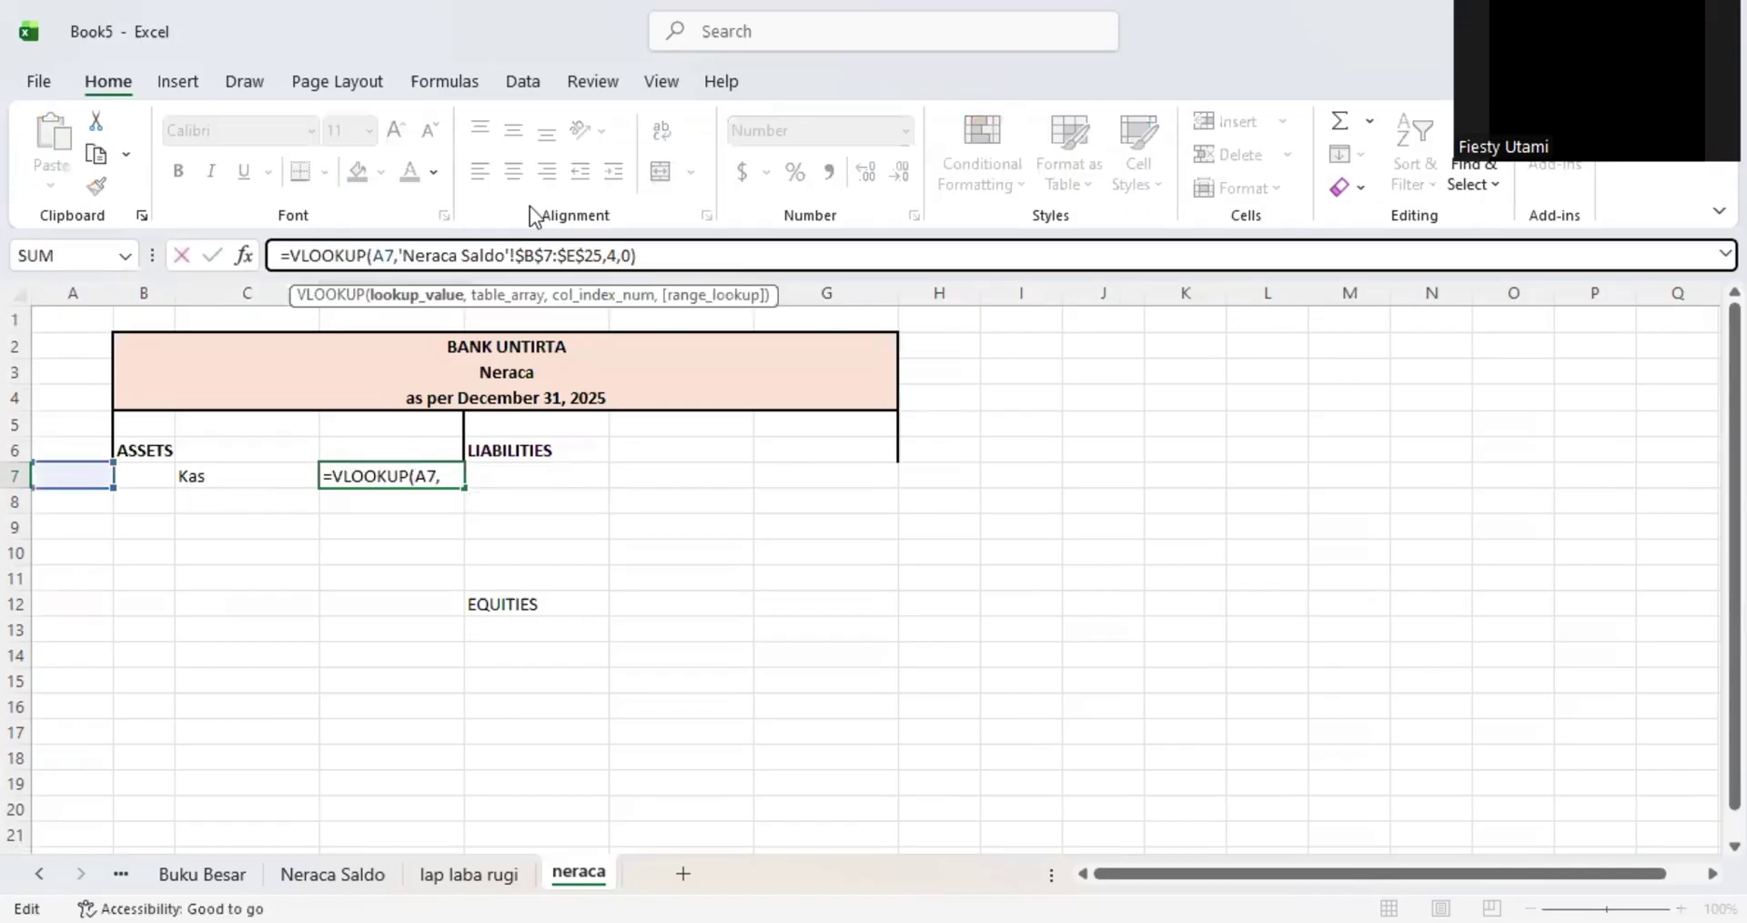
{"action": "left_click", "coordinate": [235, 476]}
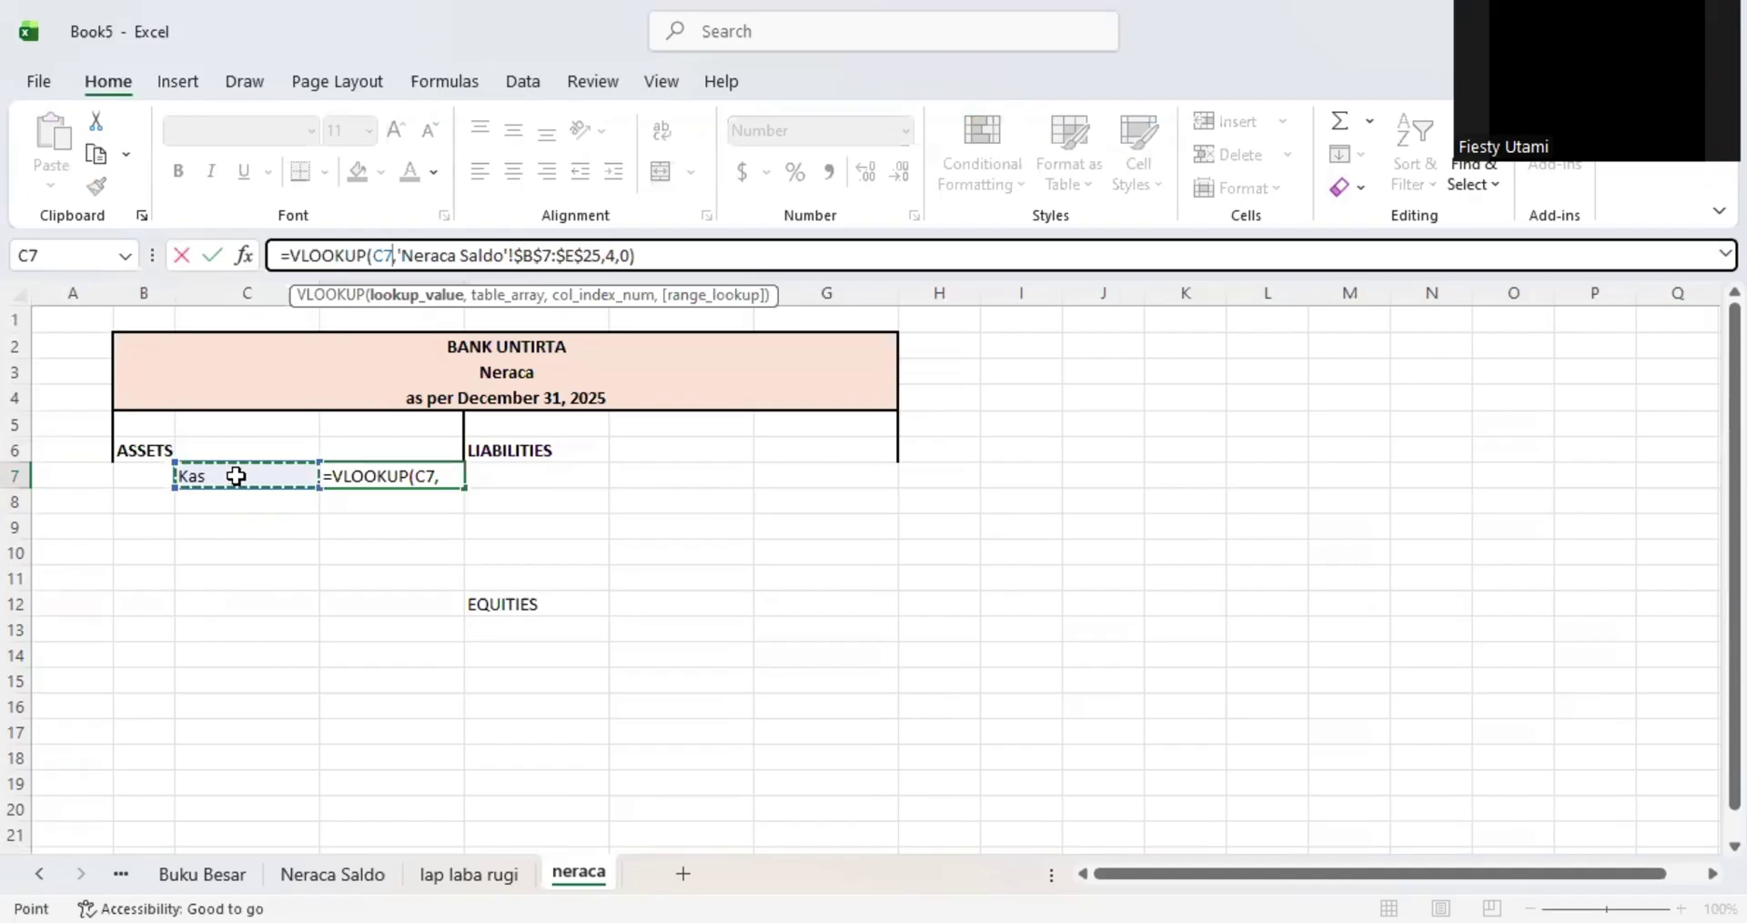
{"action": "key", "text": "Return"}
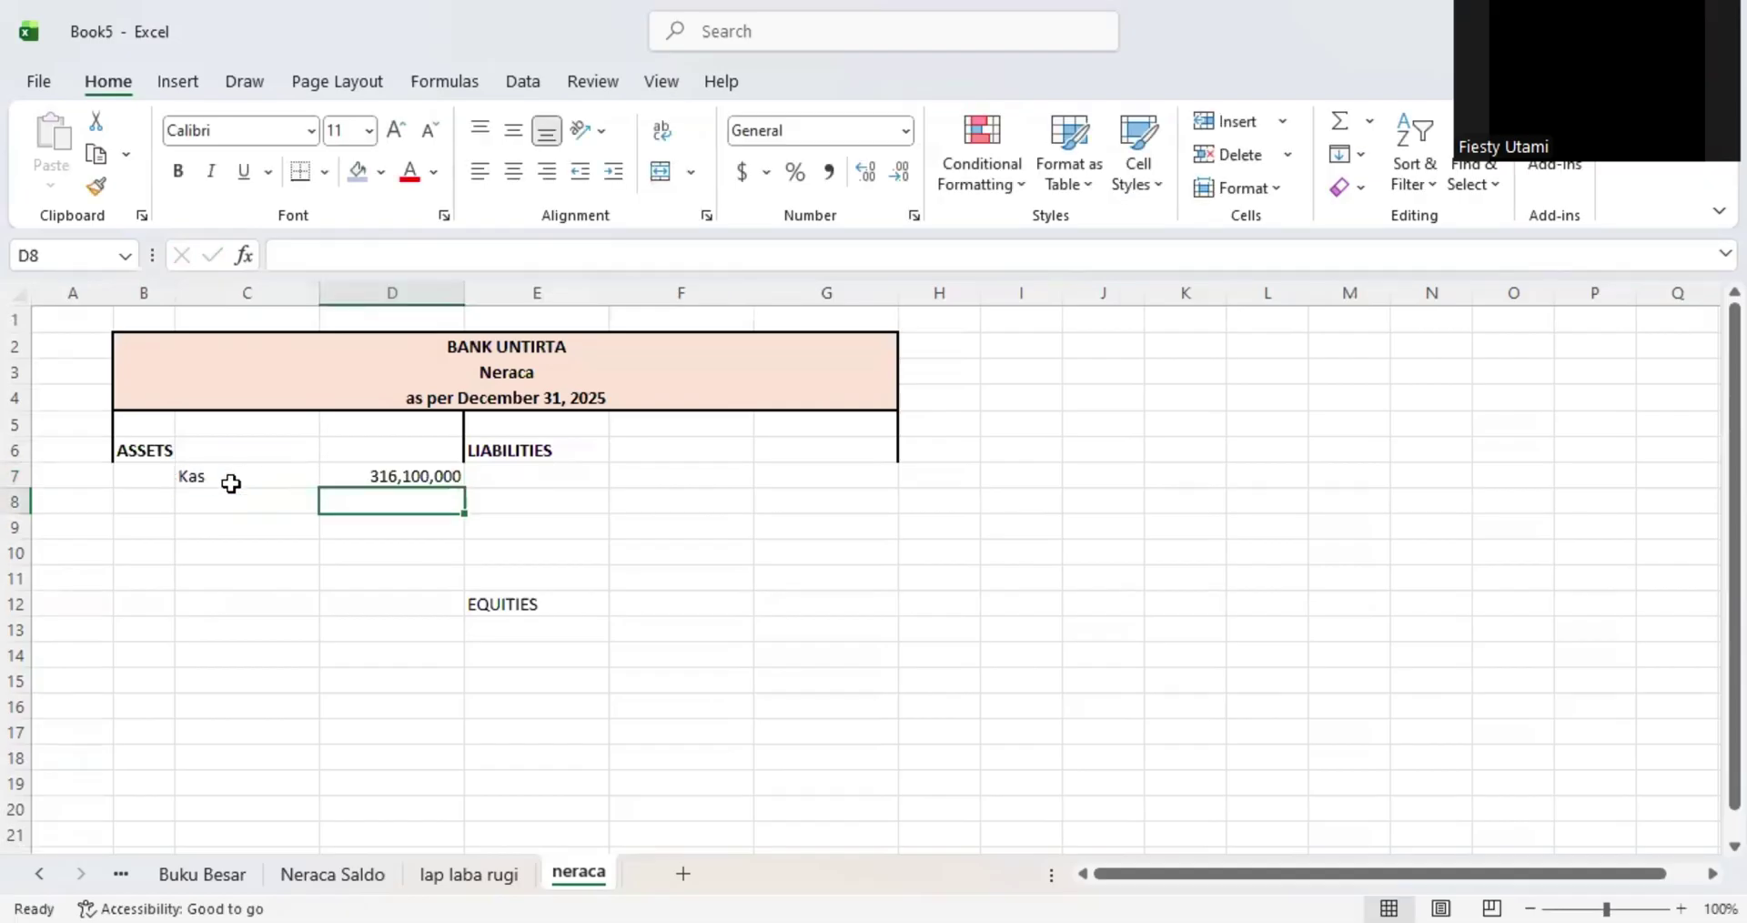
{"action": "left_click", "coordinate": [390, 476]}
- Shade the code cells of Kas (A16), Surat-Surat Berharga (A23) and Bank-Bank Lain – Giro (A9) blue on the Neraca Saldo sheet
{"action": "left_click", "coordinate": [251, 506]}
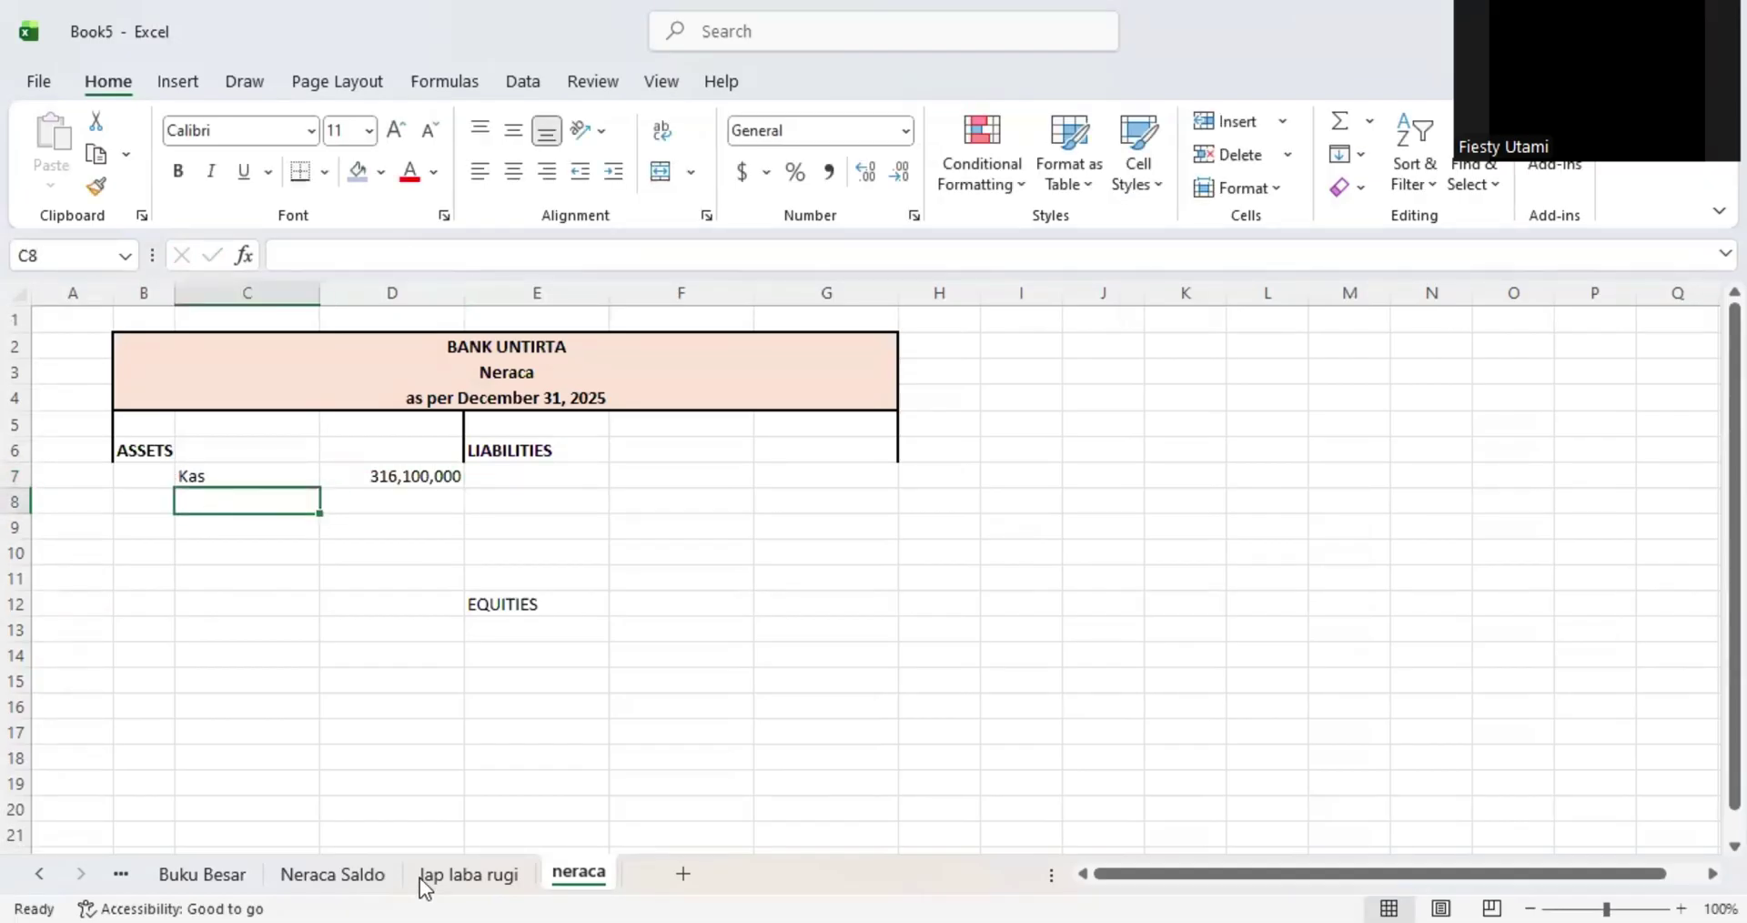
{"action": "left_click", "coordinate": [310, 876]}
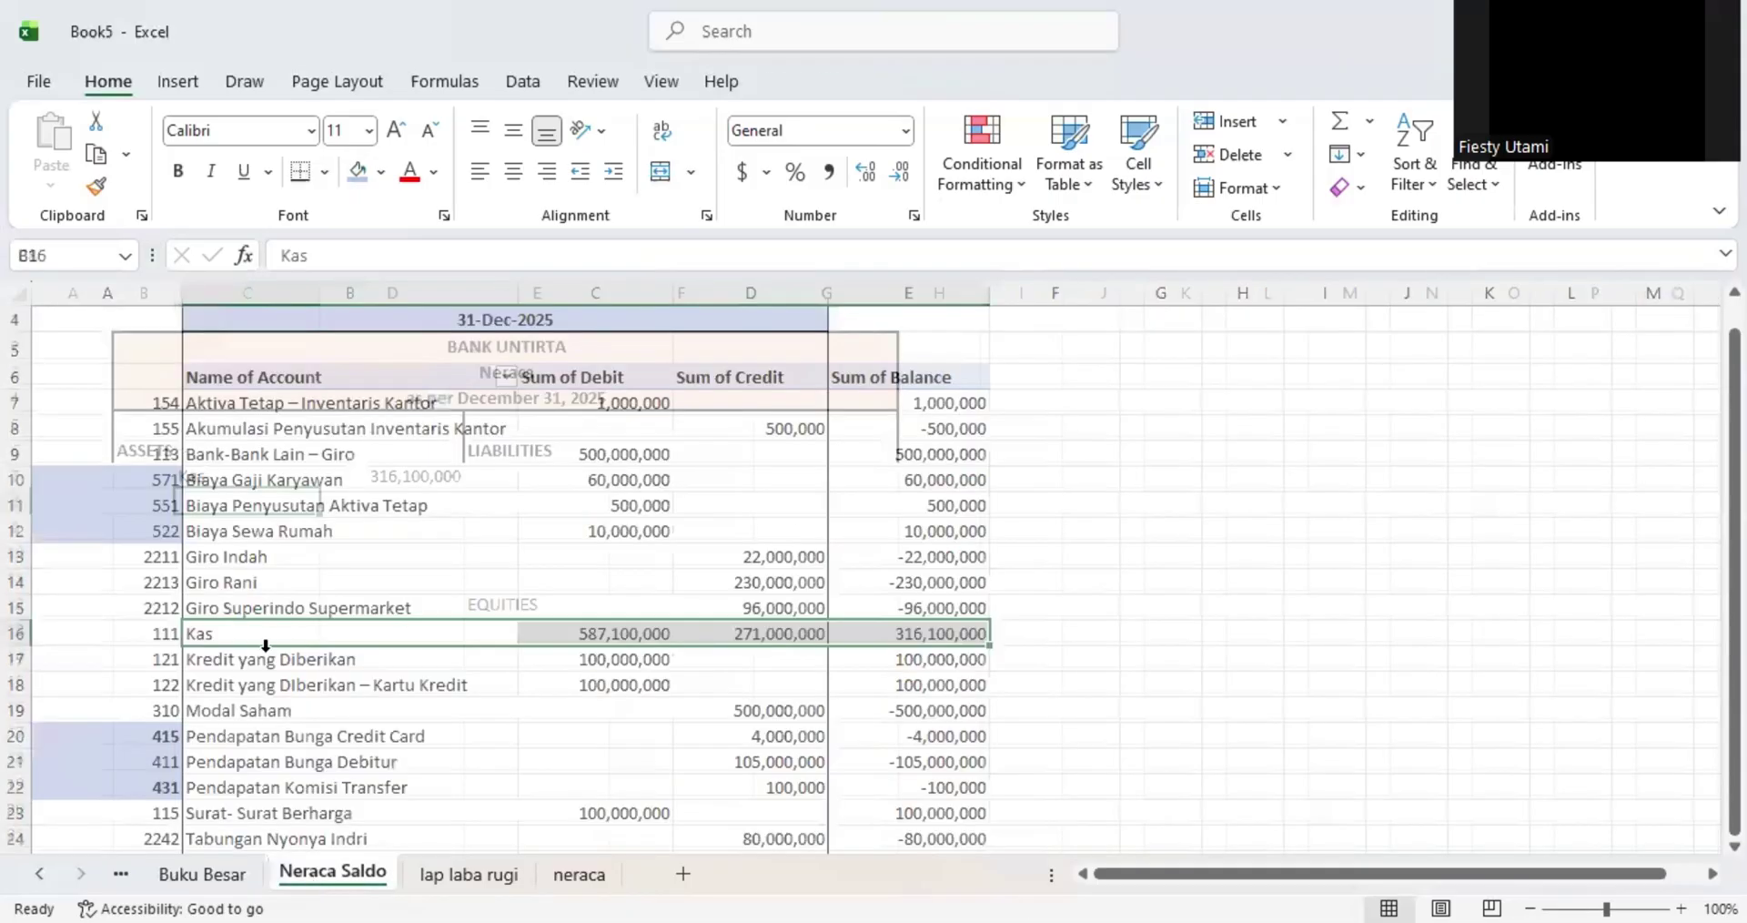
{"action": "left_click", "coordinate": [108, 642]}
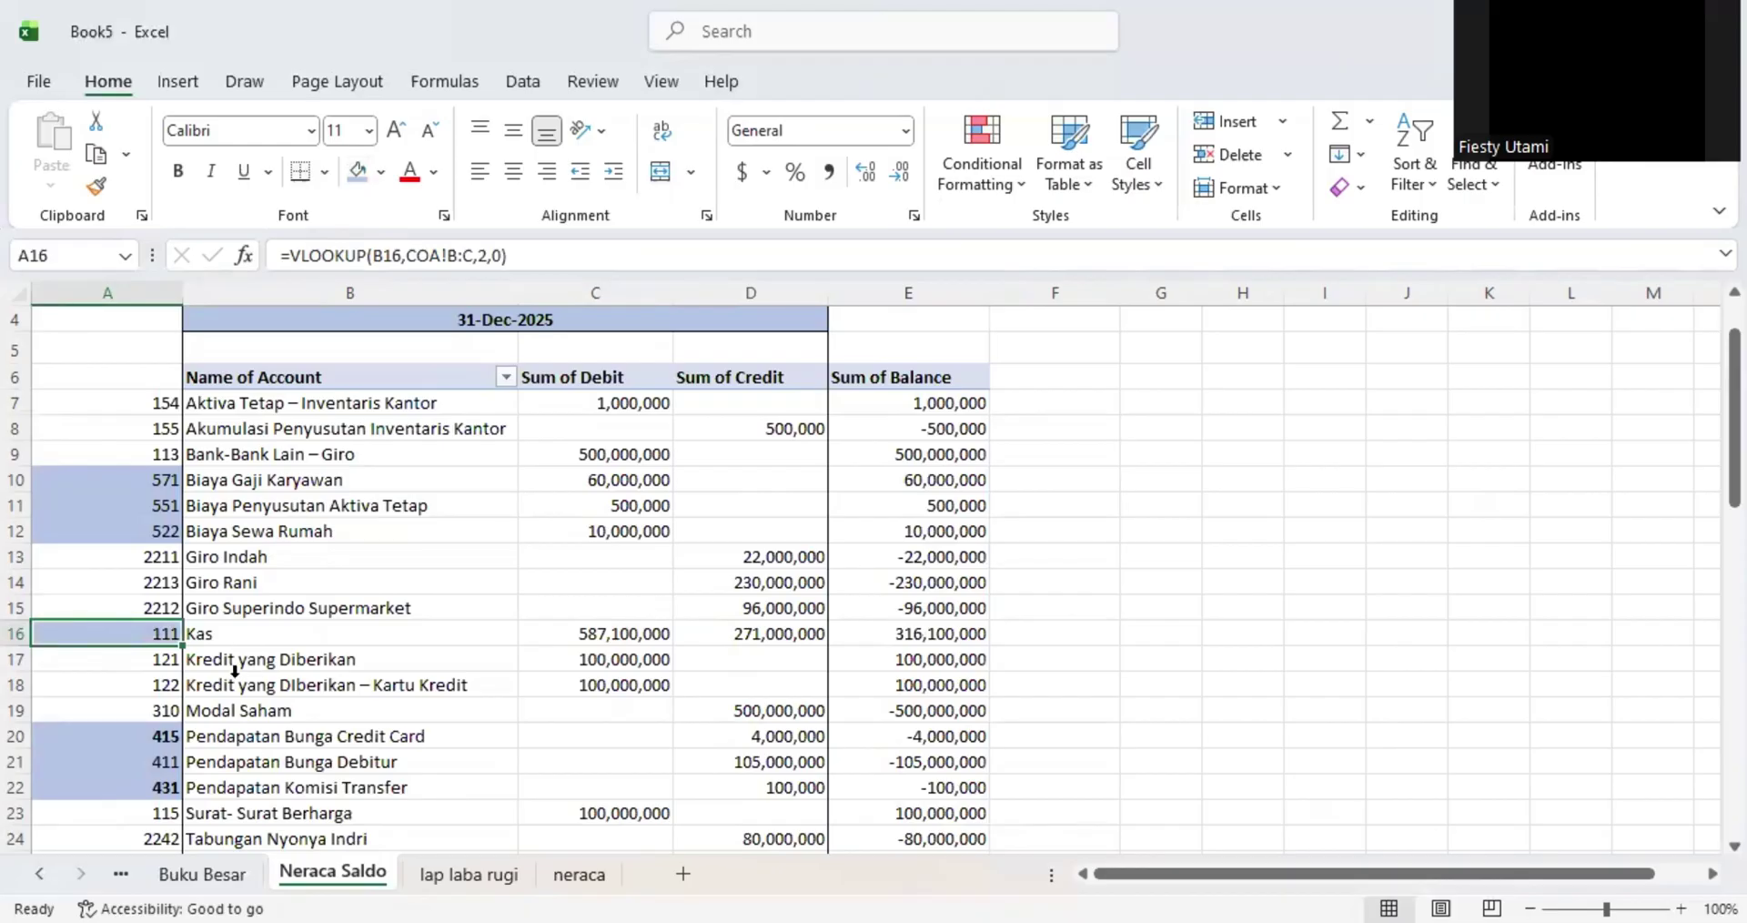
{"action": "scroll", "coordinate": [235, 671], "scroll_direction": "down", "scroll_amount": 1}
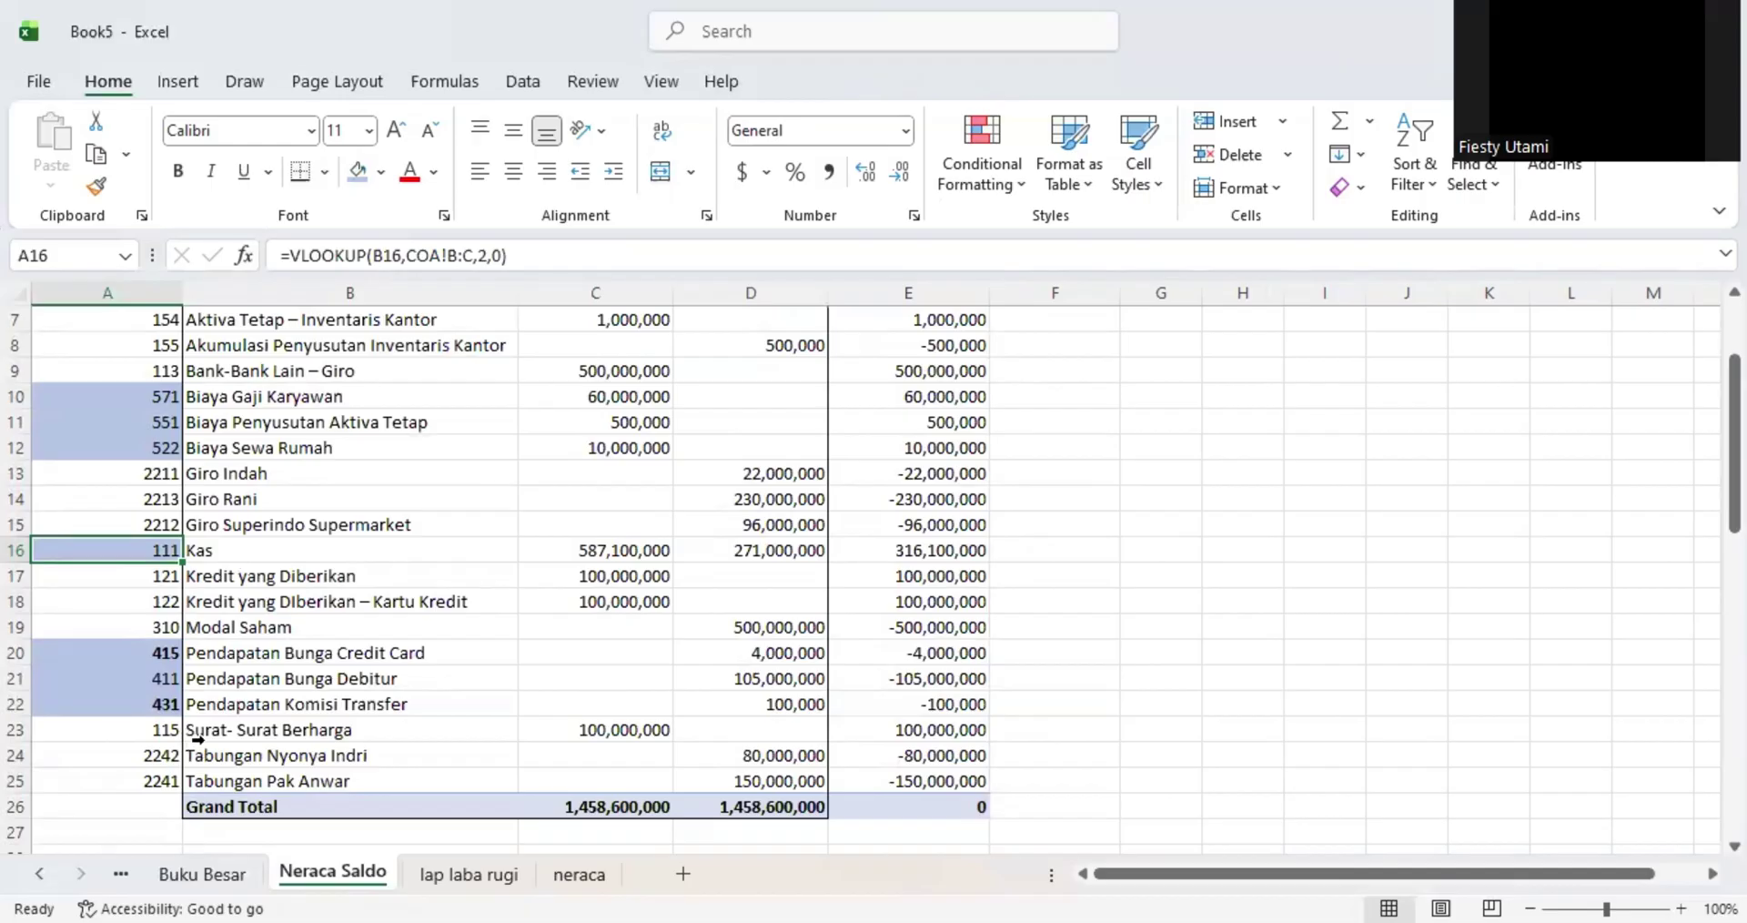
{"action": "left_click", "coordinate": [137, 730]}
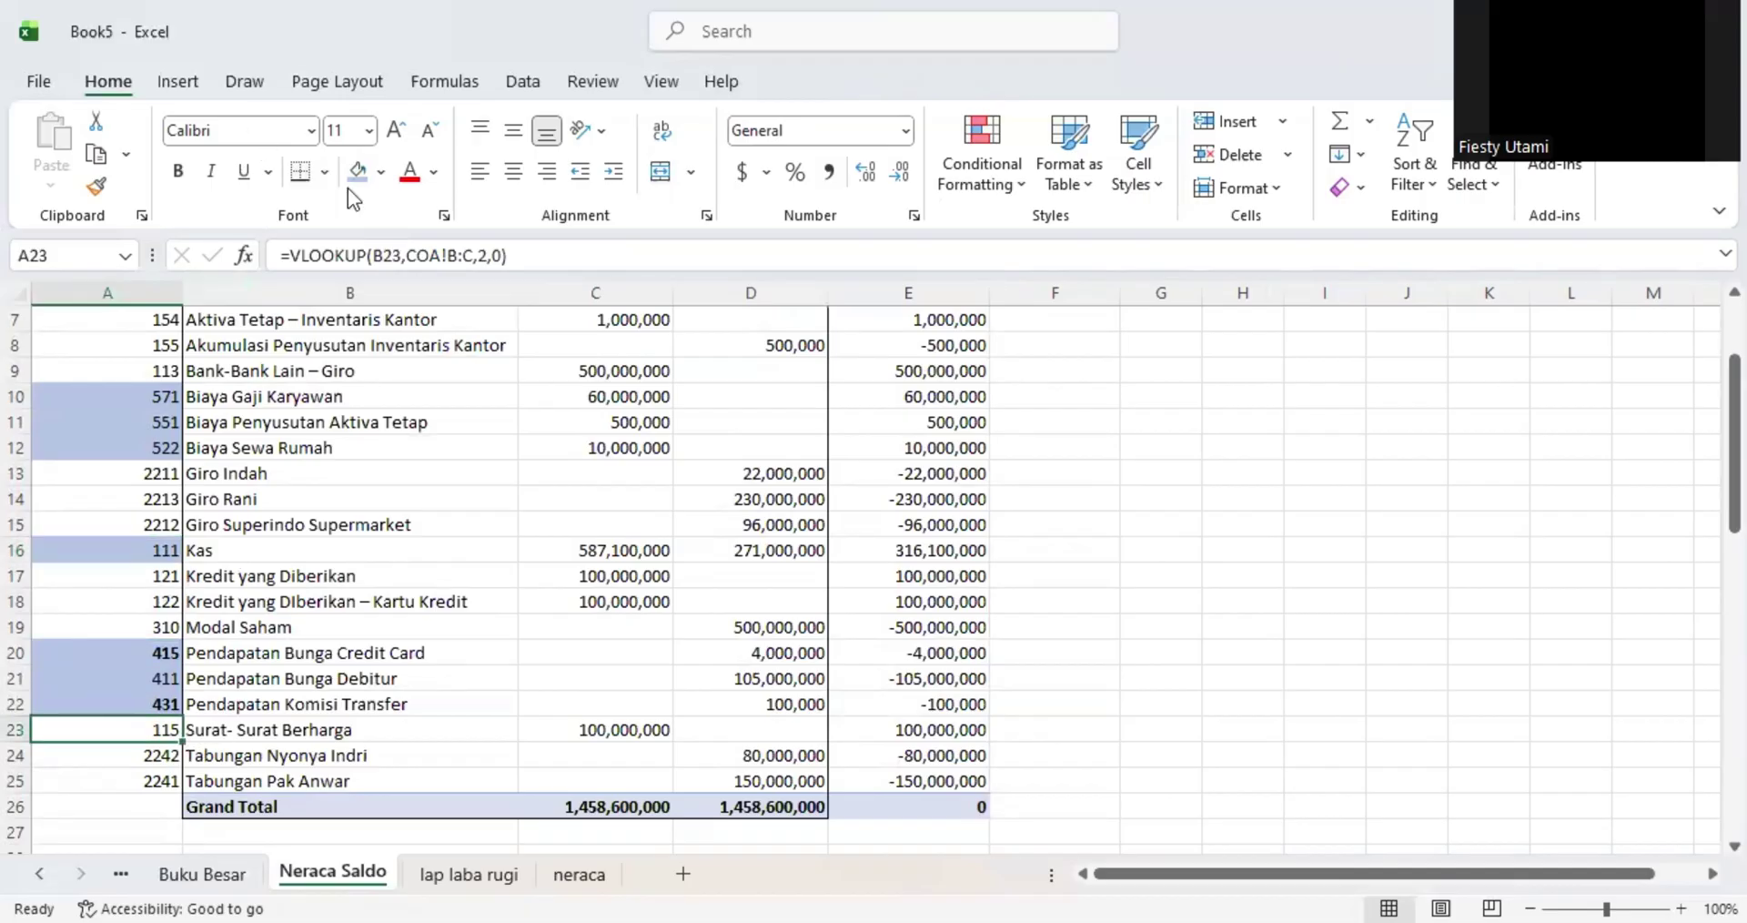
{"action": "scroll", "coordinate": [131, 537], "scroll_direction": "up", "scroll_amount": 1}
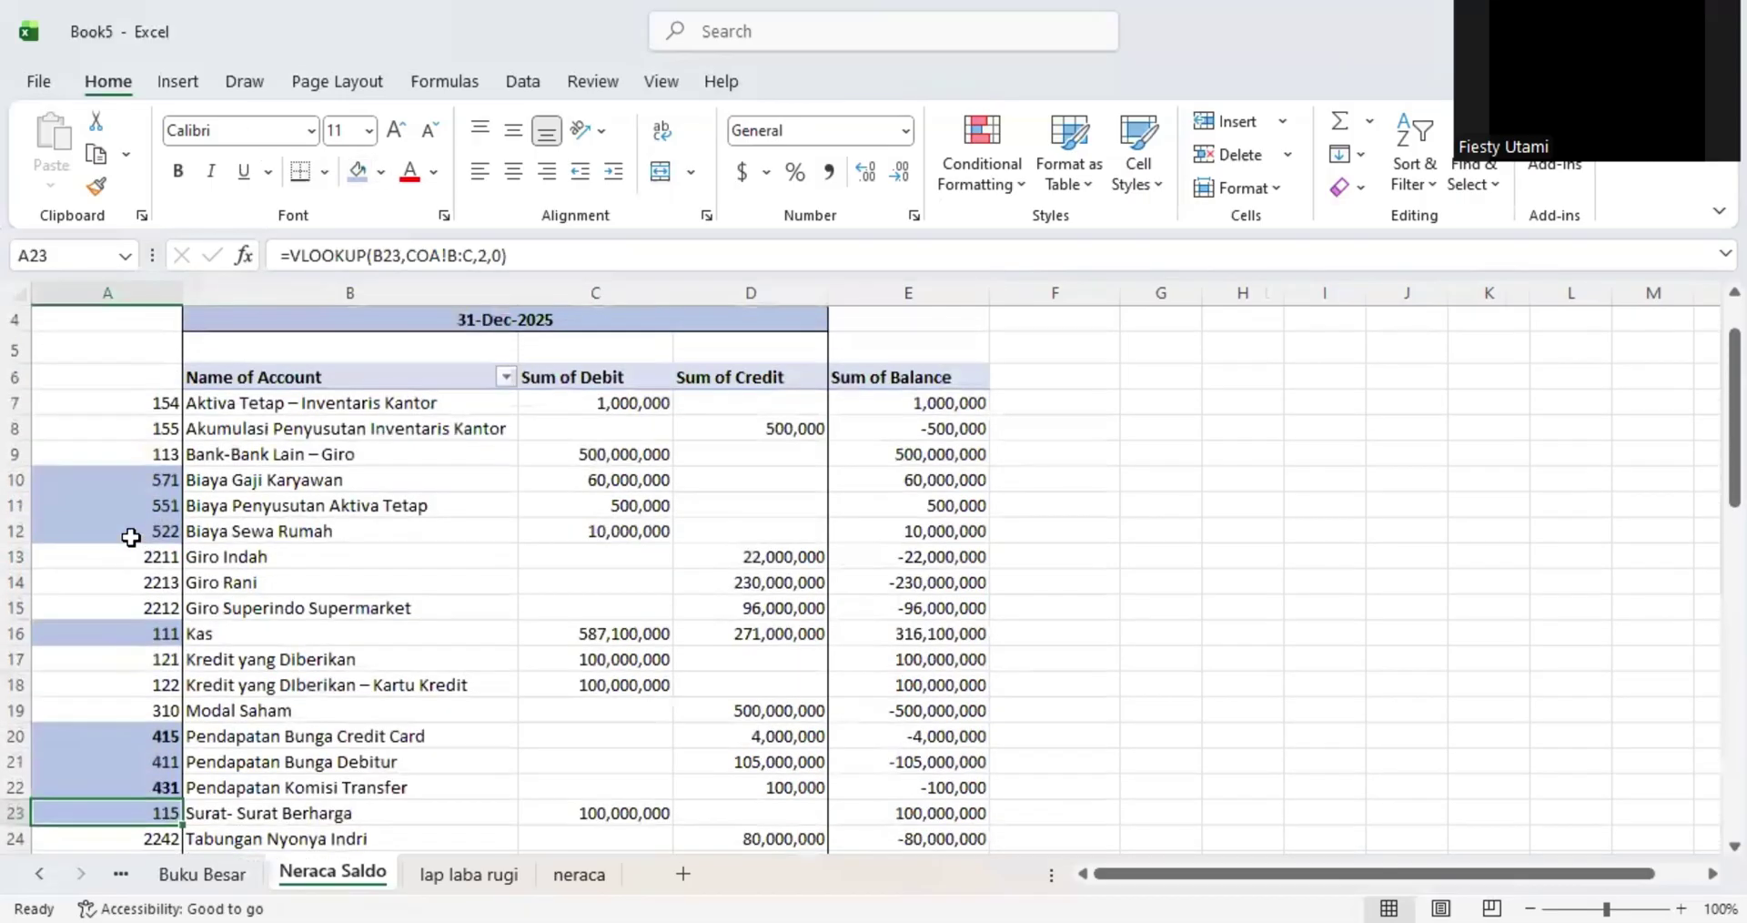
{"action": "scroll", "coordinate": [131, 537], "scroll_direction": "down", "scroll_amount": 1}
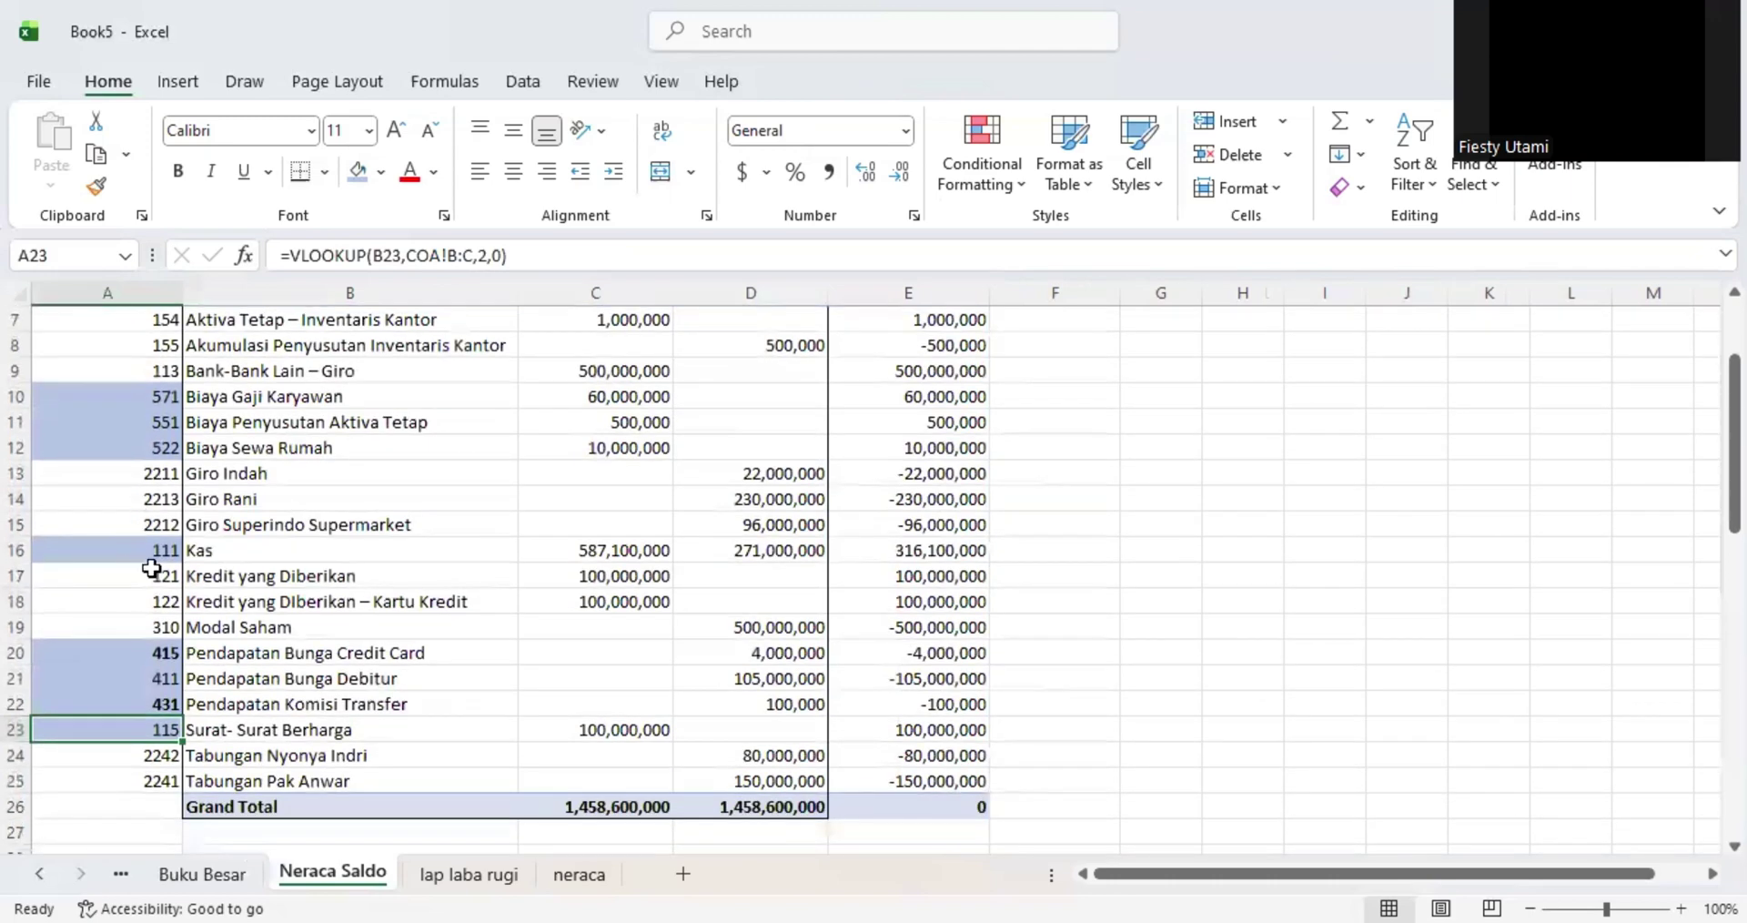
{"action": "scroll", "coordinate": [174, 460], "scroll_direction": "up", "scroll_amount": 2}
{"action": "left_click", "coordinate": [95, 528]}
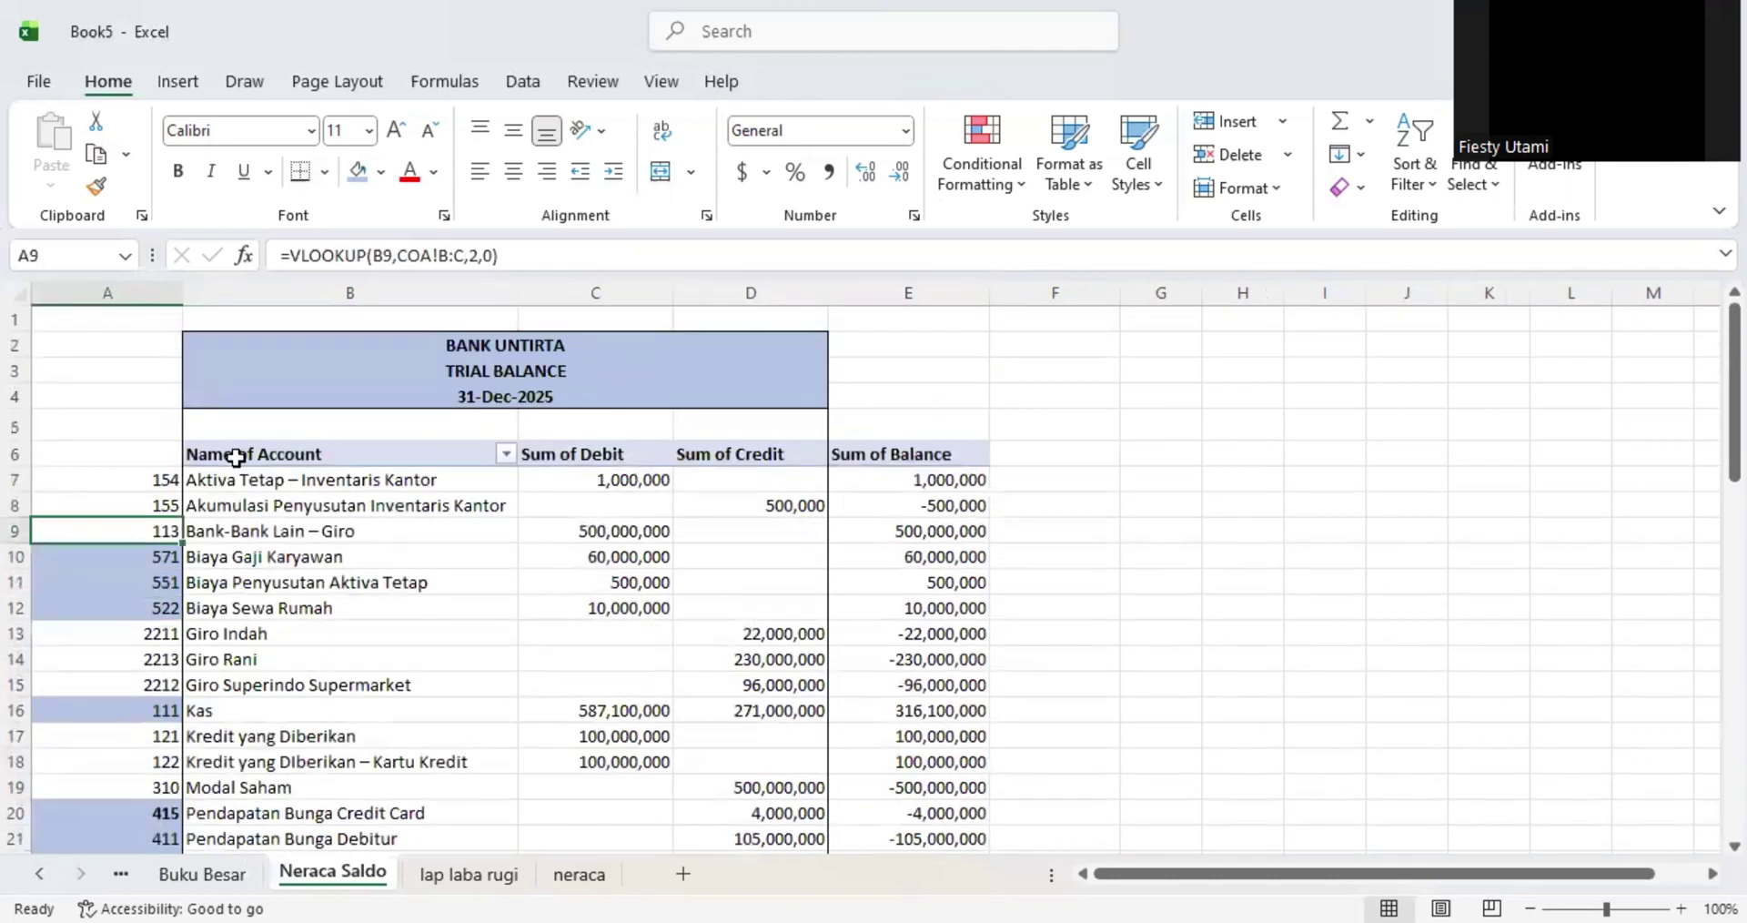
{"action": "left_click", "coordinate": [357, 171]}
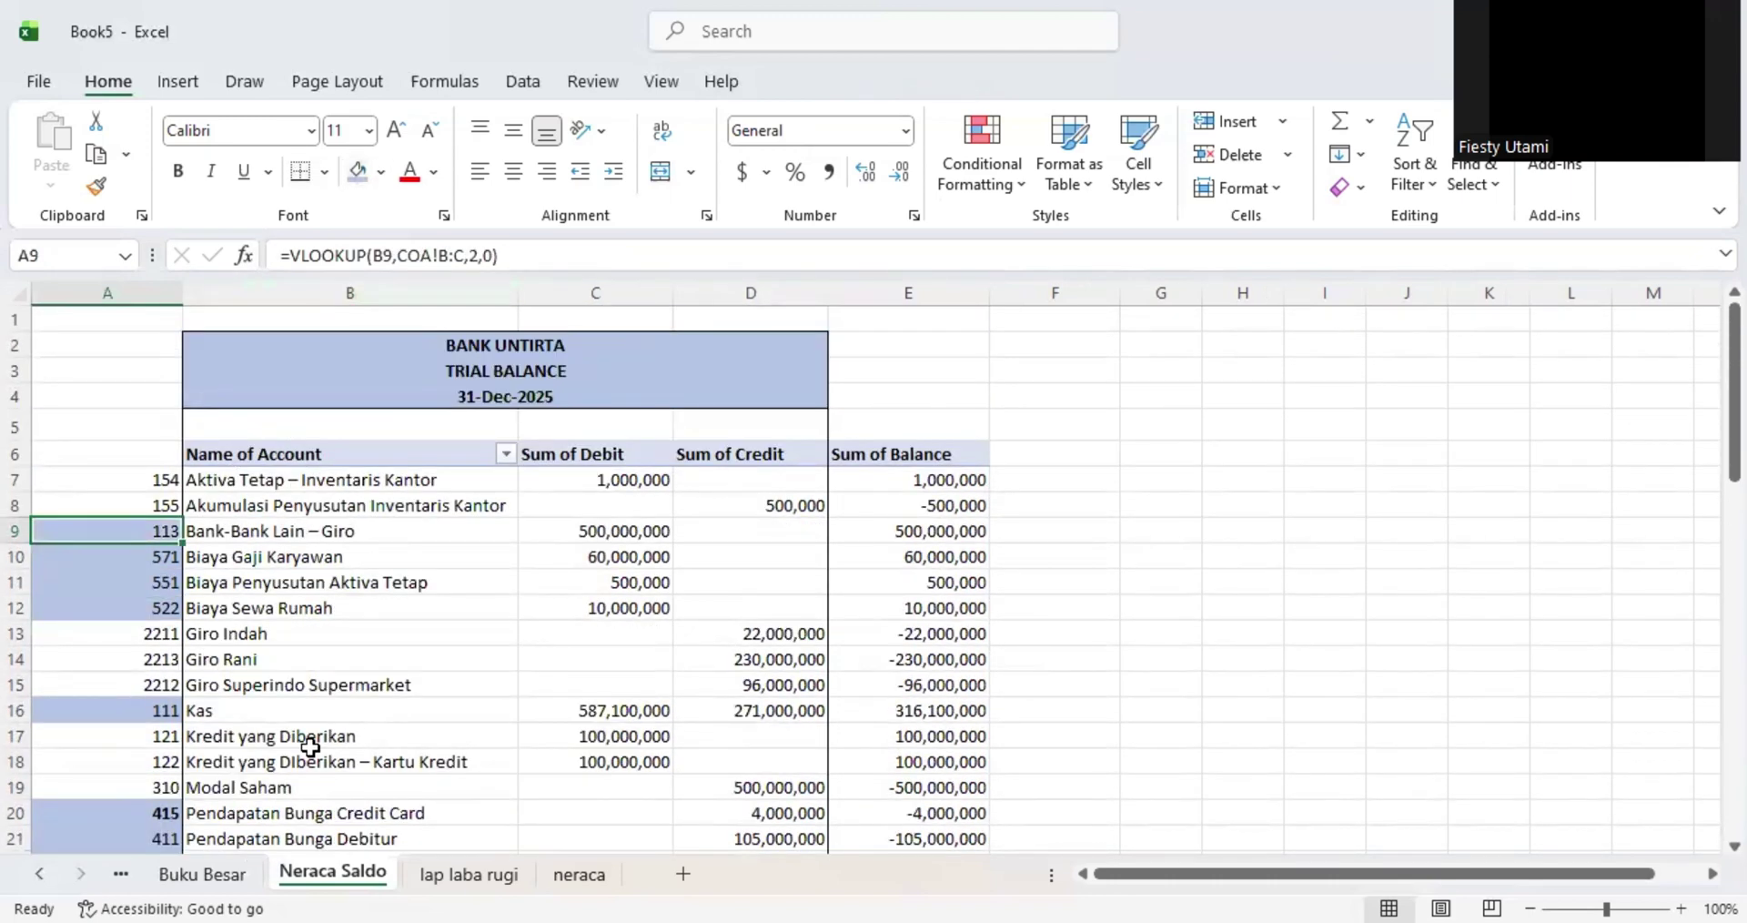
- Copy the account name Bank-Bank Lain – Giro from B9 of Neraca Saldo into C8 of the neraca sheet
{"action": "left_click", "coordinate": [283, 540]}
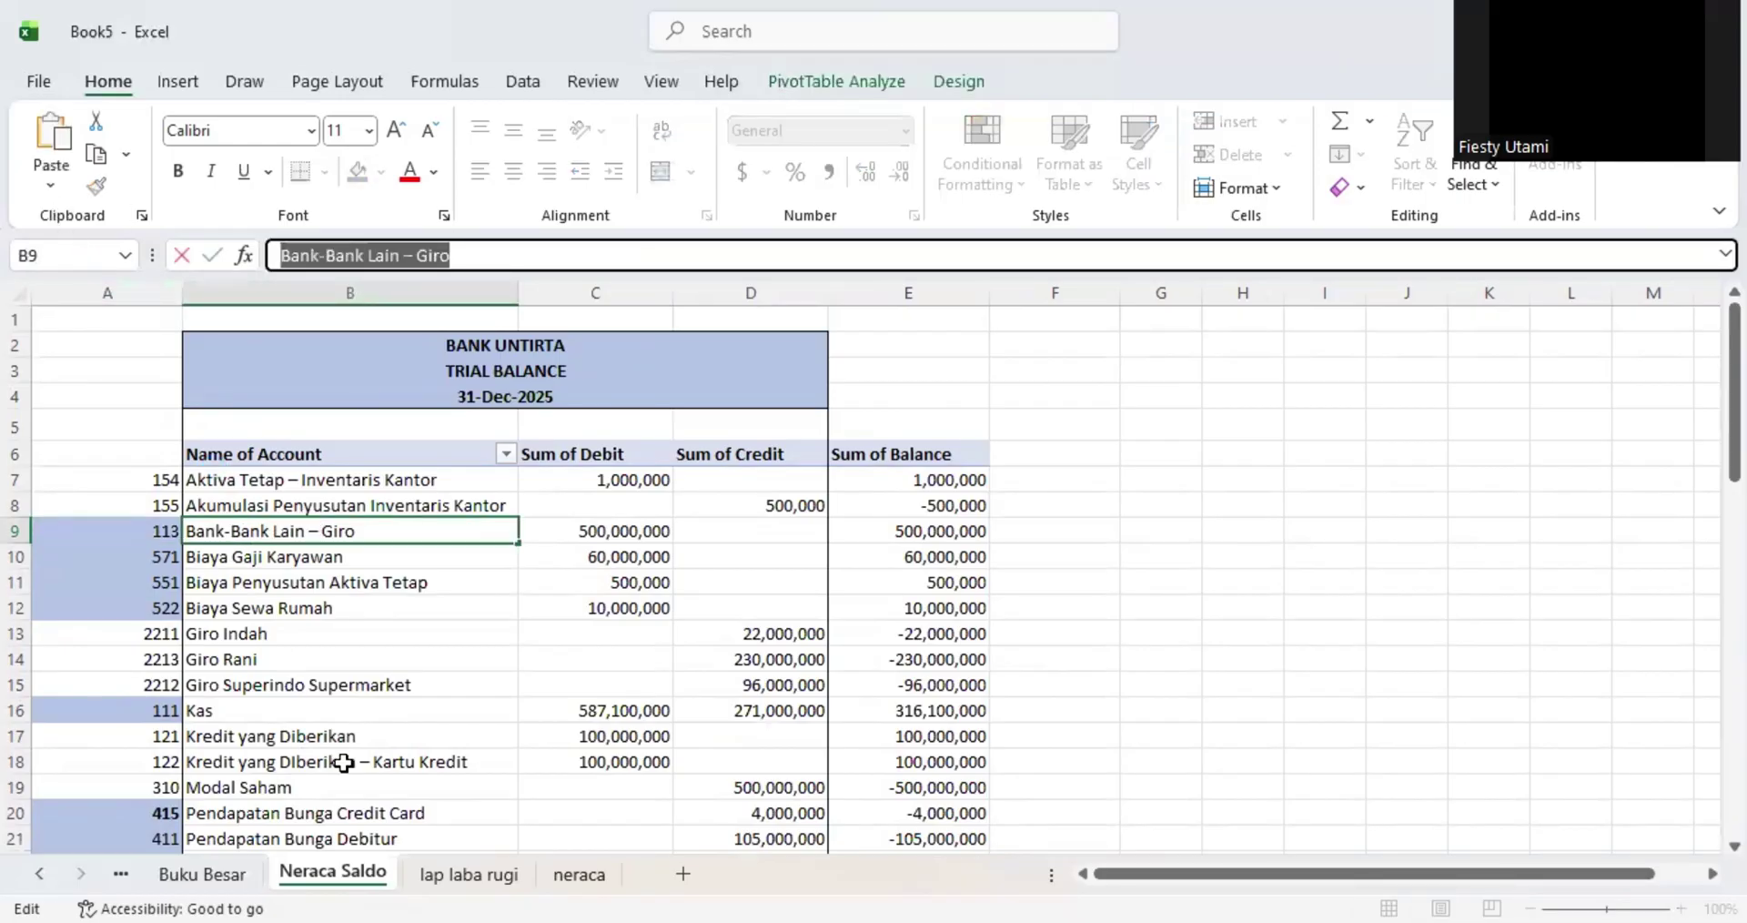
{"action": "left_click", "coordinate": [342, 762]}
{"action": "left_click", "coordinate": [428, 876]}
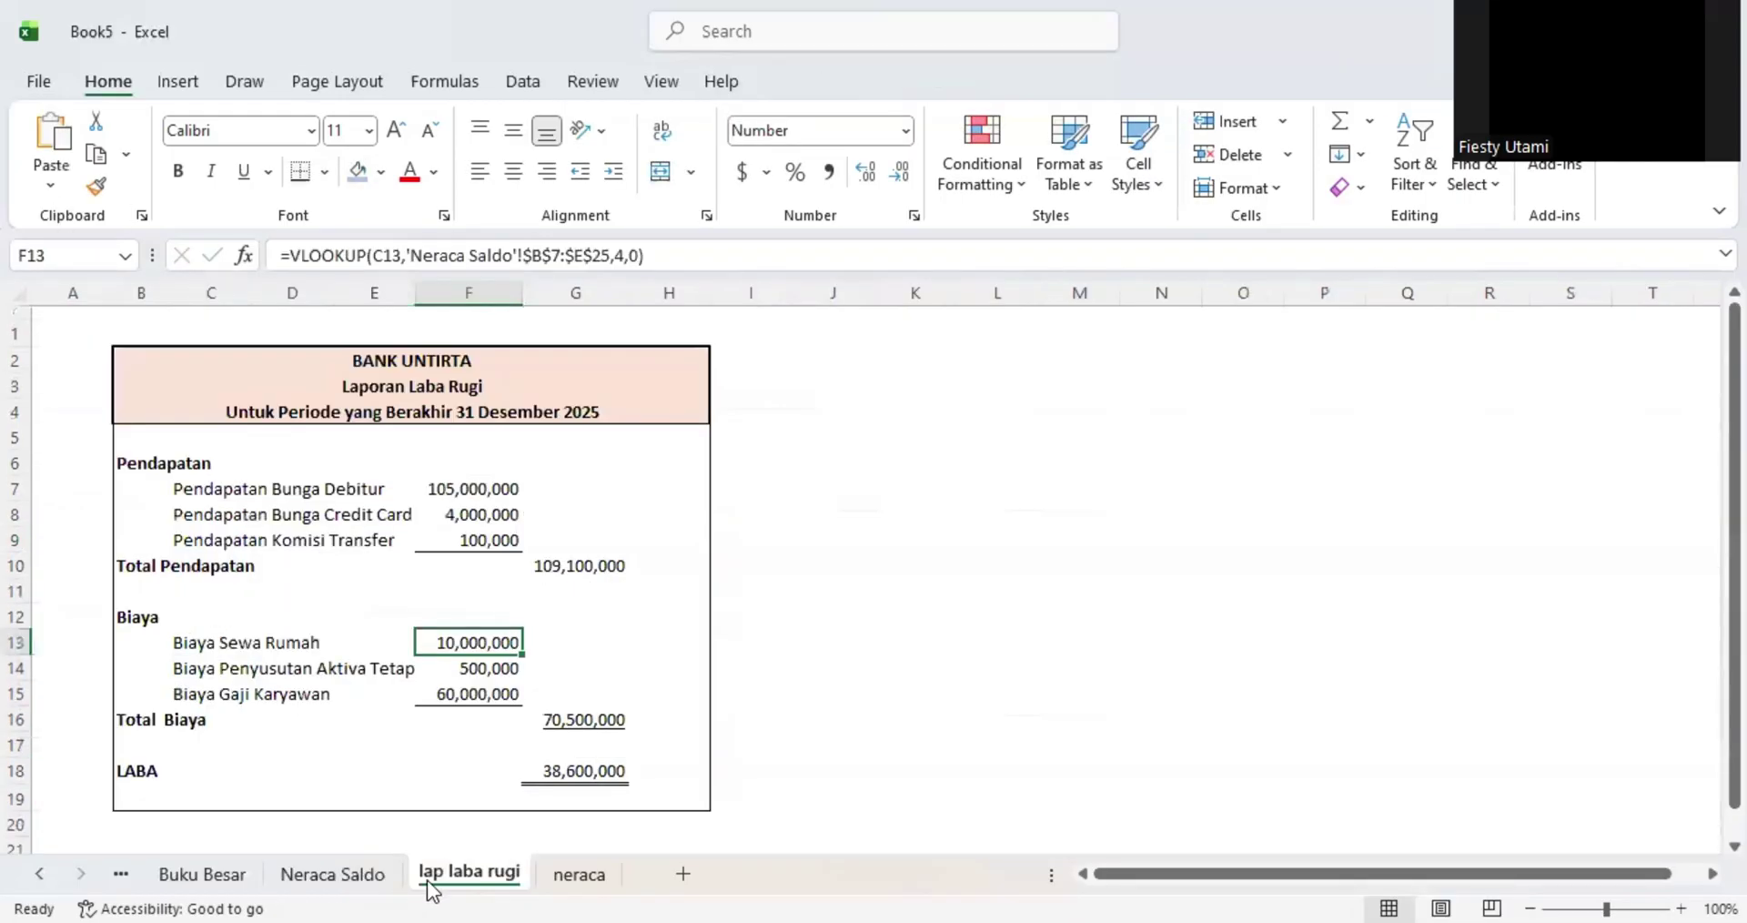
{"action": "left_click", "coordinate": [579, 876]}
{"action": "left_click", "coordinate": [316, 254]}
{"action": "key", "text": "ctrl+v"}
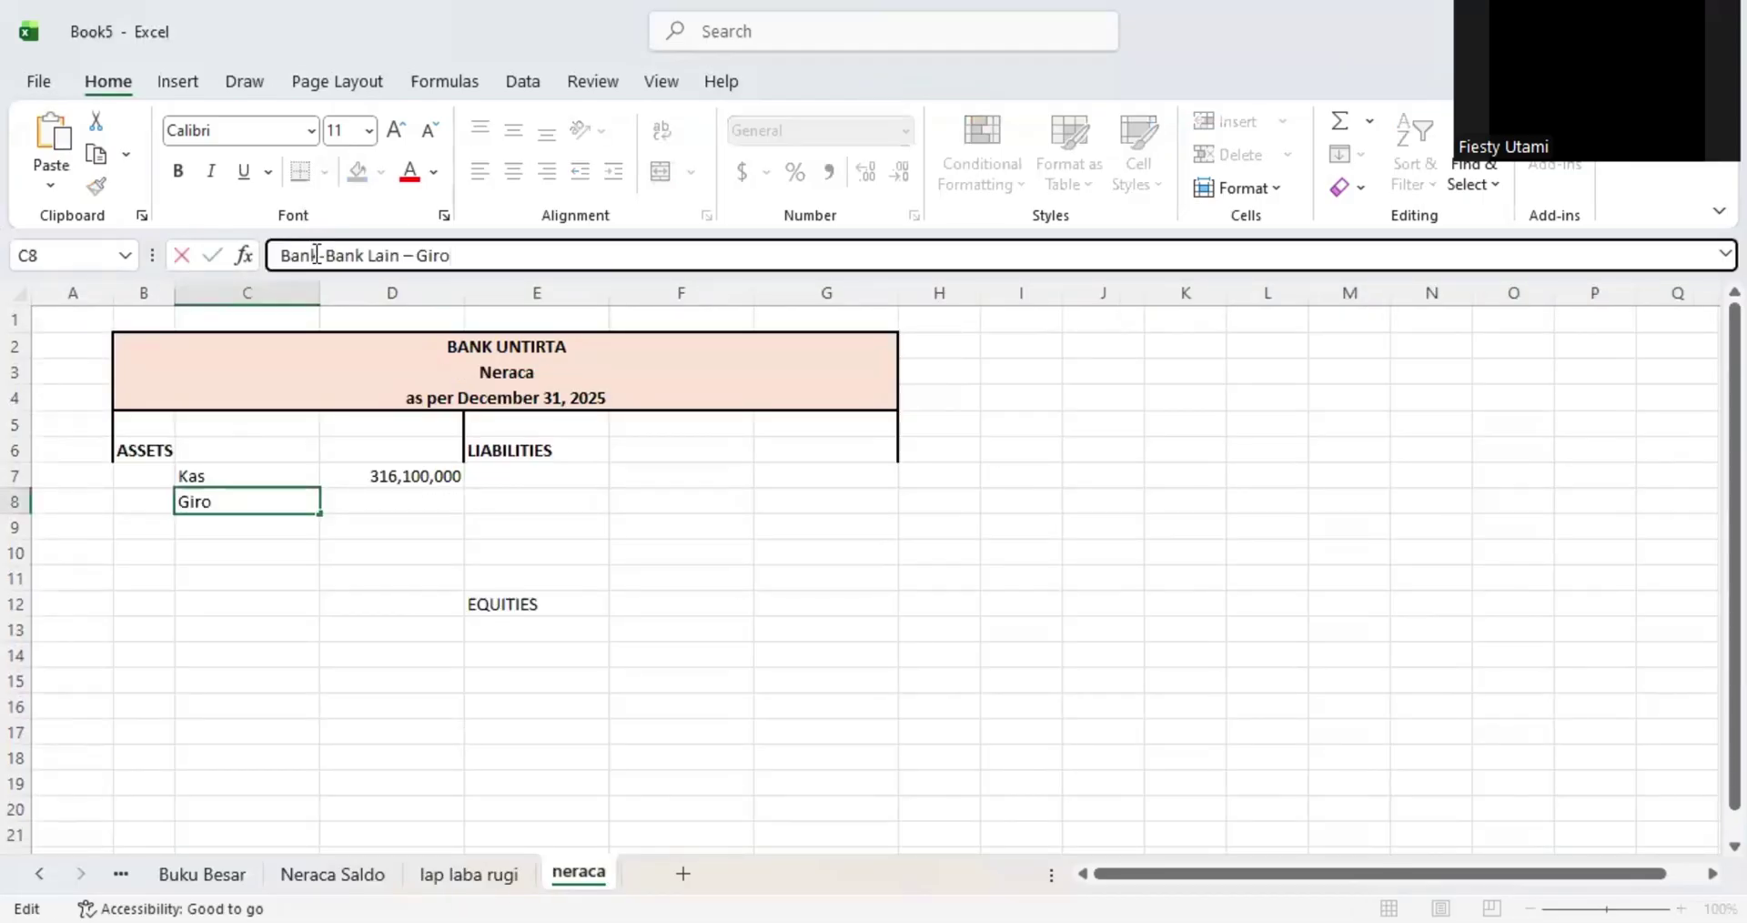
{"action": "key", "text": "Return"}
{"action": "left_click", "coordinate": [378, 505]}
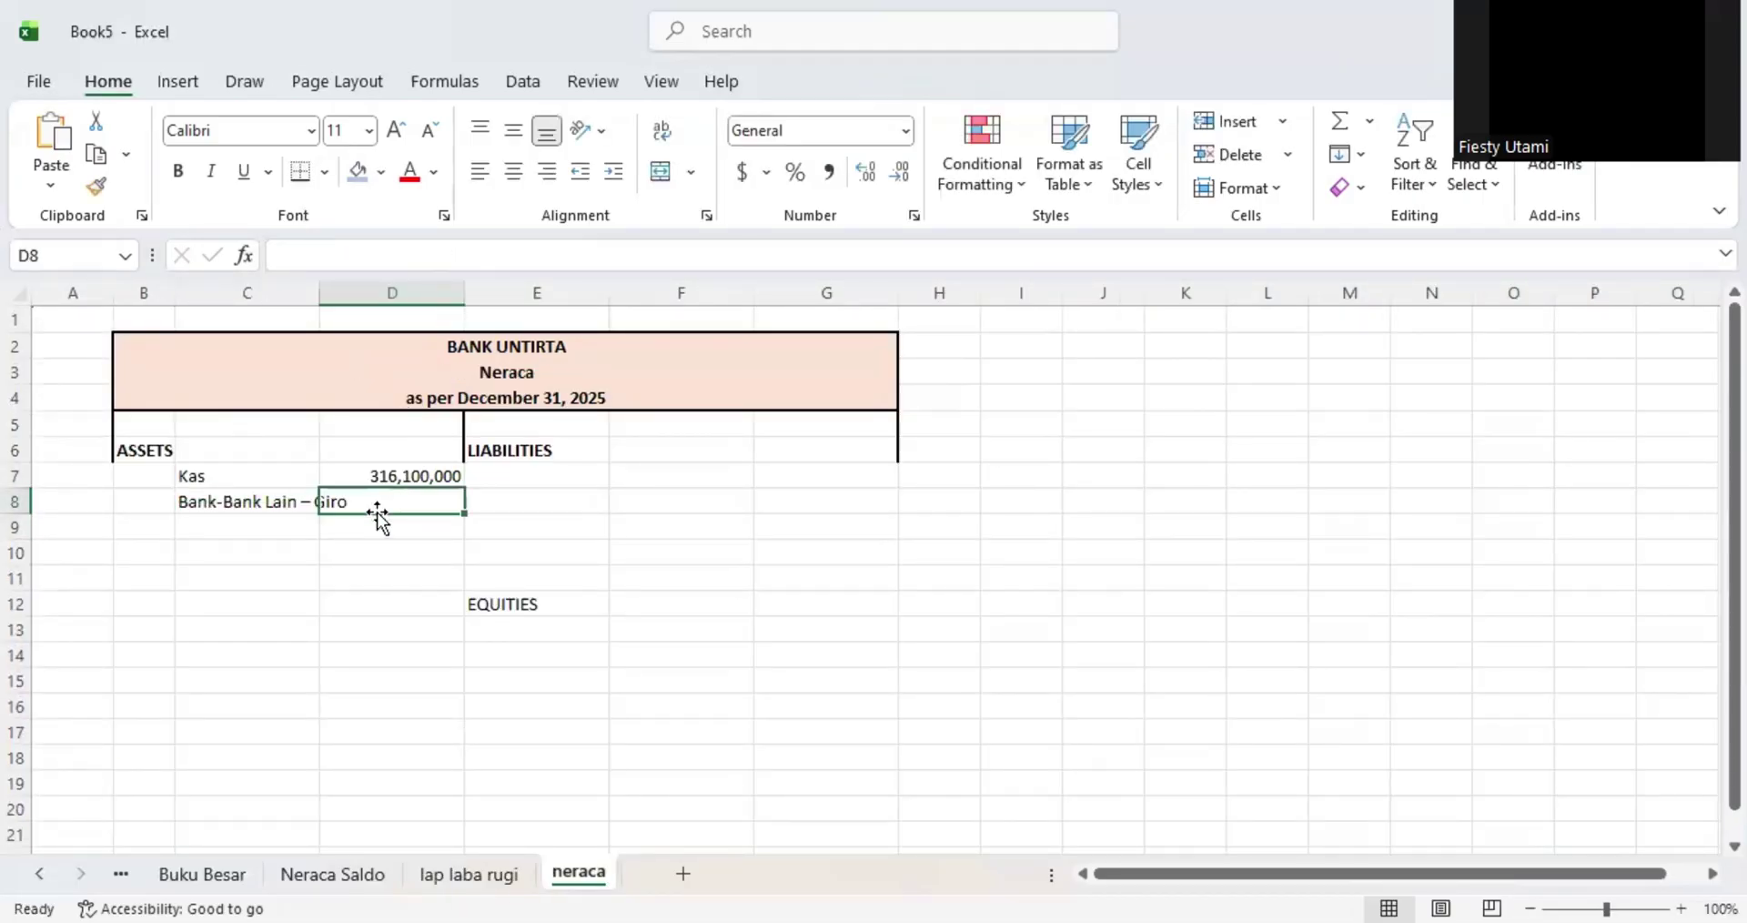
- Copy the account name Surat- Surat Berharga from B23 of Neraca Saldo into C9 of the neraca sheet
{"action": "left_click", "coordinate": [330, 870]}
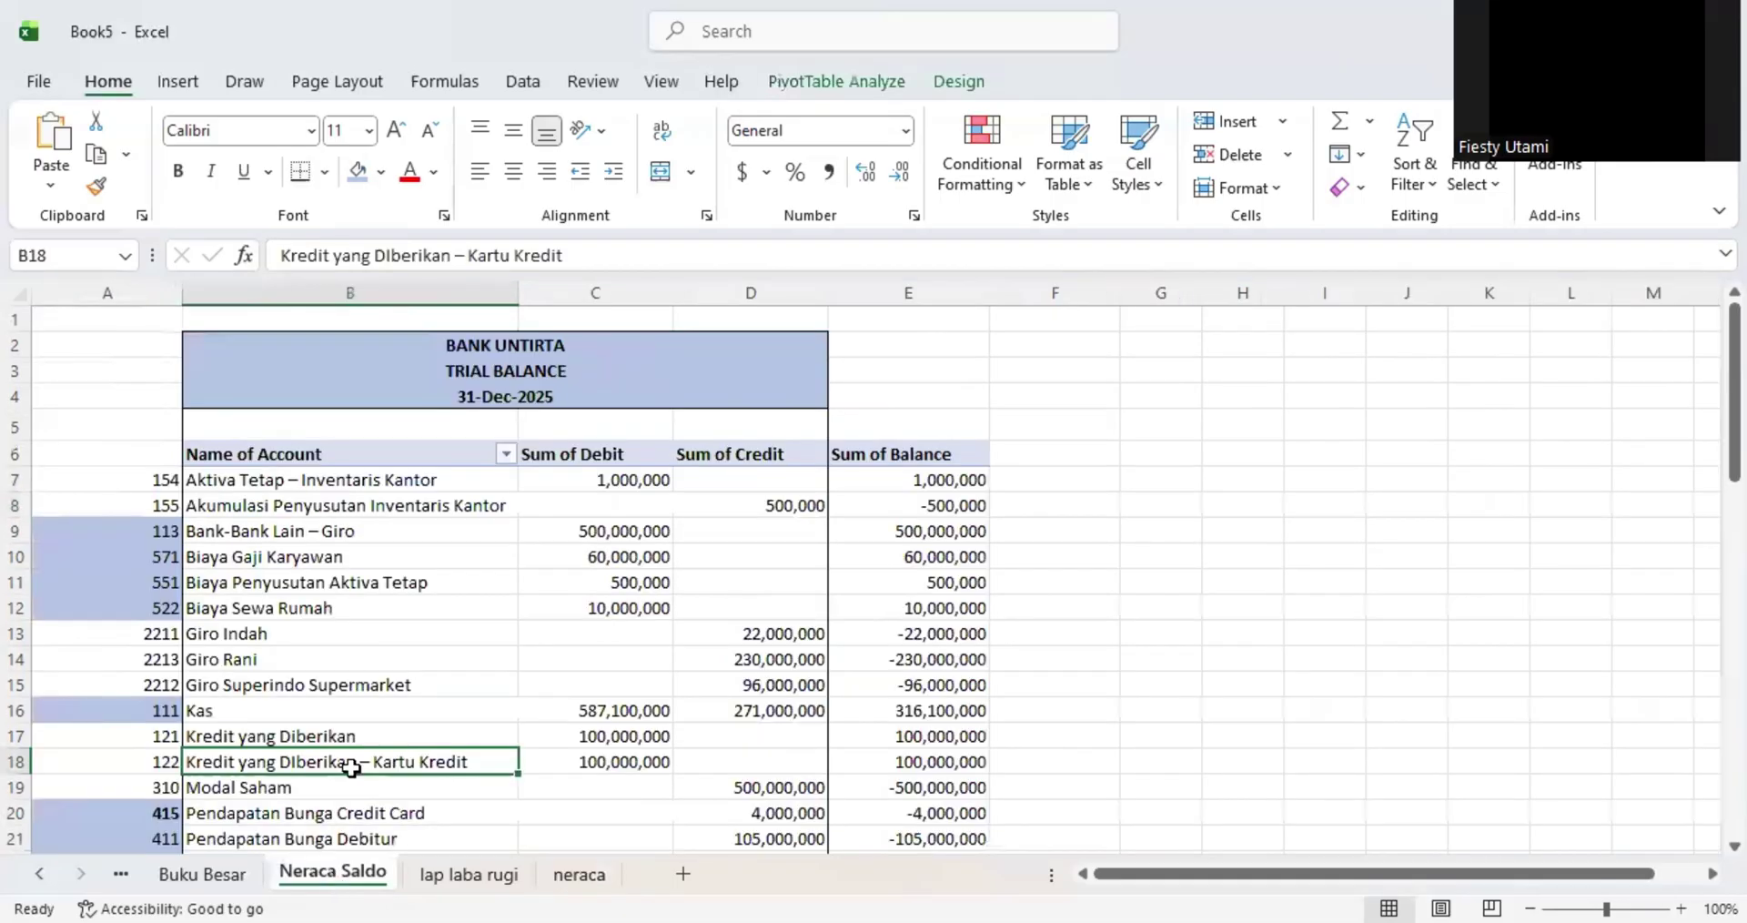
{"action": "left_click", "coordinate": [476, 867]}
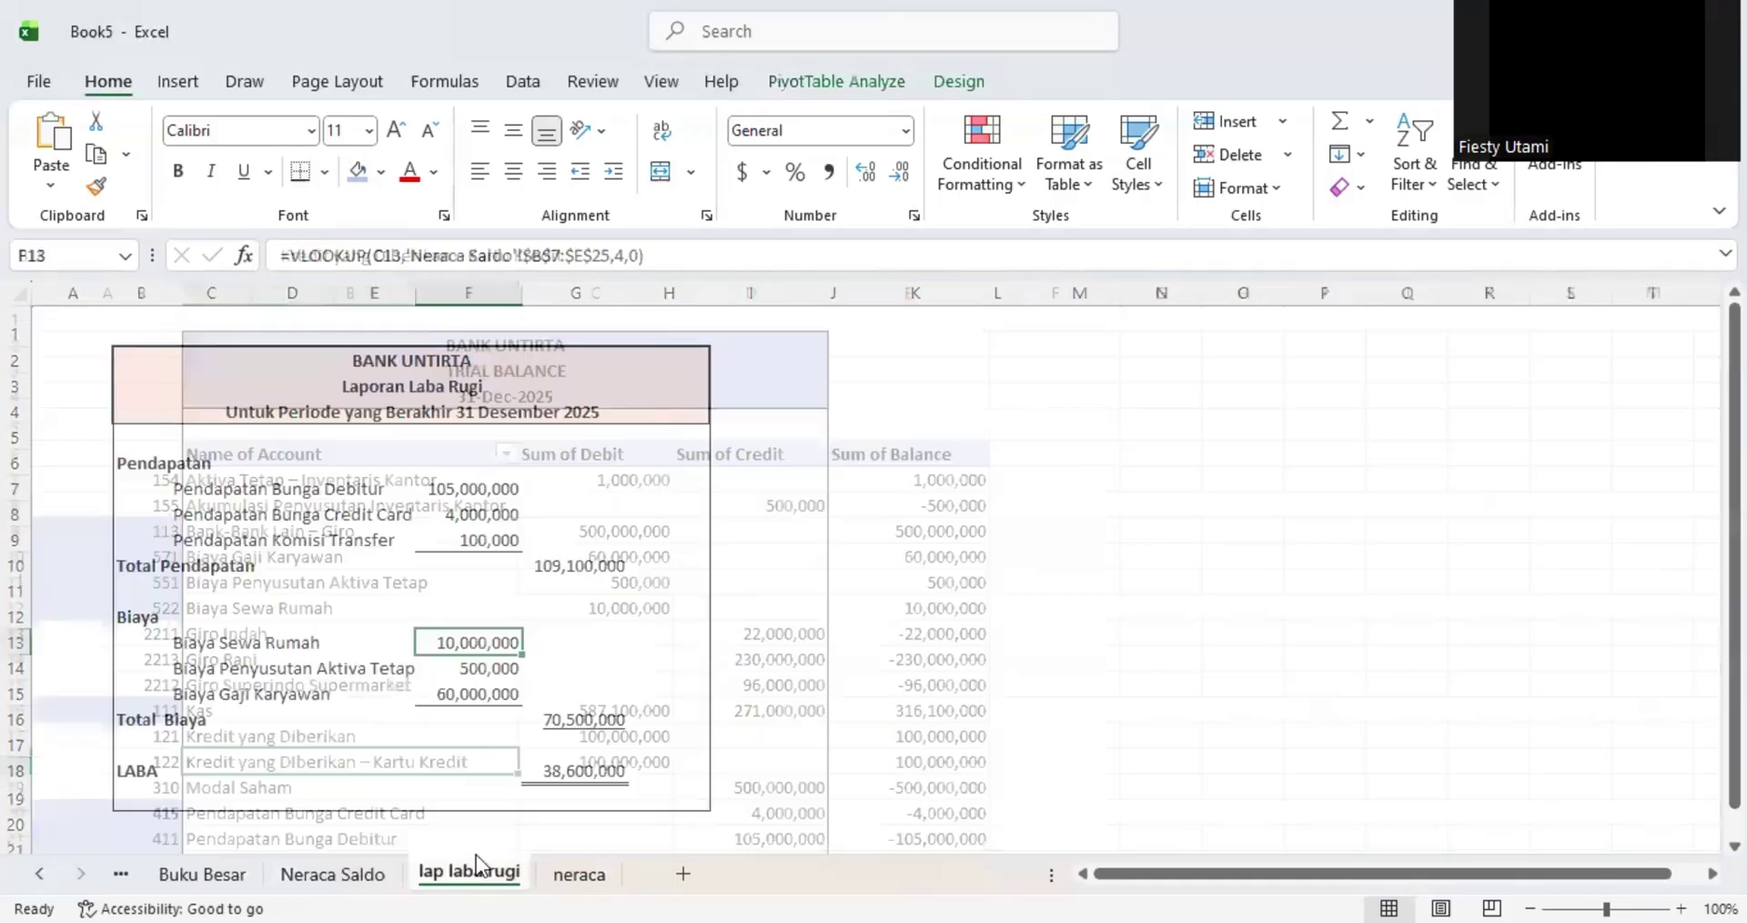
{"action": "left_click", "coordinate": [360, 877]}
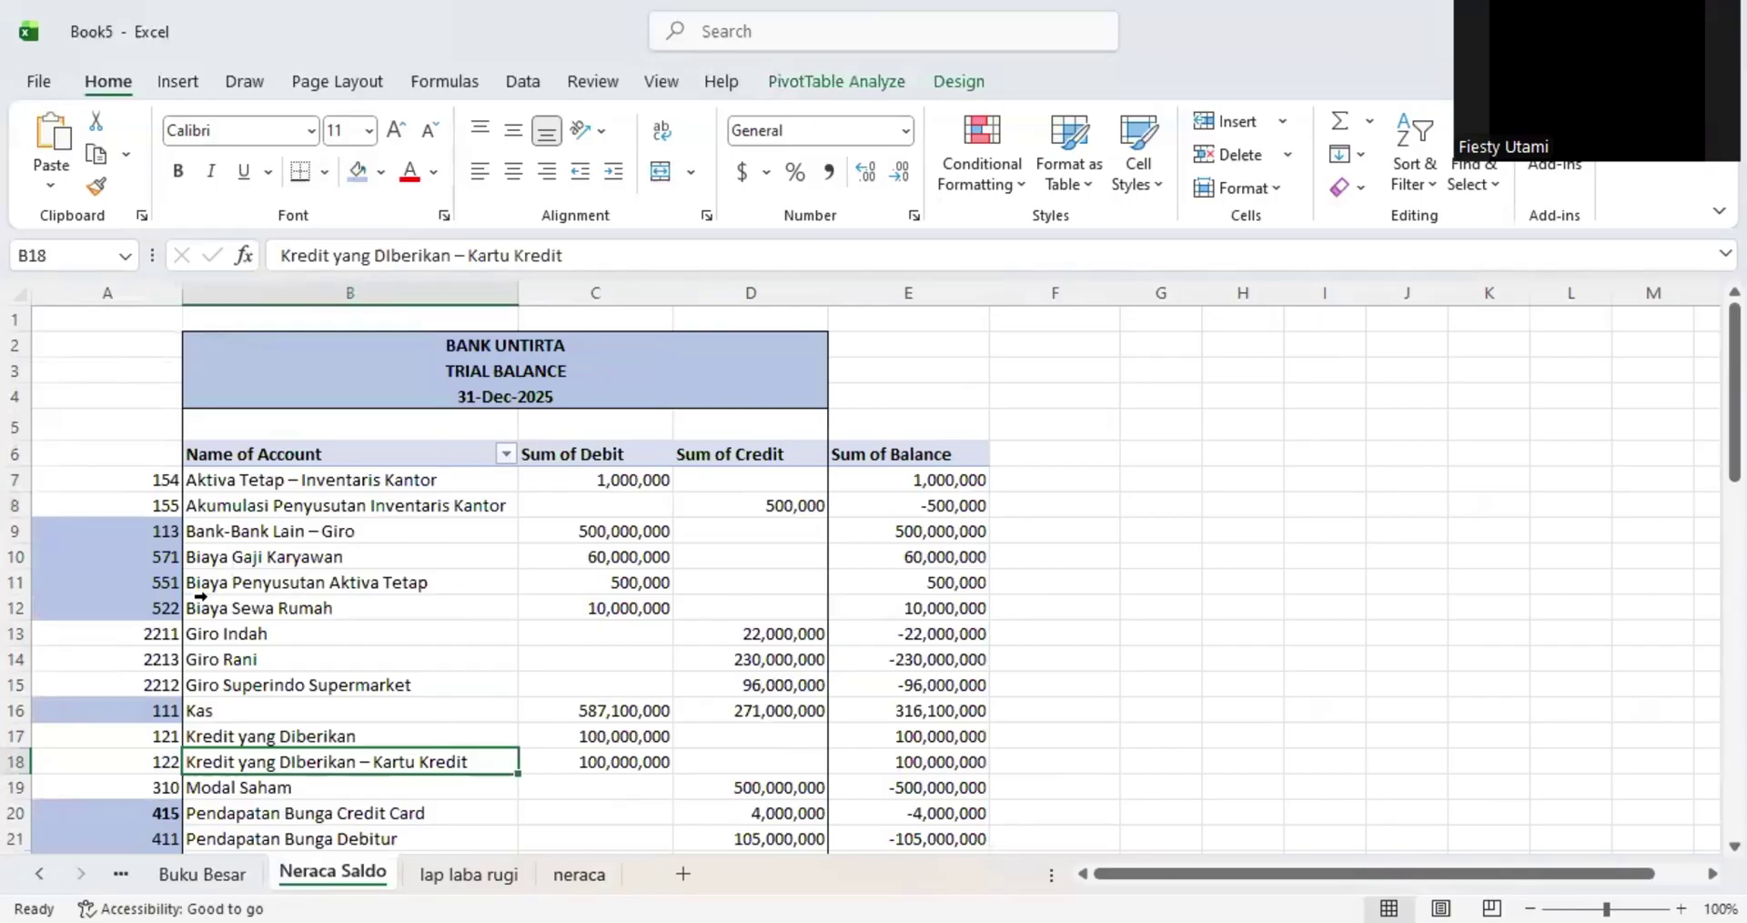
{"action": "scroll", "coordinate": [200, 596], "scroll_direction": "down", "scroll_amount": 2}
{"action": "left_click", "coordinate": [168, 730]}
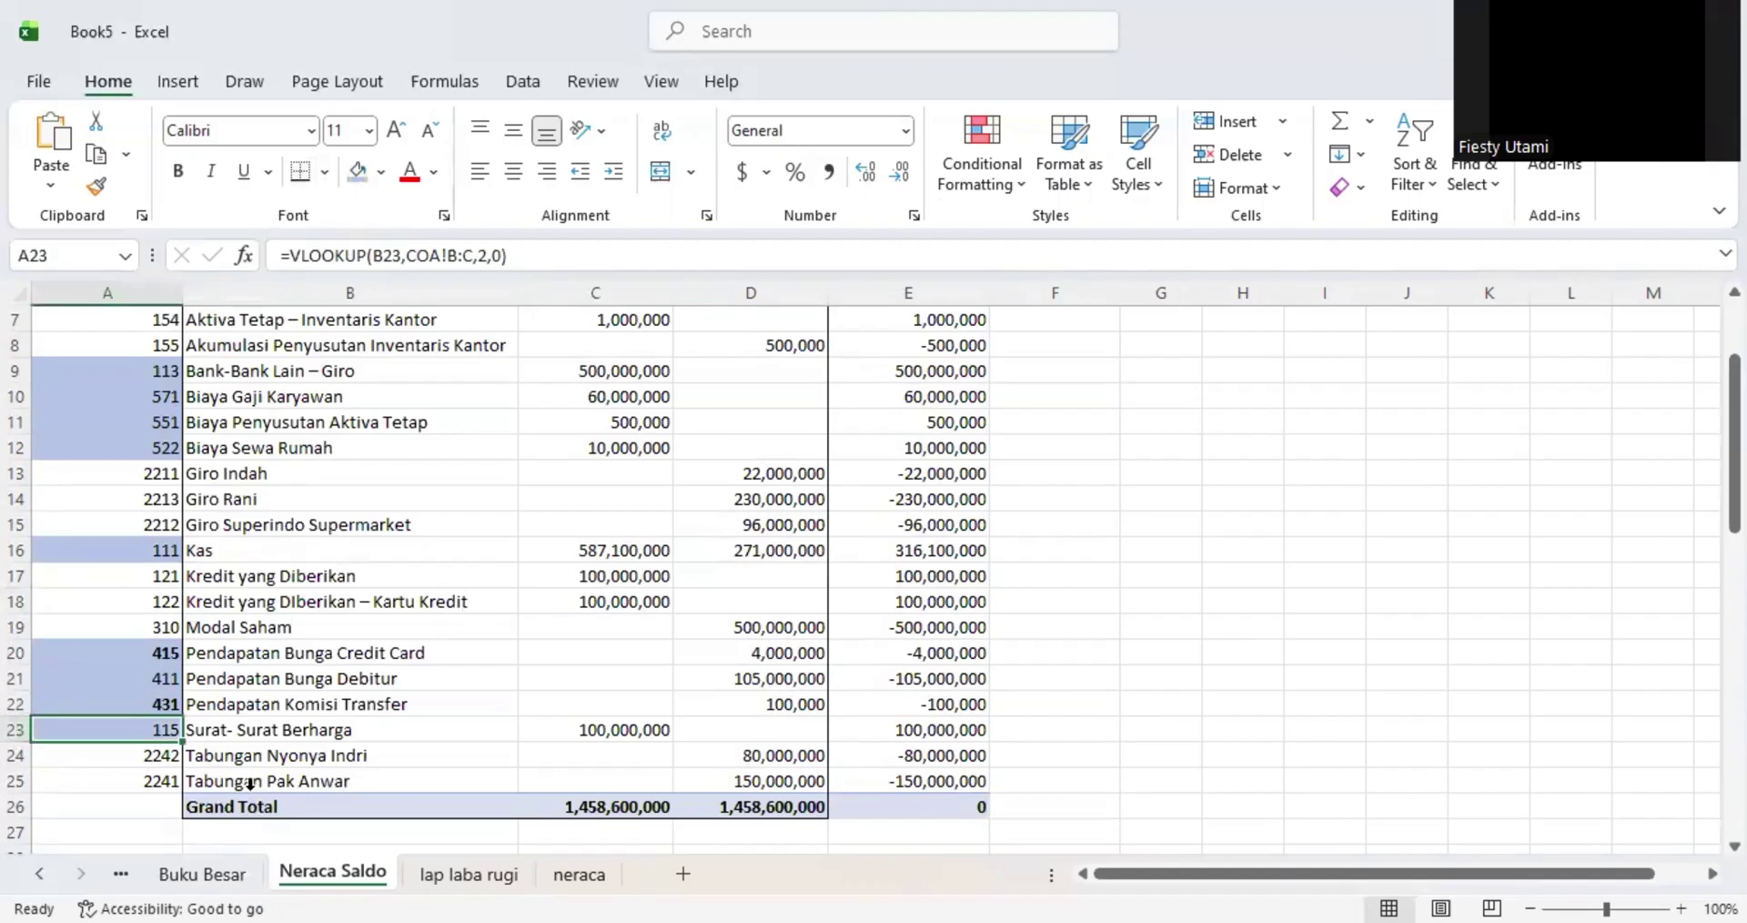
{"action": "left_click", "coordinate": [252, 730]}
{"action": "triple_click", "coordinate": [445, 264]}
{"action": "key", "text": "ctrl+c"}
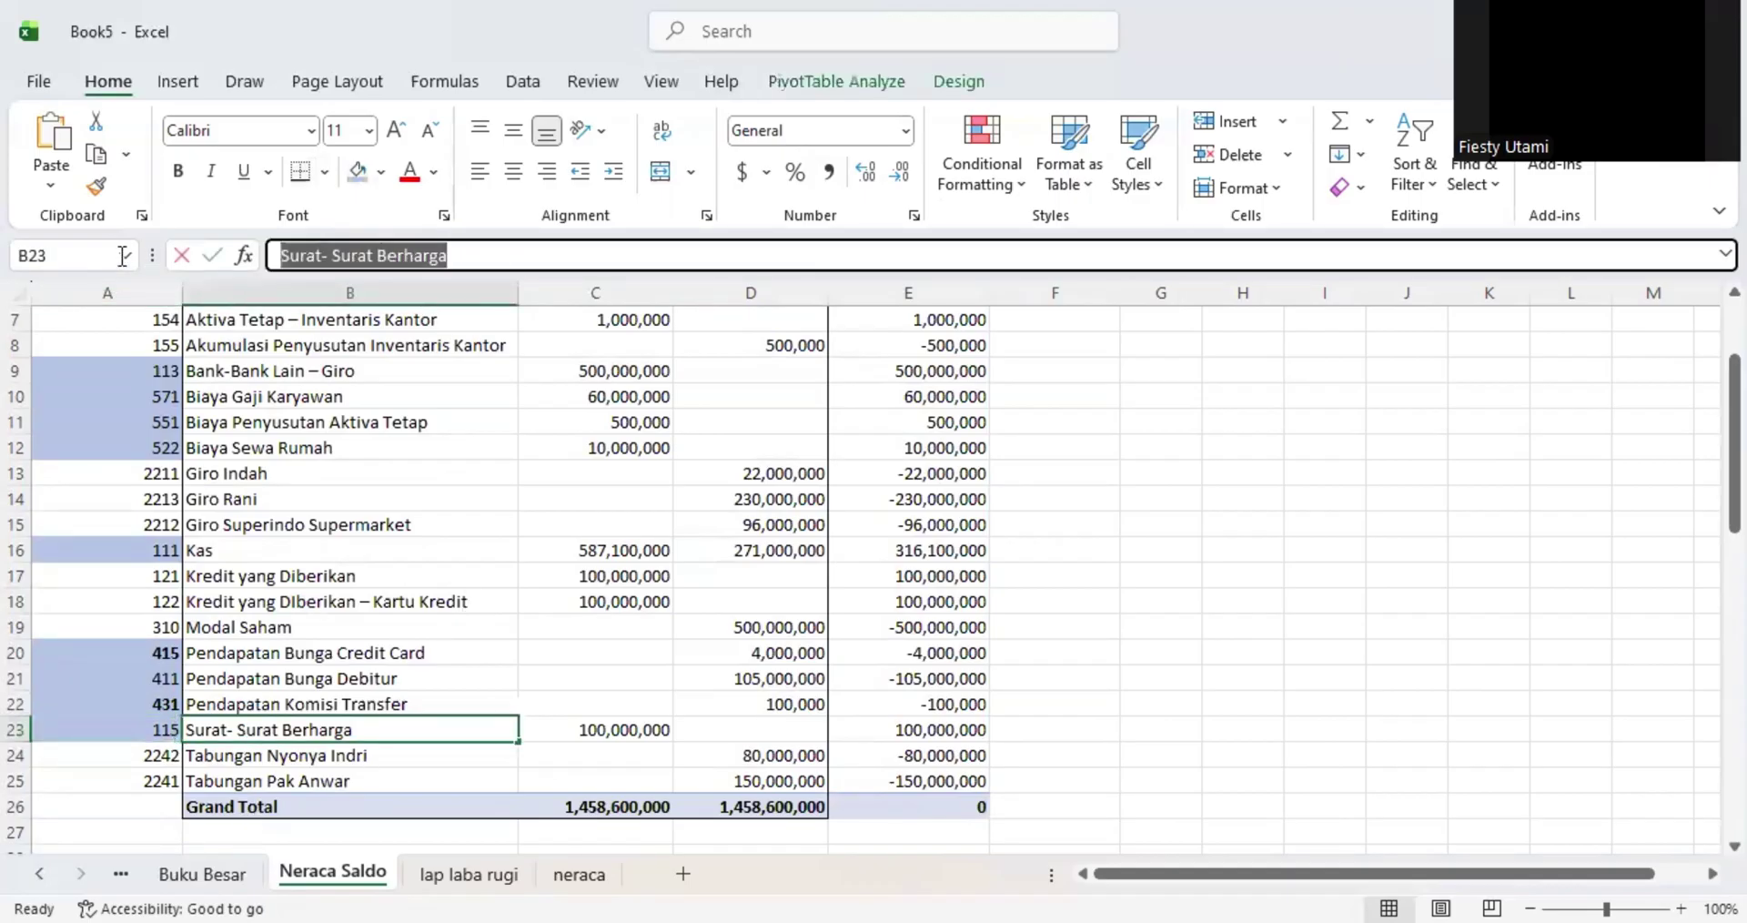
{"action": "left_click", "coordinate": [273, 602]}
{"action": "left_click", "coordinate": [548, 875]}
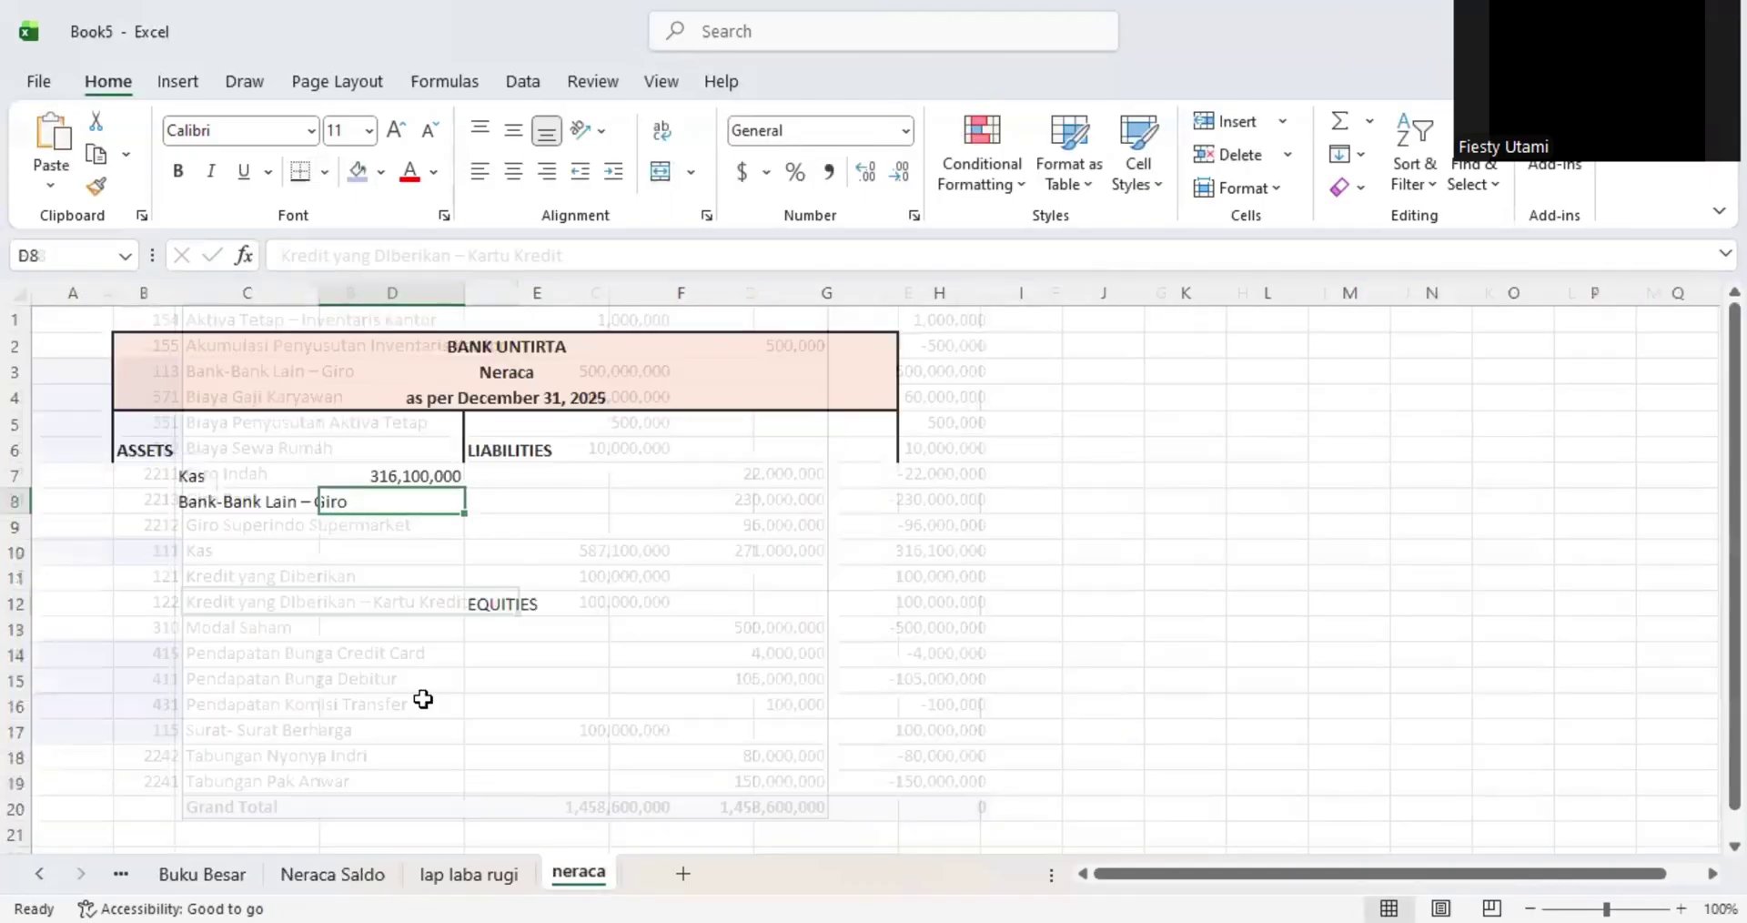
{"action": "left_click", "coordinate": [257, 521]}
{"action": "left_click", "coordinate": [349, 254]}
{"action": "key", "text": "ctrl+v"}
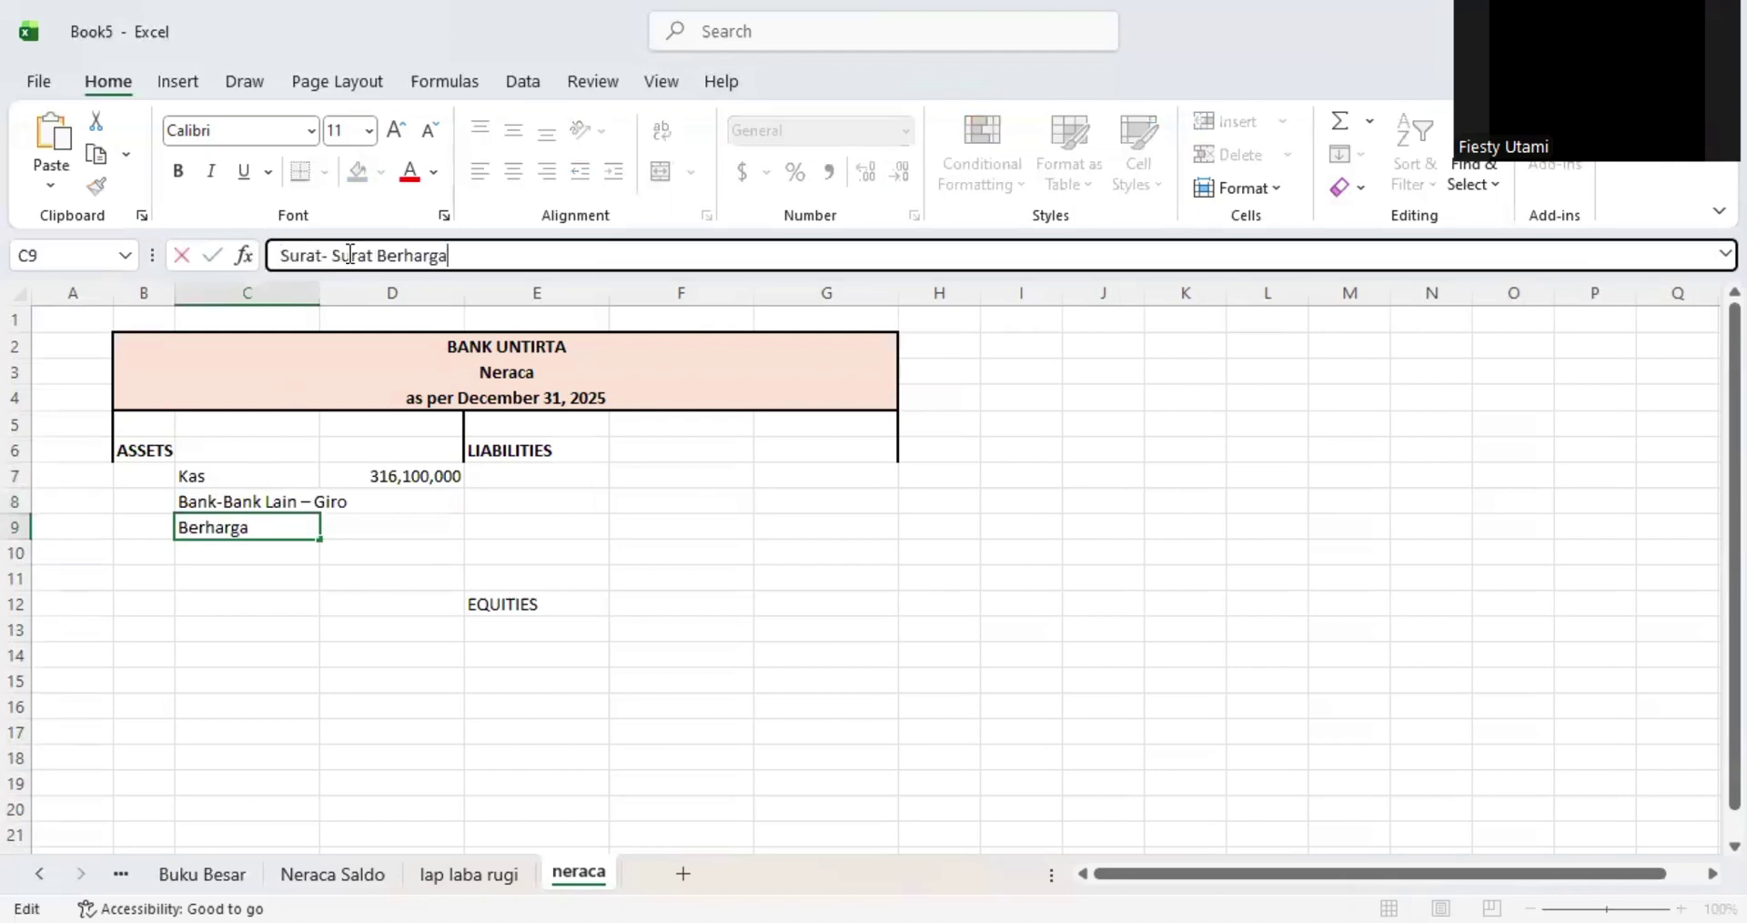
{"action": "key", "text": "Return"}
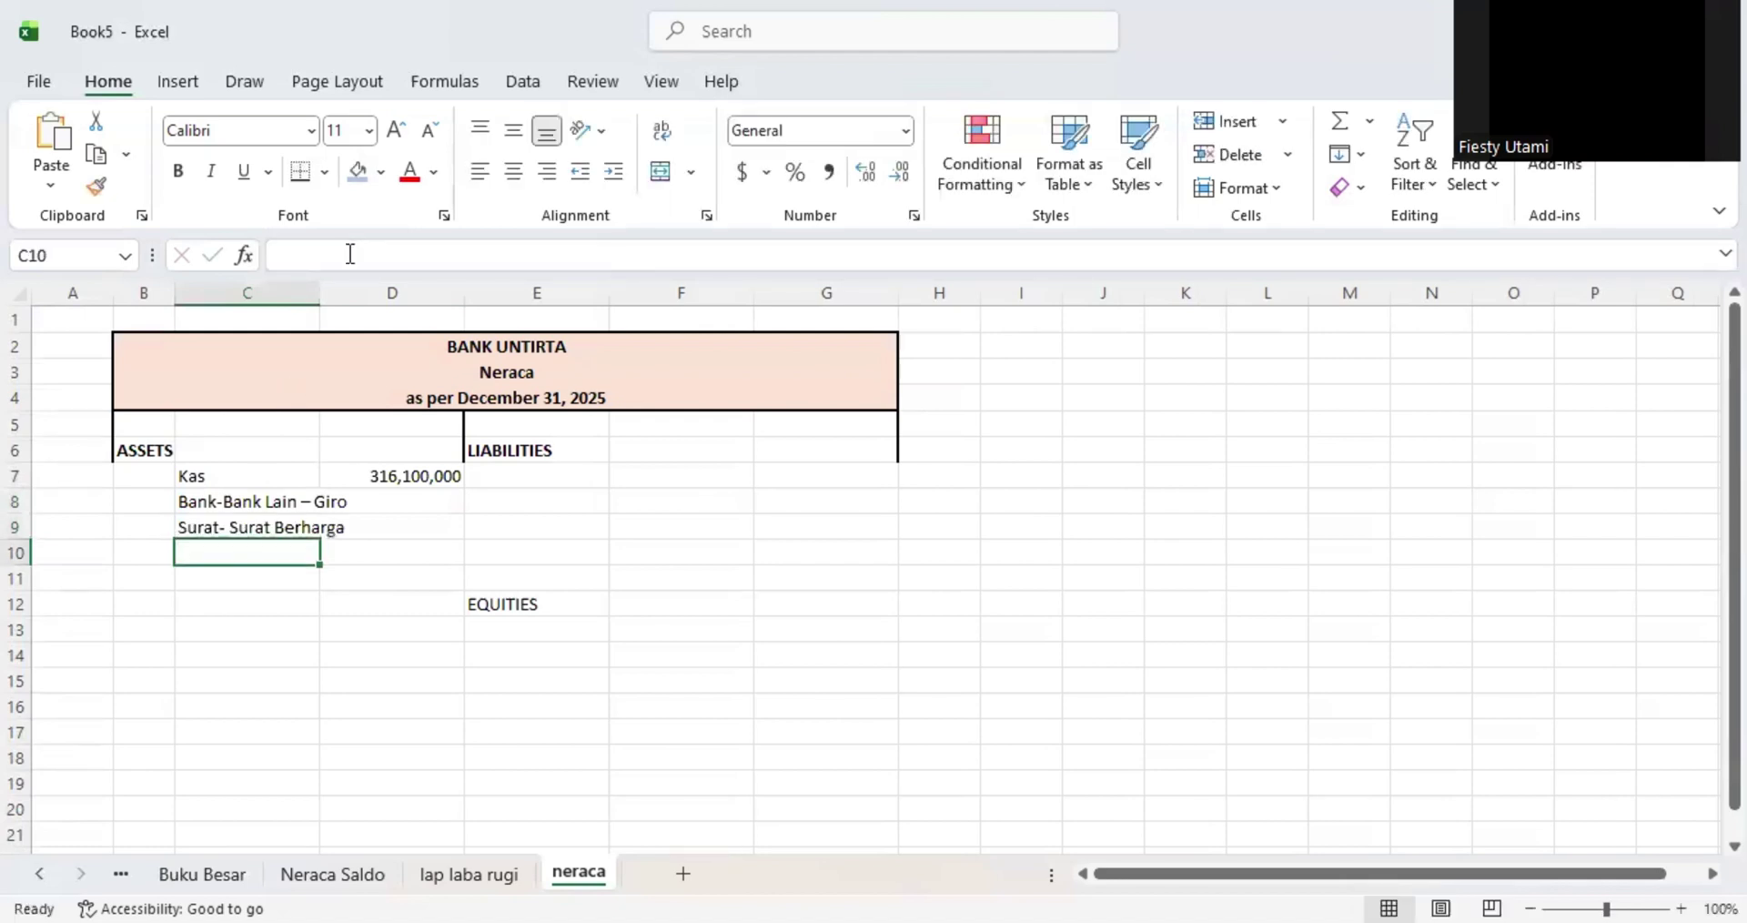
- Copy the account name Kredit yang Diberikan from B17 of Neraca Saldo into C10 of the neraca sheet
{"action": "left_click", "coordinate": [346, 874]}
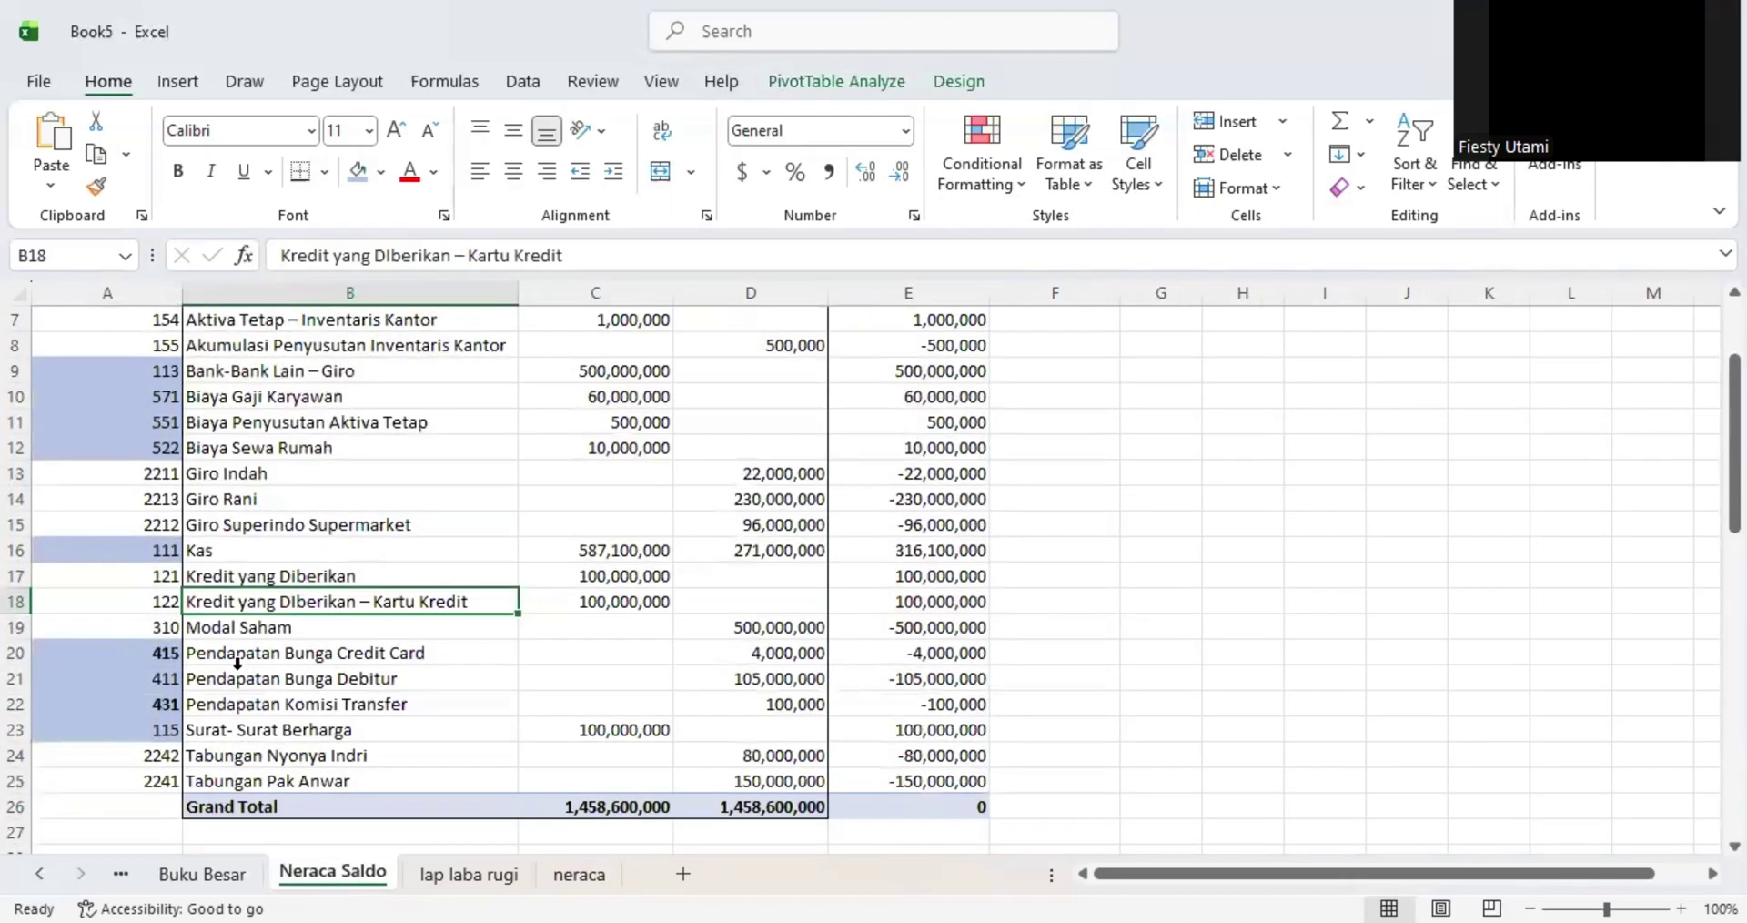
{"action": "scroll", "coordinate": [164, 728], "scroll_direction": "up", "scroll_amount": 1}
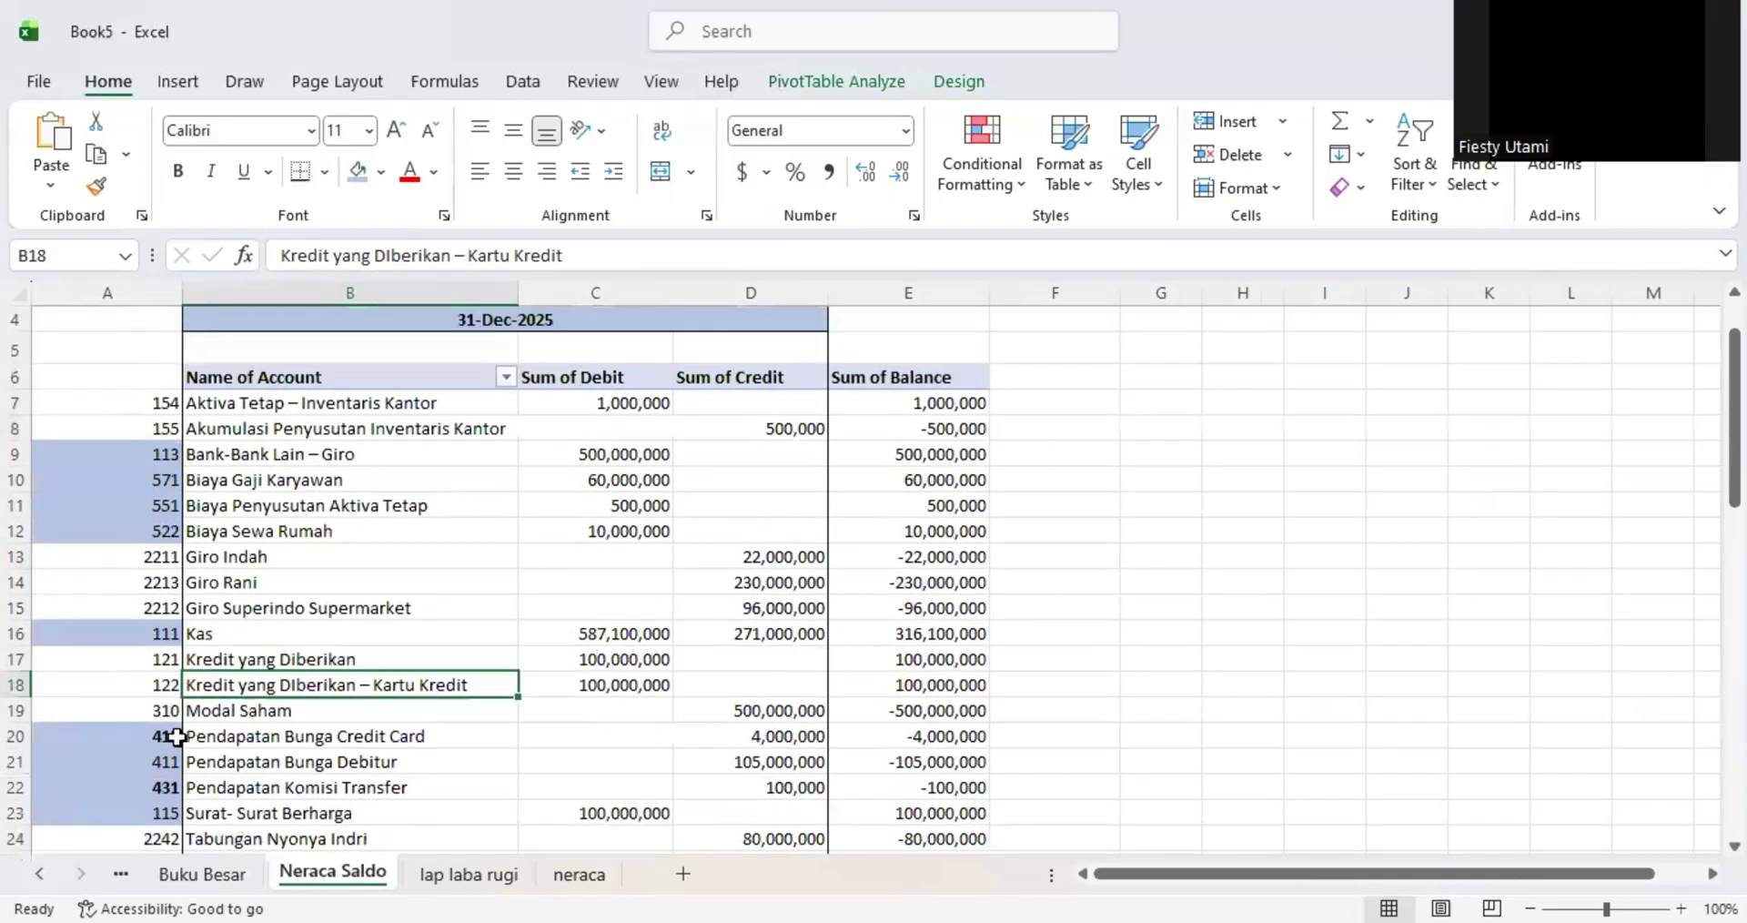
{"action": "left_click", "coordinate": [202, 661]}
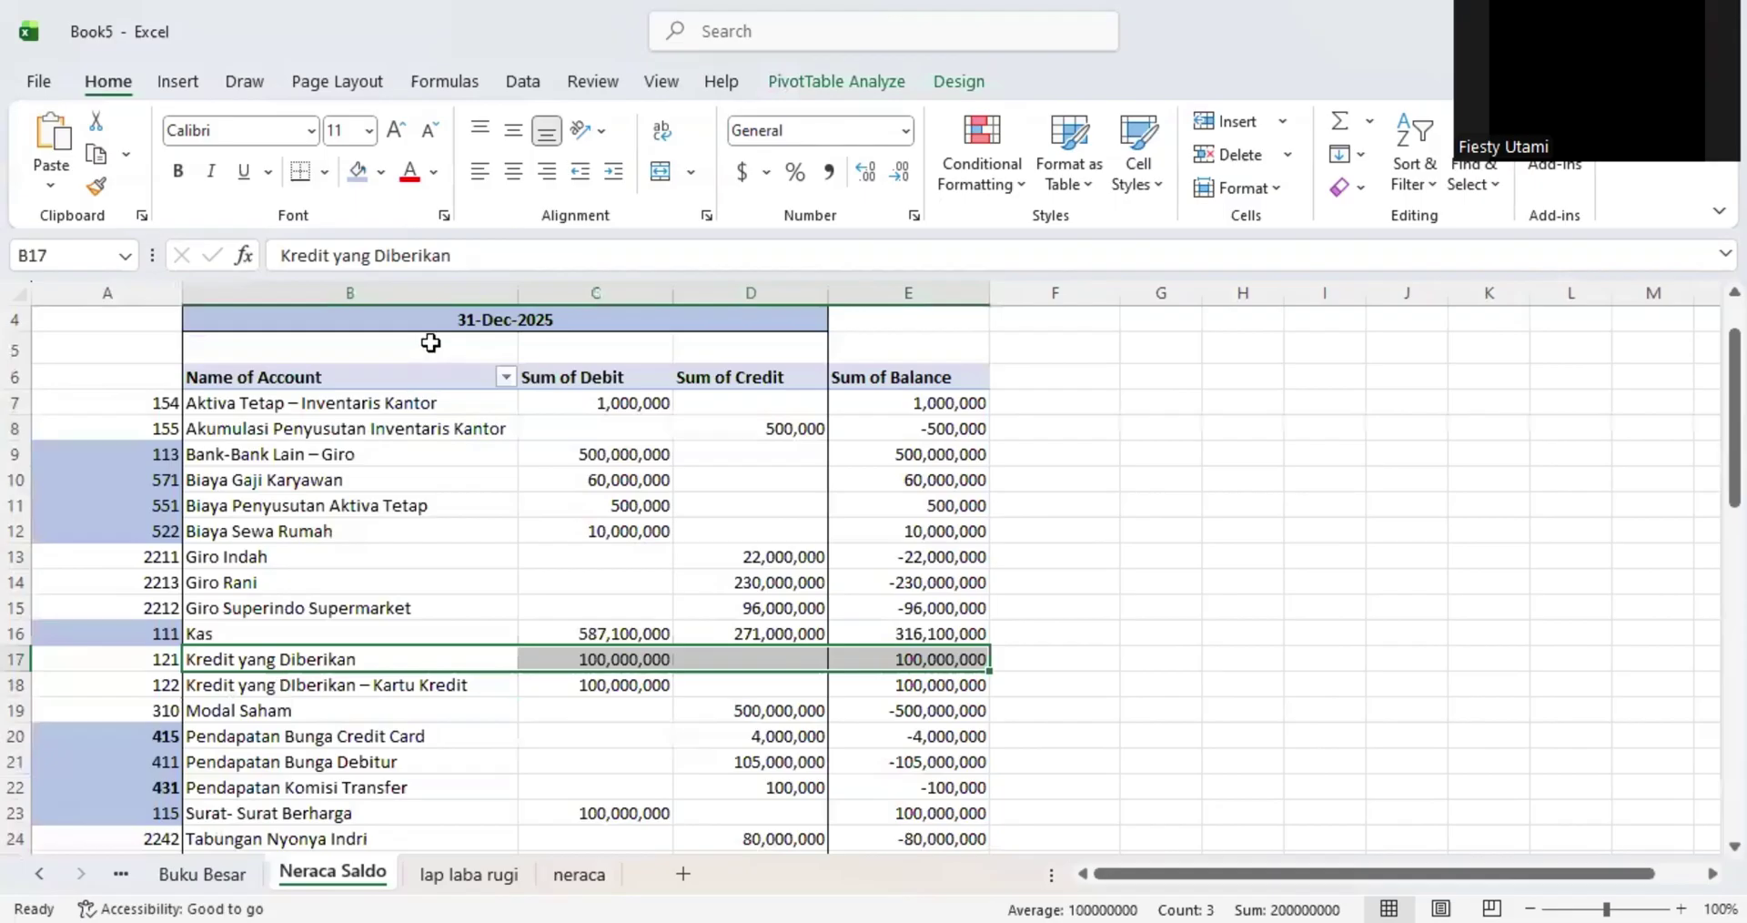
{"action": "left_click_drag", "start_coordinate": [459, 254], "coordinate": [216, 307]}
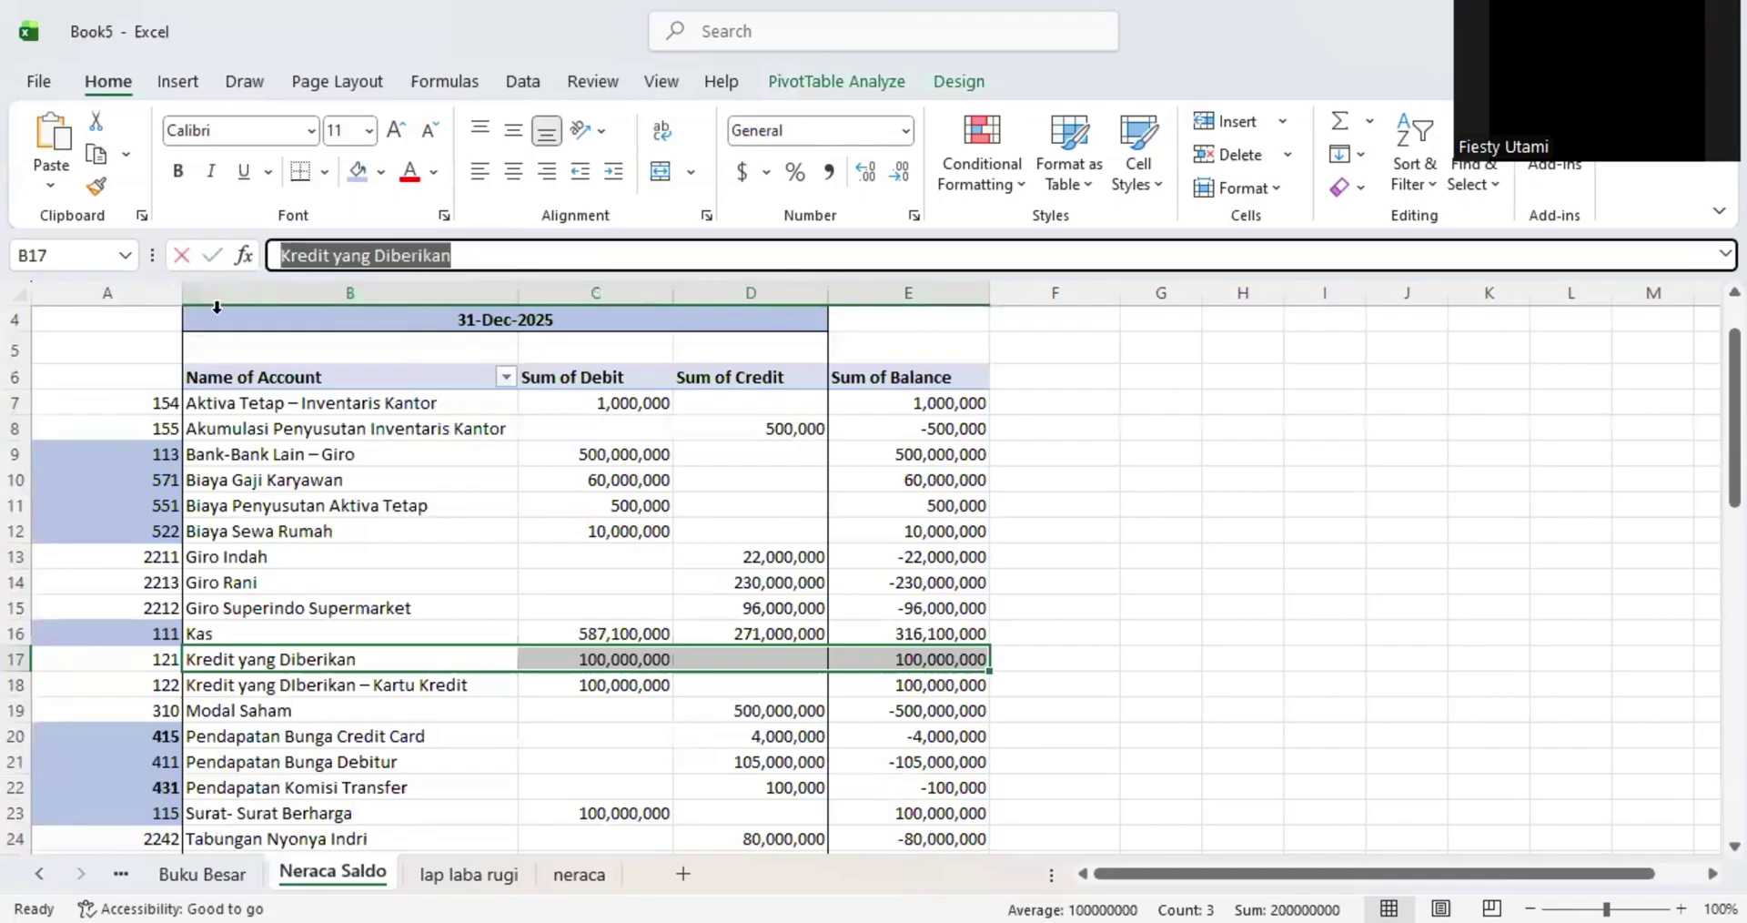
{"action": "key", "text": "ctrl+c"}
{"action": "left_click", "coordinate": [575, 874]}
{"action": "key", "text": "ctrl+v"}
{"action": "key", "text": "Return"}
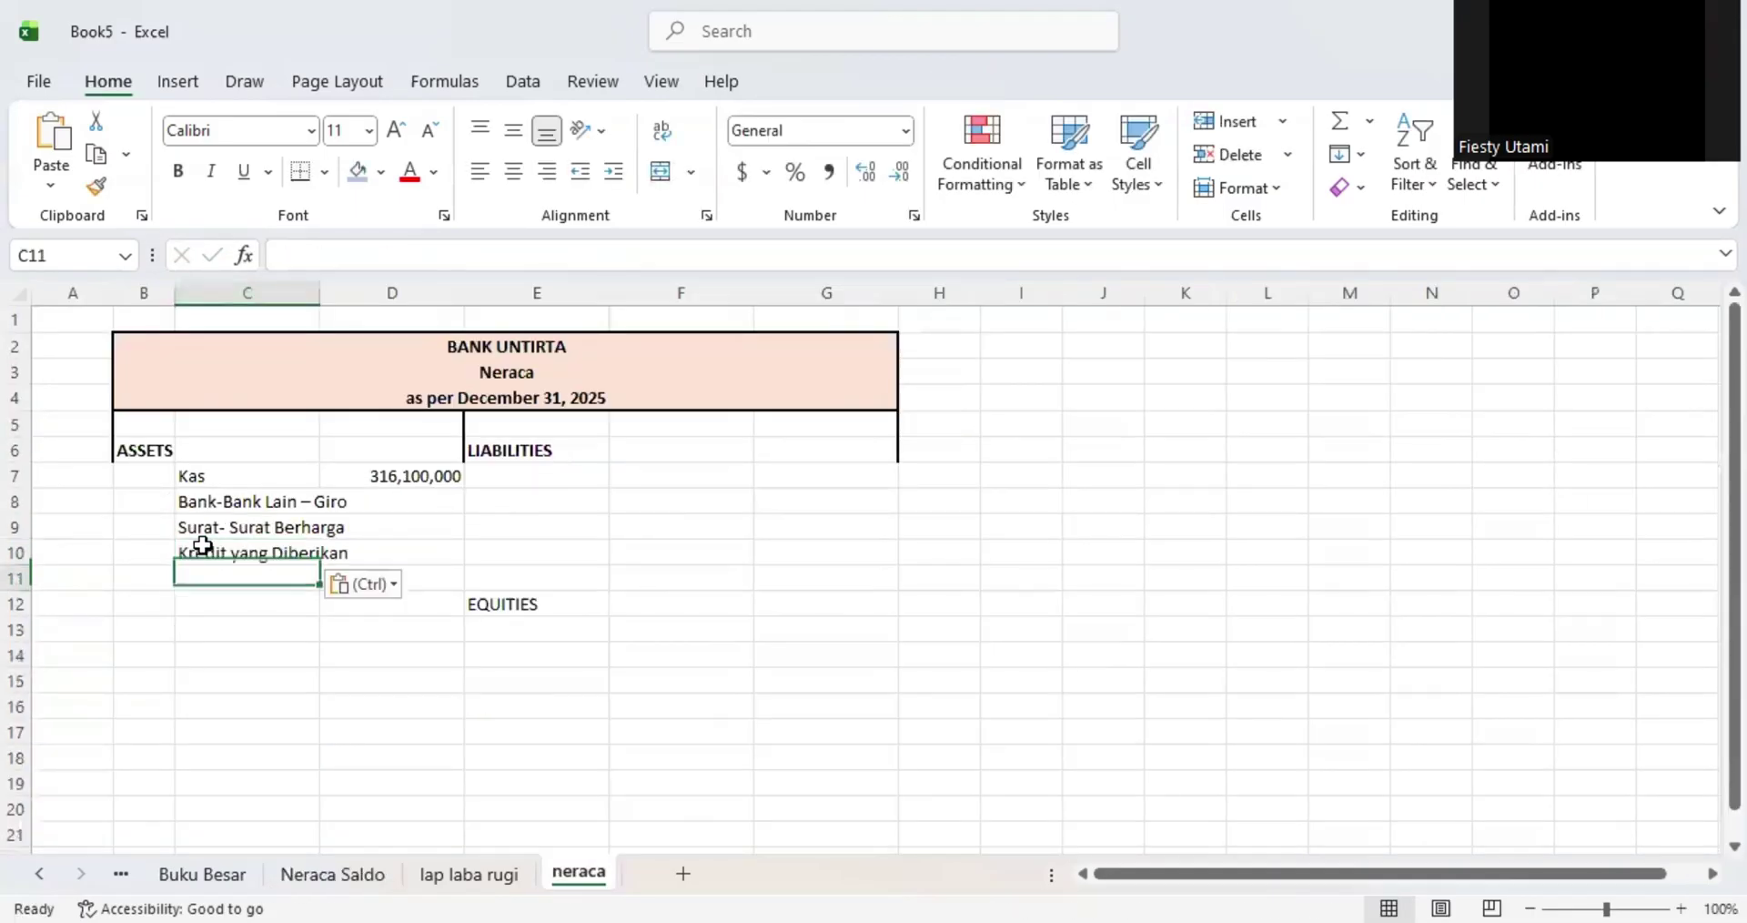
- Copy the account name Kredit yang DIberikan – Kartu Kredit from B18 of Neraca Saldo into C11 of the neraca sheet
{"action": "left_click", "coordinate": [332, 874]}
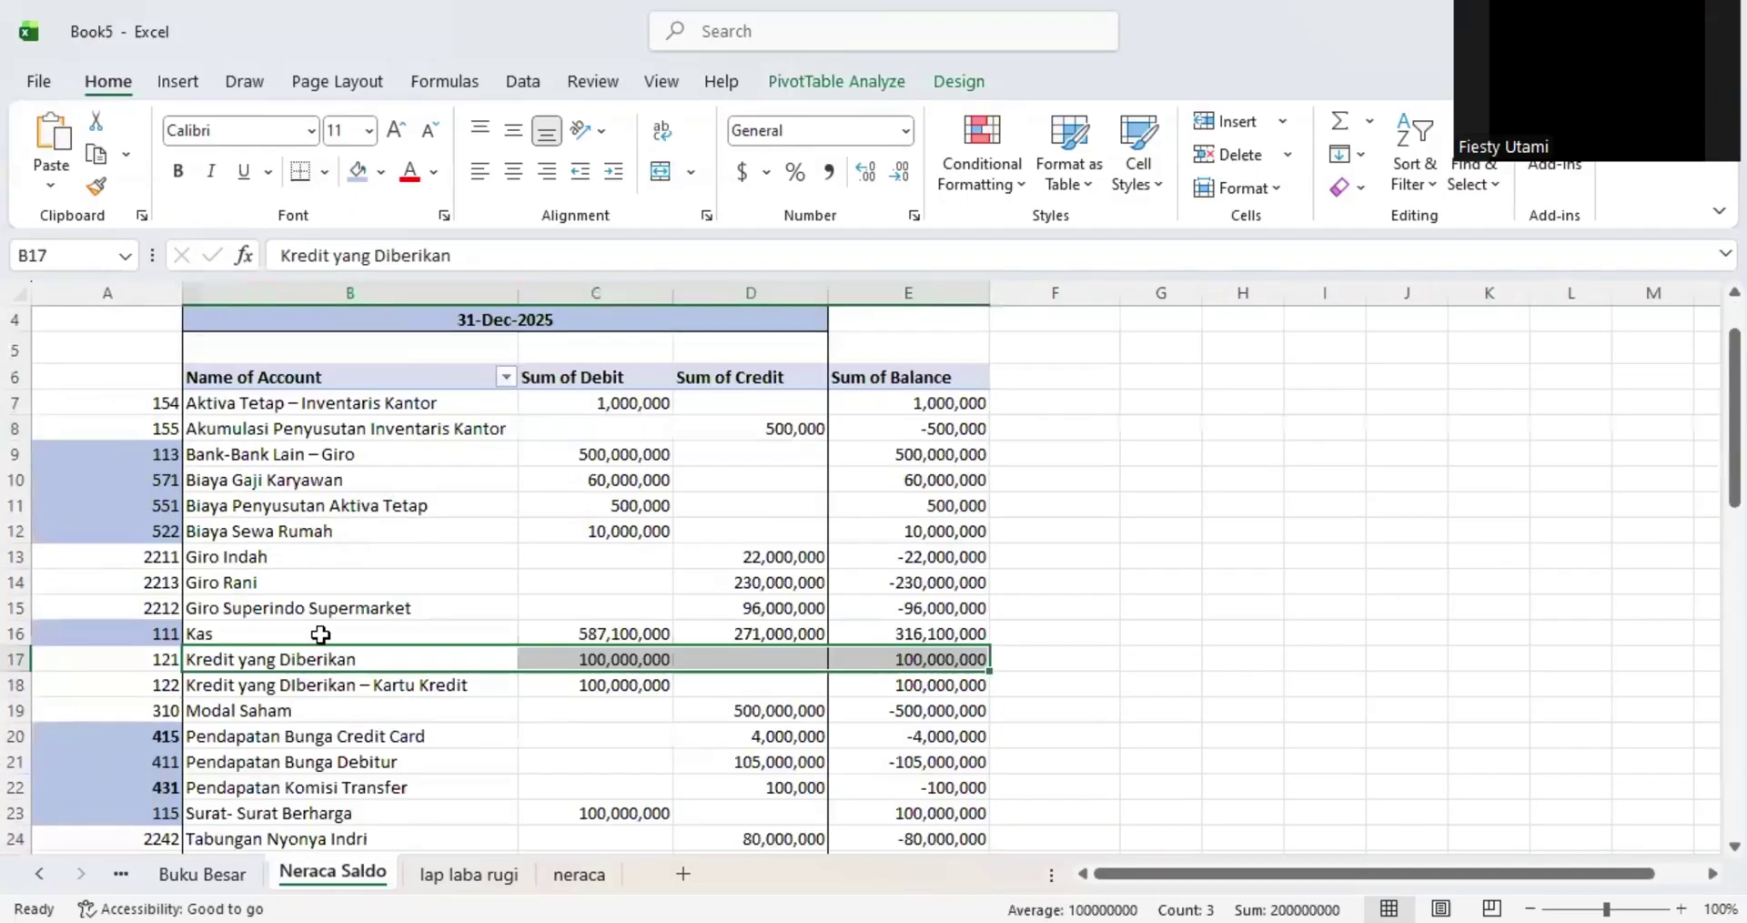
{"action": "left_click", "coordinate": [301, 684]}
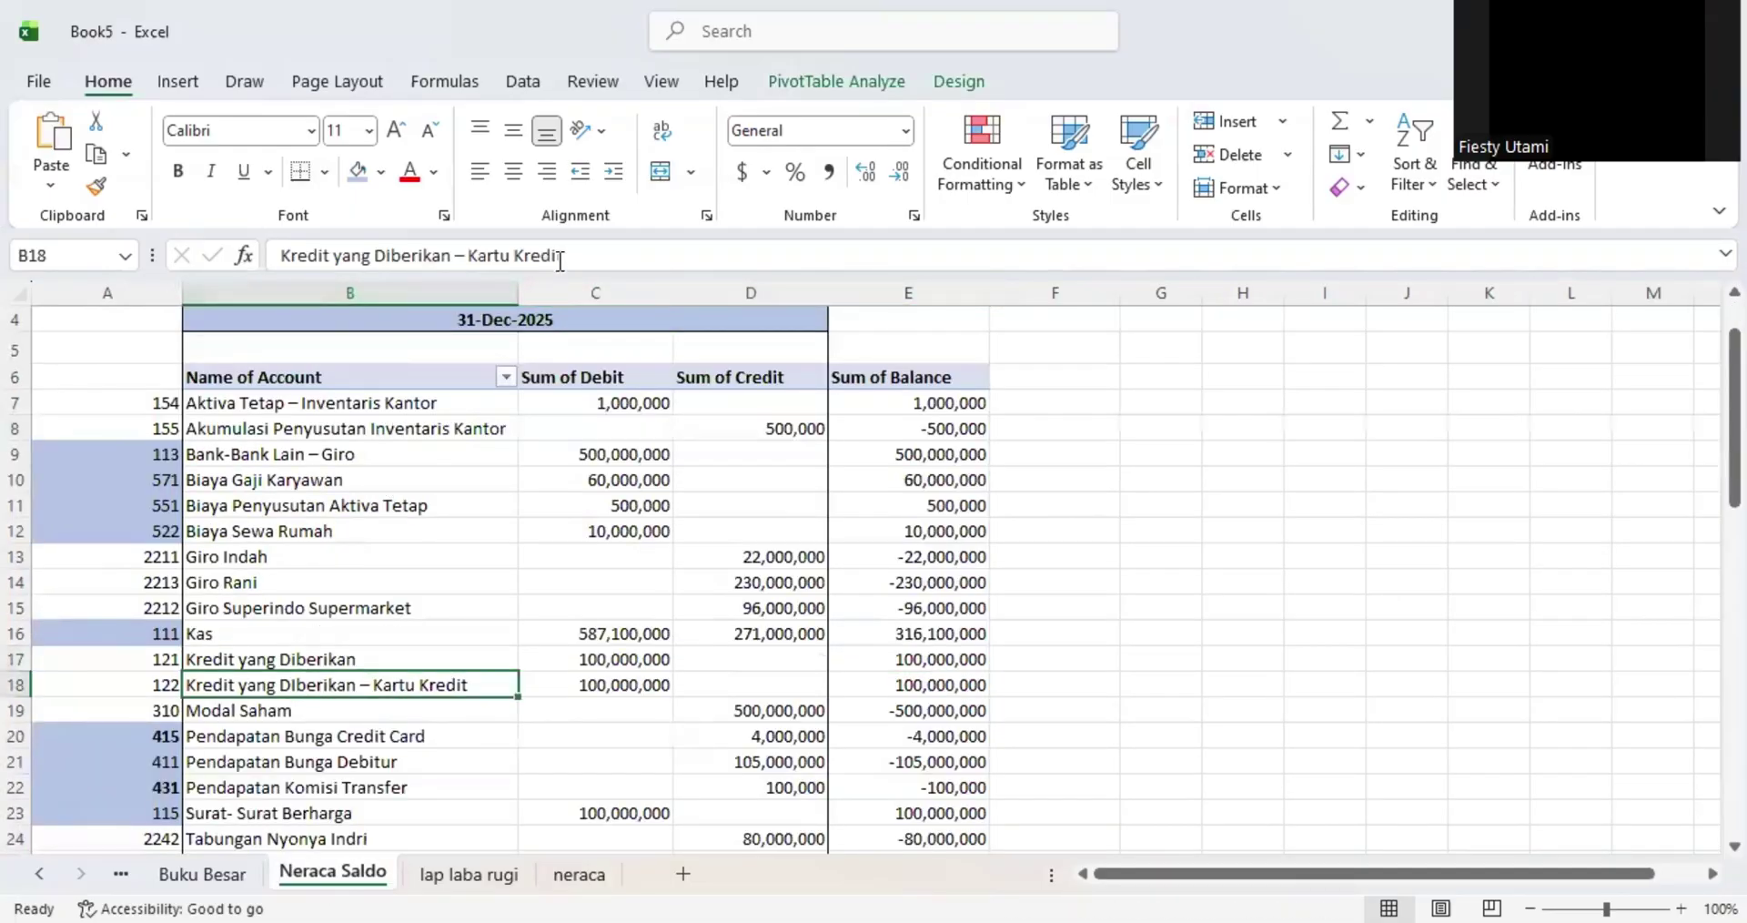
{"action": "triple_click", "coordinate": [291, 251]}
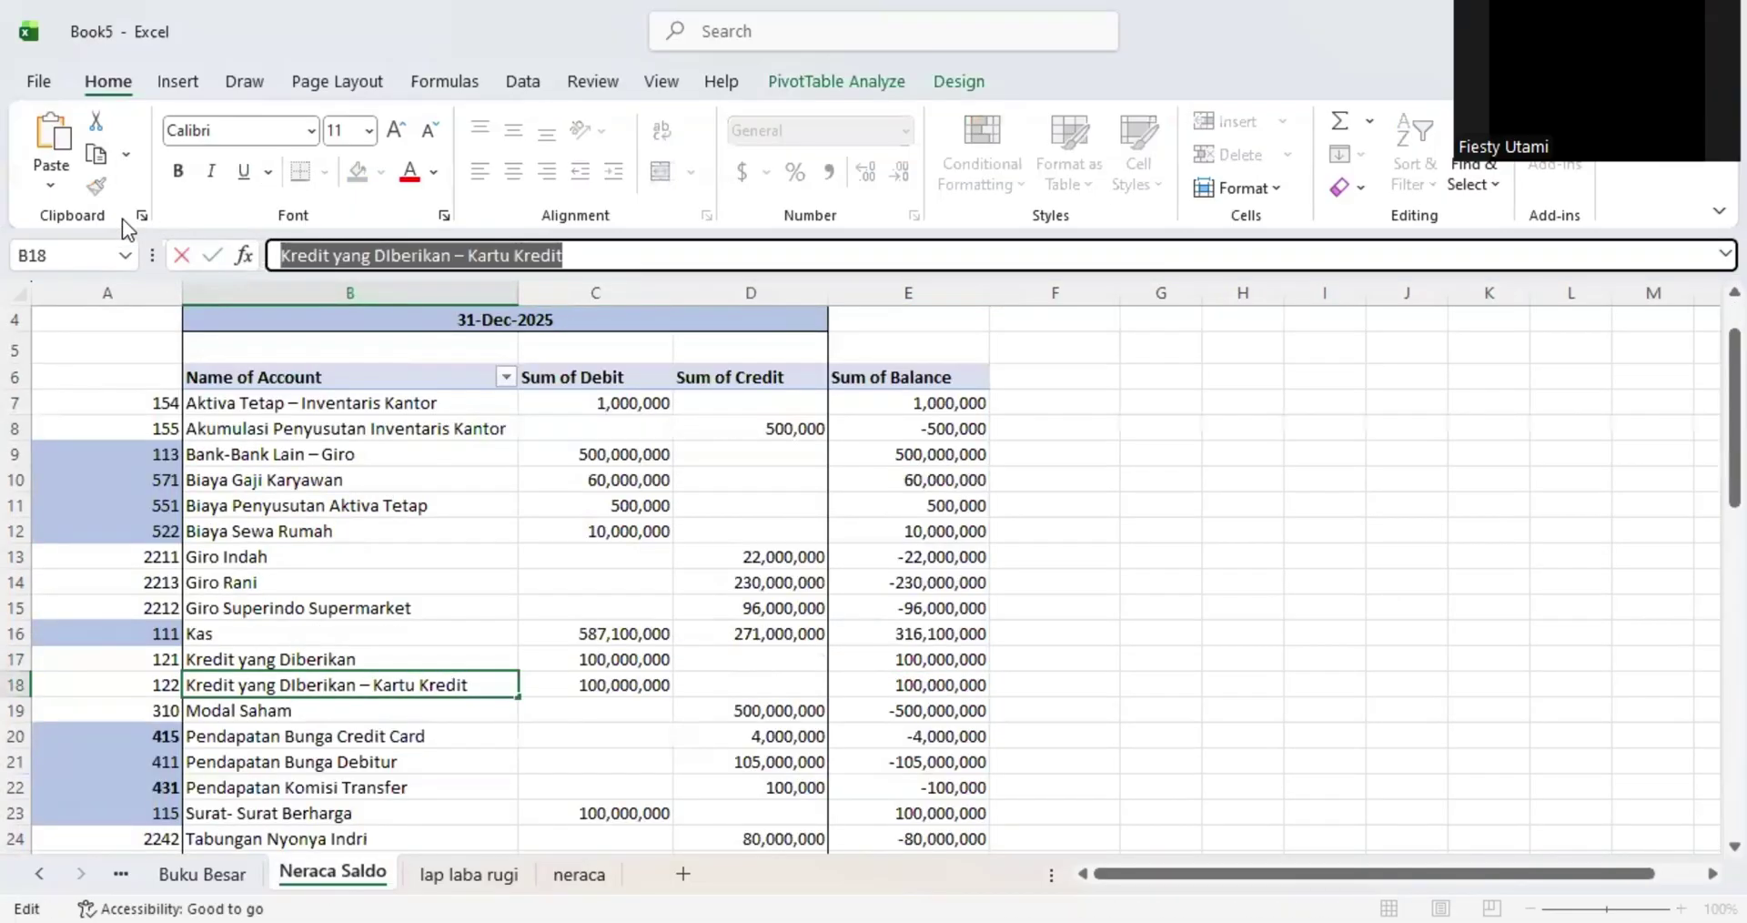
{"action": "key", "text": "Return"}
{"action": "left_click", "coordinate": [578, 874]}
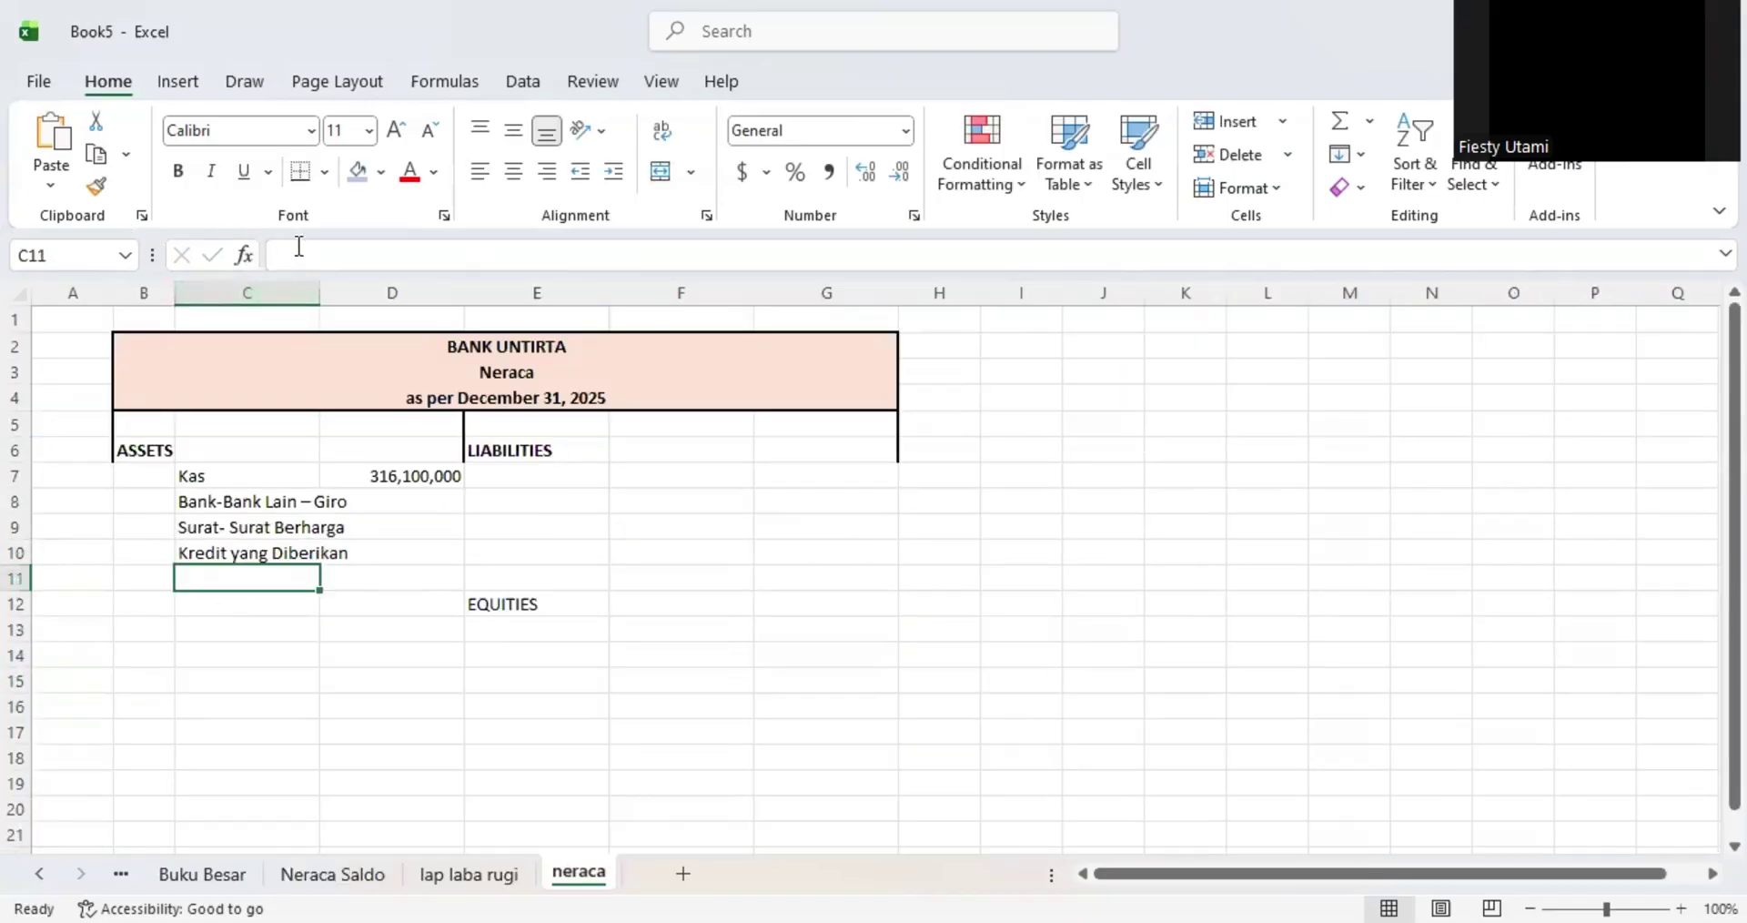
{"action": "left_click", "coordinate": [298, 246]}
{"action": "key", "text": "ctrl+v"}
{"action": "key", "text": "Return"}
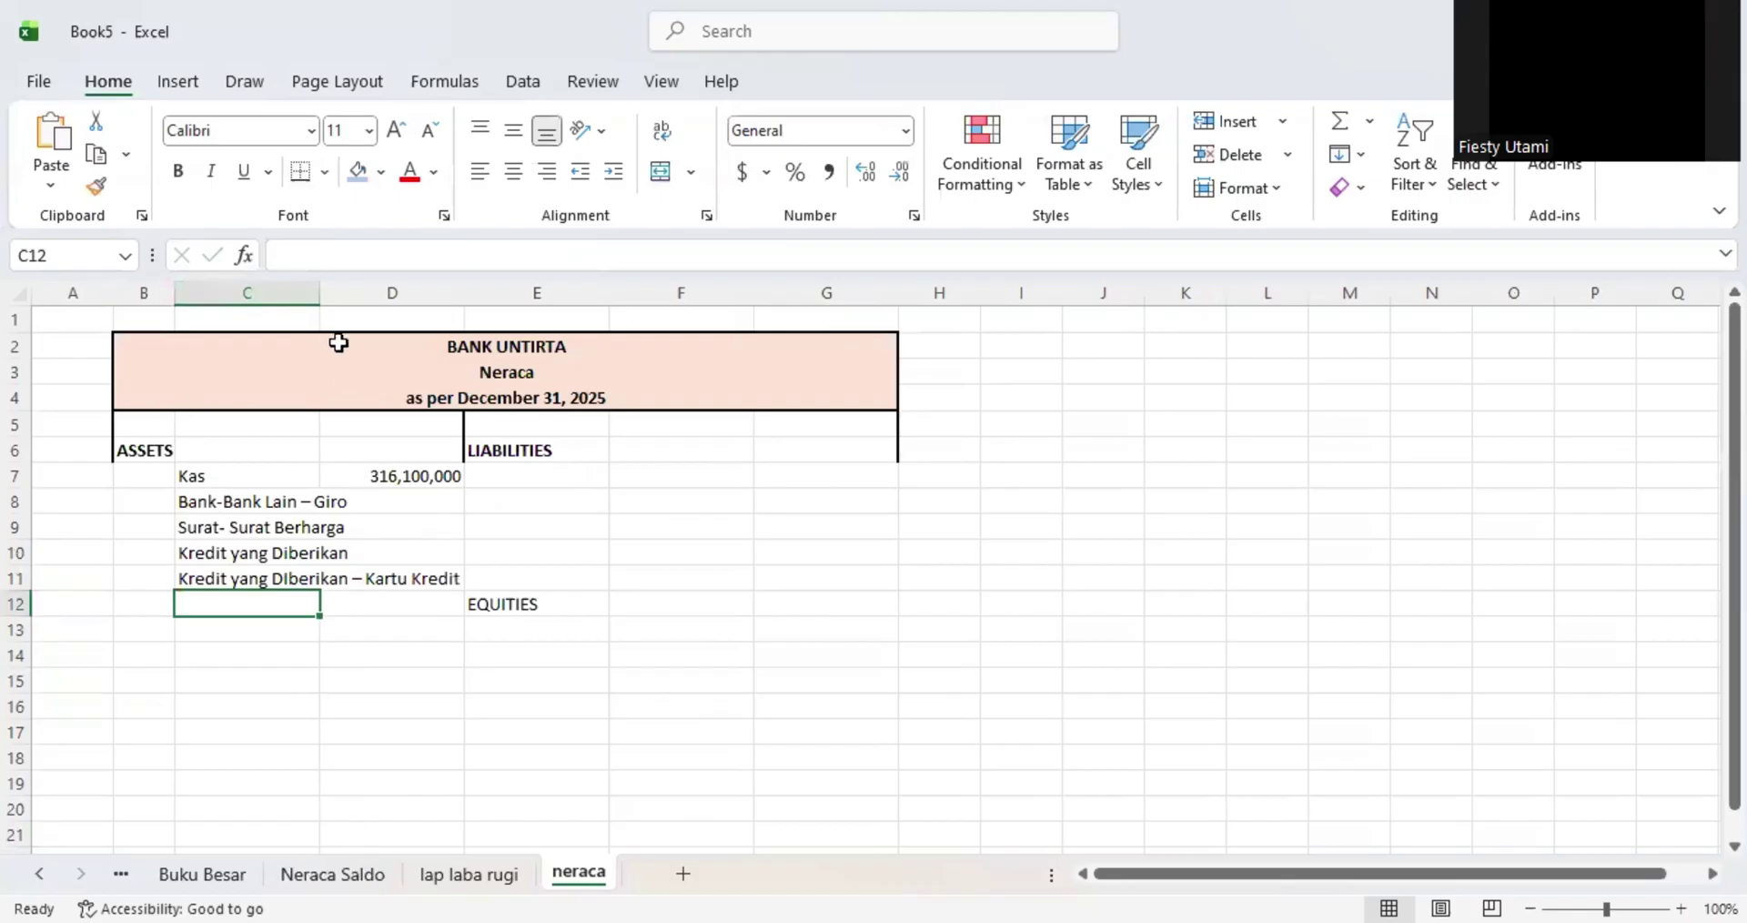
- Narrow columns B and E and widen columns C and F of the neraca sheet so long account names fit
{"action": "left_click_drag", "start_coordinate": [356, 286], "coordinate": [366, 286]}
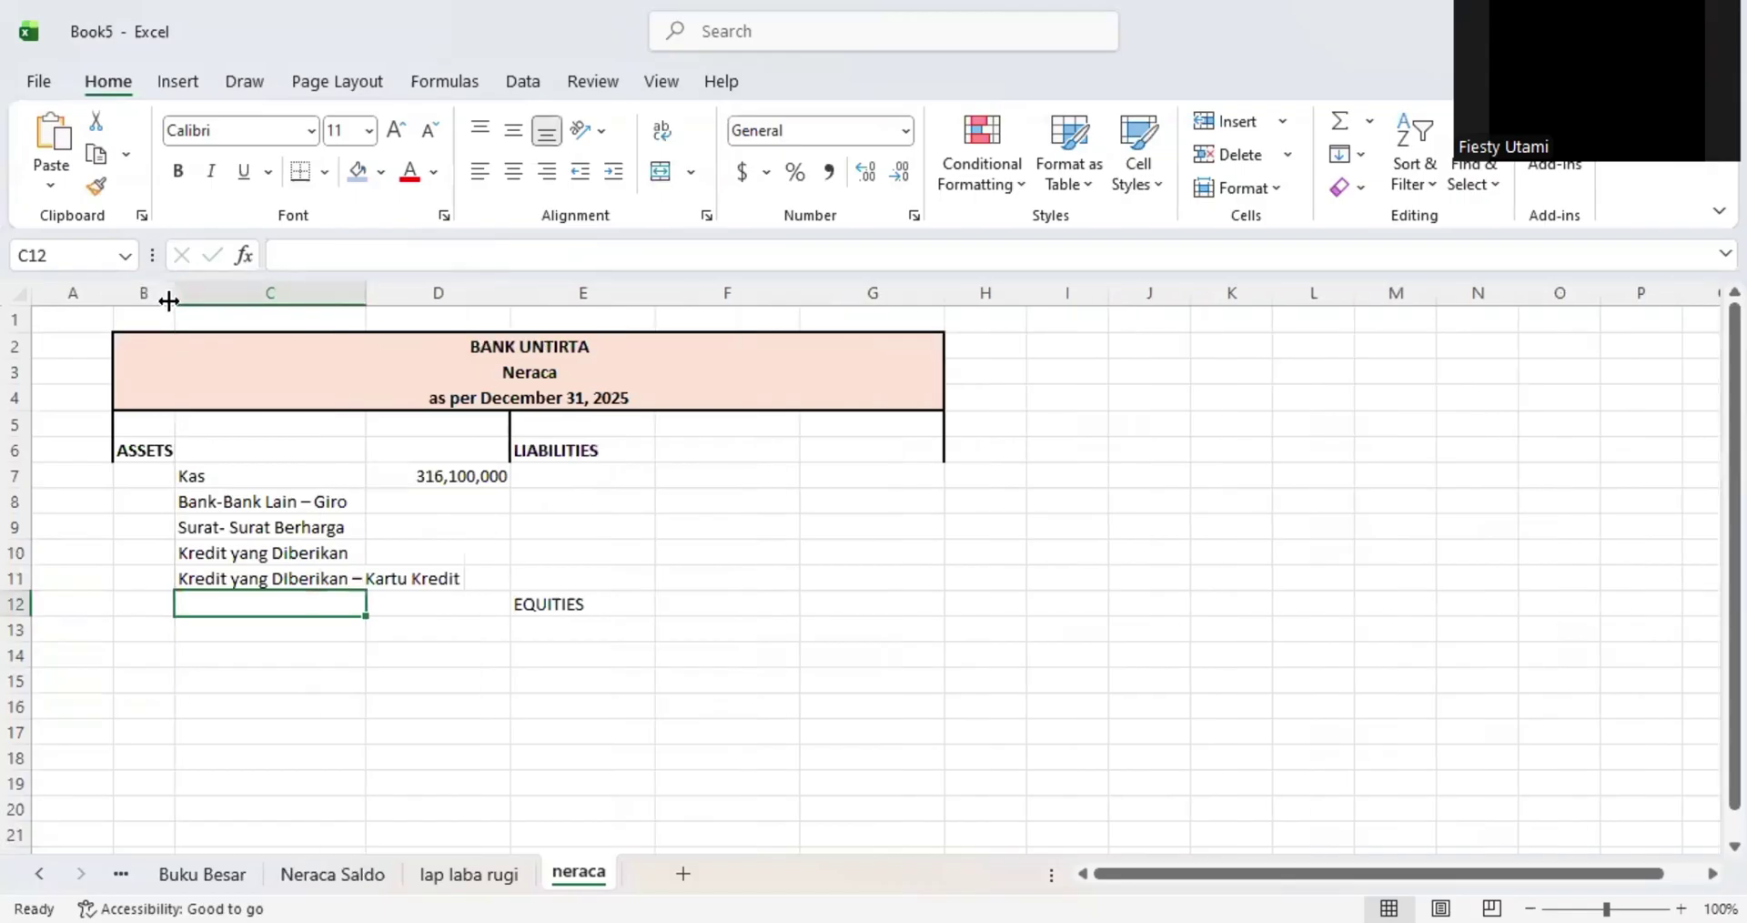
{"action": "left_click_drag", "start_coordinate": [155, 293], "coordinate": [137, 292]}
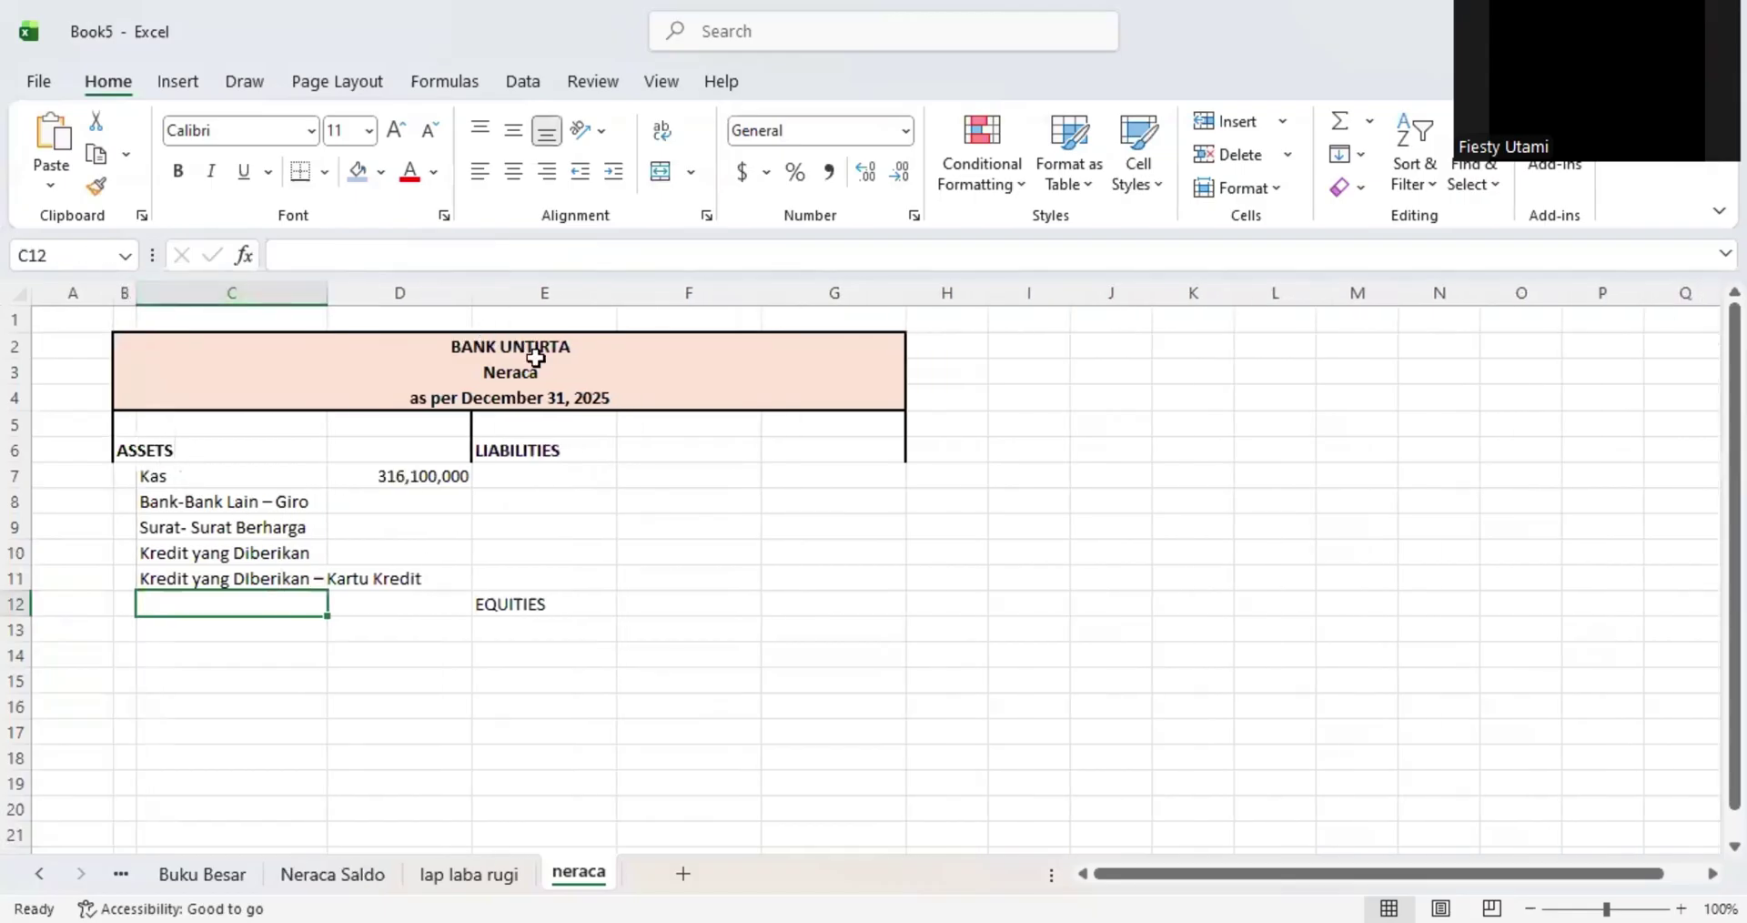
{"action": "left_click_drag", "start_coordinate": [325, 293], "coordinate": [430, 292]}
{"action": "left_click_drag", "start_coordinate": [719, 292], "coordinate": [617, 292]}
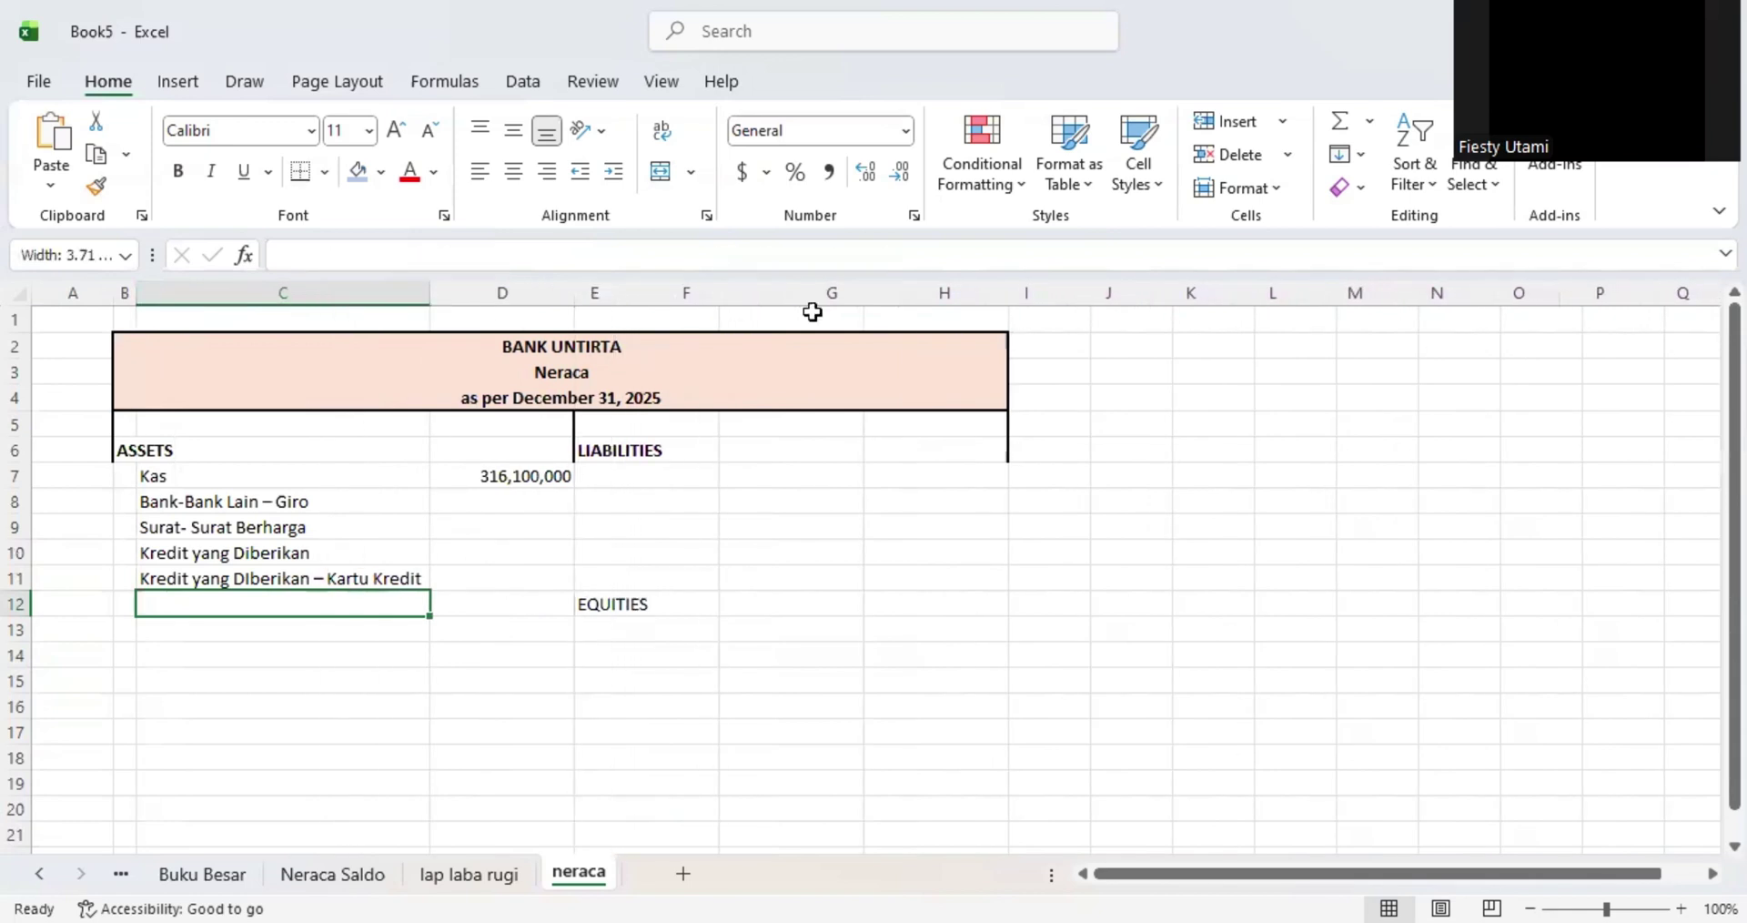
{"action": "left_click_drag", "start_coordinate": [763, 292], "coordinate": [894, 292]}
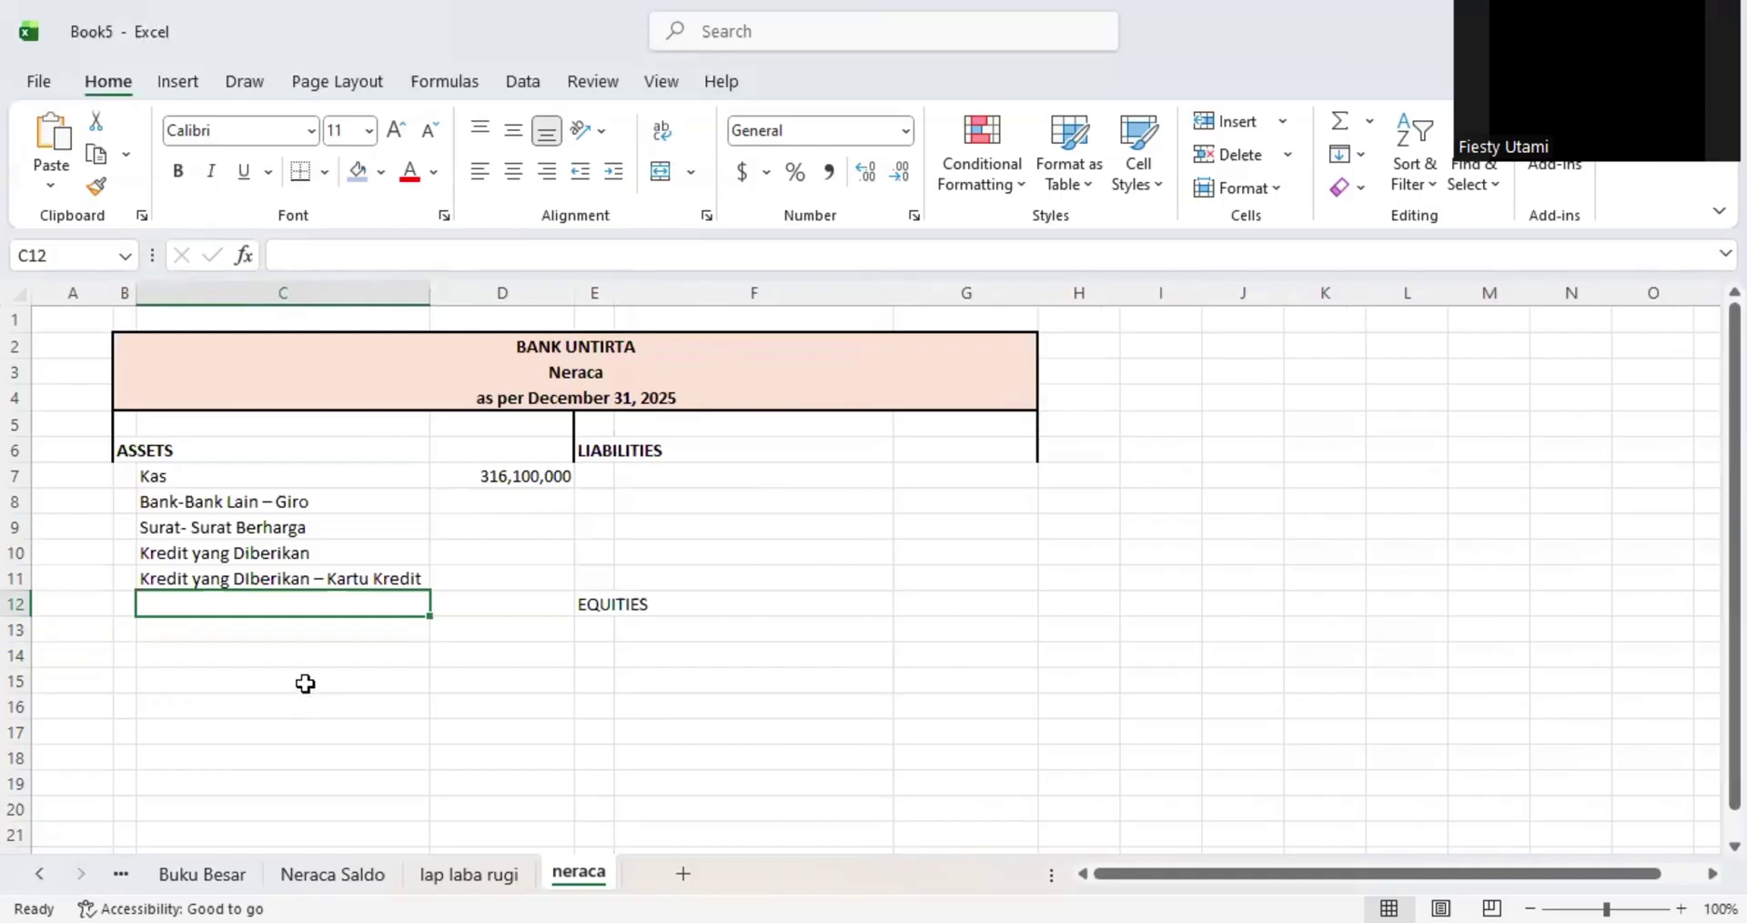
- Shade the code cells of the two Kredit yang Diberikan accounts (A17:A18) blue on the Neraca Saldo sheet
{"action": "left_click", "coordinate": [322, 875]}
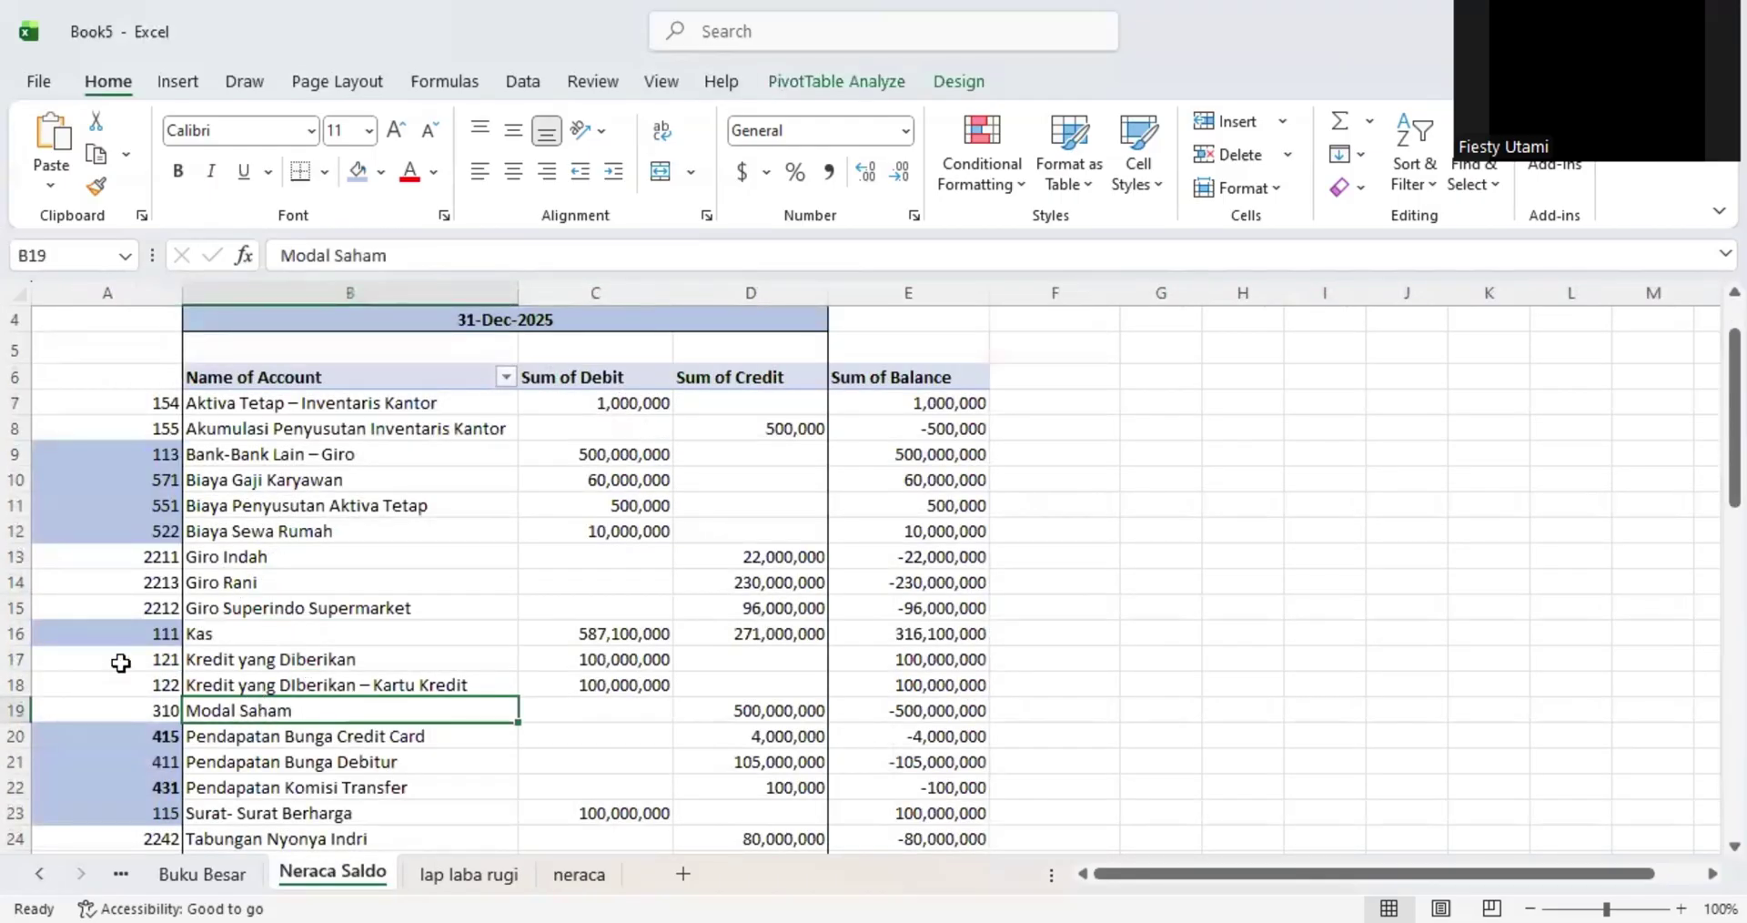
{"action": "left_click_drag", "start_coordinate": [120, 662], "coordinate": [121, 681]}
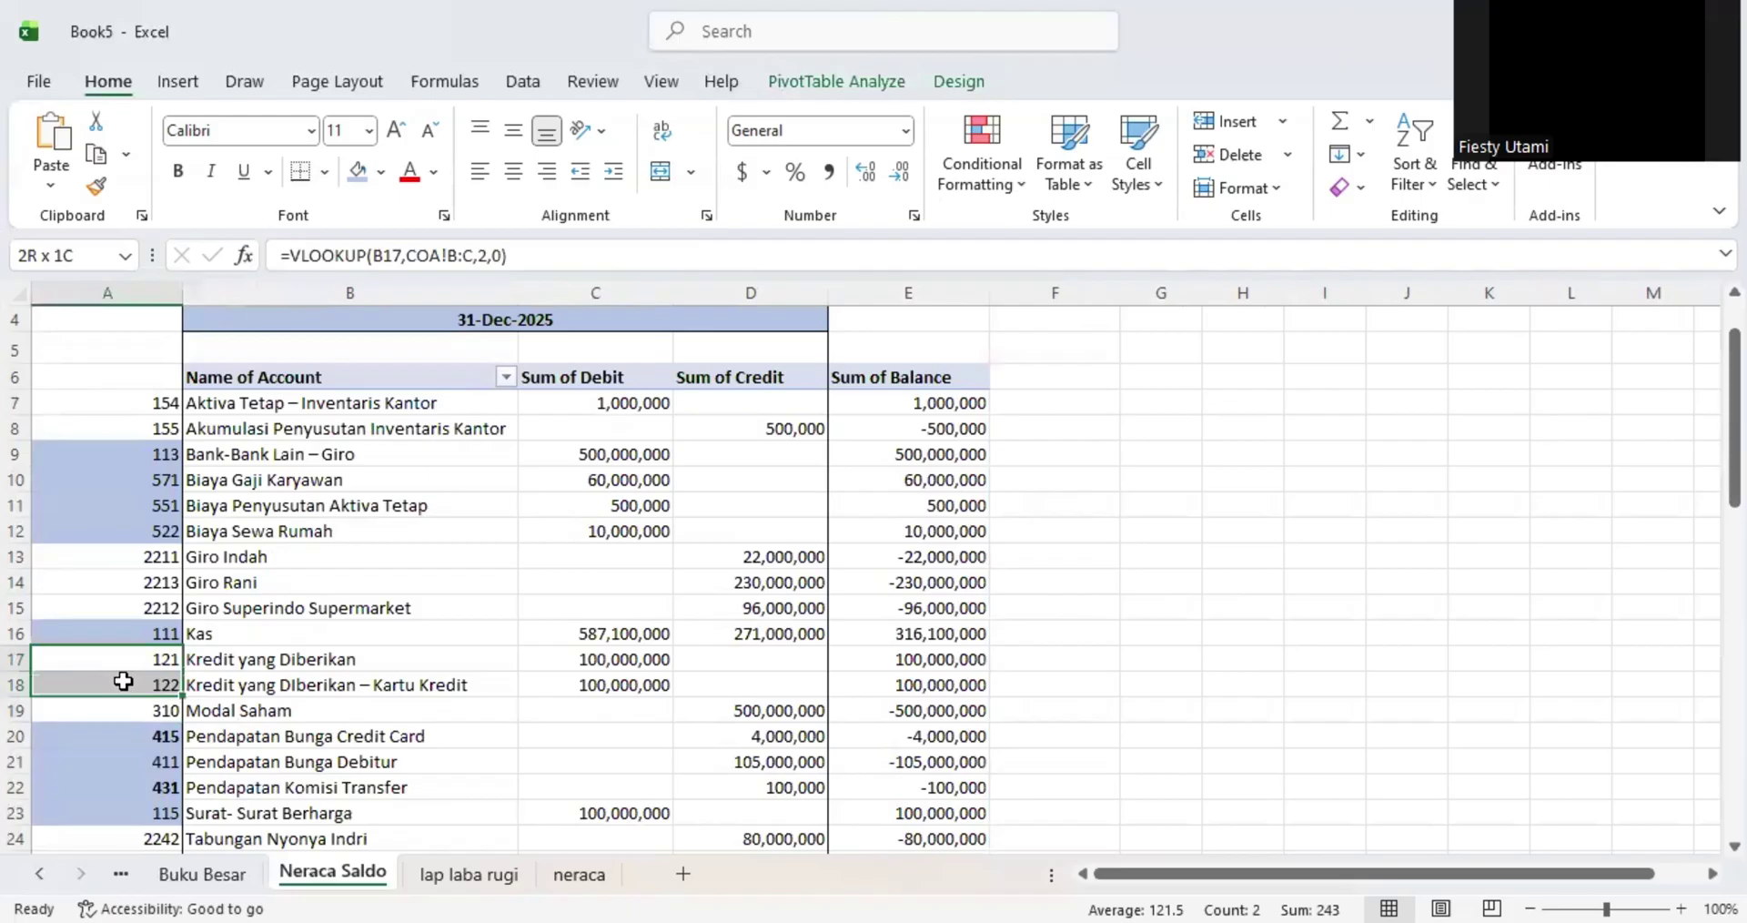
{"action": "left_click", "coordinate": [369, 174]}
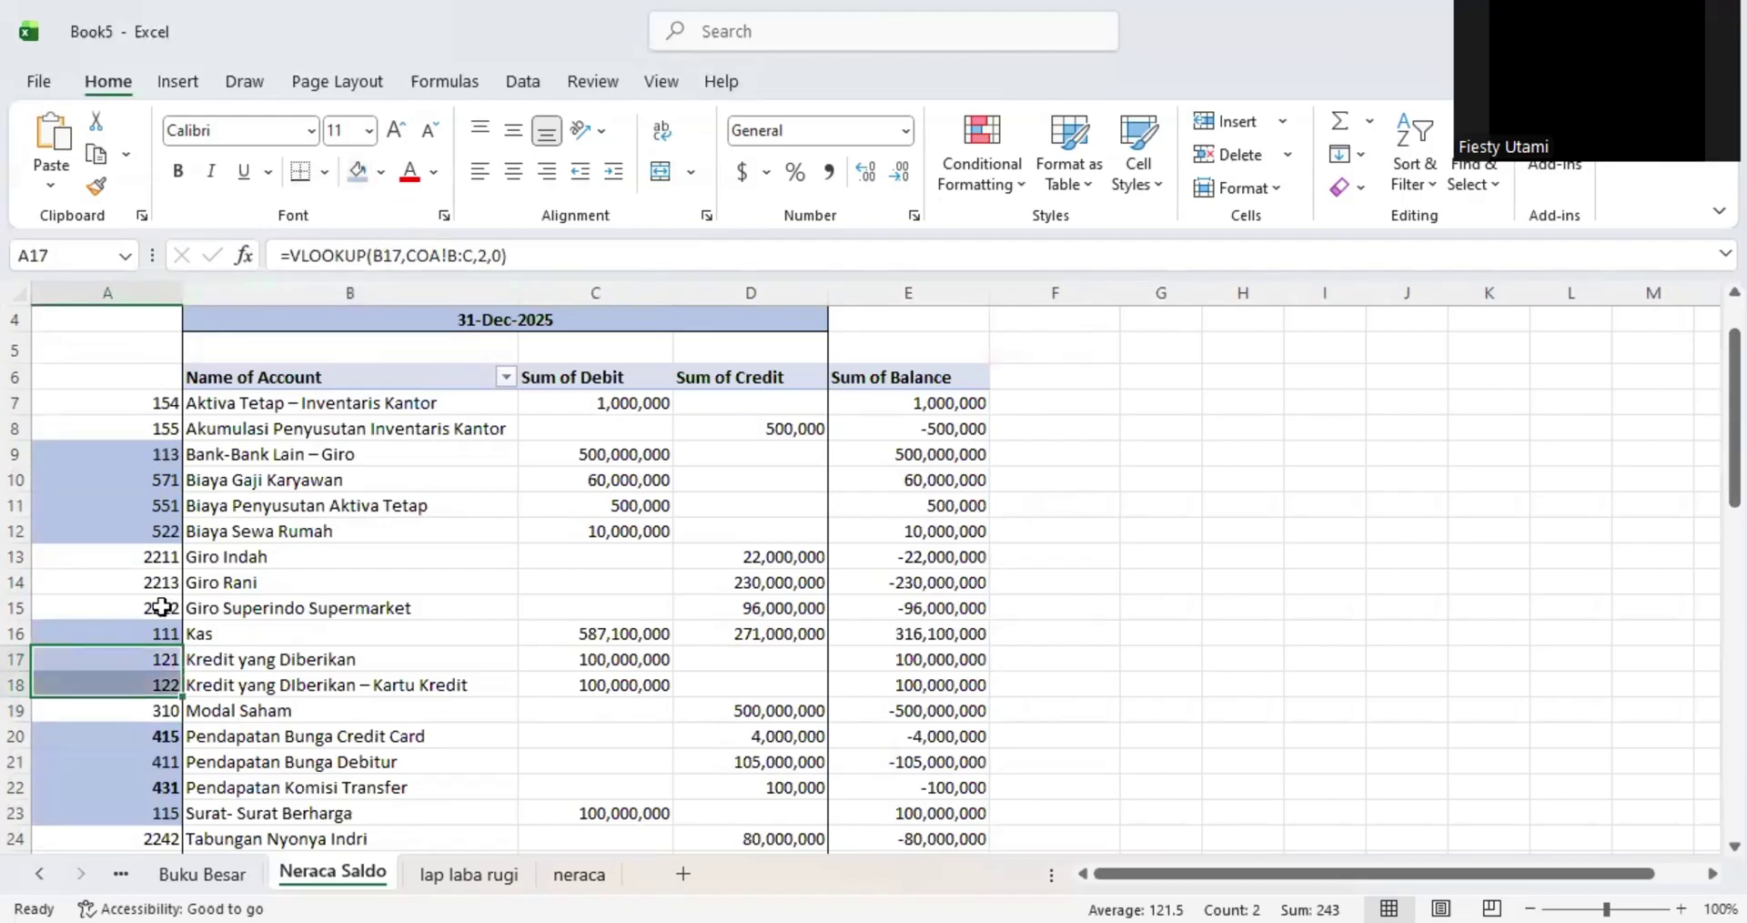
- Shade the code cells of Aktiva Tetap – Inventaris Kantor and Akumulasi Penyusutan Inventaris Kantor (A7:A8) blue on the Neraca Saldo sheet
{"action": "scroll", "coordinate": [177, 735], "scroll_direction": "down", "scroll_amount": 1}
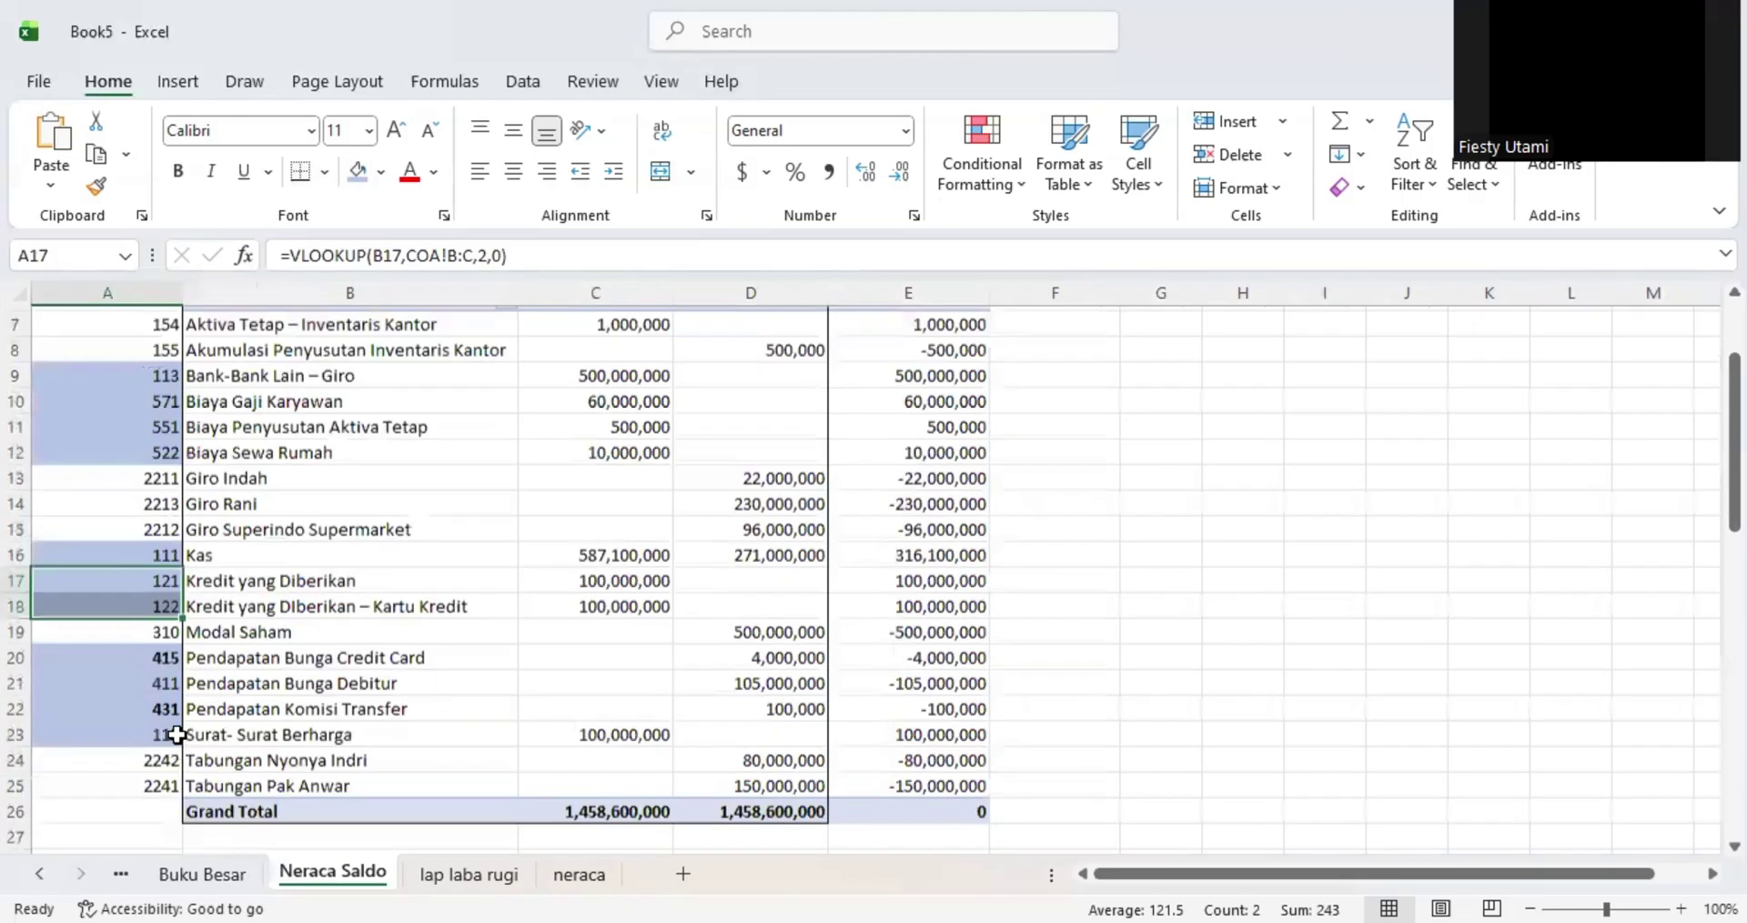
{"action": "scroll", "coordinate": [156, 654], "scroll_direction": "down", "scroll_amount": 1}
{"action": "scroll", "coordinate": [157, 653], "scroll_direction": "up", "scroll_amount": 3}
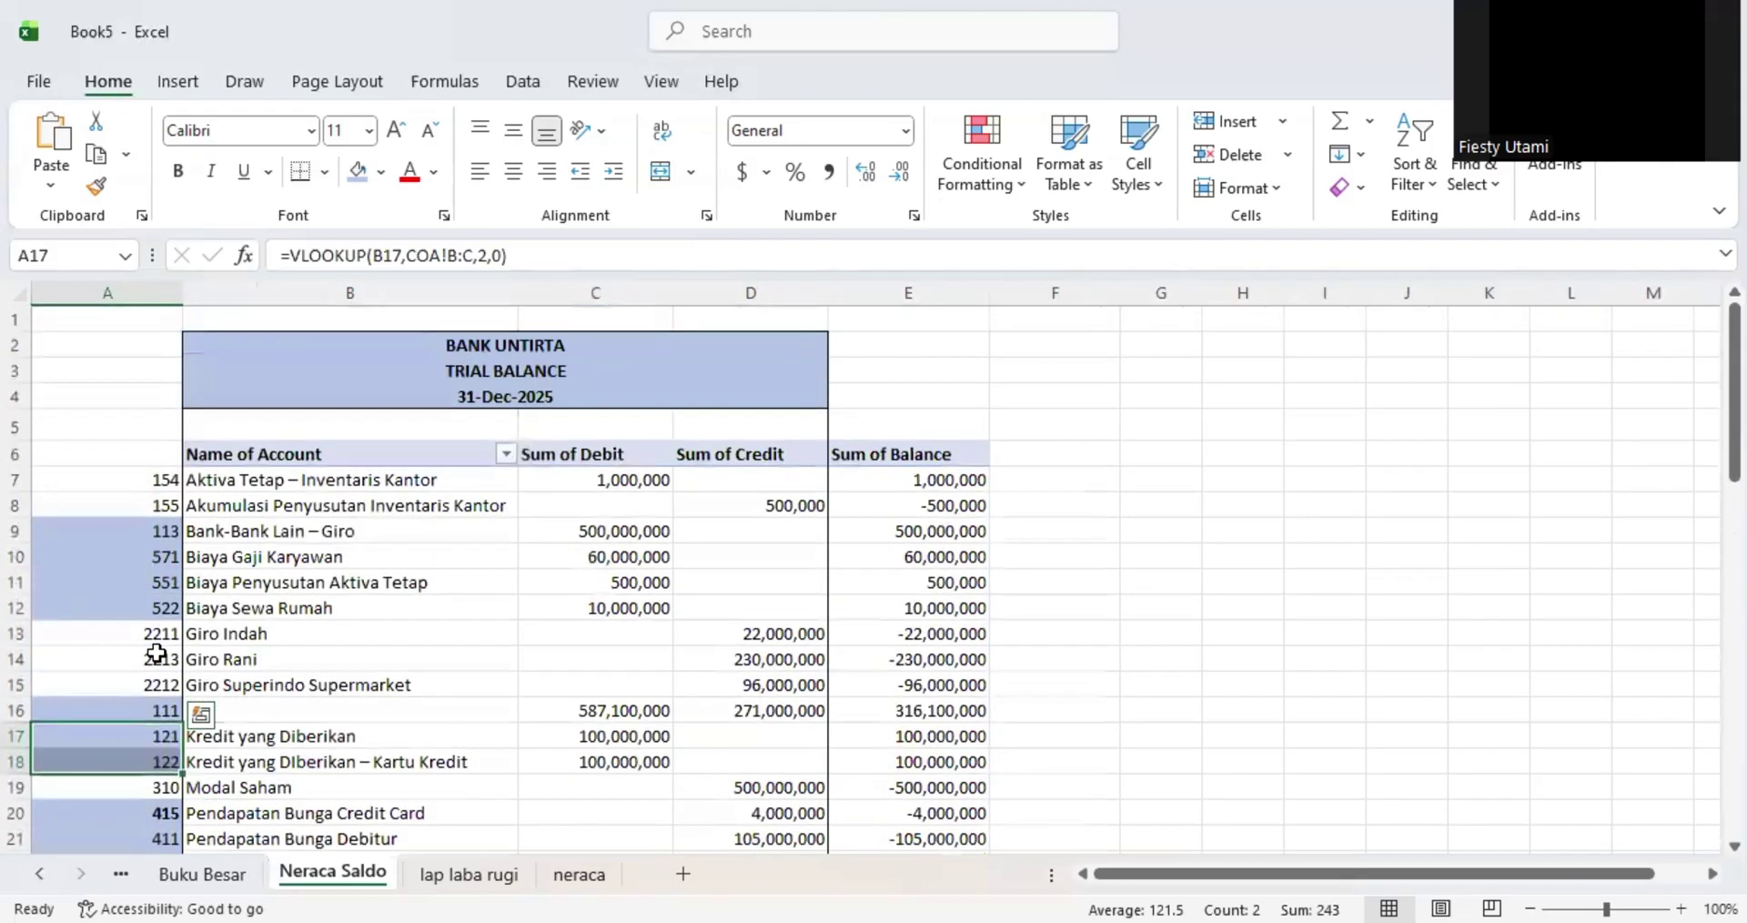
{"action": "left_click", "coordinate": [154, 483]}
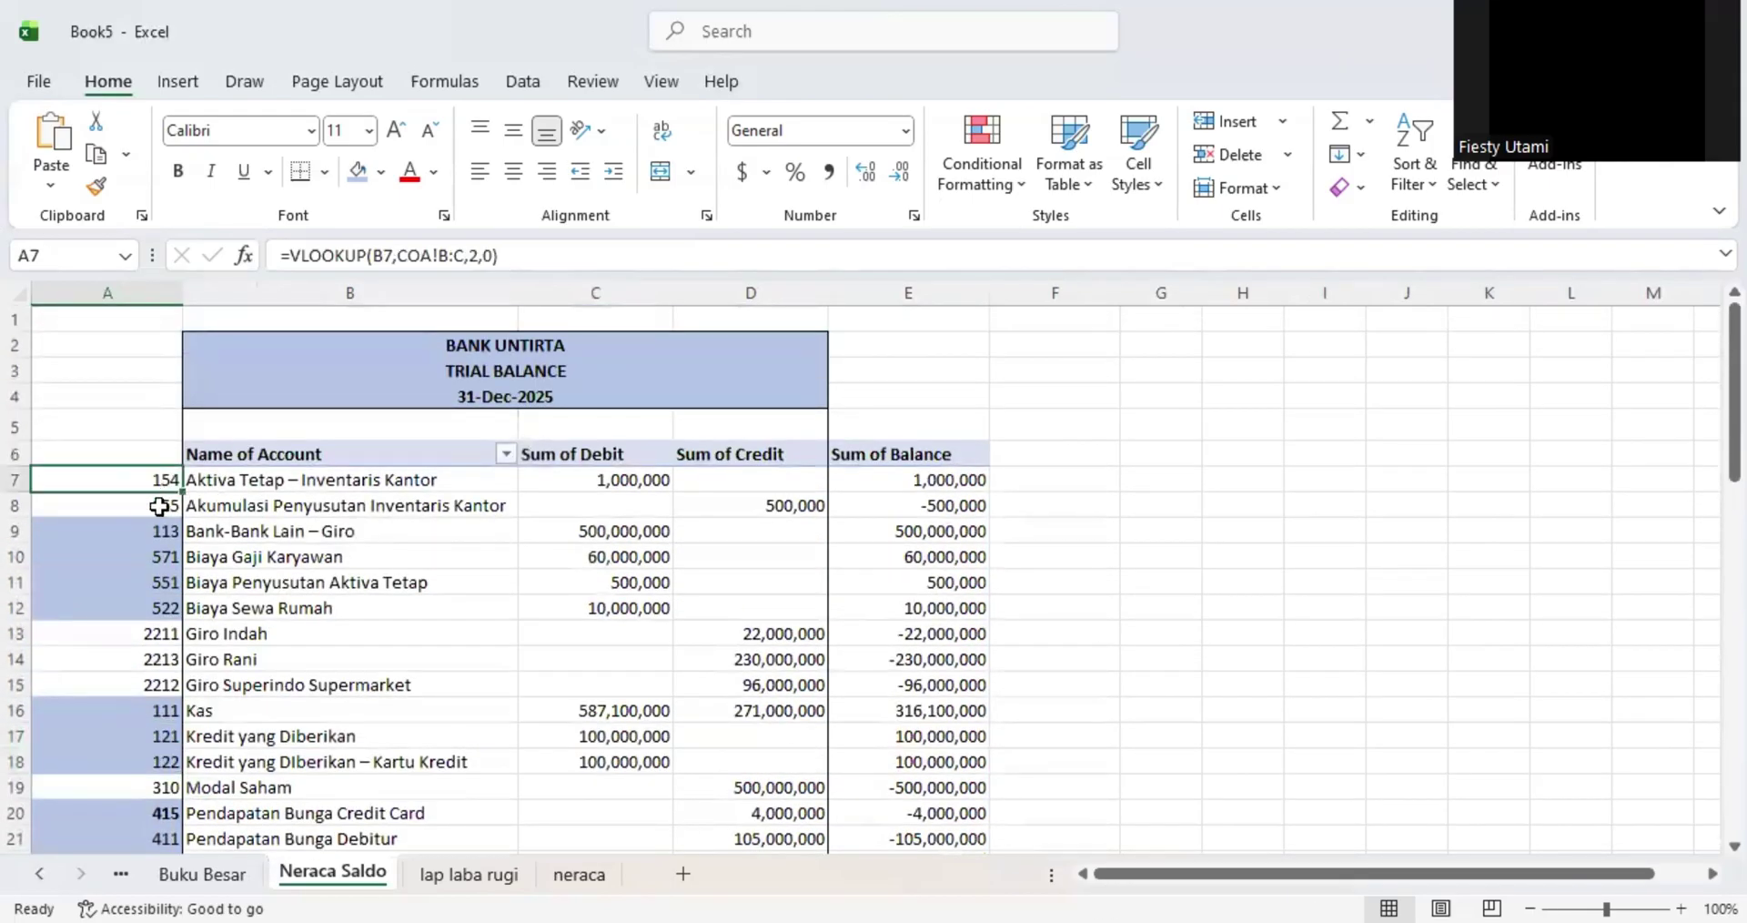
{"action": "left_click", "coordinate": [158, 506]}
{"action": "left_click", "coordinate": [143, 480]}
{"action": "left_click_drag", "start_coordinate": [144, 481], "coordinate": [145, 506]}
{"action": "left_click", "coordinate": [252, 600]}
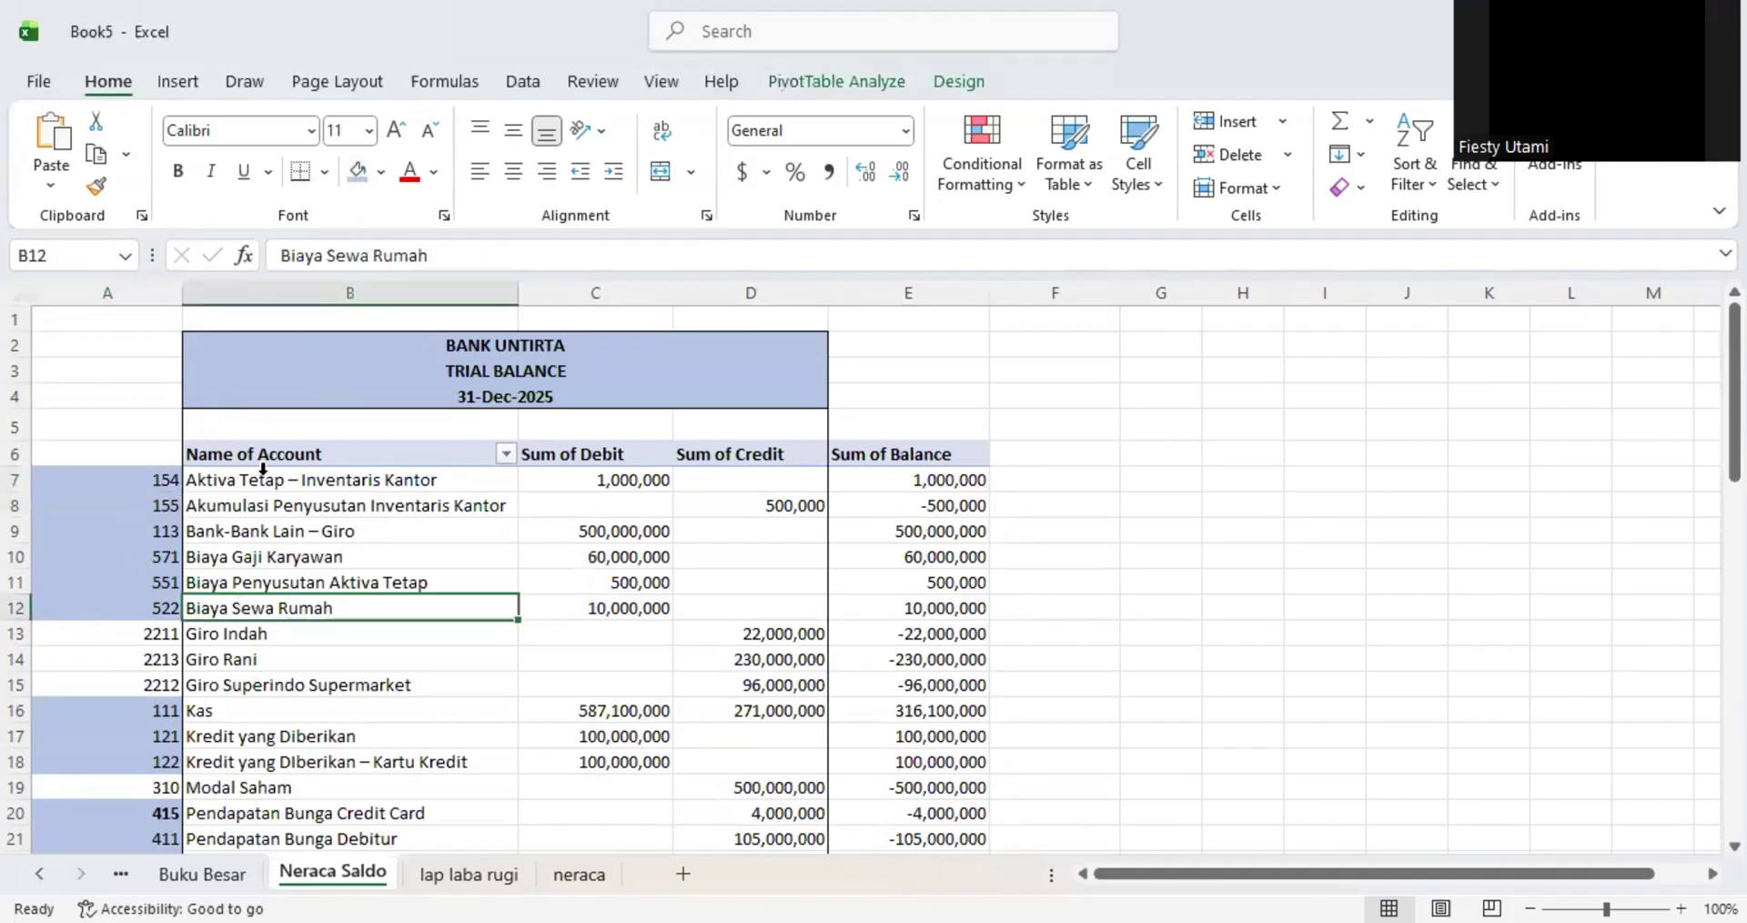
- Copy the names Aktiva Tetap – Inventaris Kantor and Akumulasi Penyusutan Inventaris Kantor from B7:B8 of Neraca Saldo into C12:C13 of the neraca sheet
{"action": "left_click", "coordinate": [262, 470]}
{"action": "left_click", "coordinate": [255, 493]}
{"action": "left_click", "coordinate": [252, 472]}
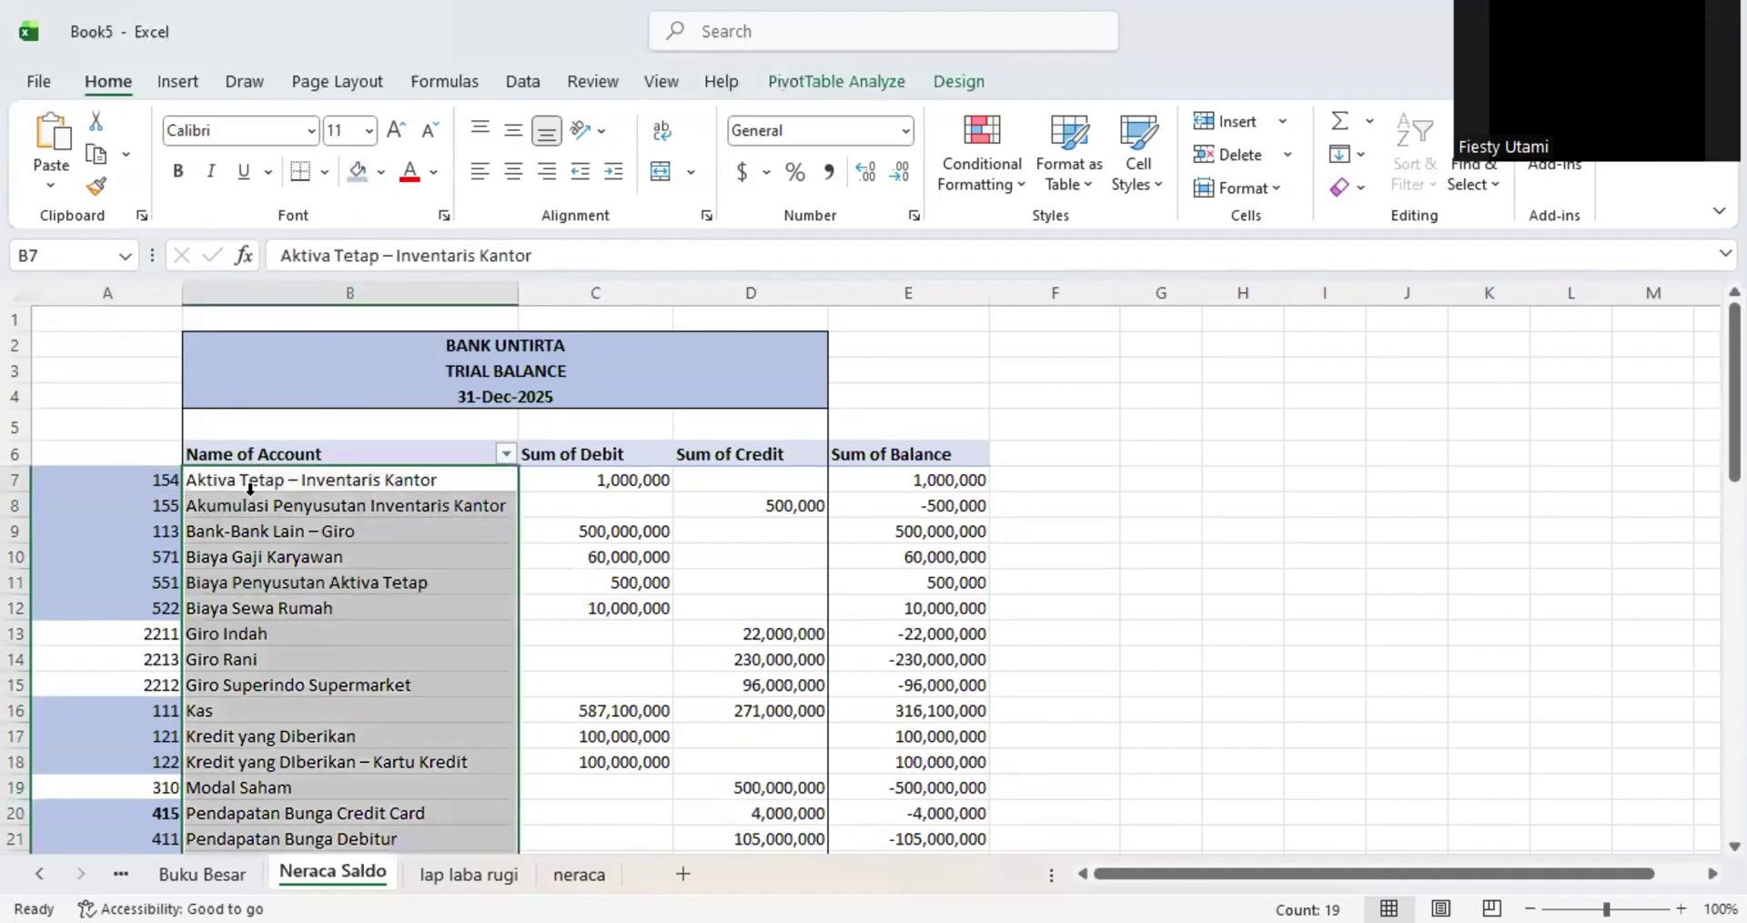
{"action": "left_click", "coordinate": [401, 623]}
{"action": "left_click_drag", "start_coordinate": [352, 482], "coordinate": [351, 501]}
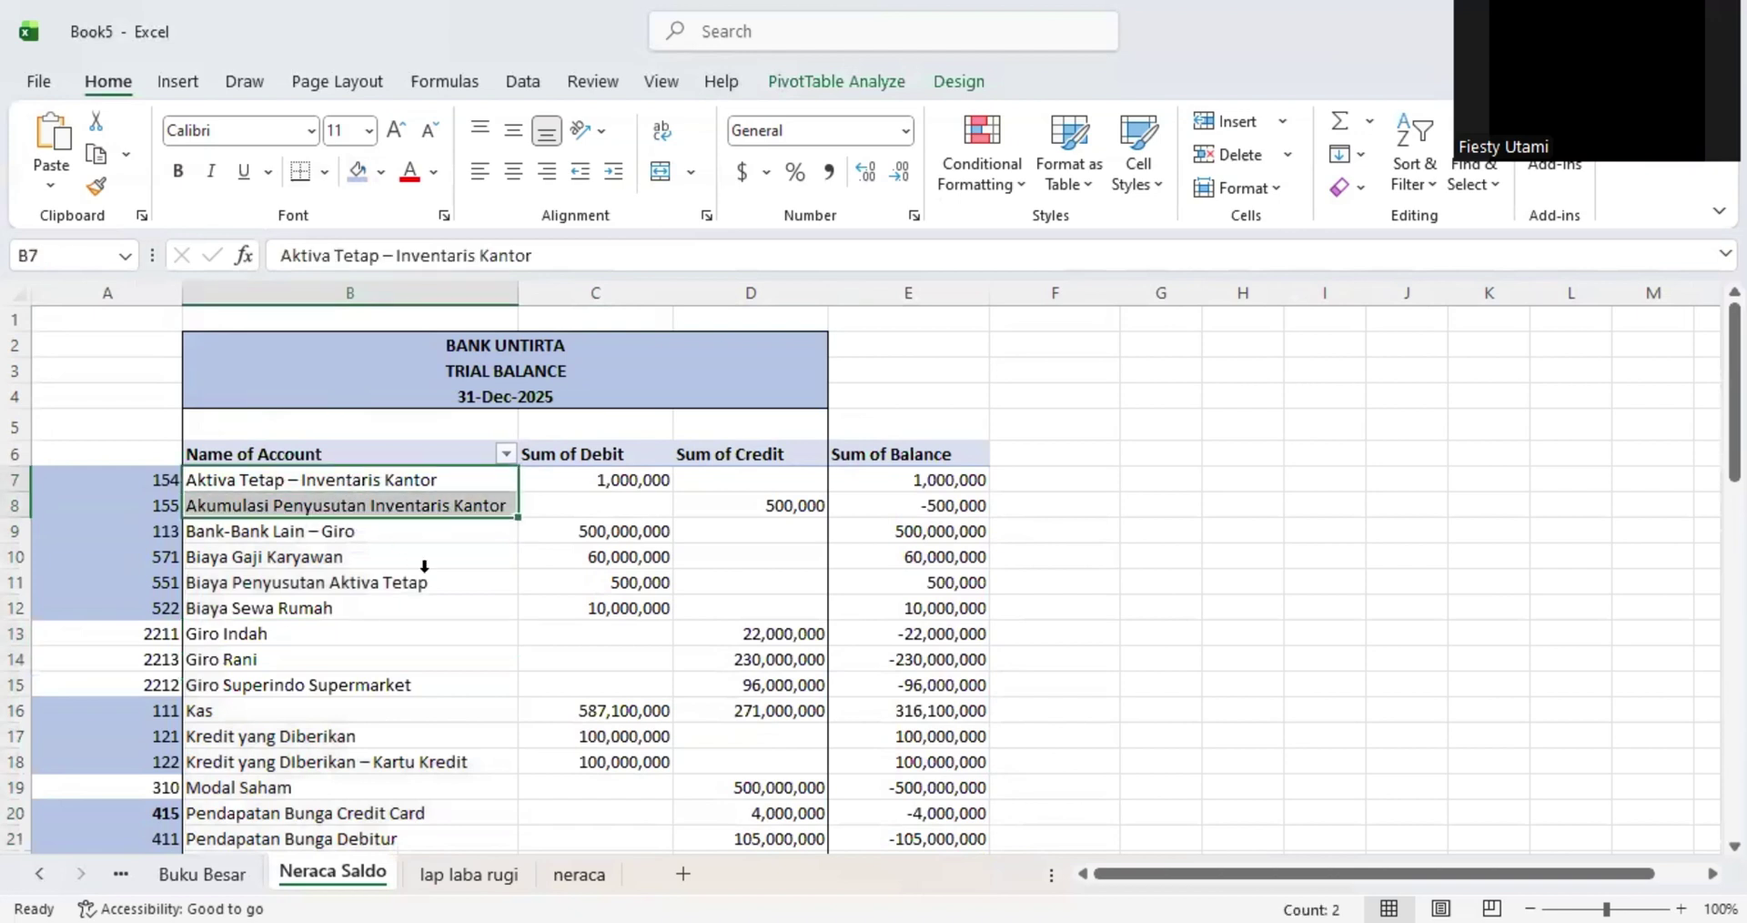
{"action": "key", "text": "ctrl+c"}
{"action": "left_click", "coordinate": [579, 874]}
{"action": "left_click", "coordinate": [227, 616]}
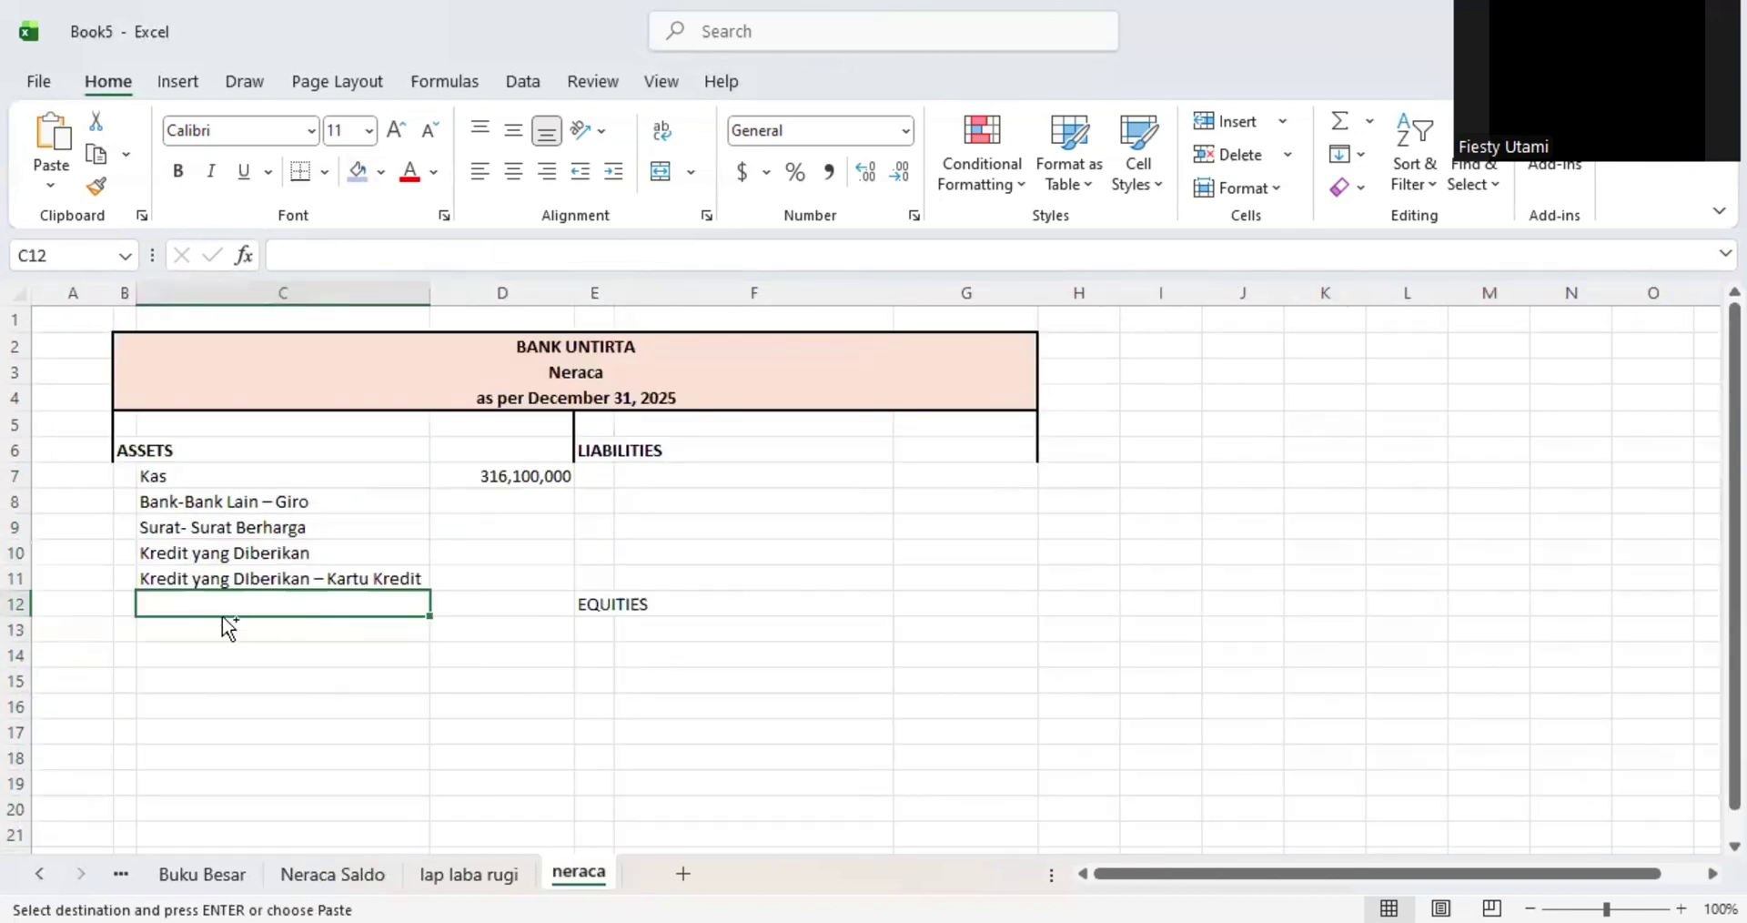
{"action": "key", "text": "ctrl+v"}
{"action": "left_click", "coordinate": [473, 758]}
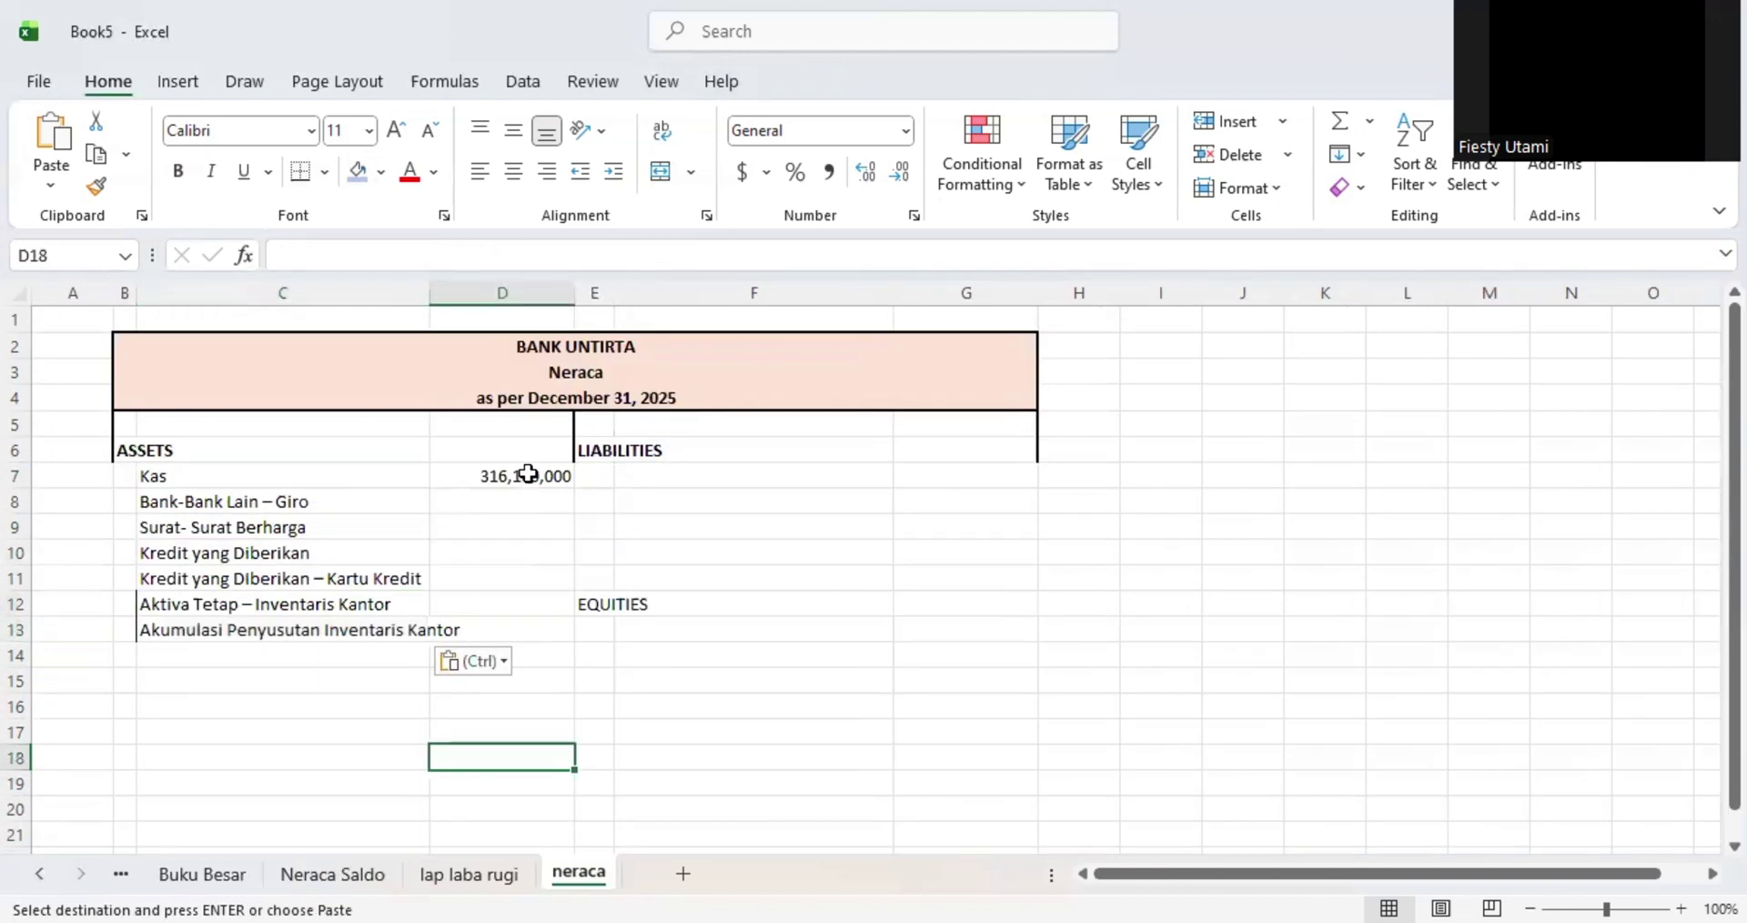
- Fill the VLOOKUP balance formula from D7 down to D13 for all asset accounts on the neraca sheet
{"action": "left_click", "coordinate": [526, 474]}
{"action": "left_click_drag", "start_coordinate": [574, 487], "coordinate": [574, 644]}
{"action": "left_click", "coordinate": [476, 553]}
{"action": "left_click", "coordinate": [558, 608]}
{"action": "left_click", "coordinate": [468, 574]}
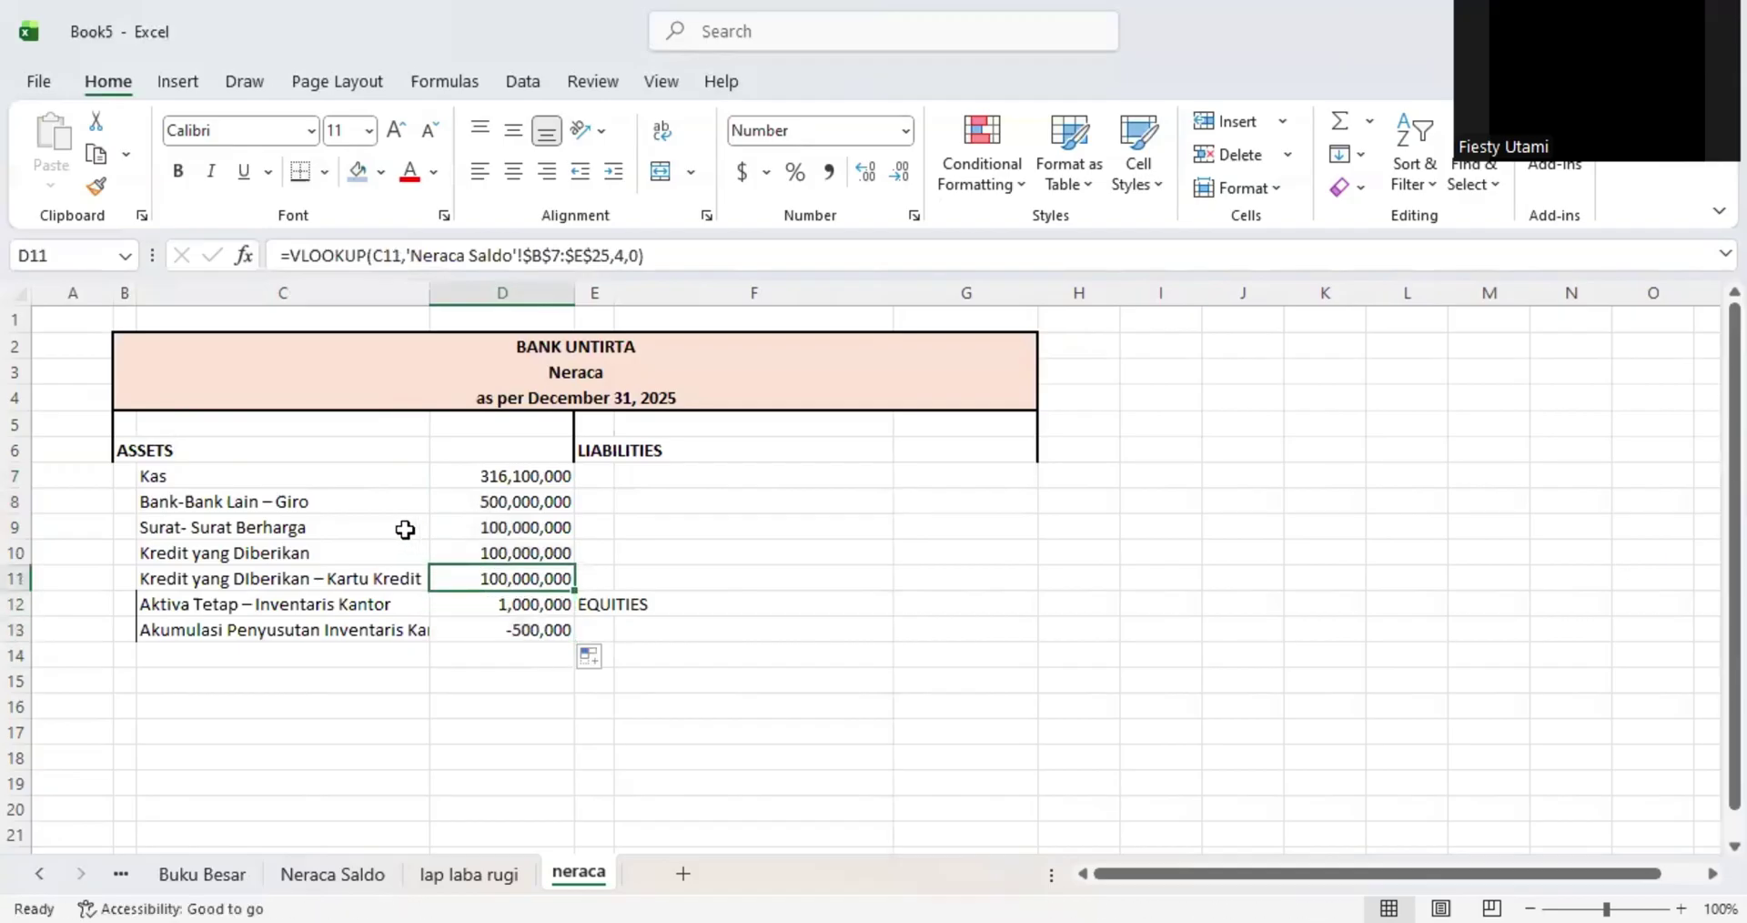
{"action": "left_click", "coordinate": [540, 629]}
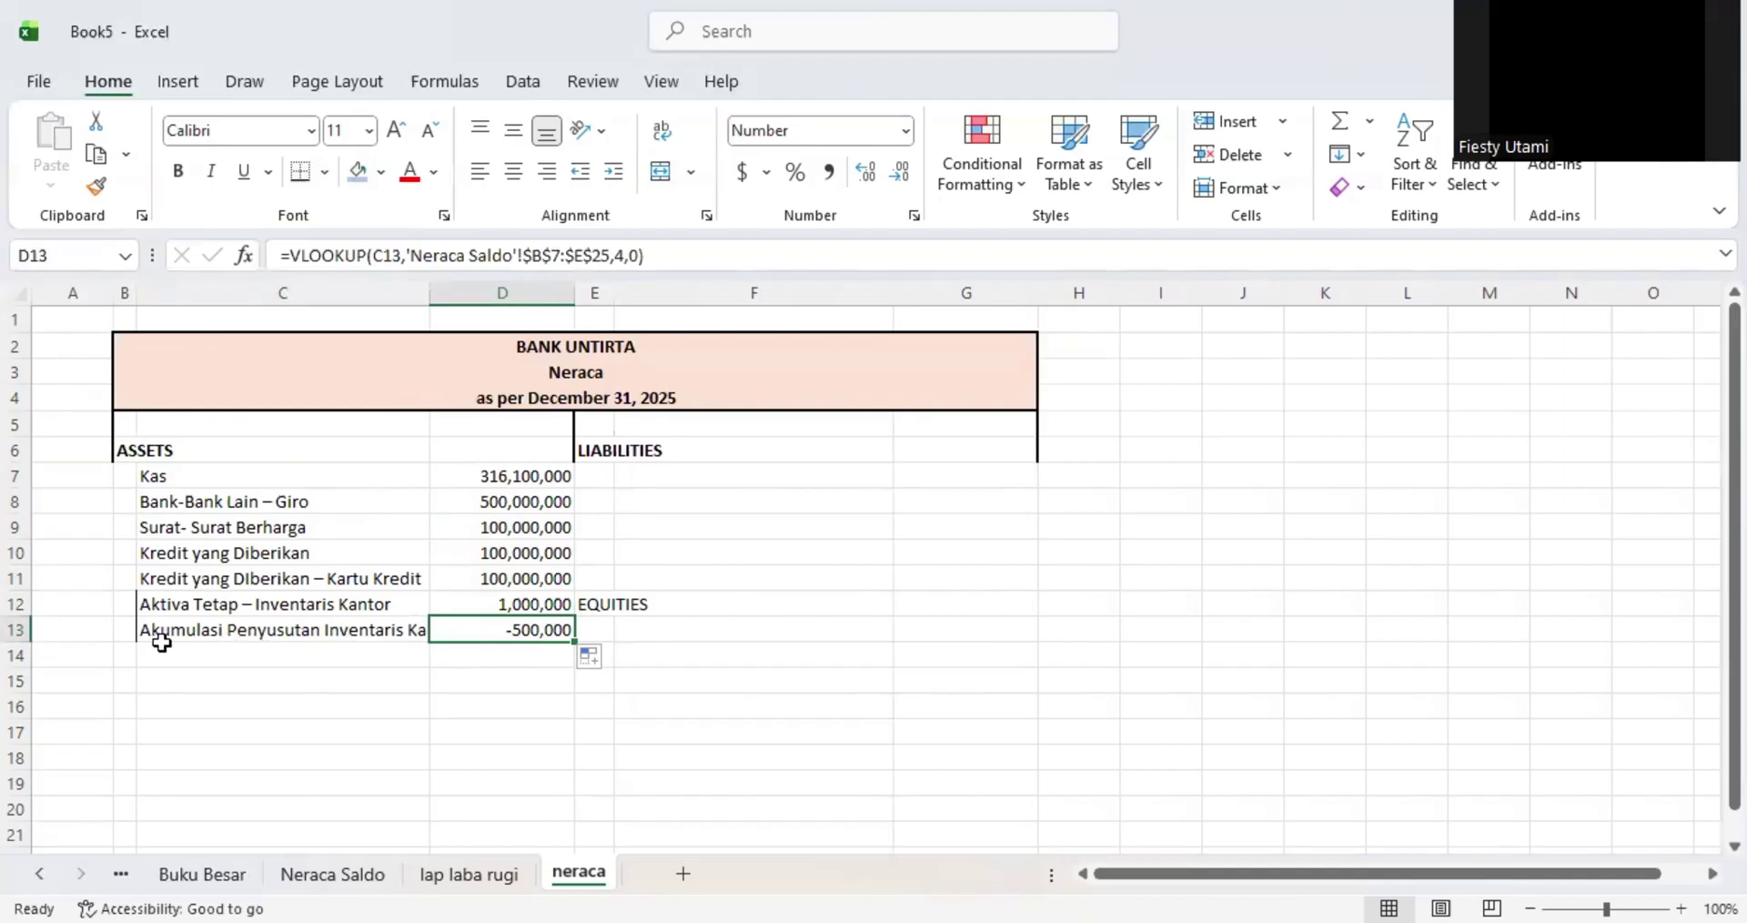
- Remove the borders from the pasted account names in C12:C13
{"action": "left_click", "coordinate": [200, 596]}
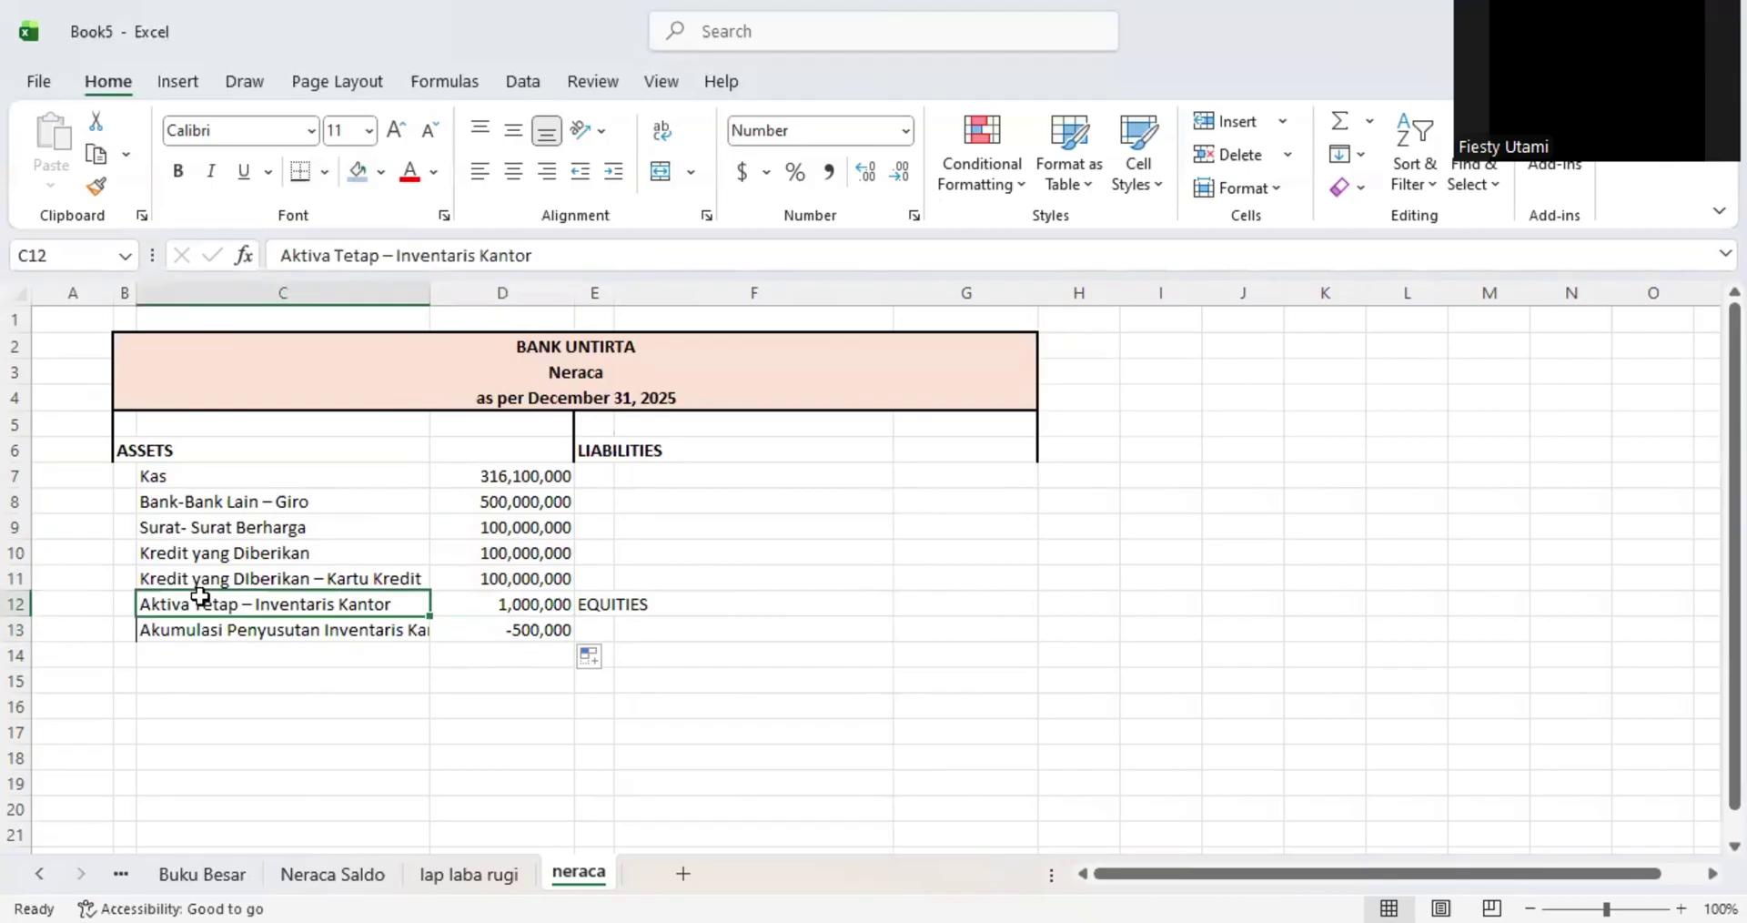
{"action": "left_click_drag", "start_coordinate": [200, 597], "coordinate": [203, 624]}
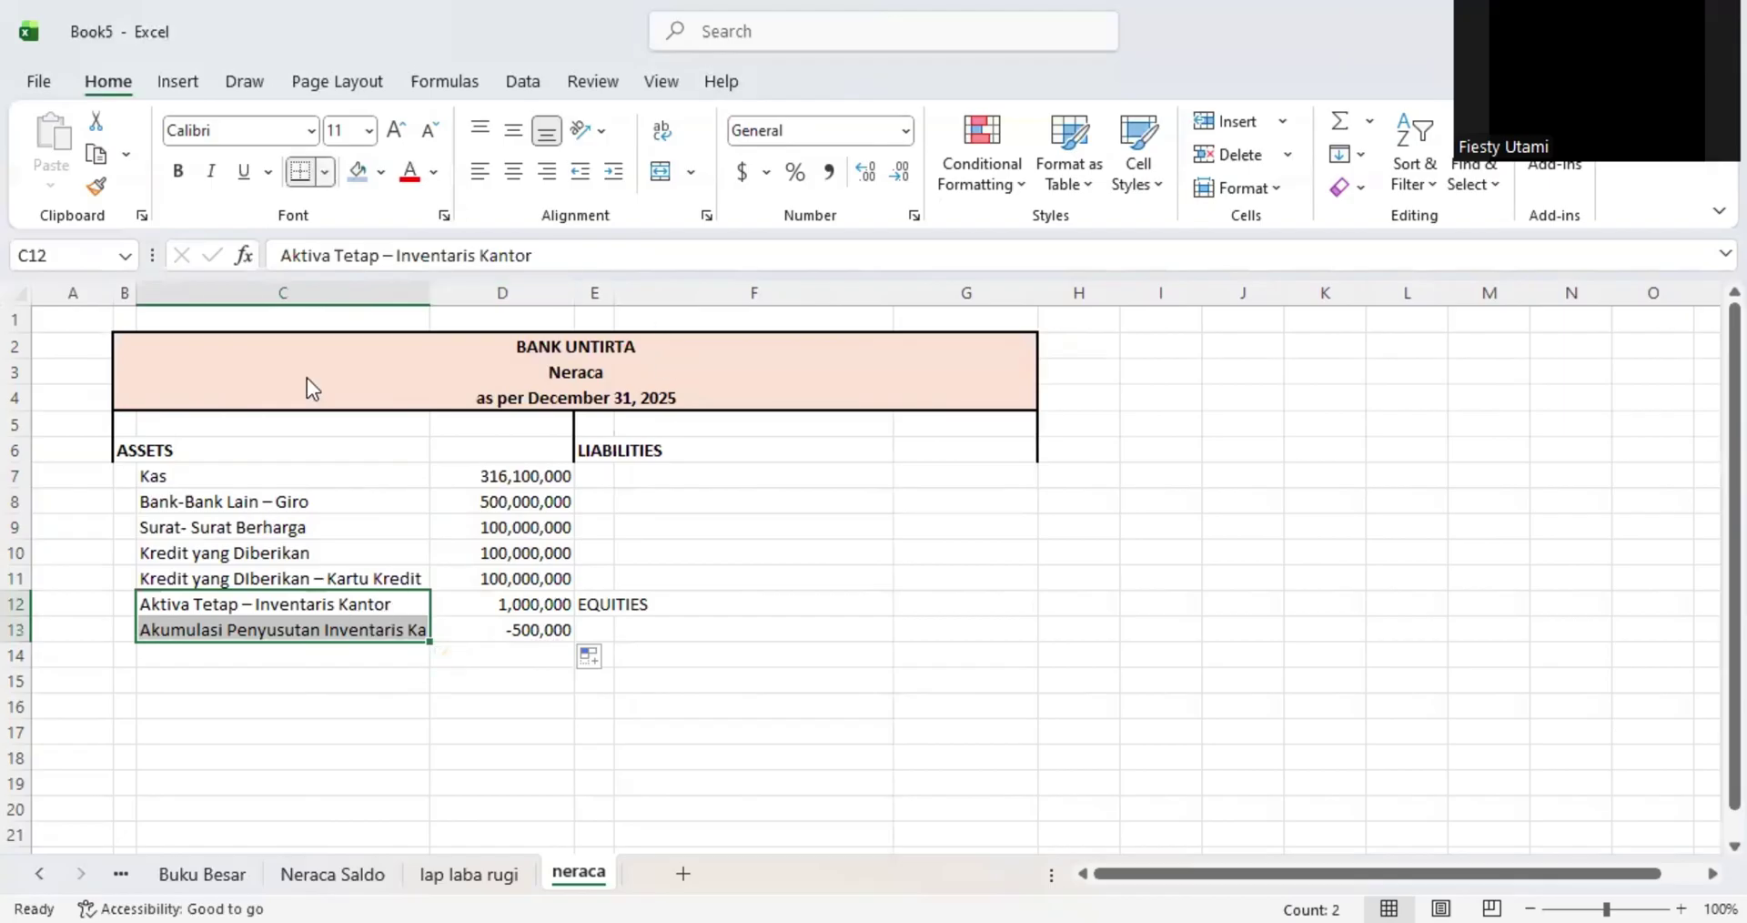
{"action": "left_click", "coordinate": [340, 580]}
{"action": "left_click", "coordinate": [424, 687]}
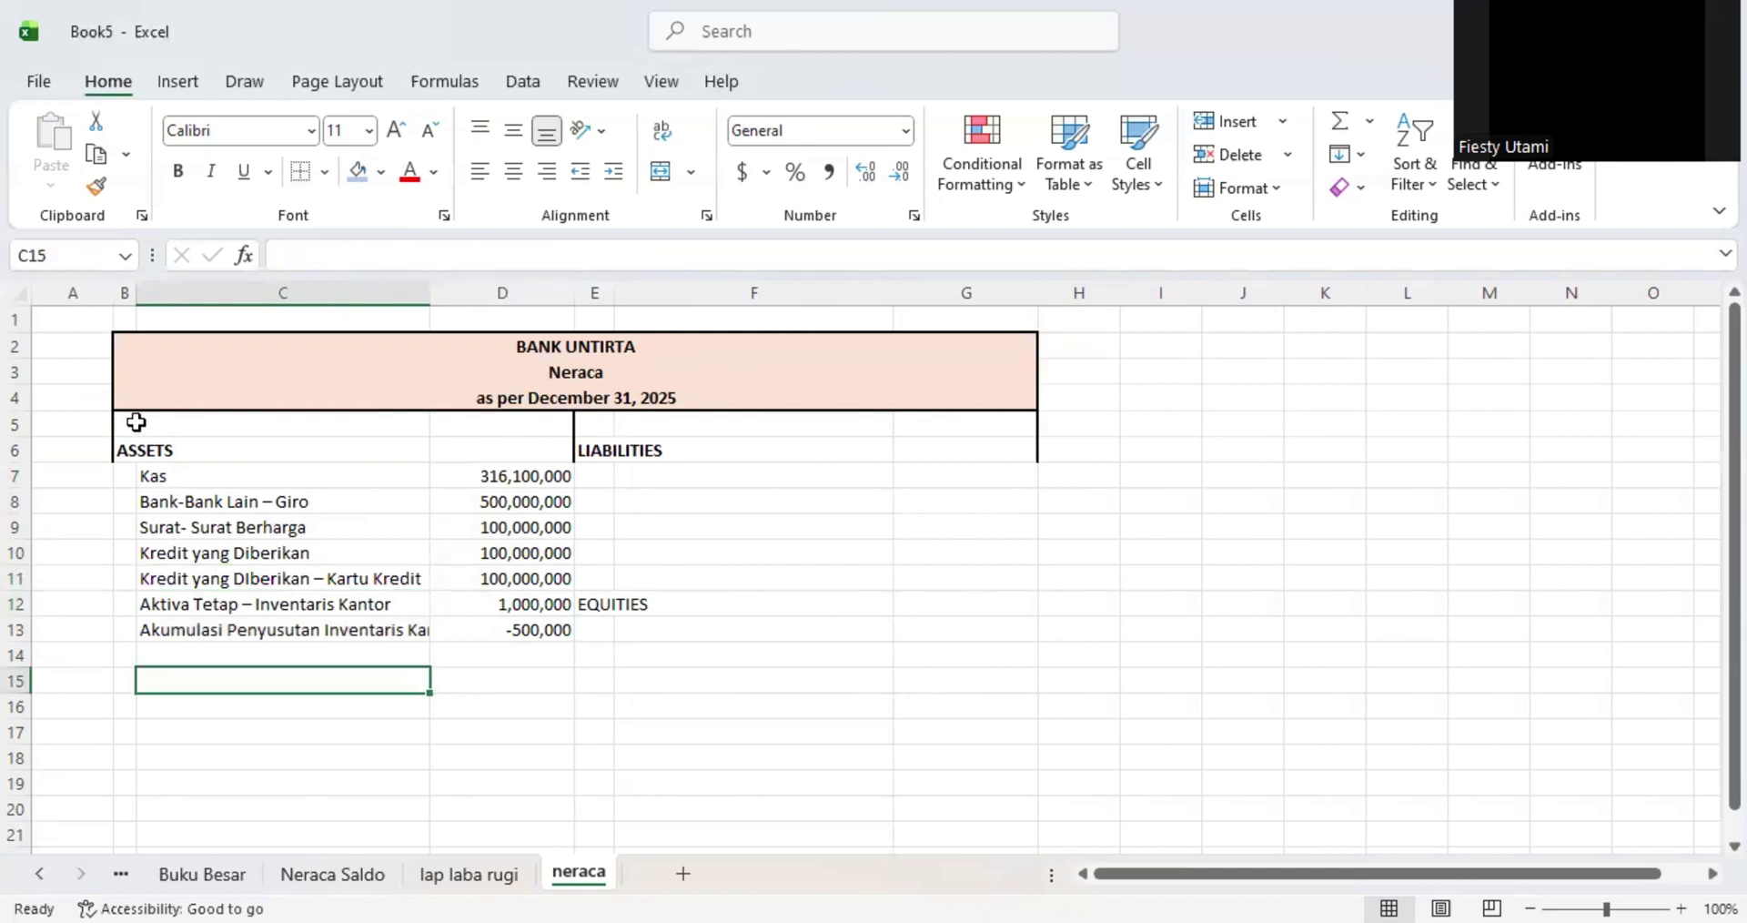
- Enter TOTAL ASSETS in B15 of the neraca sheet and make it bold
{"action": "left_click", "coordinate": [124, 677]}
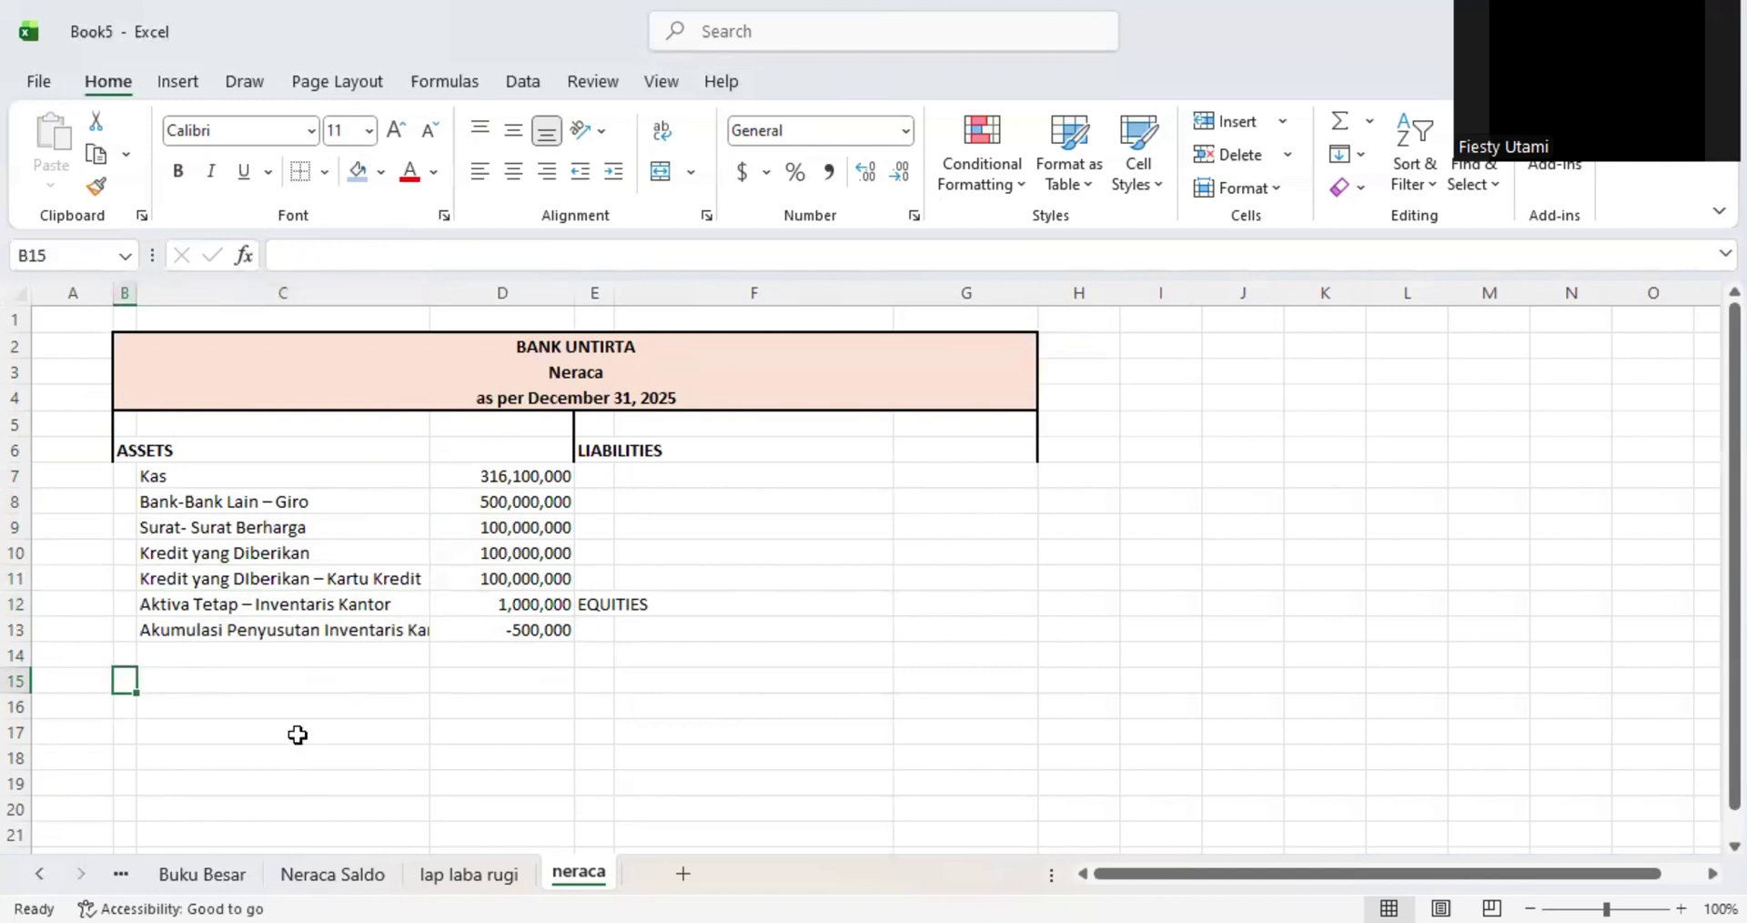
{"action": "type", "text": "TOTAL AS"}
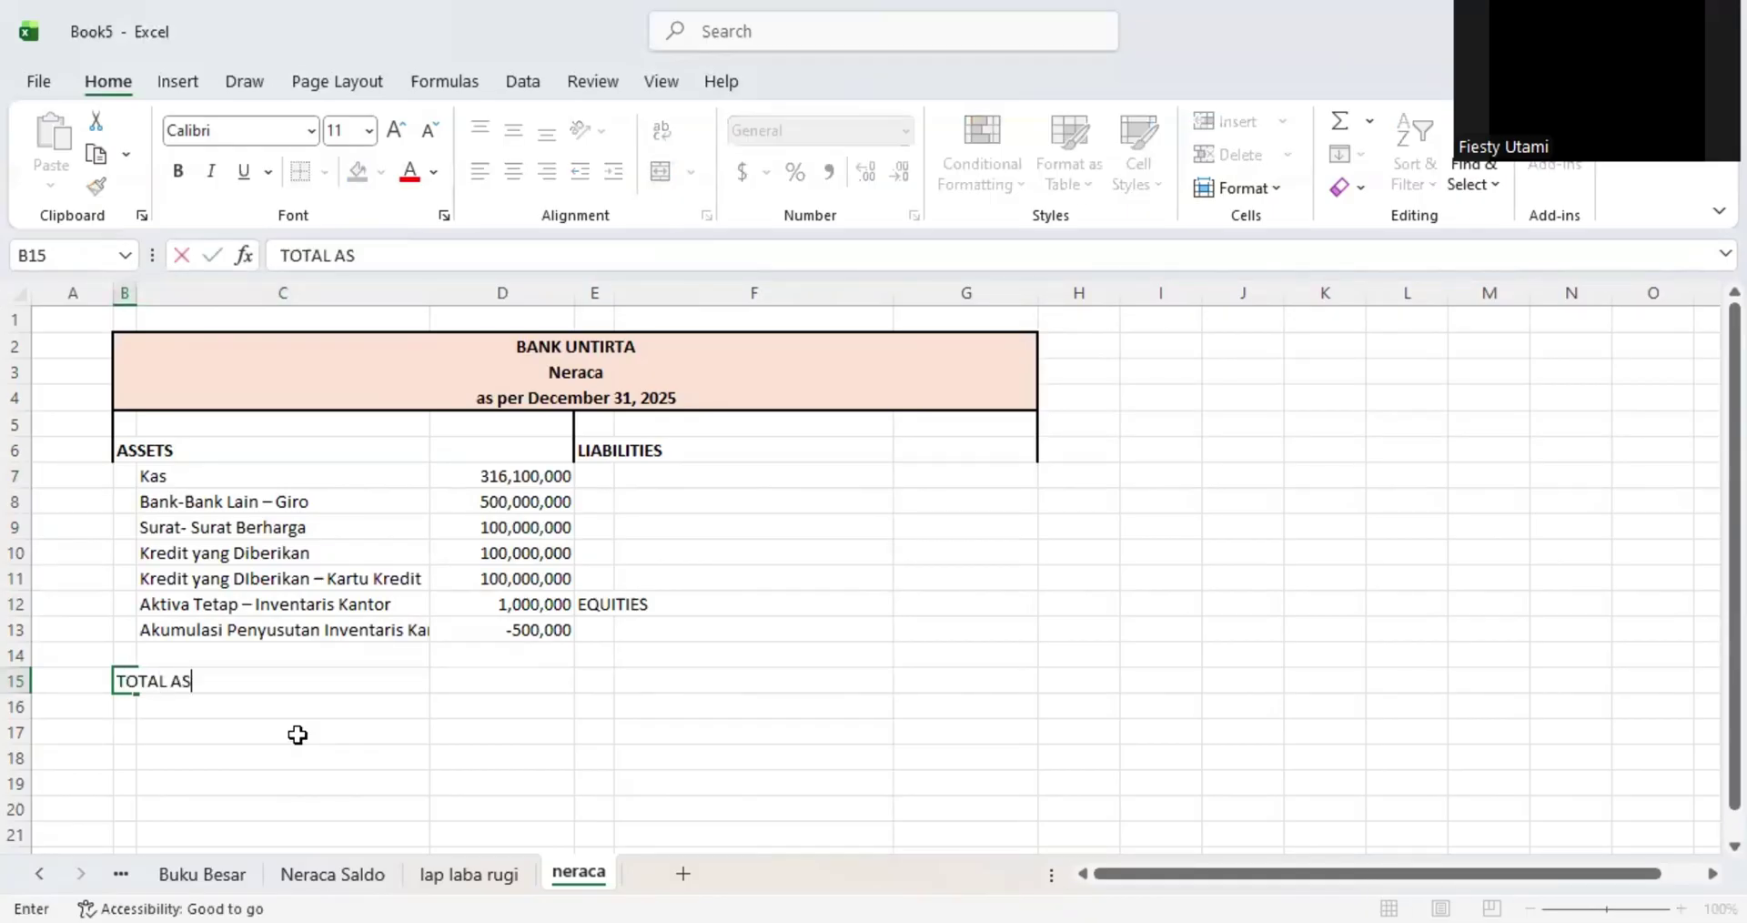
{"action": "type", "text": "SETS"}
{"action": "key", "text": "Return"}
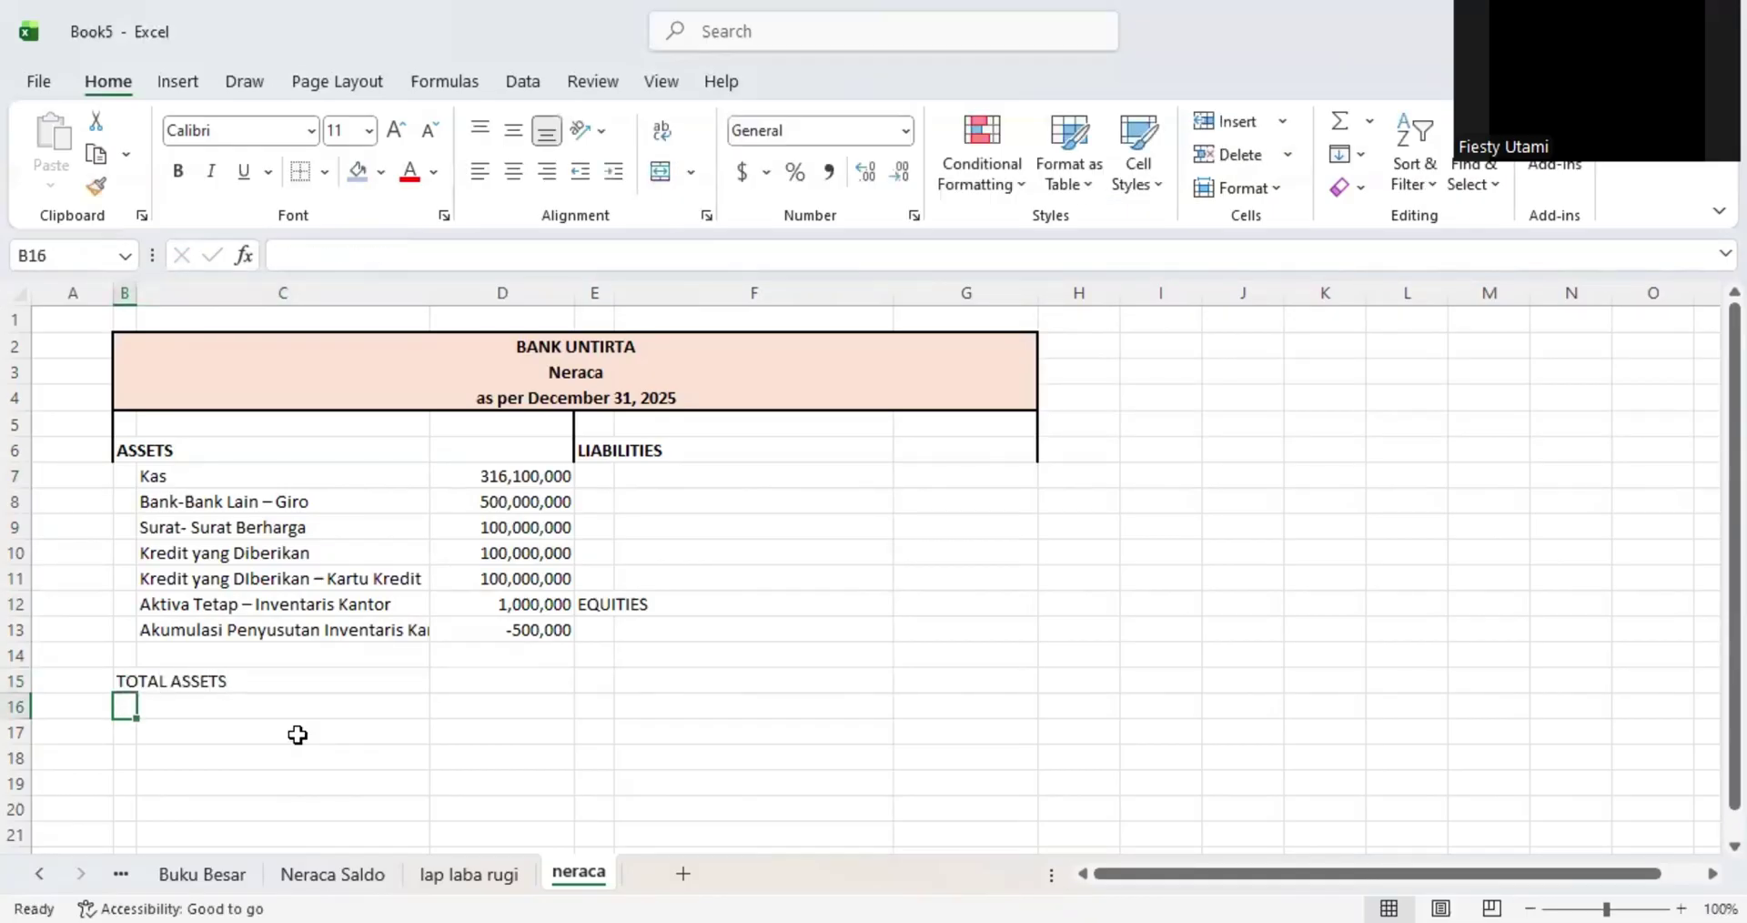
{"action": "key", "text": "Up"}
{"action": "key", "text": "ctrl+b"}
- Apply thick outside borders around the statement range B3:G16 and around the assets block B5:D16
{"action": "left_click", "coordinate": [268, 473]}
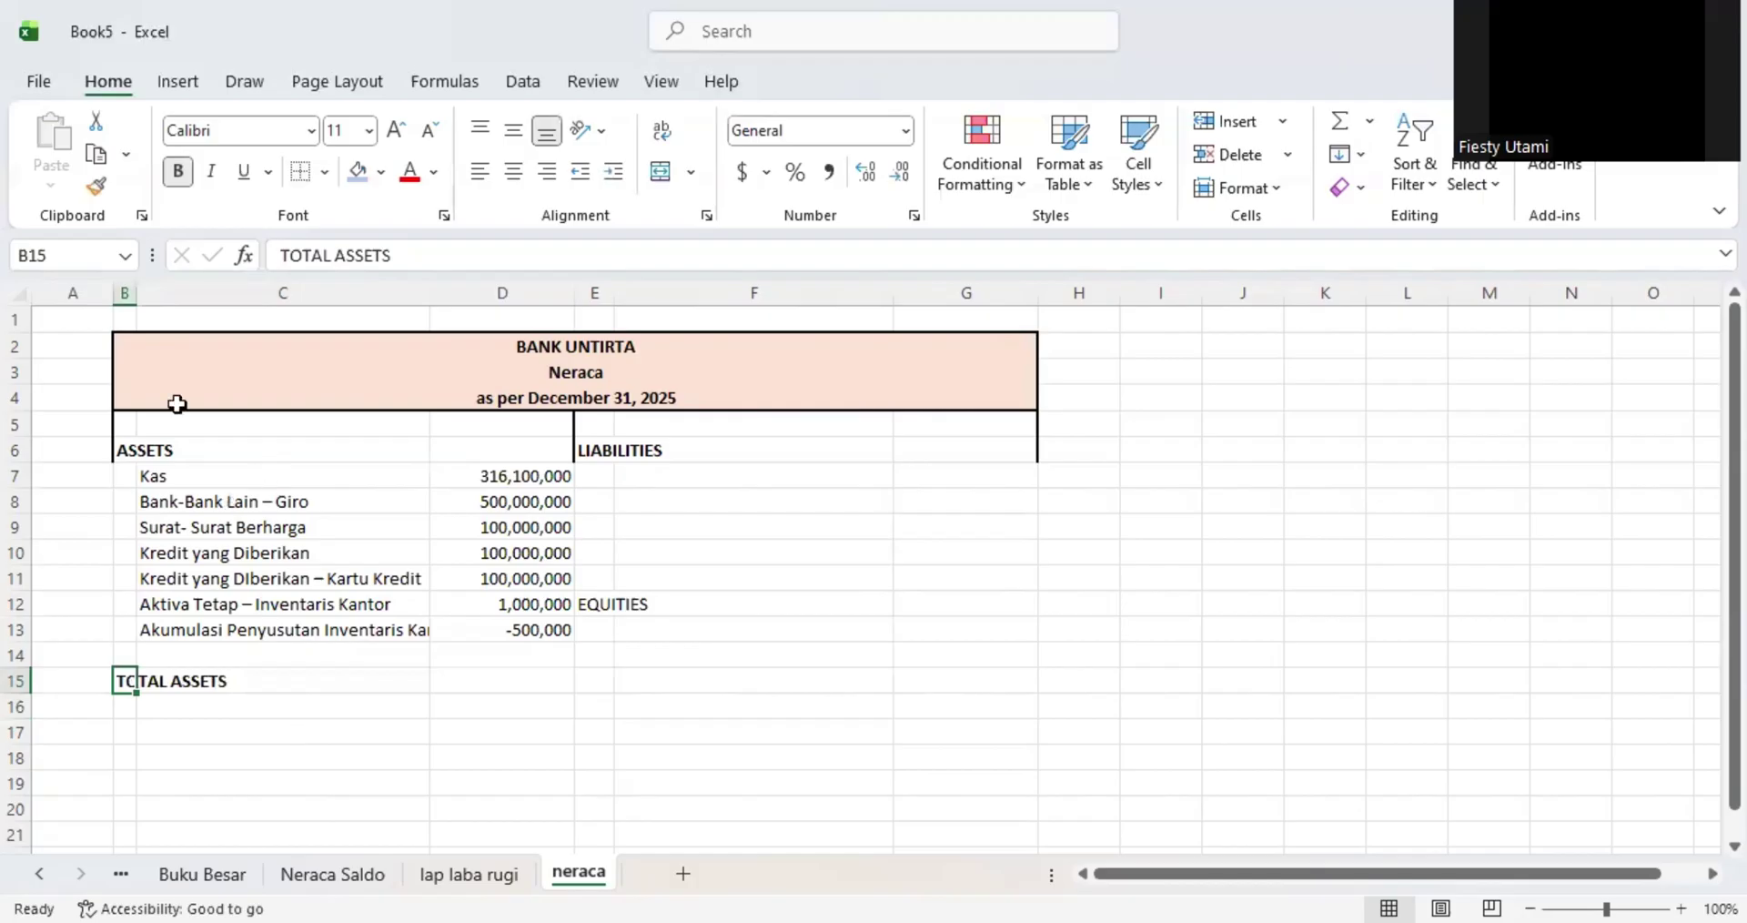
{"action": "left_click_drag", "start_coordinate": [146, 373], "coordinate": [300, 693]}
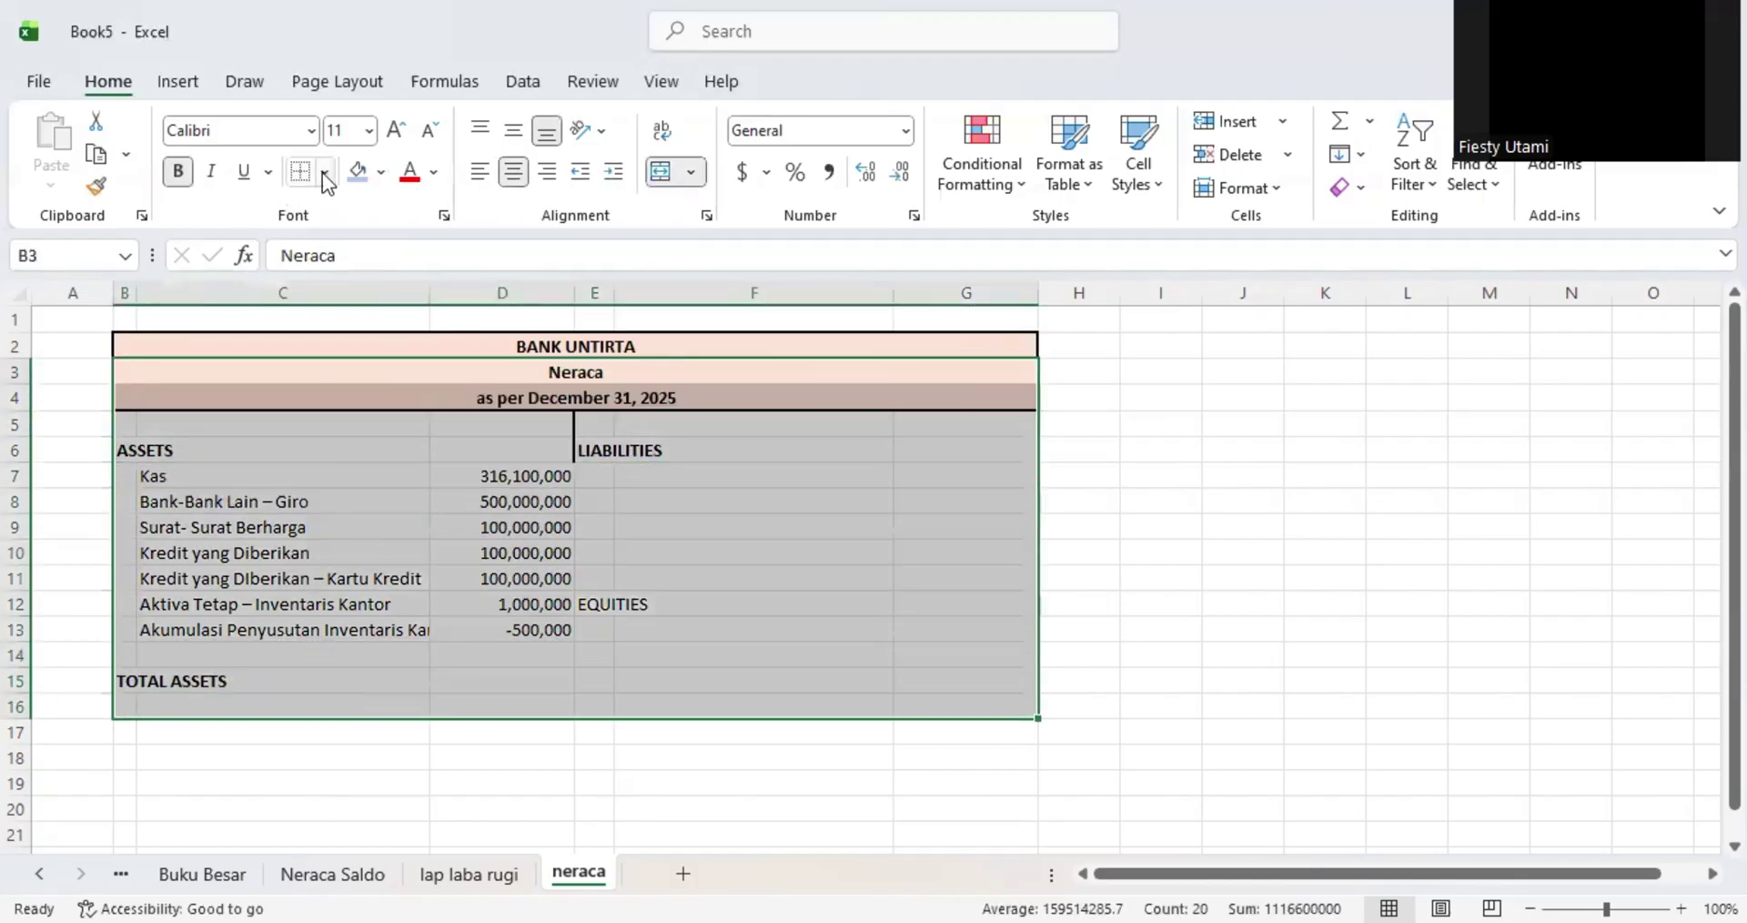
{"action": "left_click", "coordinate": [336, 545]}
{"action": "left_click_drag", "start_coordinate": [378, 424], "coordinate": [355, 708]}
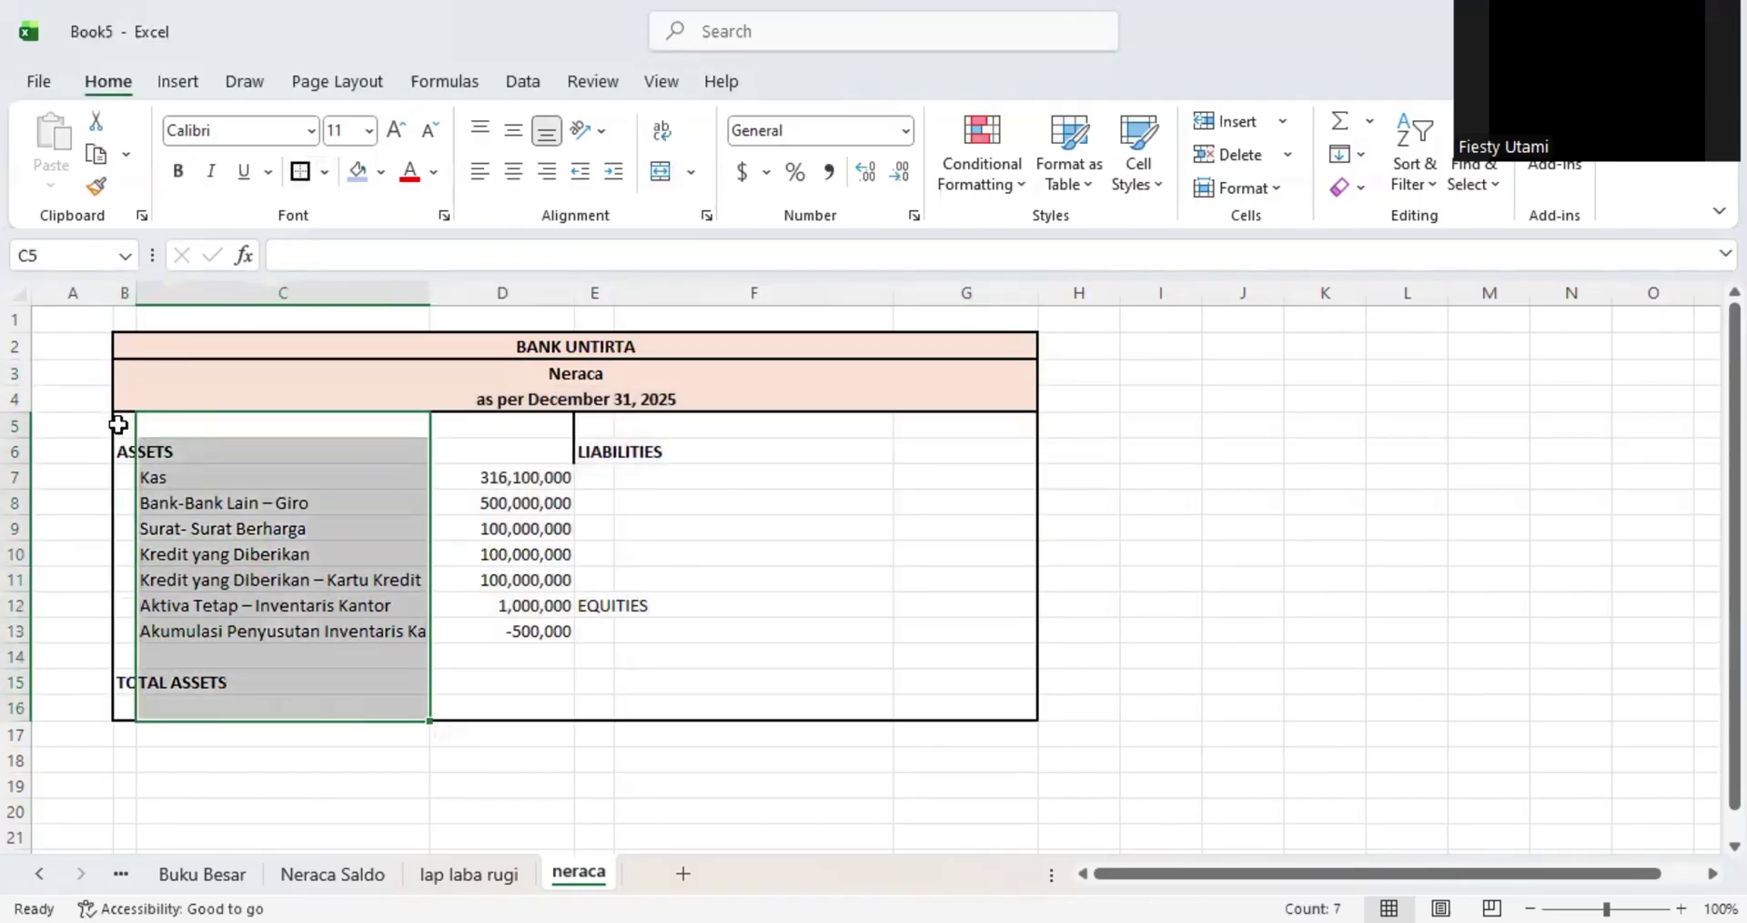
{"action": "left_click_drag", "start_coordinate": [117, 425], "coordinate": [510, 692]}
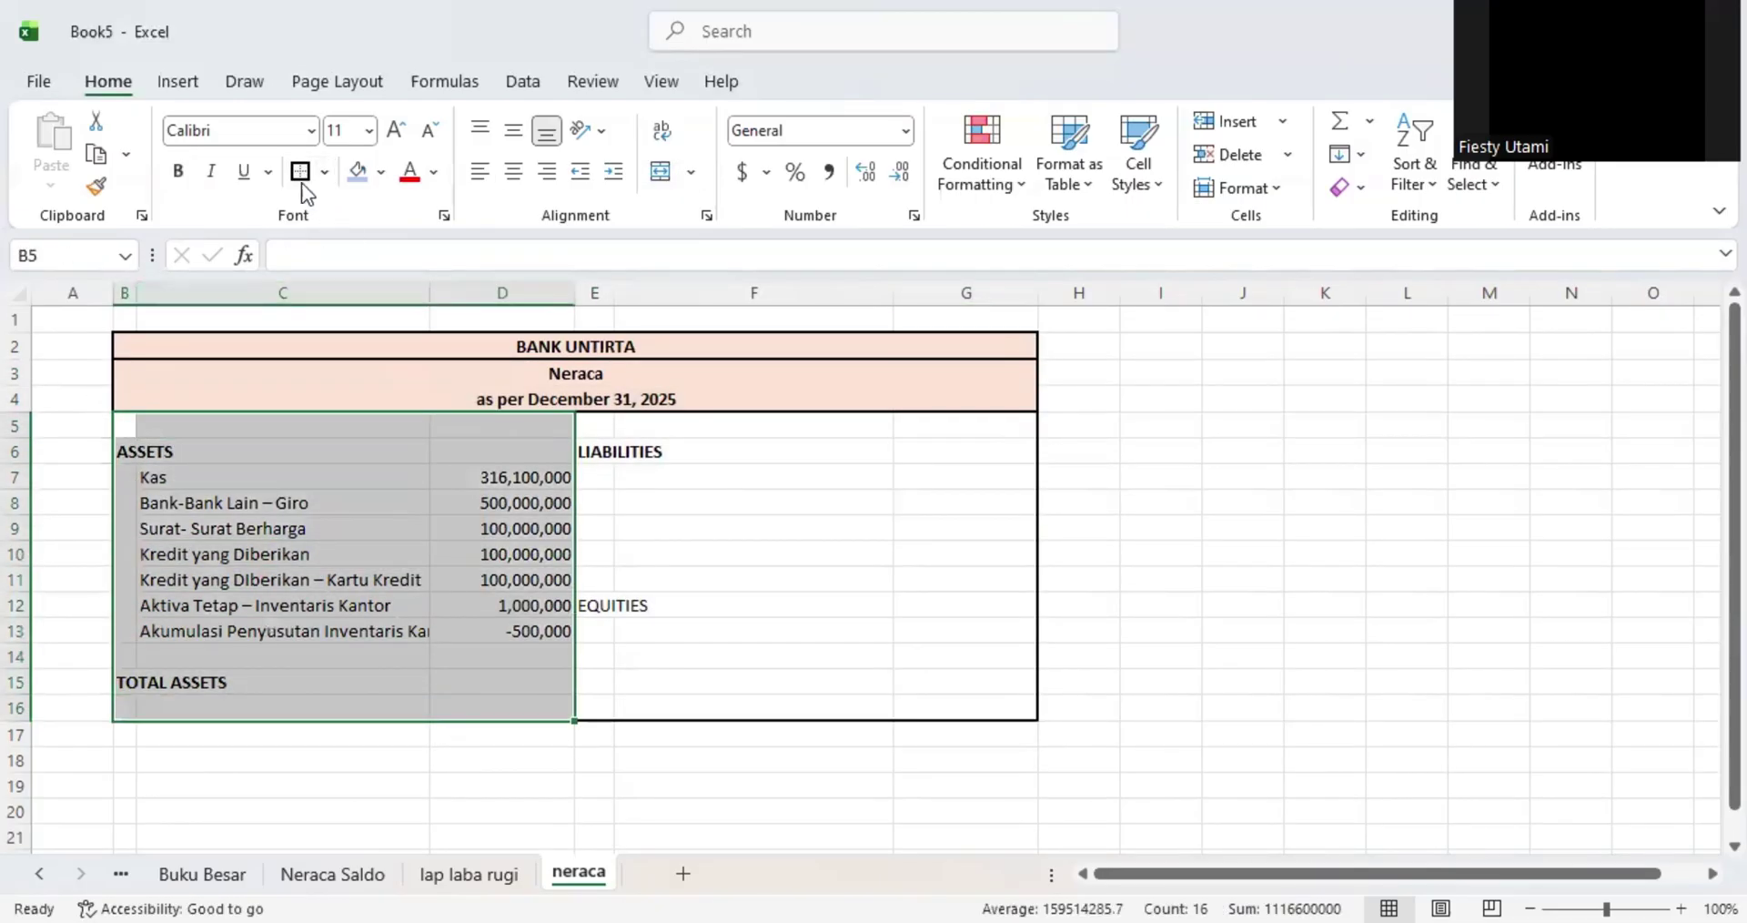
{"action": "left_click", "coordinate": [301, 172]}
- Make the EQUITIES heading in E12 bold
{"action": "left_click", "coordinate": [655, 607]}
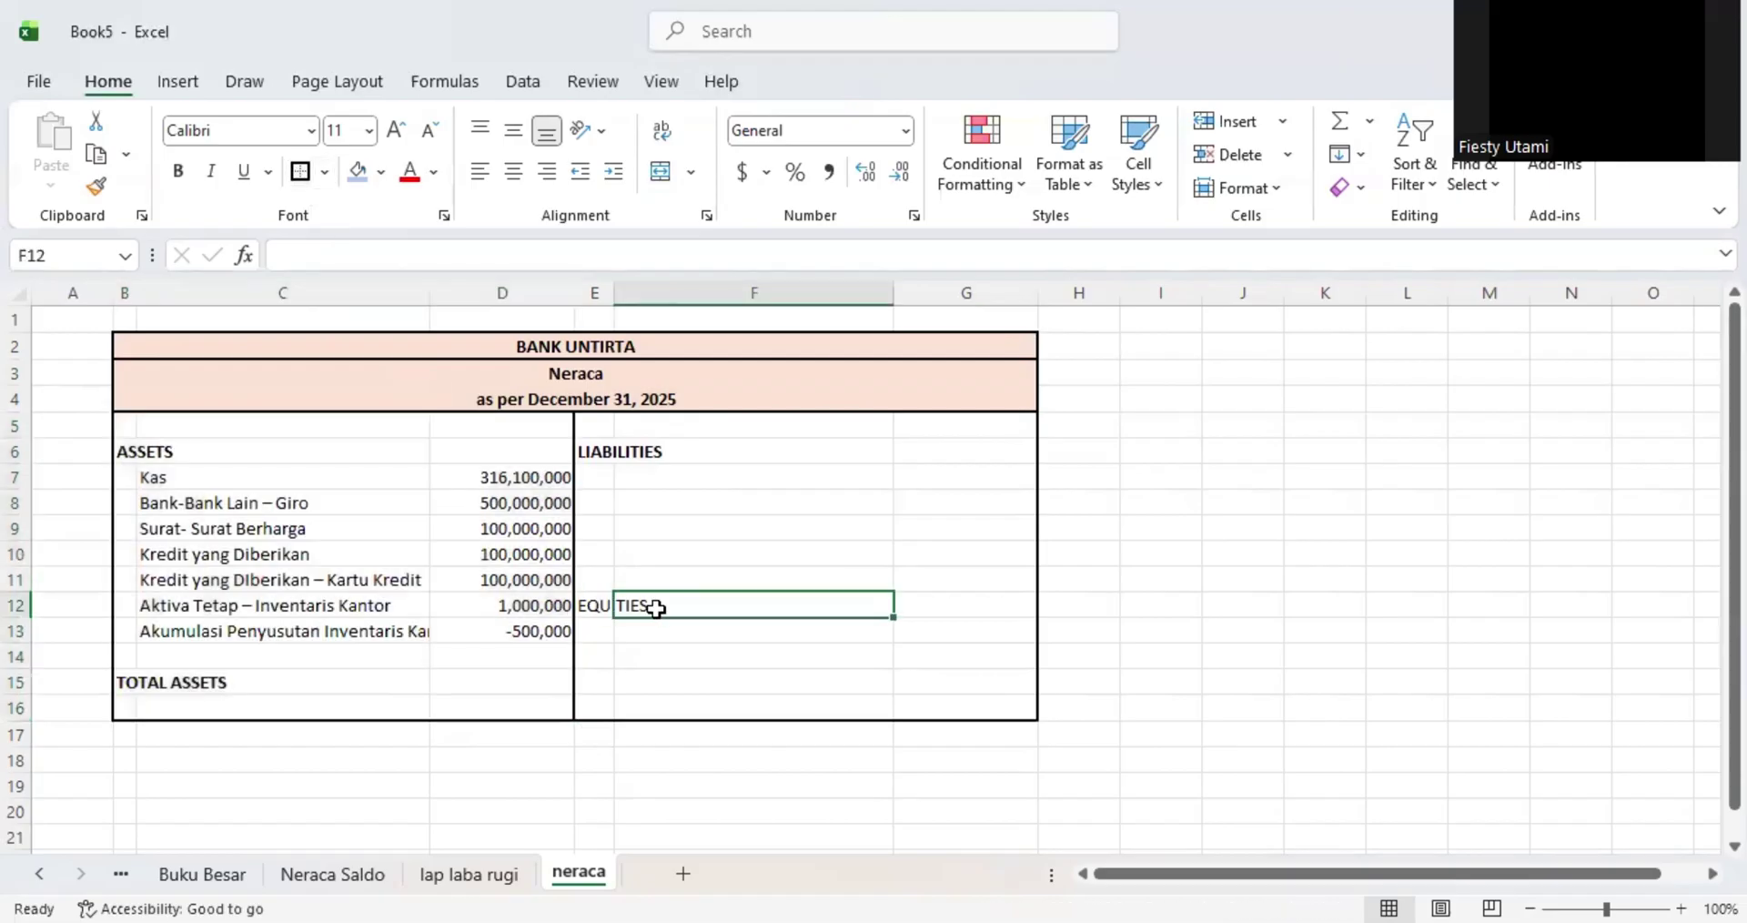
{"action": "left_click", "coordinate": [589, 608]}
{"action": "key", "text": "ctrl+b"}
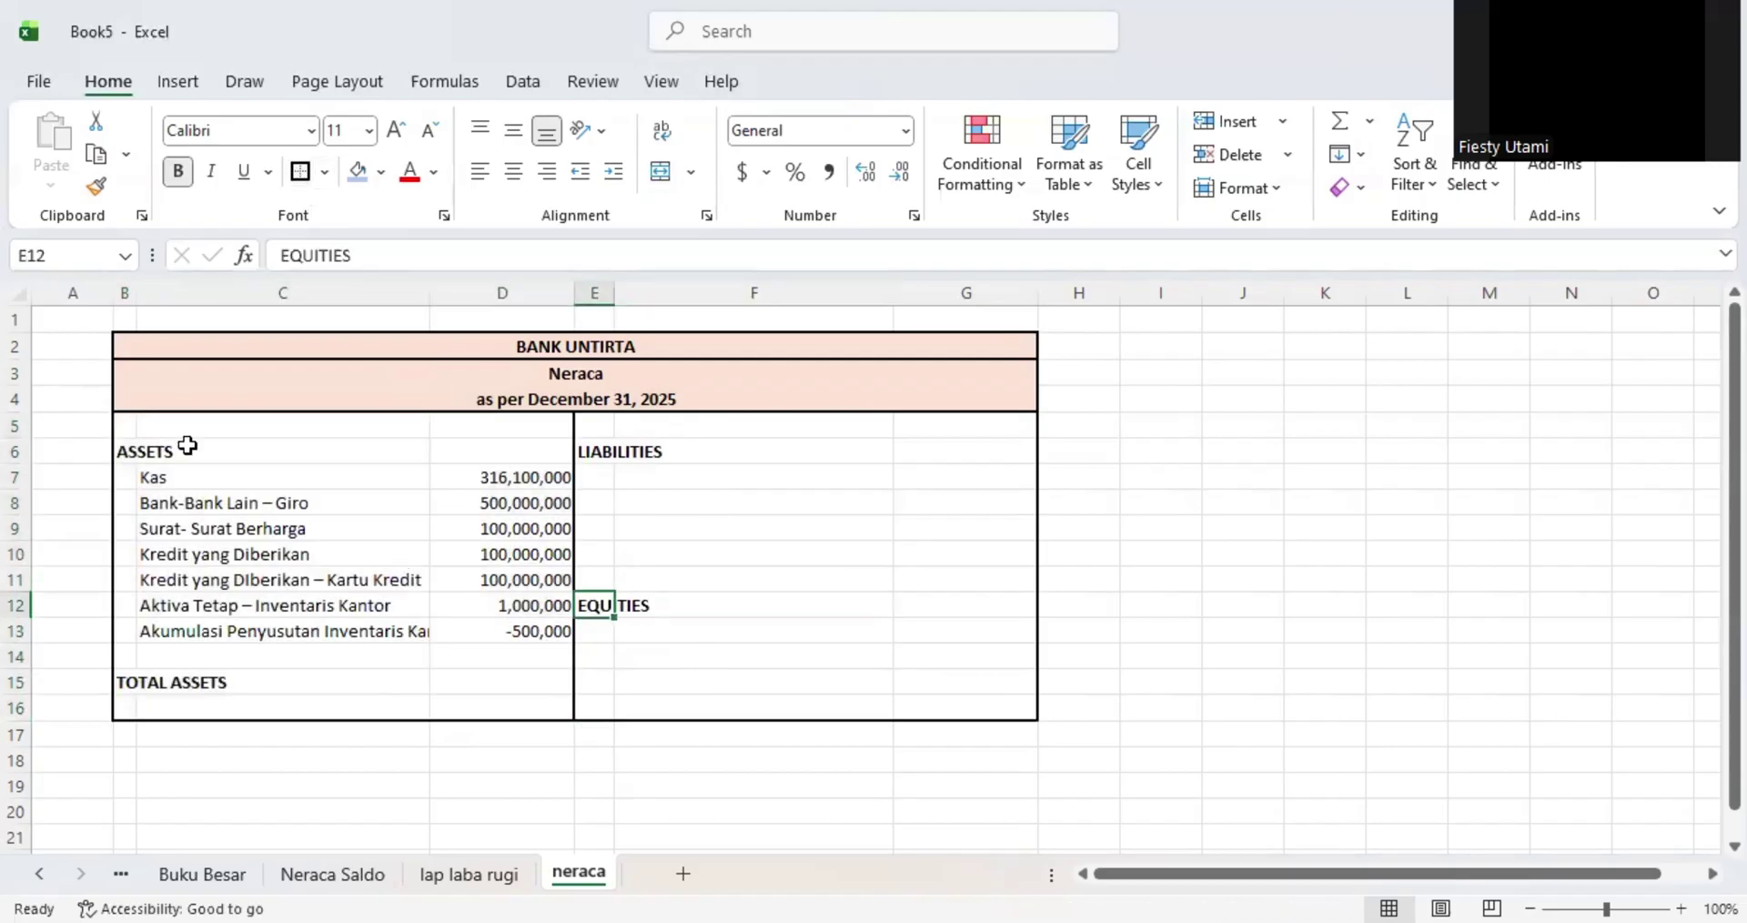
{"action": "left_click", "coordinate": [282, 628]}
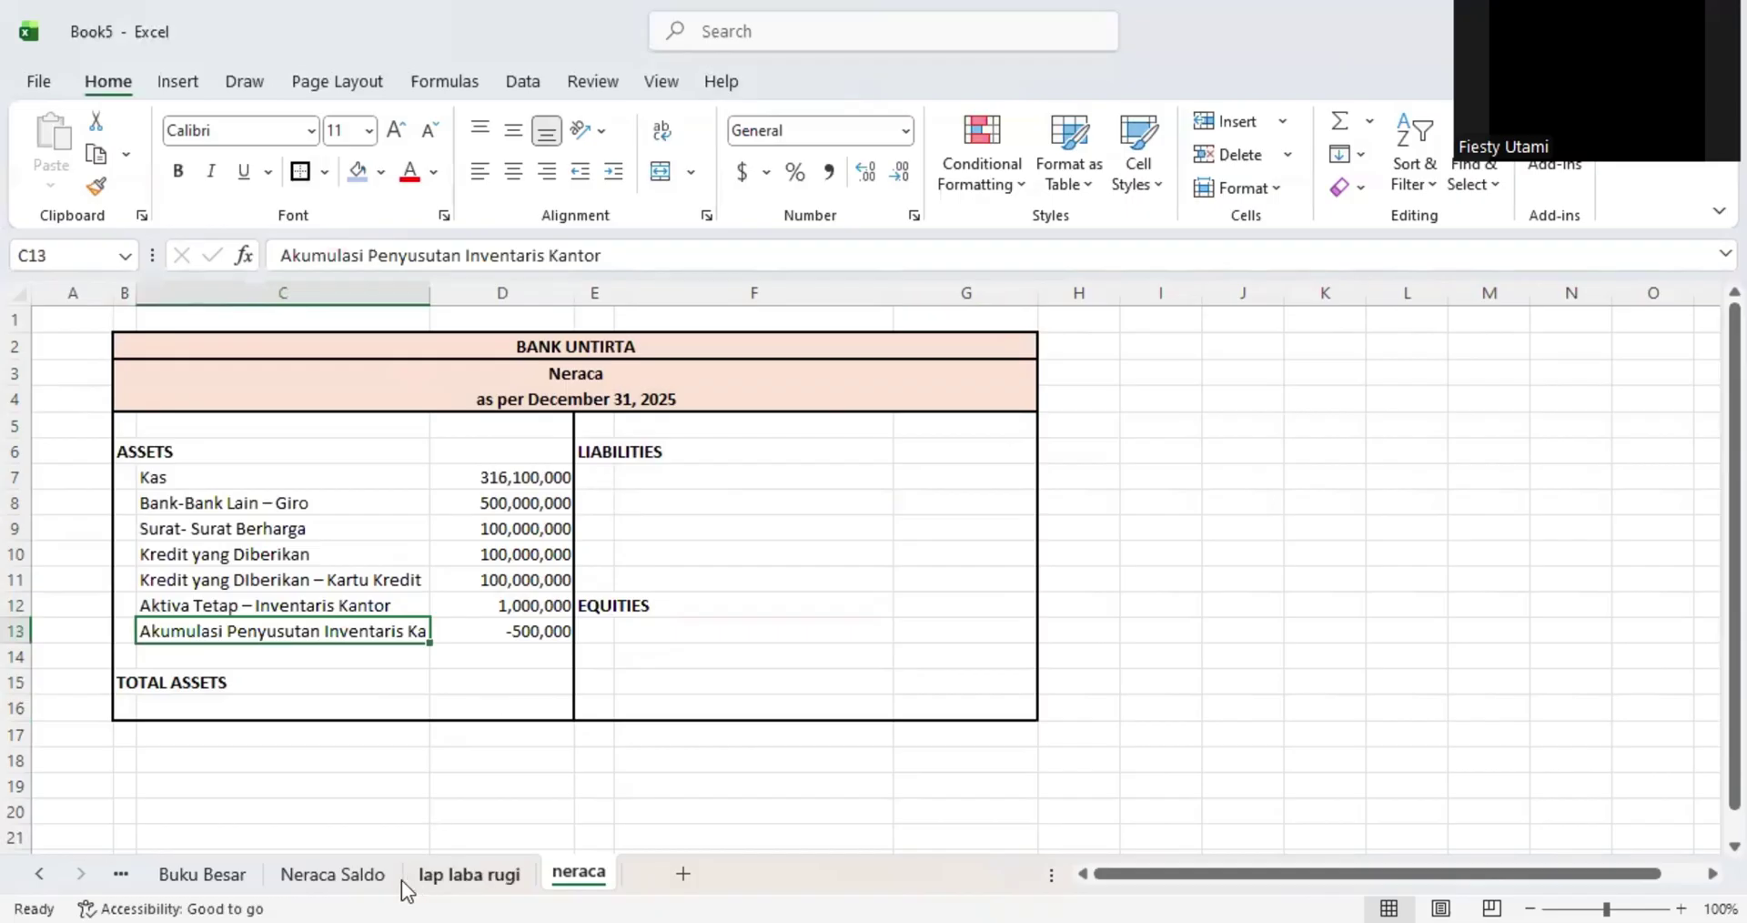
- Review the unshaded account codes on the Neraca Saldo sheet to identify the liability and equity accounts still missing from the neraca
{"action": "left_click", "coordinate": [369, 874]}
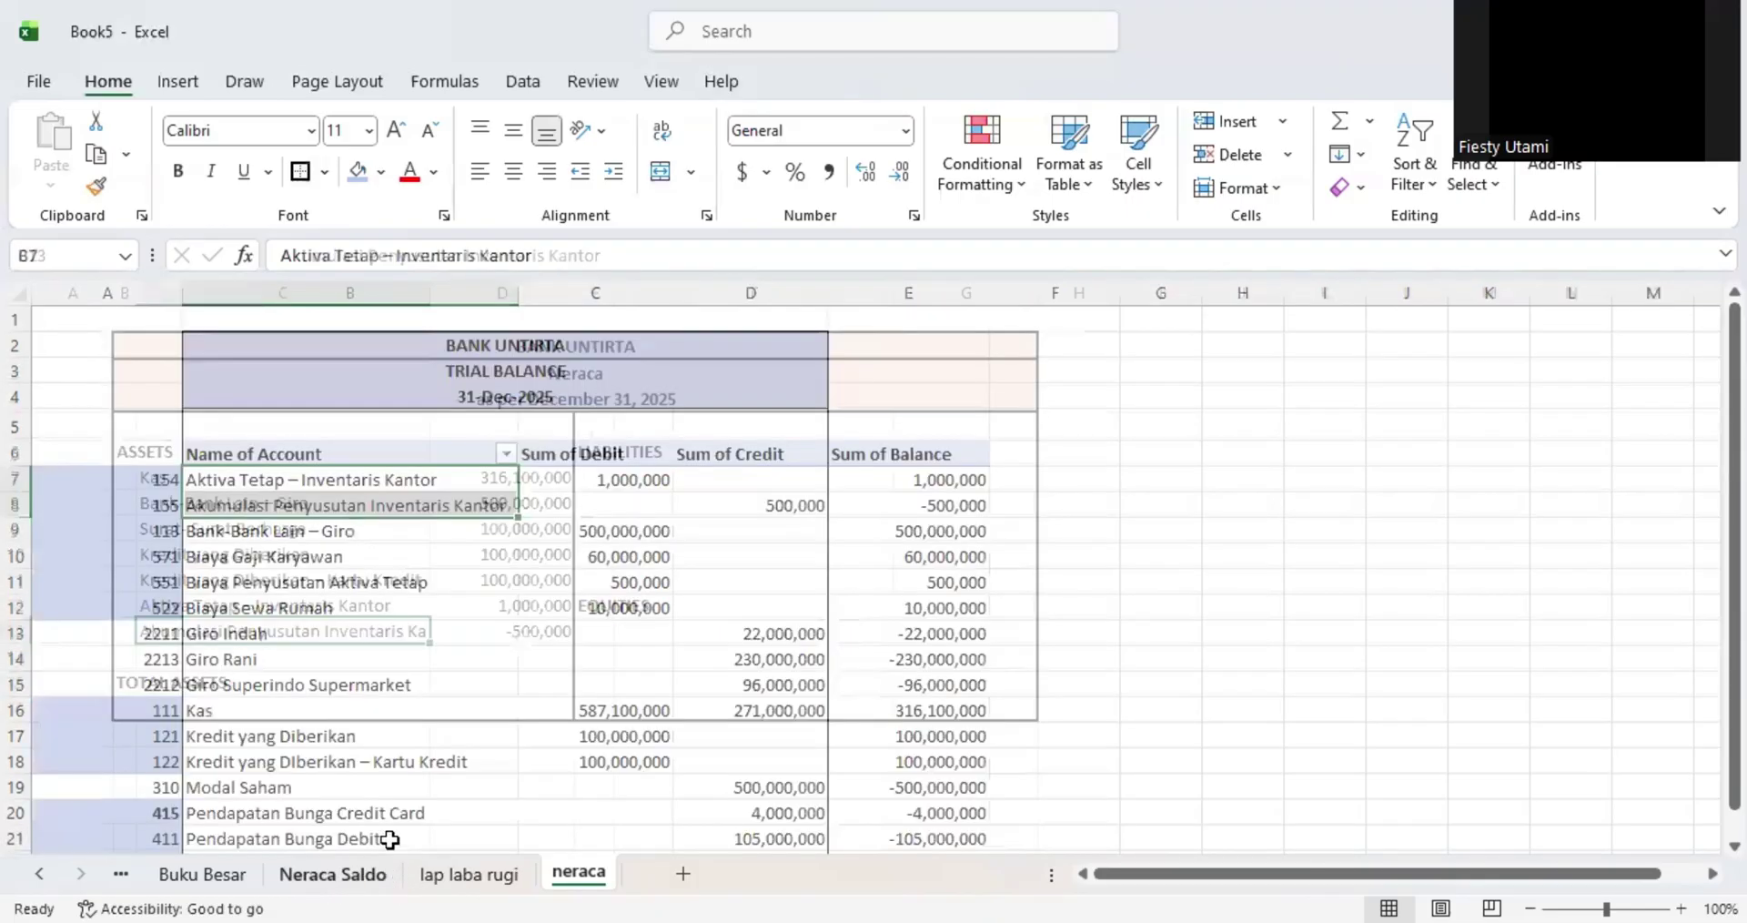
{"action": "scroll", "coordinate": [364, 719], "scroll_direction": "down", "scroll_amount": 2}
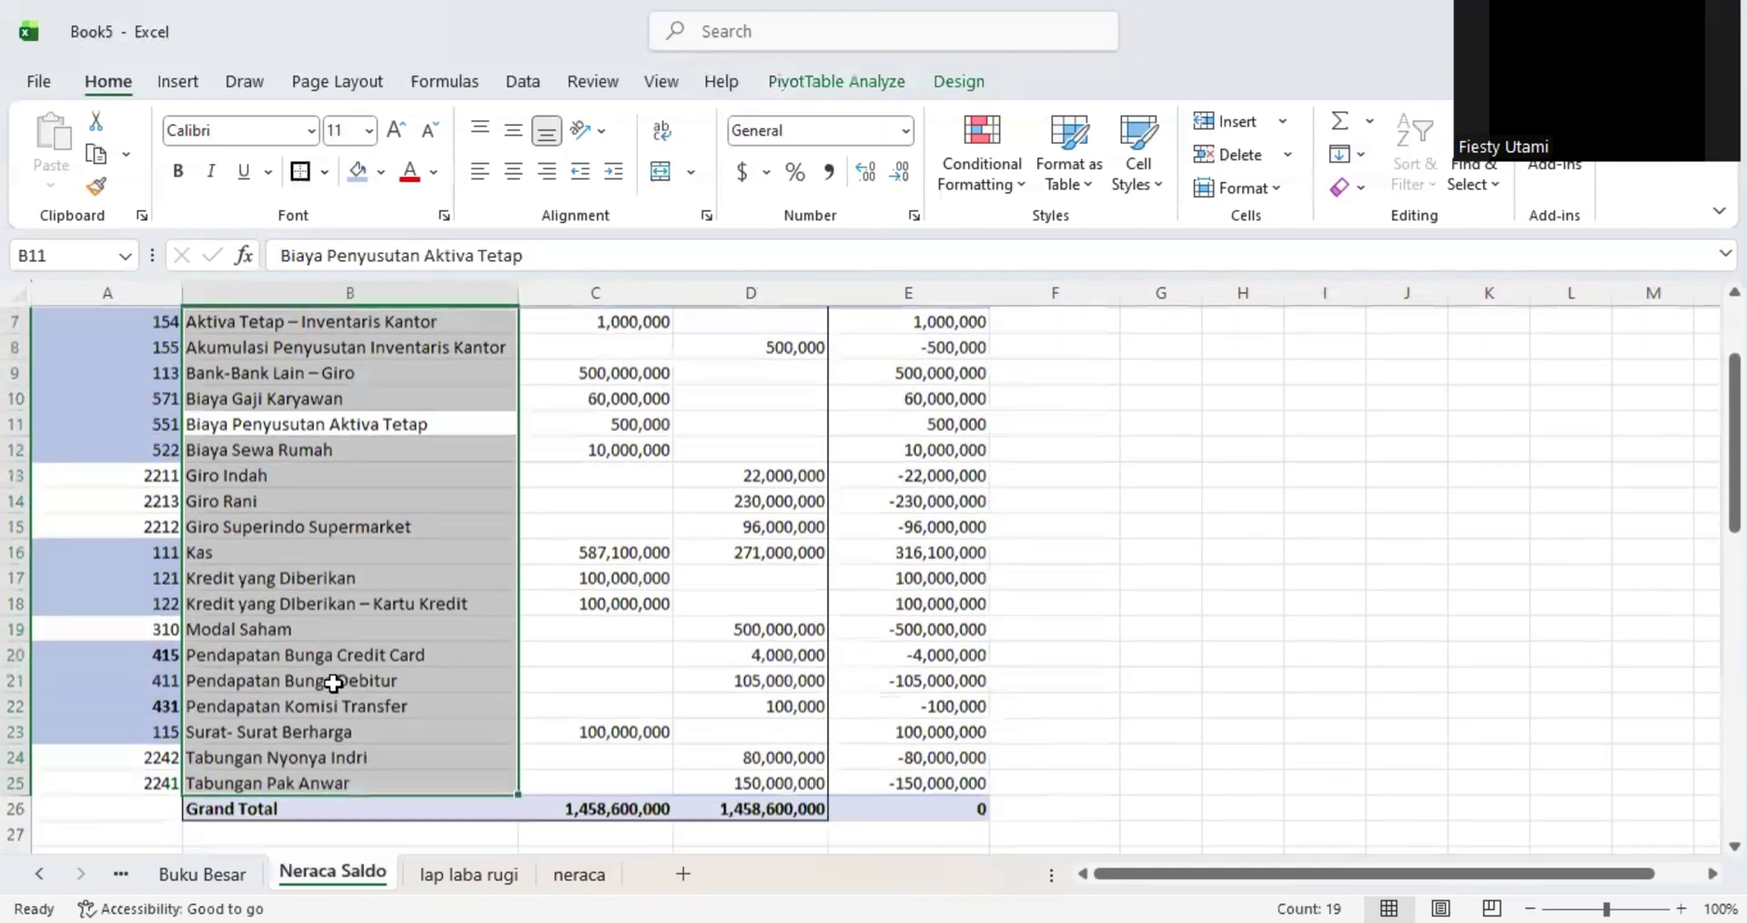
{"action": "left_click", "coordinate": [382, 627]}
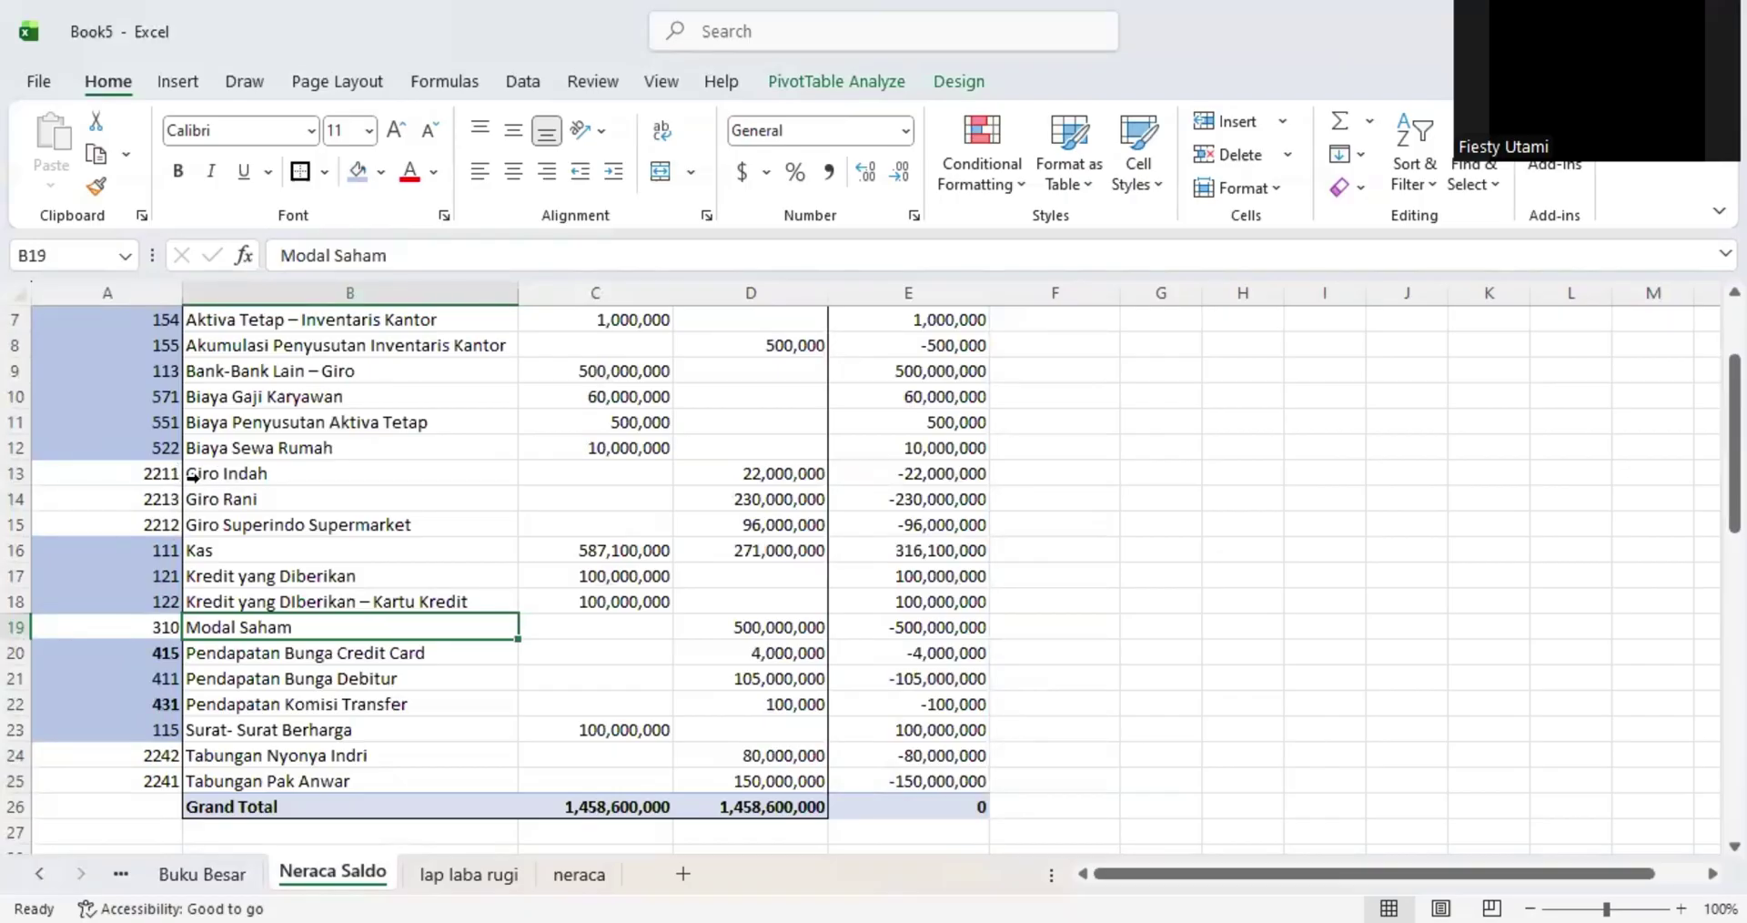
{"action": "left_click", "coordinate": [159, 528]}
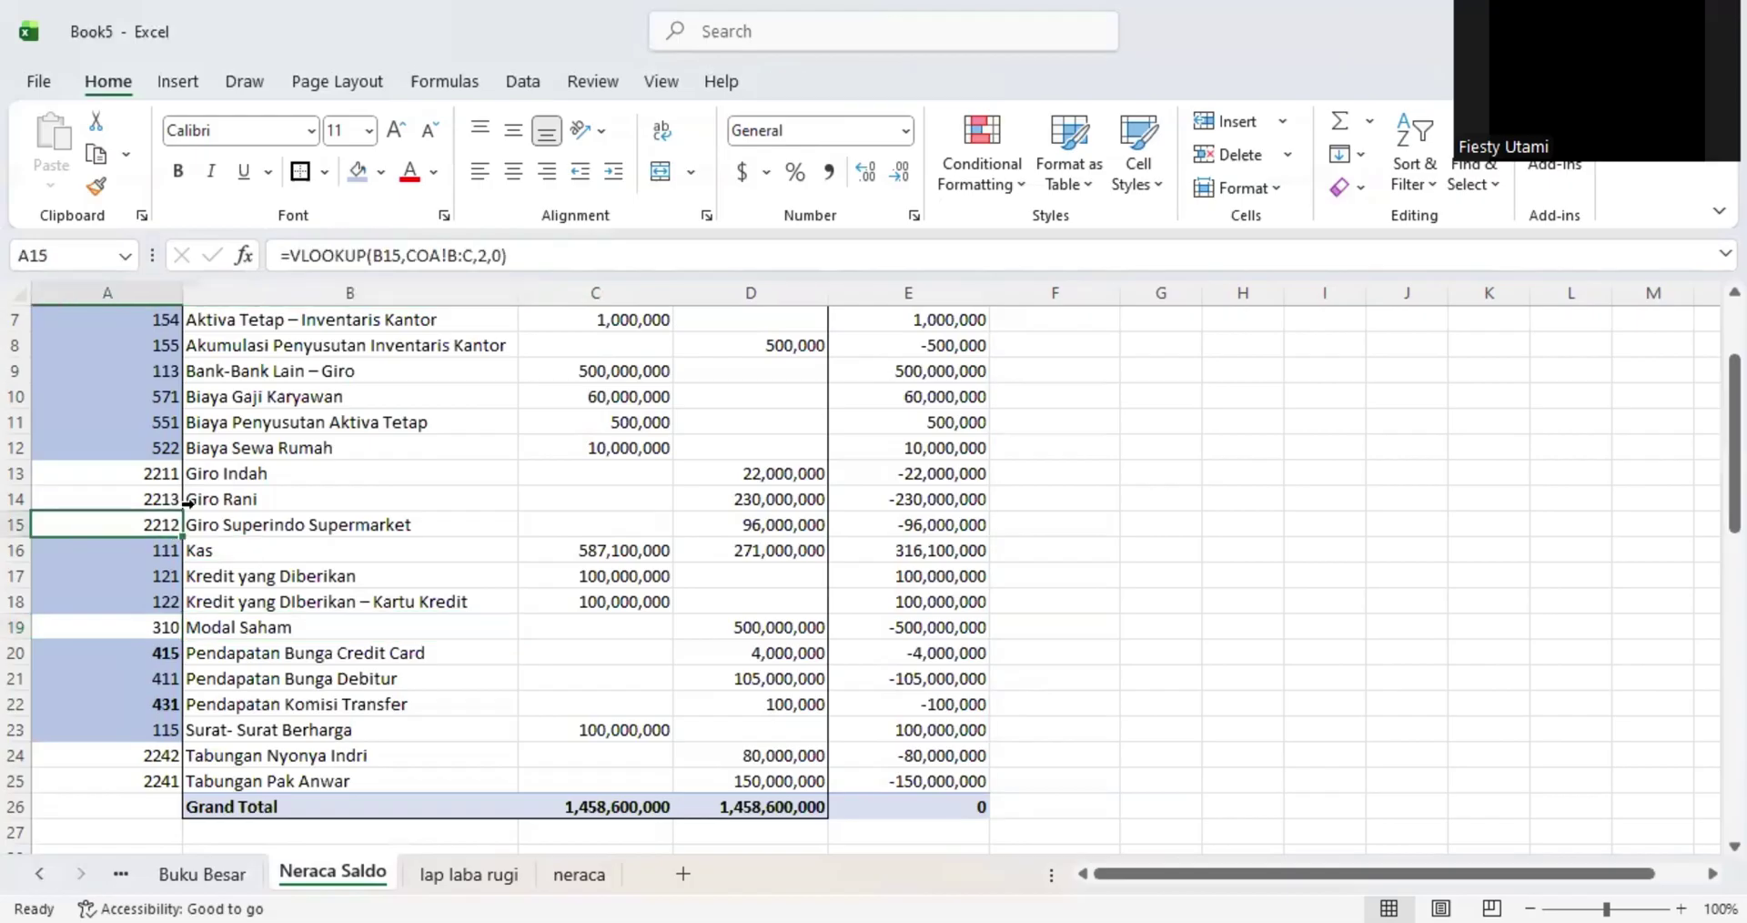
{"action": "left_click", "coordinate": [193, 500]}
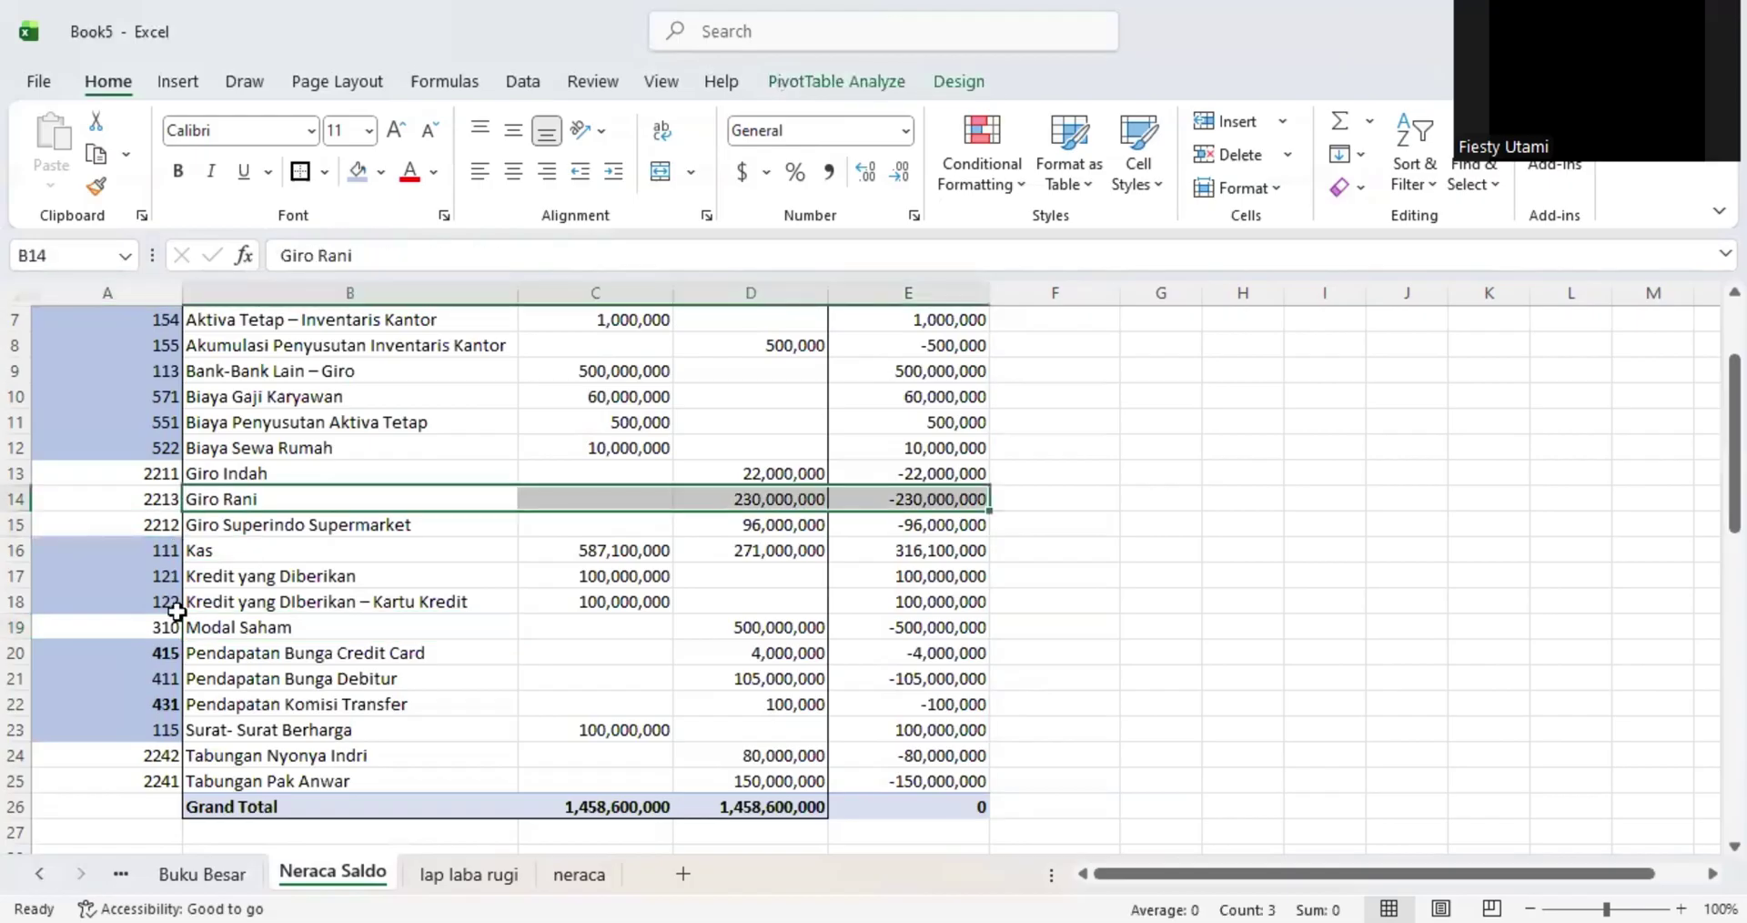
{"action": "left_click", "coordinate": [177, 780]}
{"action": "left_click", "coordinate": [208, 757]}
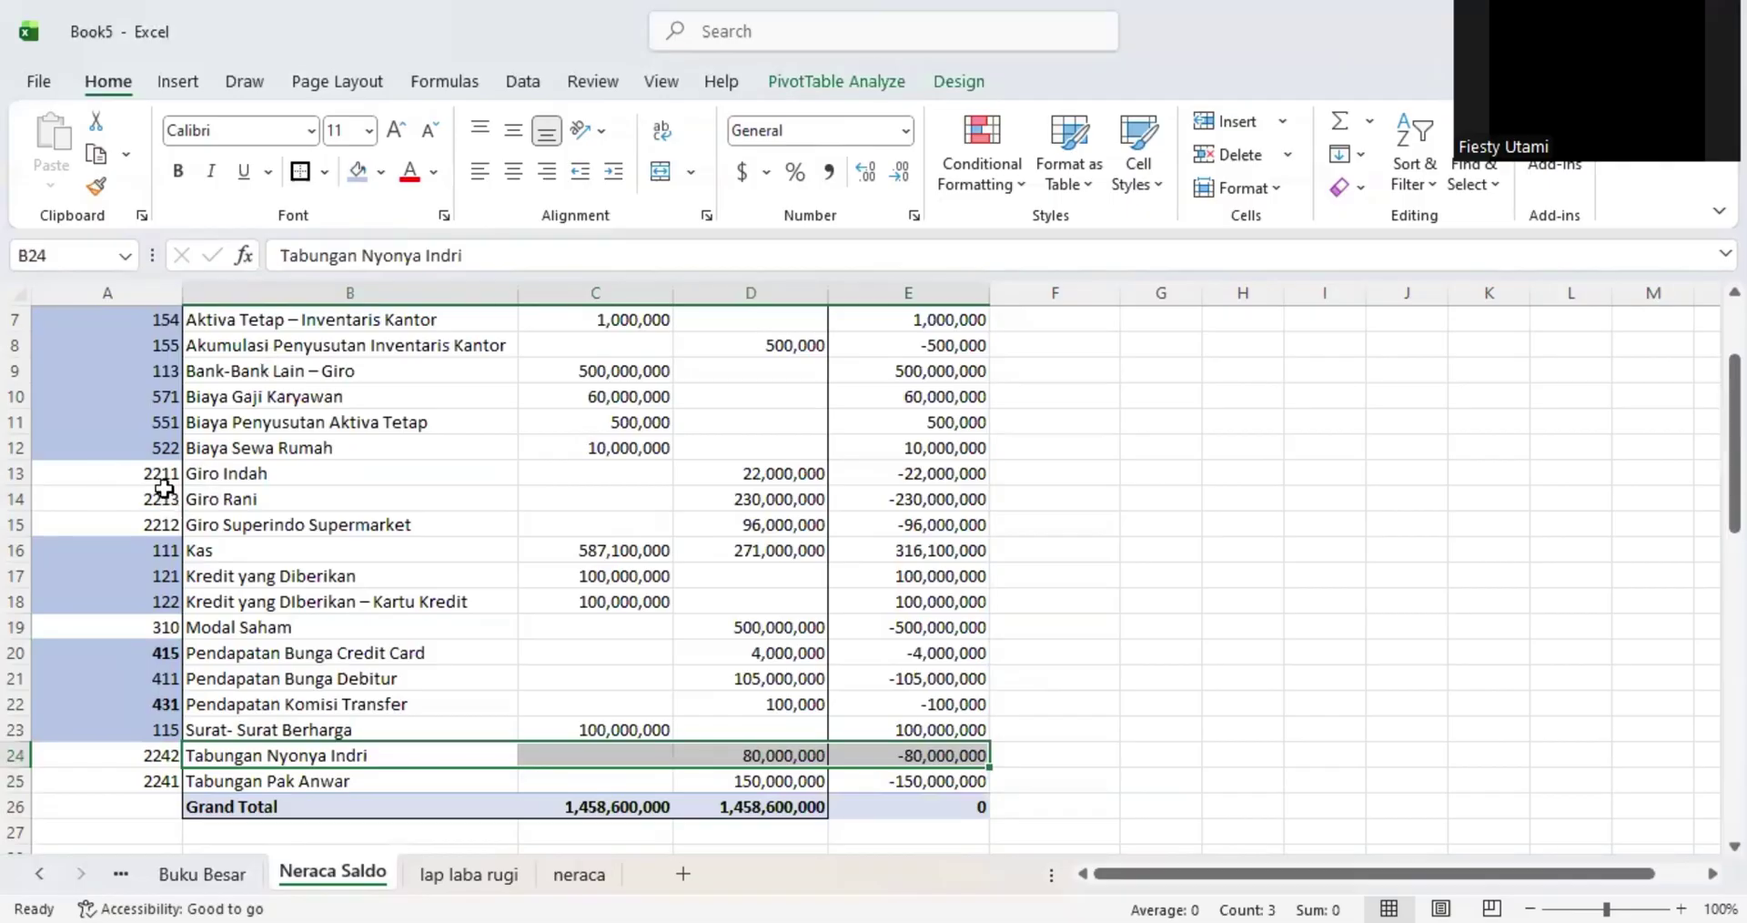
- Enter the customer giro account name from B13 of Neraca Saldo in F7 of the neraca sheet, under LIABILITIES
{"action": "left_click", "coordinate": [564, 876]}
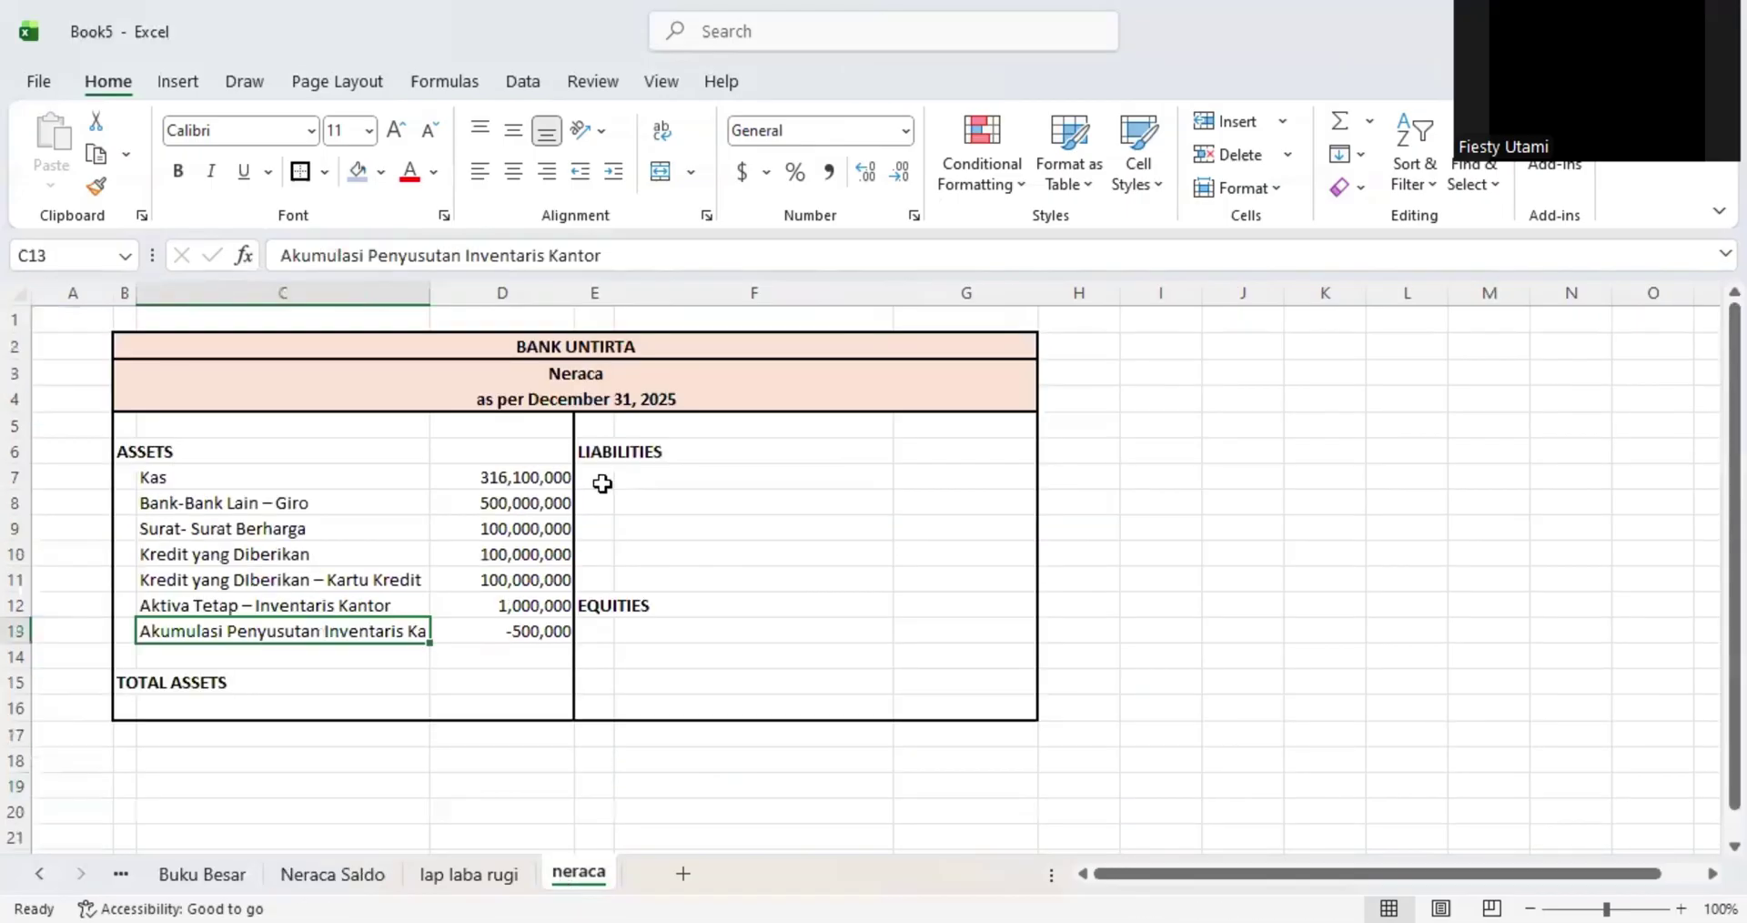
{"action": "left_click", "coordinate": [644, 475]}
{"action": "type", "text": "gl"}
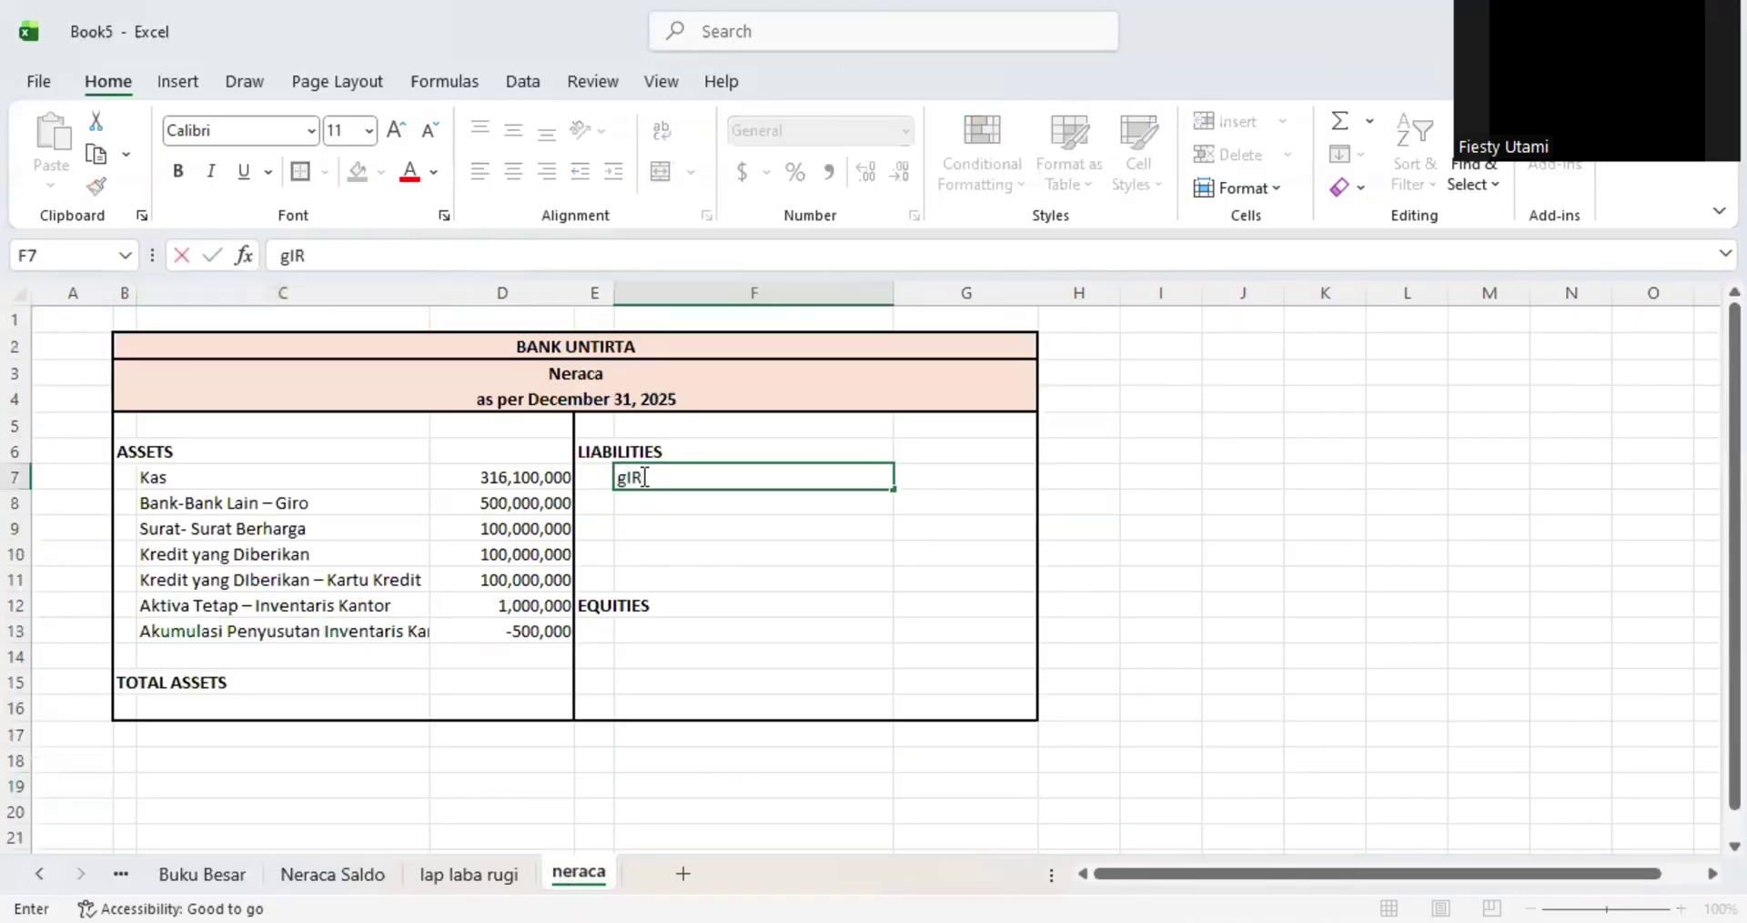
{"action": "type", "text": "Giro Indah"}
{"action": "key", "text": "Return"}
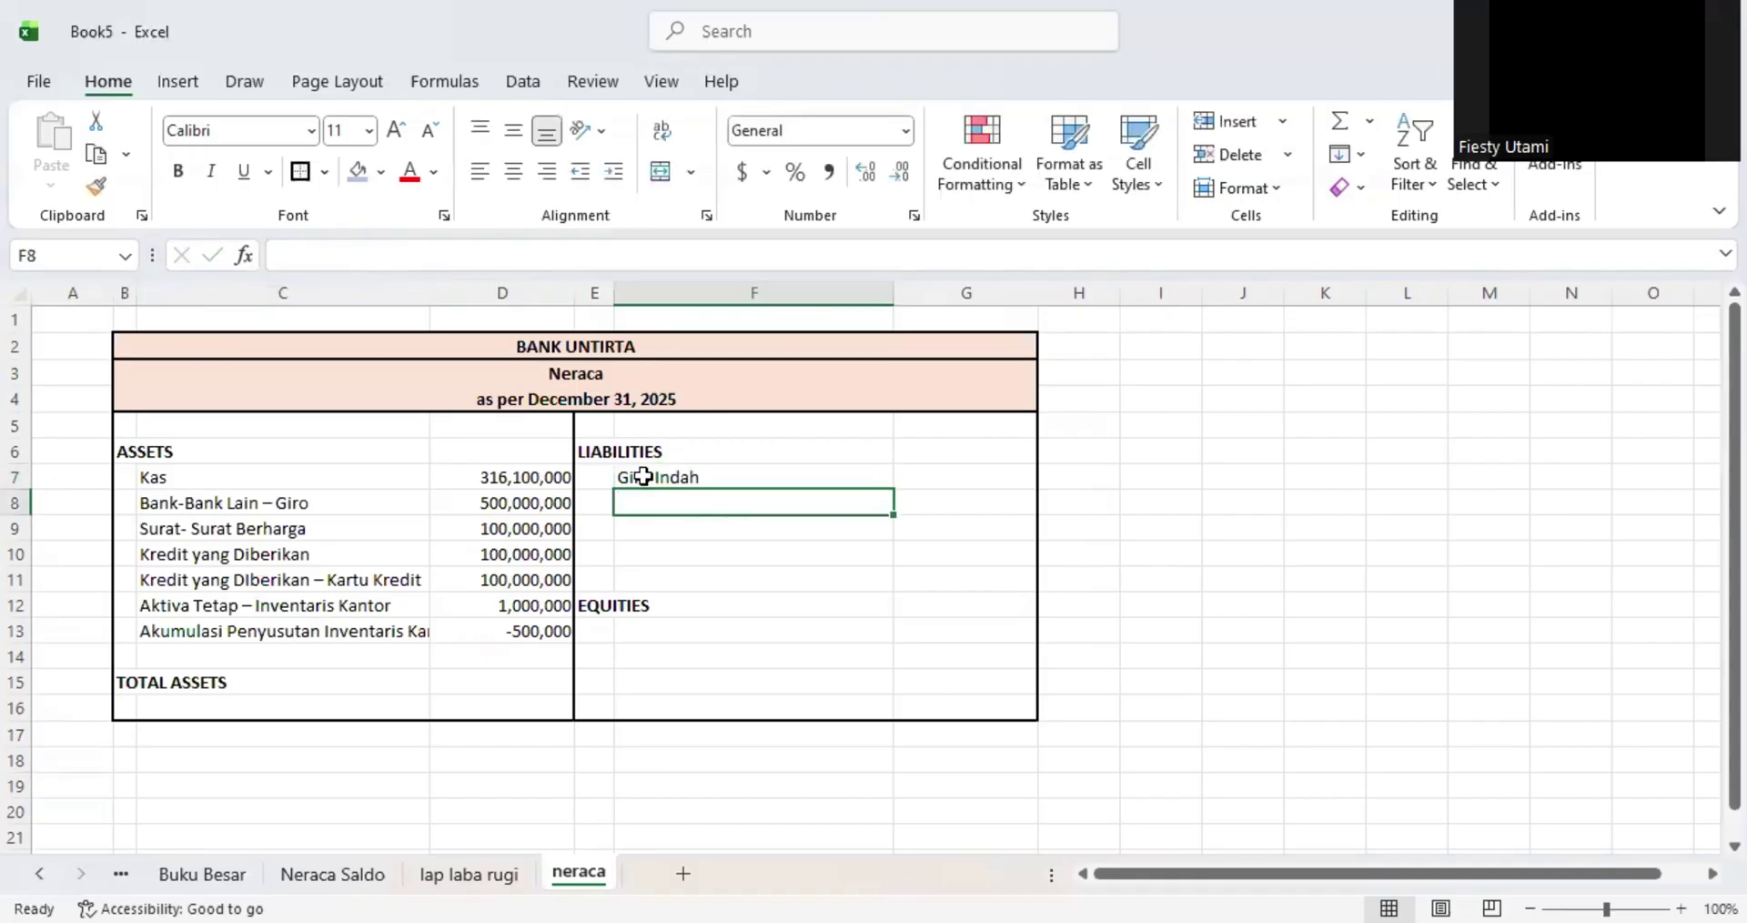
- Copy the account name Giro Superindo Supermarket from B15 of Neraca Saldo into F8 of the neraca sheet
{"action": "left_click", "coordinate": [329, 876]}
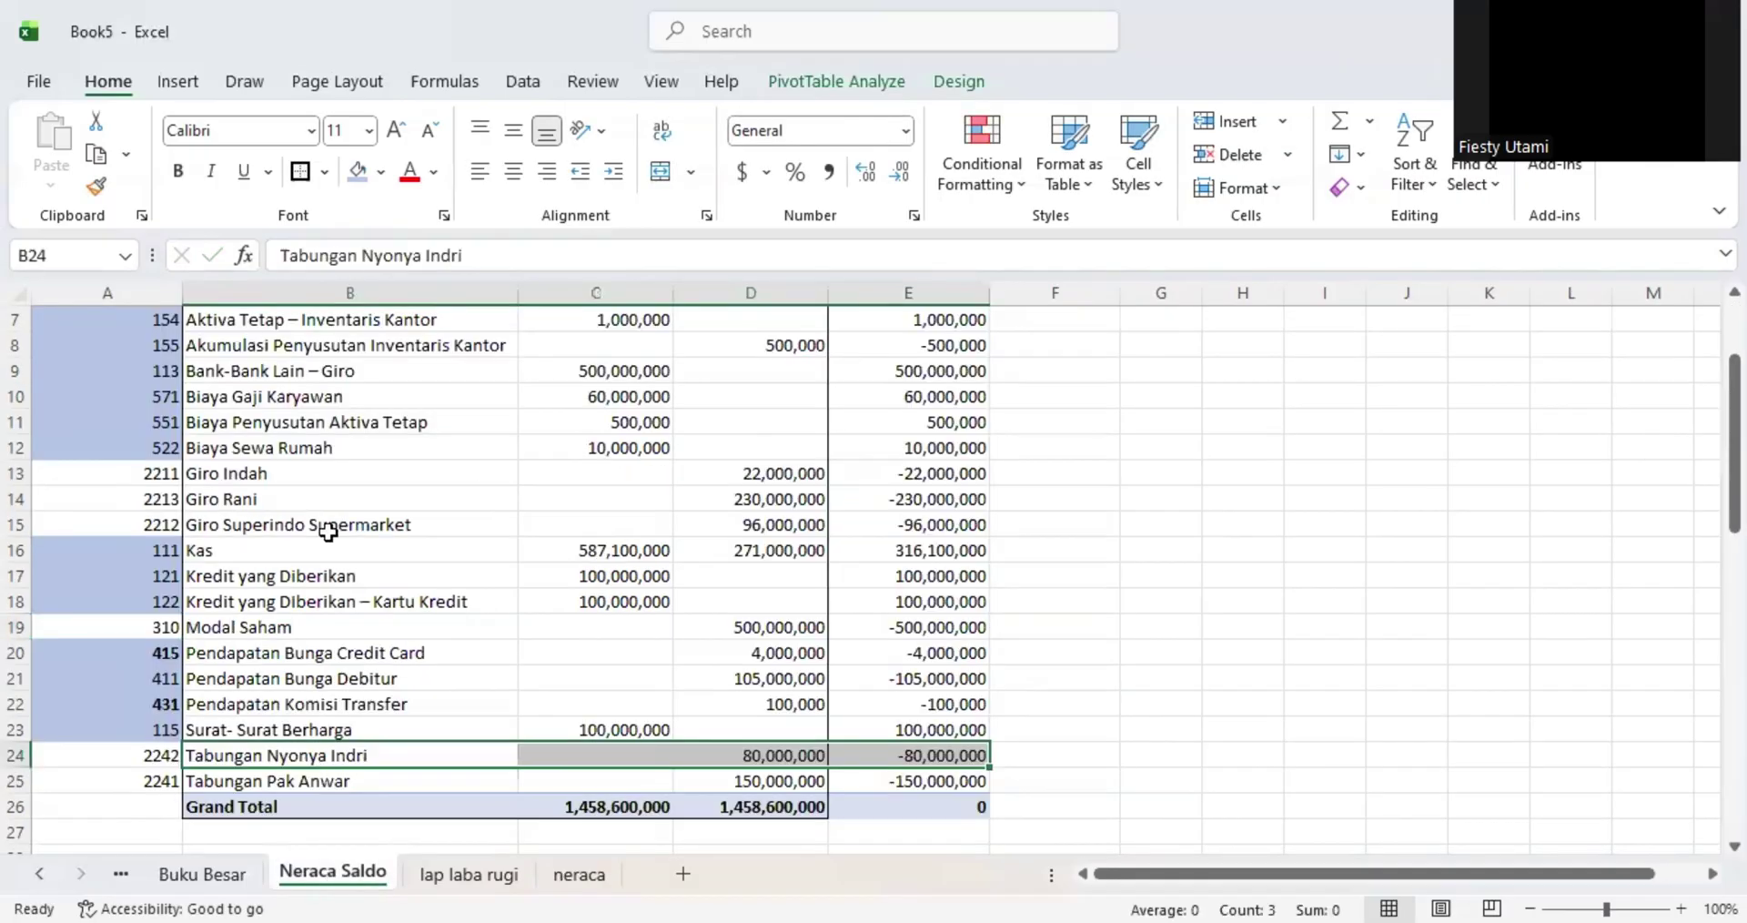
{"action": "left_click", "coordinate": [212, 525]}
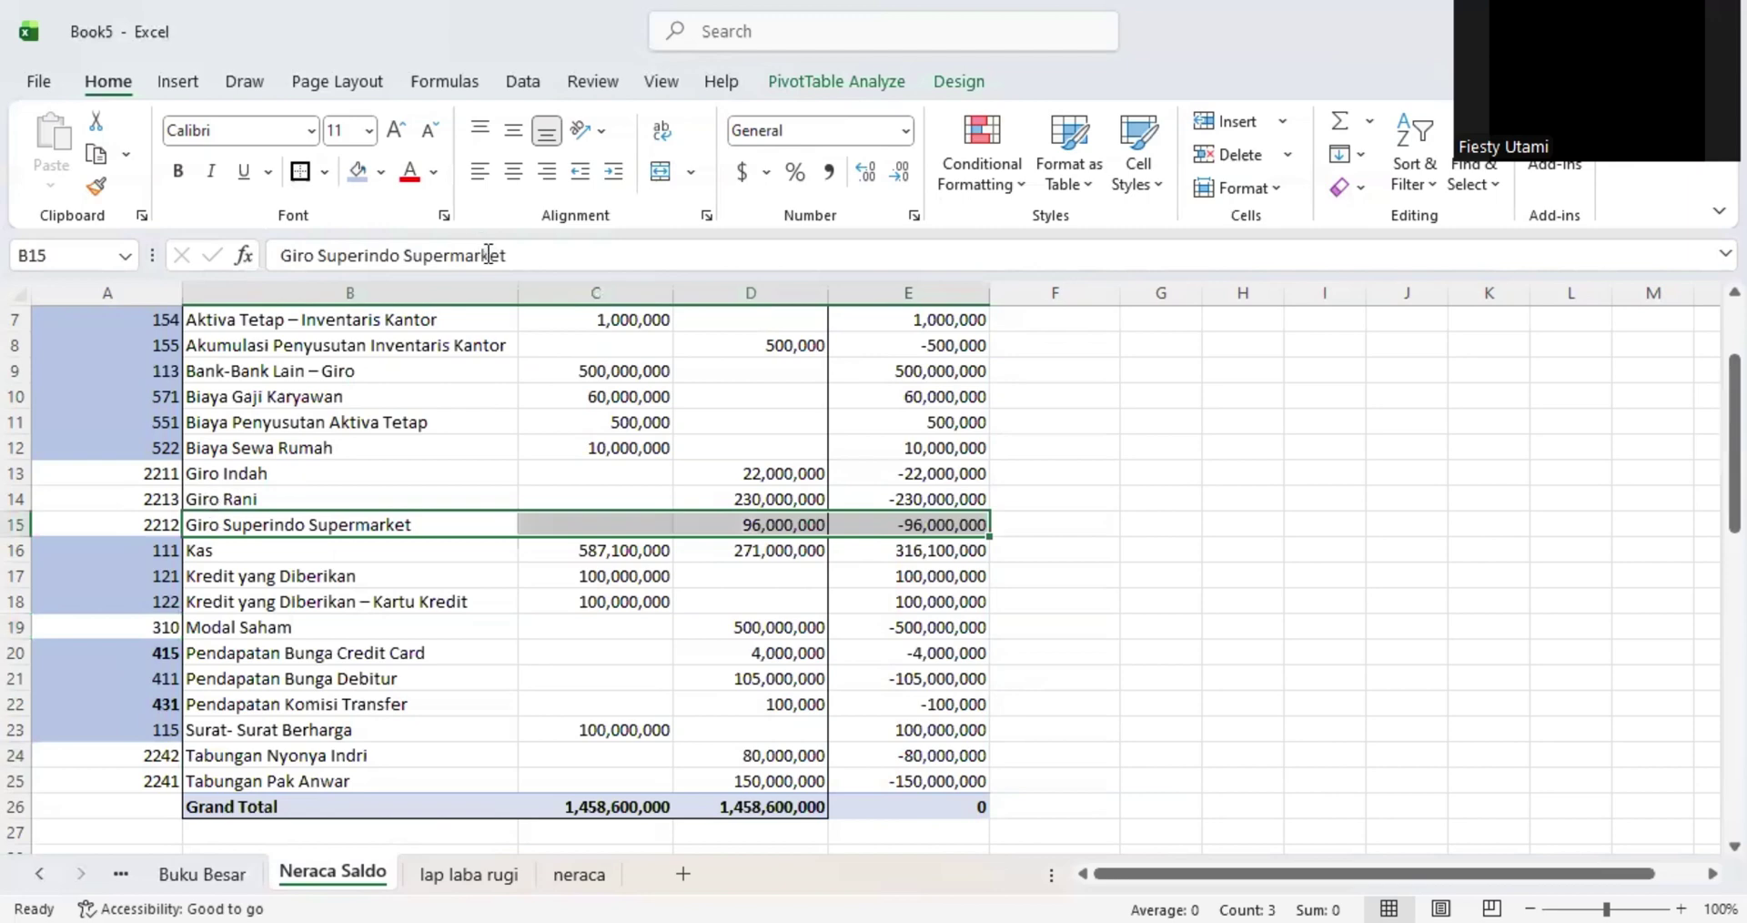
{"action": "left_click_drag", "start_coordinate": [297, 232], "coordinate": [262, 232]}
{"action": "key", "text": "ctrl+c"}
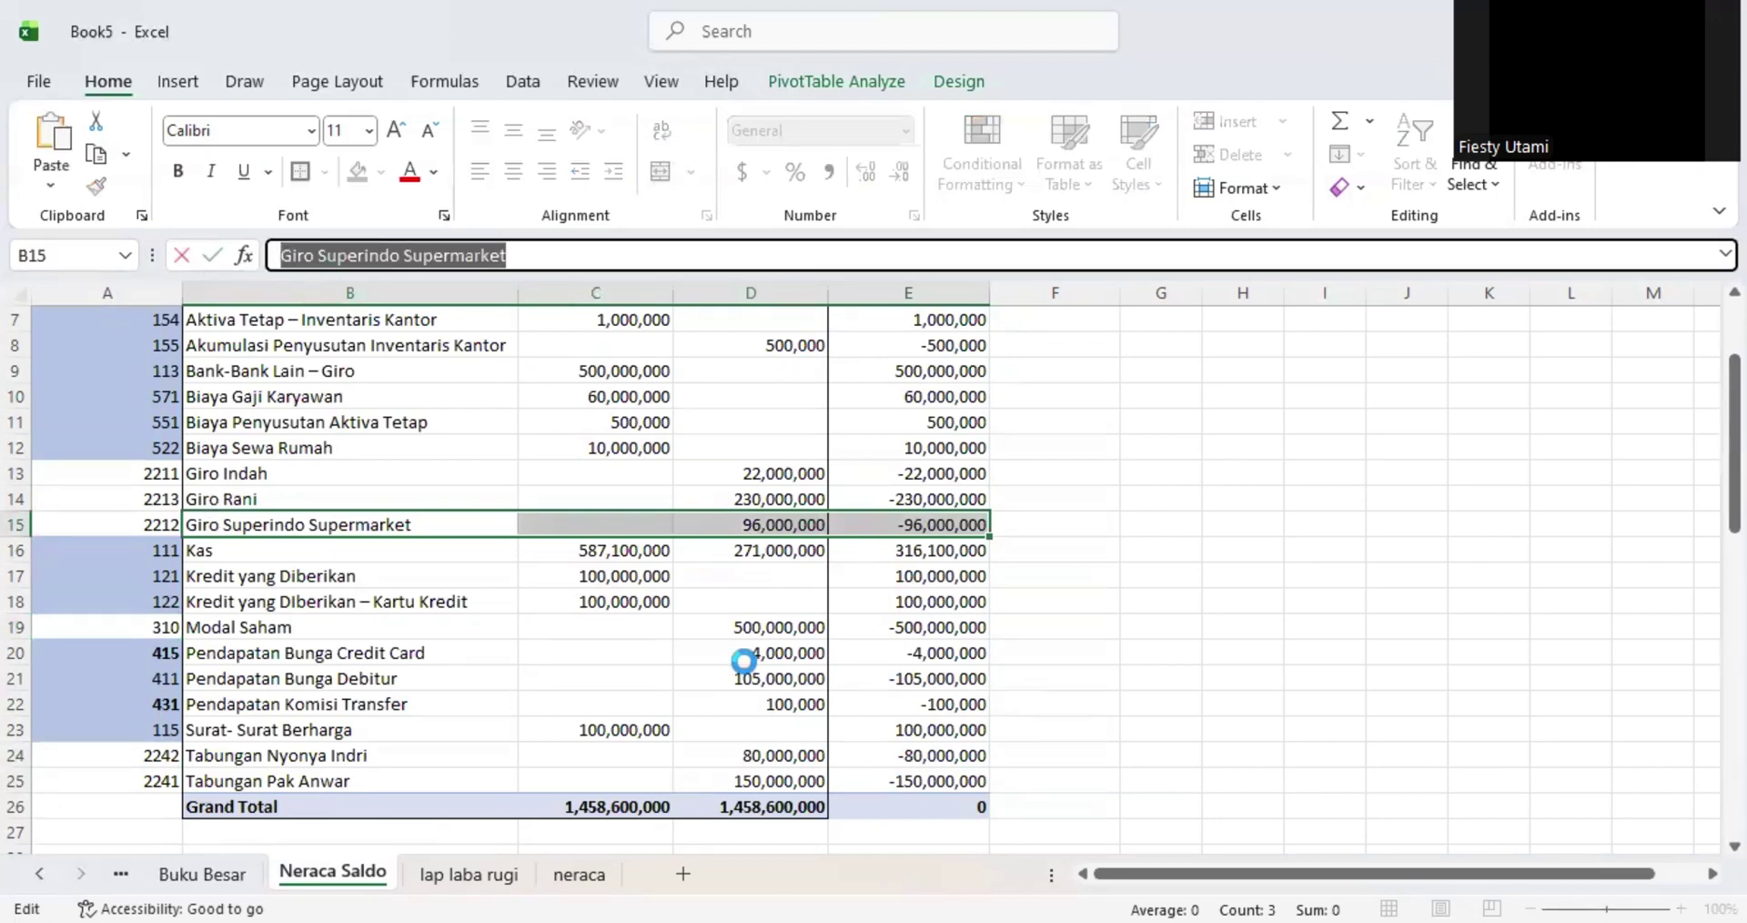
{"action": "left_click", "coordinate": [744, 661]}
{"action": "left_click", "coordinate": [578, 874]}
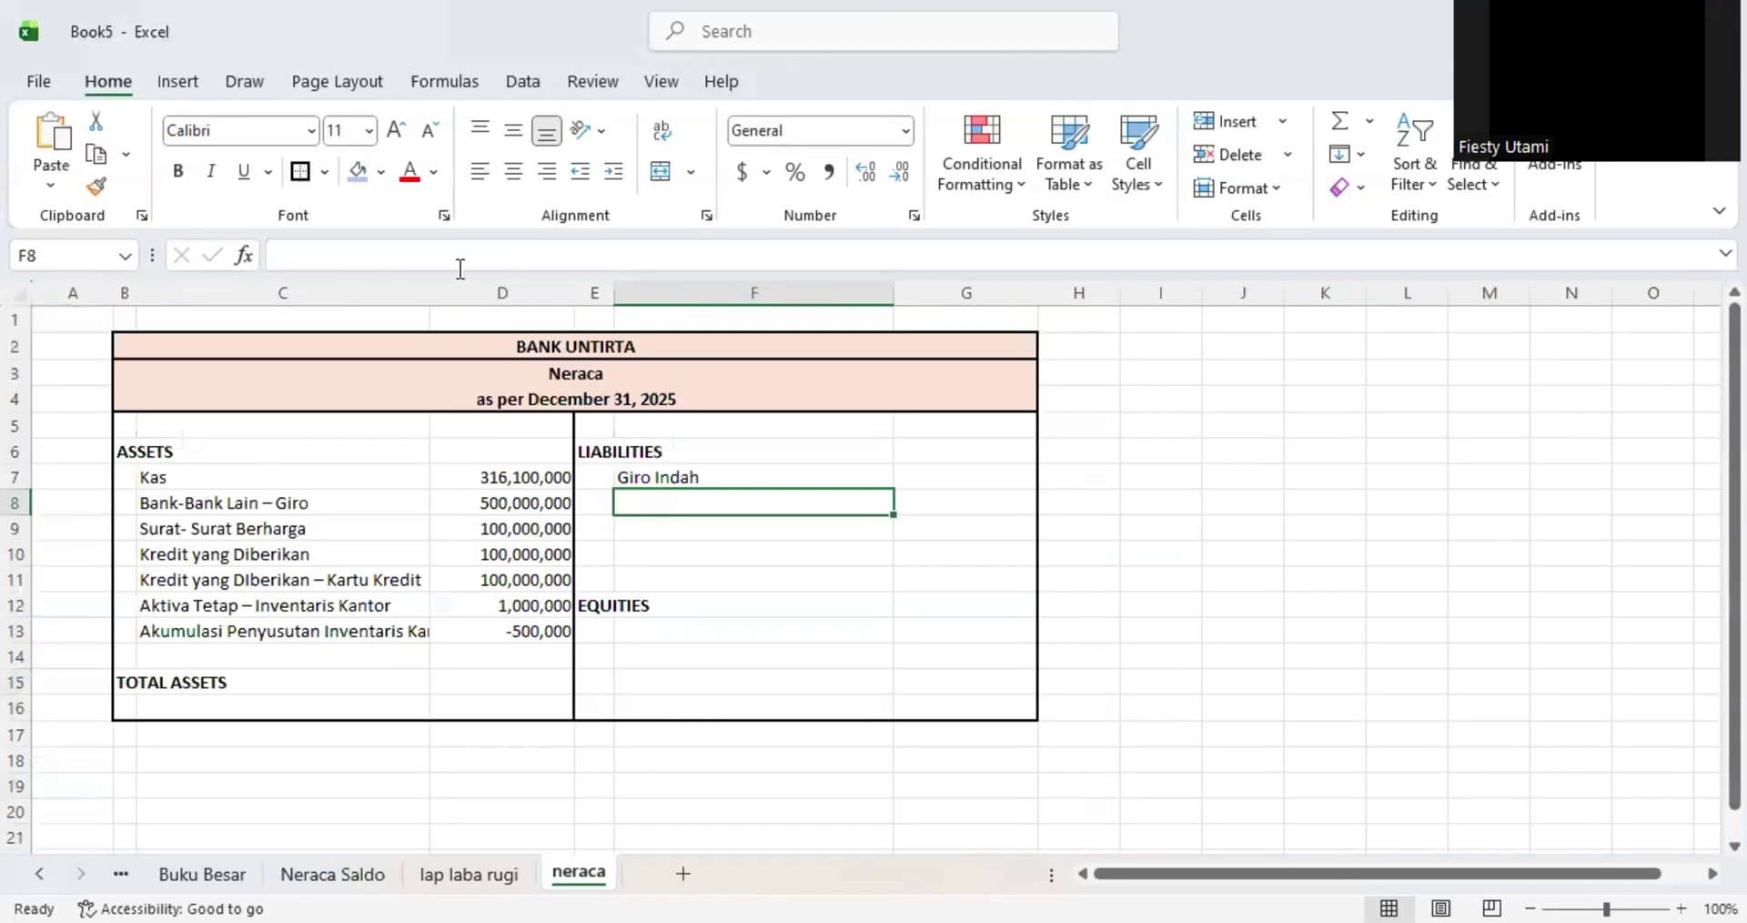
{"action": "key", "text": "ctrl+v"}
{"action": "key", "text": "Return"}
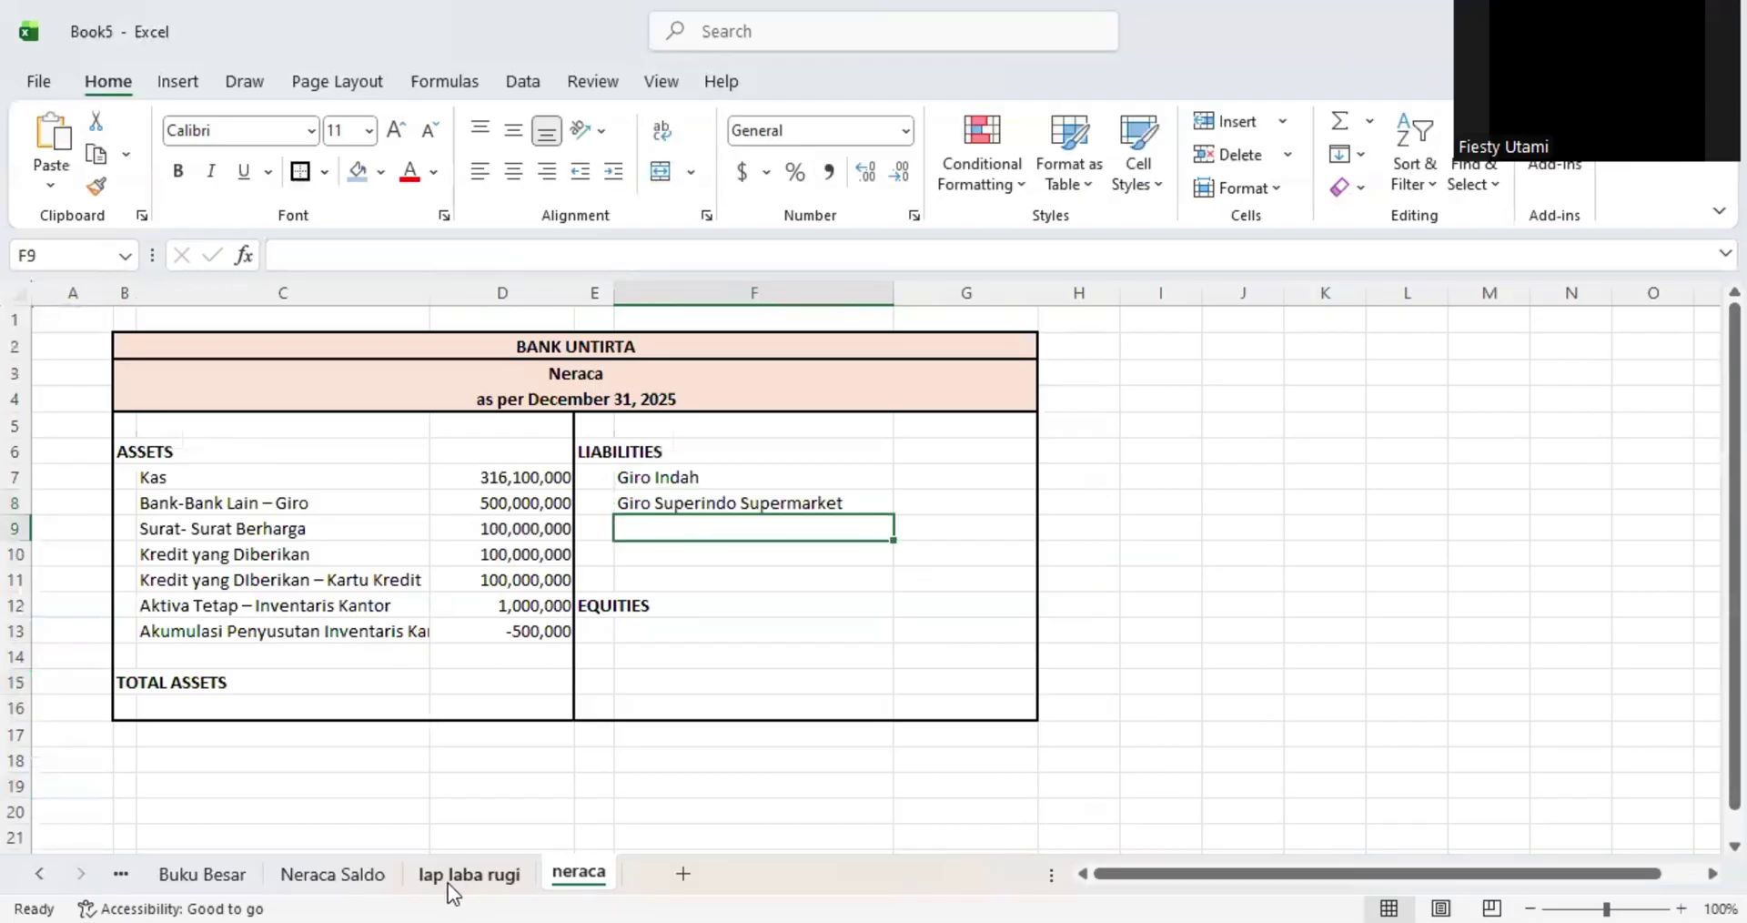
- Copy the customer giro account name from B14 of Neraca Saldo into F9 of neraca, and clear the EQUITIES heading in E12
{"action": "left_click", "coordinate": [333, 873]}
{"action": "left_click", "coordinate": [248, 473]}
{"action": "left_click", "coordinate": [250, 499]}
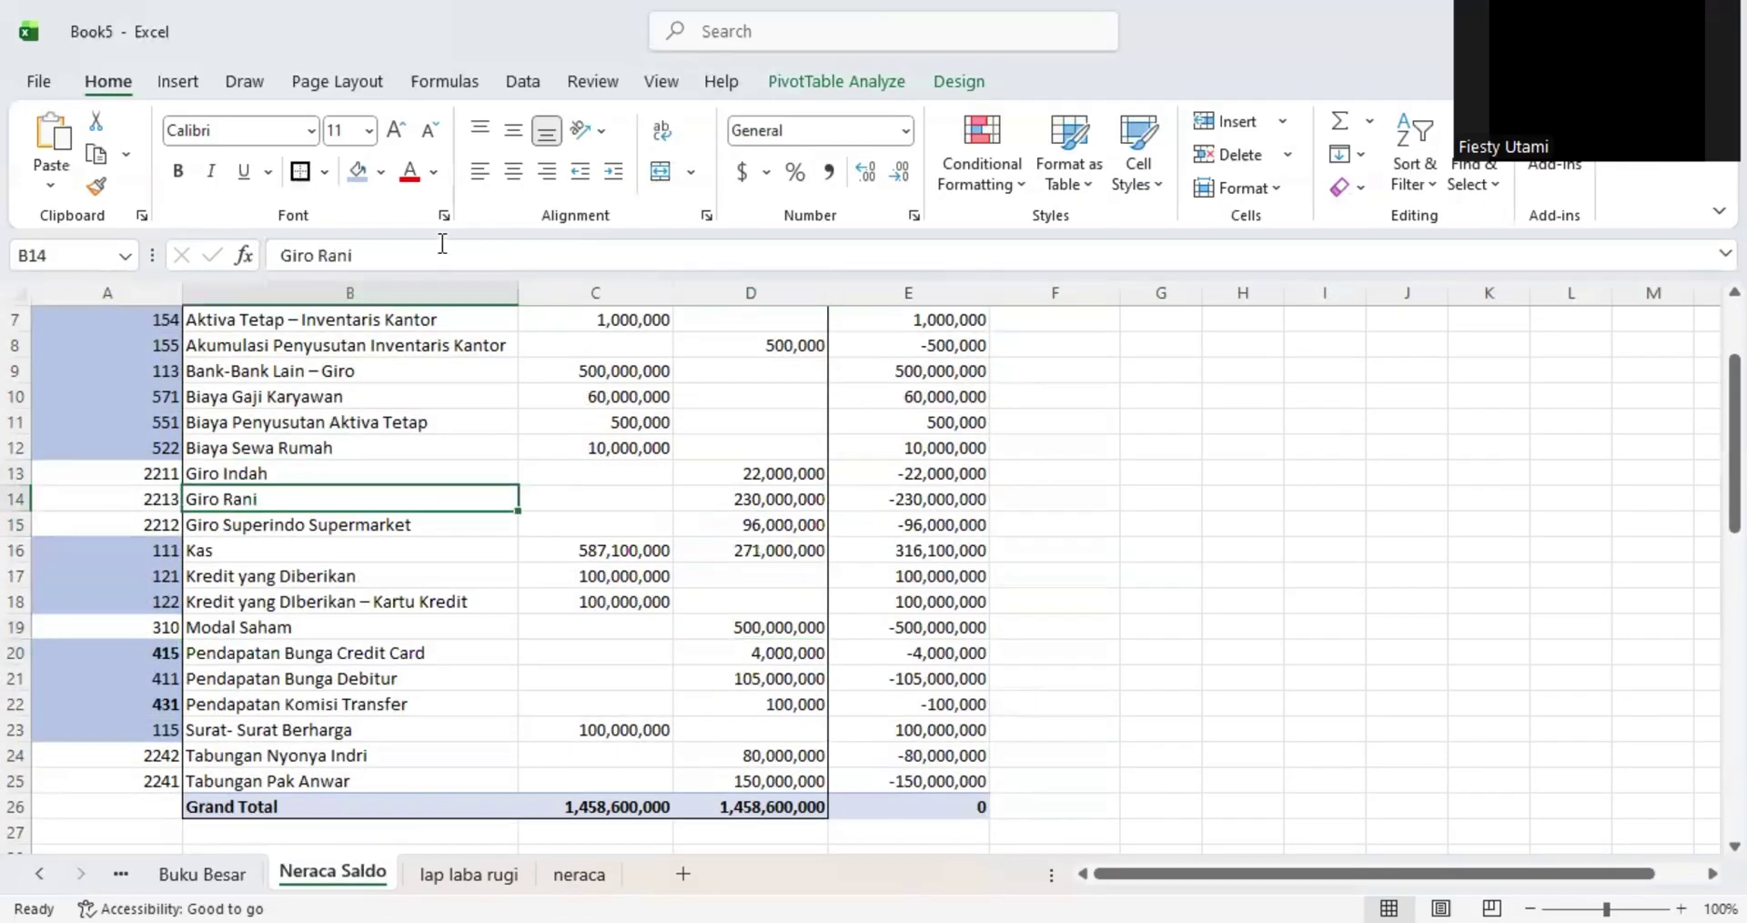
{"action": "triple_click", "coordinate": [391, 252]}
{"action": "key", "text": "Return"}
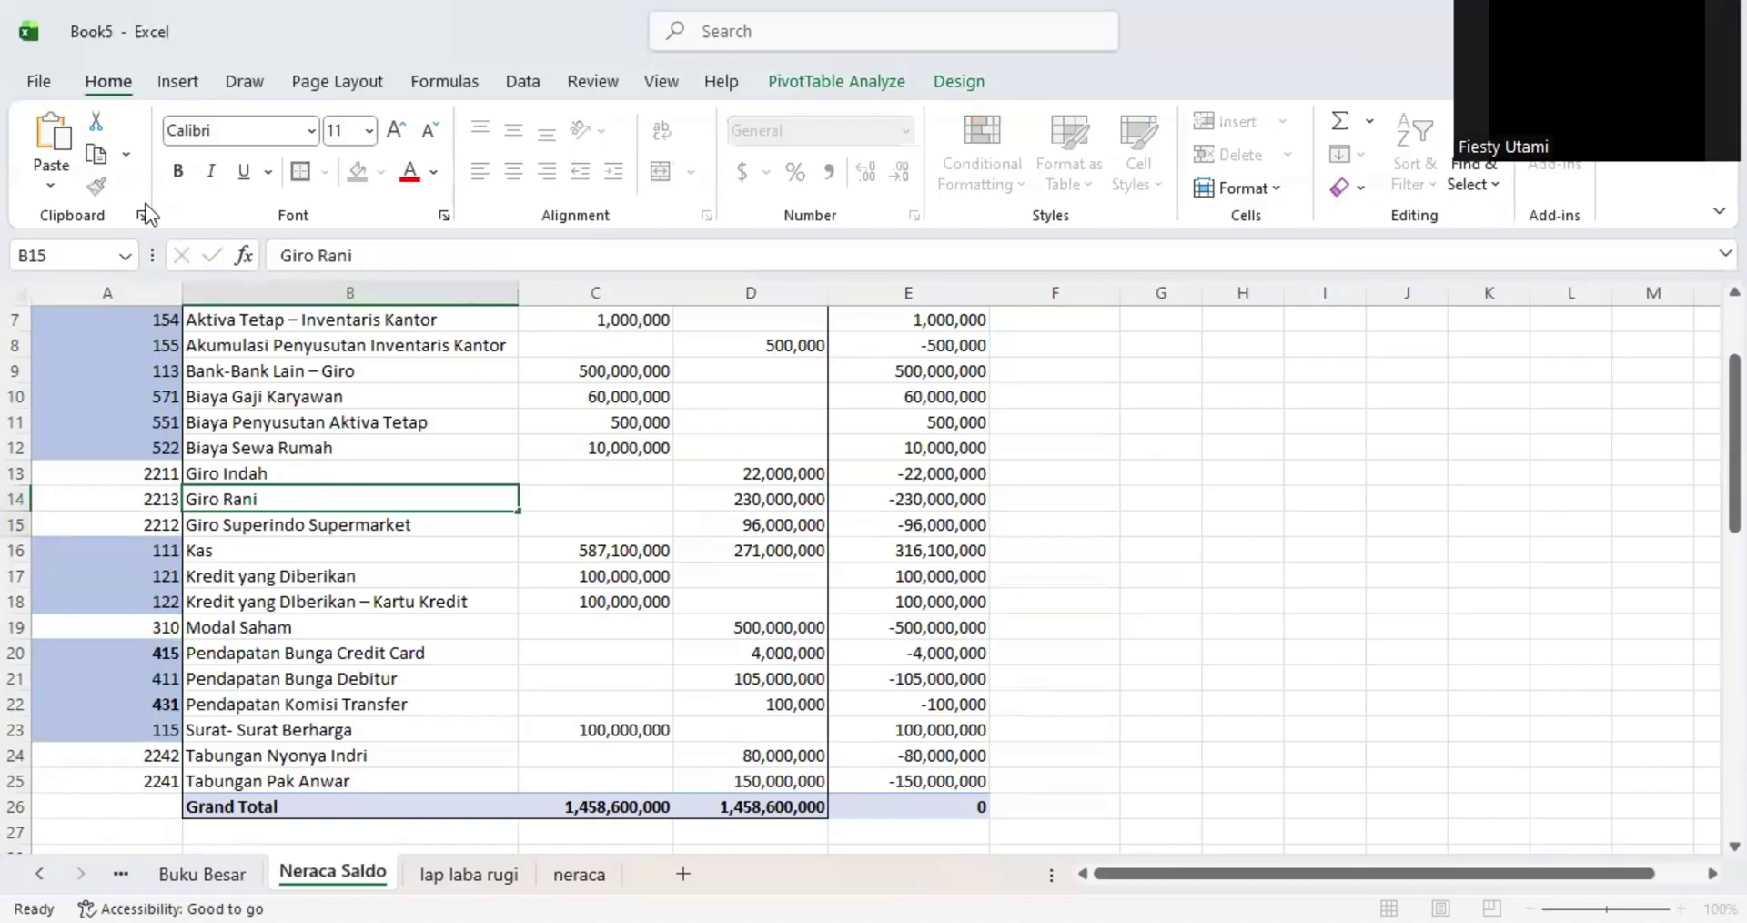
{"action": "left_click", "coordinate": [583, 876]}
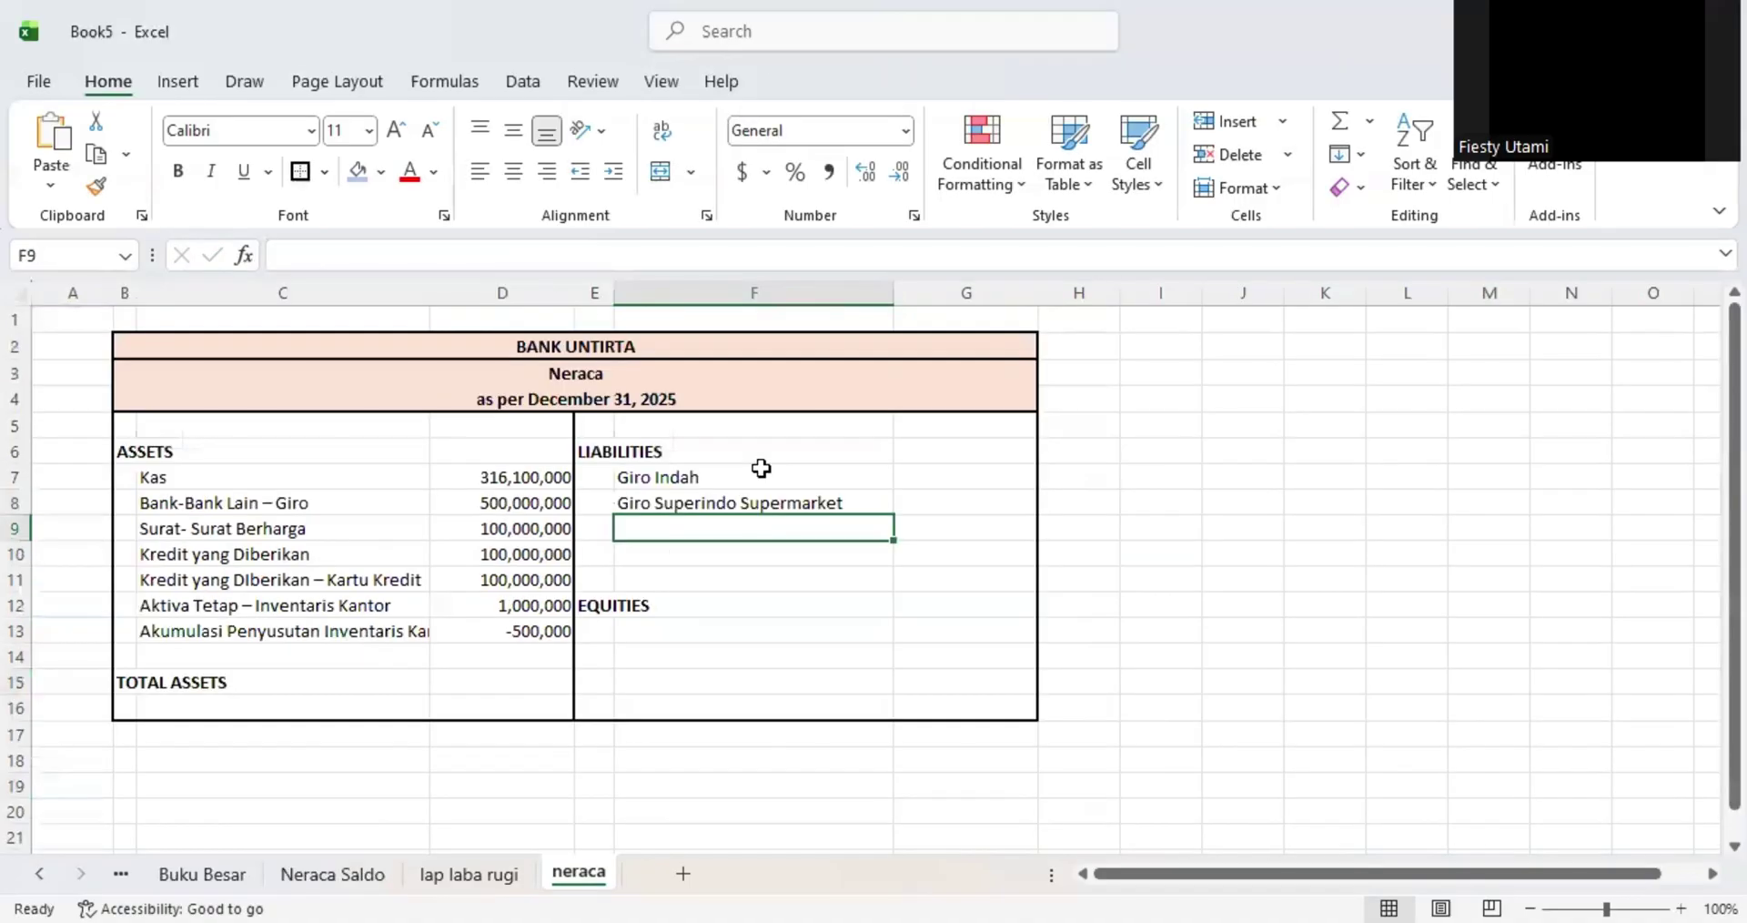
{"action": "left_click", "coordinate": [475, 251]}
{"action": "key", "text": "ctrl+v"}
{"action": "key", "text": "Return"}
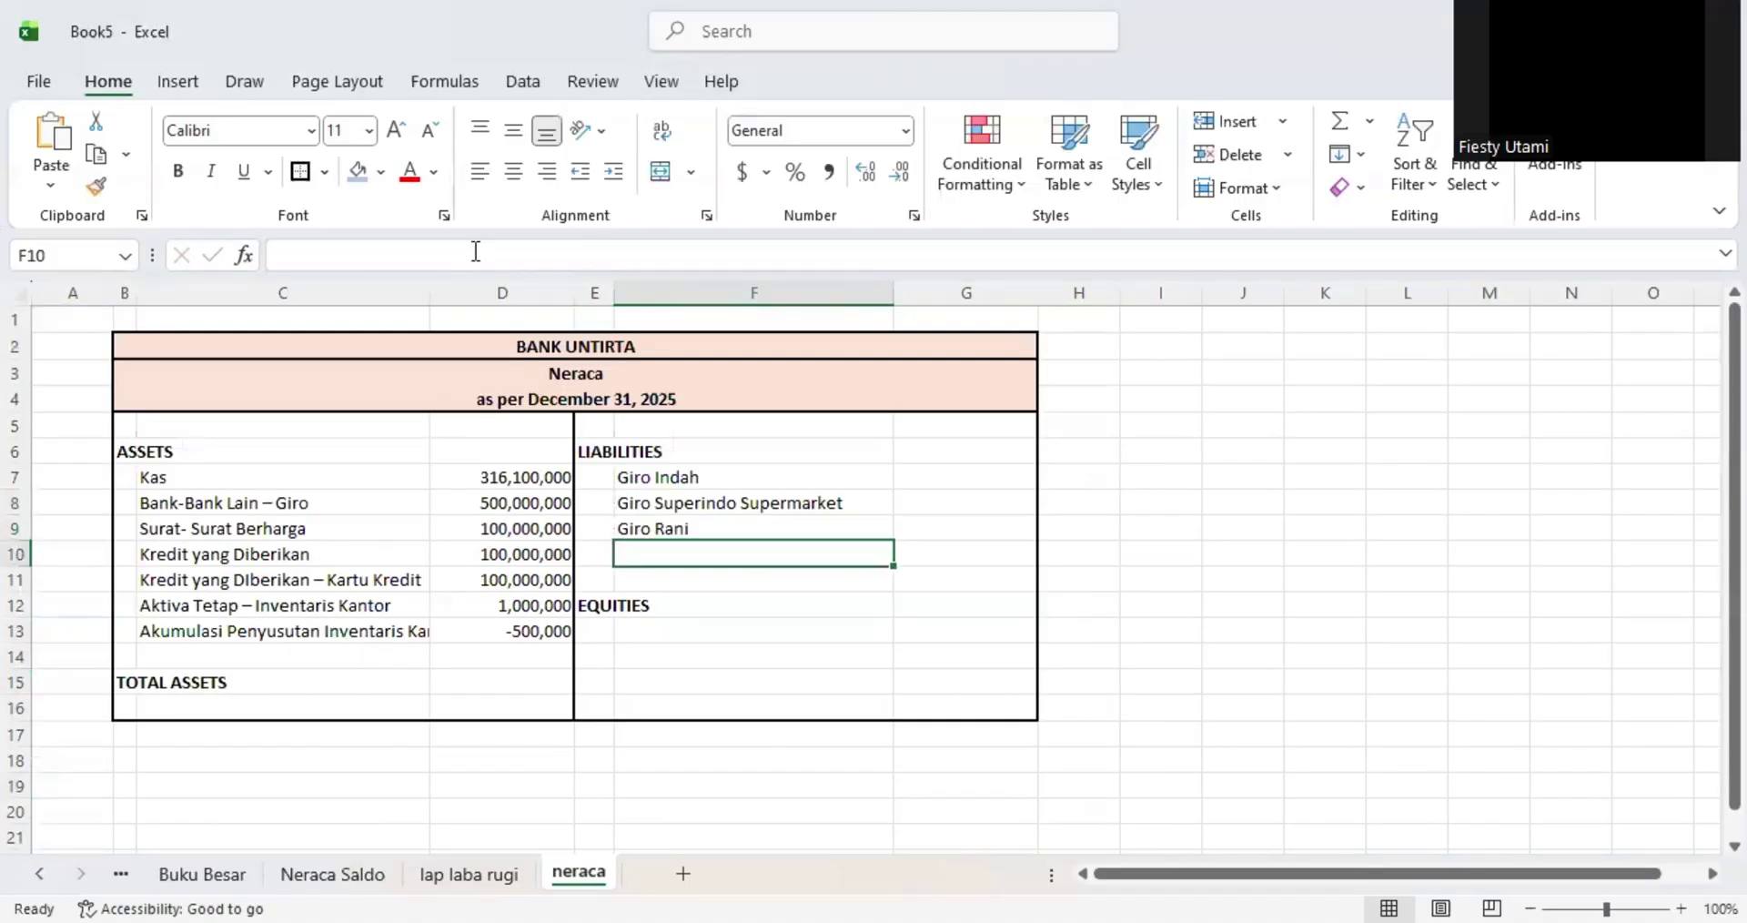
{"action": "left_click", "coordinate": [600, 610]}
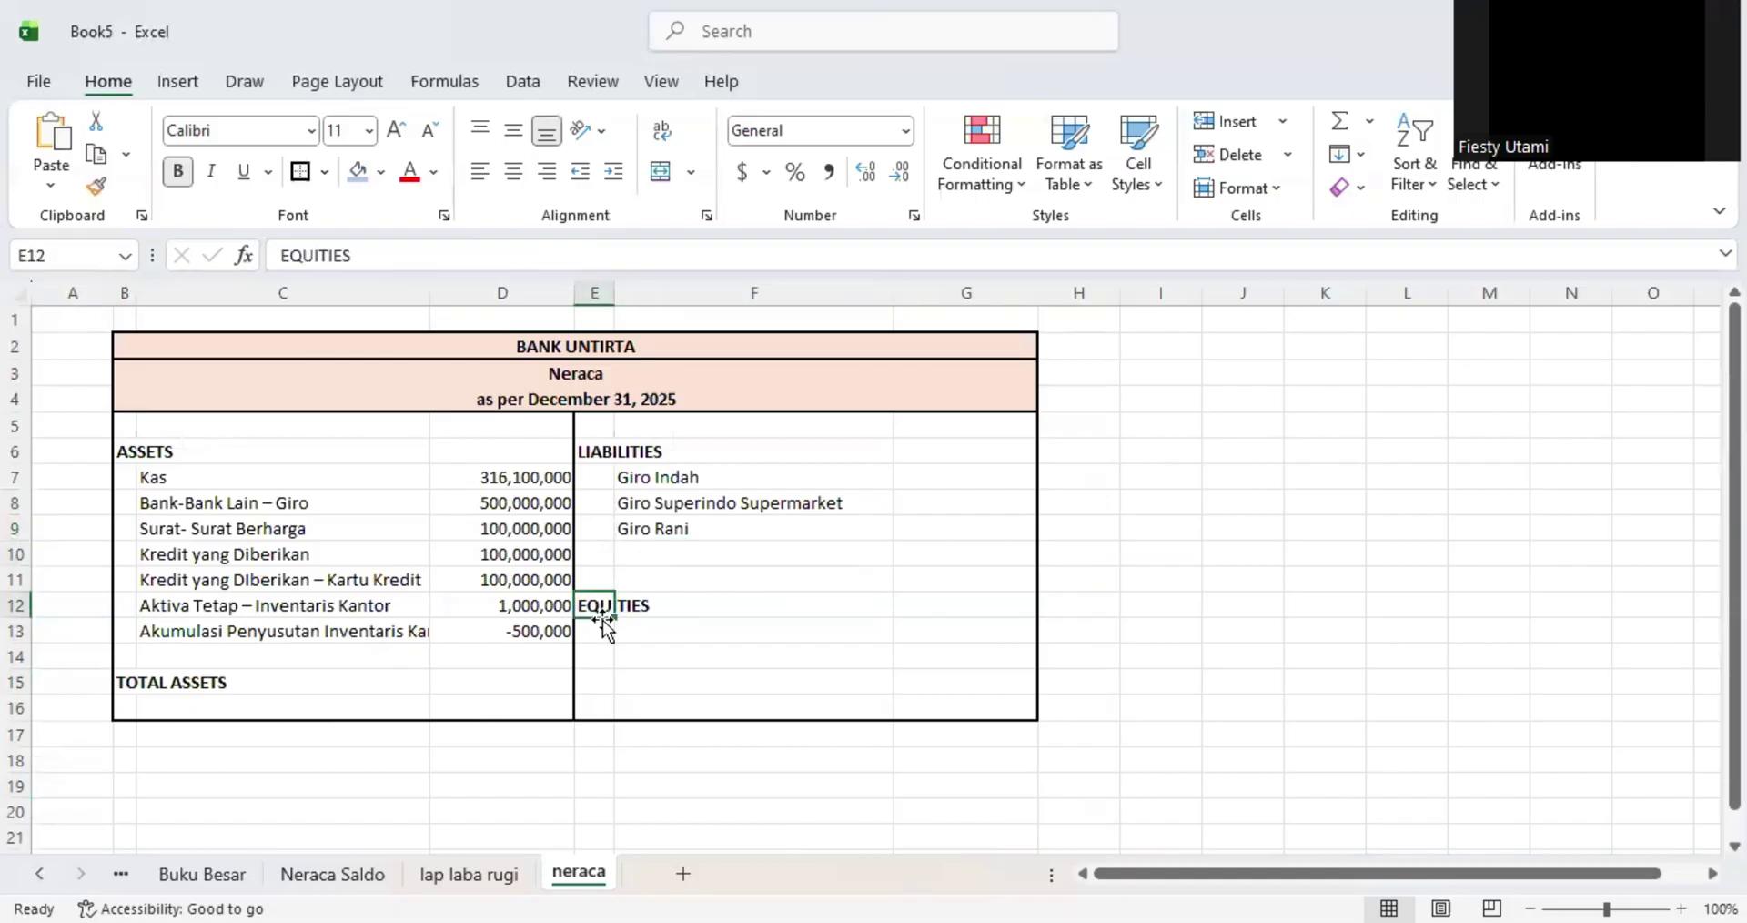
{"action": "key", "text": "Delete"}
- Shade the liability account codes in A13:A15 and A25 of the Neraca Saldo sheet blue to mark them as handled
{"action": "left_click", "coordinate": [335, 870]}
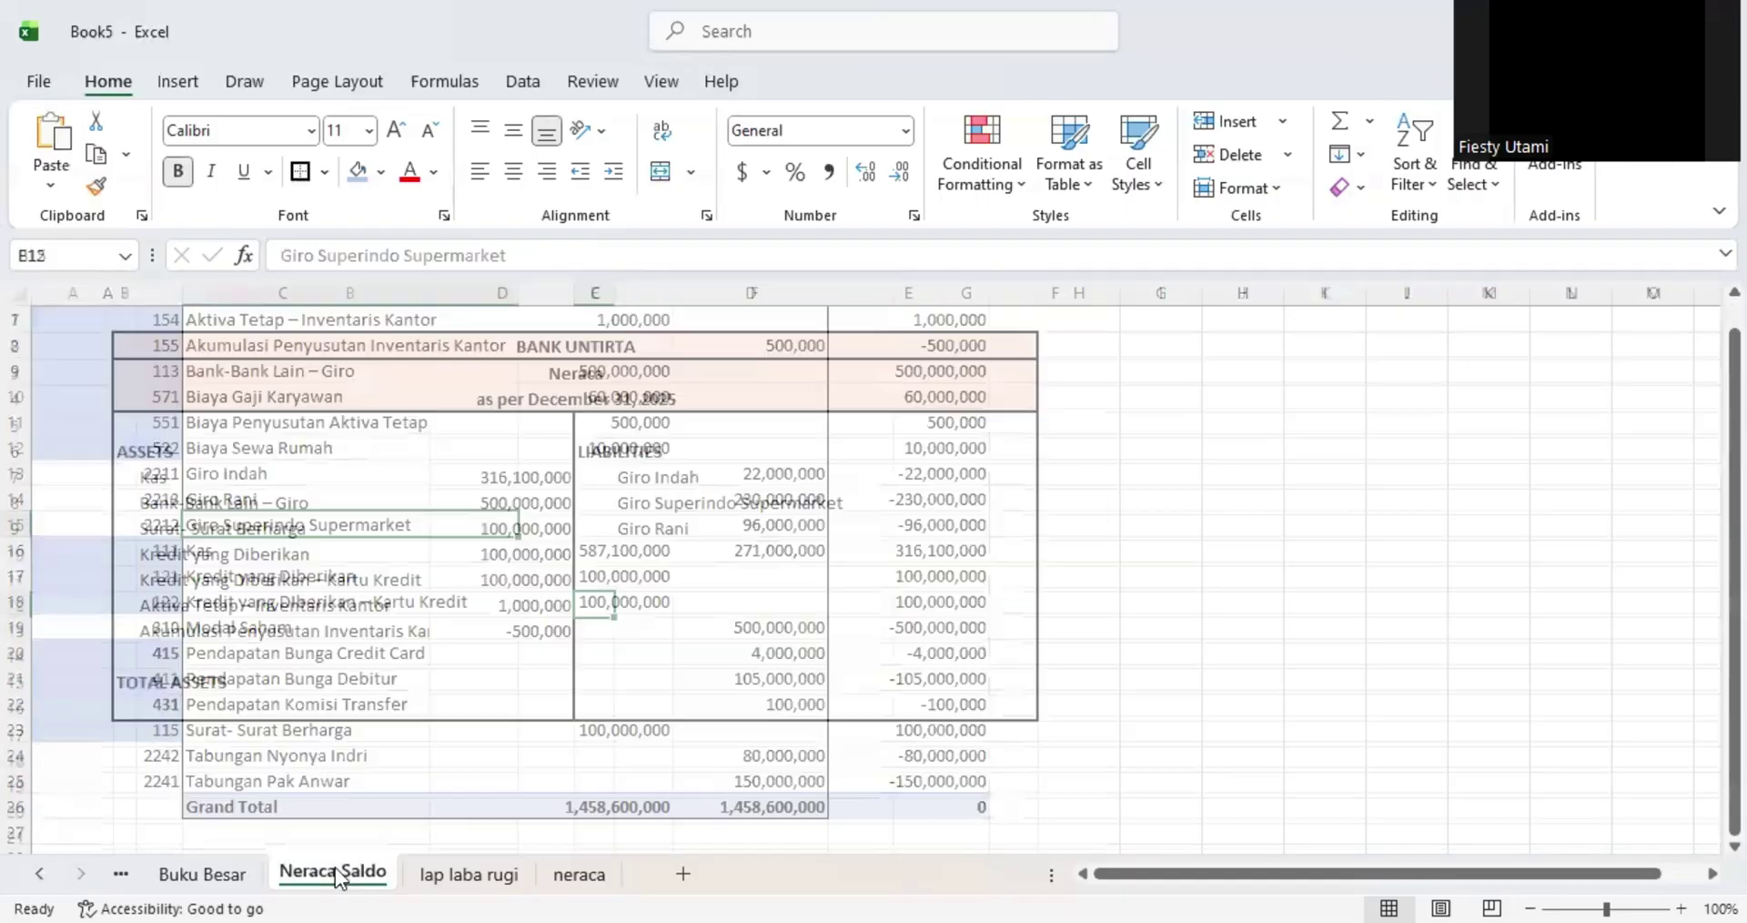
{"action": "left_click_drag", "start_coordinate": [146, 473], "coordinate": [150, 526]}
{"action": "left_click", "coordinate": [357, 172]}
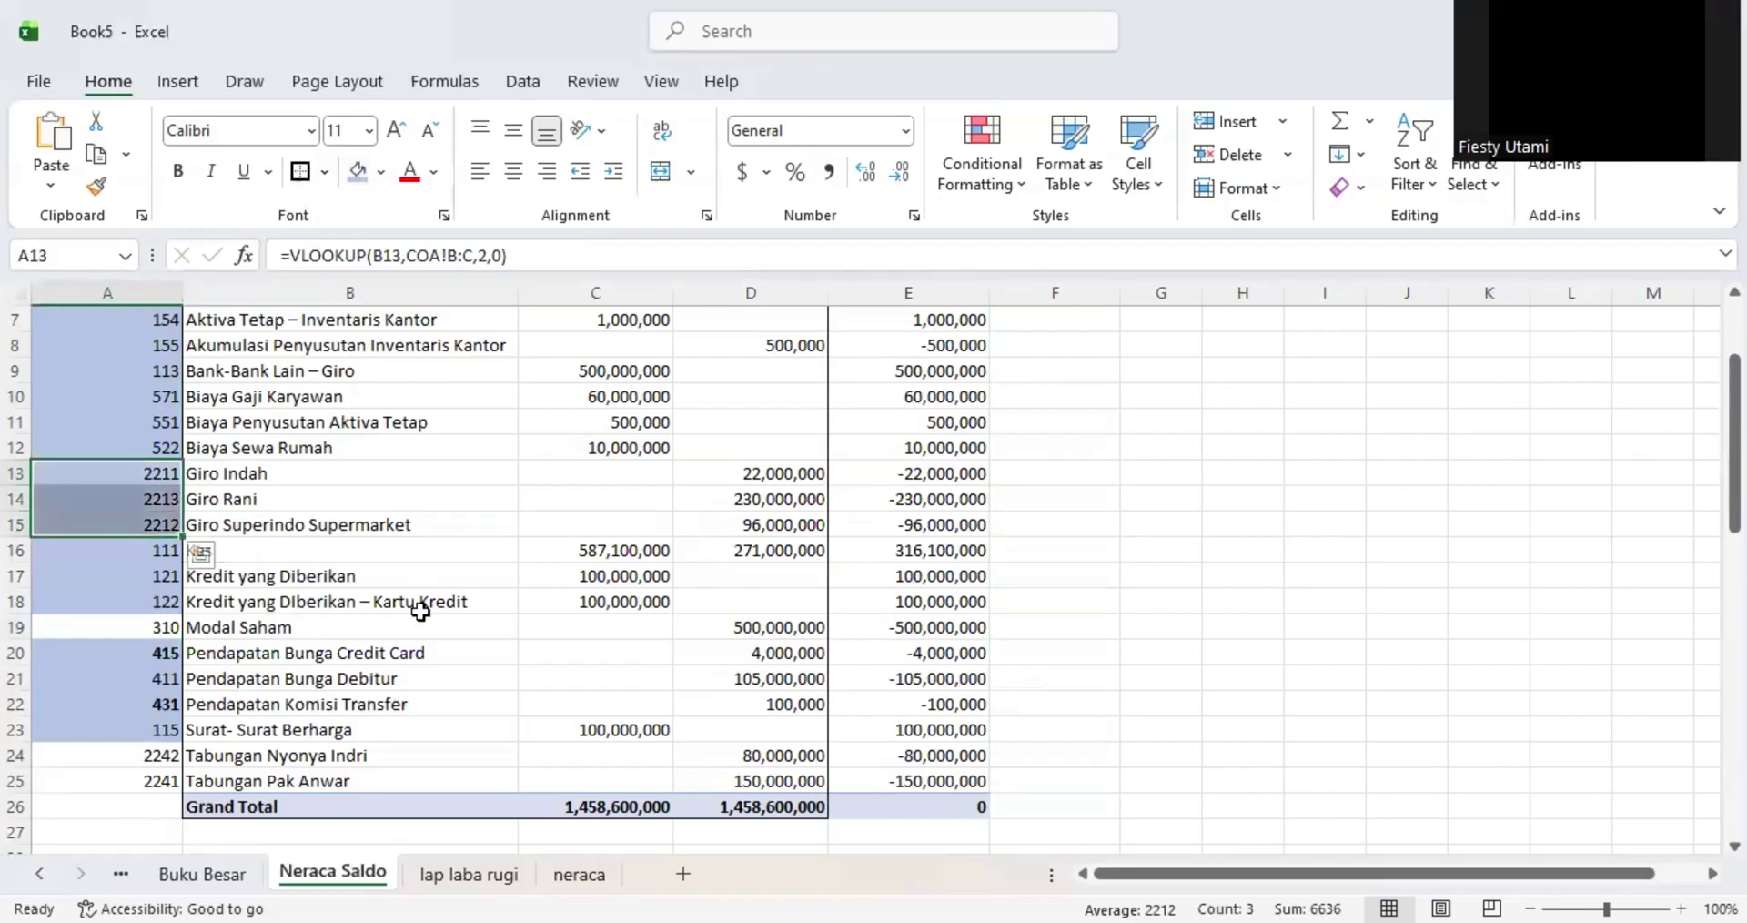
{"action": "left_click", "coordinate": [411, 604]}
{"action": "left_click", "coordinate": [238, 761]}
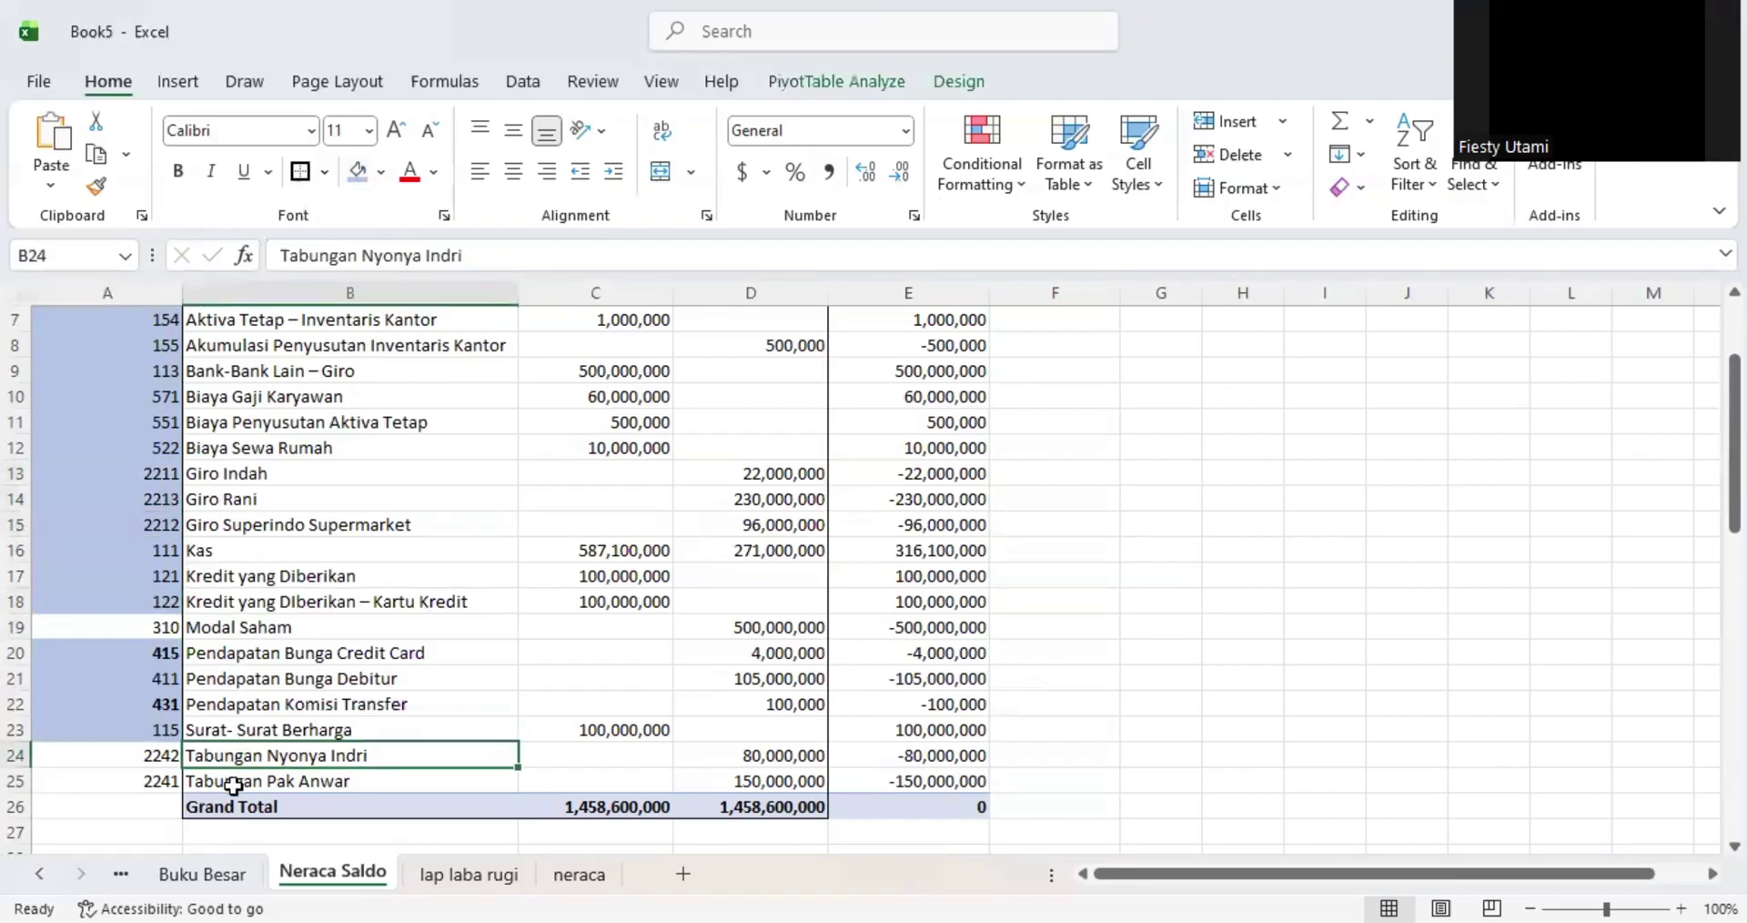
{"action": "left_click", "coordinate": [156, 781]}
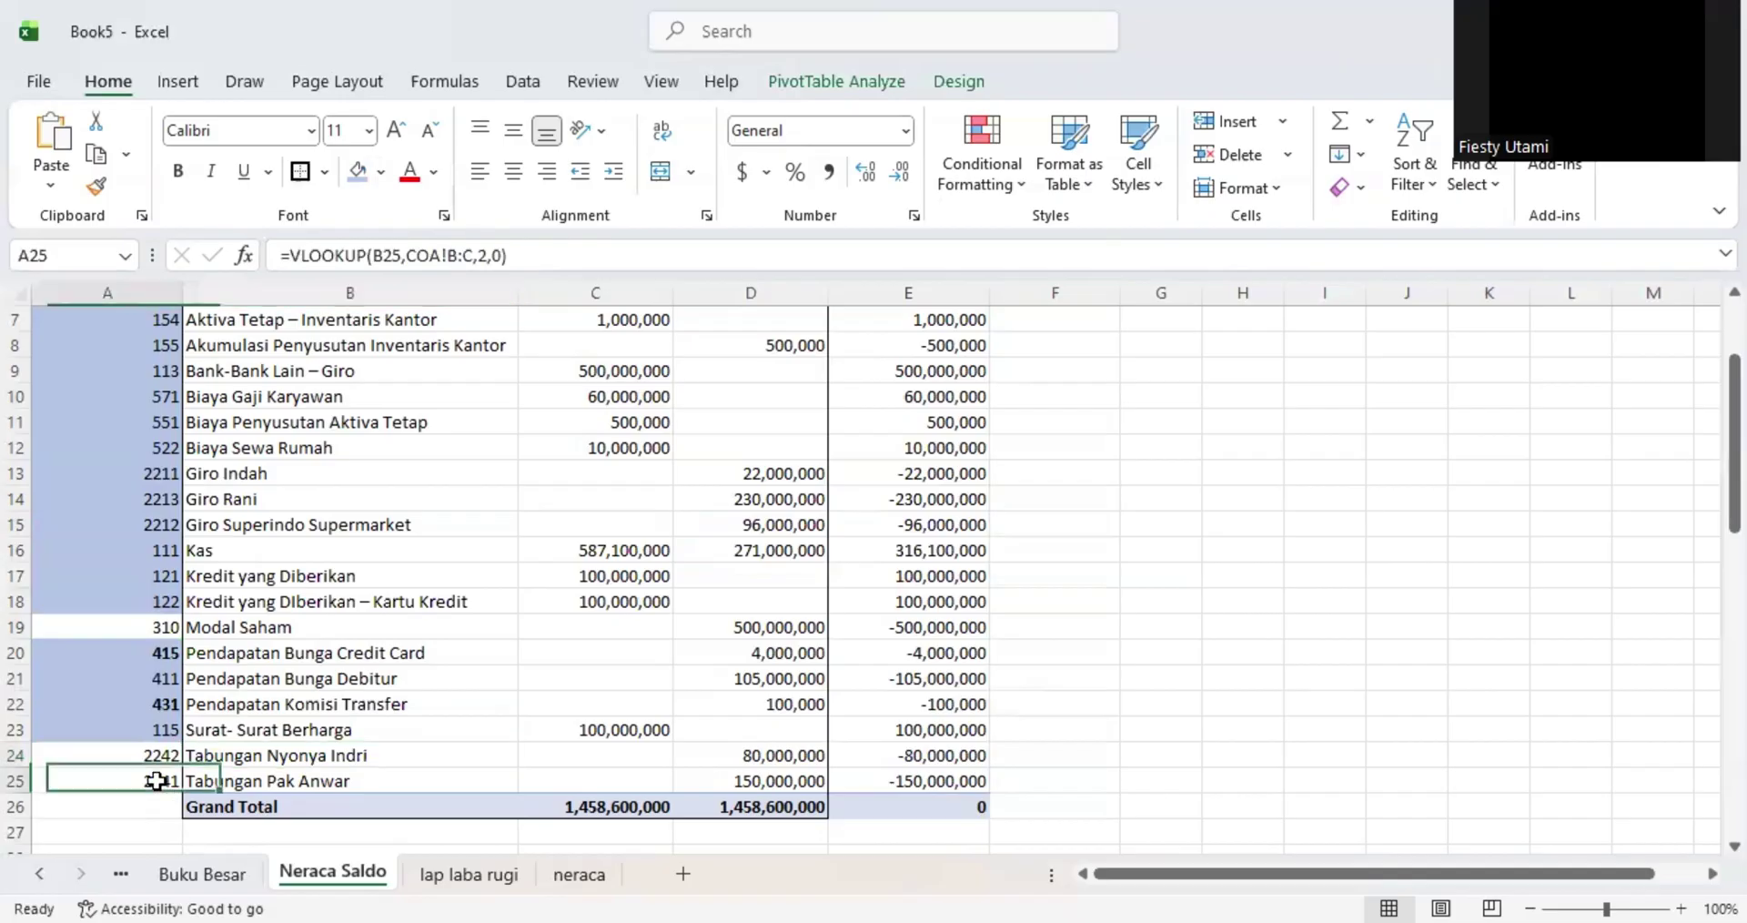
{"action": "left_click", "coordinate": [357, 172]}
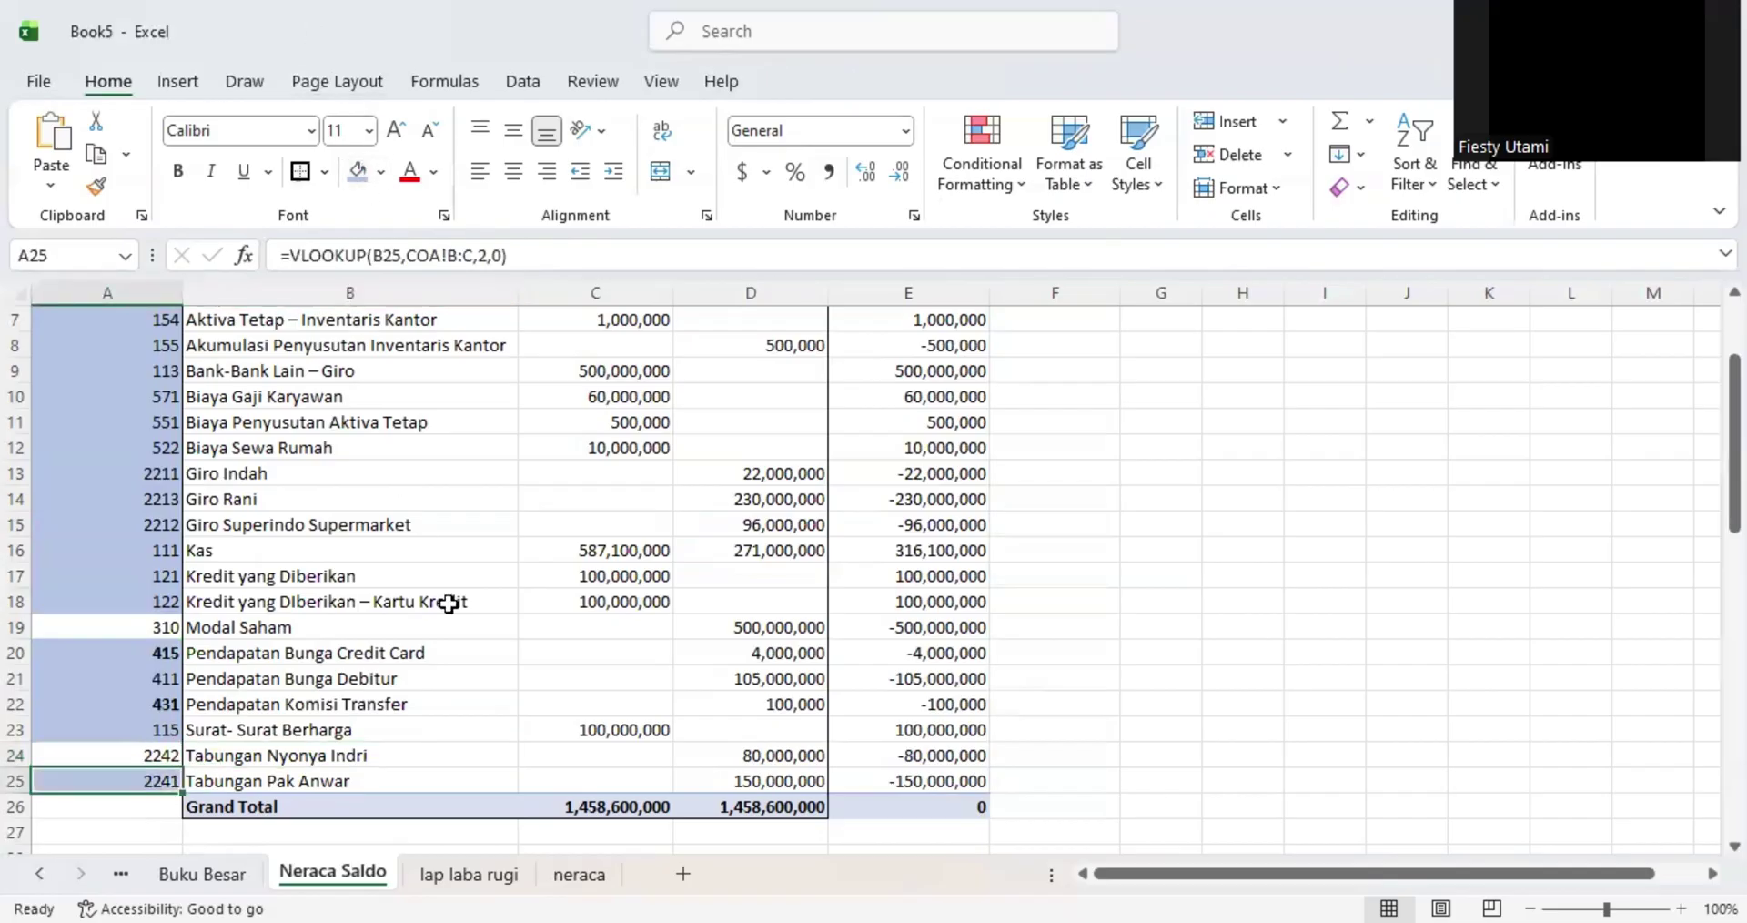
- Copy the customer savings account name from B25 of Neraca Saldo into F10 of the neraca sheet
{"action": "left_click", "coordinate": [578, 876]}
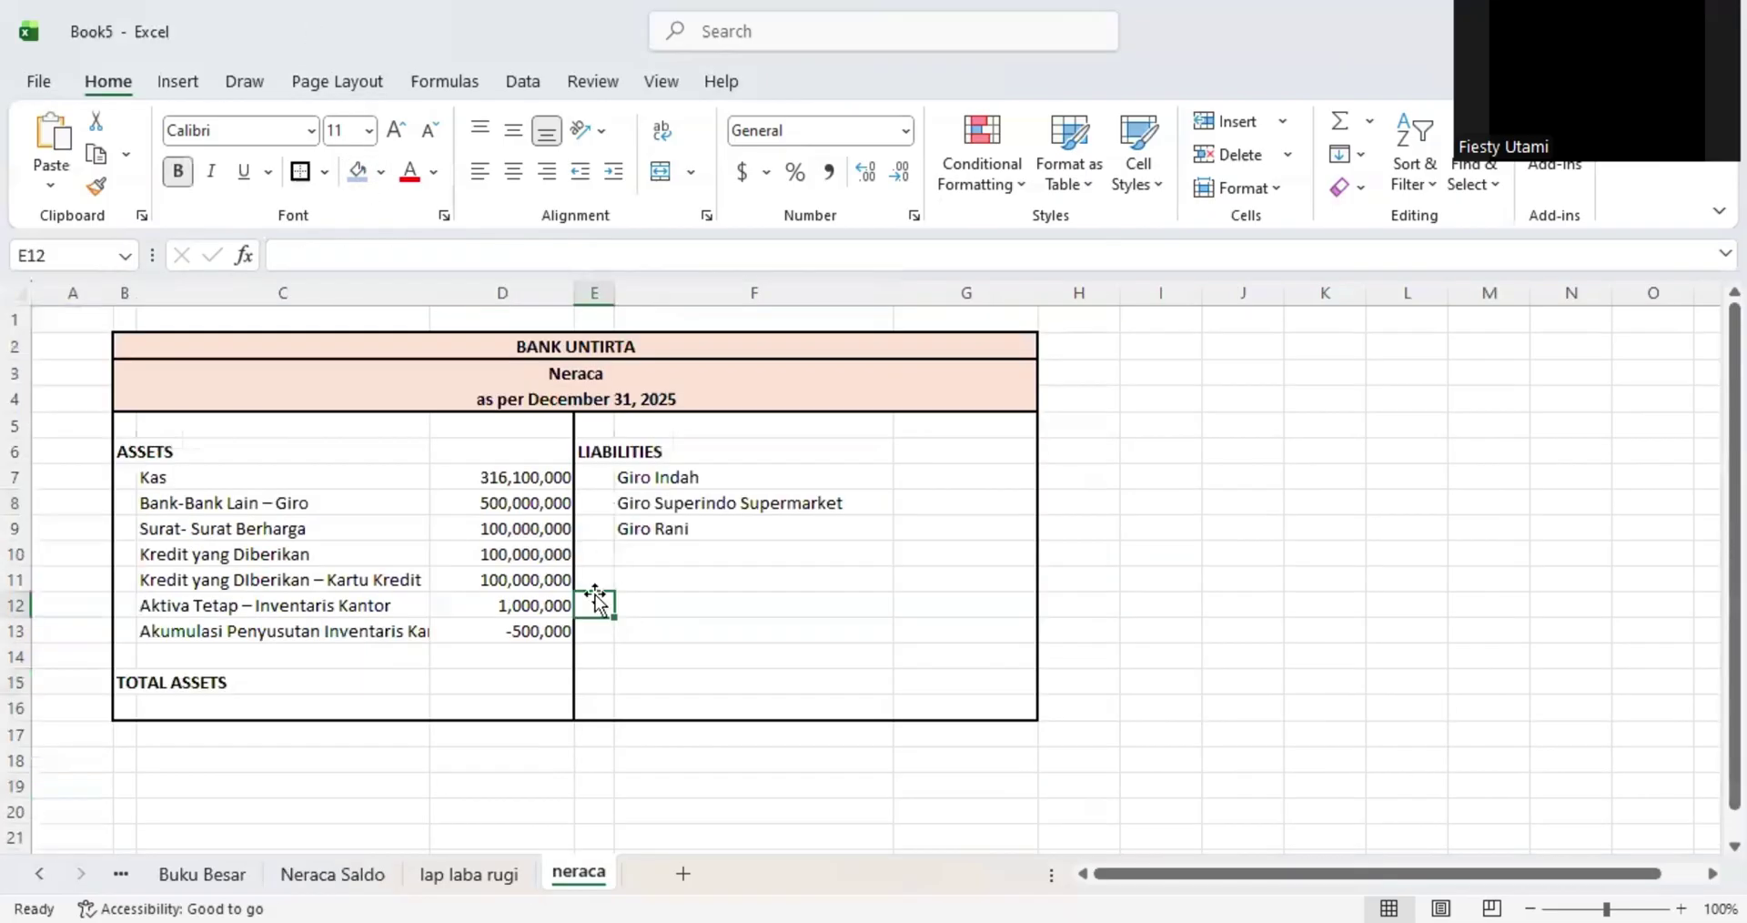
{"action": "left_click", "coordinate": [628, 555]}
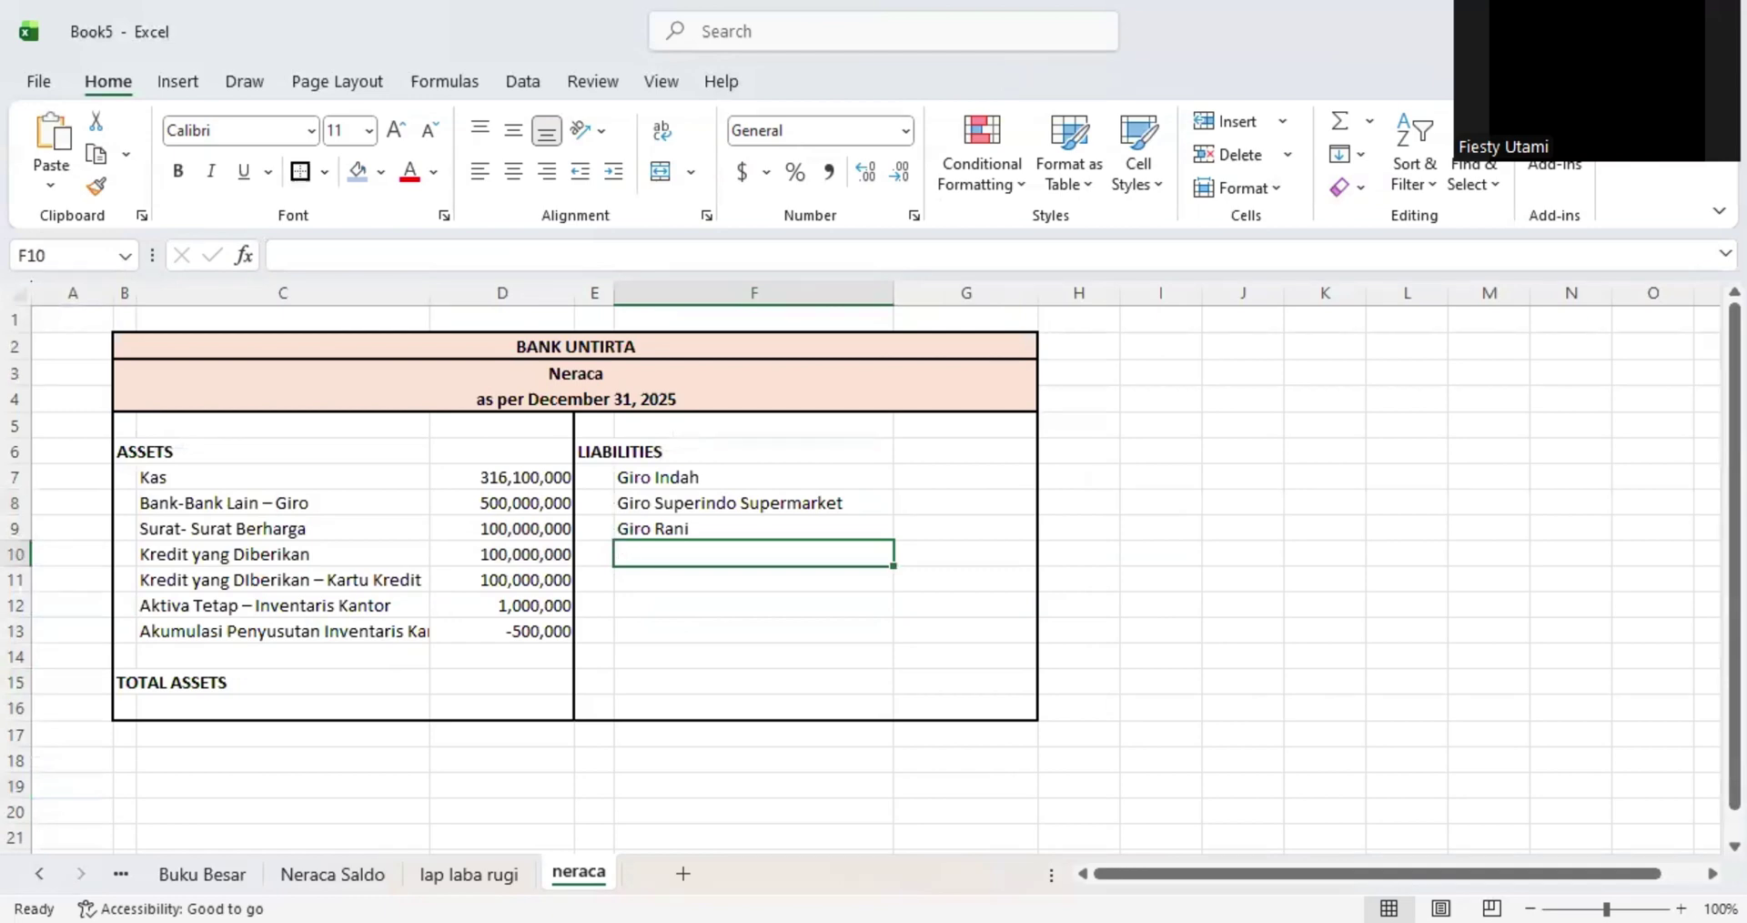
{"action": "left_click", "coordinate": [346, 871]}
{"action": "left_click", "coordinate": [259, 783]}
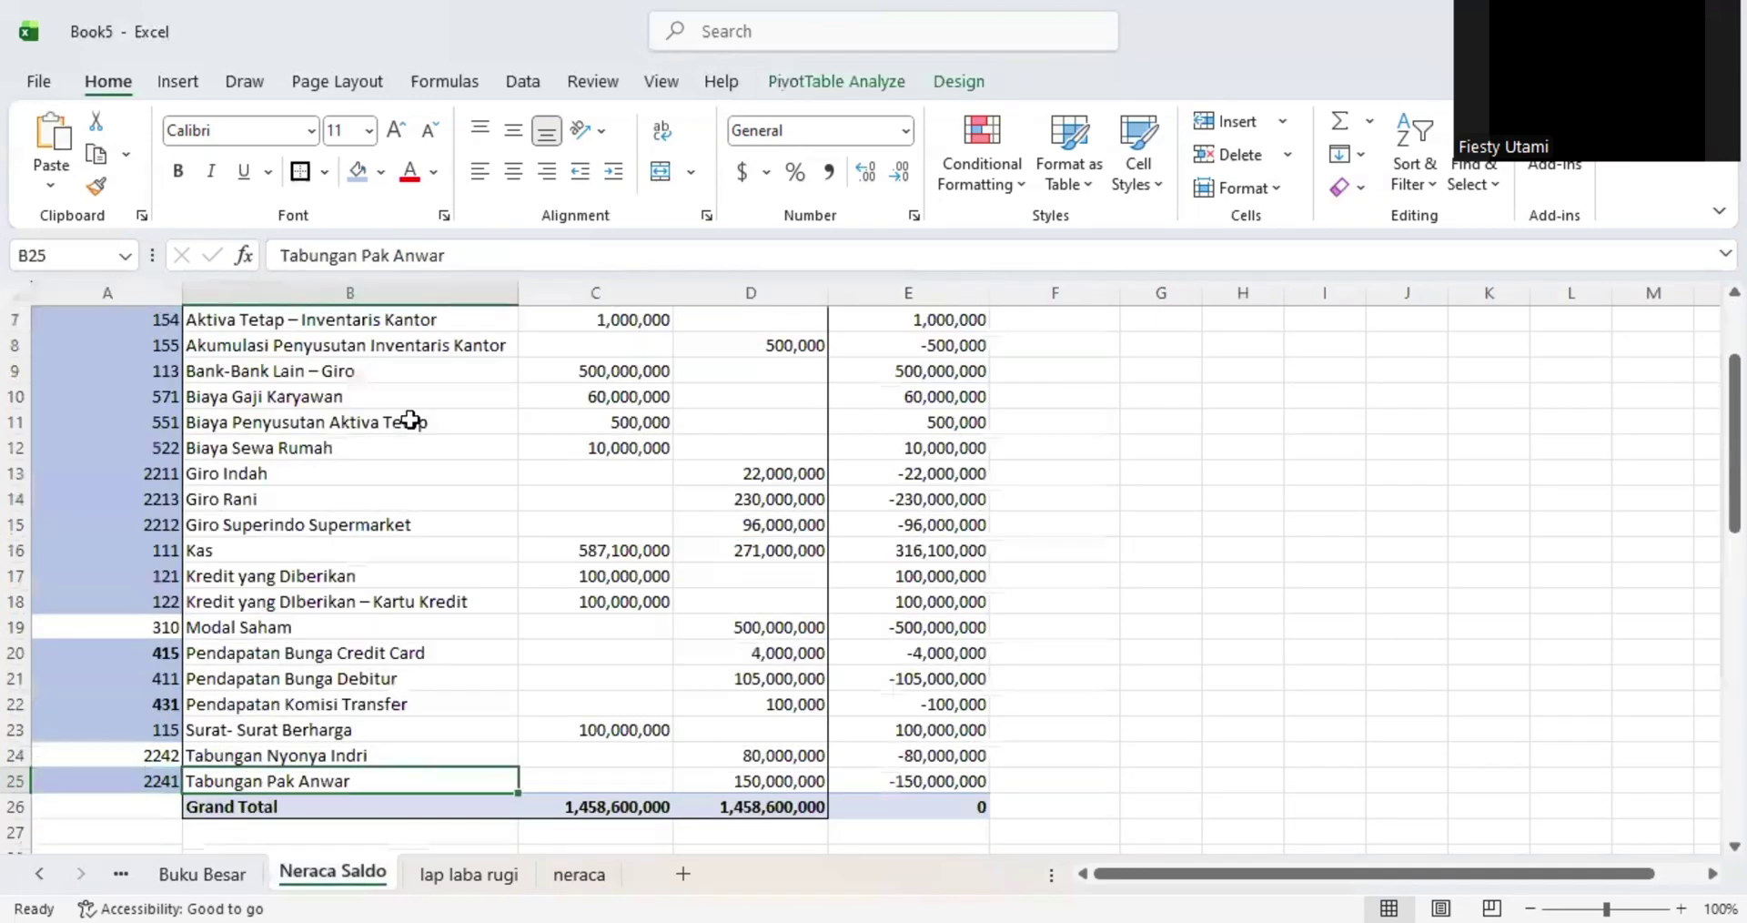
{"action": "left_click_drag", "start_coordinate": [476, 255], "coordinate": [200, 234]}
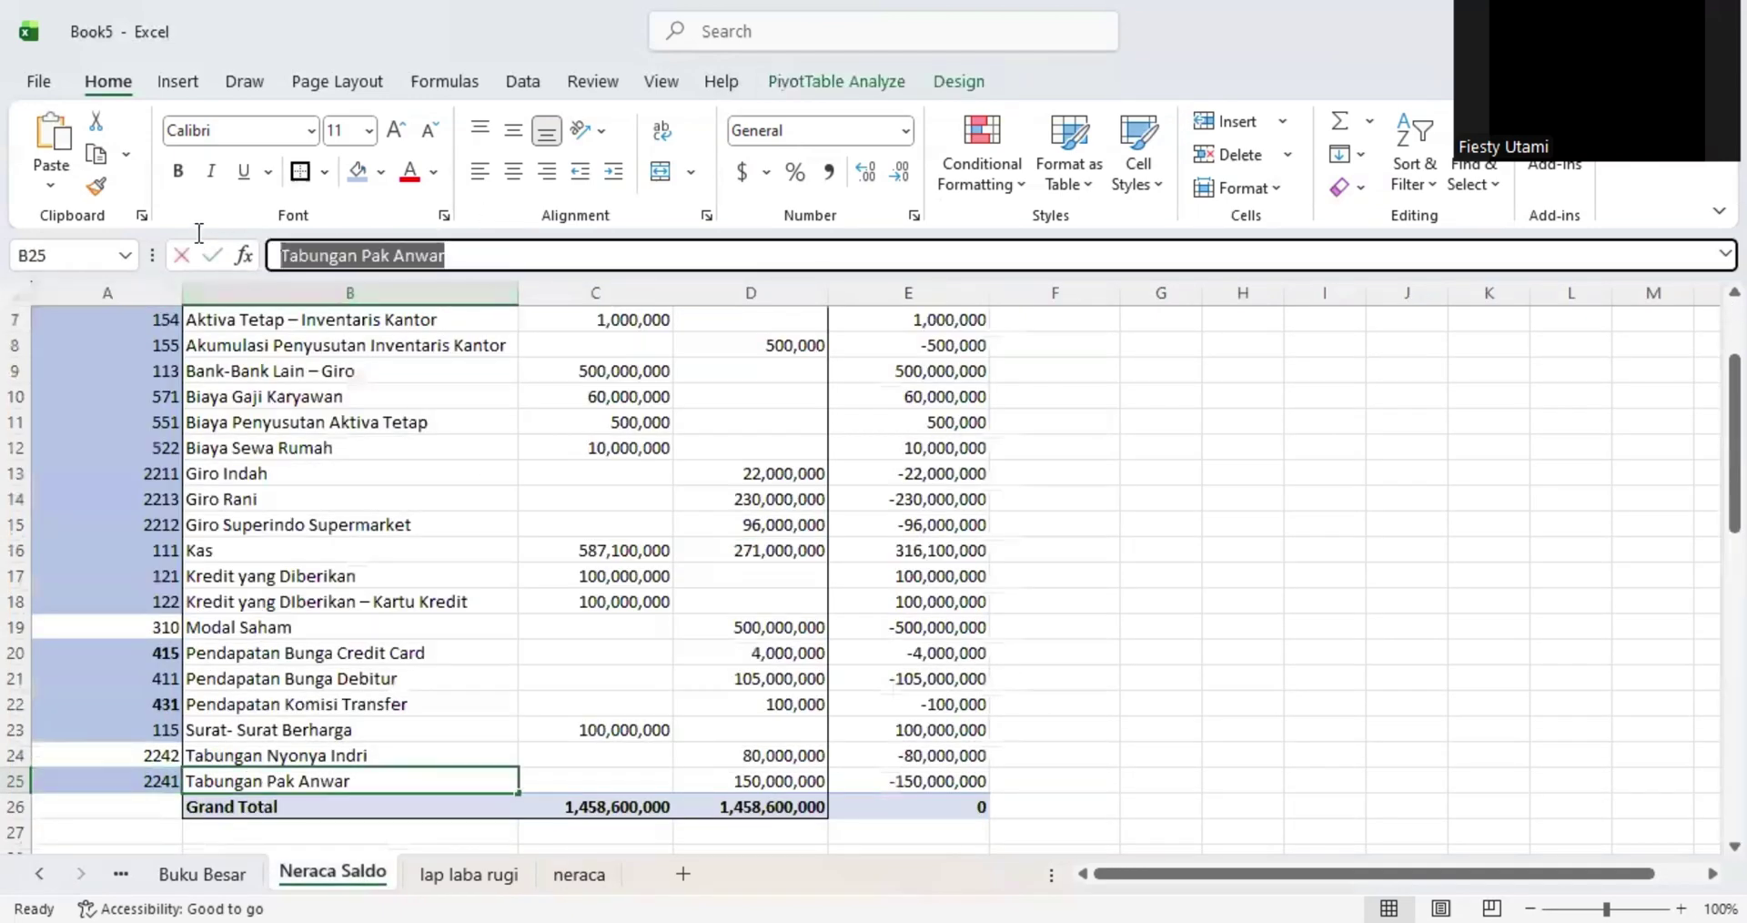
{"action": "left_click", "coordinate": [628, 614]}
{"action": "left_click", "coordinate": [578, 873]}
{"action": "key", "text": "ctrl+v"}
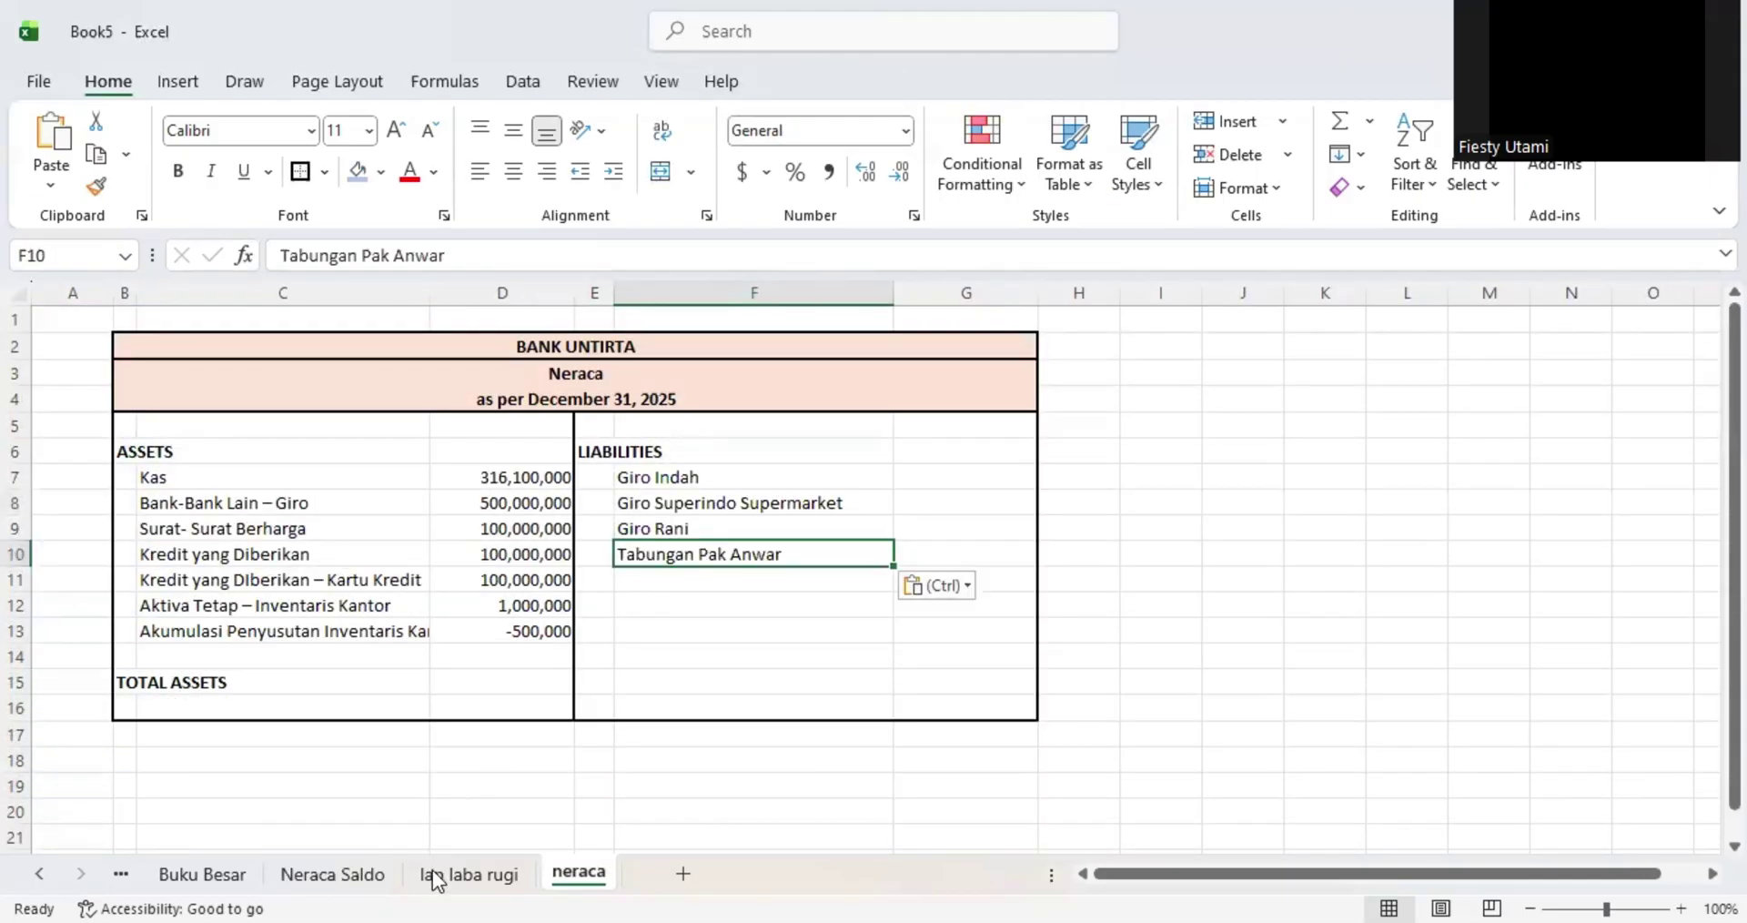
- Copy the customer savings account name from B24 of Neraca Saldo into F11 of the neraca sheet
{"action": "left_click", "coordinate": [370, 873]}
{"action": "left_click", "coordinate": [236, 758]}
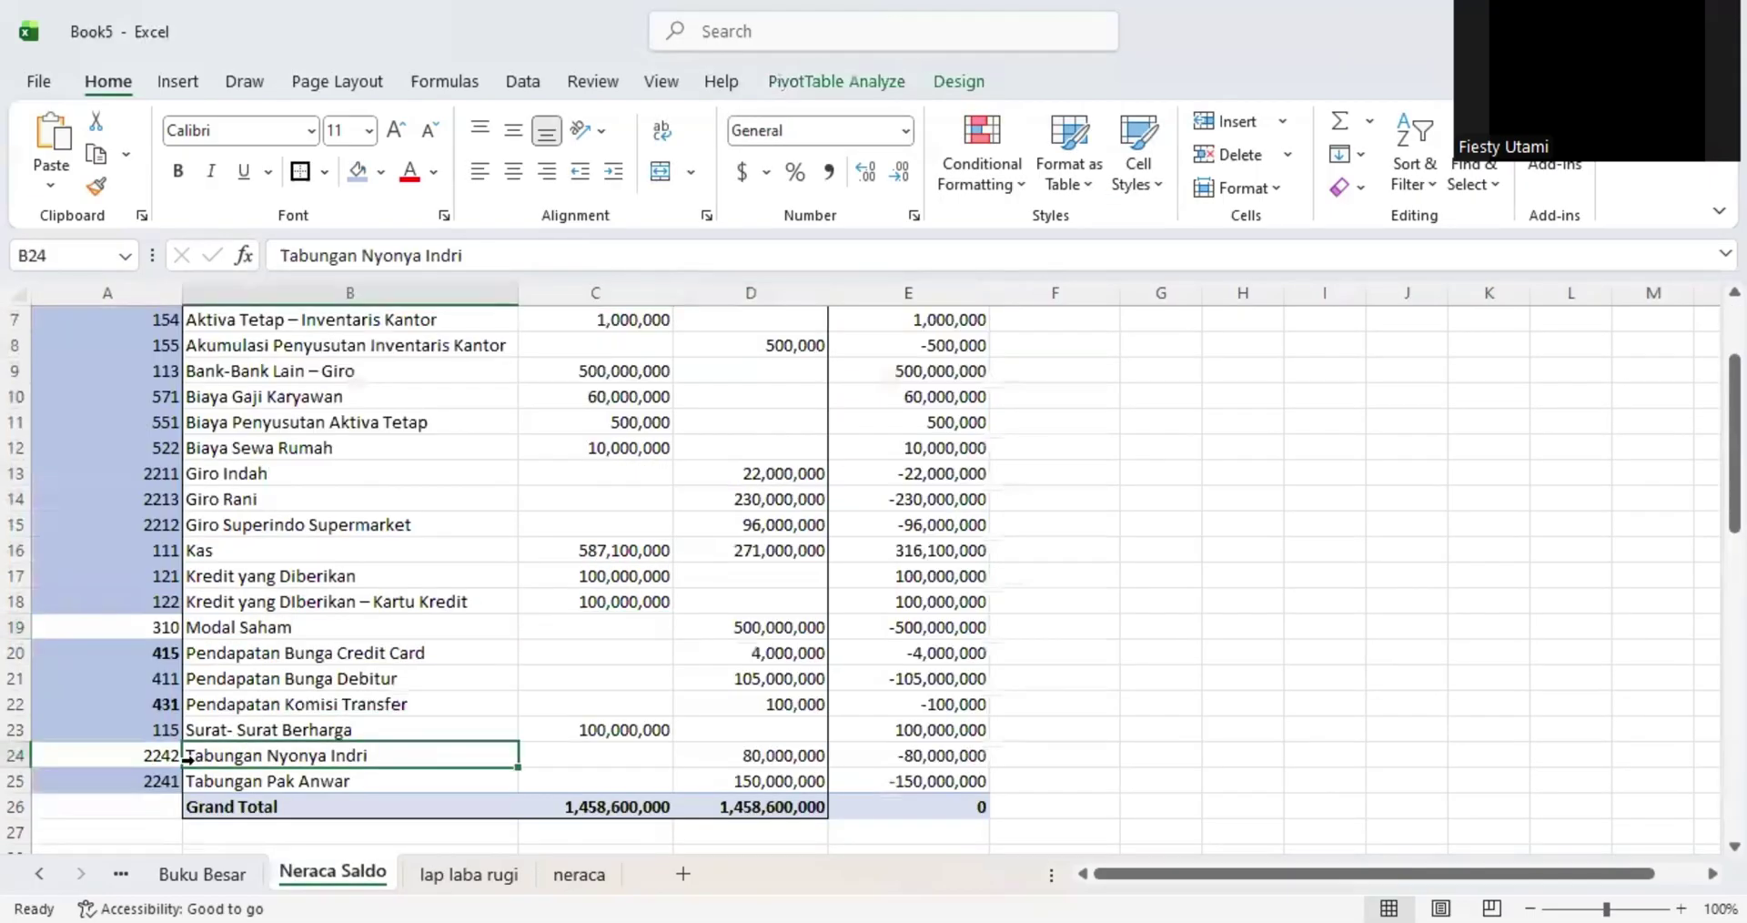
{"action": "left_click_drag", "start_coordinate": [462, 255], "coordinate": [245, 255]}
{"action": "key", "text": "ctrl+c"}
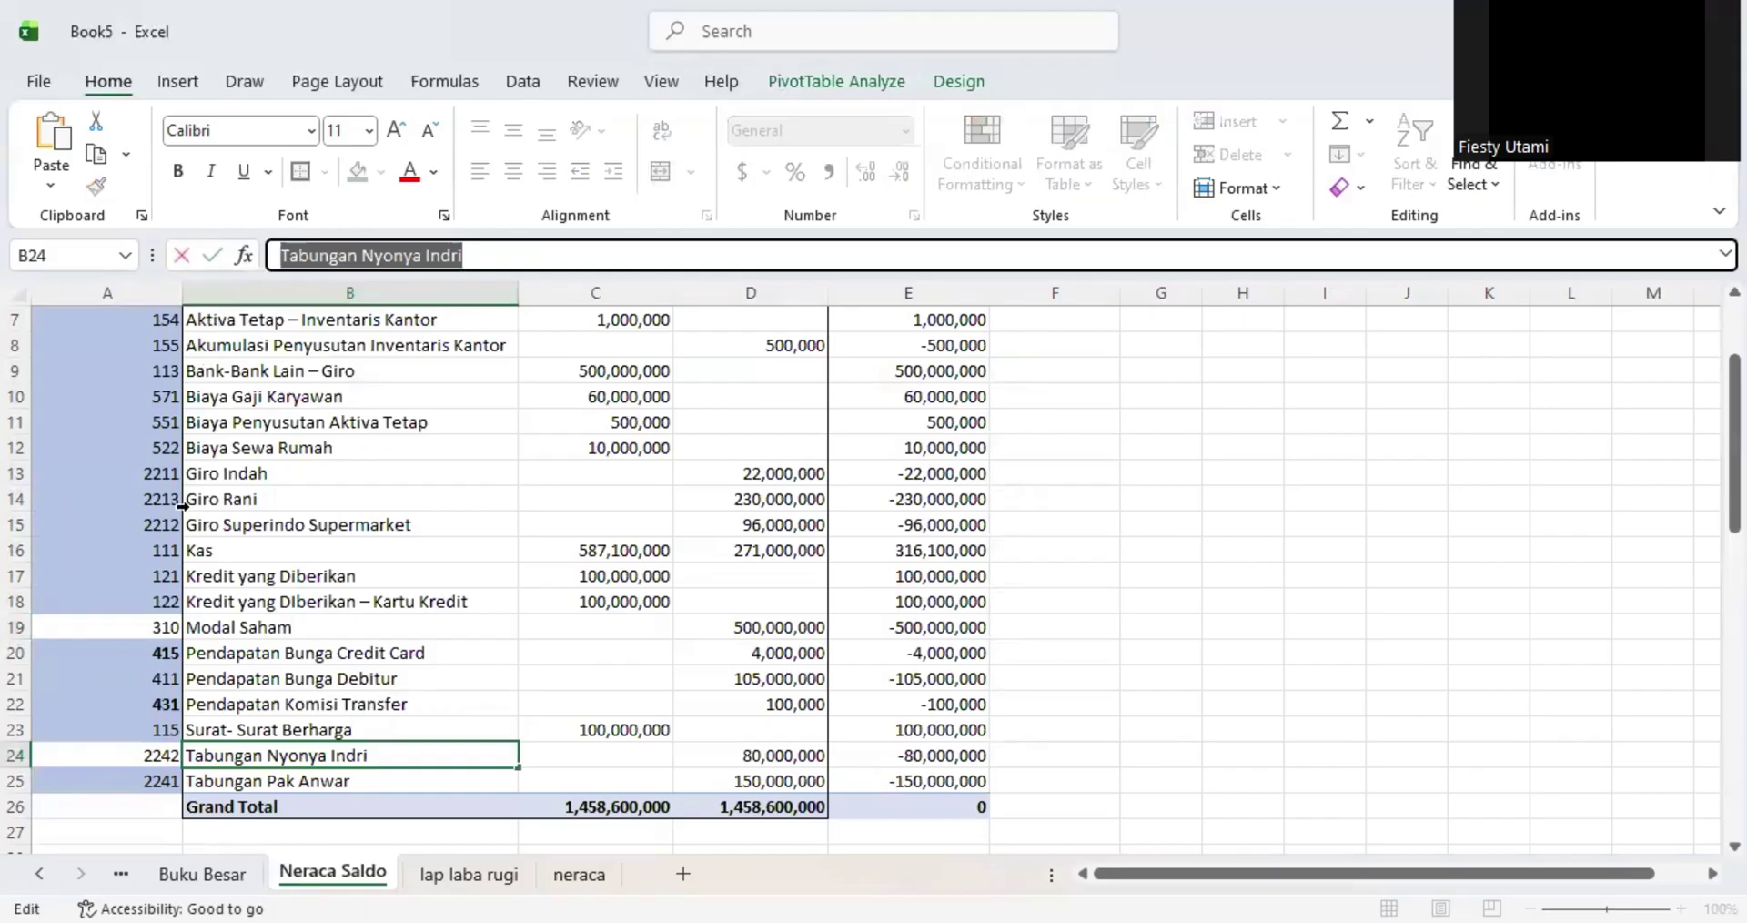
{"action": "left_click", "coordinate": [567, 874]}
{"action": "left_click", "coordinate": [648, 580]}
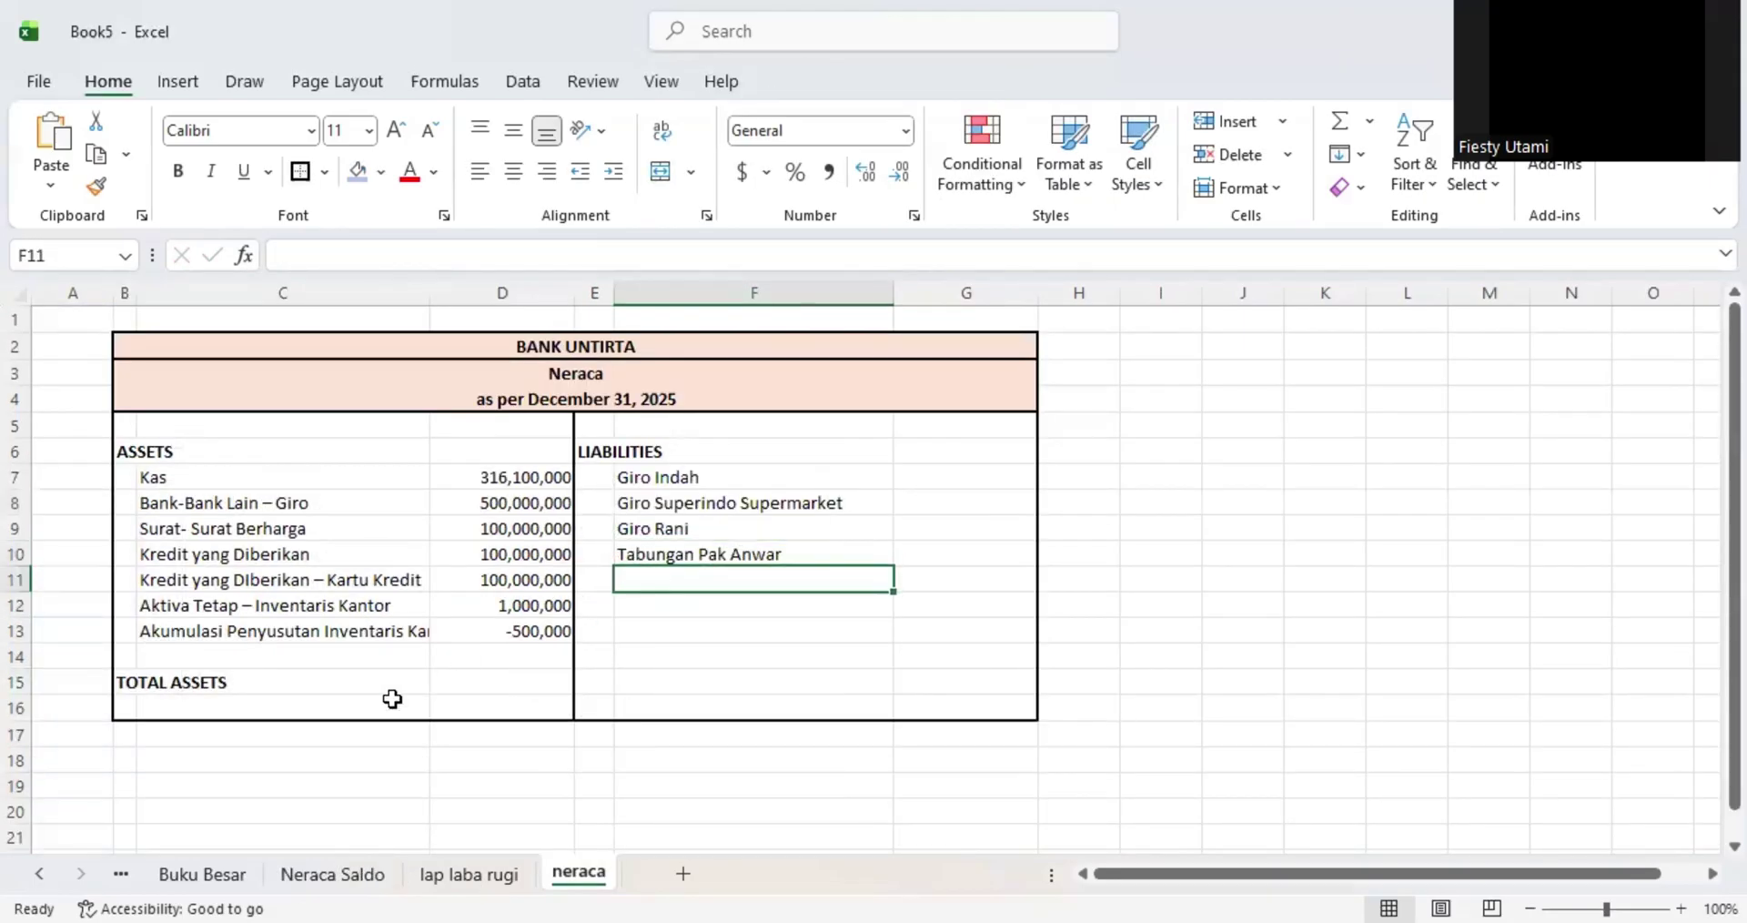
{"action": "key", "text": "ctrl+v"}
- Shade the remaining account codes in A24 and A19 of the Neraca Saldo sheet blue
{"action": "left_click", "coordinate": [333, 874]}
{"action": "left_click", "coordinate": [148, 754]}
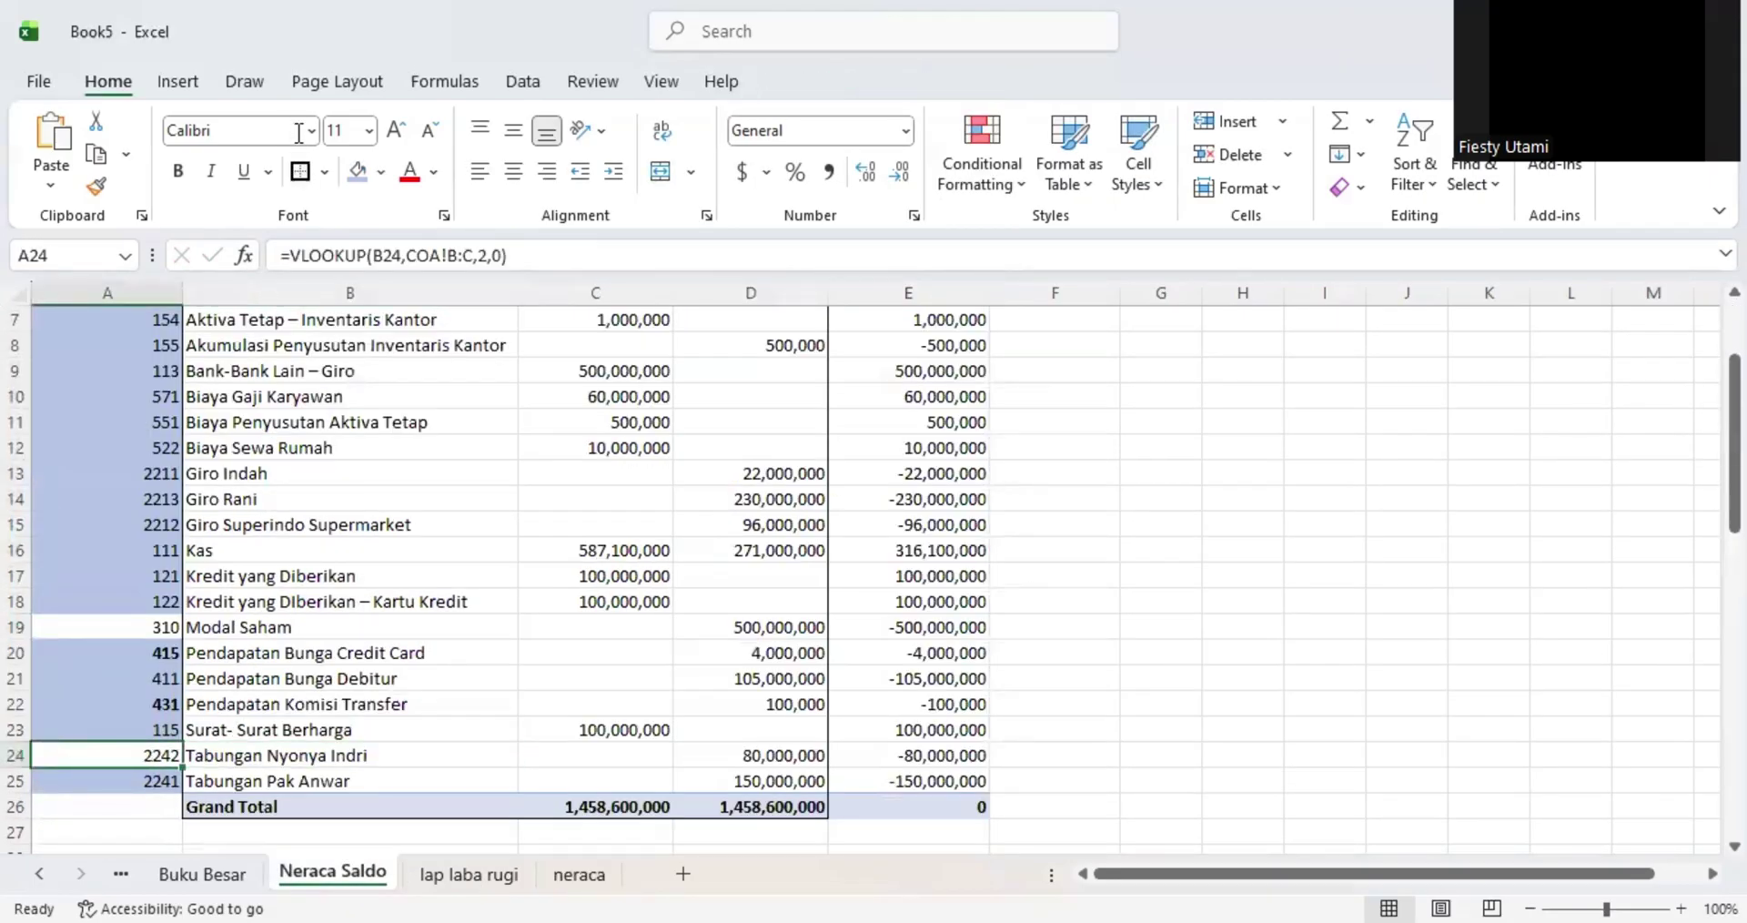
{"action": "left_click", "coordinate": [409, 604]}
{"action": "scroll", "coordinate": [338, 672], "scroll_direction": "up", "scroll_amount": 1}
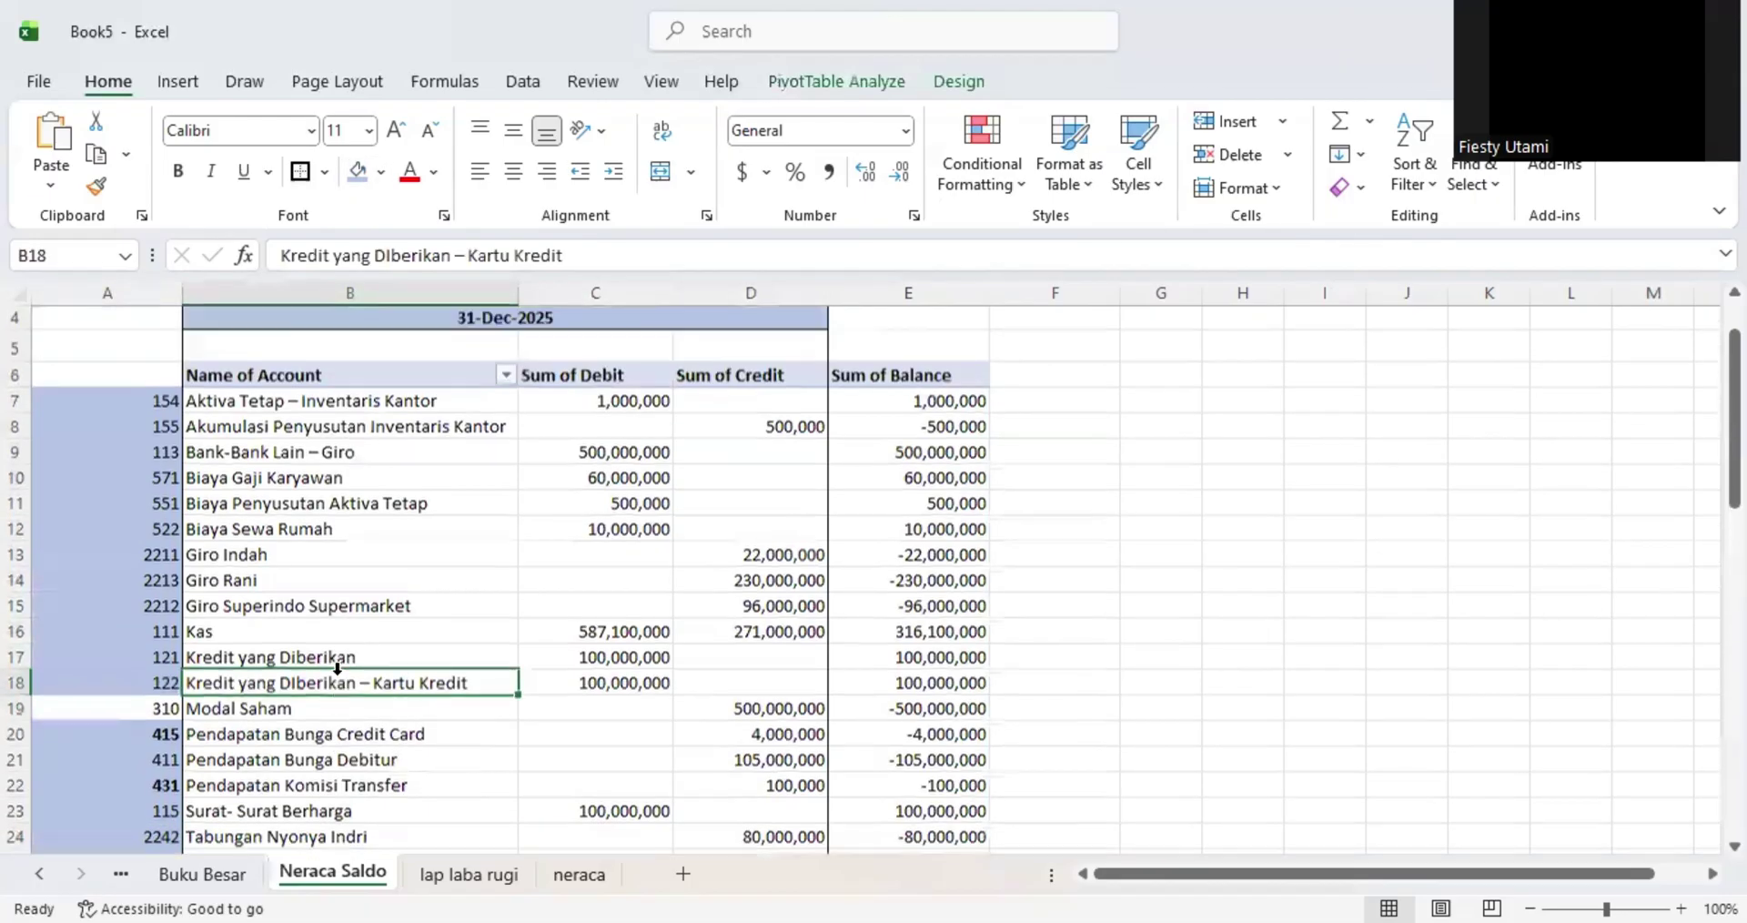
{"action": "left_click", "coordinate": [143, 715]}
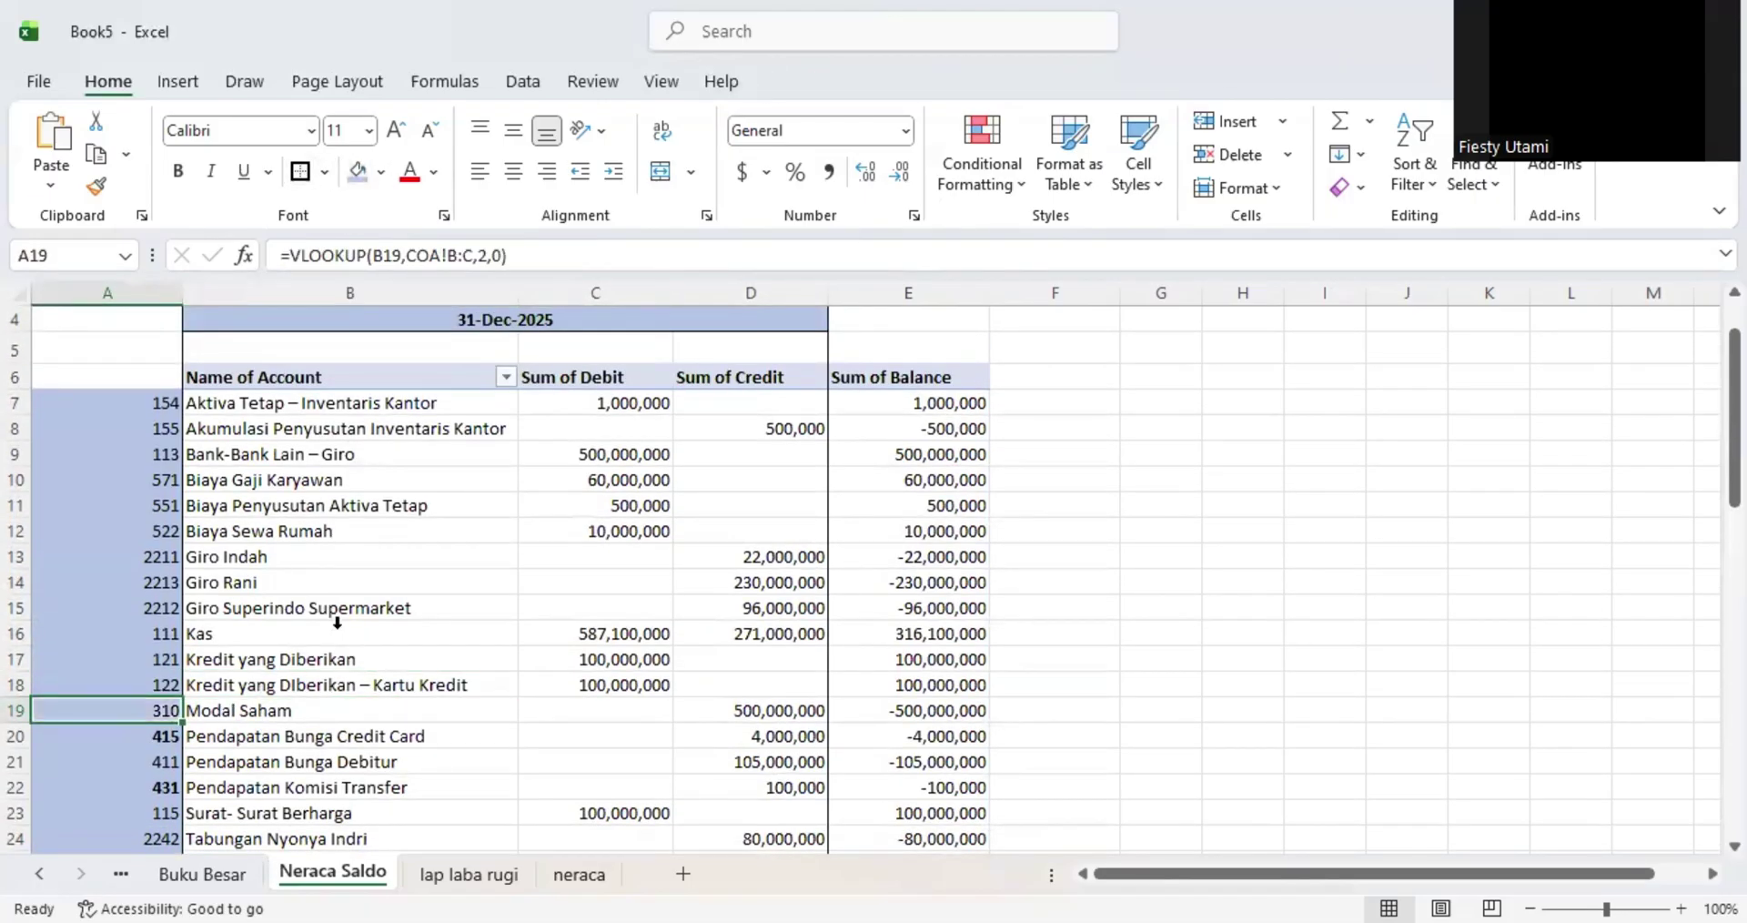
{"action": "left_click", "coordinate": [322, 693]}
{"action": "left_click", "coordinate": [250, 729]}
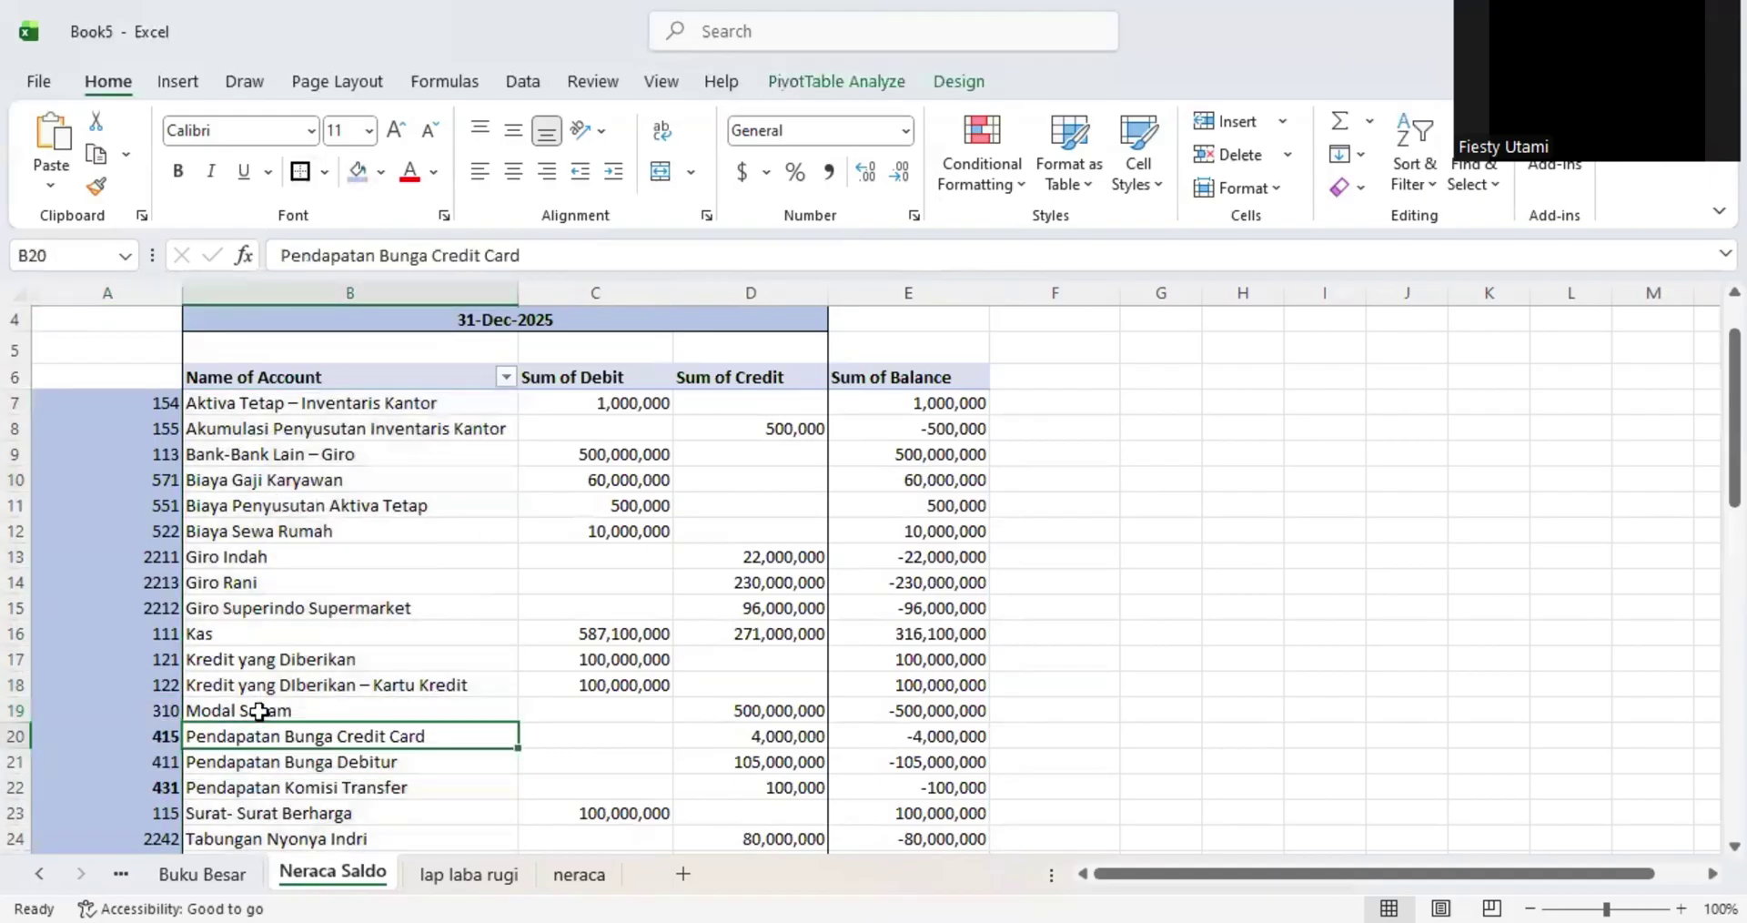
- Copy the account name Modal Saham from B19 of Neraca Saldo into F15 of the neraca sheet
{"action": "left_click", "coordinate": [259, 710]}
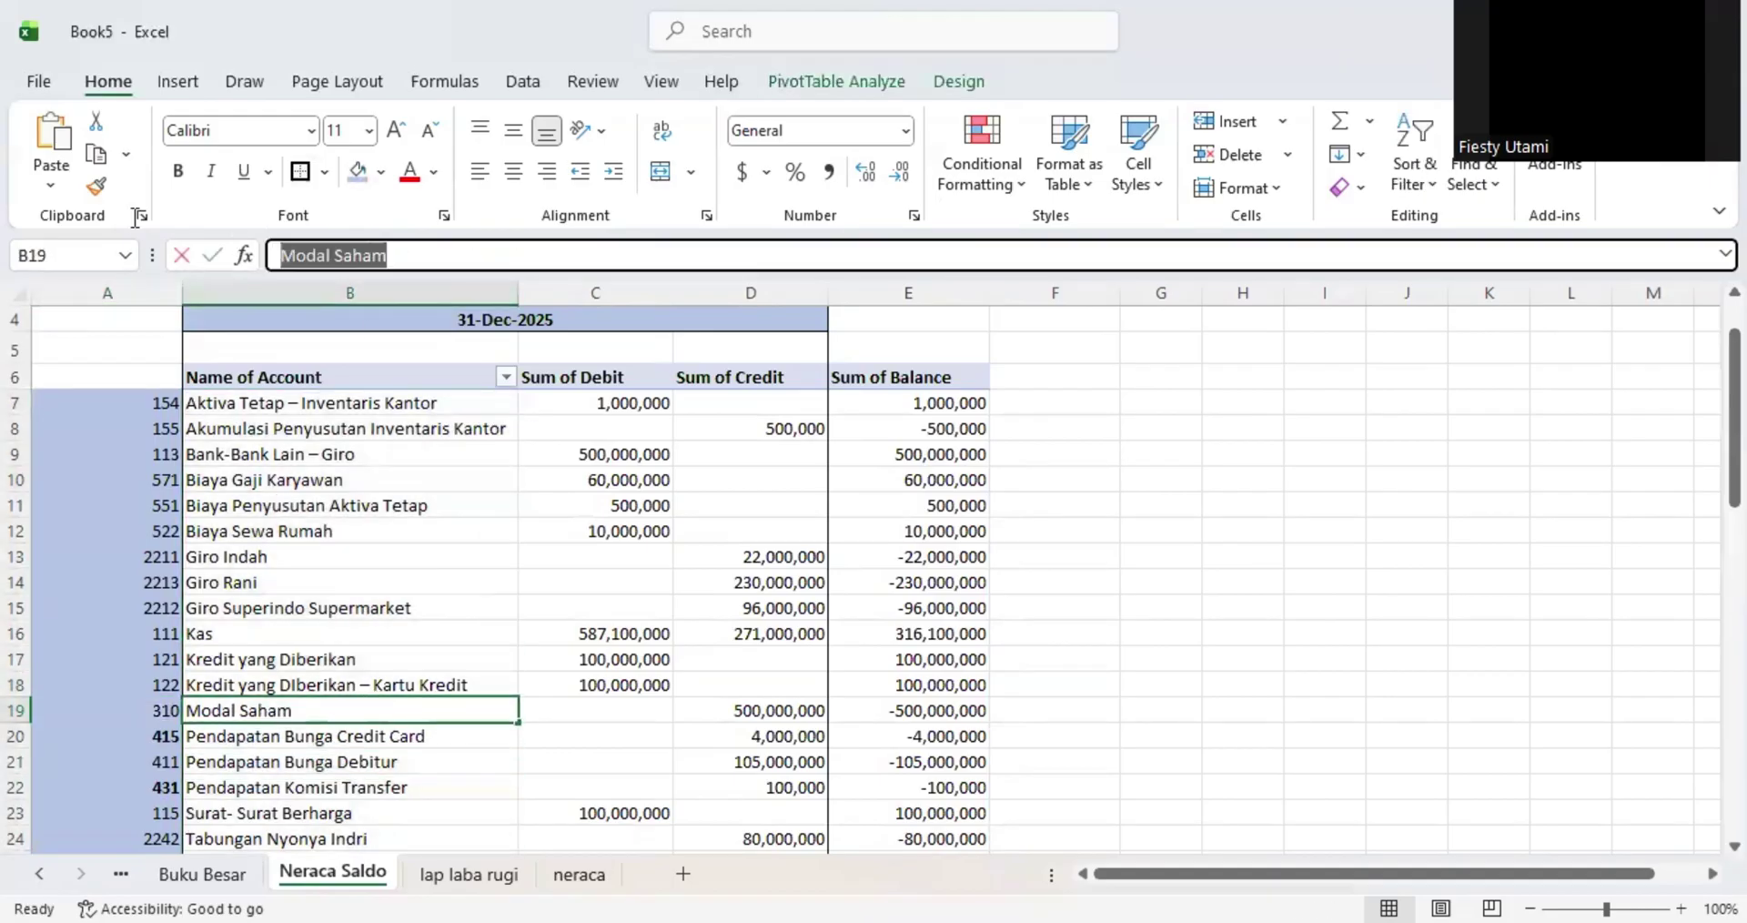
{"action": "left_click", "coordinate": [597, 813]}
{"action": "scroll", "coordinate": [314, 617], "scroll_direction": "down", "scroll_amount": 1}
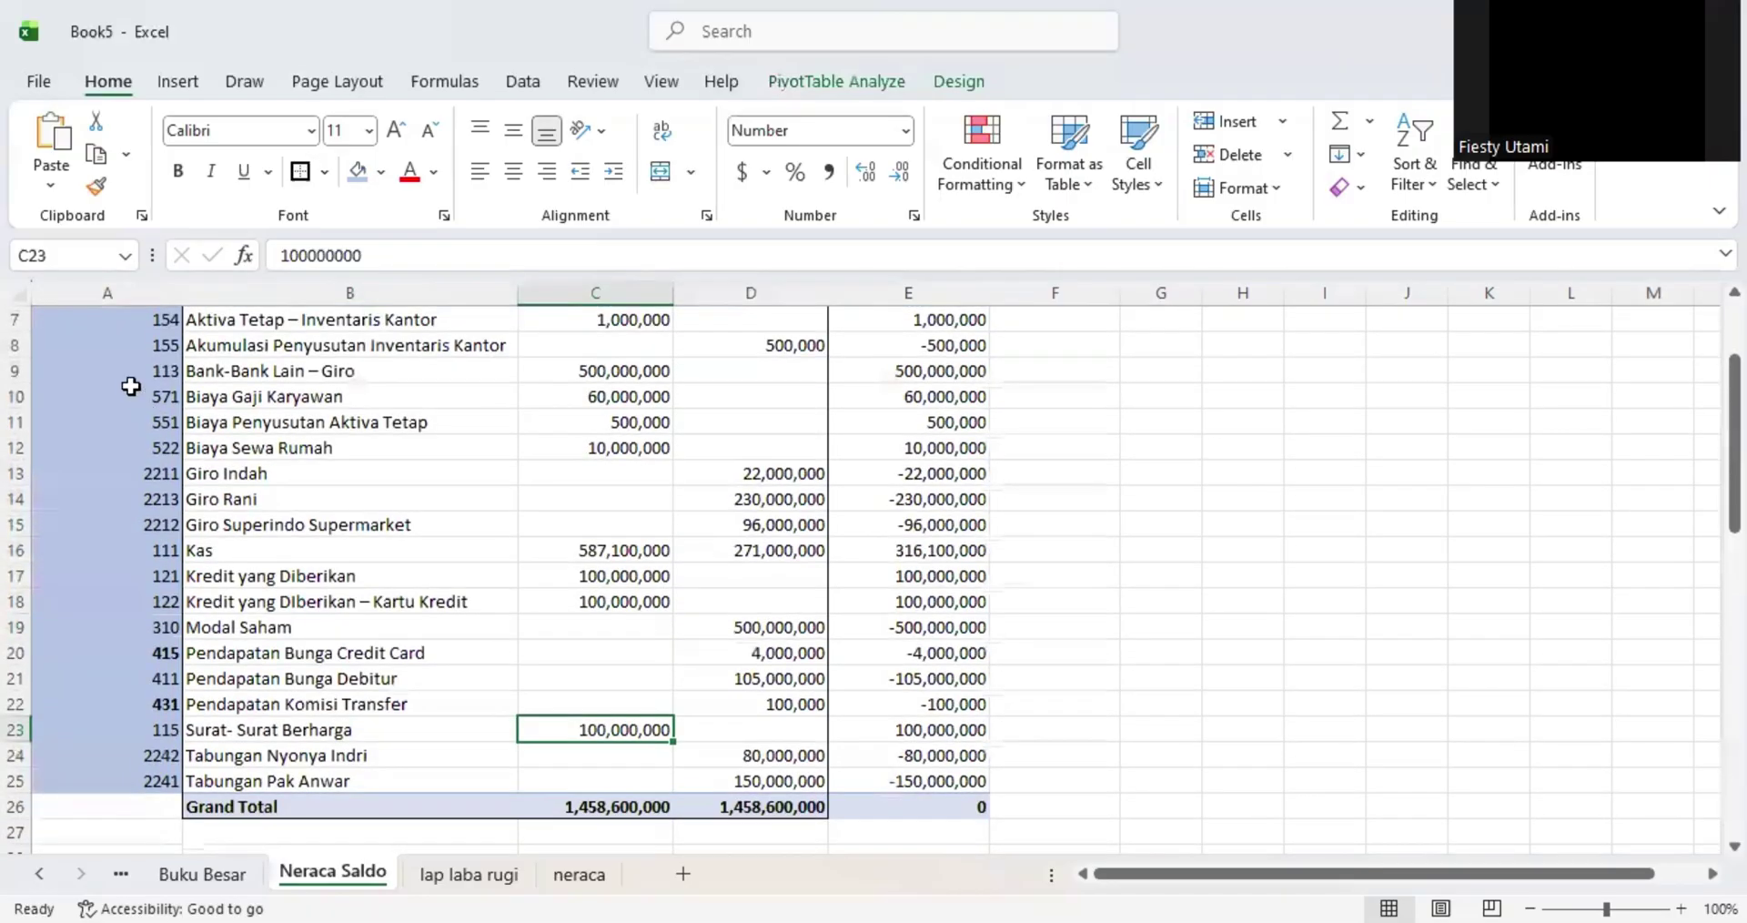
{"action": "left_click", "coordinate": [578, 876]}
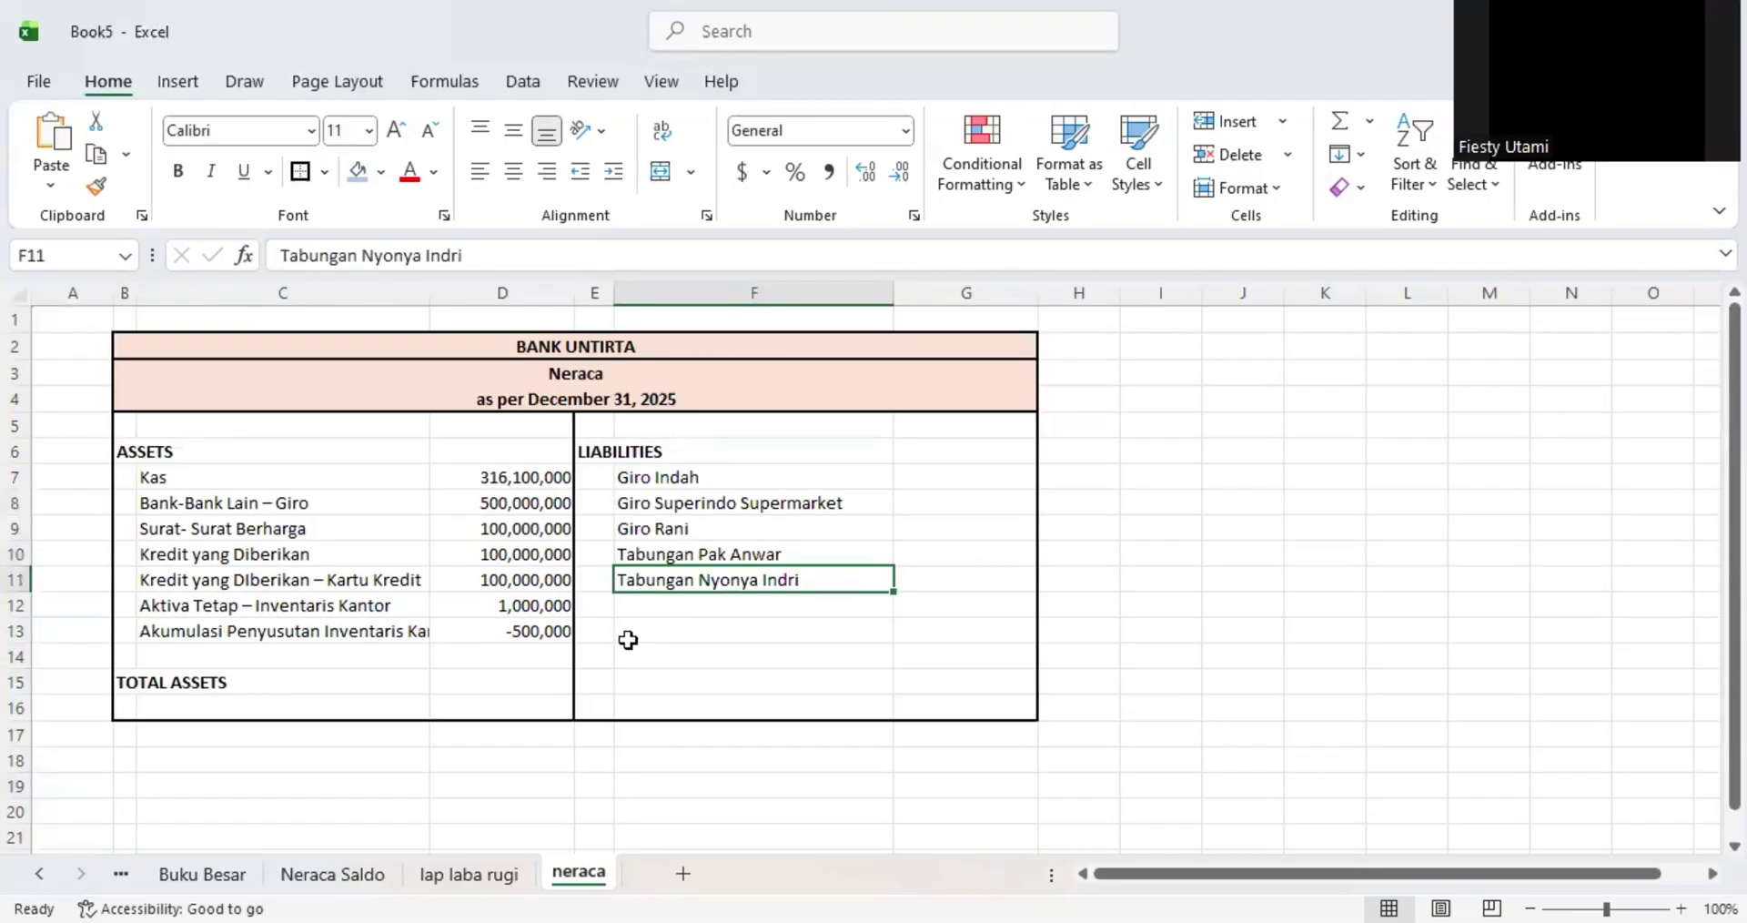
{"action": "left_click", "coordinate": [751, 655]}
{"action": "left_click", "coordinate": [662, 684]}
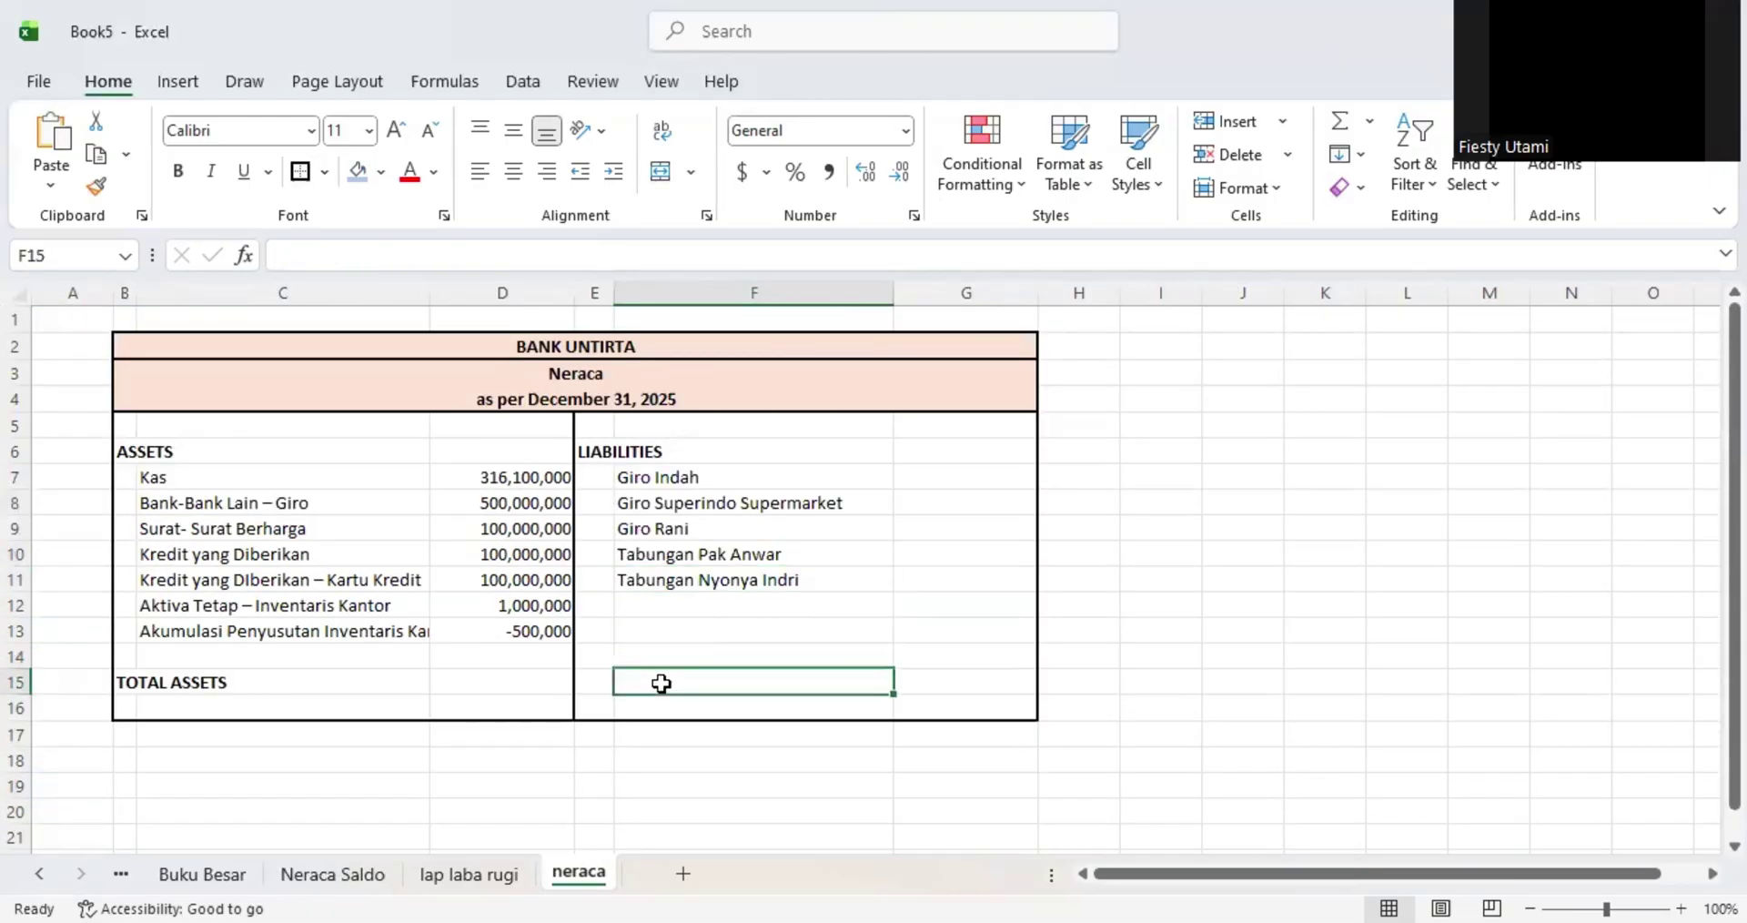
{"action": "type", "text": "Modal Saham"}
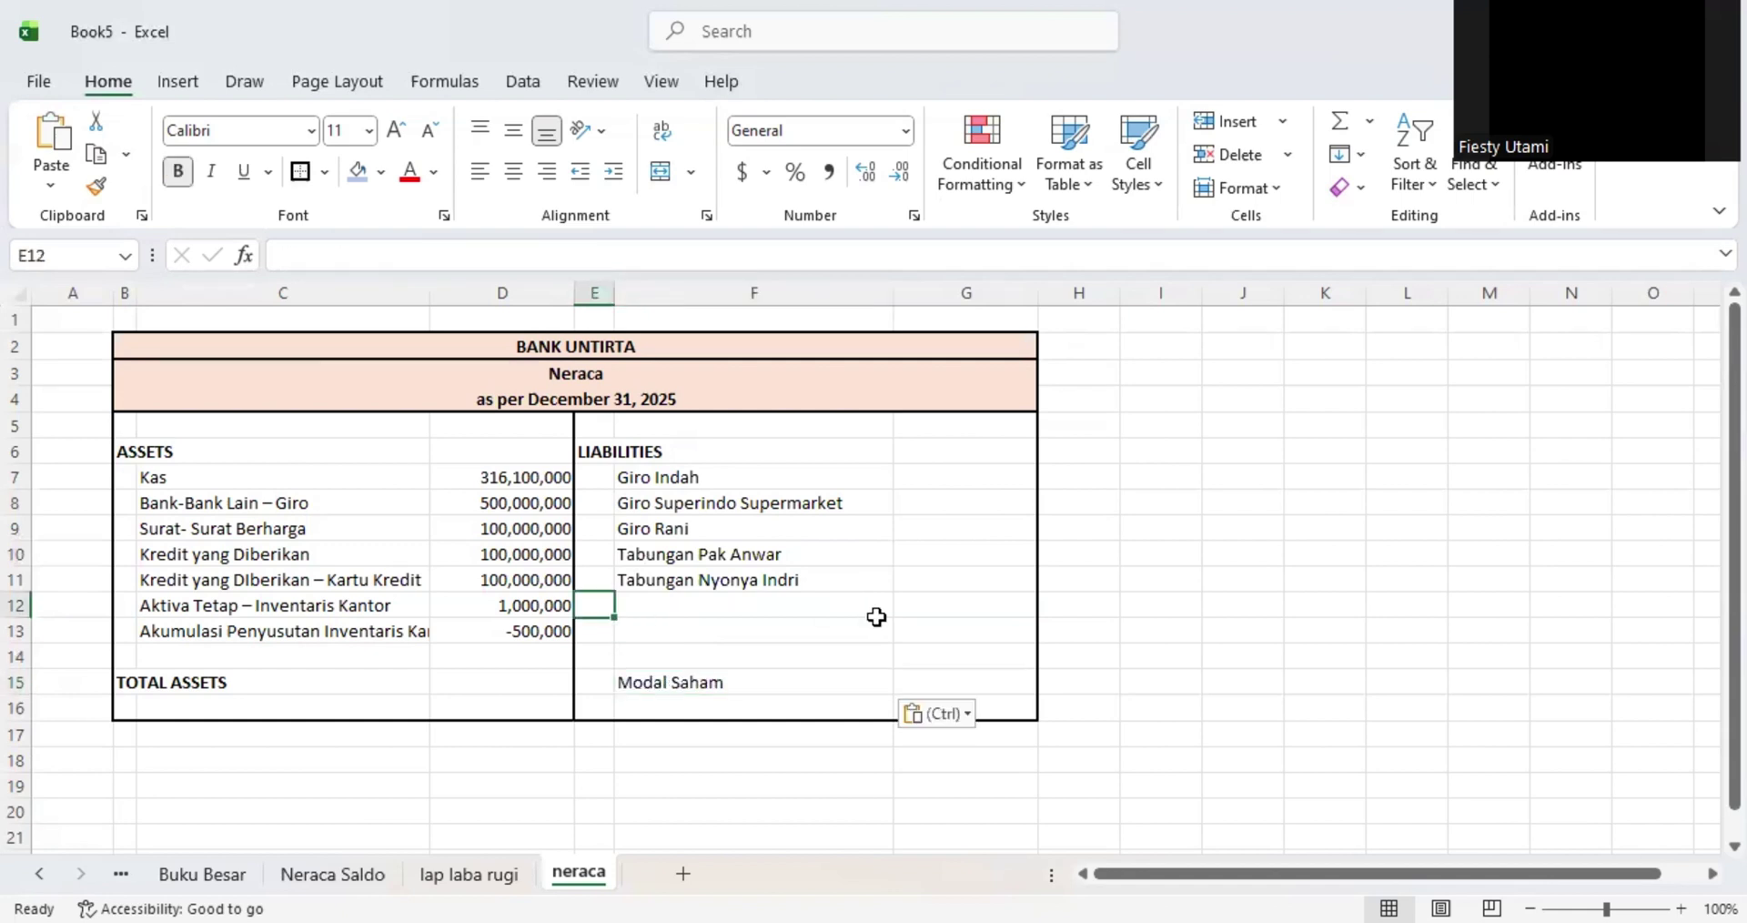
- Enter the label Total Liabilities in E12, below the liability accounts
{"action": "type", "text": "Ttoa"}
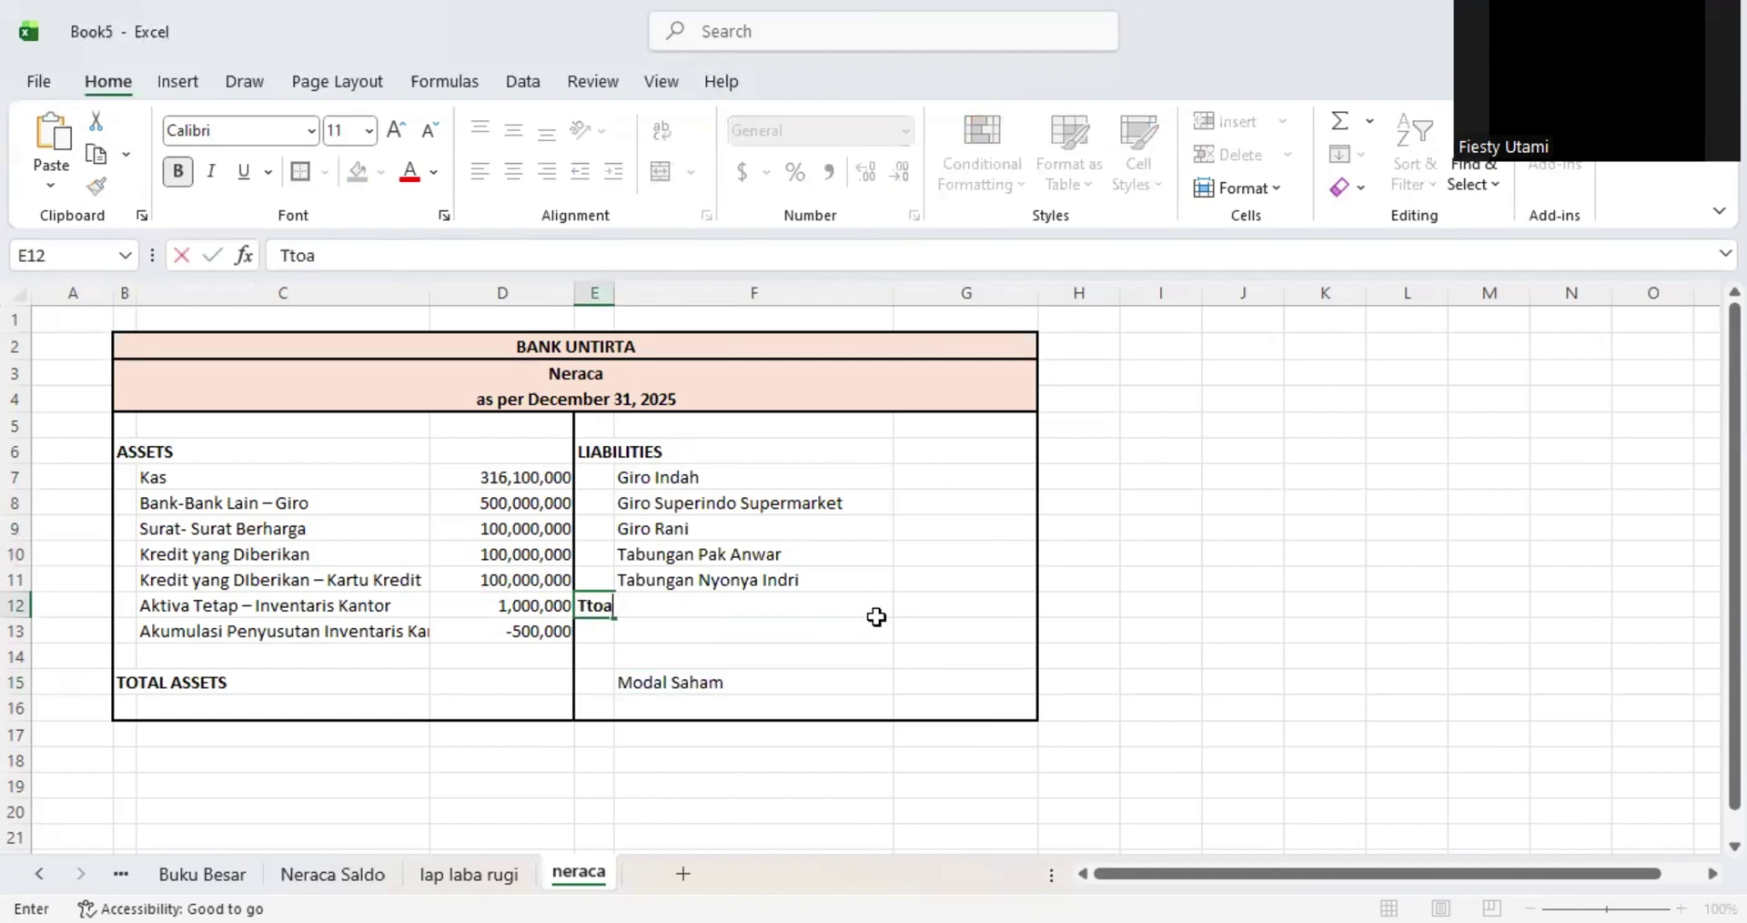
{"action": "key", "text": "BackSpace"}
{"action": "key", "text": "BackSpace"}
{"action": "key", "text": "BackSpace"}
{"action": "type", "text": "otal"}
{"action": "type", "text": " Liabilitei"}
{"action": "type", "text": "ies"}
{"action": "key", "text": "Return"}
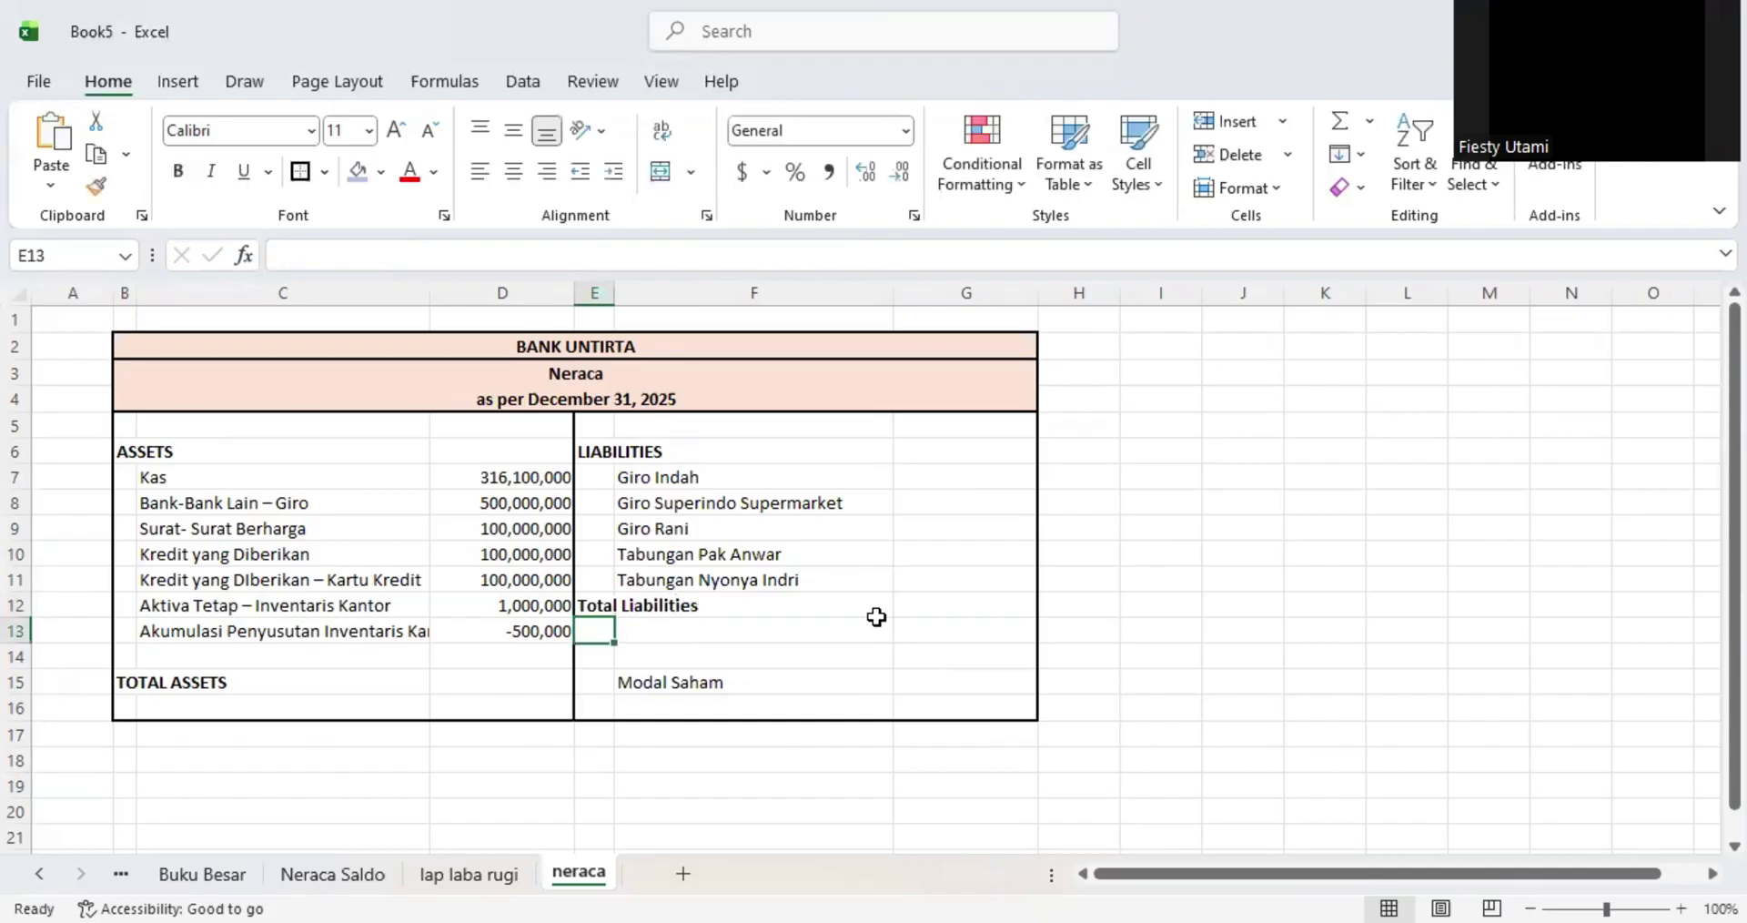
- Copy the text of the VLOOKUP formula in D7, the Kas balance, for reuse in the liabilities section
{"action": "left_click", "coordinate": [878, 626]}
{"action": "key", "text": "Right"}
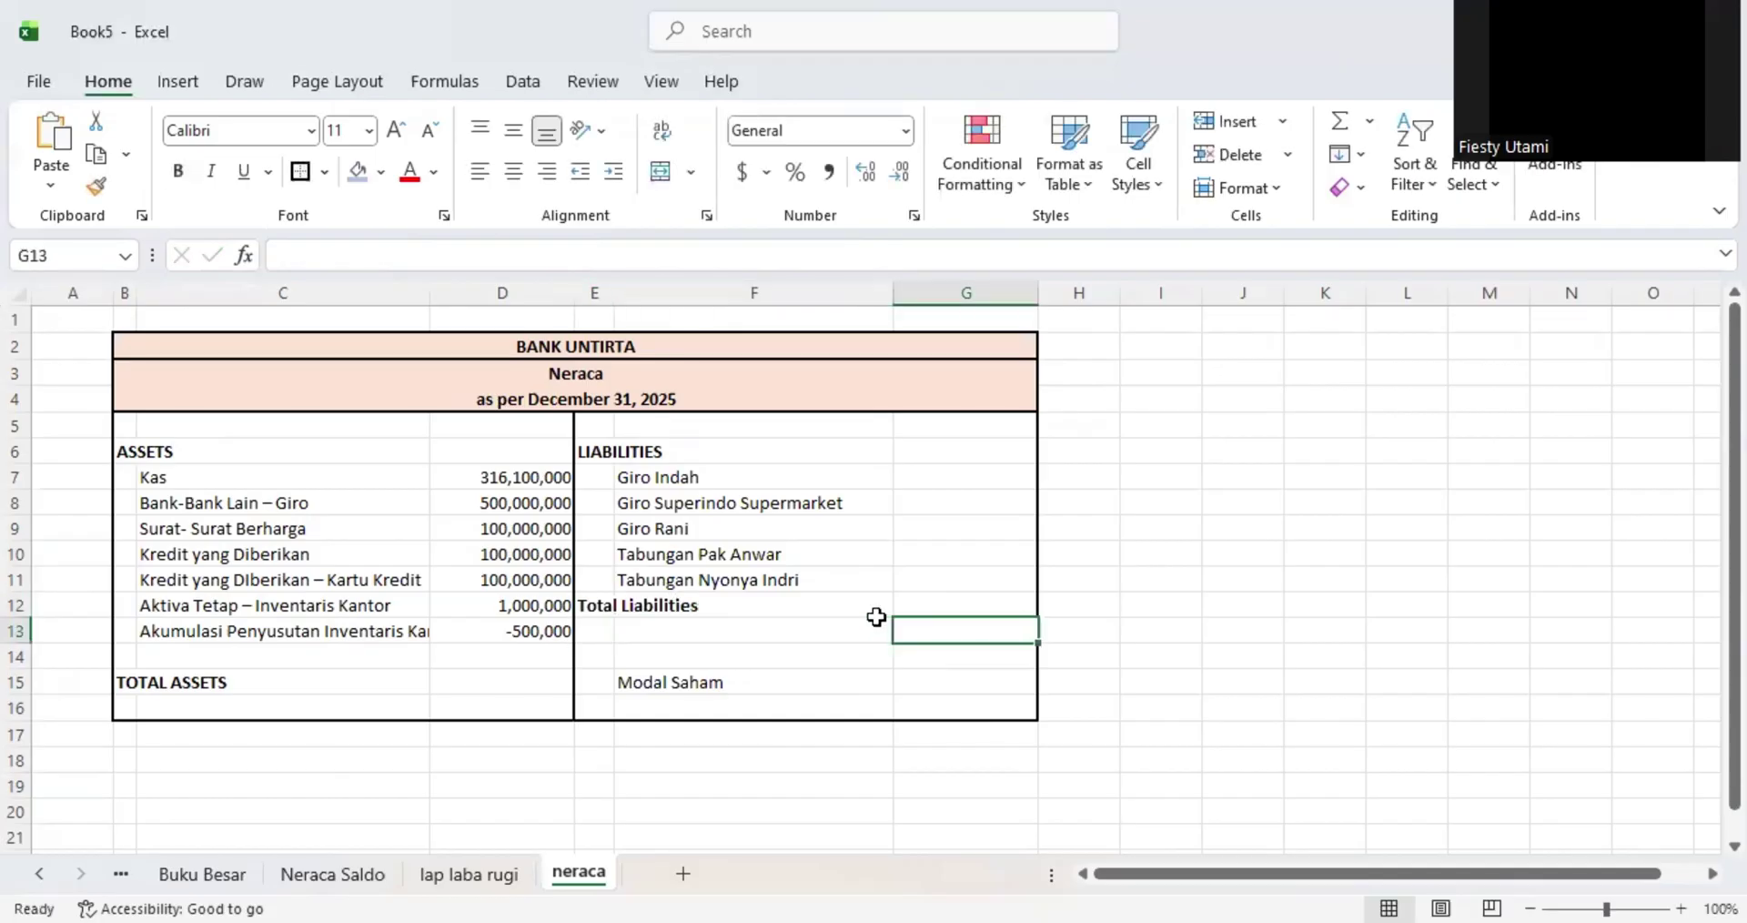
{"action": "left_click", "coordinate": [928, 481]}
{"action": "left_click", "coordinate": [496, 483]}
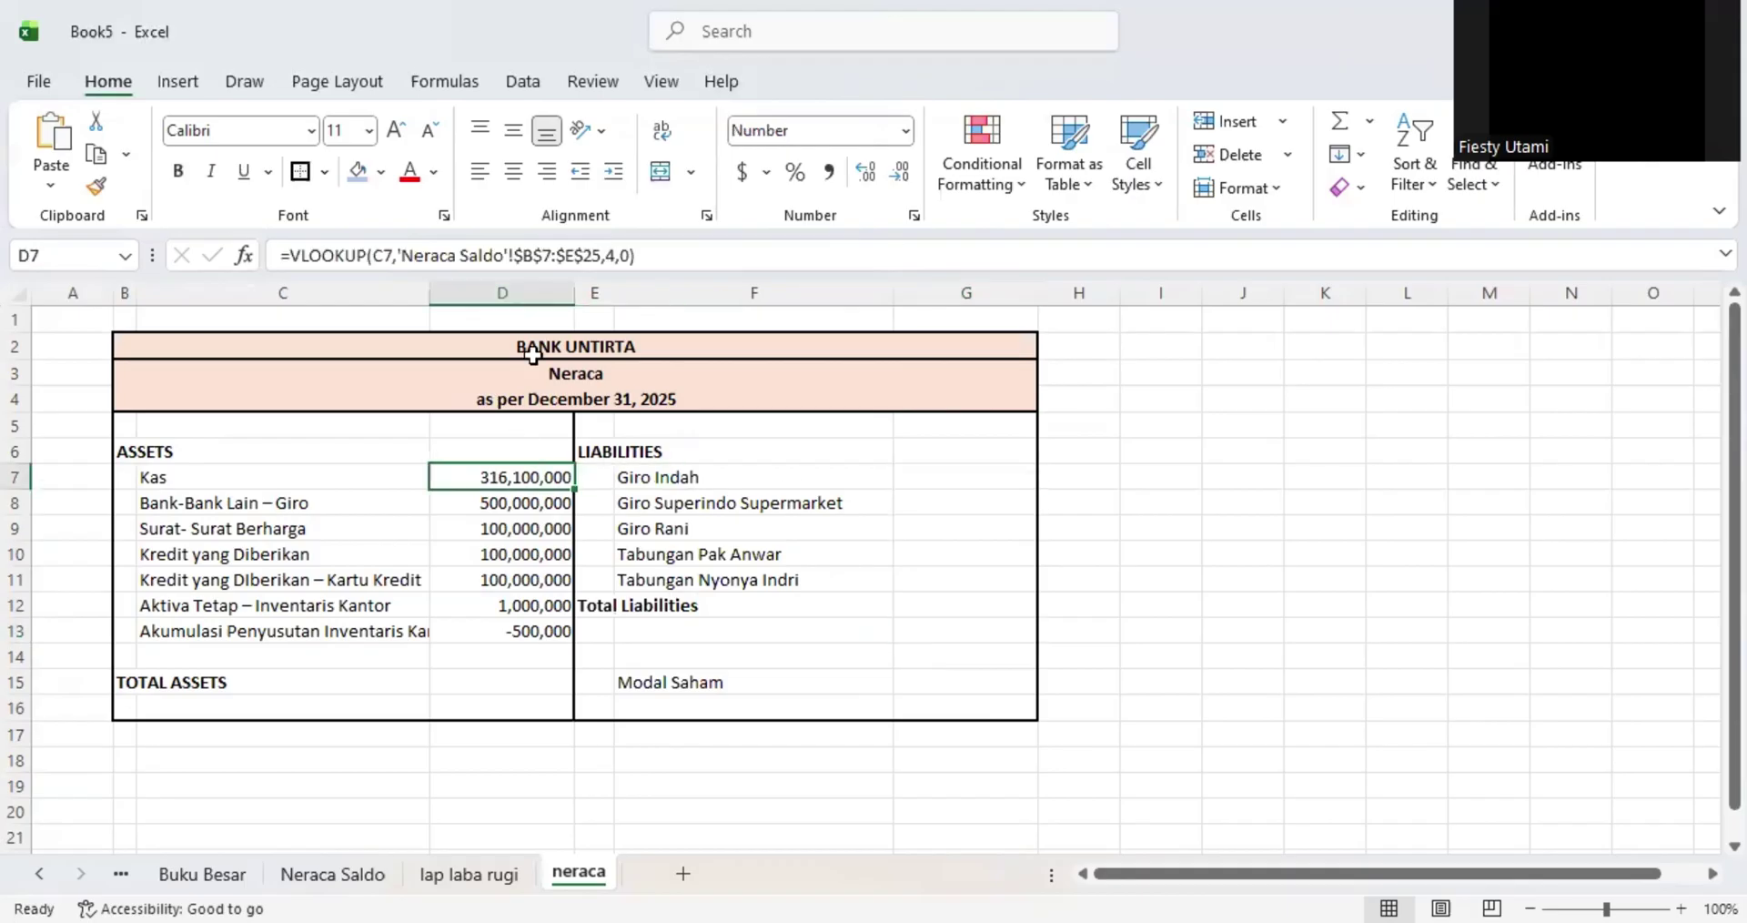
{"action": "left_click_drag", "start_coordinate": [651, 262], "coordinate": [154, 248]}
{"action": "key", "text": "ctrl+c"}
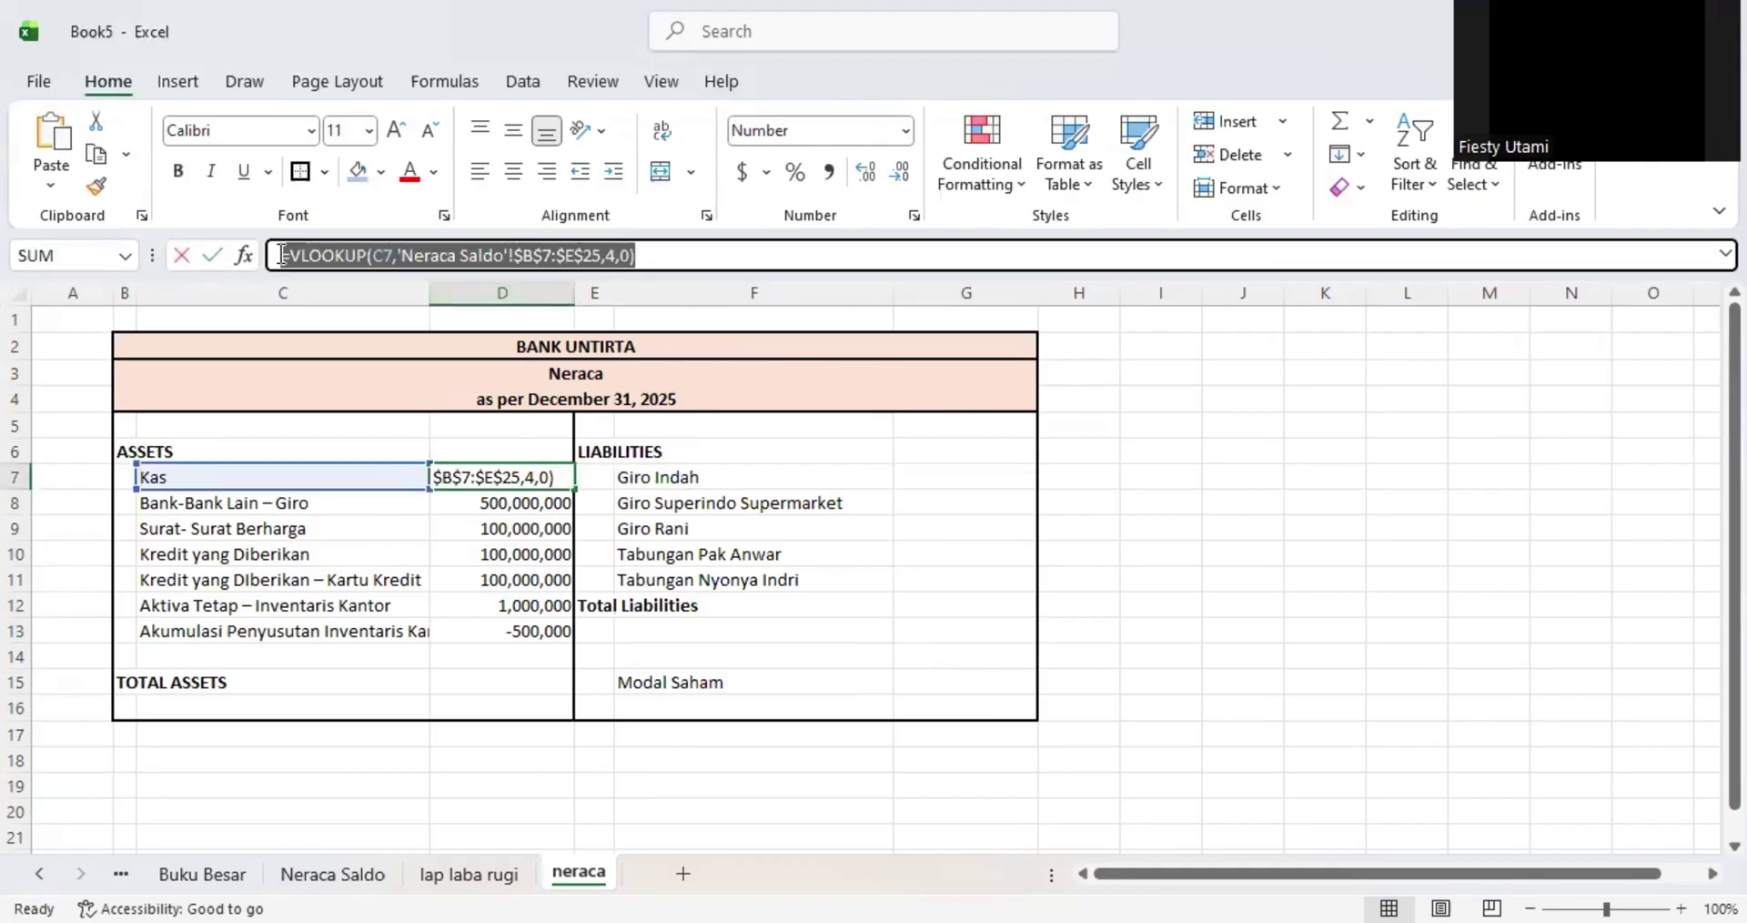
{"action": "type", "text": "="}
{"action": "left_click", "coordinate": [910, 476]}
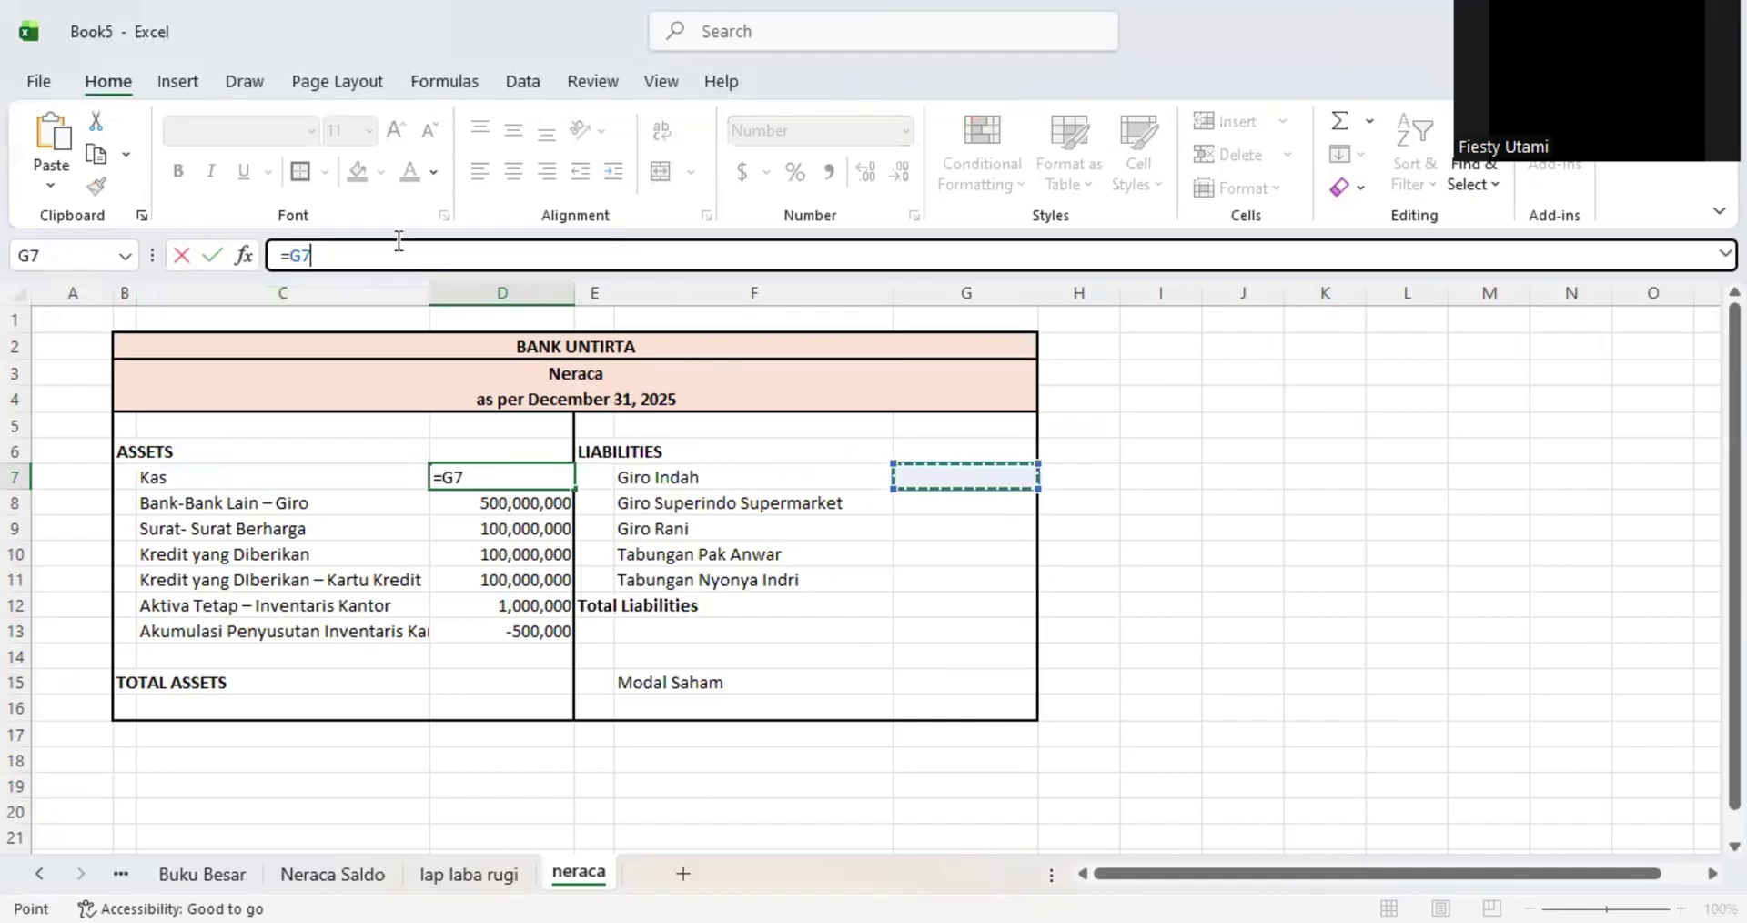
{"action": "key", "text": "BackSpace"}
{"action": "key", "text": "BackSpace"}
{"action": "key", "text": "BackSpace"}
{"action": "key", "text": "ctrl+v"}
{"action": "key", "text": "Return"}
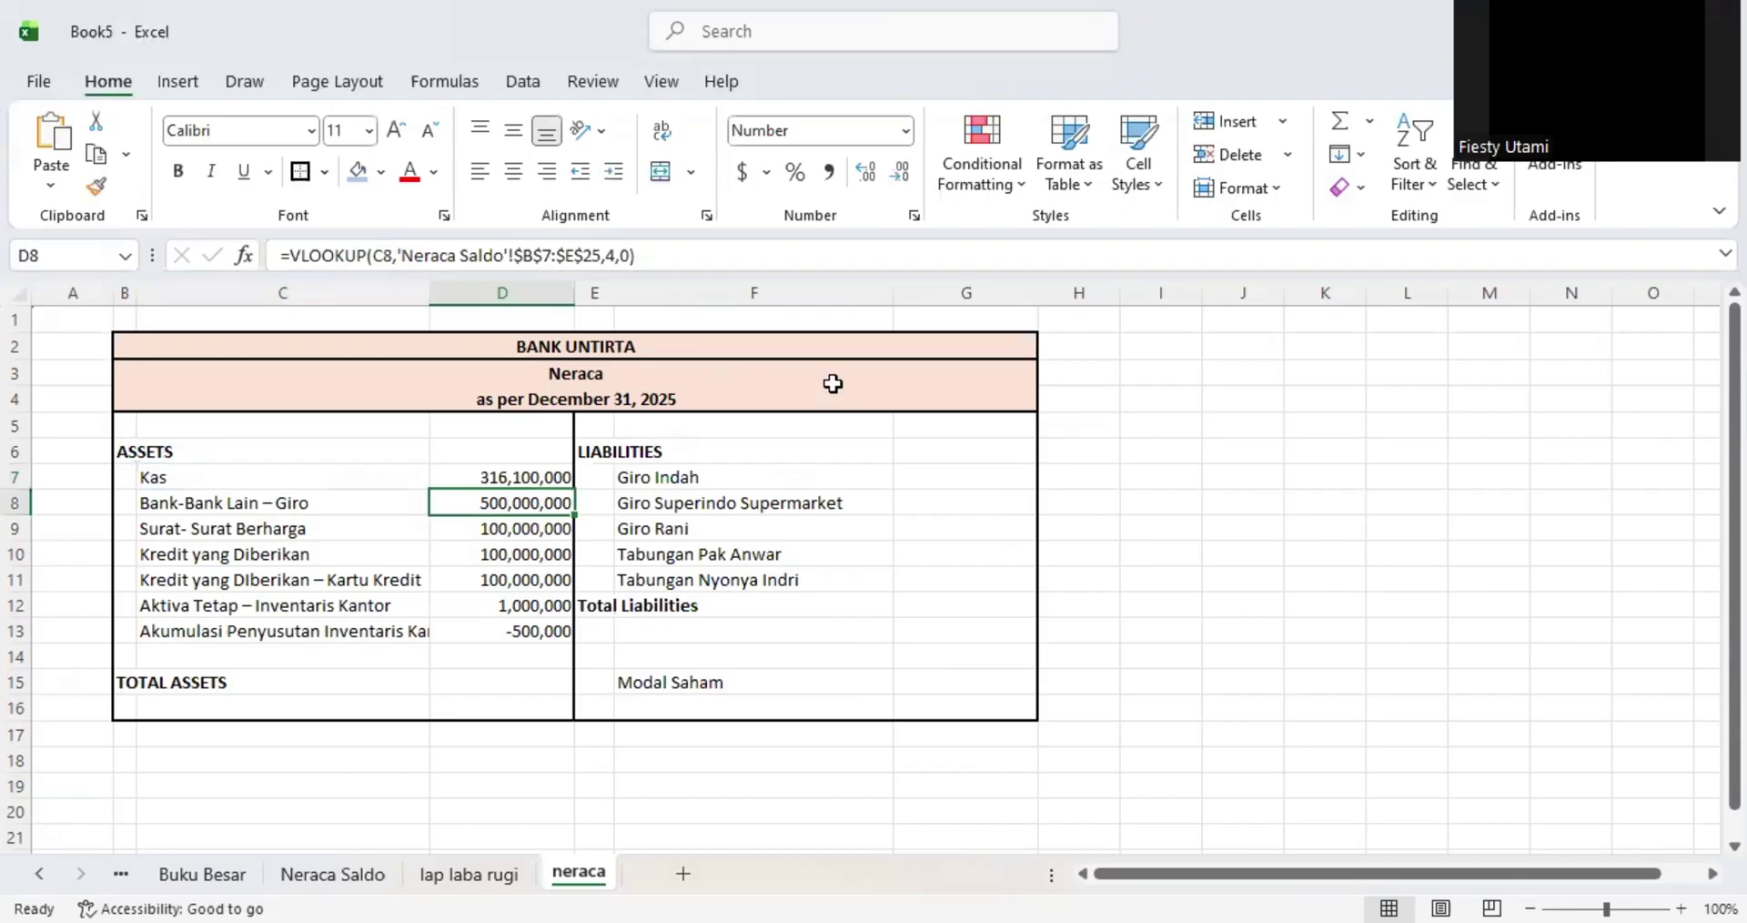
- Enter the copied VLOOKUP formula in G7 with F7 as the lookup value, giving =VLOOKUP(F7,'Neraca Saldo'!$B$7:$E$25,4,0)
{"action": "left_click", "coordinate": [969, 476]}
{"action": "left_click", "coordinate": [540, 254]}
{"action": "key", "text": "ctrl+v"}
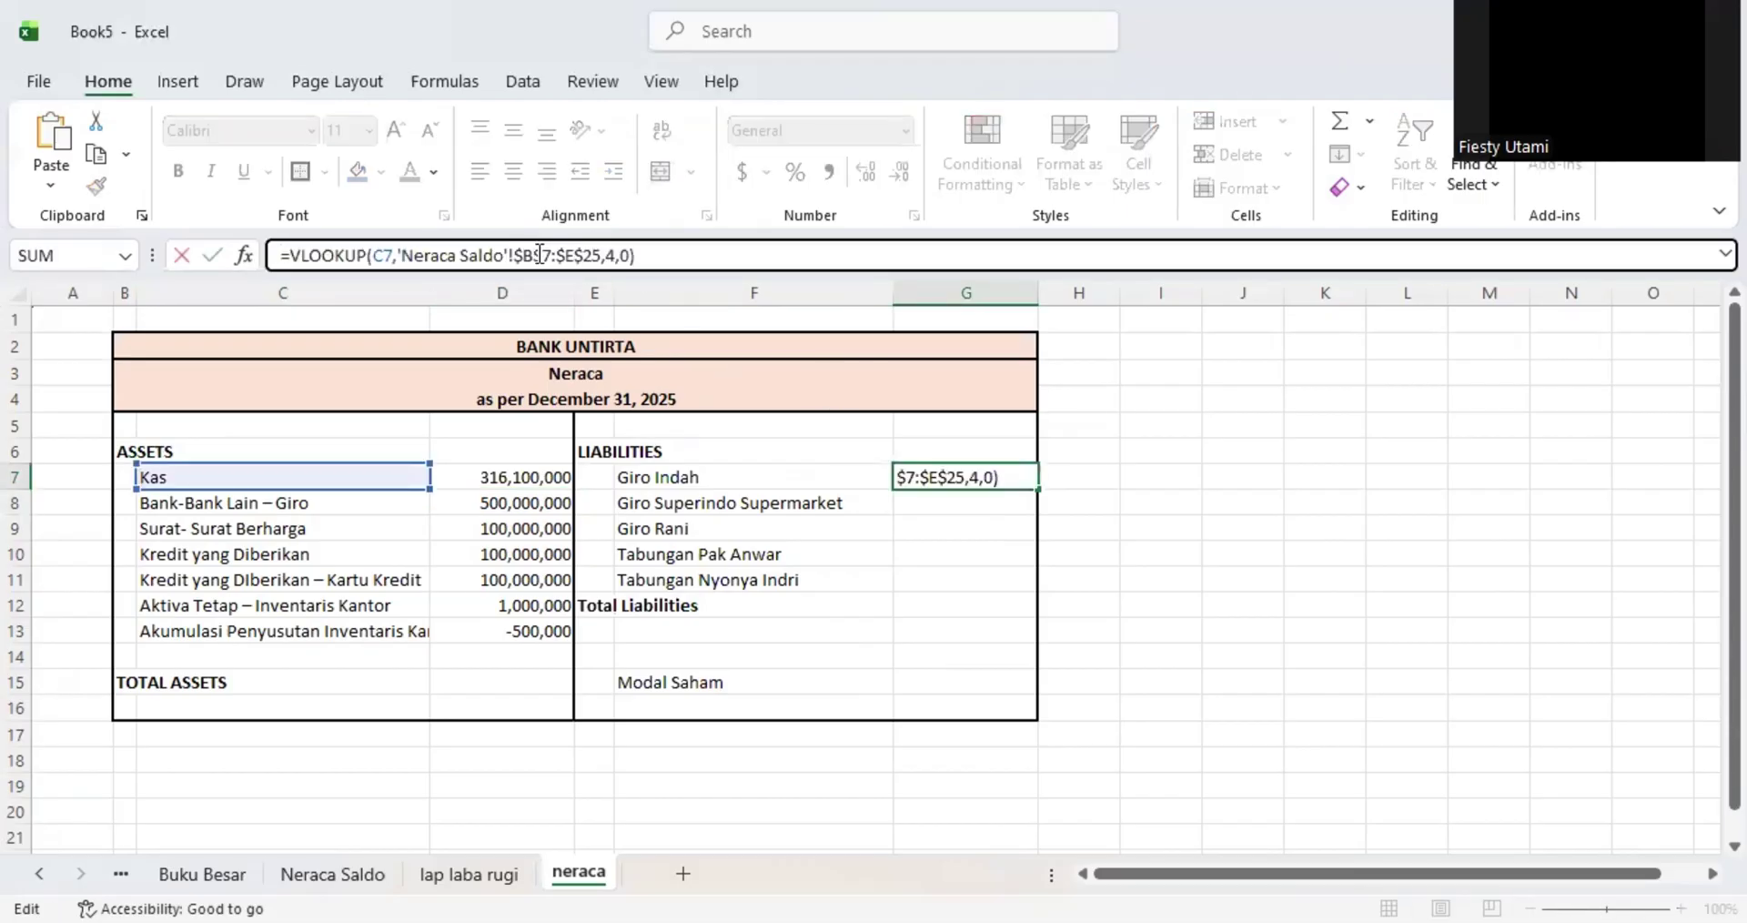
{"action": "key", "text": "Return"}
{"action": "left_click", "coordinate": [966, 482]}
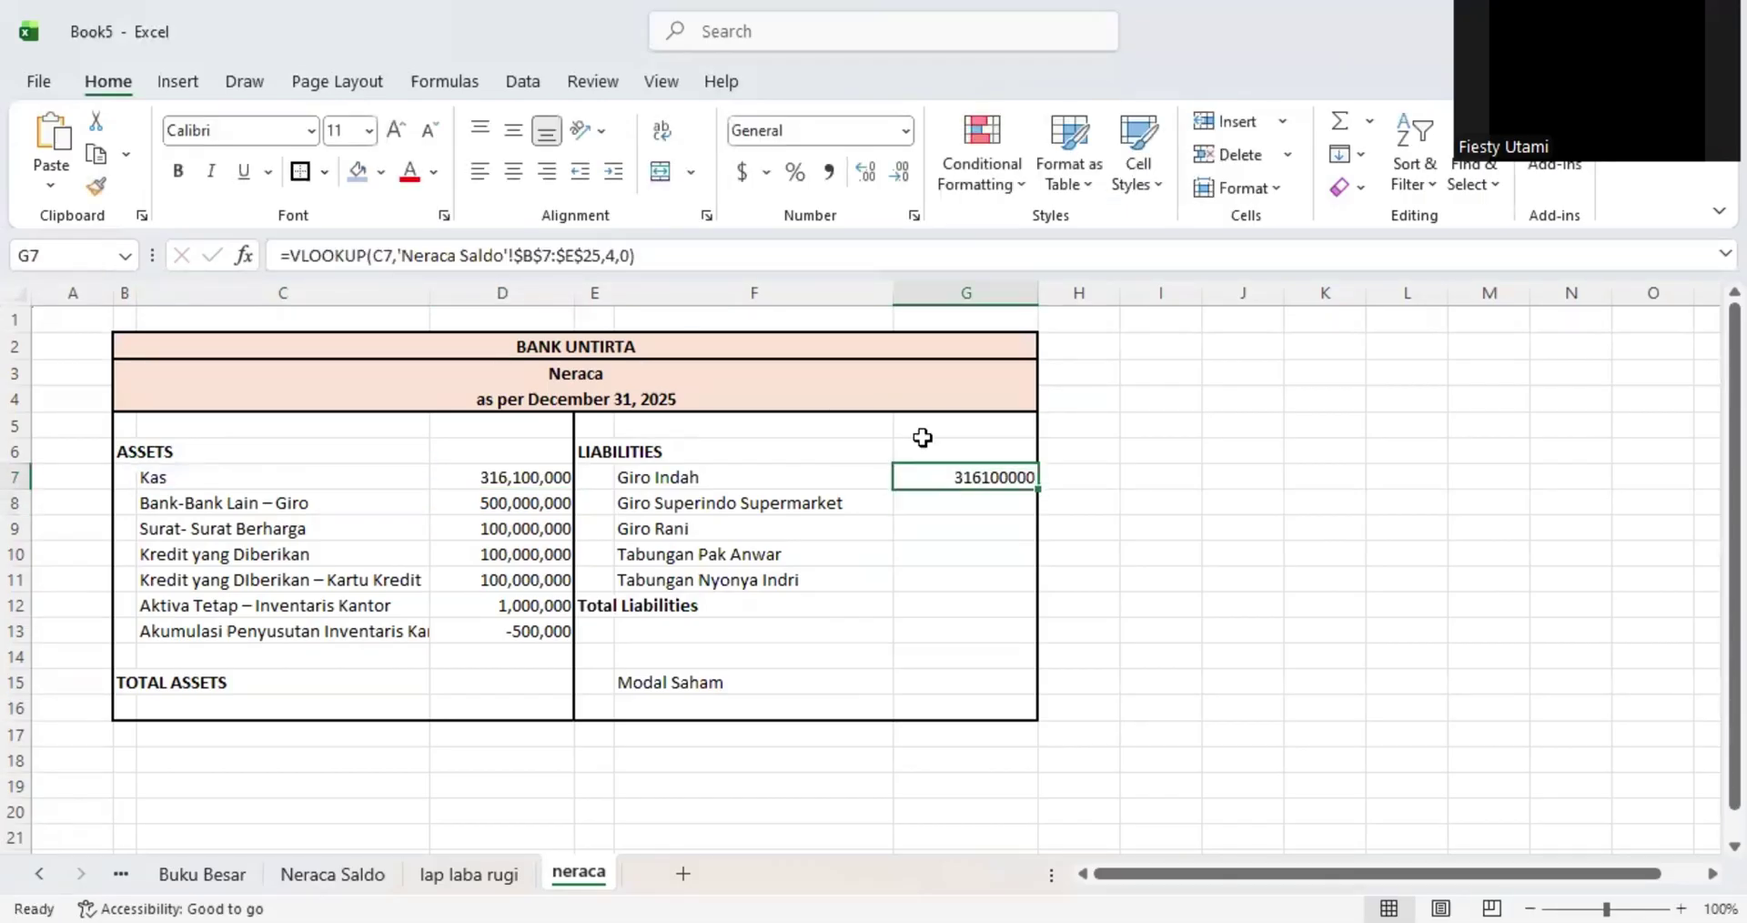
{"action": "left_click", "coordinate": [393, 259]}
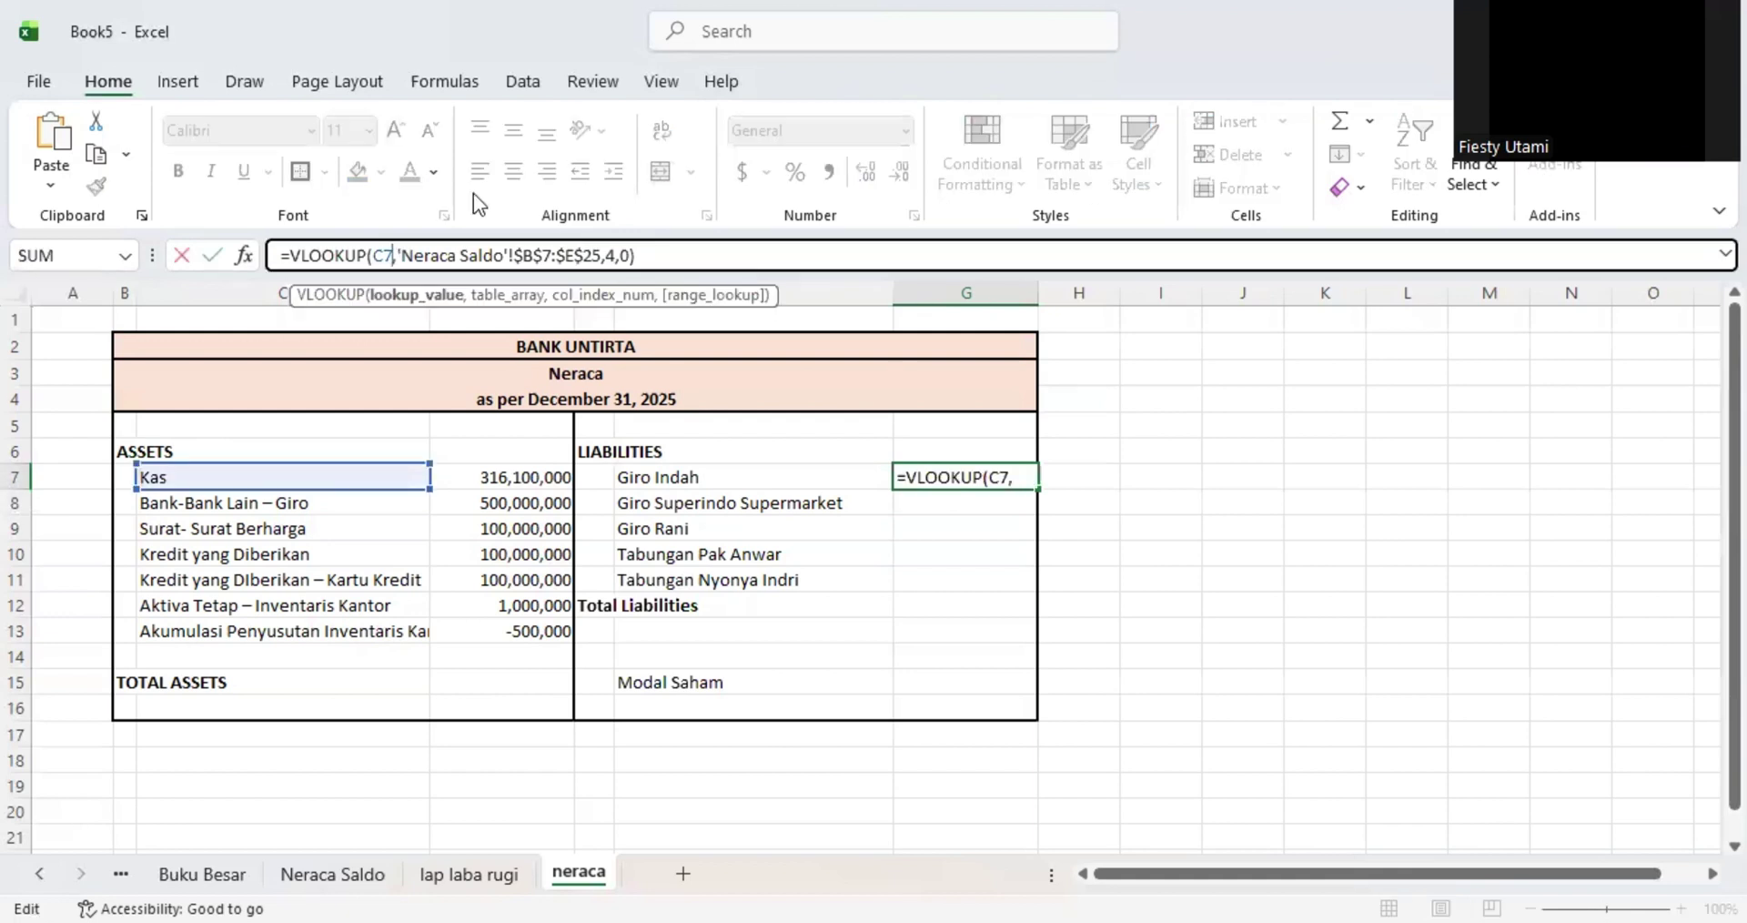
{"action": "left_click", "coordinate": [662, 479]}
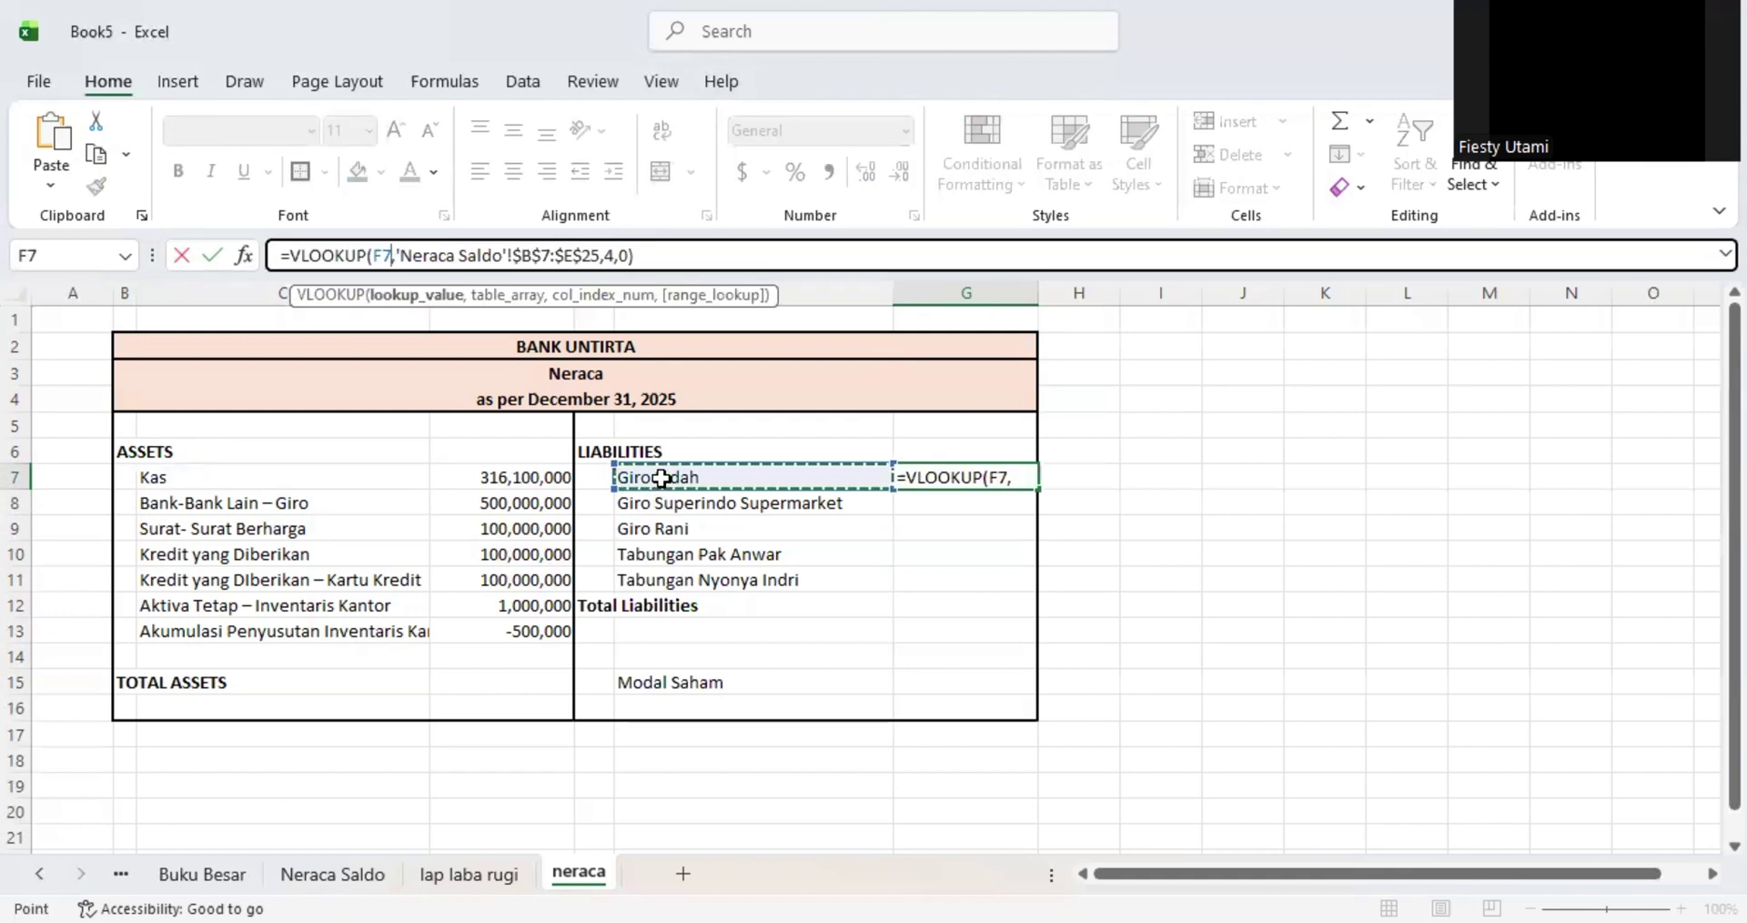
{"action": "key", "text": "Return"}
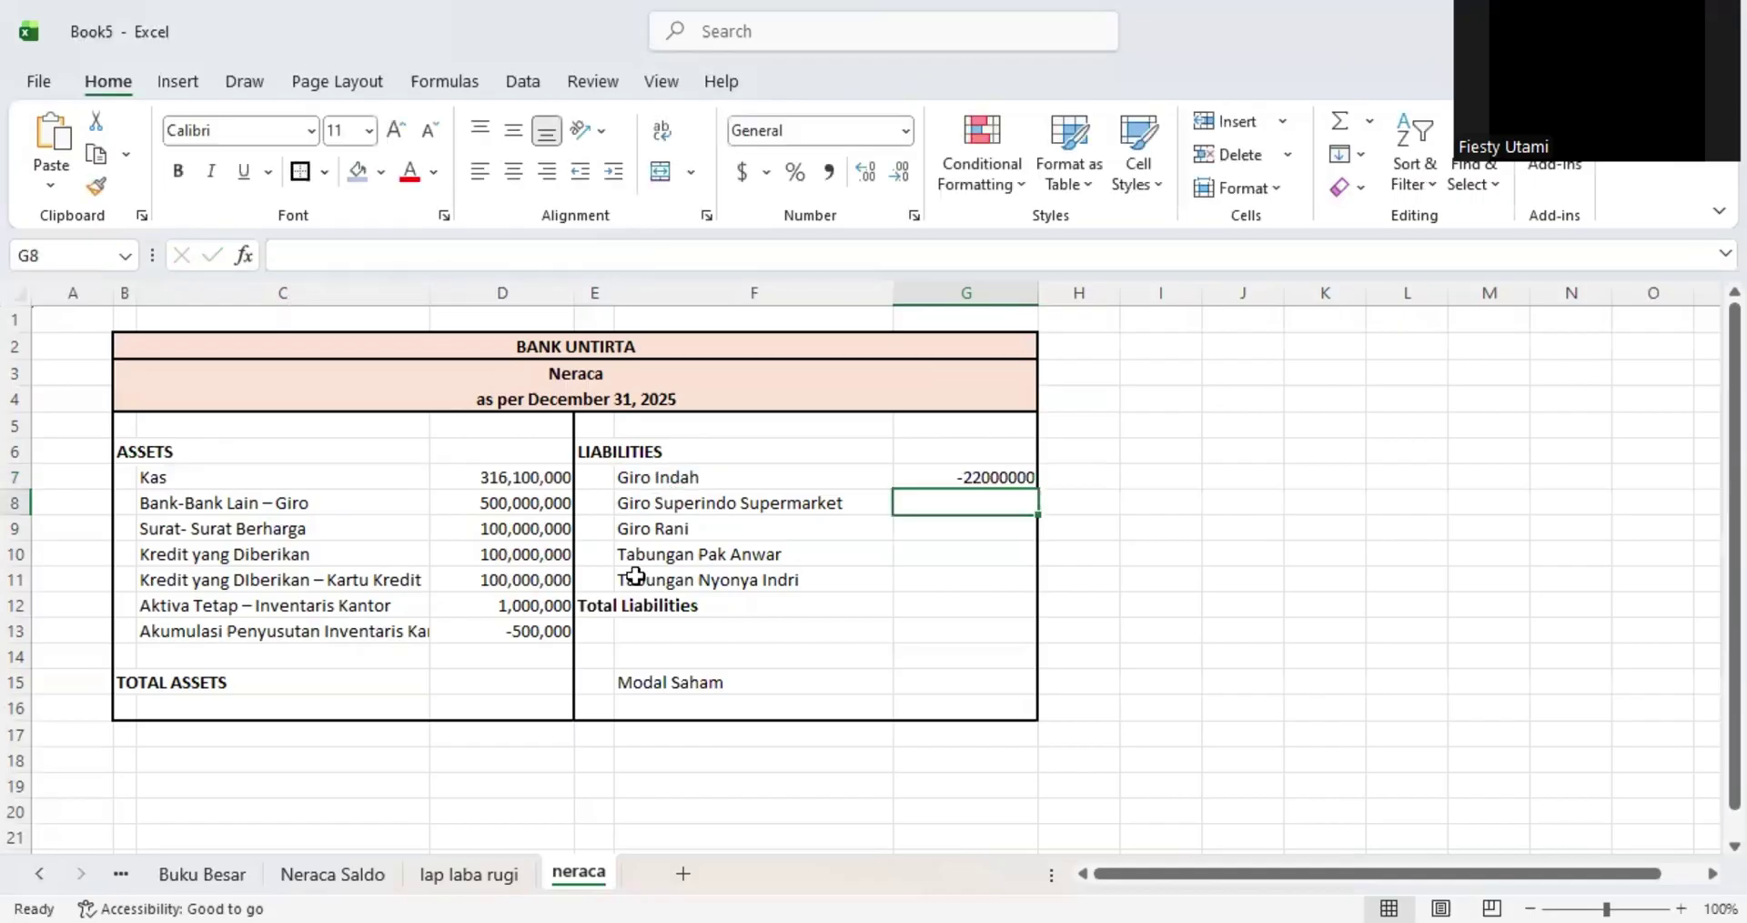
- Fill the VLOOKUP formula from G7 down to G11 for the remaining liability accounts
{"action": "left_click", "coordinate": [922, 475]}
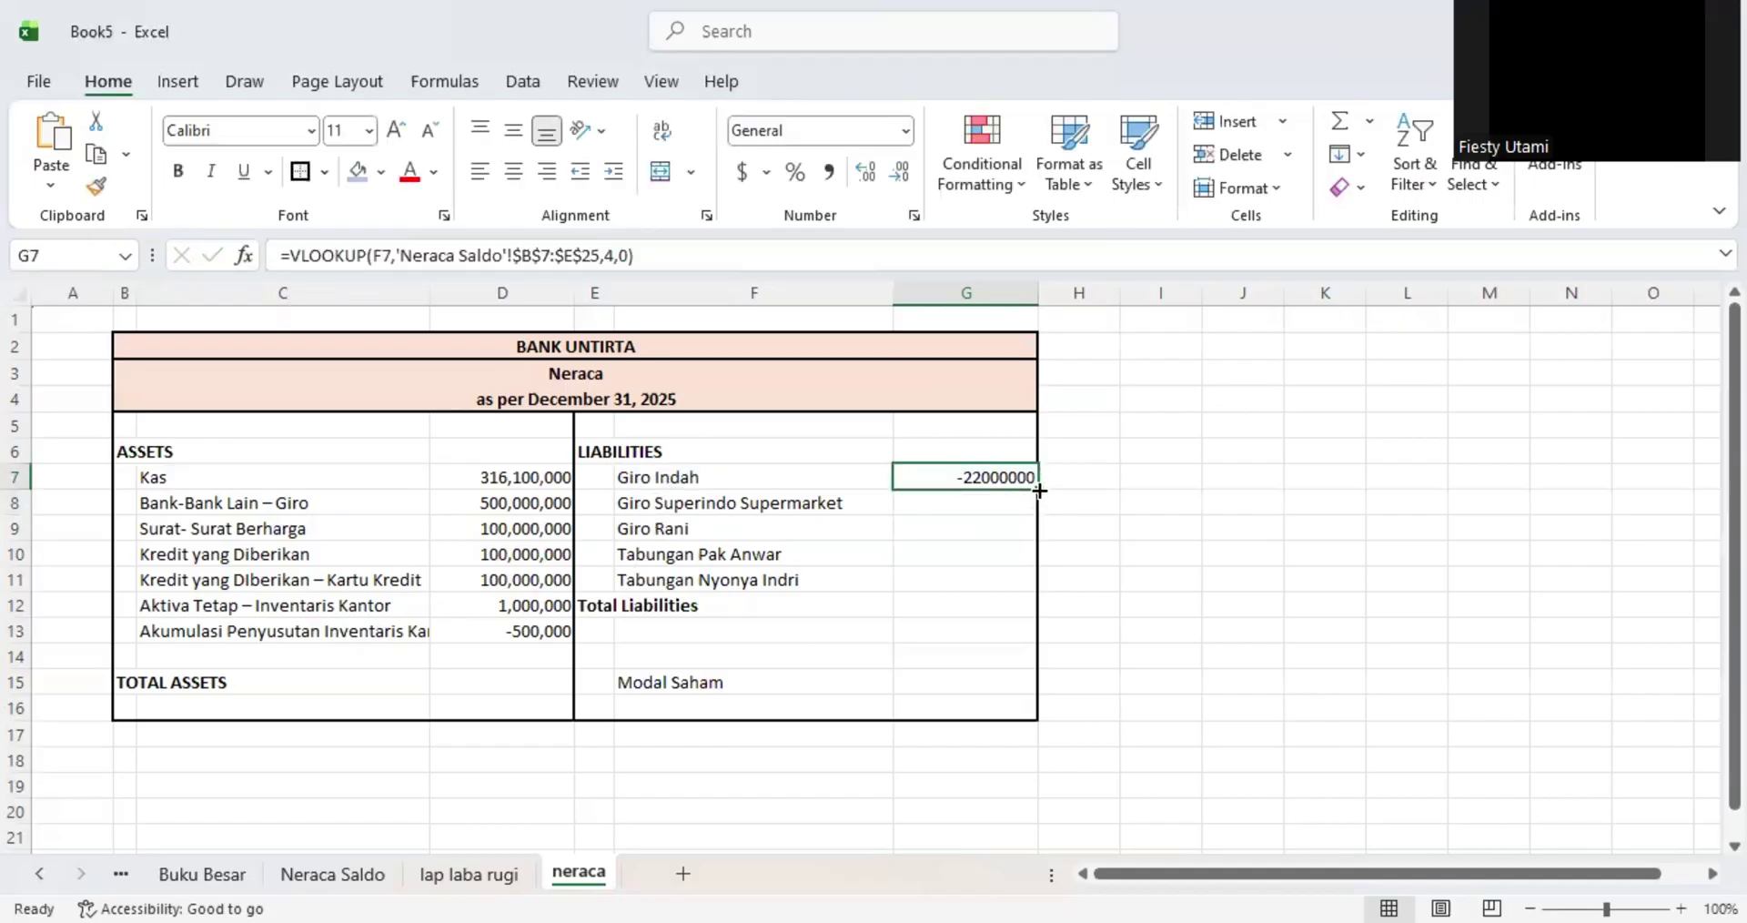
{"action": "left_click_drag", "start_coordinate": [1040, 491], "coordinate": [1037, 587]}
{"action": "left_click", "coordinate": [932, 528]}
- Multiply the VLOOKUP formula in G7 by -1 and fill the revised formula down to G11
{"action": "left_click", "coordinate": [940, 478]}
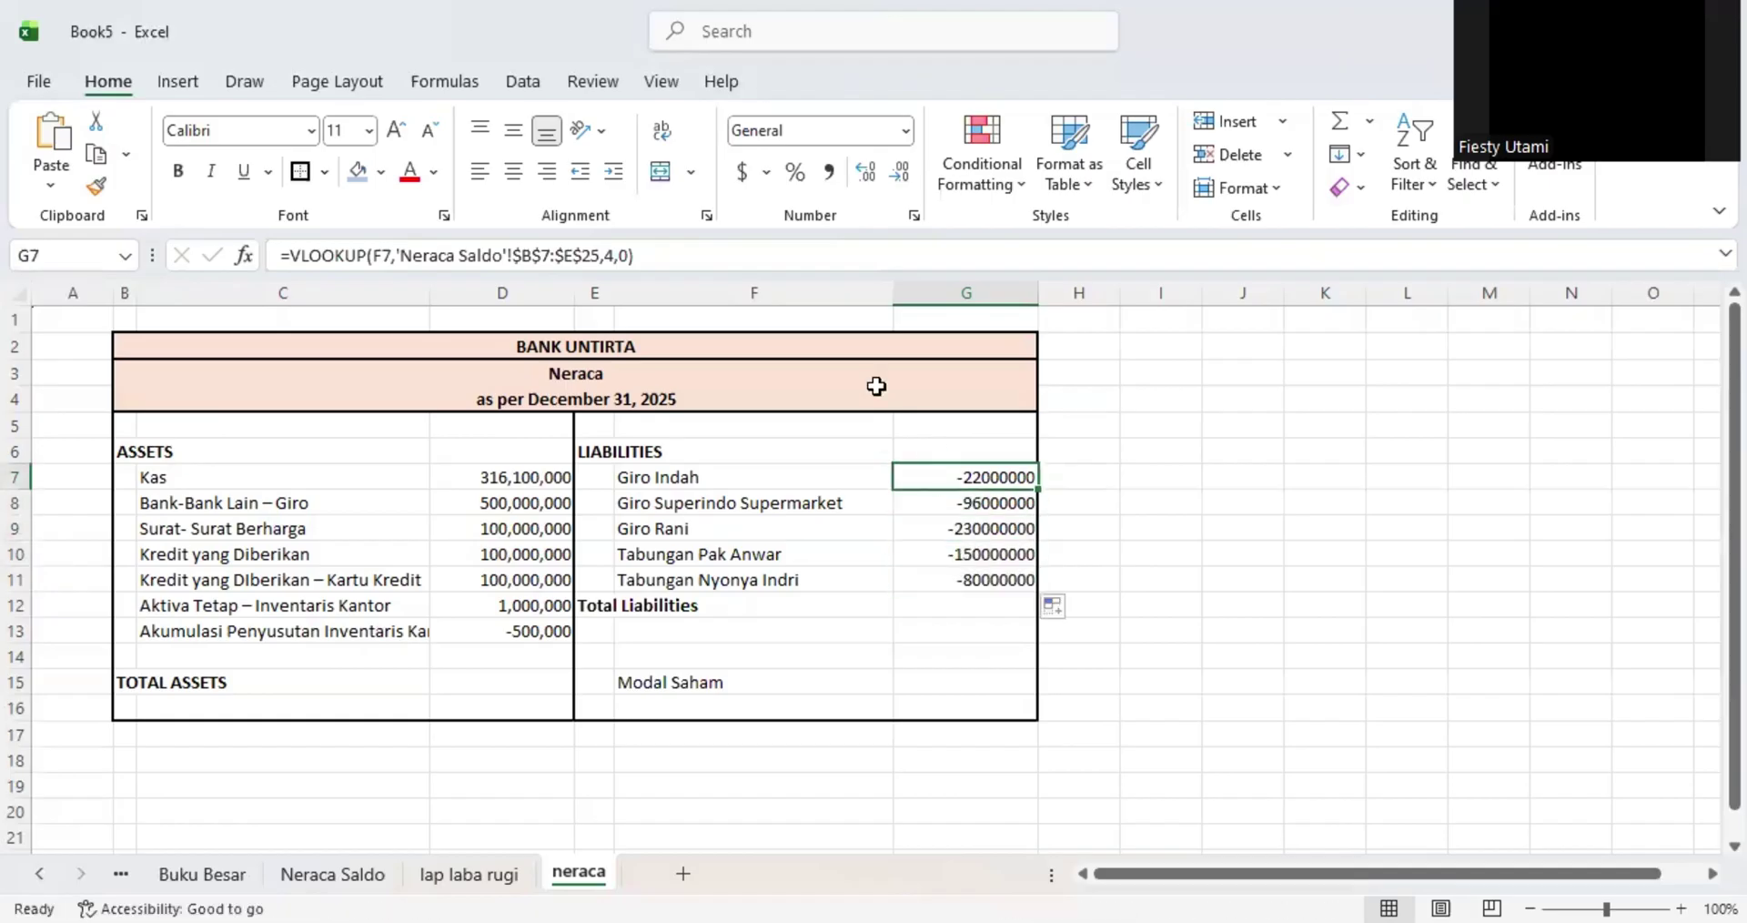
{"action": "left_click", "coordinate": [641, 251]}
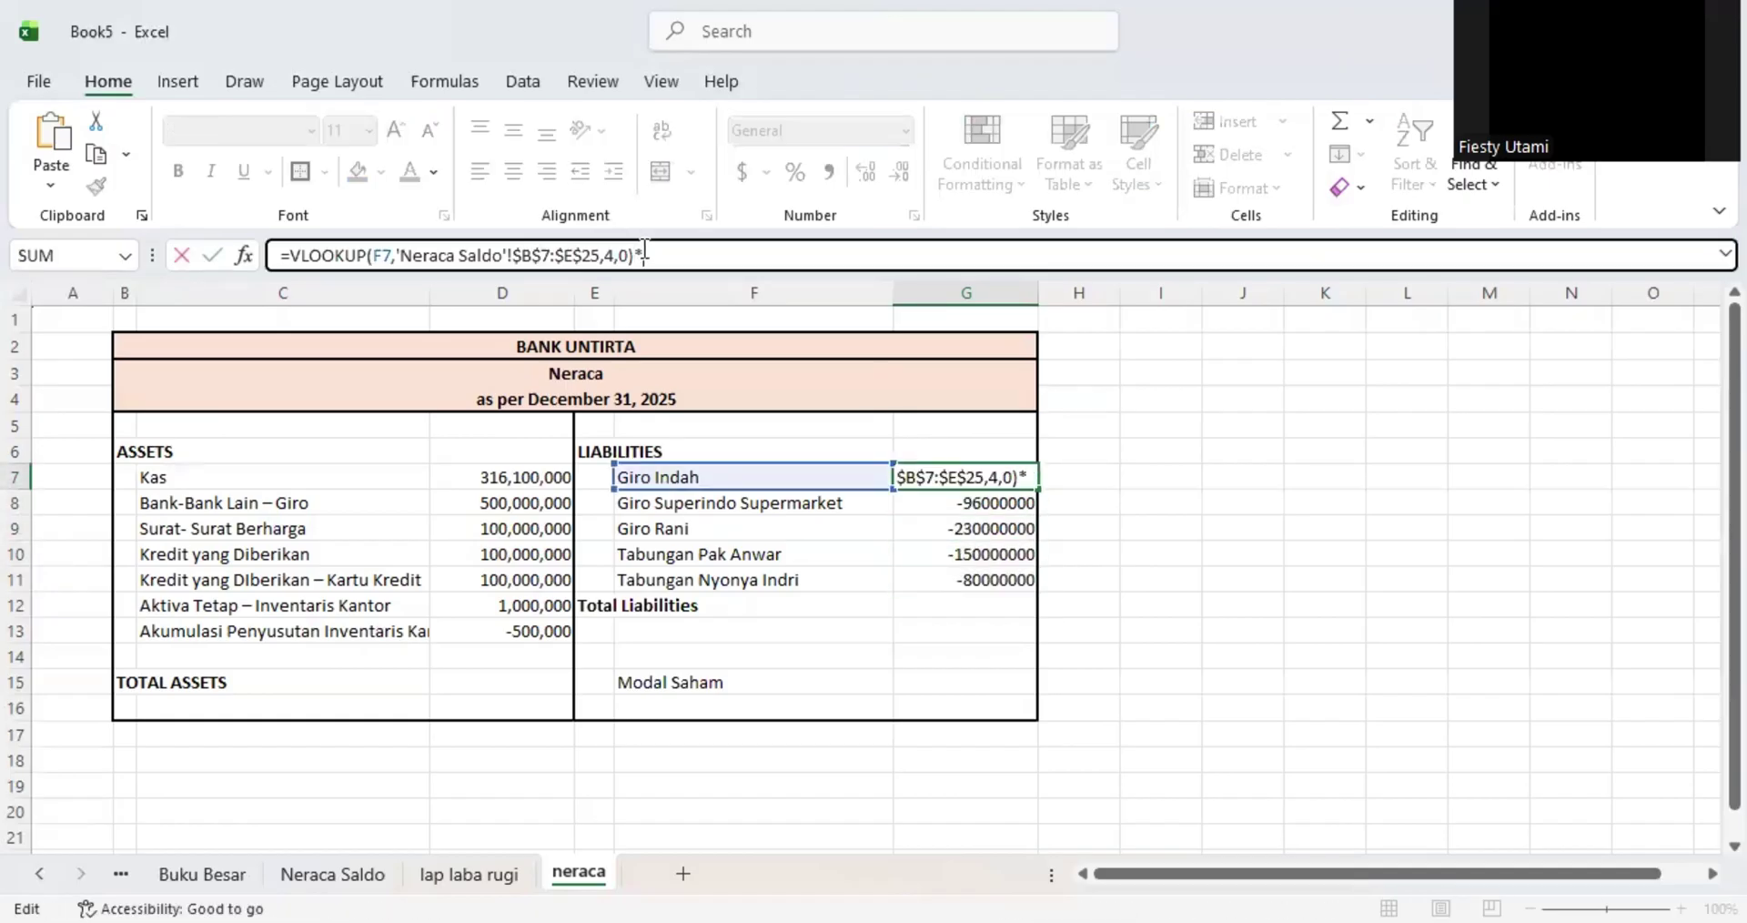
{"action": "type", "text": "*-1"}
{"action": "key", "text": "Return"}
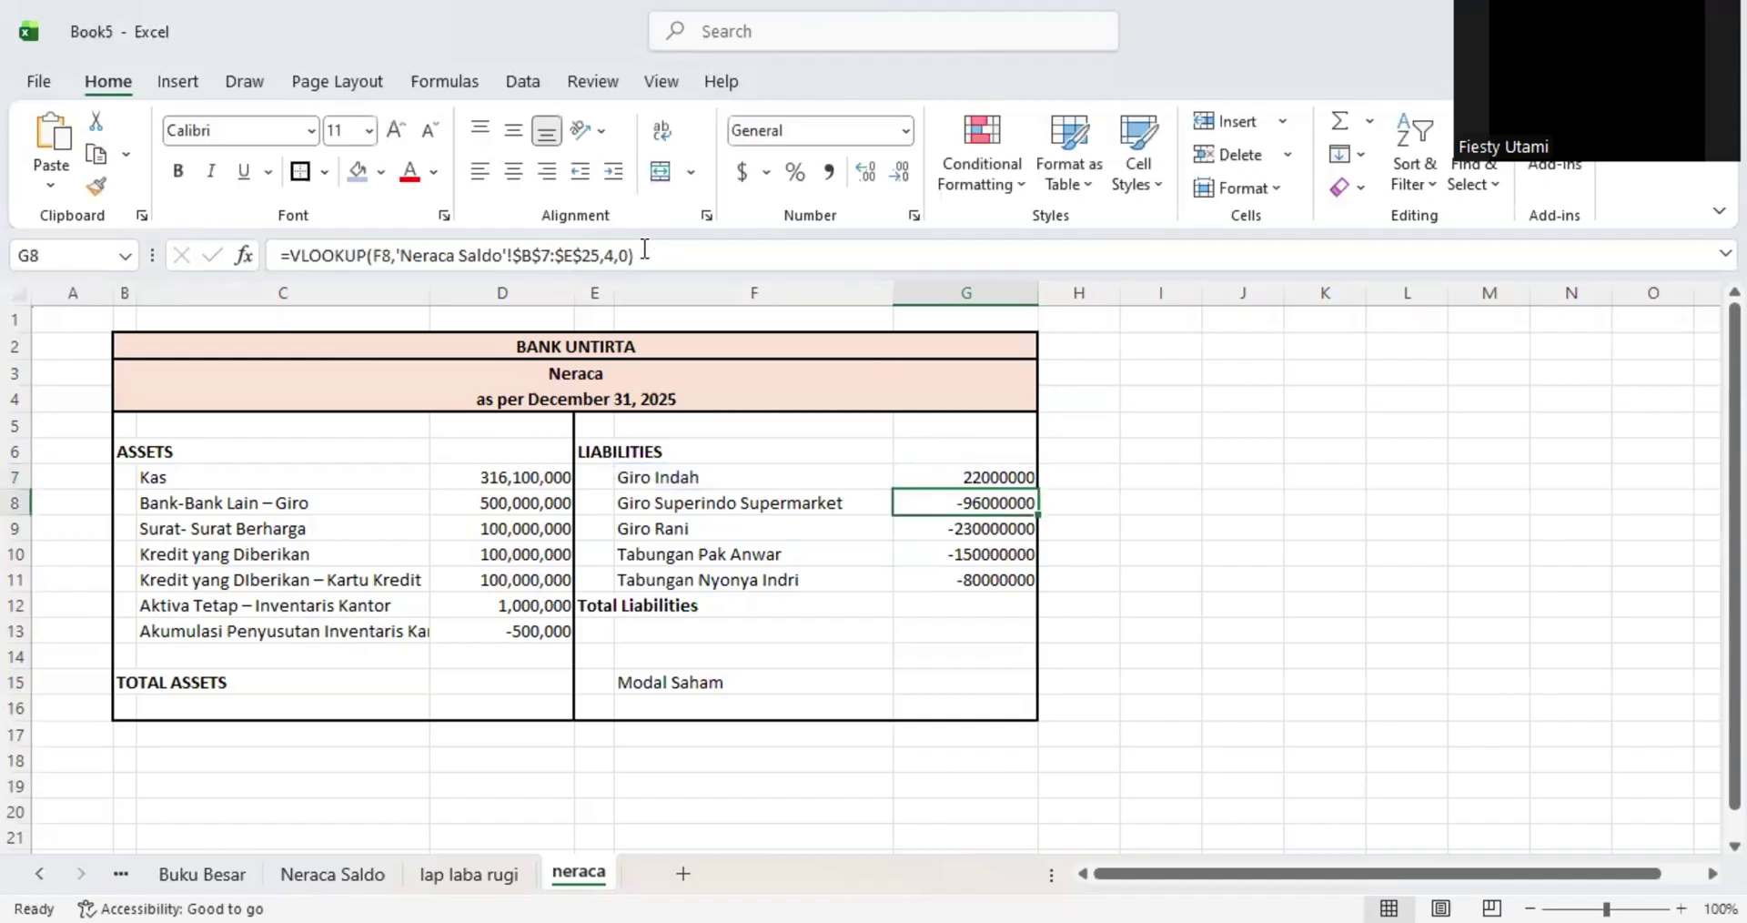
{"action": "left_click", "coordinate": [1010, 470]}
{"action": "left_click_drag", "start_coordinate": [1038, 489], "coordinate": [1036, 587]}
- Format column G as Number with 0 decimal places and the 1000 separator
{"action": "left_click_drag", "start_coordinate": [961, 292], "coordinate": [921, 266]}
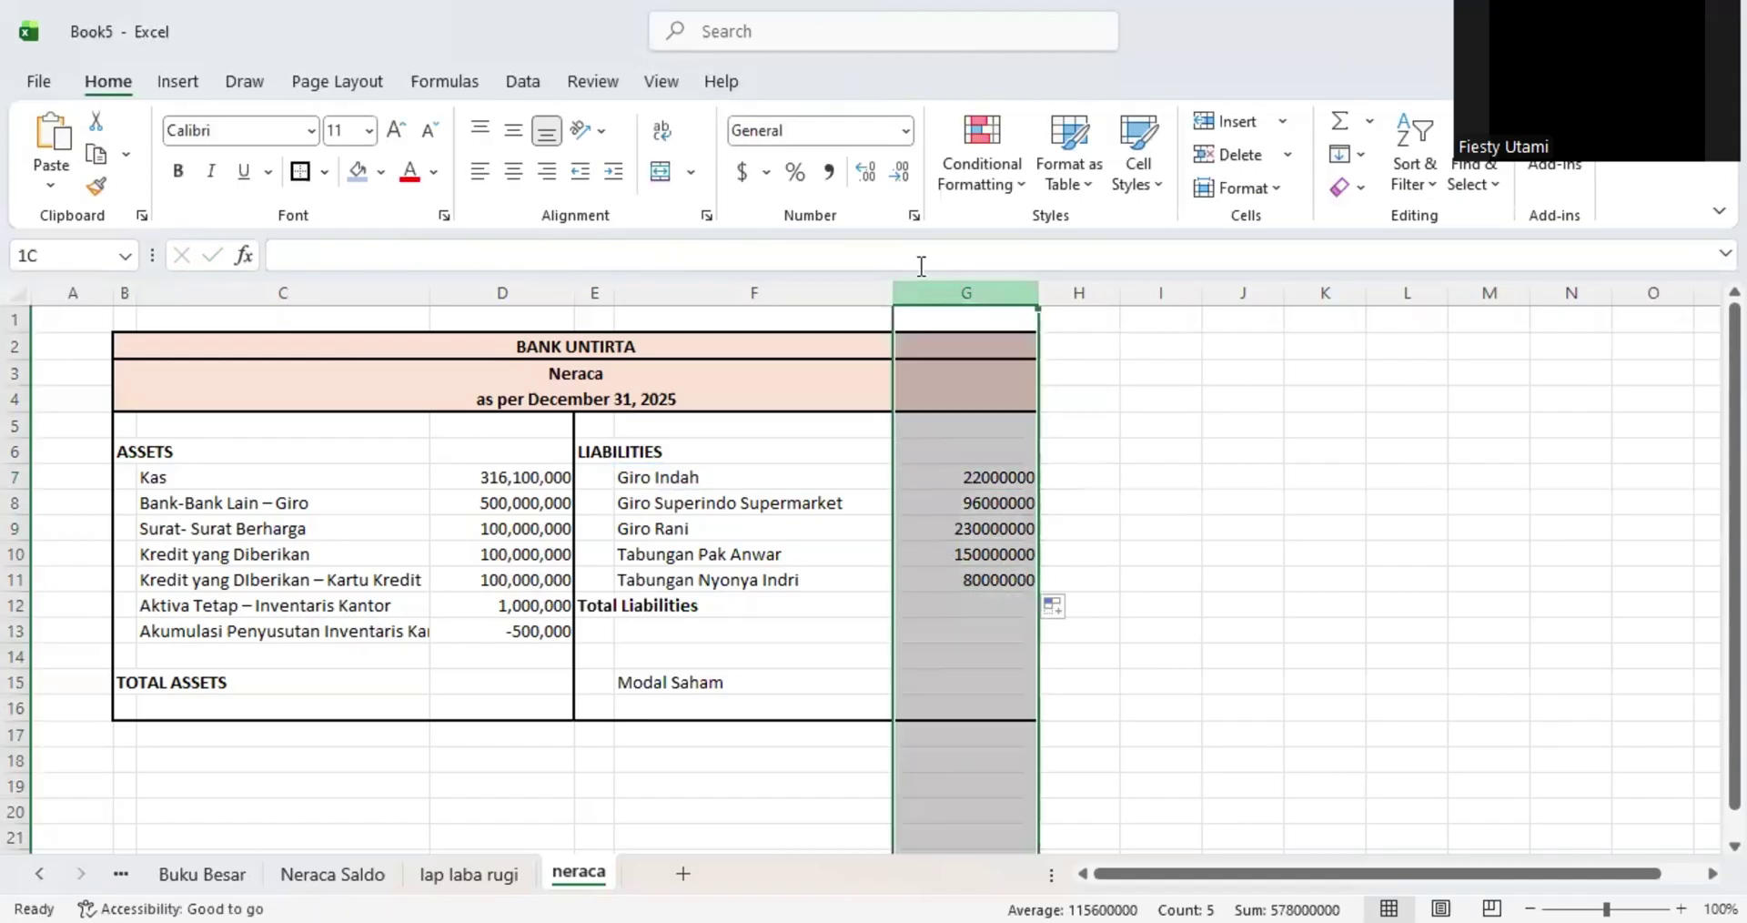
{"action": "left_click", "coordinate": [788, 145]}
{"action": "left_click", "coordinate": [903, 133]}
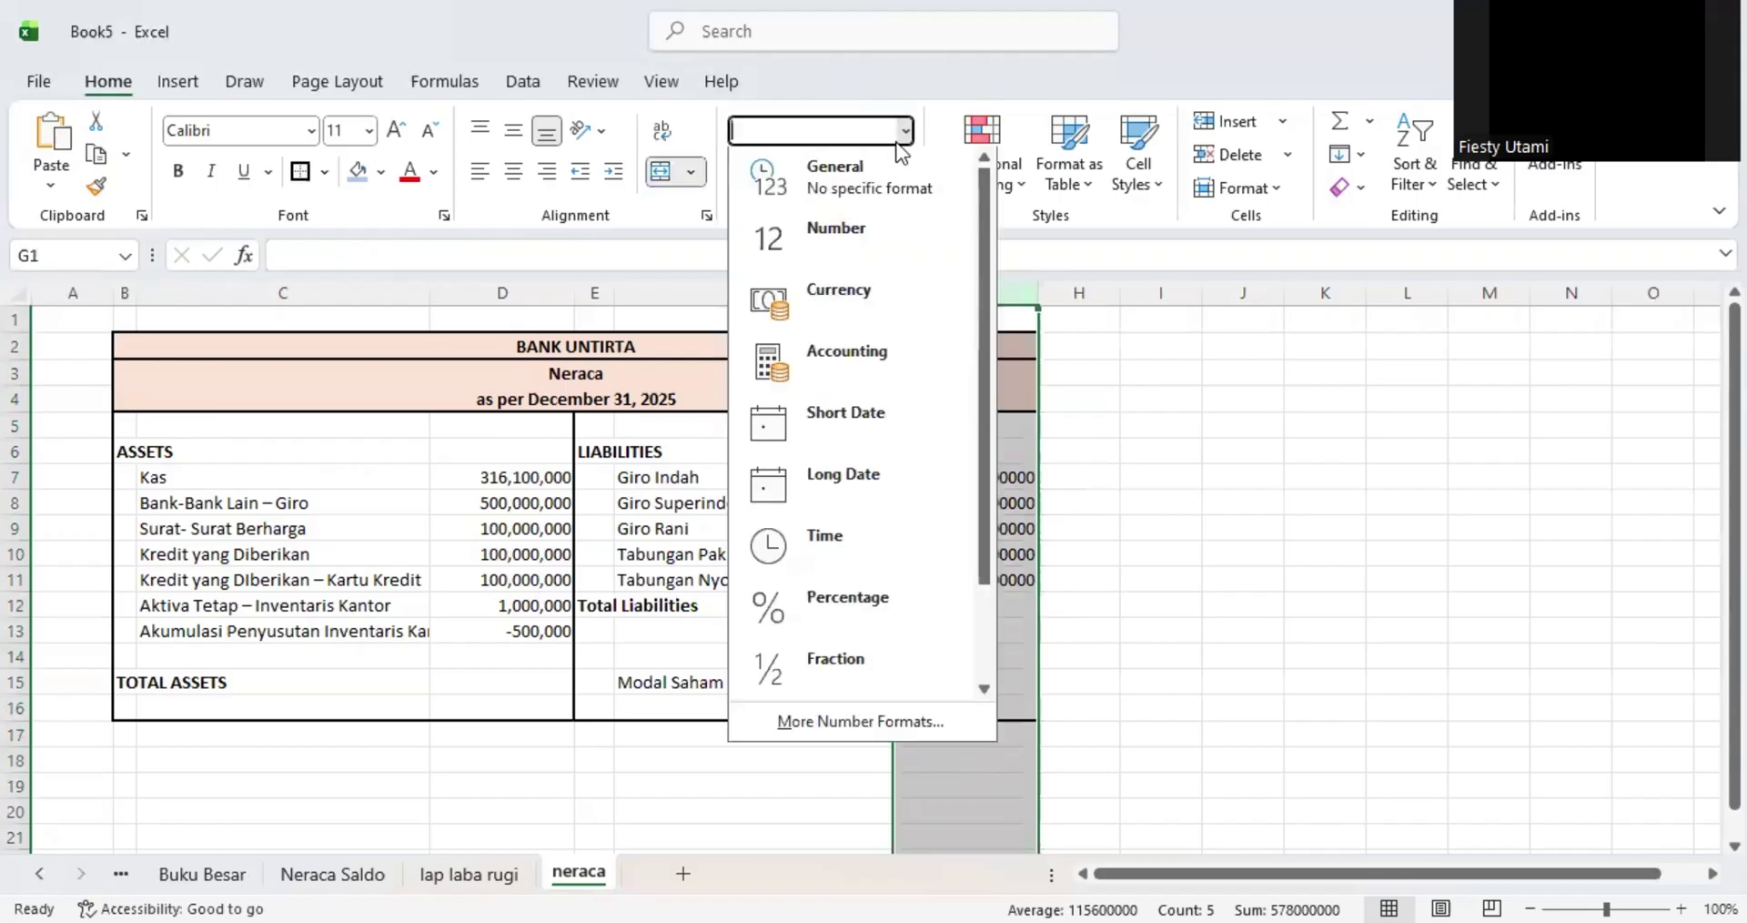
{"action": "left_click", "coordinate": [844, 242]}
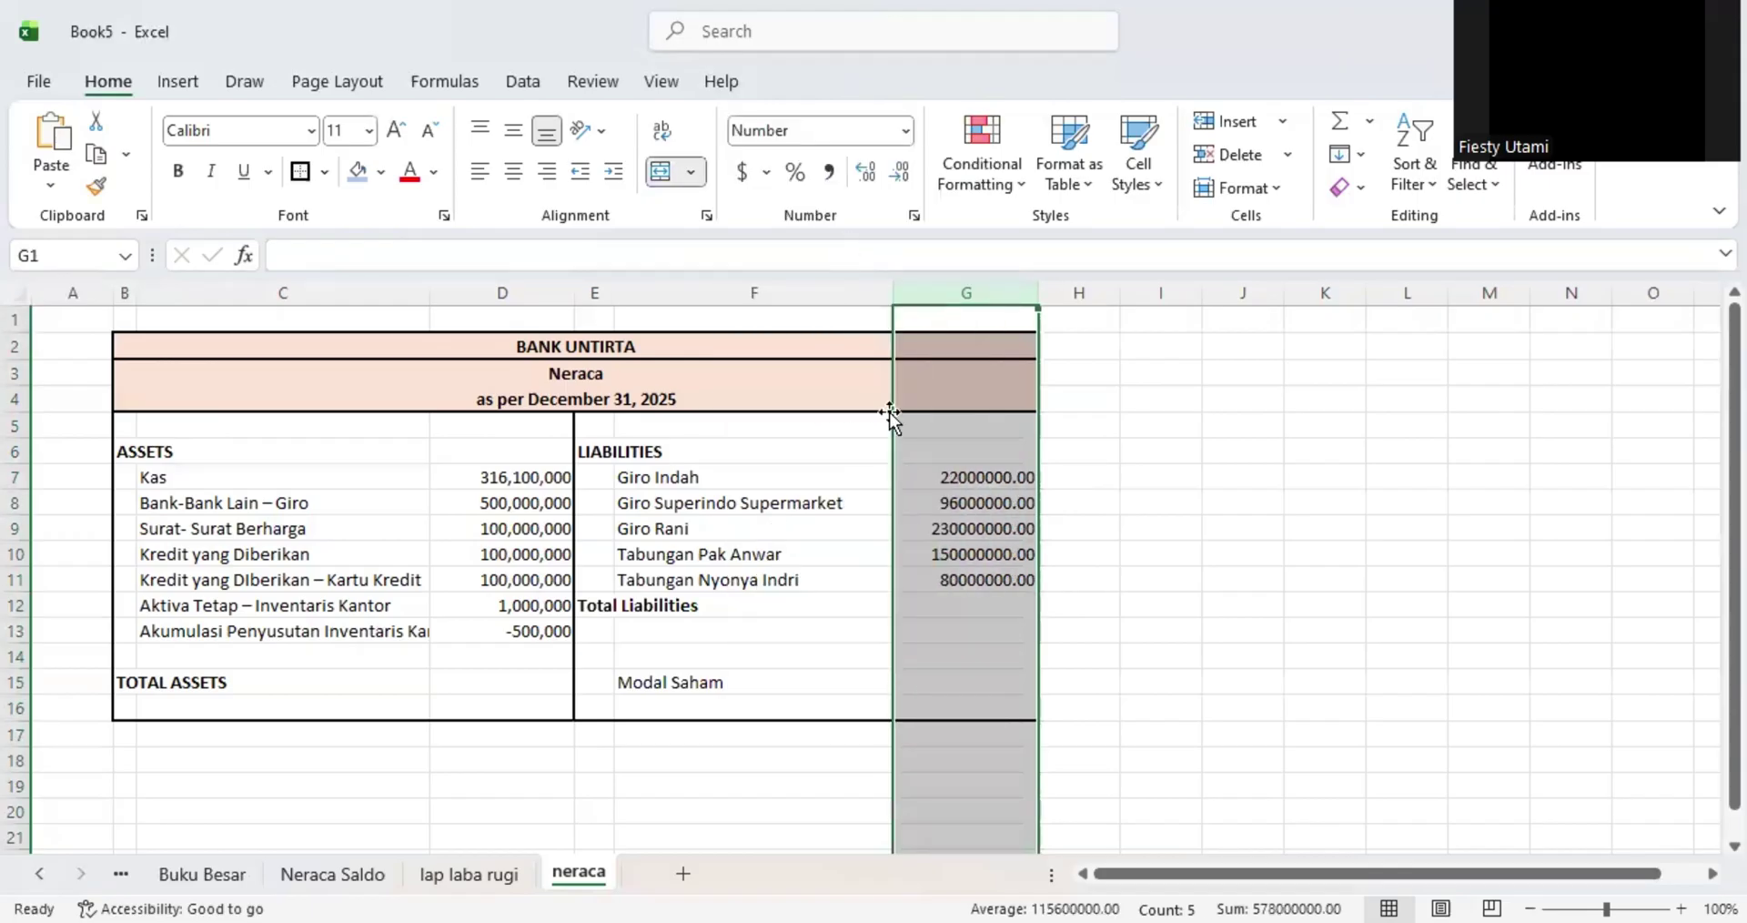
{"action": "left_click", "coordinate": [904, 142]}
{"action": "left_click", "coordinate": [907, 724]}
{"action": "left_click", "coordinate": [141, 382]}
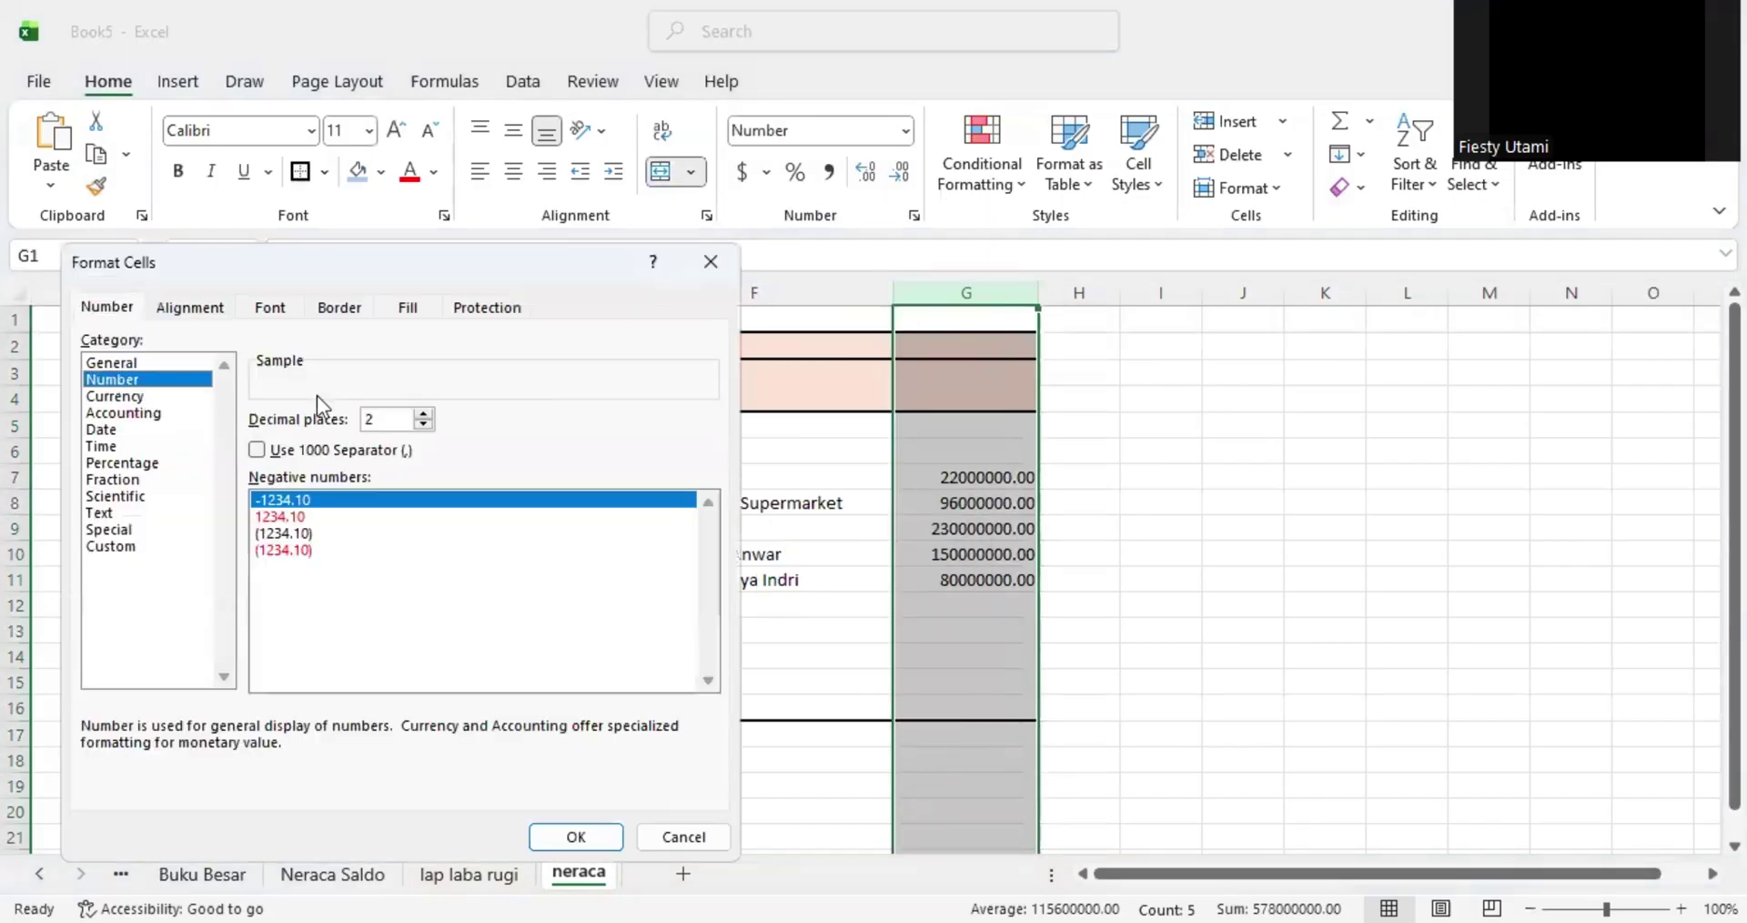
{"action": "left_click", "coordinate": [423, 425]}
{"action": "left_click", "coordinate": [423, 424]}
{"action": "left_click", "coordinate": [371, 452]}
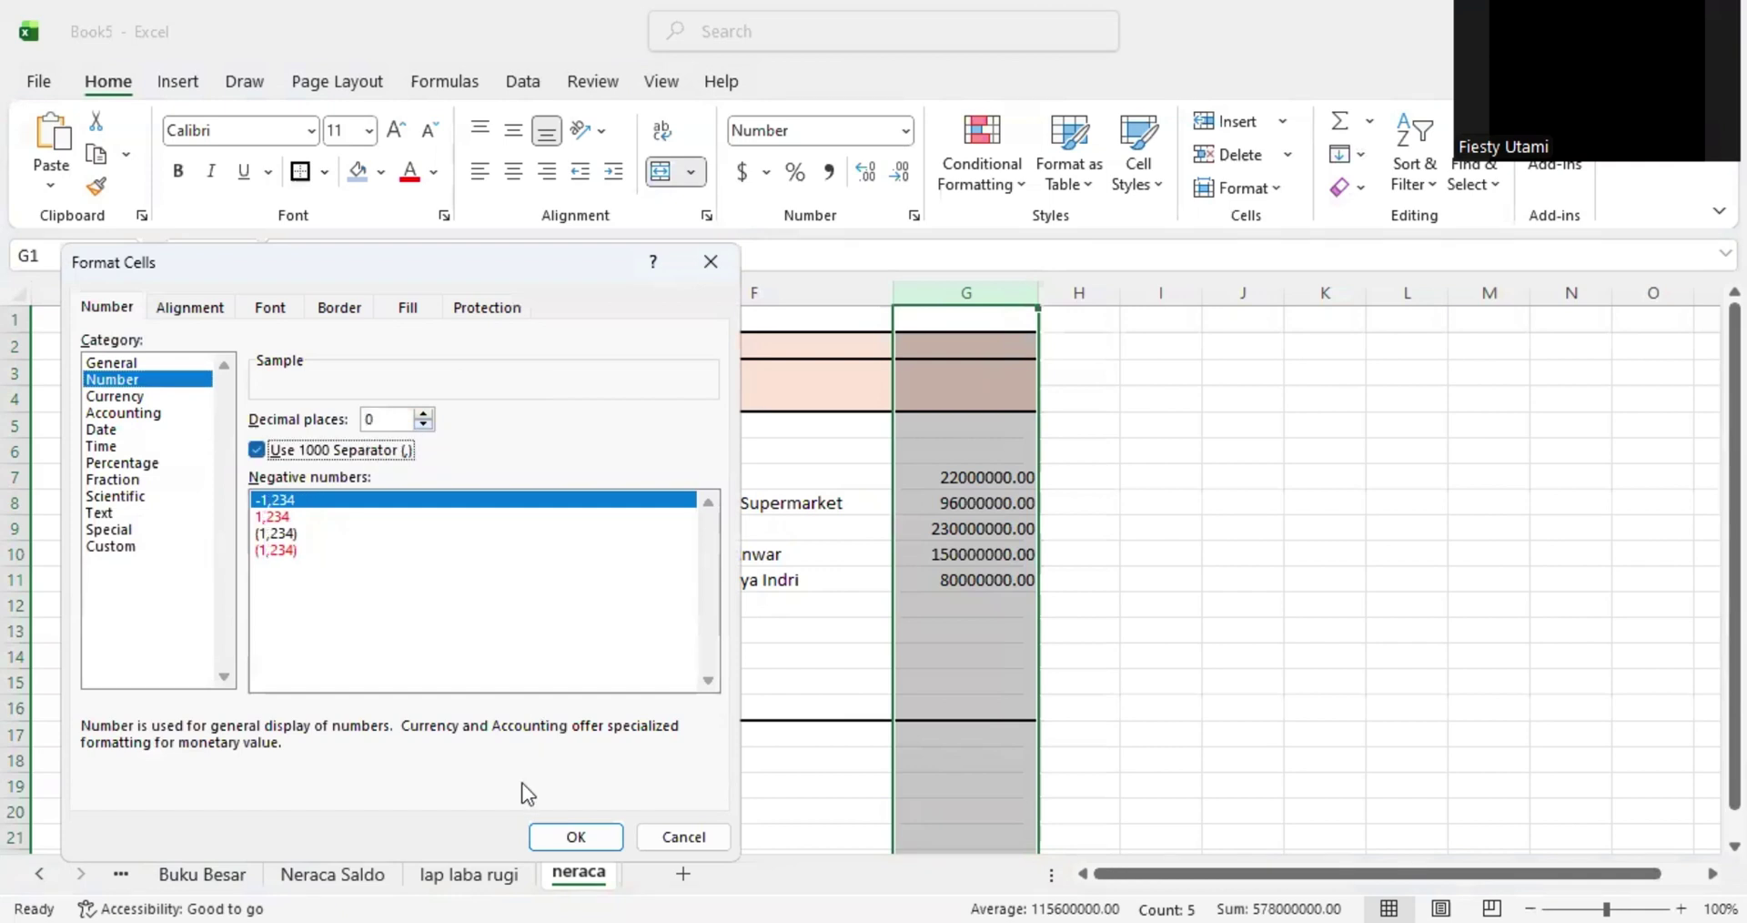
{"action": "key", "text": "Return"}
{"action": "left_click", "coordinate": [947, 630]}
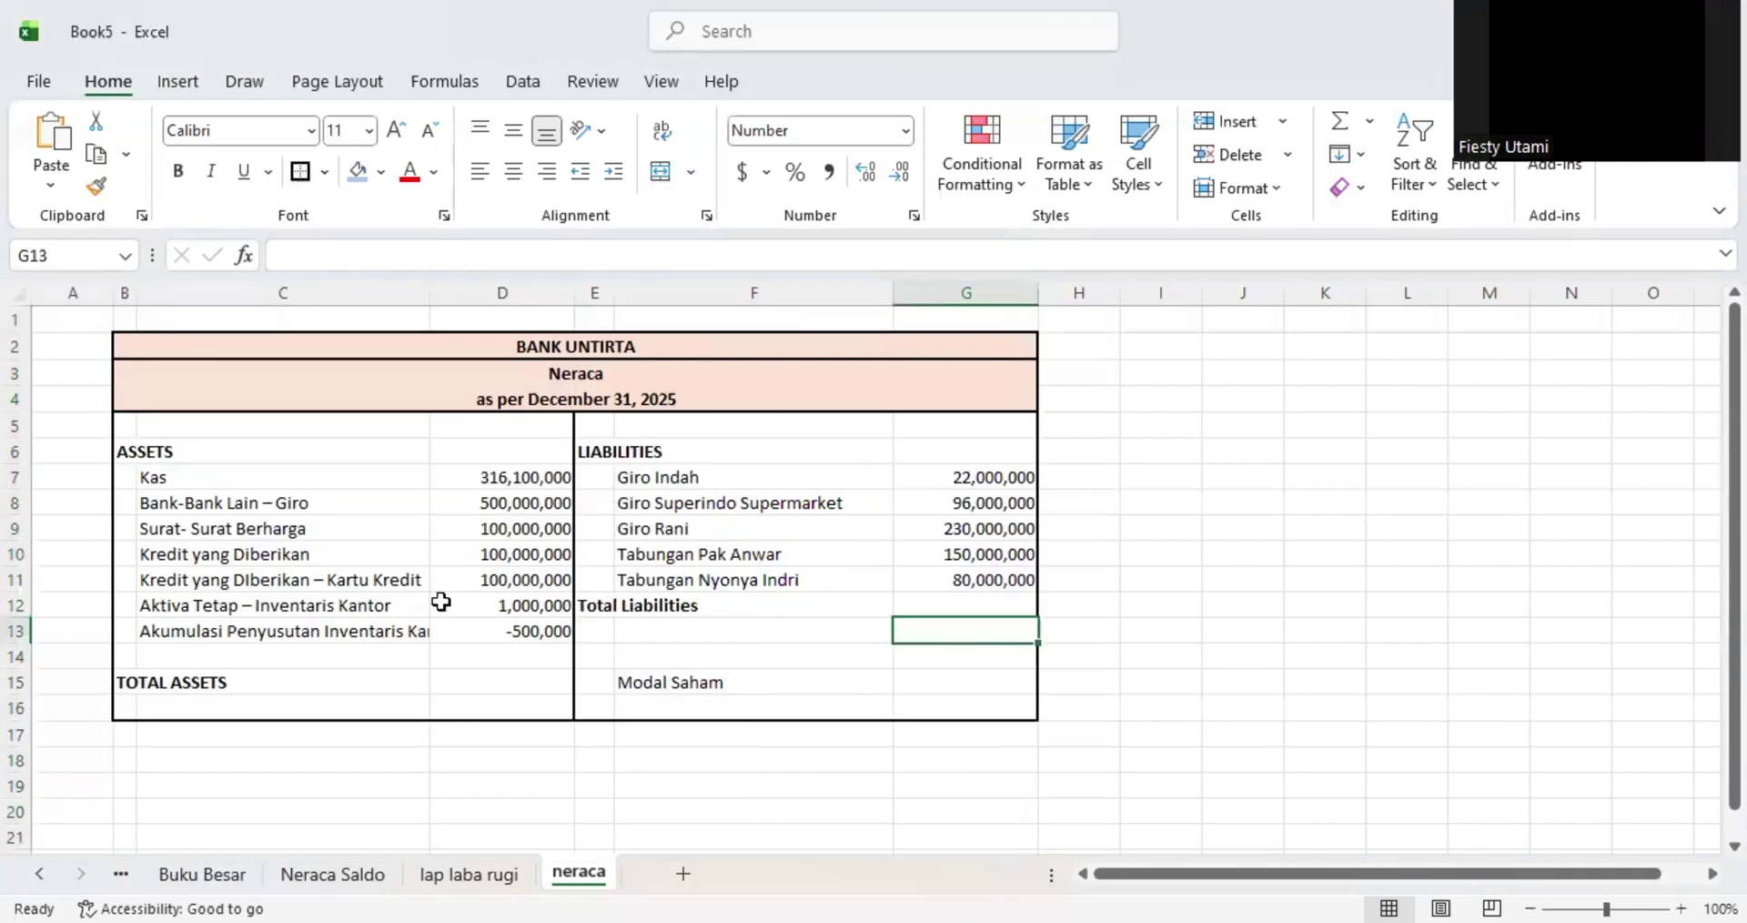
- Total the liabilities in G12 with =SUM(G7:G11) and make the total bold
{"action": "left_click", "coordinate": [593, 606]}
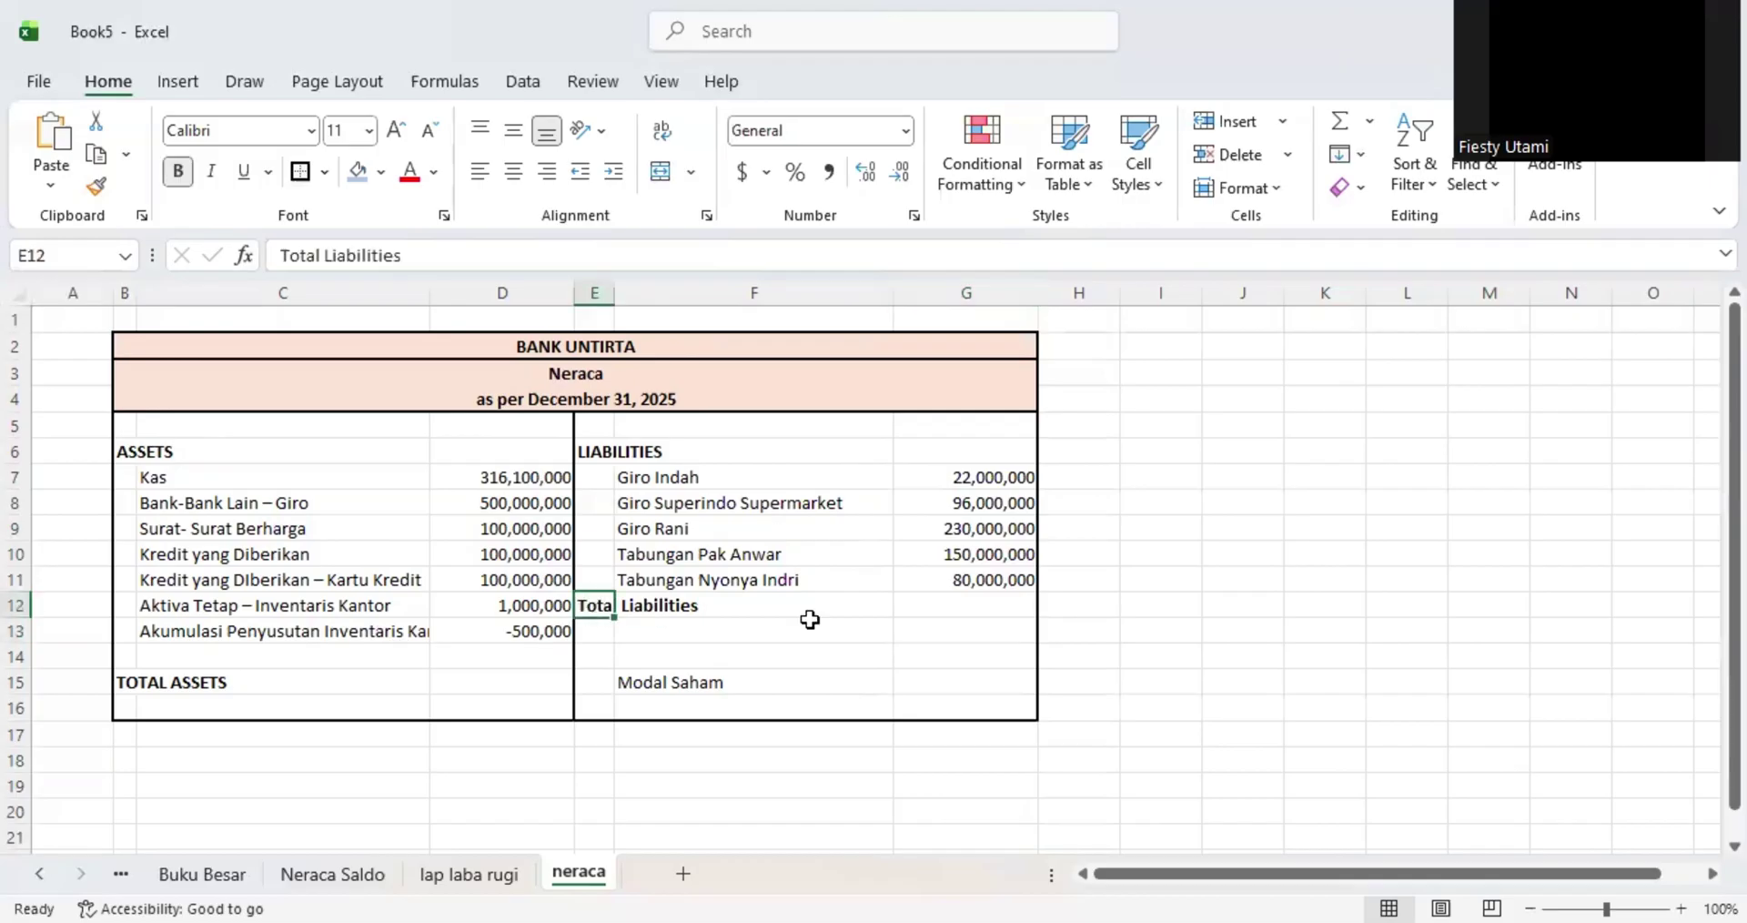
{"action": "left_click", "coordinate": [928, 604]}
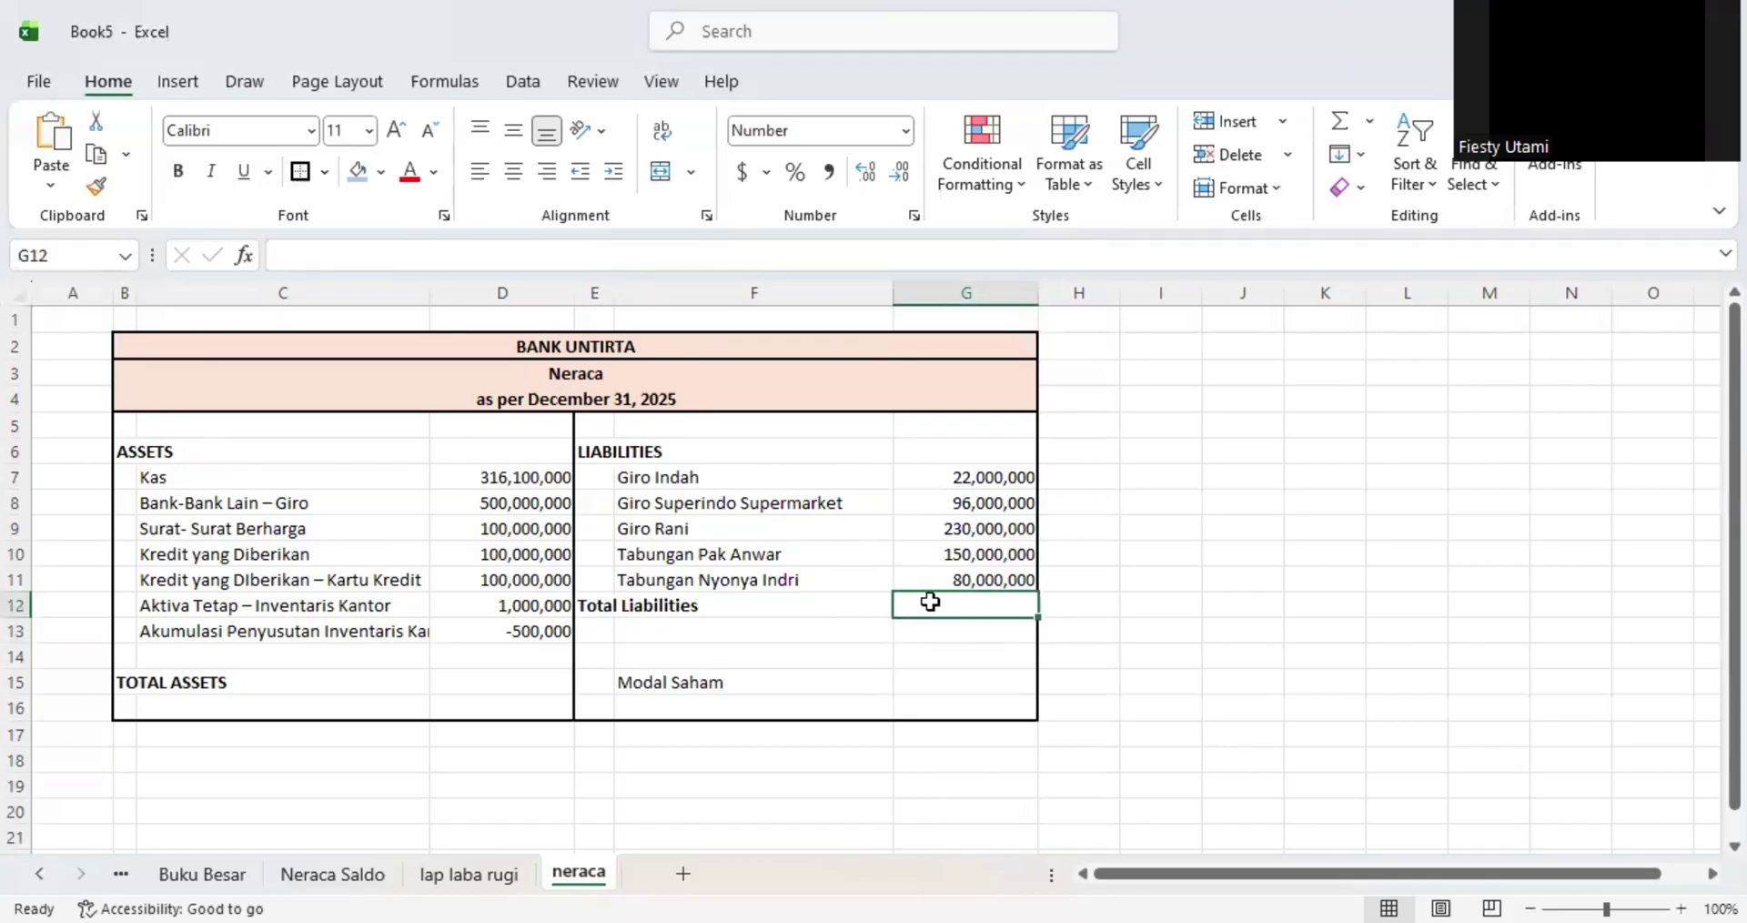
{"action": "double_click", "coordinate": [930, 602]}
{"action": "type", "text": "=sum("}
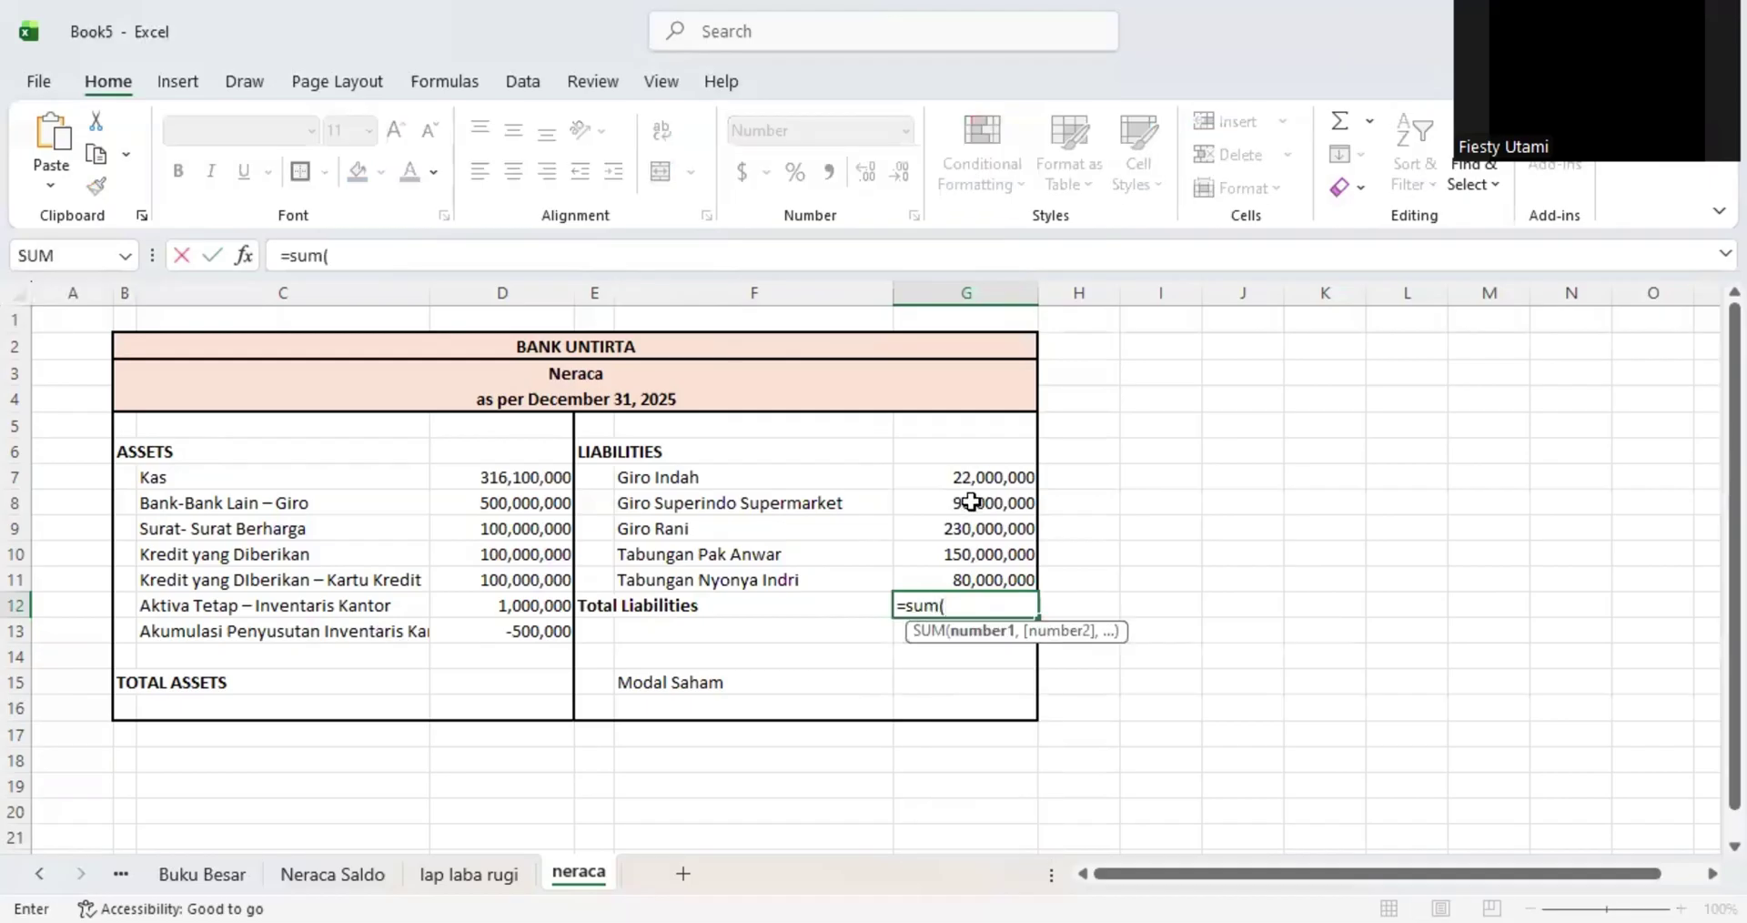
{"action": "left_click", "coordinate": [976, 598]}
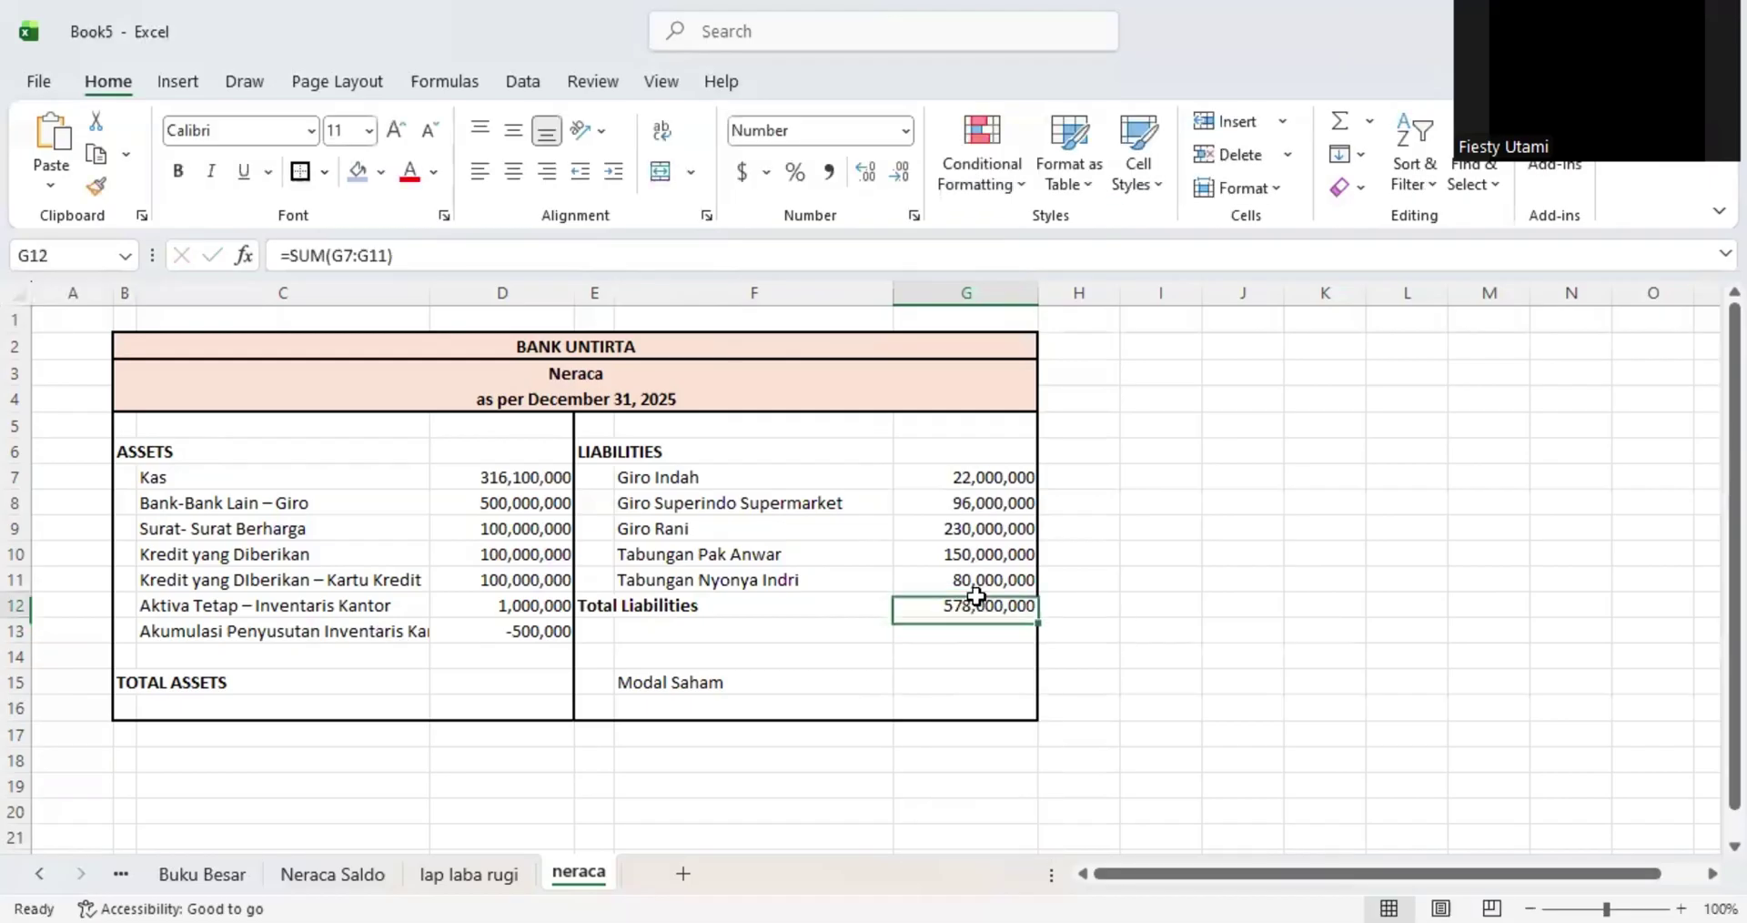
{"action": "key", "text": "ctrl+b"}
{"action": "left_click", "coordinate": [884, 647]}
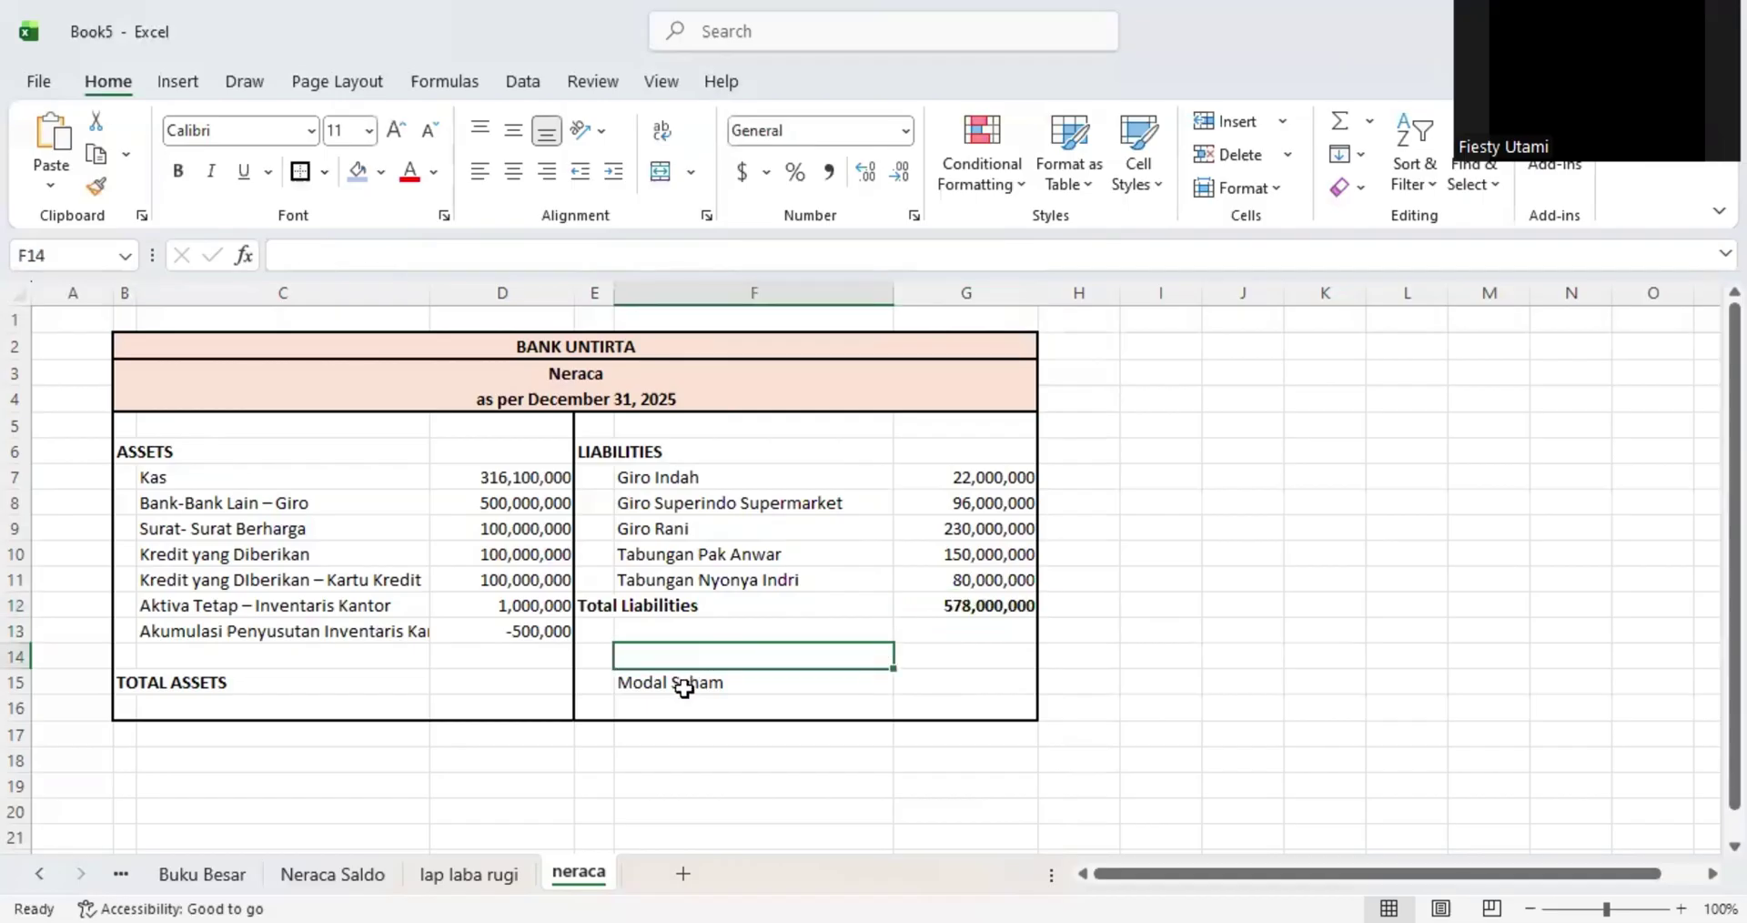
- Insert two blank rows above row 15, which holds TOTAL ASSETS and Modal Saham
{"action": "left_click", "coordinate": [16, 707]}
{"action": "left_click", "coordinate": [17, 680]}
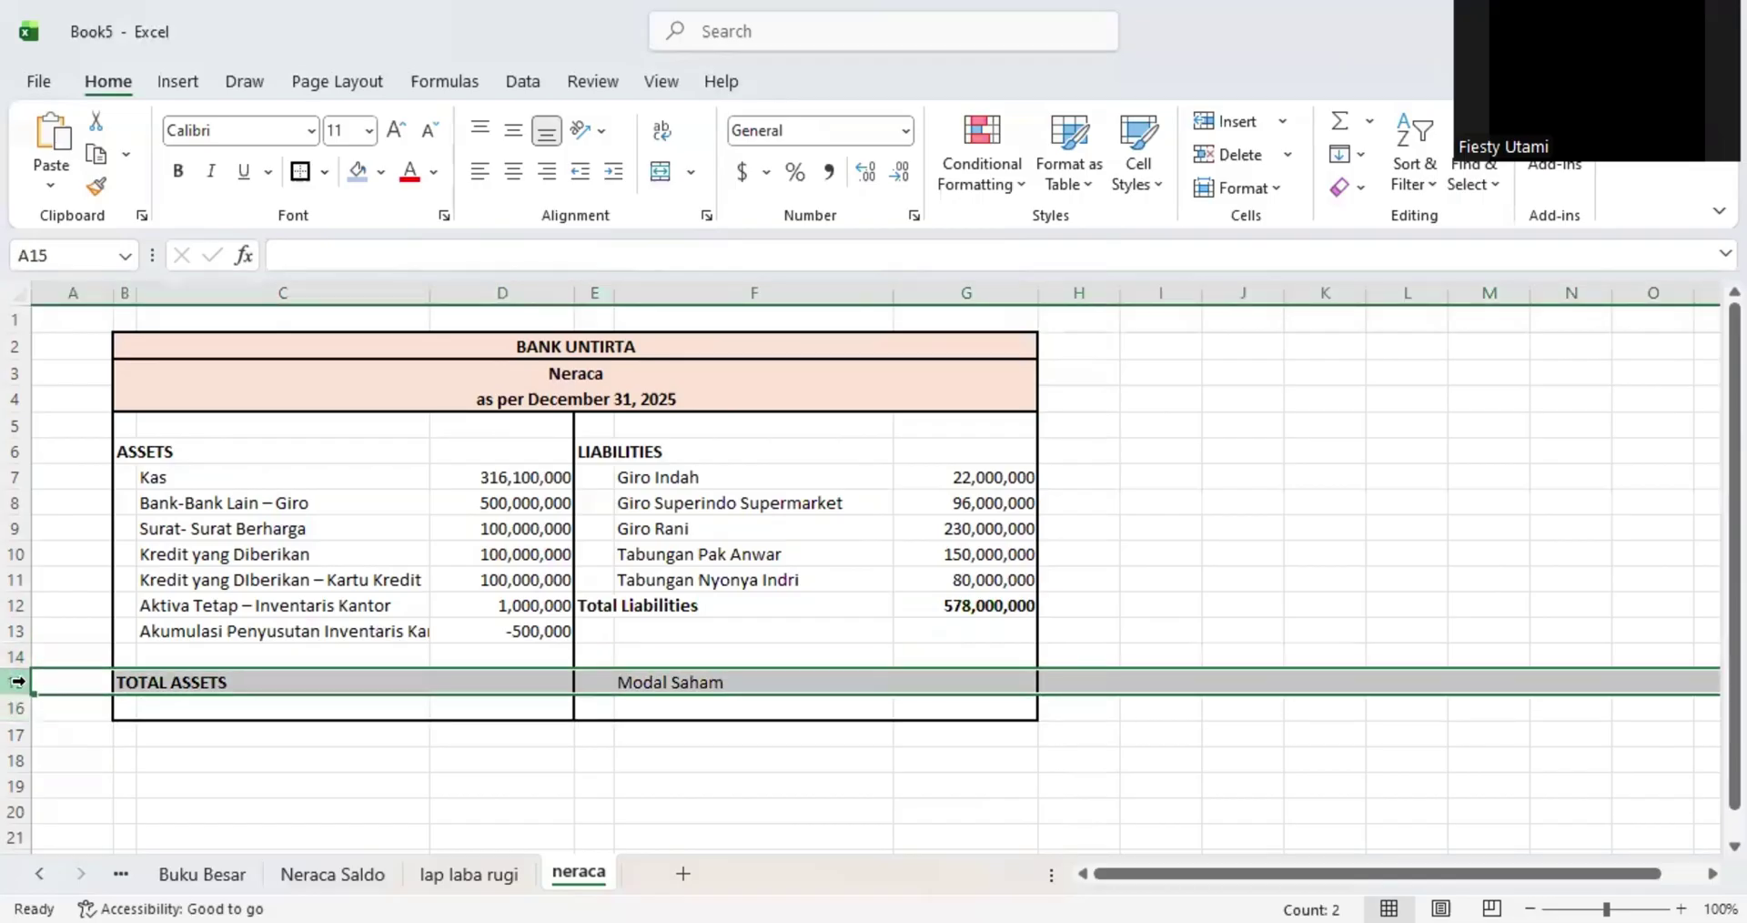
{"action": "right_click", "coordinate": [17, 681]}
{"action": "left_click", "coordinate": [185, 446]}
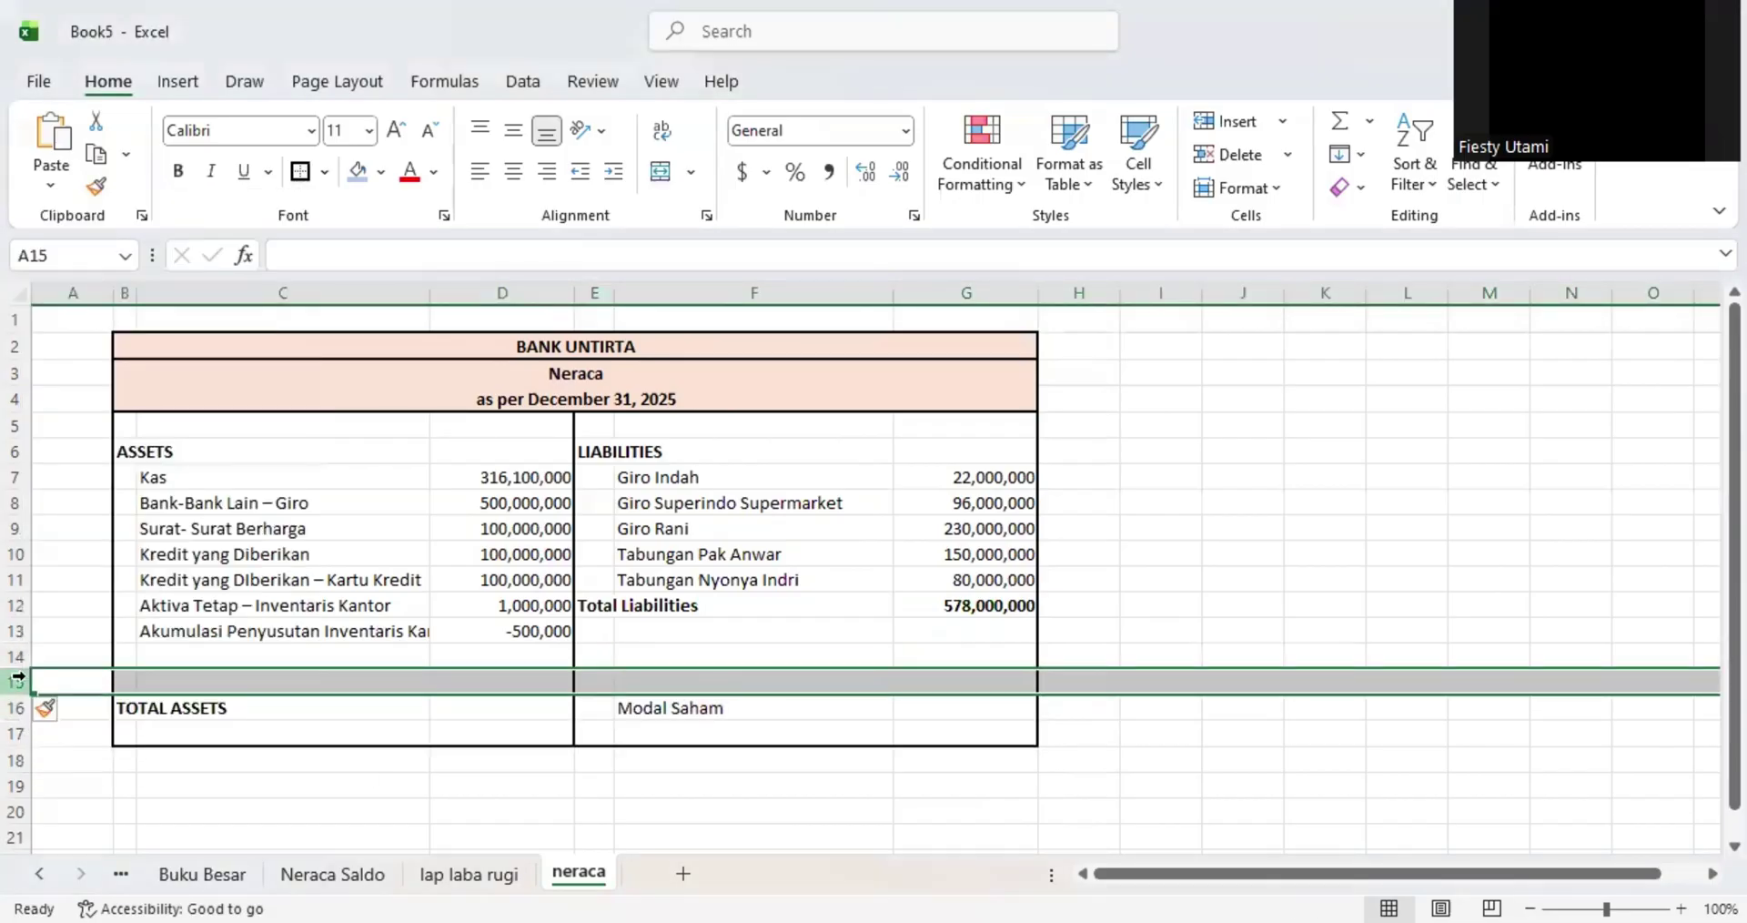
{"action": "key", "text": "F4"}
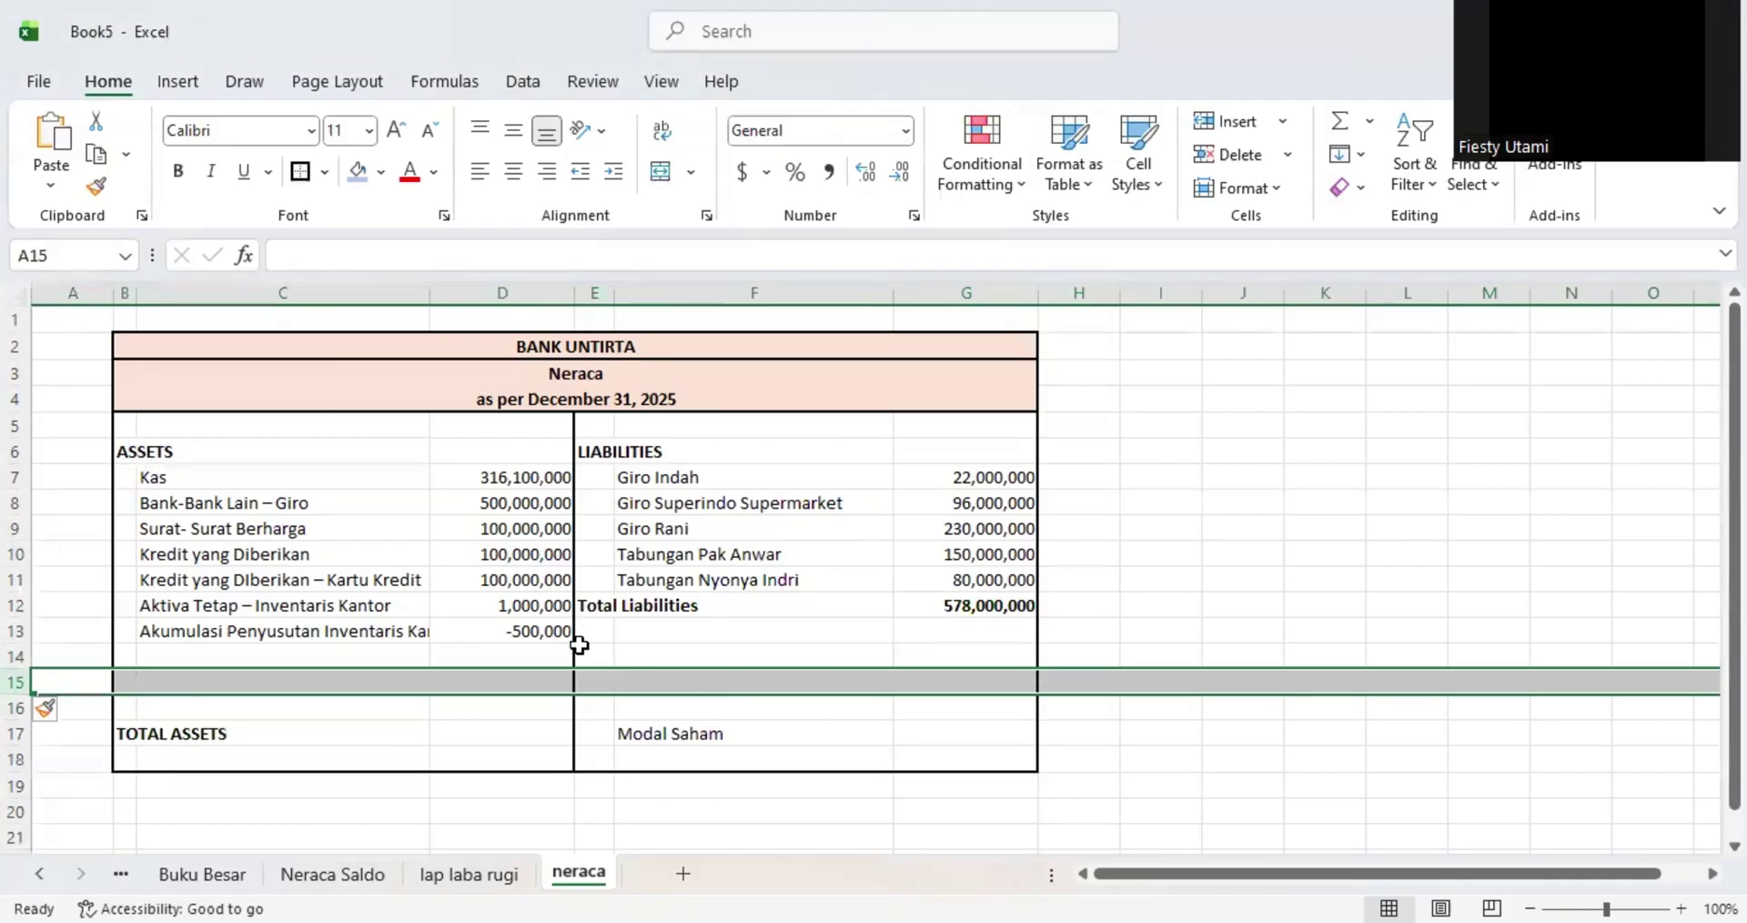
- Enter the bold heading EQUITIES in E14 and the text Modal in F15
{"action": "left_click", "coordinate": [589, 652]}
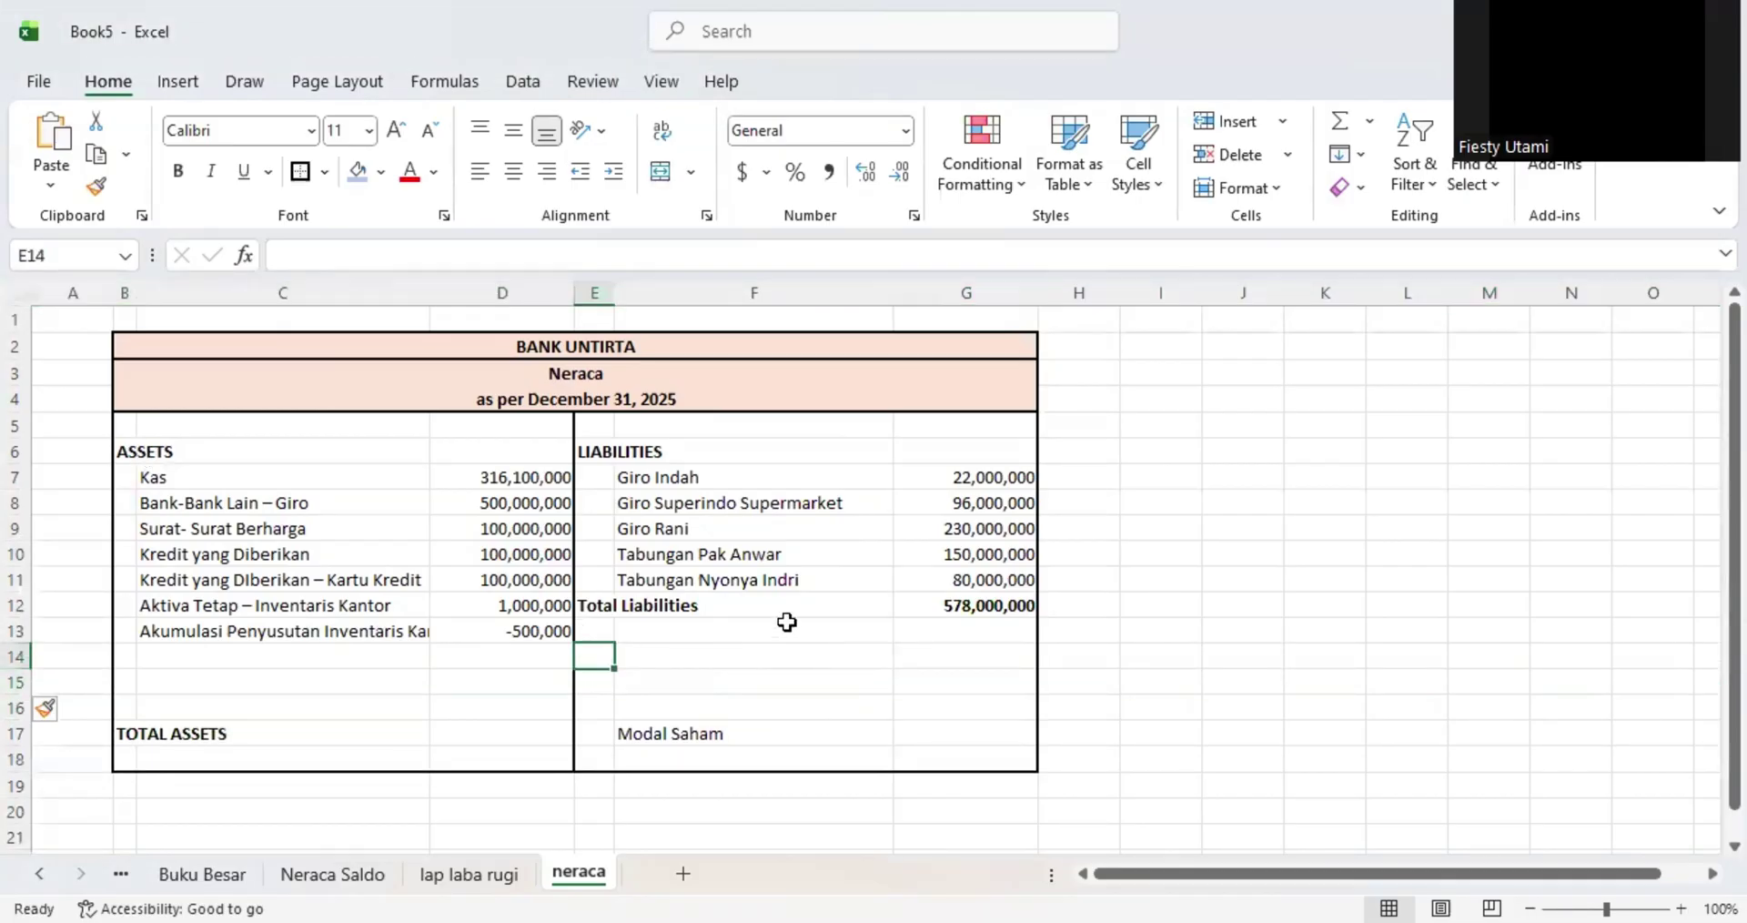
{"action": "type", "text": "EQUITIES"}
{"action": "key", "text": "Return"}
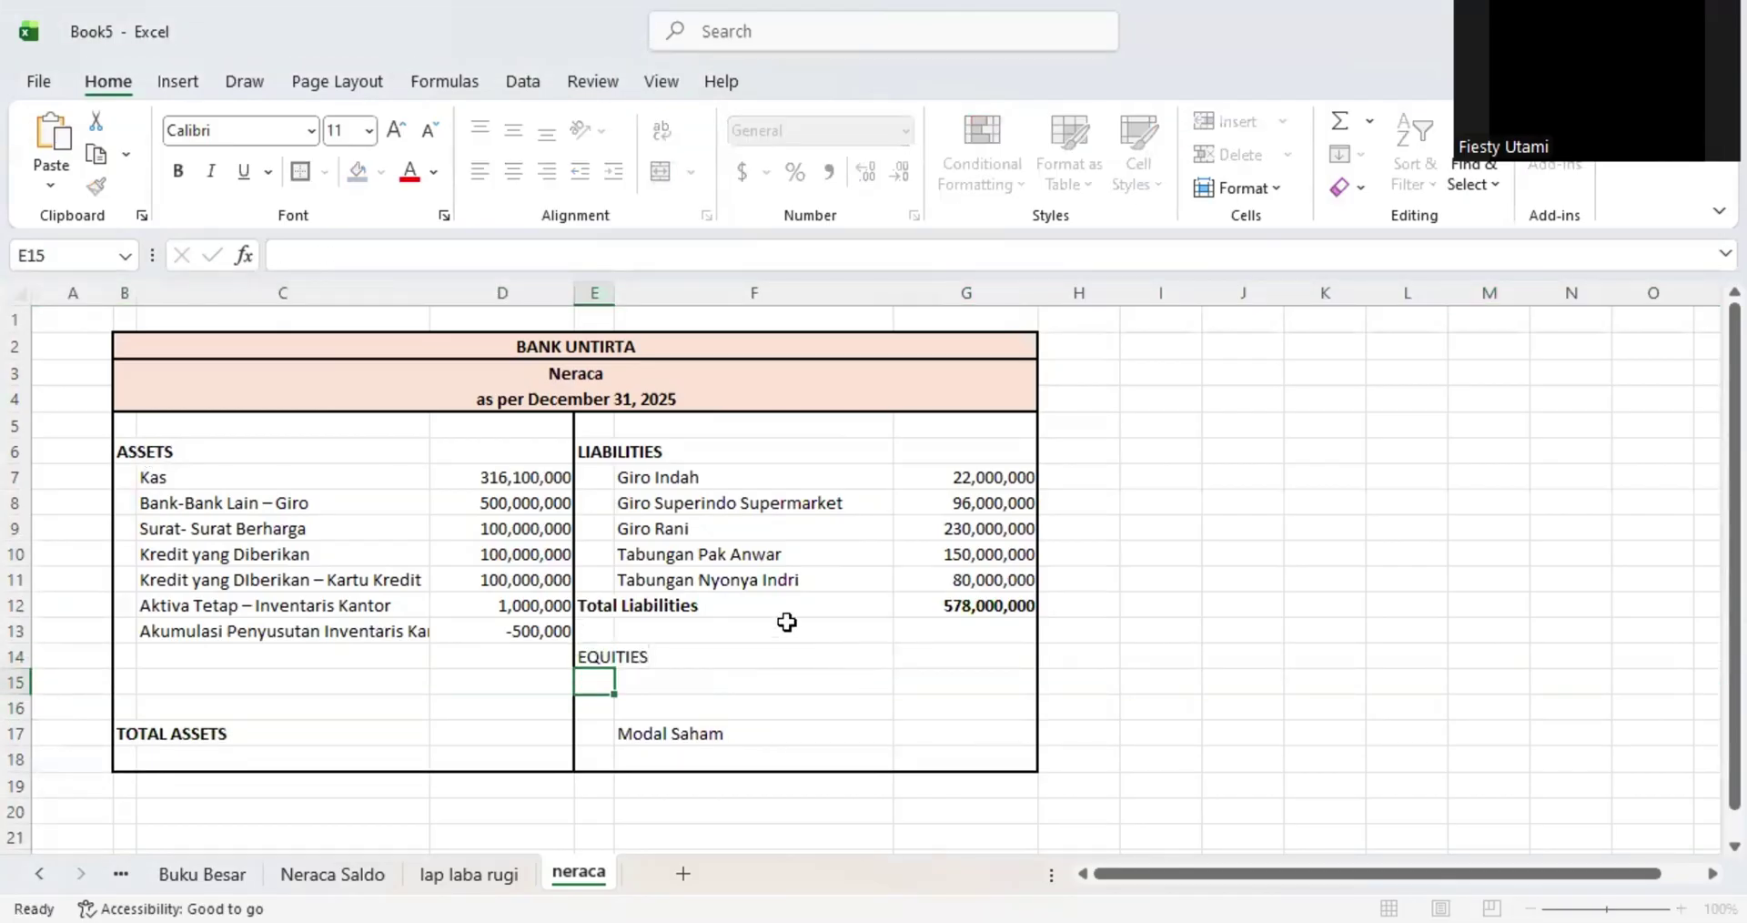
{"action": "key", "text": "Up"}
{"action": "key", "text": "ctrl+b"}
{"action": "key", "text": "Down"}
{"action": "key", "text": "Right"}
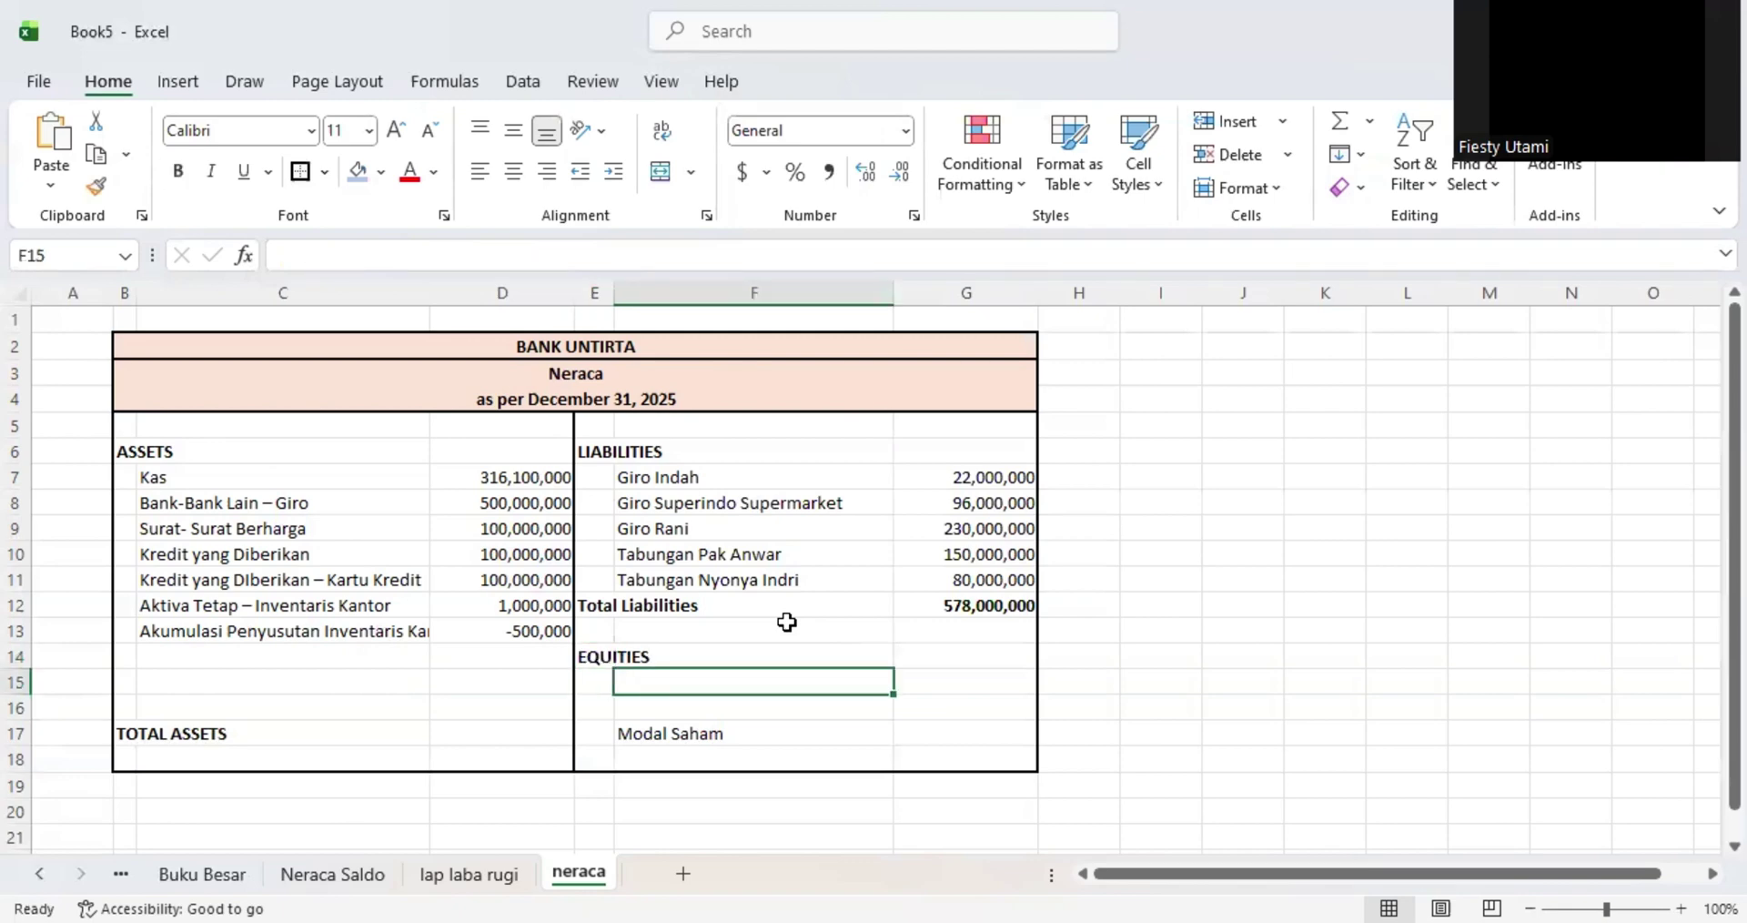
{"action": "type", "text": "mODAL"}
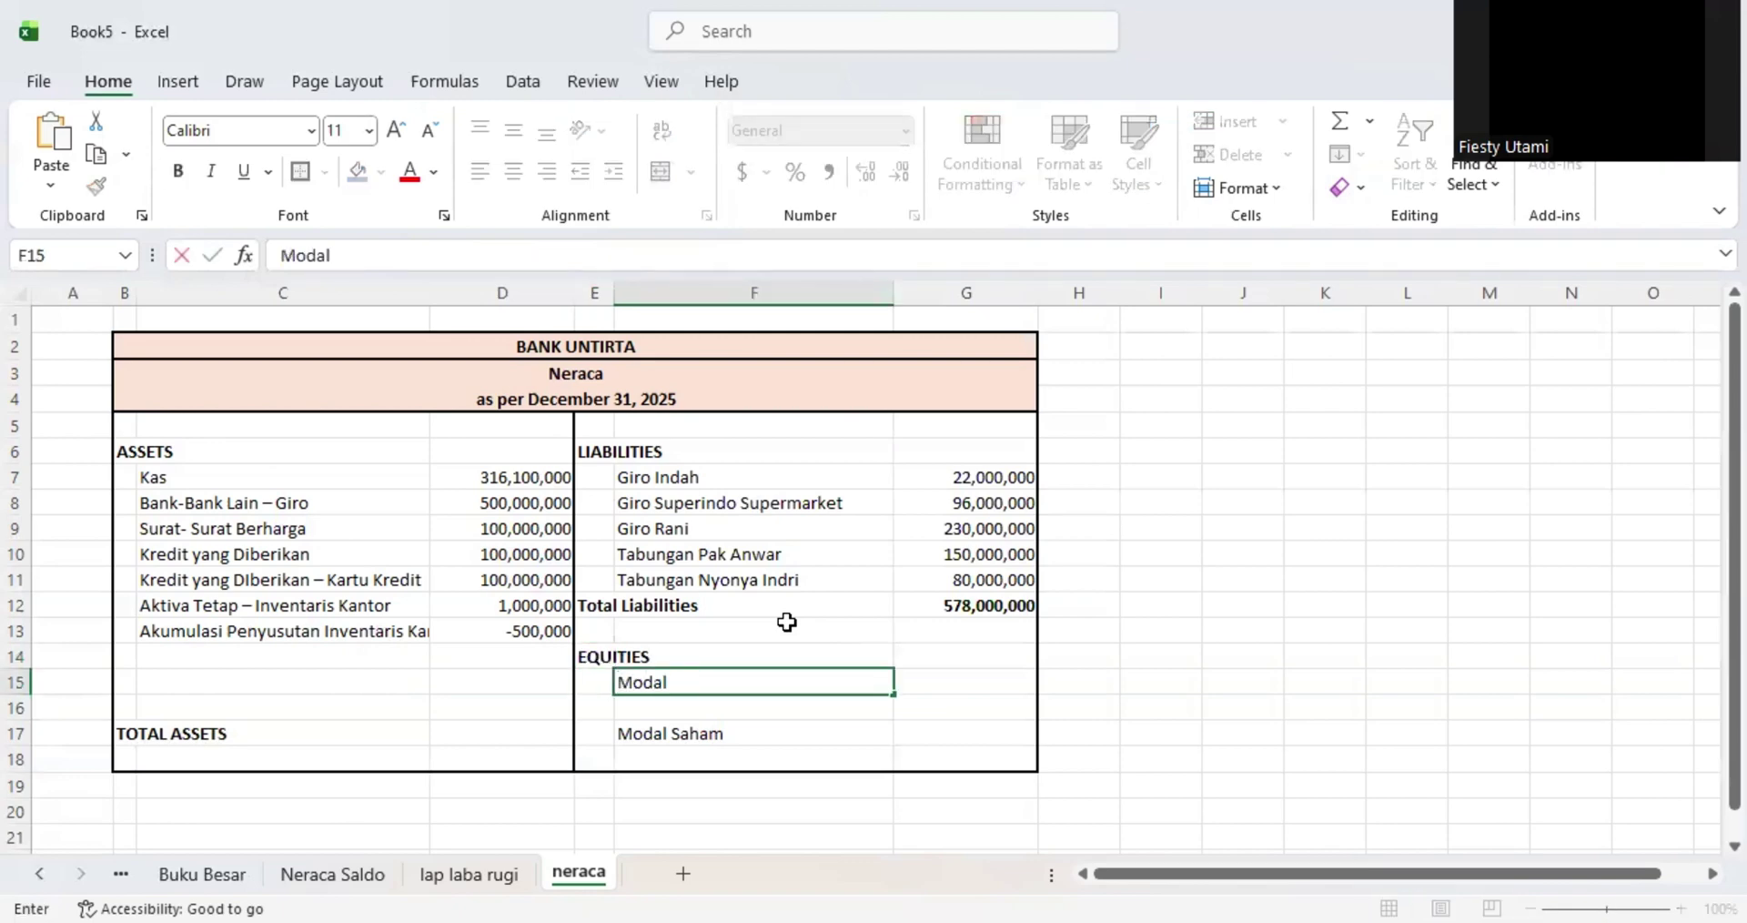
- Check the Modal Saham account name and its credit amount in the Neraca Saldo sheet
{"action": "left_click", "coordinate": [461, 872]}
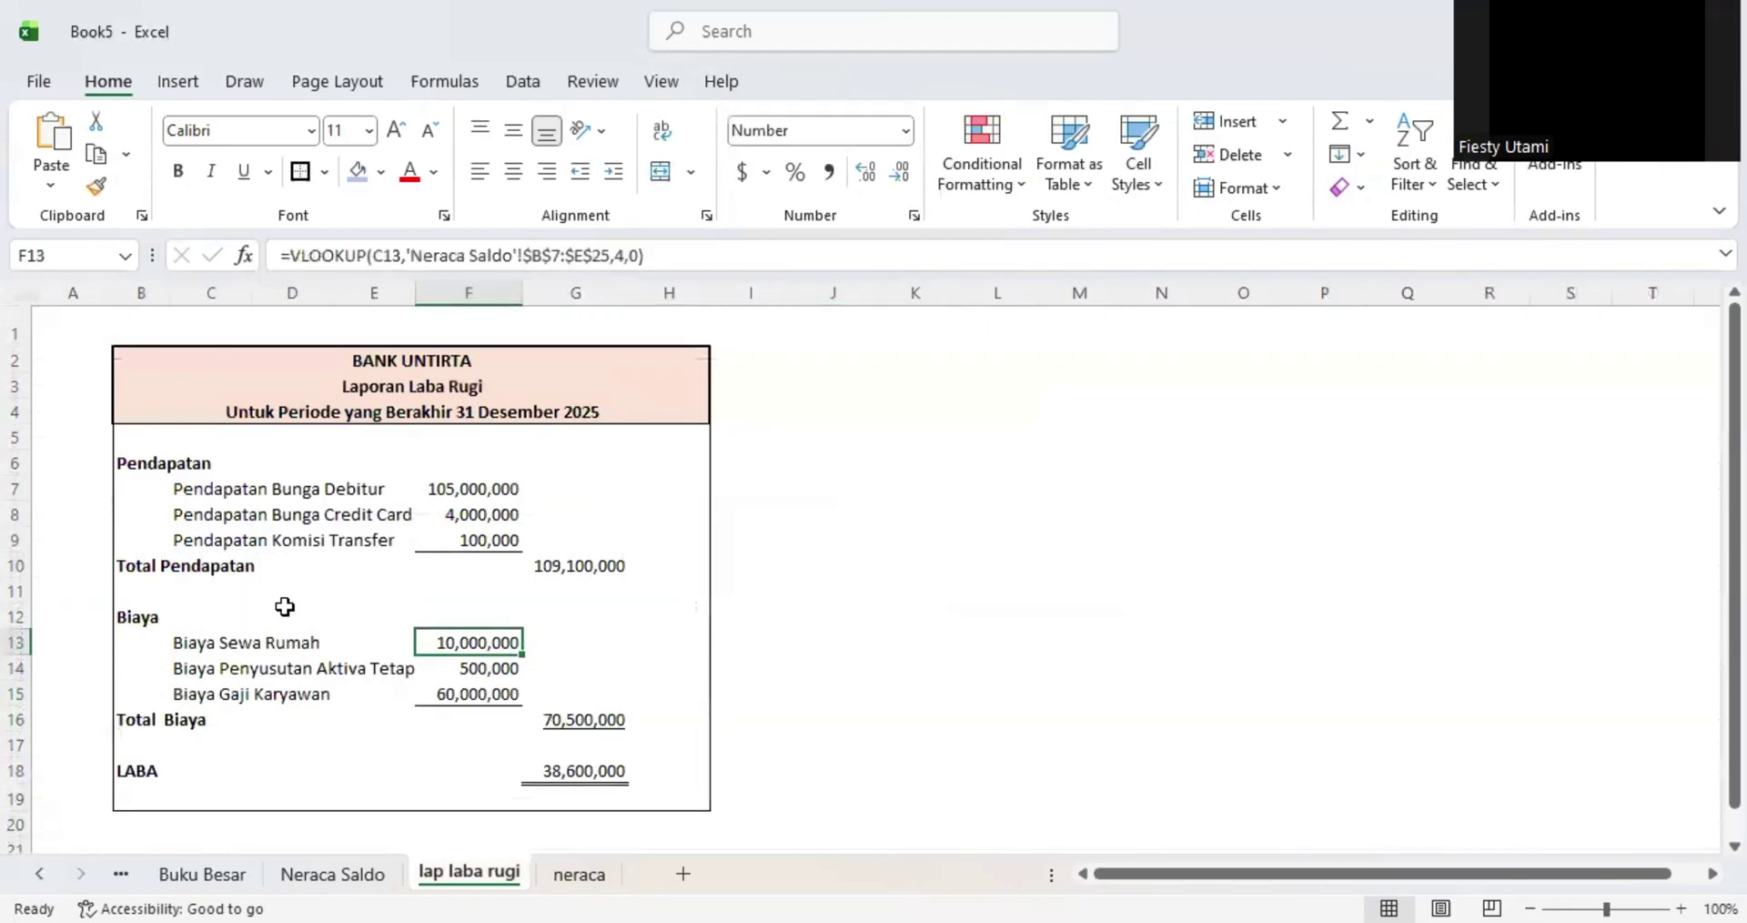
{"action": "left_click", "coordinate": [362, 874]}
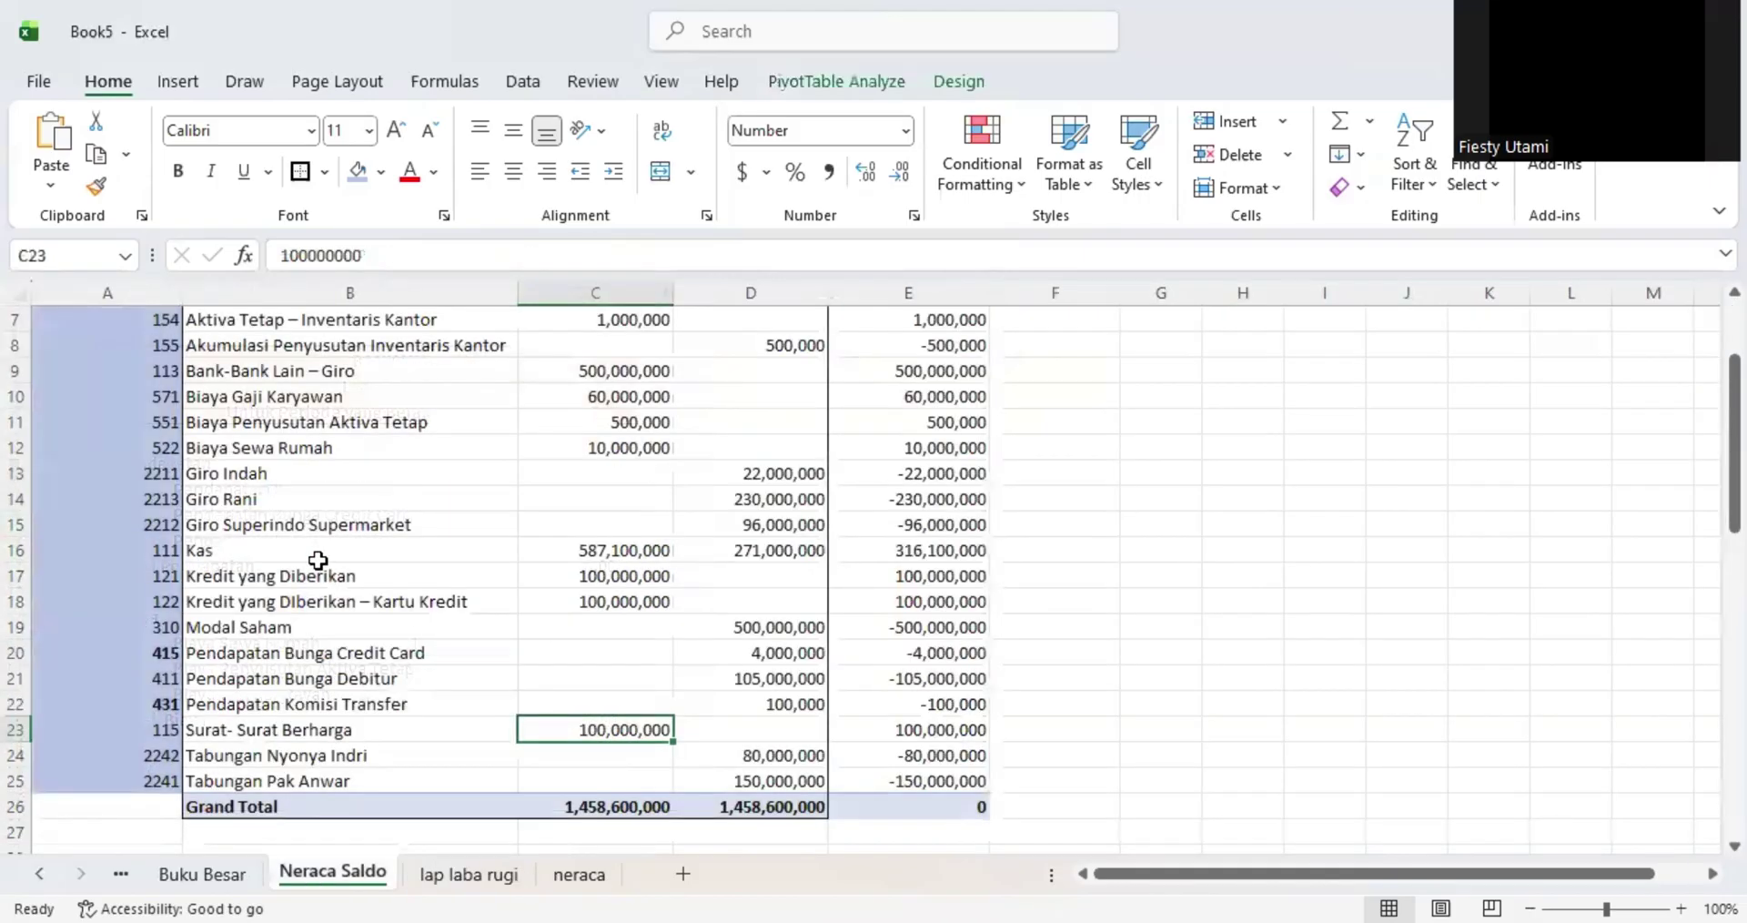
{"action": "left_click", "coordinate": [334, 678]}
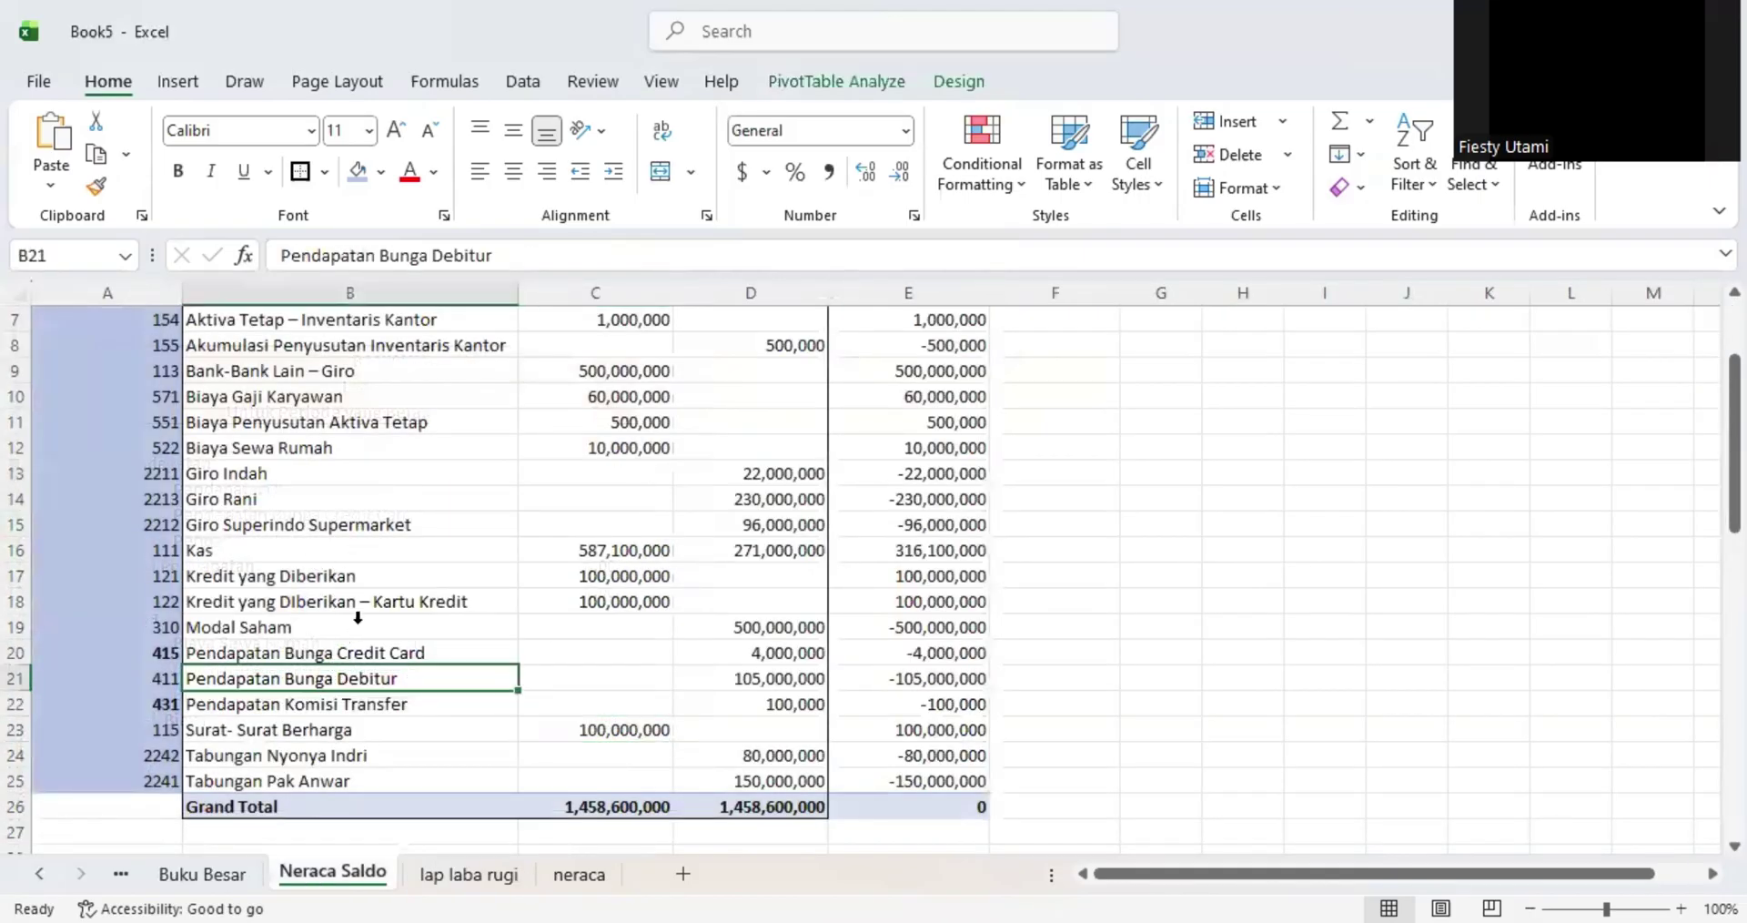
{"action": "scroll", "coordinate": [355, 619], "scroll_direction": "up", "scroll_amount": 2}
{"action": "scroll", "coordinate": [356, 632], "scroll_direction": "down", "scroll_amount": 1}
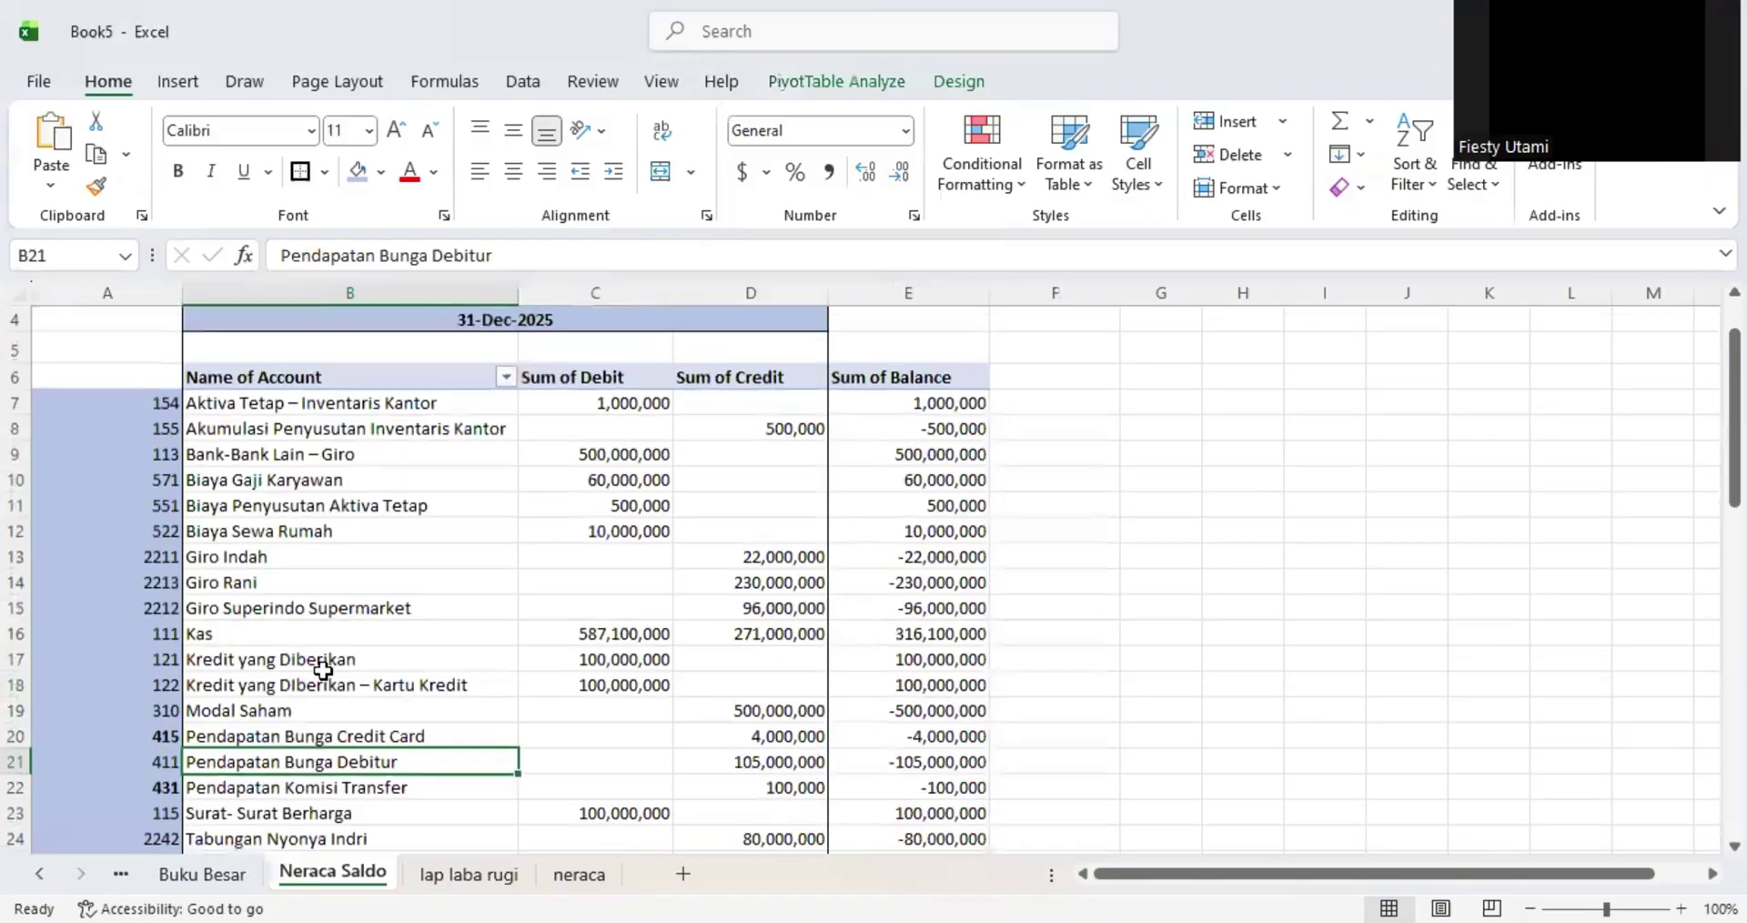
{"action": "scroll", "coordinate": [273, 642], "scroll_direction": "down", "scroll_amount": 1}
{"action": "left_click", "coordinate": [274, 634]}
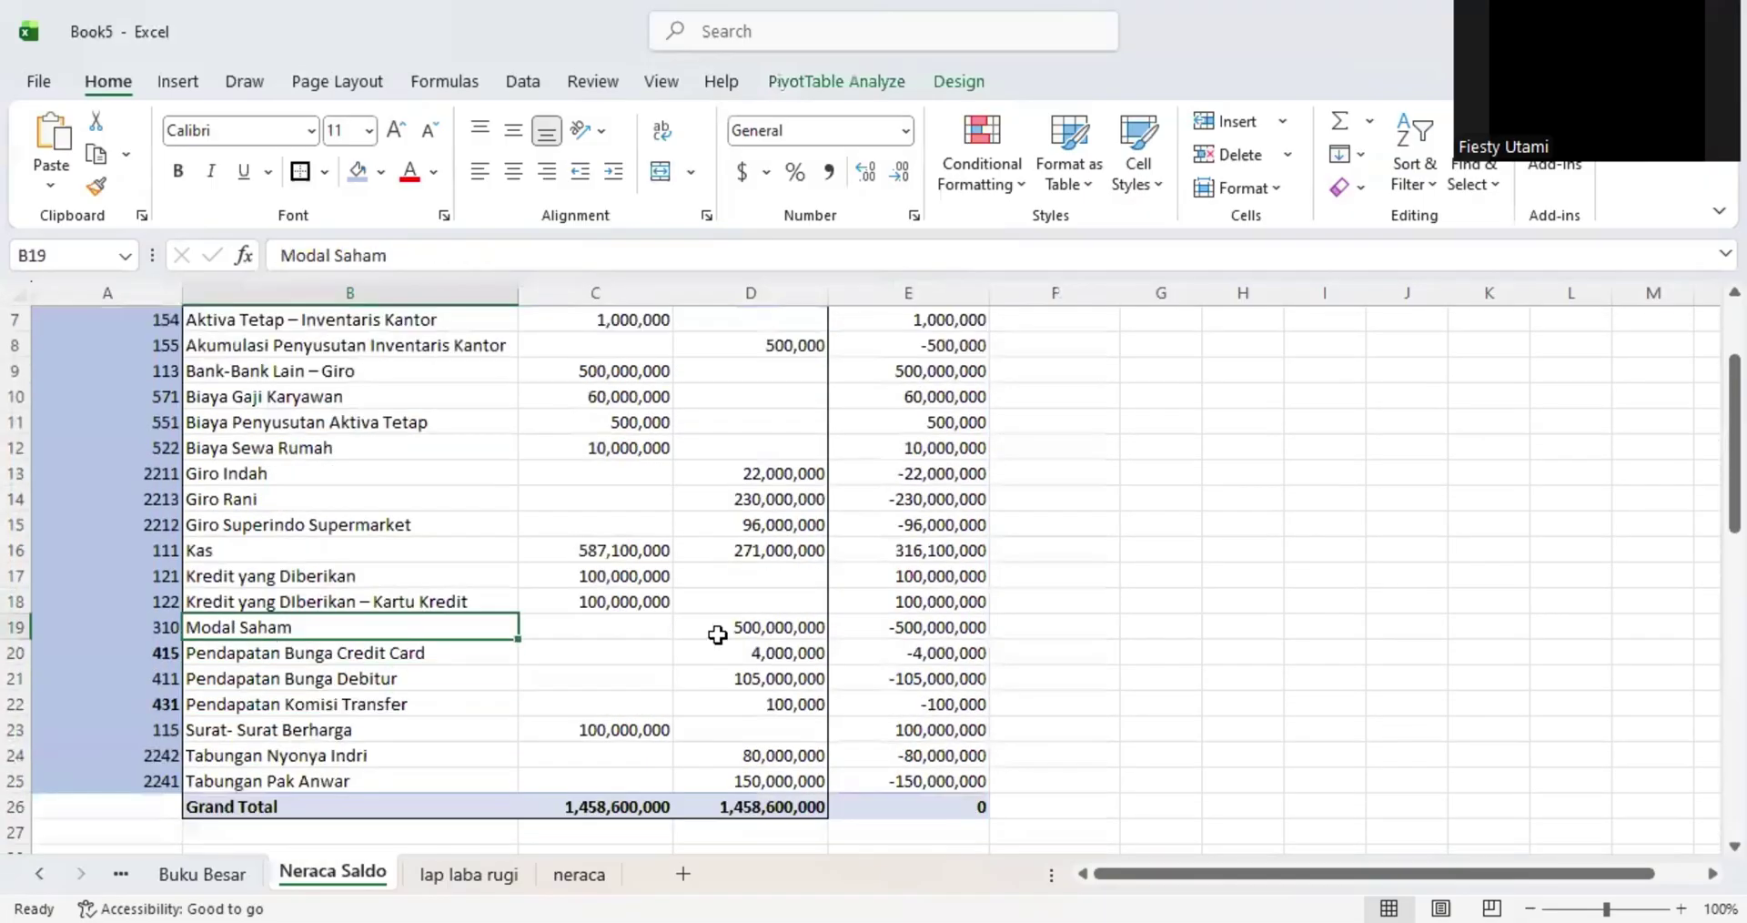
{"action": "left_click", "coordinate": [771, 631]}
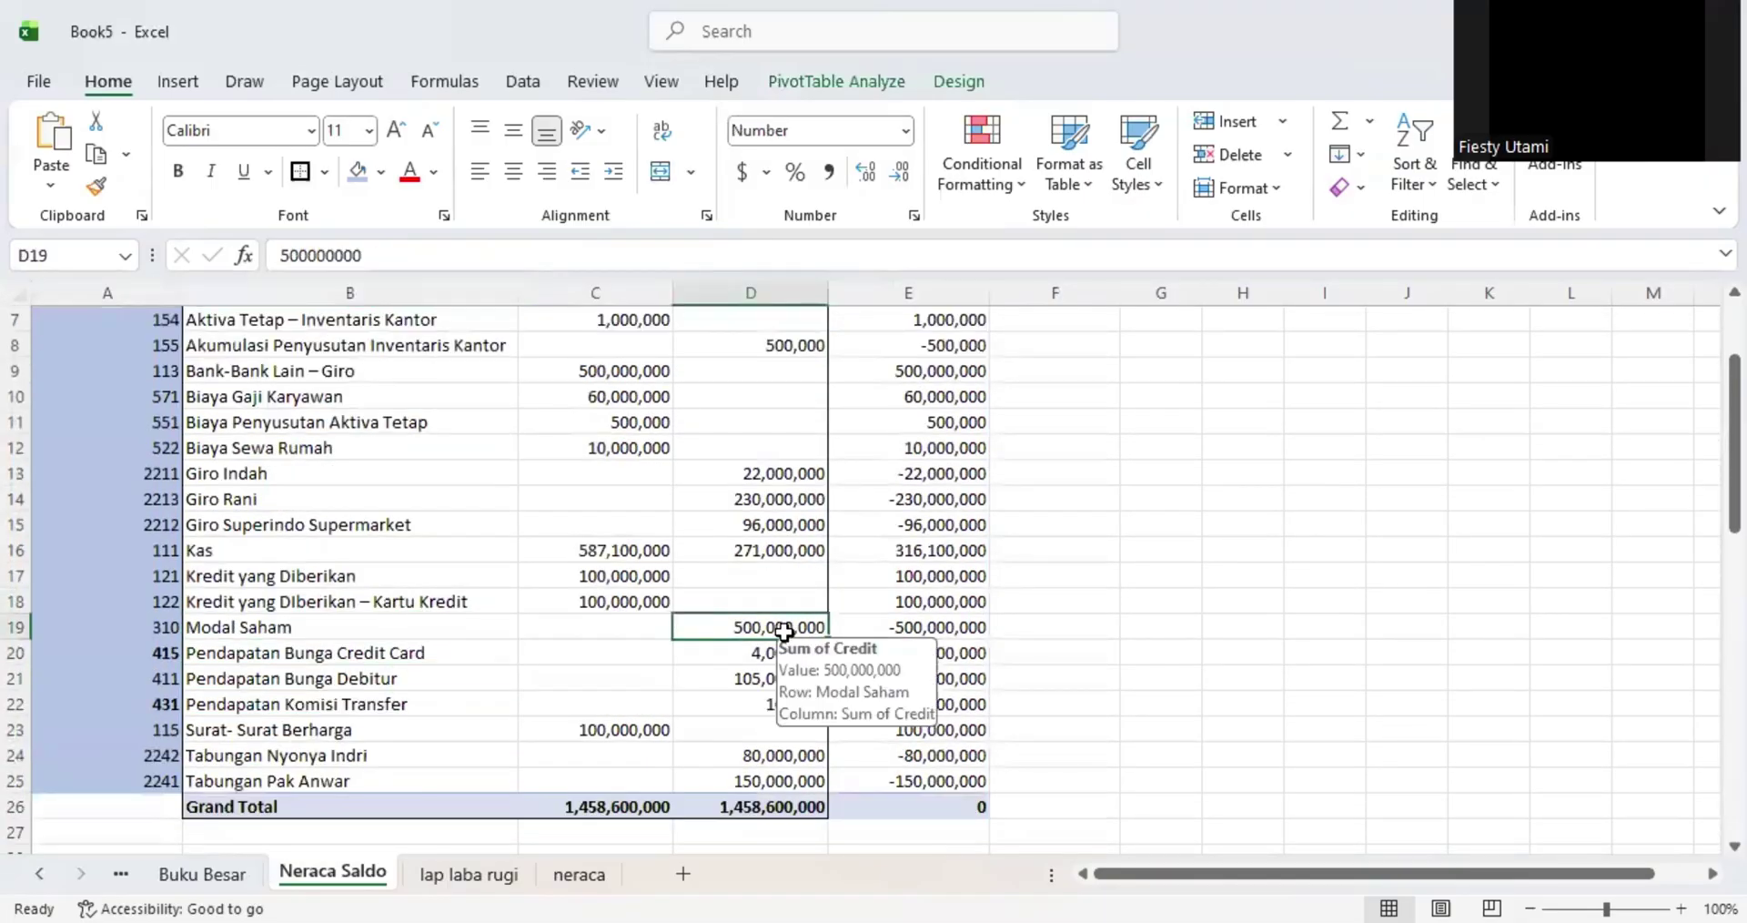
- Complete the account name in F15 of the neraca sheet as Modal Saham
{"action": "left_click", "coordinate": [575, 876]}
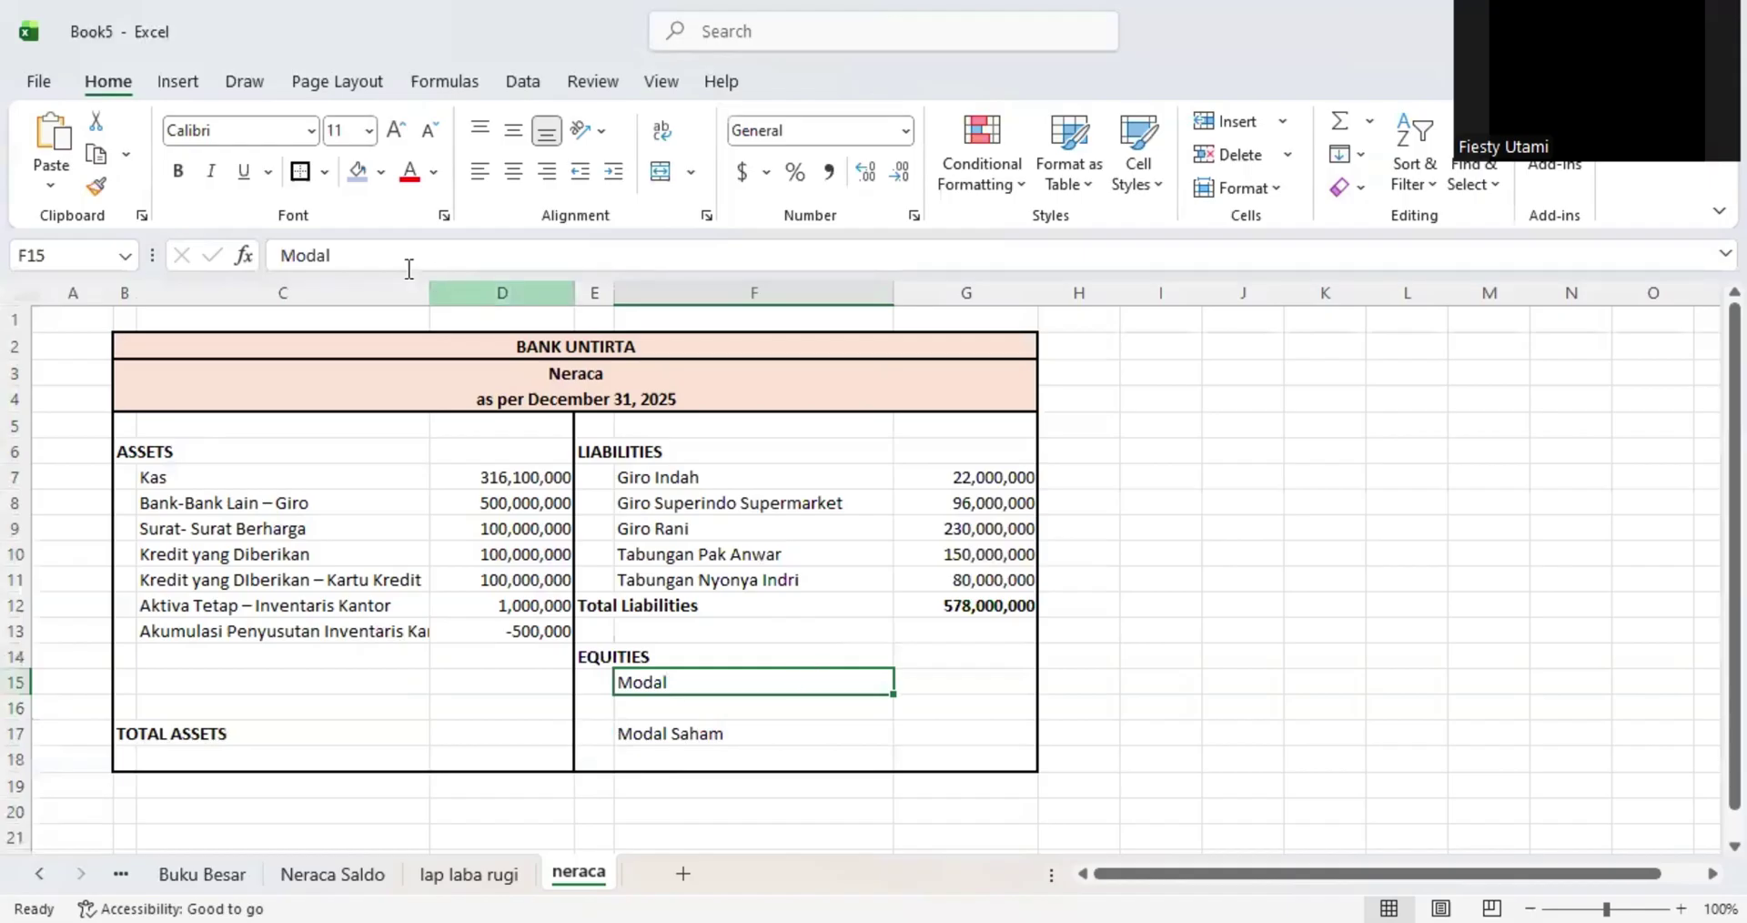
{"action": "left_click", "coordinate": [509, 258]}
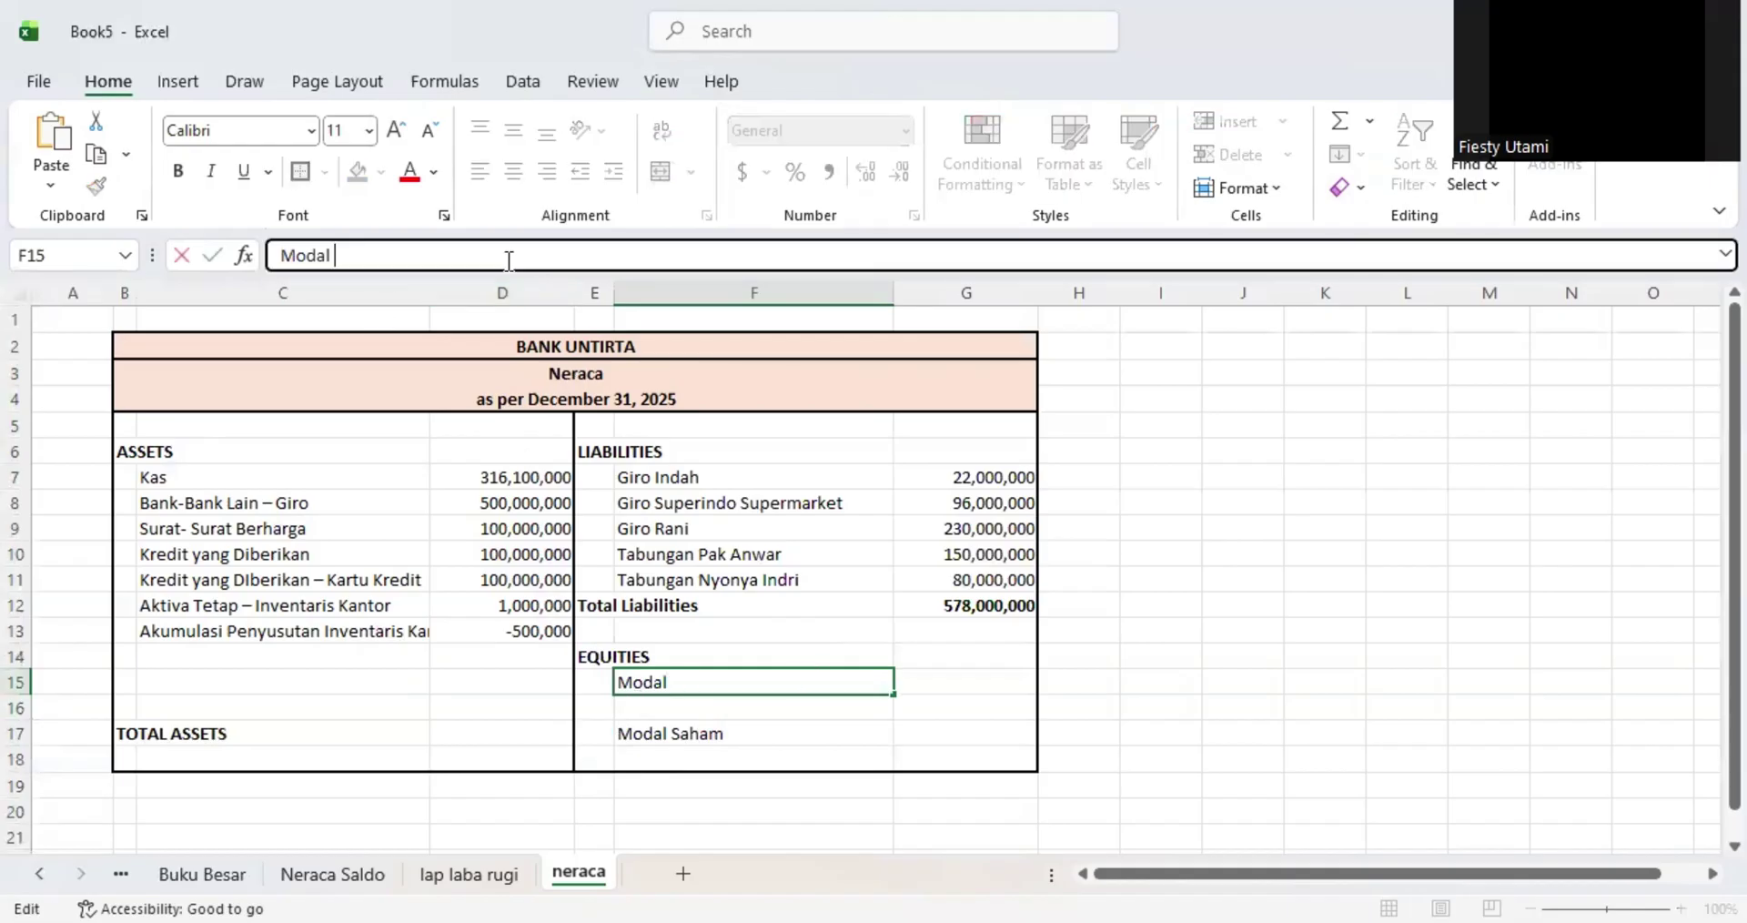
{"action": "type", "text": "Saham"}
{"action": "key", "text": "Return"}
{"action": "key", "text": "Up"}
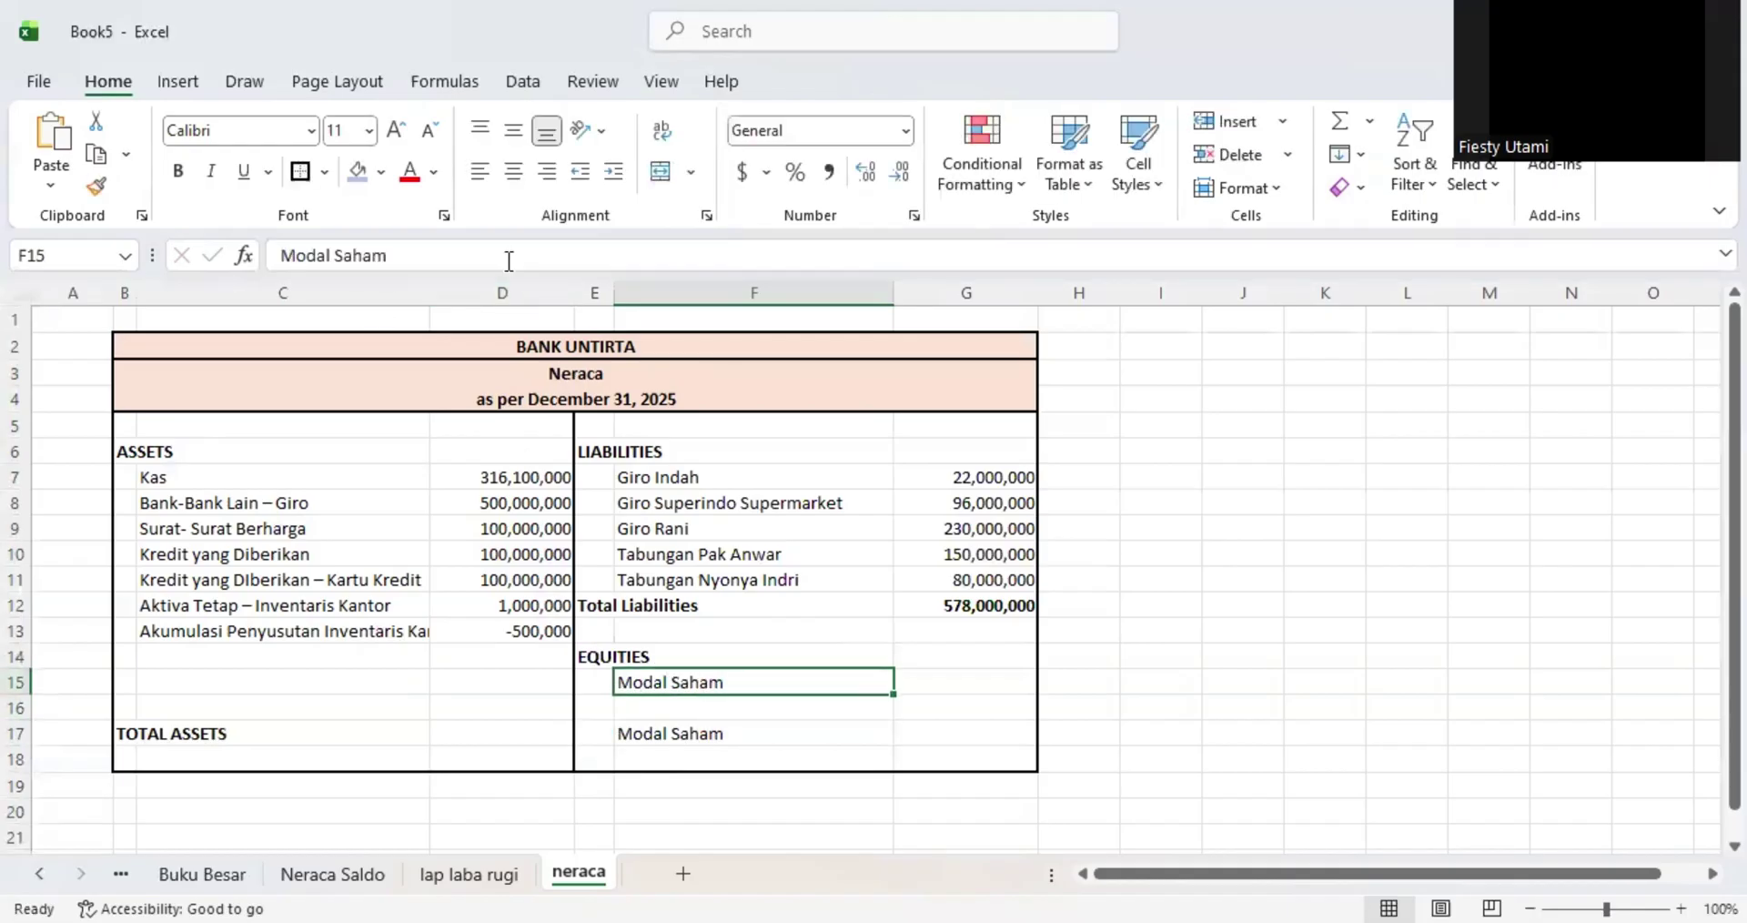
- Copy the VLOOKUP formula from the Giro Rani balance in G9 to G15 for Modal Saham
{"action": "key", "text": "Right"}
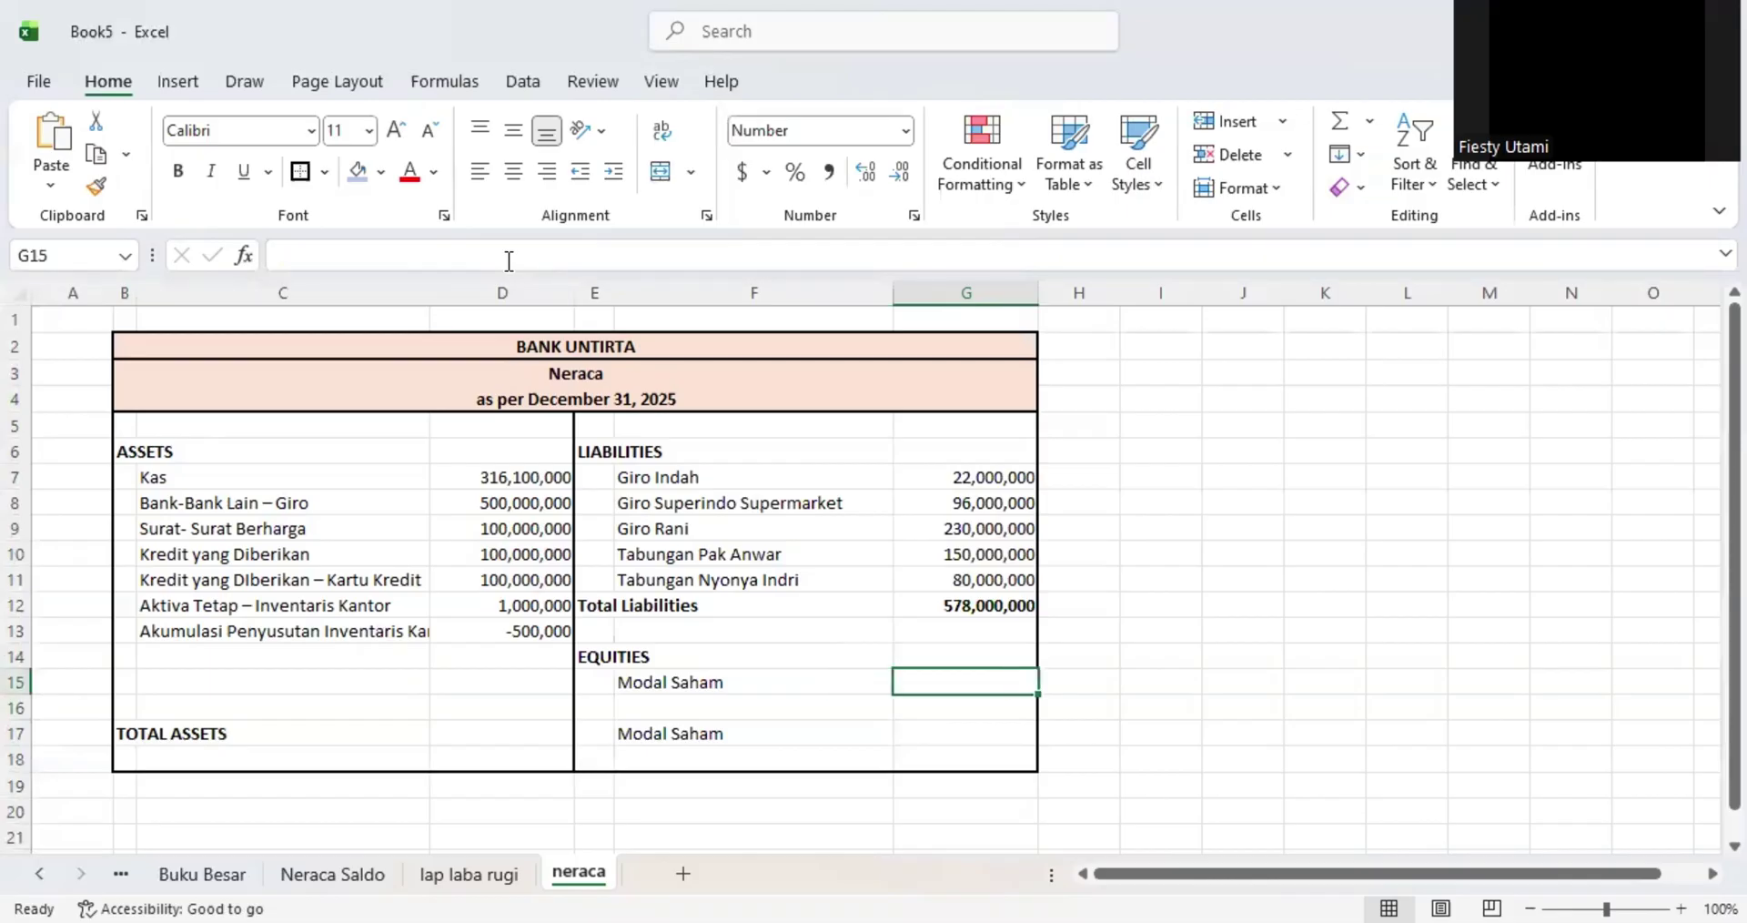
{"action": "left_click", "coordinate": [965, 530]}
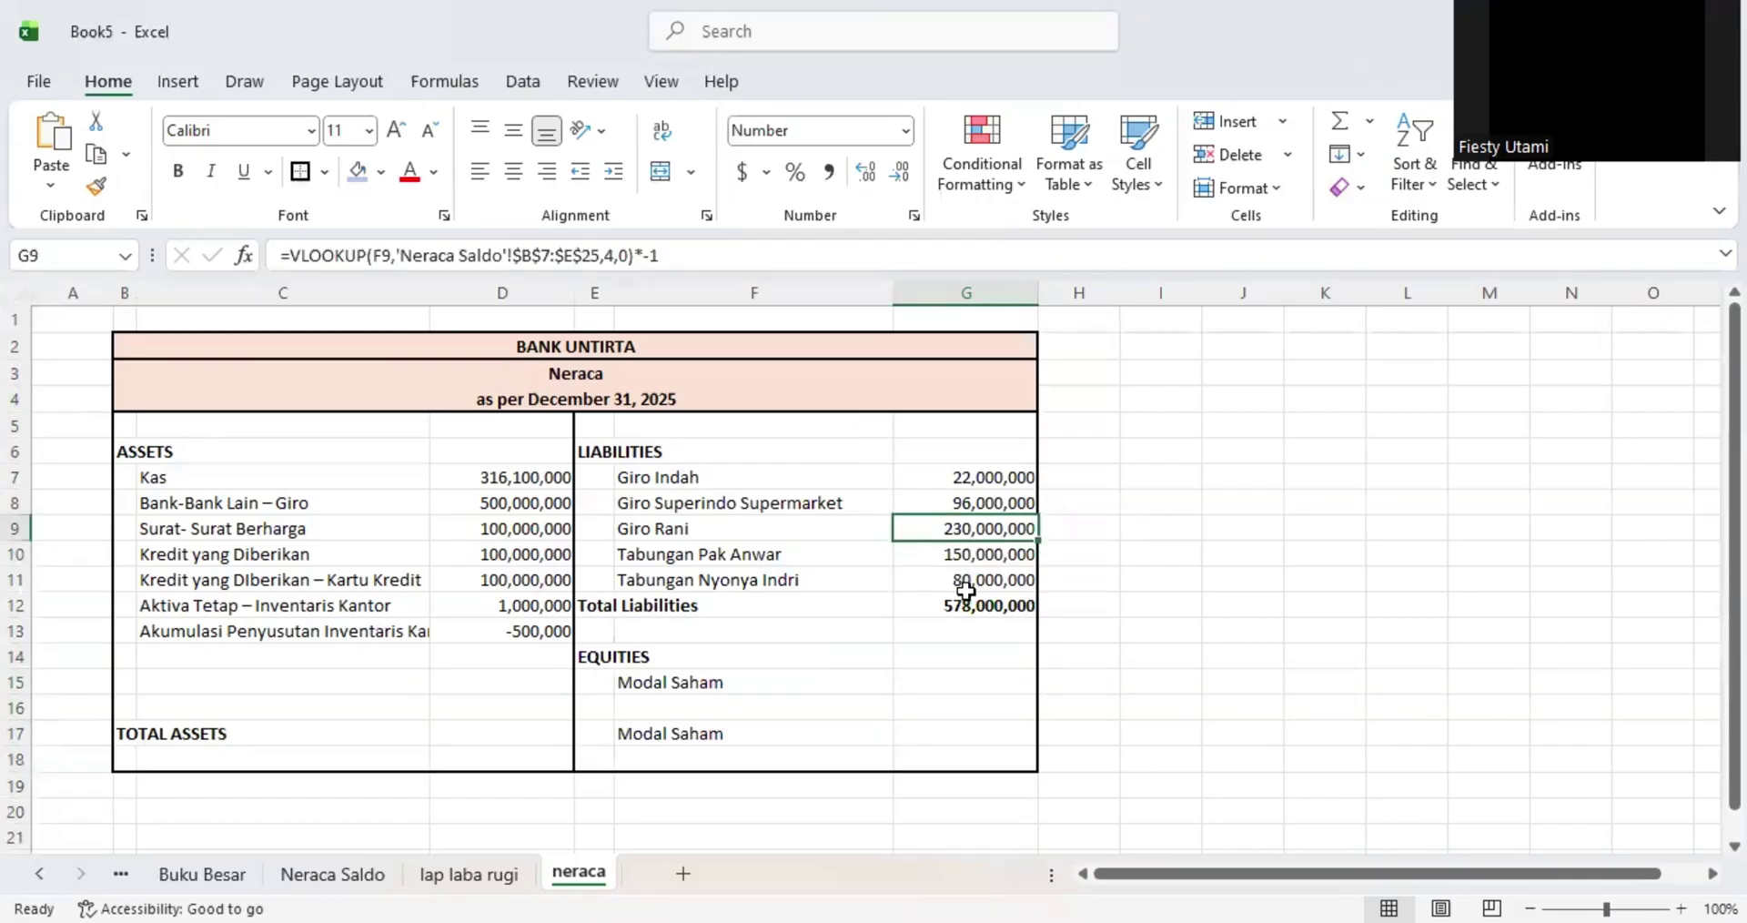
{"action": "key", "text": "ctrl+c"}
{"action": "left_click", "coordinate": [953, 680]}
{"action": "key", "text": "ctrl+v"}
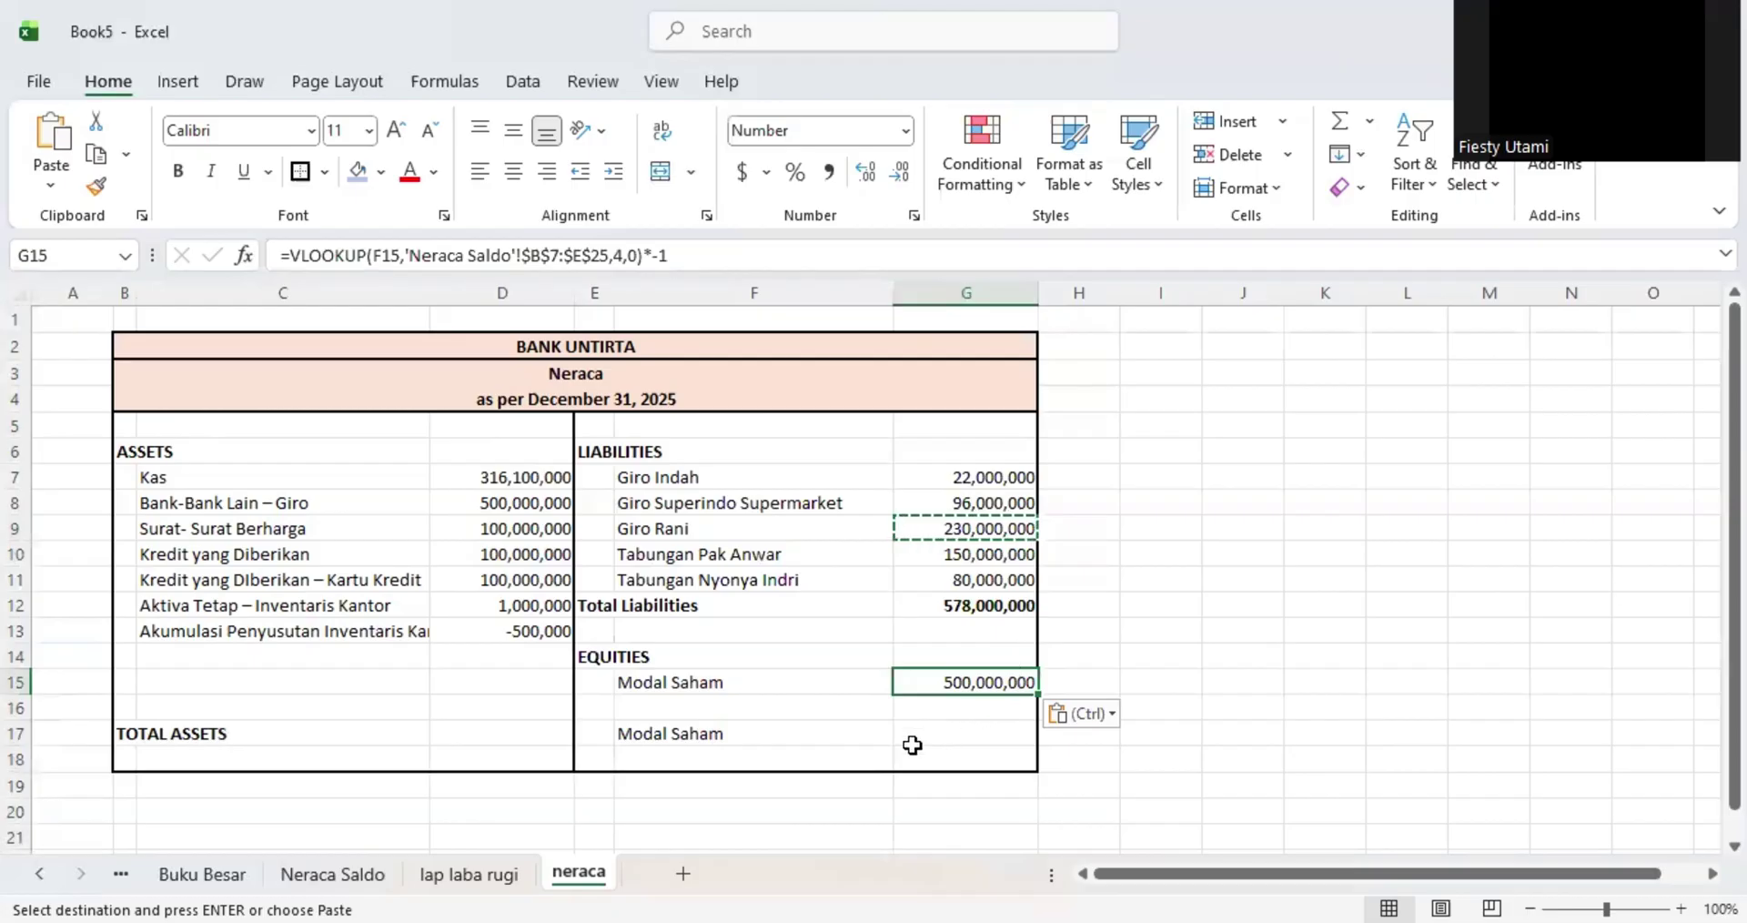
- Delete the duplicate Modal Saham text from F17
{"action": "left_click", "coordinate": [728, 733]}
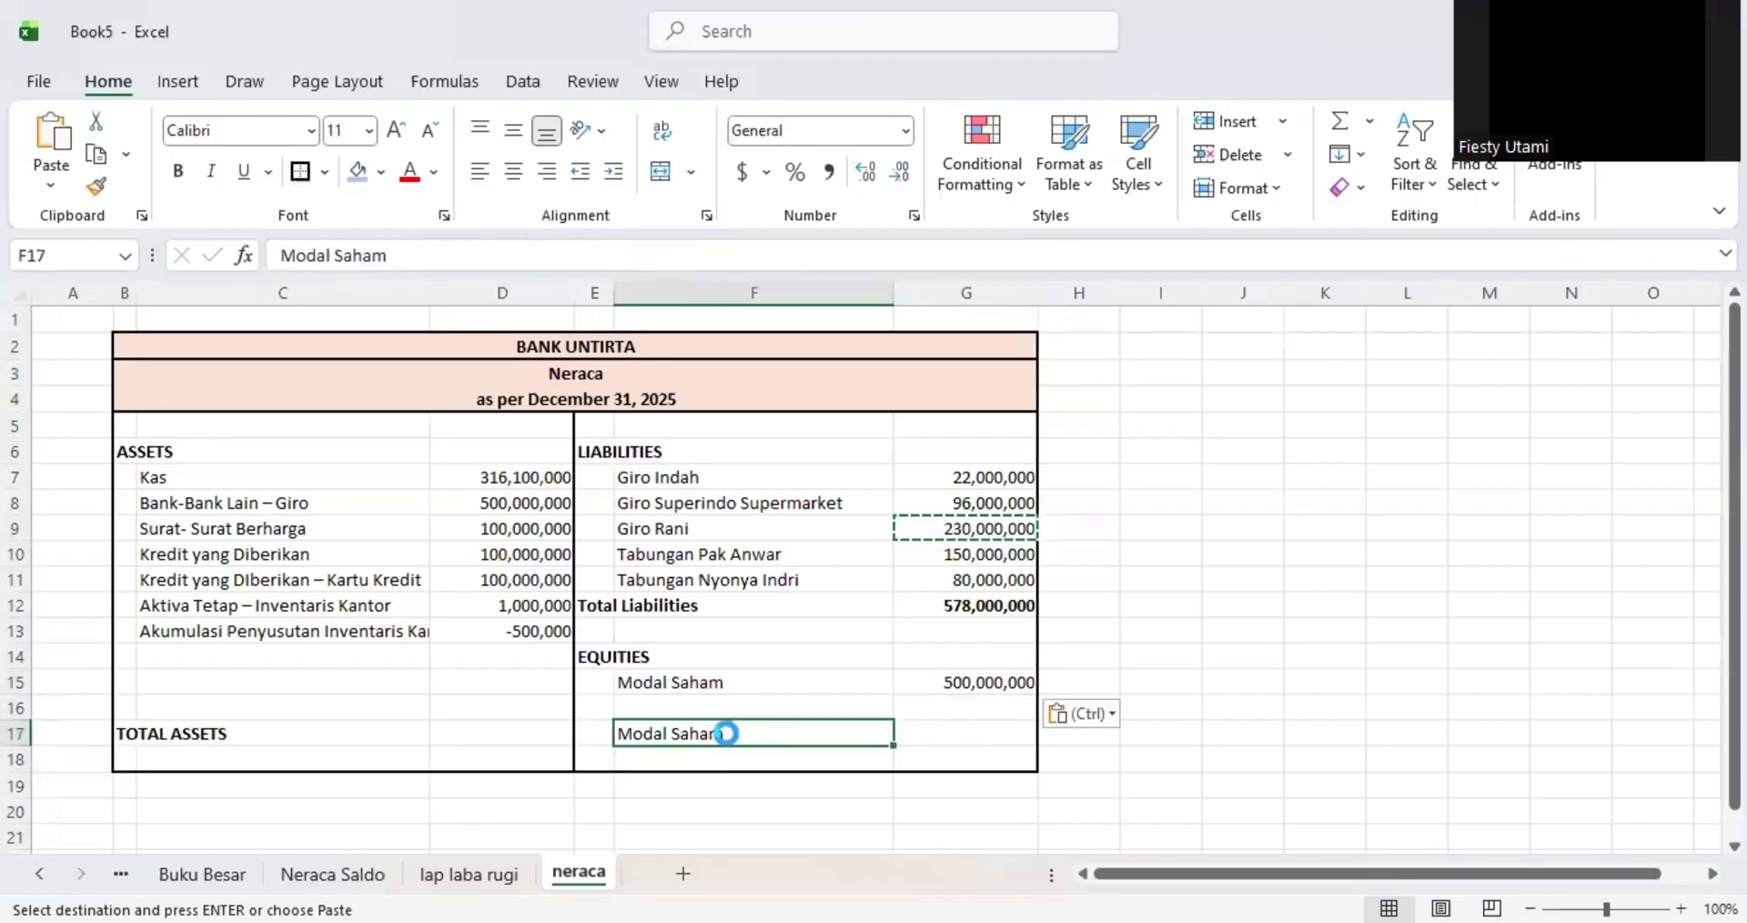
{"action": "key", "text": "Delete"}
{"action": "key", "text": "Up"}
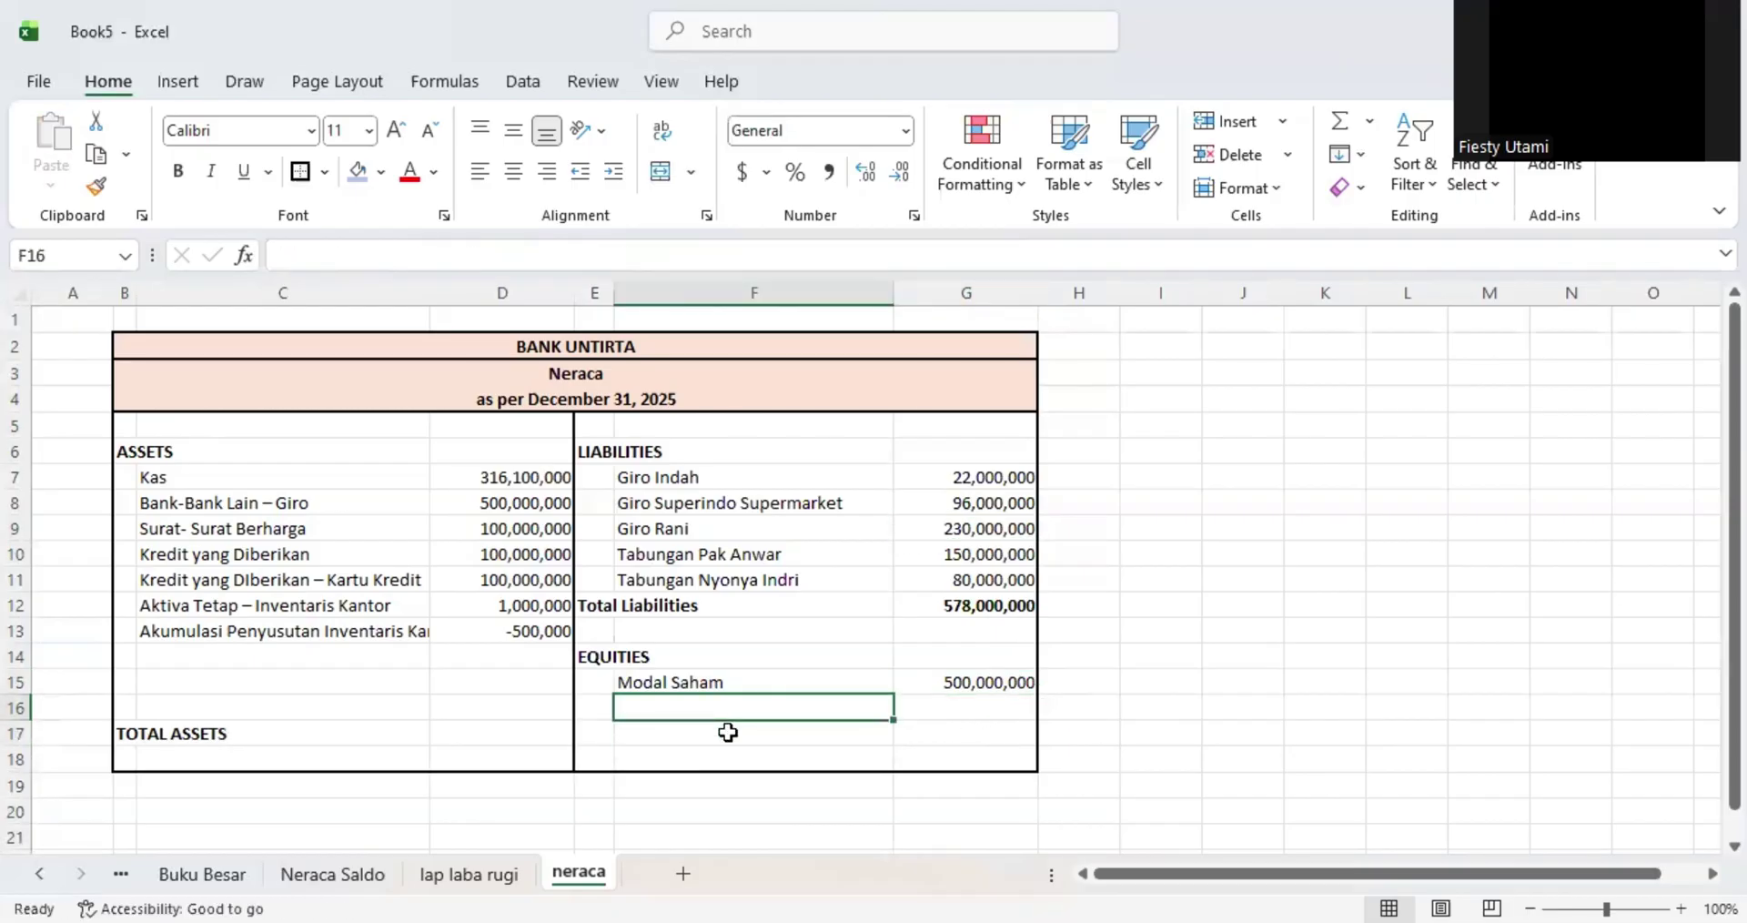
- Check the LABA line in the lap laba rugi sheet and enter Laba ditahan in F16 of the neraca sheet
{"action": "left_click", "coordinate": [466, 875]}
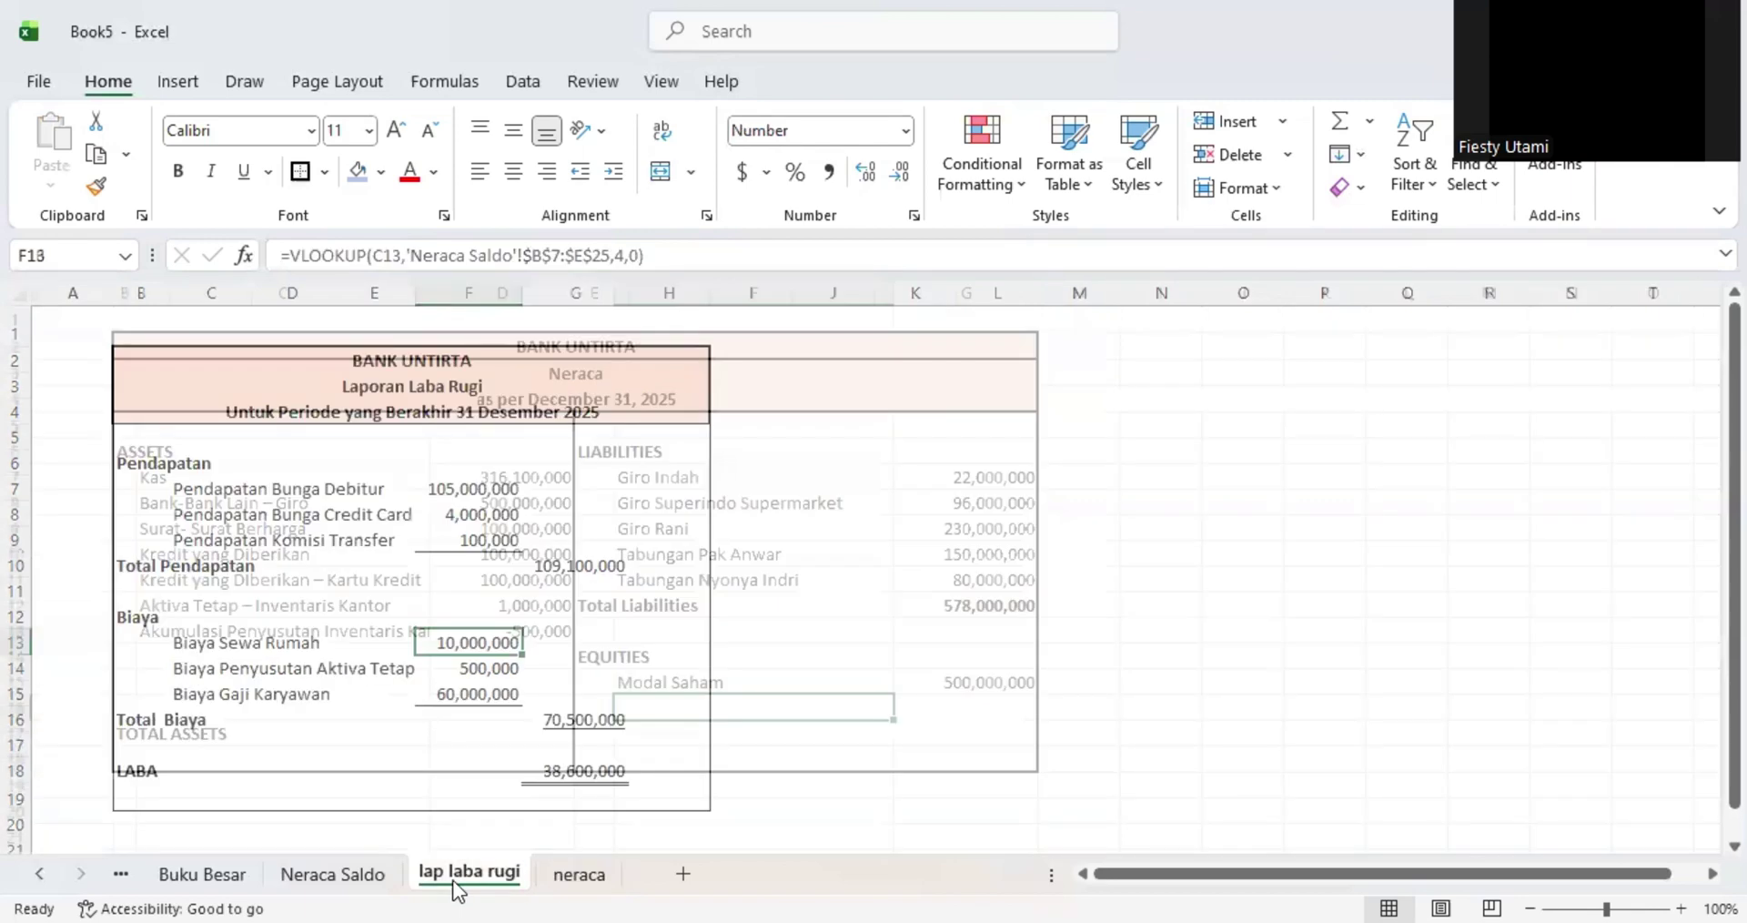
{"action": "left_click", "coordinate": [165, 775]}
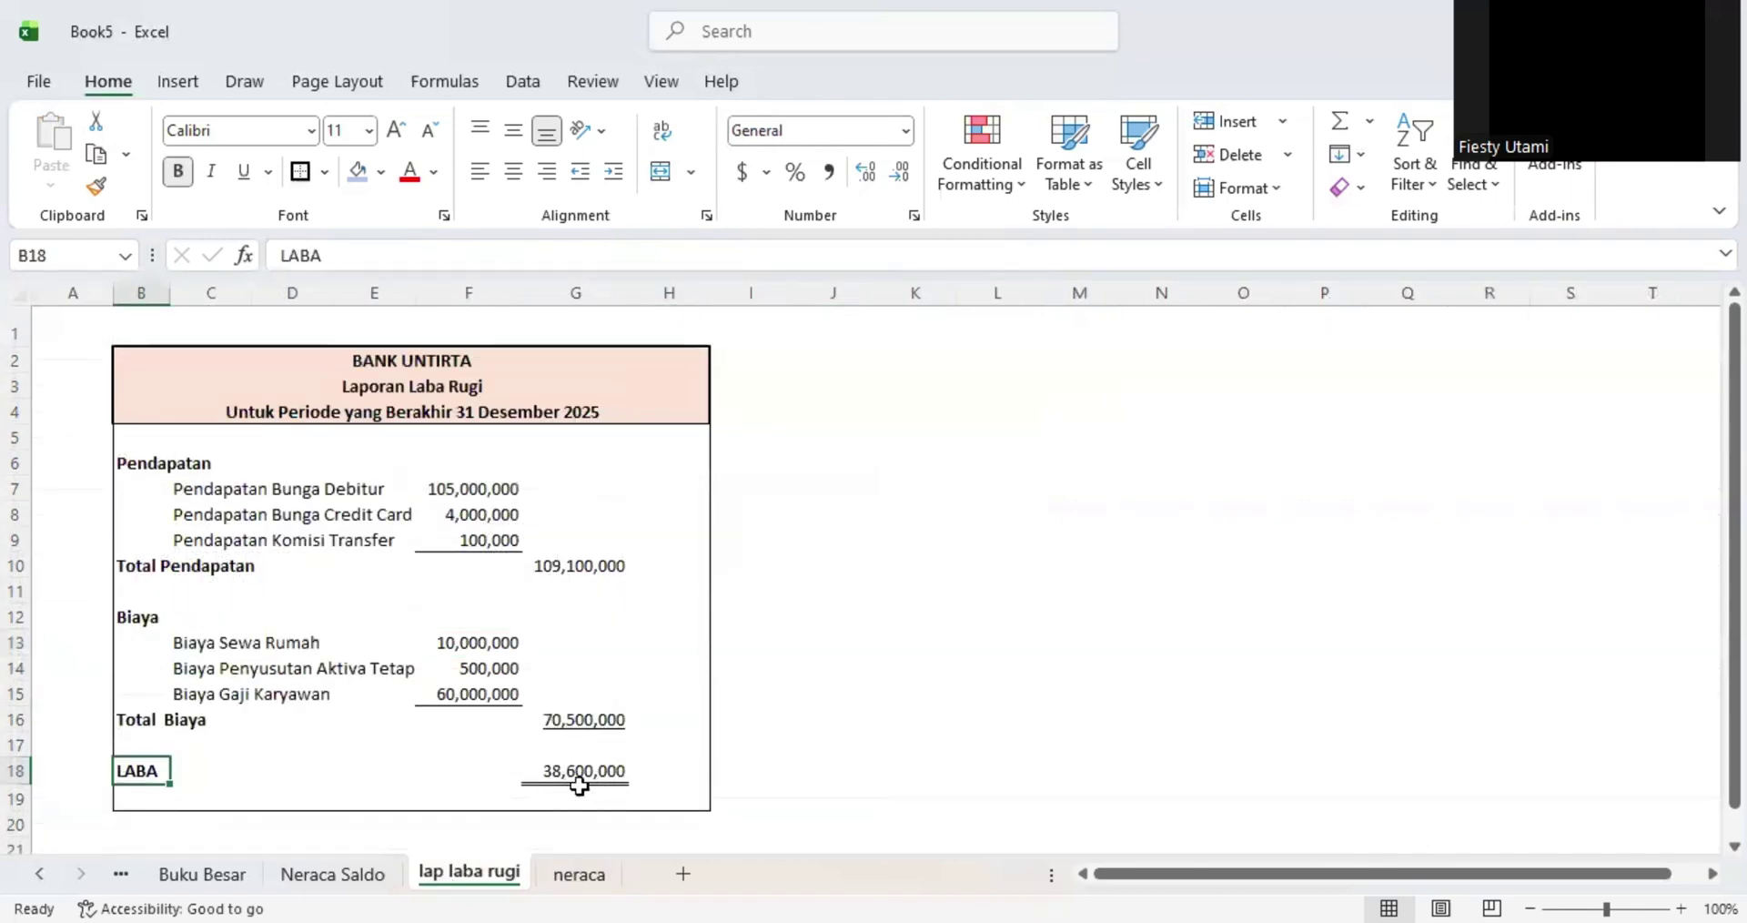
{"action": "left_click", "coordinate": [579, 875]}
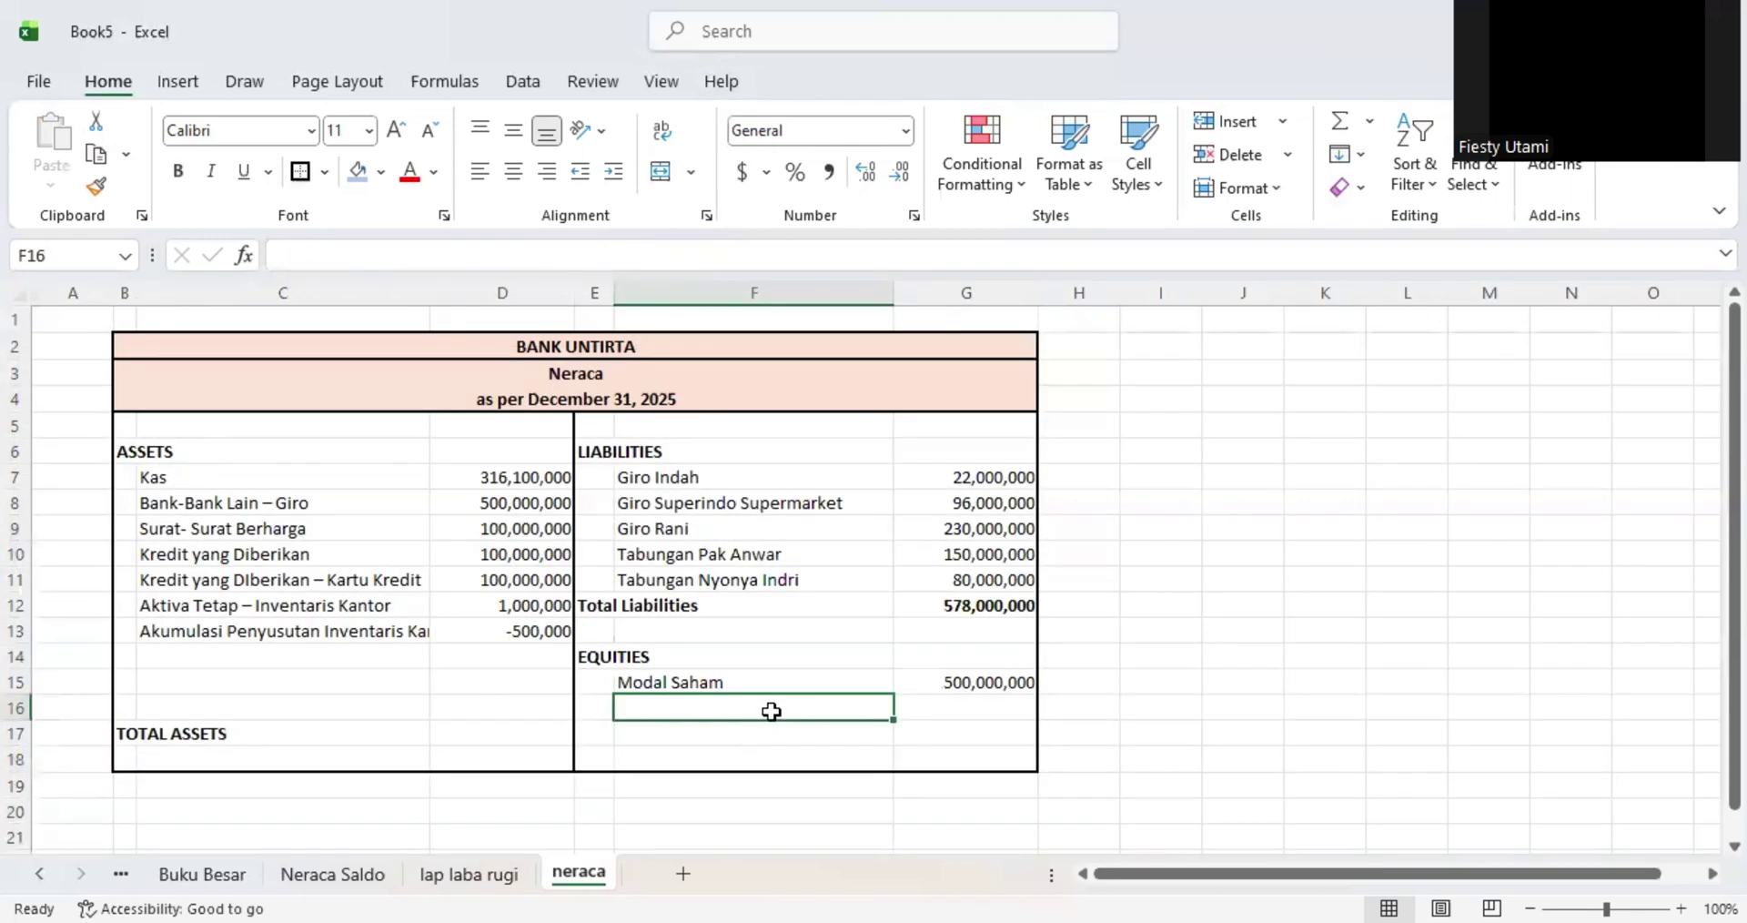
{"action": "type", "text": "La"}
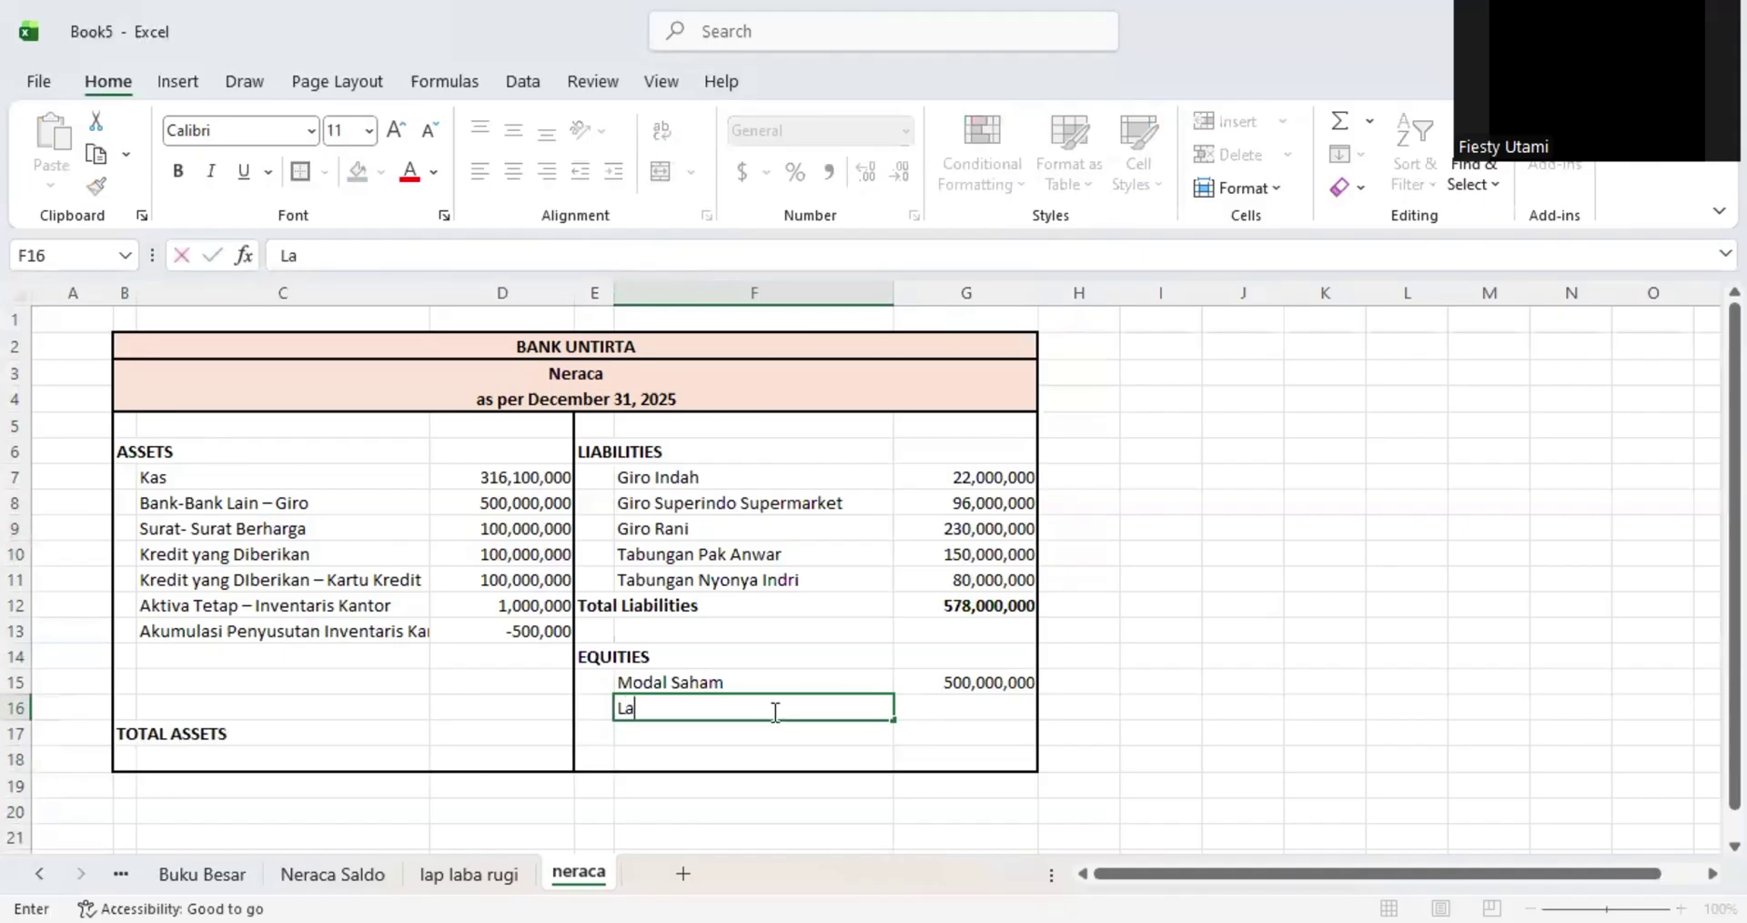
{"action": "type", "text": "ba ditahan"}
{"action": "key", "text": "Return"}
{"action": "key", "text": "Up"}
{"action": "key", "text": "Right"}
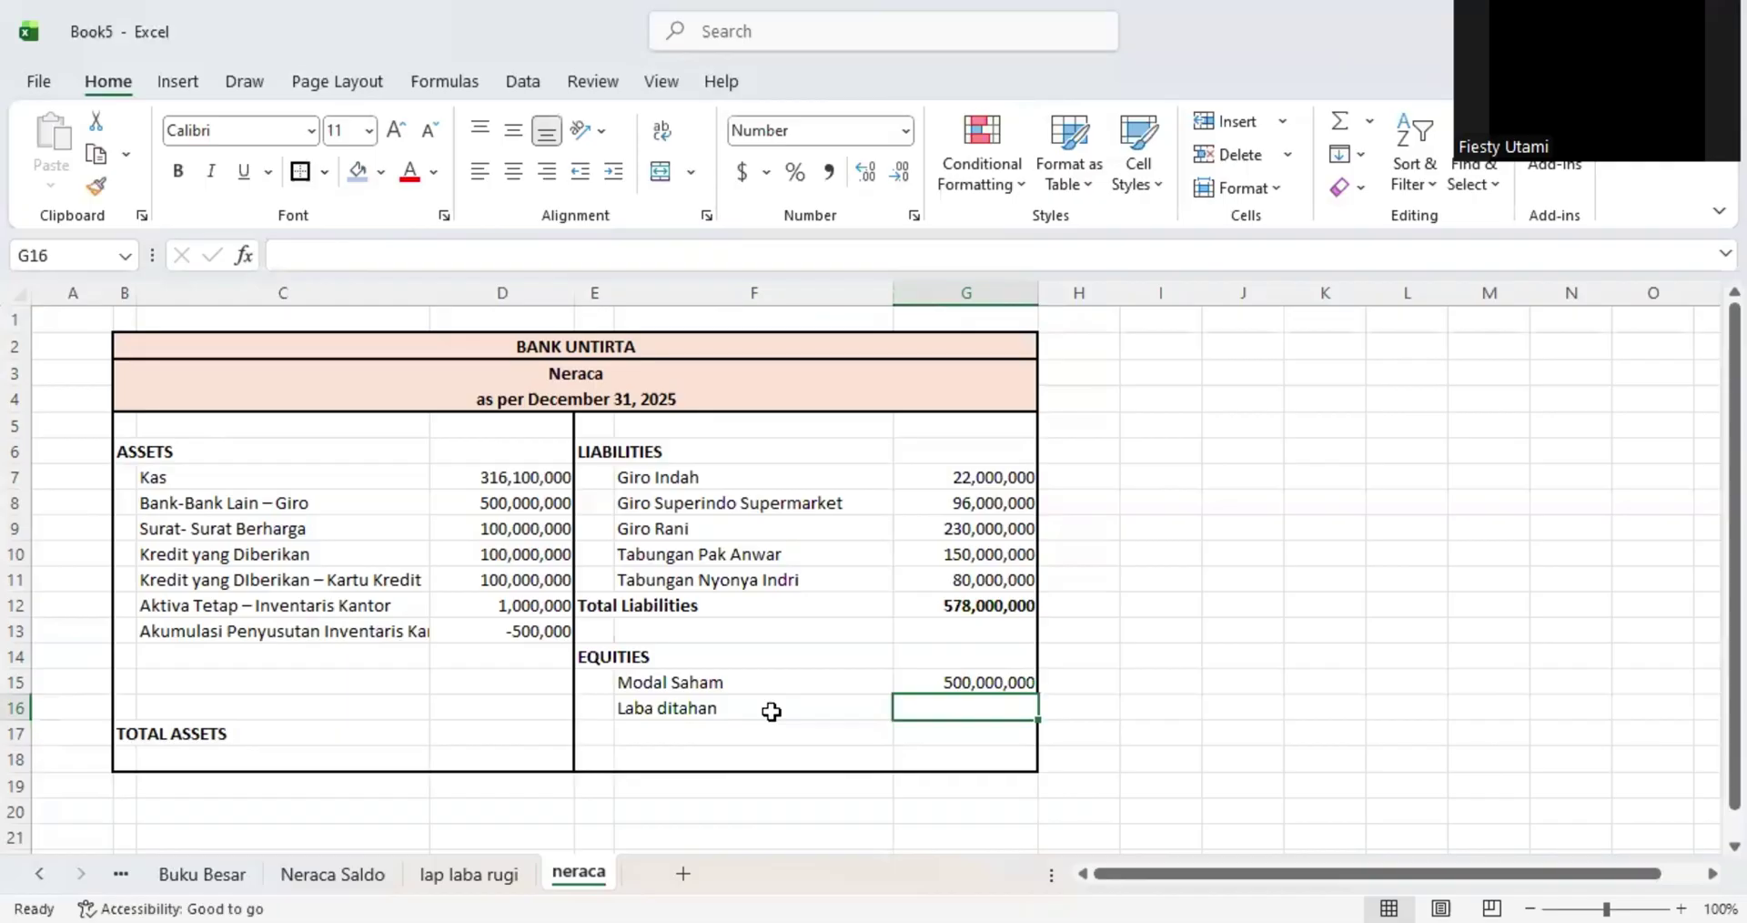
- Link the Laba ditahan amount in G16 to the LABA figure in G18 of the lap laba rugi sheet
{"action": "type", "text": "="}
{"action": "left_click", "coordinate": [457, 872]}
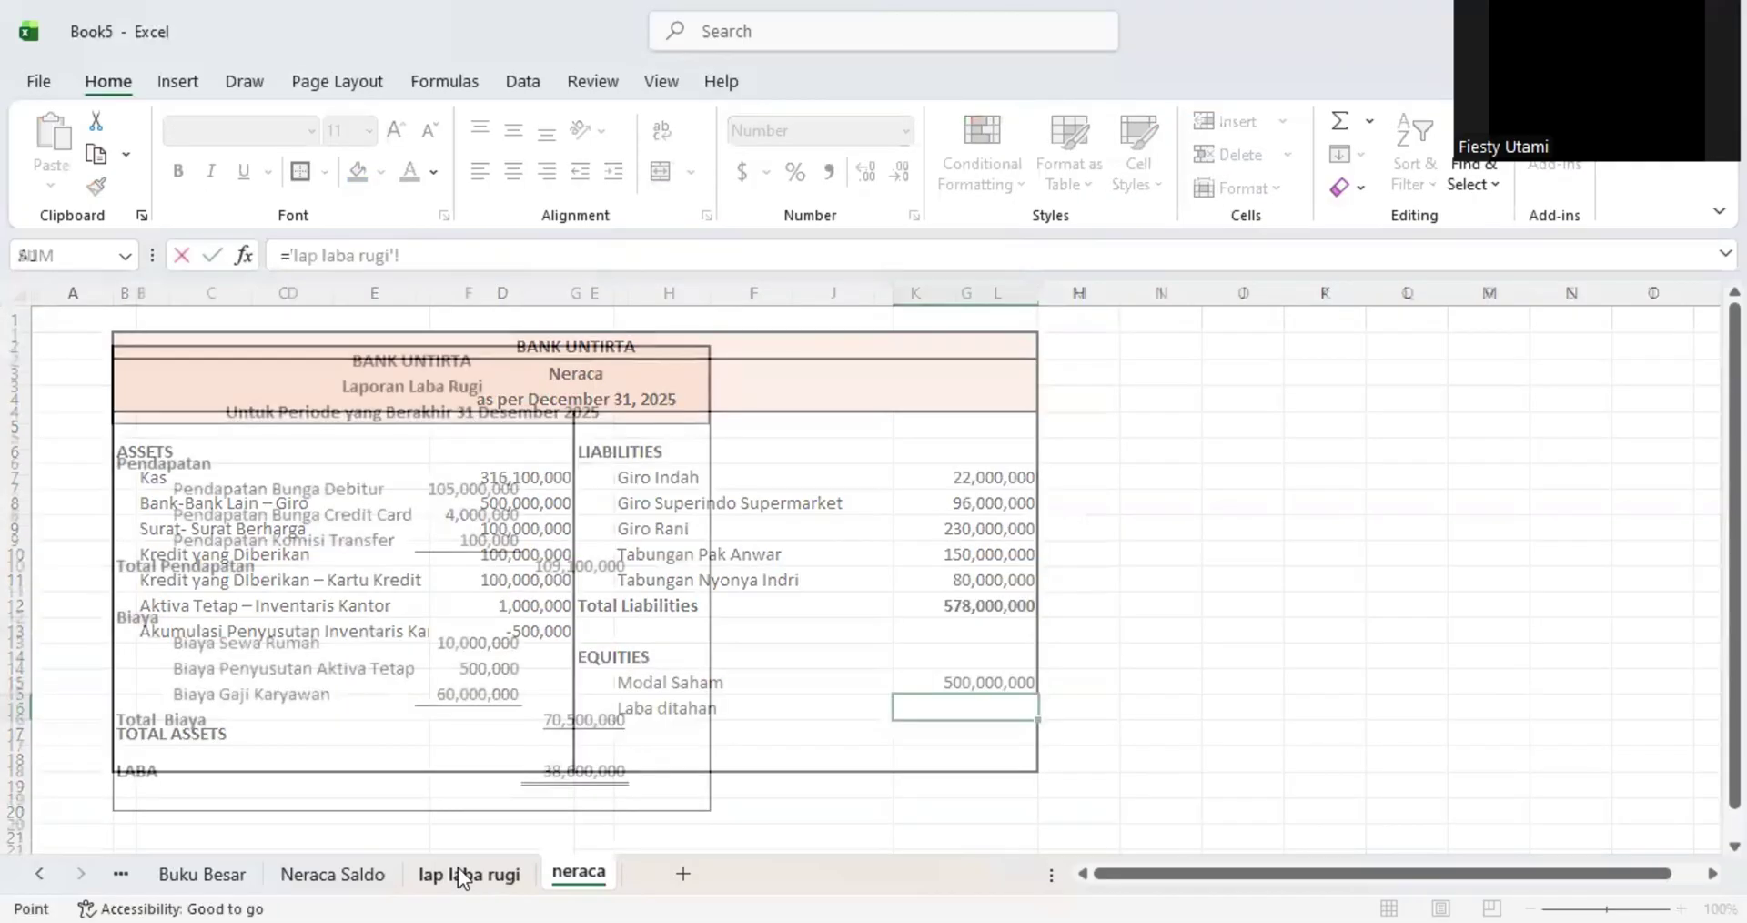
{"action": "left_click", "coordinate": [574, 771]}
{"action": "key", "text": "Return"}
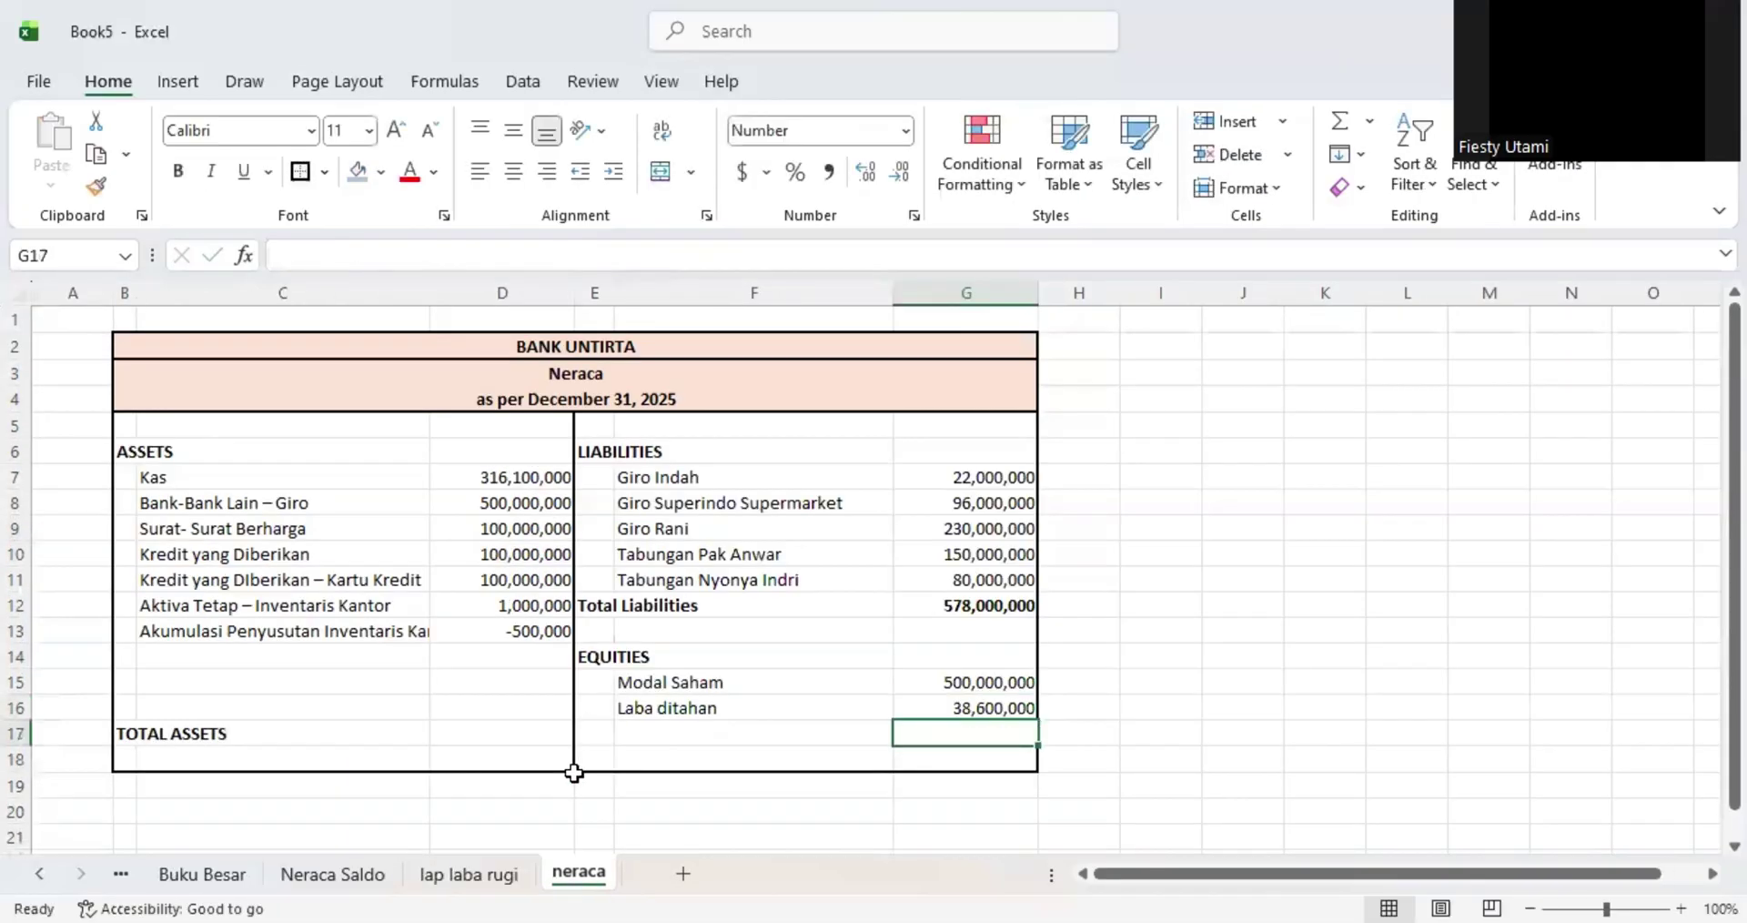
- Enter Total Liabilities in E17 and insert two blank rows above the TOTAL ASSETS row
{"action": "left_click", "coordinate": [596, 729]}
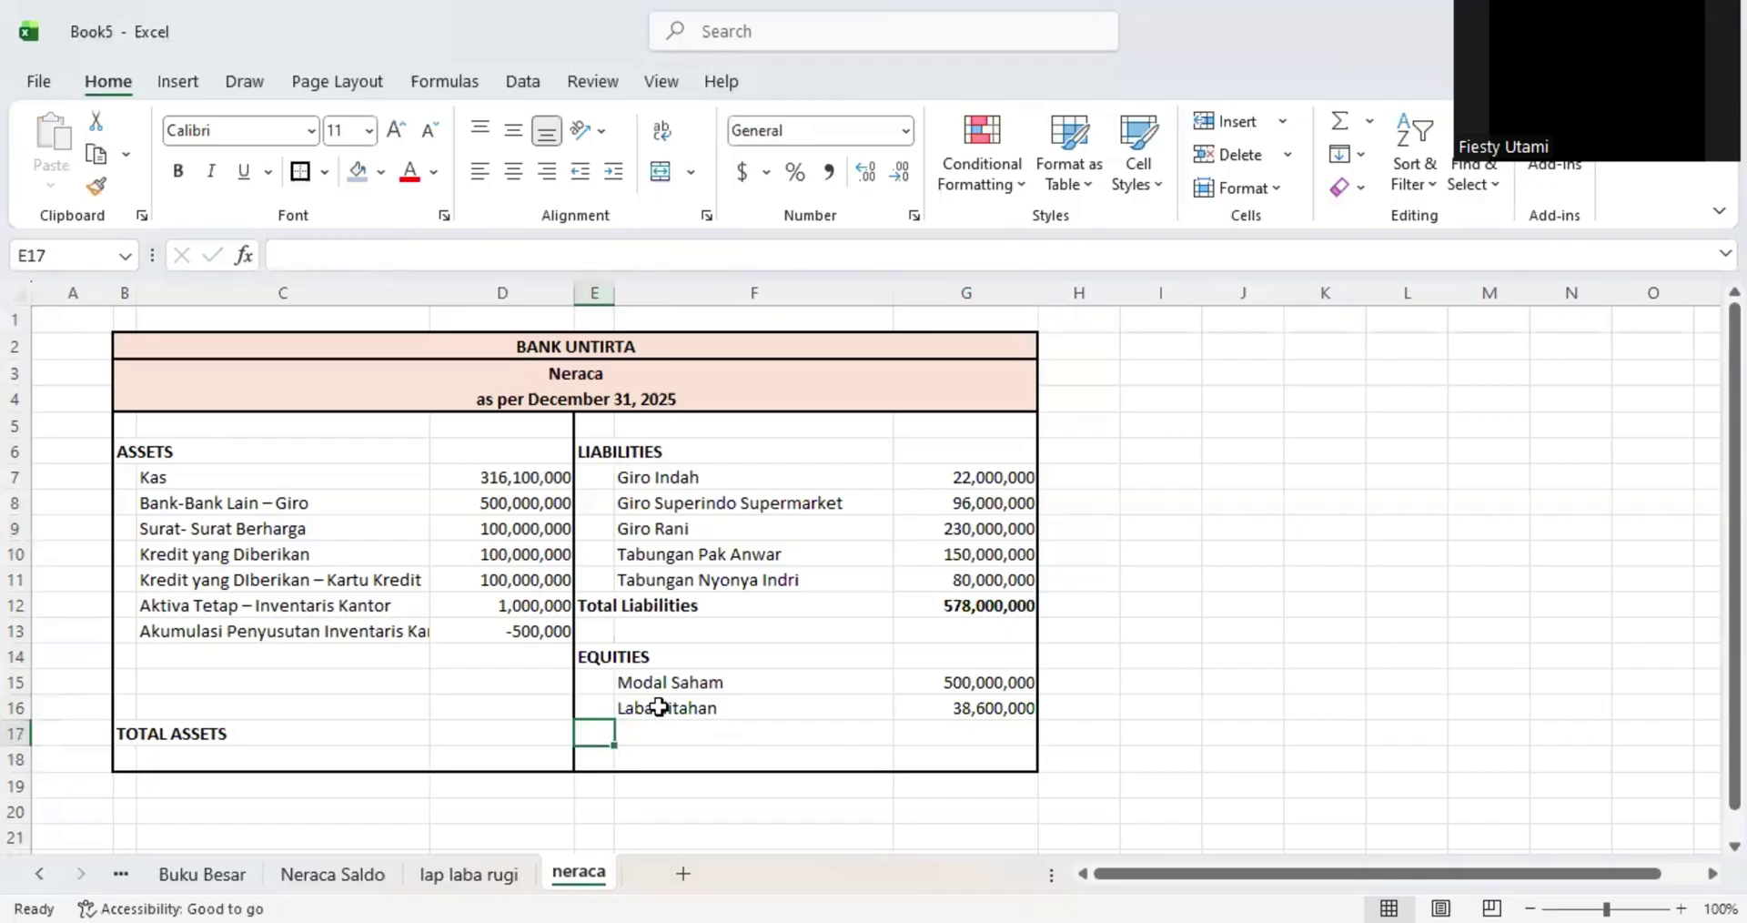
{"action": "type", "text": "Total"}
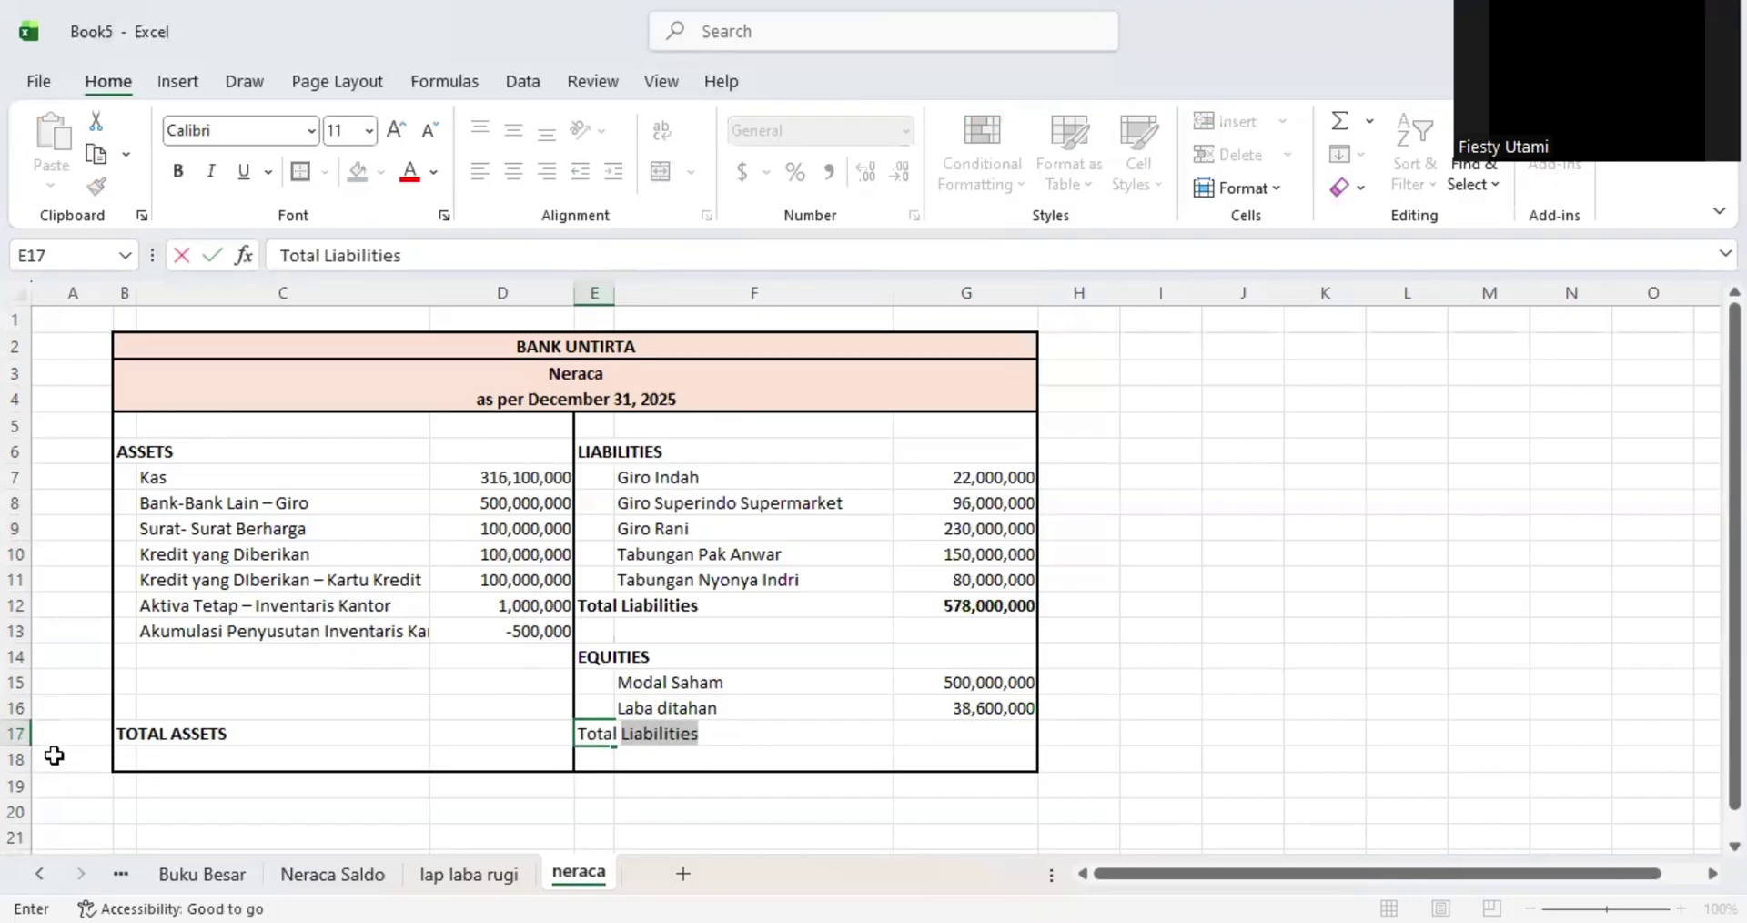
{"action": "left_click", "coordinate": [18, 733]}
{"action": "right_click", "coordinate": [19, 733]}
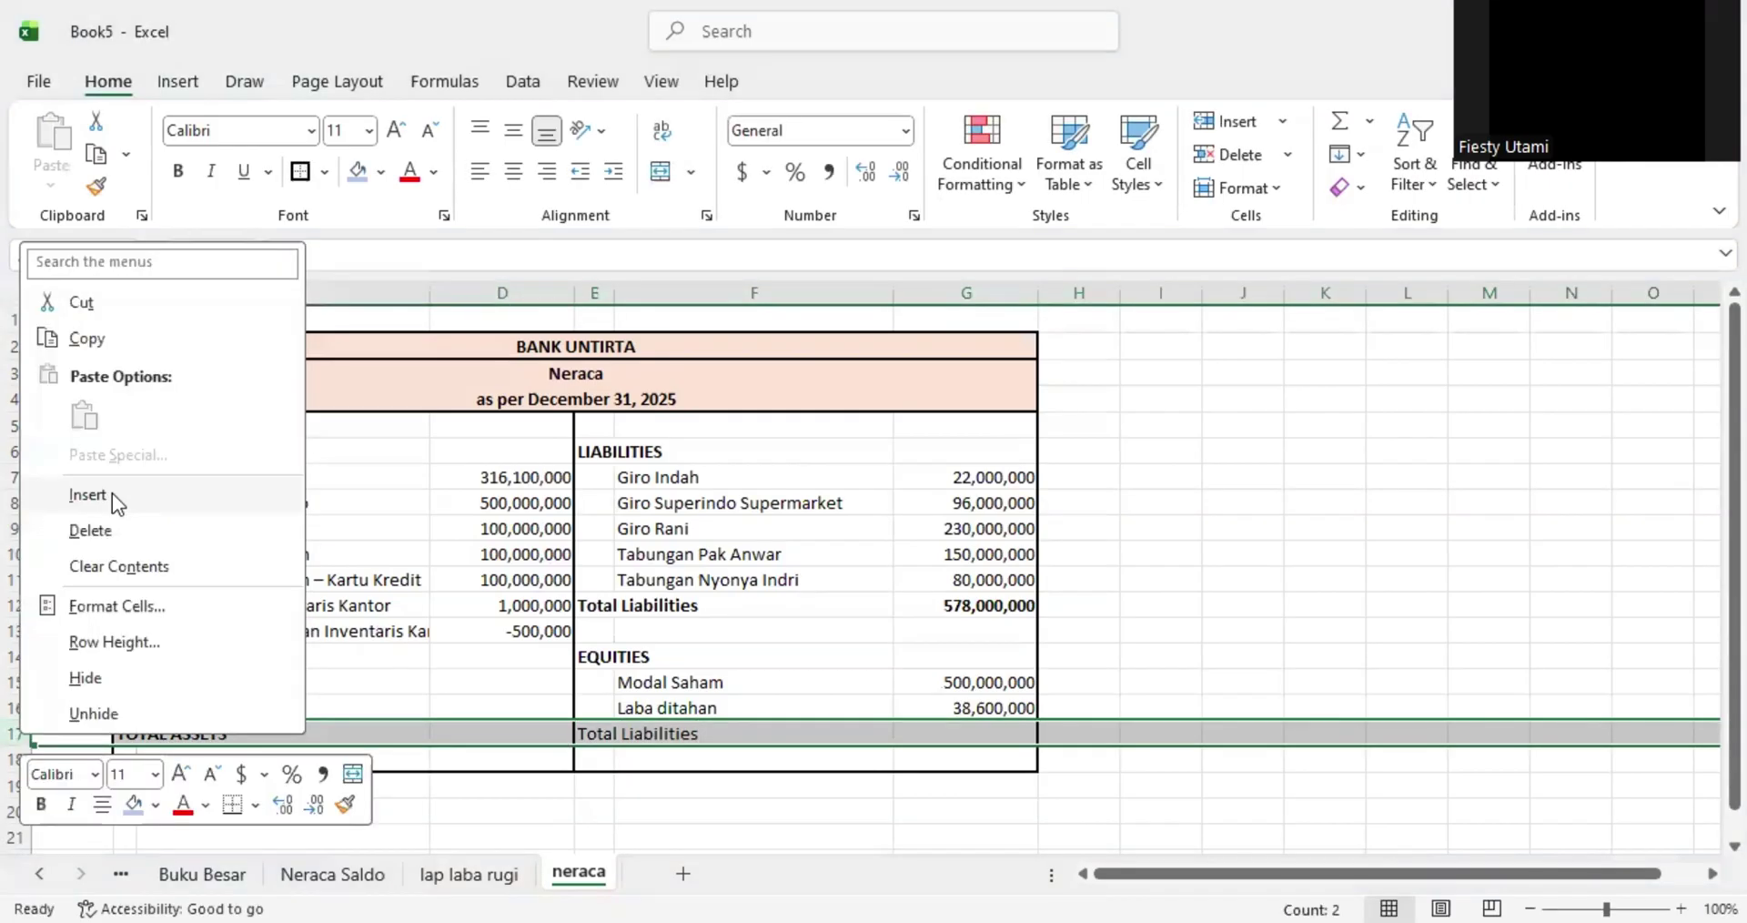
{"action": "left_click", "coordinate": [88, 495]}
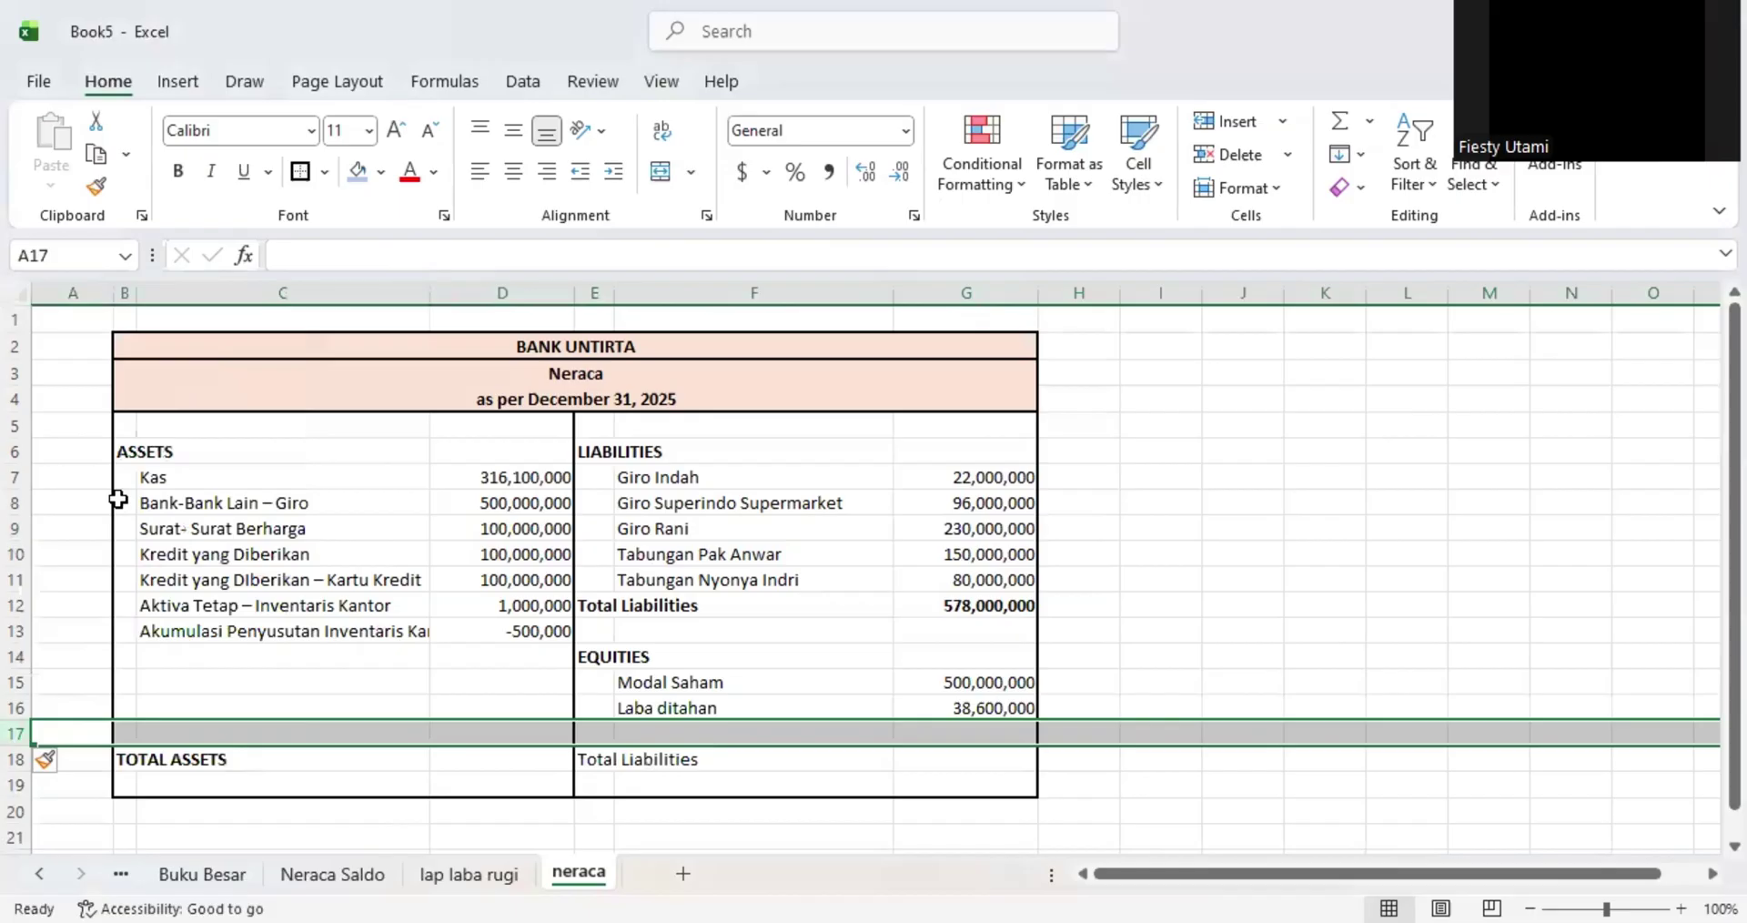
{"action": "key", "text": "ctrl+shift+plus"}
- Enter the bold label Total Equities in E17
{"action": "mouse_move", "coordinate": [596, 733]}
{"action": "left_mouse_down"}
{"action": "mouse_move", "coordinate": [706, 737]}
{"action": "mouse_move", "coordinate": [615, 733]}
{"action": "left_mouse_up"}
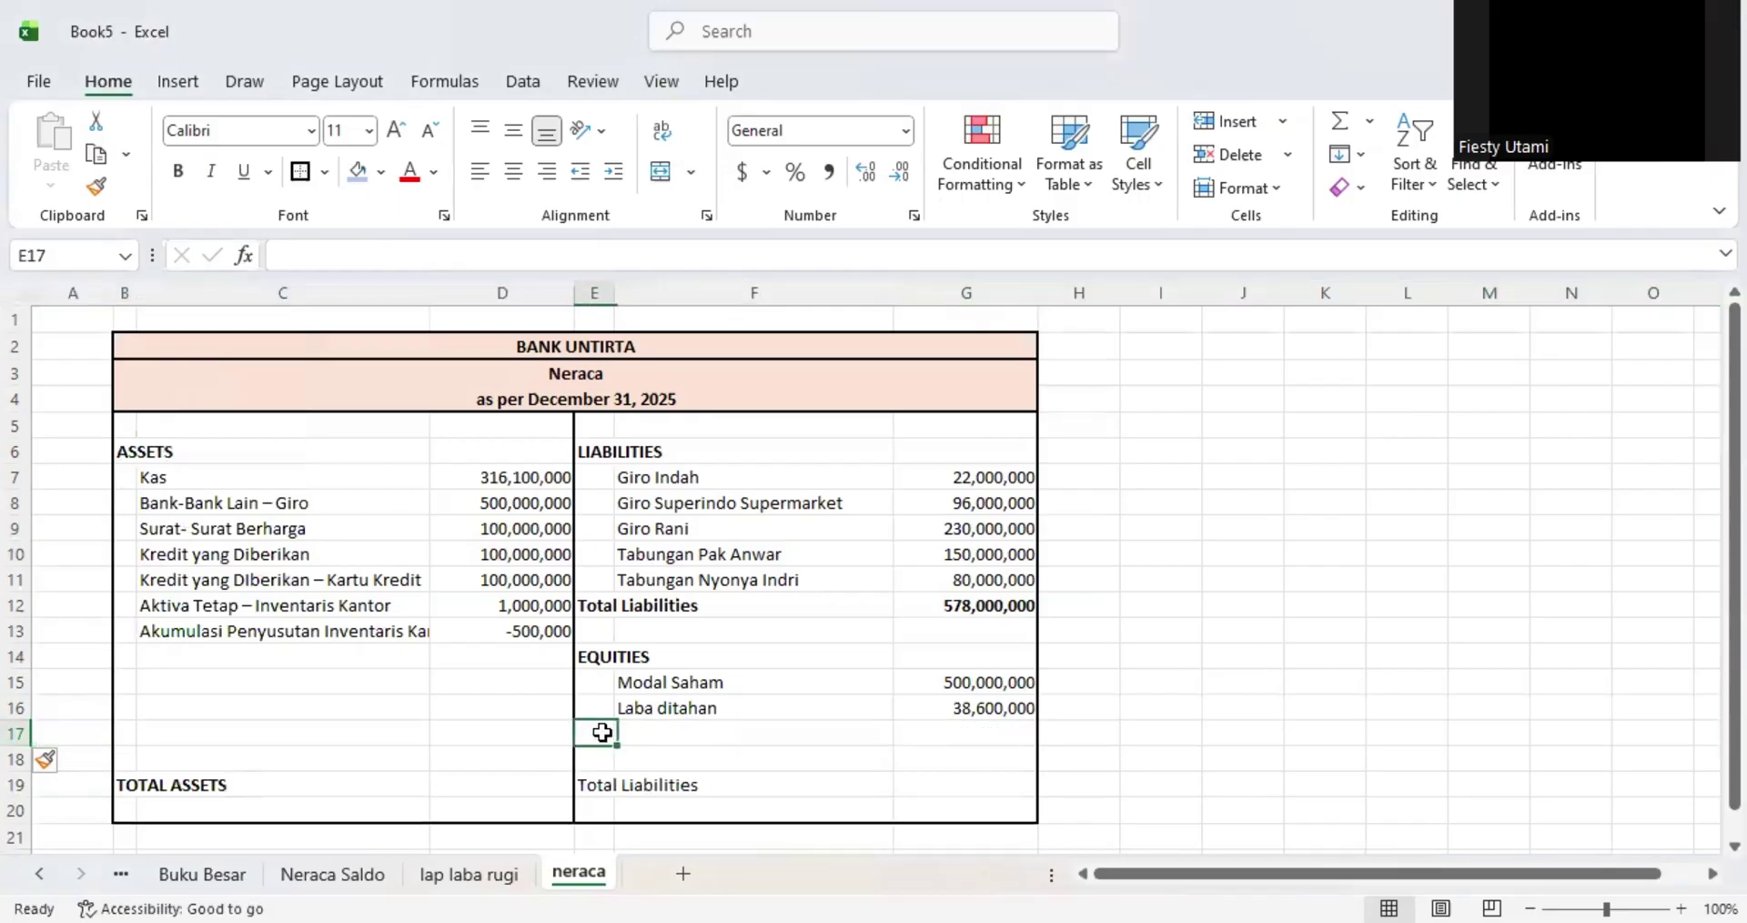
{"action": "type", "text": "Total E"}
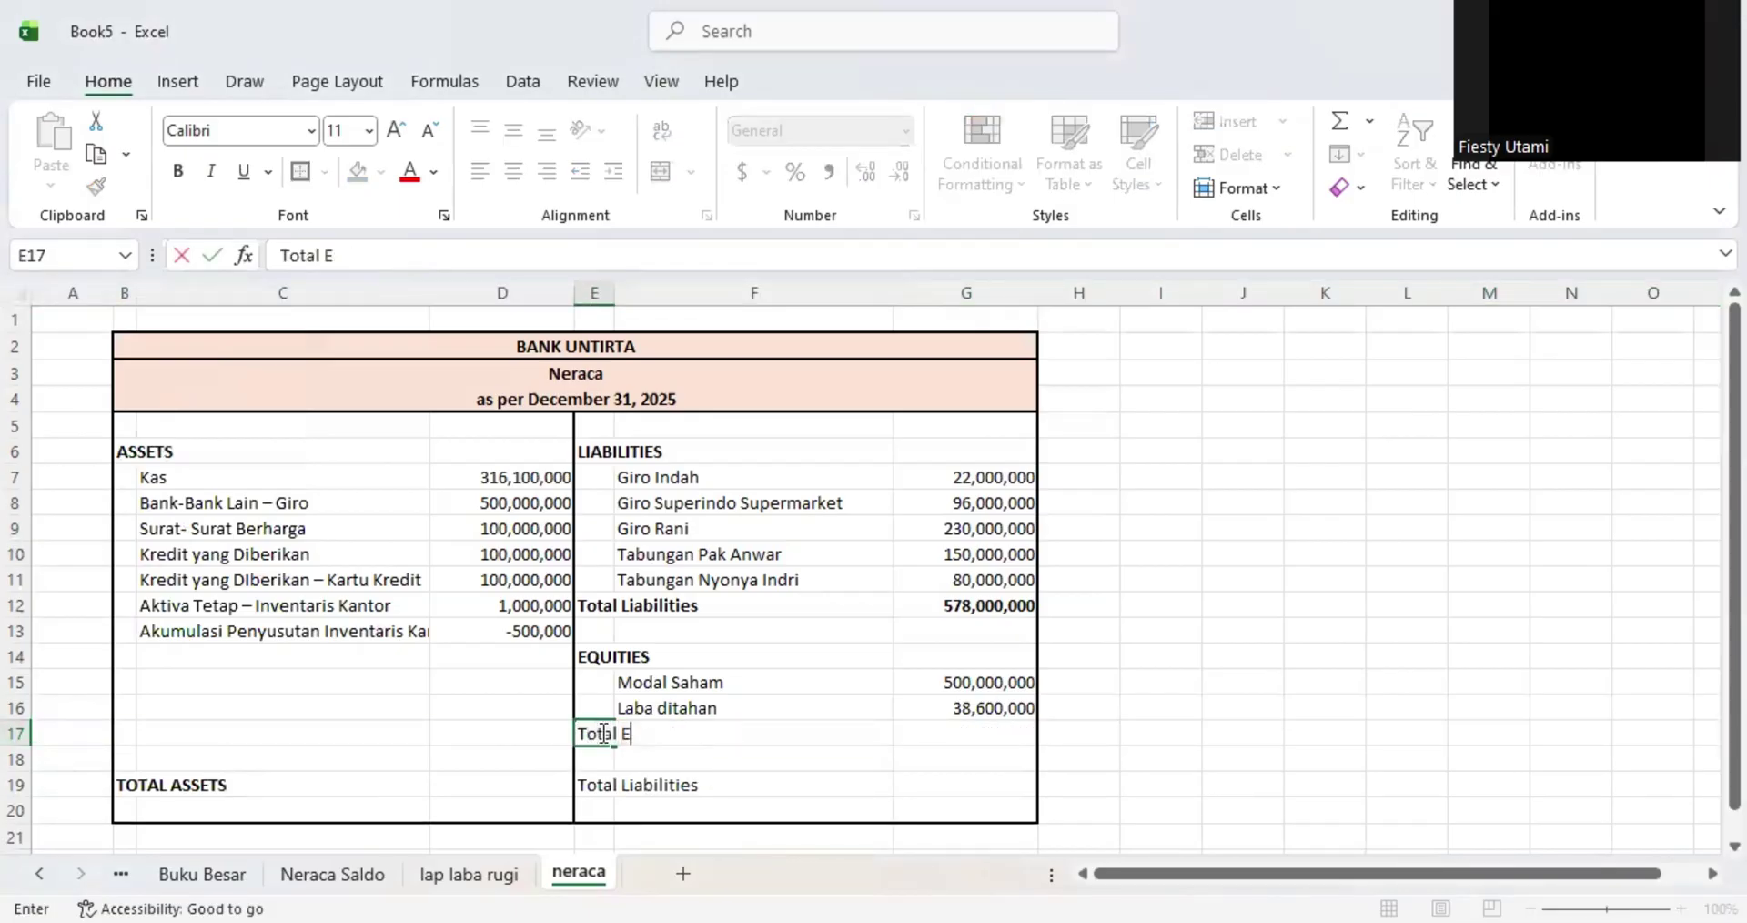
{"action": "type", "text": "quities"}
{"action": "key", "text": "Return"}
{"action": "left_click", "coordinate": [602, 732]}
{"action": "key", "text": "ctrl+b"}
{"action": "key", "text": "Right"}
{"action": "key", "text": "Right"}
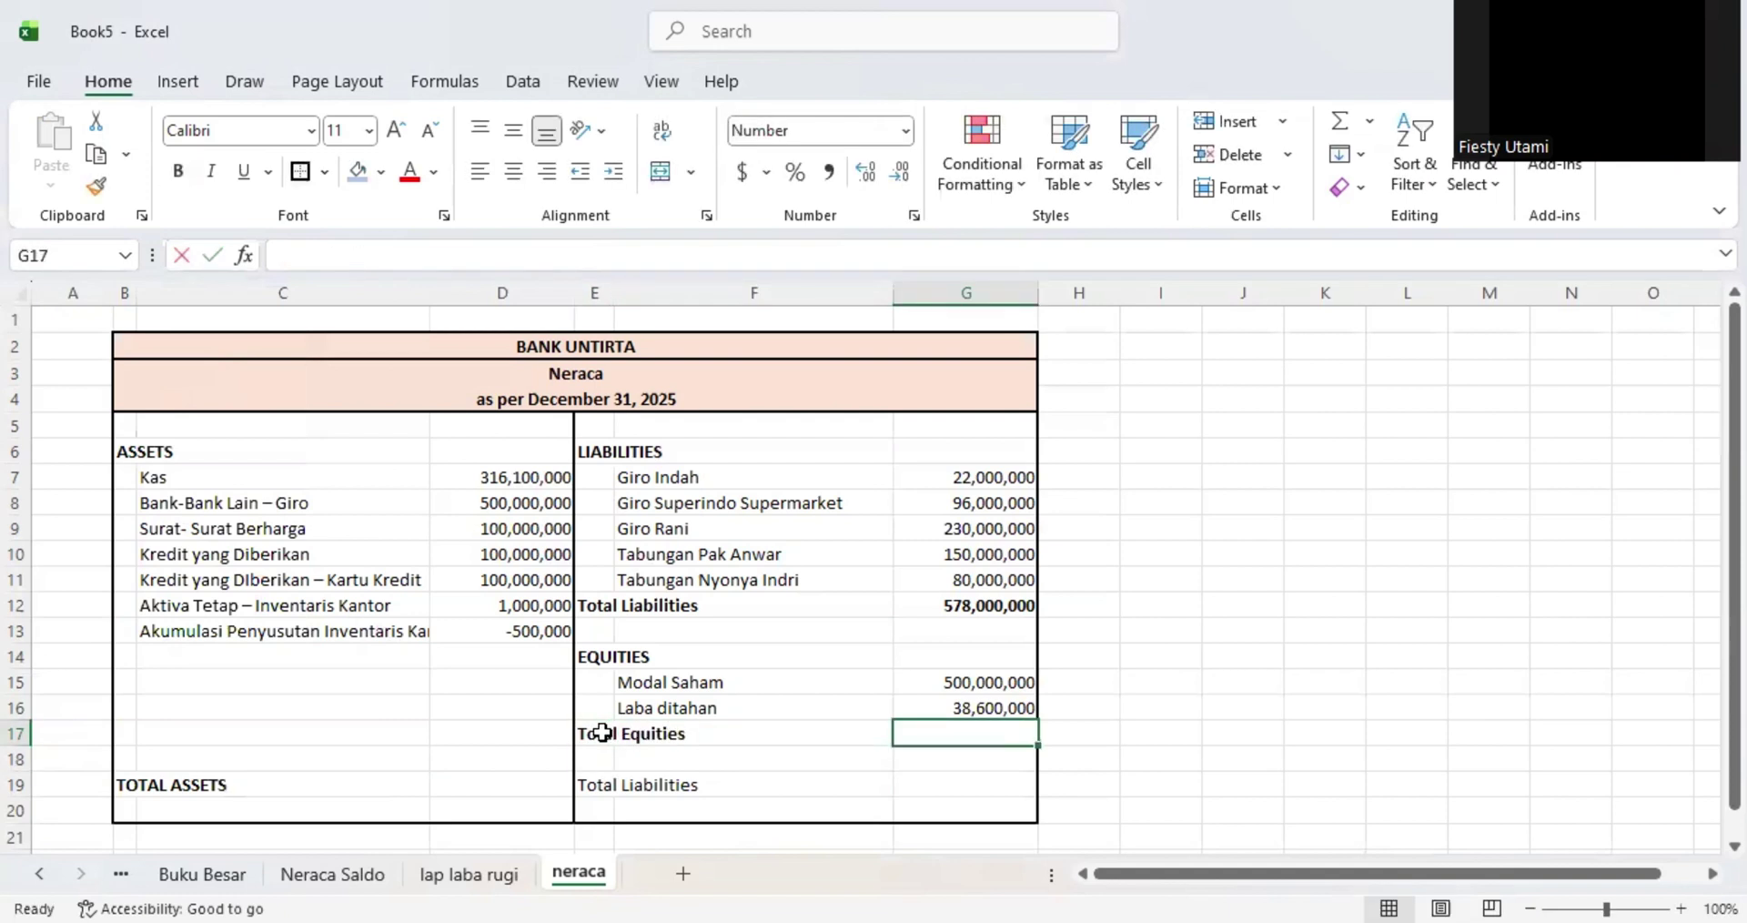
- Total the equities in G17 with =SUM(G15:G16) and make the total bold
{"action": "type", "text": "=sum("}
{"action": "left_click_drag", "start_coordinate": [940, 682], "coordinate": [949, 718]}
{"action": "key", "text": "Return"}
{"action": "left_click", "coordinate": [951, 728]}
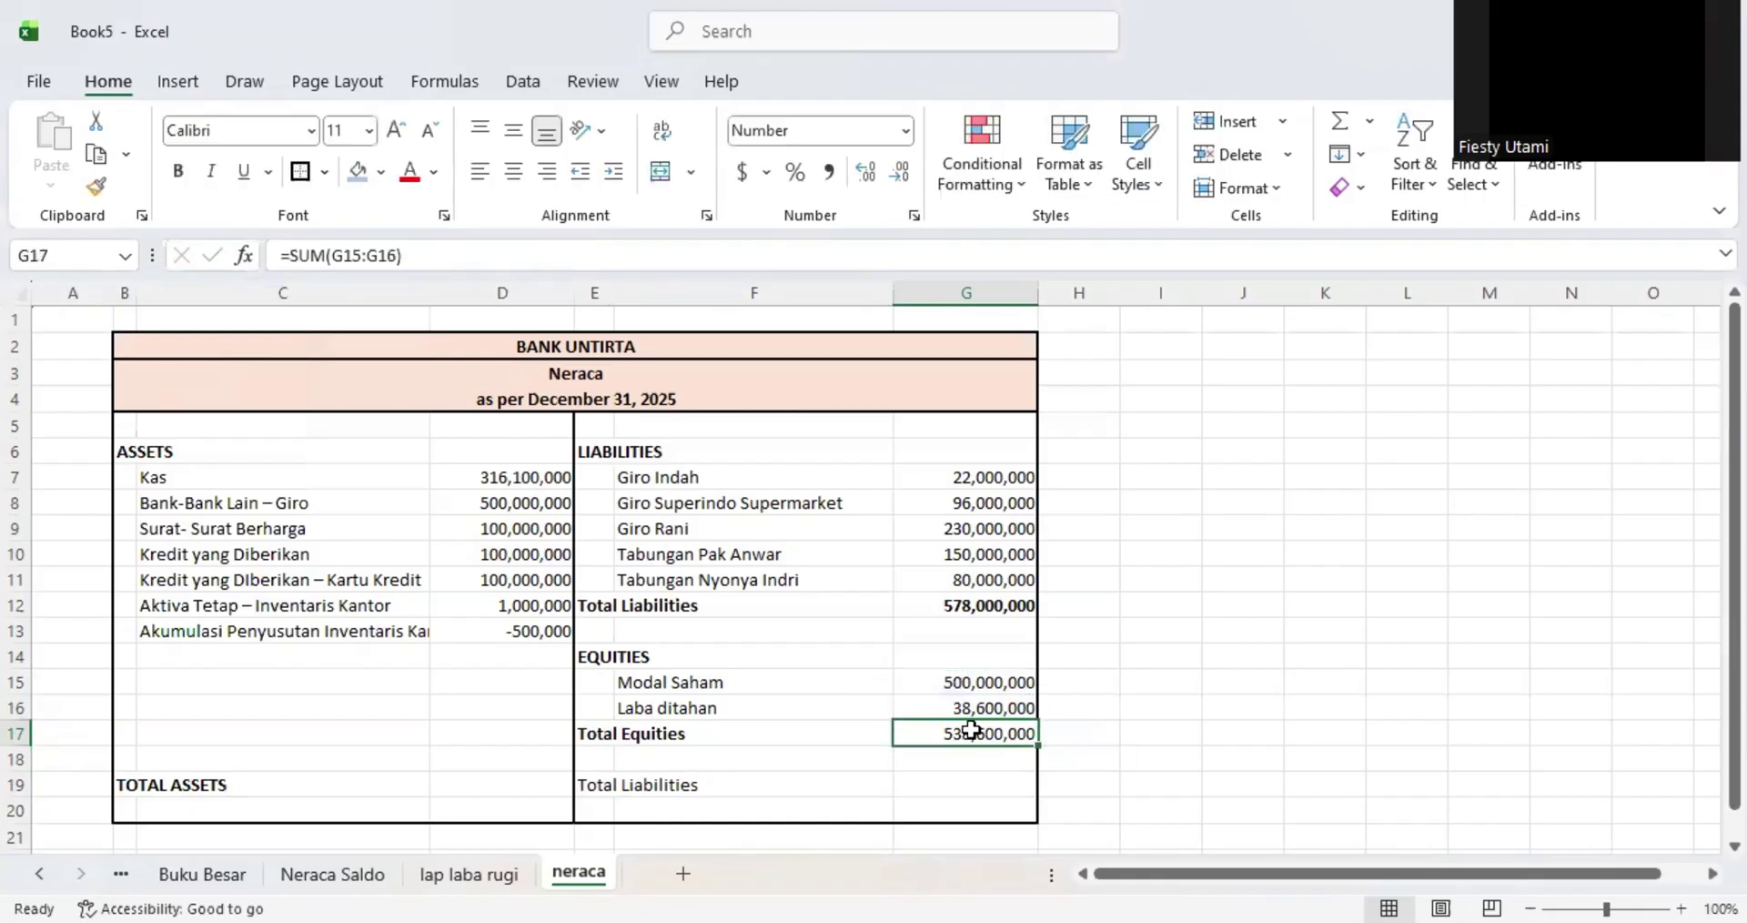
- Add a bottom border to G11 and G16, above the liabilities and equities totals
{"action": "left_click", "coordinate": [961, 579]}
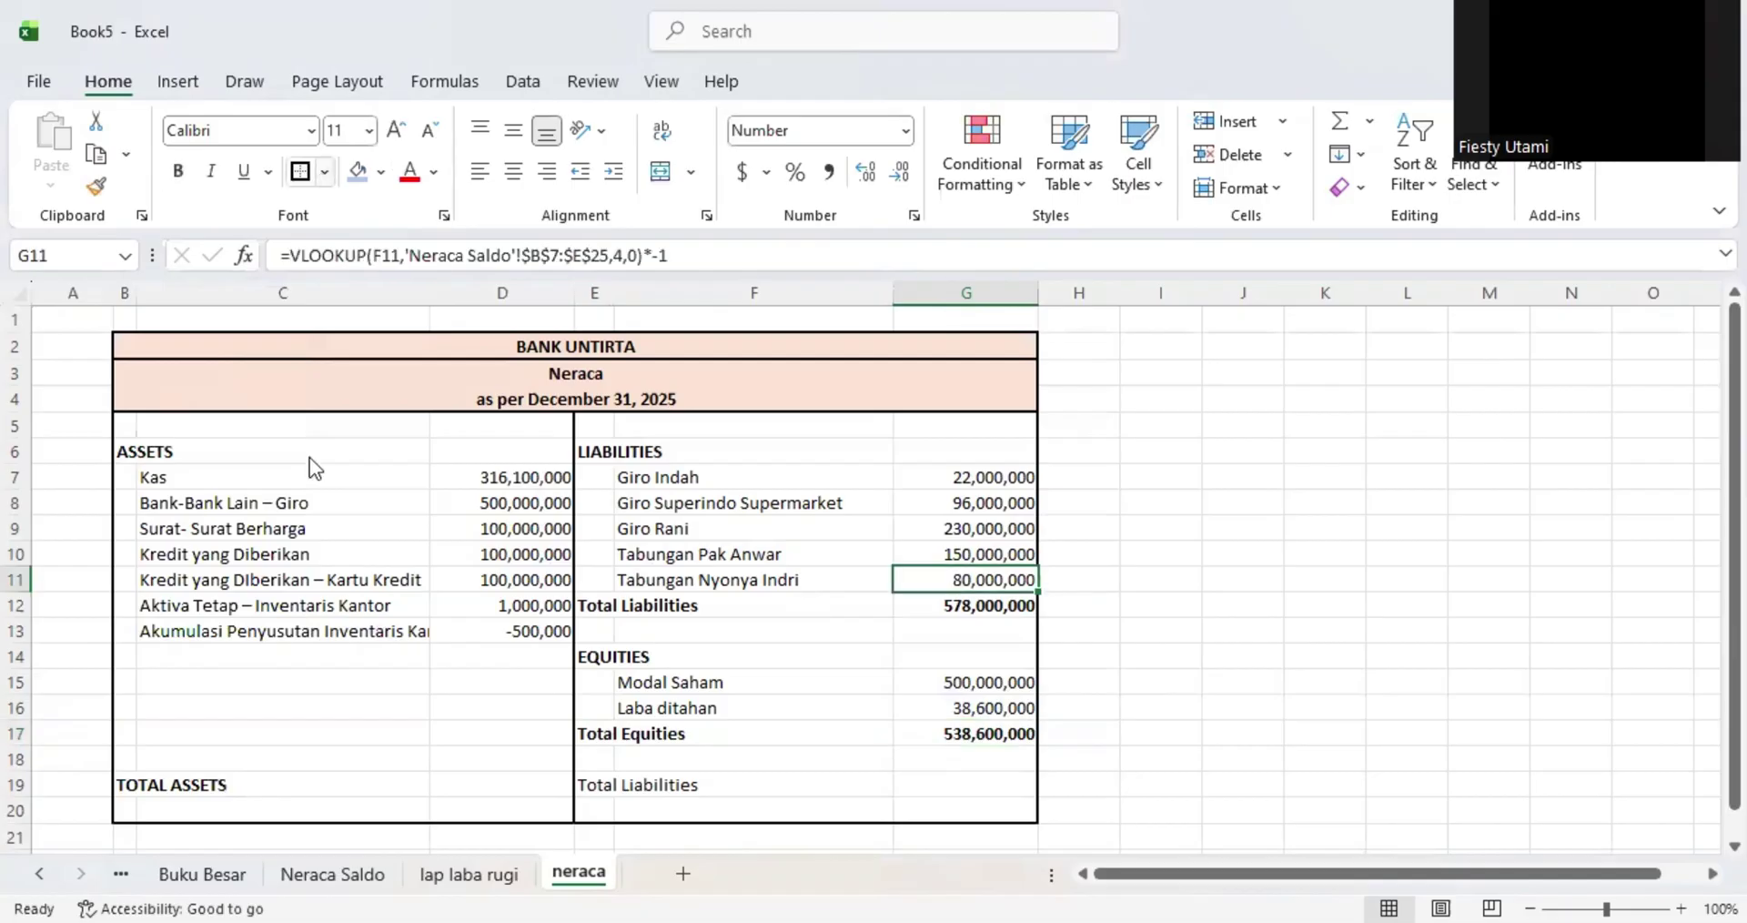
{"action": "left_click", "coordinate": [324, 171]}
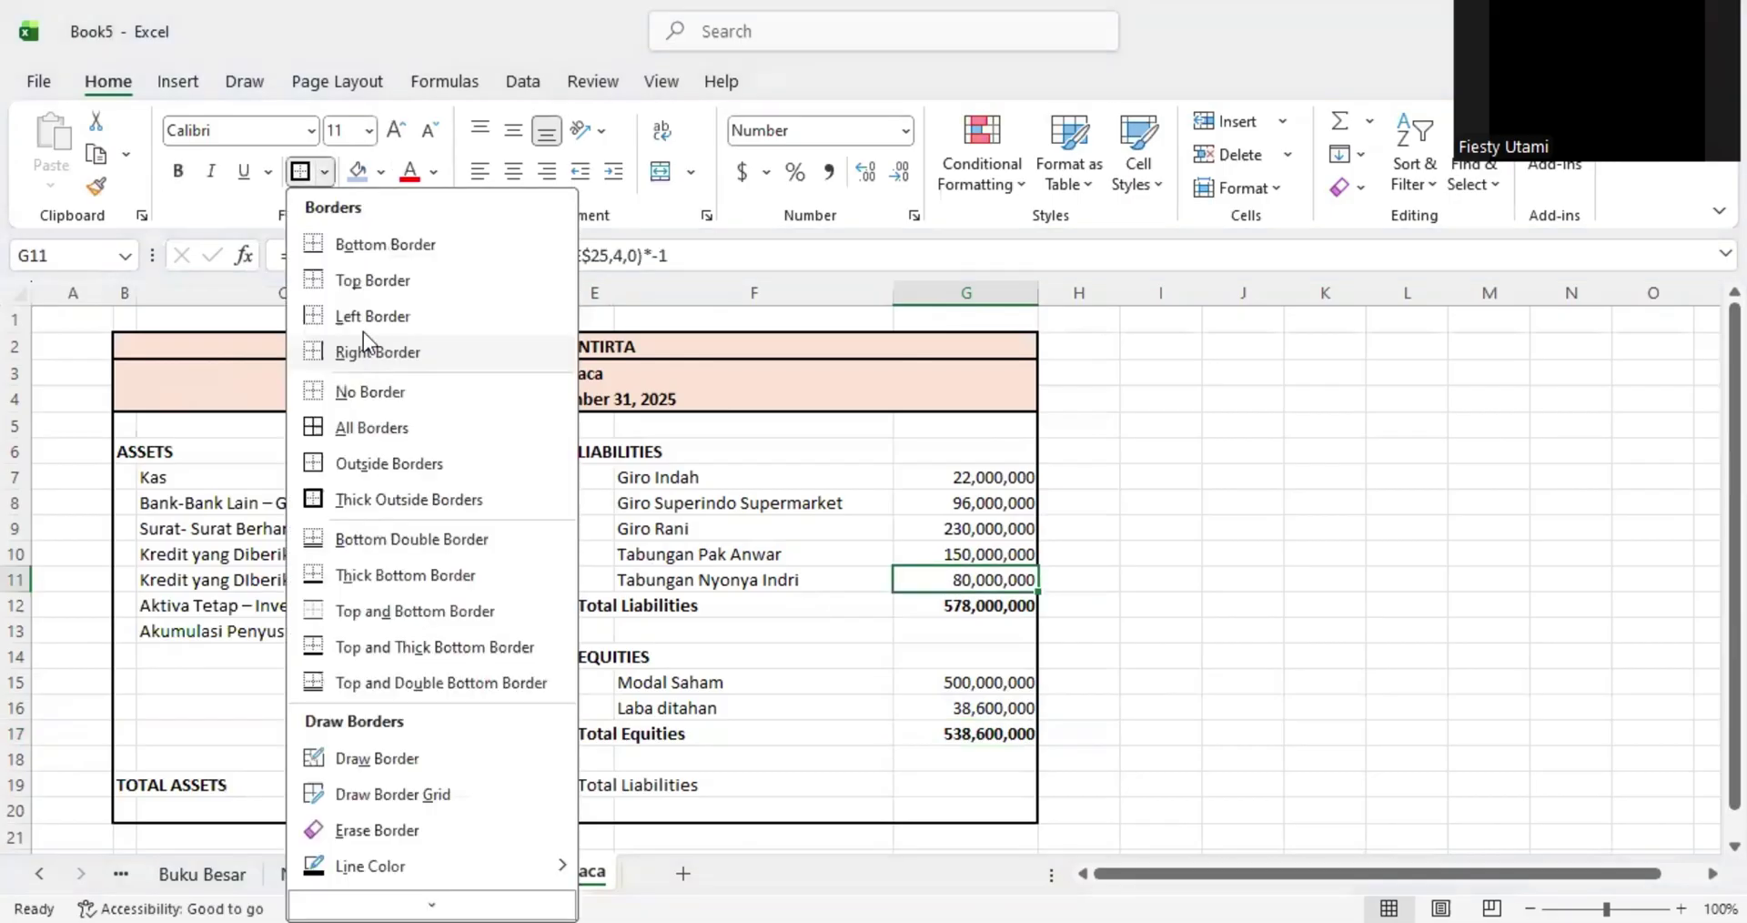
{"action": "left_click", "coordinate": [948, 663]}
{"action": "left_click", "coordinate": [987, 728]}
{"action": "left_click", "coordinate": [982, 708]}
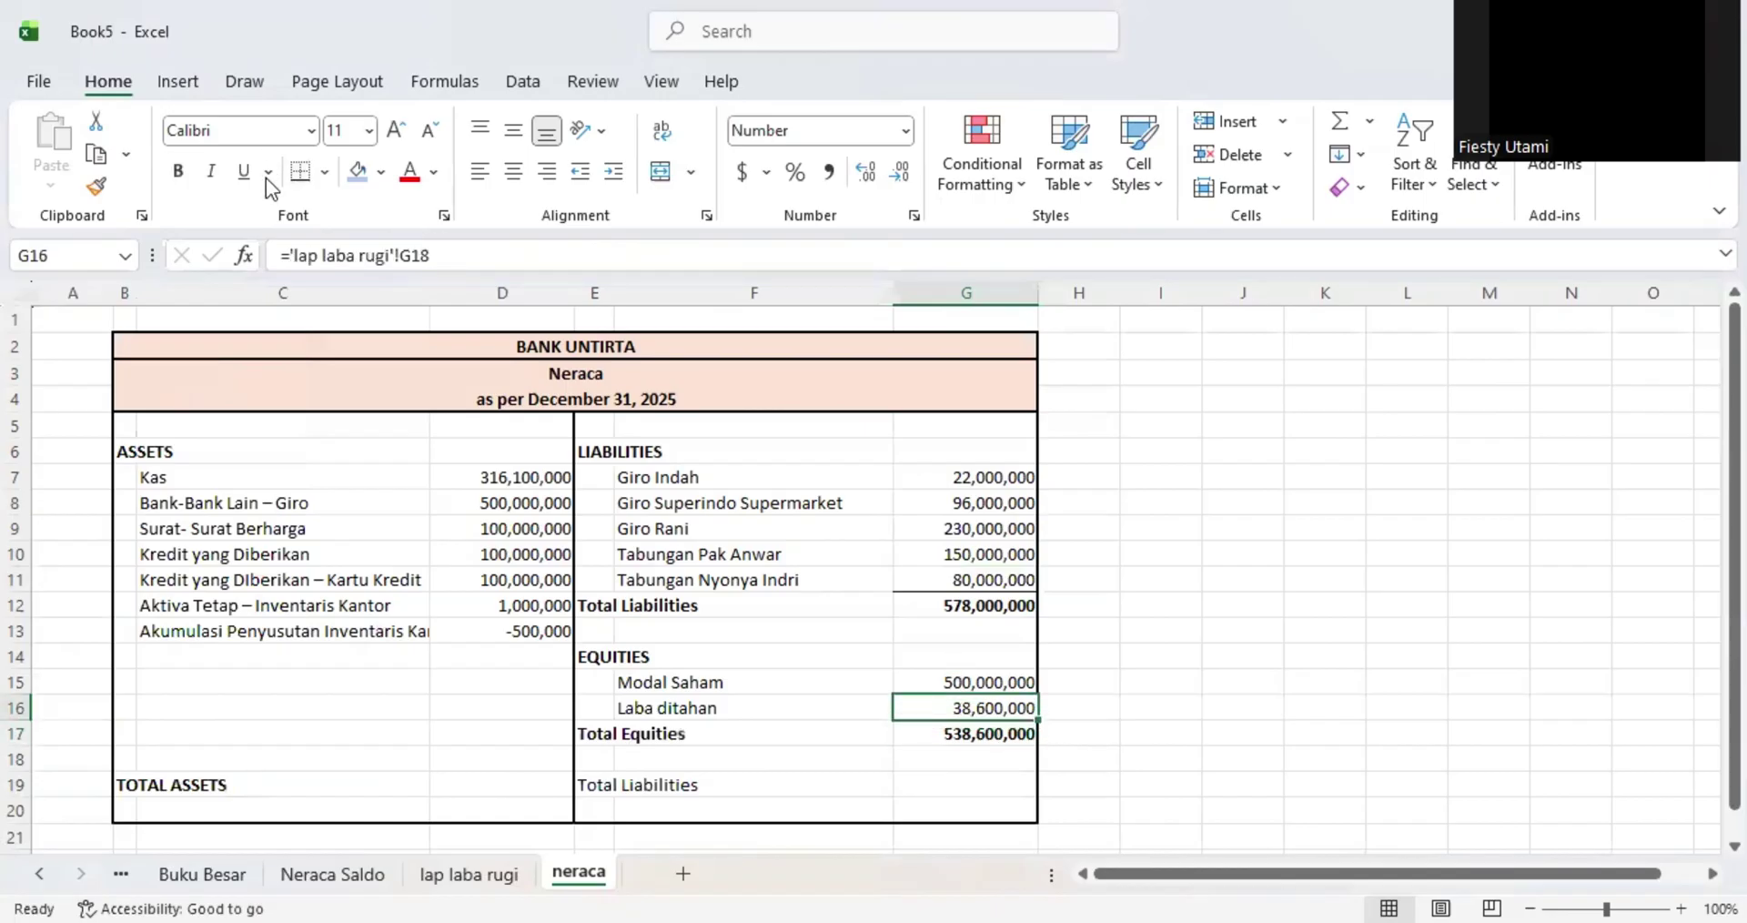
{"action": "left_click", "coordinate": [300, 171]}
{"action": "left_click", "coordinate": [901, 607]}
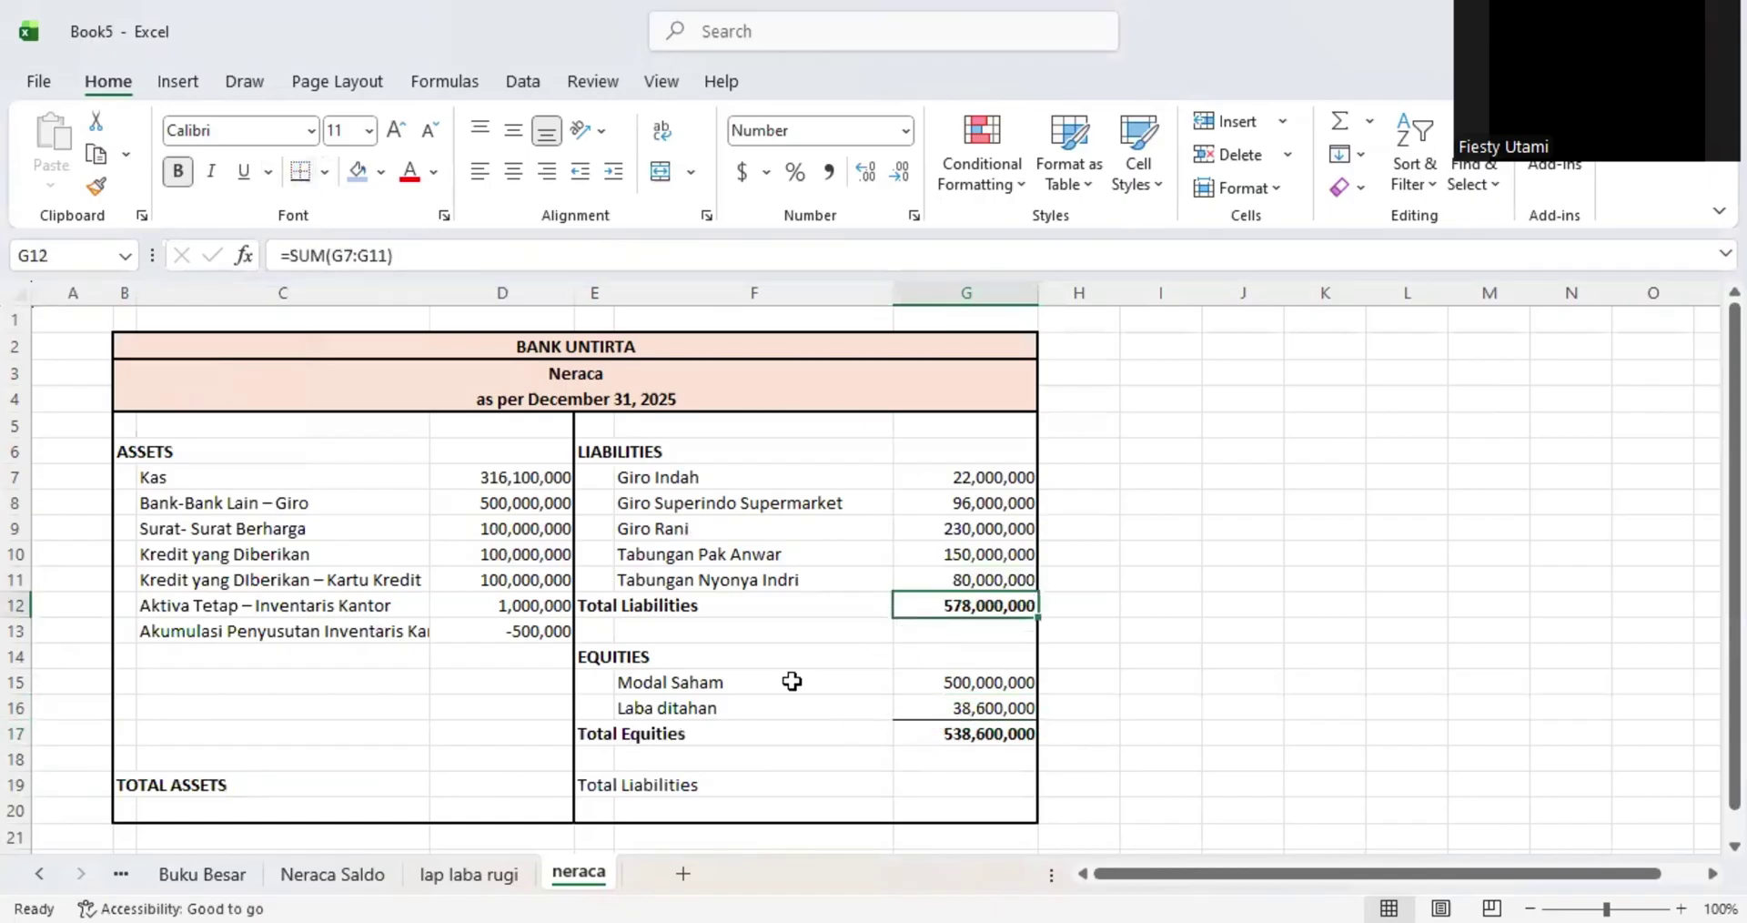
- Make the label in E19 bold and replace its text with TOTAL LIABILITIES AND EQUITIES
{"action": "left_click", "coordinate": [937, 776]}
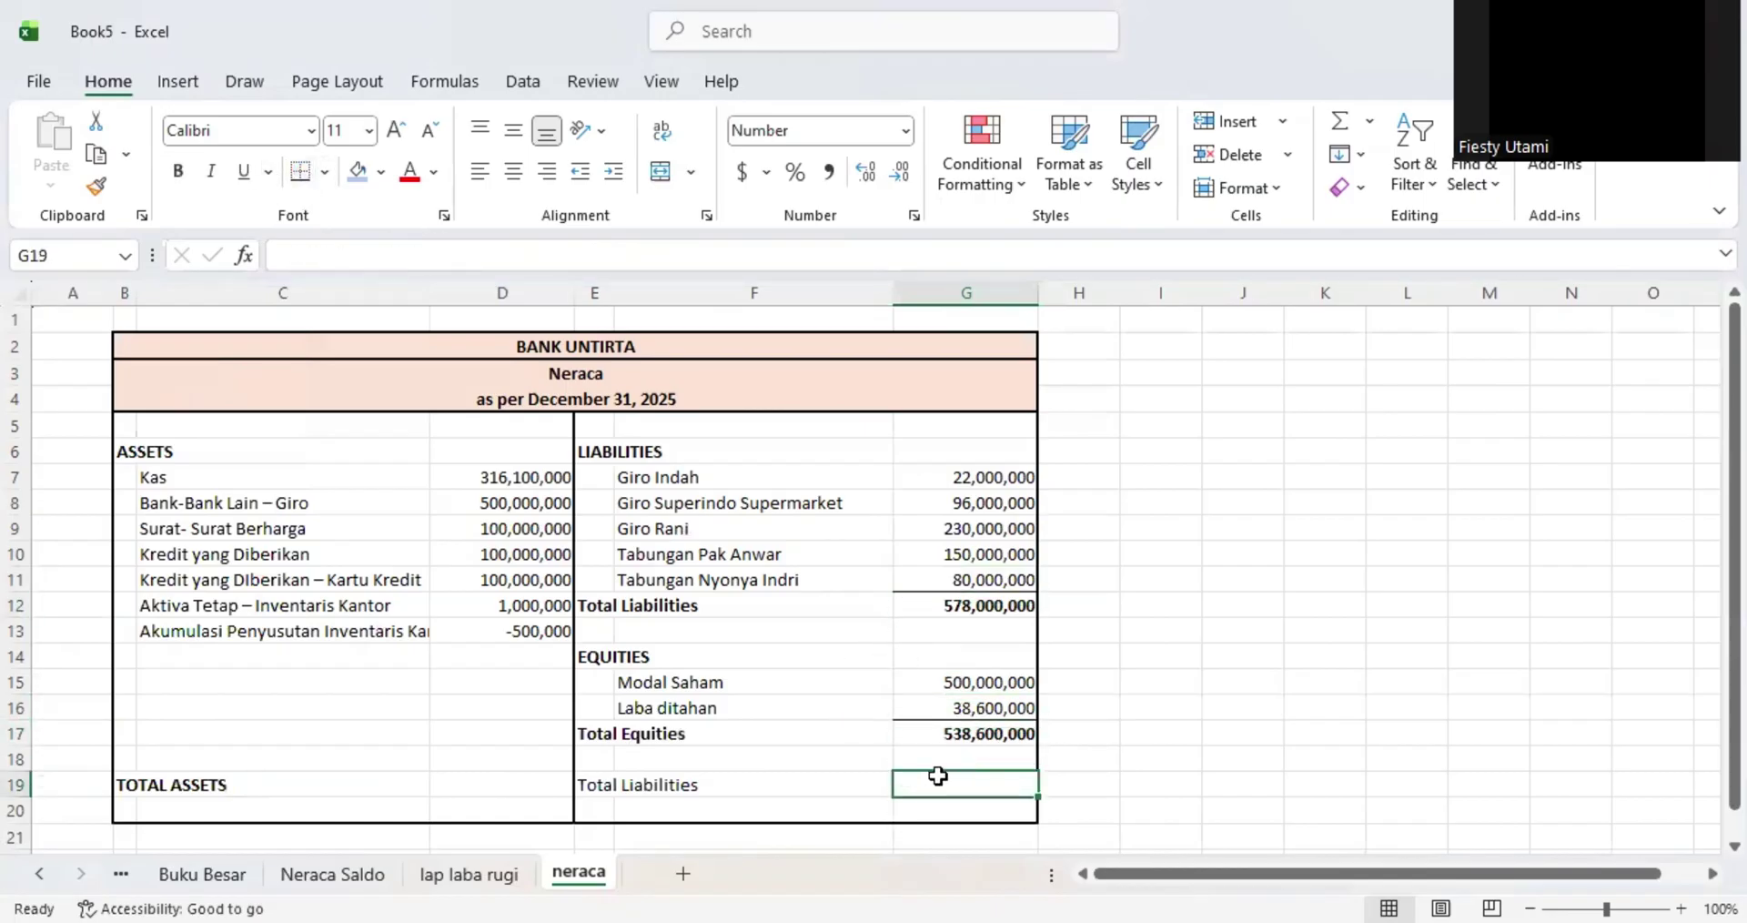
{"action": "left_click", "coordinate": [596, 780]}
{"action": "key", "text": "ctrl+b"}
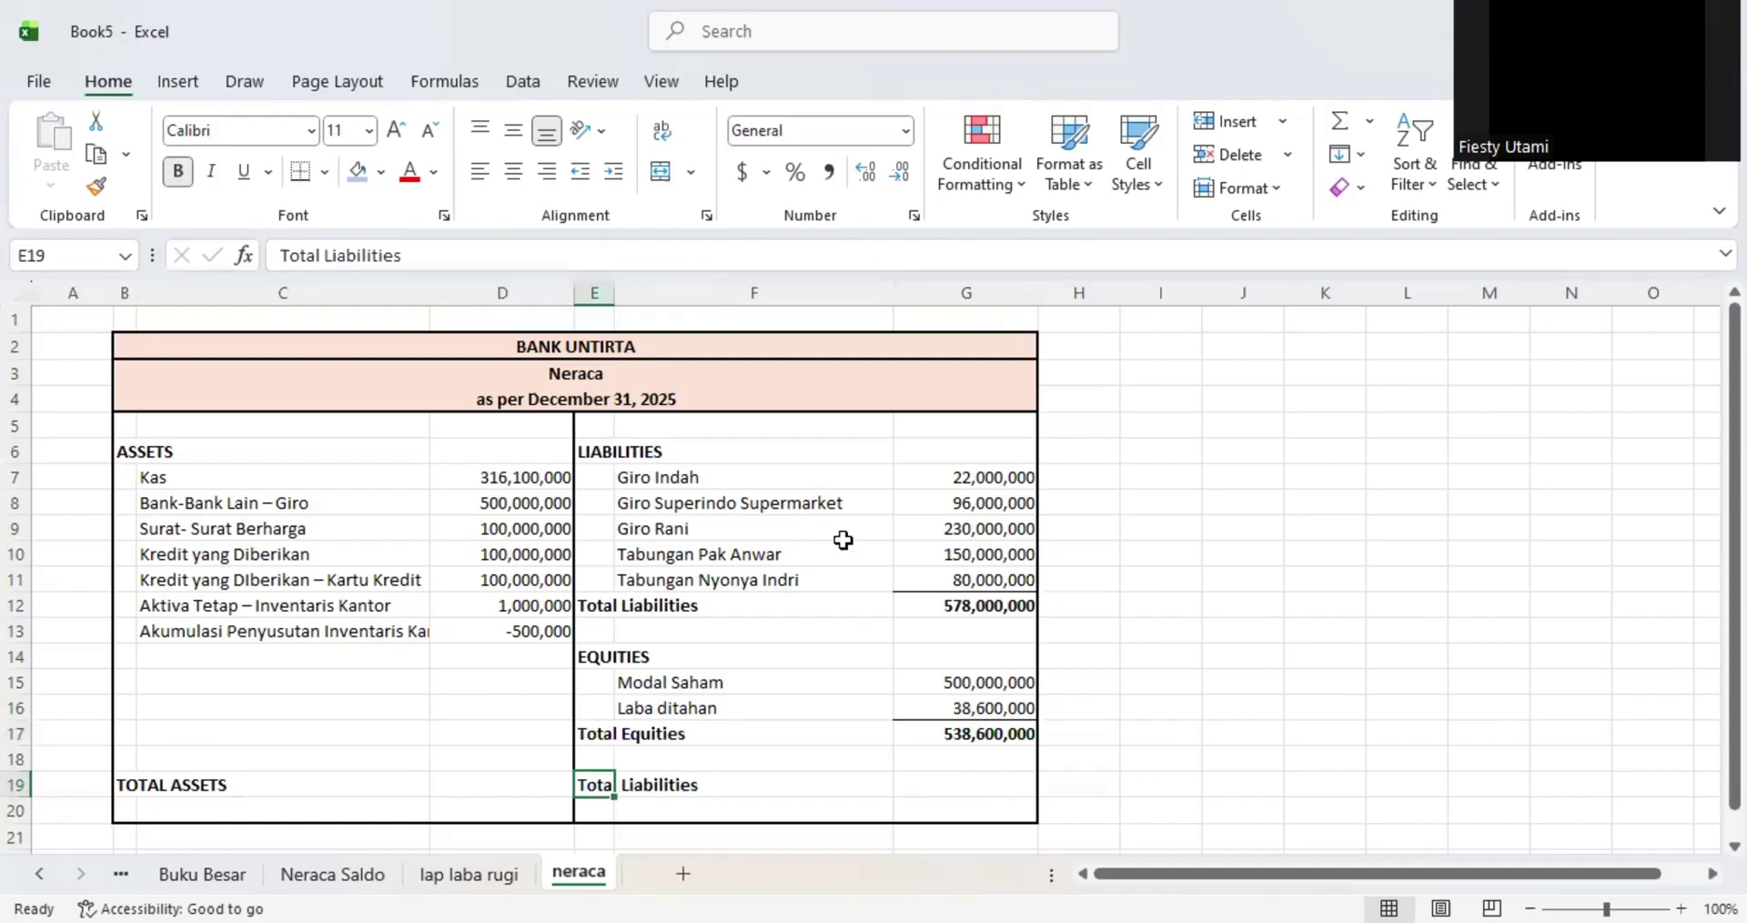
{"action": "left_click", "coordinate": [455, 256]}
{"action": "key", "text": "BackSpace"}
{"action": "key", "text": "BackSpace"}
{"action": "key", "text": "BackSpace"}
{"action": "key", "text": "BackSpace"}
{"action": "key", "text": "BackSpace"}
{"action": "key", "text": "BackSpace"}
{"action": "key", "text": "BackSpace"}
{"action": "key", "text": "BackSpace"}
{"action": "key", "text": "BackSpace"}
{"action": "key", "text": "BackSpace"}
{"action": "key", "text": "BackSpace"}
{"action": "key", "text": "BackSpace"}
{"action": "key", "text": "BackSpace"}
{"action": "key", "text": "BackSpace"}
{"action": "key", "text": "BackSpace"}
{"action": "key", "text": "BackSpace"}
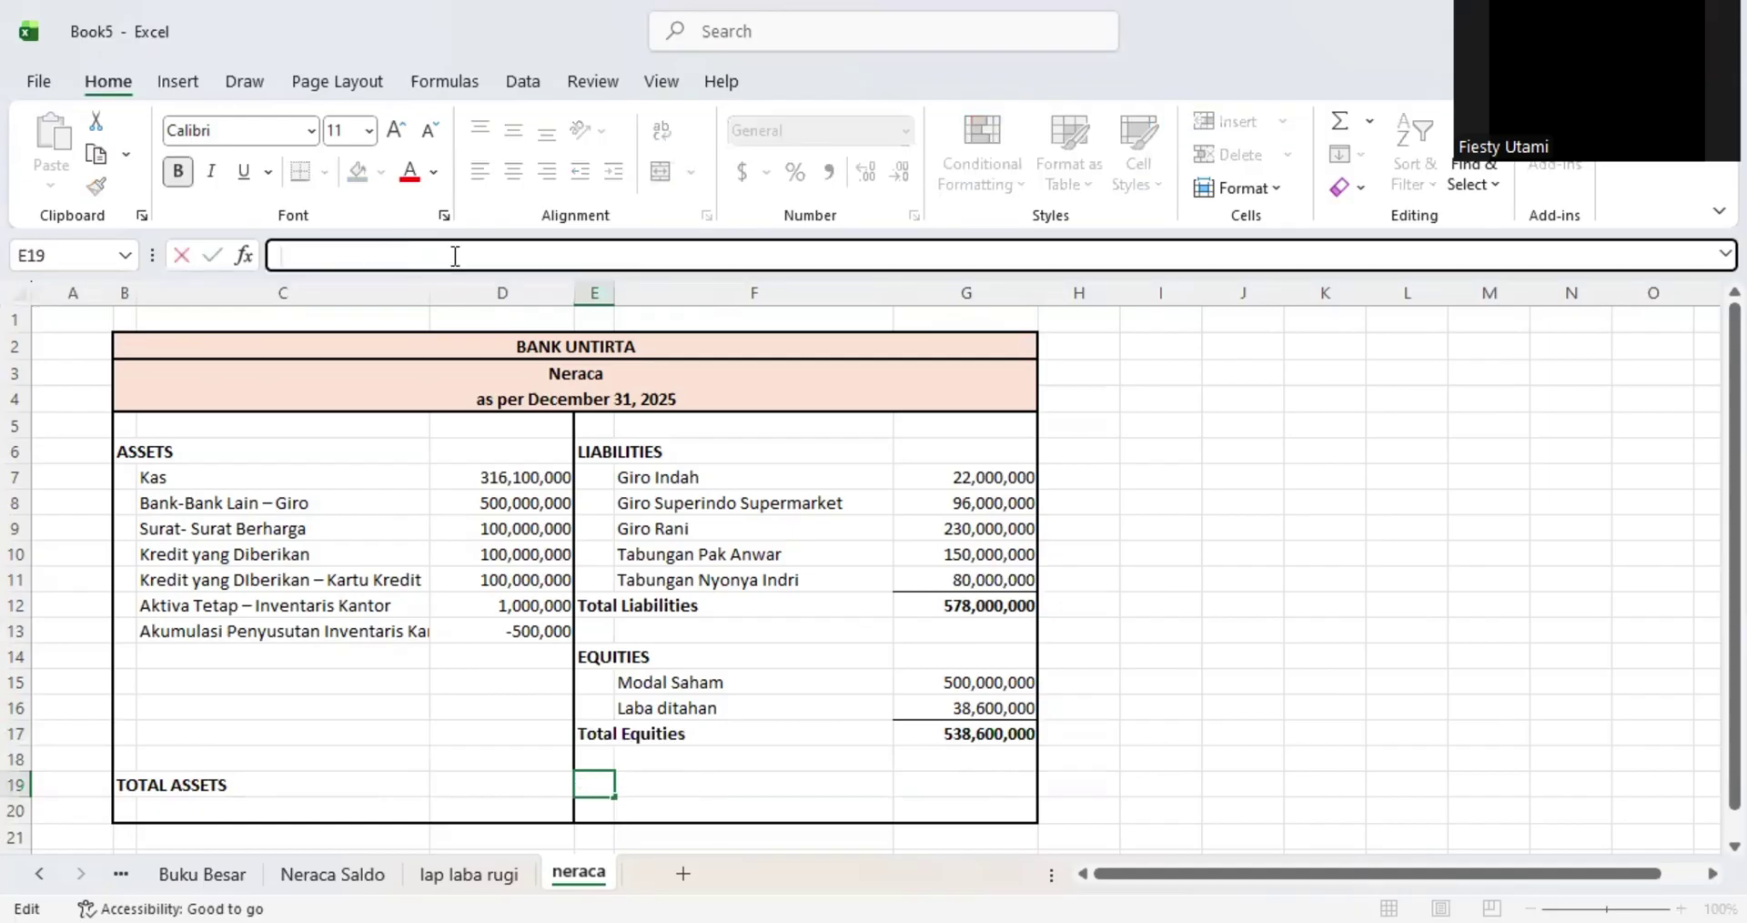
{"action": "type", "text": "TOTAL LIABILITES"}
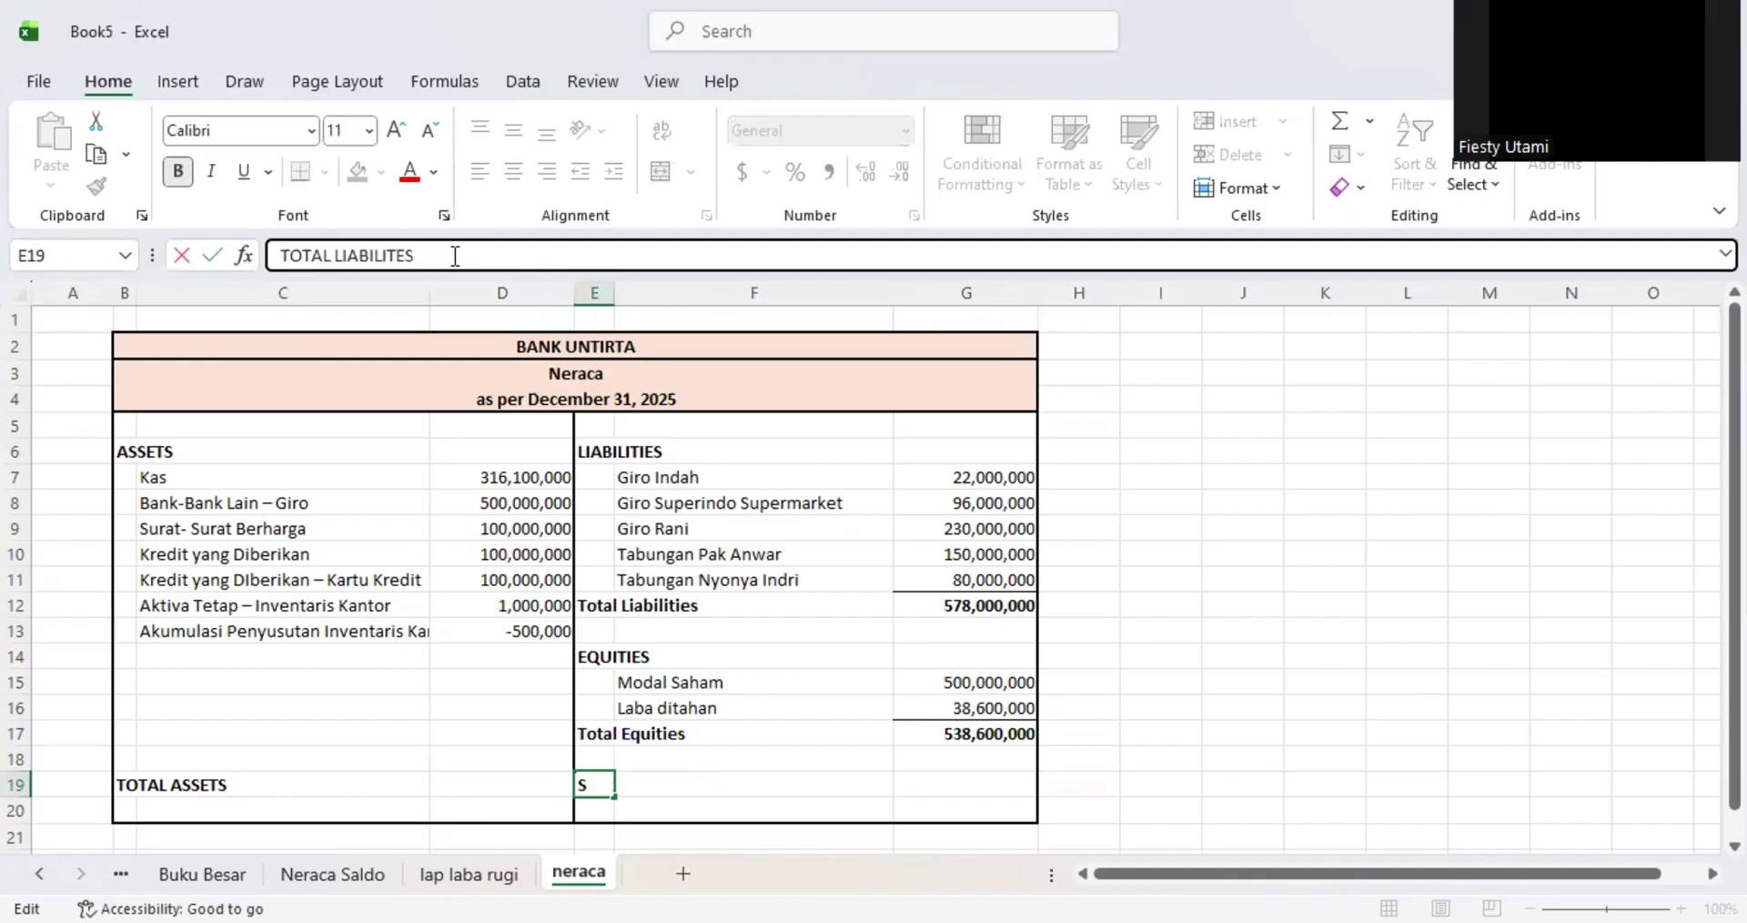
{"action": "key", "text": "BackSpace"}
{"action": "key", "text": "BackSpace"}
{"action": "type", "text": "IES AND"}
{"action": "type", "text": " W"}
{"action": "key", "text": "BackSpace"}
{"action": "key", "text": "BackSpace"}
{"action": "type", "text": "EQUITIES"}
{"action": "key", "text": "Return"}
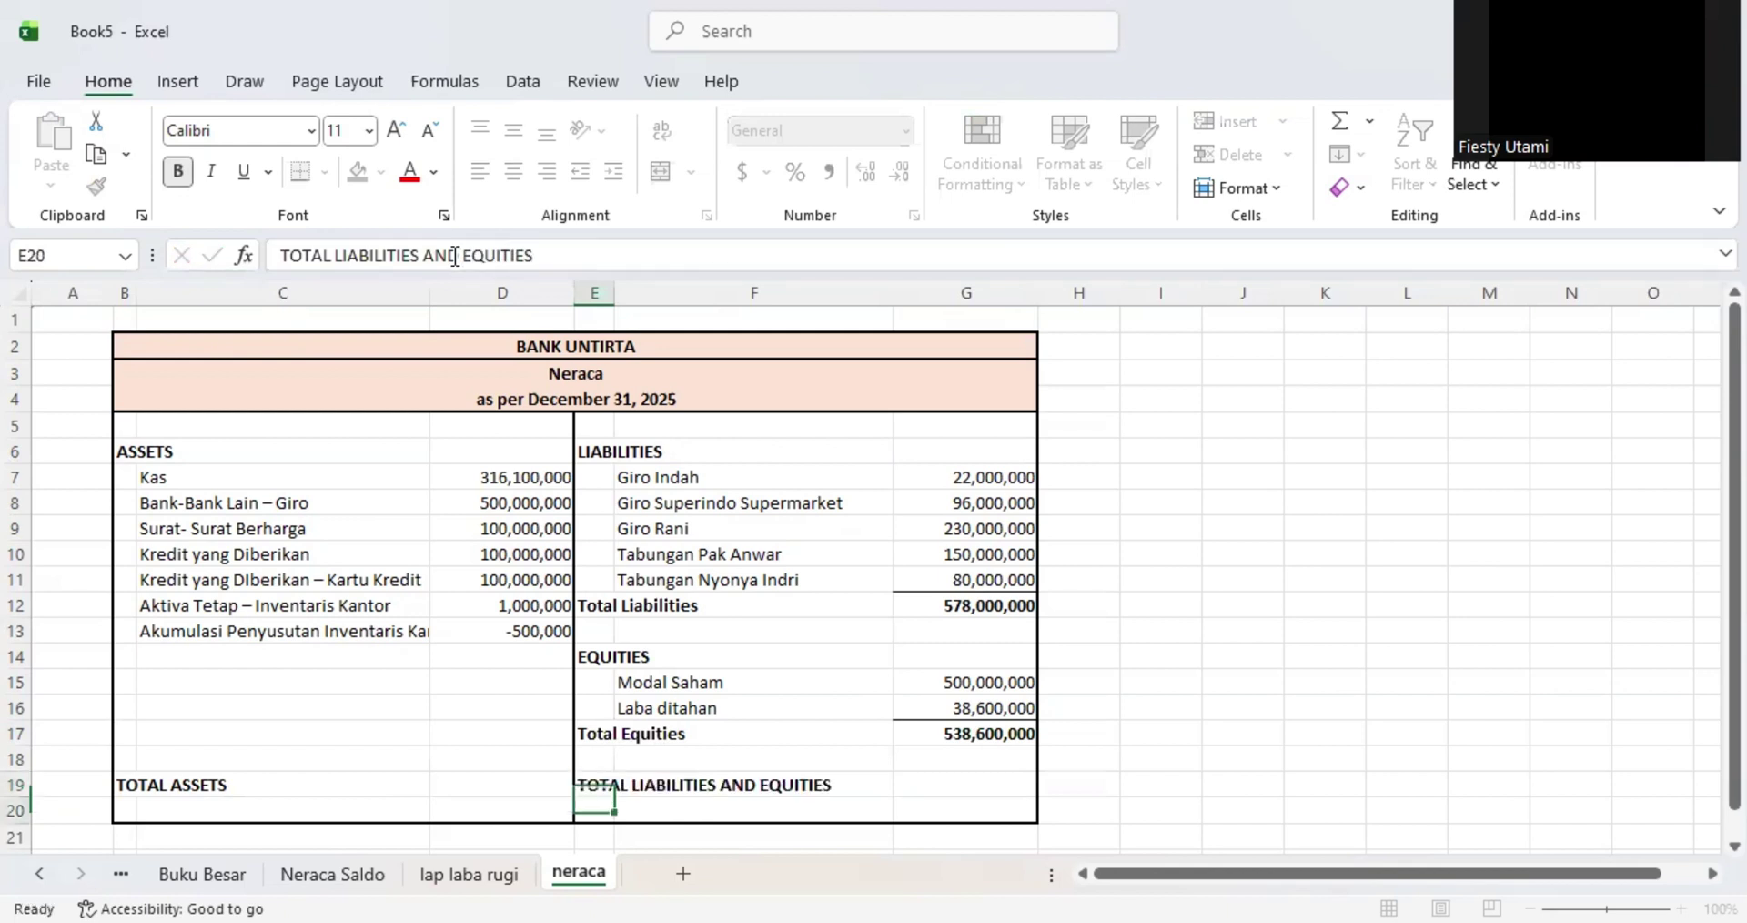
- Calculate total liabilities and equities in G19 with the formula =G12+G17
{"action": "key", "text": "Up"}
{"action": "key", "text": "Right"}
{"action": "key", "text": "Right"}
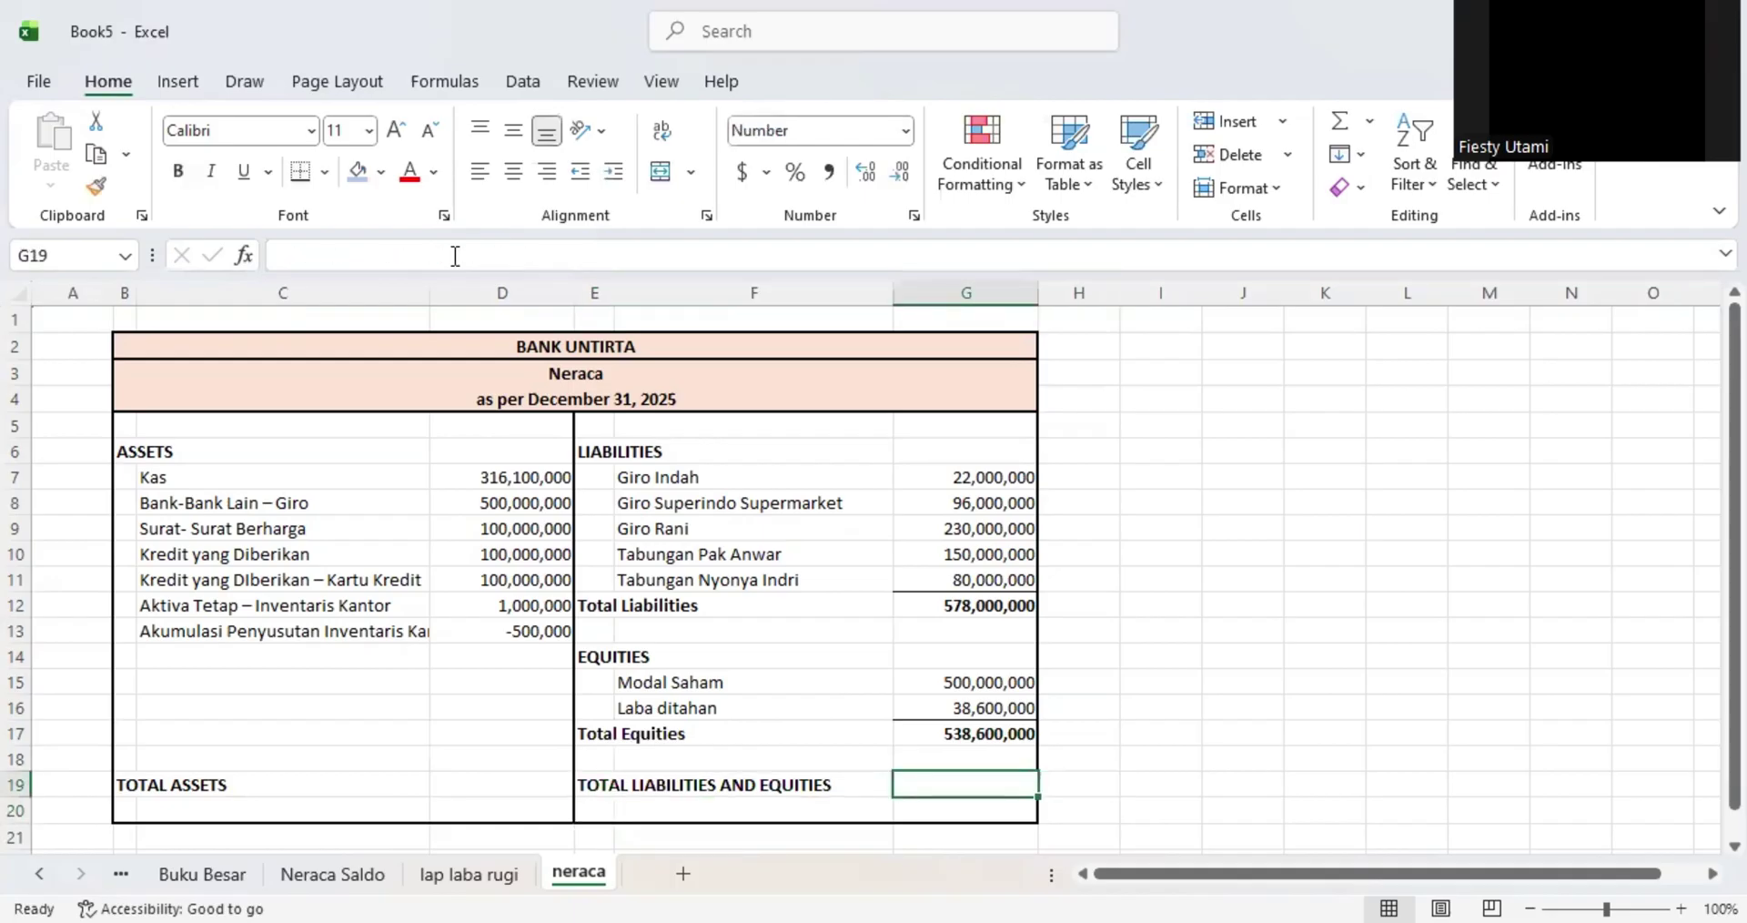
{"action": "type", "text": "=S"}
{"action": "key", "text": "BackSpace"}
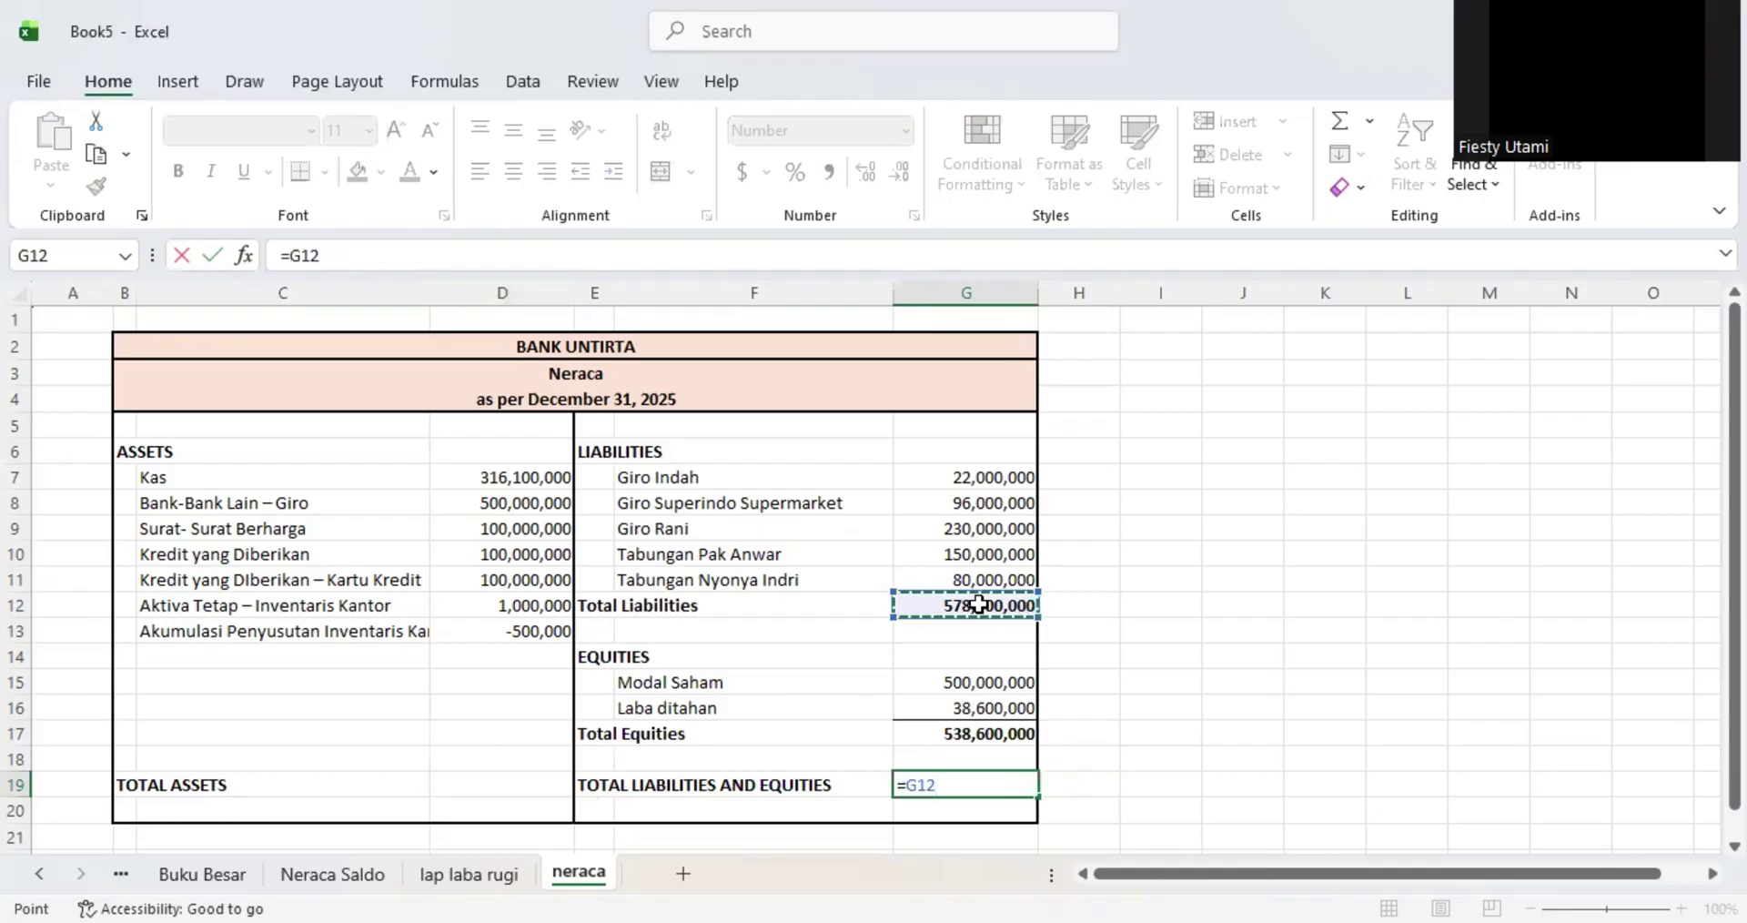
{"action": "type", "text": "+"}
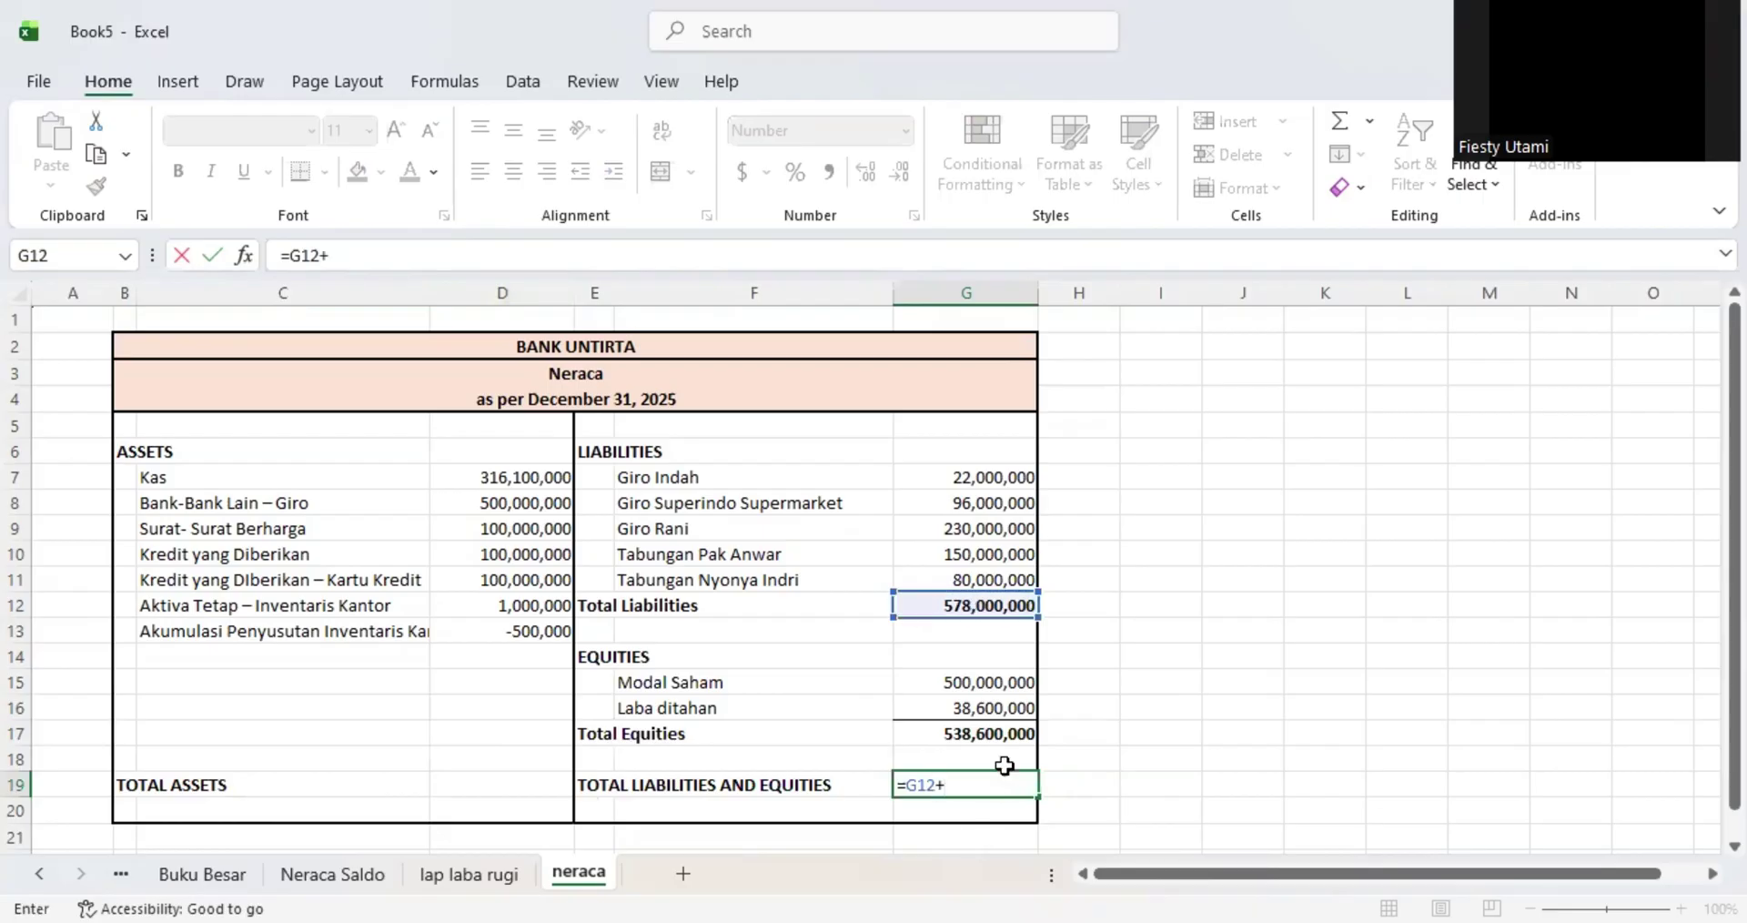
{"action": "left_click", "coordinate": [1004, 734]}
{"action": "key", "text": "Return"}
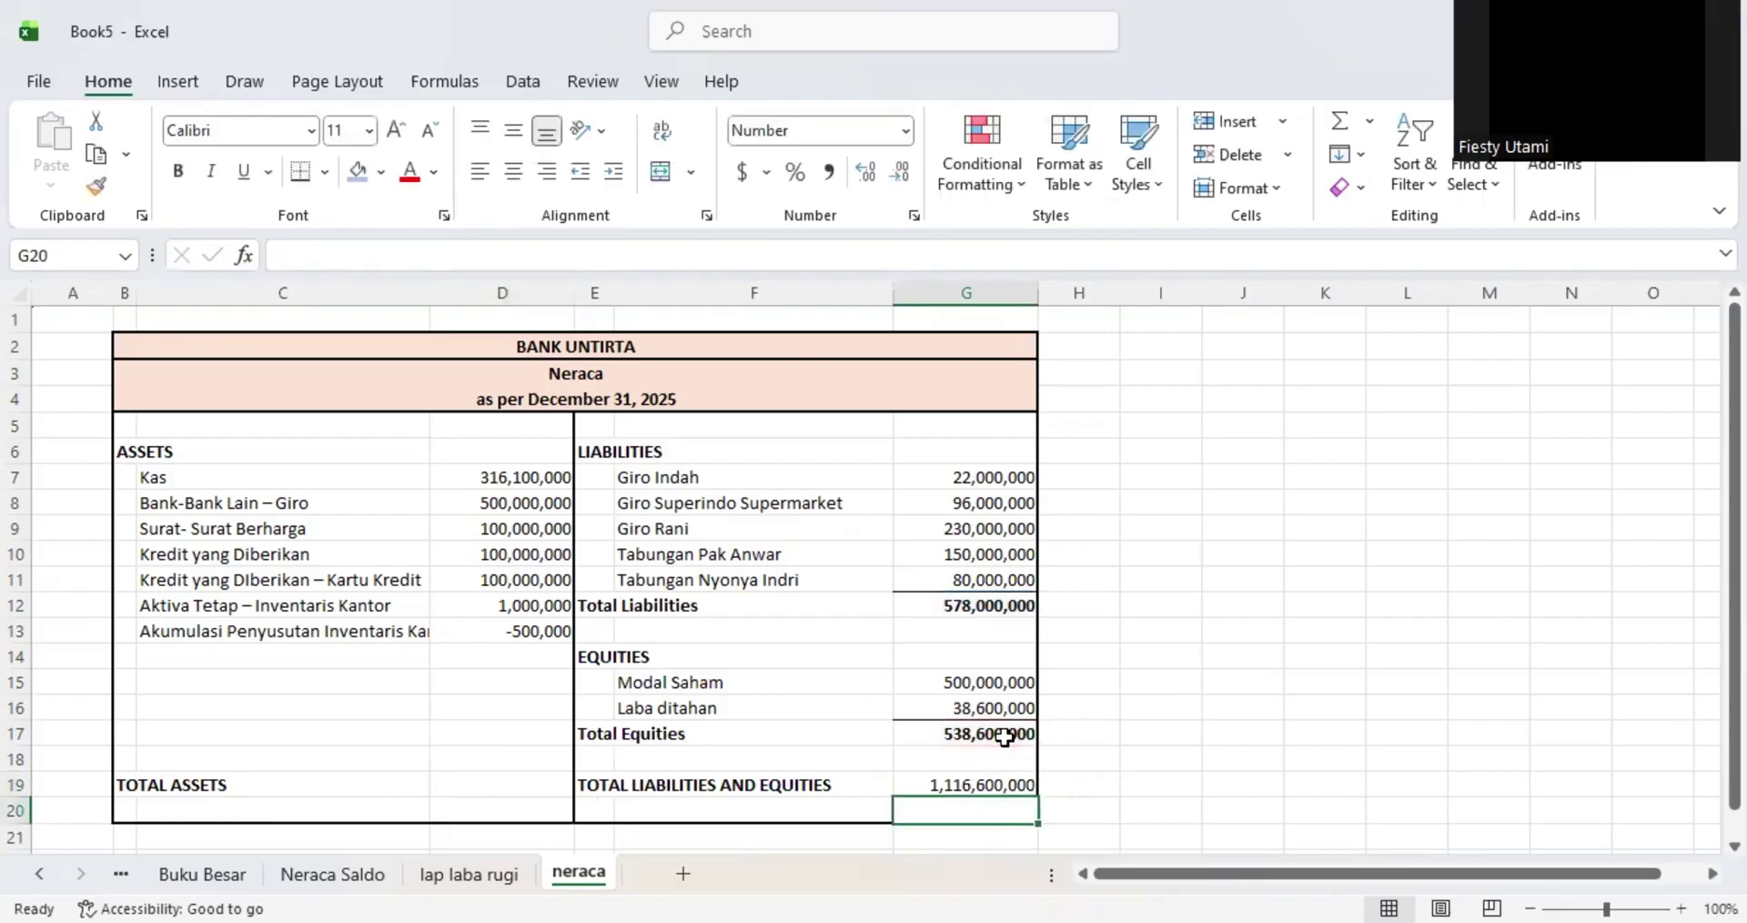
- Make the grand total in G19 bold and give it a bottom double border
{"action": "left_click", "coordinate": [1017, 784]}
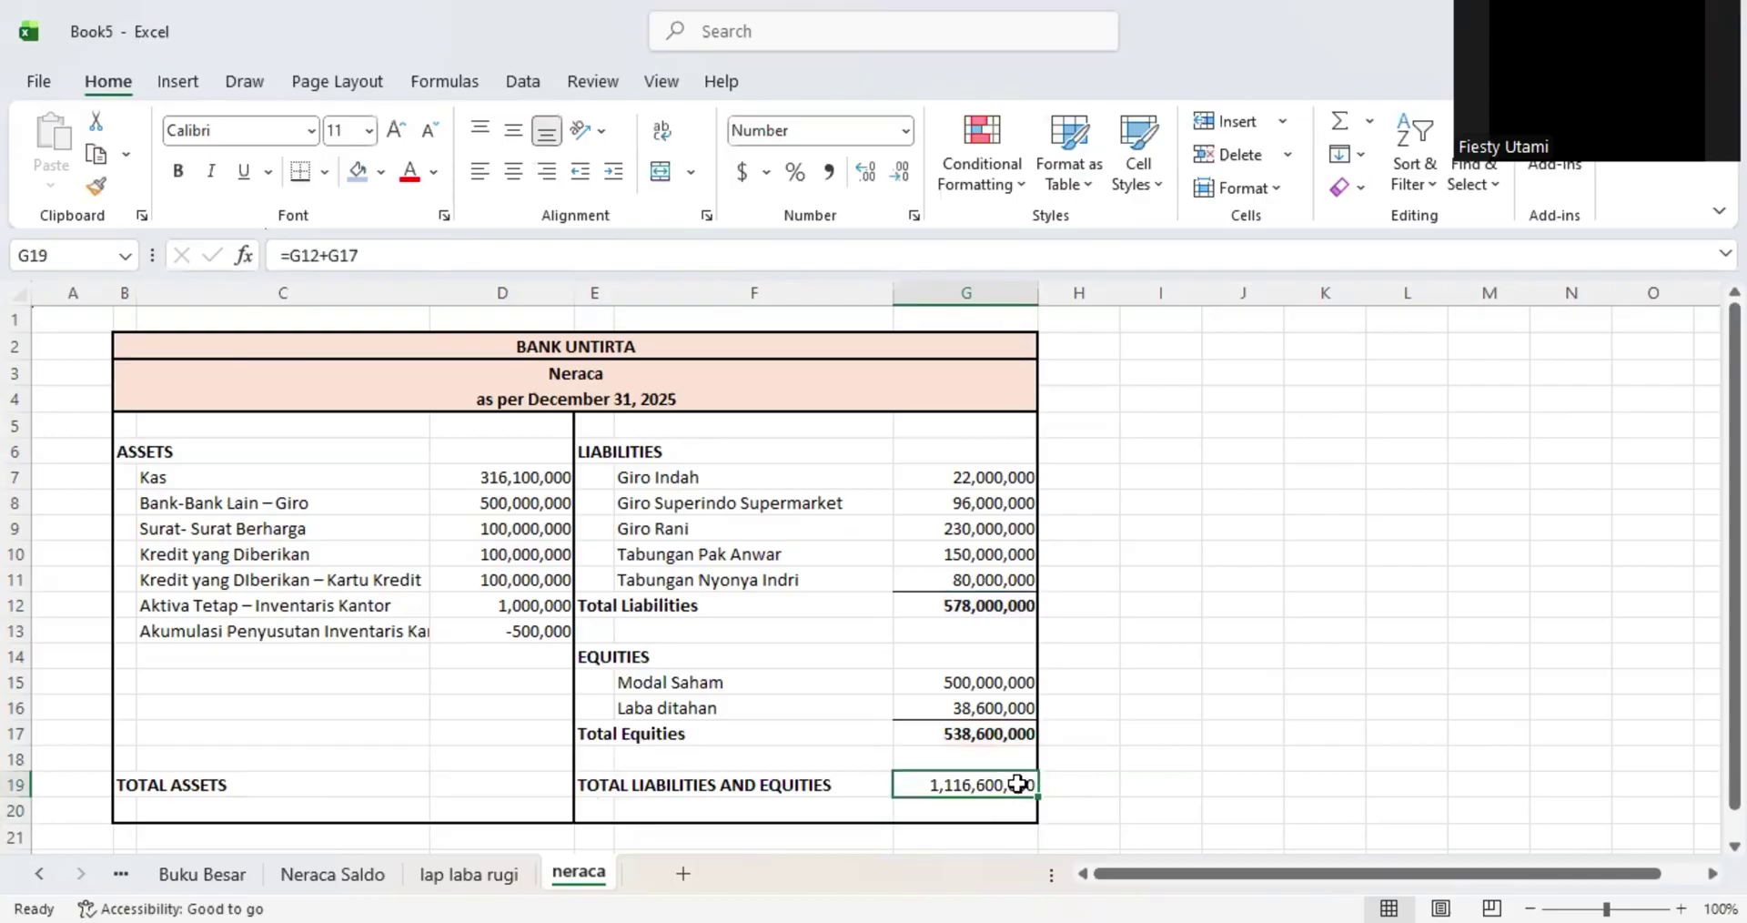
{"action": "key", "text": "ctrl+b"}
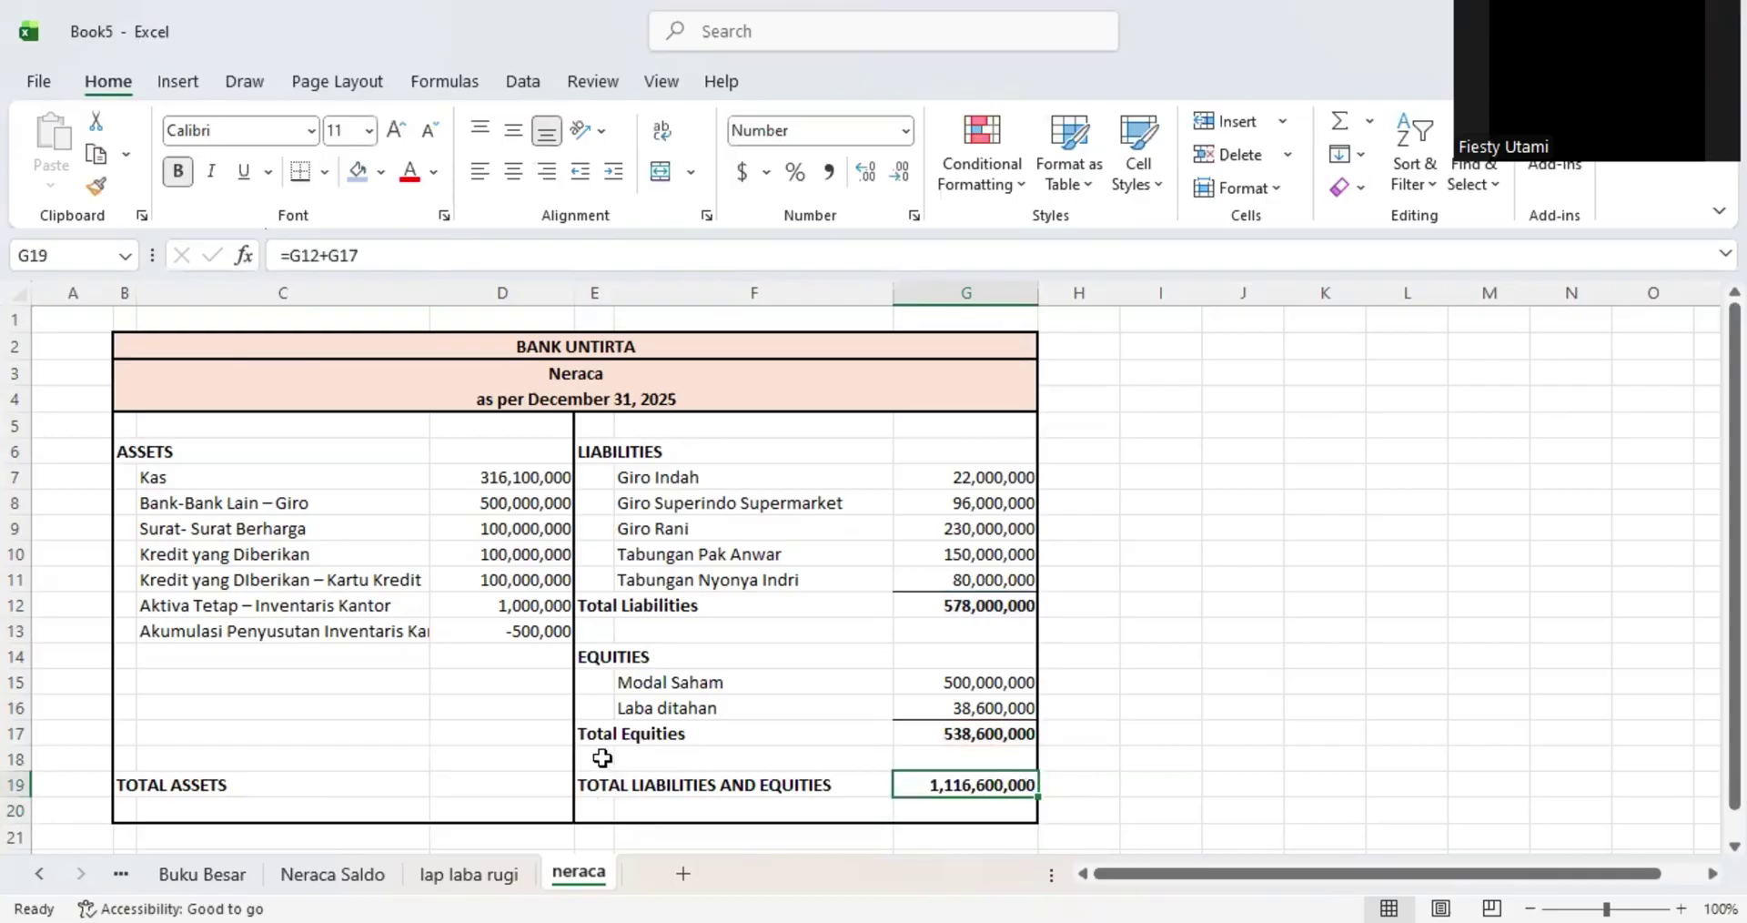
{"action": "left_click", "coordinate": [325, 173]}
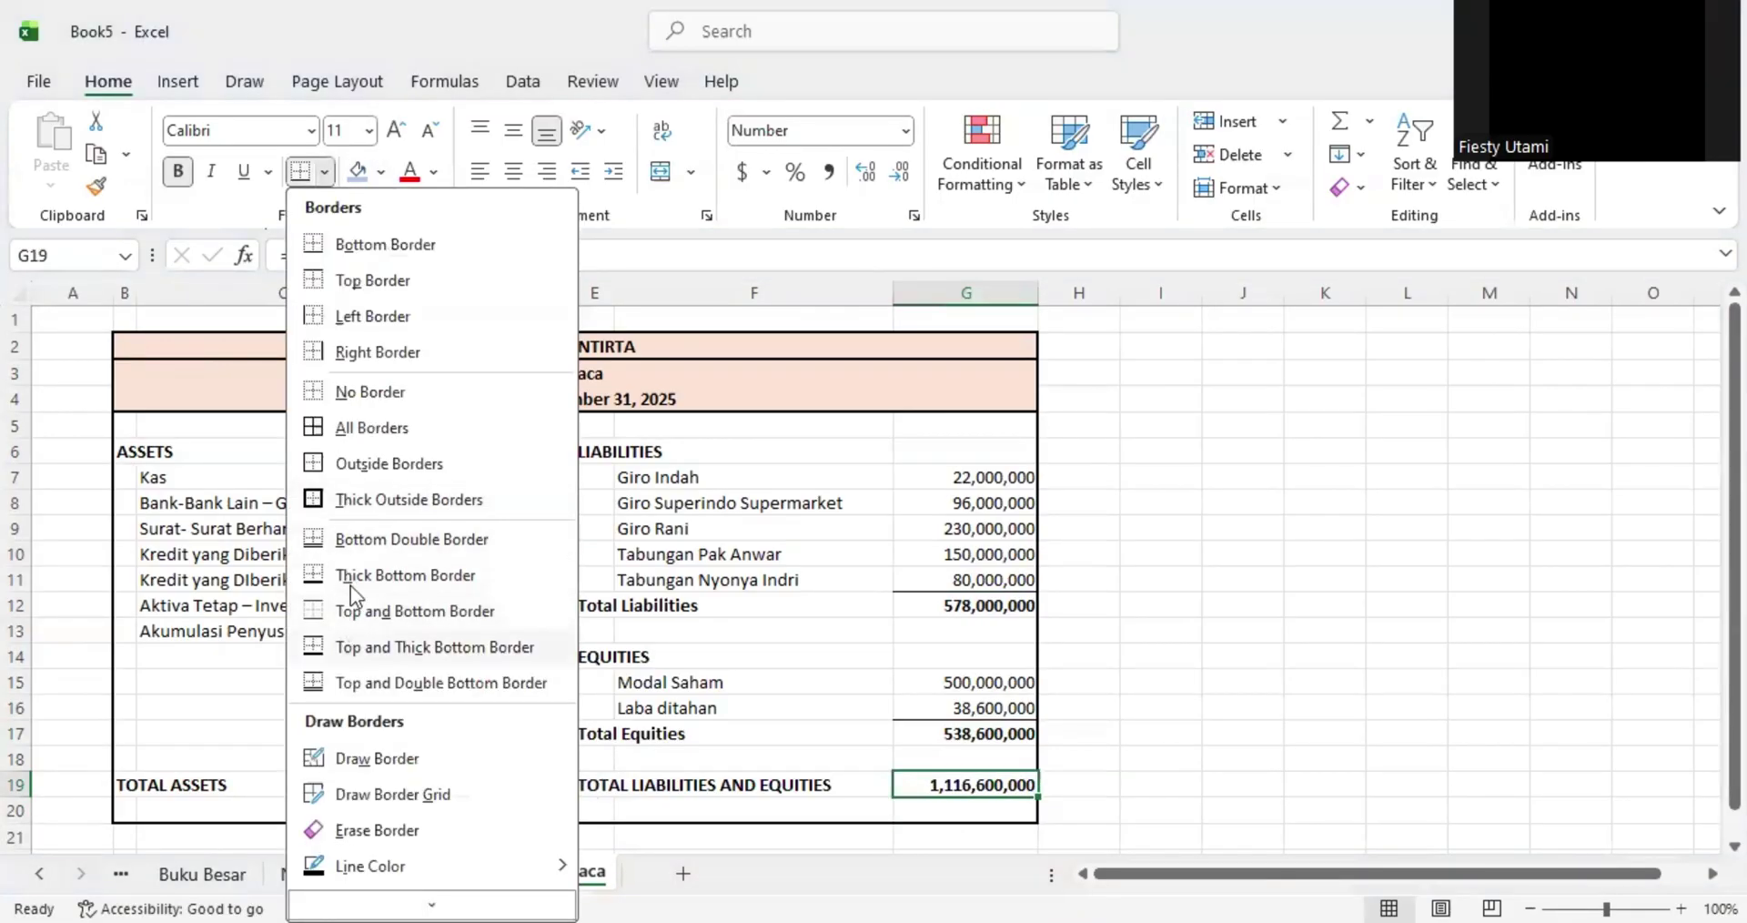
{"action": "left_click", "coordinate": [351, 541]}
{"action": "left_click", "coordinate": [709, 708]}
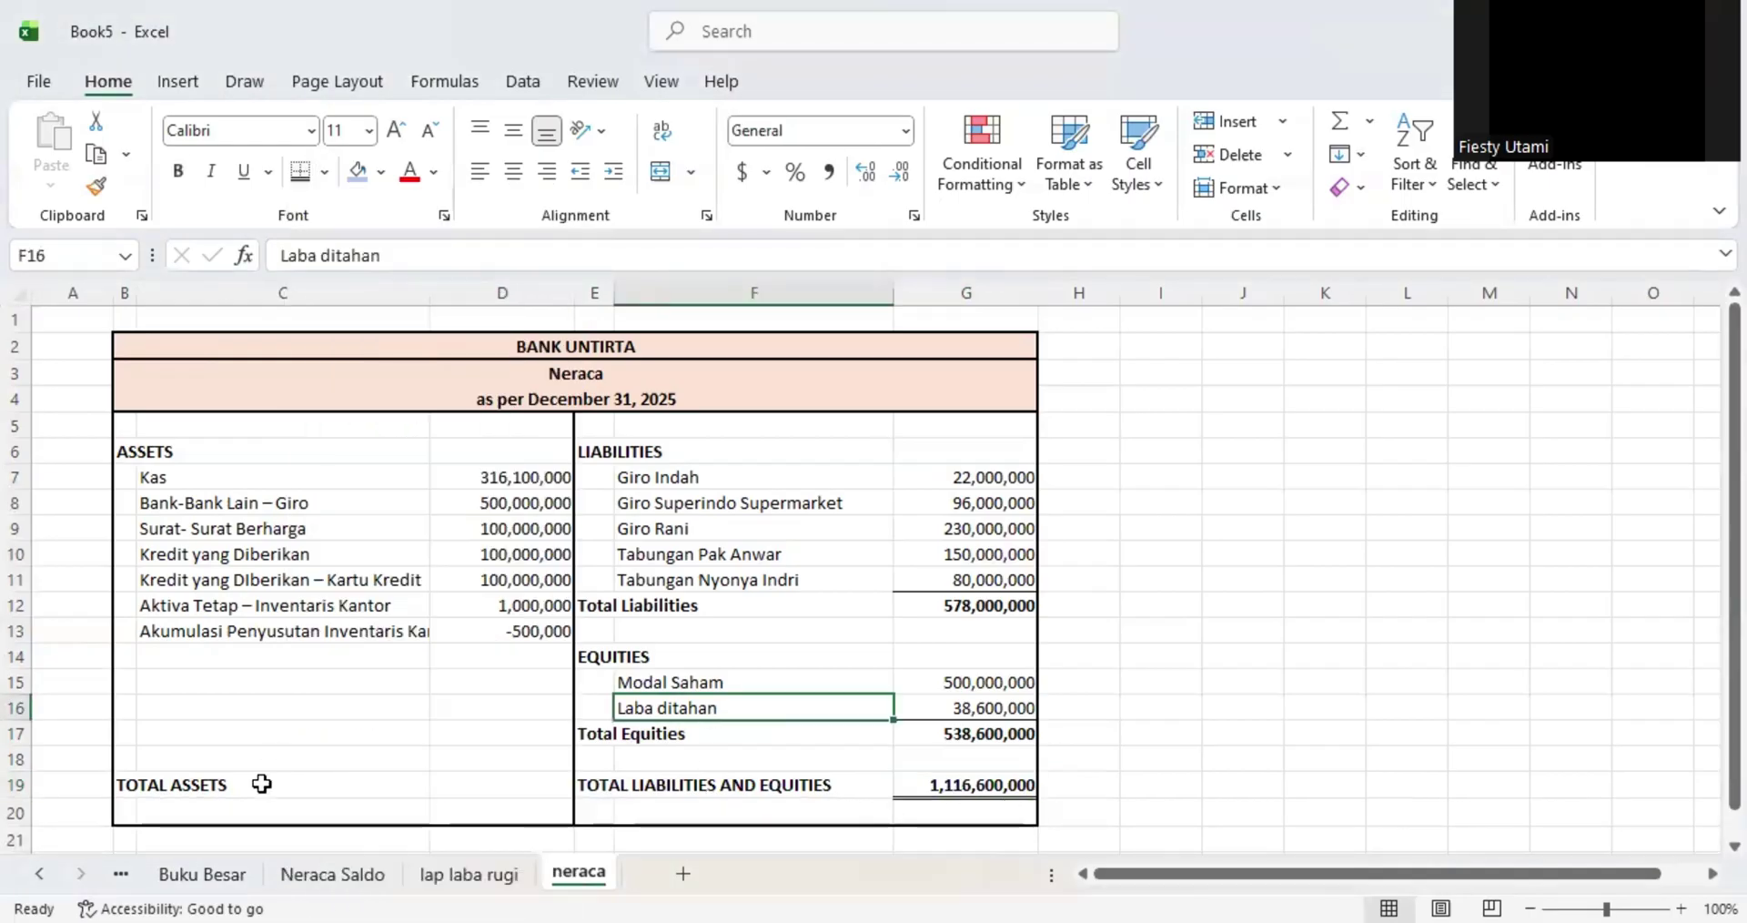
- Total the assets in D19 with a SUM formula over D7:D13
{"action": "left_click", "coordinate": [526, 784]}
{"action": "type", "text": "="}
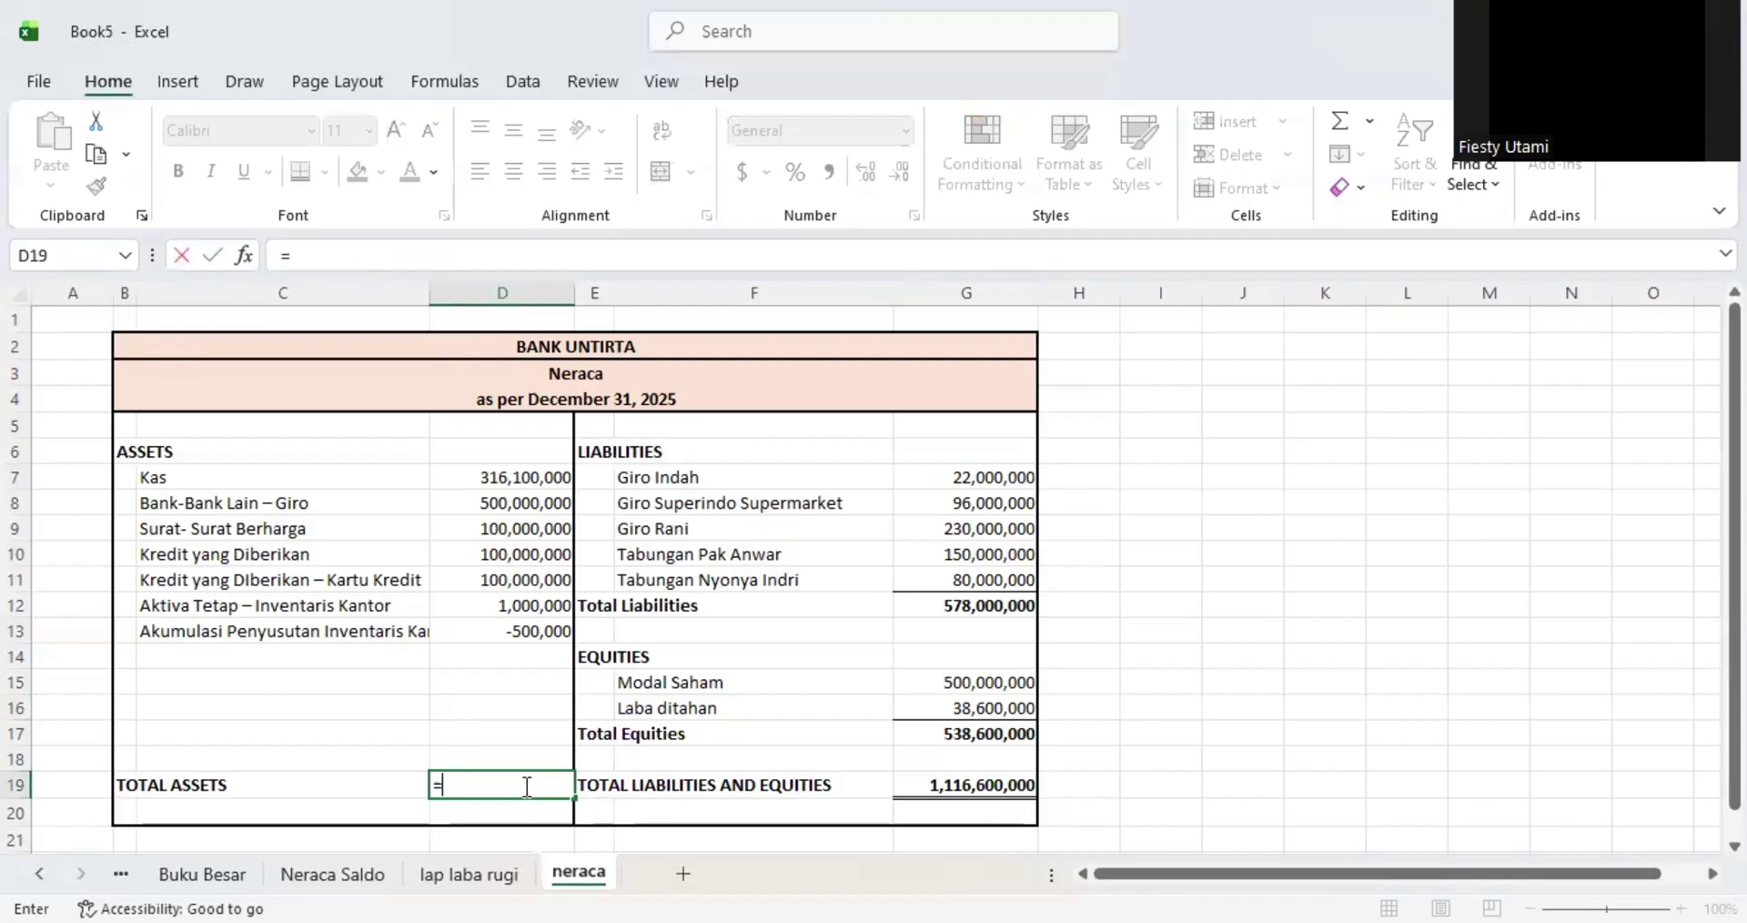
{"action": "type", "text": "SUM("}
{"action": "left_click", "coordinate": [502, 477]}
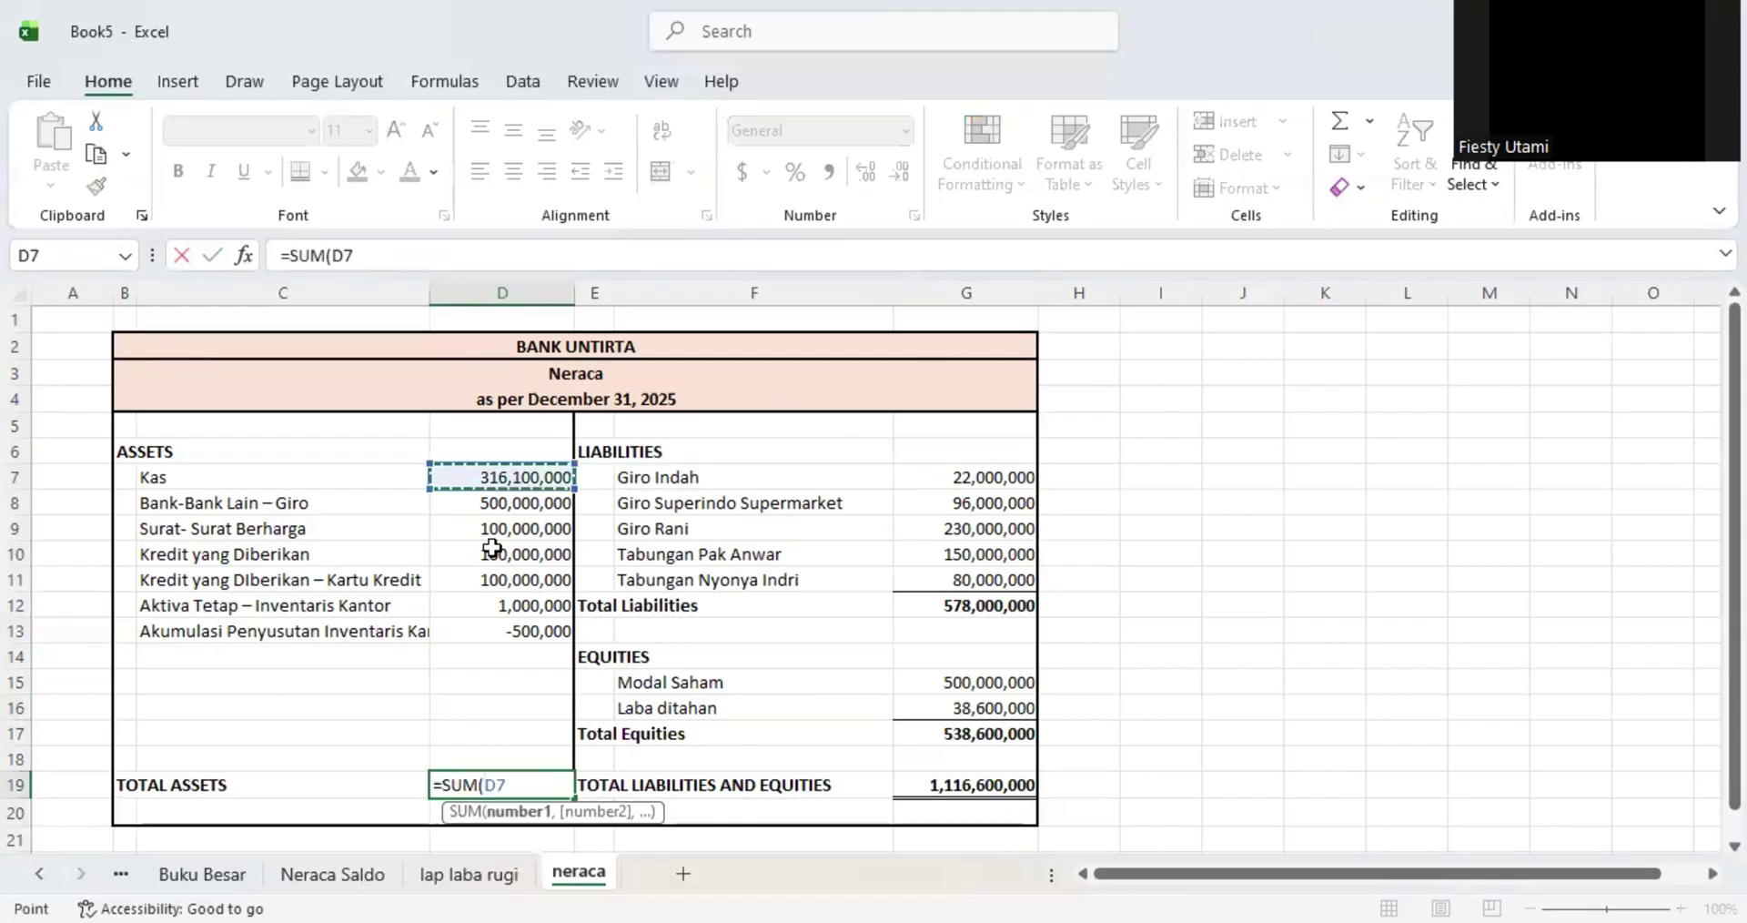
{"action": "left_click", "coordinate": [532, 633], "text": "shift"}
{"action": "key", "text": "Return"}
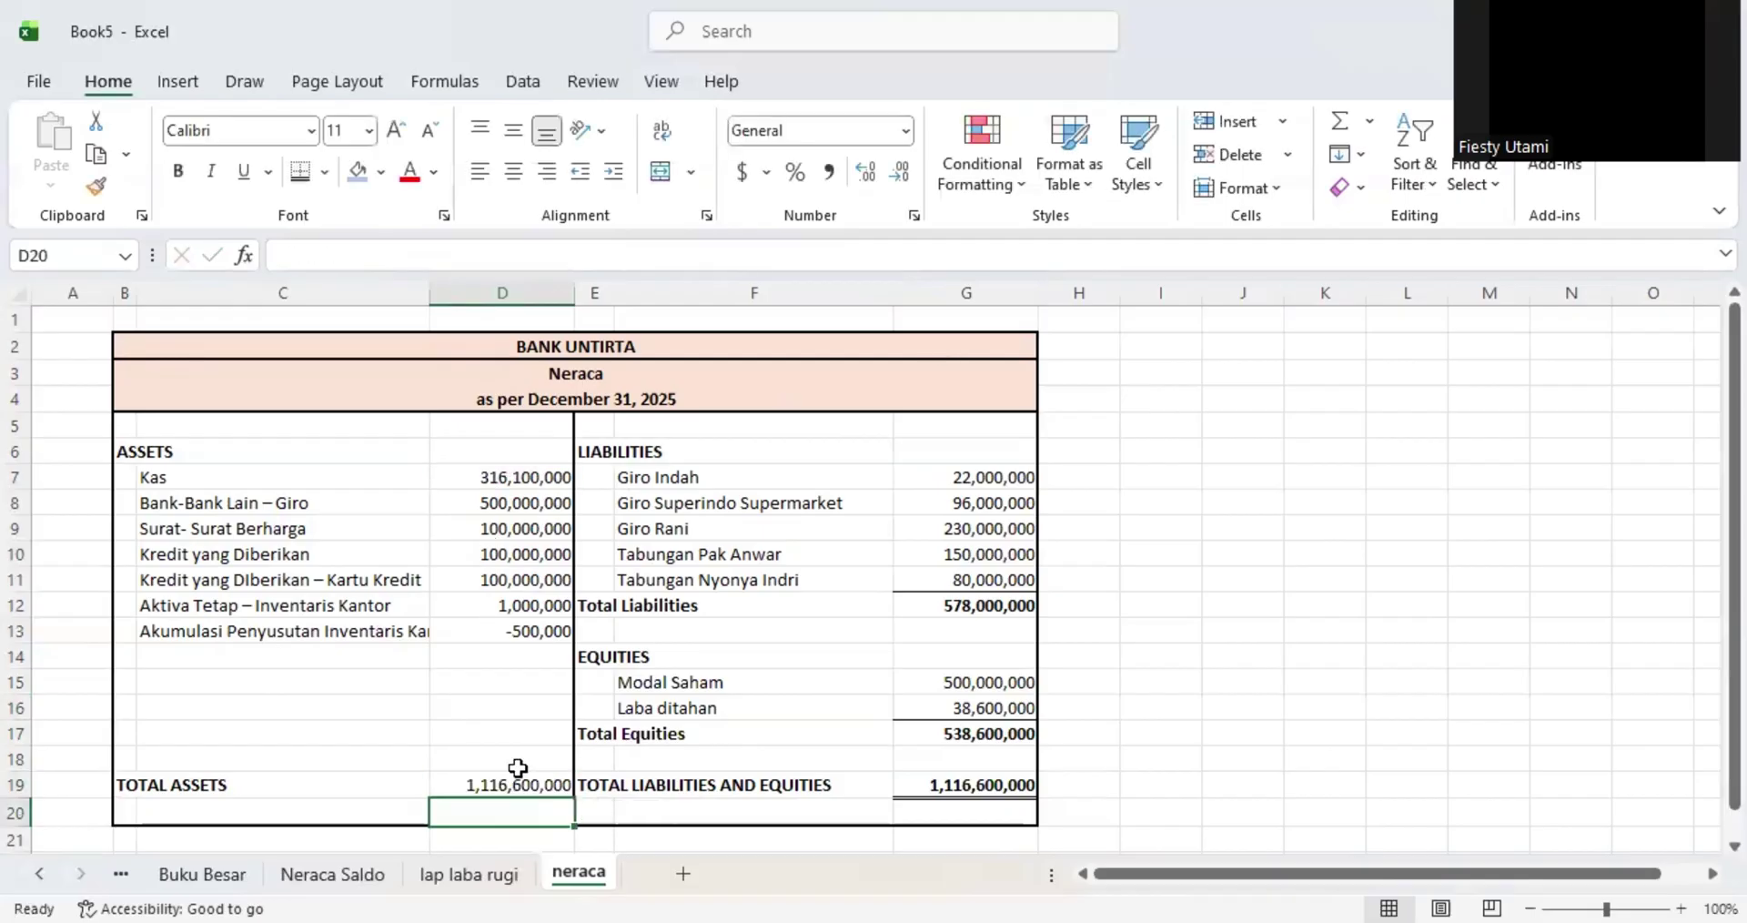
- Make the total assets amount in D19 bold and add a bottom double border
{"action": "left_click", "coordinate": [505, 781]}
{"action": "key", "text": "ctrl+b"}
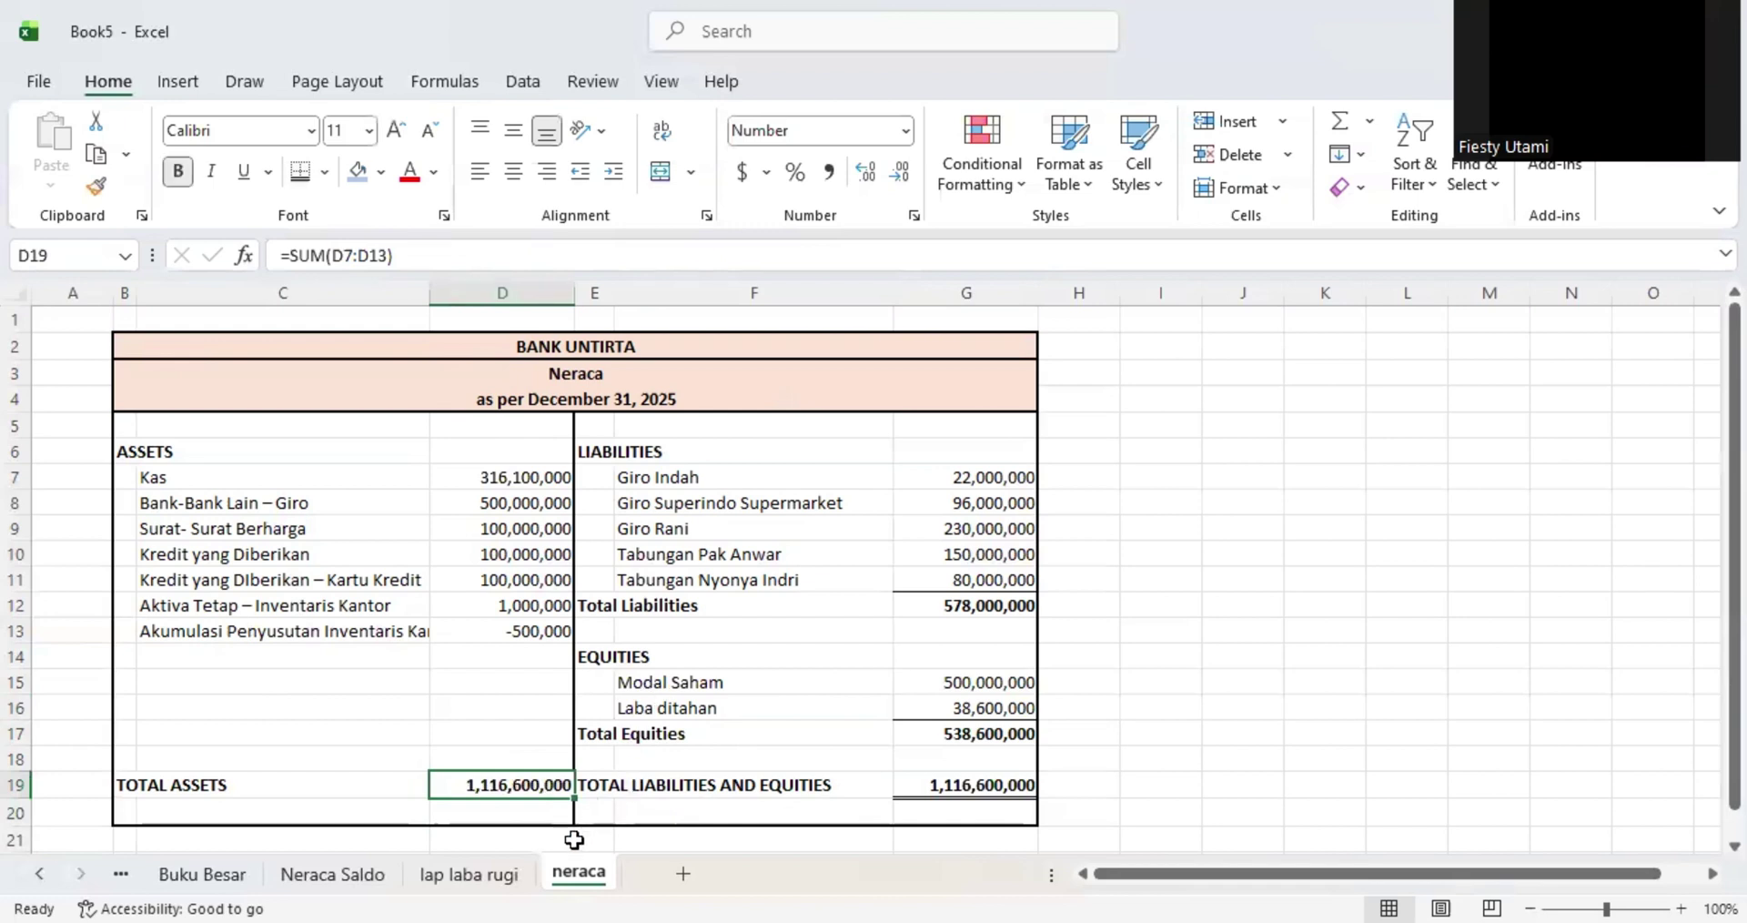
{"action": "left_click", "coordinate": [564, 631]}
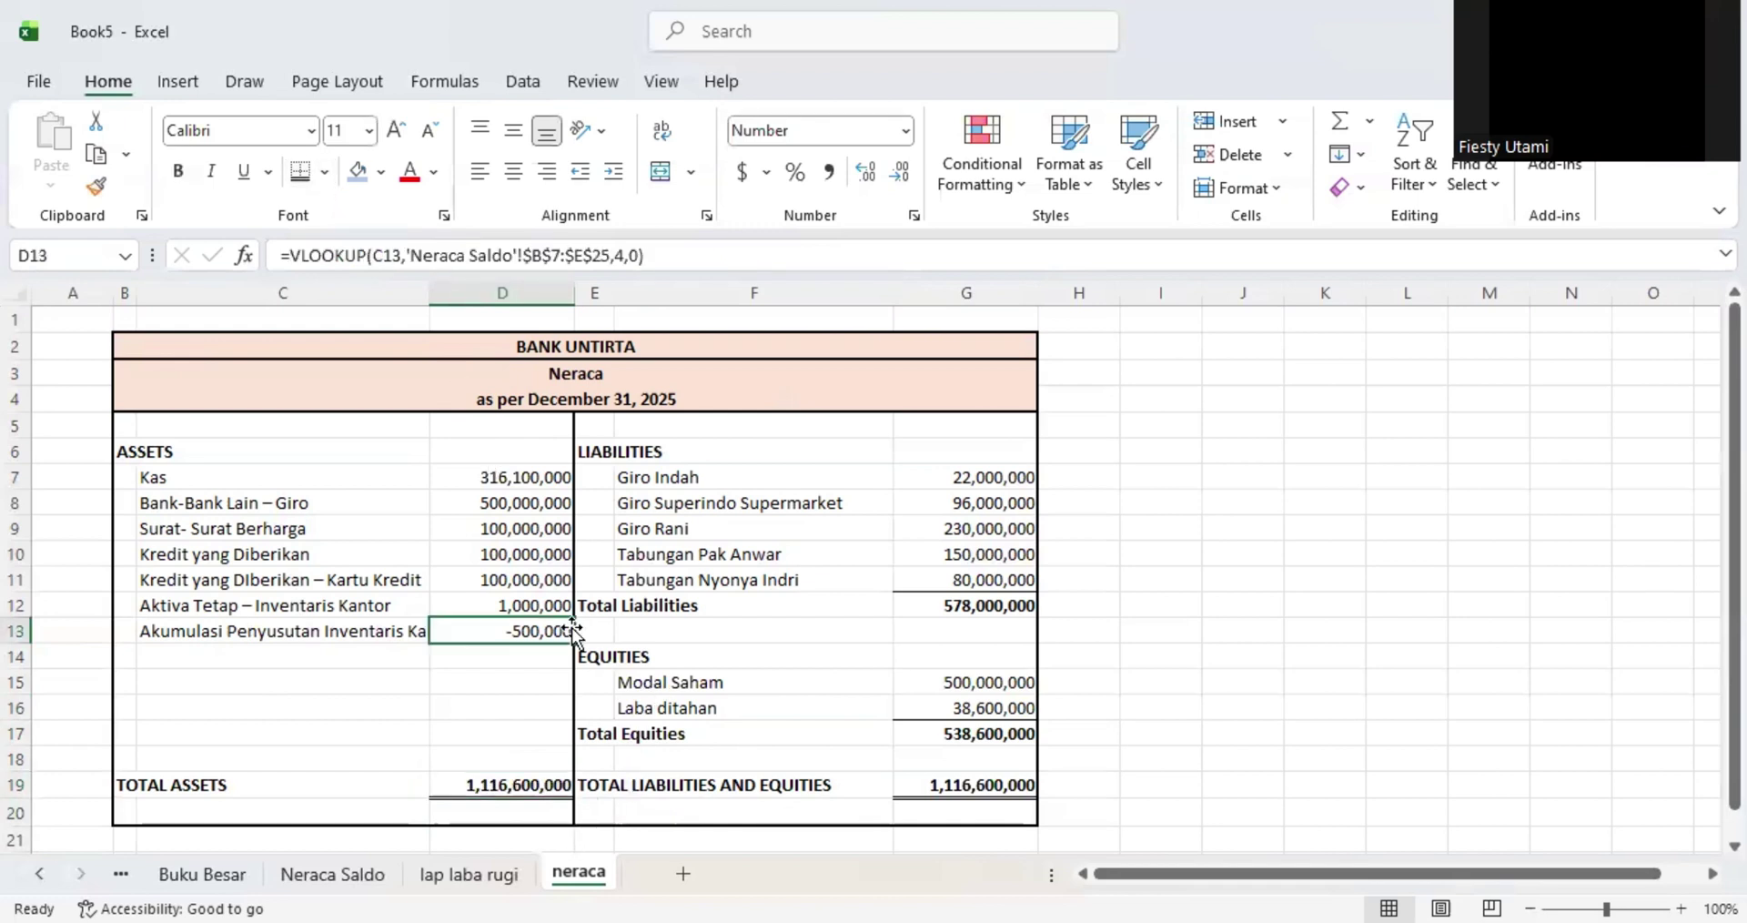
{"action": "left_click", "coordinate": [869, 698]}
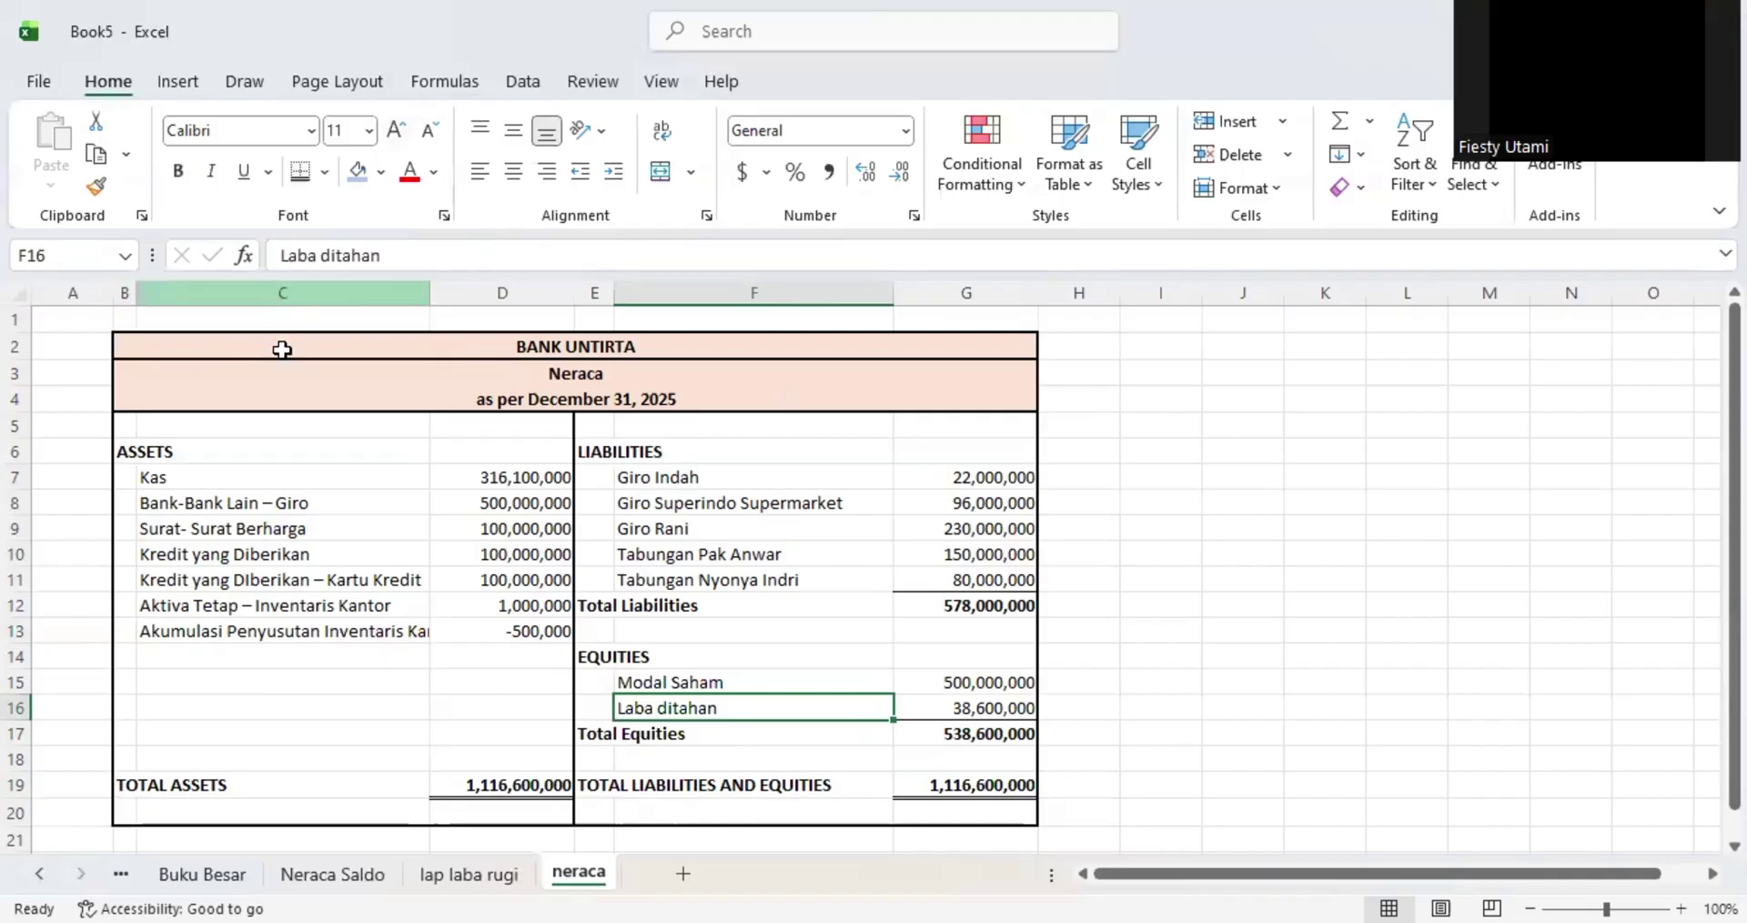
- Clear the inner borders of the title block B2:G4 and frame it with thick outside borders
{"action": "left_click_drag", "start_coordinate": [282, 347], "coordinate": [701, 411]}
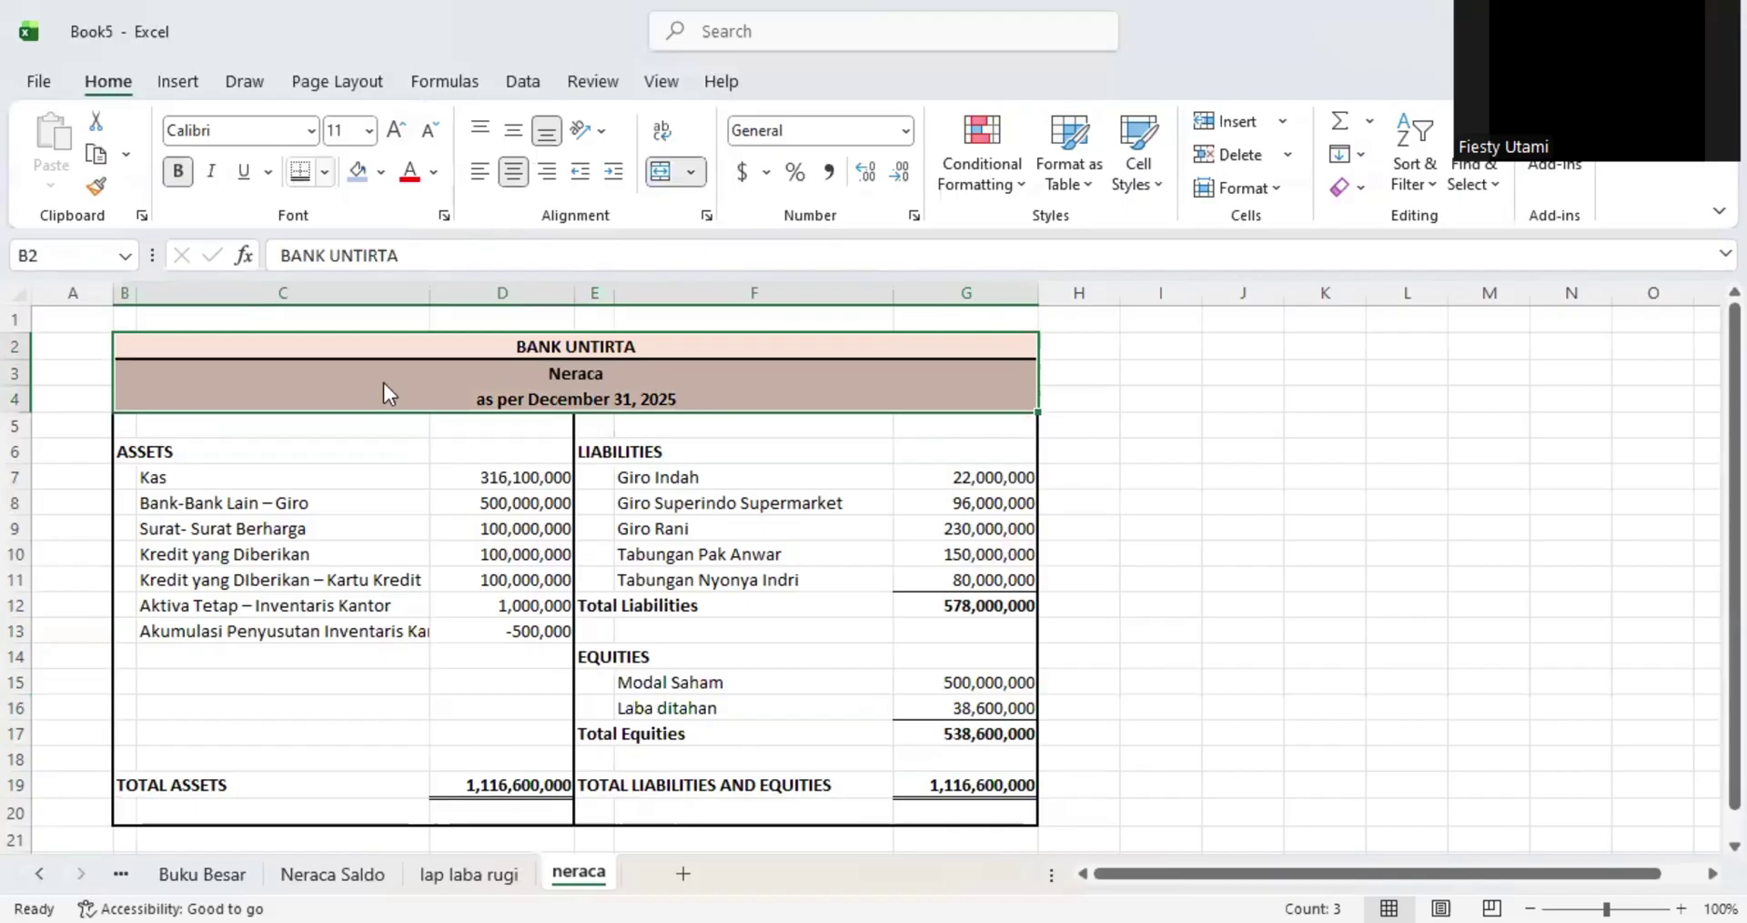
{"action": "left_click", "coordinate": [333, 344]}
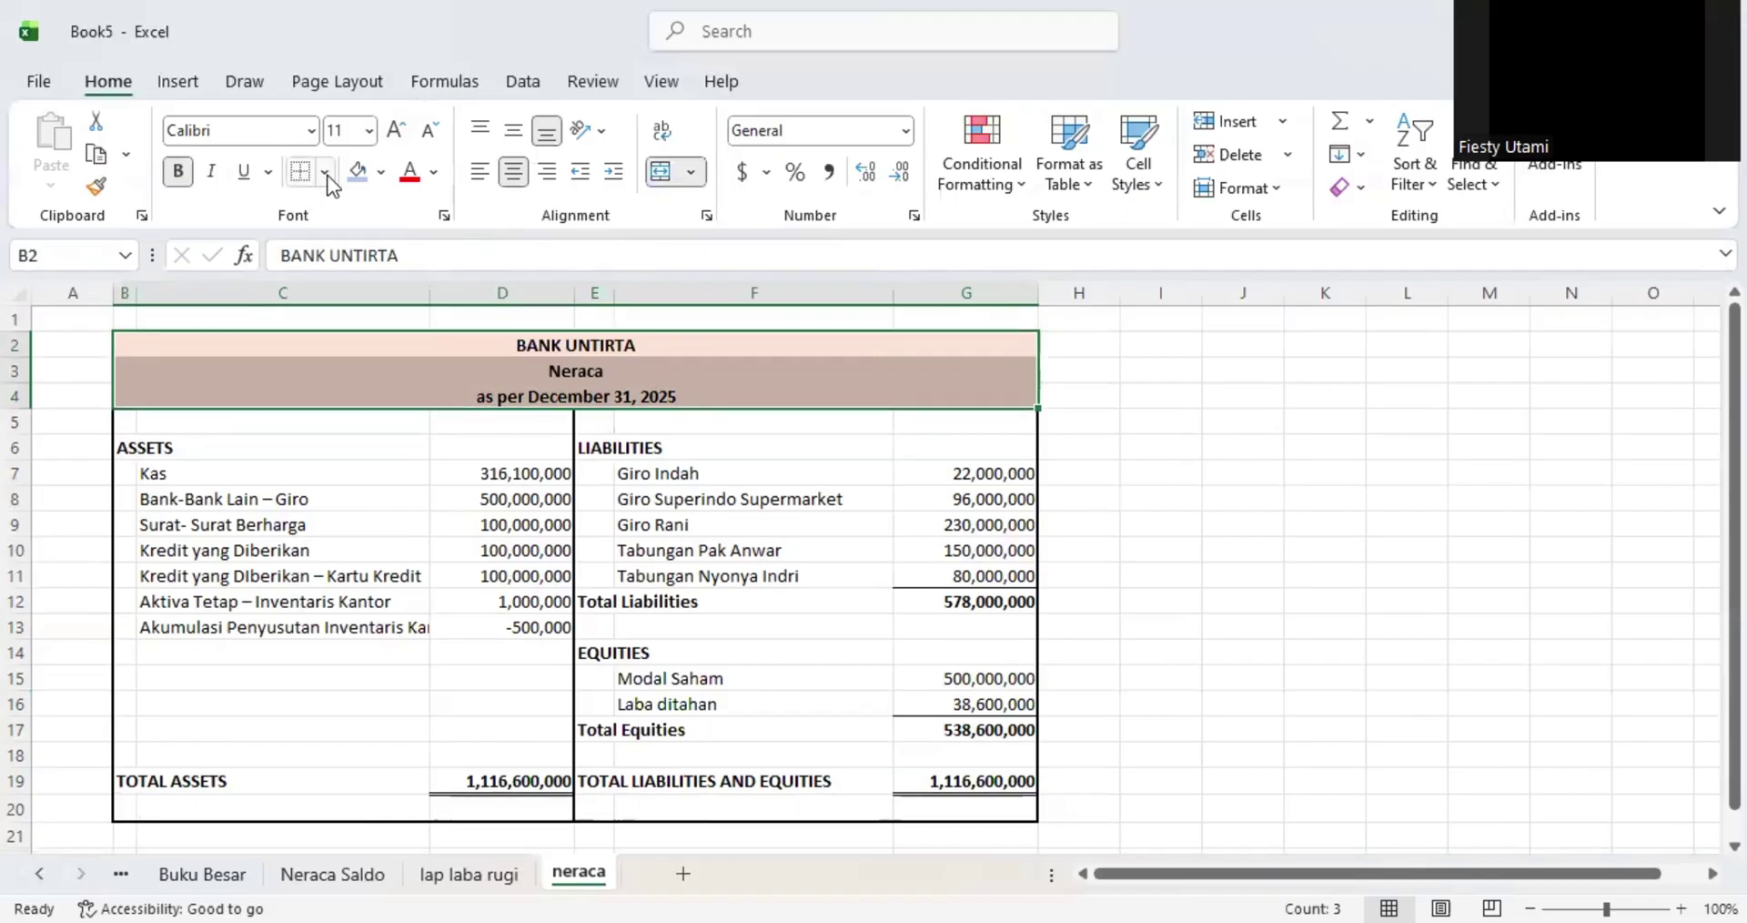
{"action": "left_click", "coordinate": [637, 475]}
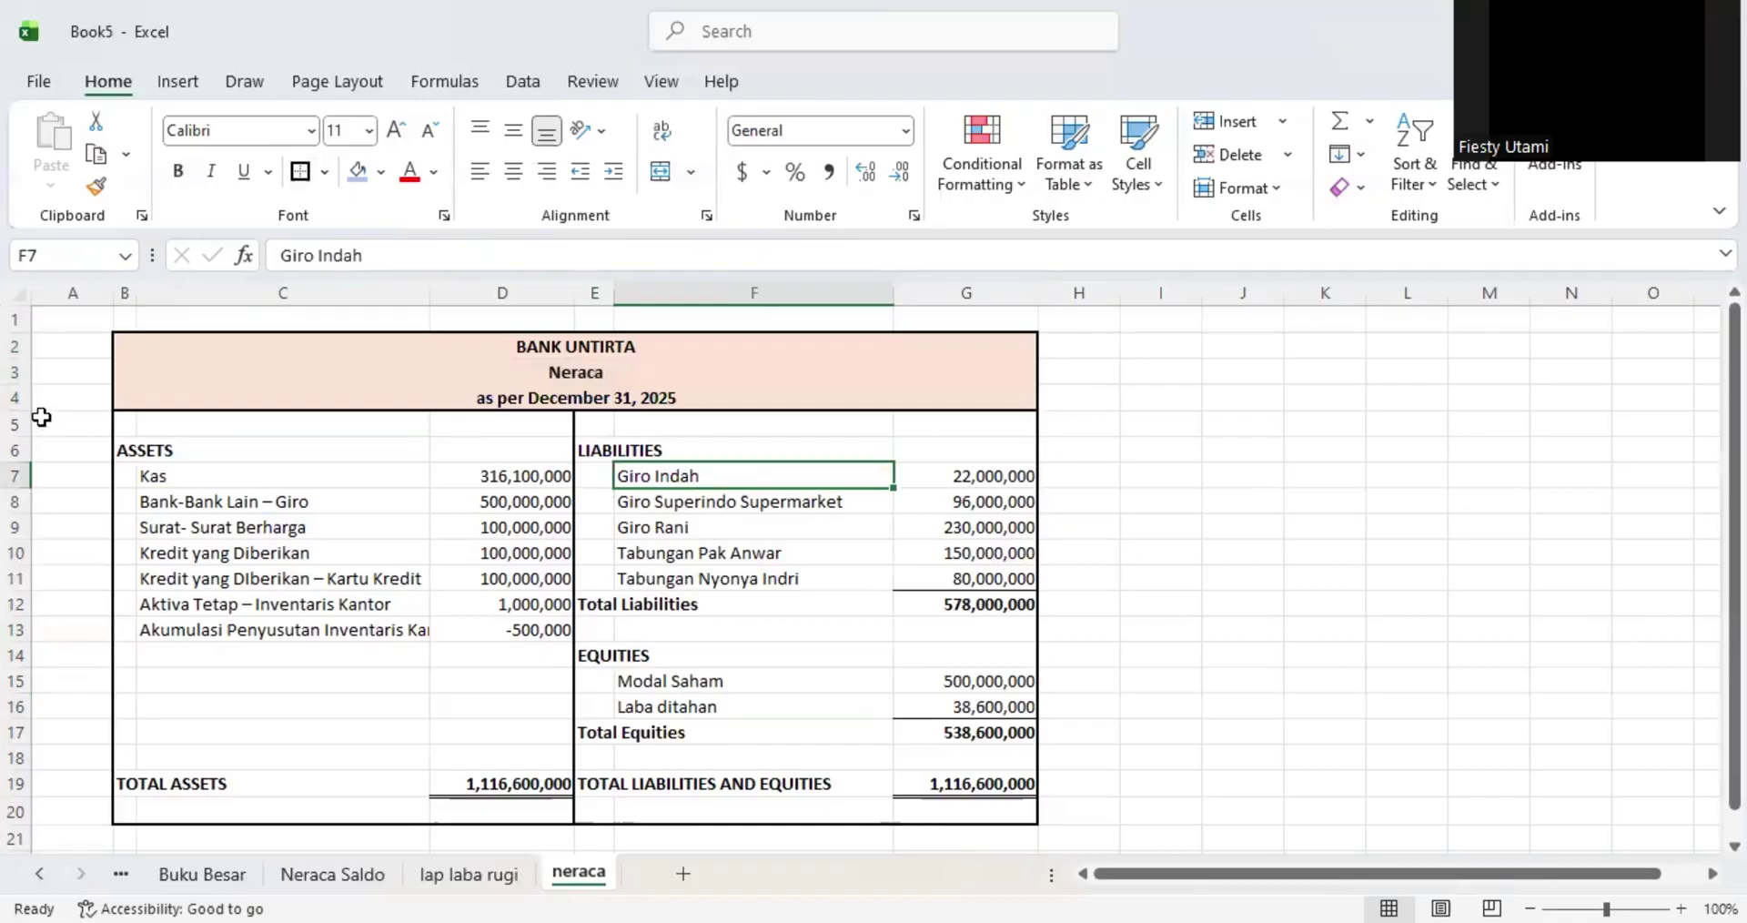
- Increase the height of title rows 2 to 4 evenly
{"action": "left_click_drag", "start_coordinate": [12, 350], "coordinate": [18, 420]}
{"action": "left_click", "coordinate": [886, 575]}
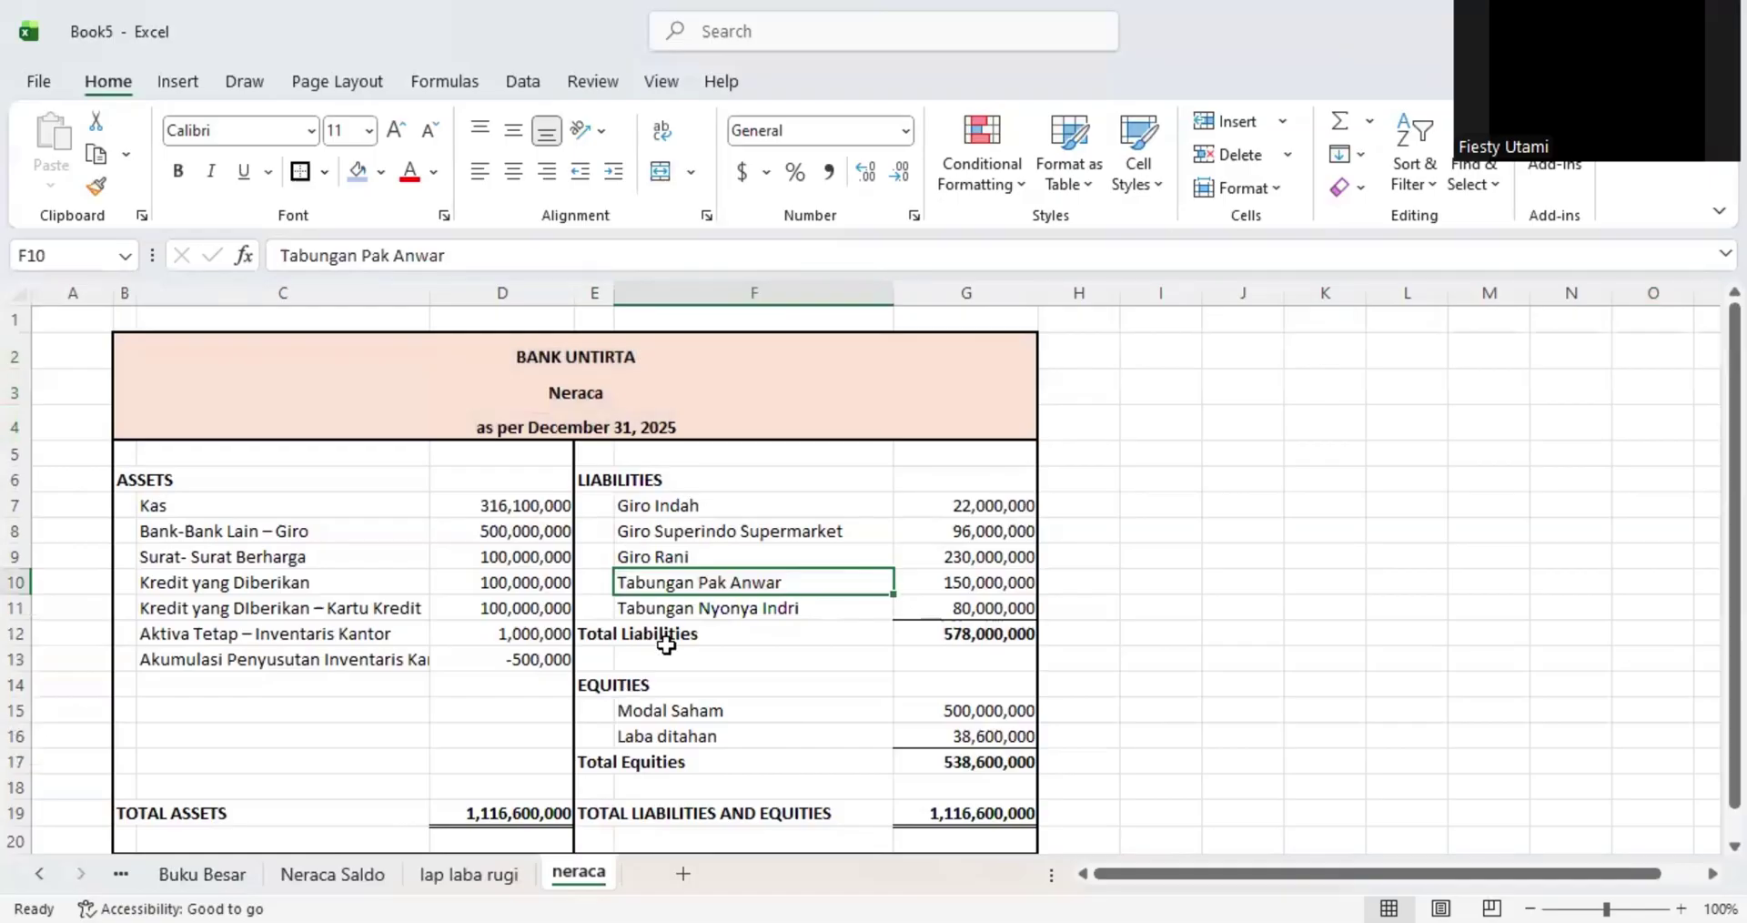
{"action": "scroll", "coordinate": [664, 639], "scroll_direction": "down", "scroll_amount": 1}
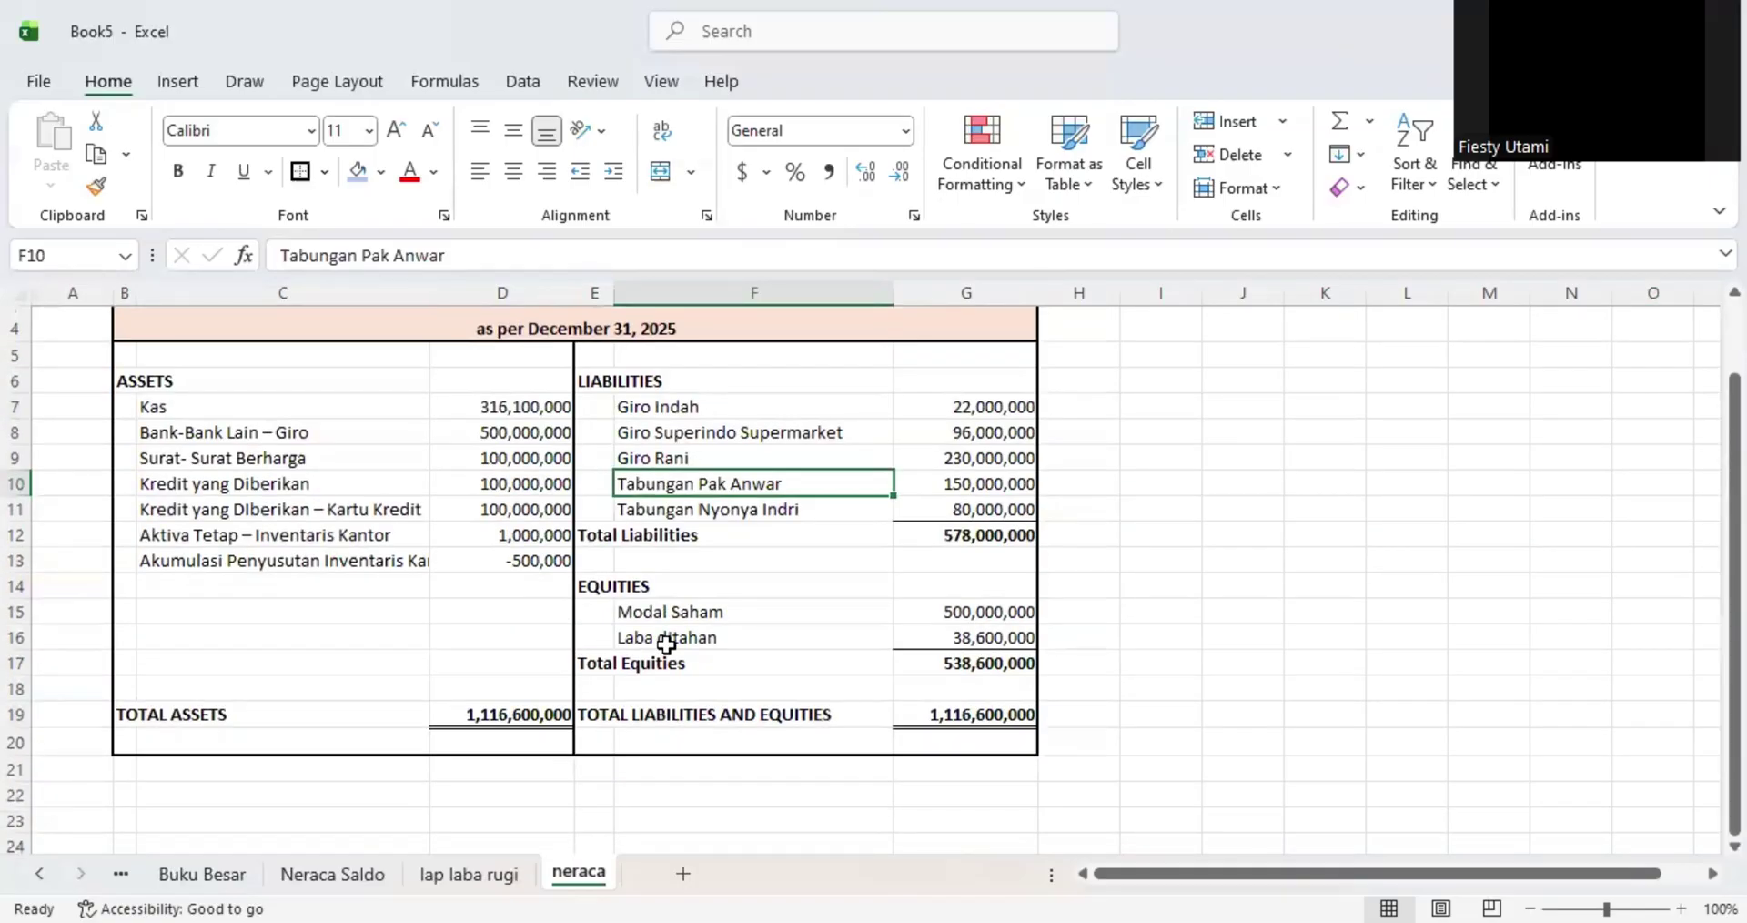
{"action": "scroll", "coordinate": [666, 644], "scroll_direction": "up", "scroll_amount": 1}
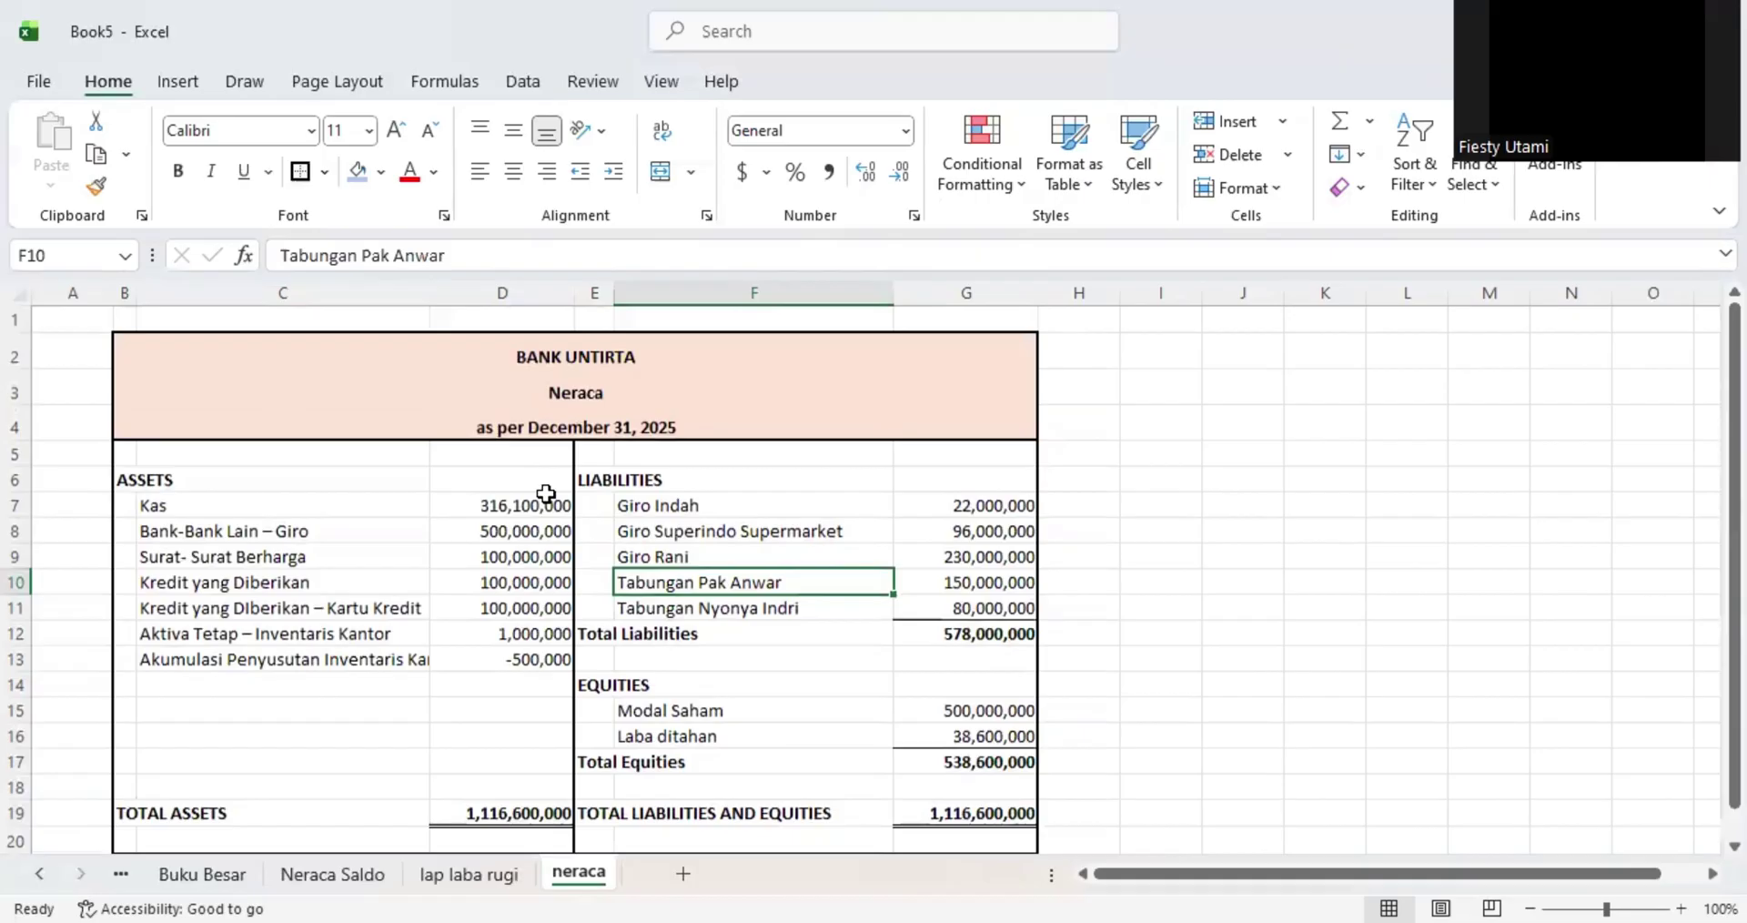
- Hide the gridlines on the neraca sheet
{"action": "left_click", "coordinate": [20, 289]}
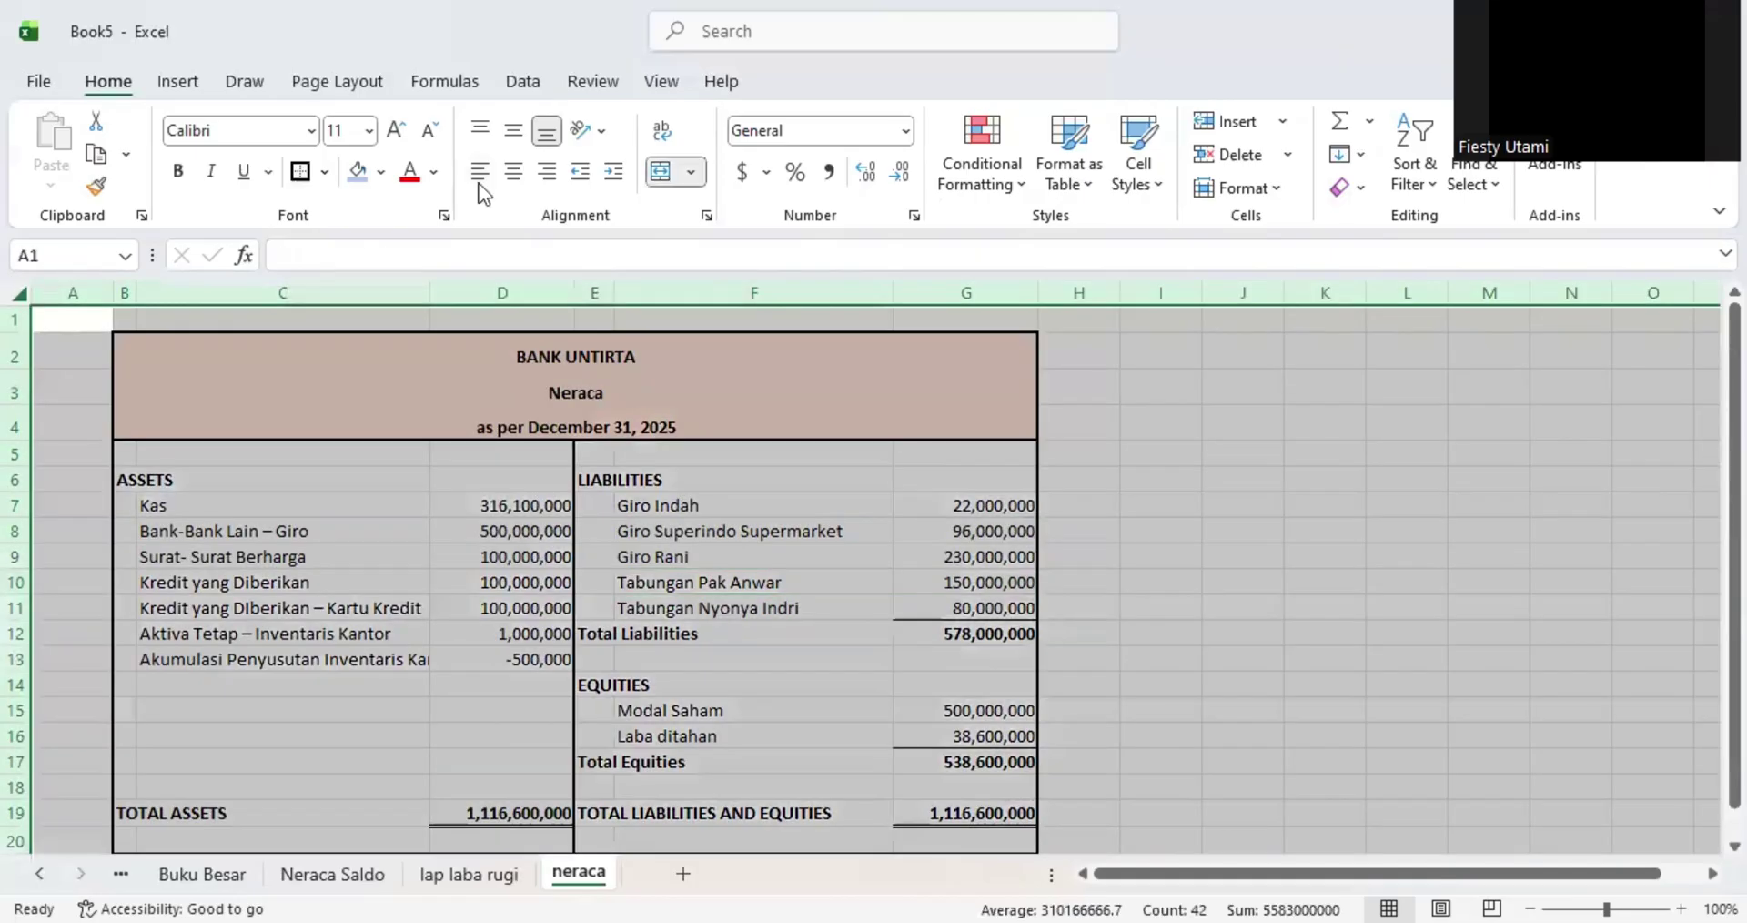
{"action": "left_click", "coordinate": [582, 82]}
{"action": "left_click", "coordinate": [662, 81]}
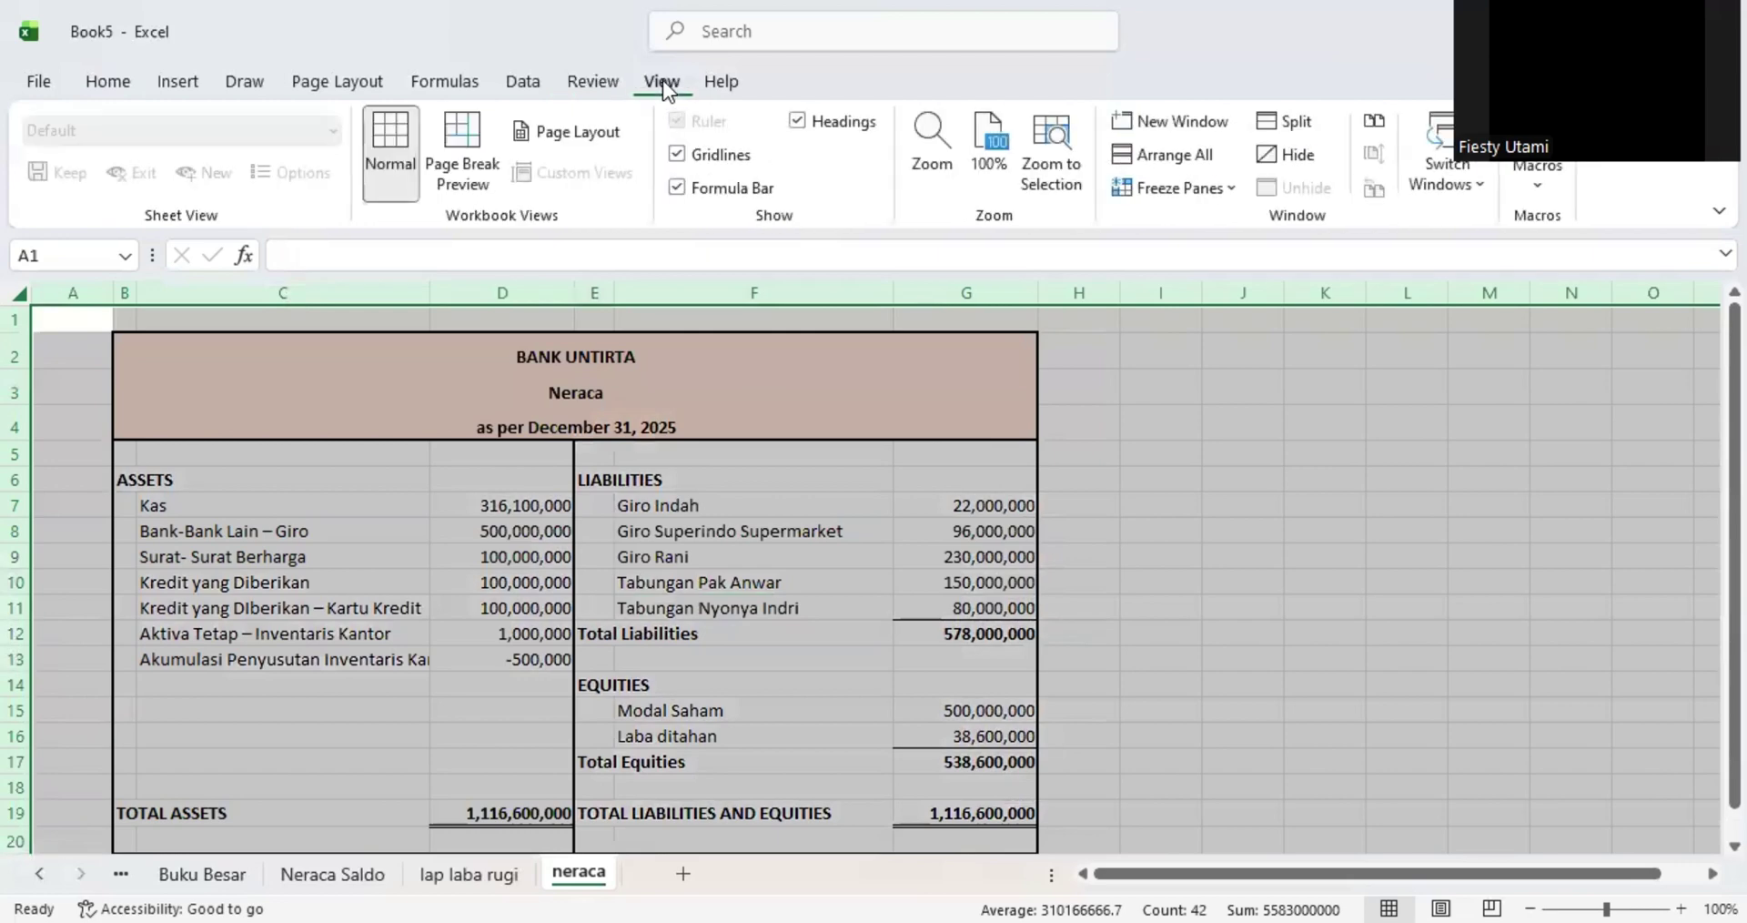
{"action": "left_click", "coordinate": [678, 154]}
{"action": "left_click", "coordinate": [915, 705]}
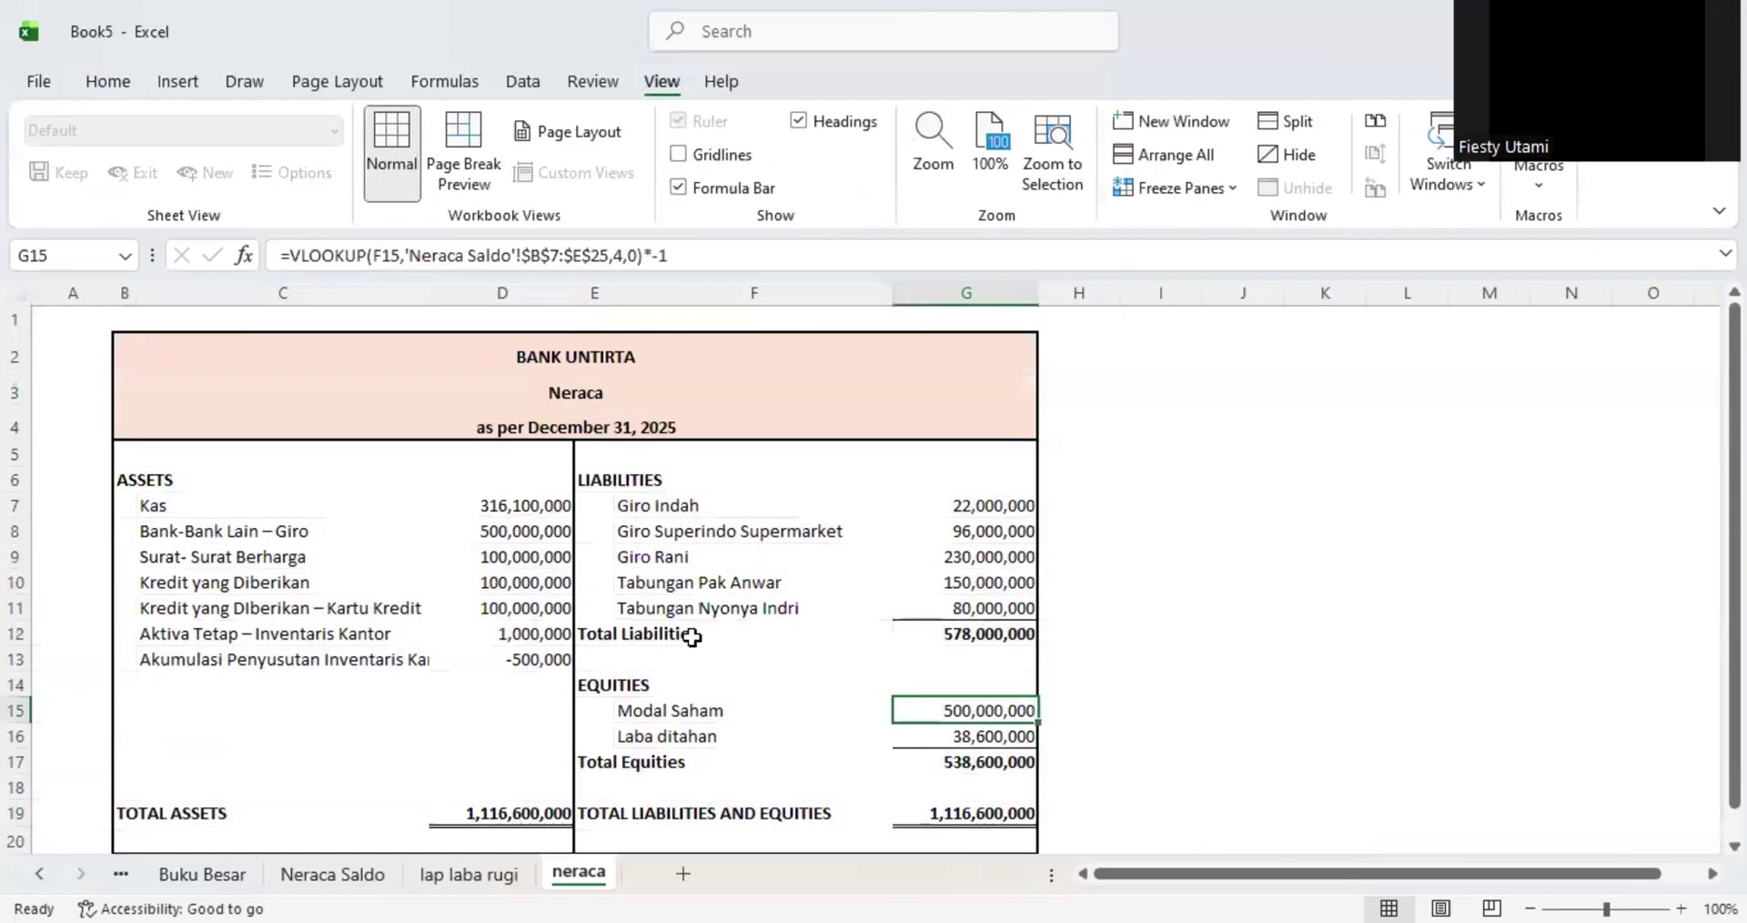